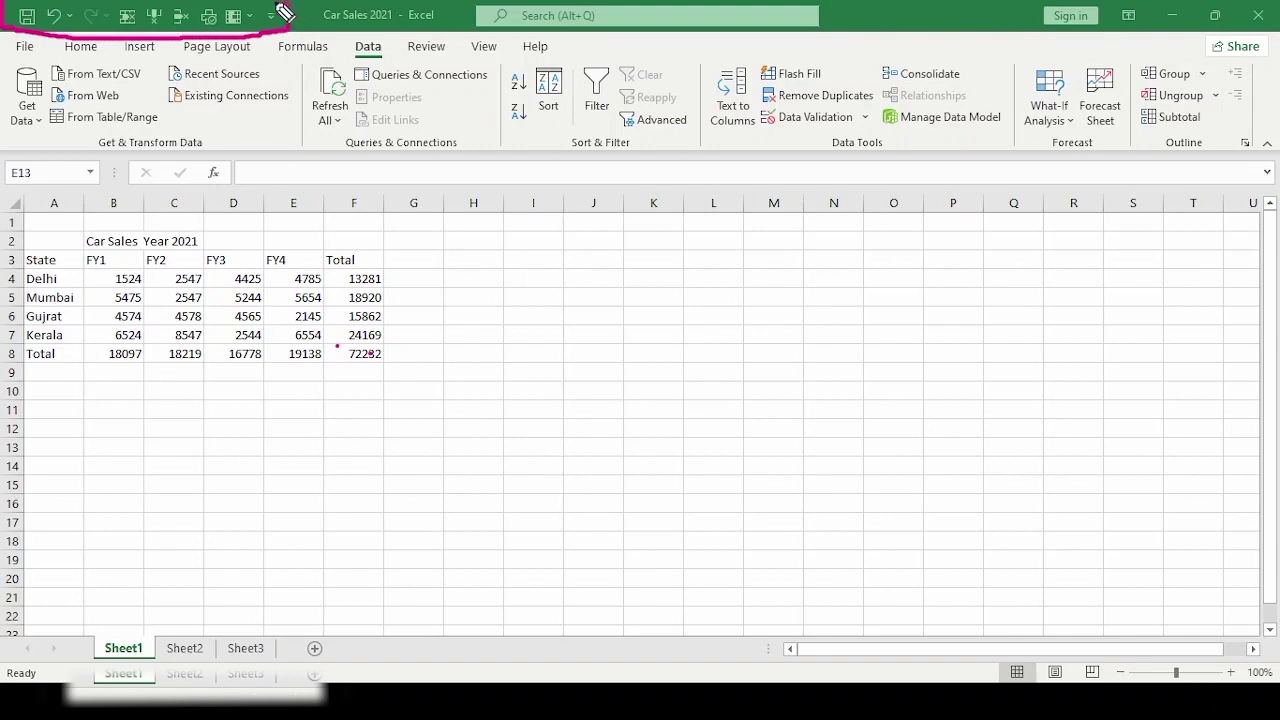
# Step: Open the Customize Quick Access Toolbar list, showing Save, Quick Print, Undo and Redo enabled
pyautogui.click(271, 15)
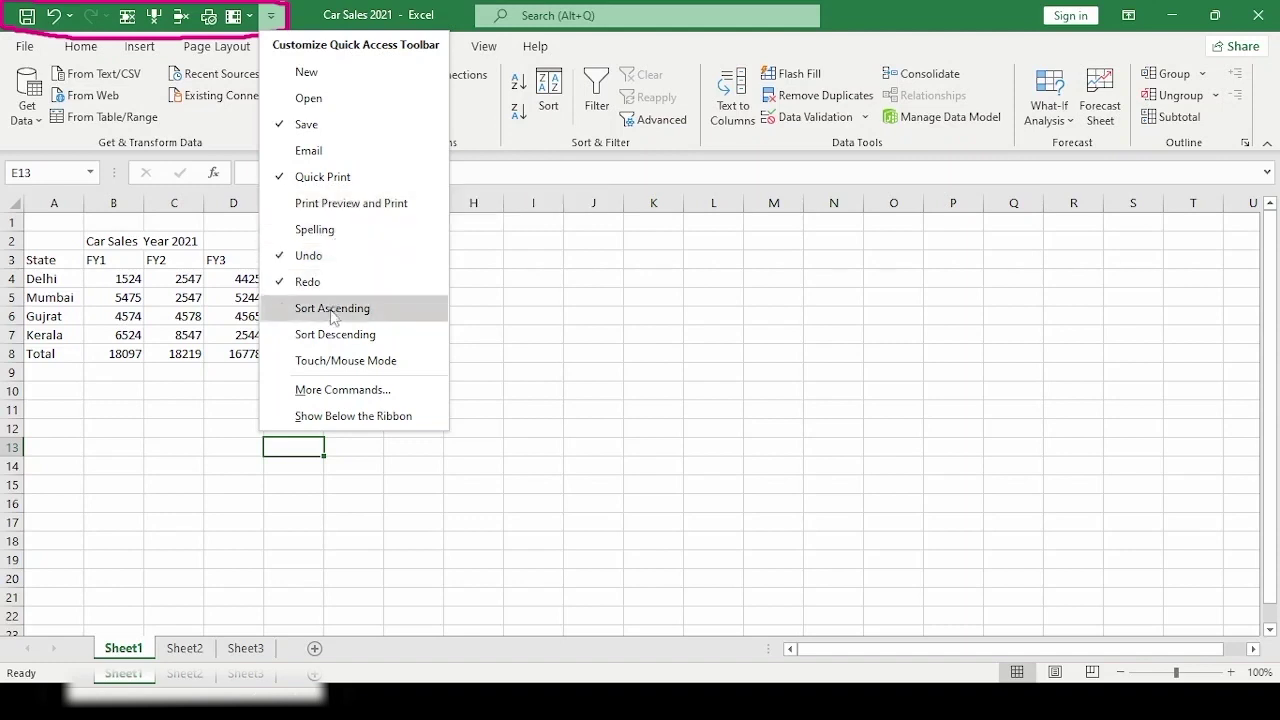
# Step: In the Quick Access Toolbar options, browse the Popular Commands list past Center and Delete Cells
pyautogui.click(333, 391)
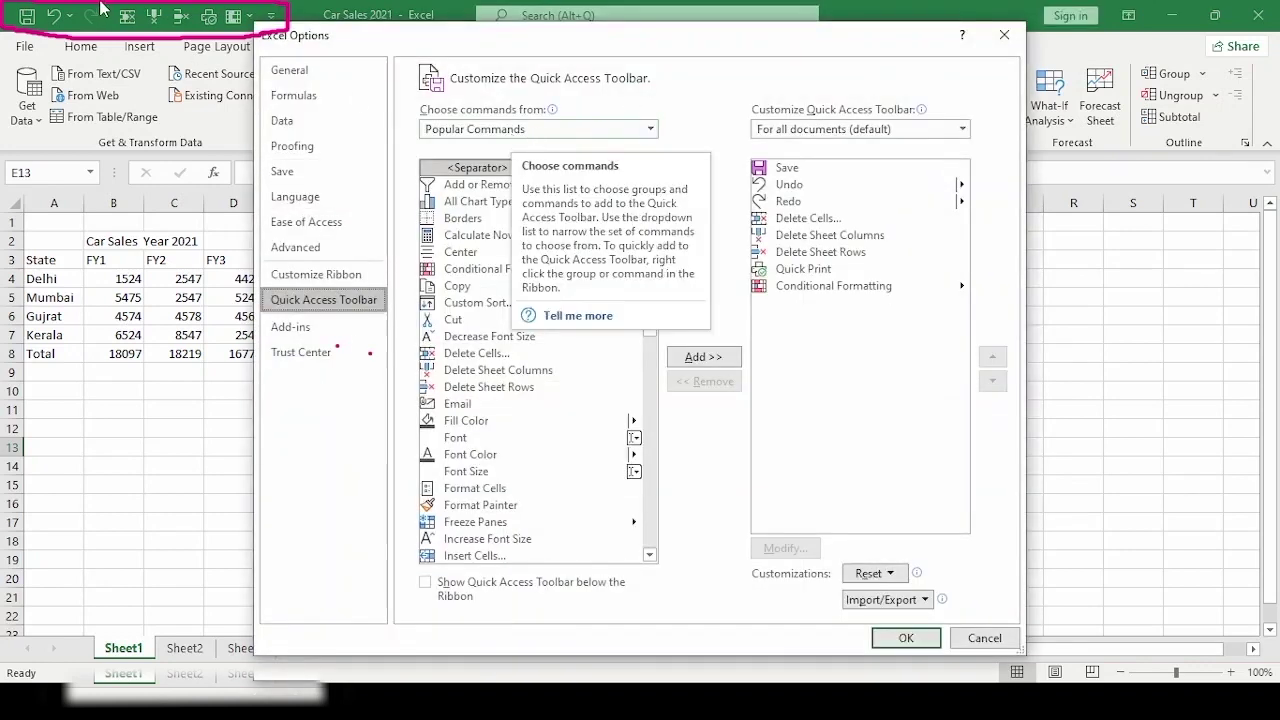
pyautogui.click(551, 129)
pyautogui.click(493, 190)
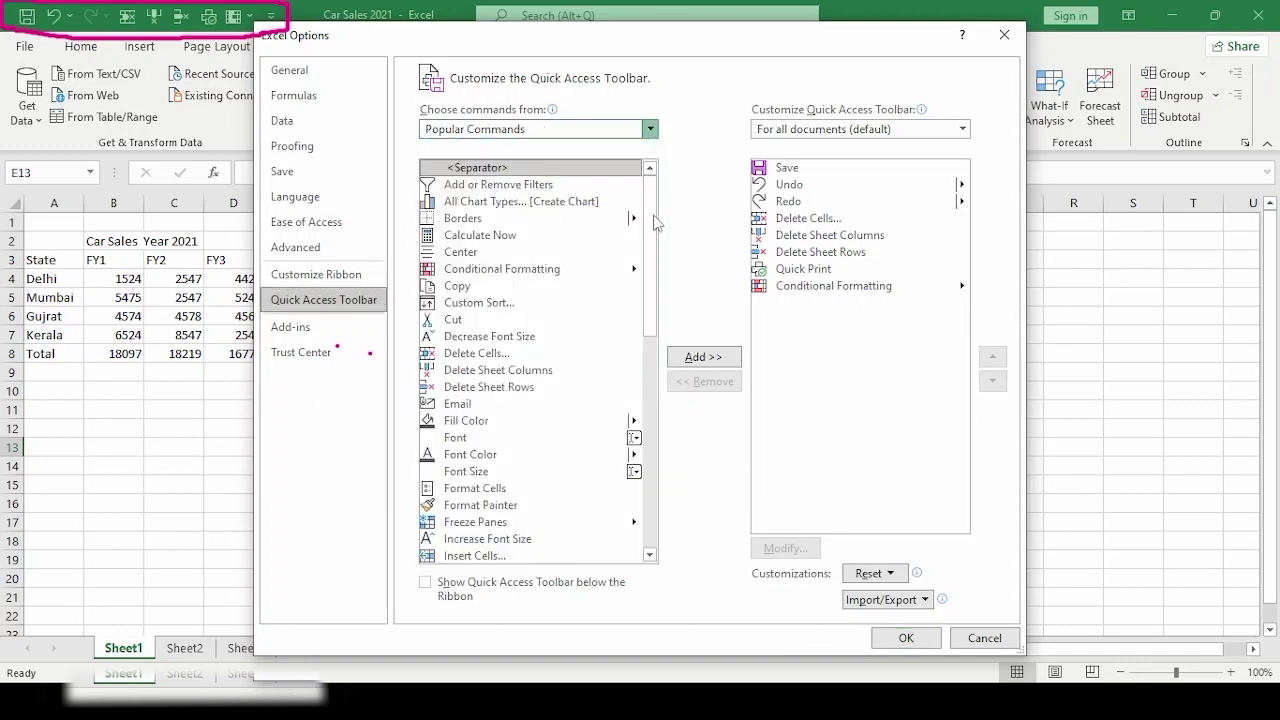
pyautogui.moveTo(654, 197); pyautogui.dragTo(653, 295)
pyautogui.click(522, 131)
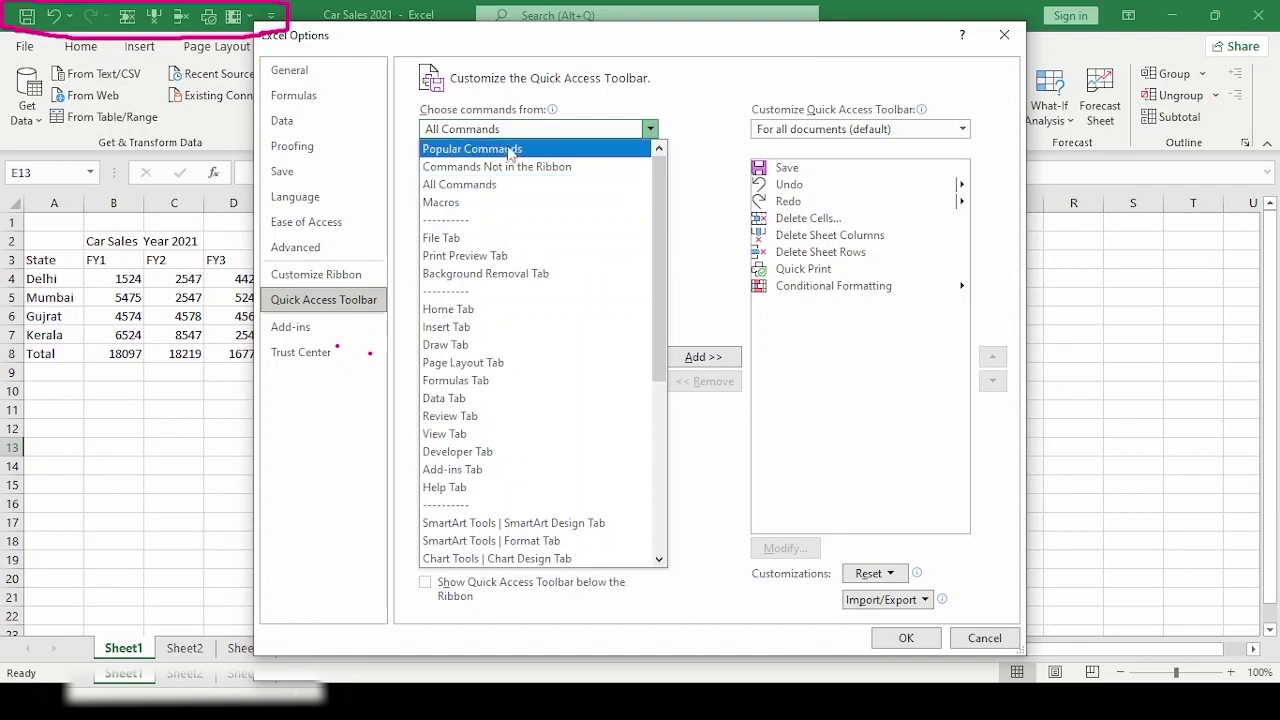
pyautogui.click(508, 148)
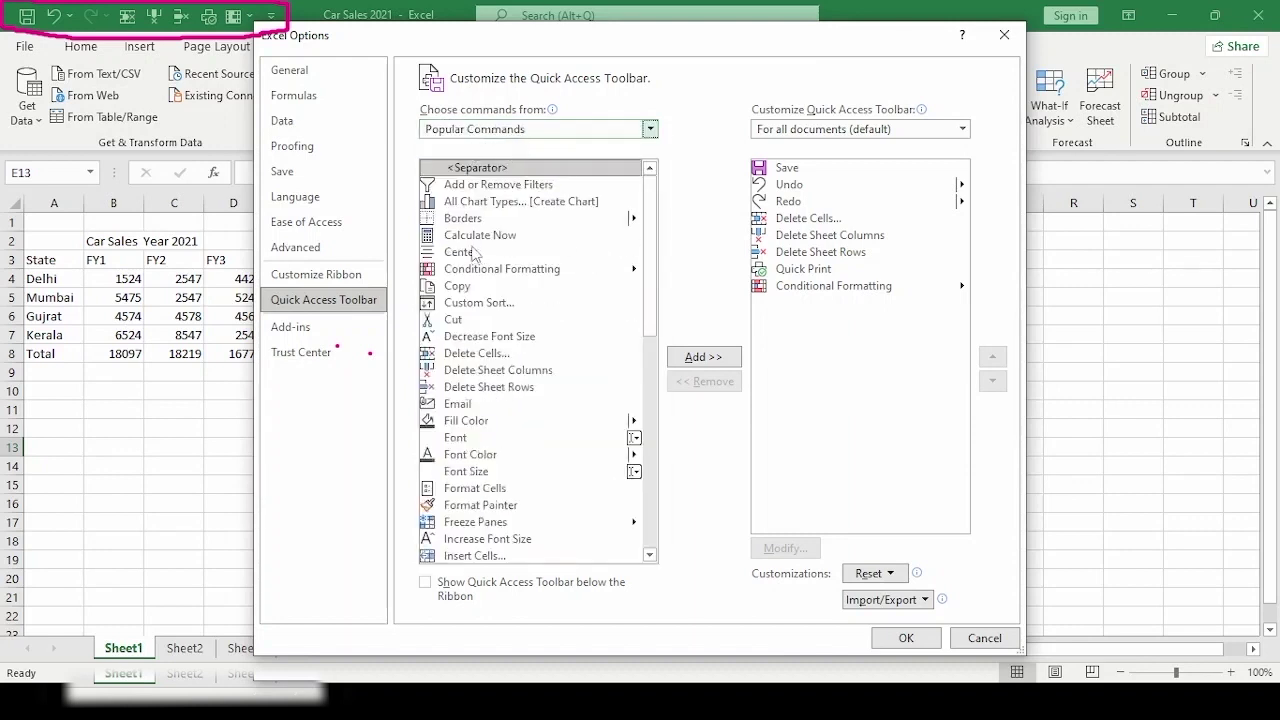
pyautogui.click(468, 258)
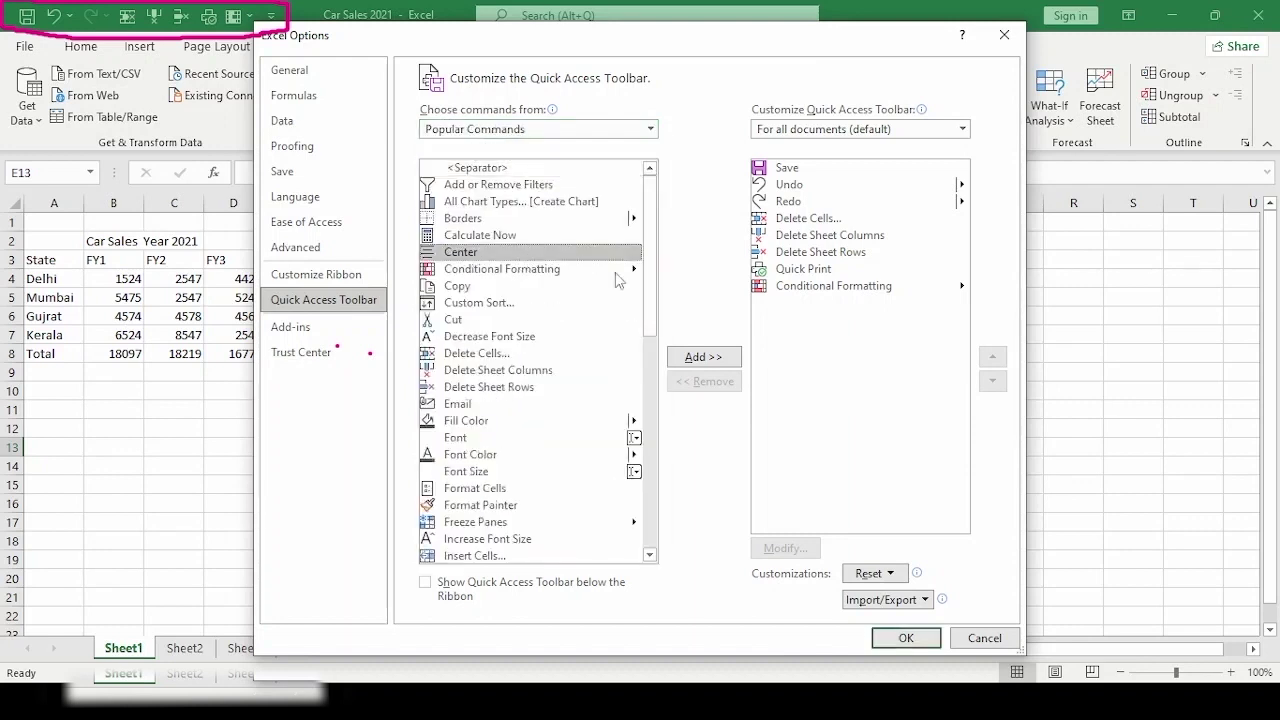
pyautogui.scroll(-1, 648, 275)
pyautogui.click(460, 306)
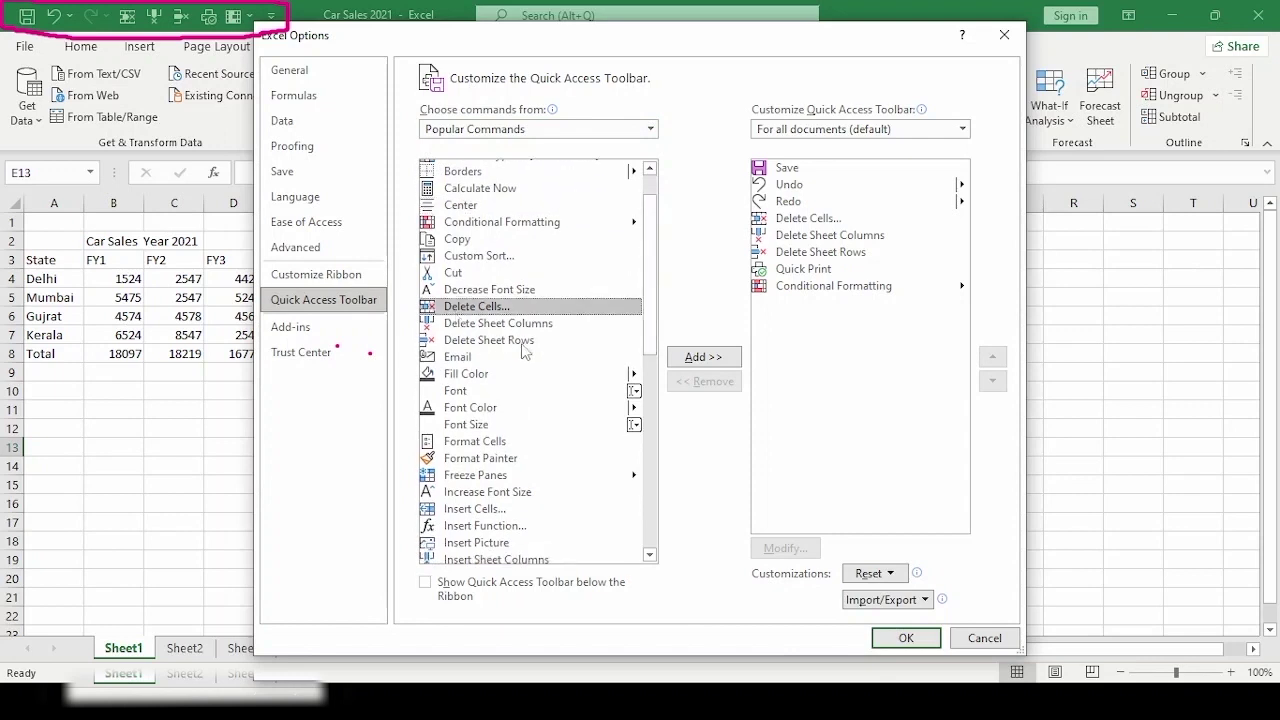
pyautogui.moveTo(652, 305); pyautogui.dragTo(653, 462)
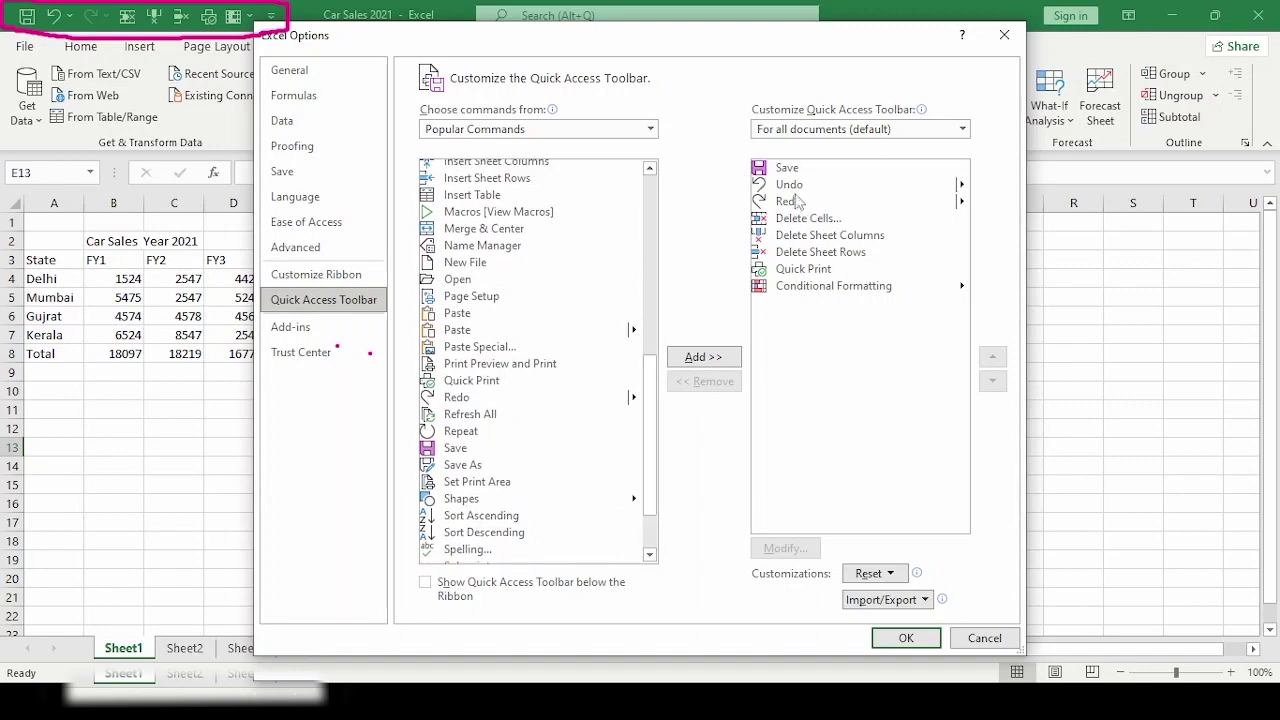
# Step: Add Add or Remove Filters to the Quick Access Toolbar after Undo and confirm
pyautogui.click(790, 271)
pyautogui.click(790, 203)
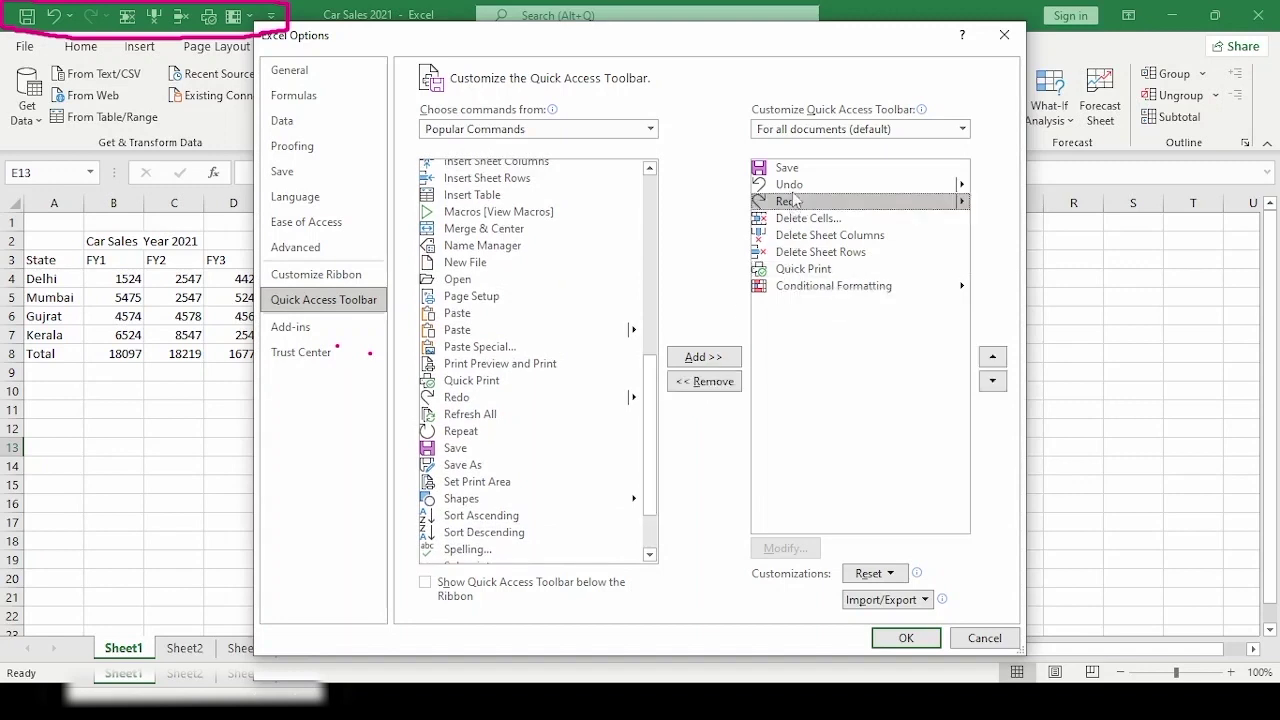
pyautogui.click(793, 186)
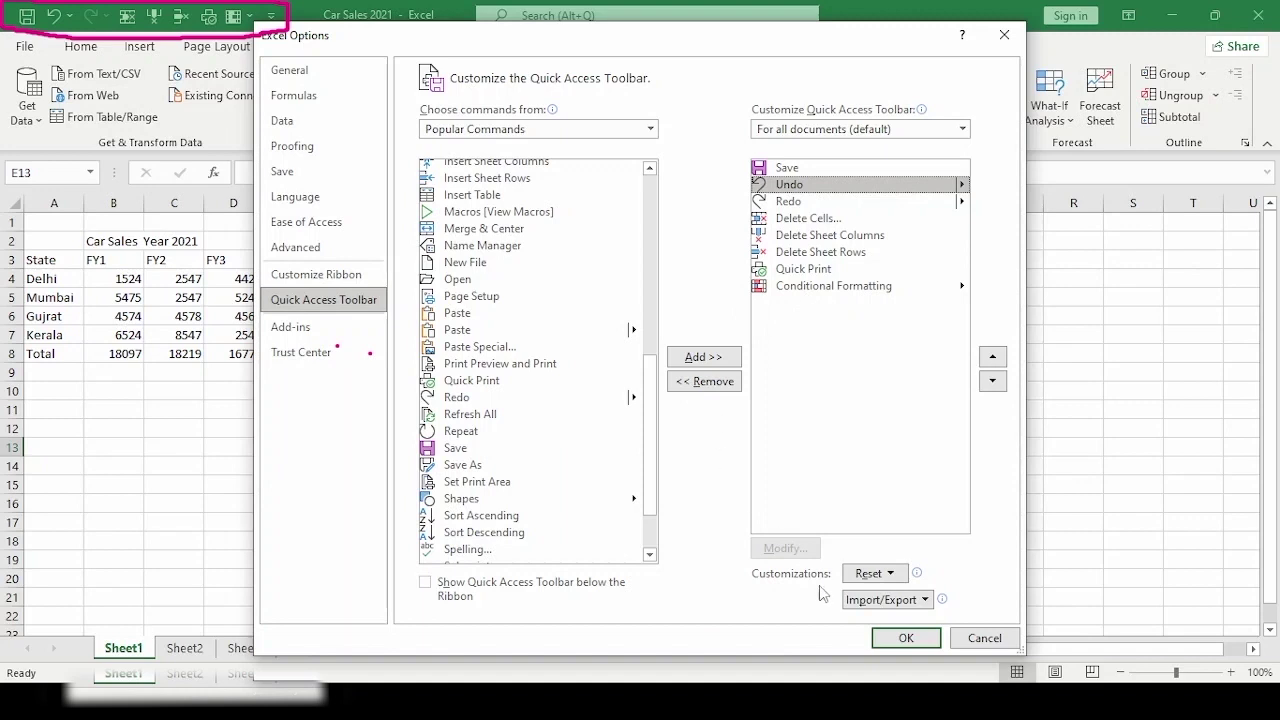
pyautogui.moveTo(647, 439); pyautogui.dragTo(651, 421)
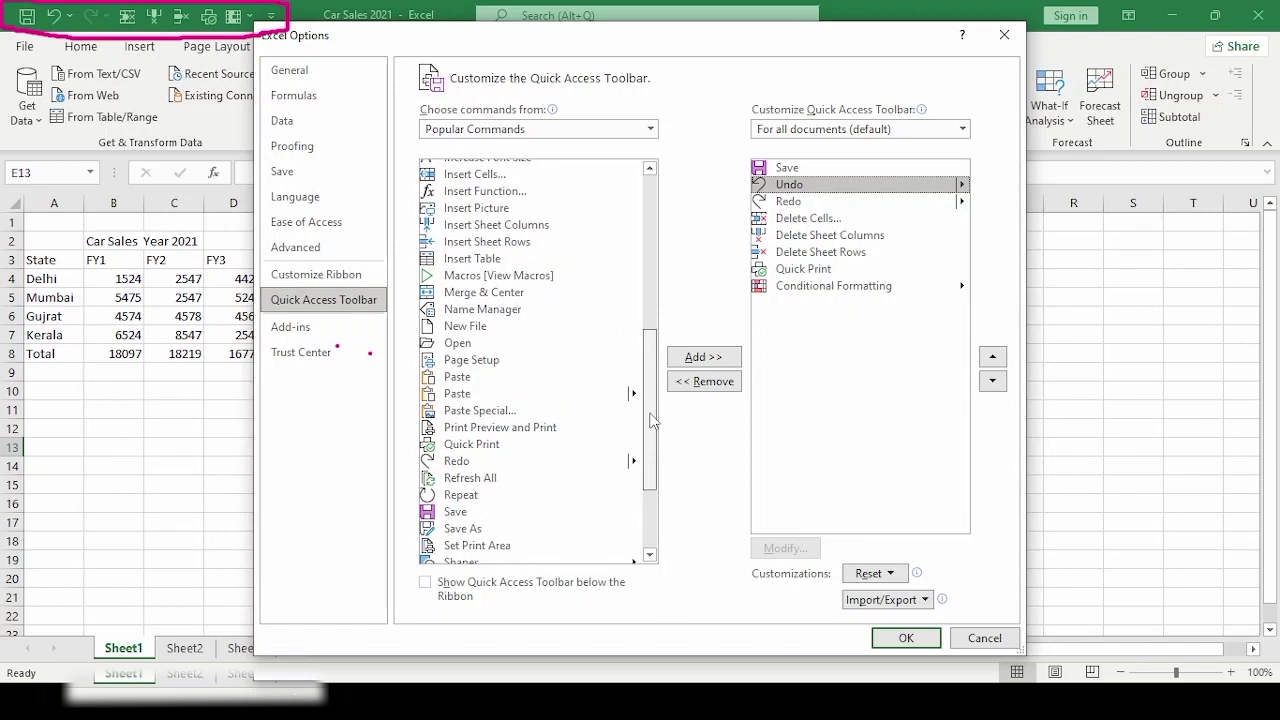
pyautogui.moveTo(650, 420); pyautogui.dragTo(668, 237)
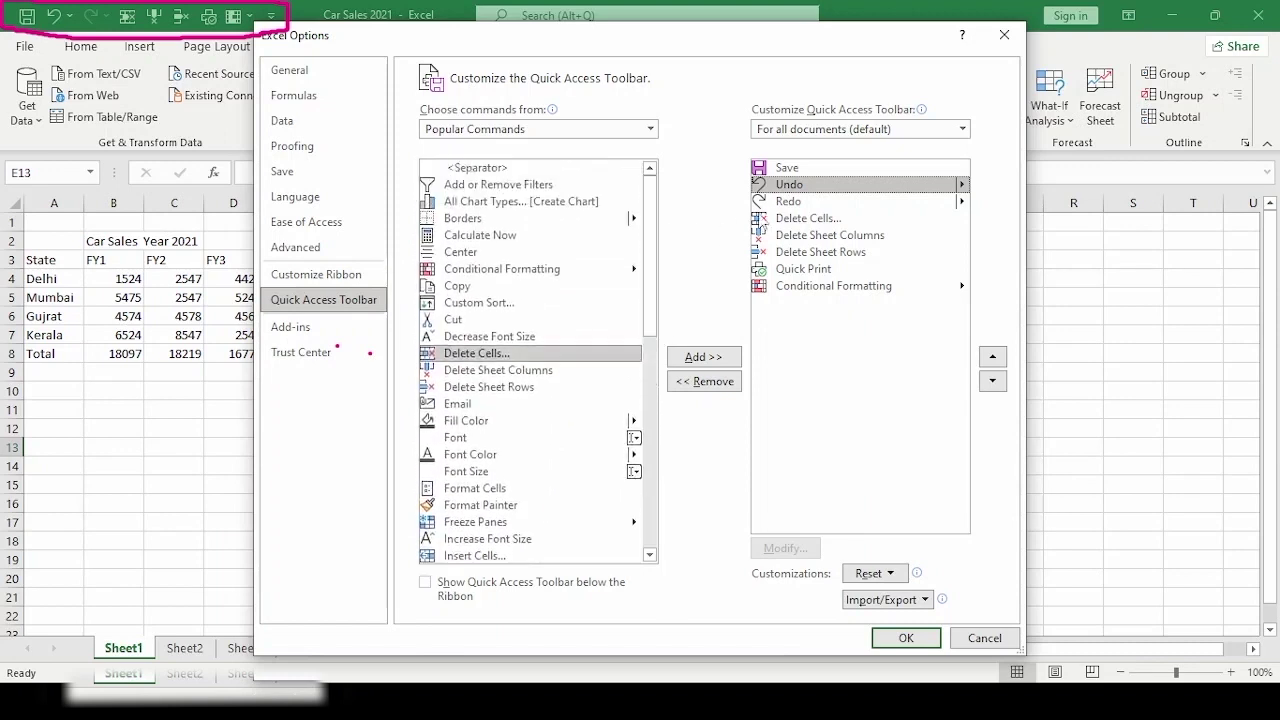
pyautogui.click(478, 188)
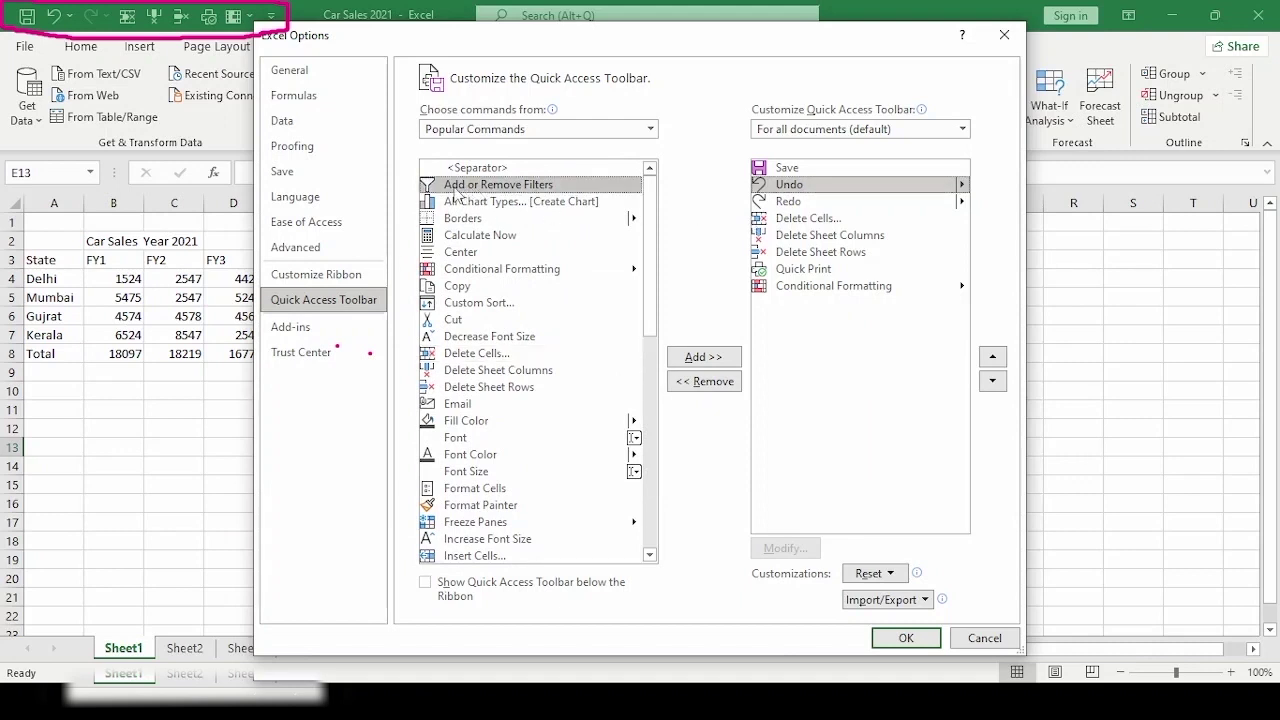
pyautogui.doubleClick(456, 188)
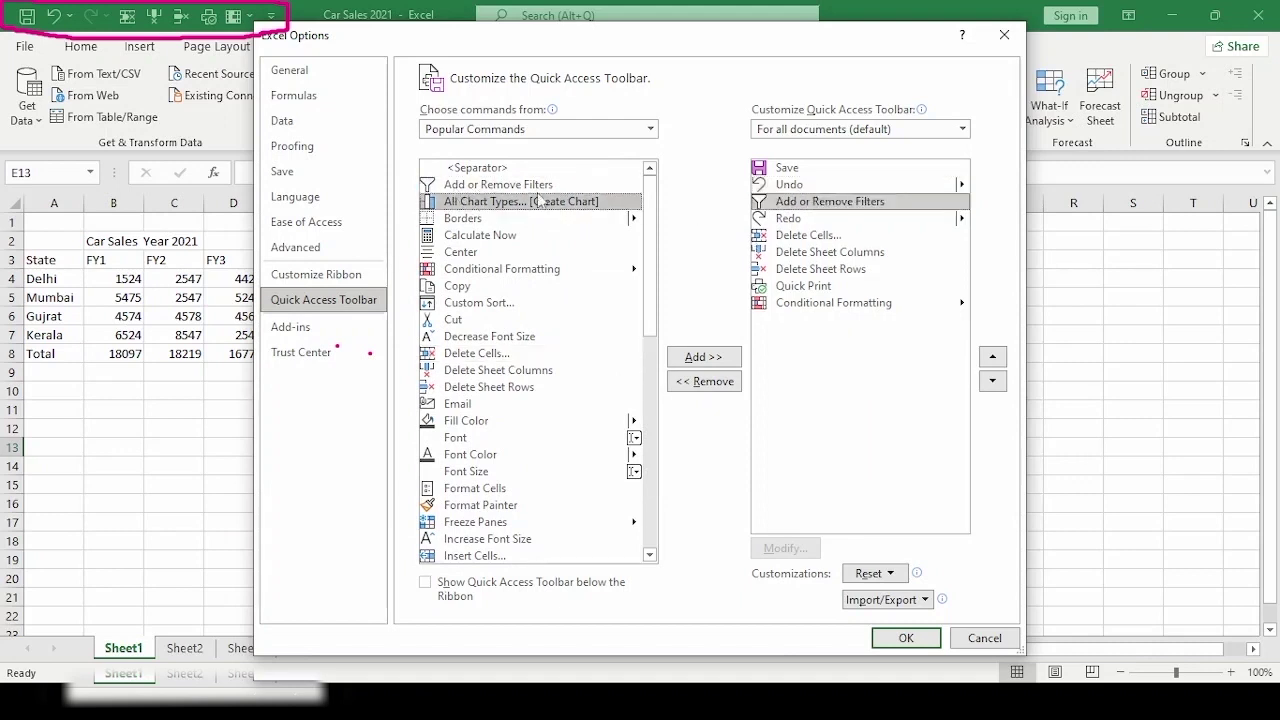
pyautogui.click(903, 638)
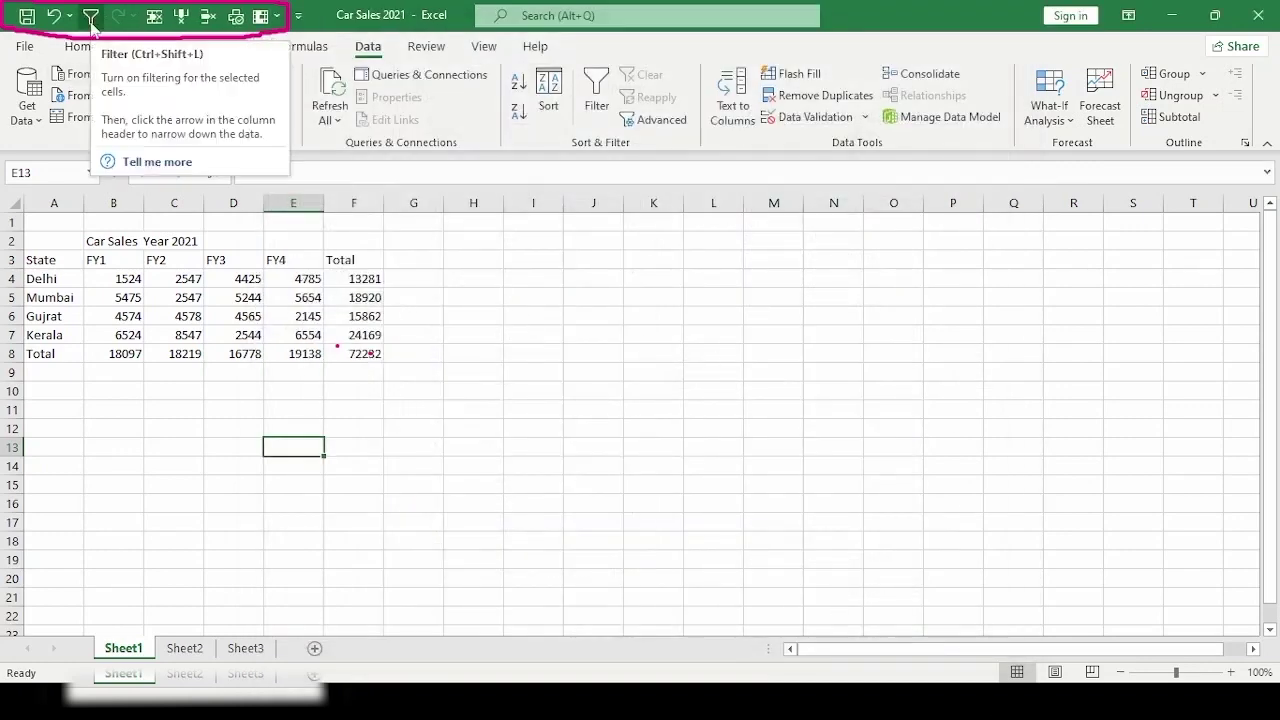
# Step: Turn on filter dropdowns for header cells A3:F3 and check the FY2 dropdown
pyautogui.click(94, 279)
pyautogui.moveTo(50, 262); pyautogui.dragTo(376, 260)
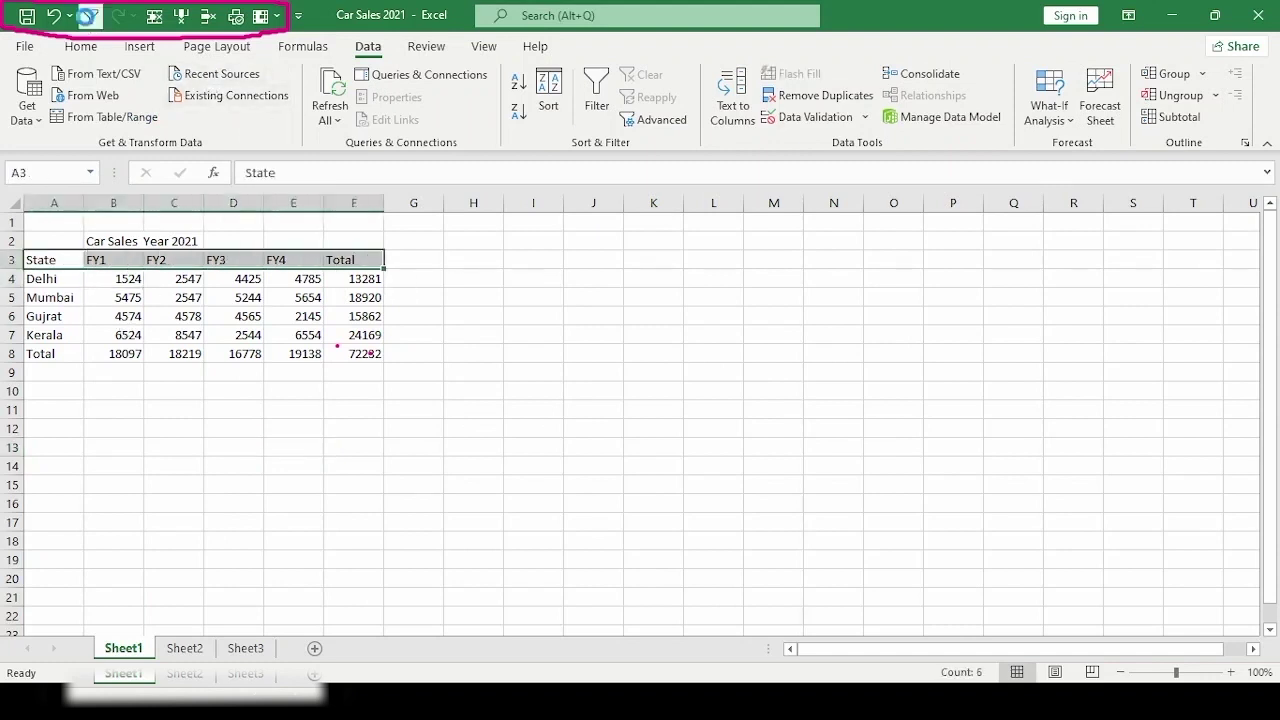
pyautogui.click(90, 17)
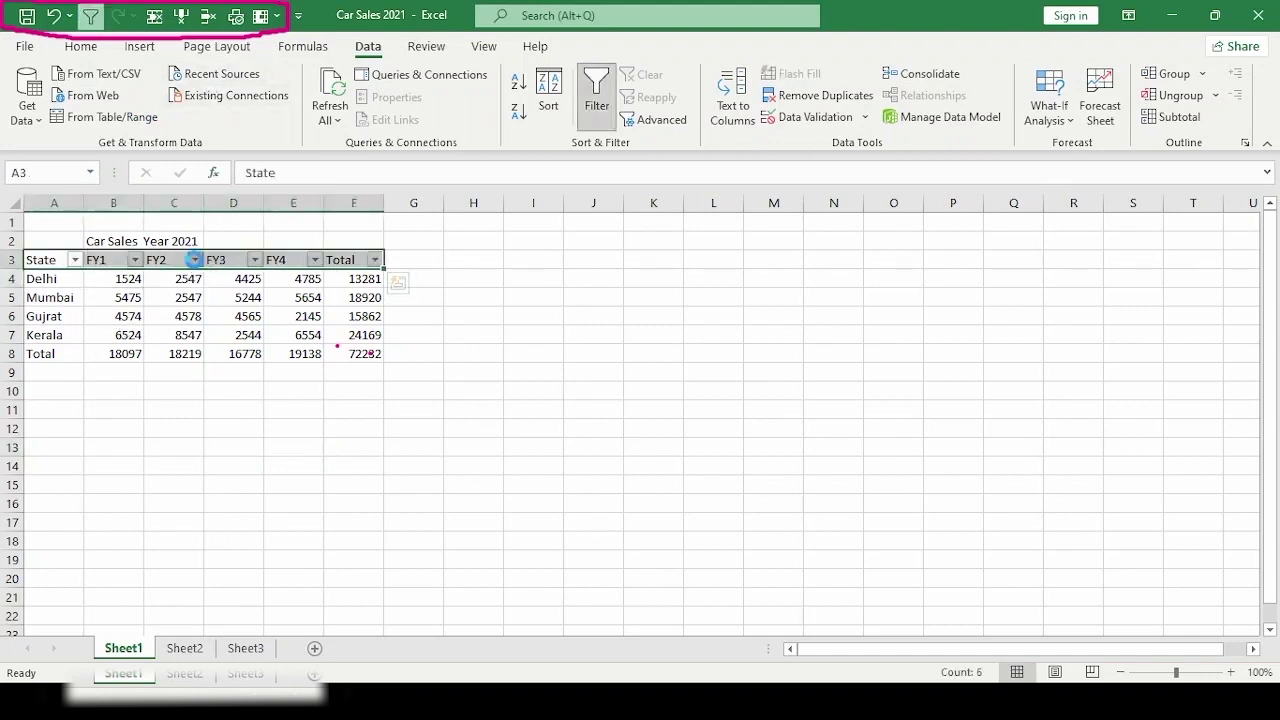
pyautogui.click(194, 260)
pyautogui.click(186, 298)
# Step: Toggle the table's filtering off and back on again
pyautogui.click(120, 295)
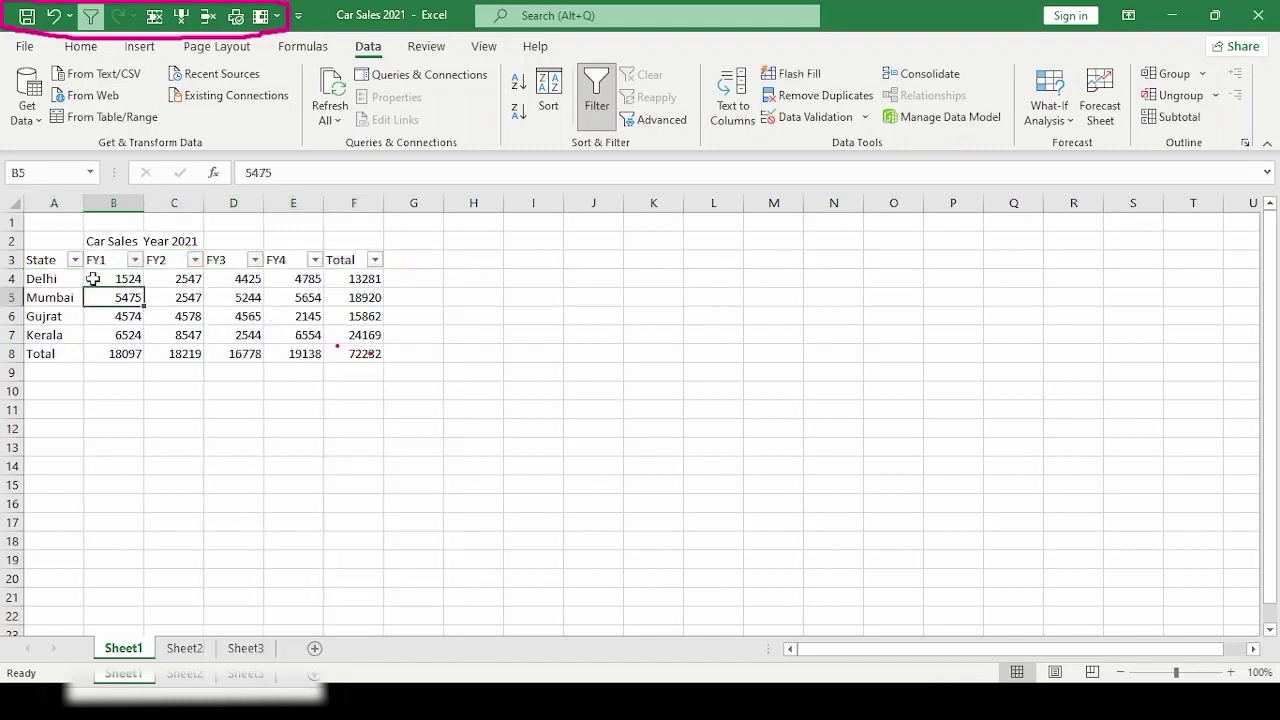
pyautogui.click(46, 260)
pyautogui.click(93, 15)
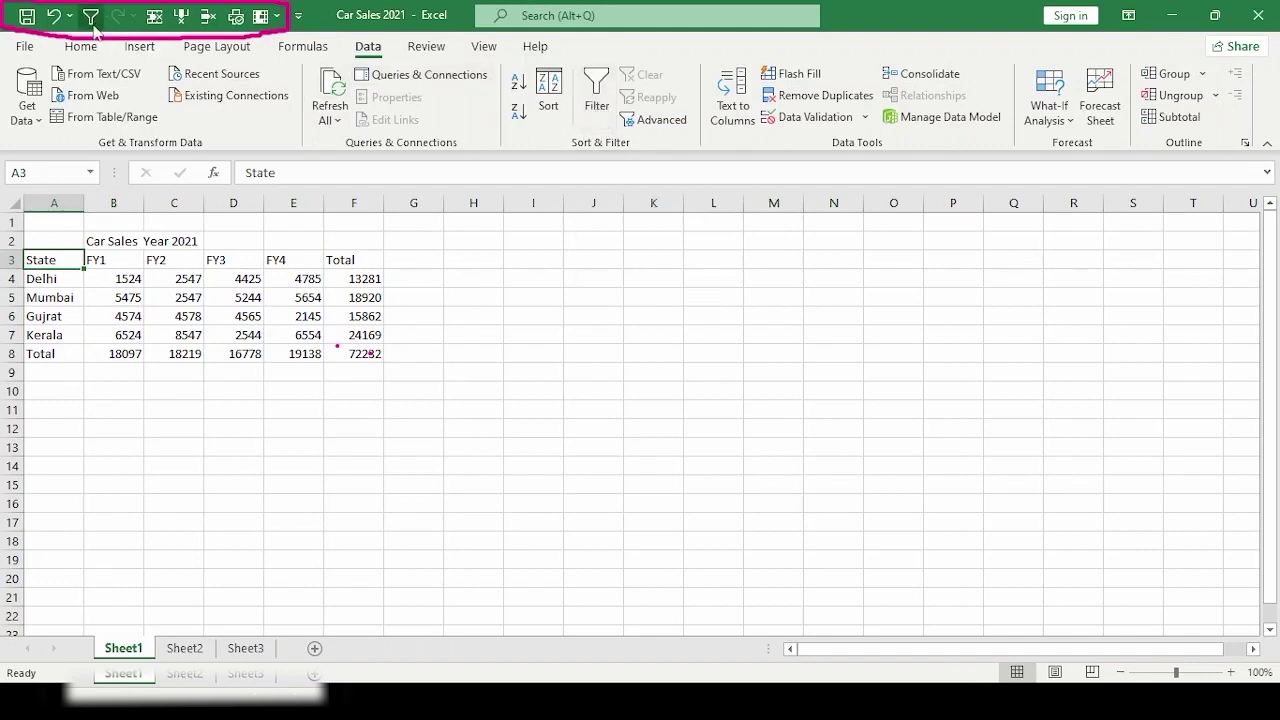
pyautogui.click(599, 120)
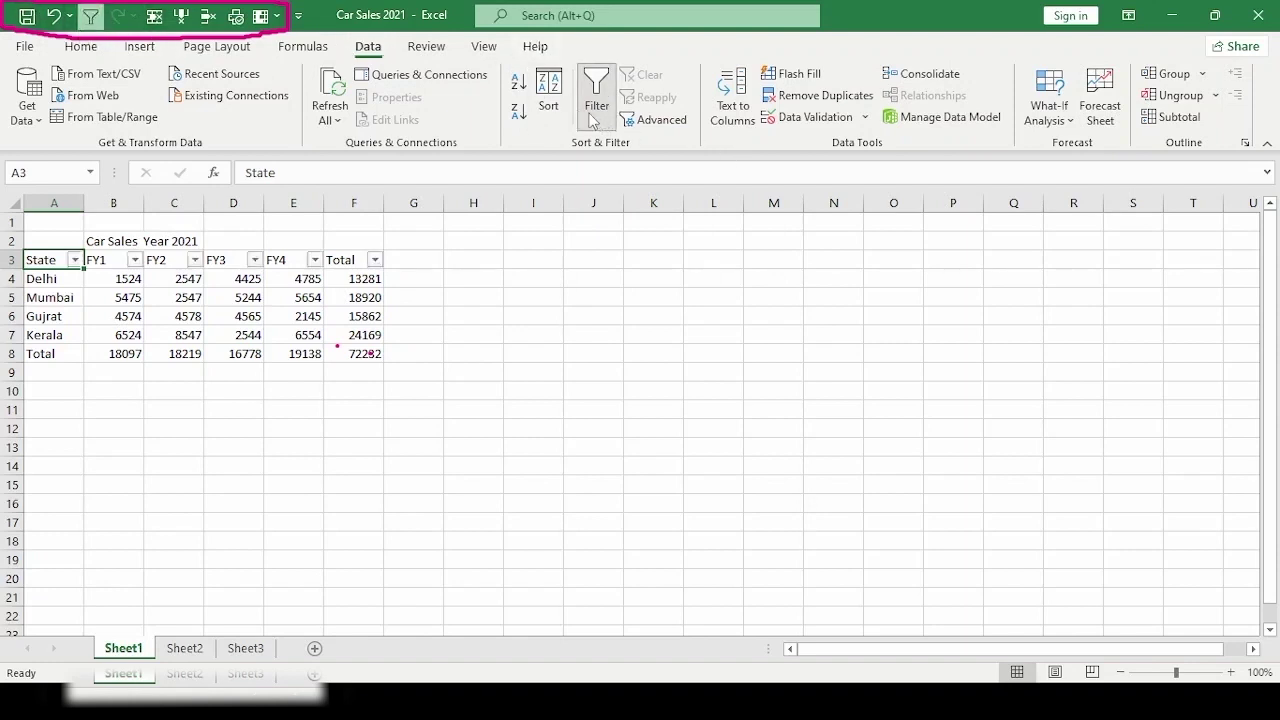
pyautogui.click(306, 52)
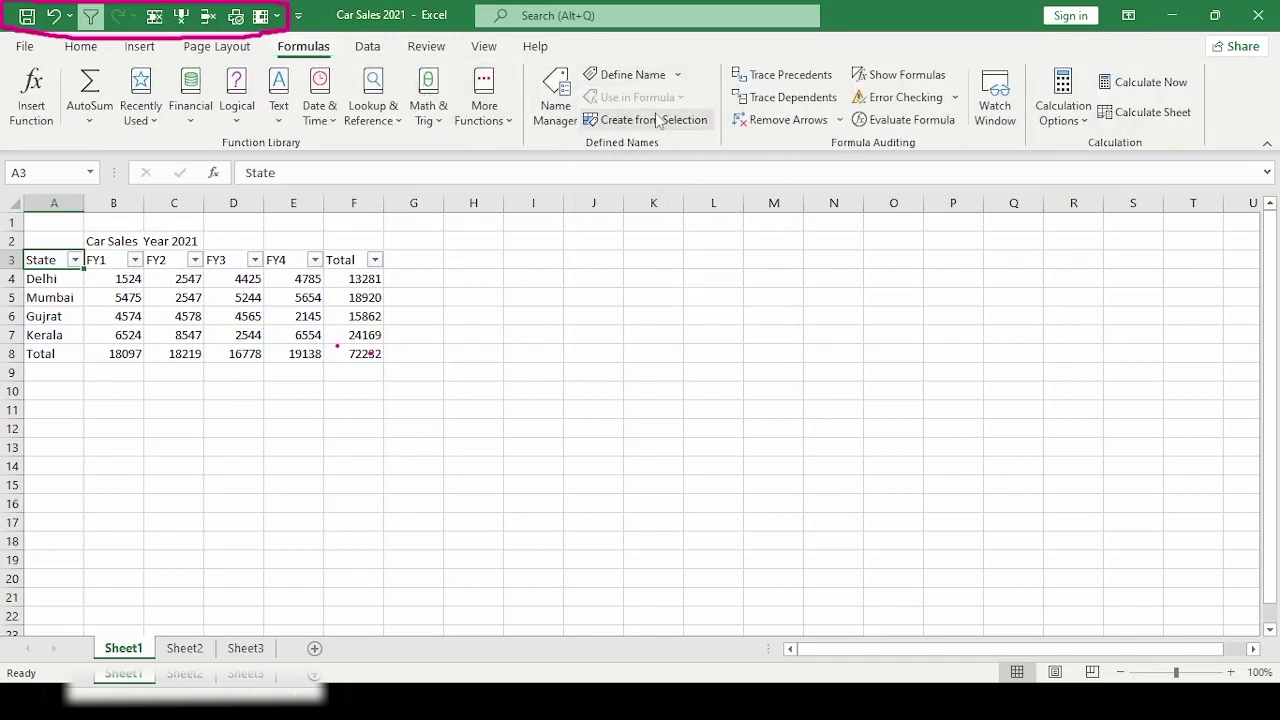
# Step: Remove the filter dropdowns from the State-to-Total header row in row 3
pyautogui.click(91, 17)
pyautogui.moveTo(55, 259); pyautogui.dragTo(362, 260)
pyautogui.click(91, 17)
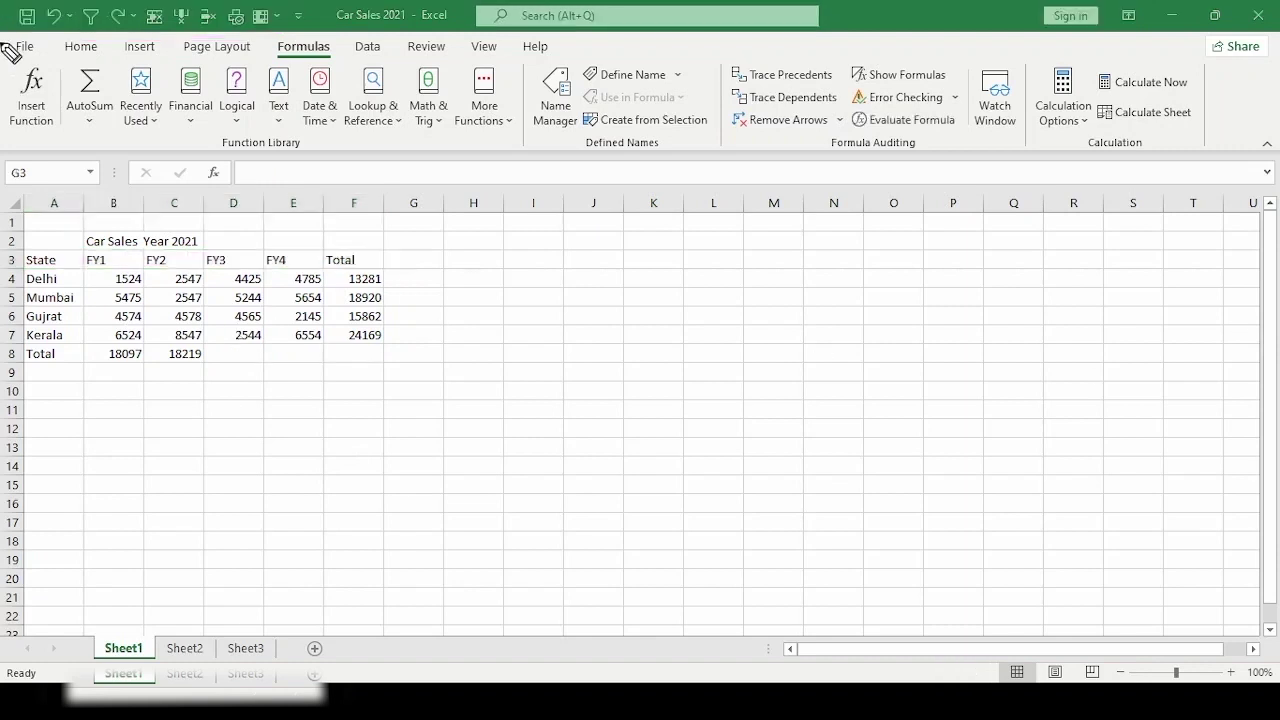
pyautogui.moveTo(3, 36)
pyautogui.mouseDown()
pyautogui.moveTo(3, 100)
pyautogui.moveTo(347, 150)
pyautogui.moveTo(1210, 148)
pyautogui.moveTo(1243, 88)
pyautogui.moveTo(776, 52)
pyautogui.moveTo(10, 30)
pyautogui.mouseUp()
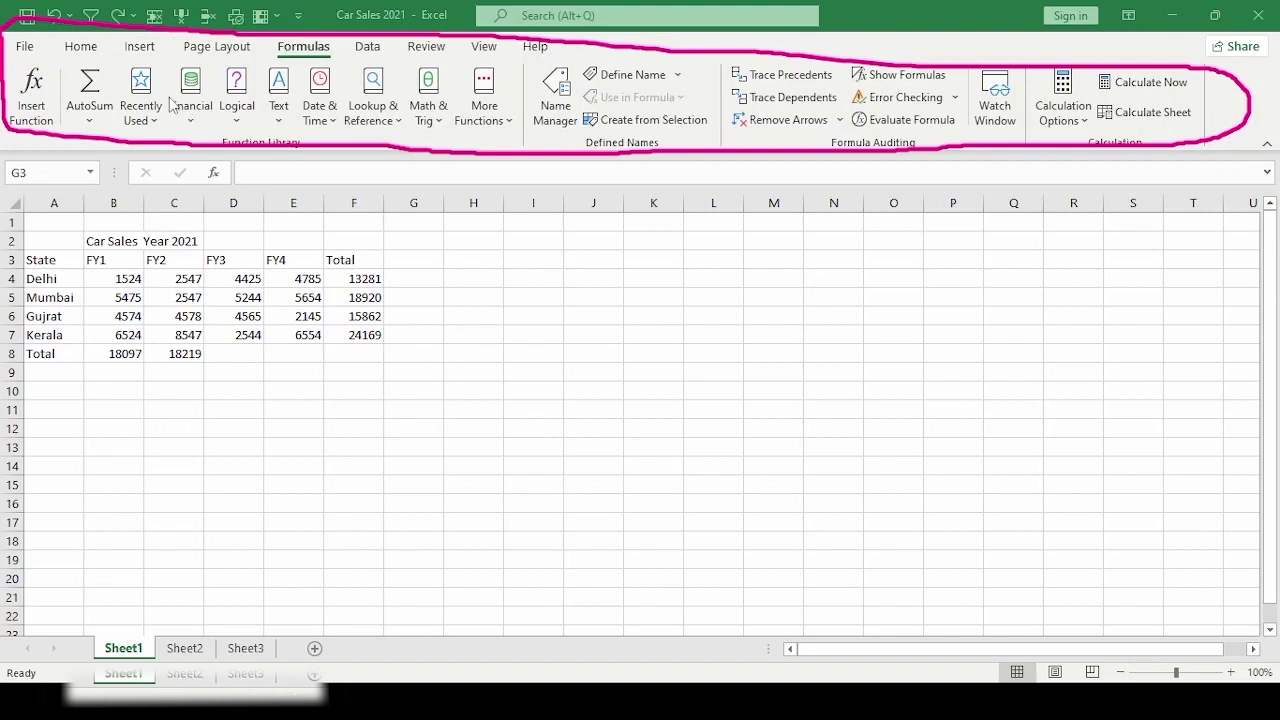
# Step: Apply All Borders to the Car Sales table range A3:F7
pyautogui.click(81, 46)
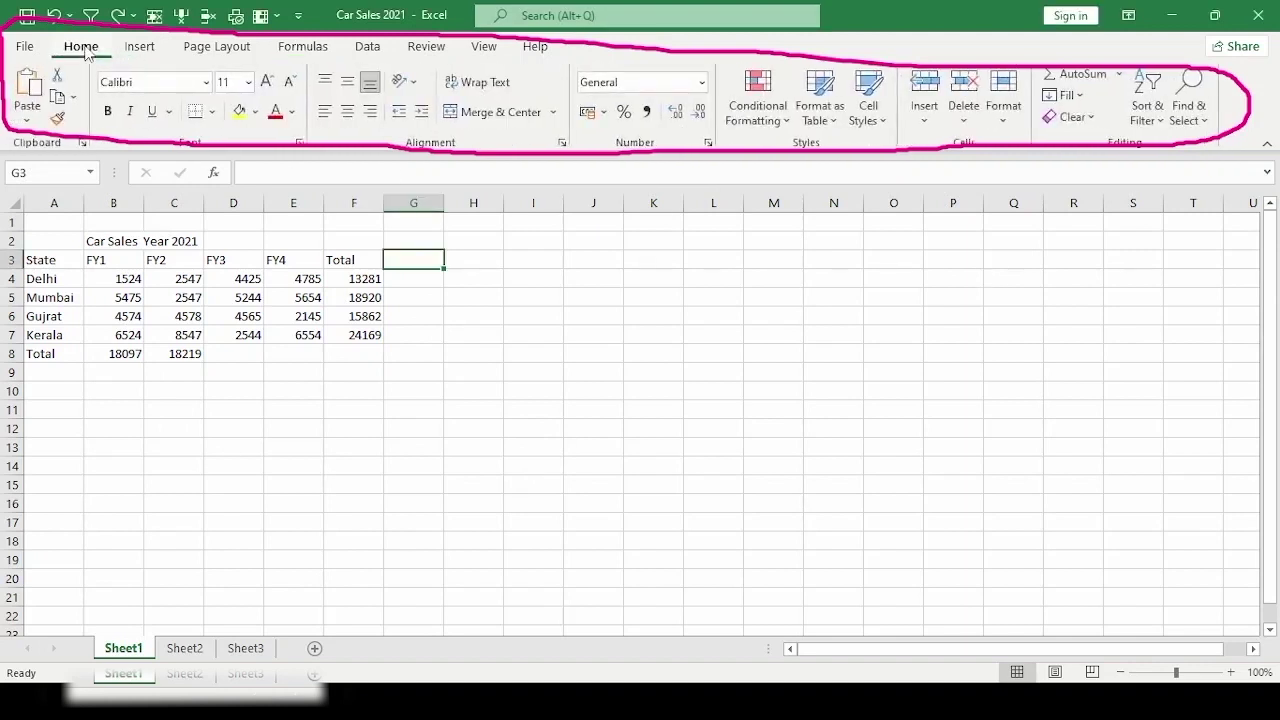
pyautogui.click(72, 318)
pyautogui.moveTo(60, 260); pyautogui.dragTo(370, 335)
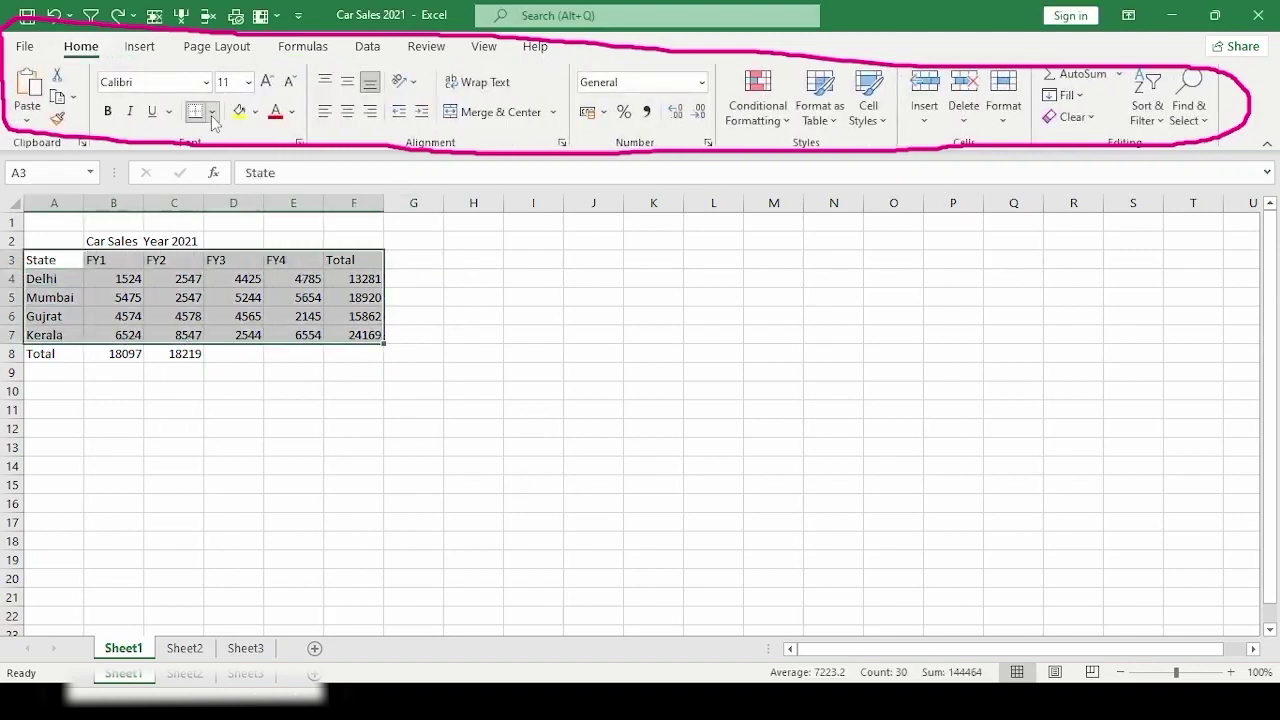
pyautogui.click(212, 111)
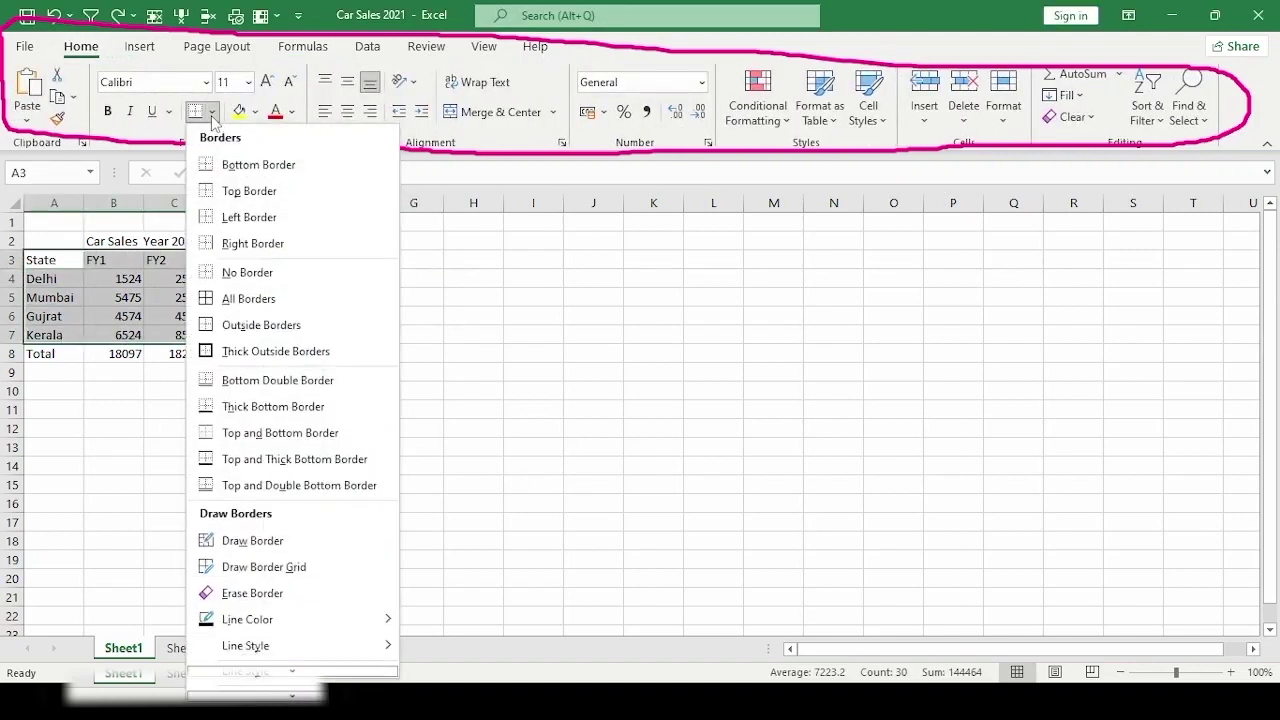
pyautogui.click(265, 299)
pyautogui.click(150, 374)
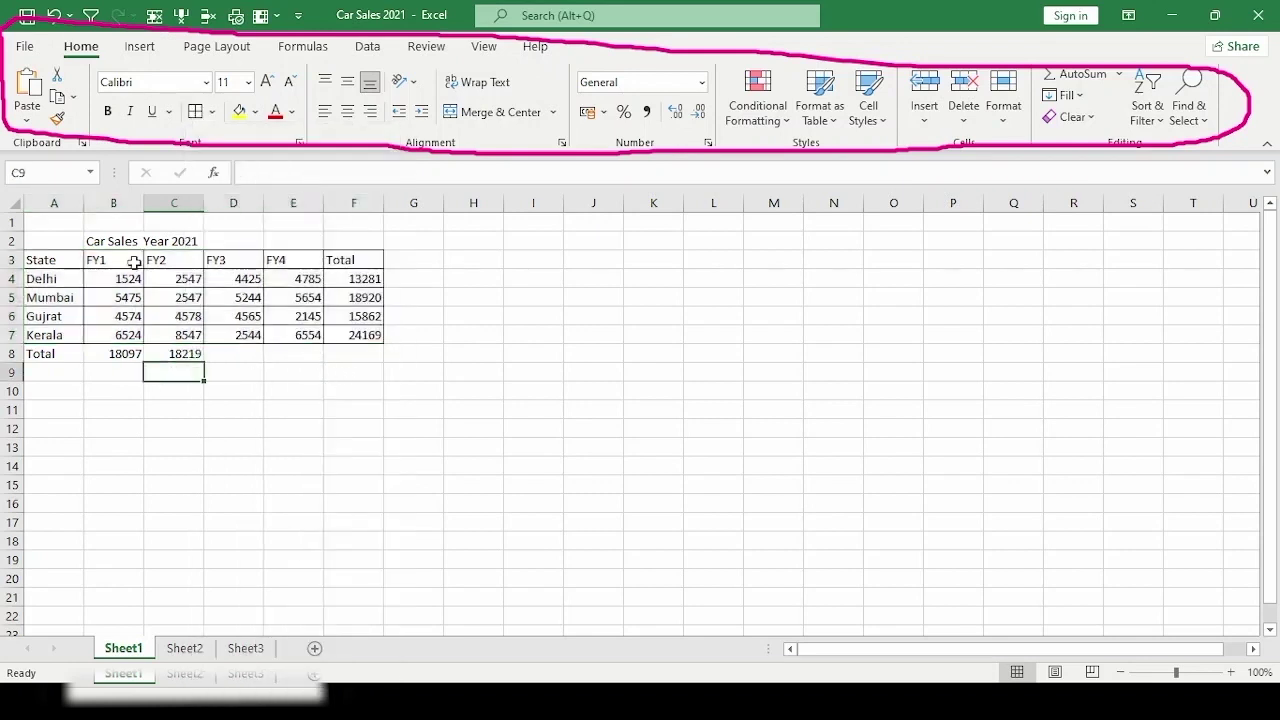
pyautogui.moveTo(50, 262); pyautogui.dragTo(370, 335)
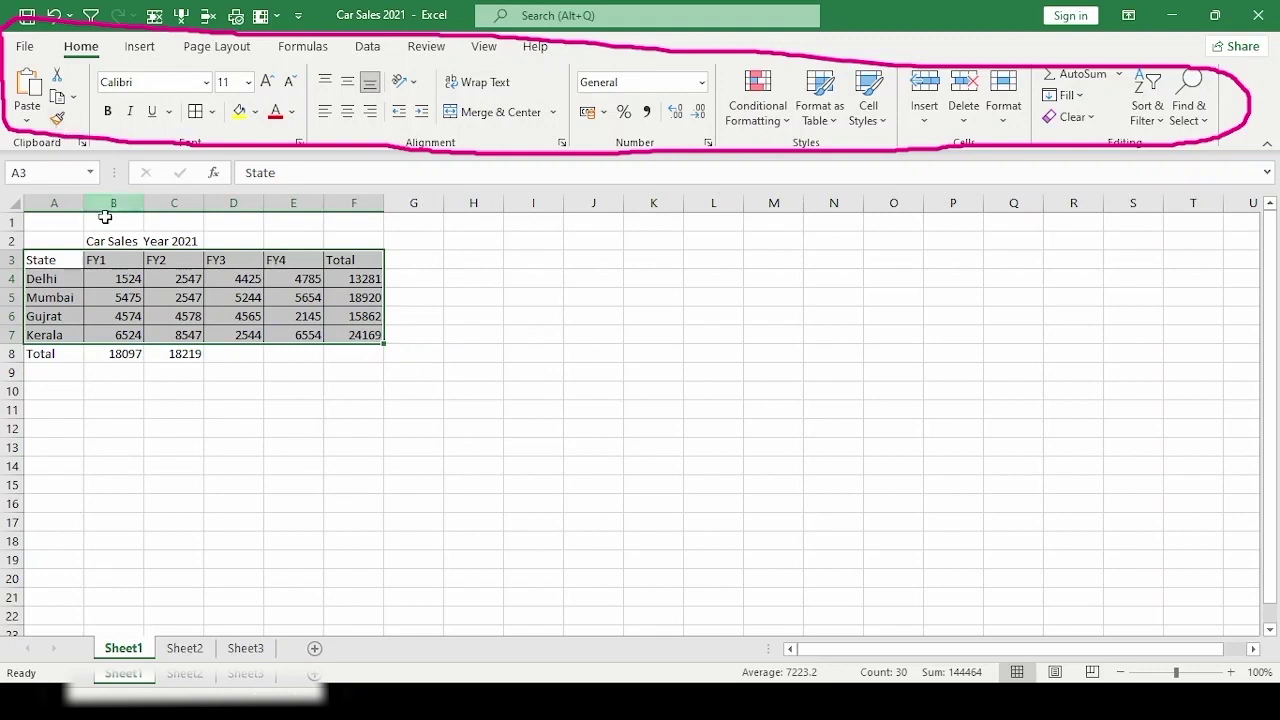
pyautogui.click(42, 3)
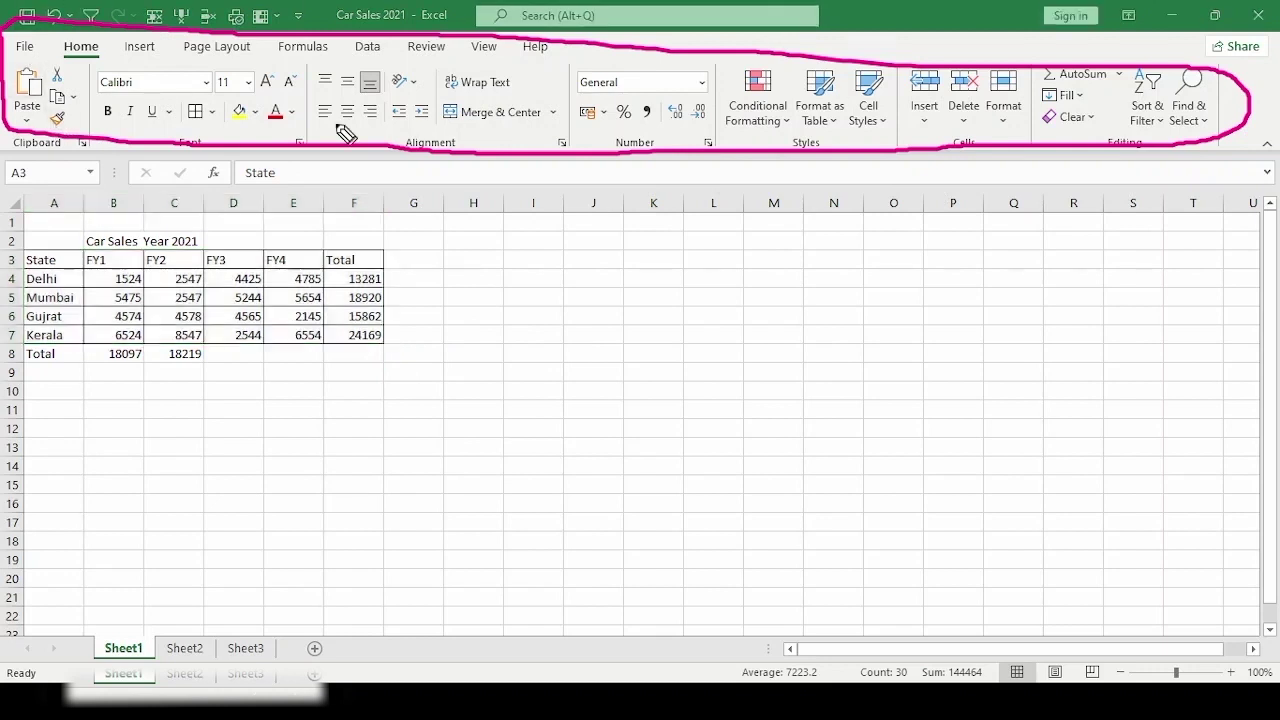
pyautogui.moveTo(10, 165)
pyautogui.mouseDown()
pyautogui.moveTo(70, 186)
pyautogui.moveTo(105, 162)
pyautogui.moveTo(3, 158)
pyautogui.mouseUp()
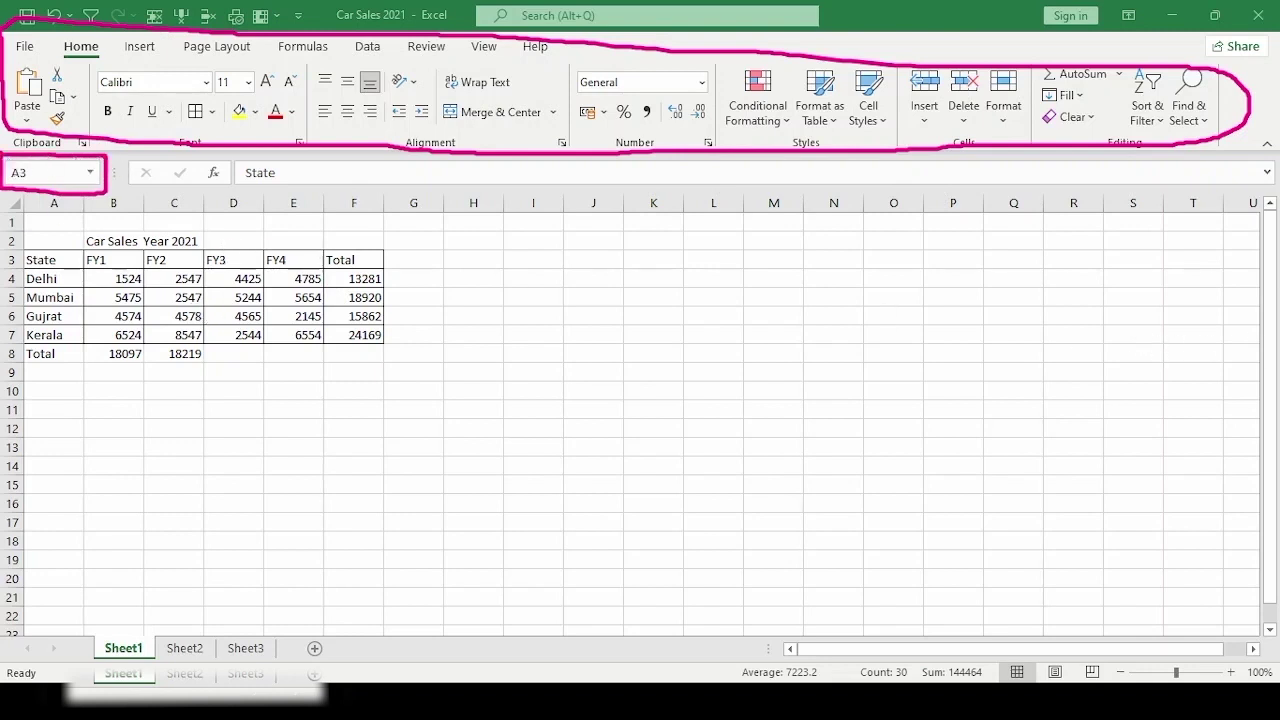
pyautogui.click(40, 285)
pyautogui.click(122, 297)
pyautogui.click(178, 296)
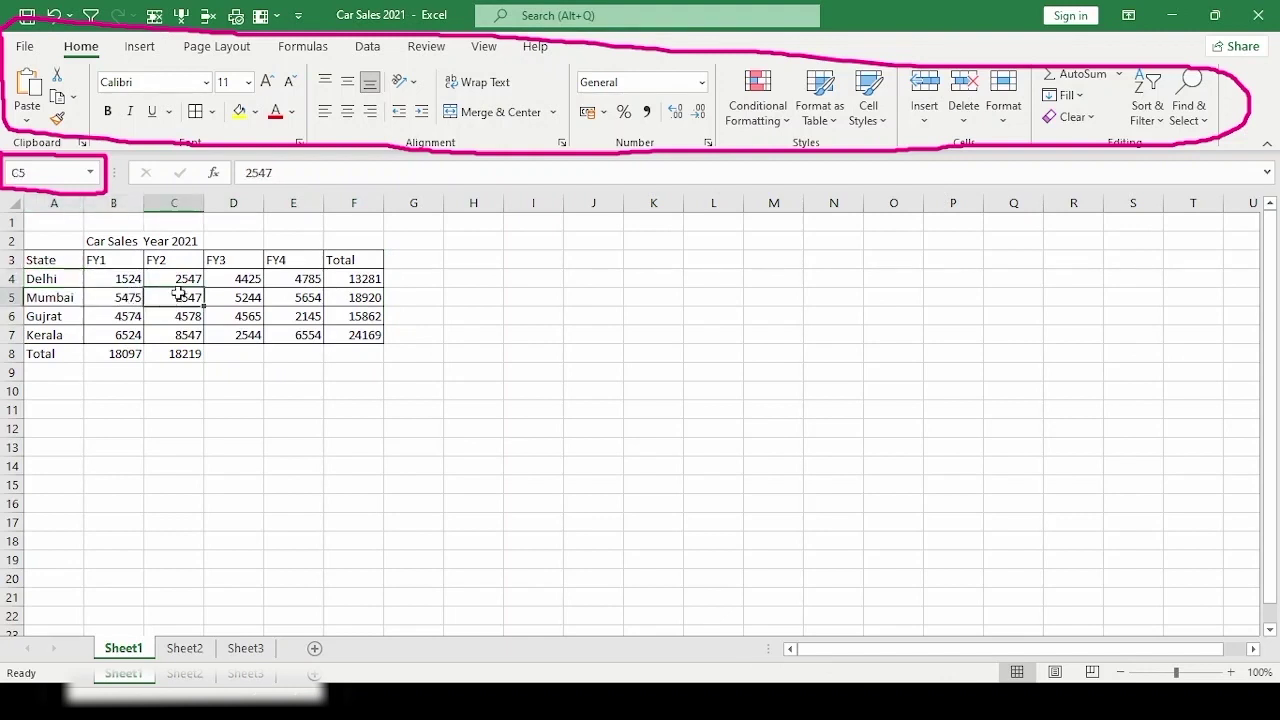
pyautogui.click(50, 262)
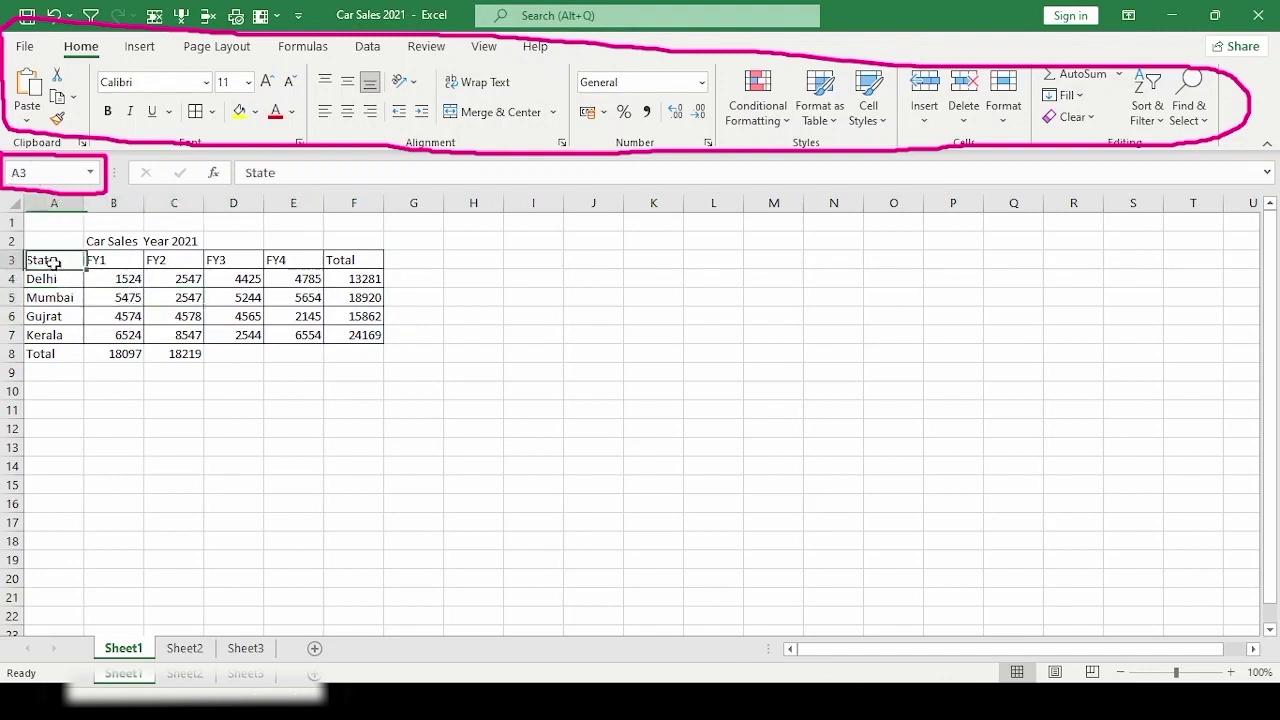
pyautogui.click(113, 258)
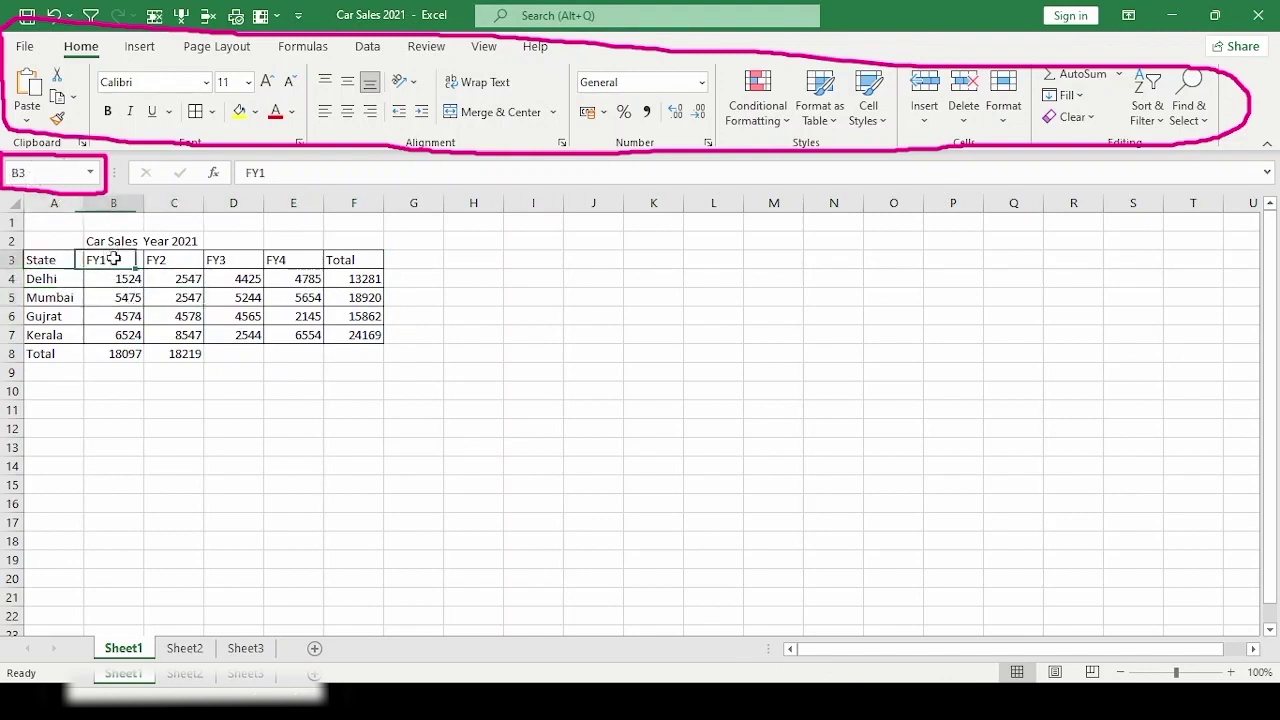
pyautogui.click(180, 280)
pyautogui.click(252, 316)
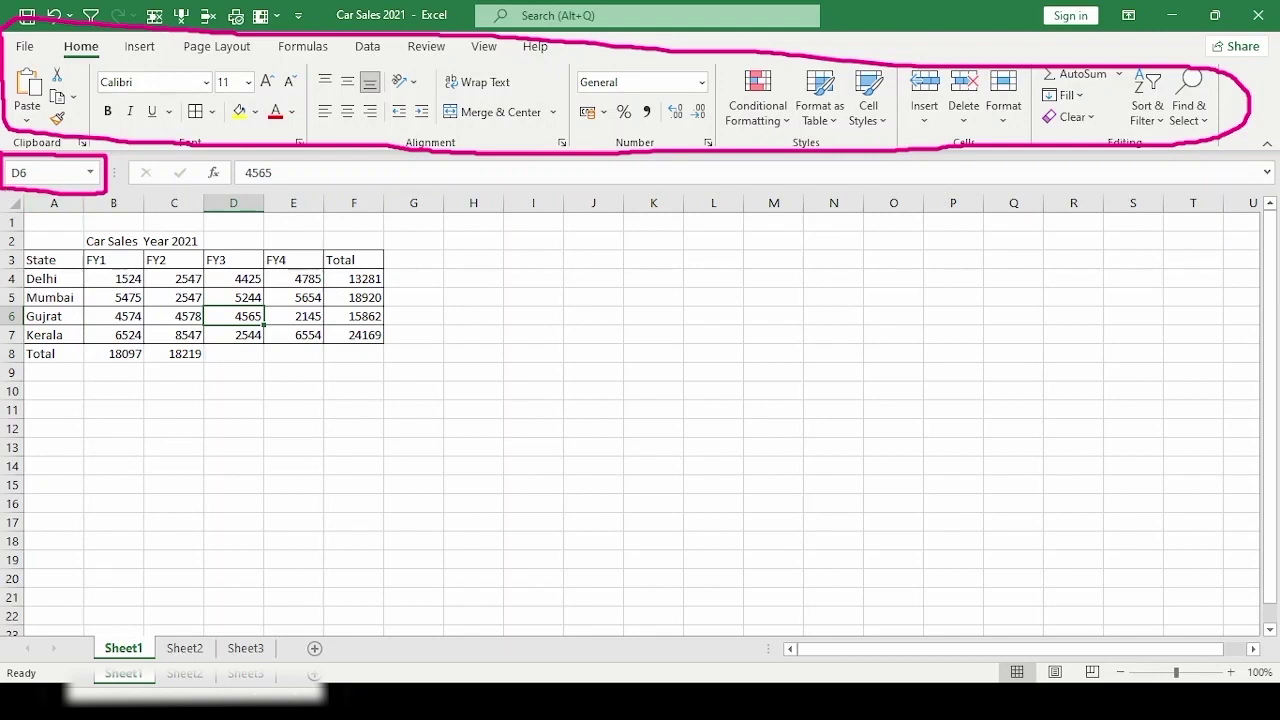
pyautogui.moveTo(230, 157)
pyautogui.mouseDown()
pyautogui.moveTo(232, 182)
pyautogui.moveTo(1046, 182)
pyautogui.moveTo(1250, 181)
pyautogui.moveTo(1251, 153)
pyautogui.moveTo(232, 156)
pyautogui.mouseUp()
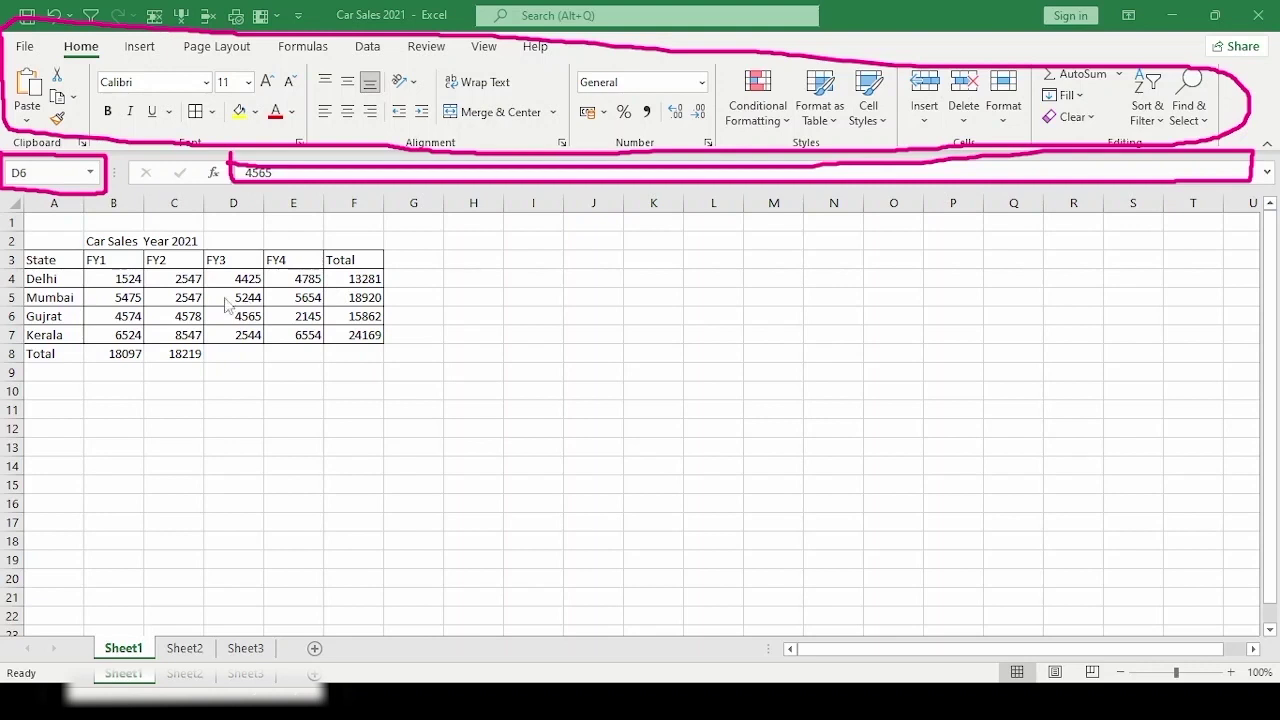
pyautogui.click(118, 316)
pyautogui.click(118, 298)
pyautogui.click(118, 316)
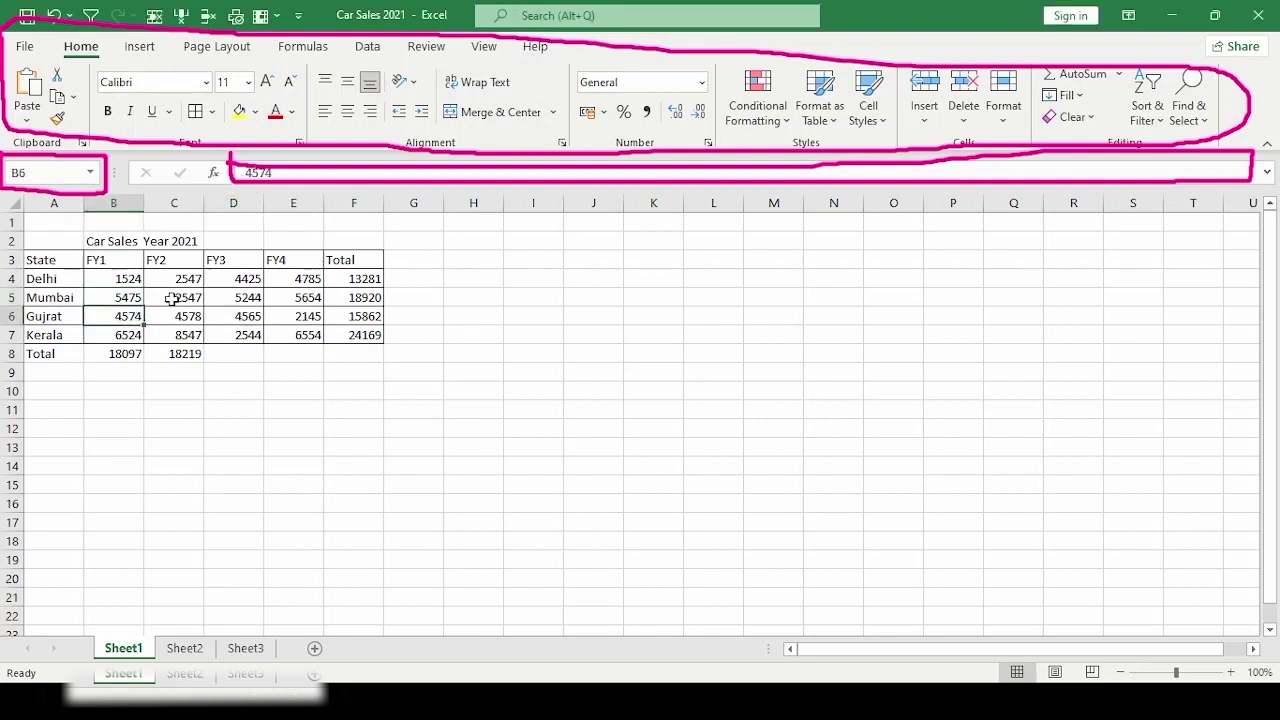
pyautogui.click(372, 335)
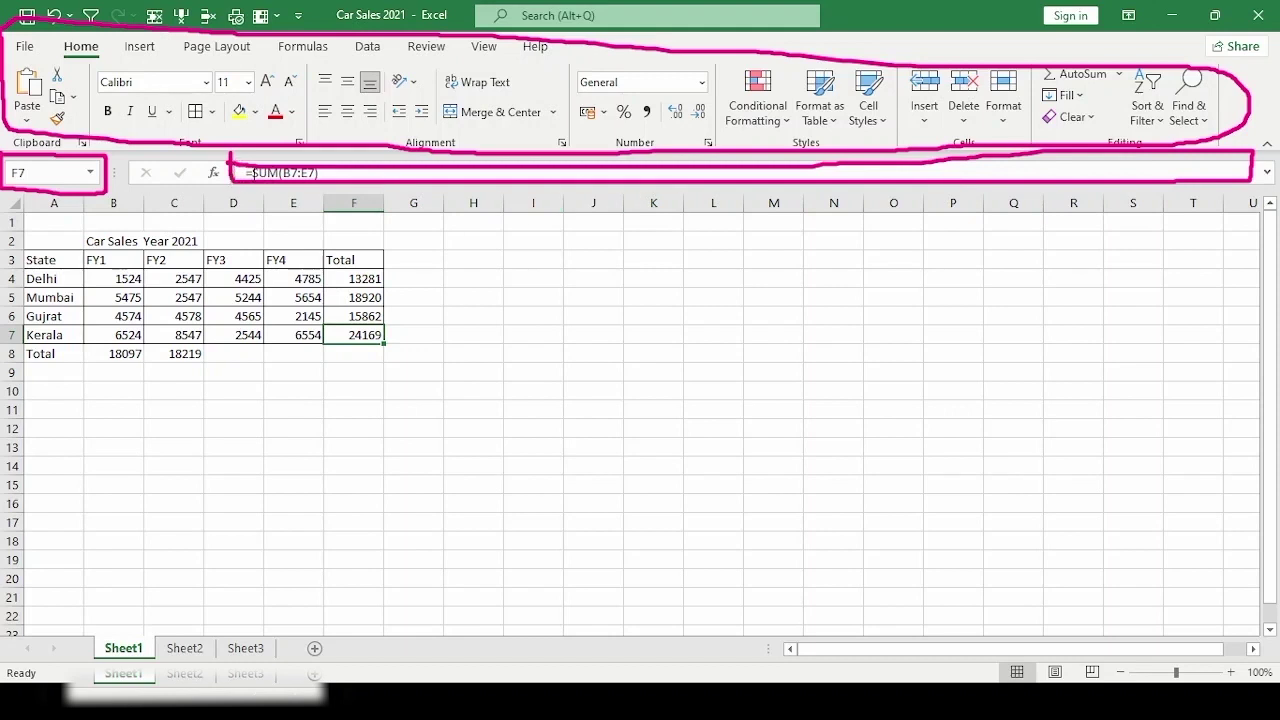
pyautogui.click(355, 316)
pyautogui.click(357, 298)
pyautogui.click(363, 279)
pyautogui.moveTo(363, 279); pyautogui.dragTo(362, 298)
pyautogui.click(362, 298)
pyautogui.click(360, 316)
pyautogui.click(357, 336)
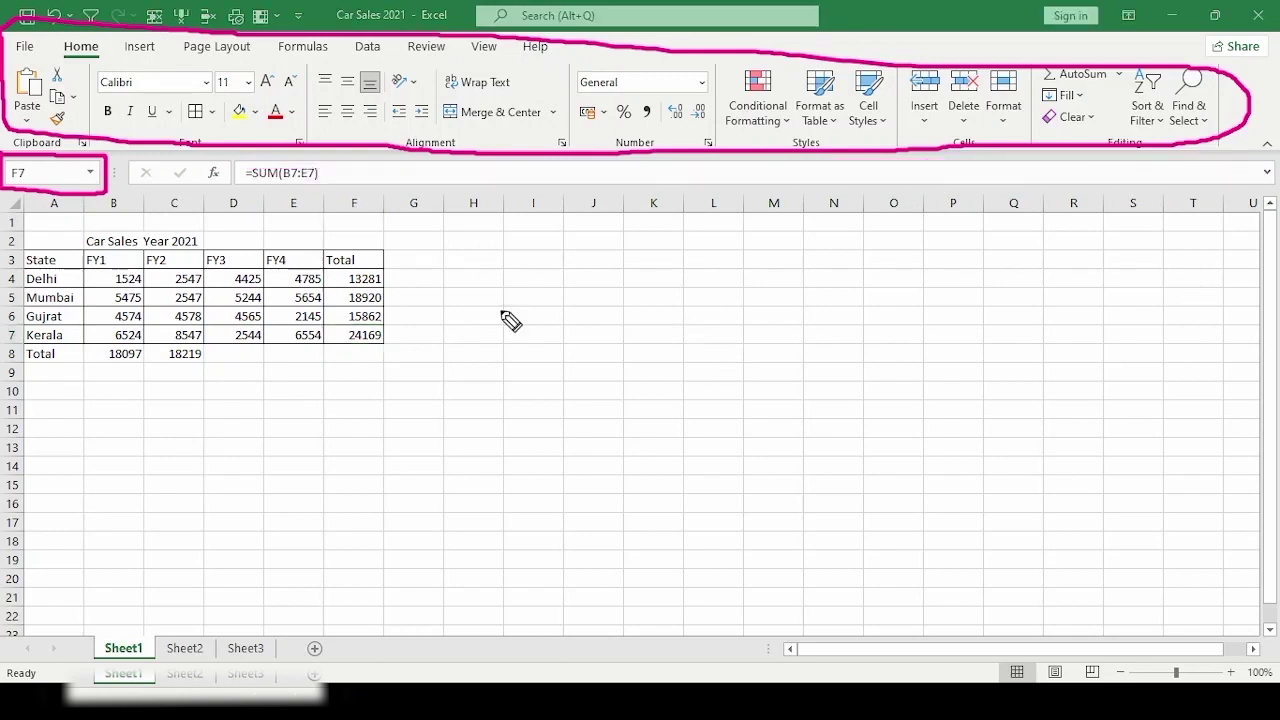
pyautogui.moveTo(233, 155)
pyautogui.mouseDown()
pyautogui.moveTo(232, 187)
pyautogui.moveTo(326, 190)
pyautogui.moveTo(1060, 190)
pyautogui.moveTo(1250, 184)
pyautogui.moveTo(1274, 168)
pyautogui.moveTo(398, 165)
pyautogui.mouseUp()
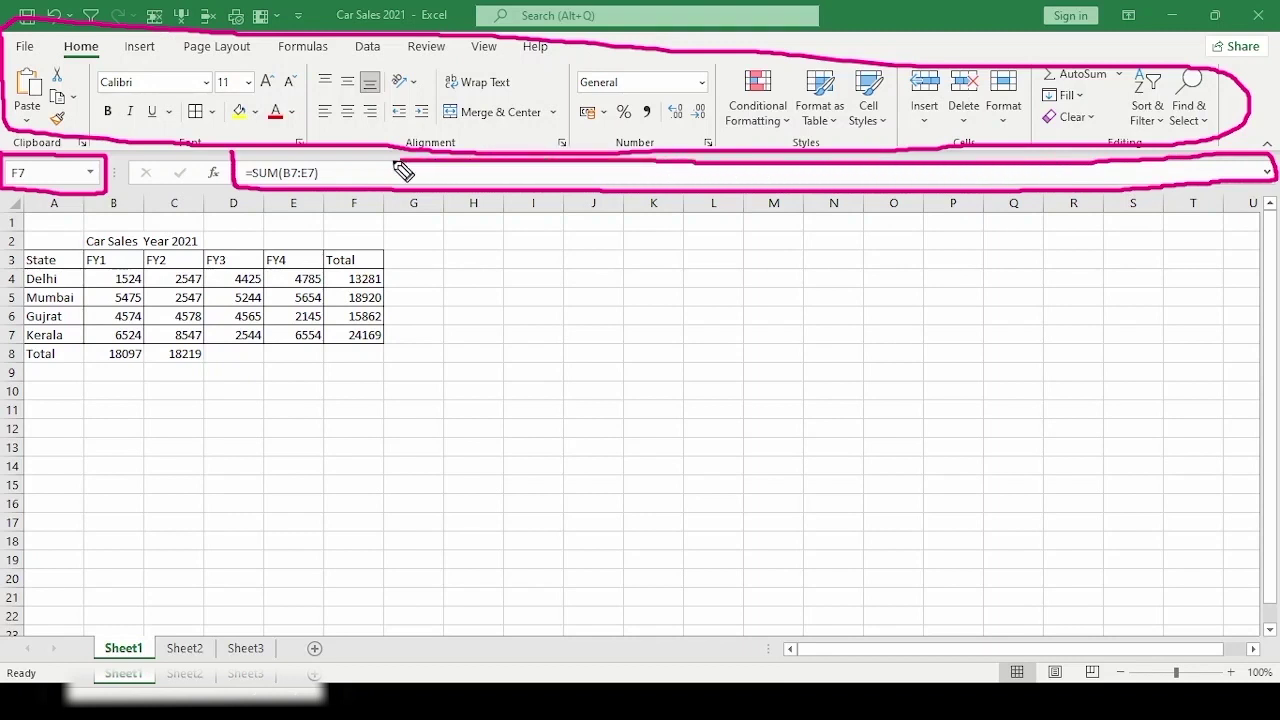
pyautogui.click(352, 329)
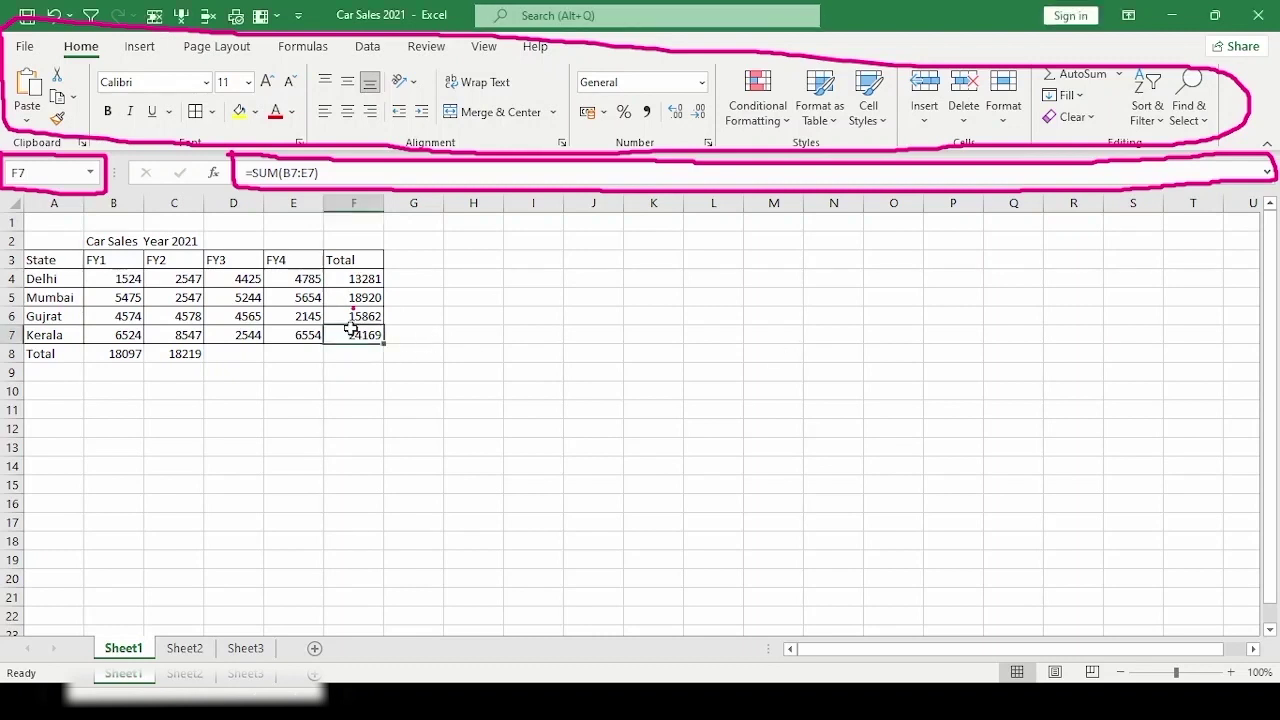
pyautogui.click(354, 318)
pyautogui.click(362, 278)
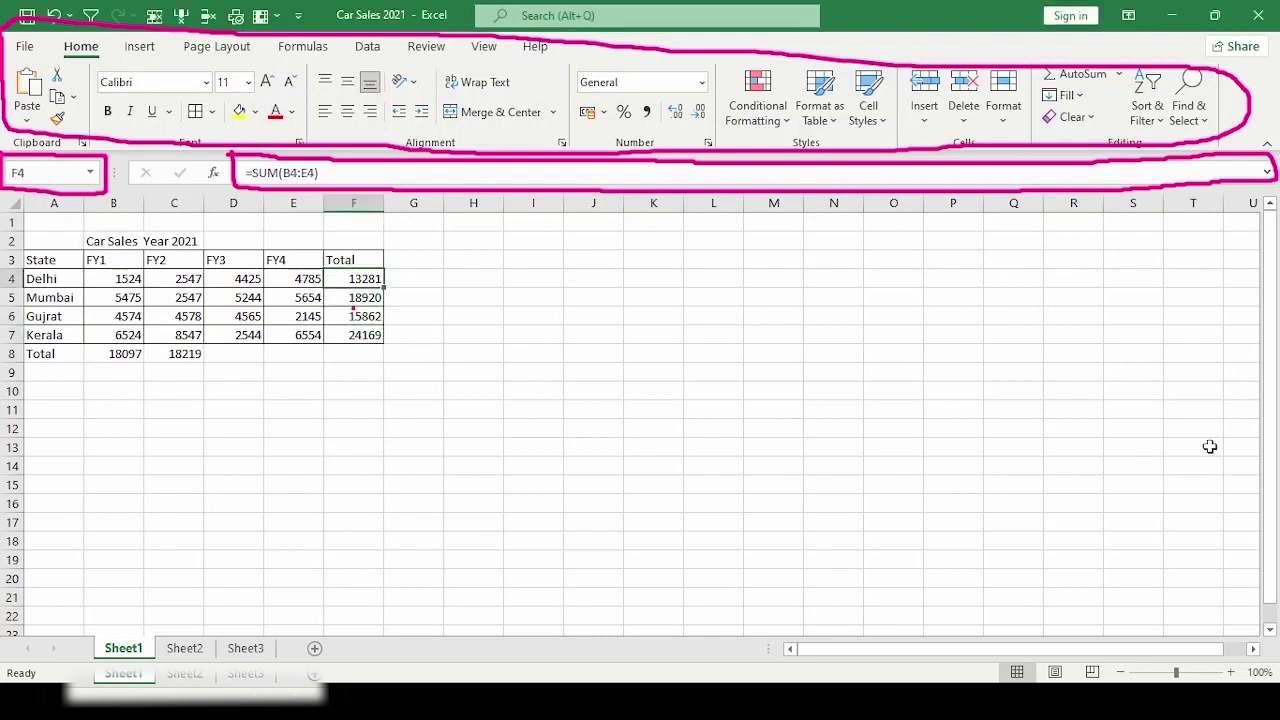
# Step: Select cells in the Car Sales table, then rows 1 through 5
pyautogui.click(52, 279)
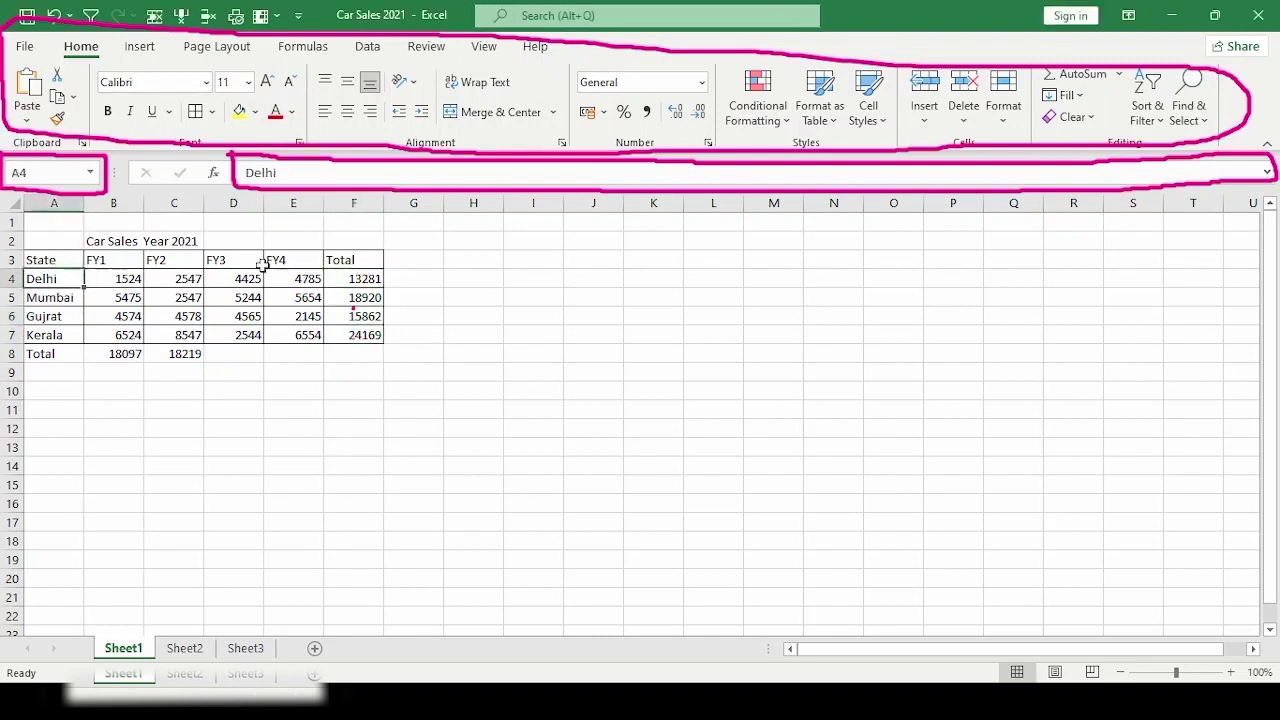
pyautogui.click(117, 279)
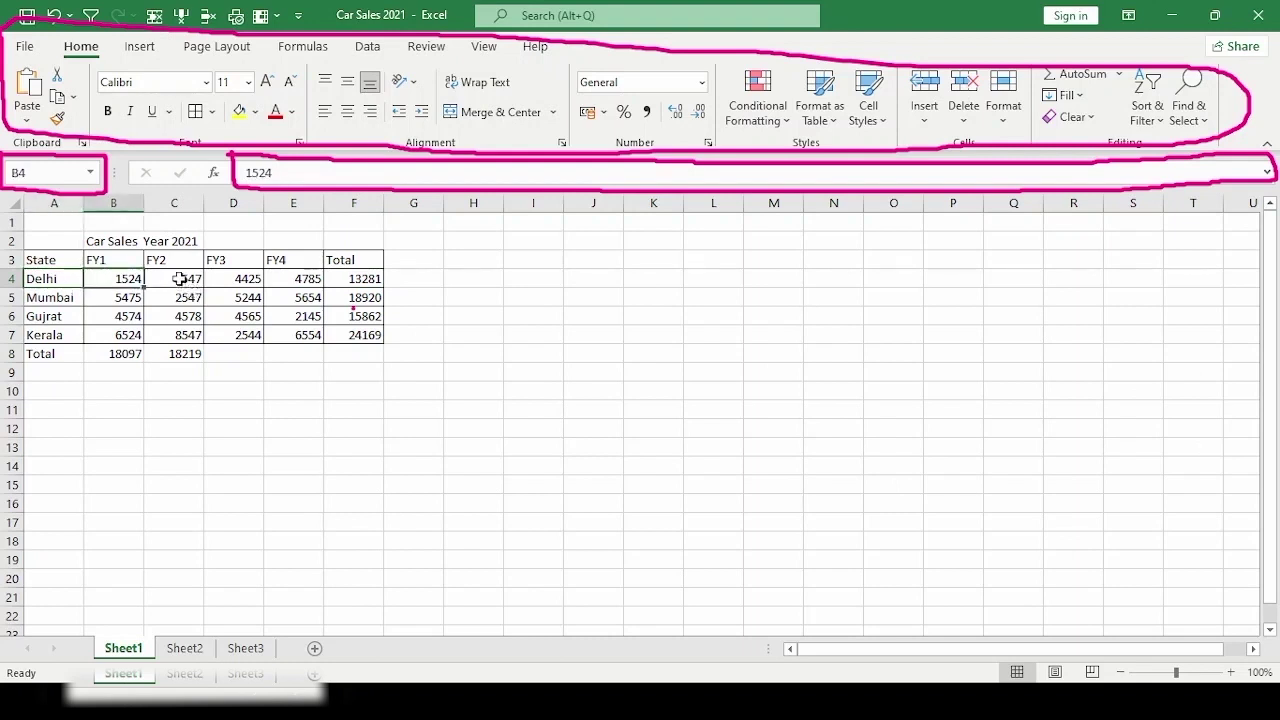
pyautogui.click(182, 279)
pyautogui.click(182, 298)
pyautogui.click(238, 300)
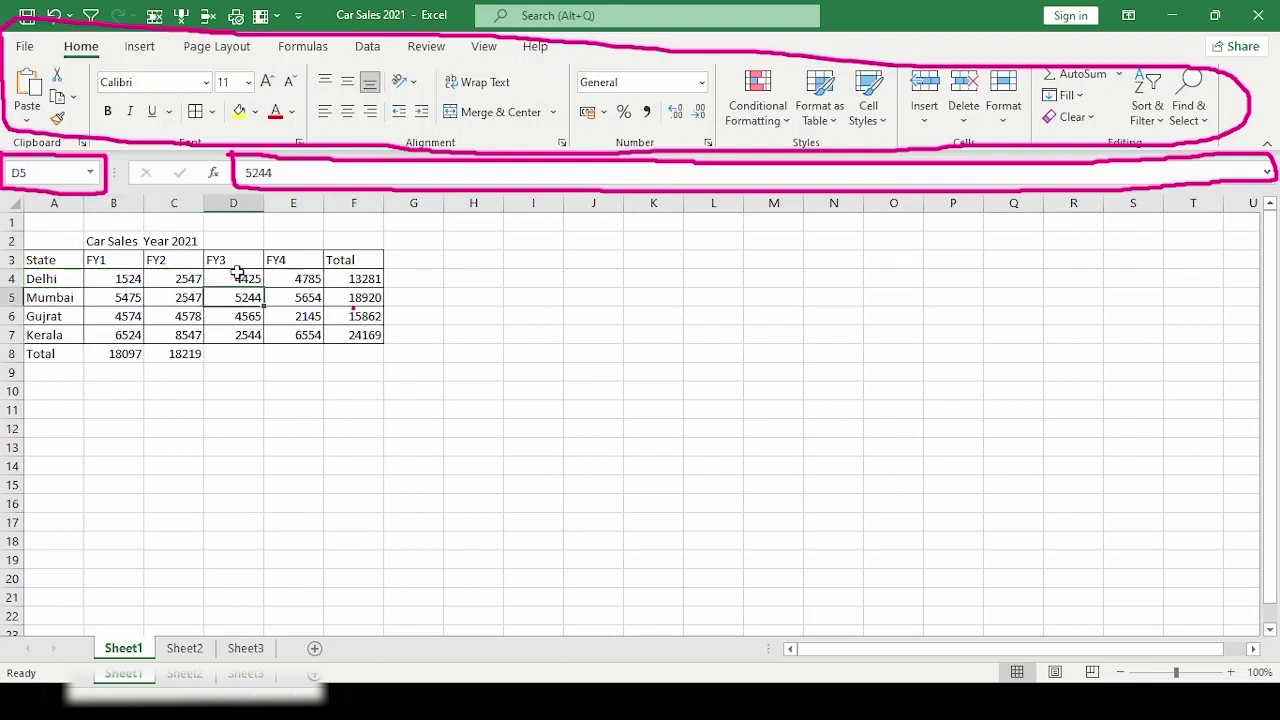
pyautogui.click(237, 264)
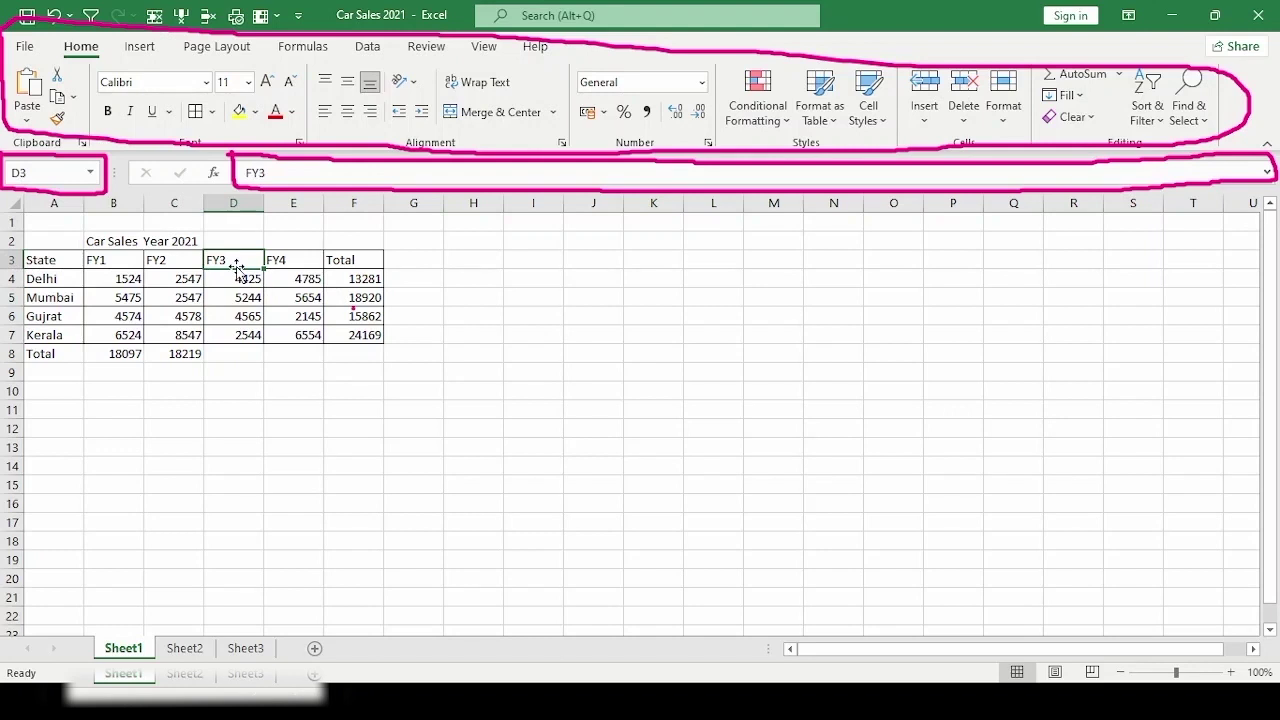
pyautogui.click(8, 260)
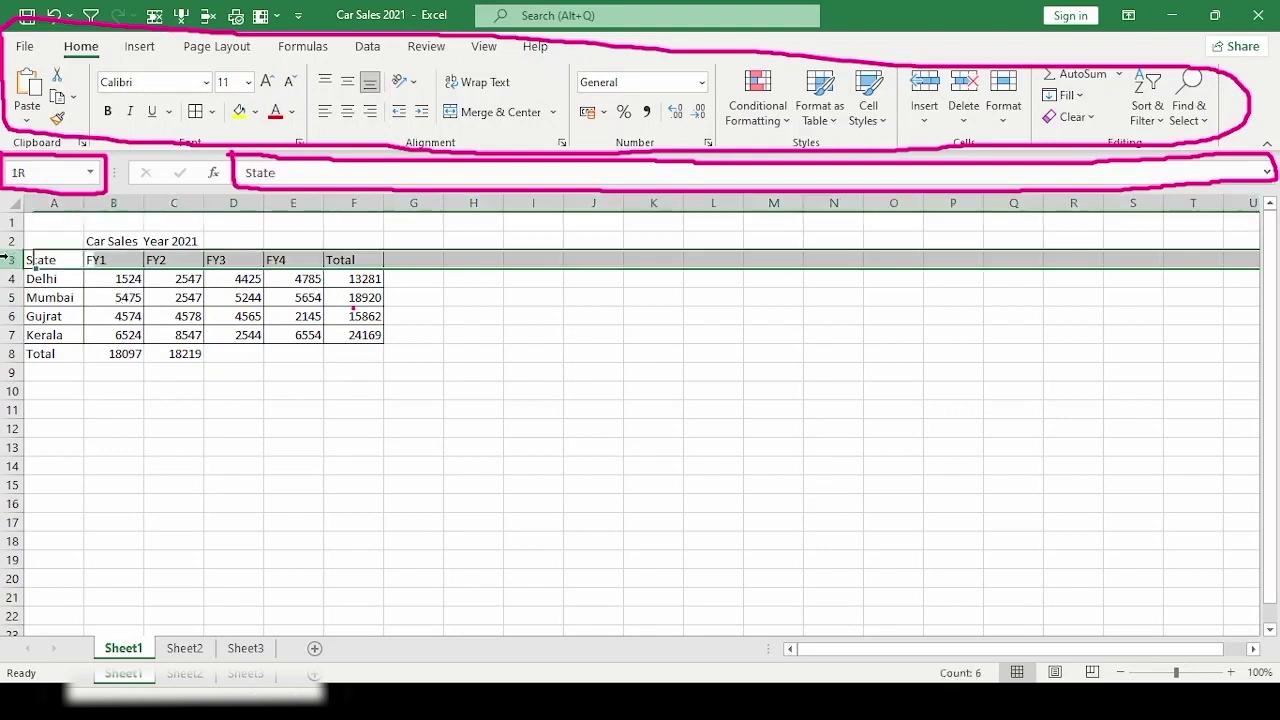
pyautogui.click(8, 279)
pyautogui.click(8, 298)
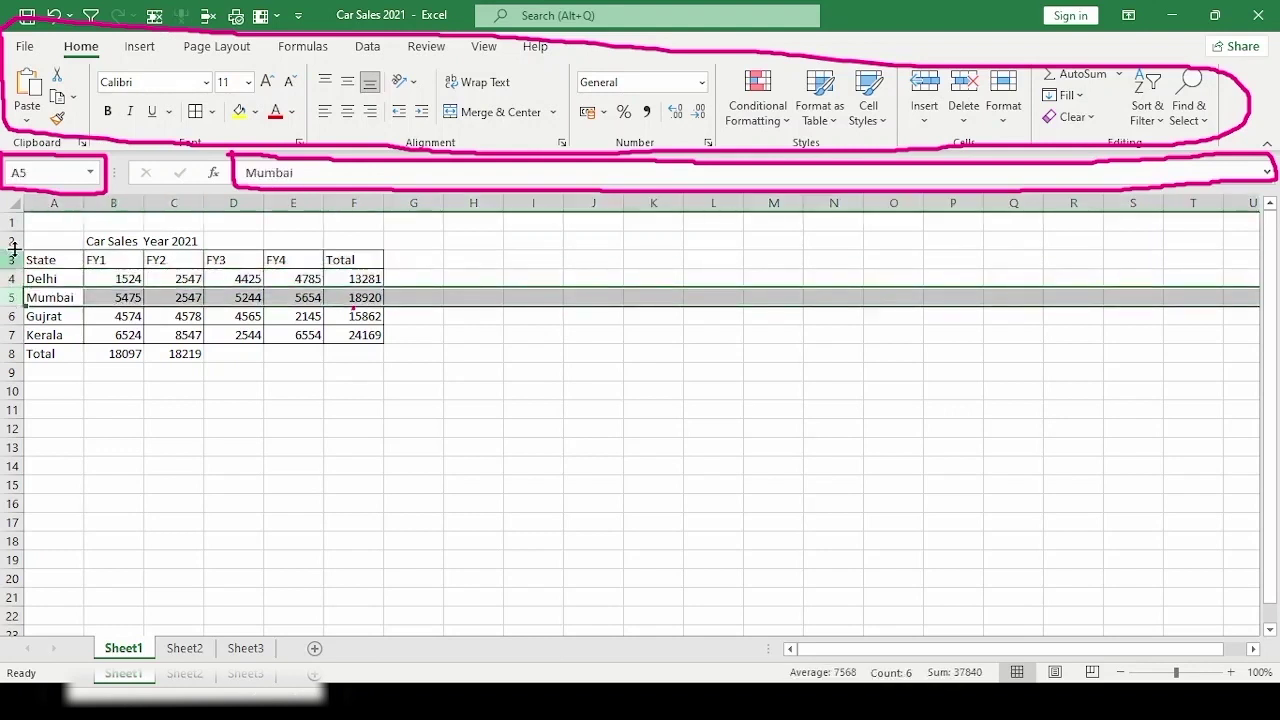
pyautogui.click(8, 241)
pyautogui.click(8, 222)
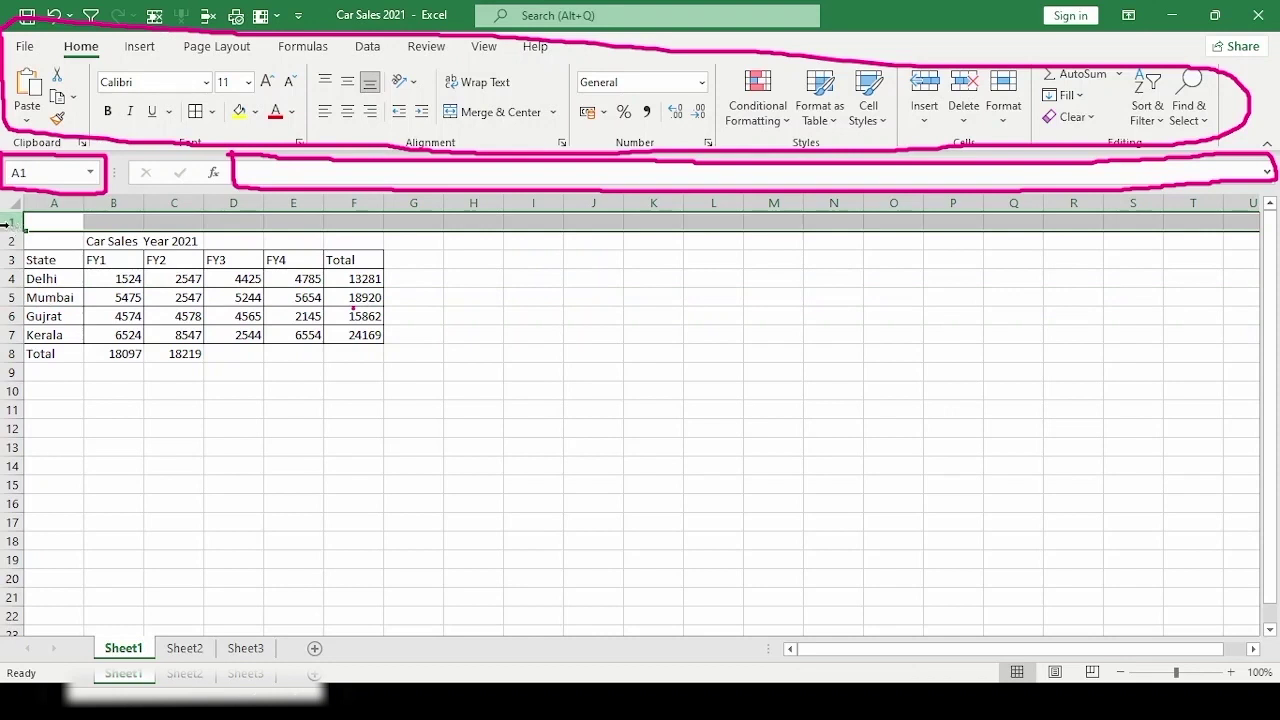
# Step: Jump from A9 to the bottom of the sheet and select rows 1048575–1048576
pyautogui.click(46, 372)
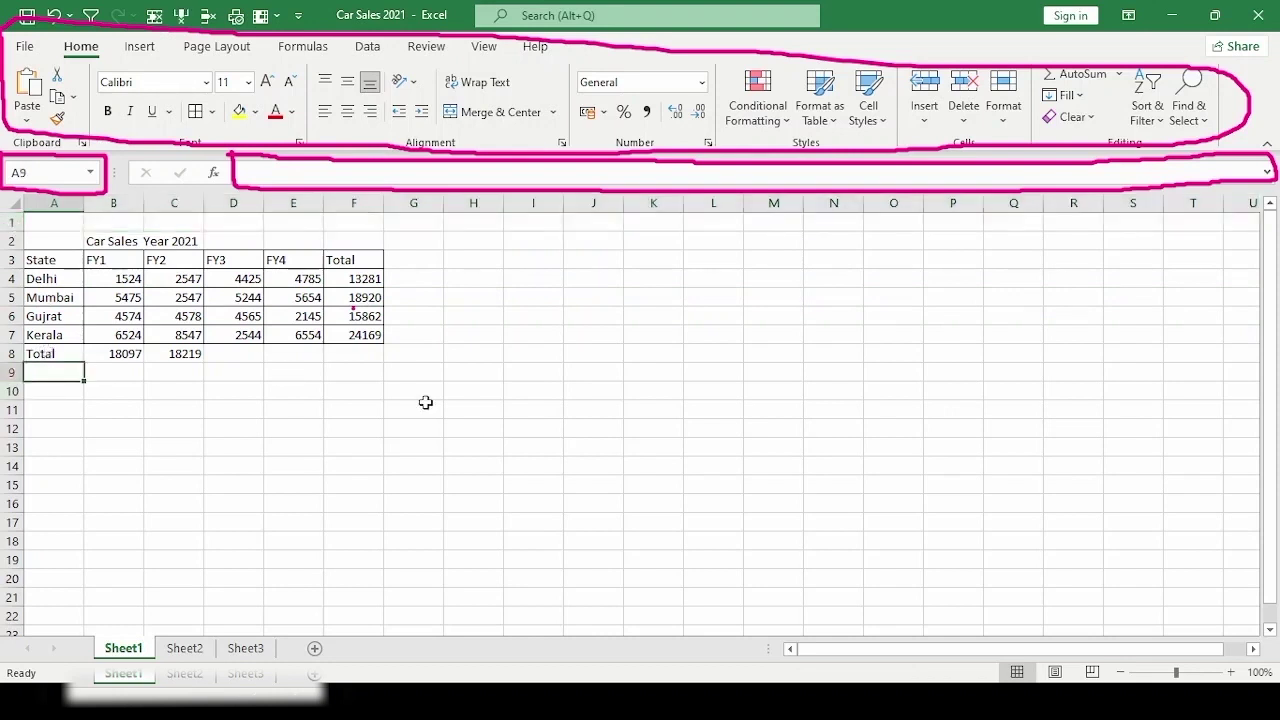
pyautogui.hotkey('ctrl', 'Down')
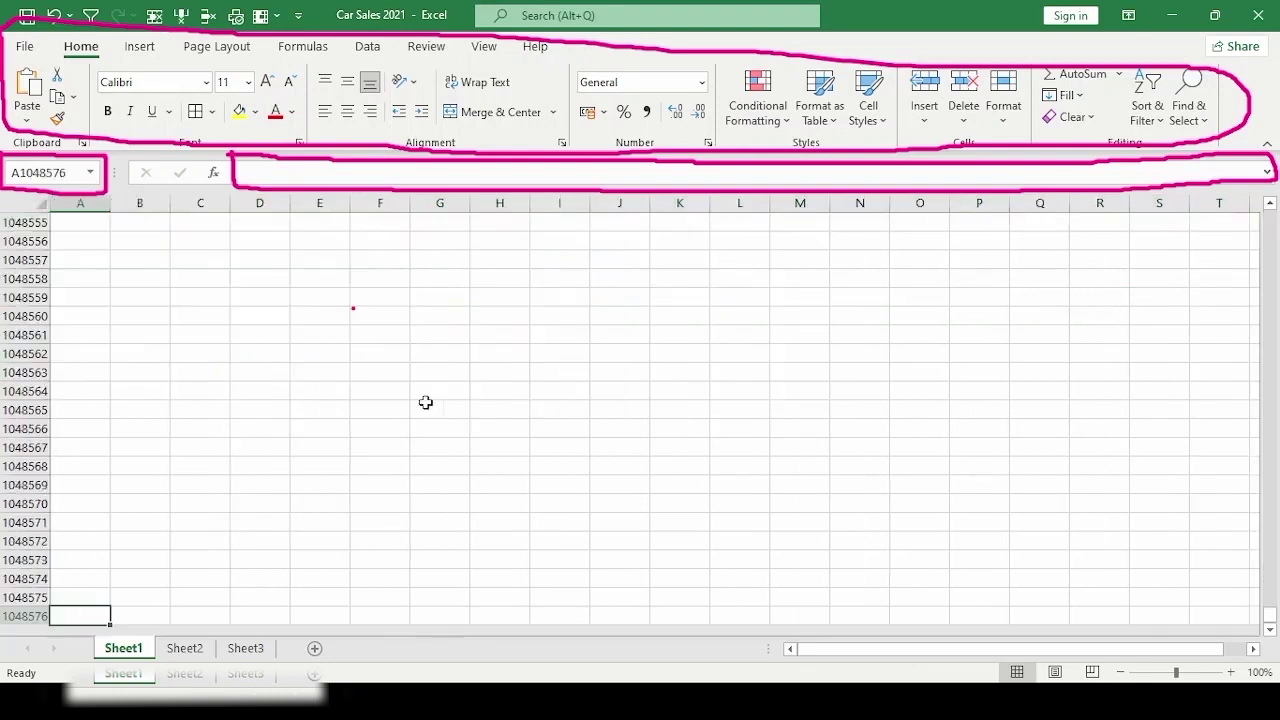
pyautogui.click(5, 617)
pyautogui.moveTo(5, 617); pyautogui.dragTo(5, 598)
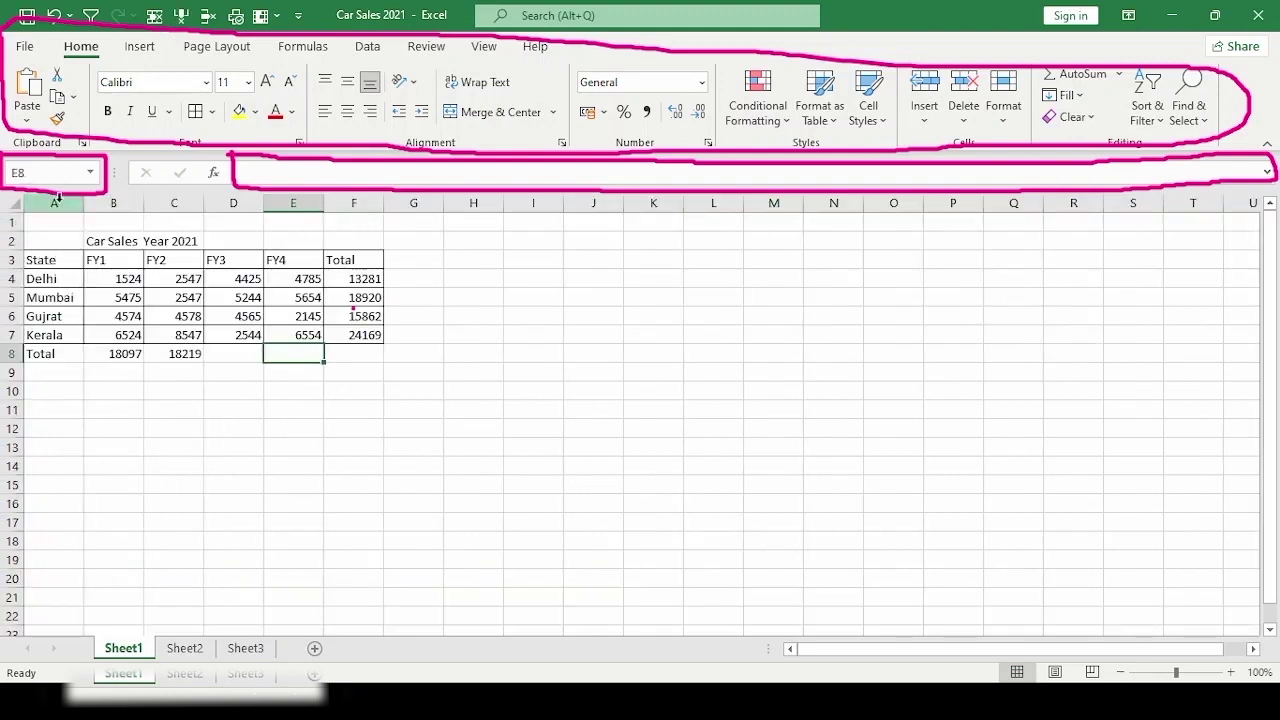
pyautogui.click(57, 199)
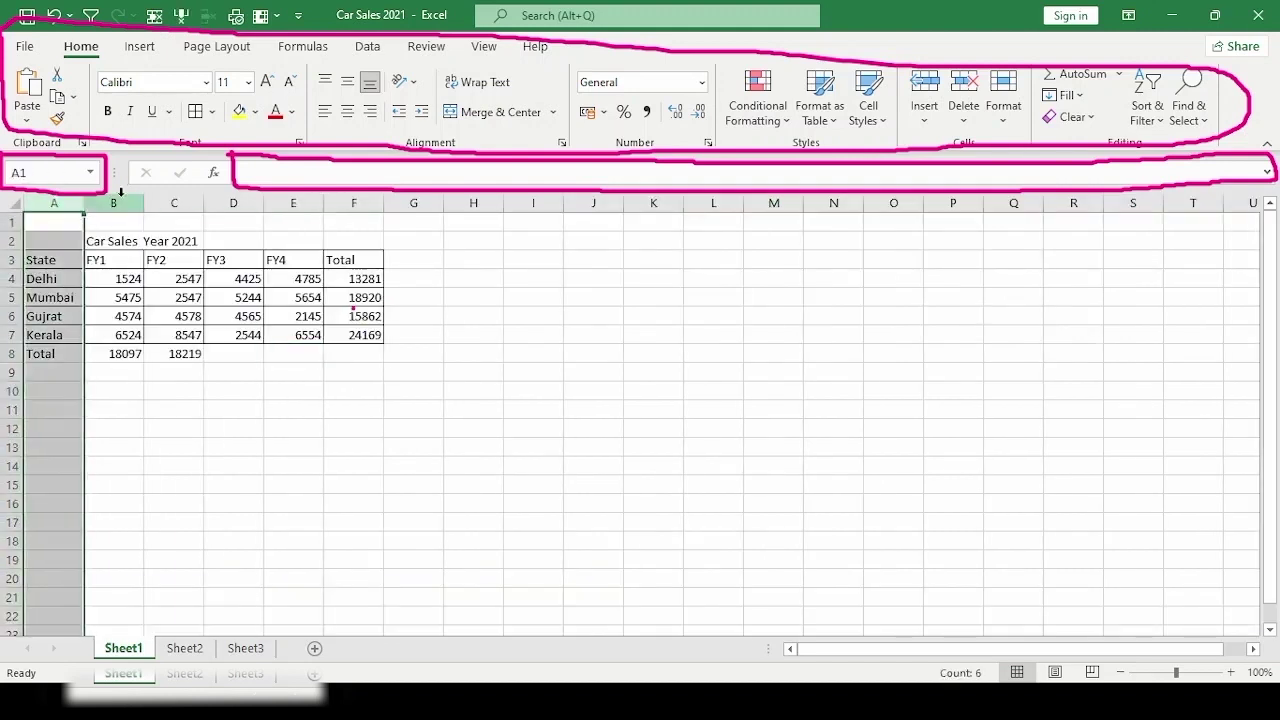
pyautogui.click(114, 203)
pyautogui.click(165, 203)
pyautogui.click(57, 205)
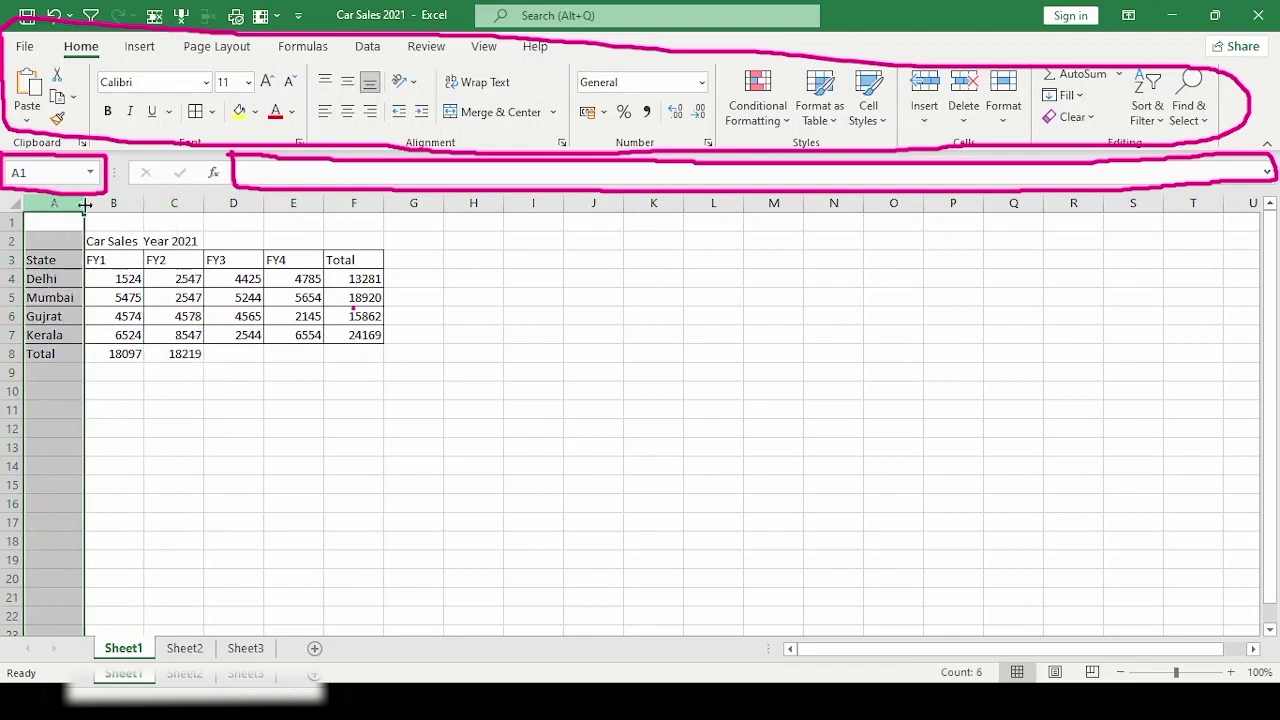
pyautogui.click(113, 203)
pyautogui.click(181, 199)
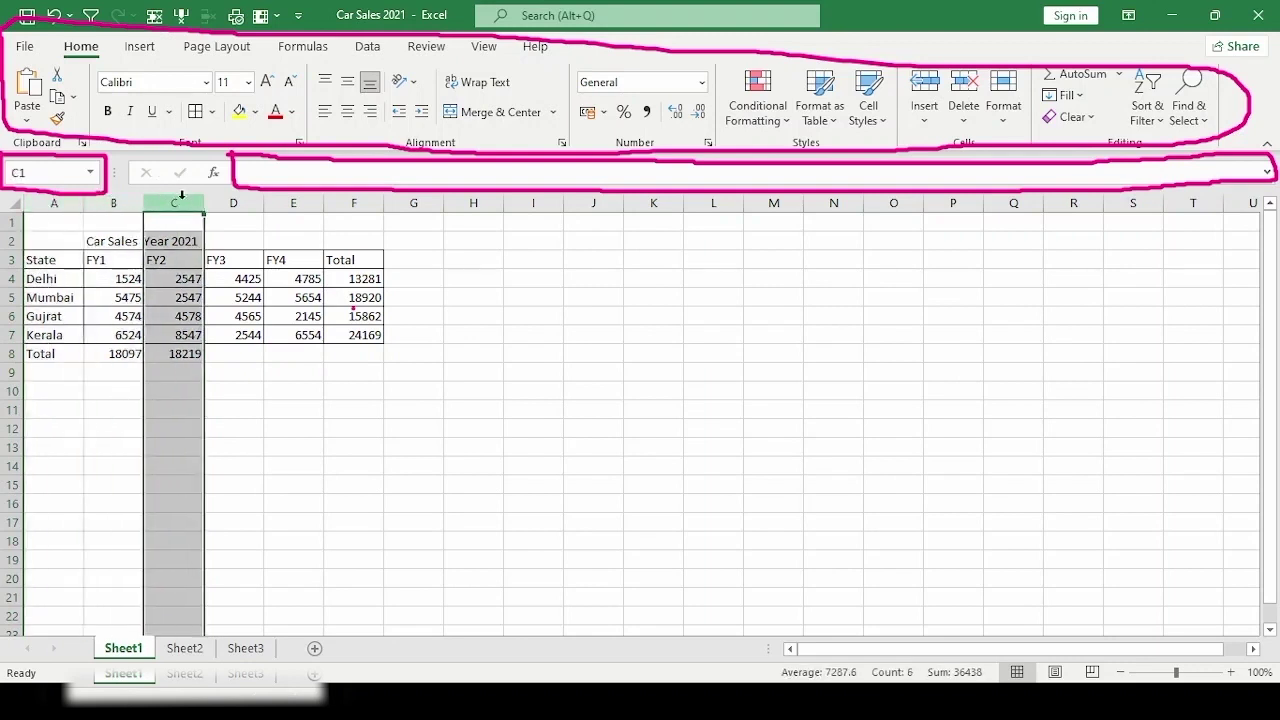
pyautogui.click(240, 203)
pyautogui.click(292, 203)
pyautogui.click(356, 203)
pyautogui.click(418, 203)
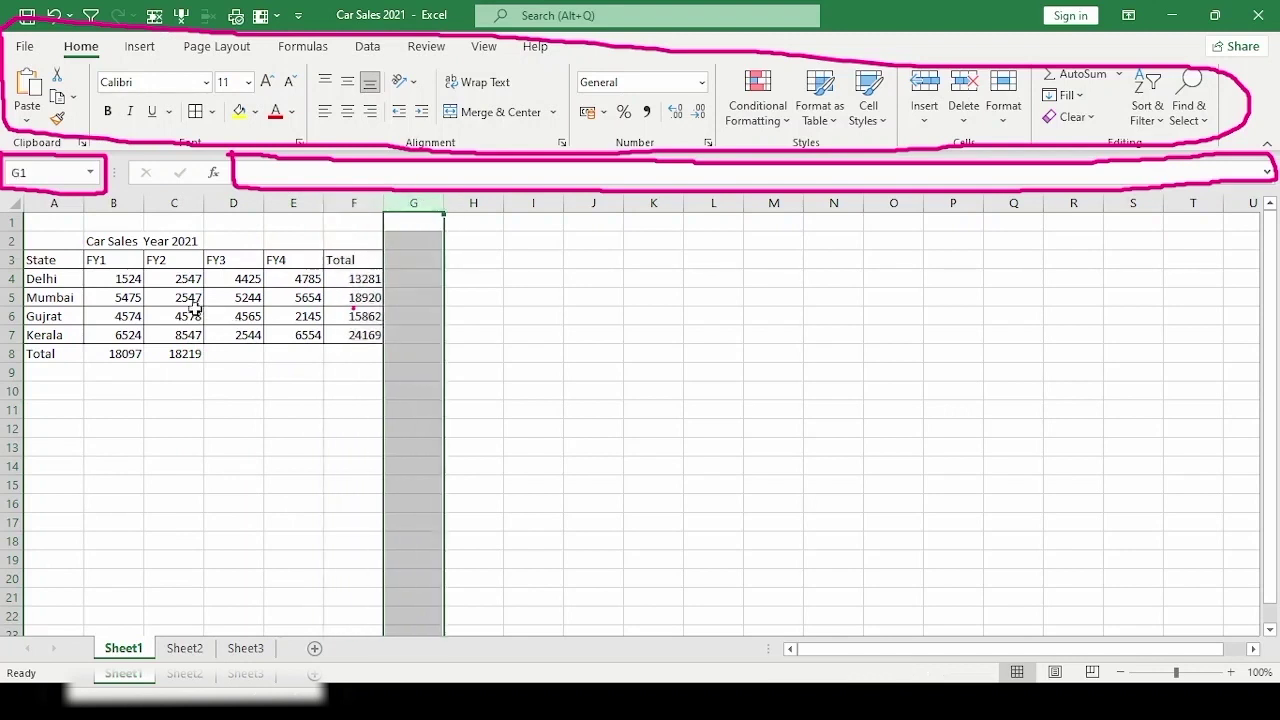
pyautogui.click(12, 224)
pyautogui.click(50, 204)
pyautogui.click(13, 241)
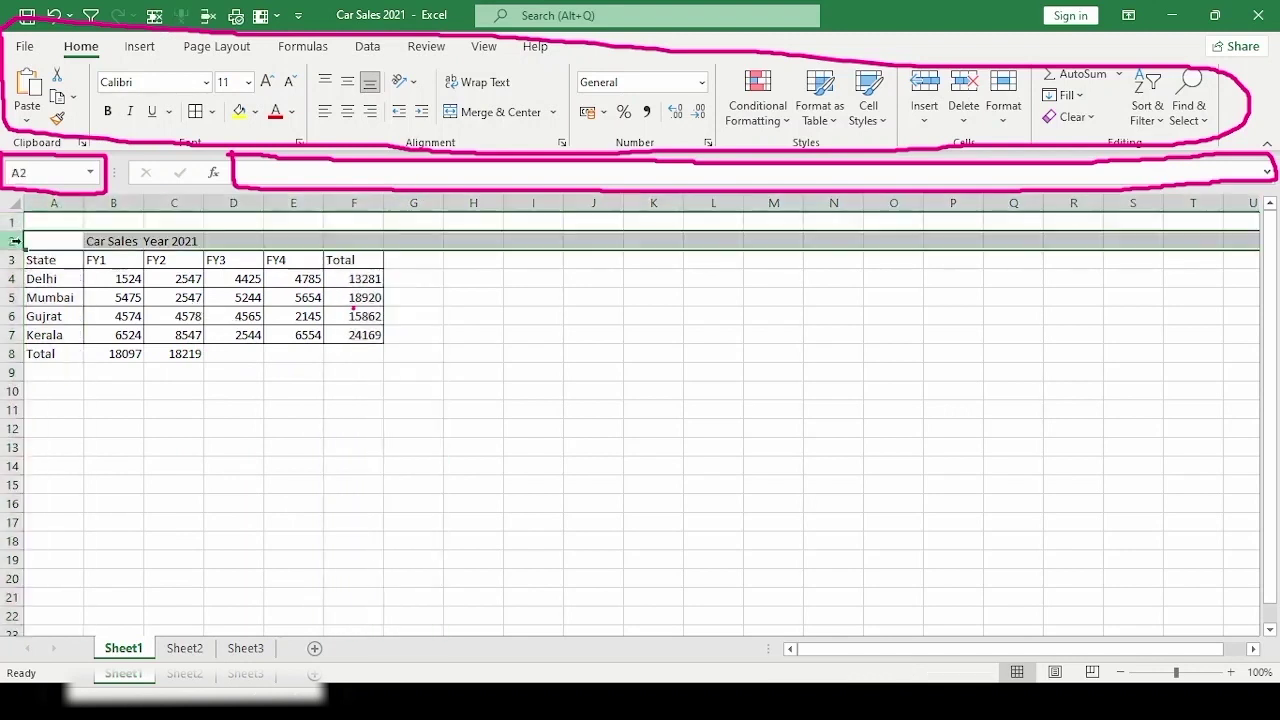
pyautogui.click(55, 265)
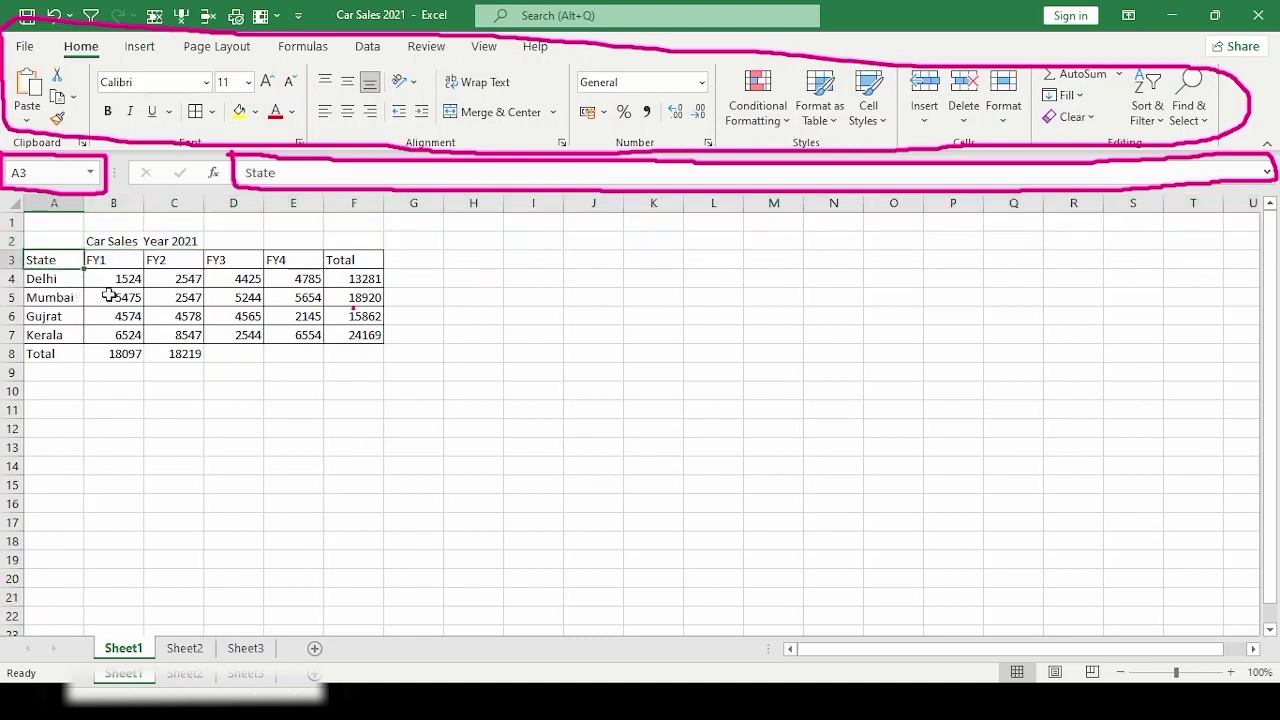
pyautogui.click(109, 295)
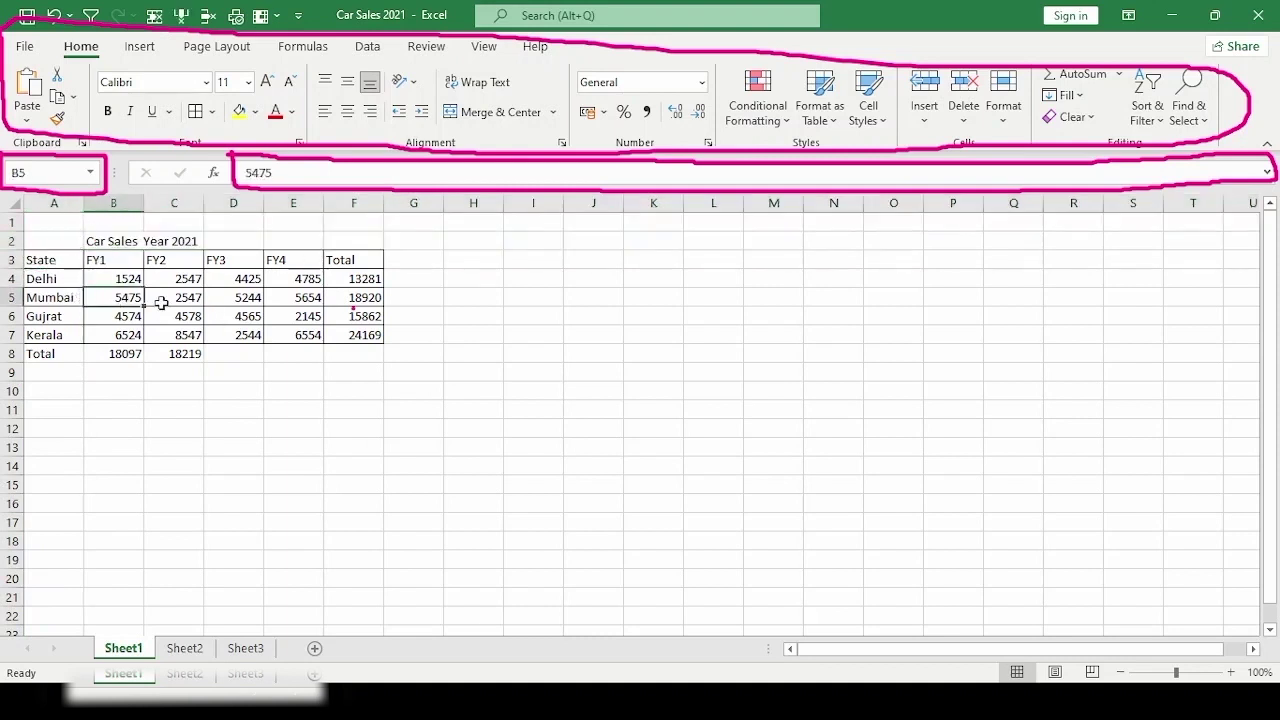
pyautogui.click(270, 370)
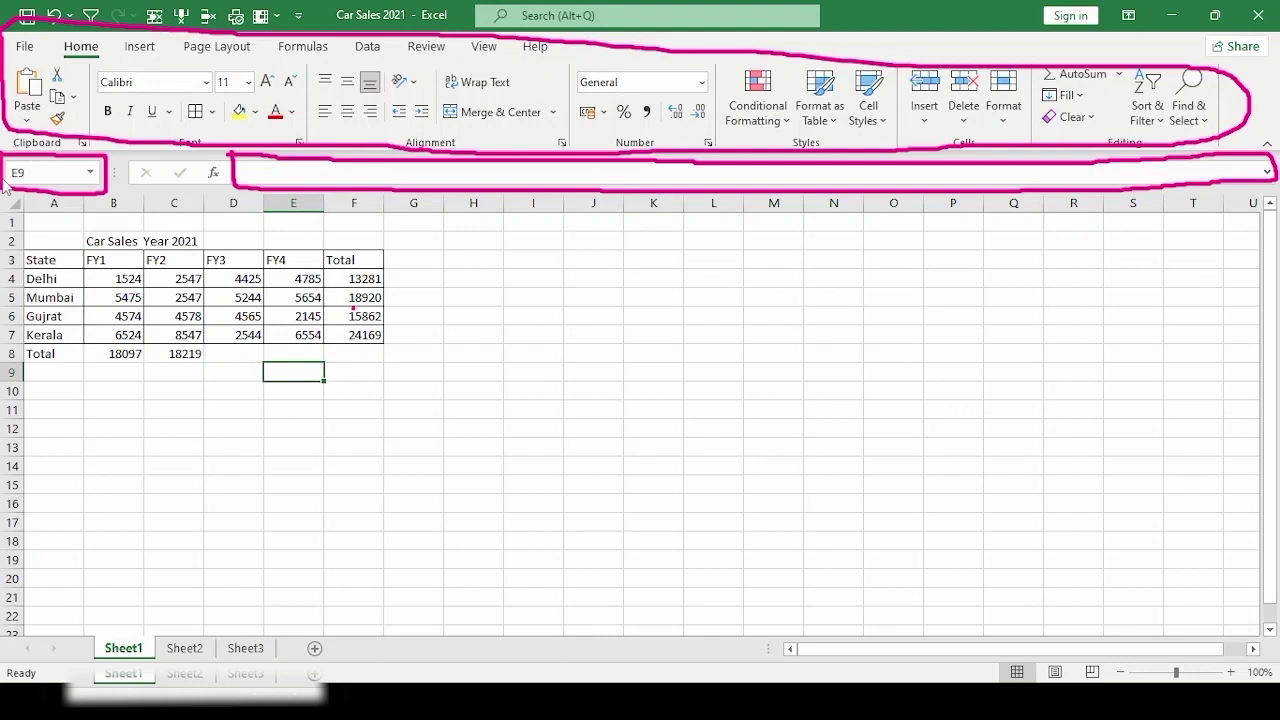
pyautogui.click(302, 203)
pyautogui.click(12, 372)
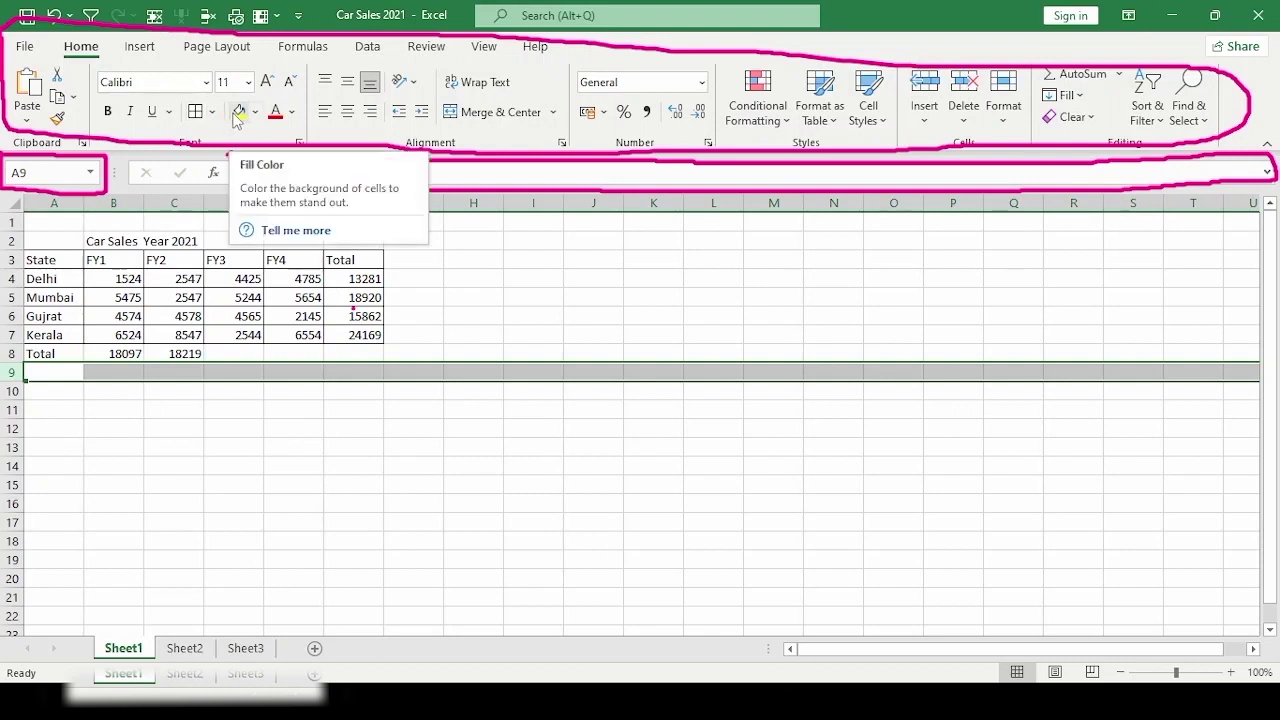
# Step: Fill all of column H and row 9 yellow
pyautogui.click(395, 407)
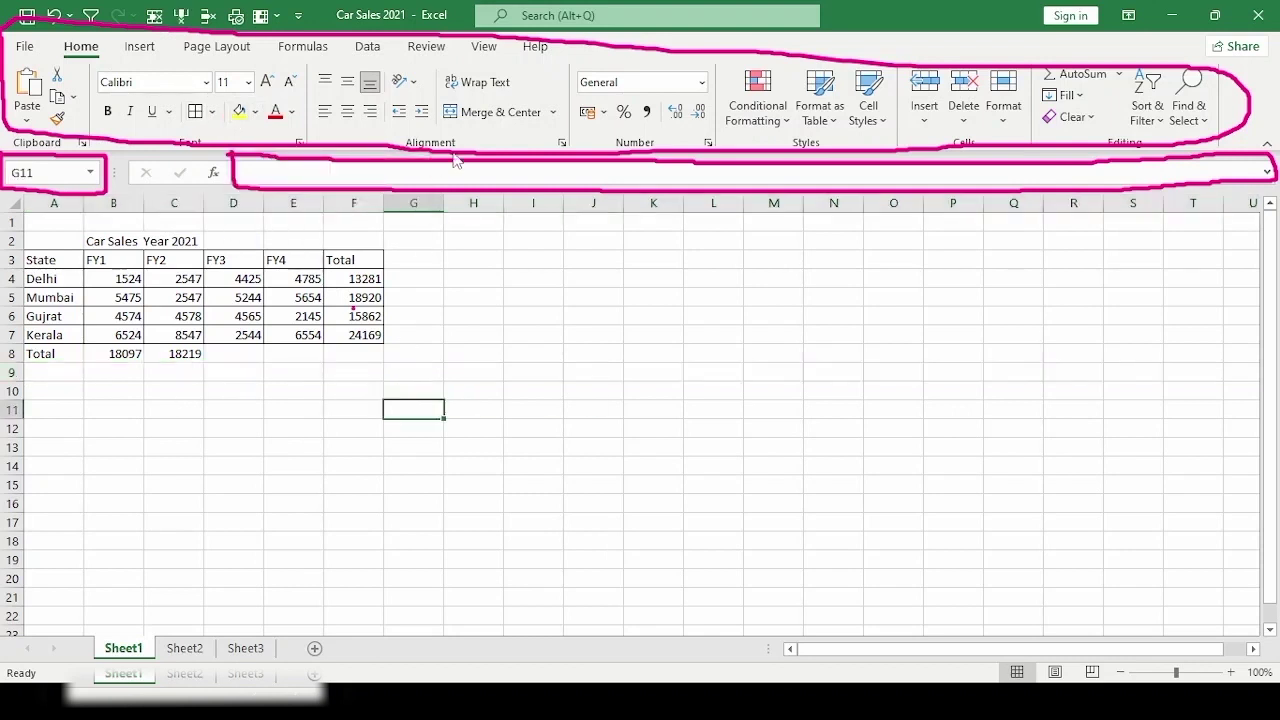
pyautogui.click(474, 203)
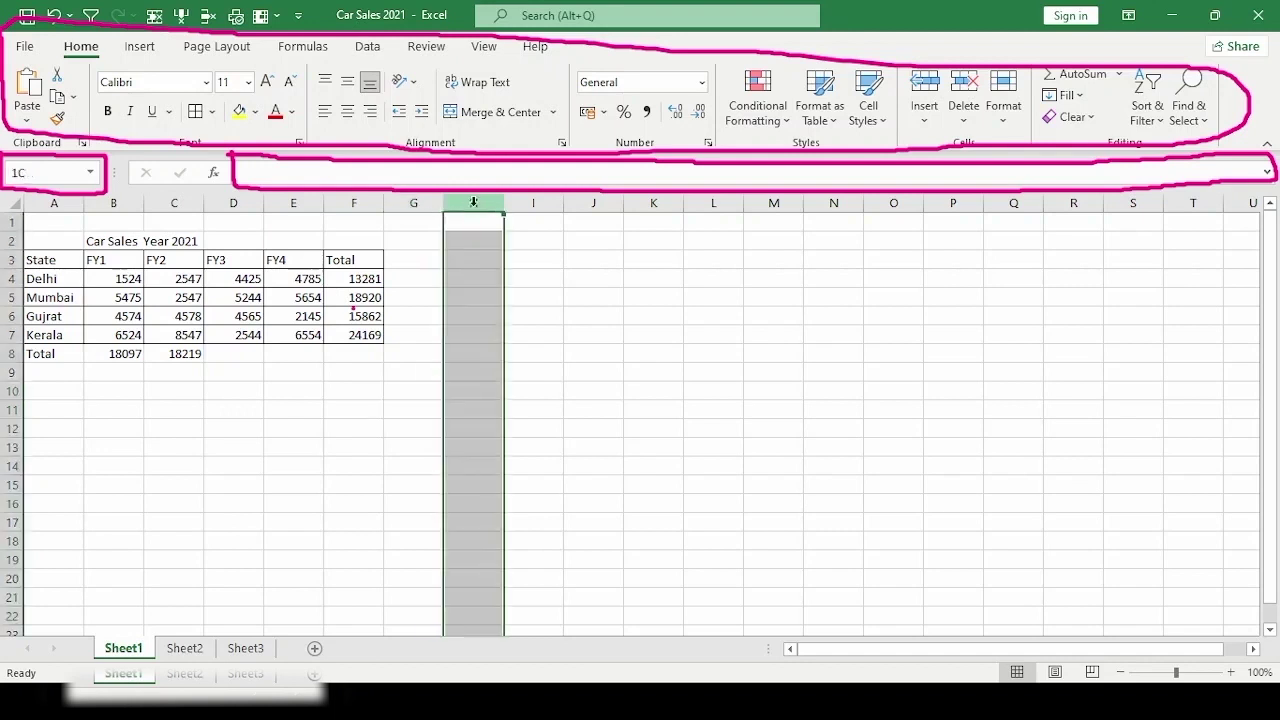
pyautogui.click(237, 111)
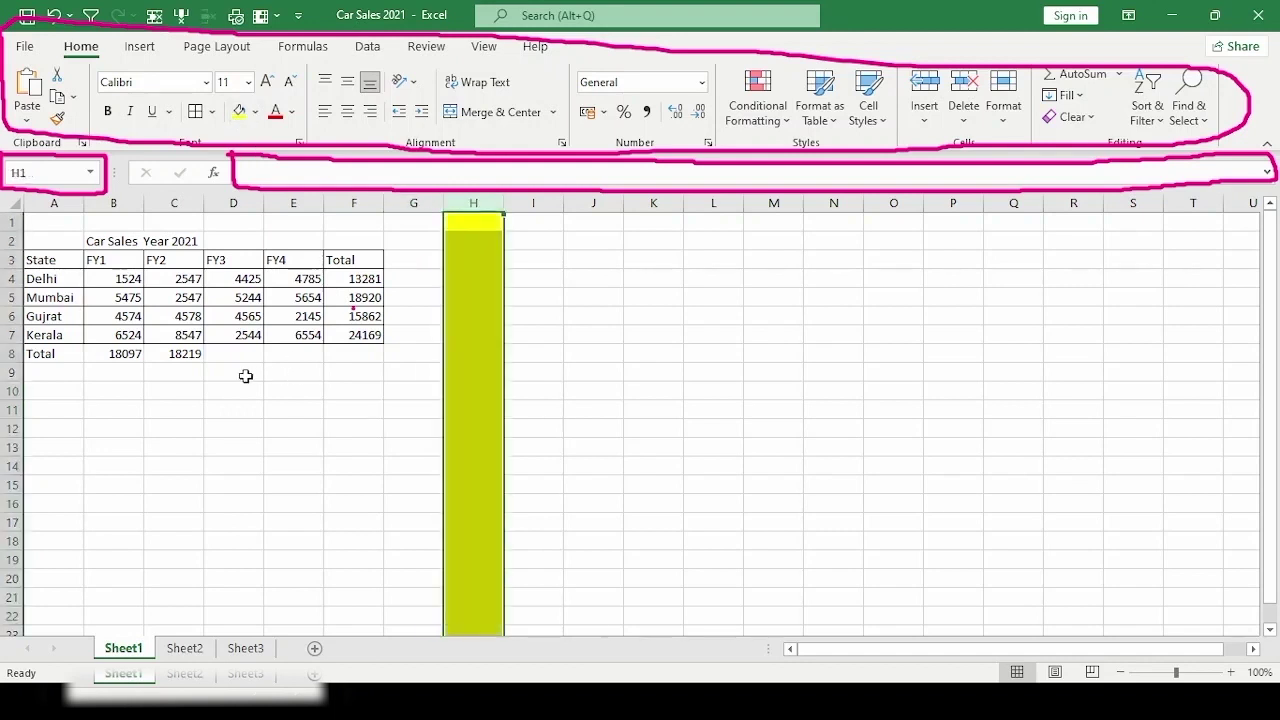
pyautogui.click(10, 372)
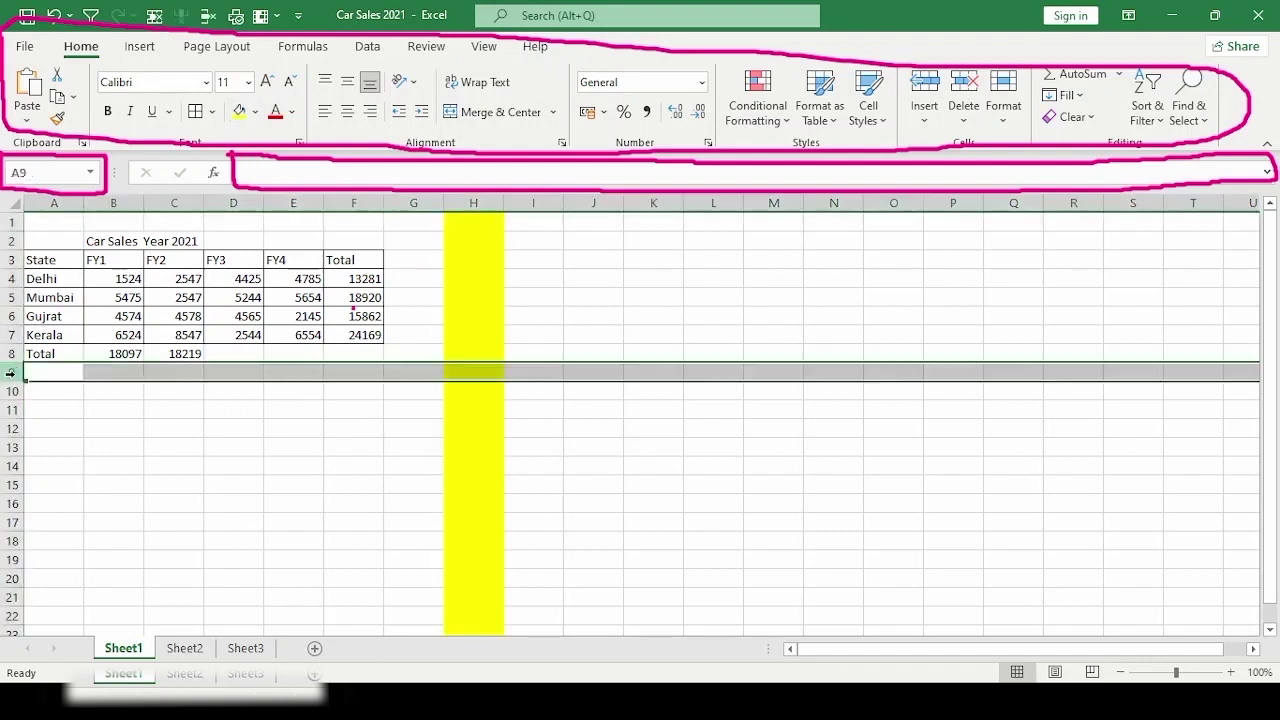
pyautogui.click(238, 111)
pyautogui.click(396, 446)
# Step: Fill cell H9, where the yellow bands cross, dark grey
pyautogui.click(476, 374)
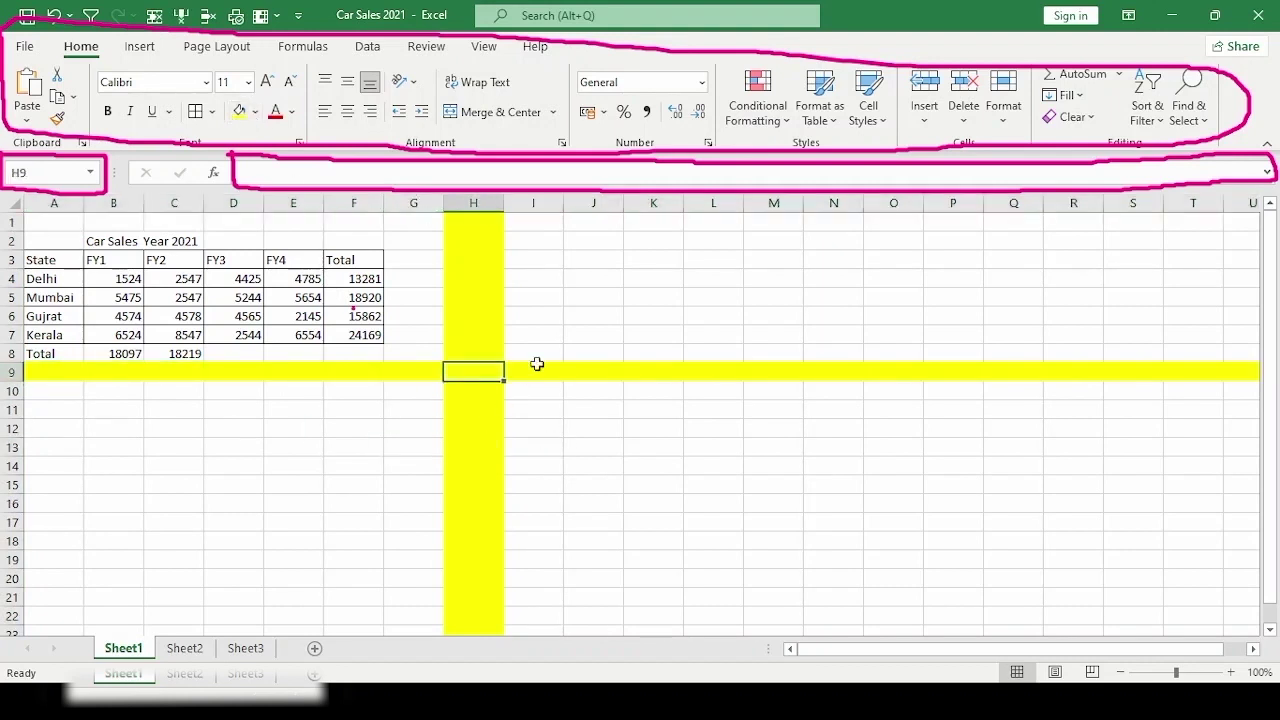
pyautogui.click(255, 111)
pyautogui.click(256, 197)
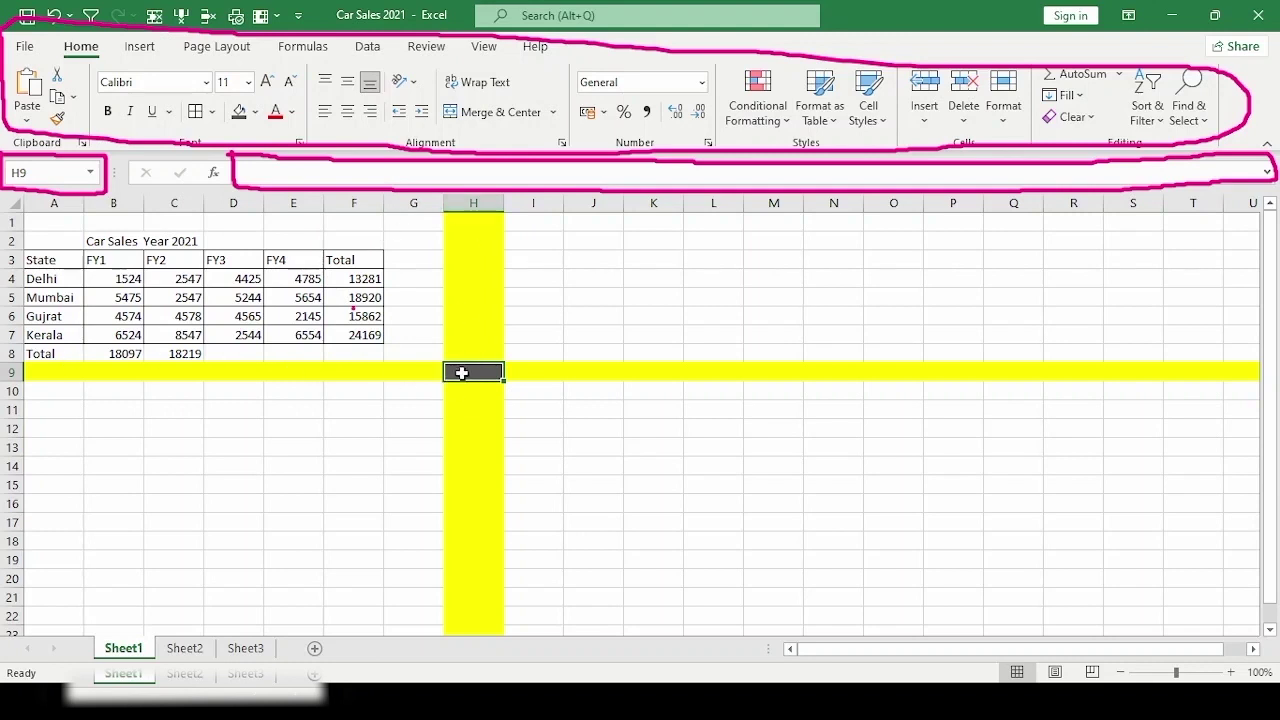
# Step: Check the Kerala total, cells E6, E7 and D6, and empty cells, ending on H9
pyautogui.click(353, 331)
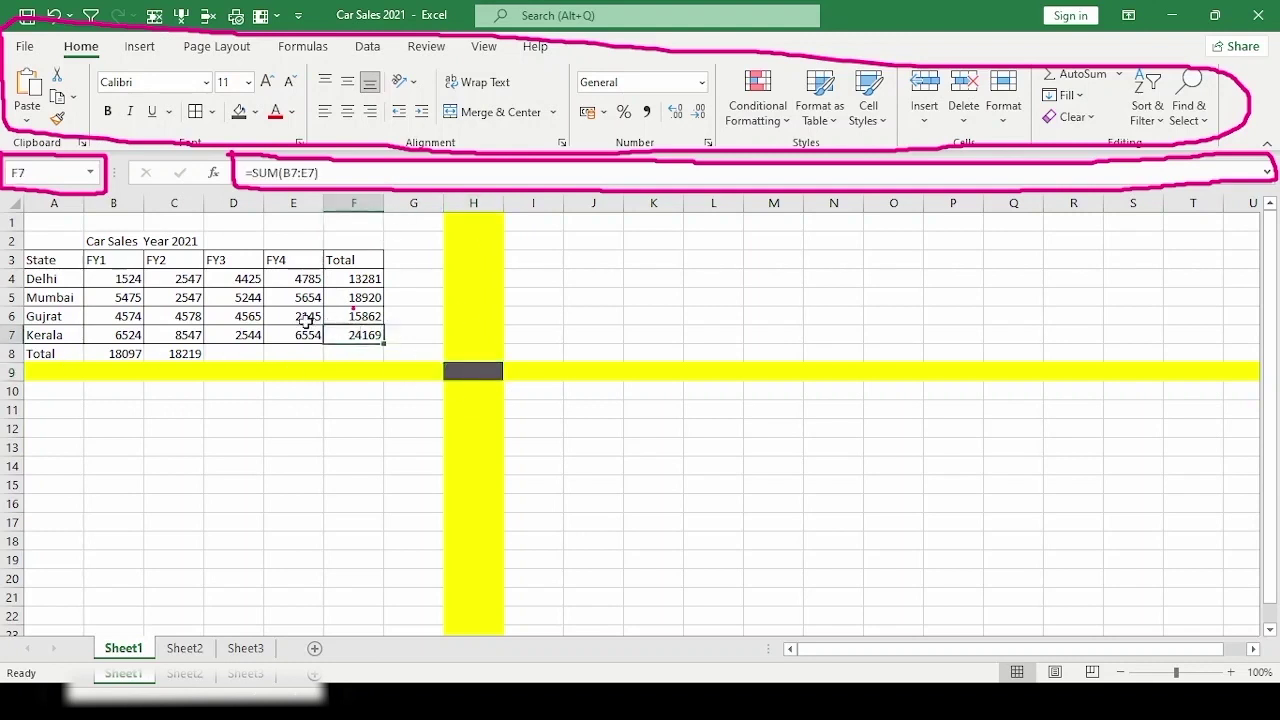
pyautogui.click(282, 320)
pyautogui.click(296, 337)
pyautogui.click(215, 318)
pyautogui.click(340, 412)
pyautogui.click(755, 446)
pyautogui.click(662, 264)
pyautogui.click(606, 444)
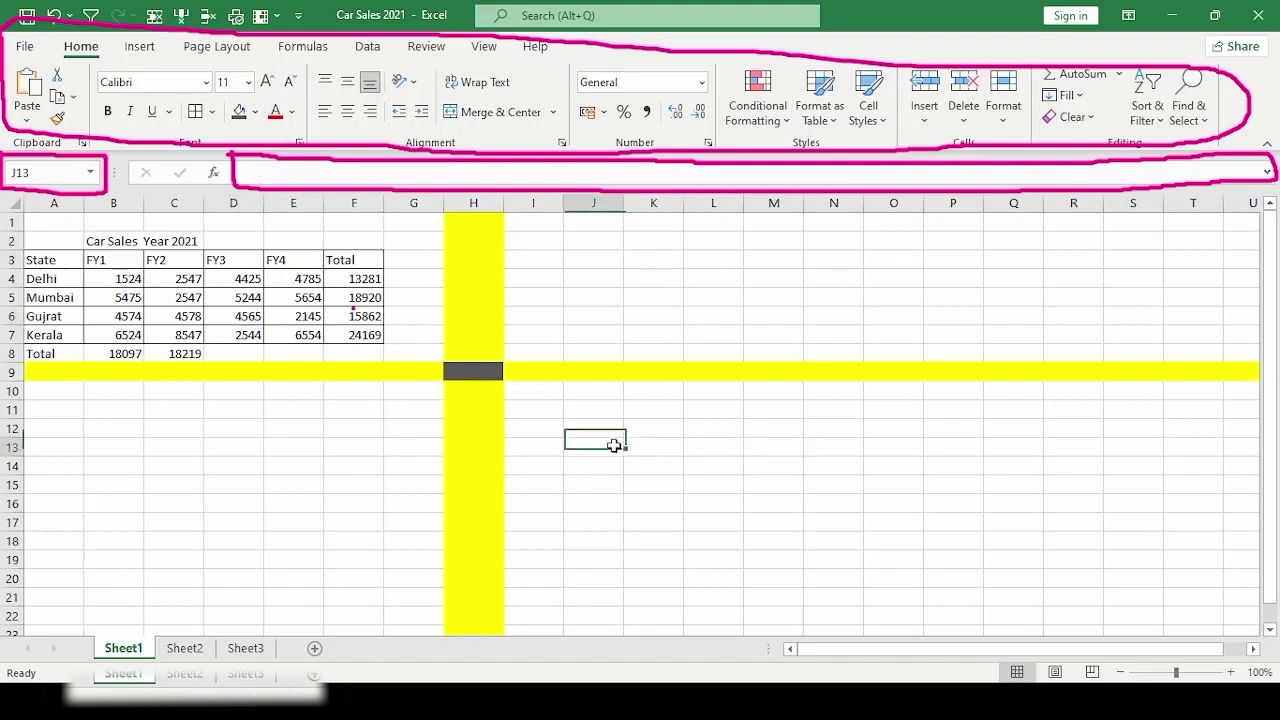
pyautogui.click(474, 371)
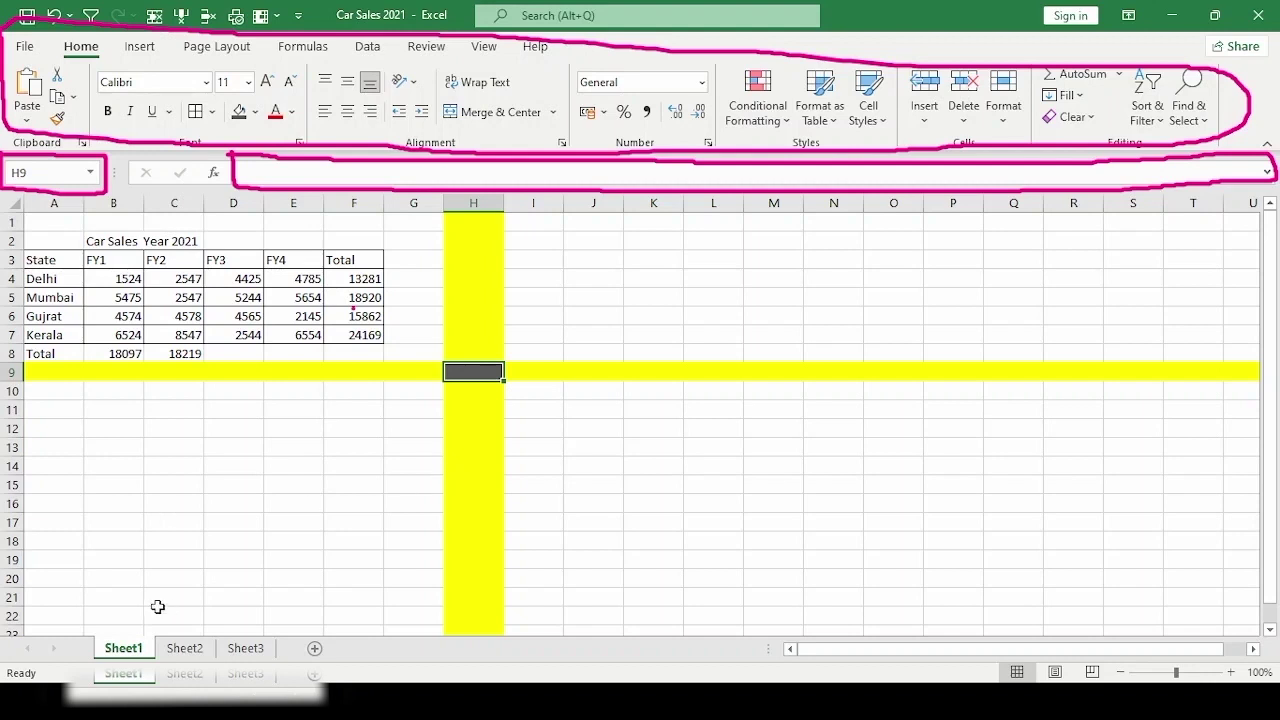
# Step: Create new sheets Sheet4 and Sheet5, then drag Sheet4 between Sheet1 and Sheet2
pyautogui.click(185, 650)
pyautogui.click(245, 649)
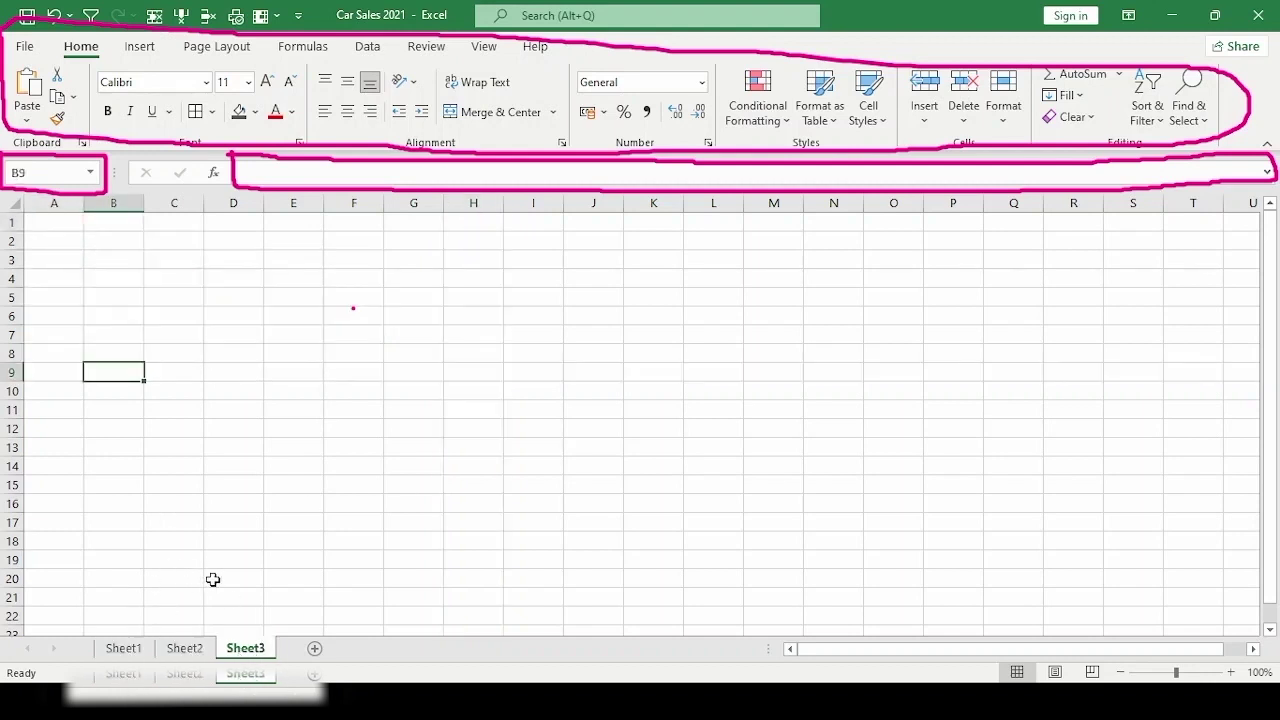
pyautogui.click(314, 648)
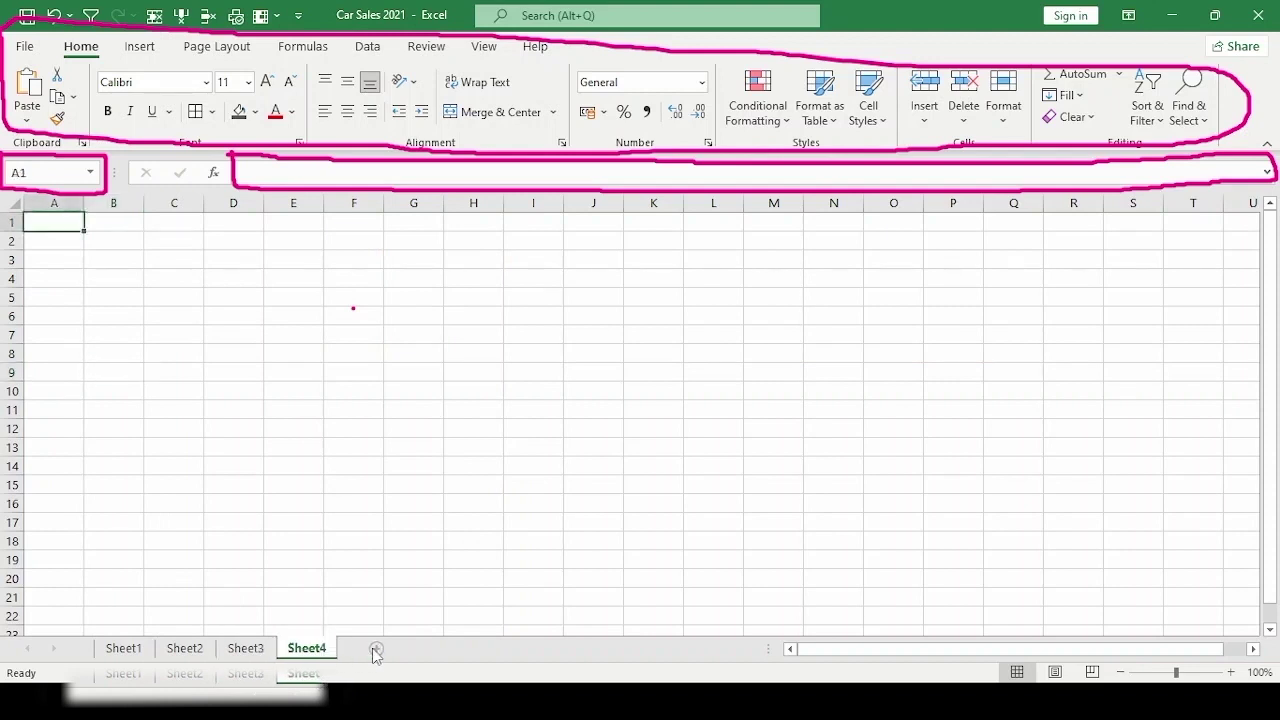
pyautogui.click(371, 648)
pyautogui.click(307, 649)
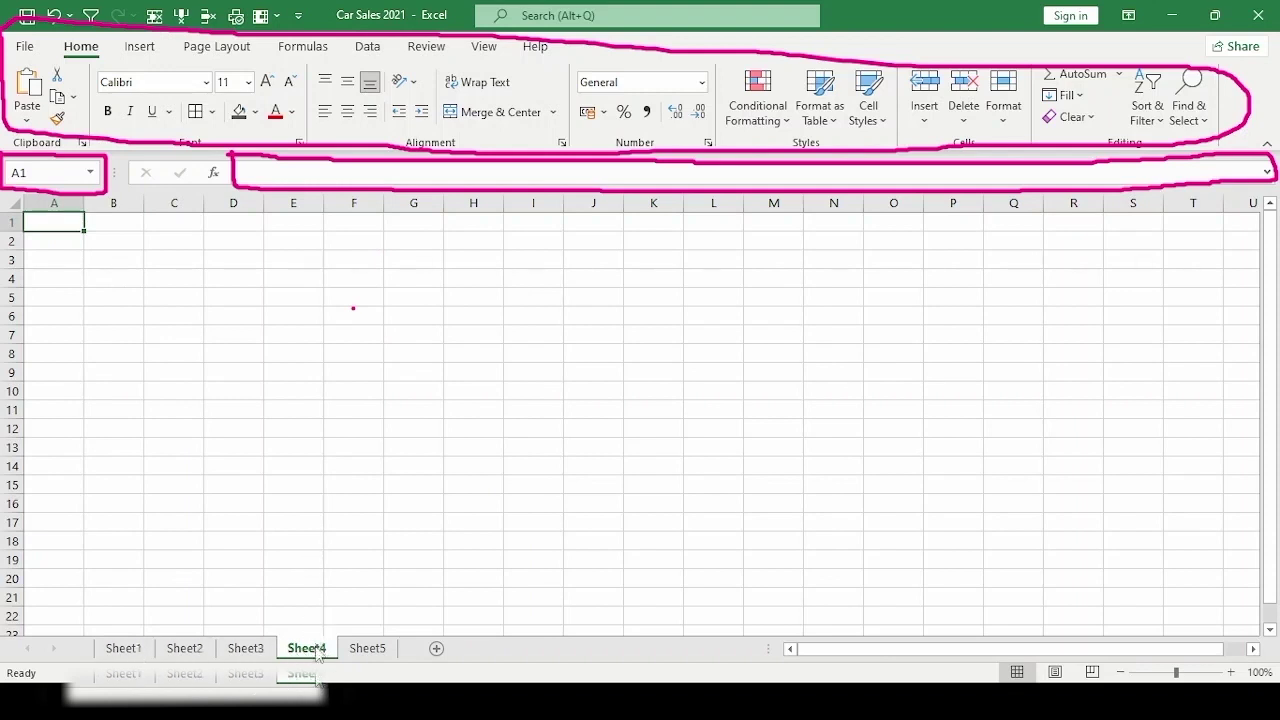
pyautogui.moveTo(313, 649); pyautogui.dragTo(313, 648)
pyautogui.moveTo(313, 650); pyautogui.dragTo(186, 650)
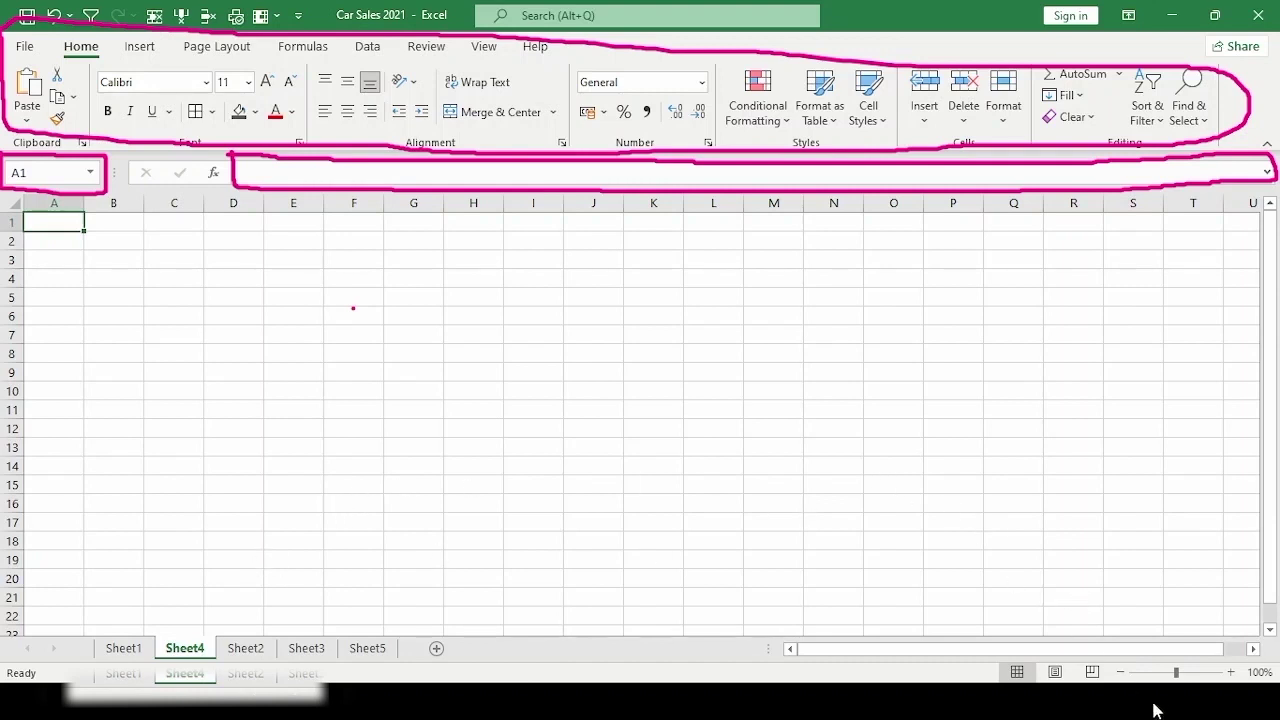
# Step: Zoom out on the sheet and return to Sheet1's Car Sales table
pyautogui.click(1121, 673)
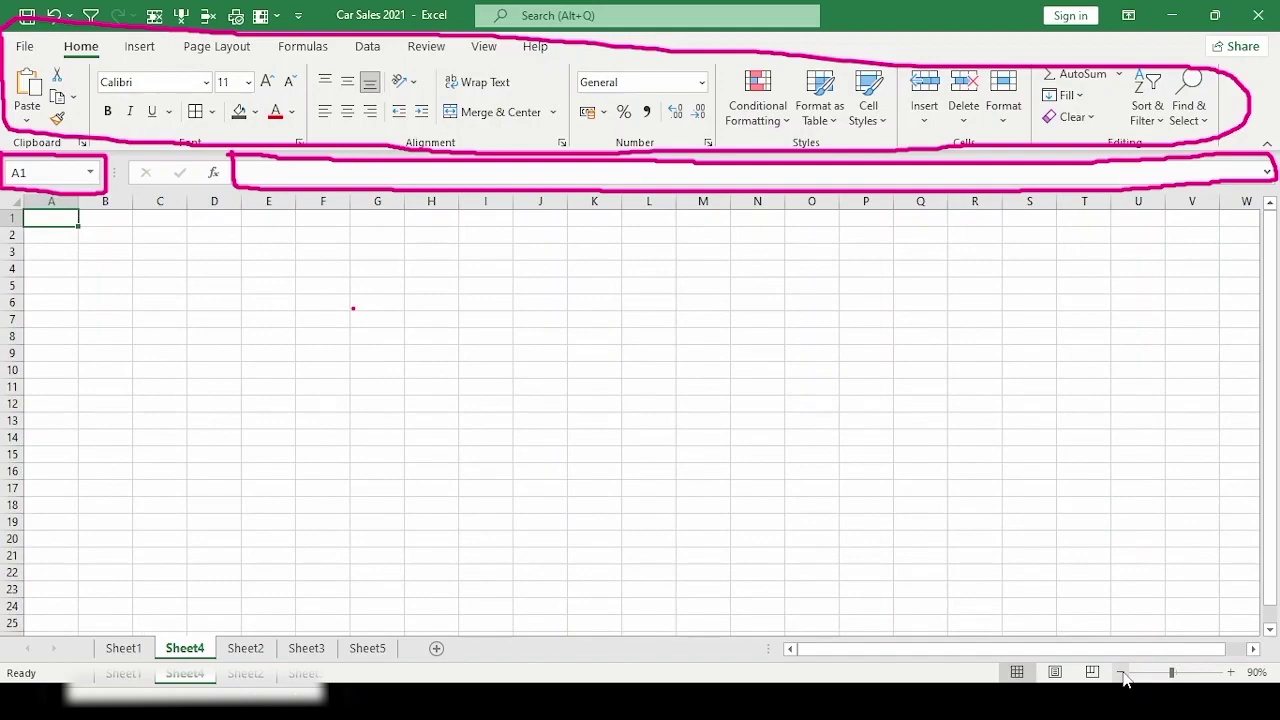
pyautogui.click(1121, 673)
pyautogui.click(1121, 673)
pyautogui.click(1121, 673)
pyautogui.click(1121, 673)
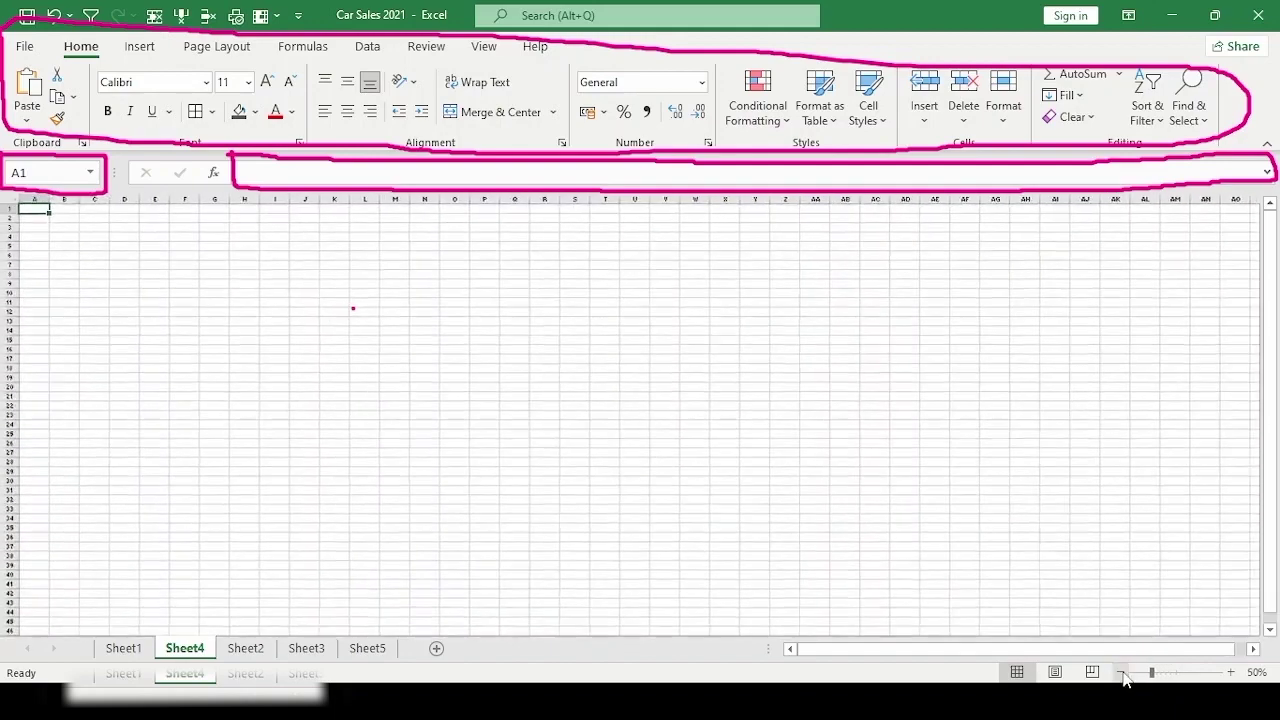
pyautogui.click(1121, 673)
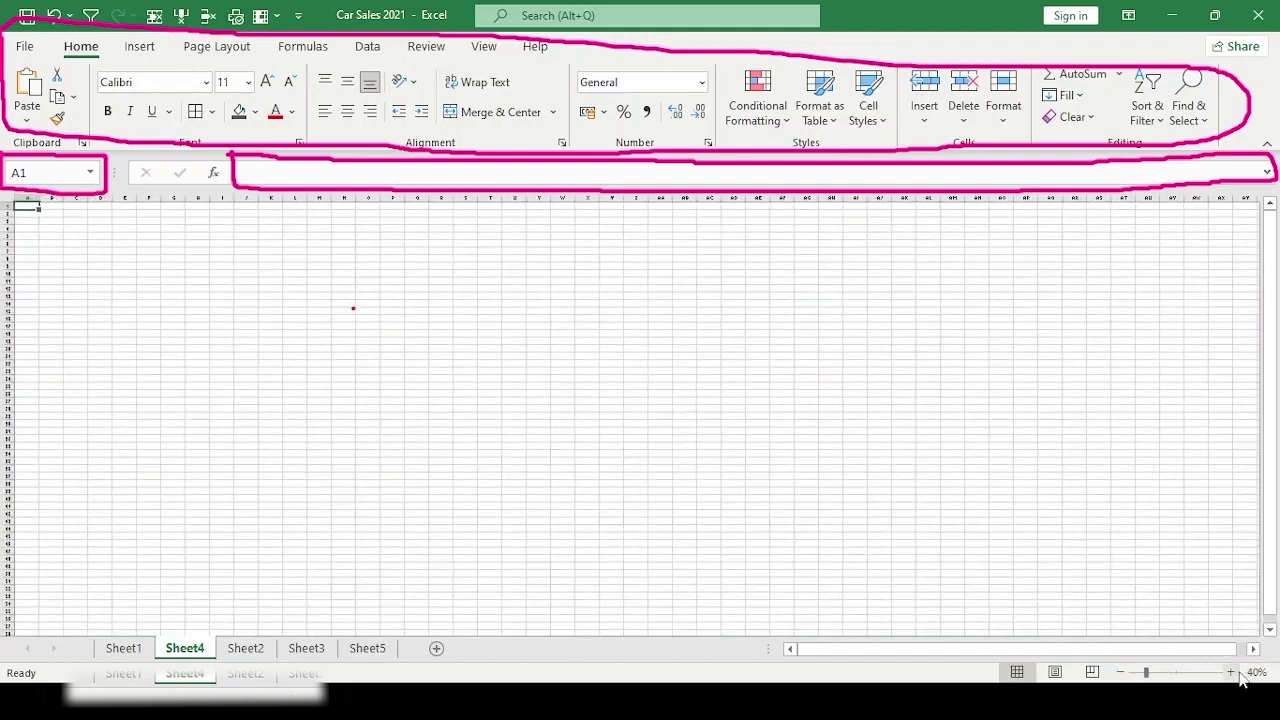
pyautogui.click(123, 648)
pyautogui.click(184, 648)
pyautogui.click(123, 648)
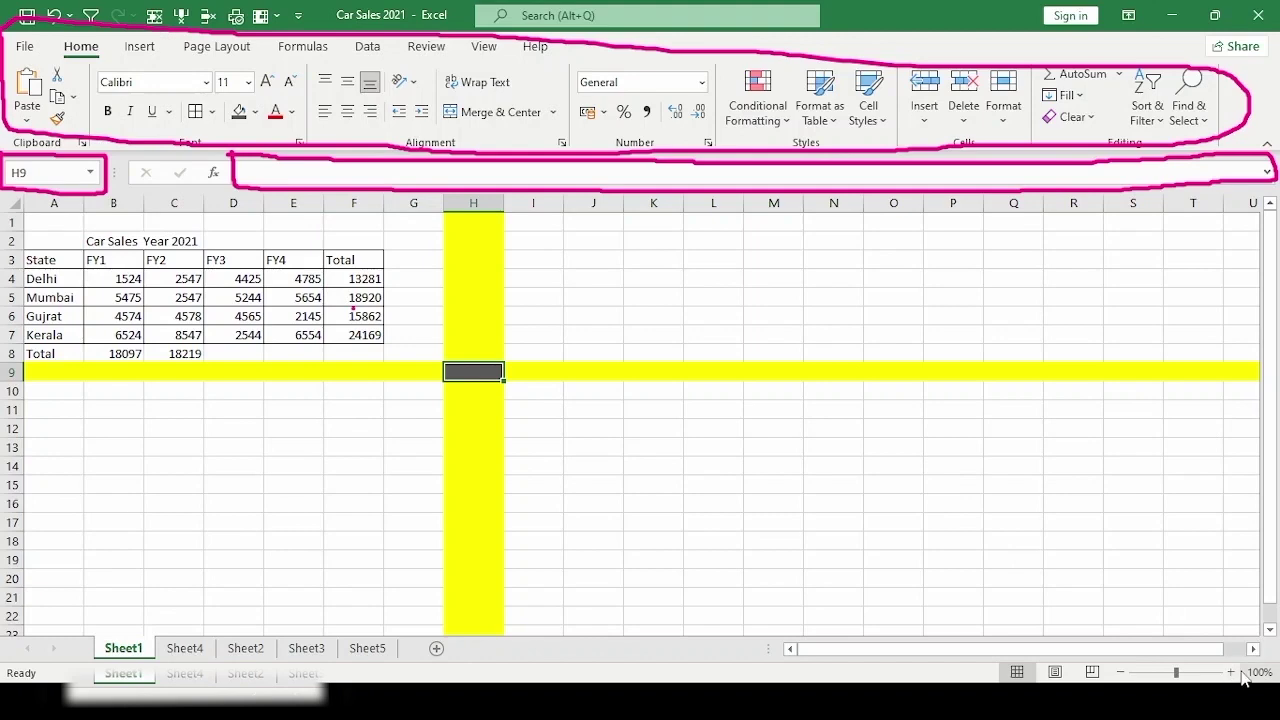
# Step: Zoom in on the Car Sales table, settling at 120%
pyautogui.click(1230, 672)
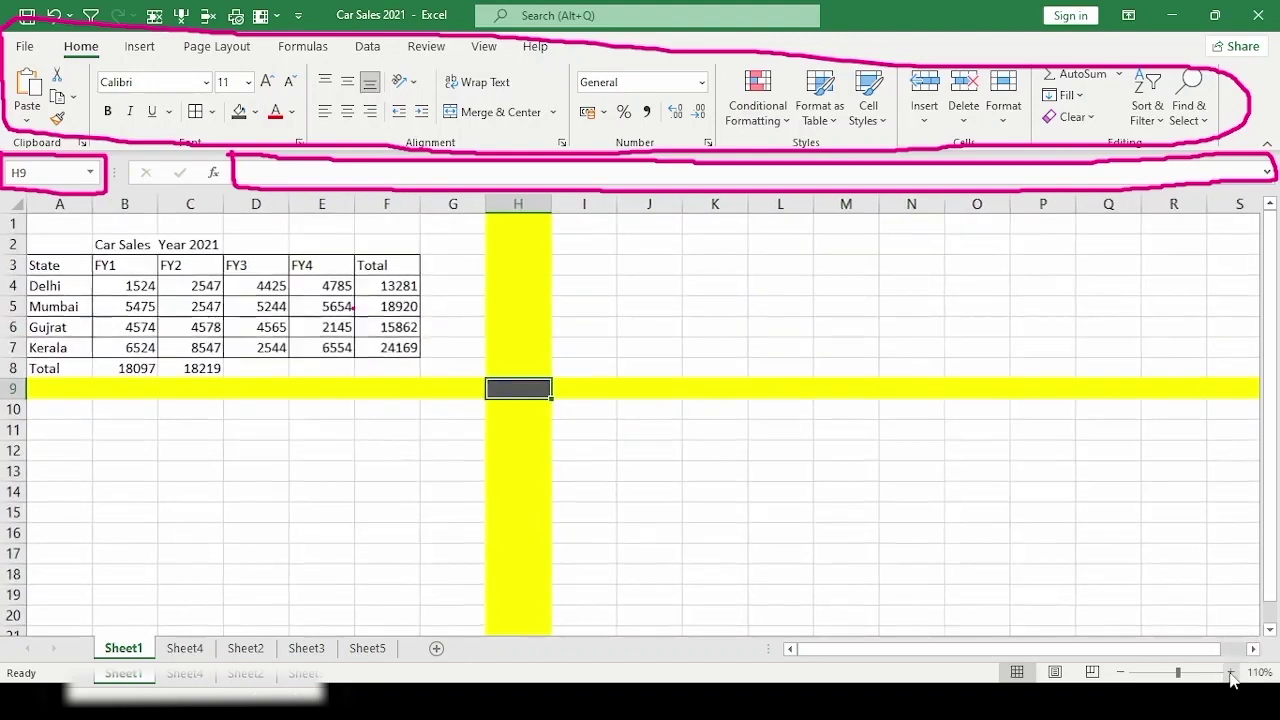
pyautogui.click(1230, 672)
pyautogui.click(1230, 672)
pyautogui.click(1230, 672)
pyautogui.click(1230, 672)
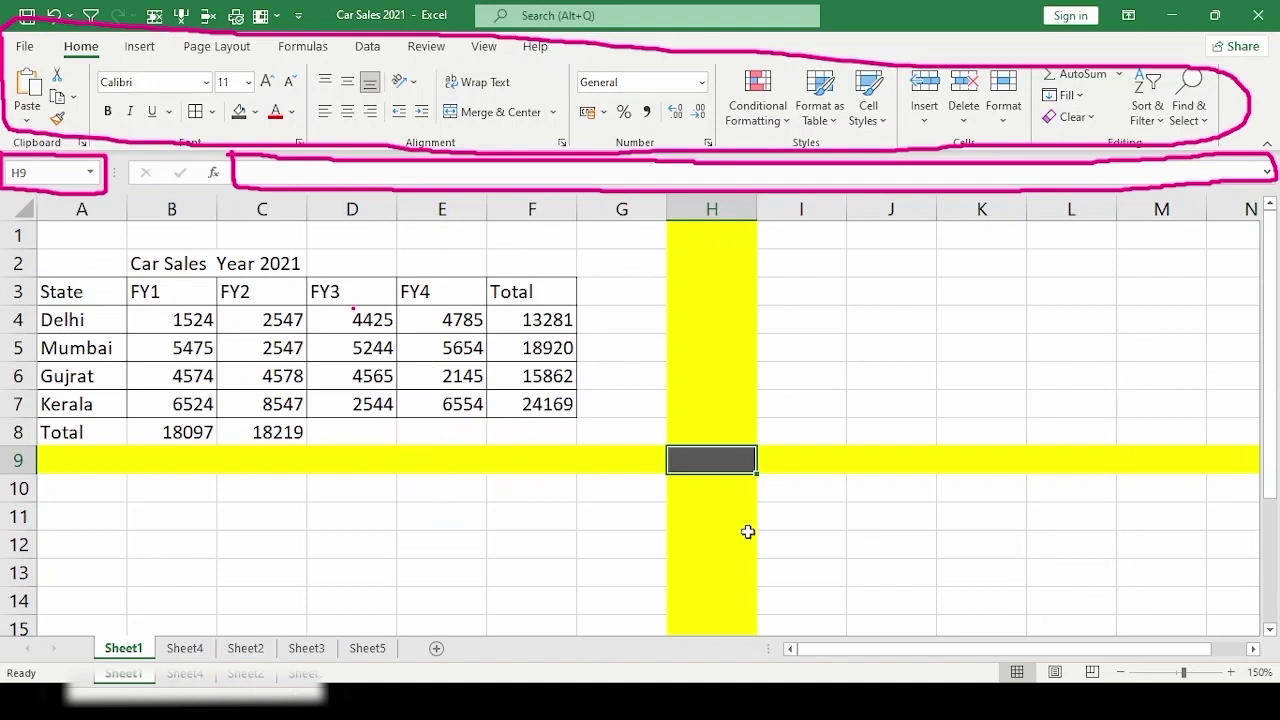
pyautogui.click(1120, 672)
pyautogui.click(1120, 672)
pyautogui.click(1120, 672)
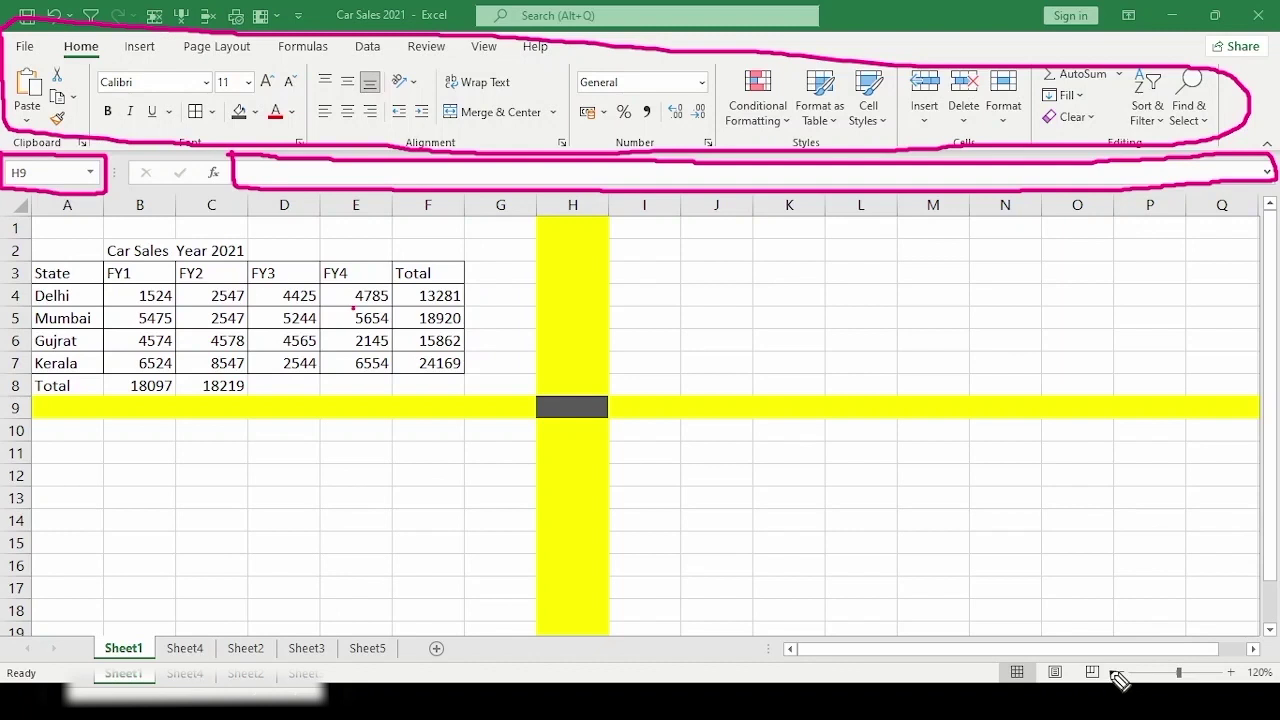
pyautogui.moveTo(1108, 658)
pyautogui.mouseDown()
pyautogui.moveTo(1108, 684)
pyautogui.moveTo(1262, 680)
pyautogui.moveTo(1258, 660)
pyautogui.moveTo(1106, 662)
pyautogui.mouseUp()
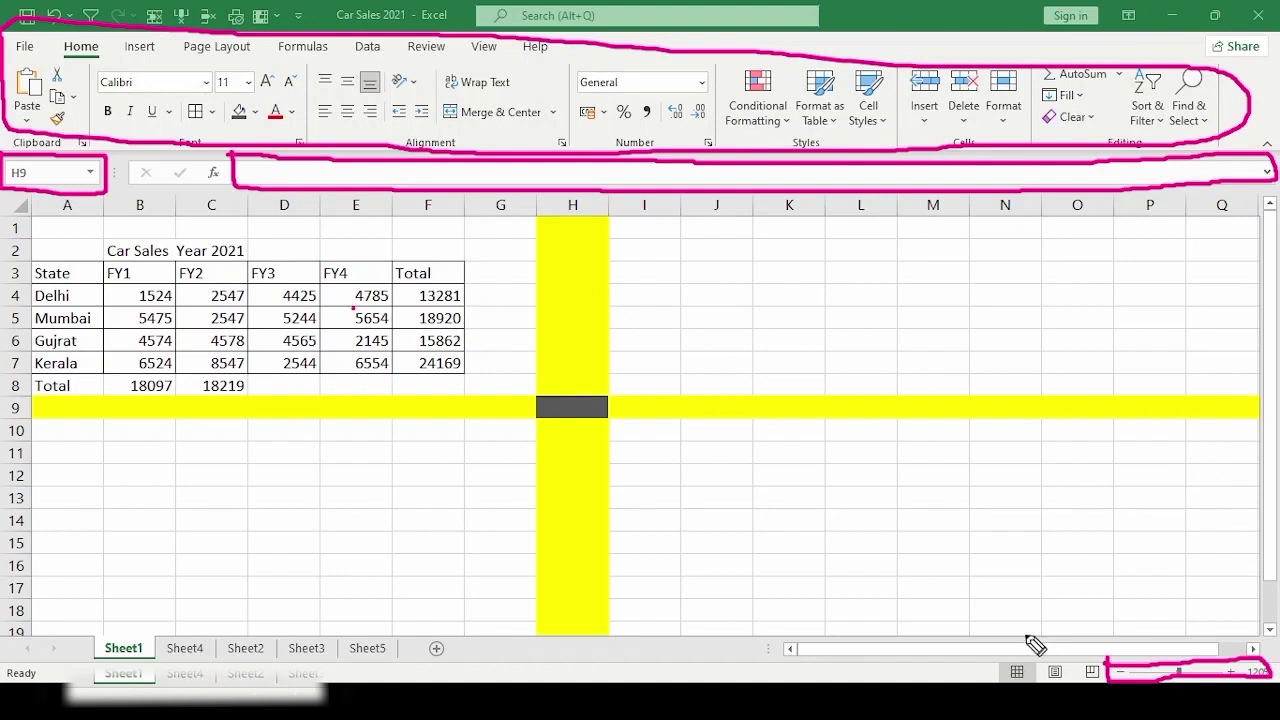
pyautogui.moveTo(1032, 676)
pyautogui.mouseDown()
pyautogui.moveTo(1018, 690)
pyautogui.moveTo(998, 672)
pyautogui.moveTo(1028, 668)
pyautogui.mouseUp()
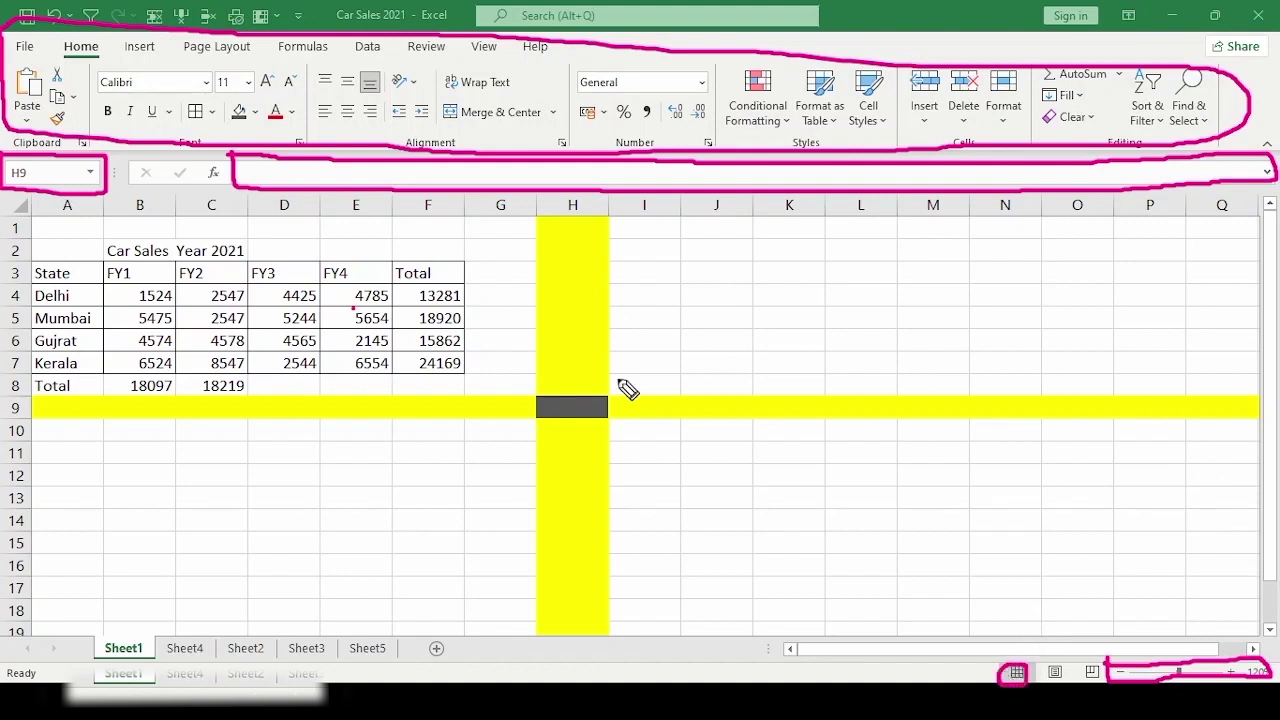
pyautogui.click(461, 329)
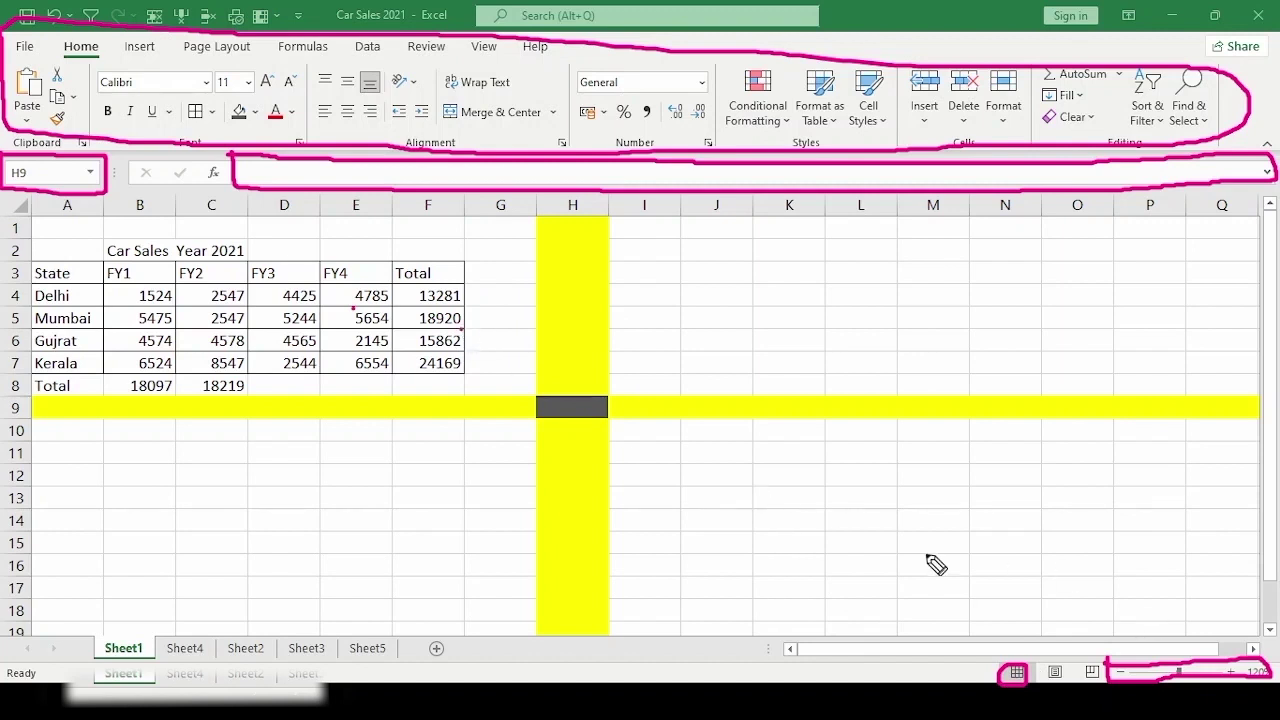
pyautogui.click(1056, 673)
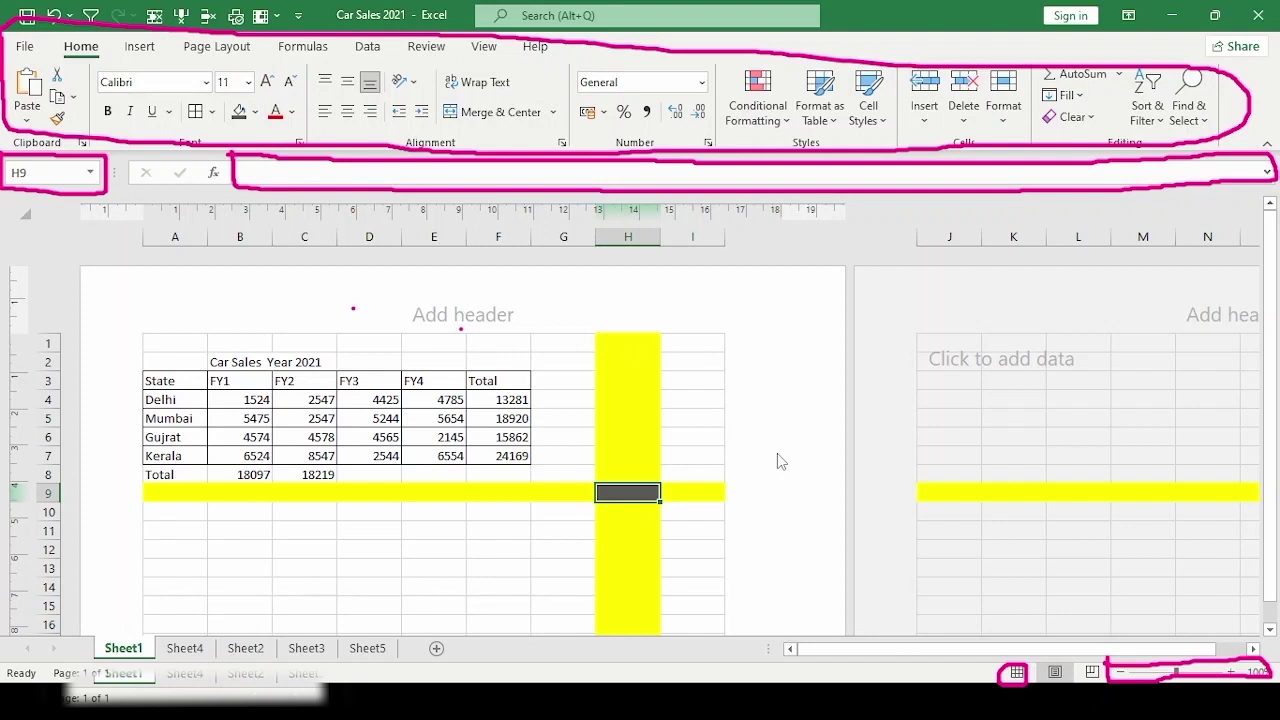
pyautogui.scroll(-3, 775, 543)
pyautogui.scroll(3, 775, 543)
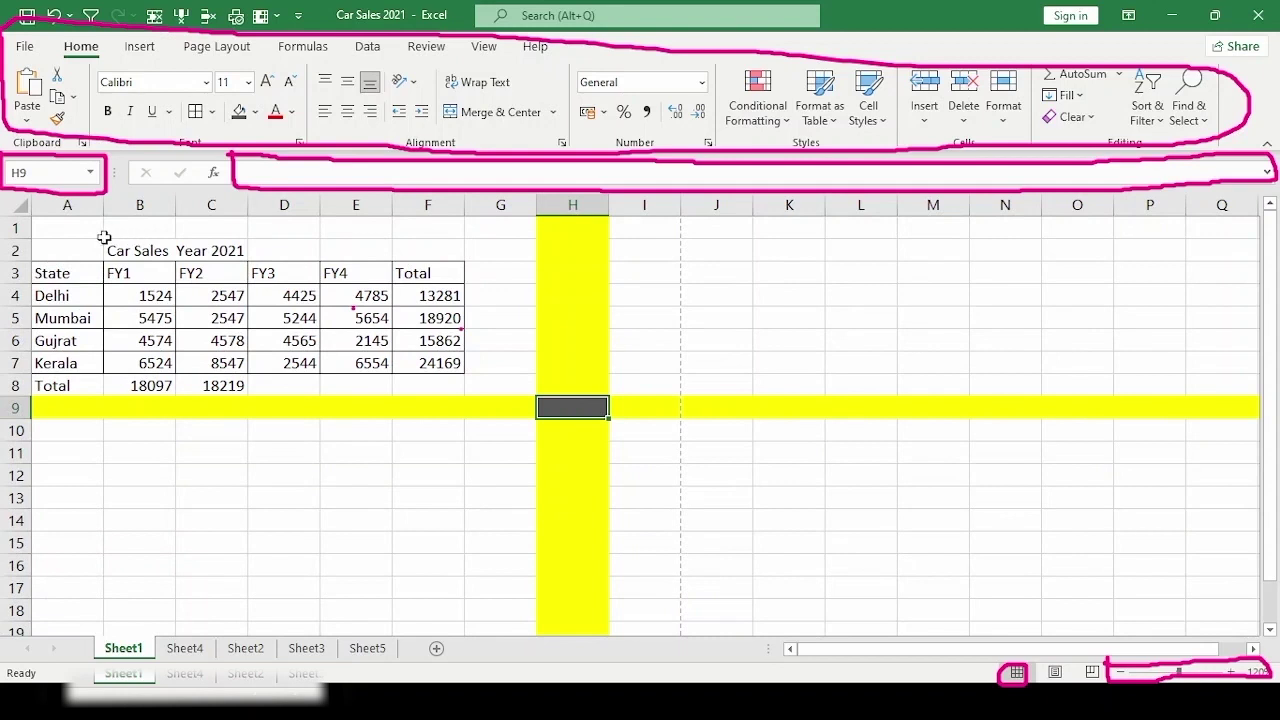
# Step: Select ranges and columns around the table, then type and delete test text 'sddsf' in K2
pyautogui.moveTo(45, 222); pyautogui.dragTo(514, 500)
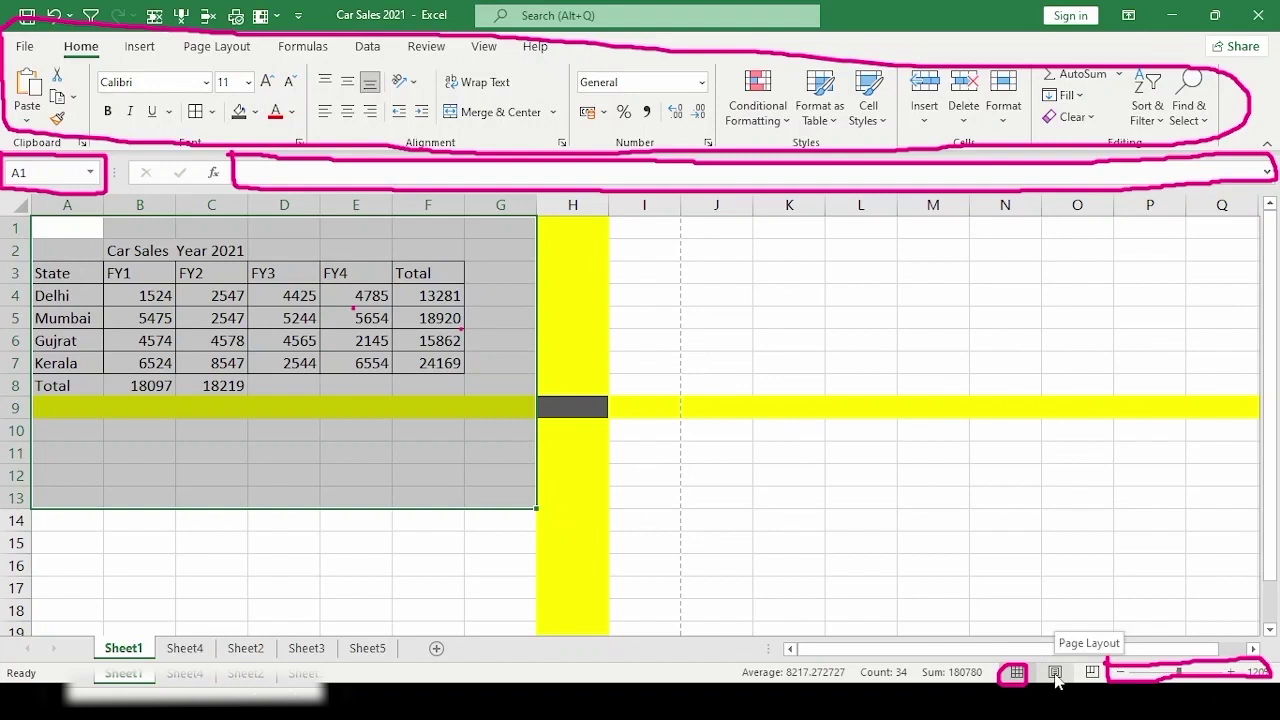
pyautogui.click(667, 229)
pyautogui.click(689, 227)
pyautogui.click(717, 317)
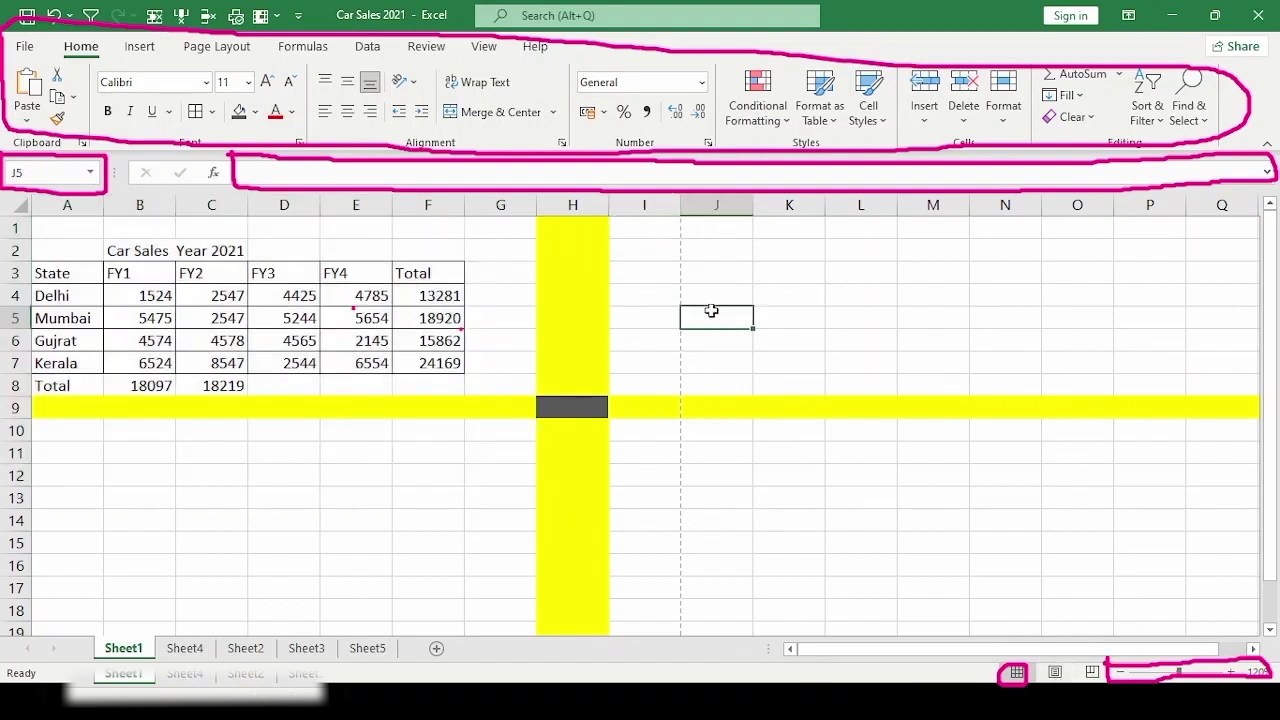
pyautogui.moveTo(661, 202); pyautogui.dragTo(67, 204)
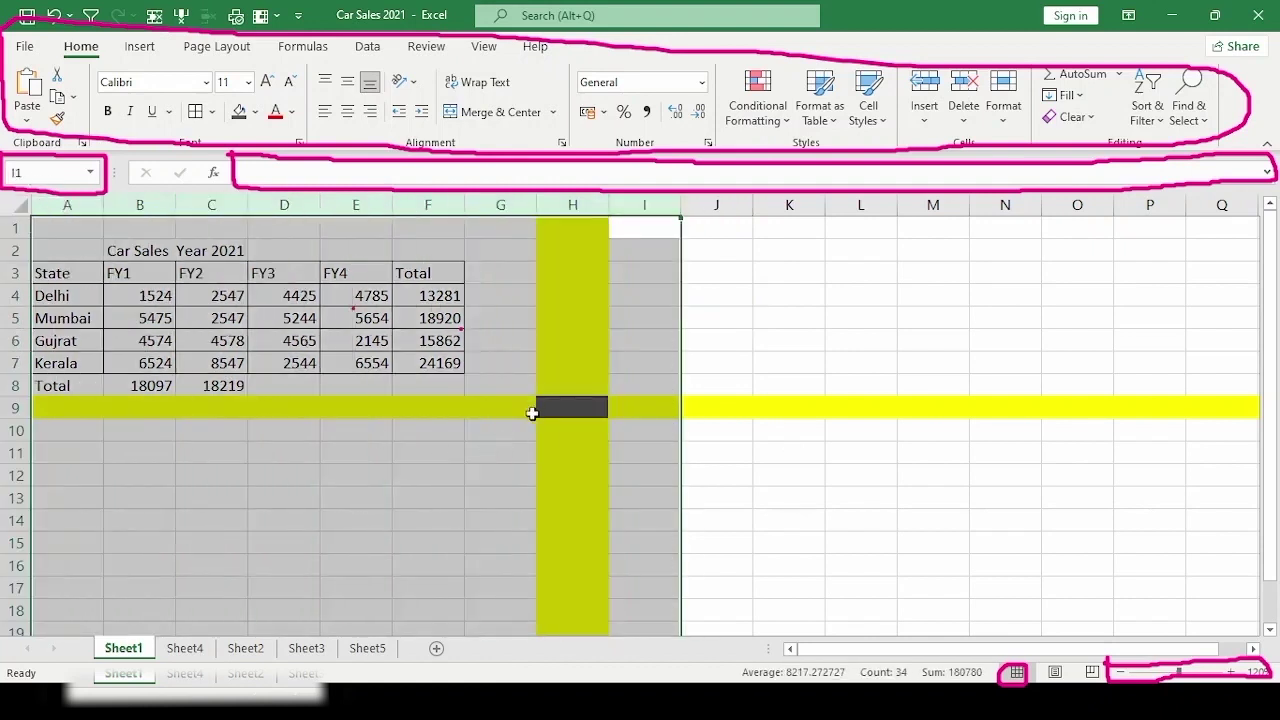
pyautogui.click(692, 251)
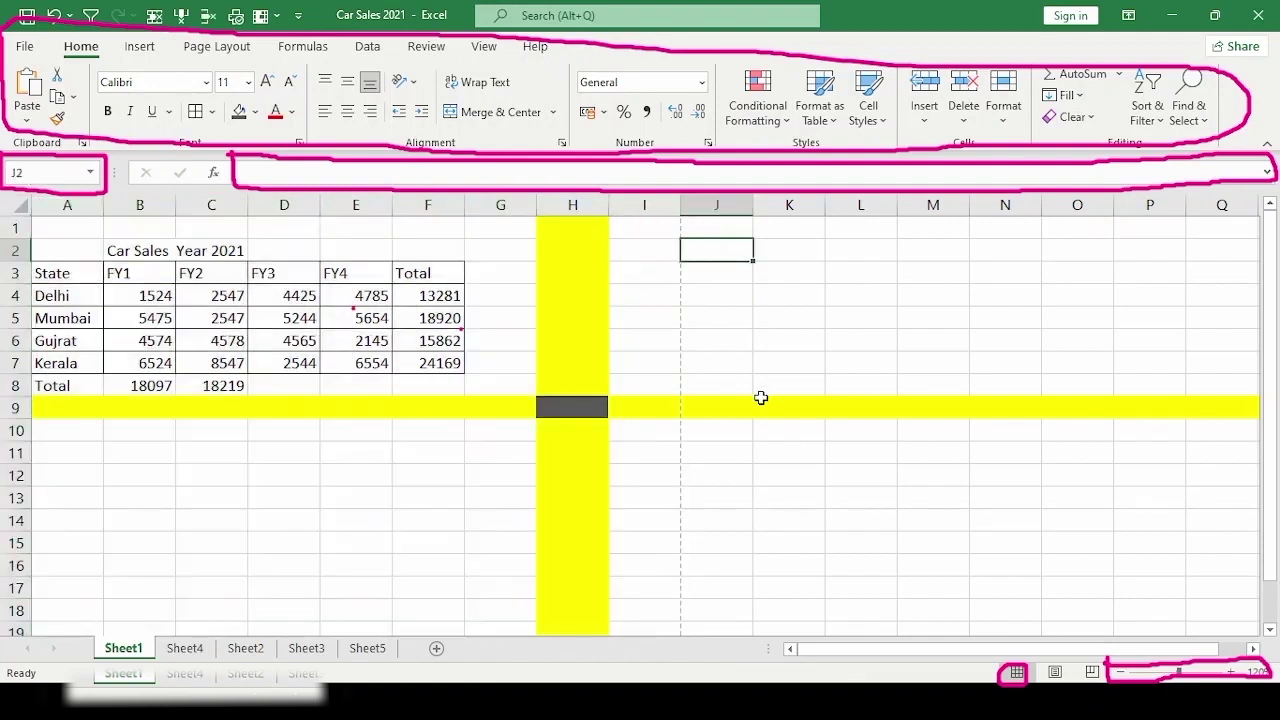
pyautogui.click(776, 252)
pyautogui.write('sddsf')
pyautogui.click(815, 345)
pyautogui.moveTo(771, 251); pyautogui.dragTo(785, 272)
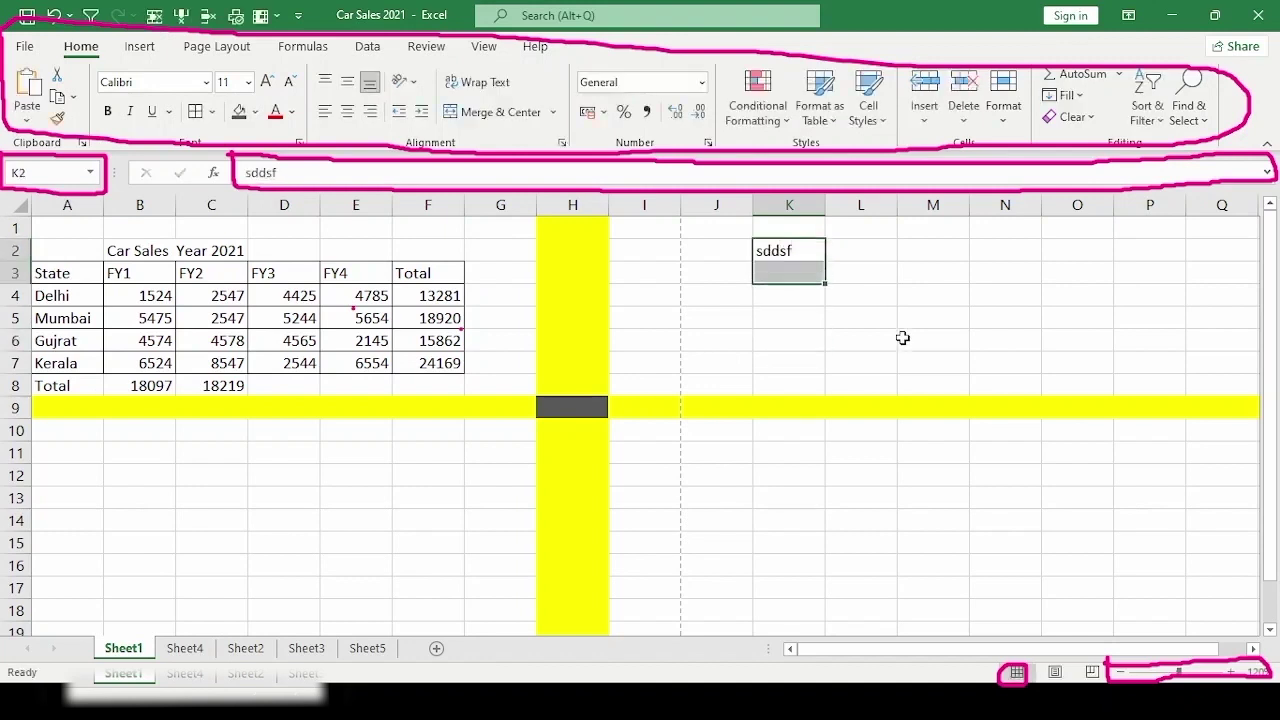
pyautogui.press('Delete')
# Step: Close Car Sales 2021.xlsx, saving its changes
pyautogui.click(902, 338)
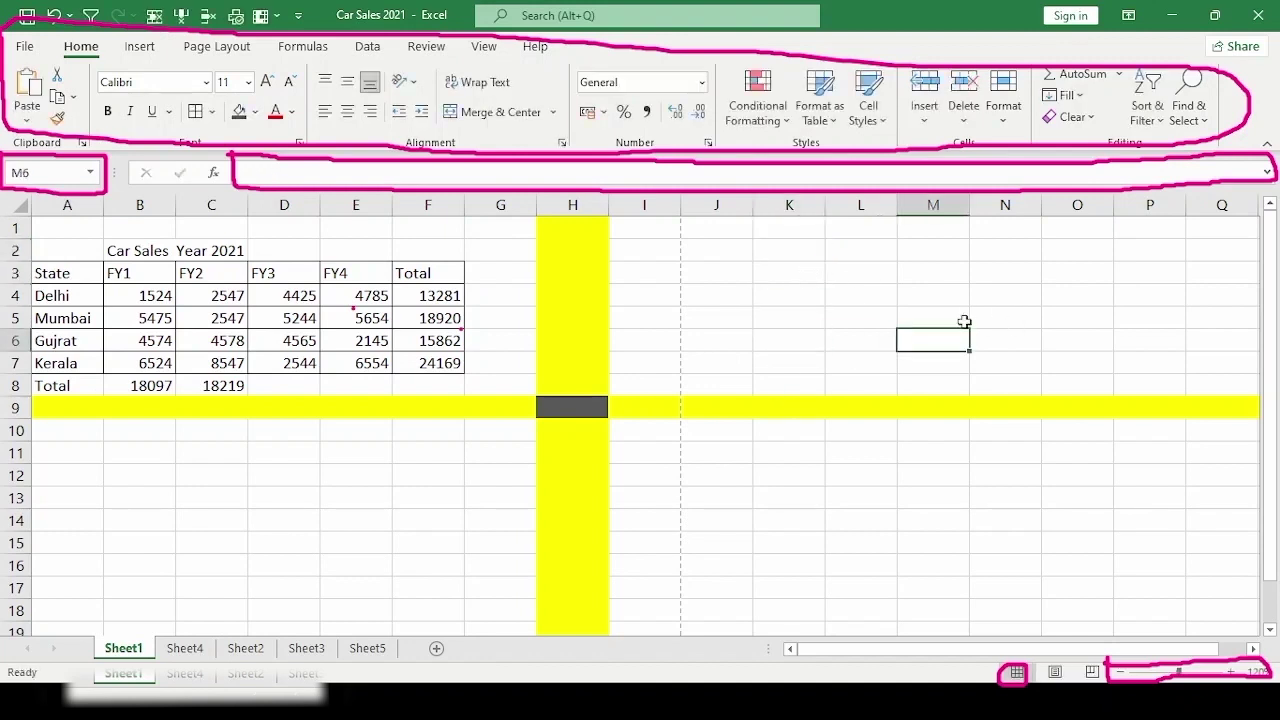
pyautogui.click(520, 332)
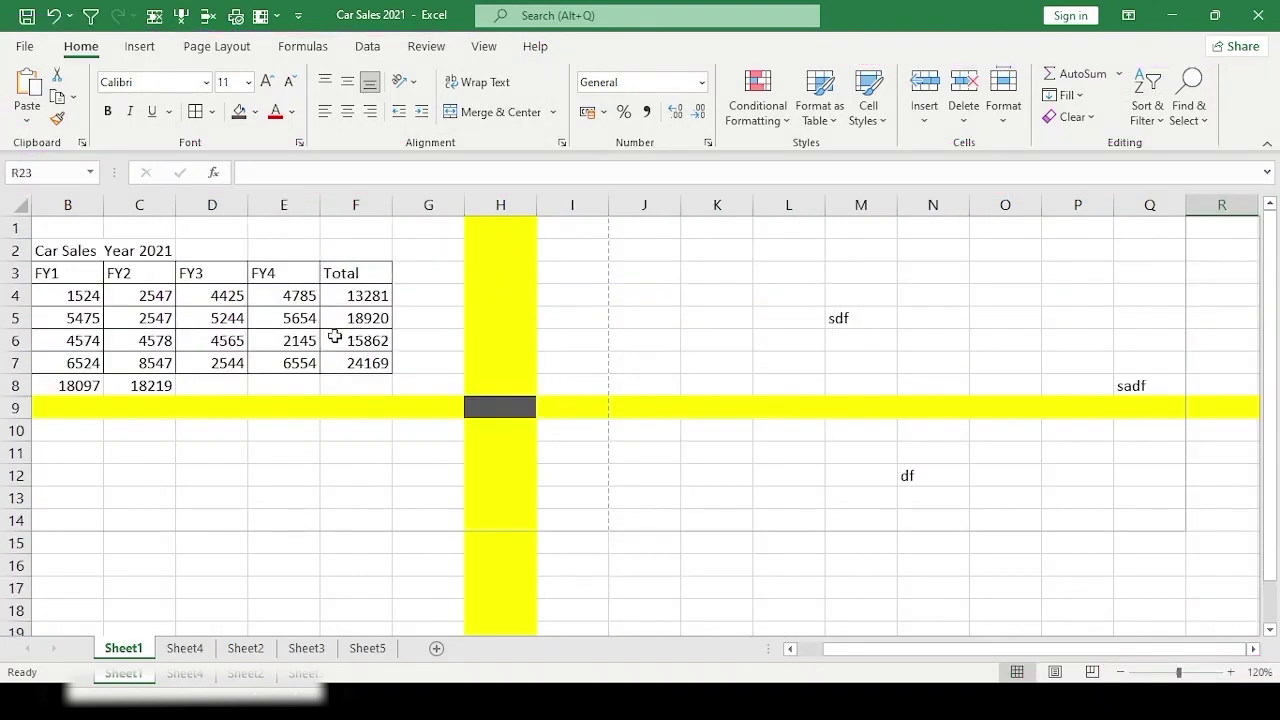
pyautogui.click(241, 431)
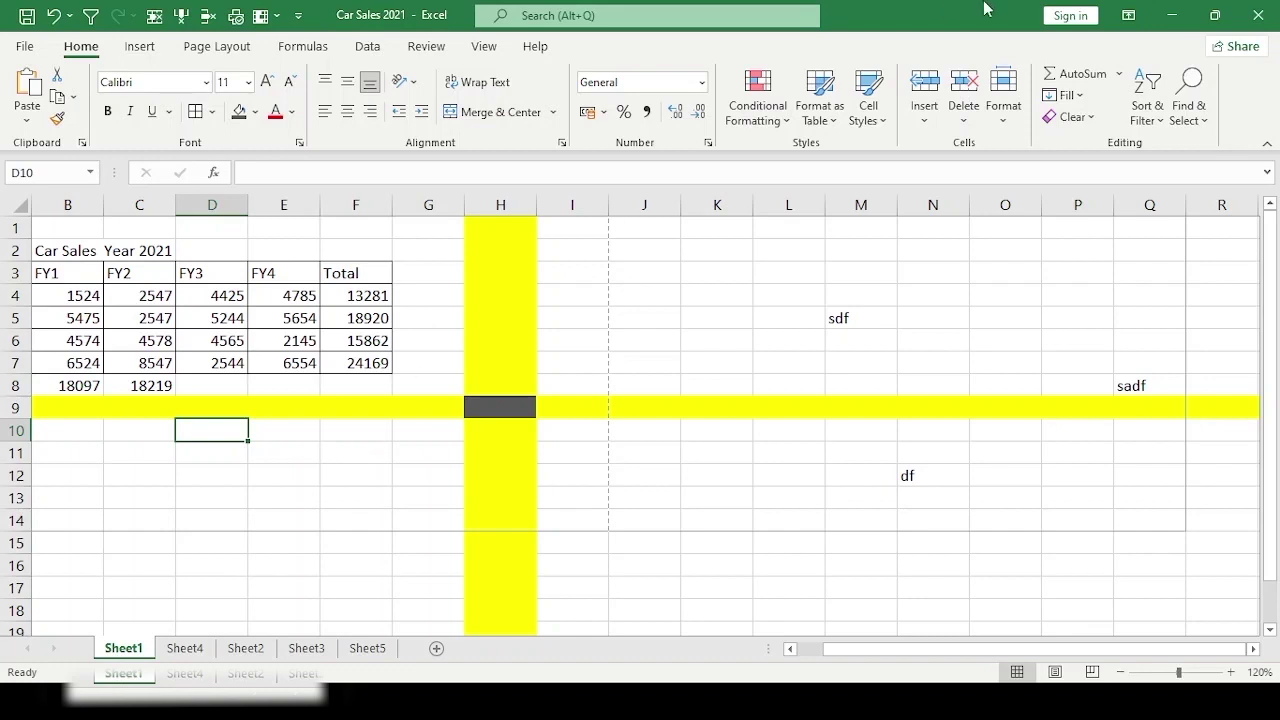
pyautogui.click(1258, 15)
pyautogui.click(560, 371)
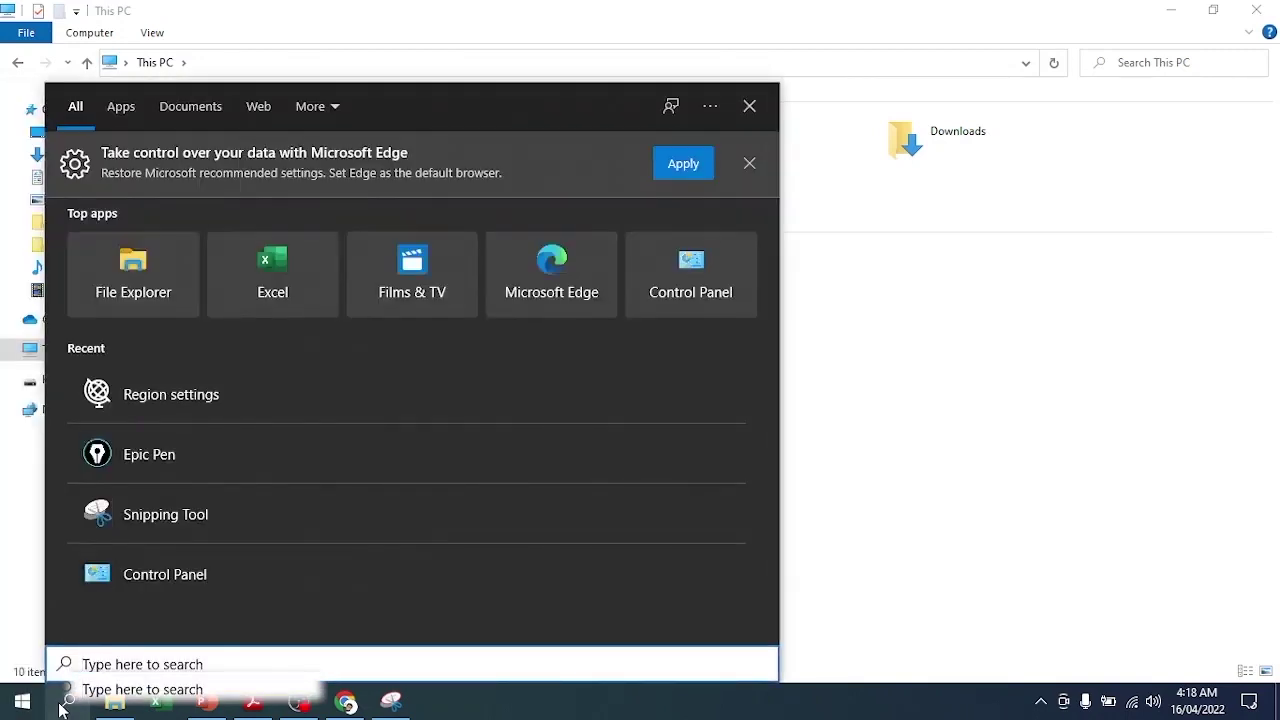
# Step: Search the Start menu for 'excel' and launch the Excel app
pyautogui.write('excel')
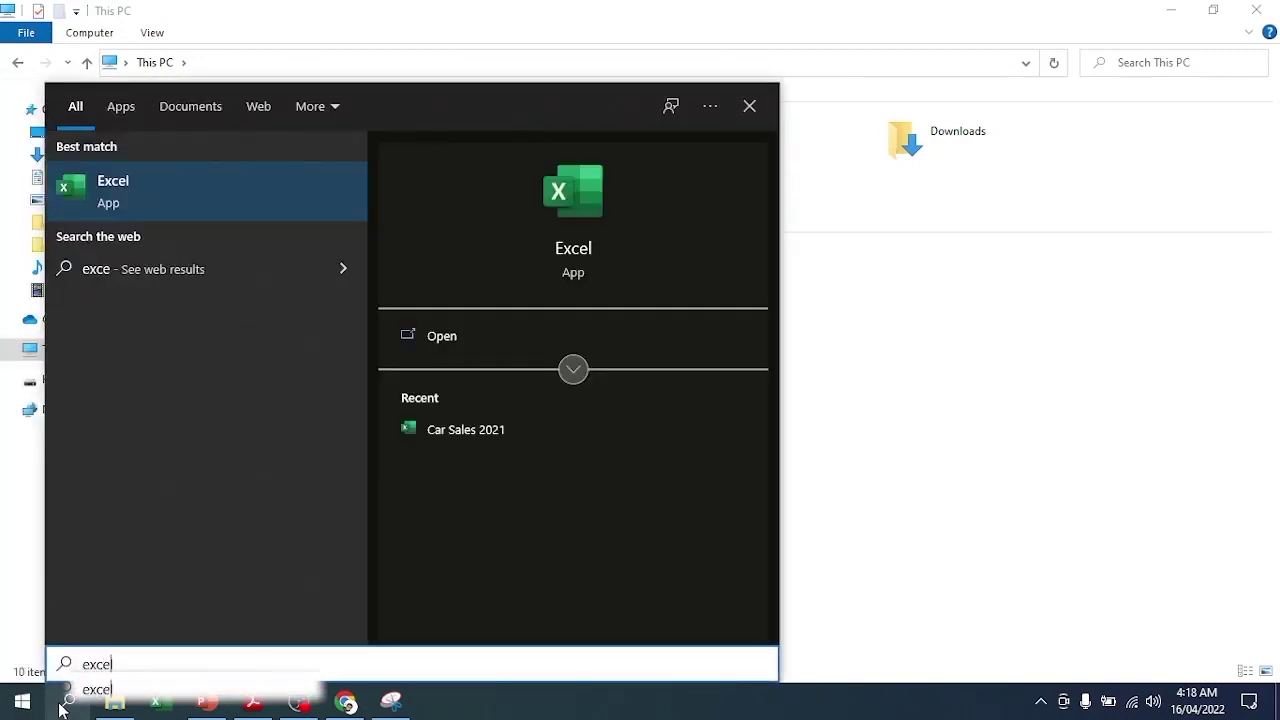
pyautogui.click(145, 194)
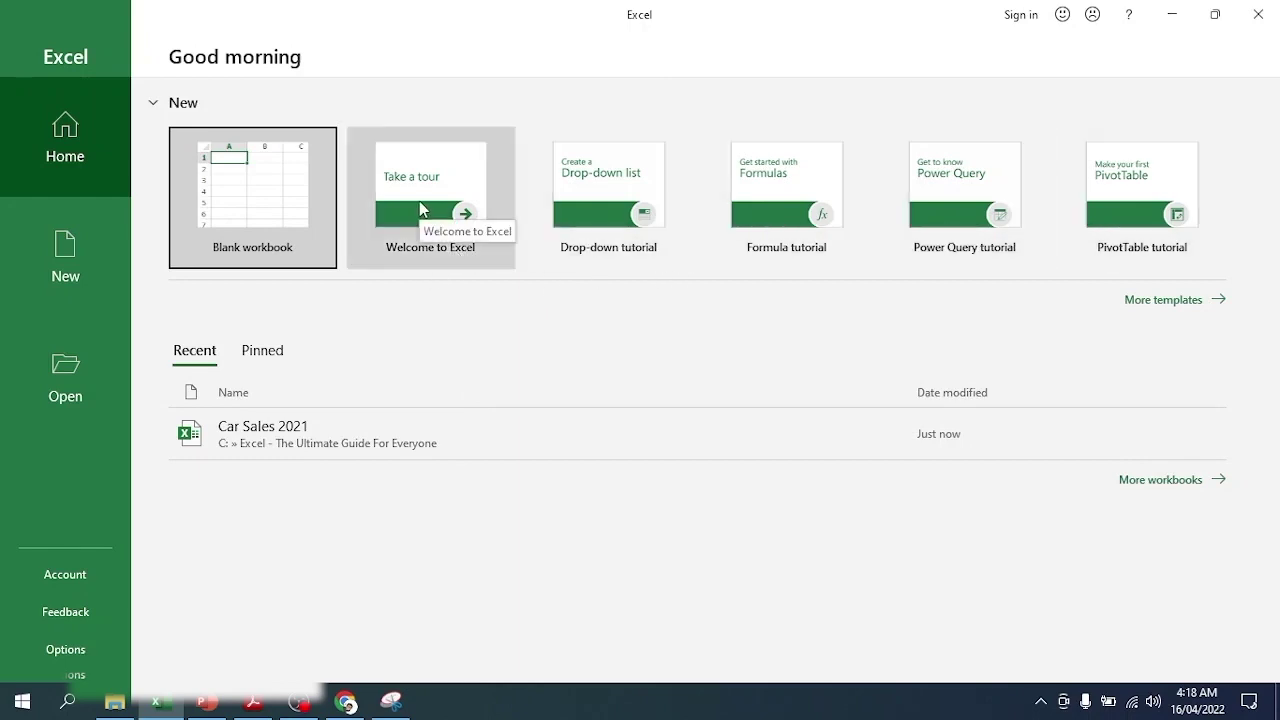
# Step: Preview the Drop-down tutorial and Formula tutorial templates on the start screen
pyautogui.click(598, 209)
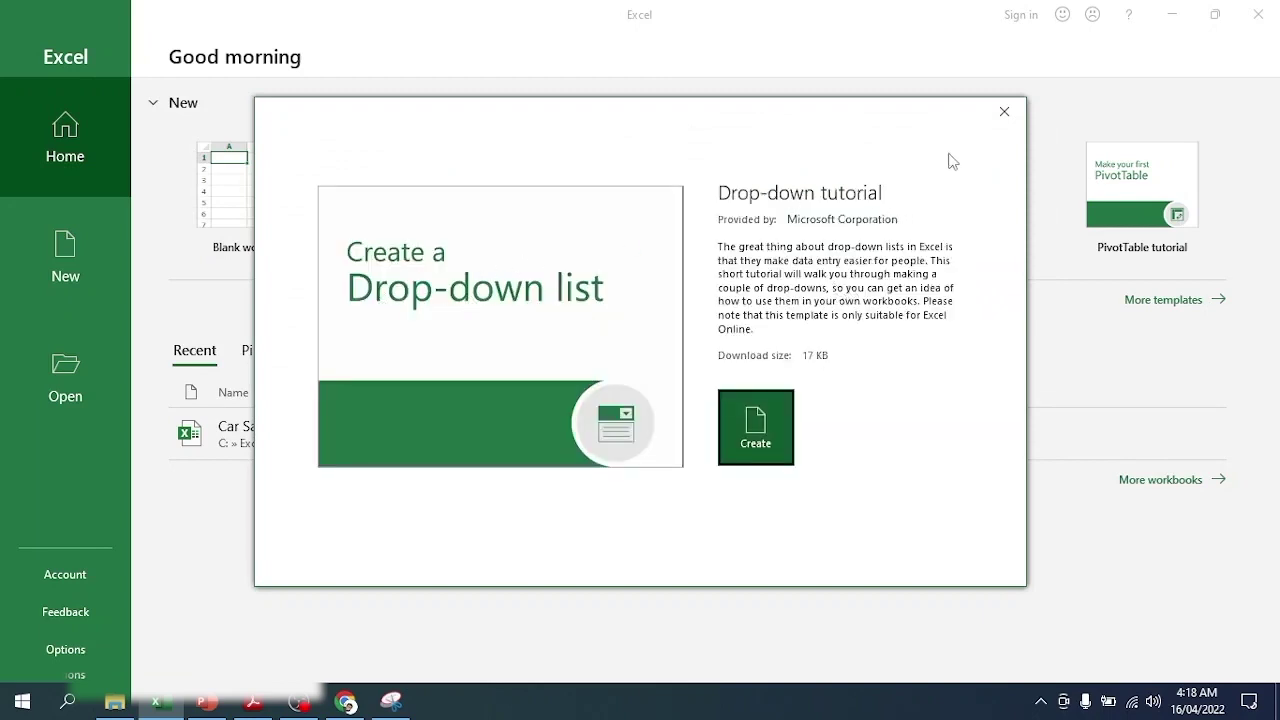
pyautogui.click(1004, 111)
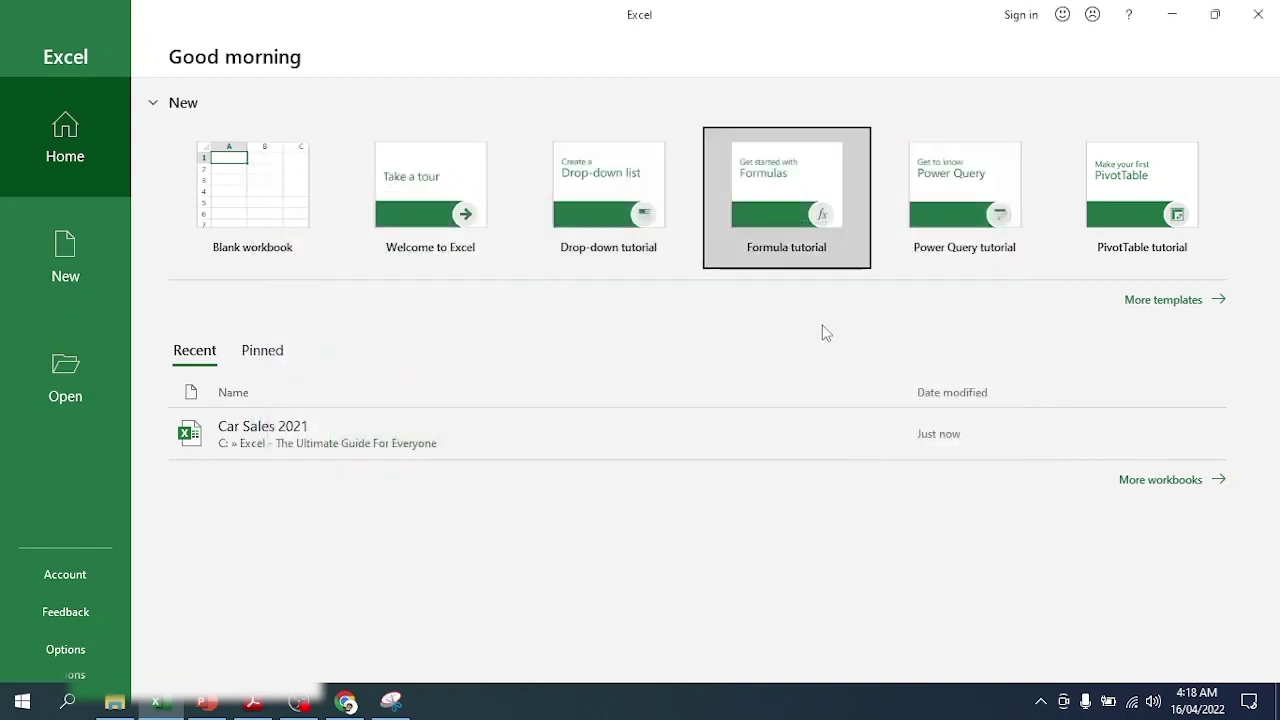
pyautogui.click(1004, 111)
# Step: Pin Car Sales 2021 and confirm it appears in the Pinned workbooks list
pyautogui.click(270, 355)
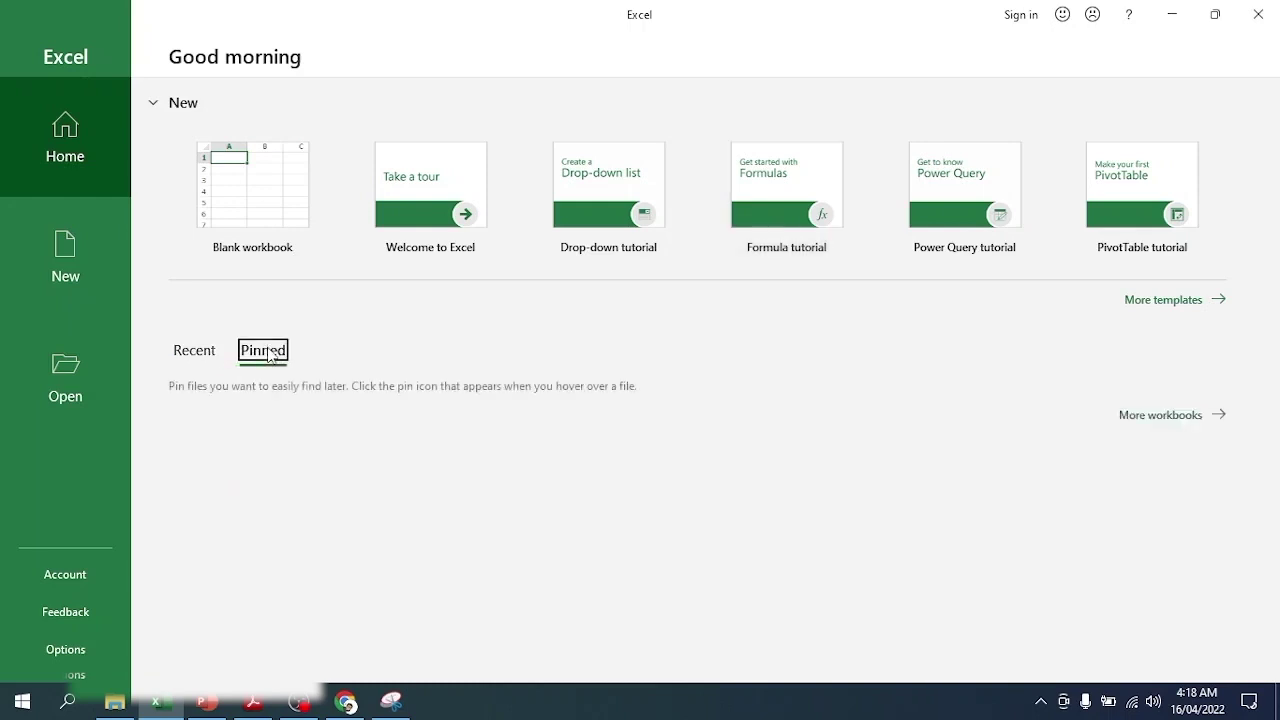
pyautogui.click(197, 353)
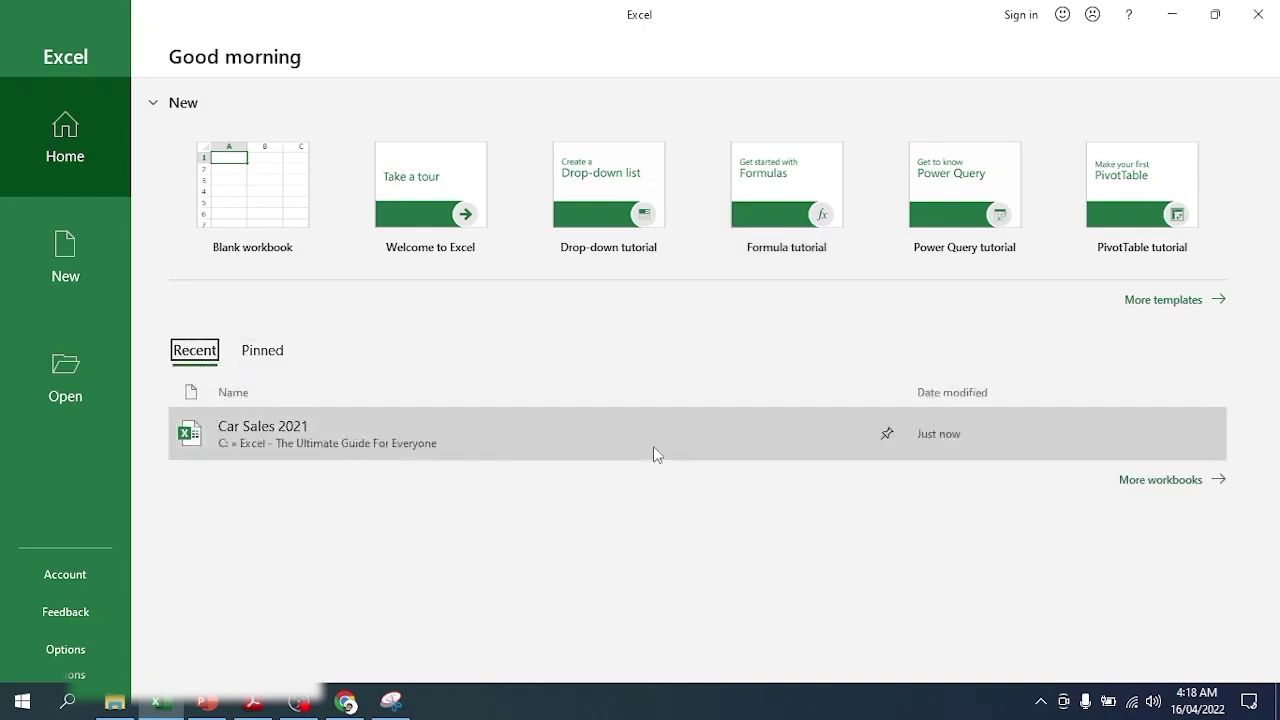
pyautogui.click(888, 436)
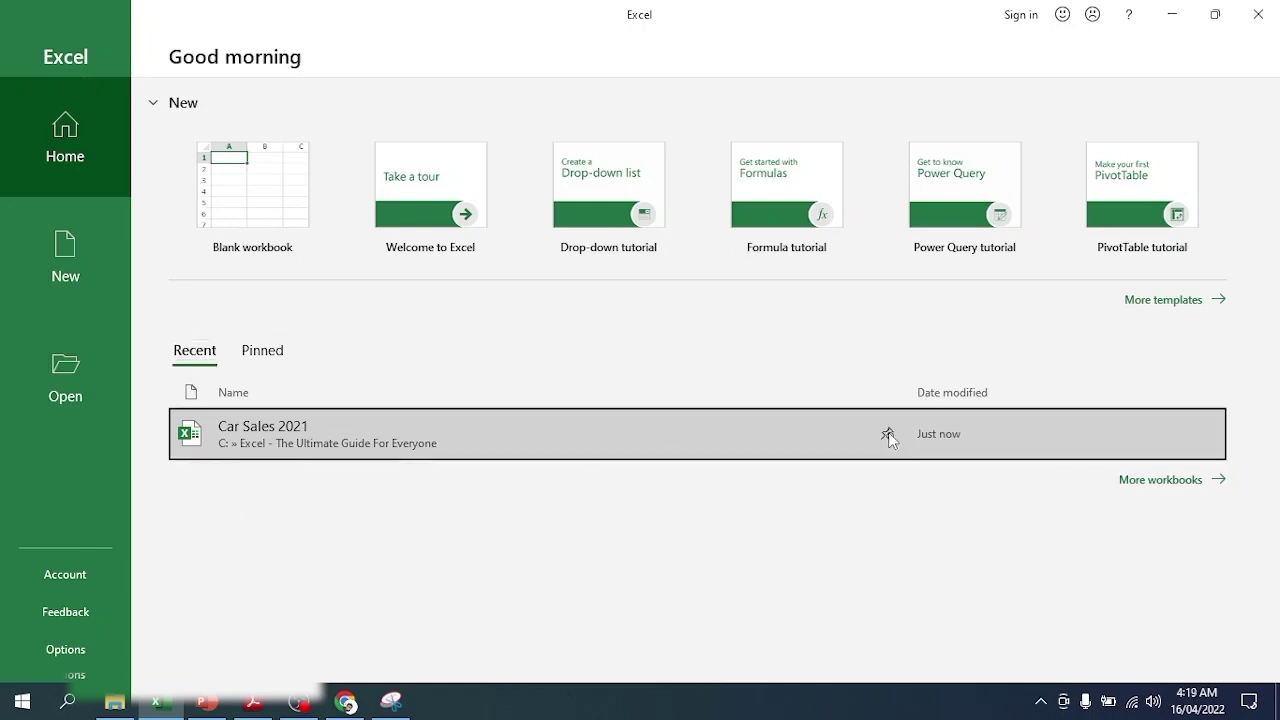
pyautogui.click(261, 352)
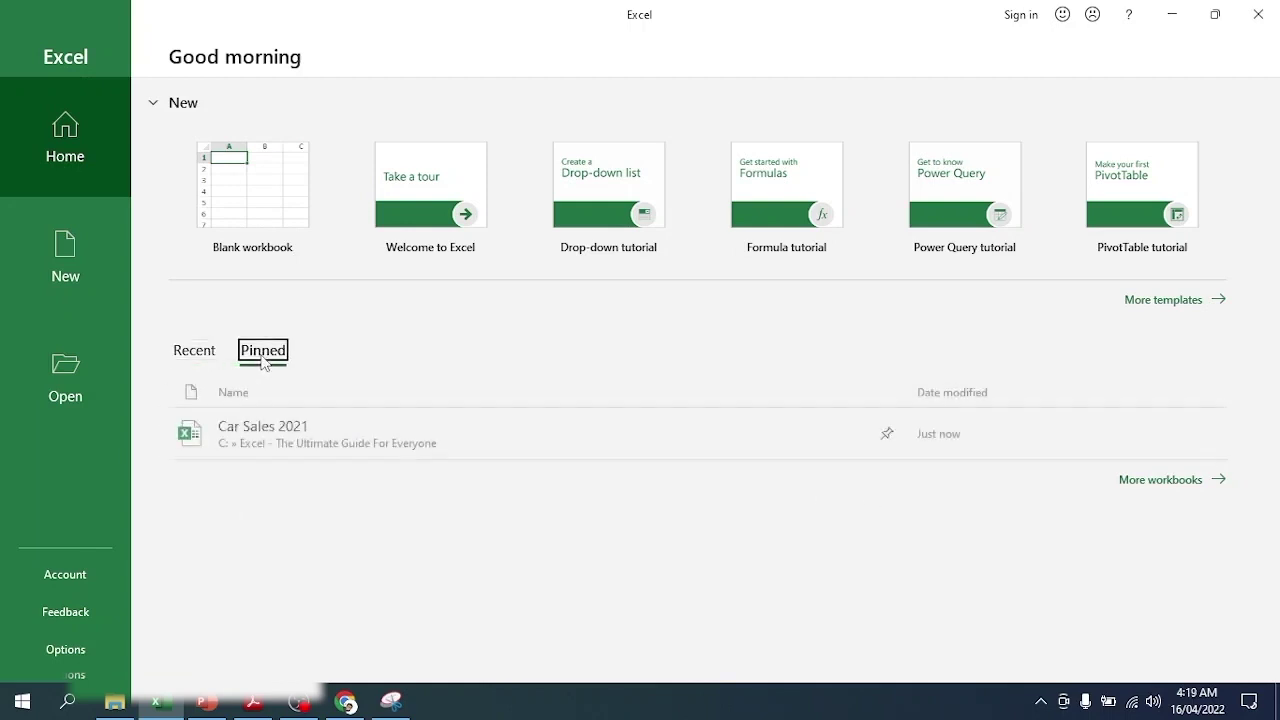
pyautogui.click(198, 353)
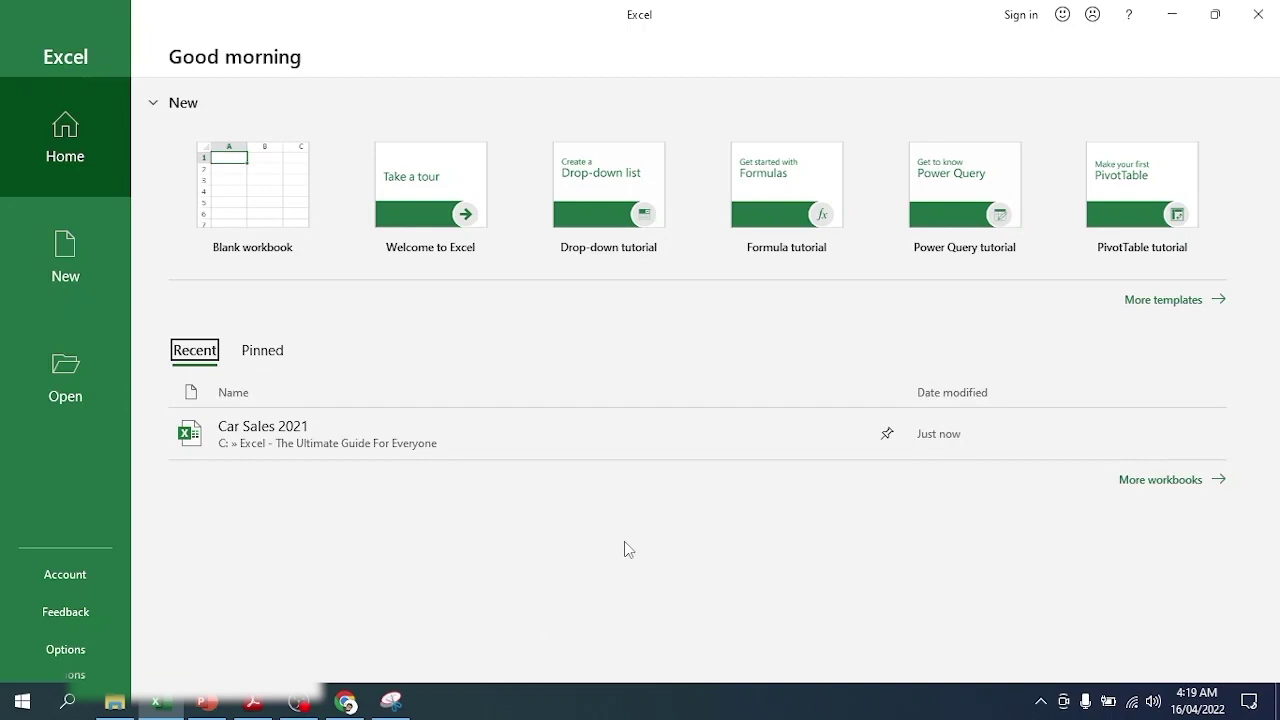
# Step: Go to the New page offering the Blank workbook and templates
pyautogui.click(78, 296)
pyautogui.click(76, 160)
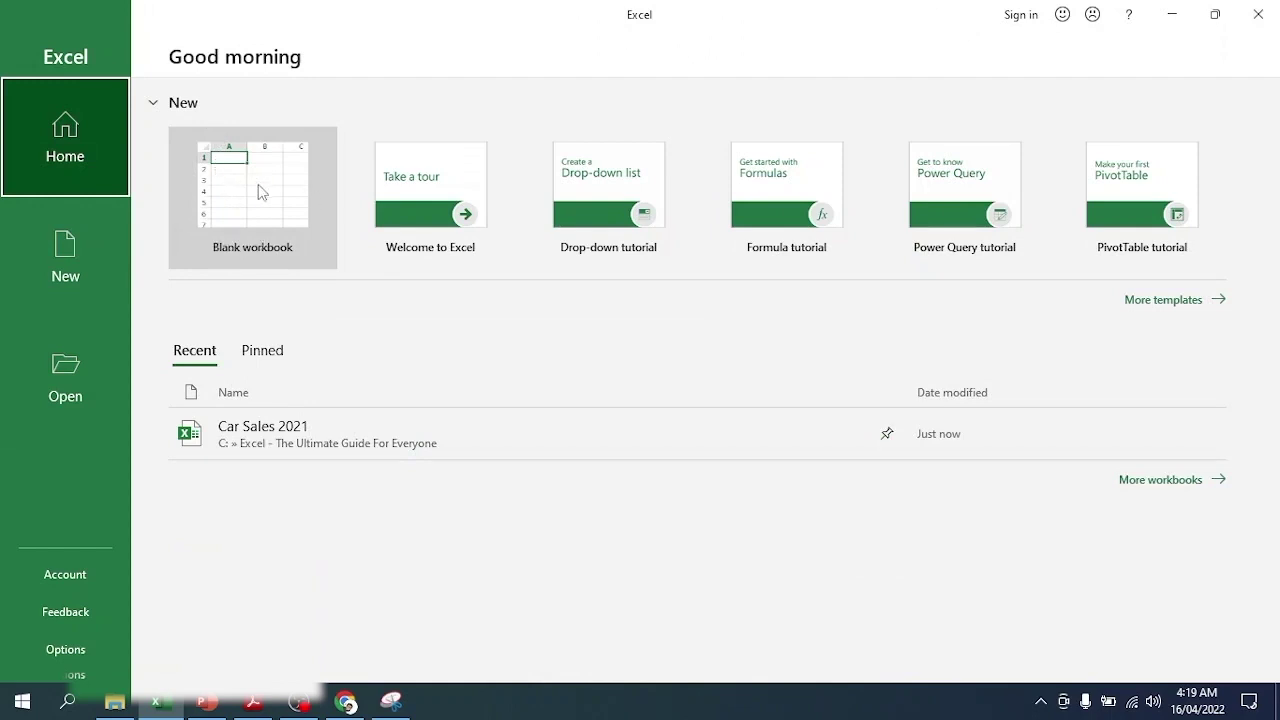
pyautogui.click(84, 278)
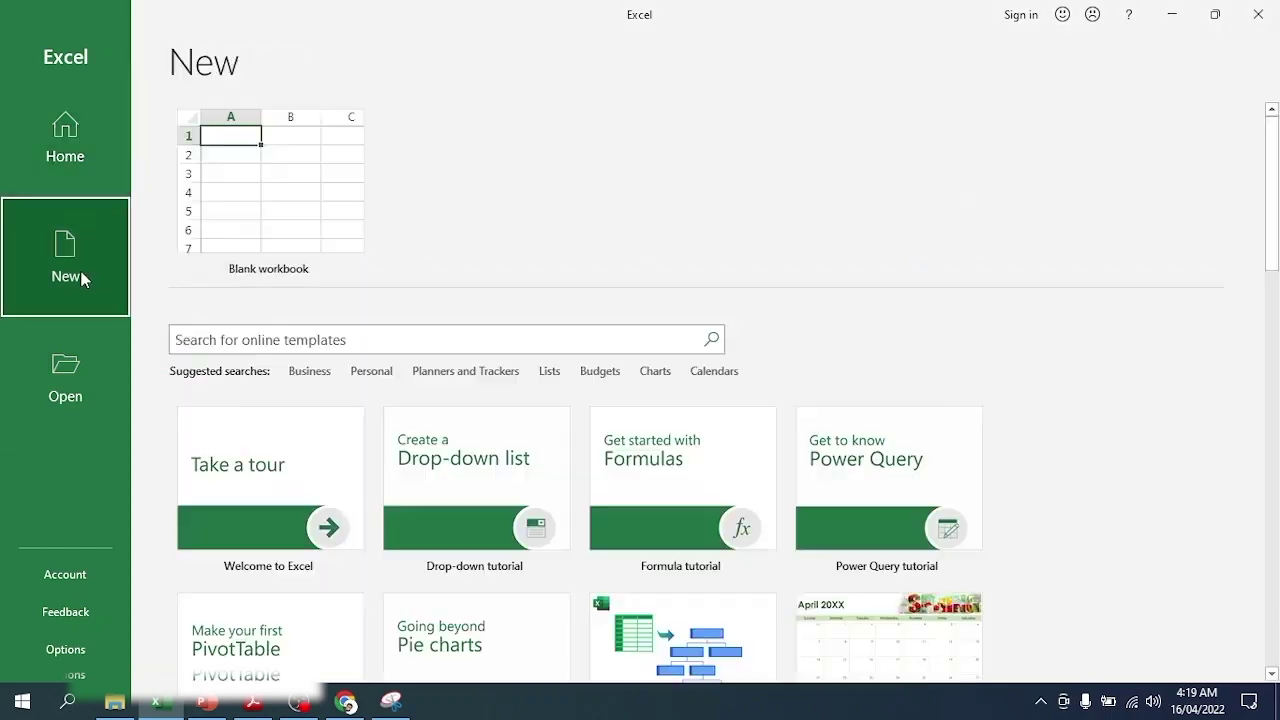
# Step: Create a new blank workbook, Book1, from the Blank workbook tile
pyautogui.click(292, 215)
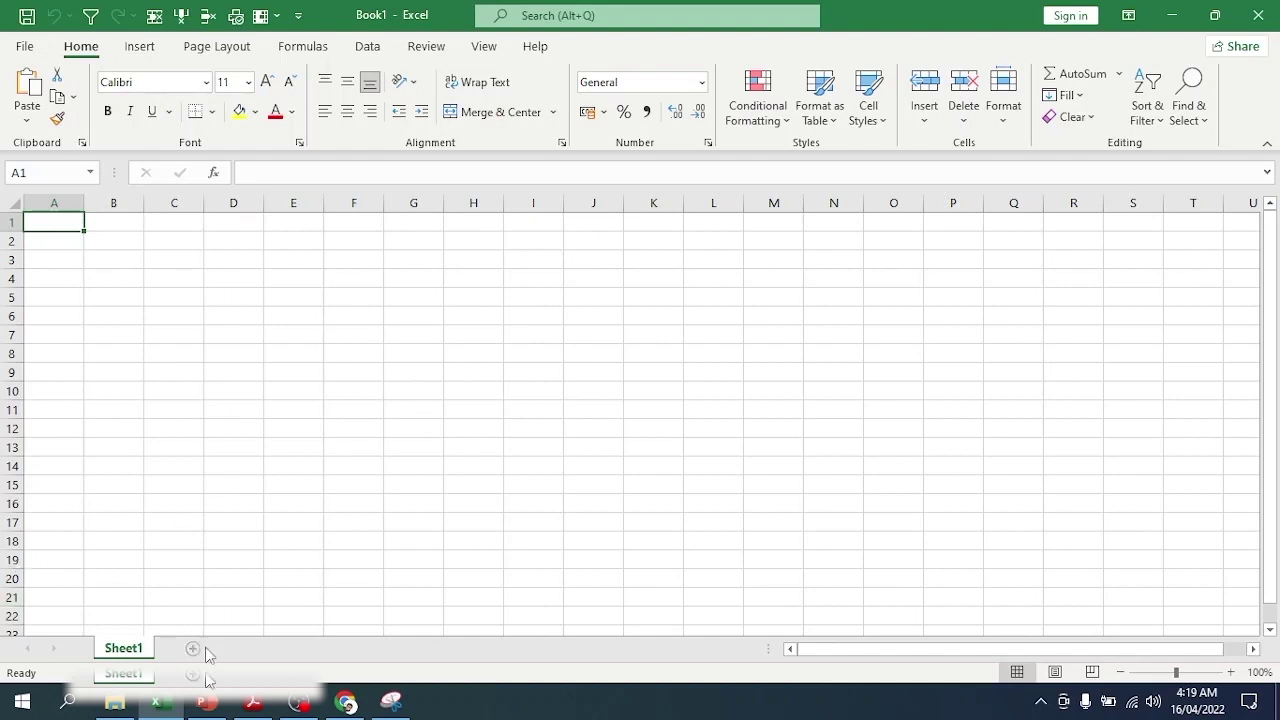
pyautogui.click(34, 53)
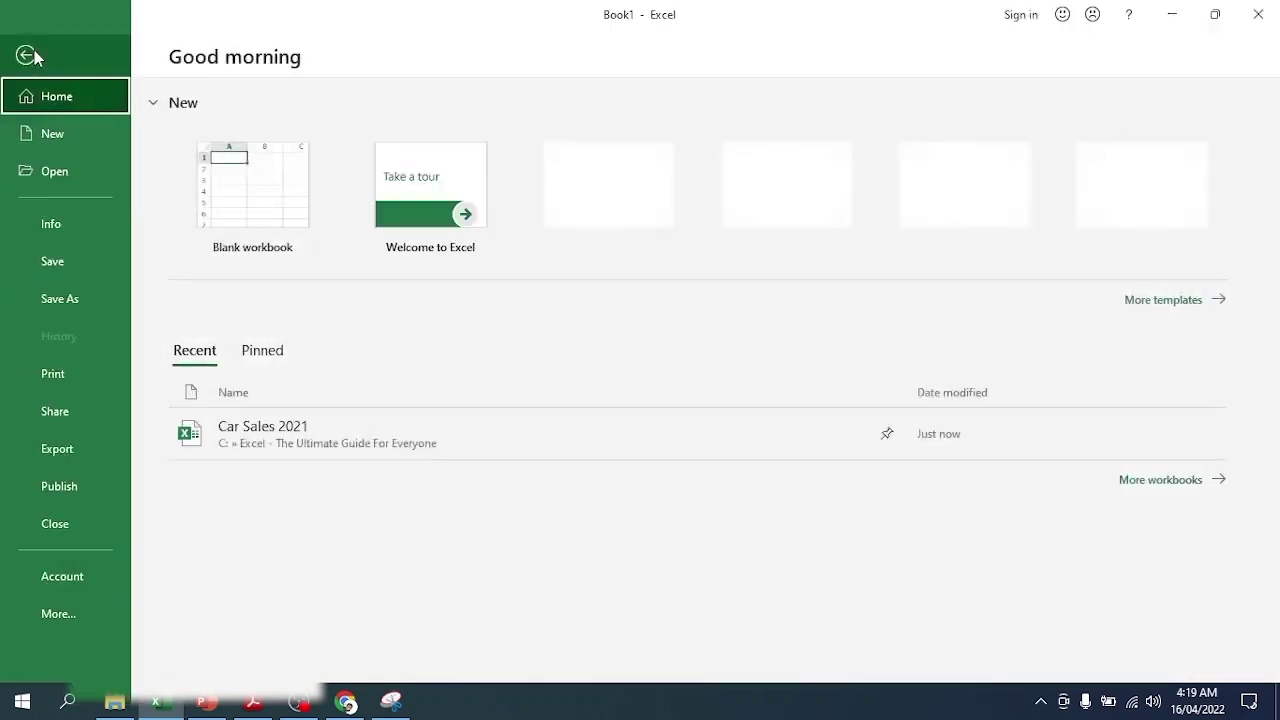
# Step: In Excel Options > General, set new workbooks to include 3 sheets and confirm
pyautogui.click(64, 620)
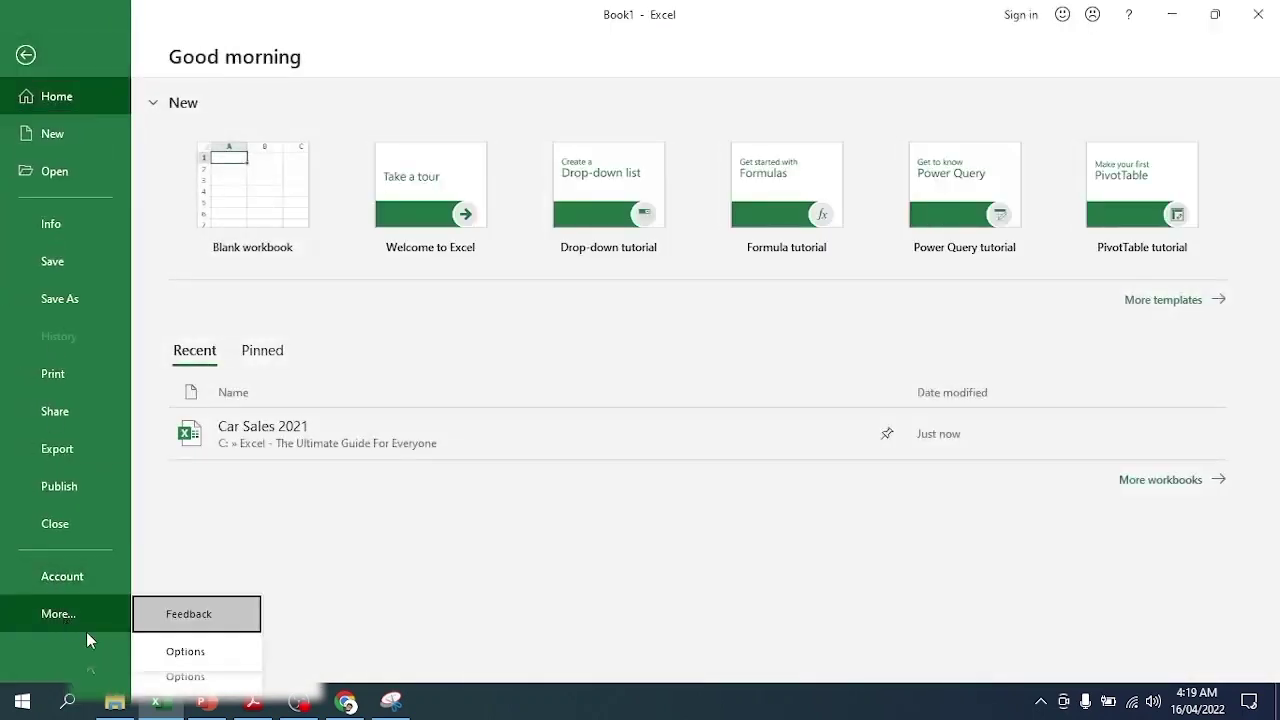
pyautogui.click(172, 196)
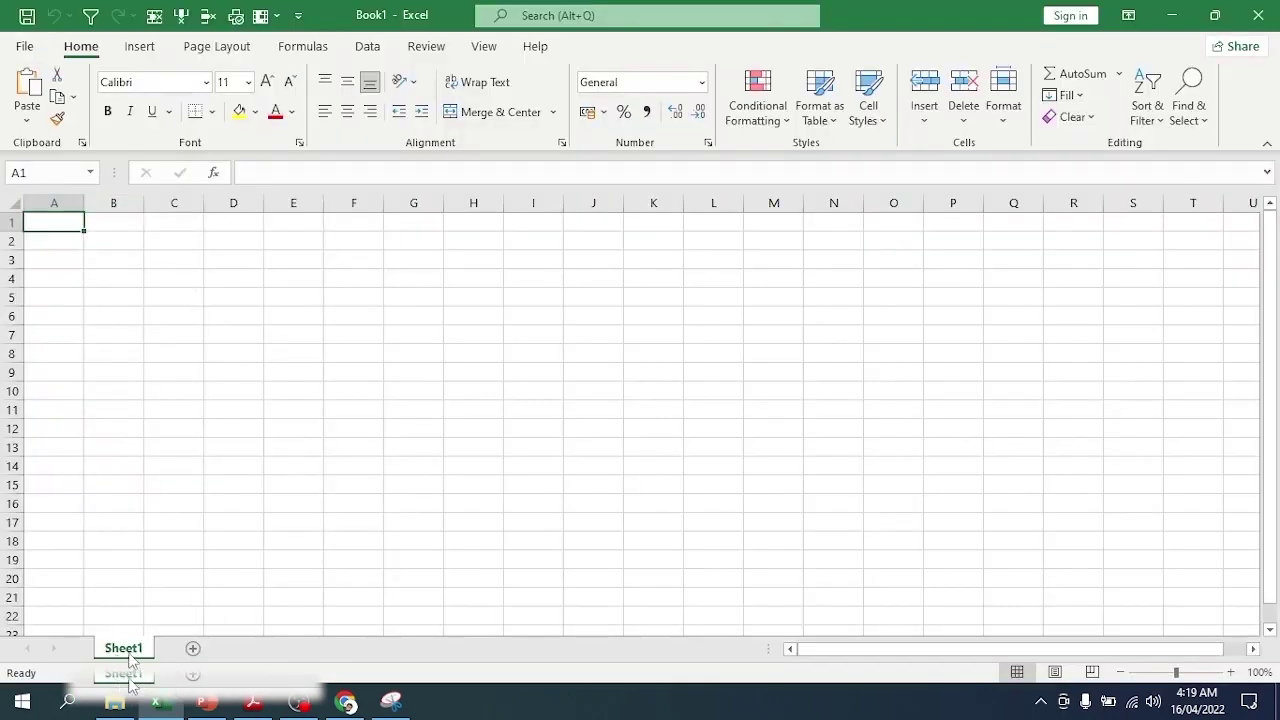
pyautogui.click(24, 46)
pyautogui.click(65, 616)
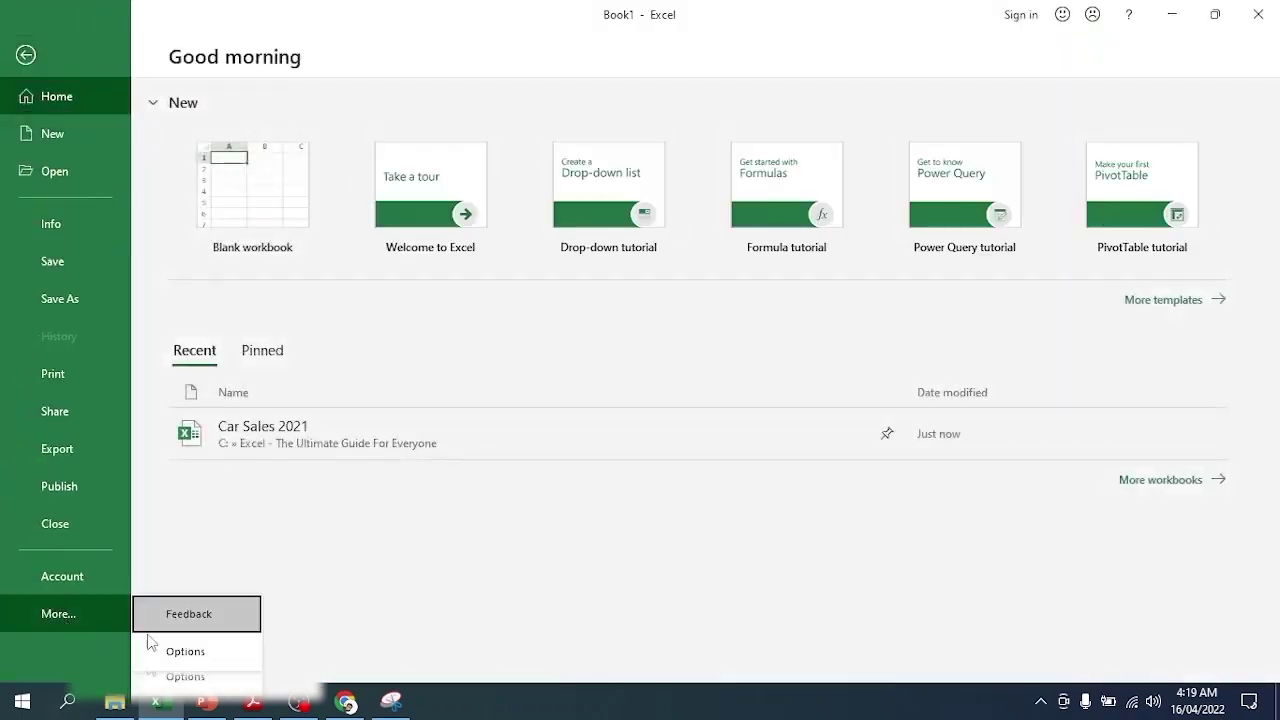
pyautogui.click(185, 651)
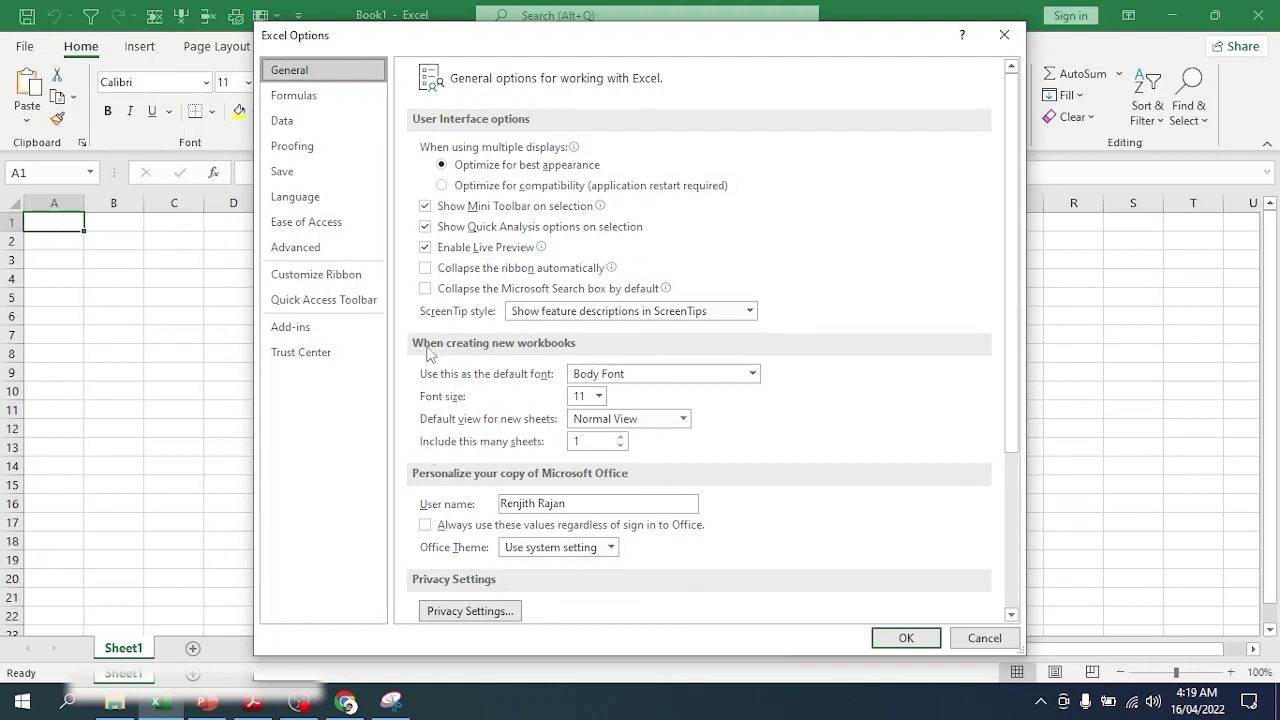
pyautogui.click(620, 437)
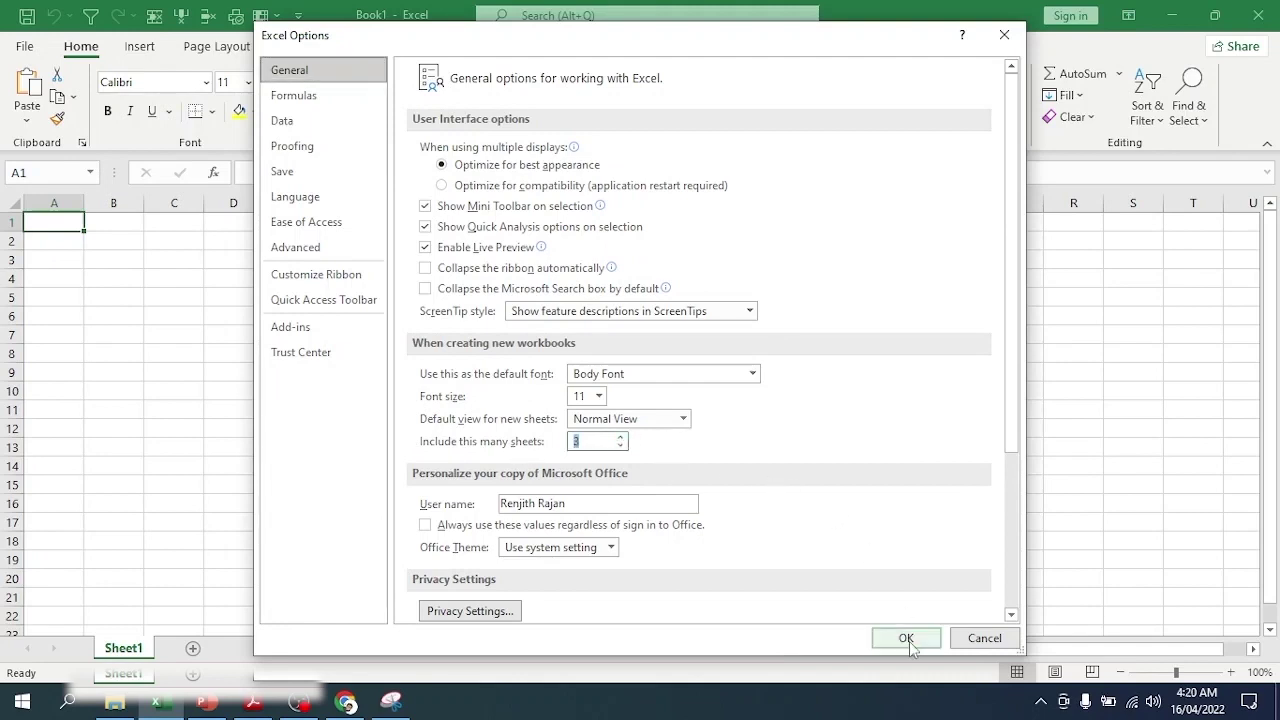
pyautogui.click(906, 638)
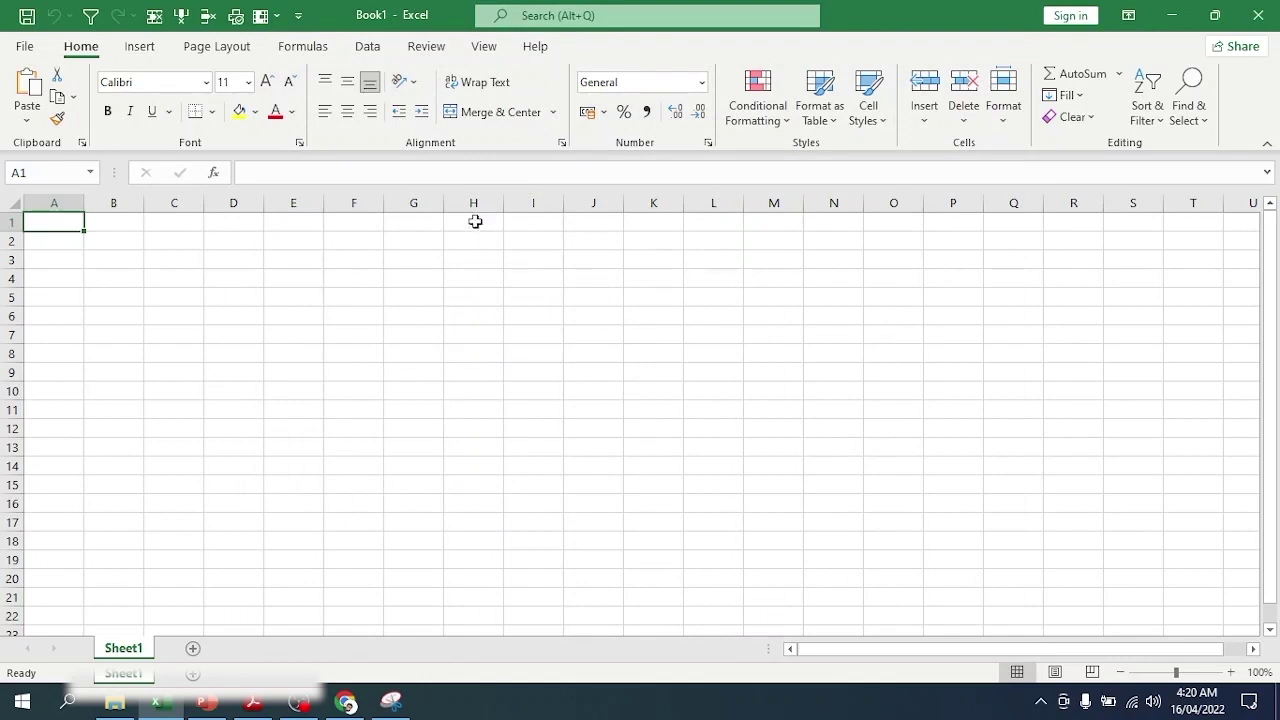
# Step: Close Excel and unpin Excel from the taskbar via its 'ex' search result
pyautogui.click(1258, 15)
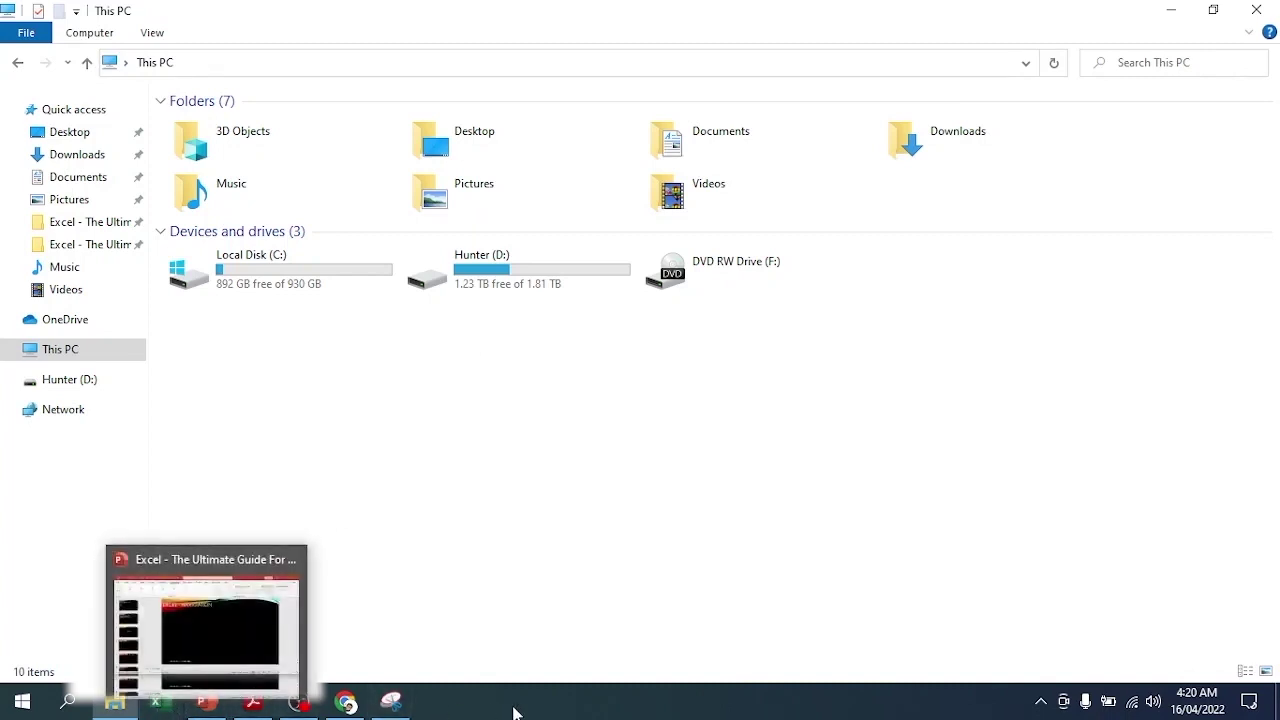
pyautogui.click(67, 703)
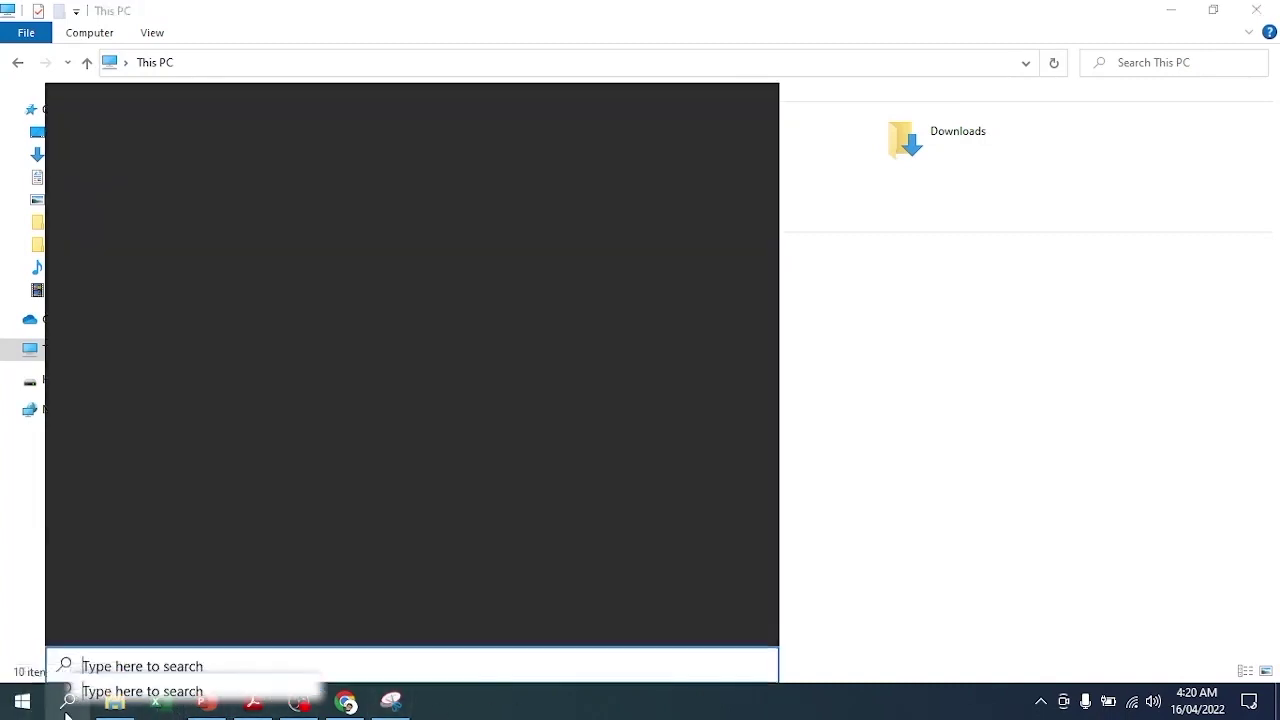
pyautogui.write('ex')
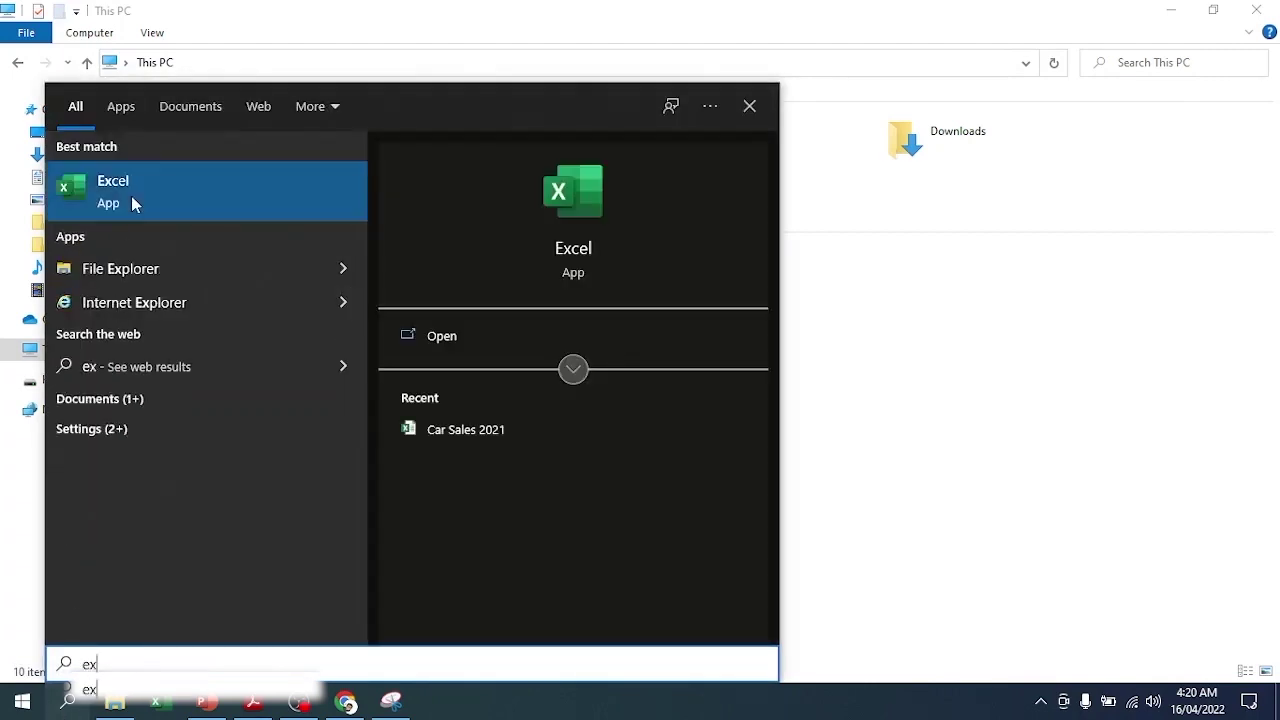
pyautogui.rightClick(131, 196)
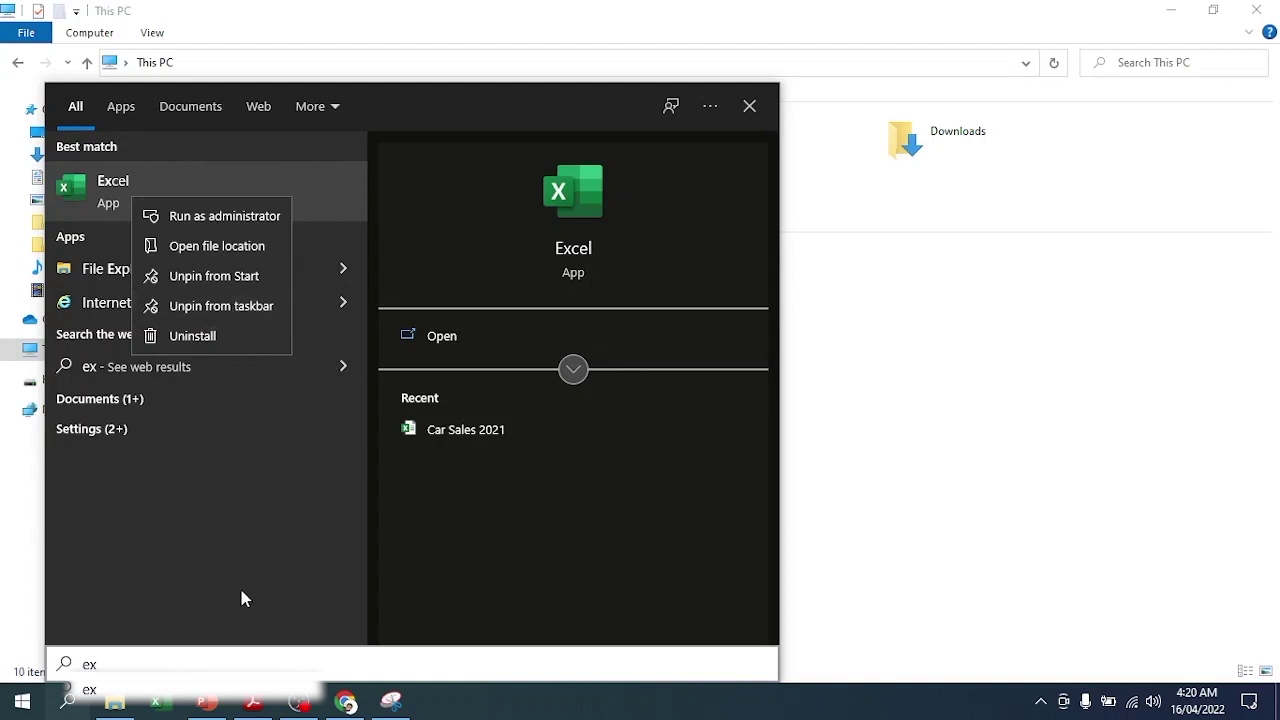
pyautogui.click(218, 310)
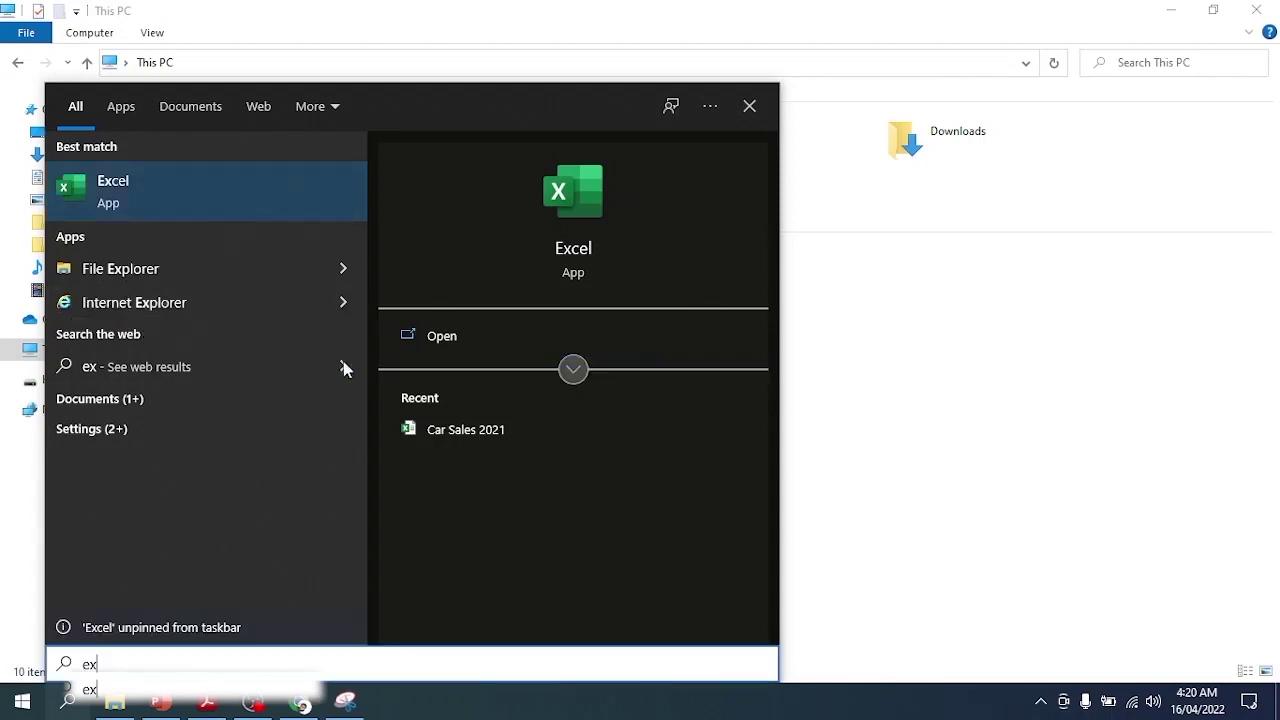
# Step: Pin Excel back to the taskbar and launch it from the taskbar icon
pyautogui.rightClick(155, 199)
pyautogui.click(213, 312)
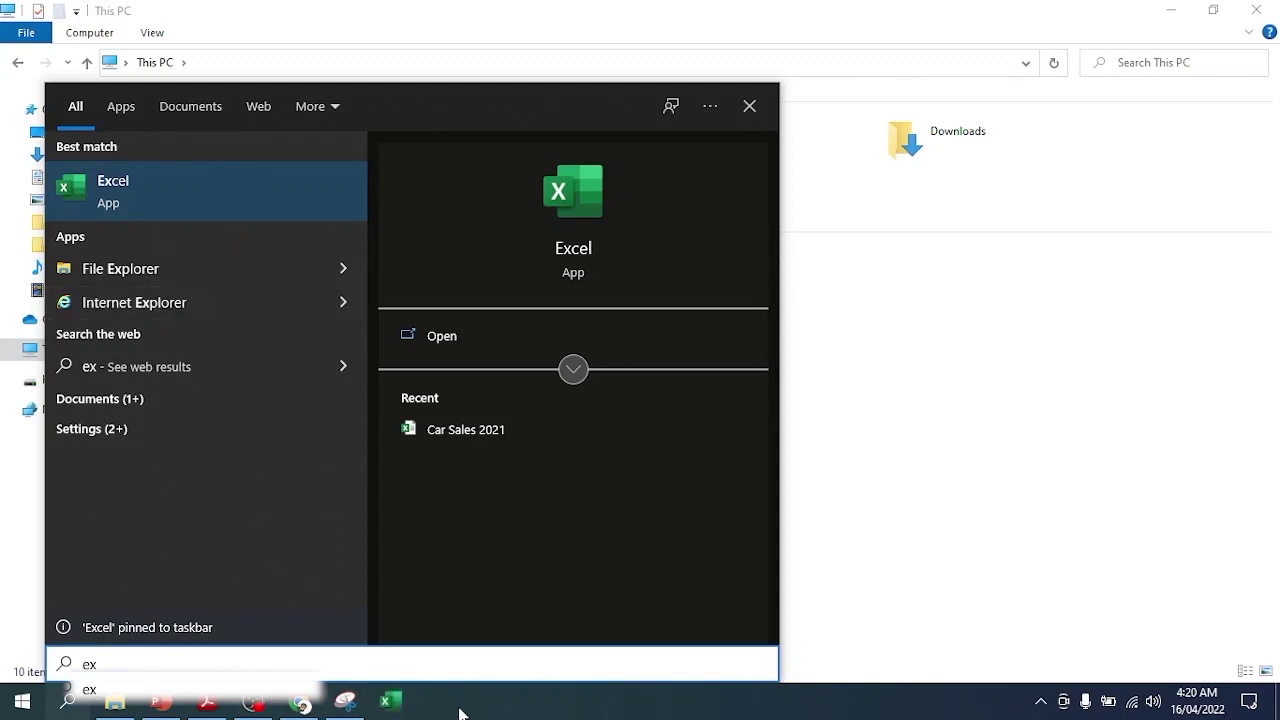
pyautogui.click(390, 702)
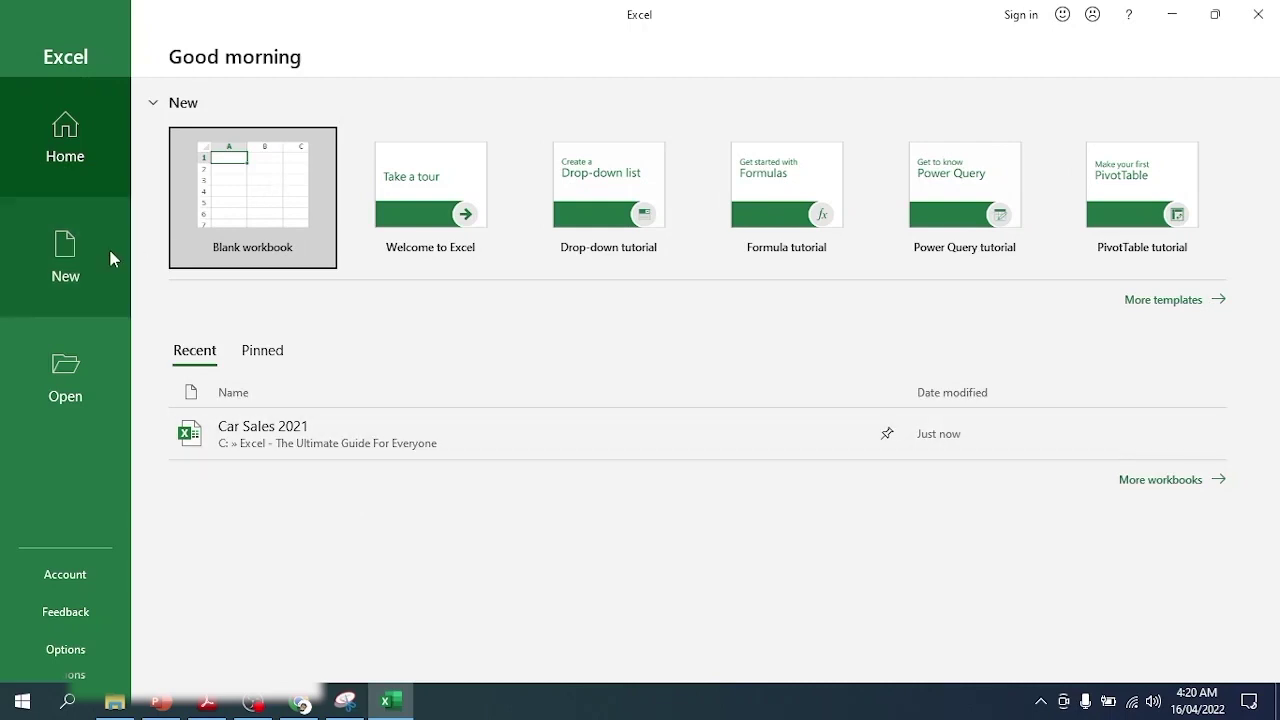
# Step: Create a blank workbook and check its Sheet2 and Sheet3 tabs, selecting cell C12 on Sheet3
pyautogui.click(65, 265)
pyautogui.click(270, 207)
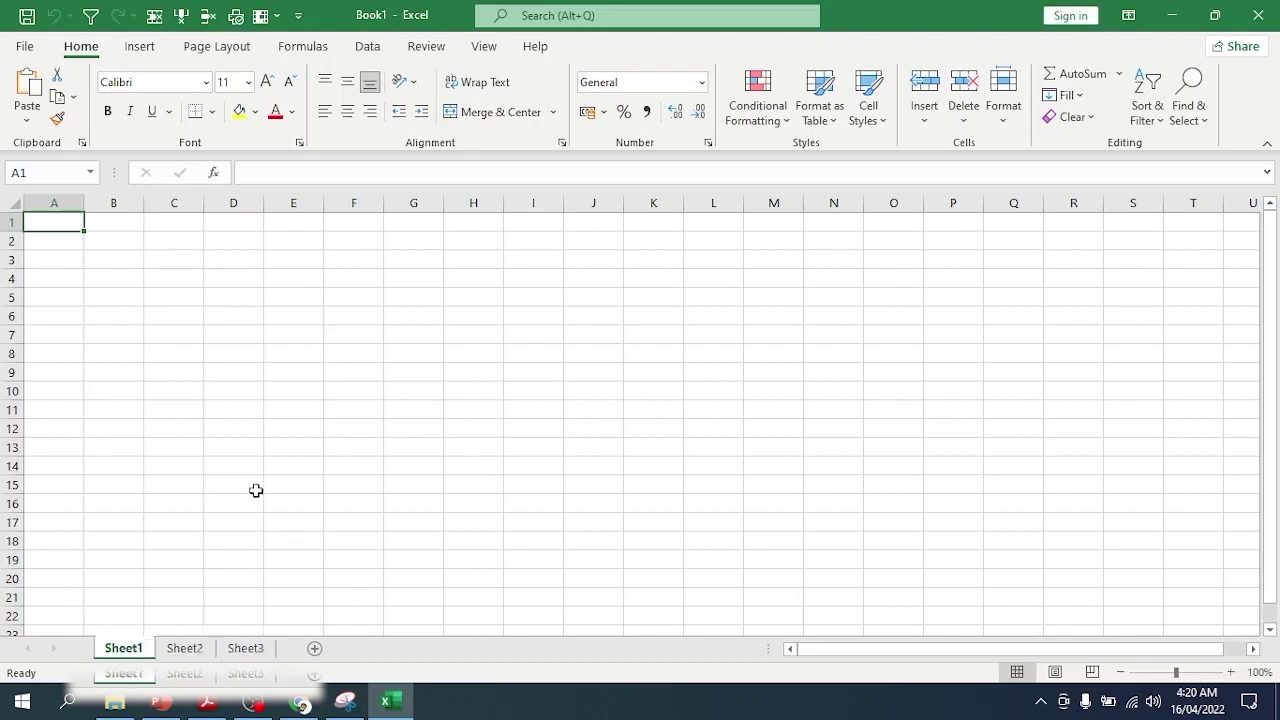
pyautogui.click(186, 650)
pyautogui.click(248, 650)
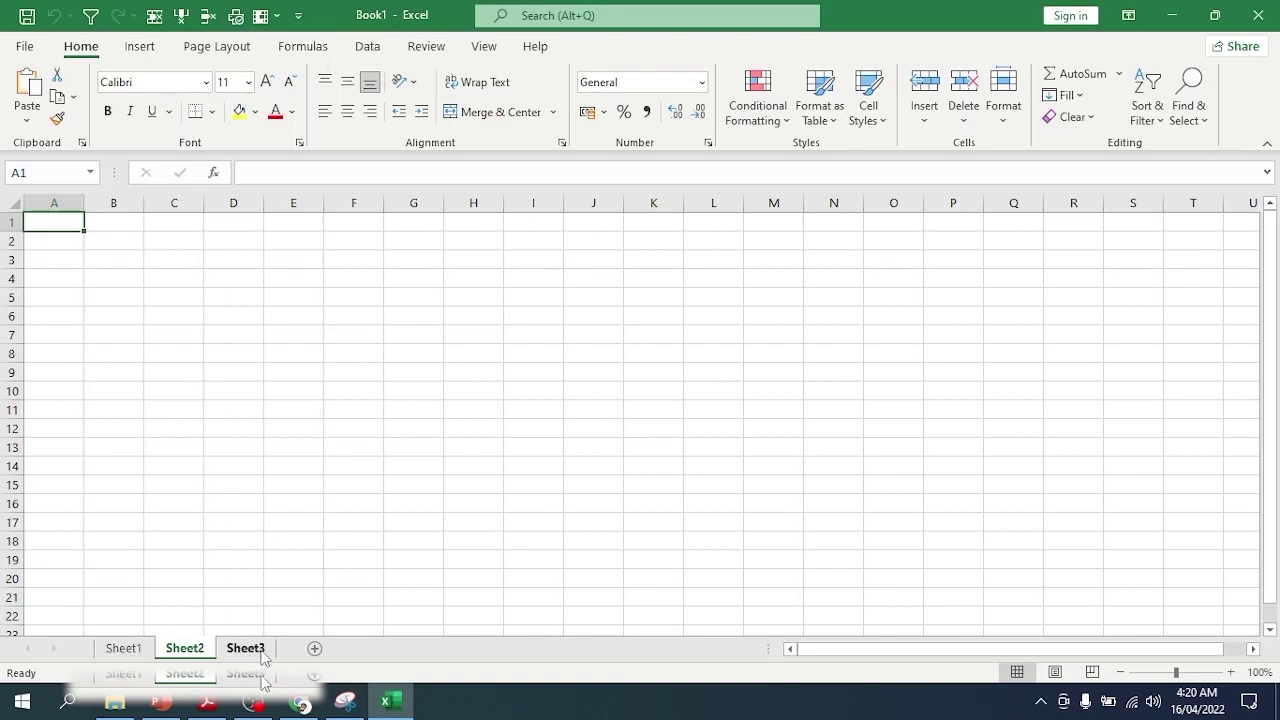
pyautogui.click(185, 648)
pyautogui.click(245, 648)
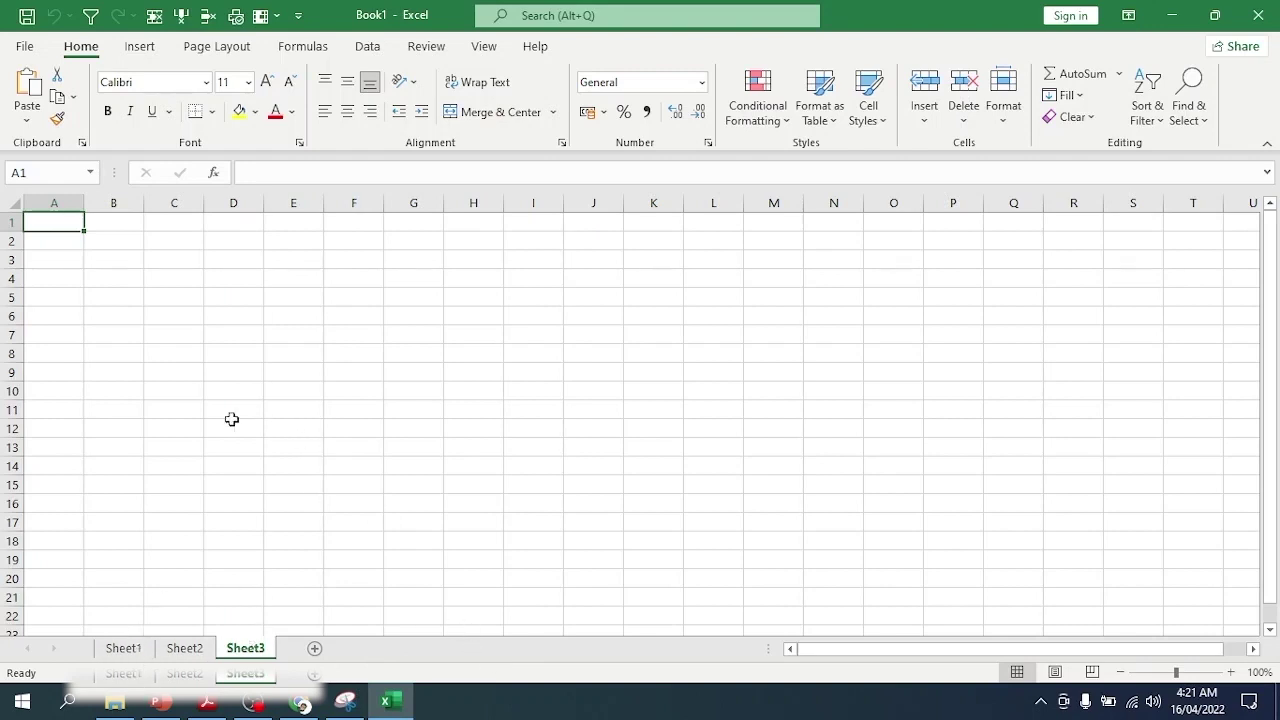
pyautogui.click(172, 424)
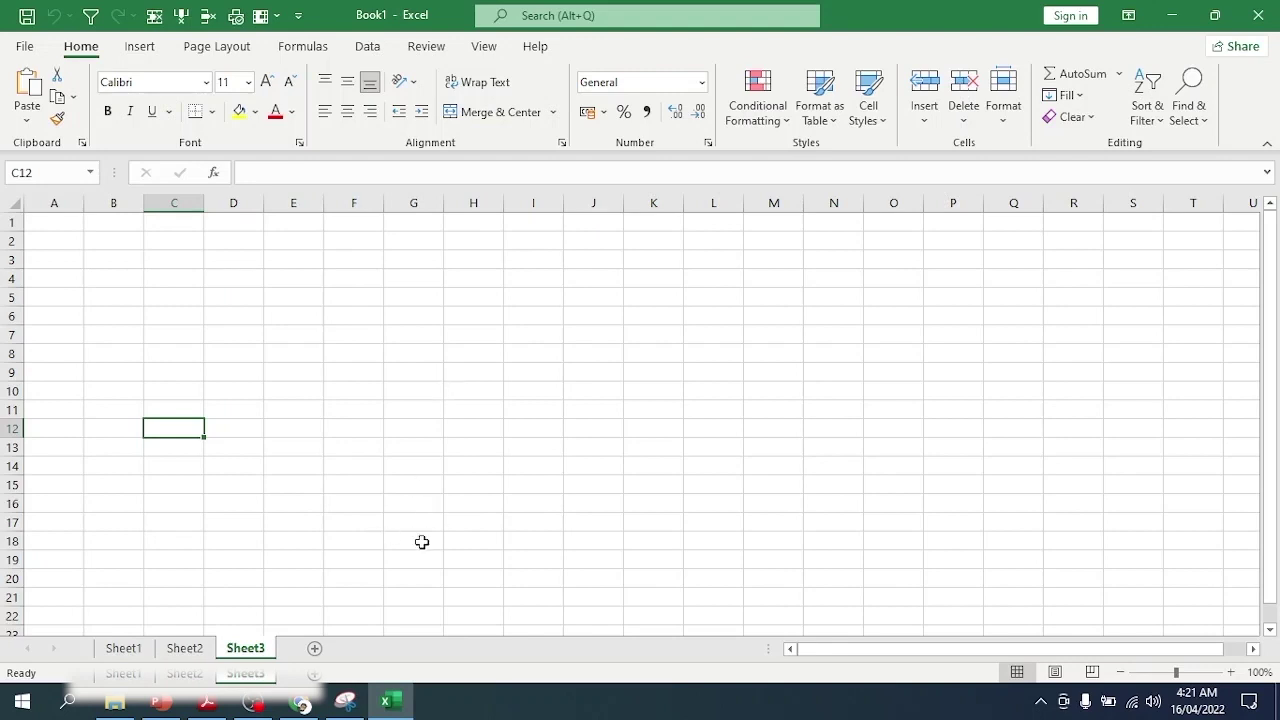
pyautogui.click(213, 707)
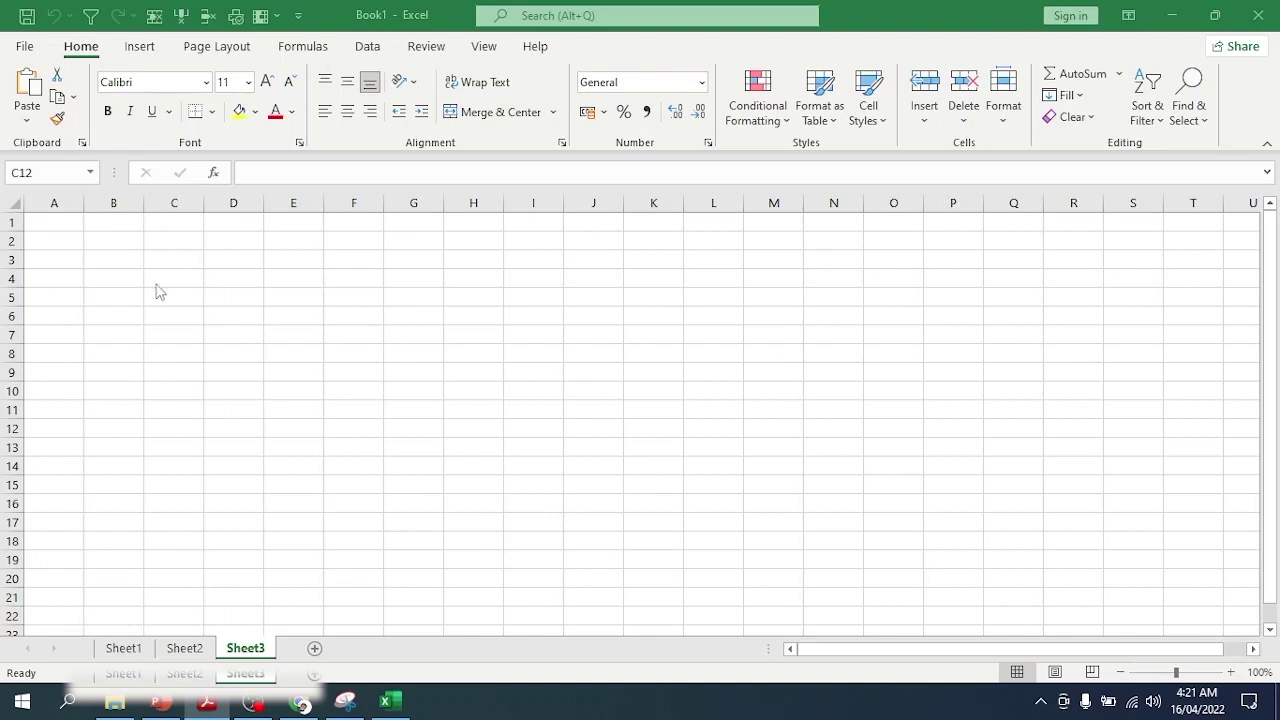
# Step: On the File > Open page, browse This PC's Documents folder
pyautogui.click(28, 50)
pyautogui.click(26, 47)
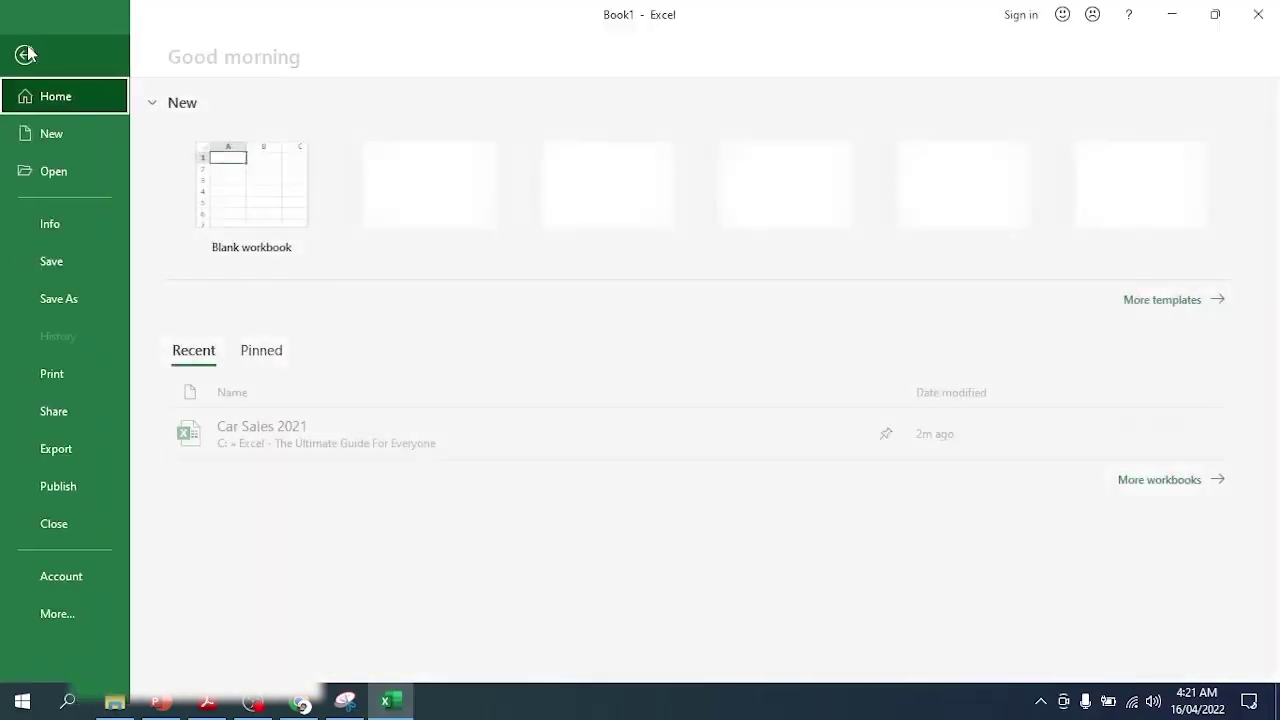
pyautogui.click(55, 171)
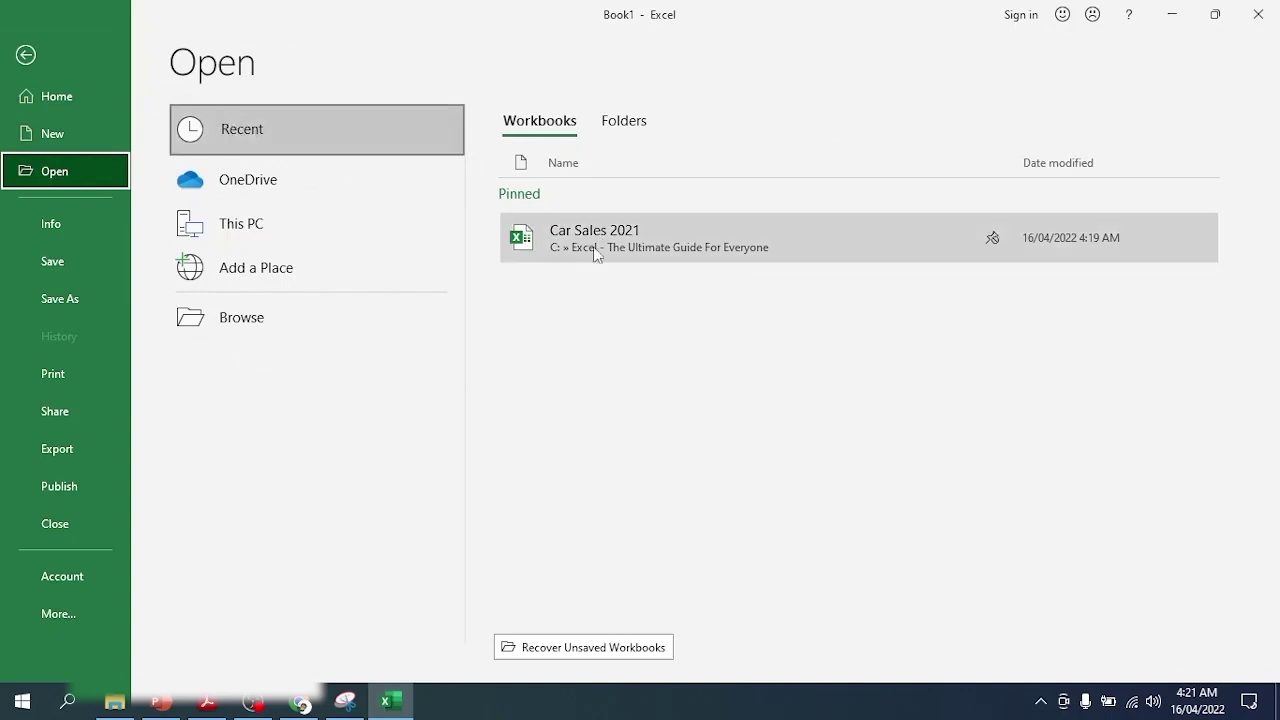
pyautogui.click(244, 190)
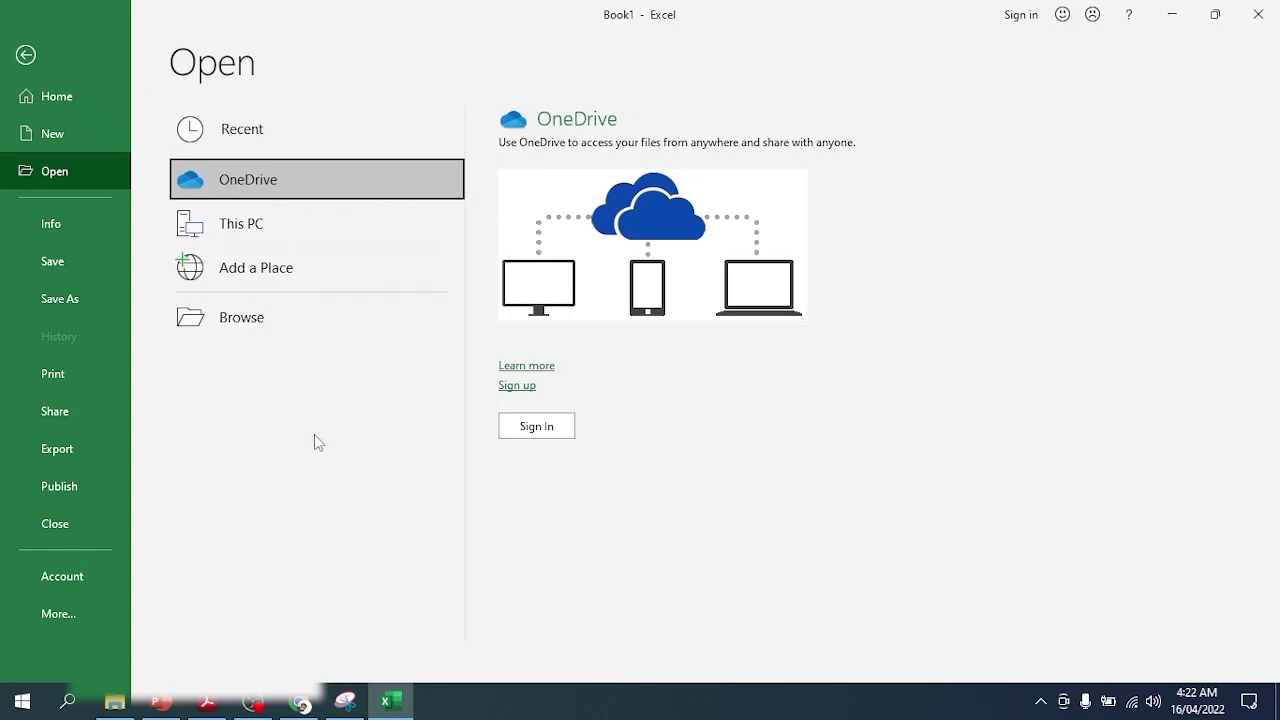
pyautogui.click(296, 234)
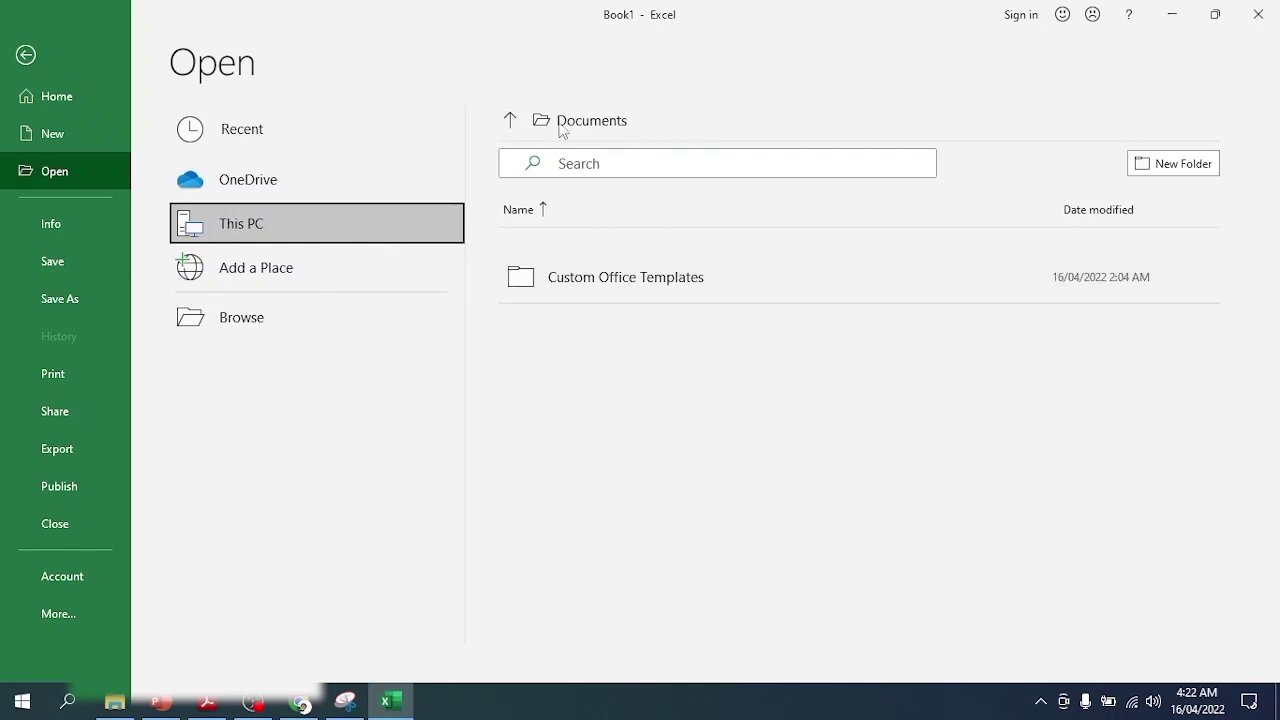
# Step: Open Car Sales 2021 from C:\Excel - The Ultimate Guide For Everyone via Browse
pyautogui.click(313, 324)
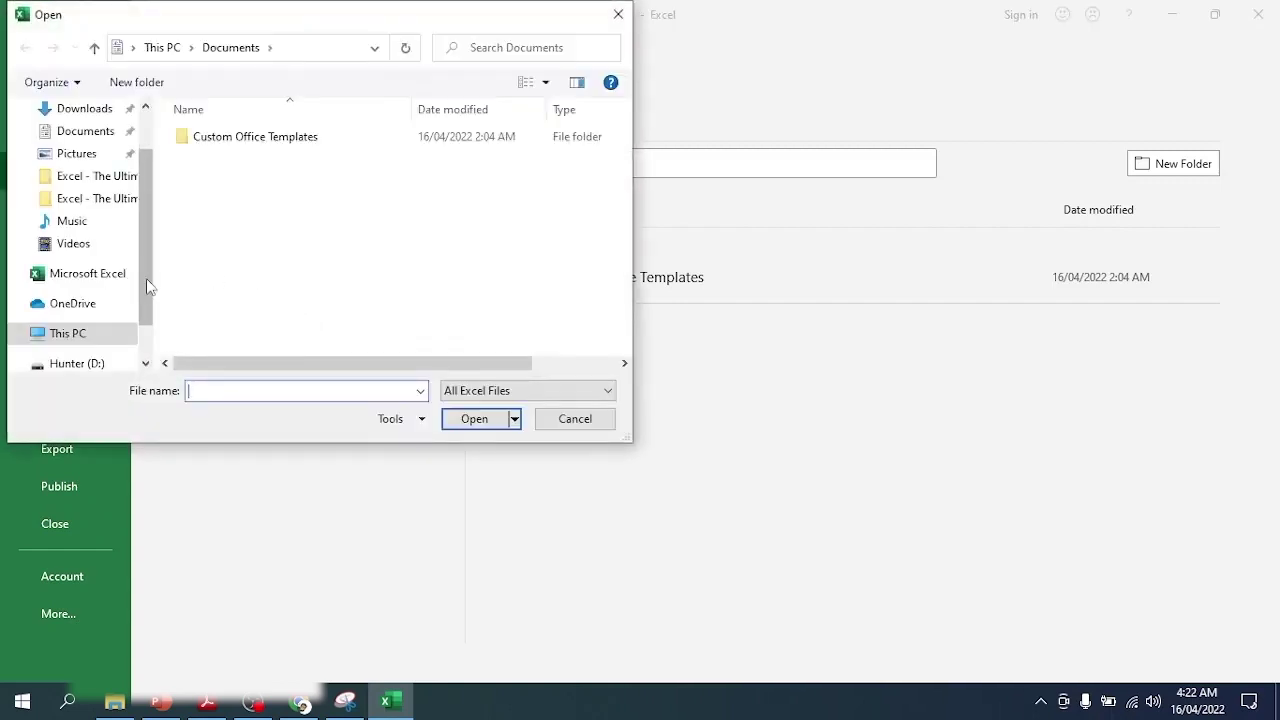
pyautogui.click(82, 333)
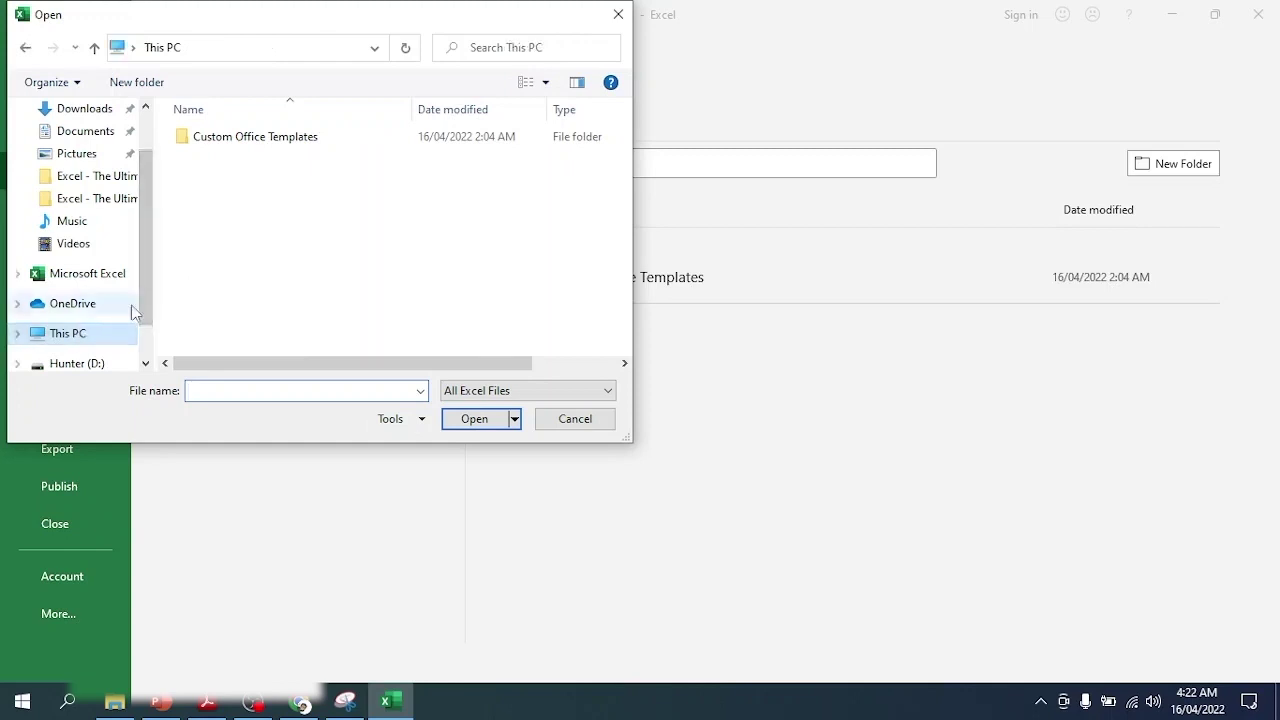
pyautogui.scroll(-3, 420, 289)
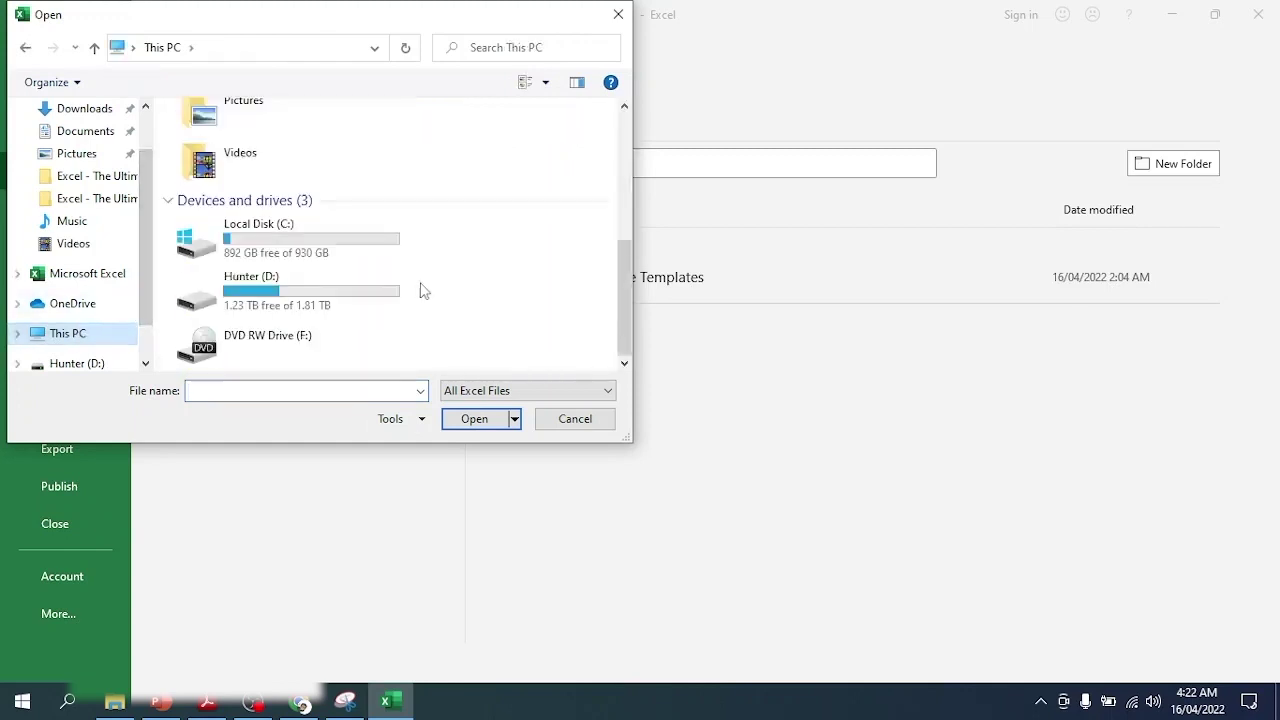
pyautogui.doubleClick(257, 225)
pyautogui.doubleClick(260, 136)
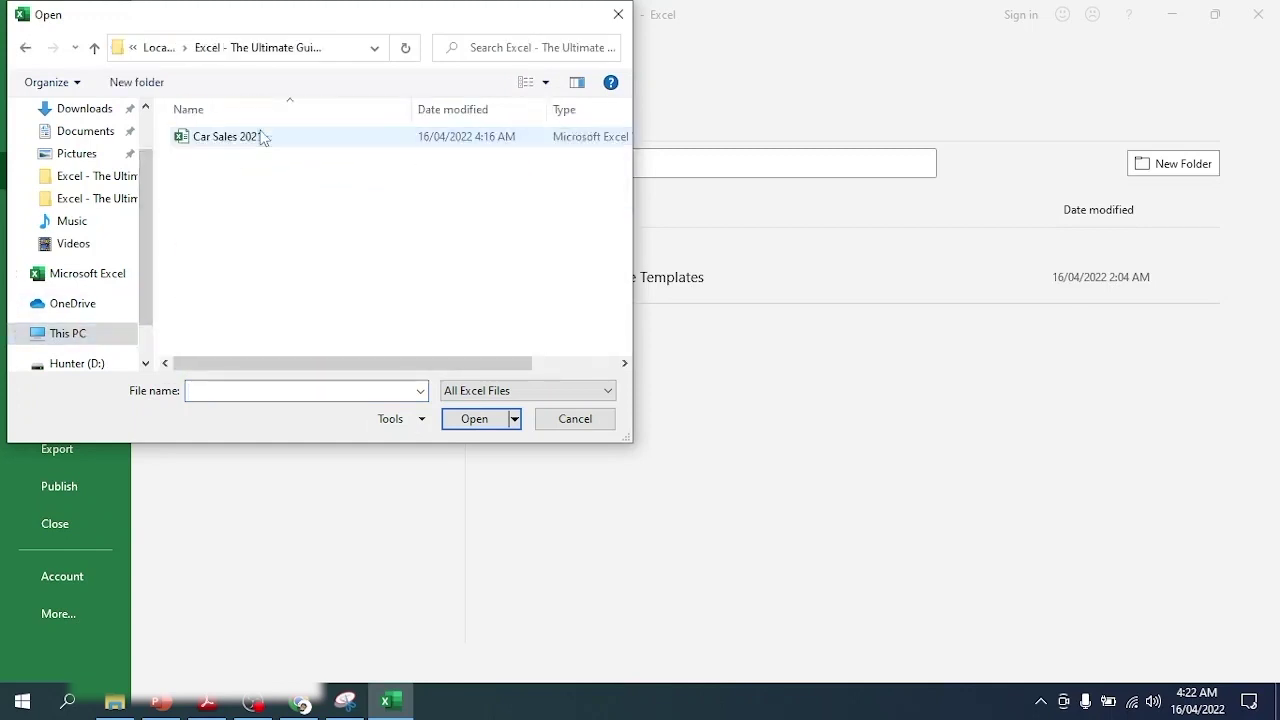
pyautogui.click(240, 140)
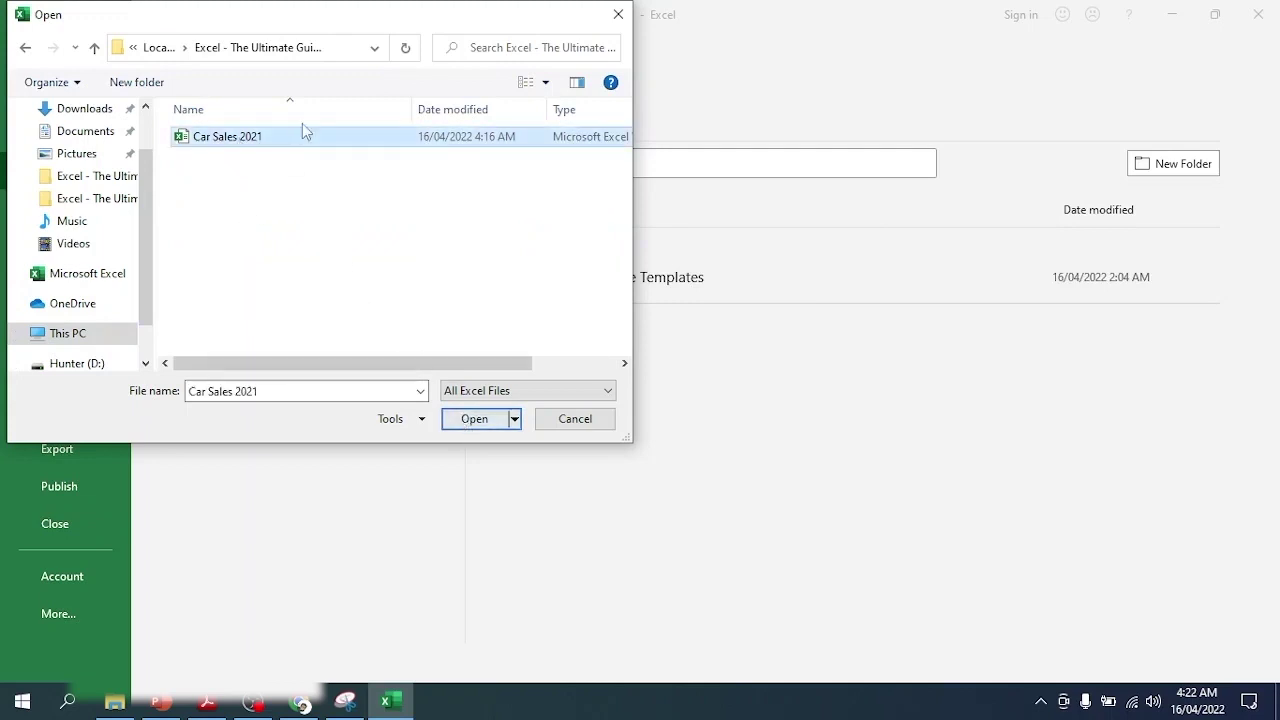
pyautogui.click(471, 422)
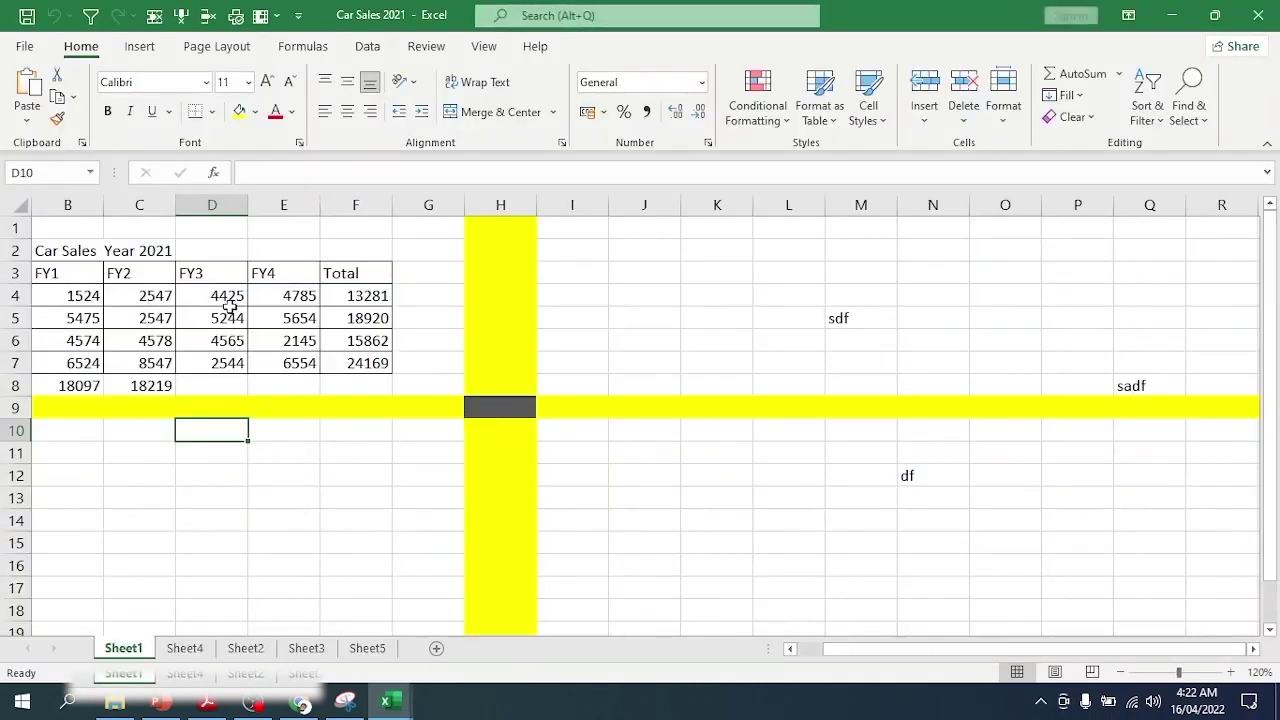
# Step: Switch to the empty Book1 window and close it
pyautogui.moveTo(390, 702)
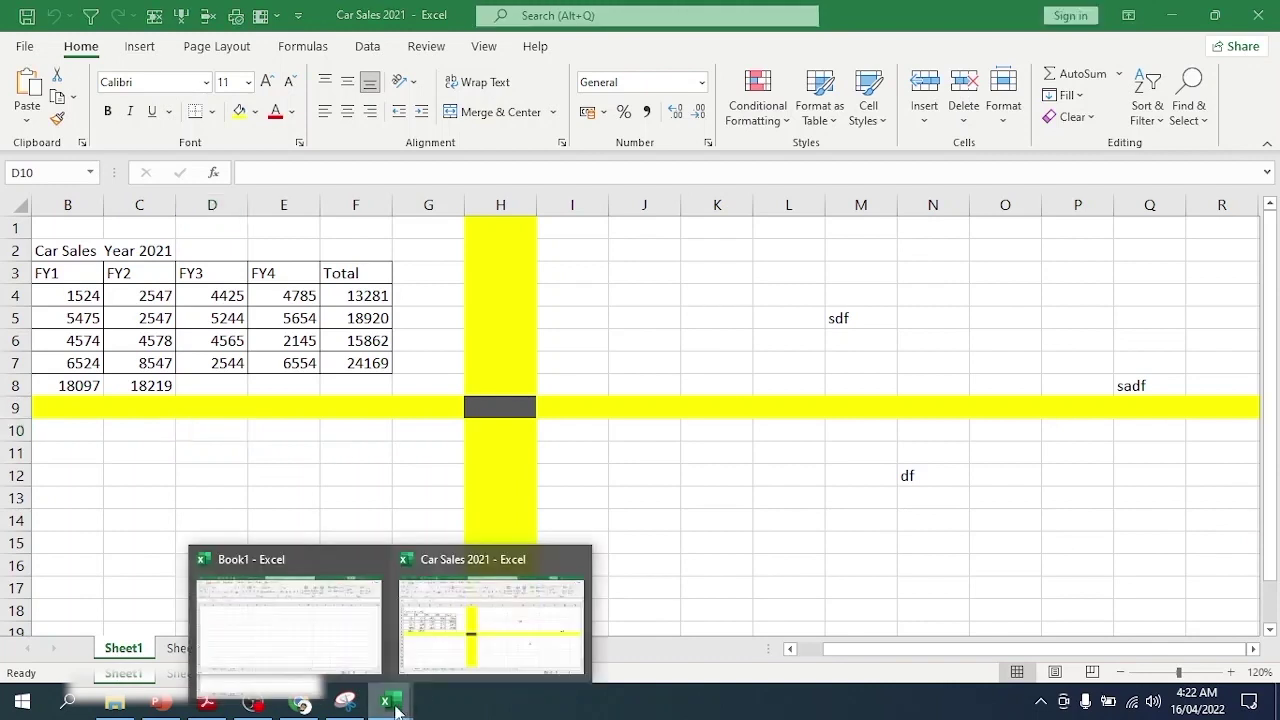
pyautogui.click(272, 630)
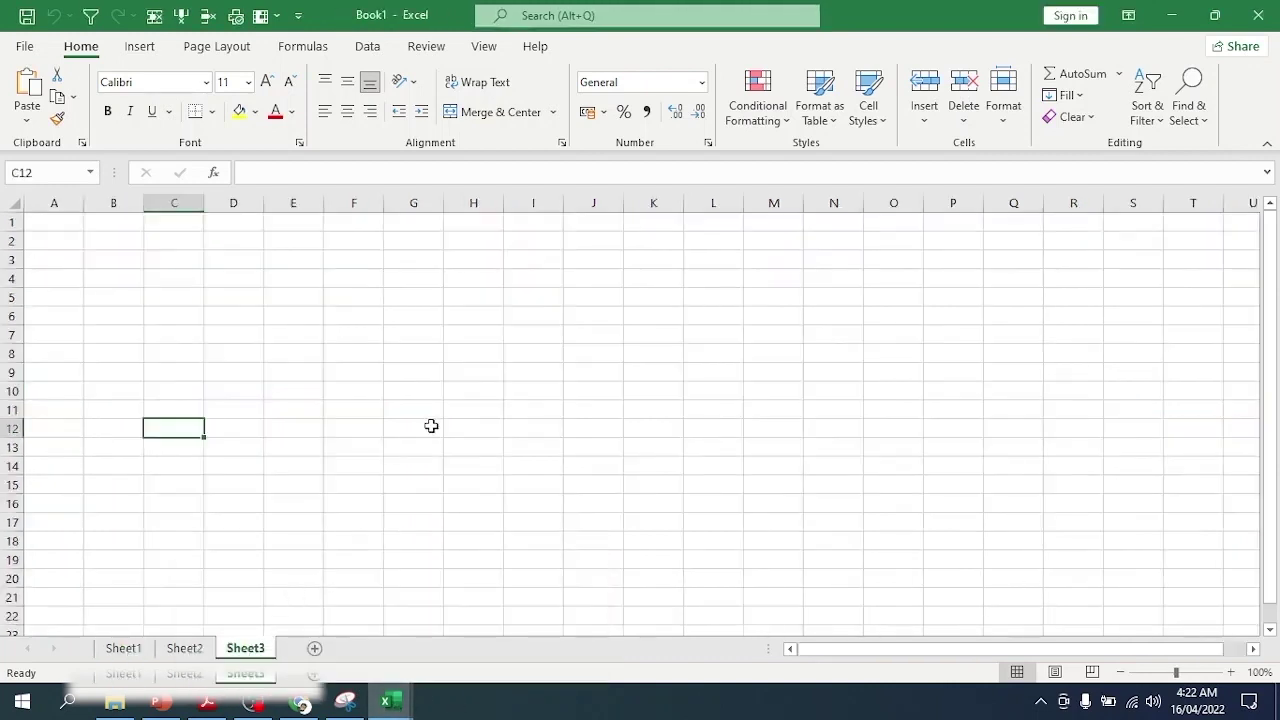
pyautogui.click(1258, 15)
# Step: Select cells E11, J12 and K12 in Car Sales 2021, then create blank workbook Book2 with Ctrl+N
pyautogui.click(295, 454)
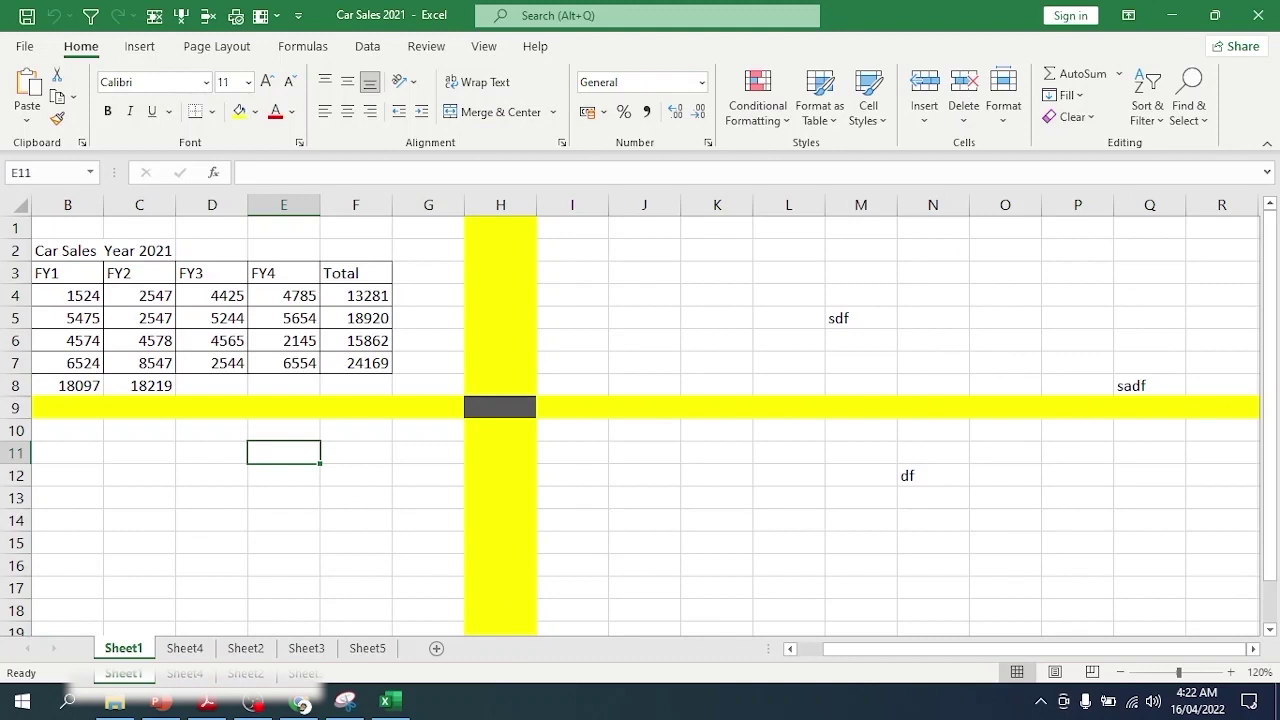
pyautogui.click(634, 477)
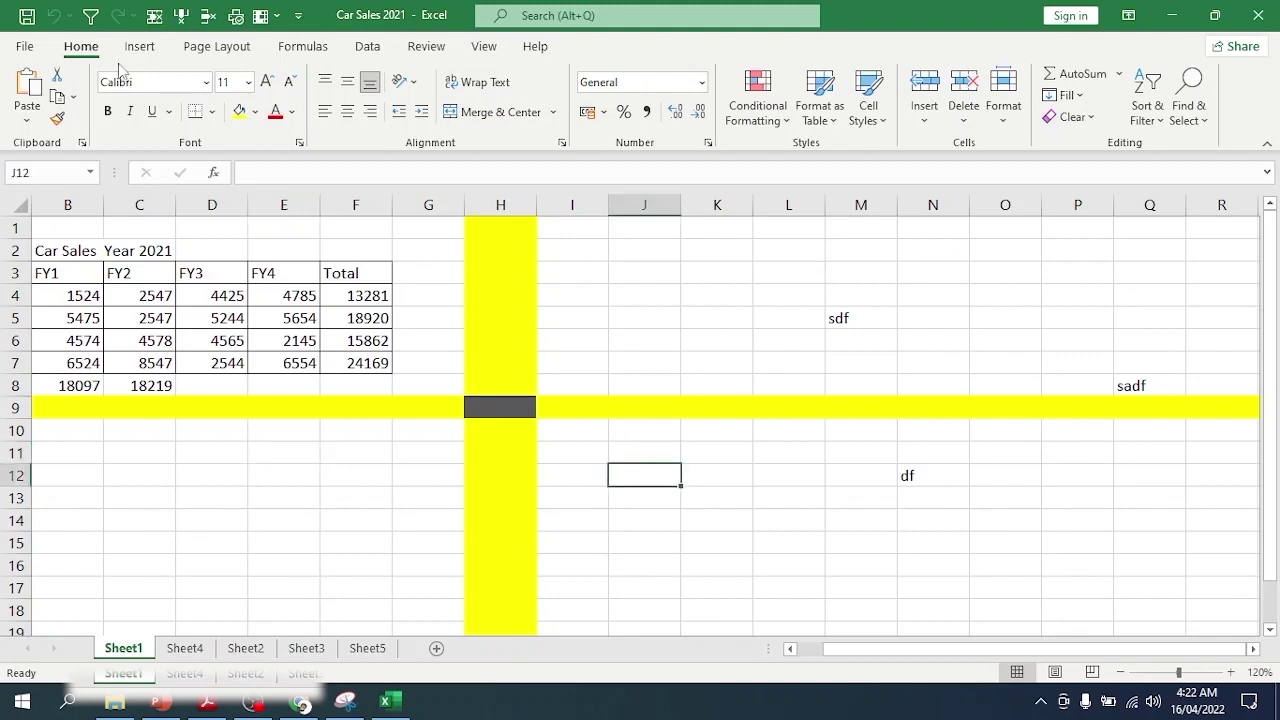
pyautogui.click(25, 47)
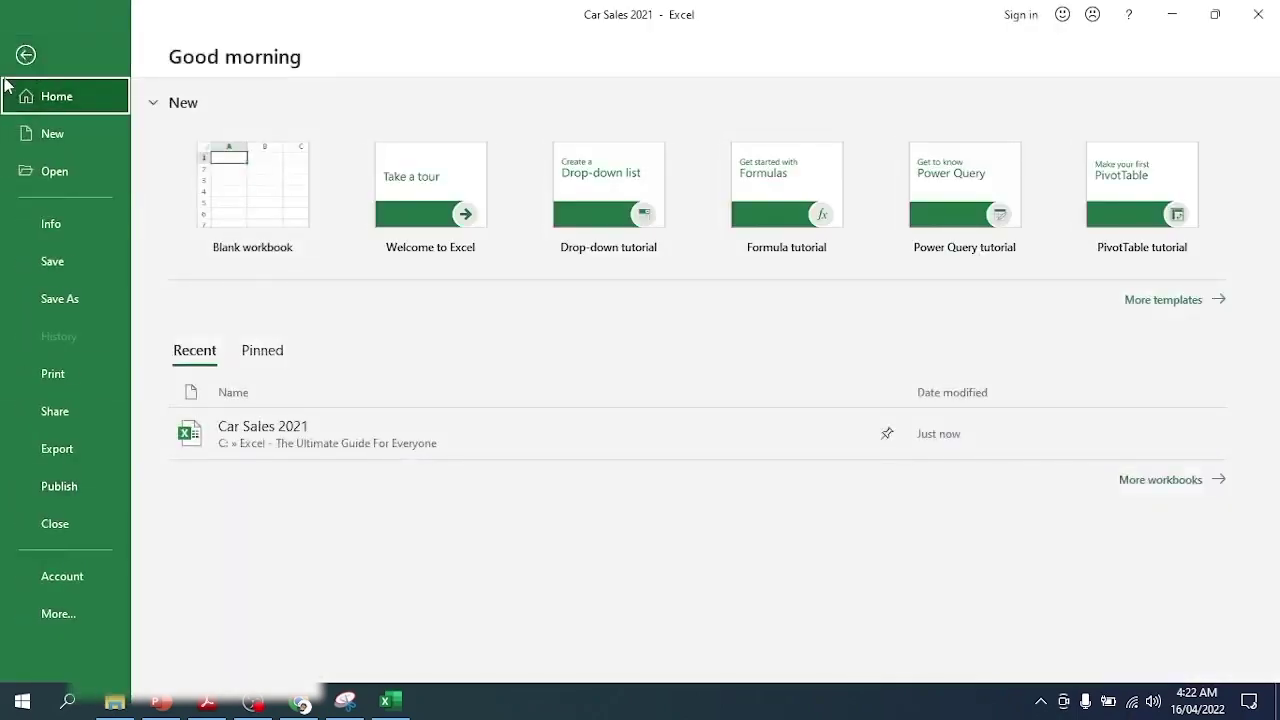
pyautogui.click(25, 55)
pyautogui.click(694, 474)
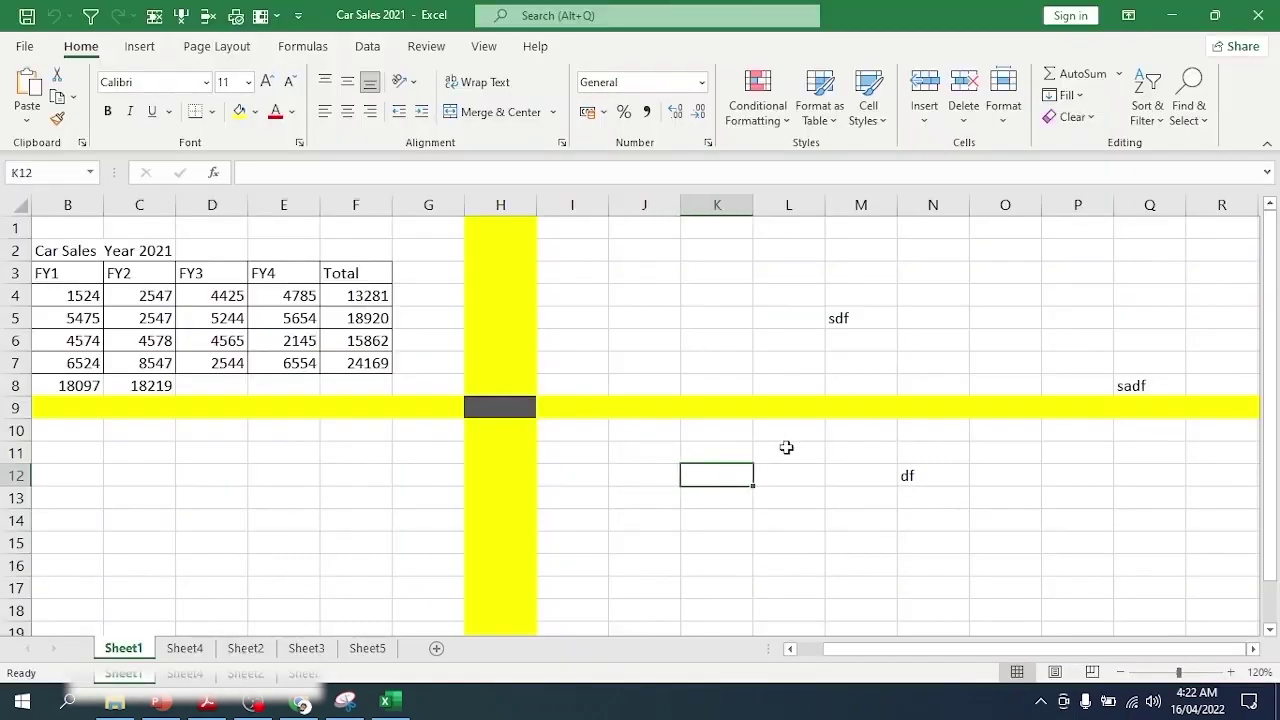
pyautogui.hotkey('ctrl', 'n')
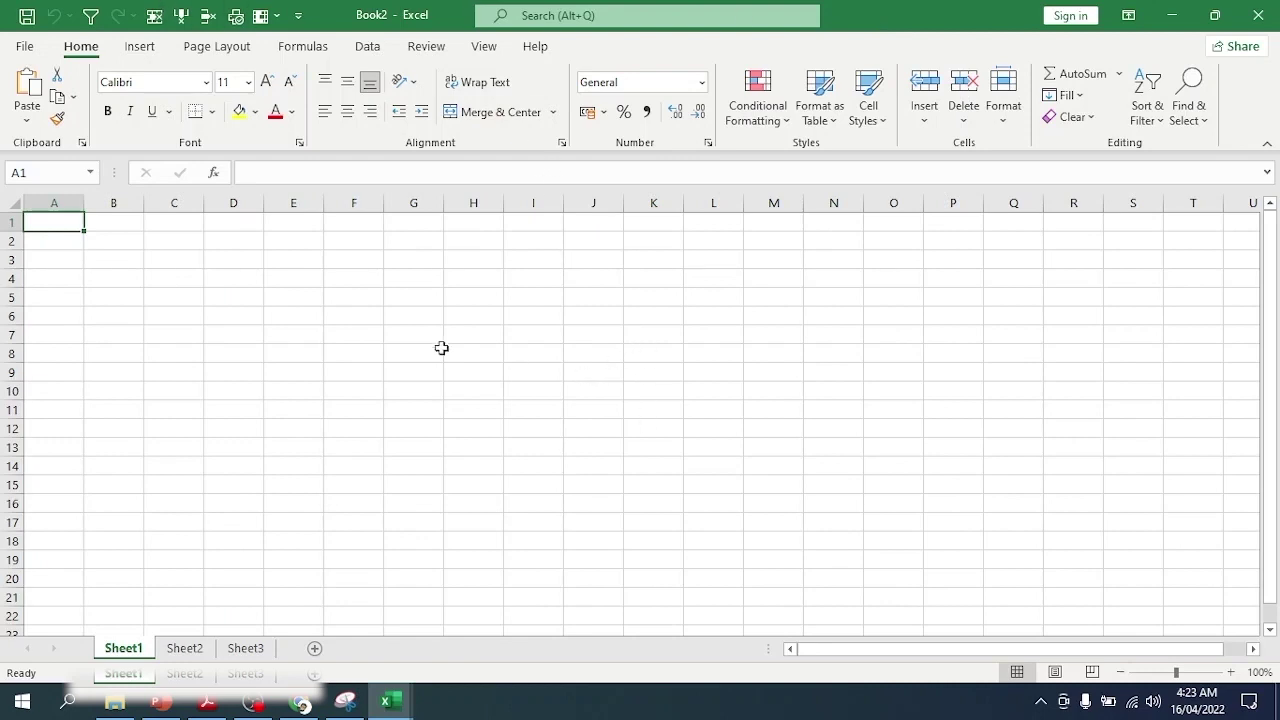
# Step: Enter a person's first name in cell E5, correcting a typo
pyautogui.click(287, 296)
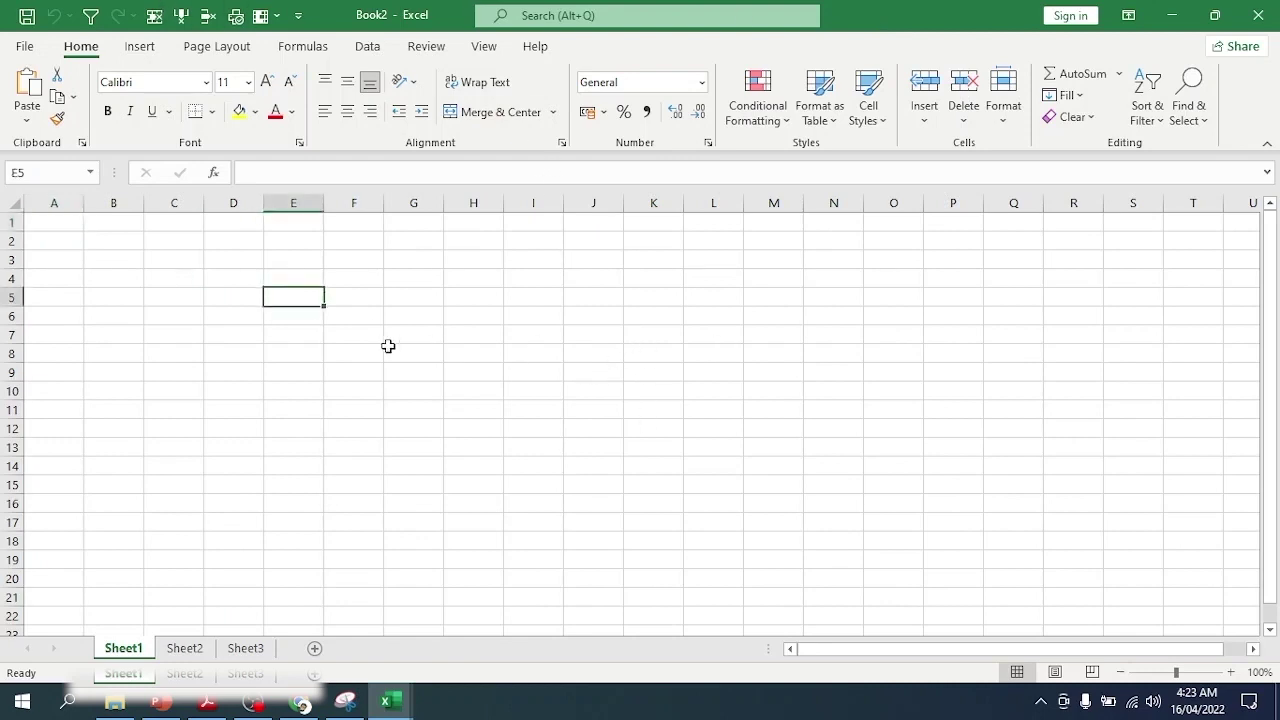
pyautogui.write('Rebjtuh')
pyautogui.press('BackSpace')
pyautogui.press('BackSpace')
pyautogui.press('BackSpace')
pyautogui.press('BackSpace')
pyautogui.press('BackSpace')
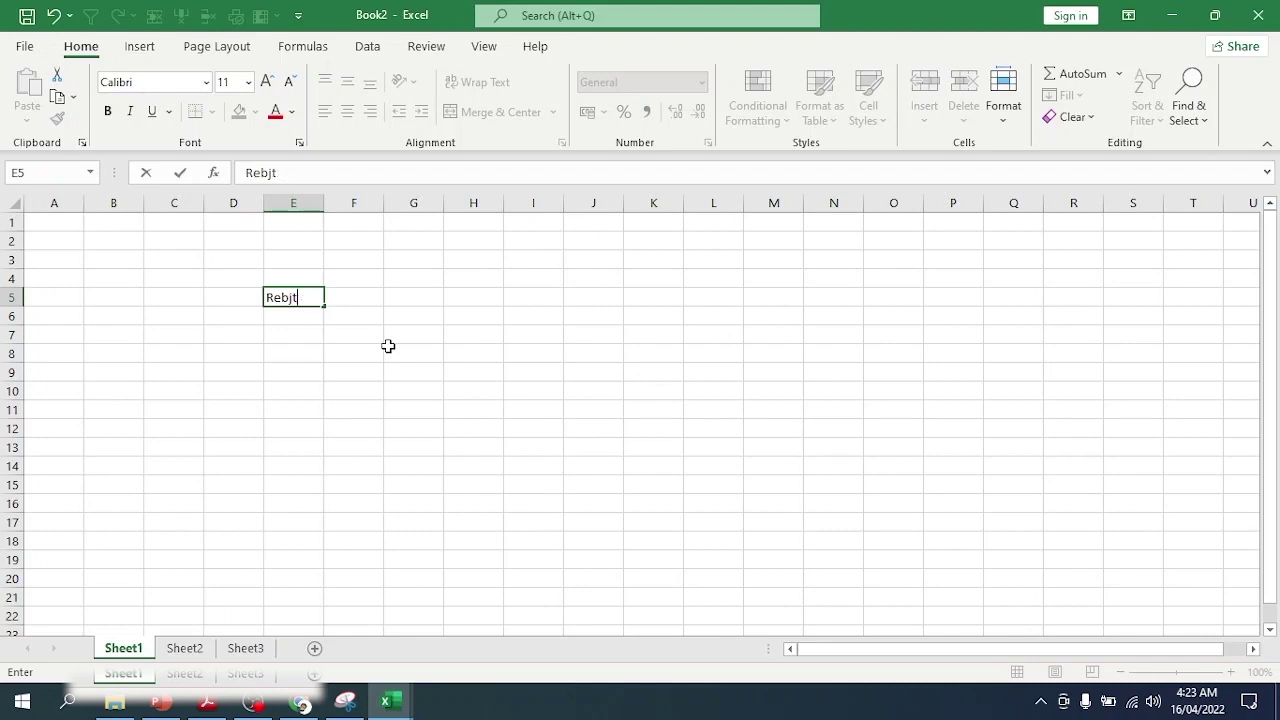
pyautogui.write('njith')
pyautogui.press('Return')
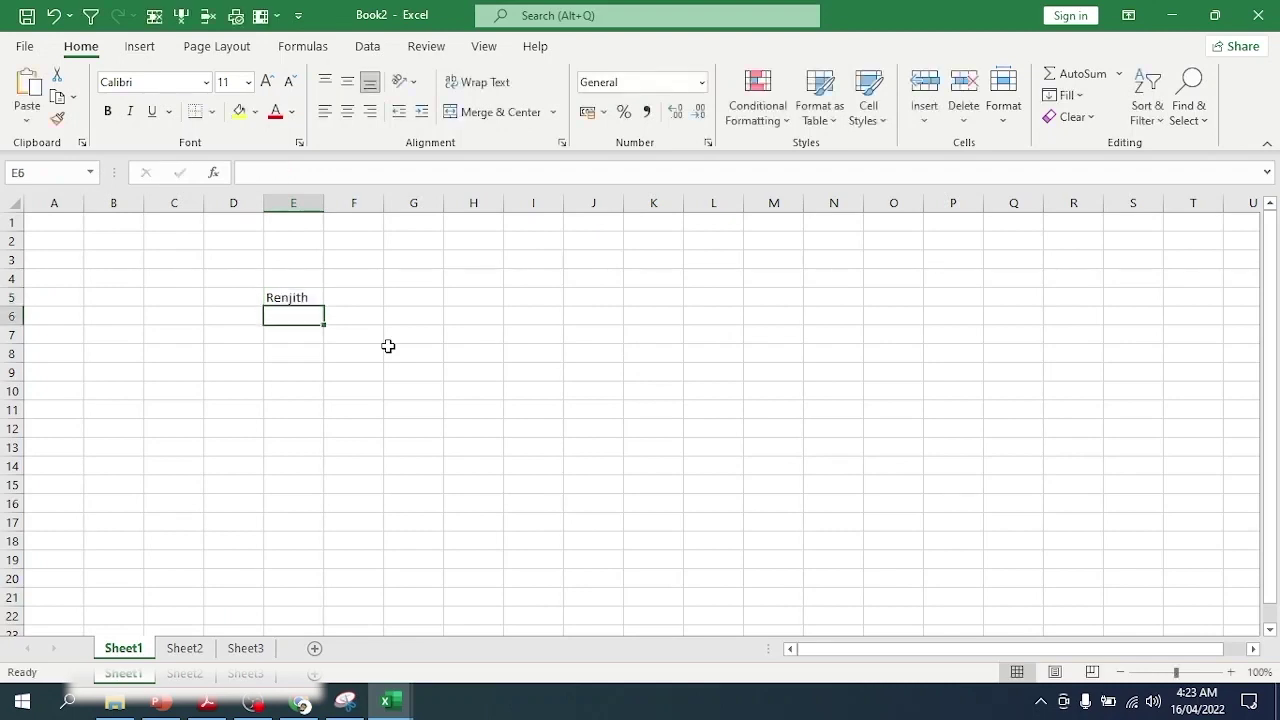
# Step: Cancel closing Book2 at the save prompt, keeping it open unsaved, and select G10
pyautogui.click(1258, 15)
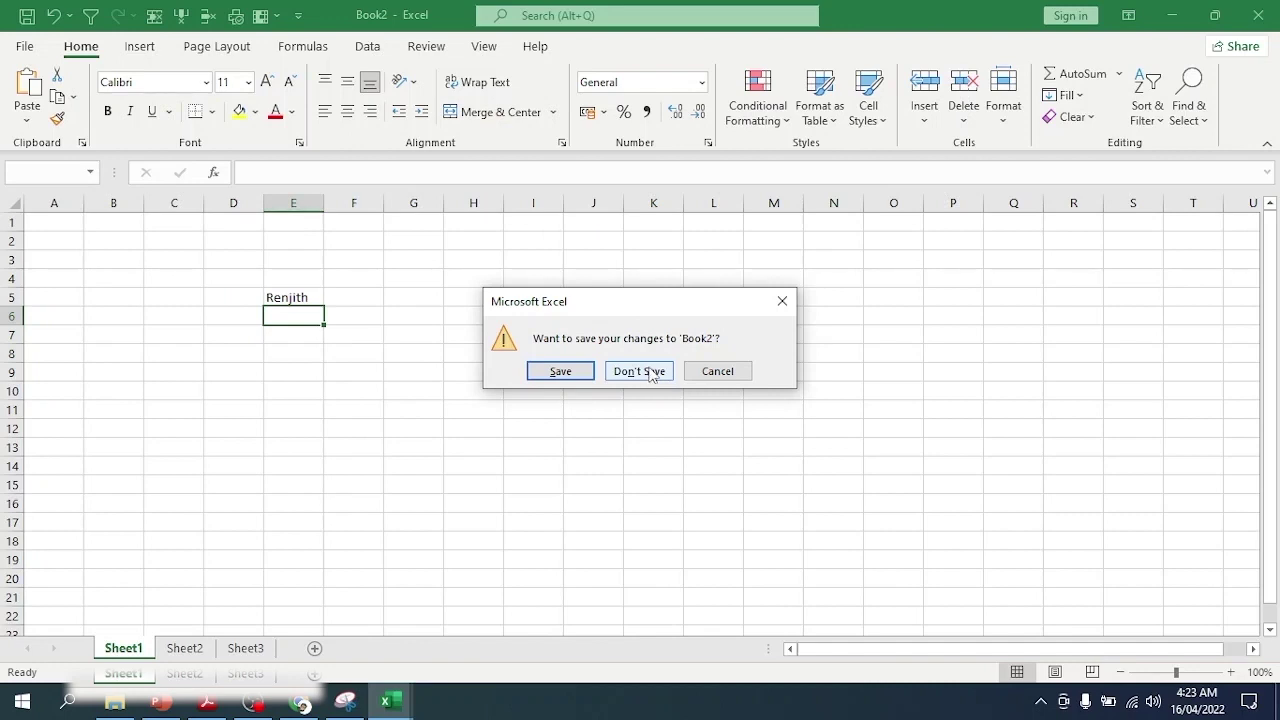
pyautogui.click(717, 371)
pyautogui.click(414, 396)
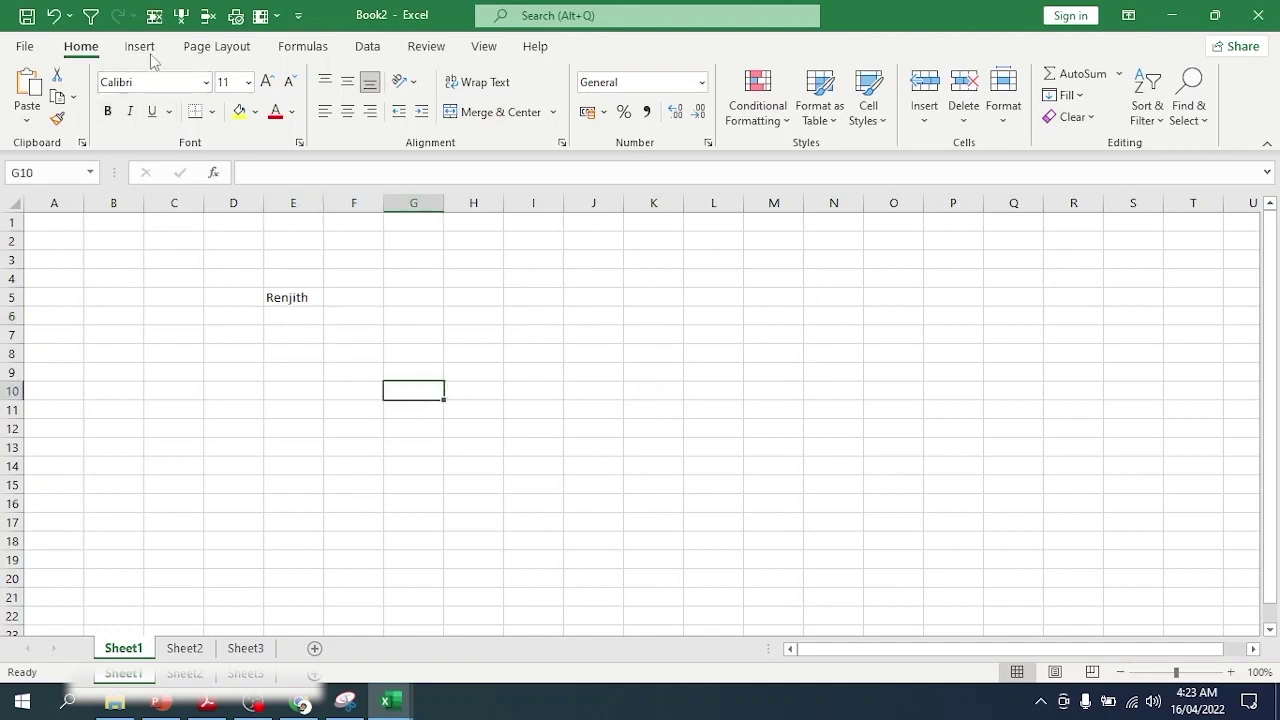
# Step: Save the new workbook as 'Sample Workbook' in C:\Excel - The Ultimate Guide For Everyone
pyautogui.click(29, 24)
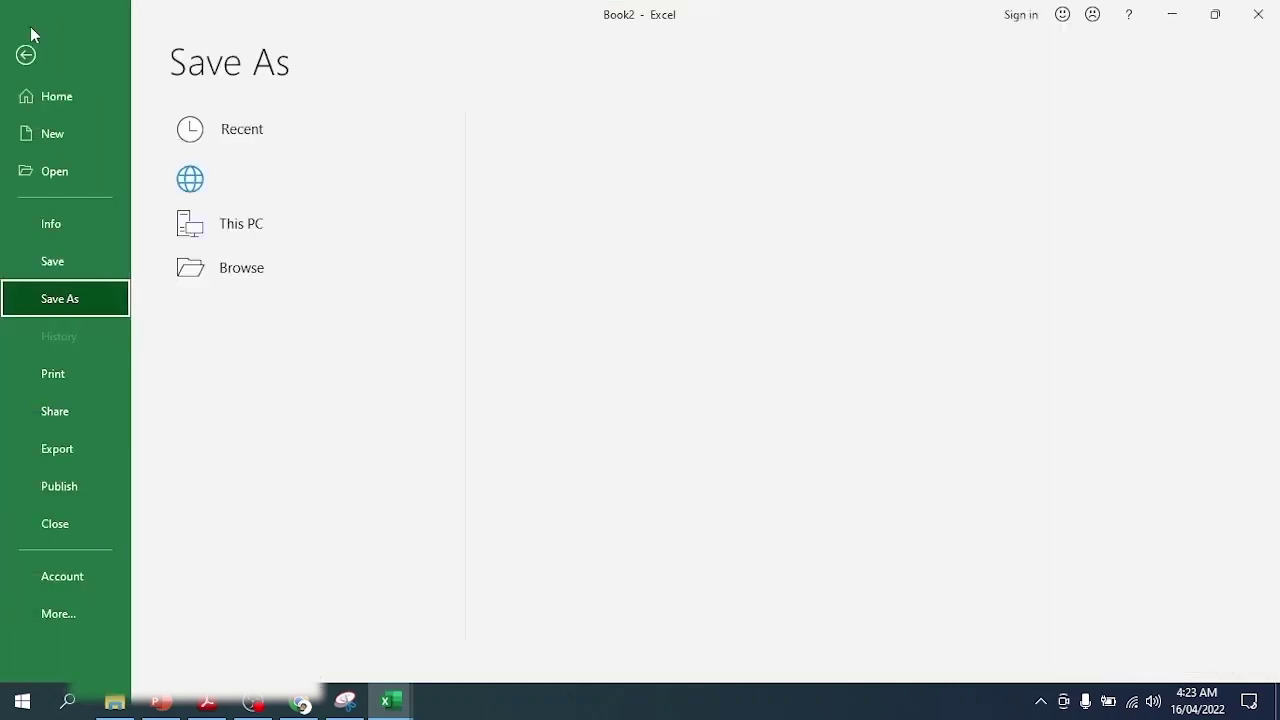
pyautogui.click(242, 320)
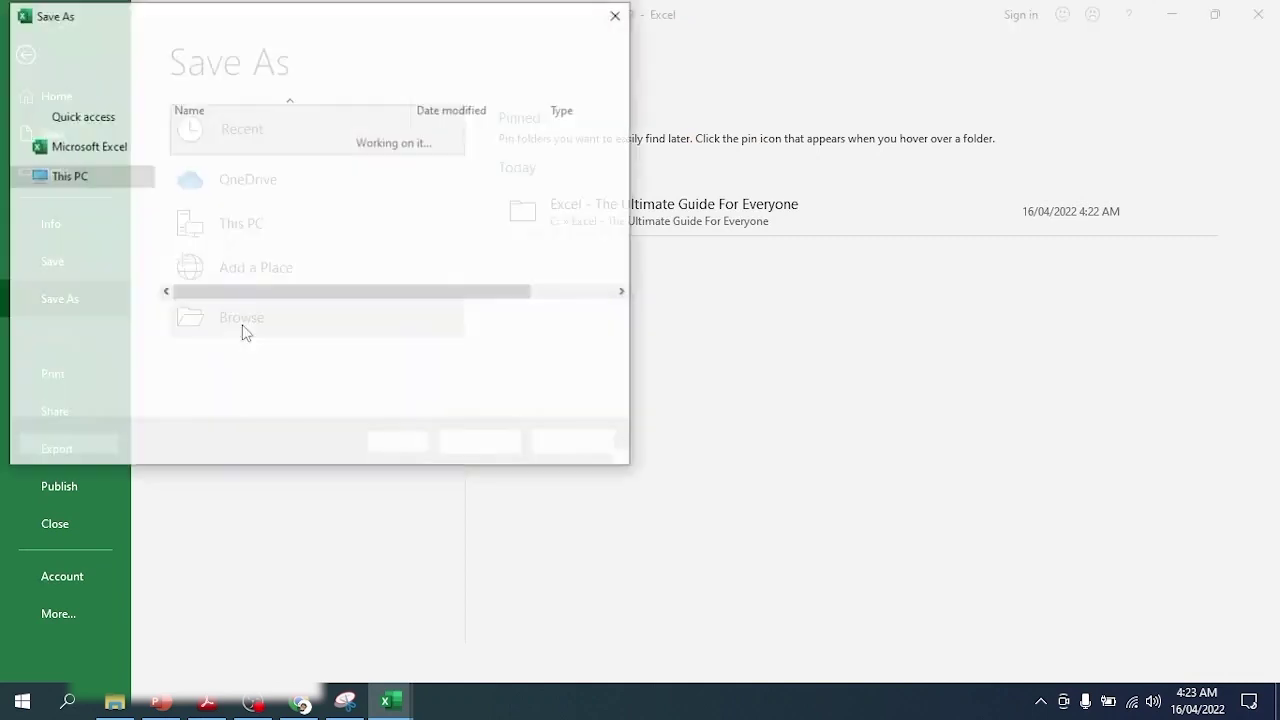
pyautogui.click(106, 265)
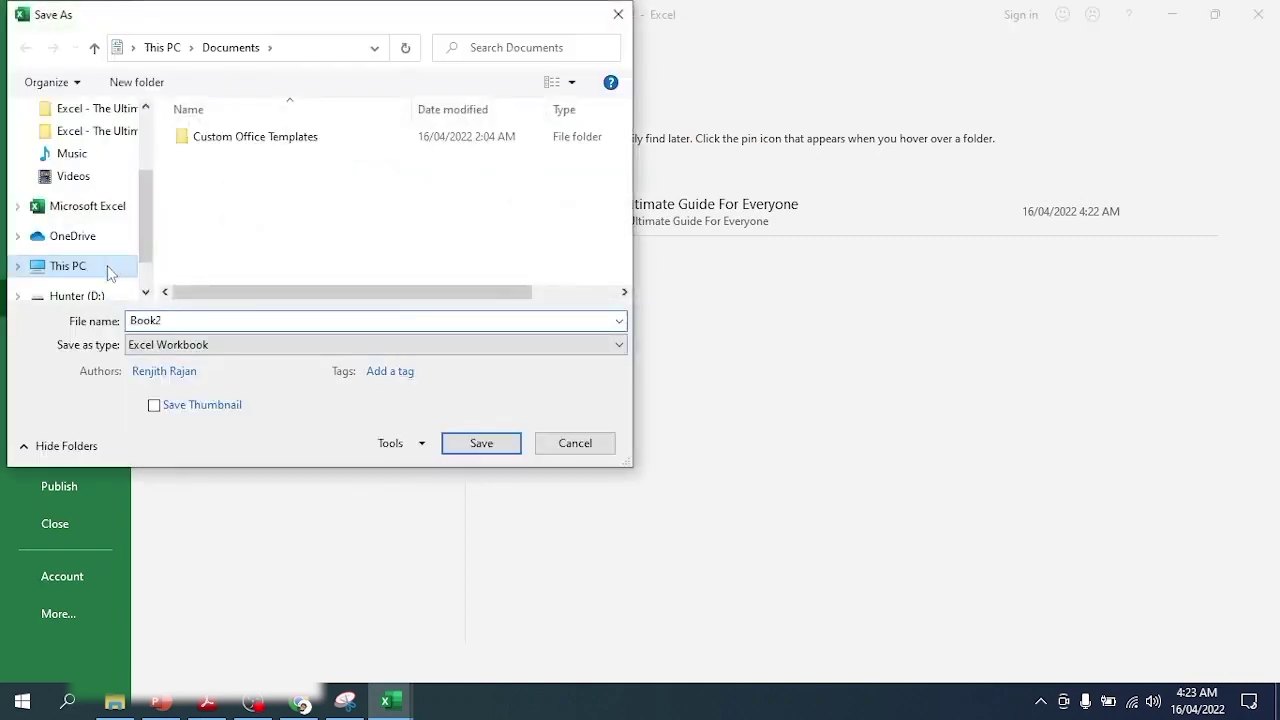
pyautogui.scroll(-3, 268, 228)
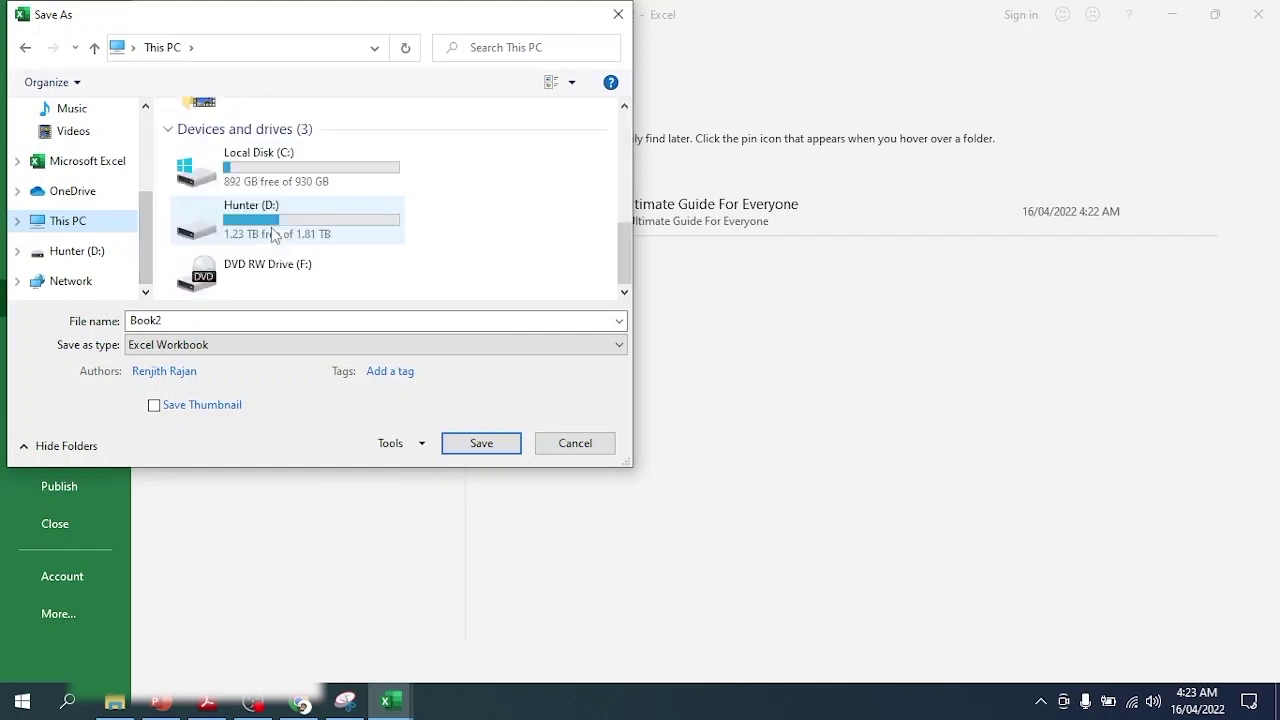
pyautogui.doubleClick(271, 183)
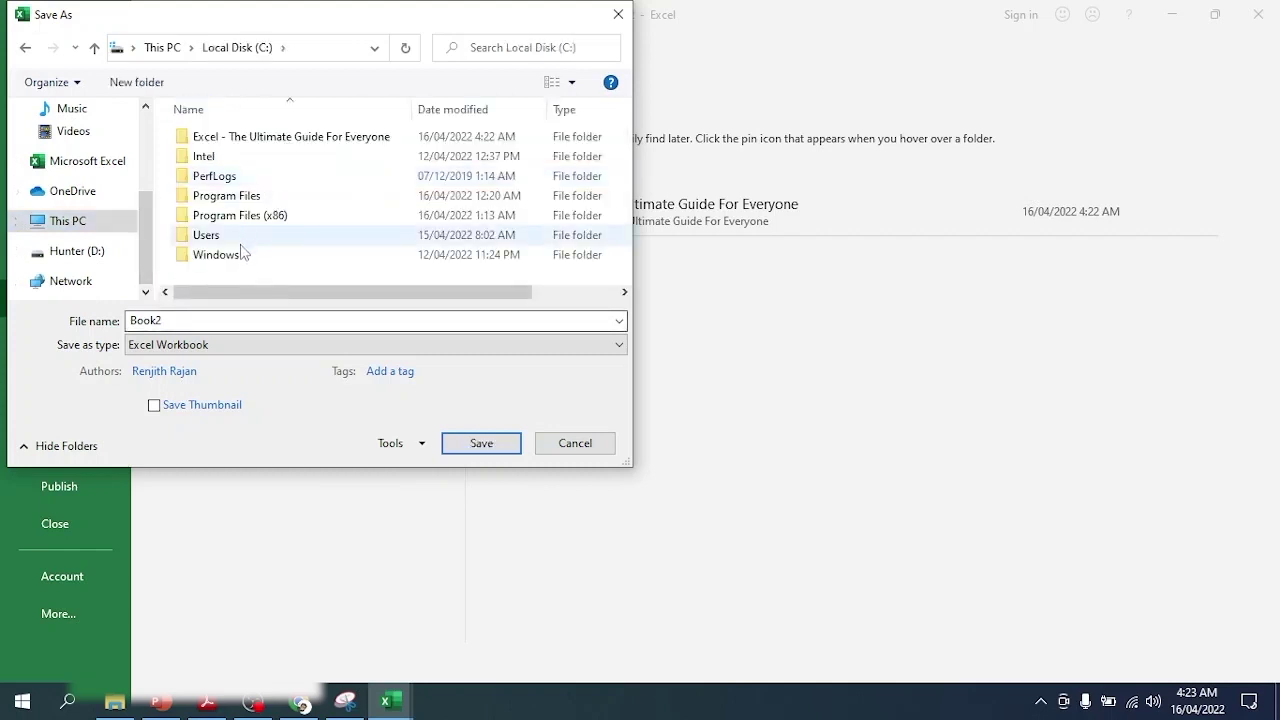
pyautogui.doubleClick(266, 138)
pyautogui.doubleClick(223, 321)
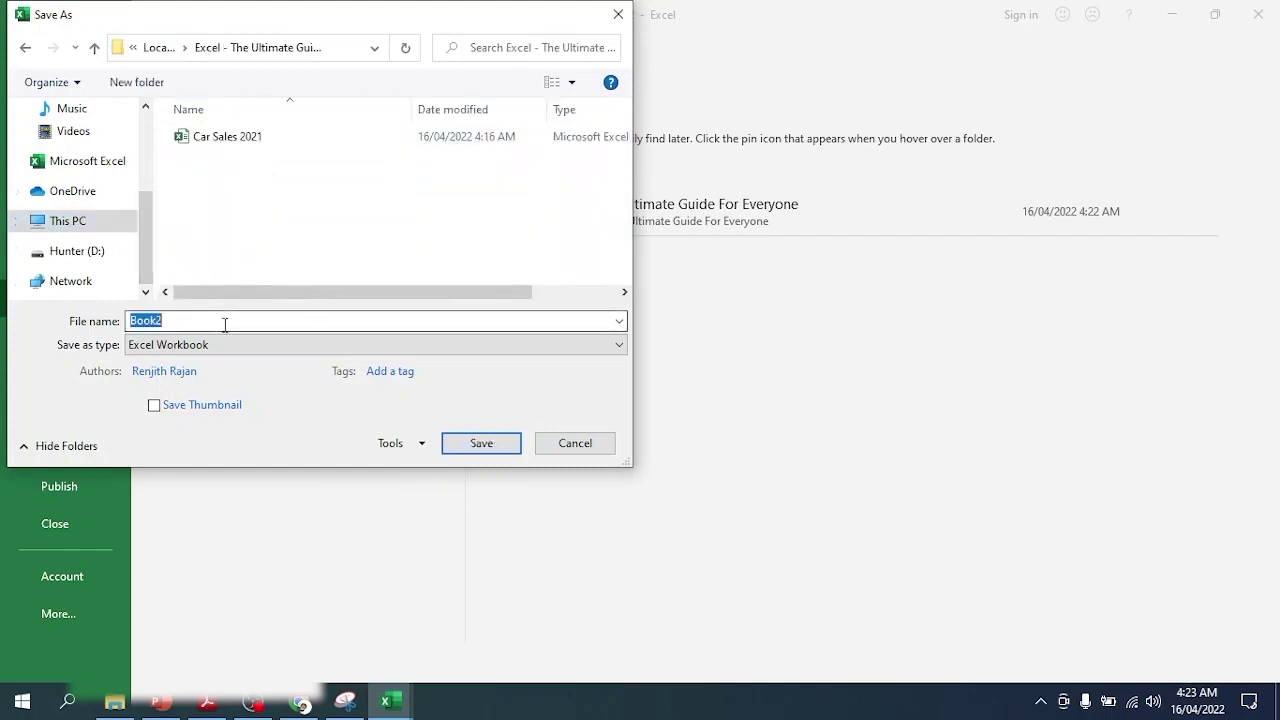
pyautogui.write('Sample Workbpook')
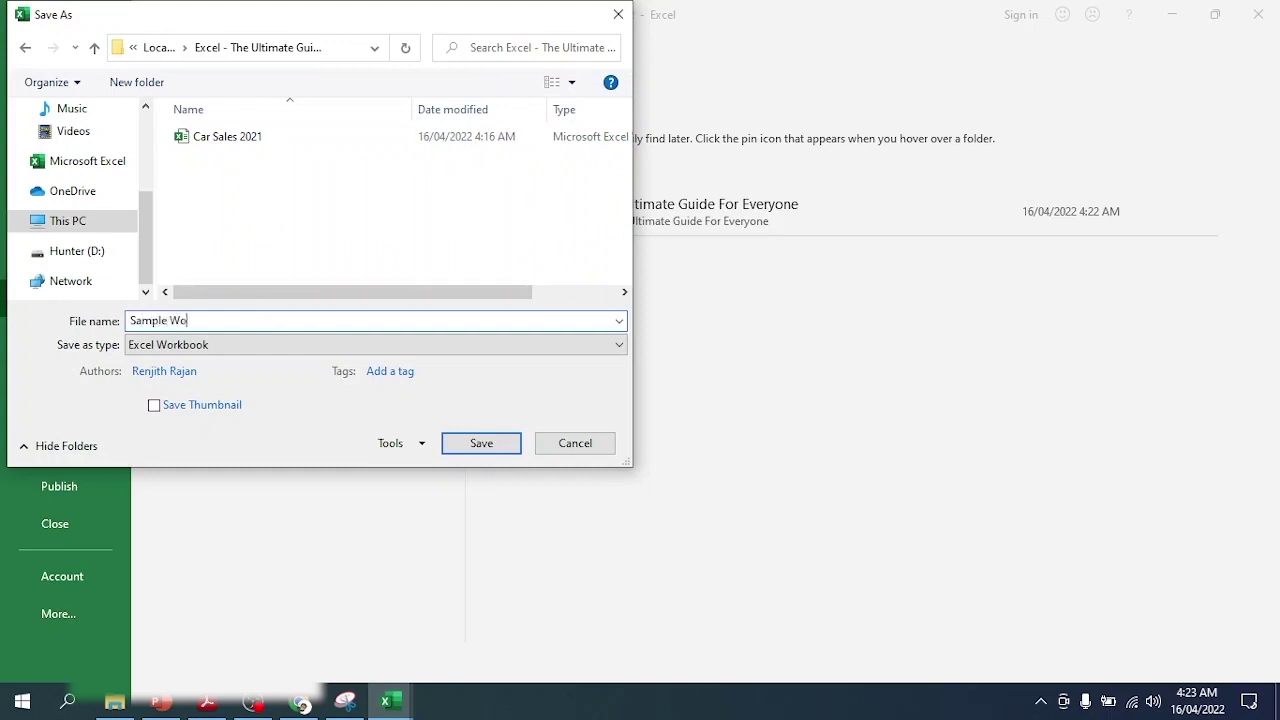
pyautogui.press('BackSpace')
pyautogui.press('BackSpace')
pyautogui.press('BackSpace')
pyautogui.press('BackSpace')
pyautogui.write('ook')
pyautogui.click(495, 450)
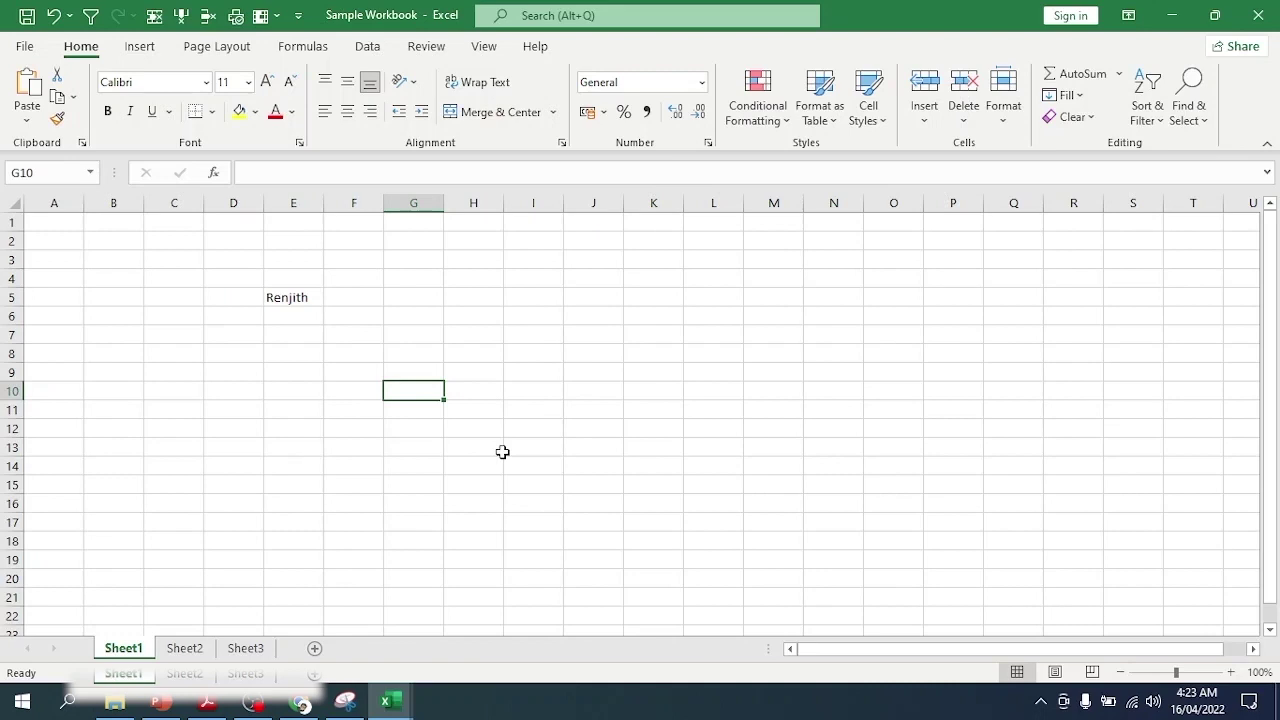
pyautogui.click(270, 301)
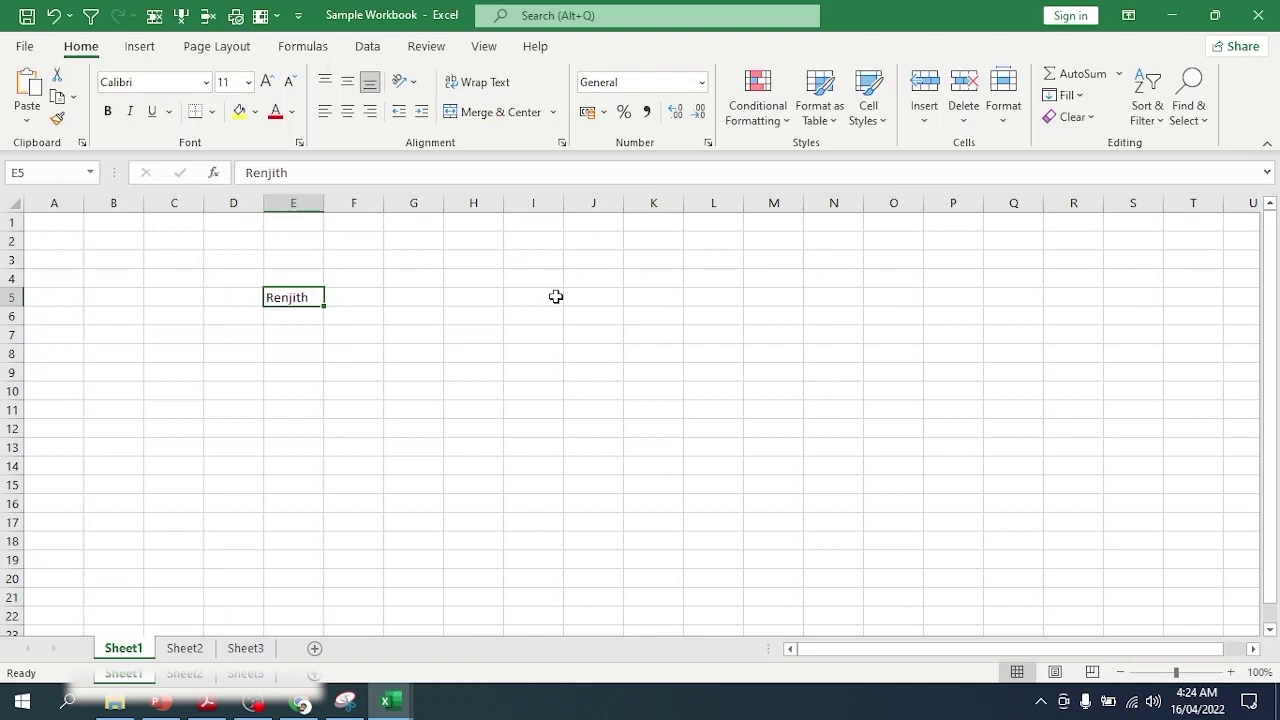
pyautogui.click(421, 297)
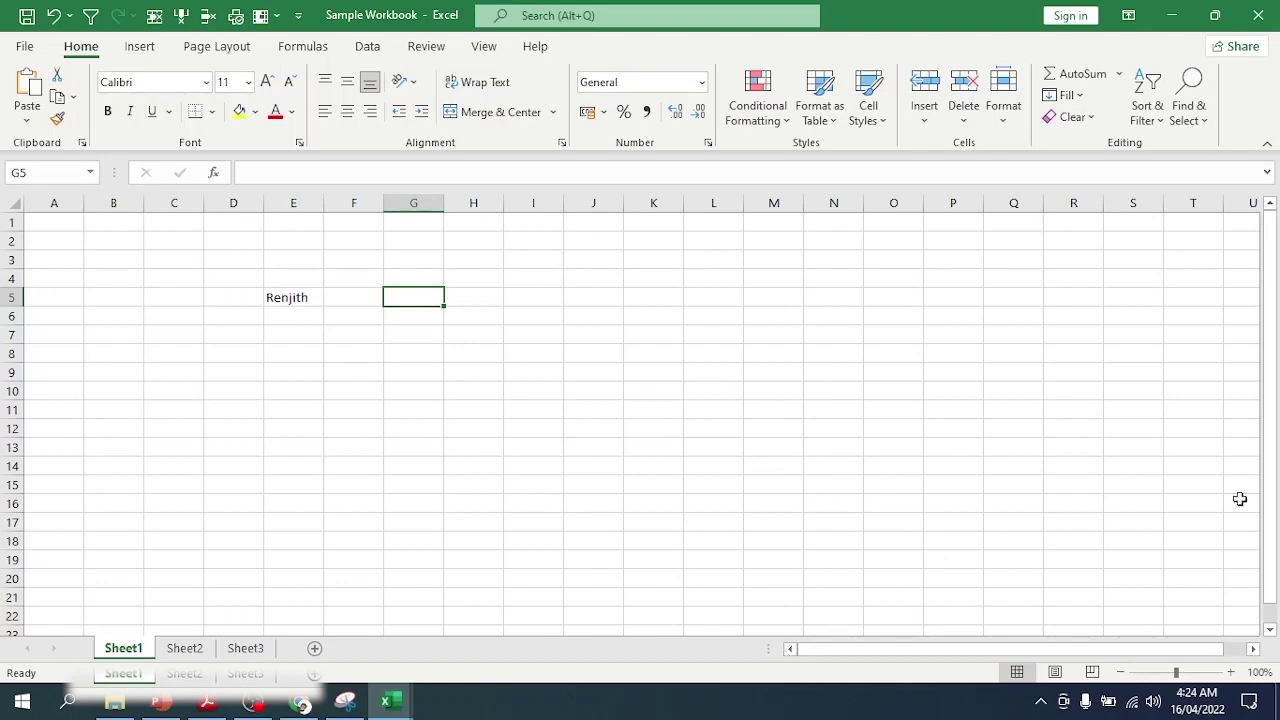
pyautogui.moveTo(1271, 422); pyautogui.dragTo(1272, 400)
pyautogui.moveTo(1274, 302); pyautogui.dragTo(1274, 430)
pyautogui.scroll(1, 534, 411)
pyautogui.scroll(-5, 794, 422)
pyautogui.scroll(5, 660, 410)
pyautogui.moveTo(1268, 222); pyautogui.dragTo(1269, 262)
pyautogui.moveTo(831, 652)
pyautogui.mouseDown()
pyautogui.moveTo(963, 650)
pyautogui.moveTo(830, 656)
pyautogui.mouseUp()
pyautogui.click(1253, 649)
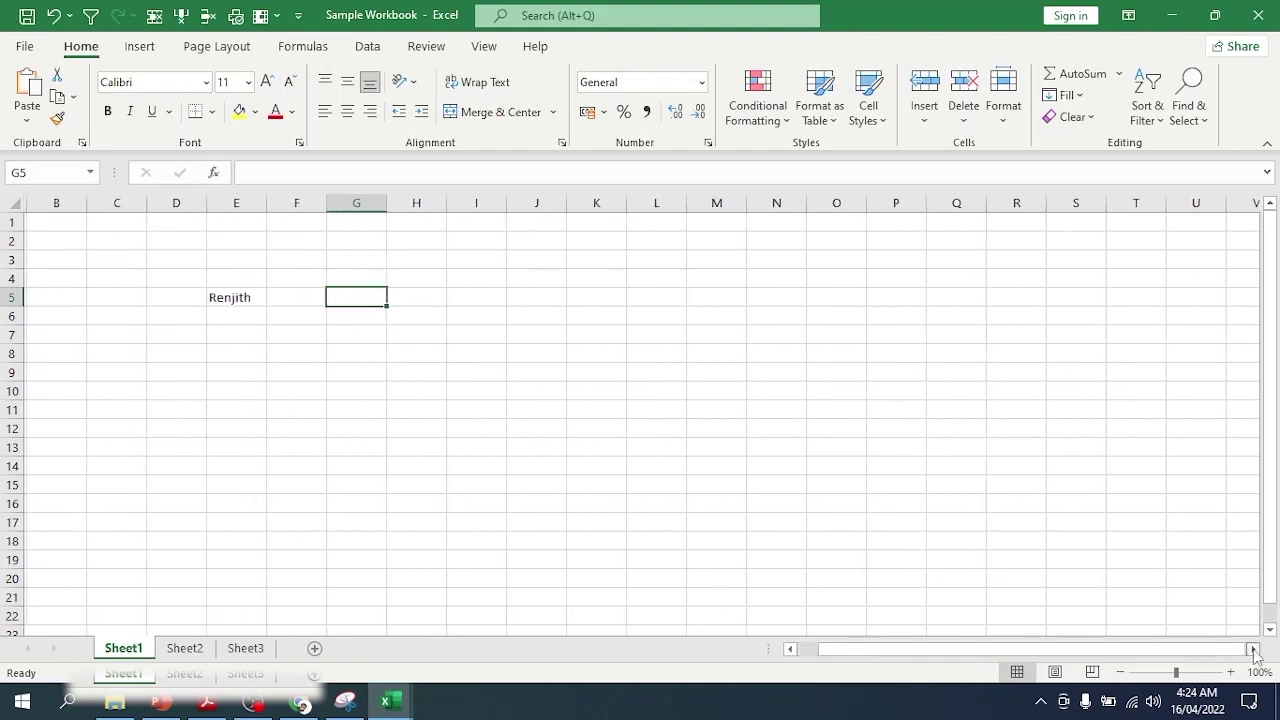
pyautogui.moveTo(1255, 652); pyautogui.dragTo(1255, 652)
pyautogui.moveTo(1125, 654); pyautogui.dragTo(815, 676)
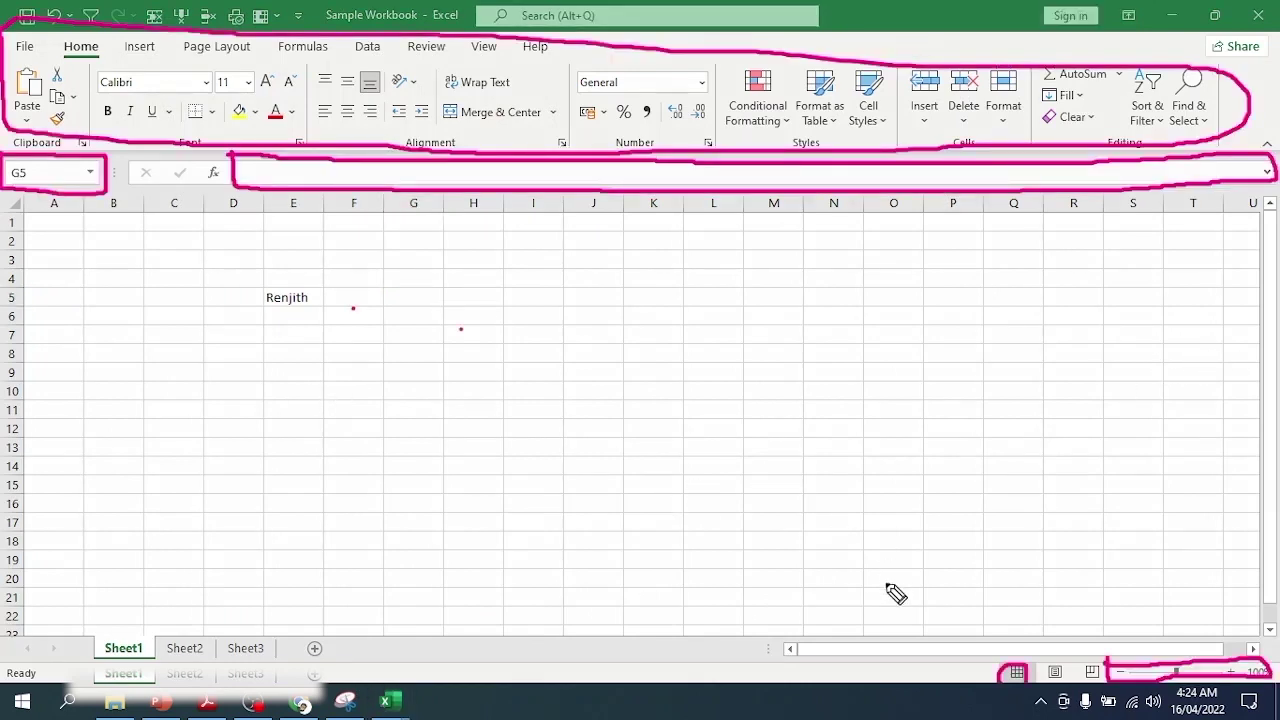
pyautogui.moveTo(779, 625)
pyautogui.mouseDown()
pyautogui.moveTo(780, 657)
pyautogui.moveTo(894, 677)
pyautogui.moveTo(1200, 670)
pyautogui.moveTo(1257, 634)
pyautogui.moveTo(776, 627)
pyautogui.mouseUp()
pyautogui.moveTo(1251, 205)
pyautogui.mouseDown()
pyautogui.moveTo(1278, 495)
pyautogui.moveTo(1266, 606)
pyautogui.moveTo(1266, 188)
pyautogui.moveTo(1252, 210)
pyautogui.mouseUp()
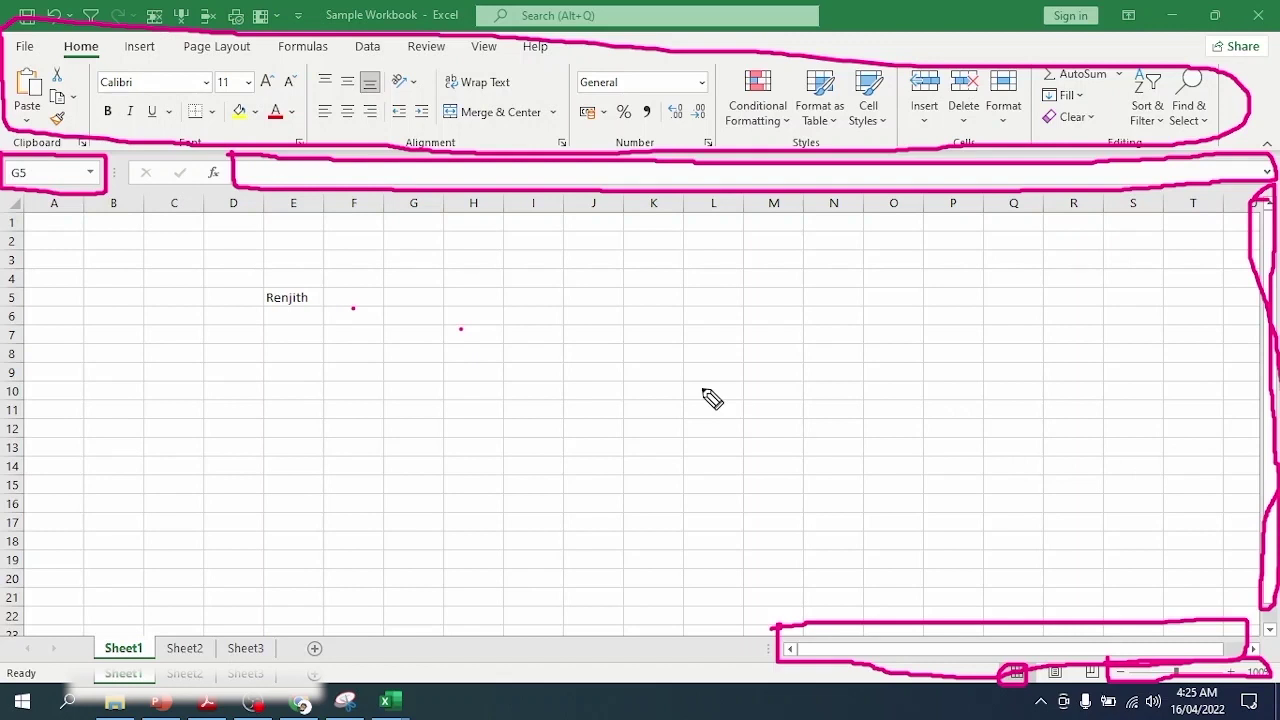
pyautogui.press('Escape')
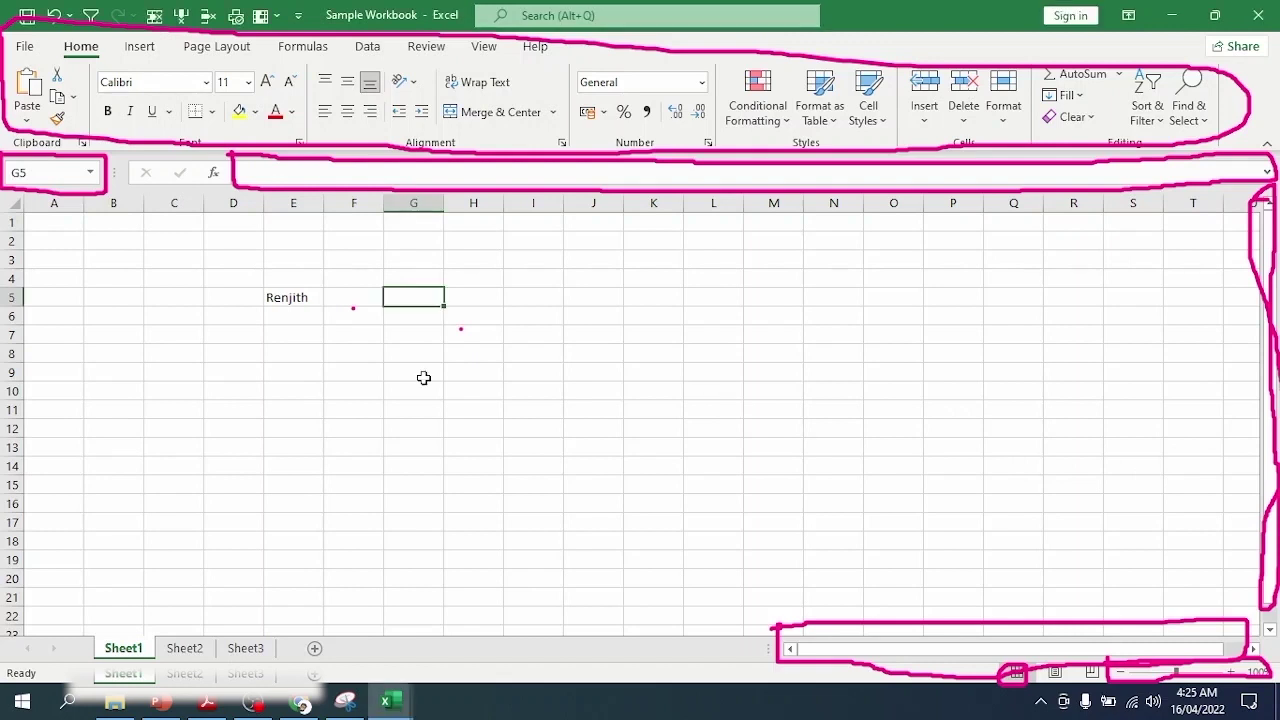
pyautogui.click(207, 702)
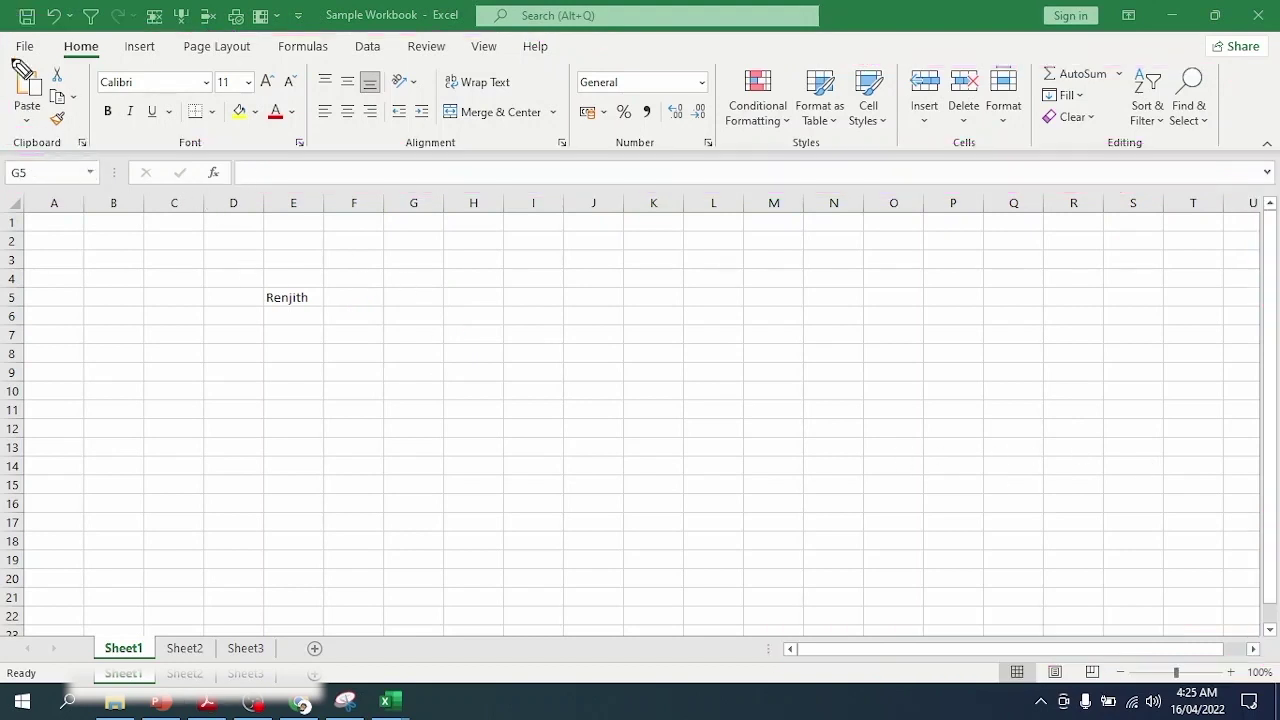
# Step: Undo a stray edit, view the Insert and Page Layout tabs, and select the first-name cell
pyautogui.moveTo(2, 35)
pyautogui.mouseDown()
pyautogui.moveTo(4, 134)
pyautogui.moveTo(206, 146)
pyautogui.moveTo(1205, 138)
pyautogui.moveTo(1215, 72)
pyautogui.moveTo(6, 40)
pyautogui.mouseUp()
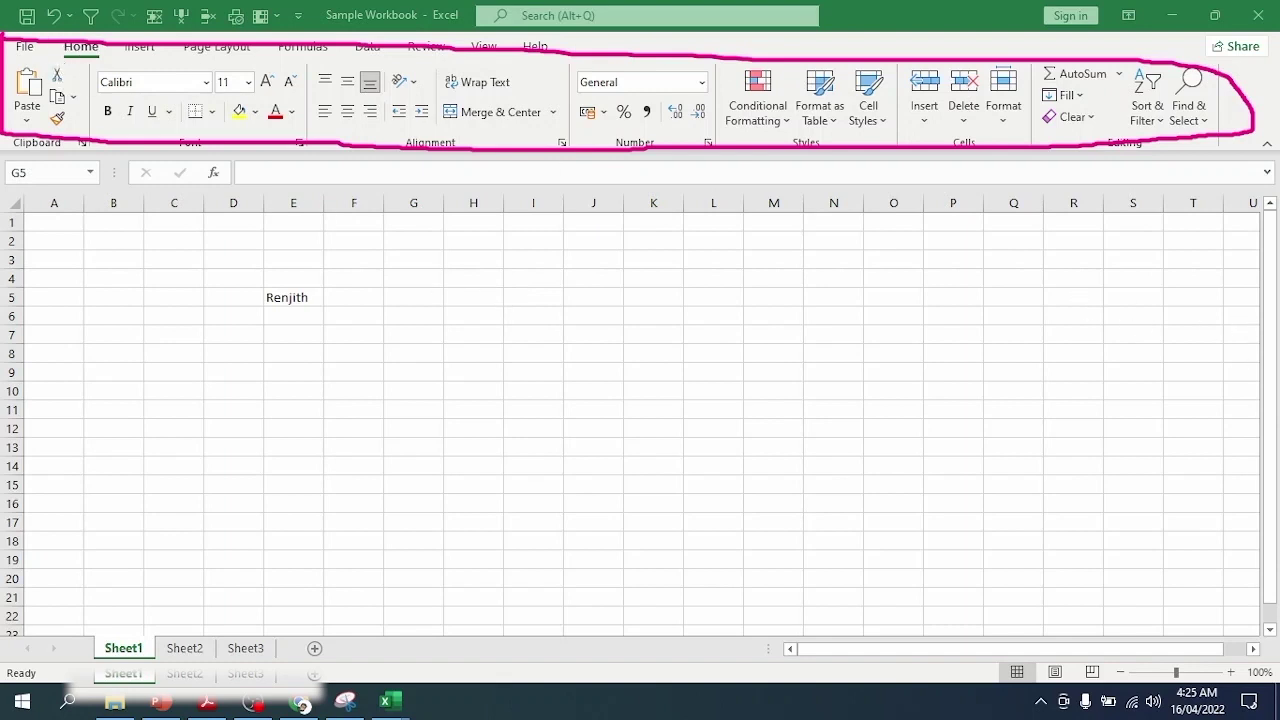
pyautogui.hotkey('ctrl', 'z')
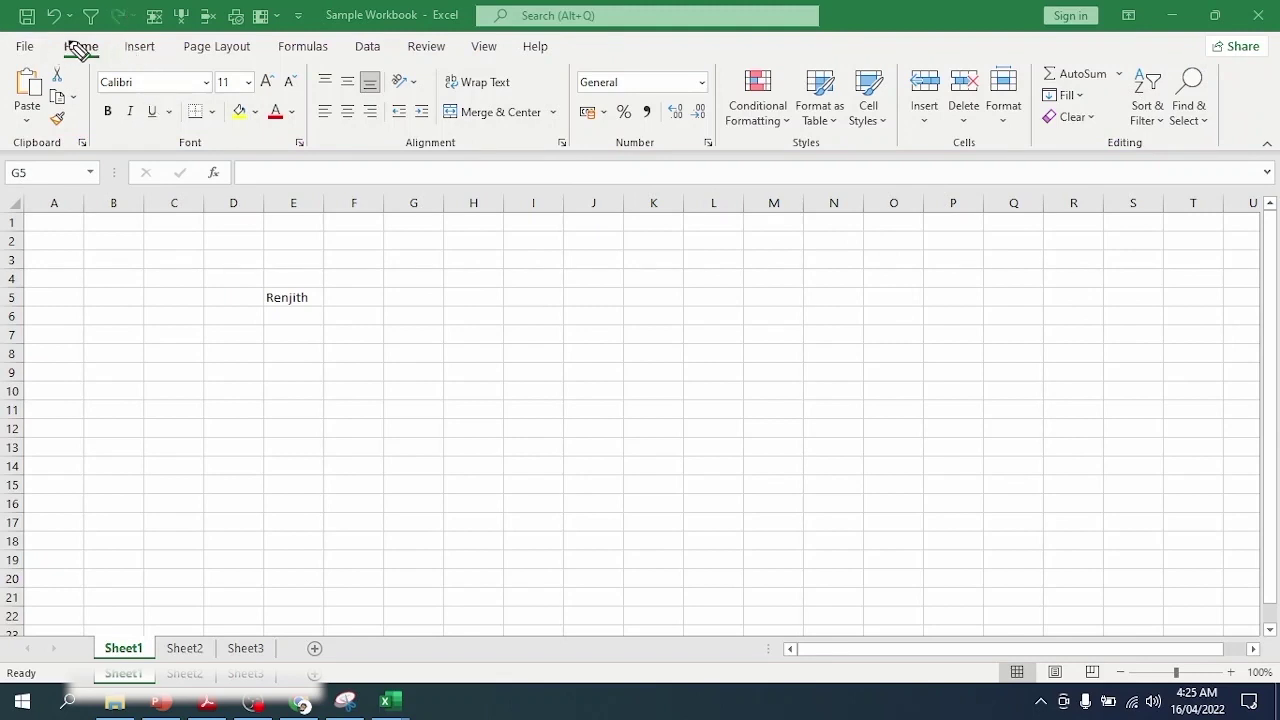
pyautogui.moveTo(49, 38)
pyautogui.mouseDown()
pyautogui.moveTo(176, 60)
pyautogui.moveTo(571, 57)
pyautogui.moveTo(525, 35)
pyautogui.moveTo(50, 40)
pyautogui.mouseUp()
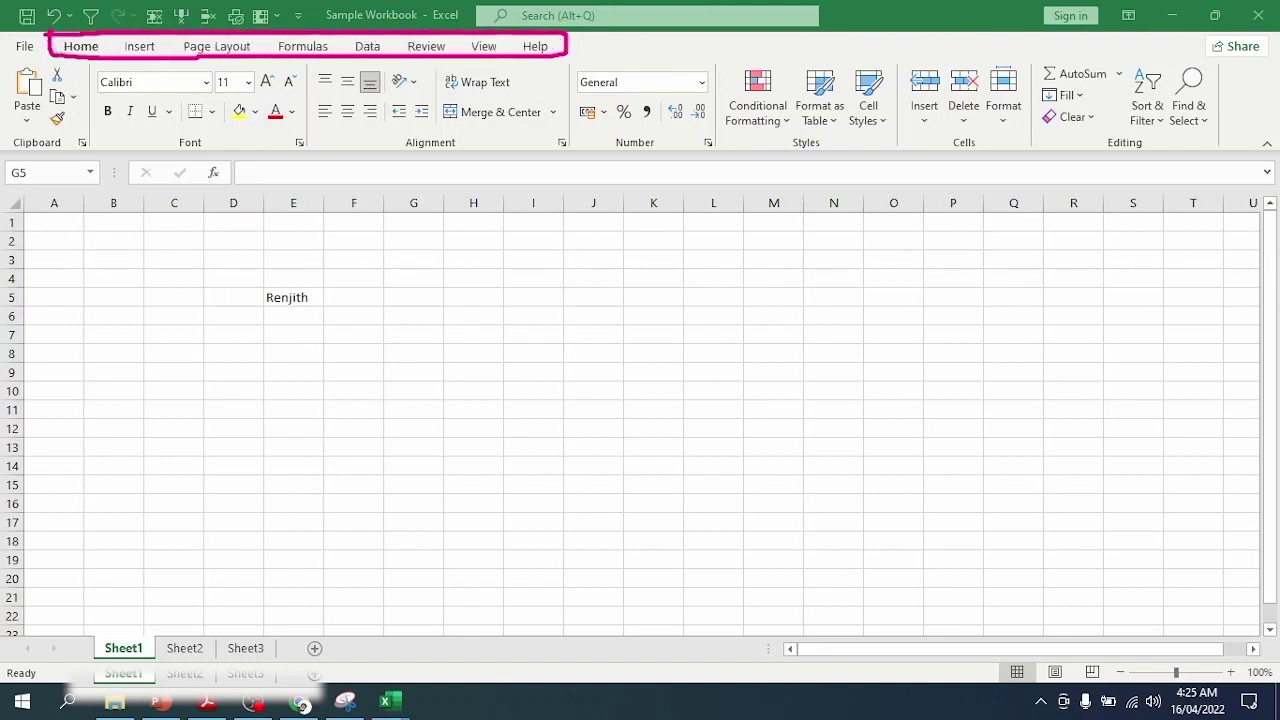
pyautogui.click(139, 50)
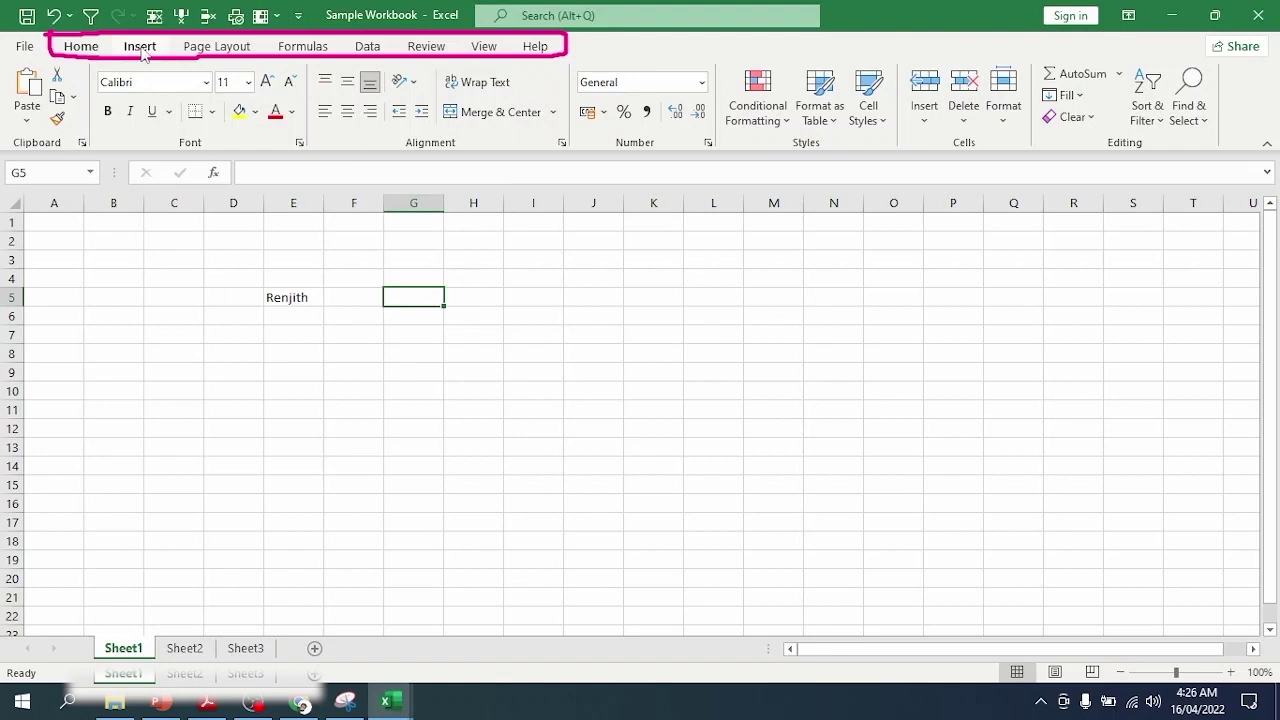
pyautogui.click(196, 52)
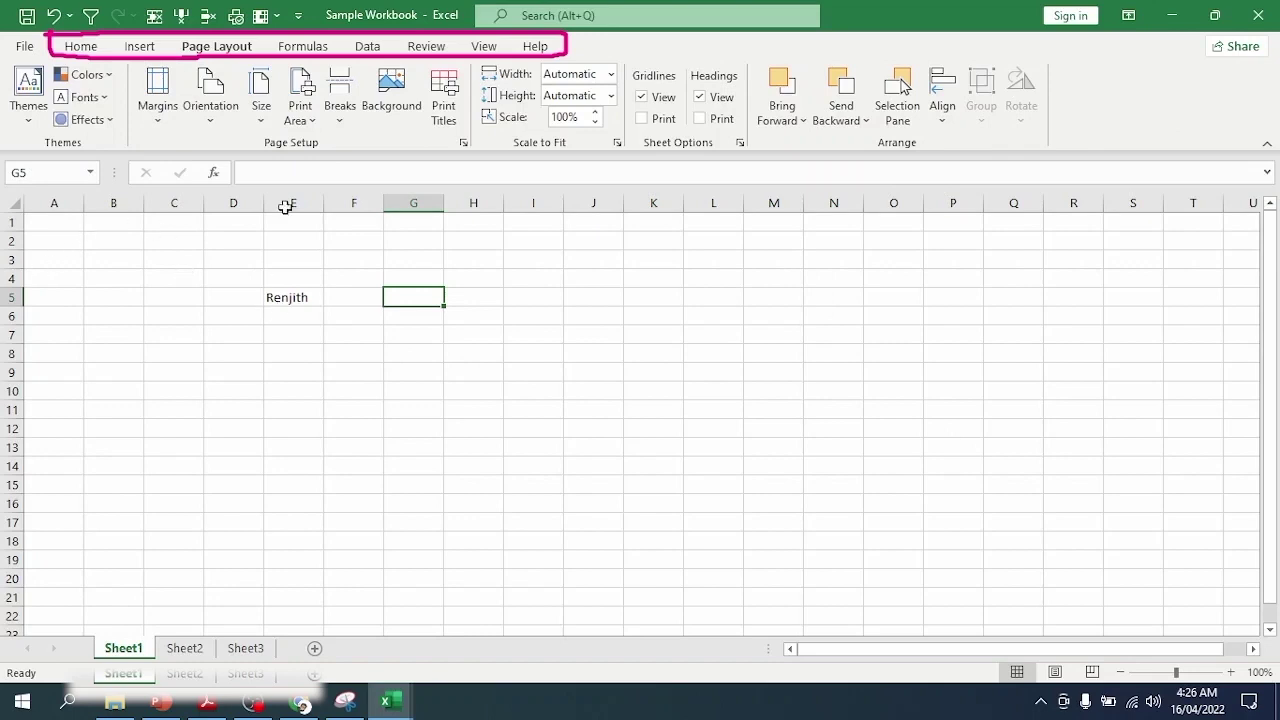
pyautogui.click(306, 294)
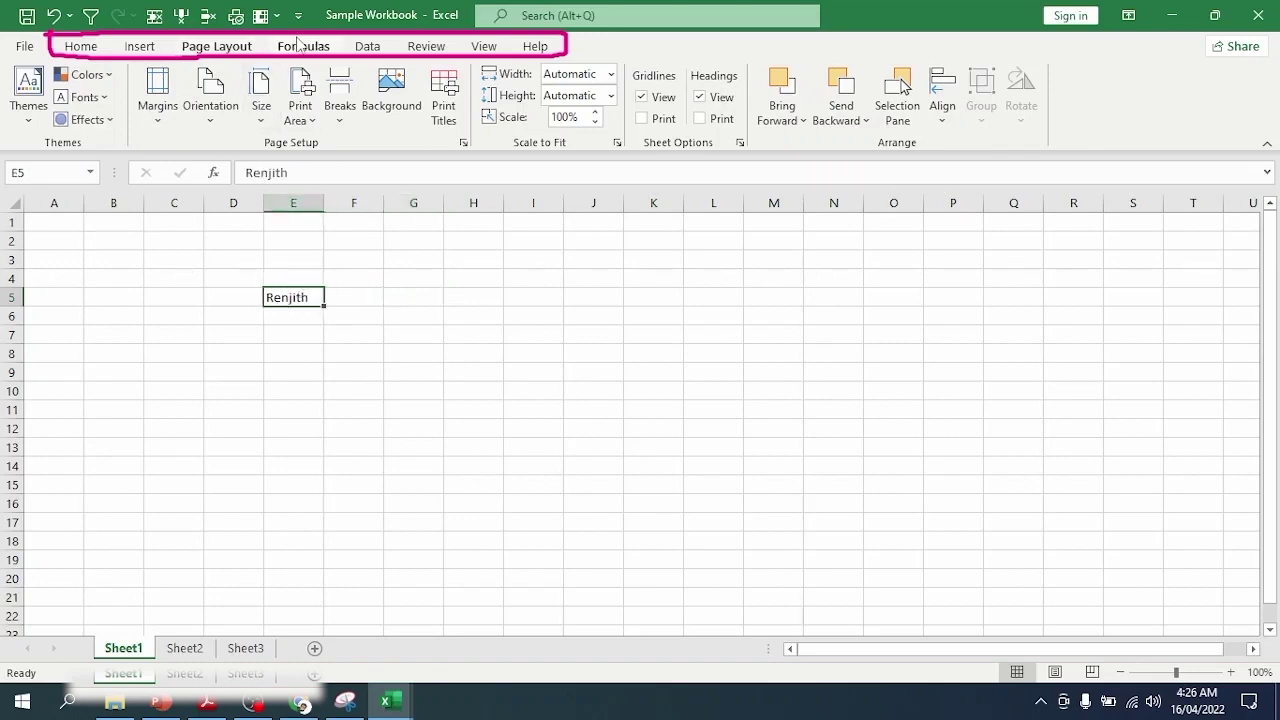
# Step: Go through the Formulas, Data, Review and Home tabs, finishing on Insert
pyautogui.click(301, 44)
pyautogui.click(368, 50)
pyautogui.click(426, 46)
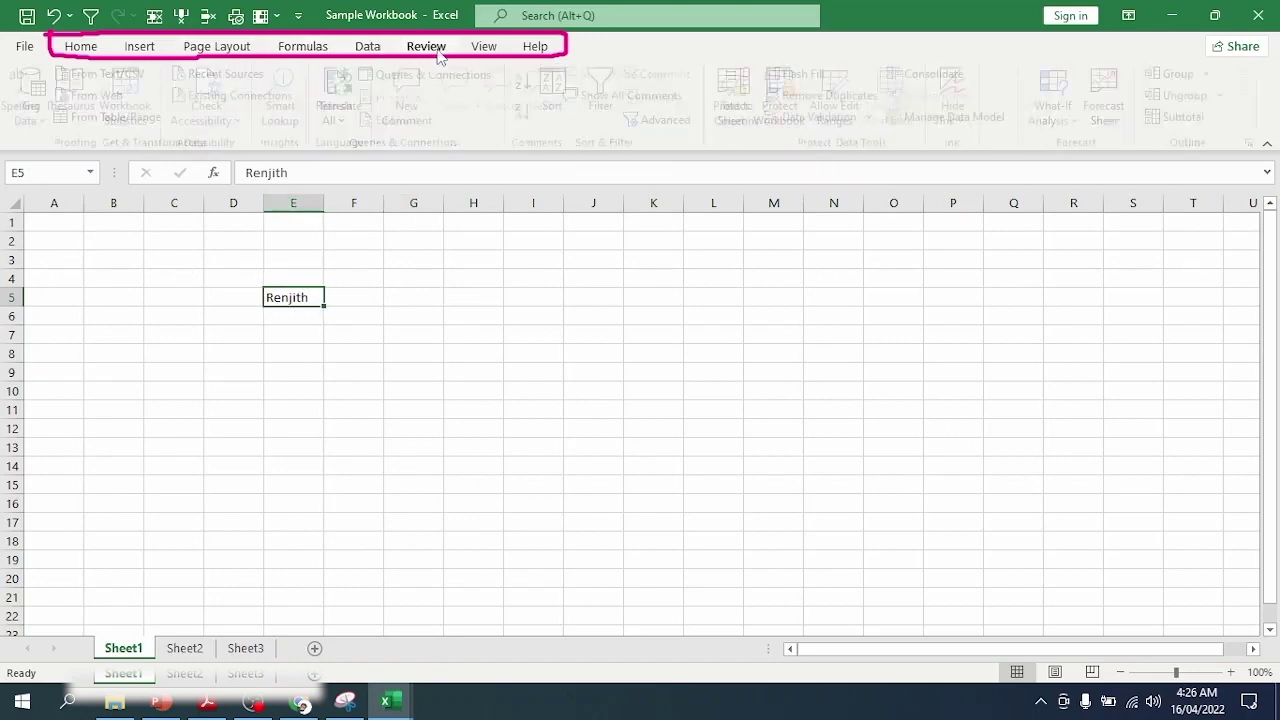
pyautogui.click(84, 46)
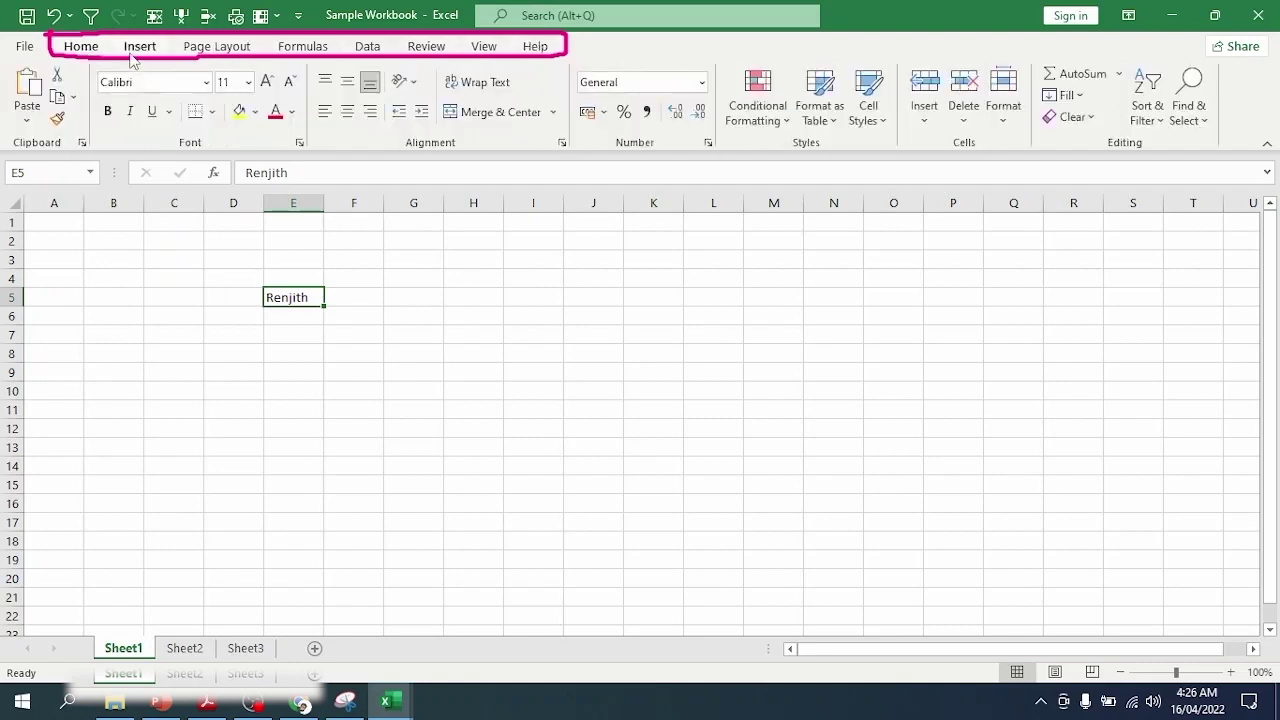
pyautogui.click(138, 46)
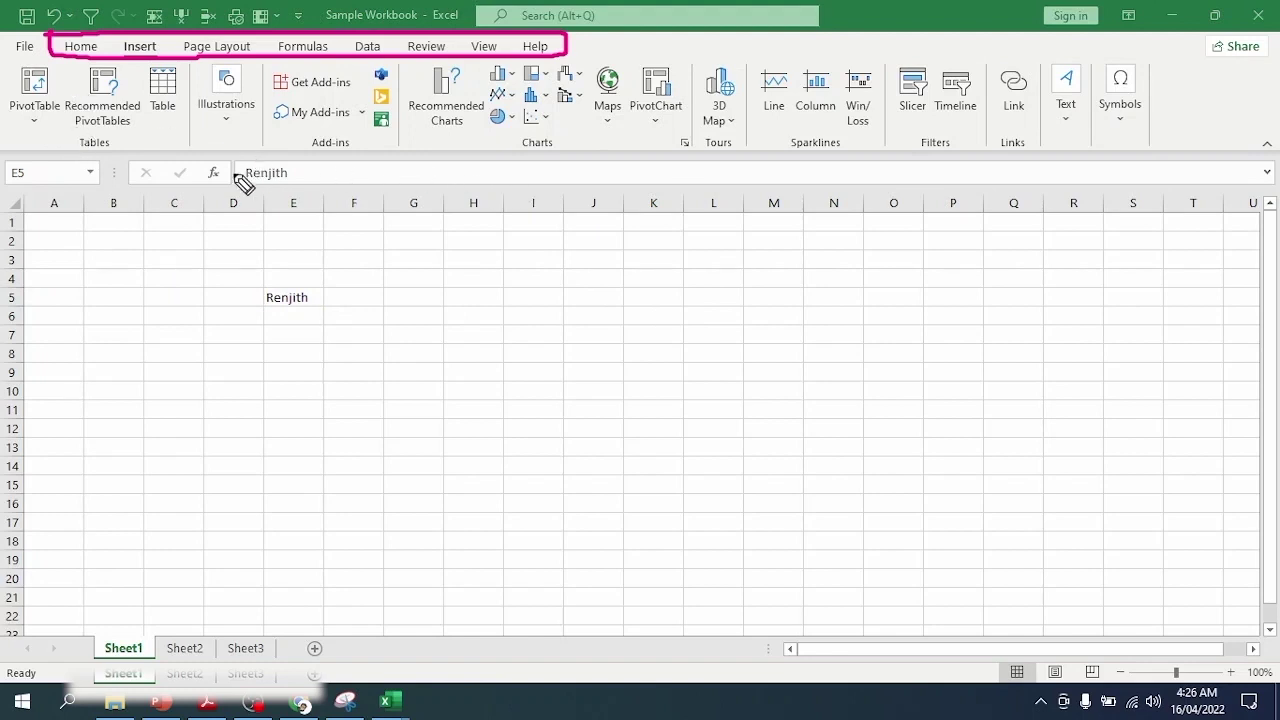
# Step: Drag over several Insert-tab command groups, then press Escape and return to the sheet
pyautogui.moveTo(190, 74)
pyautogui.mouseDown()
pyautogui.moveTo(50, 62)
pyautogui.moveTo(14, 130)
pyautogui.moveTo(186, 152)
pyautogui.moveTo(190, 78)
pyautogui.mouseUp()
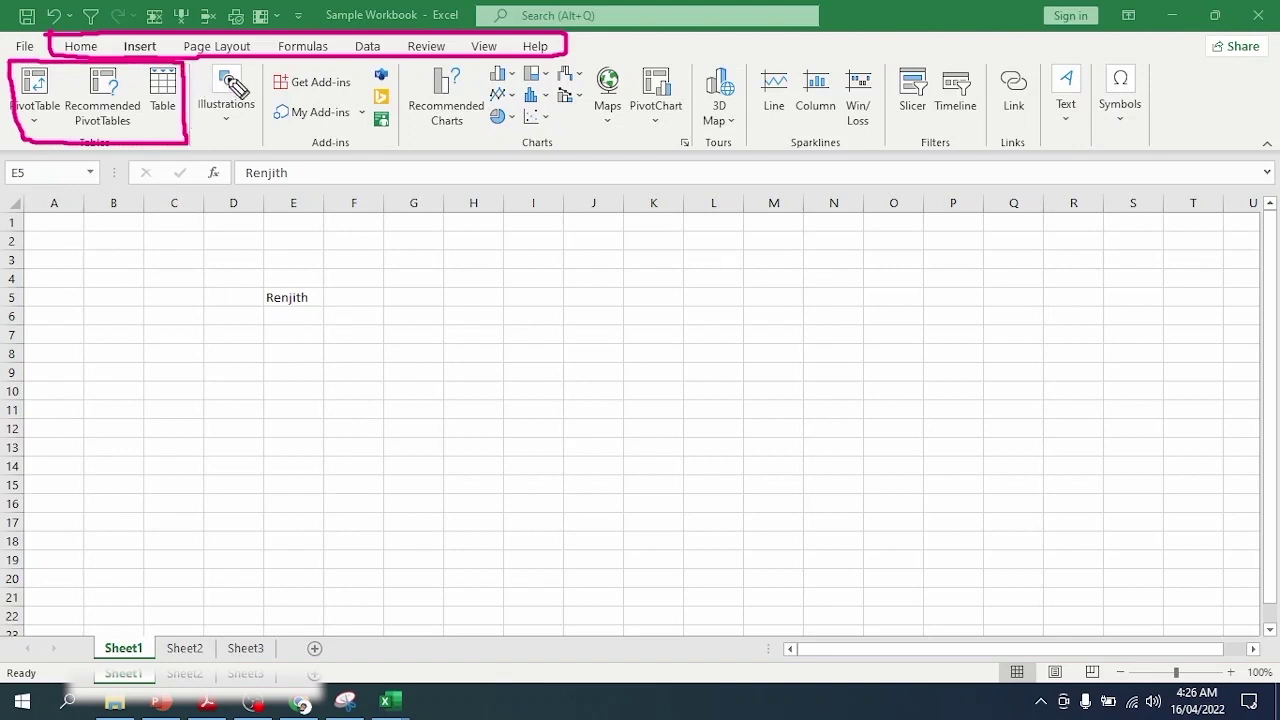
pyautogui.moveTo(266, 62)
pyautogui.mouseDown()
pyautogui.moveTo(330, 150)
pyautogui.moveTo(398, 66)
pyautogui.moveTo(268, 60)
pyautogui.mouseUp()
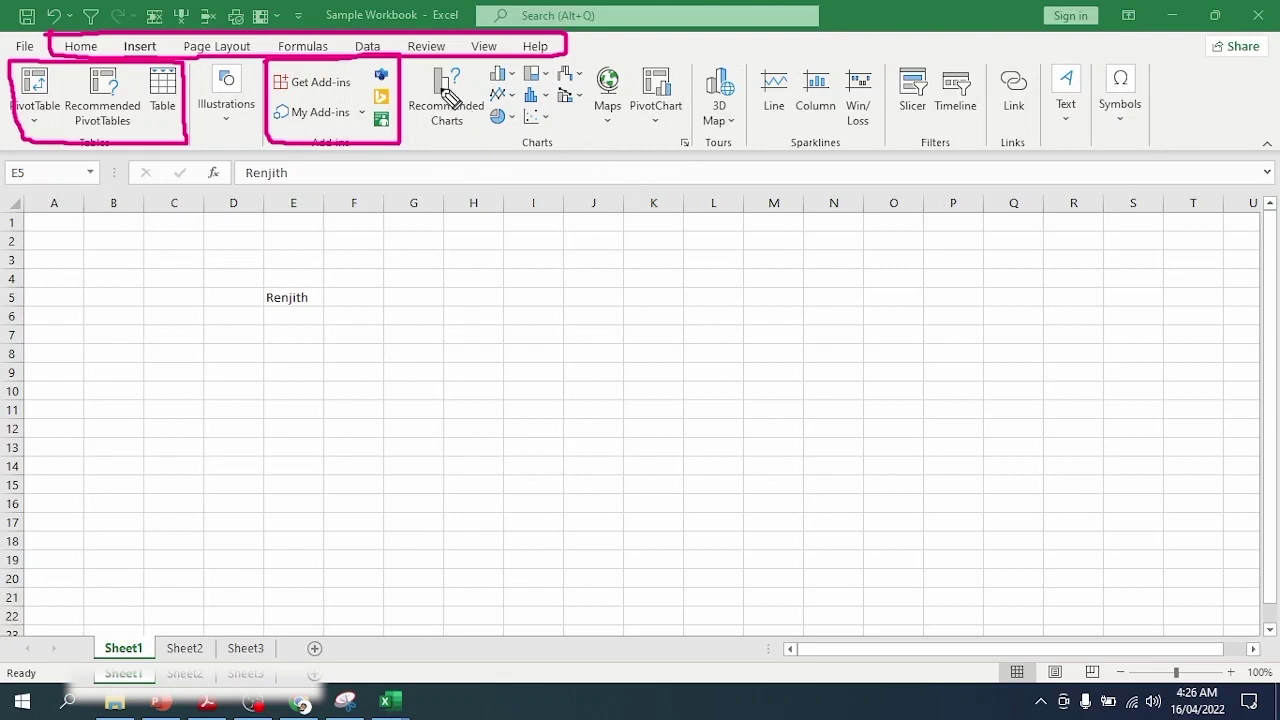
pyautogui.moveTo(418, 140)
pyautogui.mouseDown()
pyautogui.moveTo(603, 141)
pyautogui.moveTo(694, 70)
pyautogui.moveTo(484, 64)
pyautogui.moveTo(414, 106)
pyautogui.moveTo(414, 143)
pyautogui.mouseUp()
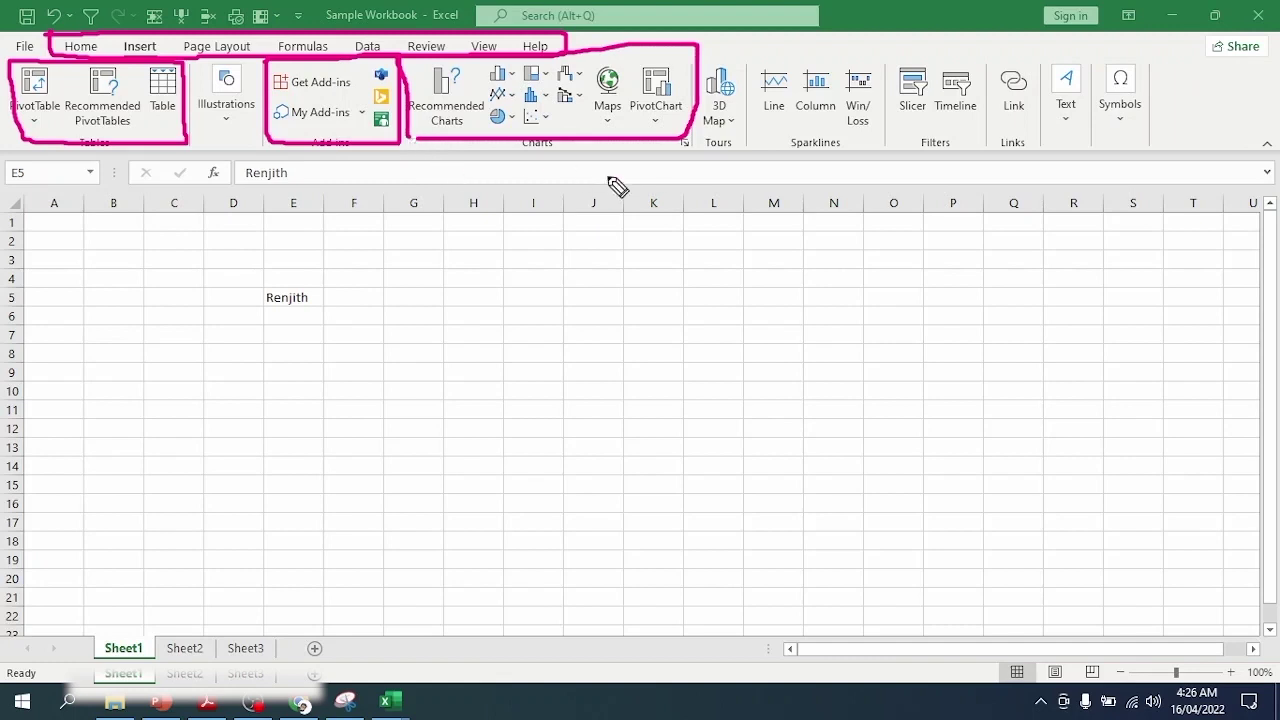
pyautogui.moveTo(746, 56)
pyautogui.mouseDown()
pyautogui.moveTo(764, 156)
pyautogui.moveTo(748, 56)
pyautogui.mouseUp()
pyautogui.moveTo(891, 149)
pyautogui.mouseDown()
pyautogui.moveTo(977, 149)
pyautogui.moveTo(943, 51)
pyautogui.moveTo(892, 60)
pyautogui.moveTo(886, 150)
pyautogui.mouseUp()
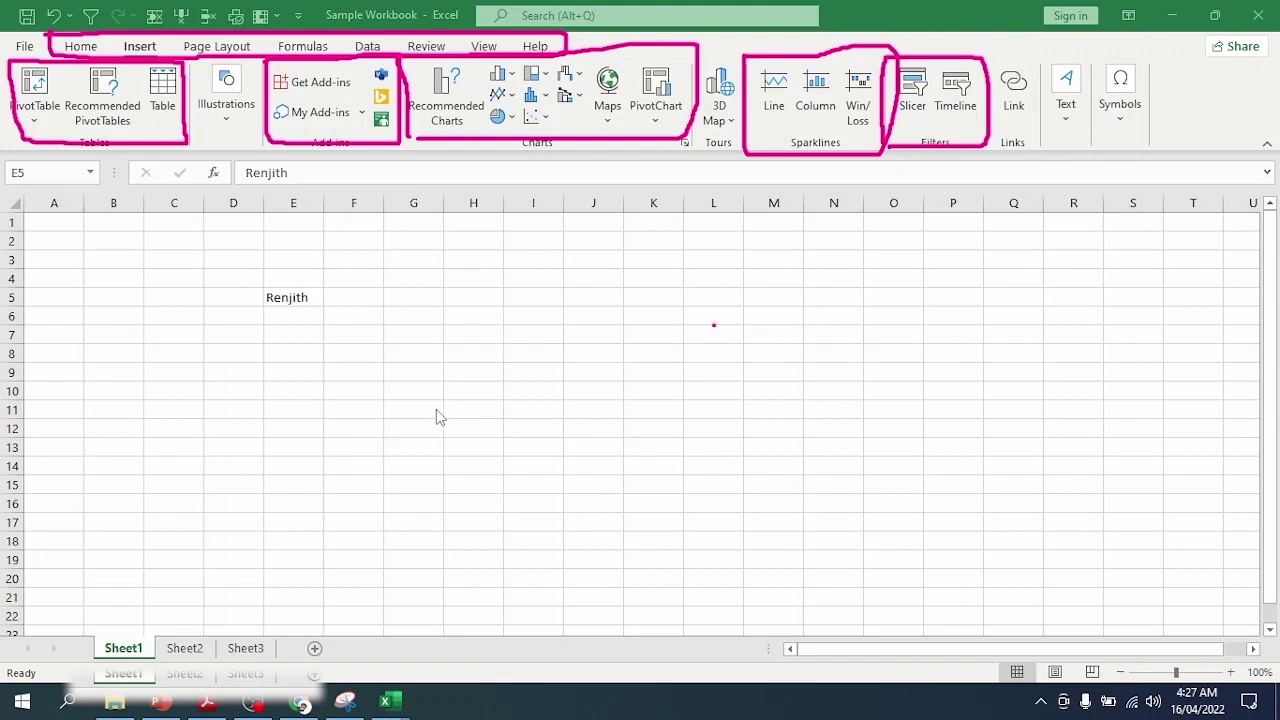
pyautogui.press('Escape')
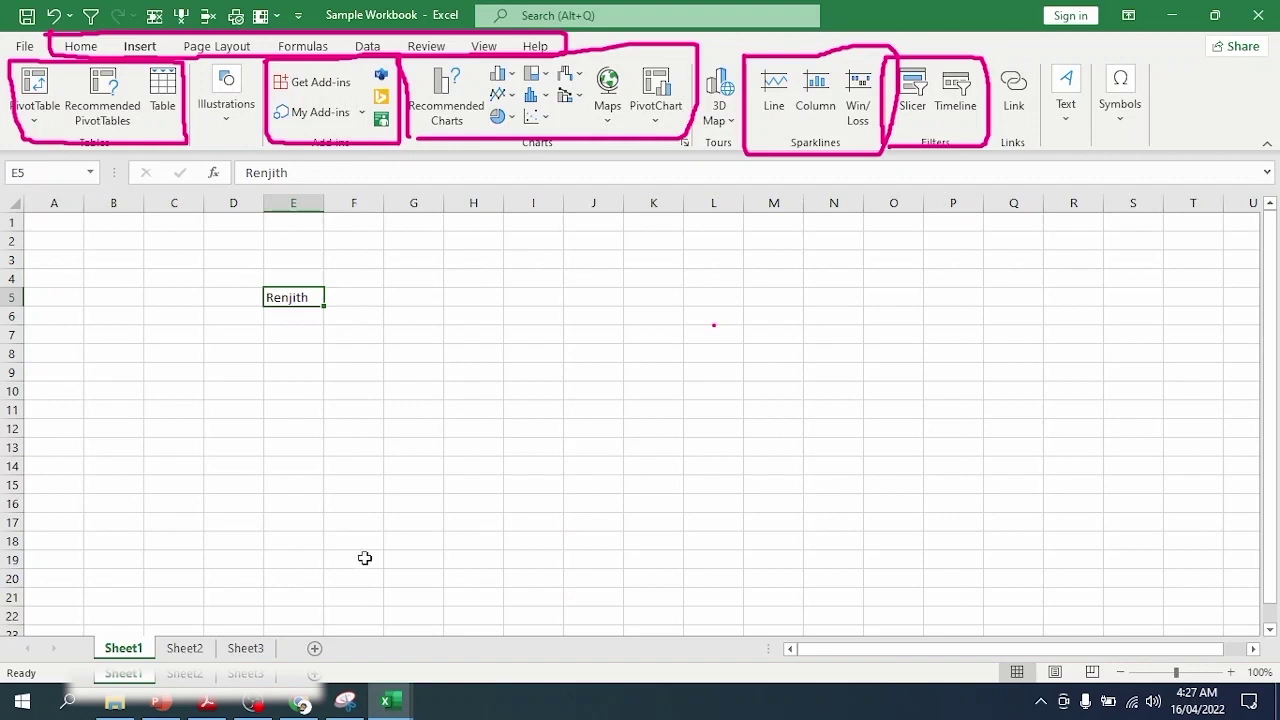
pyautogui.click(308, 693)
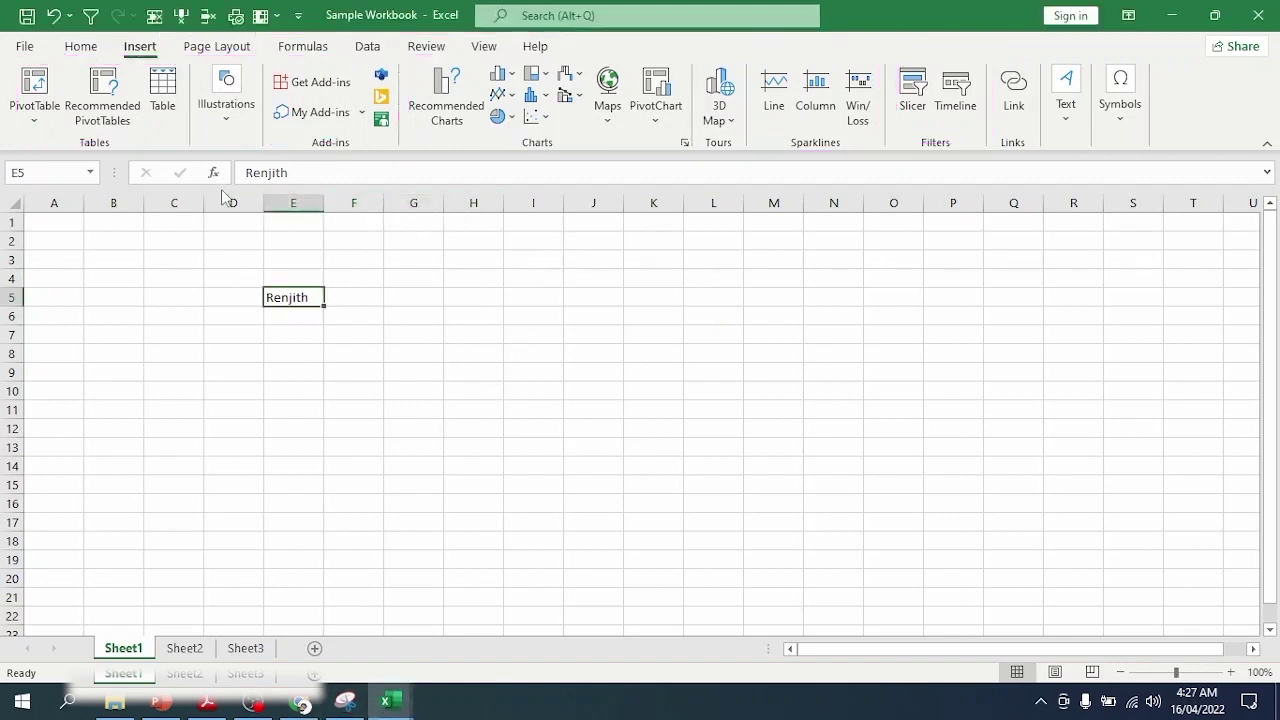
# Step: Insert the 'pic' avatar image at A3 and shrink it from 11.77 cm to 6.69 cm square
pyautogui.click(77, 260)
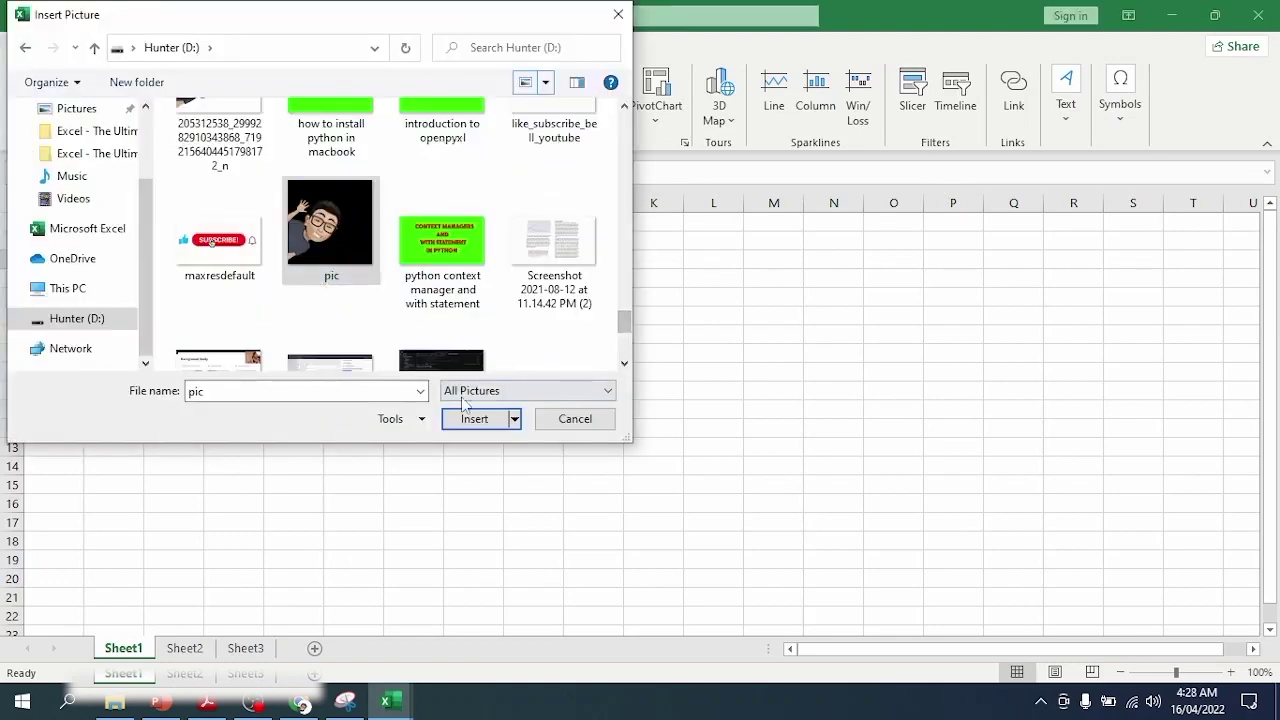
pyautogui.click(471, 418)
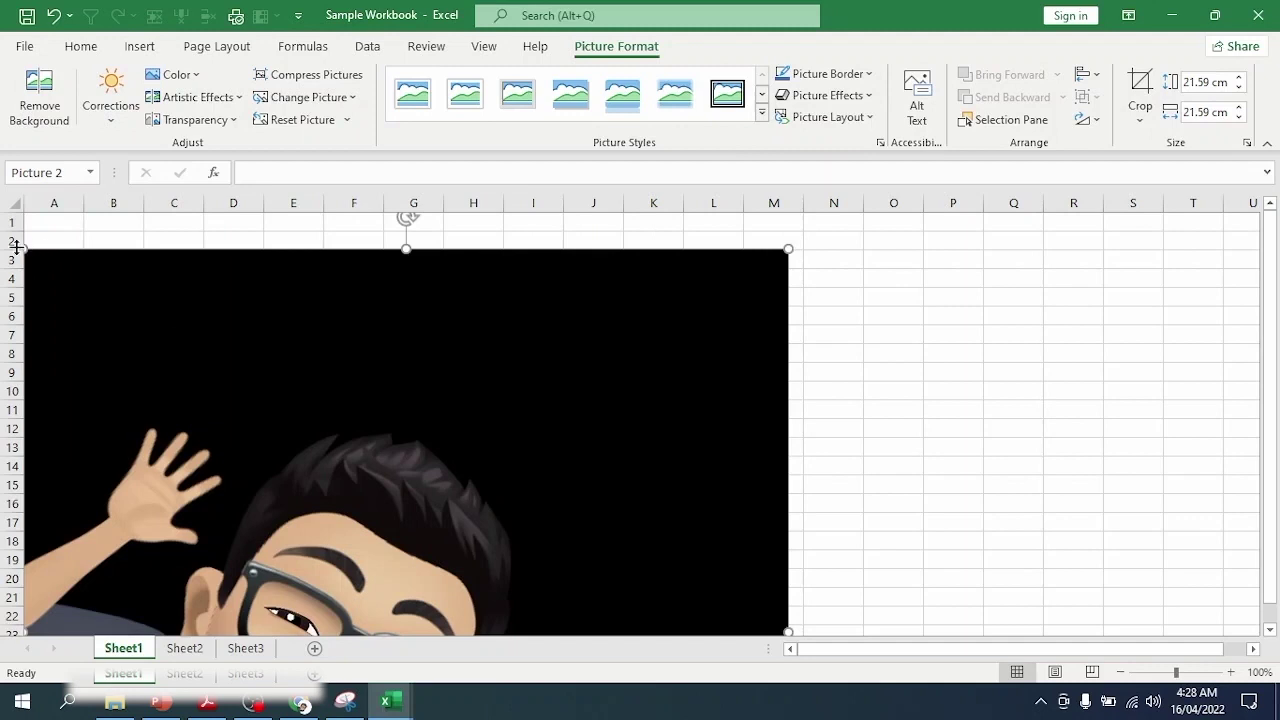
pyautogui.moveTo(27, 248); pyautogui.dragTo(234, 455)
pyautogui.moveTo(483, 529); pyautogui.dragTo(298, 280)
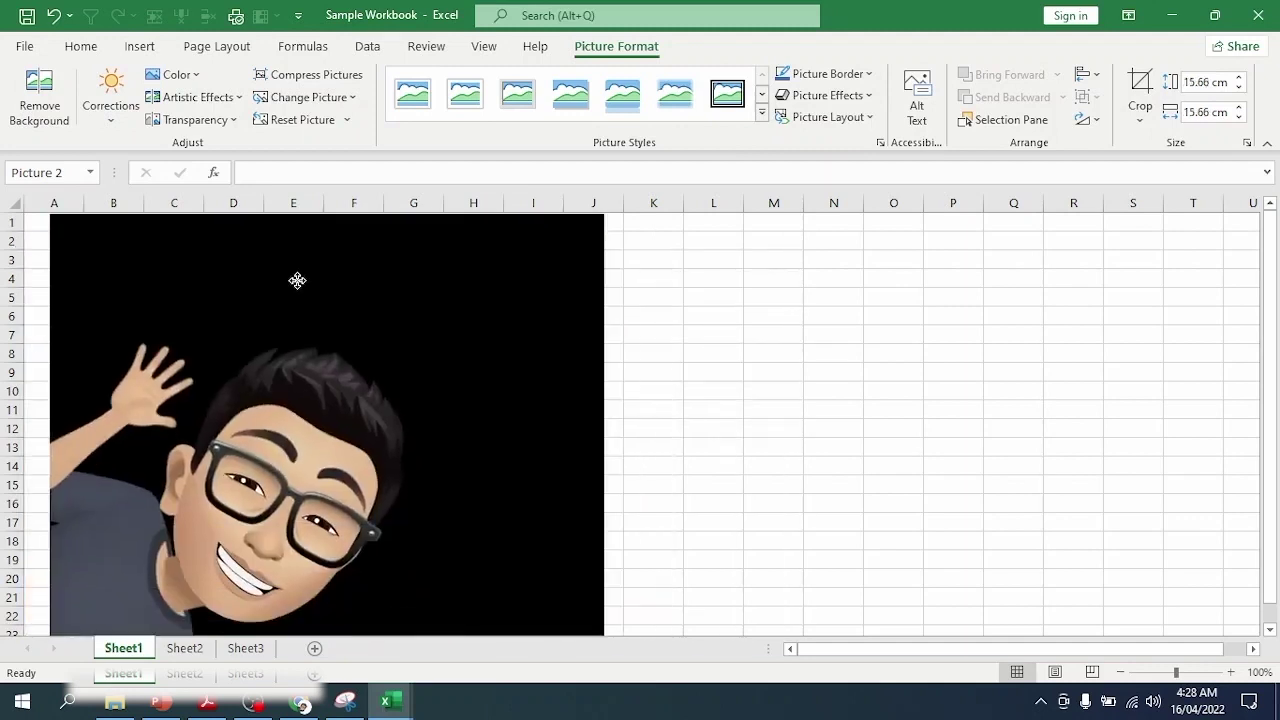
pyautogui.moveTo(49, 214); pyautogui.dragTo(189, 351)
pyautogui.moveTo(448, 517); pyautogui.dragTo(337, 368)
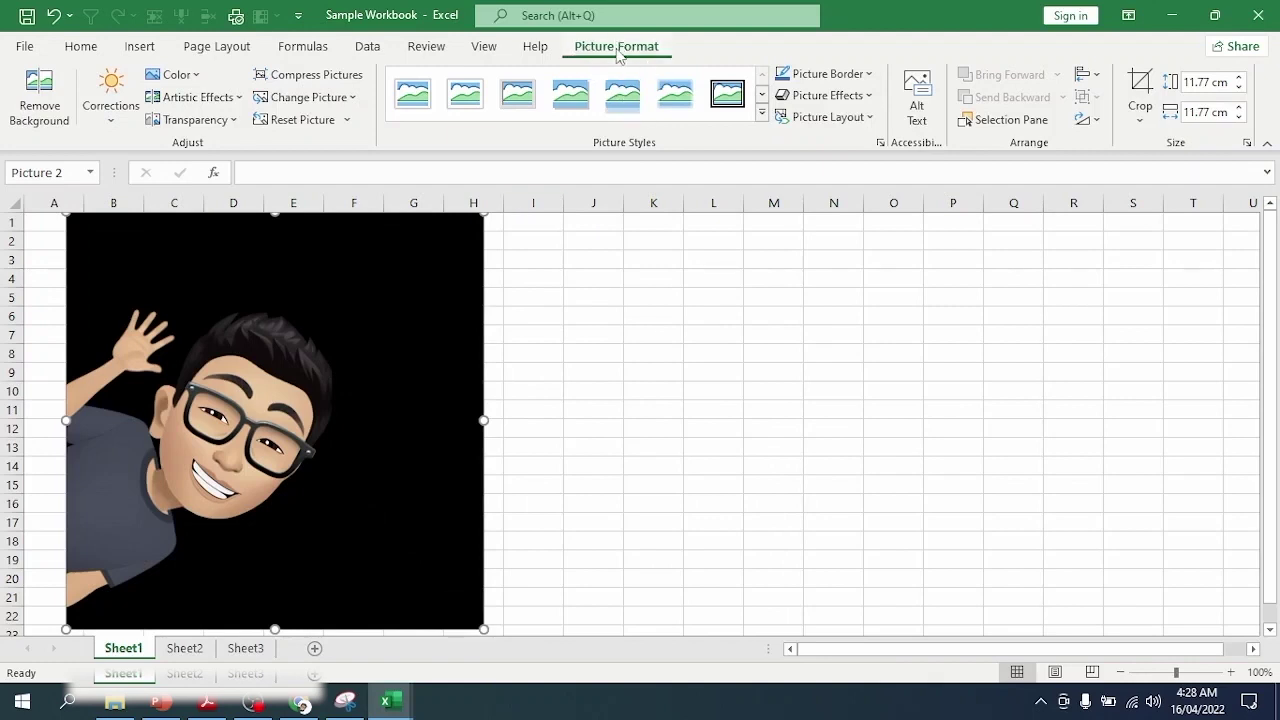
pyautogui.click(612, 347)
pyautogui.moveTo(485, 627); pyautogui.dragTo(304, 449)
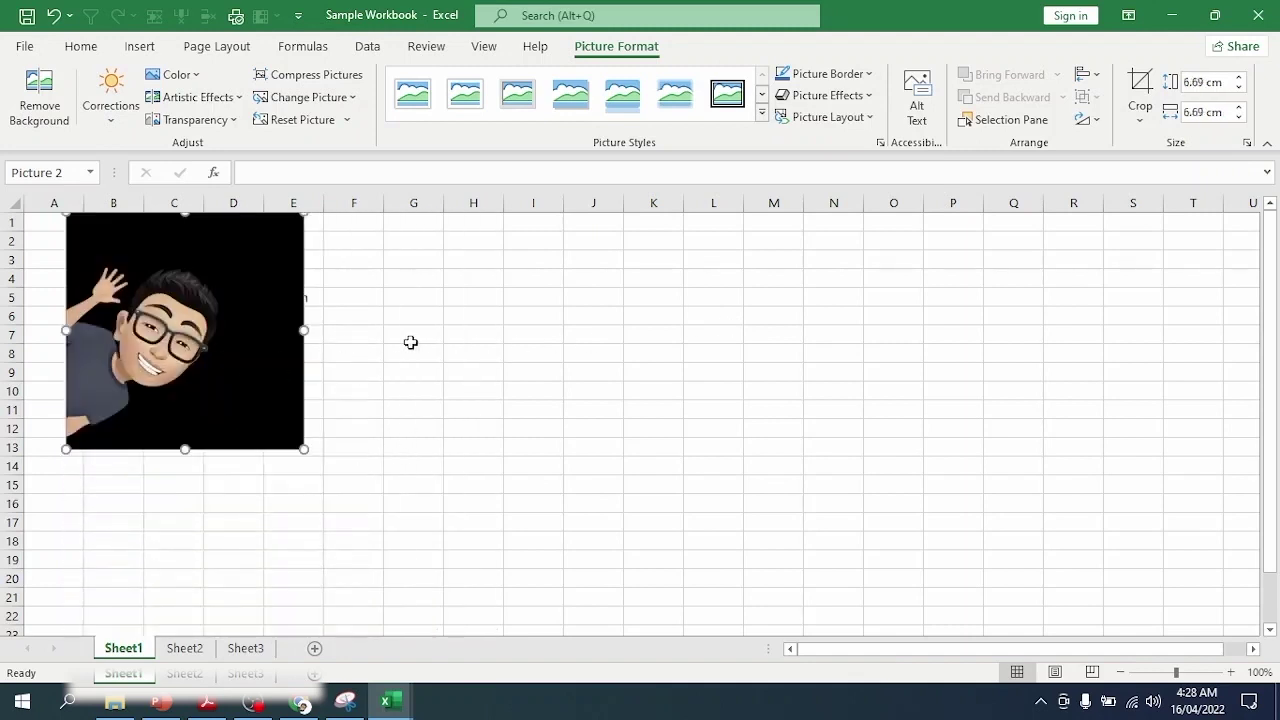
pyautogui.click(410, 342)
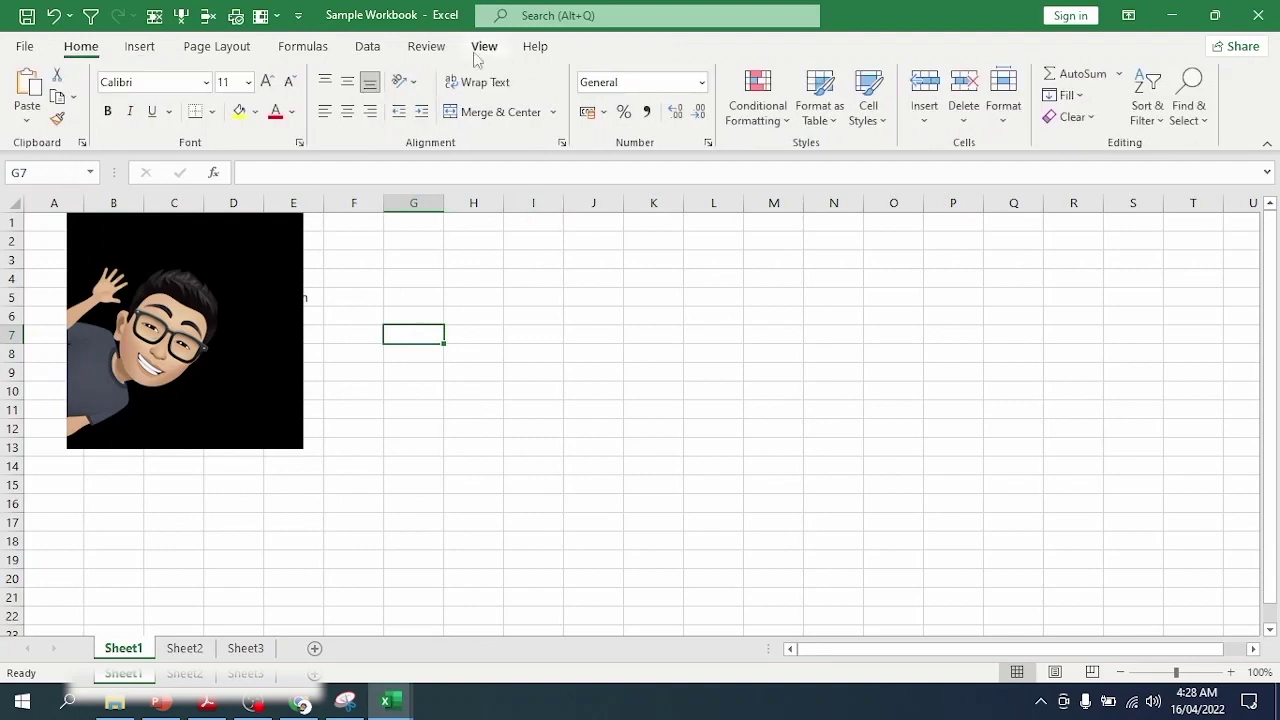
# Step: Move the avatar down two rows and apply the Simple Frame, White picture style
pyautogui.click(246, 351)
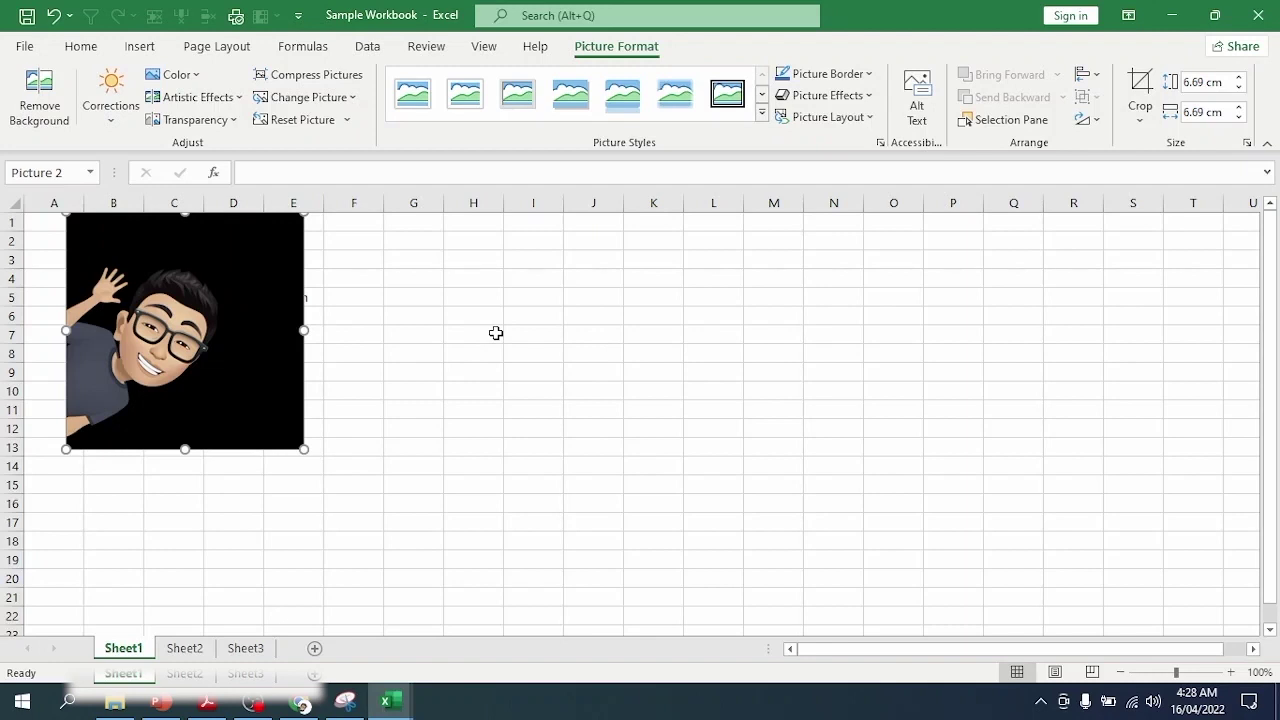
pyautogui.moveTo(218, 312); pyautogui.dragTo(218, 349)
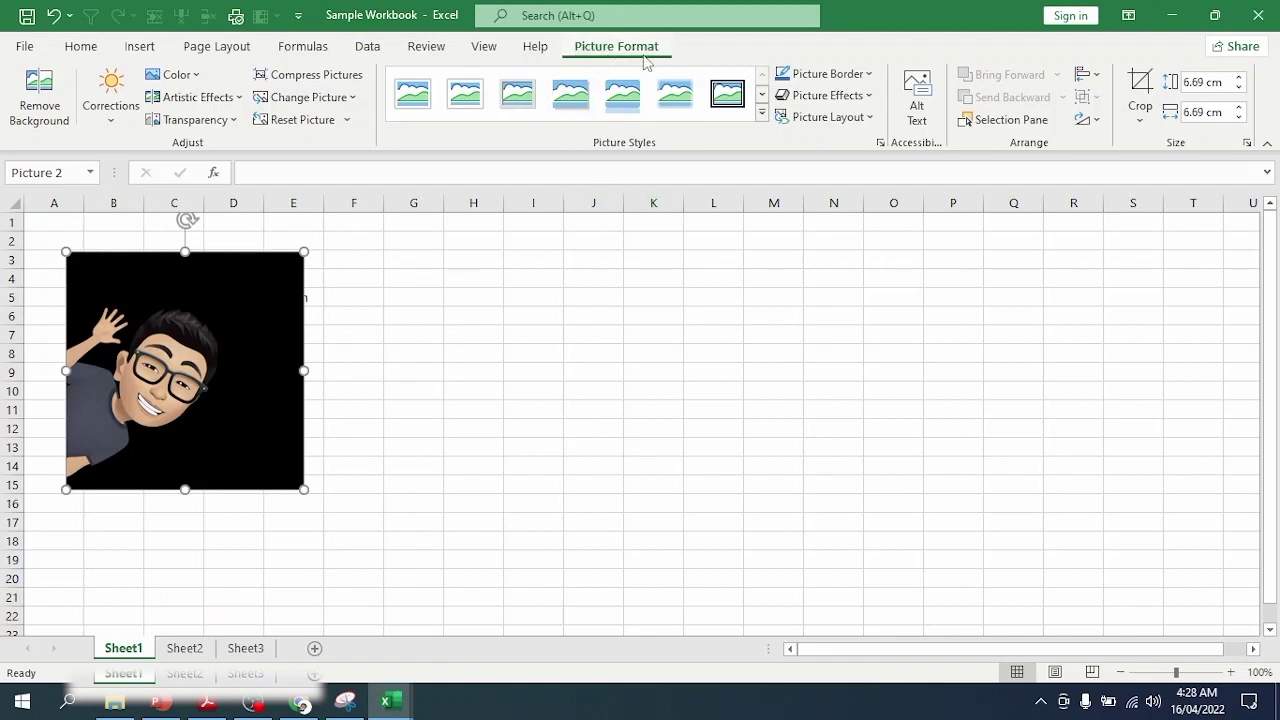
pyautogui.click(495, 312)
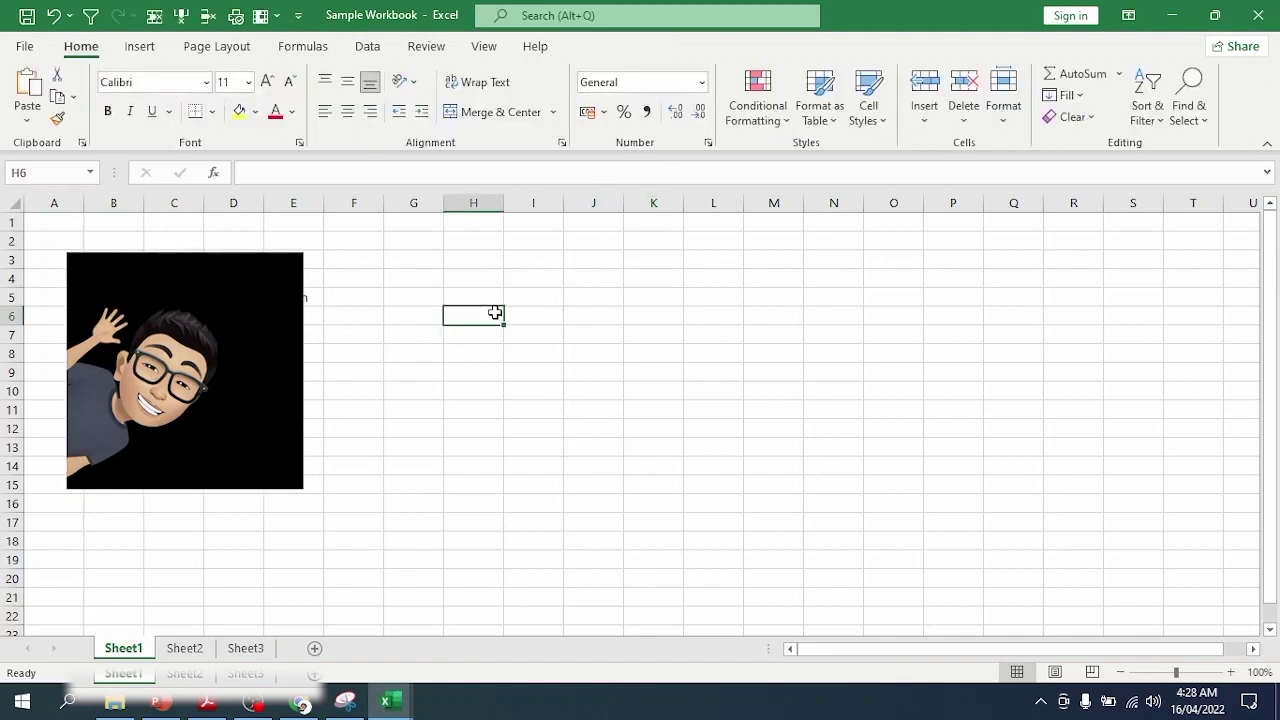
pyautogui.click(252, 337)
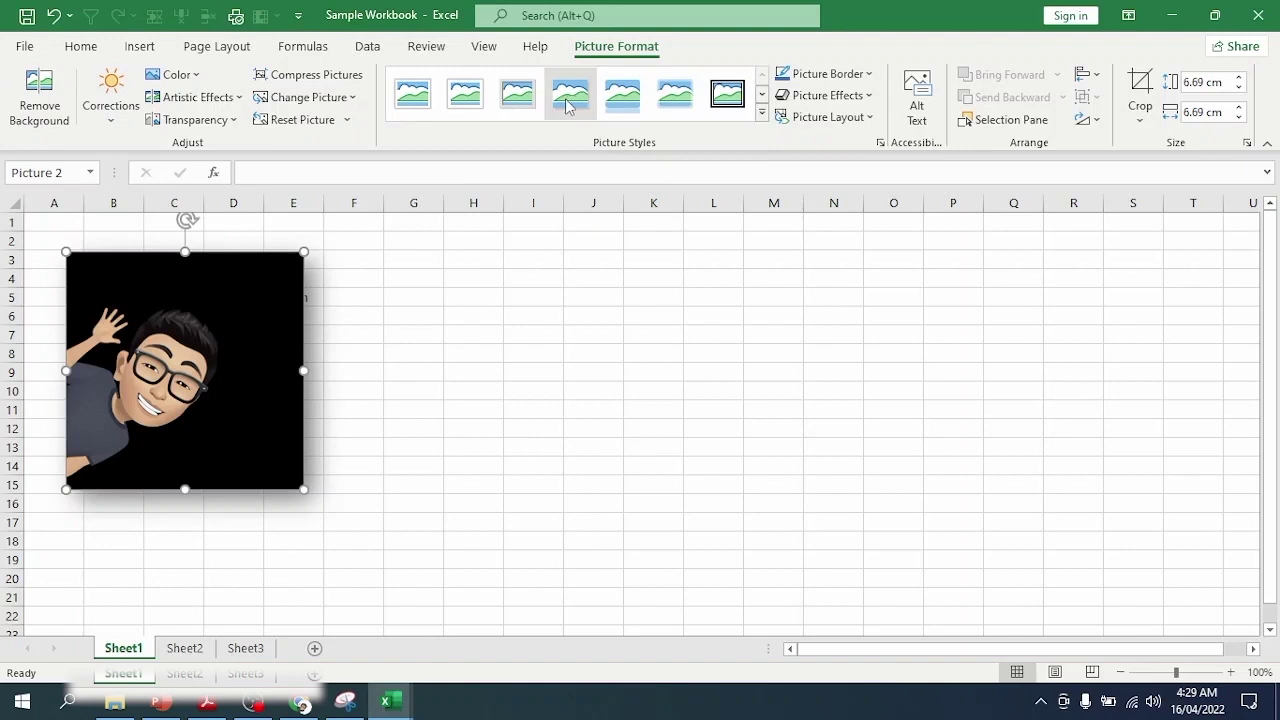
pyautogui.click(412, 93)
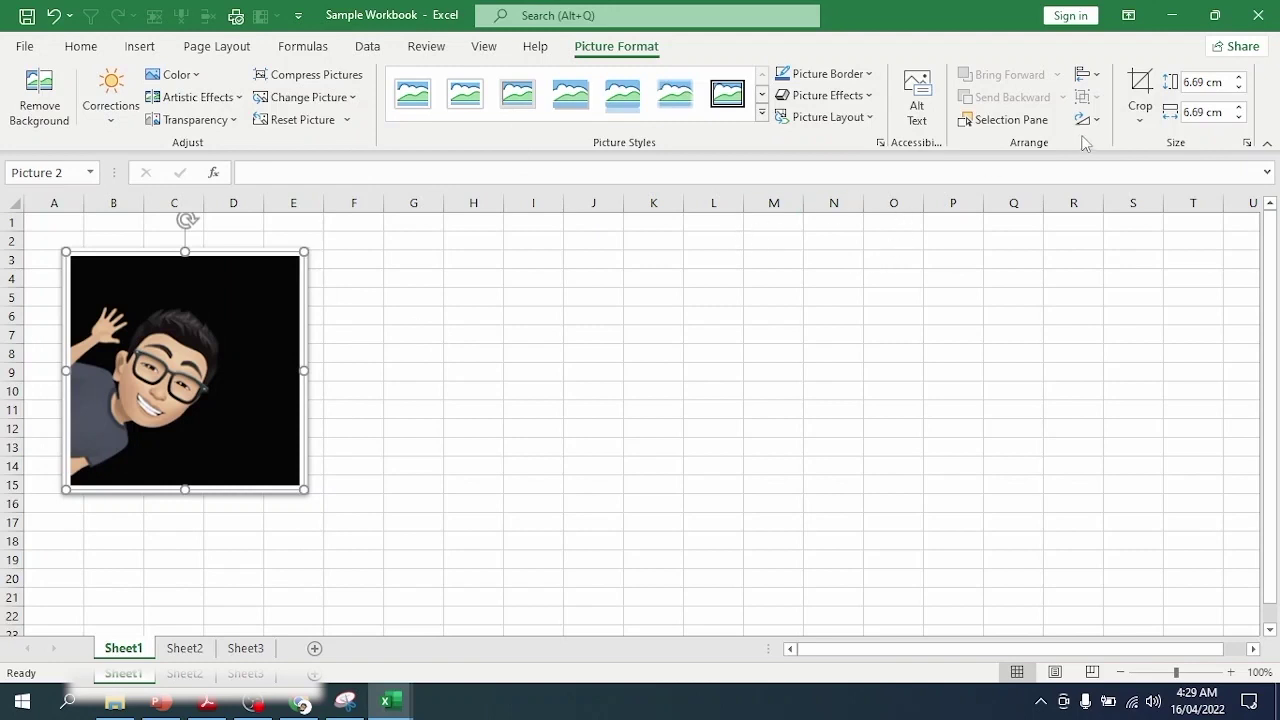
# Step: Crop the avatar to 4.34 cm by 5.03 cm and move it to D7:F15
pyautogui.click(1140, 84)
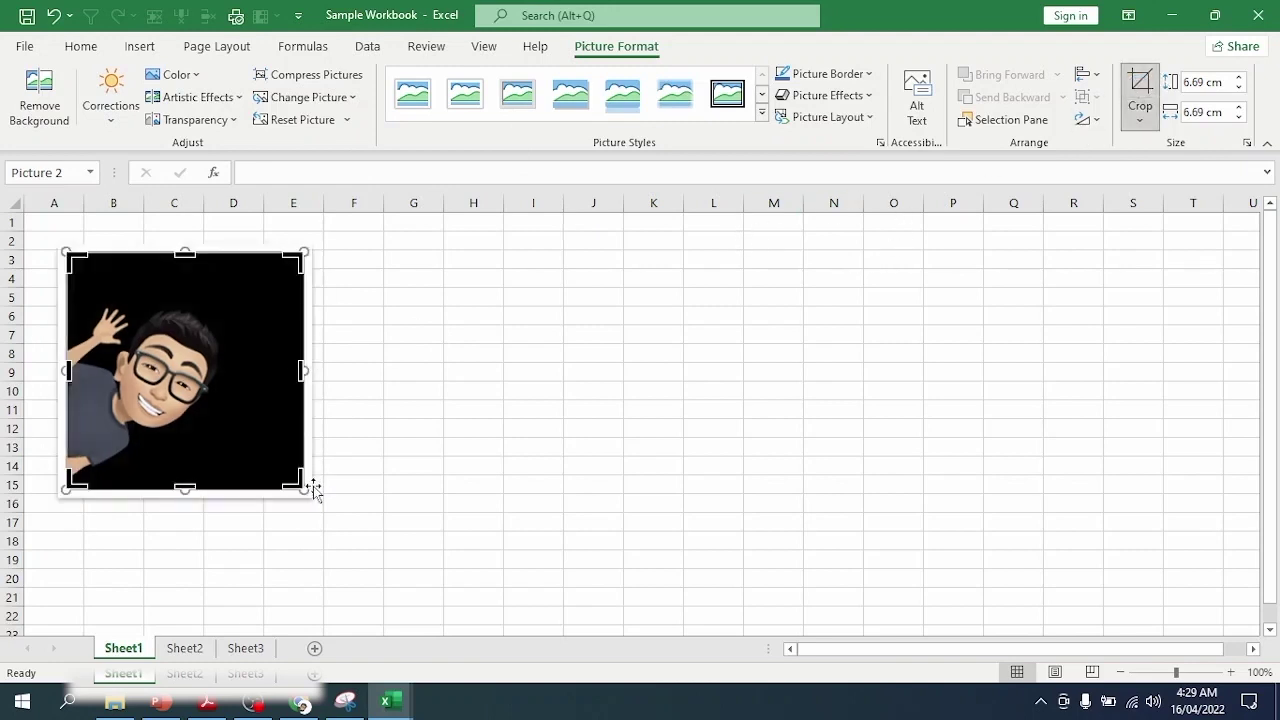
pyautogui.moveTo(299, 476); pyautogui.dragTo(257, 444)
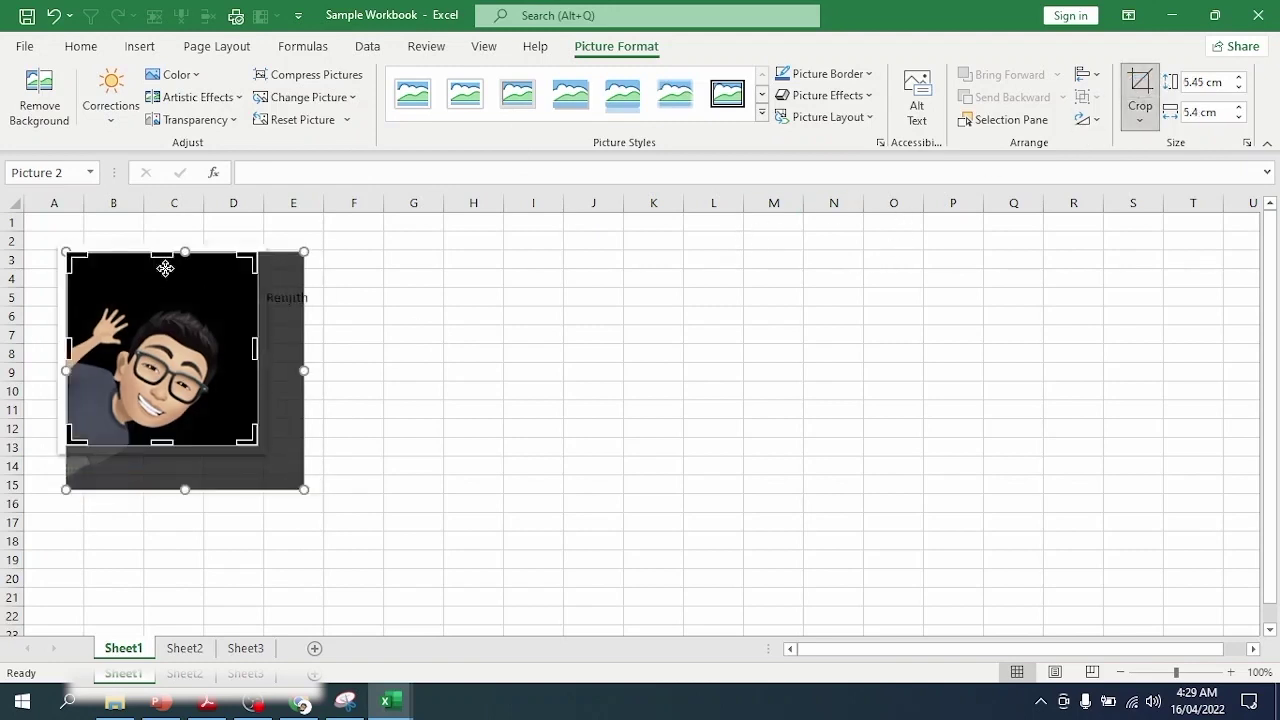
pyautogui.moveTo(68, 255); pyautogui.dragTo(80, 293)
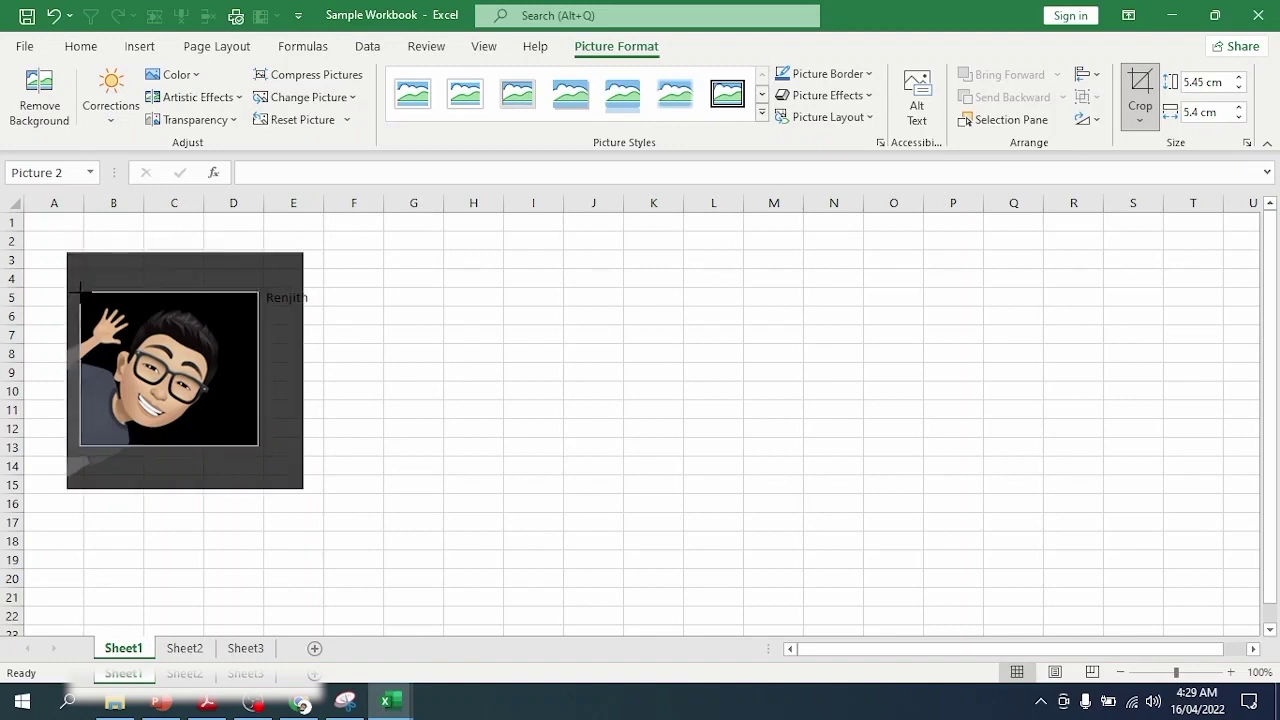
pyautogui.click(557, 334)
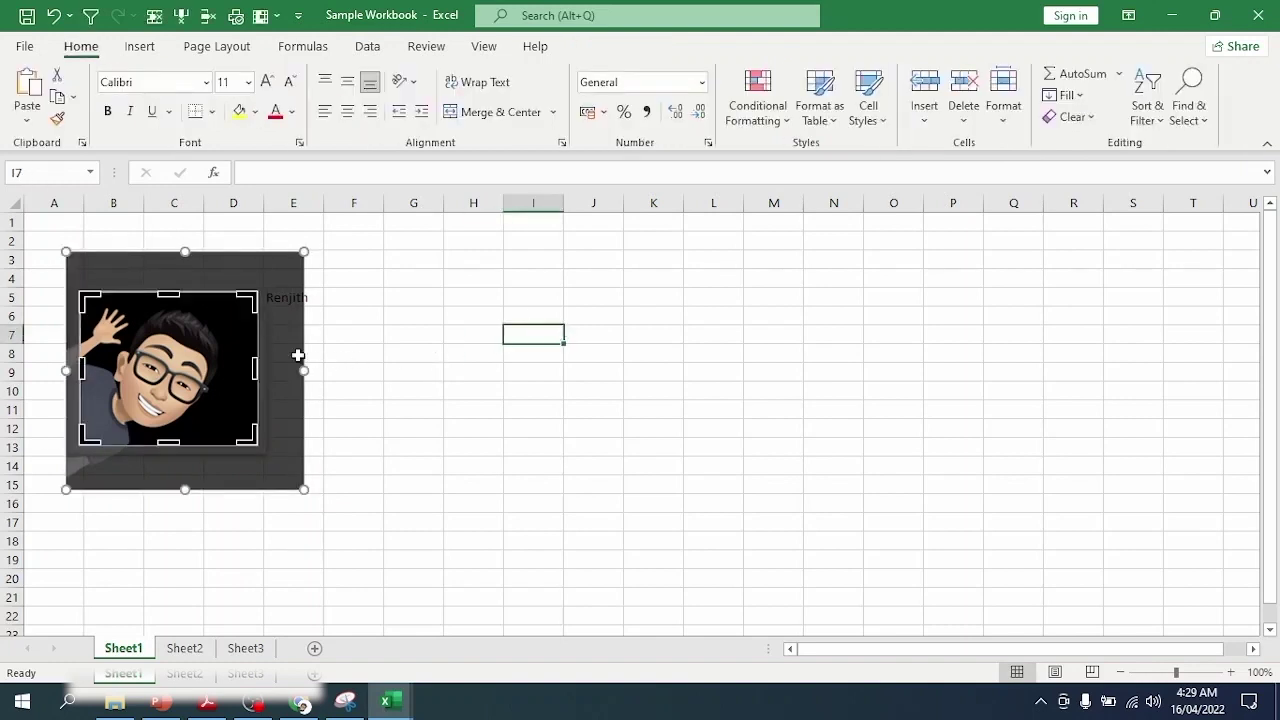
pyautogui.click(440, 334)
pyautogui.moveTo(160, 370); pyautogui.dragTo(302, 406)
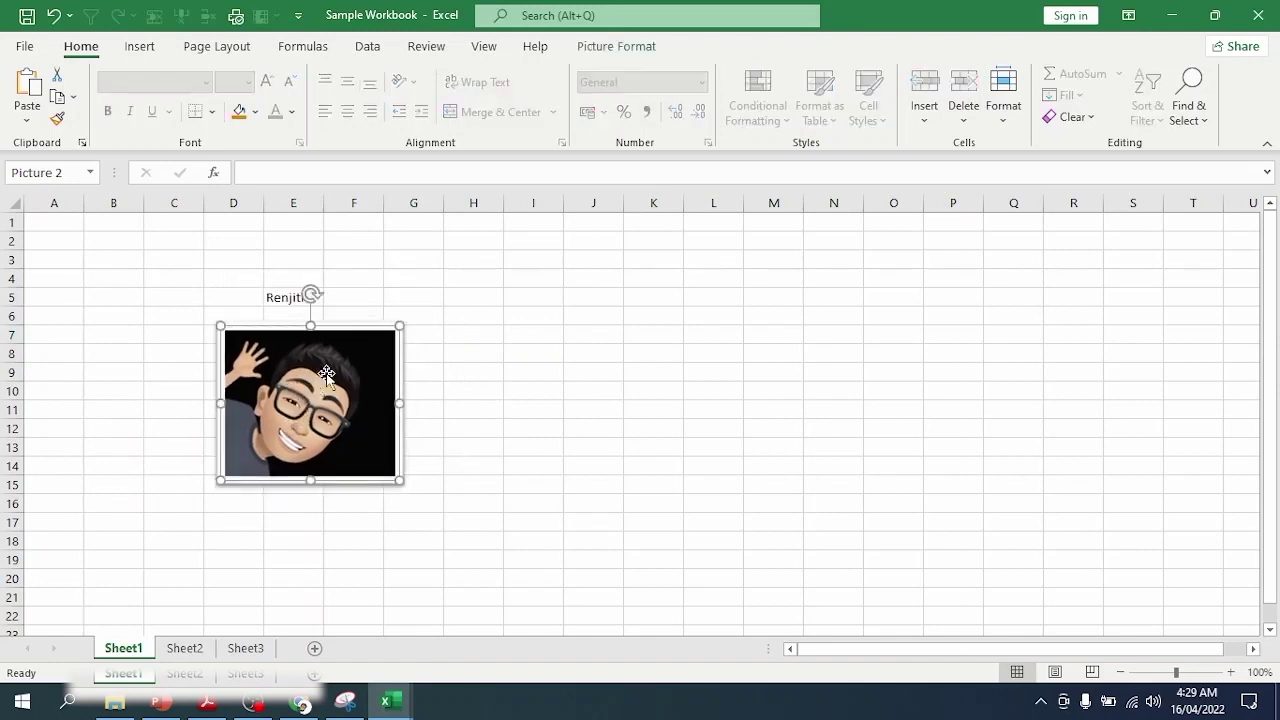
pyautogui.click(616, 47)
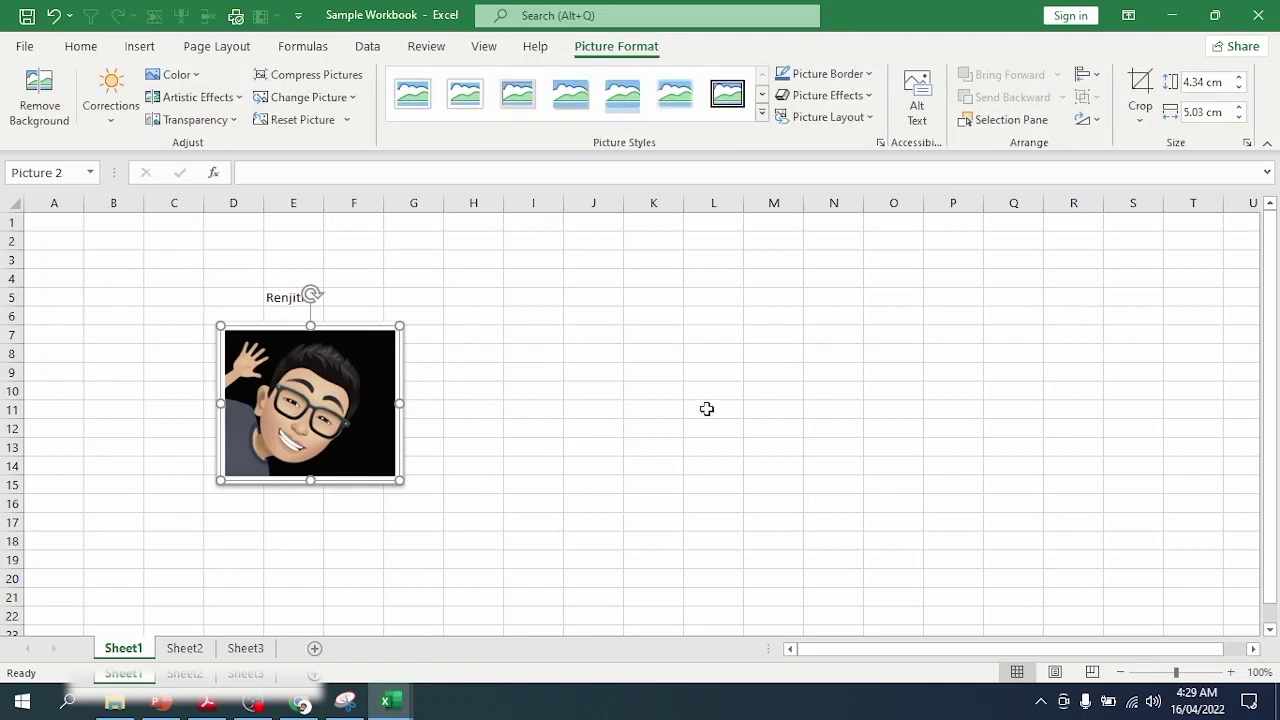
# Step: Set the avatar's Picture Border to standard yellow, then close Sample Workbook
pyautogui.click(867, 75)
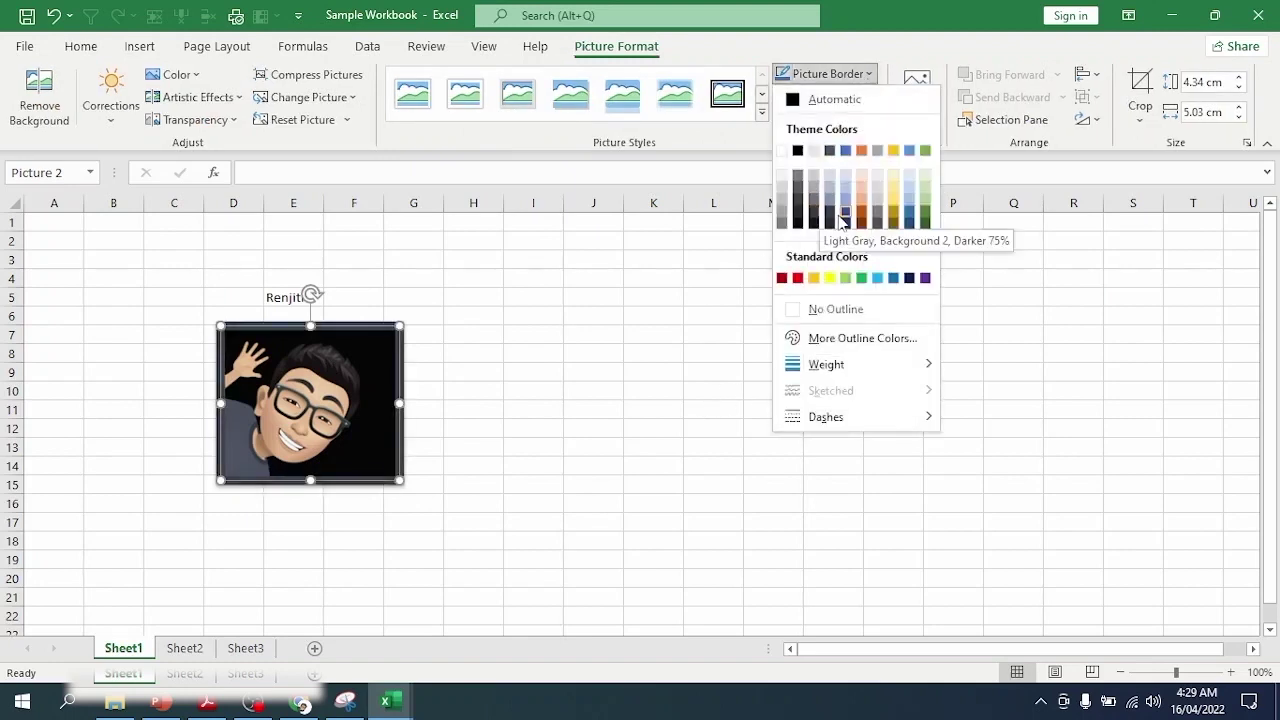
pyautogui.click(829, 279)
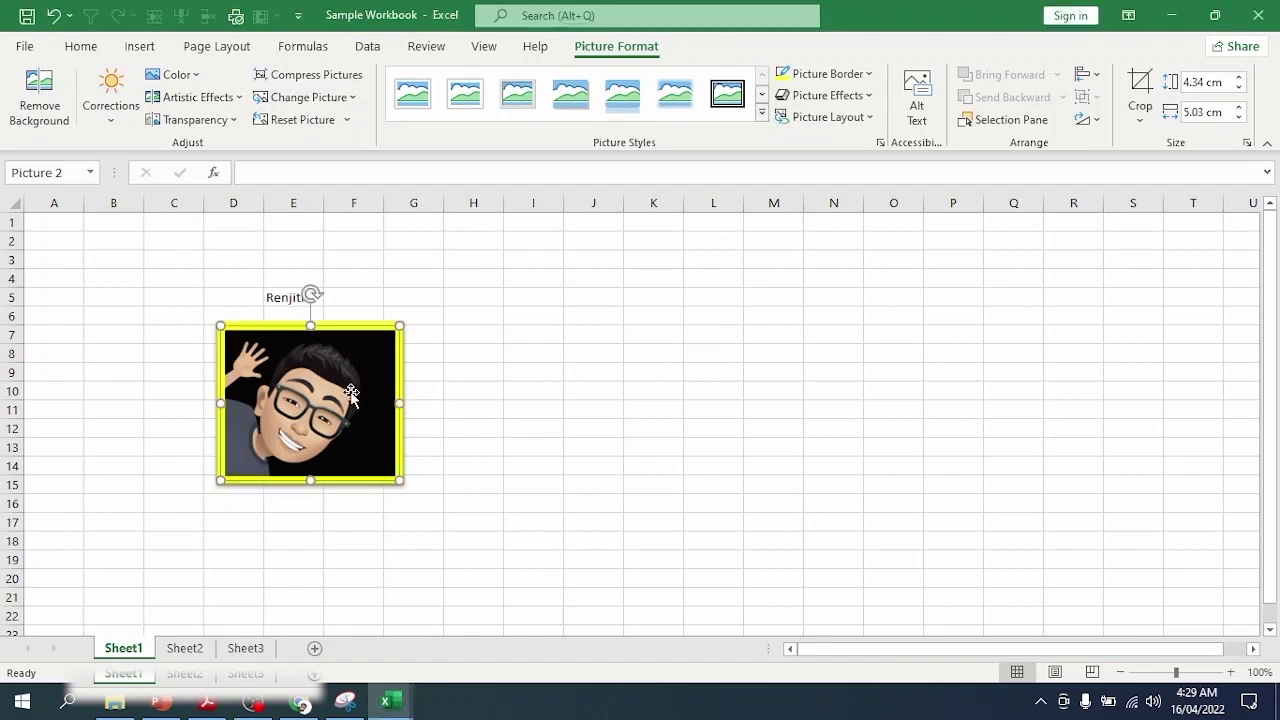
pyautogui.click(1258, 15)
# Step: Discard Sample Workbook's changes and select the Car Sales 2021 table starting at A3
pyautogui.click(651, 381)
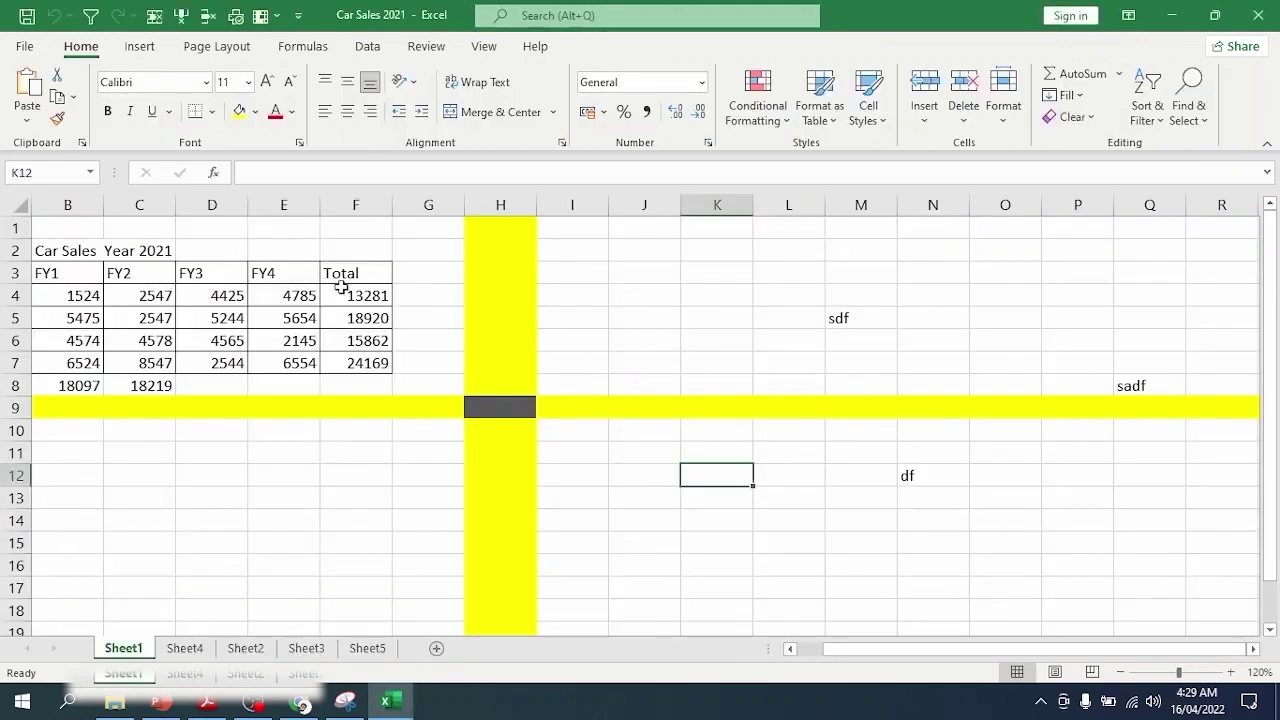
pyautogui.click(200, 298)
pyautogui.click(53, 275)
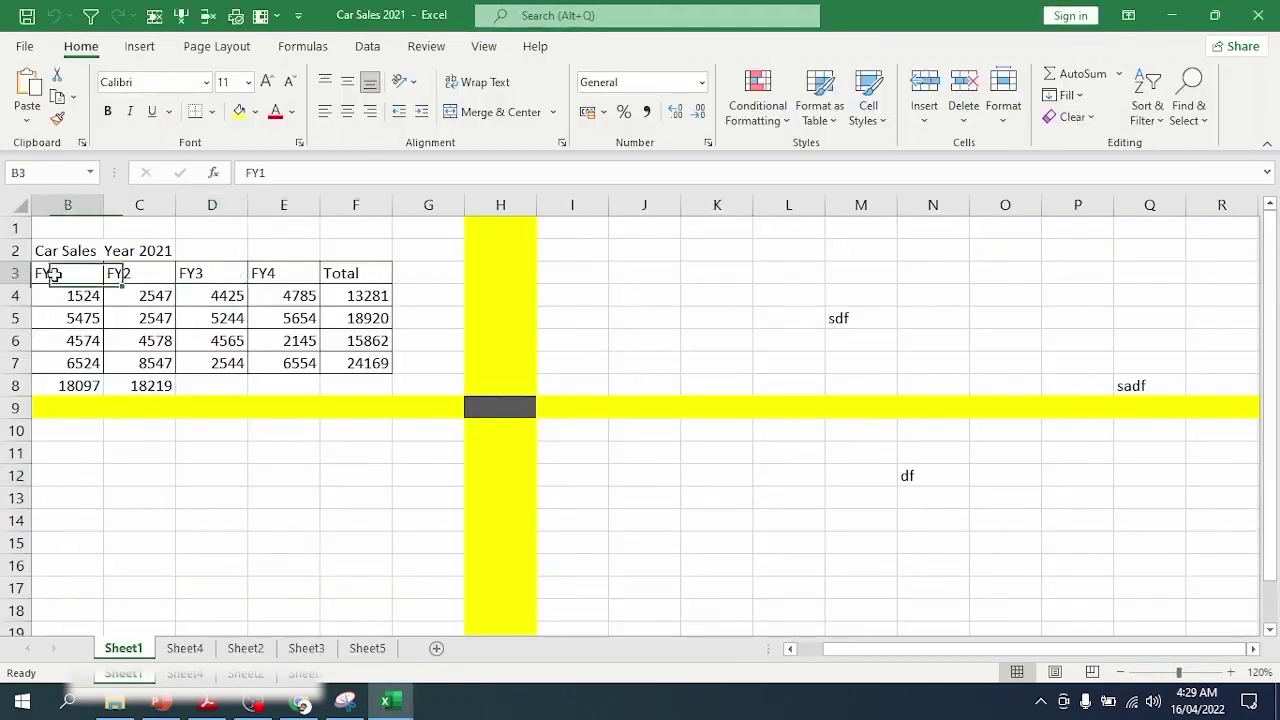
pyautogui.press('Left')
pyautogui.moveTo(53, 275); pyautogui.dragTo(435, 362)
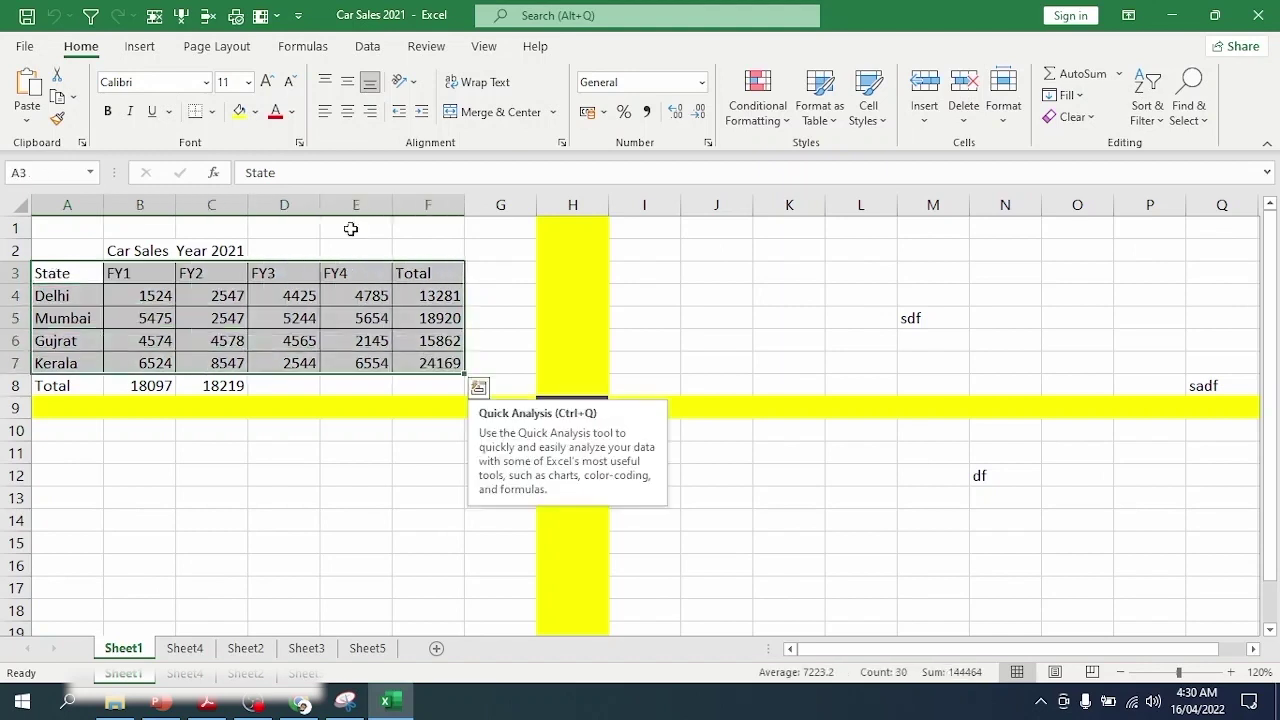
# Step: Reselect A3:E7 without the Total column and start a PivotTable From Table/Range
pyautogui.click(139, 46)
pyautogui.click(34, 112)
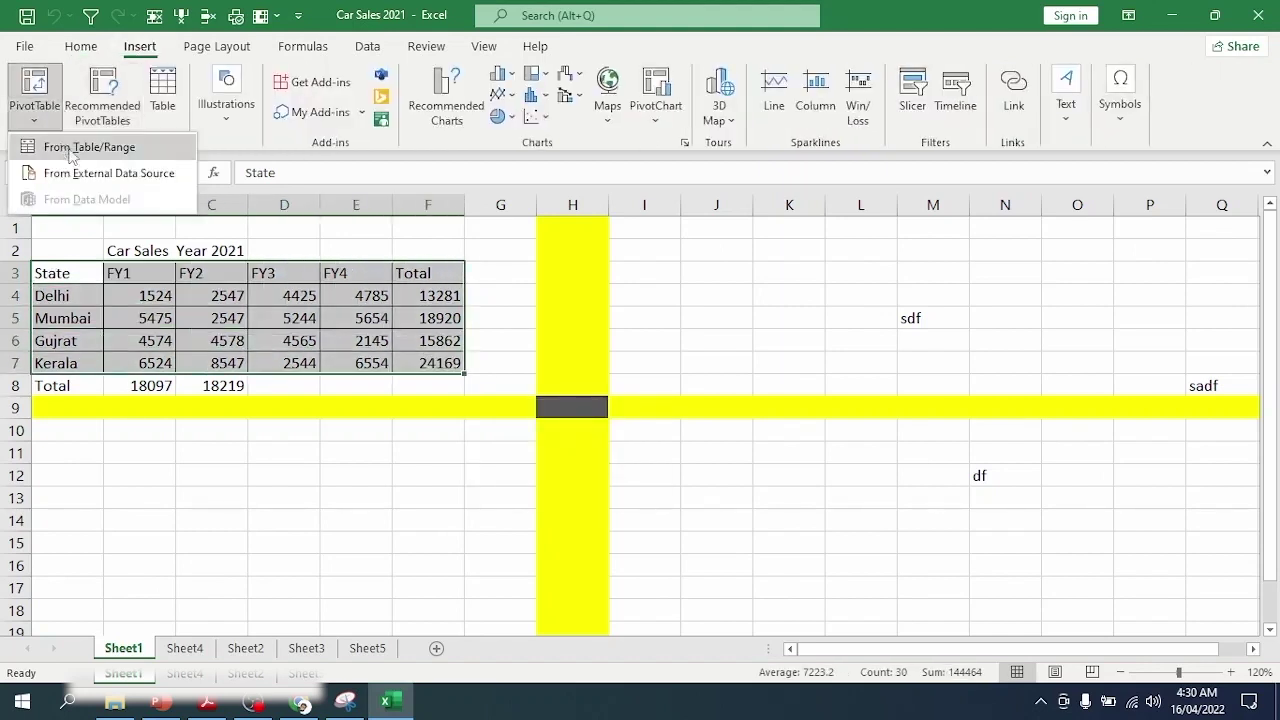
pyautogui.click(311, 275)
pyautogui.click(64, 279)
pyautogui.moveTo(53, 273); pyautogui.dragTo(368, 364)
pyautogui.click(44, 125)
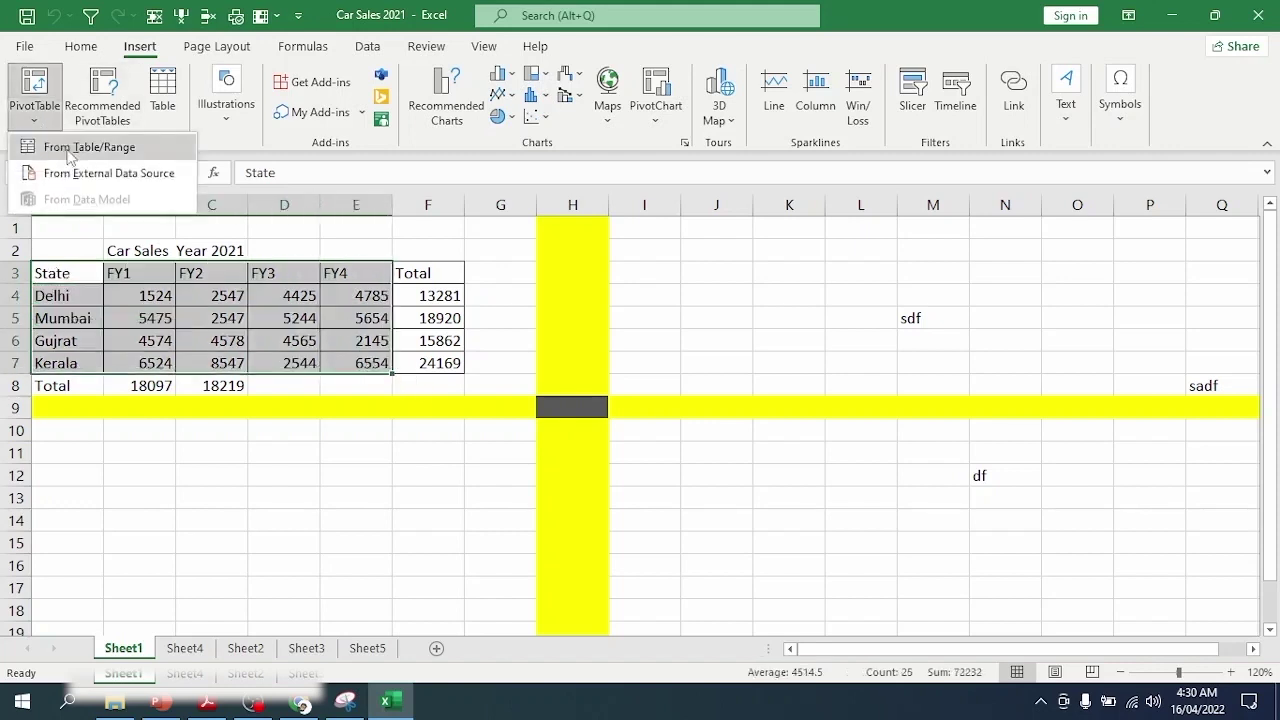
pyautogui.click(88, 147)
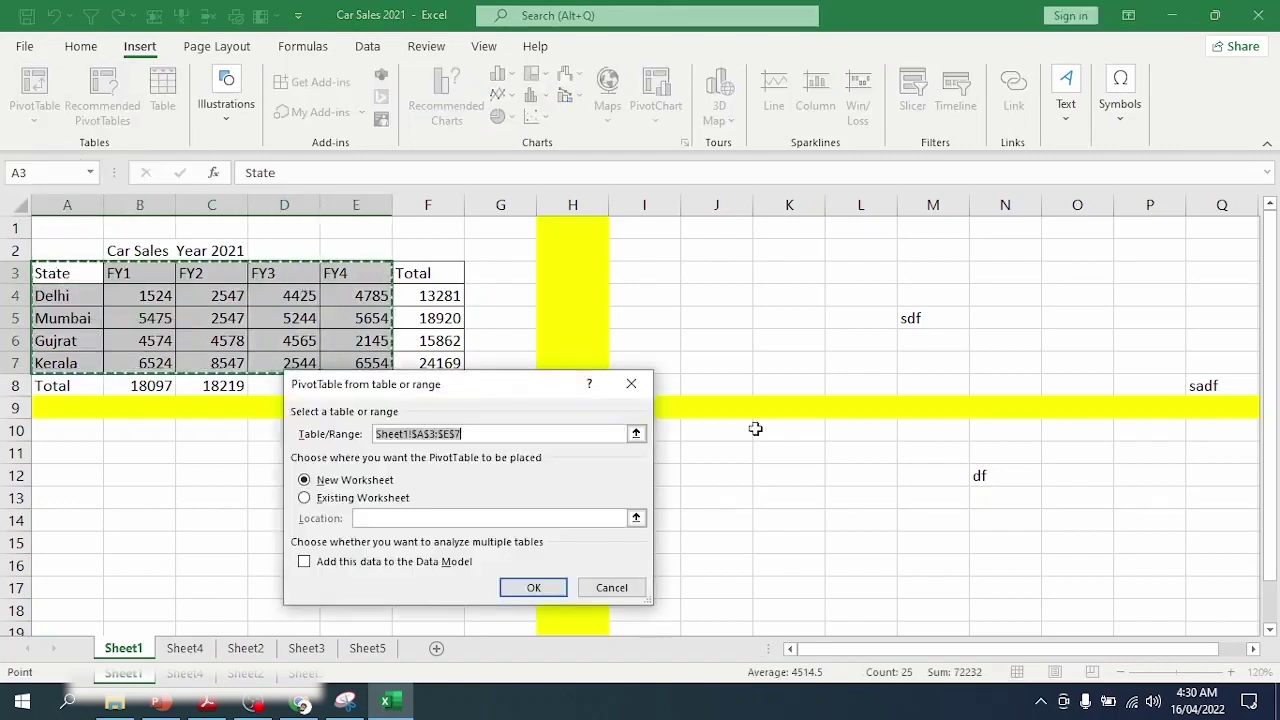
# Step: Create the PivotTable from A3:E7 on the existing worksheet at location J2
pyautogui.press('Escape')
pyautogui.click(356, 430)
pyautogui.moveTo(52, 273); pyautogui.dragTo(359, 367)
pyautogui.click(44, 125)
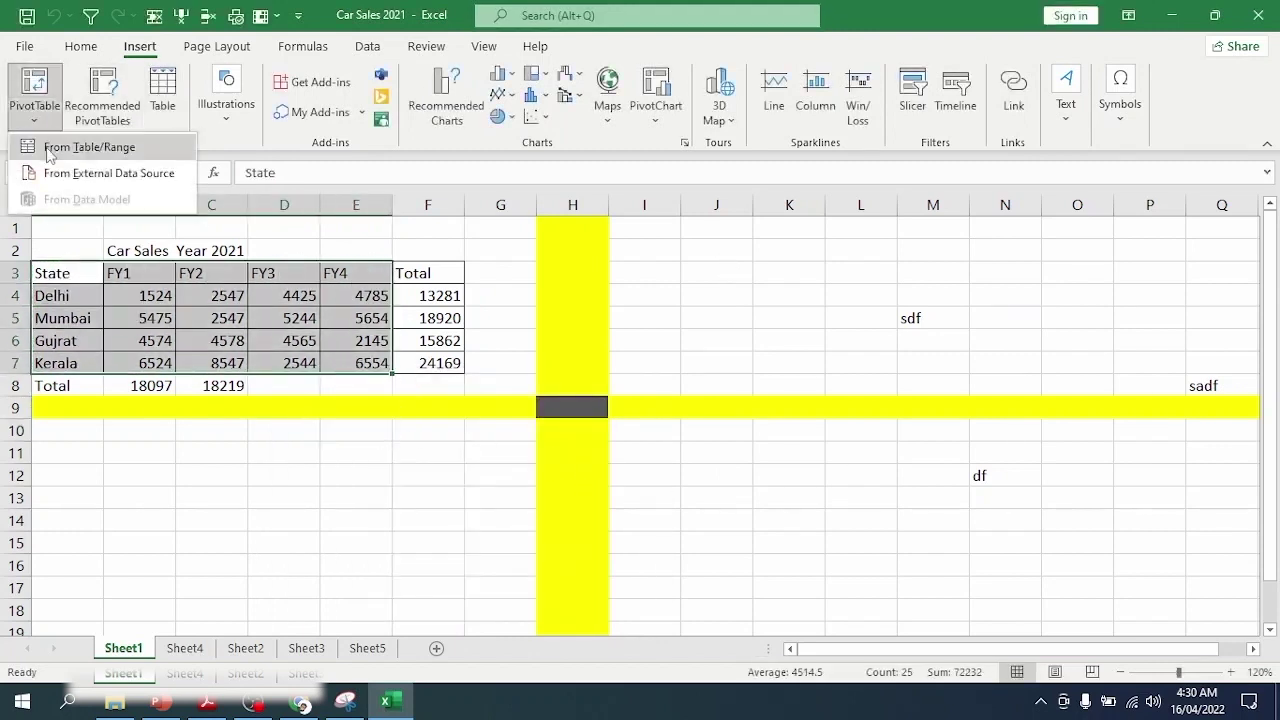
pyautogui.click(88, 147)
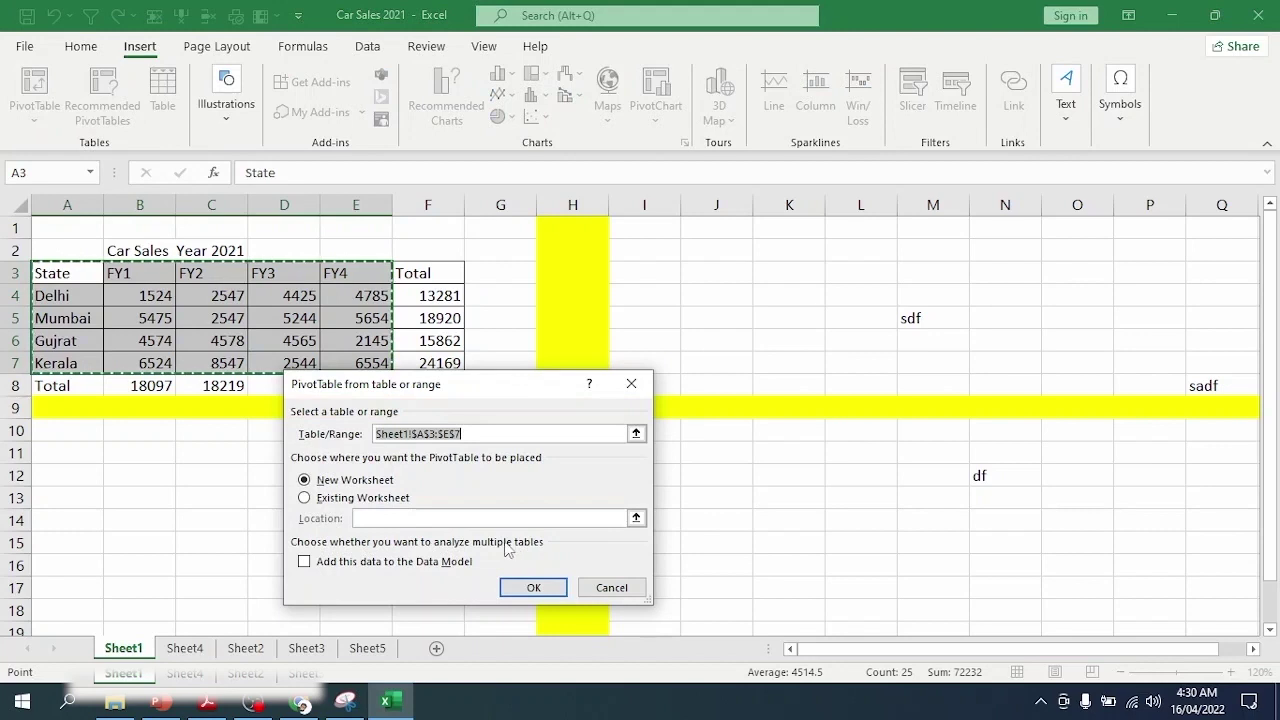
pyautogui.click(368, 500)
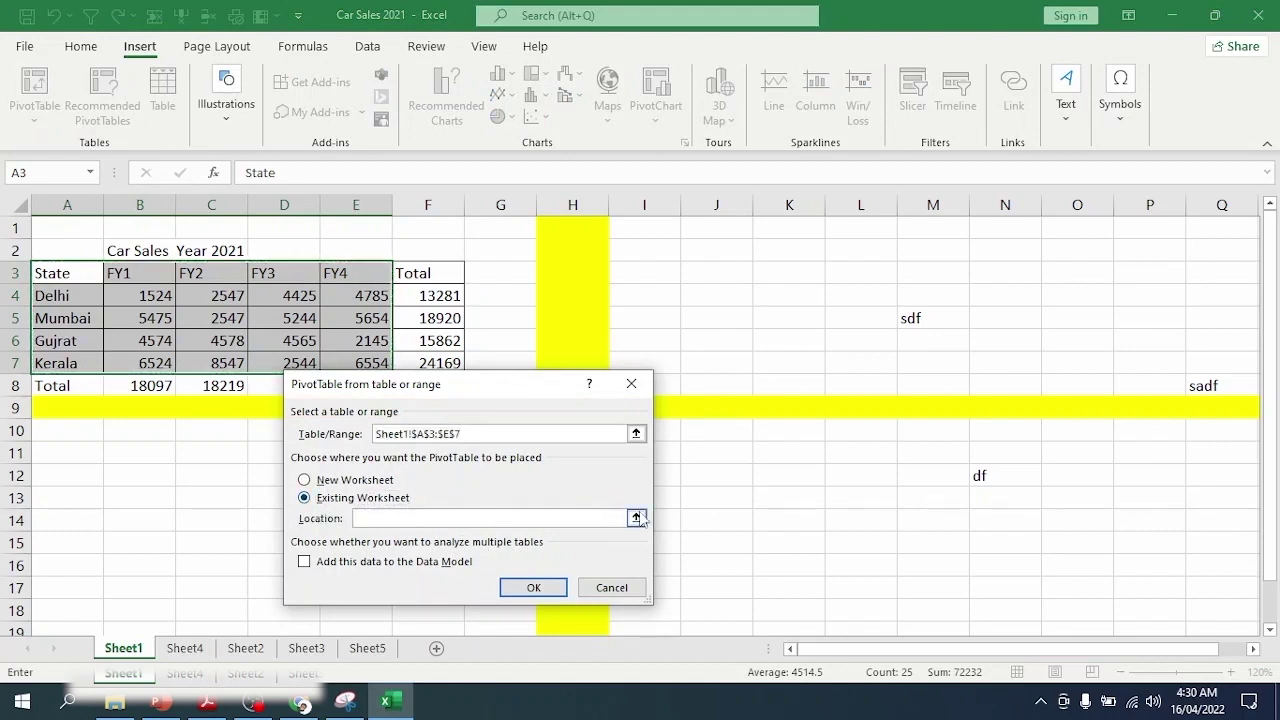
pyautogui.click(637, 518)
pyautogui.click(690, 252)
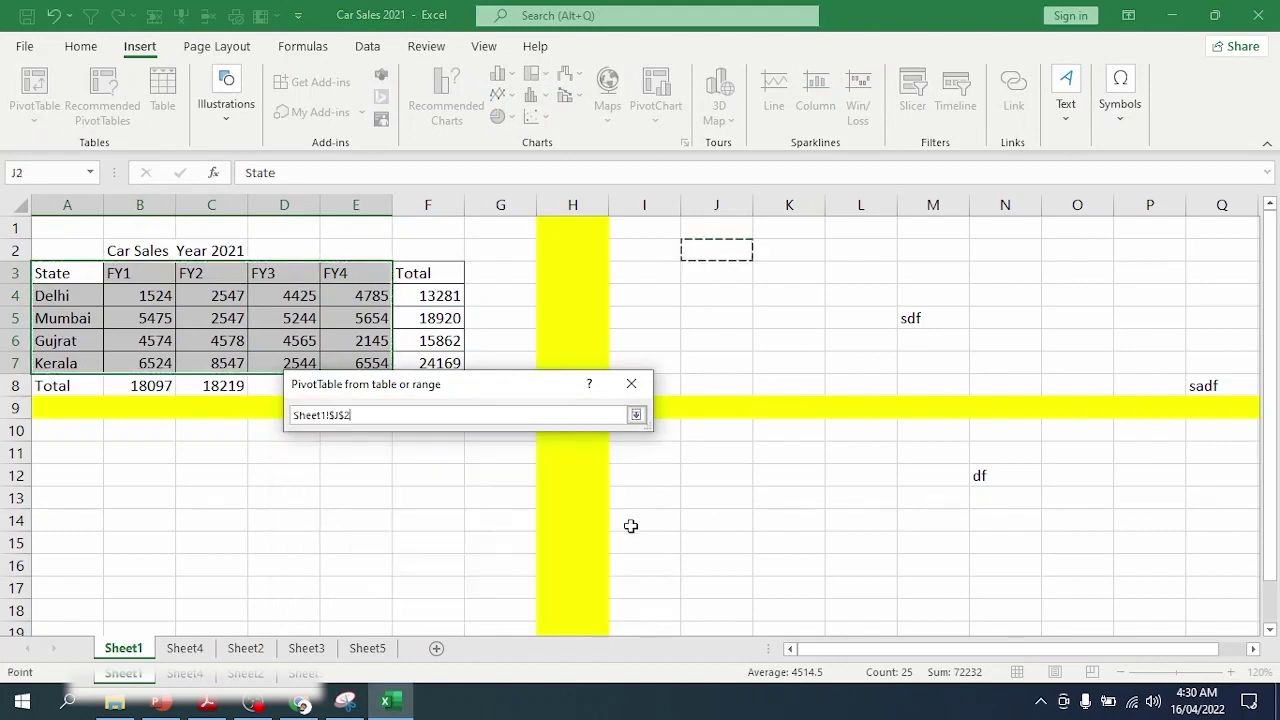
pyautogui.click(636, 415)
pyautogui.click(545, 590)
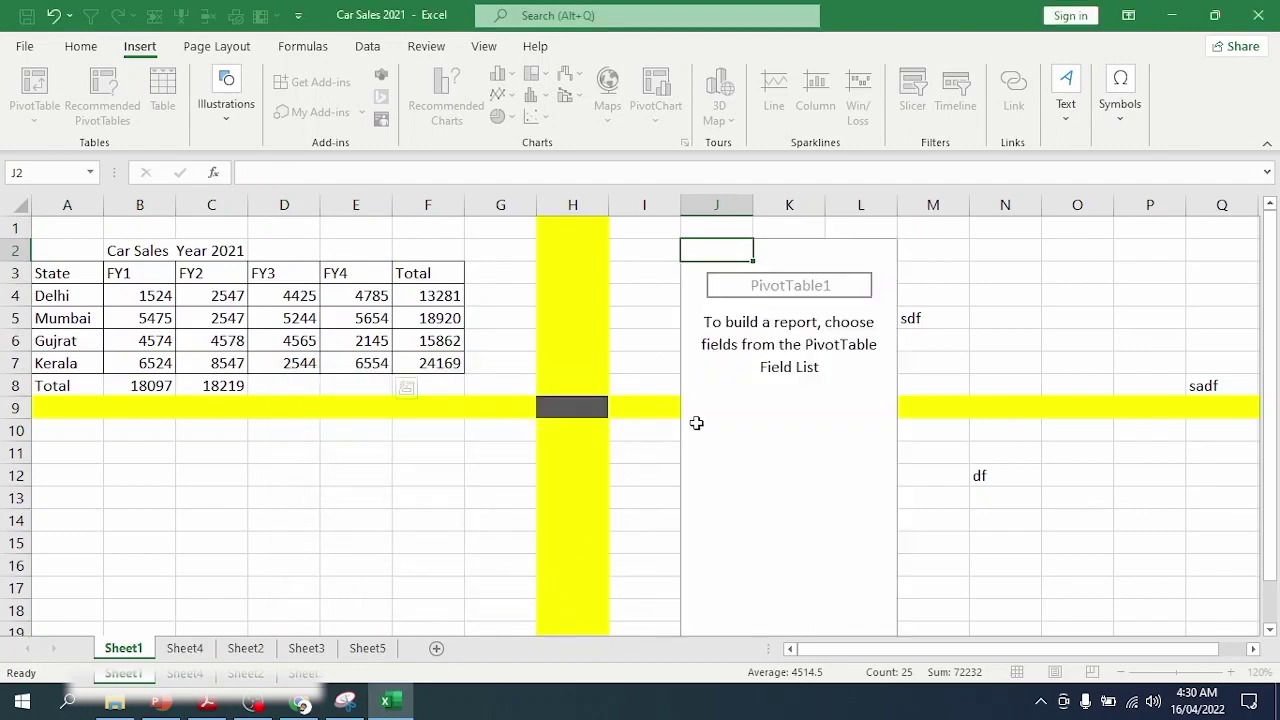
# Step: Add State to Rows and FY1 to Values, giving a grand total of 18097
pyautogui.moveTo(996, 318); pyautogui.dragTo(1037, 607)
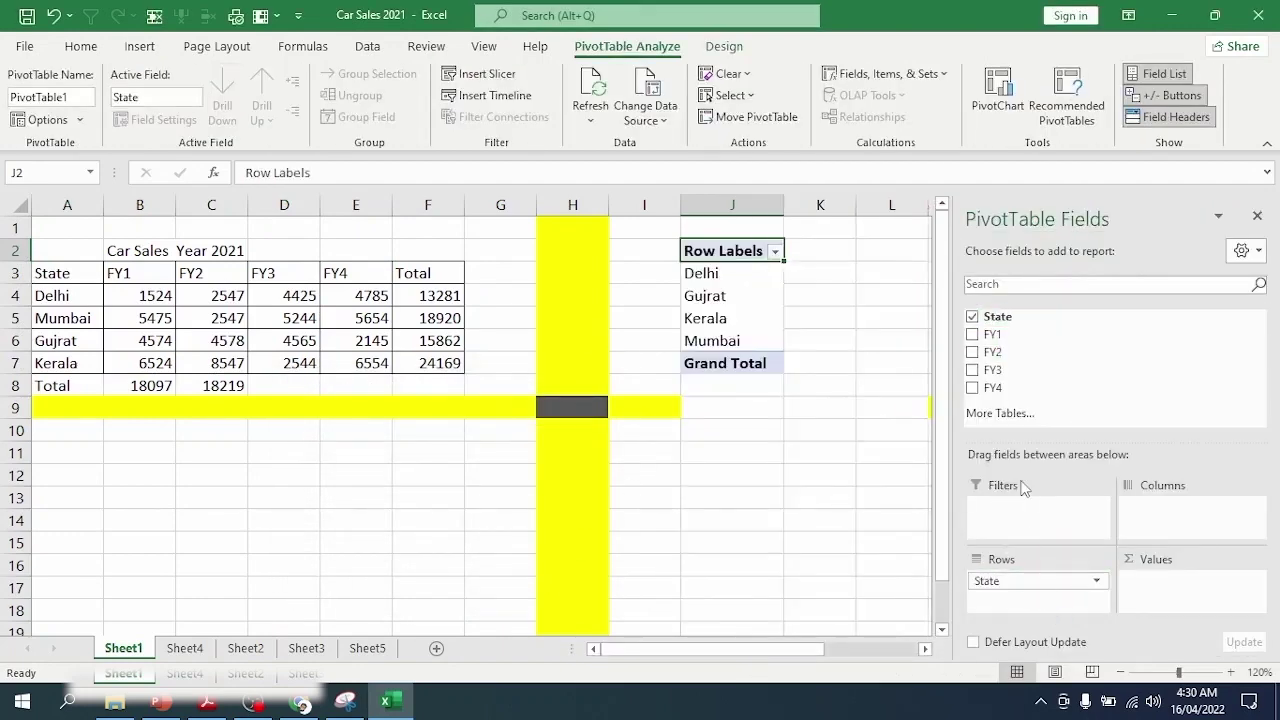
pyautogui.moveTo(994, 334); pyautogui.dragTo(1172, 590)
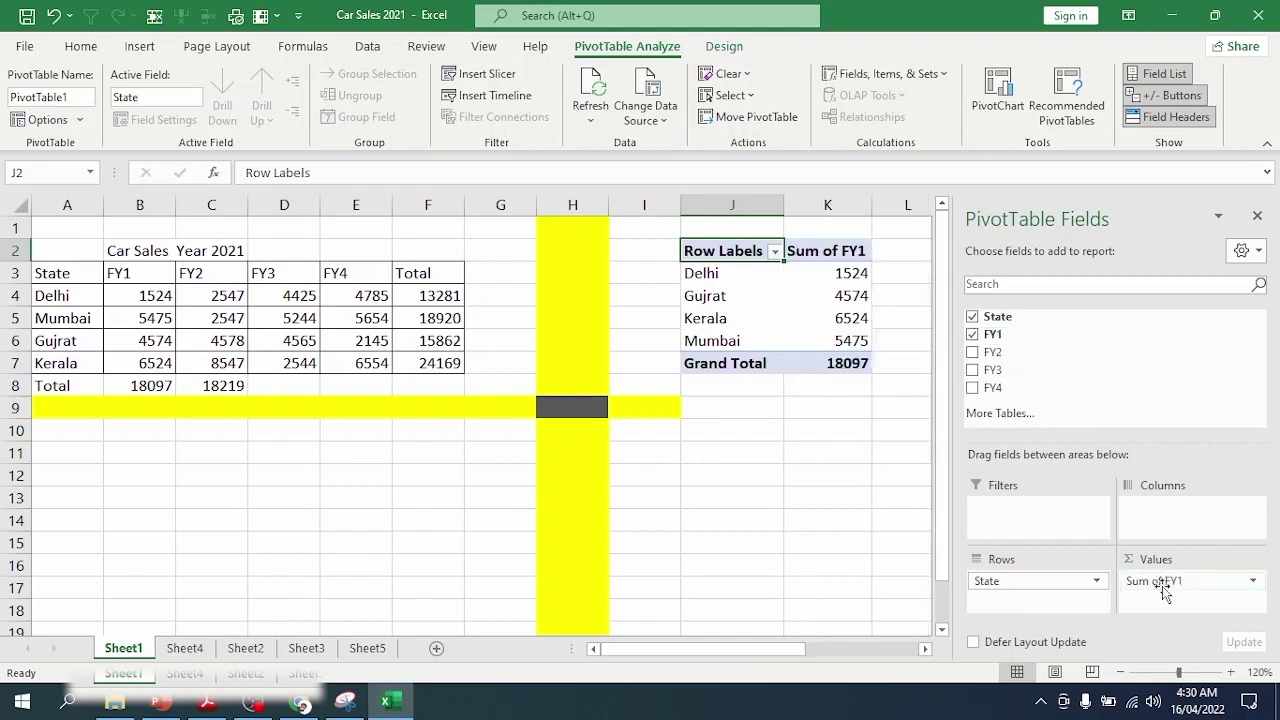
pyautogui.moveTo(773, 652); pyautogui.dragTo(845, 646)
pyautogui.click(565, 295)
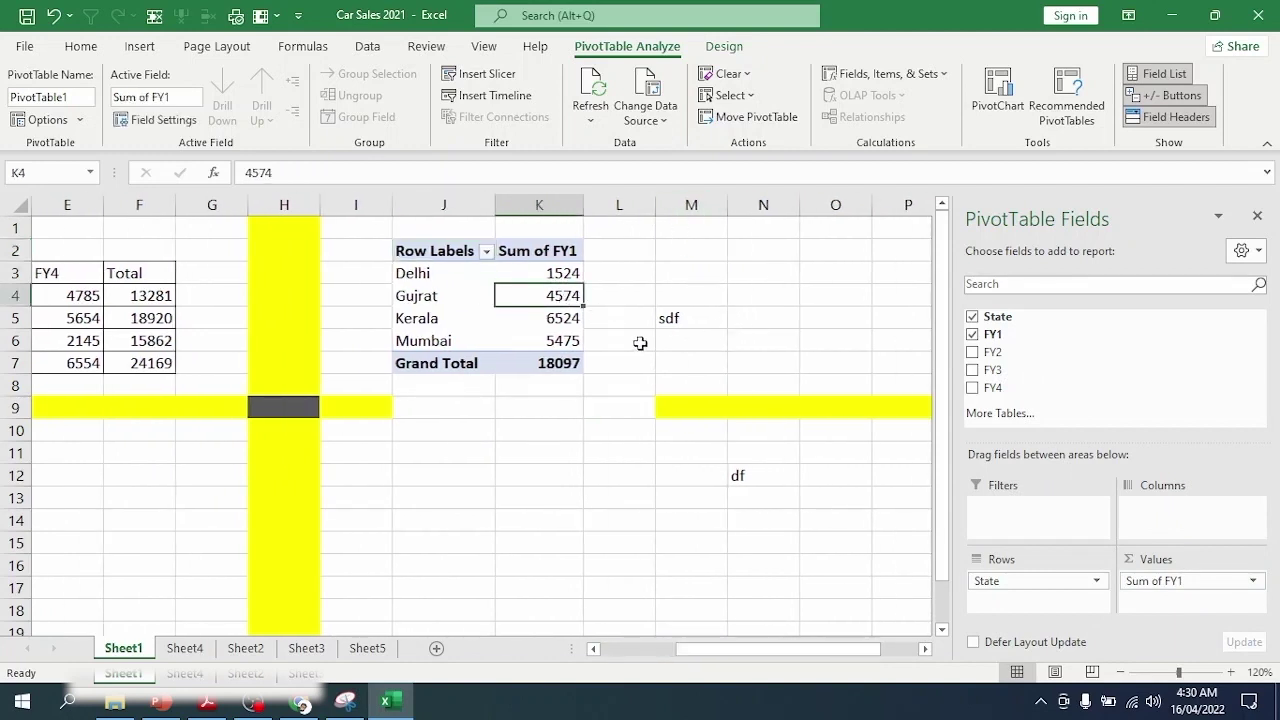
# Step: Select the Kerala value in K5 and switch to the PivotTable Design tab
pyautogui.click(694, 317)
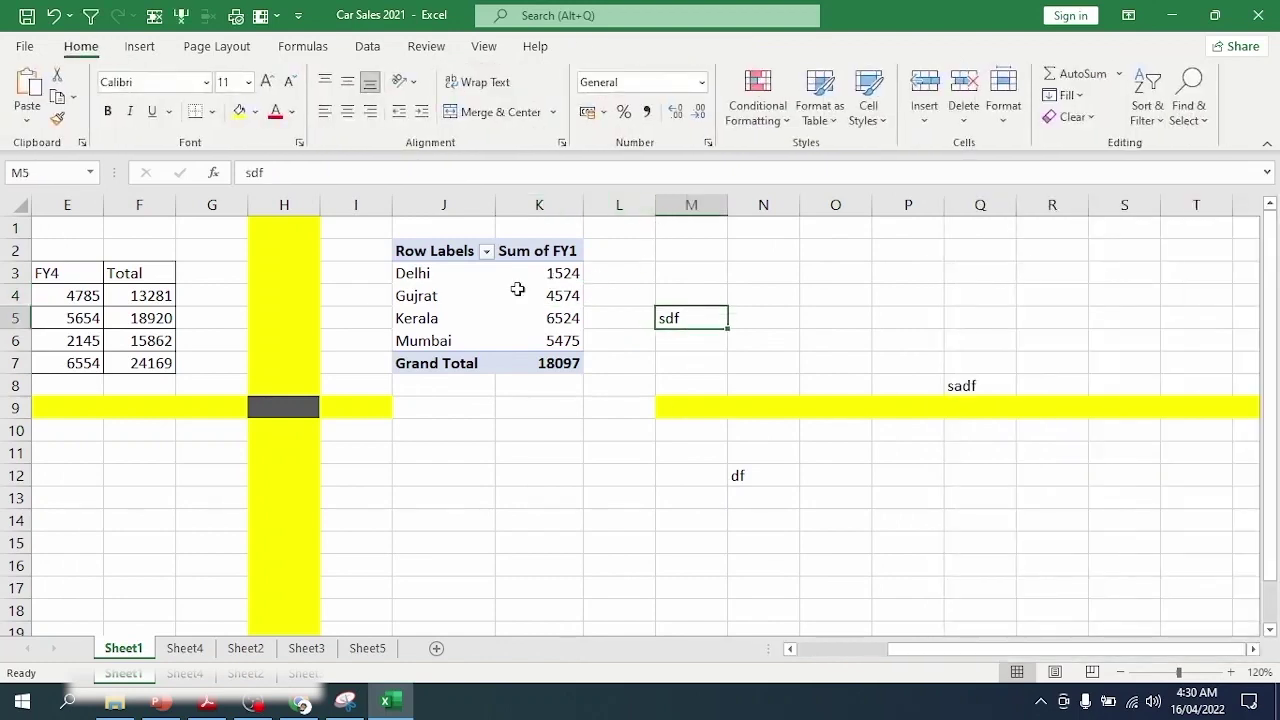
pyautogui.click(555, 276)
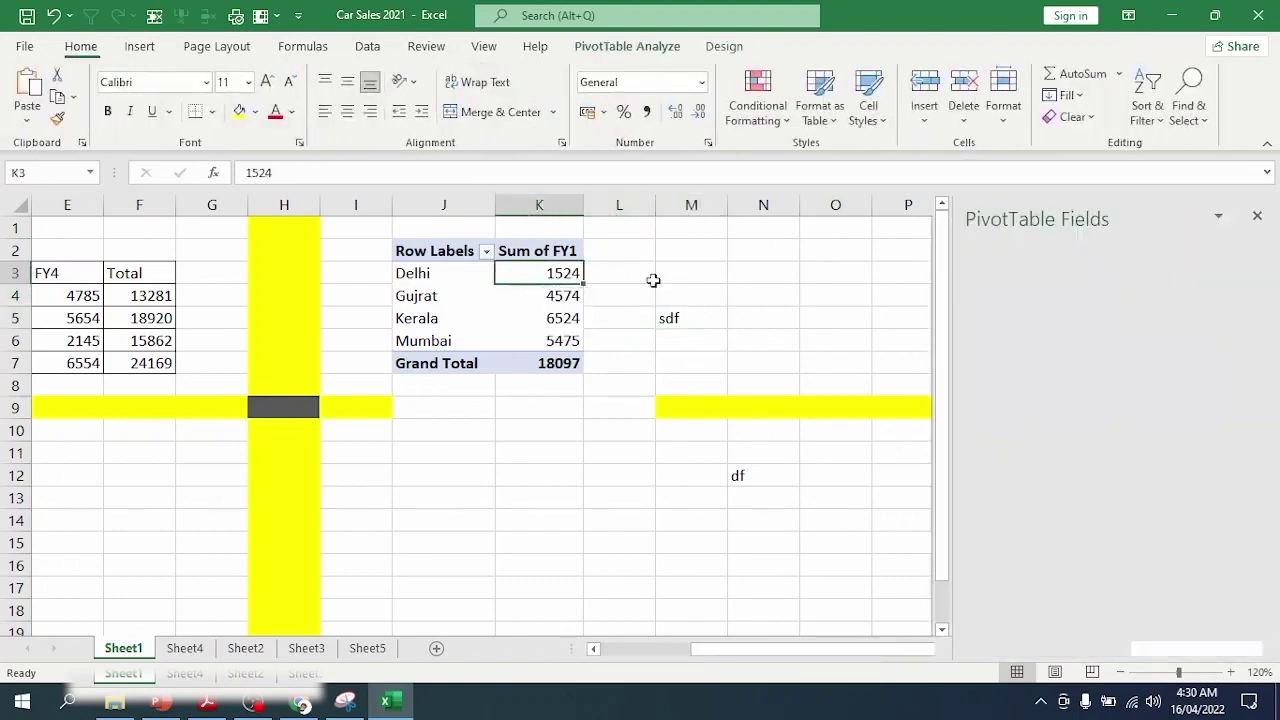
pyautogui.click(737, 51)
pyautogui.click(648, 51)
pyautogui.click(712, 55)
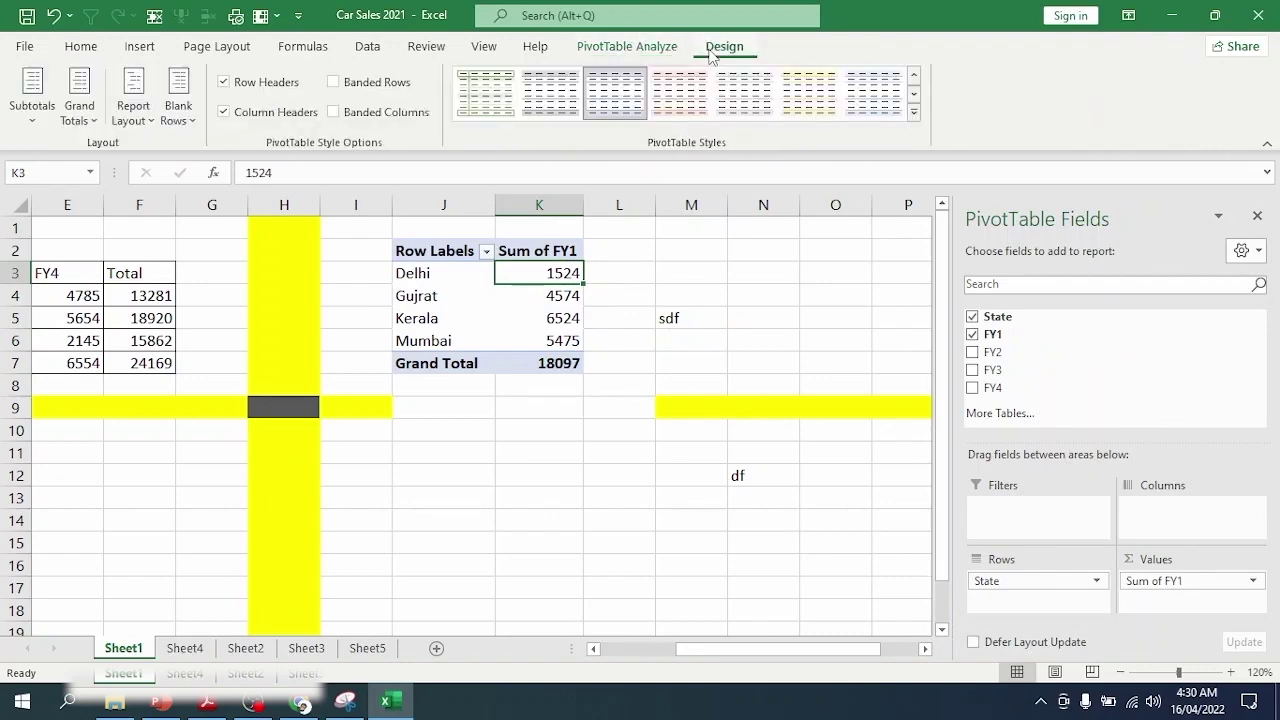
pyautogui.click(640, 52)
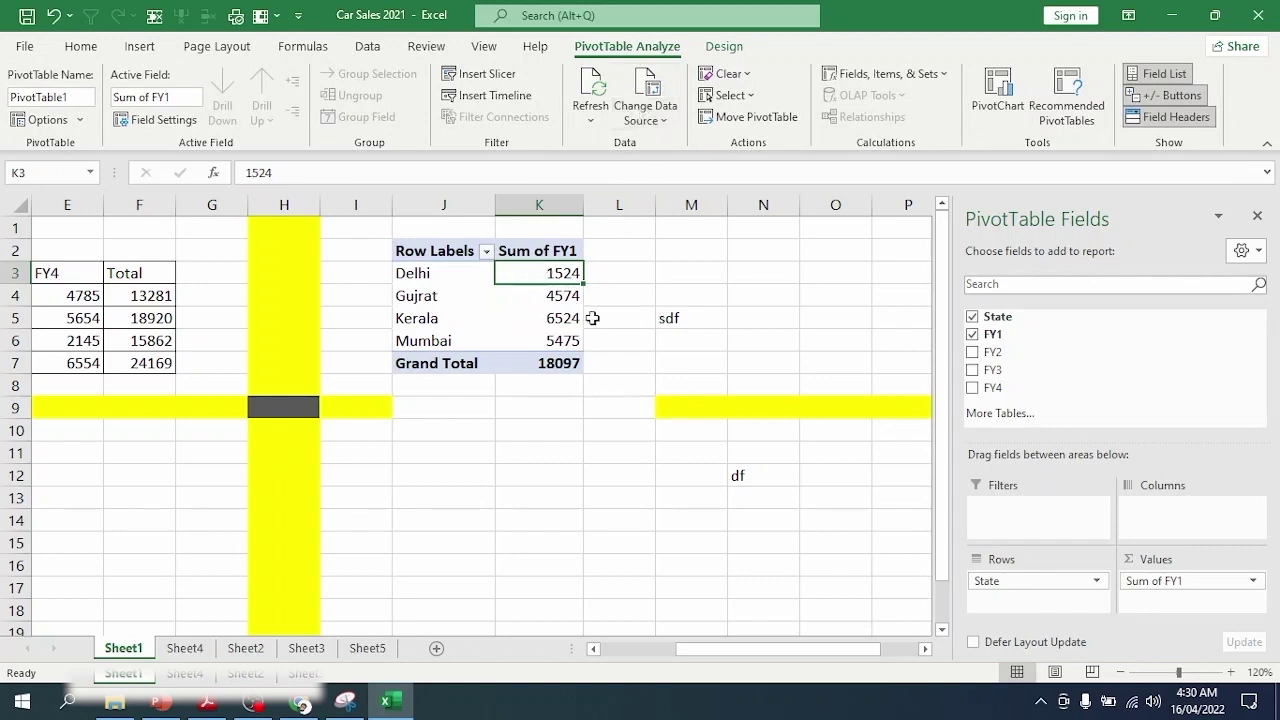
pyautogui.click(562, 318)
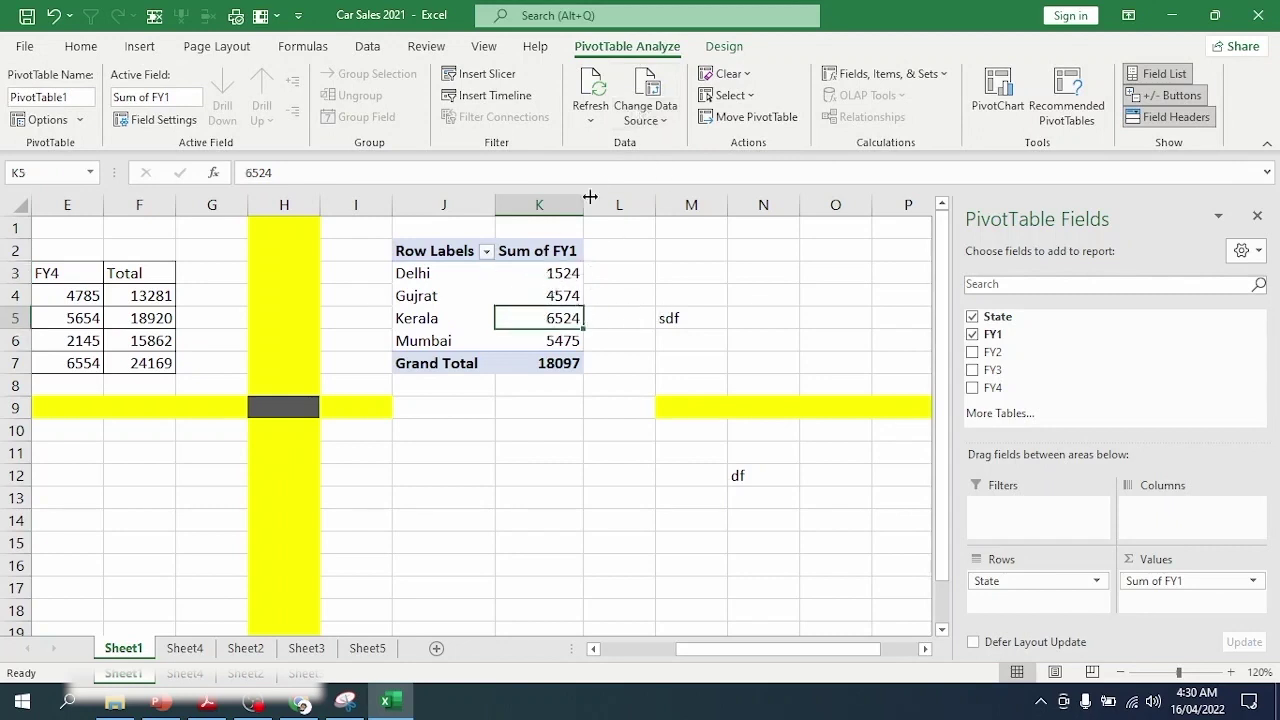
pyautogui.click(728, 47)
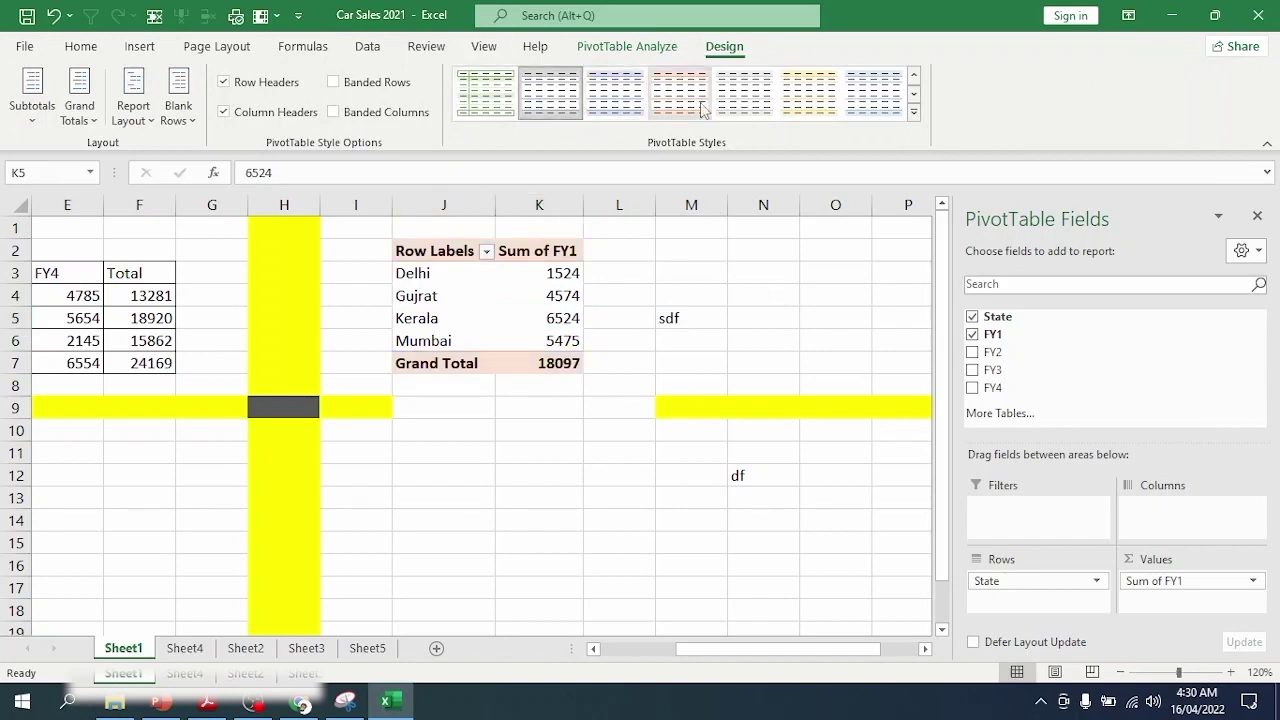
# Step: Apply the light-yellow PivotTable style and set Subtotals to Do Not Show Subtotals
pyautogui.click(800, 100)
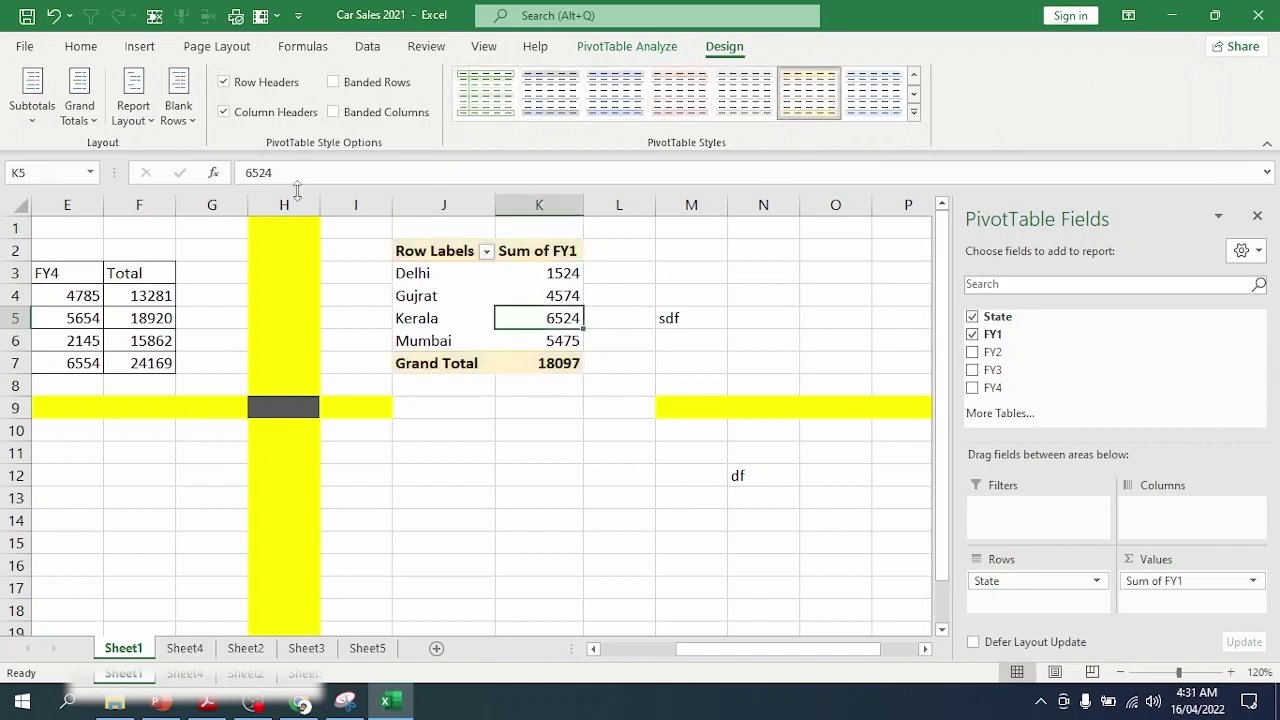
pyautogui.click(46, 118)
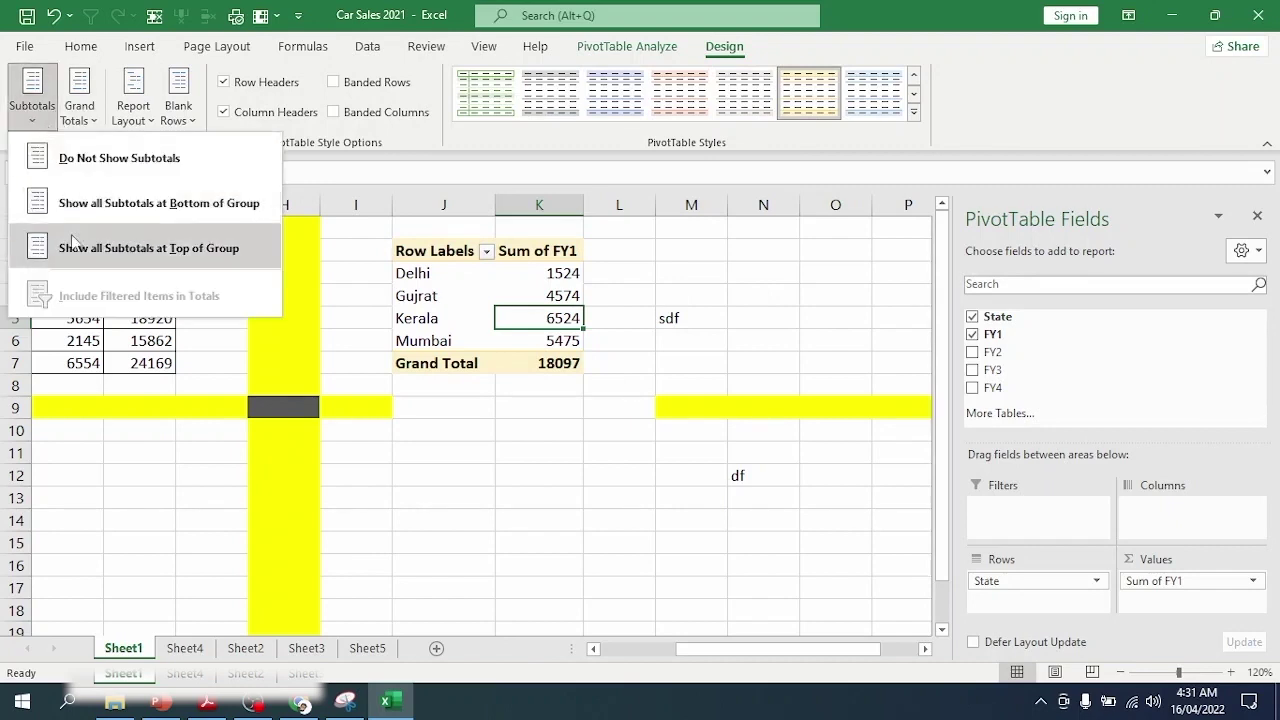
pyautogui.click(87, 206)
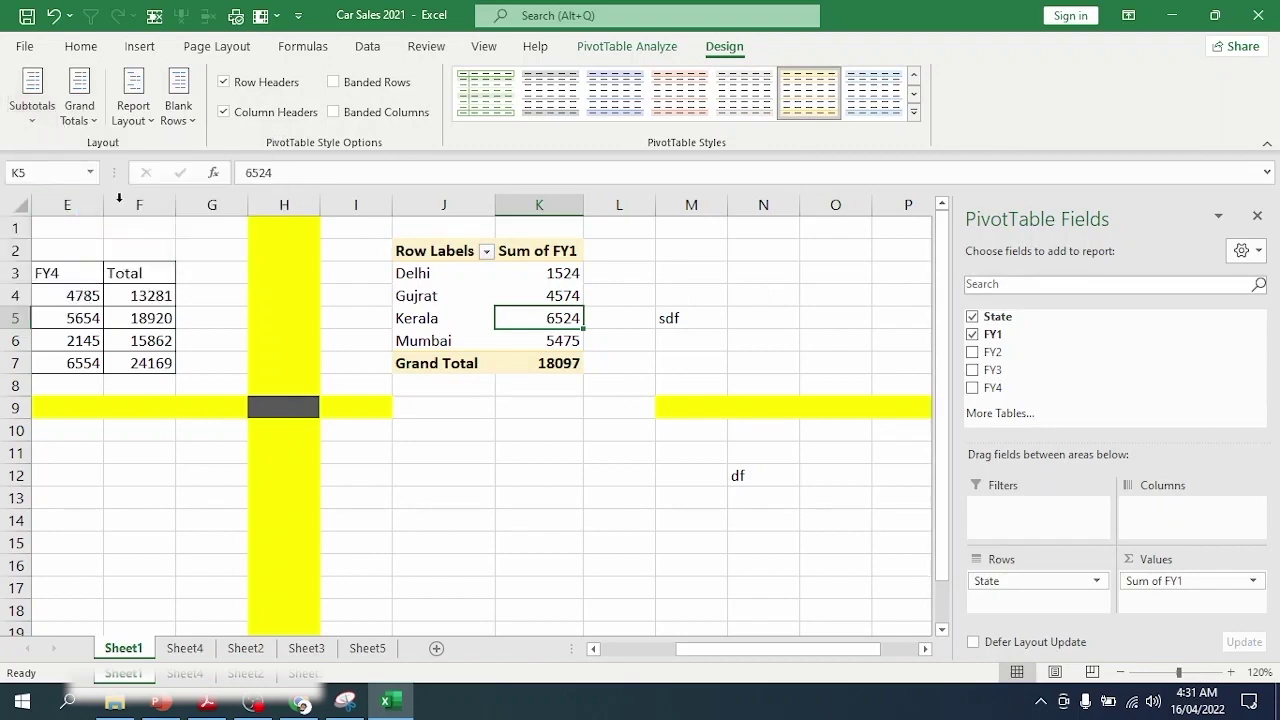
pyautogui.click(38, 120)
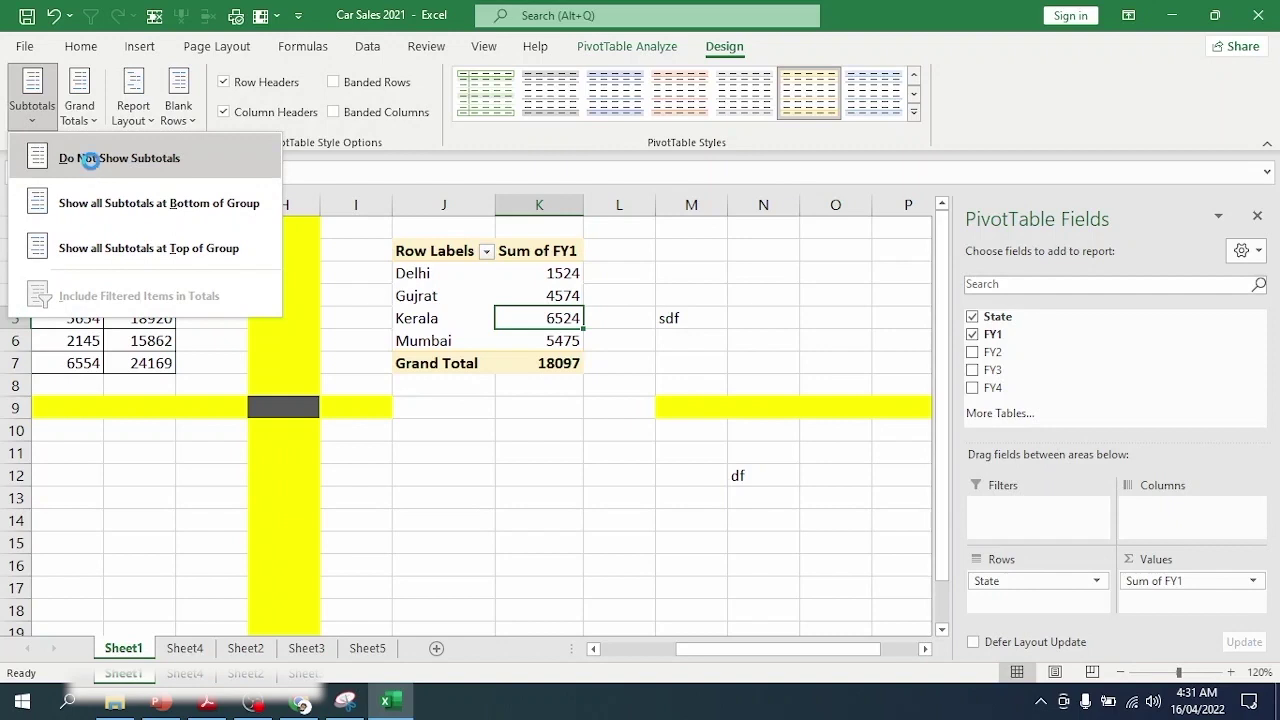
pyautogui.click(90, 160)
# Step: Turn Grand Totals off for rows and columns, then select the pivot range J2:K6
pyautogui.click(38, 120)
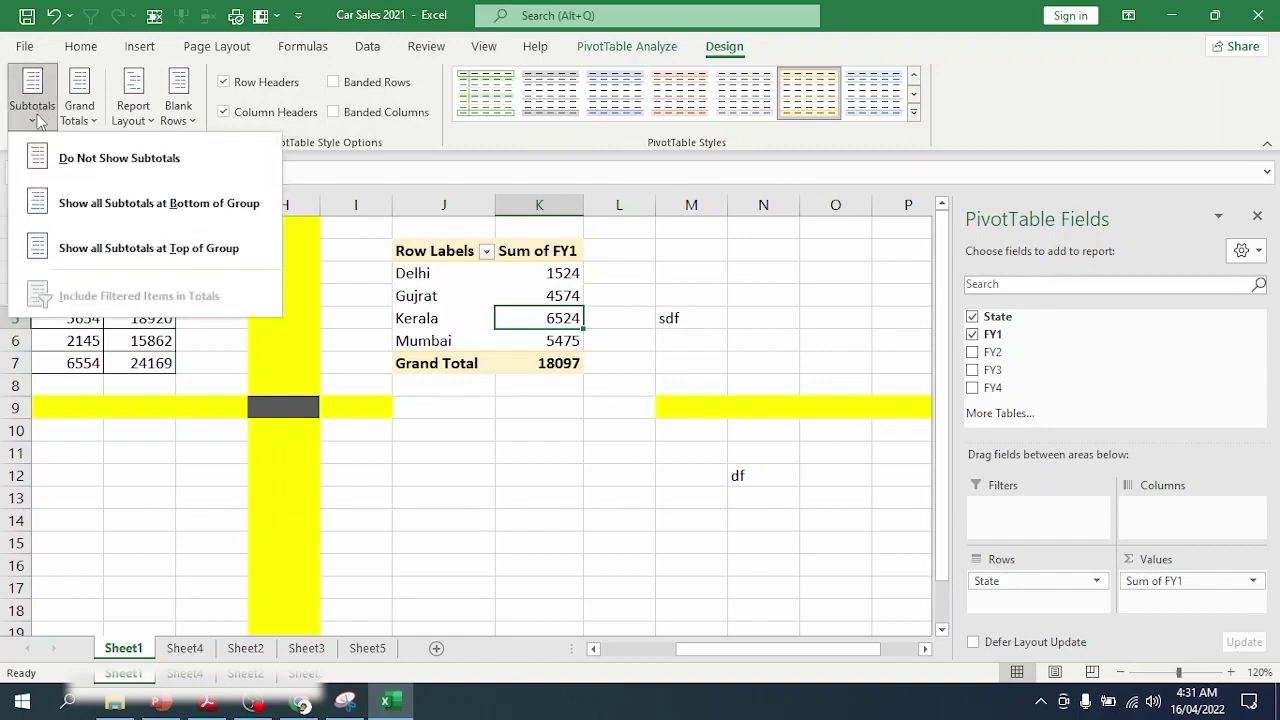
pyautogui.click(86, 125)
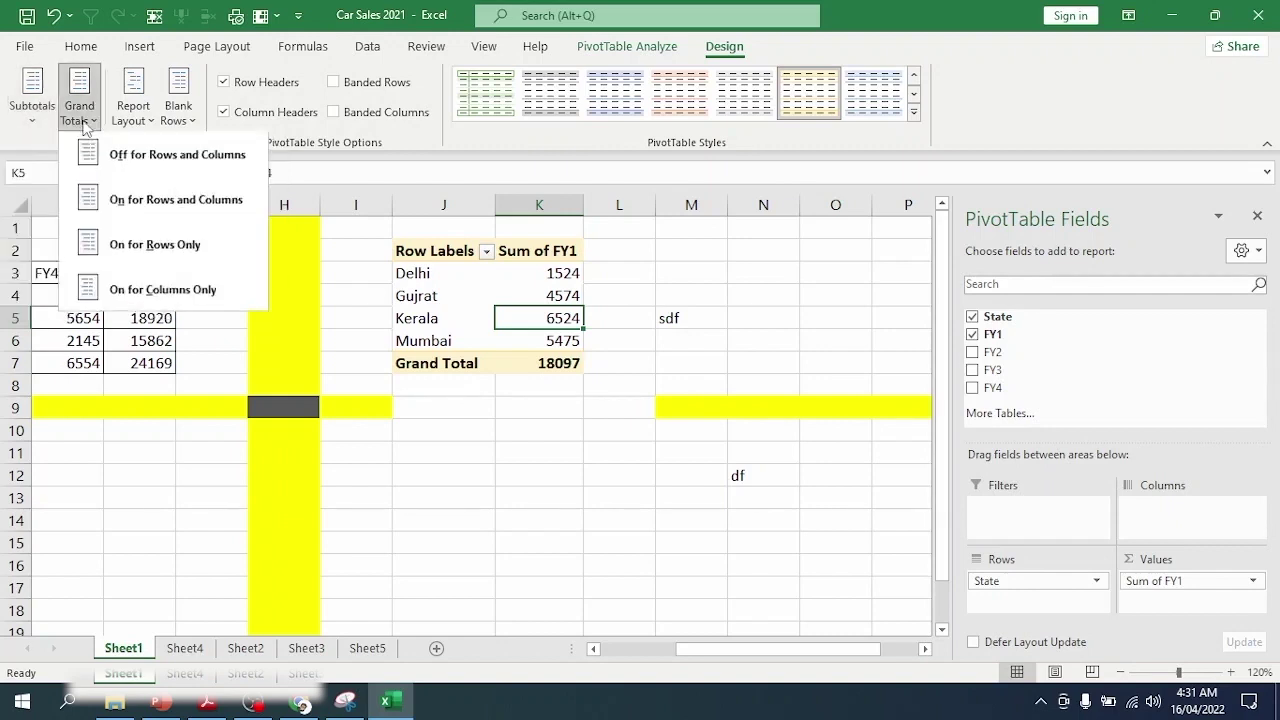
pyautogui.click(150, 158)
pyautogui.moveTo(395, 255); pyautogui.dragTo(565, 341)
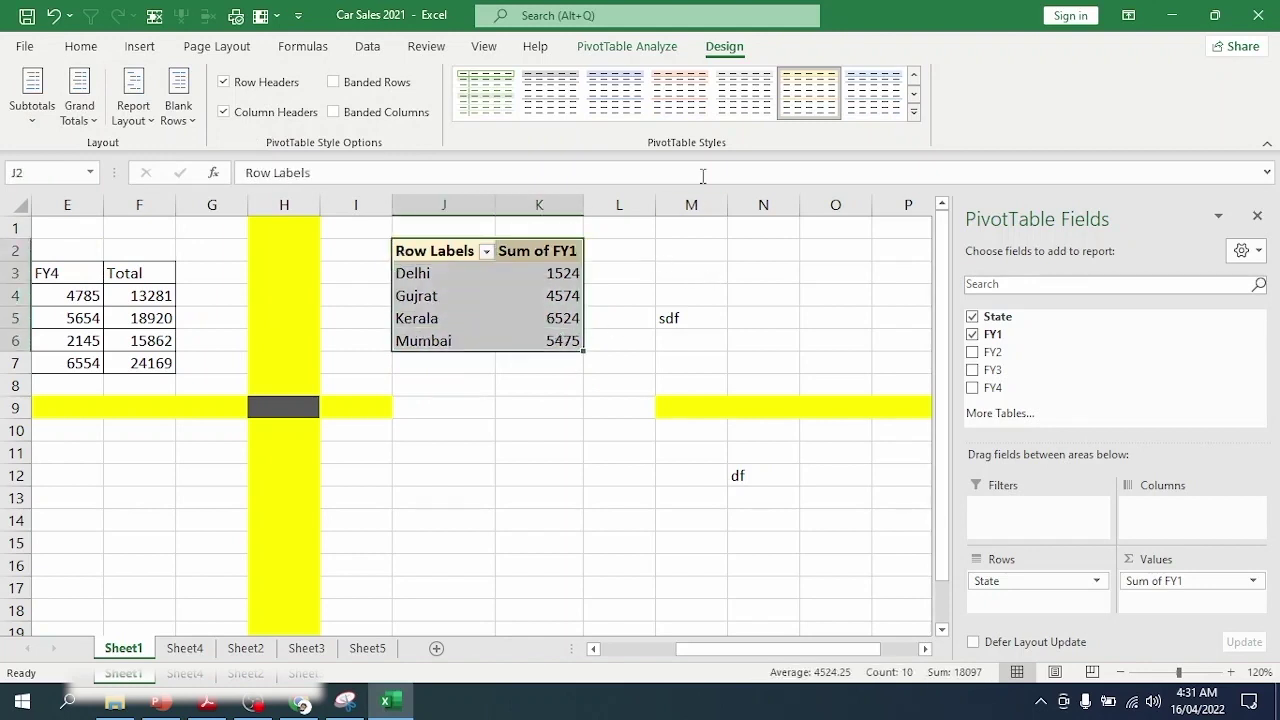
pyautogui.click(620, 48)
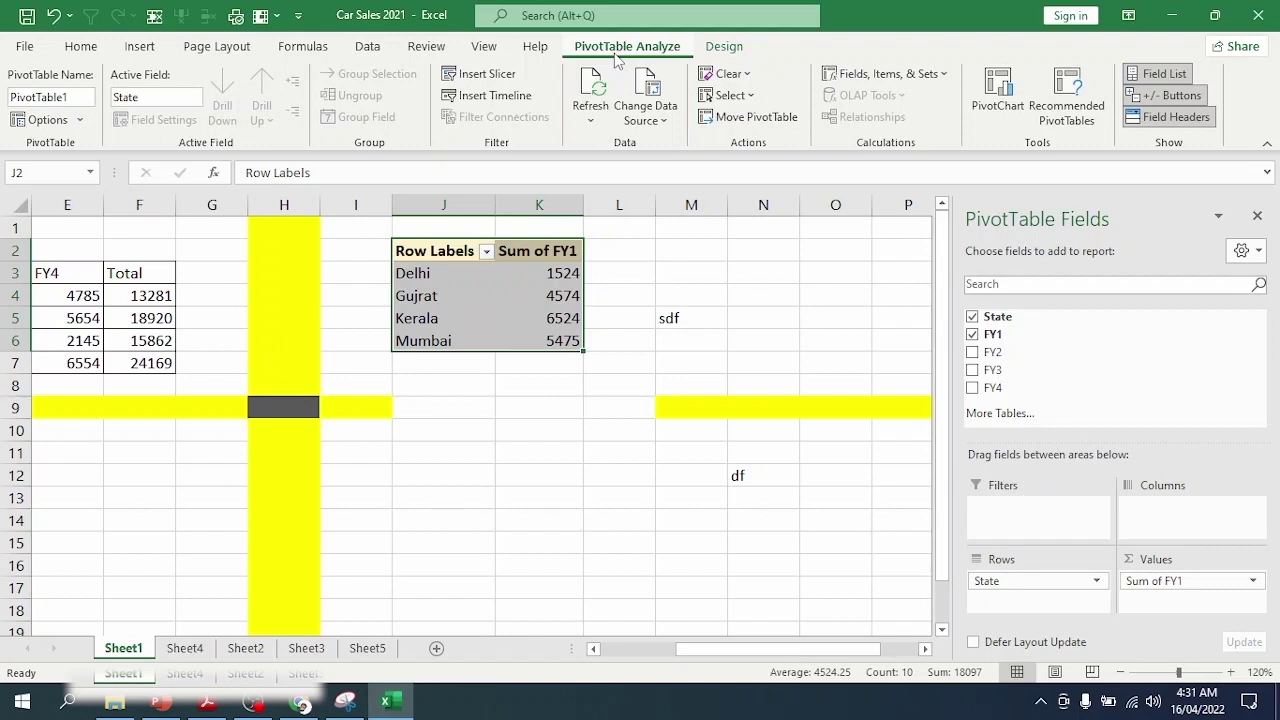
pyautogui.click(722, 47)
pyautogui.click(641, 50)
pyautogui.click(722, 47)
pyautogui.click(641, 47)
pyautogui.click(621, 295)
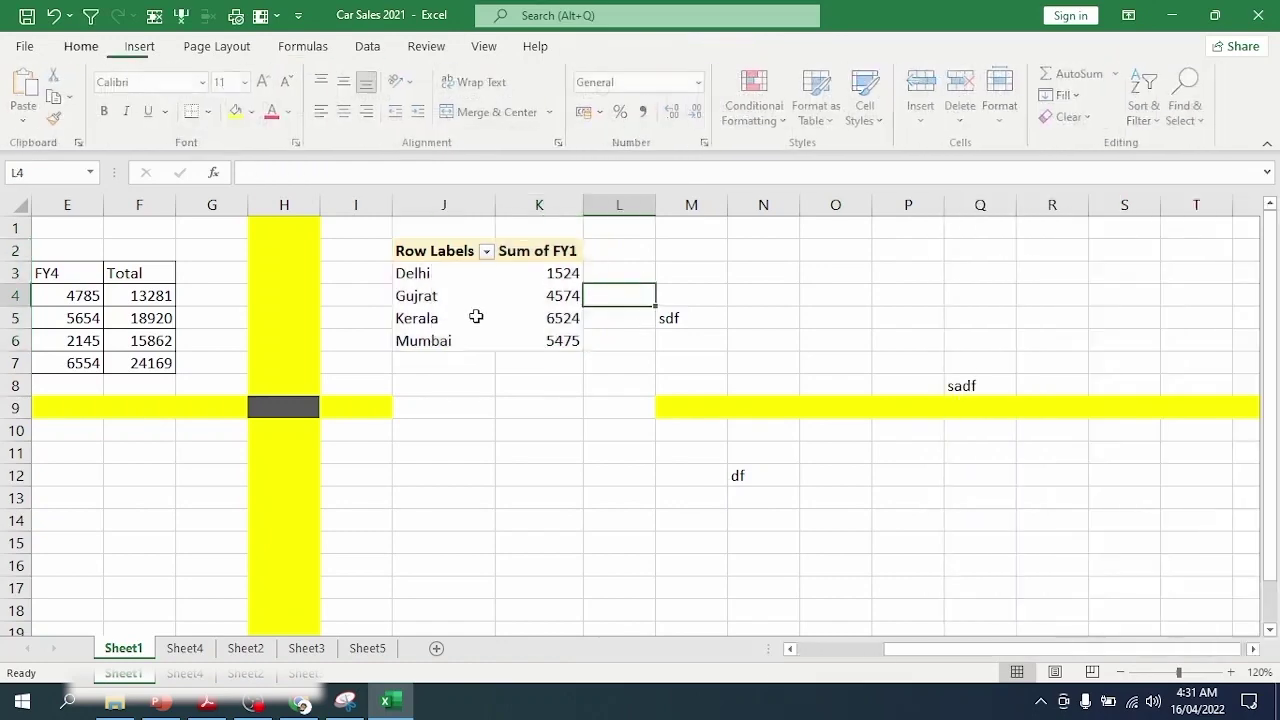
pyautogui.moveTo(422, 255); pyautogui.dragTo(537, 340)
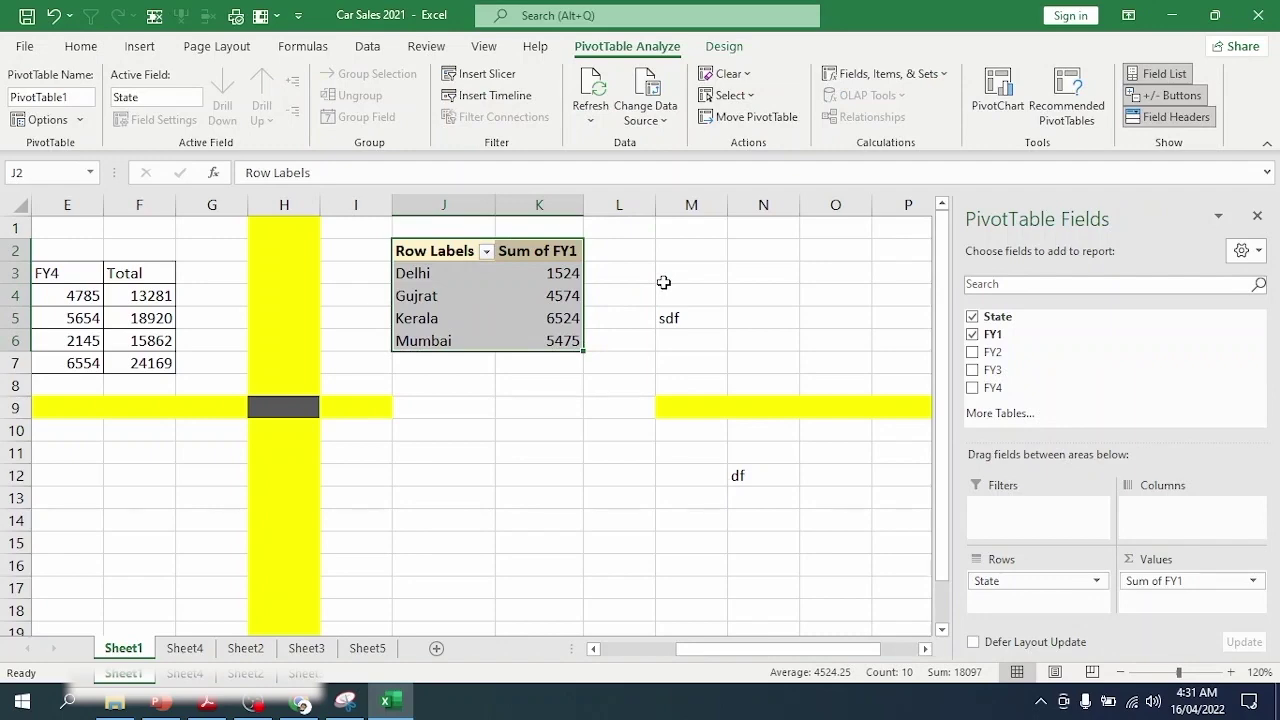
pyautogui.click(184, 648)
pyautogui.click(245, 648)
pyautogui.click(306, 648)
pyautogui.click(367, 648)
pyautogui.click(123, 648)
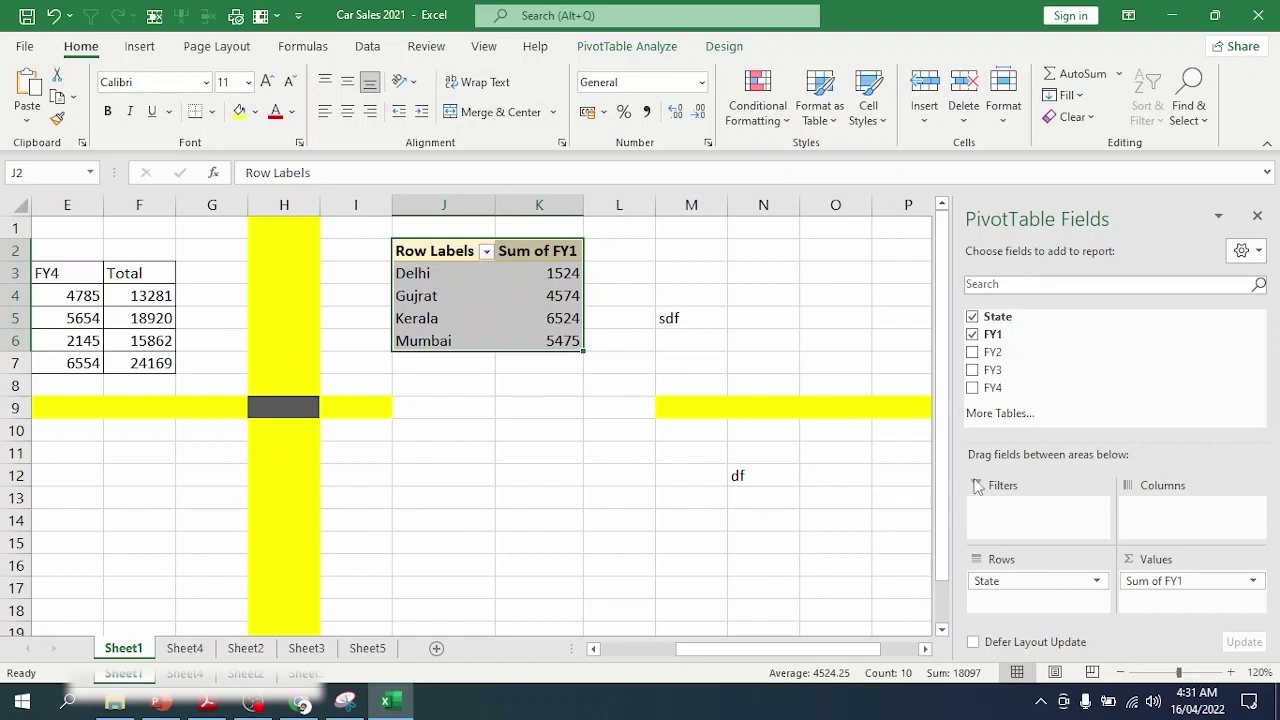
pyautogui.click(640, 451)
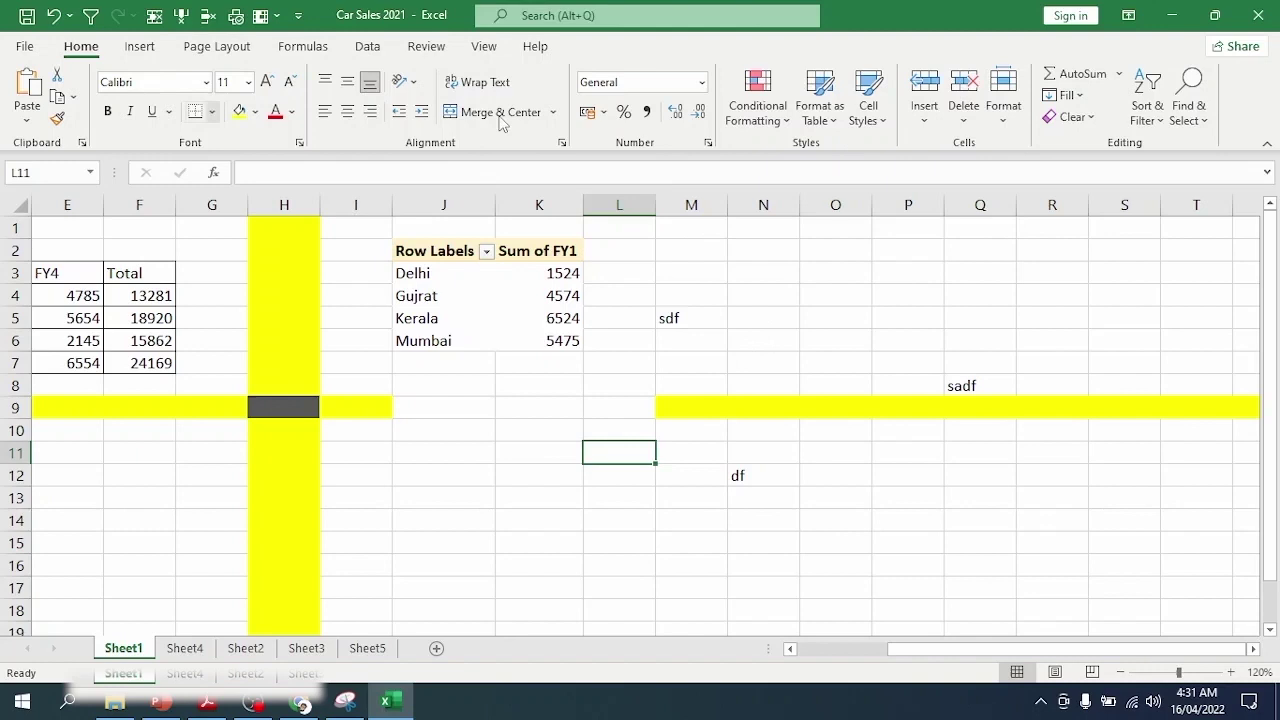
pyautogui.click(1214, 15)
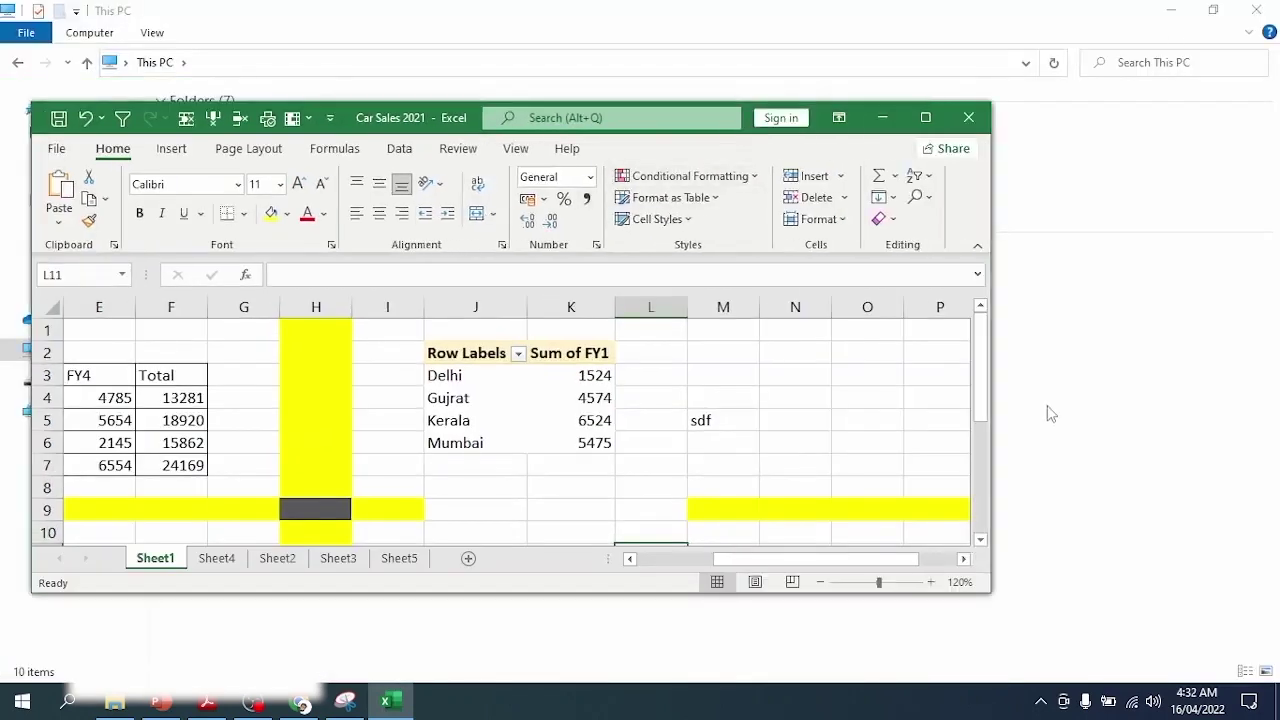
pyautogui.moveTo(987, 356); pyautogui.dragTo(1158, 380)
pyautogui.moveTo(850, 117); pyautogui.dragTo(1114, 9)
pyautogui.doubleClick(1114, 9)
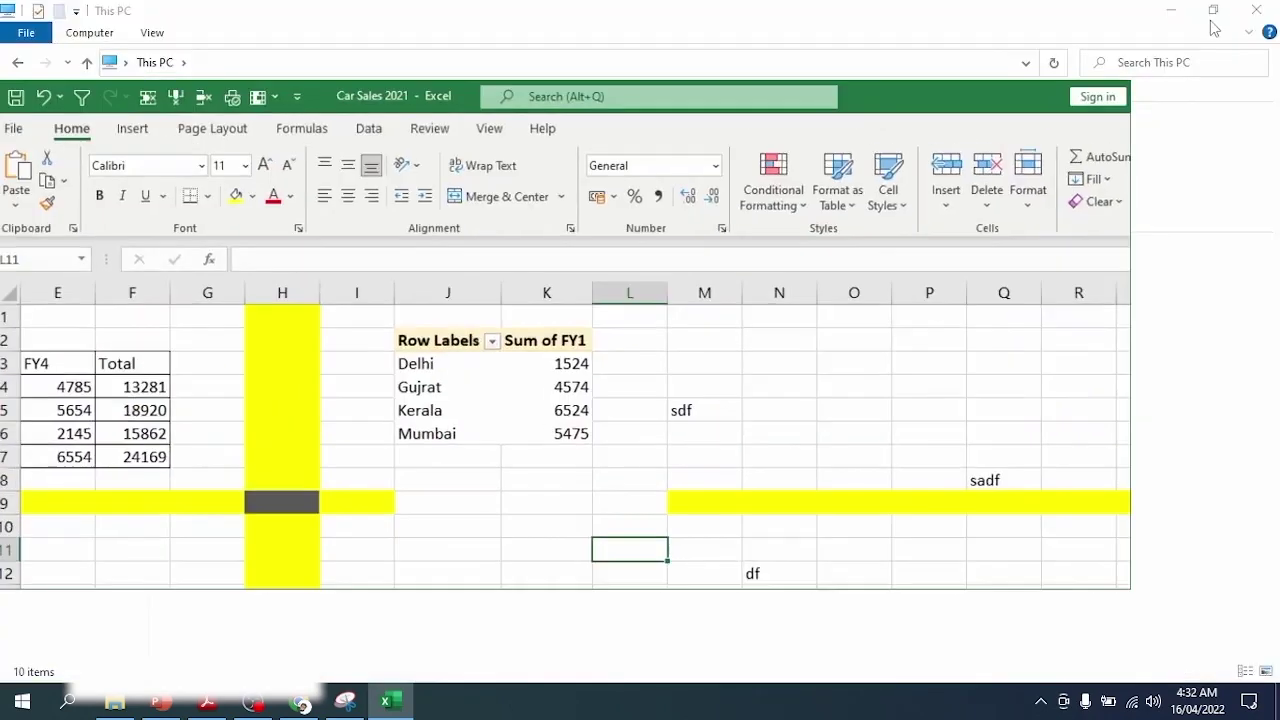
pyautogui.click(1068, 117)
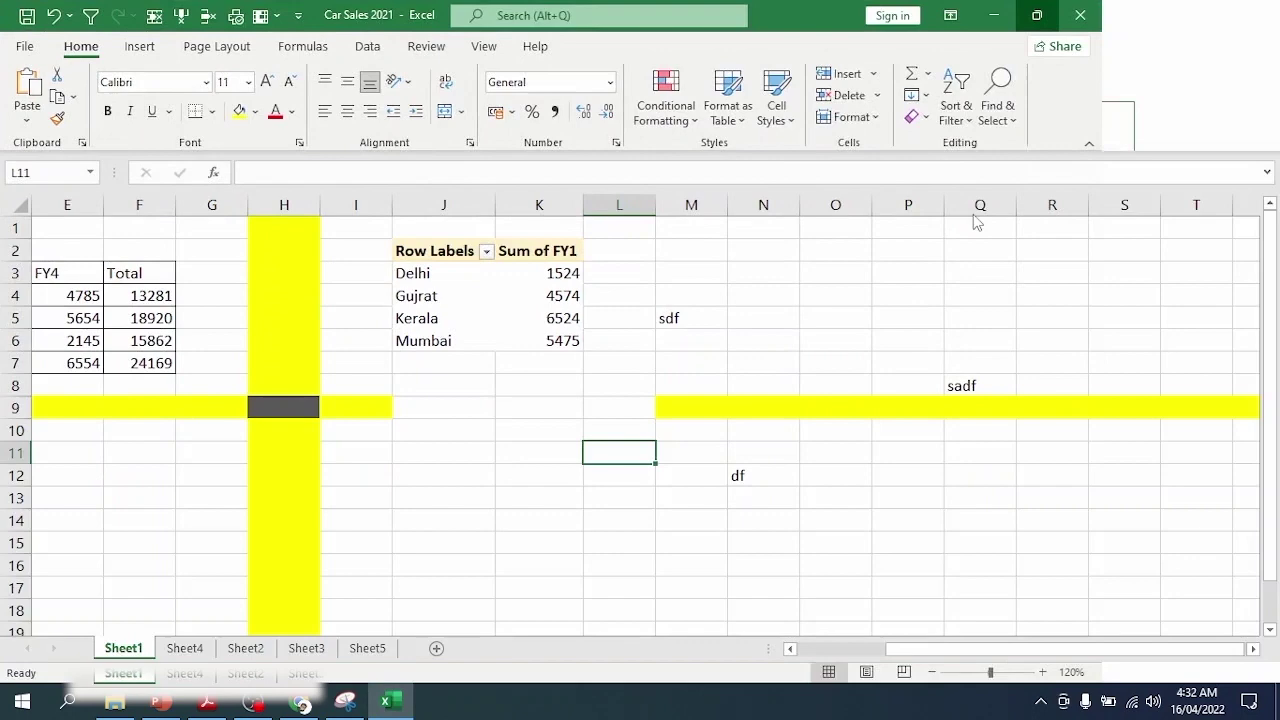
pyautogui.click(1216, 15)
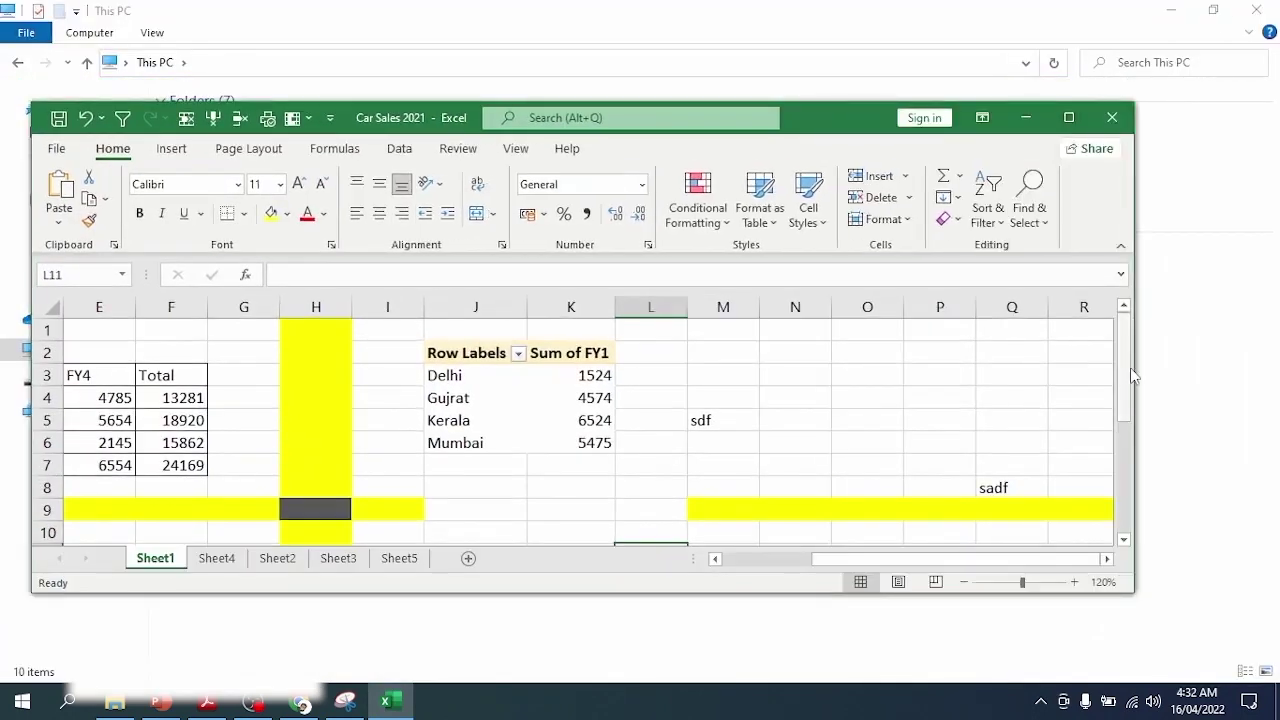
pyautogui.click(1068, 121)
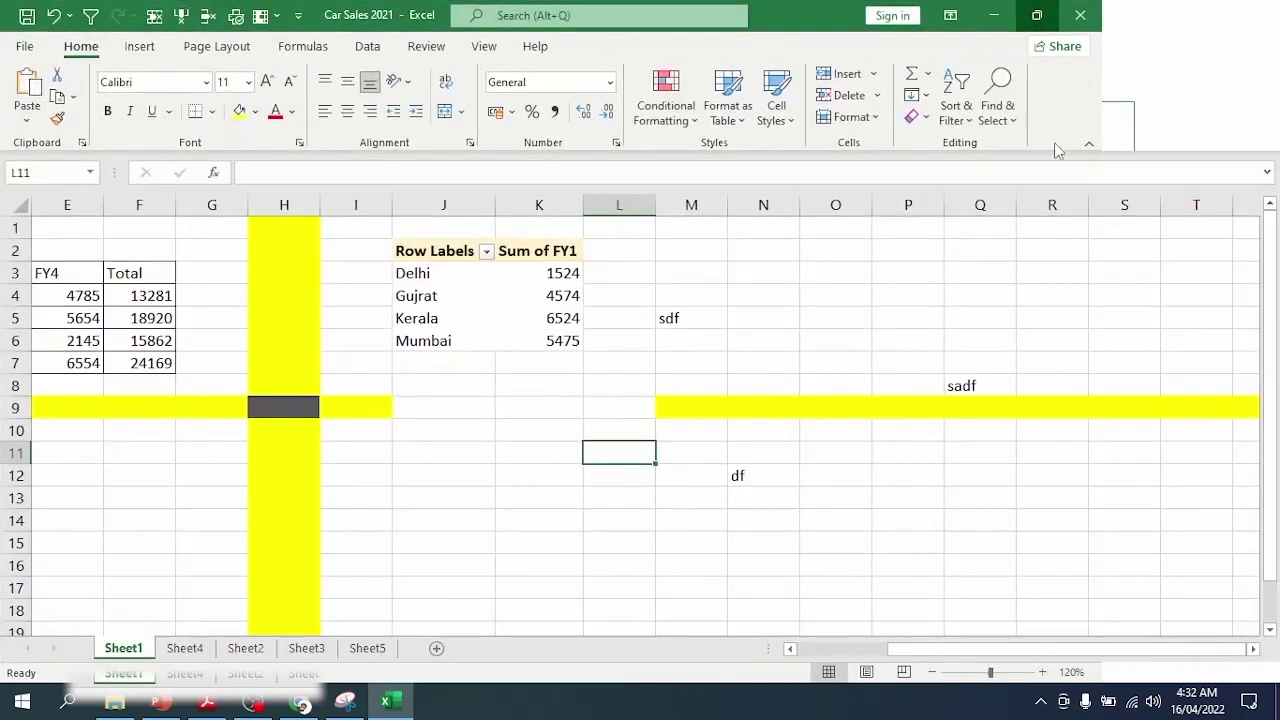
pyautogui.click(1213, 12)
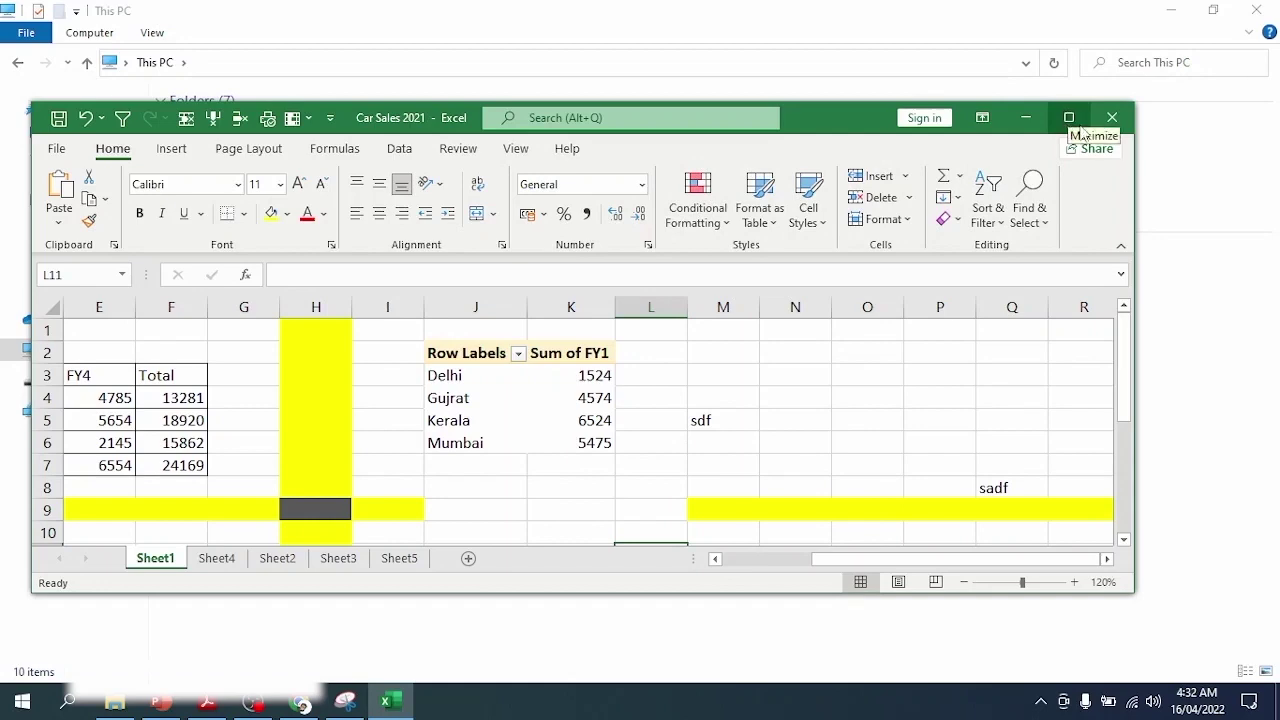
pyautogui.click(1068, 119)
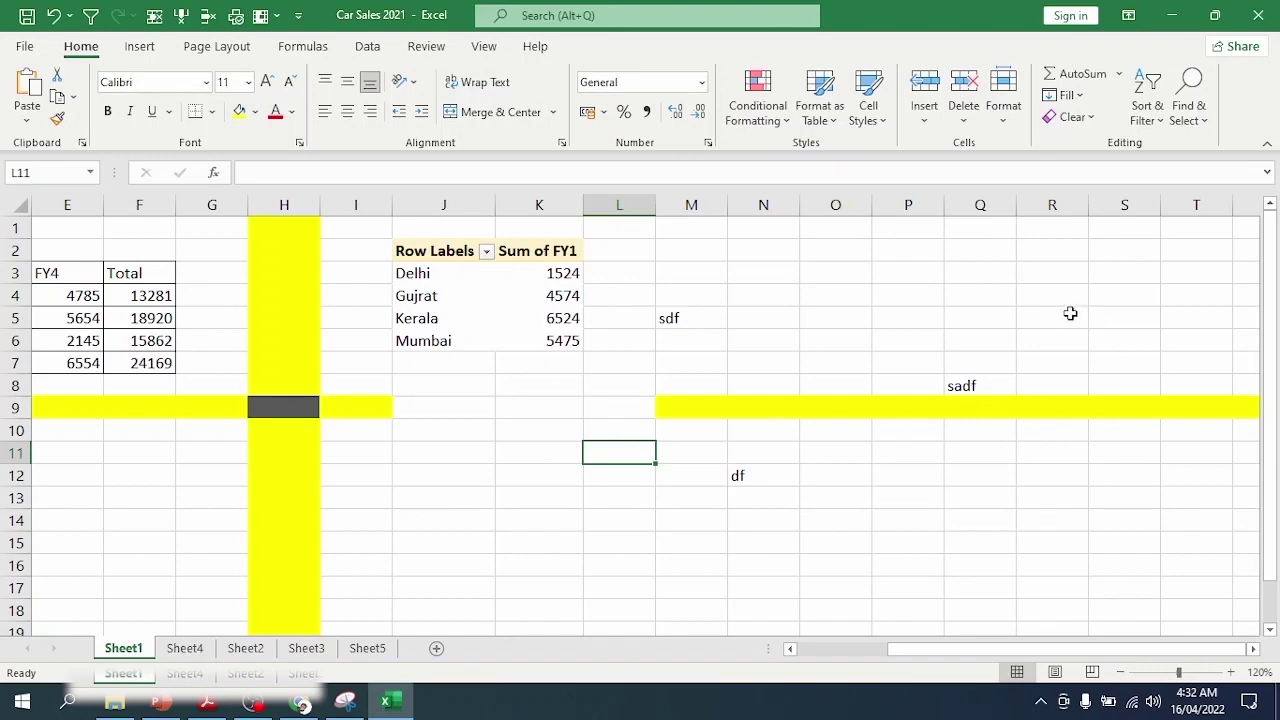
pyautogui.click(1216, 16)
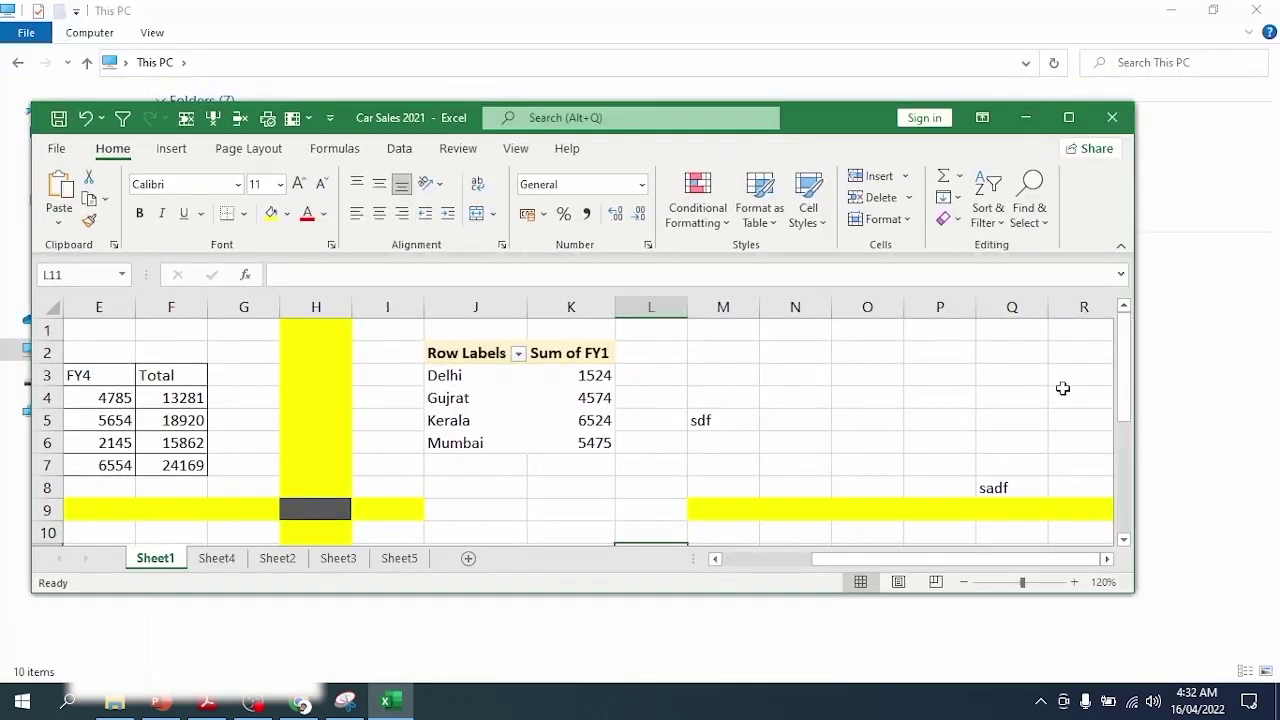
pyautogui.moveTo(1134, 466); pyautogui.dragTo(643, 446)
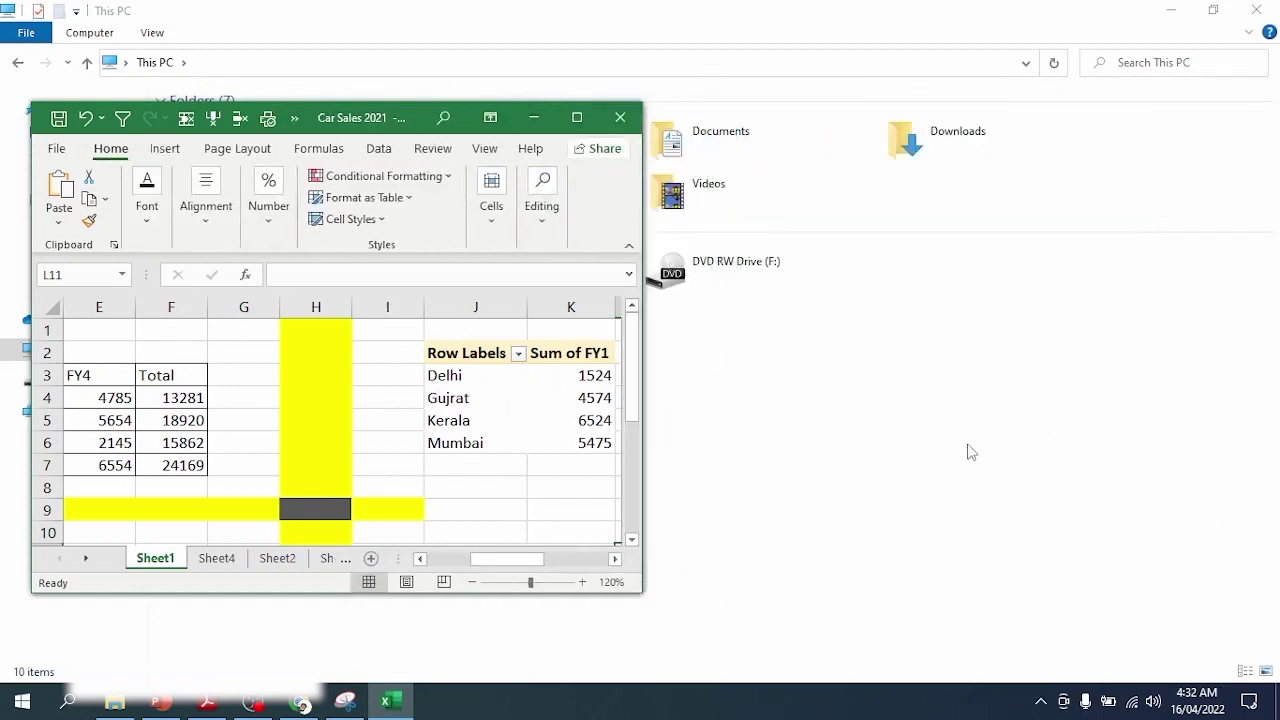
pyautogui.moveTo(648, 427); pyautogui.dragTo(1214, 438)
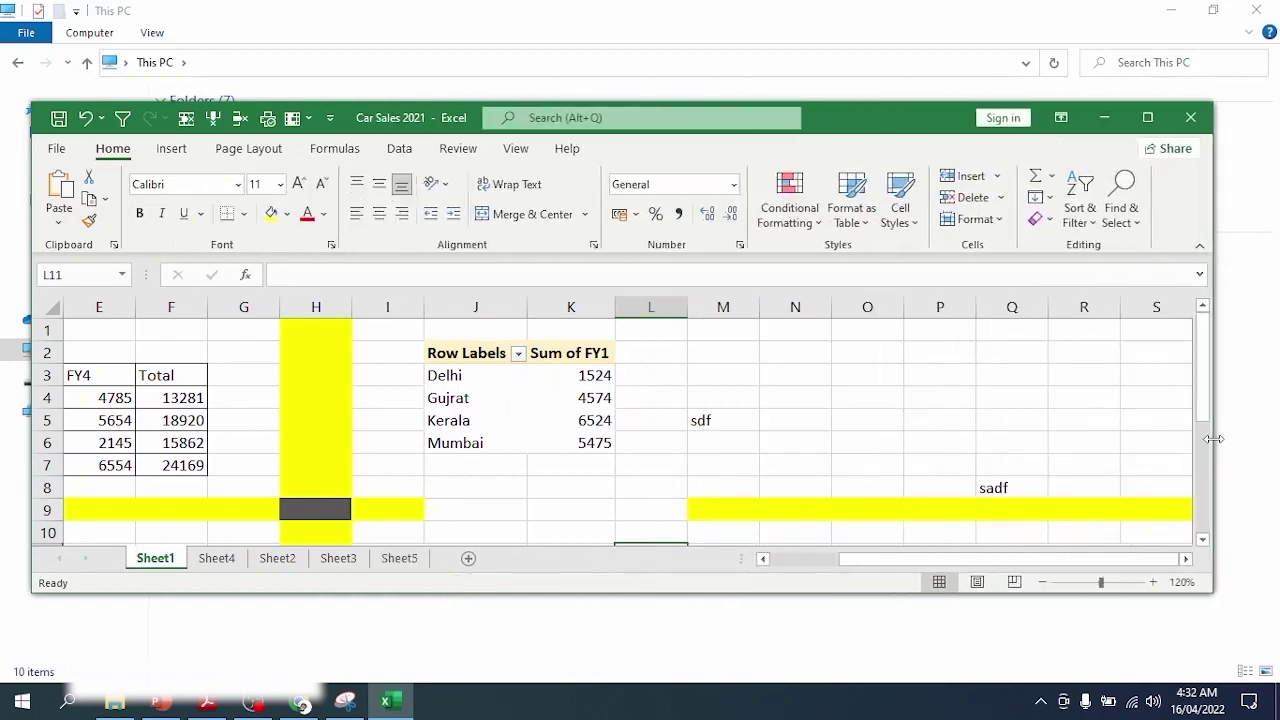
pyautogui.click(1147, 117)
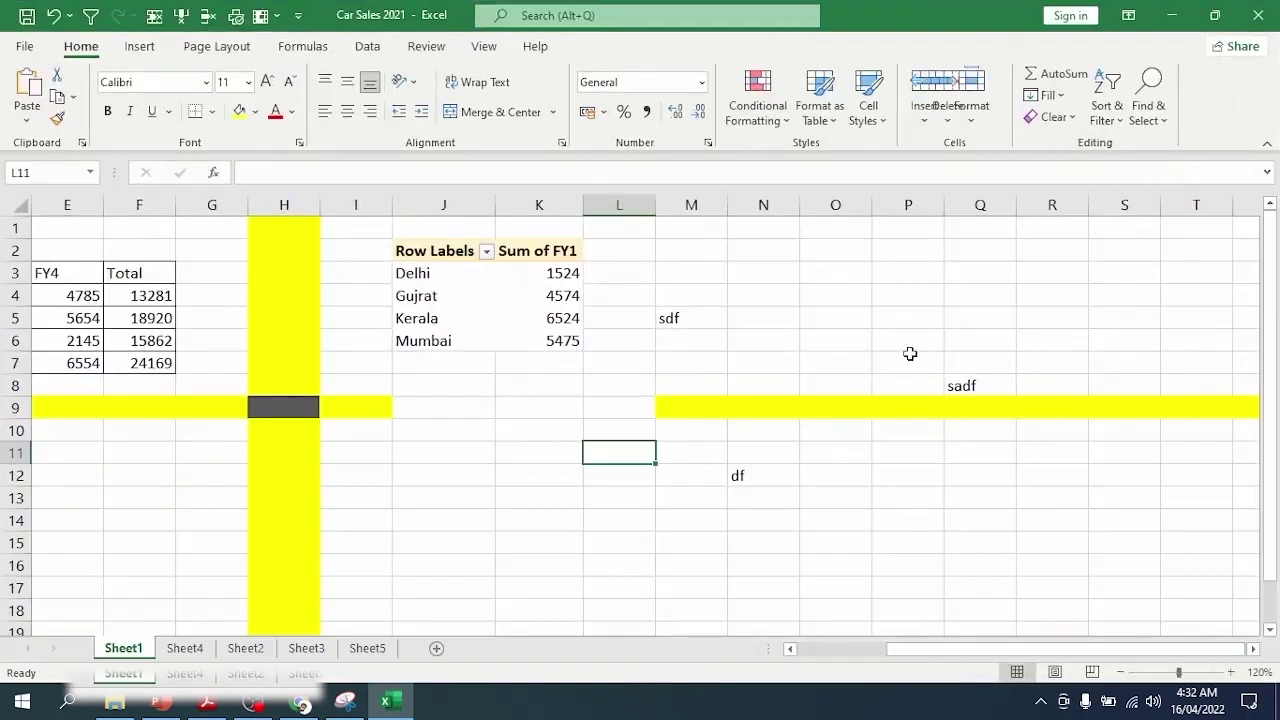
pyautogui.click(284, 318)
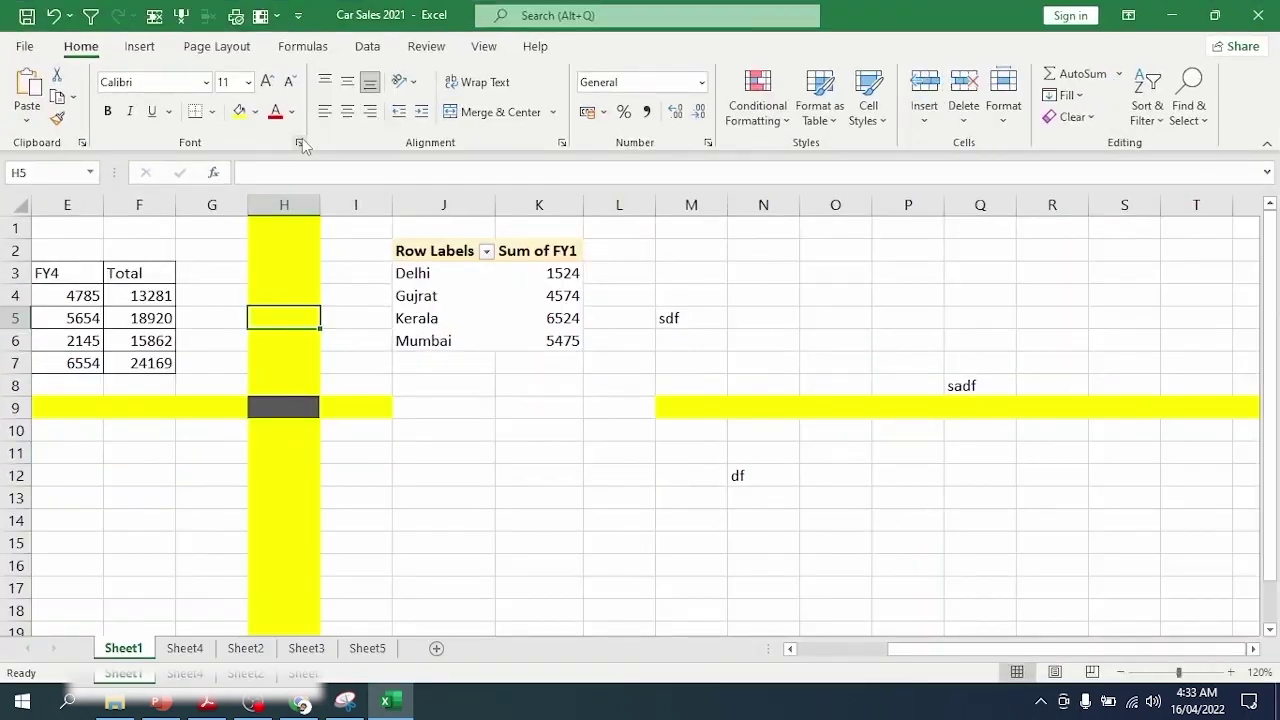
pyautogui.click(116, 273)
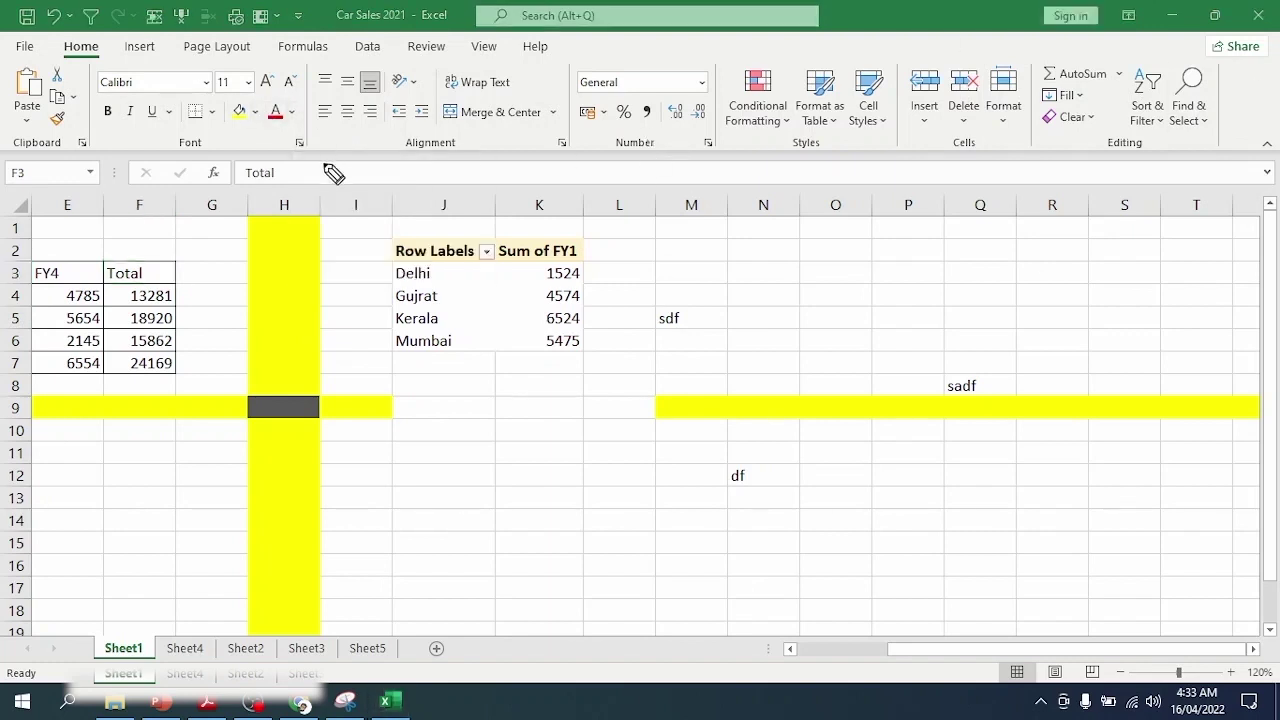
pyautogui.moveTo(298, 135)
pyautogui.mouseDown()
pyautogui.moveTo(284, 135)
pyautogui.moveTo(316, 140)
pyautogui.moveTo(296, 133)
pyautogui.mouseUp()
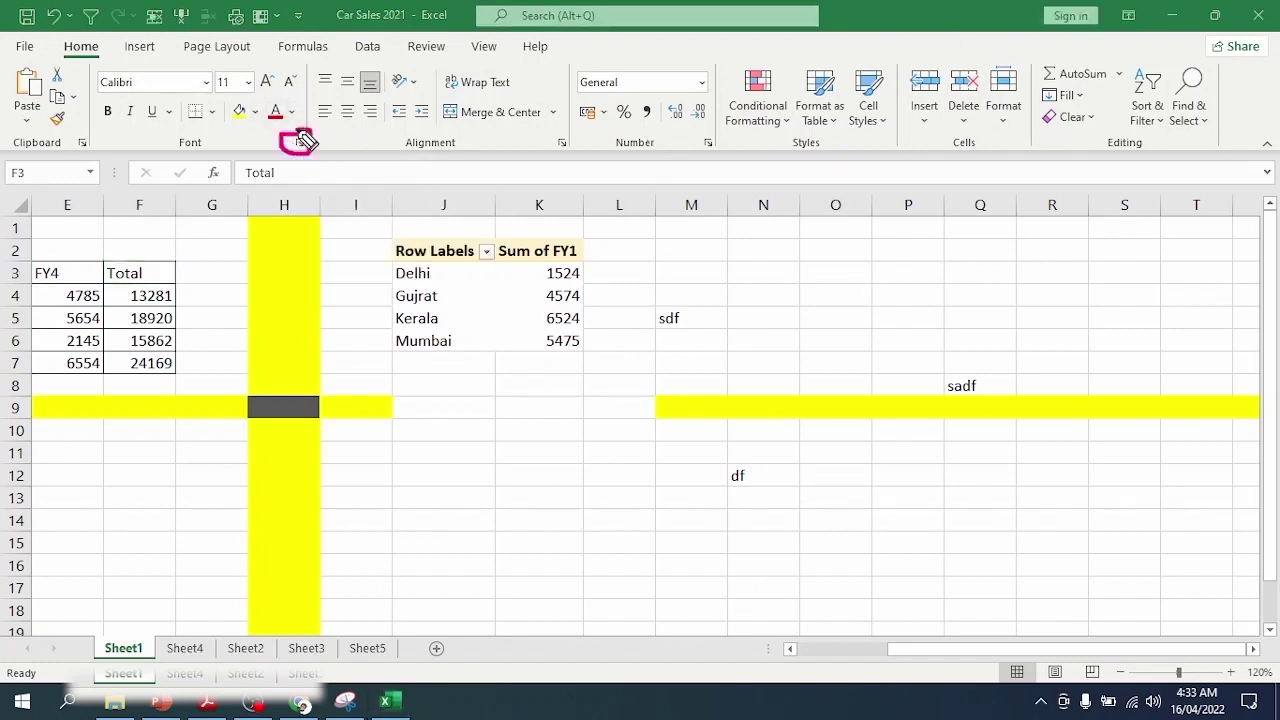
pyautogui.moveTo(575, 137)
pyautogui.mouseDown()
pyautogui.moveTo(545, 146)
pyautogui.moveTo(575, 138)
pyautogui.mouseUp()
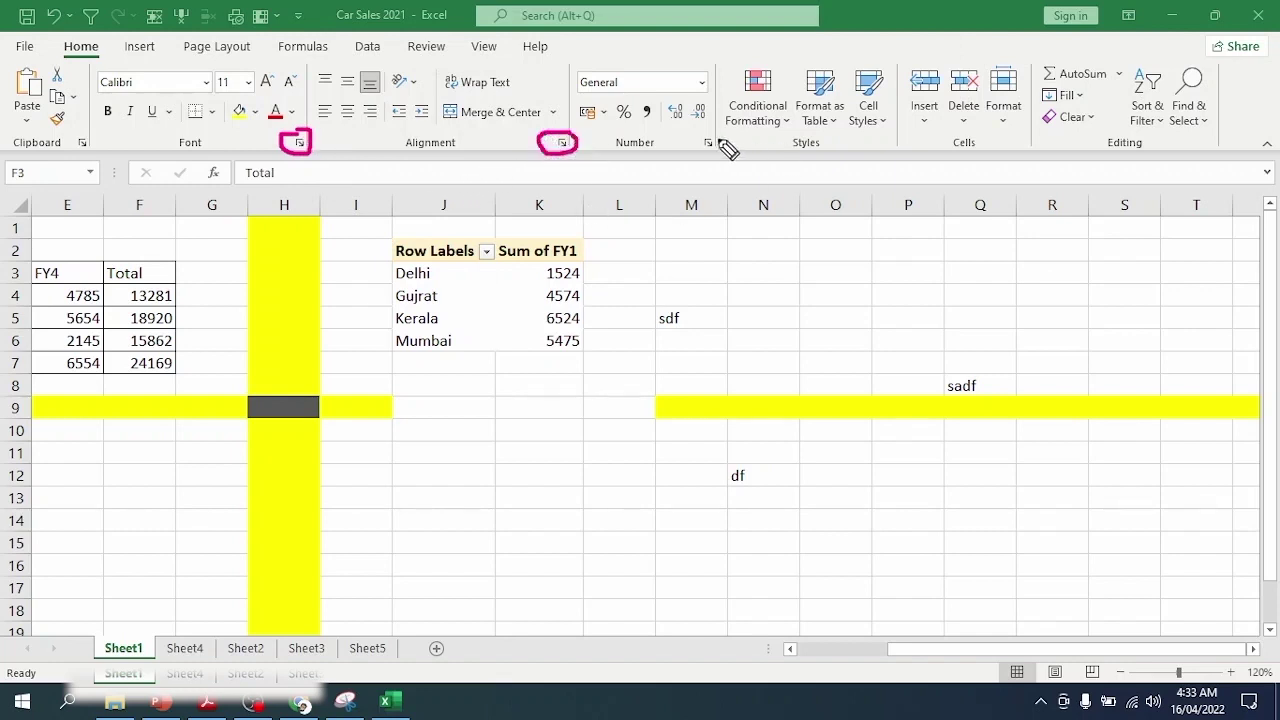
pyautogui.moveTo(712, 131)
pyautogui.mouseDown()
pyautogui.moveTo(723, 158)
pyautogui.moveTo(714, 136)
pyautogui.mouseUp()
pyautogui.click(298, 145)
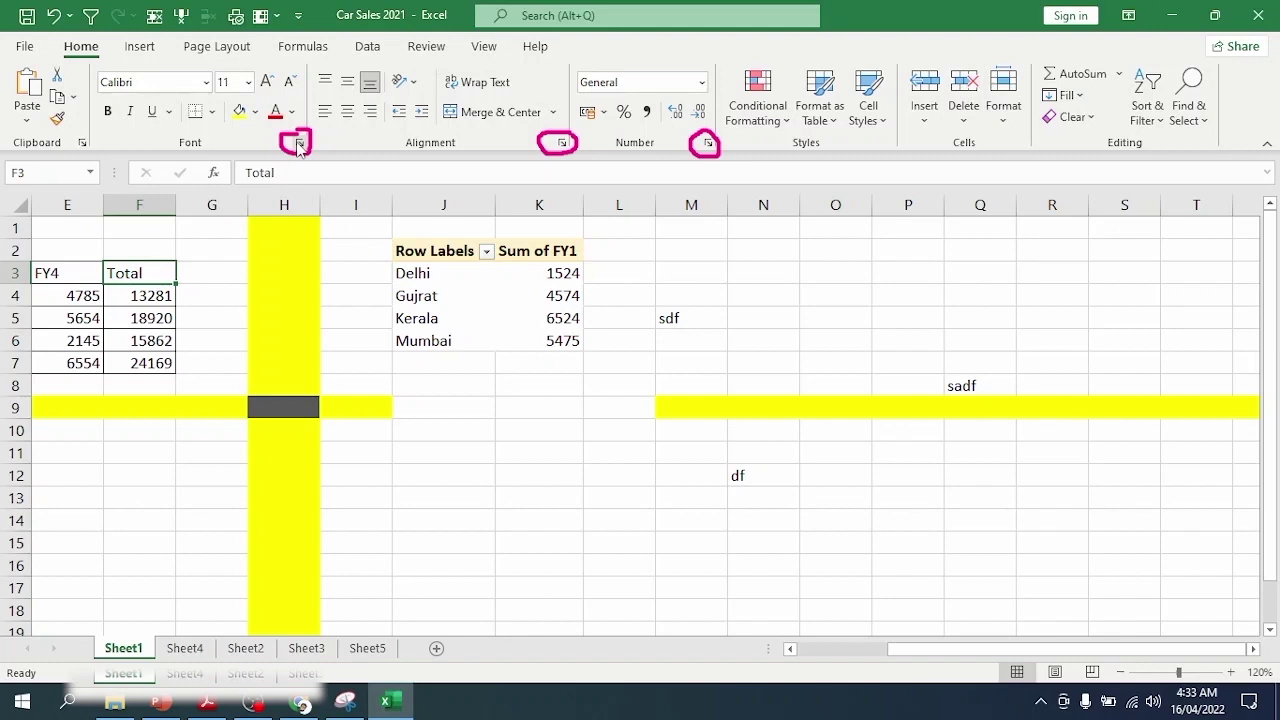
# Step: Format the Total header in F3 as Algerian, Bold, 24 pt through the Format Cells Font tab
pyautogui.click(298, 145)
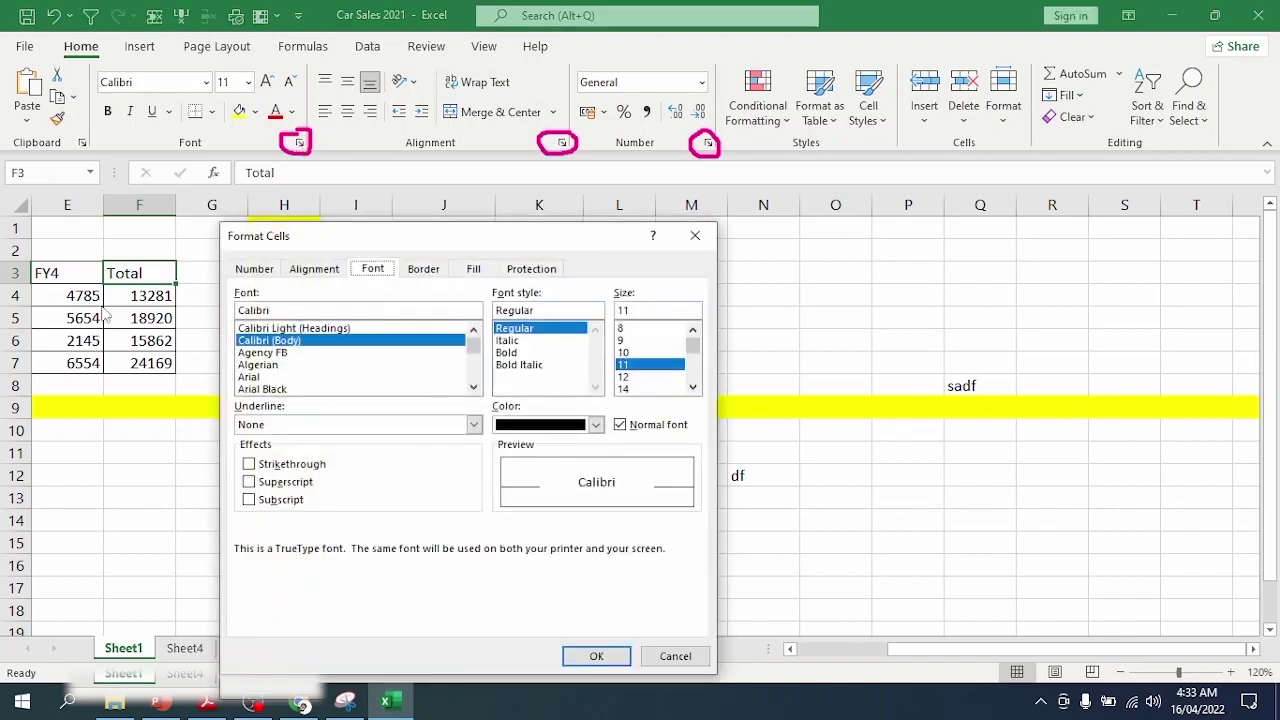
pyautogui.click(258, 366)
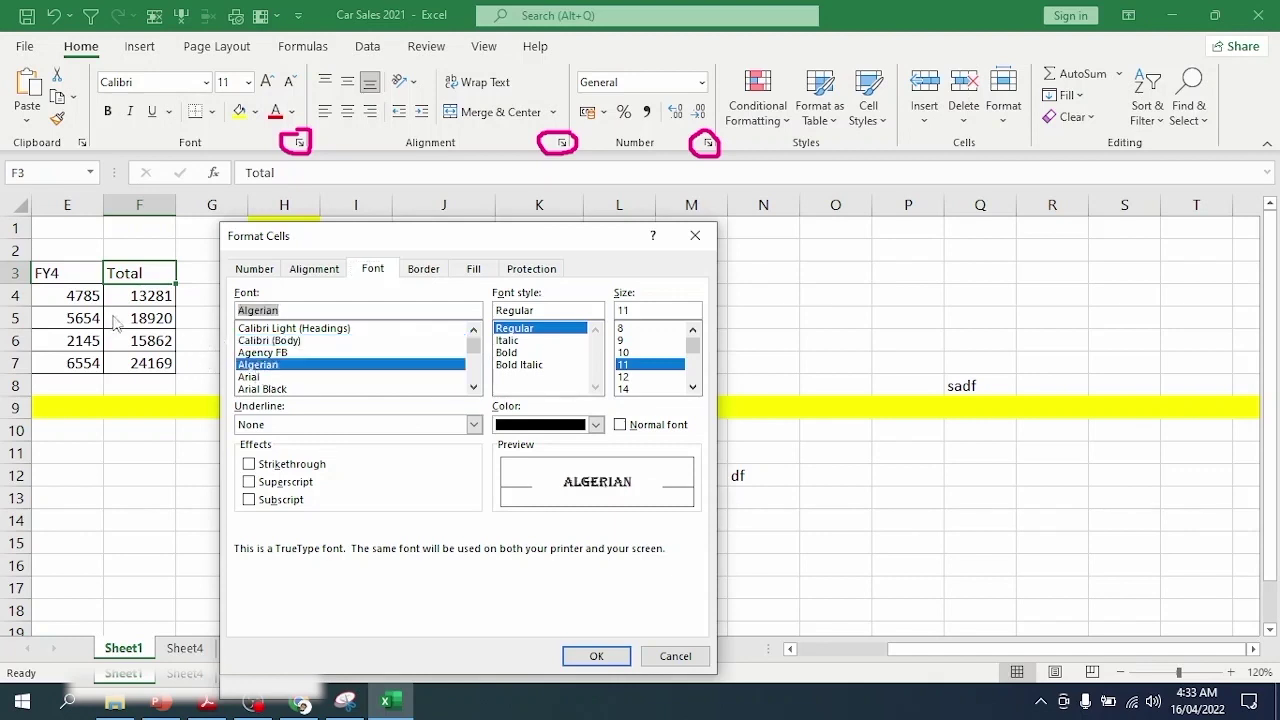
pyautogui.click(521, 353)
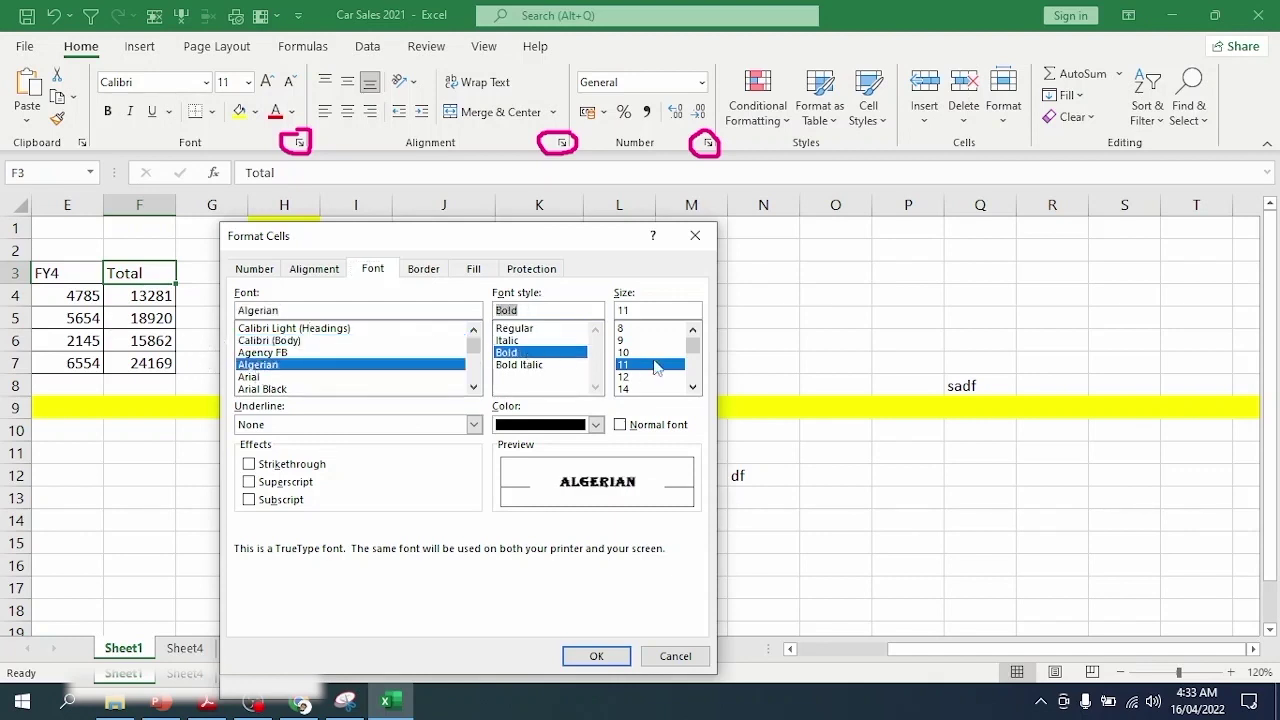
pyautogui.click(692, 387)
pyautogui.click(692, 387)
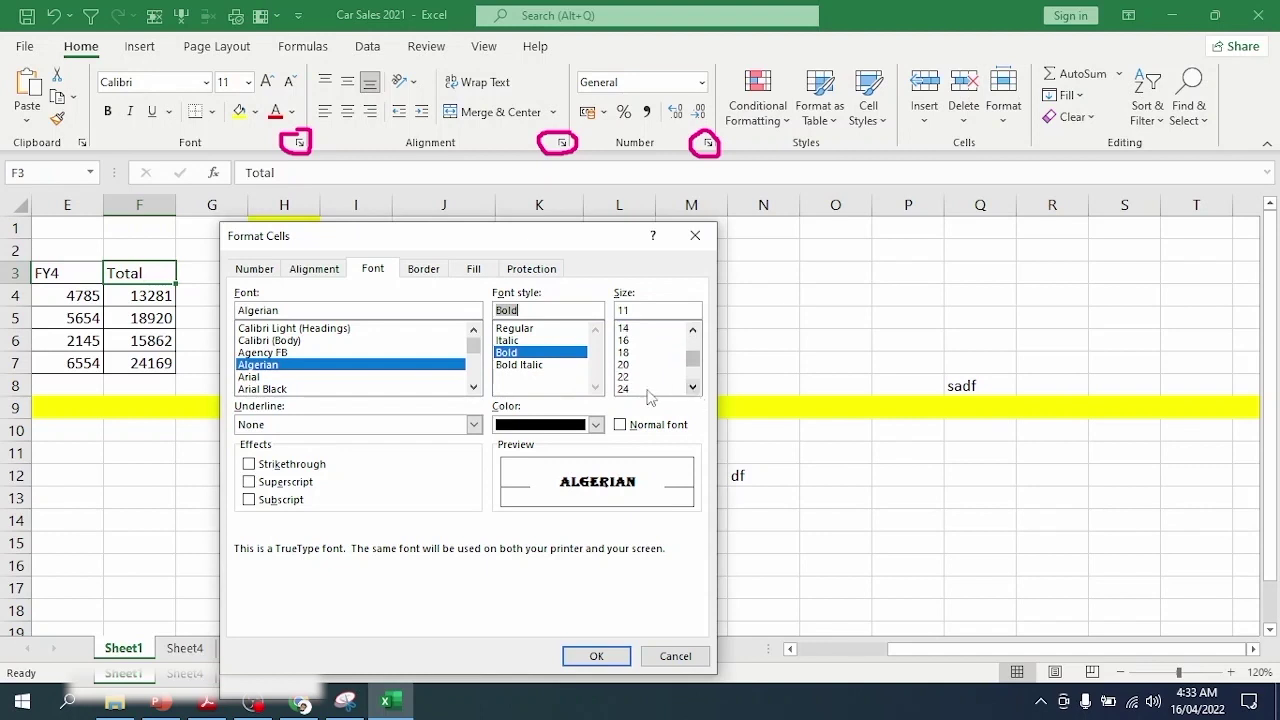
pyautogui.click(640, 388)
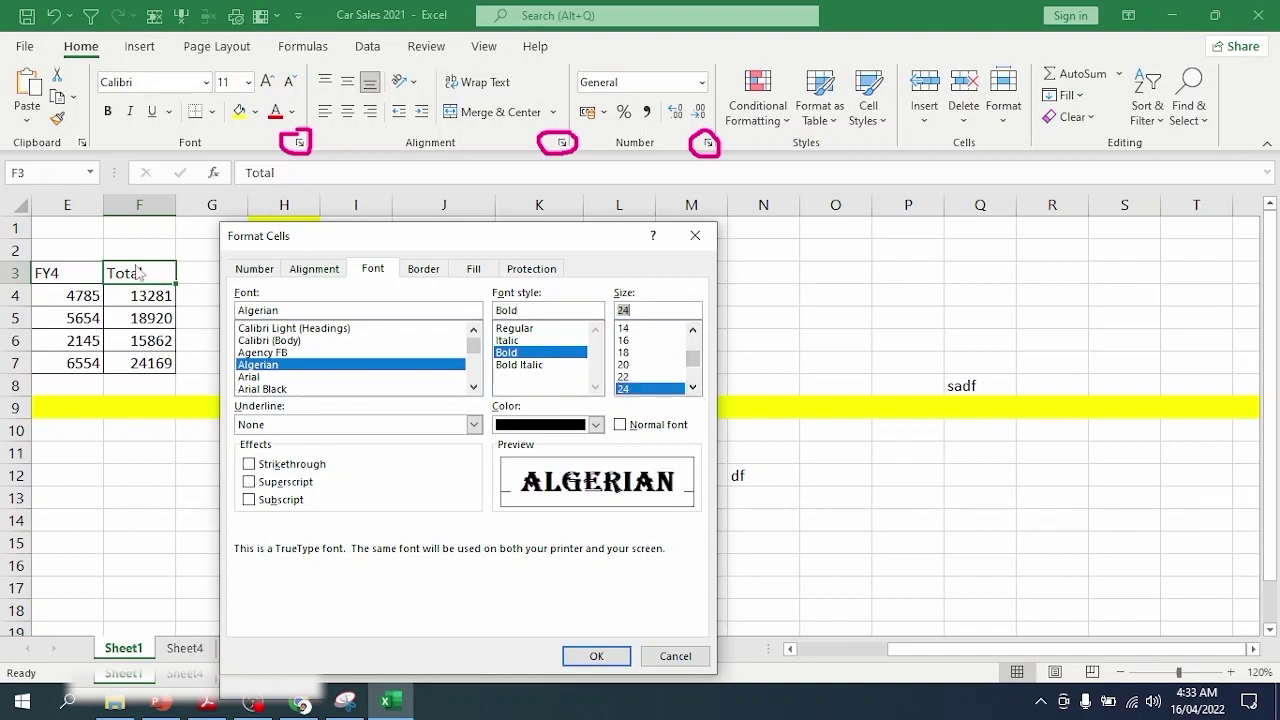
pyautogui.click(596, 658)
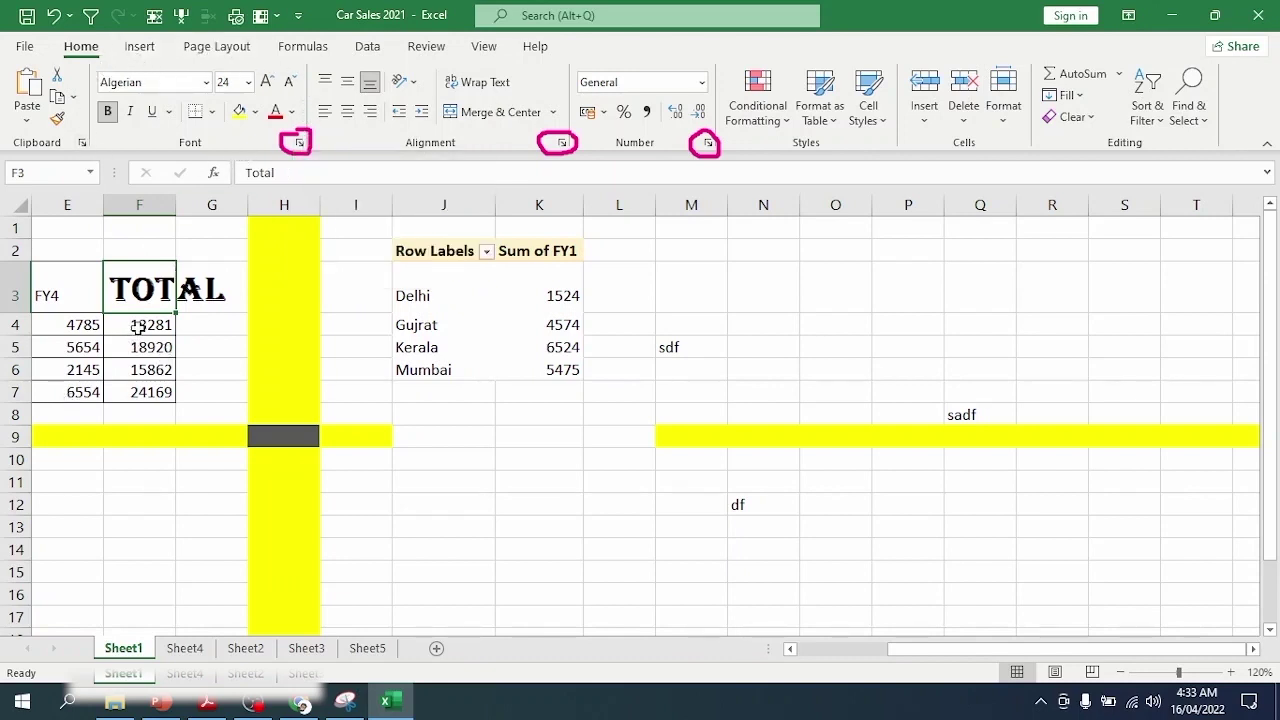
# Step: Try strikethrough, superscript and subscript effects on TOTAL in F3, then autofit column F
pyautogui.click(300, 143)
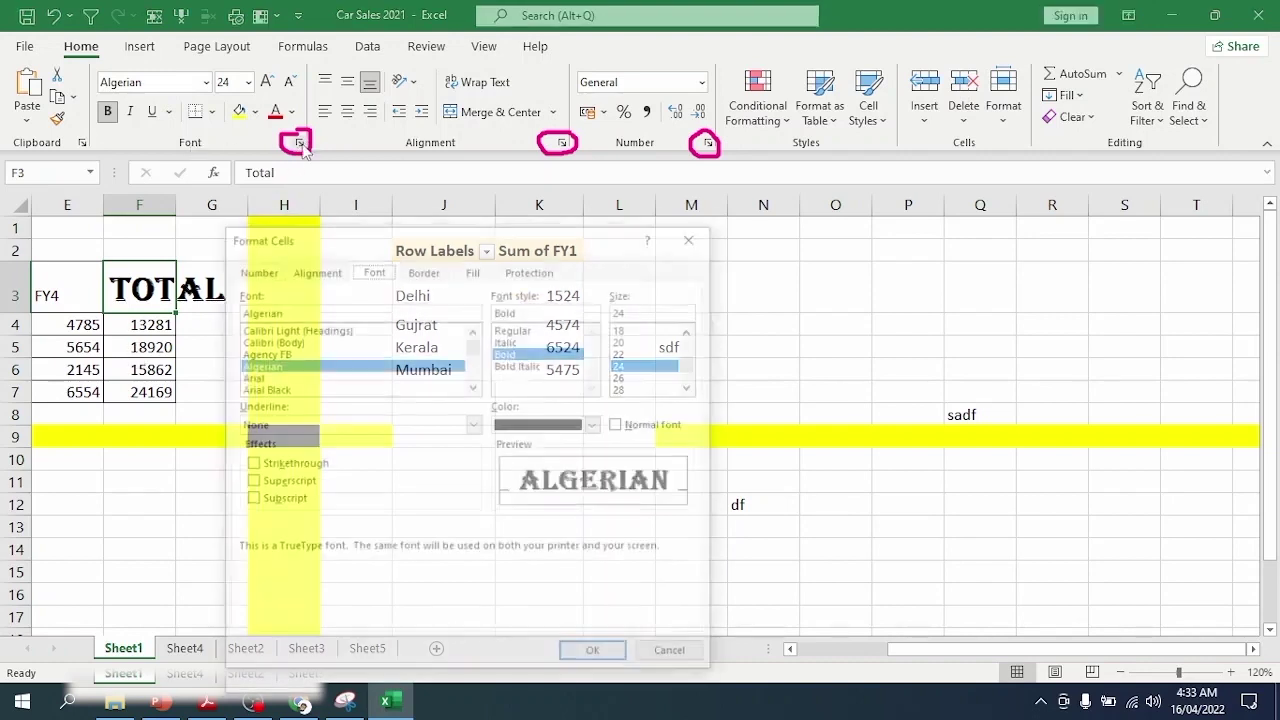
pyautogui.click(270, 464)
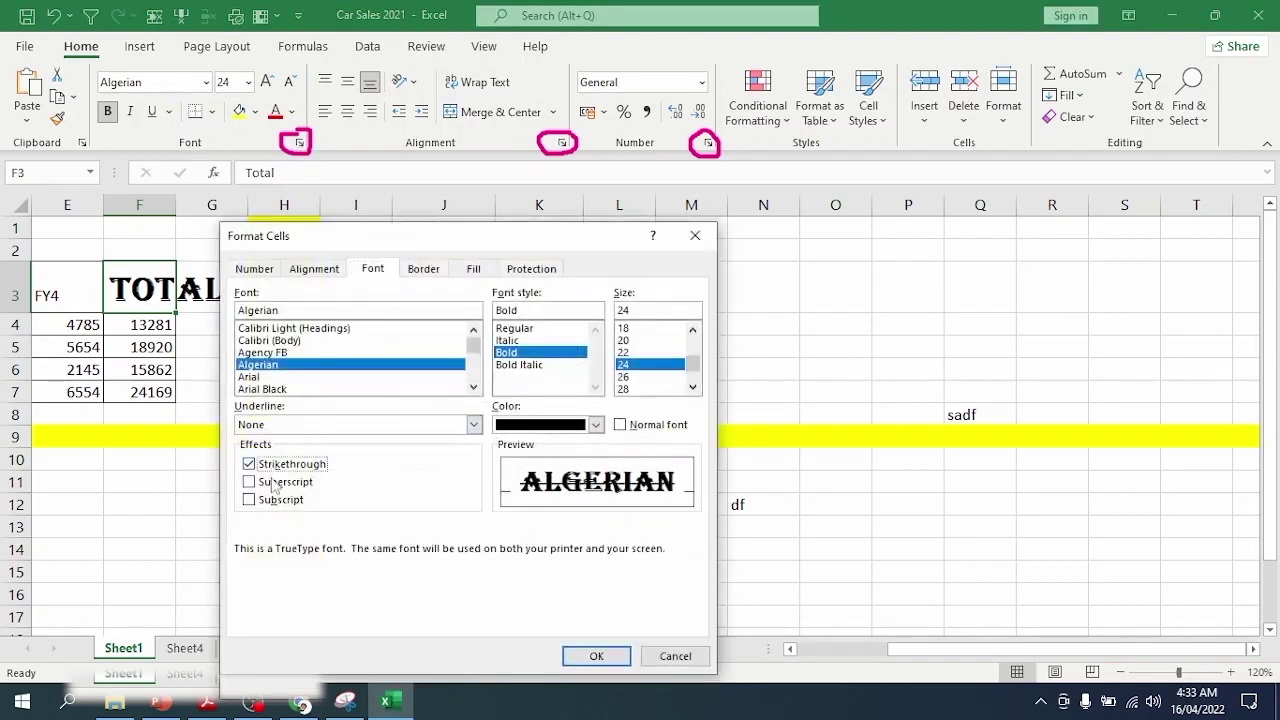
pyautogui.click(273, 484)
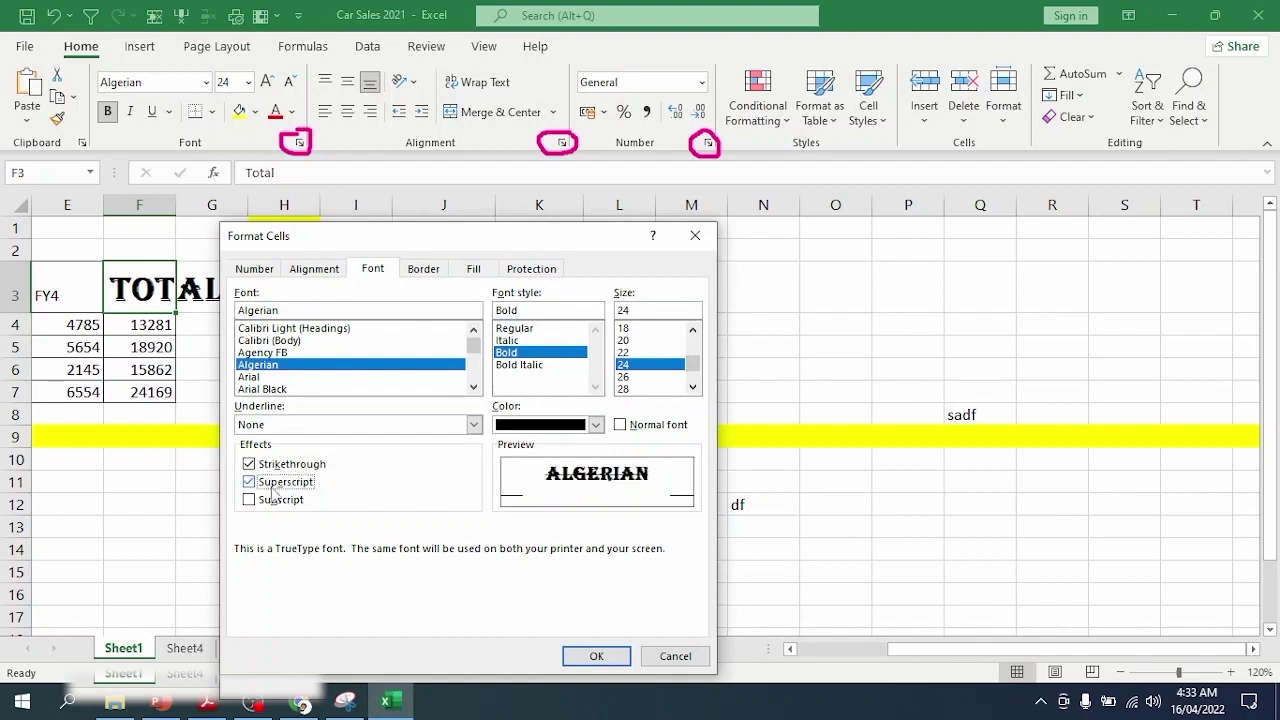
pyautogui.click(276, 502)
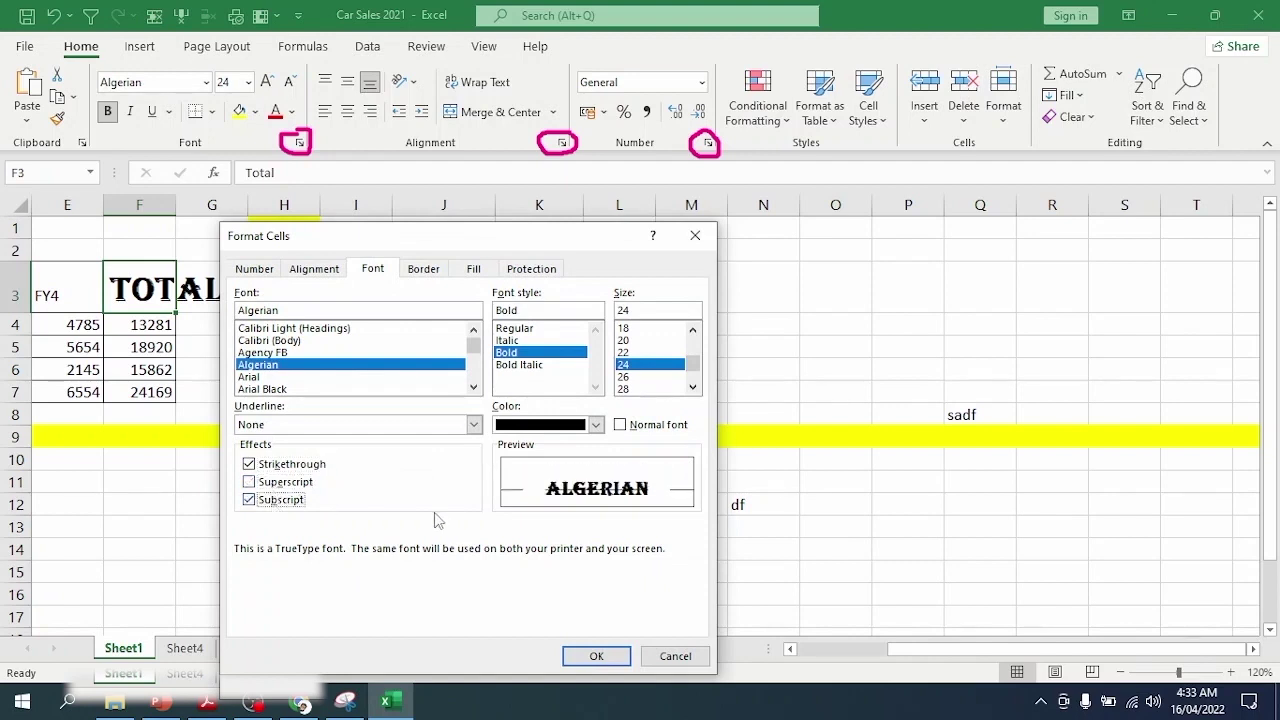
pyautogui.click(290, 502)
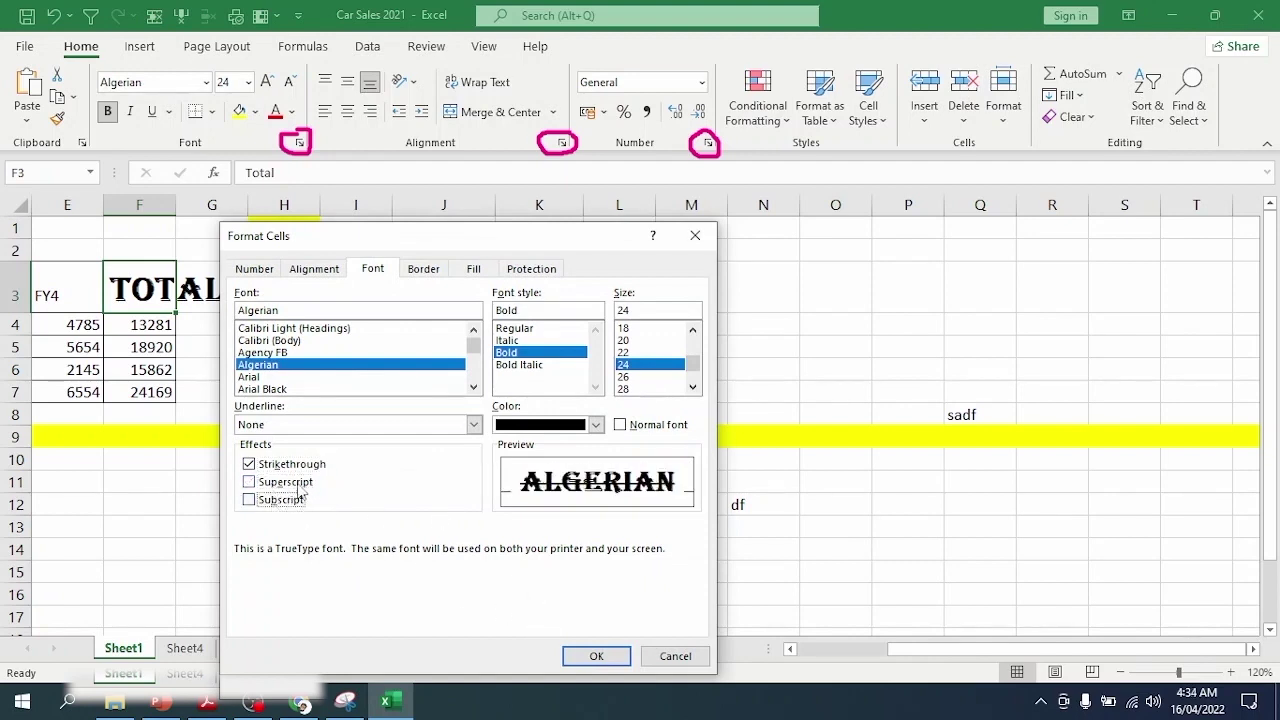
pyautogui.click(290, 482)
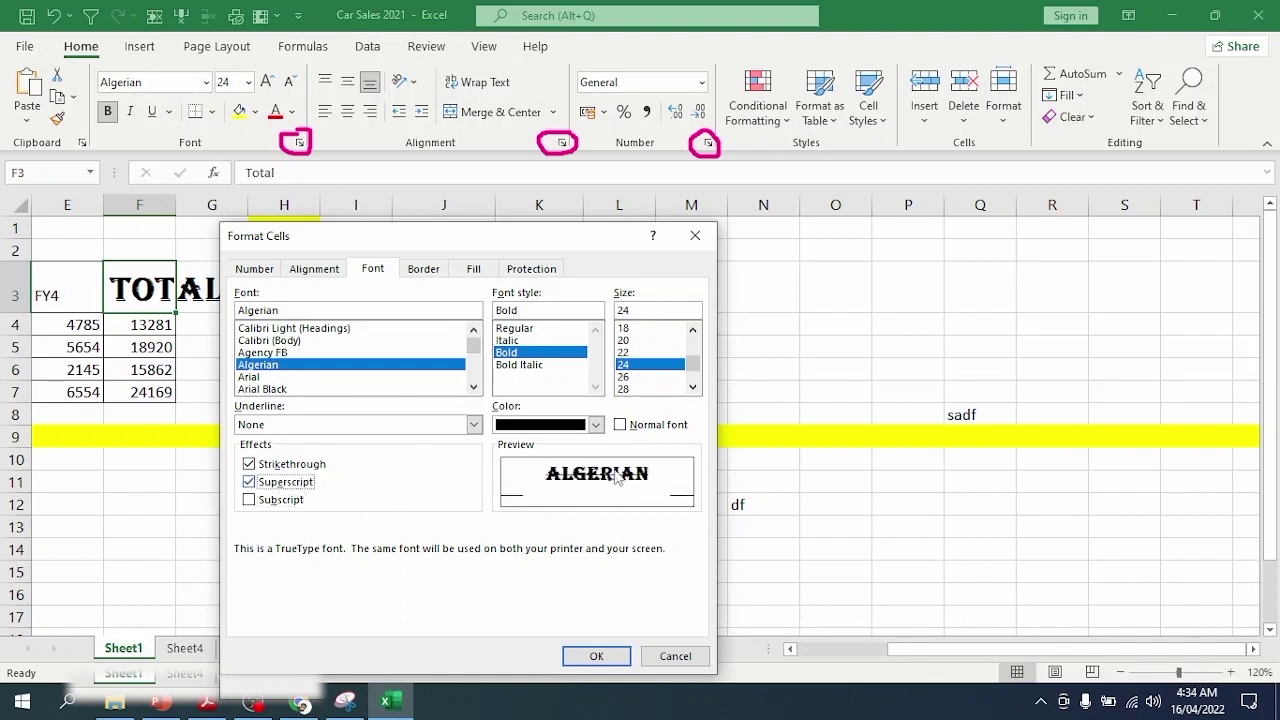
pyautogui.click(596, 656)
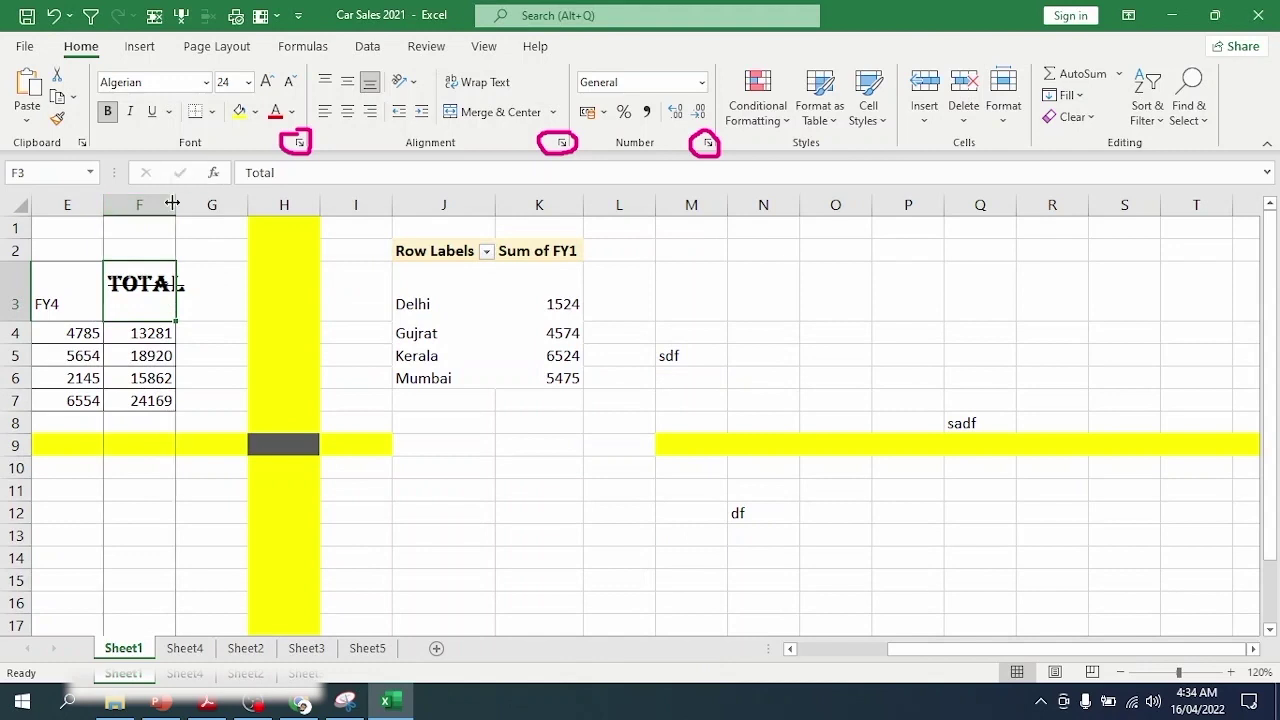
pyautogui.doubleClick(172, 203)
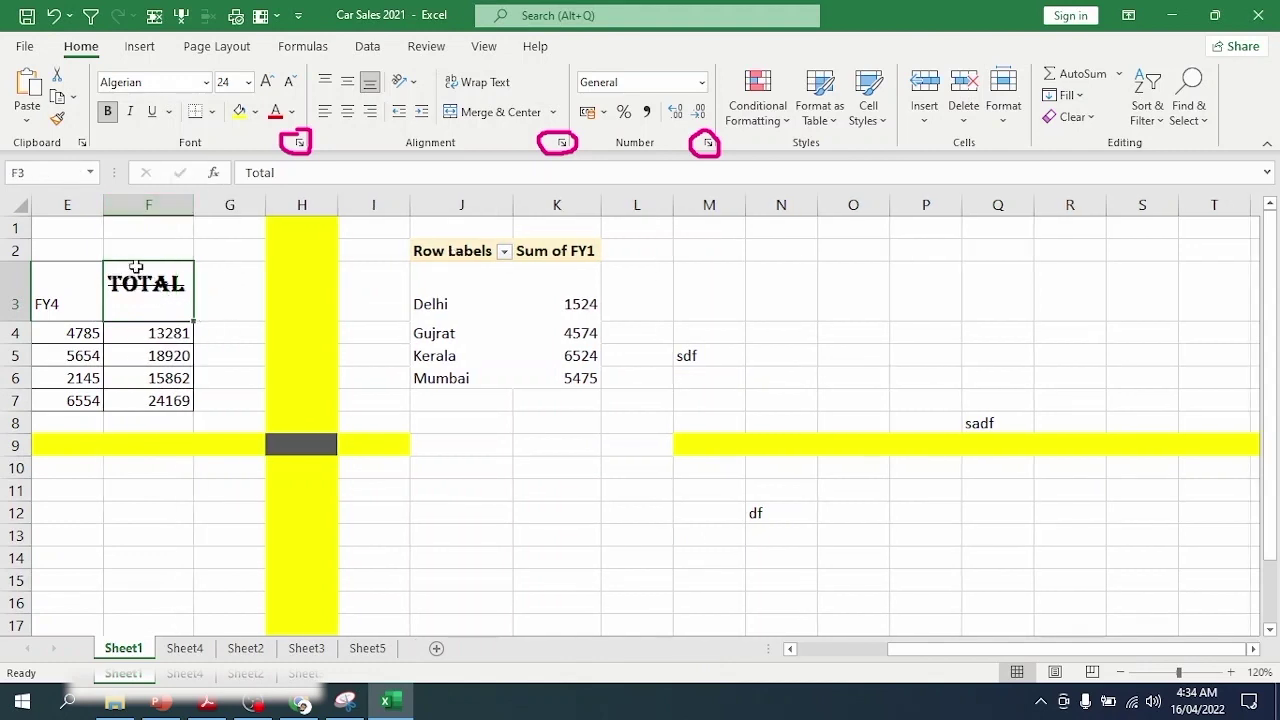
# Step: Clear subscript and strikethrough from TOTAL so it is plain, then autofit column F again
pyautogui.click(299, 143)
pyautogui.click(280, 503)
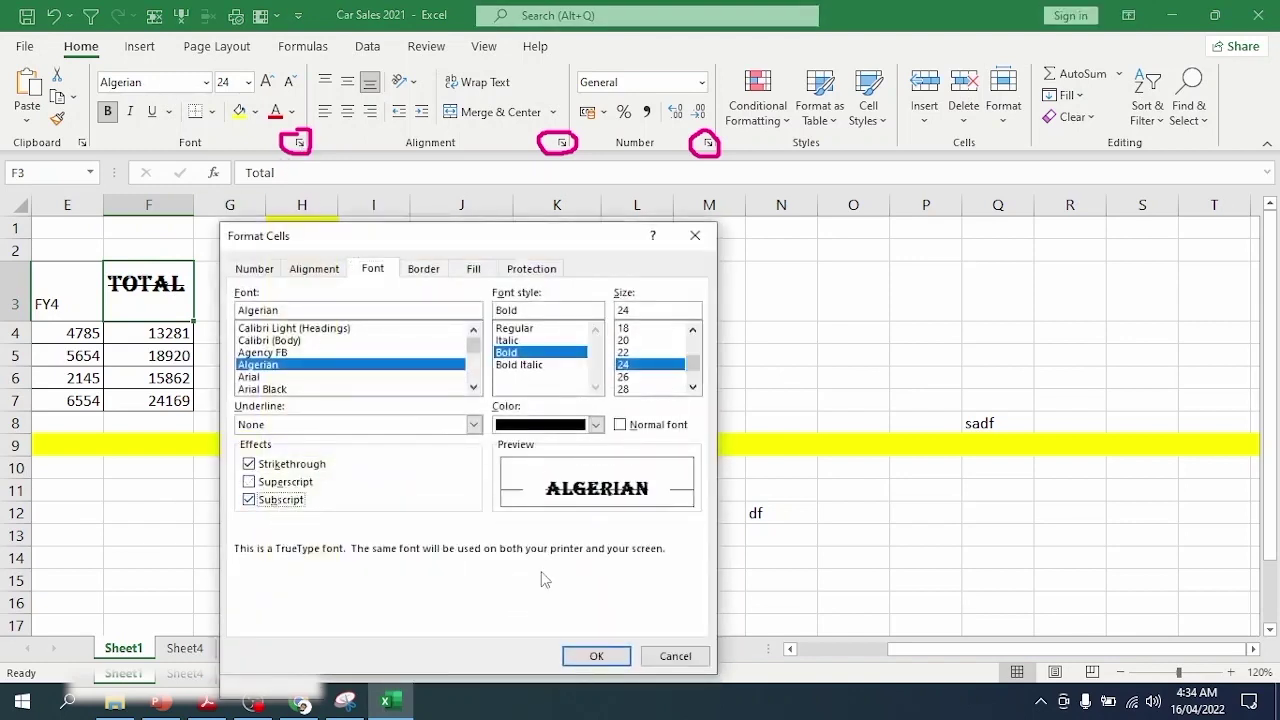
pyautogui.click(590, 657)
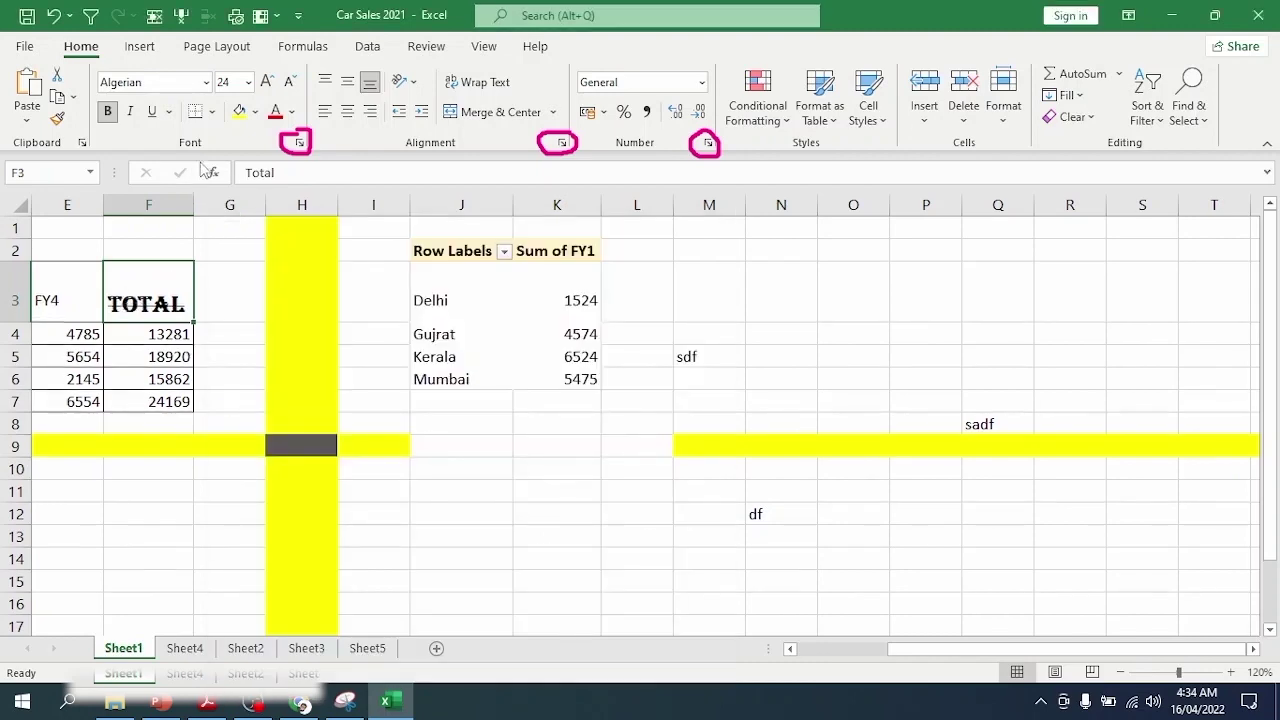
pyautogui.click(298, 145)
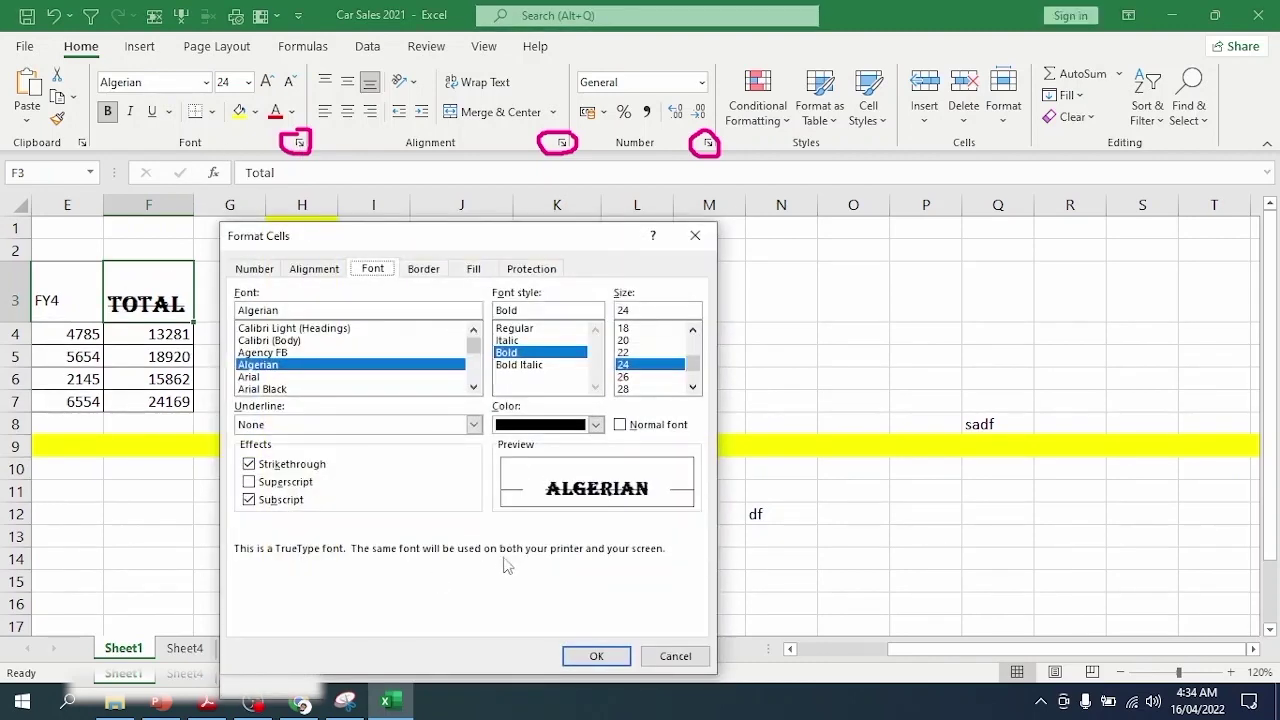
pyautogui.click(249, 500)
pyautogui.click(268, 503)
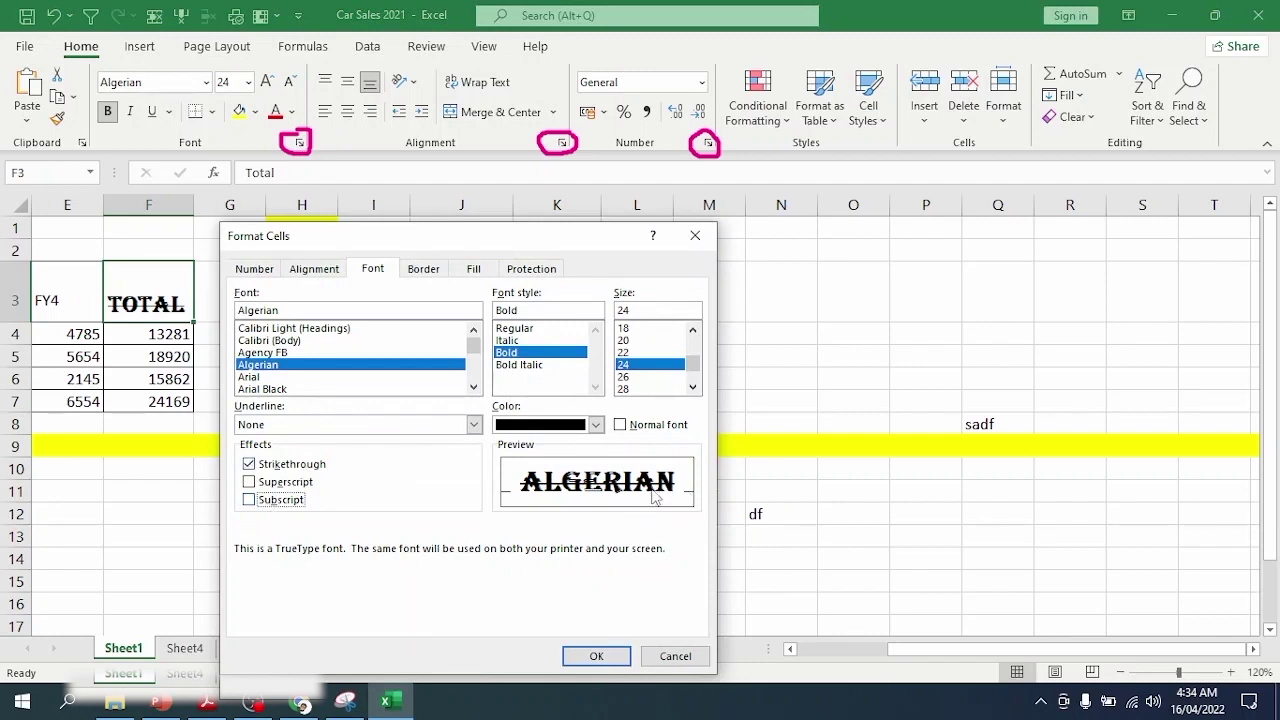
pyautogui.click(290, 465)
pyautogui.click(272, 466)
pyautogui.click(249, 464)
pyautogui.click(570, 657)
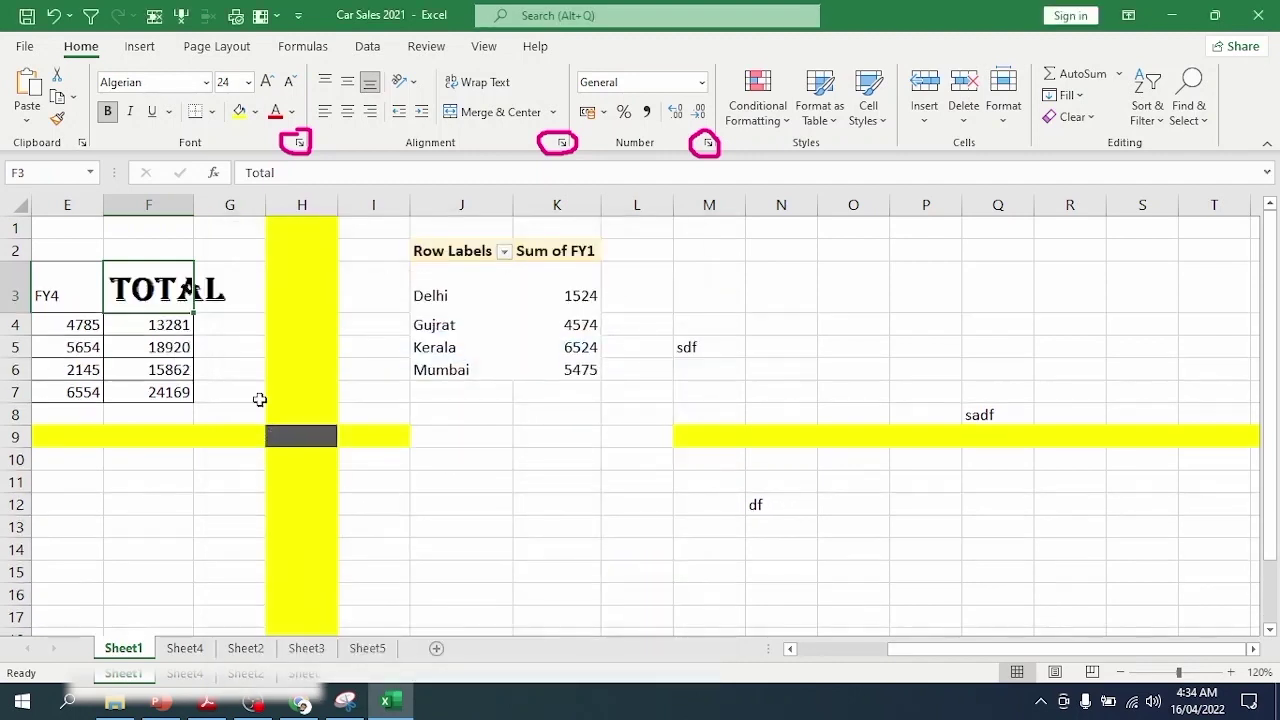
pyautogui.doubleClick(194, 205)
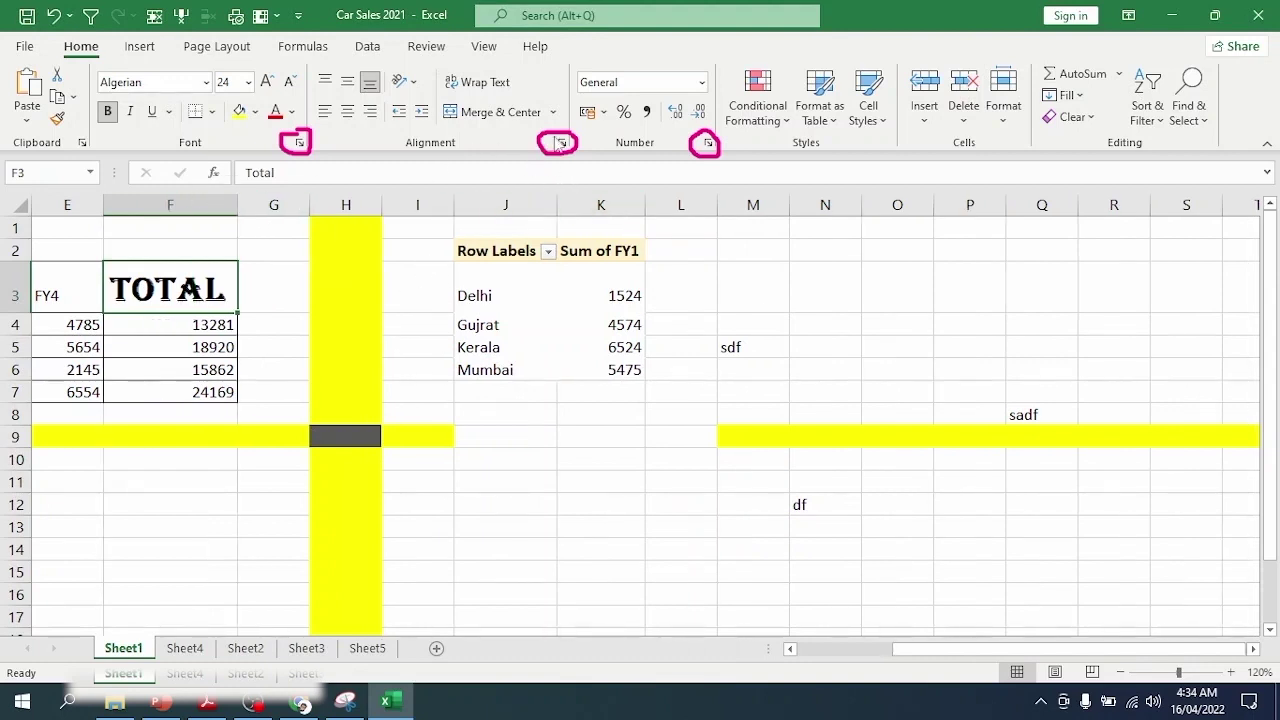
pyautogui.click(561, 145)
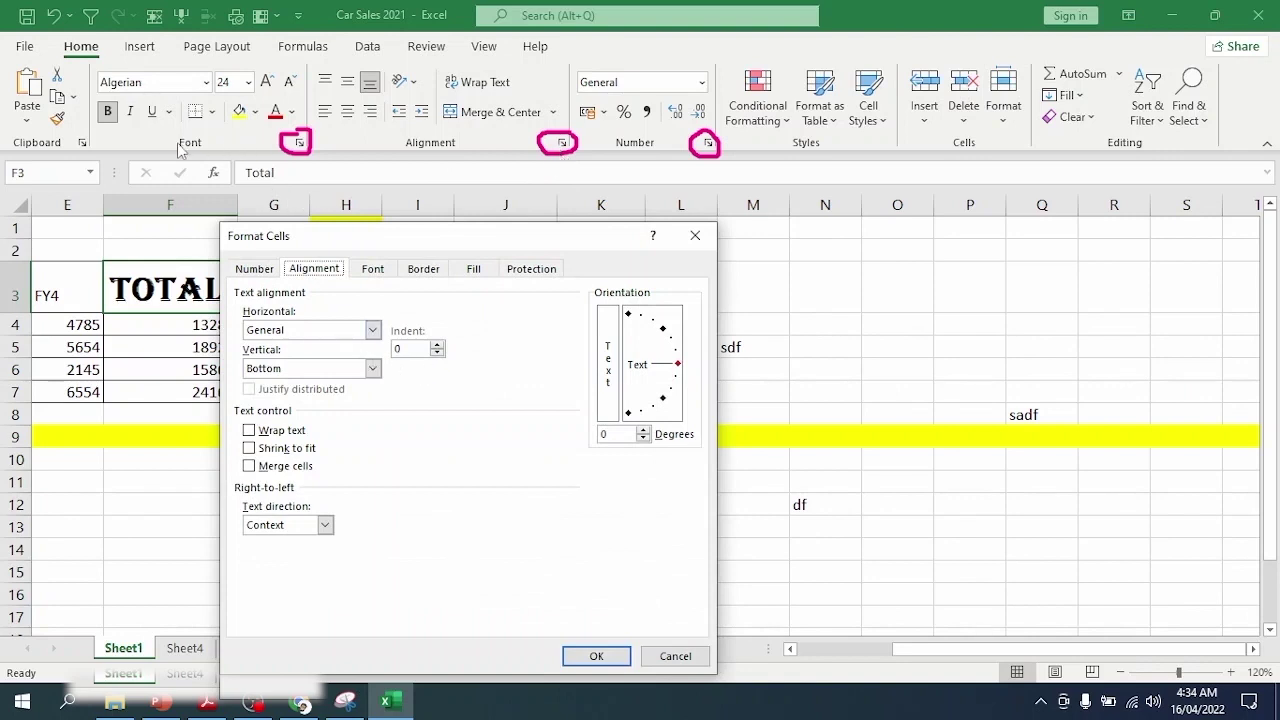
pyautogui.click(375, 270)
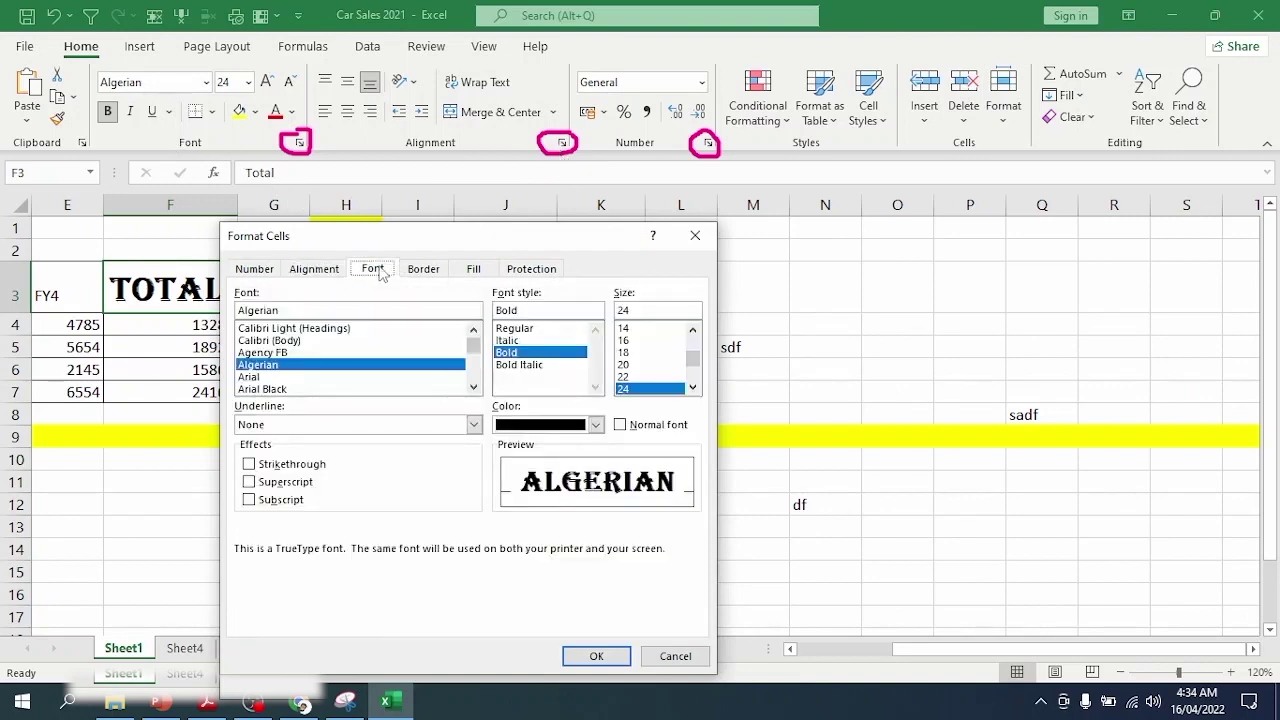
pyautogui.click(300, 276)
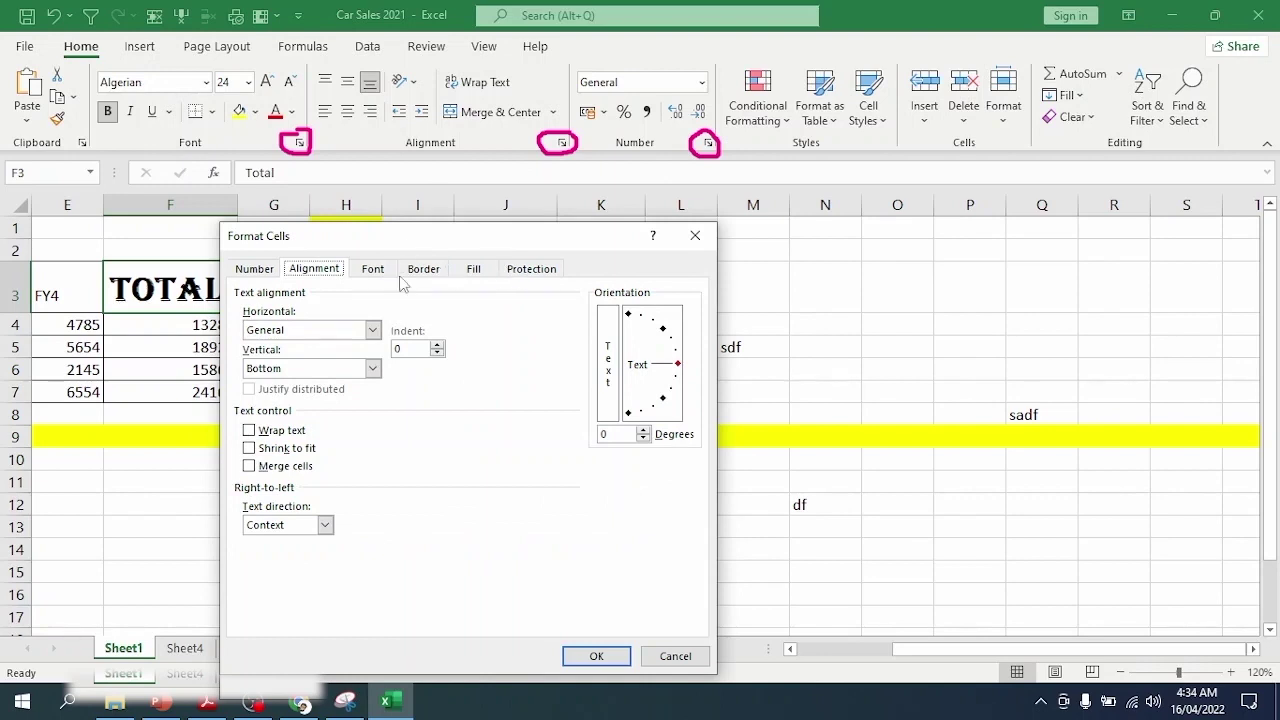
pyautogui.click(253, 270)
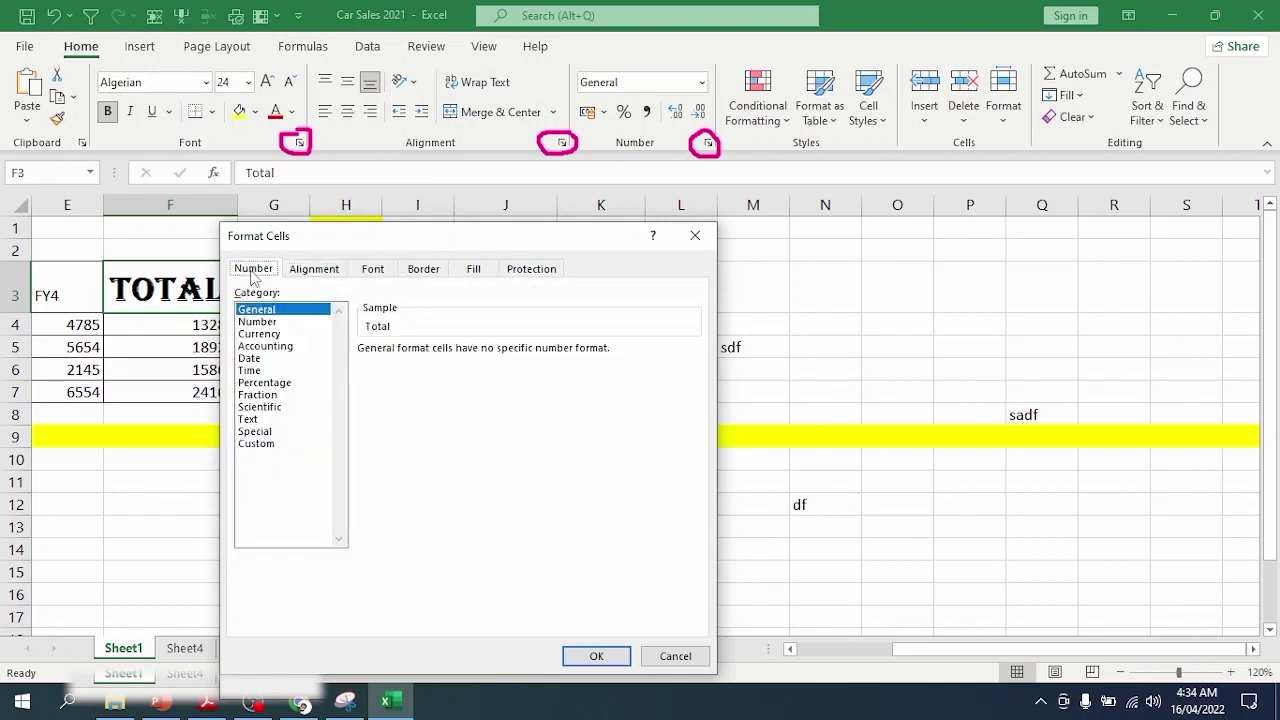
pyautogui.moveTo(363, 240); pyautogui.dragTo(376, 222)
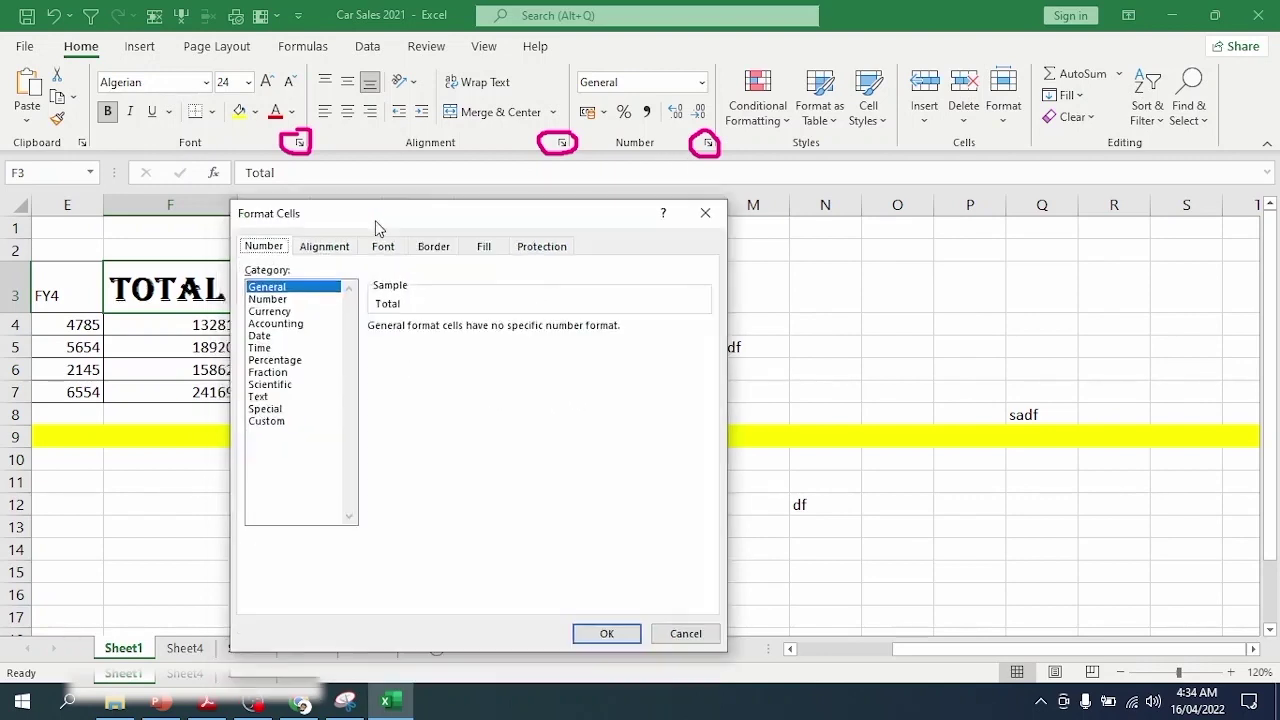
pyautogui.click(335, 252)
pyautogui.click(380, 252)
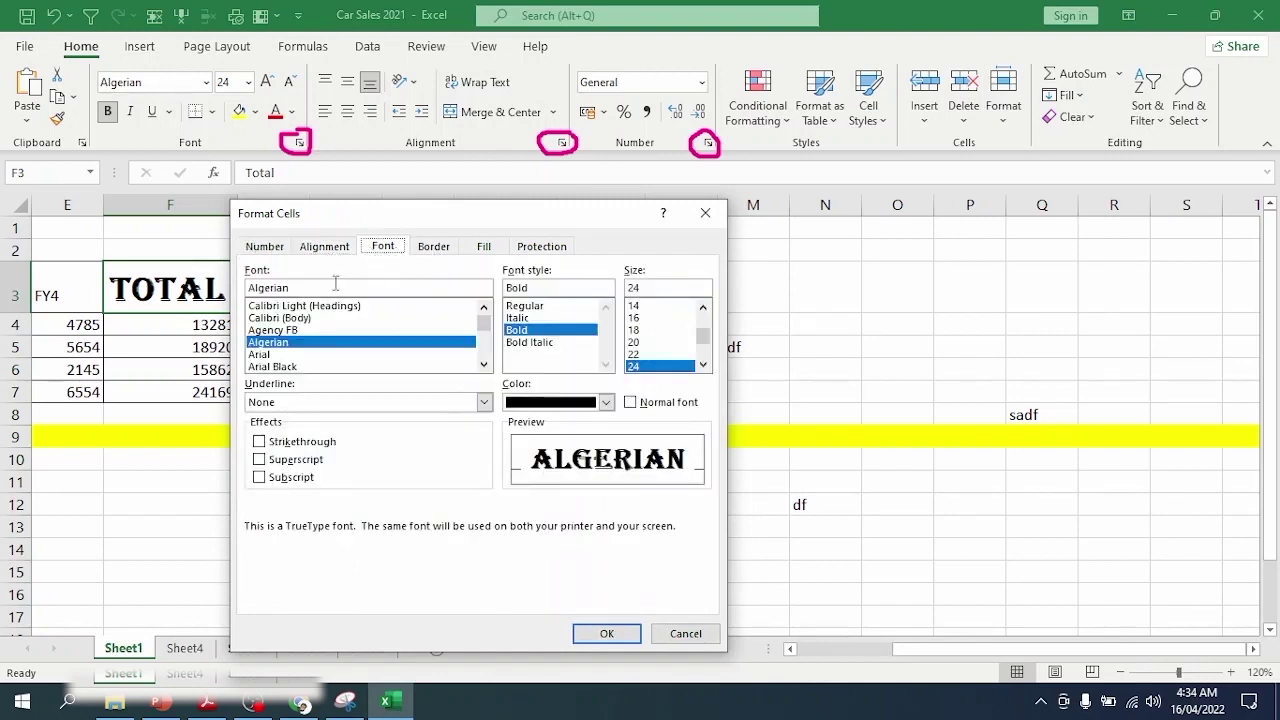
pyautogui.click(266, 247)
pyautogui.click(286, 339)
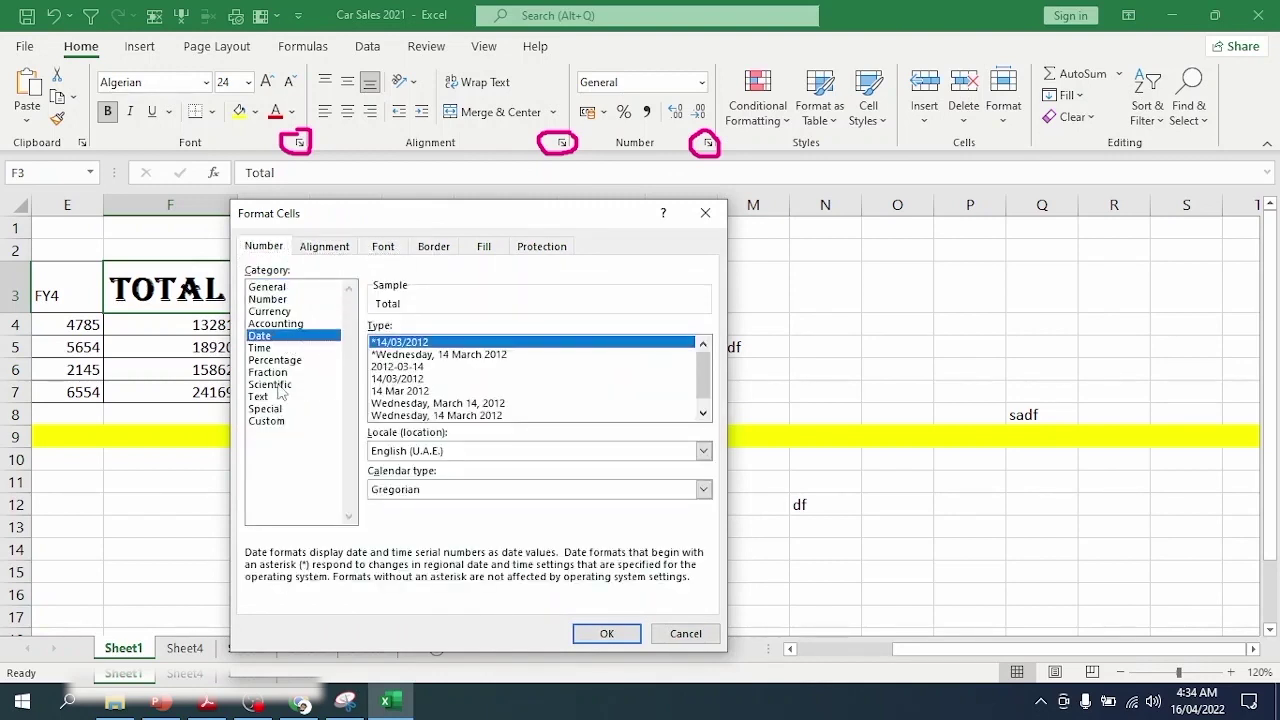
pyautogui.click(317, 385)
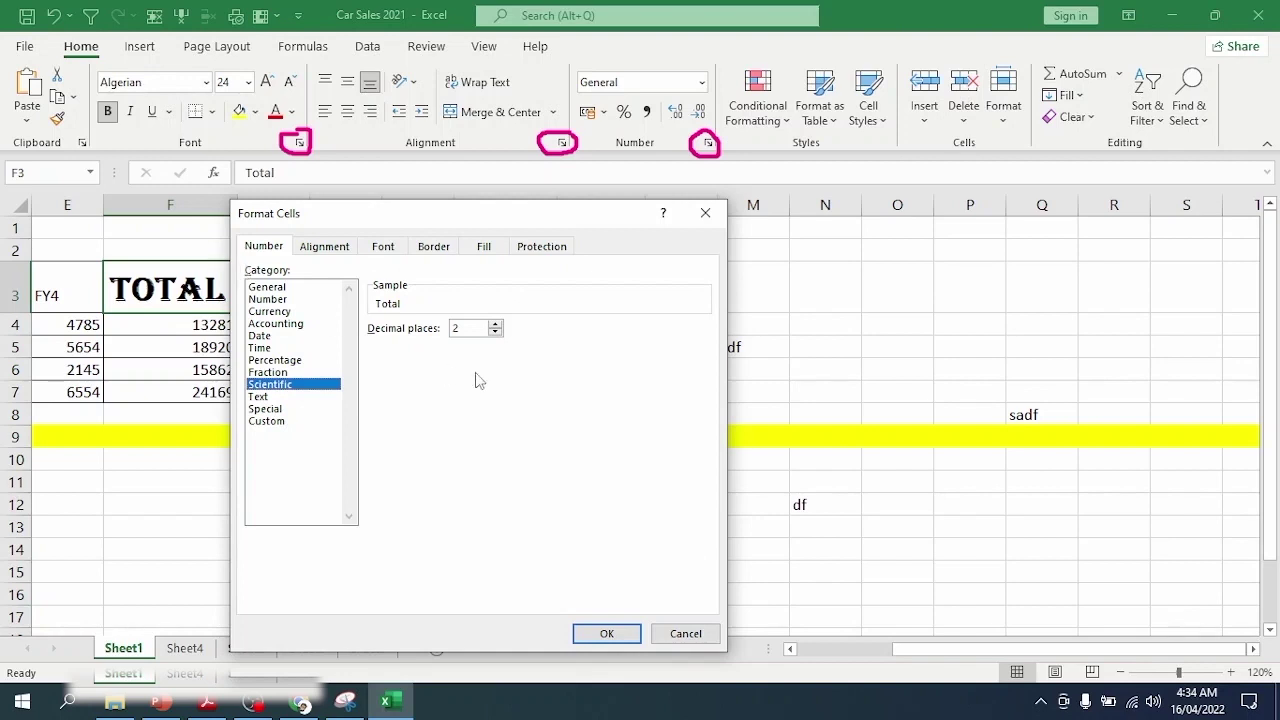
pyautogui.click(686, 634)
pyautogui.moveTo(210, 347); pyautogui.dragTo(212, 392)
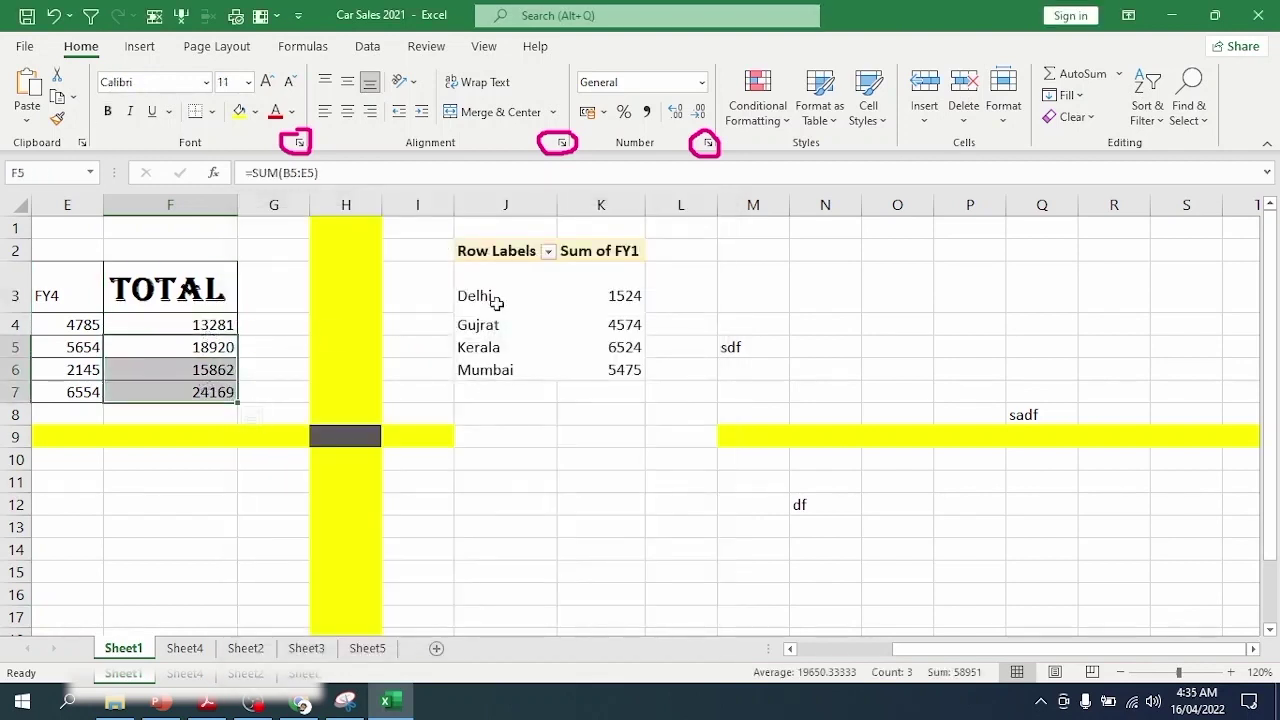
# Step: Undo the shading, borders, column width and font changes, restoring the plain Total heading
pyautogui.click(56, 289)
pyautogui.press('Left')
pyautogui.press('Left')
pyautogui.press('Left')
pyautogui.press('Left')
pyautogui.moveTo(50, 295); pyautogui.dragTo(434, 394)
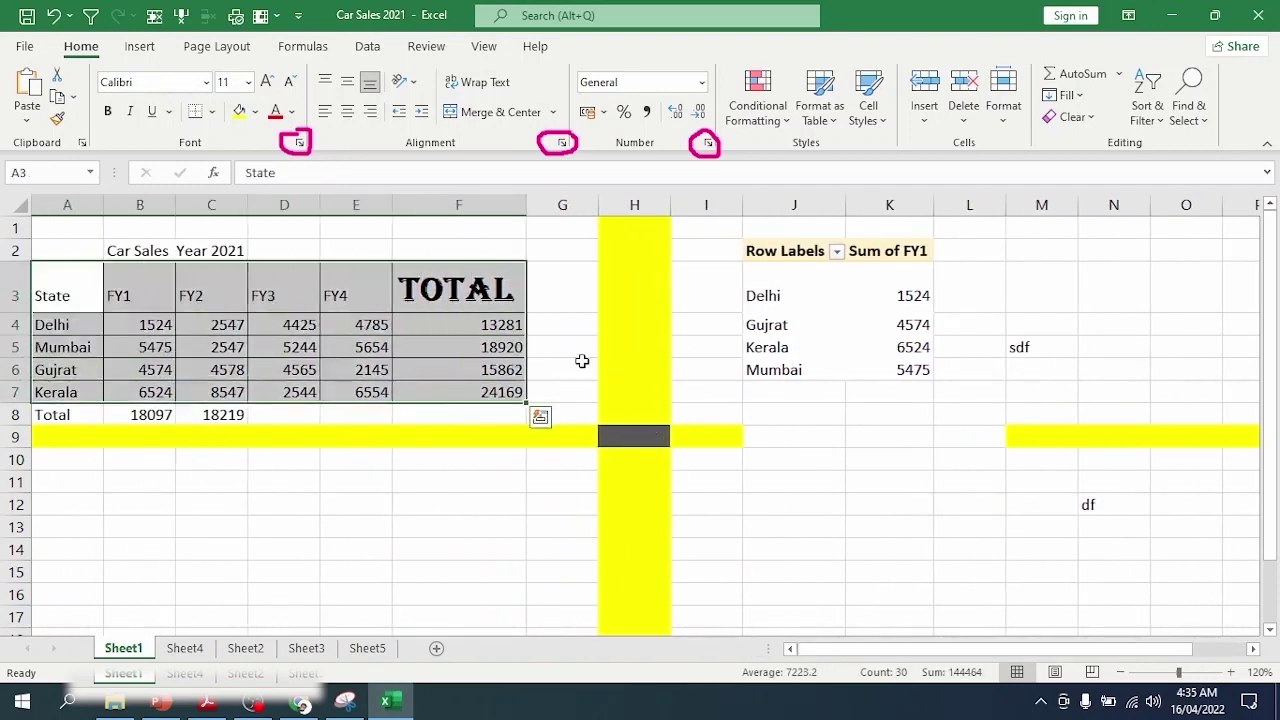
pyautogui.click(54, 17)
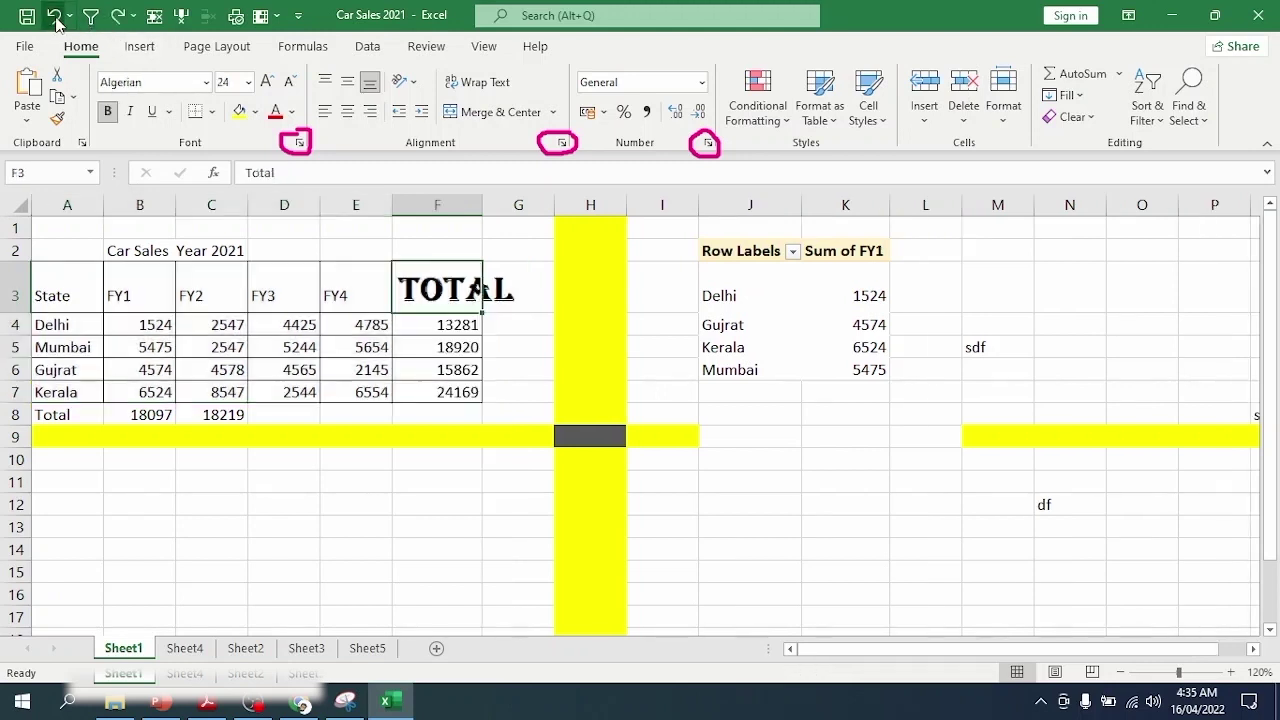
pyautogui.click(55, 18)
pyautogui.click(54, 17)
pyautogui.click(54, 17)
pyautogui.click(54, 17)
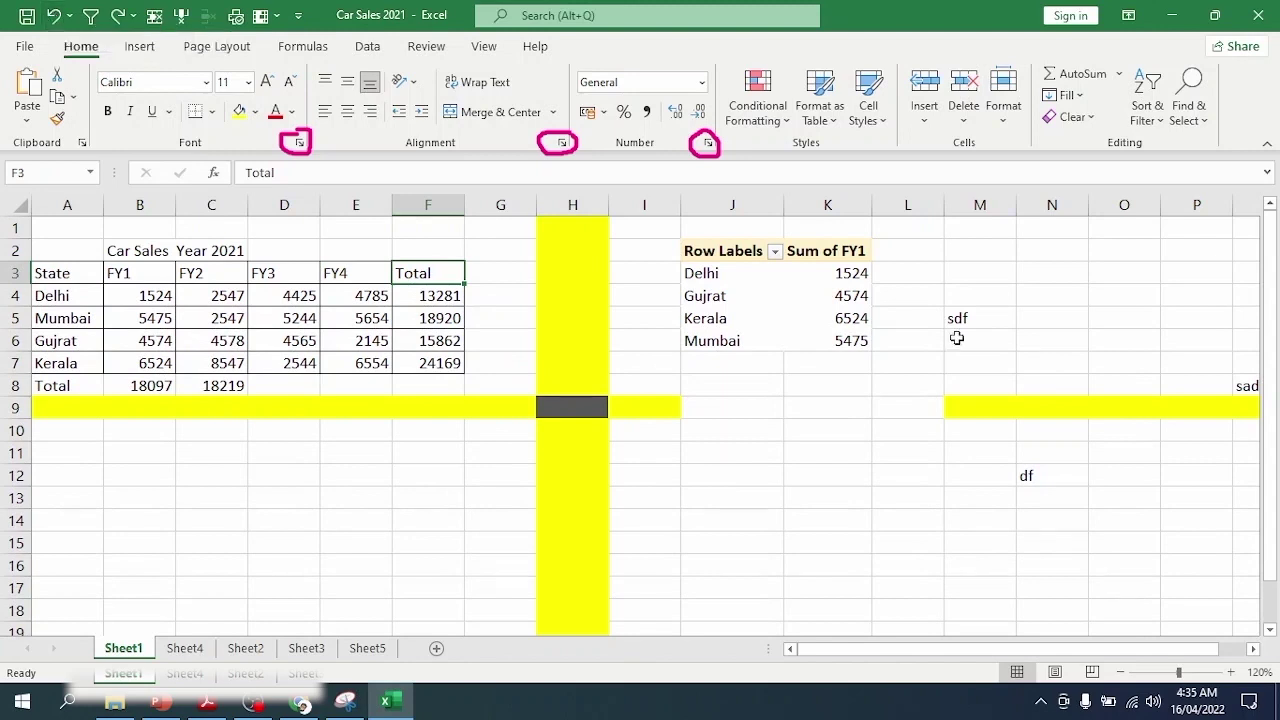
# Step: Select M5, zoom the sheet out, then zoom it in to 120%
pyautogui.click(1000, 312)
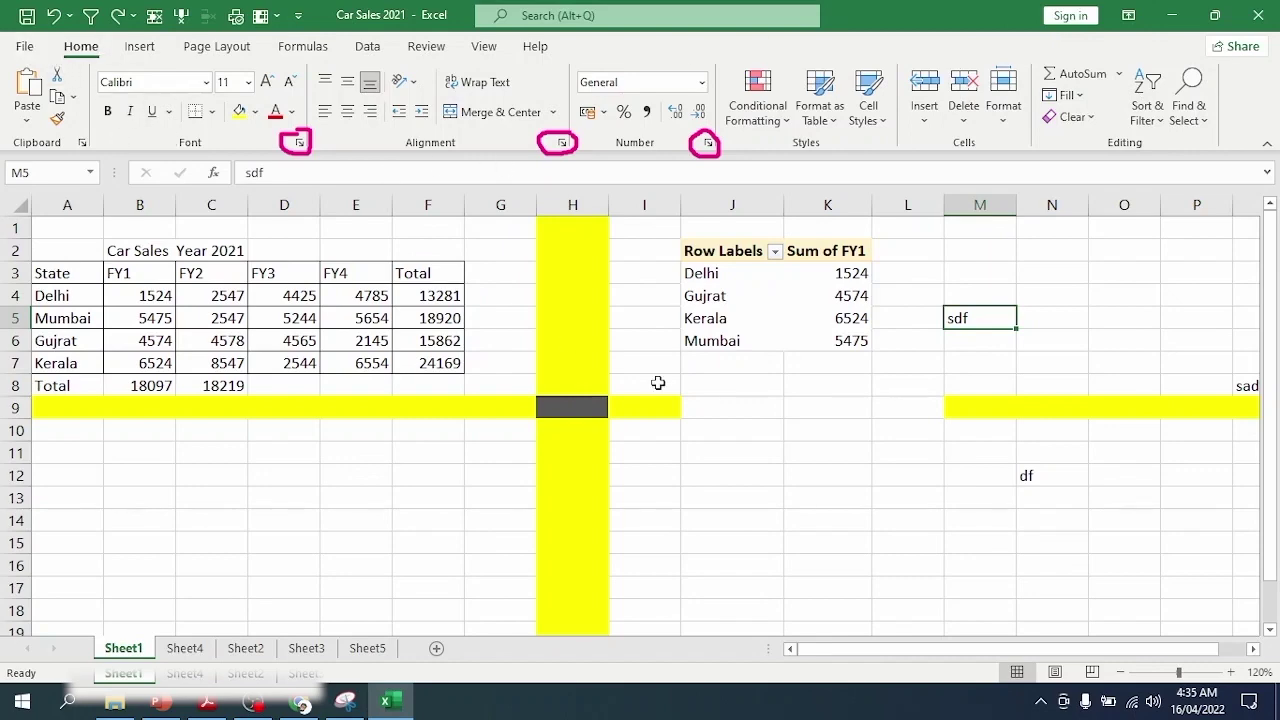
pyautogui.click(1122, 672)
pyautogui.click(1122, 672)
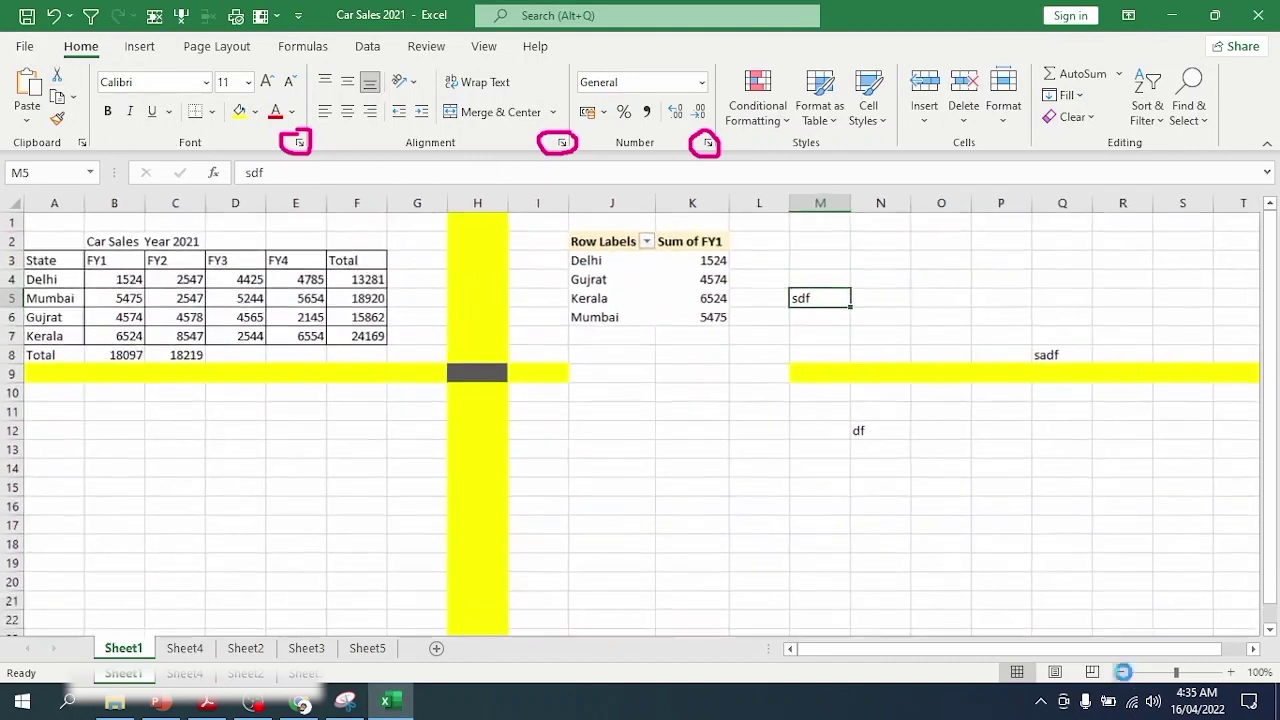
pyautogui.click(1122, 672)
pyautogui.click(1122, 672)
pyautogui.click(1122, 672)
pyautogui.click(1122, 672)
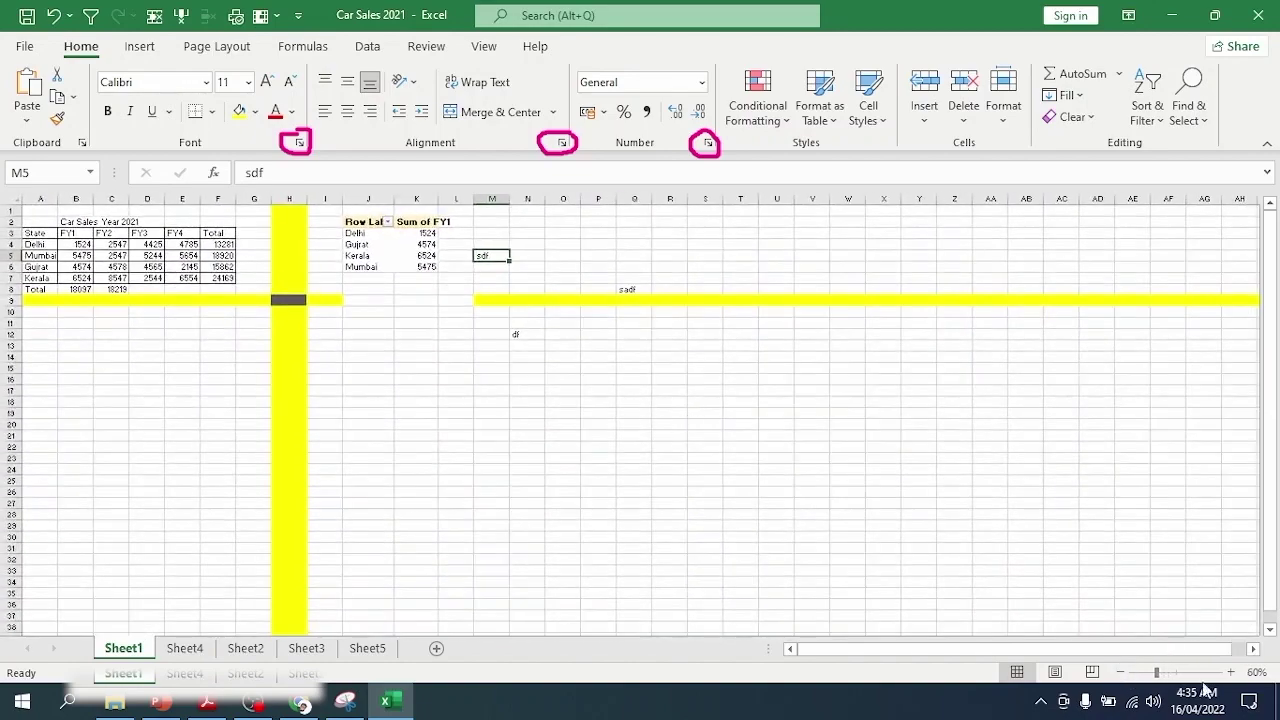
pyautogui.click(1230, 673)
pyautogui.click(1230, 673)
pyautogui.click(1230, 673)
pyautogui.click(1230, 673)
pyautogui.click(1230, 673)
pyautogui.click(1230, 673)
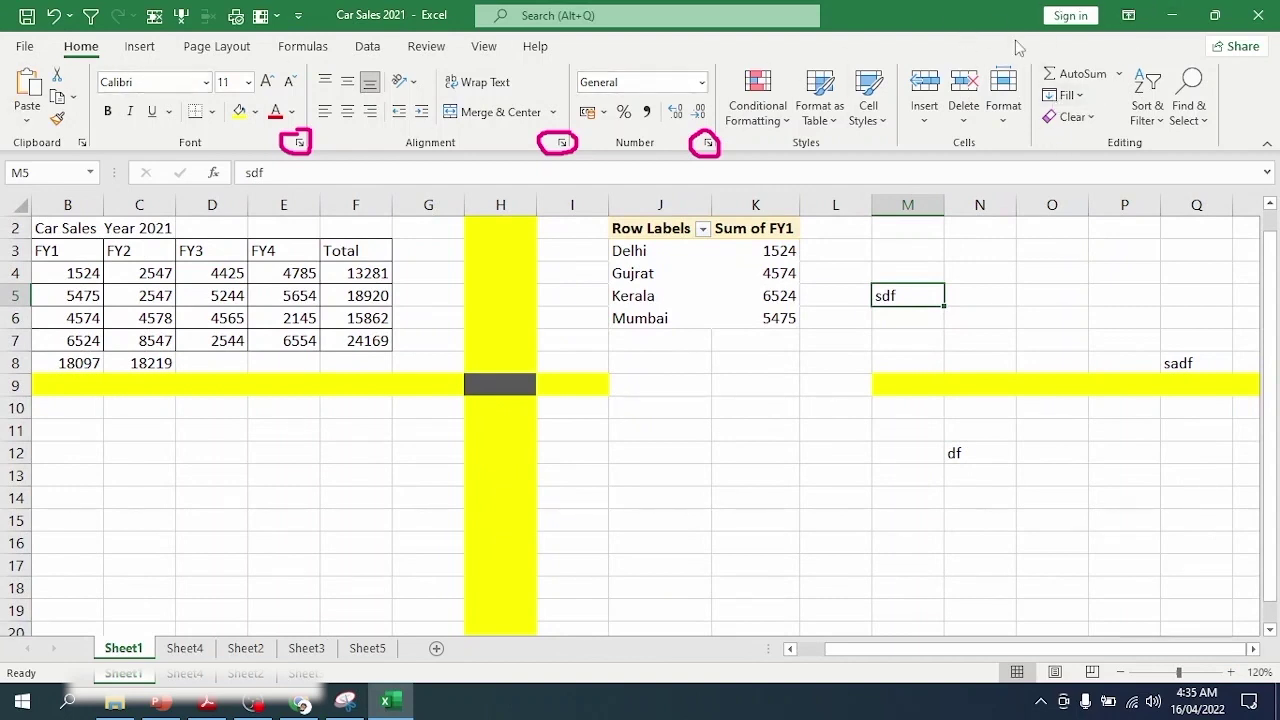
pyautogui.click(1128, 16)
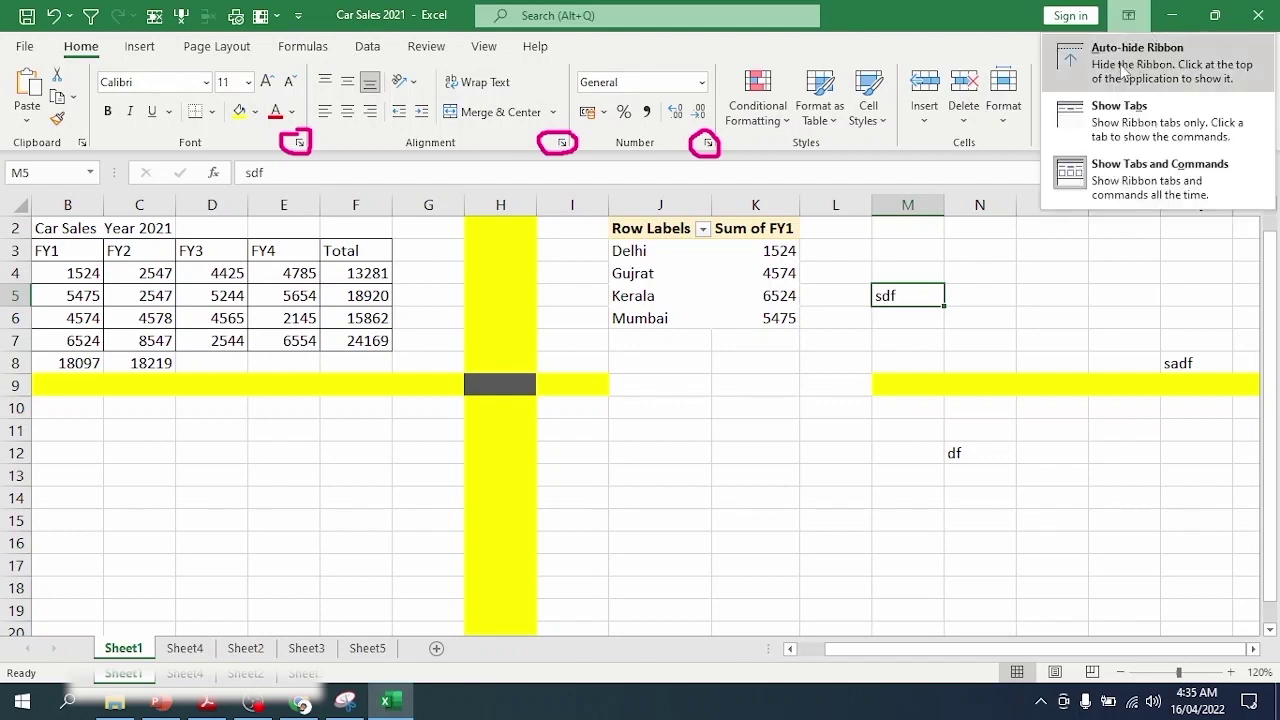
pyautogui.click(1125, 68)
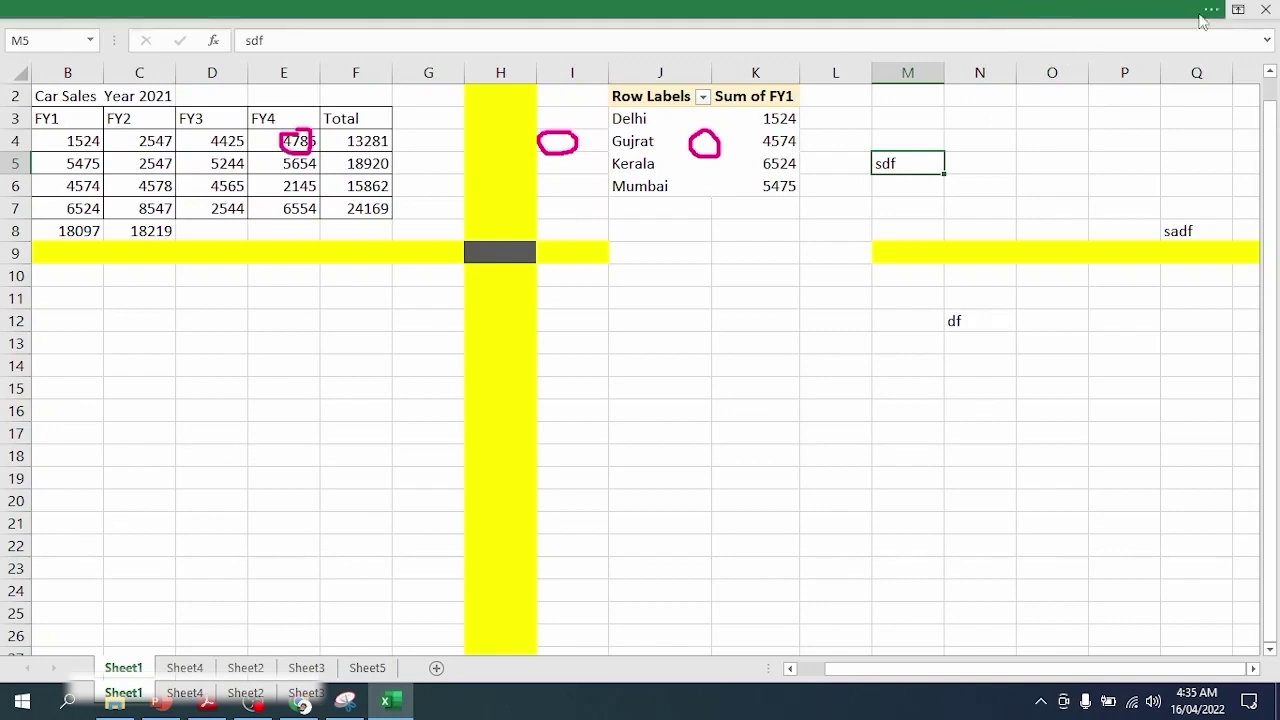
pyautogui.click(1210, 10)
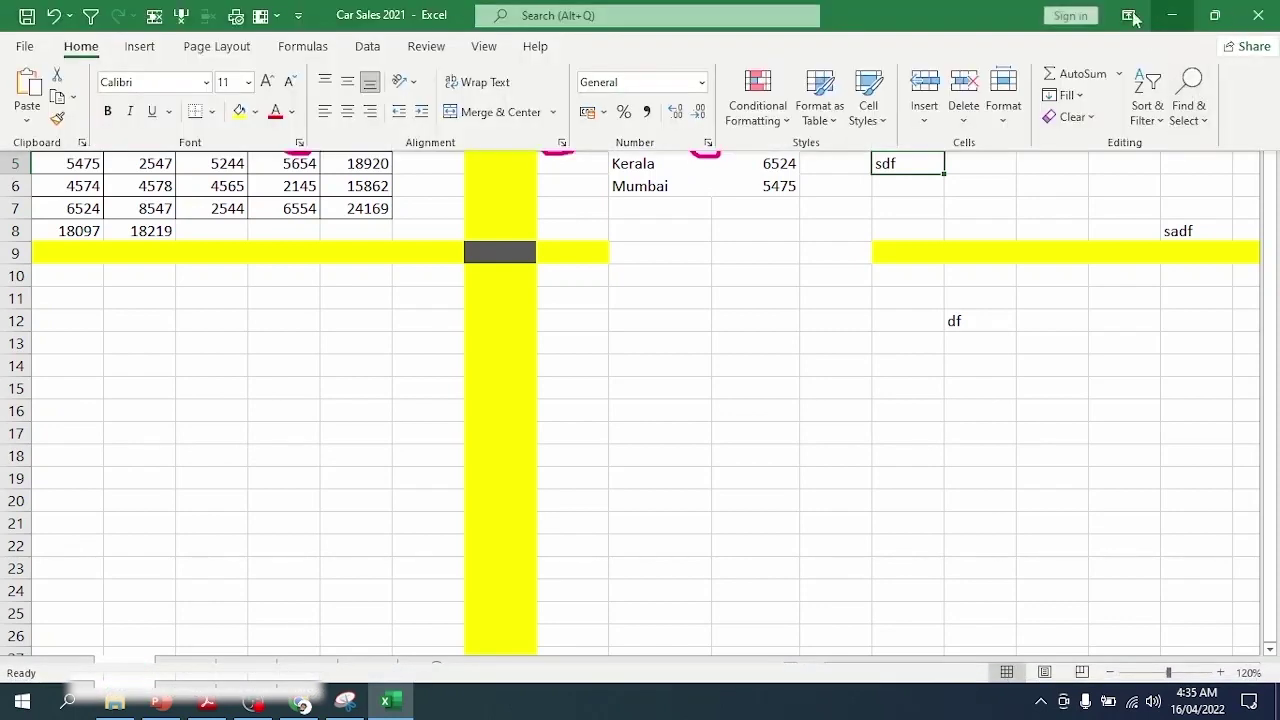
pyautogui.click(1063, 303)
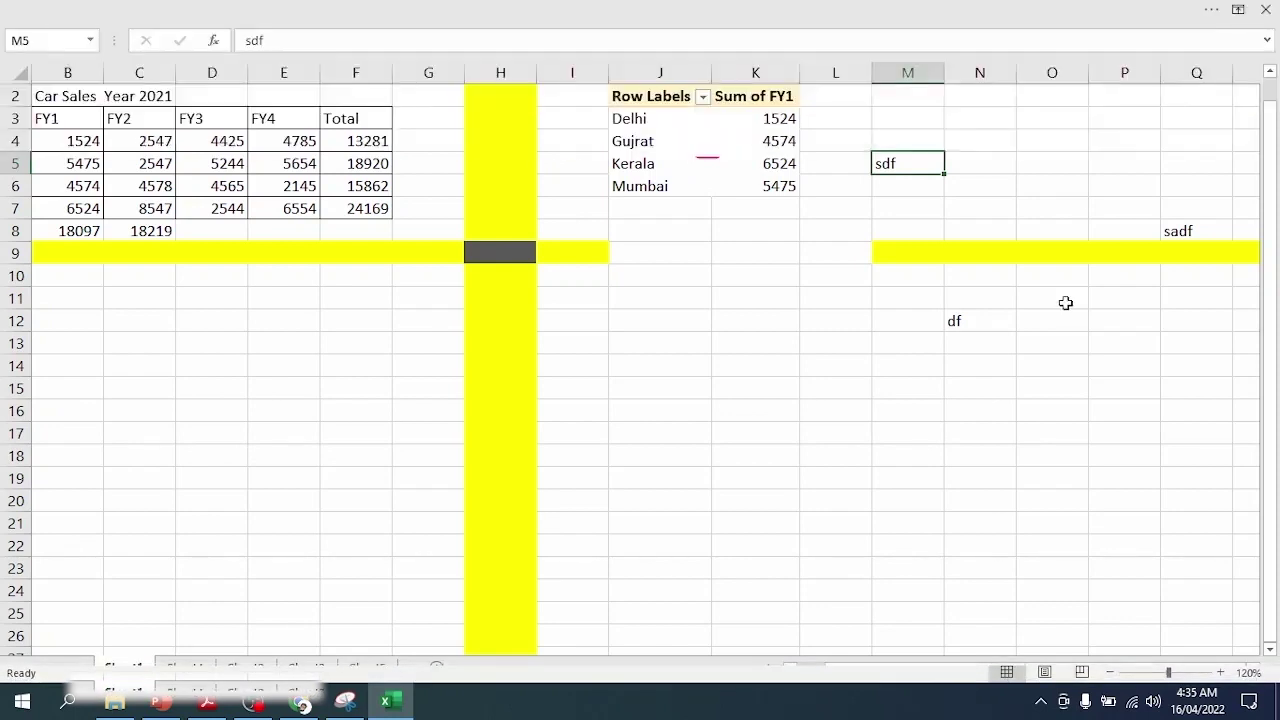
pyautogui.click(1210, 10)
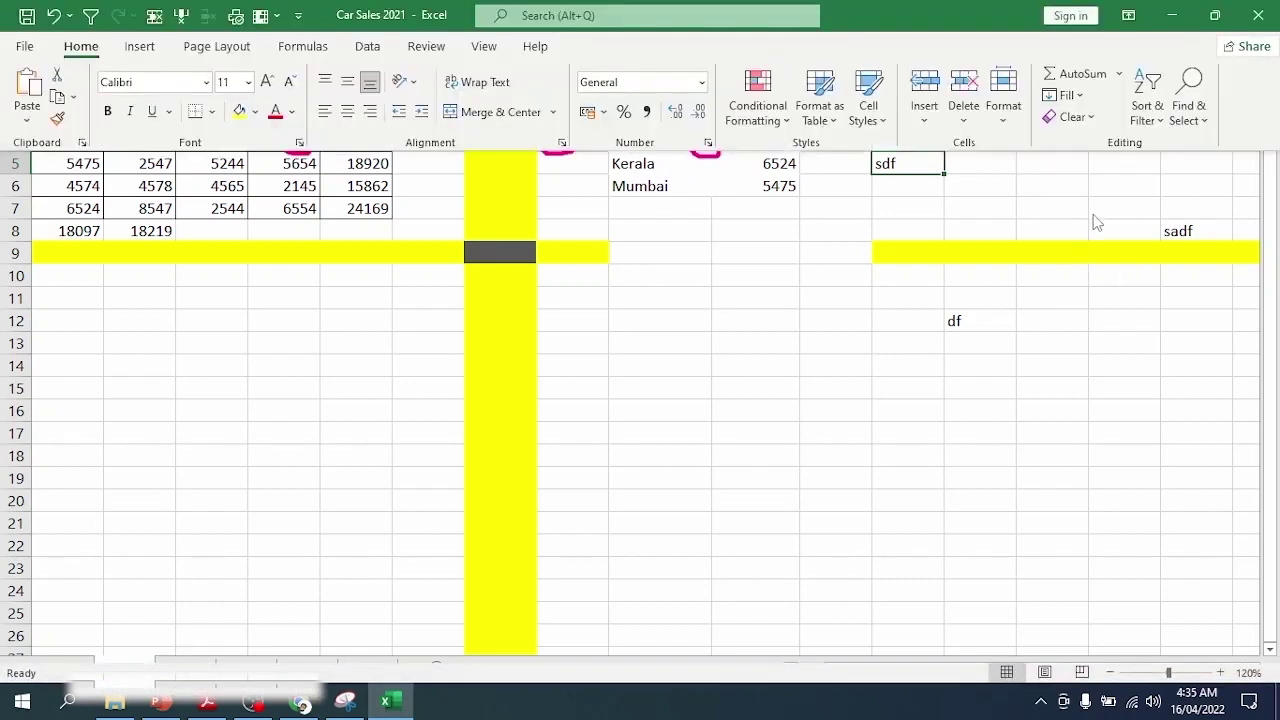
pyautogui.click(980, 233)
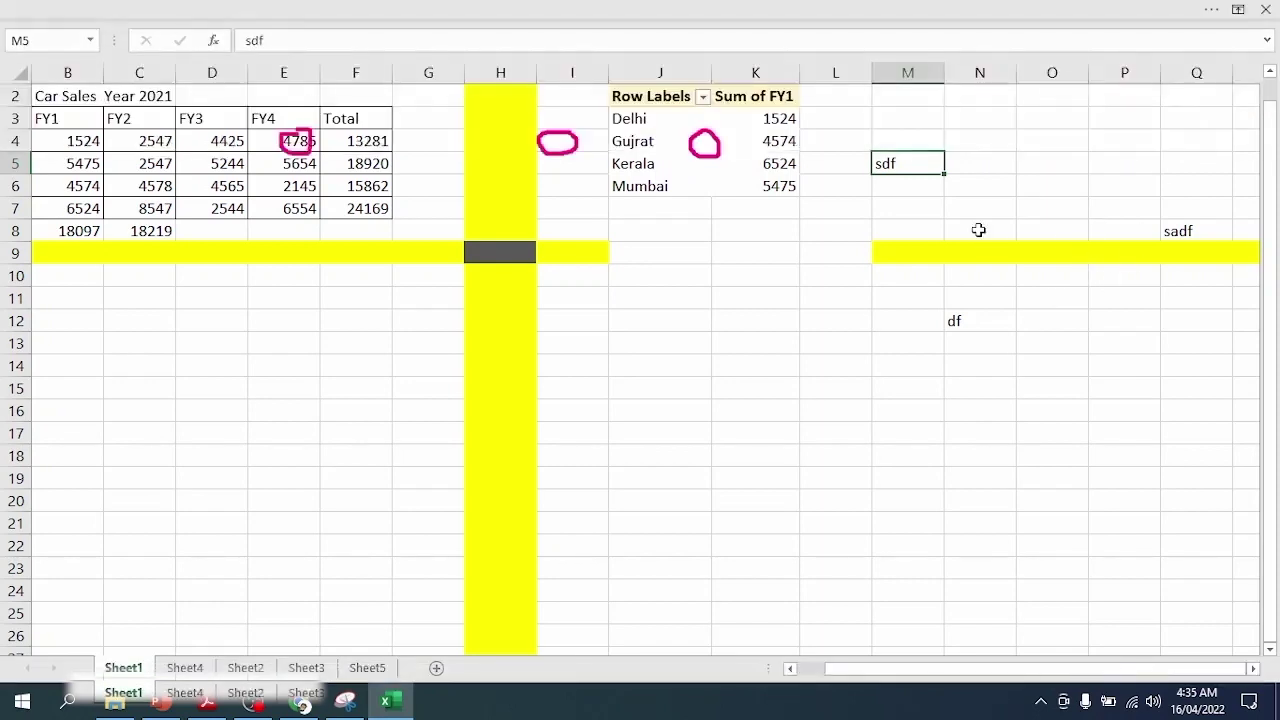
pyautogui.click(1238, 10)
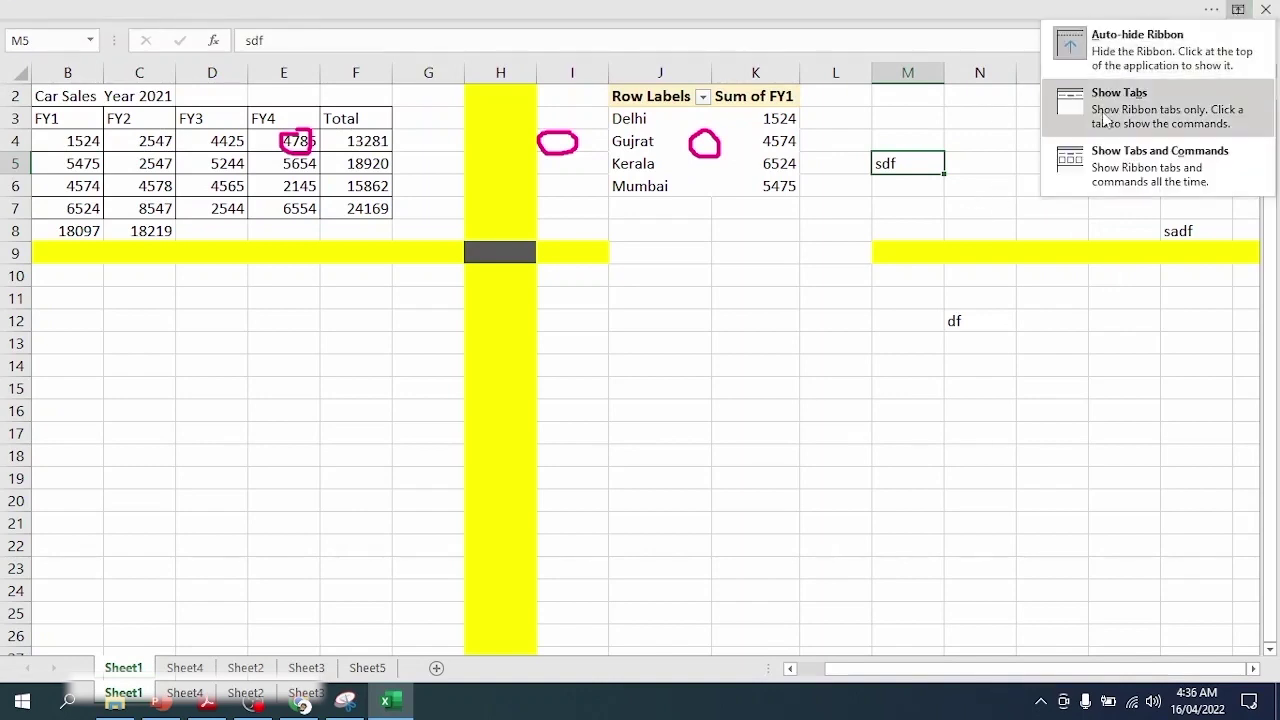
pyautogui.click(1105, 121)
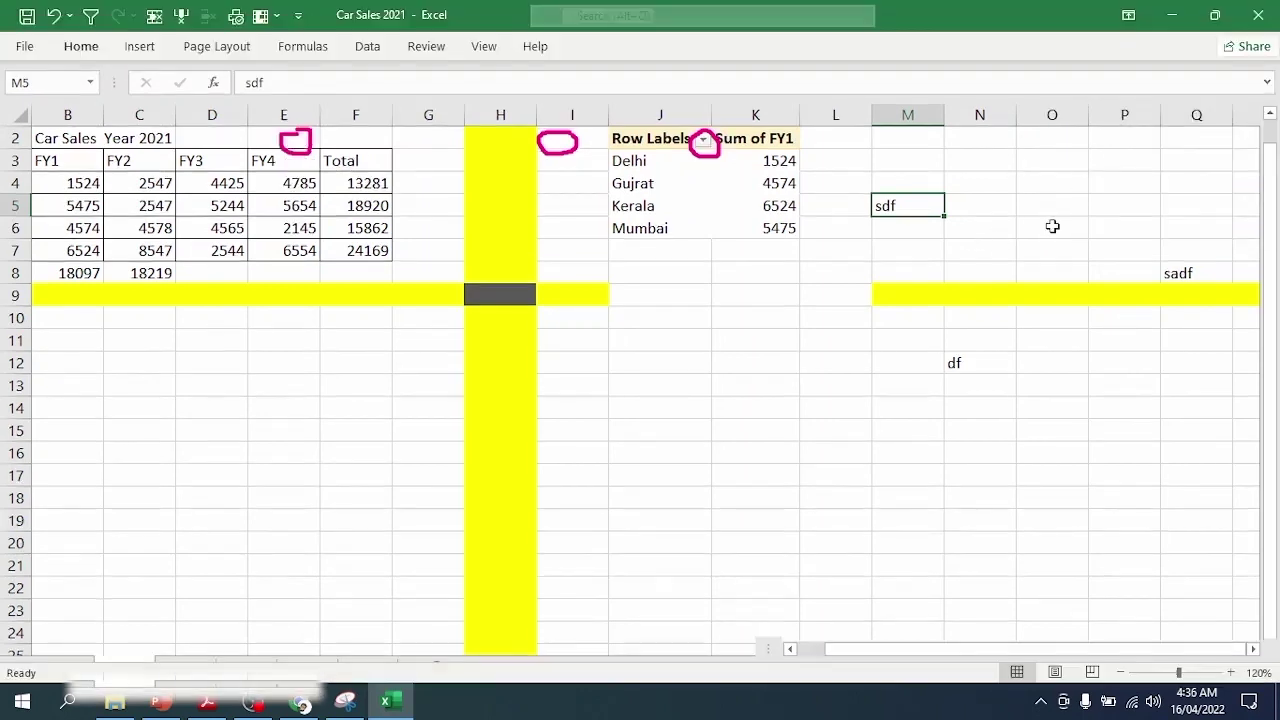
pyautogui.click(100, 48)
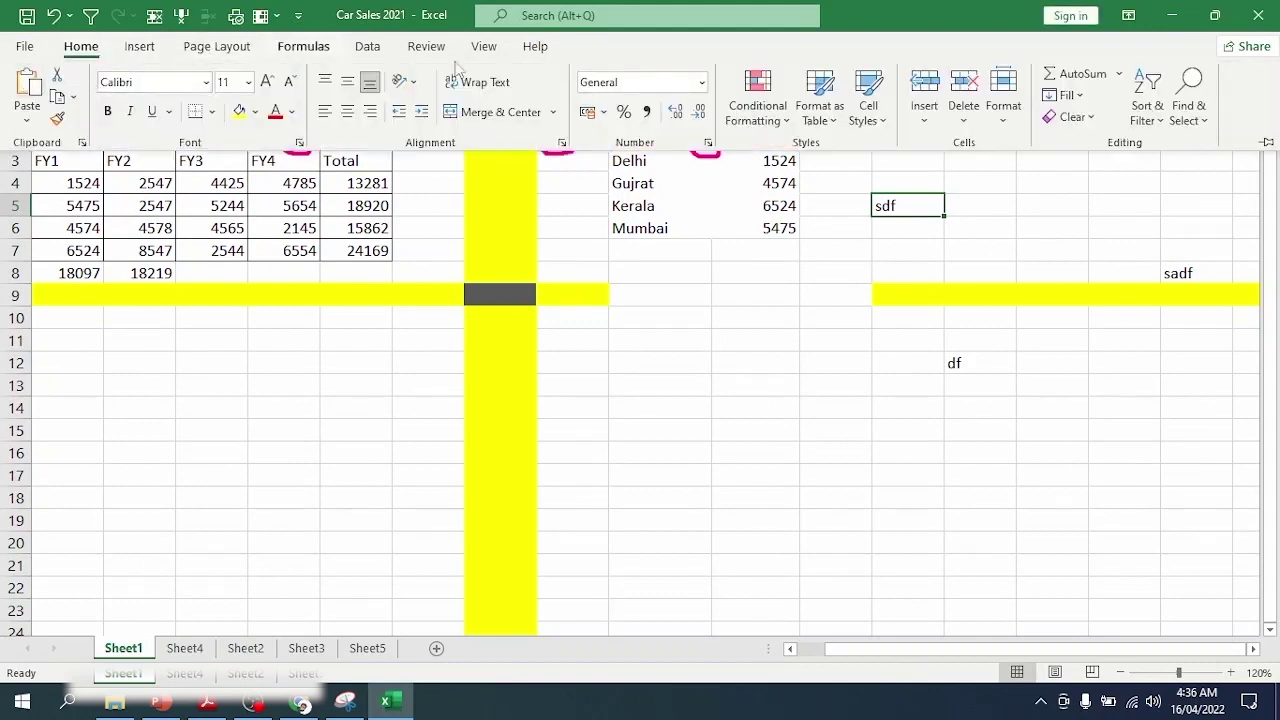
pyautogui.click(1135, 20)
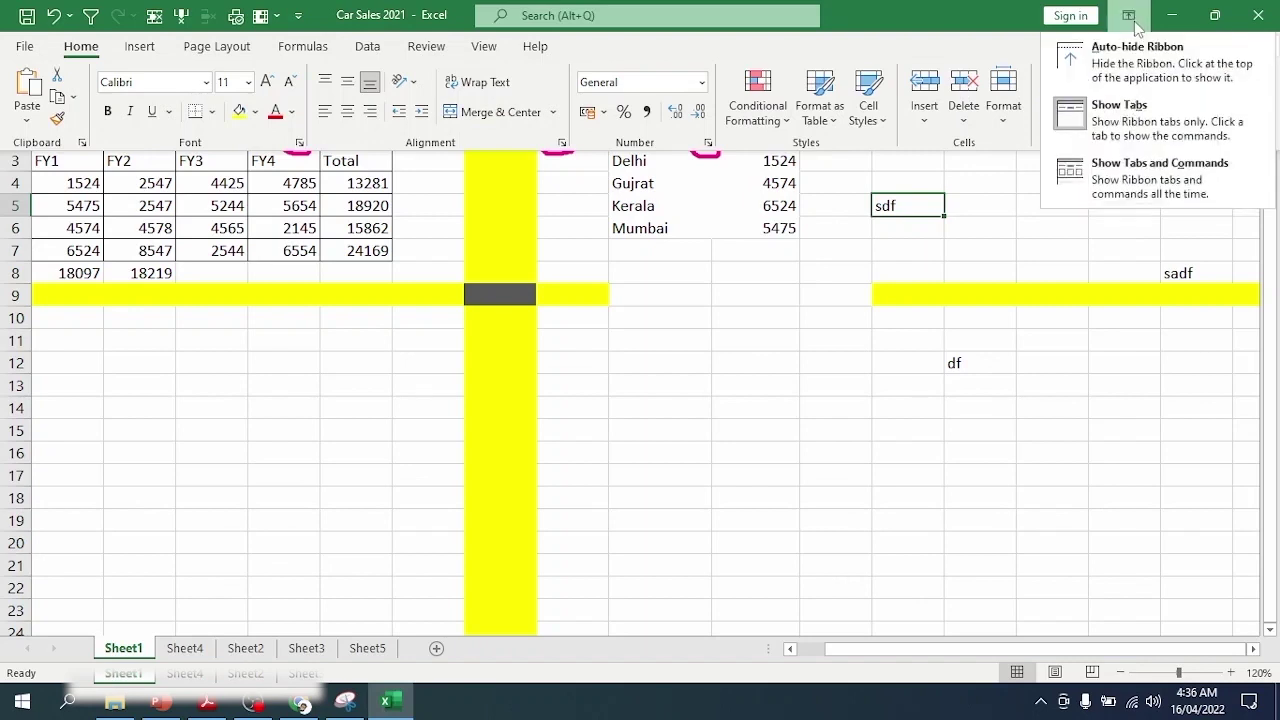
pyautogui.click(1145, 188)
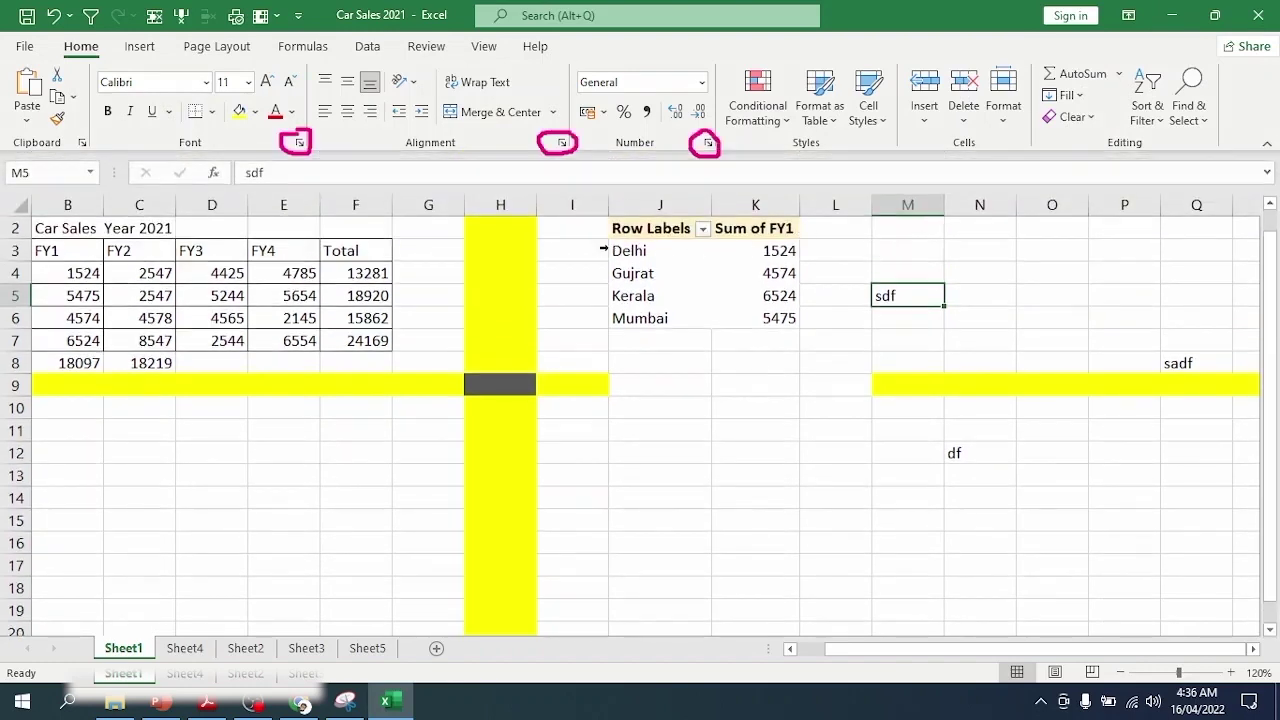
pyautogui.click(1128, 15)
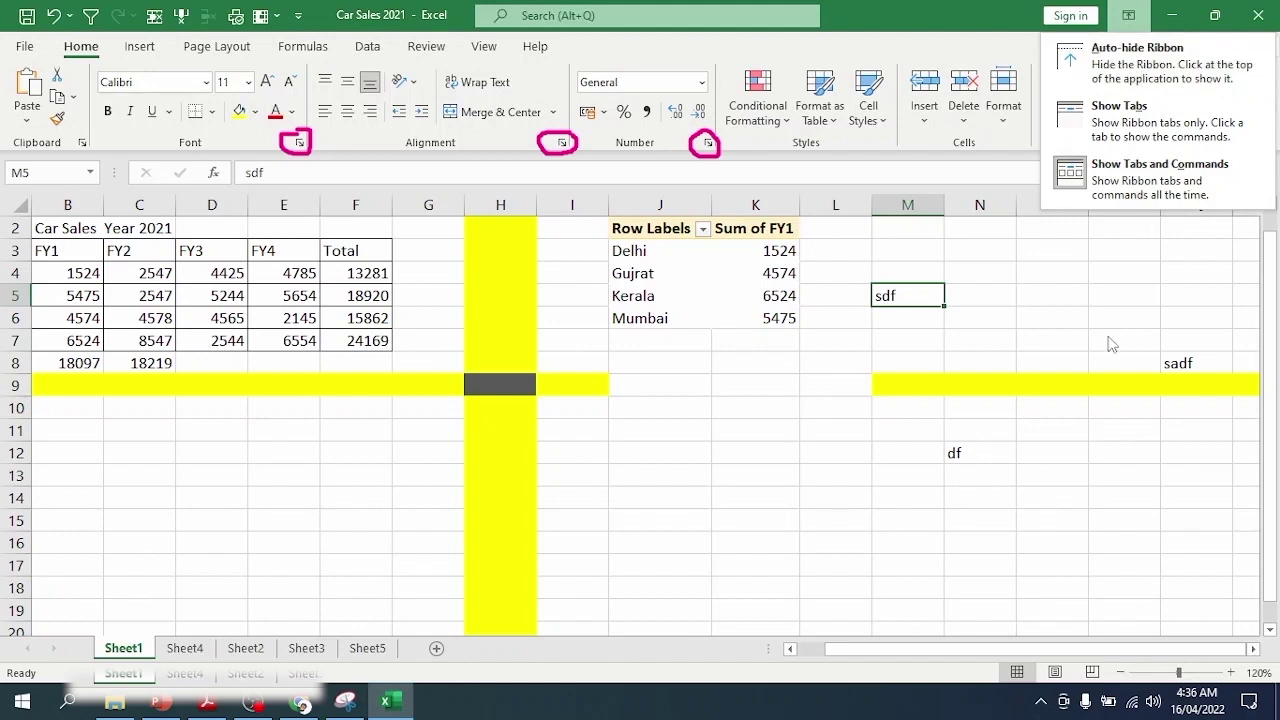
pyautogui.click(1063, 277)
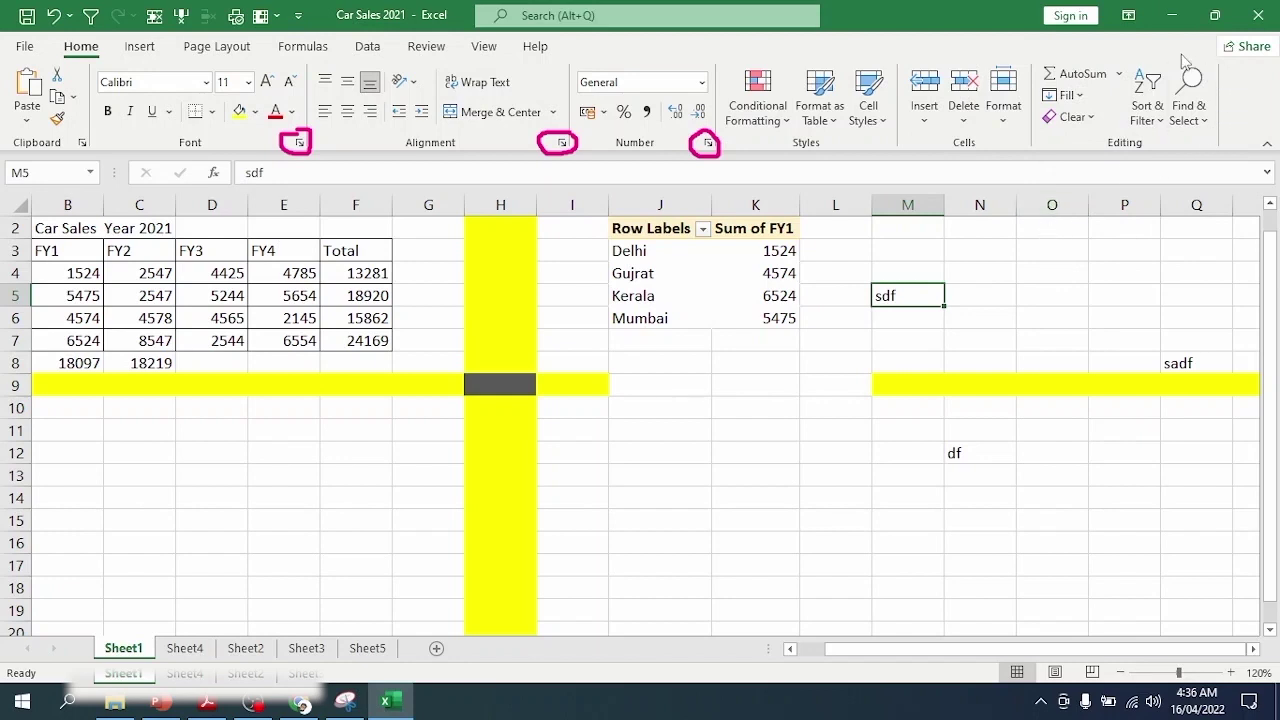
pyautogui.click(1127, 17)
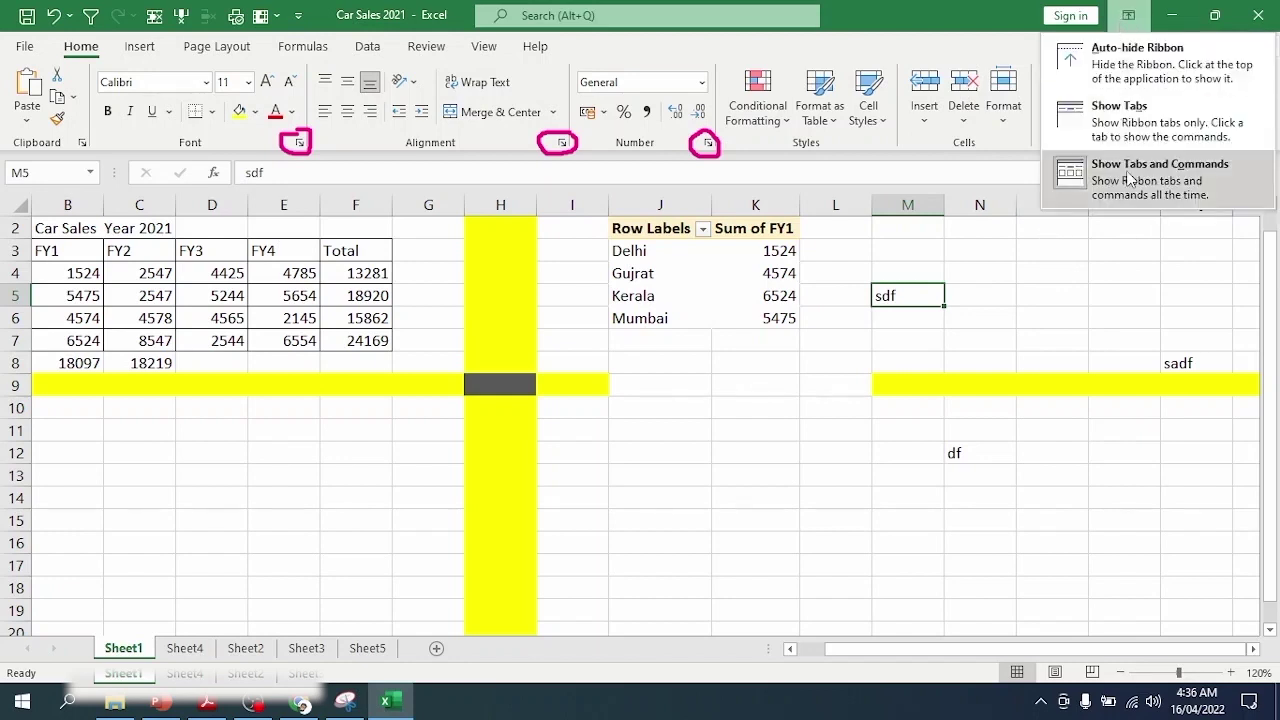
pyautogui.click(1128, 112)
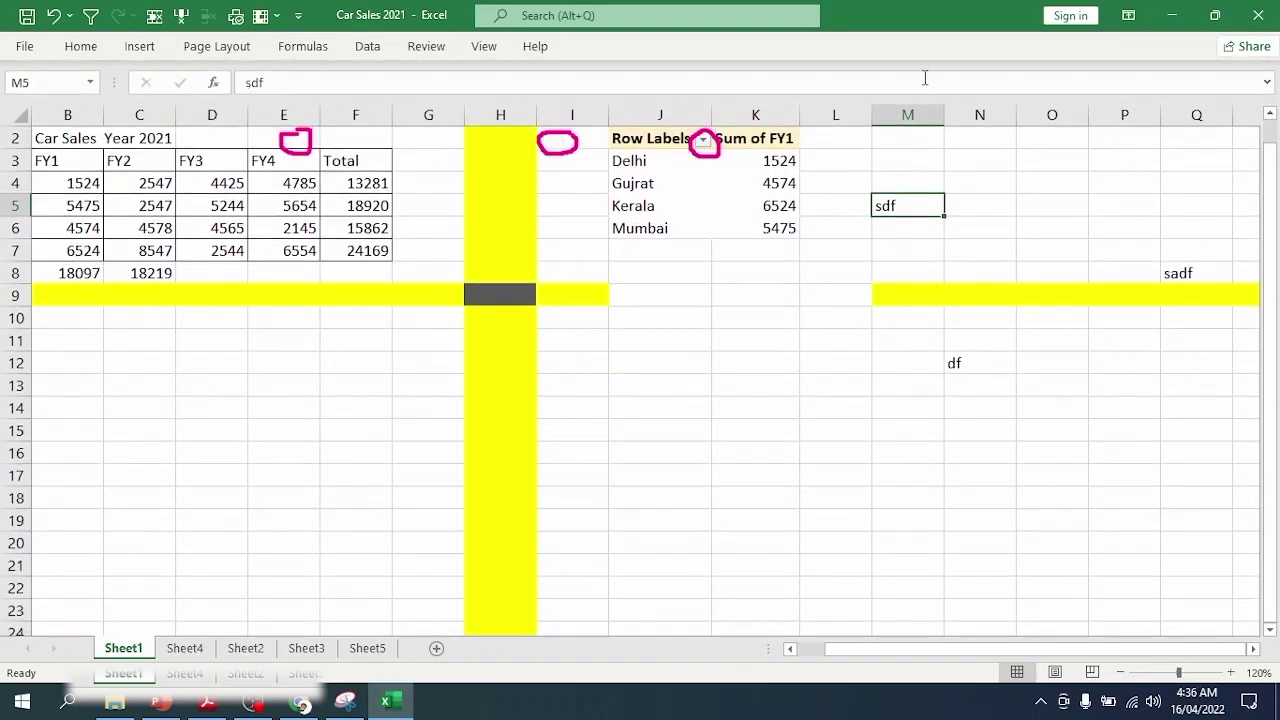
pyautogui.click(1128, 16)
pyautogui.click(1130, 45)
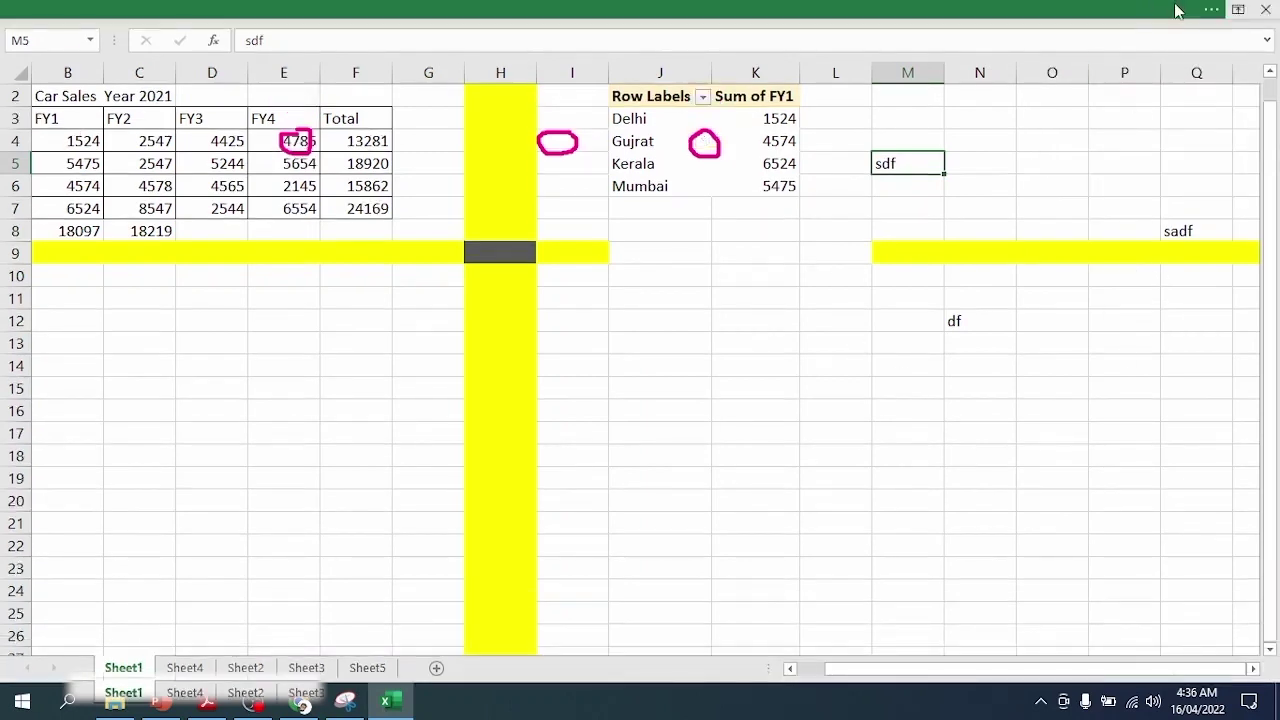
pyautogui.click(1208, 12)
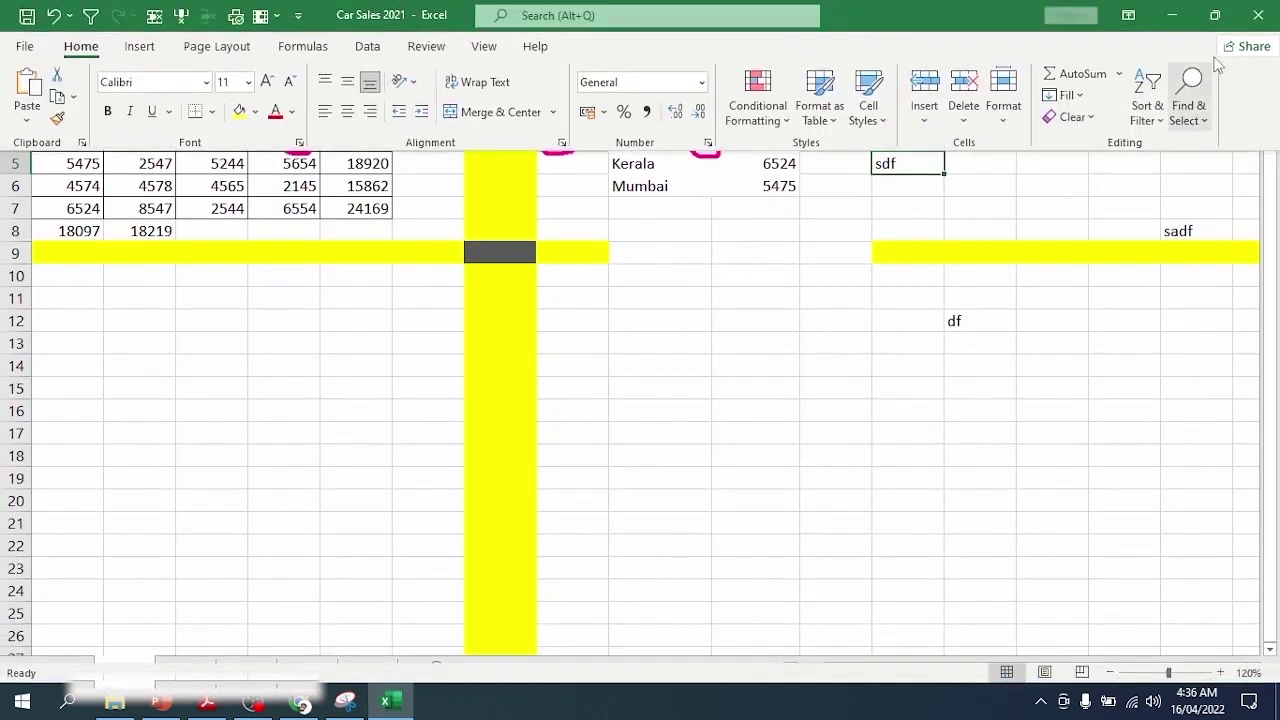
pyautogui.click(1138, 18)
pyautogui.click(1180, 176)
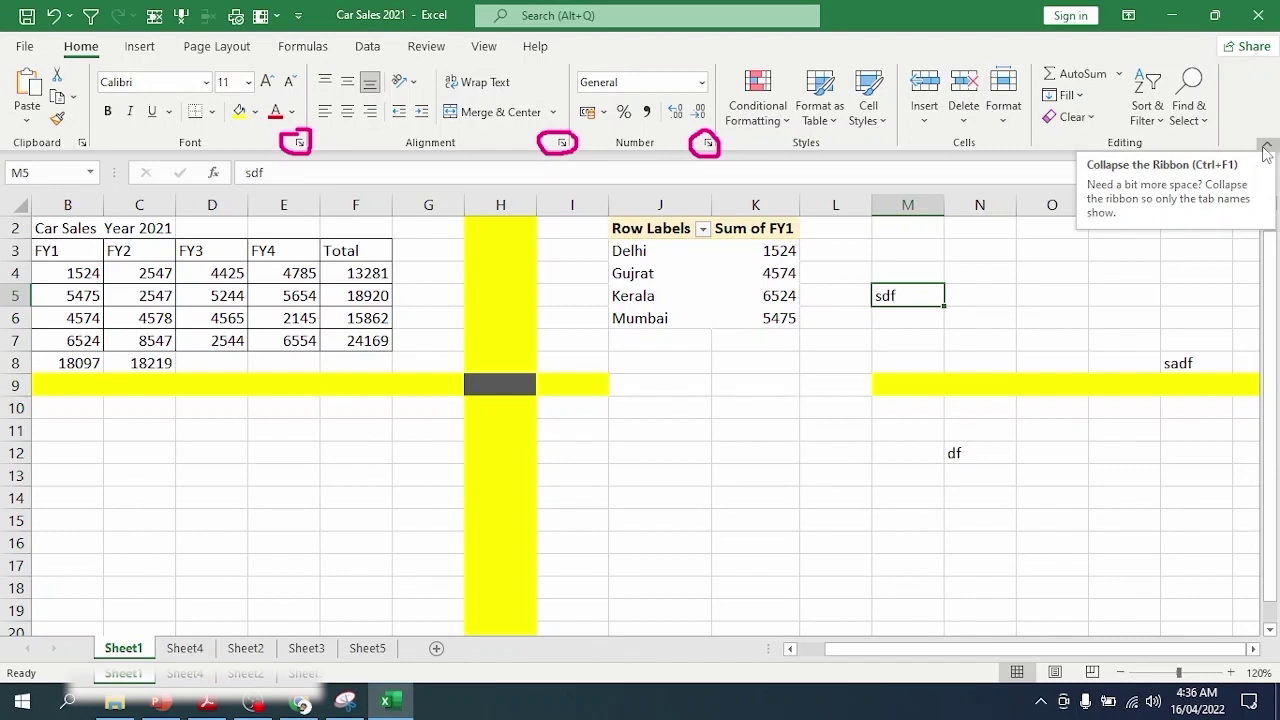
pyautogui.click(1128, 15)
pyautogui.click(1175, 308)
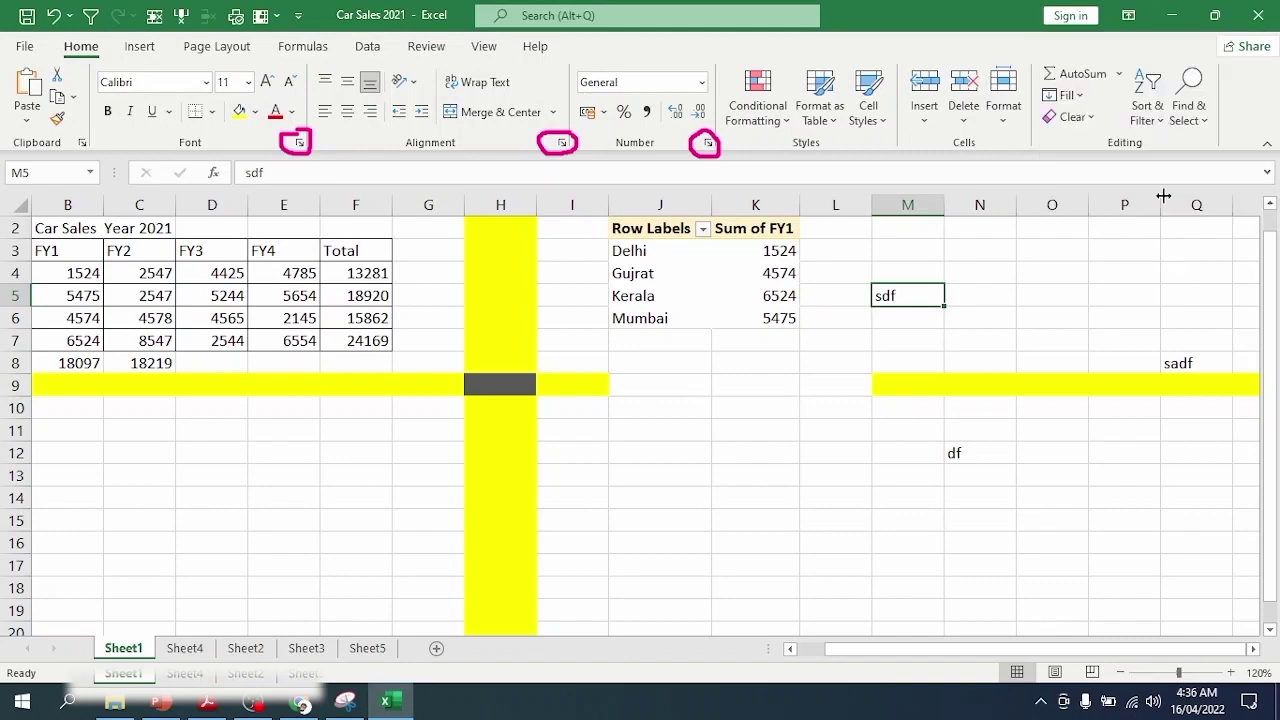
pyautogui.click(1268, 148)
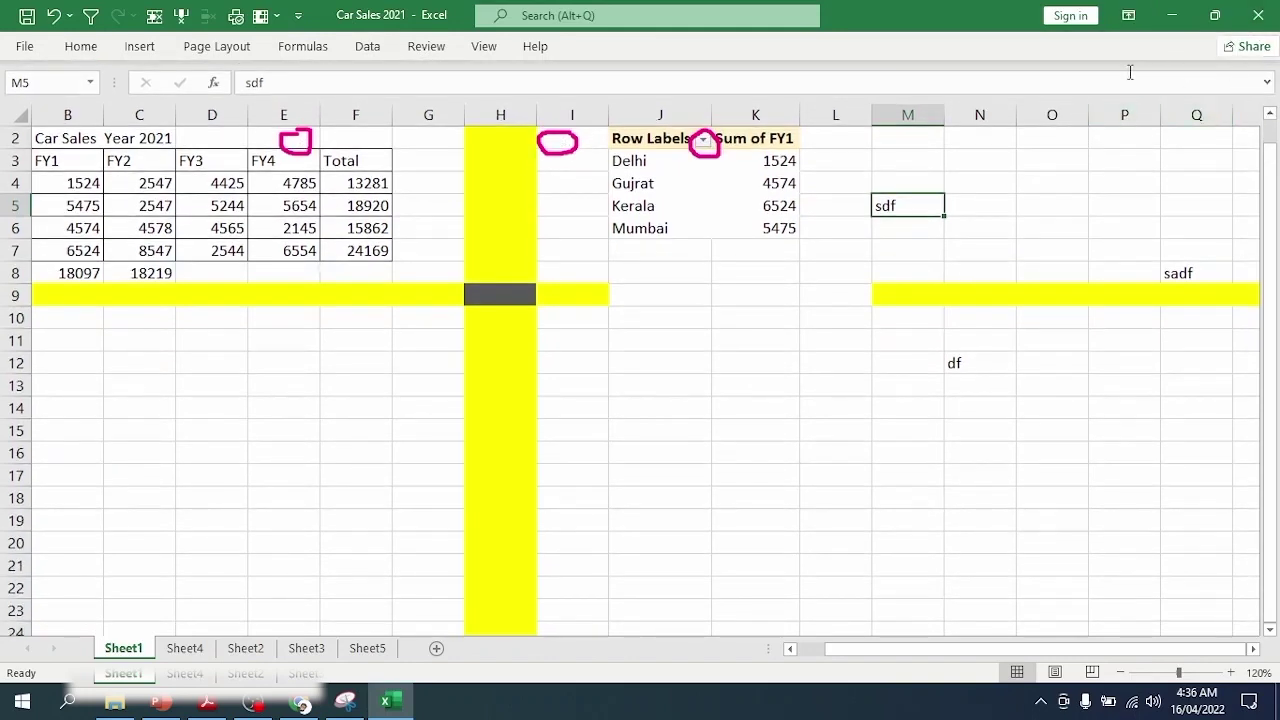
pyautogui.click(86, 50)
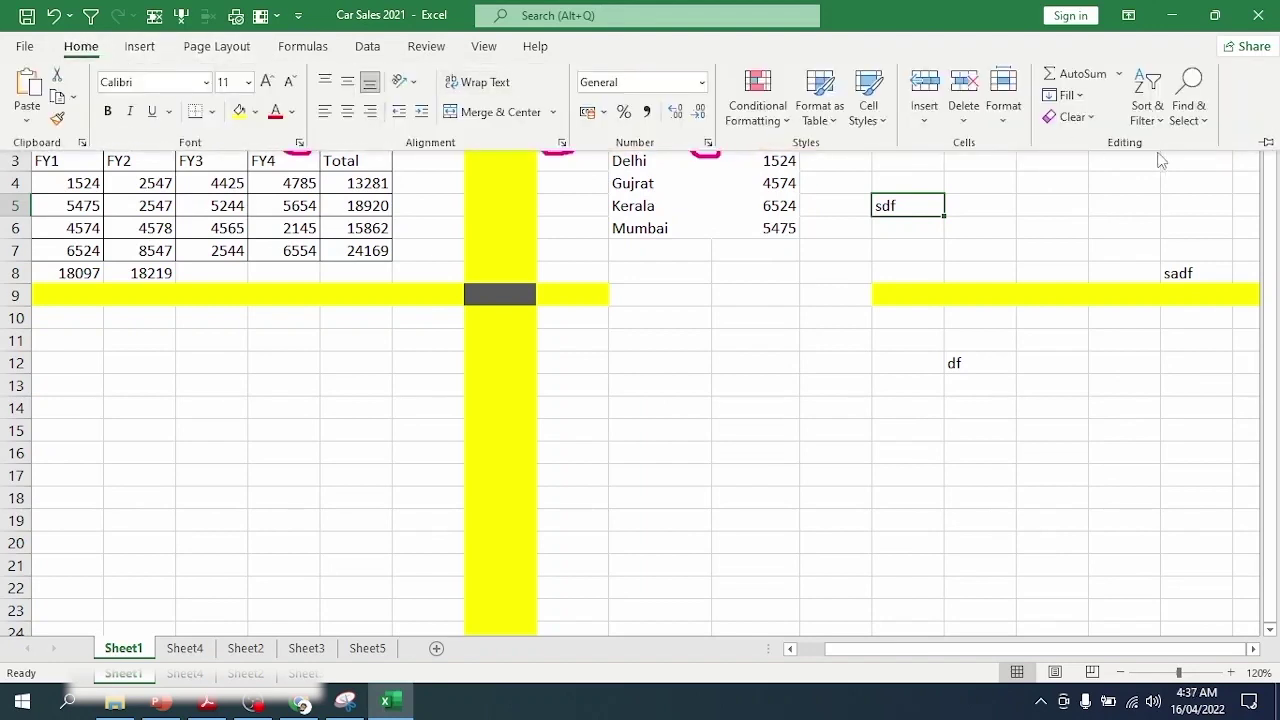
pyautogui.click(1268, 145)
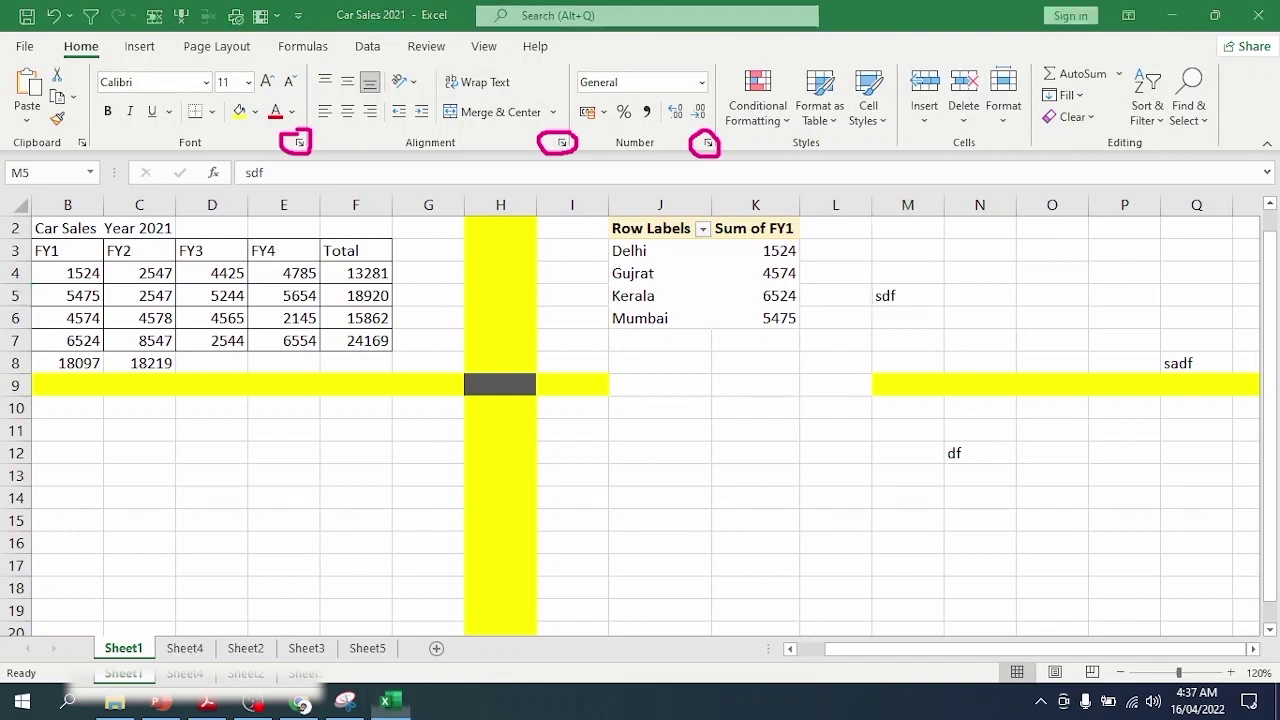
# Step: Select I5, browse the Insert, Page Layout, Formulas and Data tabs, return to Home, and show KeyTips
pyautogui.click(553, 288)
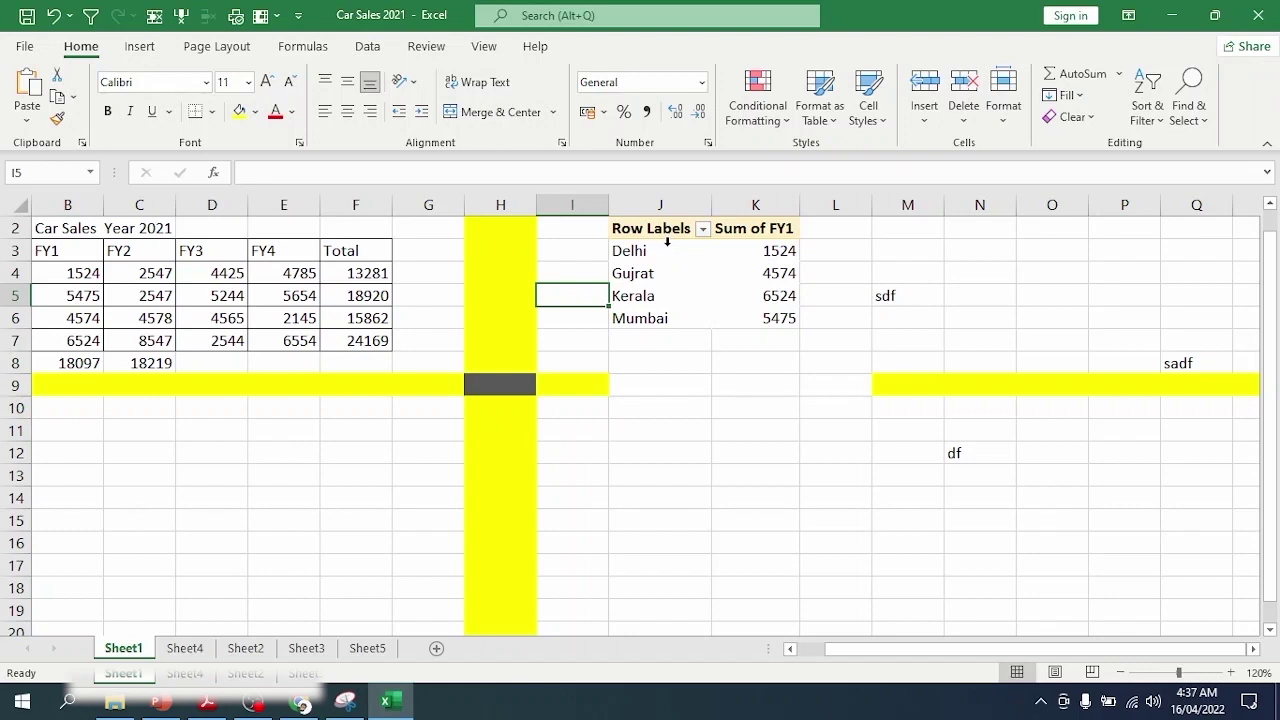
pyautogui.click(152, 48)
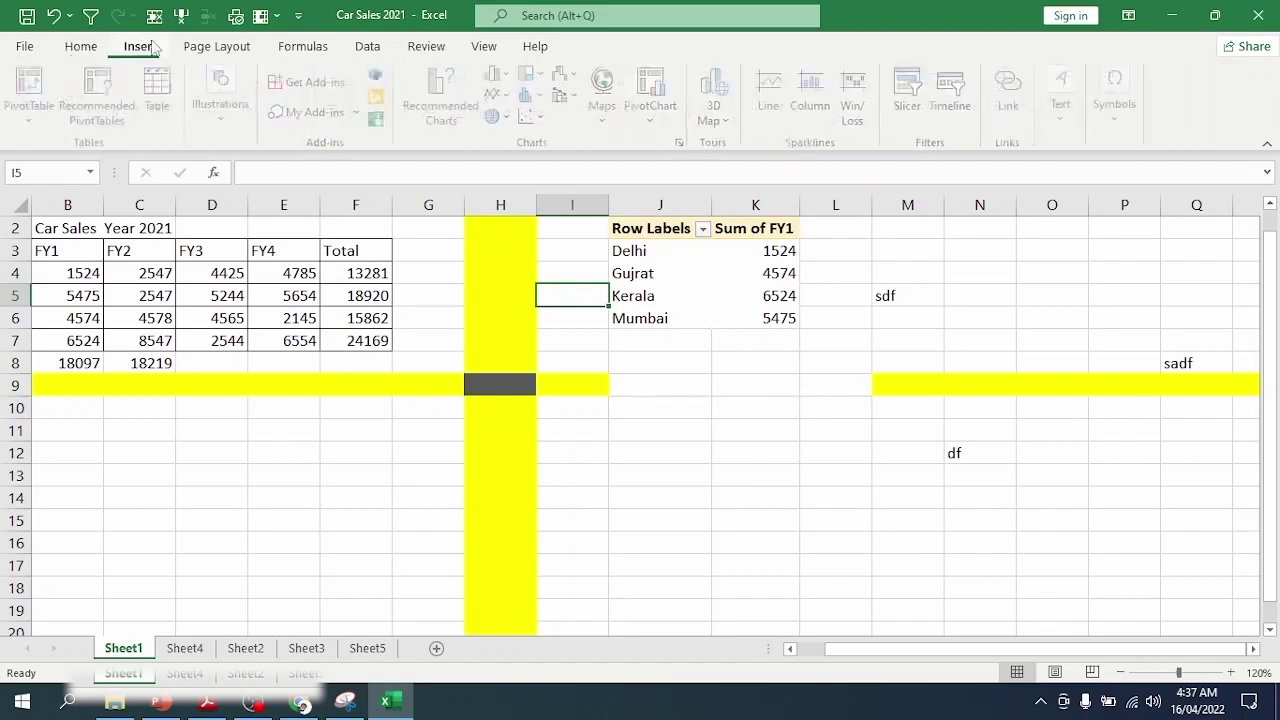
pyautogui.click(205, 46)
pyautogui.click(303, 46)
pyautogui.click(367, 46)
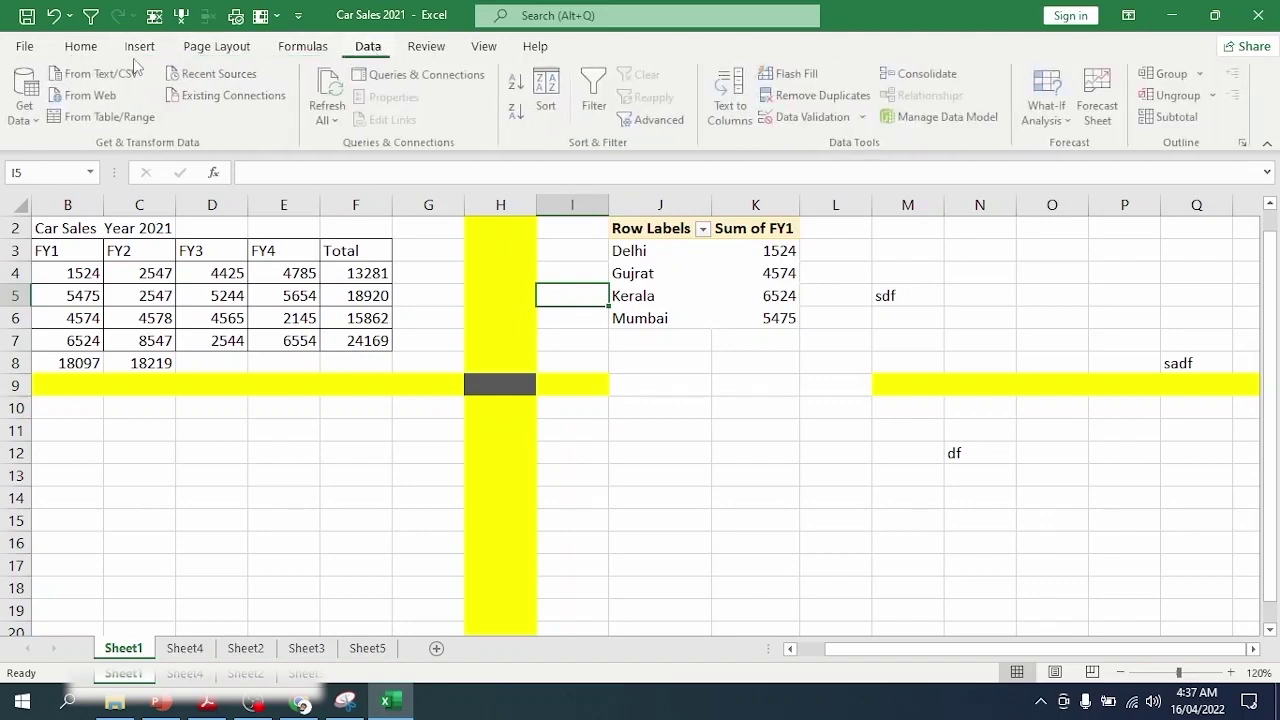
pyautogui.click(80, 46)
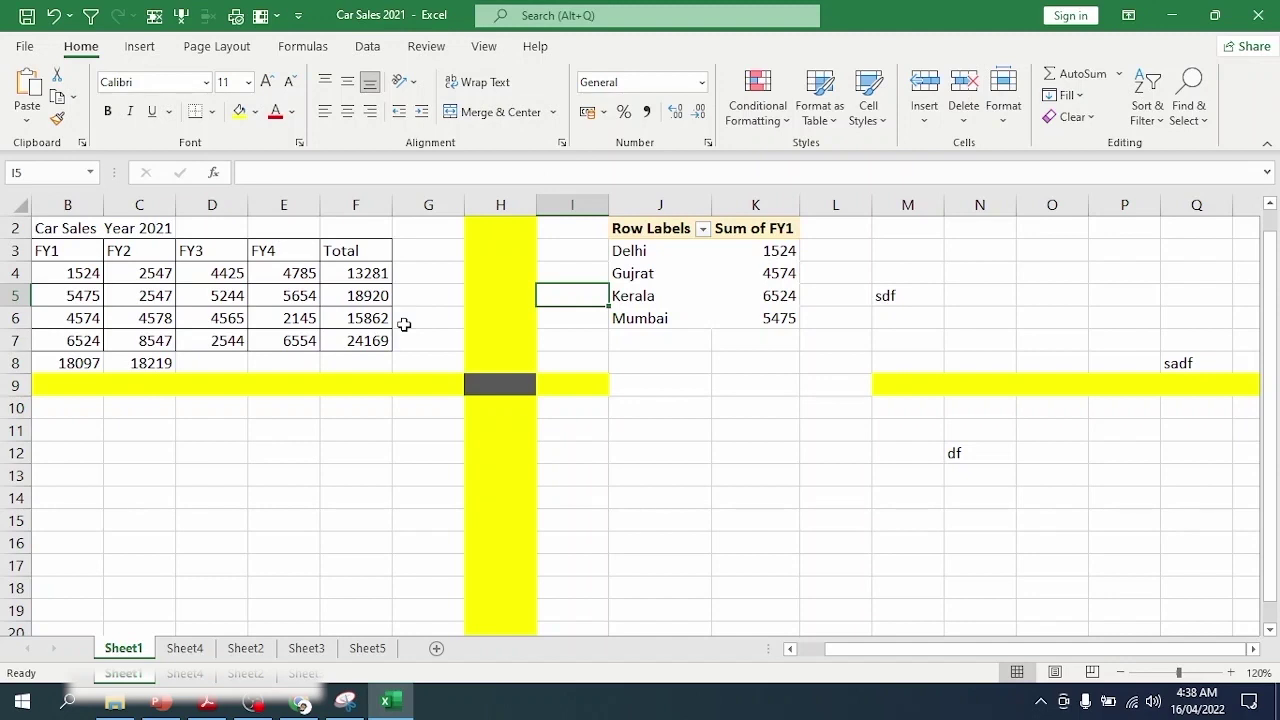
pyautogui.press('alt')
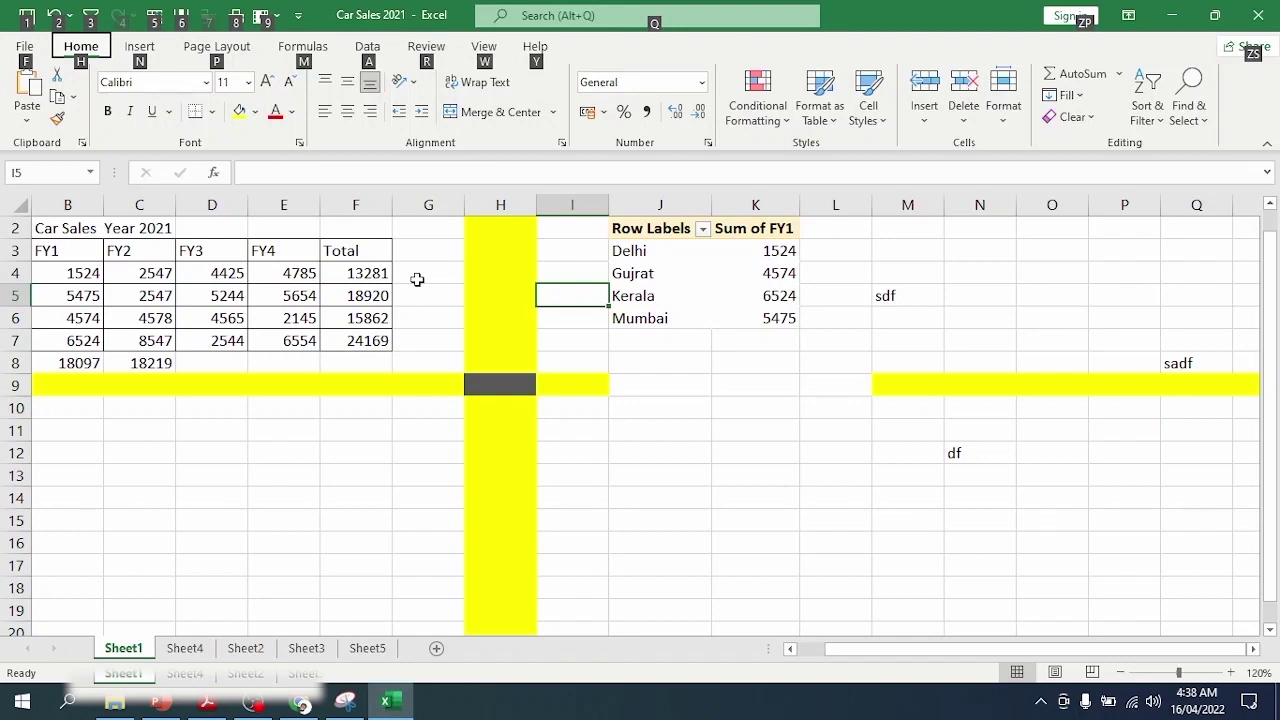
# Step: Filter the J2:K6 list in place with Advanced Filter (Alt, A, Q), then return to Home
pyautogui.press('a')
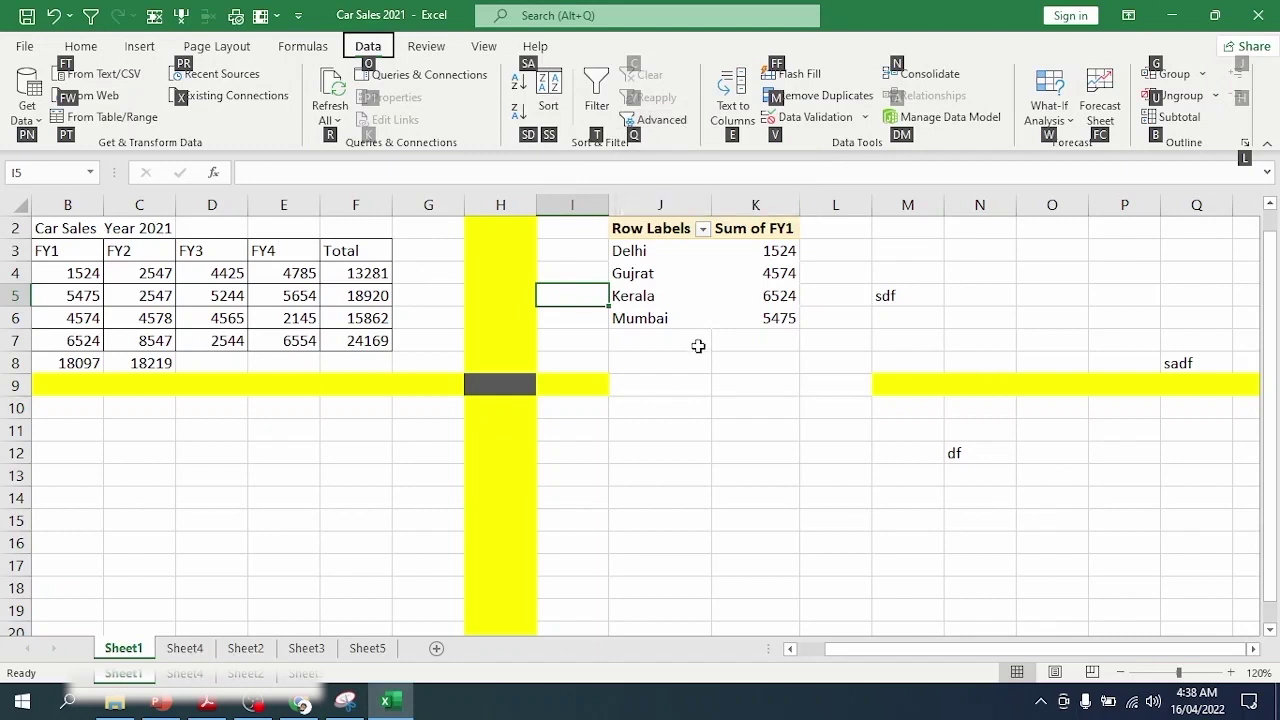
pyautogui.press('q')
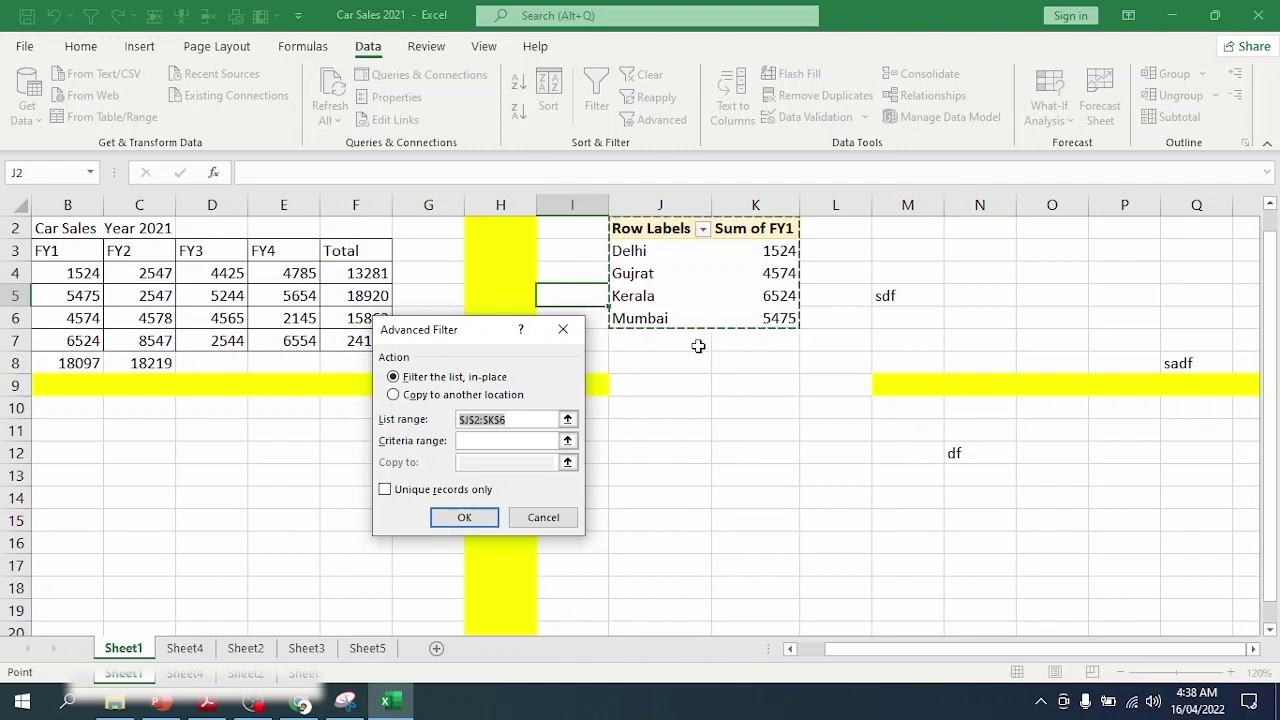
pyautogui.press('Return')
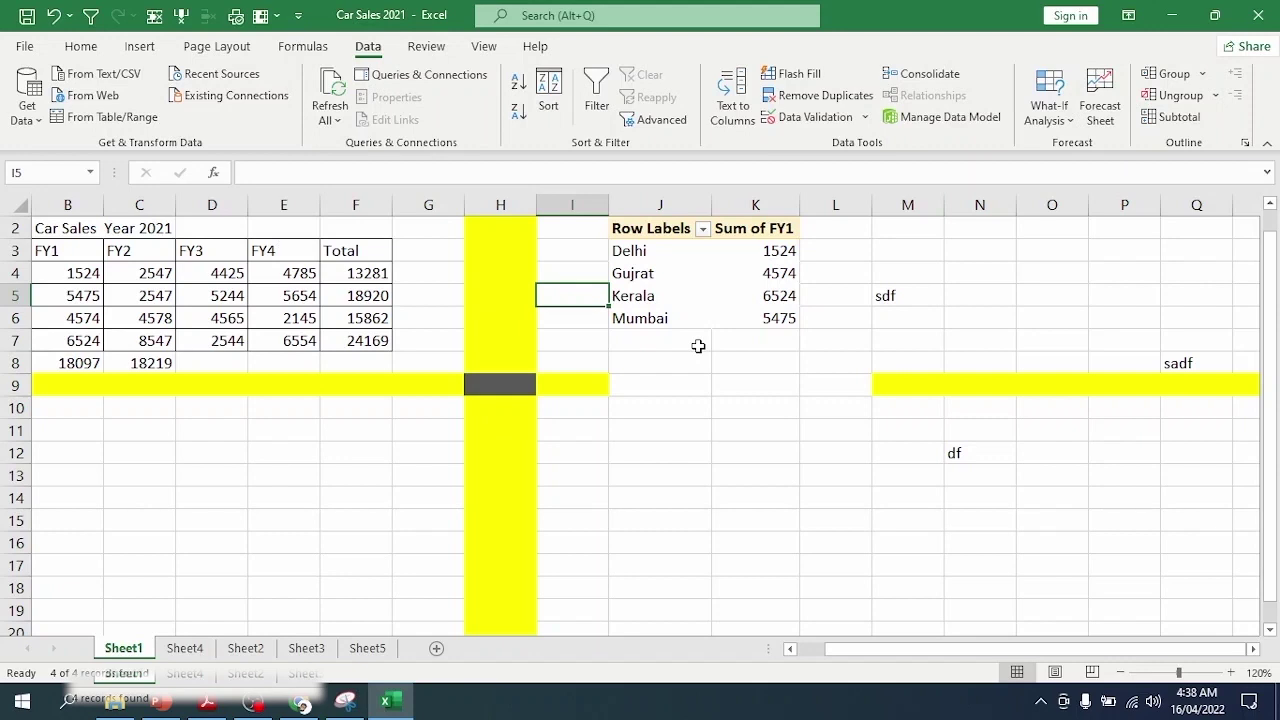
pyautogui.press('alt')
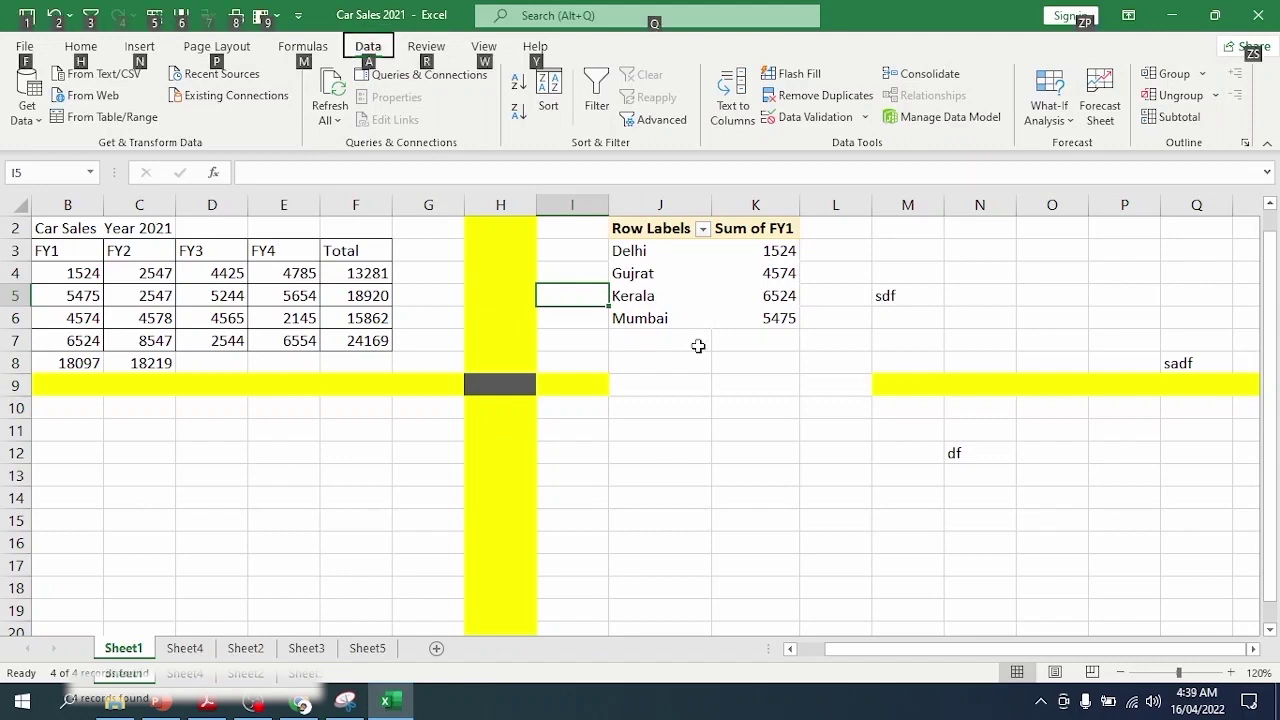
pyautogui.press('h')
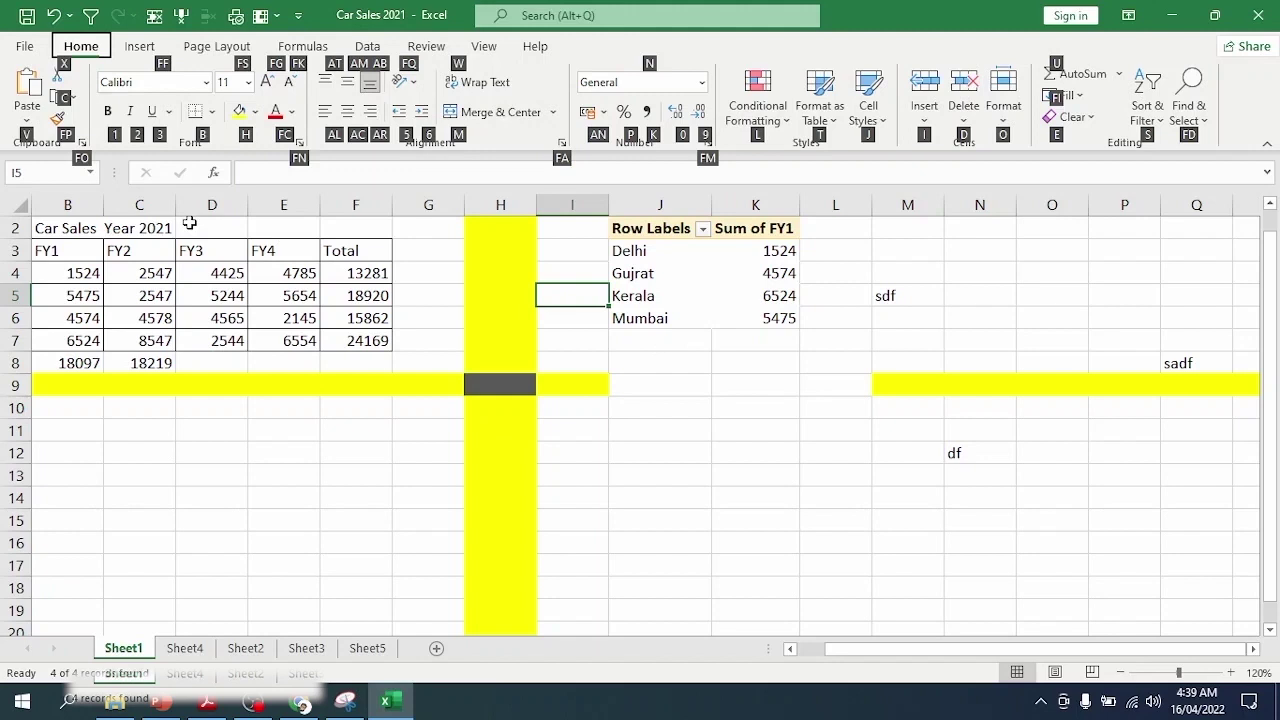
# Step: Bold the 2547 in C5 using Alt, H, 1, then switch to the Review tab
pyautogui.click(185, 364)
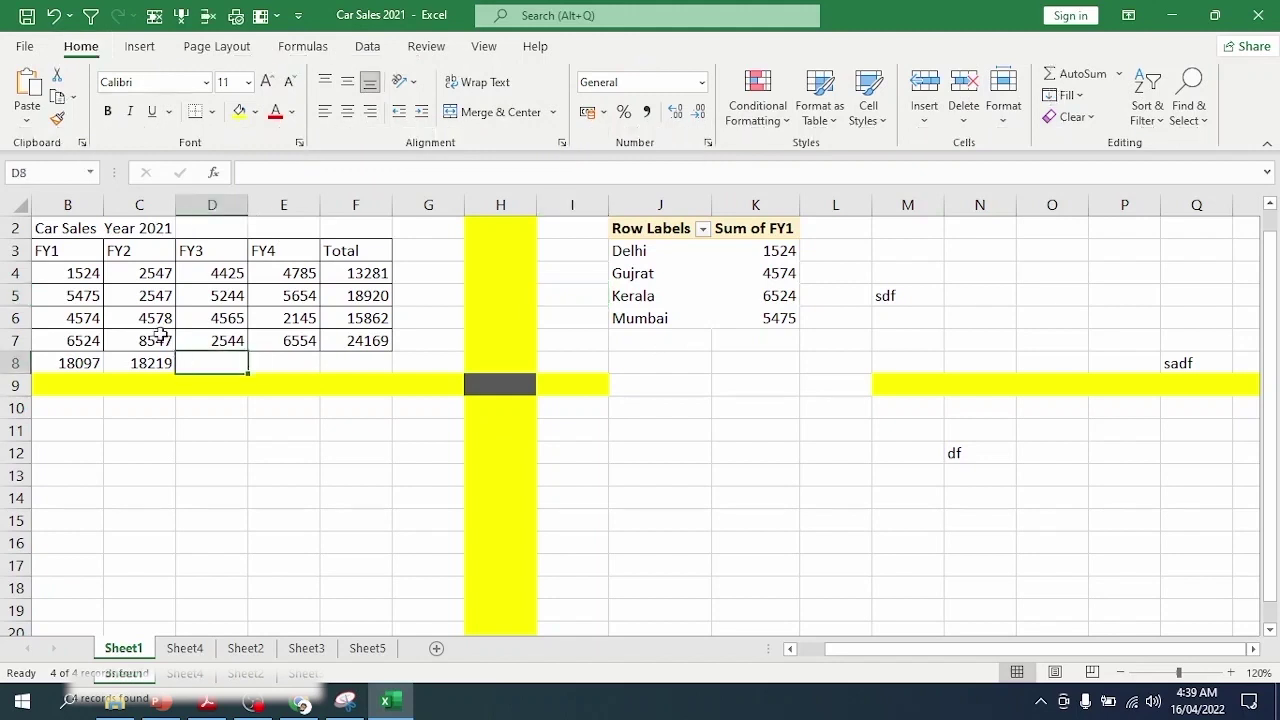
pyautogui.click(118, 294)
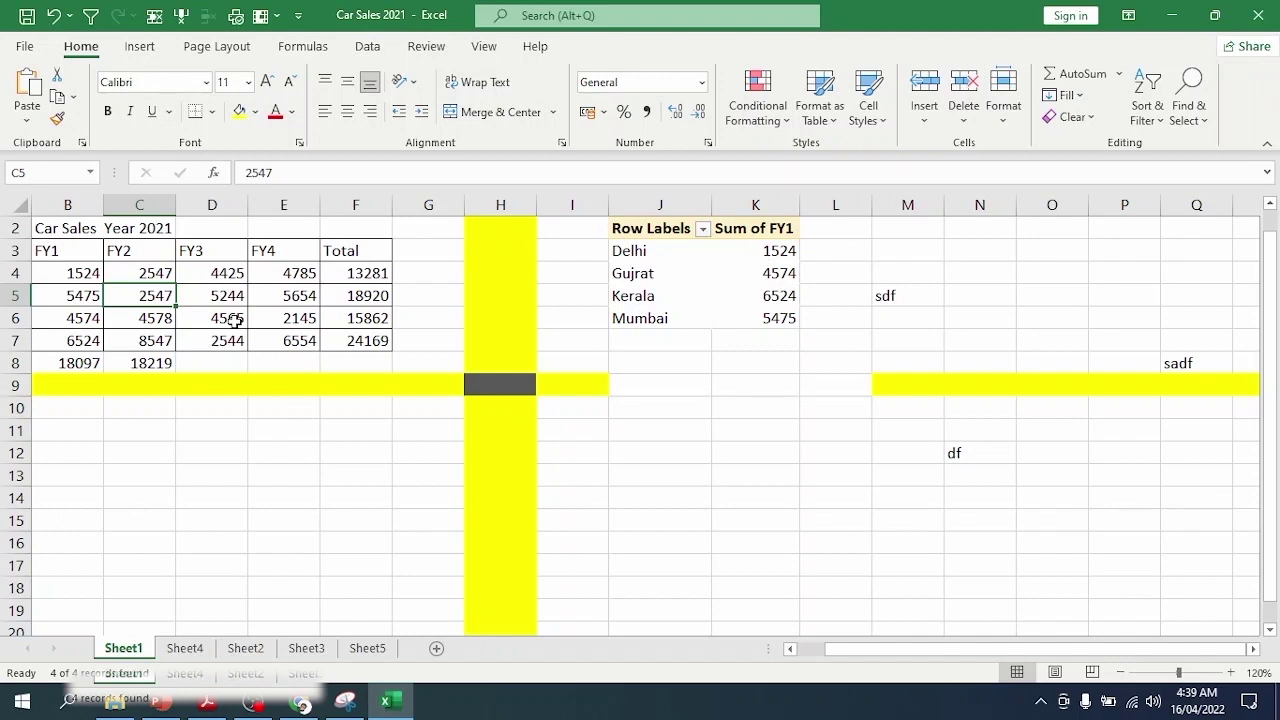
pyautogui.press('alt')
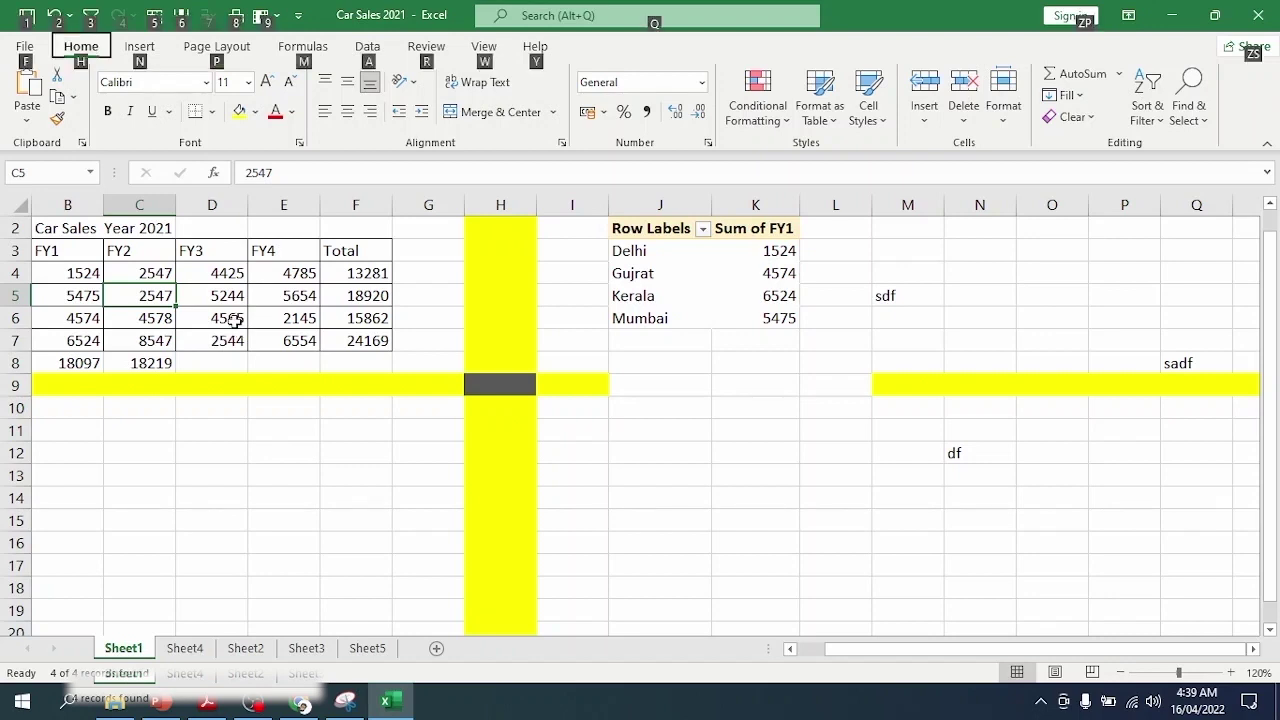
pyautogui.press('h')
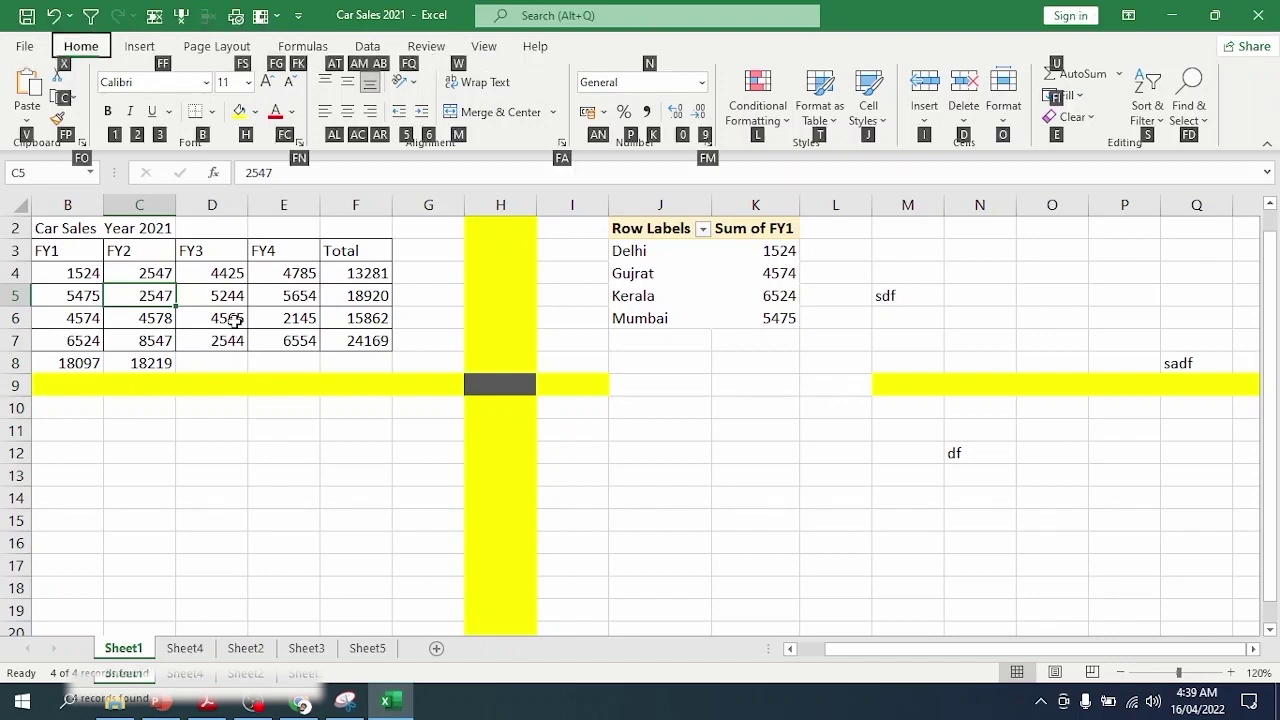
pyautogui.press('1')
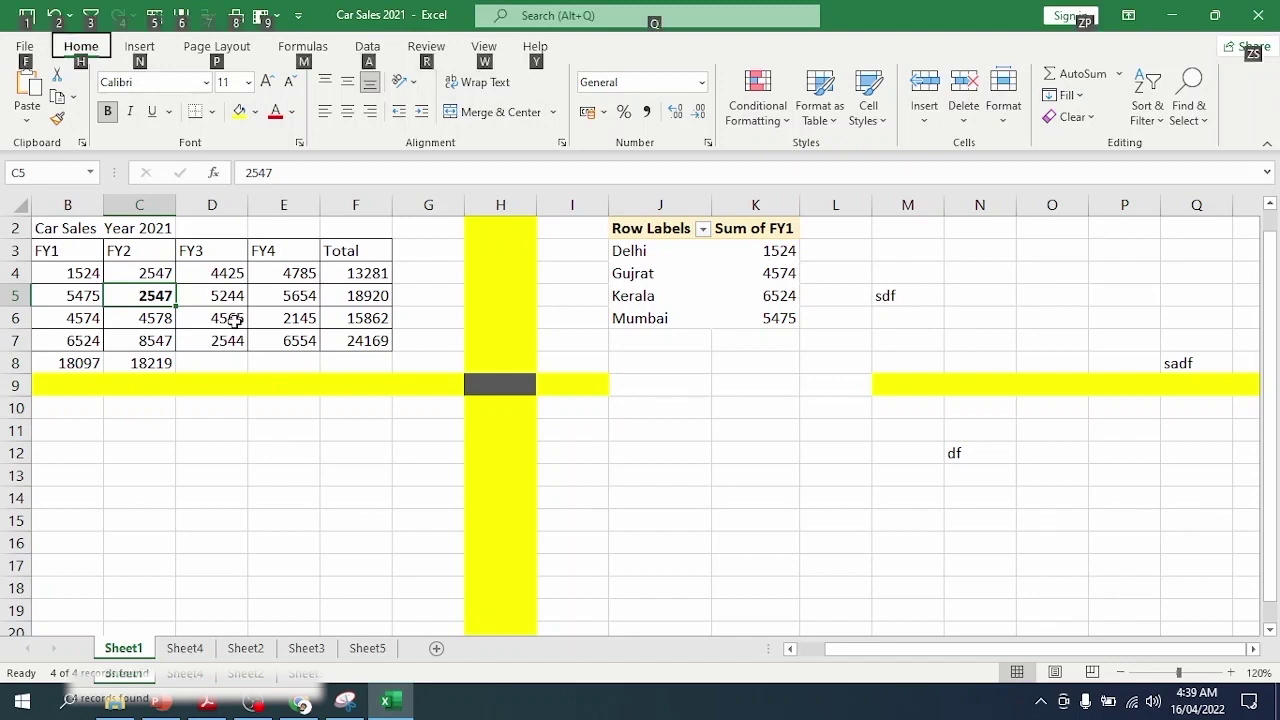
pyautogui.press('r')
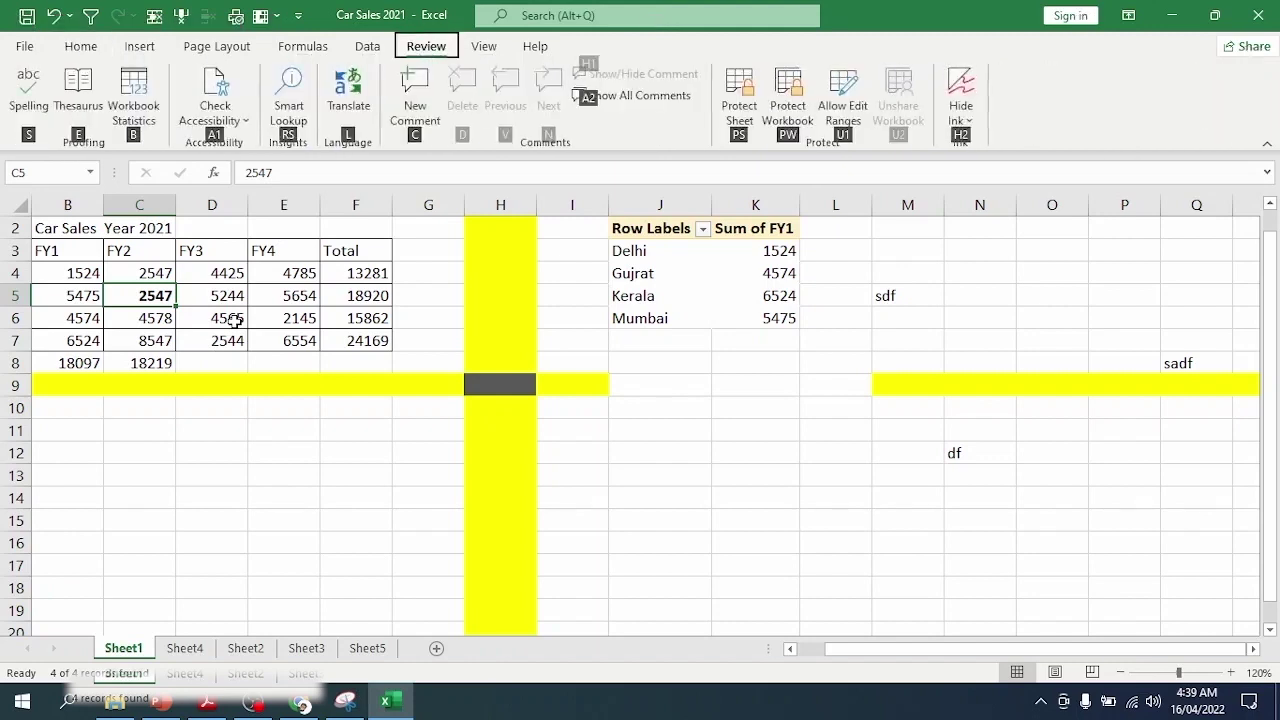
# Step: Add the comment 'Hi This is how the shortcuts work' to C5, then select C6
pyautogui.press('c')
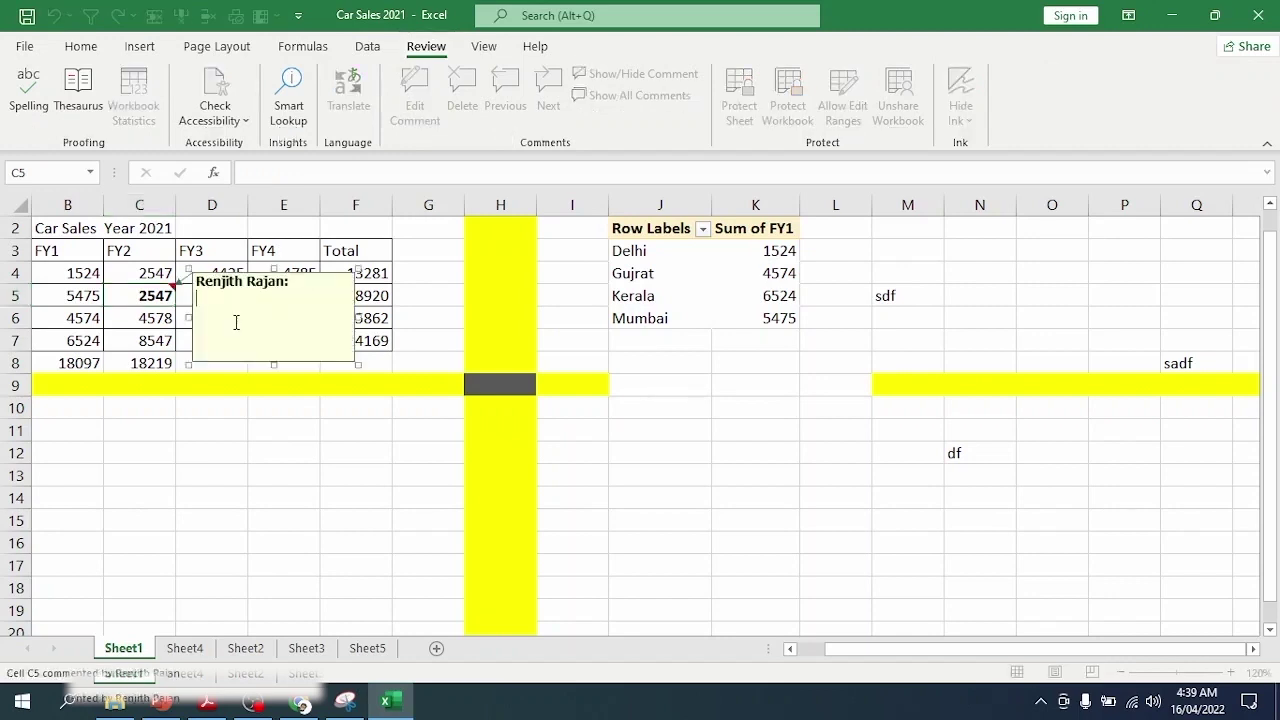
pyautogui.write('Hi This is how the shortcuts work')
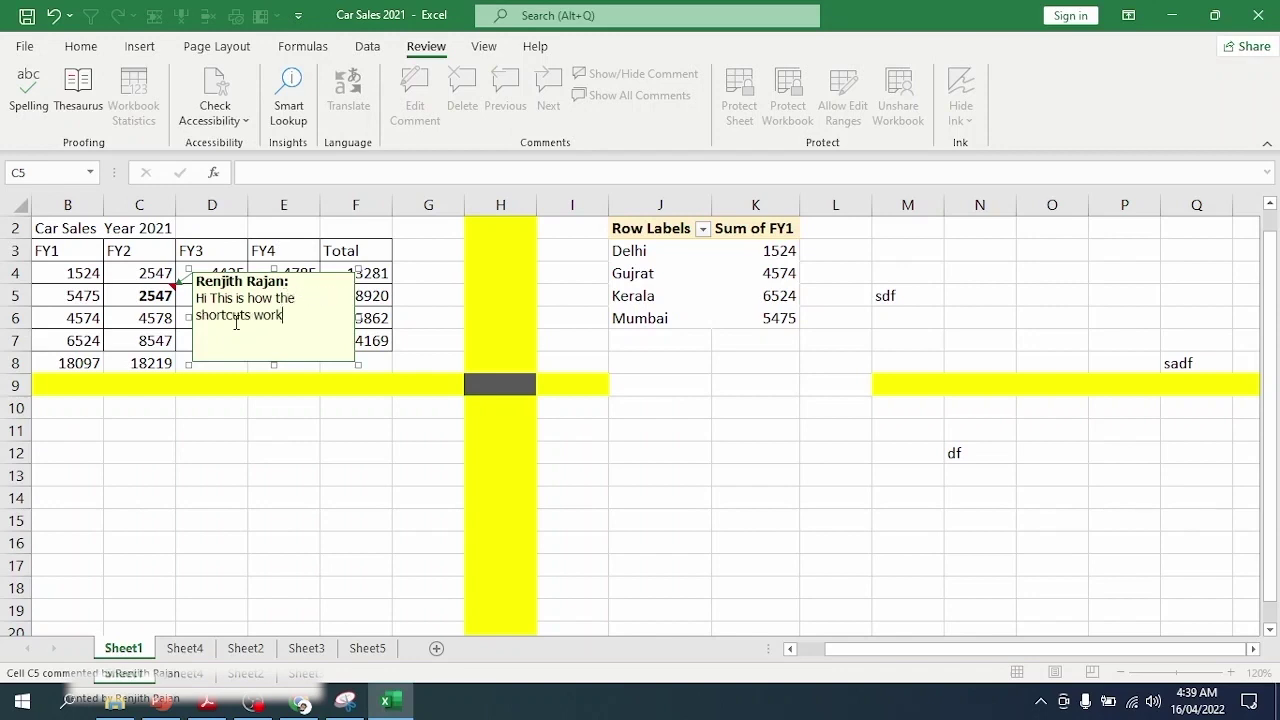
pyautogui.press('Escape')
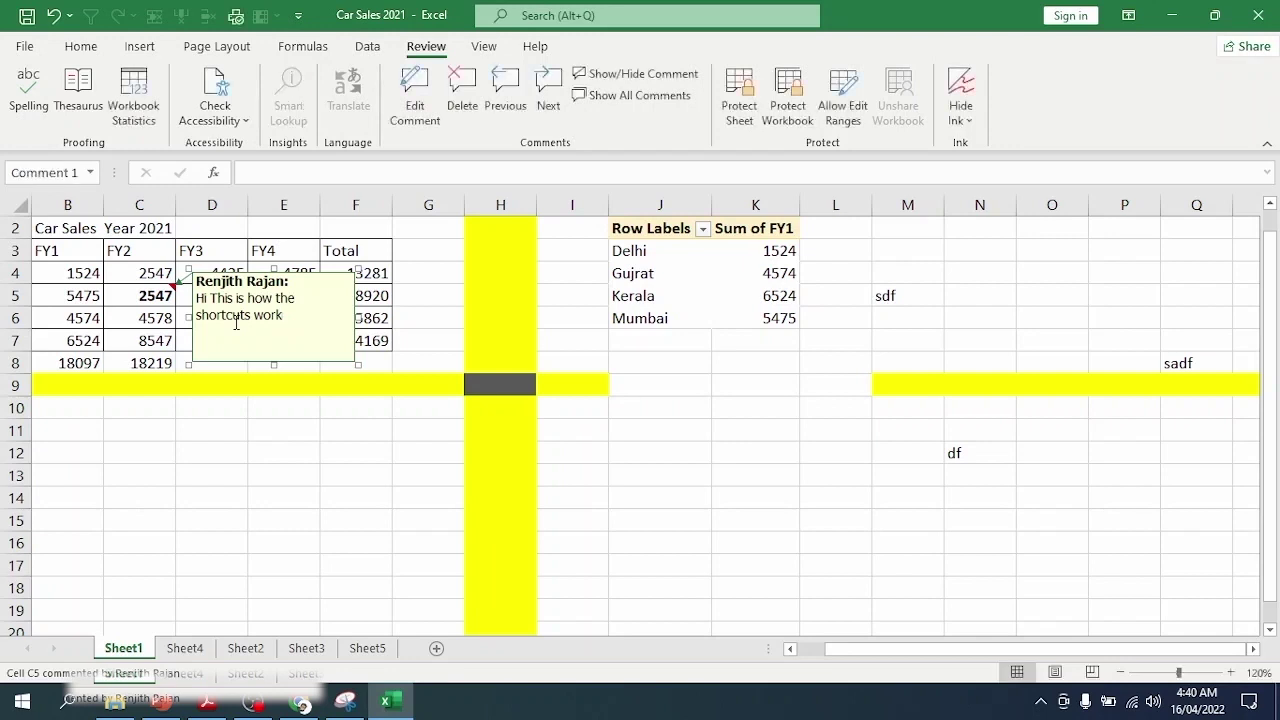
pyautogui.press('alt')
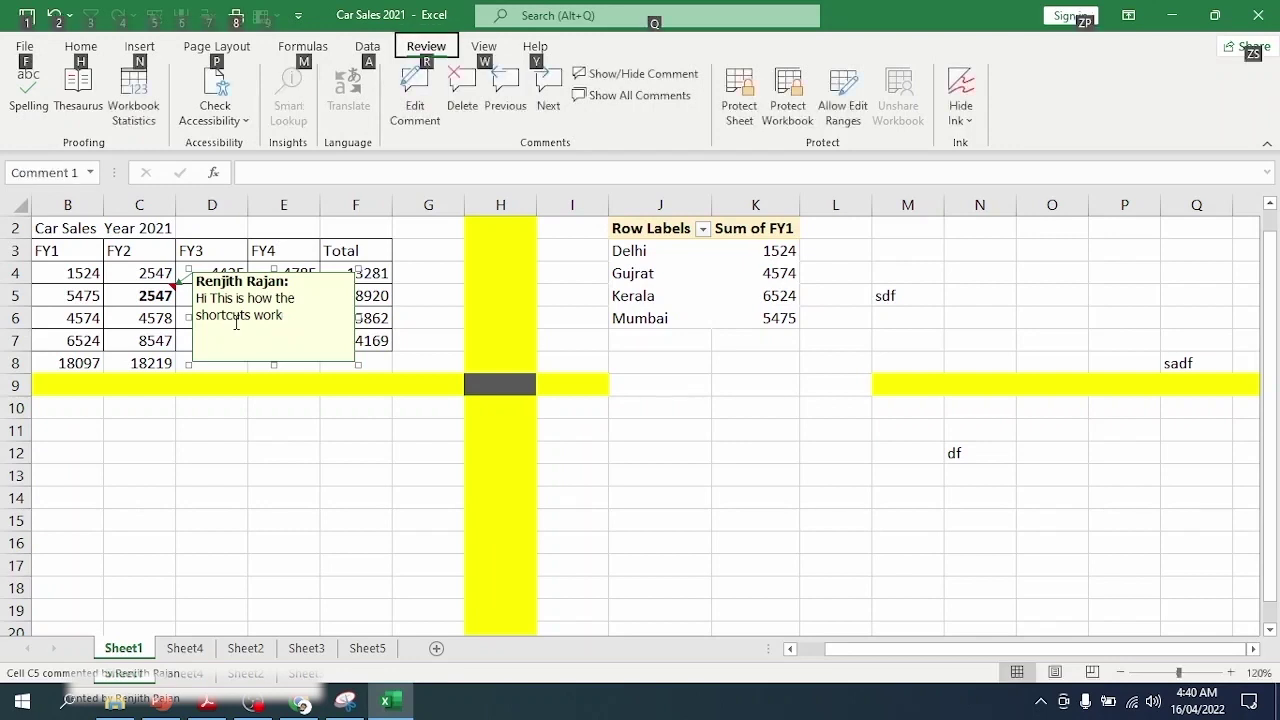
pyautogui.press('Escape')
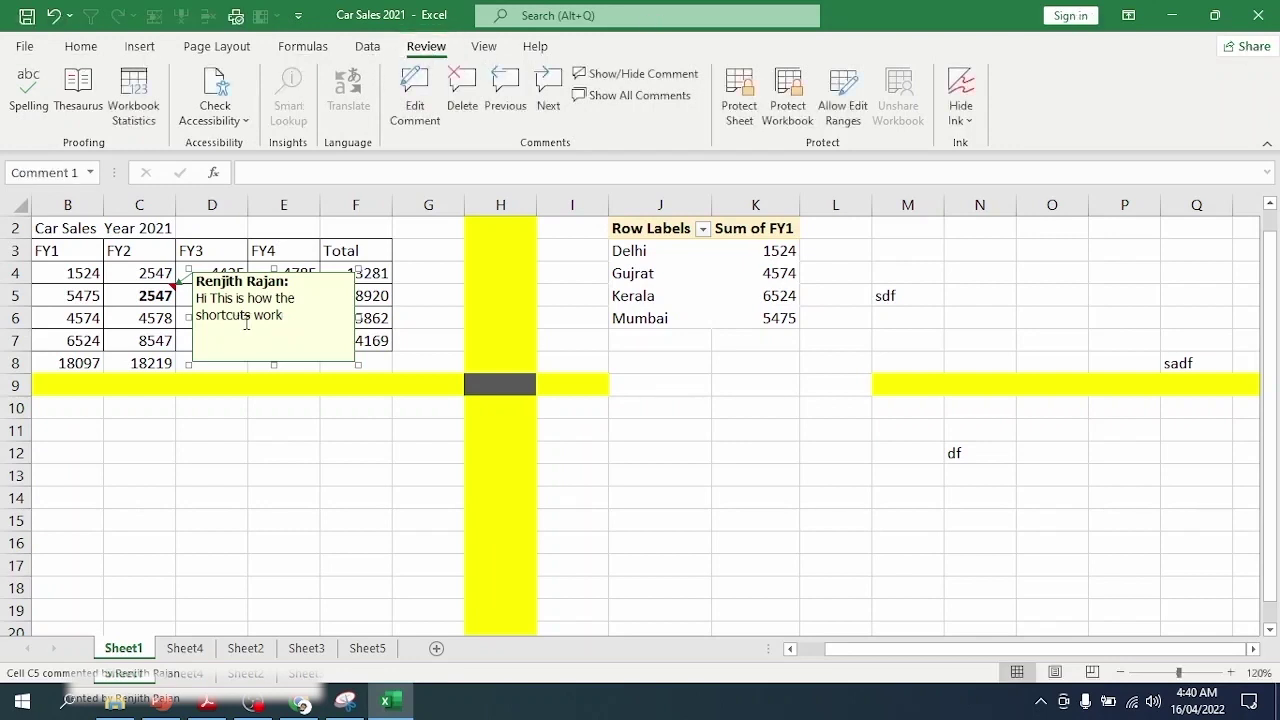
pyautogui.click(329, 323)
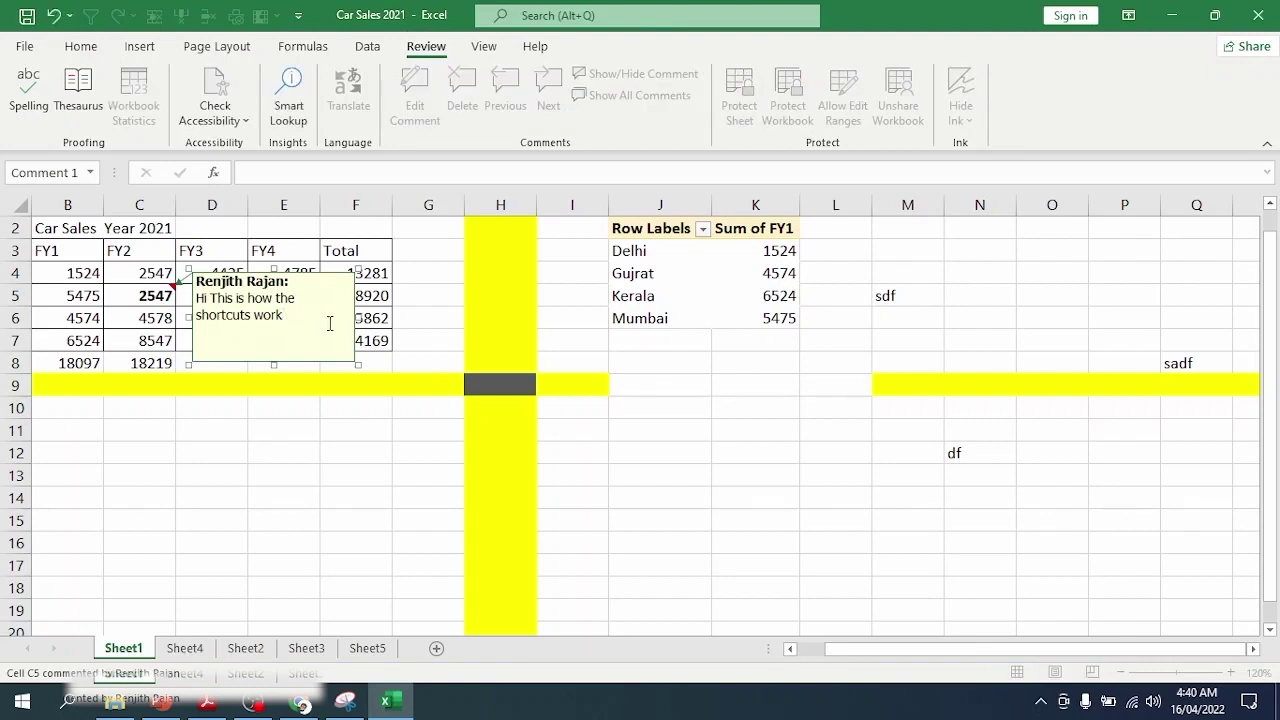
pyautogui.press('Escape')
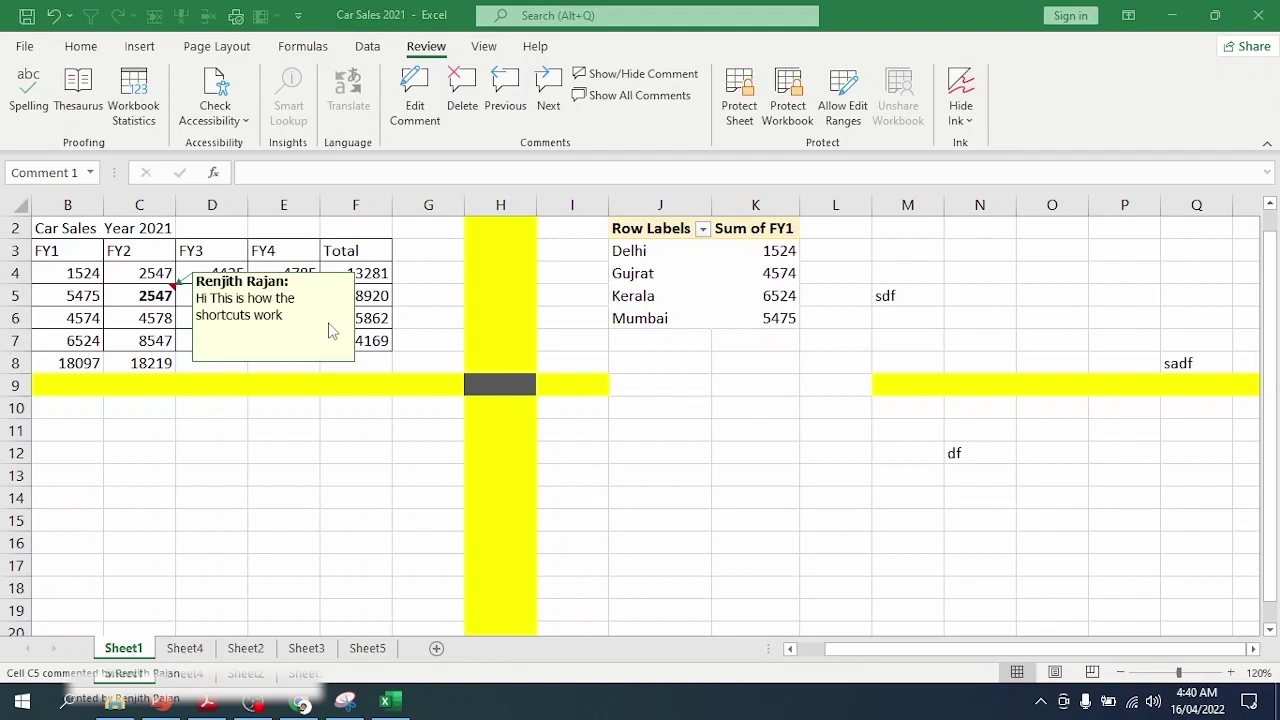
pyautogui.click(330, 323)
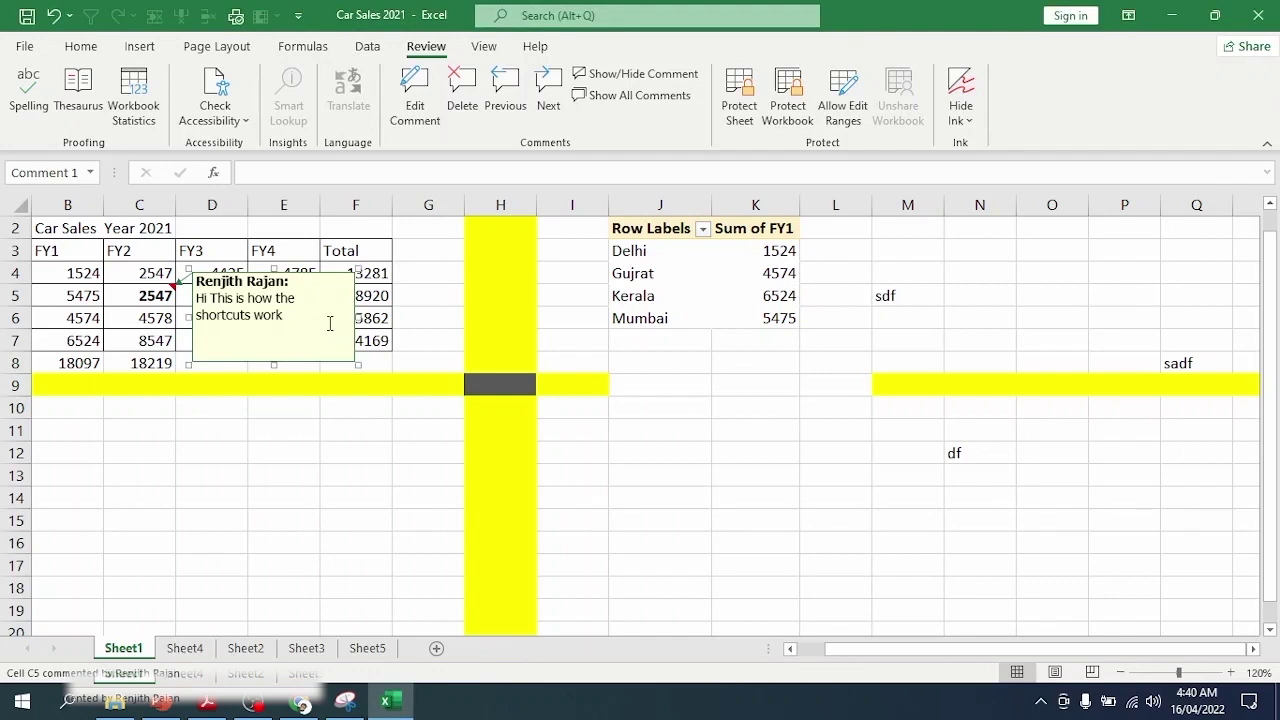
pyautogui.press('alt')
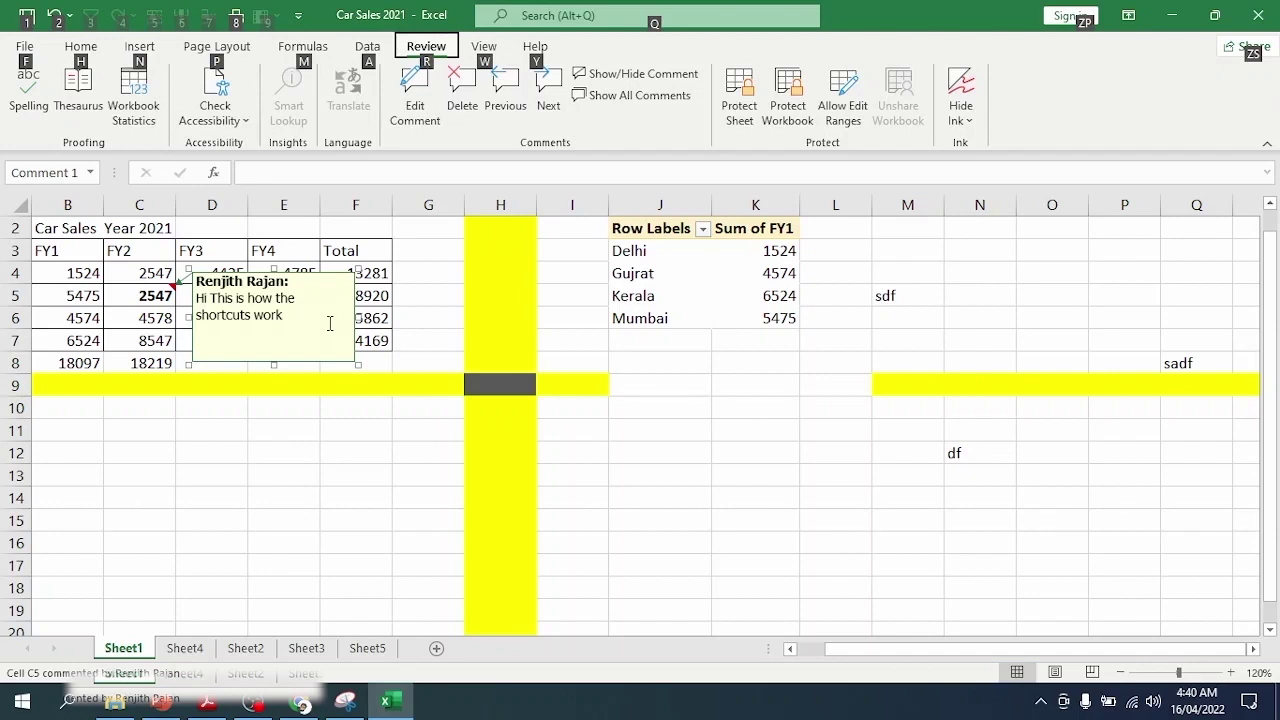
pyautogui.press('h')
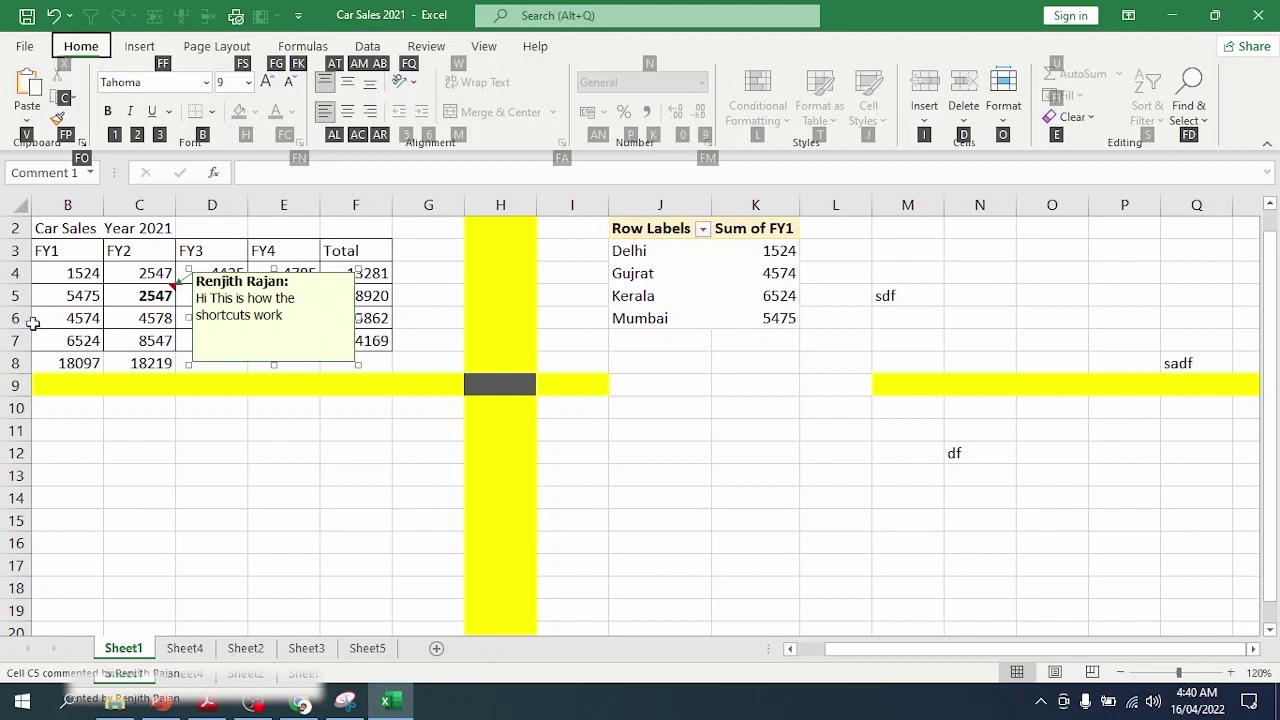
pyautogui.click(110, 325)
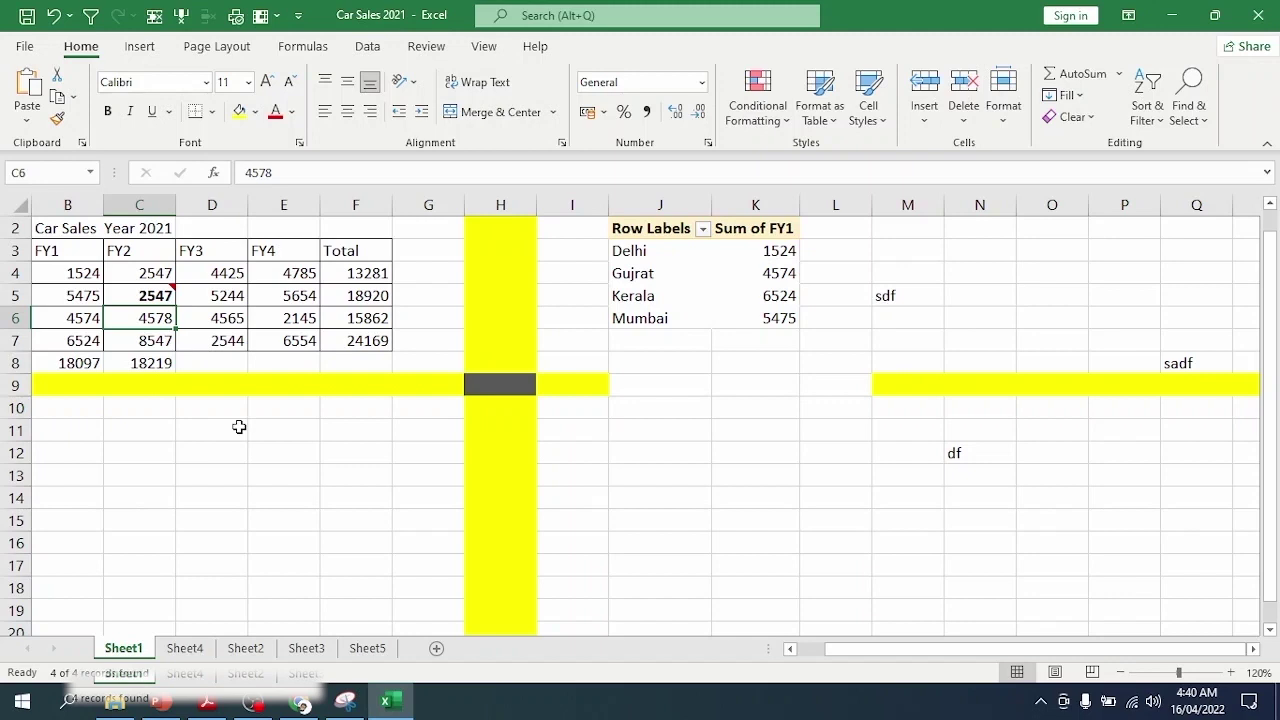
# Step: Set the font of the 4578 in C6 to Bodoni MT Black via Alt, H, F, F
pyautogui.press('alt')
pyautogui.press('h')
pyautogui.press('f')
pyautogui.press('f')
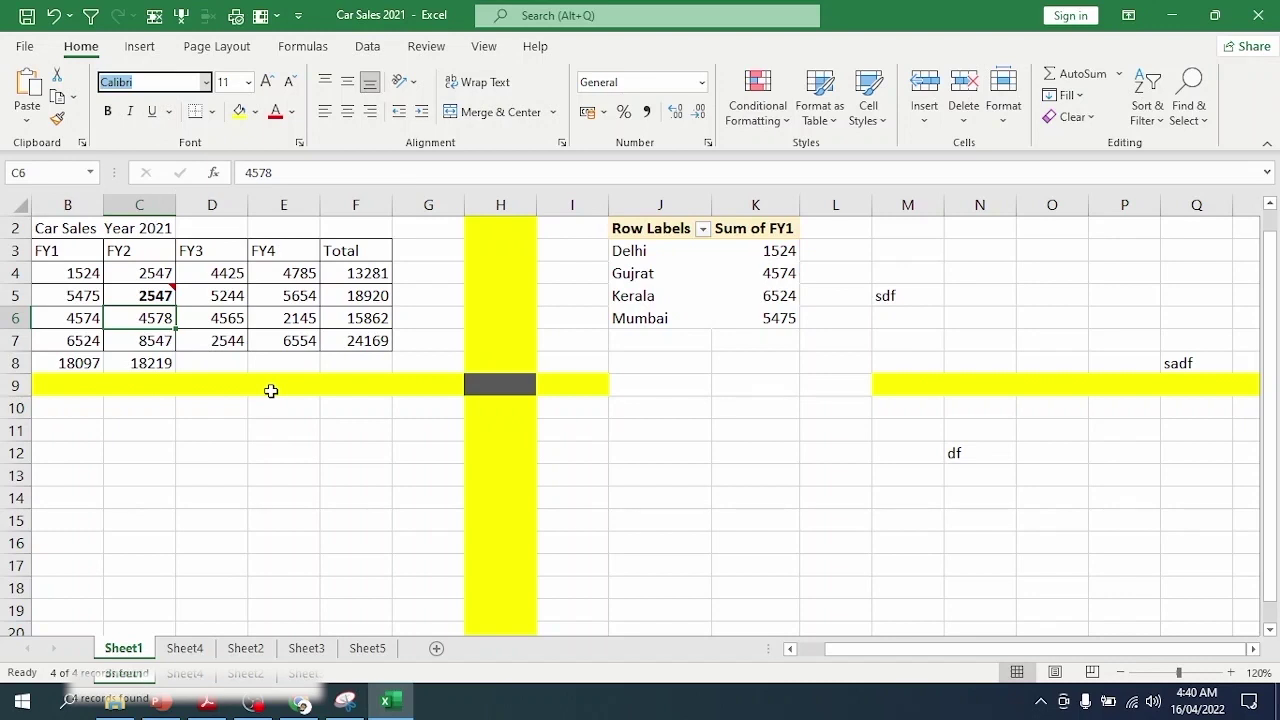
pyautogui.hotkey('alt', 'Down')
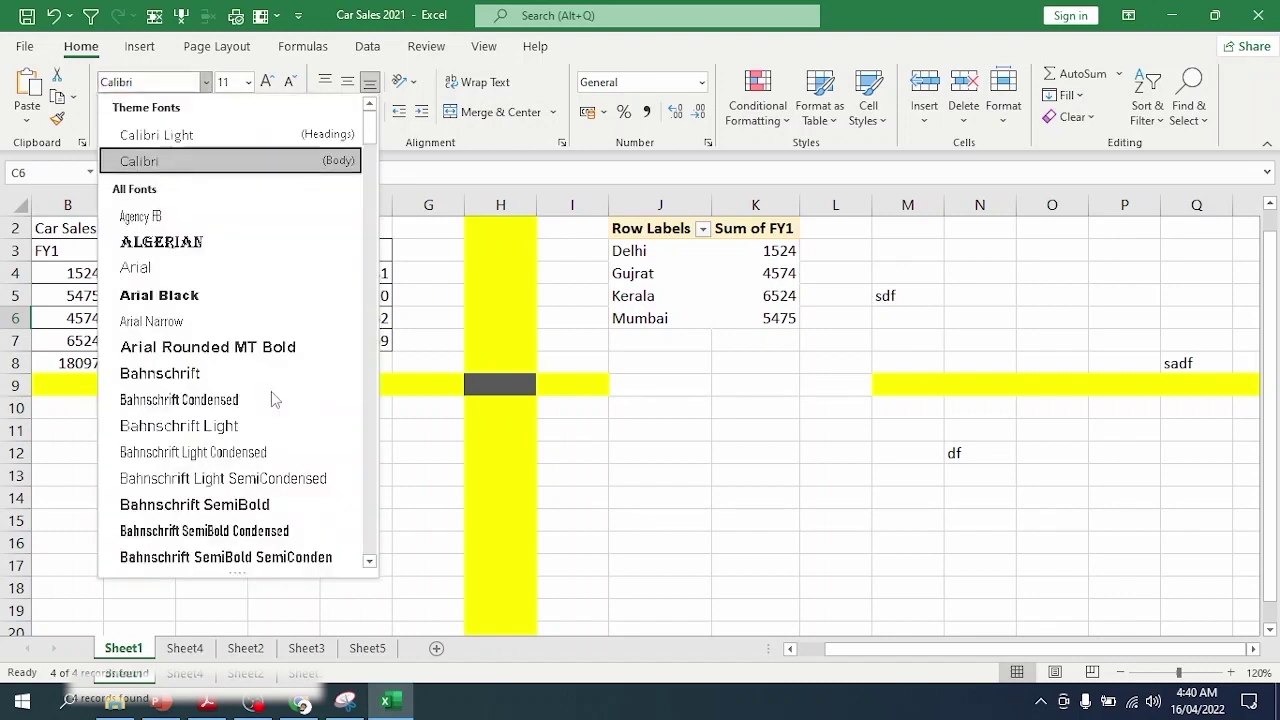
pyautogui.press('Down')
pyautogui.press('Down')
pyautogui.press('Down')
pyautogui.press('Down')
pyautogui.press('Down')
pyautogui.press('Down')
pyautogui.press('Down')
pyautogui.press('Down')
pyautogui.press('Down')
pyautogui.press('Down')
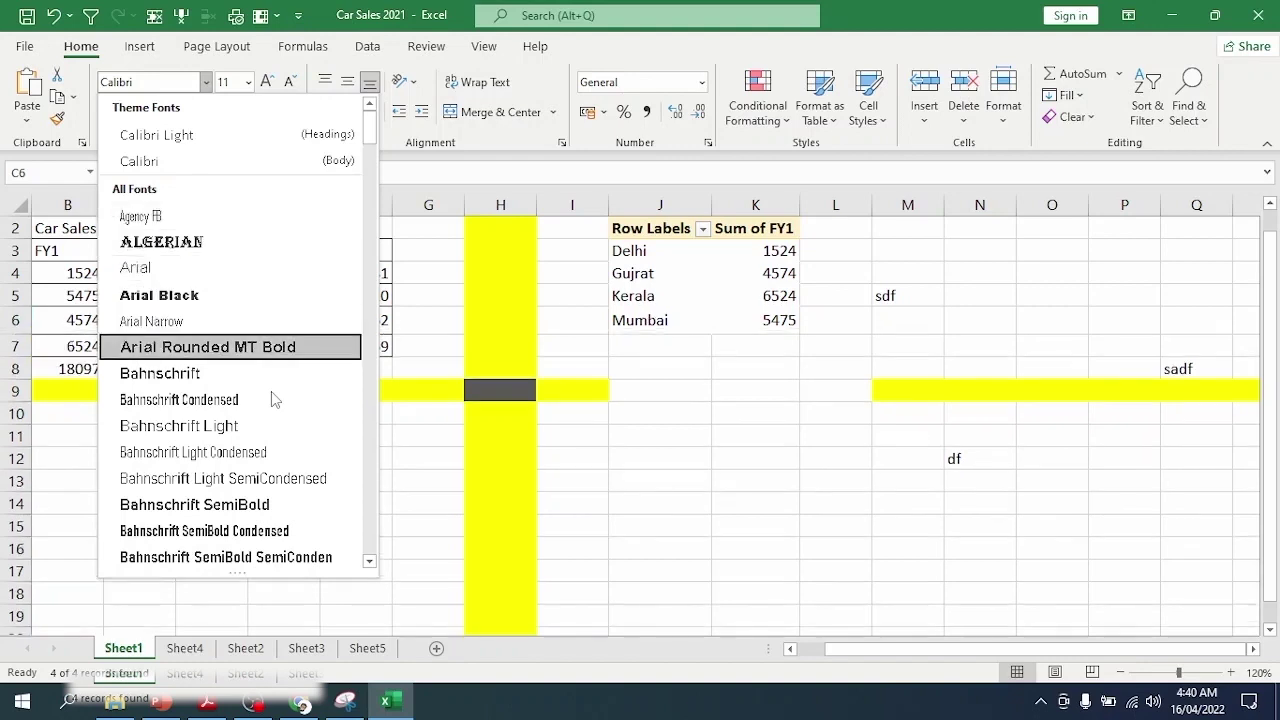
pyautogui.press('Down')
pyautogui.press('Down')
pyautogui.press('Down')
pyautogui.press('Down')
pyautogui.press('Down')
pyautogui.press('Down')
pyautogui.press('Down')
pyautogui.press('Down')
pyautogui.press('Down')
pyautogui.press('Down')
pyautogui.press('Down')
pyautogui.press('Down')
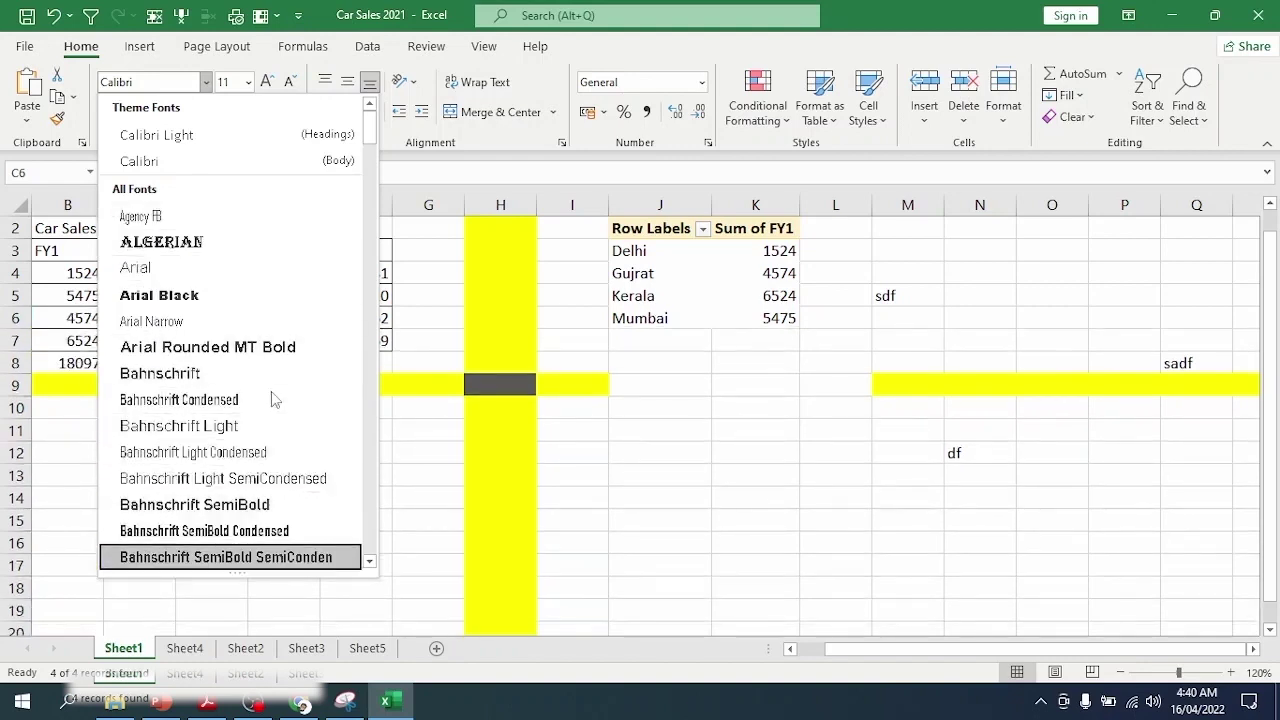
pyautogui.press('Down')
pyautogui.press('Down')
pyautogui.press('Down')
pyautogui.press('Down')
pyautogui.press('Down')
pyautogui.press('Down')
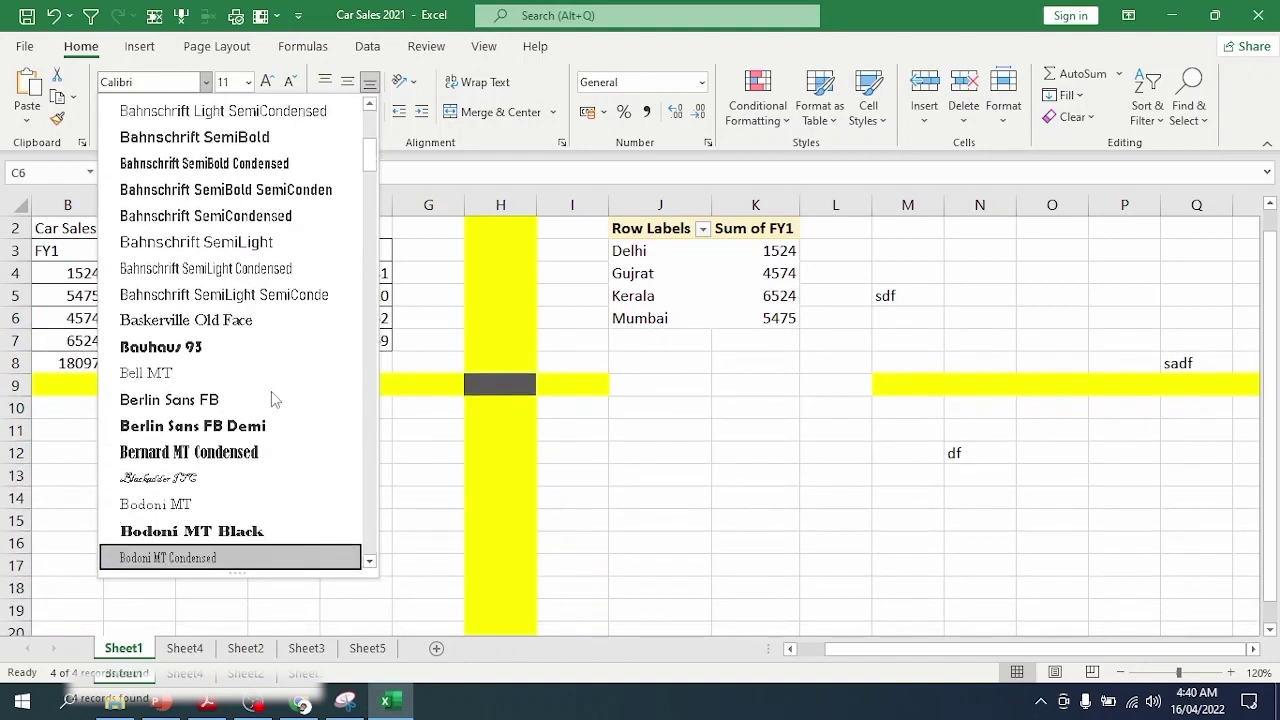
pyautogui.press('Up')
pyautogui.press('Return')
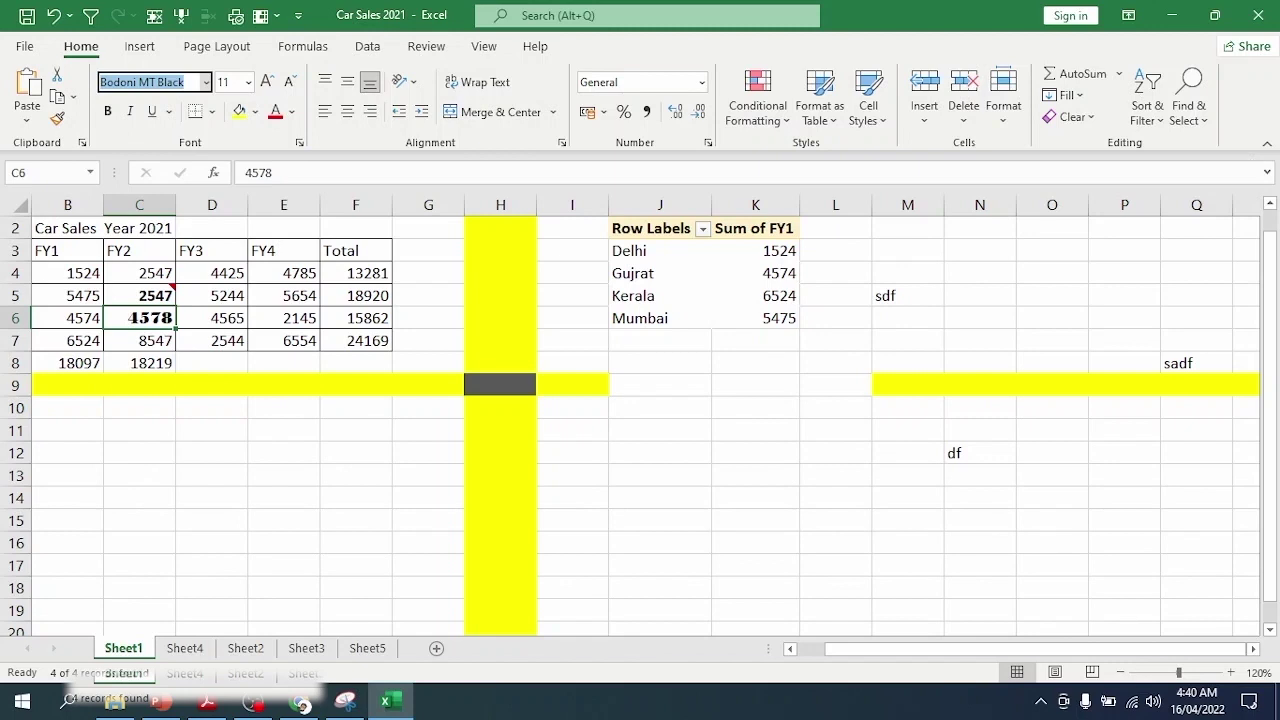
pyautogui.hotkey('alt', 'Tab')
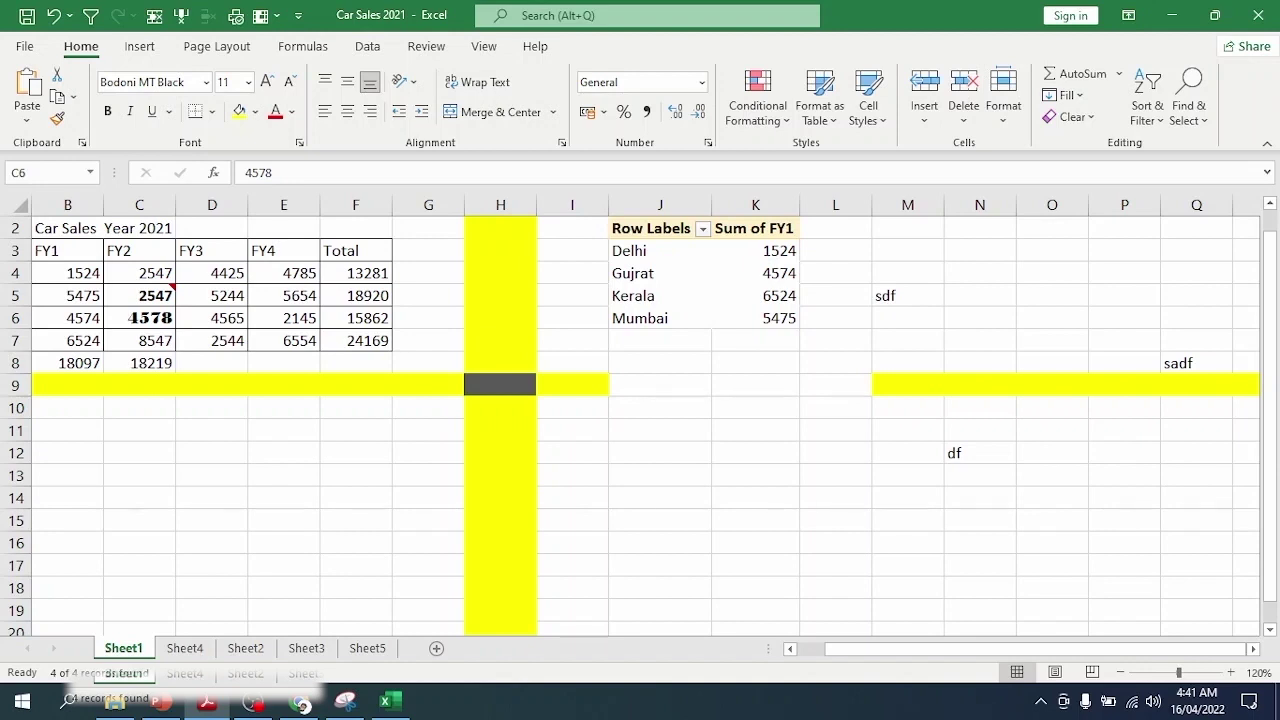
pyautogui.hotkey('alt', 'Tab')
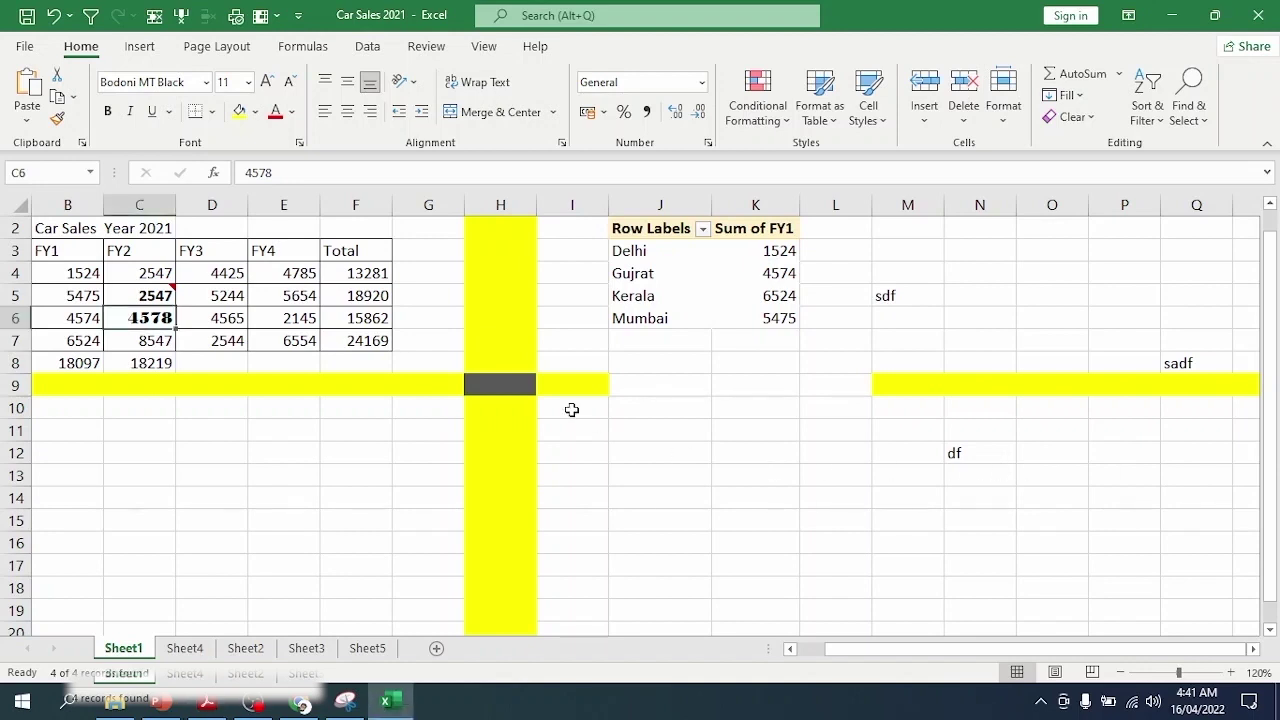
# Step: Delete yellow row 9, yellow column H, and columns H:K holding the pivot table and stray notes
pyautogui.click(12, 385)
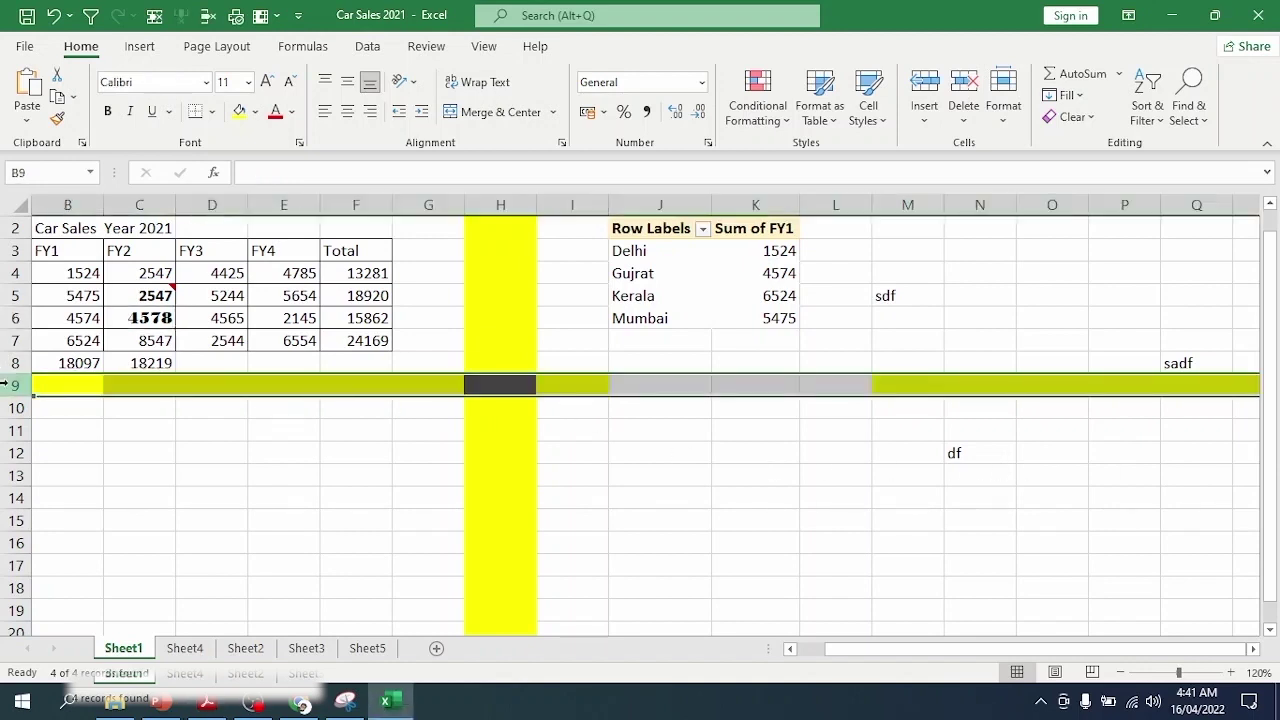
pyautogui.hotkey('ctrl', '-')
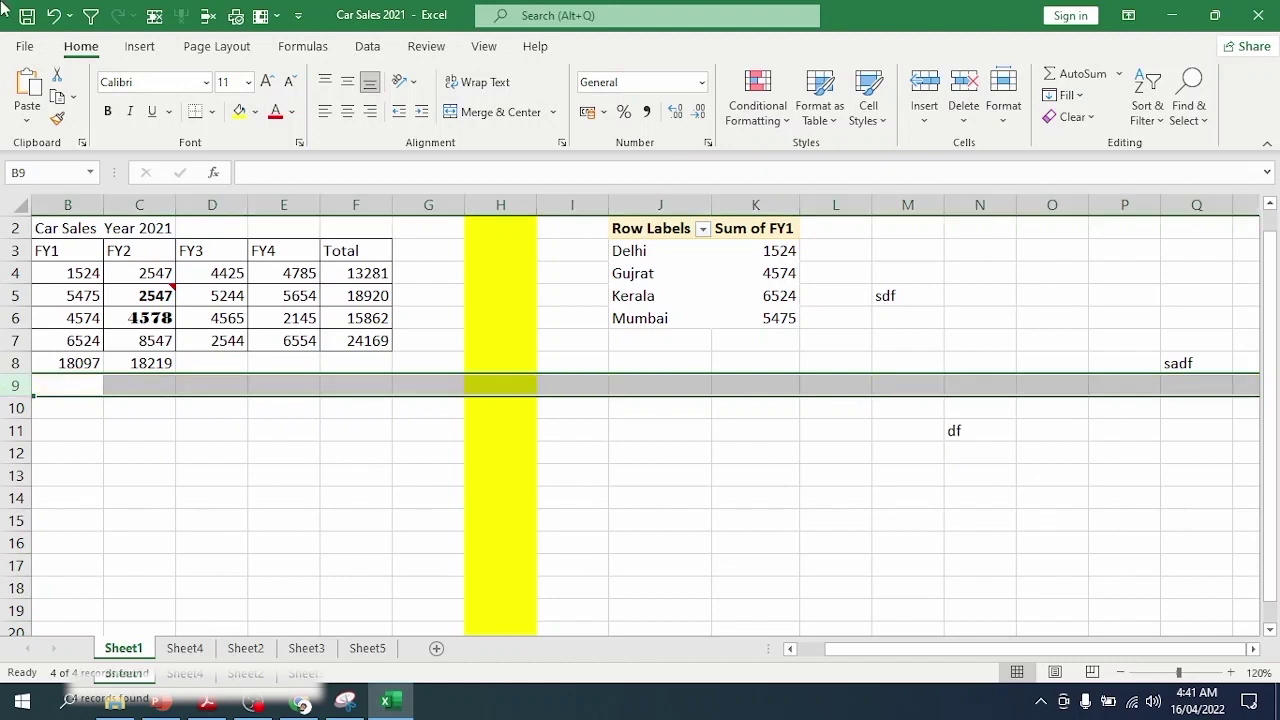
pyautogui.click(502, 198)
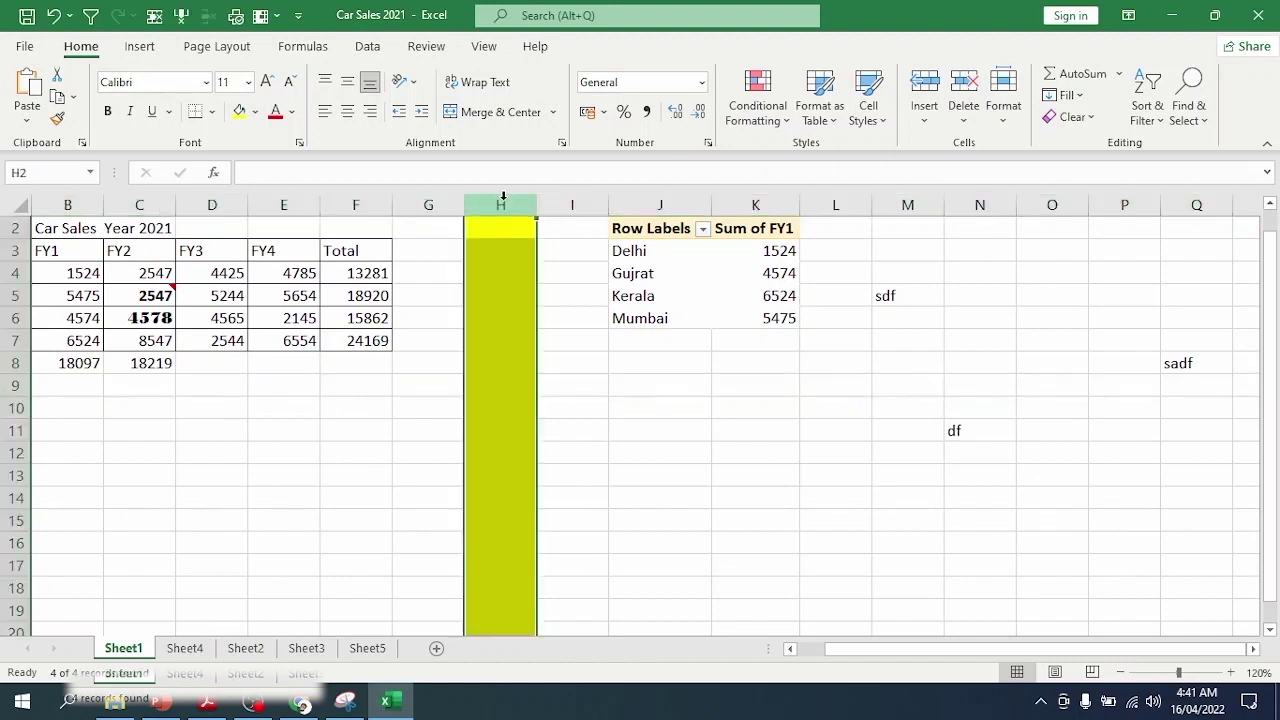
pyautogui.hotkey('ctrl', '-')
pyautogui.moveTo(500, 198); pyautogui.dragTo(746, 199)
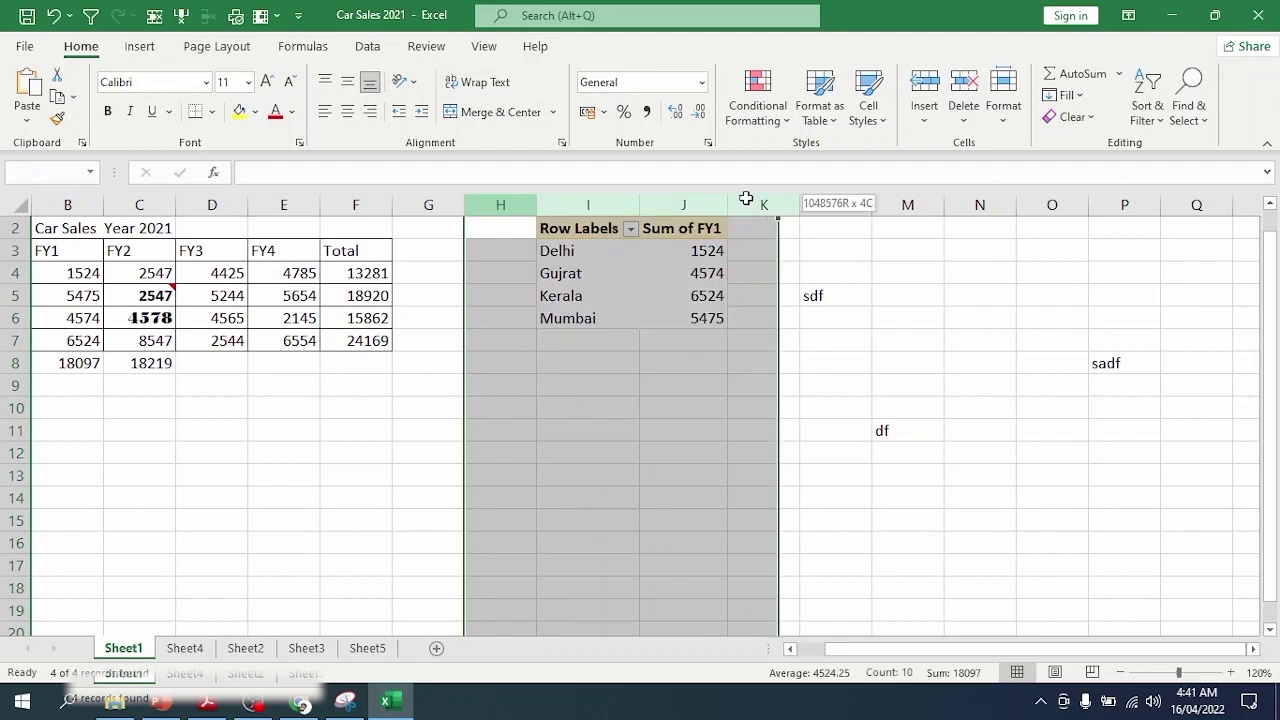
pyautogui.hotkey('ctrl', '-')
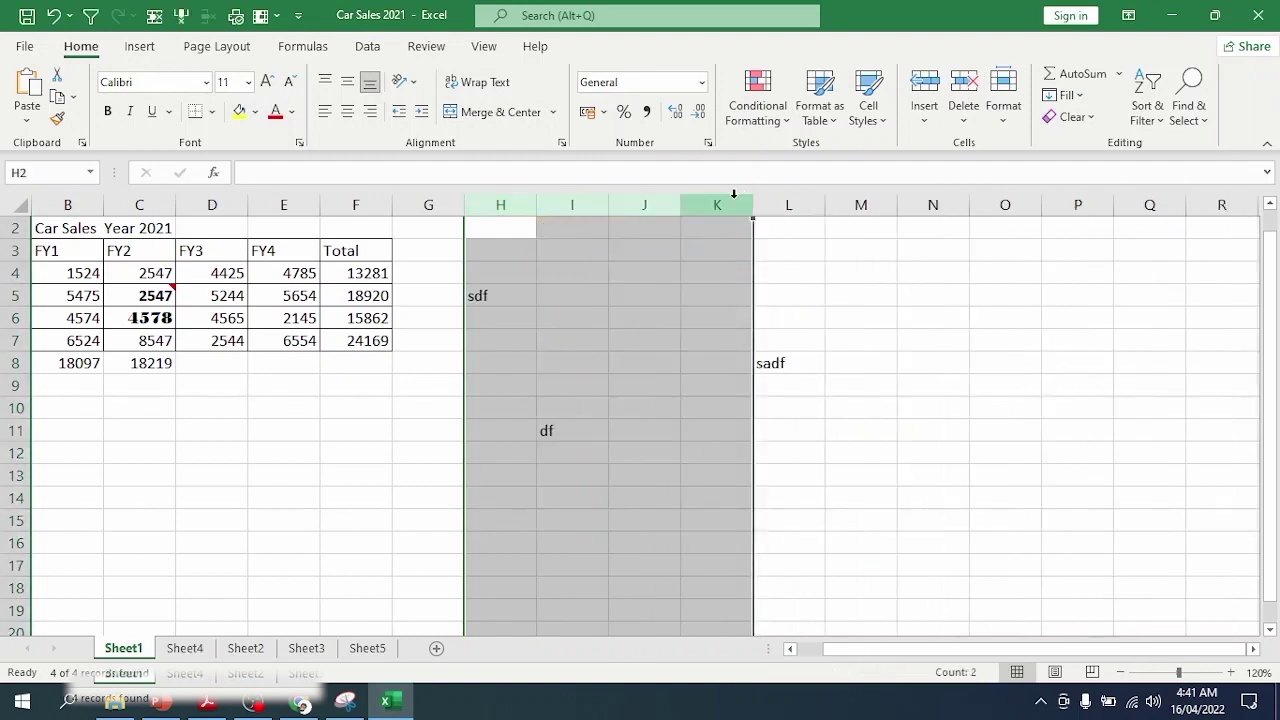
pyautogui.hotkey('ctrl', '-')
pyautogui.hotkey('ctrl', '-')
pyautogui.click(348, 408)
pyautogui.click(72, 278)
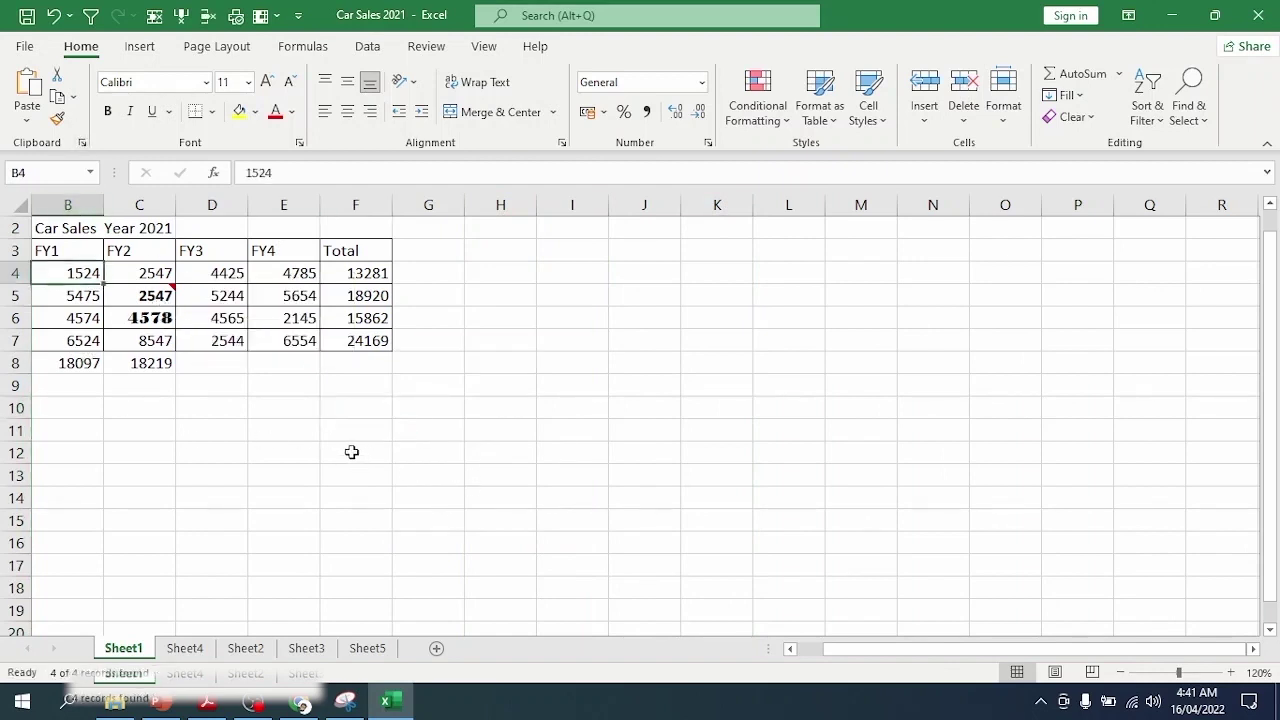
# Step: Delete the comment on C5 from its right-click menu, keeping the value, then select B5
pyautogui.rightClick(158, 295)
pyautogui.click(205, 335)
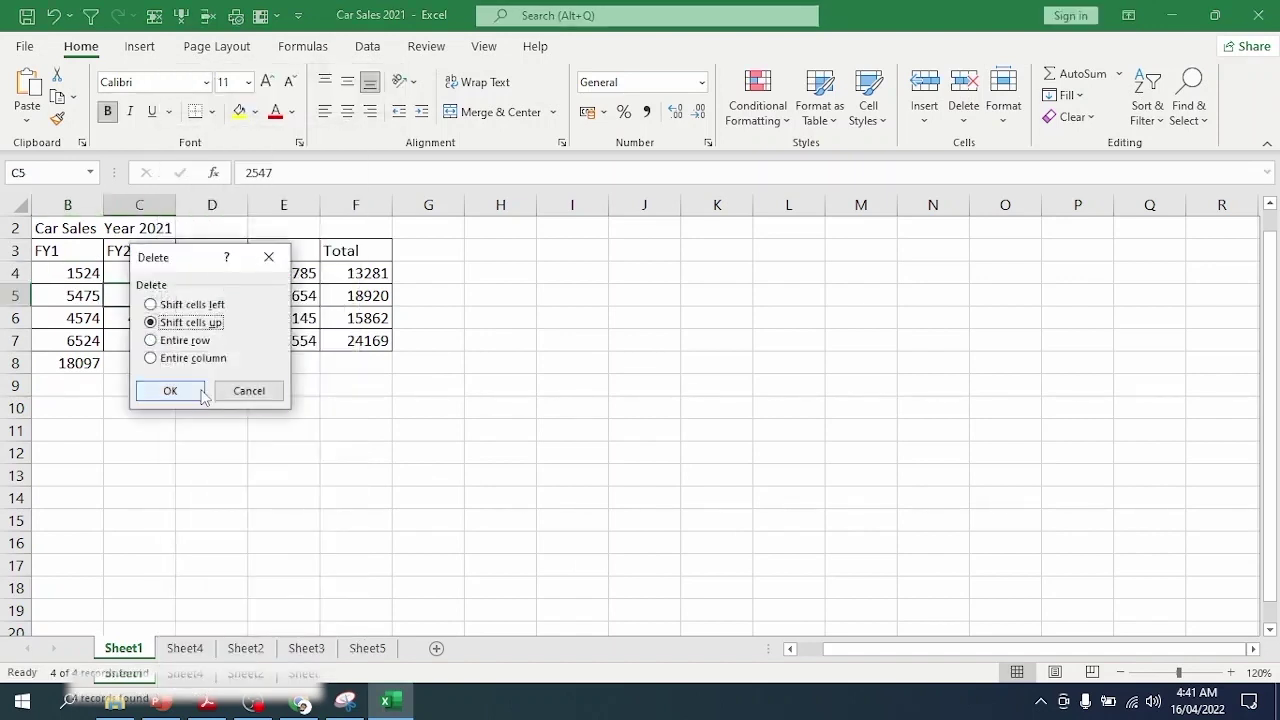
pyautogui.click(248, 389)
pyautogui.rightClick(163, 297)
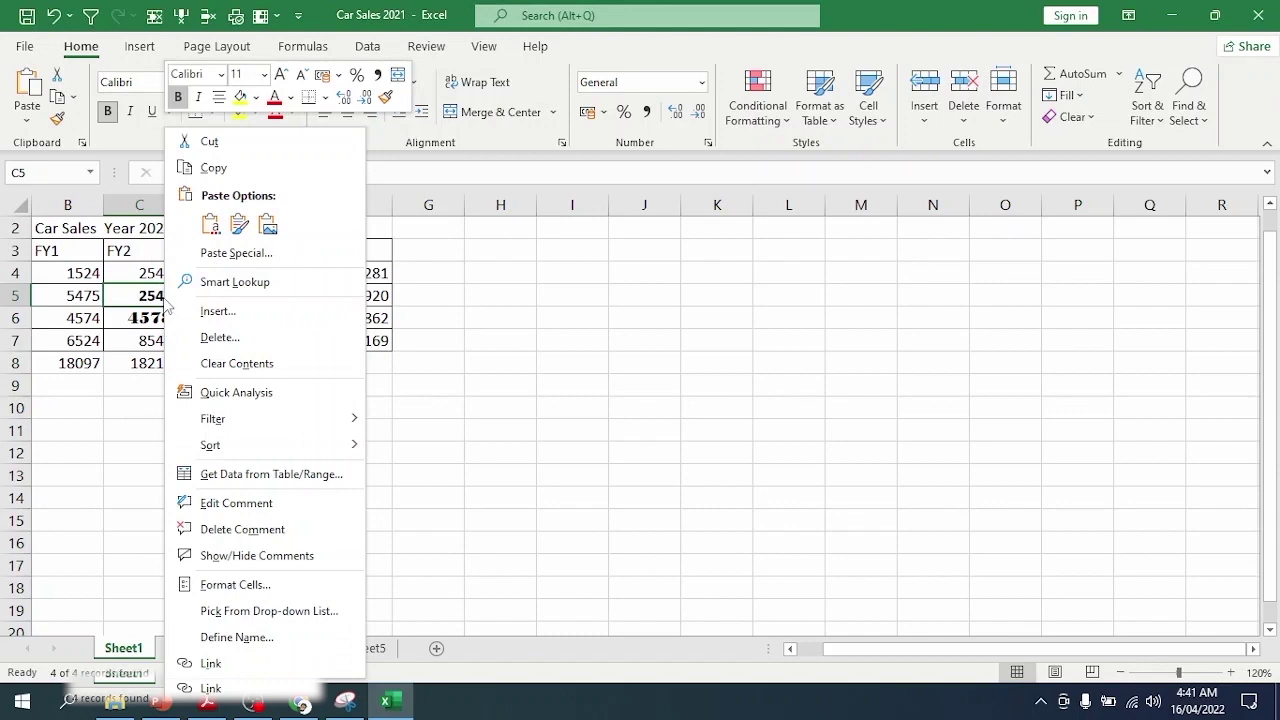
pyautogui.click(242, 527)
pyautogui.click(252, 408)
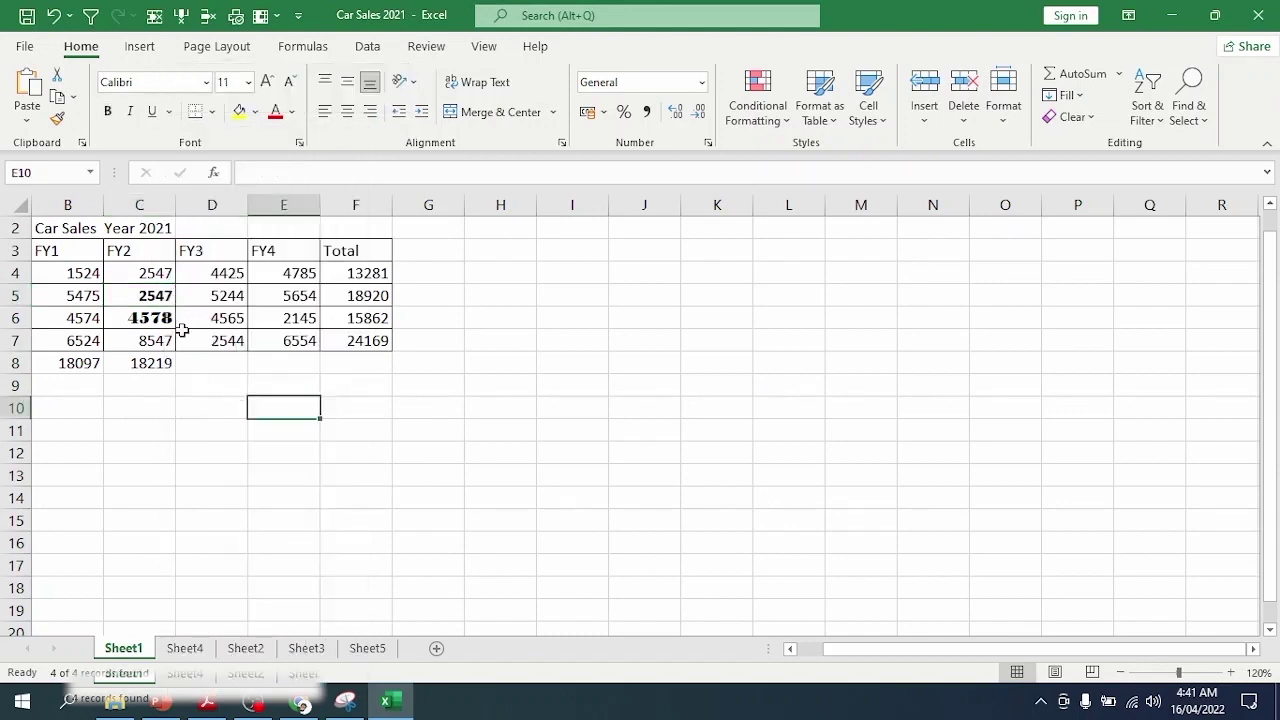
pyautogui.click(62, 297)
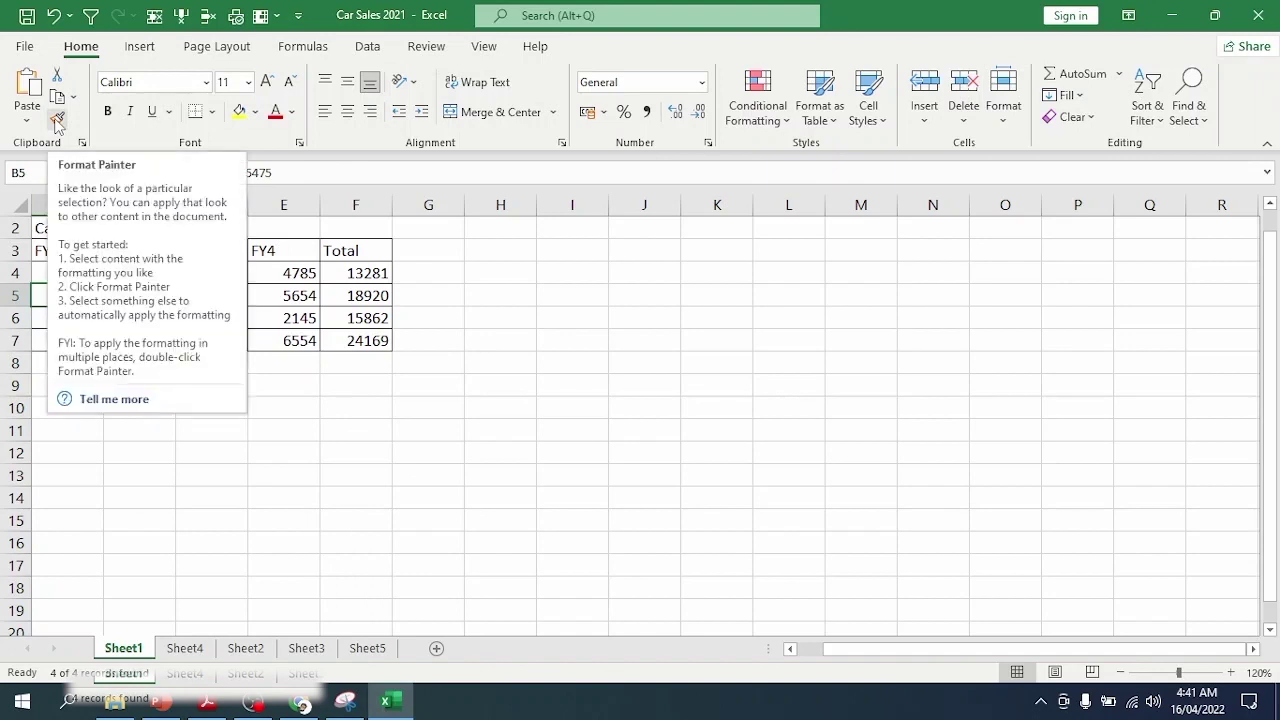
# Step: Copy B5's plain formatting onto C5:D7 with Format Painter, removing the bold from 2547
pyautogui.click(57, 120)
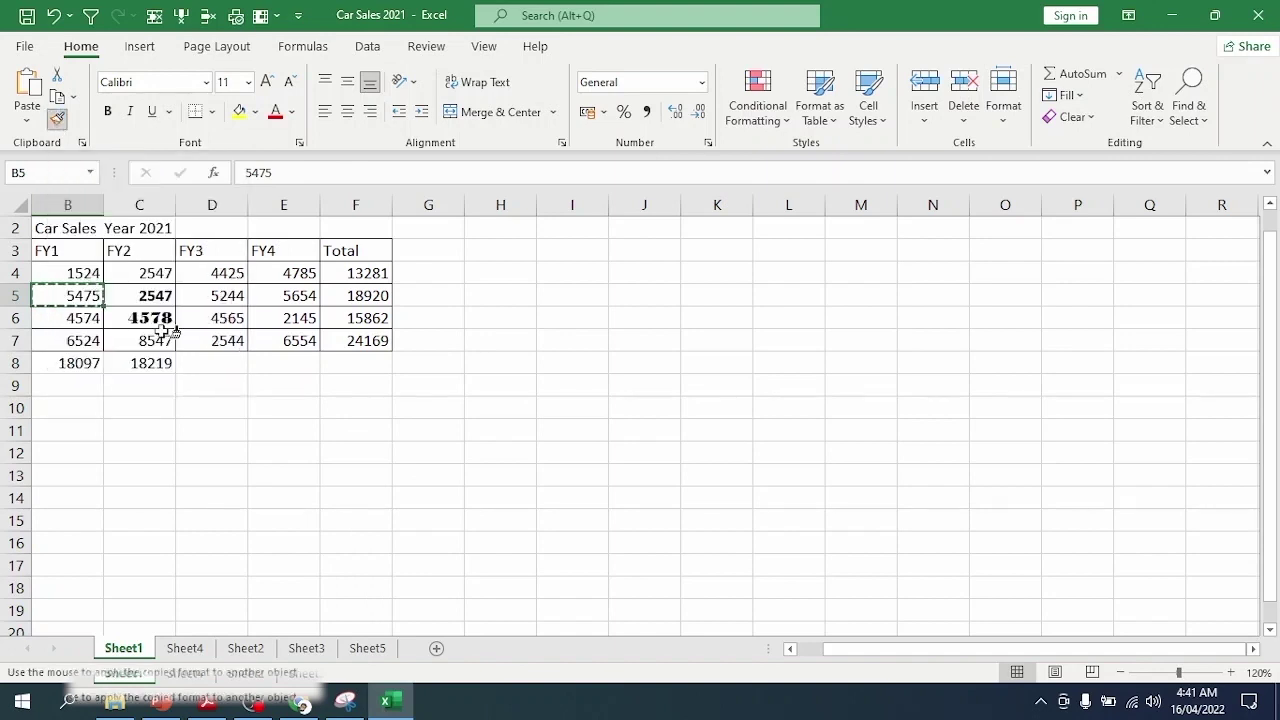
pyautogui.moveTo(130, 292); pyautogui.dragTo(226, 340)
pyautogui.click(272, 407)
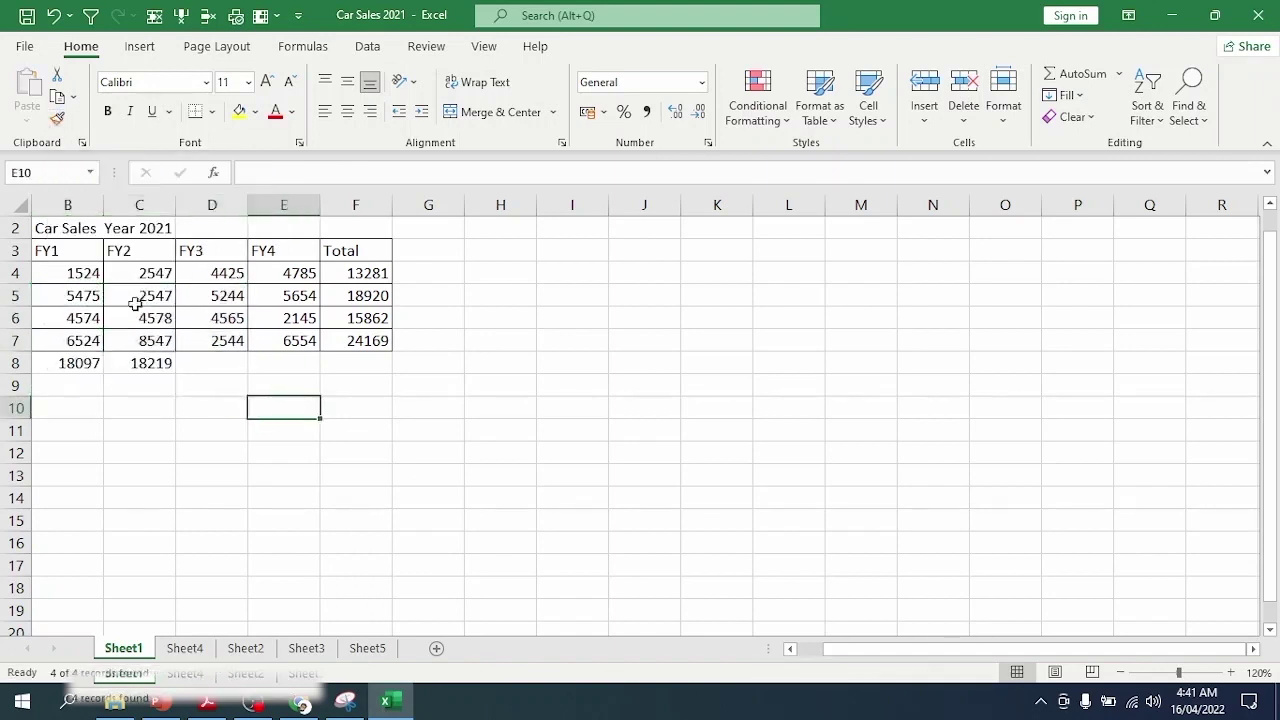
pyautogui.click(115, 289)
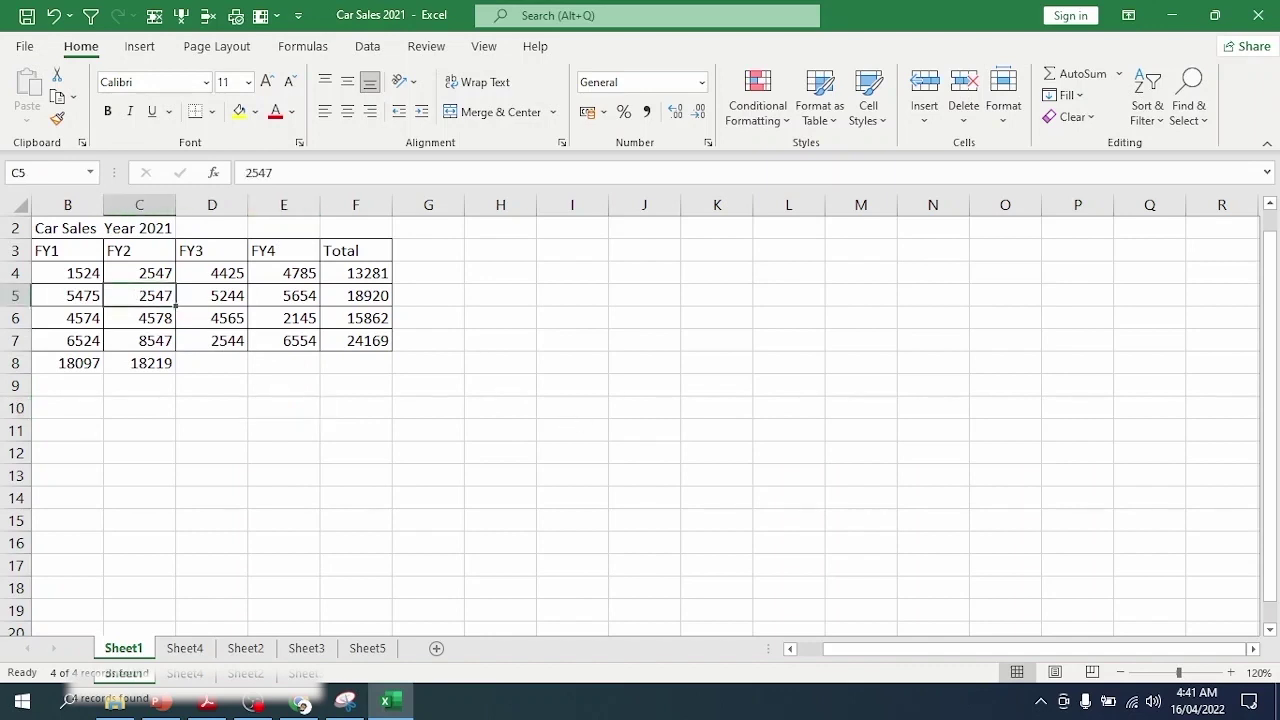
pyautogui.hotkey('alt', 'Tab')
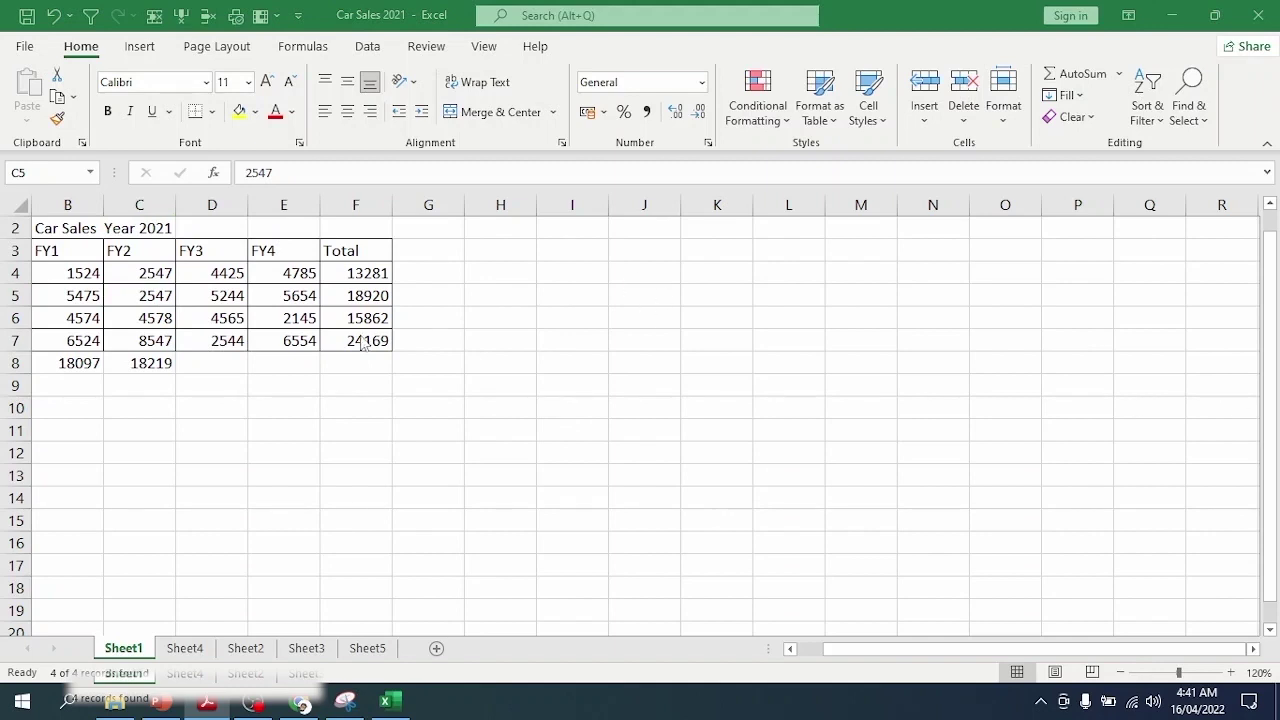
pyautogui.hotkey('alt', 'Tab')
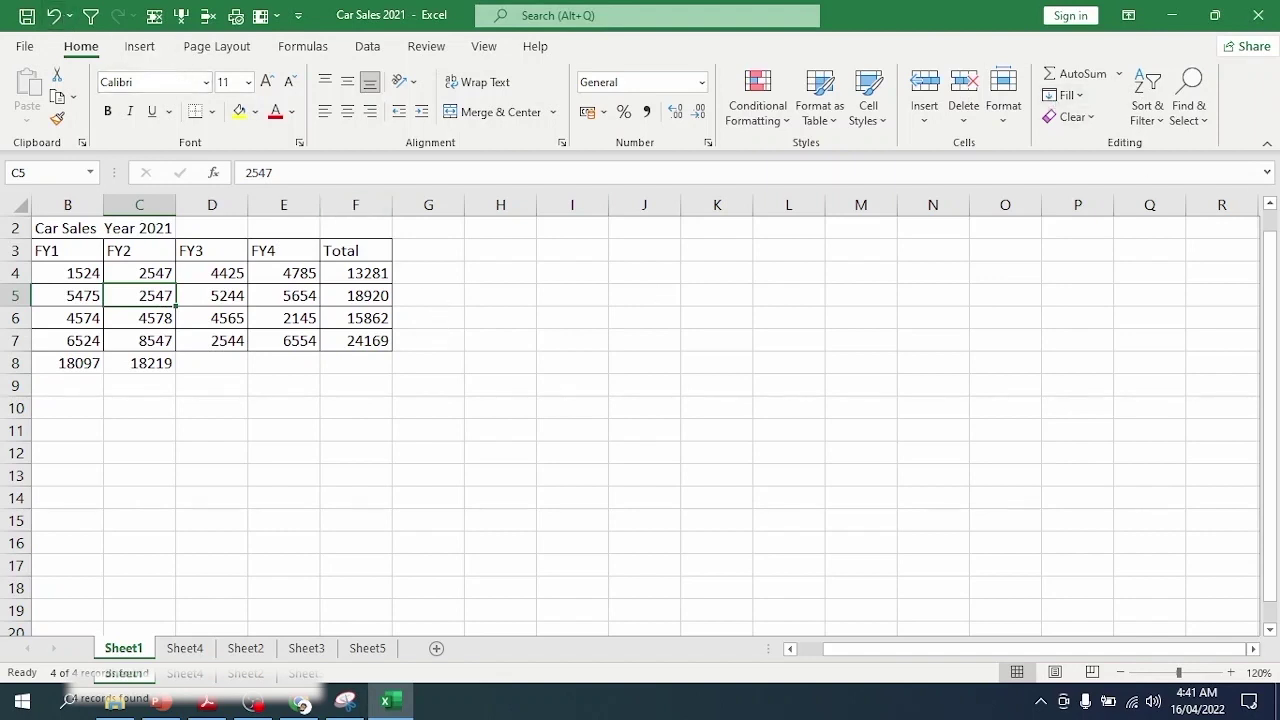
pyautogui.hotkey('ctrl', 'alt', 'd')
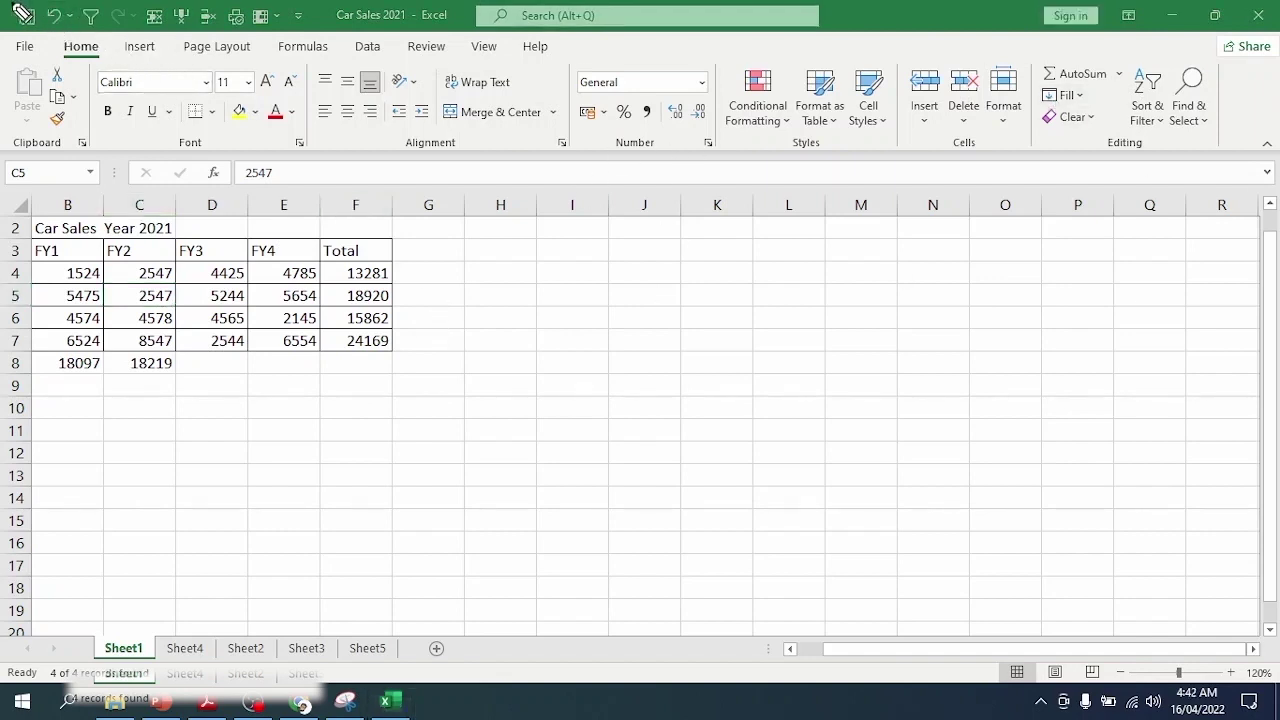
pyautogui.moveTo(16, 8)
pyautogui.mouseDown()
pyautogui.moveTo(12, 37)
pyautogui.moveTo(250, 40)
pyautogui.moveTo(306, 14)
pyautogui.moveTo(10, 3)
pyautogui.mouseUp()
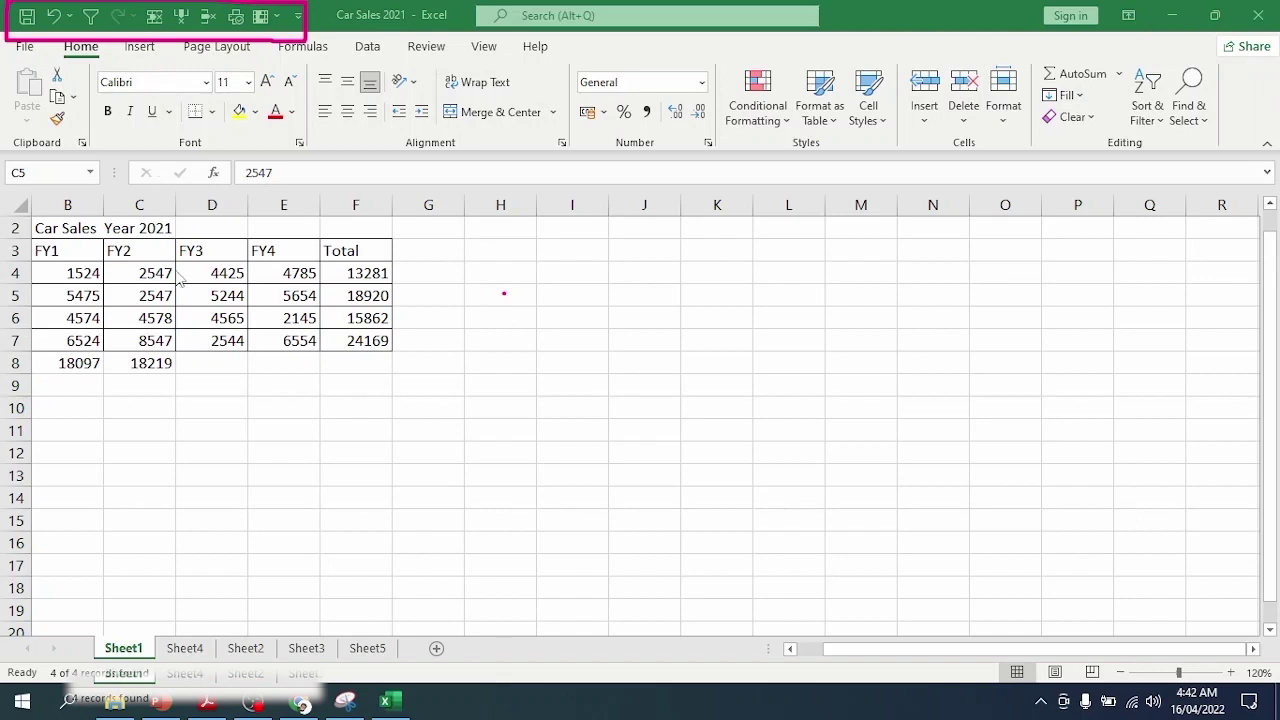
# Step: Turn on AutoFilter so filter arrows appear on the FY1–FY4 and Total headers
pyautogui.click(160, 304)
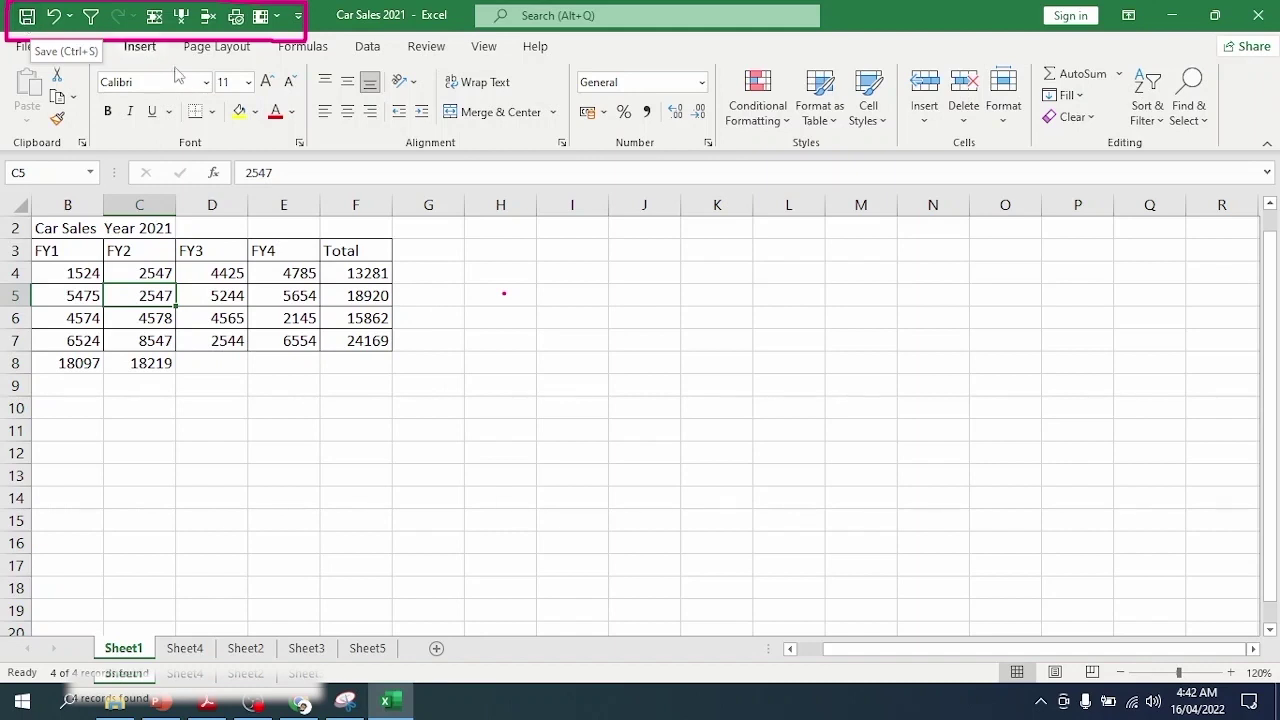
pyautogui.click(90, 16)
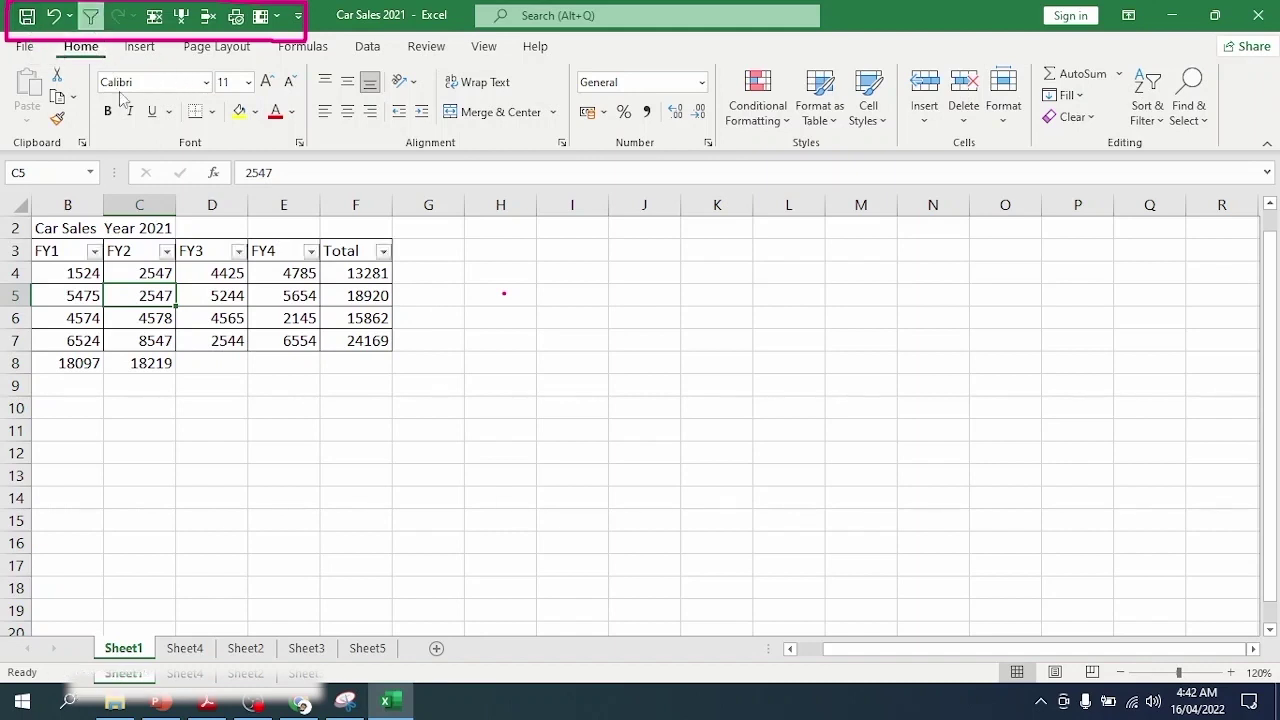
pyautogui.click(198, 295)
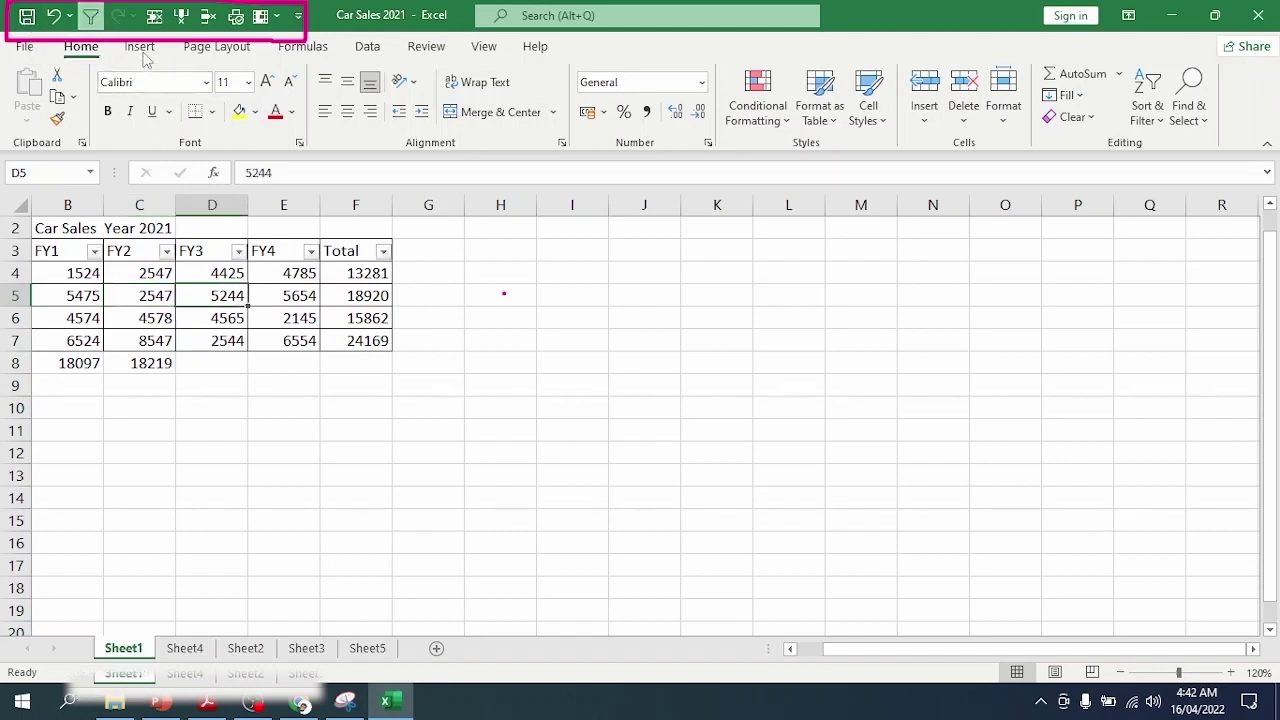
pyautogui.click(299, 16)
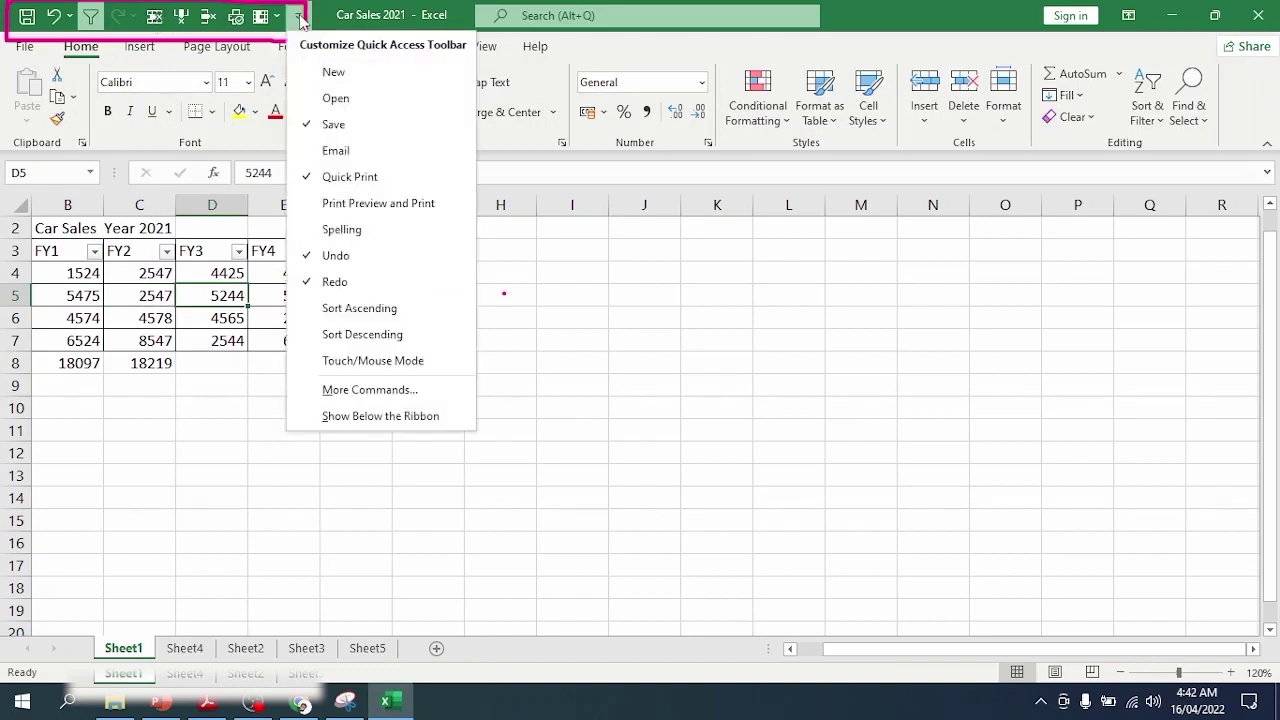
# Step: Add the Email command from Popular Commands to the Quick Access Toolbar via More Commands
pyautogui.click(297, 18)
pyautogui.click(297, 18)
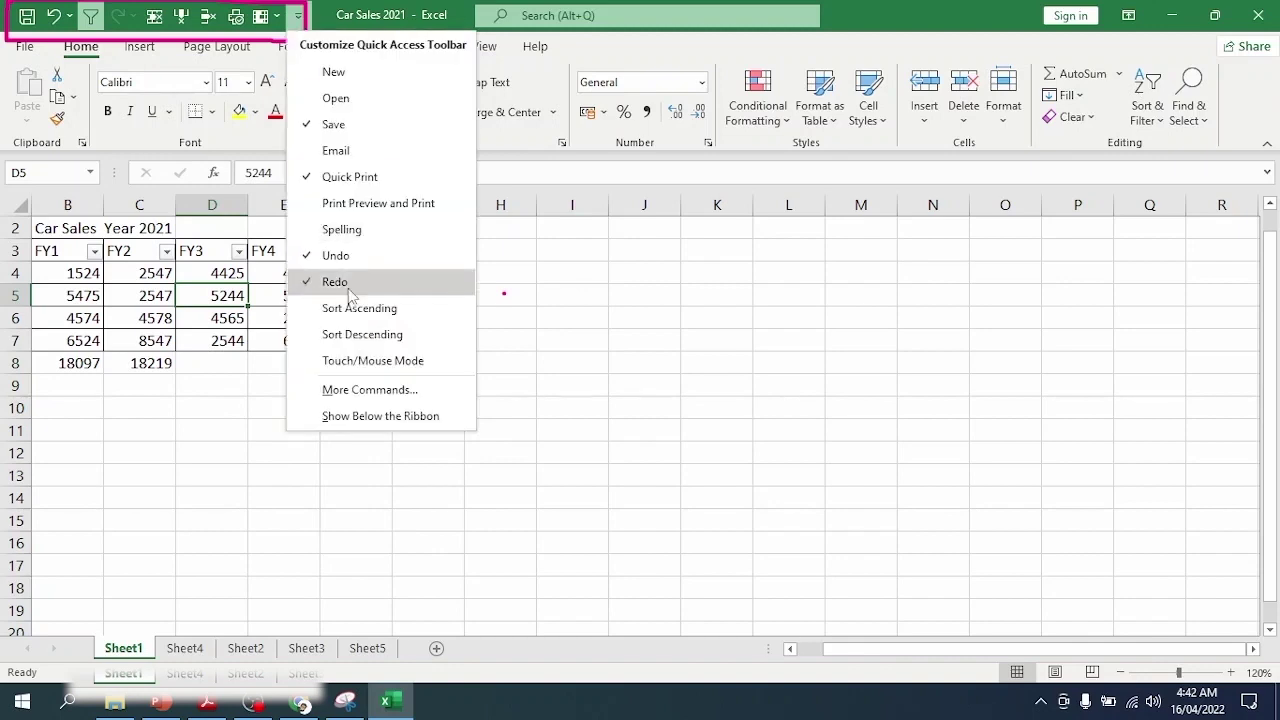
pyautogui.click(356, 391)
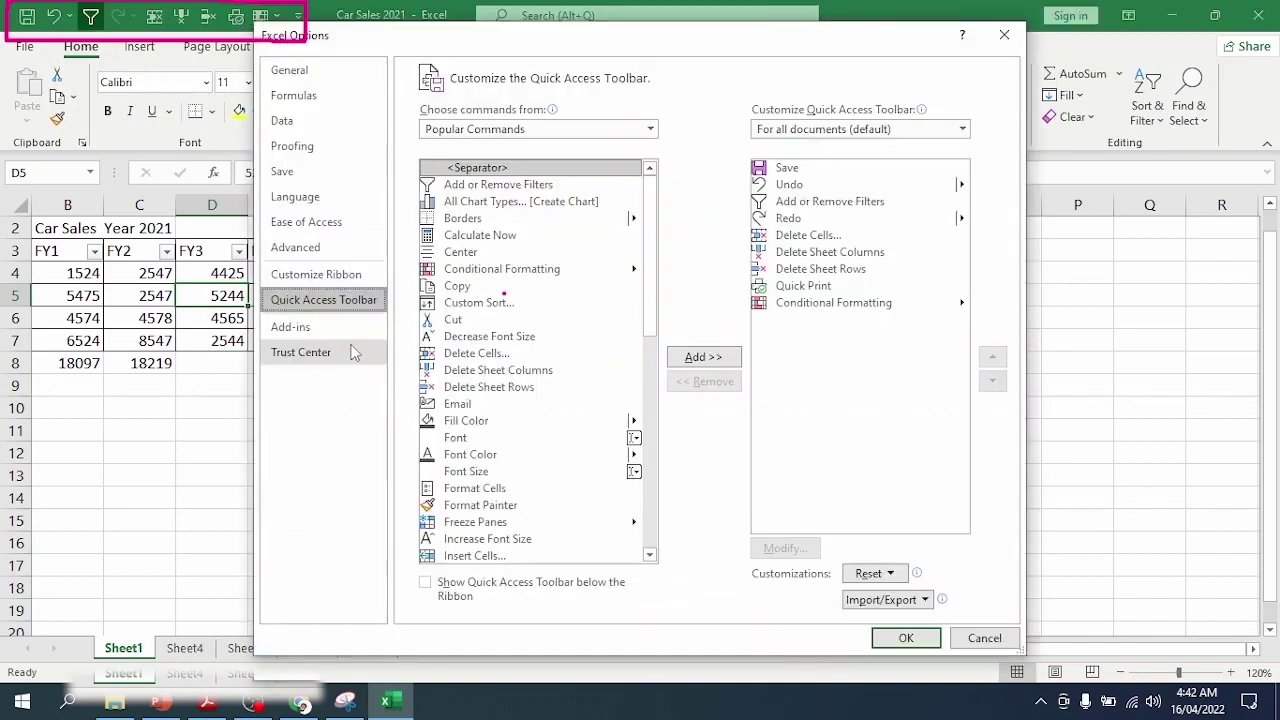
pyautogui.scroll(-1, 655, 267)
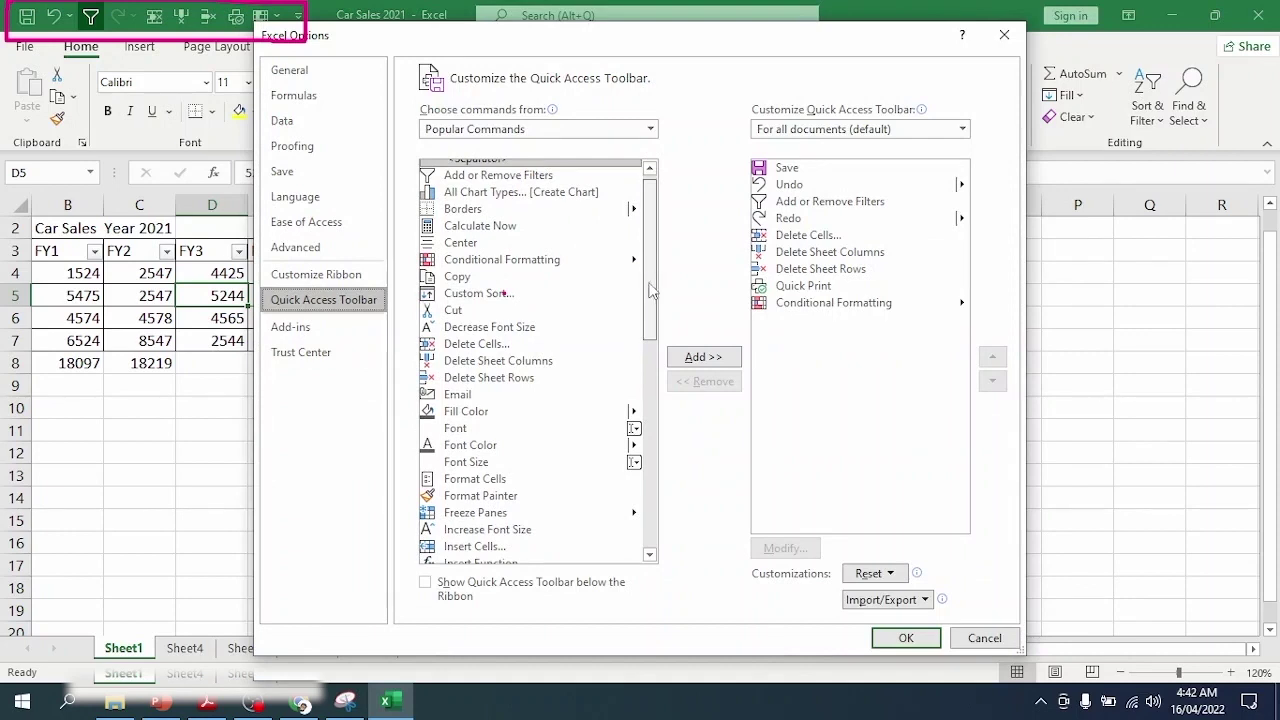
pyautogui.scroll(-1, 652, 268)
pyautogui.click(457, 340)
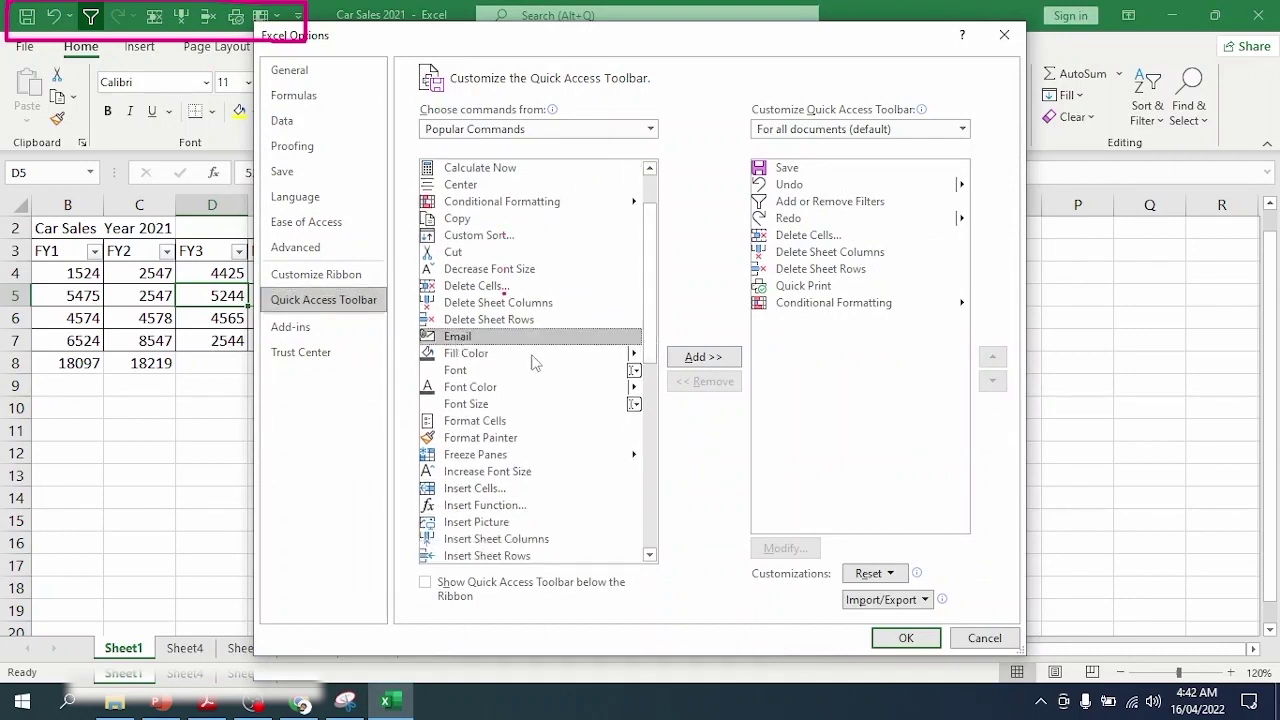
pyautogui.doubleClick(478, 340)
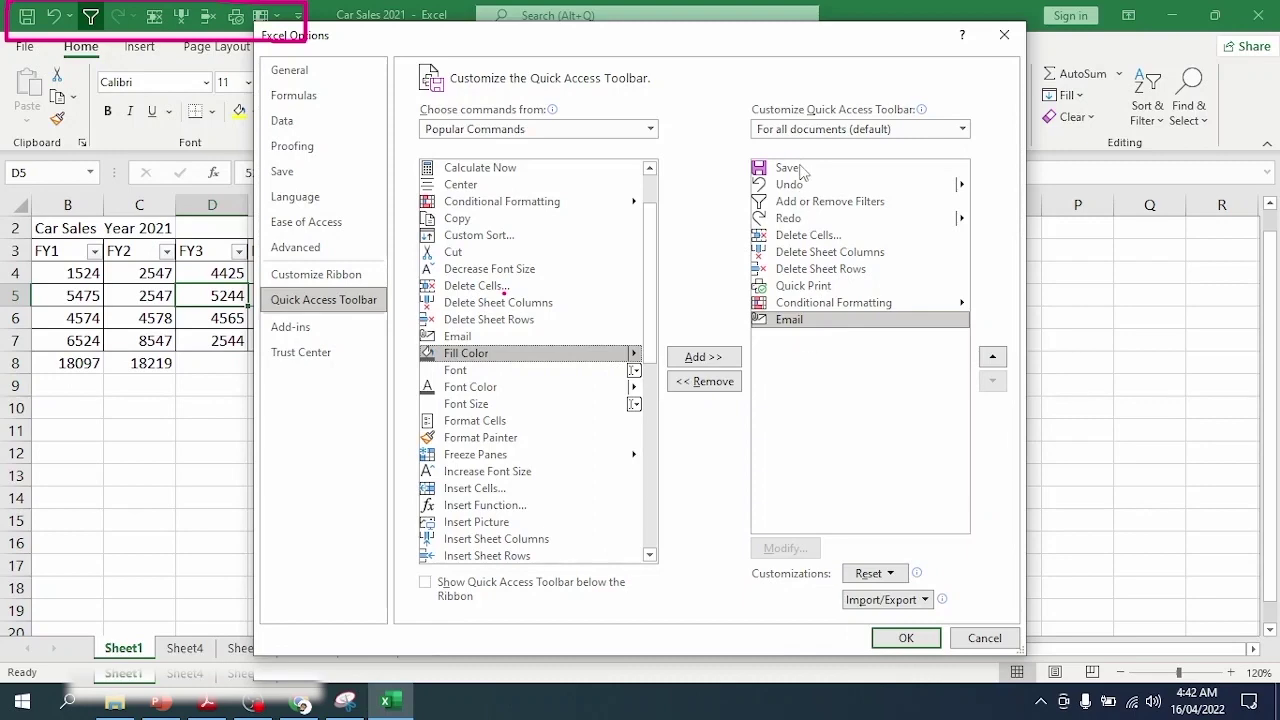
pyautogui.click(906, 638)
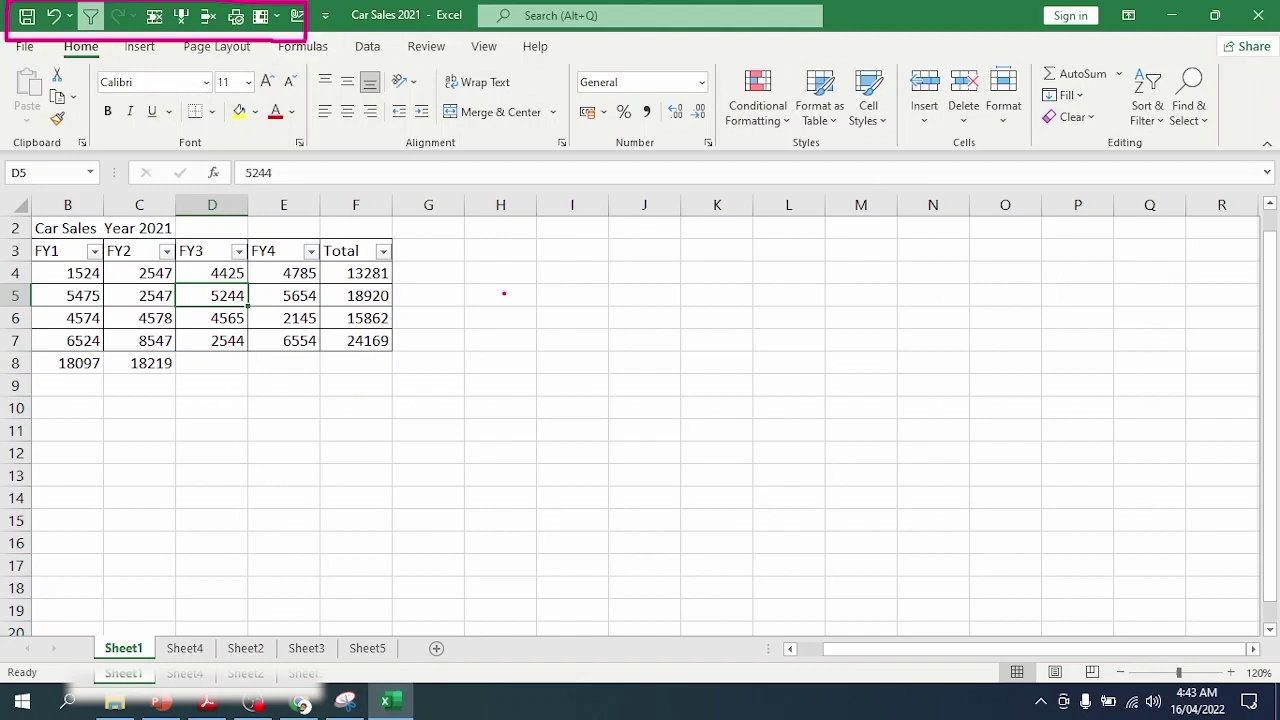
pyautogui.click(299, 17)
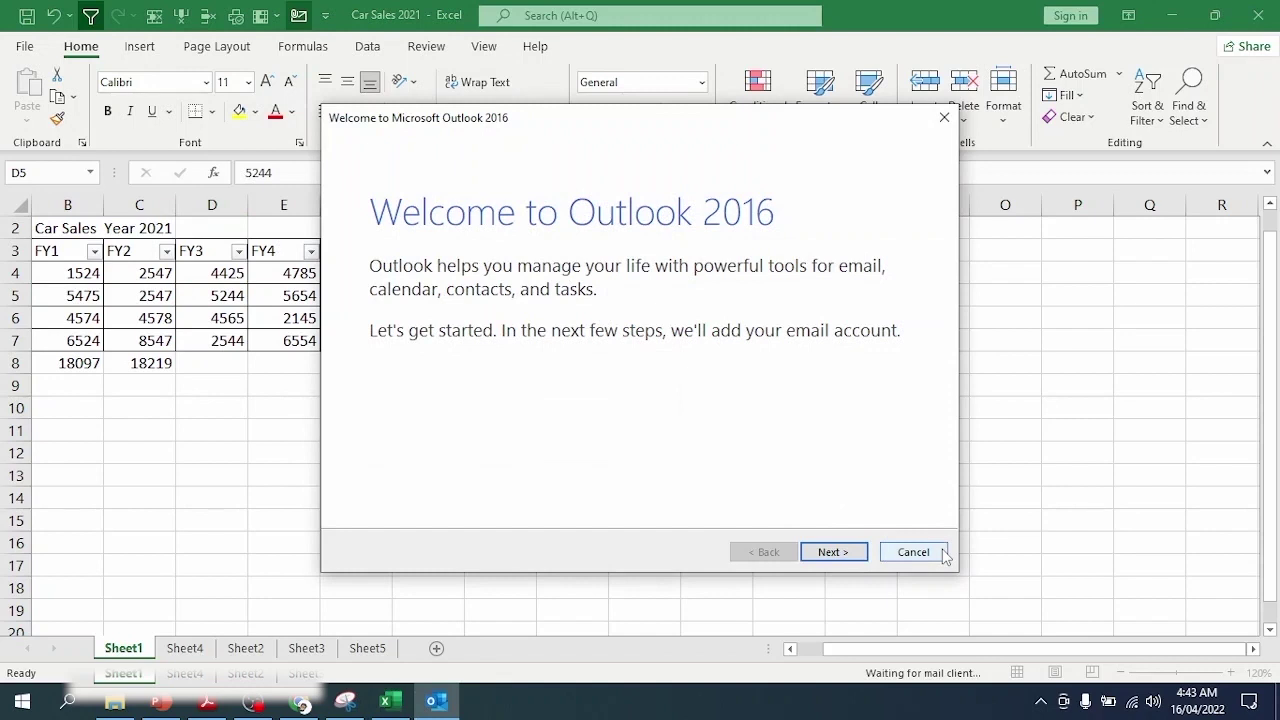
# Step: Dismiss the Outlook 2016 welcome wizard with Cancel, then No, returning to Excel
pyautogui.click(913, 552)
pyautogui.click(788, 420)
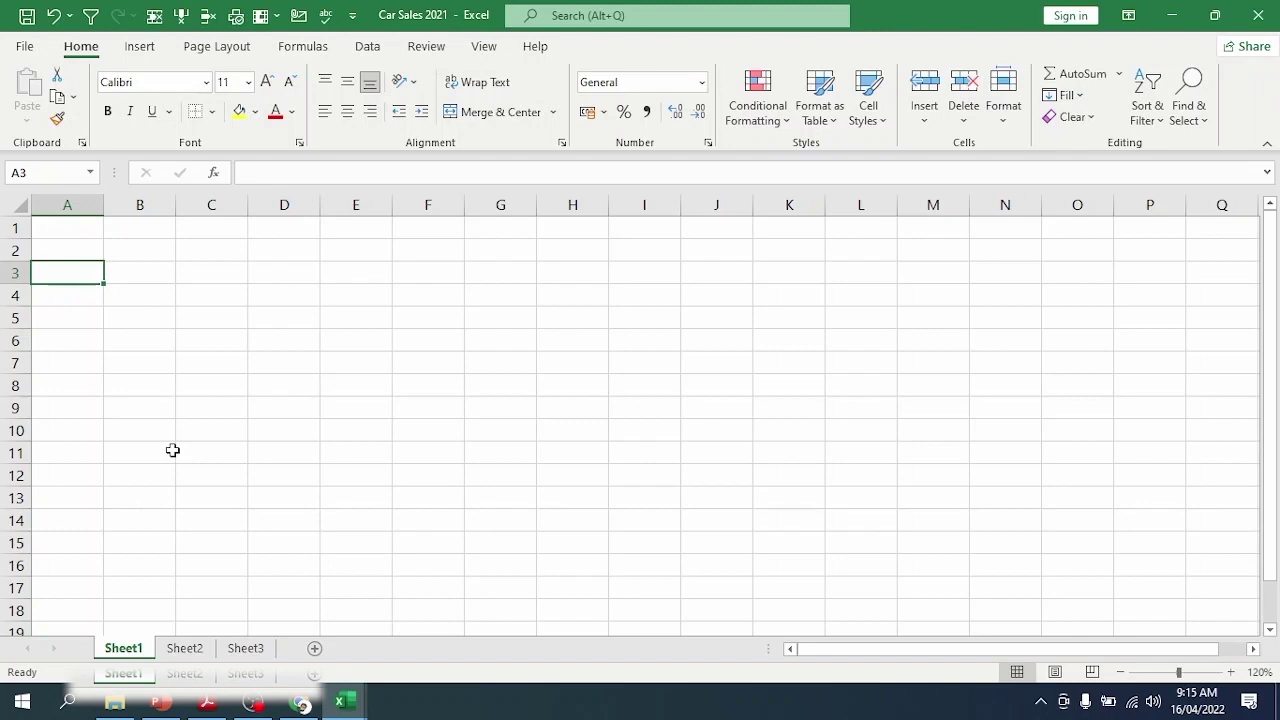
# Step: Enter the title 'Car Sales For FY 2021' in cell B2
pyautogui.click(170, 256)
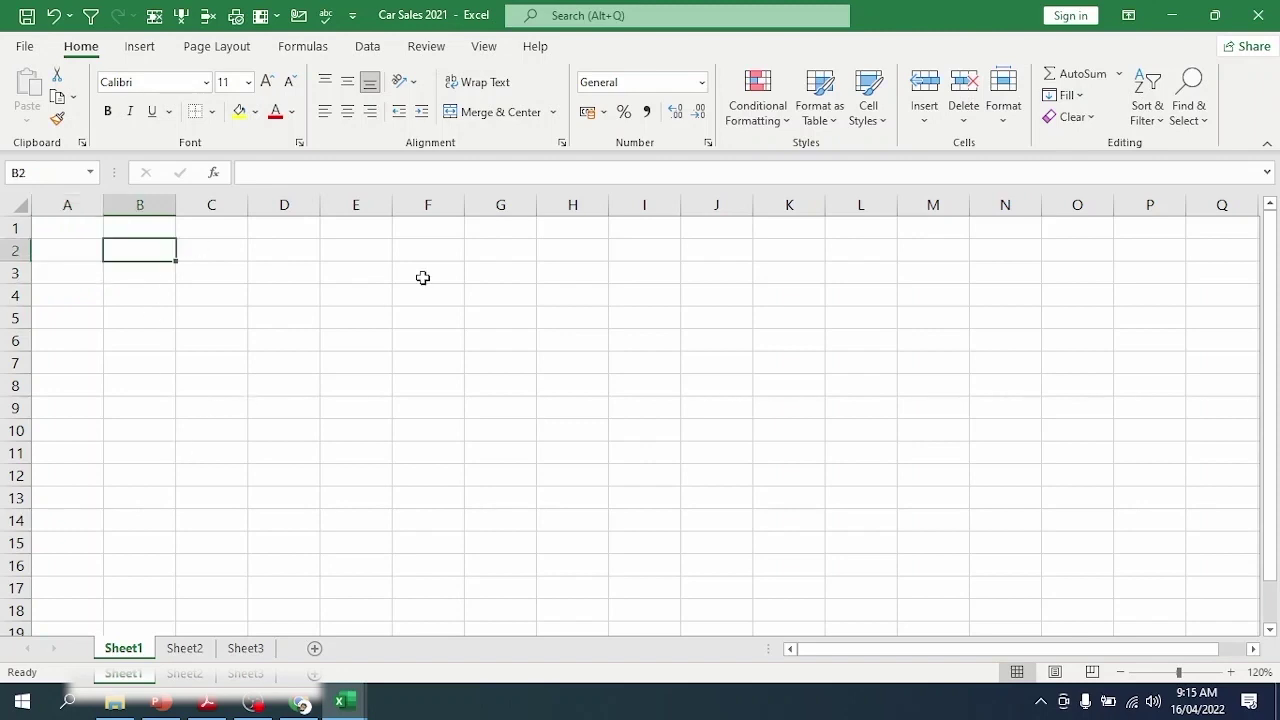
pyautogui.write('Car Sales')
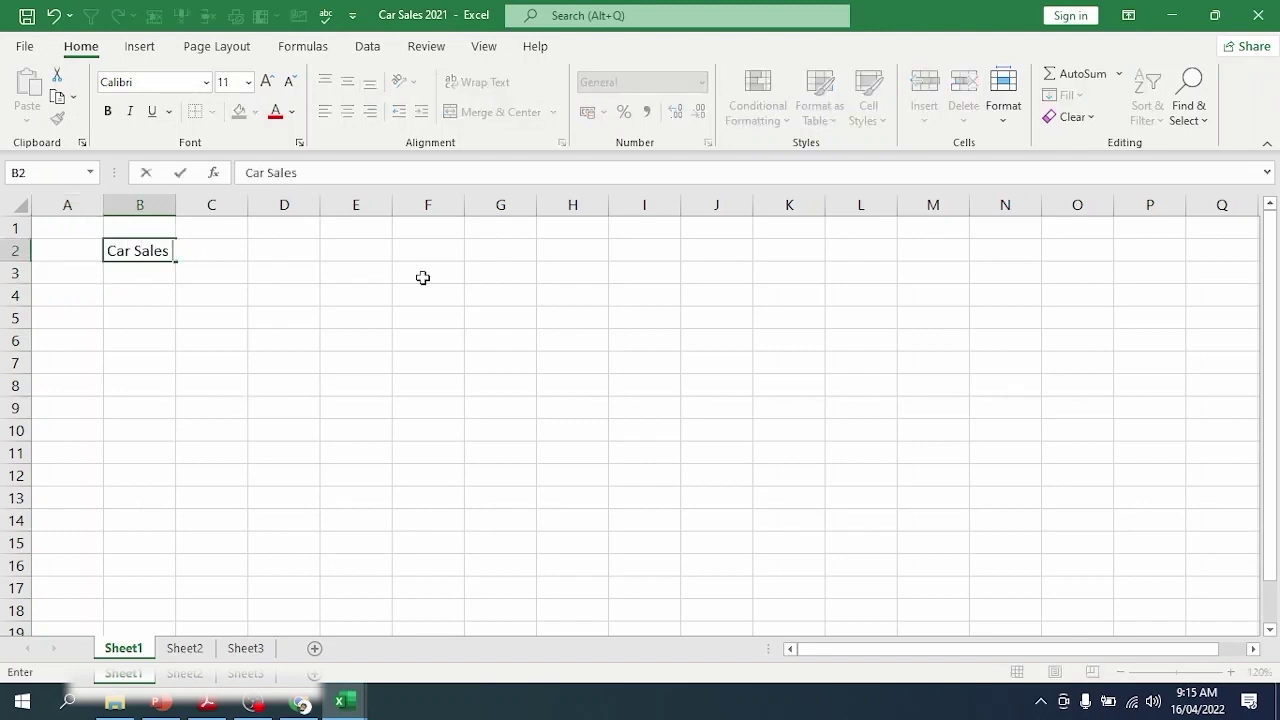
pyautogui.write(' For FY 2021')
pyautogui.press('Return')
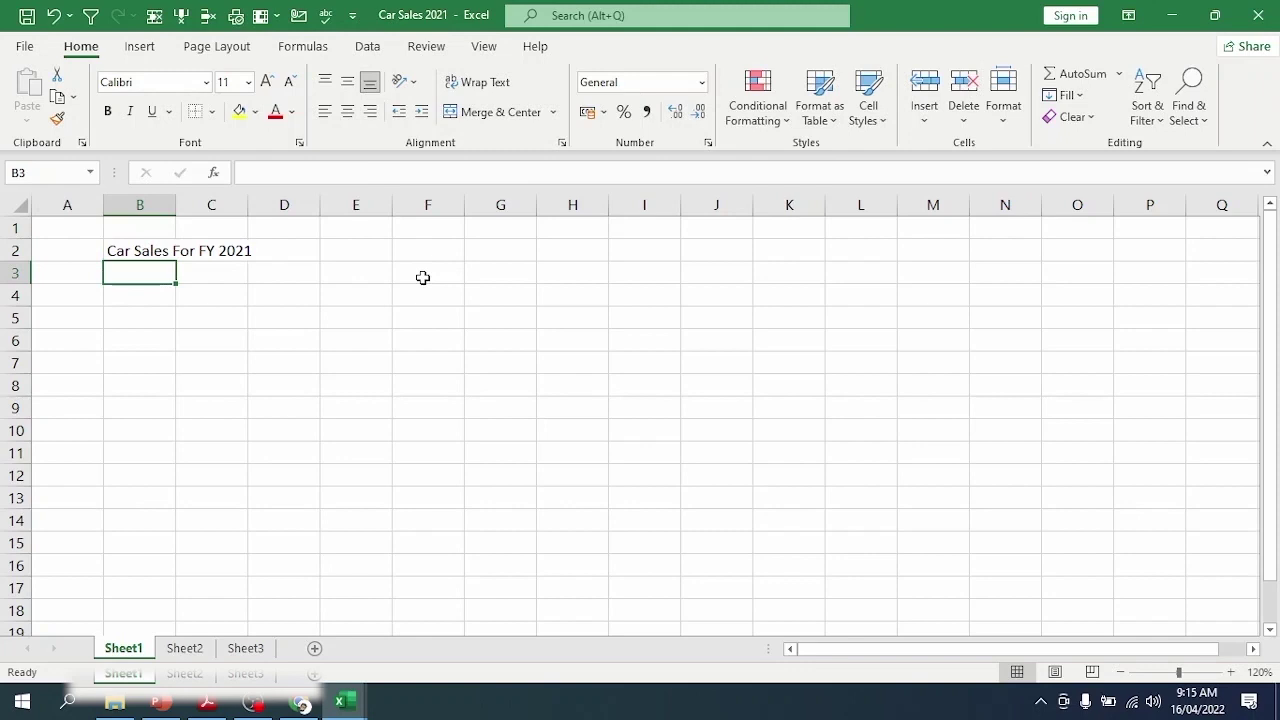
# Step: Type the heading 'States' in cell A3
pyautogui.click(66, 273)
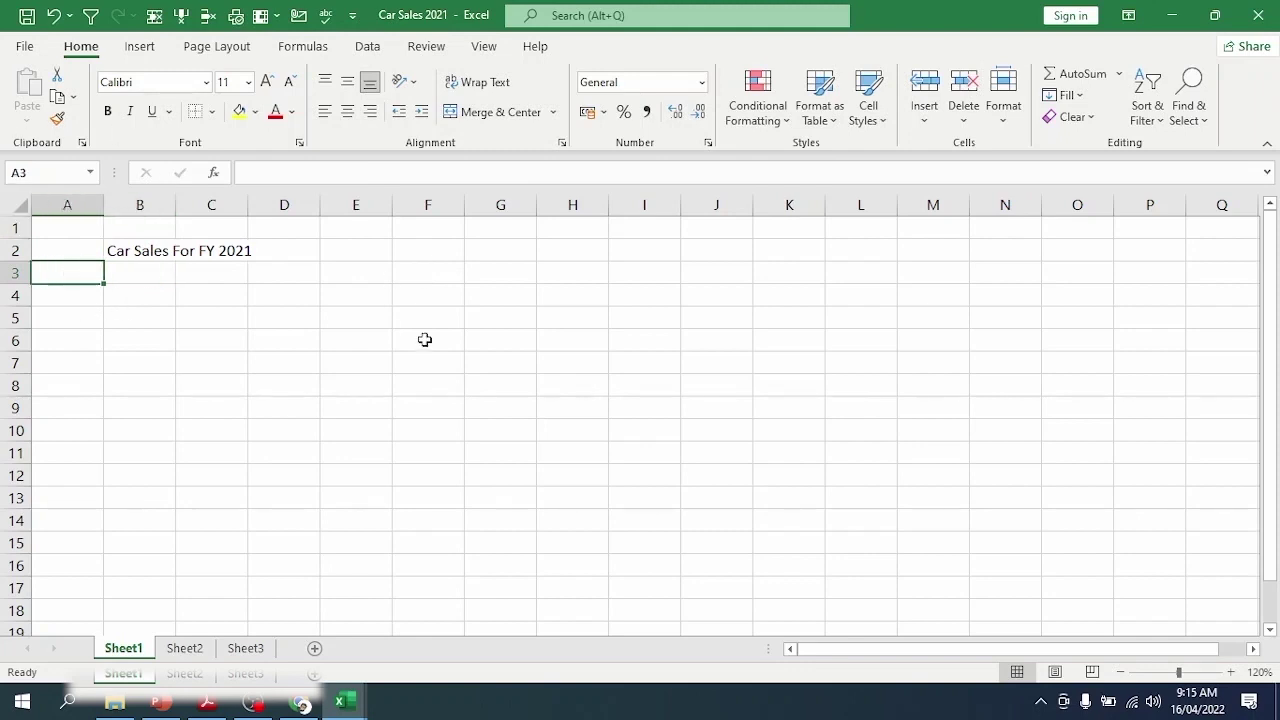
pyautogui.write('States')
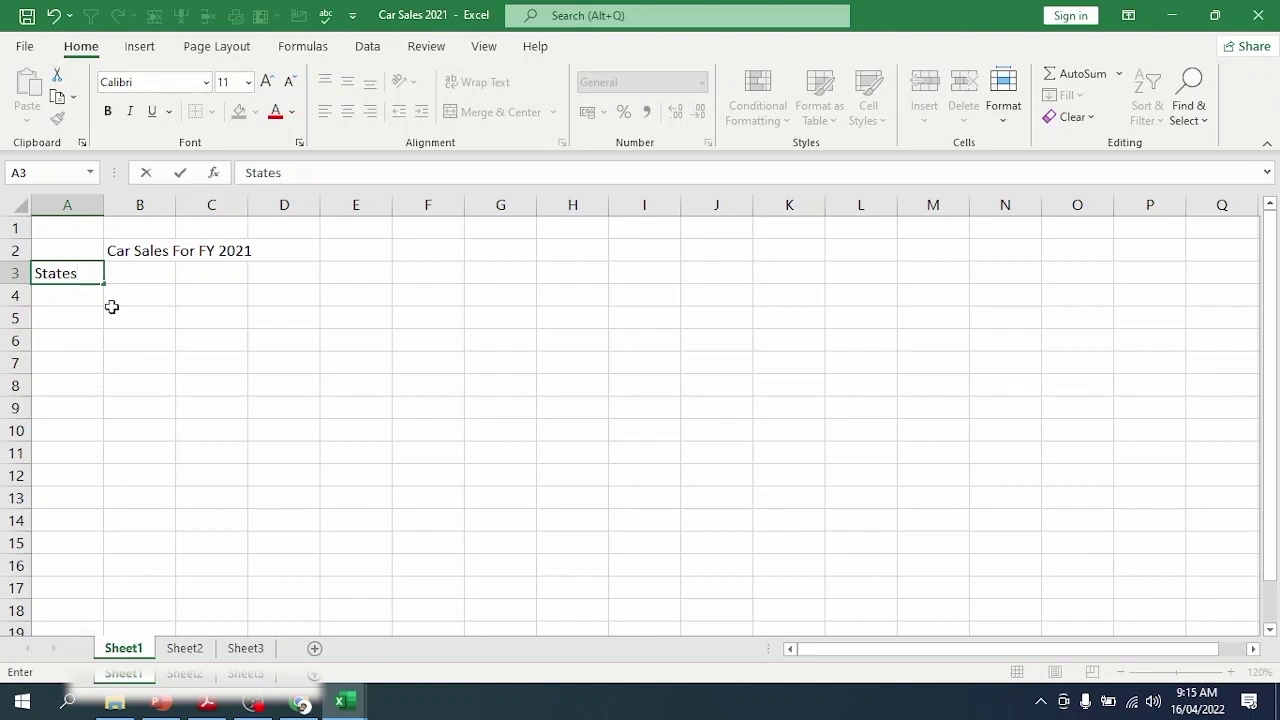
pyautogui.press('Return')
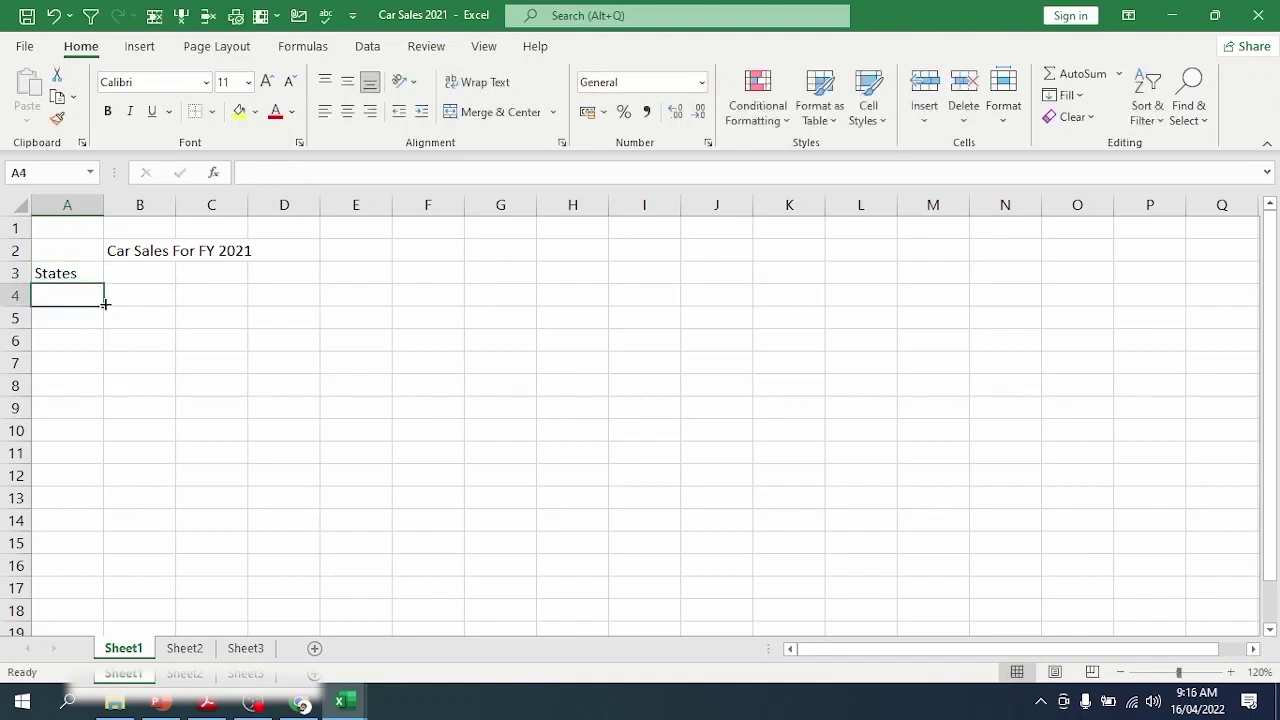
pyautogui.click(80, 272)
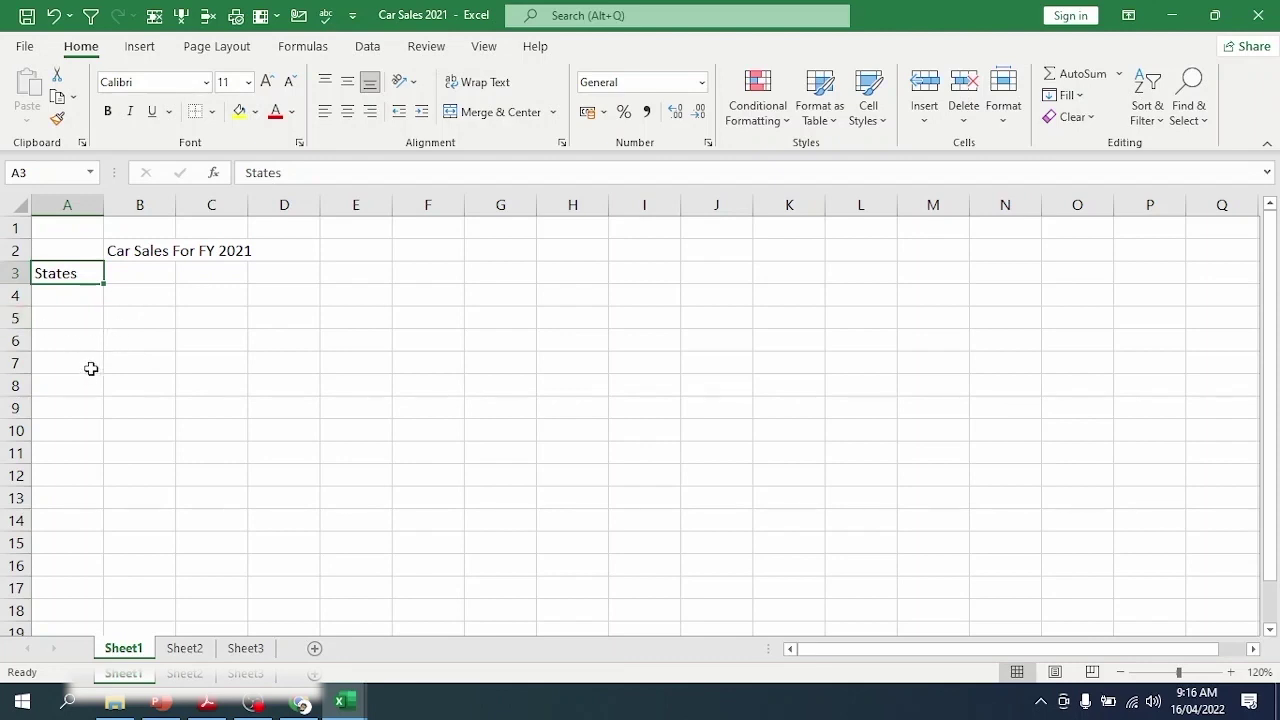
pyautogui.click(66, 205)
pyautogui.click(211, 205)
pyautogui.click(284, 205)
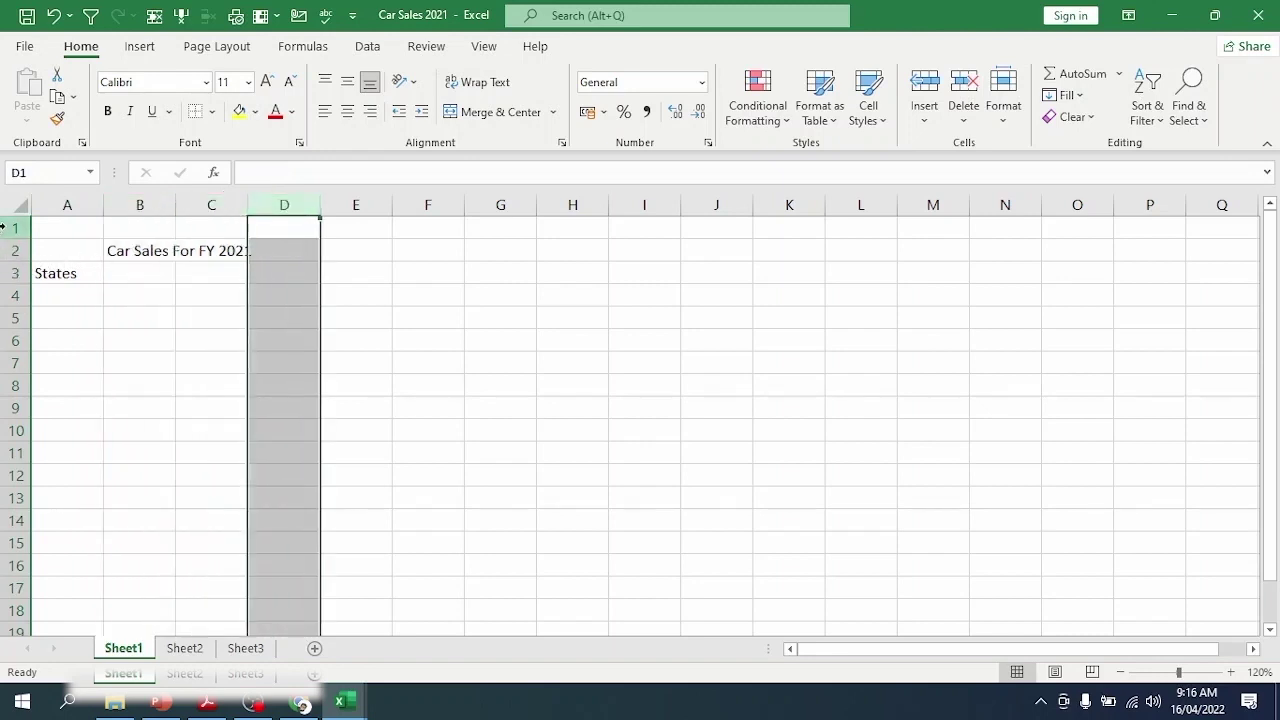
pyautogui.click(5, 228)
pyautogui.click(14, 250)
pyautogui.click(14, 273)
pyautogui.click(43, 300)
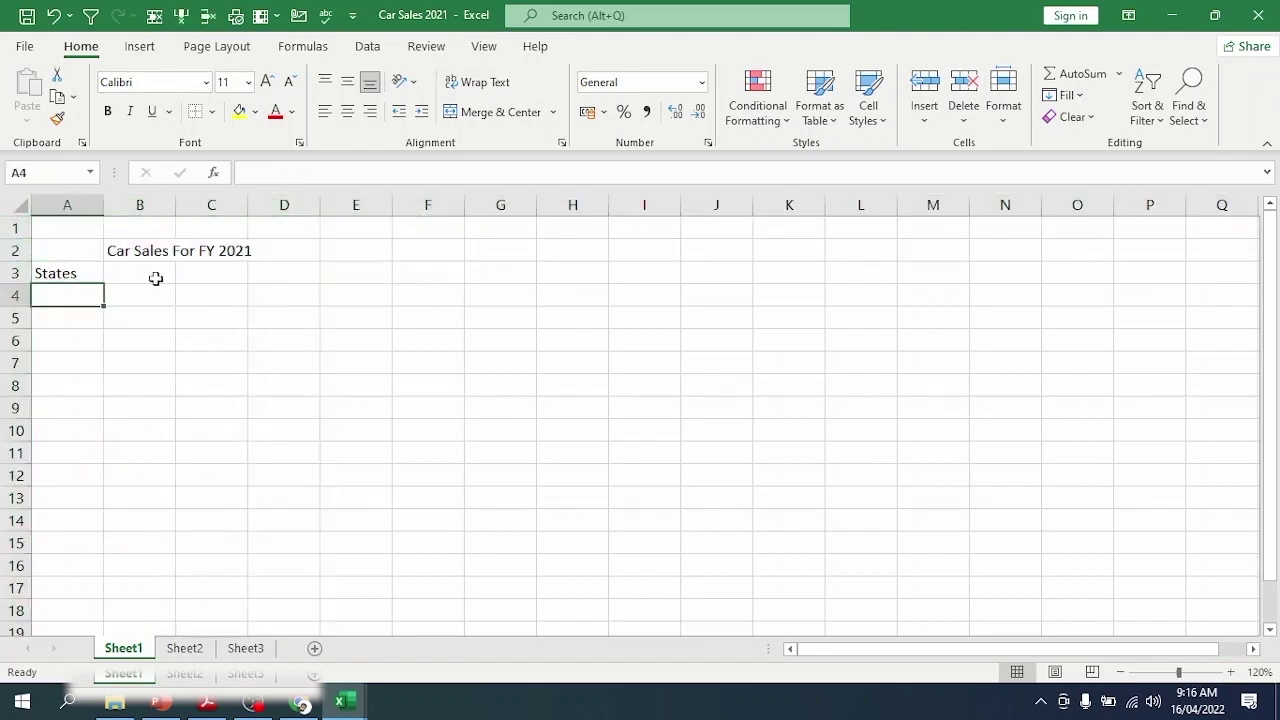
pyautogui.moveTo(101, 288); pyautogui.dragTo(56, 272)
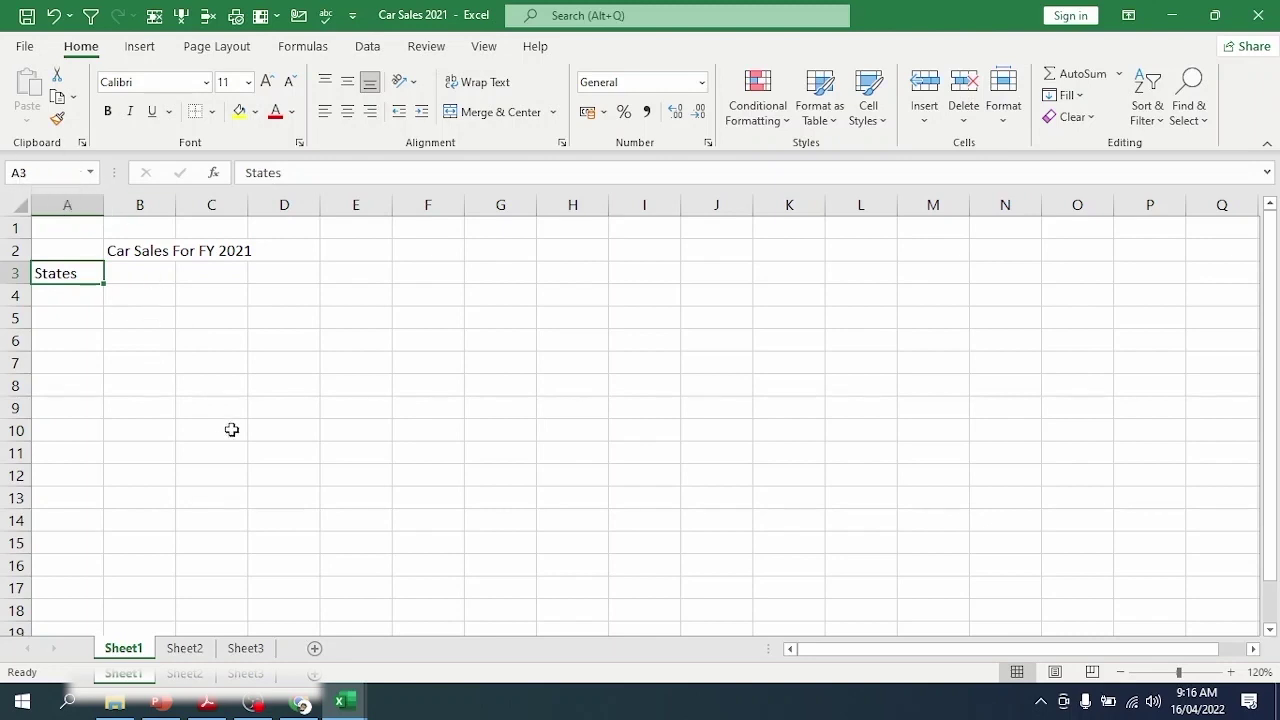
pyautogui.click(143, 250)
# Step: Enter Delhi, Mumbai, Gujrat and Kerala down cells A4:A7
pyautogui.click(73, 300)
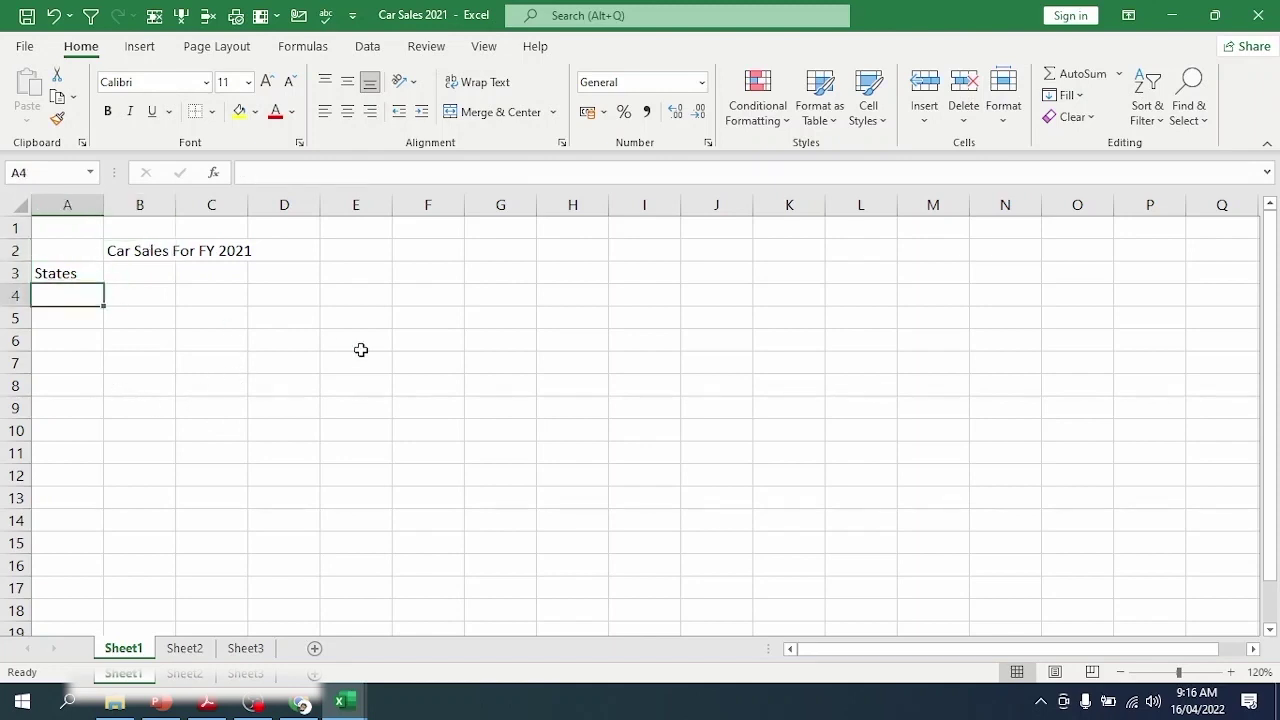
pyautogui.write('Delhi')
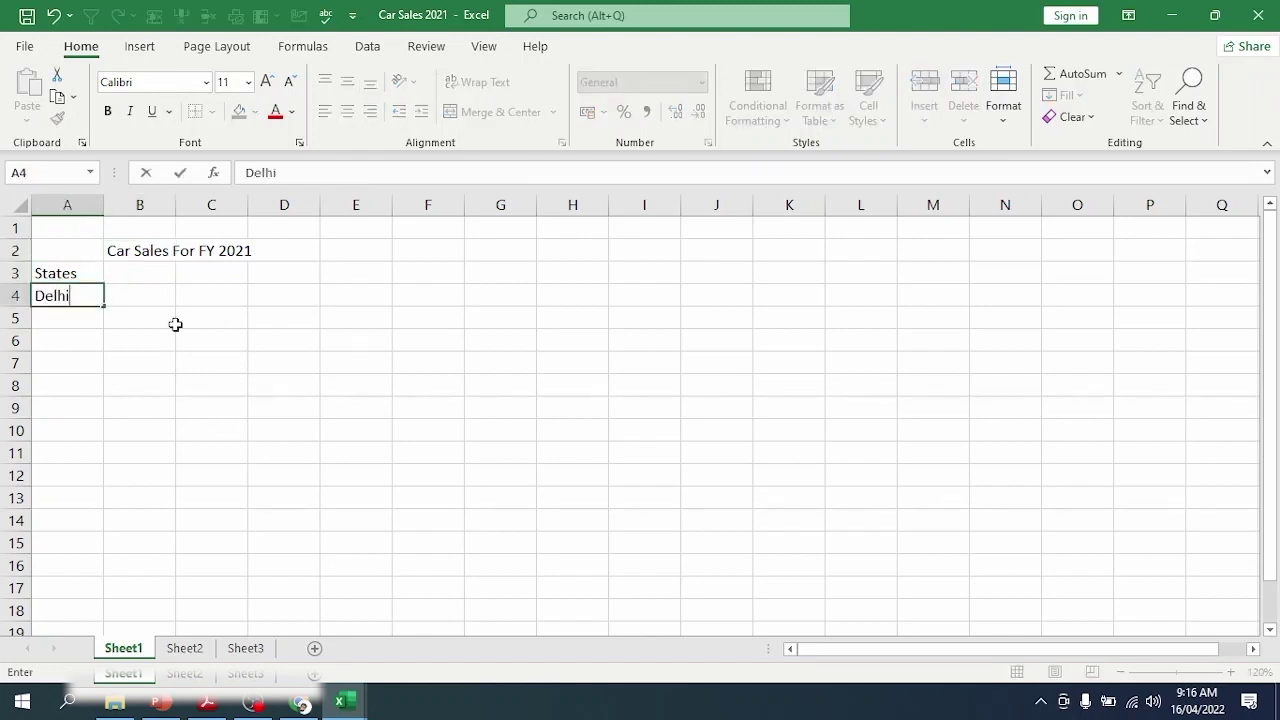
pyautogui.press('Return')
pyautogui.write('Mumbai')
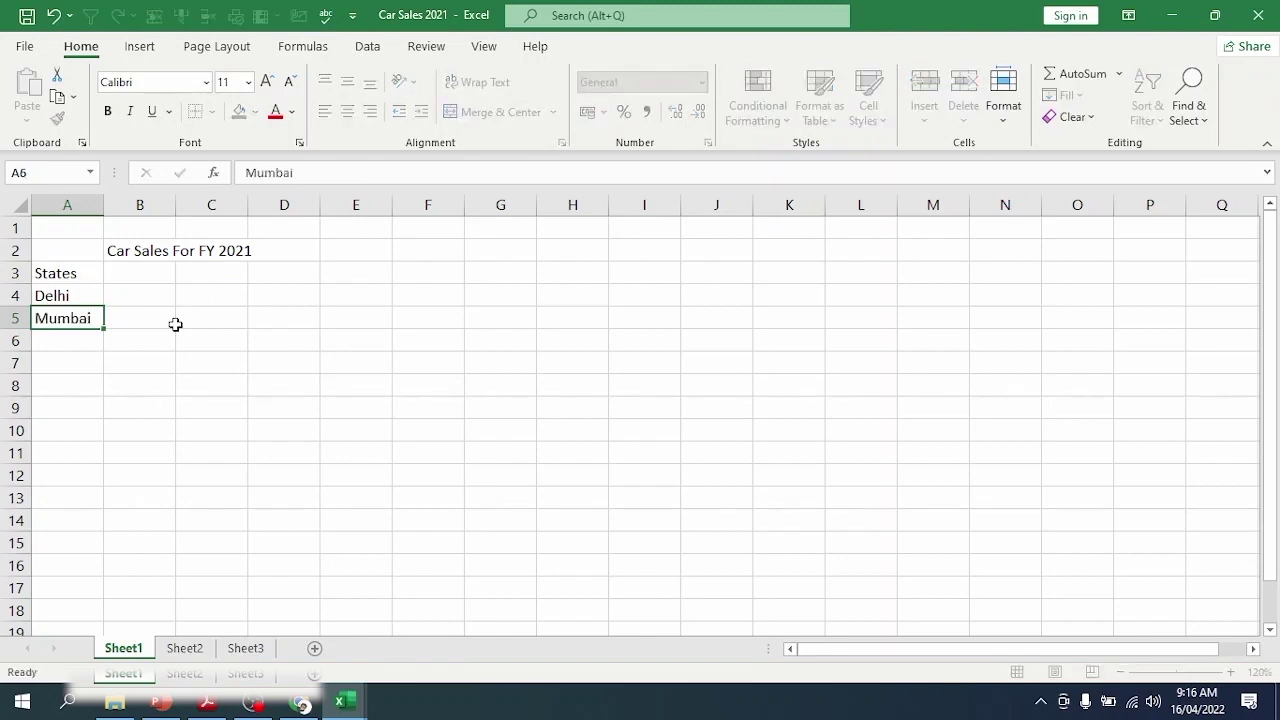
pyautogui.press('Return')
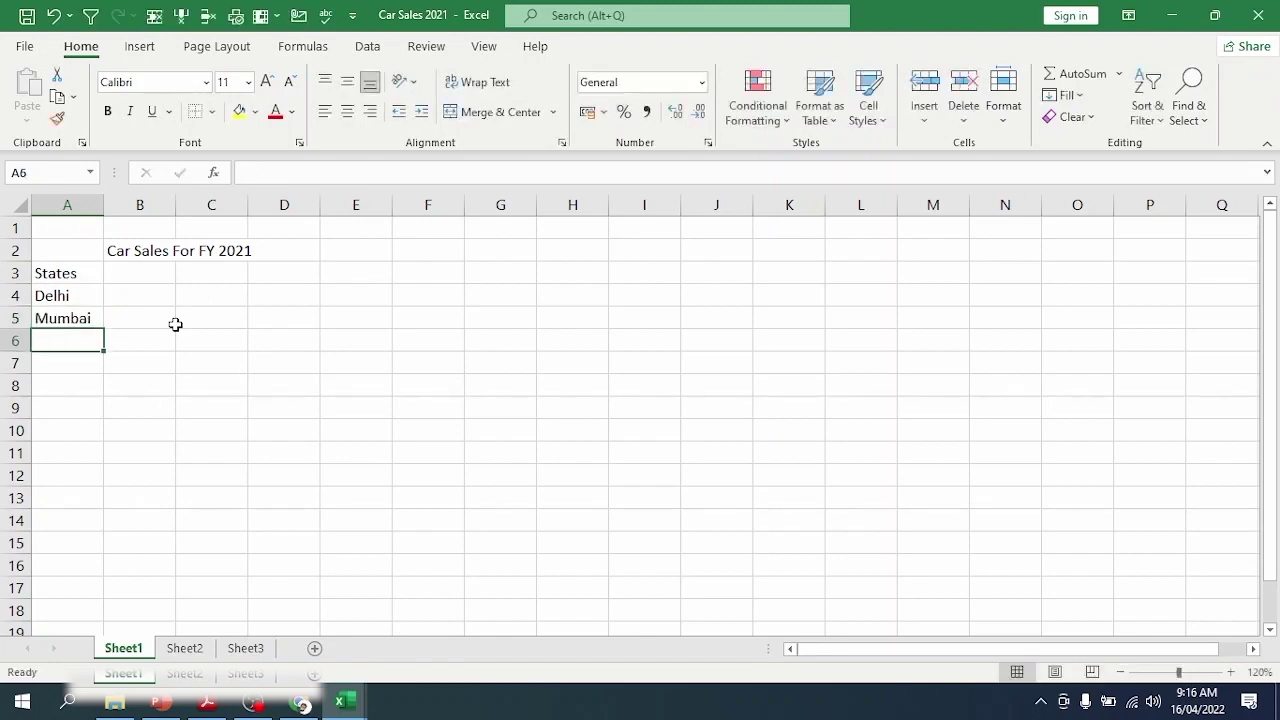
pyautogui.write('Gujrat')
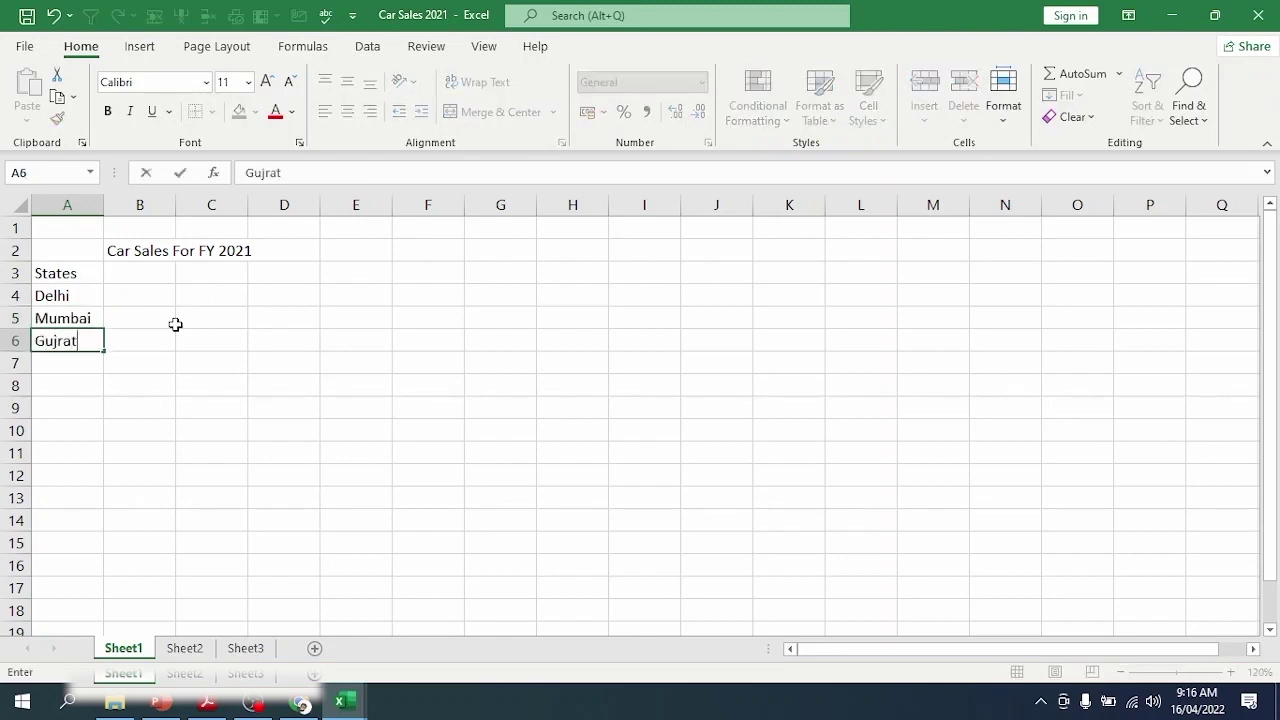
pyautogui.press('Return')
pyautogui.write('Kerala')
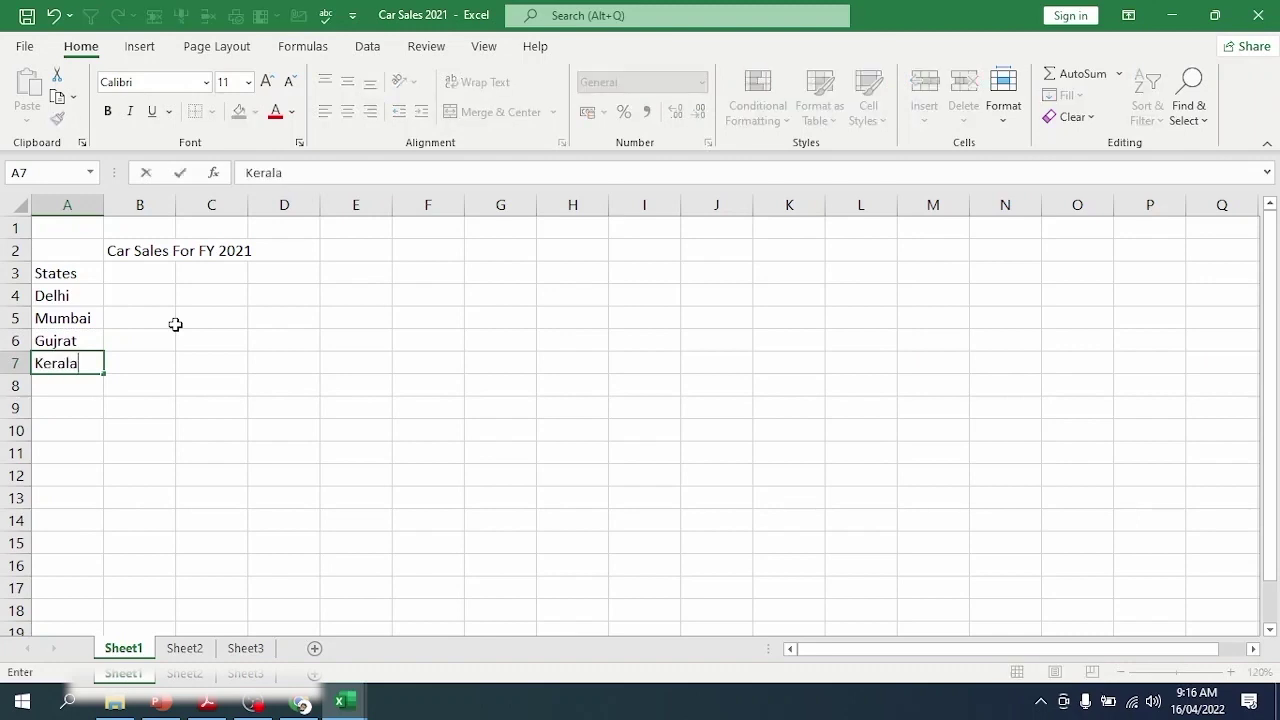
pyautogui.press('Return')
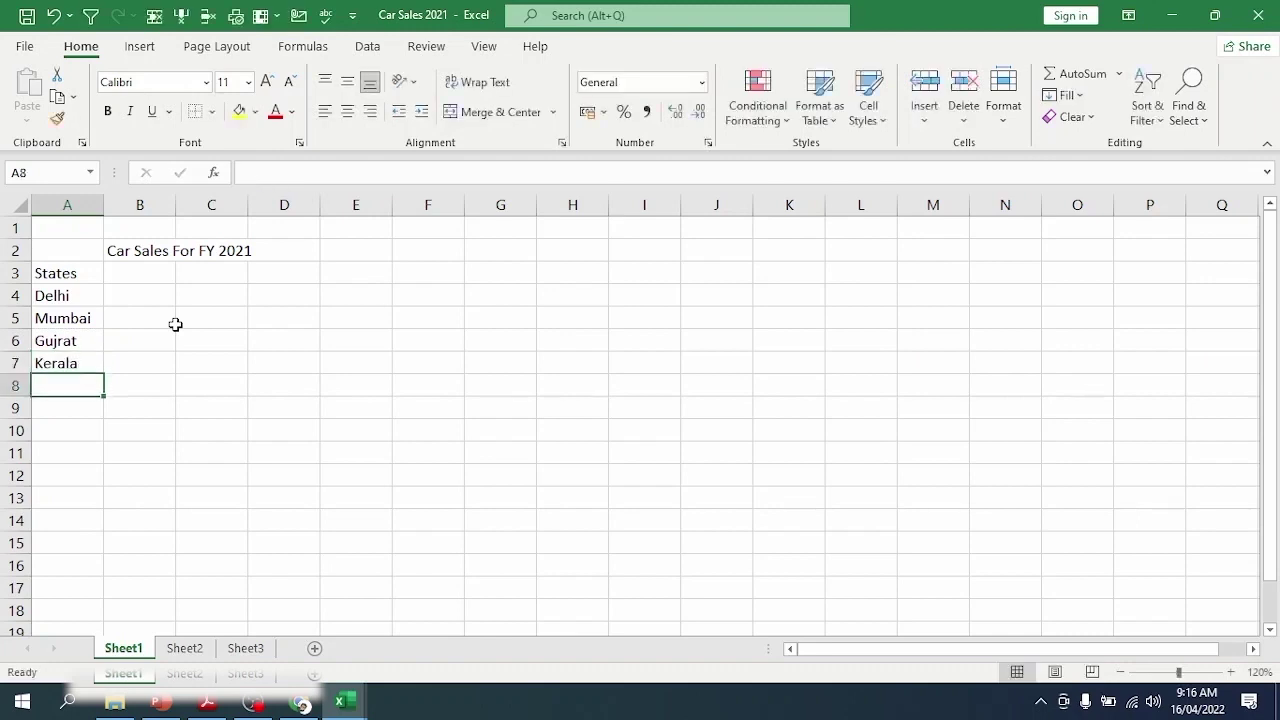
pyautogui.click(80, 272)
pyautogui.click(143, 273)
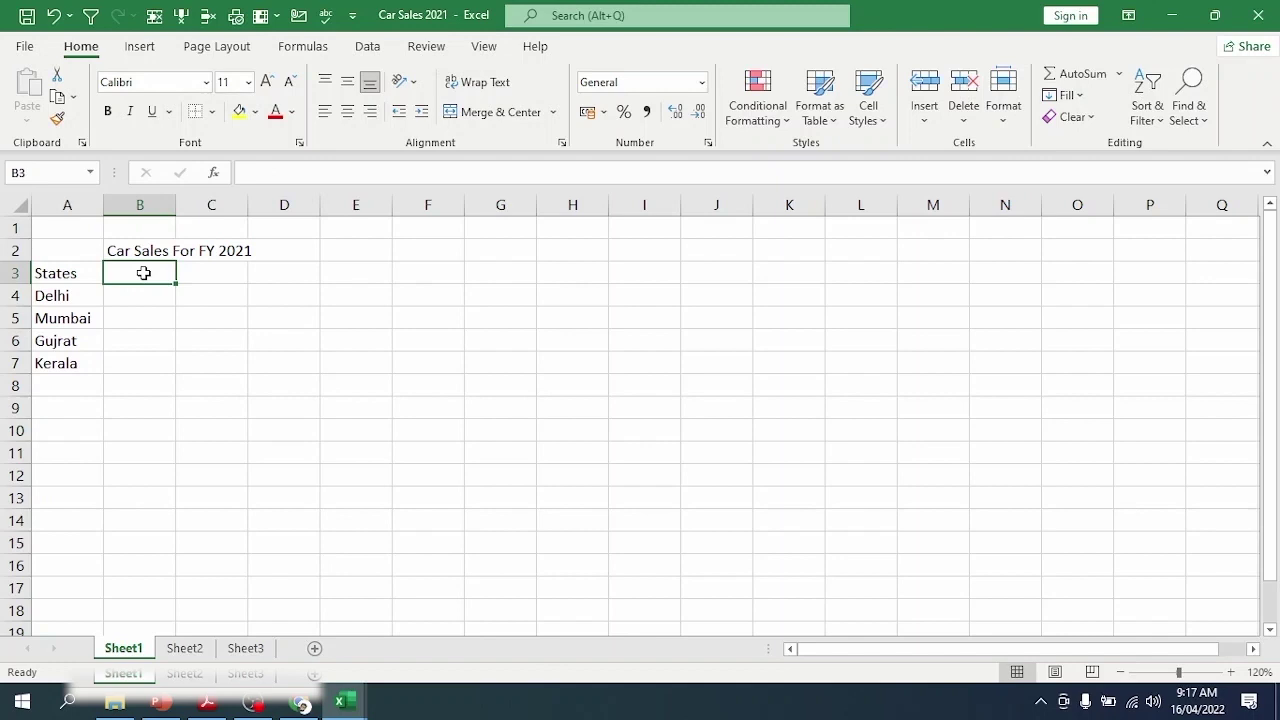
# Step: Type the heading 'Qrt1' in B3, correcting the mistaken FY1 and stray backtick
pyautogui.write('FY1')
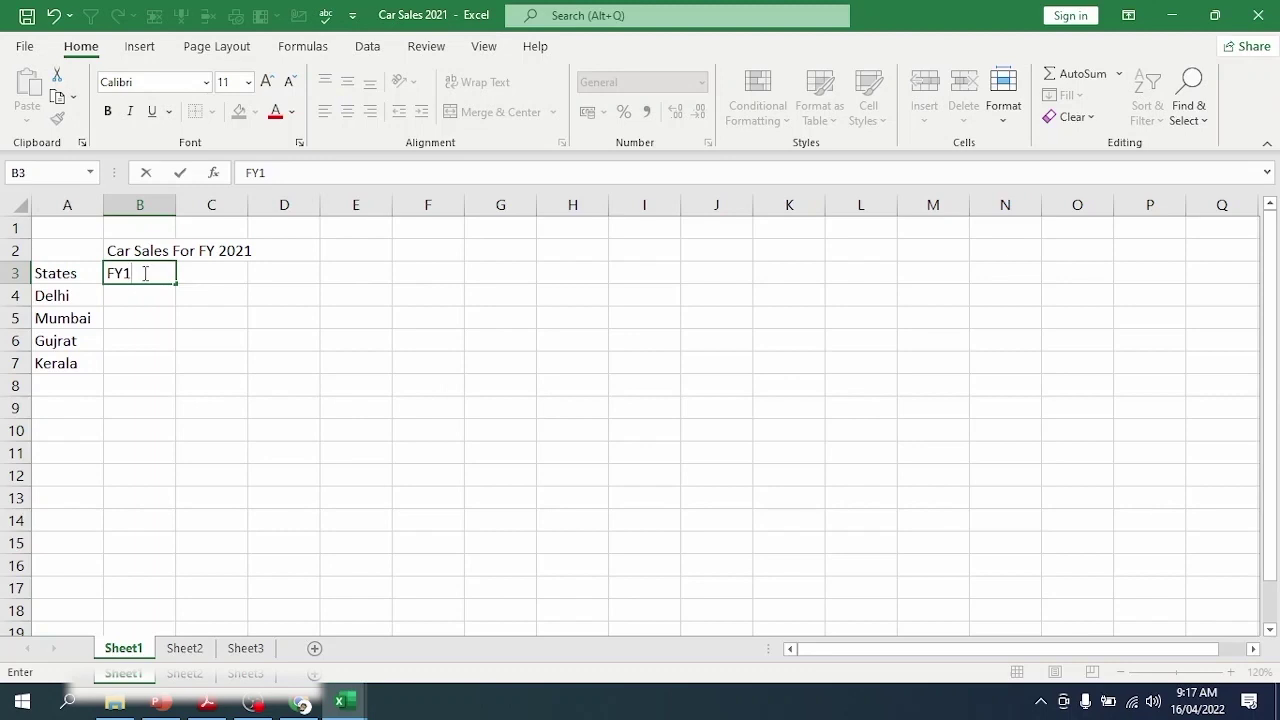
pyautogui.press('BackSpace')
pyautogui.press('BackSpace')
pyautogui.press('BackSpace')
pyautogui.write('QTR')
pyautogui.write('`')
pyautogui.write('1')
pyautogui.press('BackSpace')
pyautogui.press('BackSpace')
pyautogui.write('1')
pyautogui.press('BackSpace')
pyautogui.press('BackSpace')
pyautogui.press('BackSpace')
pyautogui.write('rt1')
pyautogui.press('Return')
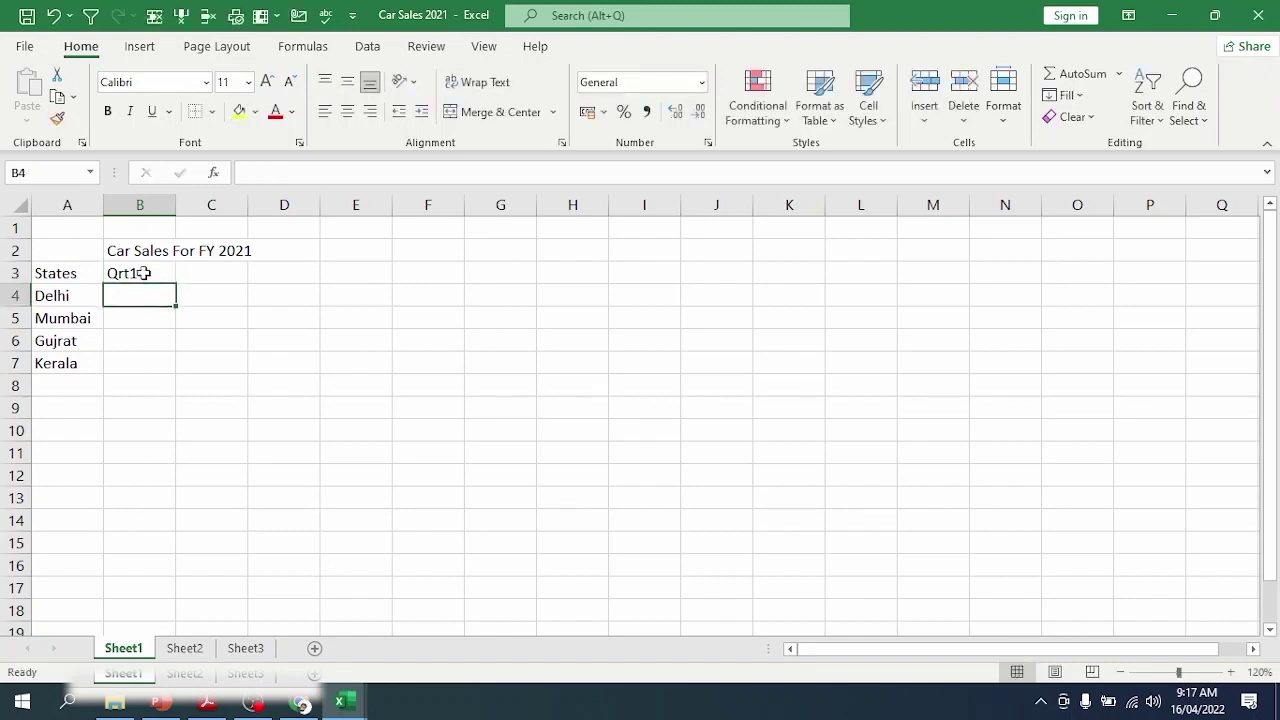
# Step: Re-open the Qrt1 heading in B3 and confirm it unchanged
pyautogui.press('Down')
pyautogui.press('Down')
pyautogui.press('Down')
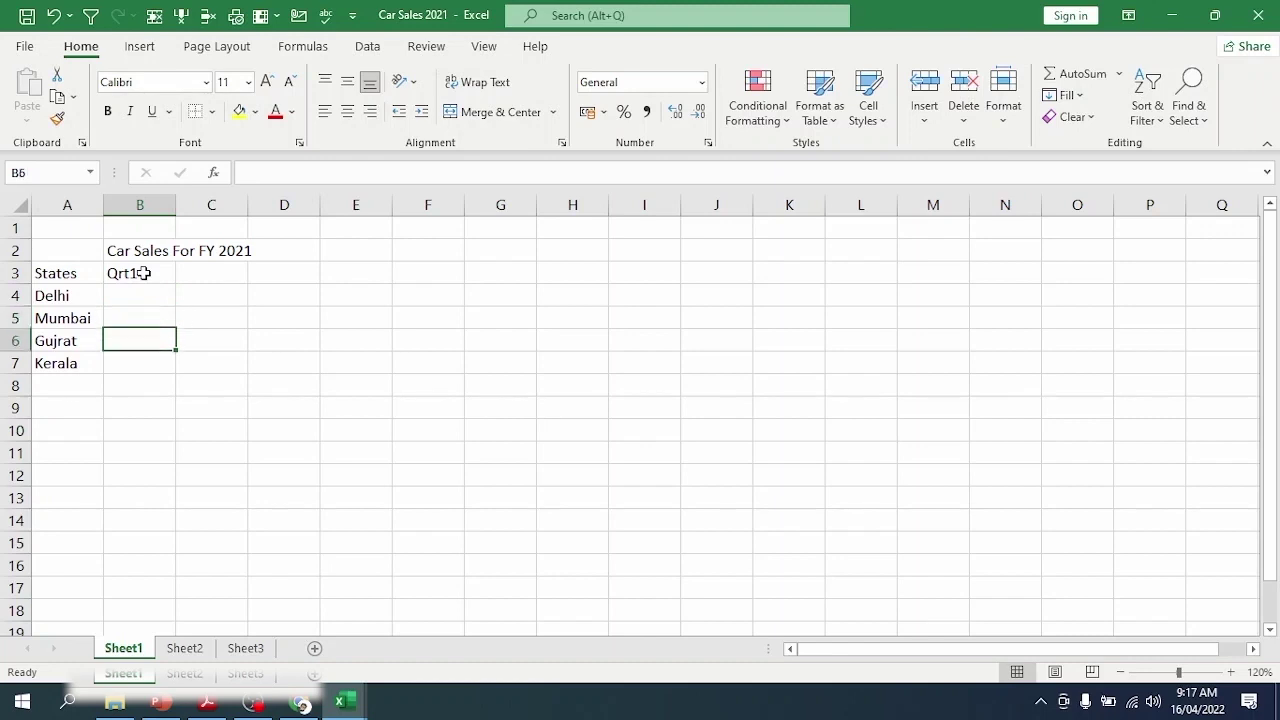
pyautogui.press('Up')
pyautogui.press('Up')
pyautogui.press('Up')
pyautogui.press('Up')
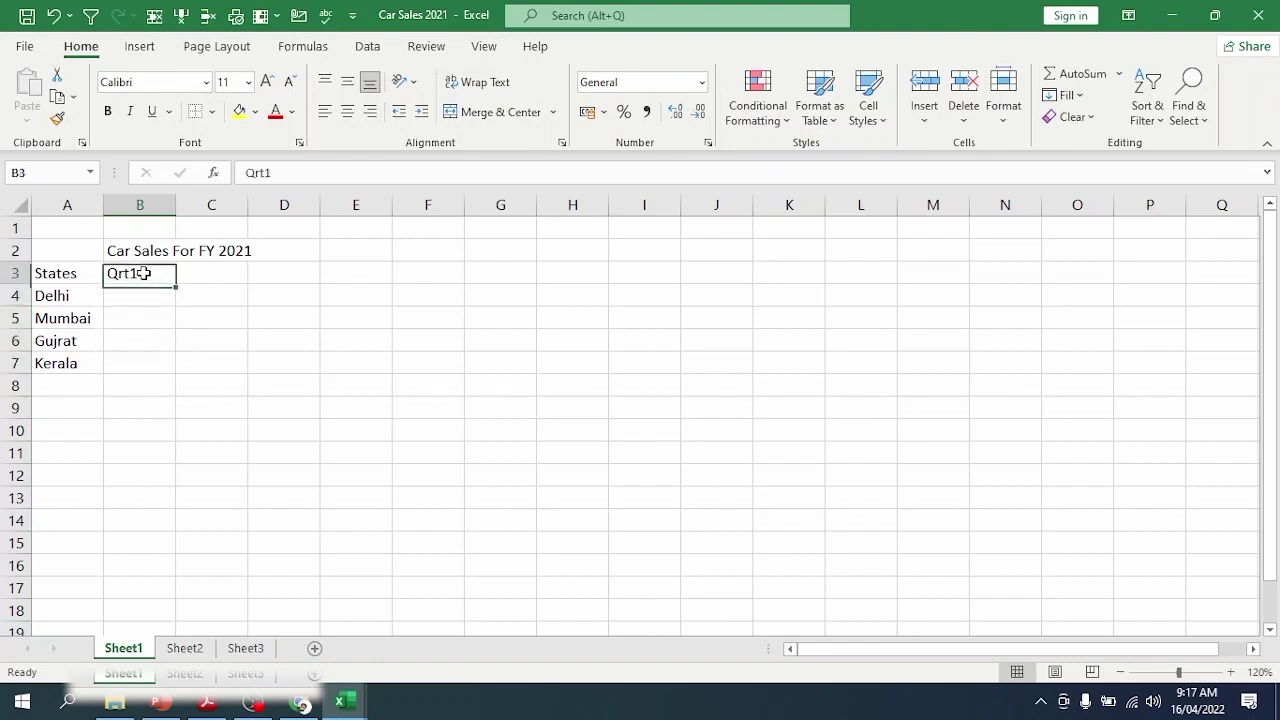
pyautogui.doubleClick(143, 273)
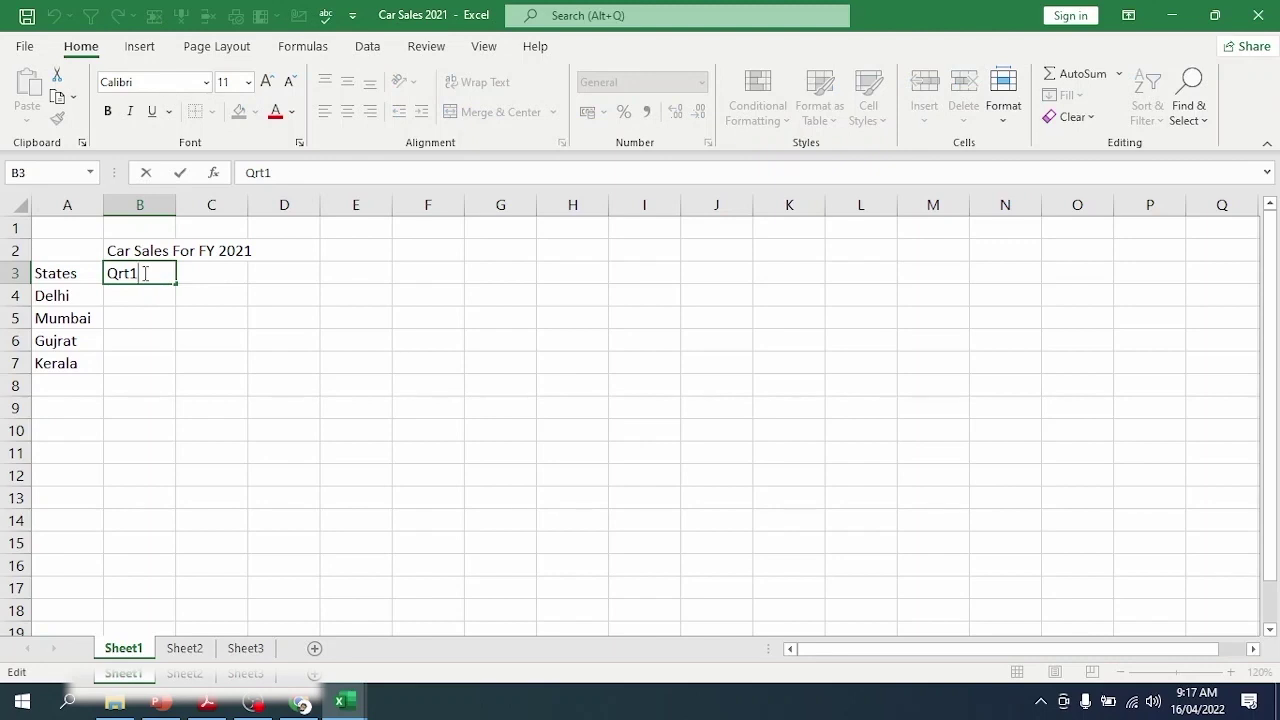
pyautogui.press('Tab')
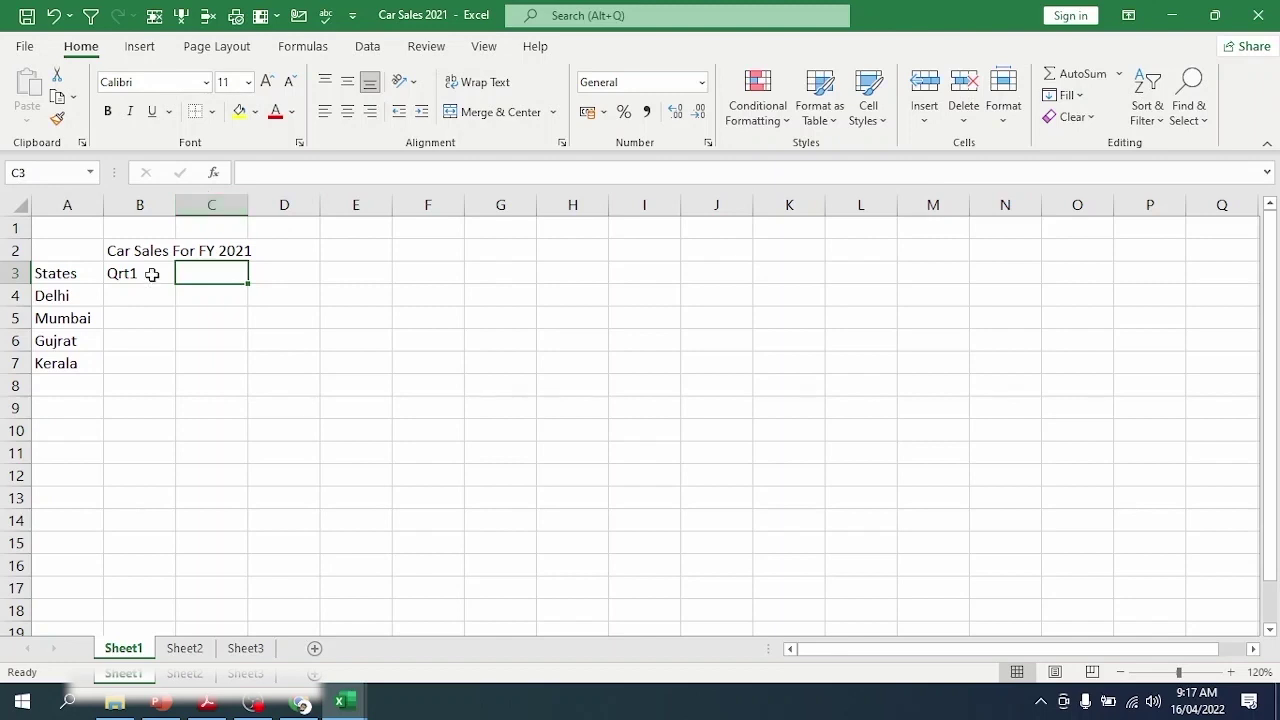
pyautogui.click(152, 274)
pyautogui.click(200, 266)
pyautogui.click(133, 275)
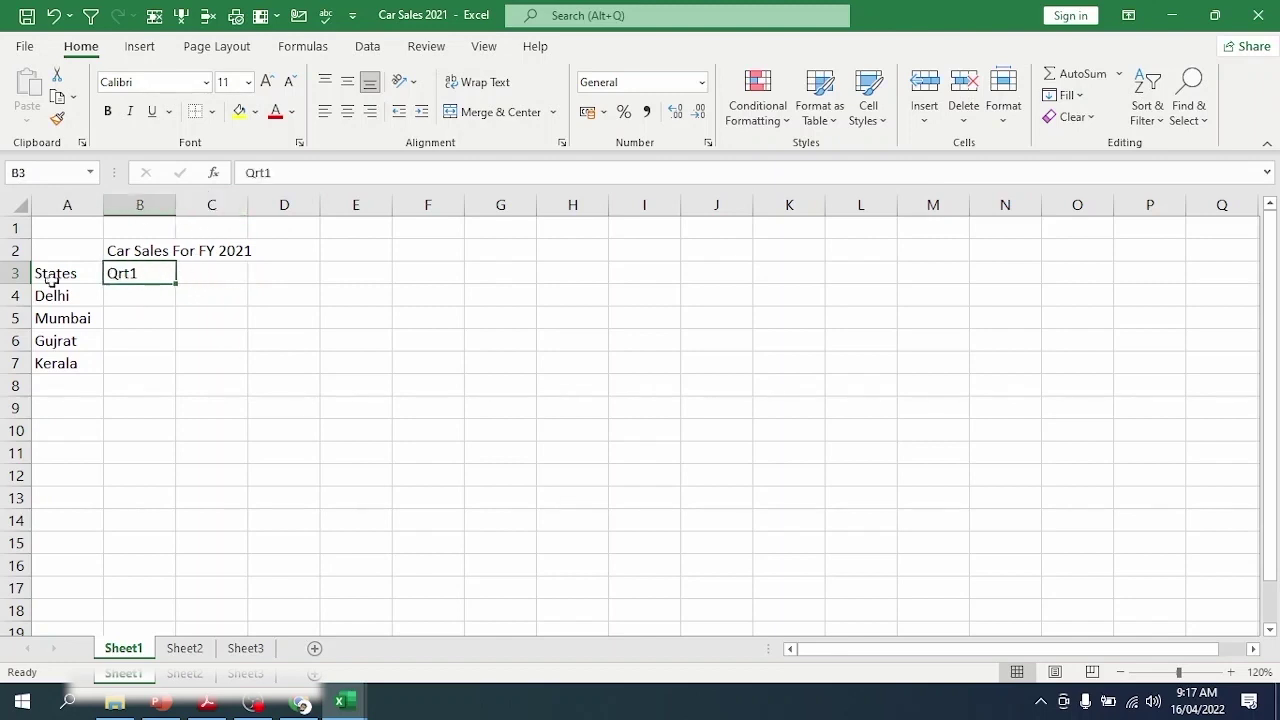
pyautogui.click(15, 273)
pyautogui.click(122, 273)
pyautogui.doubleClick(150, 271)
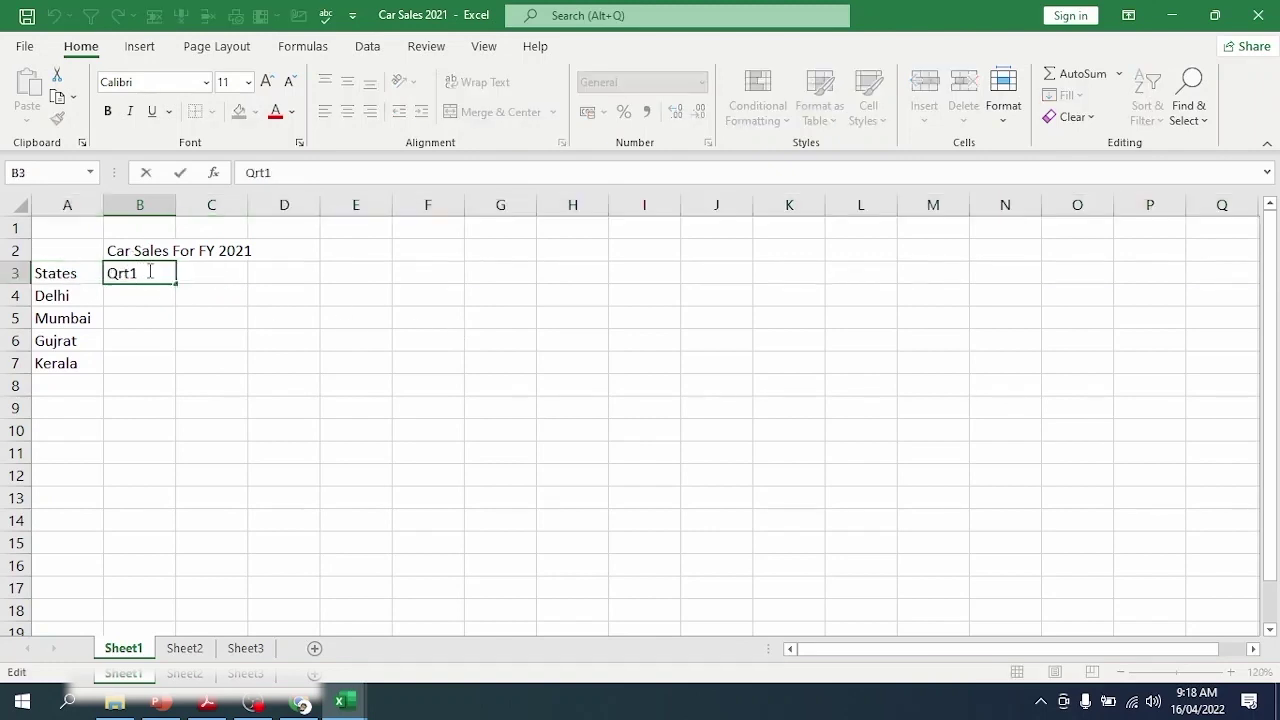
pyautogui.press('Tab')
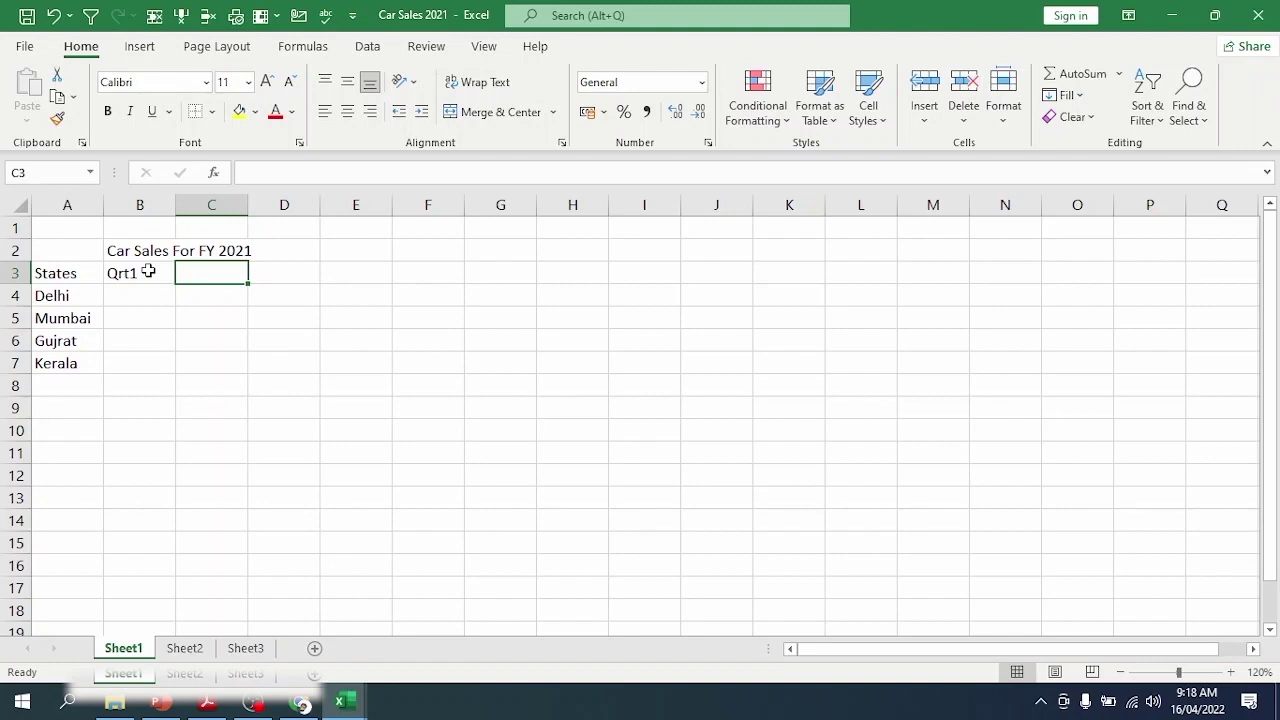
pyautogui.click(148, 271)
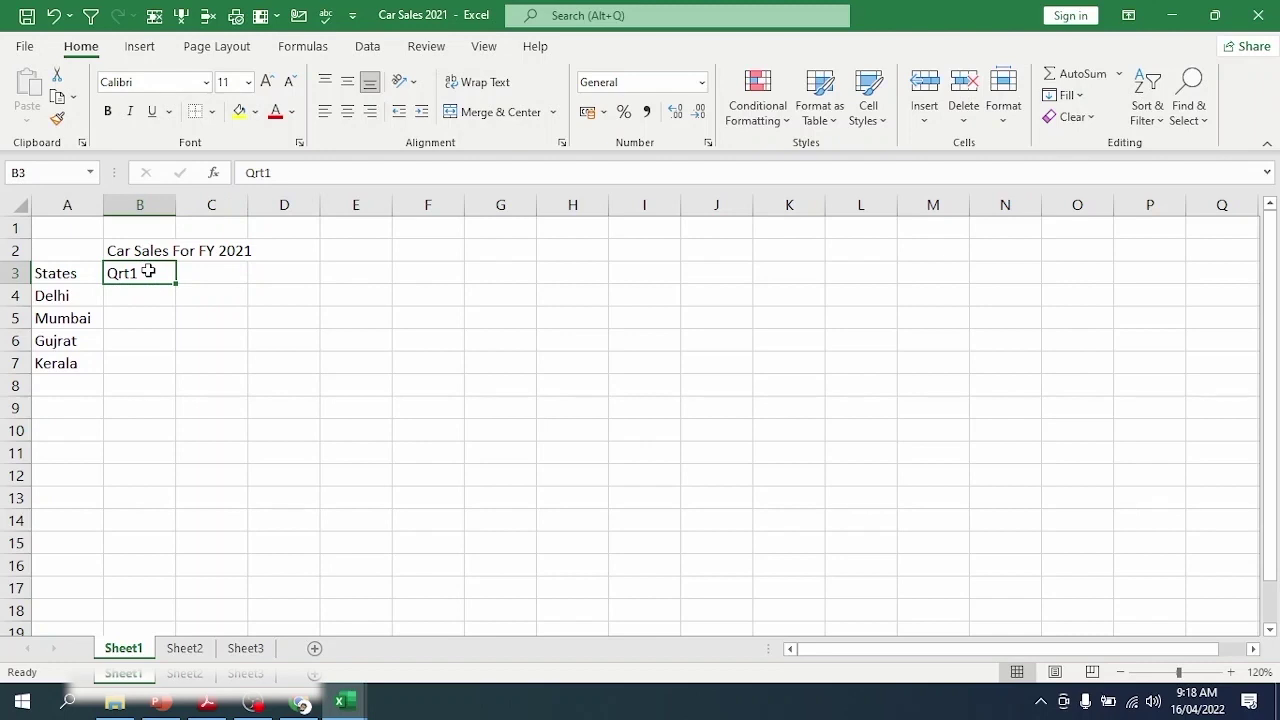
pyautogui.press('Return')
pyautogui.click(148, 271)
# Step: Enter Qrt1 sales 1524, 4574, 3654 and 9957 in B4:B7
pyautogui.press('Return')
pyautogui.write('1524')
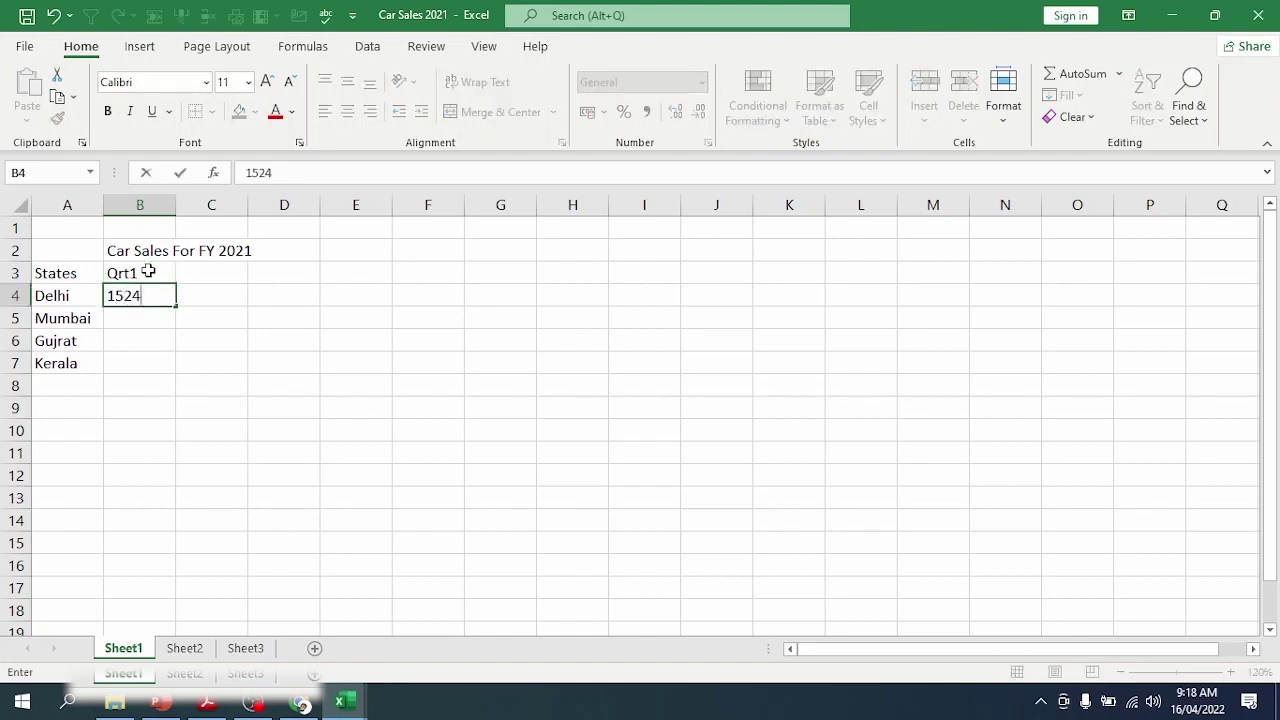
pyautogui.press('Return')
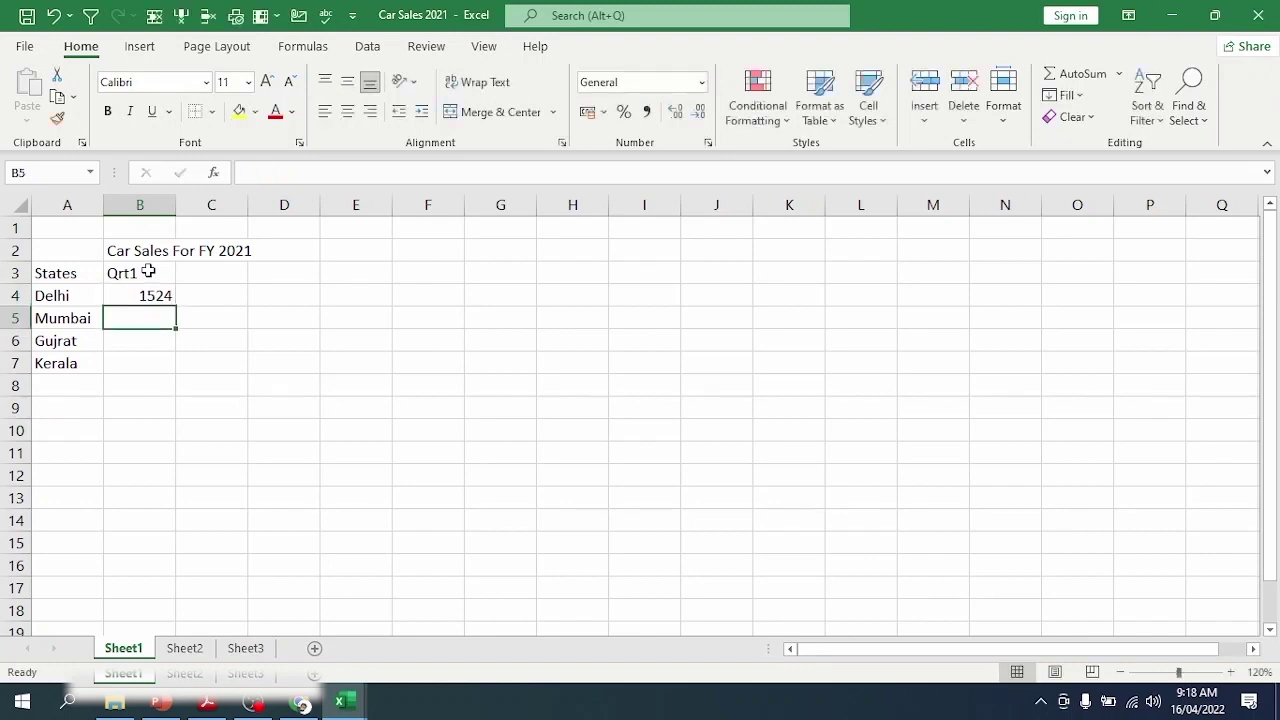
pyautogui.write('4574')
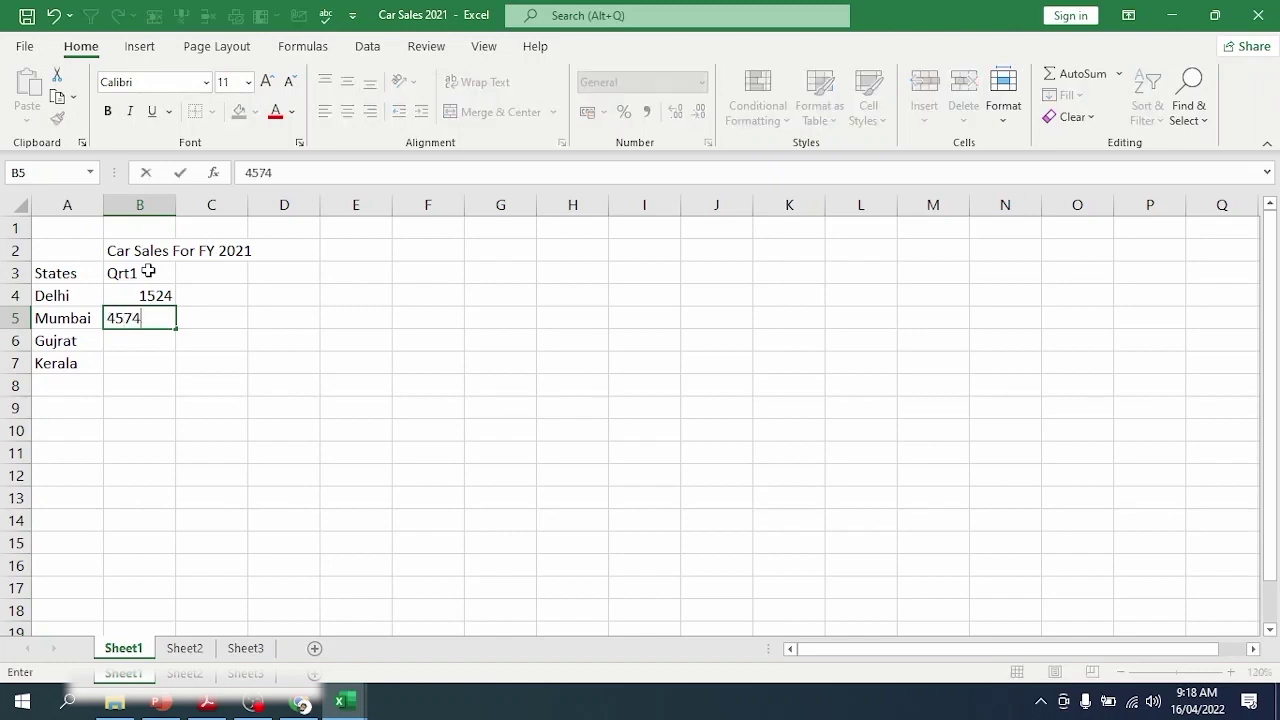
pyautogui.press('Return')
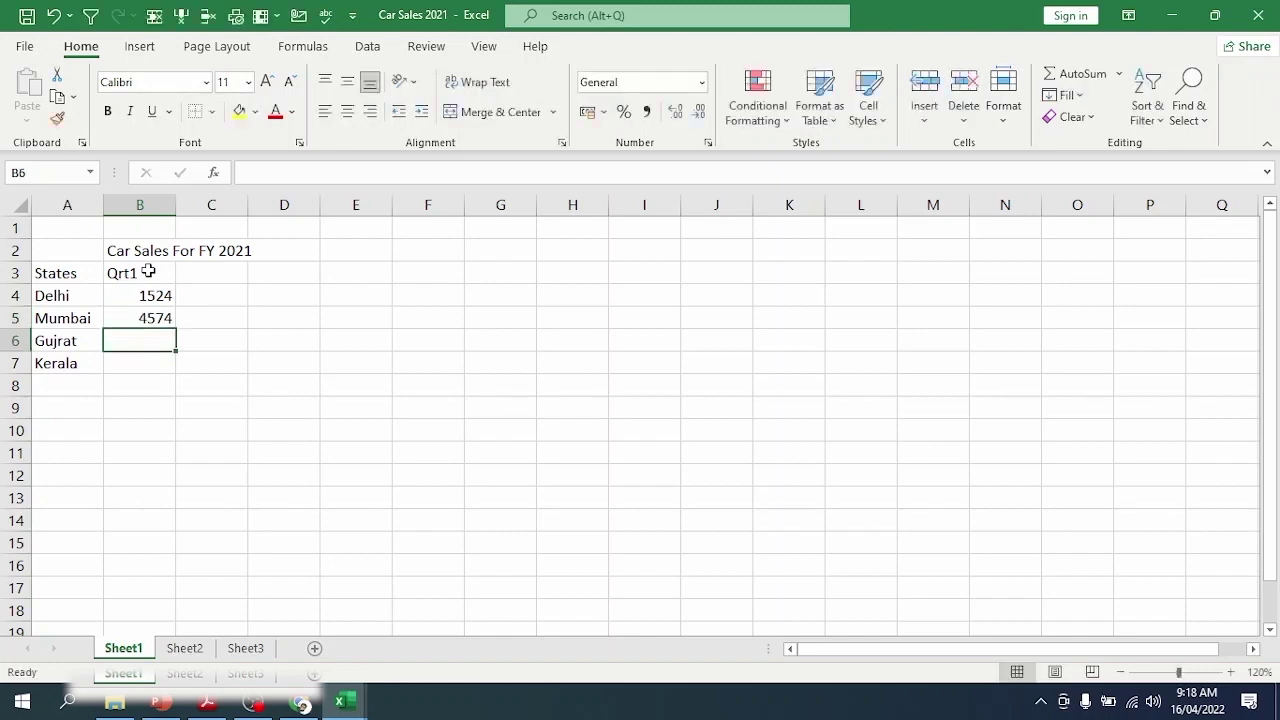
pyautogui.write('3654')
pyautogui.press('Return')
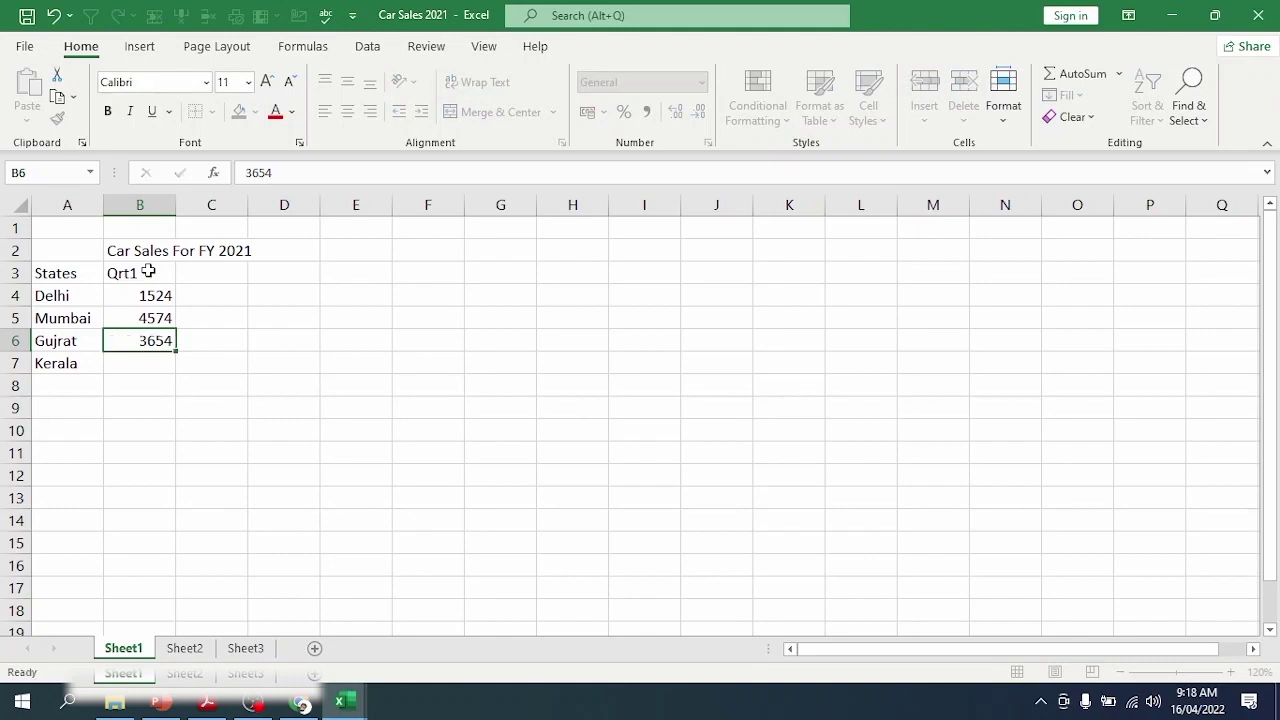
pyautogui.write('995')
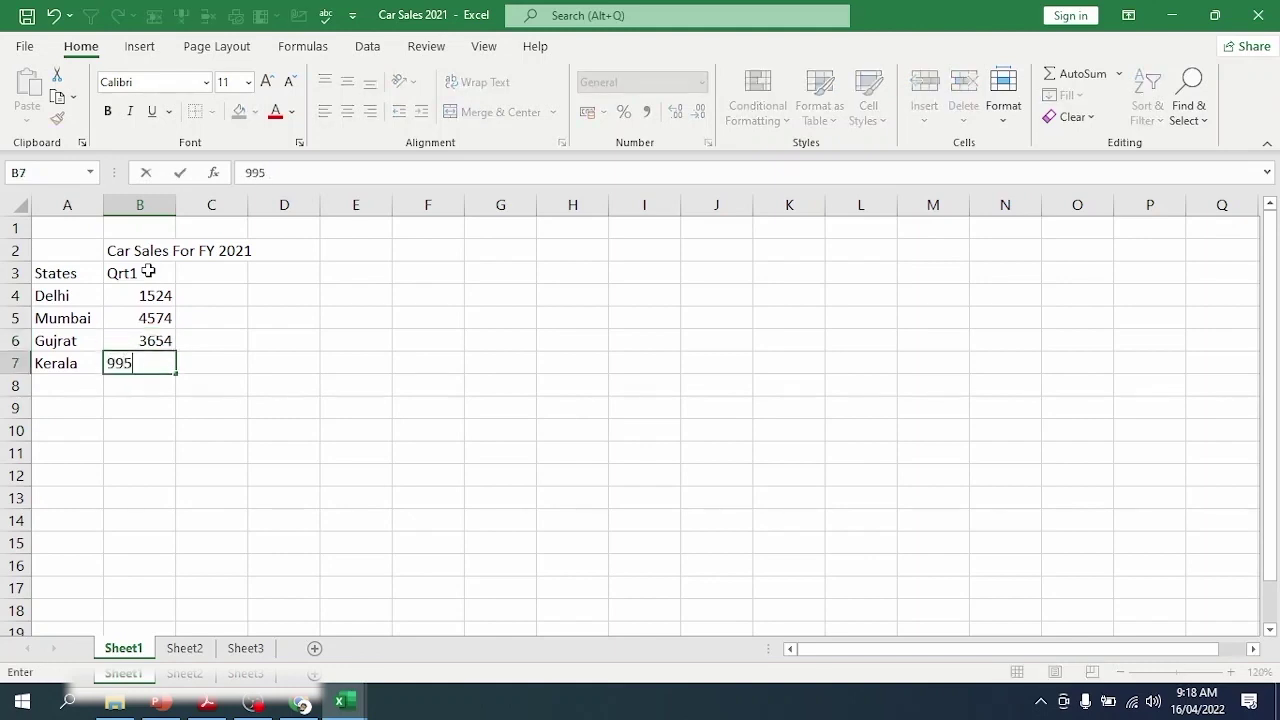
pyautogui.write('7')
pyautogui.press('Return')
# Step: Add the Qtr2 heading in C3 with values 4584, 5745, 6454 and 5587
pyautogui.press('Up')
pyautogui.press('Up')
pyautogui.press('Up')
pyautogui.press('Up')
pyautogui.press('Up')
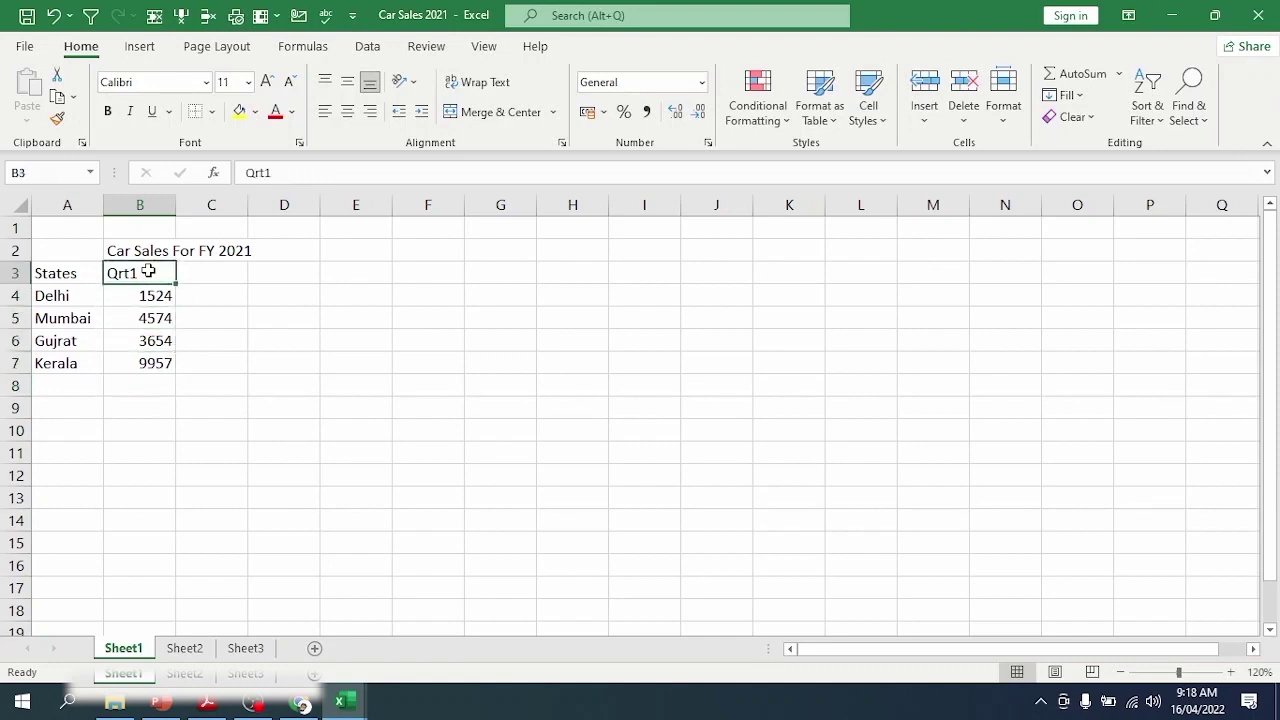
pyautogui.press('Right')
pyautogui.write('Q')
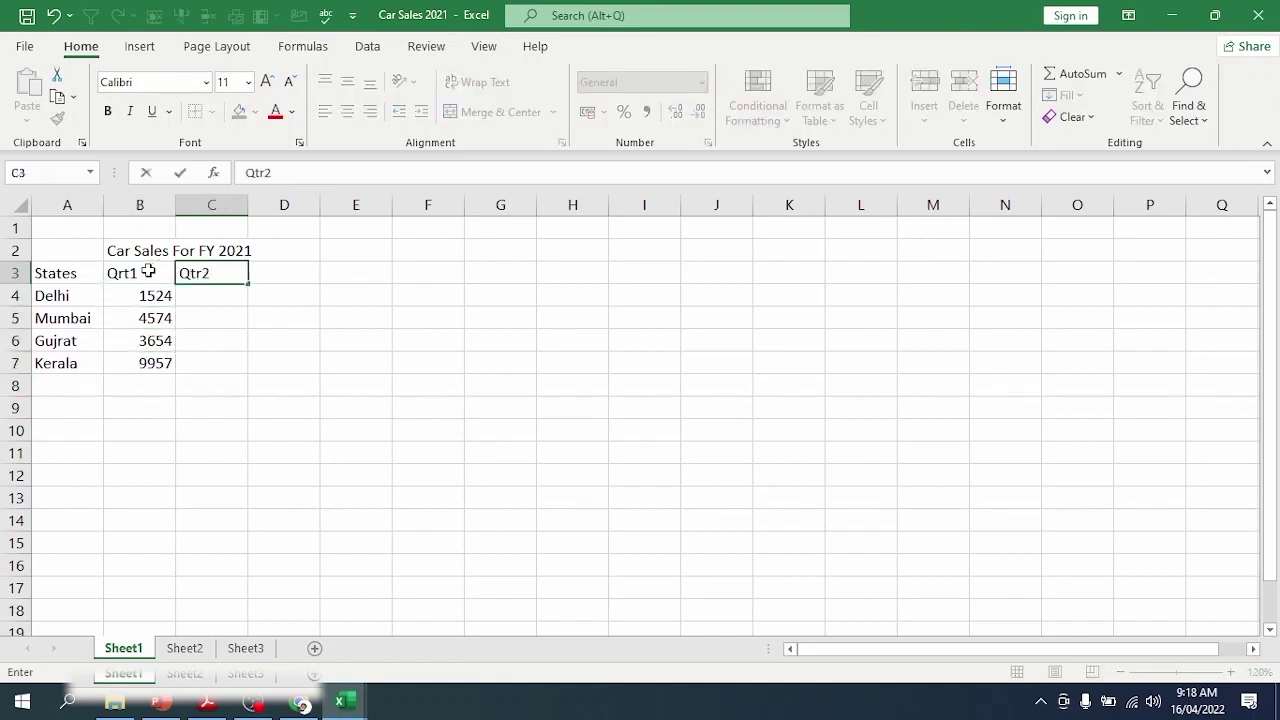
pyautogui.press('Return')
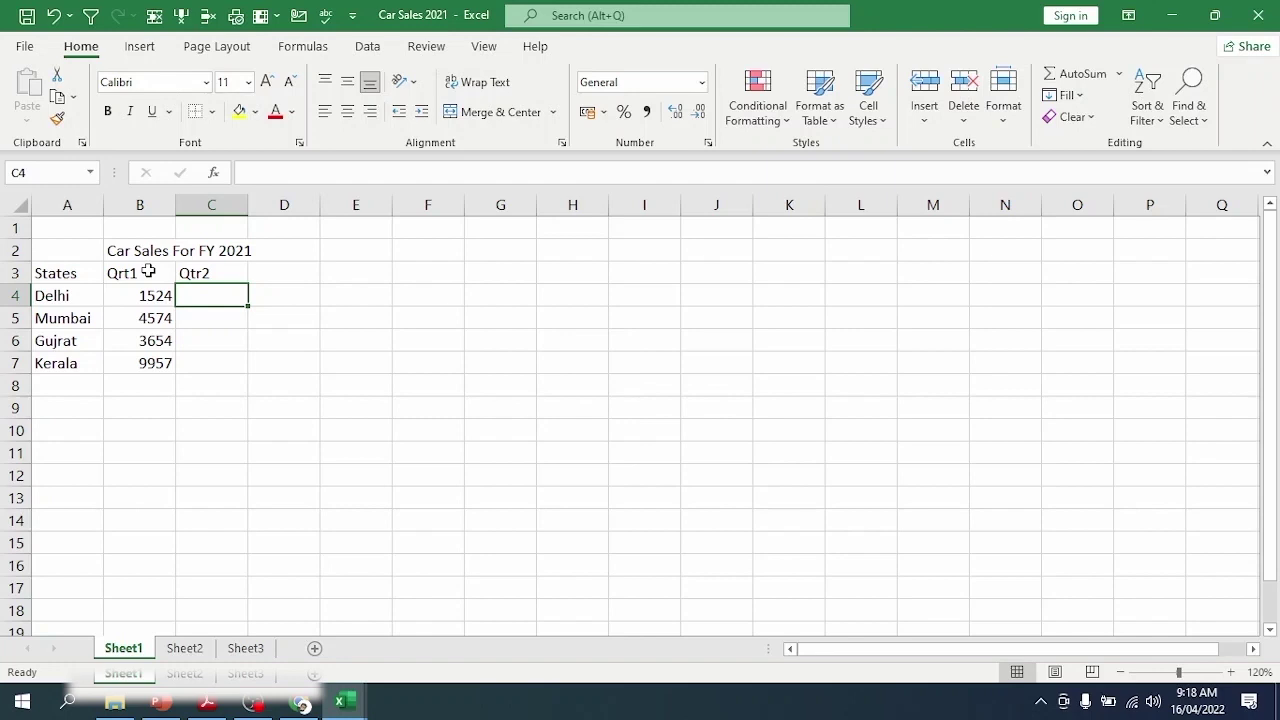
pyautogui.write('45845')
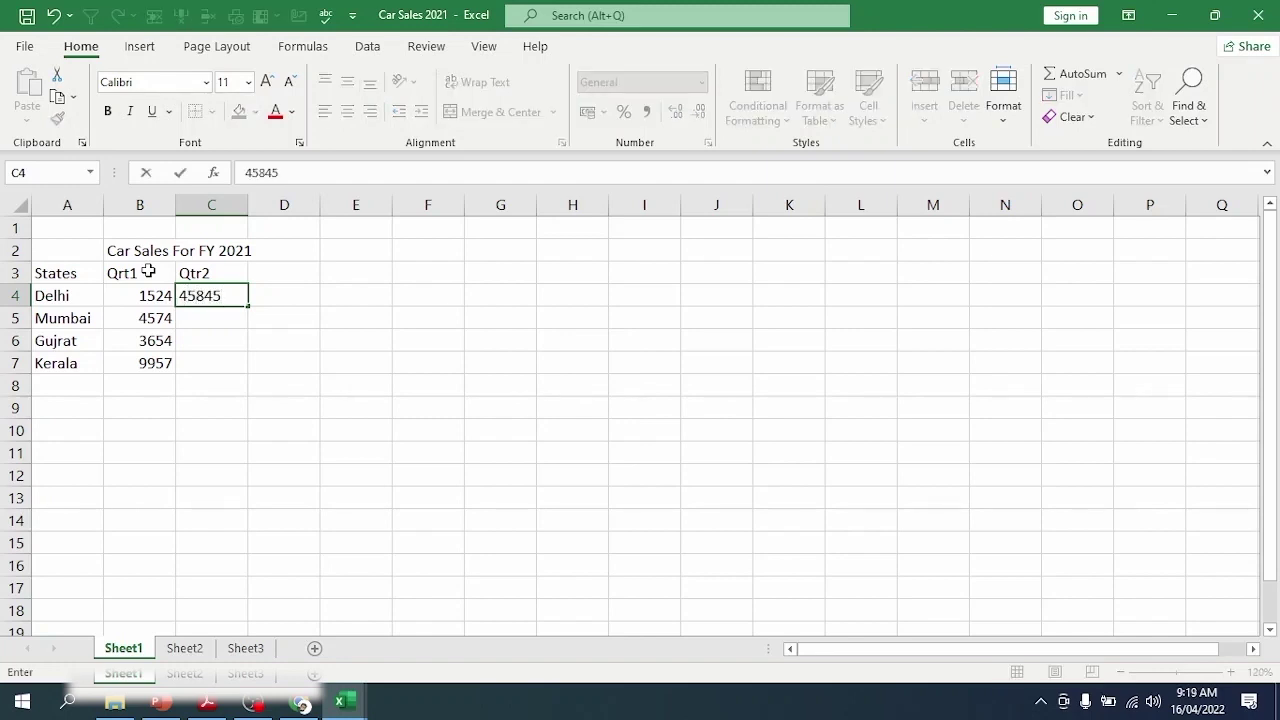
pyautogui.press('Return')
pyautogui.write('5745')
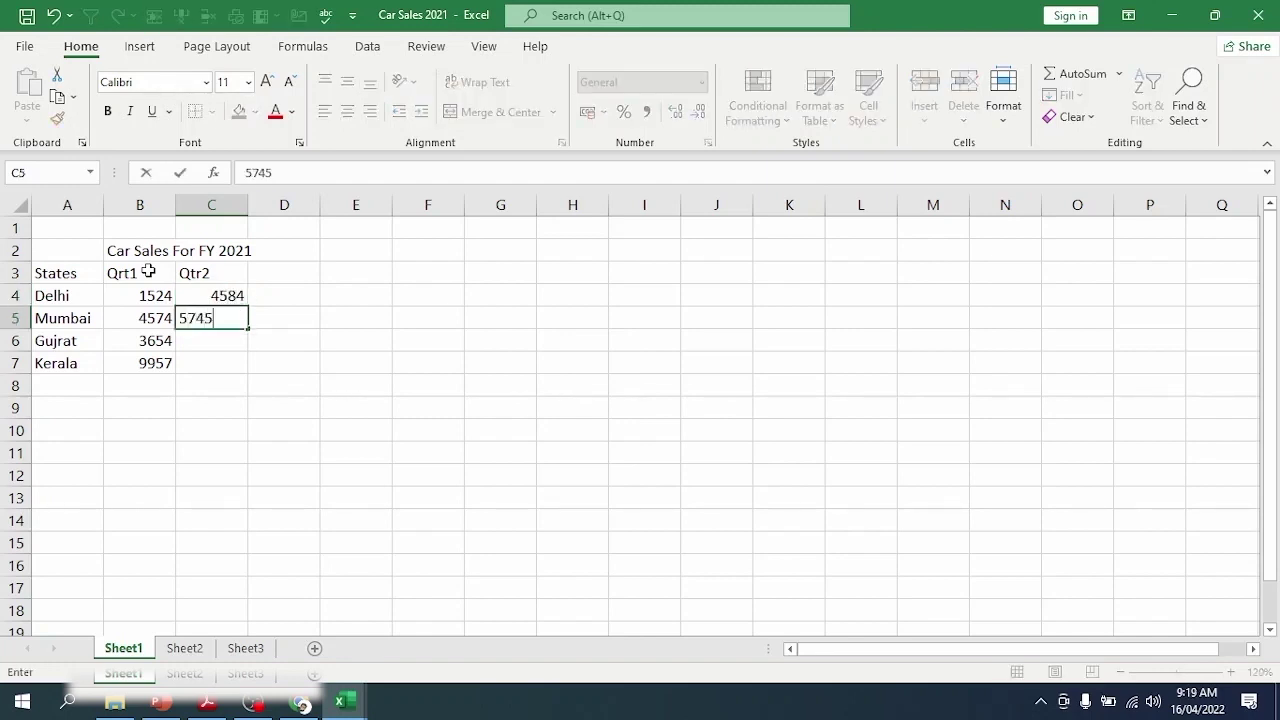
pyautogui.press('Return')
pyautogui.write('6454')
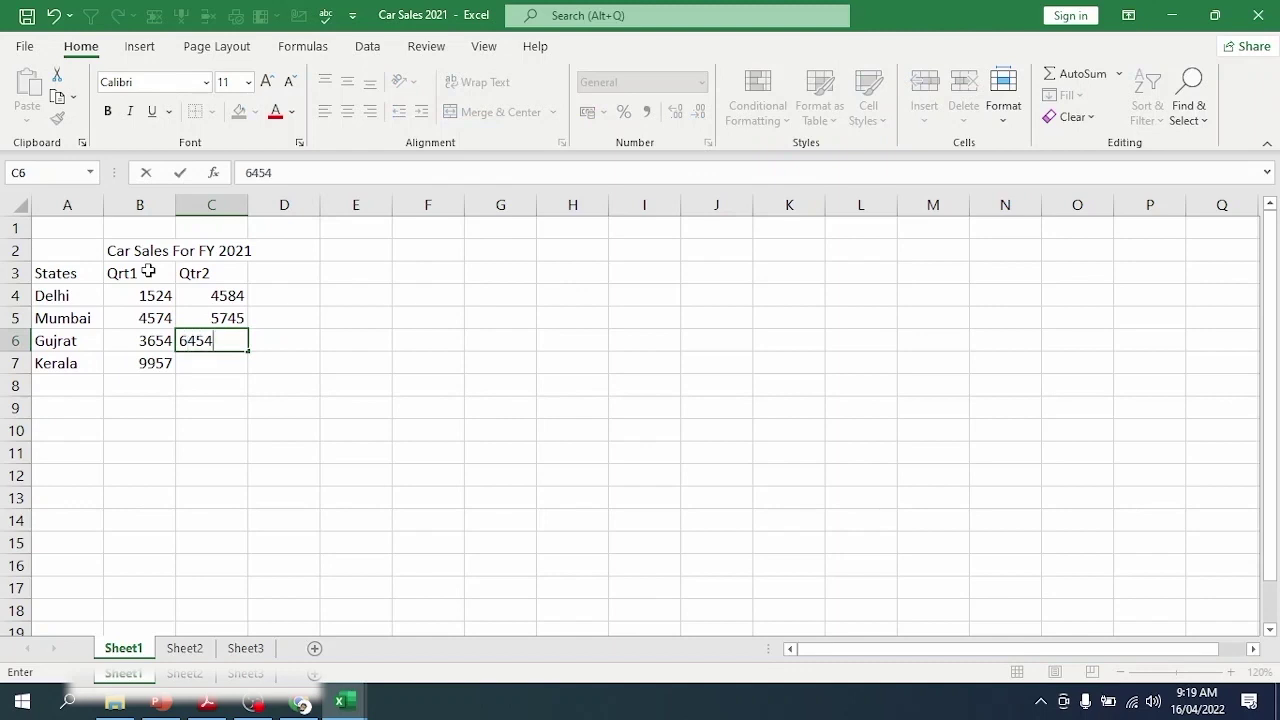
pyautogui.press('Return')
pyautogui.write('5587')
pyautogui.press('Return')
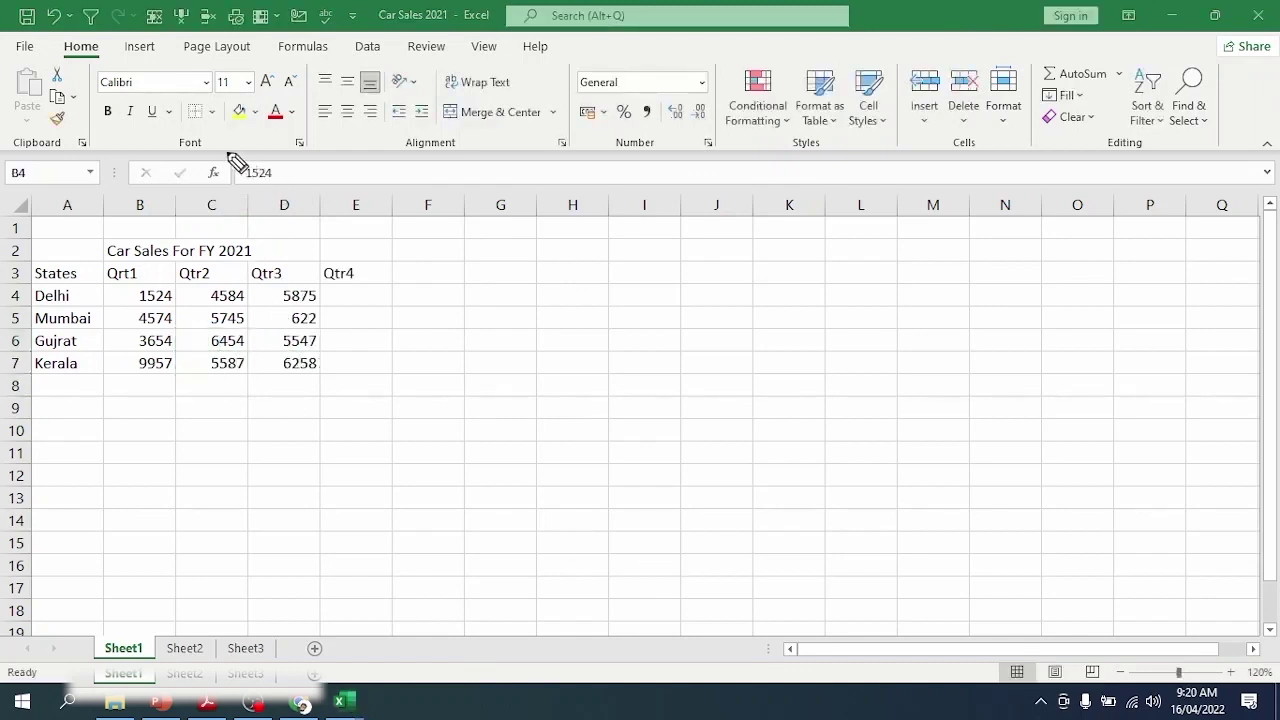
pyautogui.moveTo(231, 154)
pyautogui.mouseDown()
pyautogui.moveTo(245, 196)
pyautogui.moveTo(1163, 194)
pyautogui.moveTo(1268, 177)
pyautogui.moveTo(1137, 151)
pyautogui.moveTo(635, 163)
pyautogui.moveTo(232, 154)
pyautogui.mouseUp()
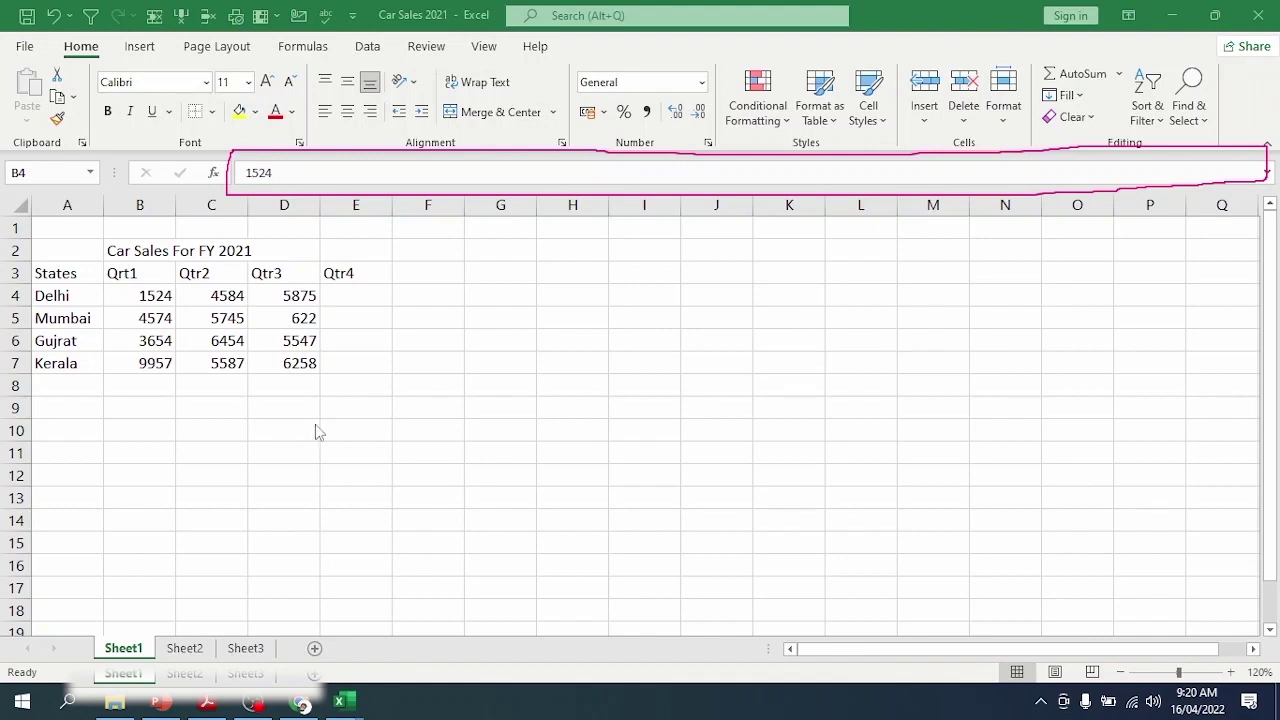
pyautogui.click(205, 318)
pyautogui.click(222, 278)
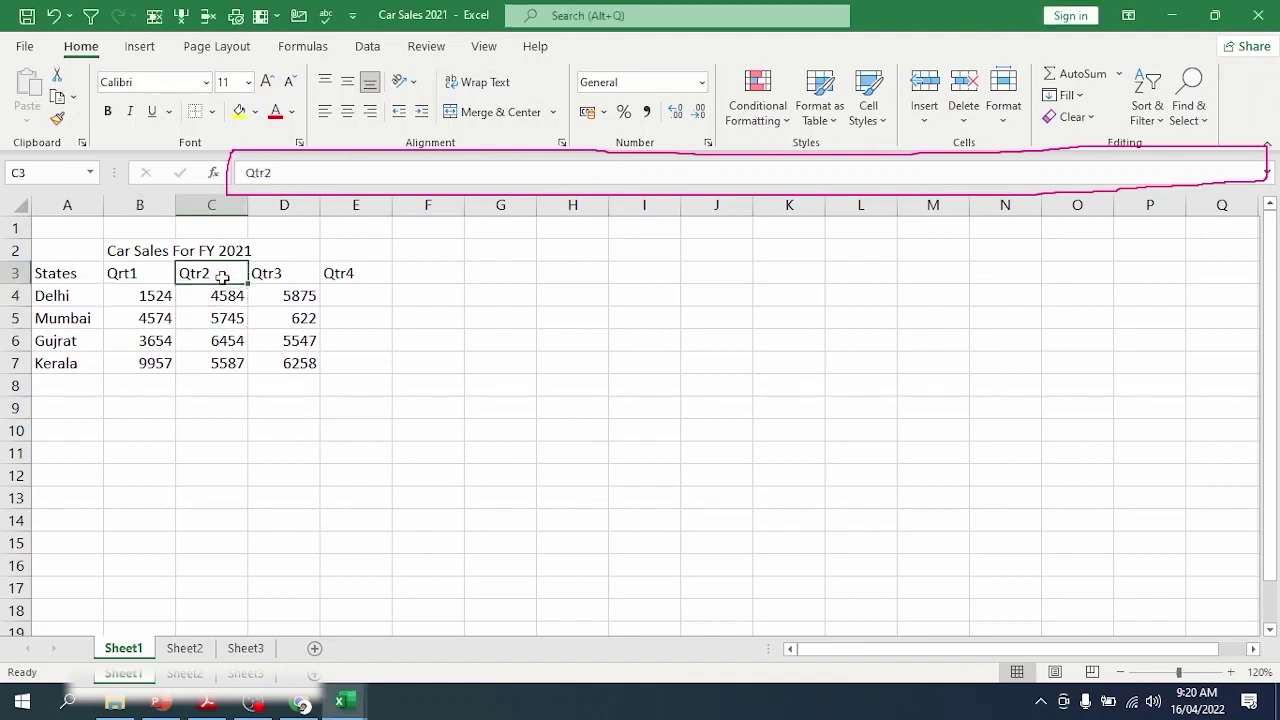
pyautogui.click(158, 322)
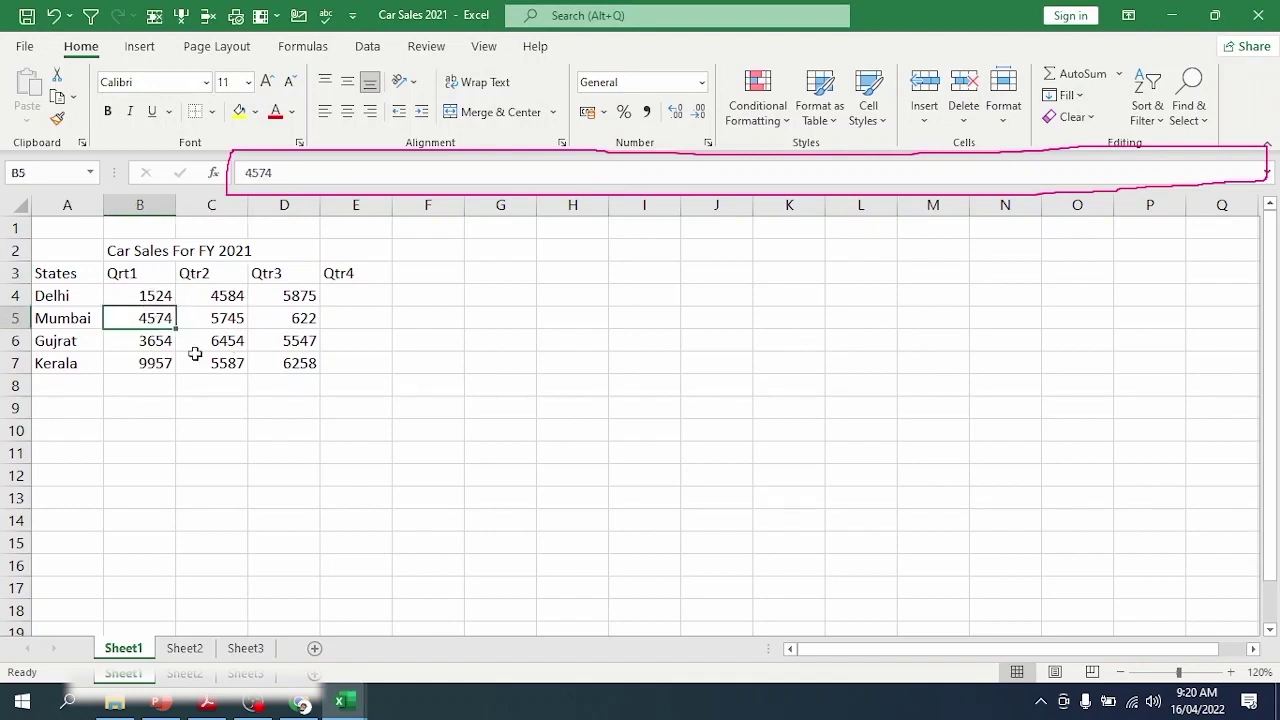
pyautogui.click(196, 340)
pyautogui.click(193, 313)
pyautogui.click(195, 358)
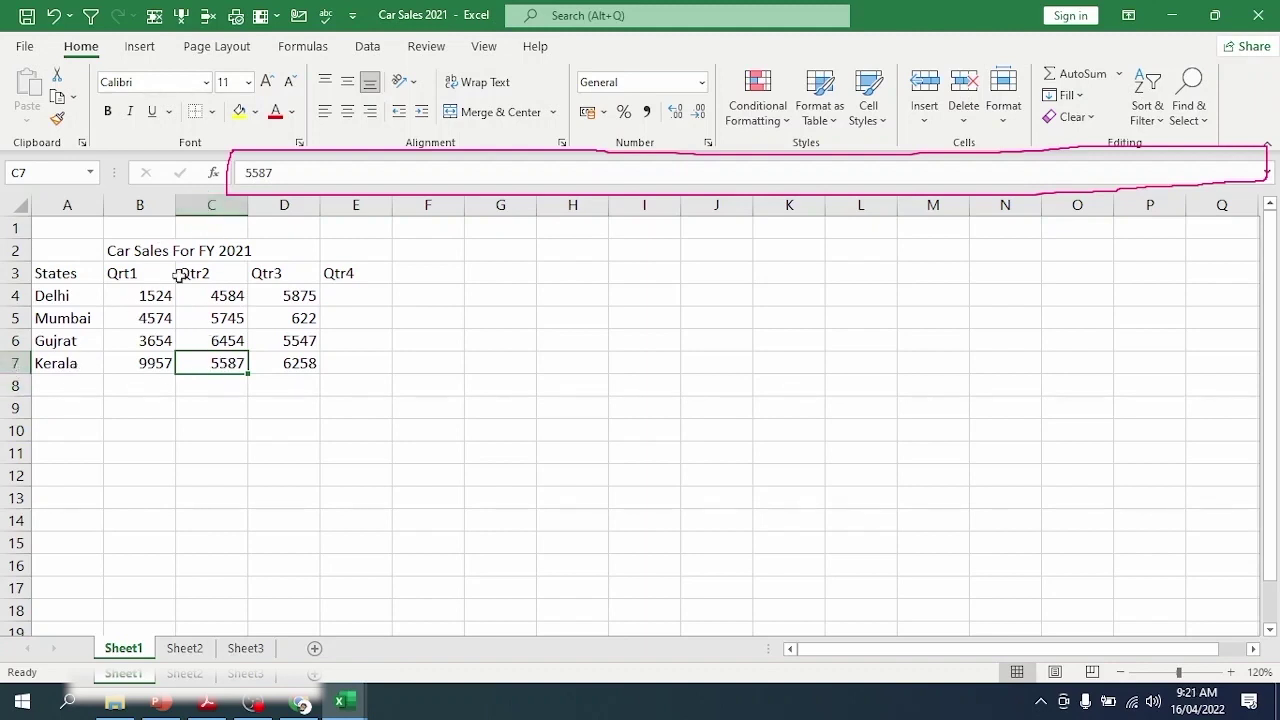
pyautogui.click(210, 204)
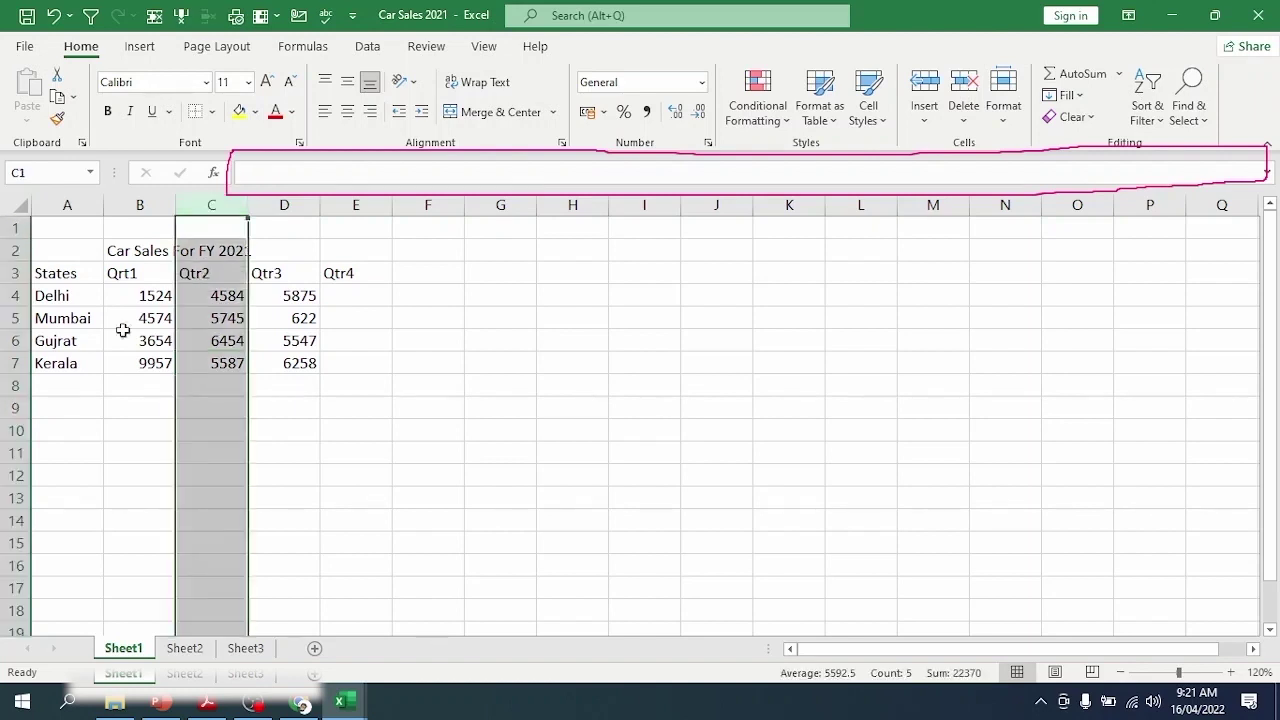
pyautogui.click(11, 364)
pyautogui.click(220, 362)
pyautogui.click(15, 363)
pyautogui.click(211, 204)
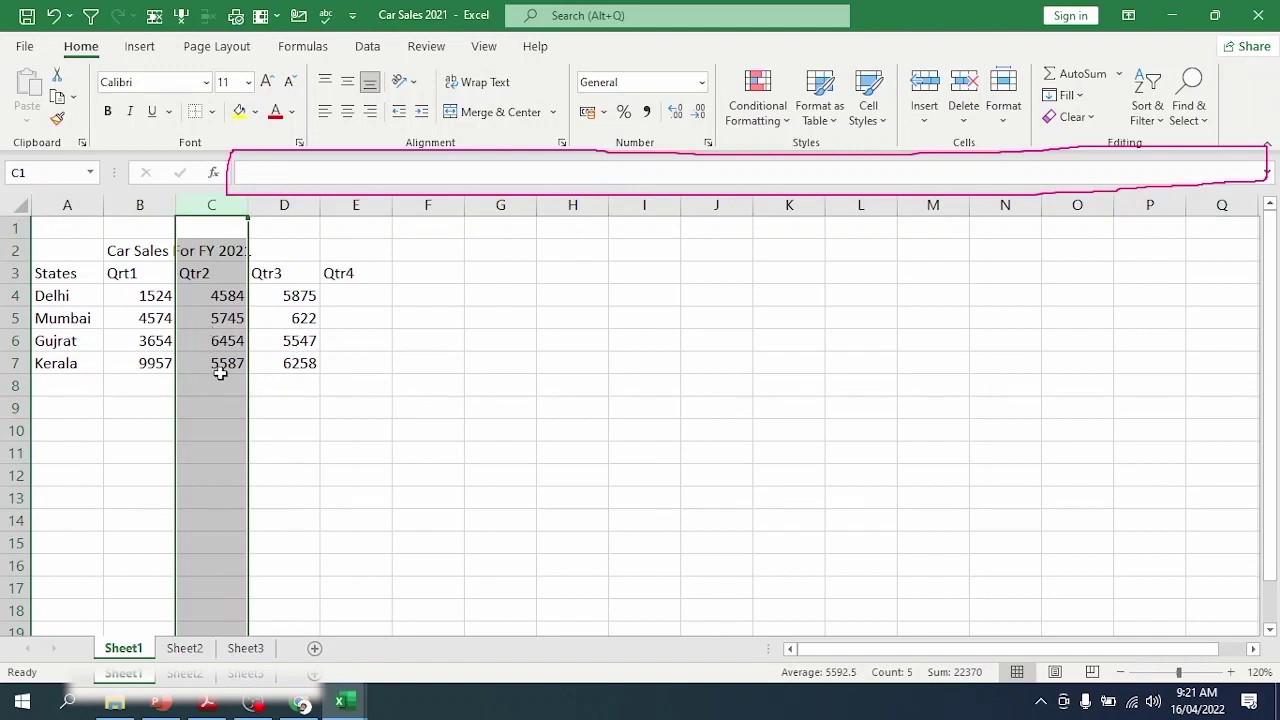
pyautogui.click(220, 363)
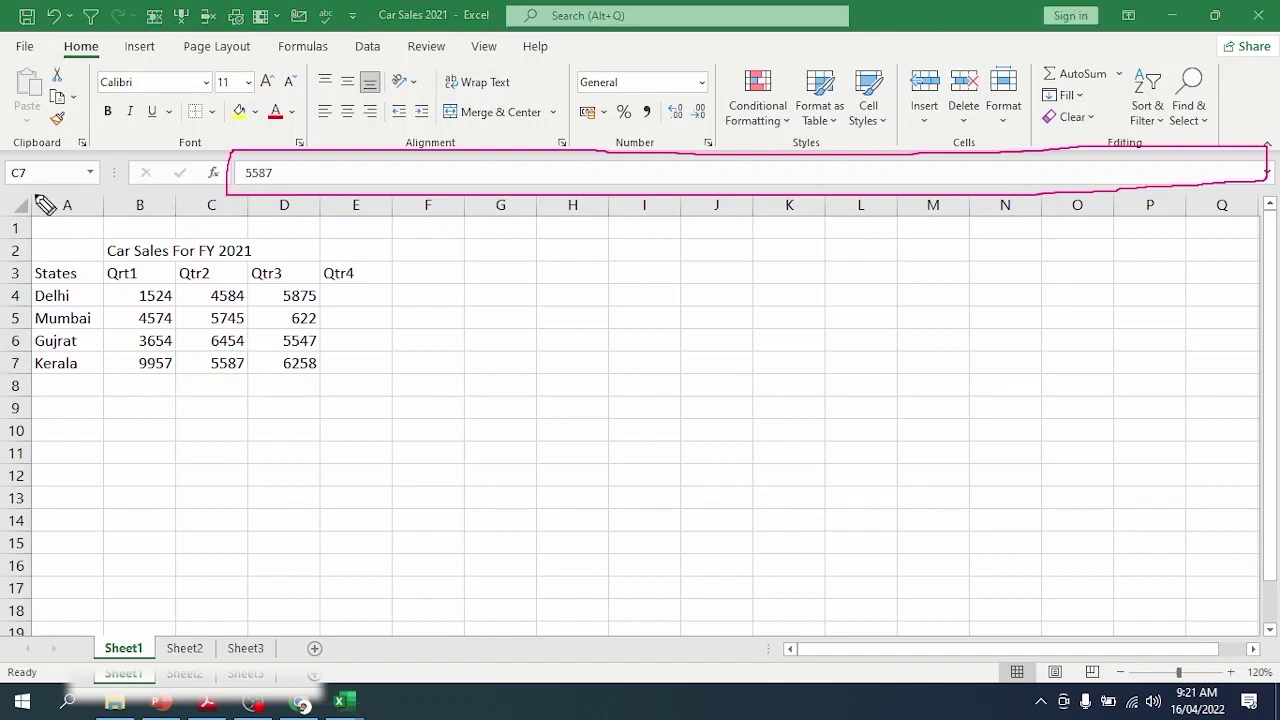
# Step: Zoom the sheet in to 160% and select the title cell B2
pyautogui.moveTo(12, 168)
pyautogui.mouseDown()
pyautogui.moveTo(11, 192)
pyautogui.moveTo(123, 192)
pyautogui.moveTo(126, 166)
pyautogui.moveTo(12, 170)
pyautogui.mouseUp()
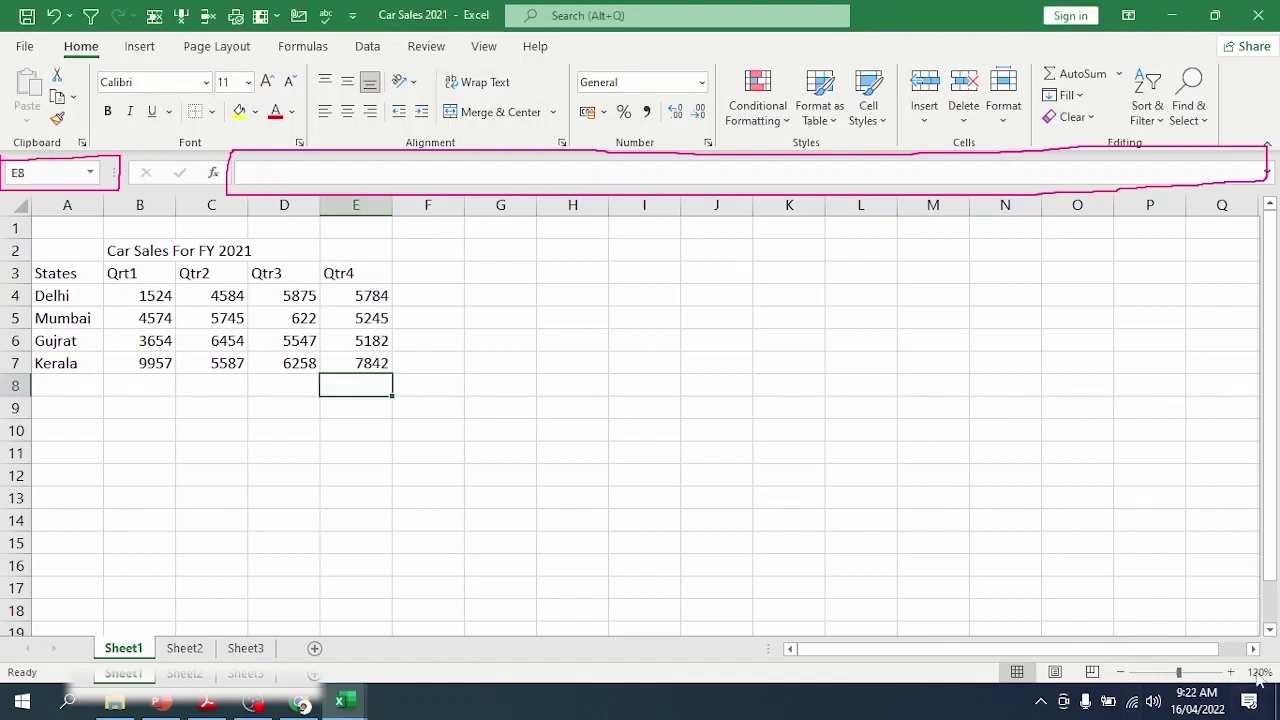
pyautogui.click(1232, 673)
pyautogui.click(1232, 673)
pyautogui.click(1232, 673)
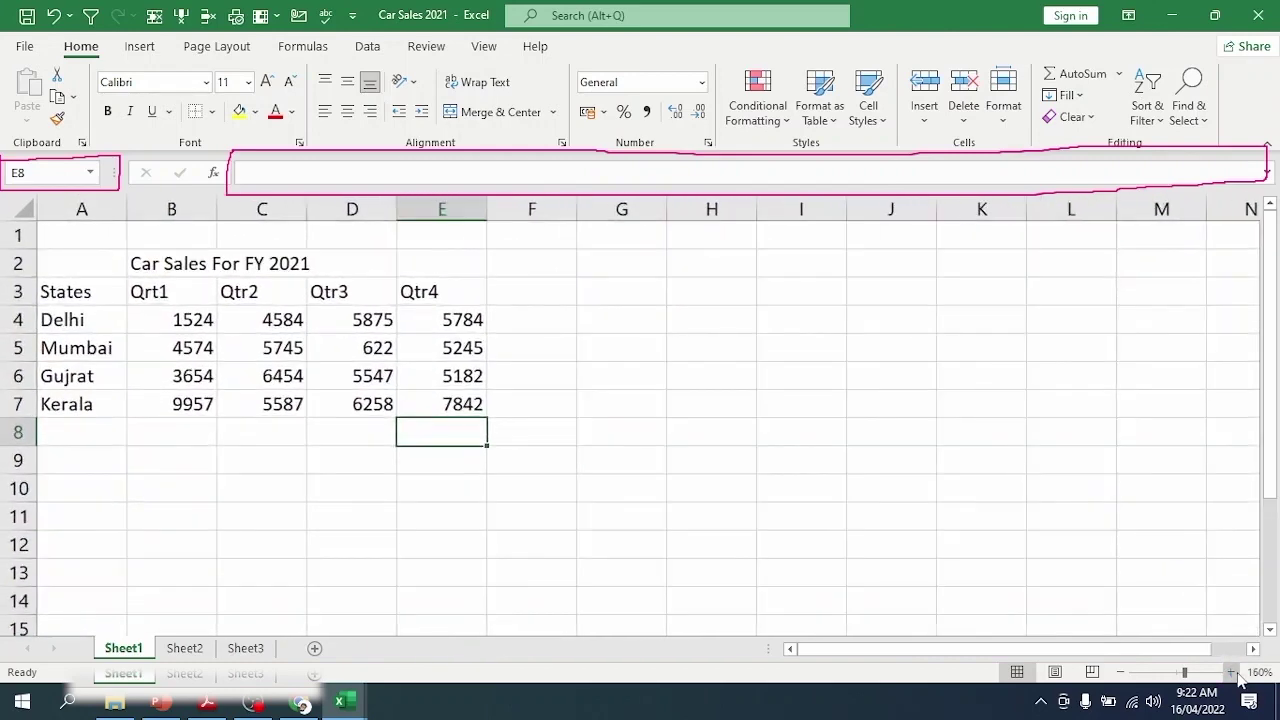
pyautogui.click(1232, 673)
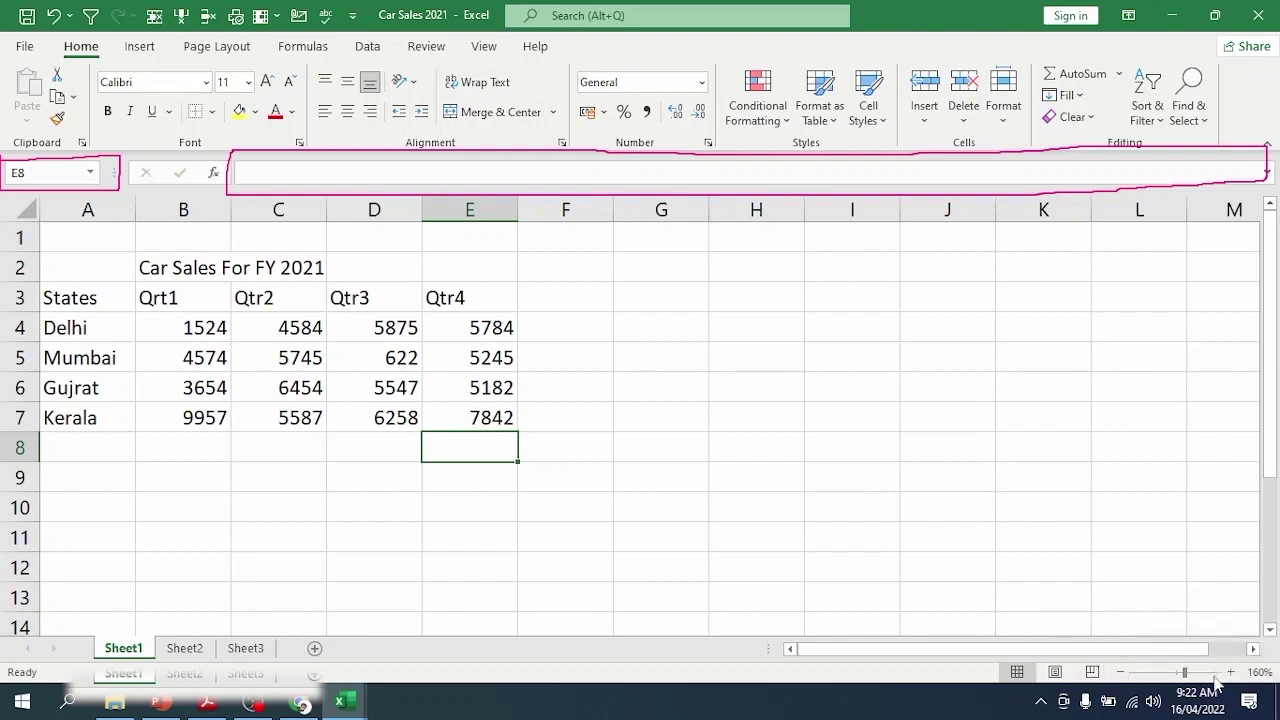
pyautogui.click(190, 266)
pyautogui.click(275, 262)
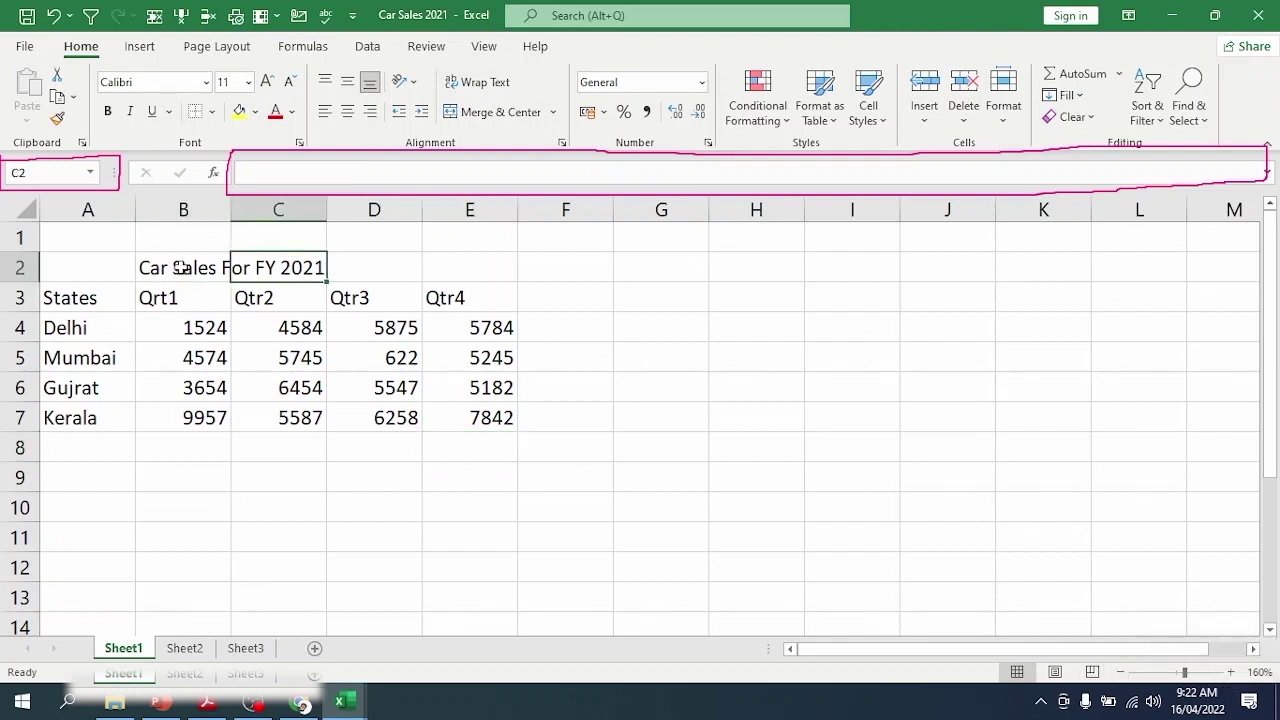
pyautogui.click(180, 267)
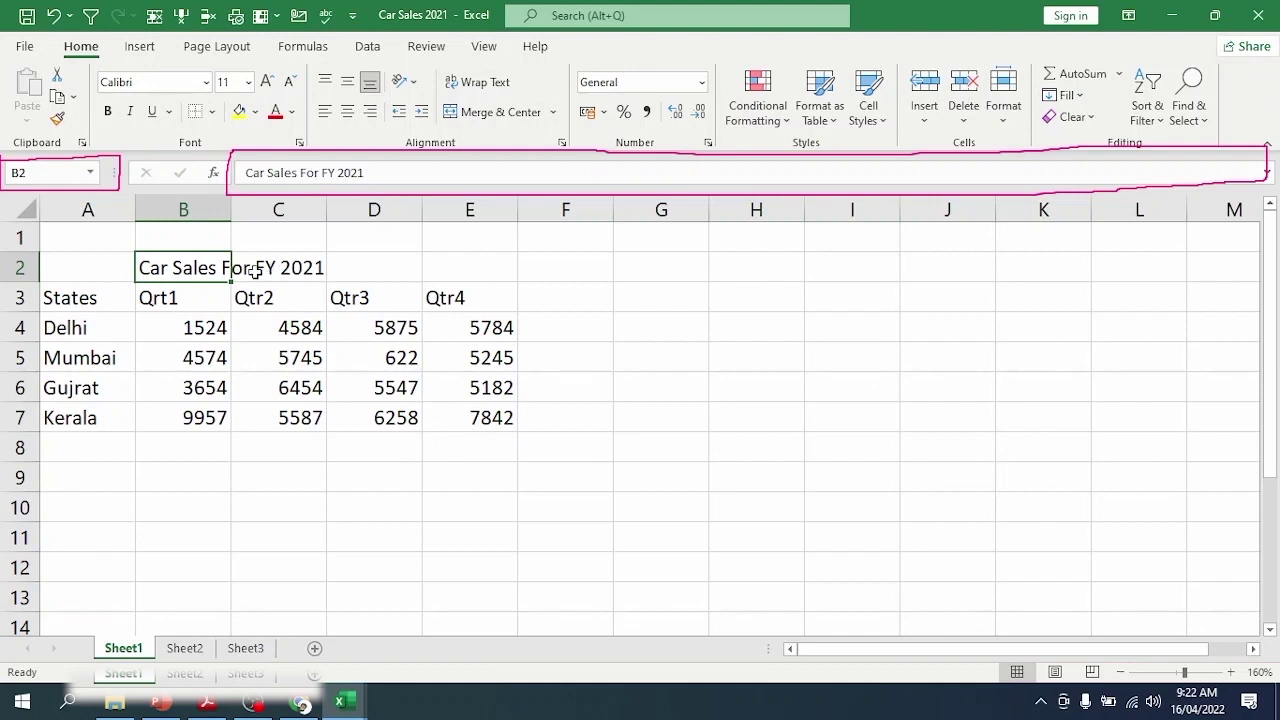
# Step: Select B2:C2 and apply Merge & Center to the 'Car Sales For FY 2021' title
pyautogui.moveTo(160, 267); pyautogui.dragTo(277, 267)
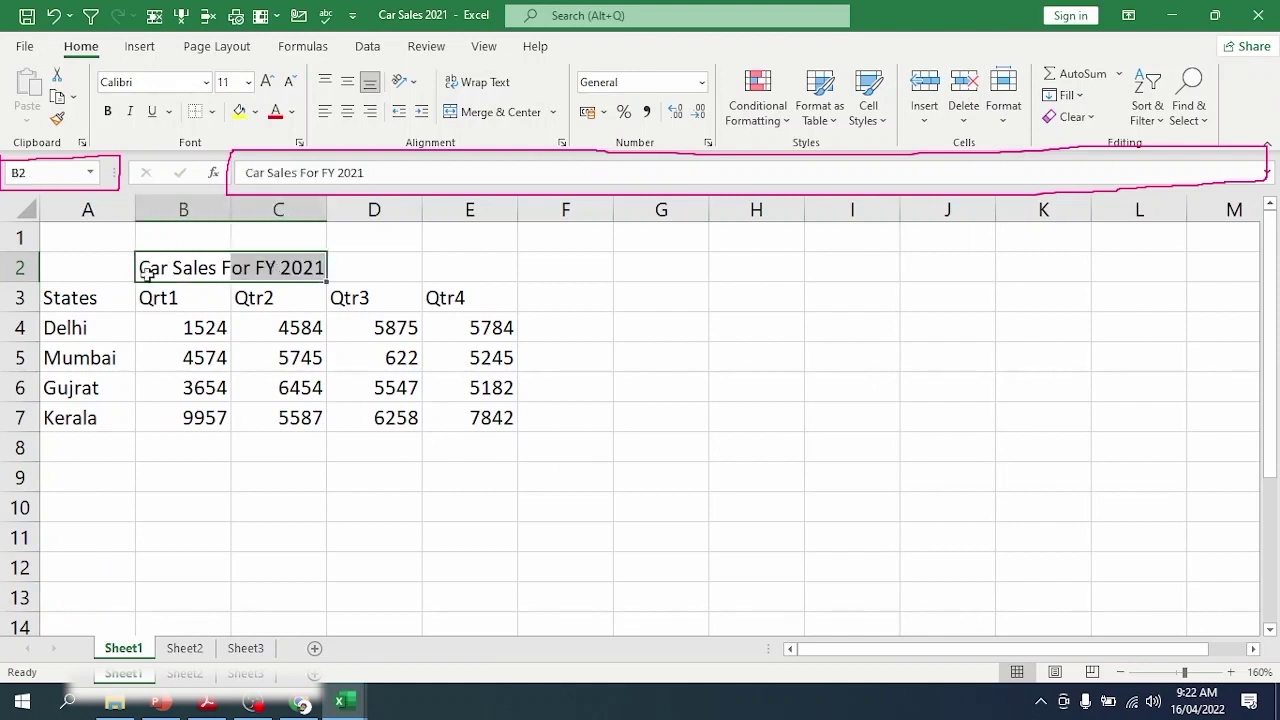
pyautogui.click(222, 338)
pyautogui.moveTo(174, 268); pyautogui.dragTo(263, 268)
pyautogui.click(265, 356)
pyautogui.click(178, 270)
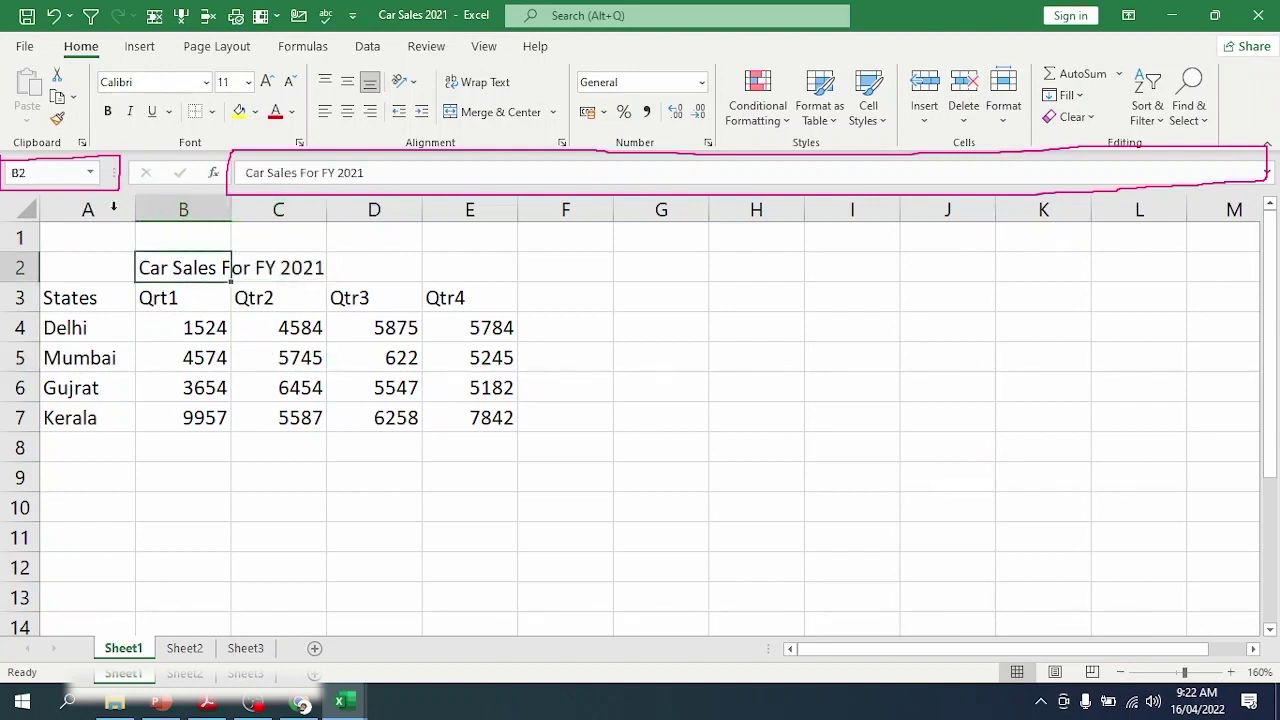
pyautogui.click(240, 268)
pyautogui.click(168, 268)
pyautogui.click(292, 268)
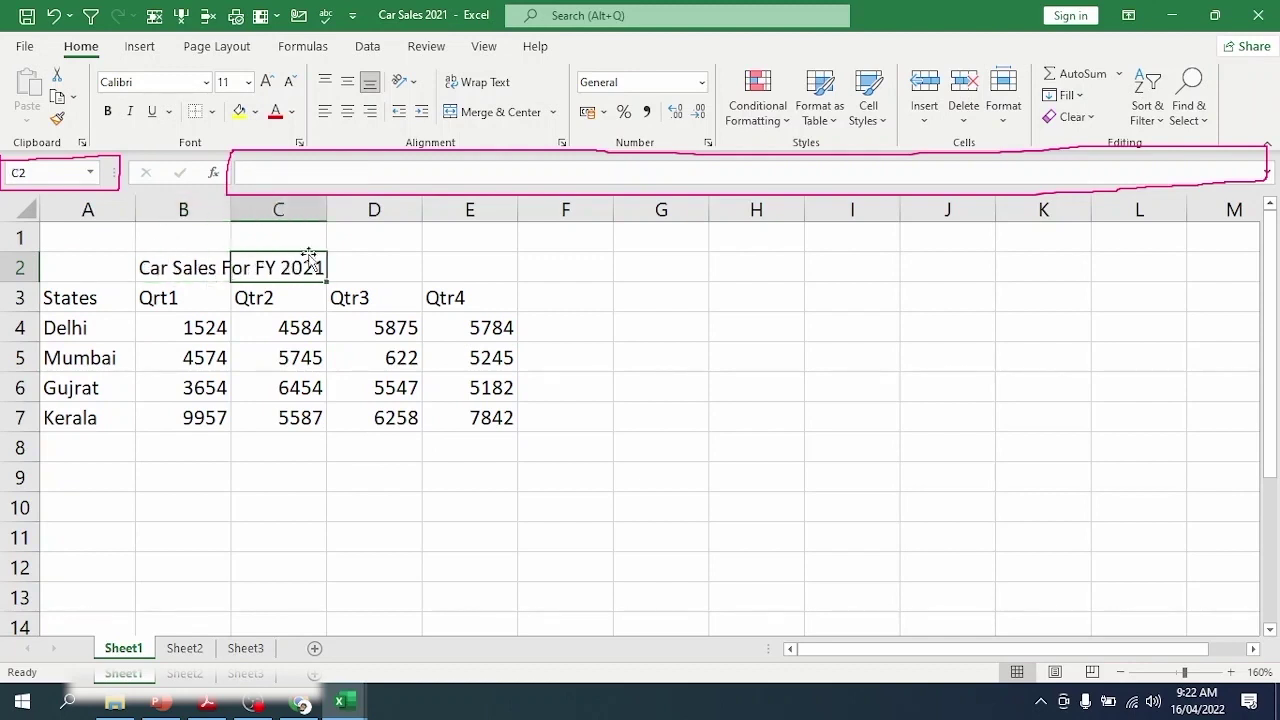
pyautogui.moveTo(180, 270); pyautogui.dragTo(295, 268)
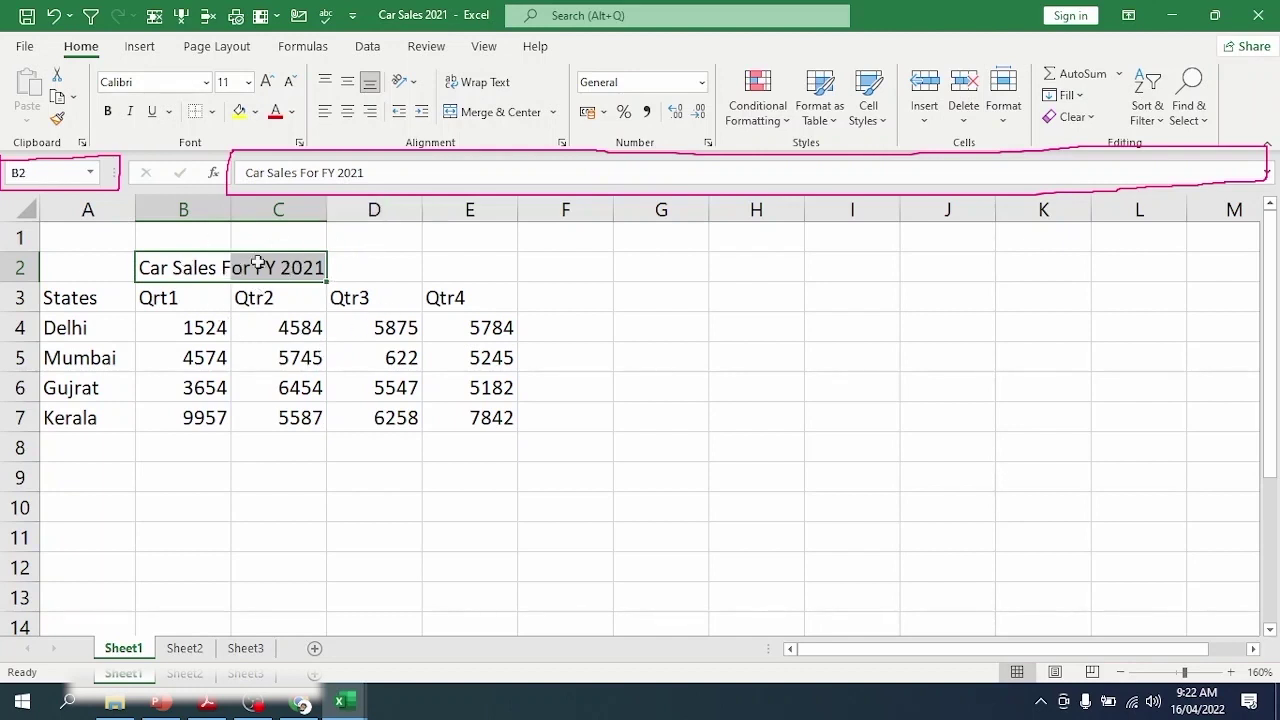
pyautogui.click(490, 114)
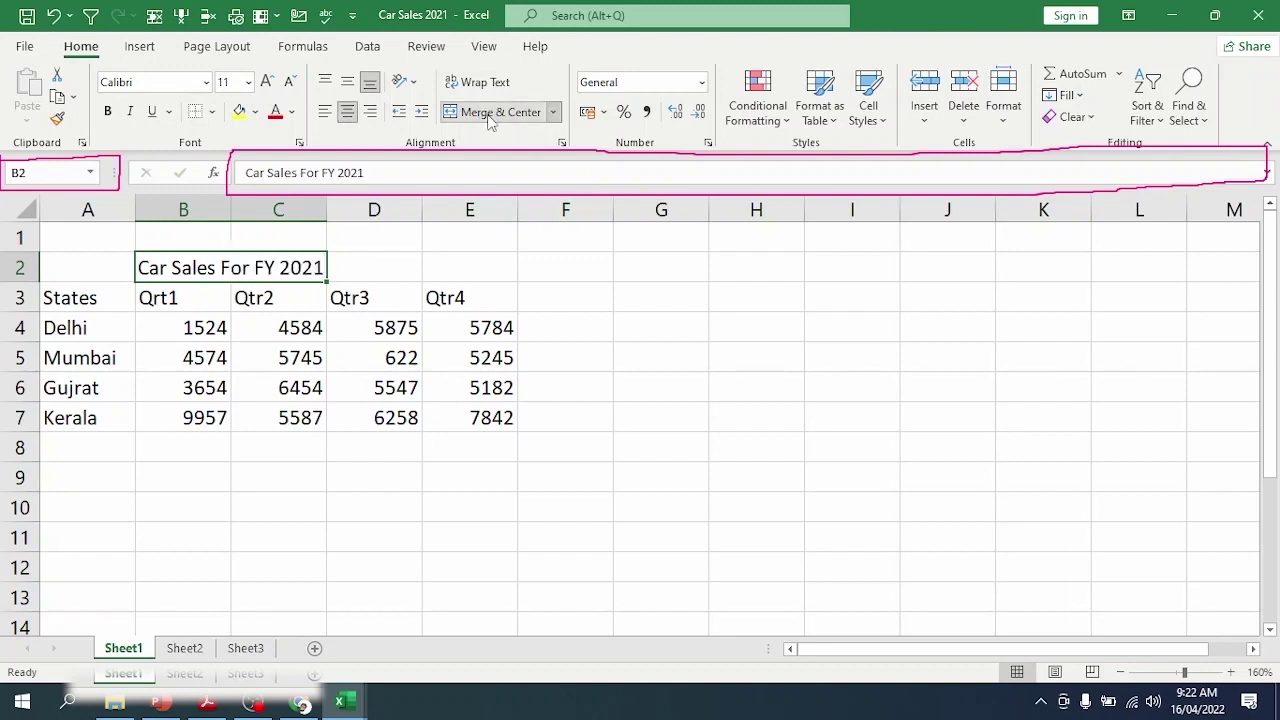
pyautogui.click(344, 346)
pyautogui.click(205, 260)
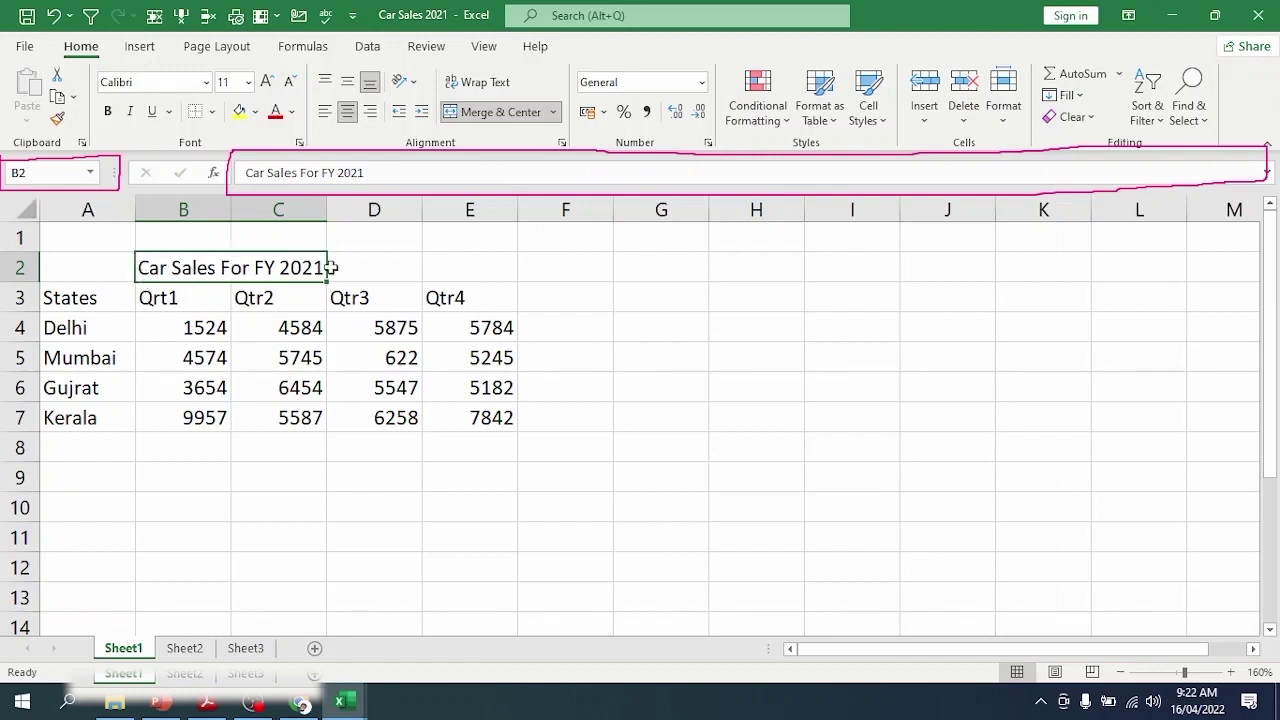
# Step: Add borders around the merged title cell
pyautogui.click(212, 113)
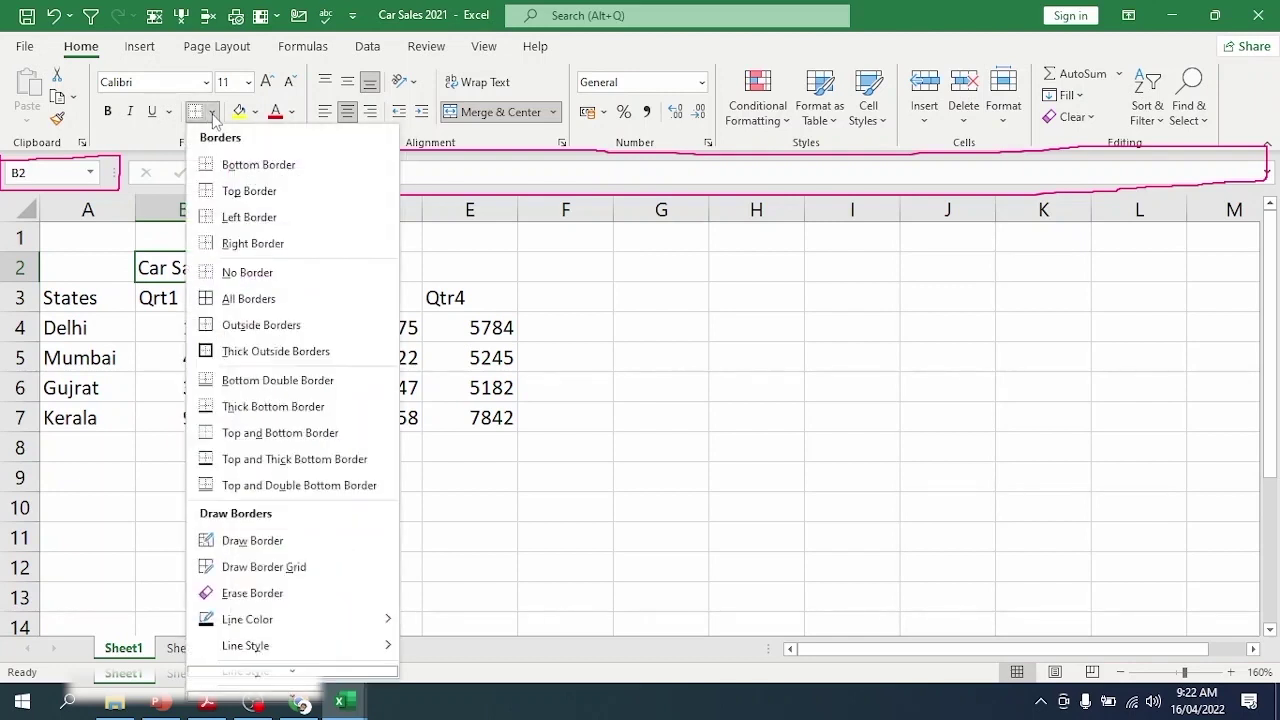
pyautogui.click(234, 299)
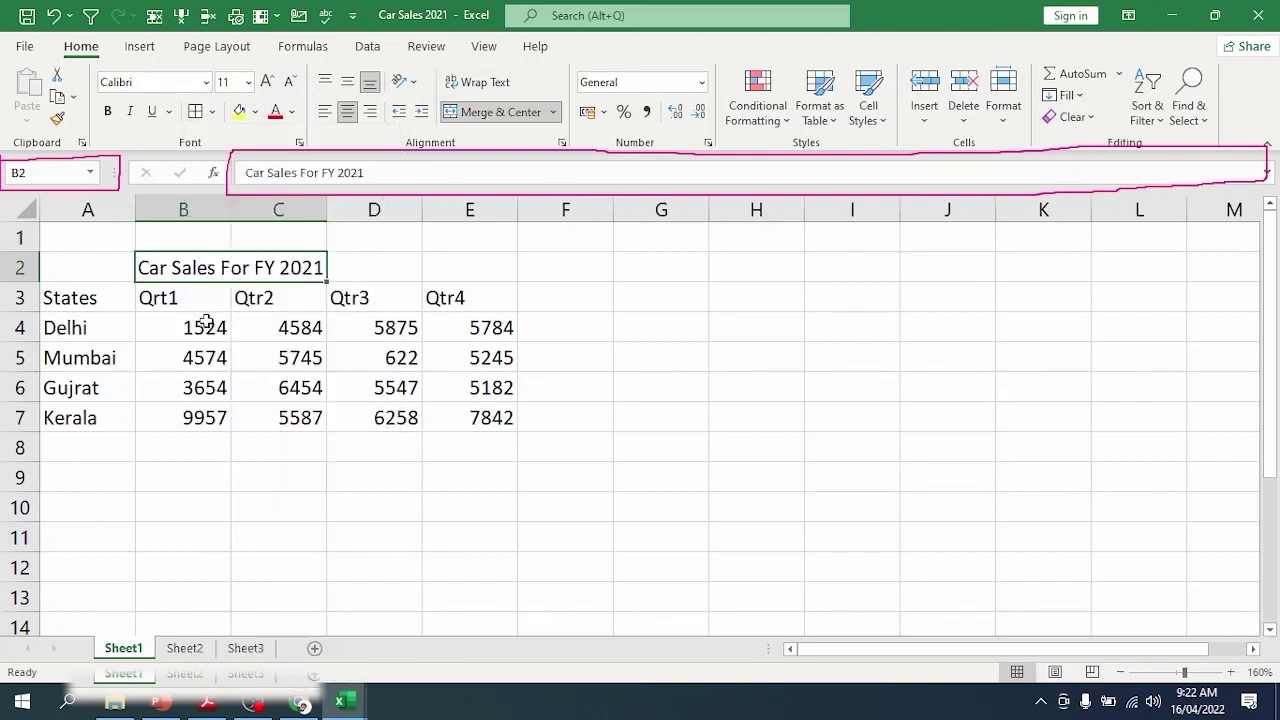
pyautogui.click(209, 329)
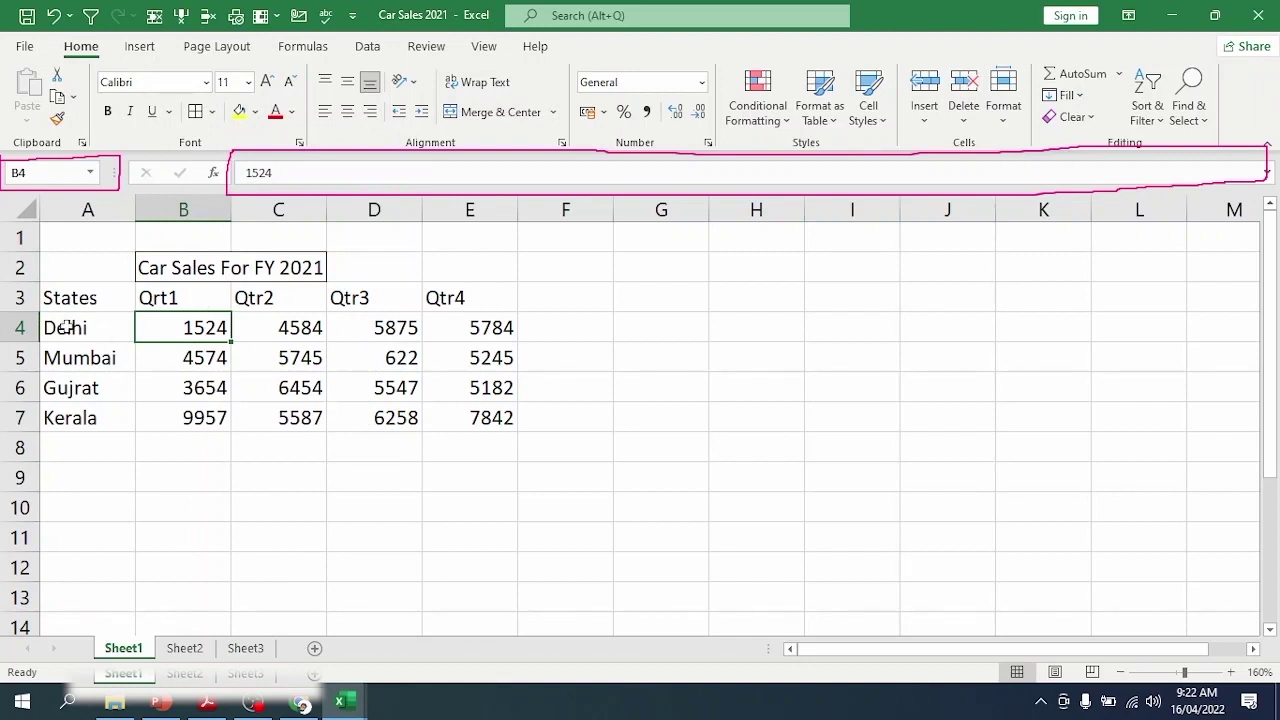
# Step: Apply All Borders to the table A3:E7 after first trying a thick outline
pyautogui.moveTo(57, 297); pyautogui.dragTo(500, 417)
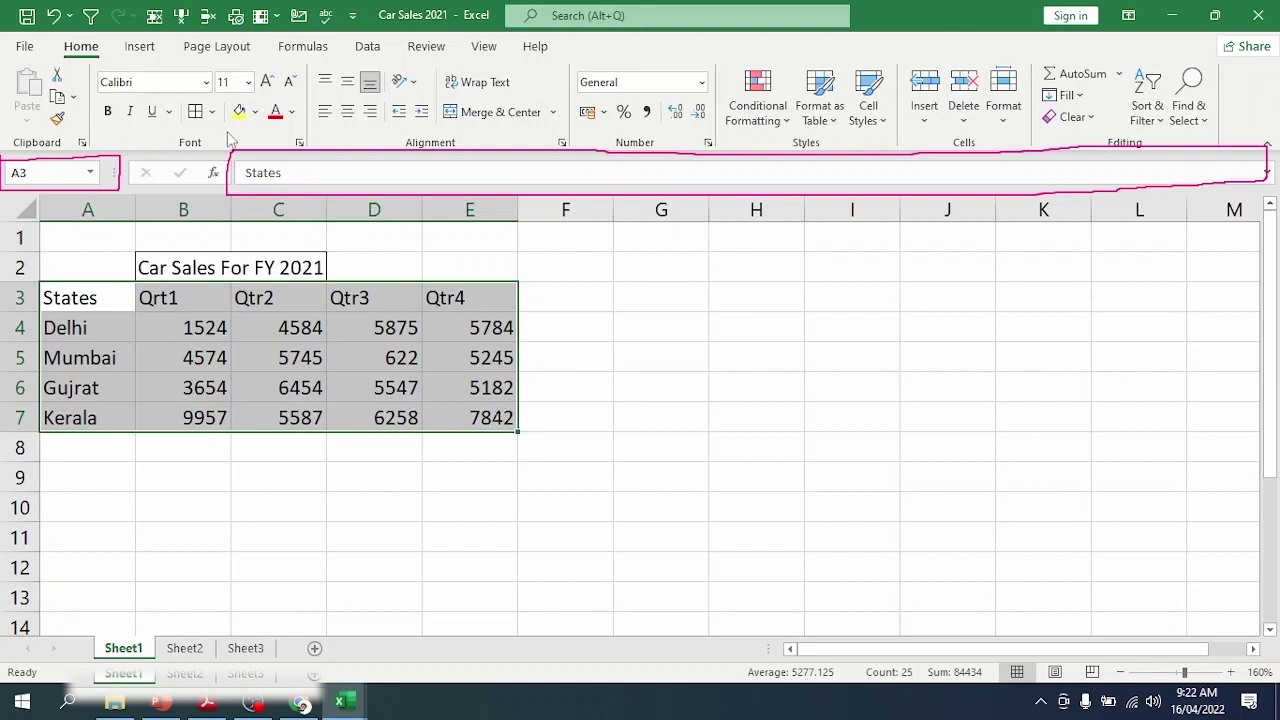
pyautogui.click(212, 112)
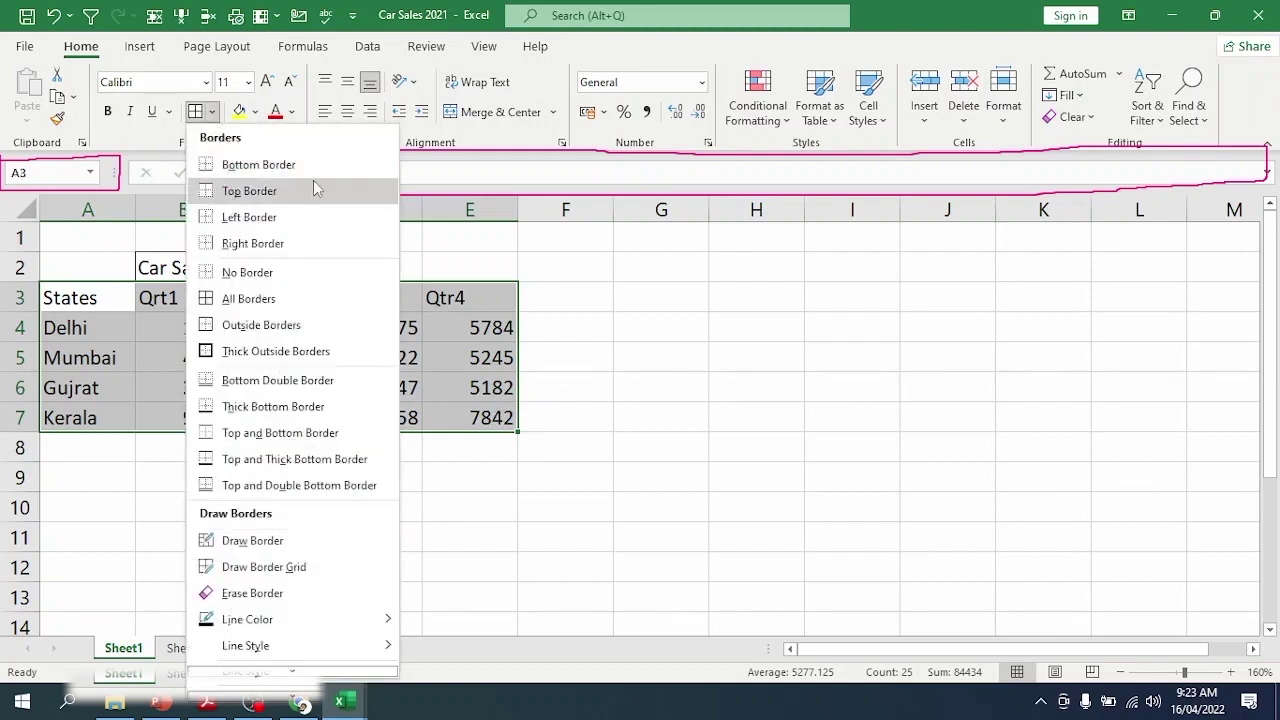
pyautogui.click(245, 352)
pyautogui.click(246, 549)
pyautogui.moveTo(68, 293); pyautogui.dragTo(491, 421)
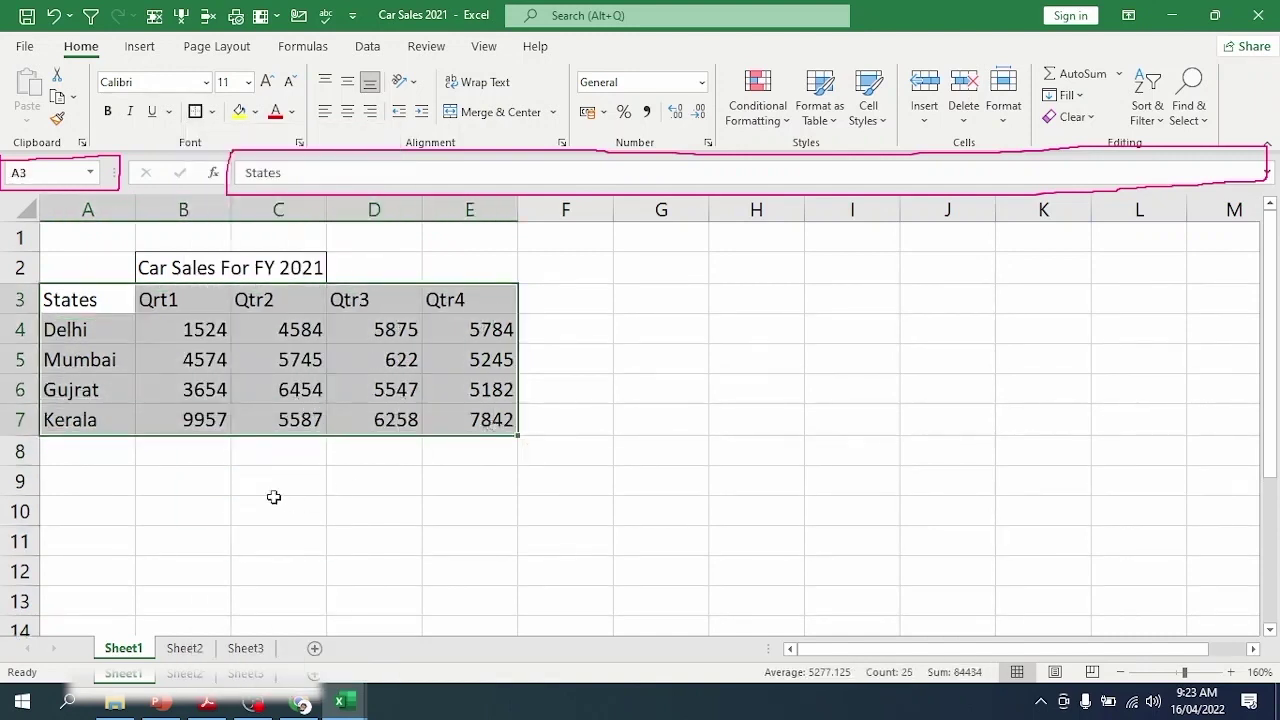
pyautogui.click(212, 111)
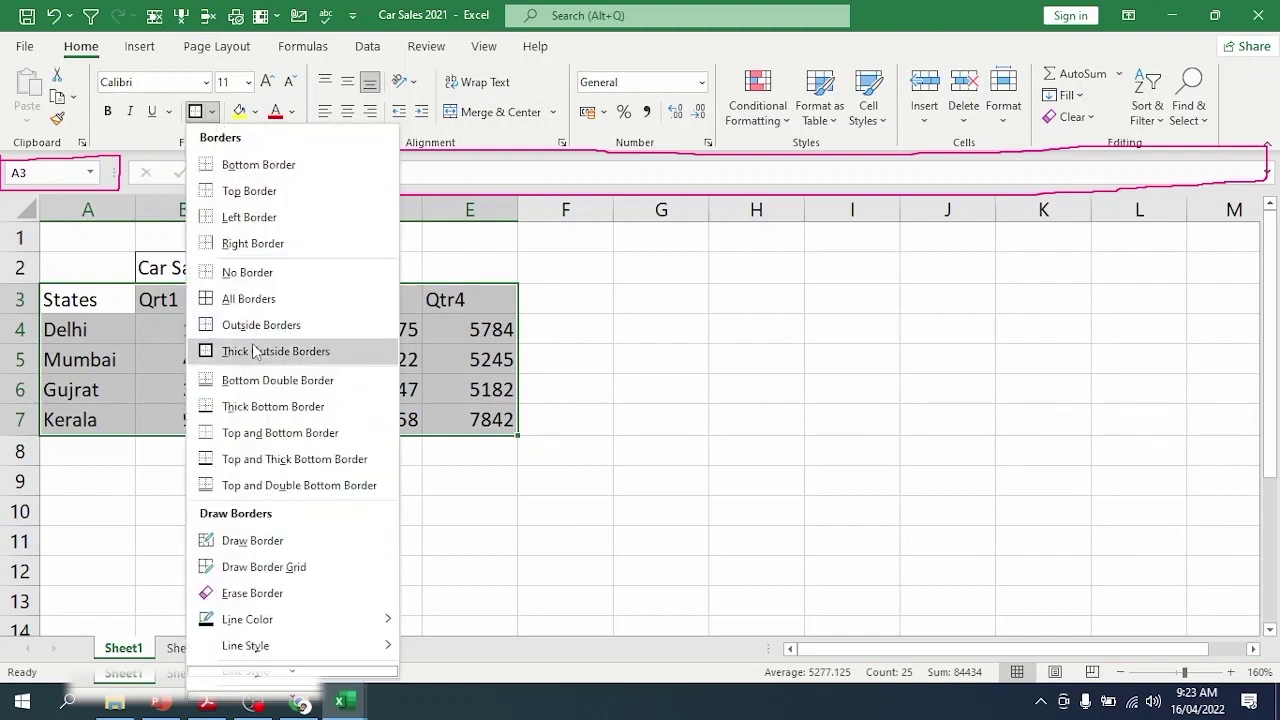
pyautogui.click(248, 298)
pyautogui.click(262, 512)
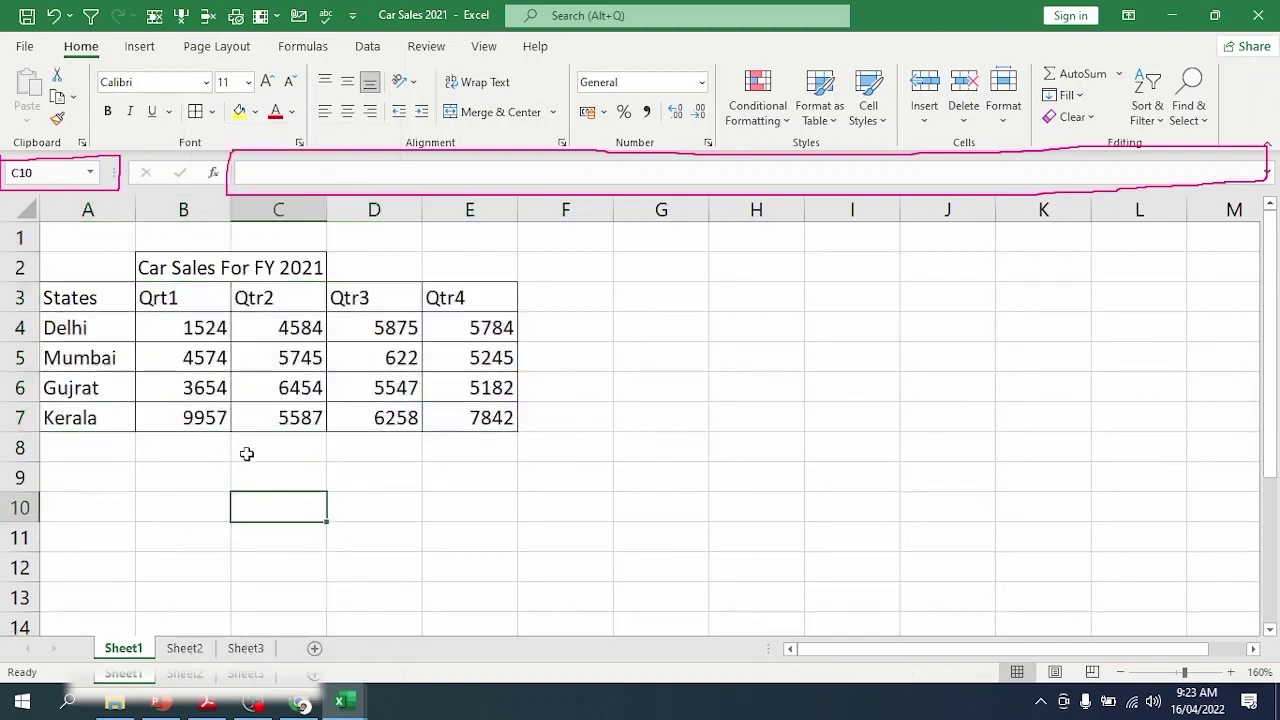
# Step: Check the bordered headings and select the header row A3:E3
pyautogui.moveTo(98, 300); pyautogui.dragTo(474, 420)
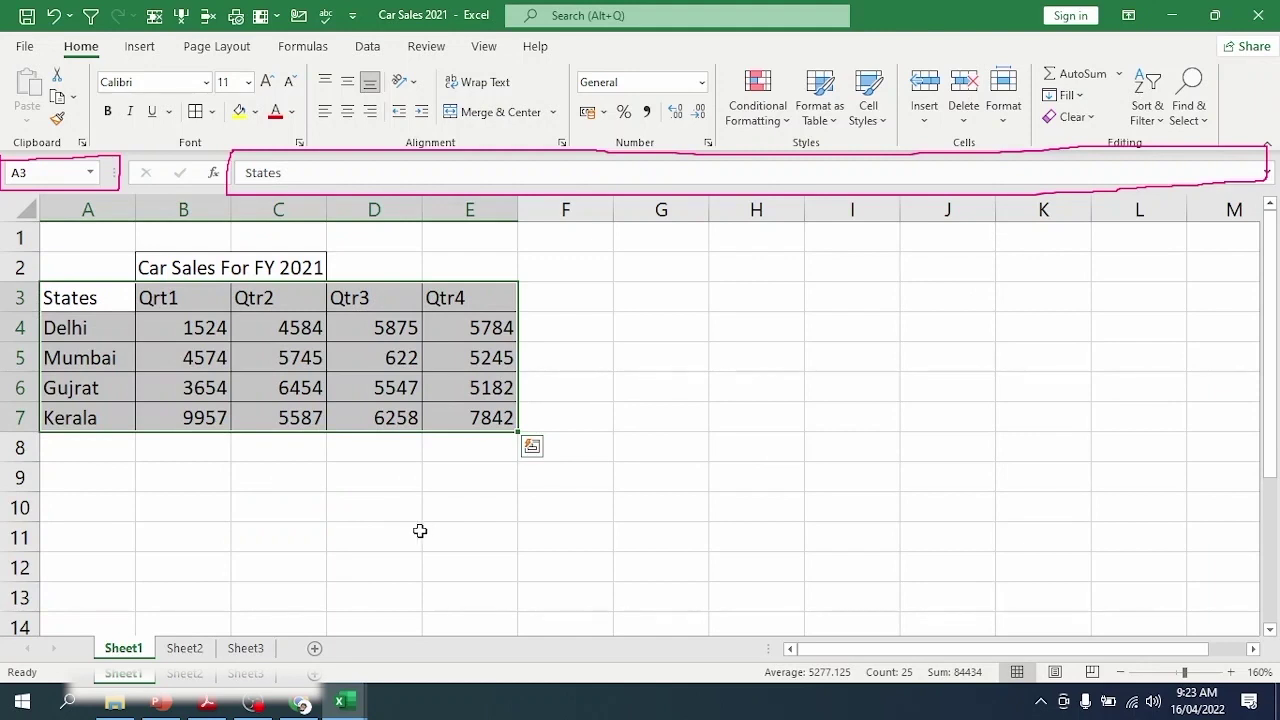
pyautogui.click(420, 531)
pyautogui.moveTo(97, 300); pyautogui.dragTo(440, 298)
pyautogui.click(181, 296)
pyautogui.click(262, 297)
pyautogui.click(372, 298)
pyautogui.click(468, 297)
pyautogui.click(489, 388)
pyautogui.click(480, 297)
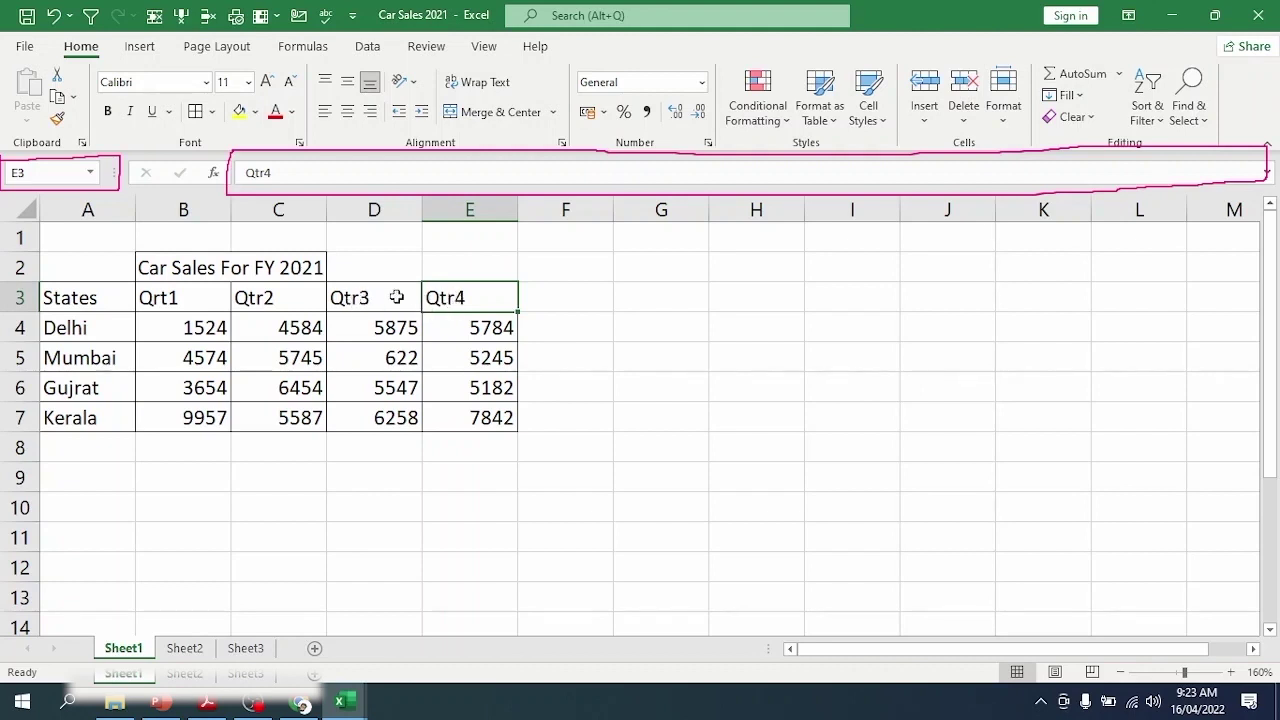
pyautogui.moveTo(103, 298); pyautogui.dragTo(455, 298)
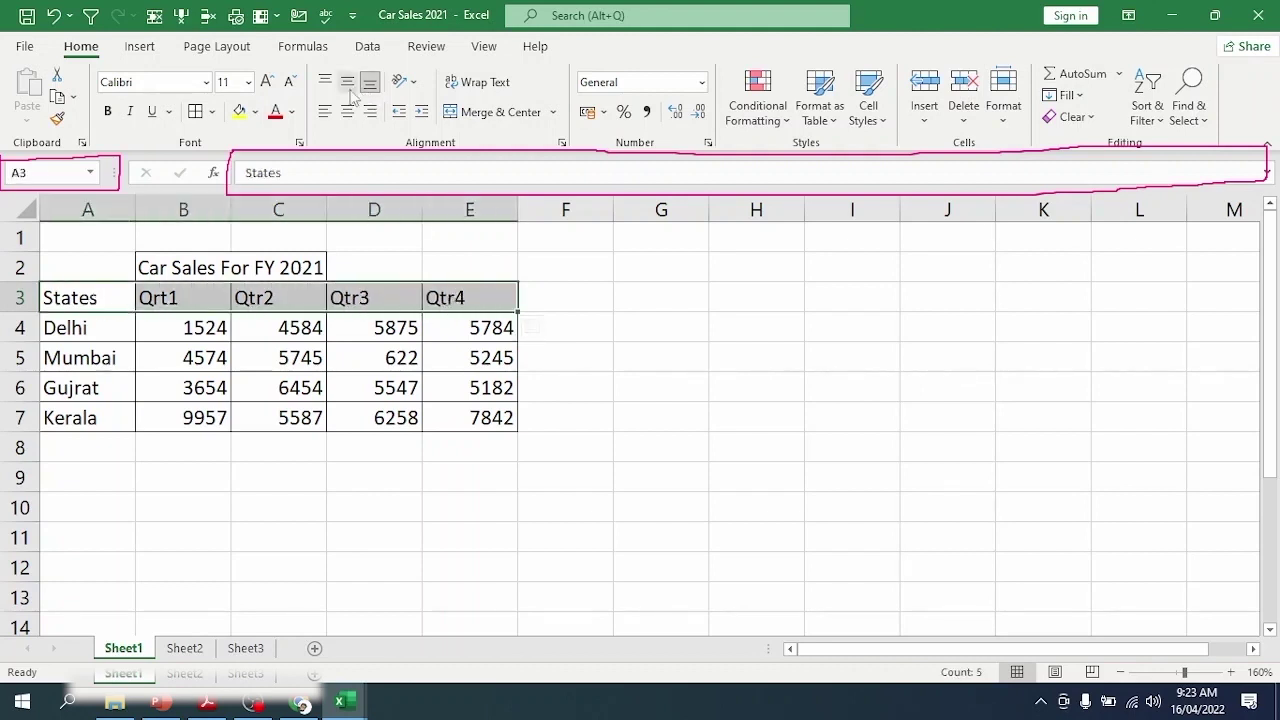
# Step: Centre the A3:E3 header labels both horizontally and vertically
pyautogui.click(347, 112)
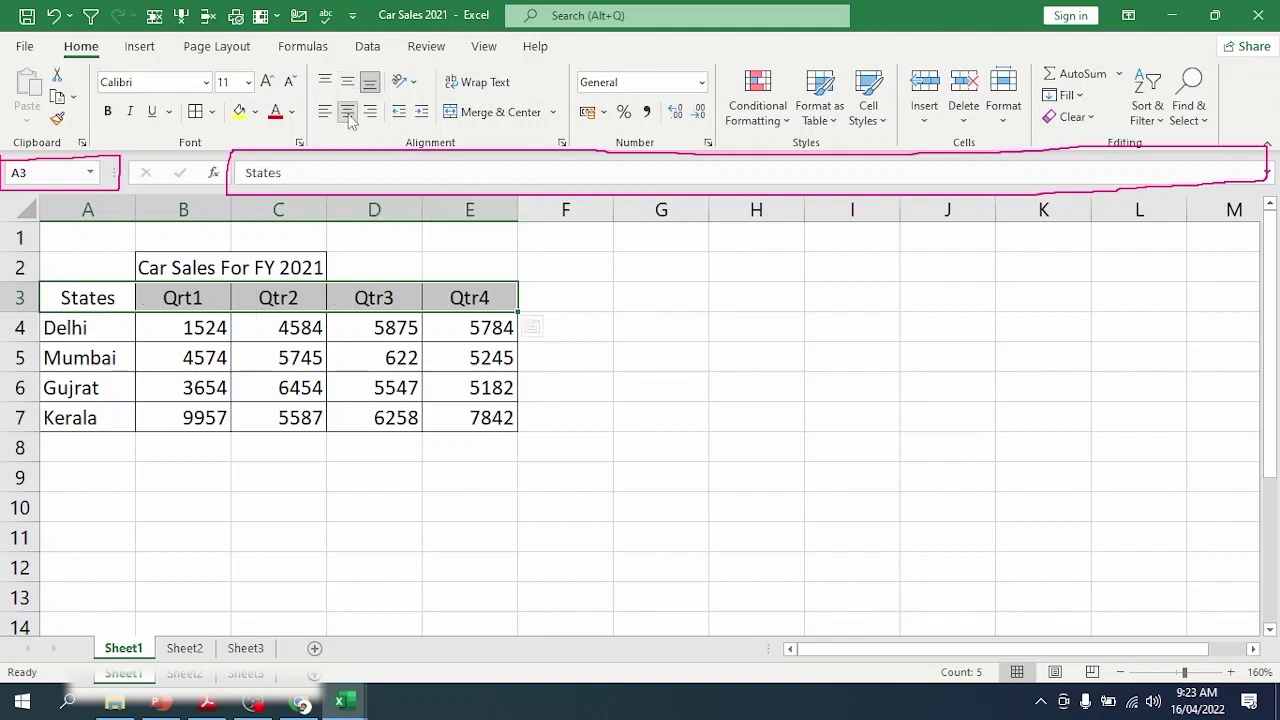
pyautogui.click(348, 82)
pyautogui.click(298, 443)
pyautogui.moveTo(86, 298); pyautogui.dragTo(451, 298)
# Step: Review the state names and Qrt1 figures, ending with the States heading cell A3 selected
pyautogui.click(213, 392)
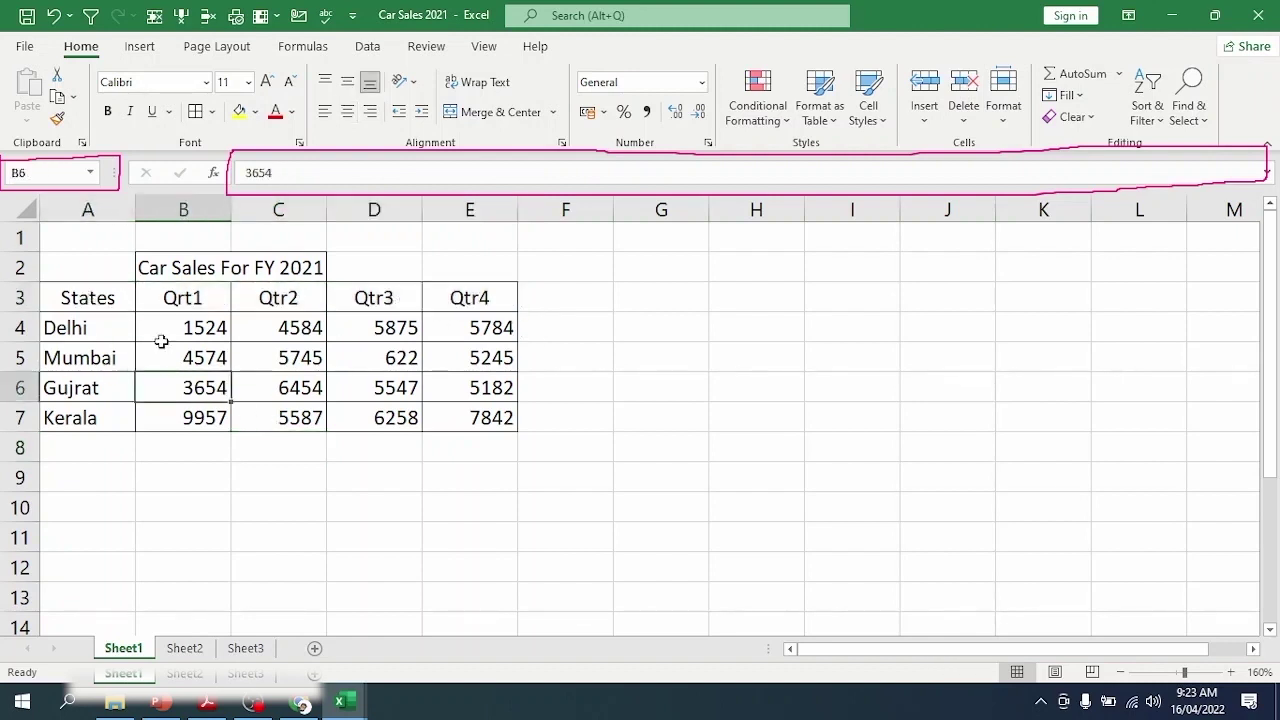
pyautogui.click(212, 352)
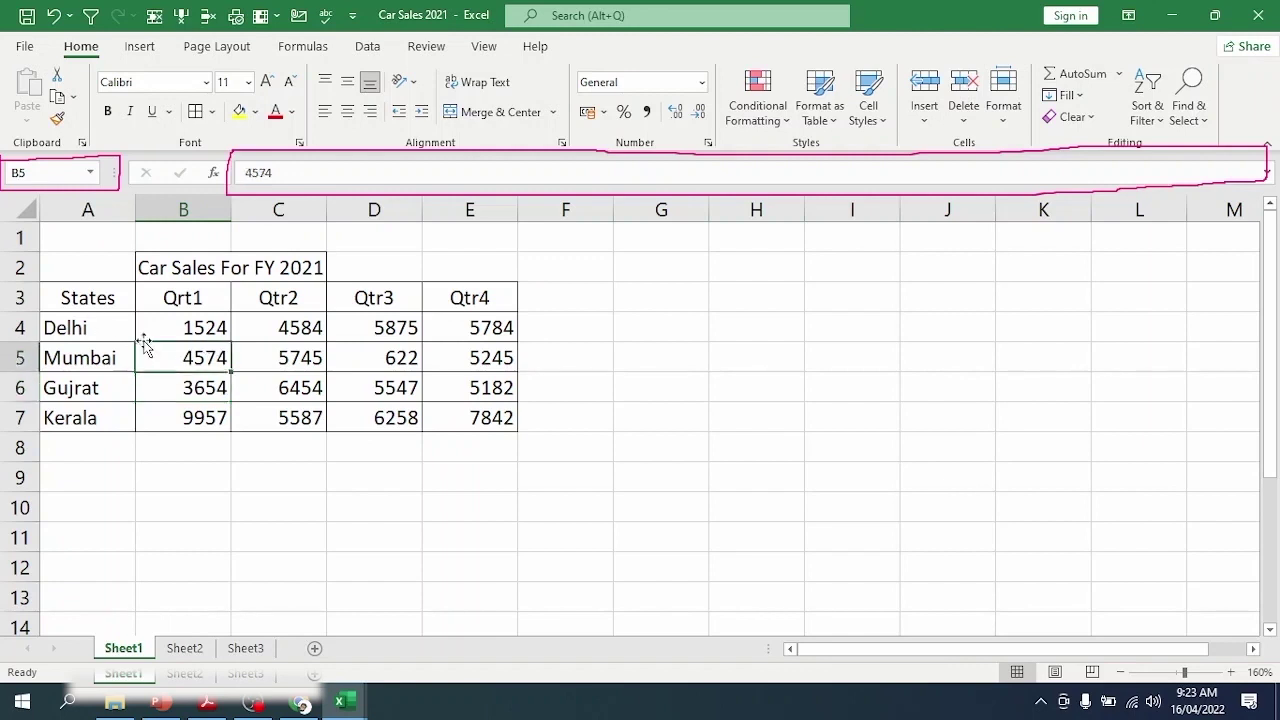
pyautogui.moveTo(91, 326); pyautogui.dragTo(92, 414)
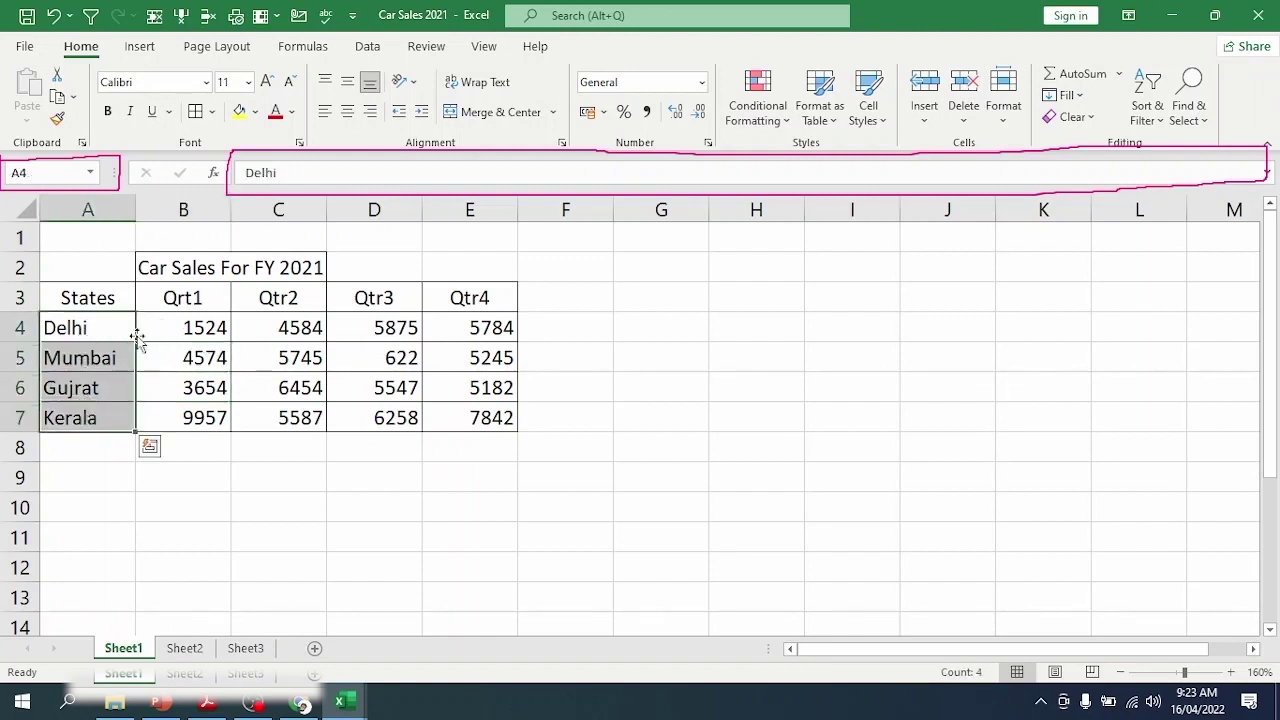
pyautogui.moveTo(190, 332); pyautogui.dragTo(206, 418)
pyautogui.click(190, 358)
pyautogui.click(187, 332)
pyautogui.click(180, 368)
pyautogui.click(178, 408)
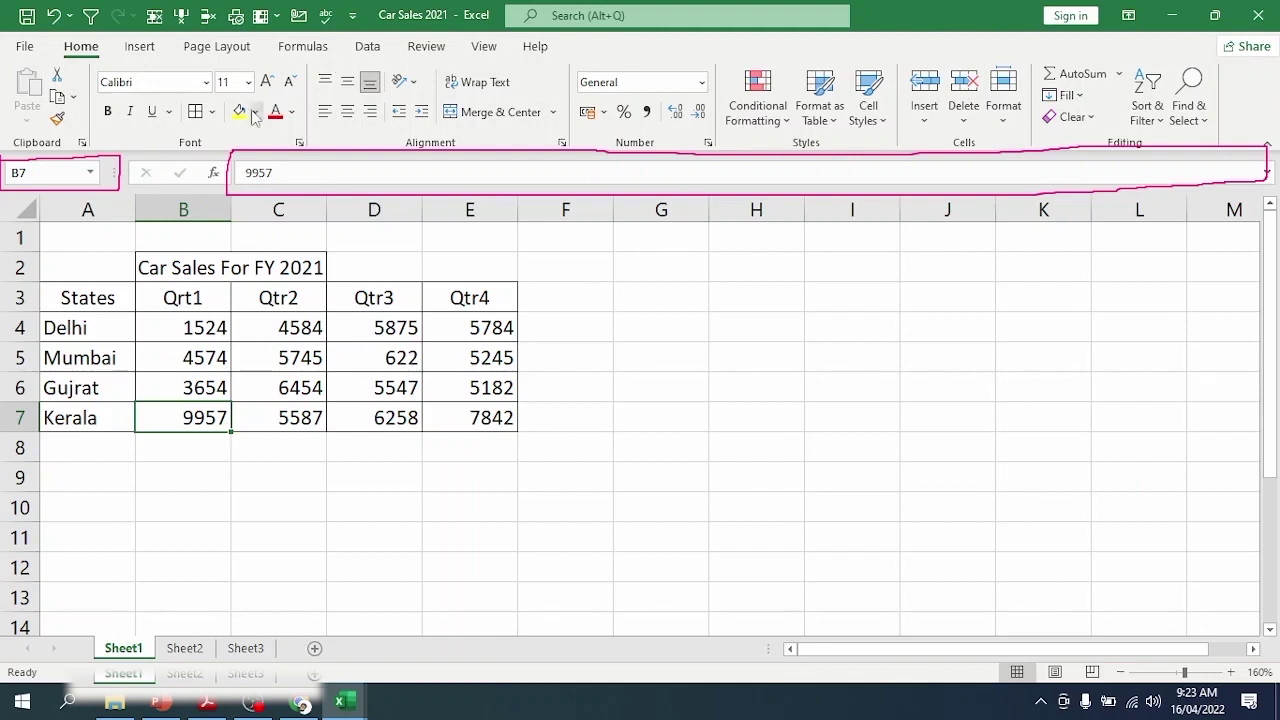
pyautogui.click(148, 328)
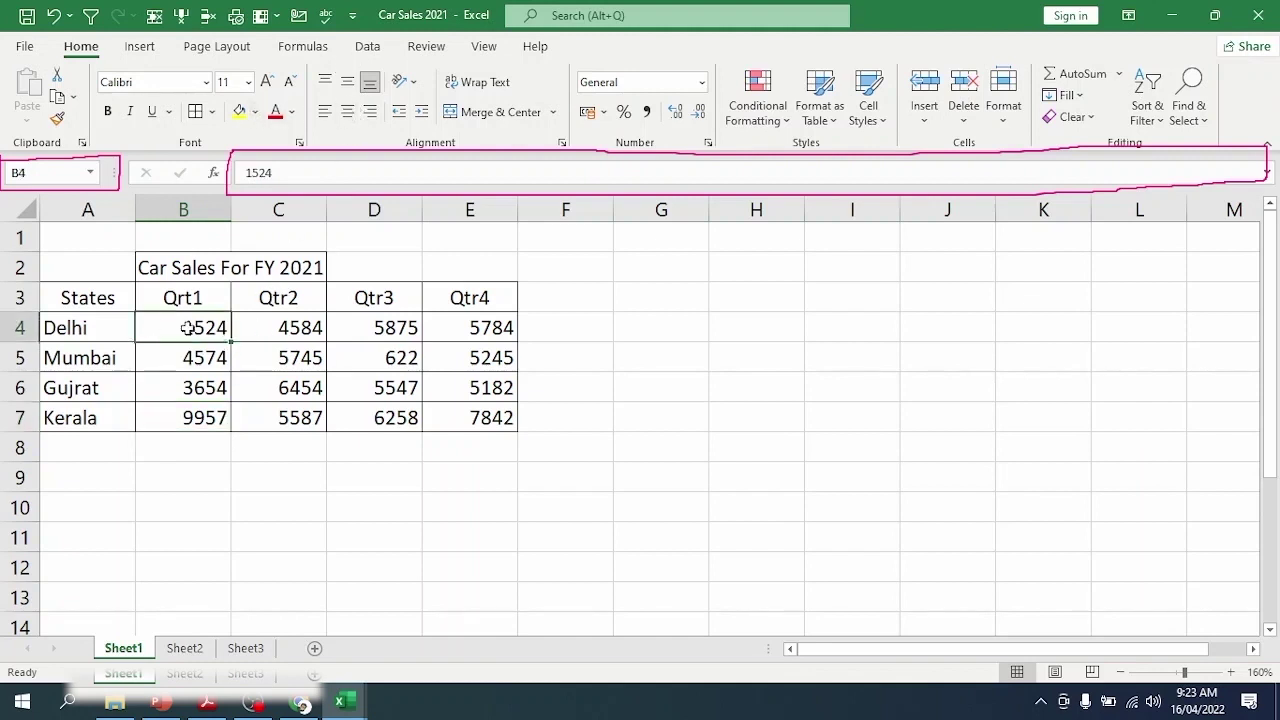
pyautogui.click(110, 296)
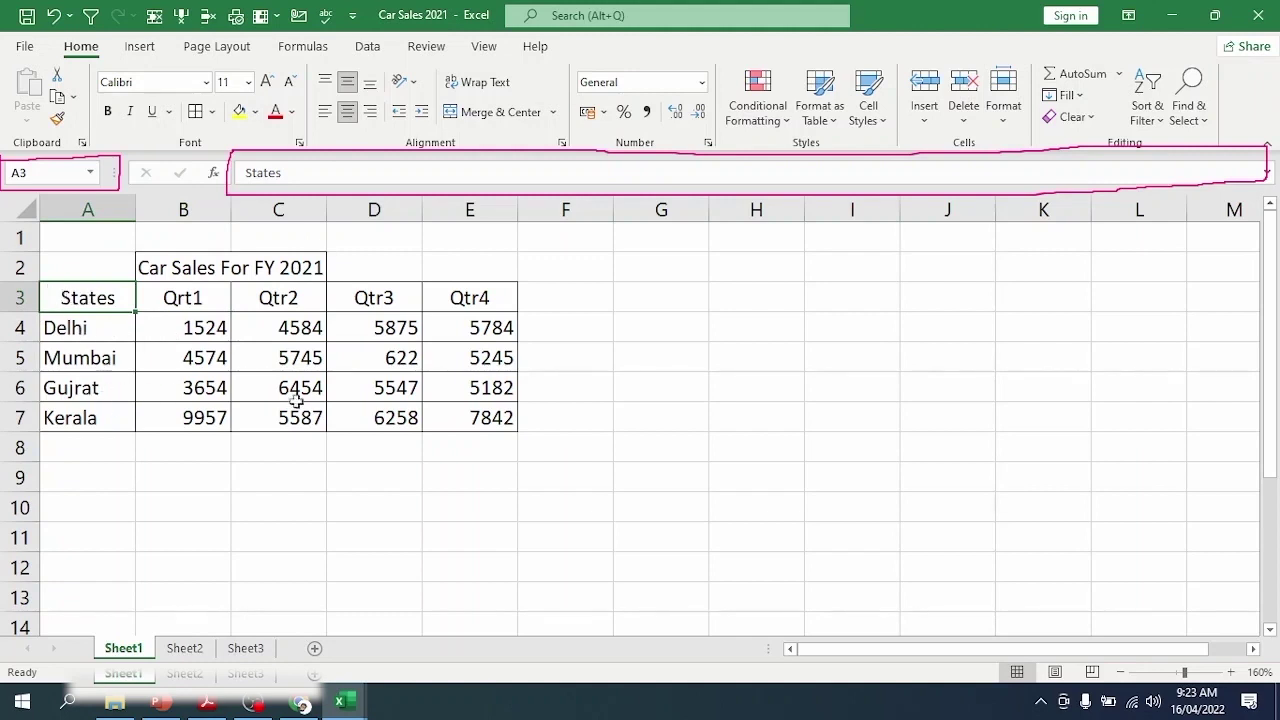
# Step: Copy the States heading's centred formatting onto data cells A4:E7 with Format Painter
pyautogui.click(57, 120)
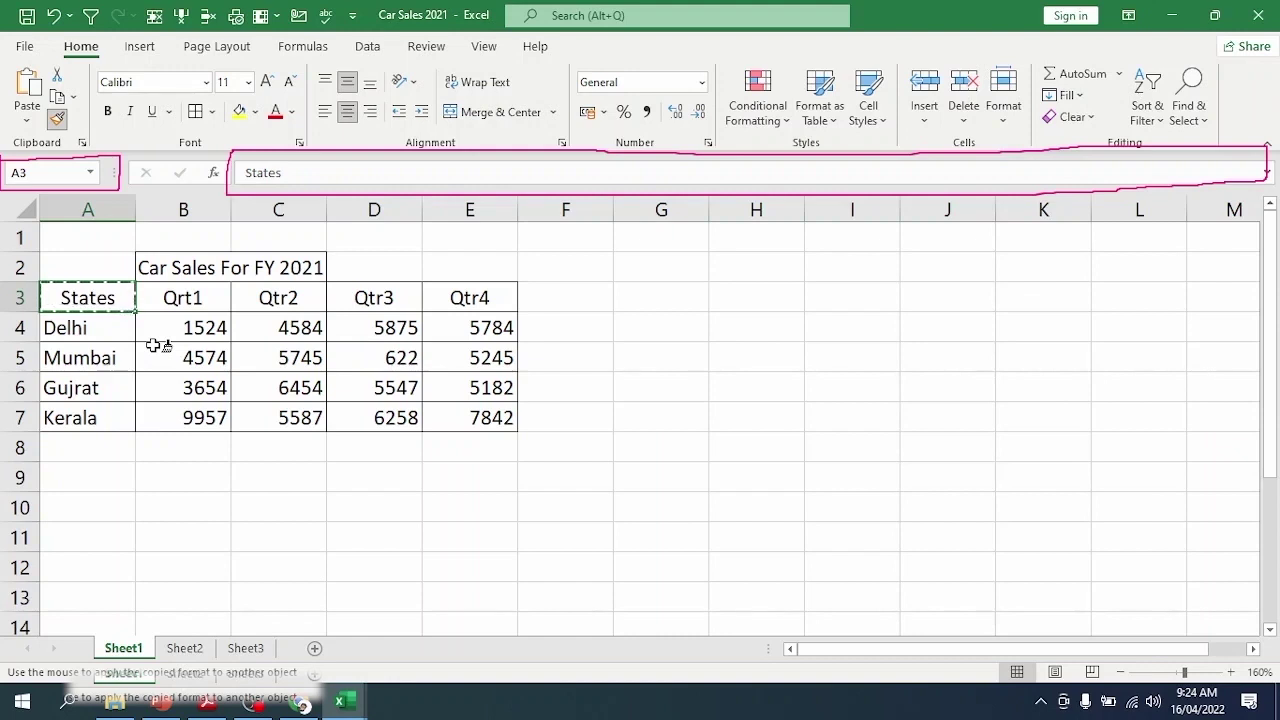
pyautogui.click(100, 336)
pyautogui.moveTo(118, 357); pyautogui.dragTo(454, 422)
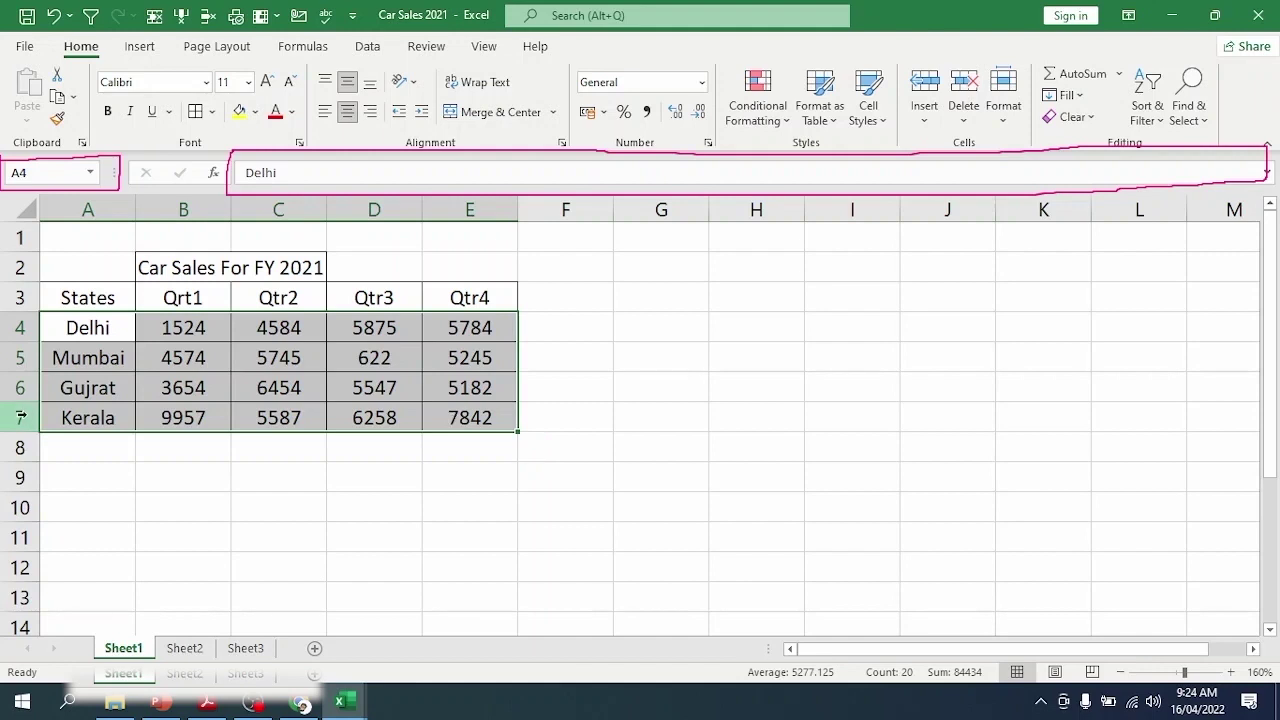
pyautogui.click(96, 303)
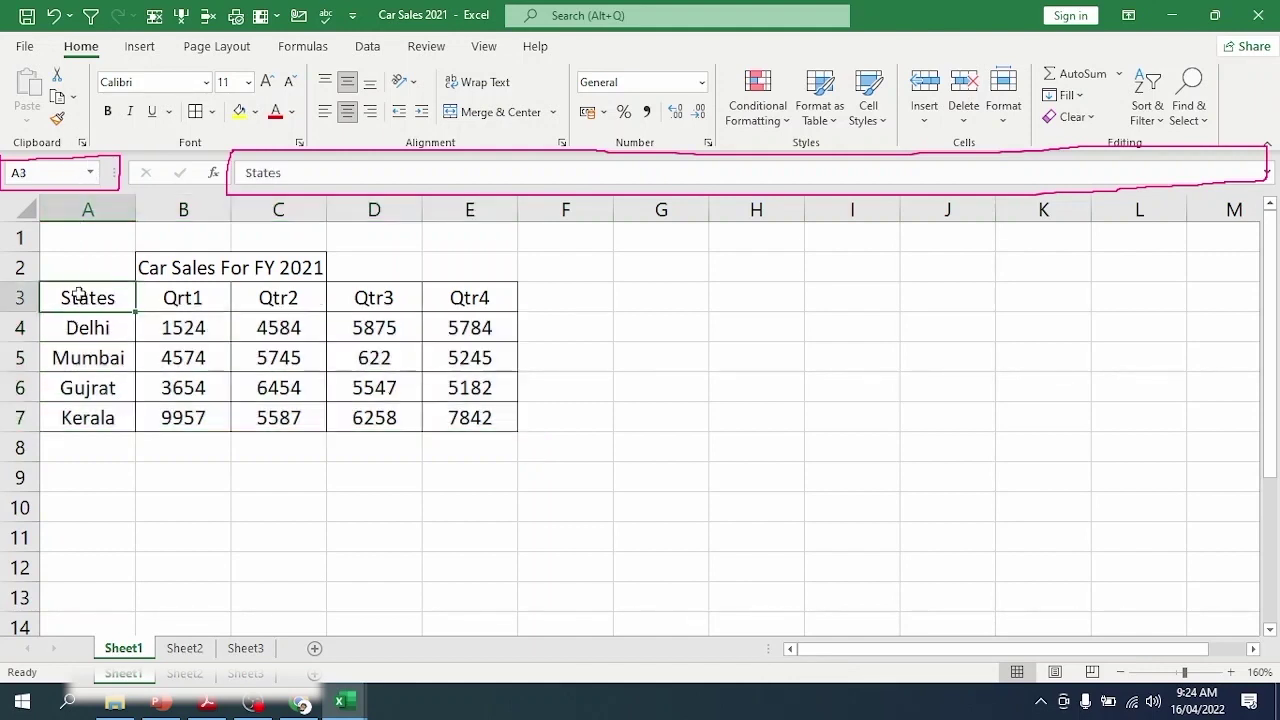
pyautogui.moveTo(83, 325); pyautogui.dragTo(452, 416)
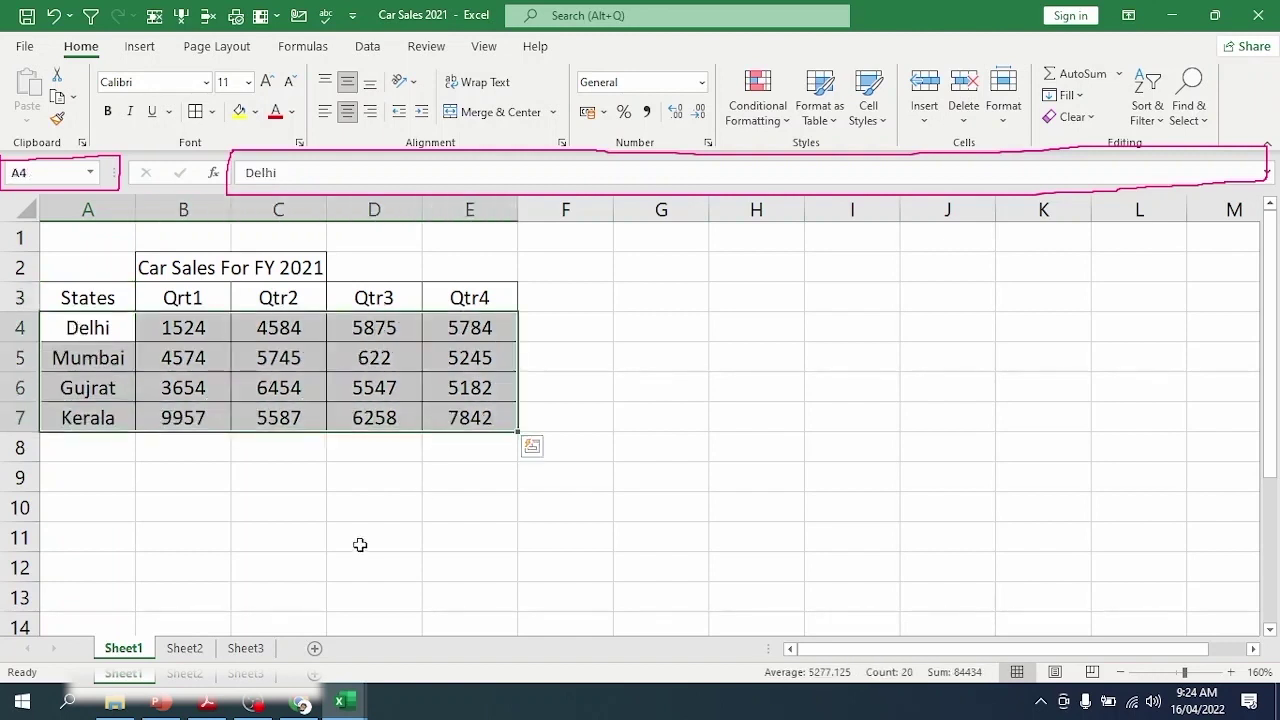
# Step: Check the centring across the data rows and quarter headings, finishing with A3:E3 selected
pyautogui.click(360, 544)
pyautogui.moveTo(103, 298); pyautogui.dragTo(512, 298)
pyautogui.moveTo(434, 417); pyautogui.dragTo(489, 298)
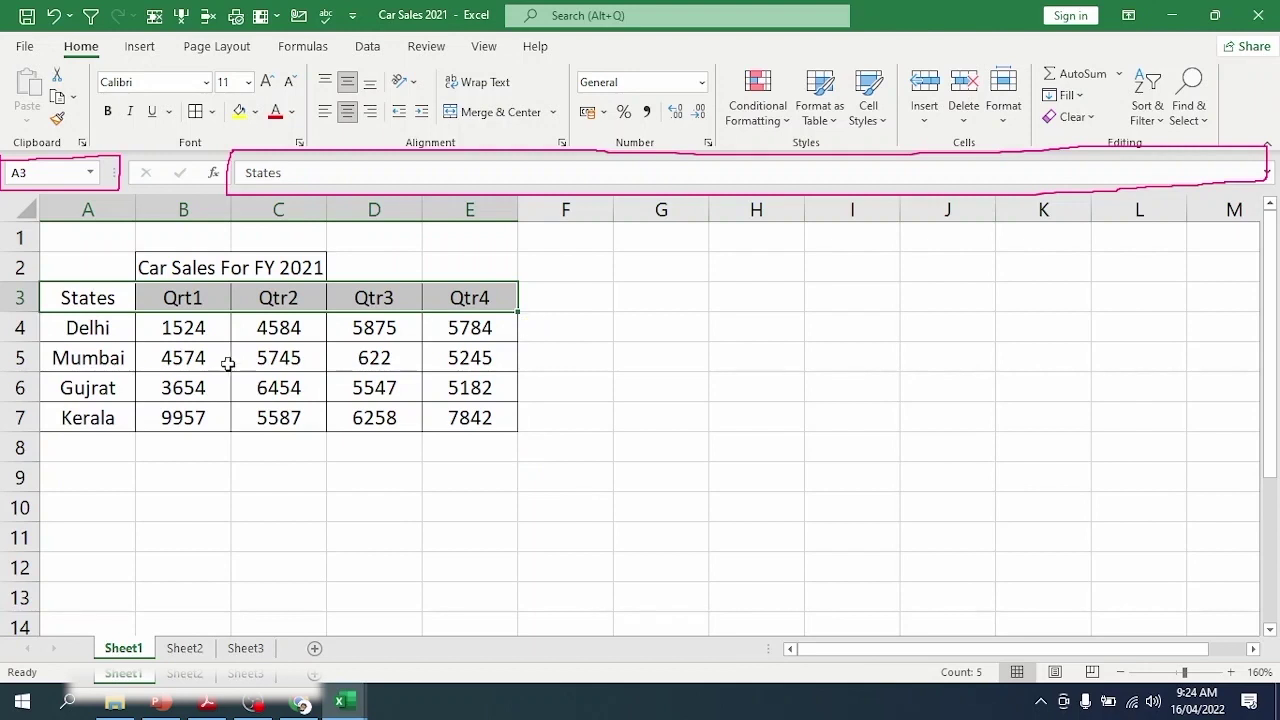
pyautogui.moveTo(58, 320); pyautogui.dragTo(458, 416)
pyautogui.moveTo(66, 298); pyautogui.dragTo(443, 305)
pyautogui.click(183, 349)
pyautogui.moveTo(172, 298); pyautogui.dragTo(428, 292)
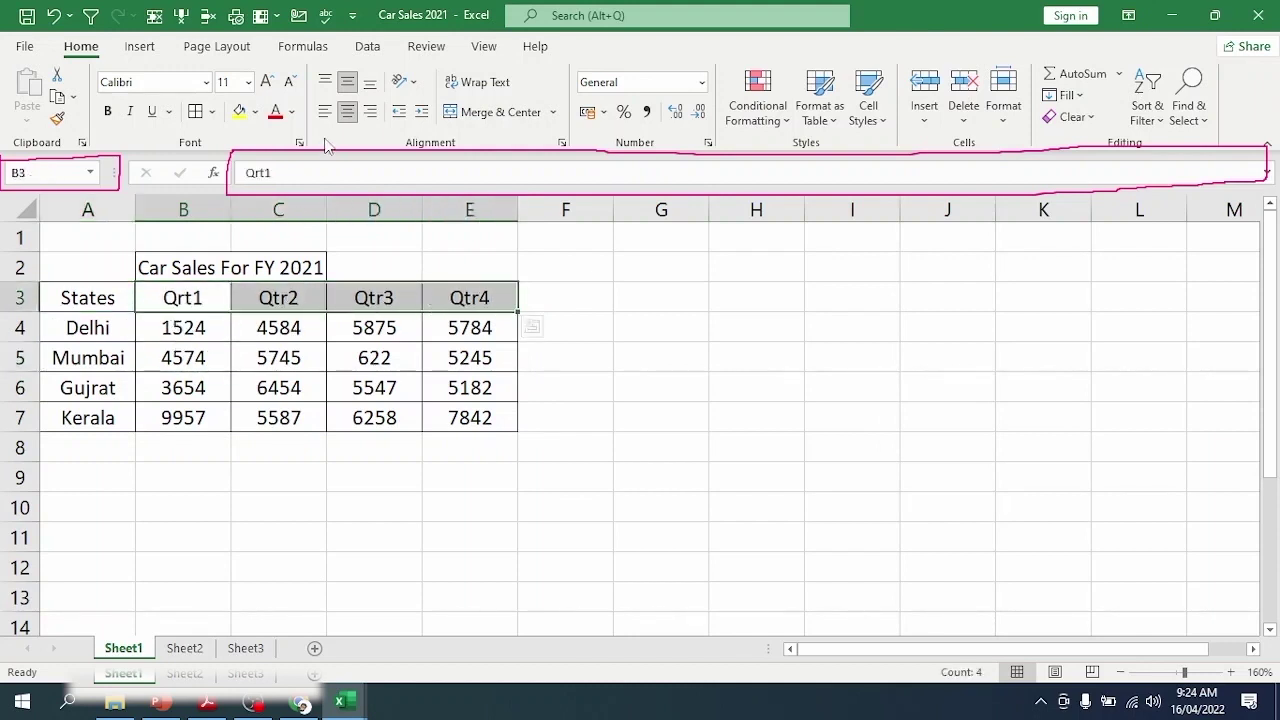
pyautogui.moveTo(86, 298); pyautogui.dragTo(465, 298)
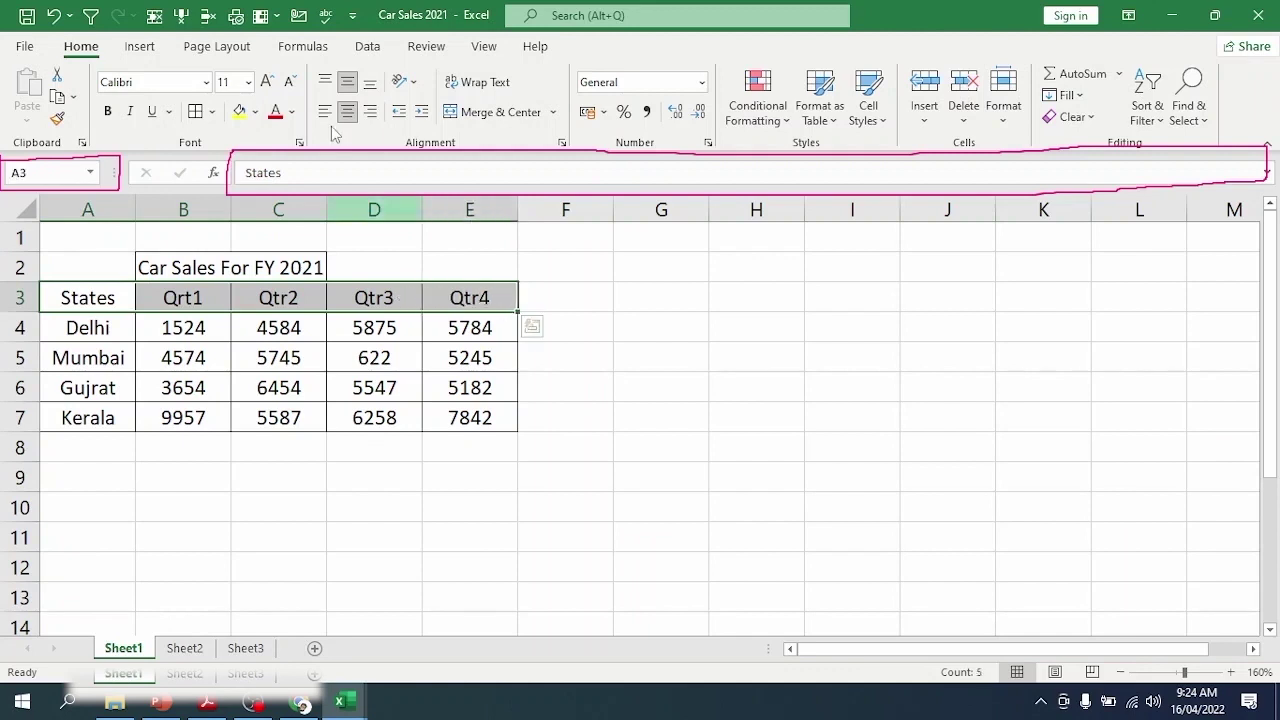
# Step: Shade the header row A3:E3 with a grey fill
pyautogui.click(255, 111)
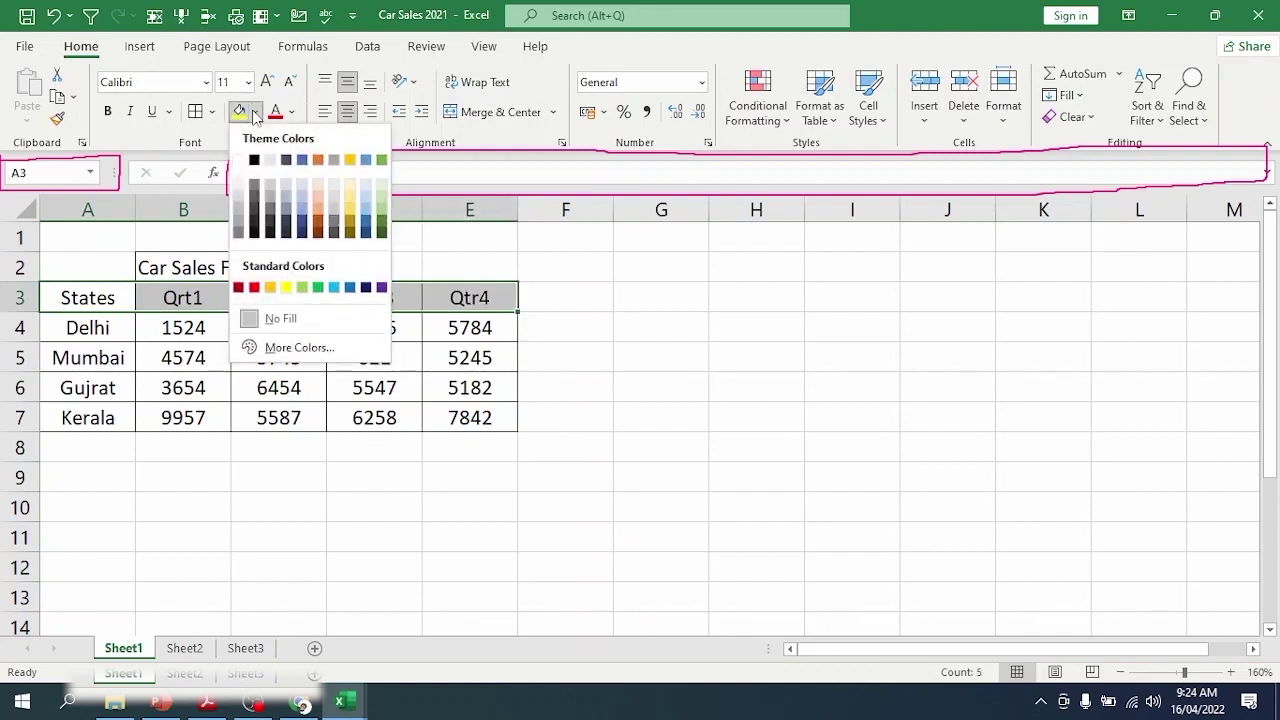
pyautogui.click(270, 165)
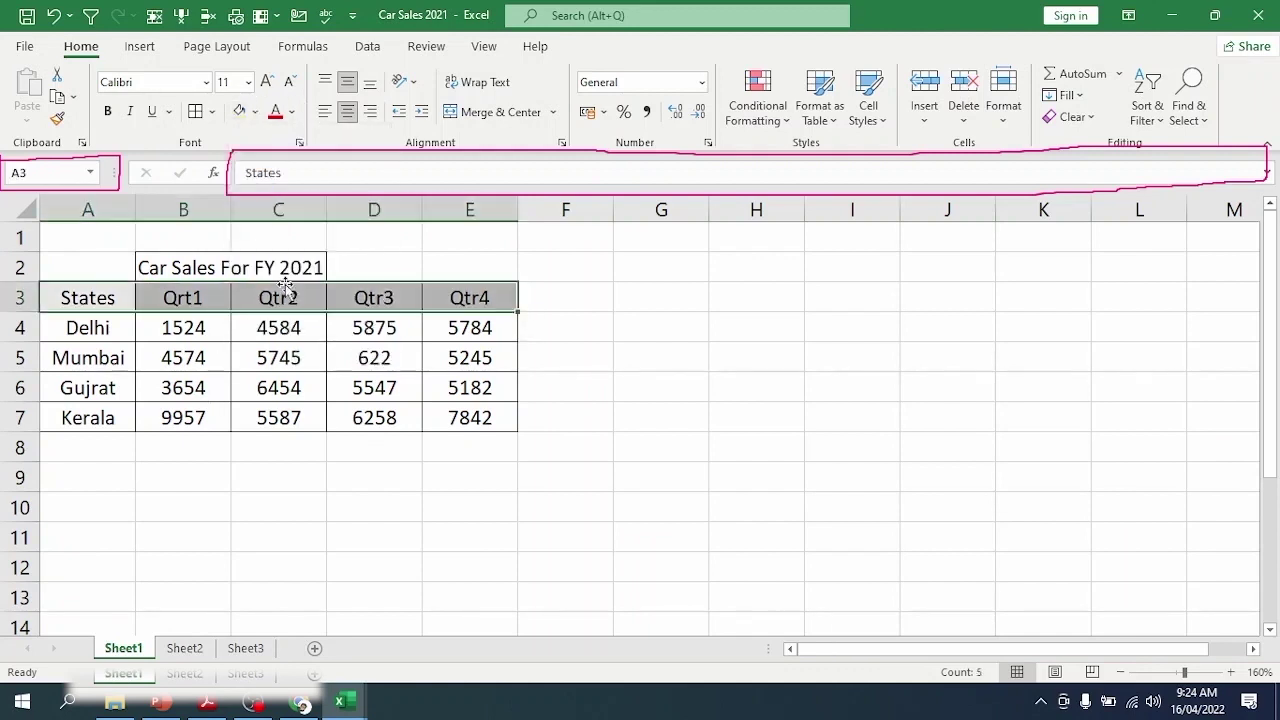
pyautogui.click(190, 375)
pyautogui.moveTo(106, 297); pyautogui.dragTo(400, 308)
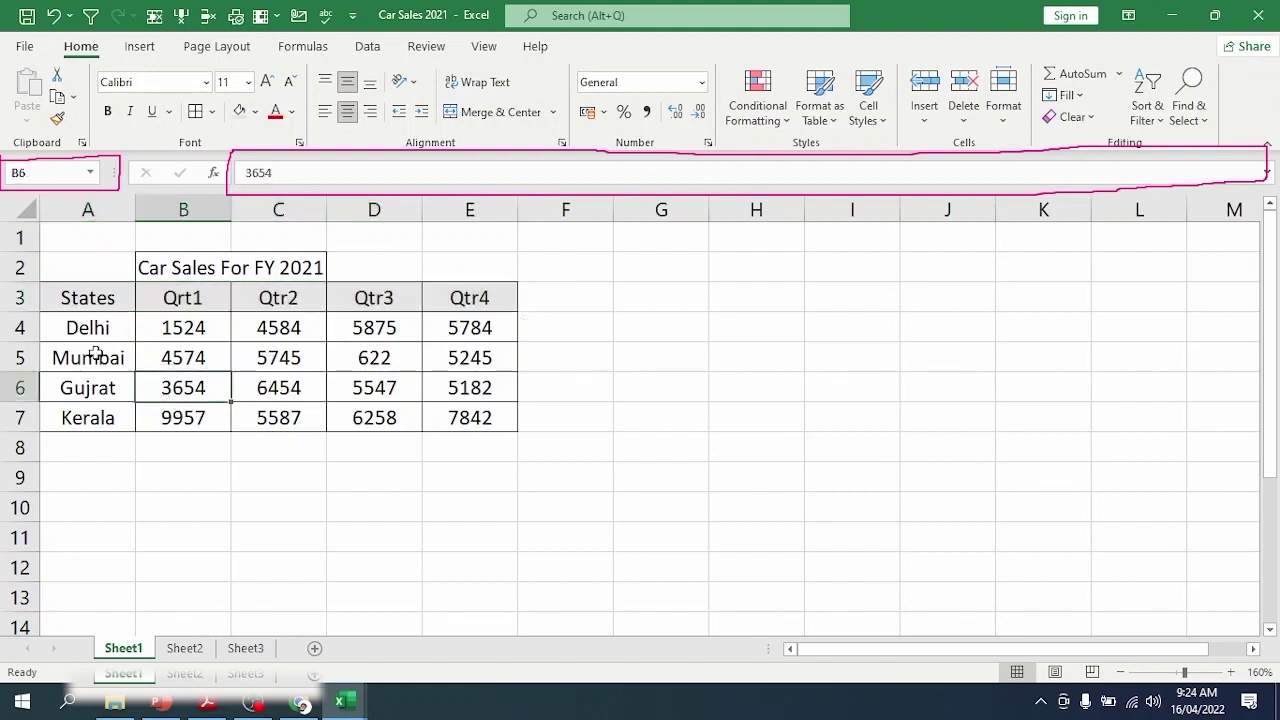
# Step: Shade the state names Delhi to Kerala (A4:A7) grey and review the table
pyautogui.moveTo(90, 330); pyautogui.dragTo(94, 425)
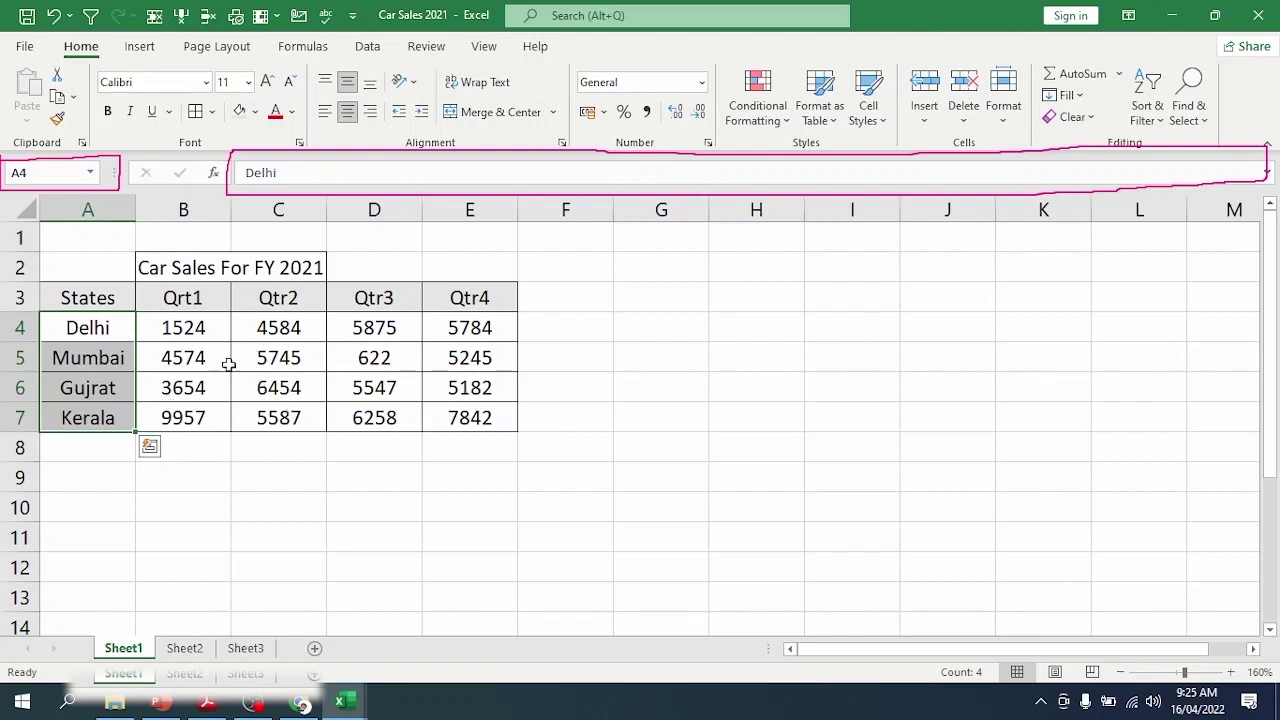
pyautogui.click(240, 112)
pyautogui.click(278, 388)
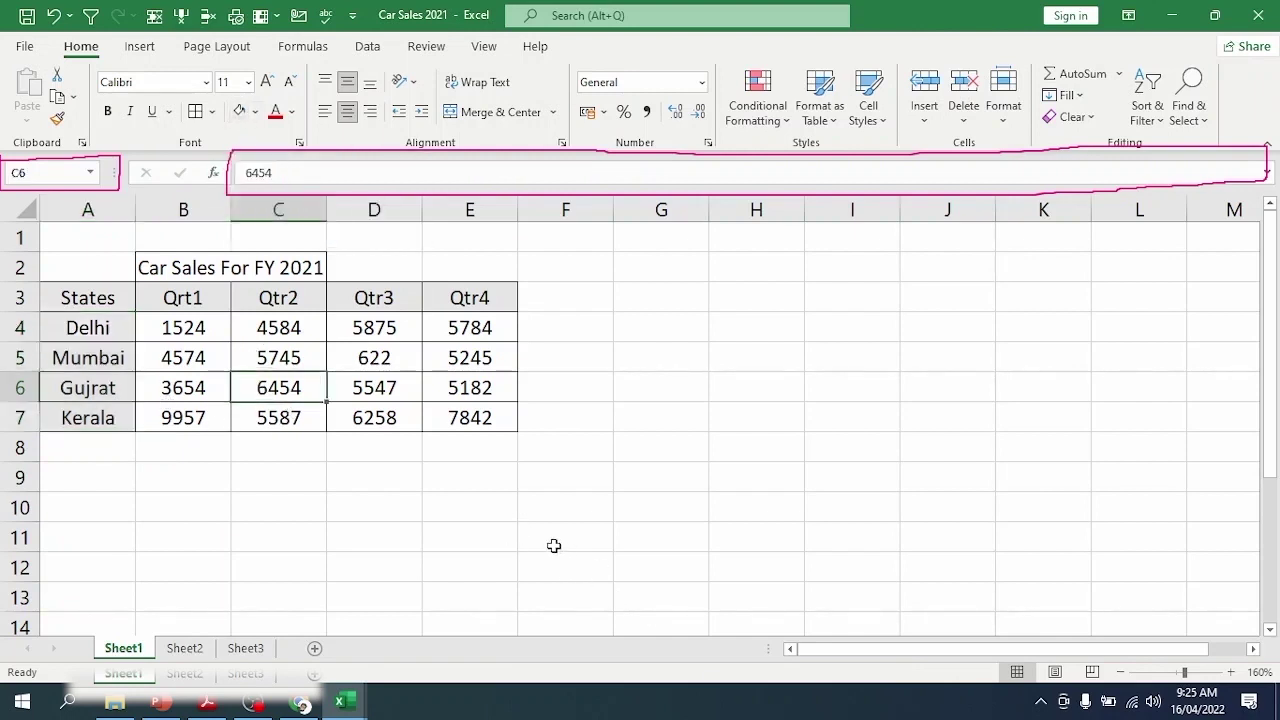
pyautogui.moveTo(115, 300); pyautogui.dragTo(104, 418)
pyautogui.click(283, 418)
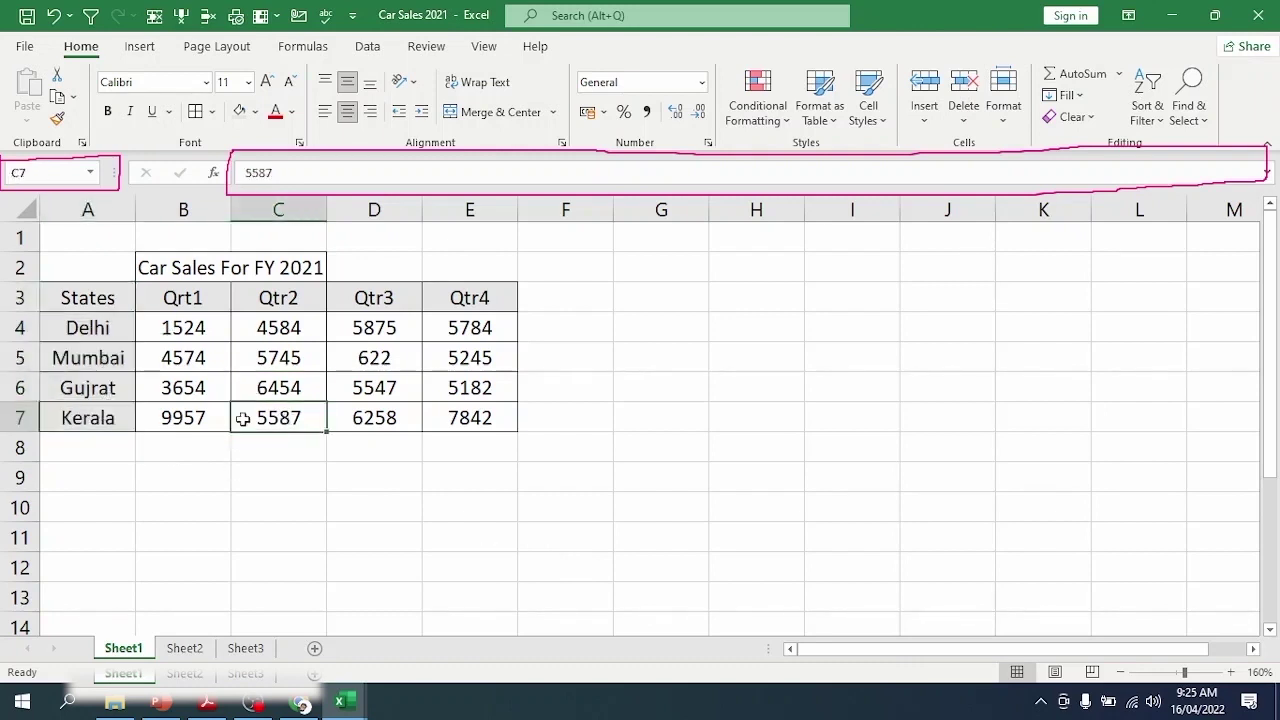
pyautogui.moveTo(72, 298); pyautogui.dragTo(91, 414)
pyautogui.moveTo(162, 300); pyautogui.dragTo(434, 297)
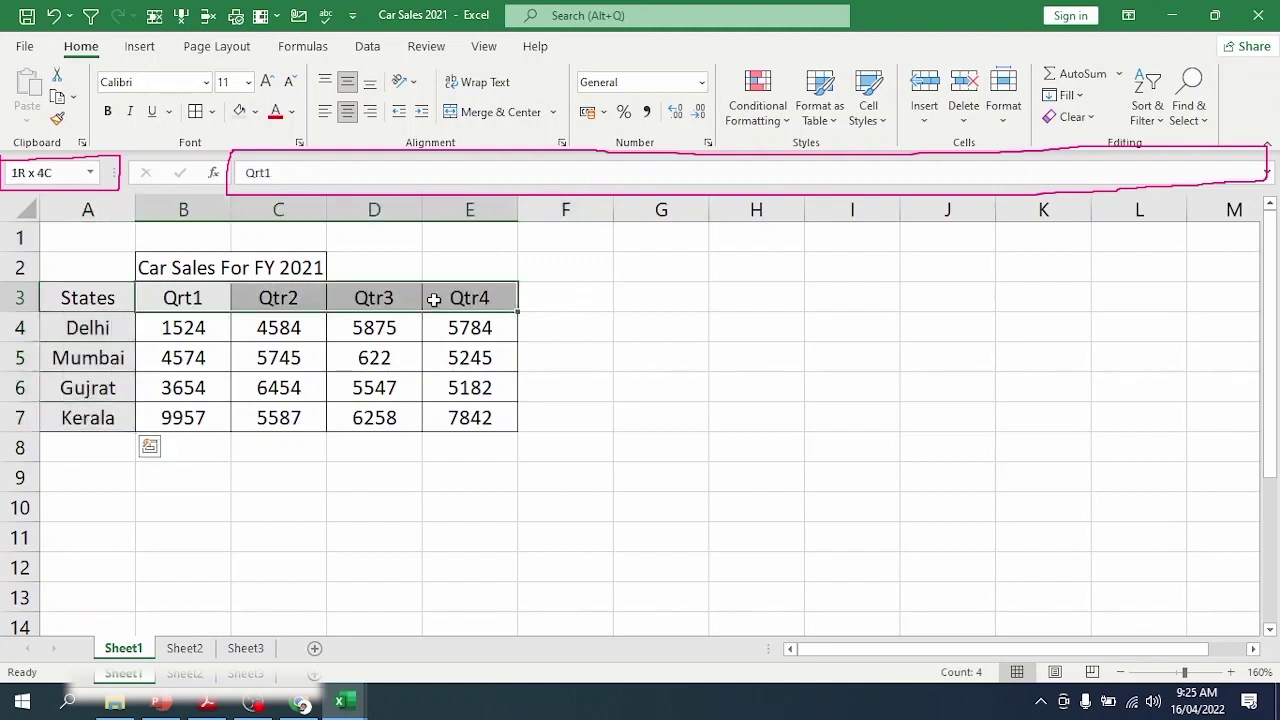
pyautogui.moveTo(86, 326); pyautogui.dragTo(94, 414)
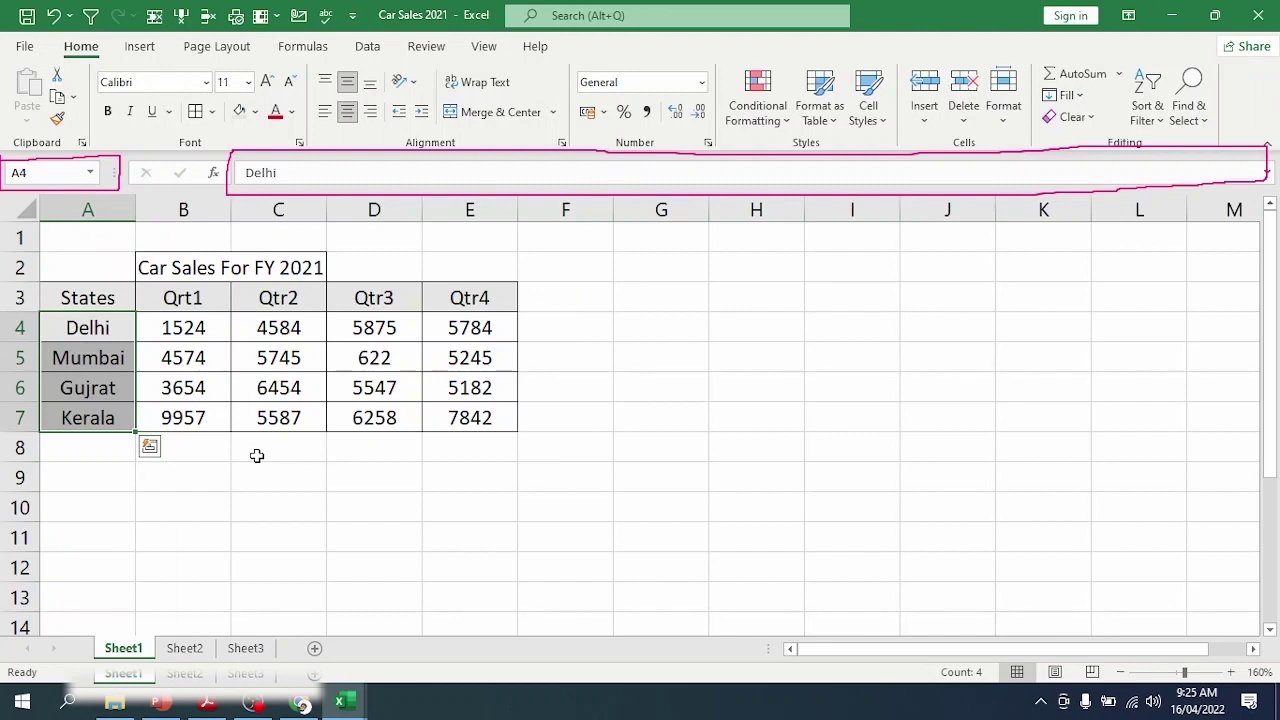
pyautogui.moveTo(162, 328); pyautogui.dragTo(502, 420)
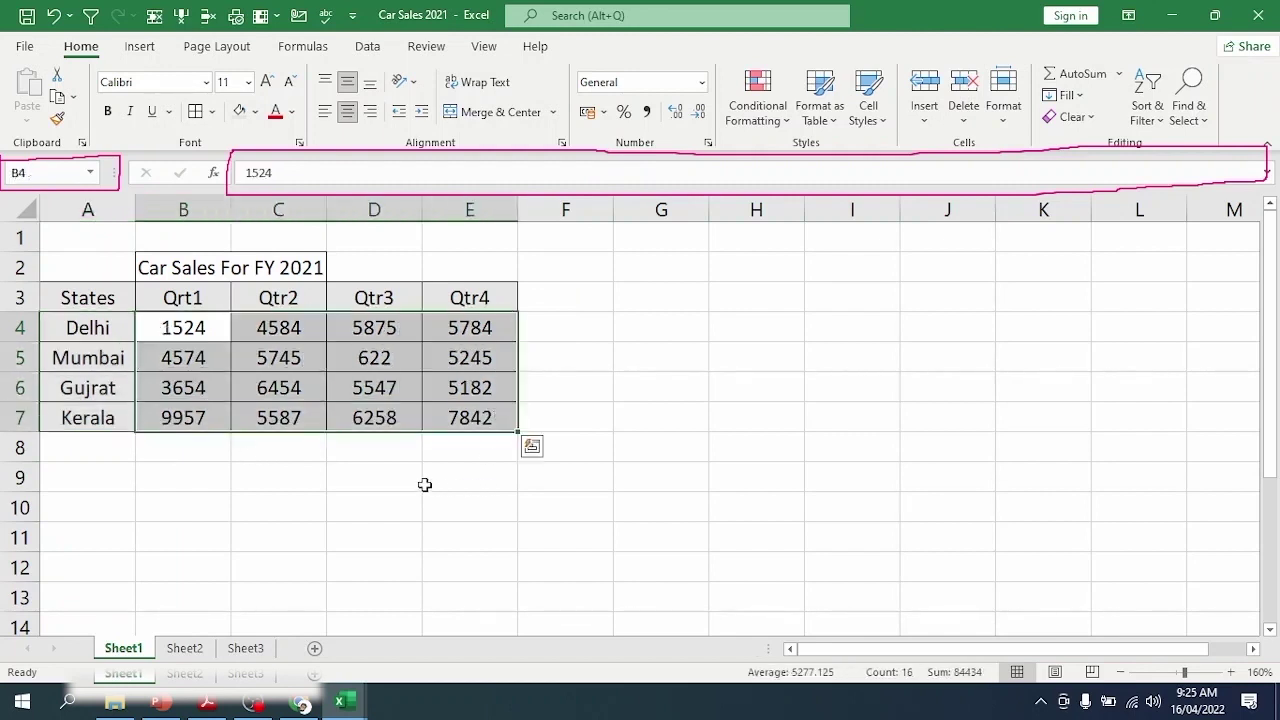
pyautogui.click(427, 486)
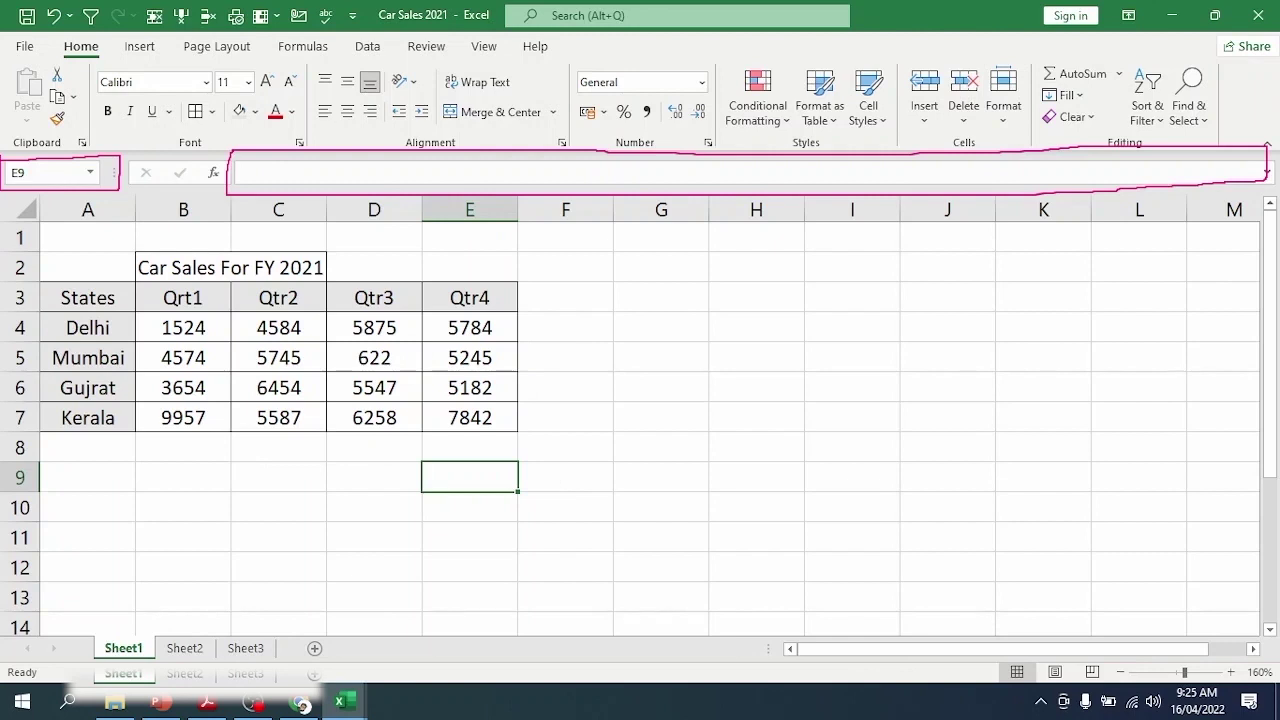
# Step: Cancel the = started in B8 and show the Formulas ribbon with its function library
pyautogui.click(224, 498)
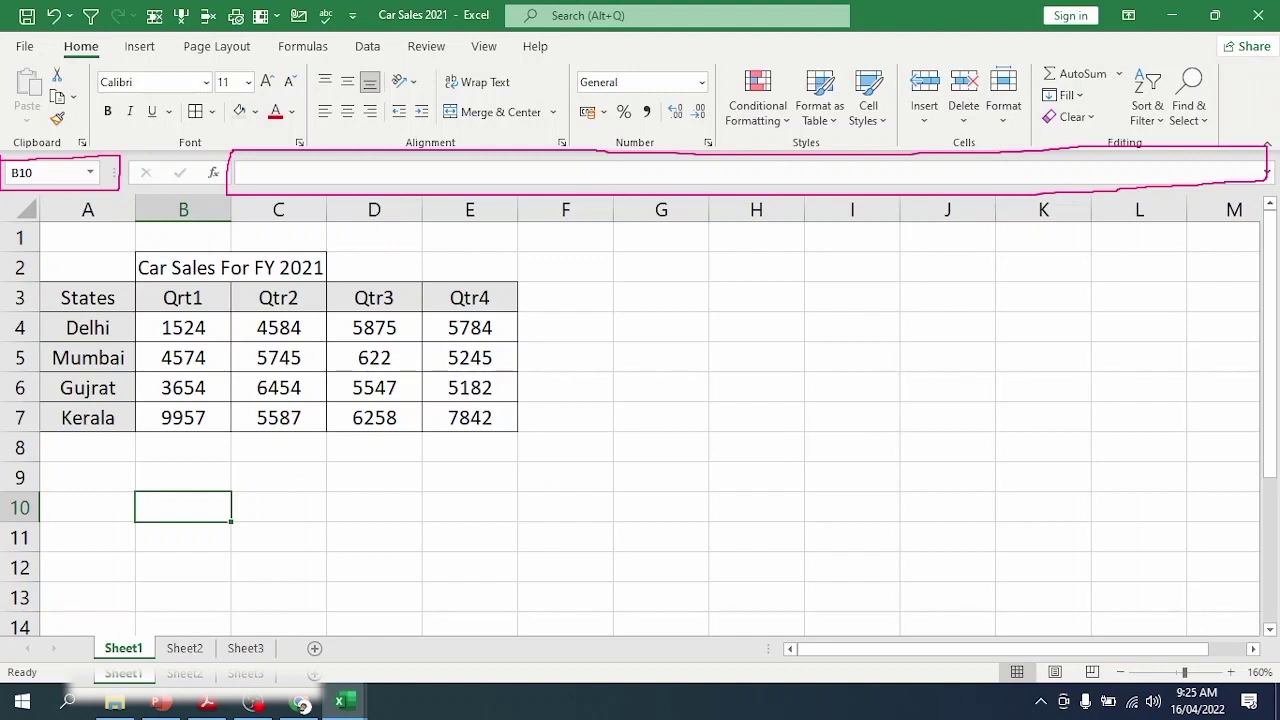
pyautogui.hotkey('alt', 'Tab')
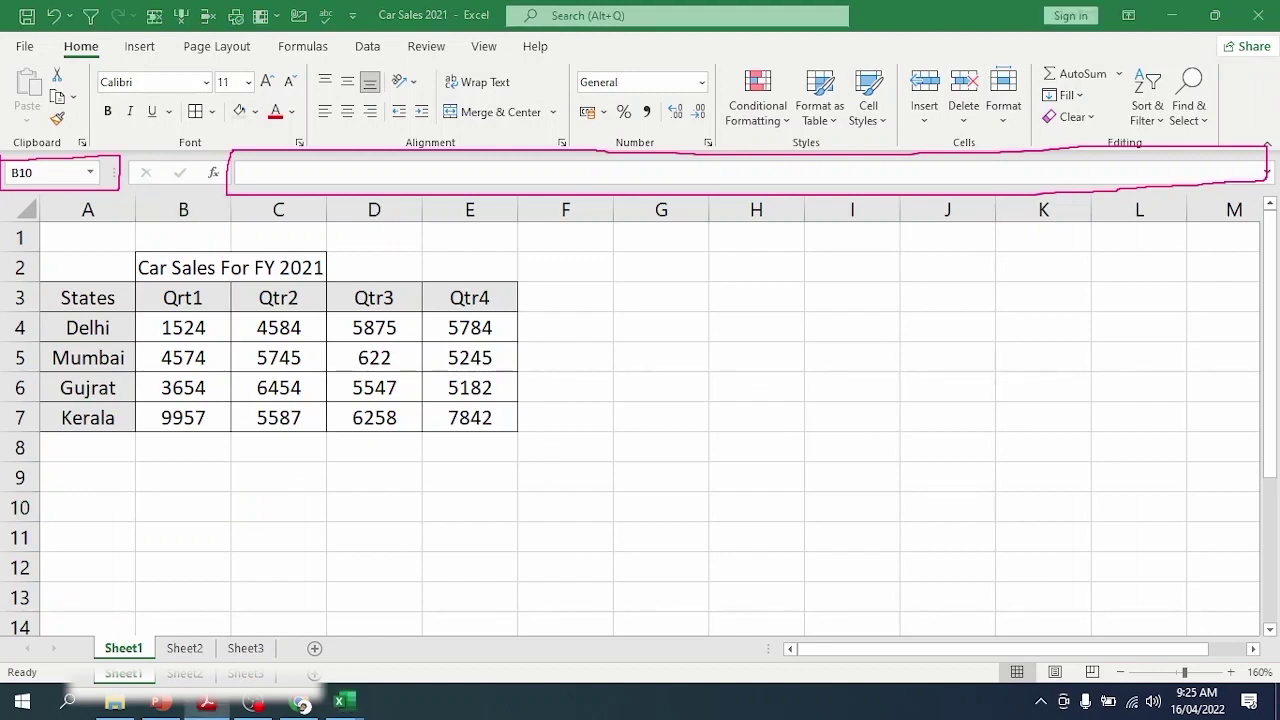
pyautogui.click(90, 447)
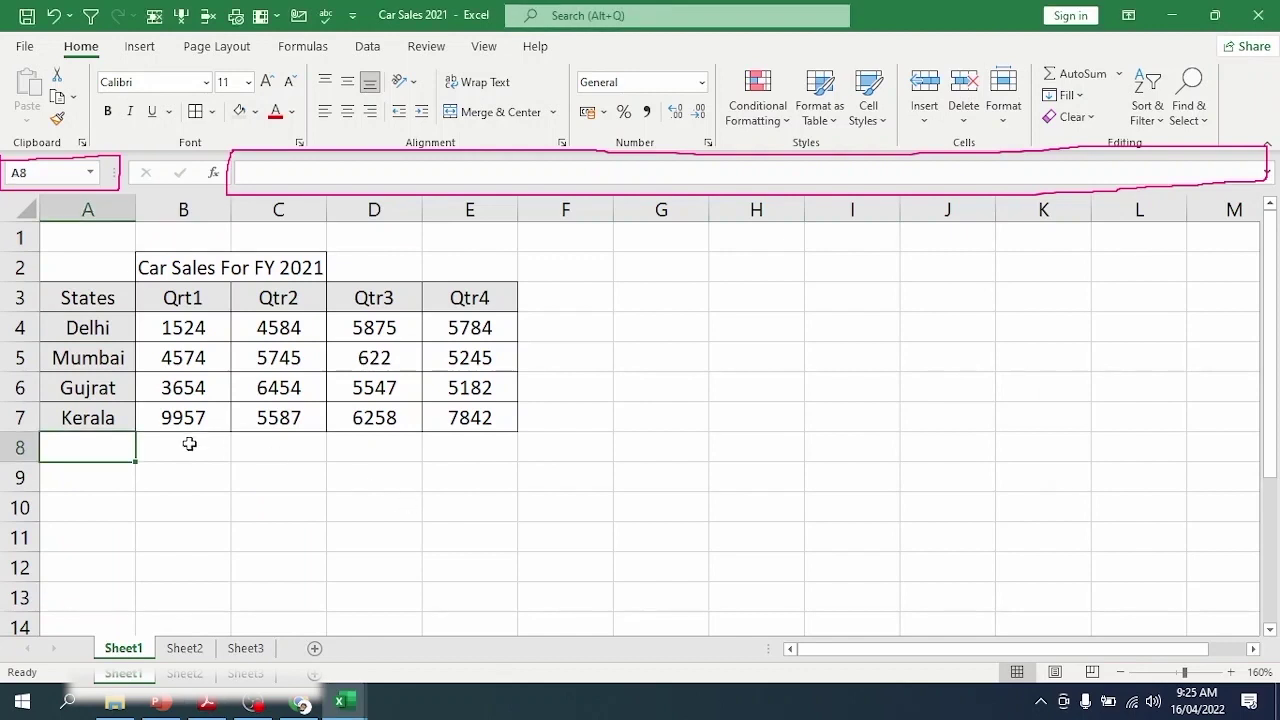
pyautogui.click(186, 445)
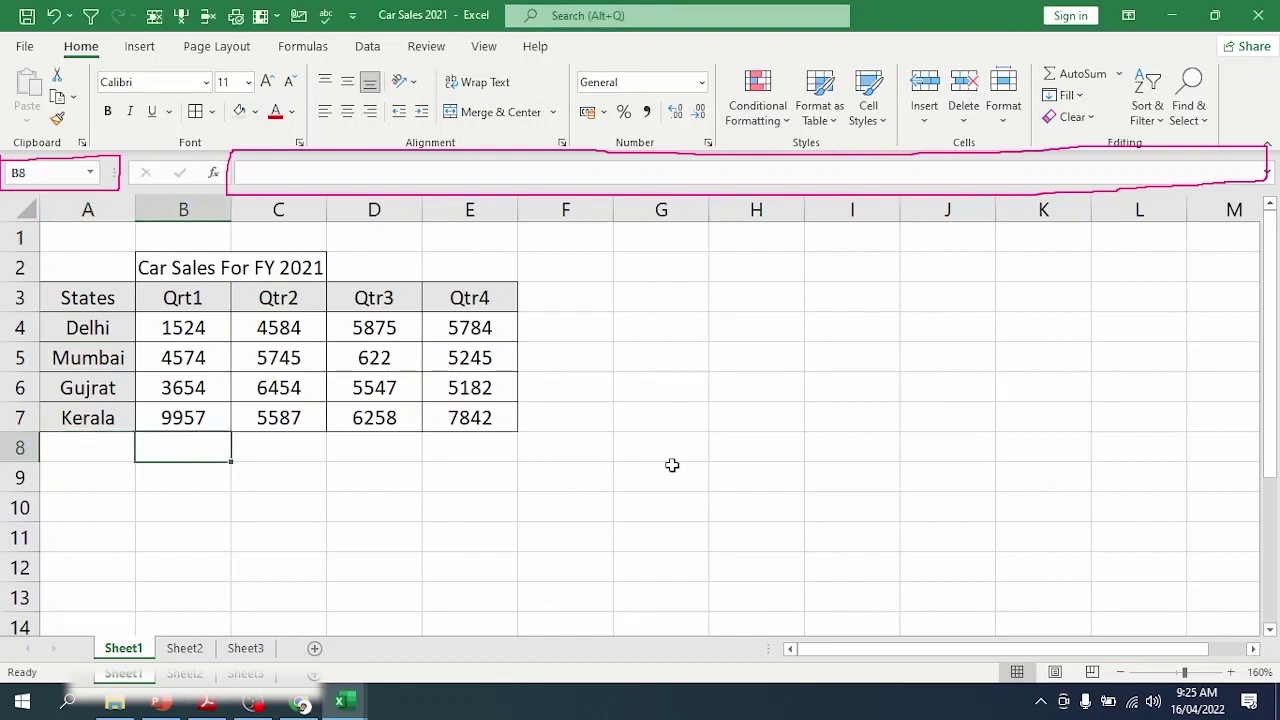
pyautogui.write('=')
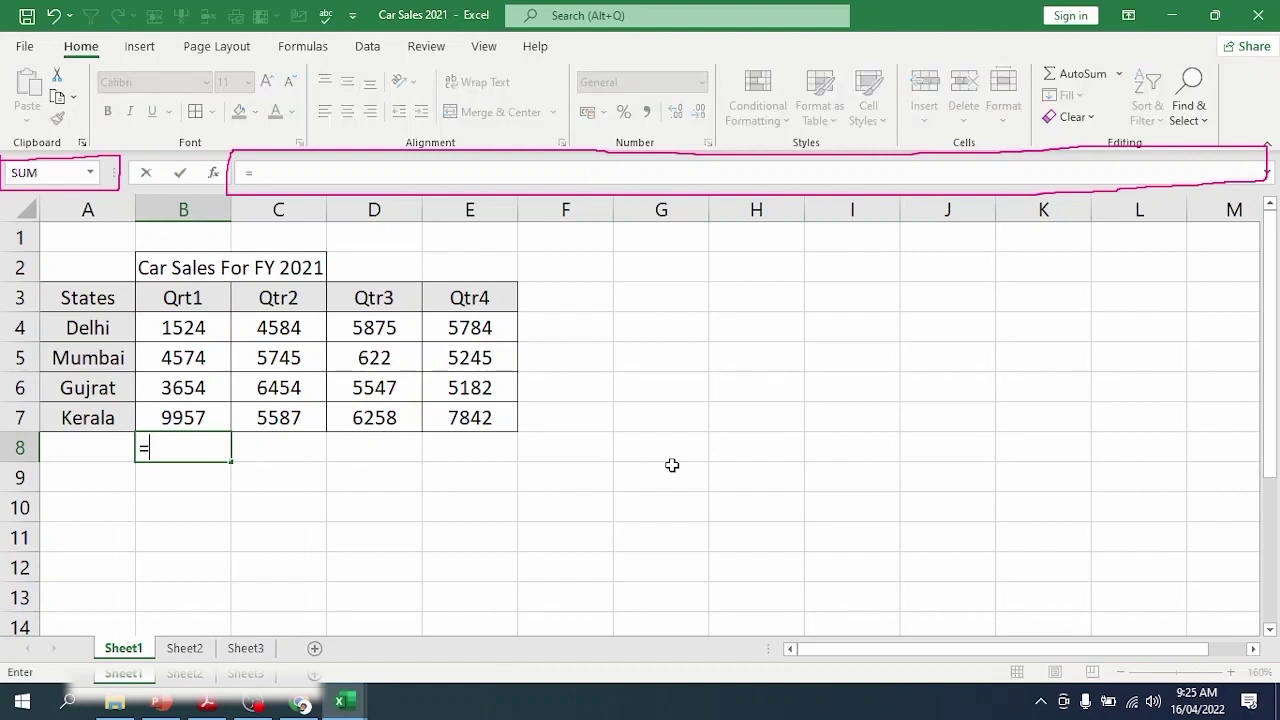
pyautogui.press('Escape')
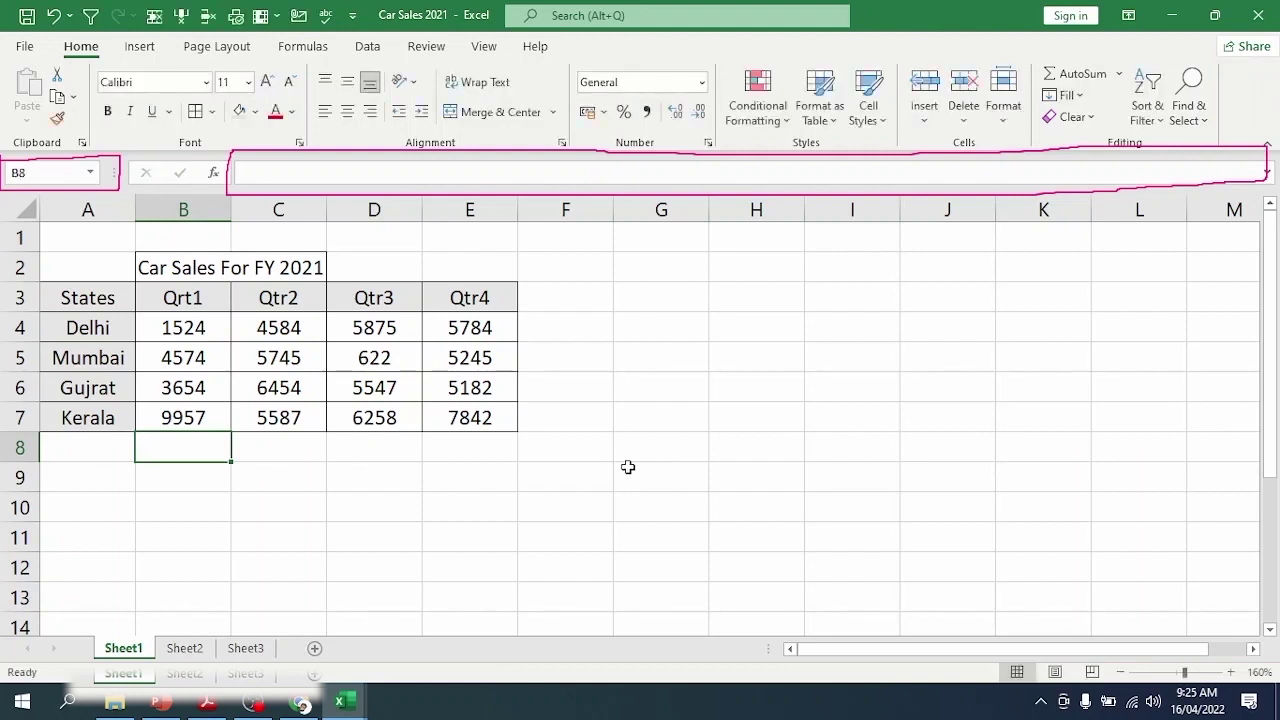
pyautogui.click(303, 46)
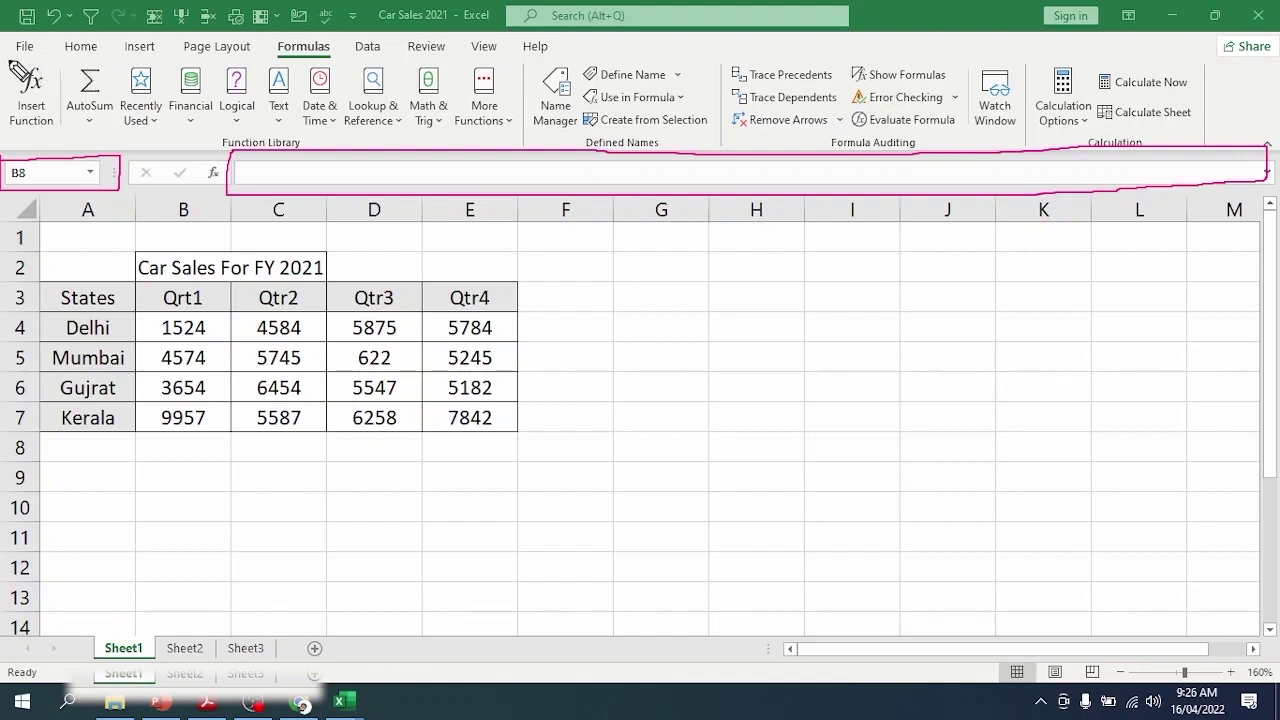
# Step: Insert an AutoSum in B8 to total the Qrt1 sales as =SUM(B4:B7)
pyautogui.moveTo(8, 58)
pyautogui.mouseDown()
pyautogui.moveTo(22, 128)
pyautogui.moveTo(512, 152)
pyautogui.moveTo(518, 72)
pyautogui.moveTo(14, 64)
pyautogui.moveTo(10, 84)
pyautogui.mouseUp()
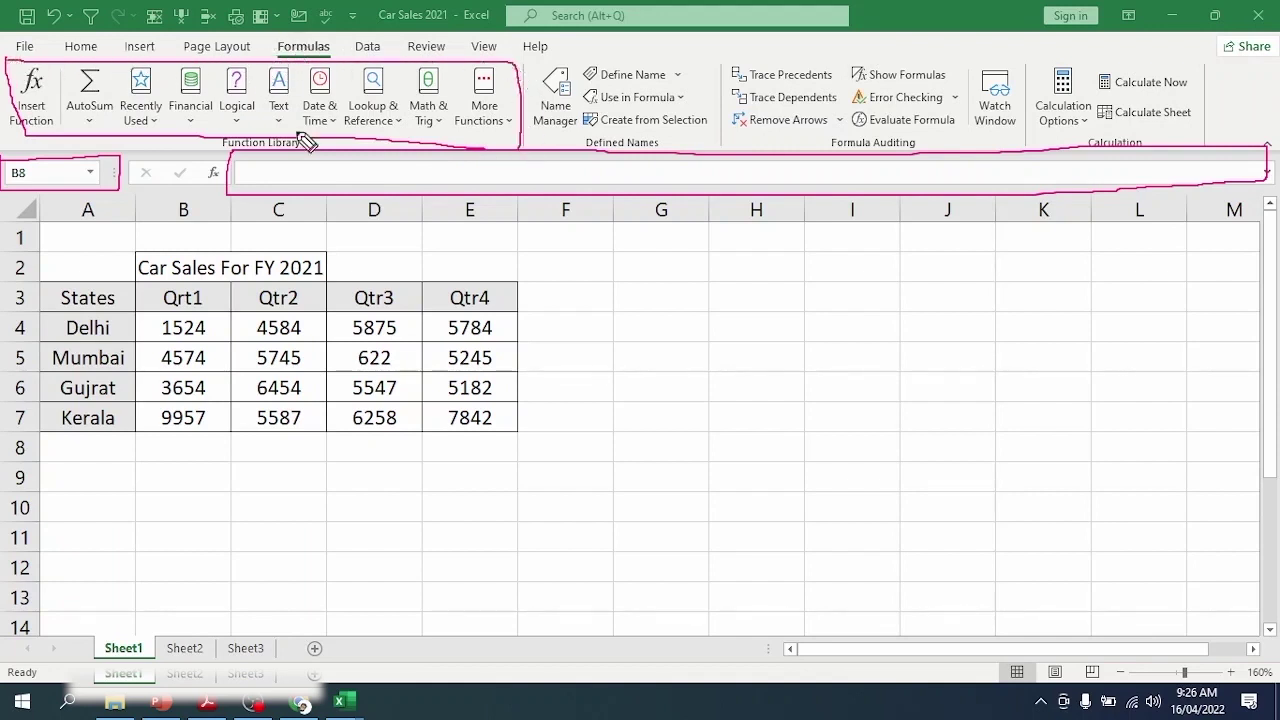
pyautogui.click(36, 496)
pyautogui.moveTo(190, 318); pyautogui.dragTo(180, 420)
pyautogui.click(176, 444)
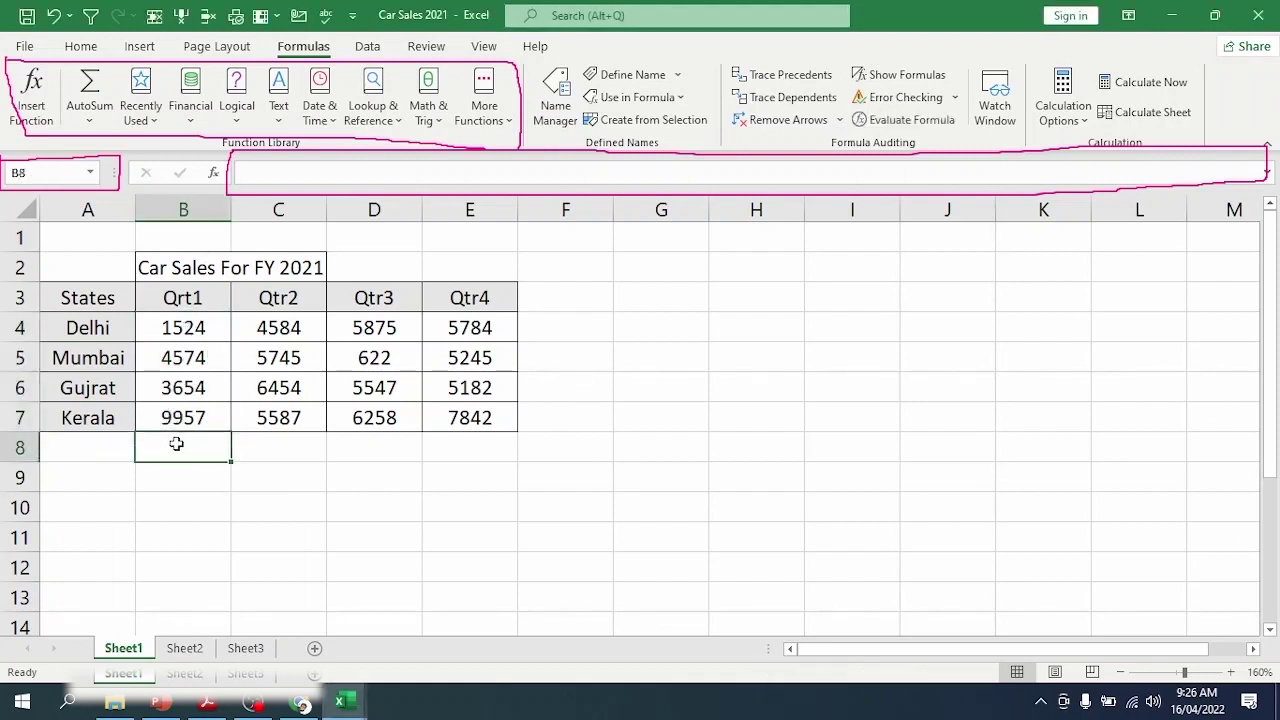
pyautogui.click(85, 92)
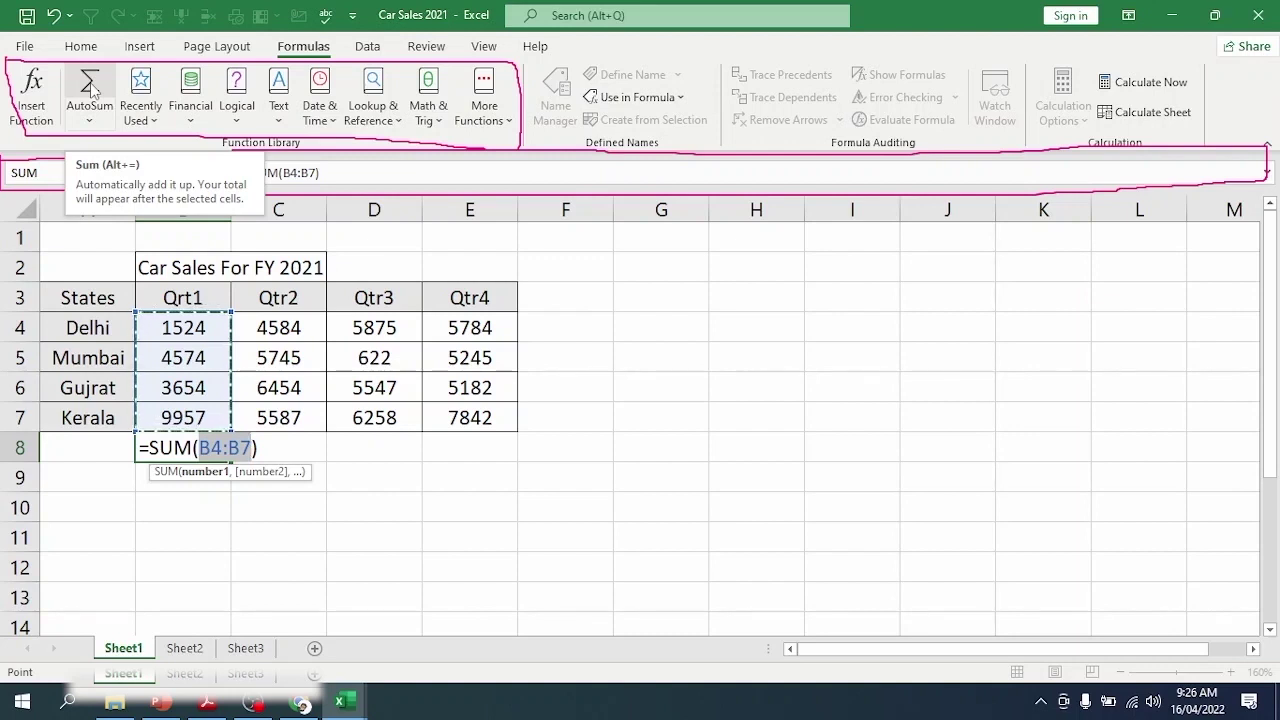
# Step: Confirm the Qrt1 total 19709 in B8 and AutoSum the Qrt2 total 22370 in C8
pyautogui.press('Return')
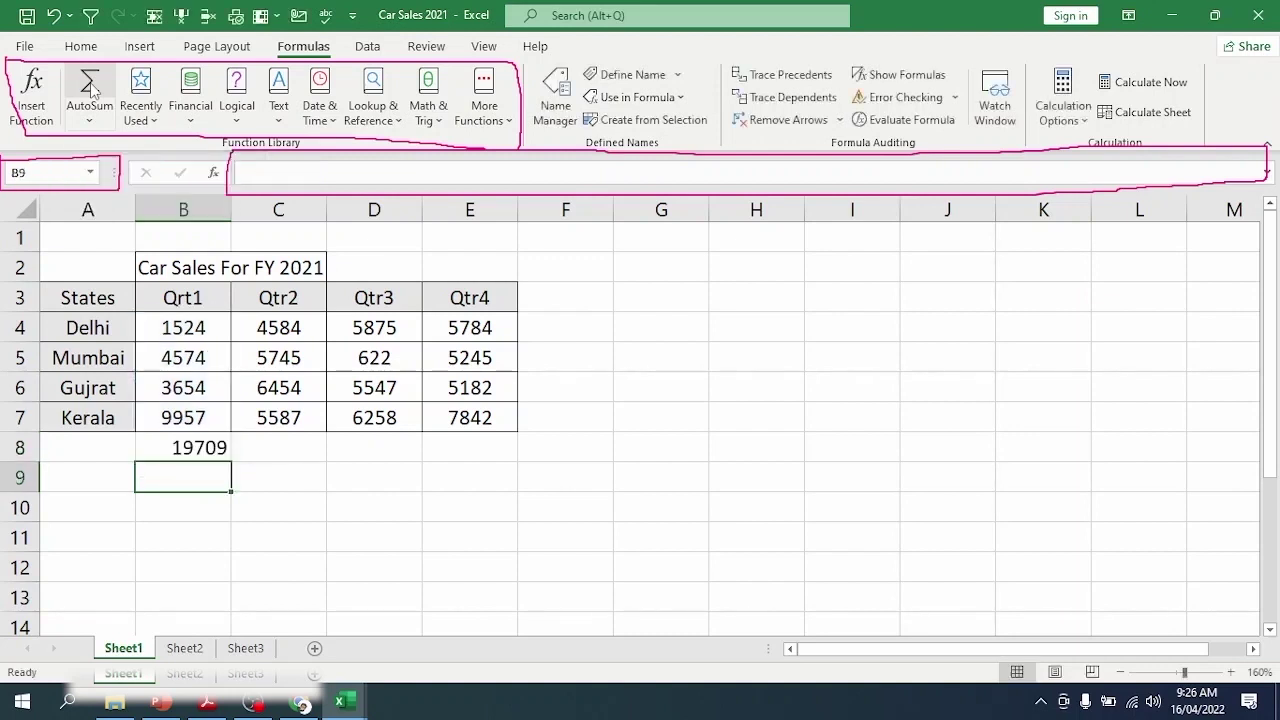
pyautogui.click(289, 450)
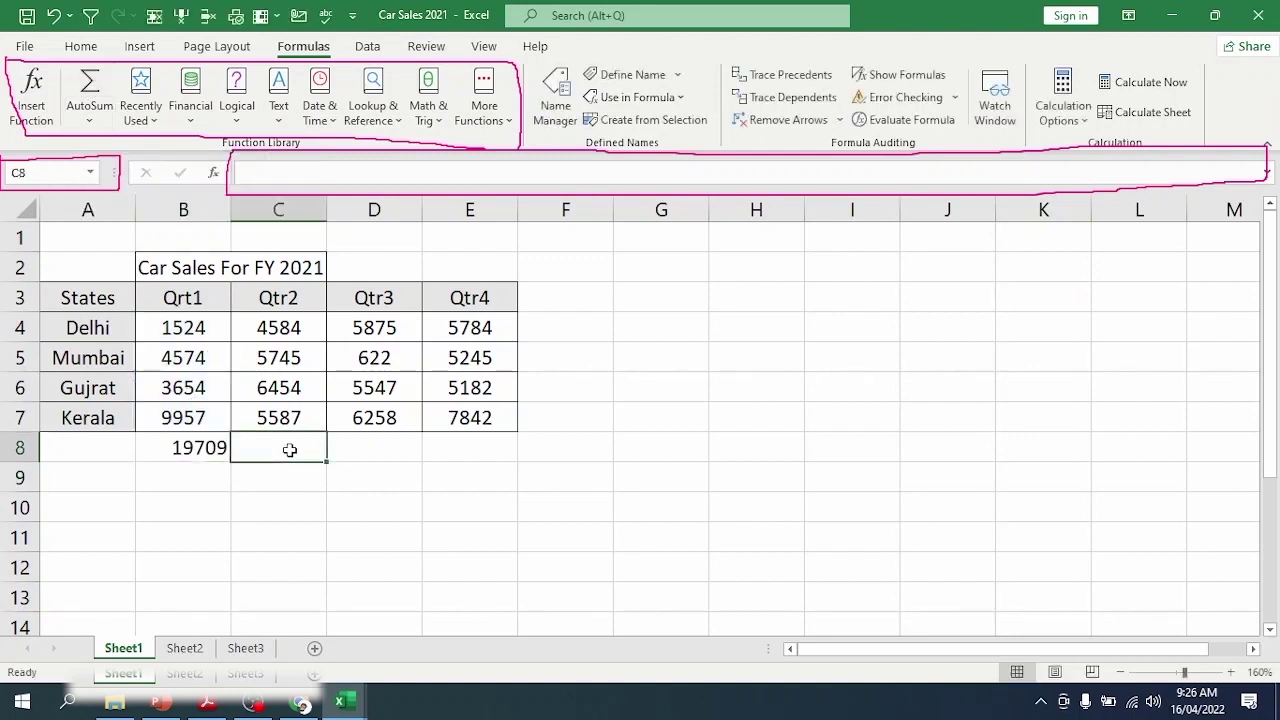
pyautogui.click(89, 92)
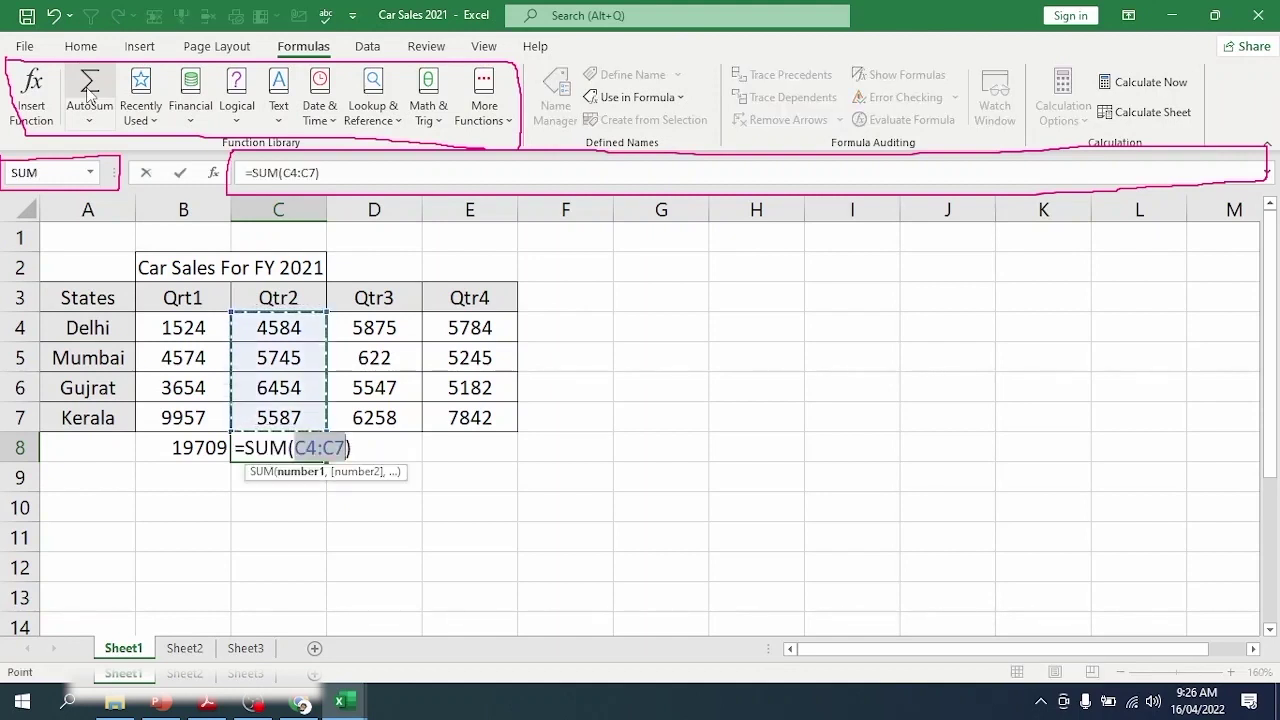
pyautogui.press('Return')
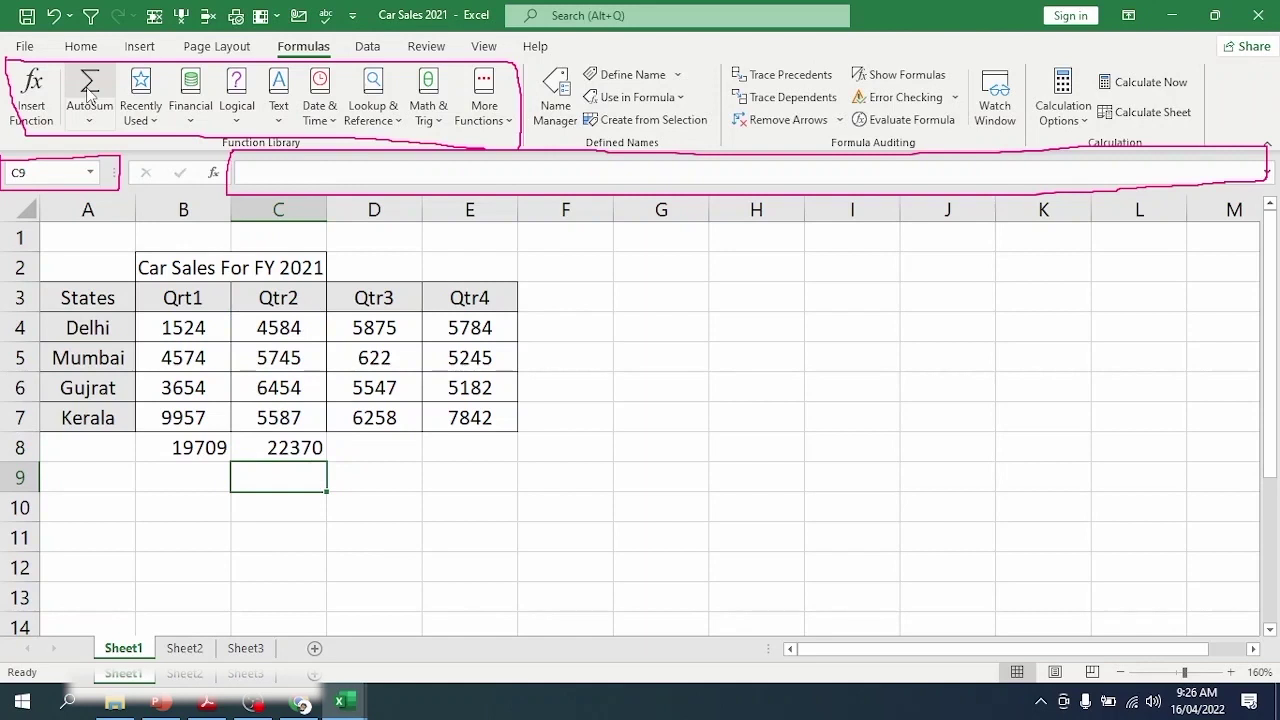
# Step: Cancel an accidental edit of C8 and add the Qrt3 total 18302 in D8 with Alt+=
pyautogui.press('Up')
pyautogui.write('0')
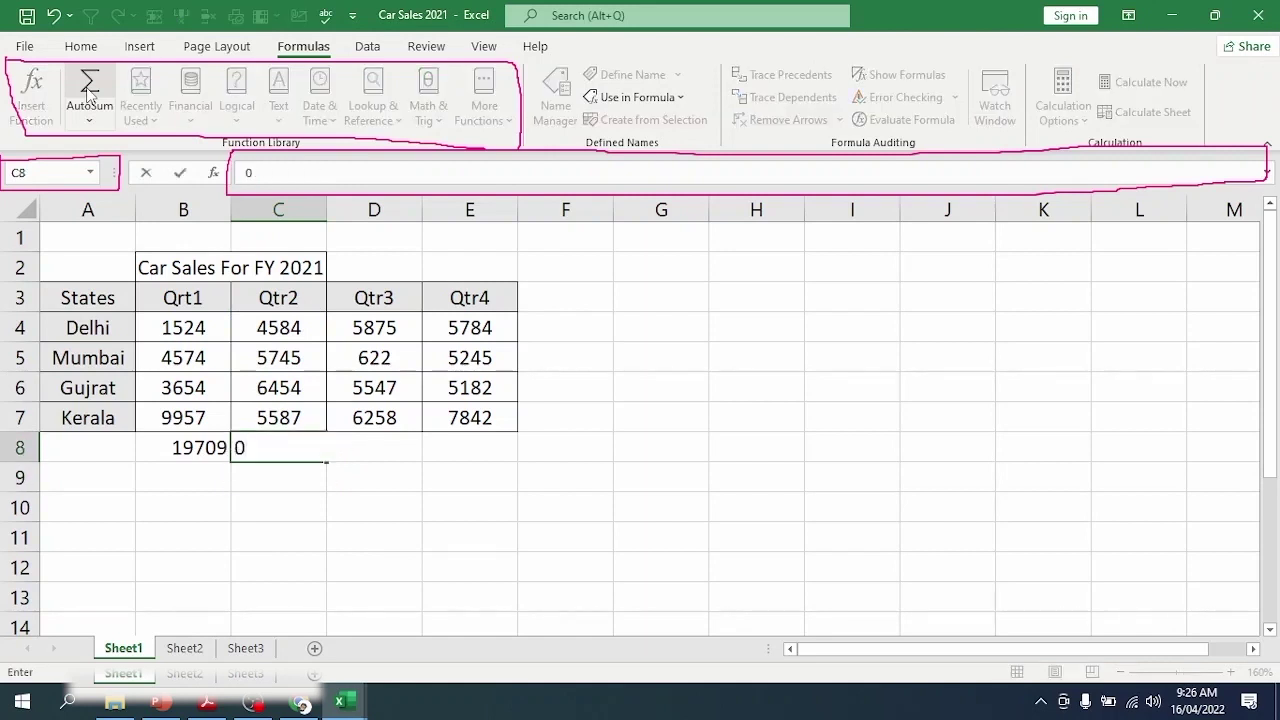
pyautogui.press('Escape')
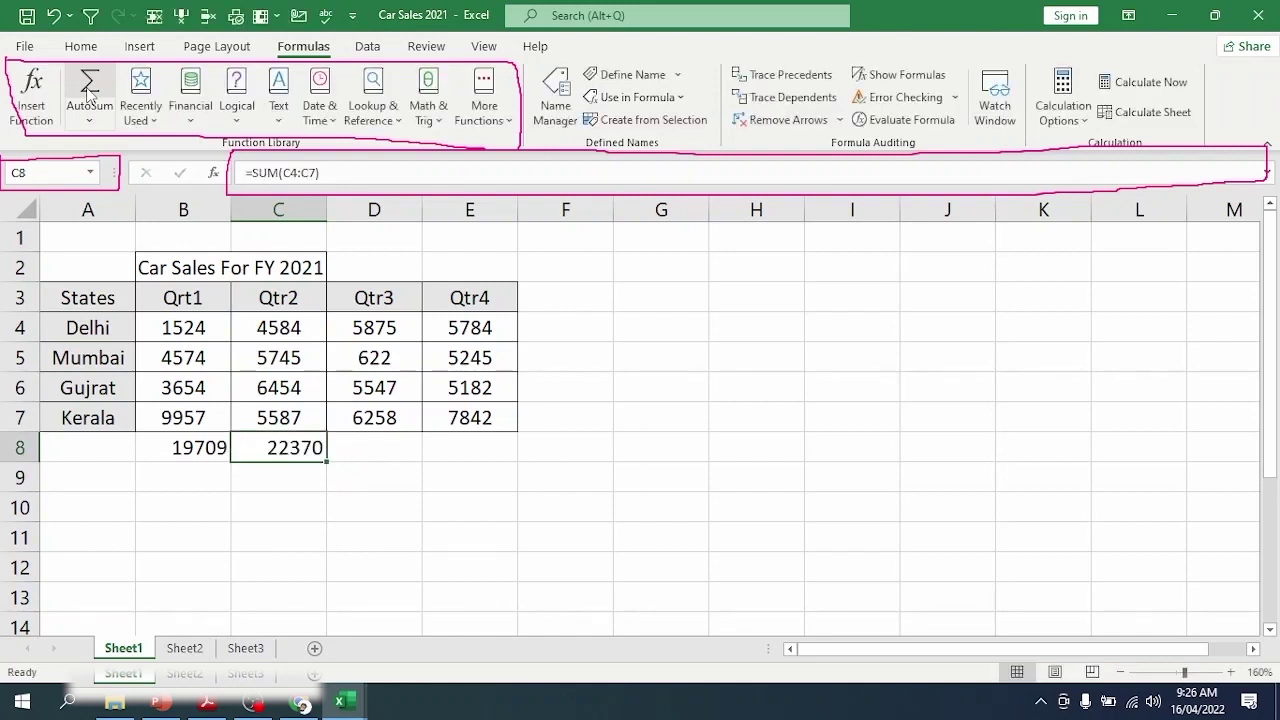
pyautogui.press('Right')
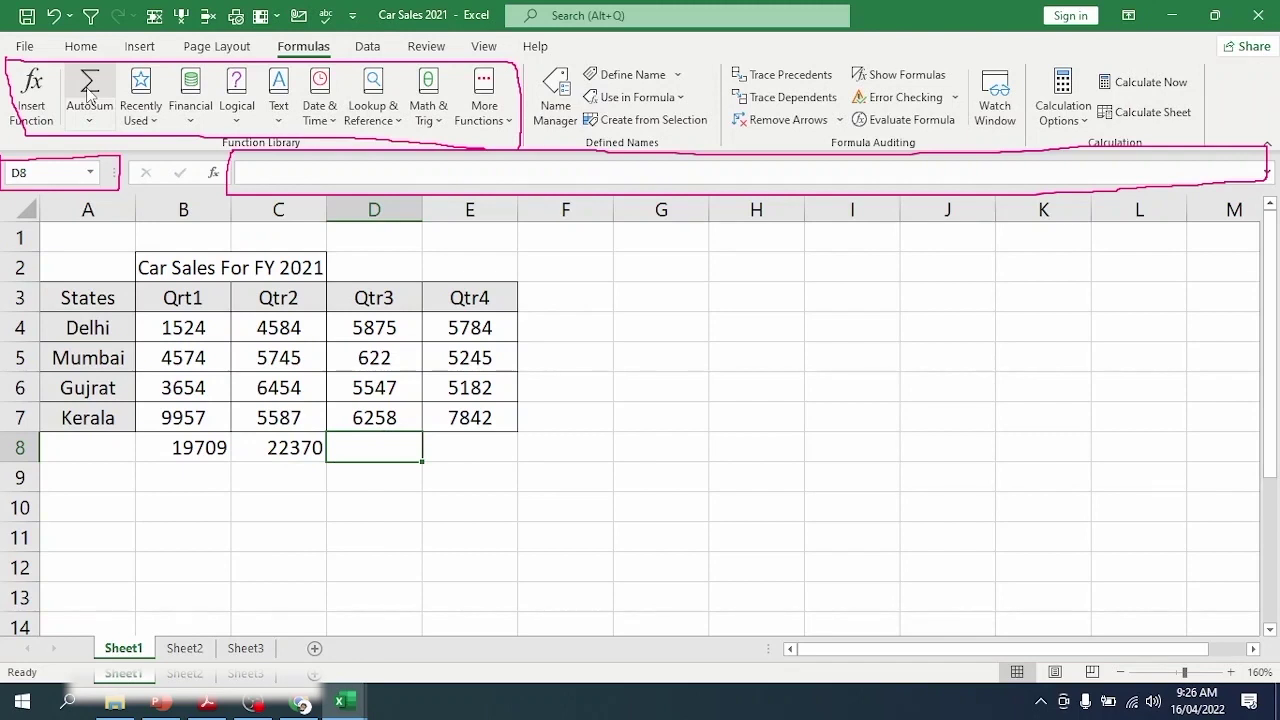
pyautogui.hotkey('alt', '=')
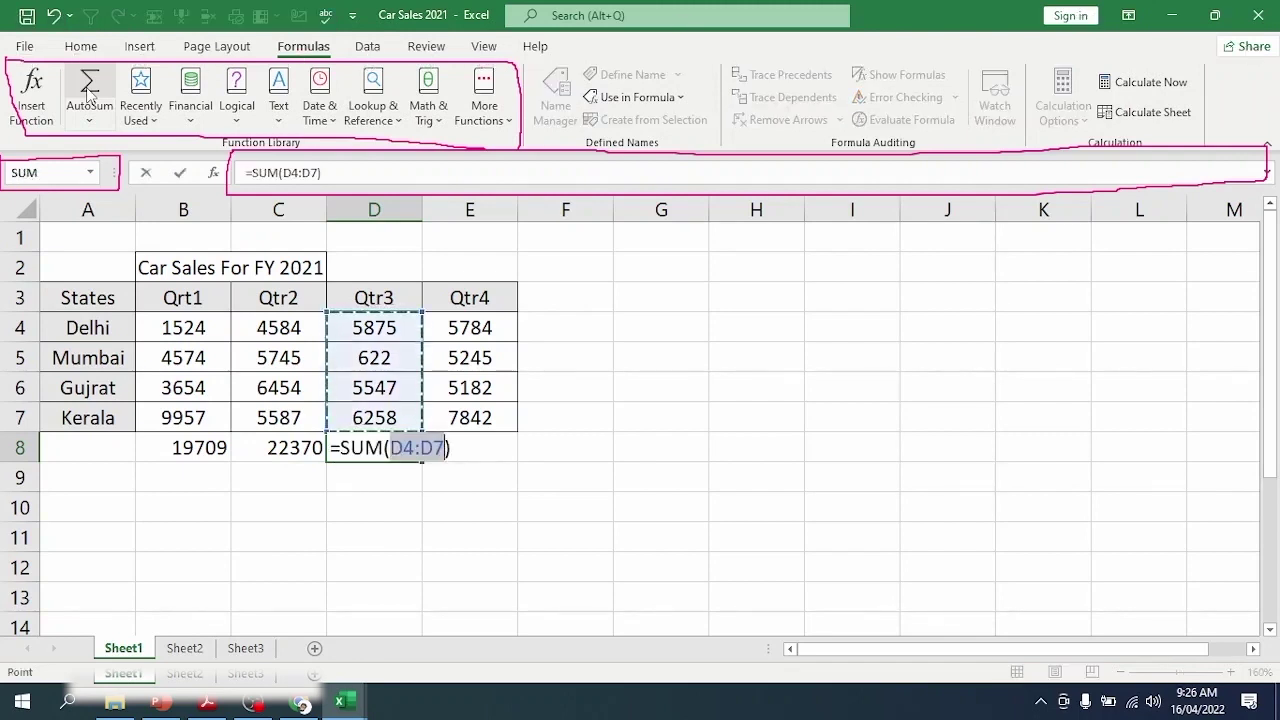
pyautogui.press('Return')
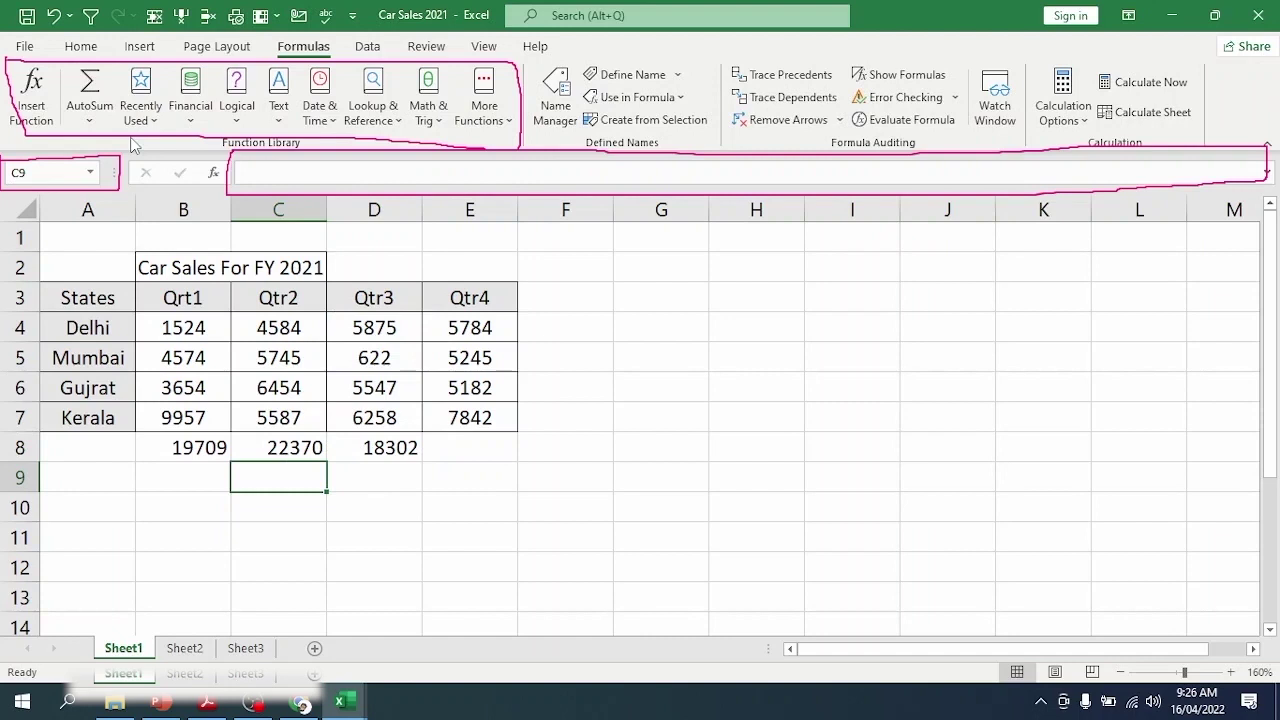
# Step: Verify the B8:D8 total formulas, then select E8 for the Qtr4 total
pyautogui.click(200, 450)
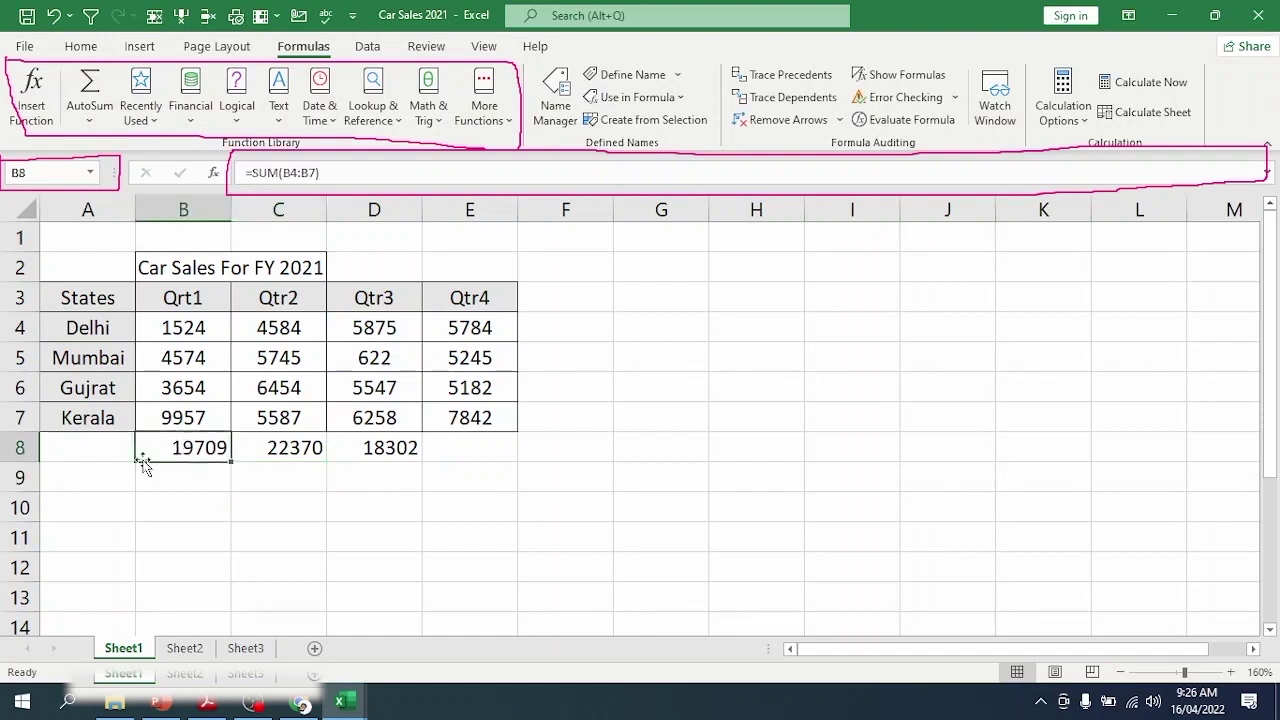
pyautogui.click(294, 450)
pyautogui.click(350, 451)
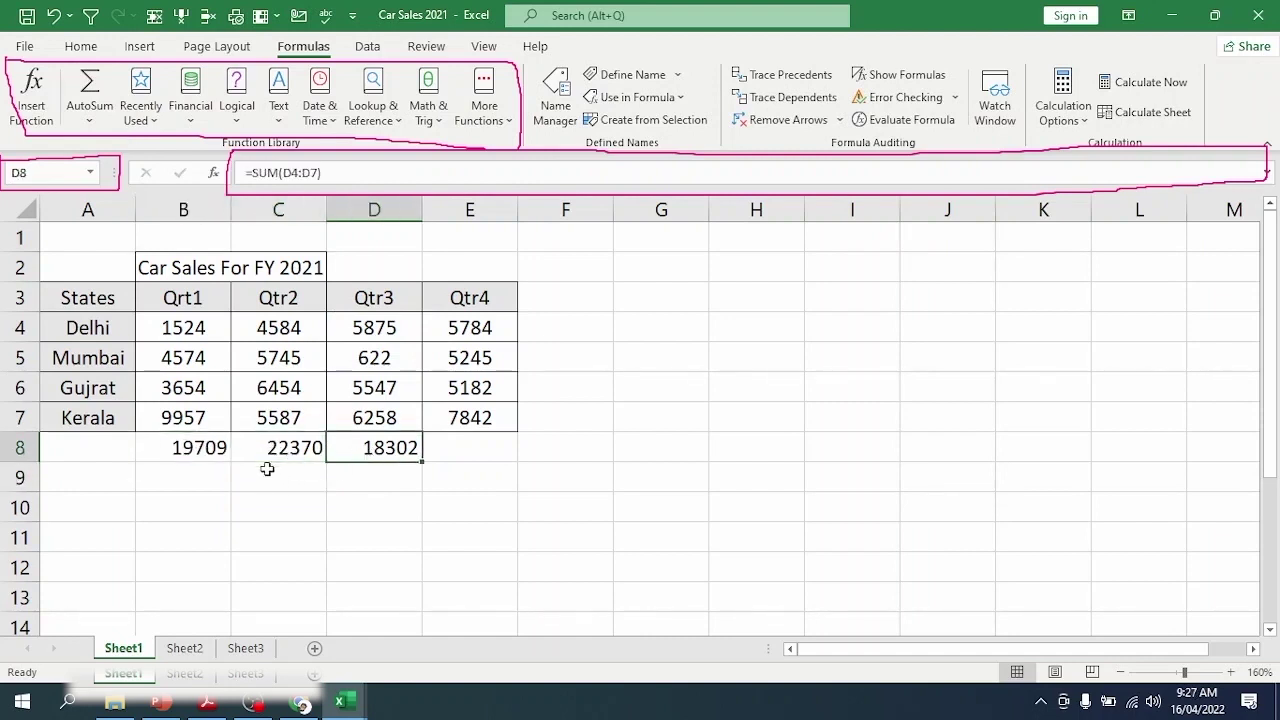
pyautogui.moveTo(103, 297)
pyautogui.mouseDown()
pyautogui.moveTo(123, 383)
pyautogui.moveTo(557, 429)
pyautogui.moveTo(500, 420)
pyautogui.mouseUp()
pyautogui.click(443, 499)
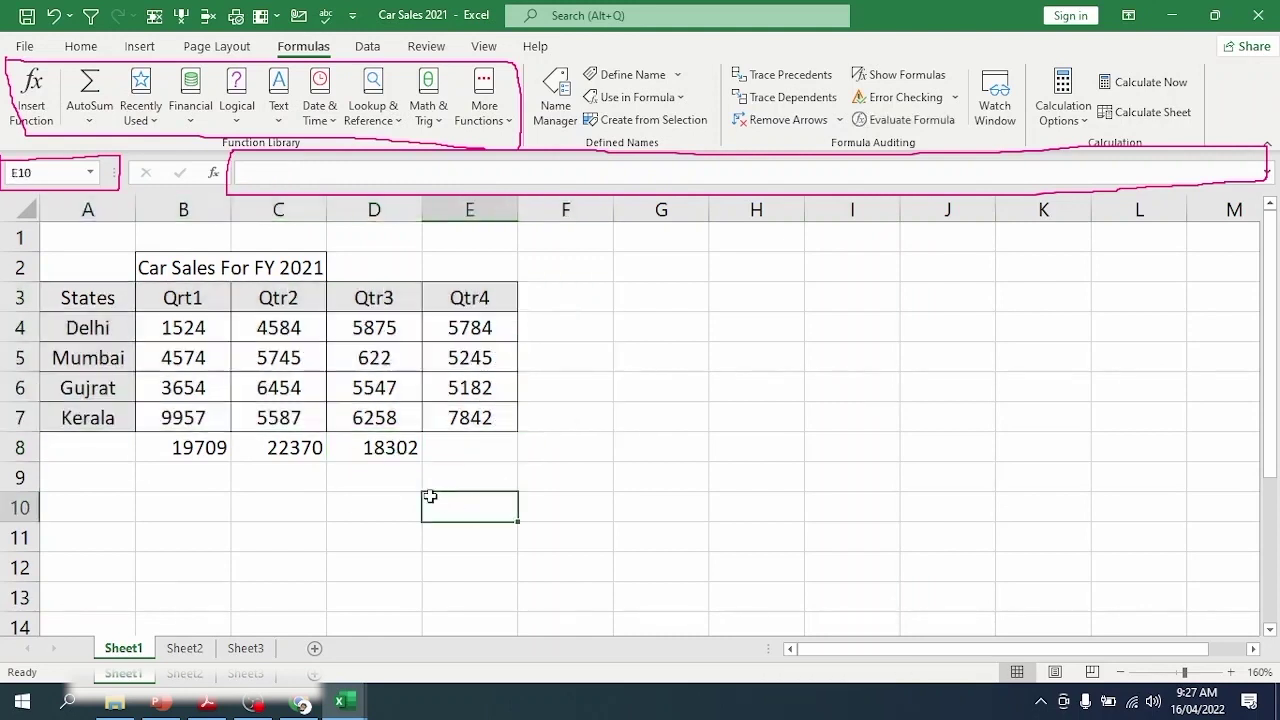
pyautogui.moveTo(108, 448); pyautogui.dragTo(360, 446)
pyautogui.click(508, 469)
pyautogui.click(215, 450)
pyautogui.moveTo(215, 450); pyautogui.dragTo(417, 448)
pyautogui.click(417, 448)
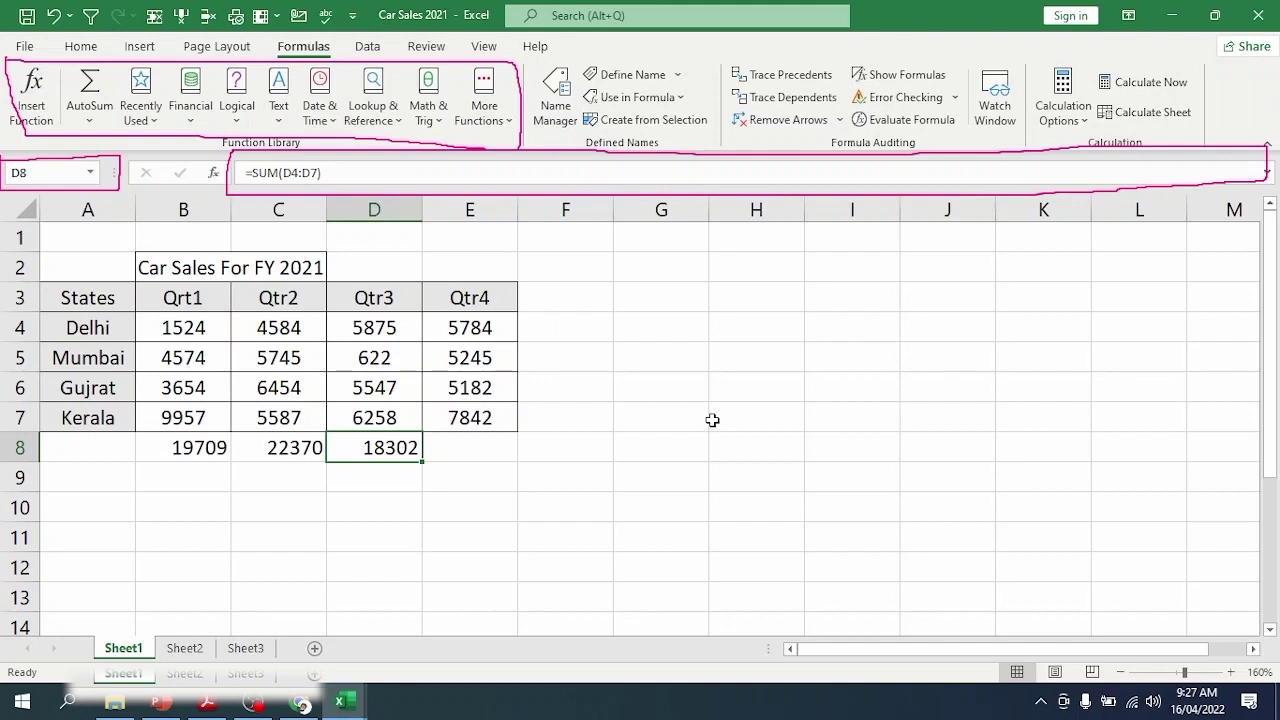
pyautogui.click(449, 440)
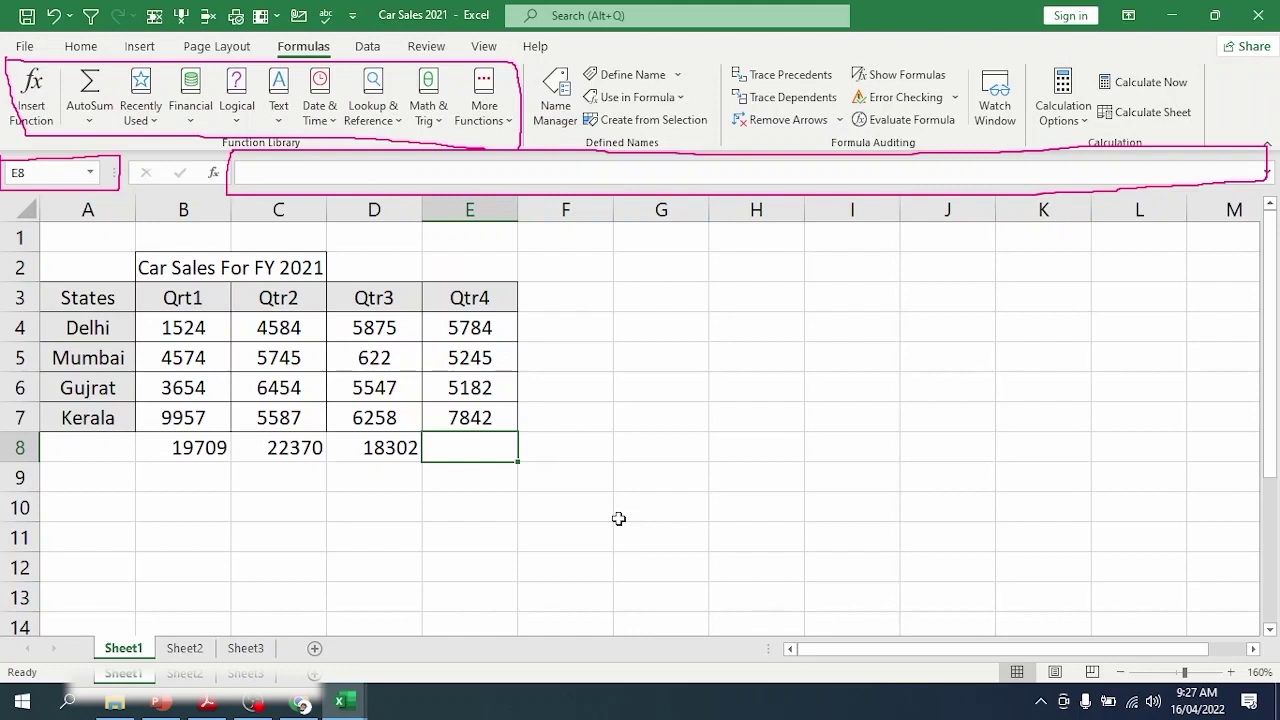
# Step: Commit the Qtr4 total 24053 in E8 and compare its formula with D8's
pyautogui.hotkey('ctrl', 'r')
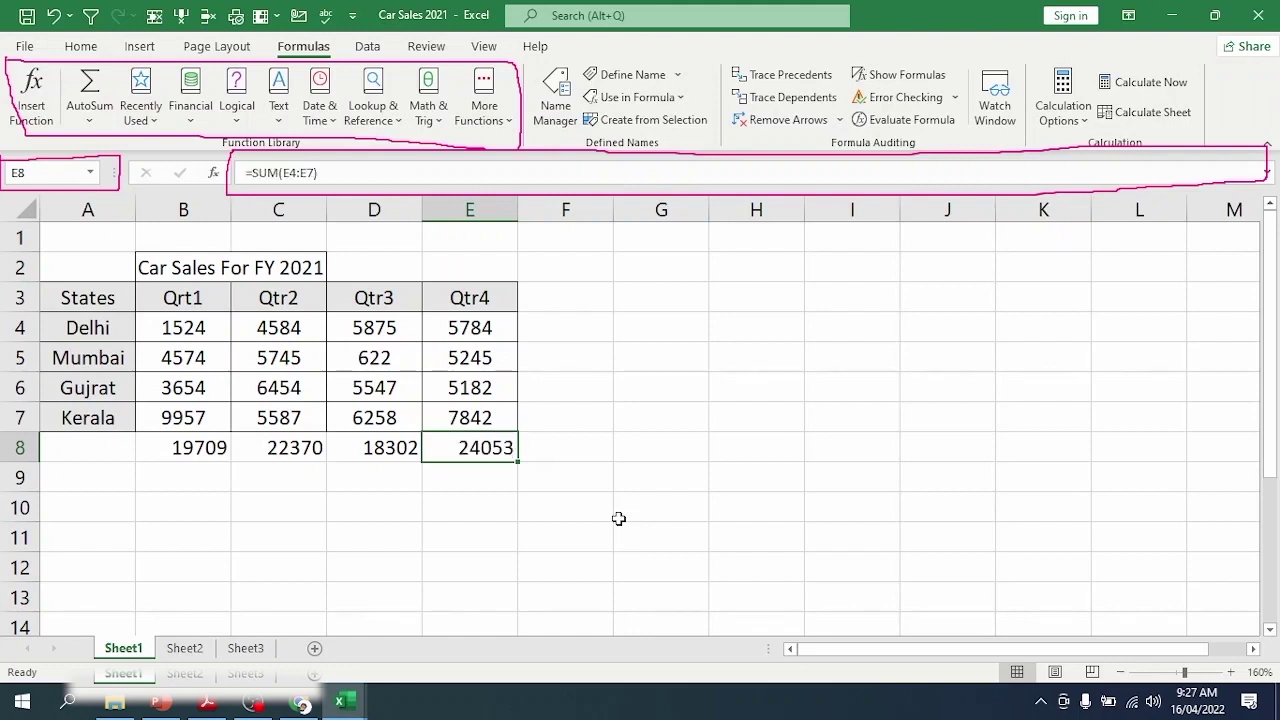
pyautogui.click(380, 443)
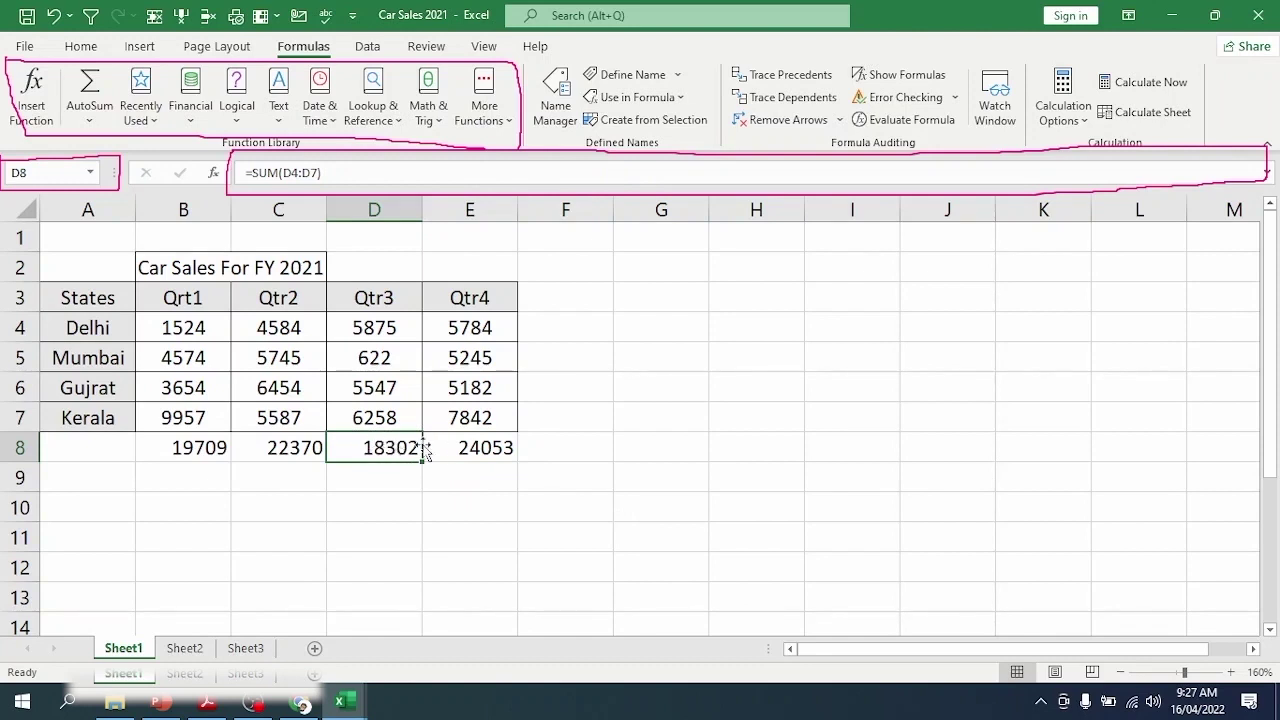
pyautogui.click(487, 448)
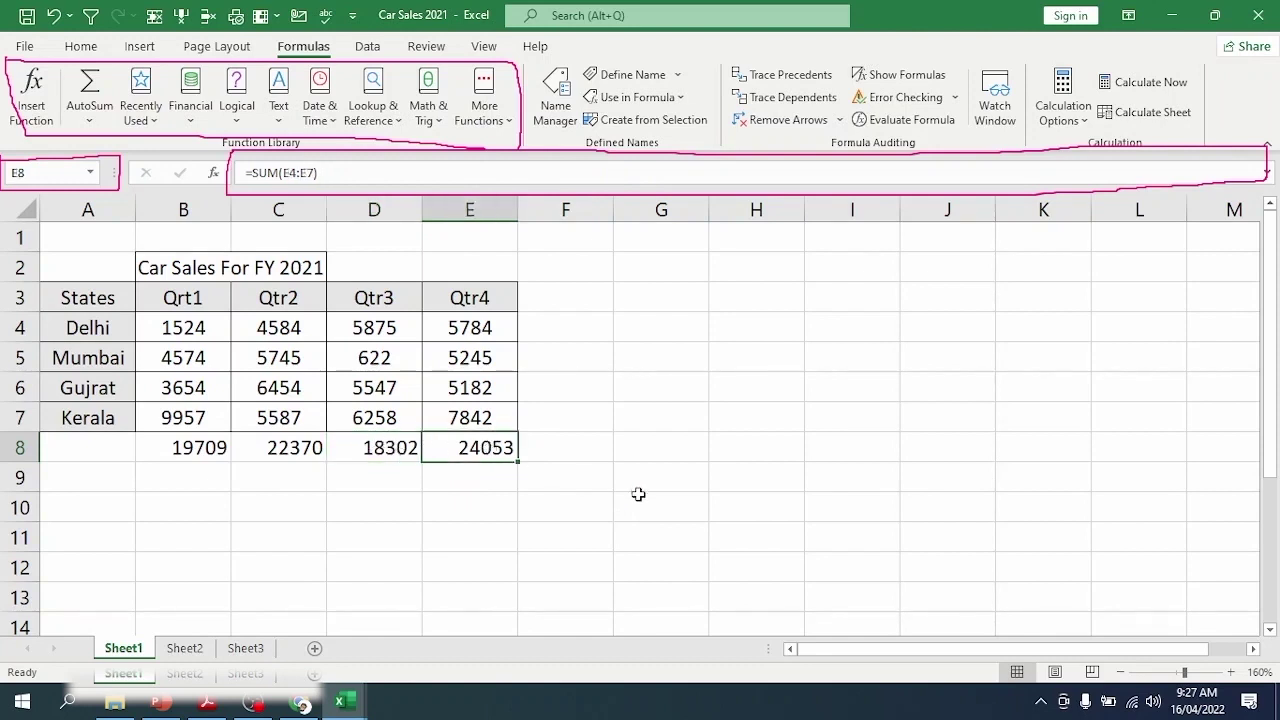
pyautogui.click(383, 451)
pyautogui.click(455, 448)
pyautogui.click(376, 455)
pyautogui.click(460, 455)
pyautogui.click(550, 296)
pyautogui.click(558, 330)
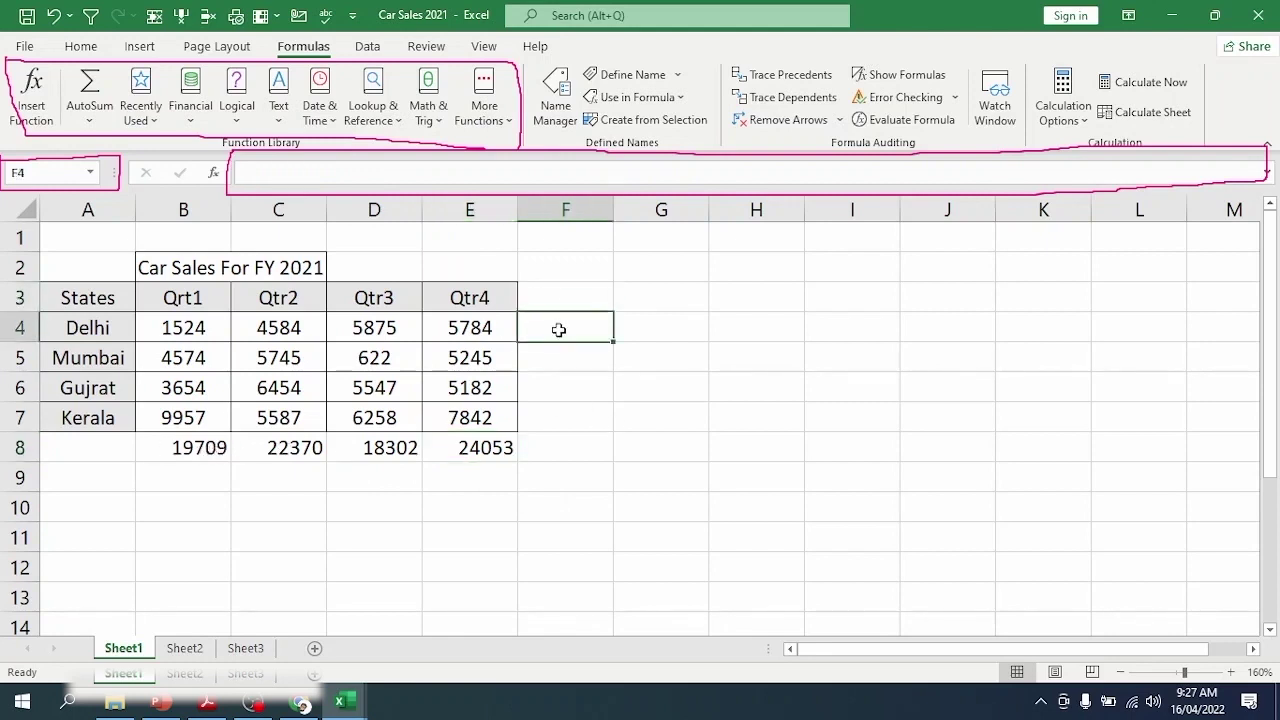
# Step: Select Delhi-to-Kerala Qtr1 values B4:B7 to see their sum in the status bar
pyautogui.click(205, 452)
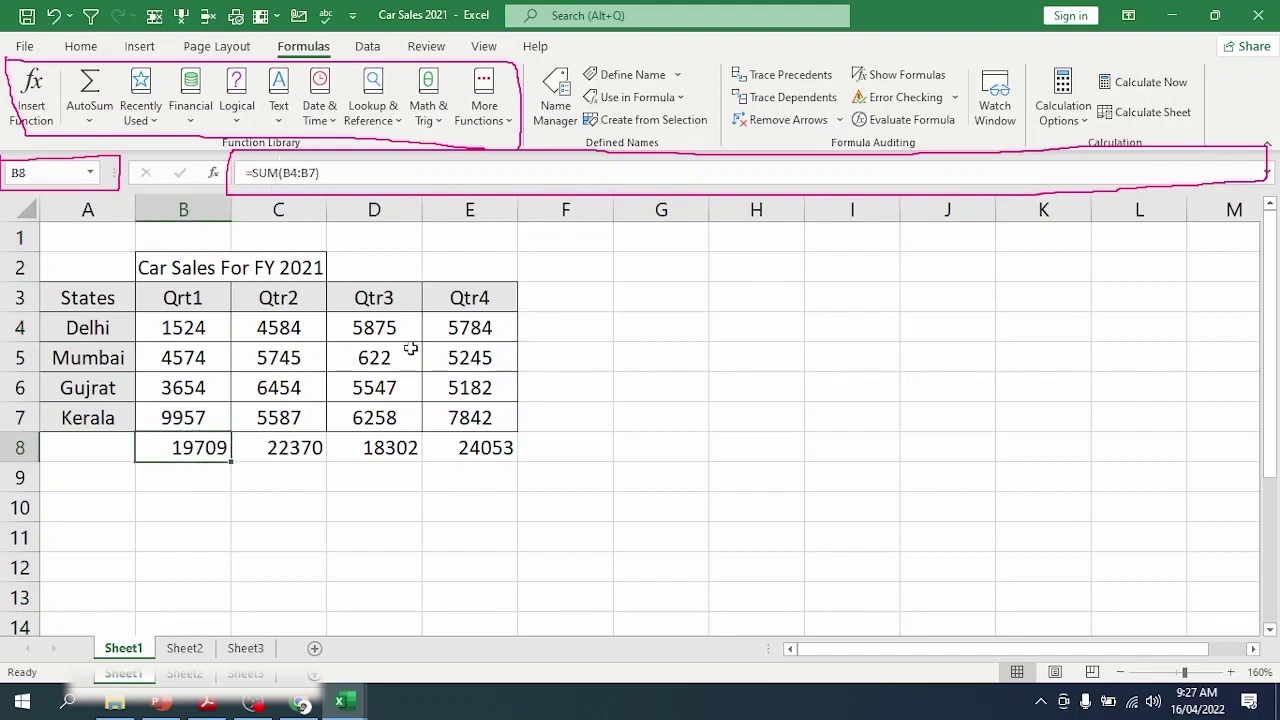
pyautogui.click(174, 334)
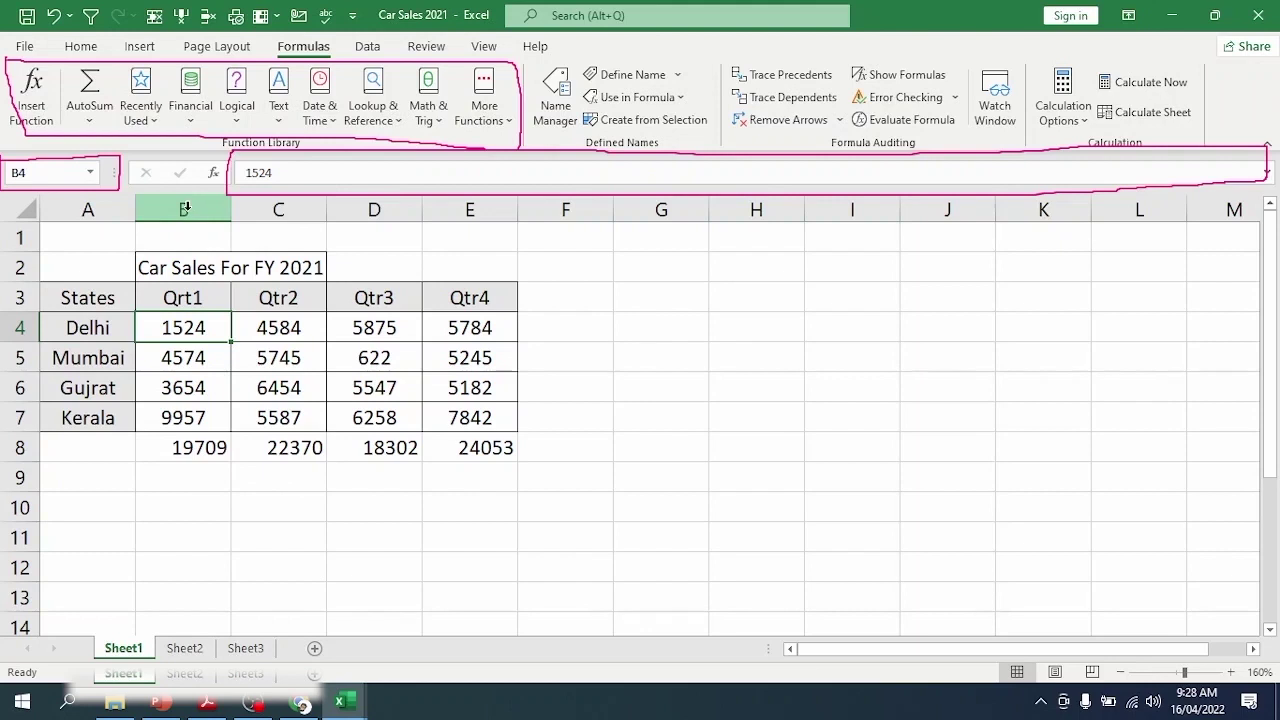
pyautogui.click(185, 208)
pyautogui.click(160, 330)
pyautogui.click(18, 328)
pyautogui.click(172, 325)
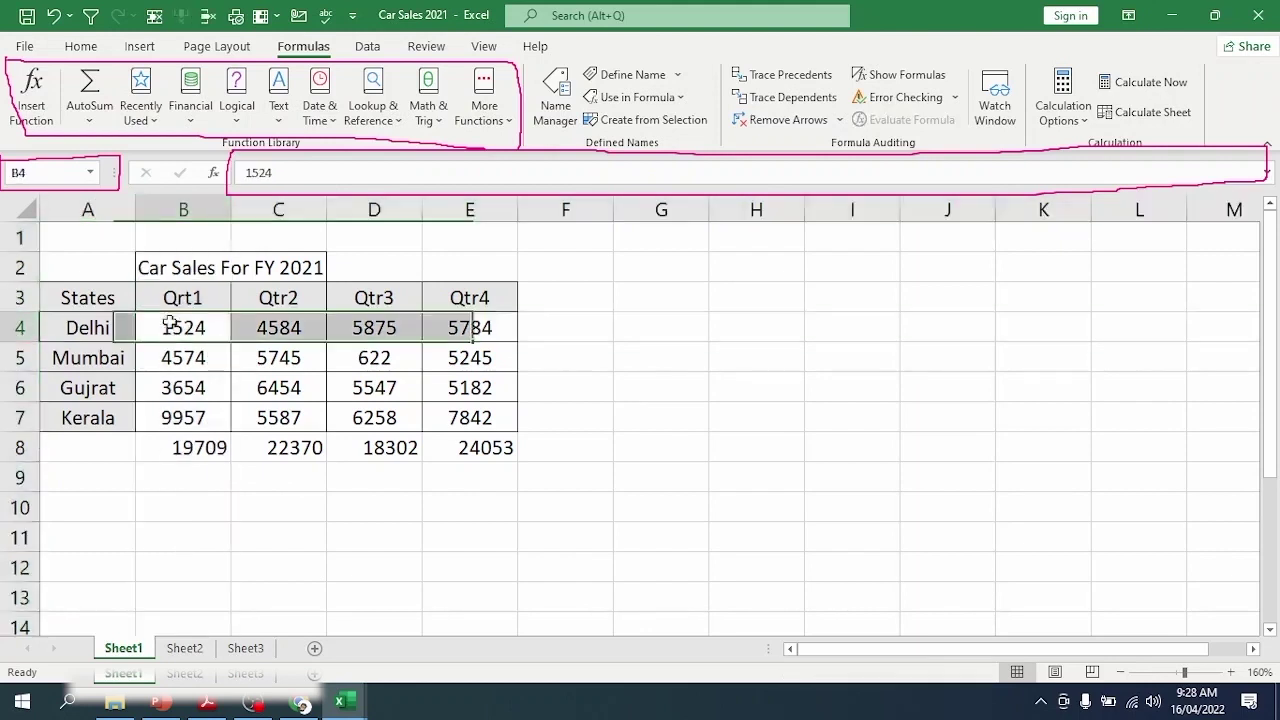
pyautogui.moveTo(172, 325); pyautogui.dragTo(178, 420)
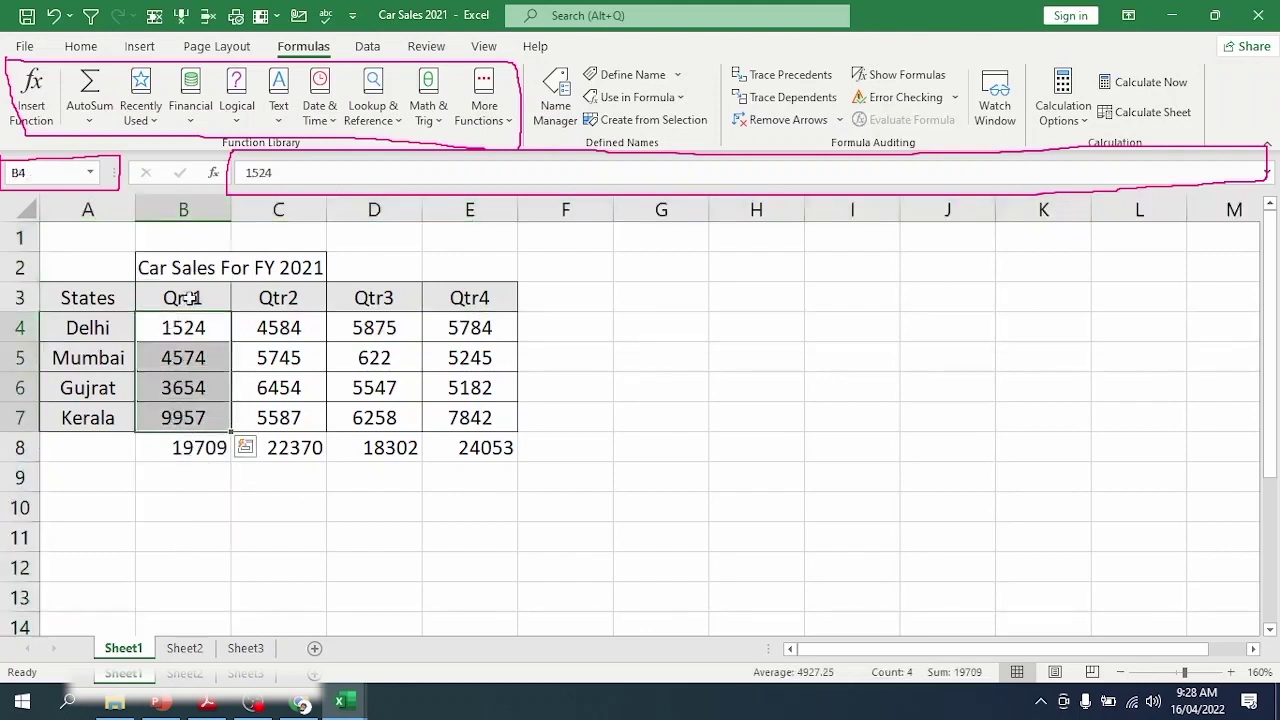
# Step: Enter =SUM(6574,478547) in F4, showing 485121
pyautogui.click(186, 449)
pyautogui.click(552, 319)
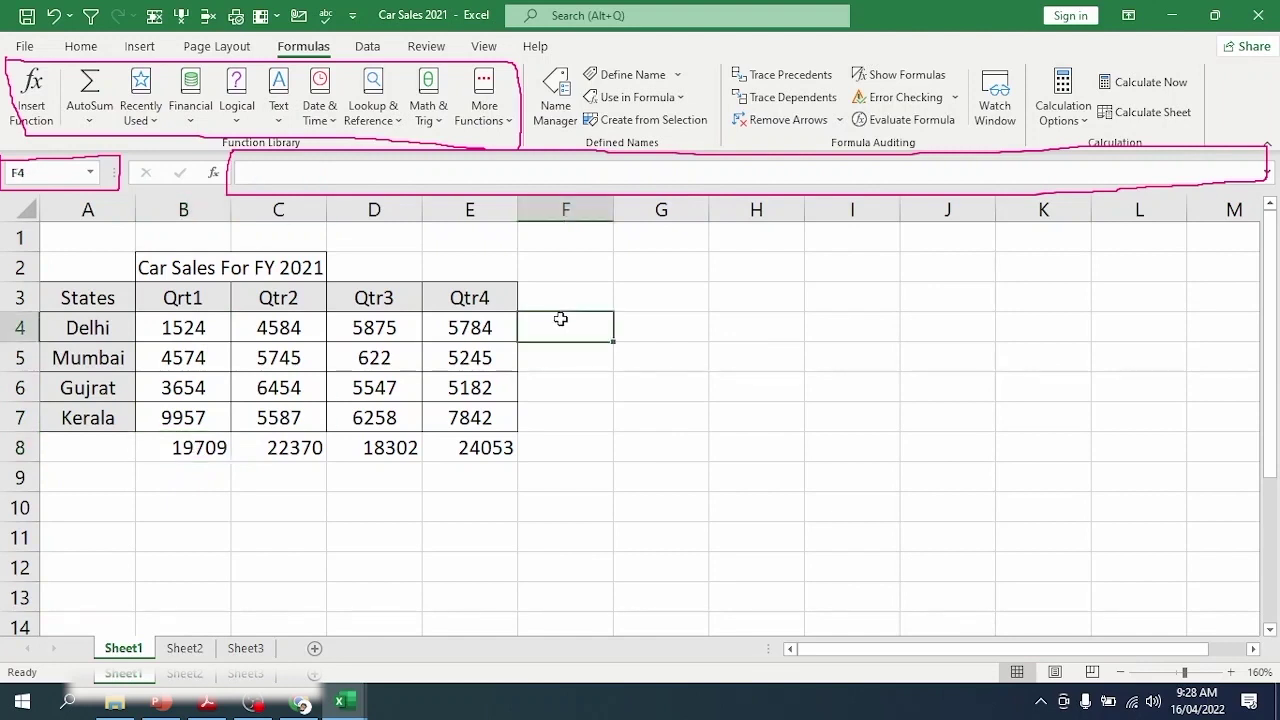
pyautogui.write('=')
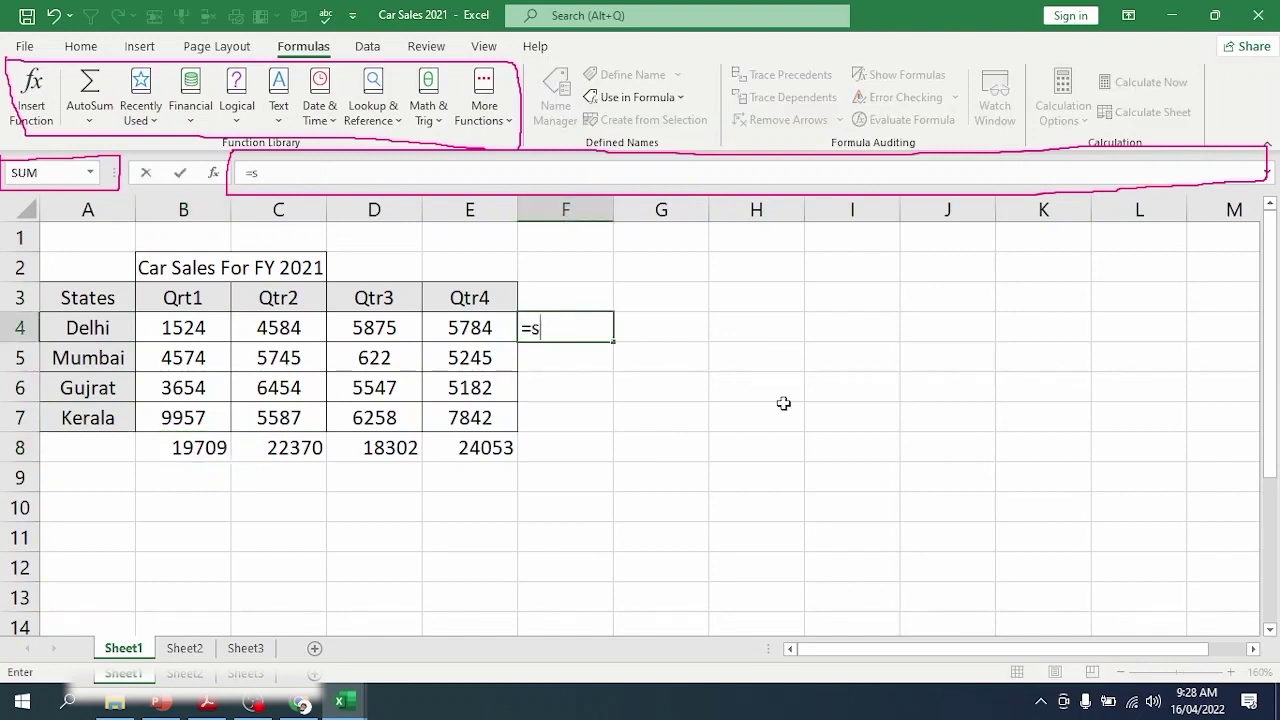
pyautogui.write('sum')
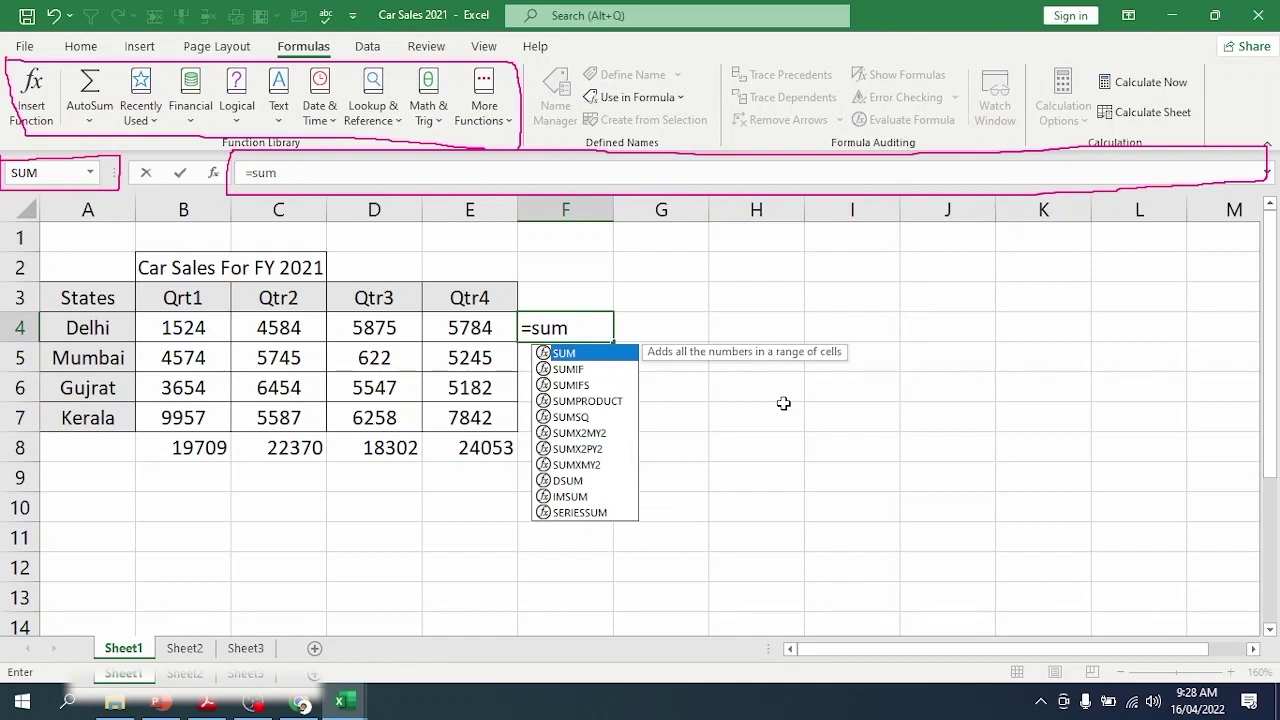
pyautogui.write('(')
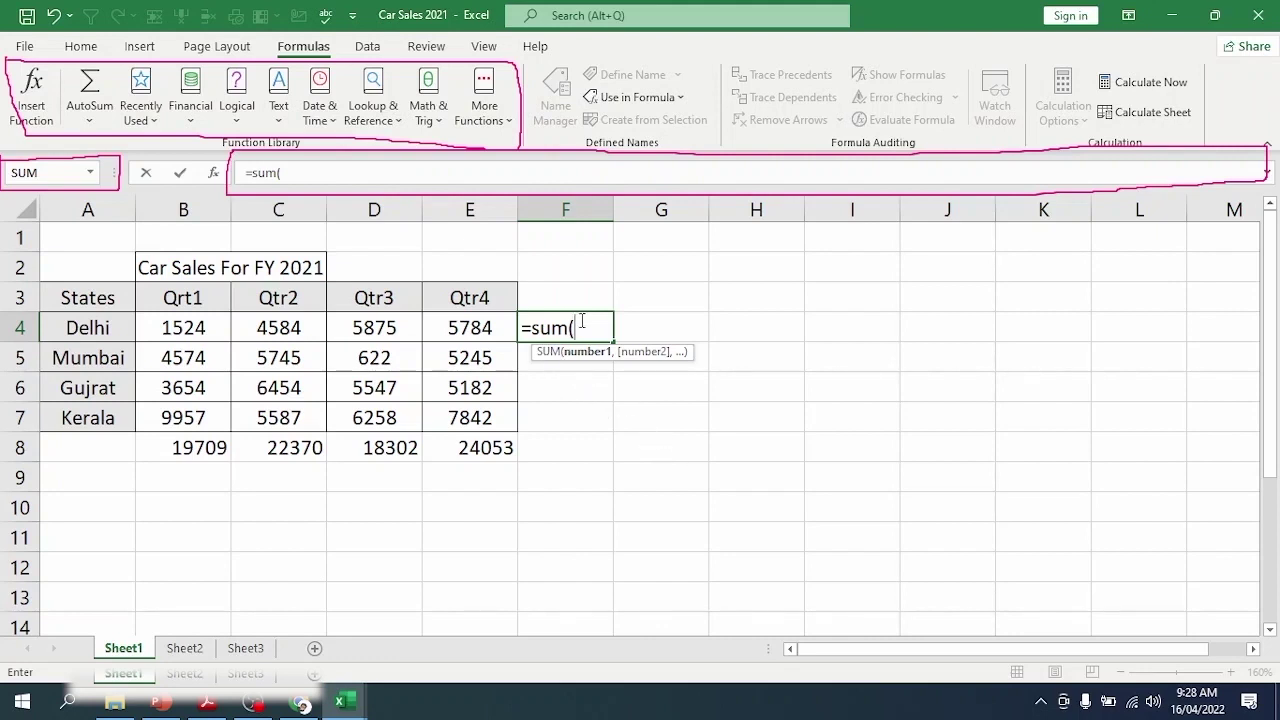
pyautogui.press('BackSpace')
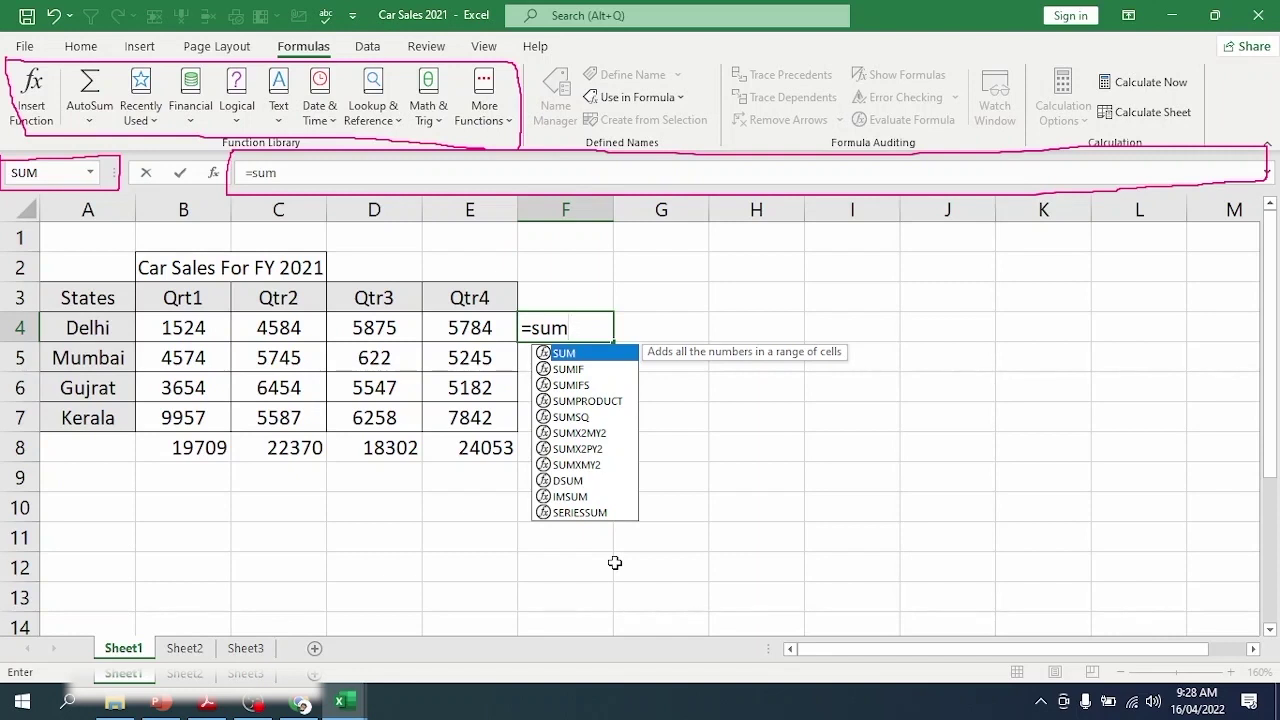
pyautogui.write('(')
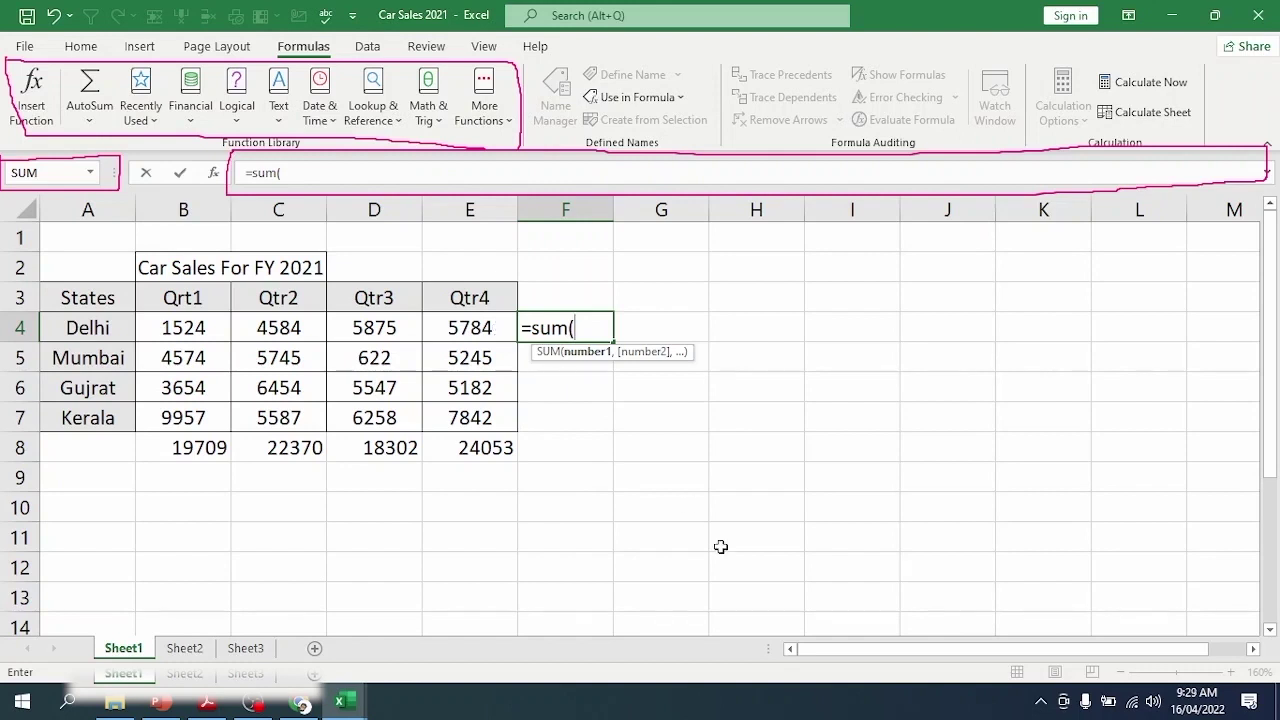
pyautogui.write('6574+56 87')
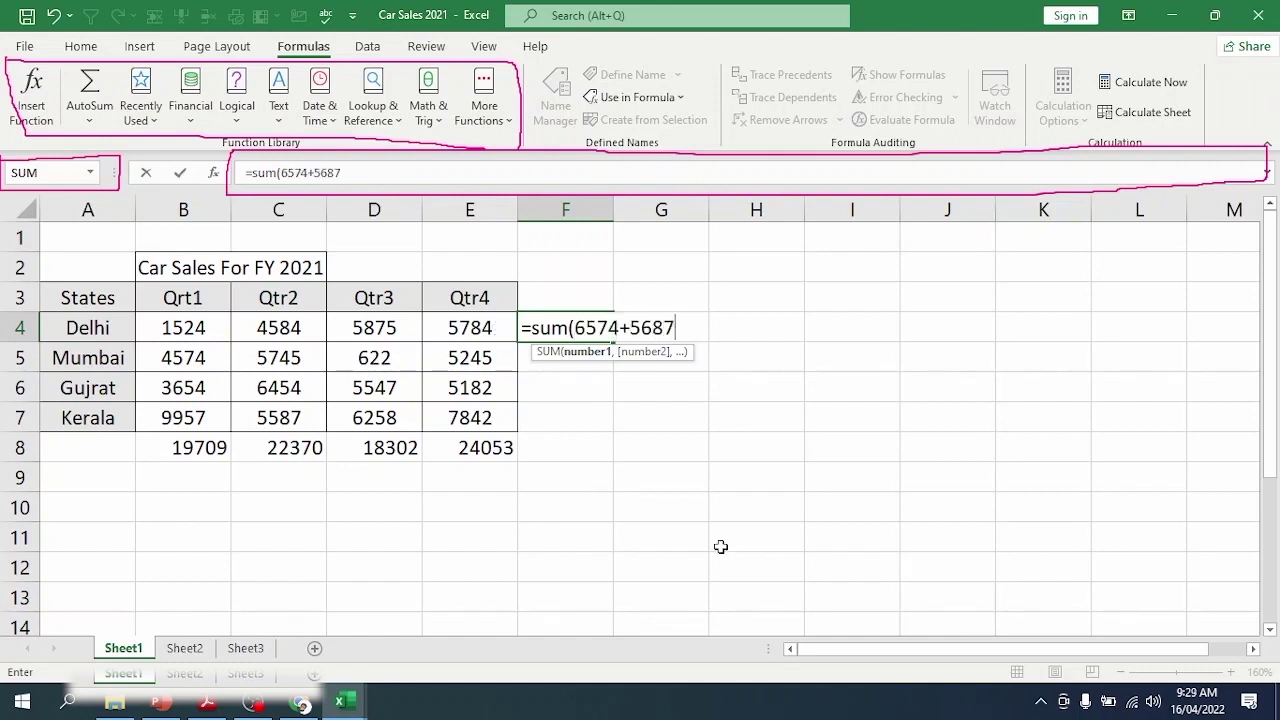
pyautogui.press('BackSpace')
pyautogui.press('BackSpace')
pyautogui.press('BackSpace')
pyautogui.press('BackSpace')
pyautogui.press('BackSpace')
pyautogui.write(',')
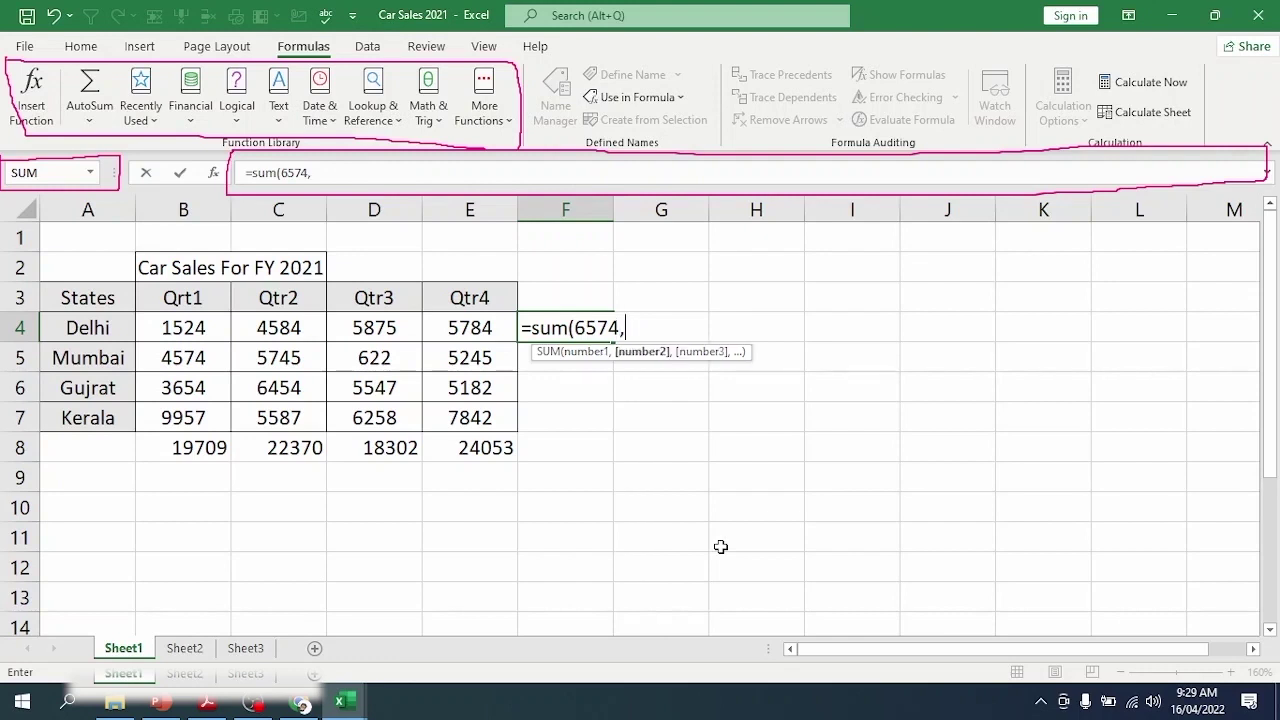
pyautogui.write('478547')
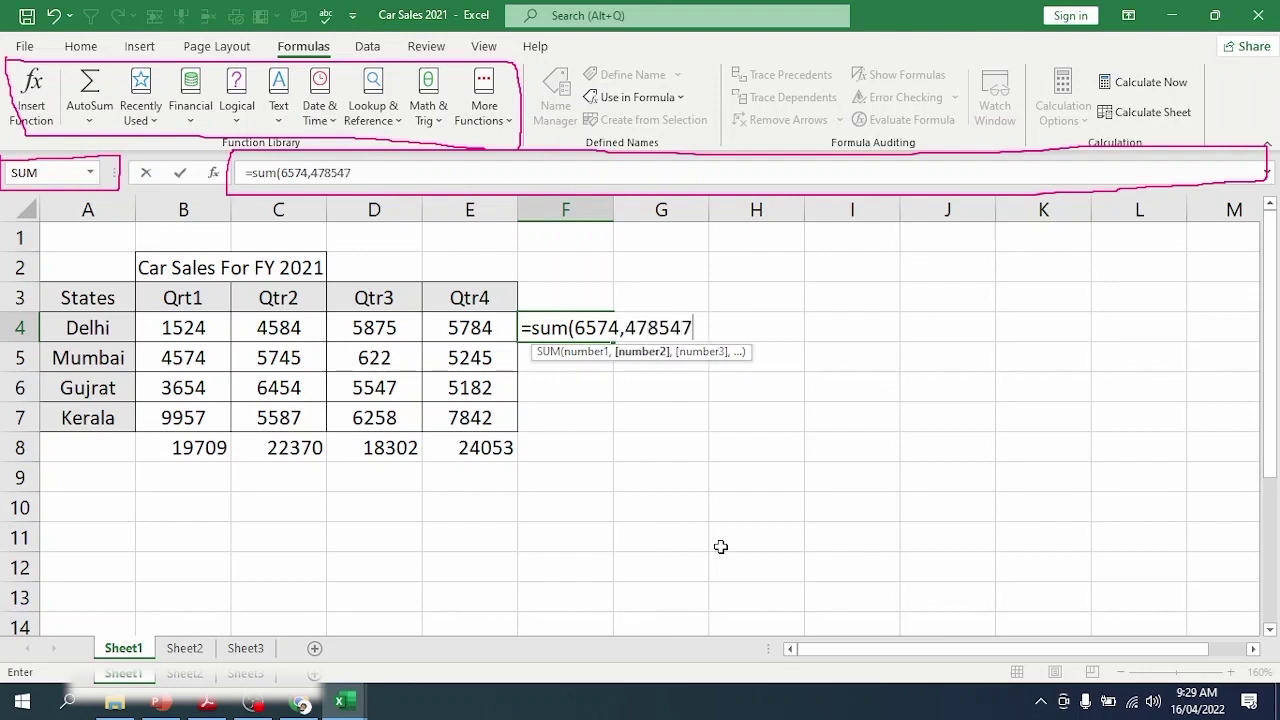
pyautogui.write(')')
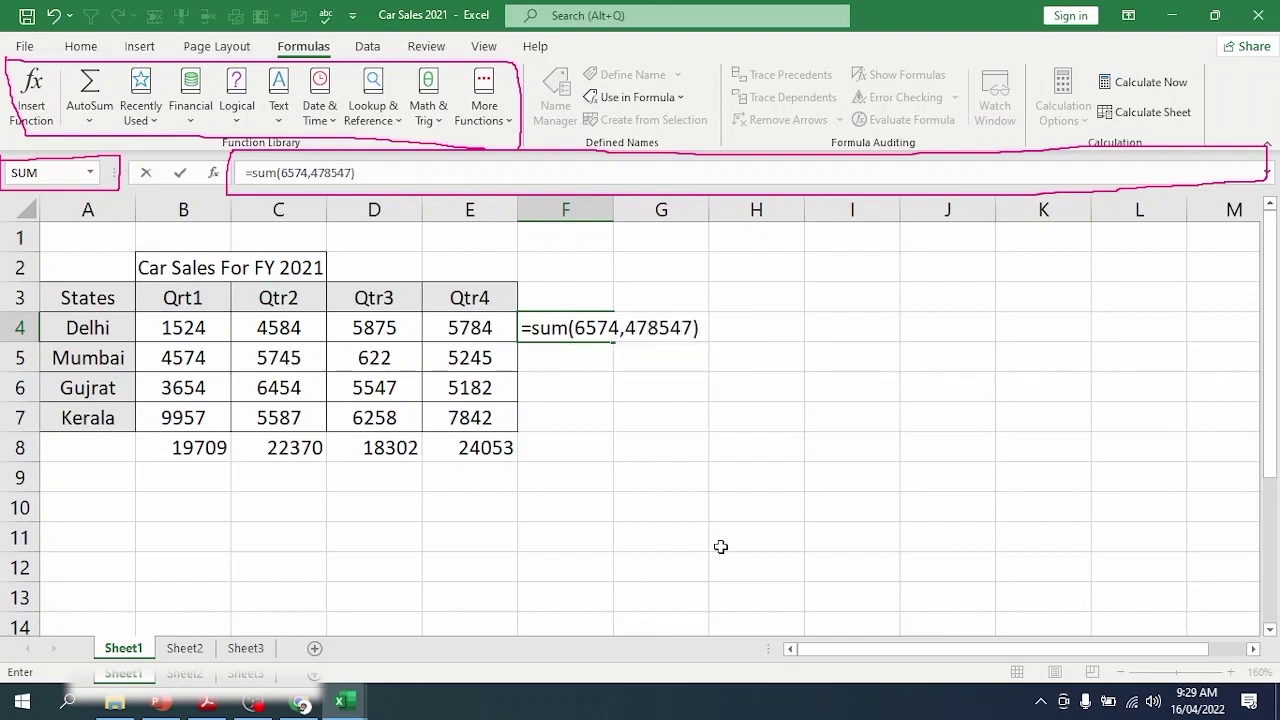
pyautogui.press('Return')
pyautogui.press('Up')
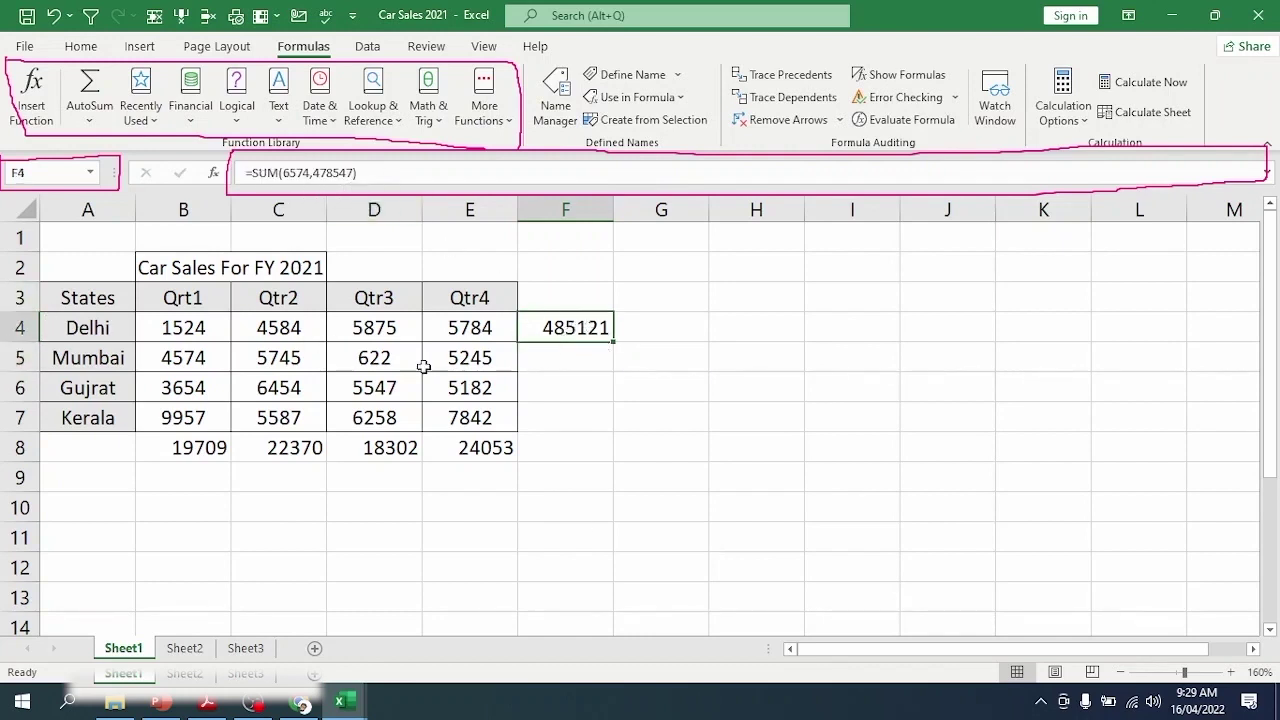
pyautogui.moveTo(498, 328); pyautogui.dragTo(184, 327)
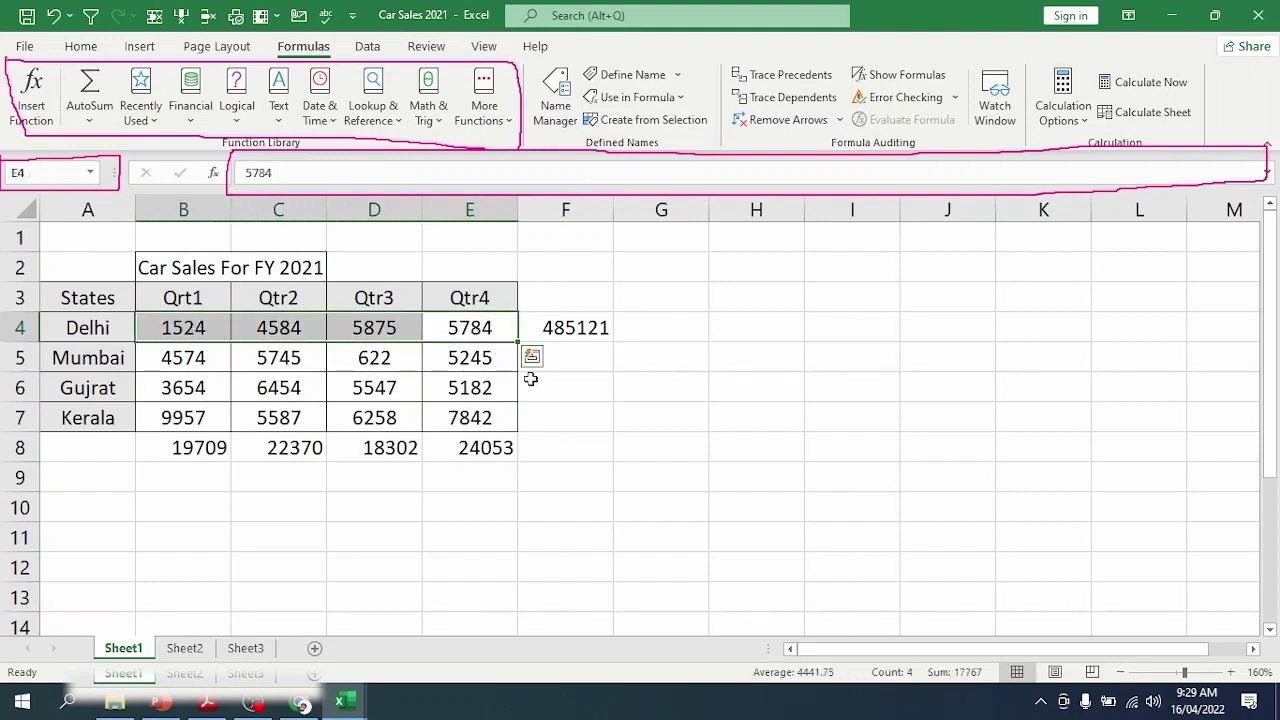
# Step: Replace F4's hard-coded sum with =SUM(B4:E4), giving Delhi's total 17767
pyautogui.click(584, 329)
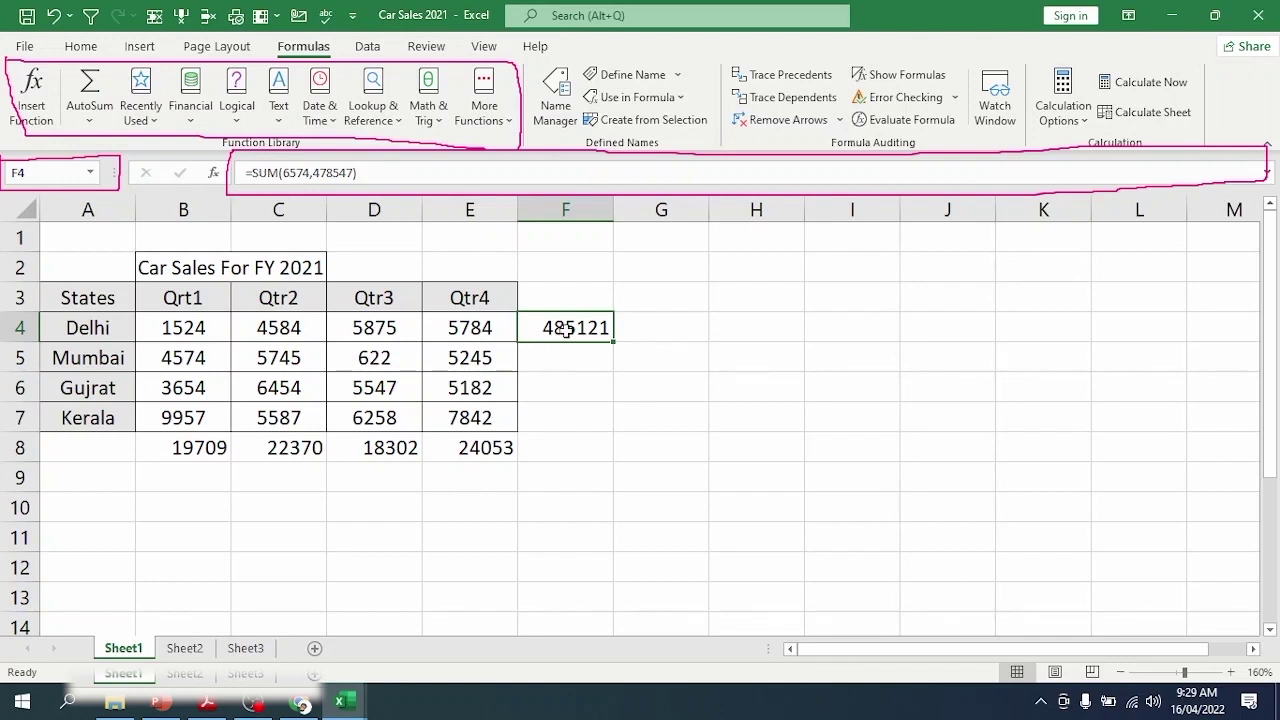
pyautogui.moveTo(491, 329); pyautogui.dragTo(190, 340)
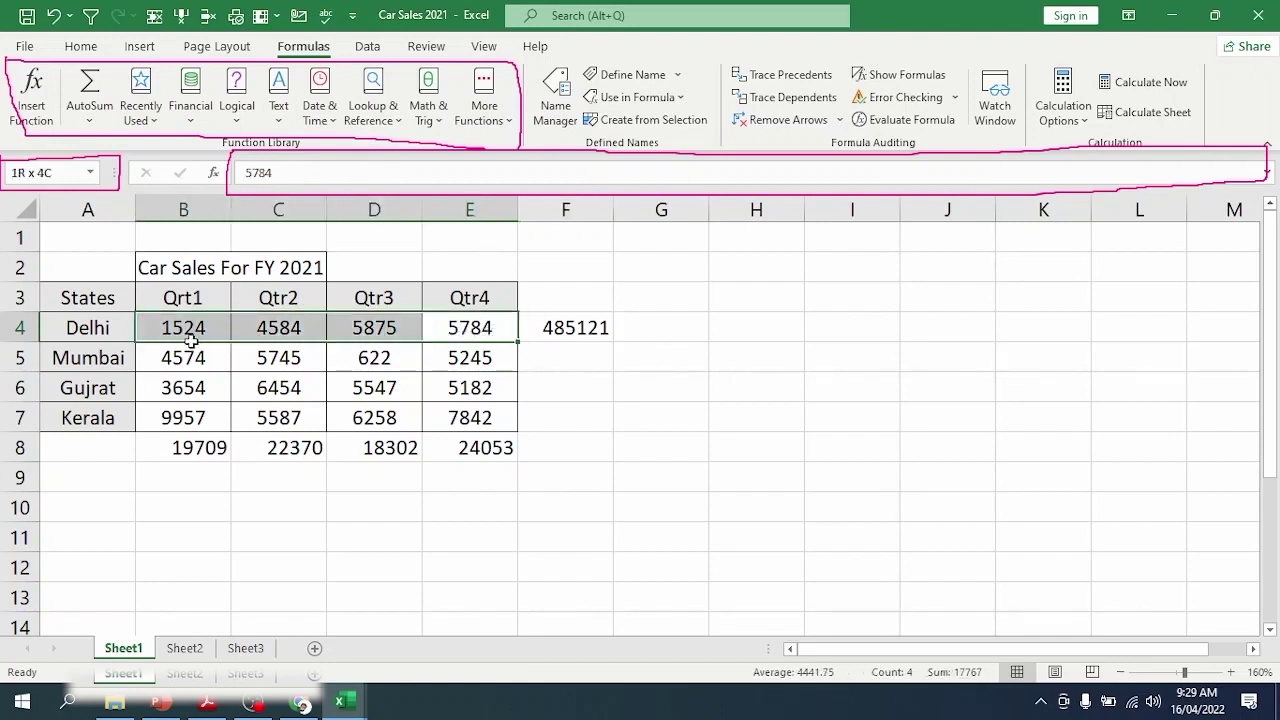
pyautogui.click(566, 331)
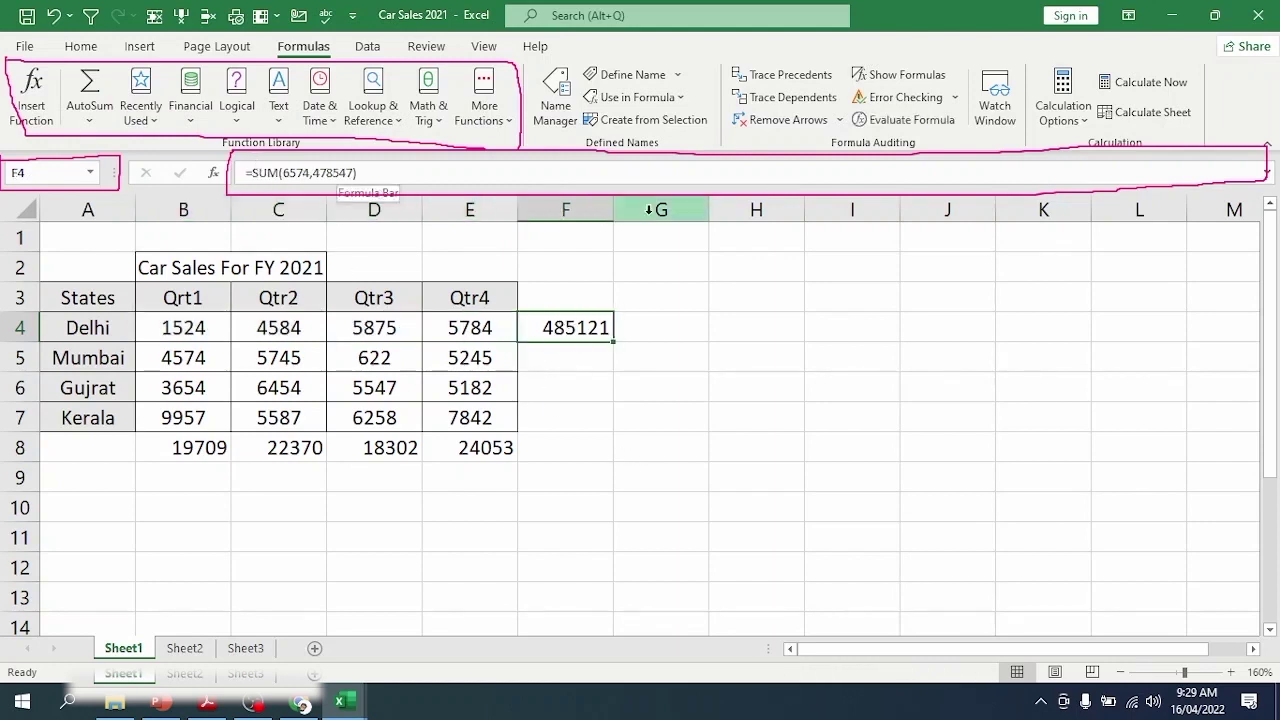
pyautogui.press('Delete')
pyautogui.write('=')
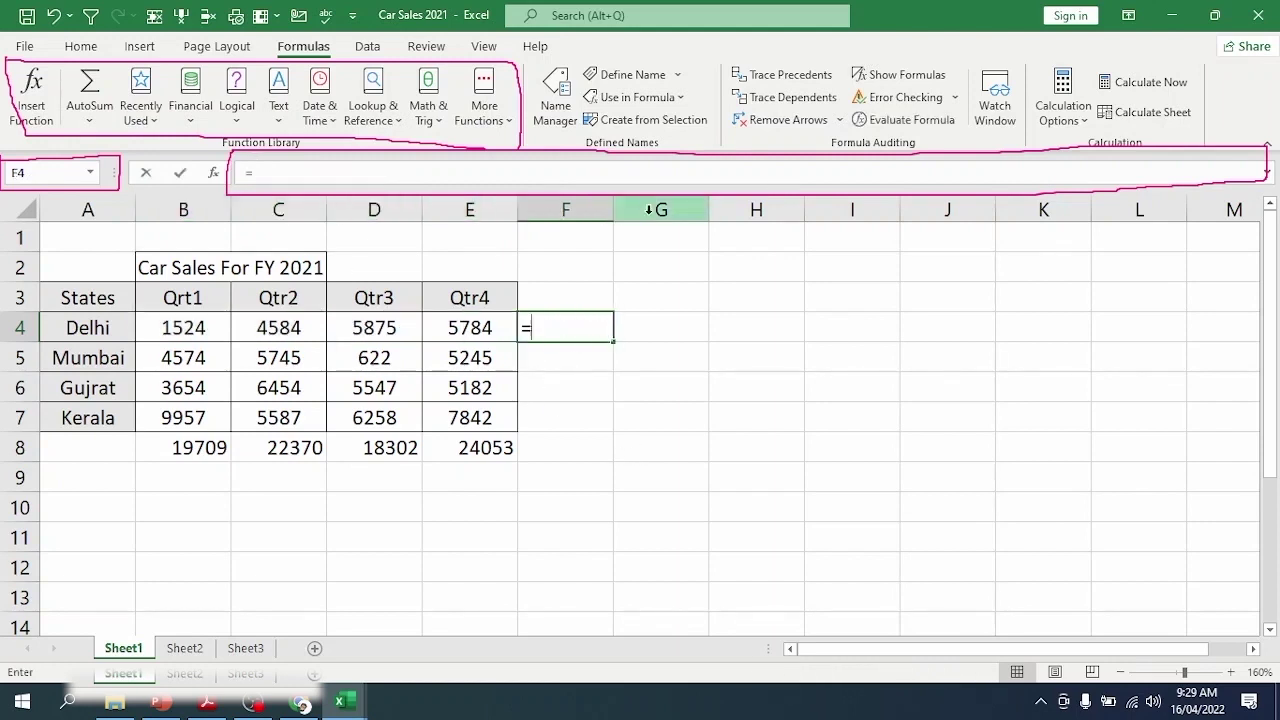
pyautogui.write('sum(')
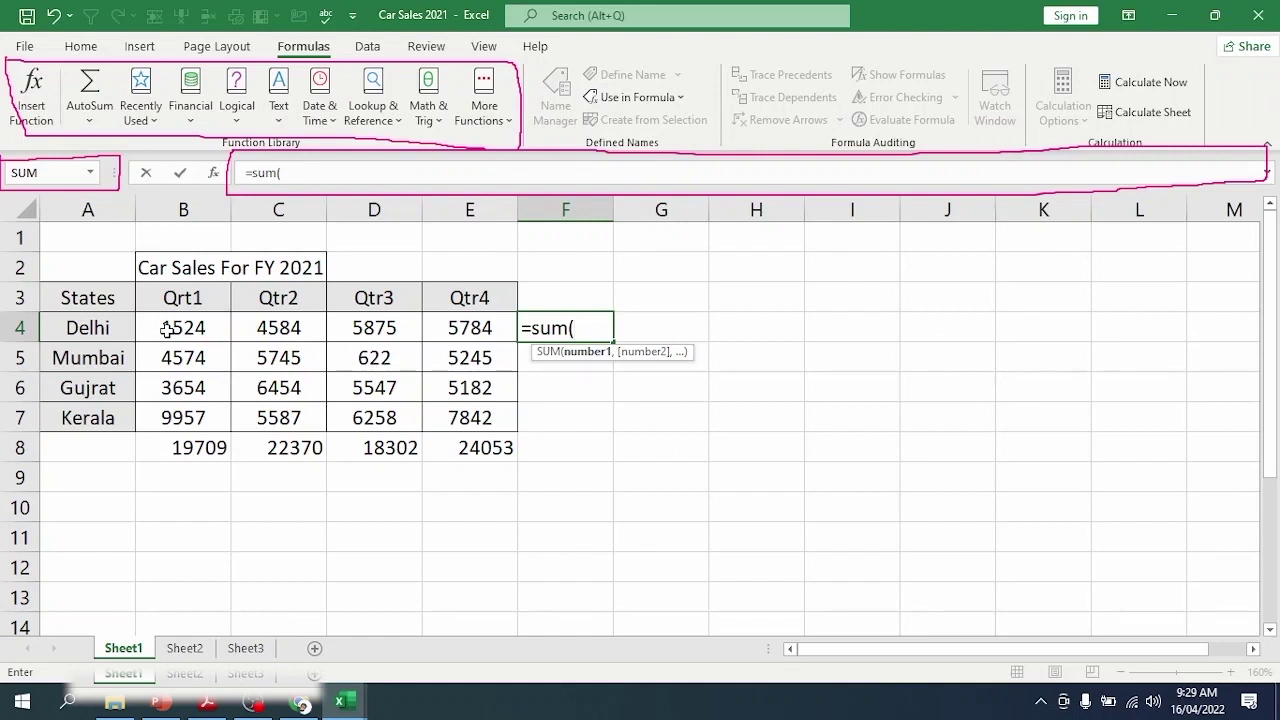
pyautogui.moveTo(167, 328); pyautogui.dragTo(469, 322)
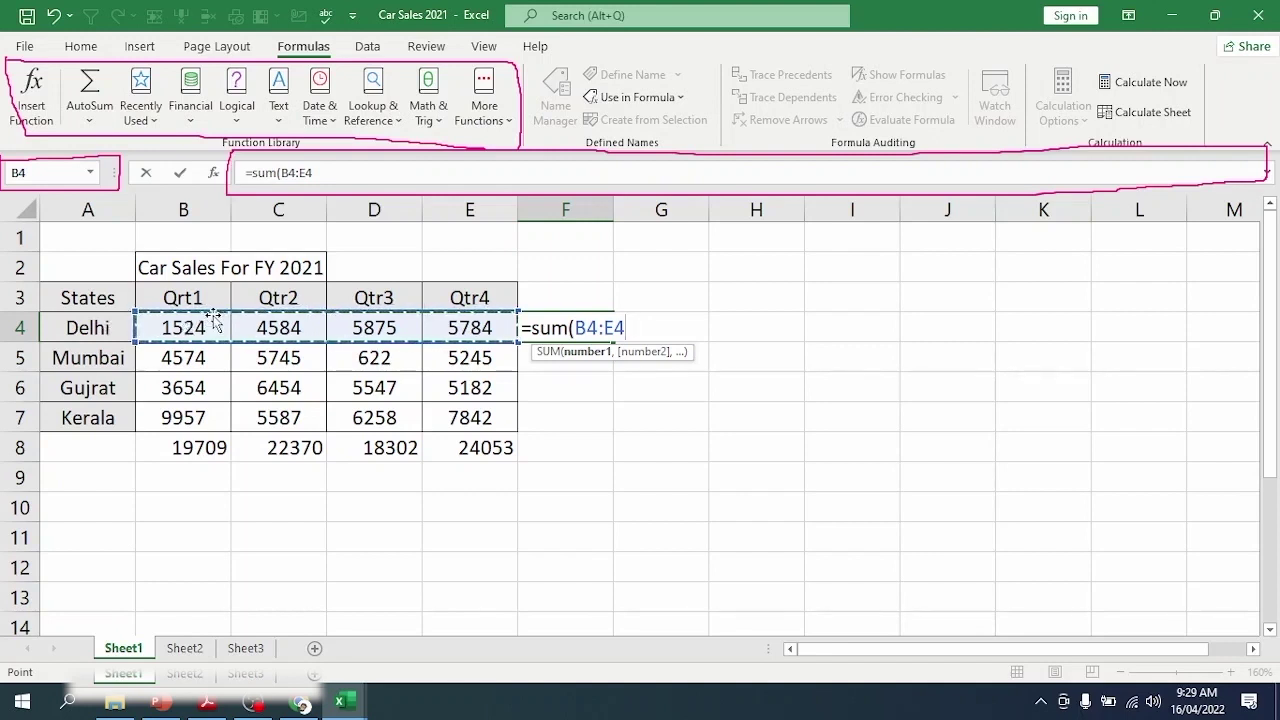
pyautogui.write(')')
pyautogui.press('Return')
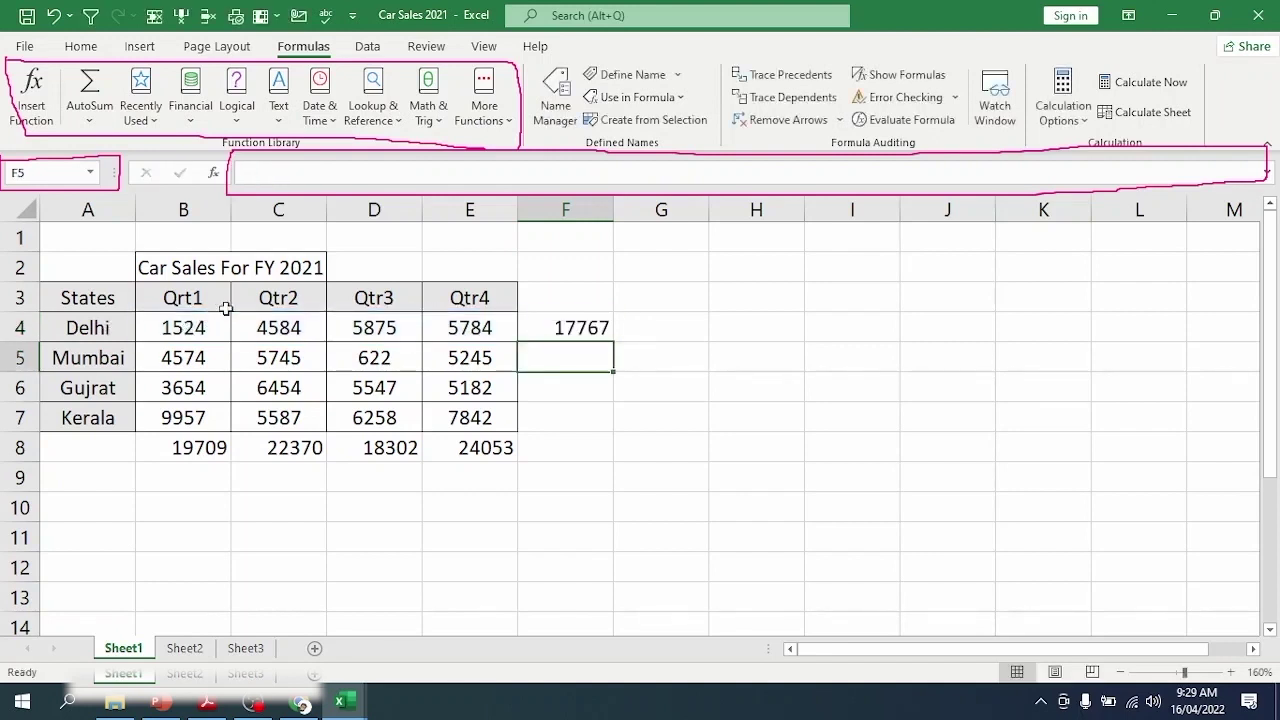
# Step: Check F4's formula against Delhi's row 4 figures and move to F5
pyautogui.click(523, 334)
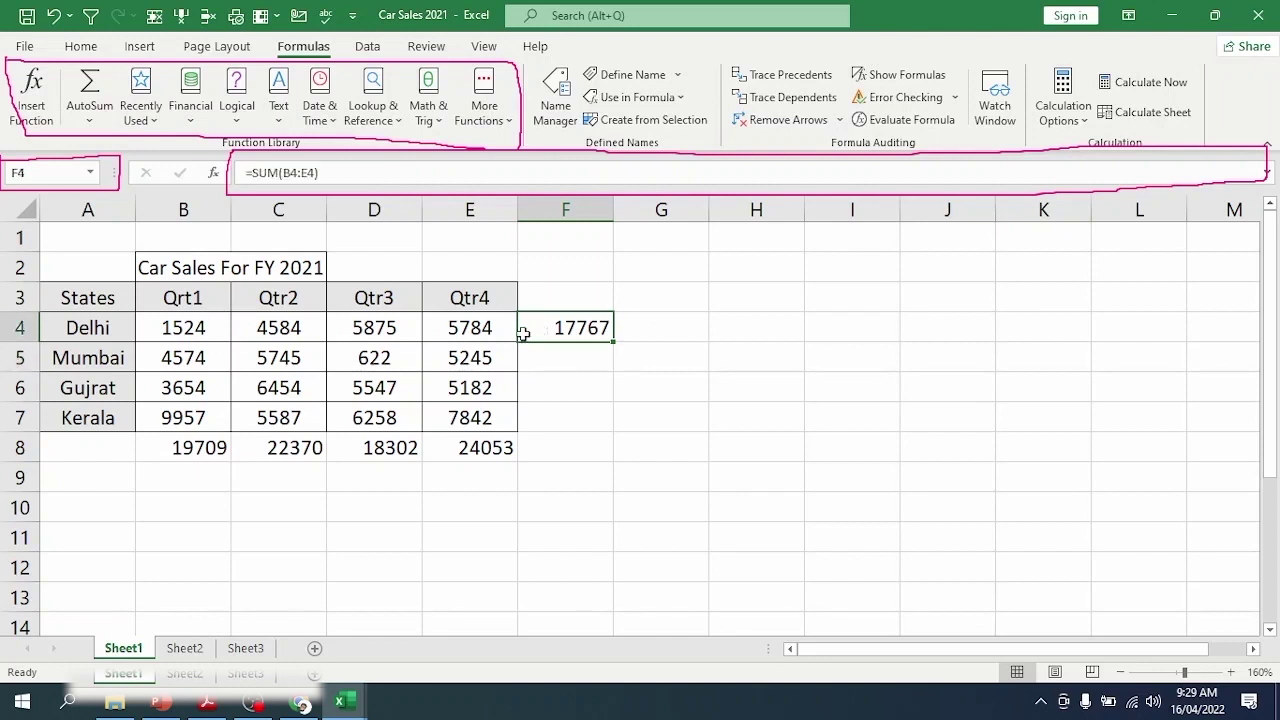
pyautogui.click(172, 338)
pyautogui.click(280, 330)
pyautogui.click(376, 324)
pyautogui.click(484, 327)
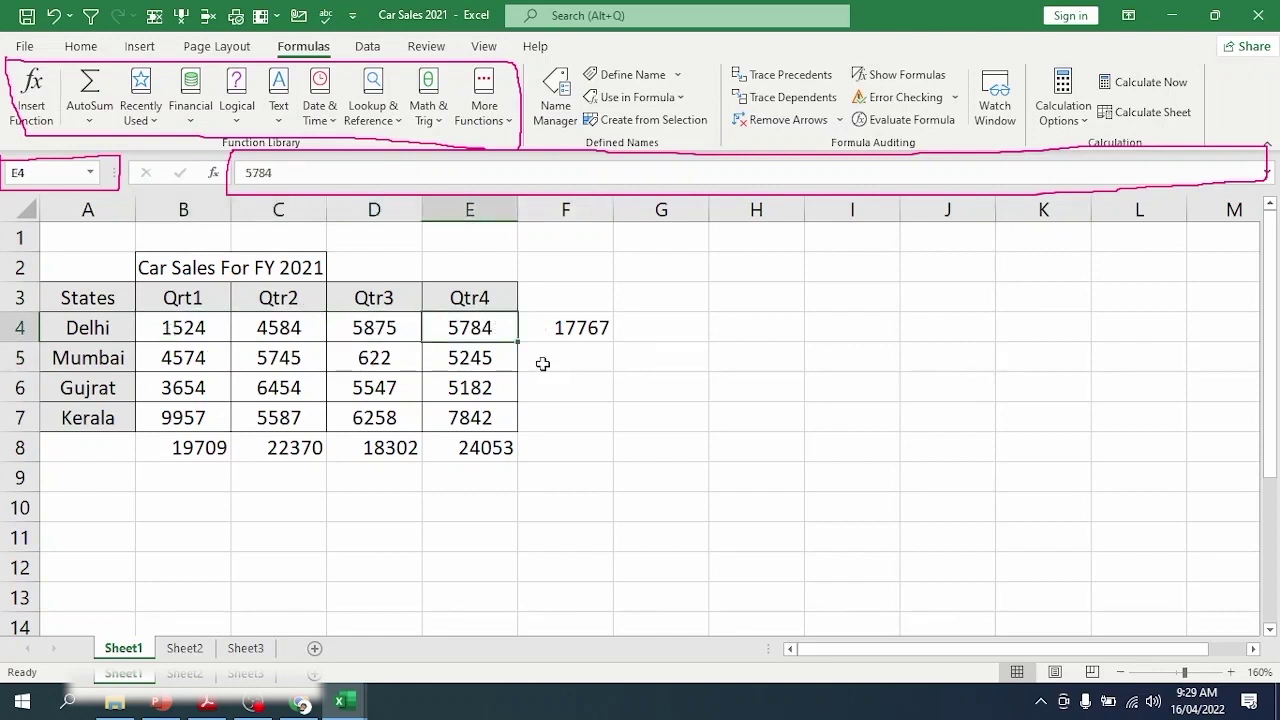
pyautogui.click(556, 358)
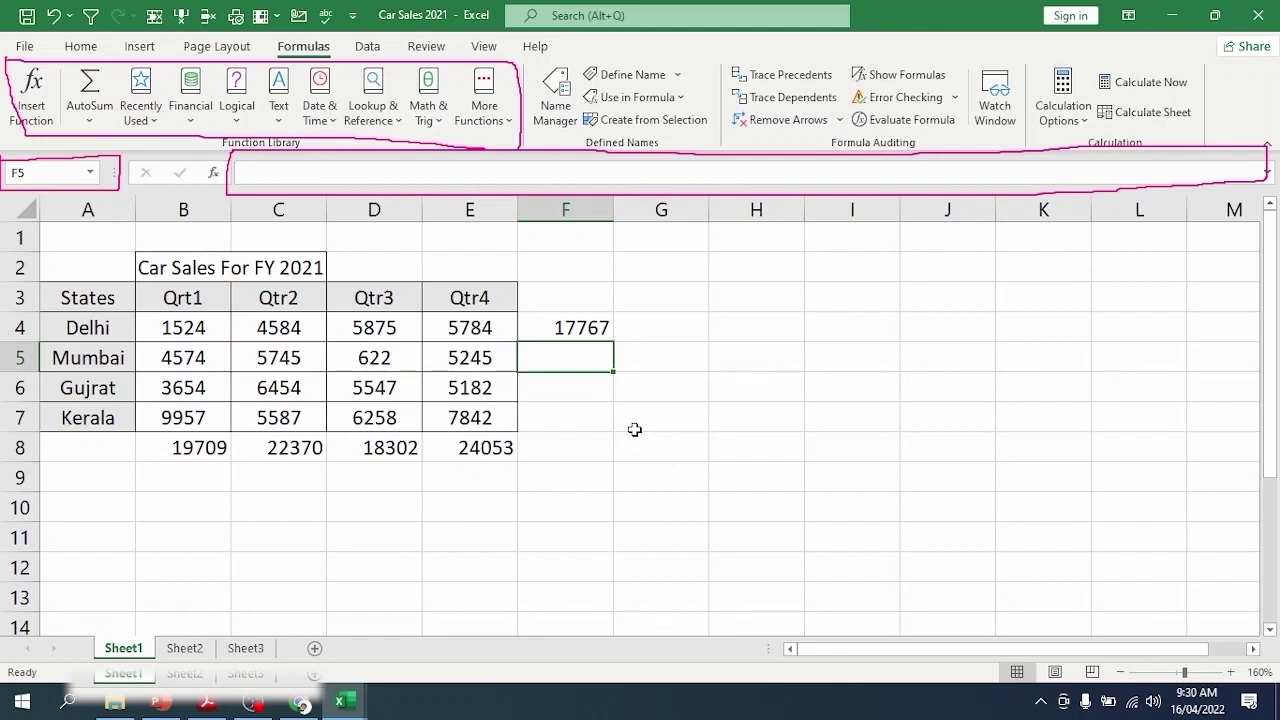
# Step: Fill the row-total formula down into F5, giving Mumbai 16186
pyautogui.hotkey('ctrl', 'd')
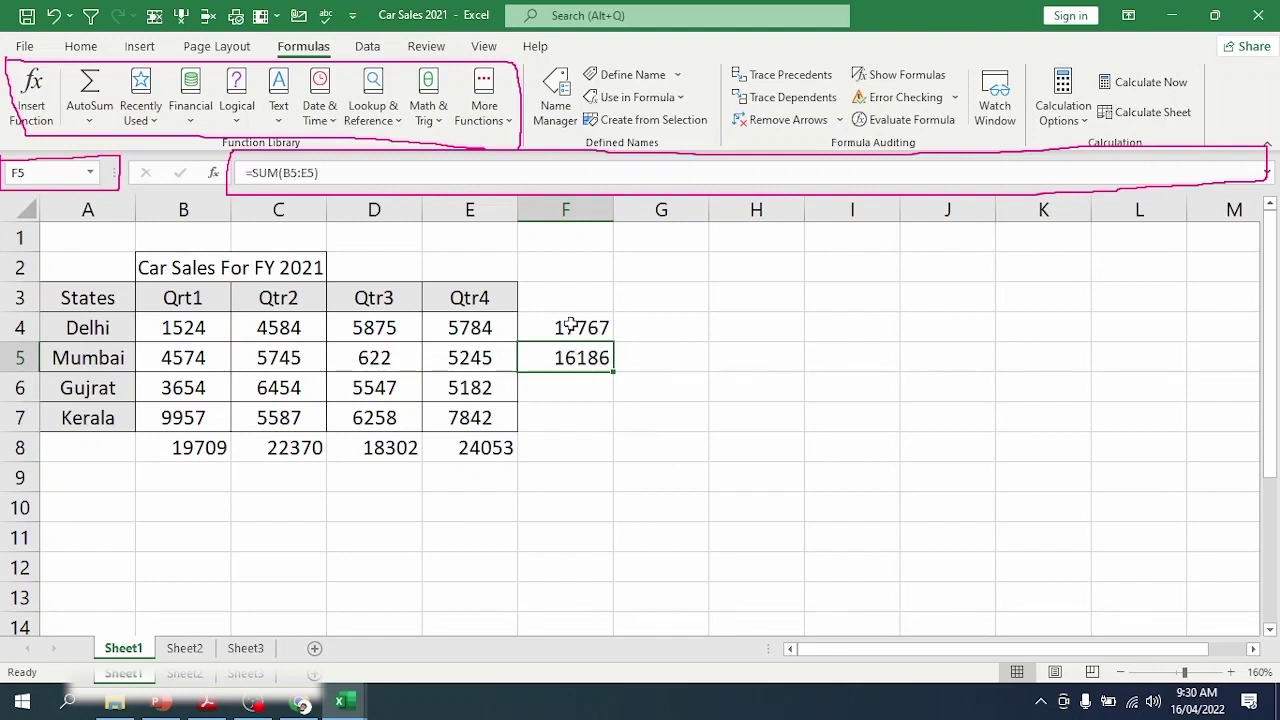
pyautogui.click(570, 326)
pyautogui.click(566, 358)
# Step: Highlight Mumbai's B5:E5 values to verify the range summed in F5
pyautogui.click(168, 360)
pyautogui.click(183, 209)
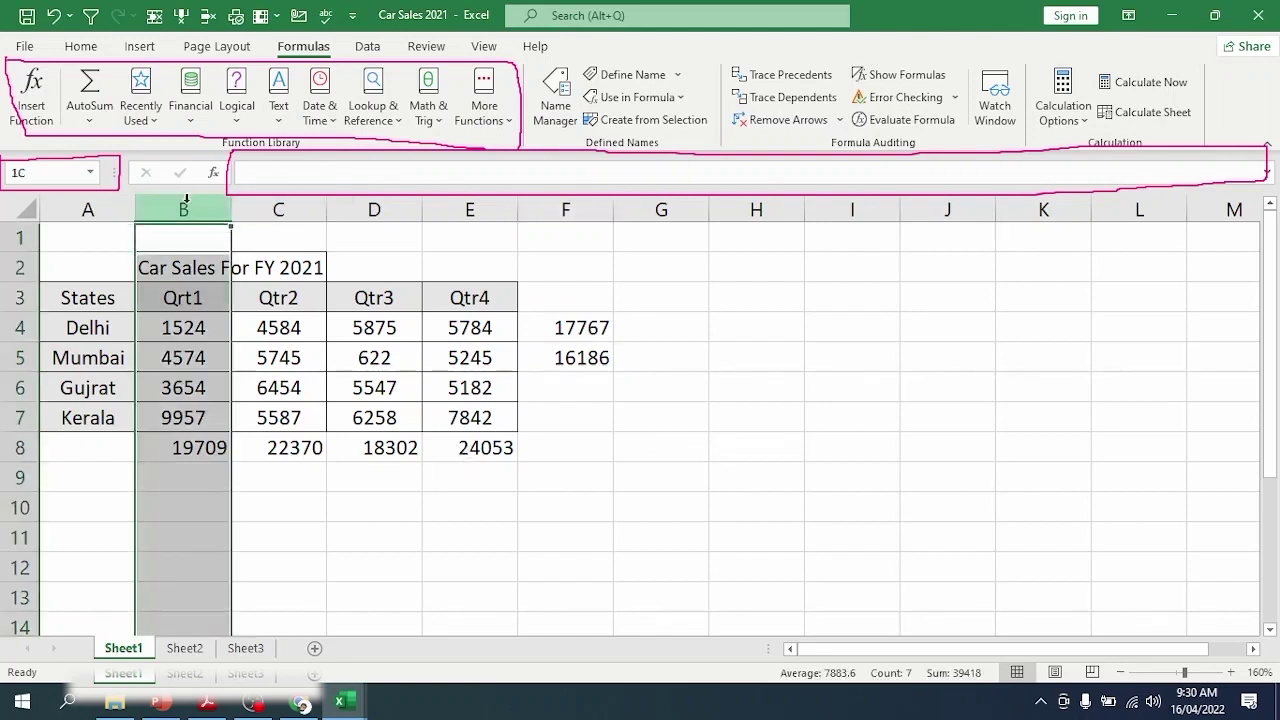
pyautogui.click(18, 358)
pyautogui.click(206, 357)
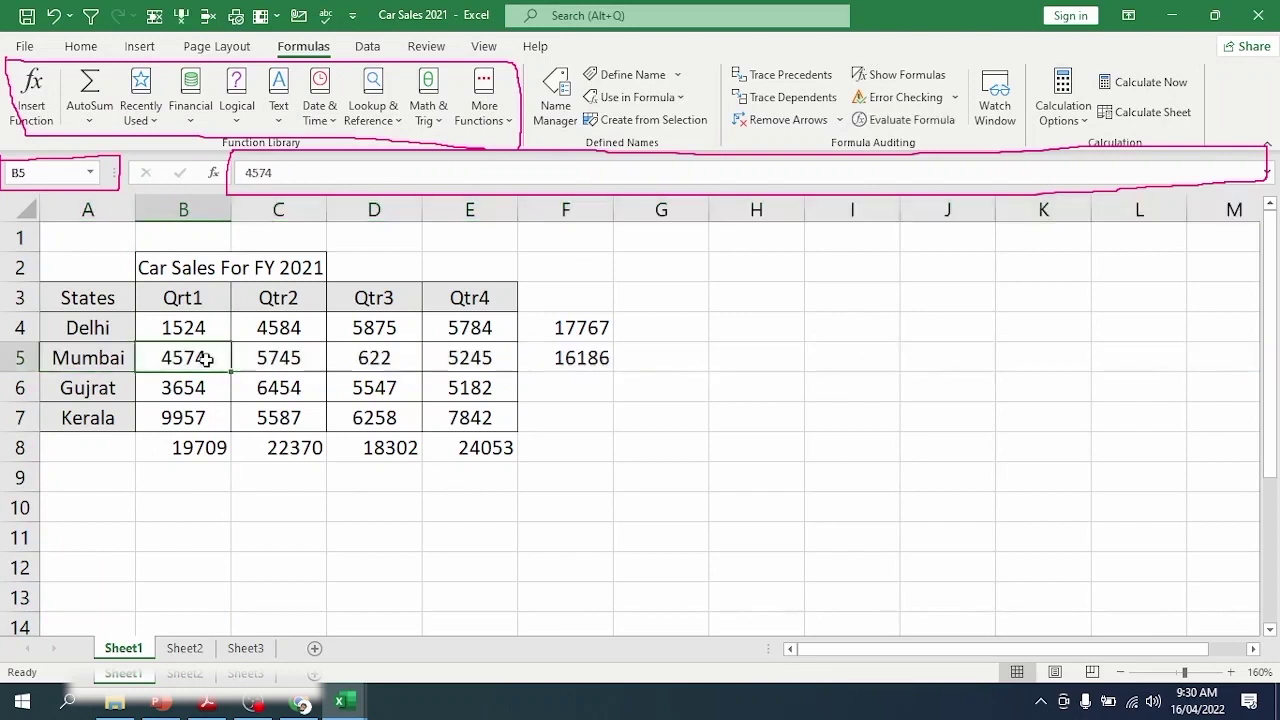
pyautogui.click(487, 209)
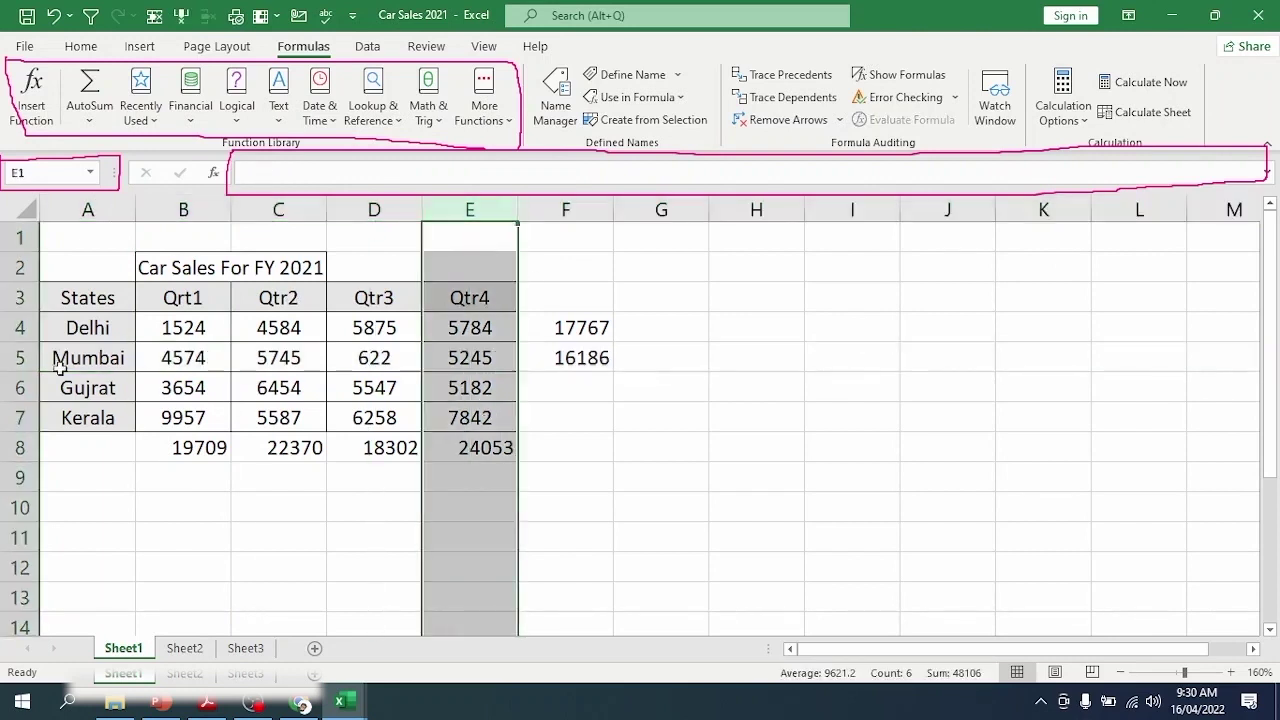
pyautogui.click(18, 357)
pyautogui.click(503, 362)
pyautogui.moveTo(503, 362); pyautogui.dragTo(206, 357)
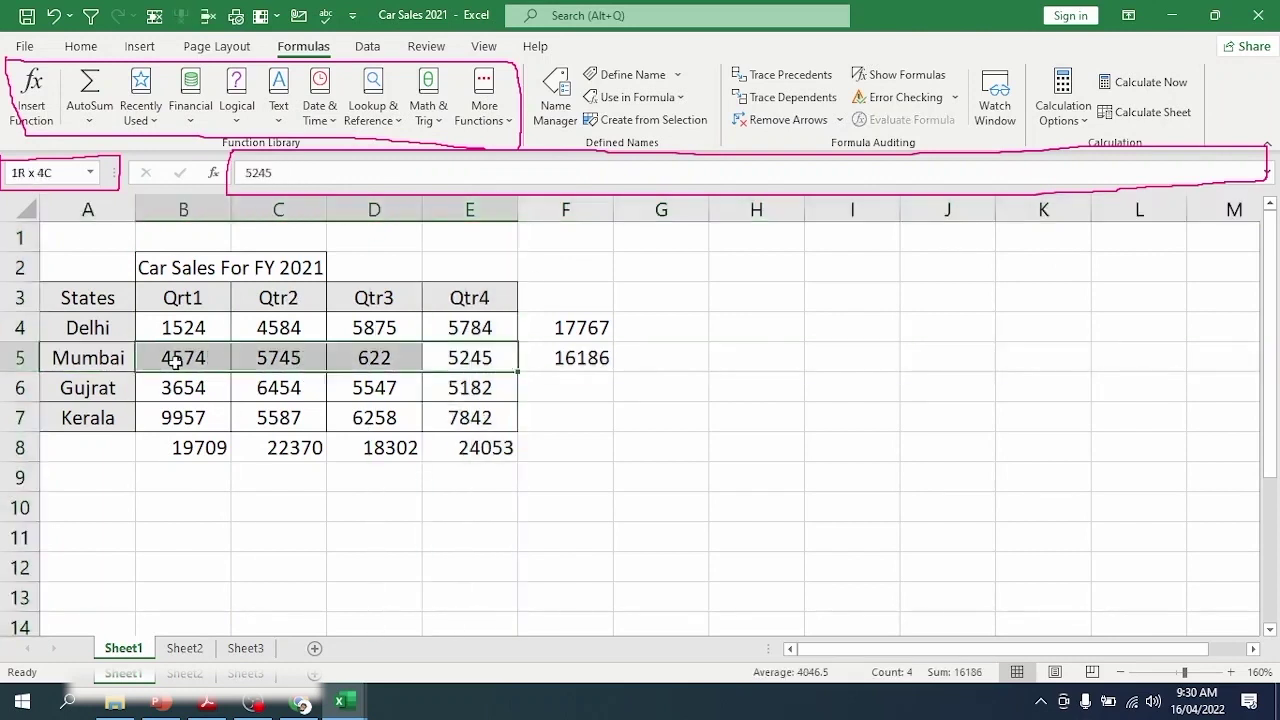
pyautogui.click(594, 361)
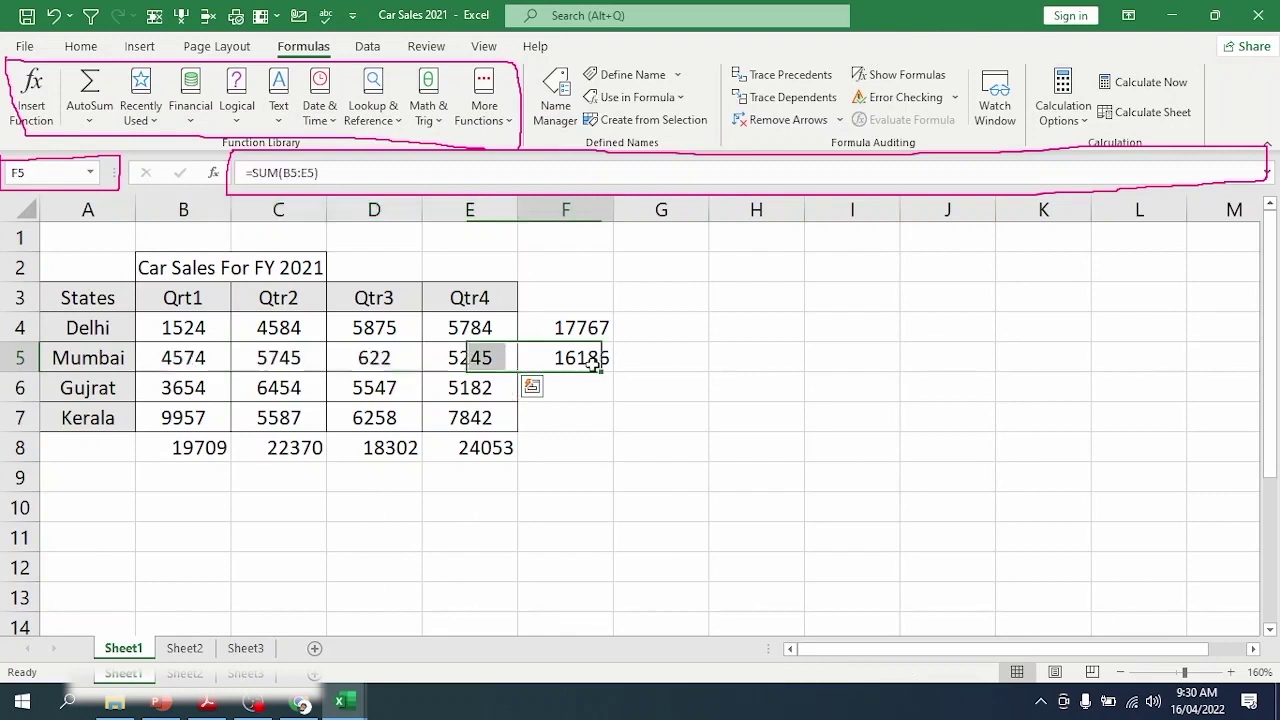
pyautogui.click(550, 383)
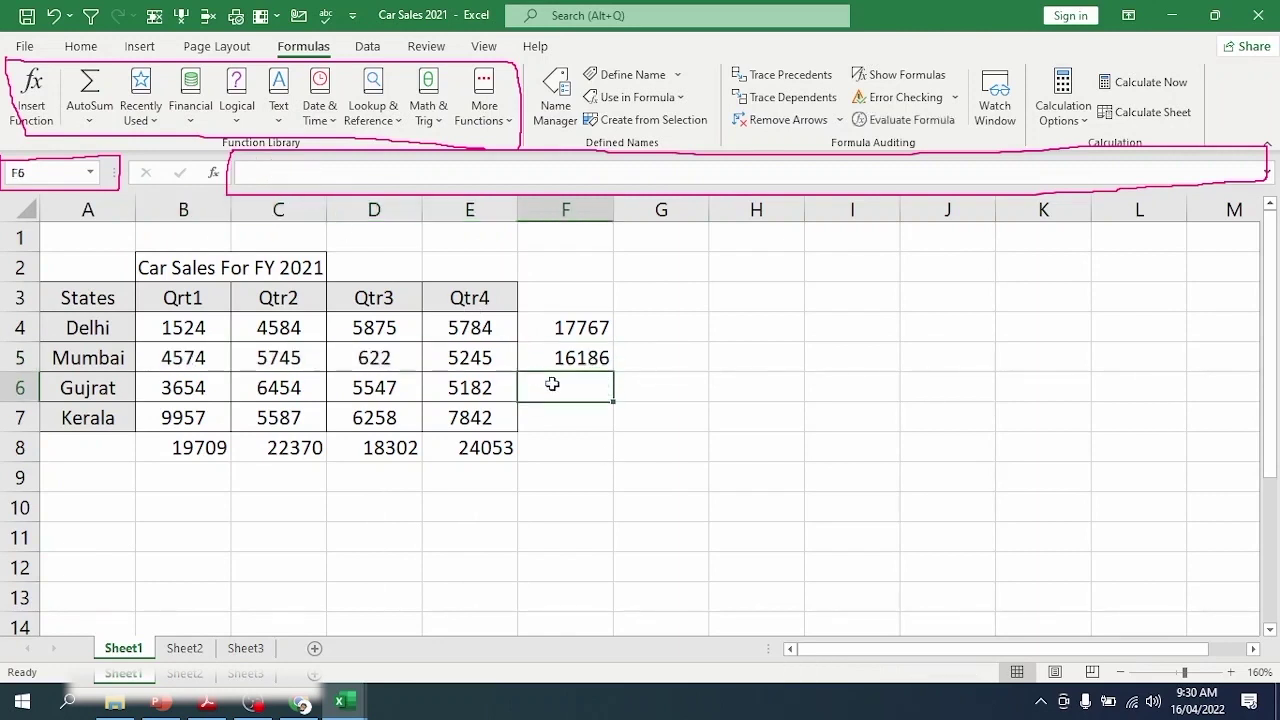
pyautogui.click(566, 363)
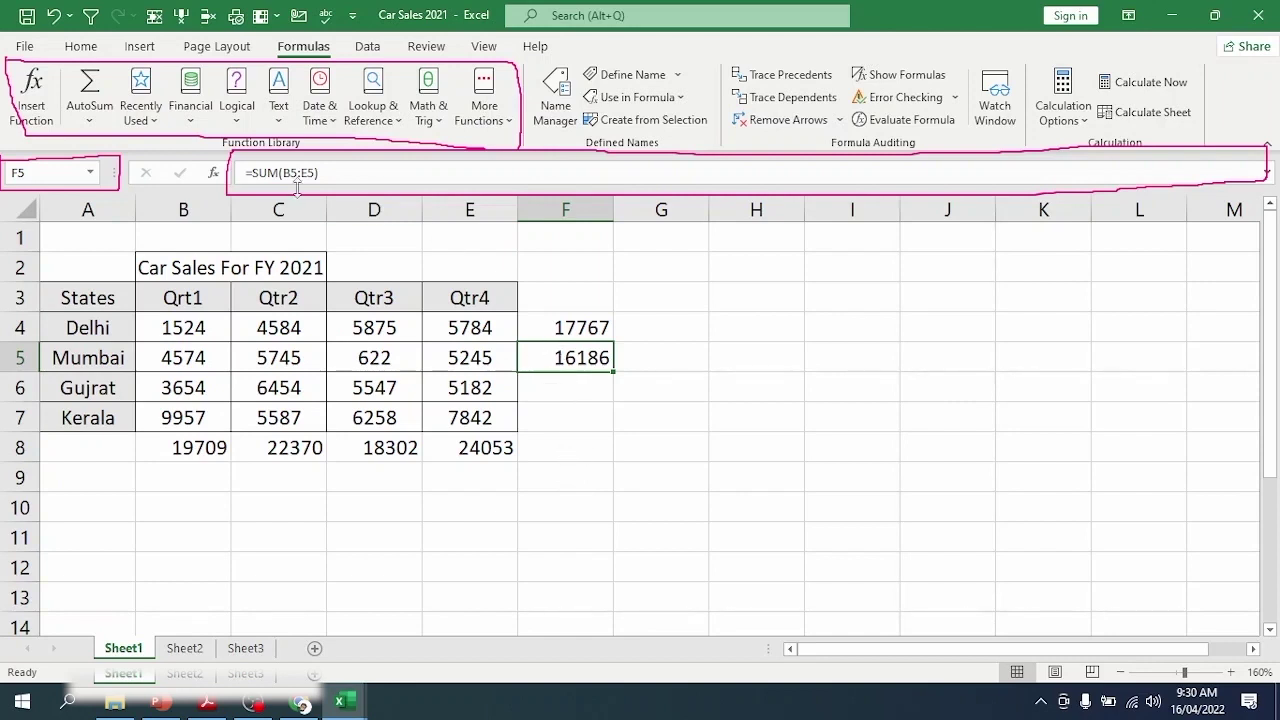
# Step: Enter =SUM(B6:E6) in F6 for Gujrat's total 20837
pyautogui.click(543, 387)
pyautogui.write('=sum')
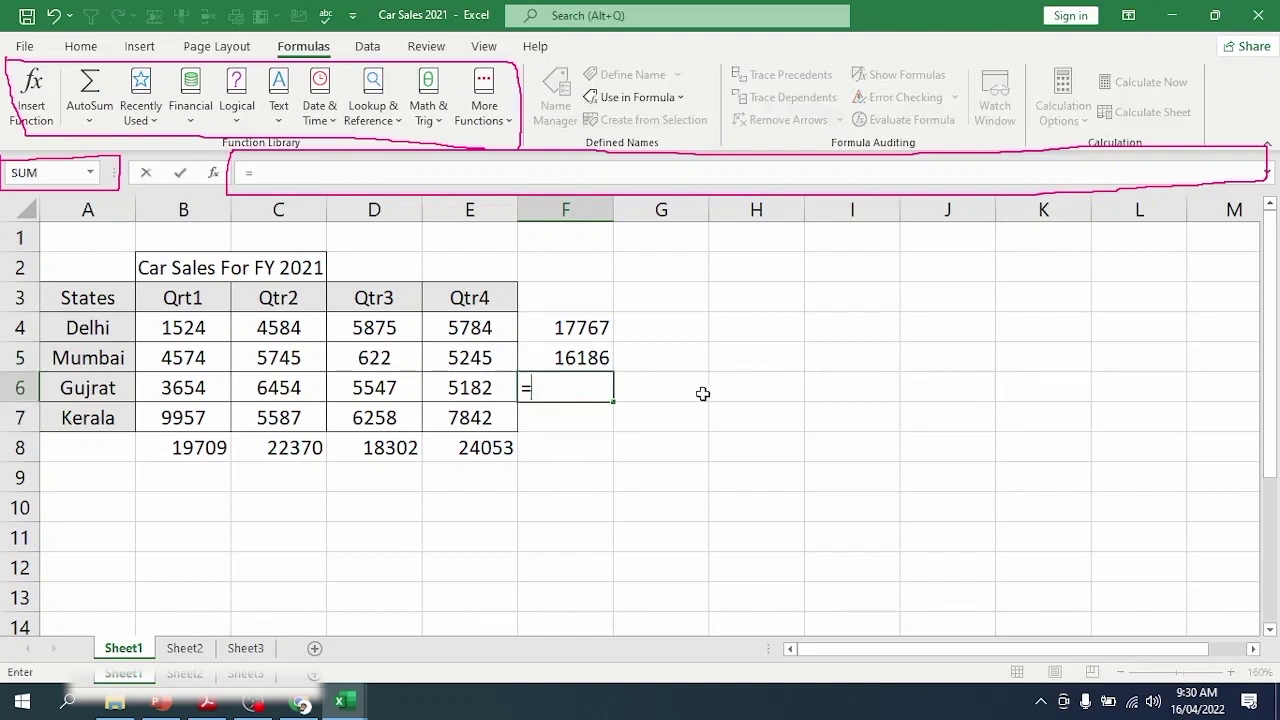
pyautogui.press('Tab')
pyautogui.press('Left')
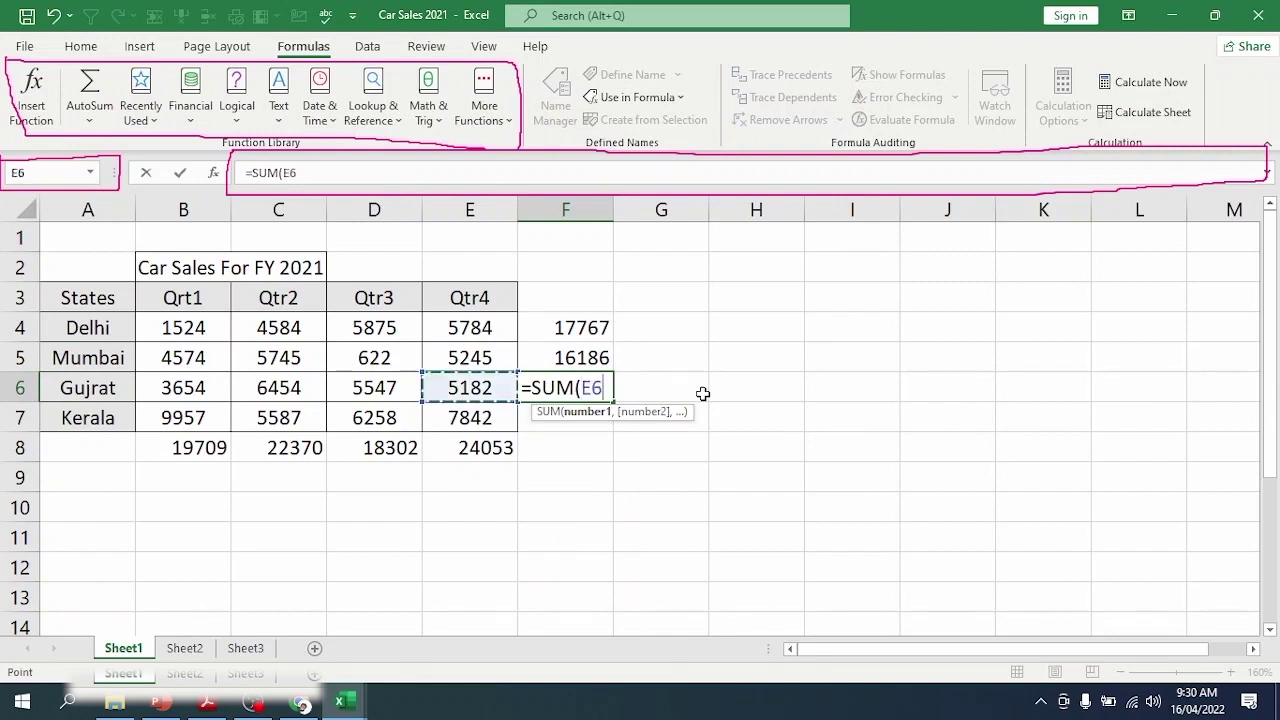
pyautogui.hotkey('shift', 'Left')
pyautogui.hotkey('shift', 'Left')
pyautogui.hotkey('shift', 'Left')
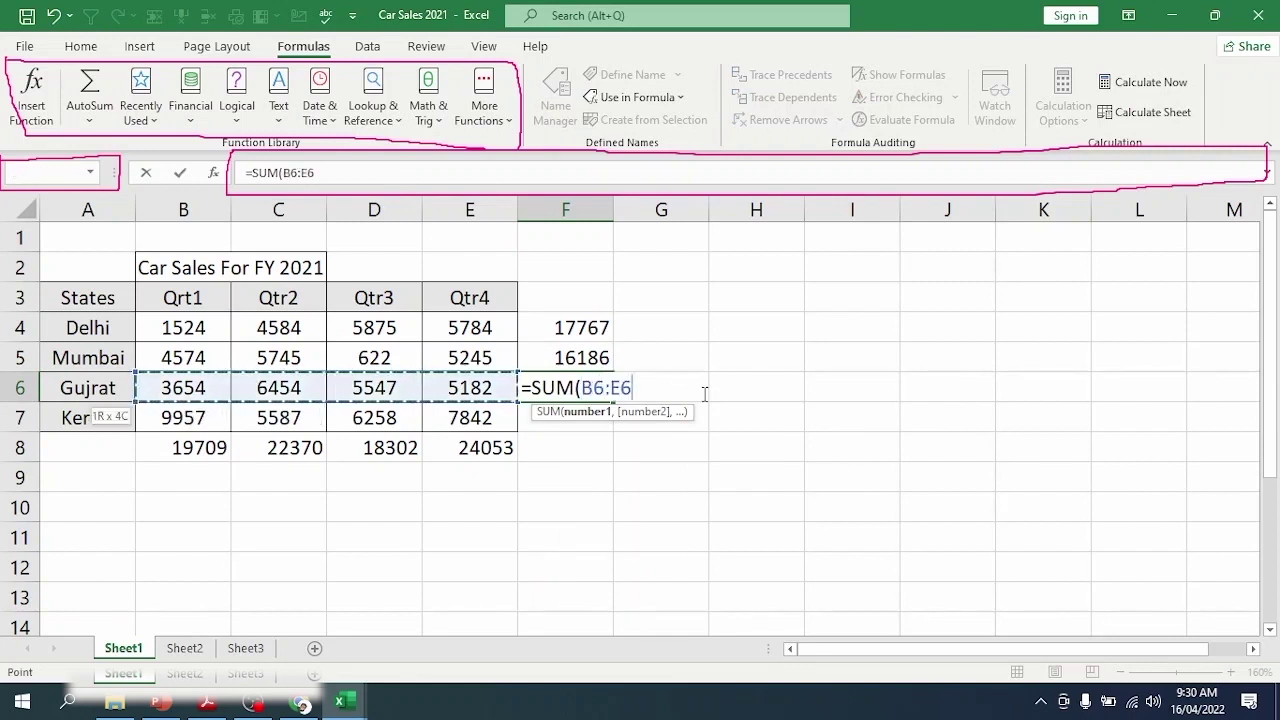
pyautogui.write(')')
pyautogui.press('Return')
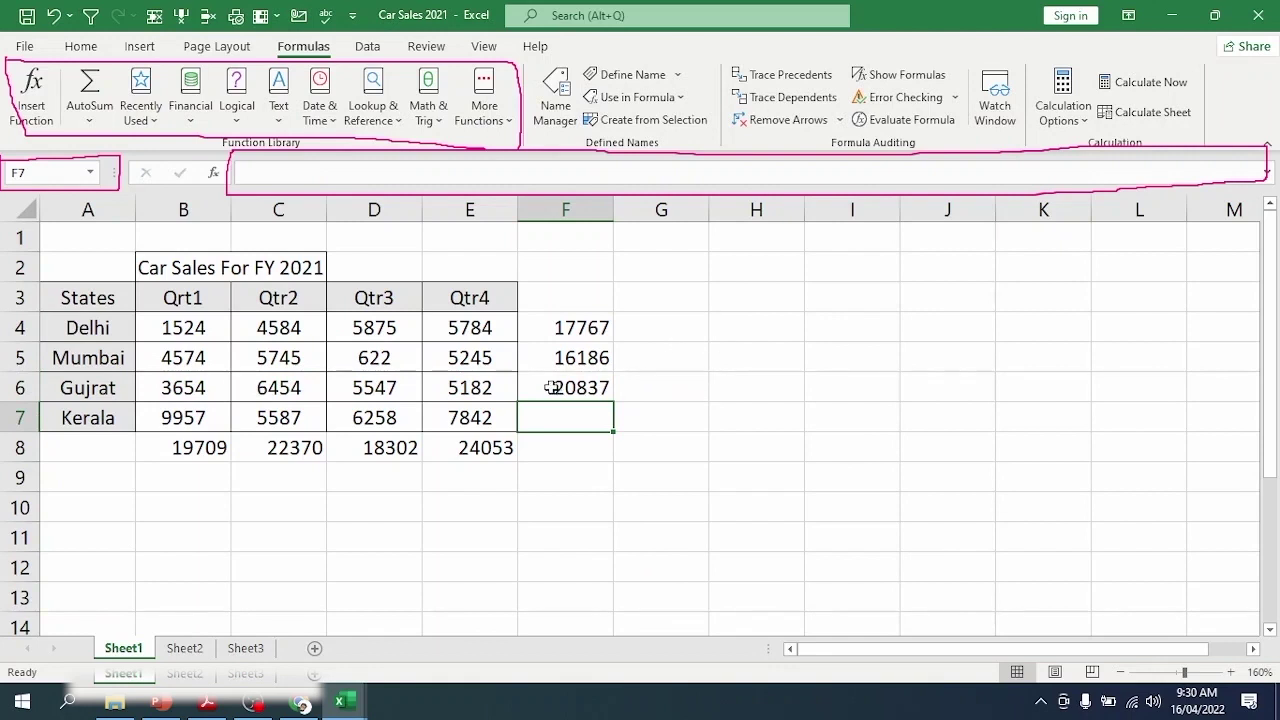
# Step: Enter =SUM(B7,C7) in F7, summing Kerala's first two quarters to 15544
pyautogui.moveTo(364, 417); pyautogui.dragTo(500, 418)
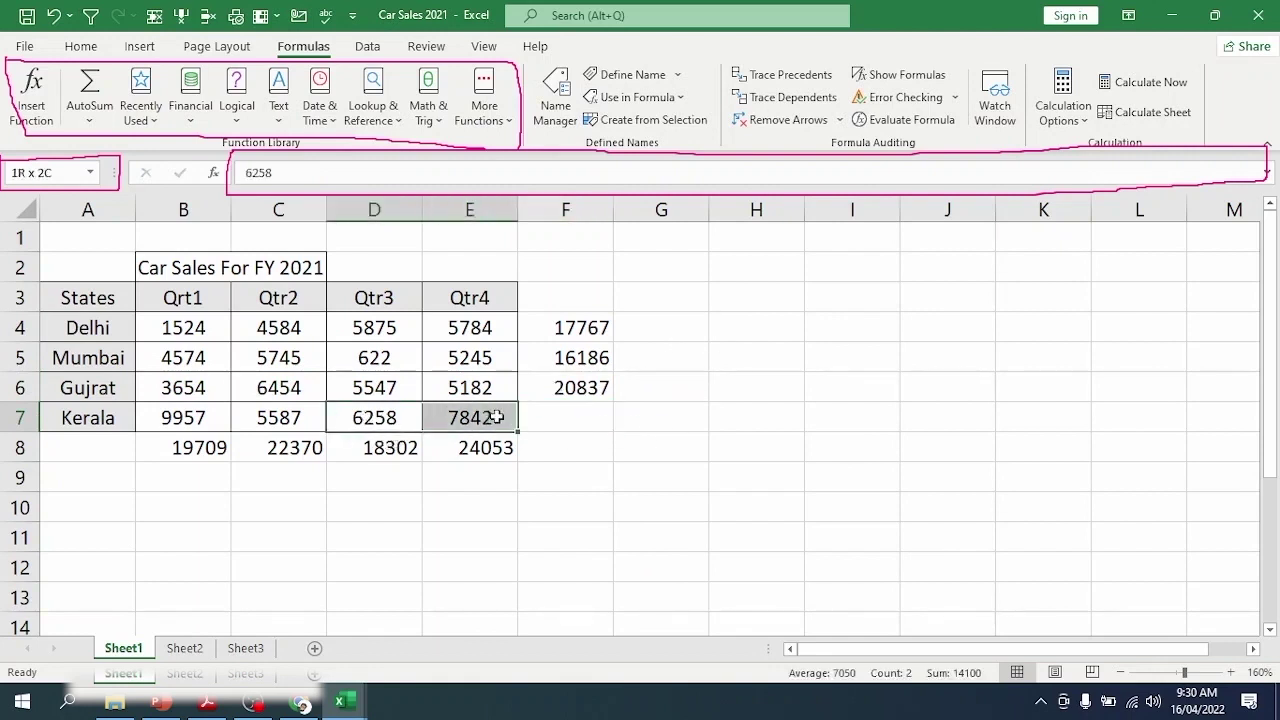
pyautogui.moveTo(180, 420); pyautogui.dragTo(262, 420)
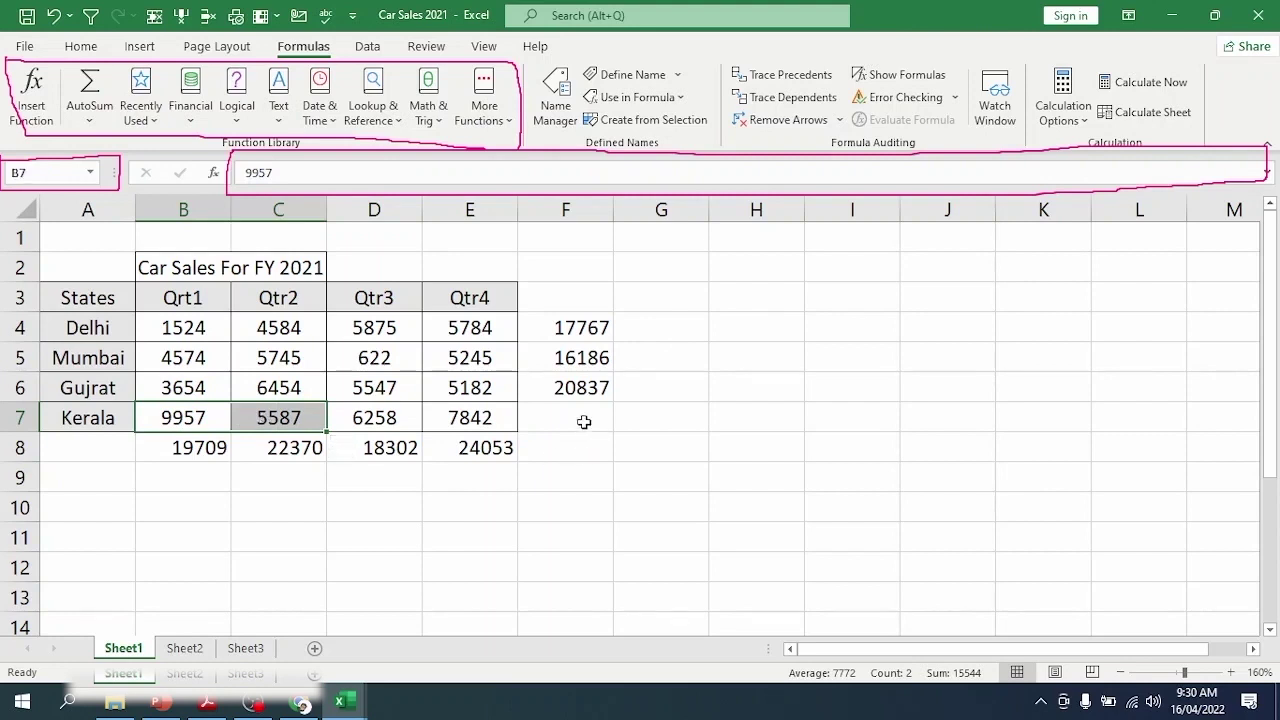
pyautogui.click(583, 421)
pyautogui.write('=sum(')
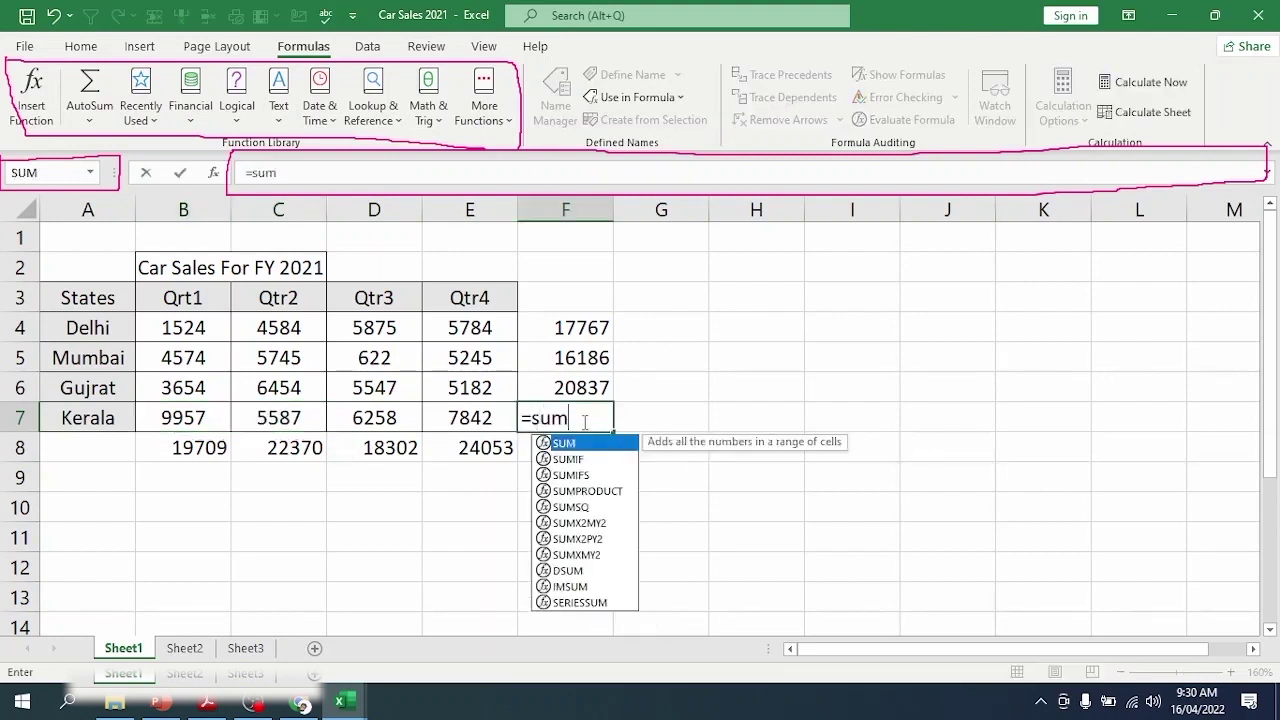
pyautogui.click(191, 421)
pyautogui.write(',')
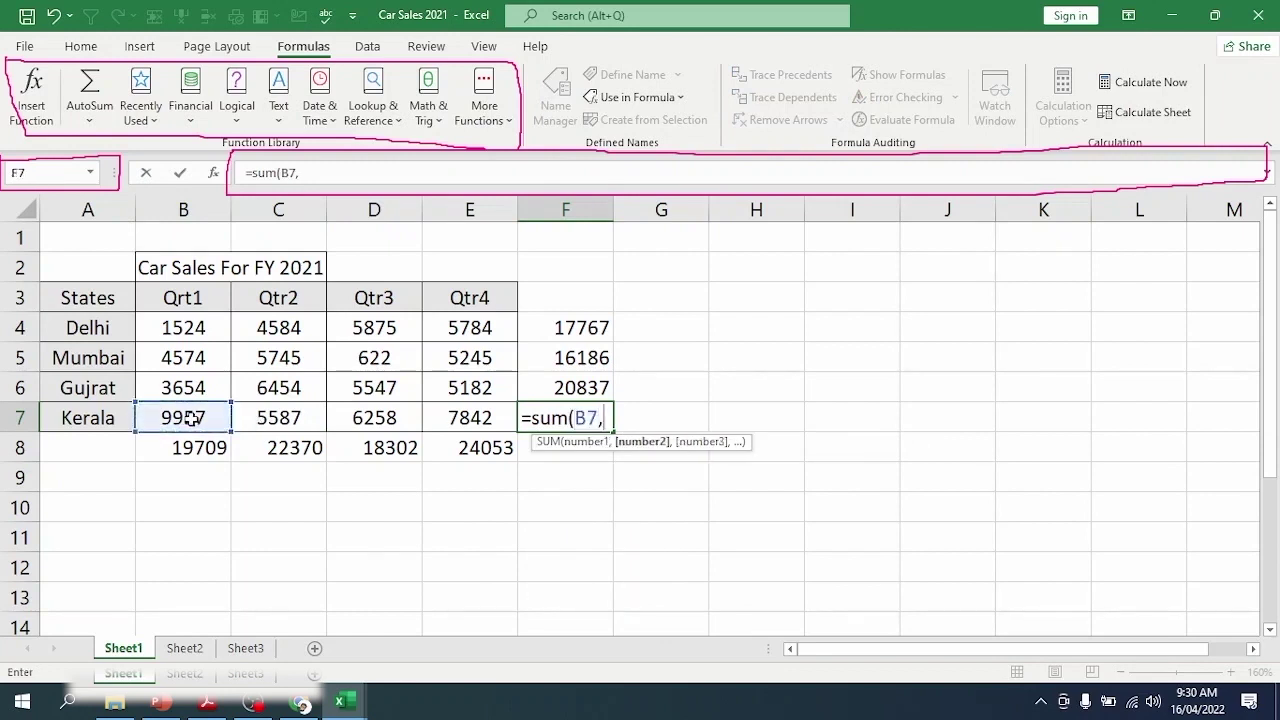
pyautogui.click(273, 422)
pyautogui.write(')')
pyautogui.press('Return')
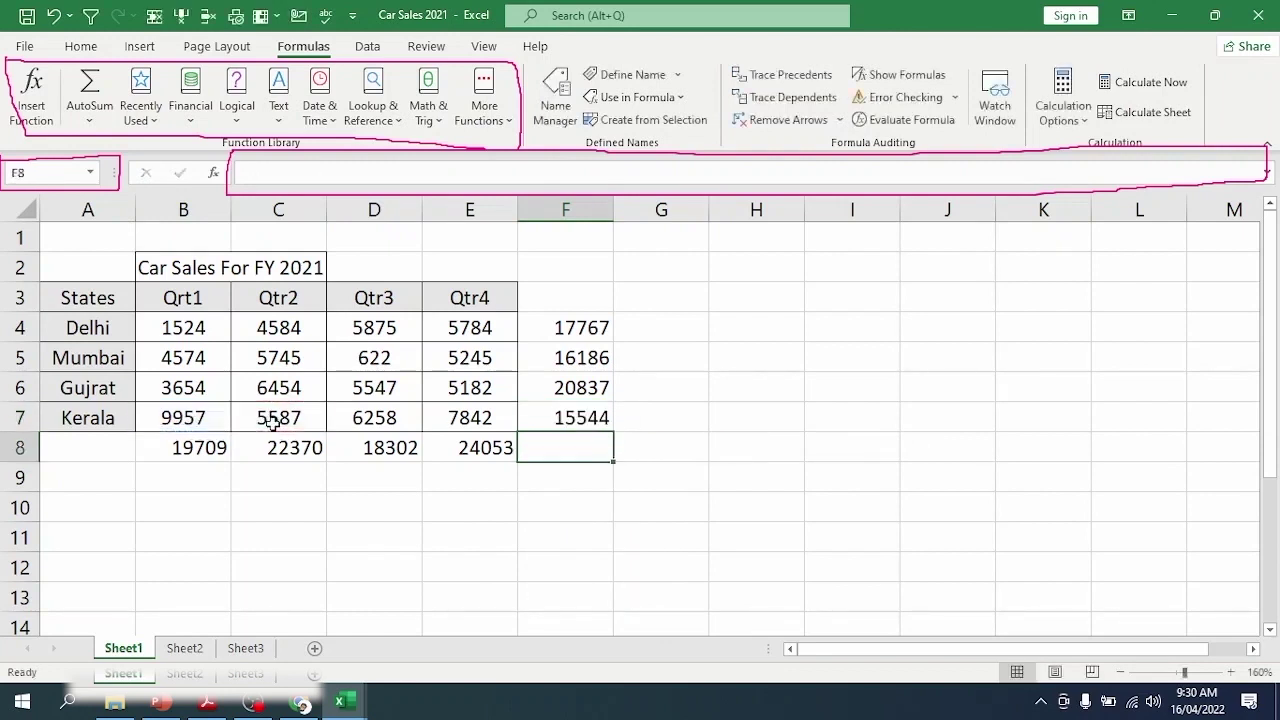
pyautogui.press('Up')
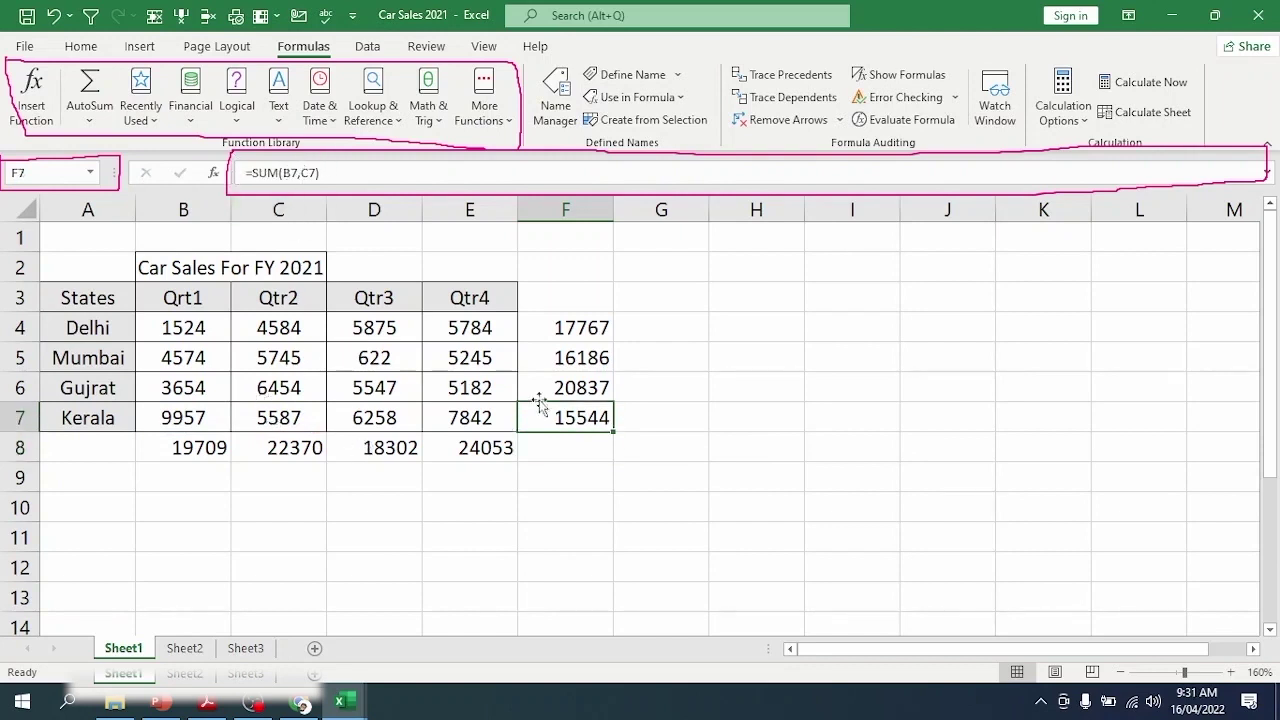
# Step: Compare F6's range formula with F7's two-cell formula against Kerala's quarterly values
pyautogui.click(569, 389)
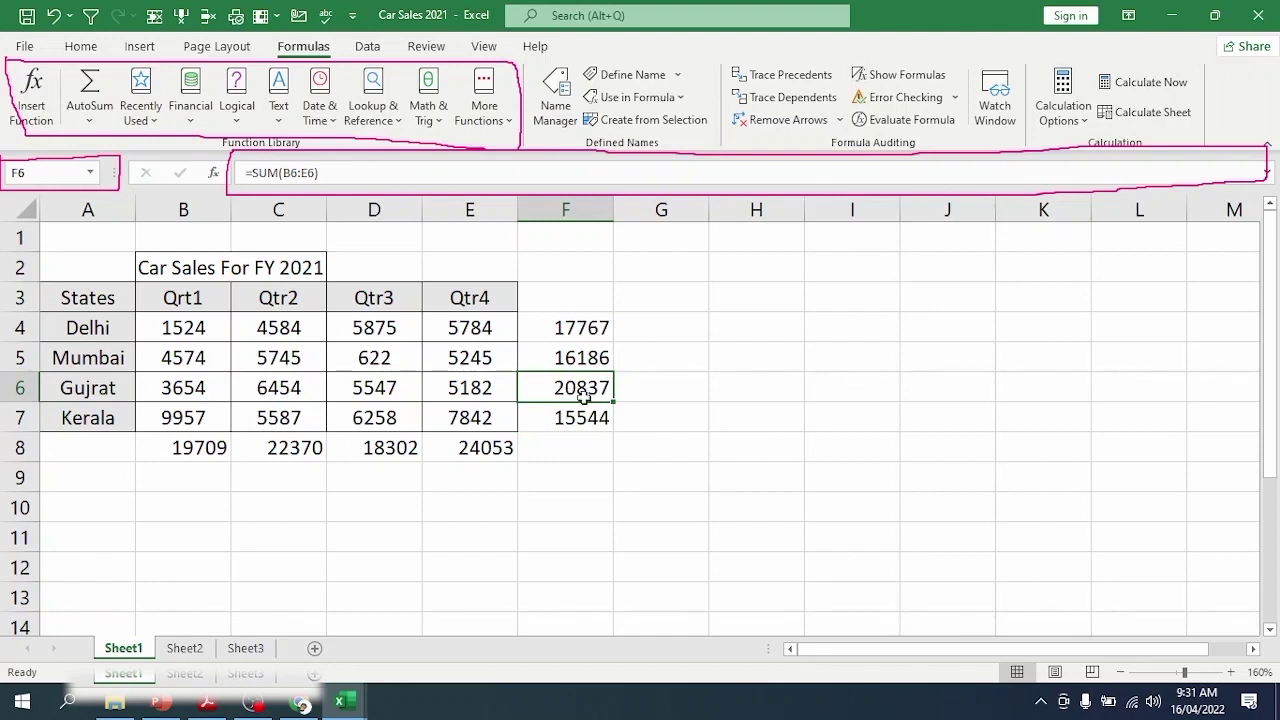
pyautogui.click(285, 176)
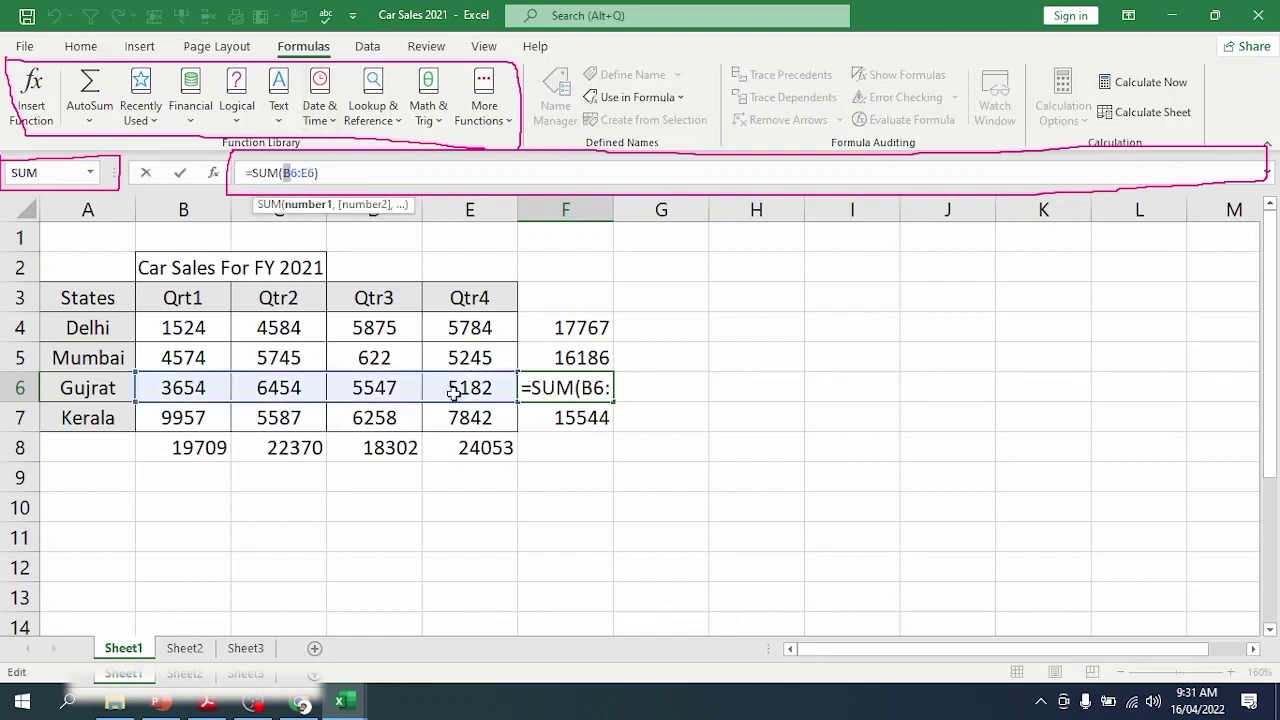
pyautogui.click(553, 390)
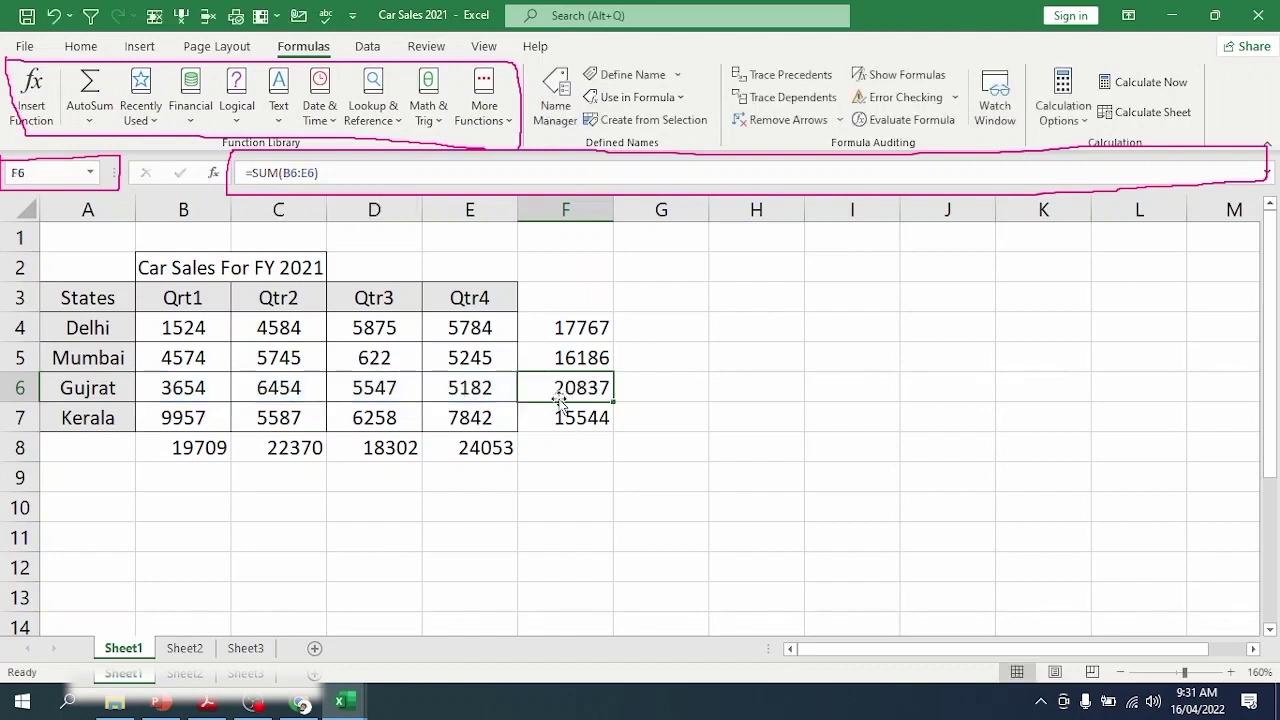
pyautogui.click(553, 418)
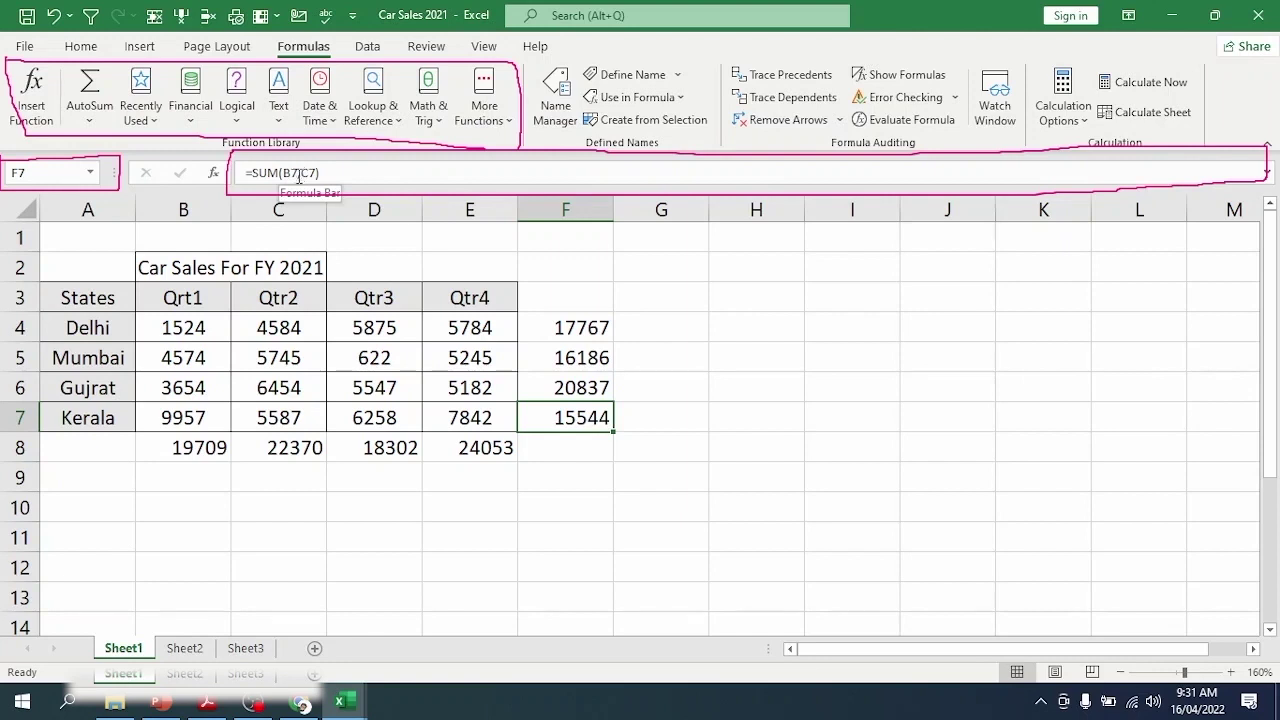
pyautogui.click(186, 418)
pyautogui.click(272, 425)
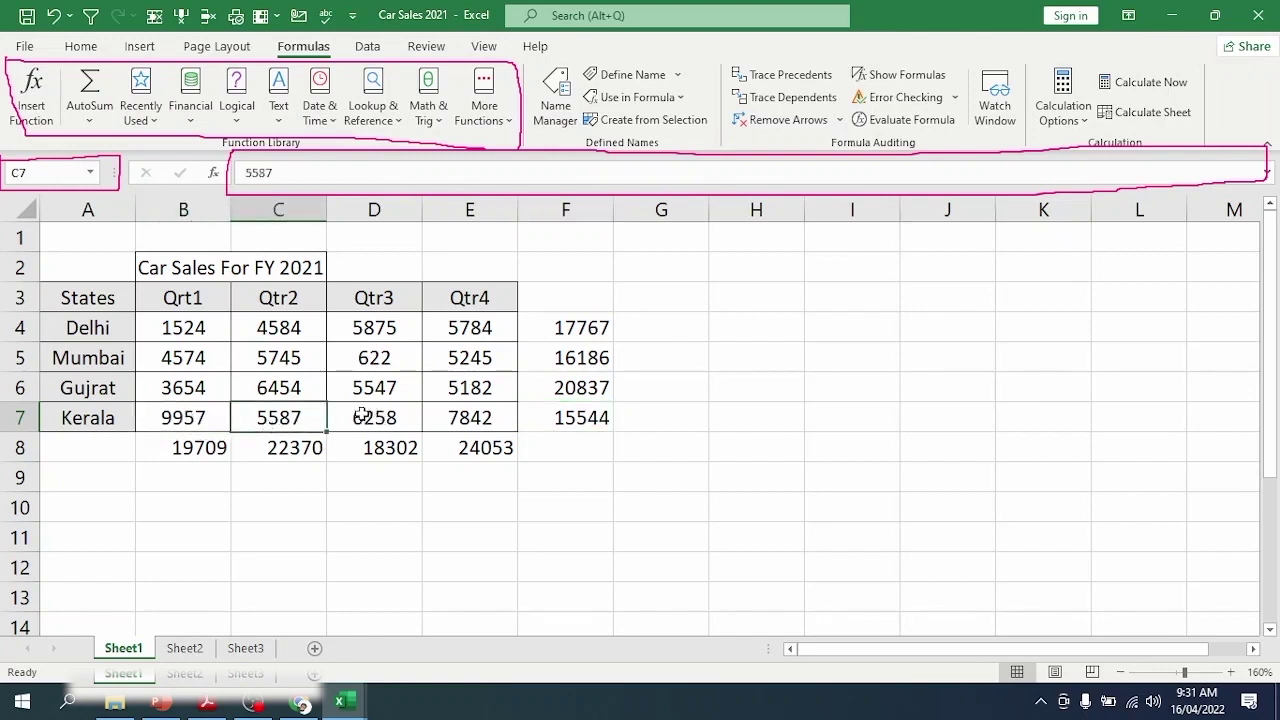
pyautogui.moveTo(362, 418); pyautogui.dragTo(430, 420)
pyautogui.click(563, 388)
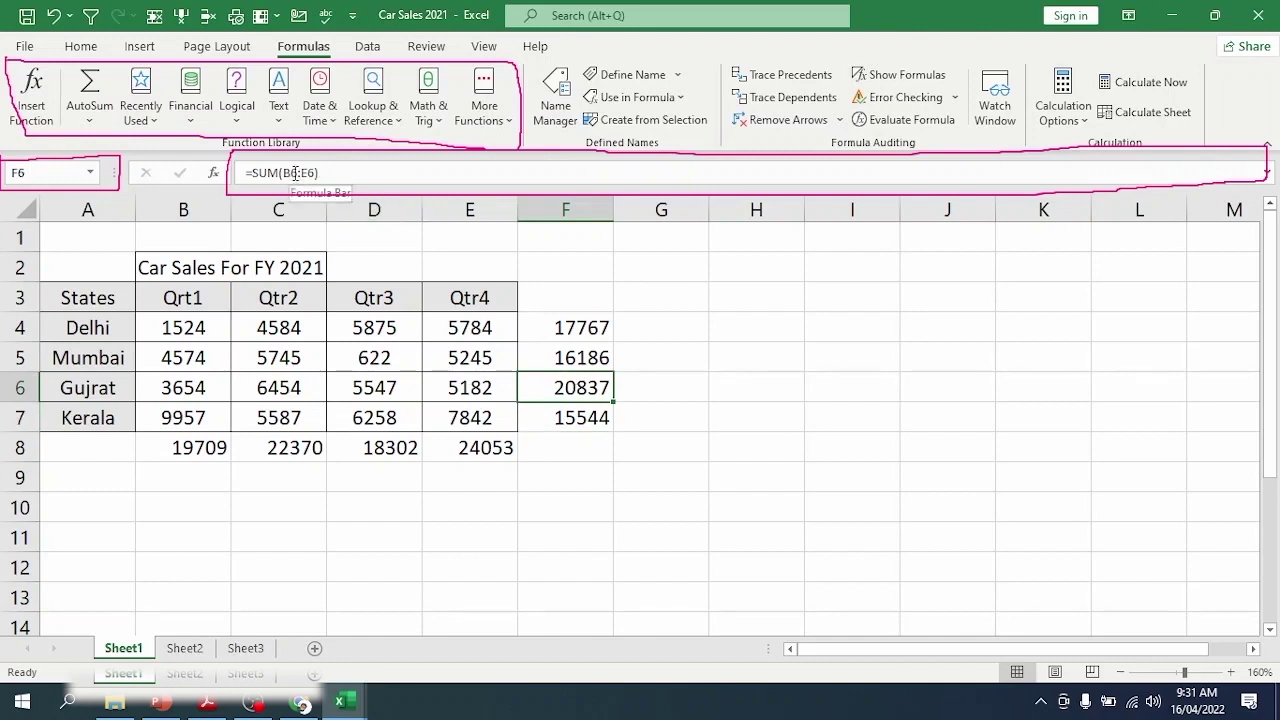
pyautogui.click(546, 418)
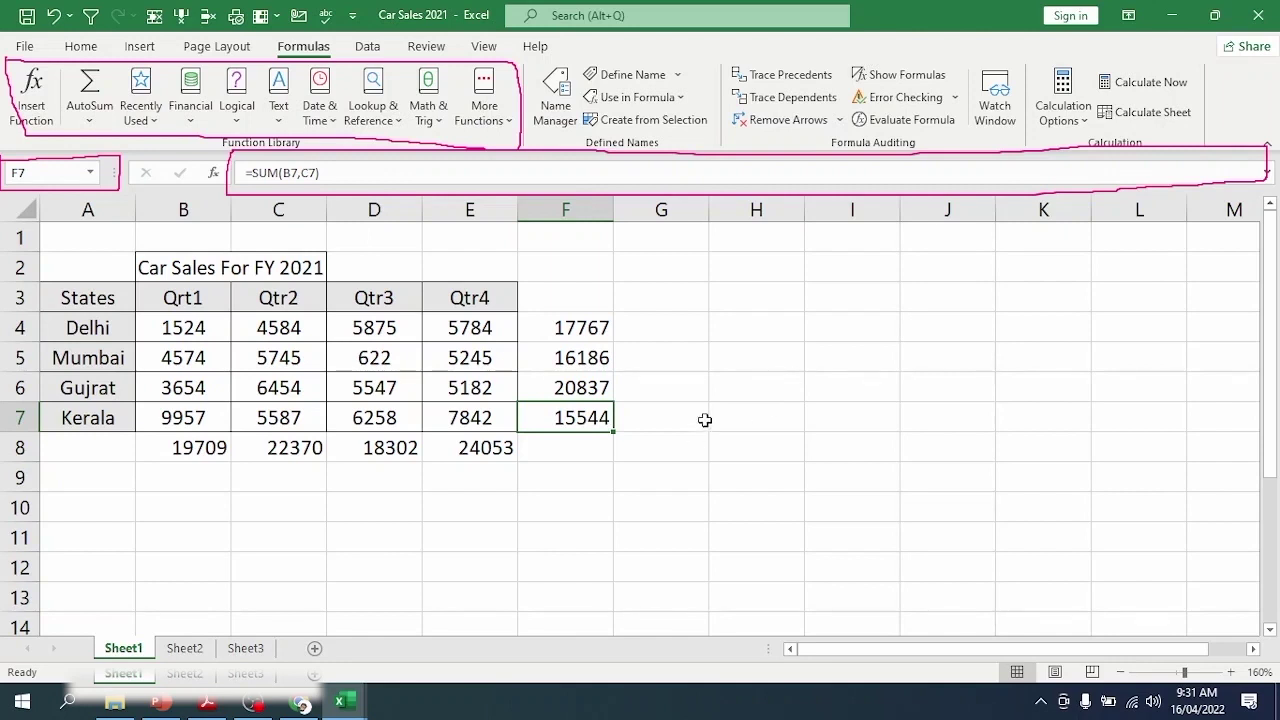
pyautogui.click(568, 444)
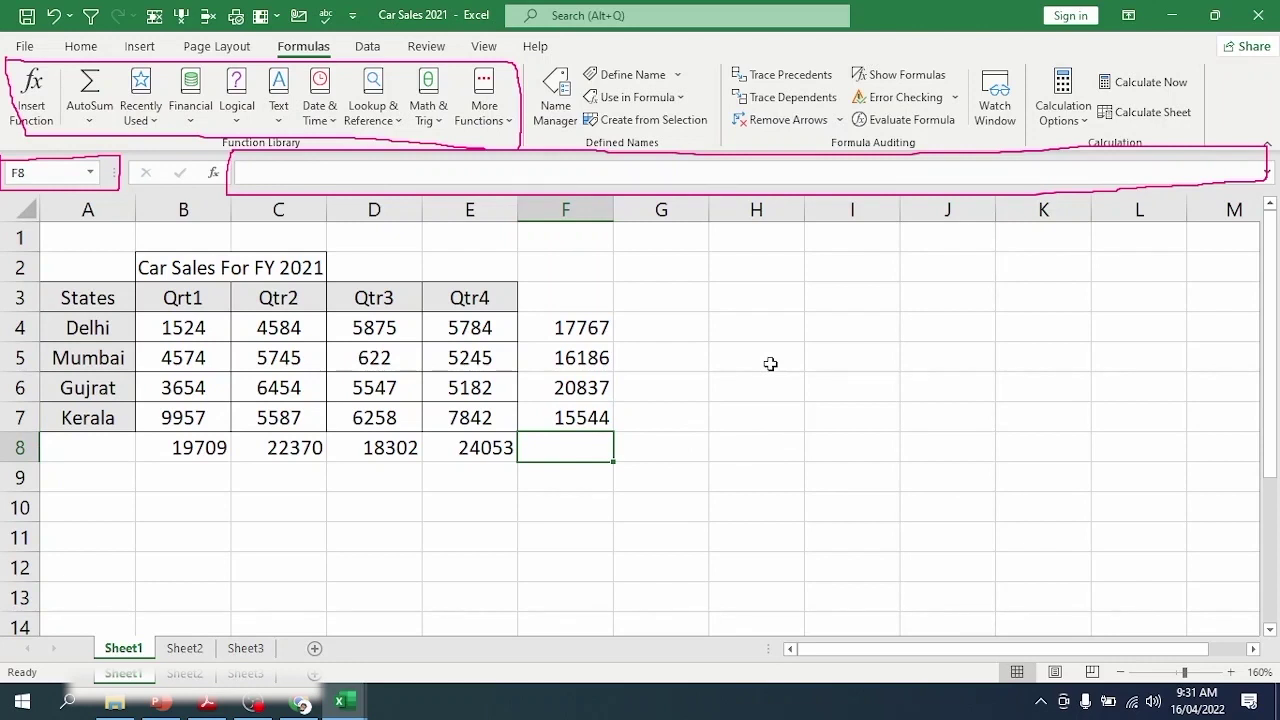
pyautogui.moveTo(558, 327); pyautogui.dragTo(566, 428)
# Step: Refill F7 with a four-quarter total of 29644 and put grand total 84434 in F8
pyautogui.click(565, 449)
pyautogui.hotkey('ctrl', 'd')
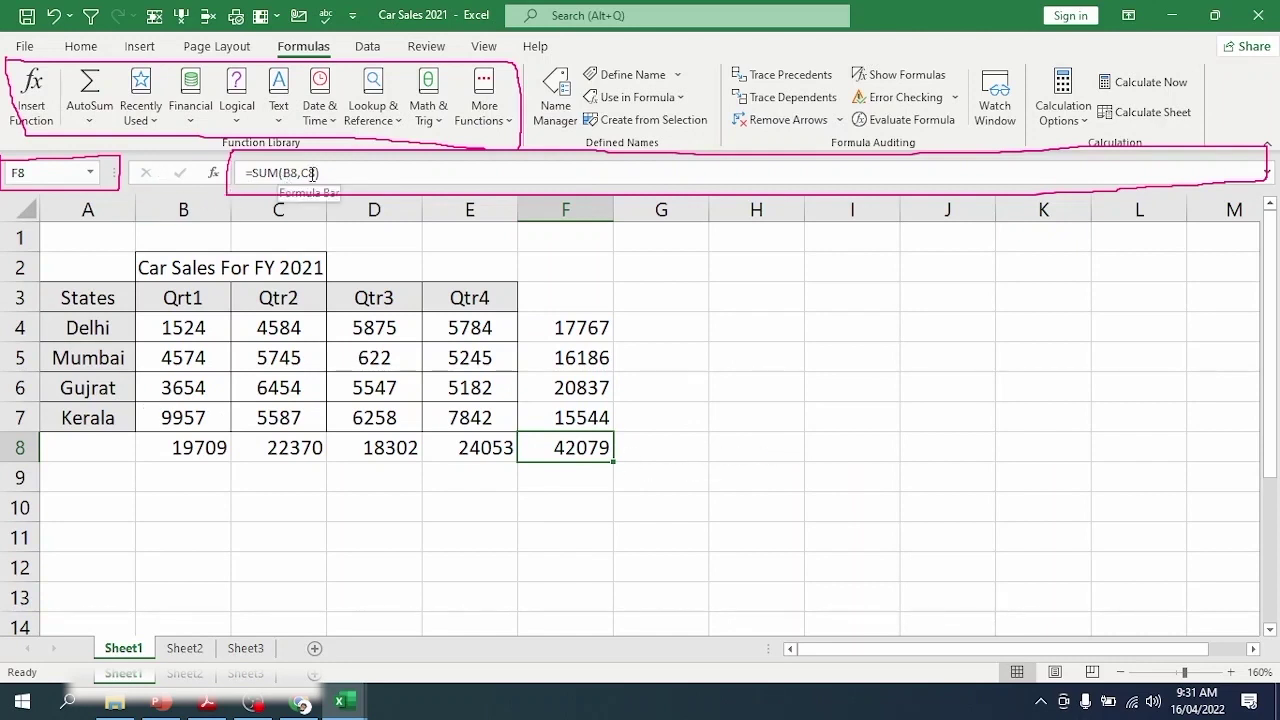
pyautogui.press('Delete')
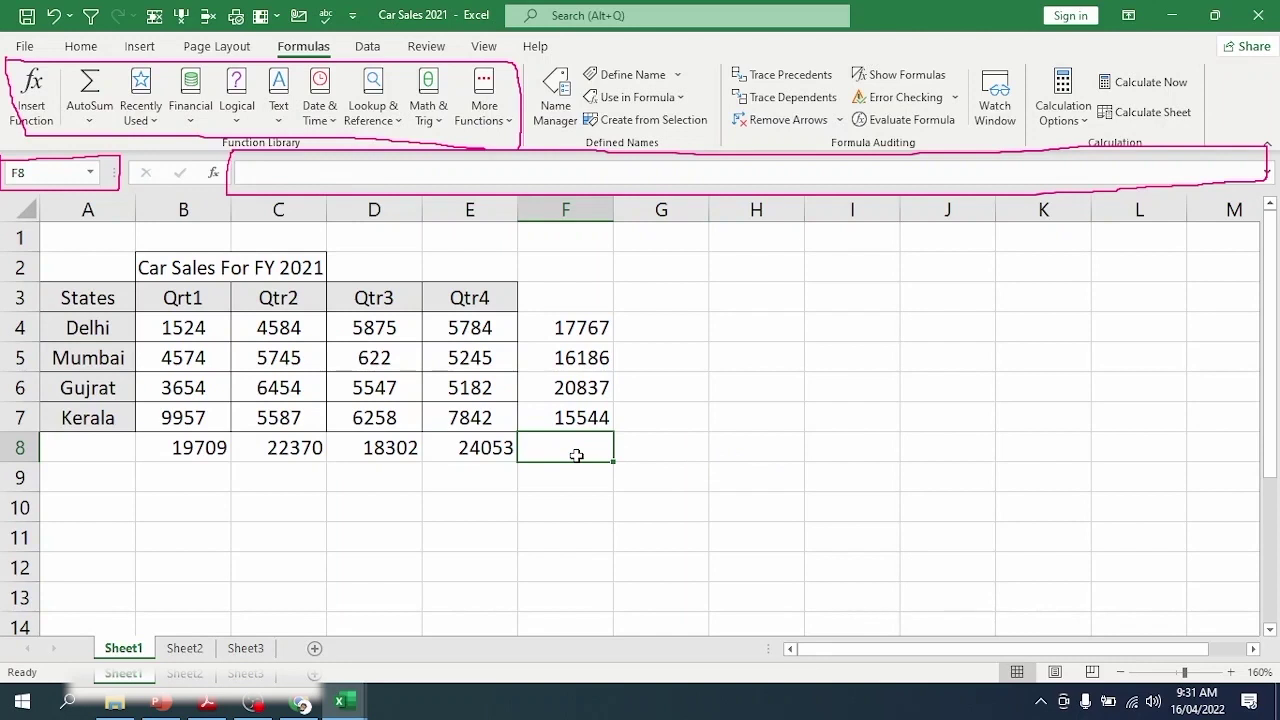
pyautogui.press('Up')
pyautogui.press('Delete')
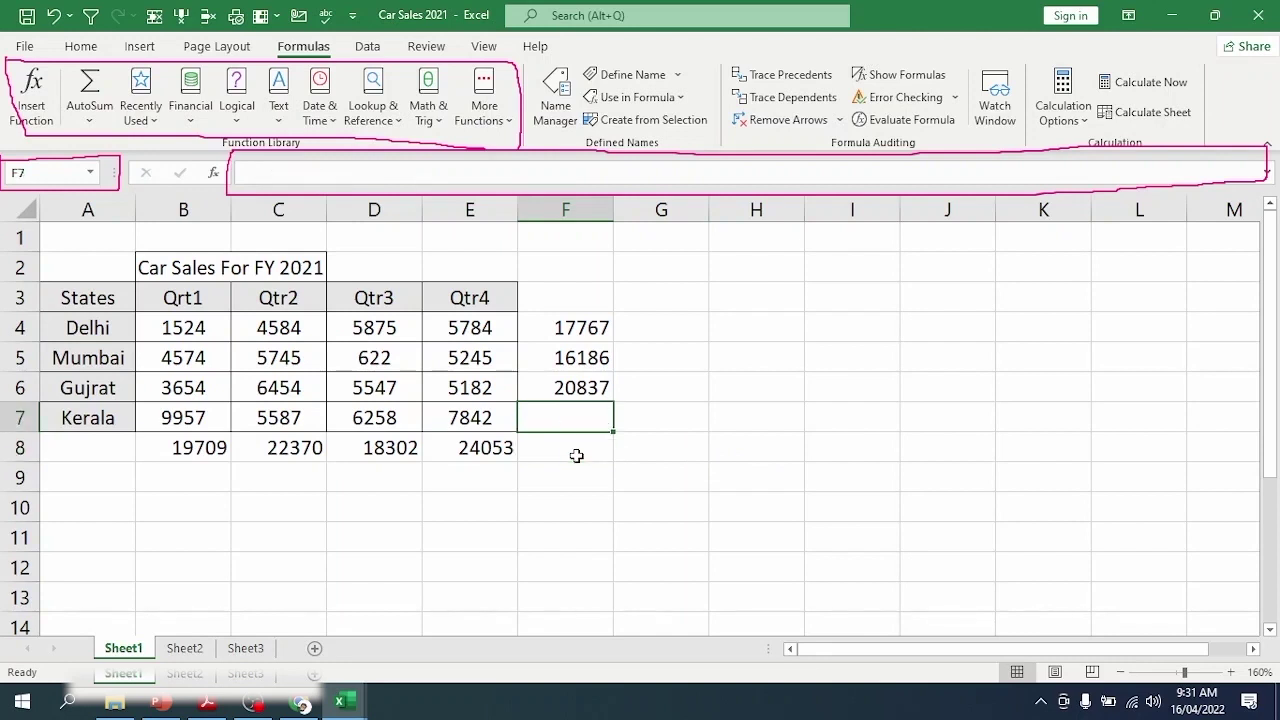
pyautogui.hotkey('ctrl', 'd')
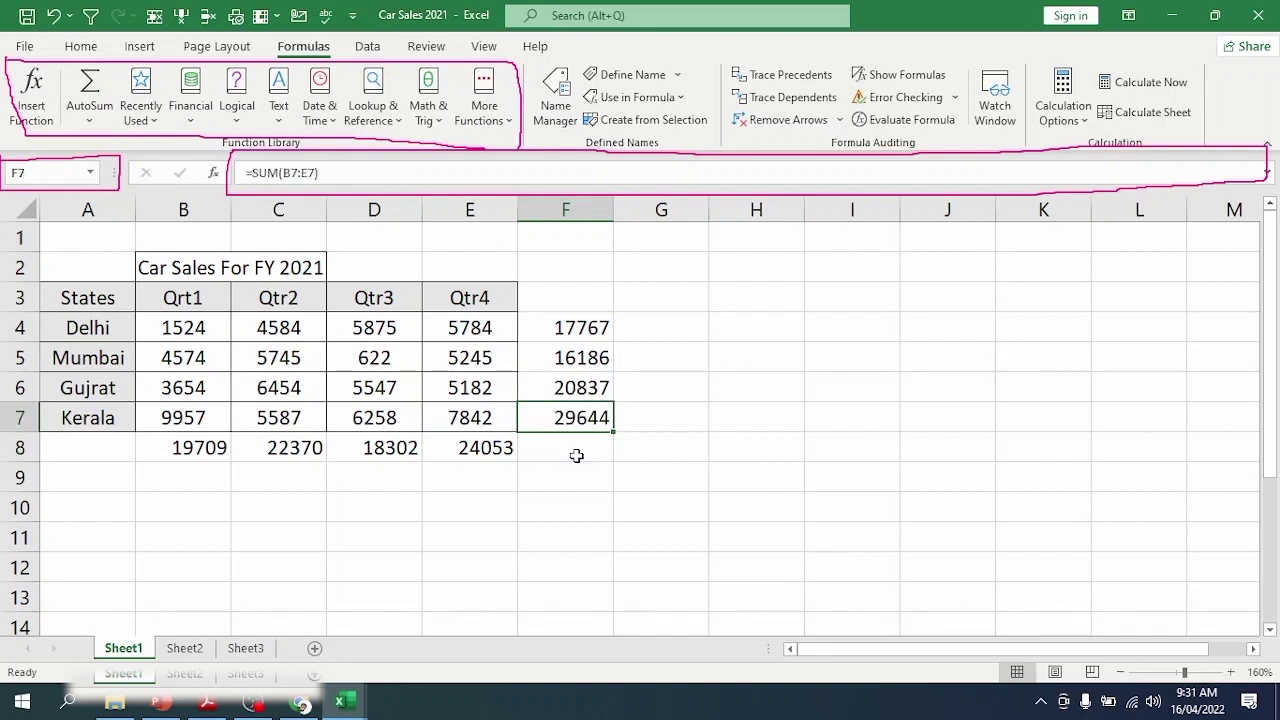
pyautogui.press('Down')
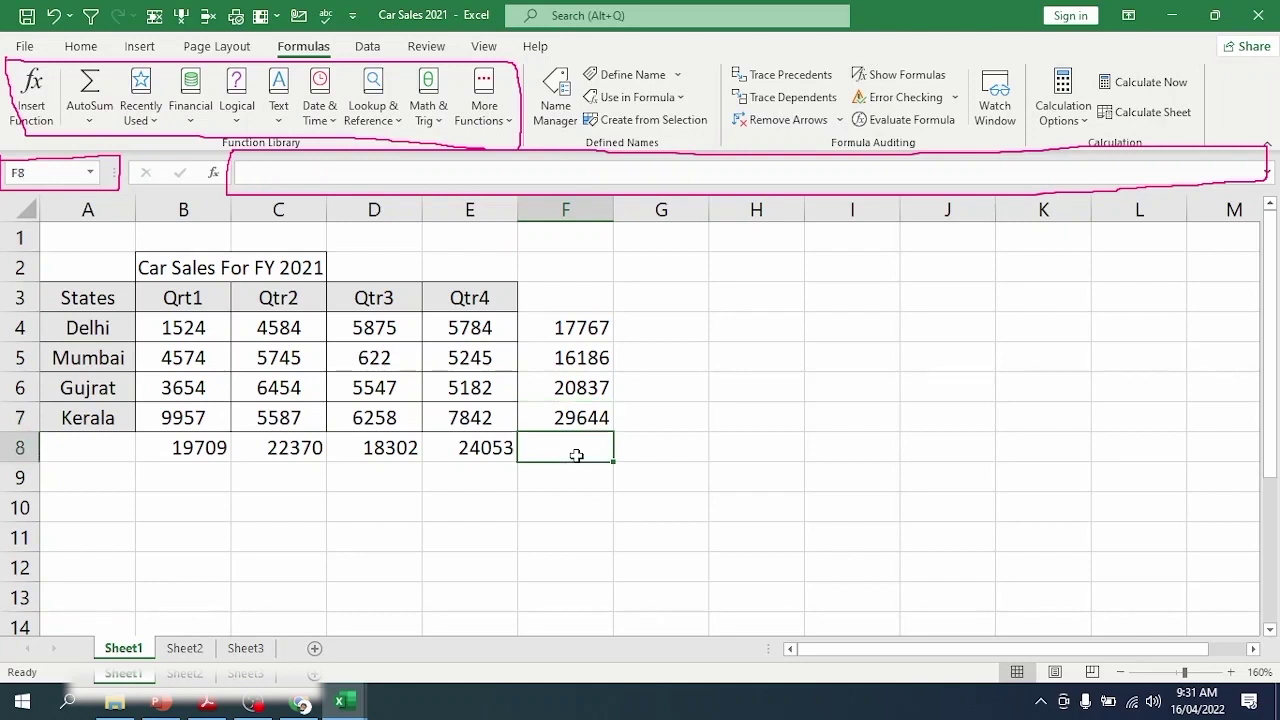
pyautogui.hotkey('ctrl', 'd')
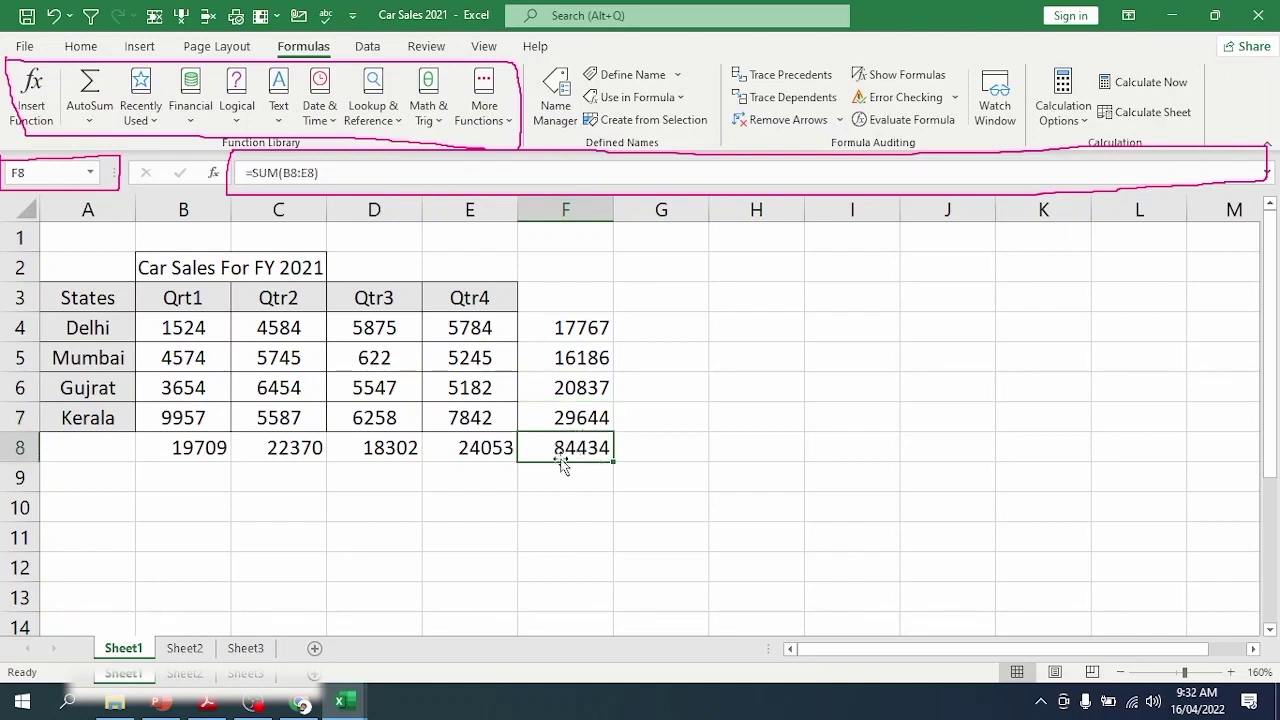
pyautogui.click(585, 299)
# Step: Label the F3 column heading and A8 row 'Total'
pyautogui.write('Tota')
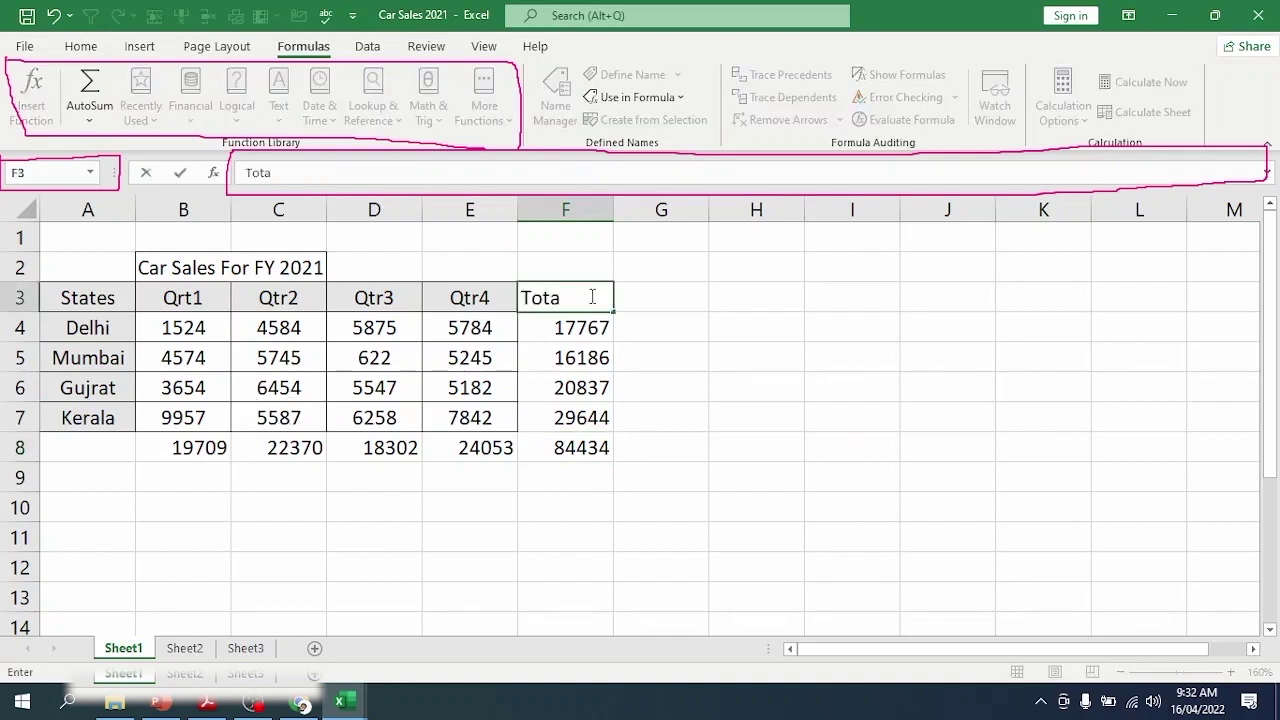
pyautogui.write('l')
pyautogui.press('Return')
pyautogui.click(98, 448)
pyautogui.write('Total')
pyautogui.press('Return')
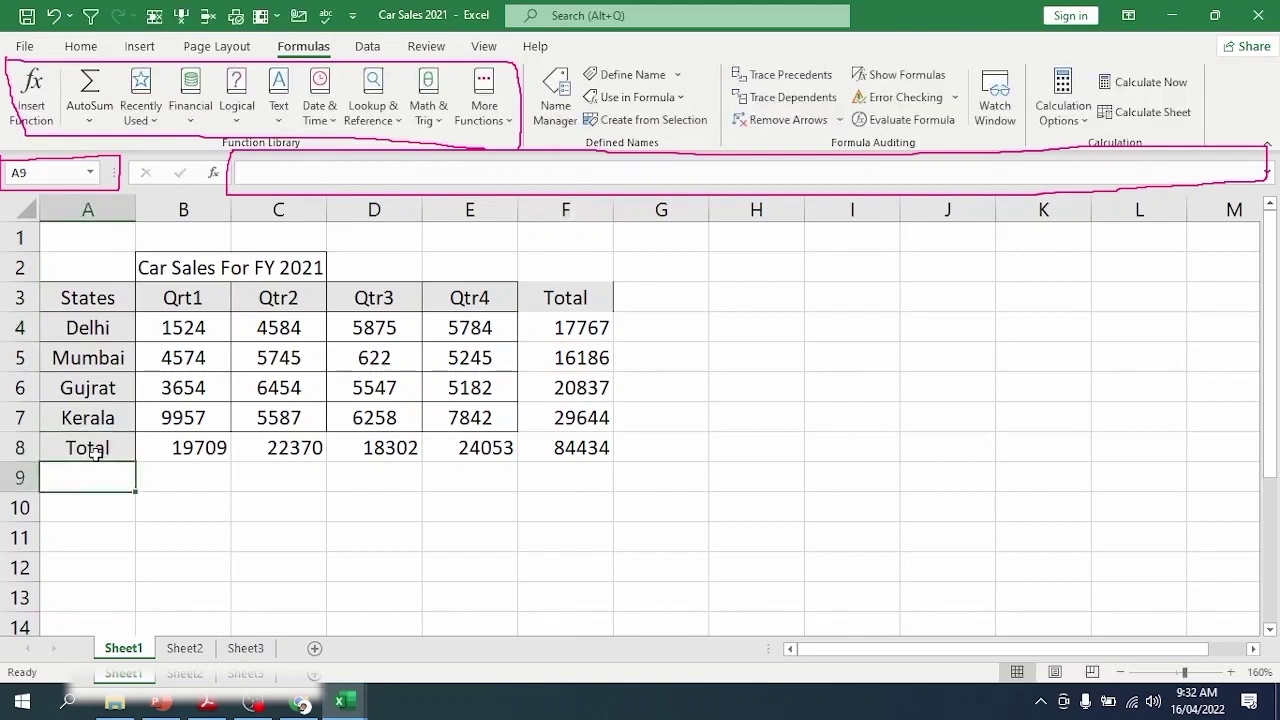
# Step: Copy B4's formatting across B4:F8 with Format Painter
pyautogui.click(172, 330)
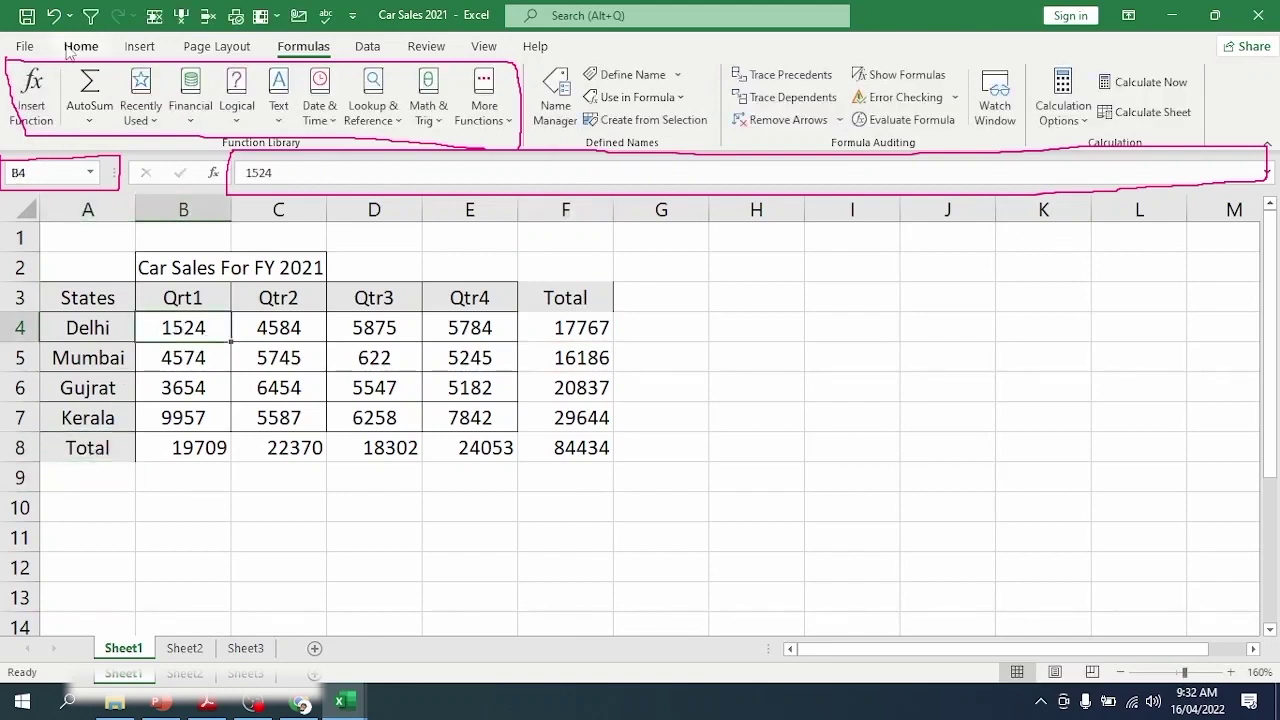
pyautogui.click(79, 47)
pyautogui.click(56, 118)
pyautogui.moveTo(580, 335)
pyautogui.mouseDown()
pyautogui.moveTo(594, 449)
pyautogui.moveTo(200, 449)
pyautogui.mouseUp()
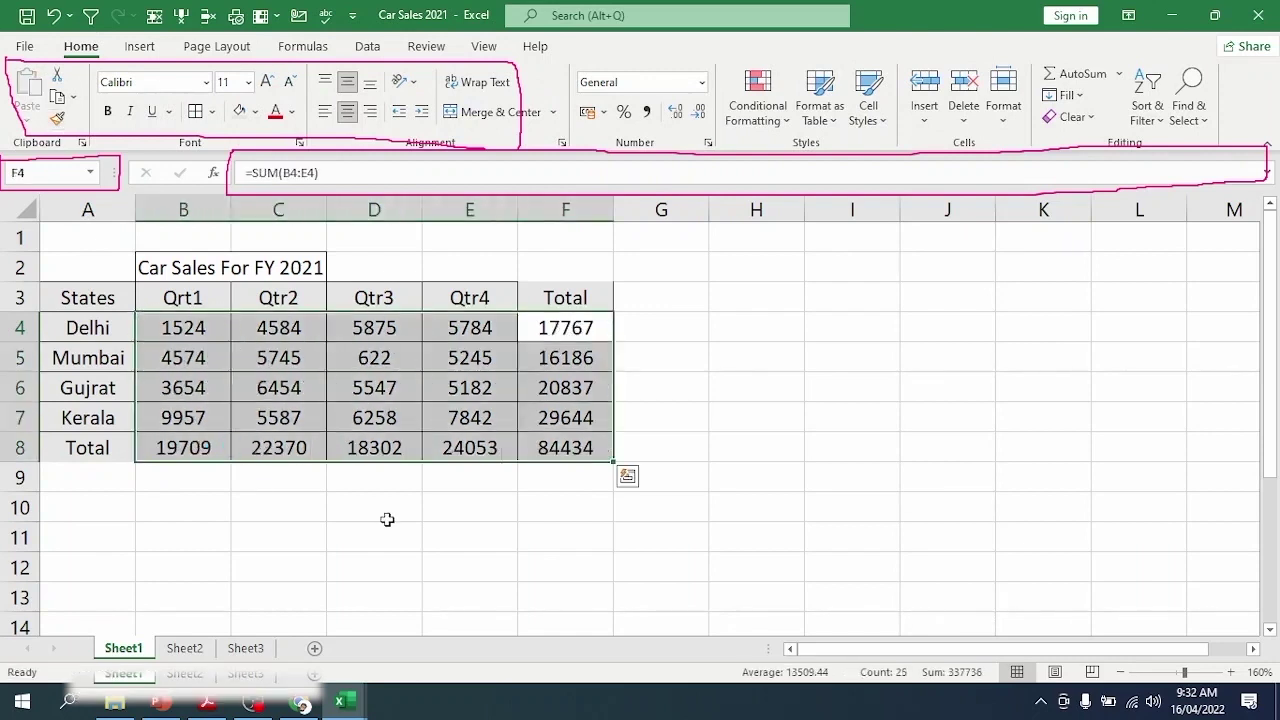
pyautogui.click(378, 505)
pyautogui.moveTo(165, 328); pyautogui.dragTo(605, 449)
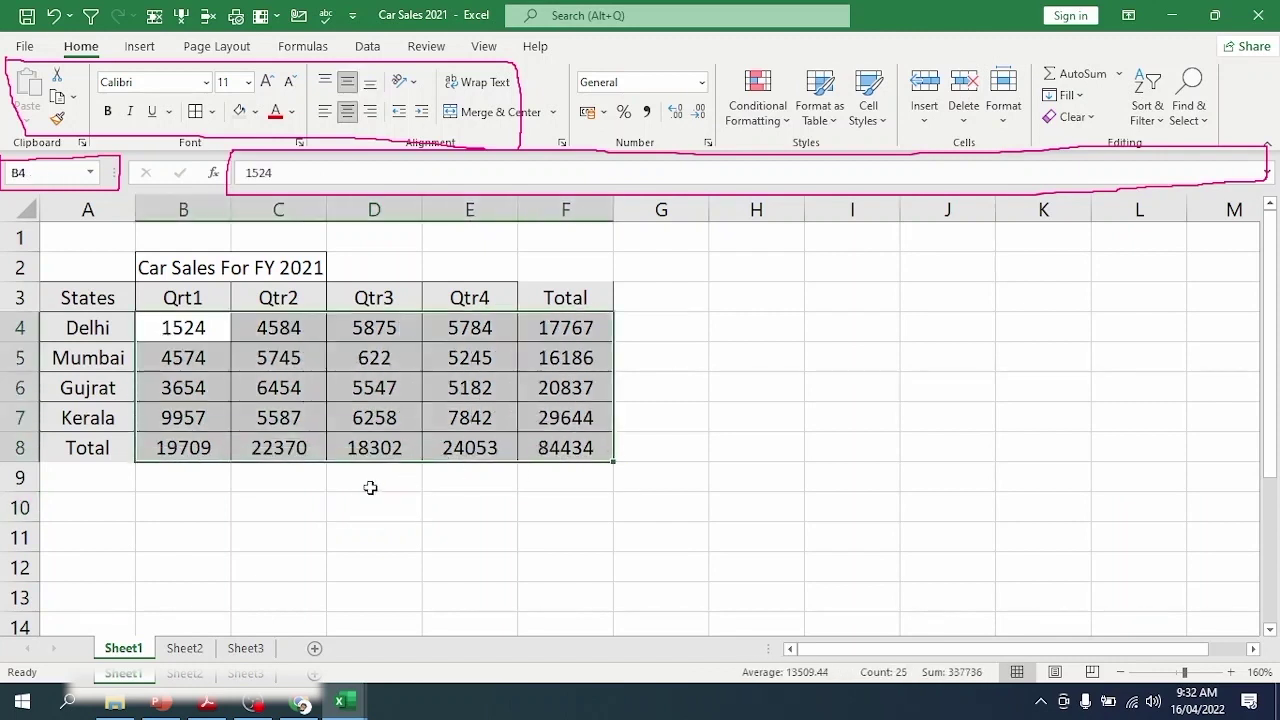
pyautogui.click(370, 486)
# Step: Review the Total labels, the F5 formula and the whole A3:F8 table
pyautogui.click(578, 297)
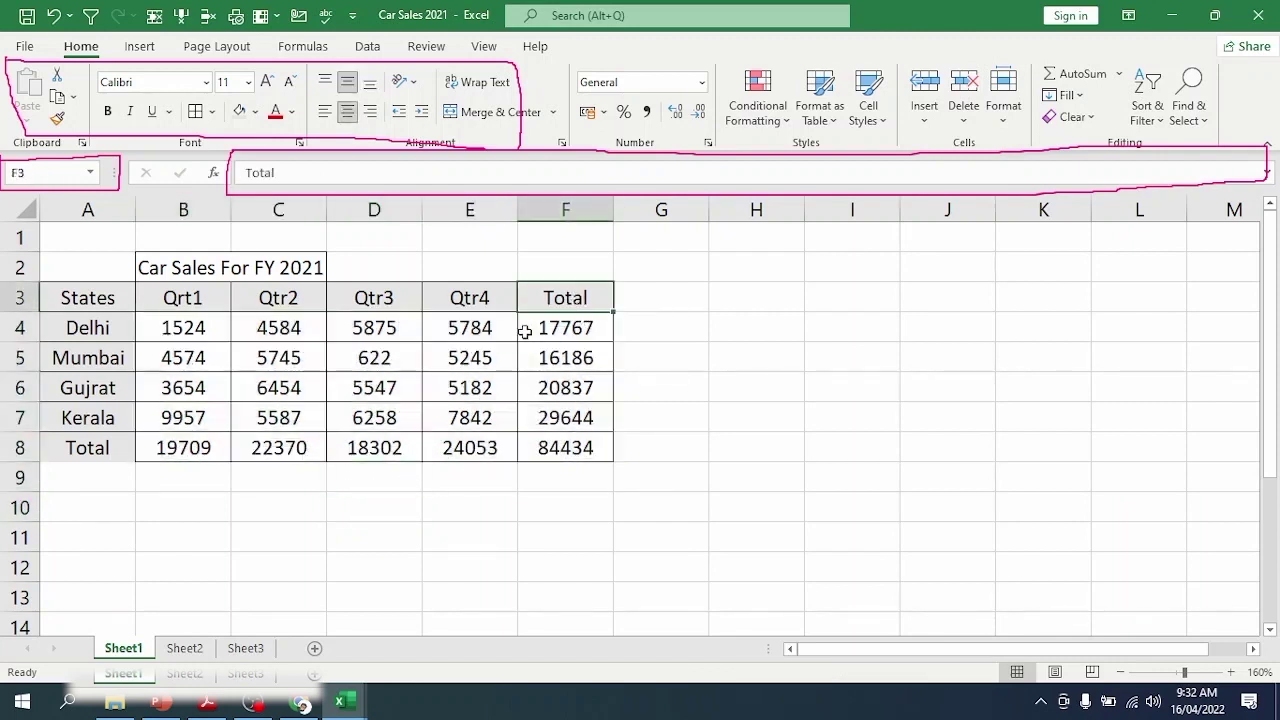
pyautogui.click(570, 356)
pyautogui.click(588, 299)
pyautogui.click(86, 451)
pyautogui.click(220, 540)
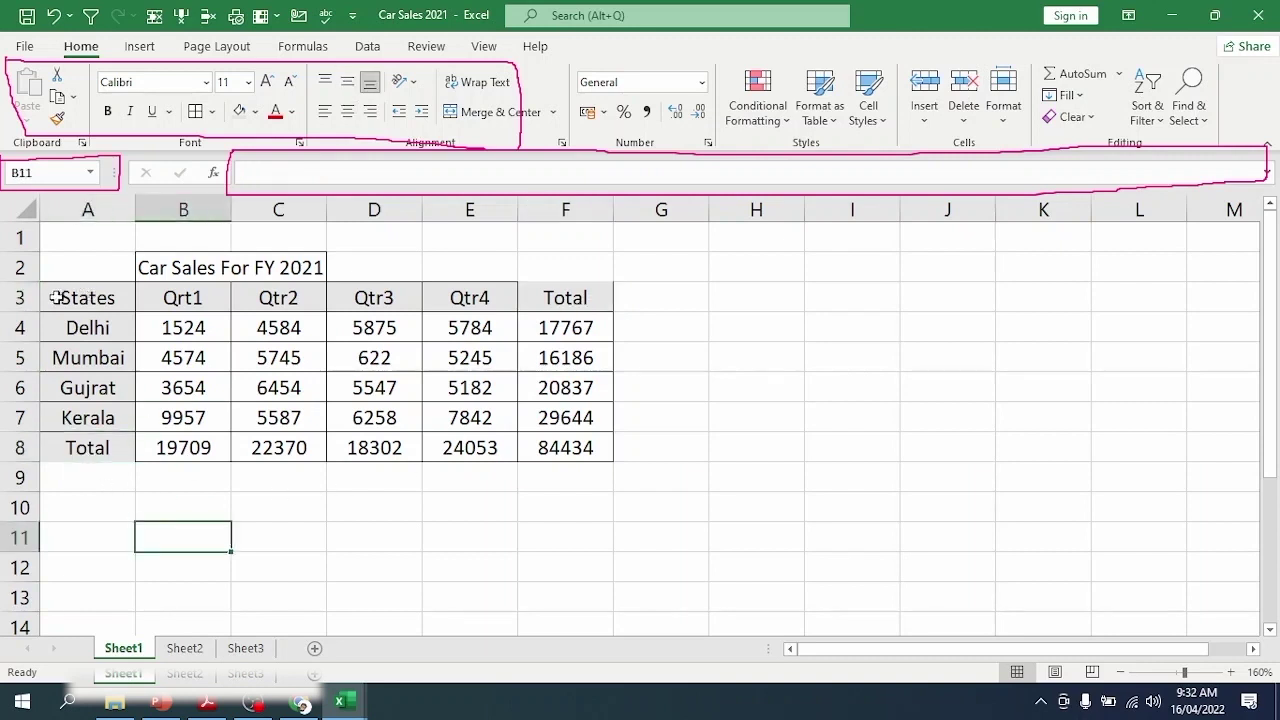
pyautogui.moveTo(55, 297); pyautogui.dragTo(560, 448)
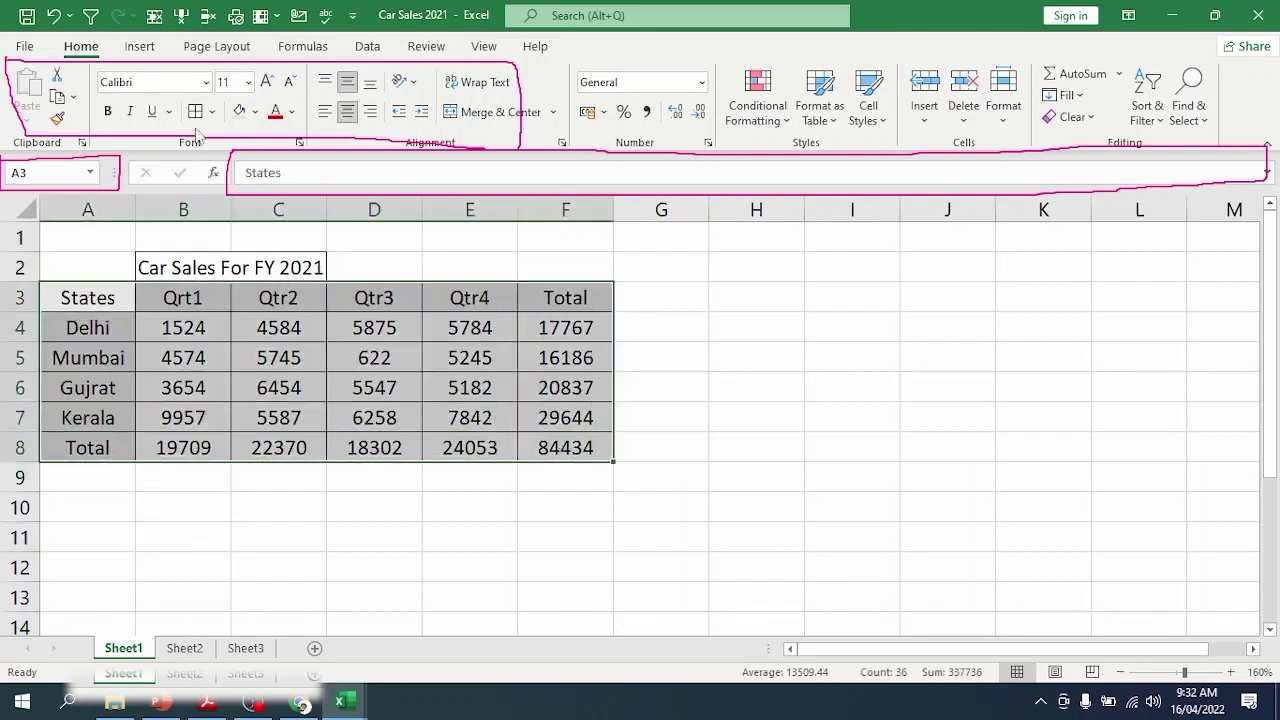
pyautogui.click(389, 546)
pyautogui.moveTo(583, 297); pyautogui.dragTo(46, 447)
pyautogui.click(649, 528)
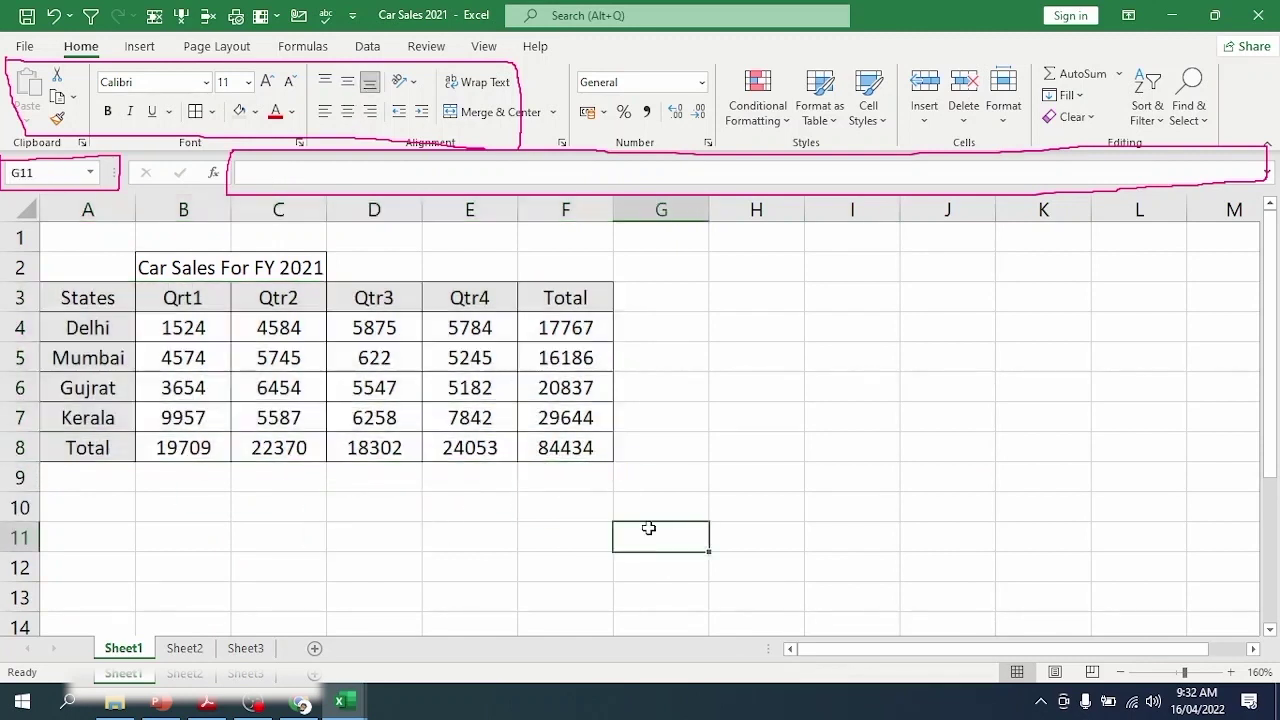
pyautogui.click(184, 334)
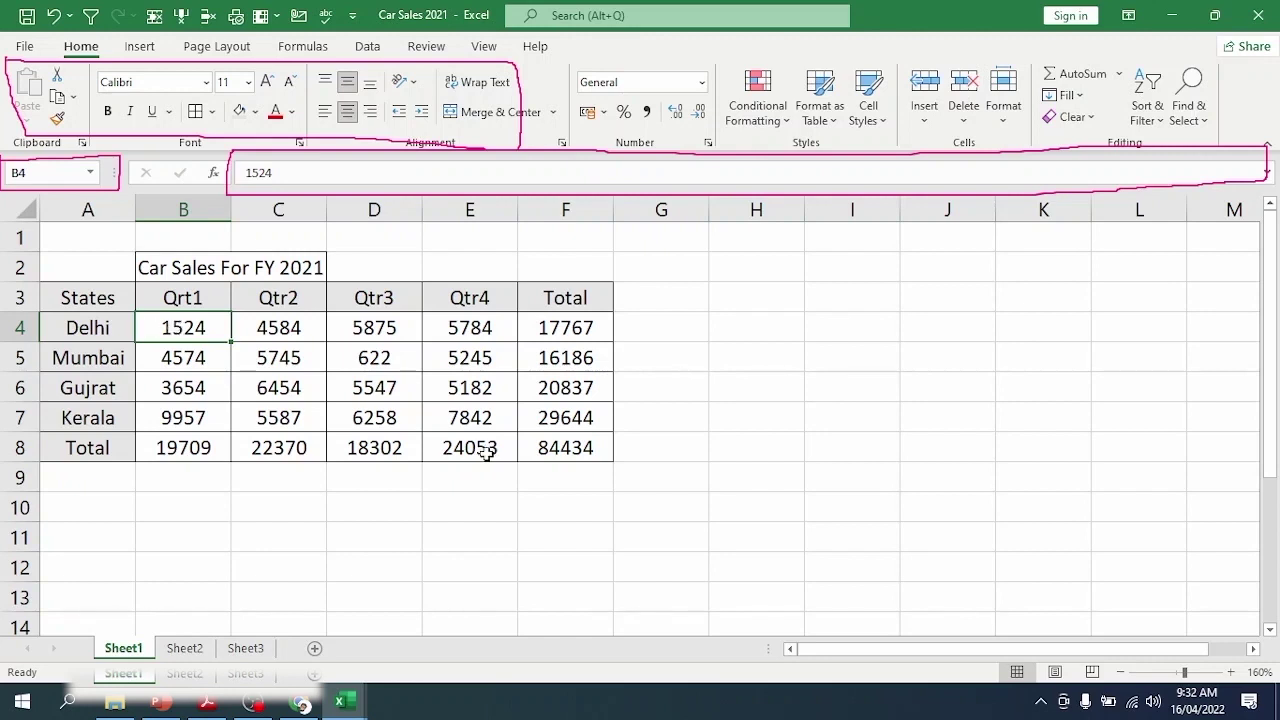
# Step: Apply Comma Style to B4:F8 and reduce the figures to zero decimal places
pyautogui.moveTo(180, 330); pyautogui.dragTo(585, 446)
pyautogui.click(647, 112)
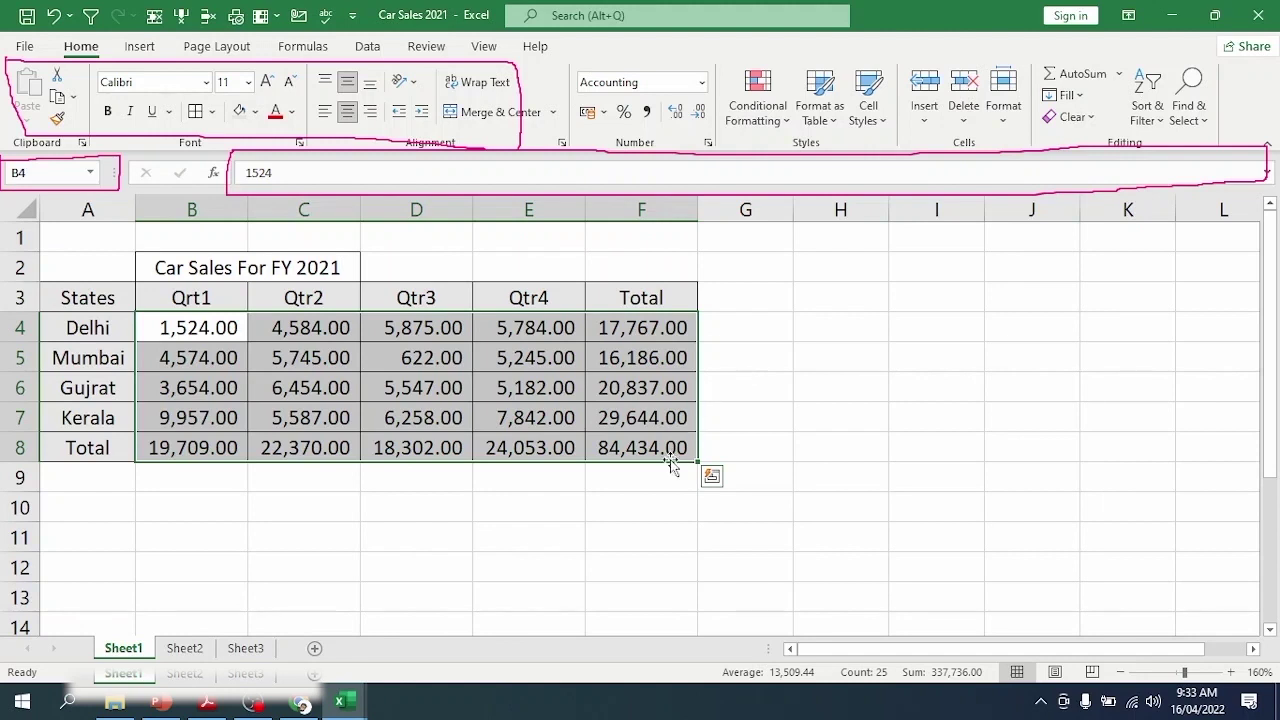
pyautogui.click(700, 112)
pyautogui.click(700, 112)
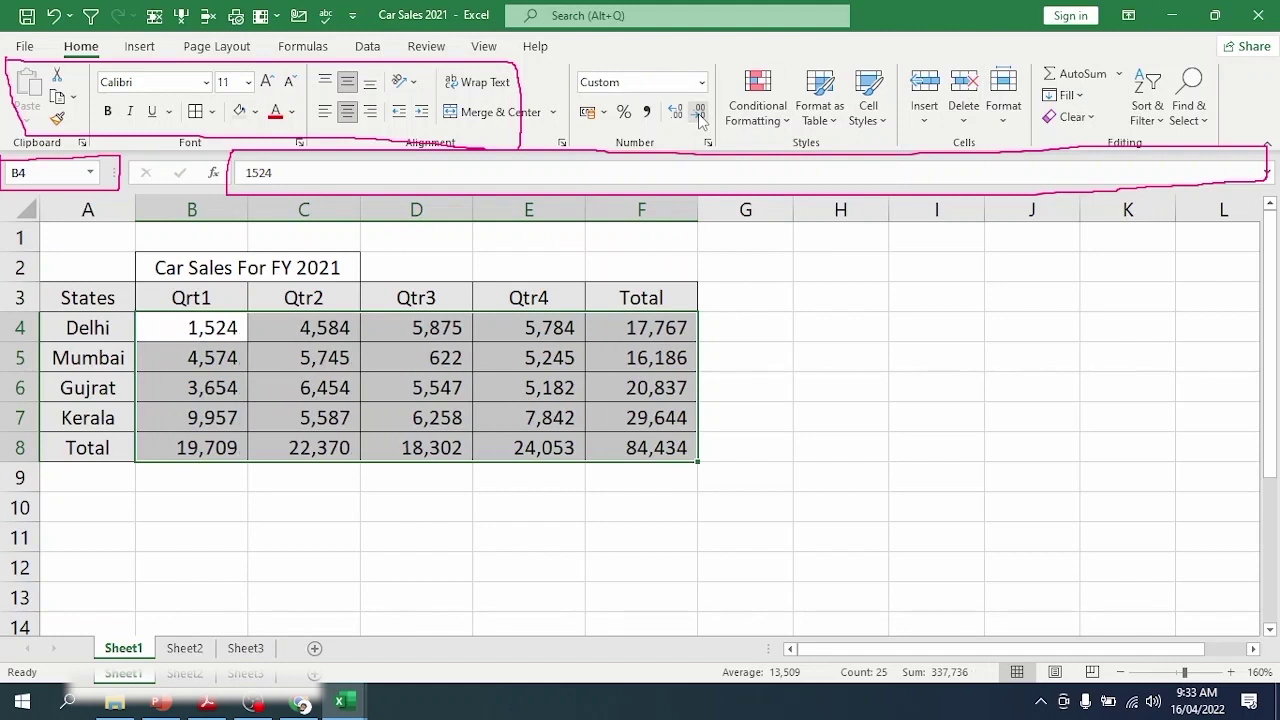
pyautogui.click(829, 413)
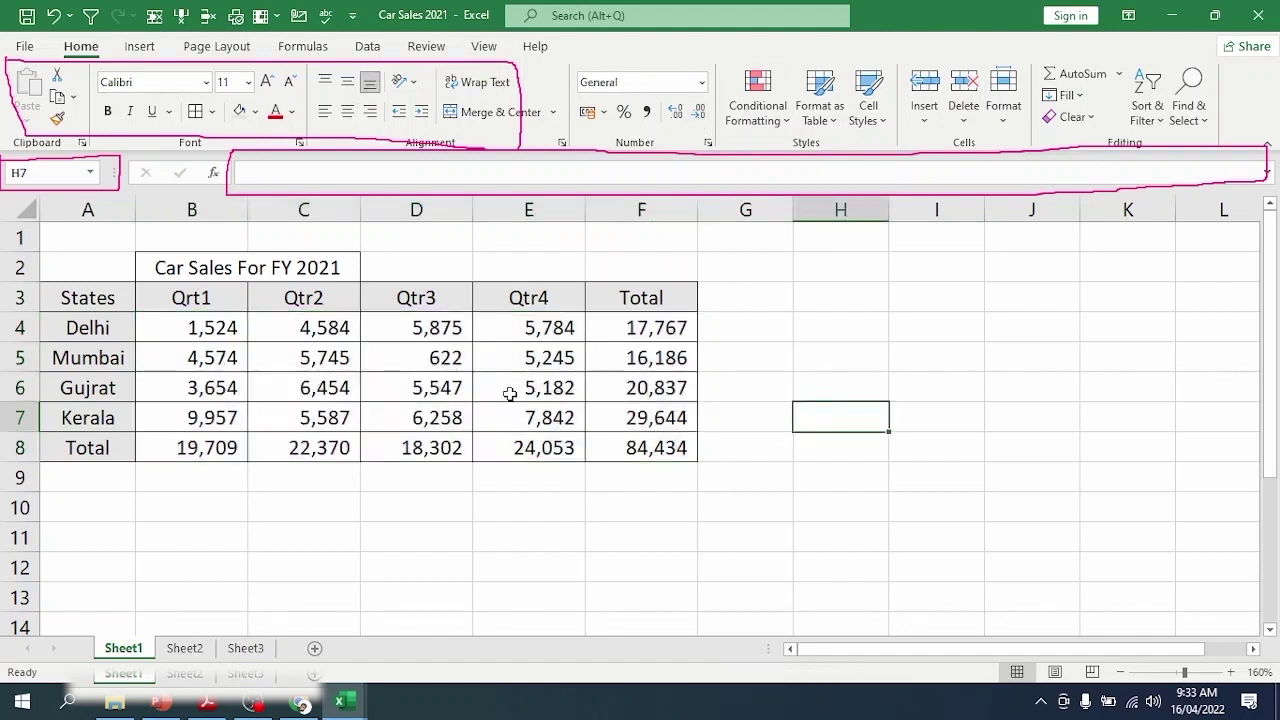
pyautogui.click(425, 388)
pyautogui.click(212, 337)
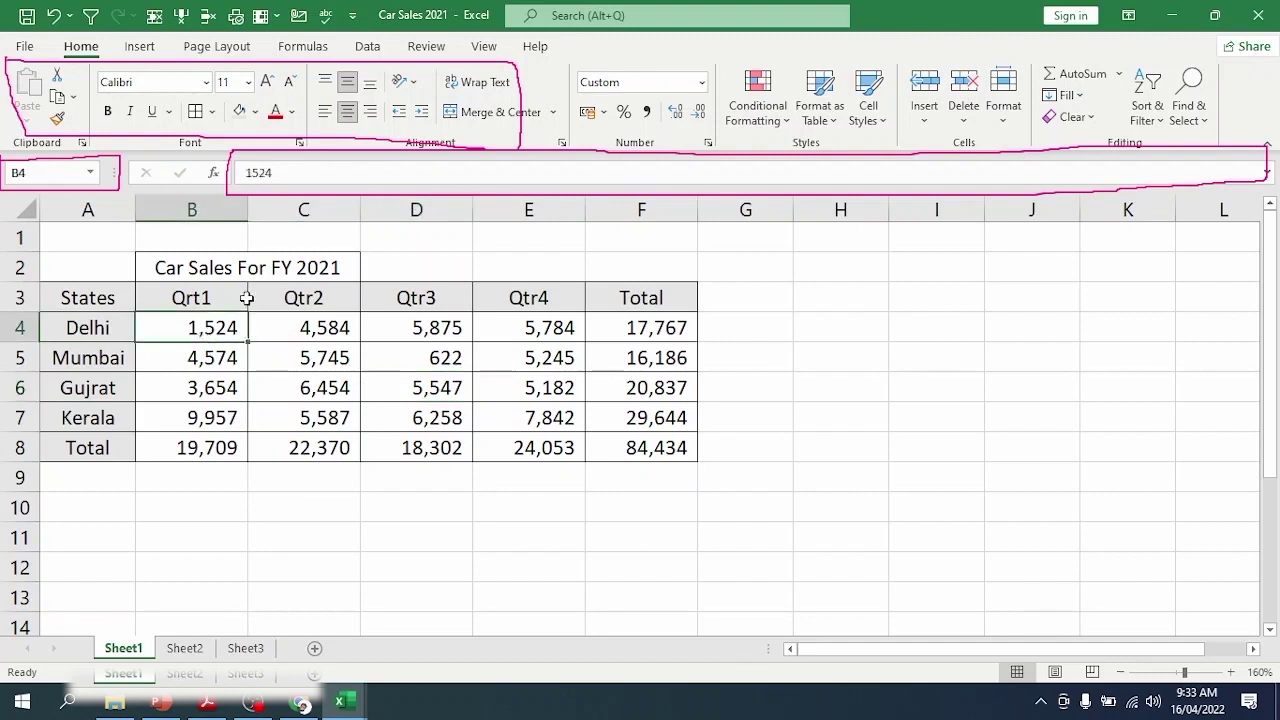
pyautogui.click(184, 362)
pyautogui.click(195, 392)
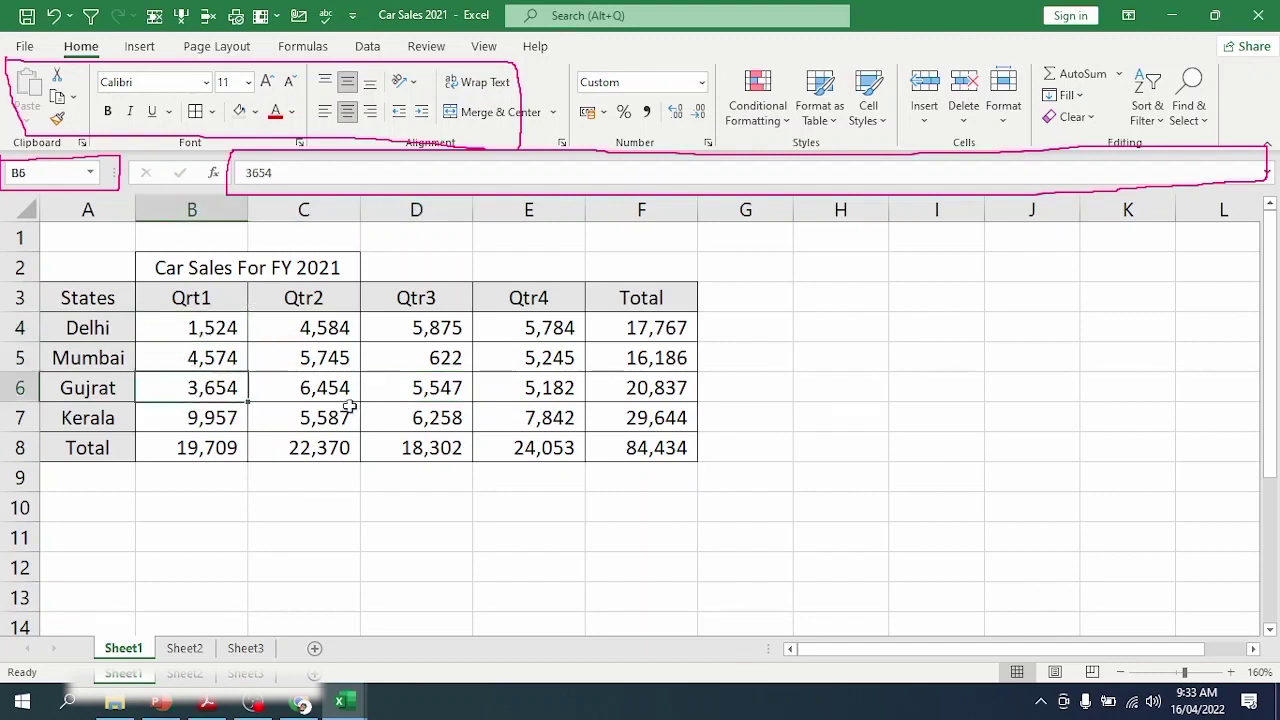
pyautogui.click(420, 388)
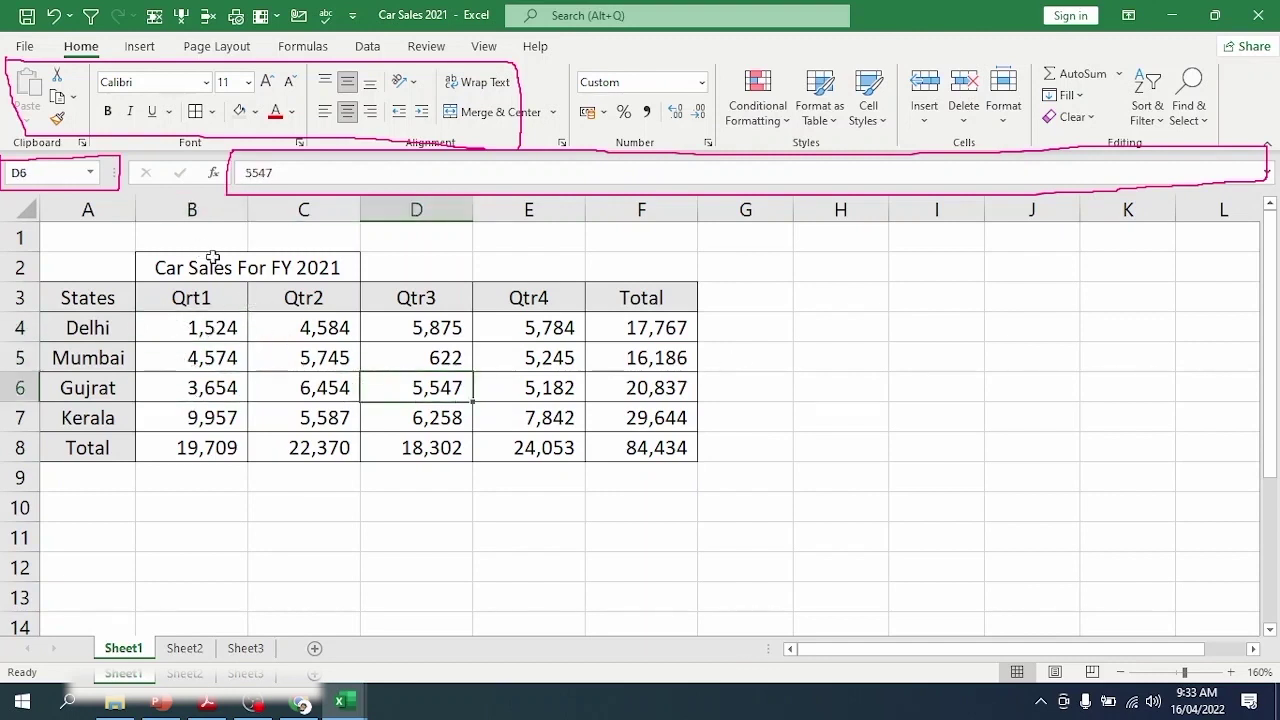
# Step: Toggle centre alignment off and back on for the whole table A3:F8
pyautogui.click(72, 295)
pyautogui.moveTo(44, 303)
pyautogui.mouseDown()
pyautogui.moveTo(669, 474)
pyautogui.moveTo(674, 447)
pyautogui.mouseUp()
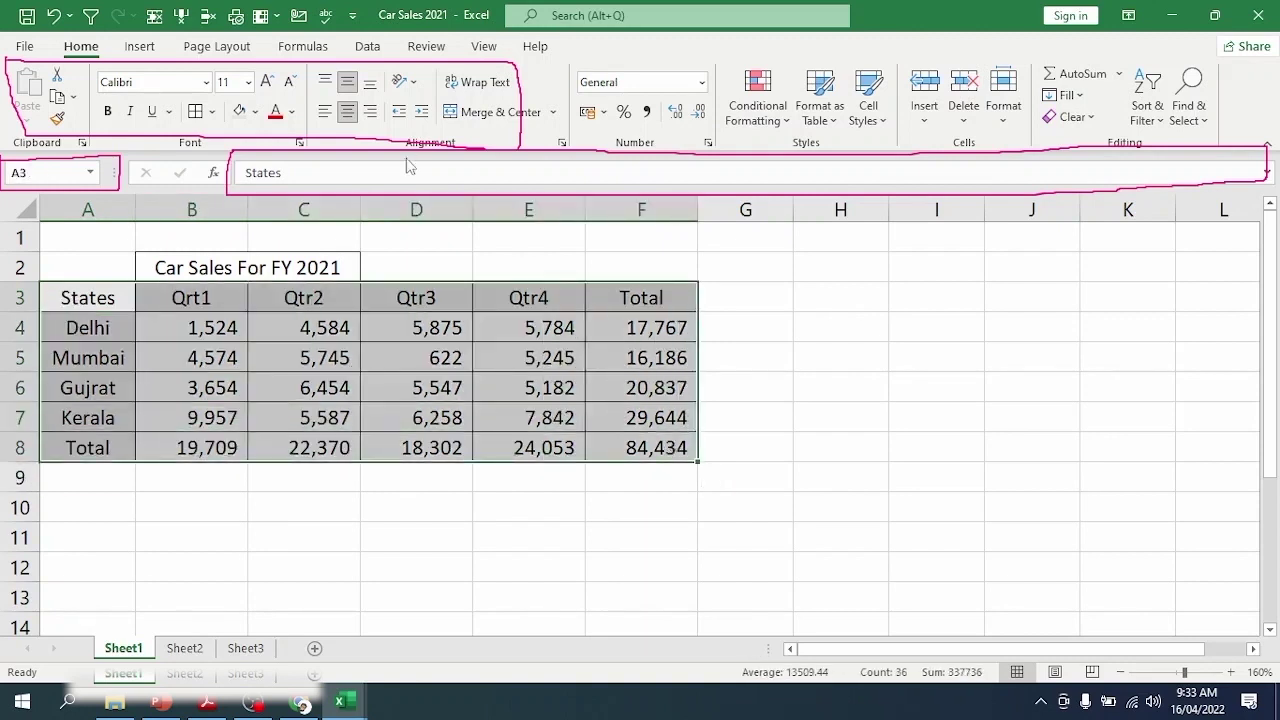
pyautogui.click(346, 113)
pyautogui.click(346, 114)
pyautogui.click(428, 412)
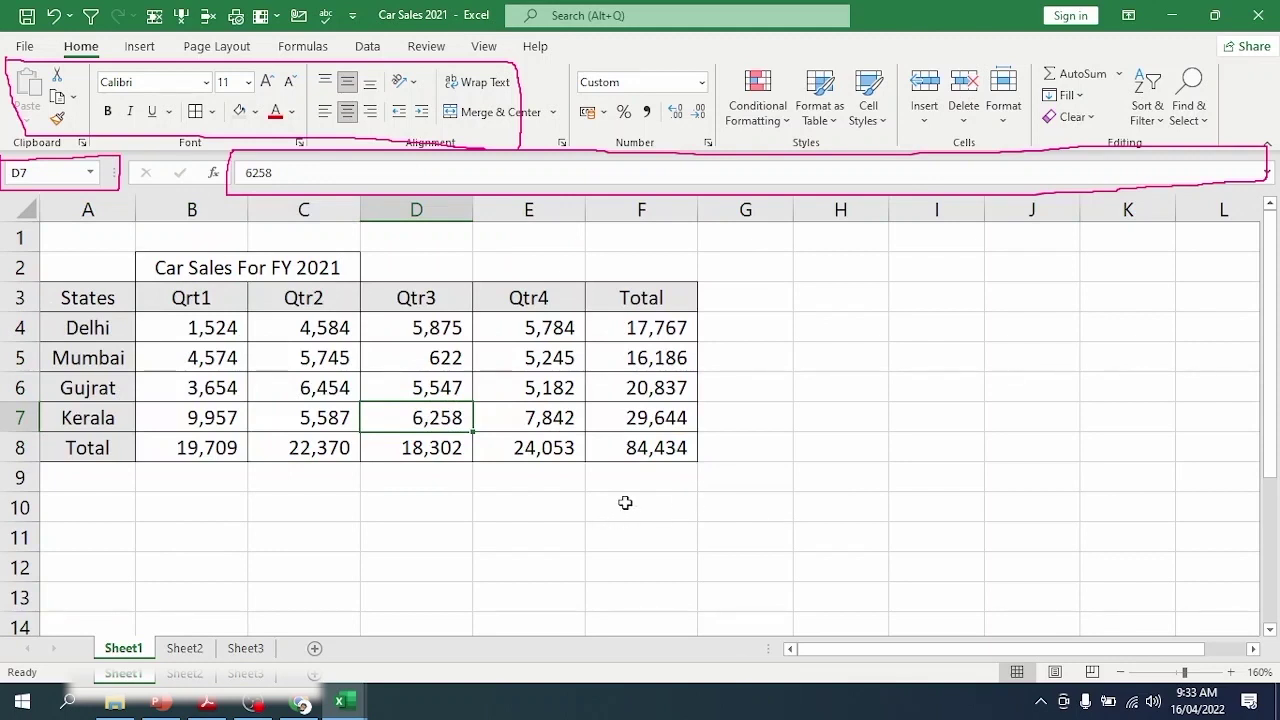
pyautogui.moveTo(655, 328); pyautogui.dragTo(663, 440)
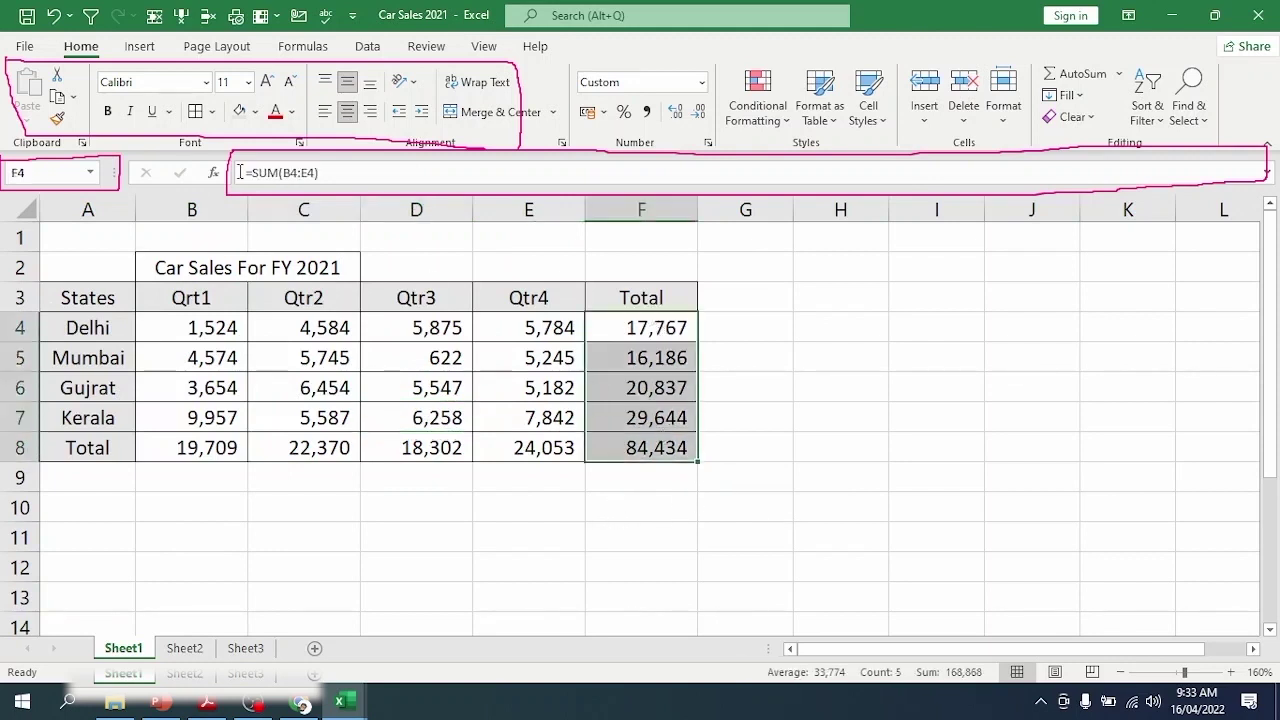
# Step: Give the Total column and the B8:E8 totals row a light orange fill
pyautogui.click(257, 112)
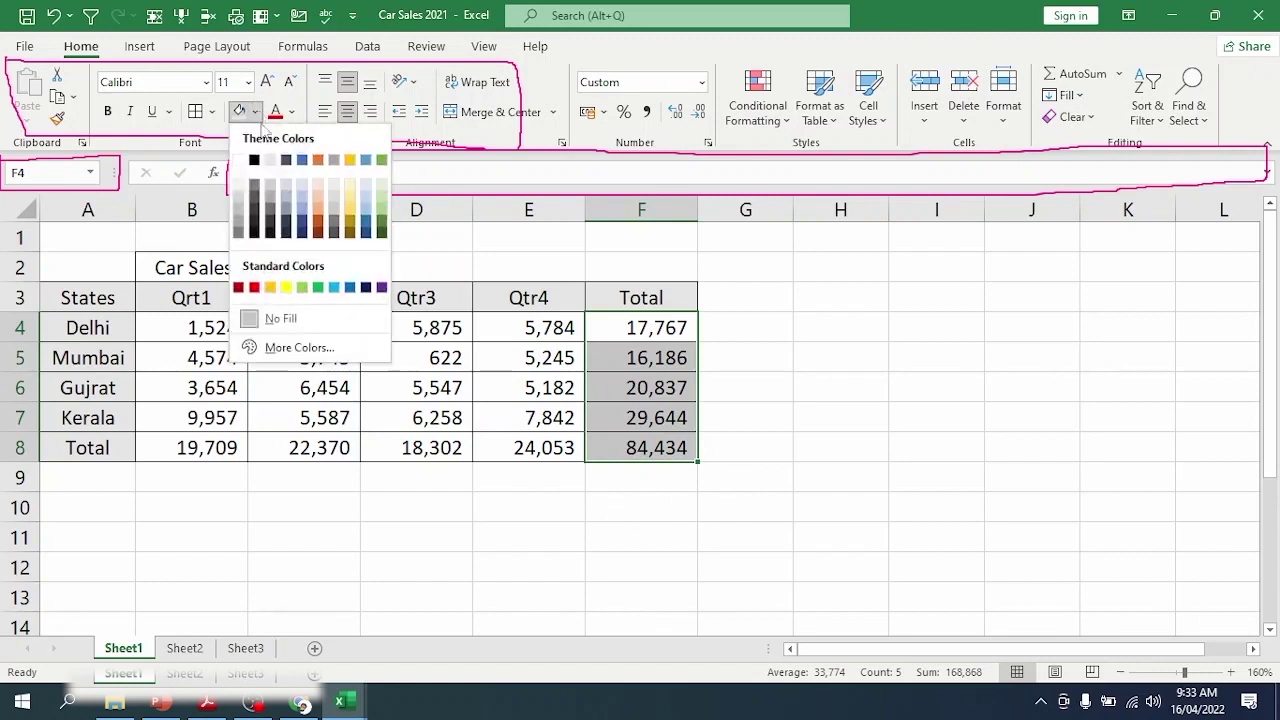
pyautogui.click(320, 200)
pyautogui.click(291, 497)
pyautogui.moveTo(185, 447); pyautogui.dragTo(545, 447)
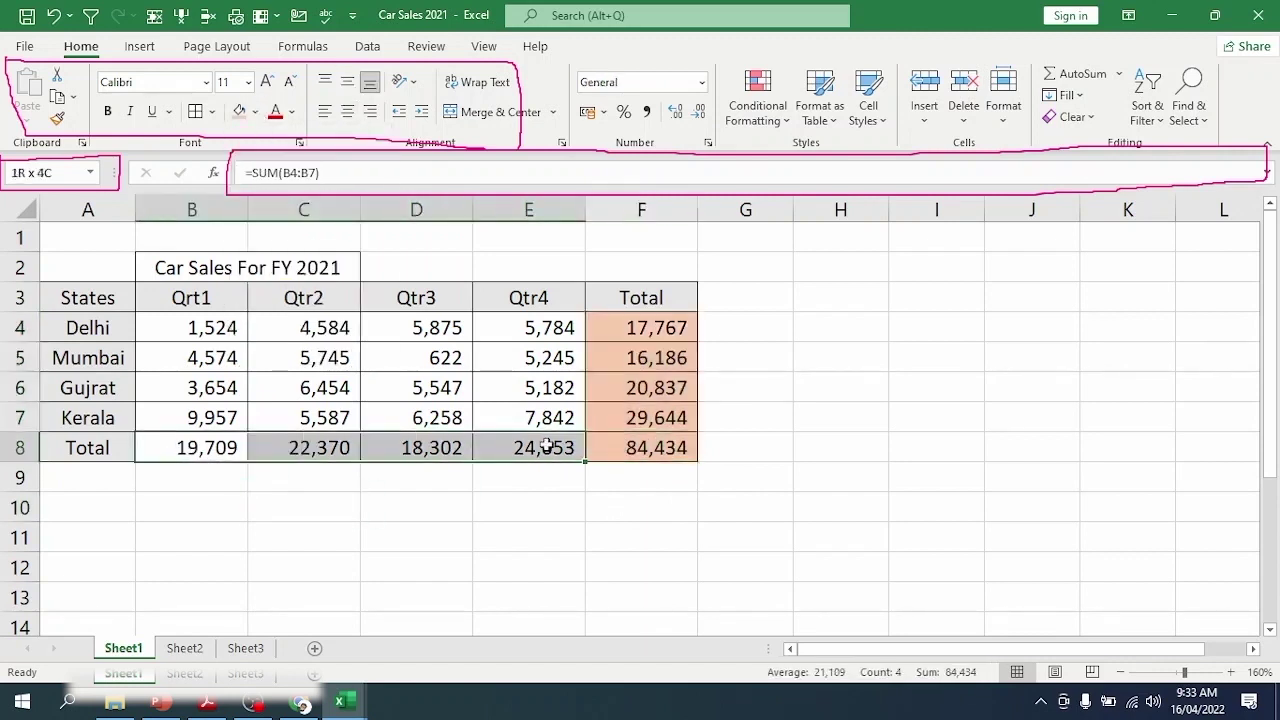
pyautogui.click(240, 112)
pyautogui.click(392, 498)
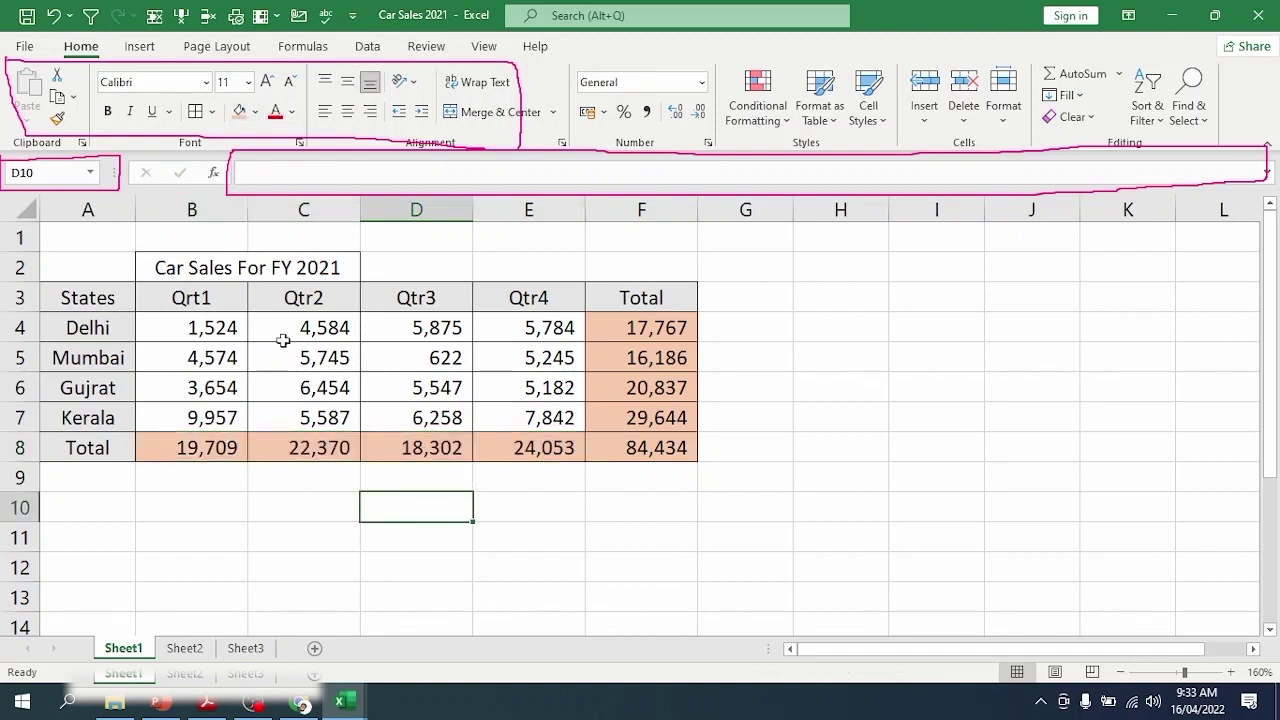
# Step: Unmerge the Car Sales For FY 2021 title so it sits in B2 only
pyautogui.moveTo(225, 271); pyautogui.dragTo(512, 272)
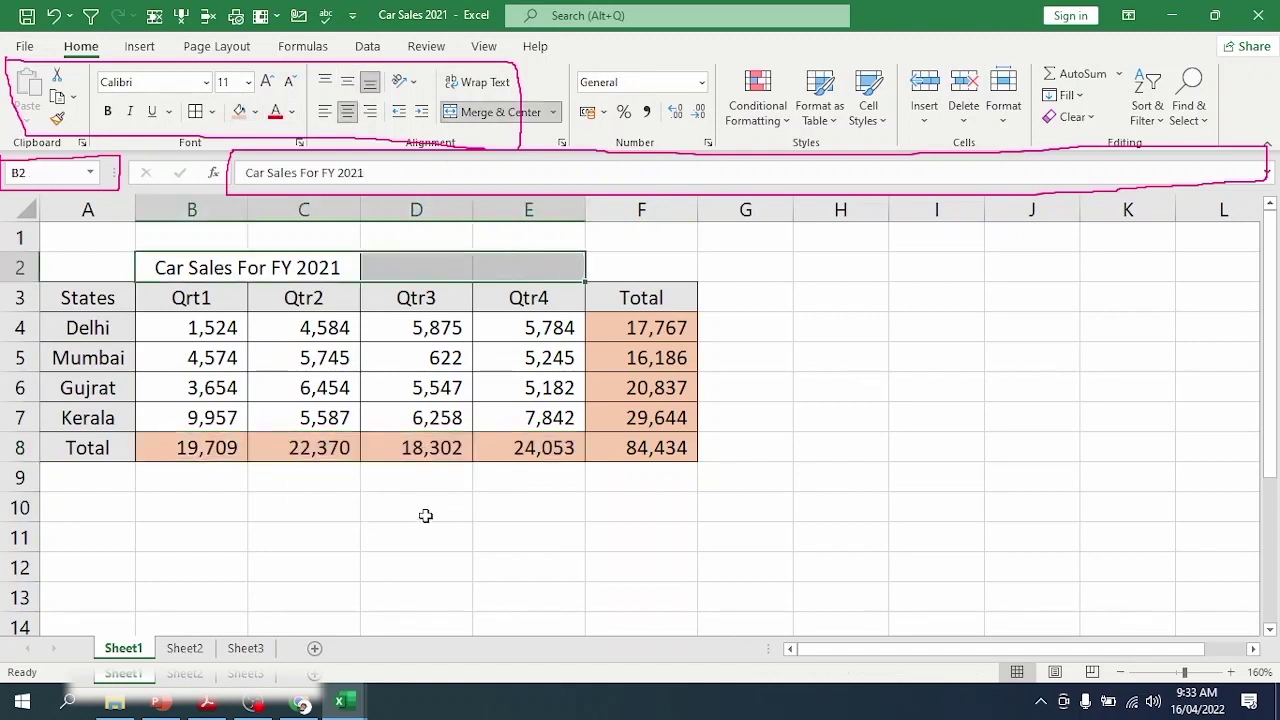
pyautogui.click(432, 390)
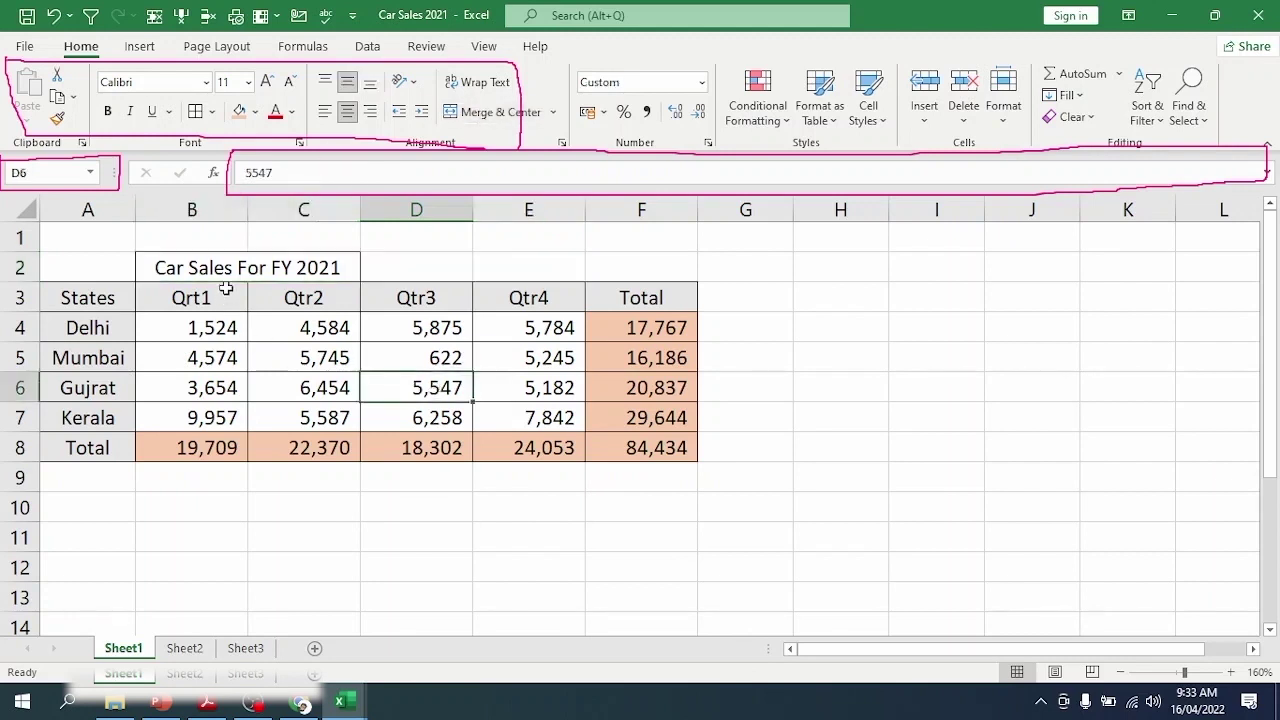
pyautogui.click(228, 272)
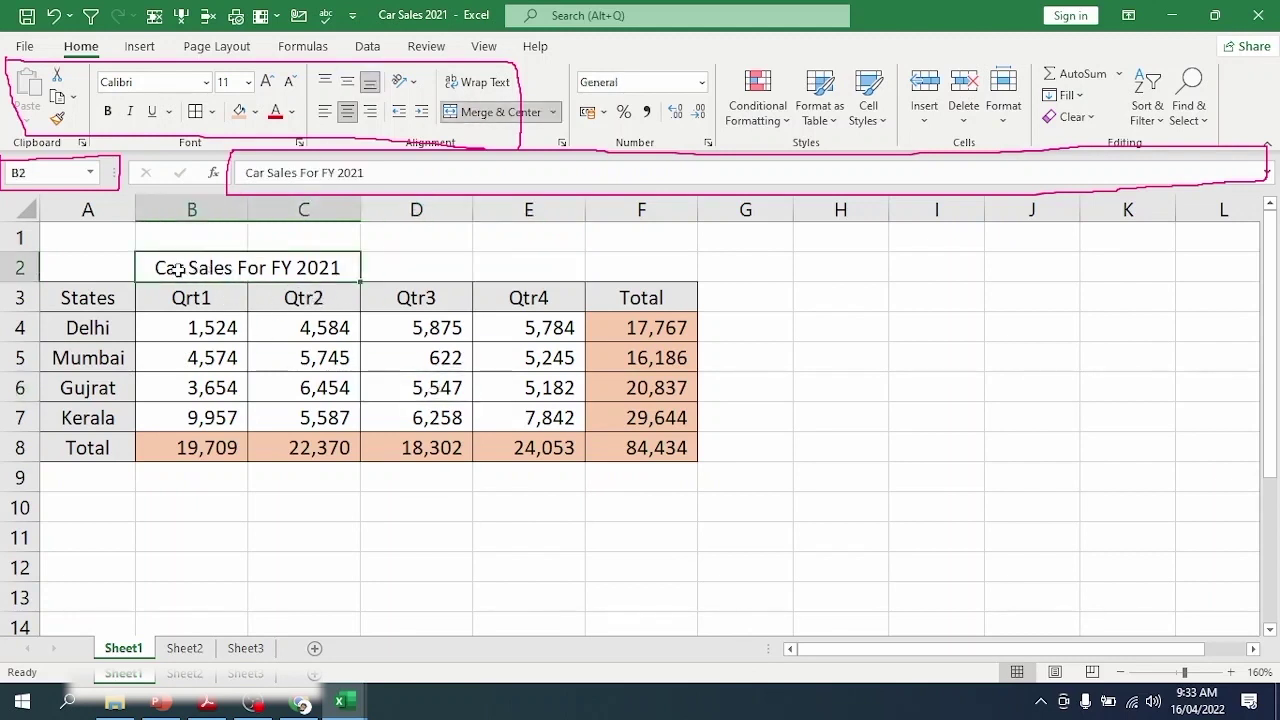
pyautogui.moveTo(680, 455); pyautogui.dragTo(75, 305)
pyautogui.click(430, 502)
pyautogui.click(174, 268)
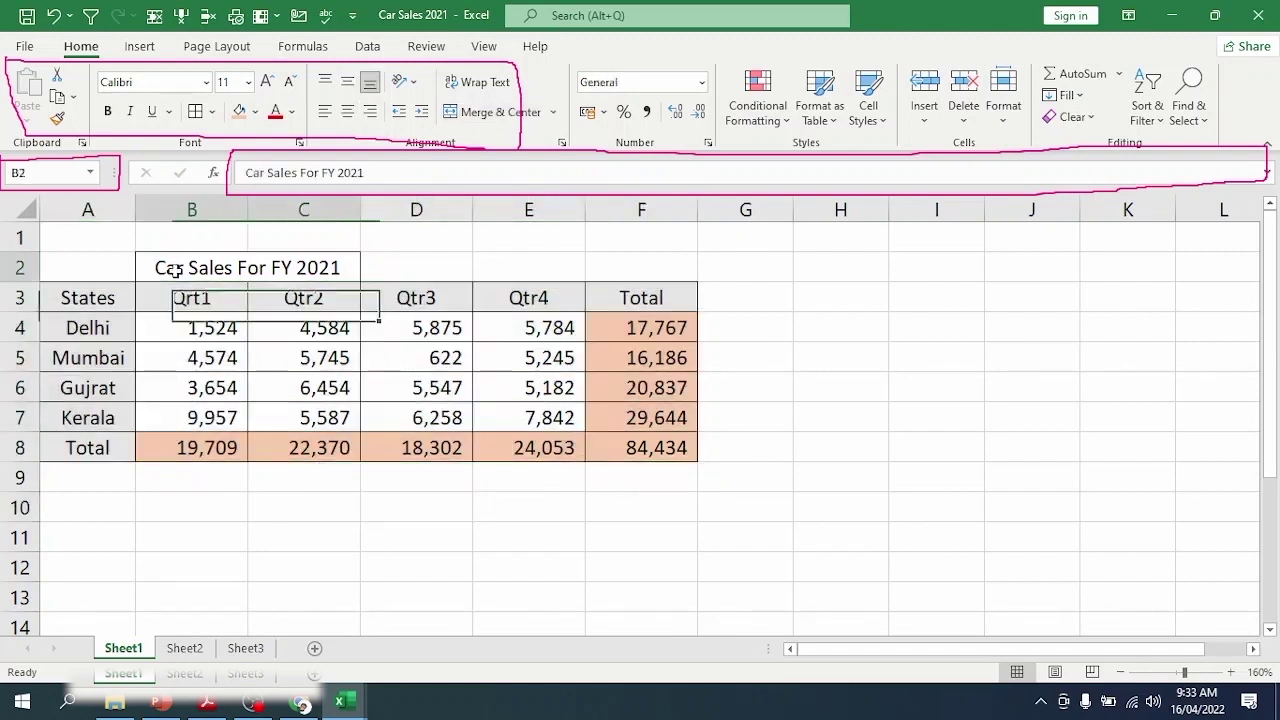
pyautogui.click(490, 111)
# Step: Merge and centre the title across B2:E2
pyautogui.click(370, 350)
pyautogui.click(176, 272)
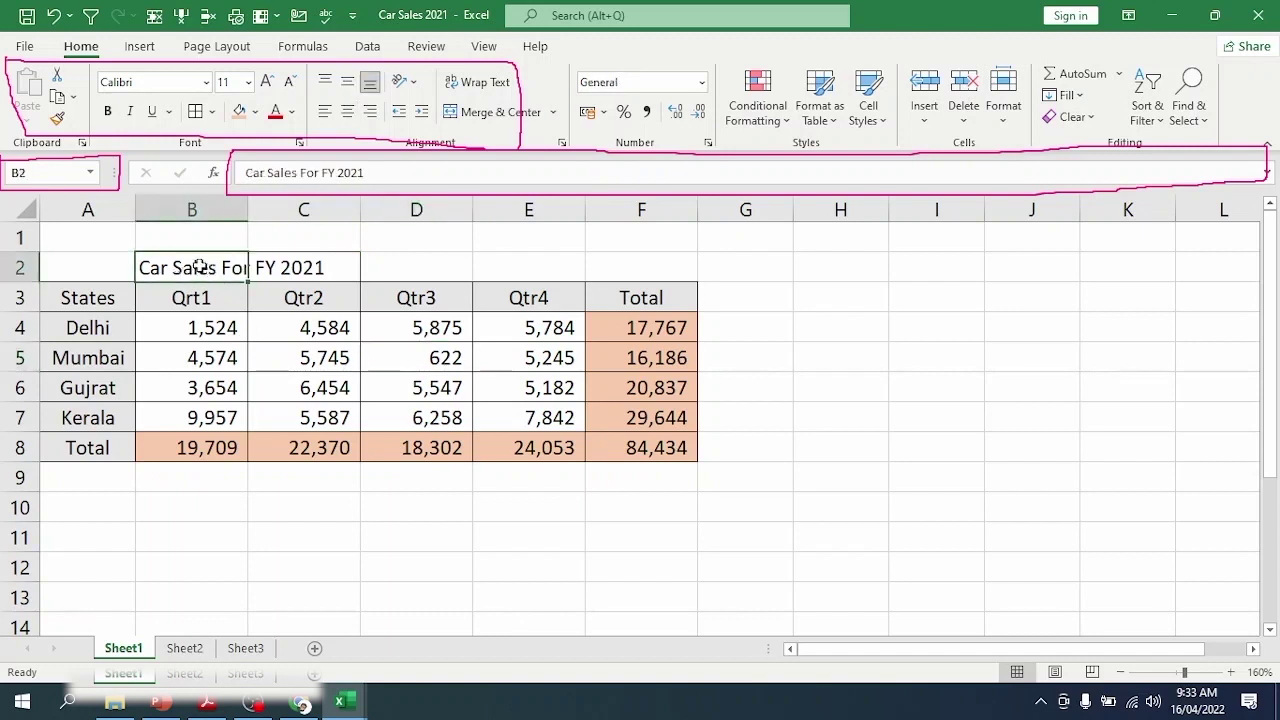
pyautogui.moveTo(276, 268); pyautogui.dragTo(543, 266)
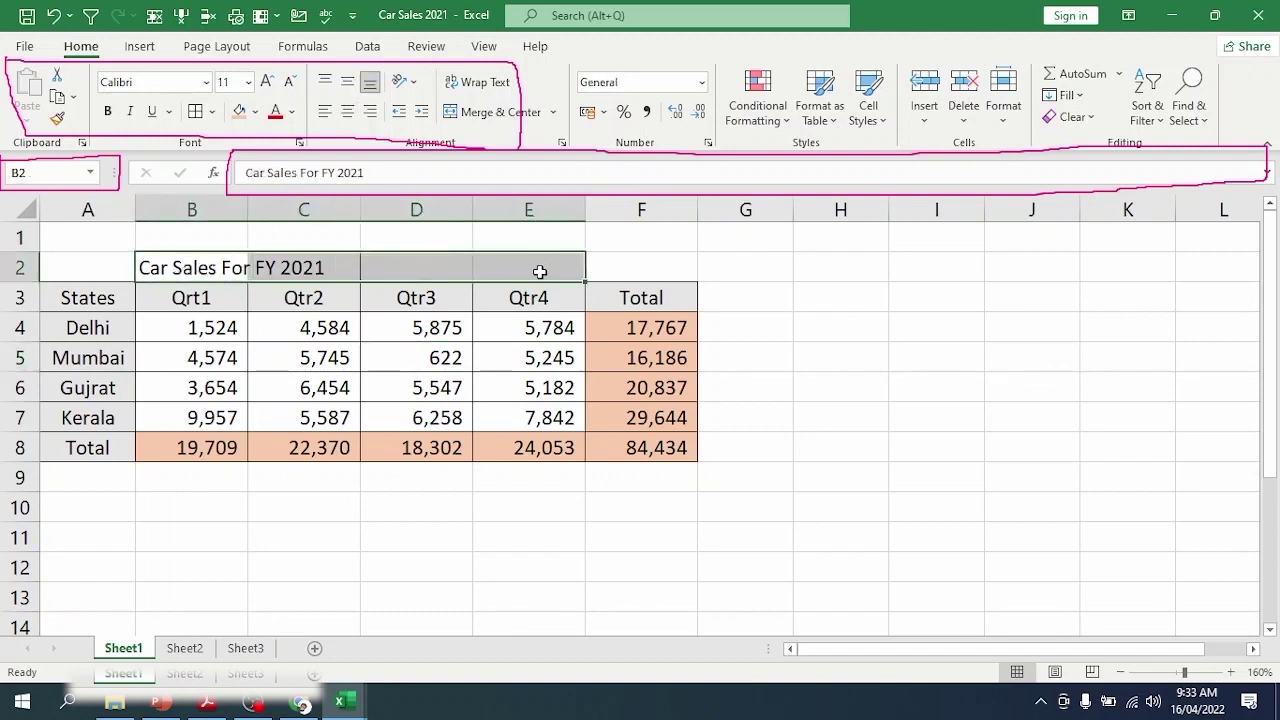
pyautogui.click(458, 115)
pyautogui.click(434, 508)
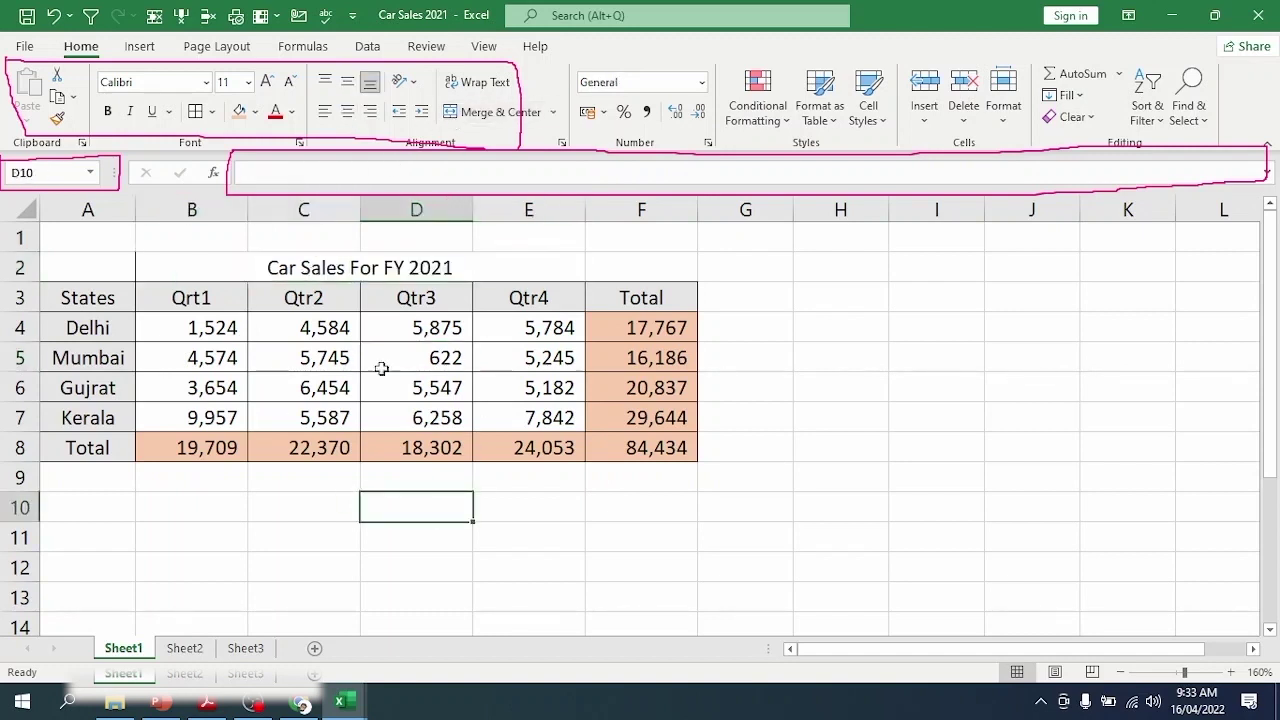
pyautogui.click(344, 272)
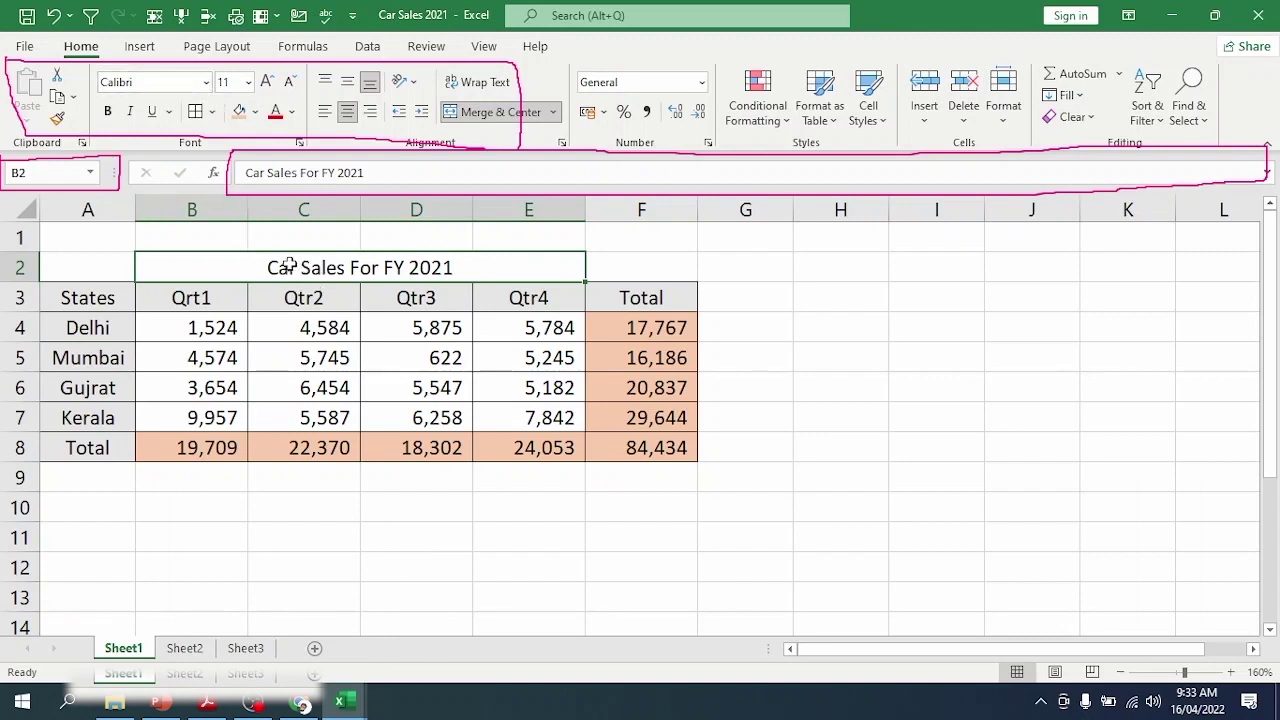
# Step: Check the table by selecting the Qtr2 header, C5, D8 and C4, ending on the merged title
pyautogui.click(323, 294)
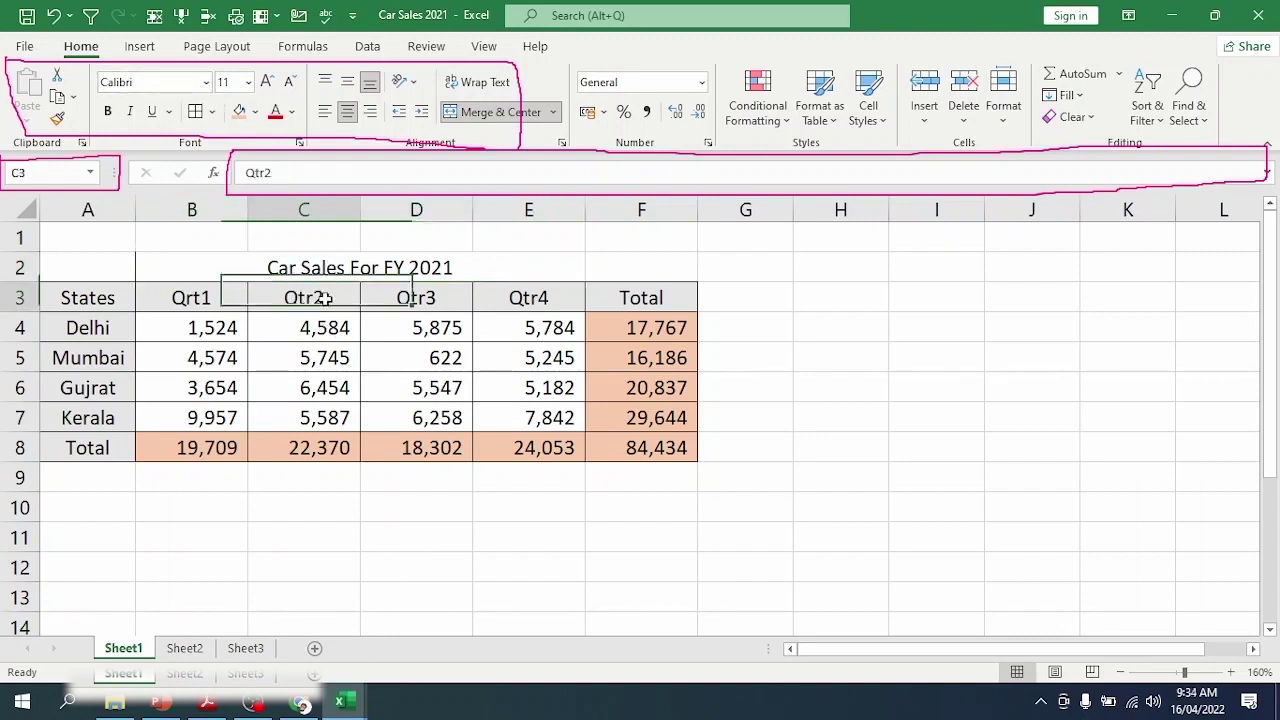
pyautogui.click(323, 265)
pyautogui.click(323, 301)
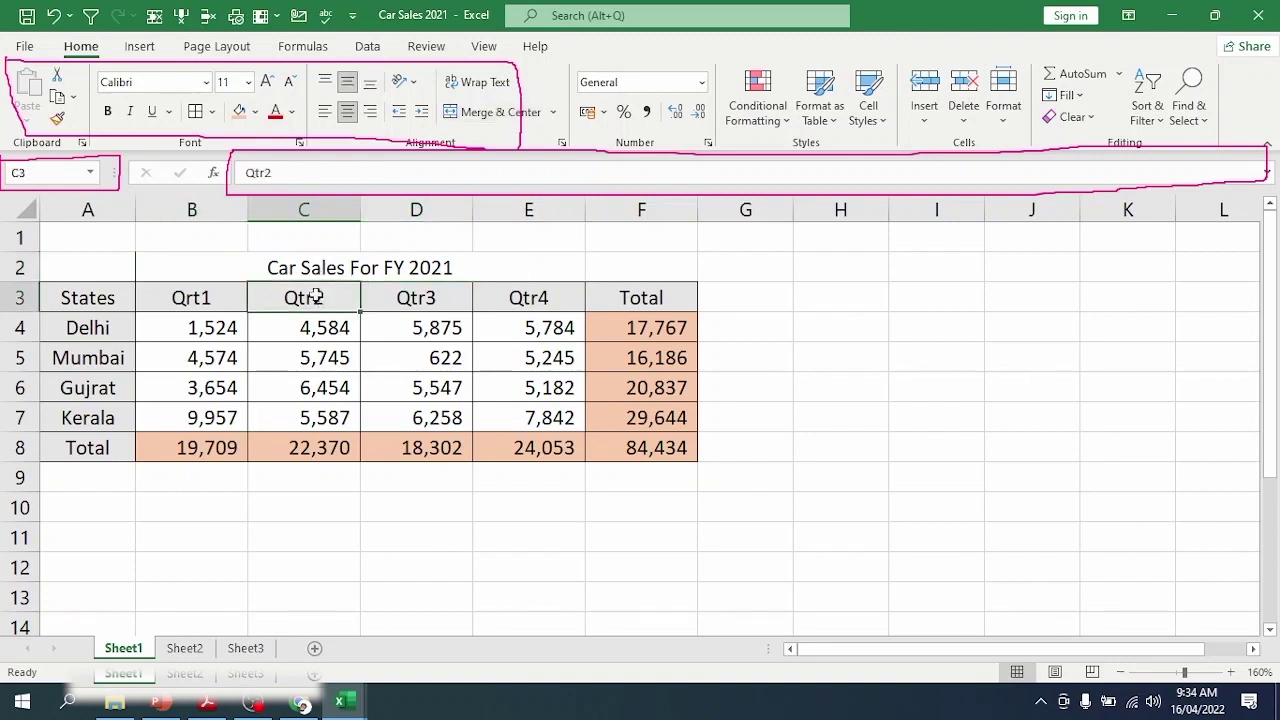
pyautogui.click(322, 358)
pyautogui.click(552, 394)
pyautogui.click(425, 445)
pyautogui.click(312, 325)
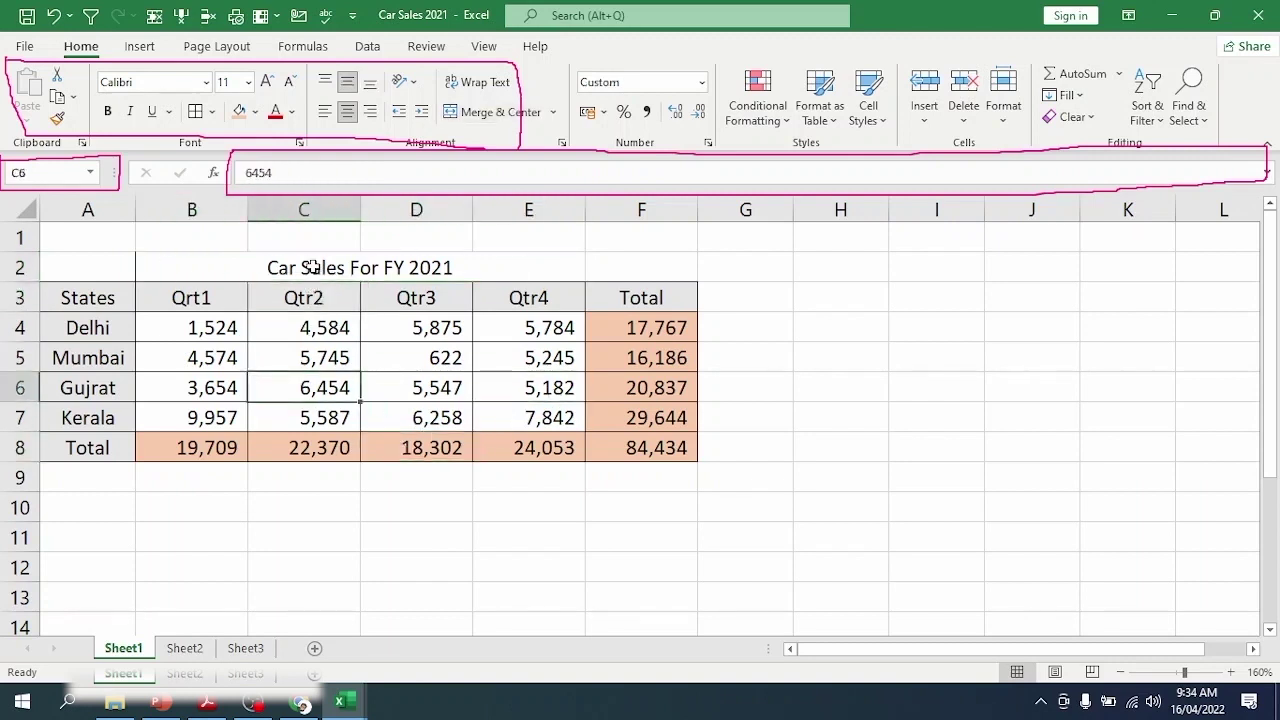
pyautogui.click(312, 268)
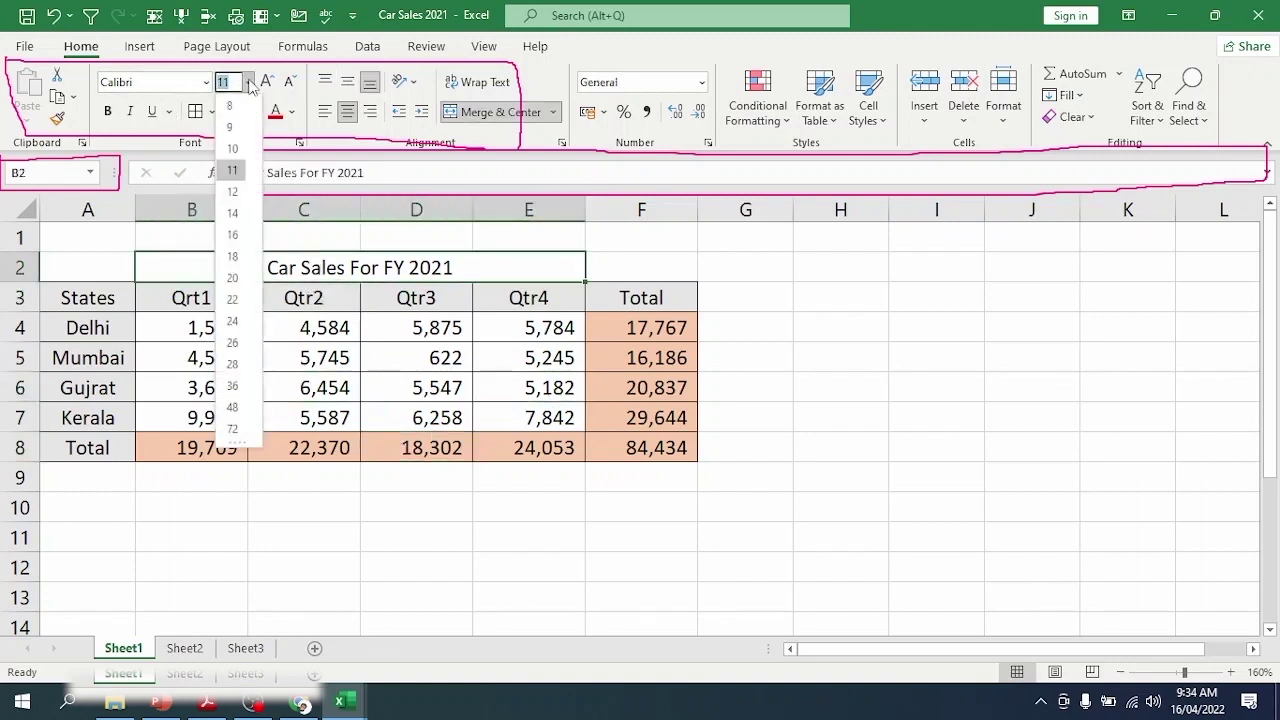
# Step: Set the merged title's font size to 18
pyautogui.click(248, 82)
pyautogui.click(233, 257)
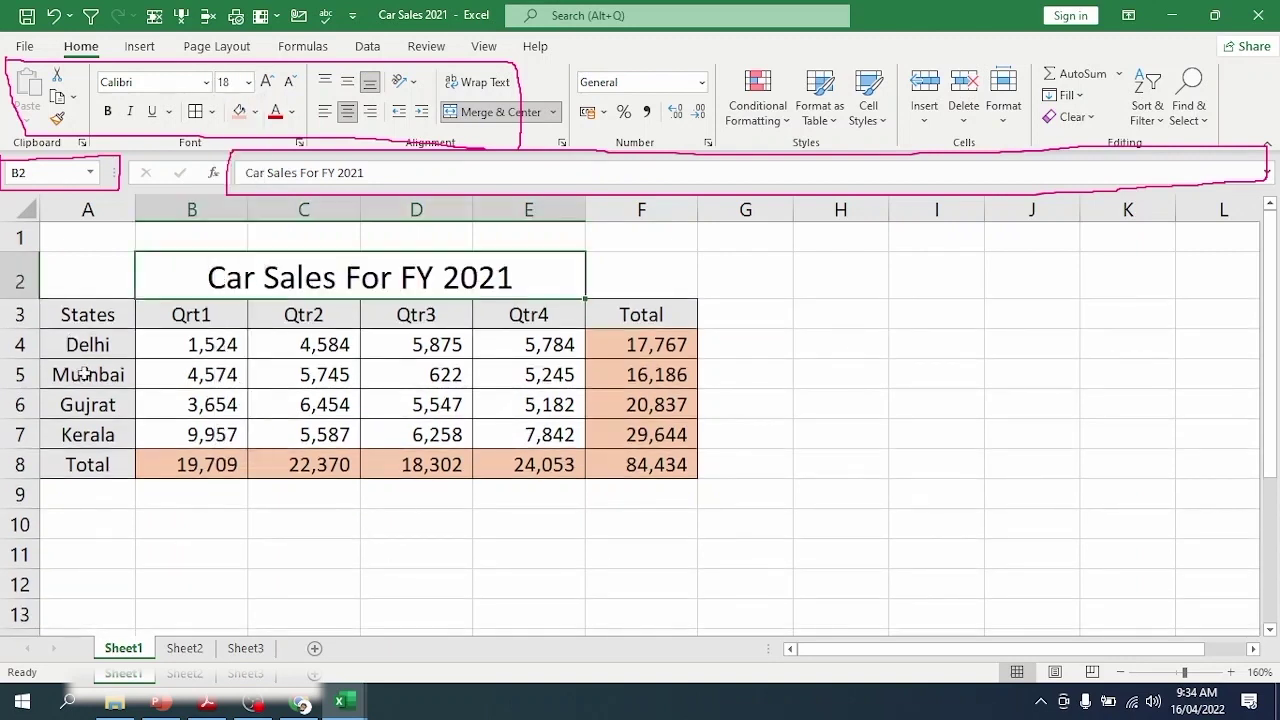
pyautogui.click(303, 405)
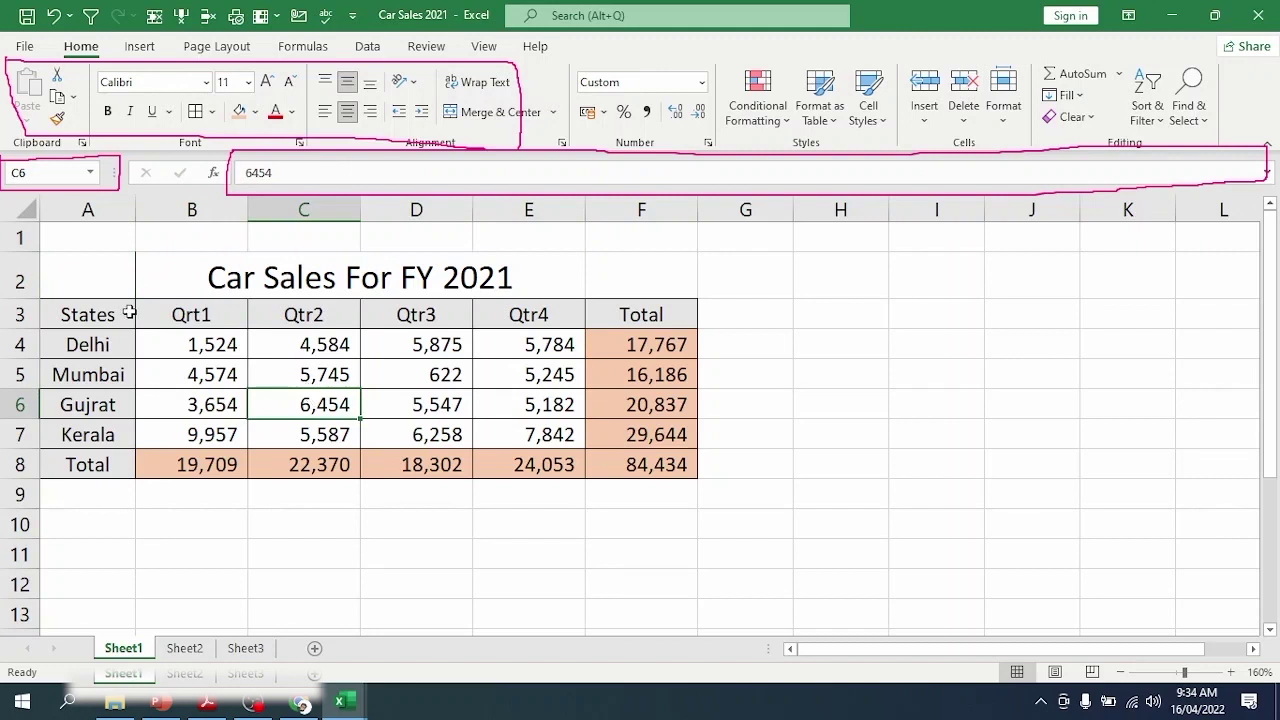
# Step: Set the header row A3:F3 and the state names A4:A8 to font size 12
pyautogui.moveTo(100, 318); pyautogui.dragTo(609, 312)
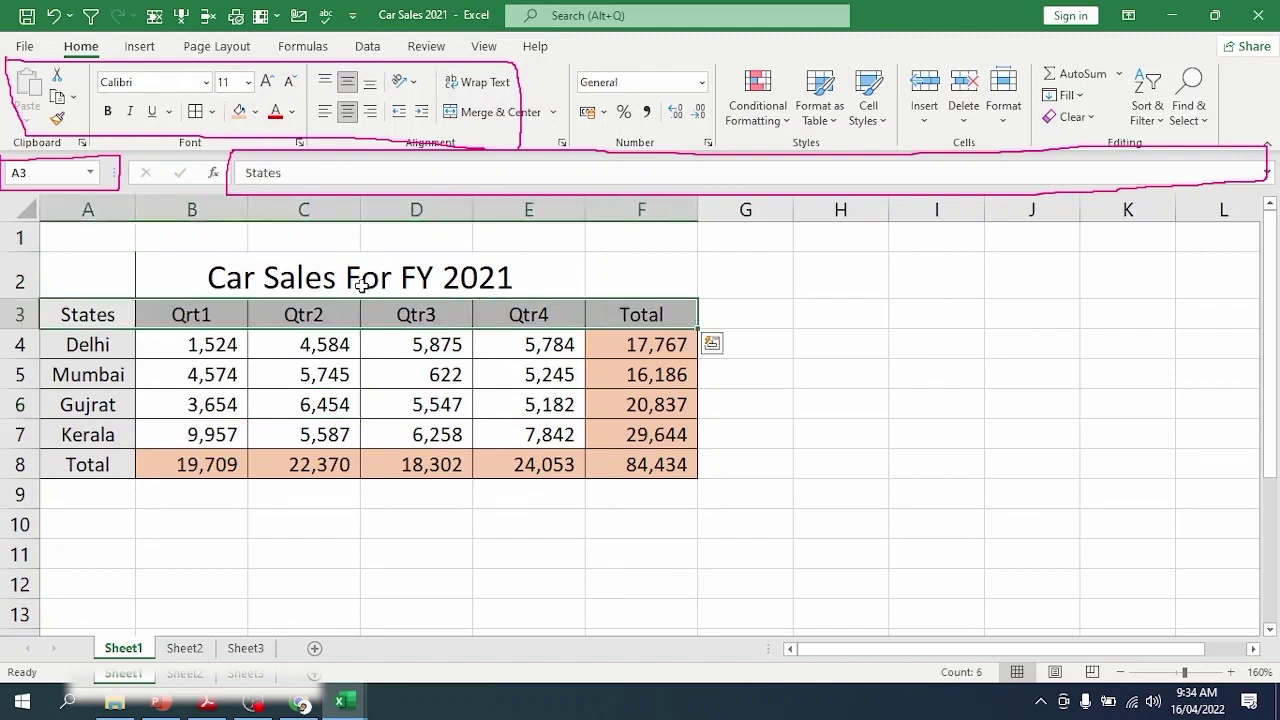
pyautogui.click(248, 82)
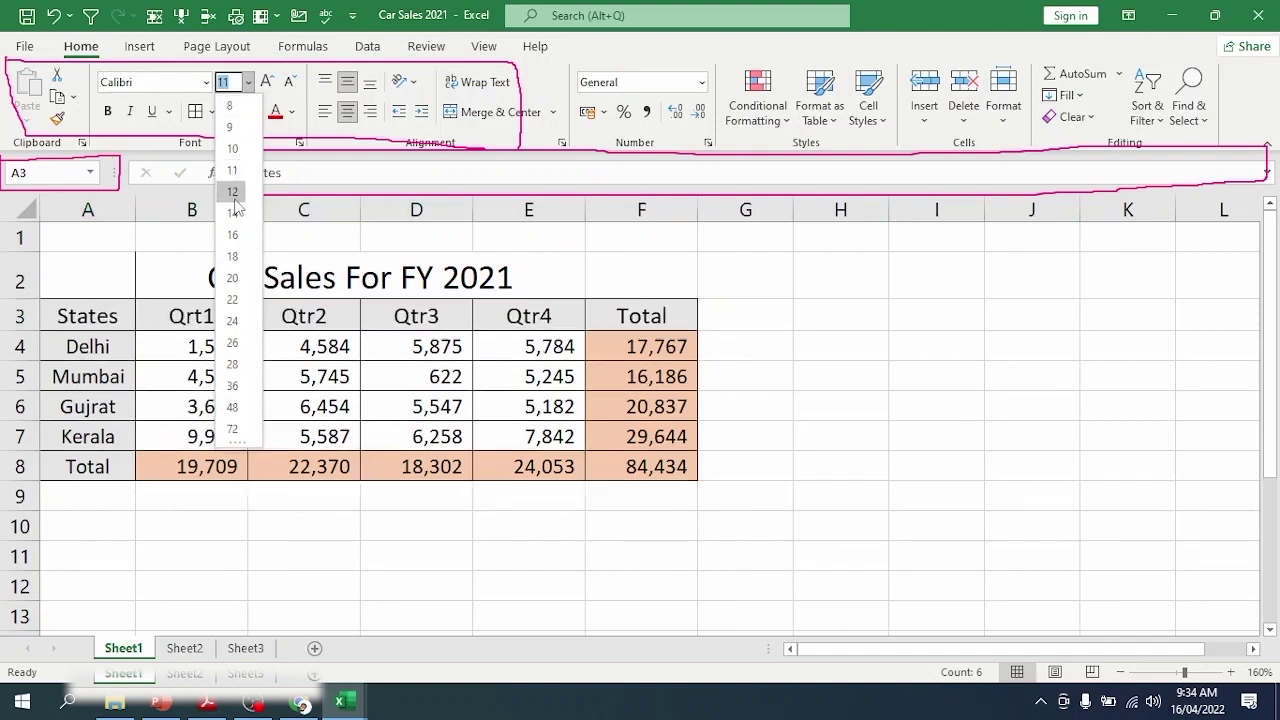
pyautogui.click(234, 196)
pyautogui.moveTo(93, 340); pyautogui.dragTo(100, 466)
pyautogui.click(248, 82)
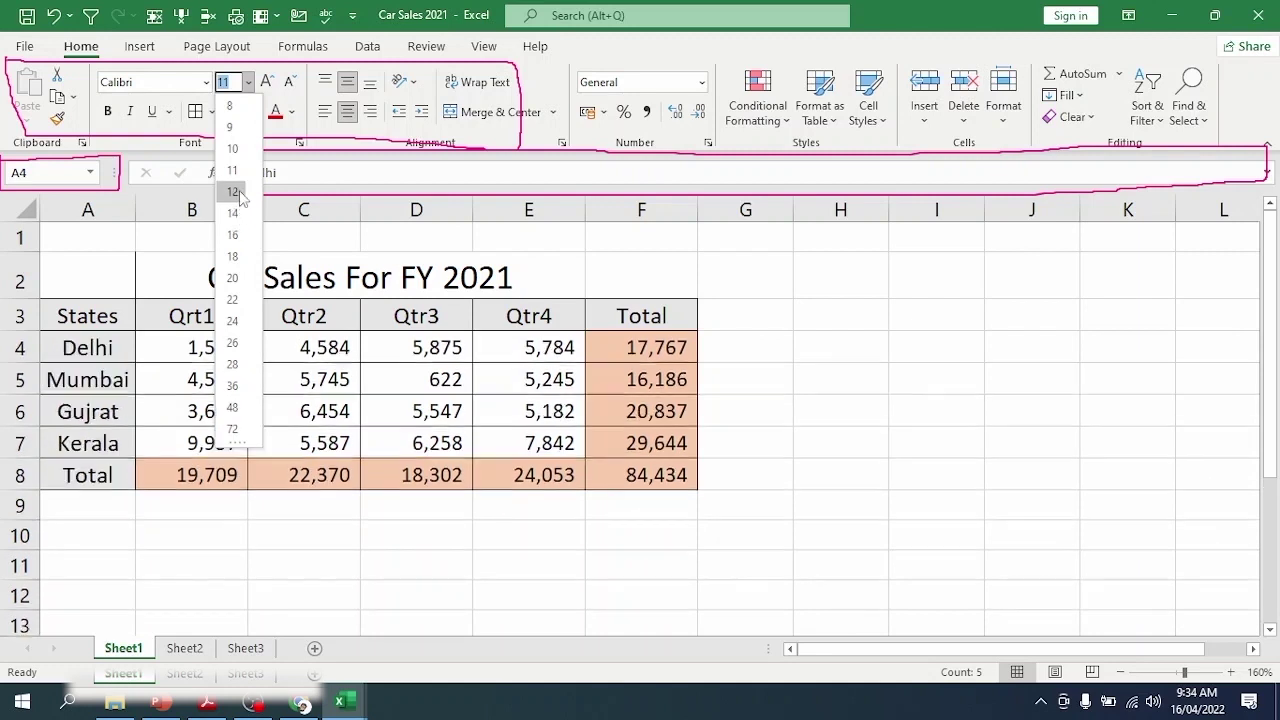
pyautogui.click(237, 193)
pyautogui.click(350, 382)
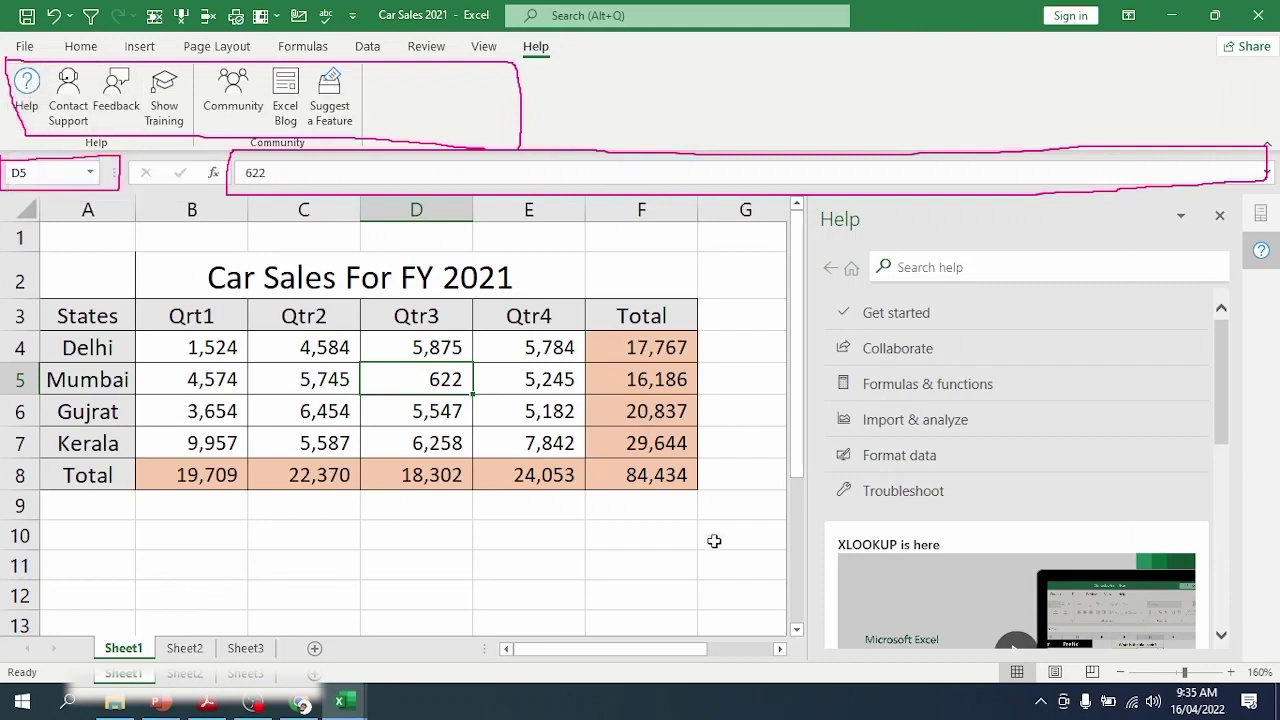
# Step: Scroll through the Help pane's topics, such as Get started and Formulas & functions
pyautogui.moveTo(1218, 360)
pyautogui.mouseDown()
pyautogui.moveTo(1221, 466)
pyautogui.moveTo(1218, 342)
pyautogui.mouseUp()
pyautogui.moveTo(1225, 346); pyautogui.dragTo(1226, 505)
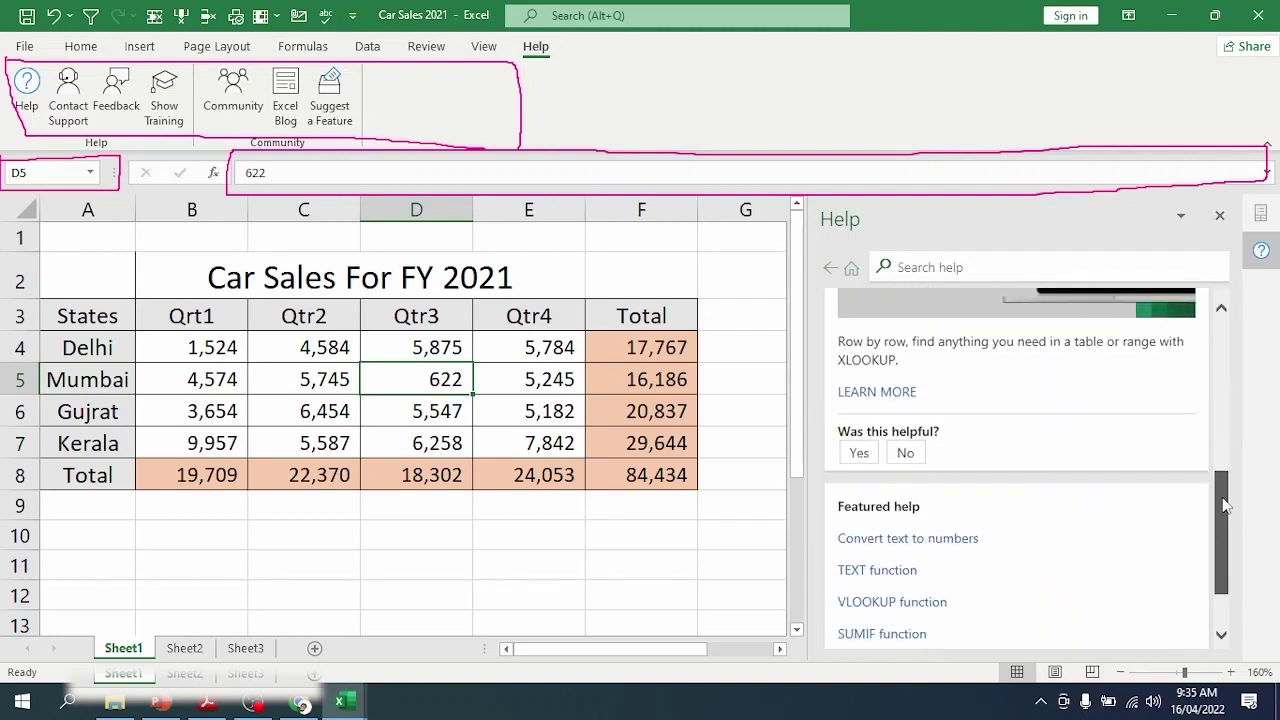
pyautogui.scroll(5, 1050, 480)
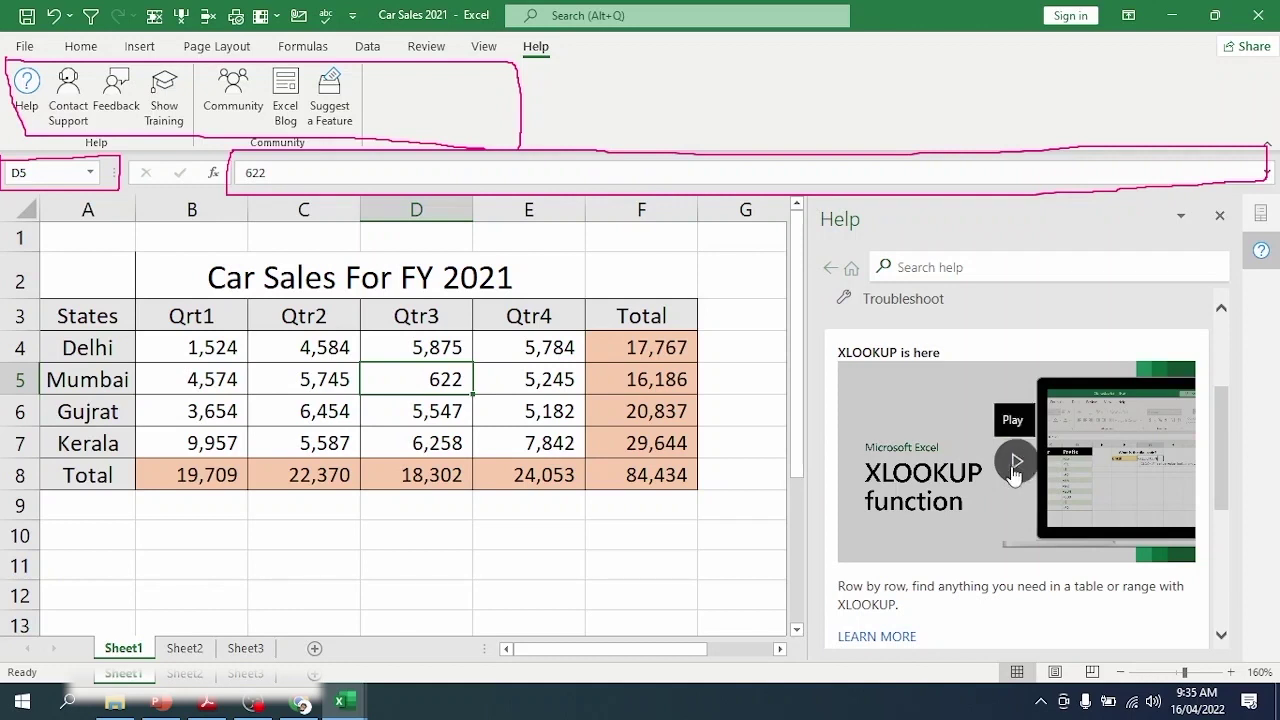
pyautogui.click(218, 284)
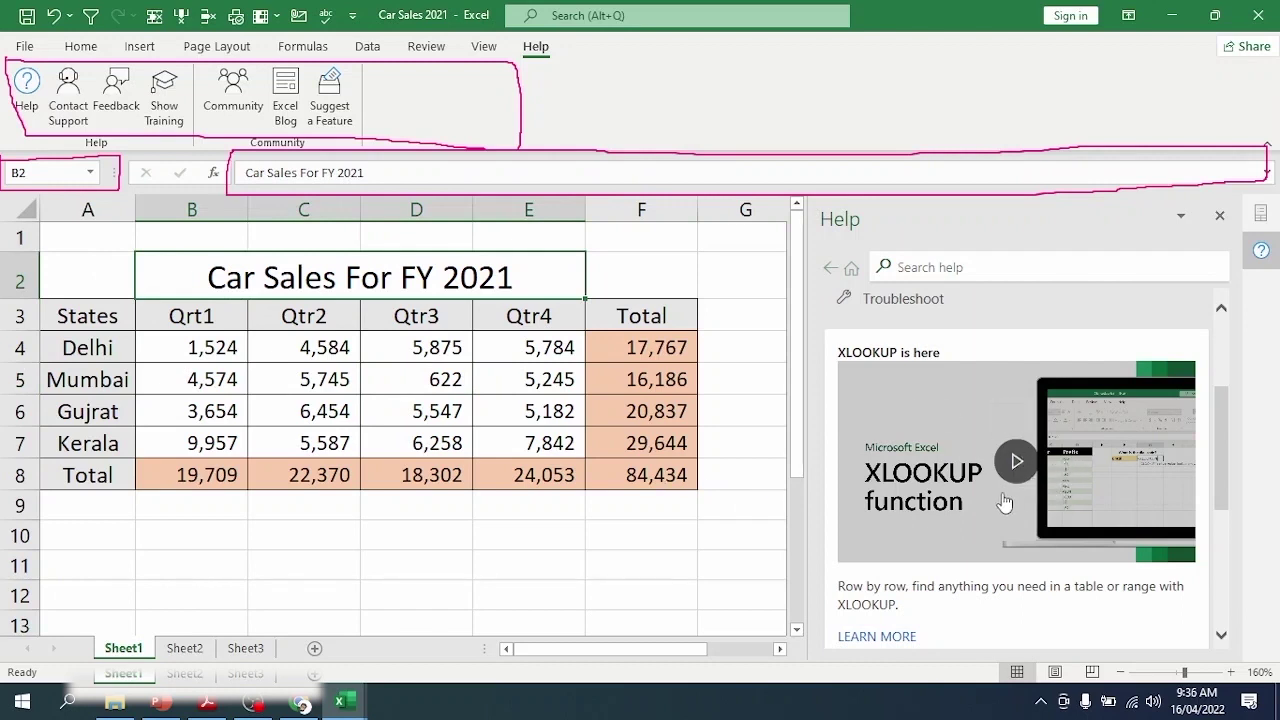
# Step: Search Help for 'sum', scroll the results, and close the Help pane
pyautogui.click(927, 260)
pyautogui.write('sum')
pyautogui.press('Return')
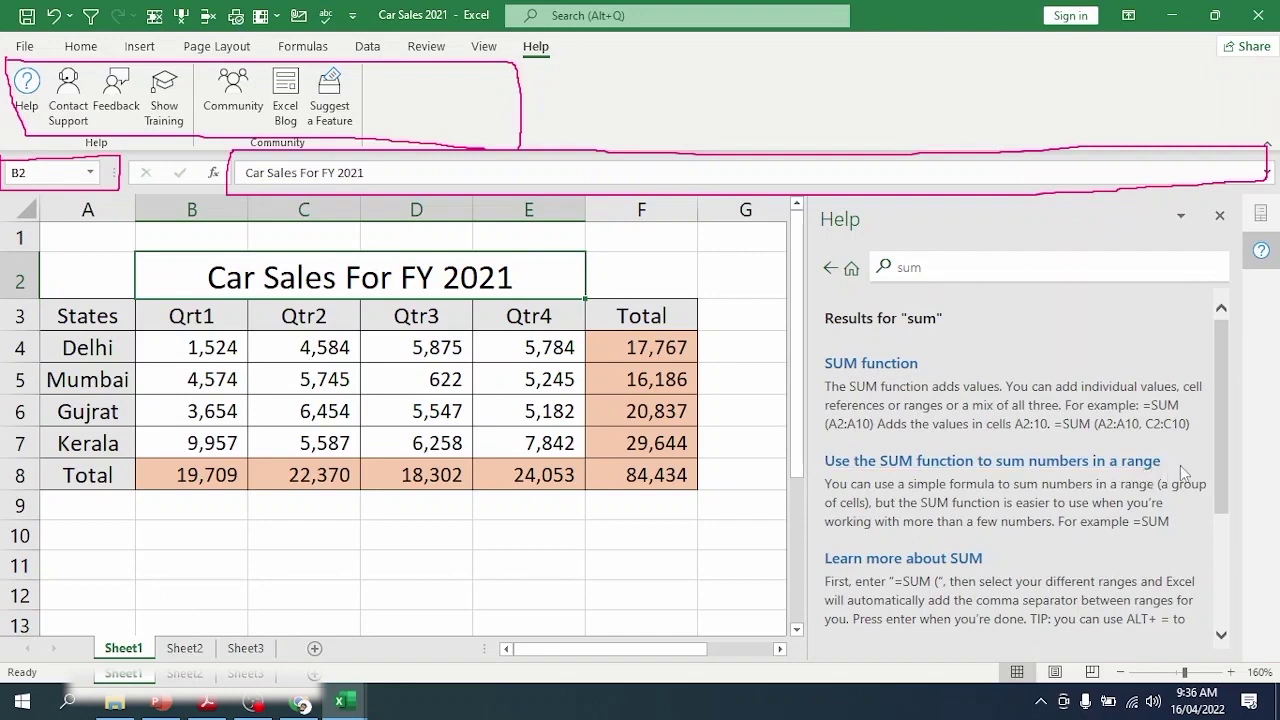
pyautogui.moveTo(1218, 450); pyautogui.dragTo(1219, 513)
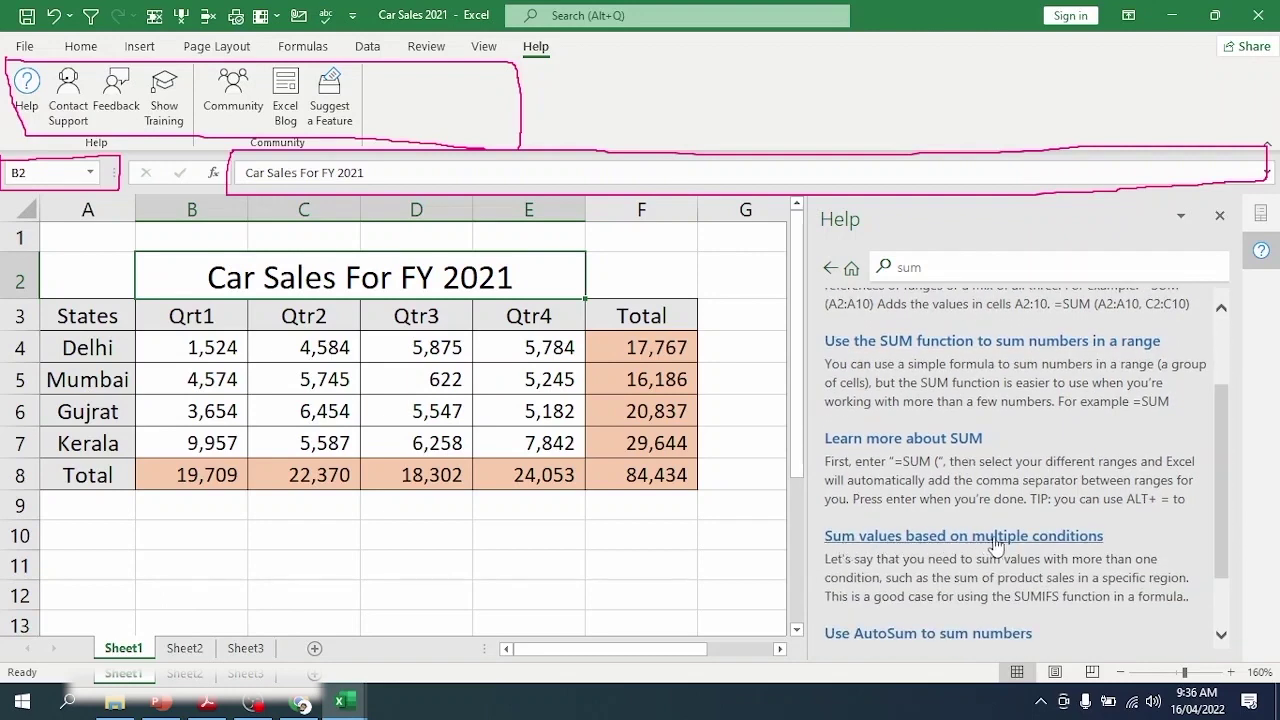
pyautogui.moveTo(1224, 488); pyautogui.dragTo(1231, 385)
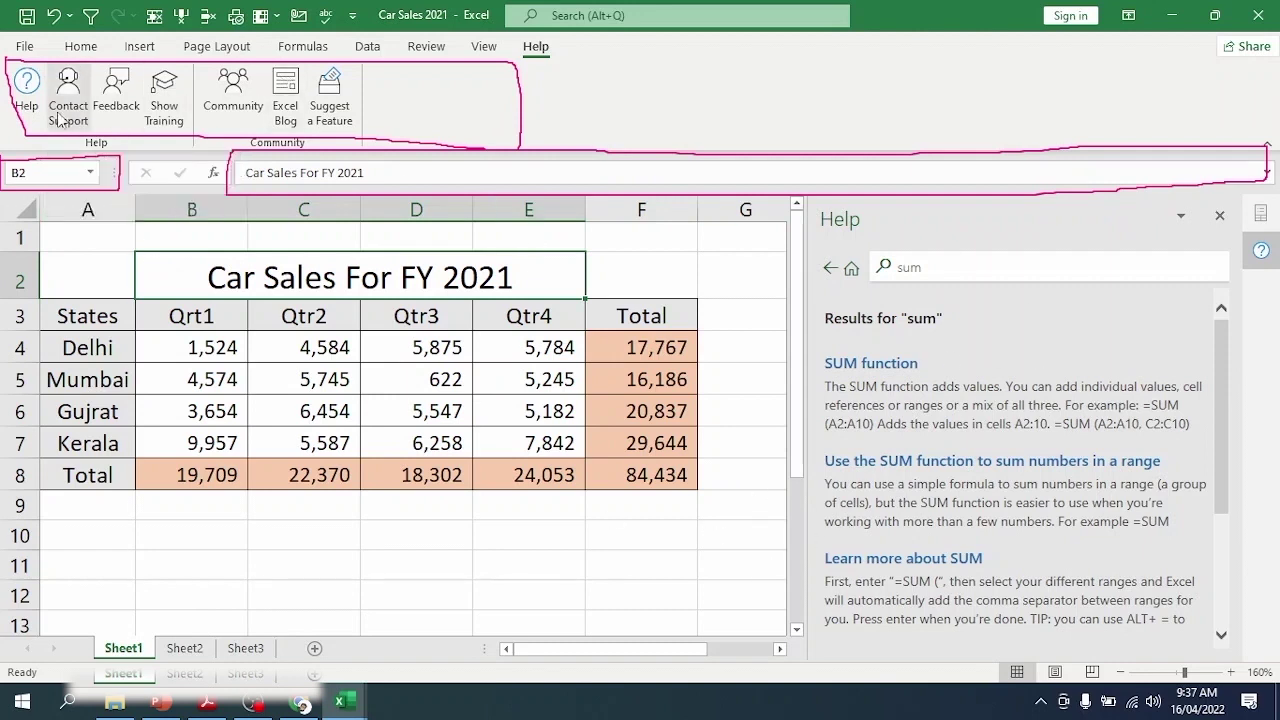
pyautogui.click(1219, 215)
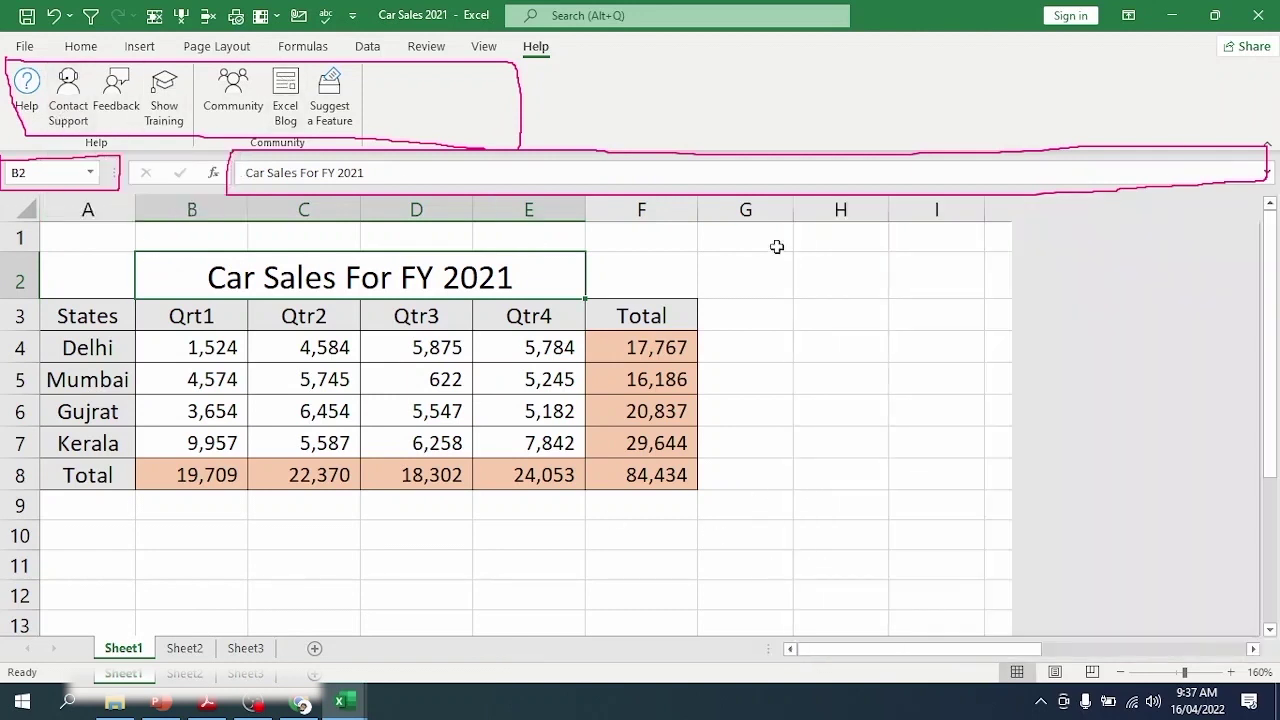
# Step: Add an outside border around the merged title cell B2
pyautogui.click(448, 342)
pyautogui.click(290, 272)
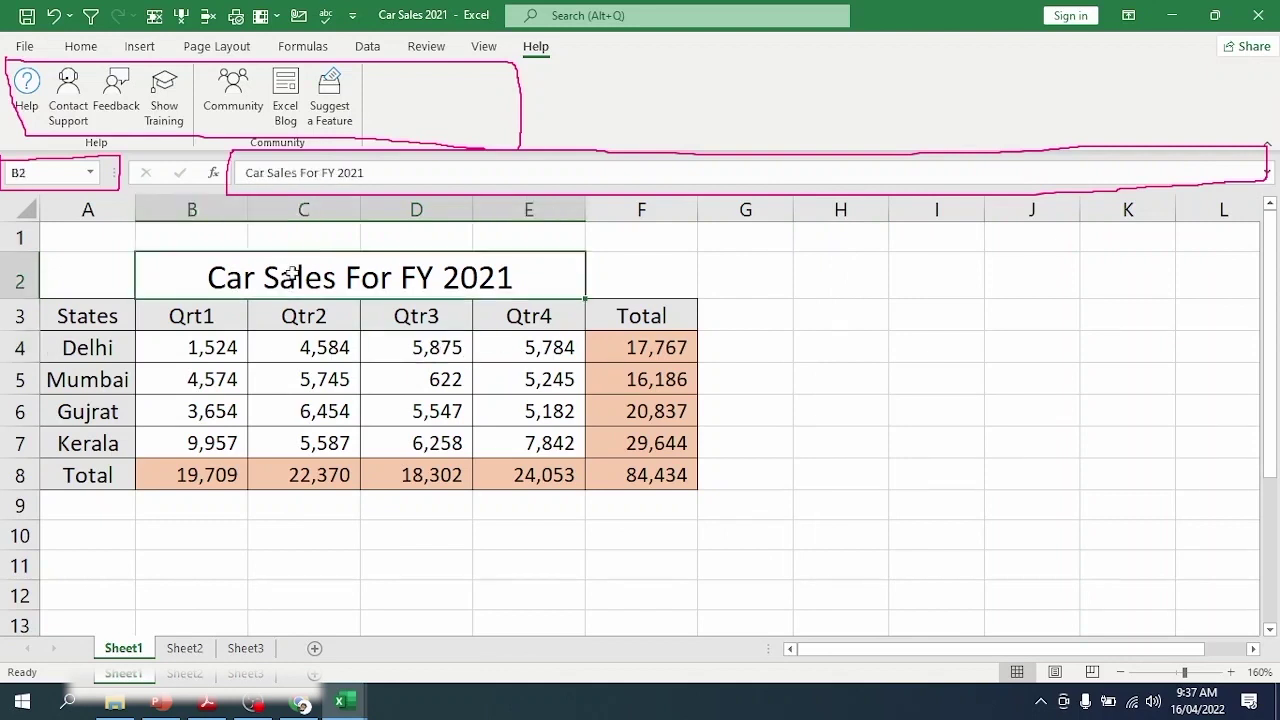
pyautogui.click(96, 48)
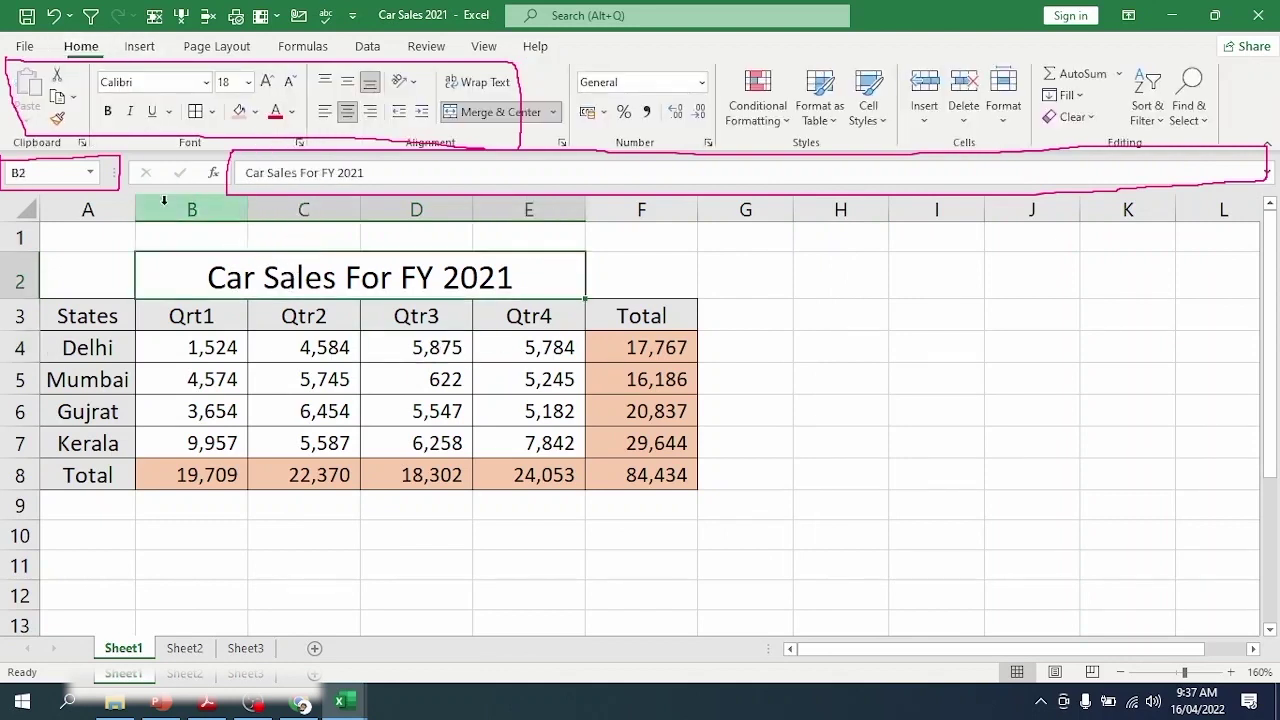
pyautogui.click(213, 112)
pyautogui.click(261, 325)
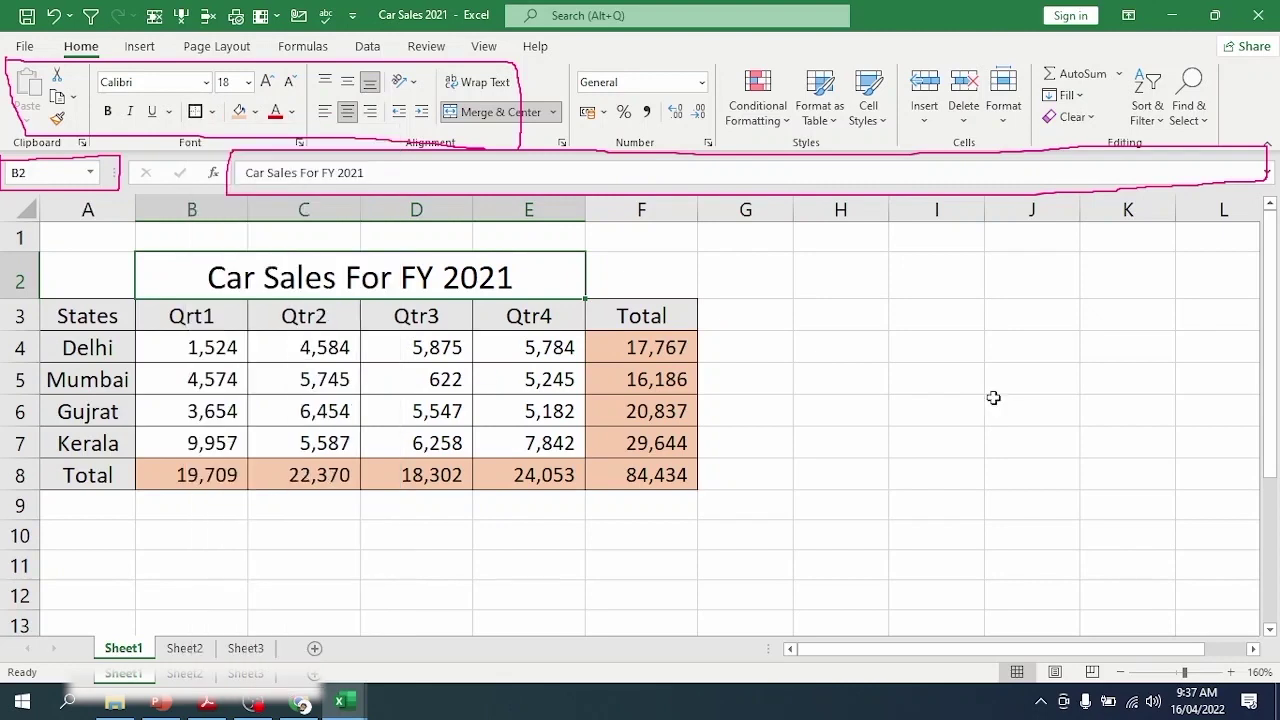
# Step: Select the sales figures B4:F8 and bring up the full number format settings
pyautogui.click(829, 391)
pyautogui.moveTo(243, 357); pyautogui.dragTo(680, 478)
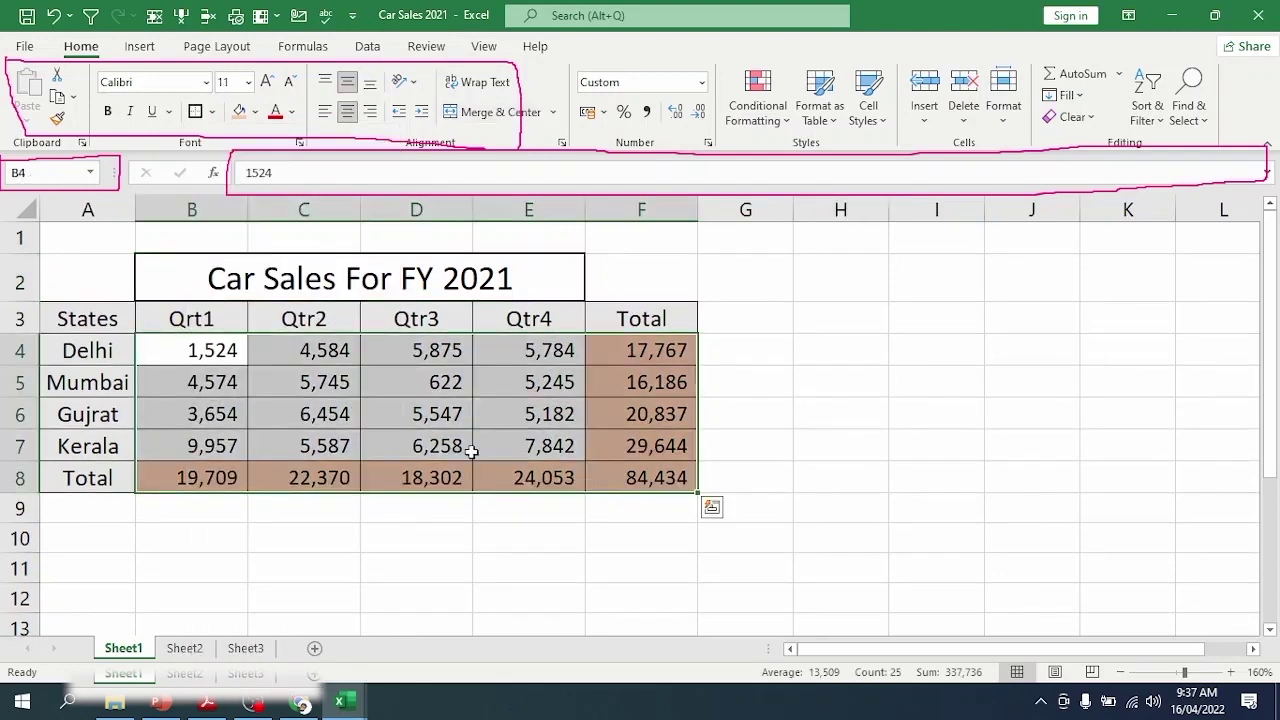
pyautogui.click(287, 413)
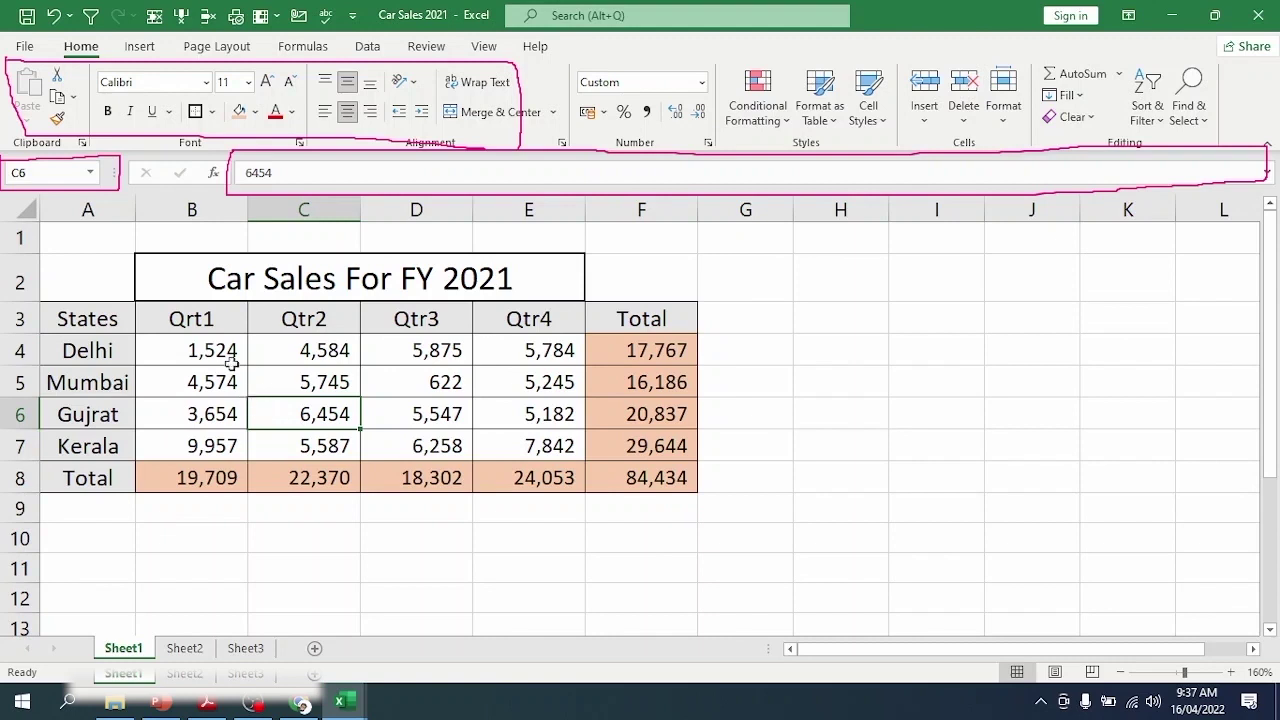
pyautogui.moveTo(207, 352); pyautogui.dragTo(655, 478)
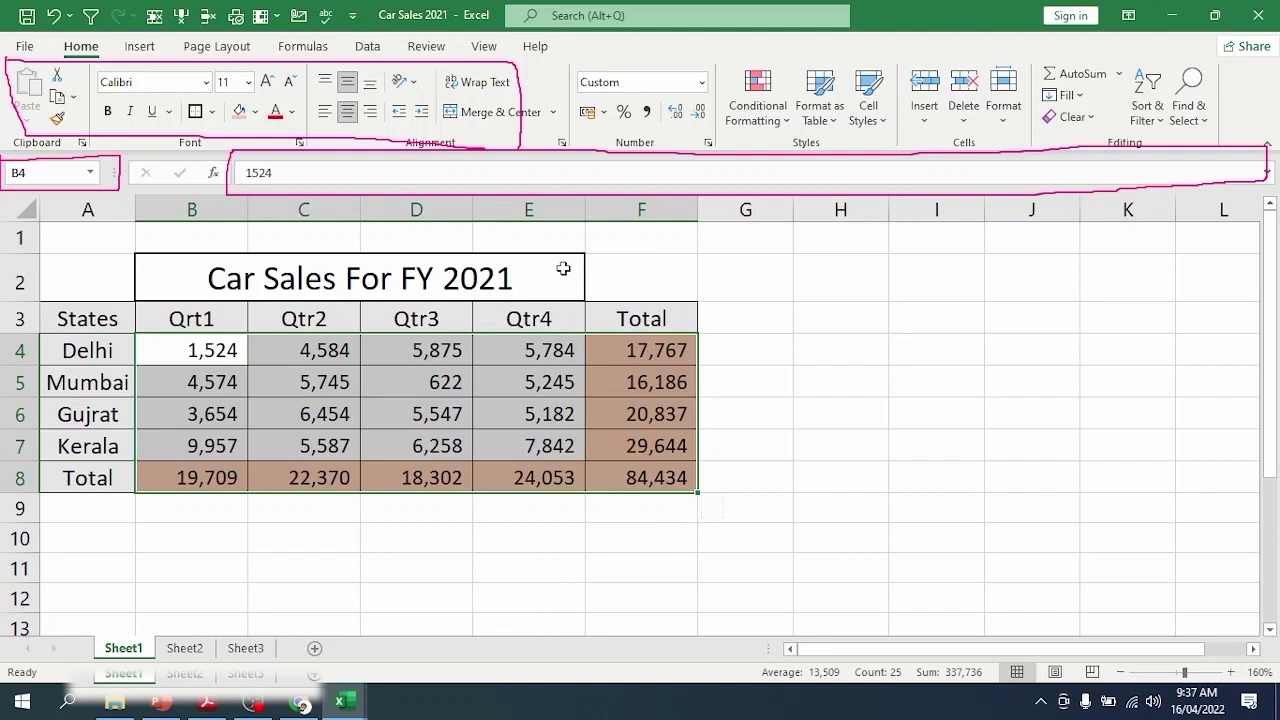
pyautogui.click(708, 143)
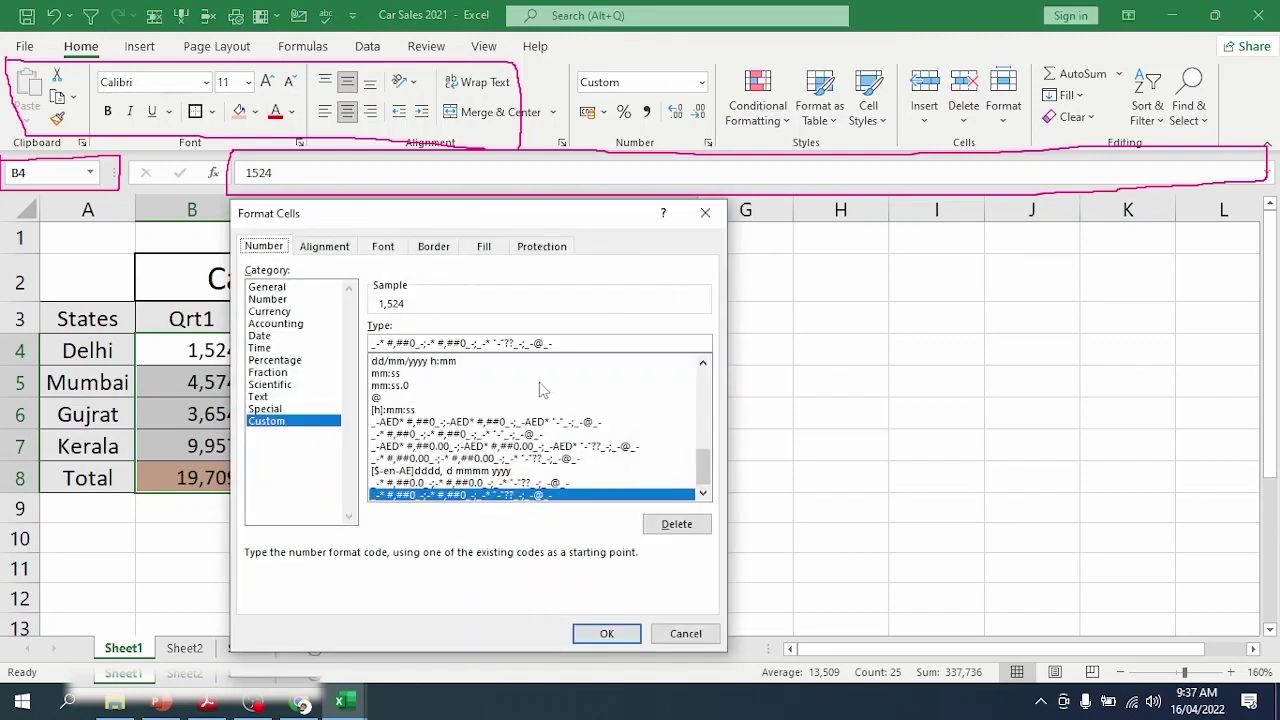
# Step: Format B4:F8 as Currency with the ₹ English (India) symbol and 0 decimal places
pyautogui.click(270, 311)
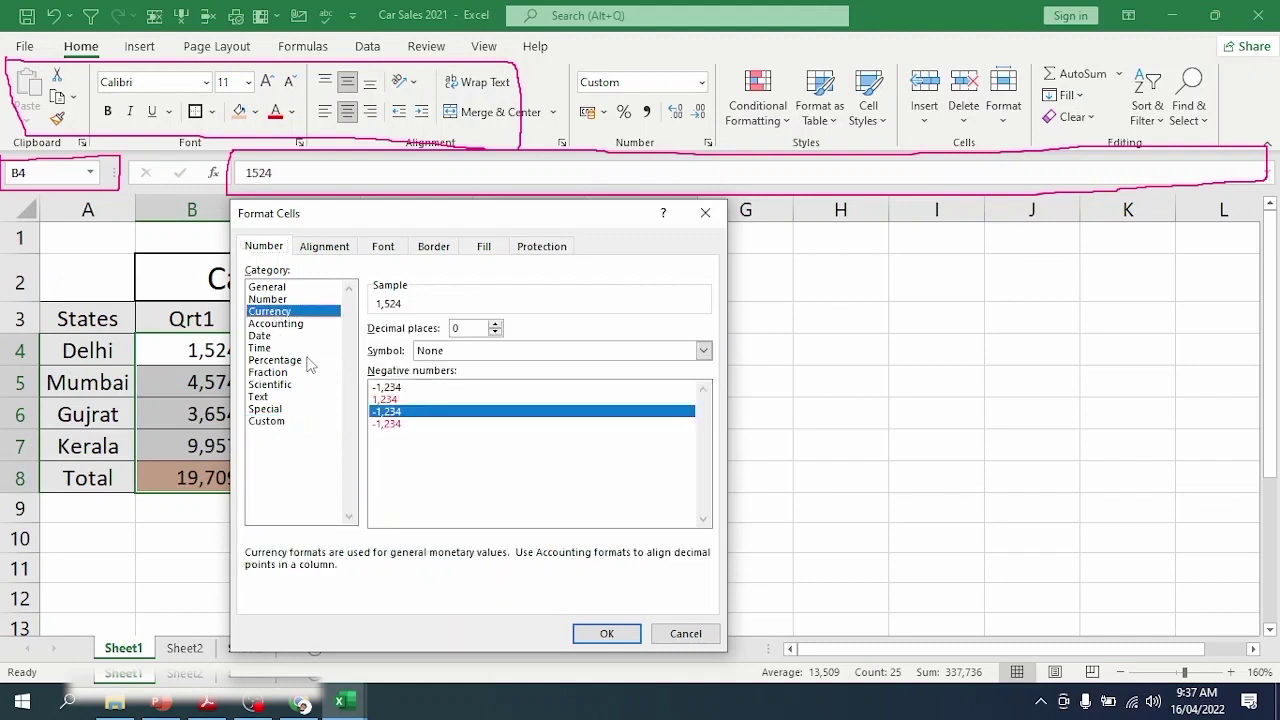
pyautogui.click(449, 352)
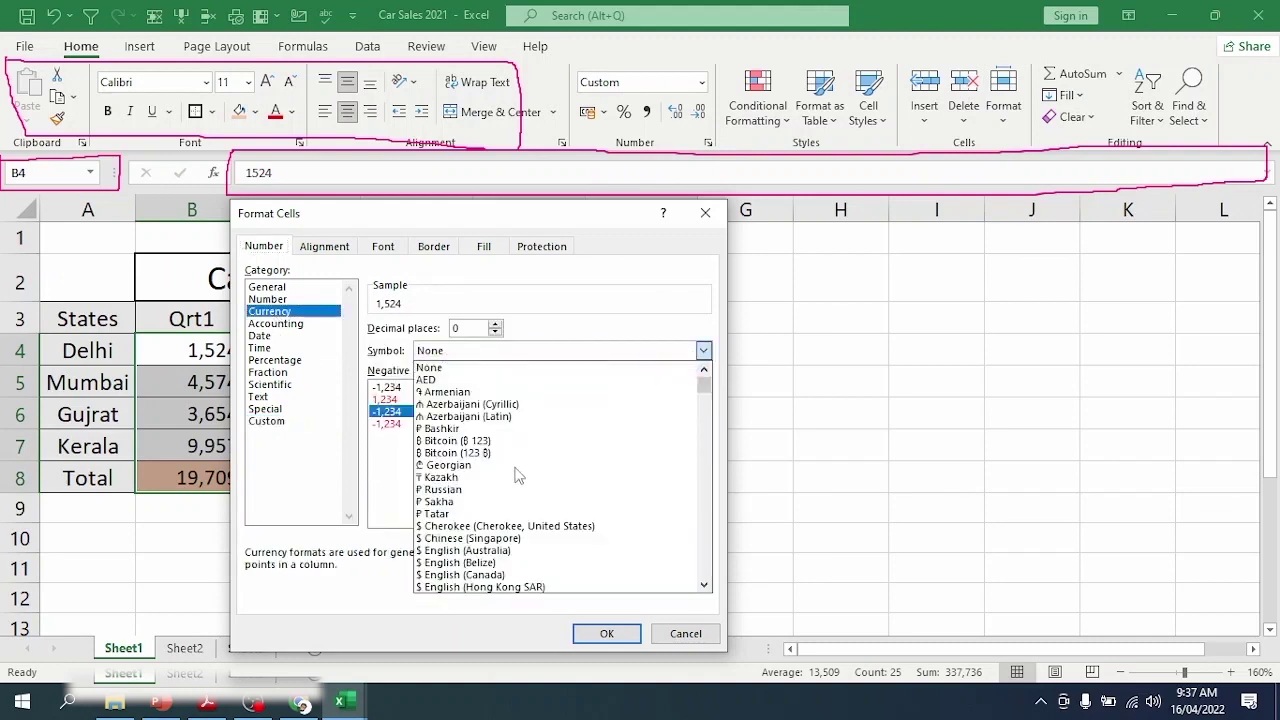
pyautogui.scroll(-3, 520, 480)
pyautogui.scroll(-7, 520, 482)
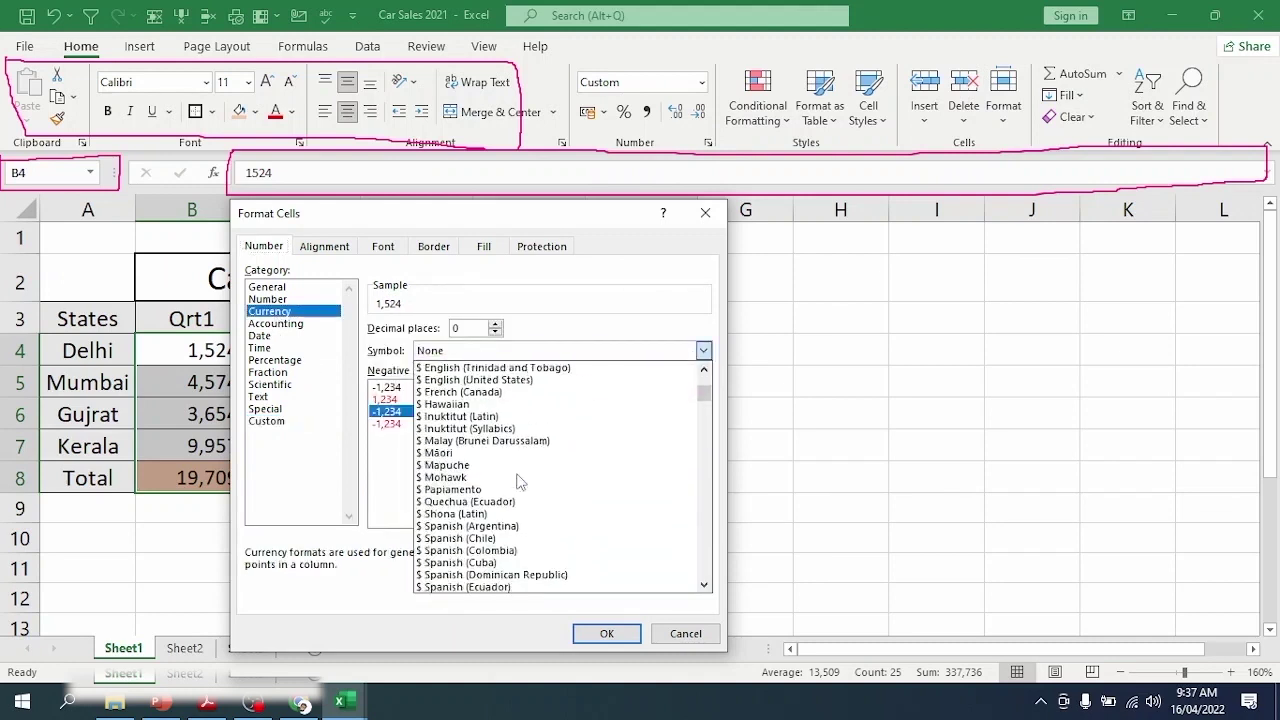
pyautogui.scroll(3, 520, 482)
pyautogui.scroll(-10, 520, 482)
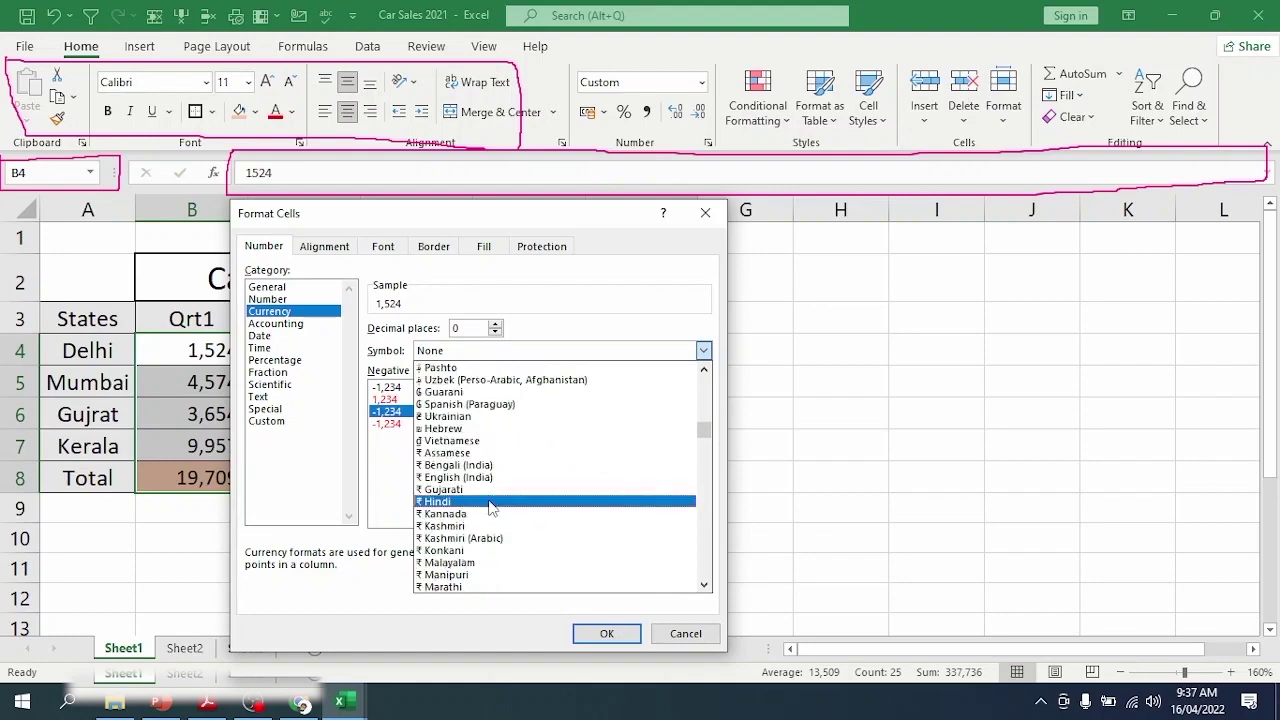
pyautogui.click(500, 478)
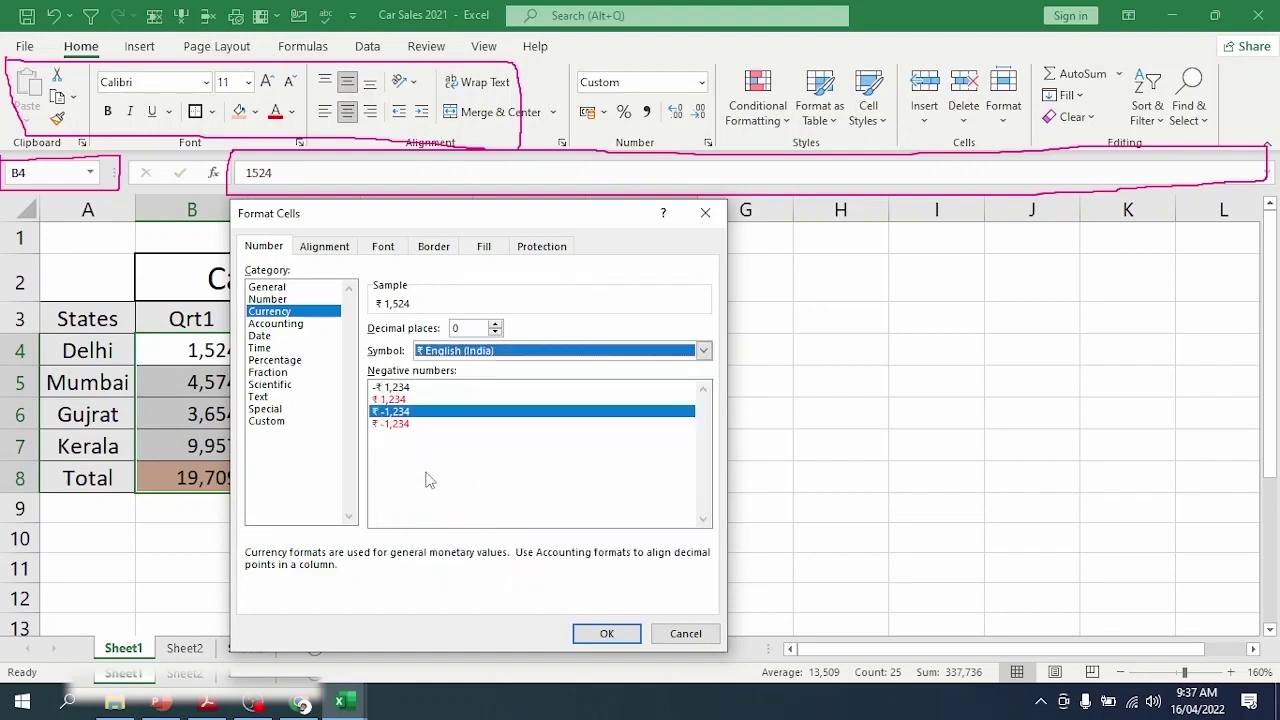
pyautogui.click(603, 634)
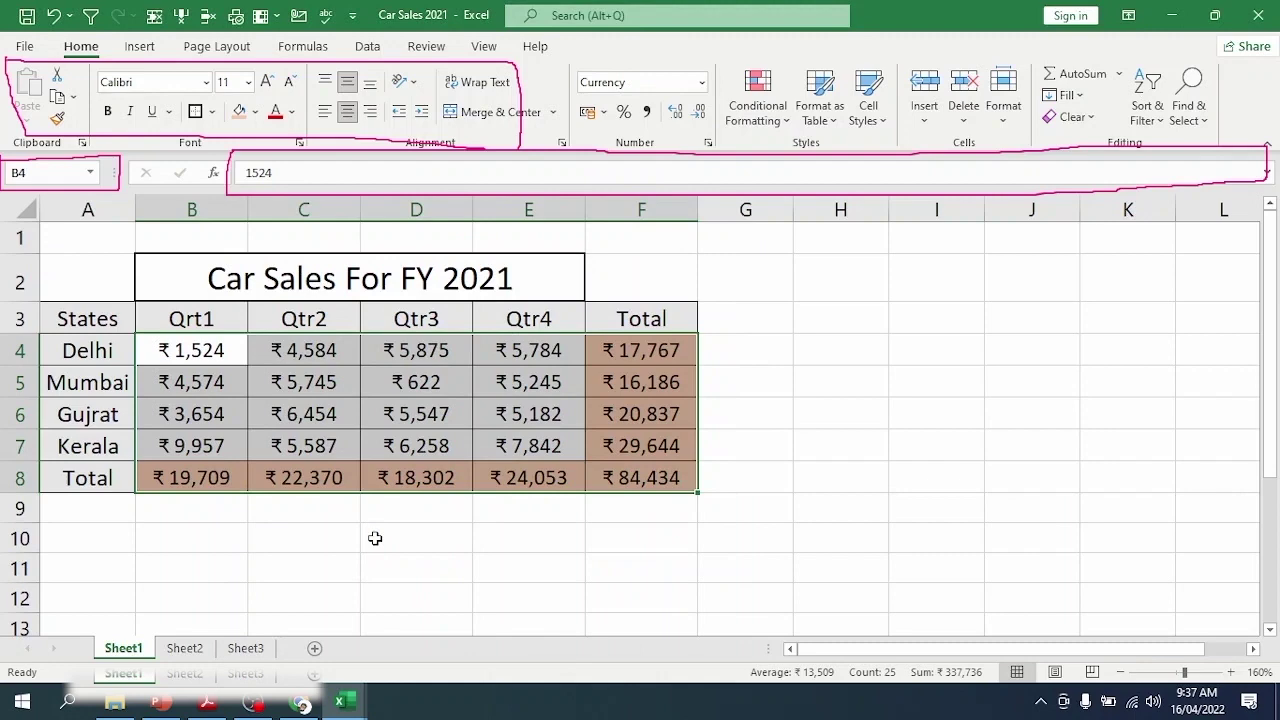
pyautogui.click(375, 538)
pyautogui.moveTo(154, 348); pyautogui.dragTo(607, 455)
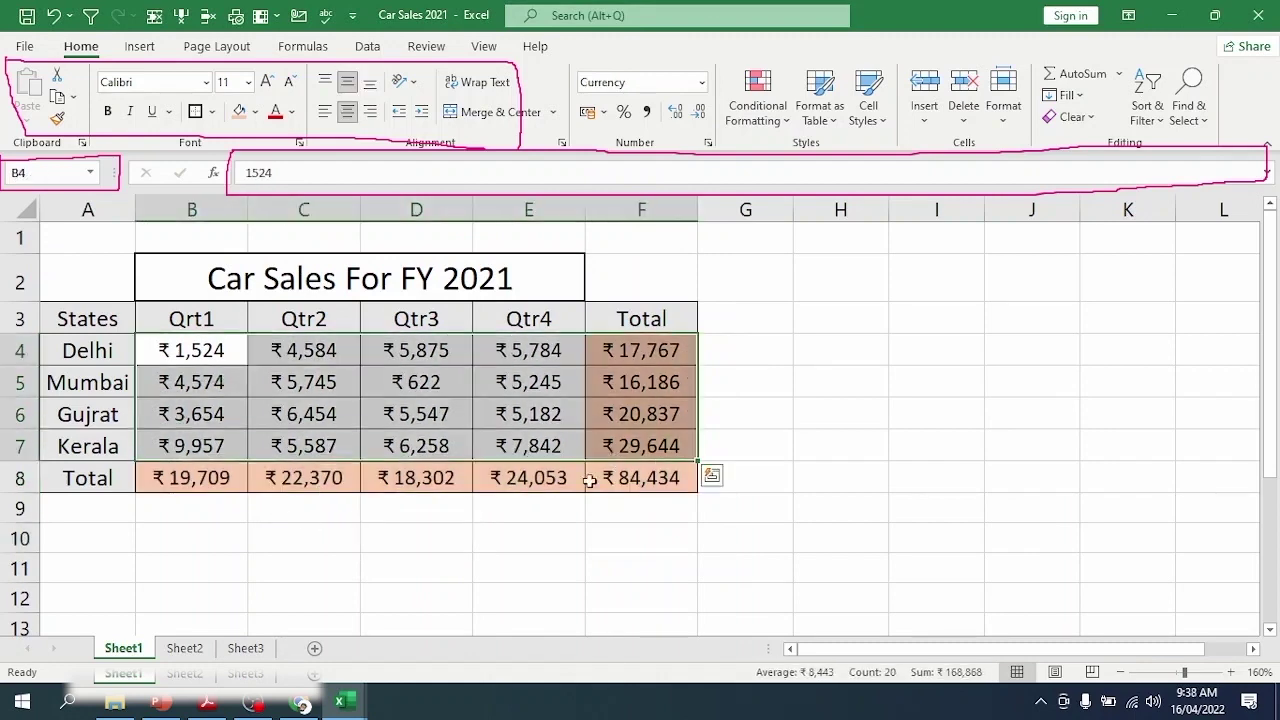
pyautogui.click(607, 476)
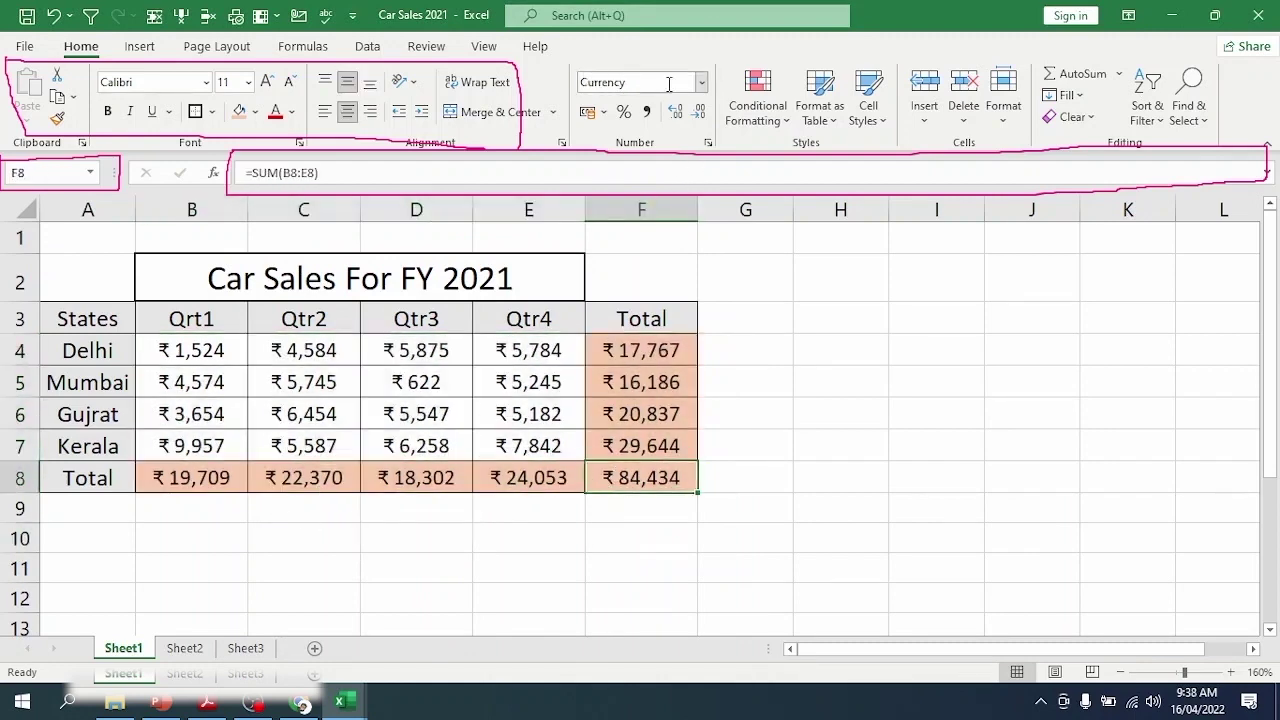
pyautogui.rightClick(636, 481)
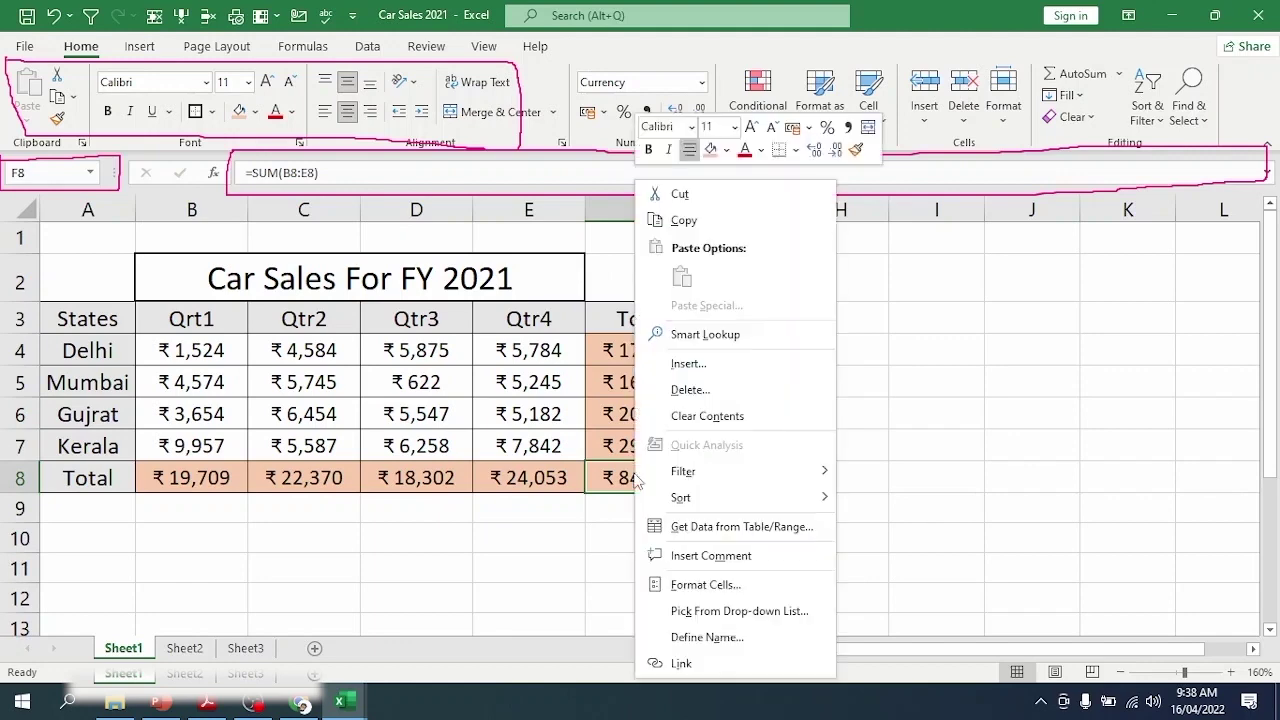
pyautogui.click(728, 586)
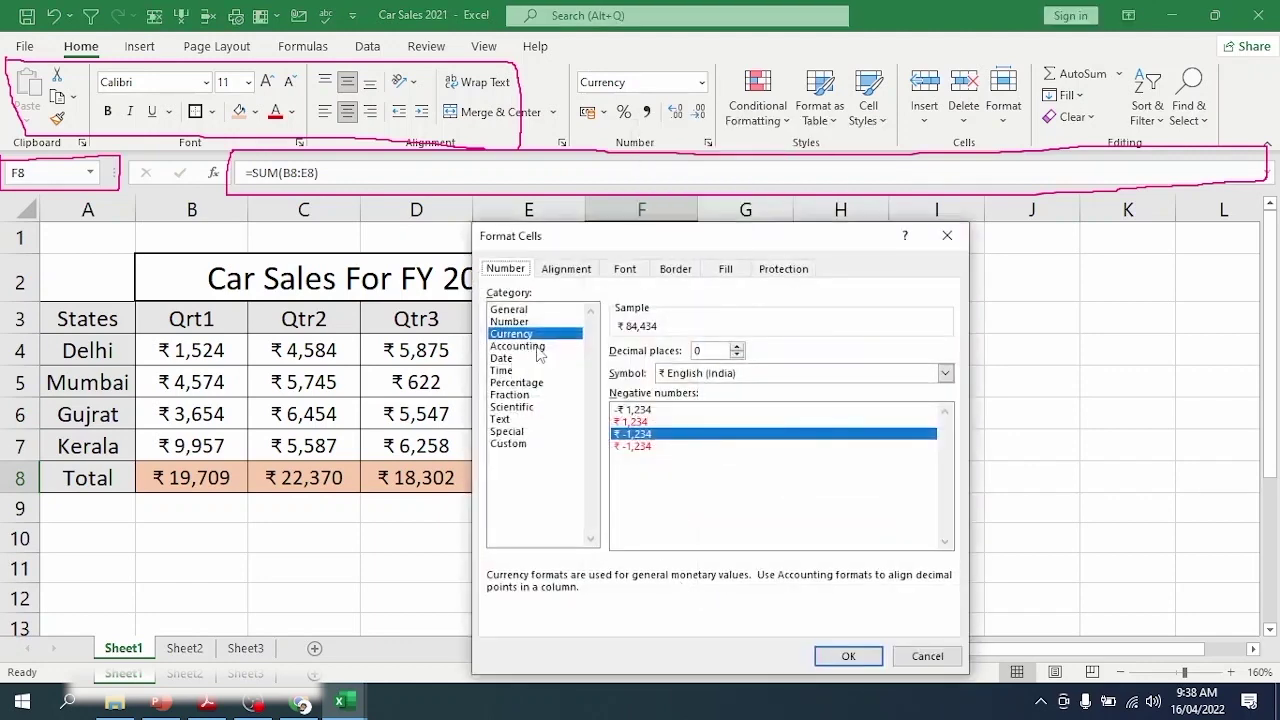
pyautogui.click(932, 664)
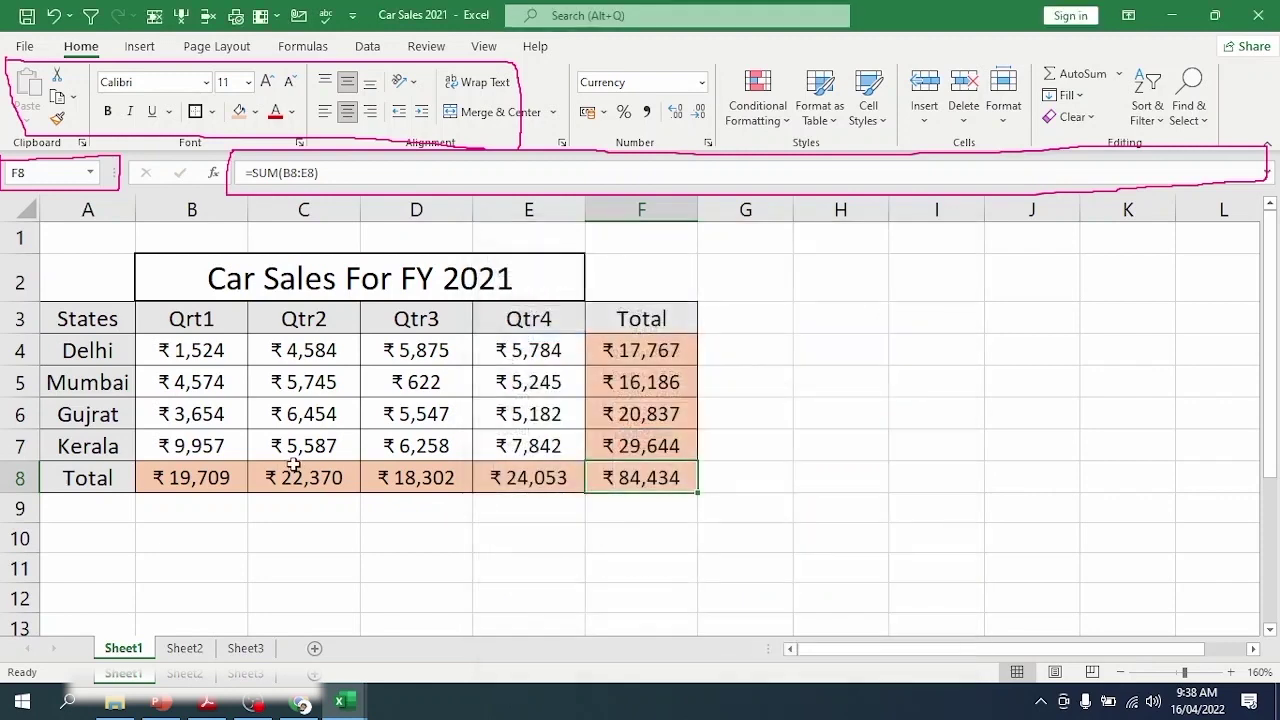
pyautogui.moveTo(180, 355); pyautogui.dragTo(655, 472)
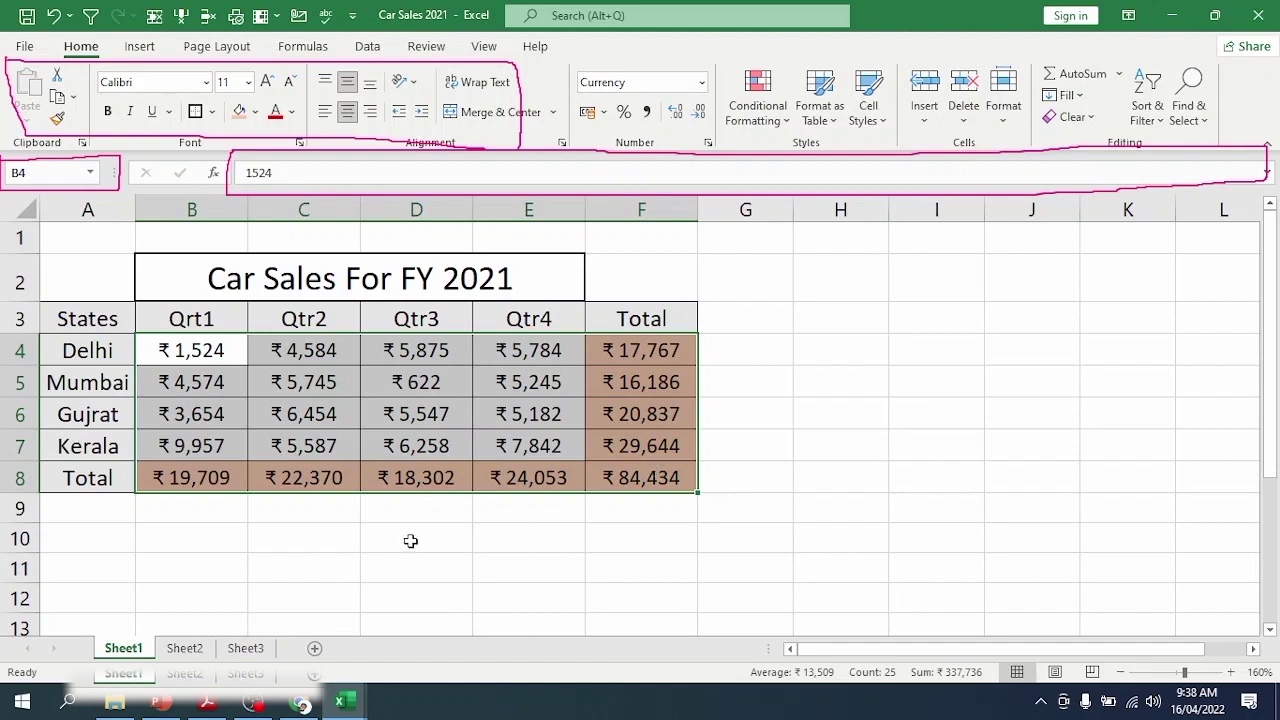
pyautogui.click(410, 541)
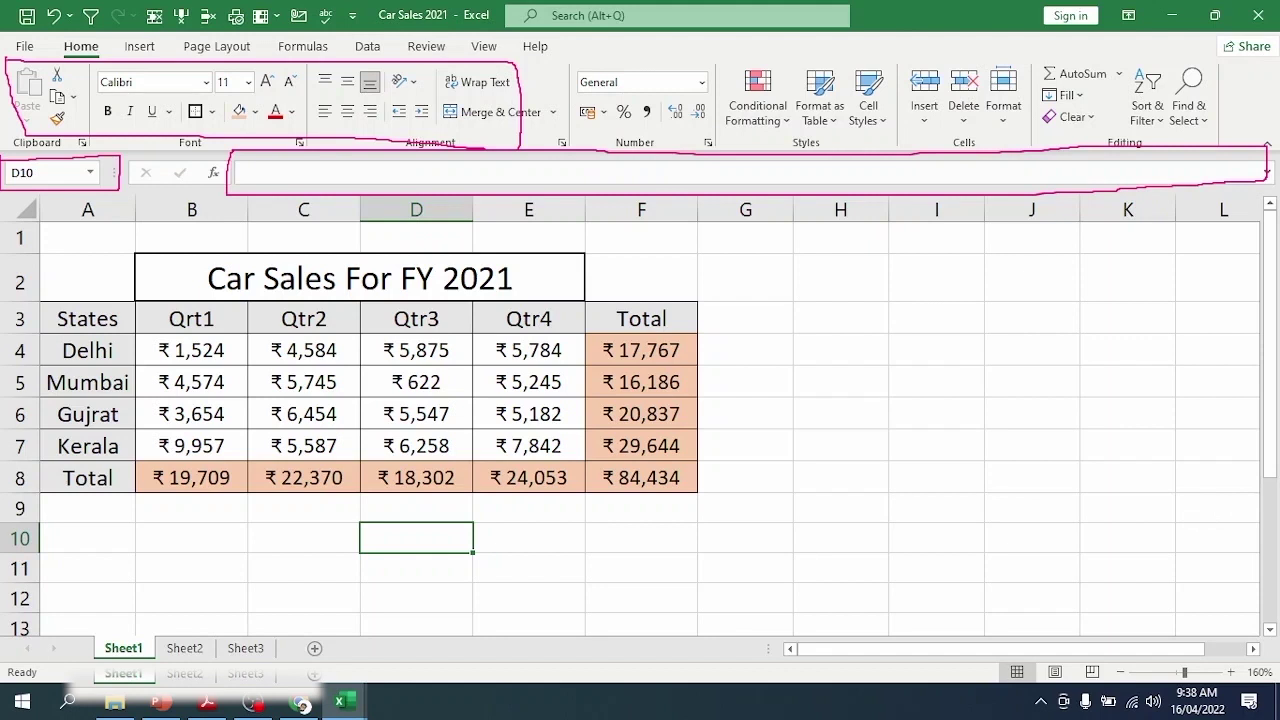
pyautogui.click(450, 413)
# Step: Select Gujrat's total in F6
pyautogui.click(645, 426)
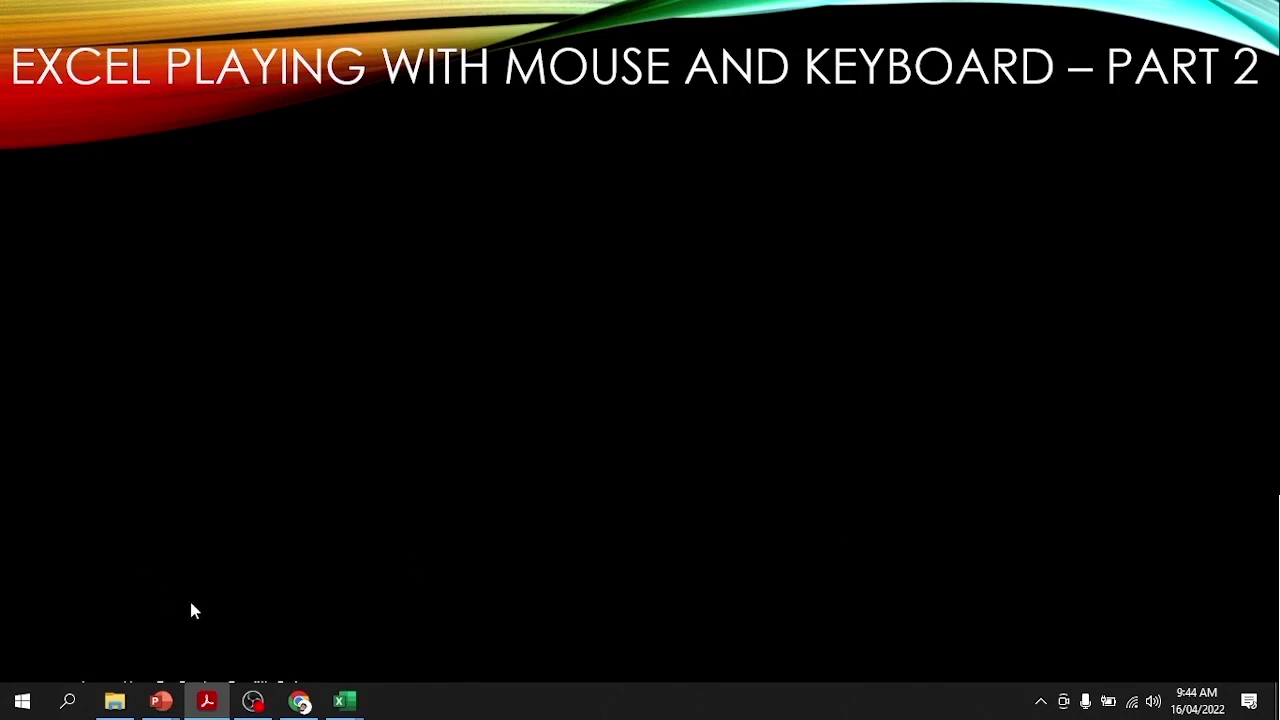
# Step: Switch back to the Car Sales 2021 workbook and select Gujrat's Qtr3 value in D6
pyautogui.moveTo(348, 706)
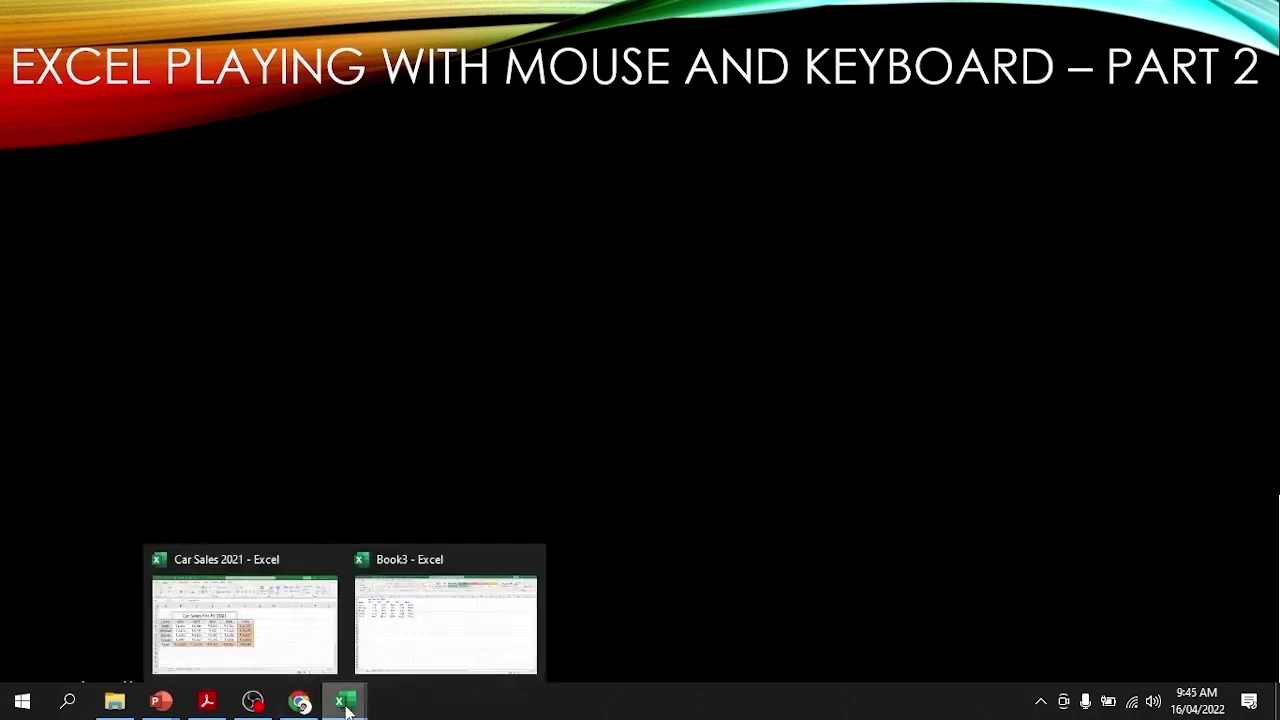
pyautogui.click(245, 645)
pyautogui.click(425, 418)
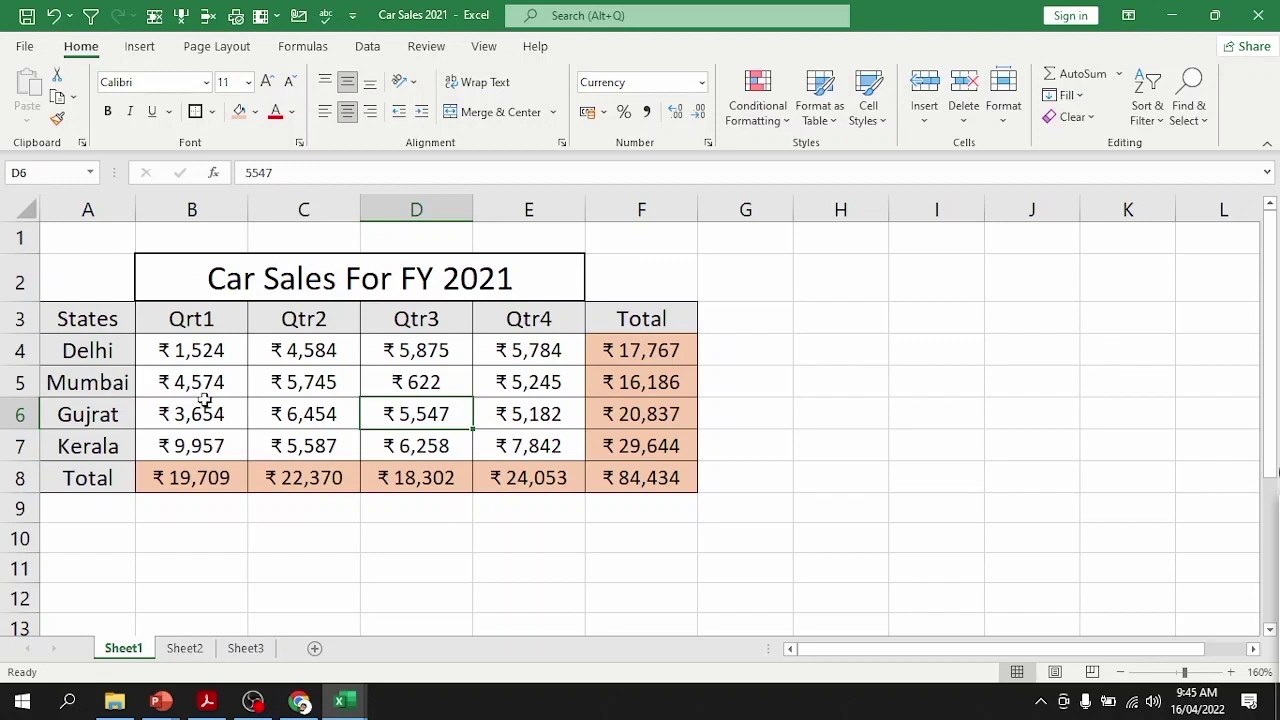
pyautogui.click(108, 326)
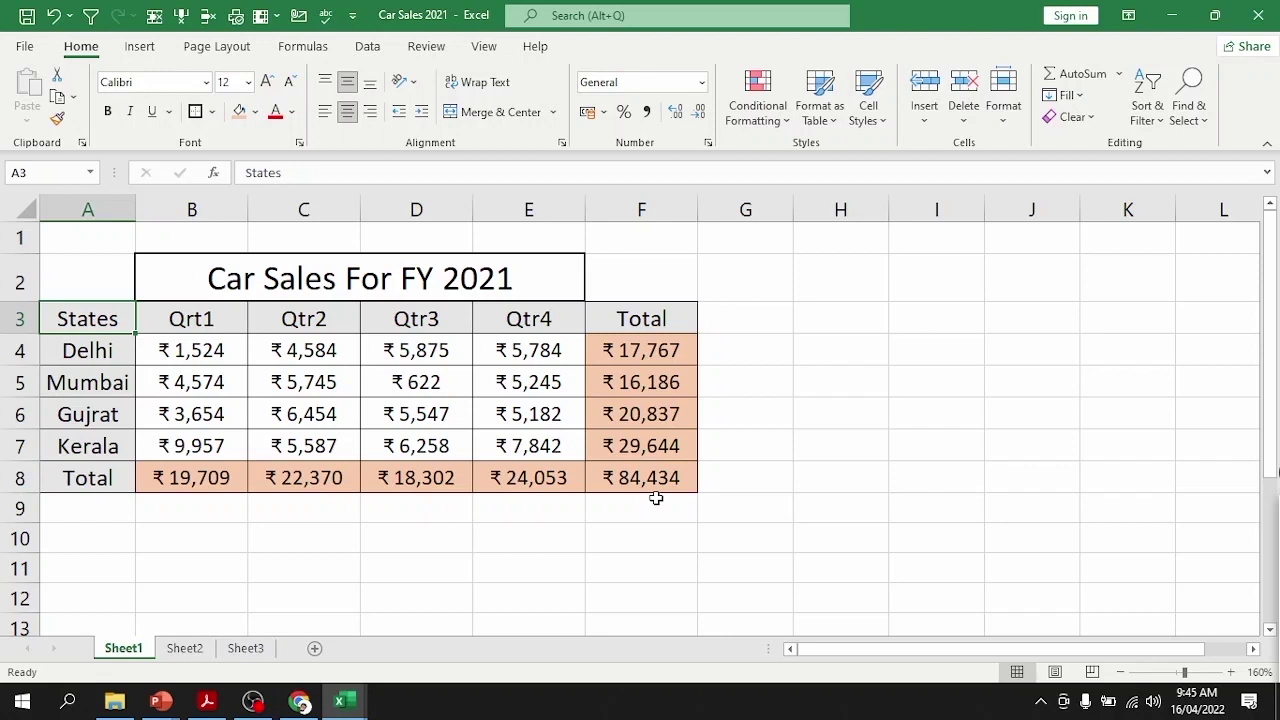
pyautogui.press('F2')
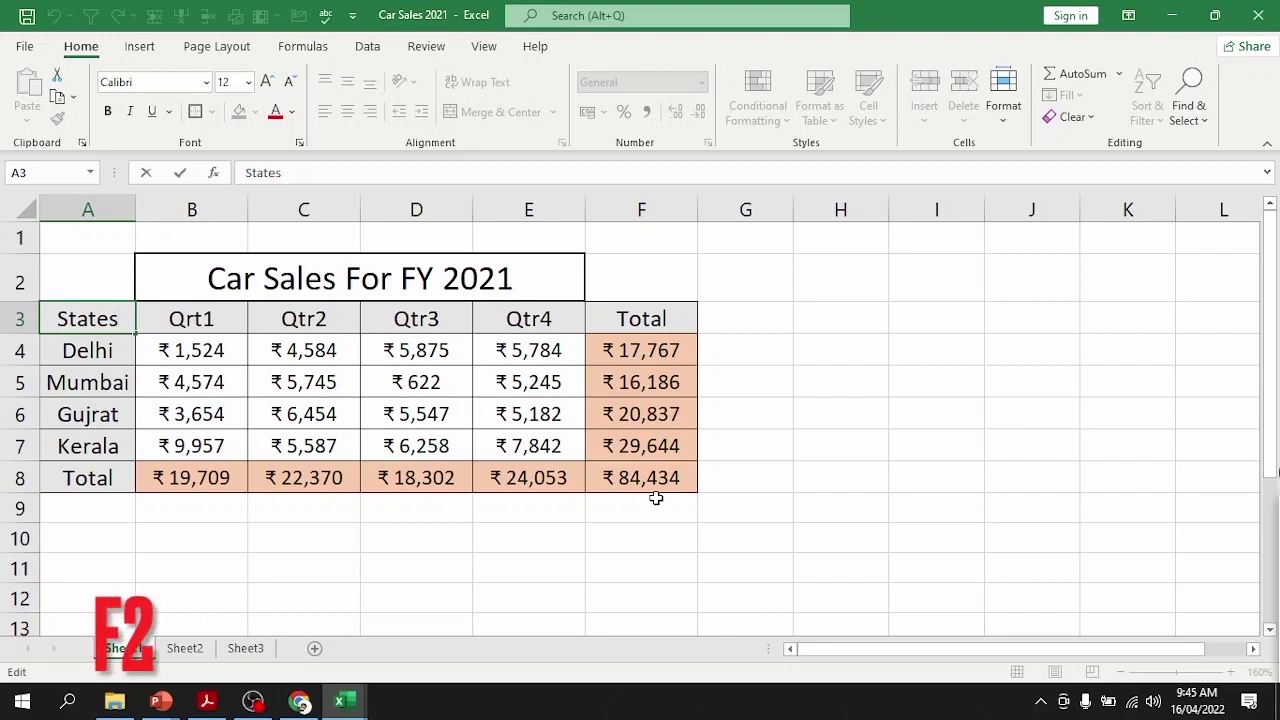
pyautogui.press('BackSpace')
pyautogui.write('s')
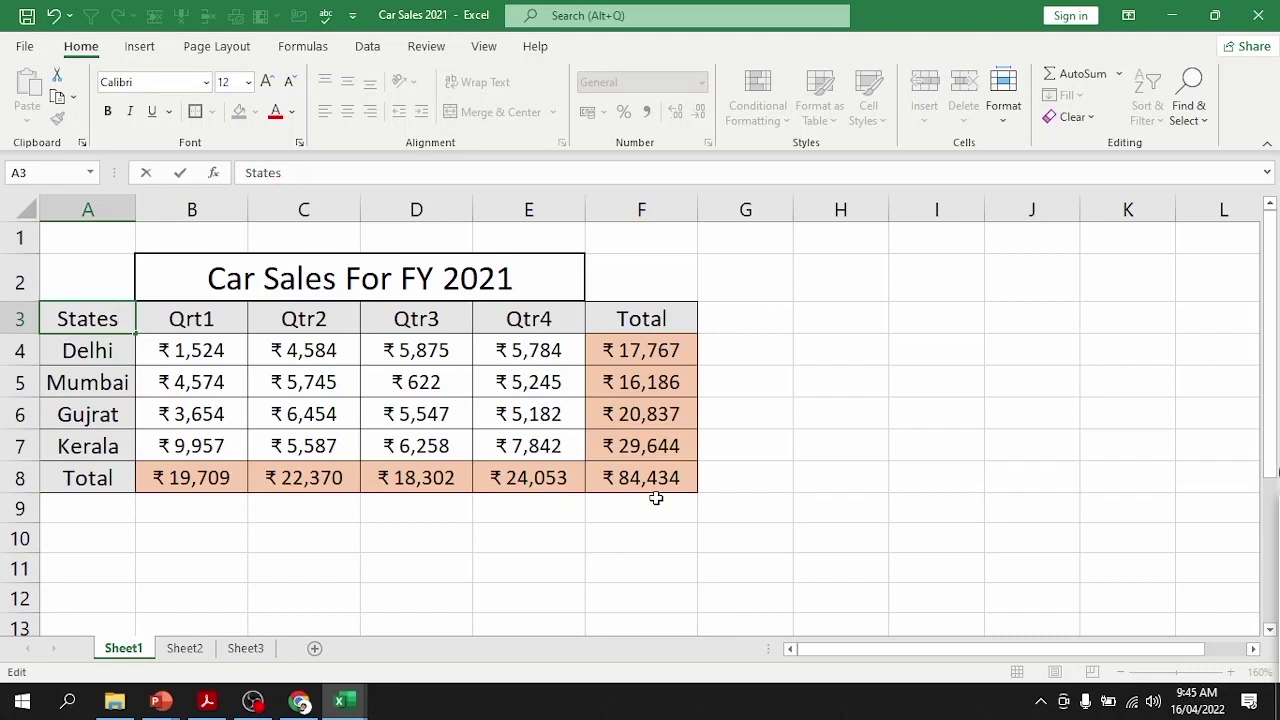
pyautogui.press('Return')
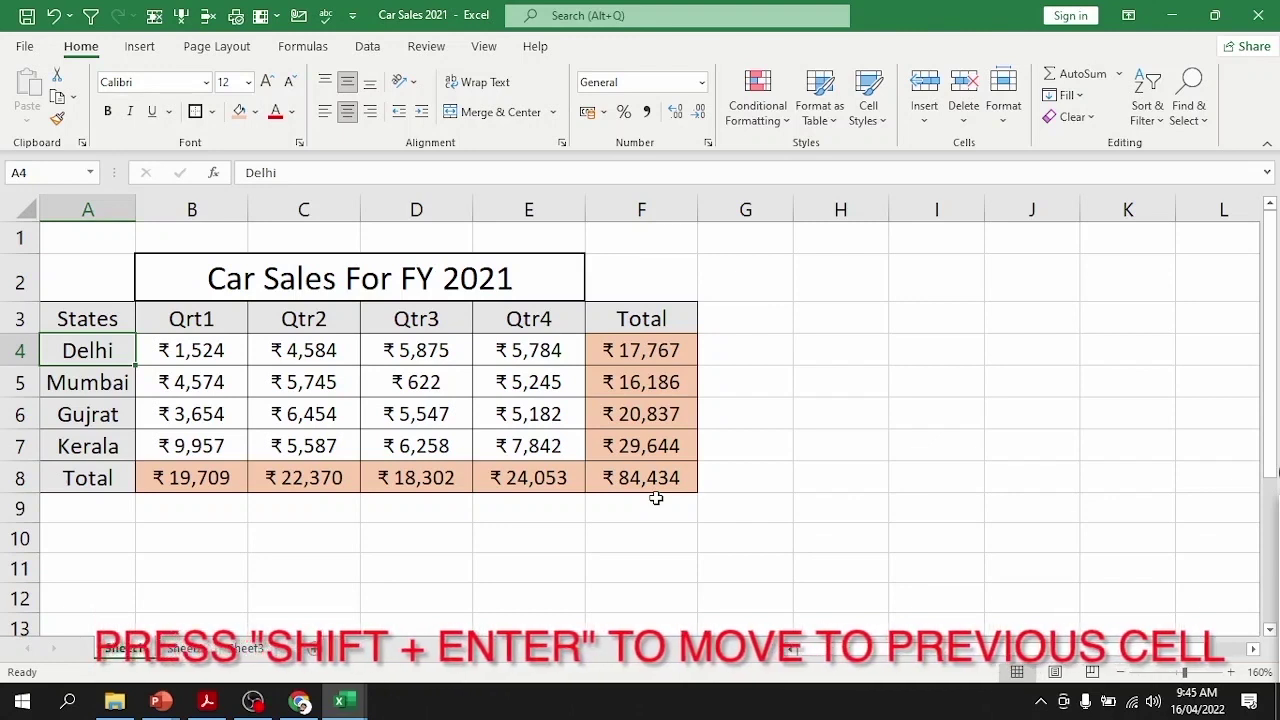
pyautogui.hotkey('shift', 'Return')
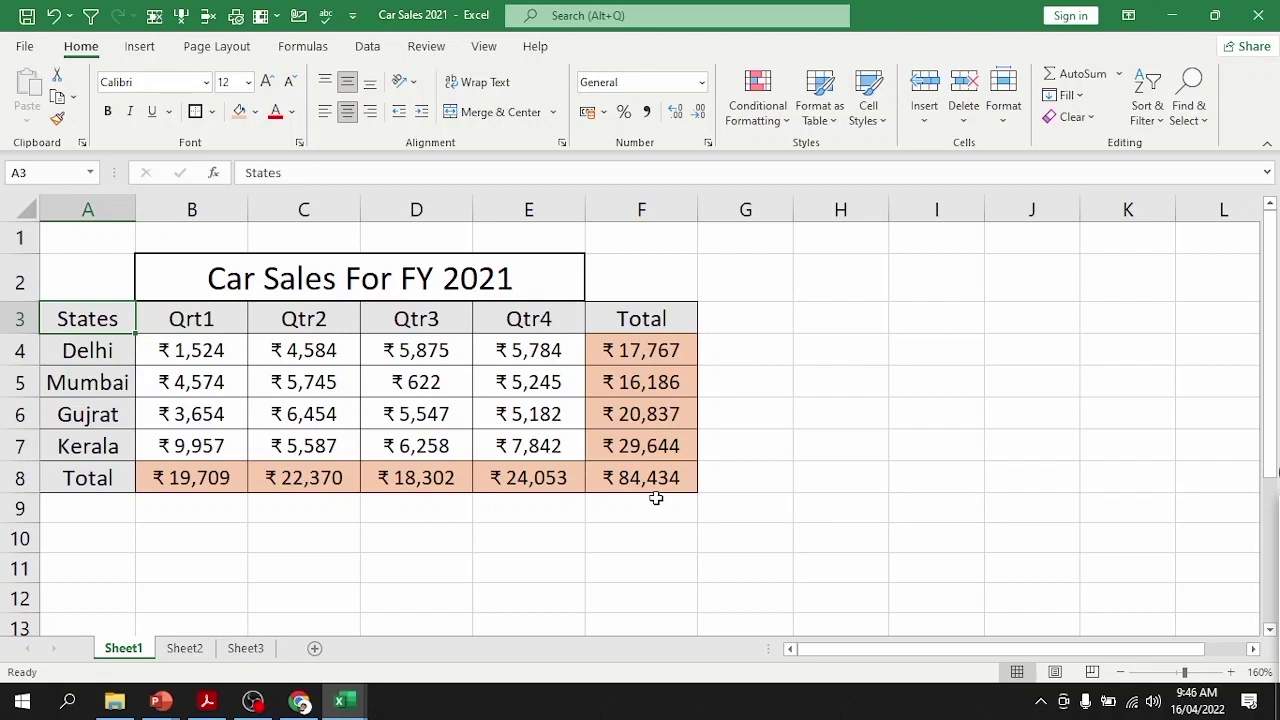
pyautogui.press('Tab')
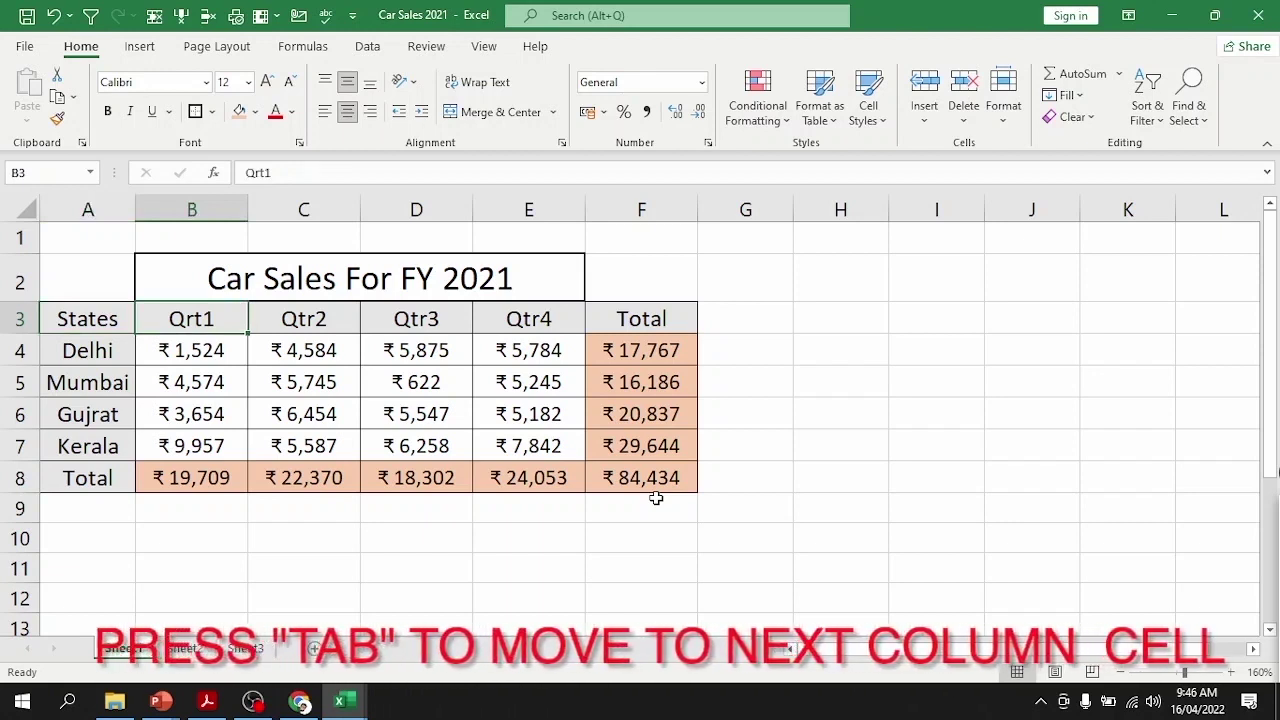
pyautogui.hotkey('shift', 'Tab')
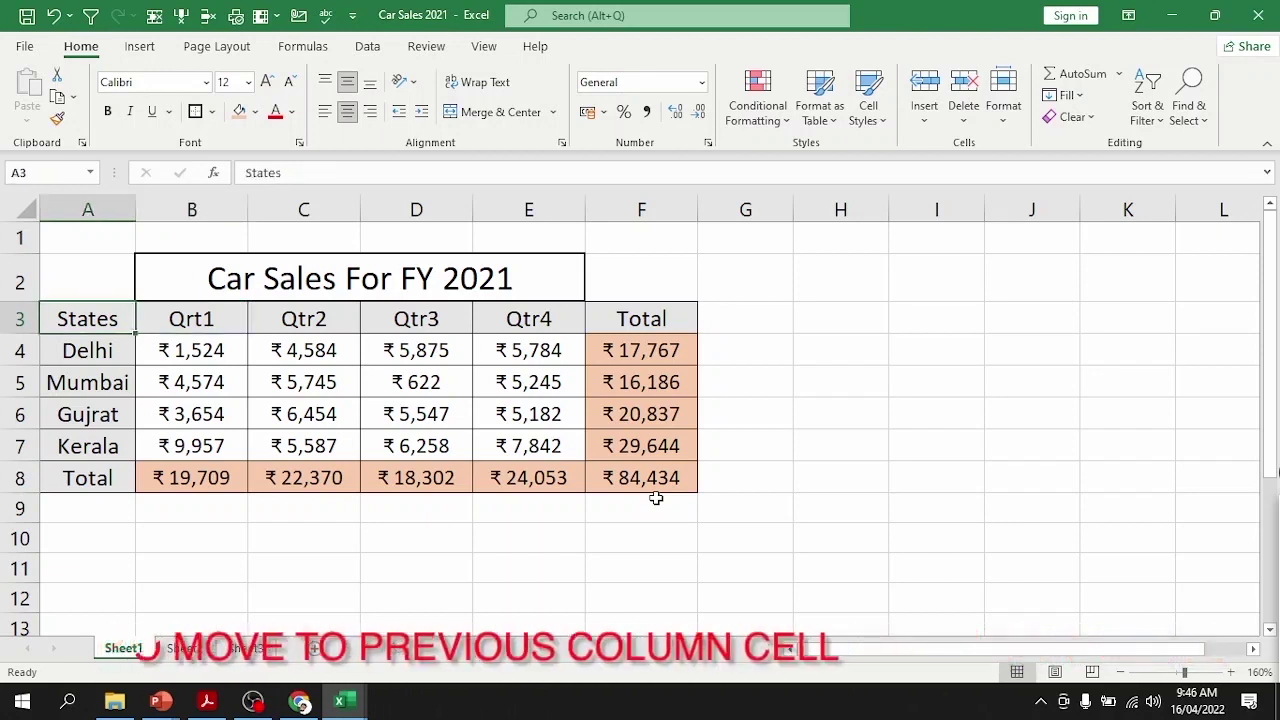
pyautogui.press('Tab')
pyautogui.press('Tab')
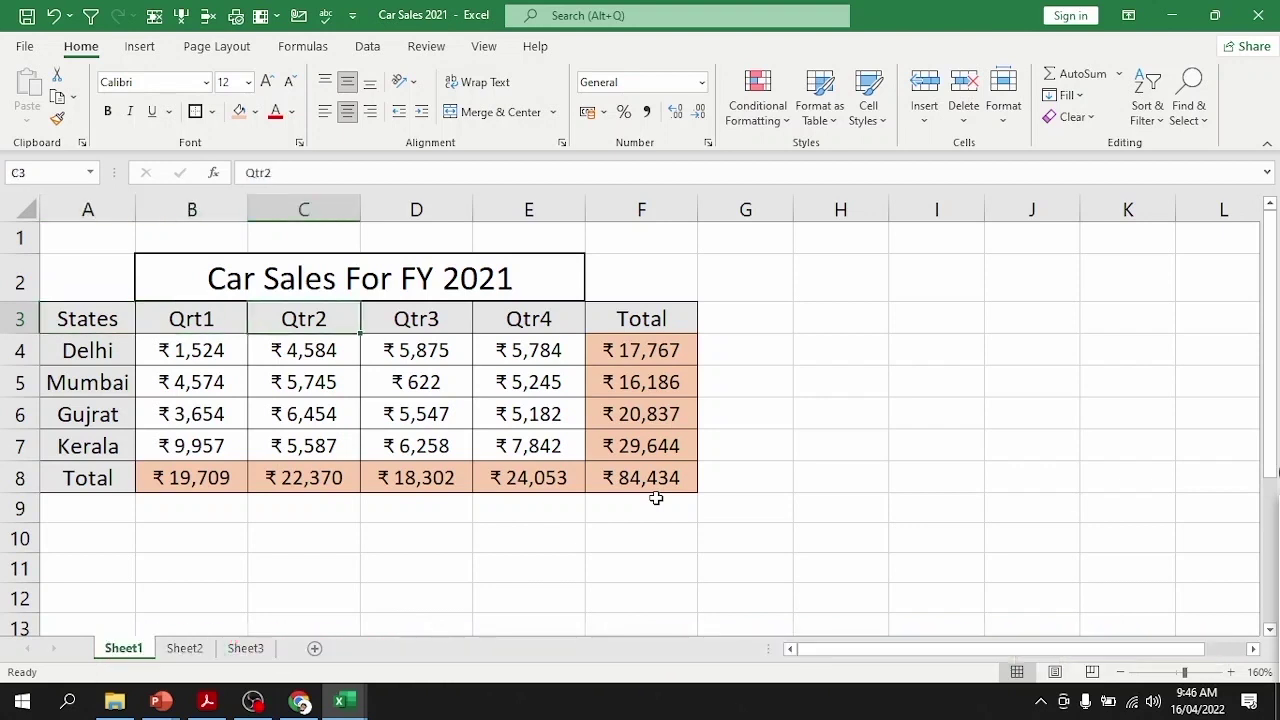
pyautogui.press('Tab')
pyautogui.press('Tab')
pyautogui.press('Tab')
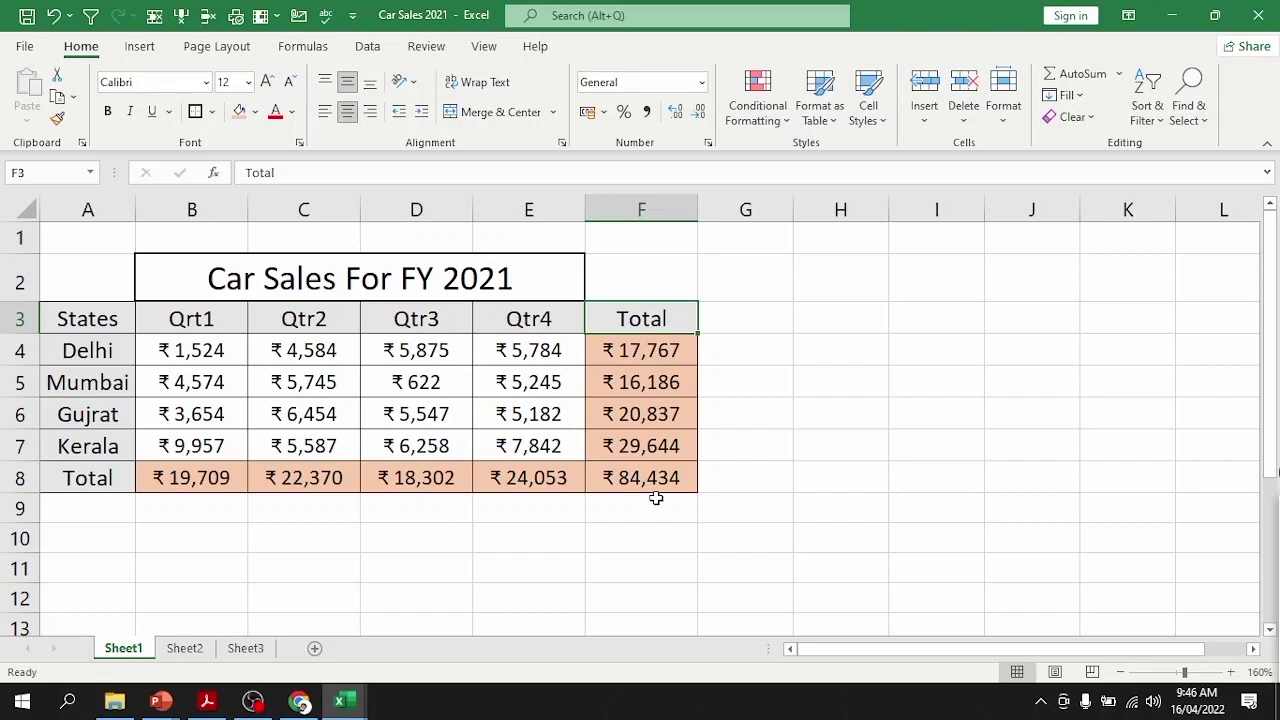
pyautogui.press('Home')
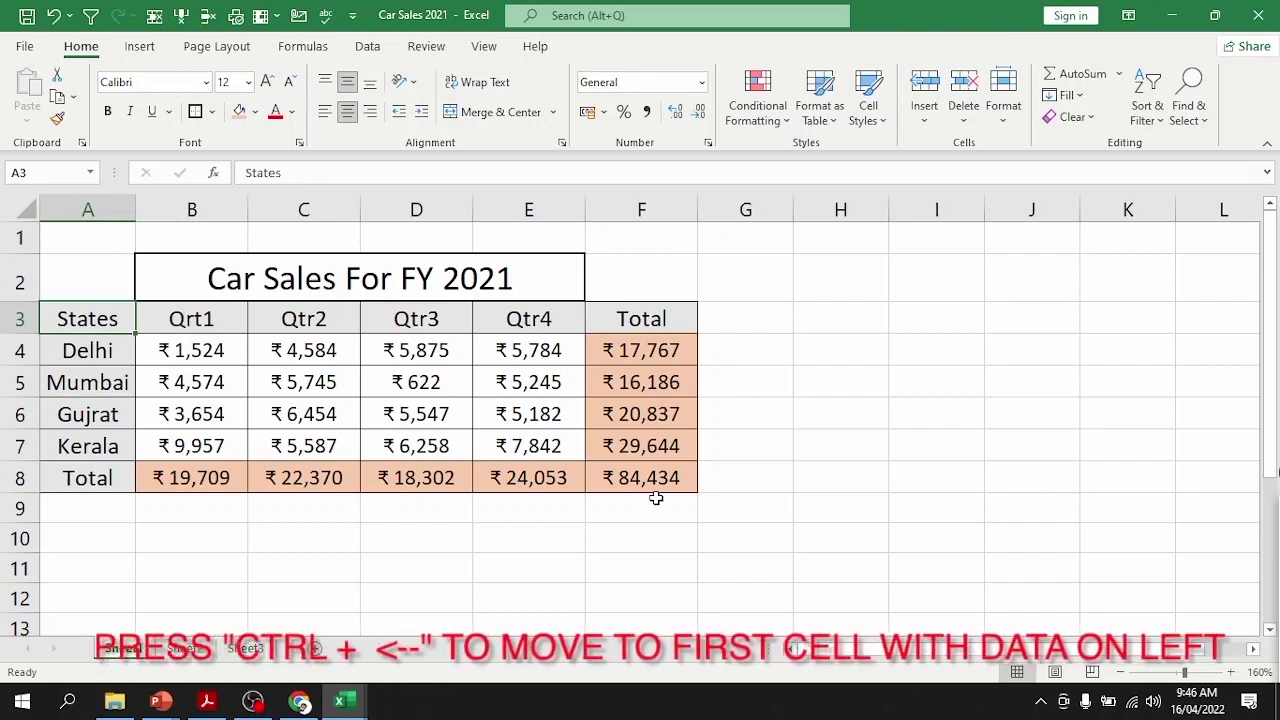
pyautogui.hotkey('ctrl', 'Right')
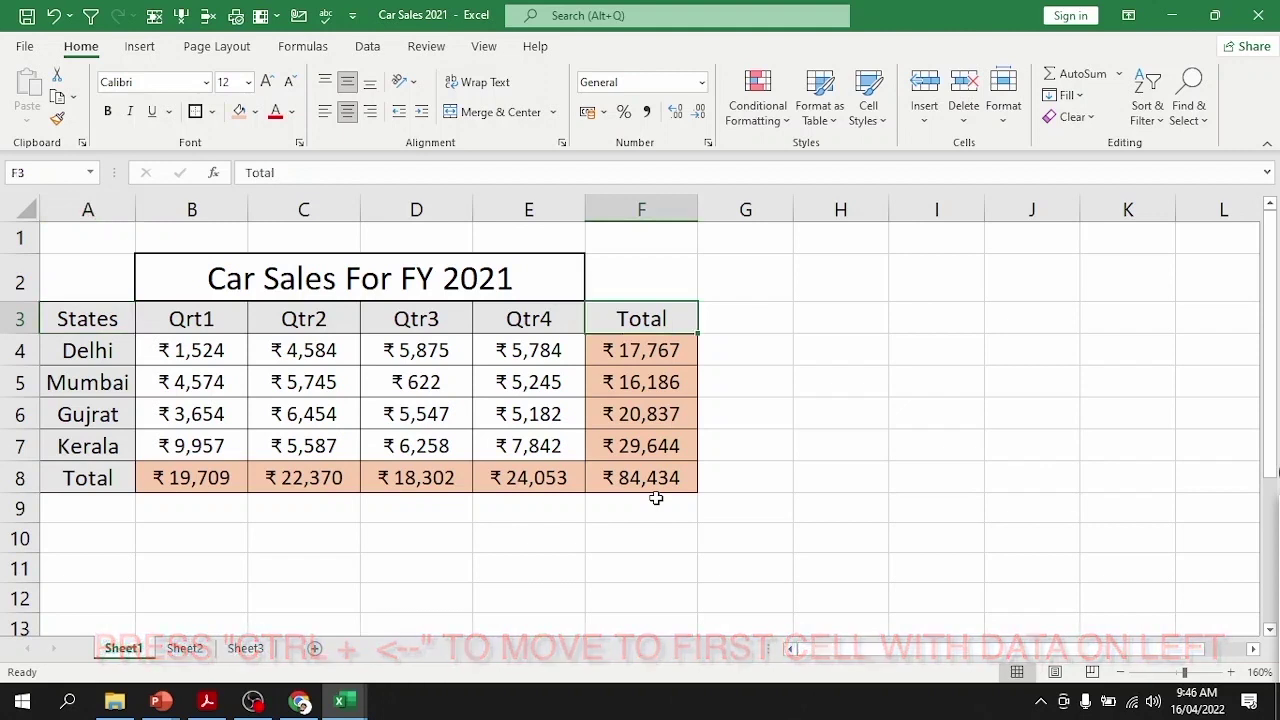
pyautogui.hotkey('ctrl', 'Left')
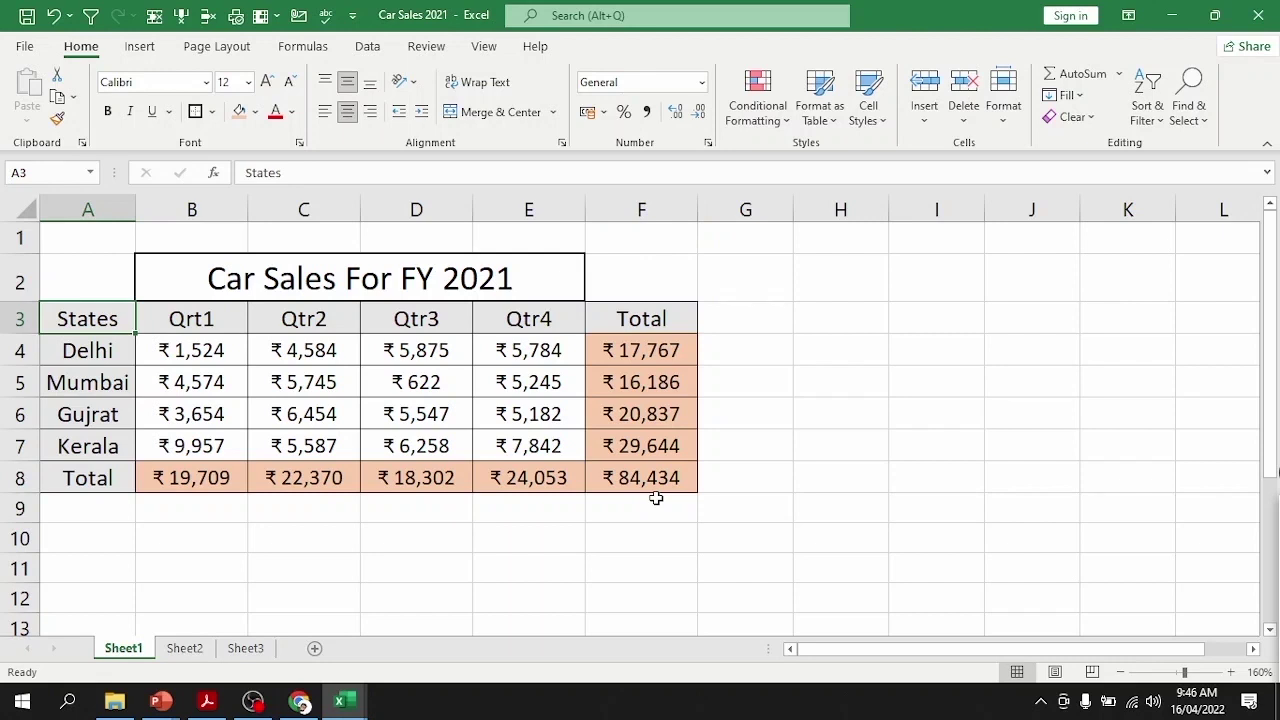
pyautogui.press('Right')
pyautogui.press('Right')
pyautogui.press('Down')
pyautogui.press('Left')
pyautogui.press('Down')
pyautogui.press('Down')
pyautogui.press('Right')
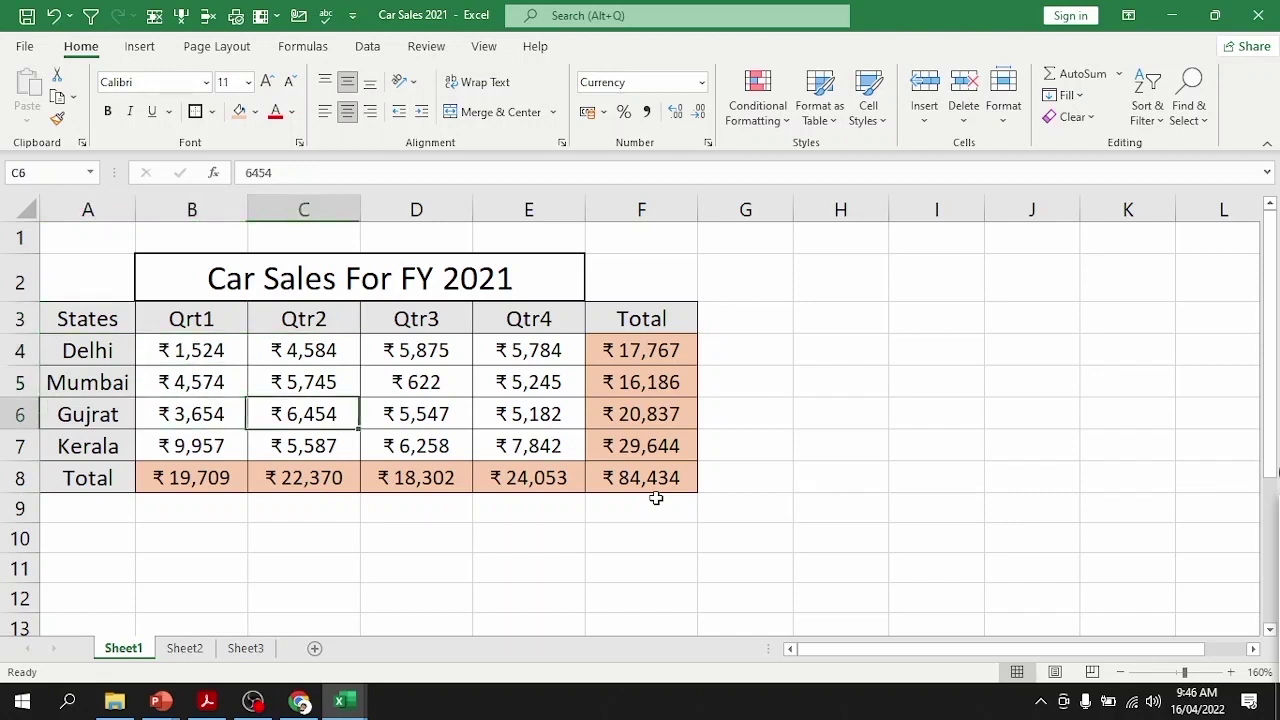
pyautogui.press('Up')
pyautogui.press('Right')
pyautogui.press('Down')
pyautogui.press('Down')
pyautogui.press('Left')
pyautogui.press('Left')
pyautogui.press('Up')
pyautogui.press('Right')
pyautogui.press('Right')
pyautogui.press('Up')
pyautogui.press('Down')
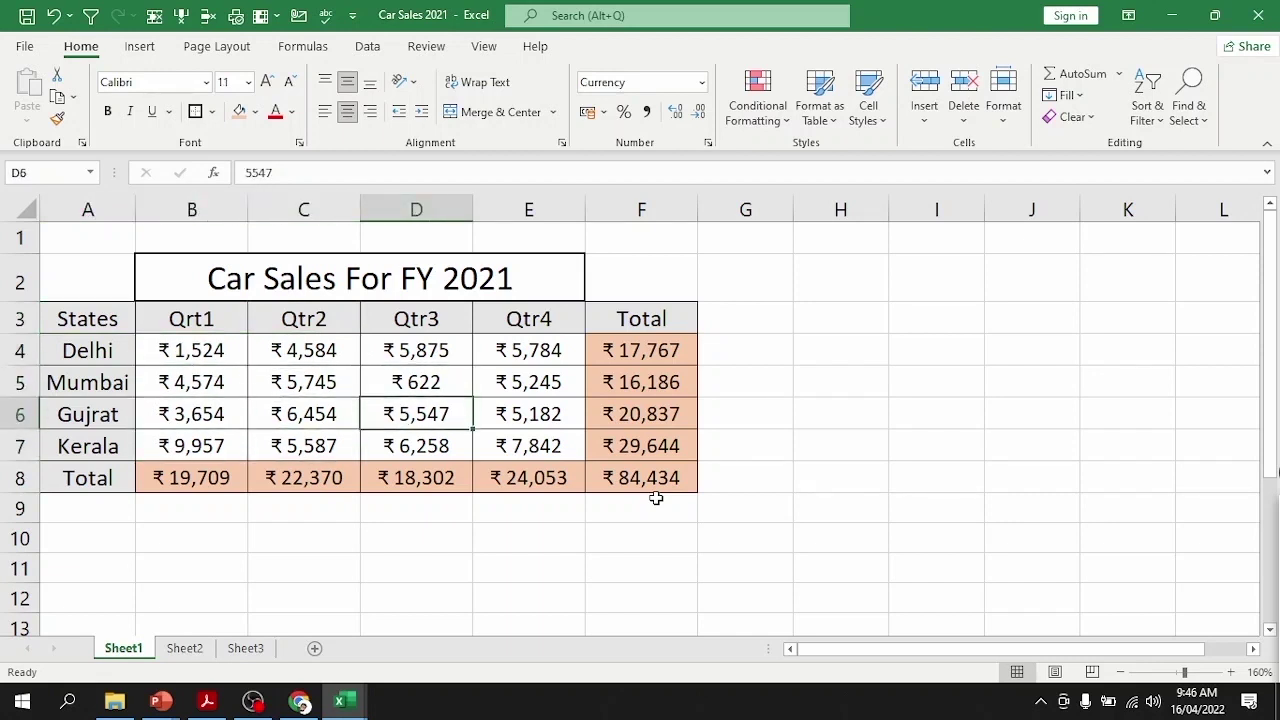
pyautogui.press('Right')
pyautogui.press('Left')
pyautogui.press('Up')
pyautogui.press('Down')
pyautogui.press('Up')
pyautogui.press('Right')
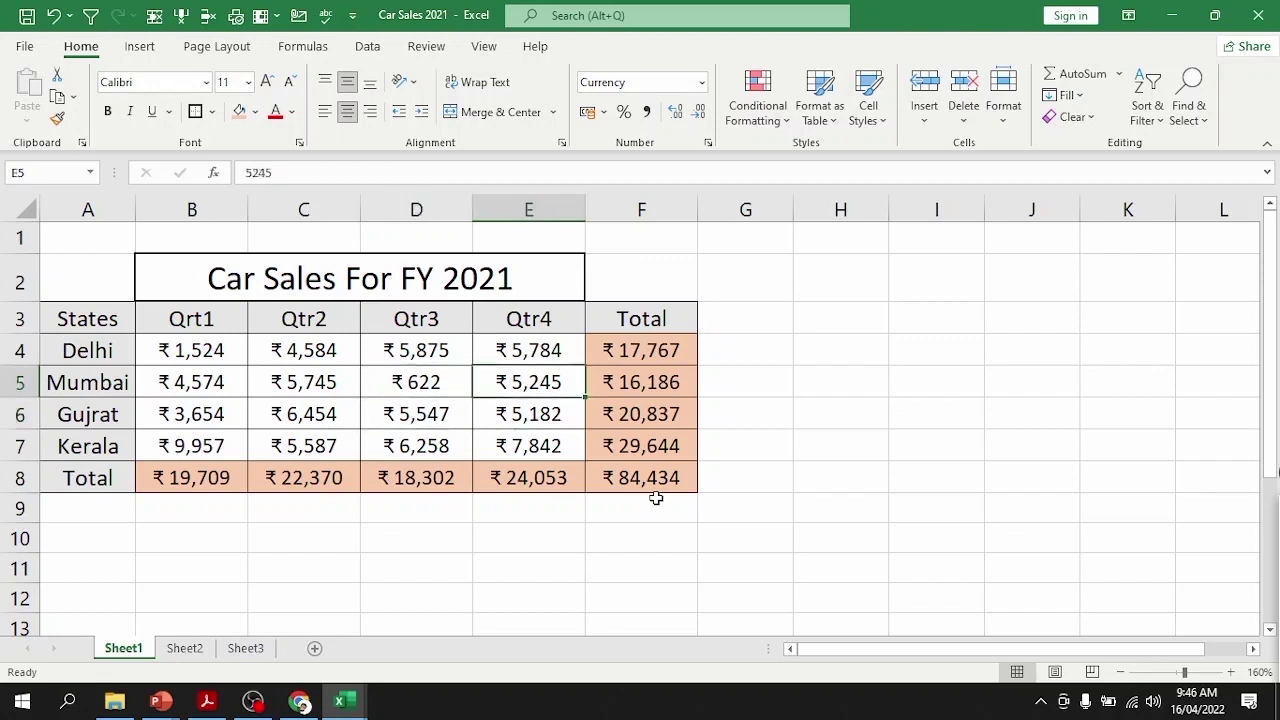
pyautogui.press('Left')
pyautogui.press('Left')
pyautogui.press('Right')
pyautogui.press('Down')
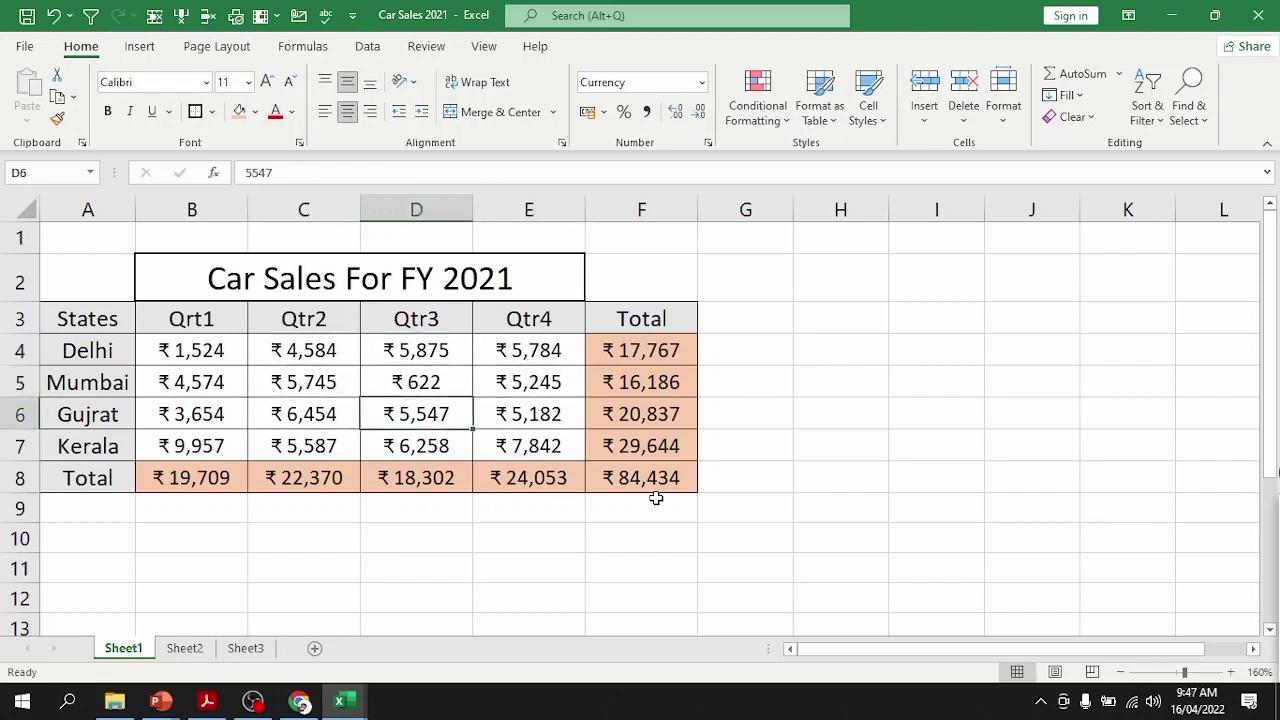
pyautogui.press('Left')
pyautogui.press('Down')
pyautogui.press('Left')
pyautogui.press('Down')
pyautogui.press('Down')
pyautogui.press('Left')
pyautogui.press('Up')
pyautogui.press('Up')
pyautogui.press('Up')
pyautogui.press('Up')
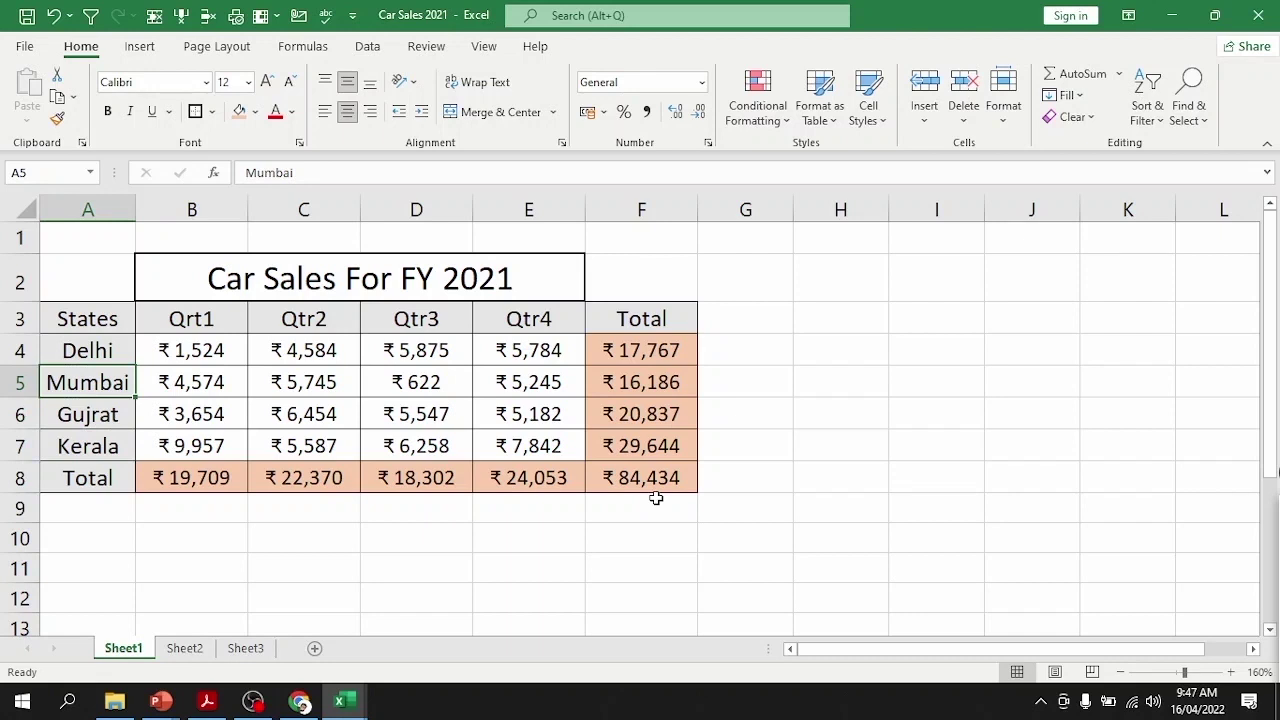
# Step: Use Ctrl+arrow jumps to reach the sheet's last row and return to the States heading
pyautogui.press('Down')
pyautogui.press('Down')
pyautogui.press('Down')
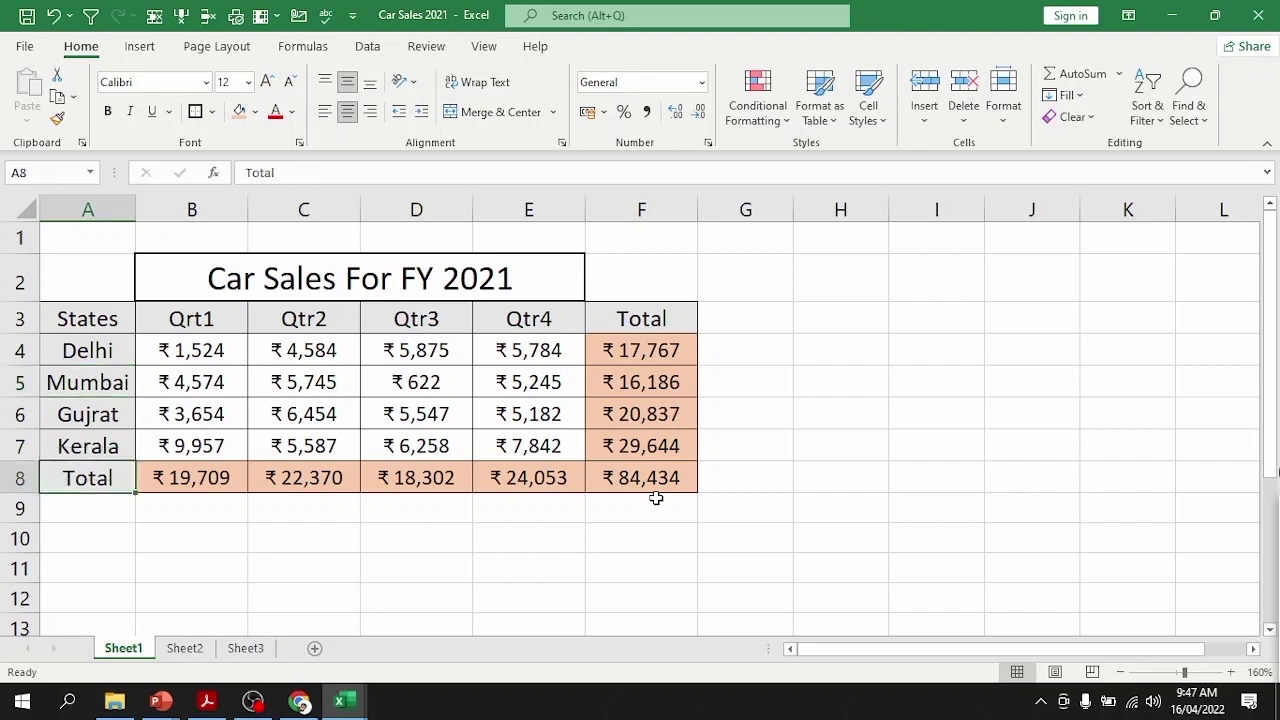
pyautogui.hotkey('ctrl', 'Down')
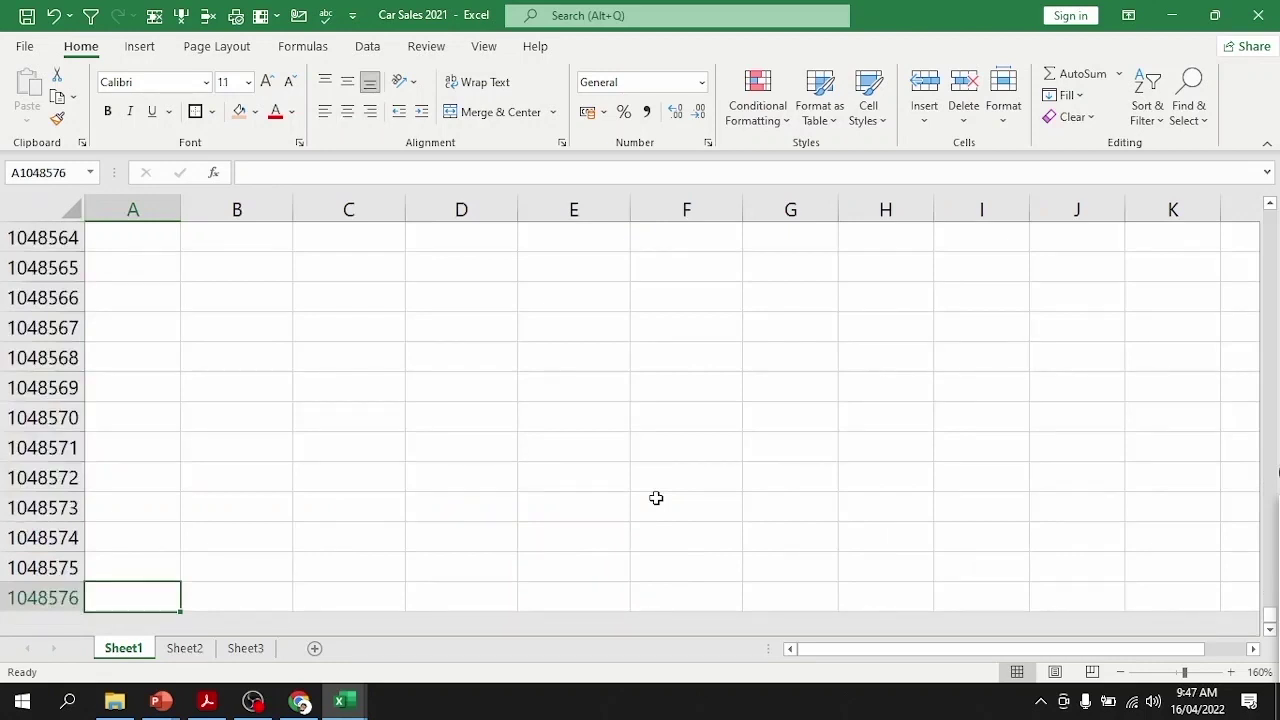
pyautogui.hotkey('ctrl', 'Up')
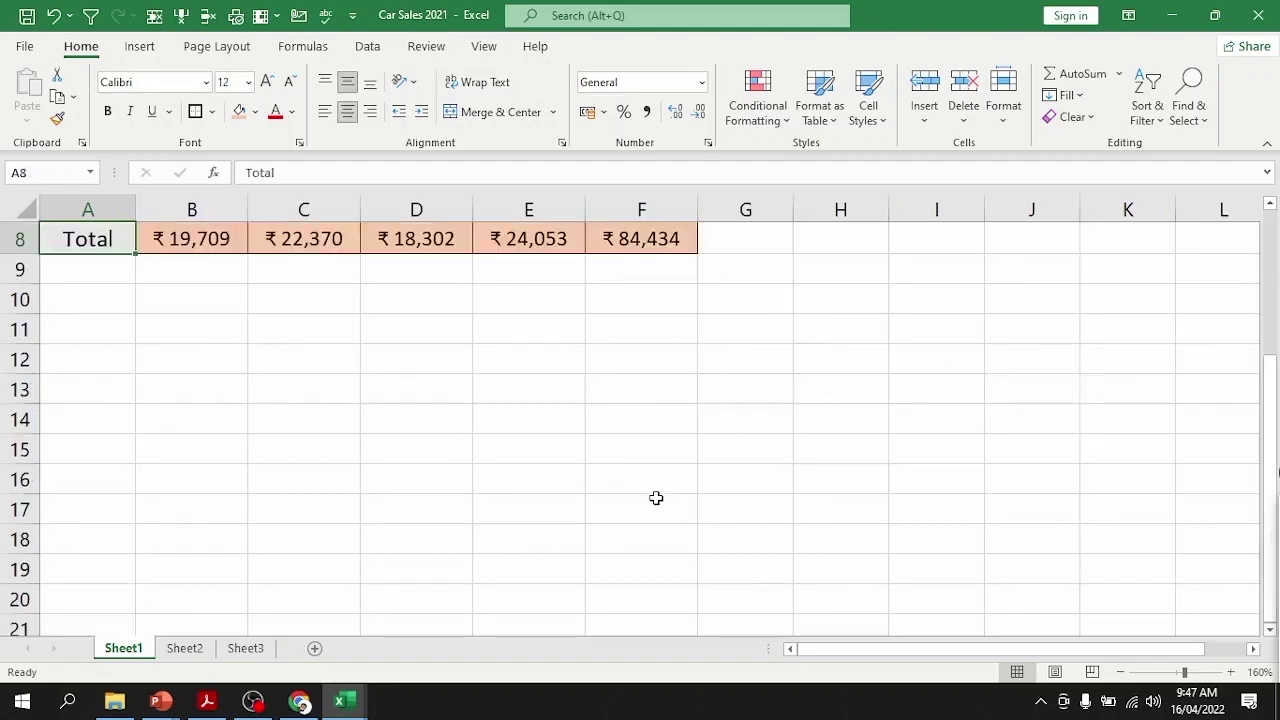
pyautogui.press('Up')
pyautogui.press('Up')
pyautogui.press('Up')
pyautogui.press('Up')
pyautogui.press('Up')
pyautogui.press('Up')
pyautogui.press('Up')
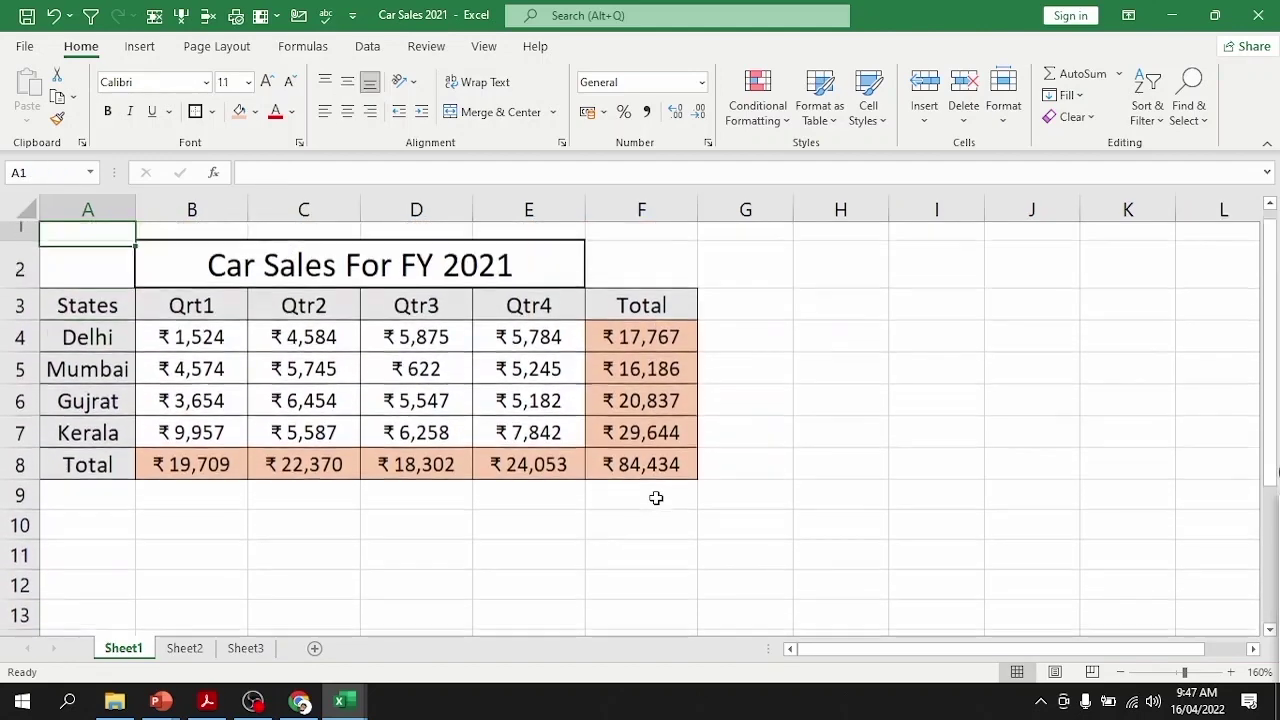
pyautogui.press('Down')
pyautogui.press('Down')
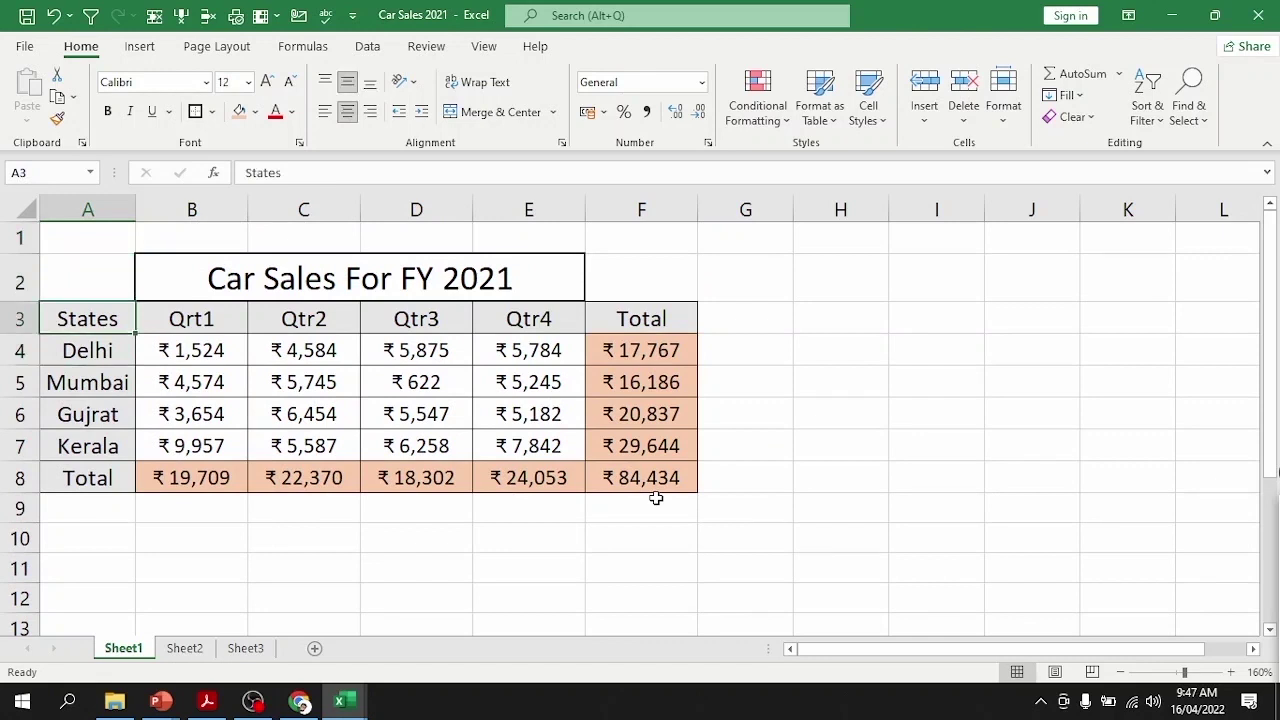
# Step: Check the table's edges, then select the header row A3:F3 with Ctrl+Shift+Right
pyautogui.hotkey('ctrl', 'Right')
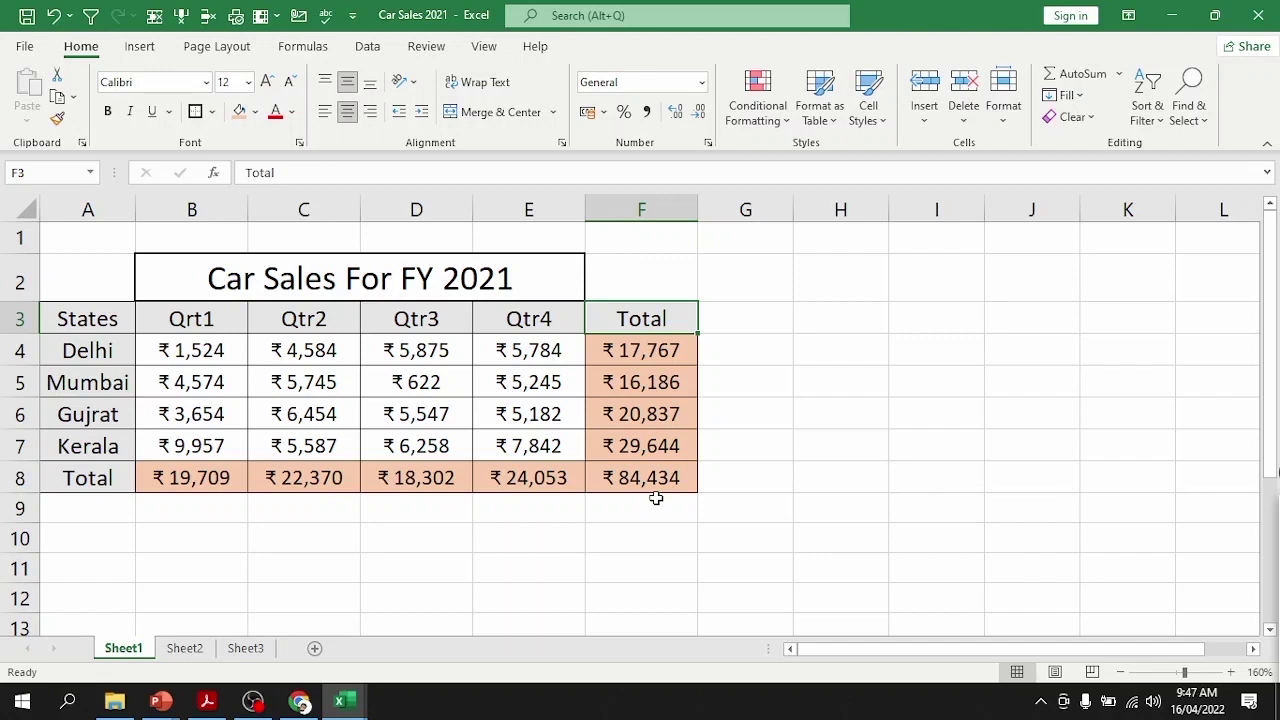
pyautogui.hotkey('ctrl', 'Down')
pyautogui.hotkey('ctrl', 'Left')
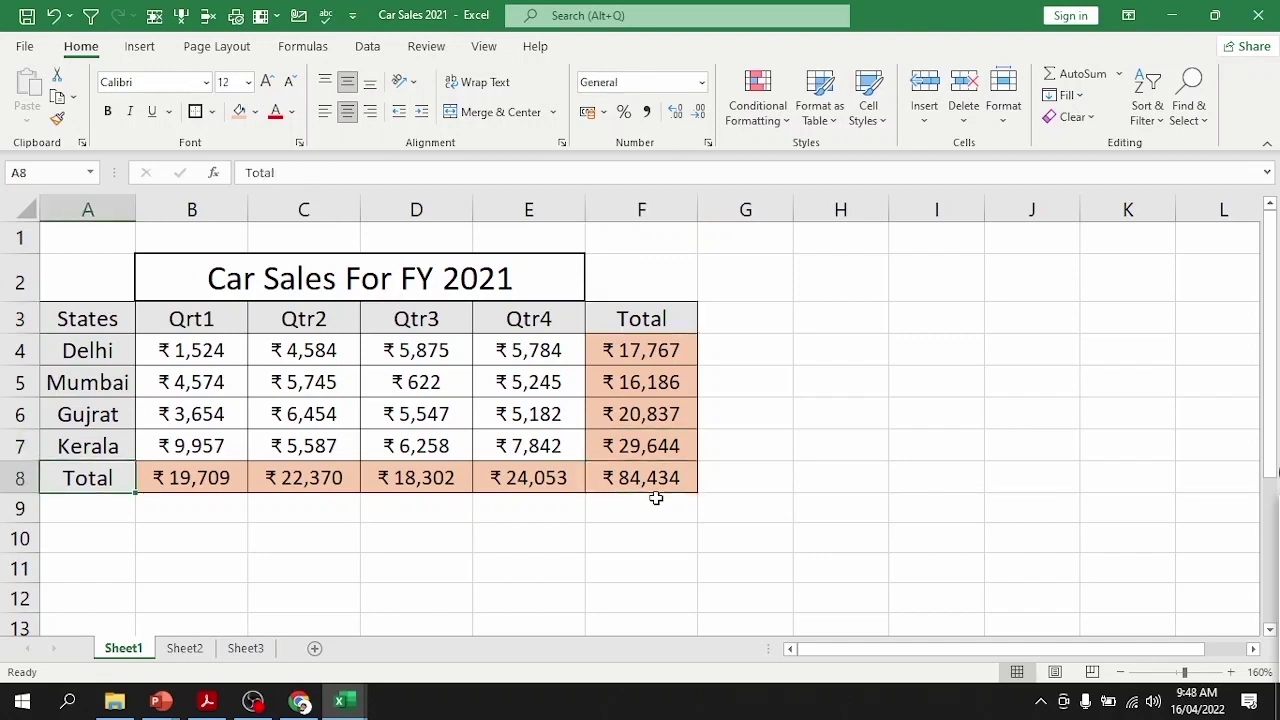
pyautogui.press('Up')
pyautogui.press('Up')
pyautogui.press('Up')
pyautogui.press('Up')
pyautogui.press('Up')
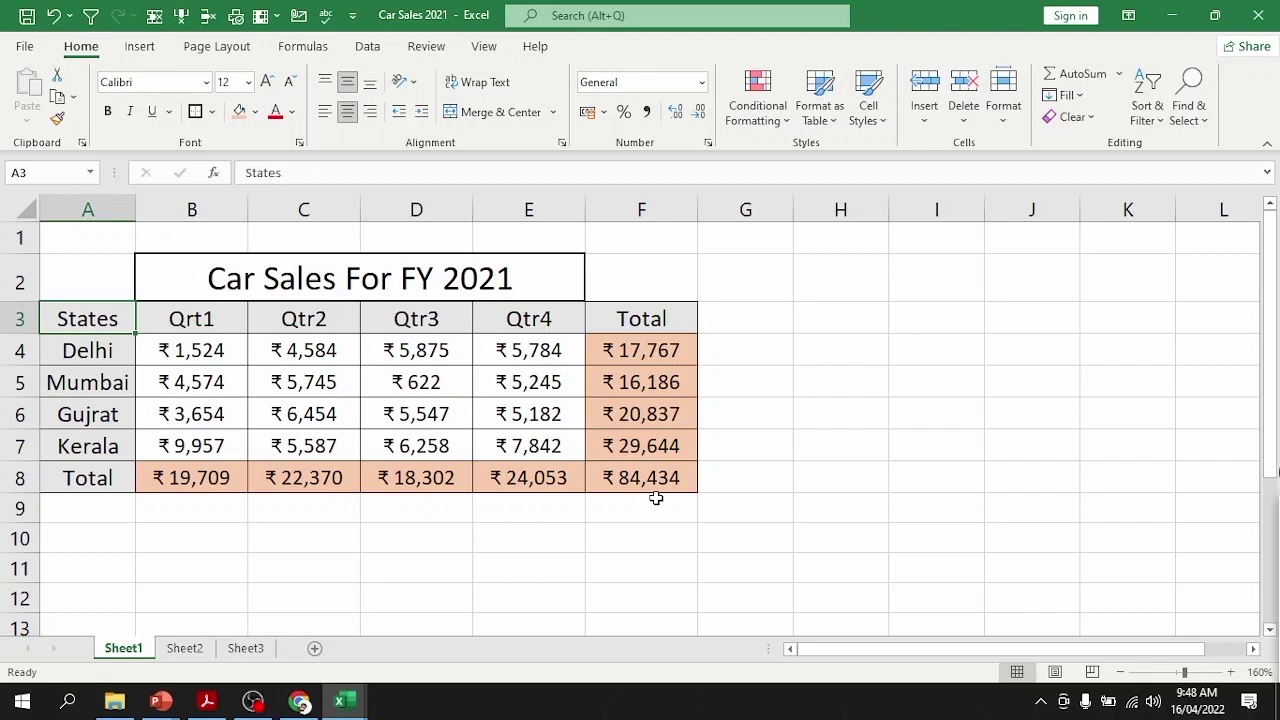
pyautogui.hotkey('ctrl', 'shift', 'Right')
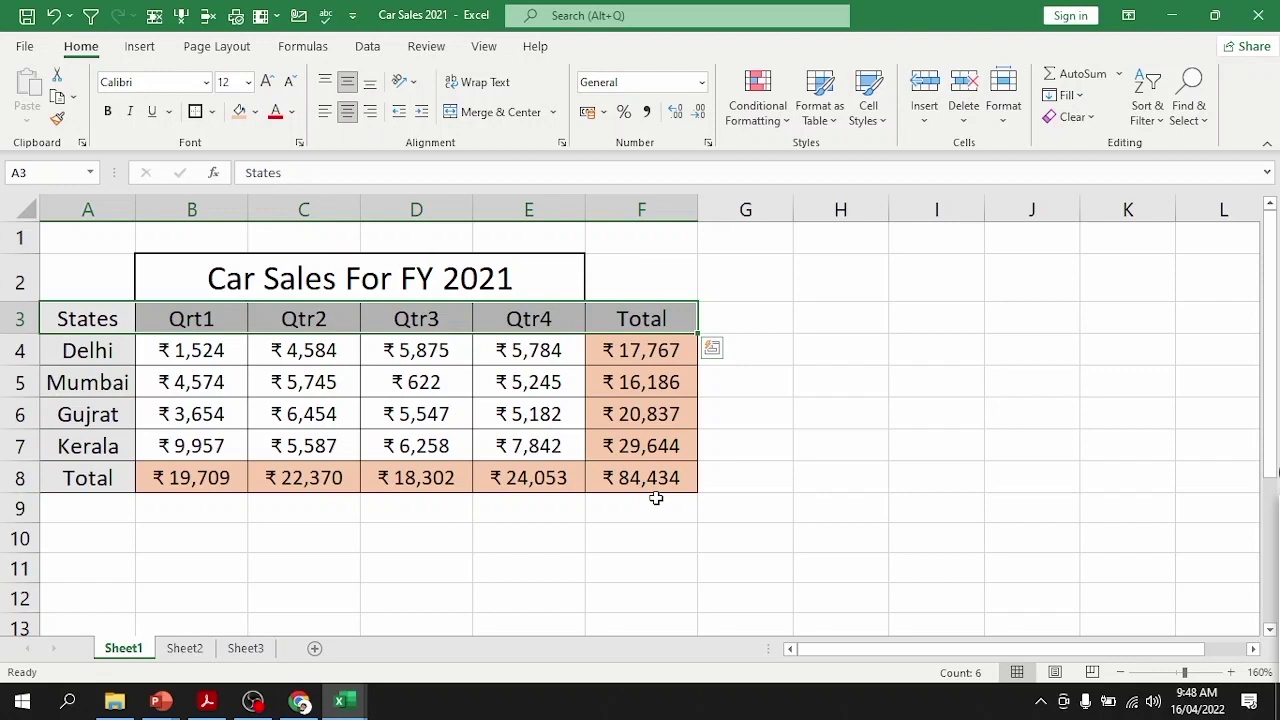
pyautogui.hotkey('ctrl', 'shift', 'Down')
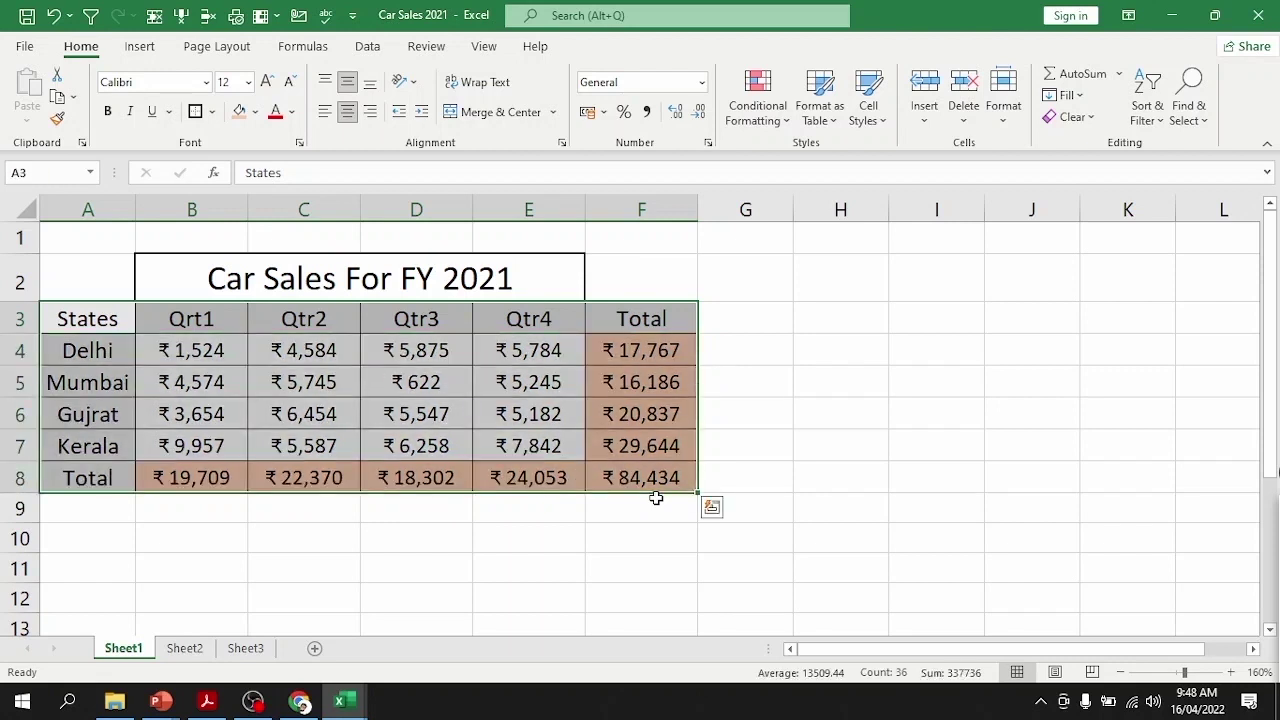
pyautogui.press('Left')
pyautogui.hotkey('ctrl', 'shift', 'Right')
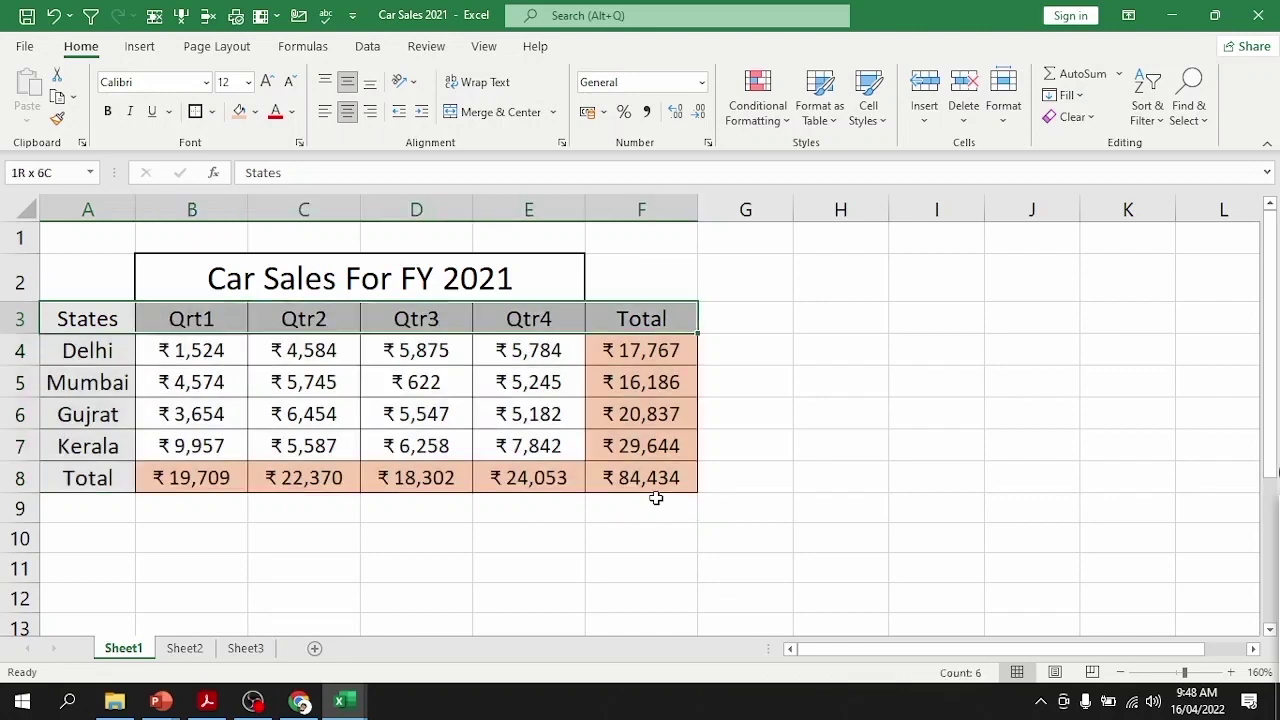
pyautogui.hotkey('ctrl', 'shift', 'Down')
pyautogui.press('Left')
pyautogui.hotkey('ctrl', 'Down')
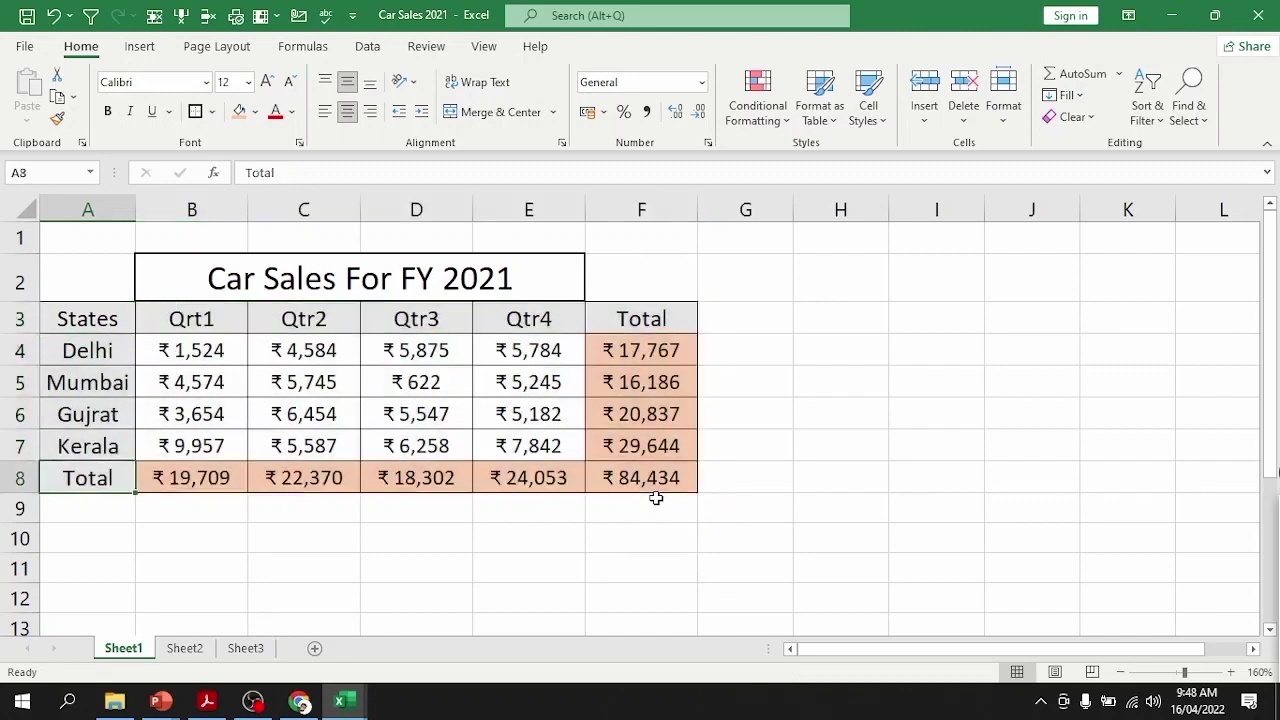
pyautogui.hotkey('ctrl', 'Up')
pyautogui.hotkey('ctrl', 'Right')
pyautogui.hotkey('ctrl', 'Left')
pyautogui.hotkey('ctrl', 'Down')
pyautogui.hotkey('ctrl', 'Right')
pyautogui.hotkey('ctrl', 'Up')
pyautogui.hotkey('ctrl', 'Left')
pyautogui.press('Down')
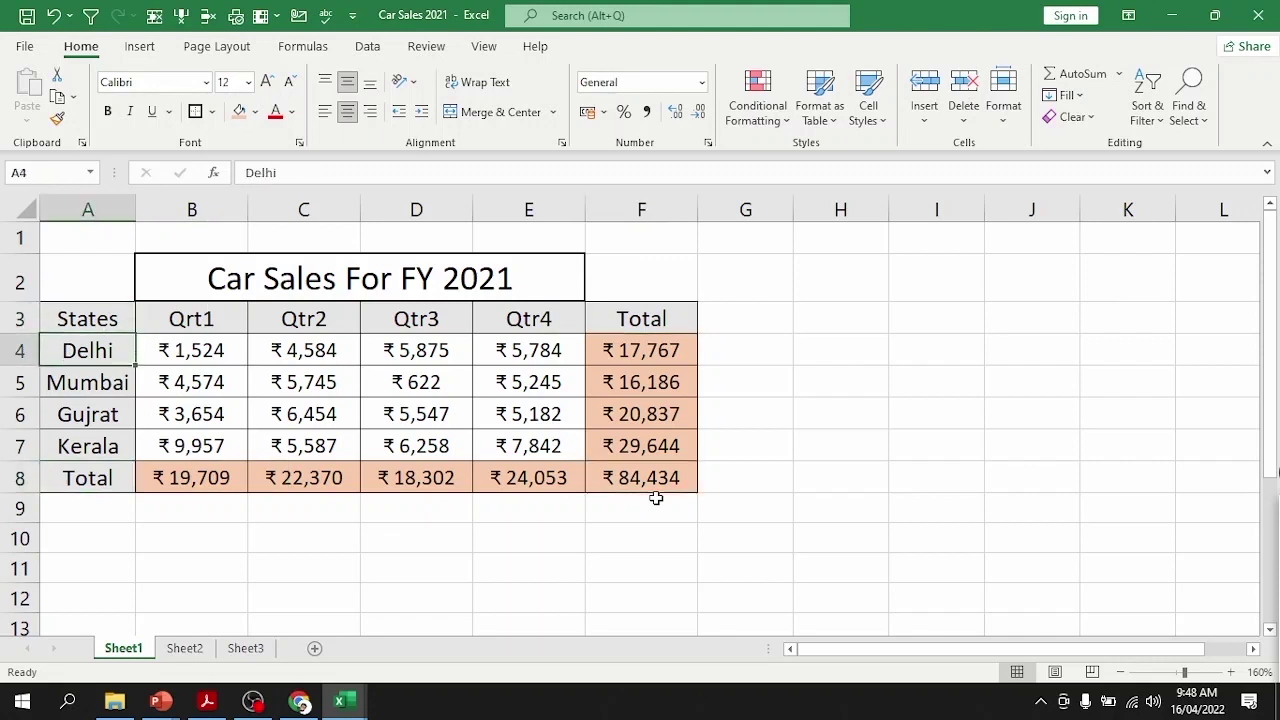
pyautogui.hotkey('shift', 'Up')
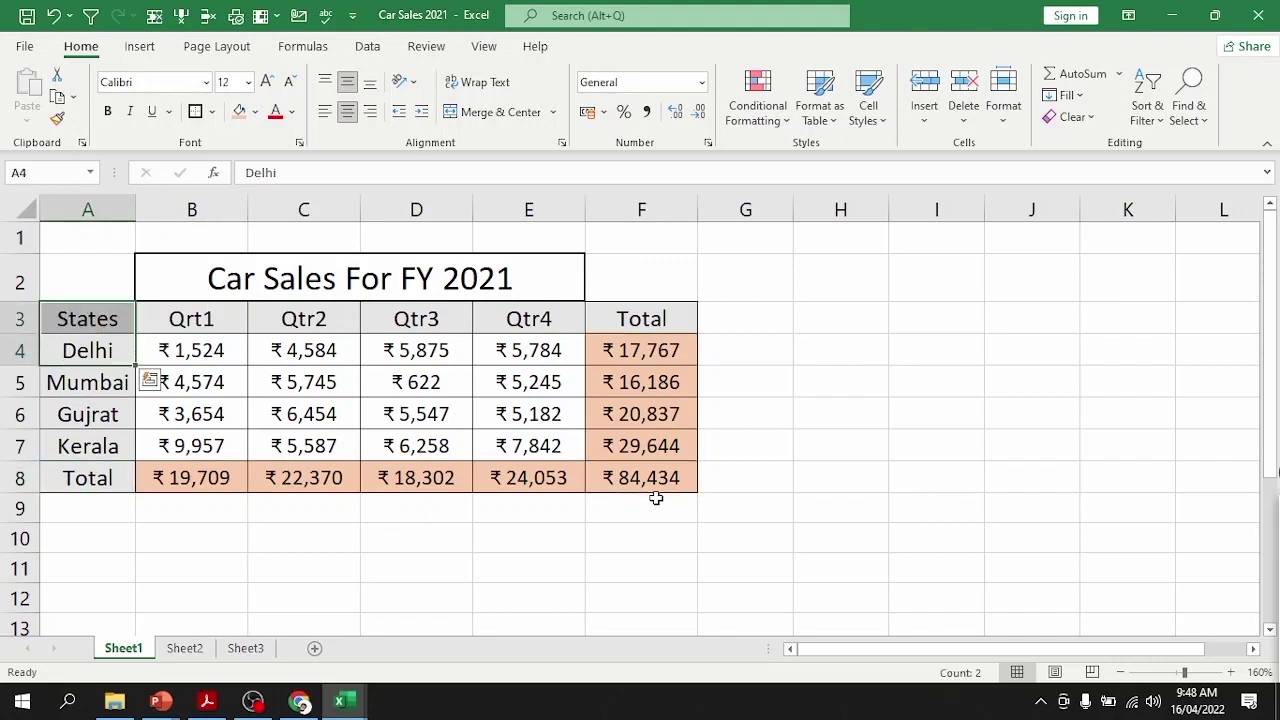
pyautogui.press('Up')
pyautogui.hotkey('ctrl', 'Right')
pyautogui.hotkey('ctrl', 'shift', 'Left')
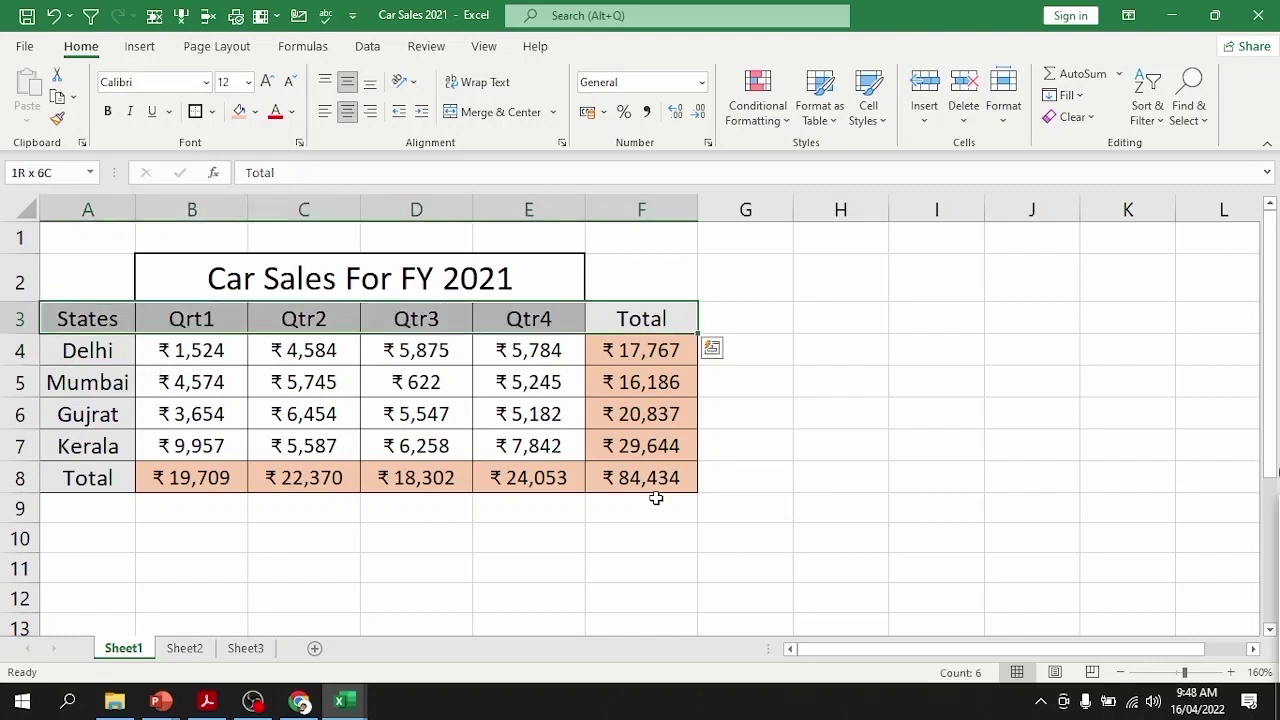
pyautogui.hotkey('ctrl', 'shift', 'Down')
pyautogui.press('Left')
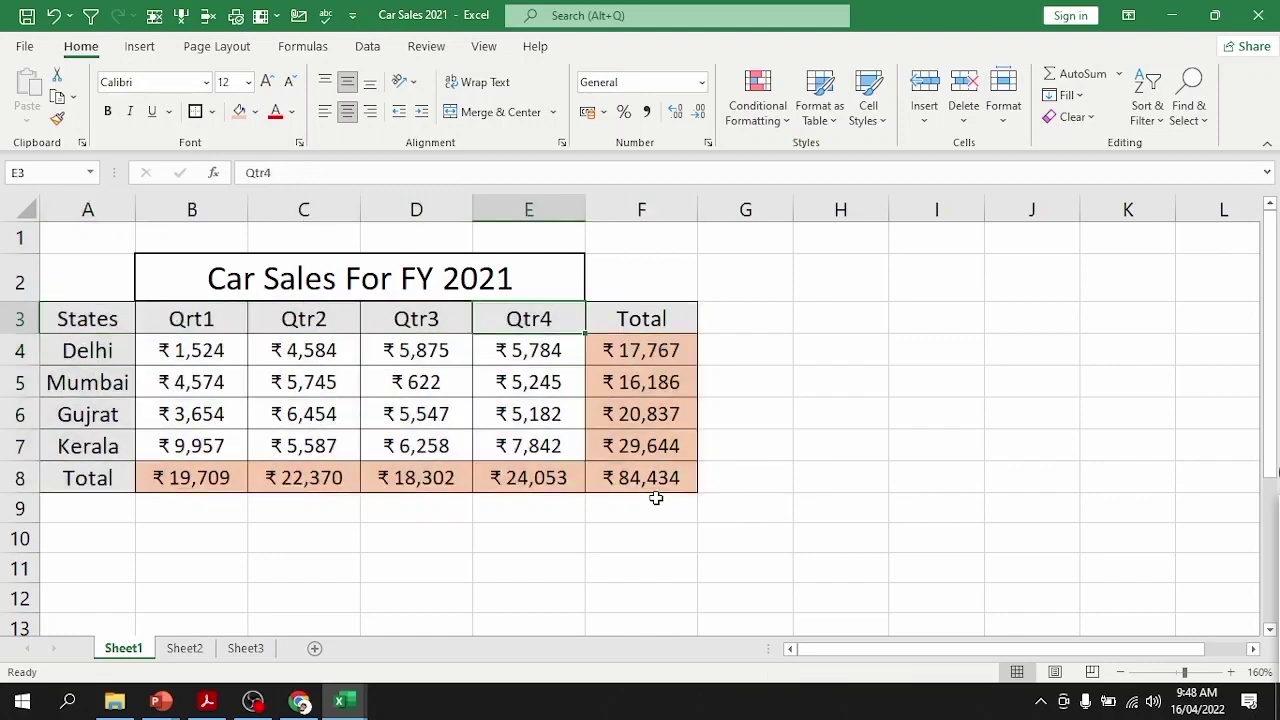
pyautogui.hotkey('ctrl', 'Left')
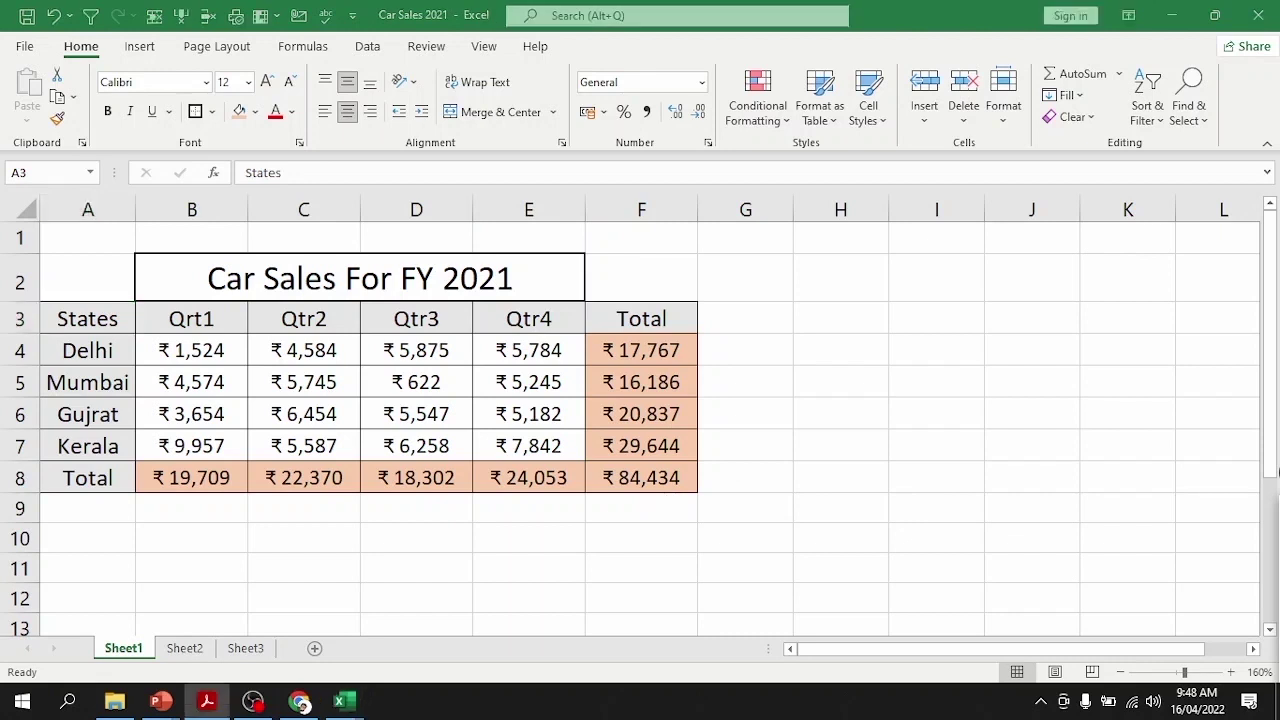
# Step: Select cells in and beside the table, ending on the Qrt1 heading in B3
pyautogui.click(389, 446)
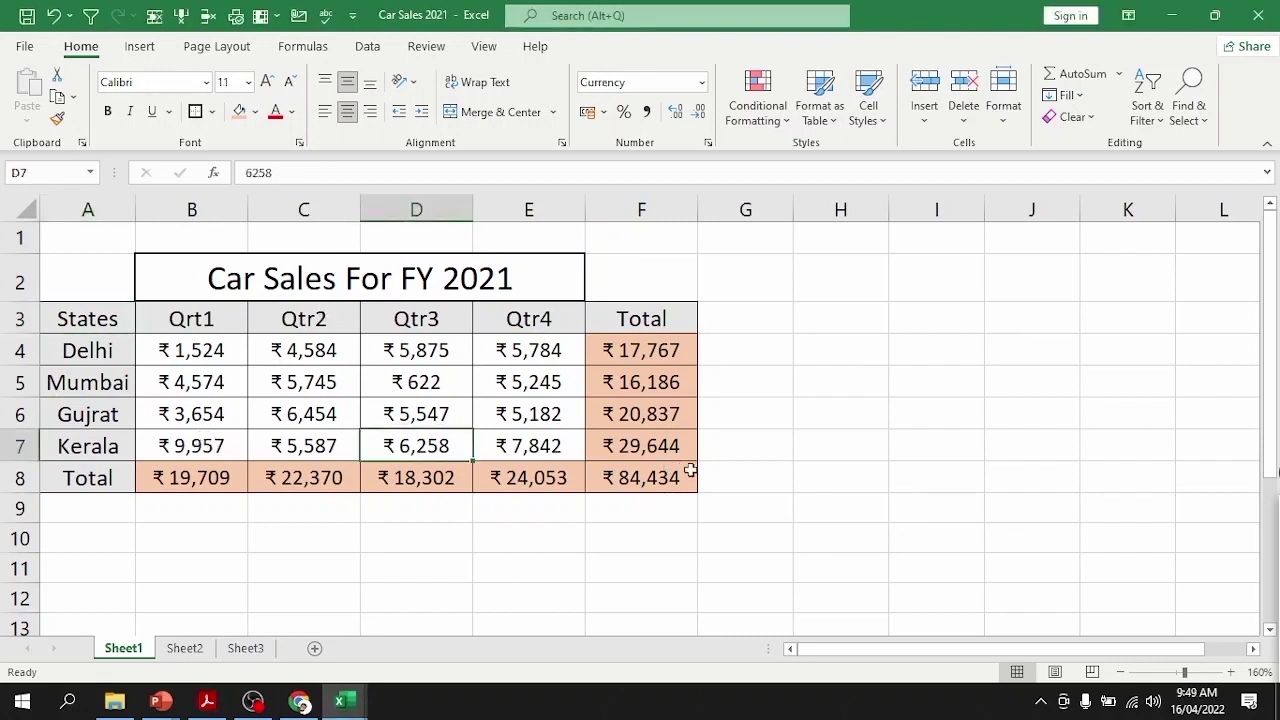
pyautogui.click(745, 473)
pyautogui.click(828, 409)
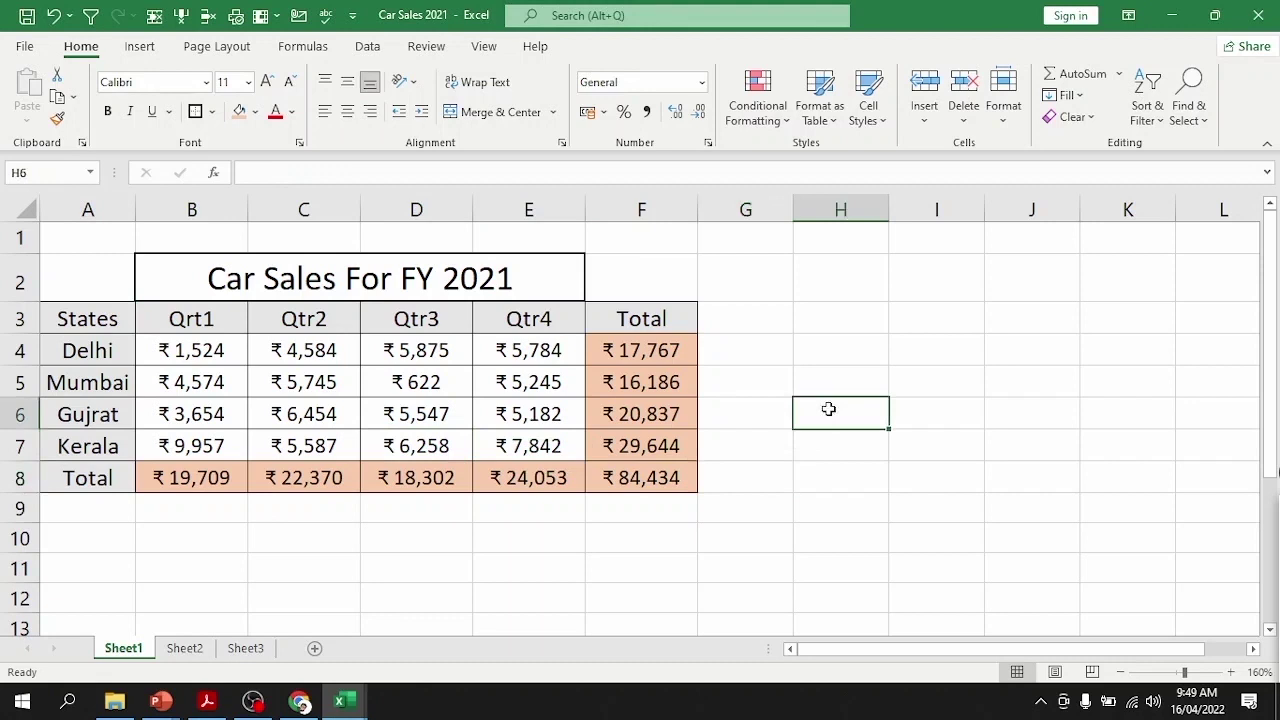
pyautogui.click(829, 381)
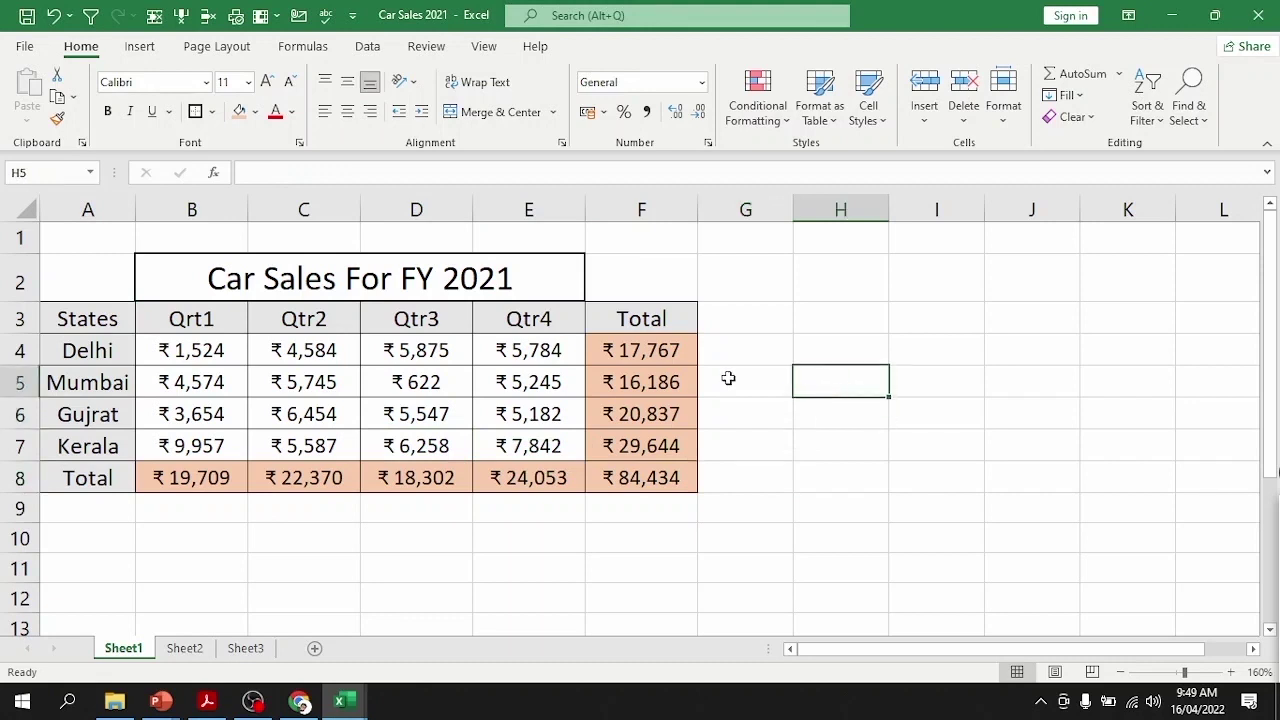
pyautogui.click(814, 442)
pyautogui.click(860, 388)
pyautogui.click(157, 326)
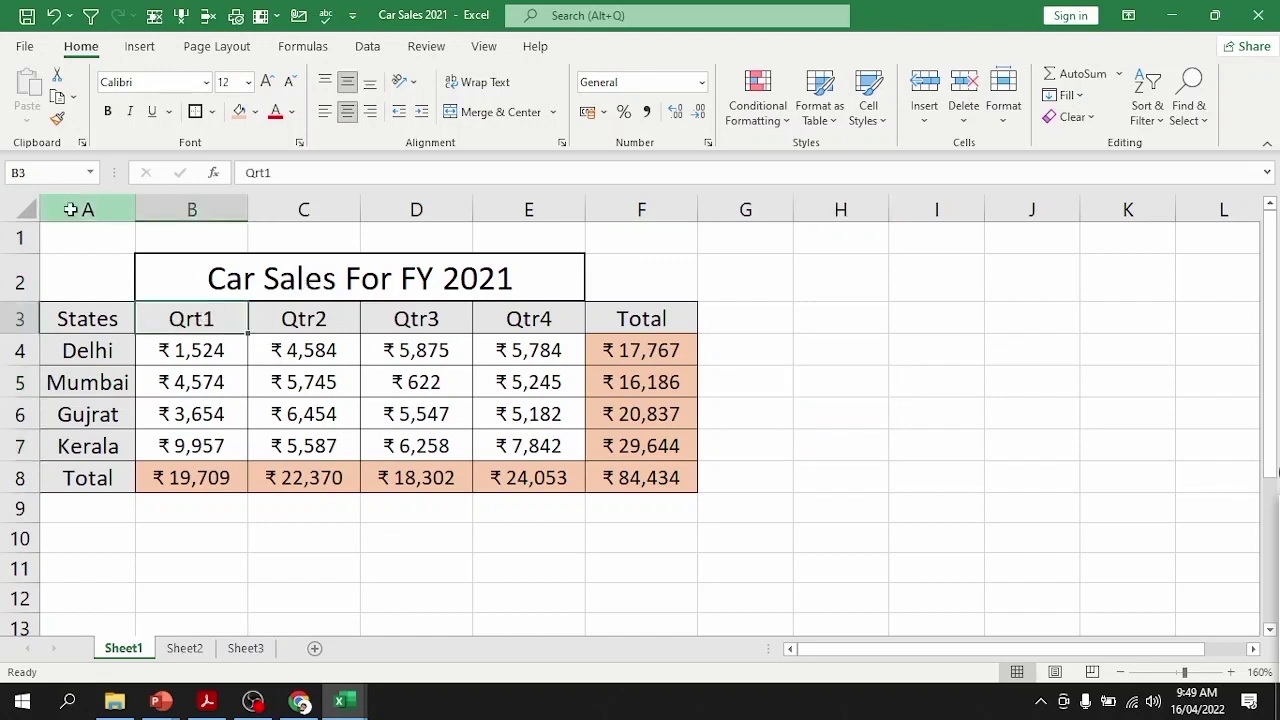
# Step: Select columns A through G one at a time
pyautogui.click(70, 209)
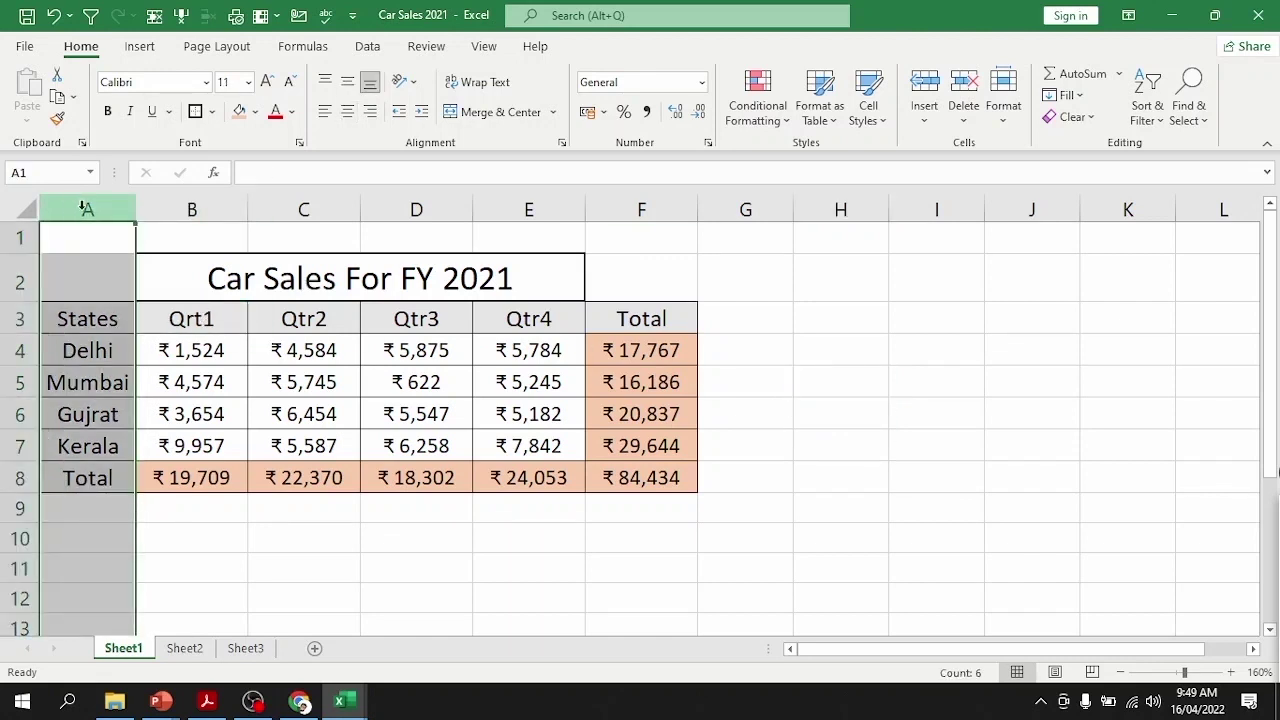
pyautogui.click(185, 209)
pyautogui.click(268, 209)
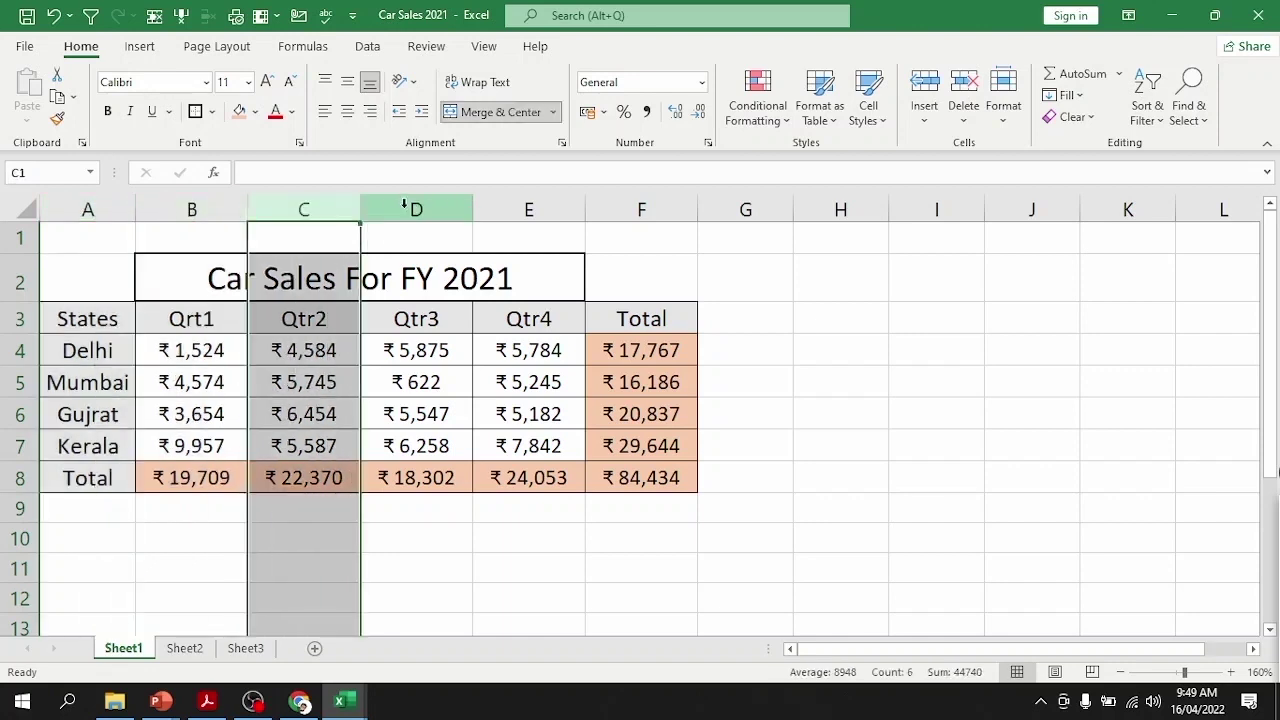
pyautogui.click(410, 209)
pyautogui.click(64, 207)
pyautogui.click(194, 207)
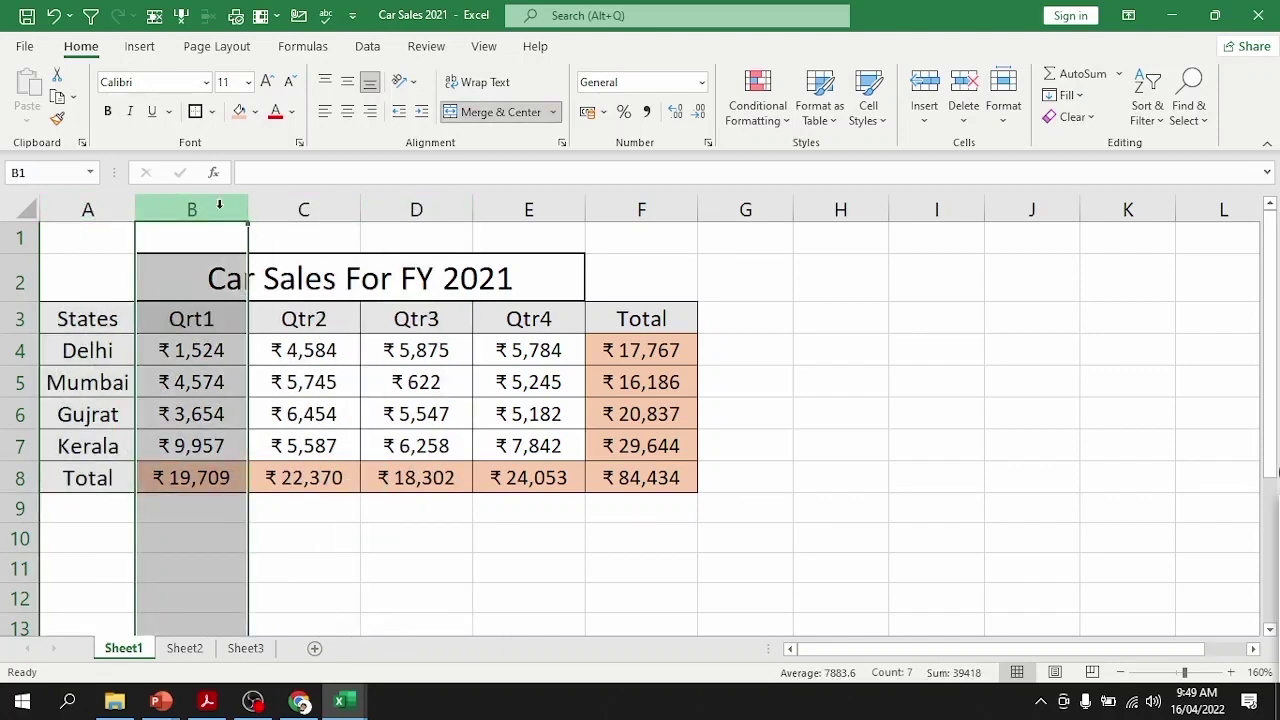
pyautogui.click(88, 207)
pyautogui.click(192, 207)
pyautogui.click(300, 207)
pyautogui.click(418, 205)
pyautogui.click(528, 207)
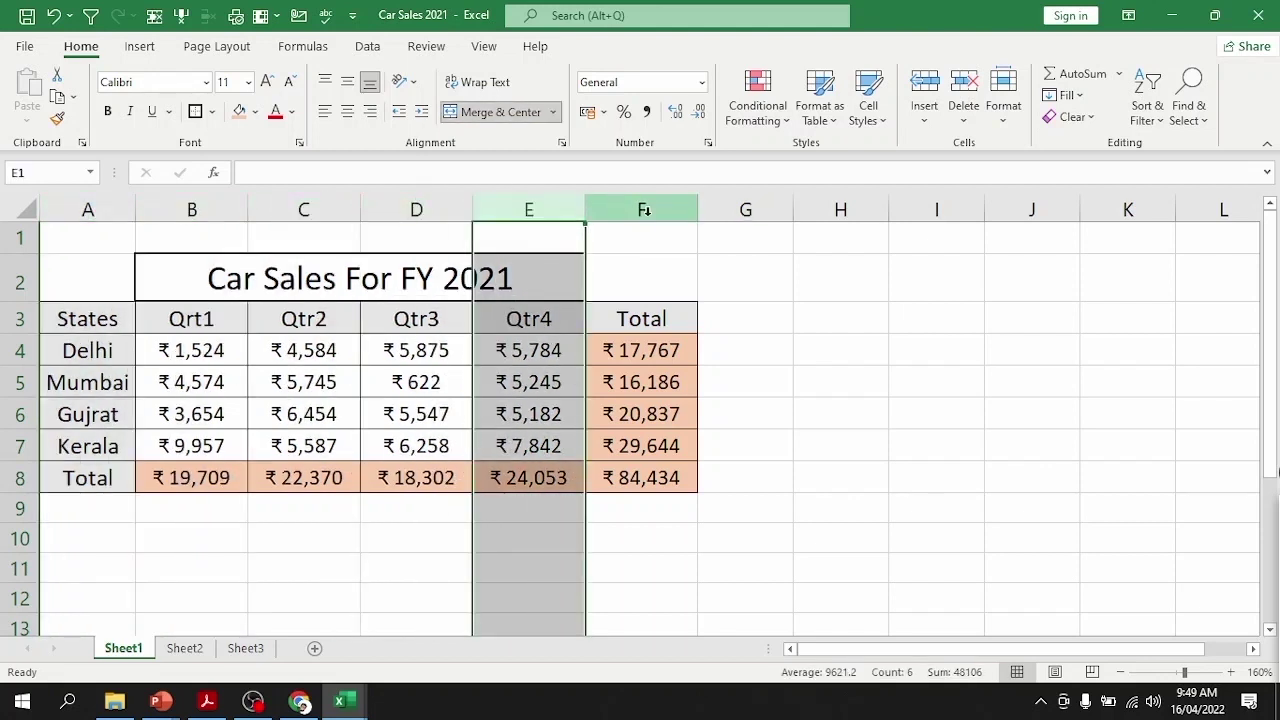
pyautogui.click(644, 210)
pyautogui.click(745, 208)
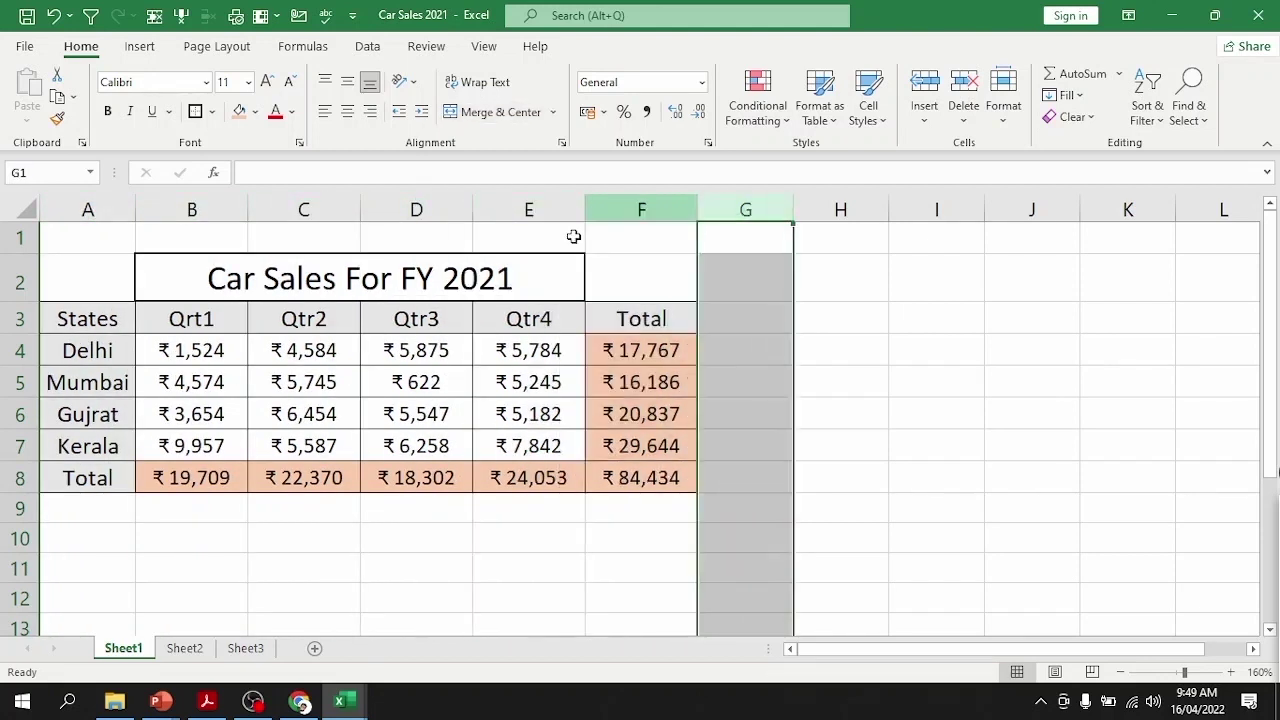
# Step: Select rows 2 through 6 one at a time
pyautogui.click(20, 280)
pyautogui.click(16, 318)
pyautogui.click(18, 350)
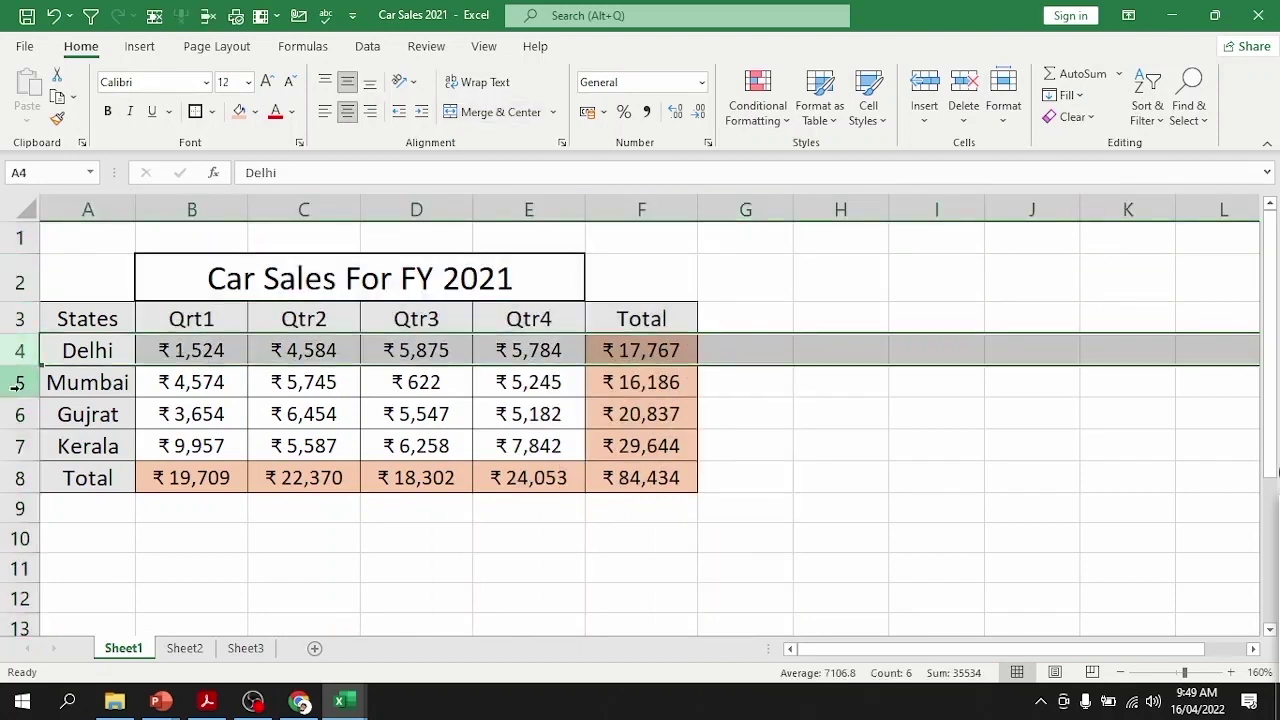
pyautogui.click(18, 383)
pyautogui.click(17, 412)
# Step: Select whole rows 5 to 8, starting with Shift+Space on the Mumbai row
pyautogui.click(100, 383)
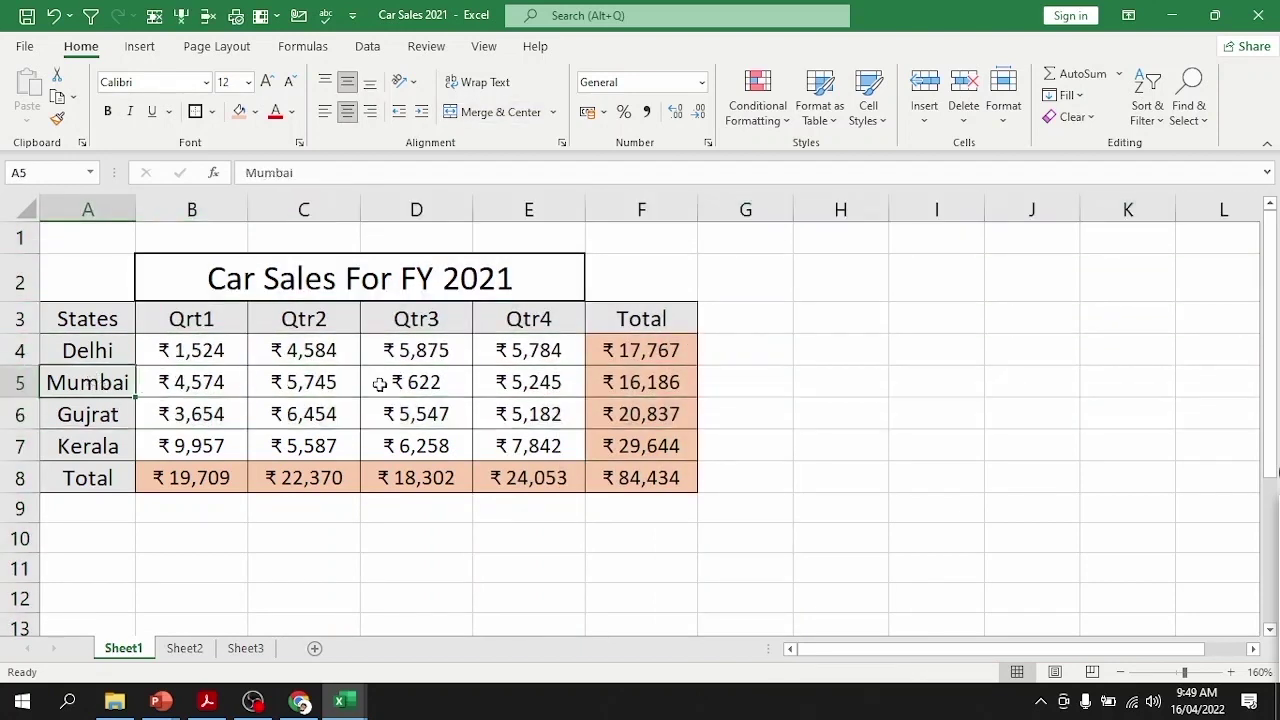
pyautogui.press('Right')
pyautogui.press('Right')
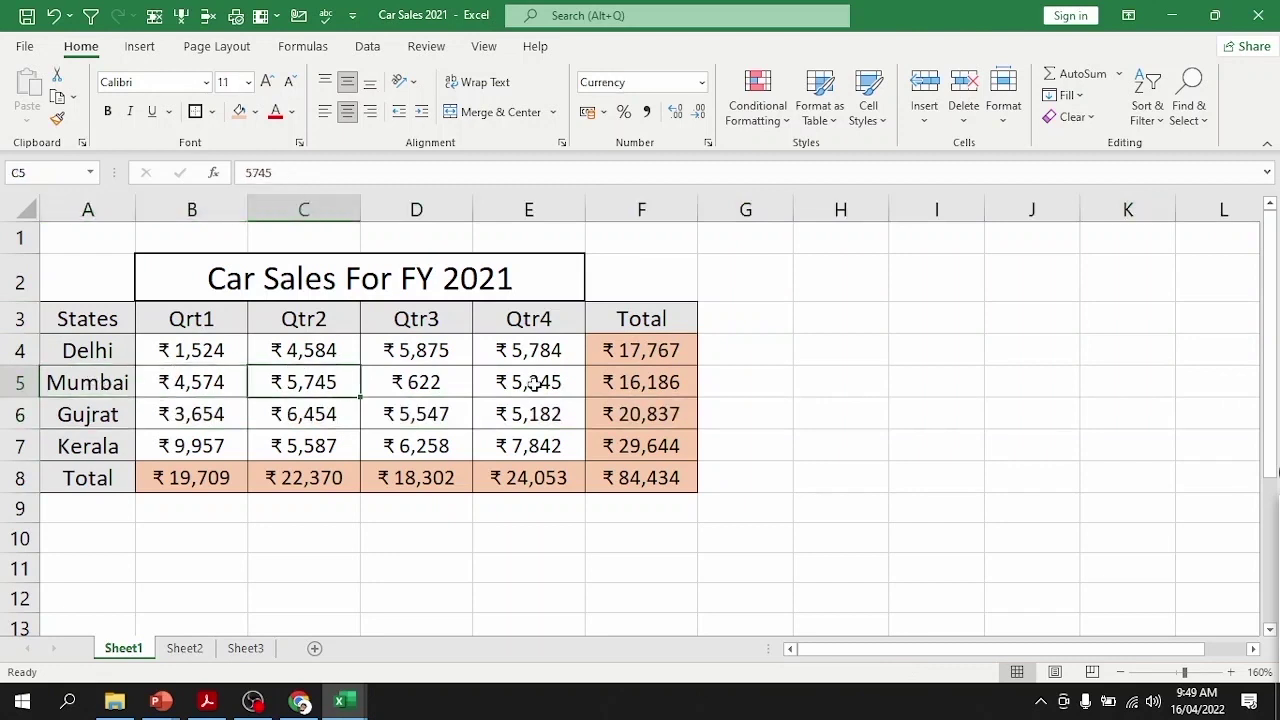
pyautogui.hotkey('shift', 'space')
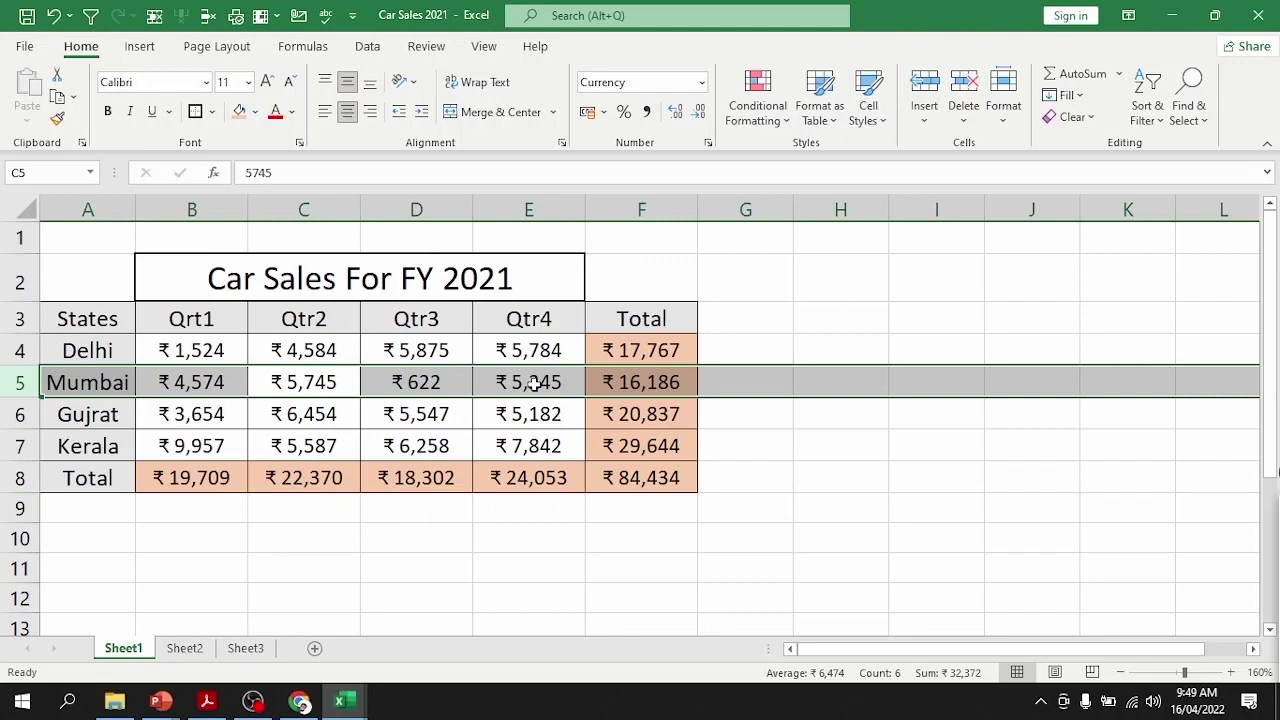
pyautogui.moveTo(20, 382); pyautogui.dragTo(20, 485)
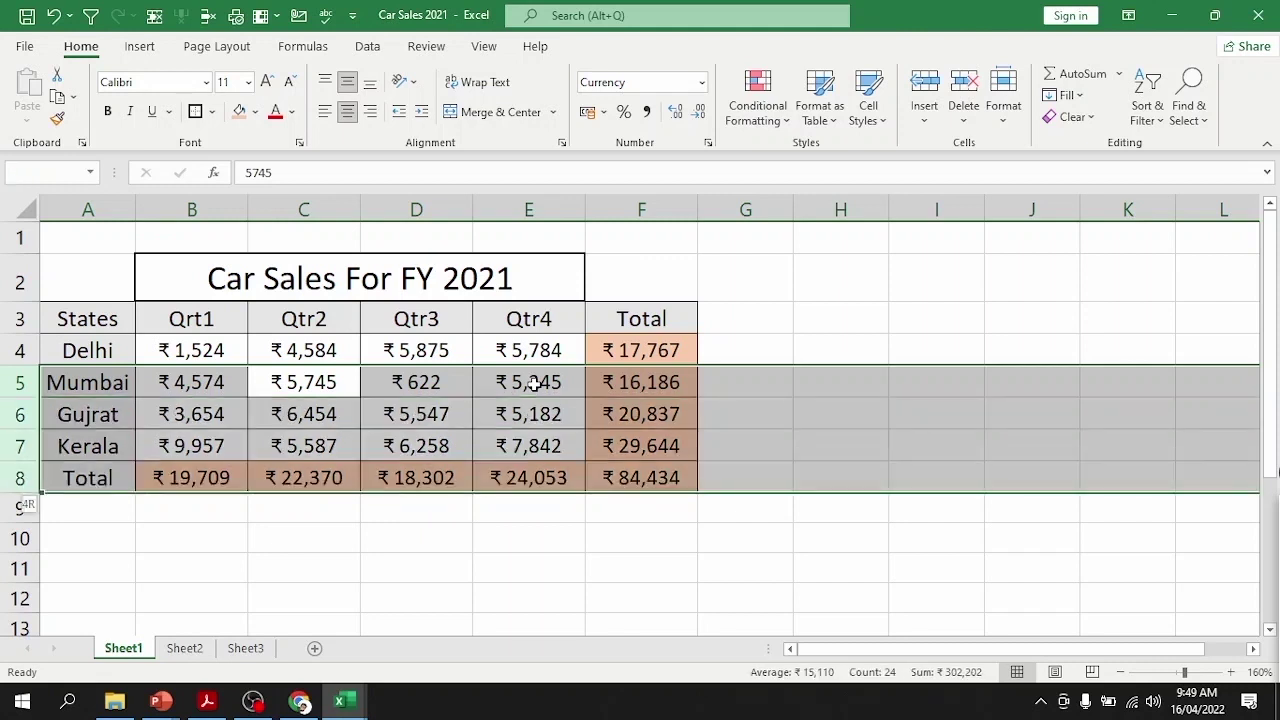
pyautogui.moveTo(20, 485); pyautogui.dragTo(20, 485)
pyautogui.press('Up')
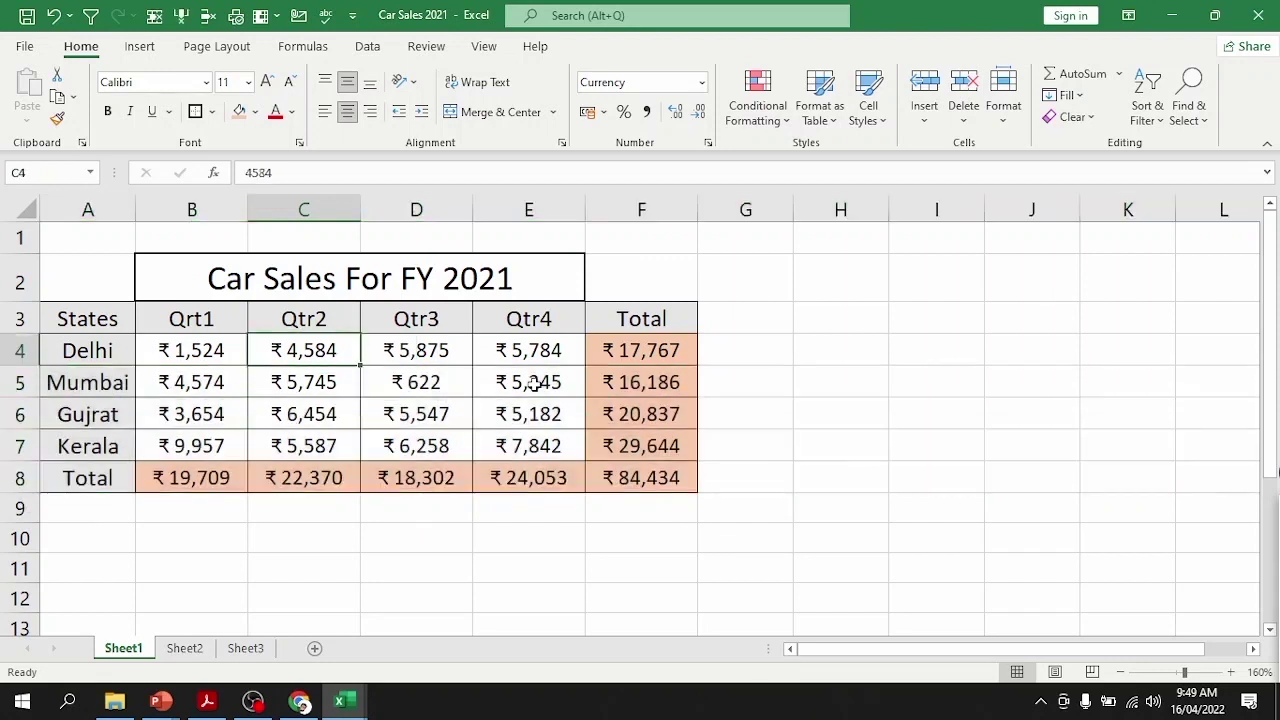
pyautogui.press('Left')
pyautogui.press('Left')
pyautogui.press('Right')
pyautogui.press('Right')
pyautogui.press('Right')
pyautogui.press('Right')
pyautogui.press('Right')
pyautogui.press('Right')
pyautogui.press('Left')
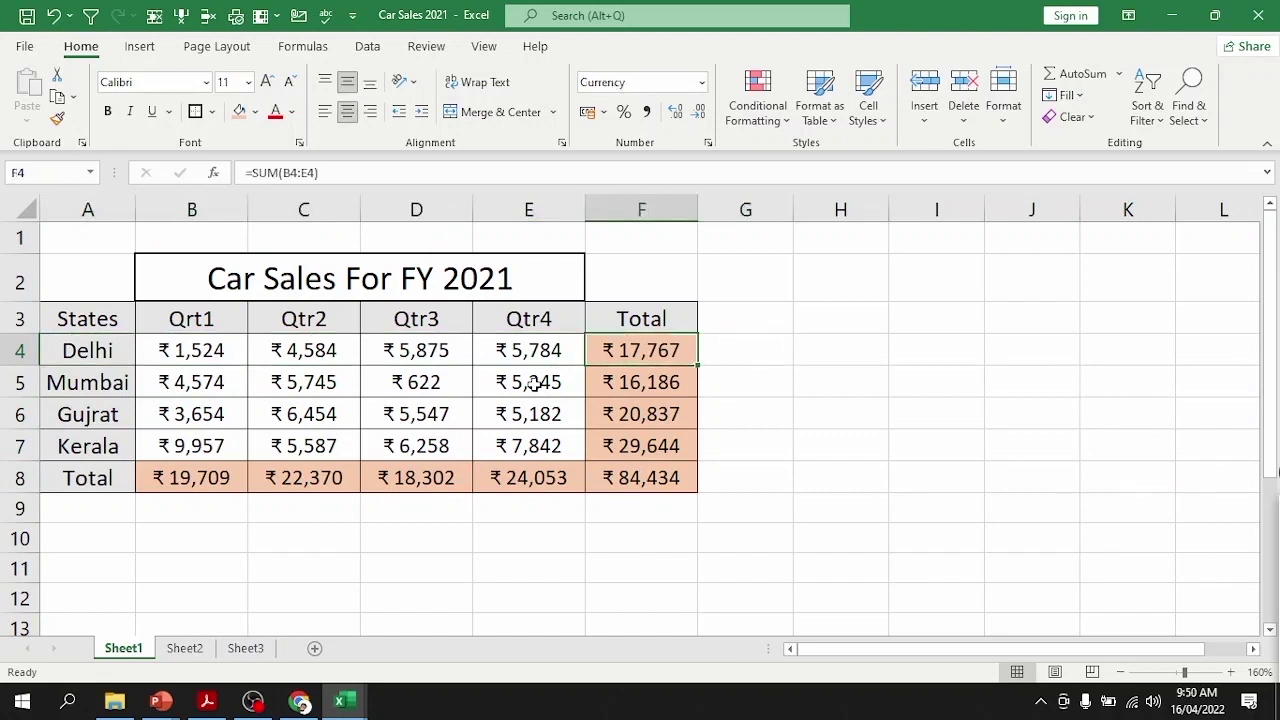
pyautogui.hotkey('ctrl', 'space')
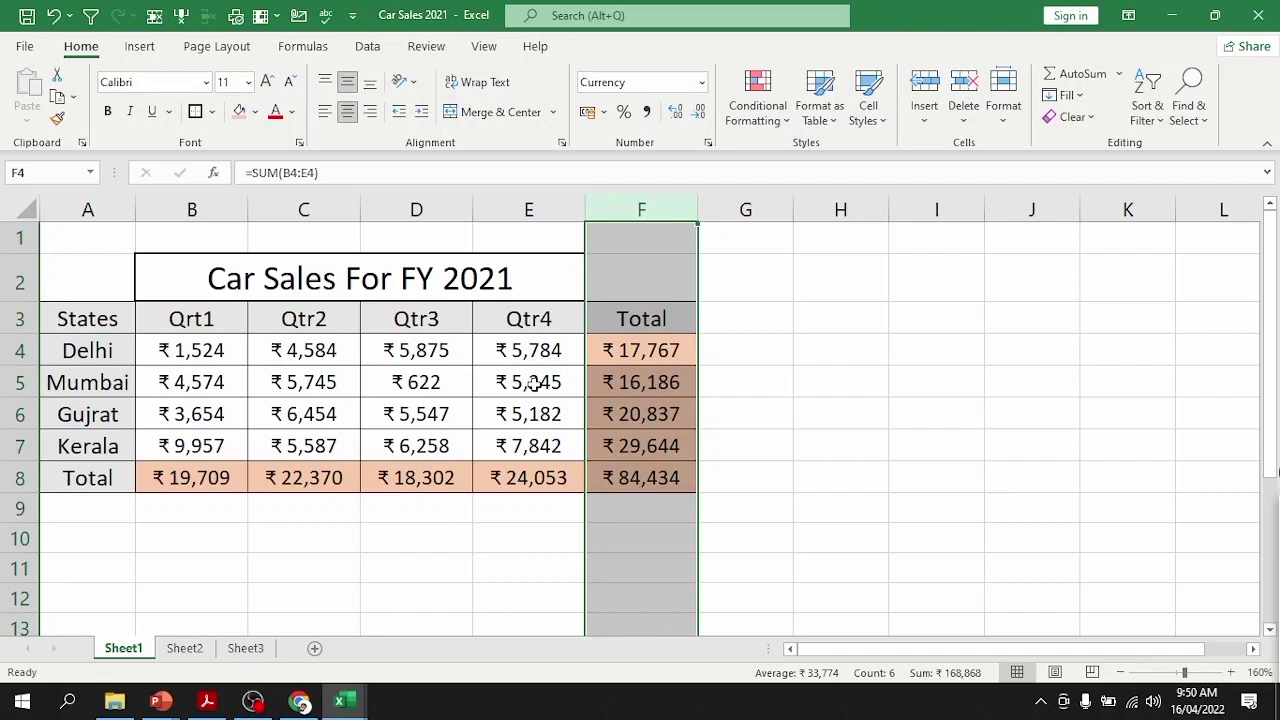
pyautogui.hotkey('ctrl', 'shift', 'Left')
pyautogui.hotkey('shift', 'Right')
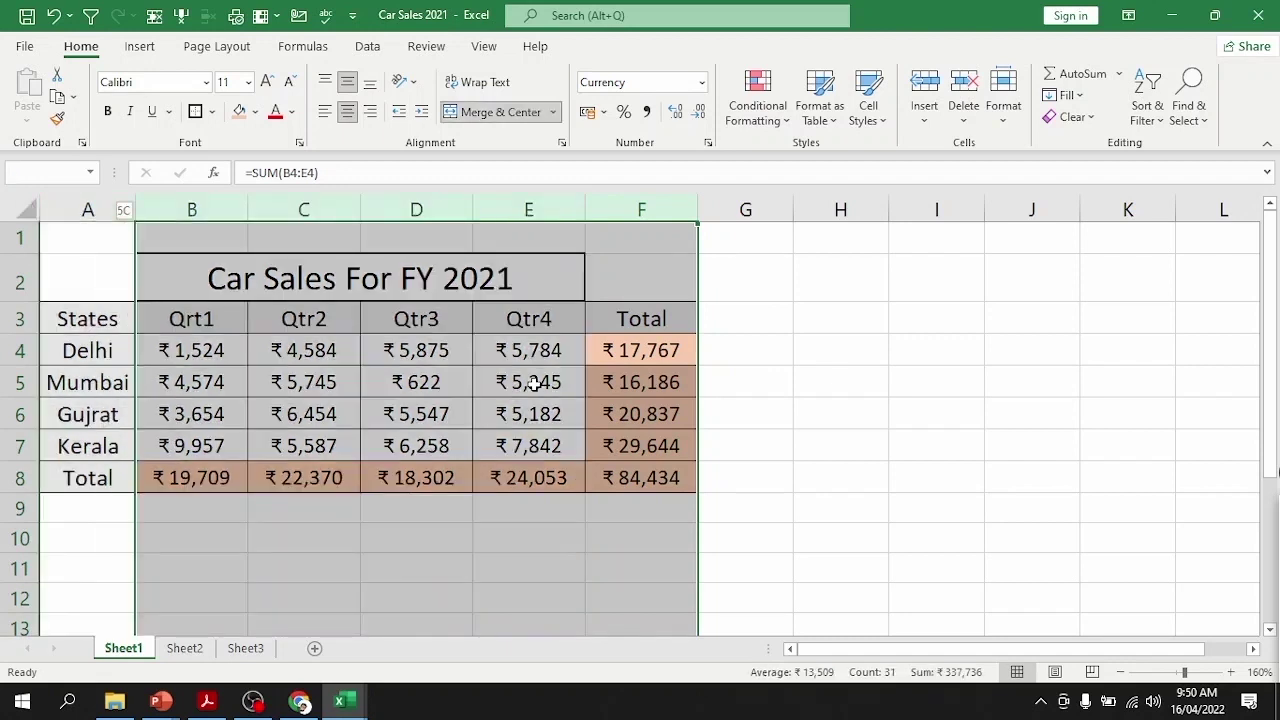
pyautogui.hotkey('shift', 'Left')
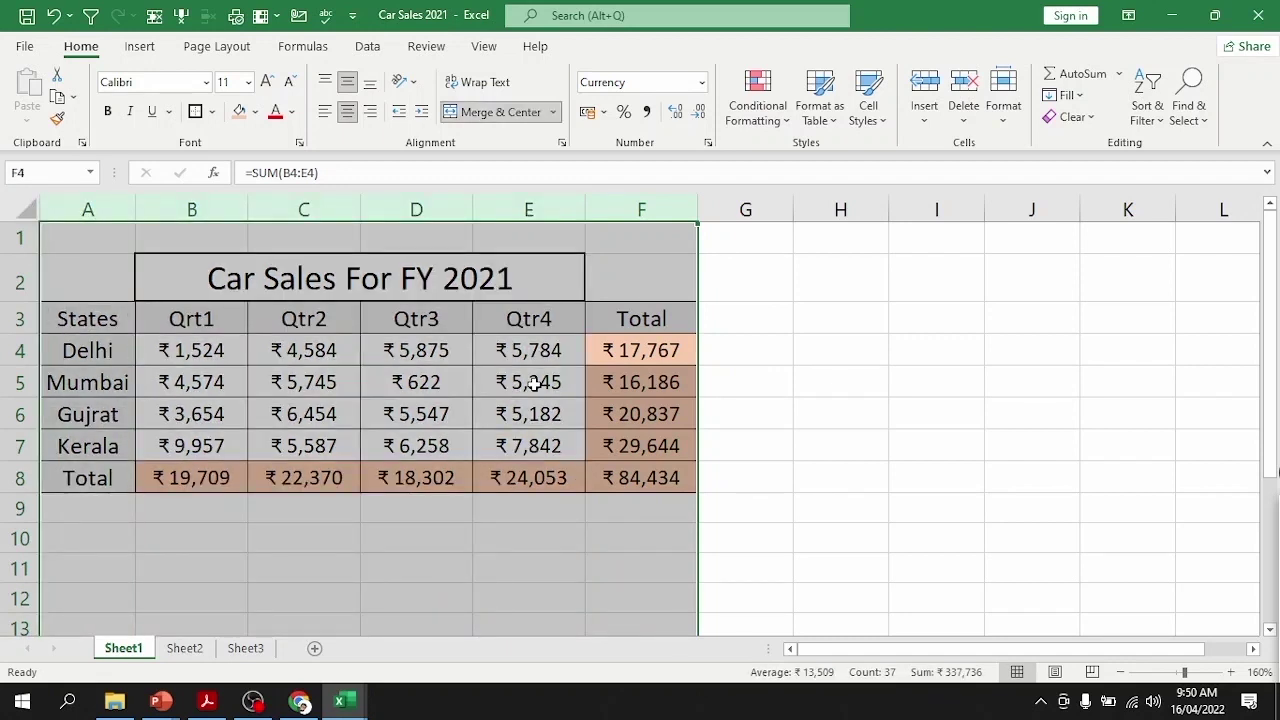
pyautogui.hotkey('shift', 'Right')
pyautogui.hotkey('shift', 'Left')
pyautogui.hotkey('shift', 'Right')
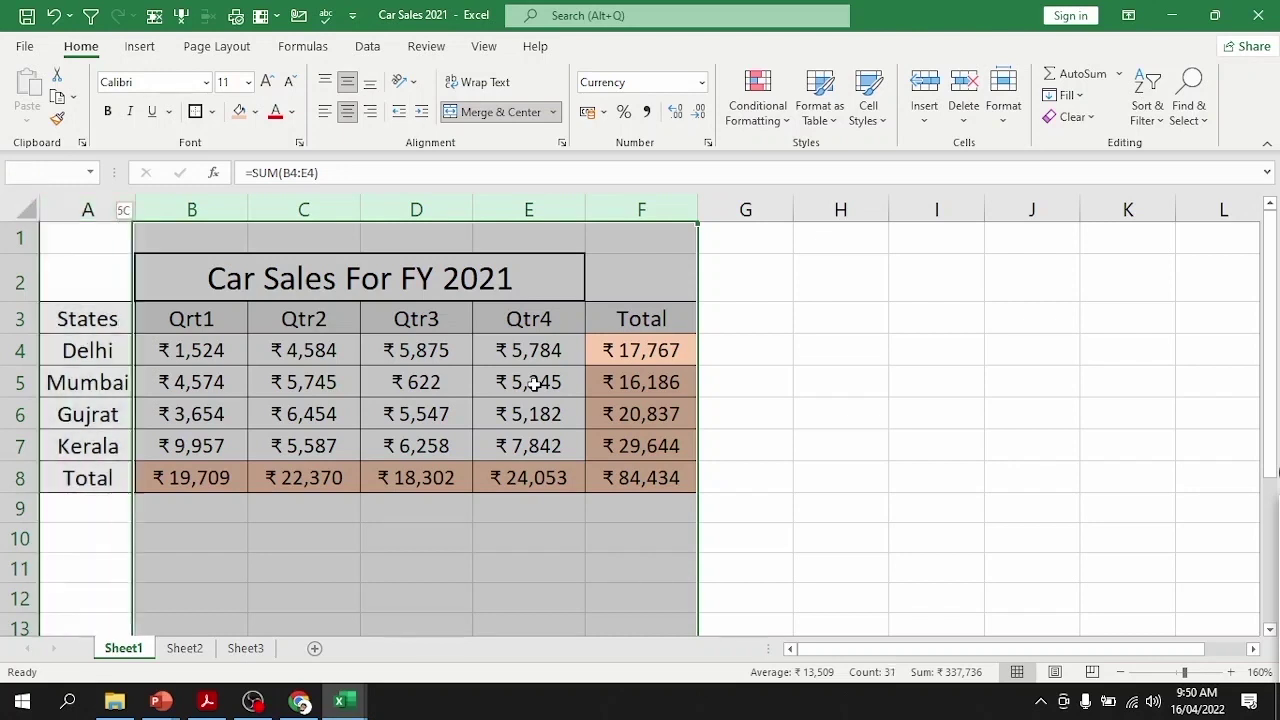
pyautogui.press('Right')
pyautogui.press('Left')
pyautogui.press('Left')
pyautogui.press('Left')
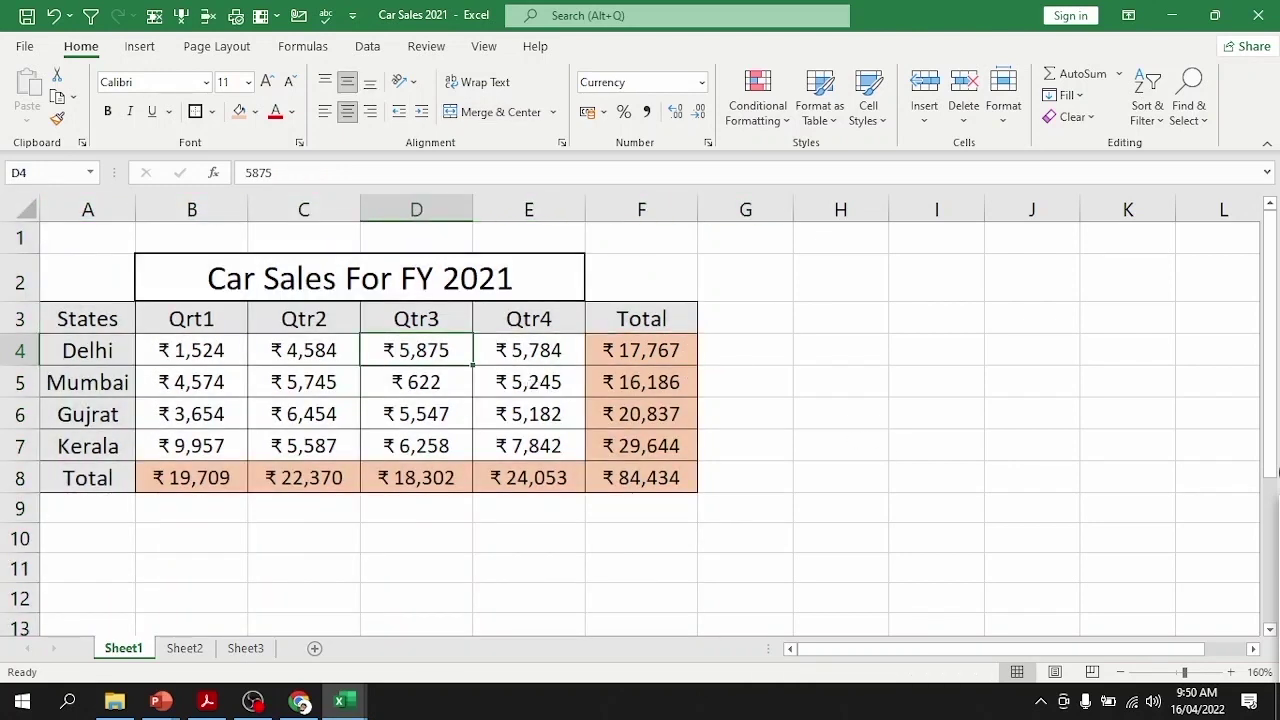
# Step: Select the empty block H5:I6, narrowing down from earlier H5:J7 and H5:I7 selections
pyautogui.click(852, 483)
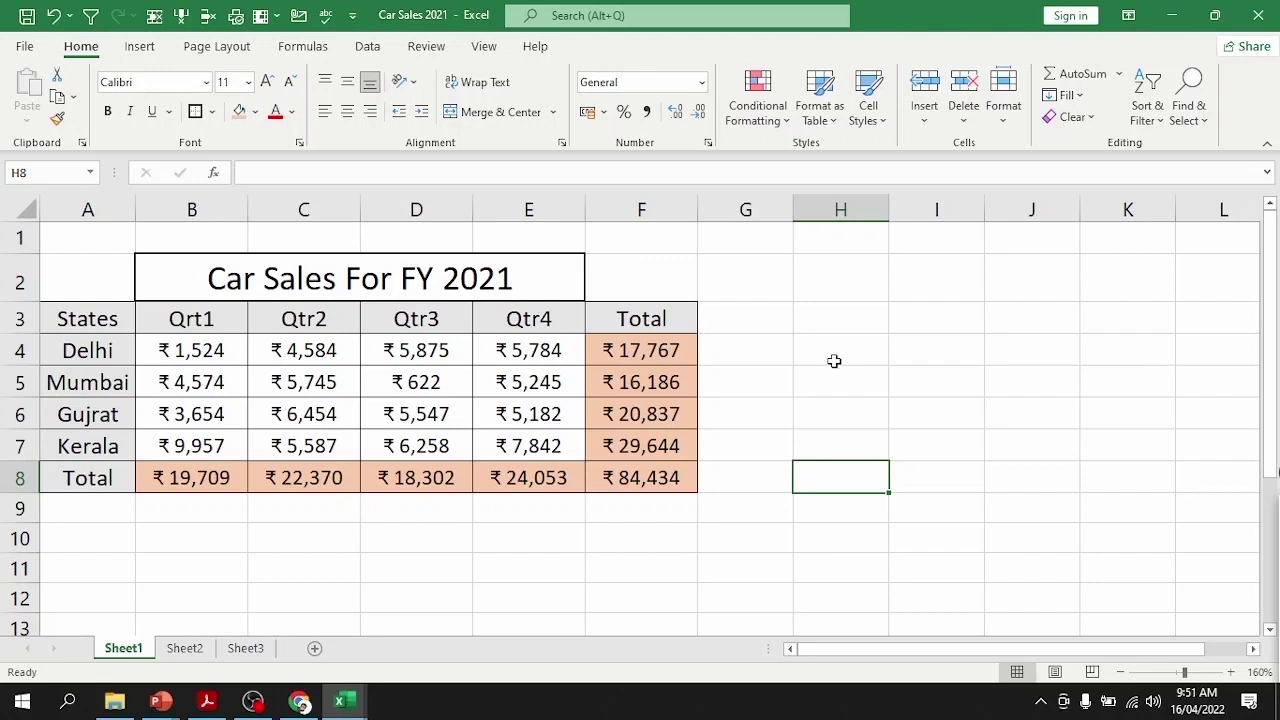
pyautogui.moveTo(820, 380)
pyautogui.mouseDown()
pyautogui.moveTo(854, 457)
pyautogui.moveTo(989, 463)
pyautogui.moveTo(998, 430)
pyautogui.mouseUp()
pyautogui.click(935, 526)
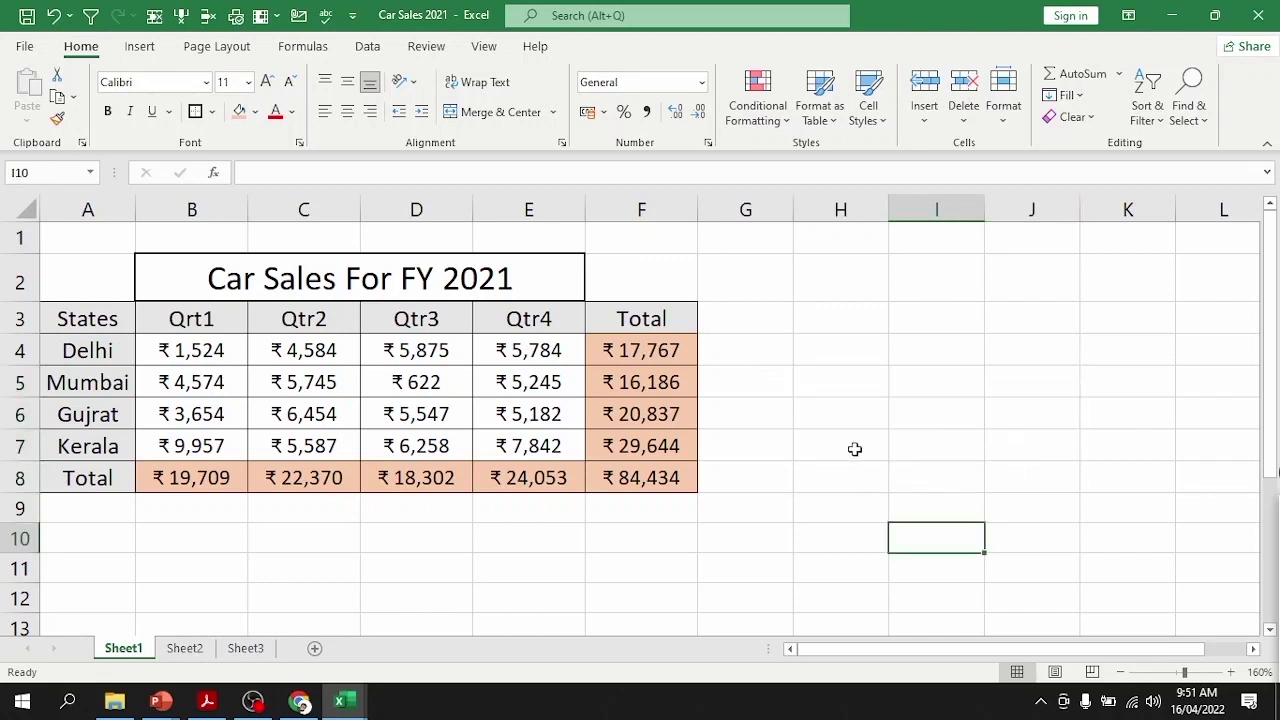
pyautogui.moveTo(837, 383); pyautogui.dragTo(1003, 454)
pyautogui.click(838, 378)
pyautogui.moveTo(838, 378); pyautogui.dragTo(971, 447)
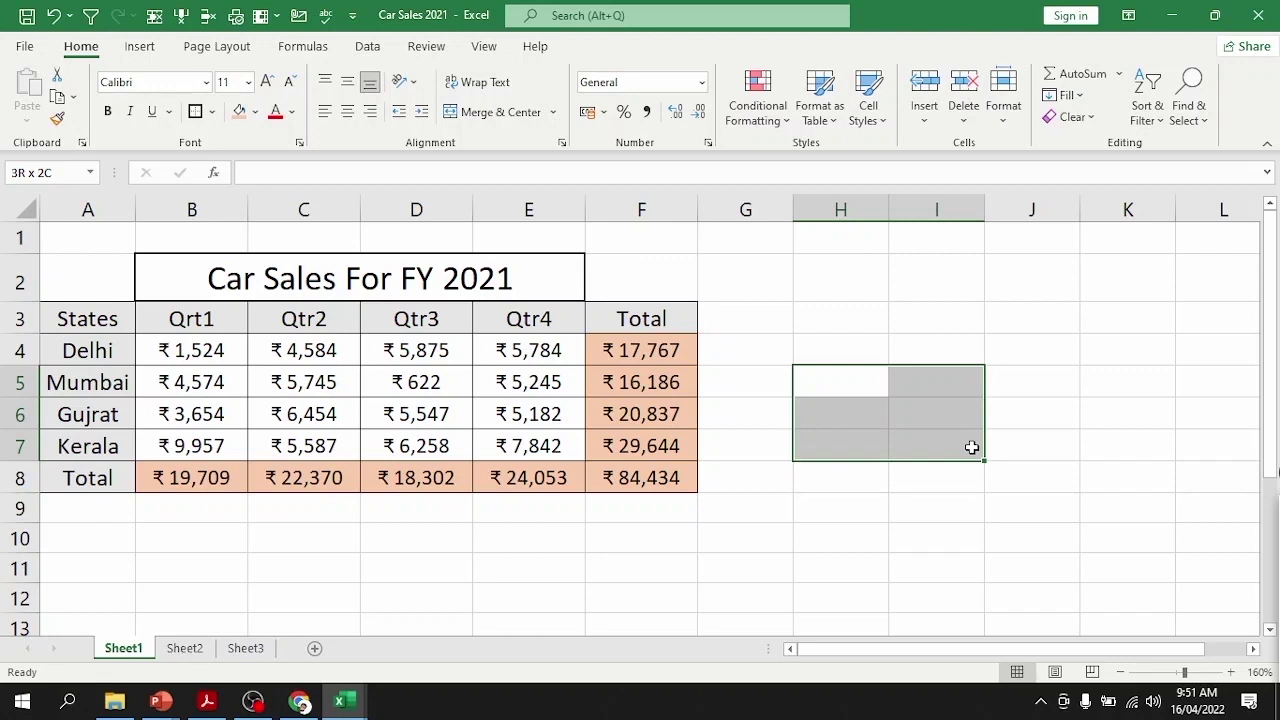
pyautogui.moveTo(971, 447); pyautogui.dragTo(971, 447)
pyautogui.moveTo(817, 384); pyautogui.dragTo(962, 412)
pyautogui.click(937, 420)
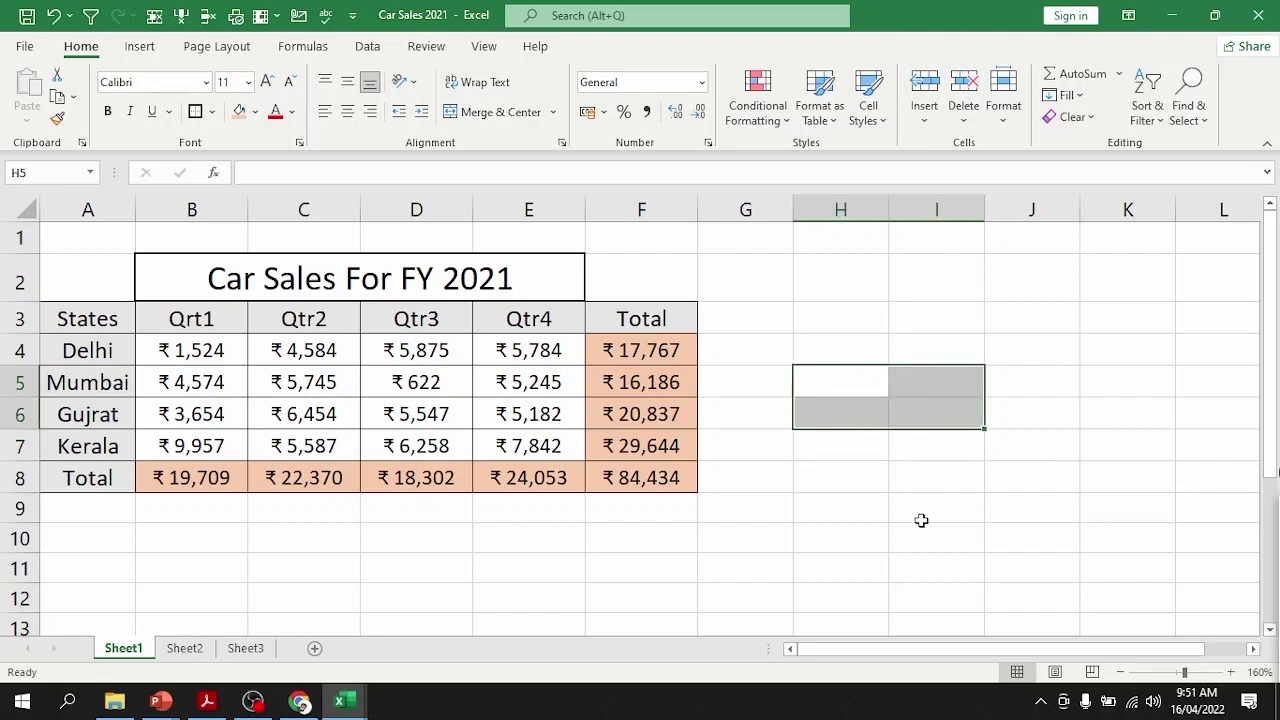
# Step: Use the Name Box to jump to cell A2 and then to J3
pyautogui.click(916, 516)
pyautogui.click(64, 175)
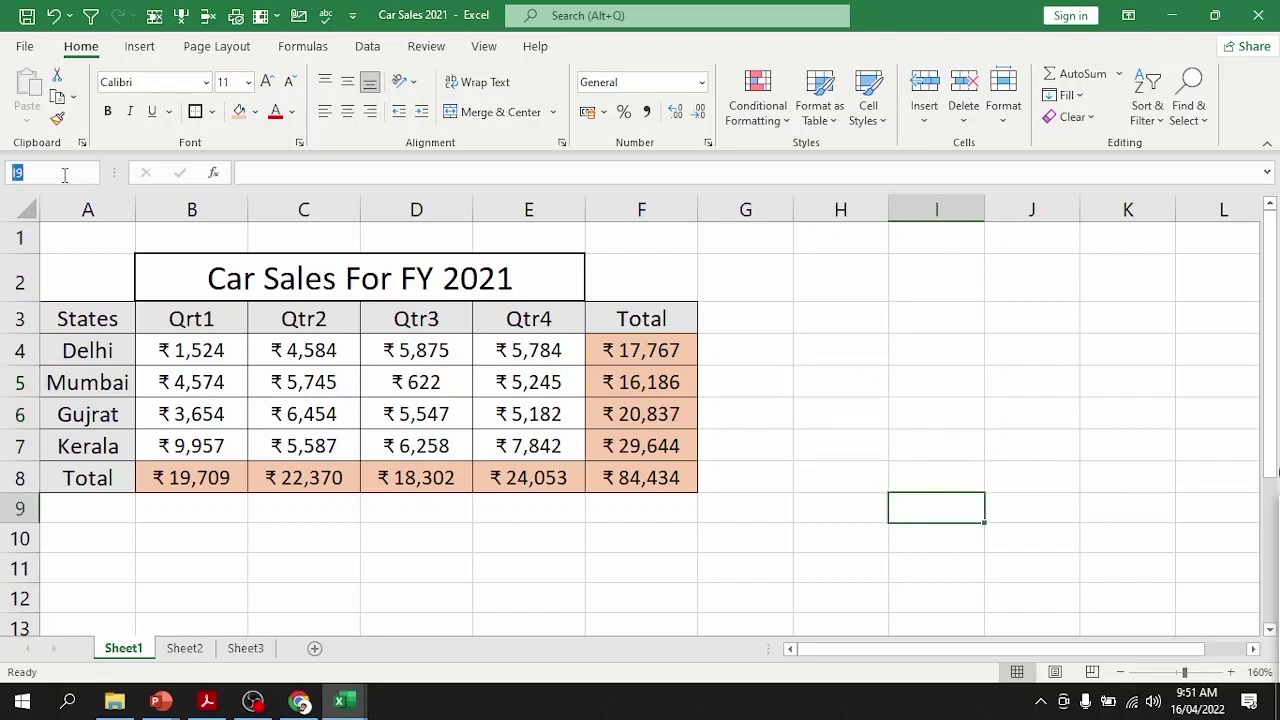
pyautogui.write('A2')
pyautogui.press('Return')
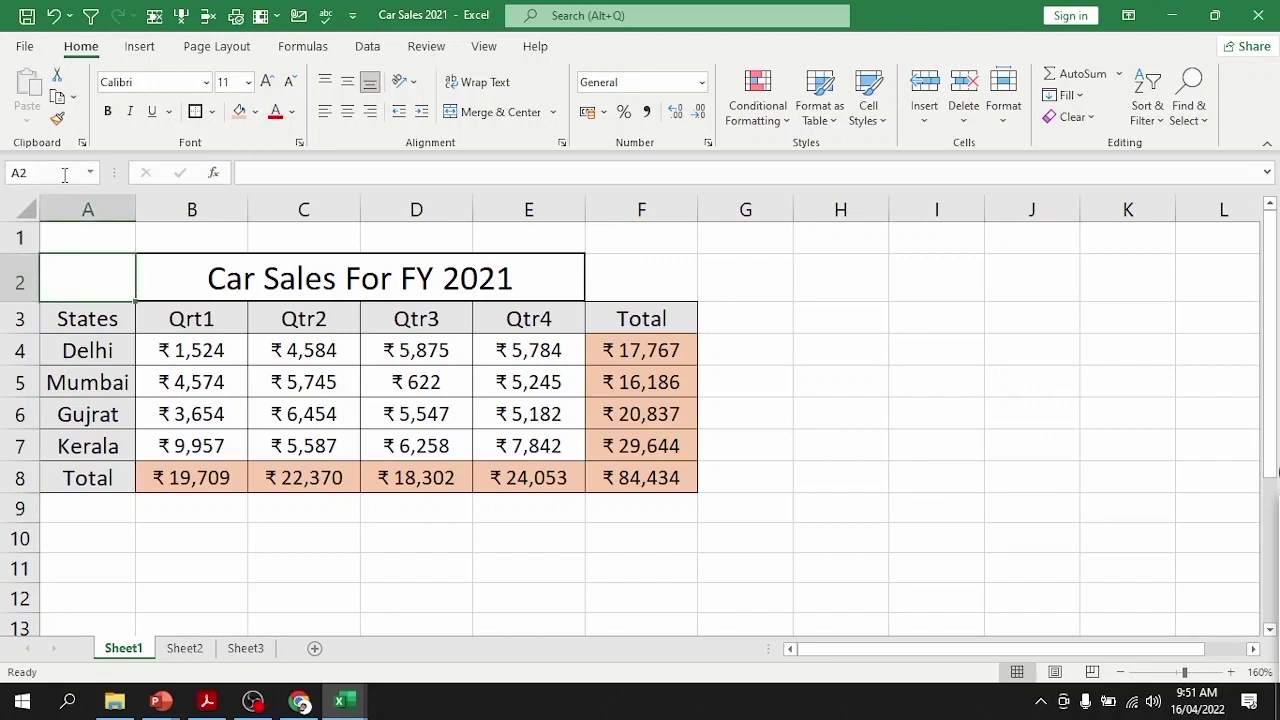
pyautogui.click(64, 175)
pyautogui.write('J3')
pyautogui.press('Return')
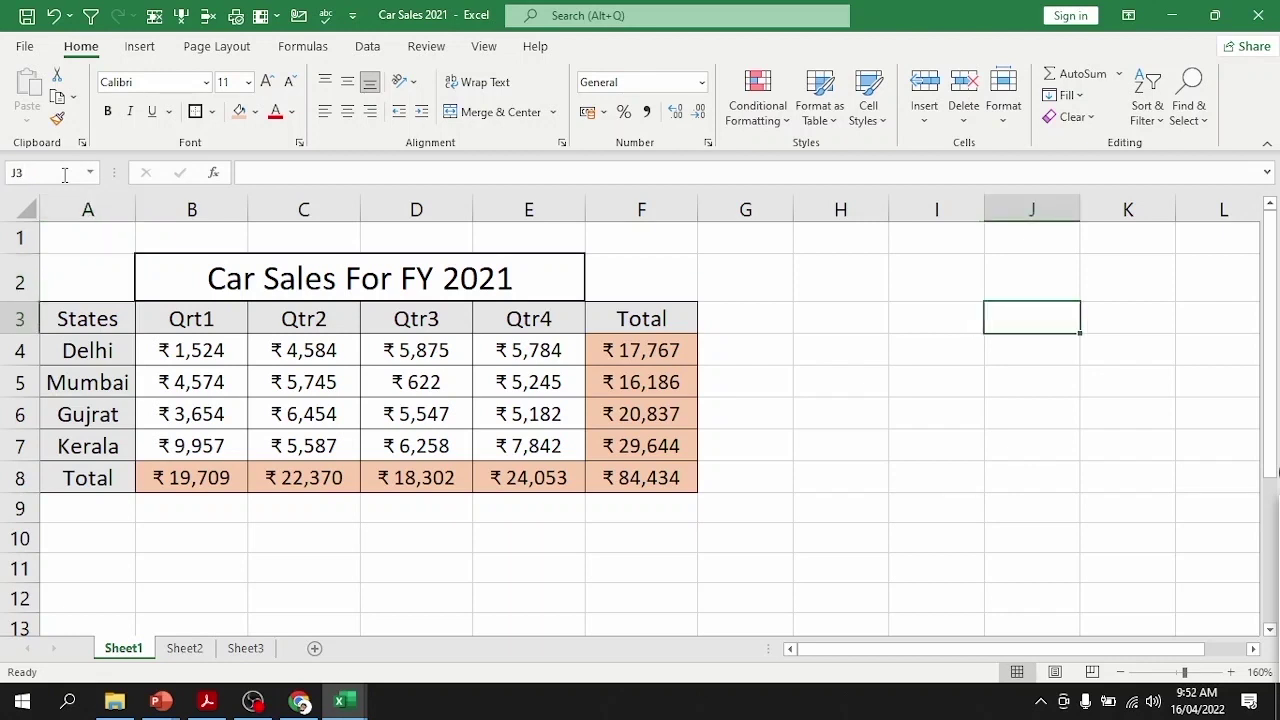
# Step: Select the range G3:J11, then the whole of column F (F:F), via the Name Box
pyautogui.click(64, 175)
pyautogui.write('G3:J11')
pyautogui.press('Return')
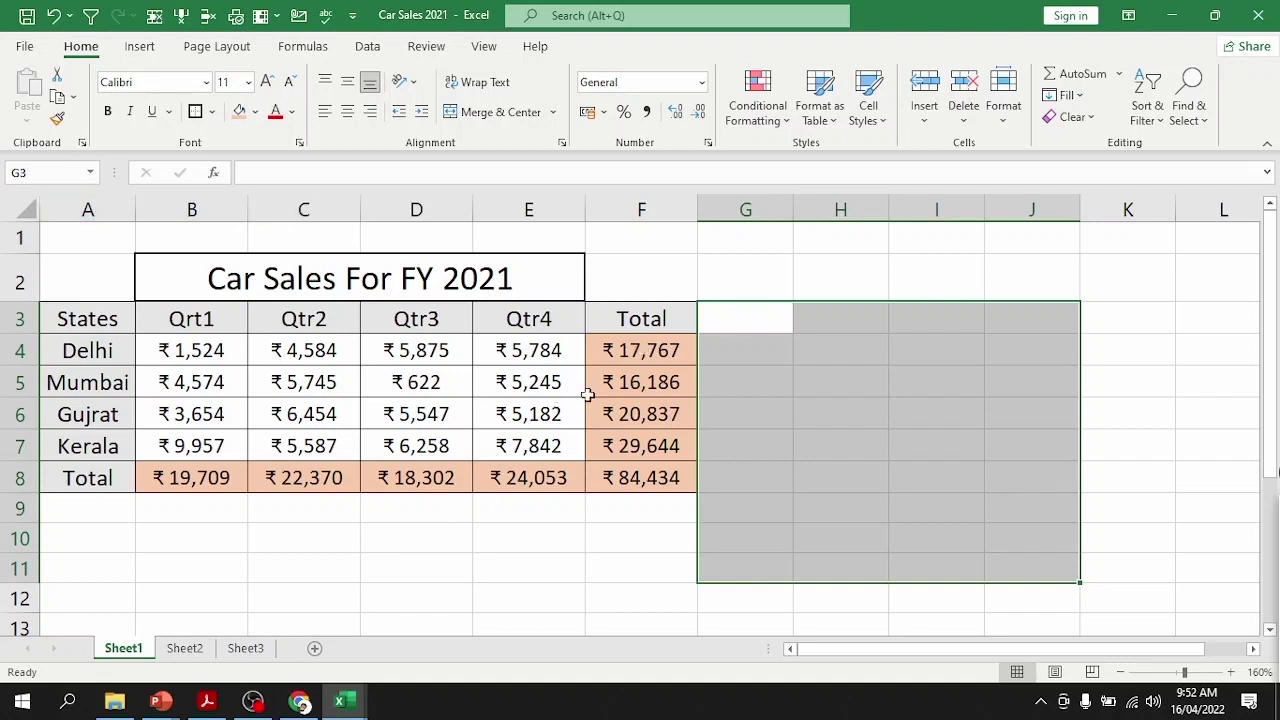
pyautogui.click(20, 172)
pyautogui.write('F:F')
pyautogui.press('Return')
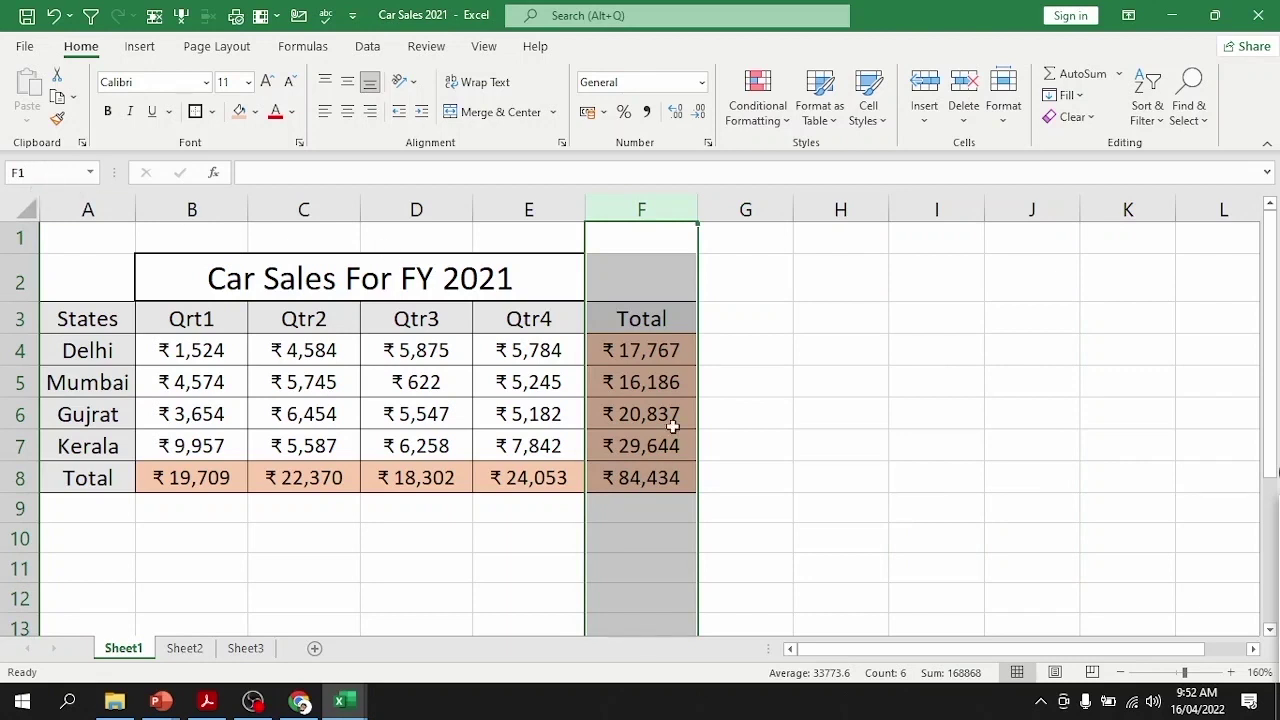
# Step: Inspect the F4 and F5 state totals and E8's =SUM(E4:E7) Qtr4 total, then show the Formulas ribbon
pyautogui.click(645, 347)
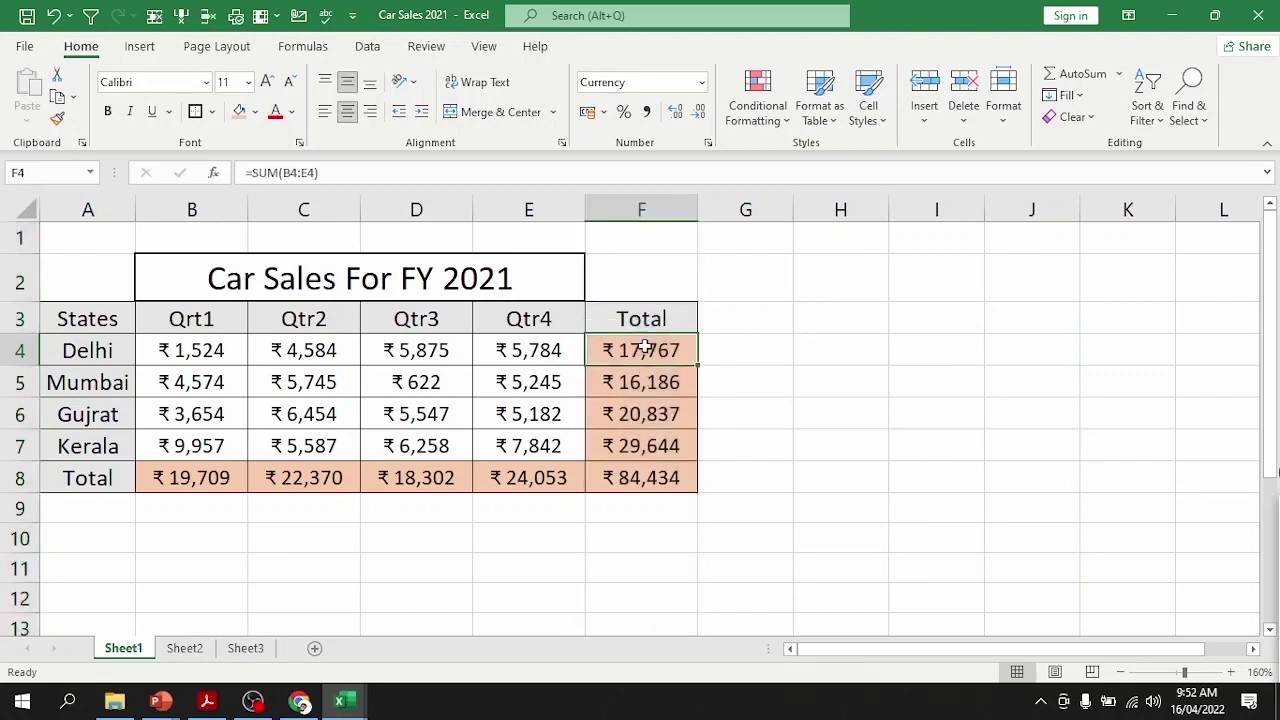
pyautogui.click(640, 196)
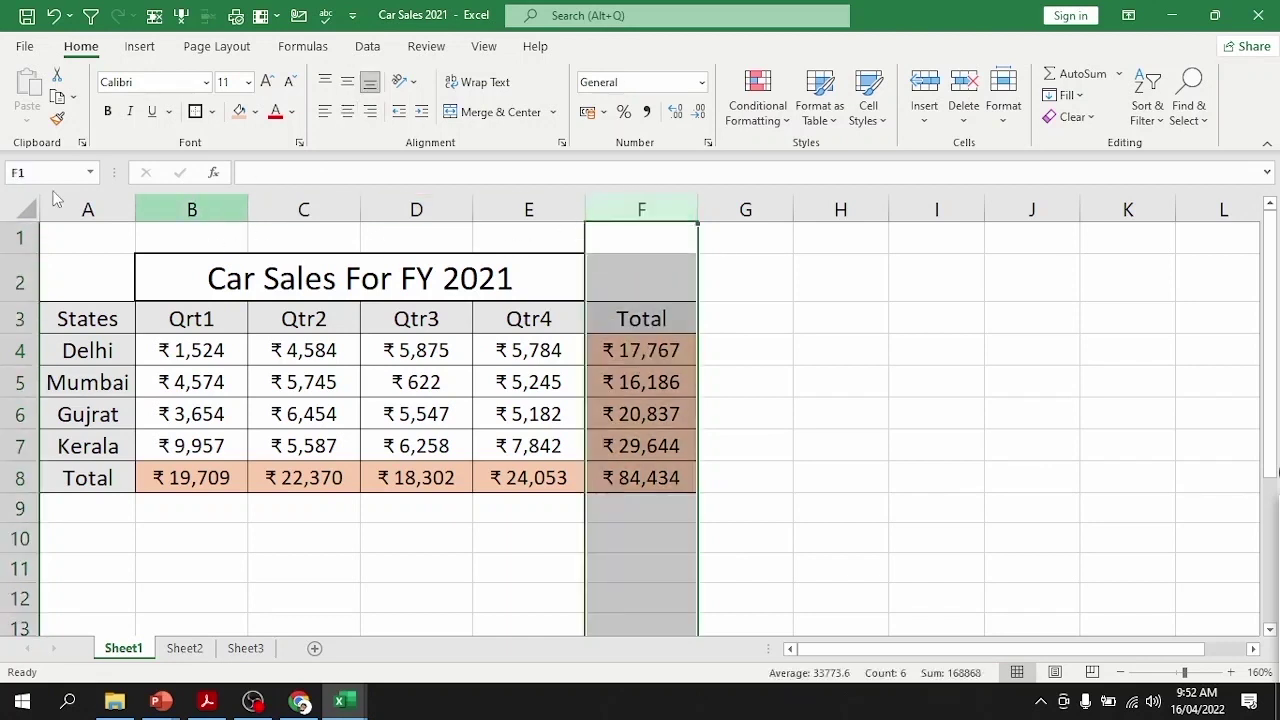
pyautogui.click(645, 390)
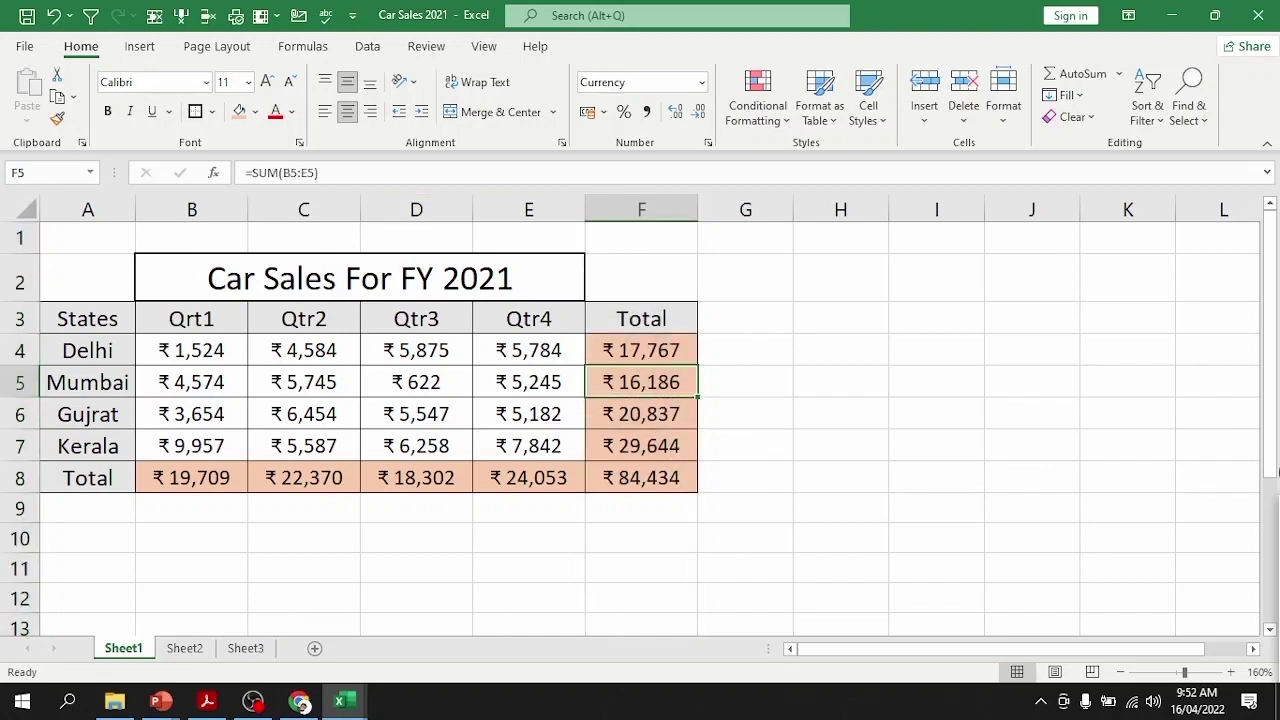
pyautogui.click(1279, 440)
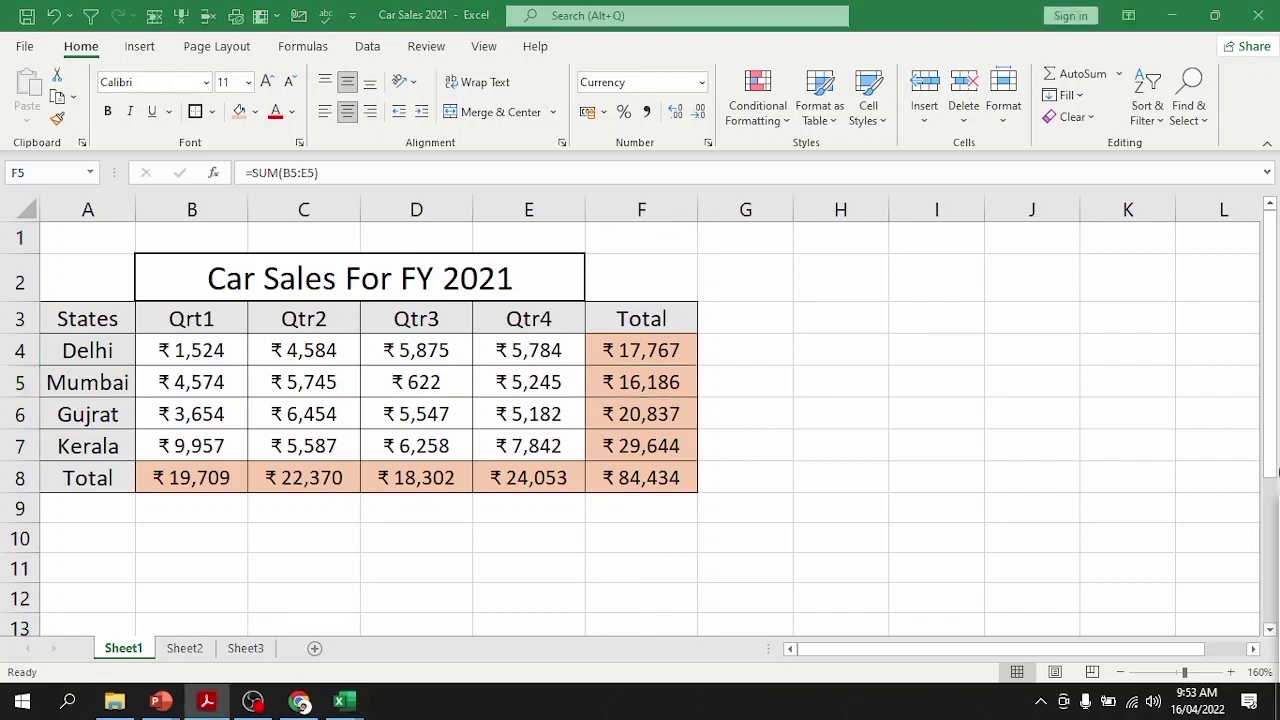
pyautogui.click(552, 495)
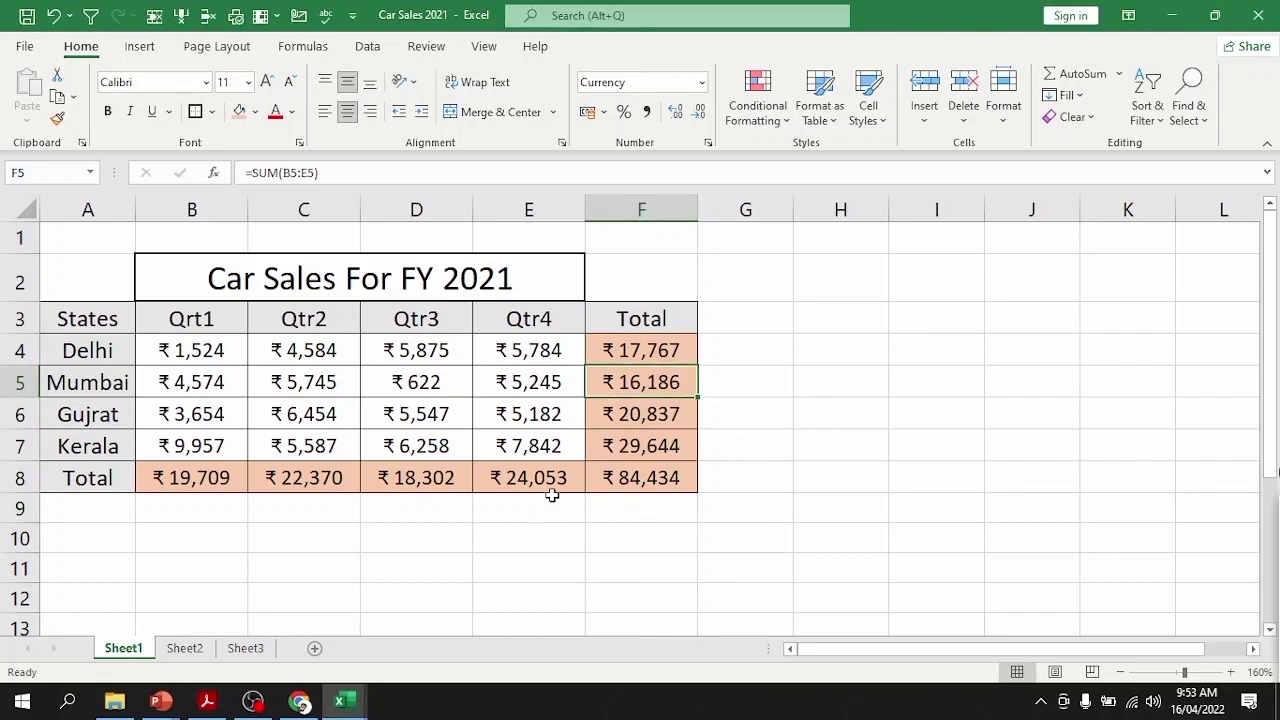
pyautogui.click(522, 477)
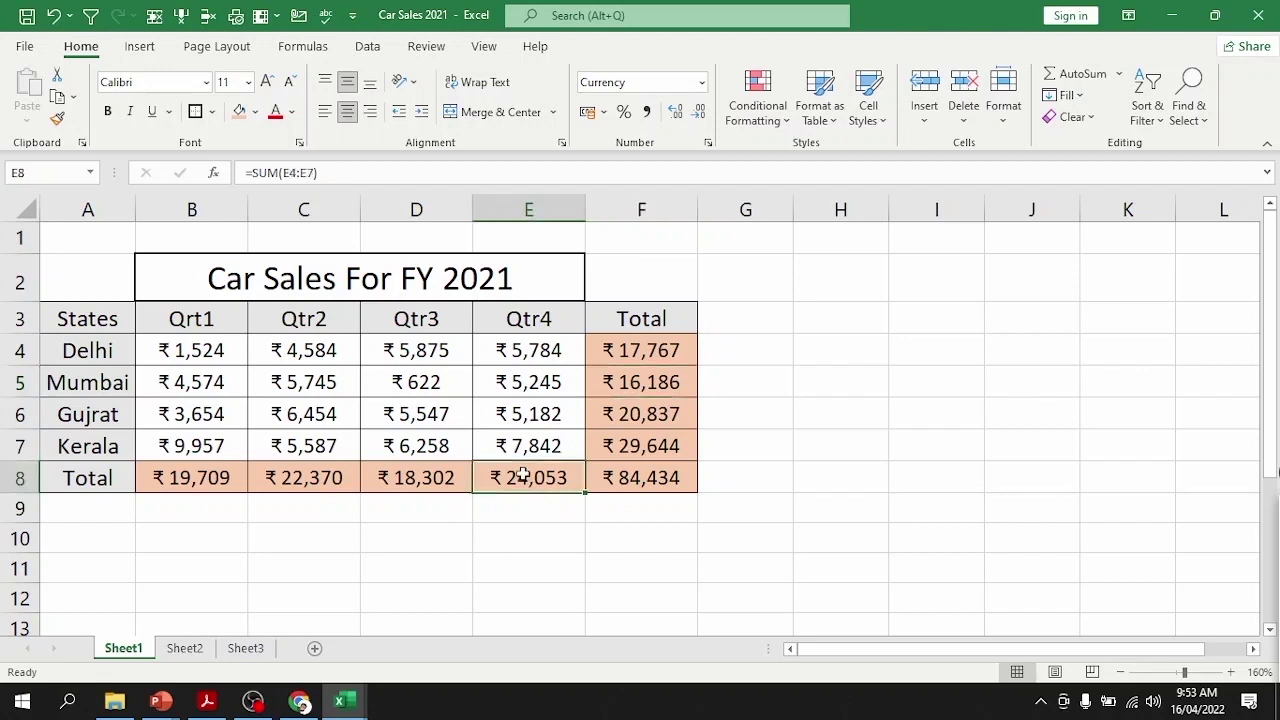
pyautogui.click(304, 47)
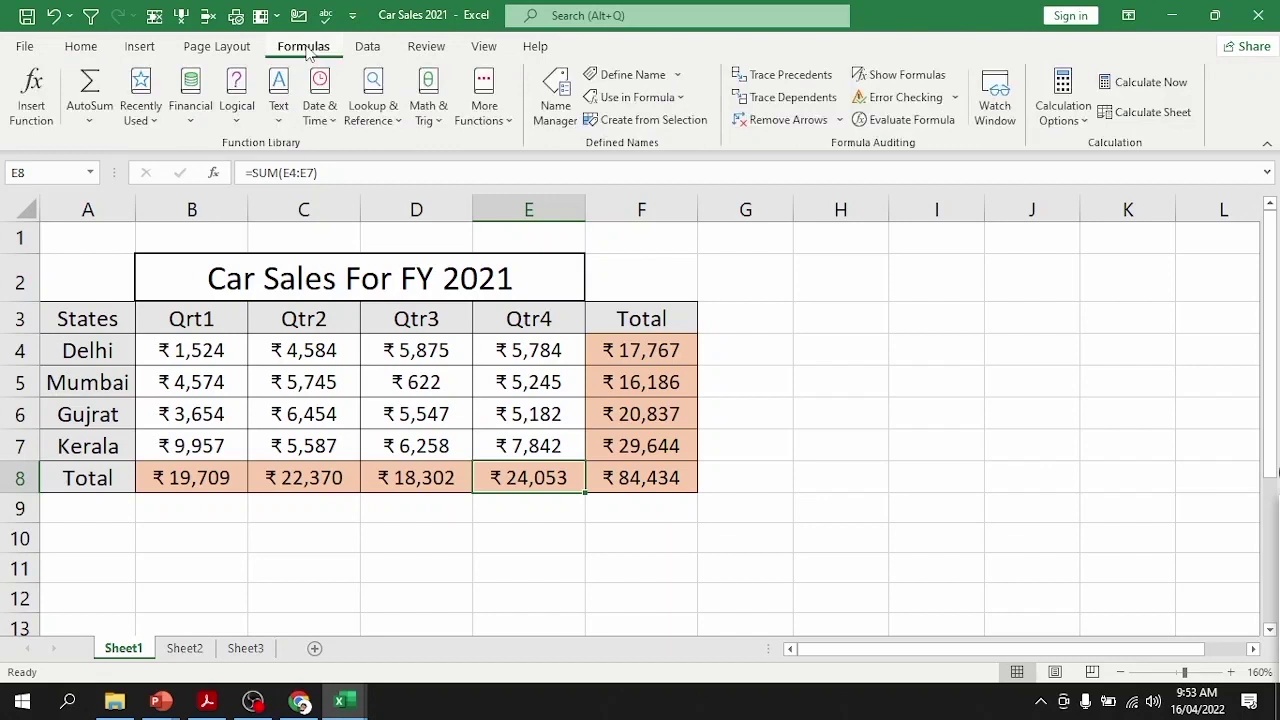
# Step: Back on the Home ribbon, open and cancel Find & Select and the Ctrl+G Go To prompt without jumping
pyautogui.click(66, 47)
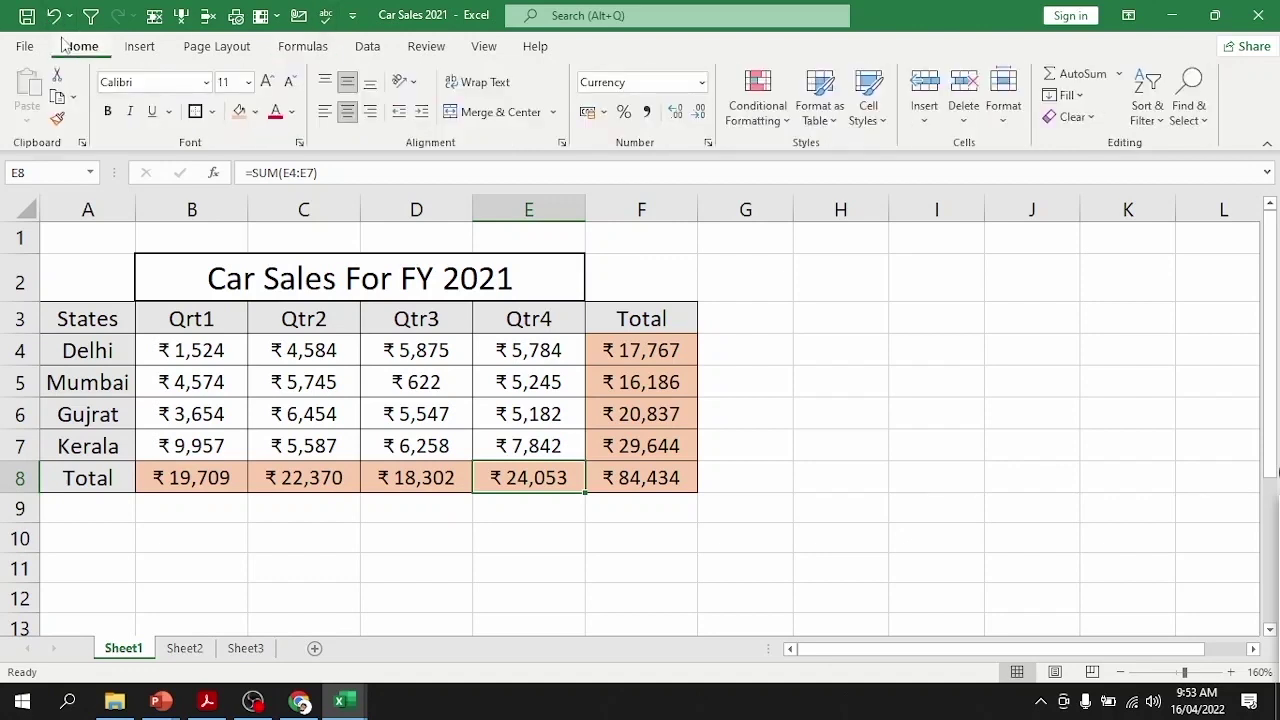
pyautogui.click(1190, 100)
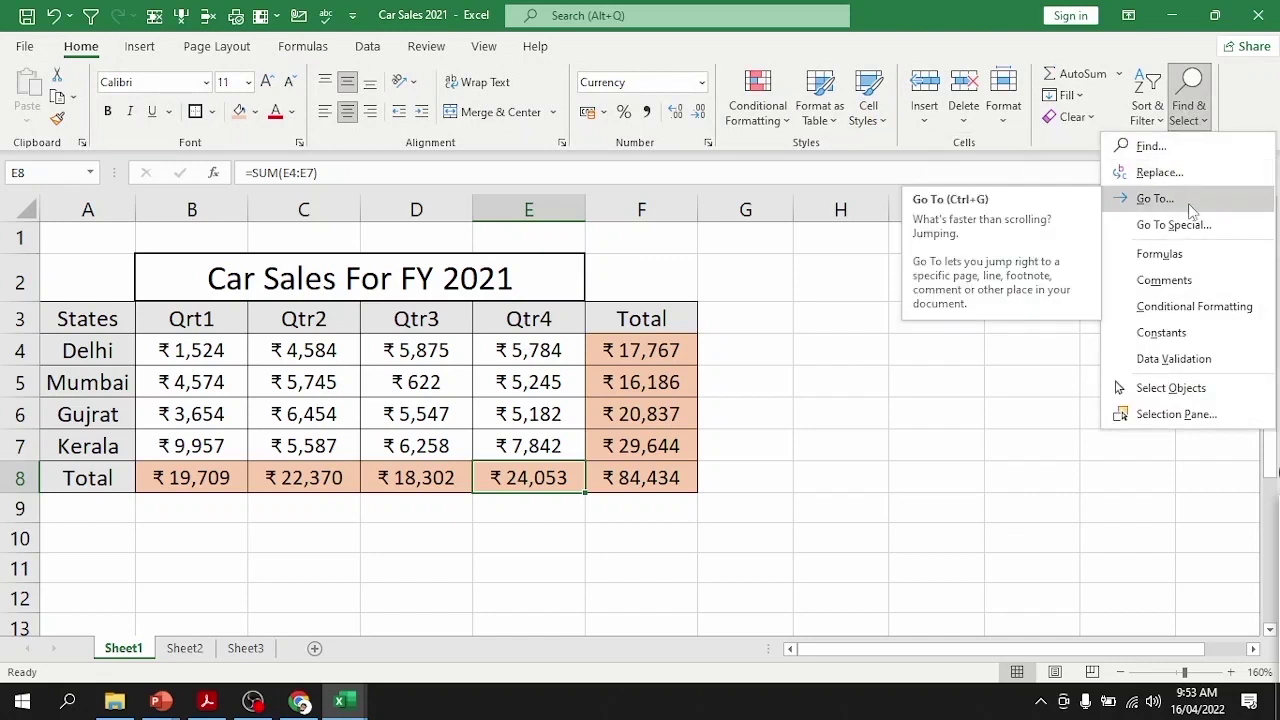
pyautogui.click(936, 320)
pyautogui.click(875, 312)
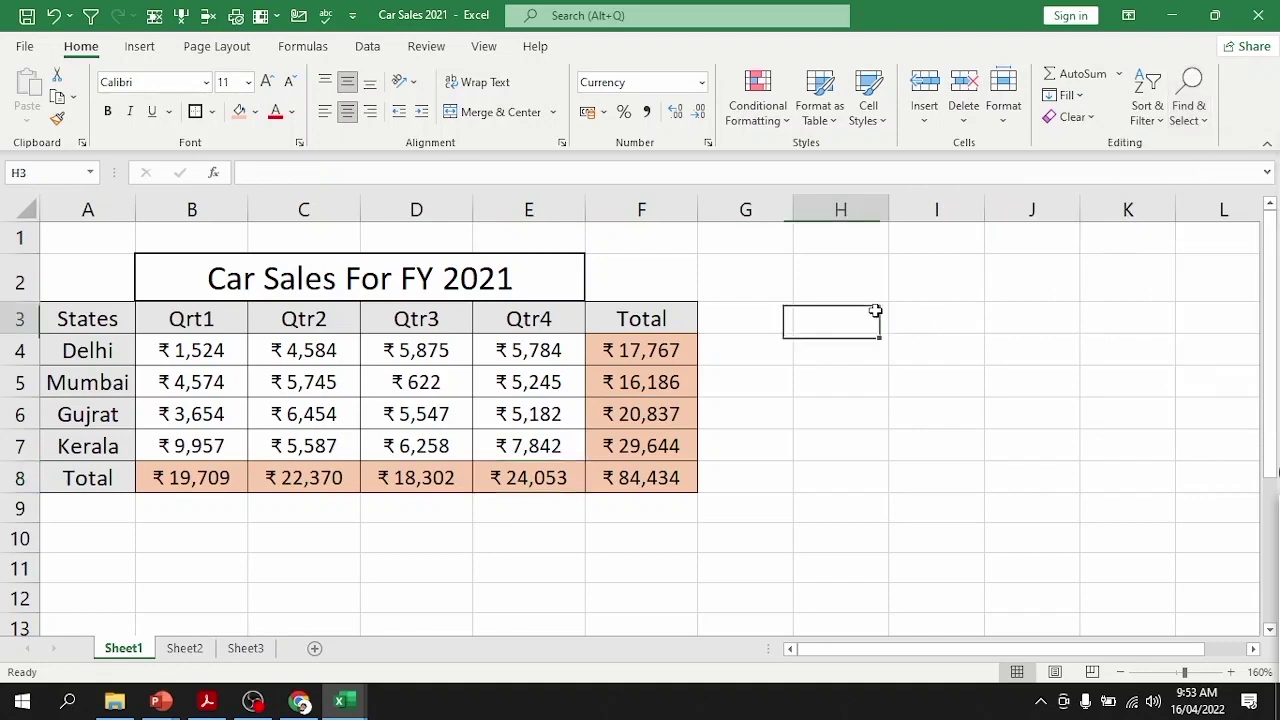
pyautogui.hotkey('ctrl', 'g')
pyautogui.press('Escape')
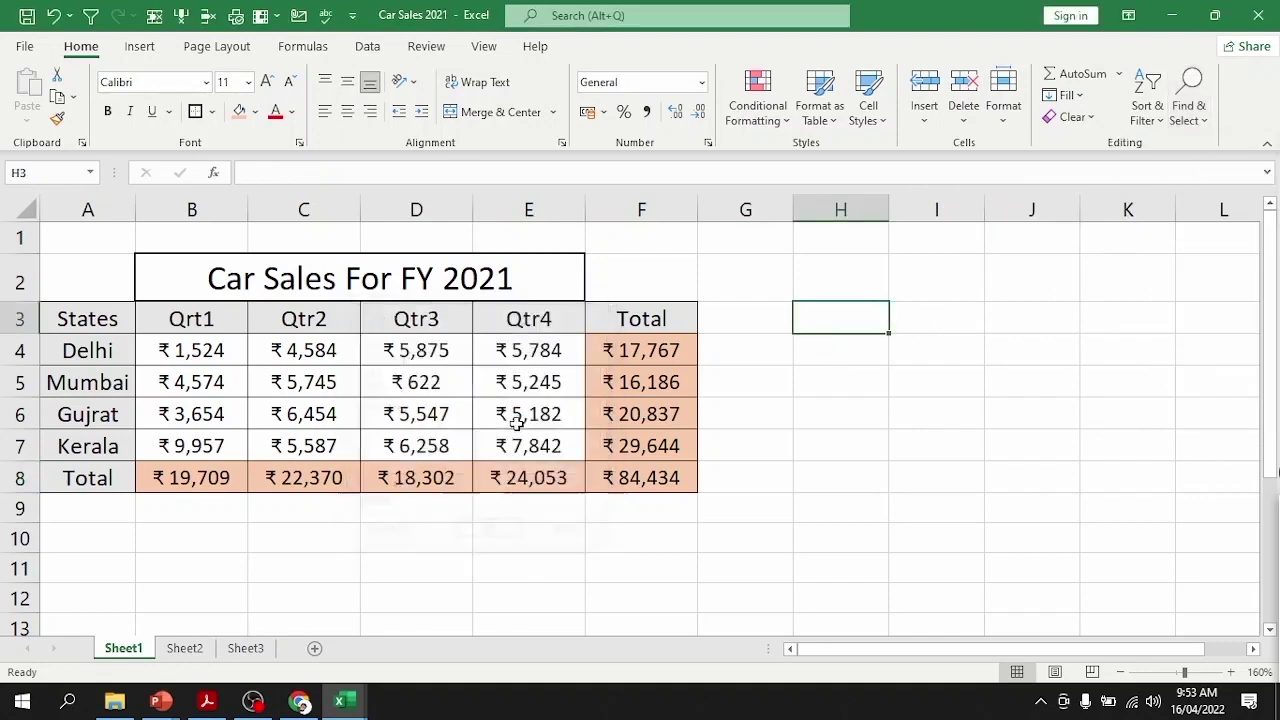
pyautogui.click(838, 418)
pyautogui.hotkey('ctrl', 'g')
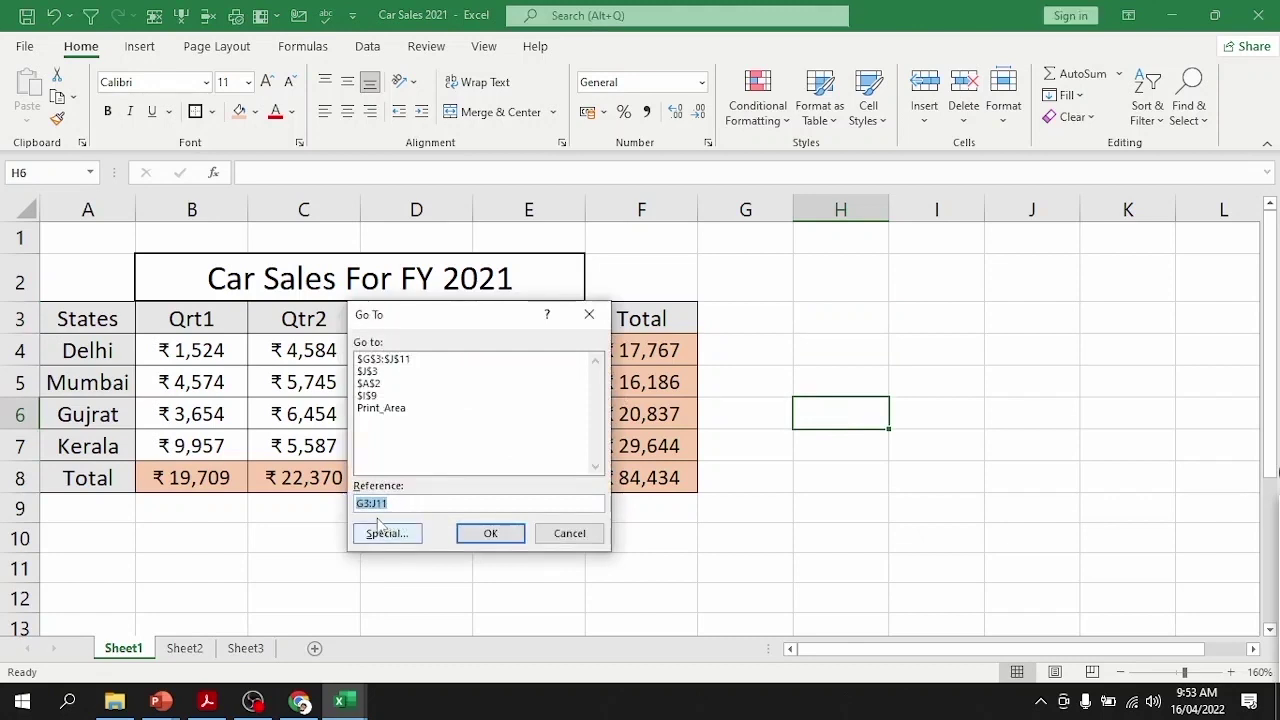
pyautogui.press('Escape')
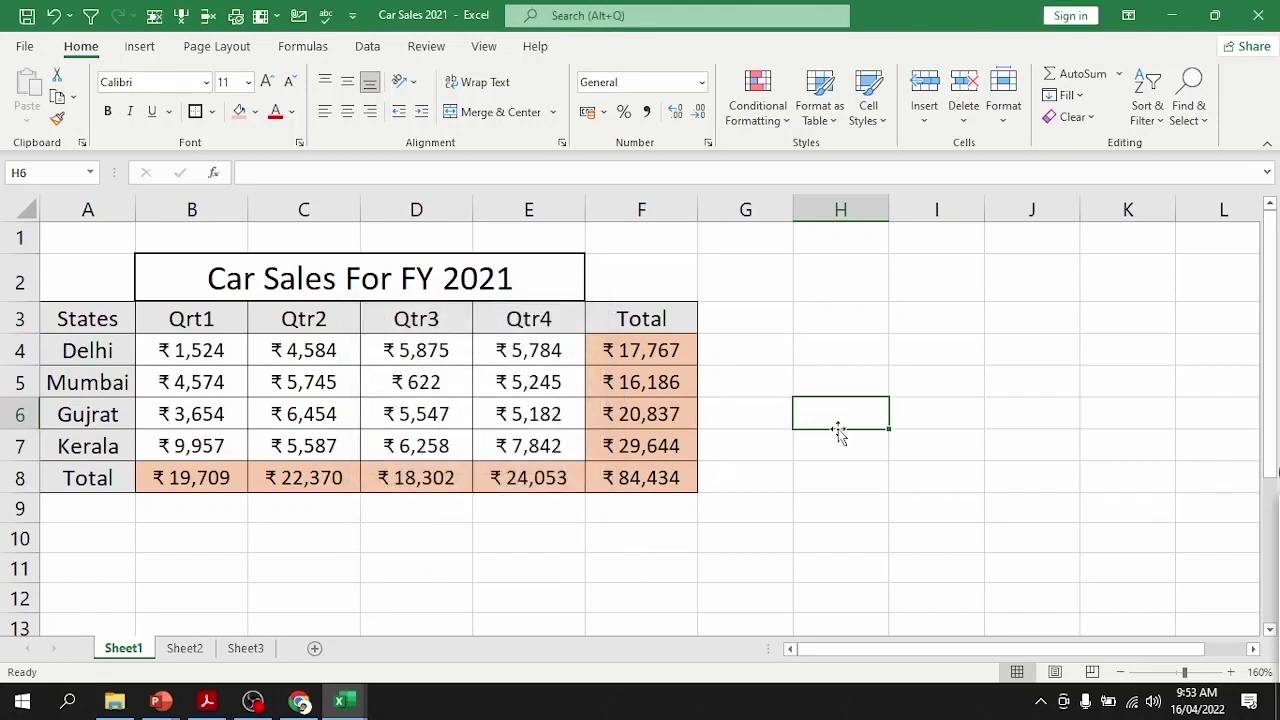
pyautogui.hotkey('ctrl', 'g')
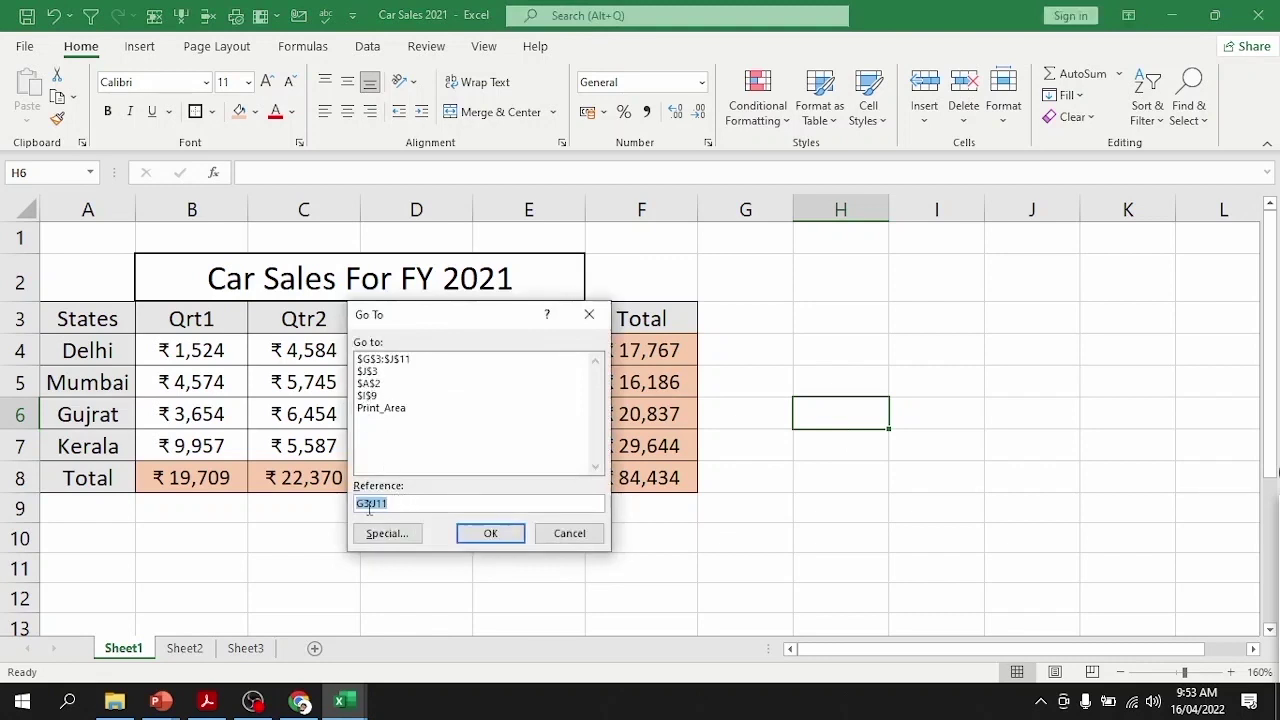
pyautogui.press('Escape')
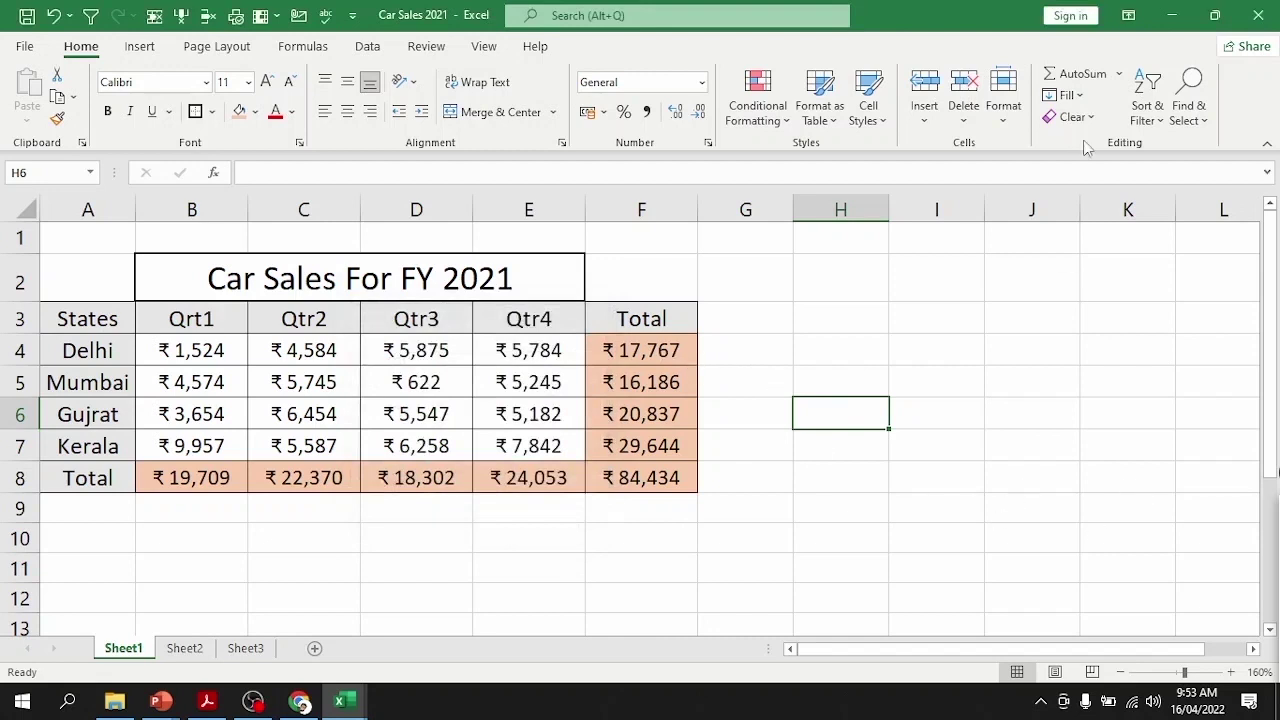
# Step: Jump to cell A1 with Find & Select > Go To, after cancelling Go To Special
pyautogui.click(1188, 110)
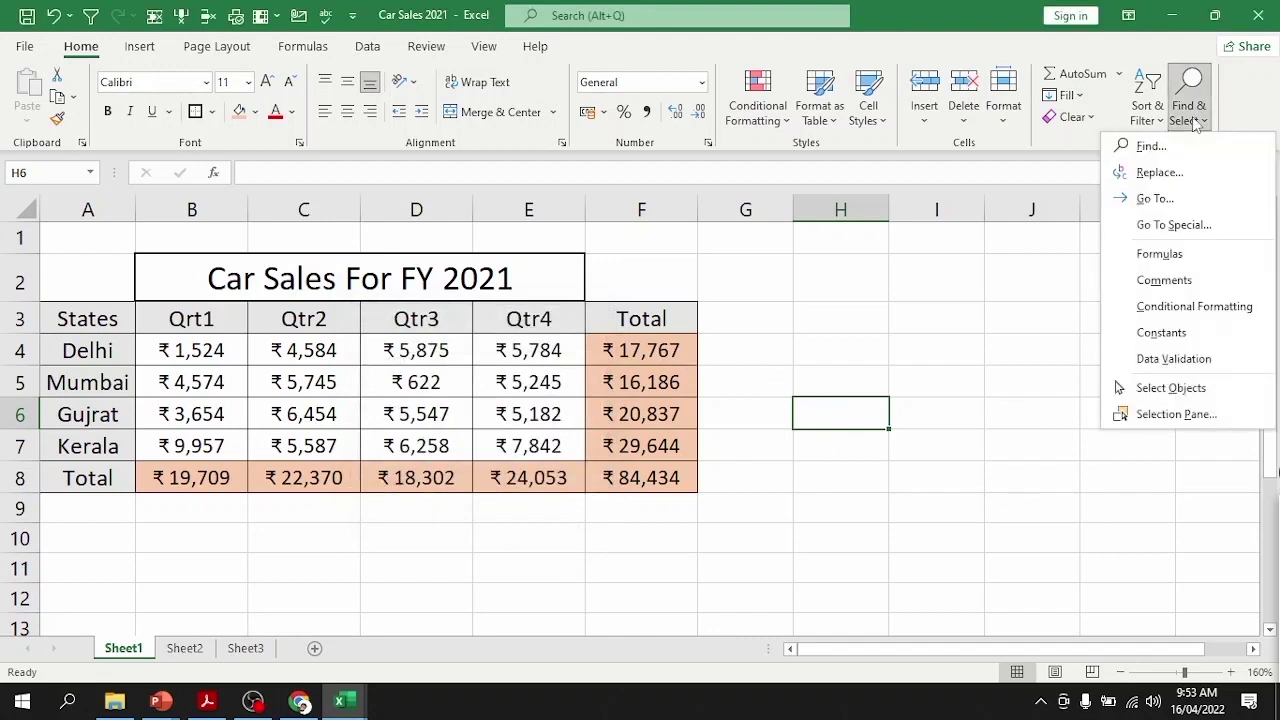
pyautogui.click(1170, 224)
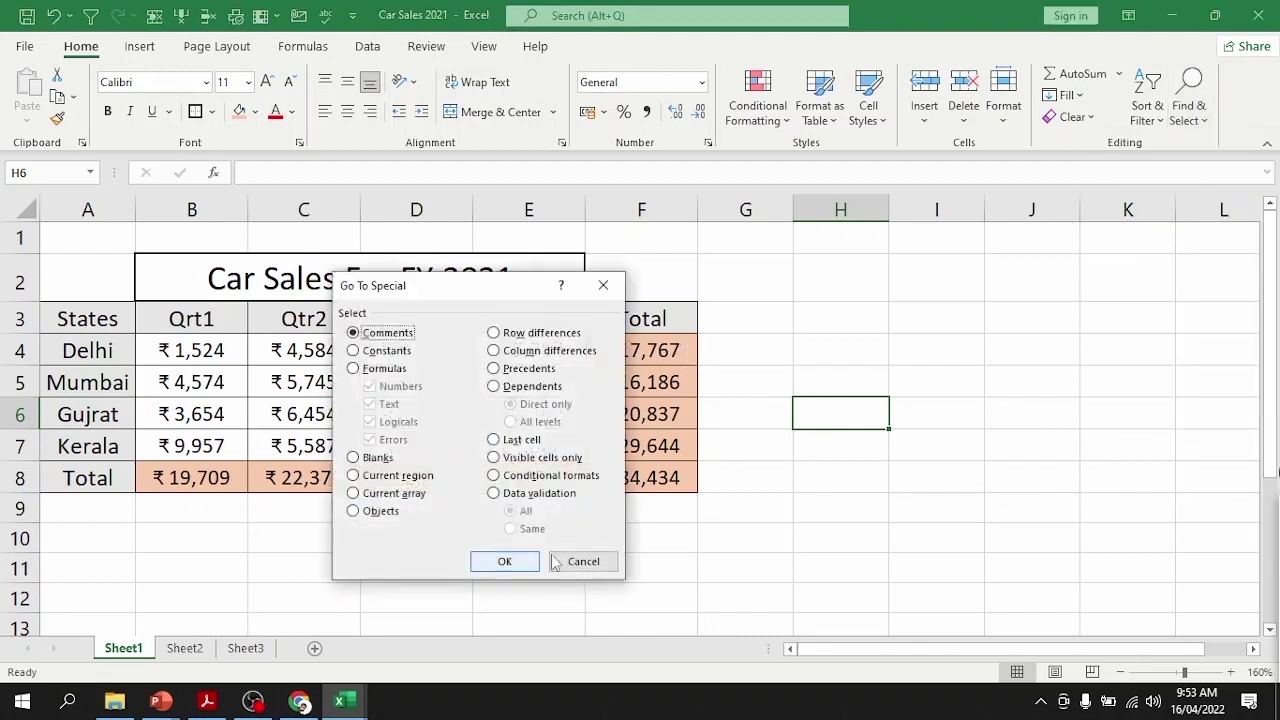
pyautogui.click(533, 563)
pyautogui.click(1188, 110)
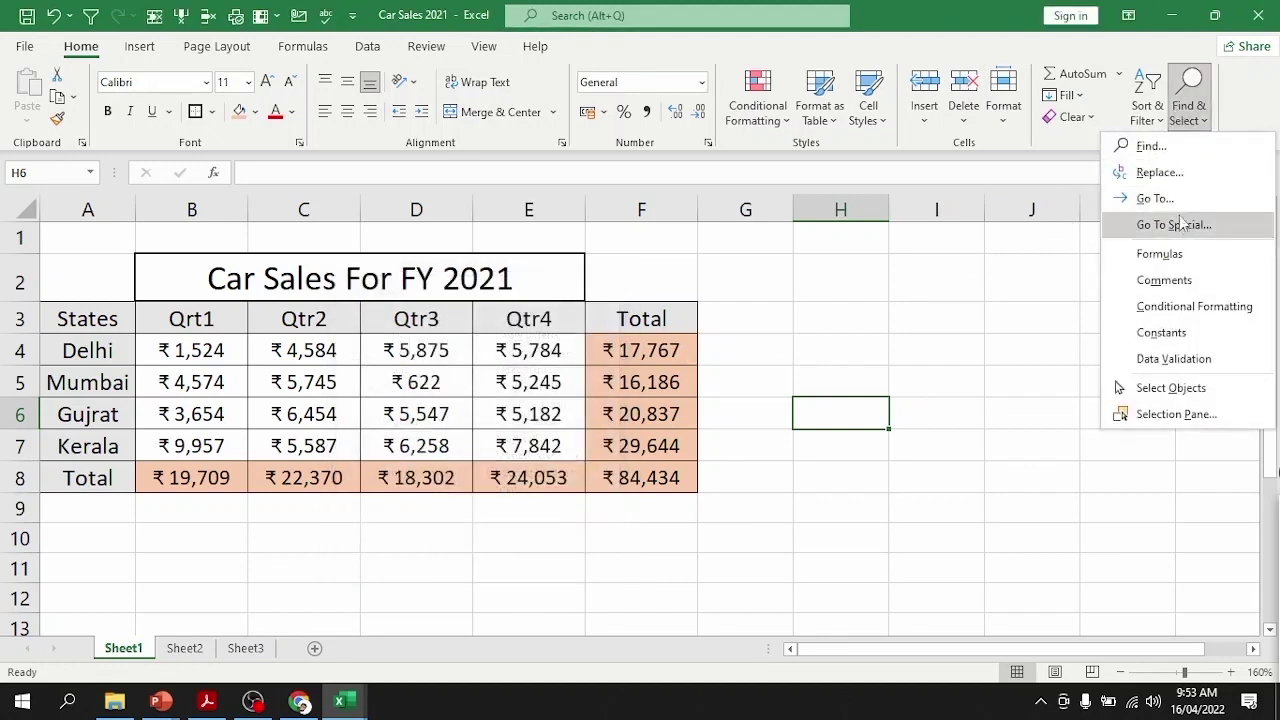
pyautogui.click(1160, 199)
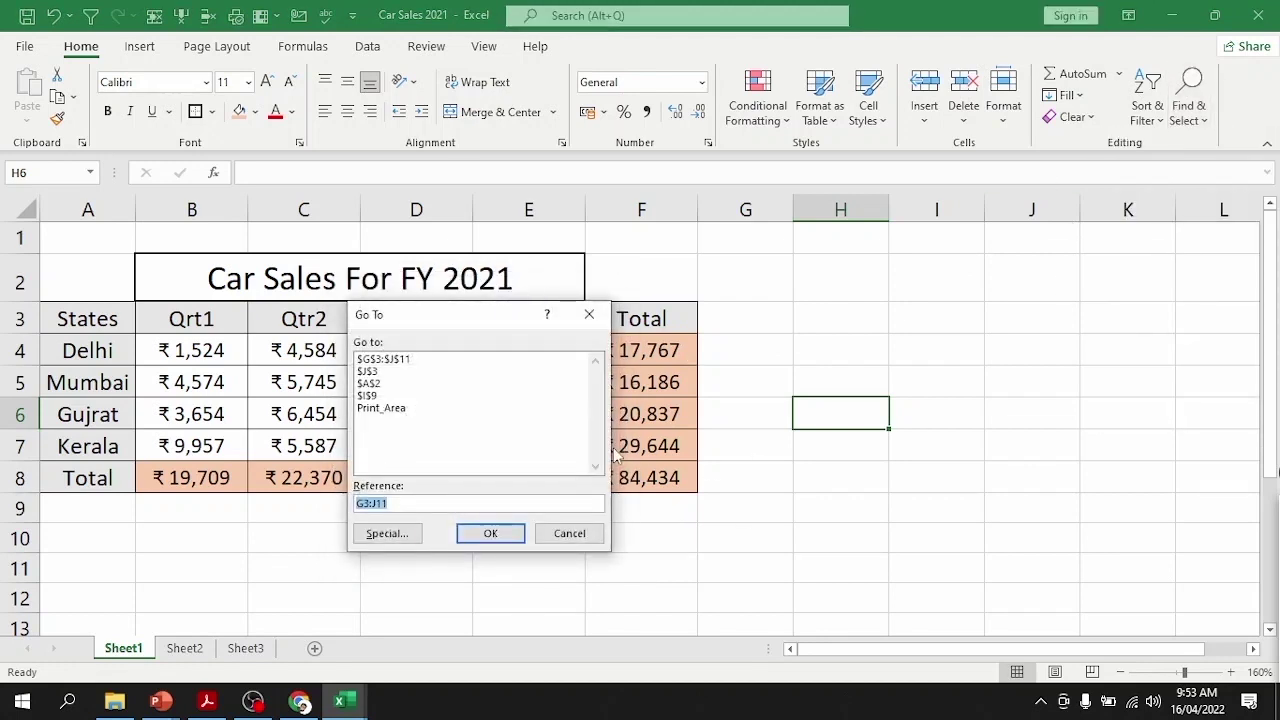
pyautogui.write('A1')
pyautogui.press('Return')
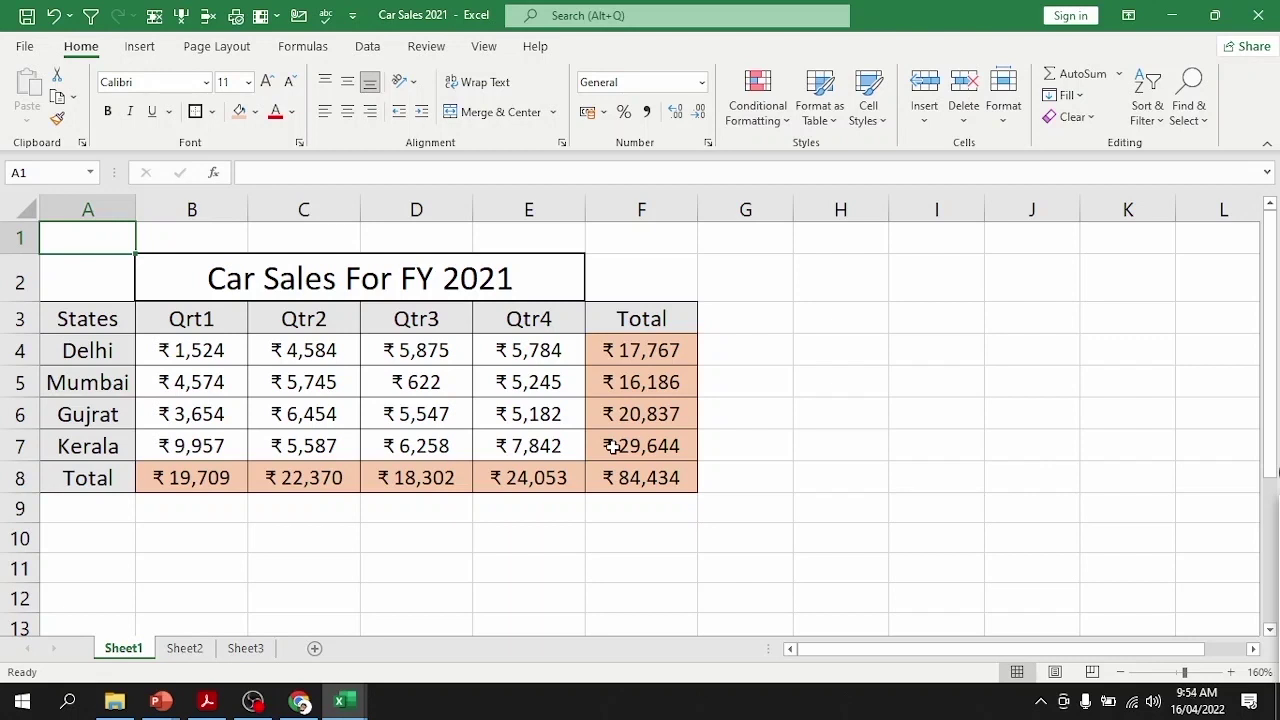
pyautogui.click(444, 533)
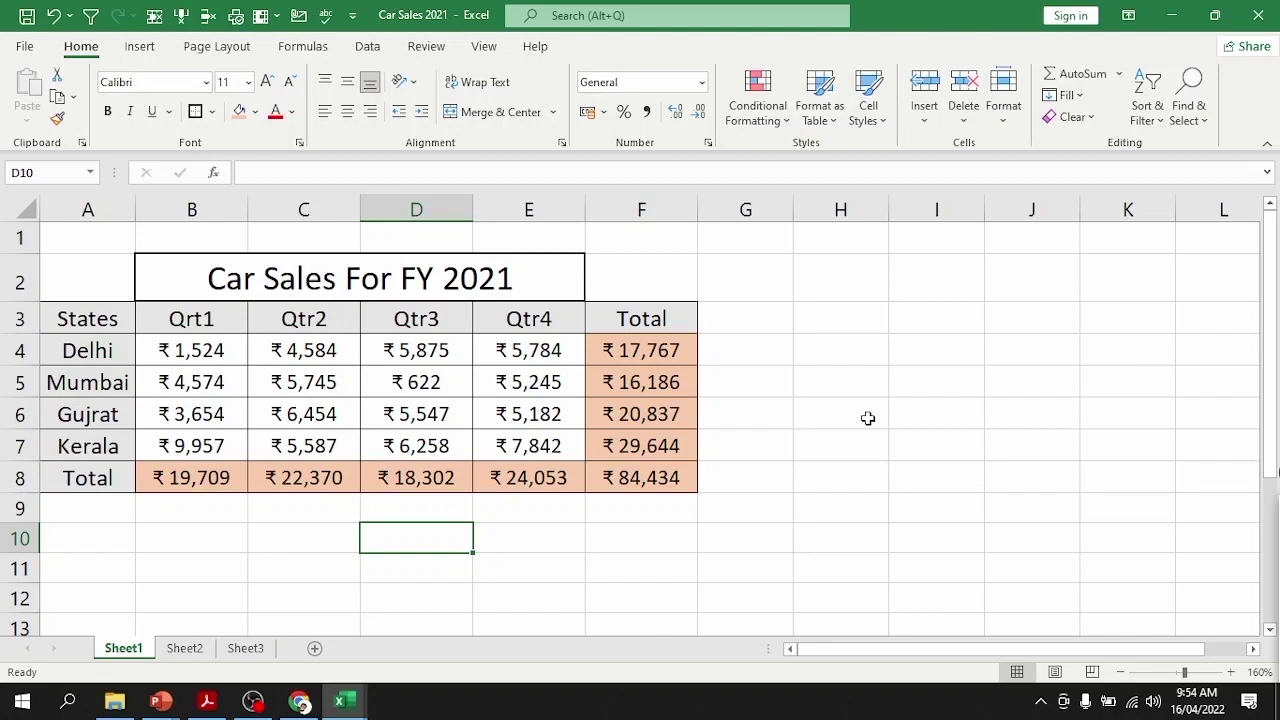
pyautogui.hotkey('ctrl', 'g')
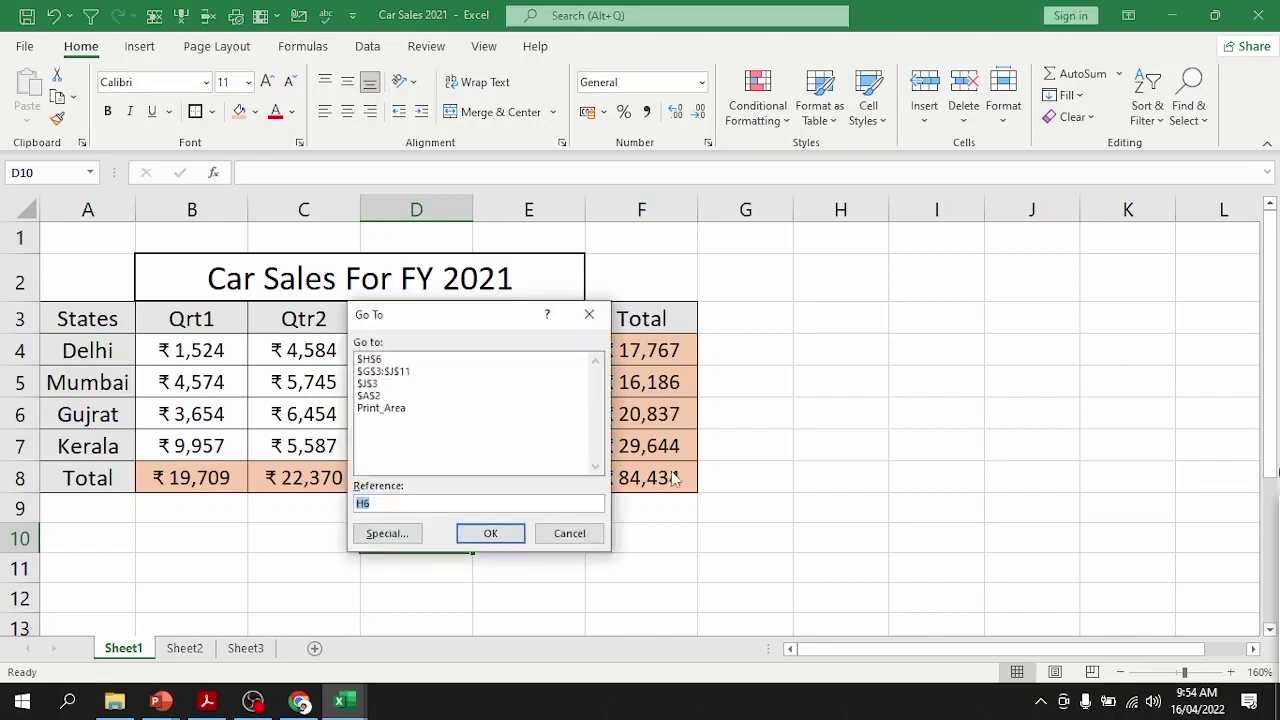
pyautogui.press('Escape')
pyautogui.hotkey('ctrl', 'g')
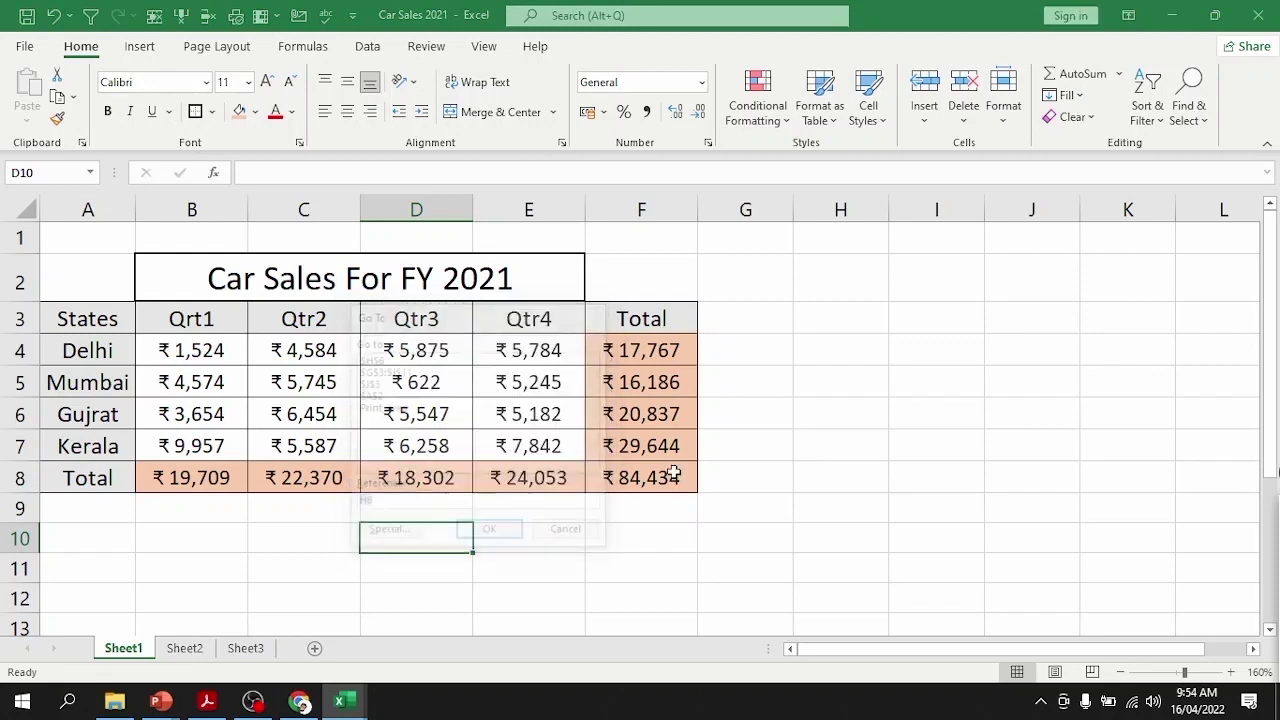
pyautogui.press('Escape')
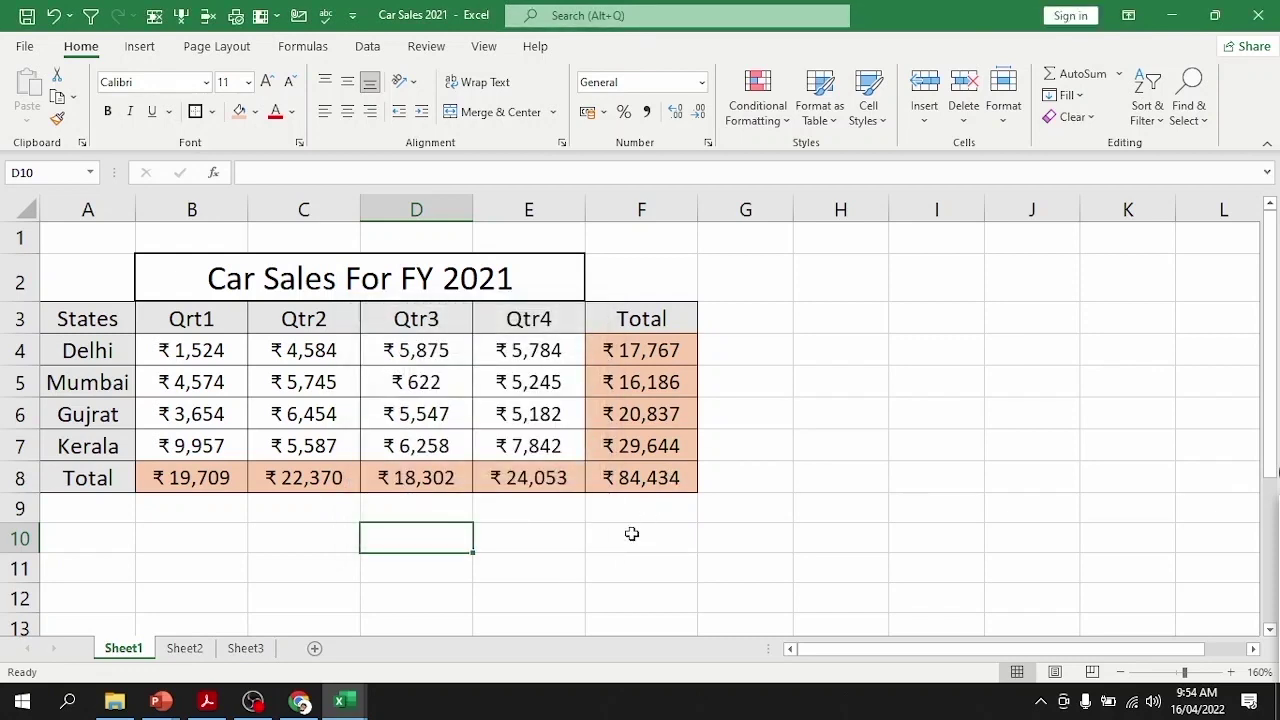
pyautogui.click(93, 284)
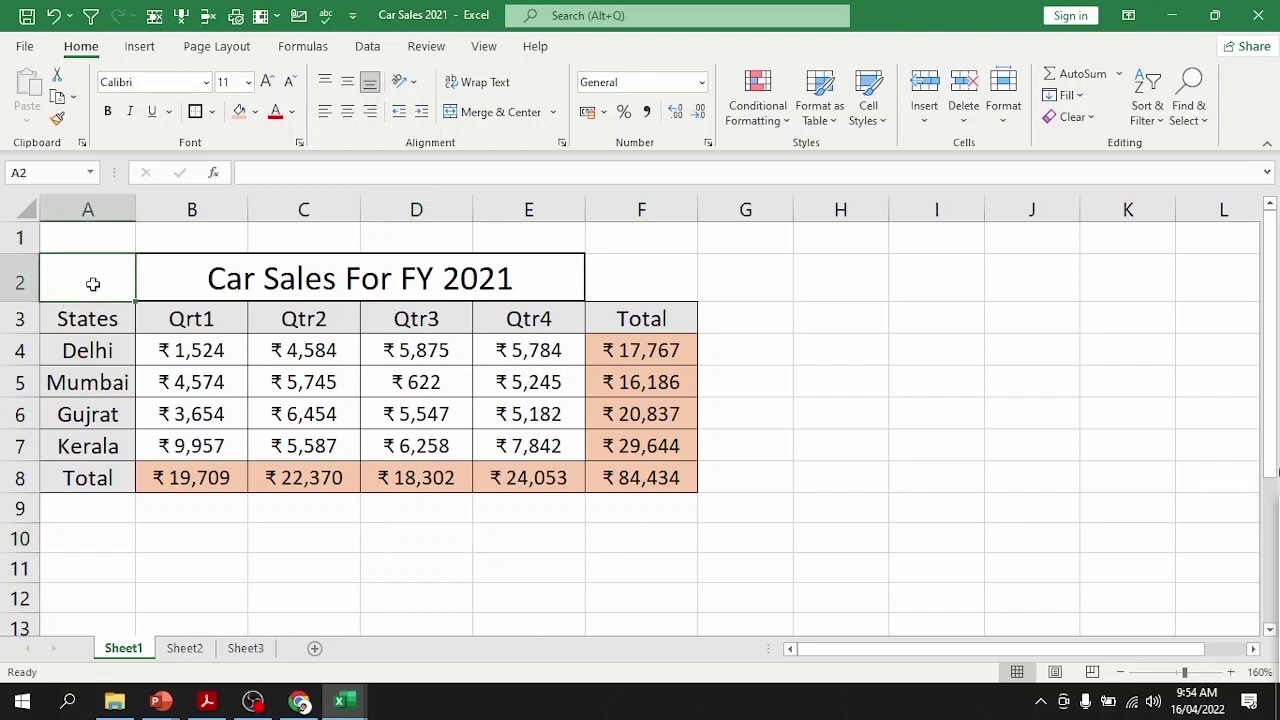
pyautogui.click(425, 532)
pyautogui.click(109, 277)
pyautogui.click(766, 432)
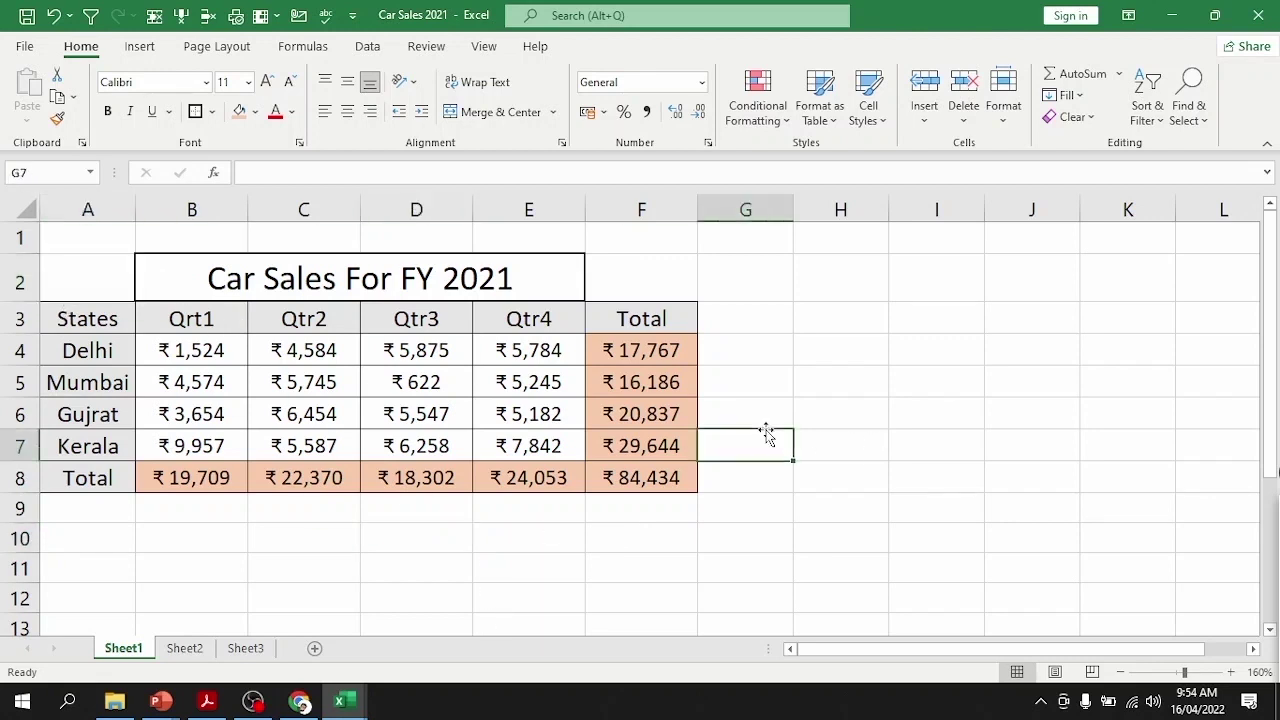
pyautogui.click(812, 455)
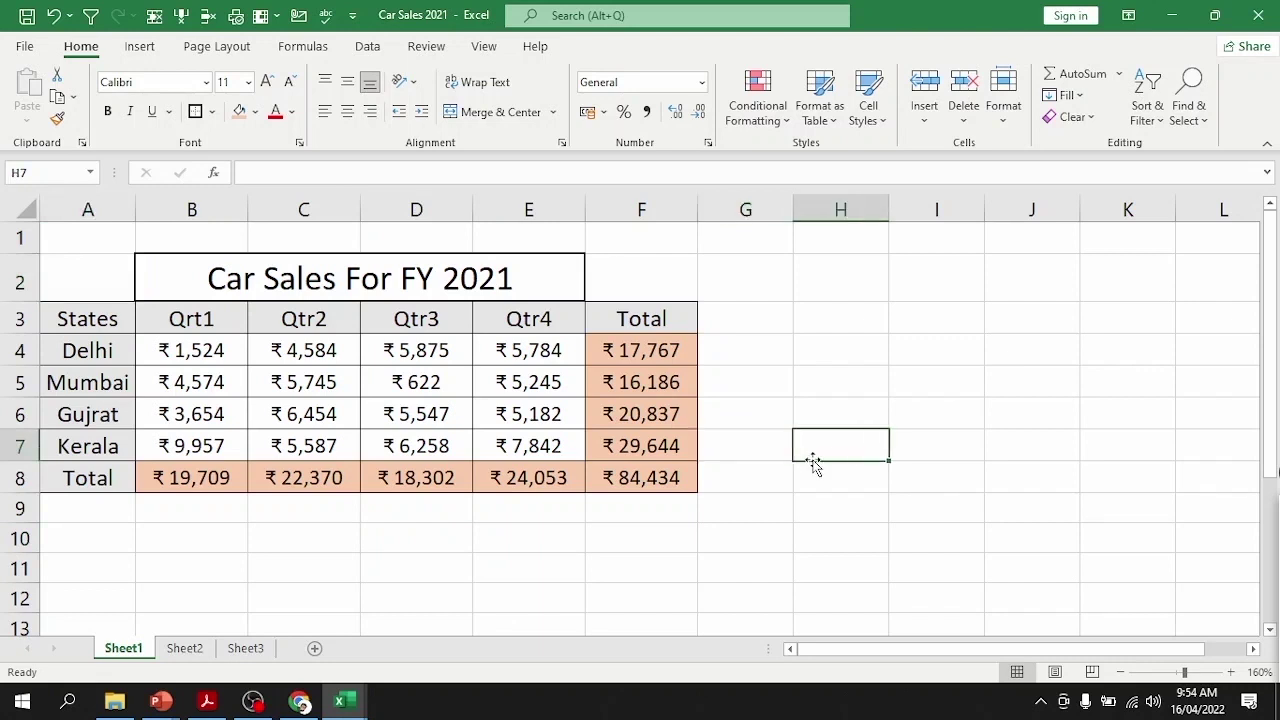
pyautogui.click(730, 466)
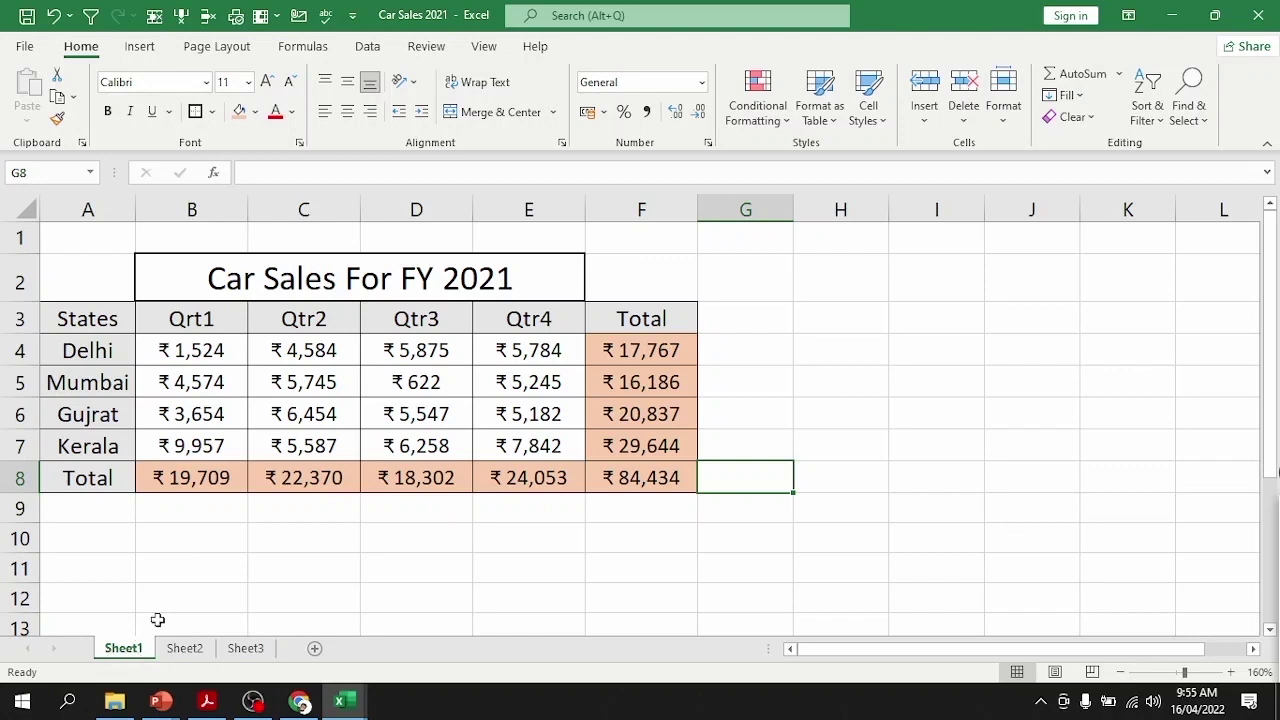
pyautogui.click(177, 652)
pyautogui.click(247, 652)
pyautogui.click(123, 652)
pyautogui.click(257, 557)
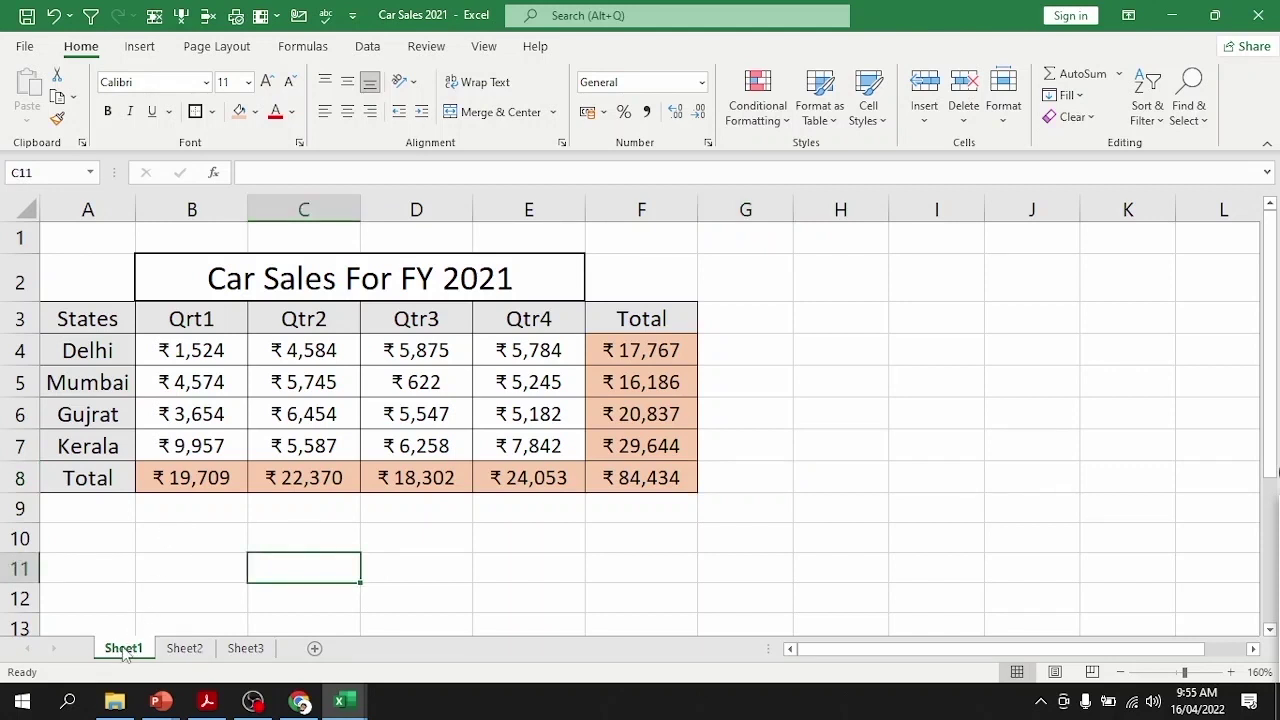
pyautogui.click(182, 650)
# Step: Rename the Sheet1 tab to 'Sales Data'
pyautogui.click(242, 652)
pyautogui.click(121, 652)
pyautogui.rightClick(121, 652)
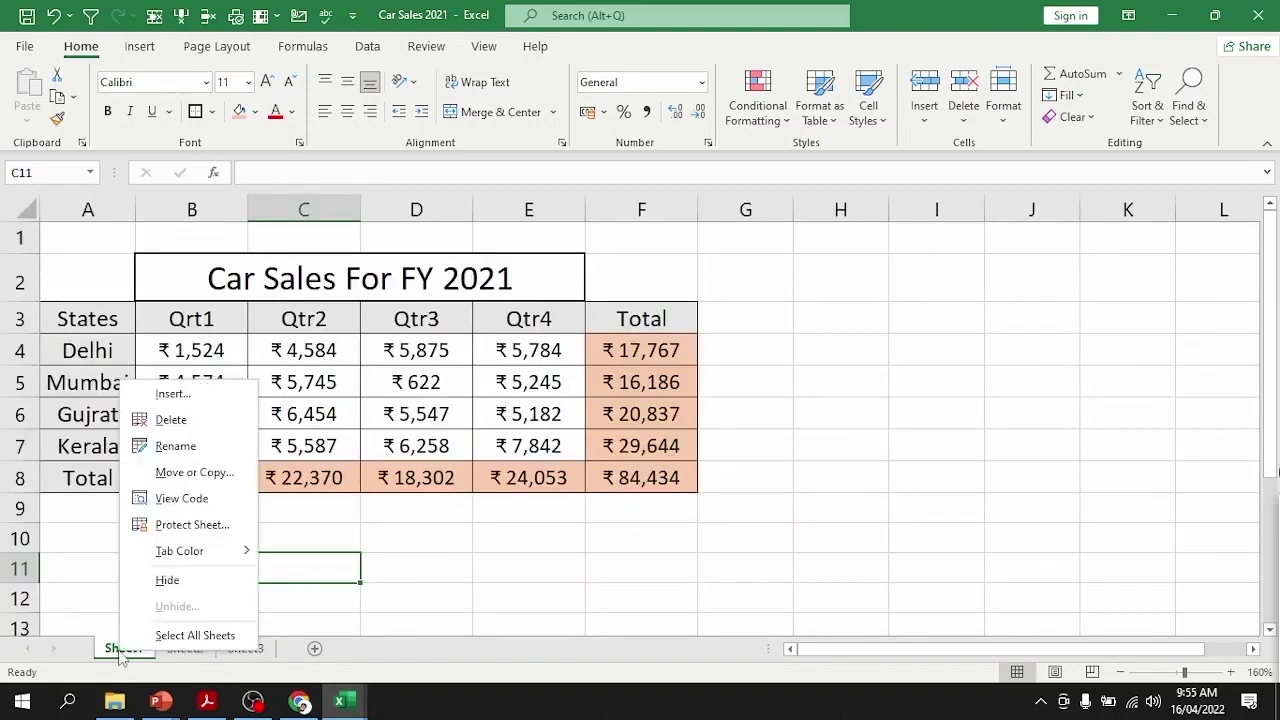
pyautogui.click(168, 446)
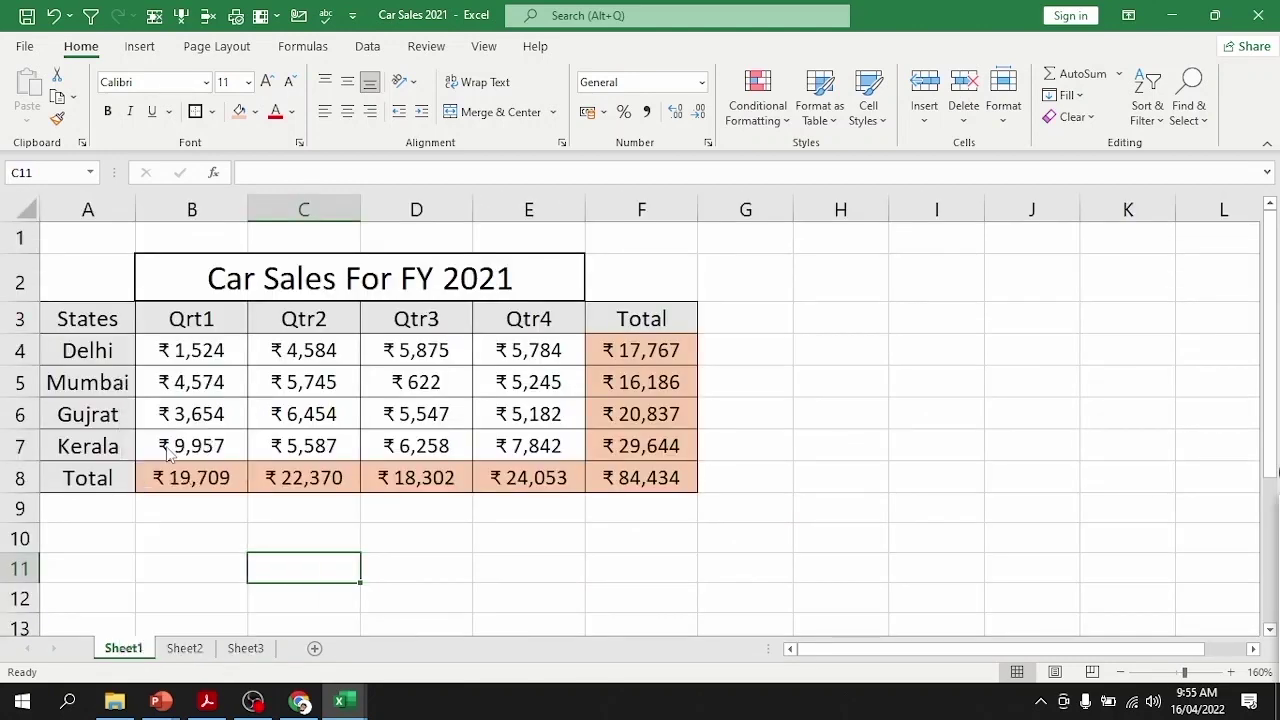
pyautogui.doubleClick(133, 650)
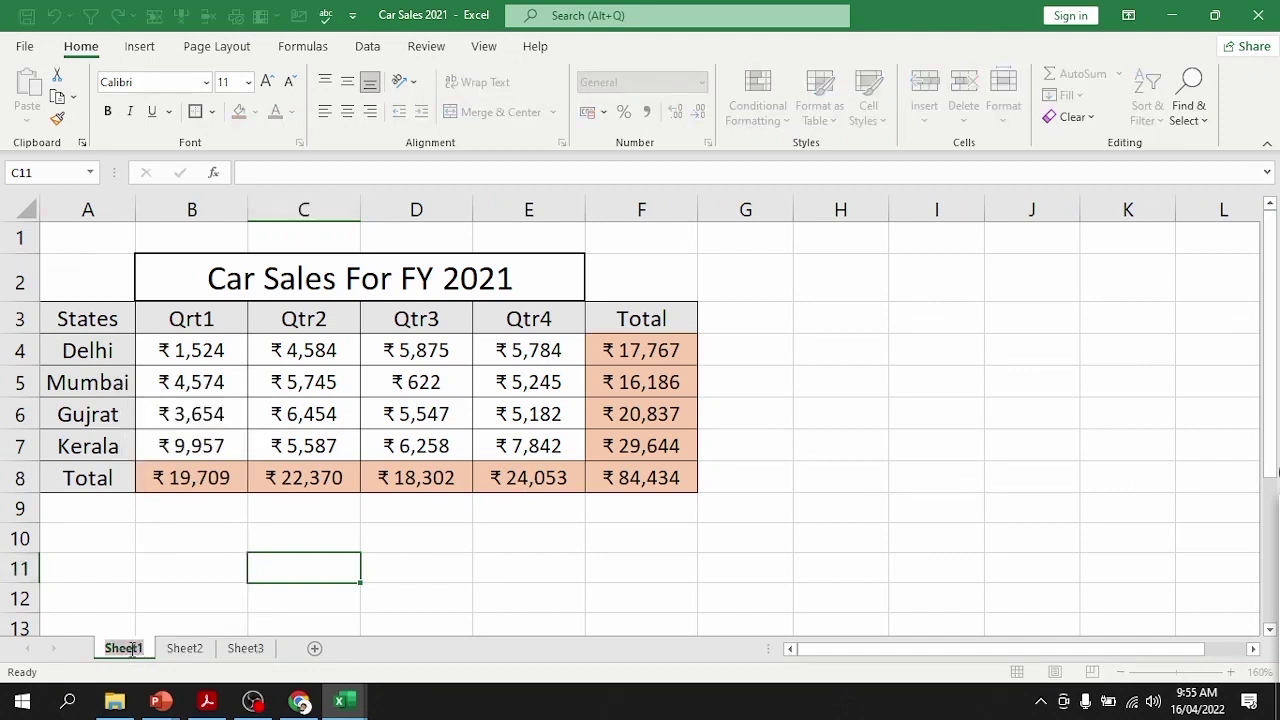
pyautogui.write('Sales Data')
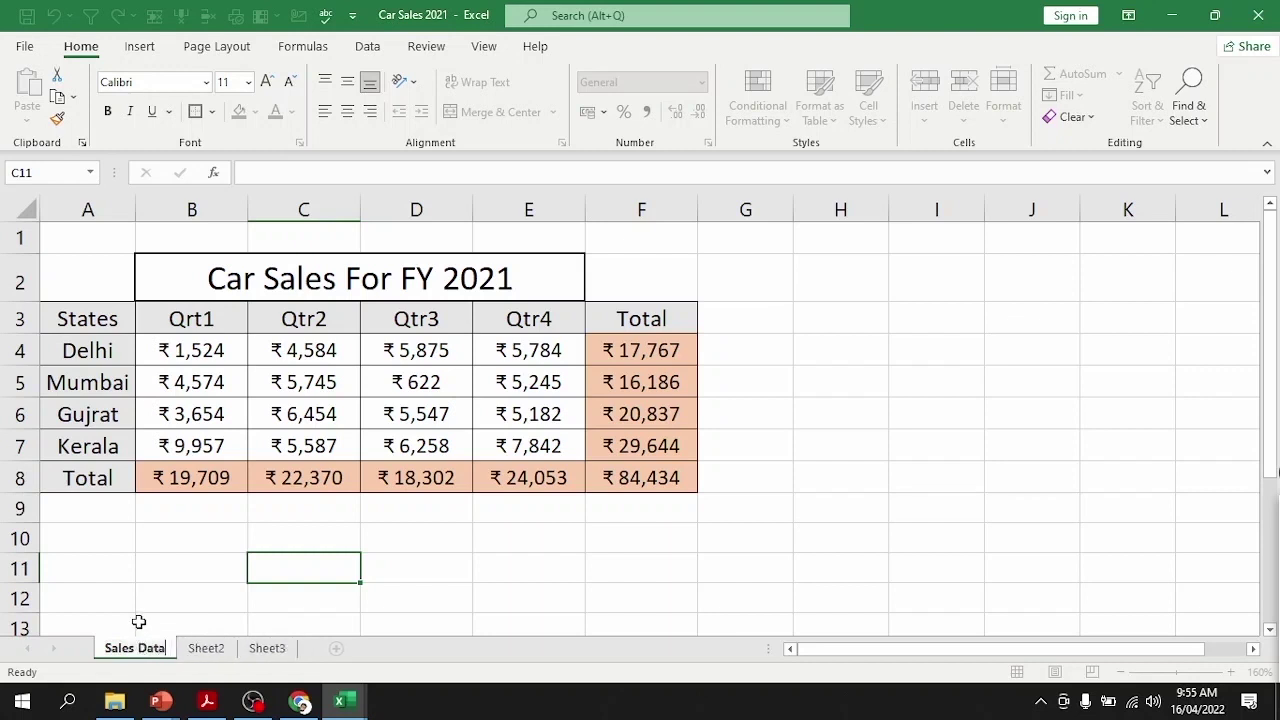
pyautogui.press('Return')
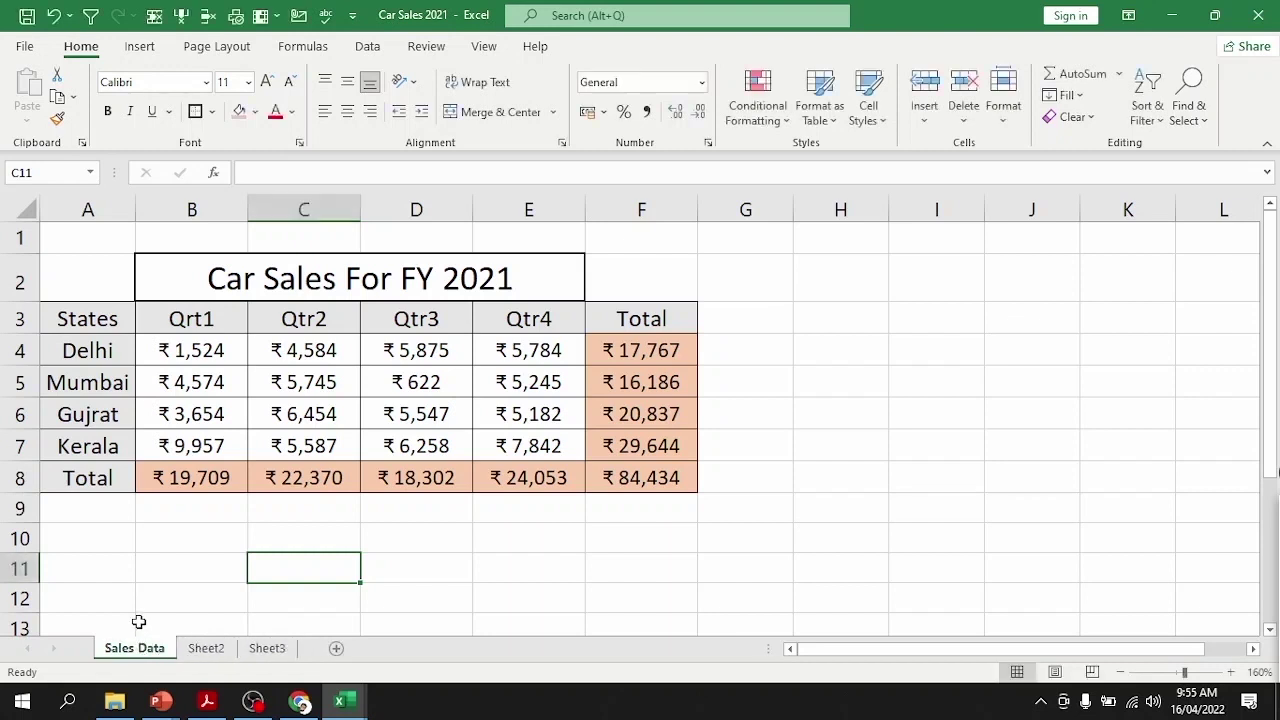
# Step: Re-edit the tab name to remove an extra space between the words
pyautogui.doubleClick(137, 648)
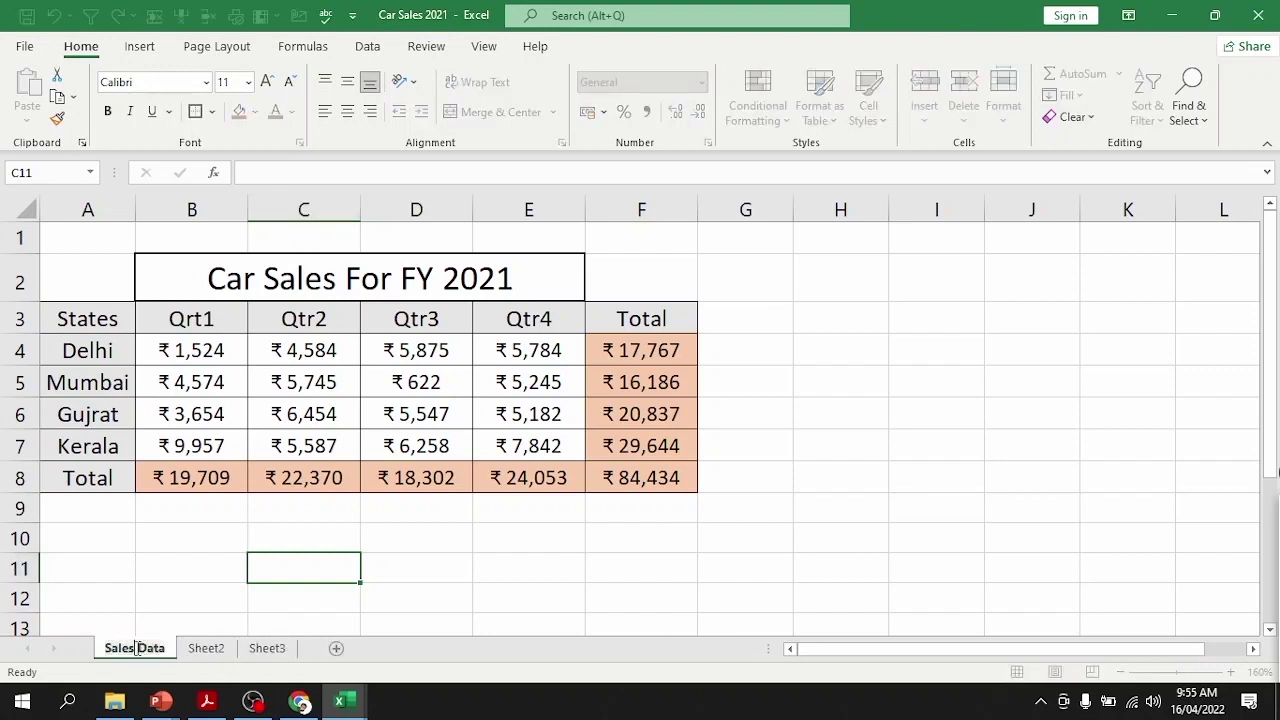
pyautogui.click(137, 648)
pyautogui.press('Return')
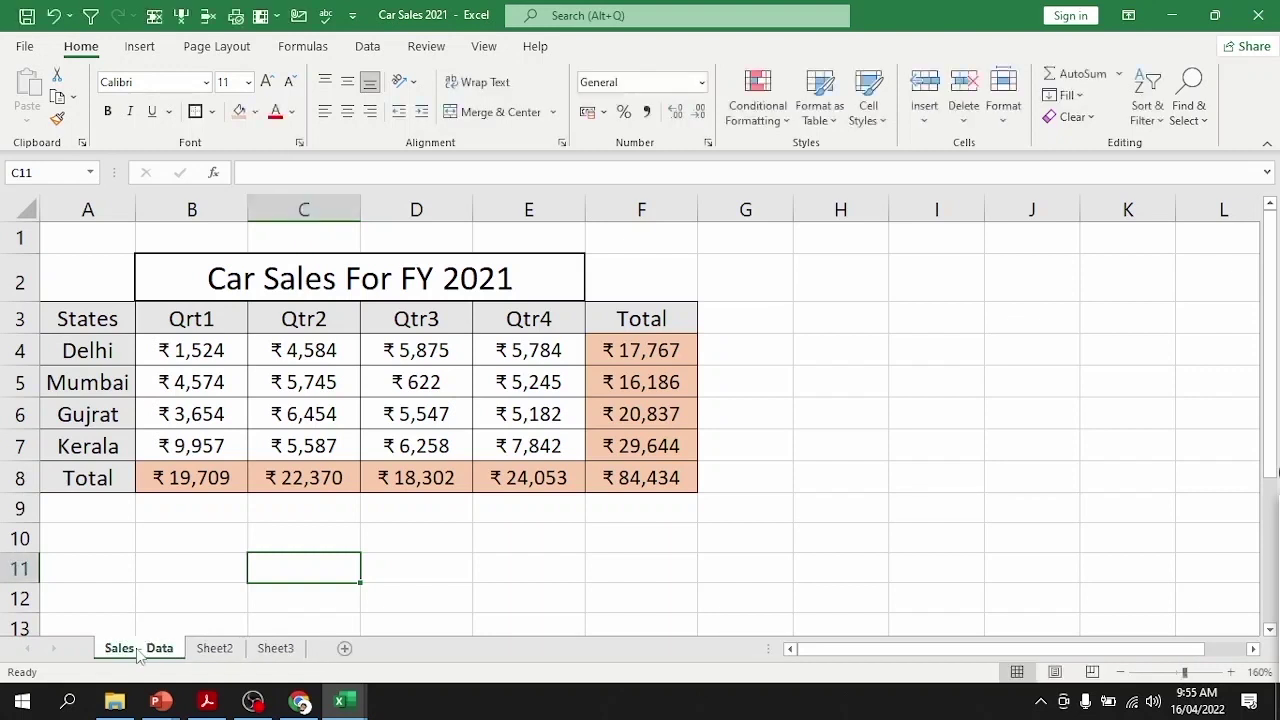
pyautogui.doubleClick(140, 650)
pyautogui.click(143, 648)
pyautogui.press('BackSpace')
pyautogui.press('Return')
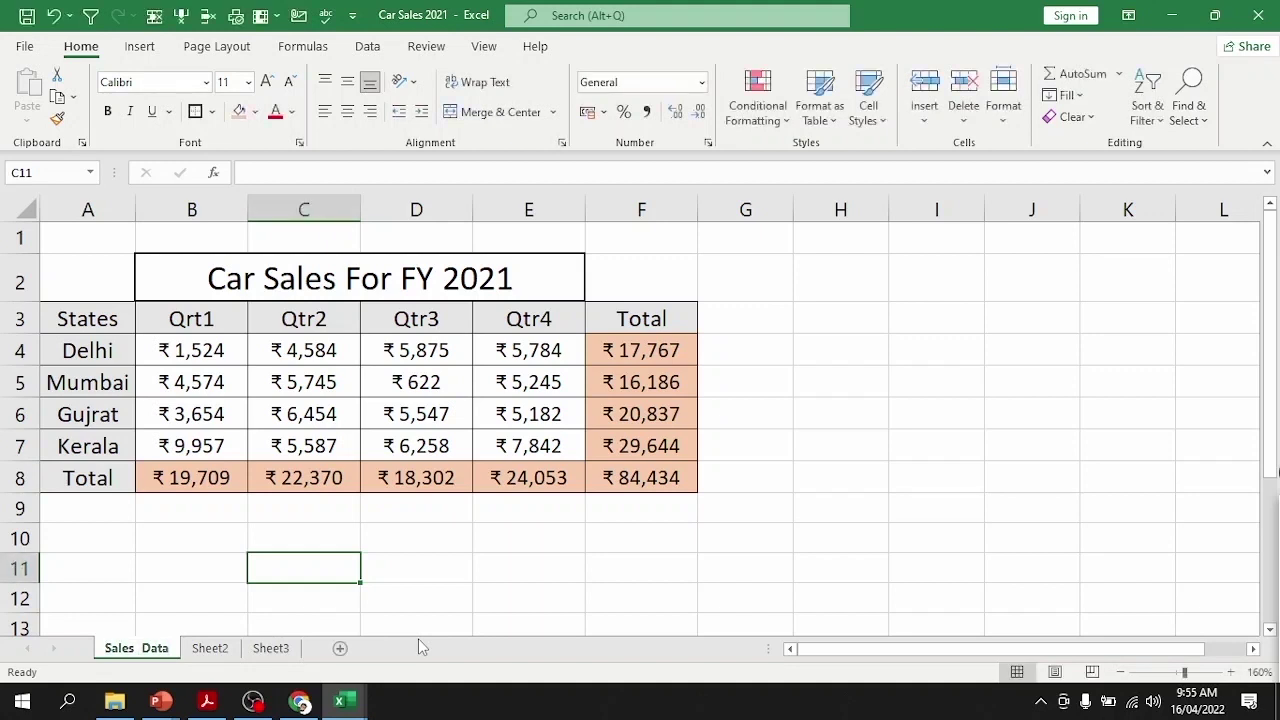
# Step: Edit the tab name again until it reads 'Sales - Data'
pyautogui.doubleClick(137, 648)
pyautogui.click(141, 644)
pyautogui.press('Delete')
pyautogui.press('Return')
pyautogui.doubleClick(132, 653)
pyautogui.click(132, 653)
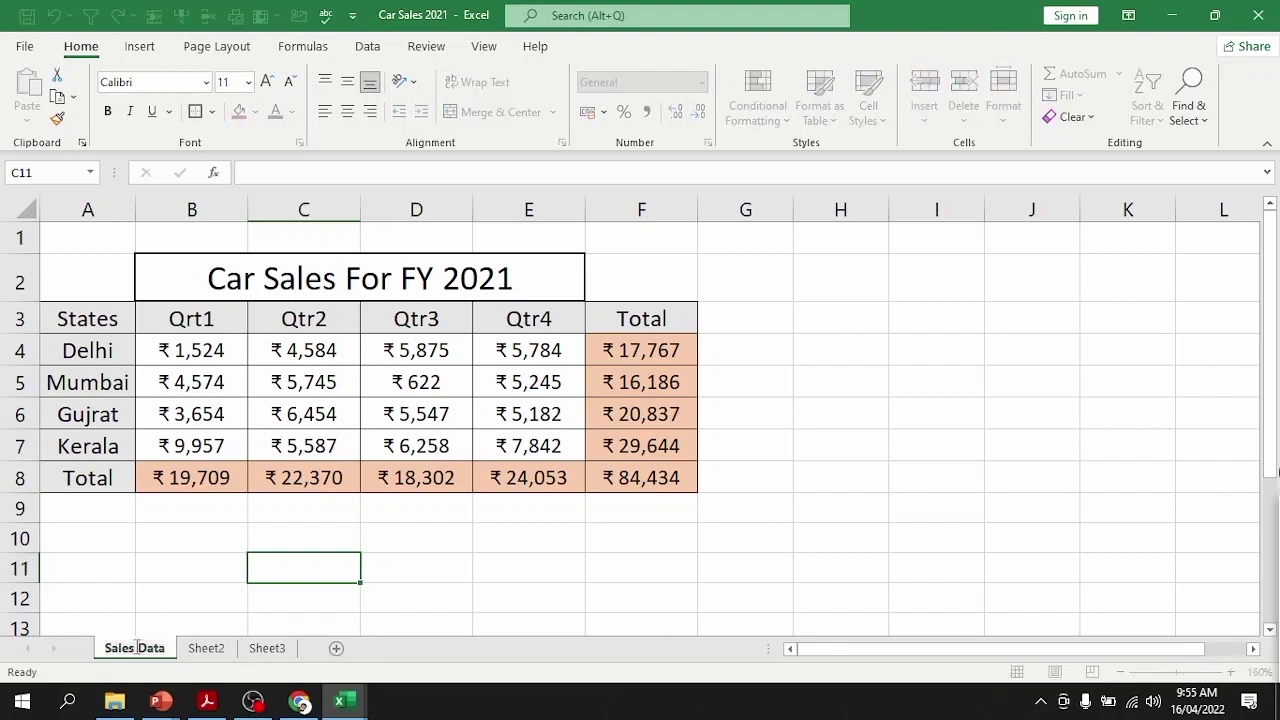
pyautogui.press('Return')
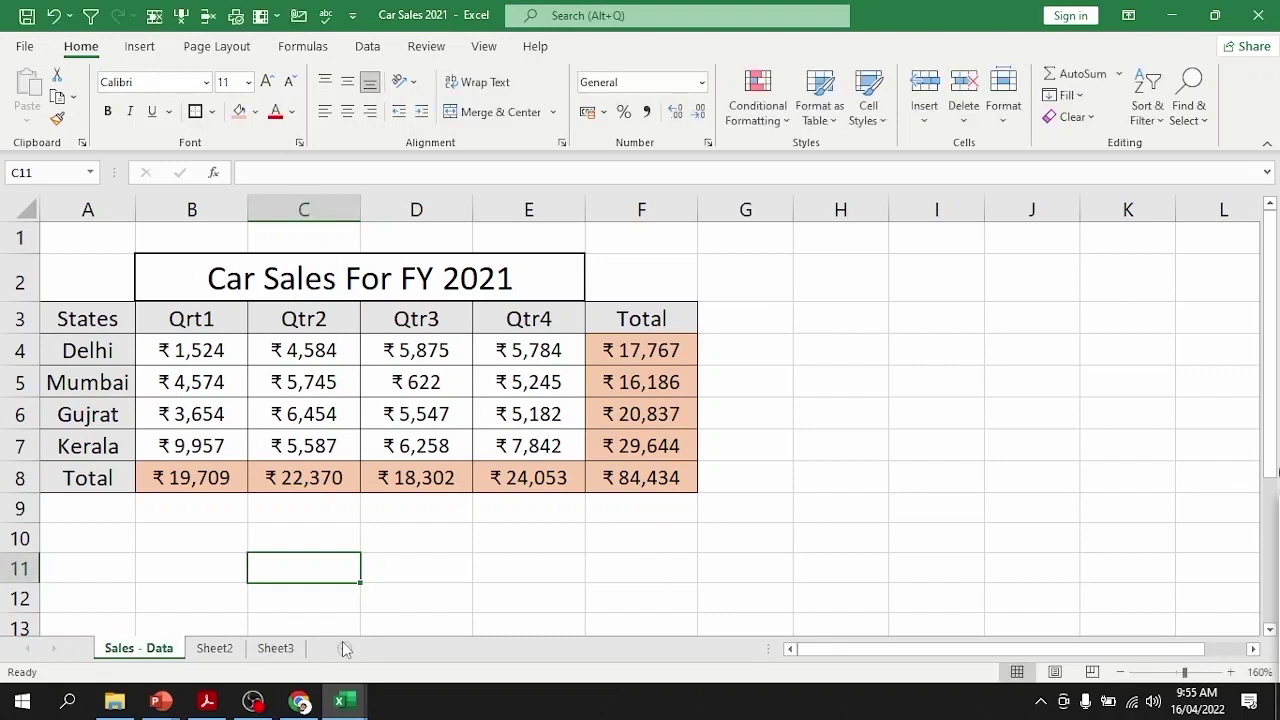
# Step: Open Insert from the tab menu and browse Chart, Excel 4.0 Macro, International Macro and Dialog sheet types
pyautogui.rightClick(140, 658)
pyautogui.rightClick(113, 651)
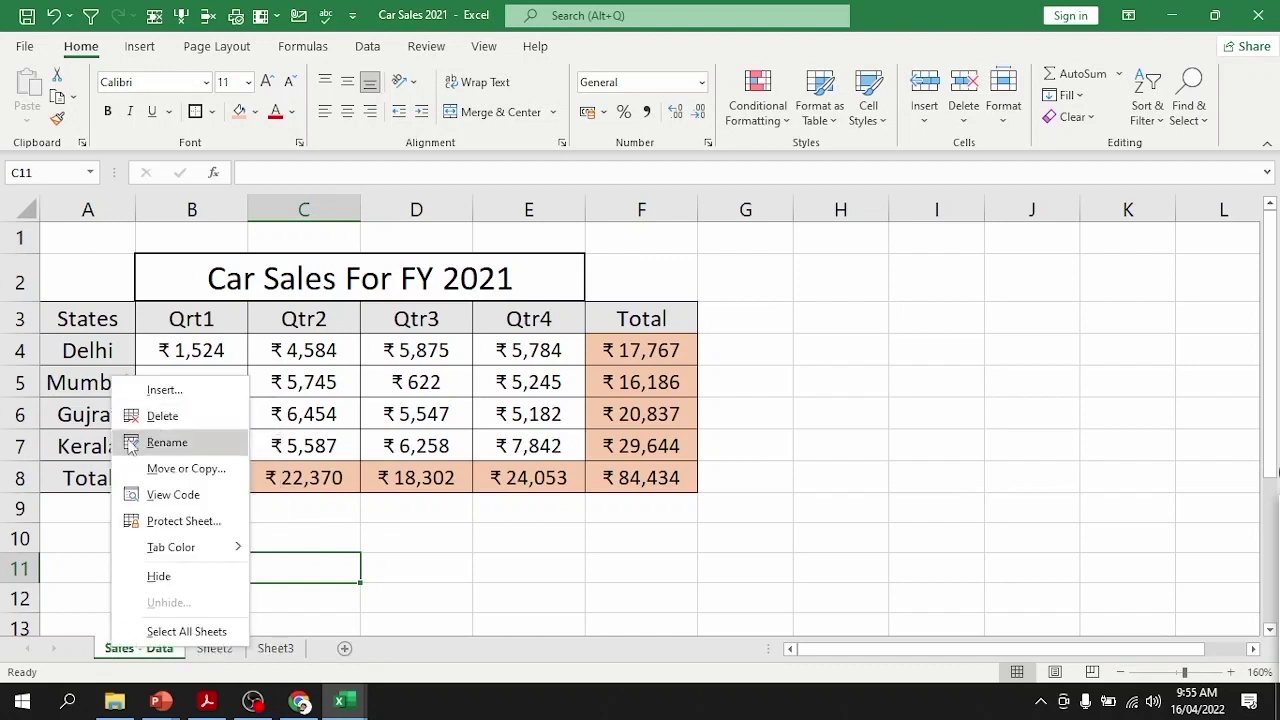
pyautogui.press('Escape')
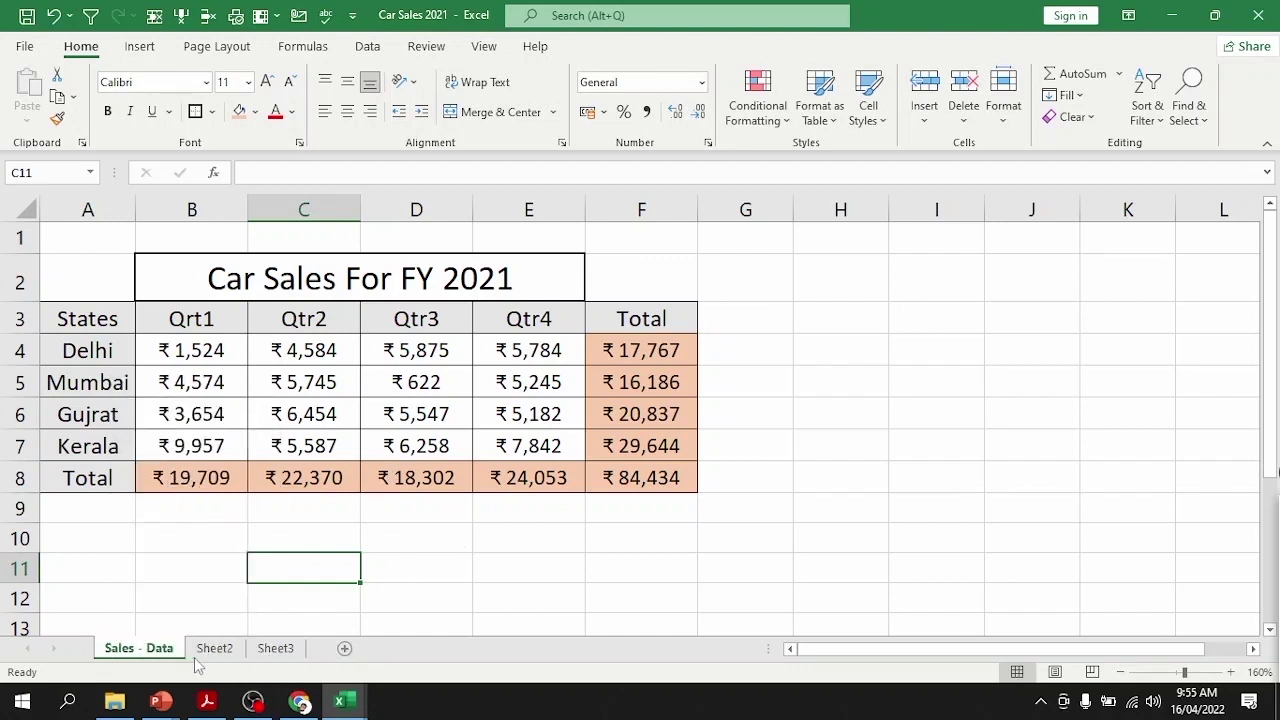
pyautogui.rightClick(138, 651)
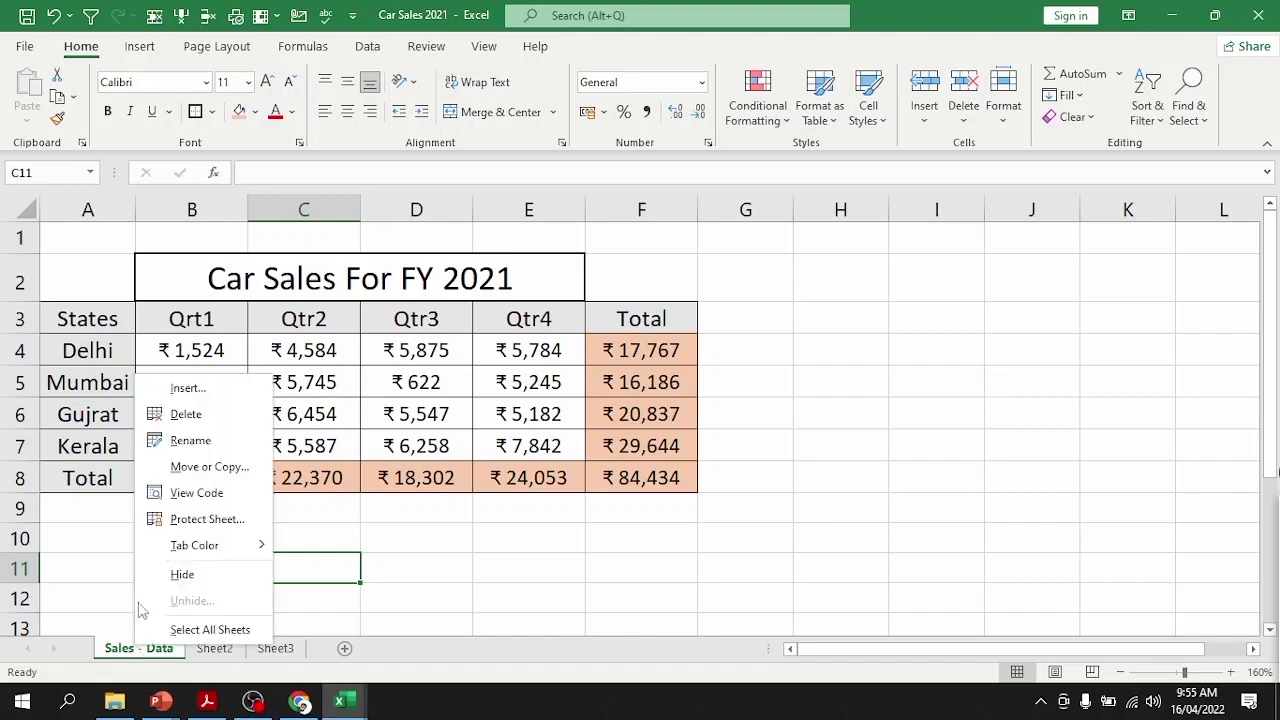
pyautogui.click(197, 389)
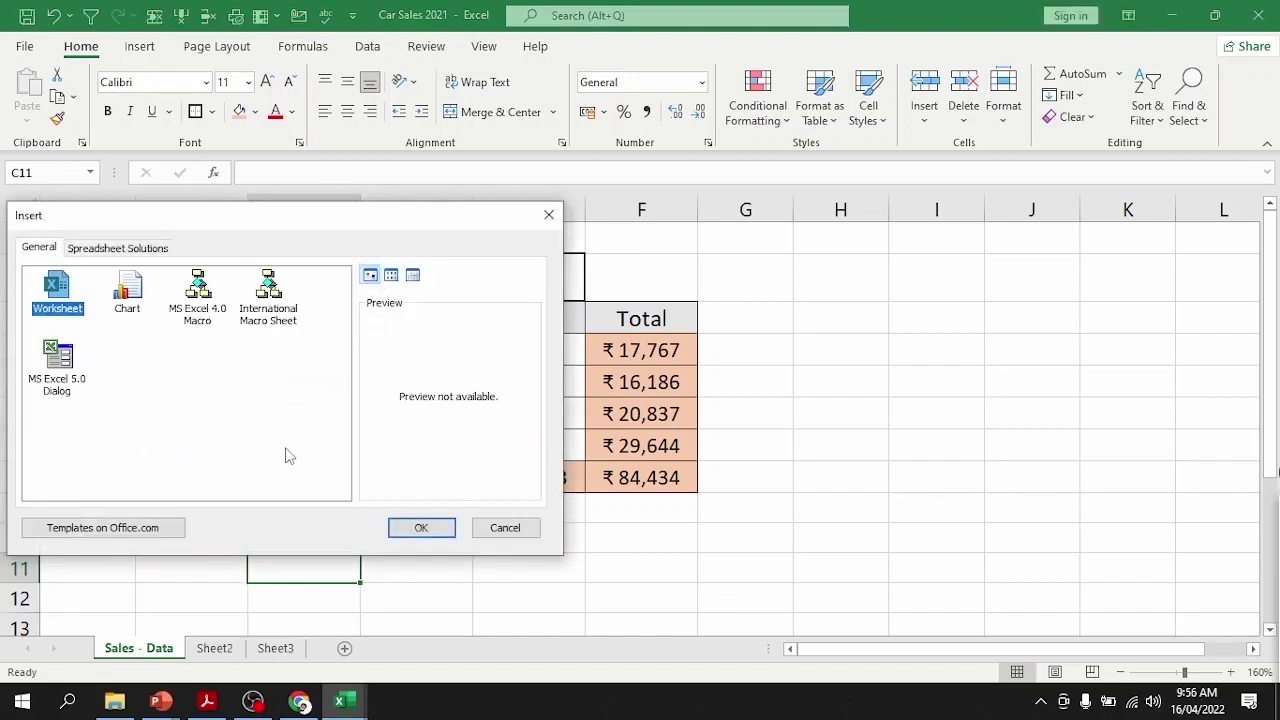
pyautogui.click(136, 300)
pyautogui.click(190, 298)
pyautogui.click(276, 298)
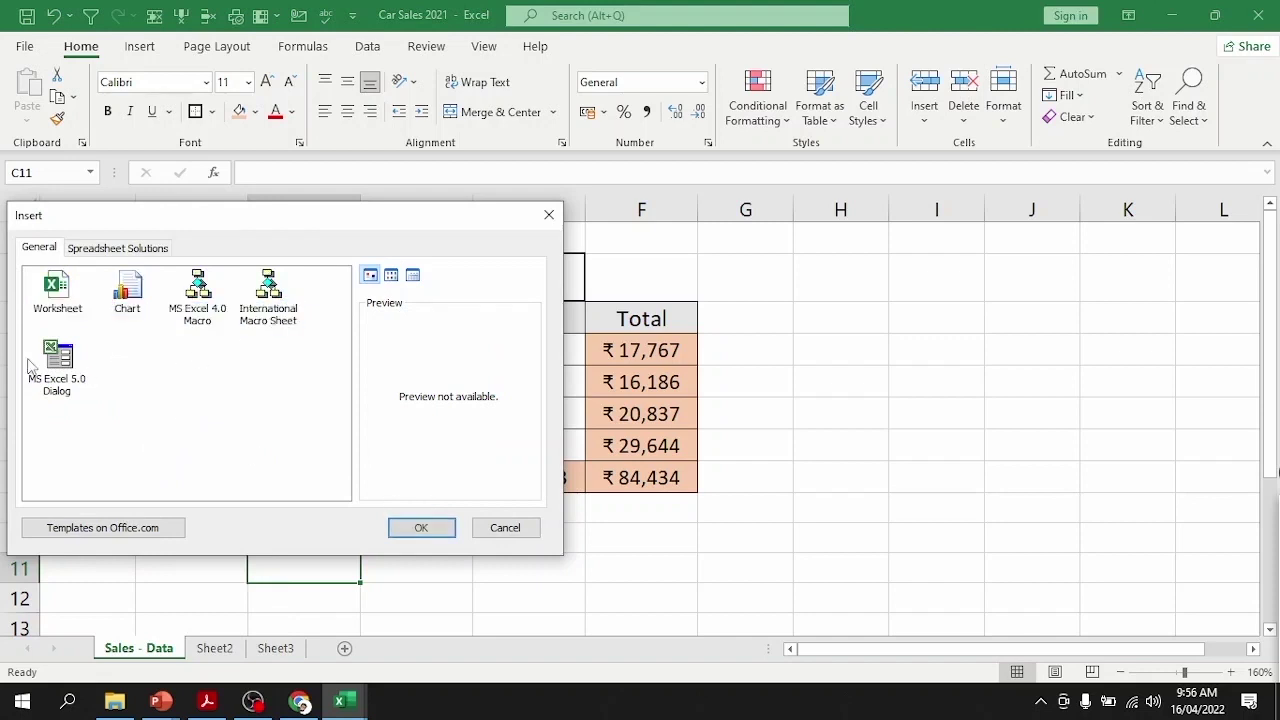
pyautogui.click(55, 366)
# Step: Browse the Spreadsheet Solutions templates, previewing Billing Statement and Blood Pressure Tracker in list and detail views
pyautogui.click(152, 250)
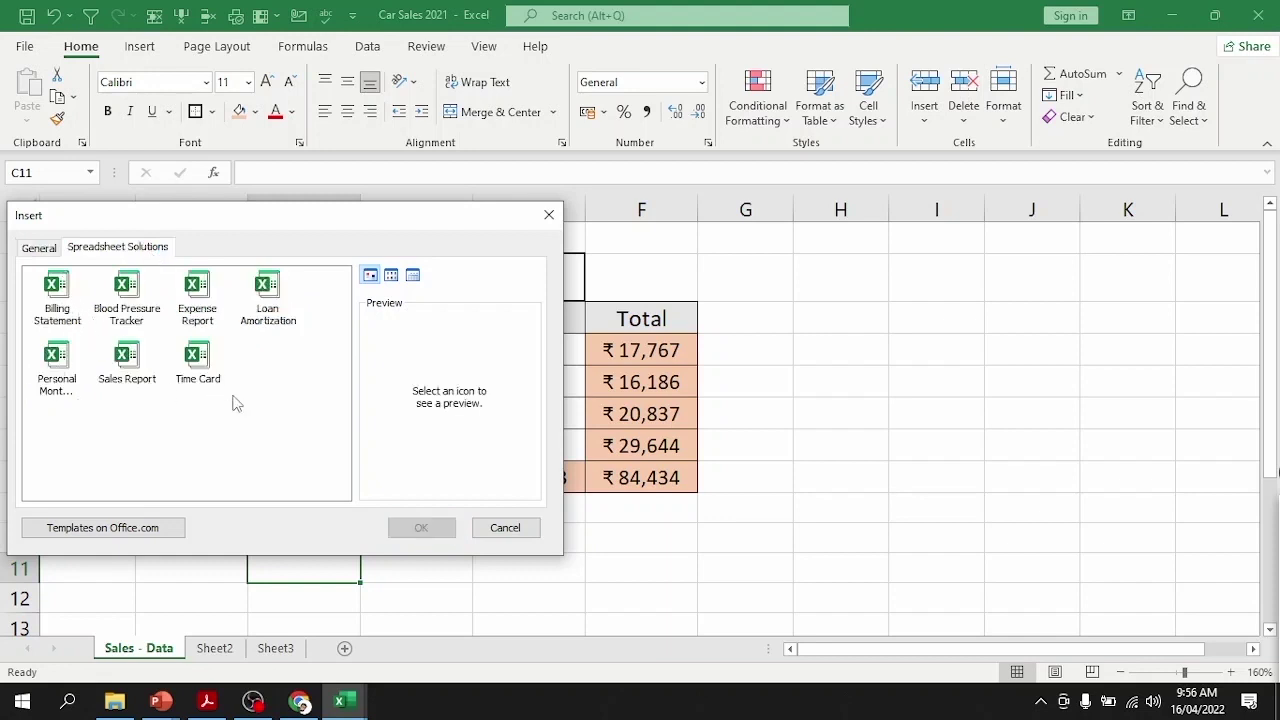
pyautogui.click(60, 312)
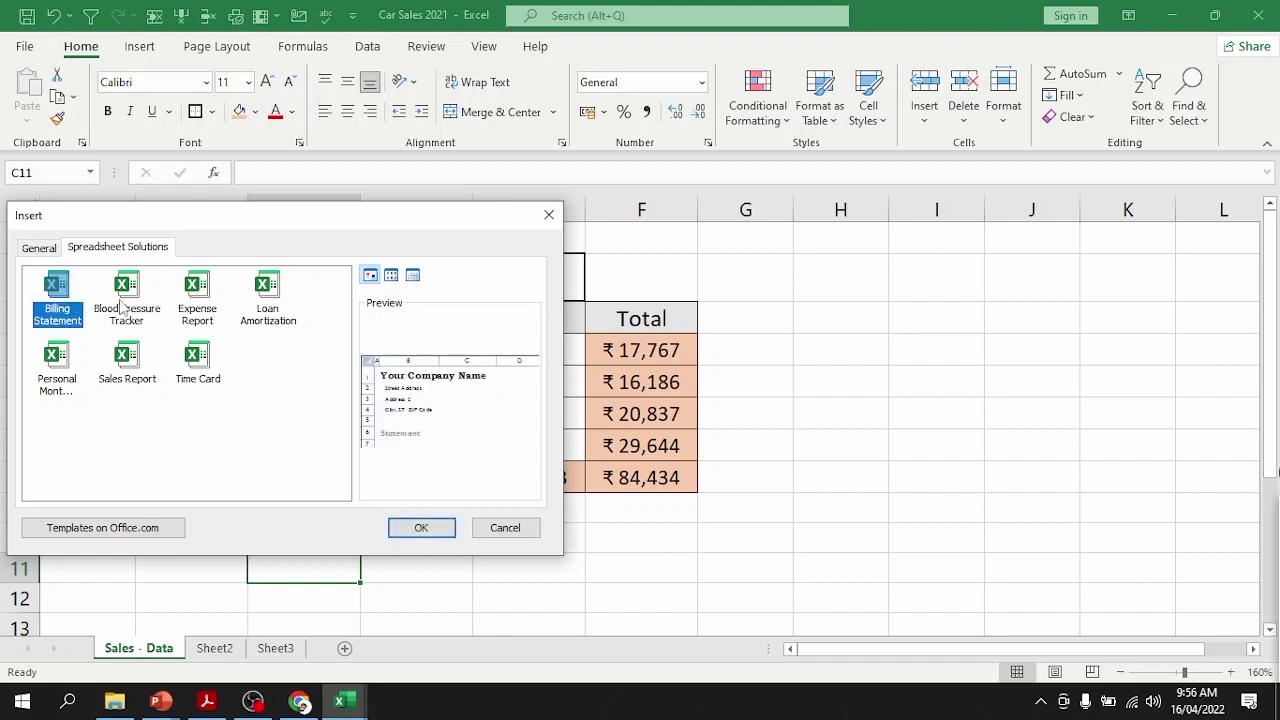
pyautogui.click(123, 312)
pyautogui.click(232, 419)
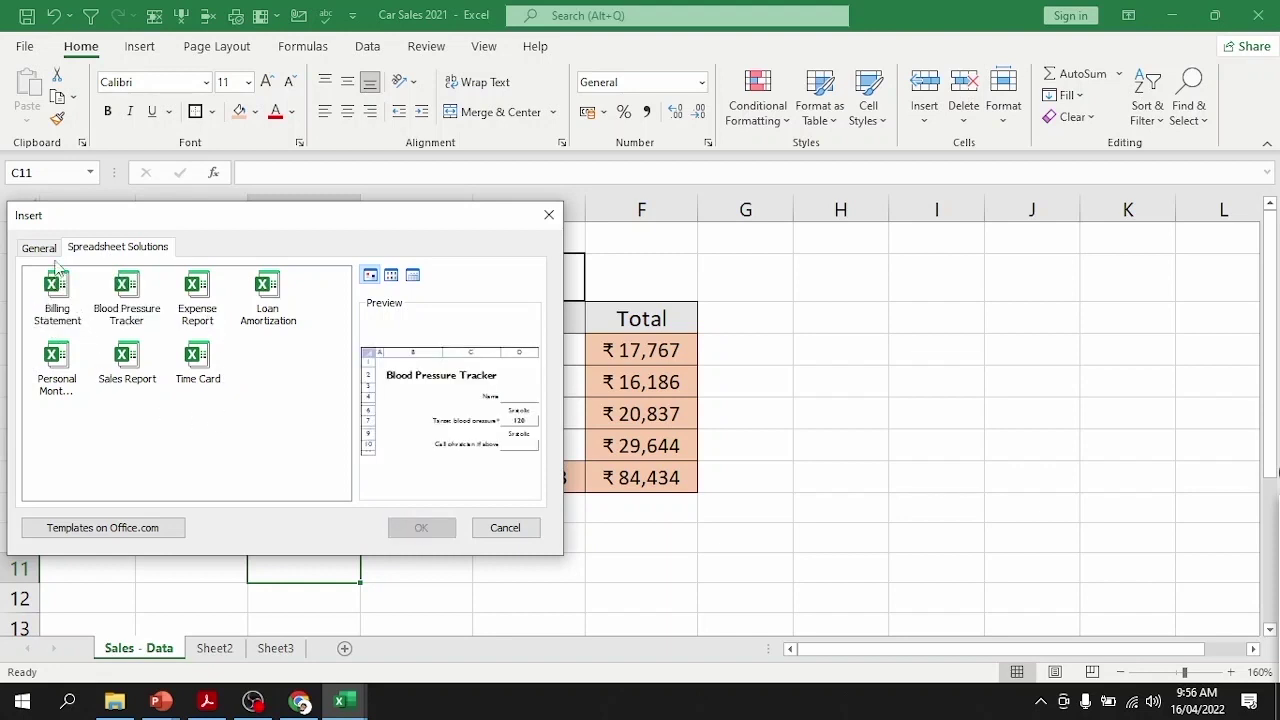
pyautogui.click(391, 276)
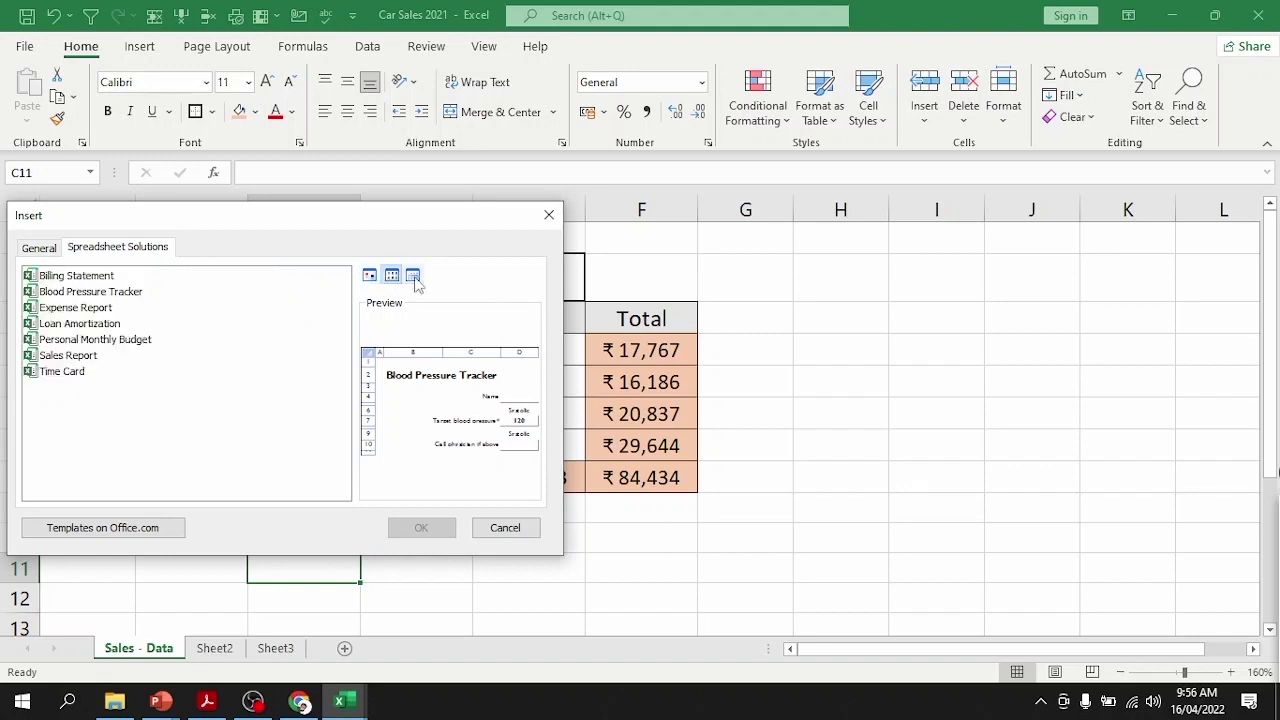
pyautogui.click(414, 277)
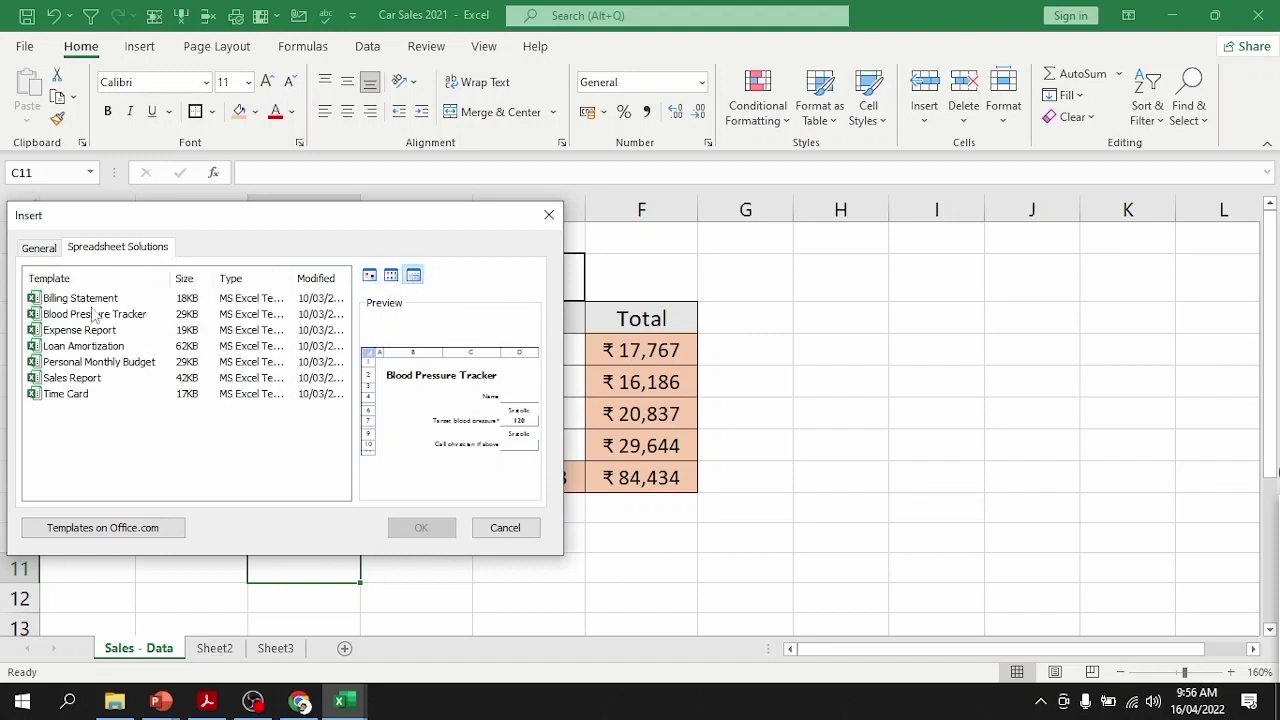
# Step: Insert a blank Worksheet from the General tab ahead of Sales - Data
pyautogui.click(40, 250)
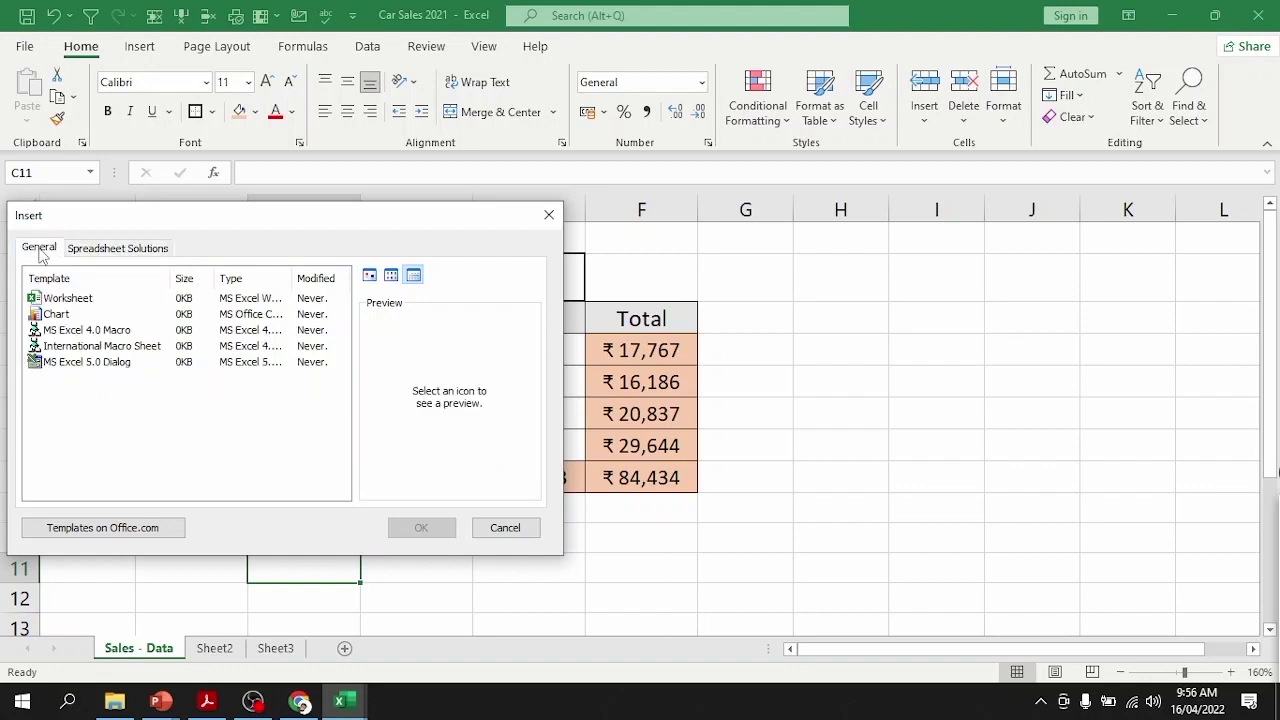
pyautogui.click(369, 275)
pyautogui.click(60, 298)
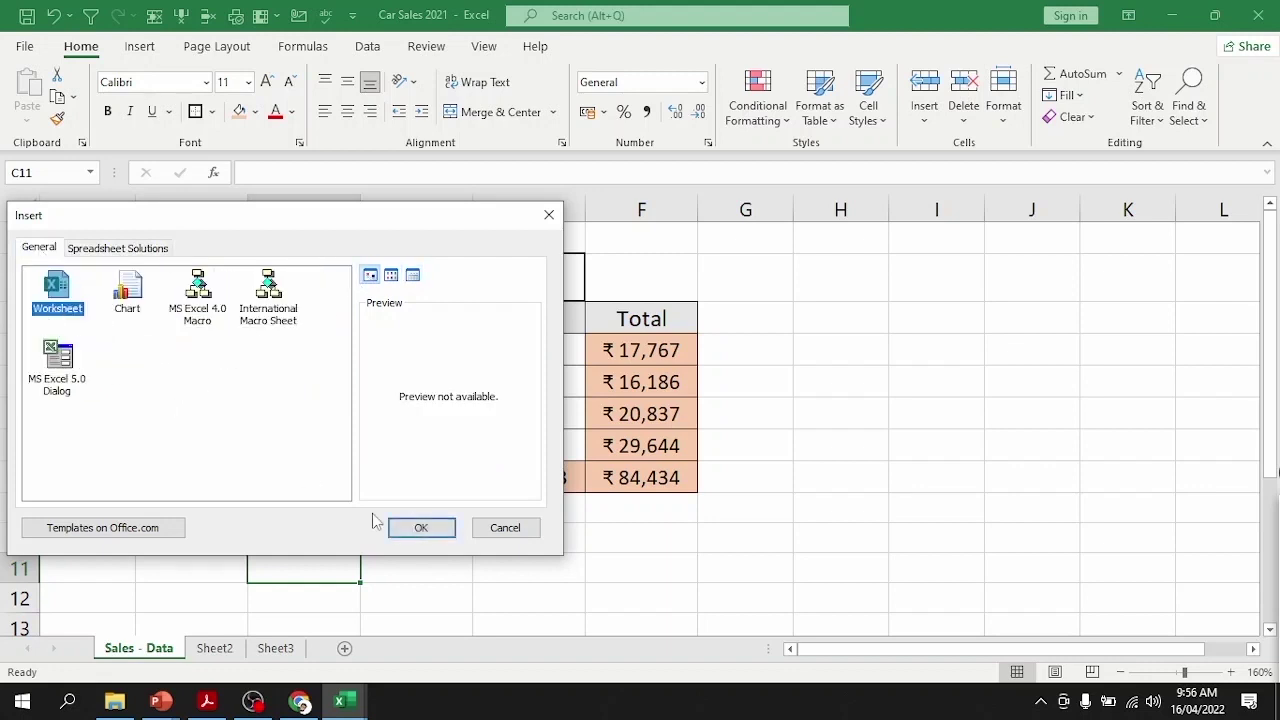
pyautogui.click(446, 531)
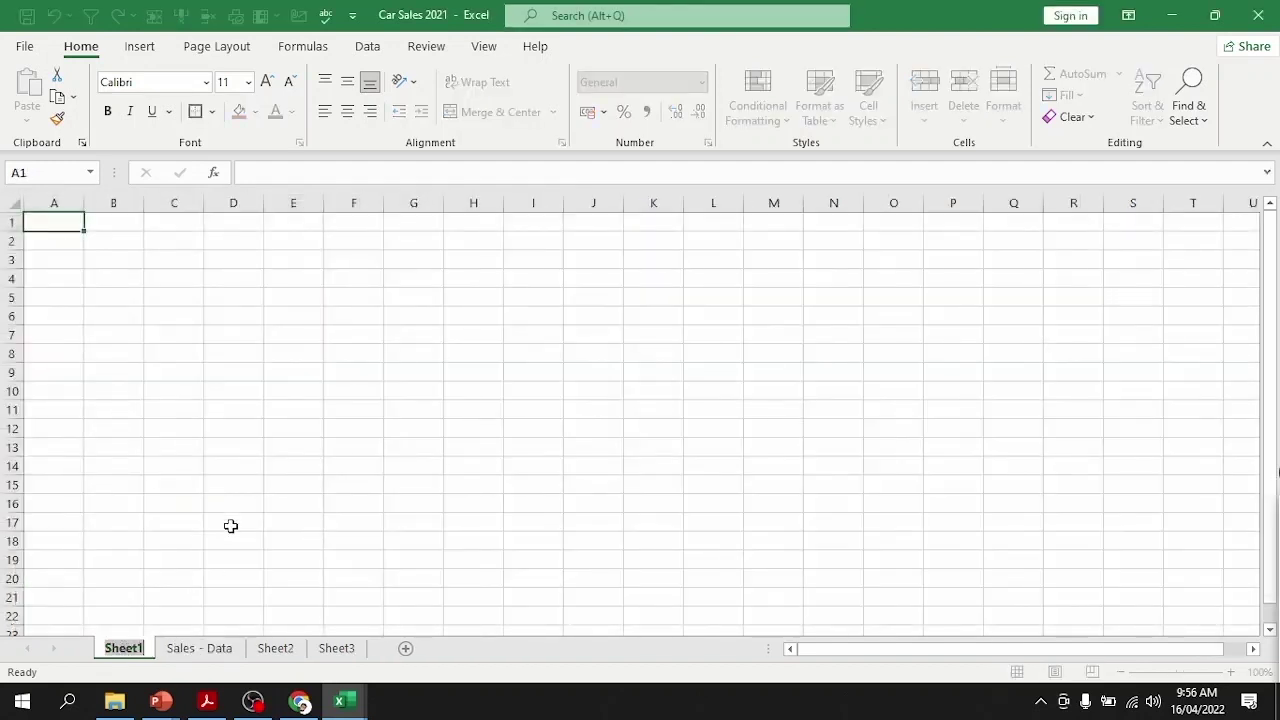
# Step: Delete the empty new Sheet1
pyautogui.click(229, 523)
pyautogui.click(199, 648)
pyautogui.click(124, 652)
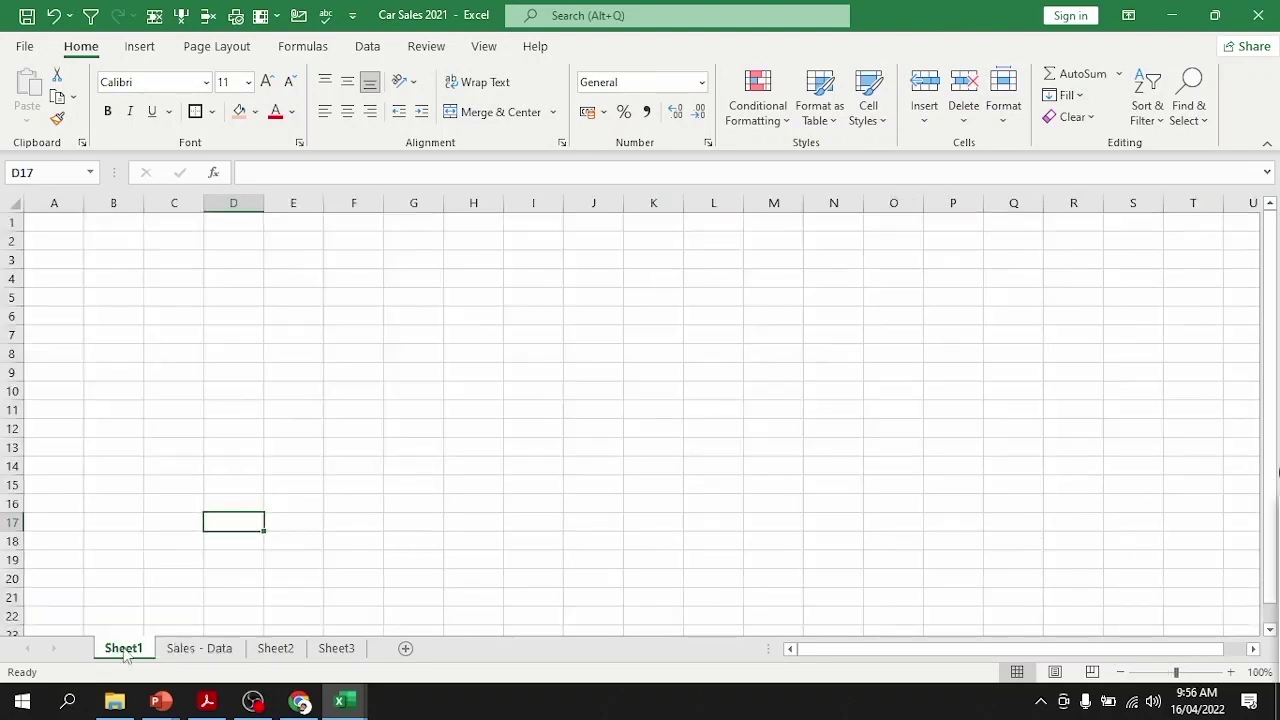
pyautogui.rightClick(124, 652)
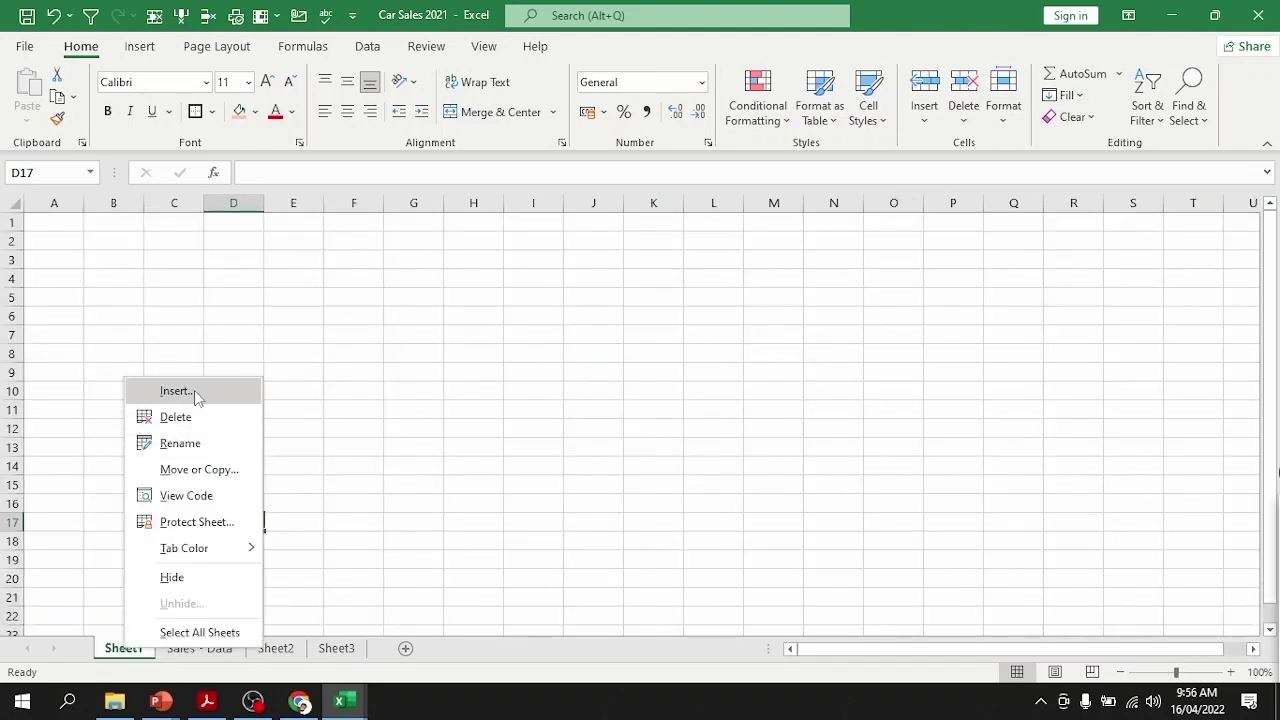
pyautogui.click(176, 418)
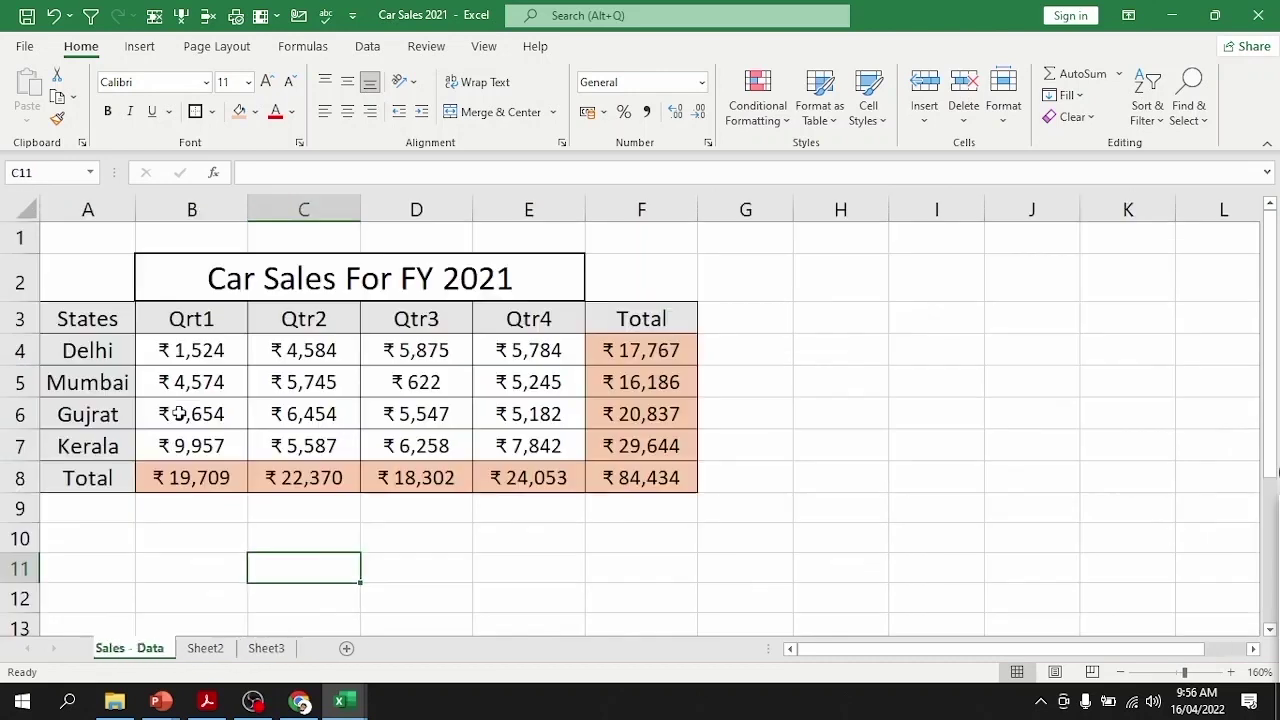
# Step: Delete the empty Sheet3 and hide Sheet2
pyautogui.click(275, 648)
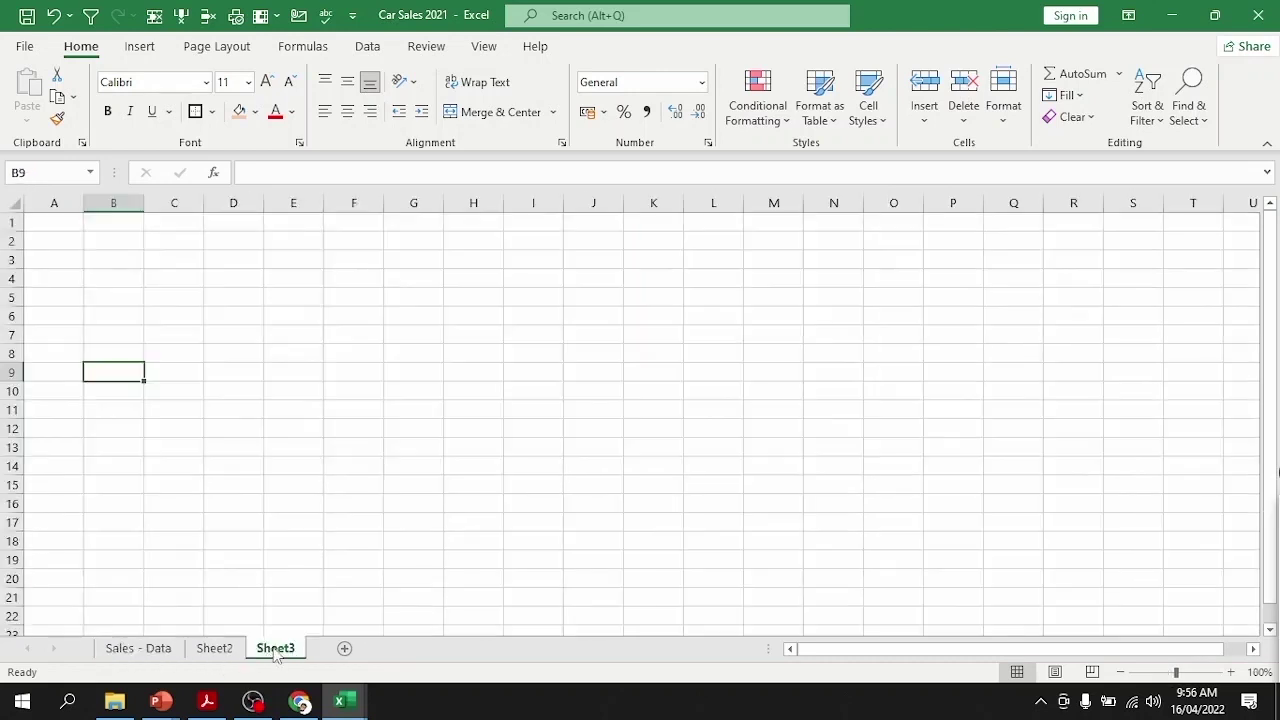
pyautogui.rightClick(275, 648)
pyautogui.click(331, 416)
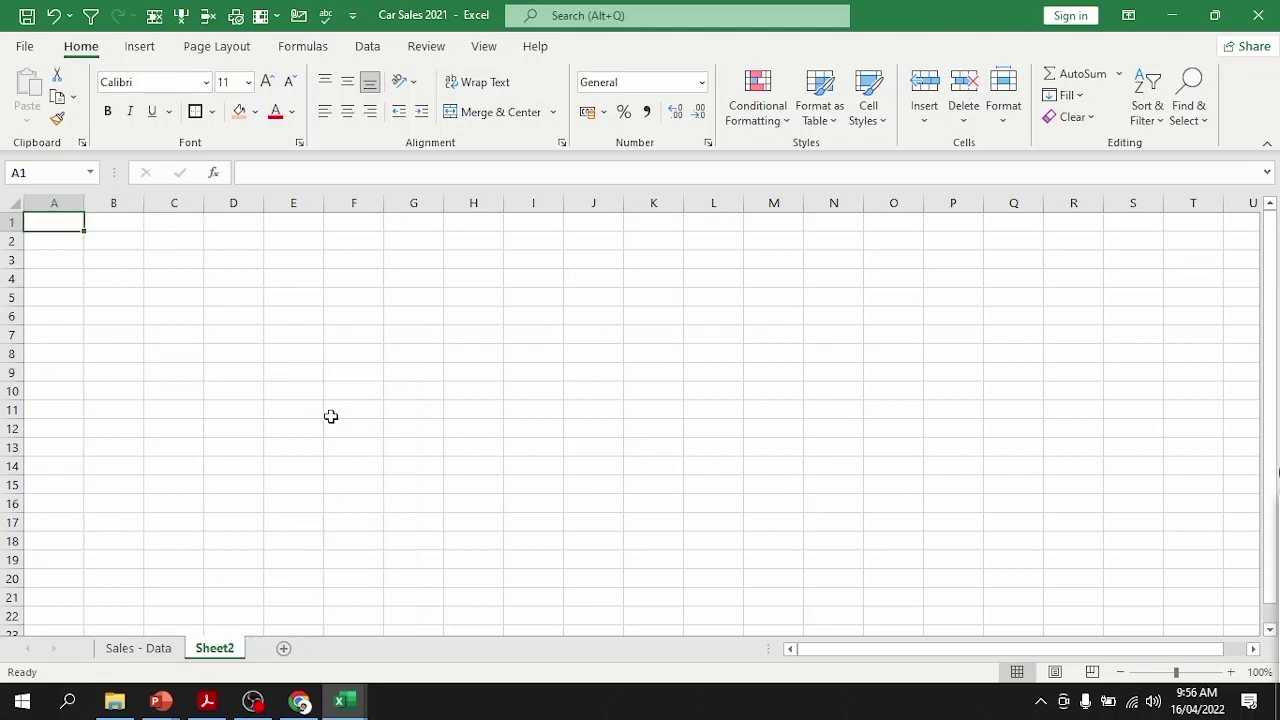
pyautogui.hotkey('ctrl', 'n')
pyautogui.rightClick(221, 649)
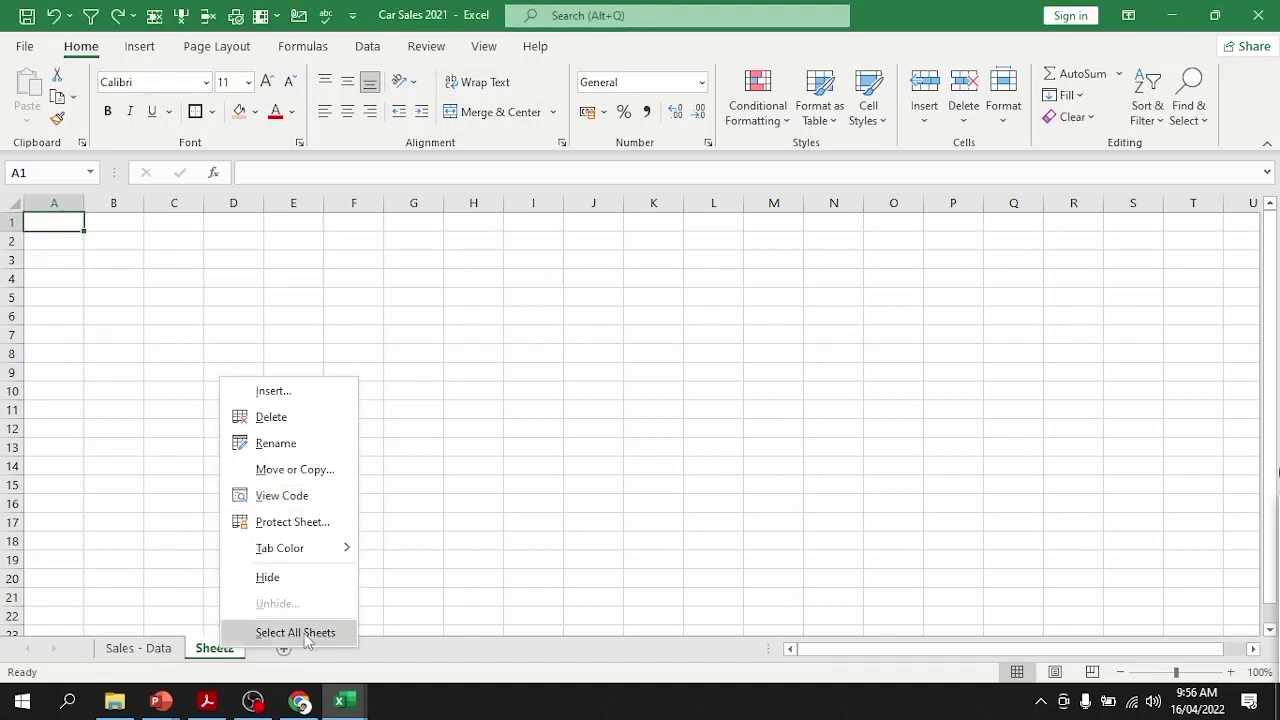
pyautogui.click(270, 578)
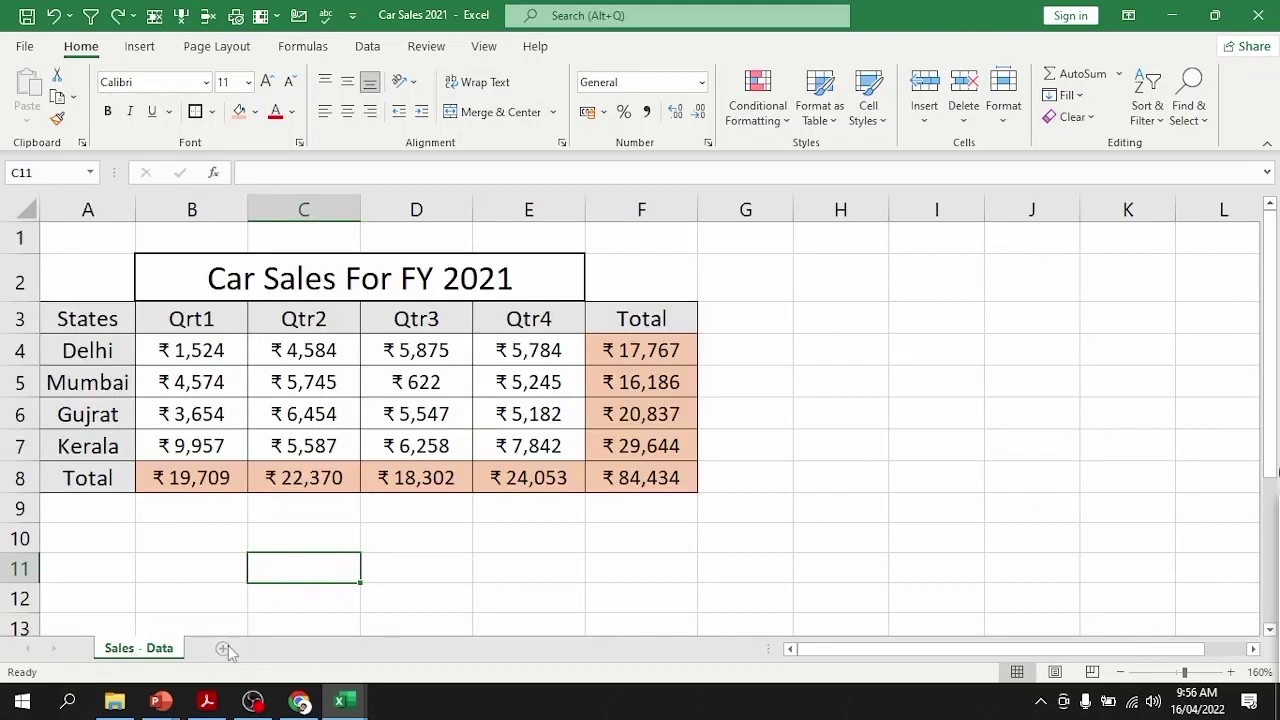
pyautogui.rightClick(148, 650)
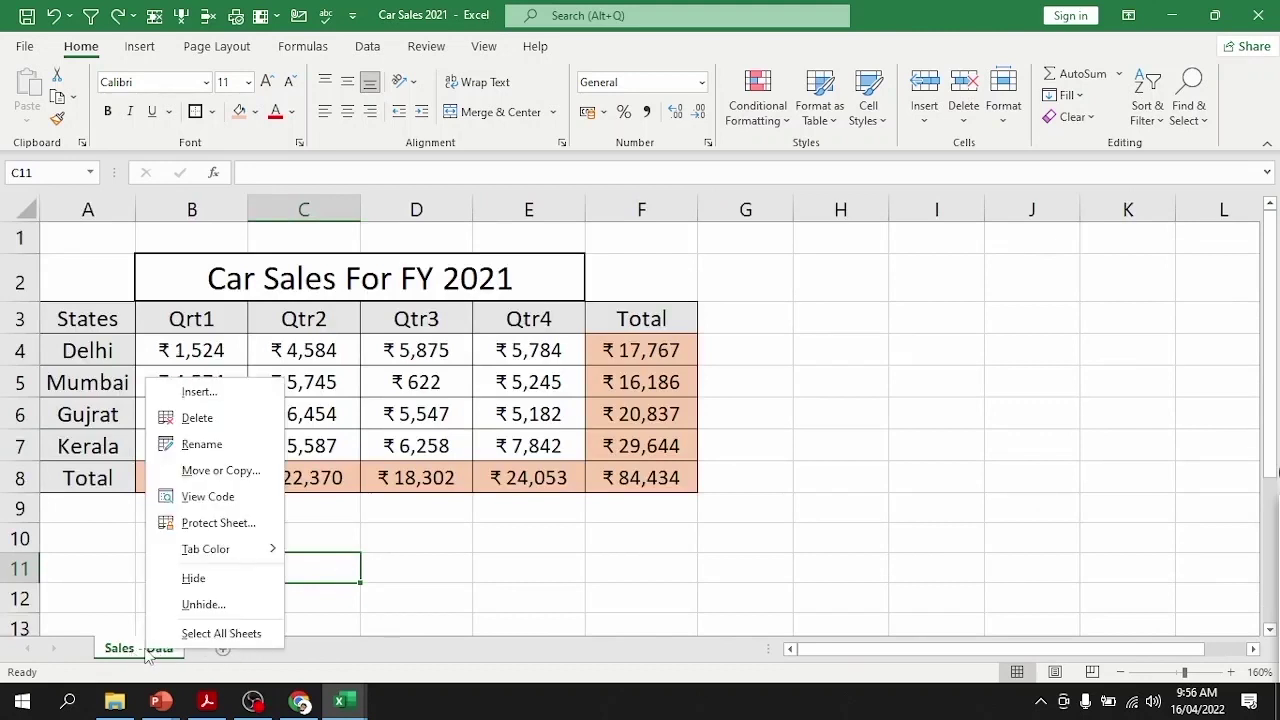
# Step: Unhide Sheet2 from the Sales - Data tab menu and reach its Tab Color choices
pyautogui.click(199, 607)
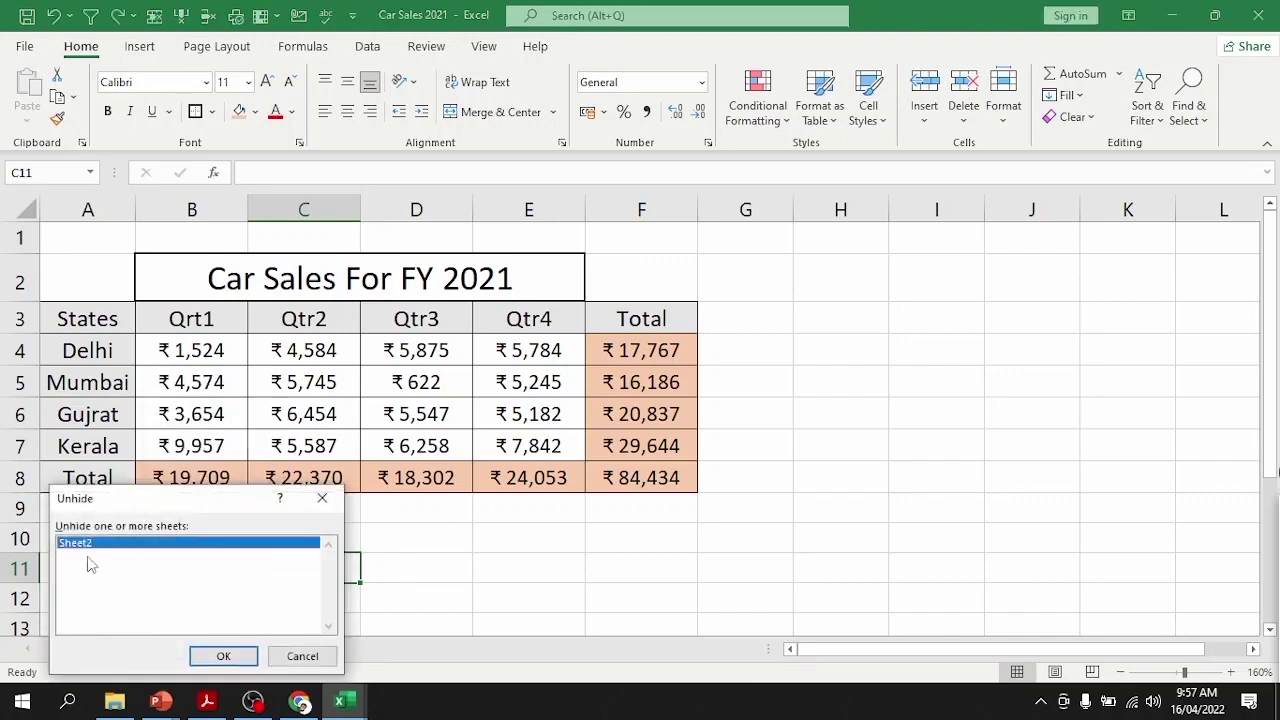
pyautogui.click(221, 660)
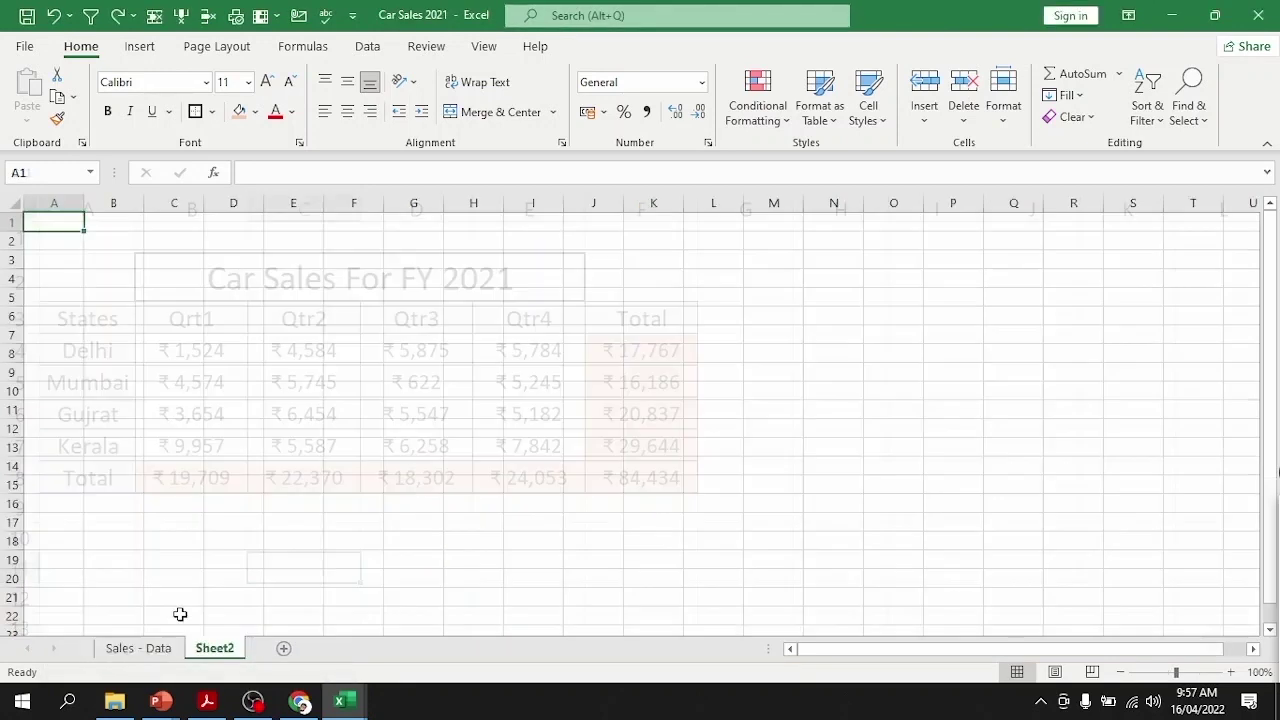
pyautogui.rightClick(210, 650)
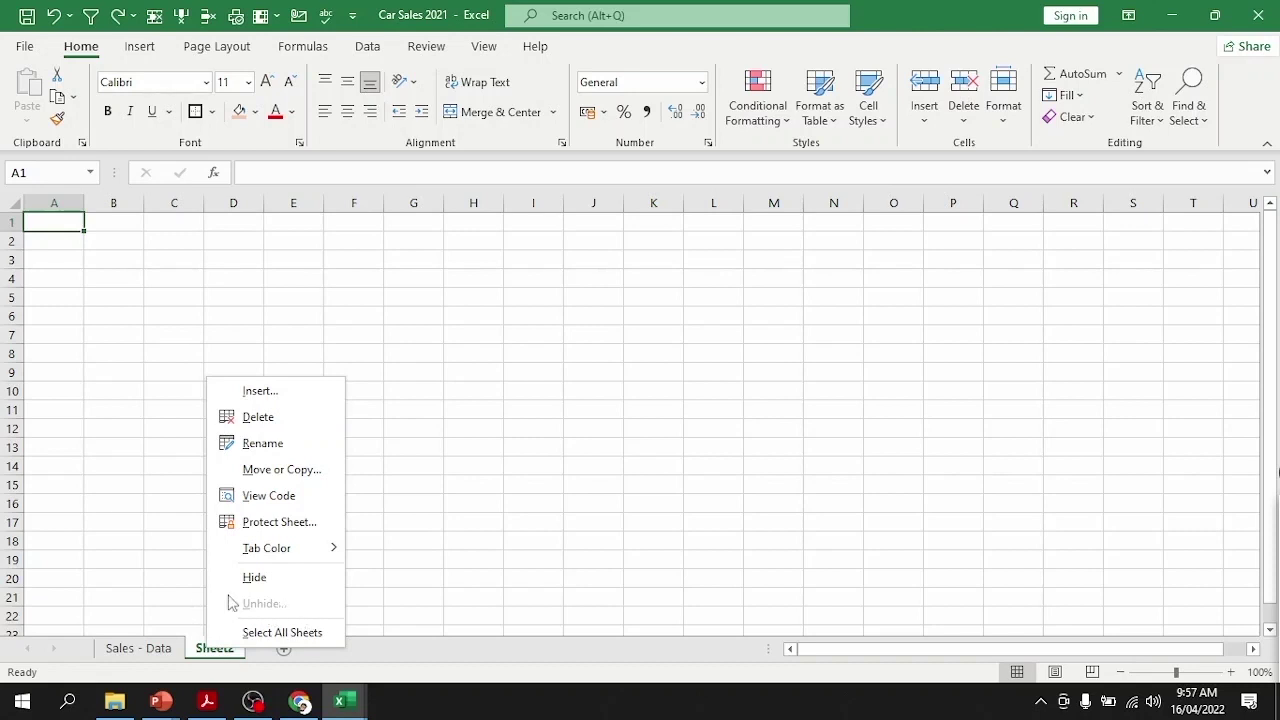
pyautogui.click(147, 569)
pyautogui.rightClick(208, 652)
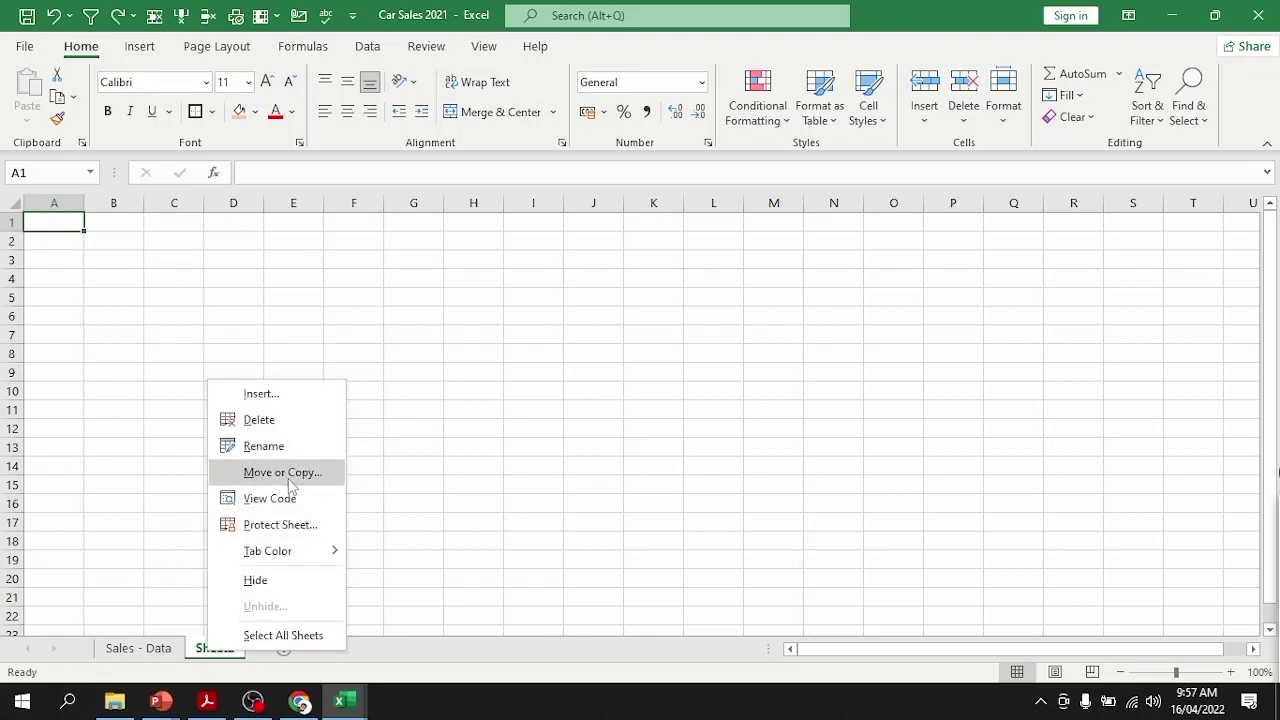
pyautogui.moveTo(277, 556)
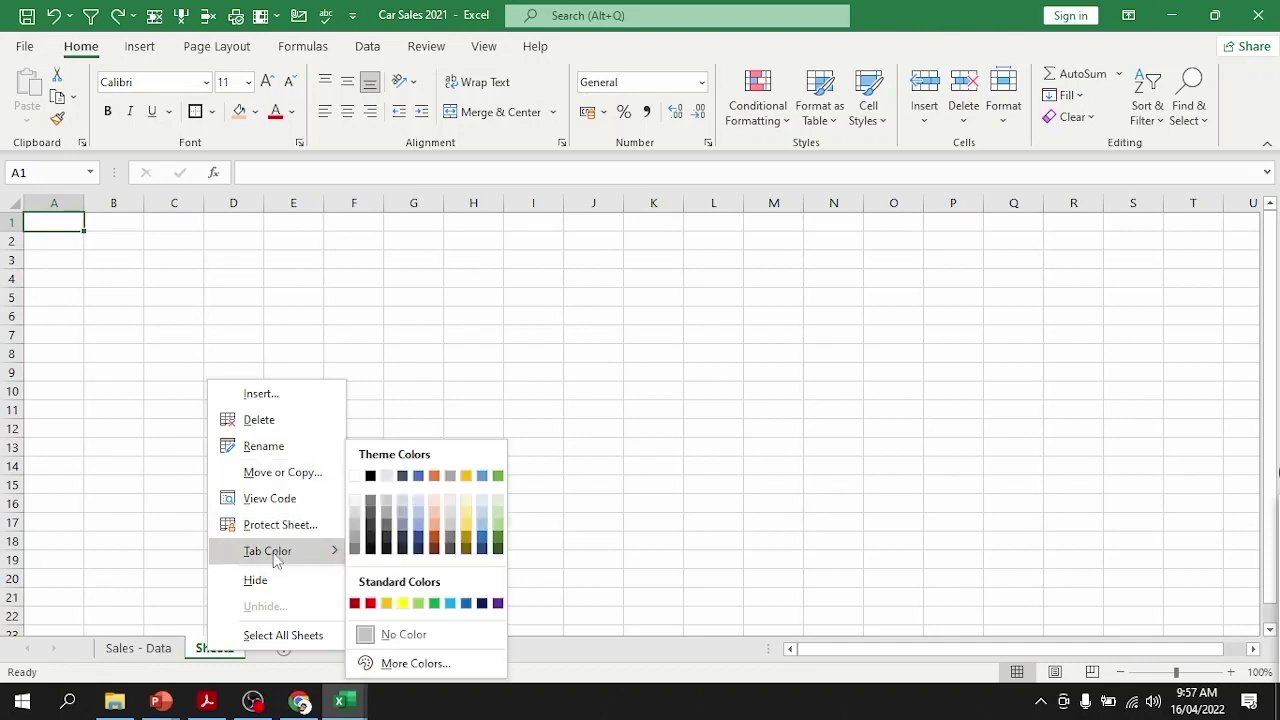
# Step: Colour the Sheet2 tab blue
pyautogui.click(420, 540)
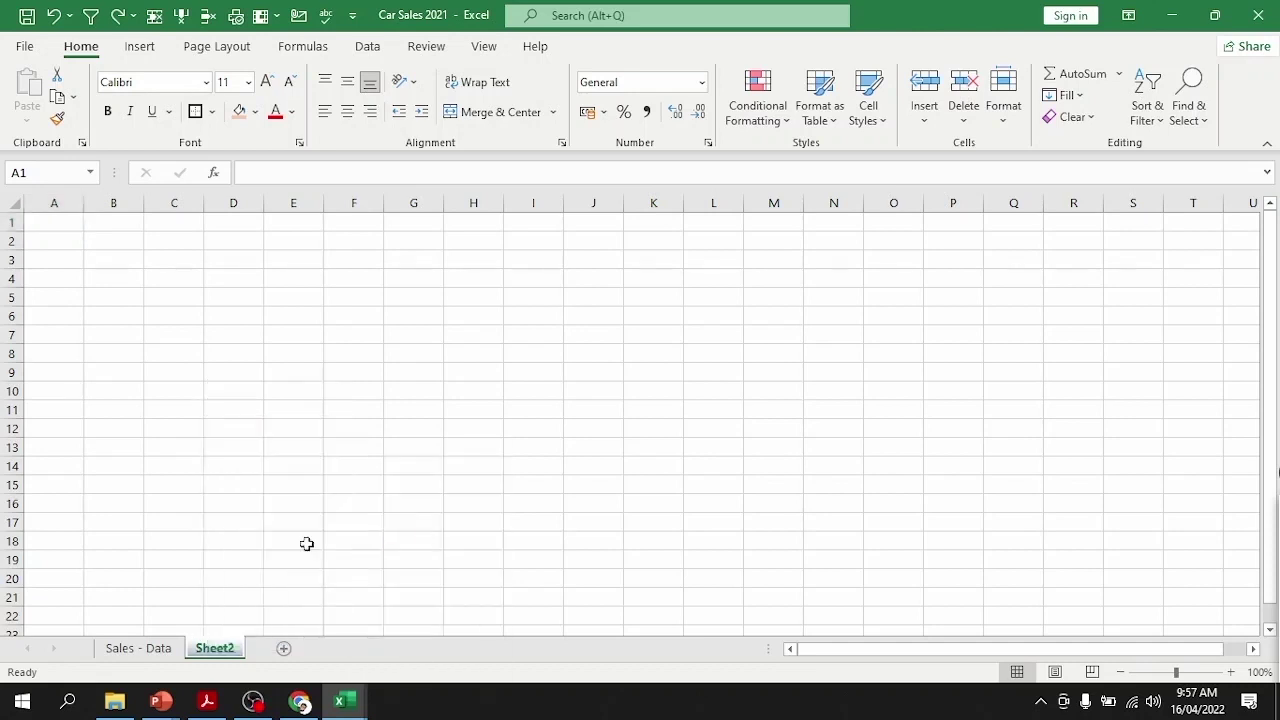
pyautogui.click(147, 650)
pyautogui.click(215, 650)
pyautogui.click(150, 650)
pyautogui.click(226, 650)
pyautogui.hotkey('ctrl', 'pageup')
pyautogui.click(224, 650)
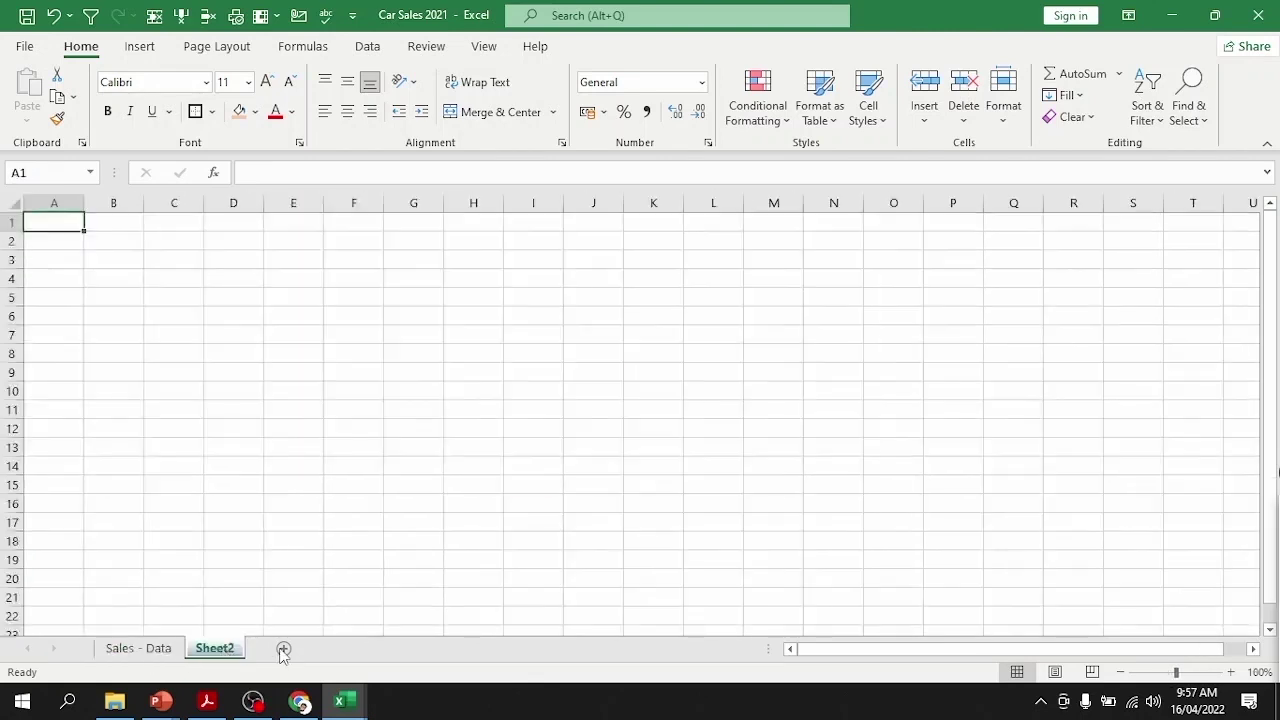
# Step: Add Sheet3 and Sheet4, and colour Sheet3's tab orange
pyautogui.click(281, 650)
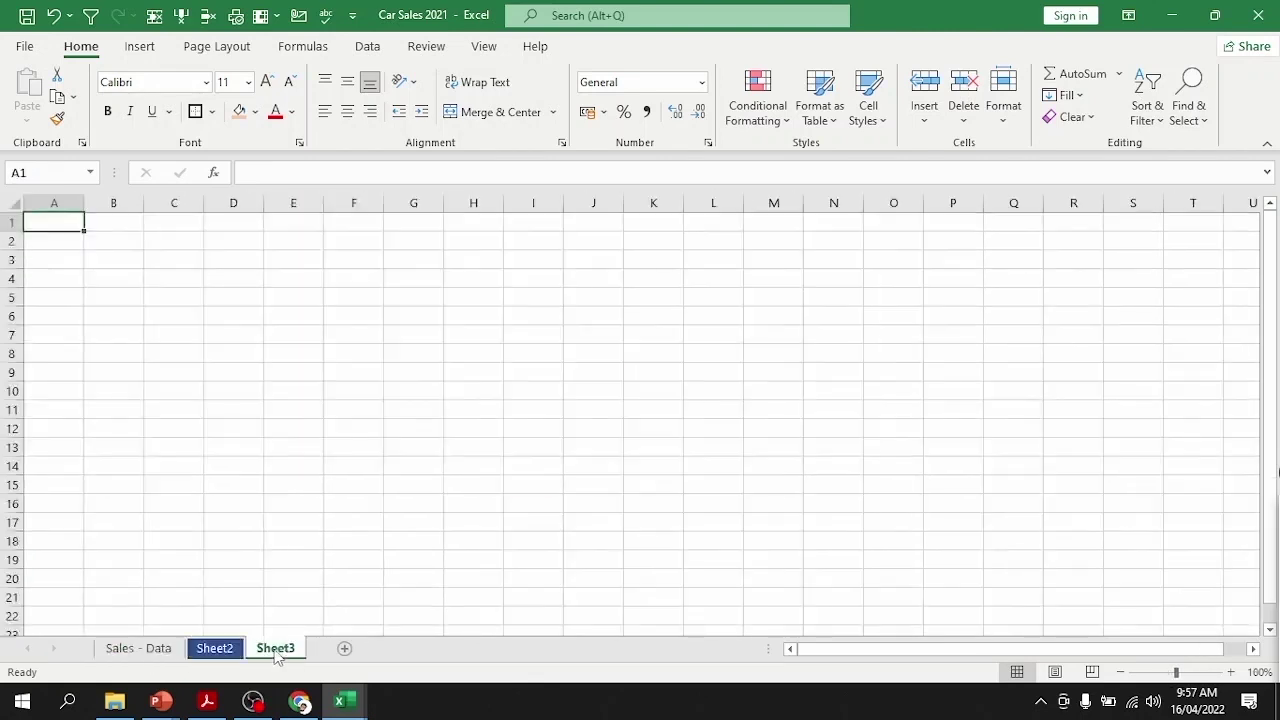
pyautogui.click(344, 650)
pyautogui.click(276, 652)
pyautogui.rightClick(276, 652)
pyautogui.moveTo(340, 553)
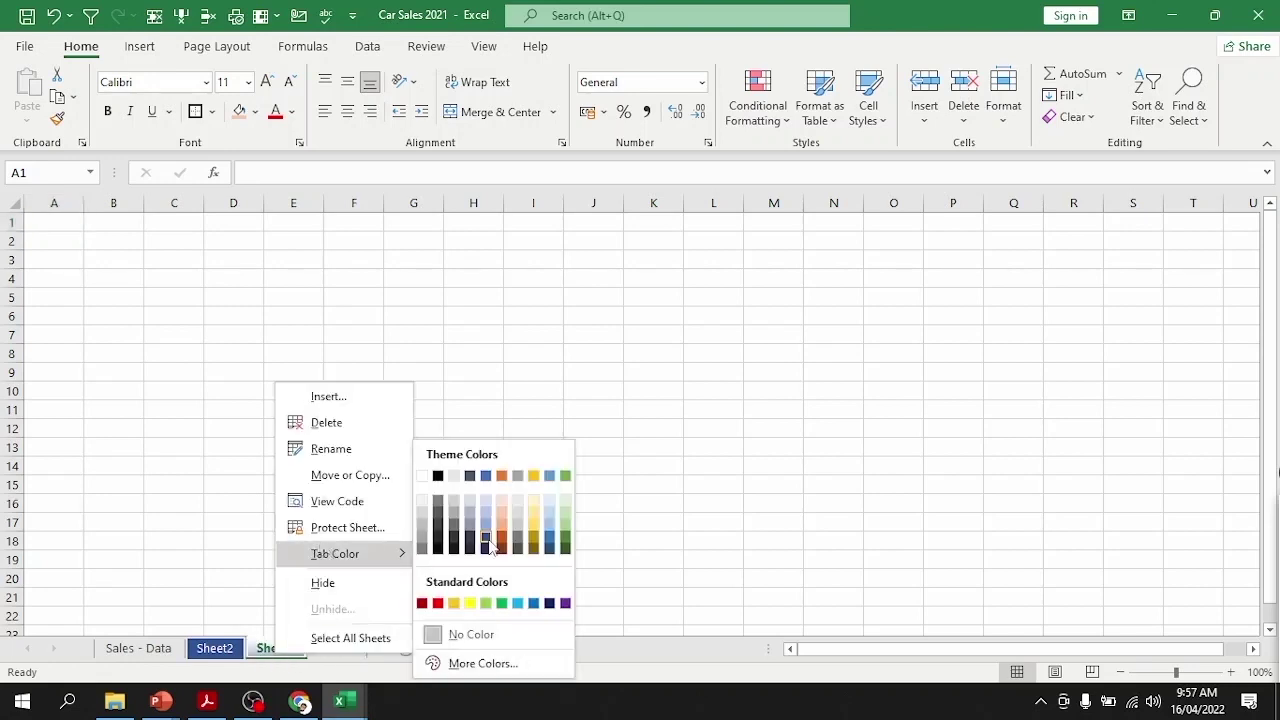
pyautogui.click(533, 540)
# Step: Colour the Sheet4 tab red
pyautogui.click(305, 521)
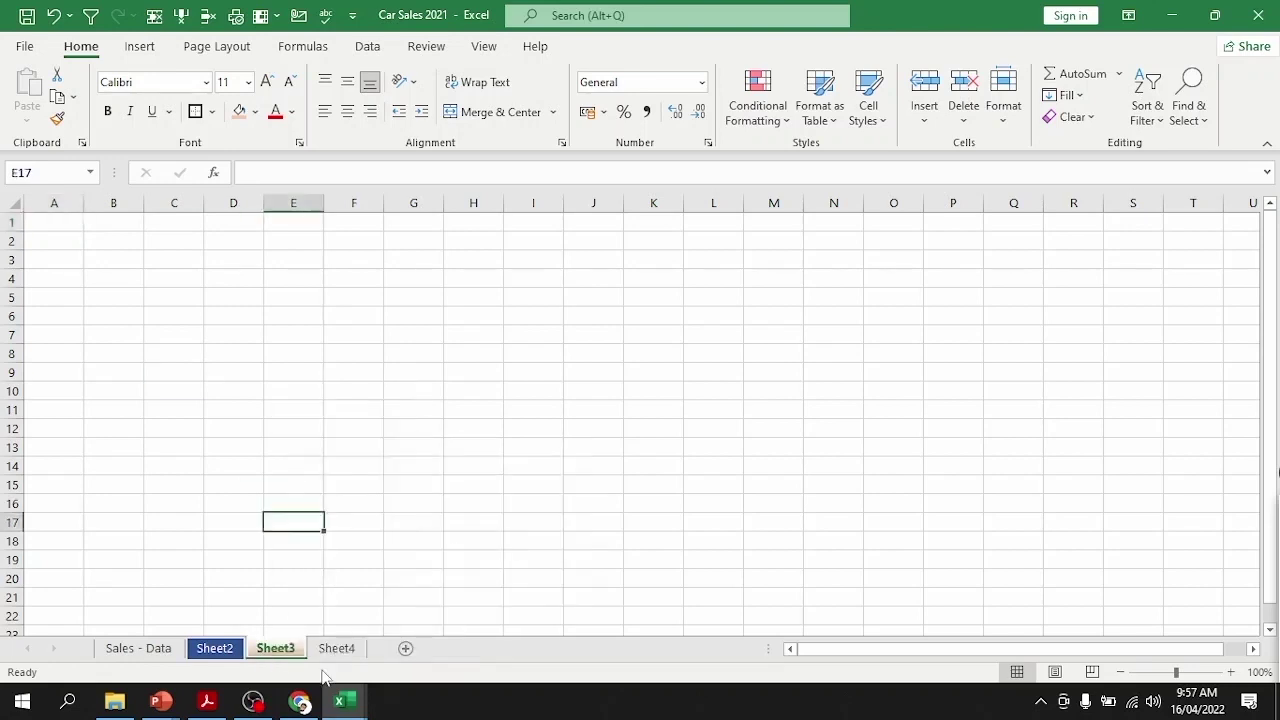
pyautogui.click(337, 649)
pyautogui.rightClick(337, 649)
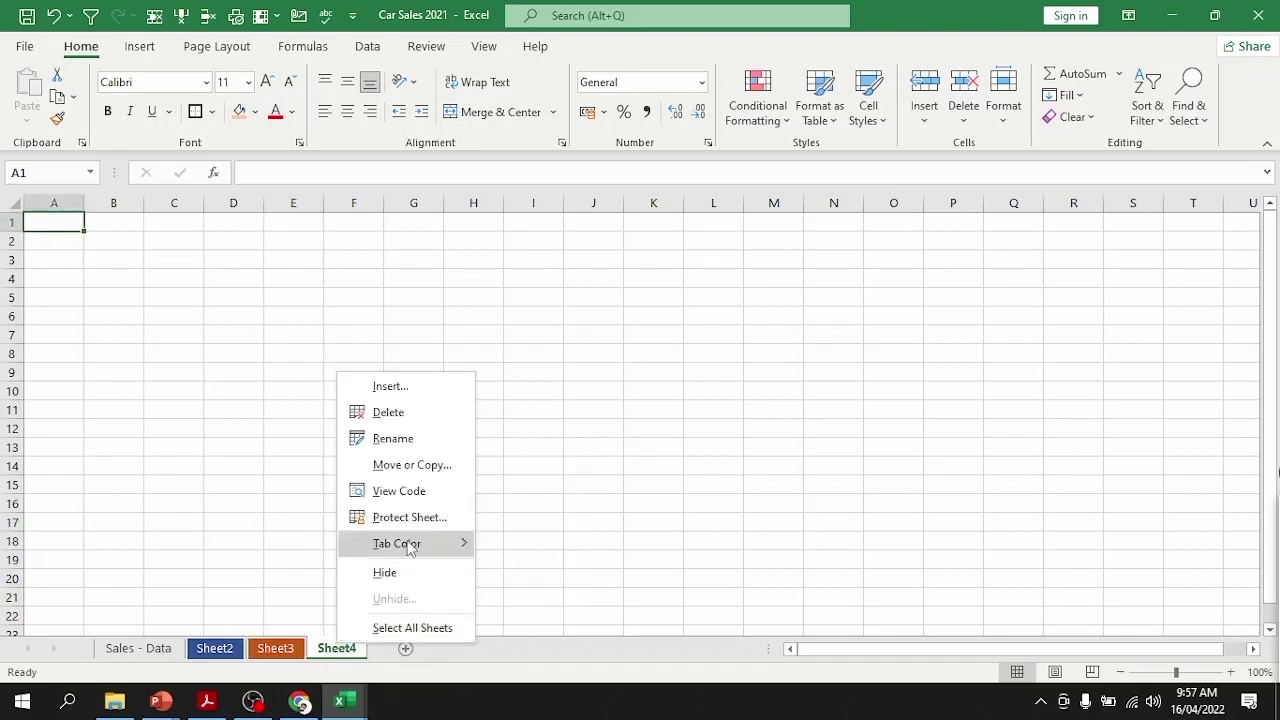
pyautogui.moveTo(420, 543)
pyautogui.click(500, 603)
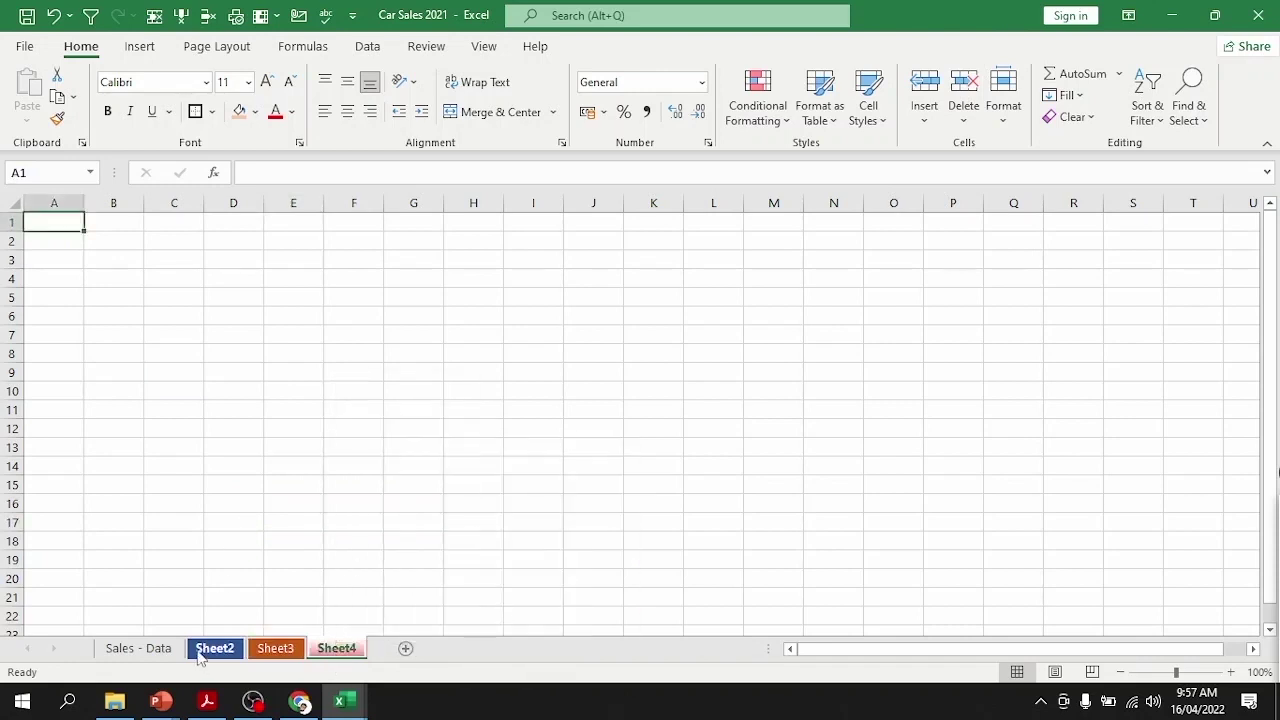
# Step: Flip between the sheets to check the blue, orange and red tabs, ending on Sales - Data
pyautogui.click(203, 649)
pyautogui.click(138, 649)
pyautogui.click(222, 649)
pyautogui.click(260, 649)
pyautogui.click(214, 649)
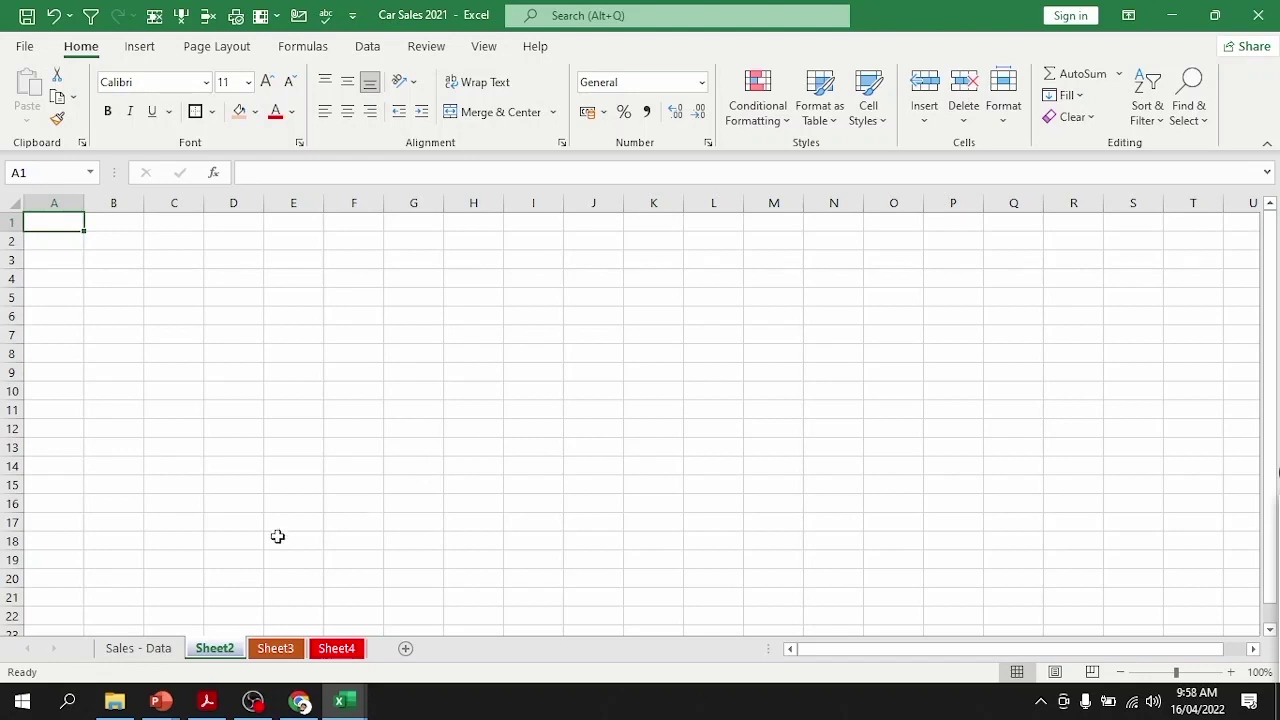
pyautogui.click(135, 656)
pyautogui.click(498, 540)
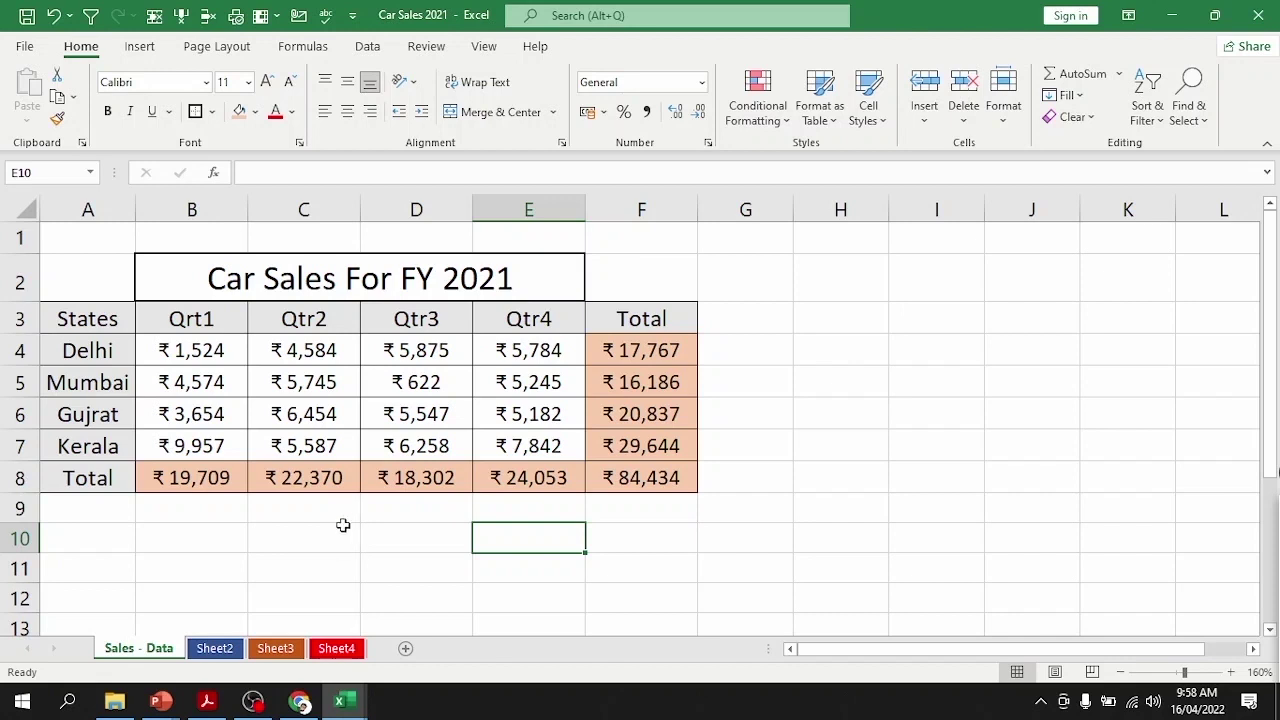
# Step: Check the empty Sheet2 and Sheet3, then return to Sales - Data
pyautogui.click(778, 517)
pyautogui.click(860, 519)
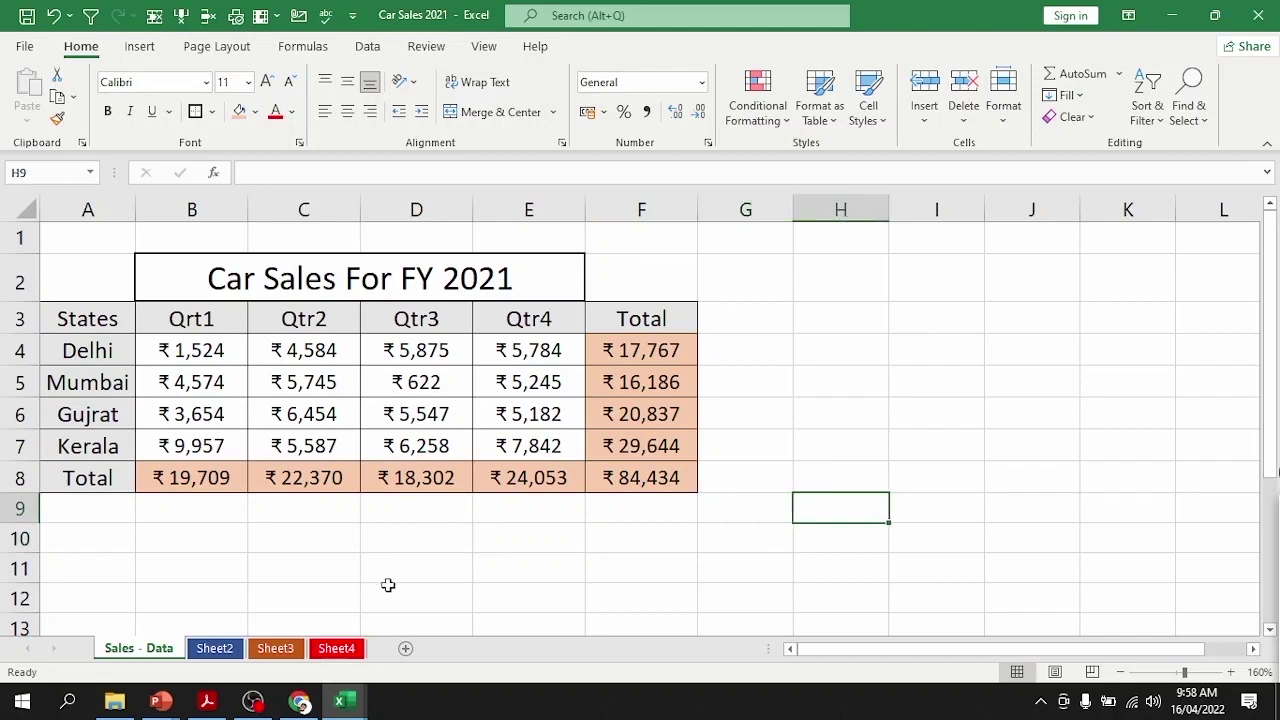
pyautogui.click(213, 650)
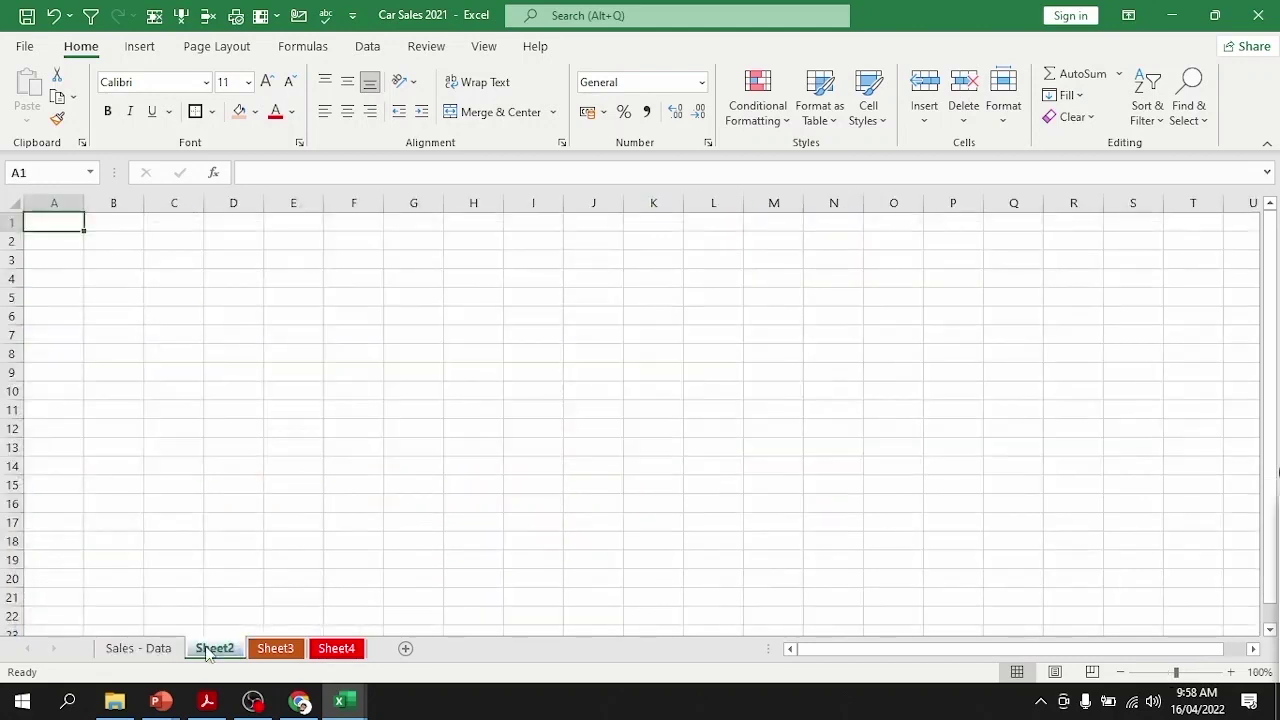
pyautogui.click(275, 649)
pyautogui.click(140, 649)
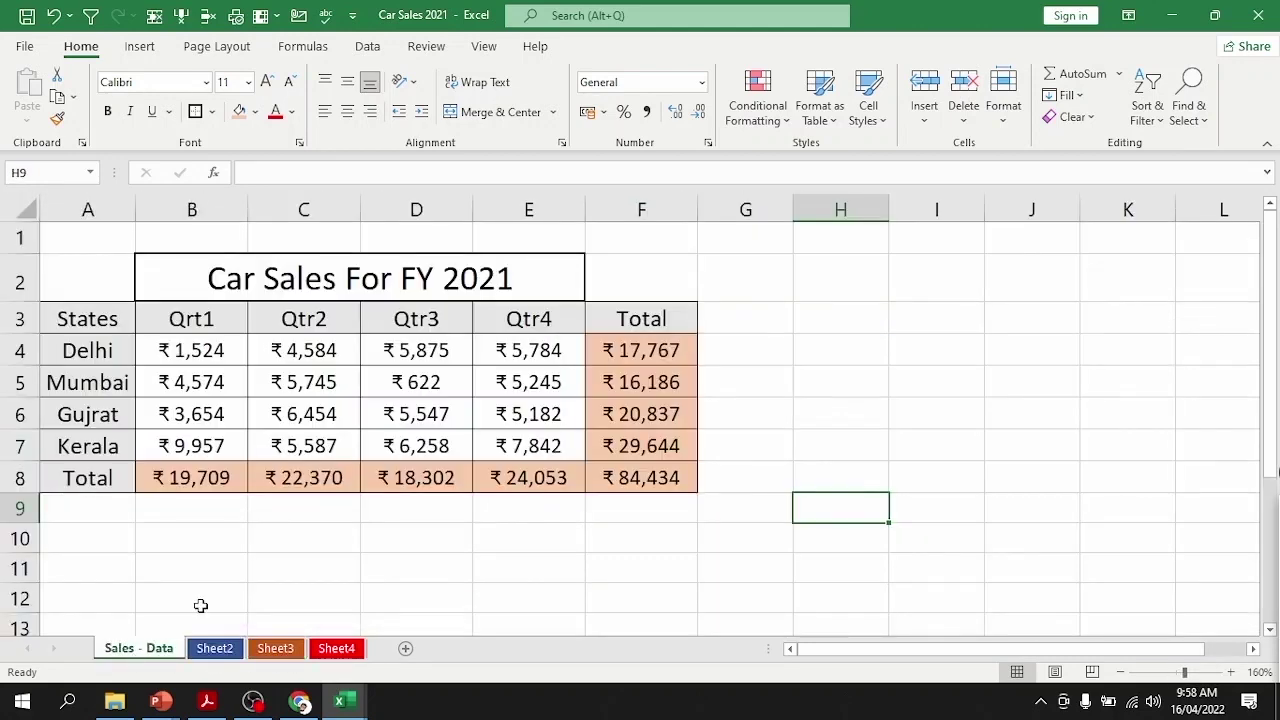
# Step: Select the car sales table A3:F8, then clear the selection, leaving F10 active
pyautogui.moveTo(74, 318)
pyautogui.mouseDown()
pyautogui.moveTo(380, 405)
pyautogui.moveTo(525, 425)
pyautogui.mouseUp()
pyautogui.moveTo(665, 483); pyautogui.dragTo(92, 325)
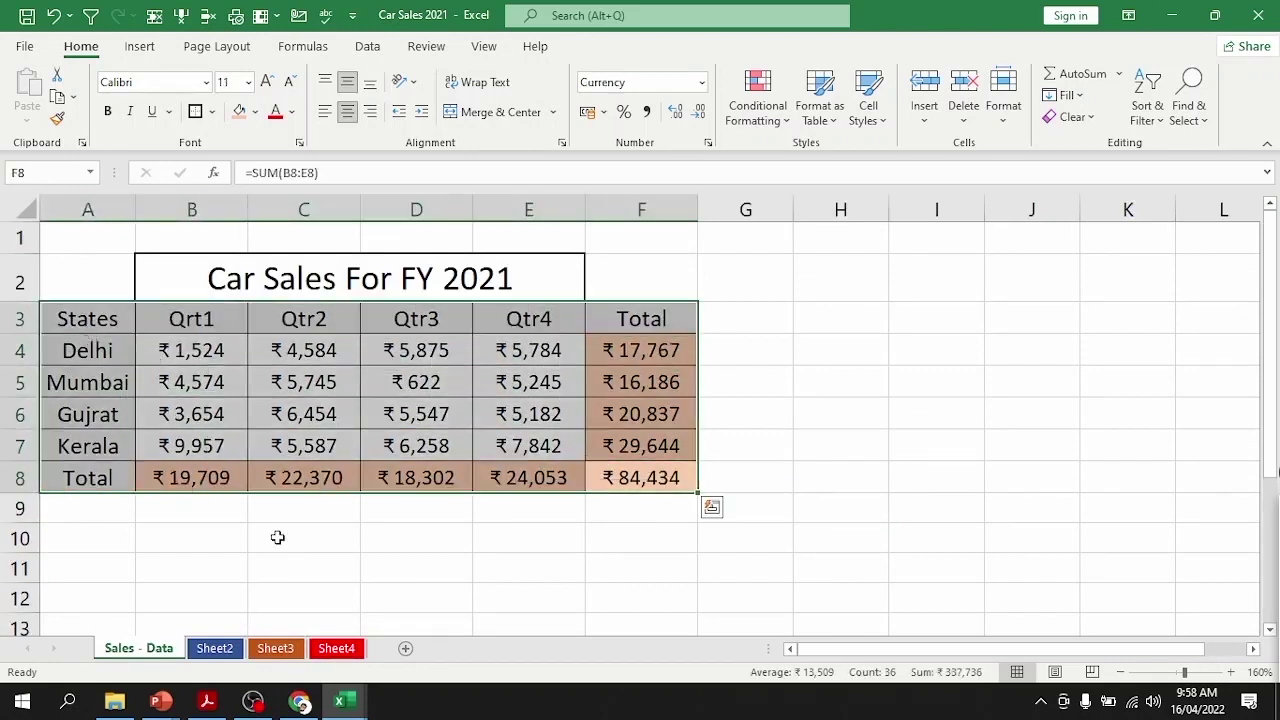
pyautogui.click(277, 537)
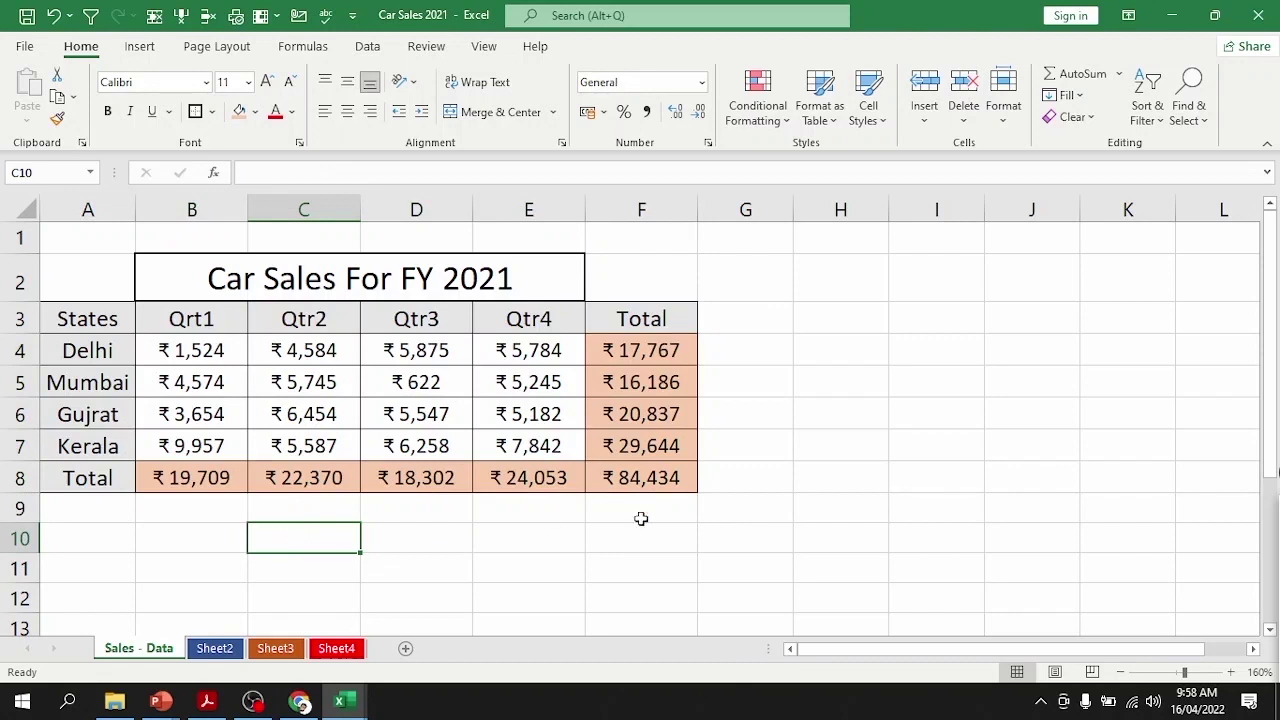
pyautogui.click(743, 537)
pyautogui.moveTo(90, 320); pyautogui.dragTo(650, 480)
pyautogui.click(617, 545)
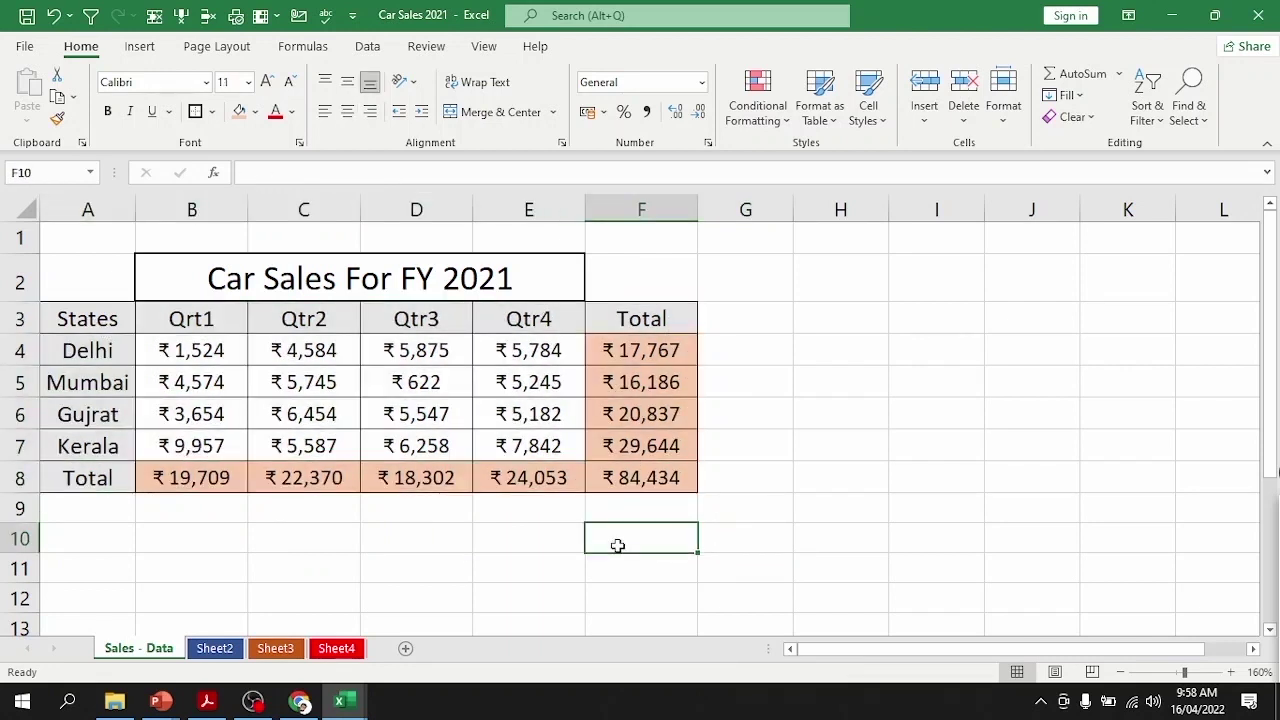
# Step: Open the code editor for the Sales - Data sheet and maximize its window
pyautogui.click(207, 700)
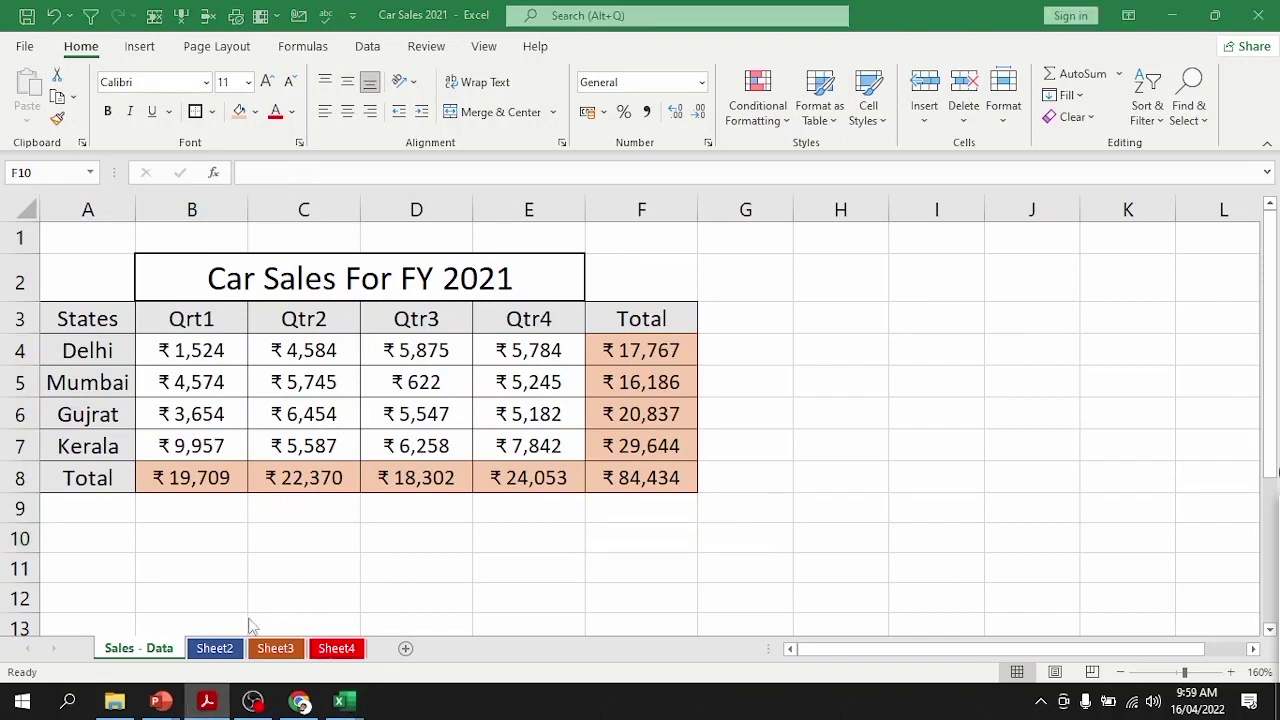
pyautogui.click(158, 655)
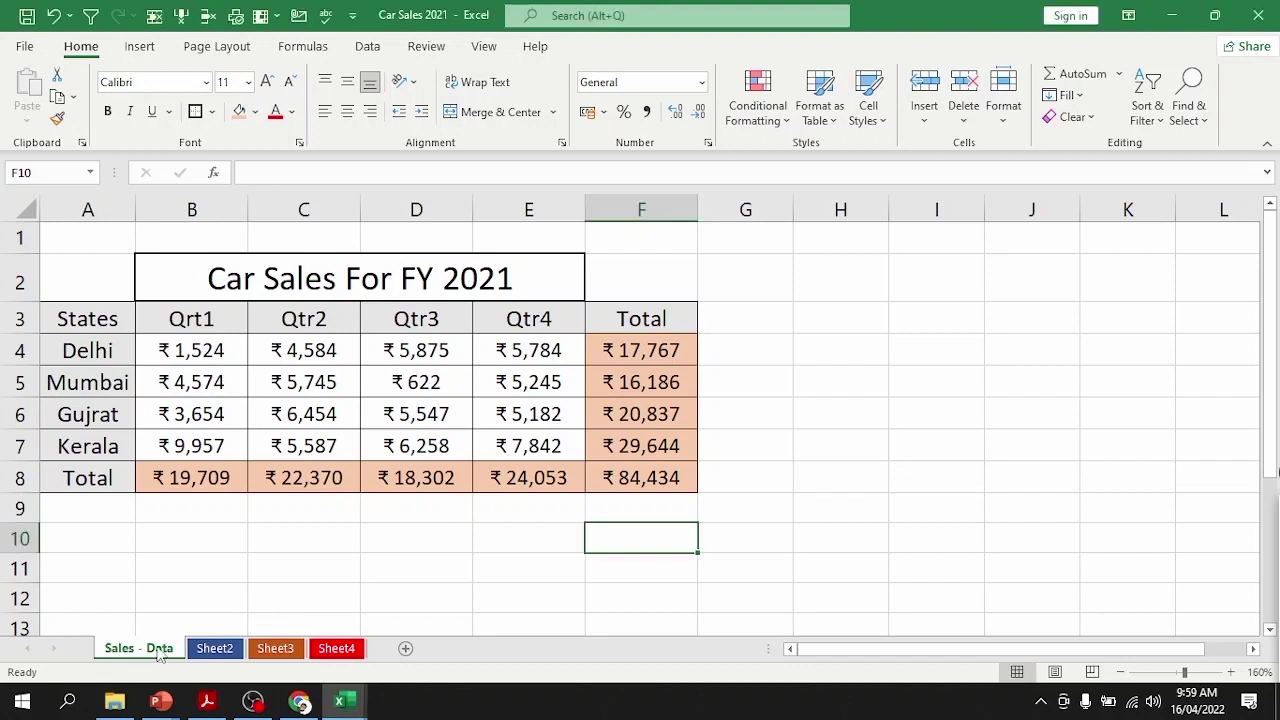
pyautogui.rightClick(158, 655)
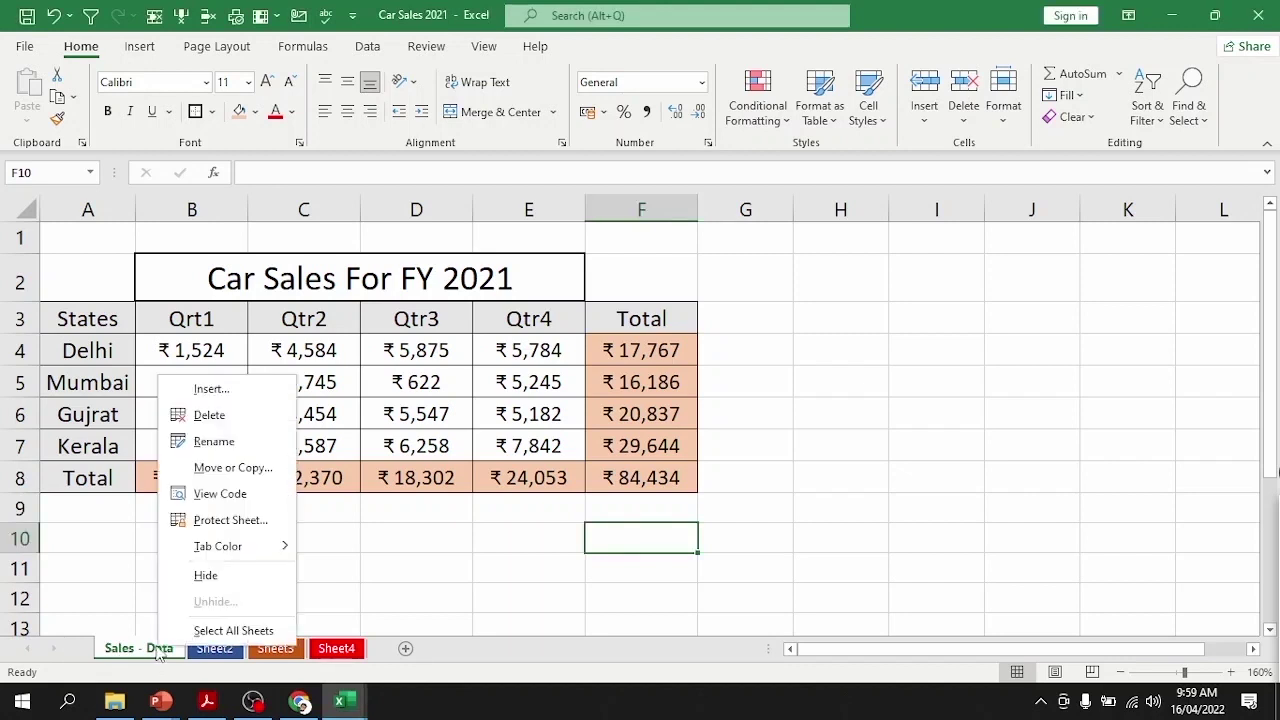
pyautogui.click(229, 497)
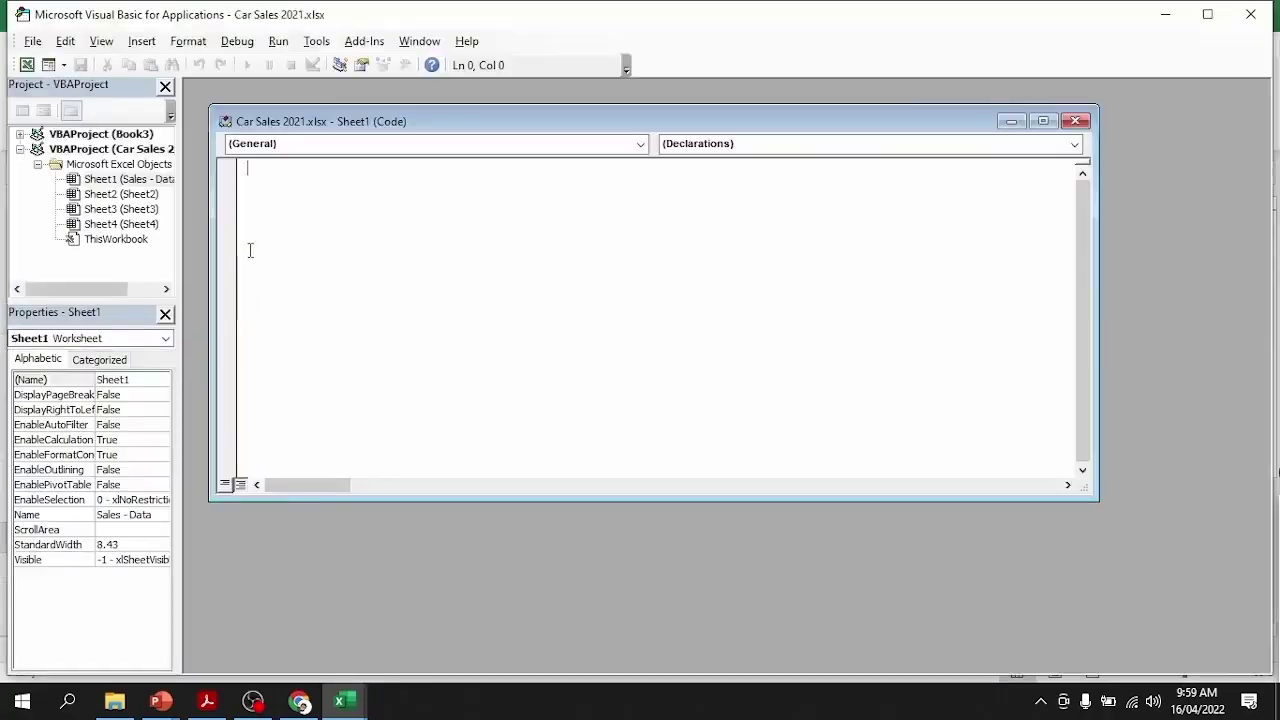
pyautogui.moveTo(274, 18); pyautogui.dragTo(246, 83)
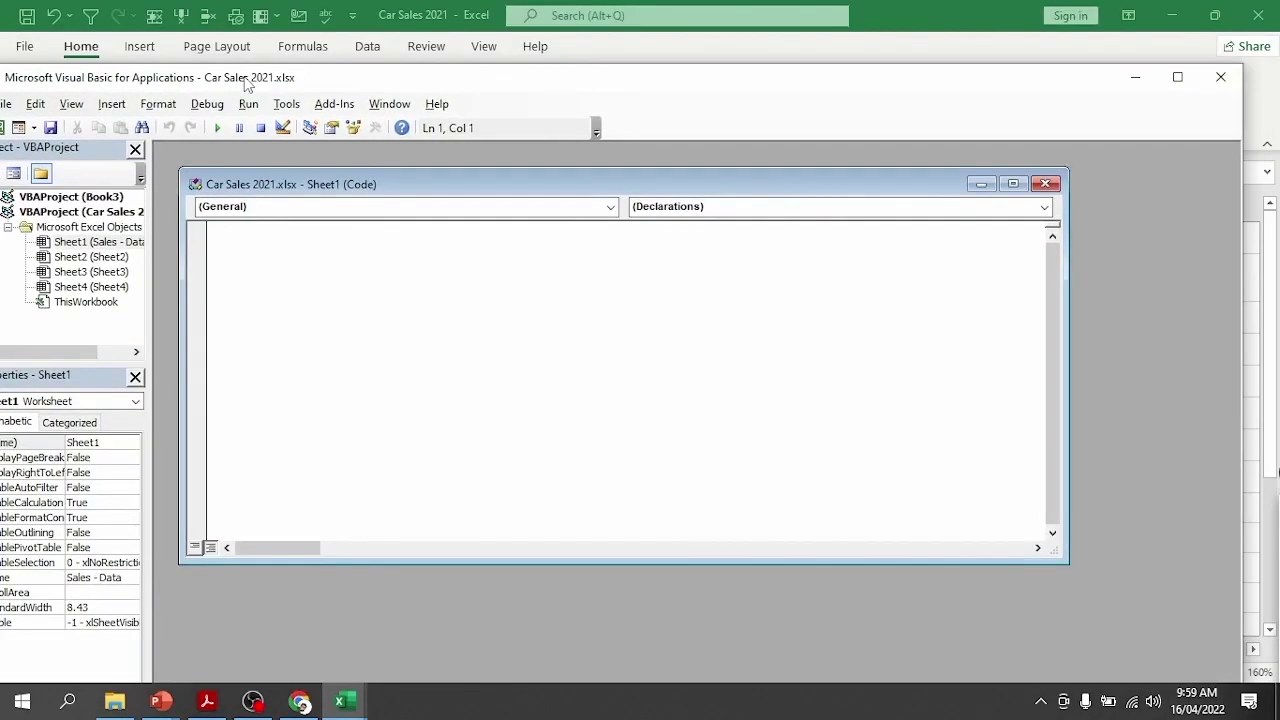
pyautogui.doubleClick(246, 83)
pyautogui.doubleClick(426, 116)
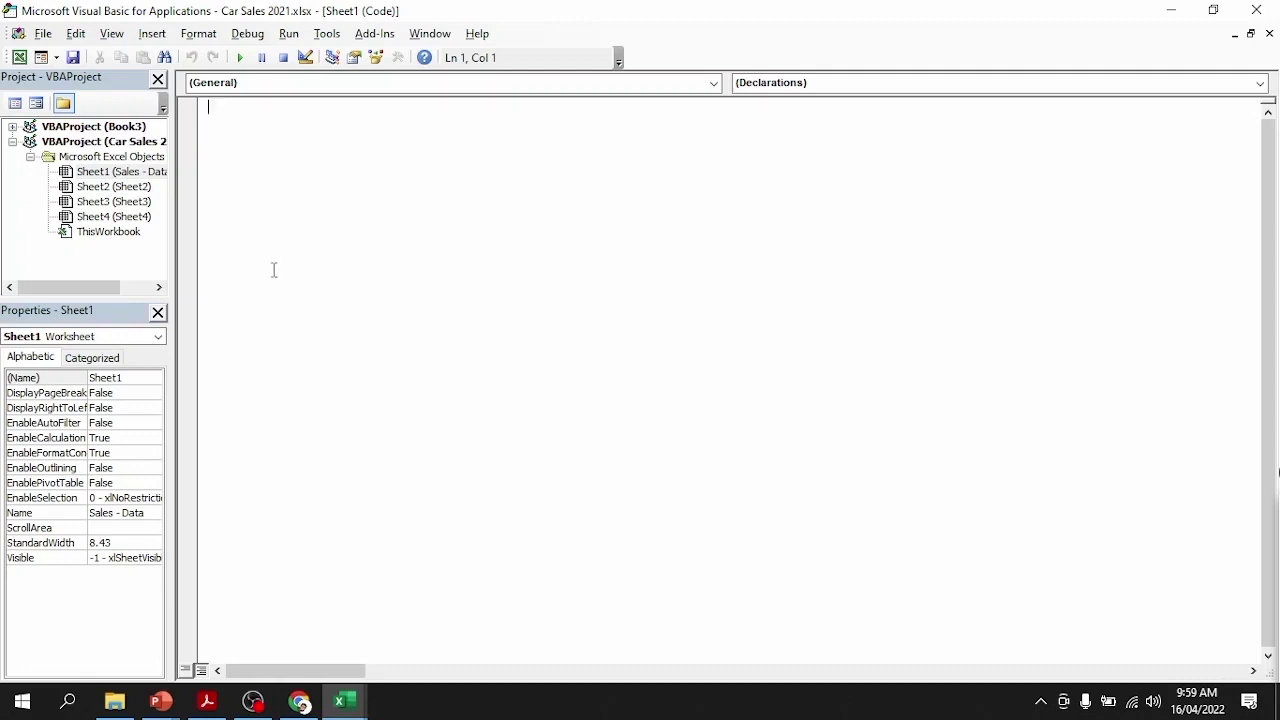
# Step: Look through the code for Sheet2–Sheet4, Sales - Data and ThisWorkbook, then close the editor
pyautogui.doubleClick(94, 186)
pyautogui.doubleClick(105, 201)
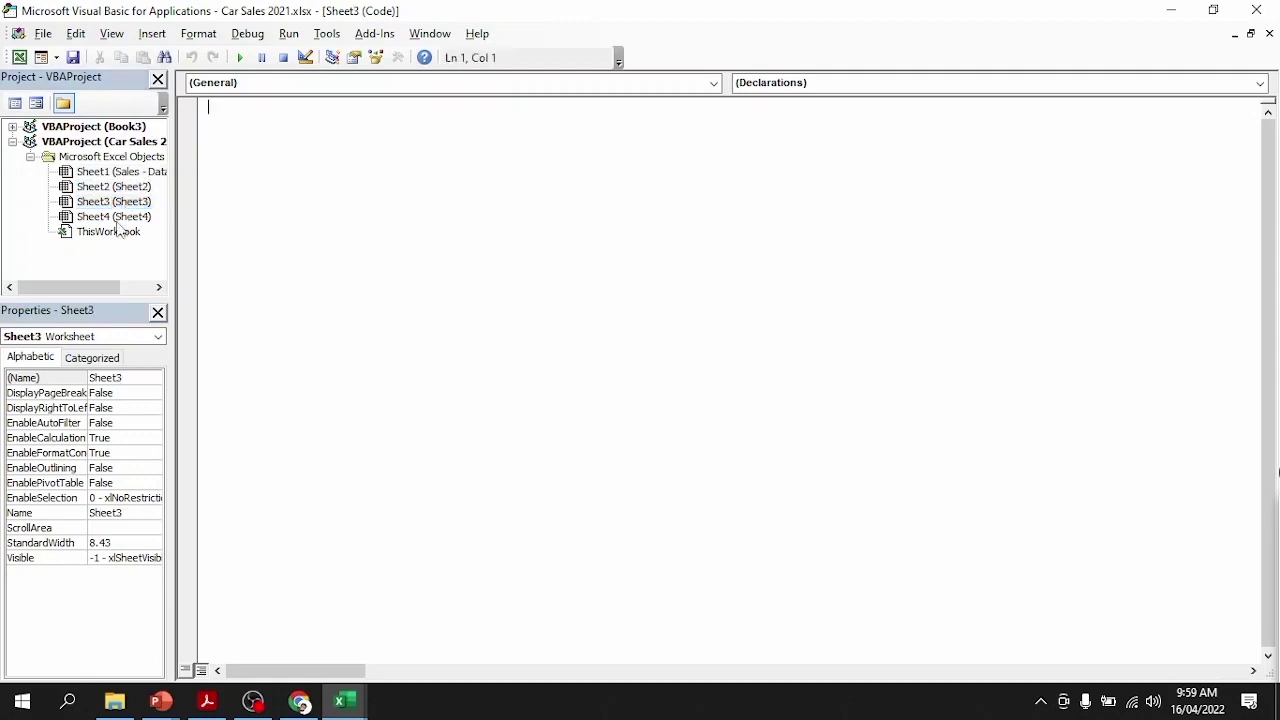
pyautogui.doubleClick(122, 216)
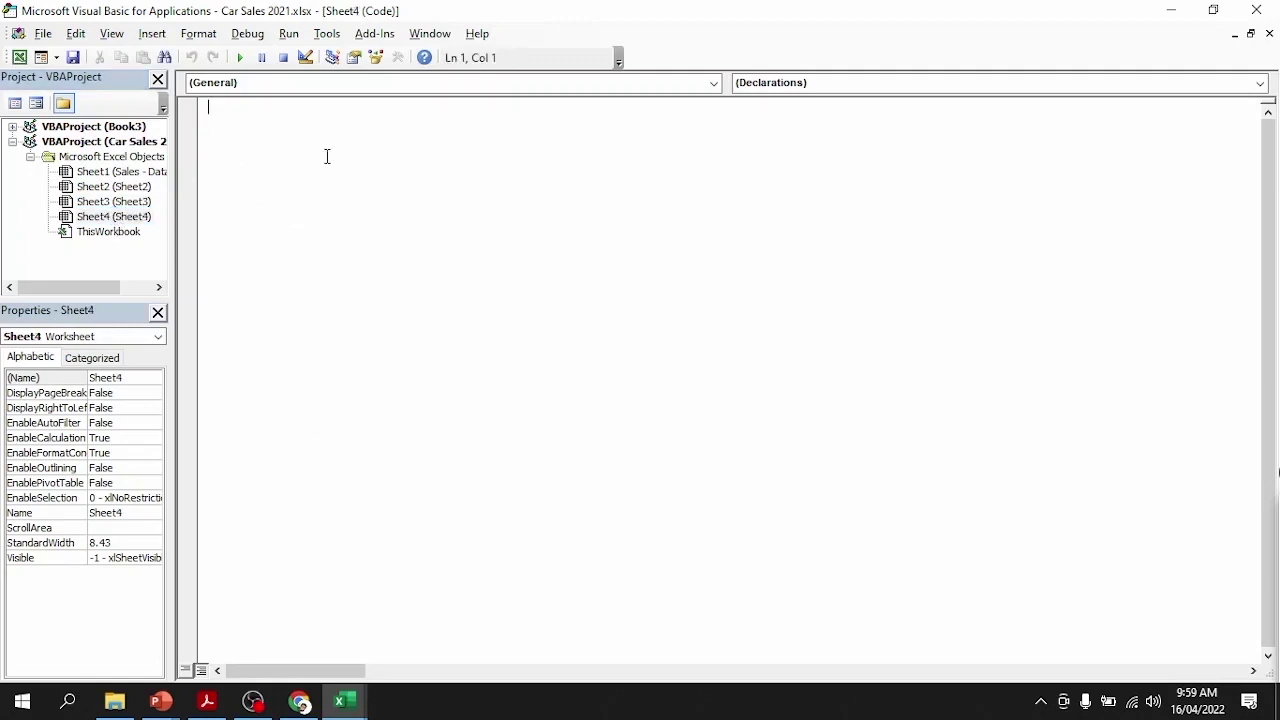
pyautogui.doubleClick(123, 186)
pyautogui.doubleClick(126, 171)
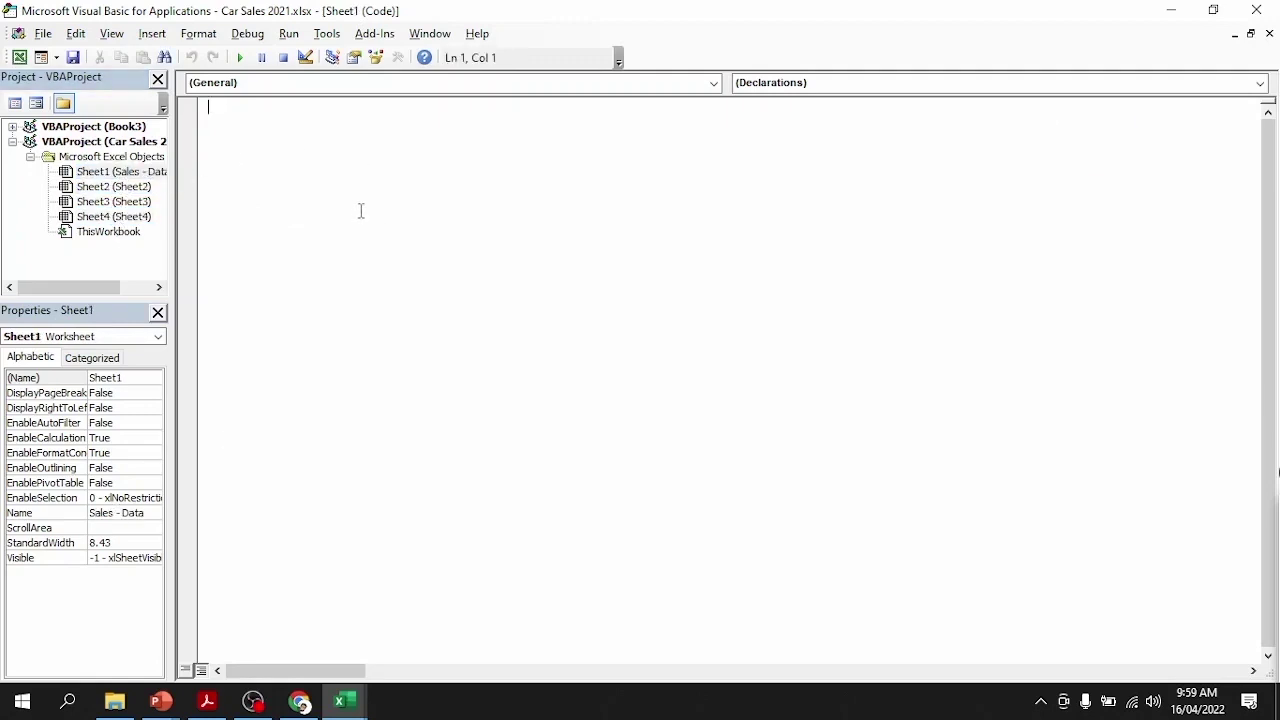
pyautogui.doubleClick(78, 232)
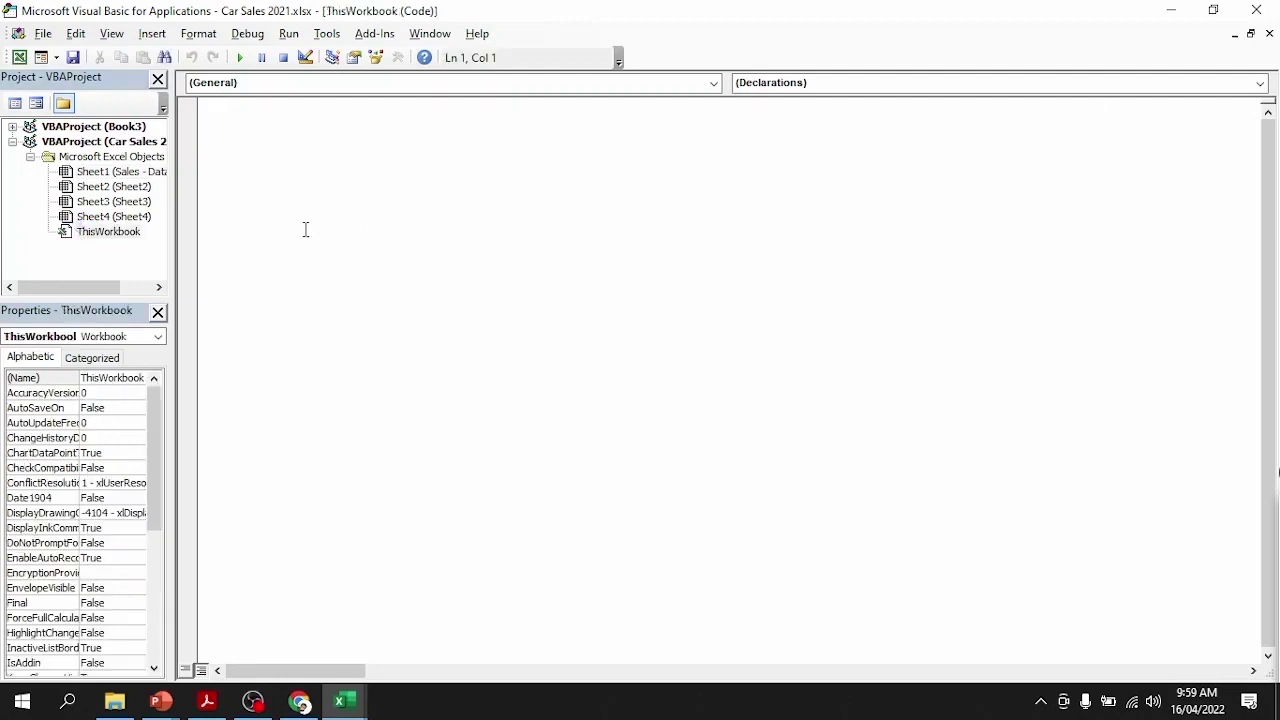
pyautogui.click(1256, 10)
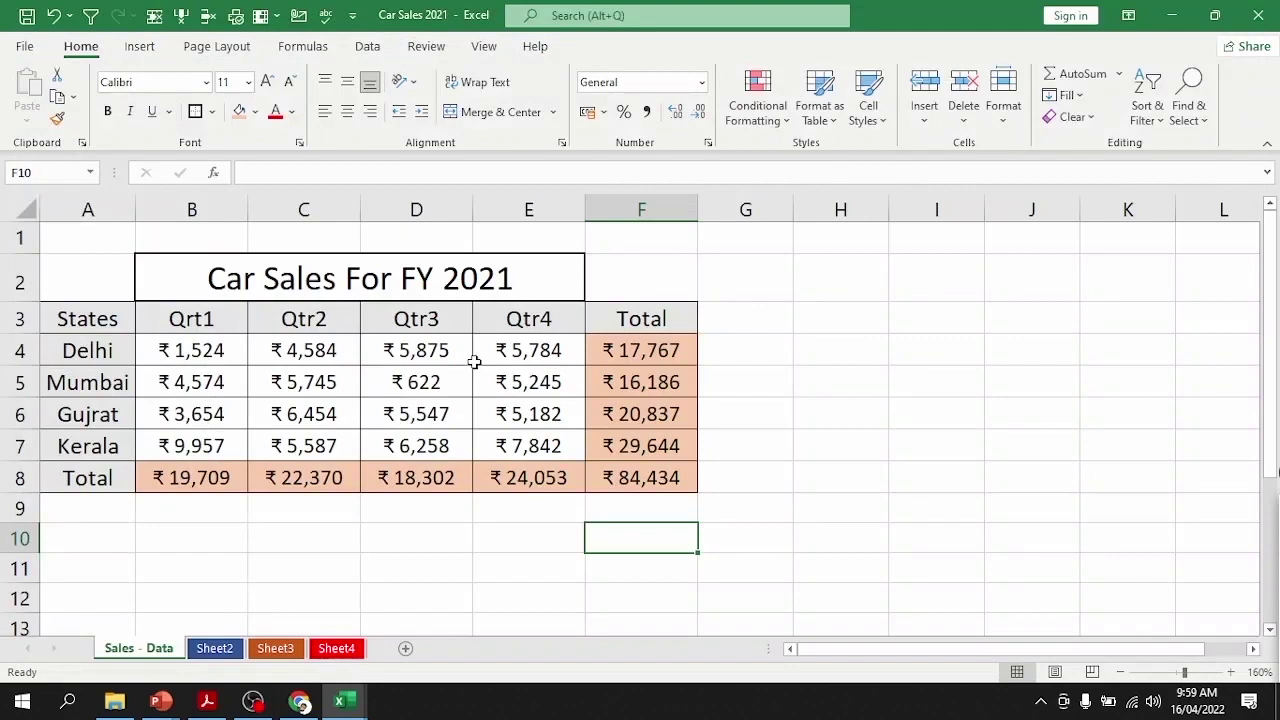
# Step: Duplicate Sales - Data with Create a copy, placed at (move to end)
pyautogui.click(814, 328)
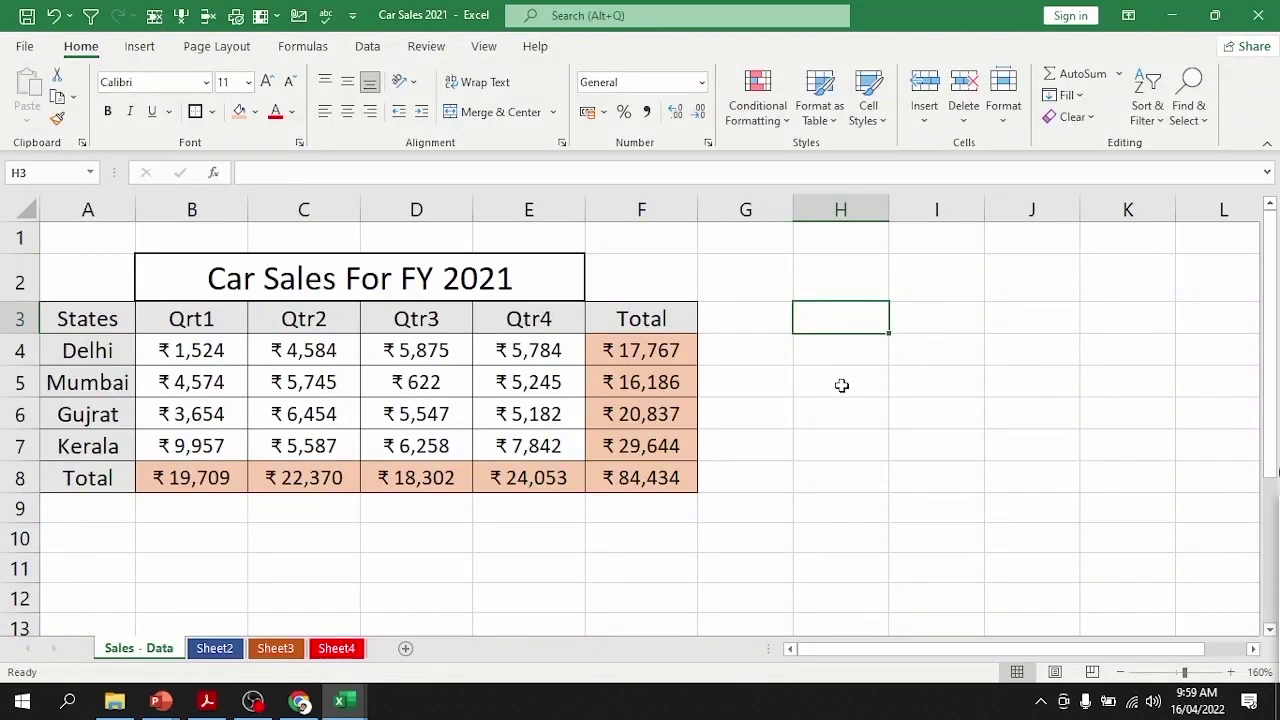
pyautogui.rightClick(148, 652)
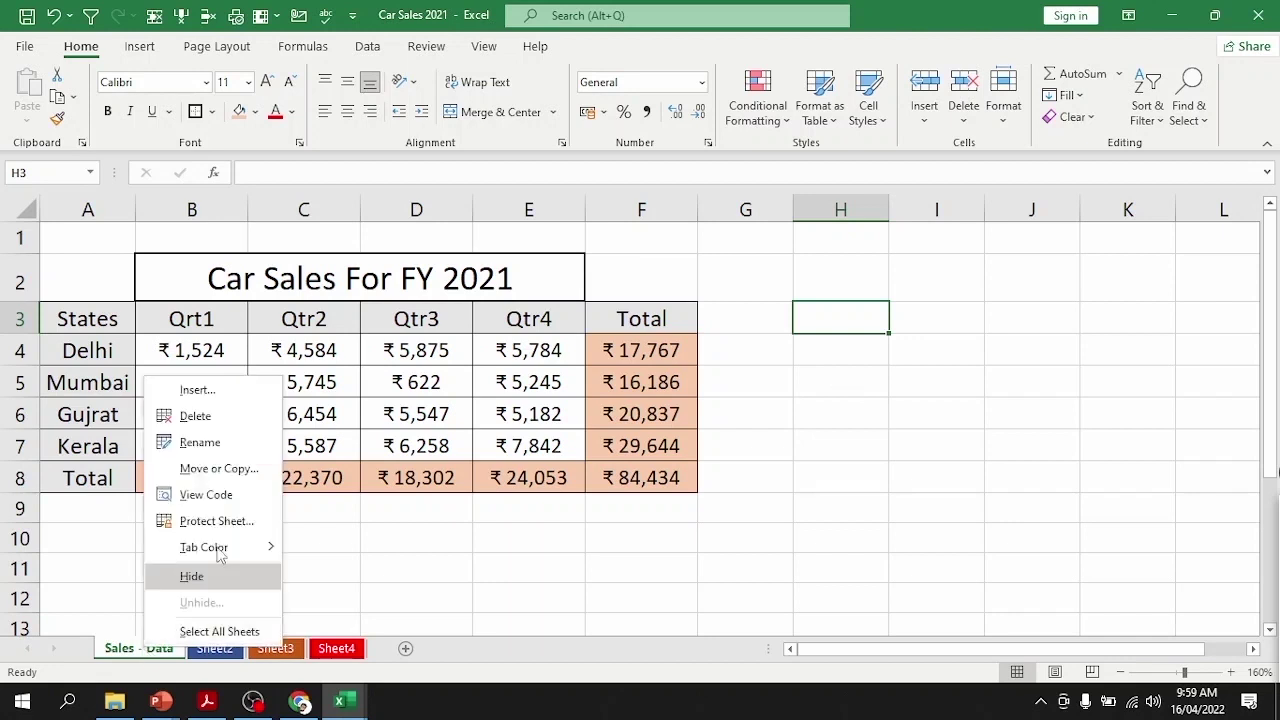
pyautogui.click(218, 468)
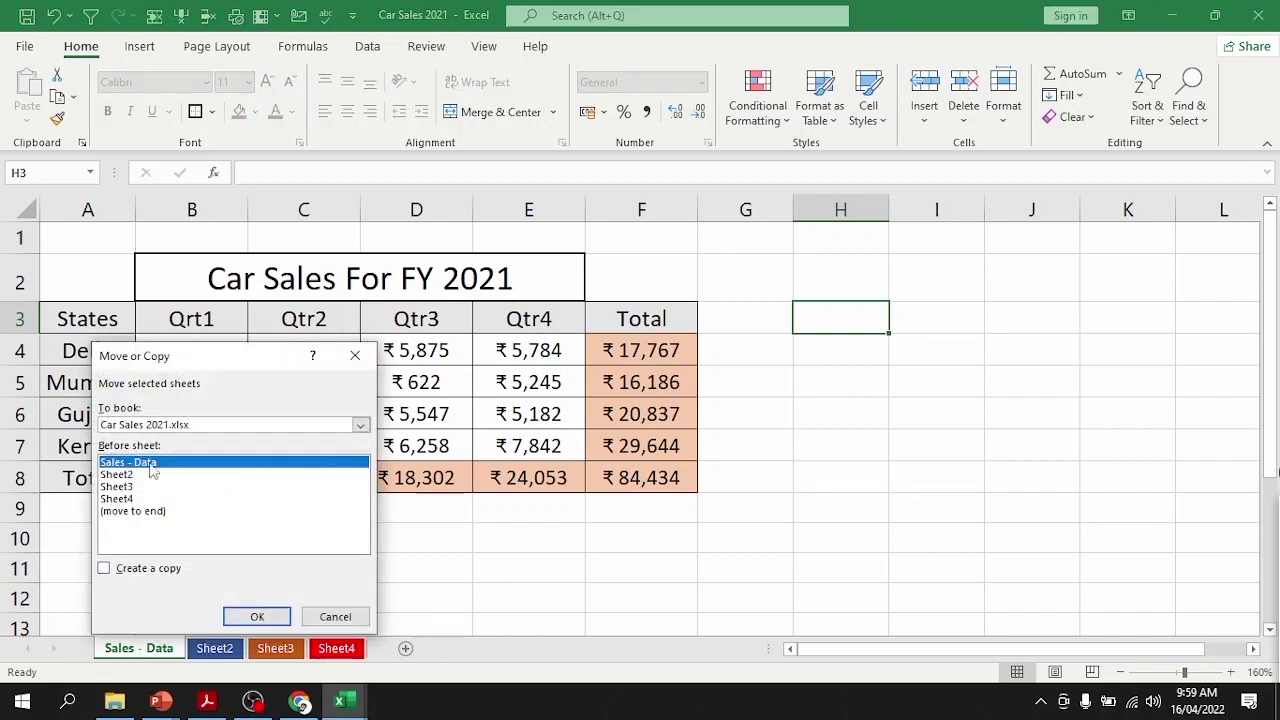
pyautogui.click(142, 572)
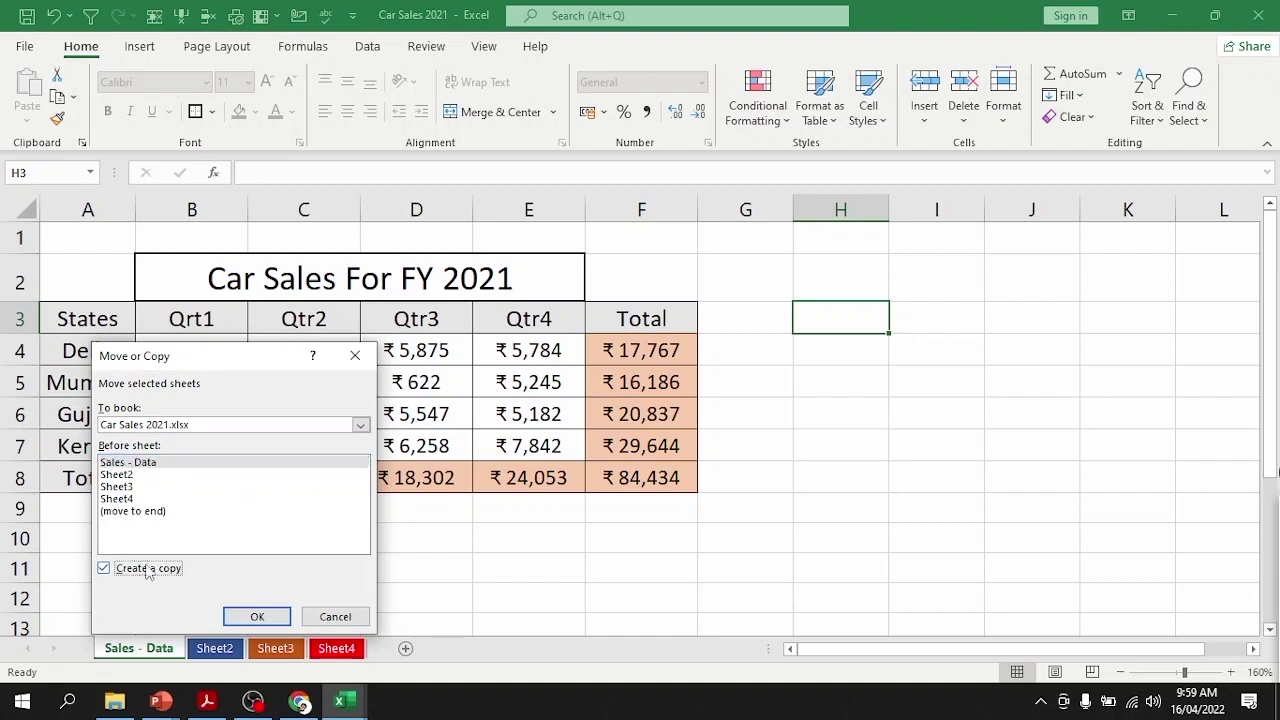
pyautogui.click(130, 511)
pyautogui.click(282, 618)
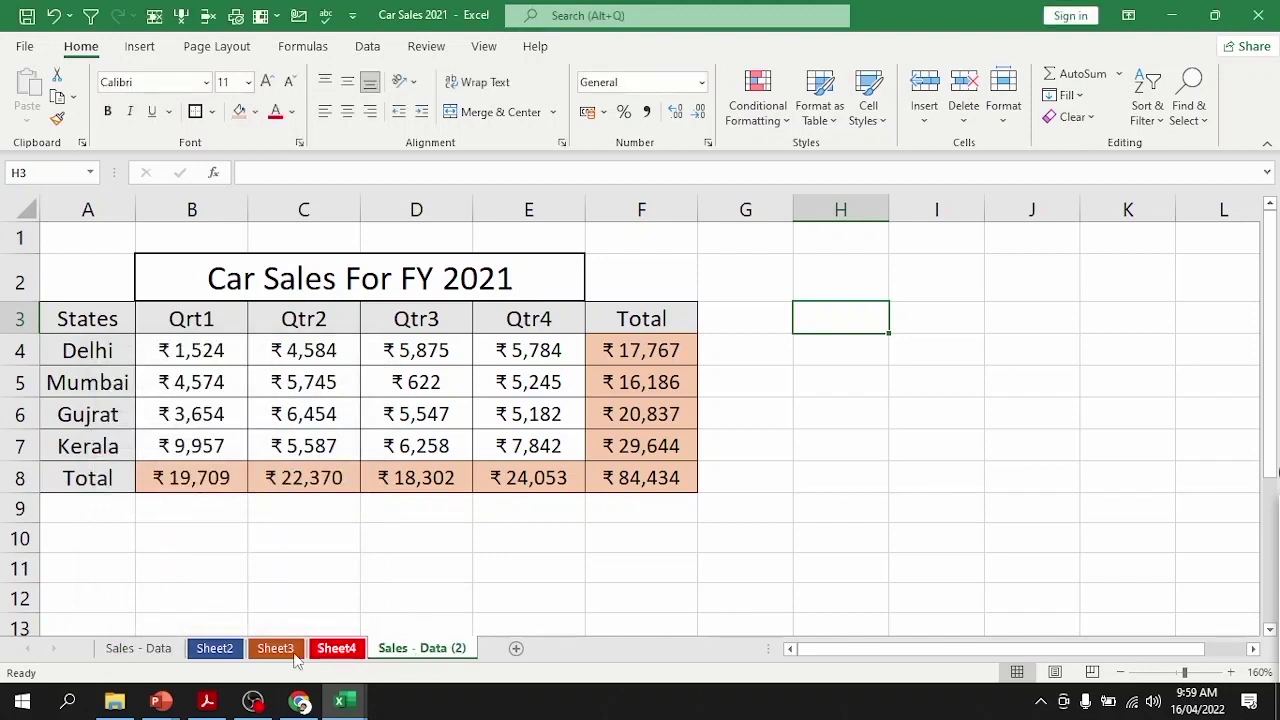
# Step: Flip between Sheet2 and Sales - Data, ending on Sheet2
pyautogui.moveTo(455, 650); pyautogui.dragTo(271, 584)
pyautogui.click(271, 590)
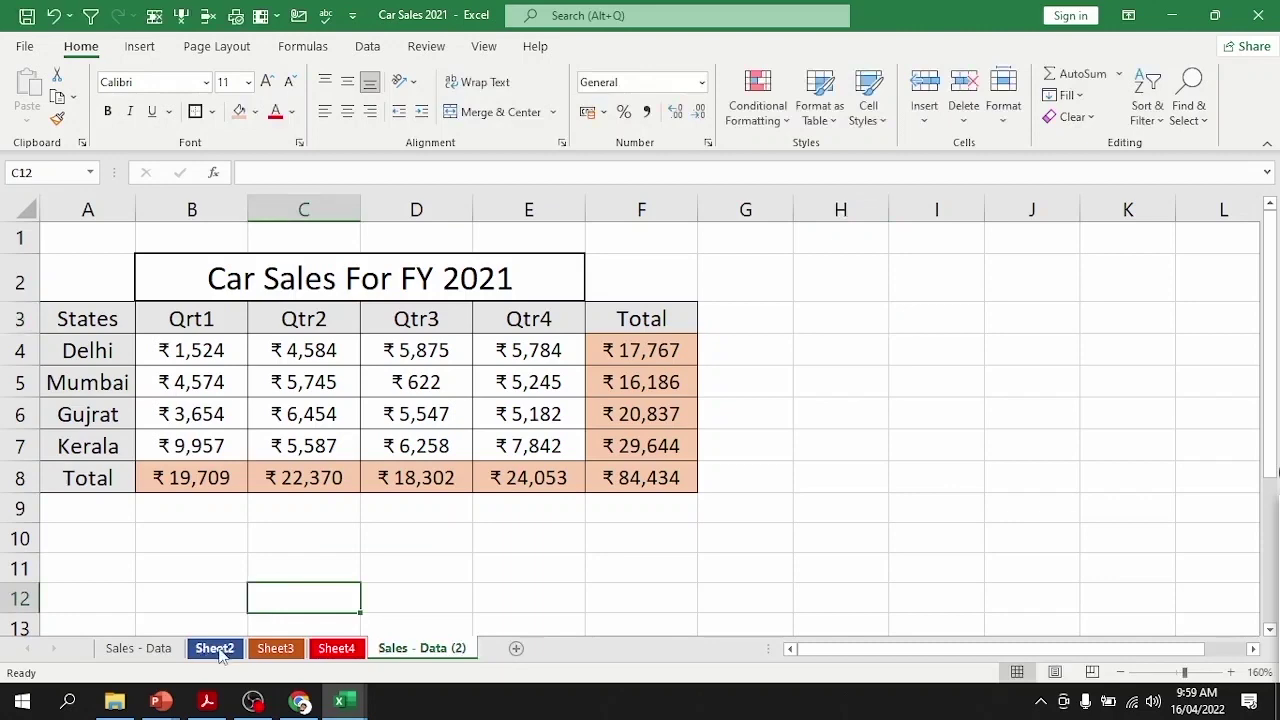
pyautogui.click(217, 655)
pyautogui.click(160, 657)
pyautogui.click(228, 655)
pyautogui.click(146, 656)
pyautogui.click(216, 652)
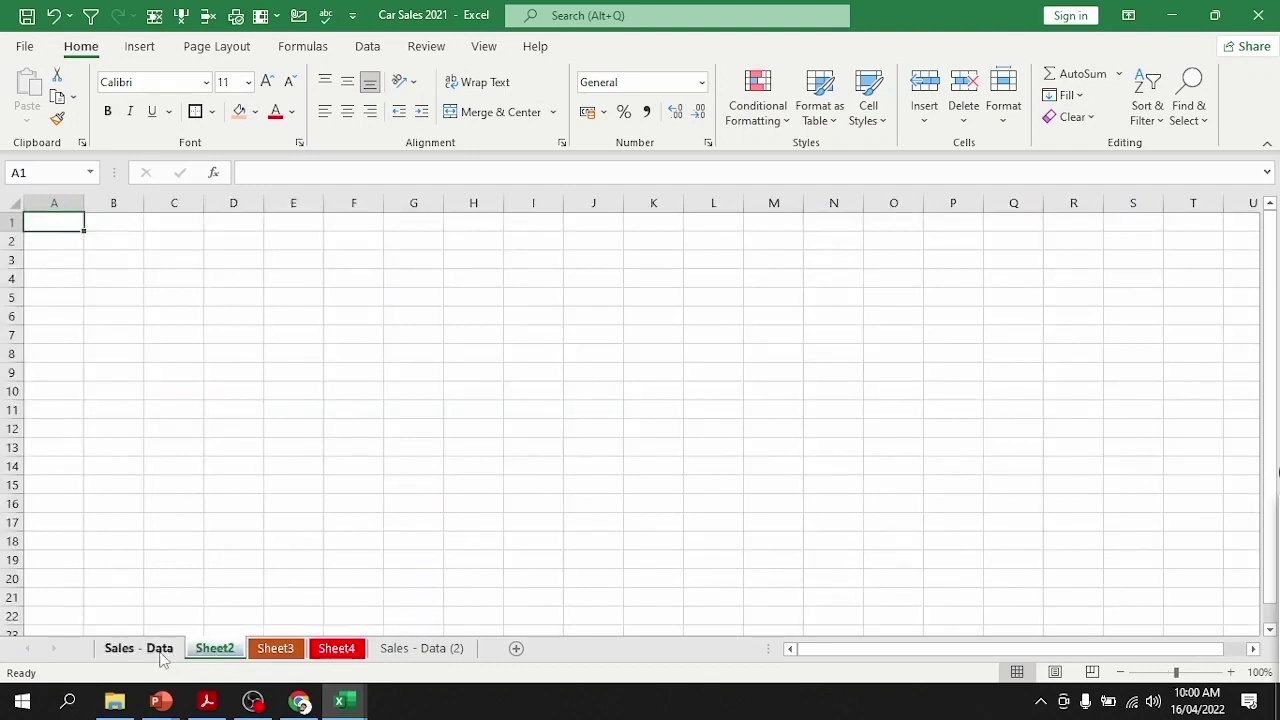
# Step: Try renaming Sales - Data (2) to Sales - Data by deleting the '(2)'
pyautogui.click(420, 655)
pyautogui.doubleClick(462, 647)
pyautogui.click(466, 647)
pyautogui.press('BackSpace')
pyautogui.press('BackSpace')
pyautogui.press('BackSpace')
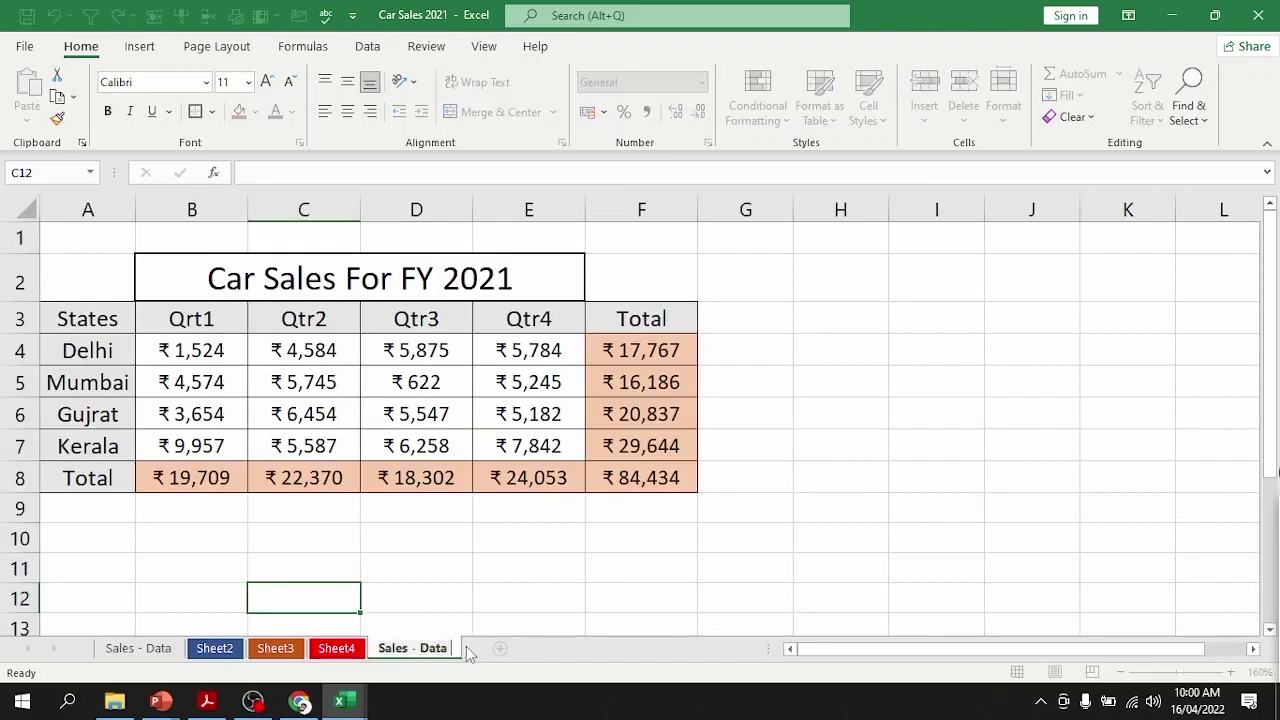
pyautogui.press('Return')
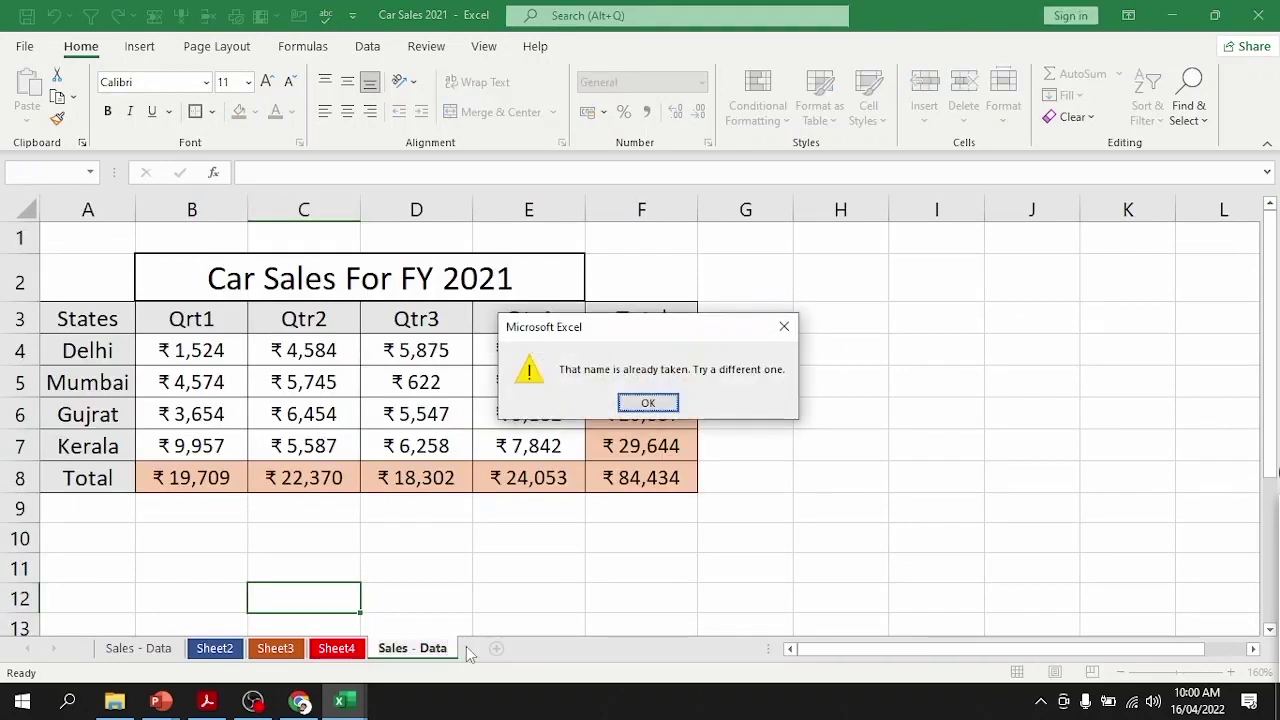
# Step: Dismiss the name-taken warnings, name the copy Sales - Data1, and return to Sales - Data
pyautogui.click(649, 402)
pyautogui.press('Return')
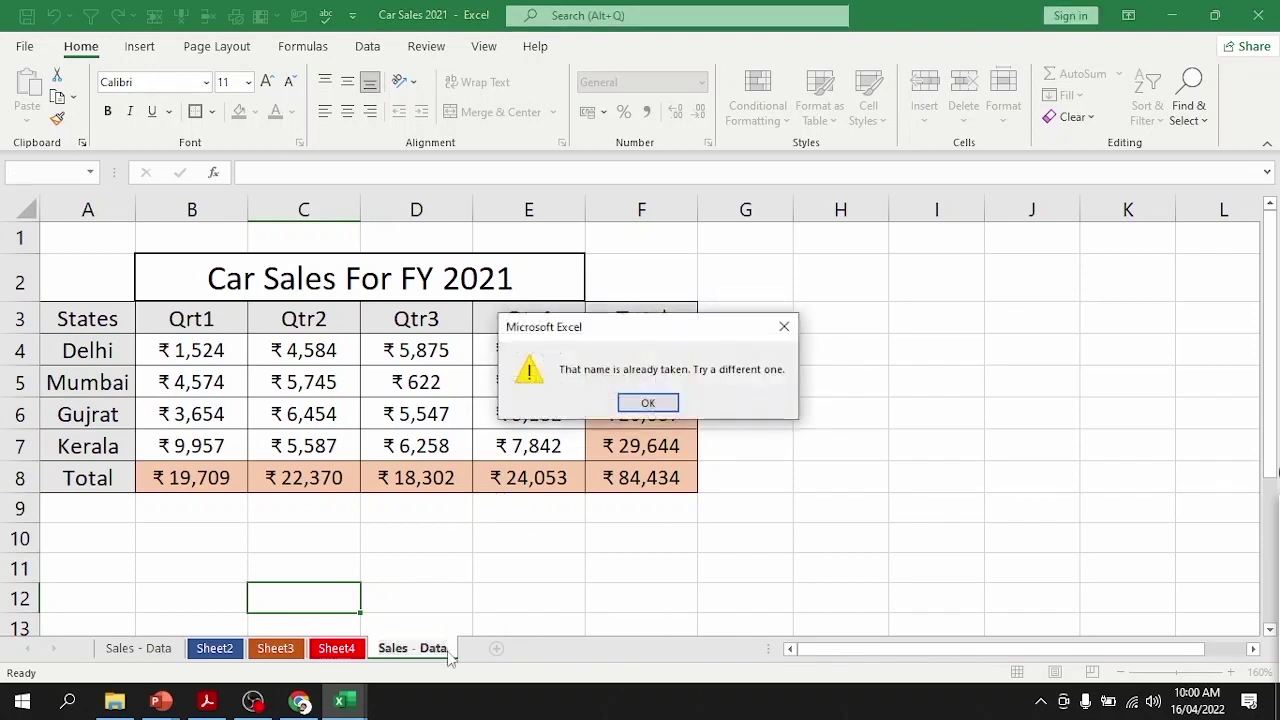
pyautogui.click(654, 401)
pyautogui.press('Return')
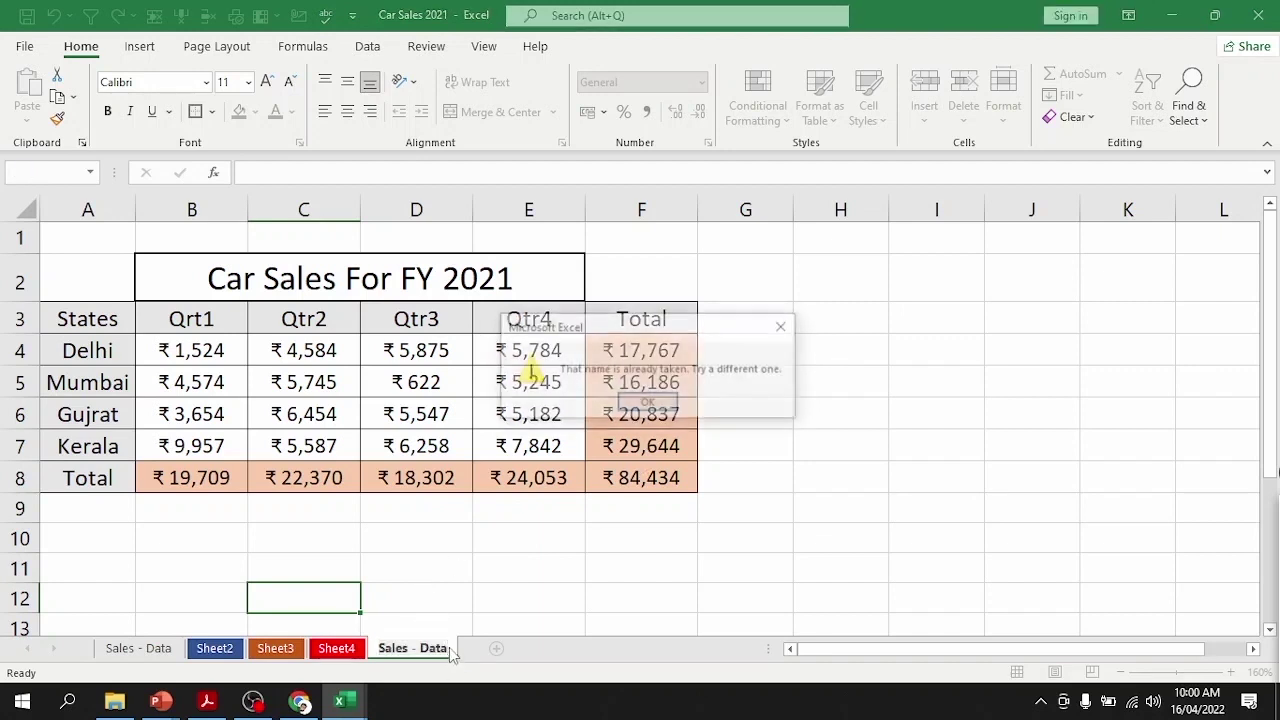
pyautogui.click(648, 404)
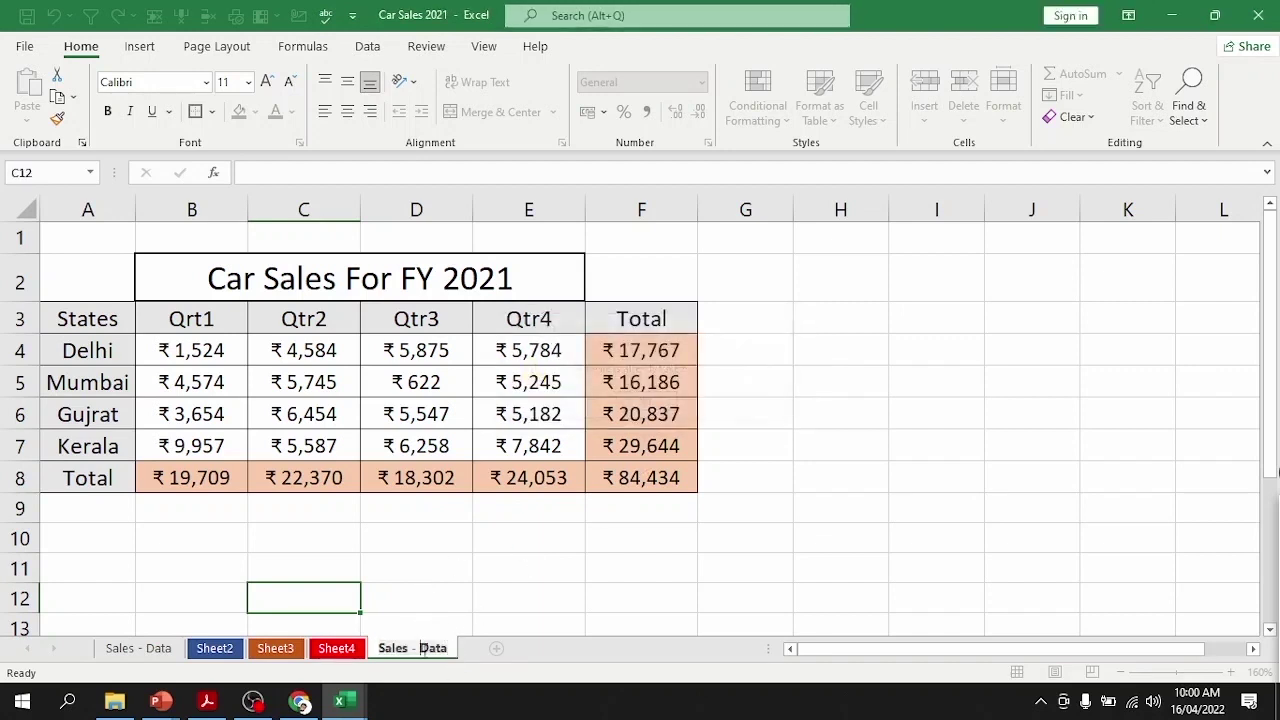
pyautogui.write('1')
pyautogui.press('Return')
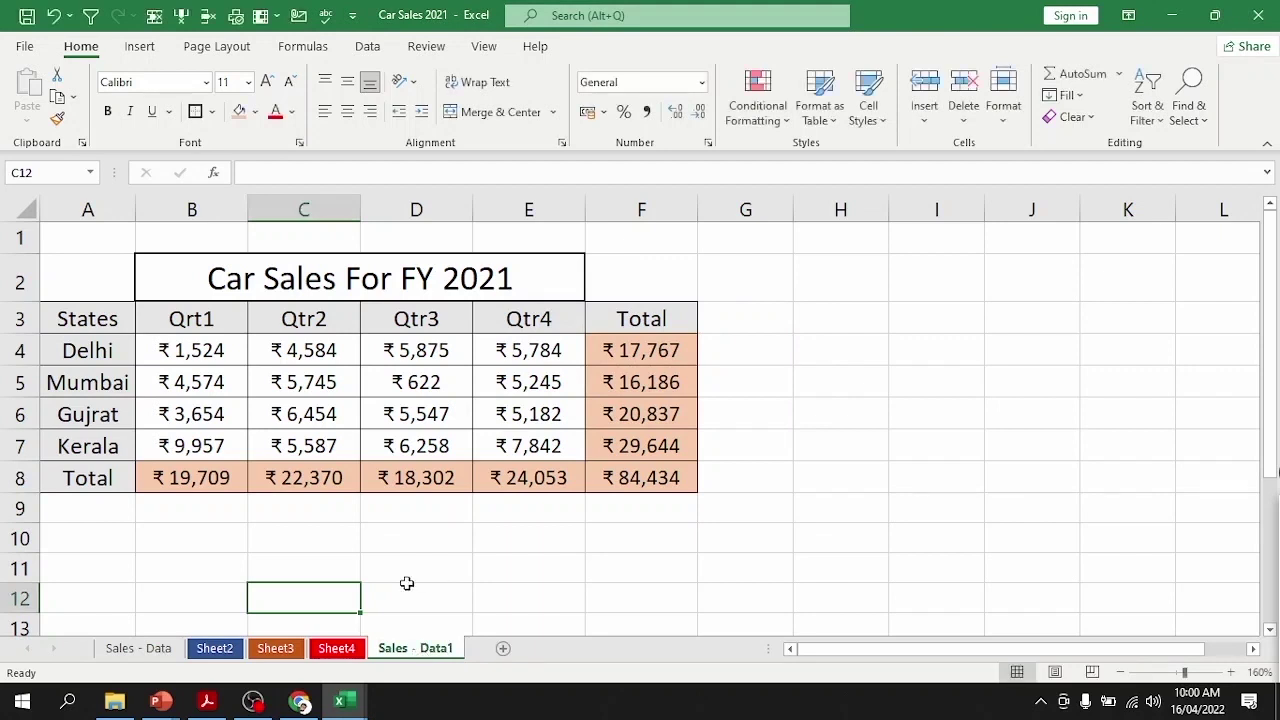
pyautogui.click(150, 650)
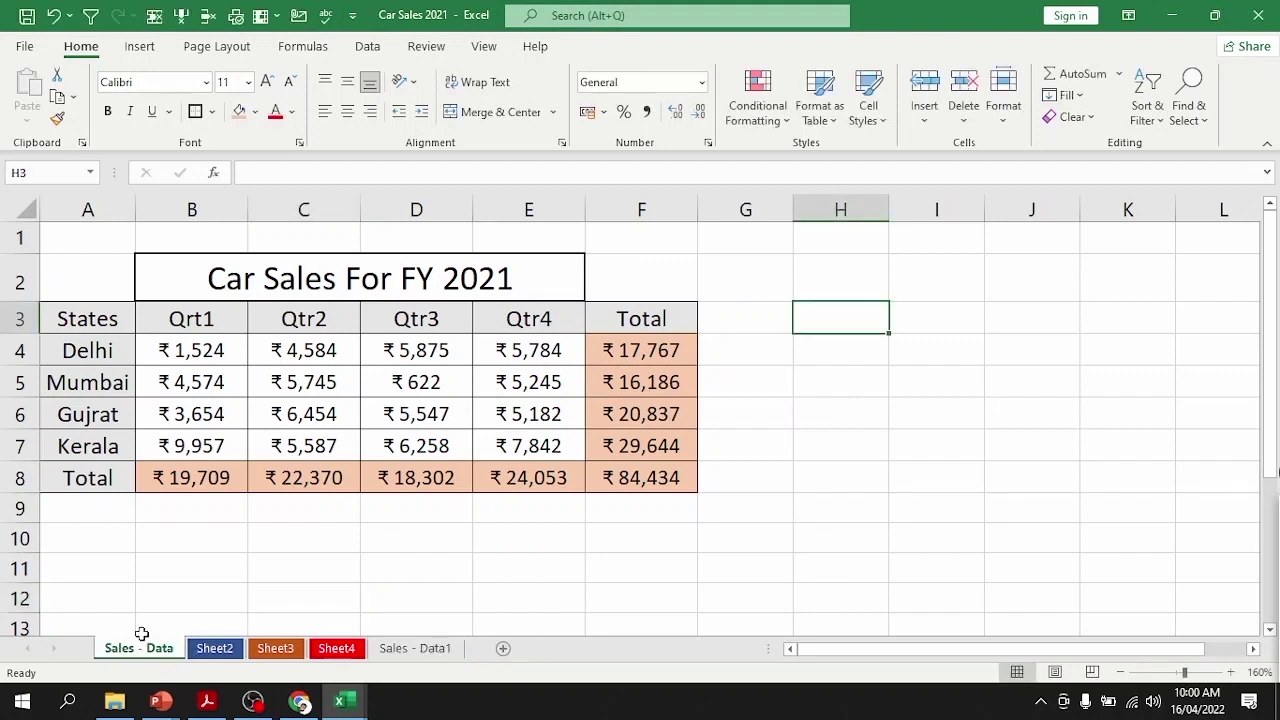
# Step: Open Move or Copy for the Sales - Data sheet, then cancel it
pyautogui.rightClick(140, 632)
pyautogui.click(131, 655)
pyautogui.rightClick(131, 655)
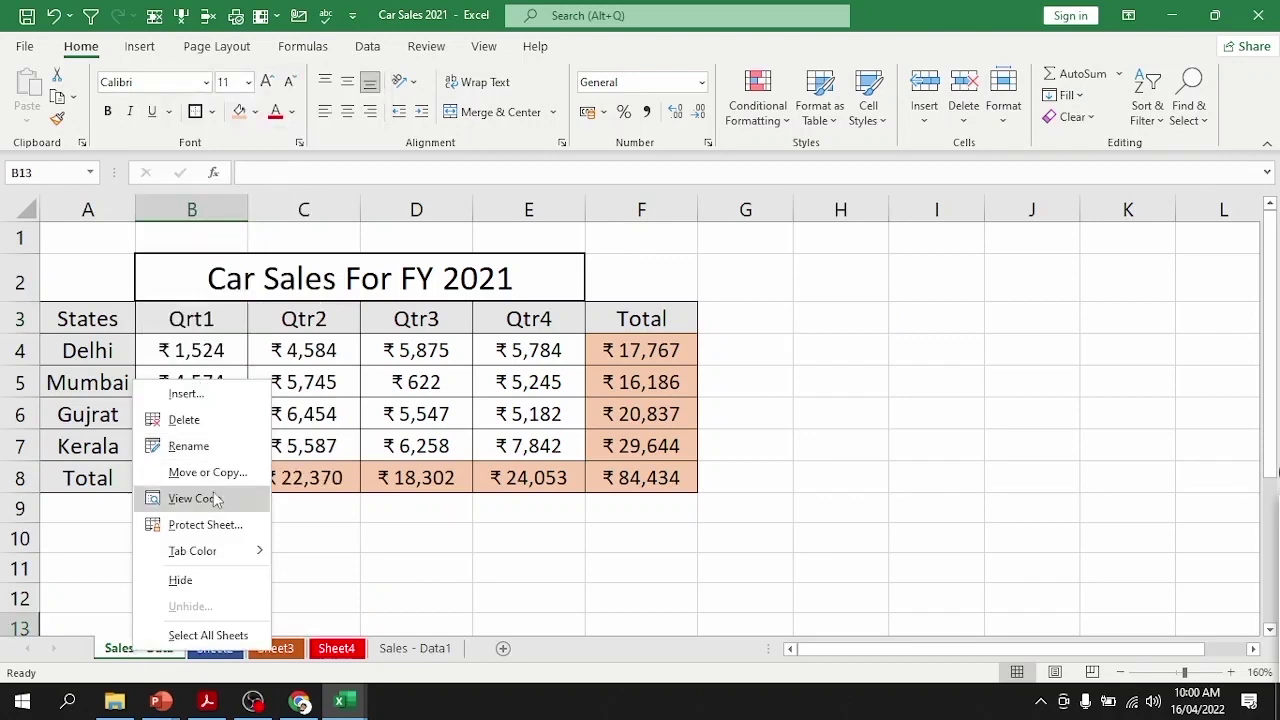
pyautogui.click(223, 476)
pyautogui.click(322, 628)
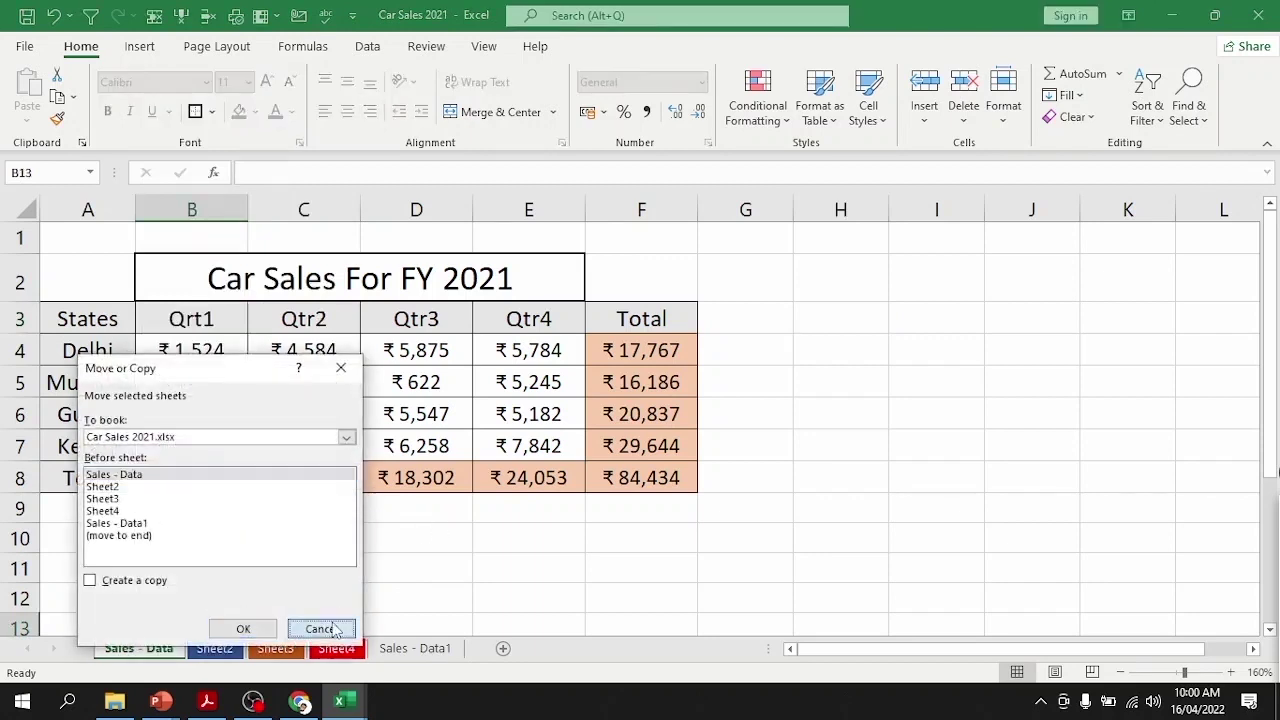
# Step: Move the Sales - Data1 sheet into a (new book) workbook
pyautogui.click(405, 652)
pyautogui.rightClick(405, 652)
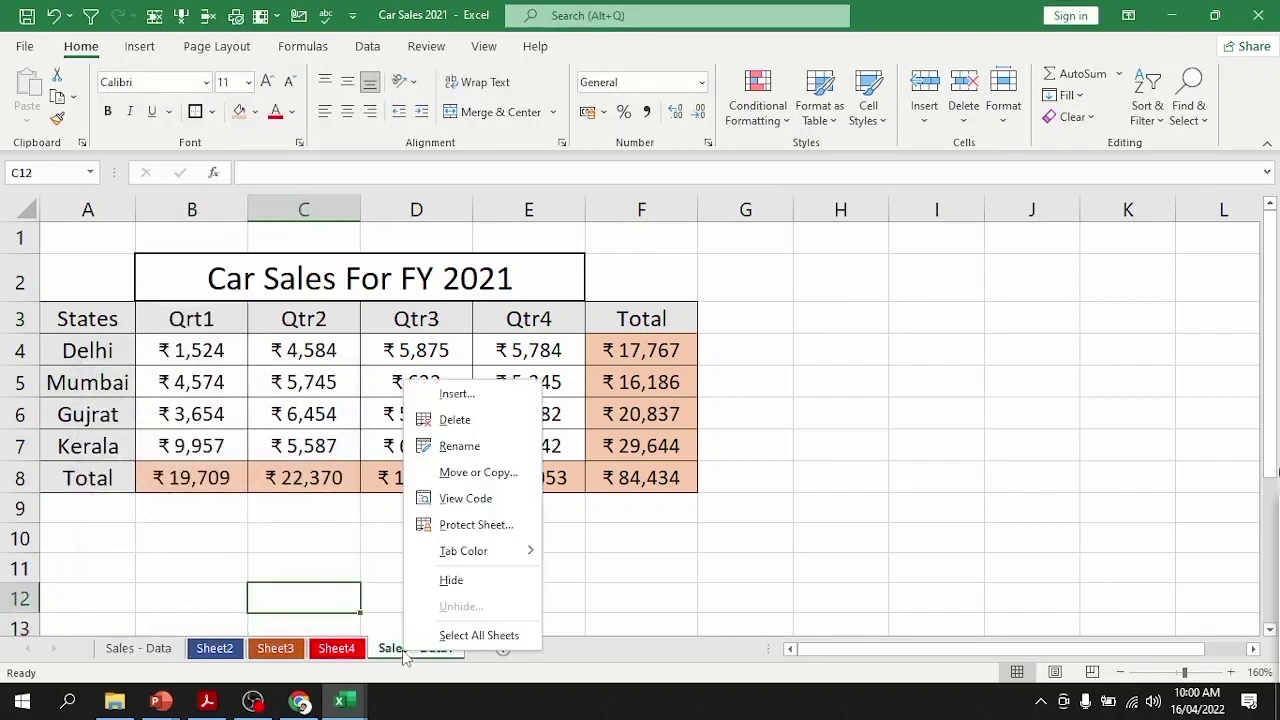
pyautogui.click(480, 473)
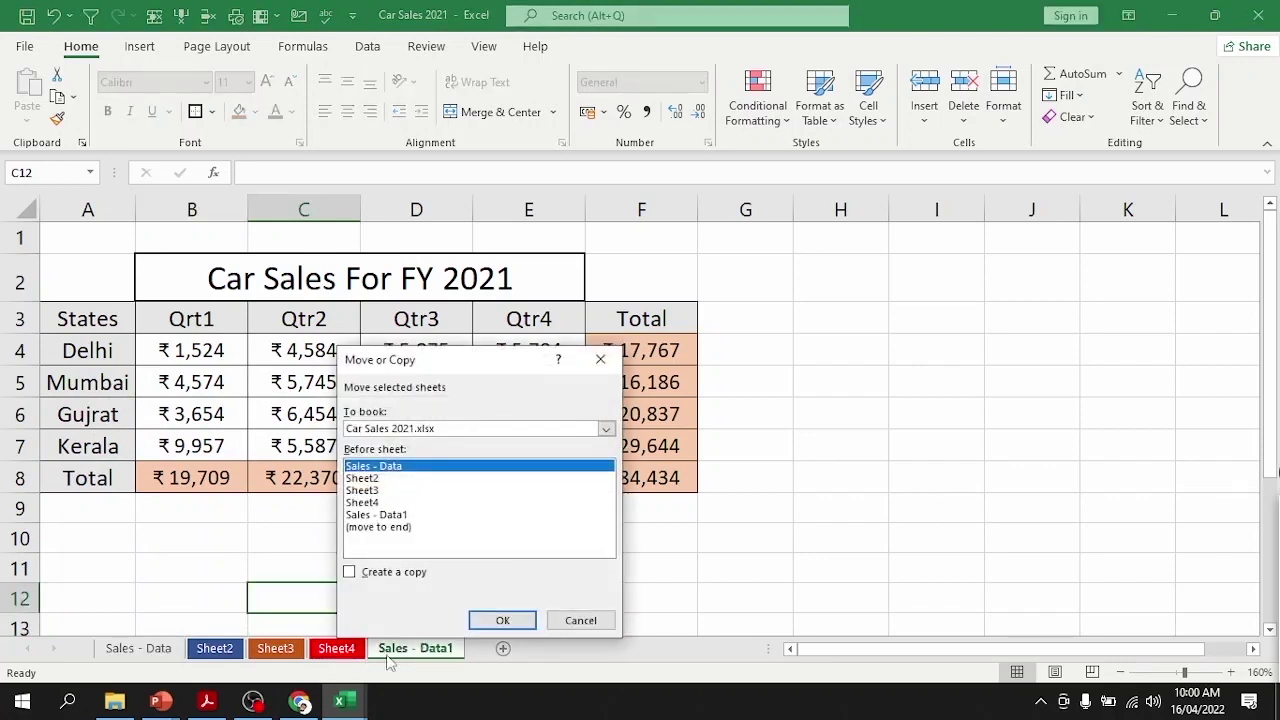
pyautogui.click(440, 430)
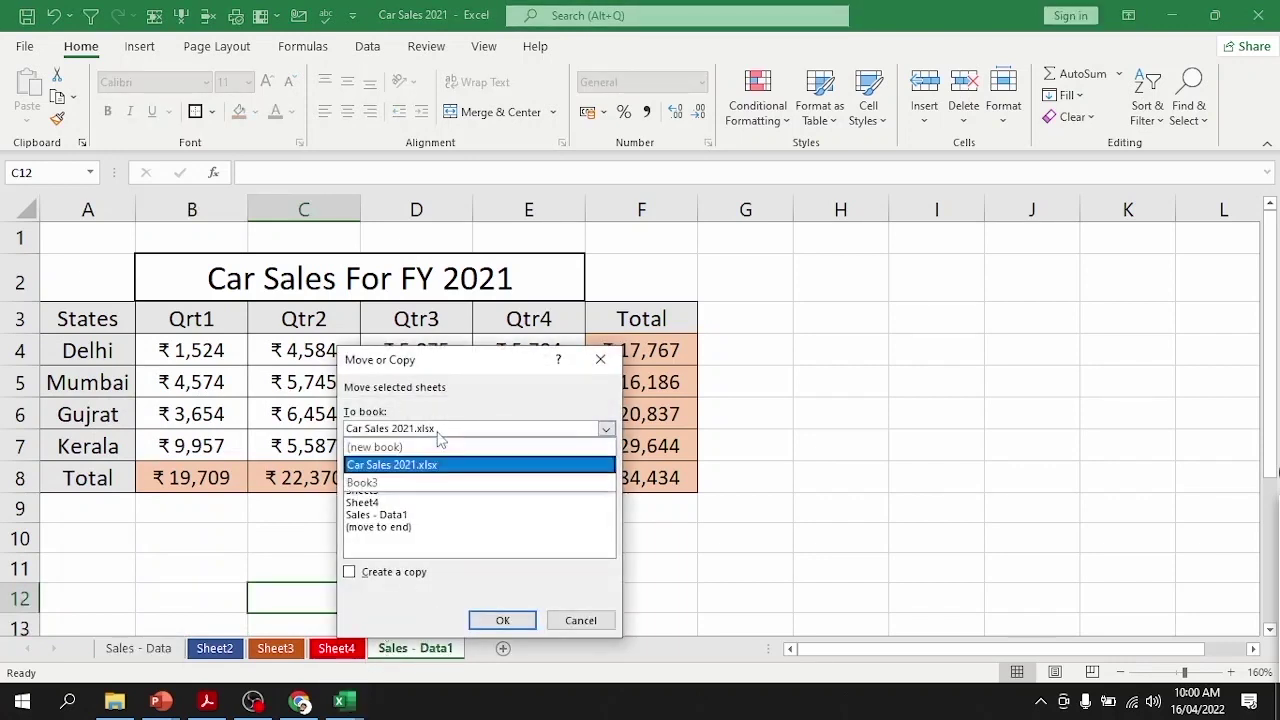
pyautogui.click(422, 450)
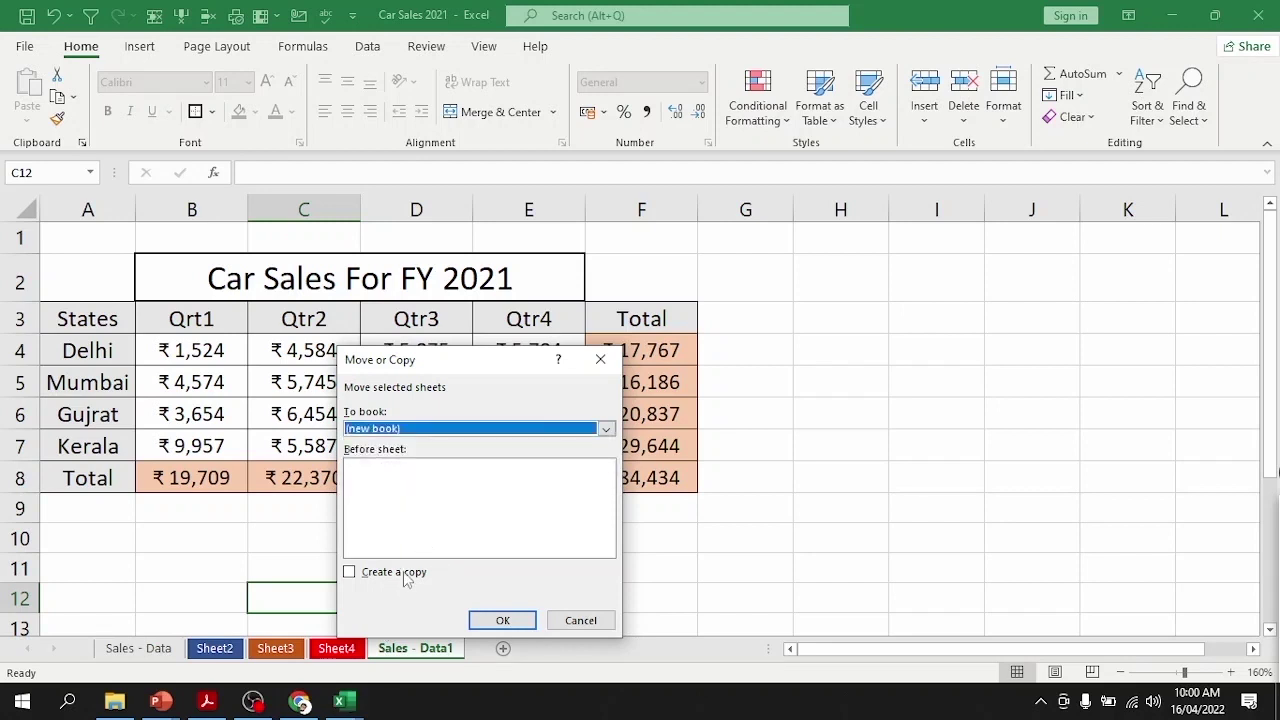
pyautogui.click(404, 573)
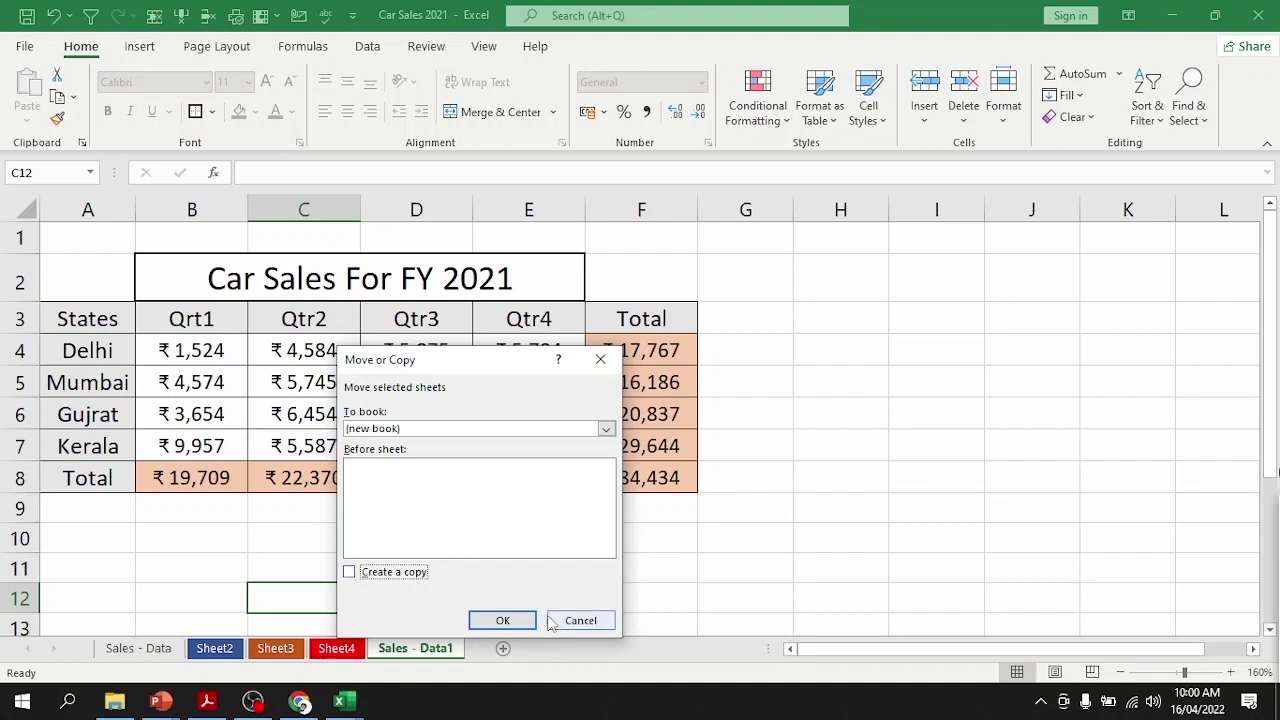
pyautogui.click(503, 620)
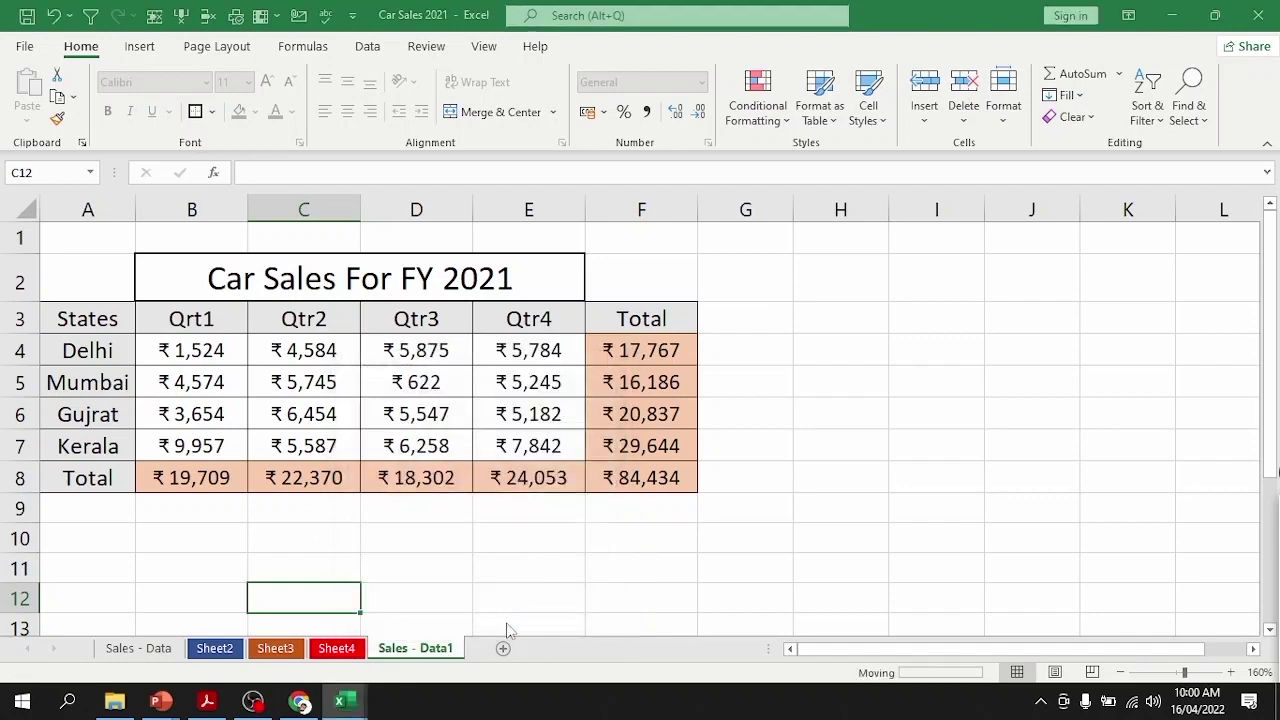
# Step: Shrink the Book4 window and check the Sales - Data and Sheet4 tabs in Car Sales 2021
pyautogui.moveTo(884, 28); pyautogui.dragTo(1163, 250)
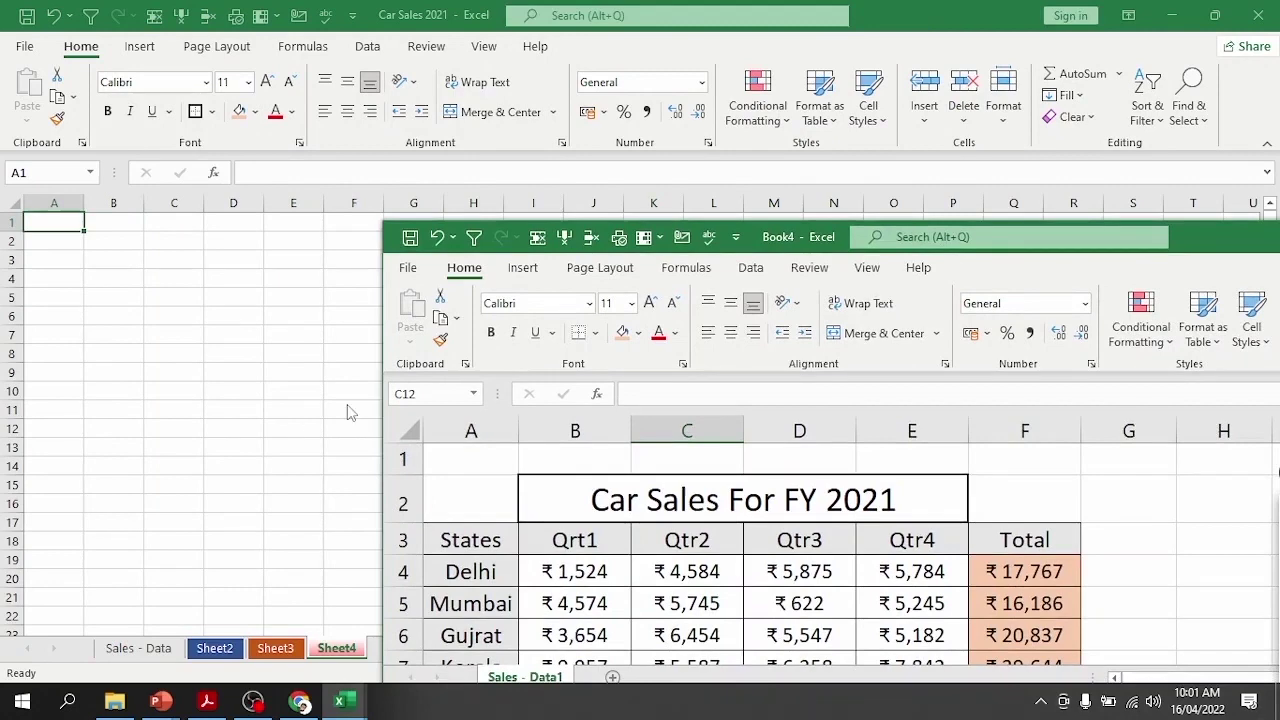
pyautogui.click(271, 437)
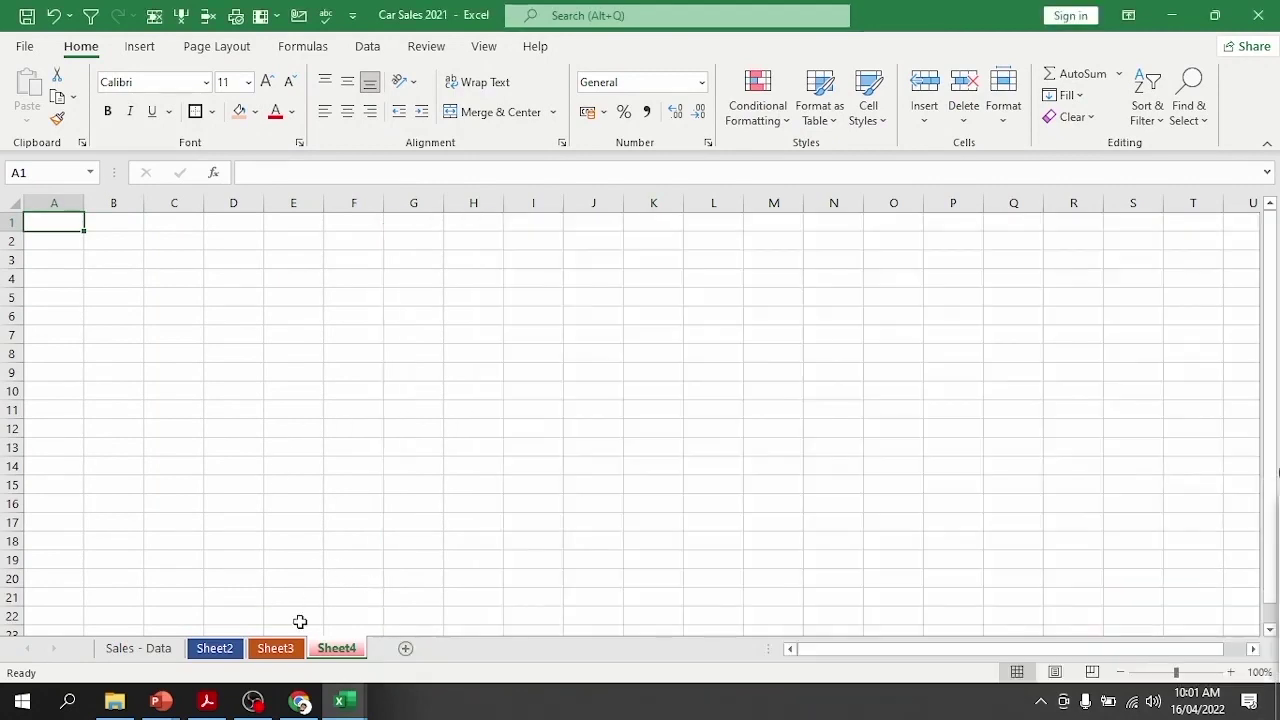
pyautogui.click(128, 650)
pyautogui.click(323, 652)
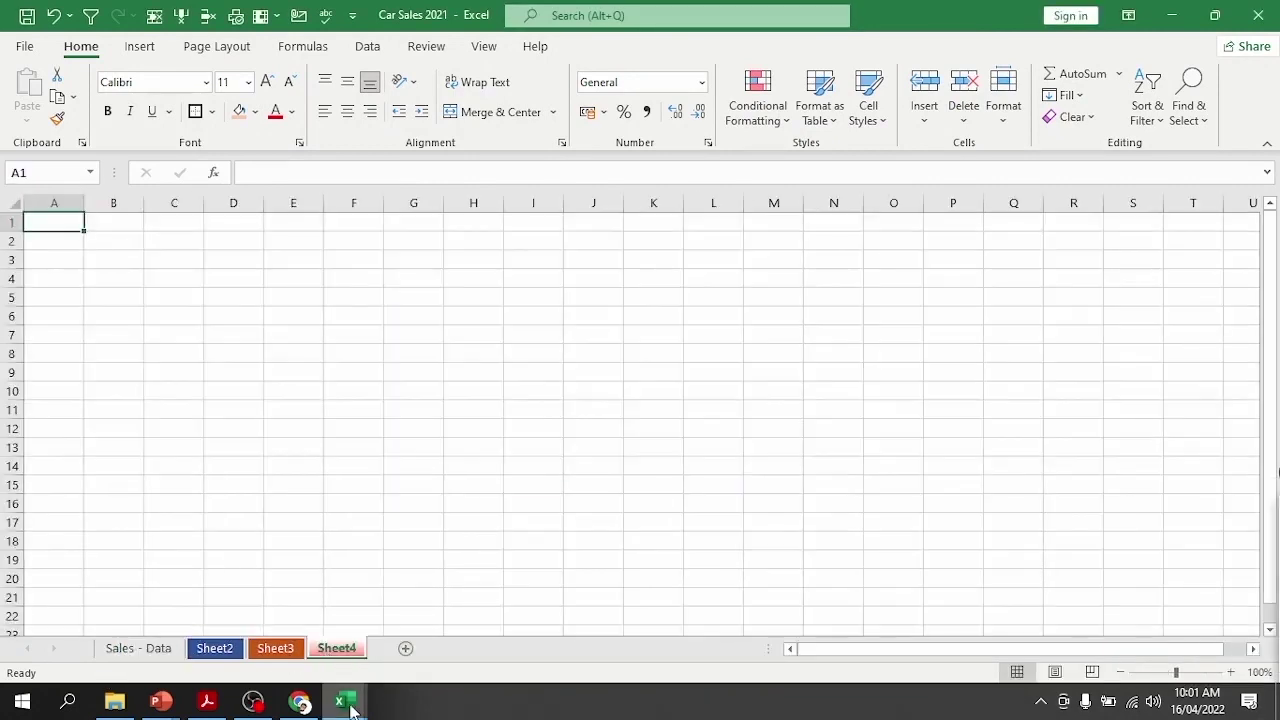
# Step: Close Book4 without saving and return to the Sales - Data sheet
pyautogui.moveTo(347, 698)
pyautogui.click(560, 625)
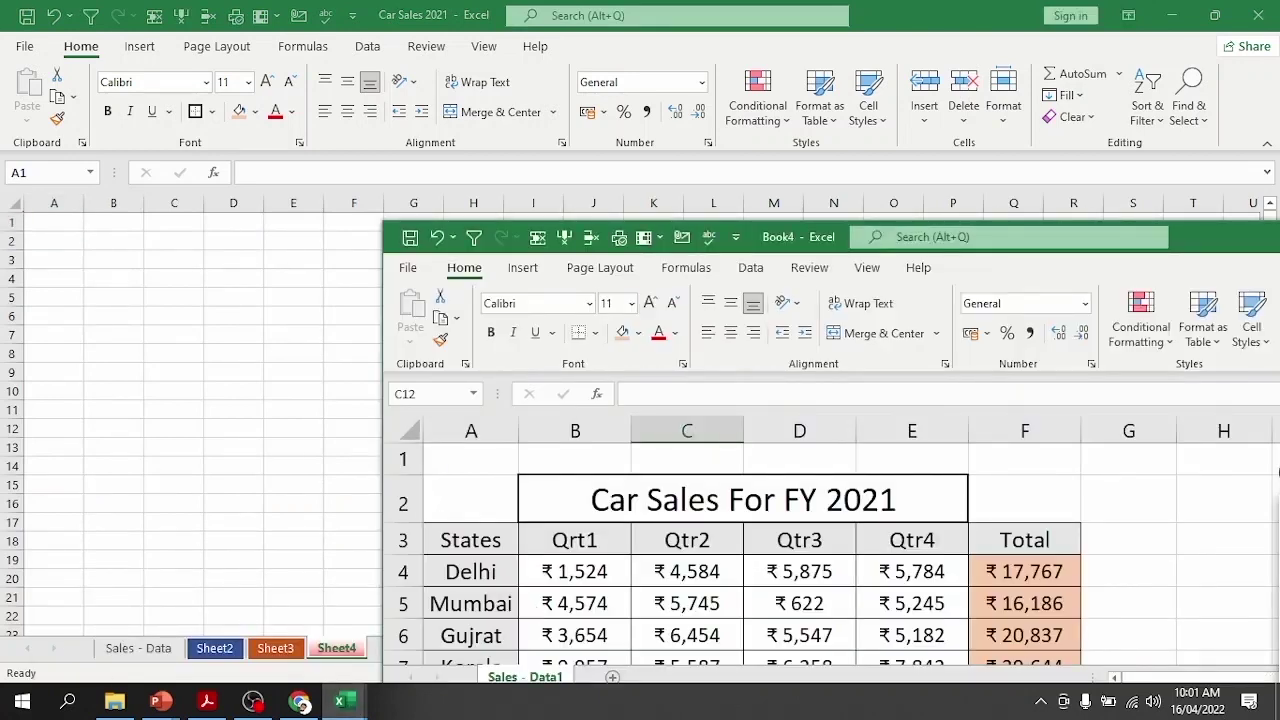
pyautogui.doubleClick(1204, 246)
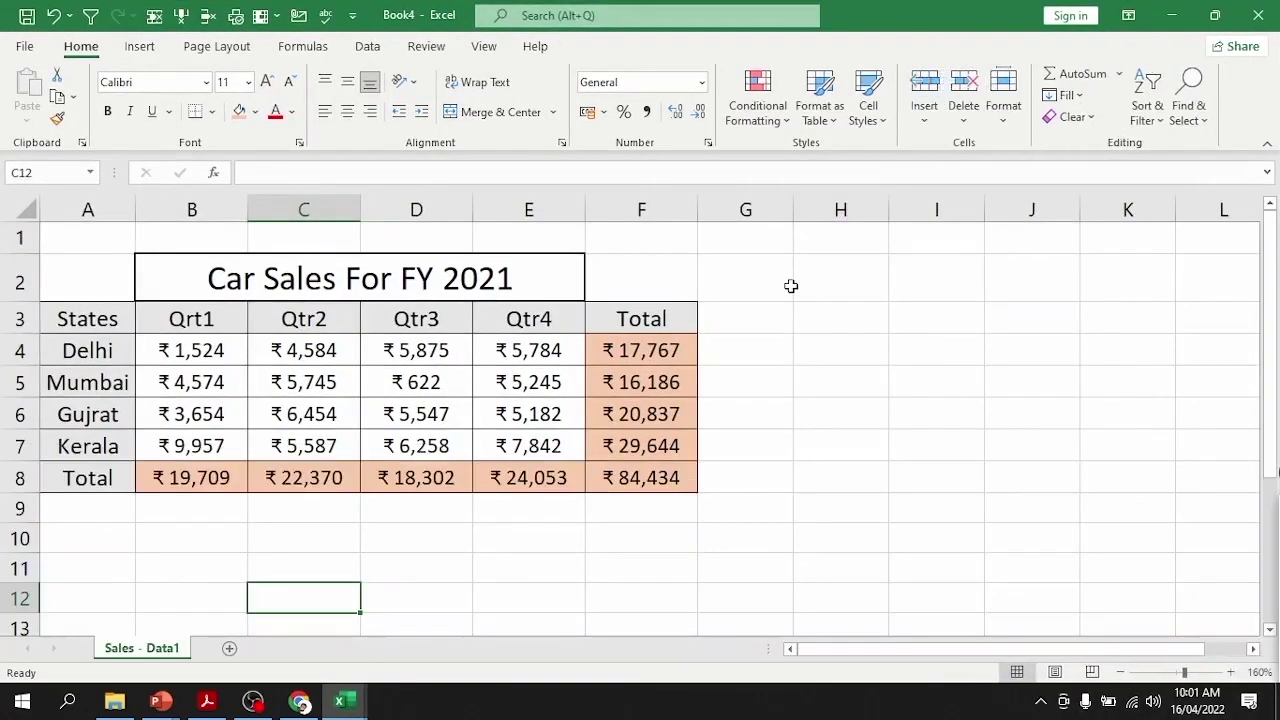
pyautogui.click(1258, 15)
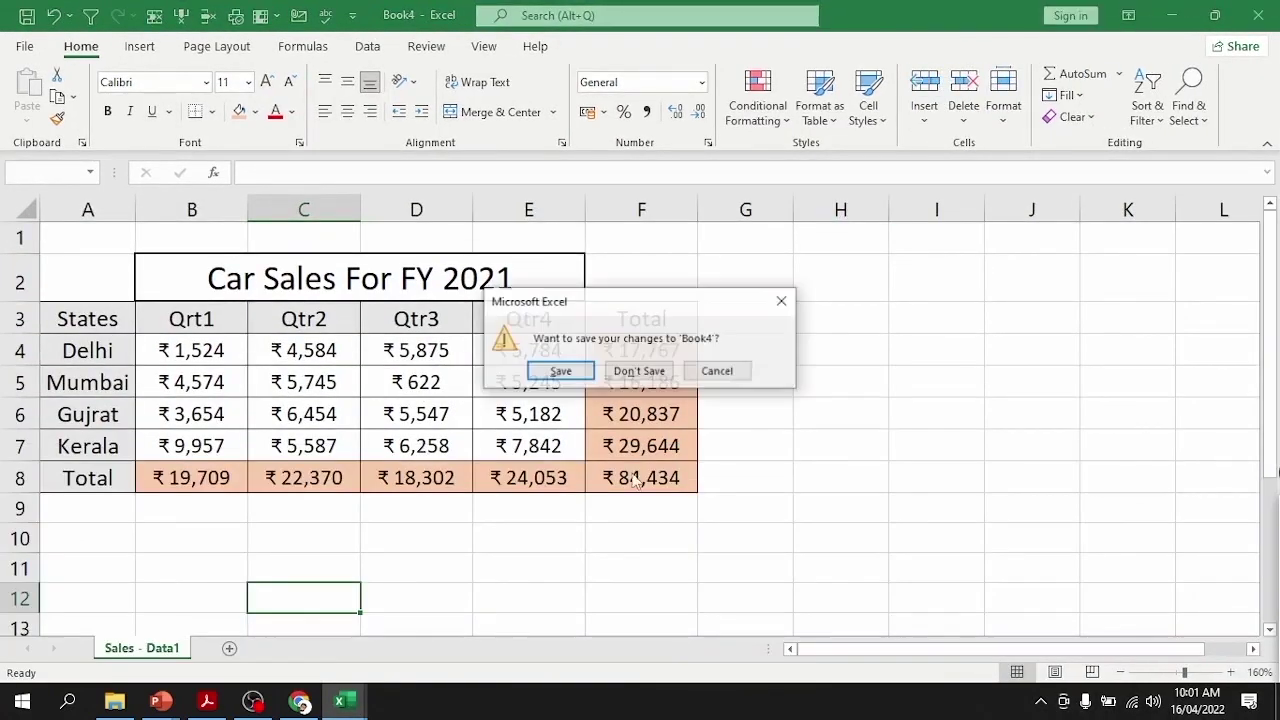
pyautogui.click(658, 371)
pyautogui.click(150, 649)
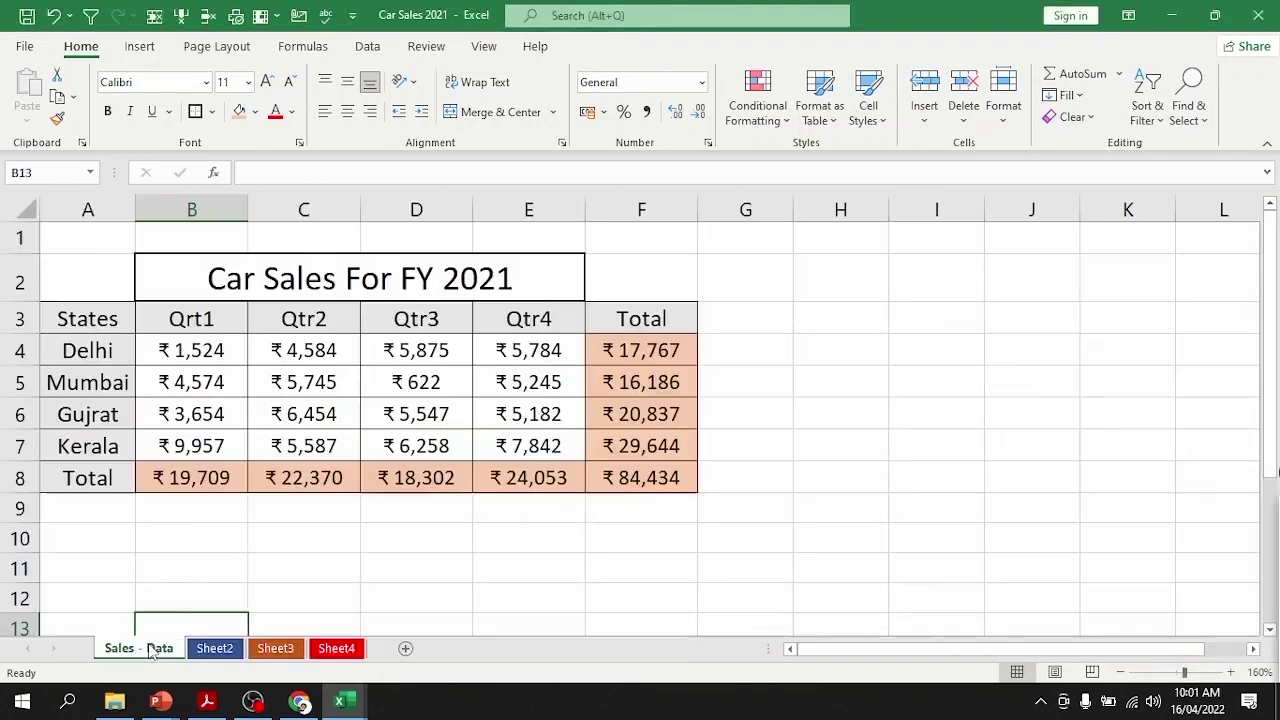
pyautogui.rightClick(150, 649)
# Step: Copy Sales - Data to the end of the workbook as Sales - Data (2)
pyautogui.click(226, 468)
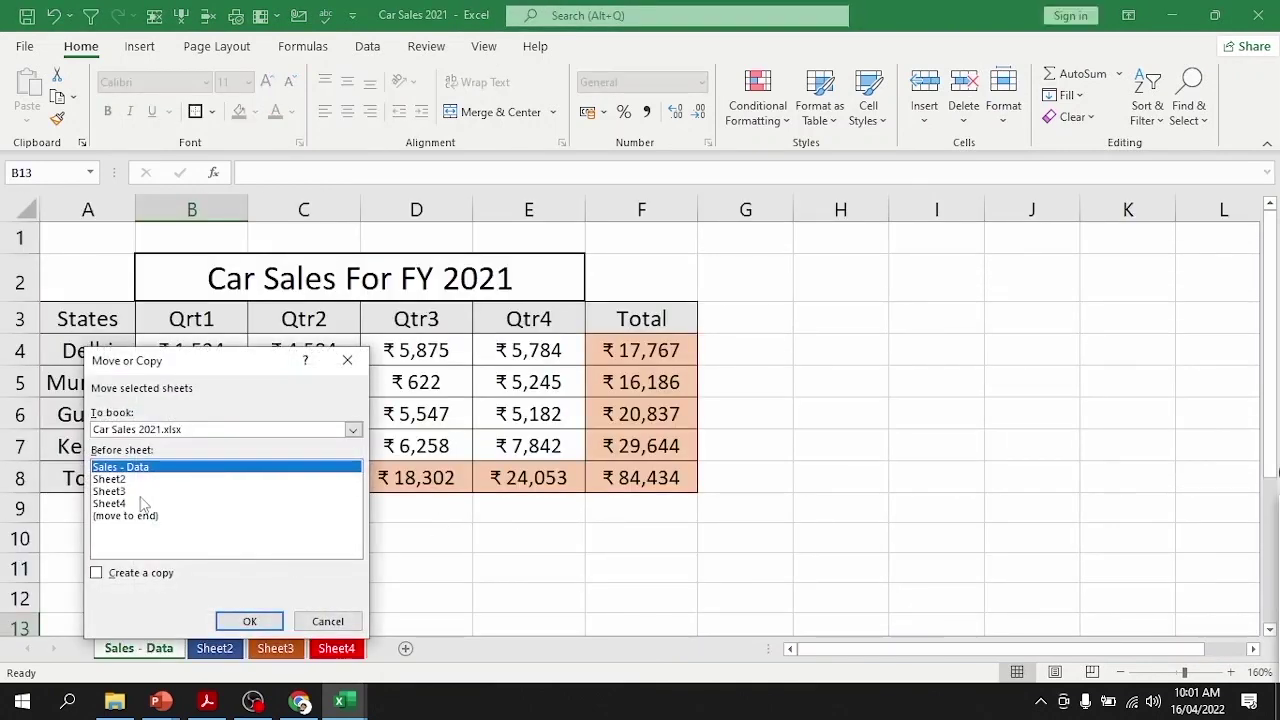
pyautogui.click(136, 516)
pyautogui.click(166, 576)
pyautogui.click(250, 620)
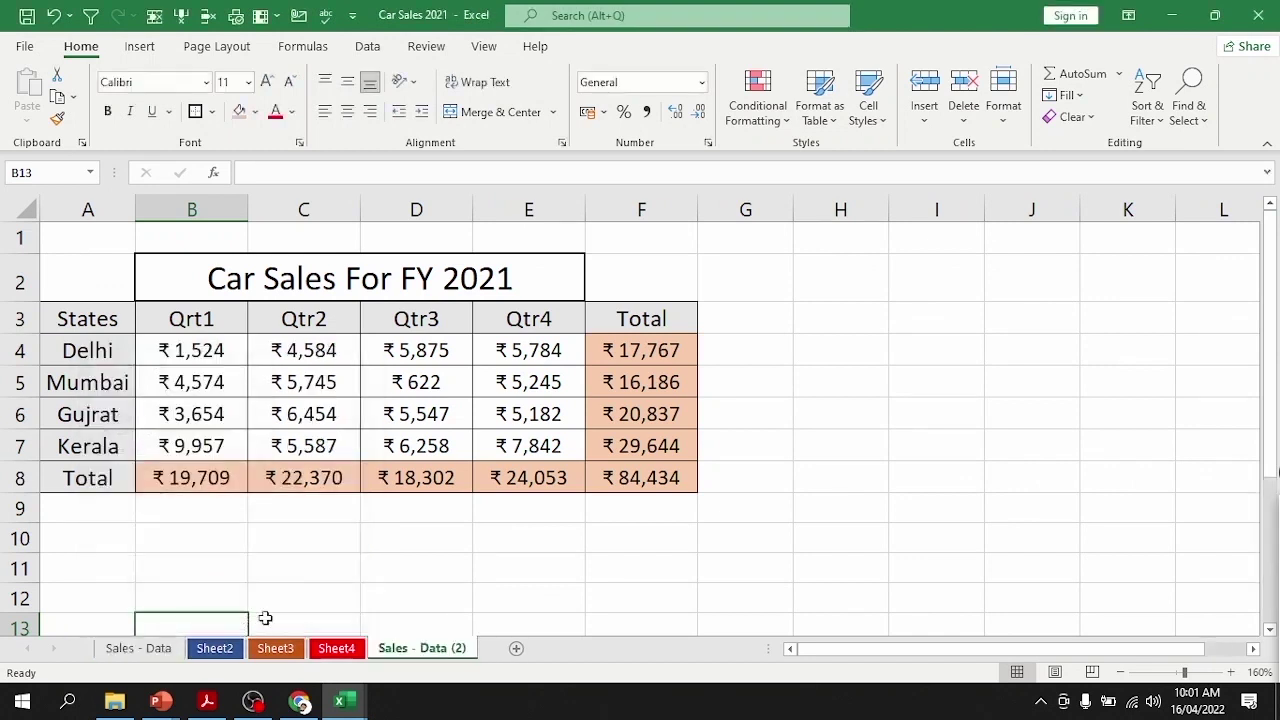
# Step: Copy Sales - Data (2) into a (new book) workbook, Book5
pyautogui.rightClick(435, 651)
pyautogui.click(475, 466)
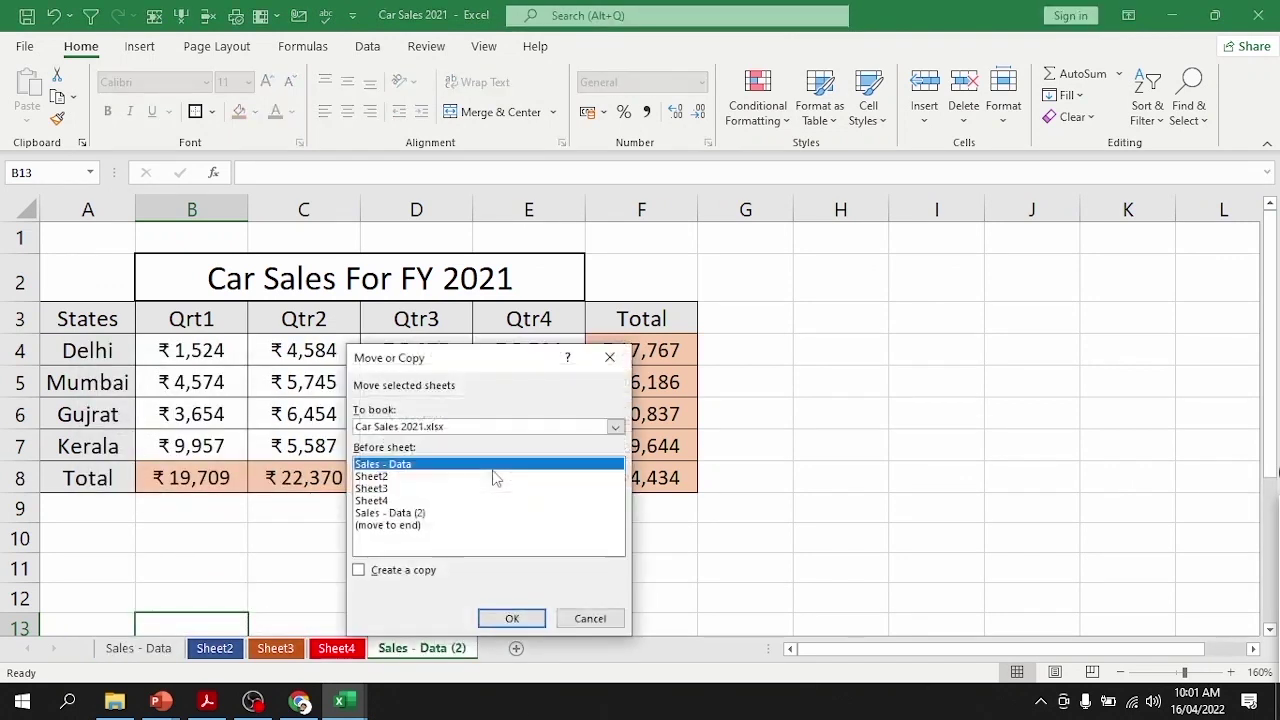
pyautogui.click(408, 574)
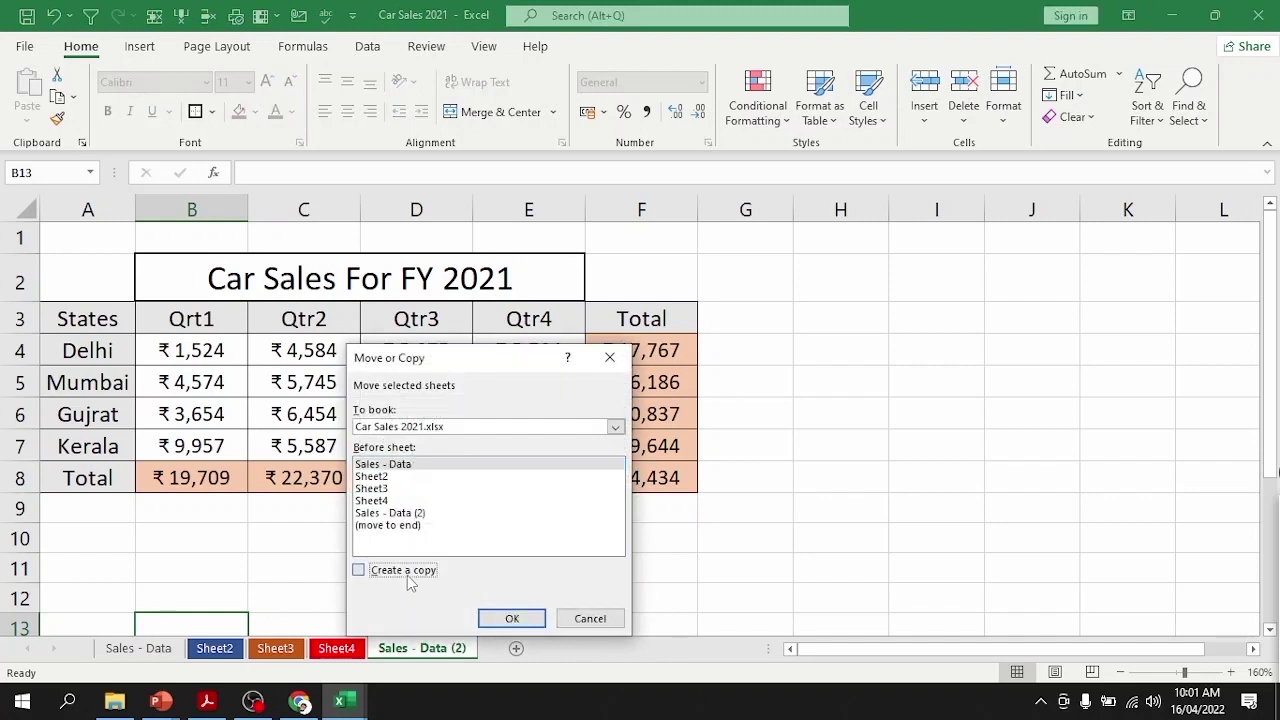
pyautogui.click(425, 428)
pyautogui.click(395, 444)
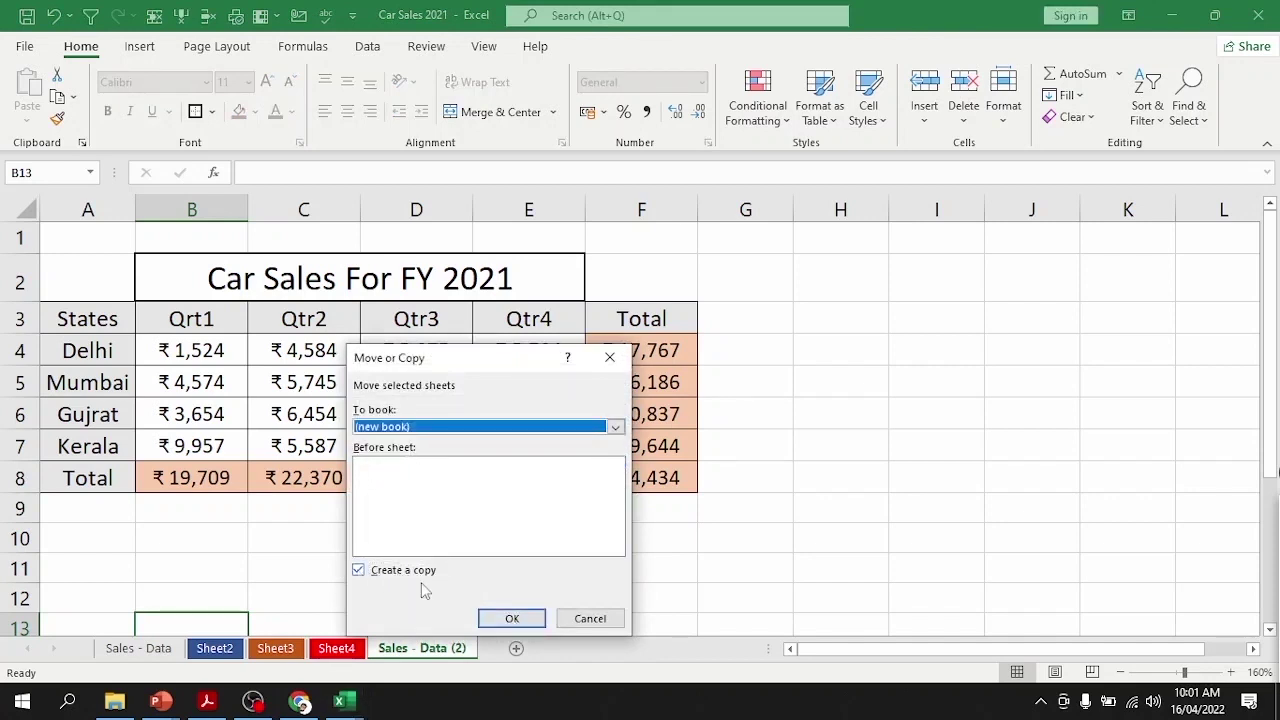
pyautogui.click(515, 618)
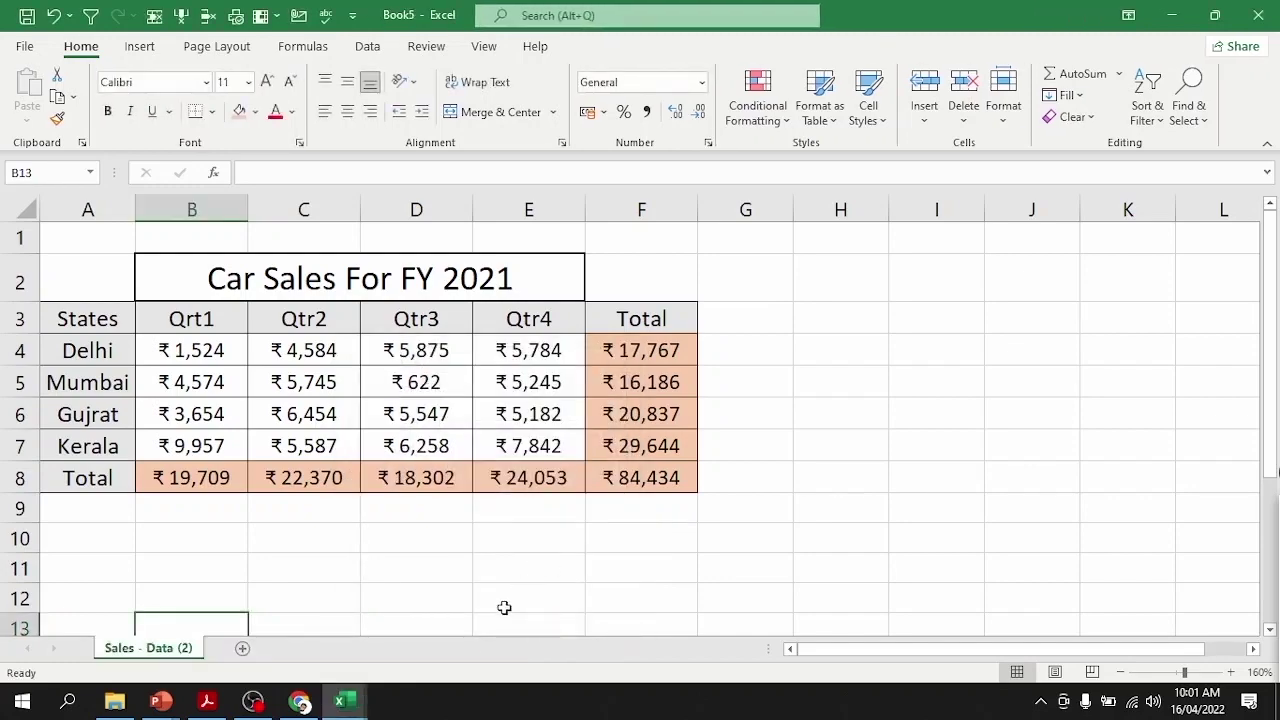
# Step: Resize the Book5 window, check the copied table, and bring Car Sales 2021 forward
pyautogui.moveTo(837, 20); pyautogui.dragTo(900, 73)
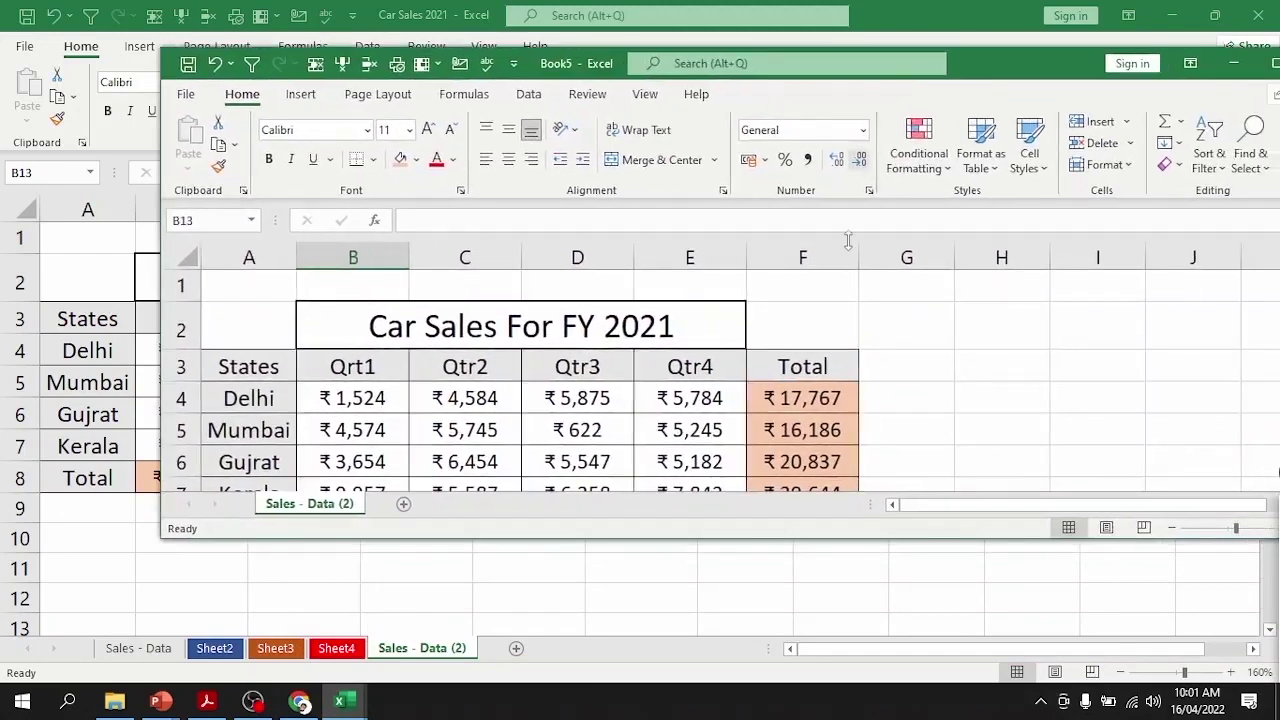
pyautogui.click(455, 398)
pyautogui.scroll(-2, 502, 433)
pyautogui.scroll(2, 502, 433)
pyautogui.scroll(-1, 497, 429)
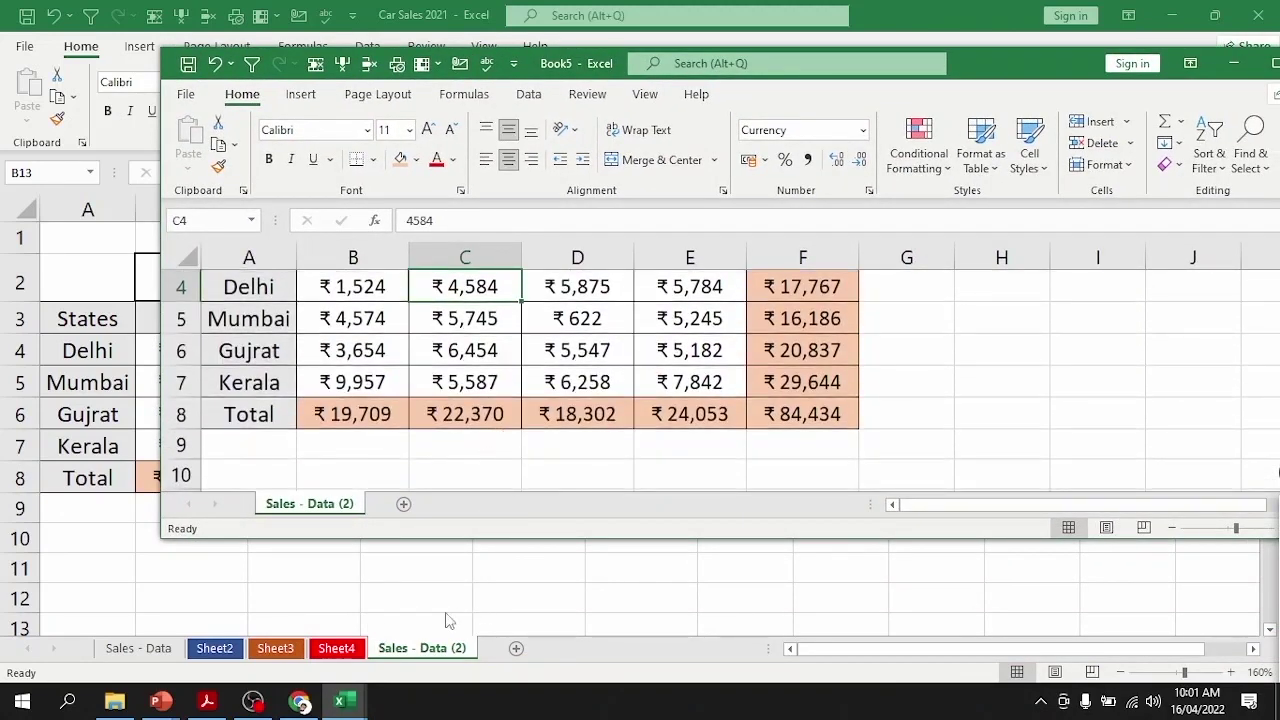
pyautogui.click(448, 621)
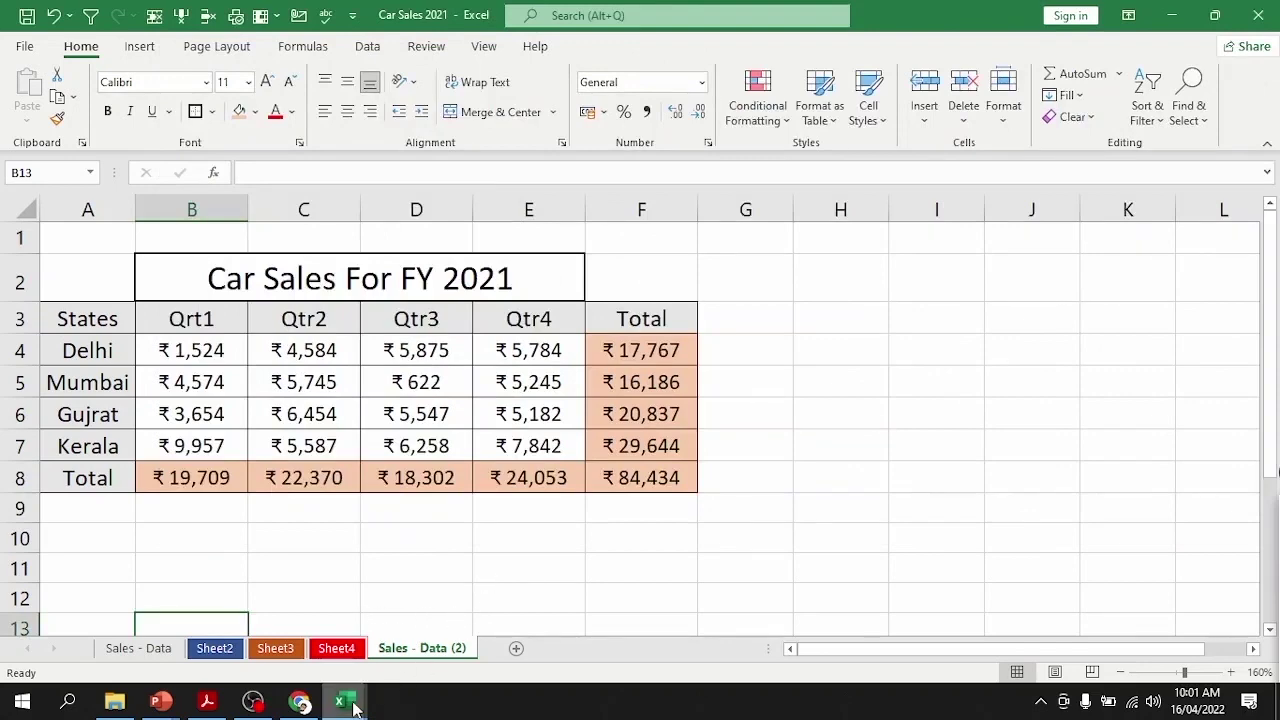
# Step: Switch to the Book5 window from the taskbar preview to view the copied Sales - Data (2)
pyautogui.moveTo(340, 700)
pyautogui.click(522, 620)
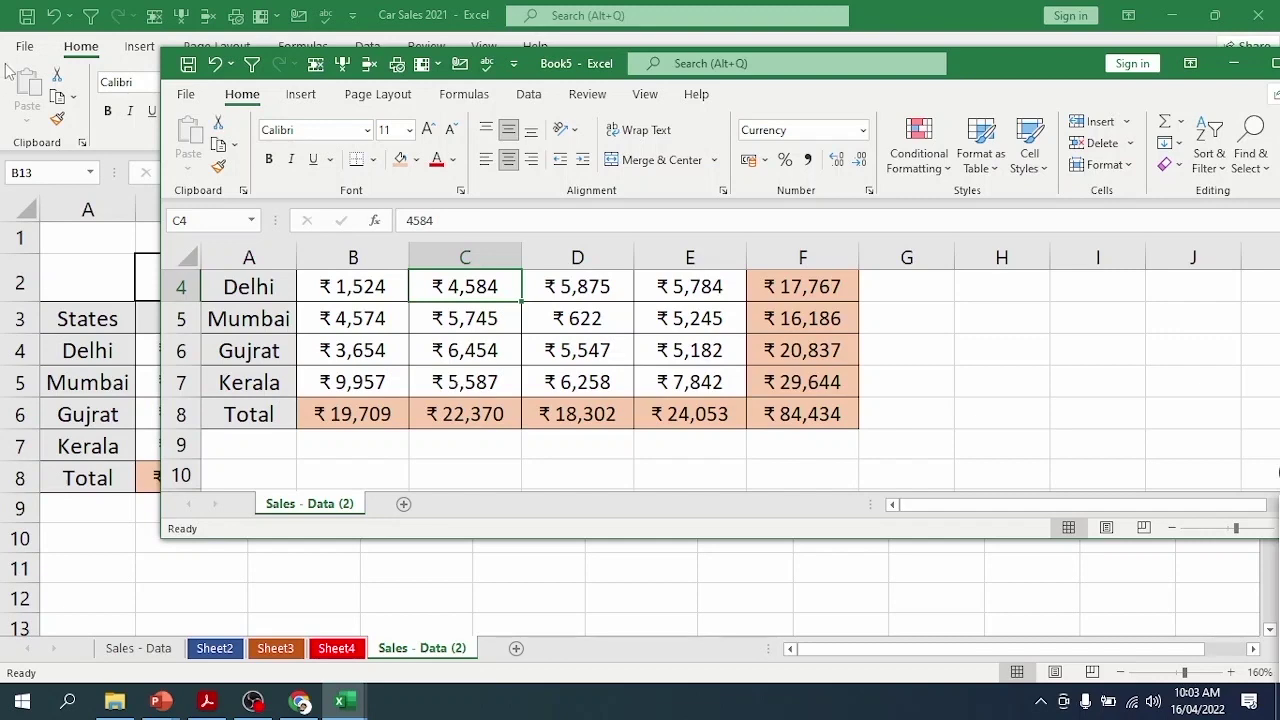
# Step: Close Book5 with Don't Save and return to the sales table
pyautogui.moveTo(1017, 70); pyautogui.dragTo(805, 136)
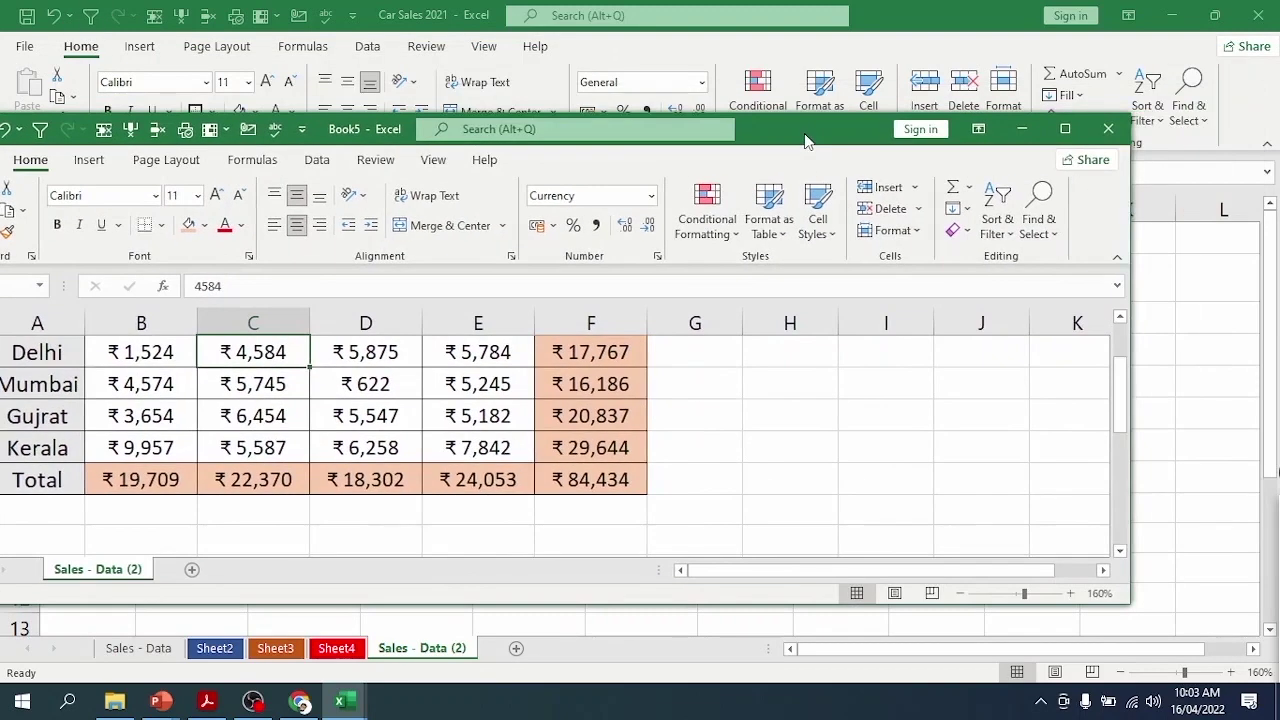
pyautogui.click(1107, 129)
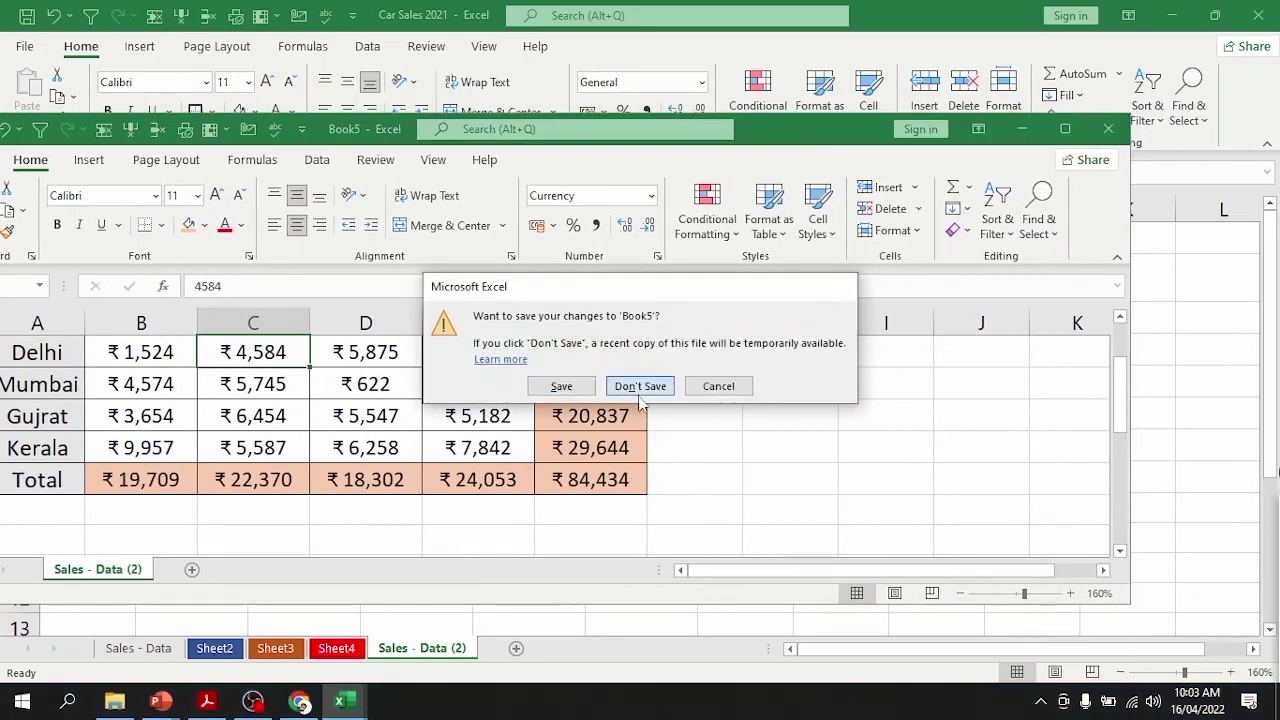
pyautogui.click(640, 385)
pyautogui.click(528, 446)
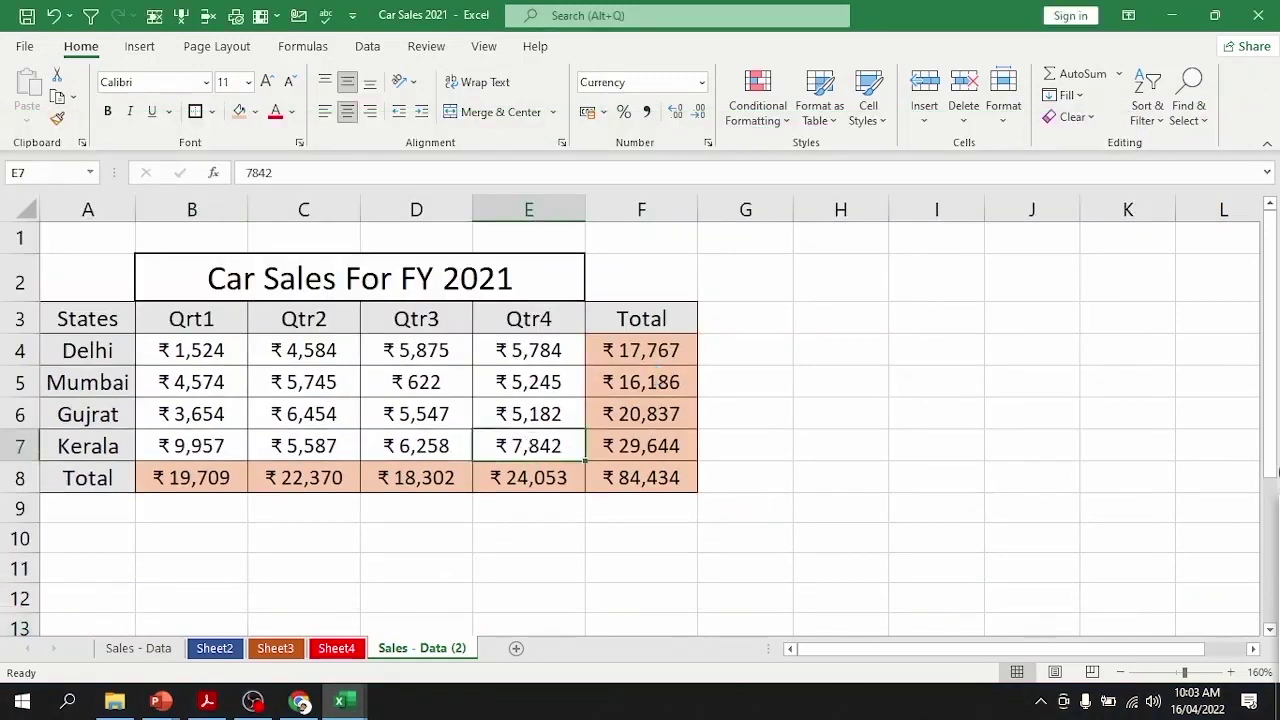
pyautogui.click(1279, 472)
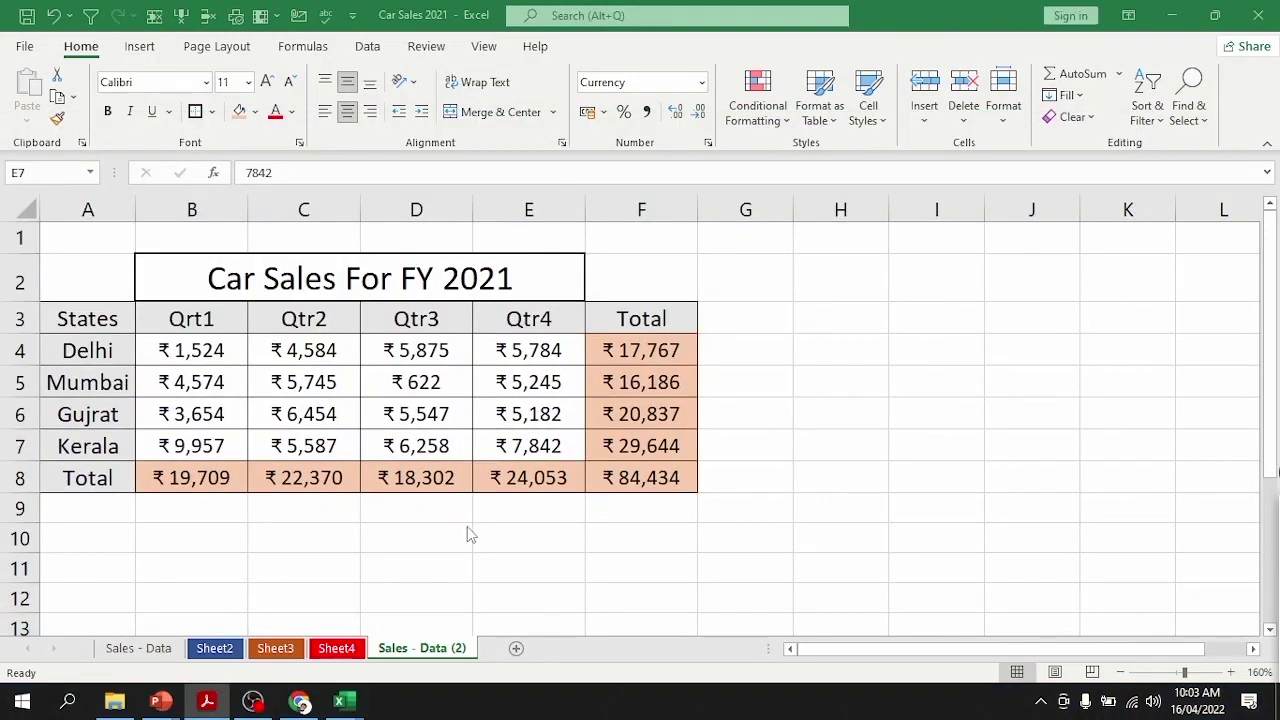
# Step: Add a run of new blank sheets with the New Sheet (+) button
pyautogui.click(517, 652)
pyautogui.click(525, 652)
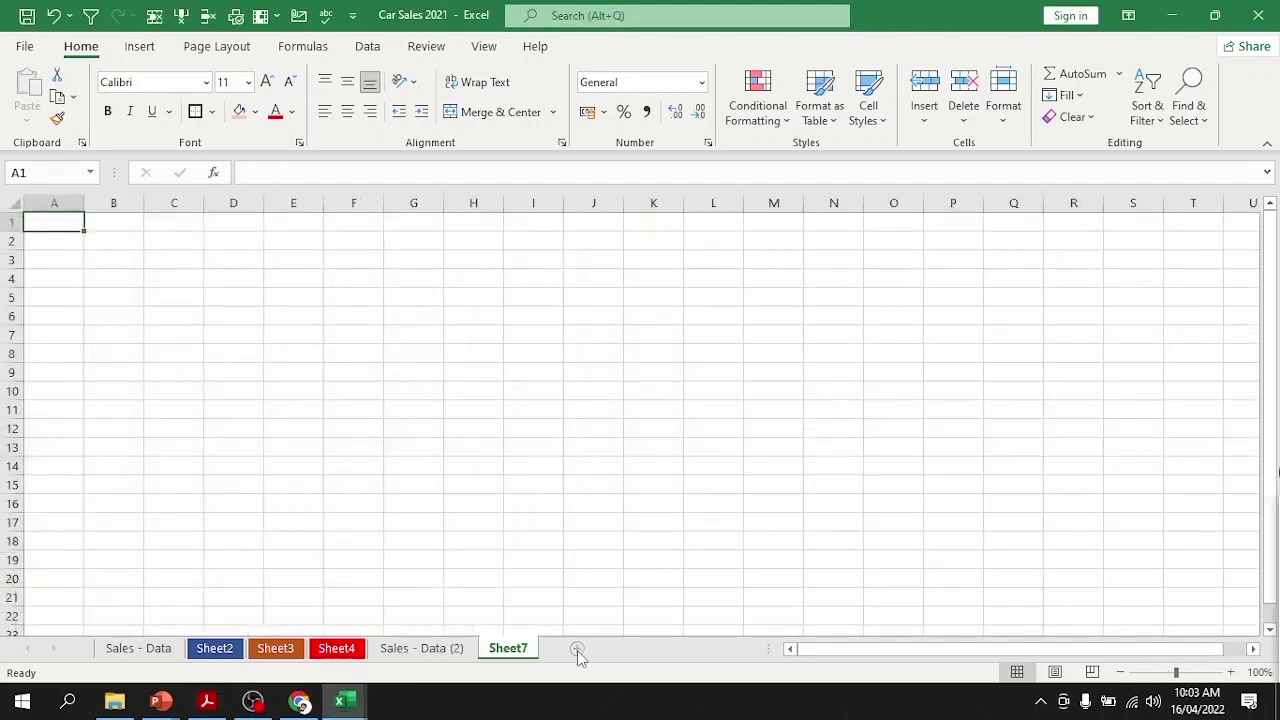
pyautogui.click(578, 649)
pyautogui.click(636, 649)
pyautogui.click(695, 649)
pyautogui.click(748, 649)
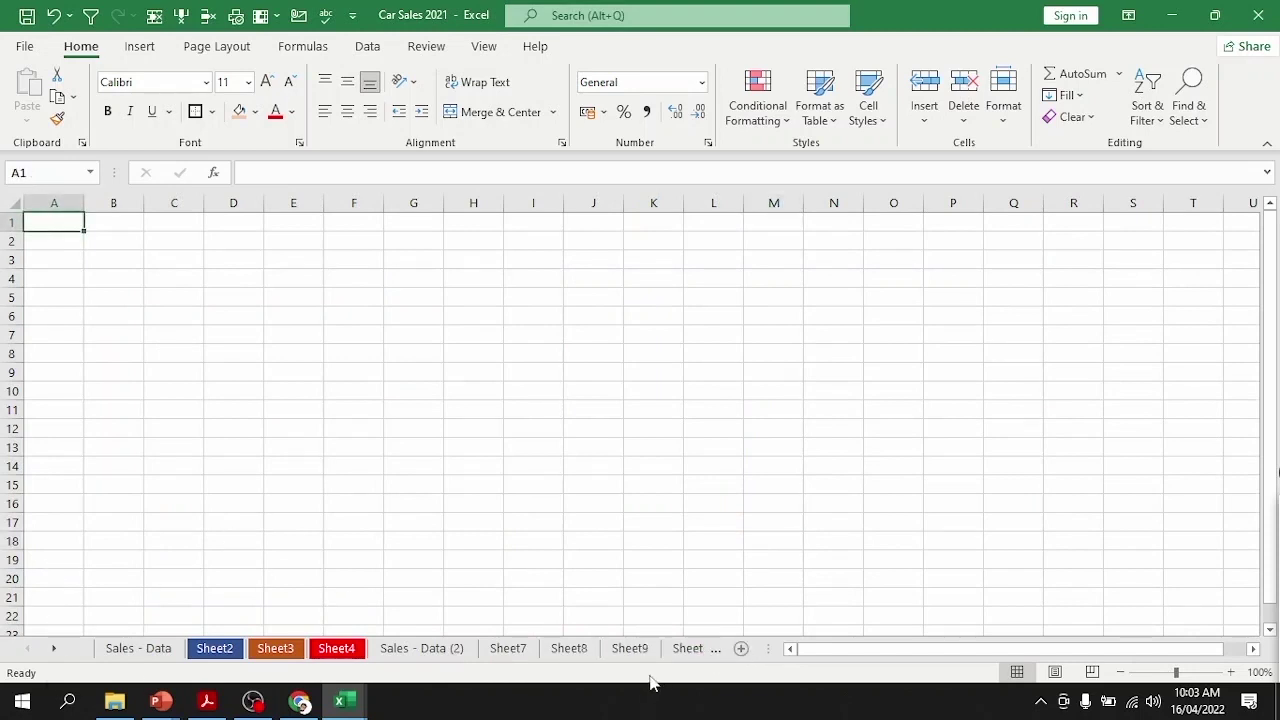
# Step: Scroll the sheet tabs to review the new sheets, returning to the first tab
pyautogui.click(56, 650)
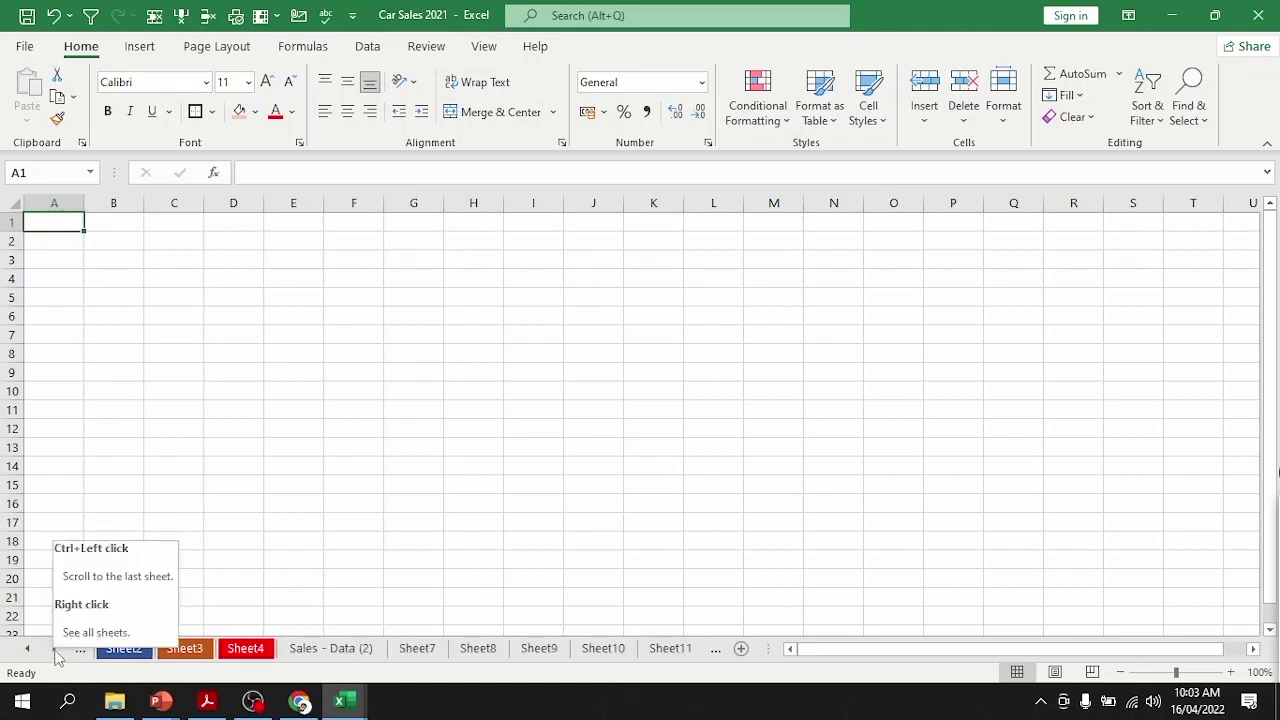
pyautogui.click(27, 649)
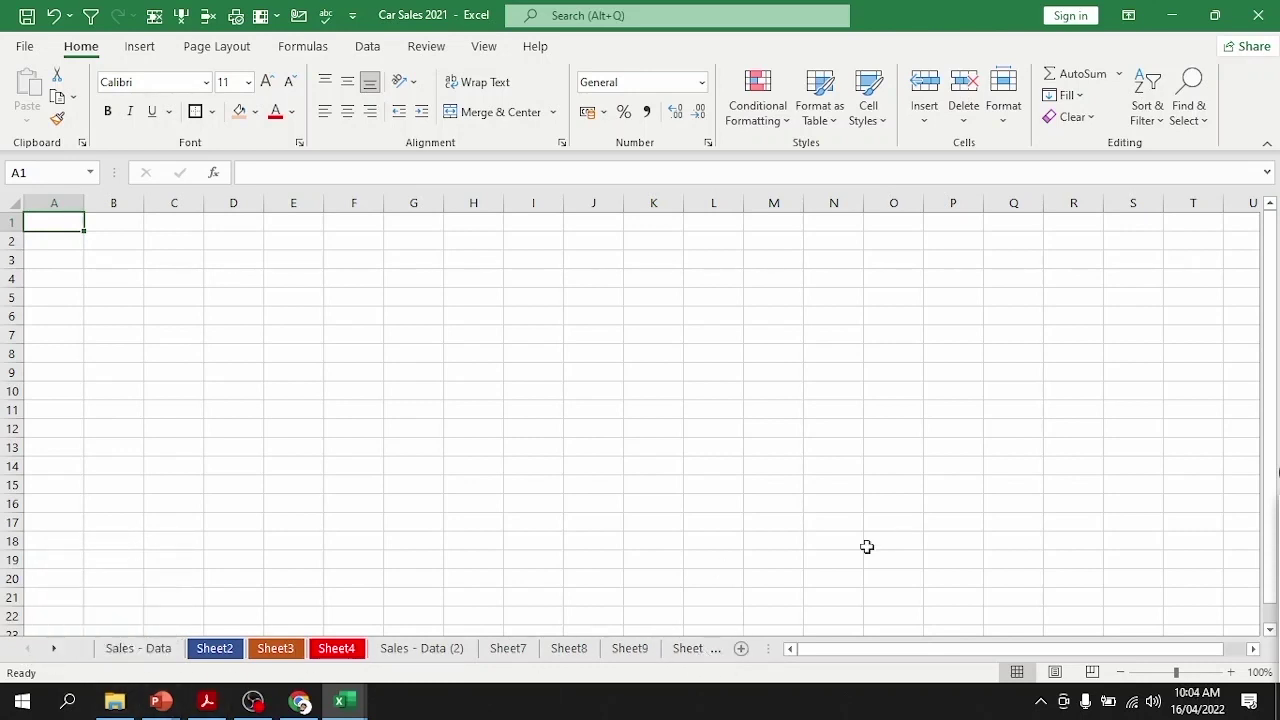
pyautogui.click(54, 649)
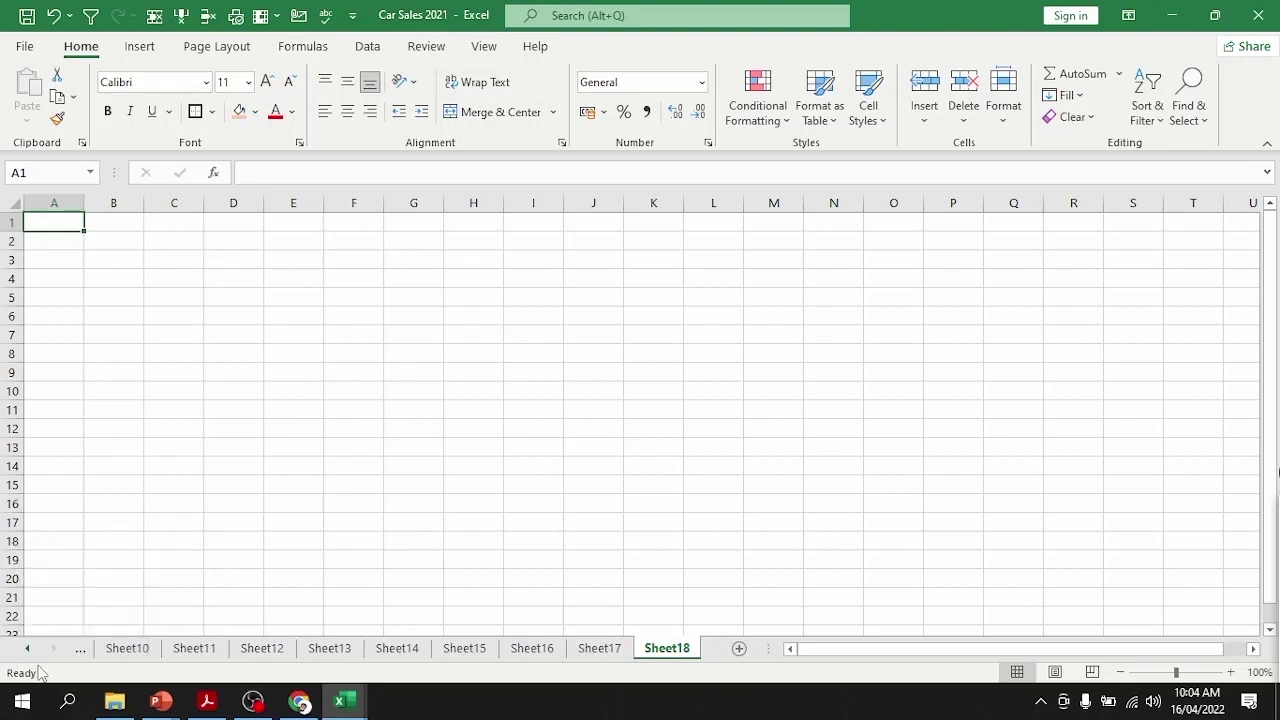
pyautogui.click(27, 649)
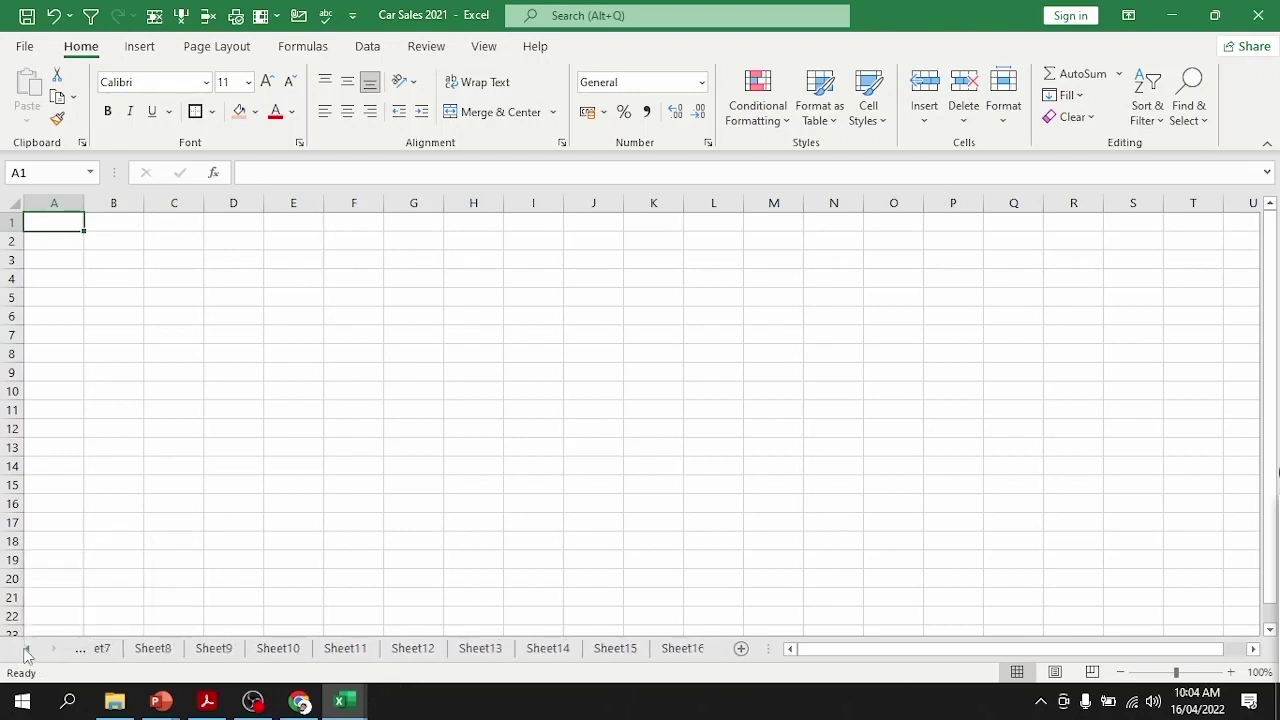
pyautogui.click(27, 649)
pyautogui.click(27, 649)
pyautogui.click(27, 649)
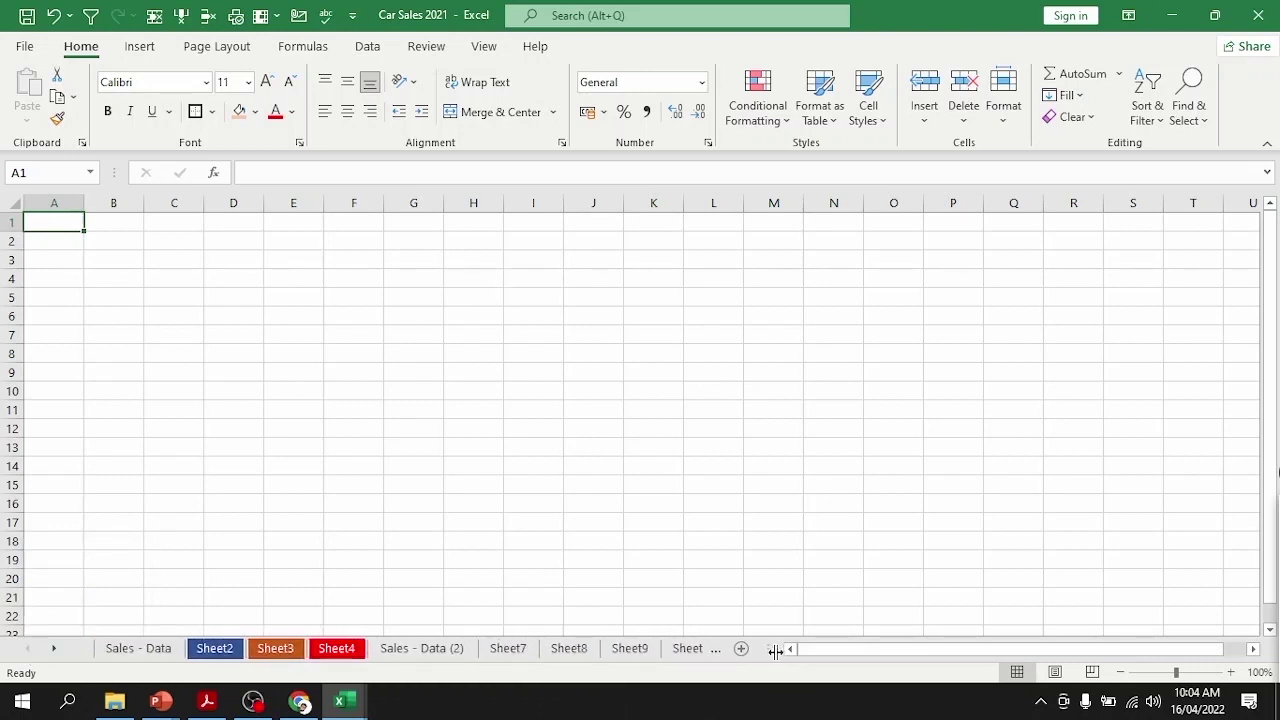
# Step: Widen the sheet-tab area and step through the sheets up to Sheet18
pyautogui.moveTo(767, 648); pyautogui.dragTo(934, 634)
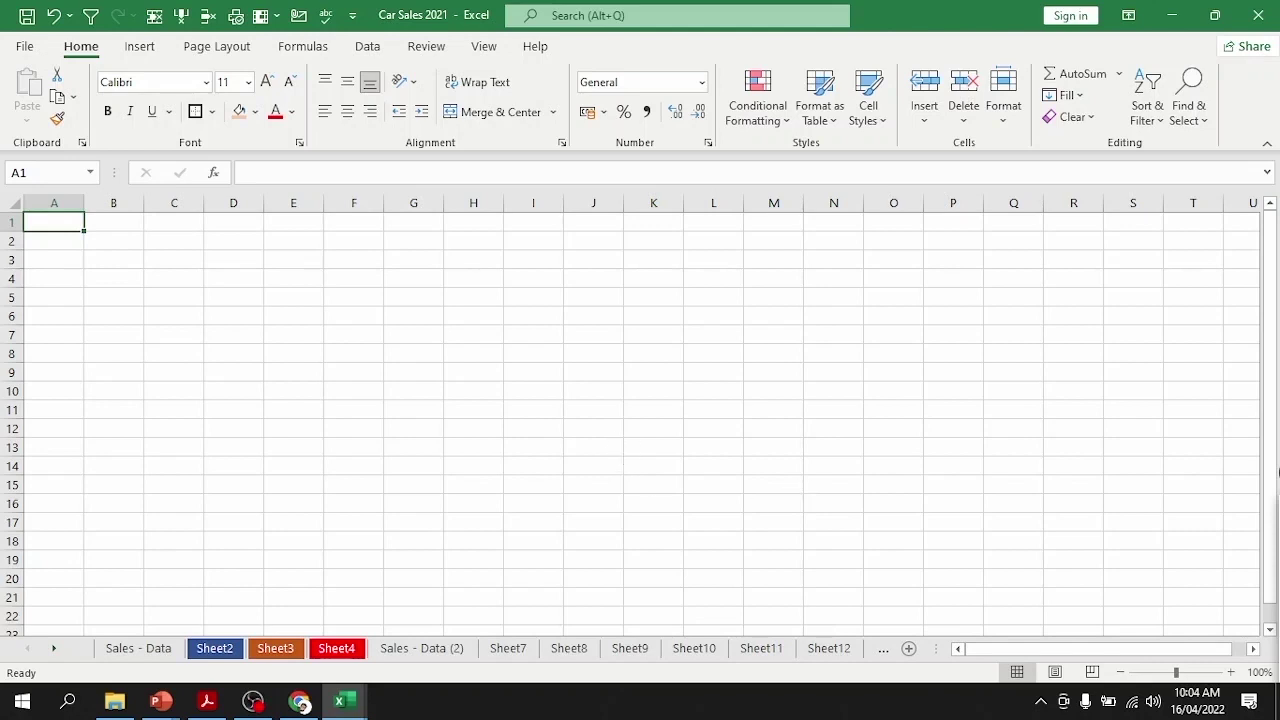
pyautogui.click(882, 650)
pyautogui.click(882, 650)
pyautogui.click(882, 650)
pyautogui.click(882, 650)
pyautogui.click(882, 650)
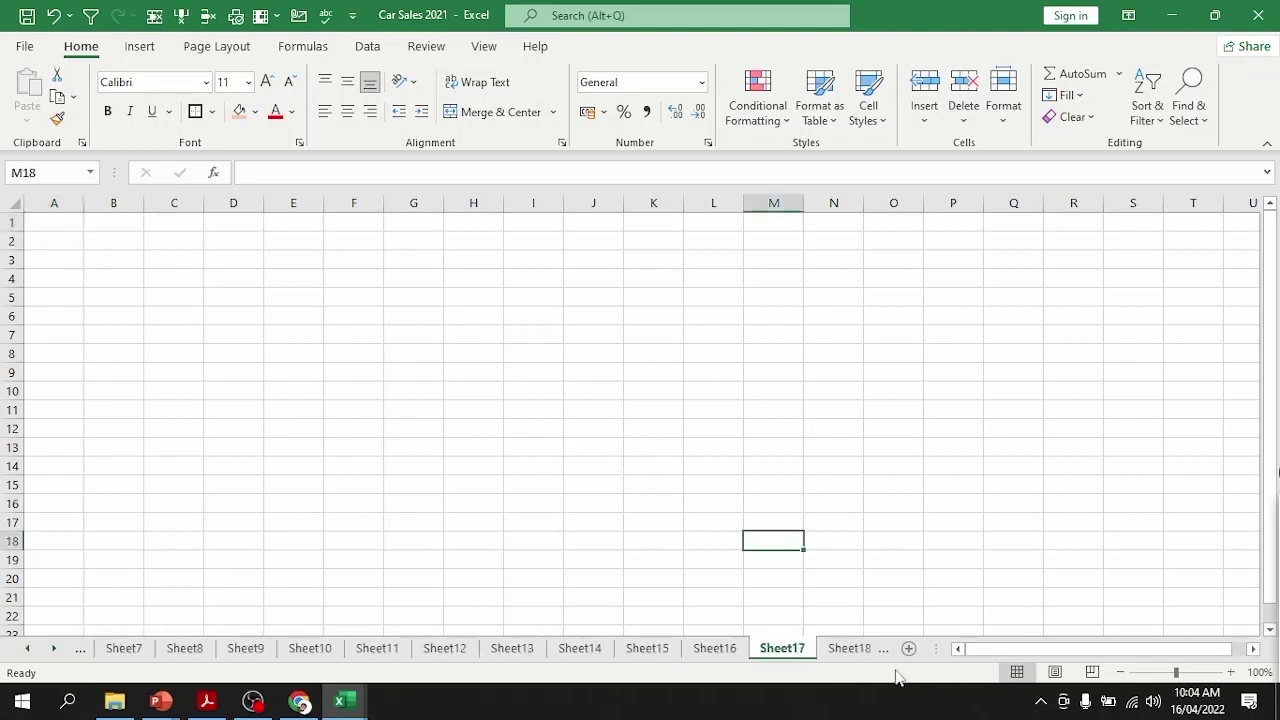
pyautogui.click(53, 651)
pyautogui.click(27, 649)
pyautogui.click(27, 649)
pyautogui.click(27, 649)
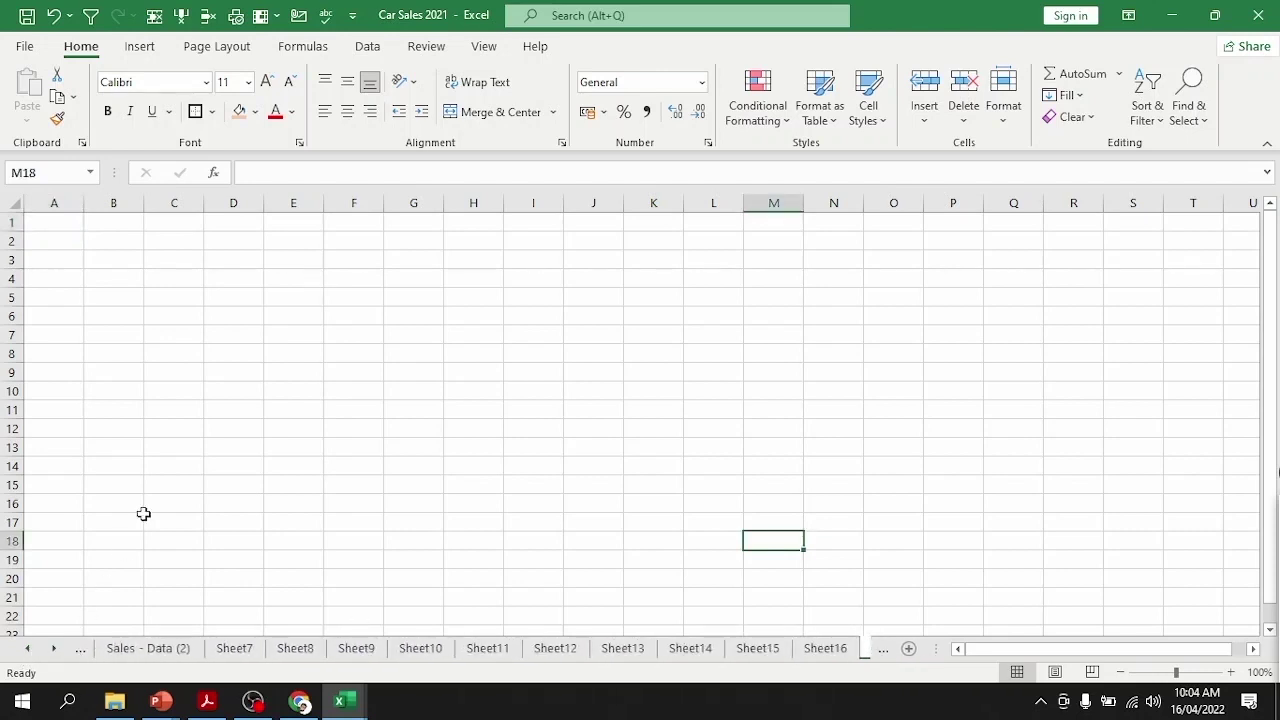
# Step: Scroll back to the first tabs and drag Sales - Data (2) to the front
pyautogui.click(147, 507)
pyautogui.click(28, 650)
pyautogui.click(28, 650)
pyautogui.click(28, 650)
pyautogui.click(28, 650)
pyautogui.click(132, 650)
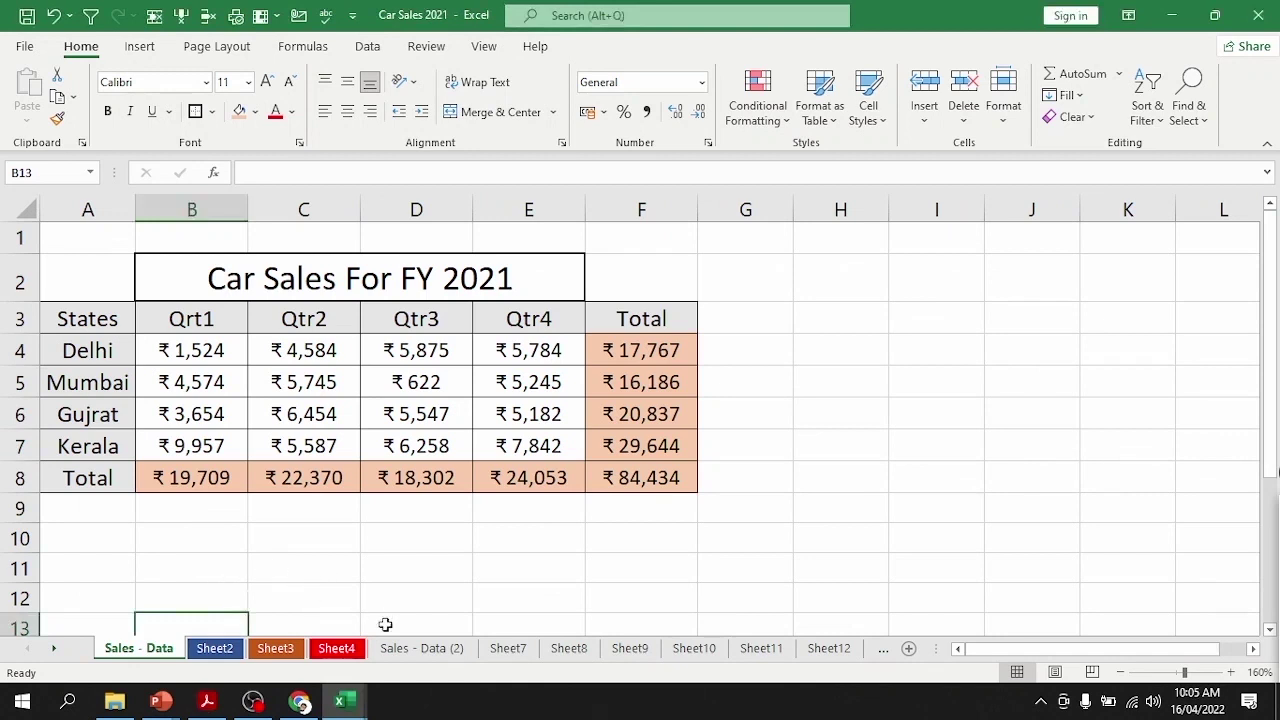
pyautogui.moveTo(425, 660); pyautogui.dragTo(198, 620)
pyautogui.moveTo(324, 650)
pyautogui.mouseDown()
pyautogui.moveTo(297, 655)
pyautogui.moveTo(338, 652)
pyautogui.mouseUp()
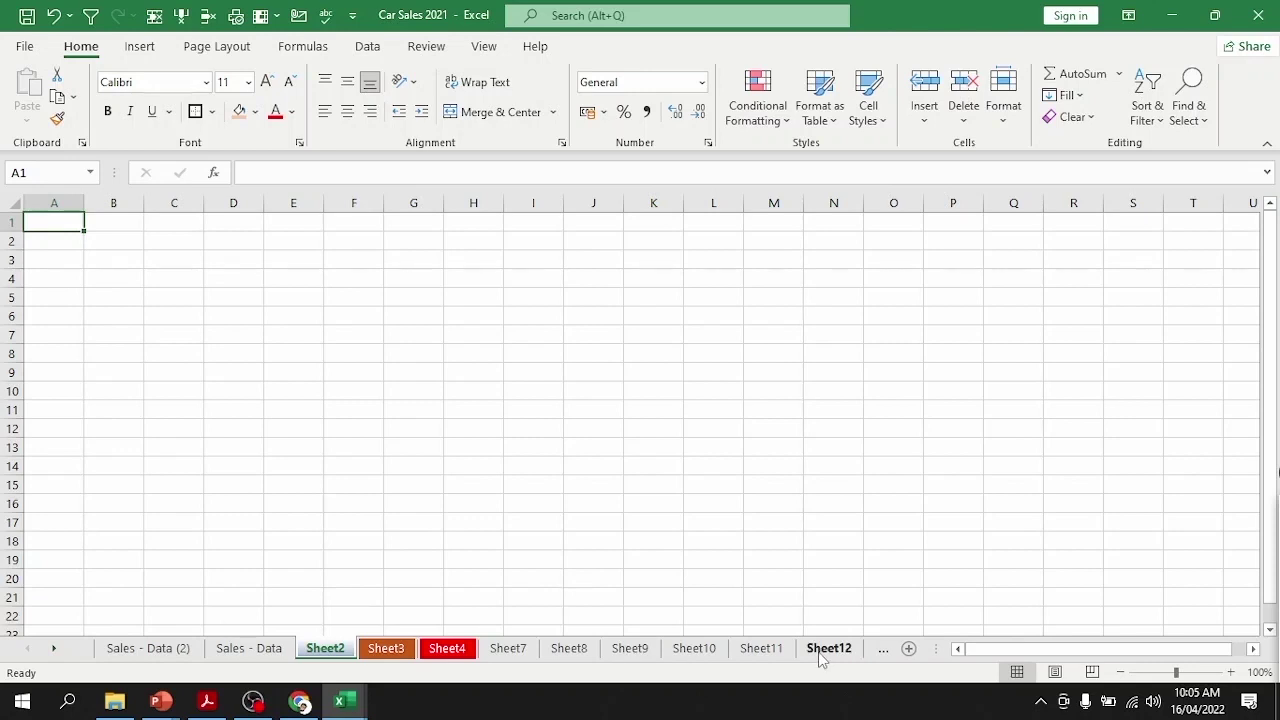
# Step: Move Sheet11 to the front of all sheets
pyautogui.click(55, 649)
pyautogui.click(55, 649)
pyautogui.click(55, 649)
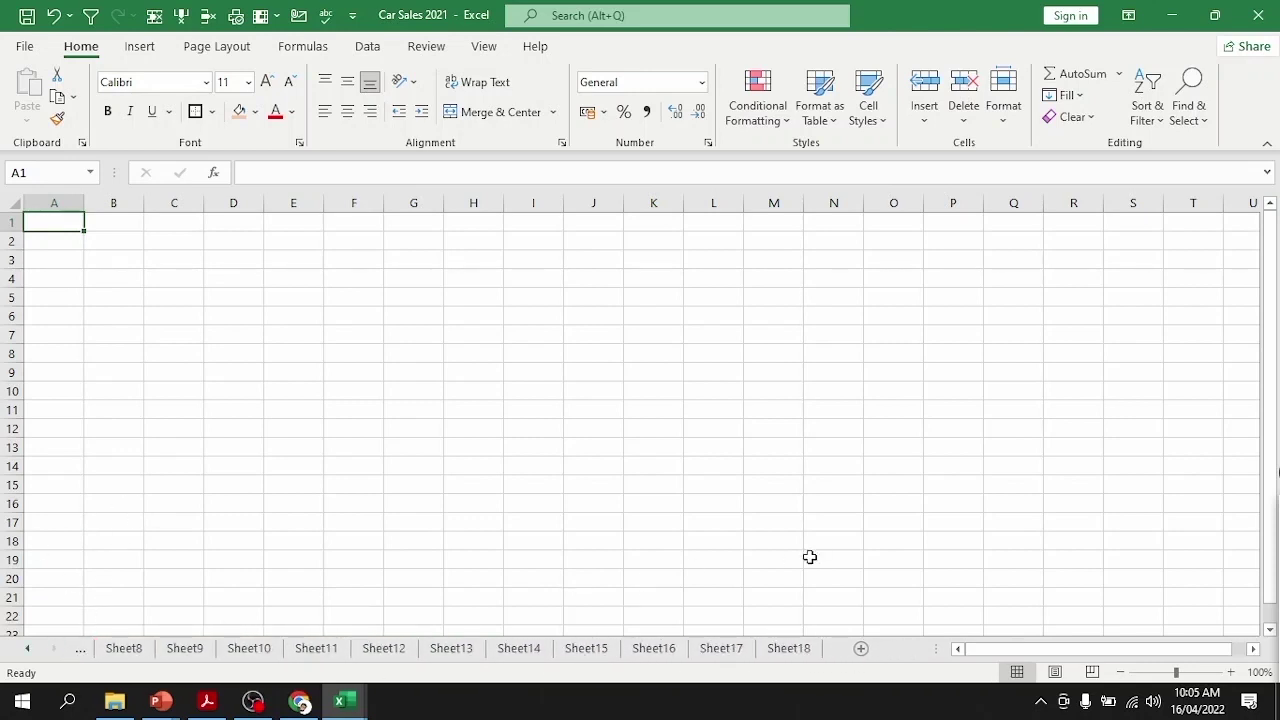
pyautogui.click(27, 649)
pyautogui.click(27, 649)
pyautogui.click(27, 649)
pyautogui.click(497, 648)
pyautogui.click(80, 648)
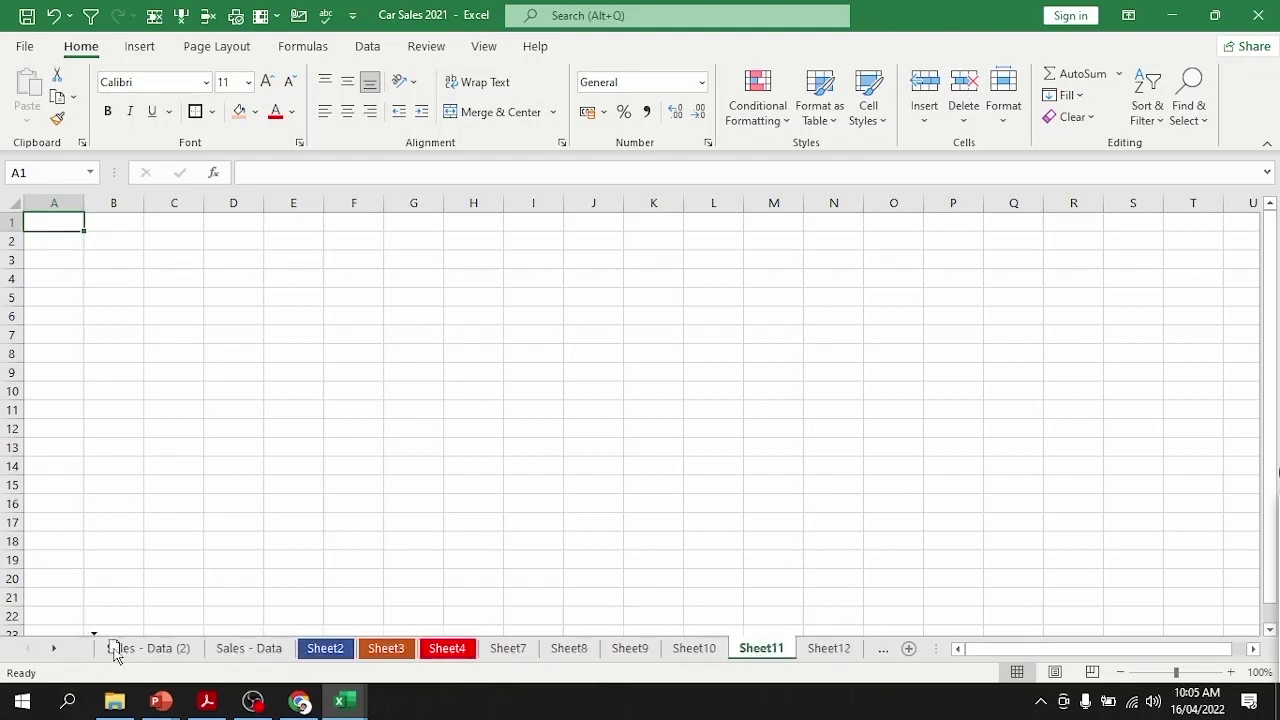
pyautogui.moveTo(115, 652); pyautogui.dragTo(112, 650)
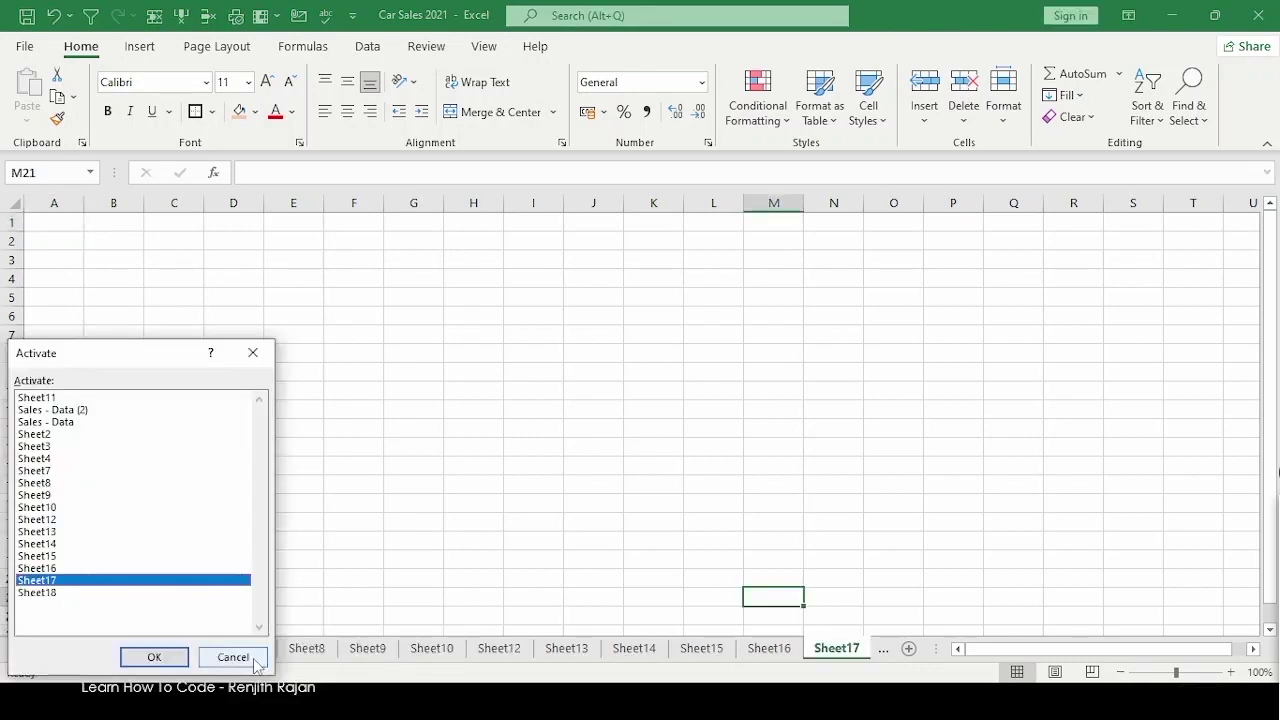
# Step: Check Sheet17 and browse the sheet tabs to confirm the new order
pyautogui.click(251, 660)
pyautogui.click(530, 522)
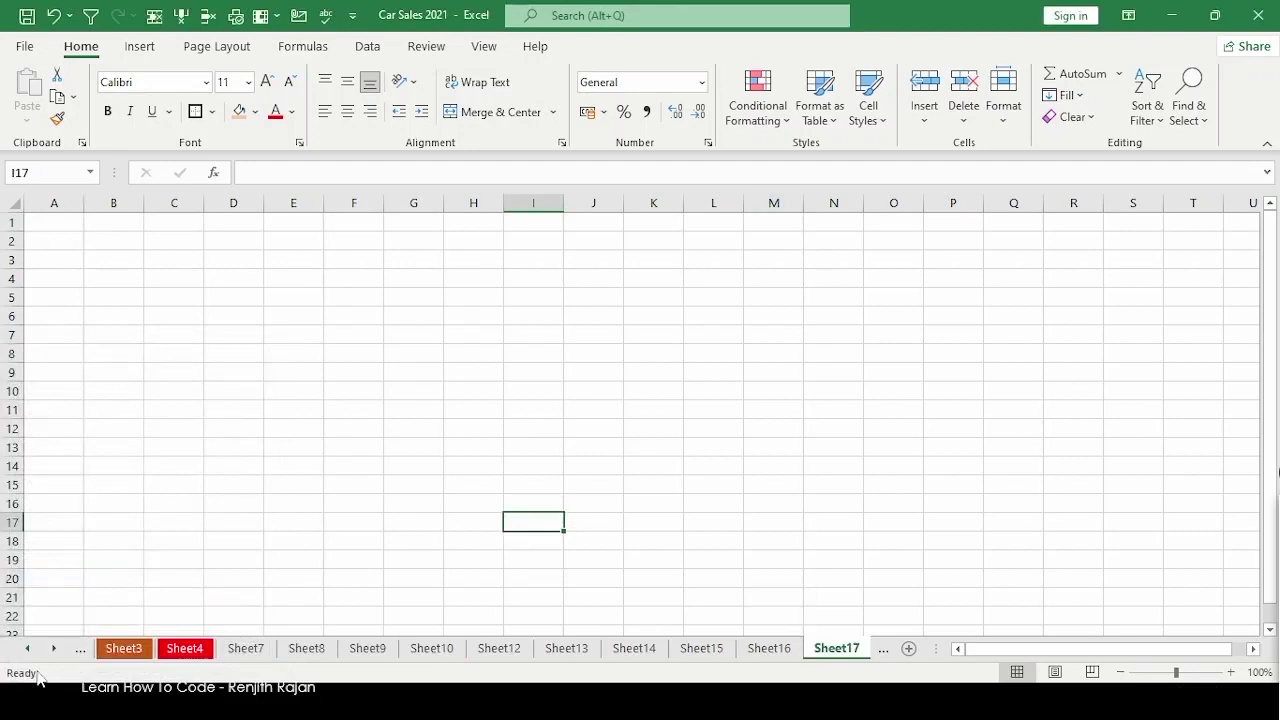
pyautogui.click(80, 648)
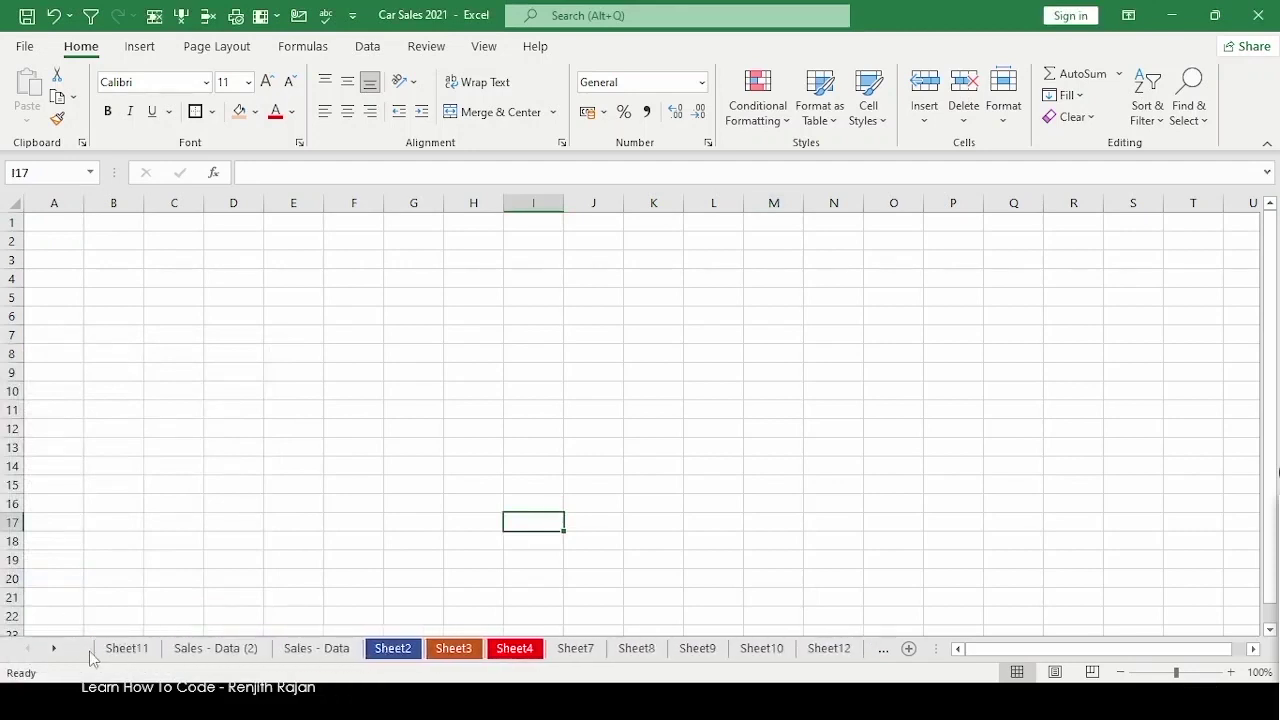
pyautogui.click(154, 652)
pyautogui.click(55, 648)
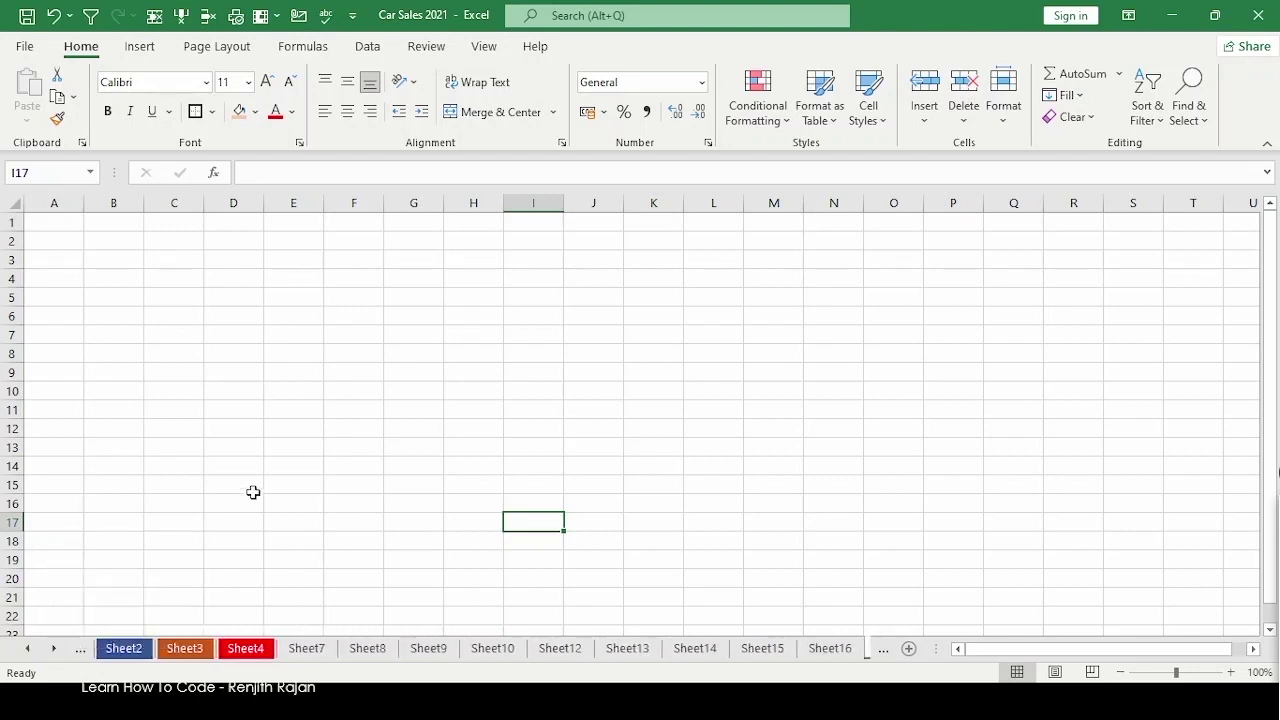
# Step: Switch to the Sales - Data (2) sheet from the sheet list and select B12
pyautogui.rightClick(57, 650)
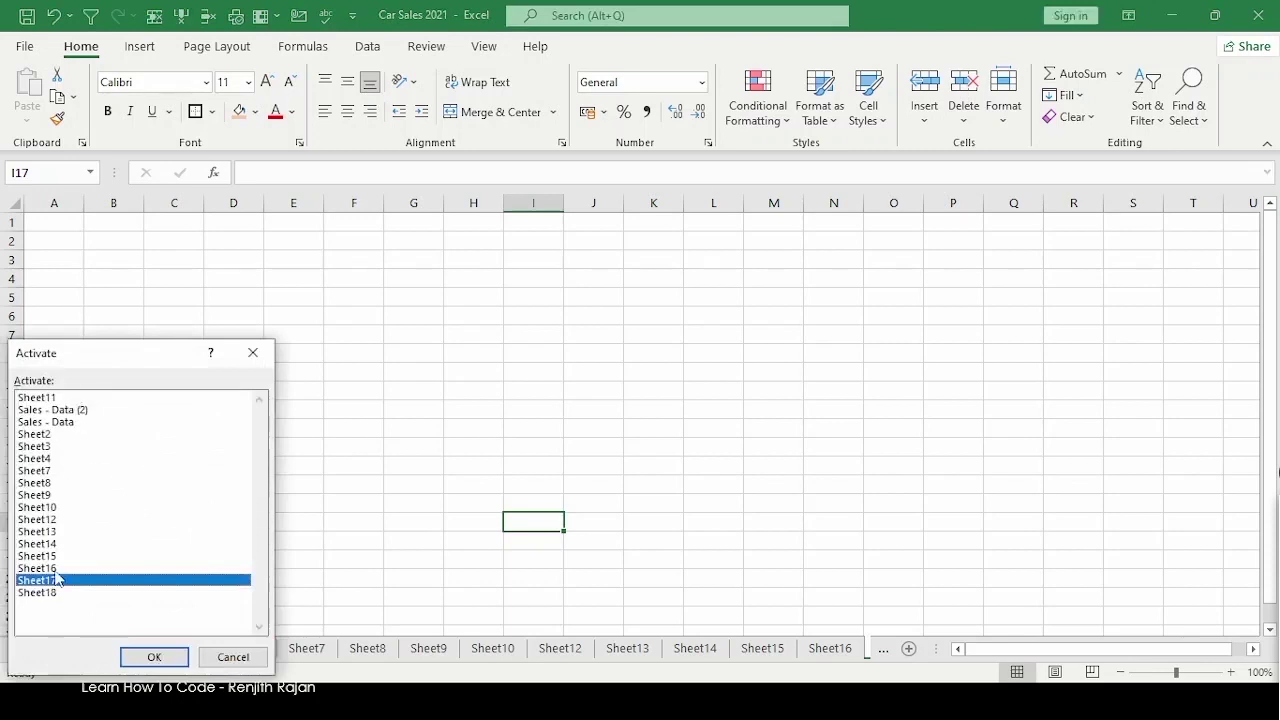
pyautogui.doubleClick(83, 412)
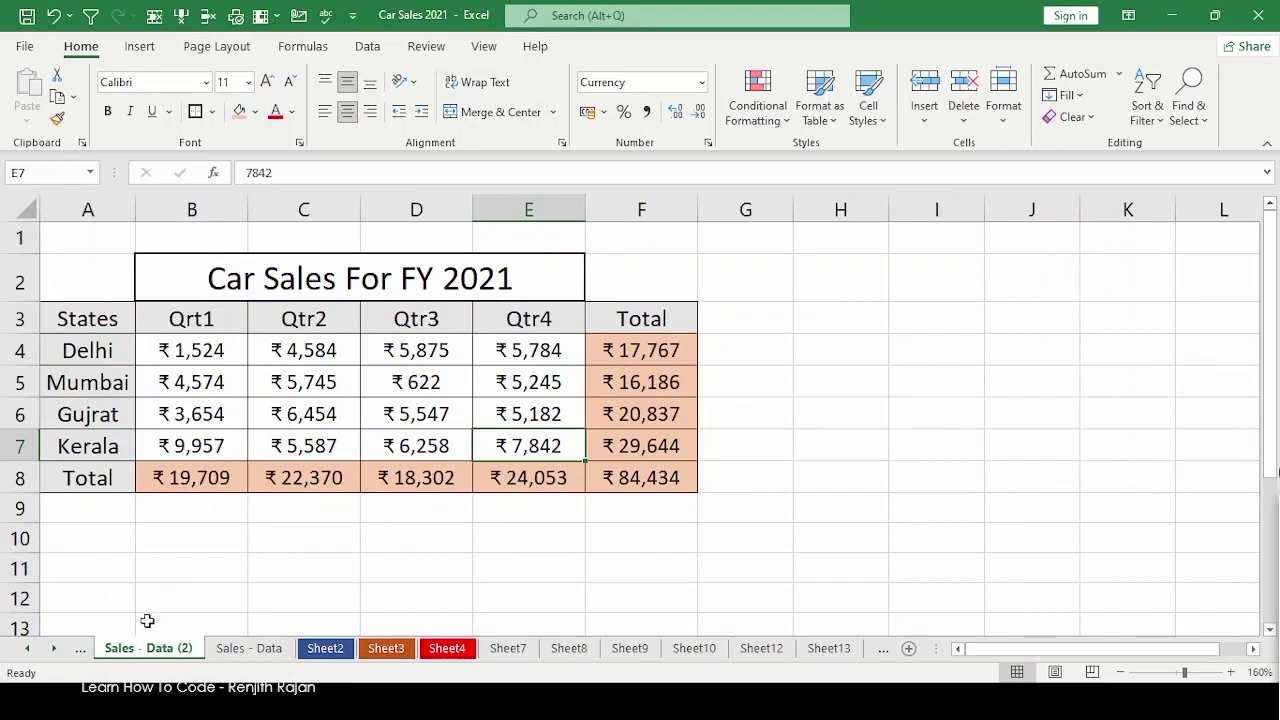
pyautogui.click(168, 600)
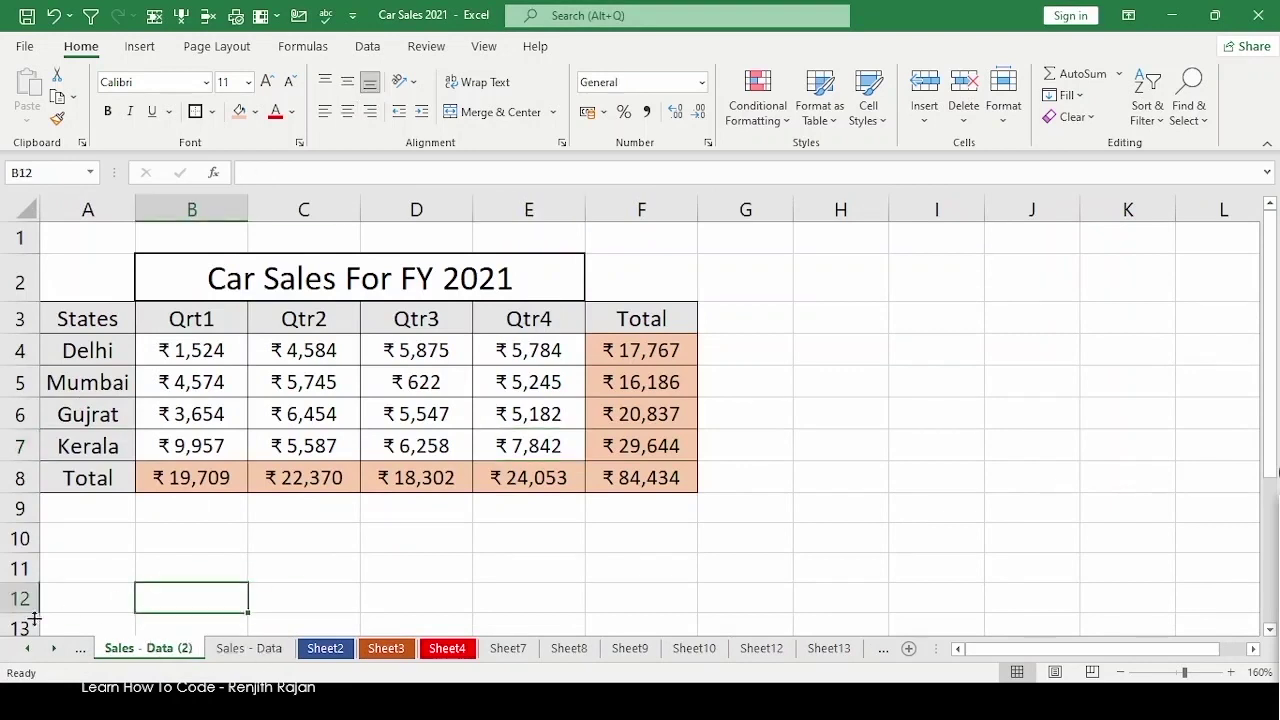
# Step: Scroll to the last sheet tabs and switch to Sheet18
pyautogui.click(53, 648)
pyautogui.click(53, 648)
pyautogui.click(53, 648)
pyautogui.click(53, 648)
pyautogui.click(53, 648)
pyautogui.click(54, 652)
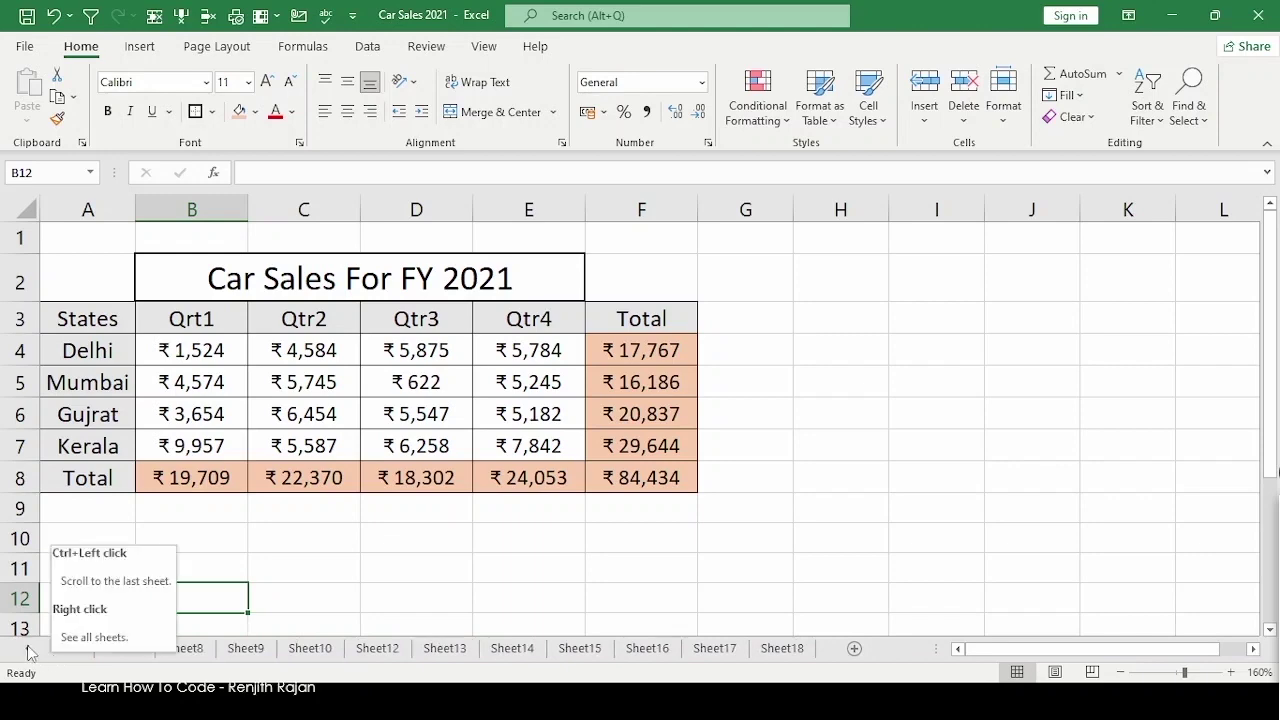
pyautogui.rightClick(29, 650)
pyautogui.click(233, 656)
pyautogui.click(782, 648)
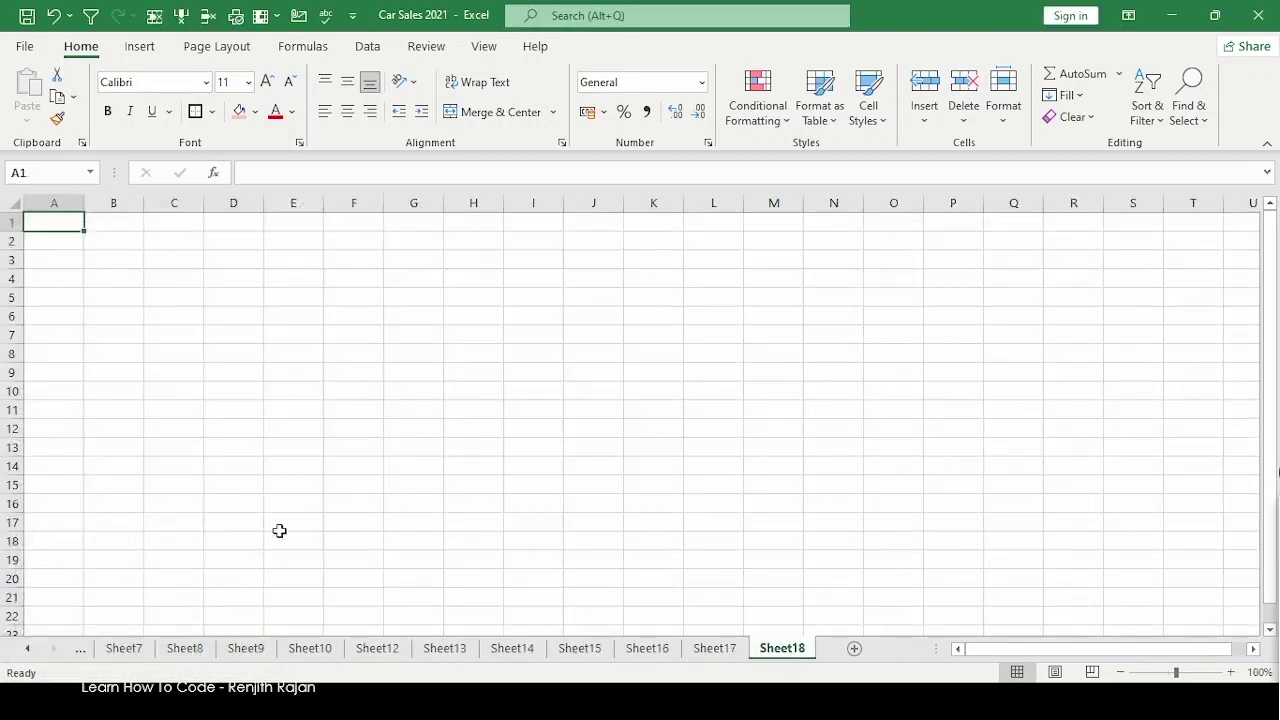
# Step: Activate the Sales - Data sheet from the list of all sheets
pyautogui.rightClick(29, 649)
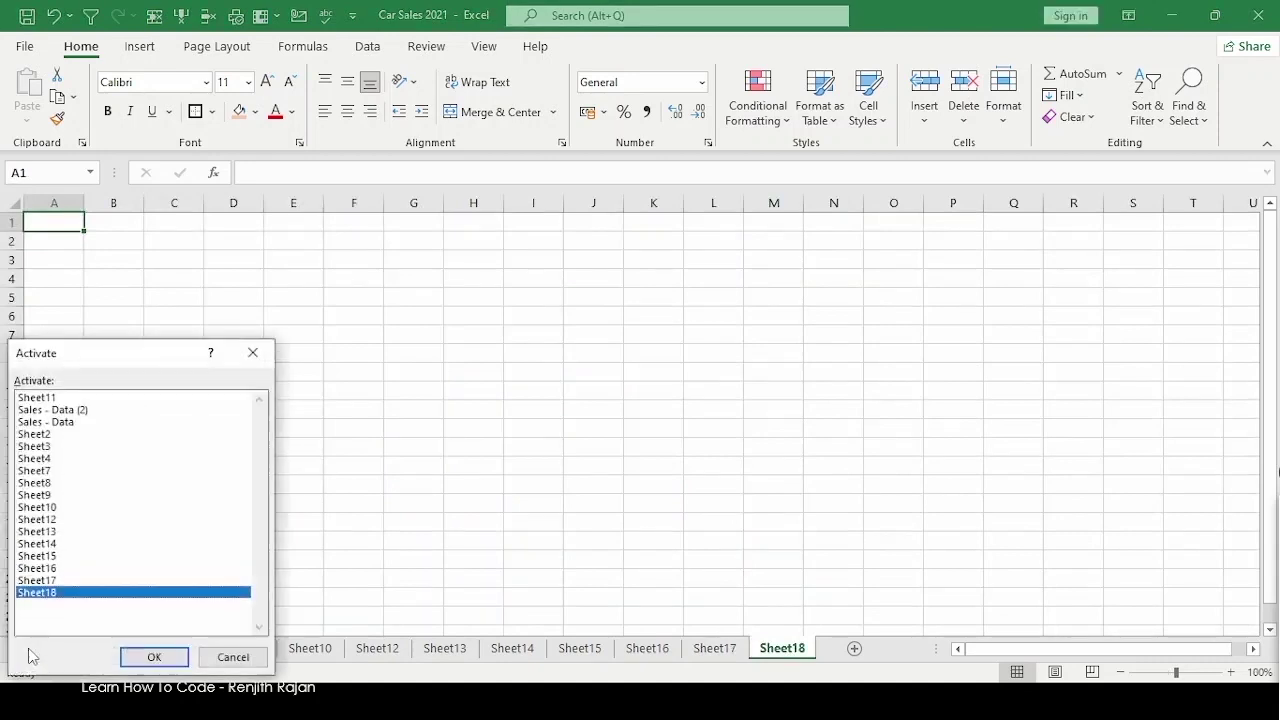
pyautogui.click(62, 410)
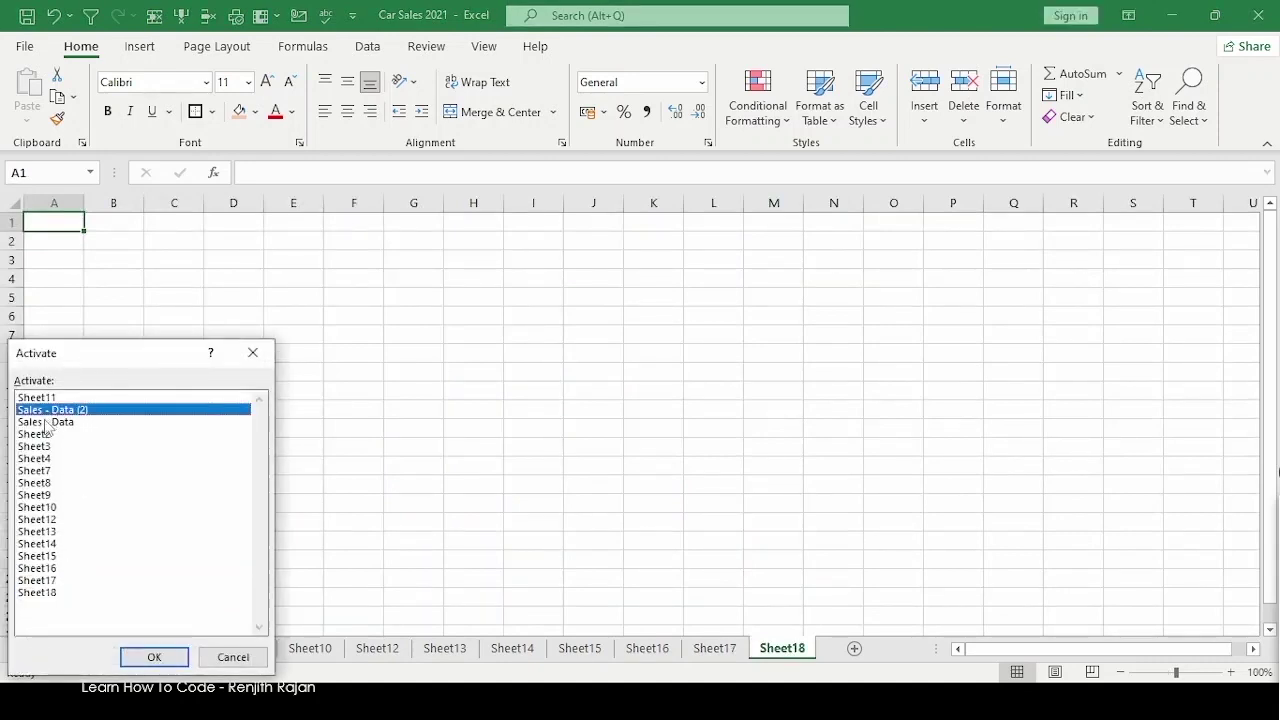
pyautogui.doubleClick(44, 421)
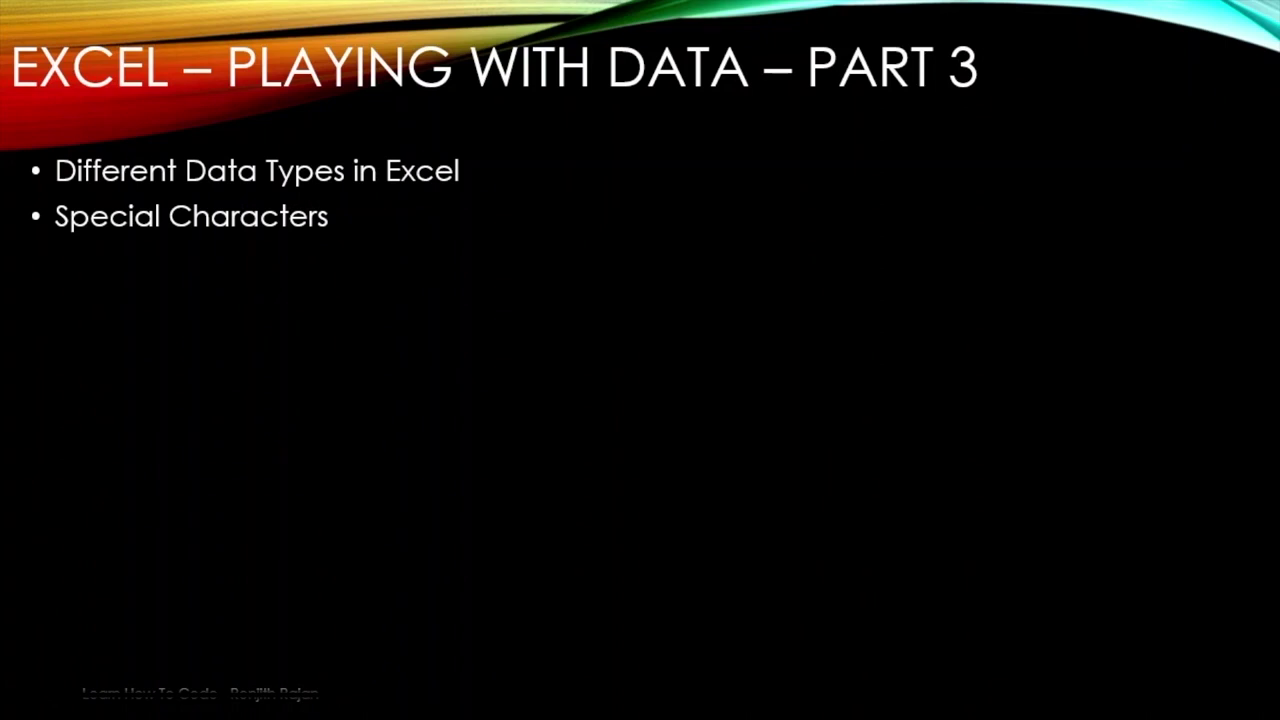
# Step: Reveal the Change Column Width, Change Row Heights, Typing Mistakes and Shortcuts to Correct Data bullets
pyautogui.press('Right')
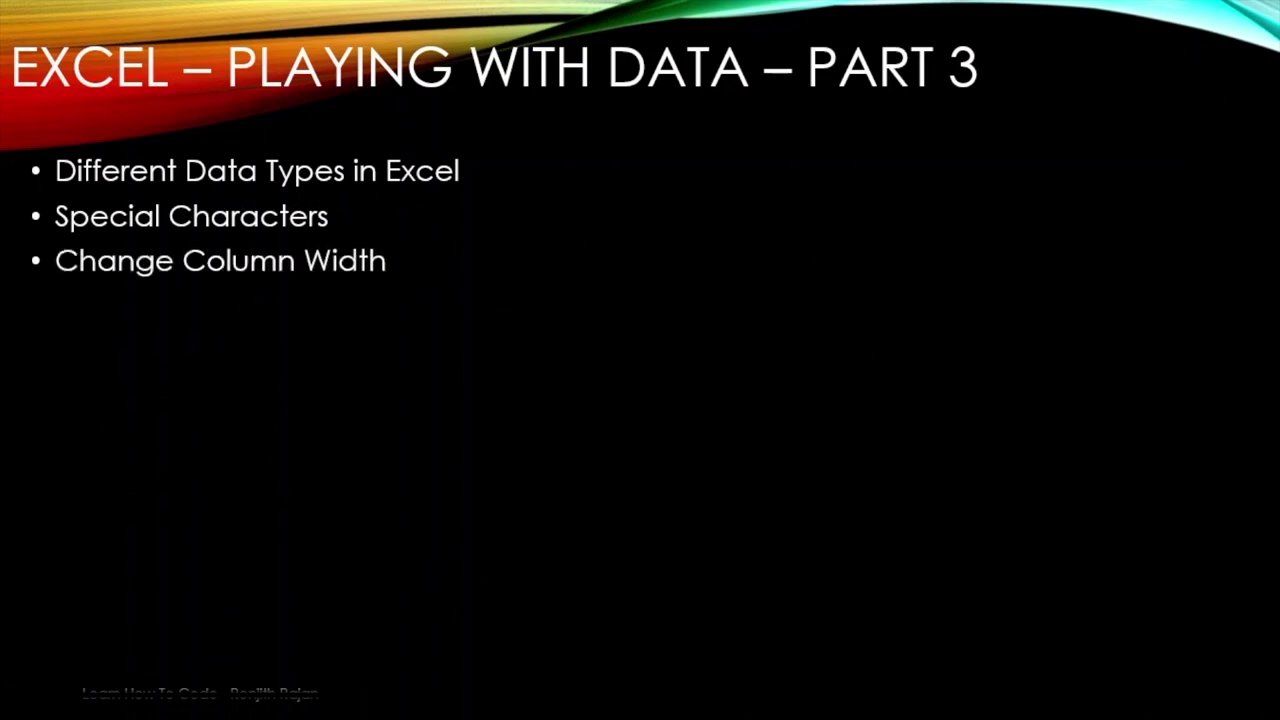
pyautogui.press('Right')
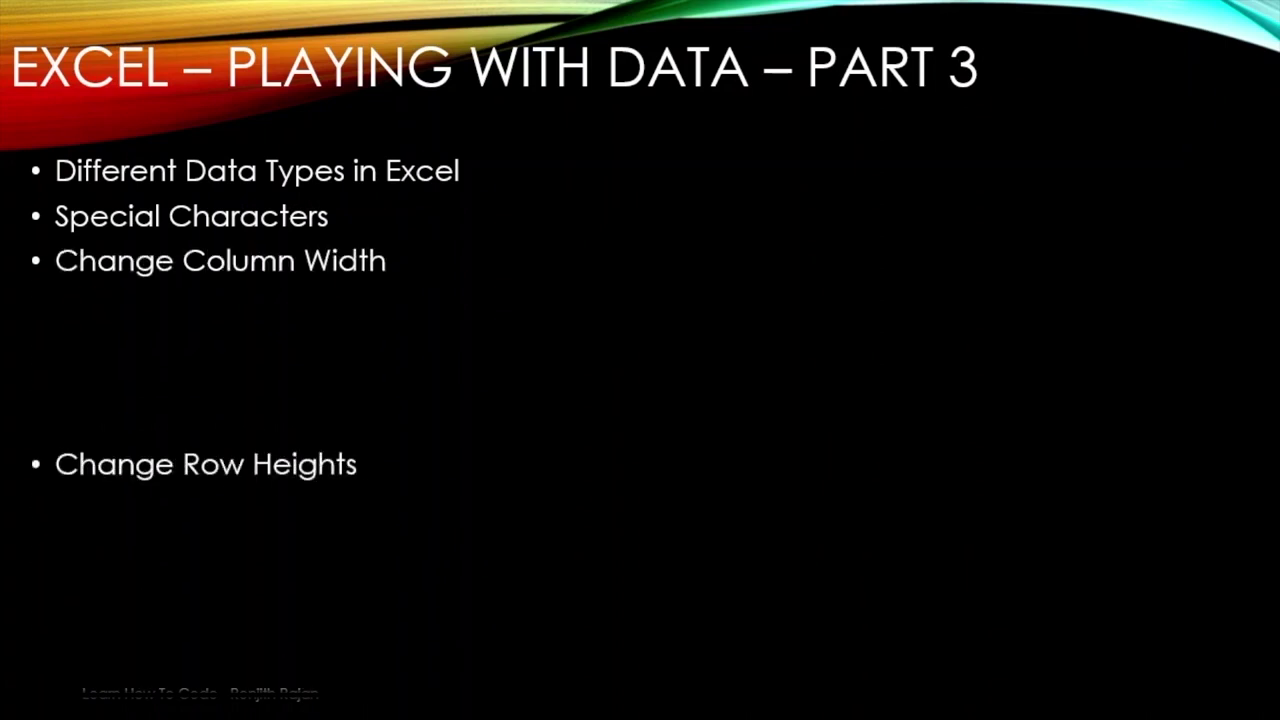
pyautogui.press('Right')
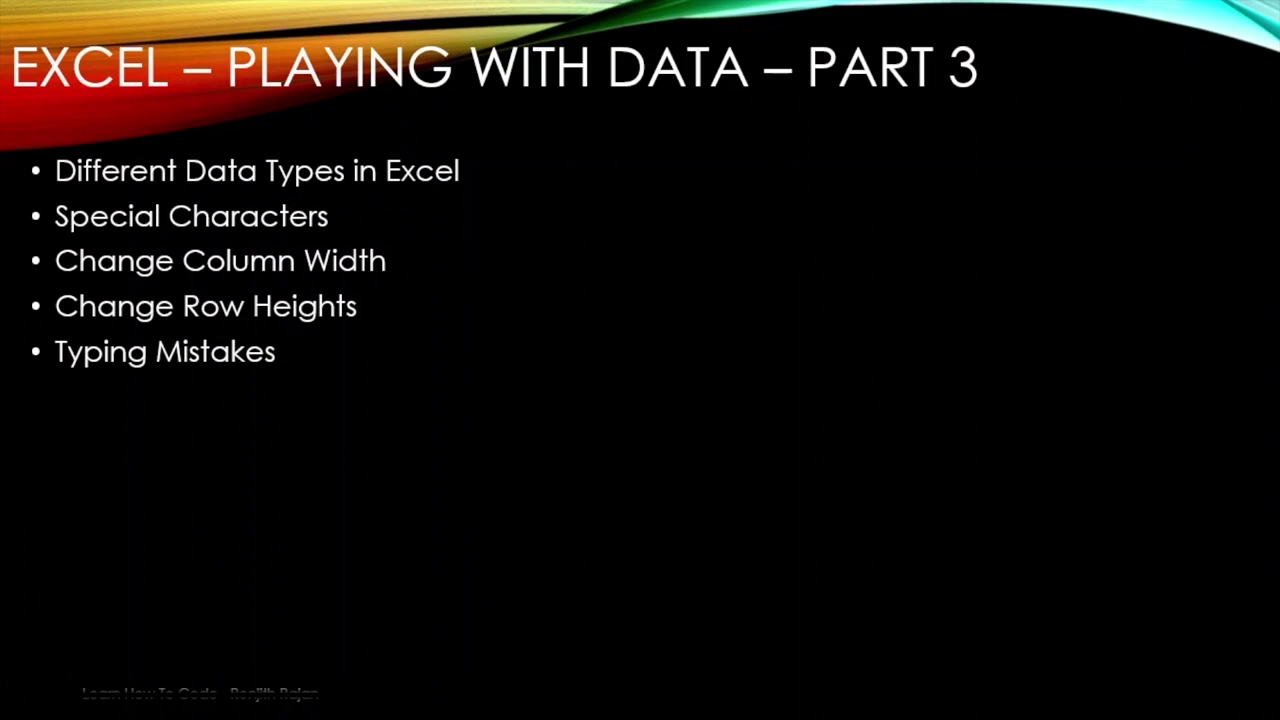
pyautogui.click(274, 315)
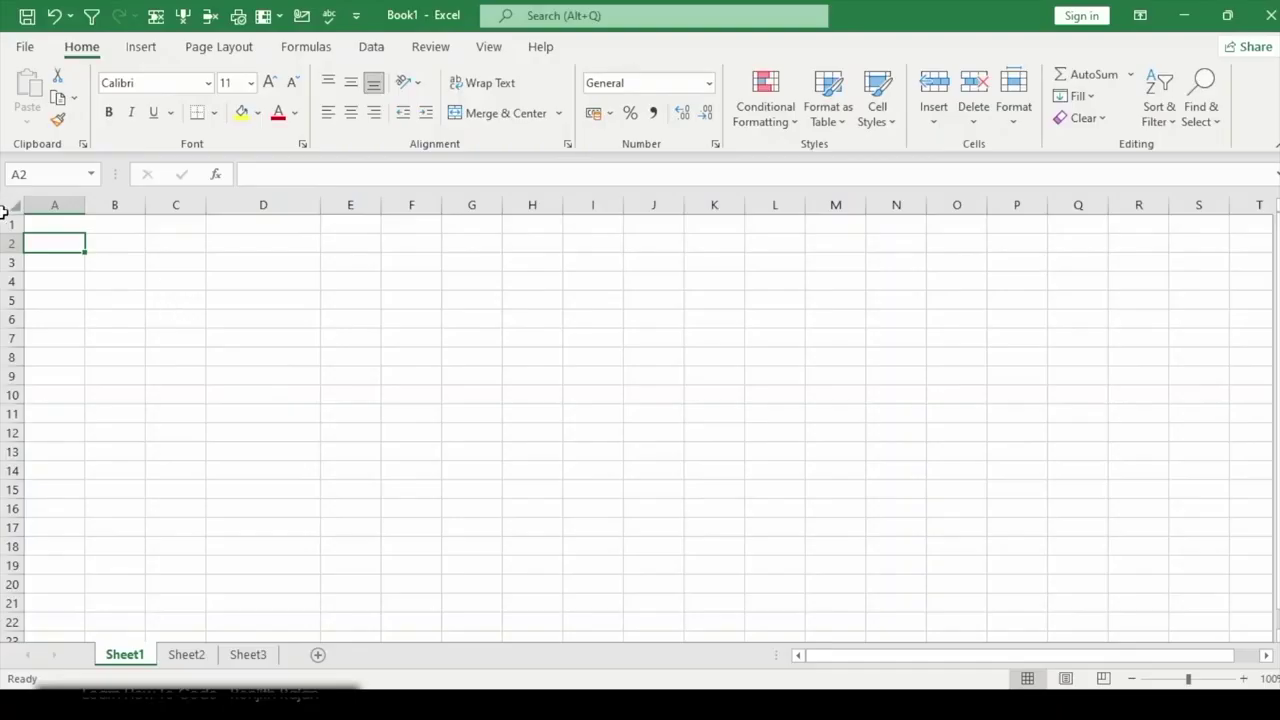
pyautogui.moveTo(54, 224); pyautogui.dragTo(112, 224)
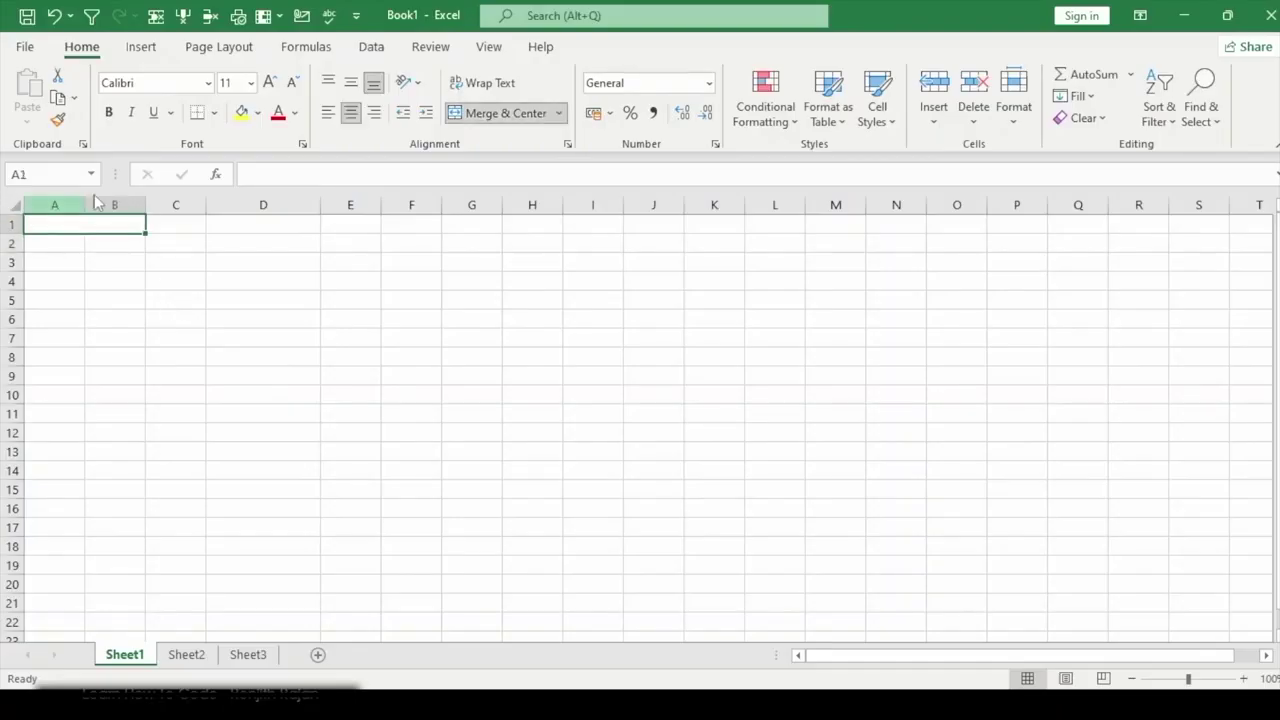
# Step: Type String, Date and Numberic down cells A2:A4
pyautogui.click(112, 312)
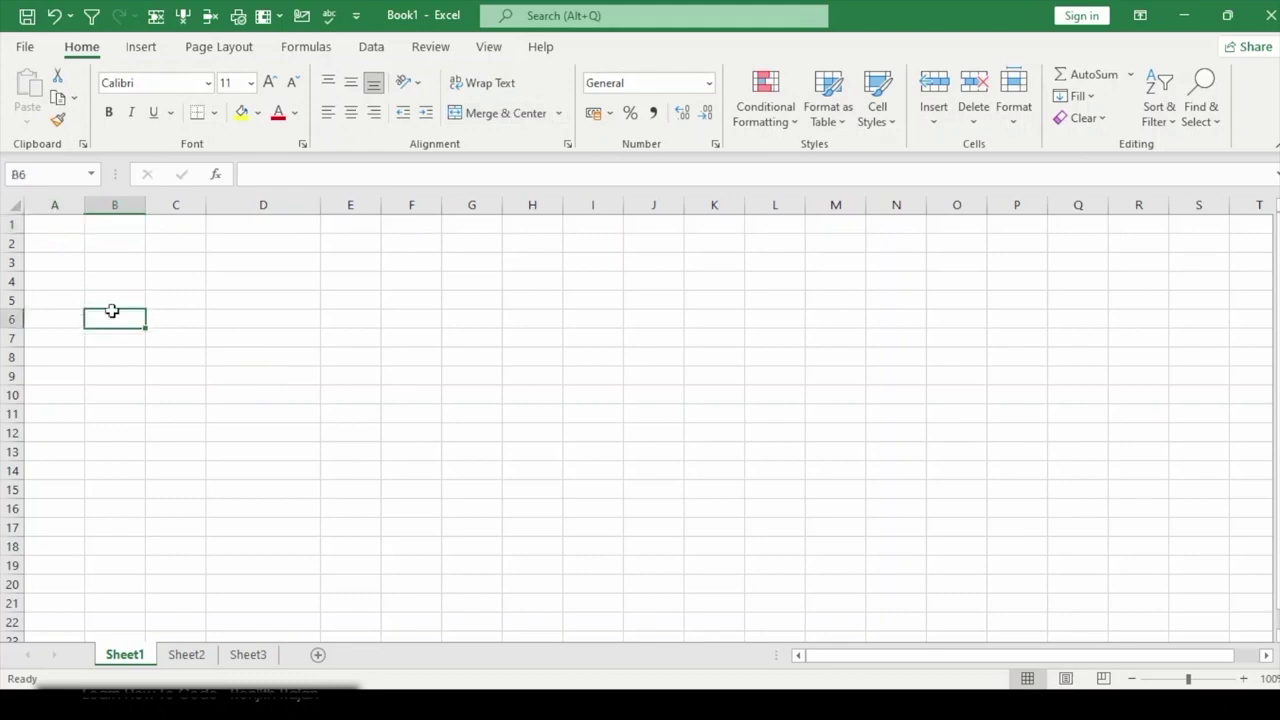
pyautogui.click(40, 240)
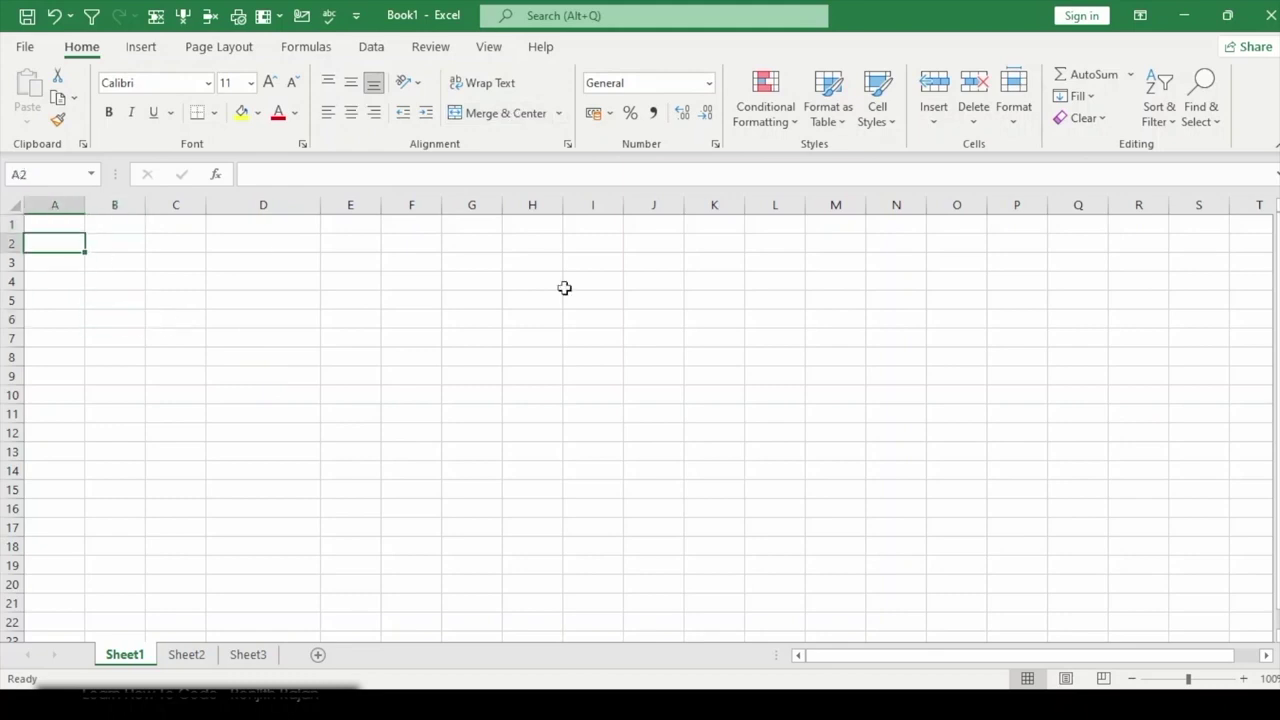
pyautogui.write('String')
pyautogui.press('Return')
pyautogui.write('Date')
pyautogui.press('Return')
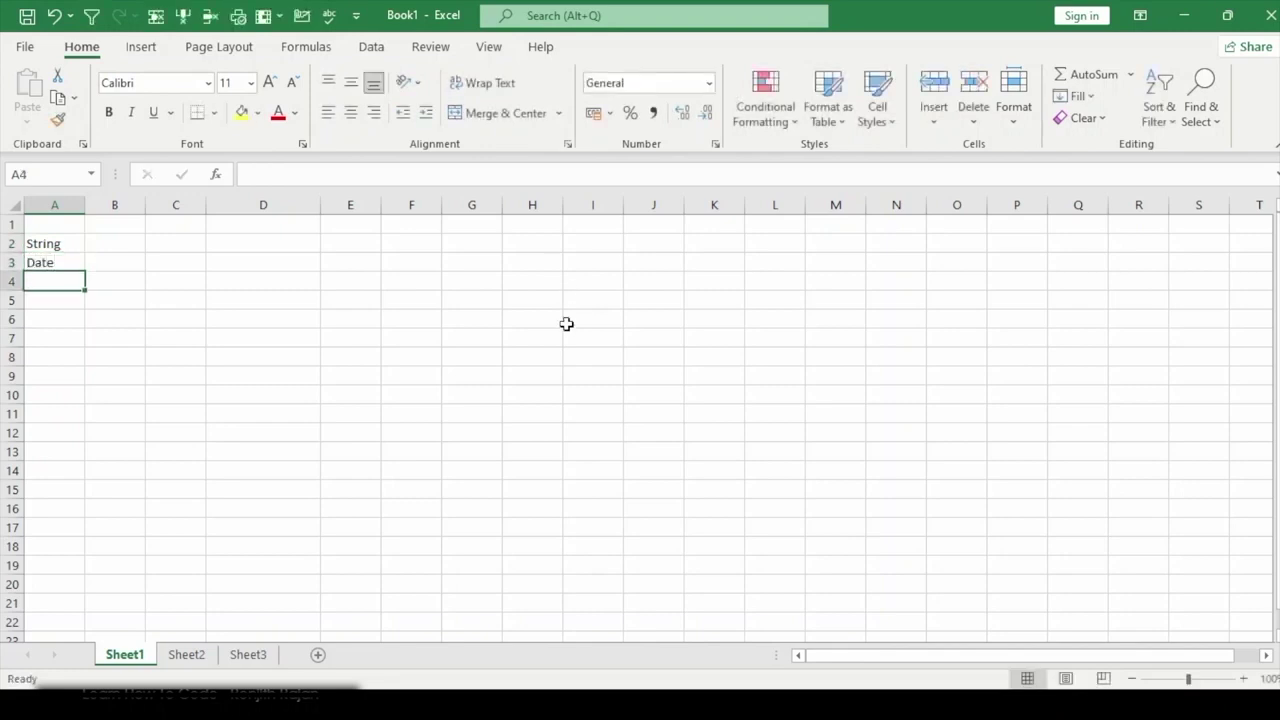
pyautogui.write('Numberic')
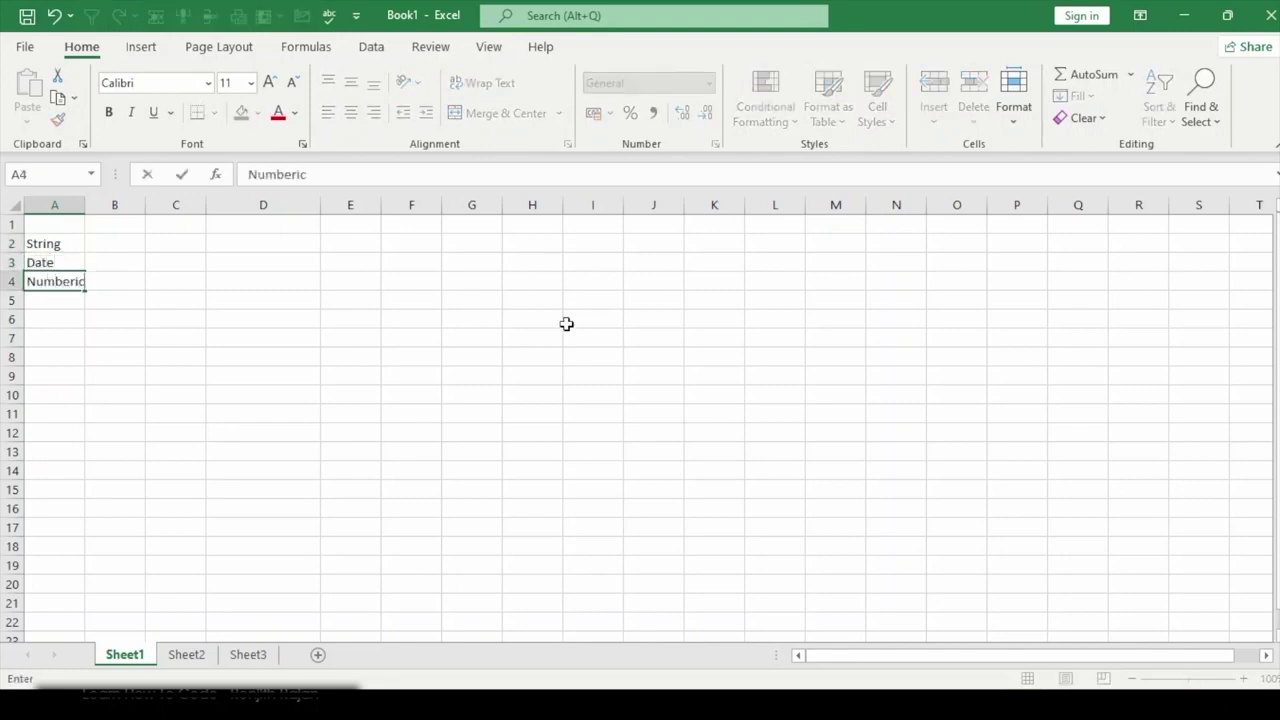
pyautogui.press('Return')
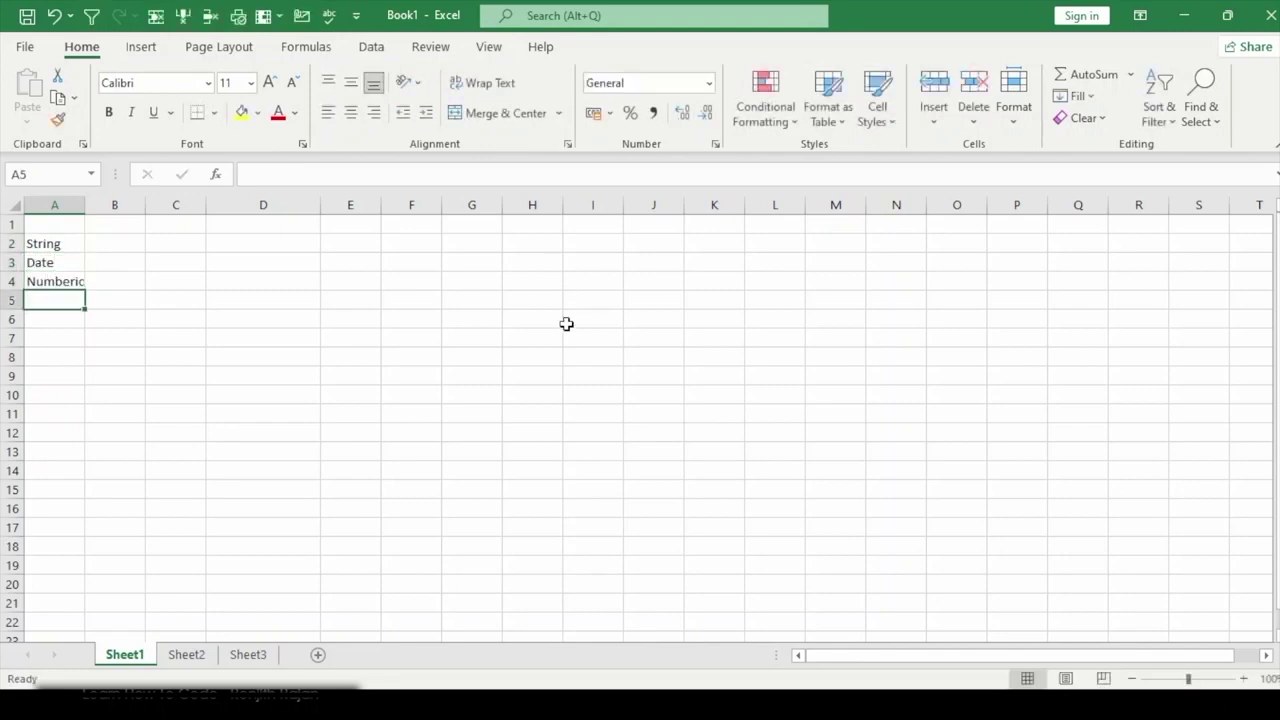
# Step: Browse the number format list, then delete the three entries in A2:A4
pyautogui.click(709, 84)
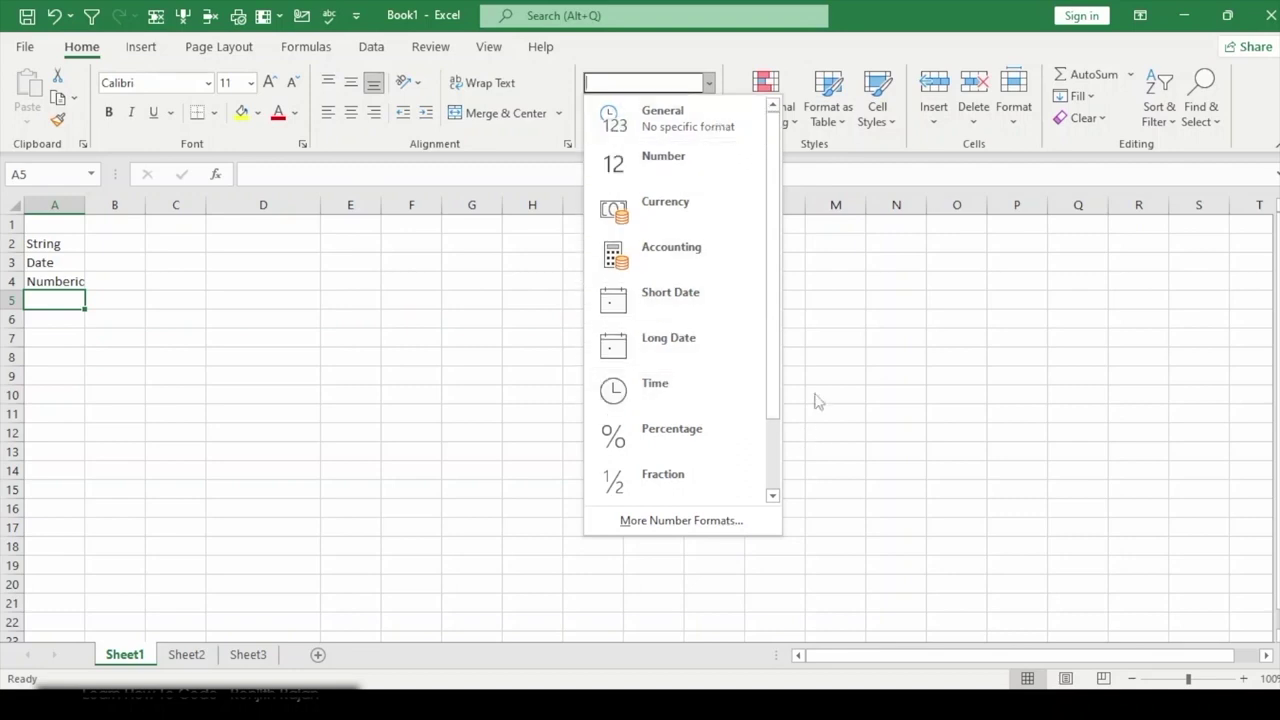
pyautogui.click(76, 275)
pyautogui.moveTo(49, 249); pyautogui.dragTo(60, 277)
pyautogui.click(160, 262)
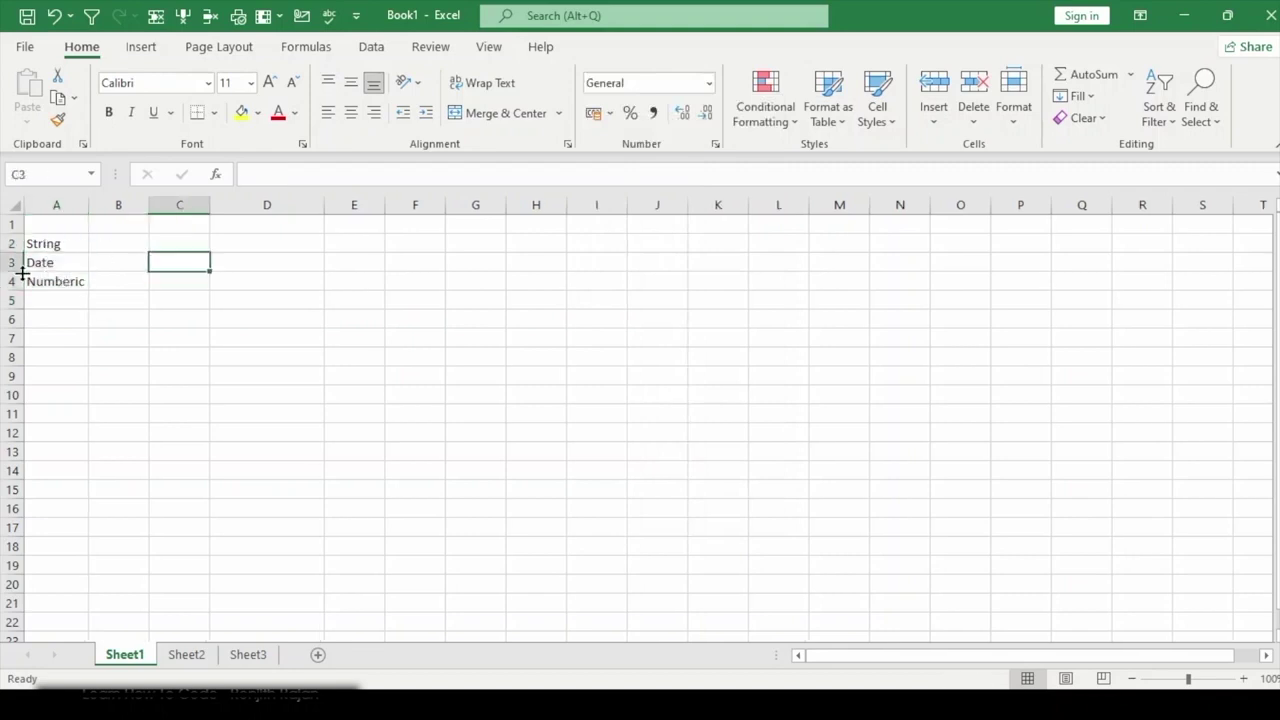
pyautogui.moveTo(46, 243); pyautogui.dragTo(60, 288)
pyautogui.press('Delete')
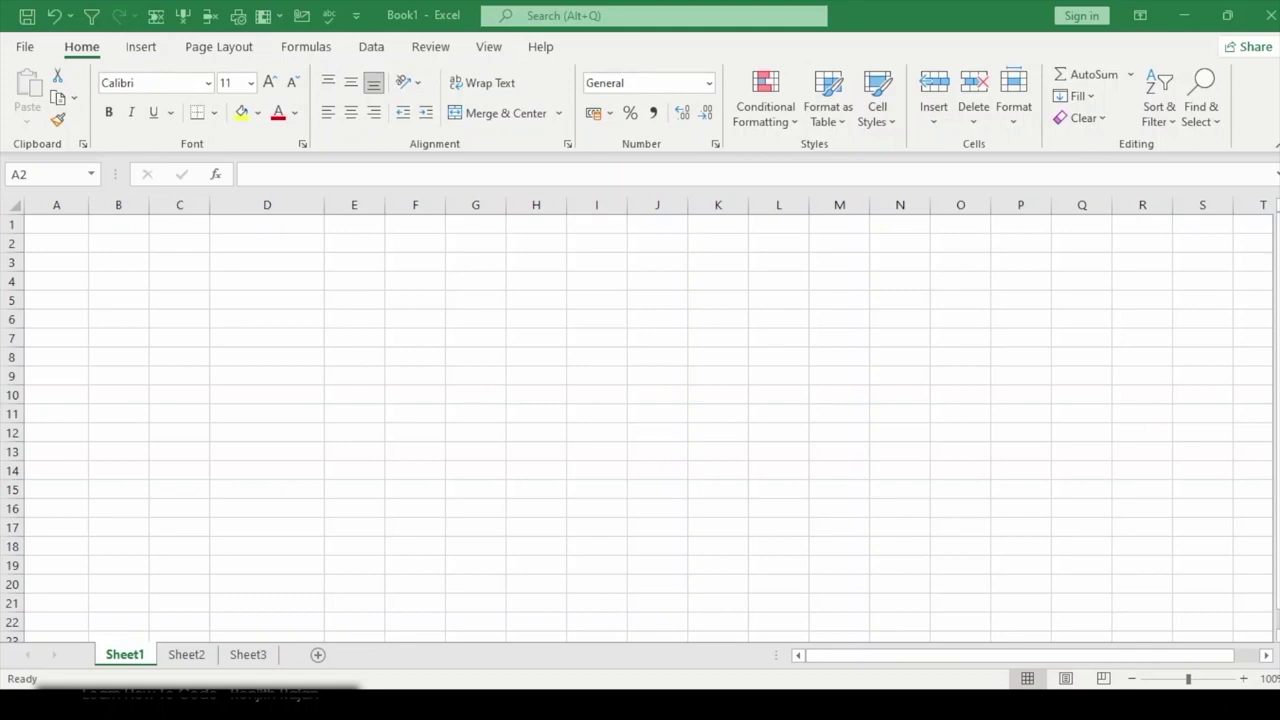
# Step: Enter Text in A2, correcting the mistyped word Test
pyautogui.moveTo(30, 242); pyautogui.dragTo(35, 280)
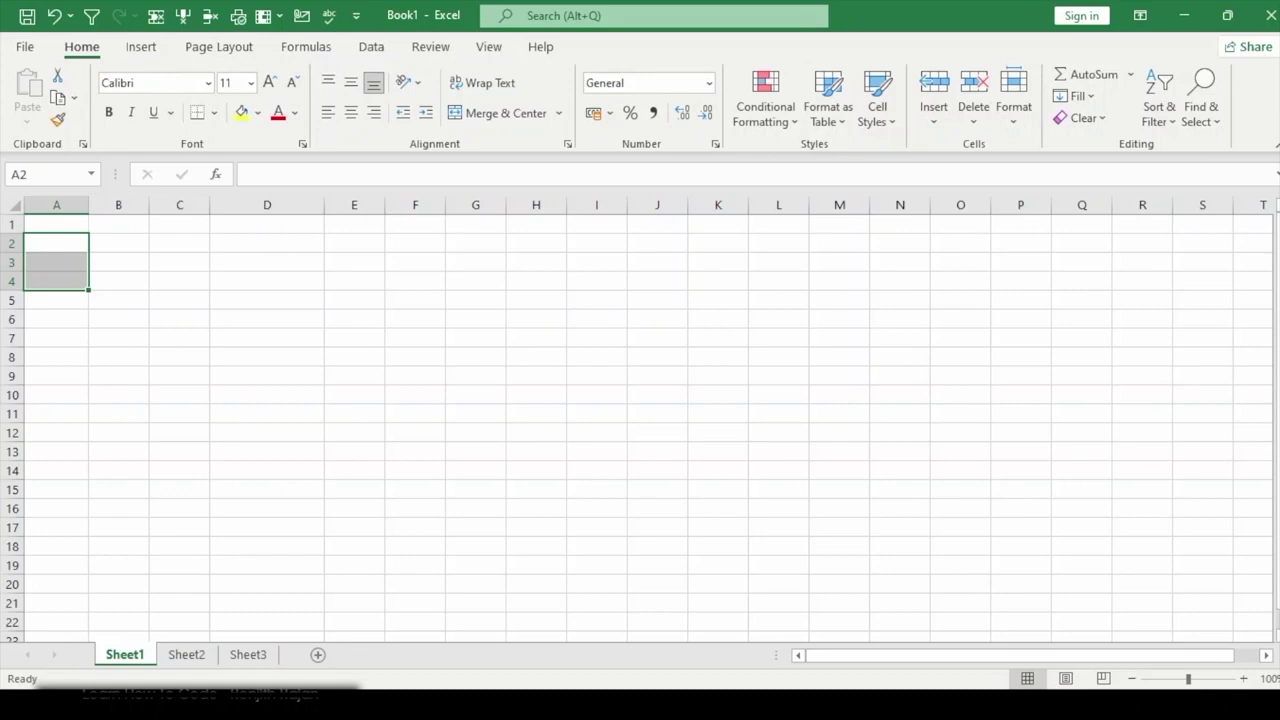
pyautogui.click(83, 317)
pyautogui.click(56, 243)
pyautogui.write('Test')
pyautogui.press('Return')
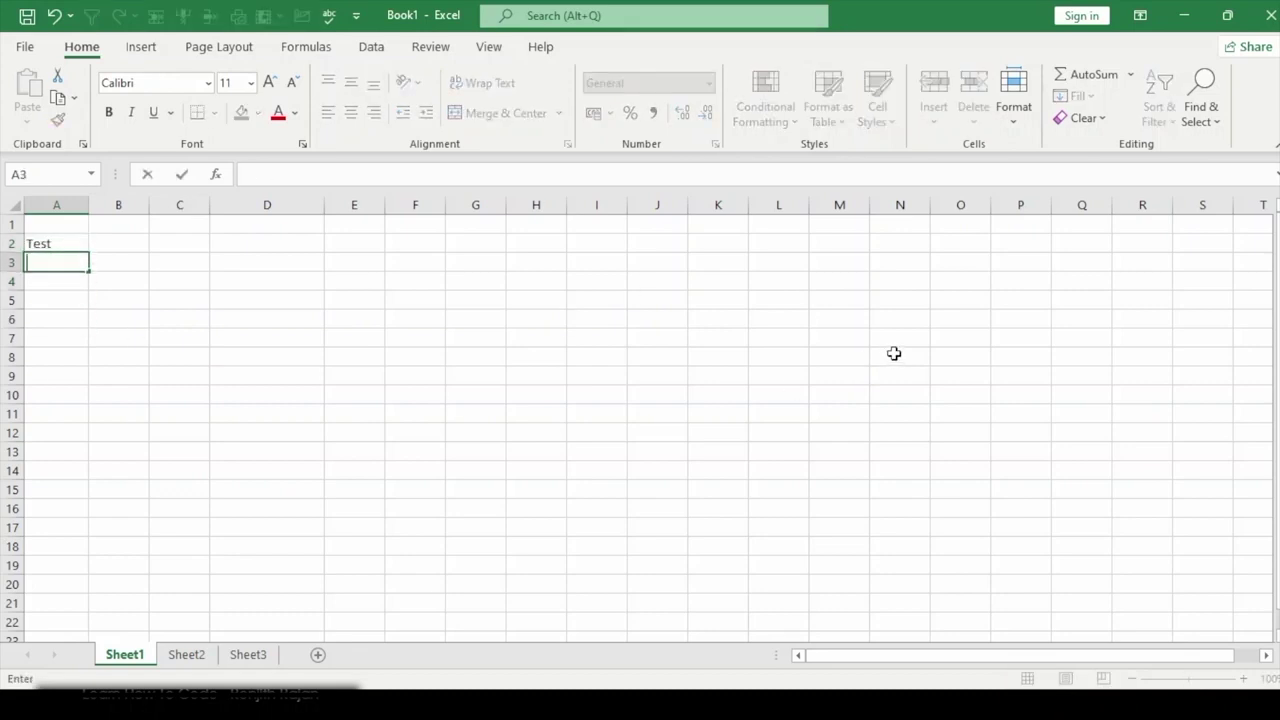
pyautogui.press('Up')
pyautogui.write('Text')
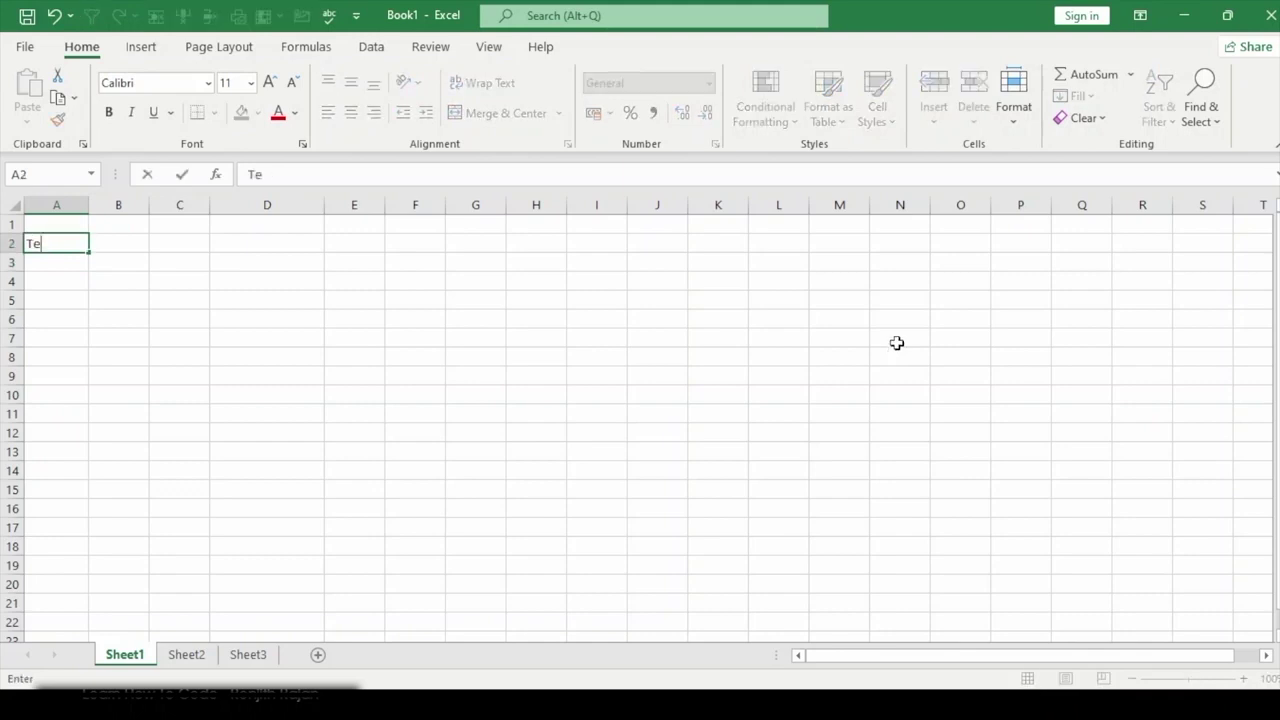
pyautogui.press('Return')
# Step: Add Numbers and Date in A3:A4, then clear A2:A4 and select B2
pyautogui.write('Numbers')
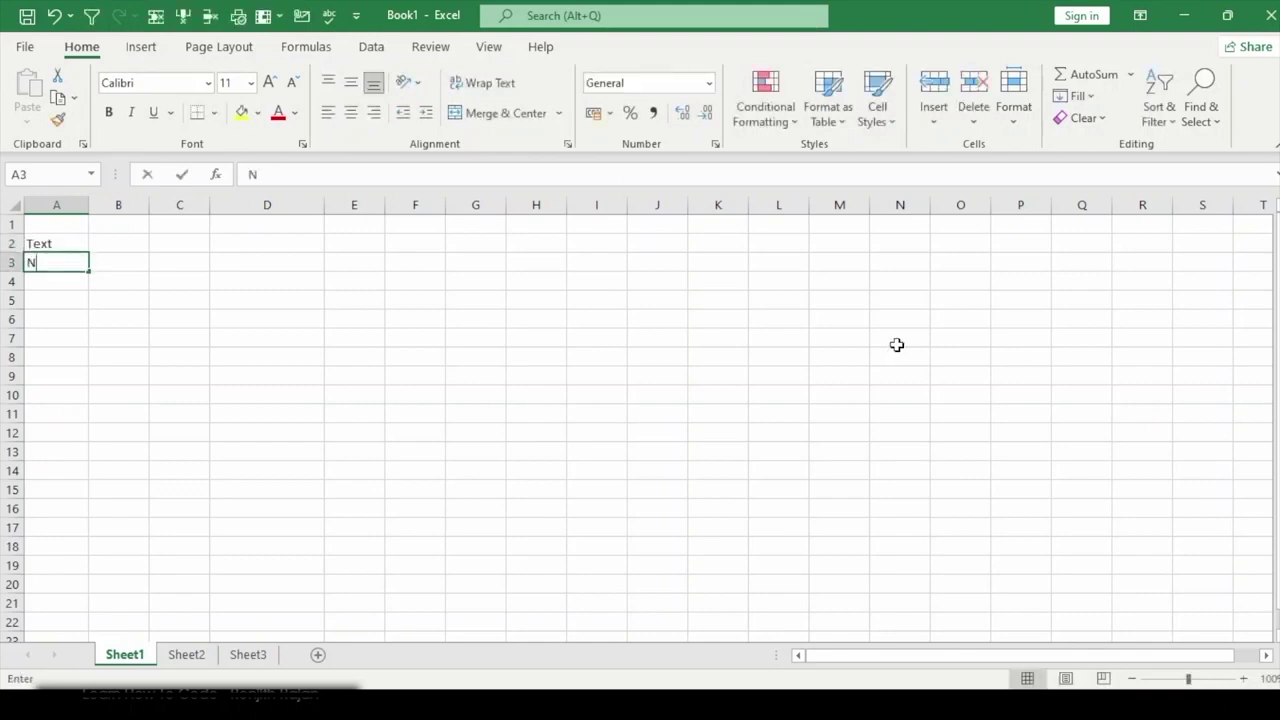
pyautogui.press('Return')
pyautogui.write('Date')
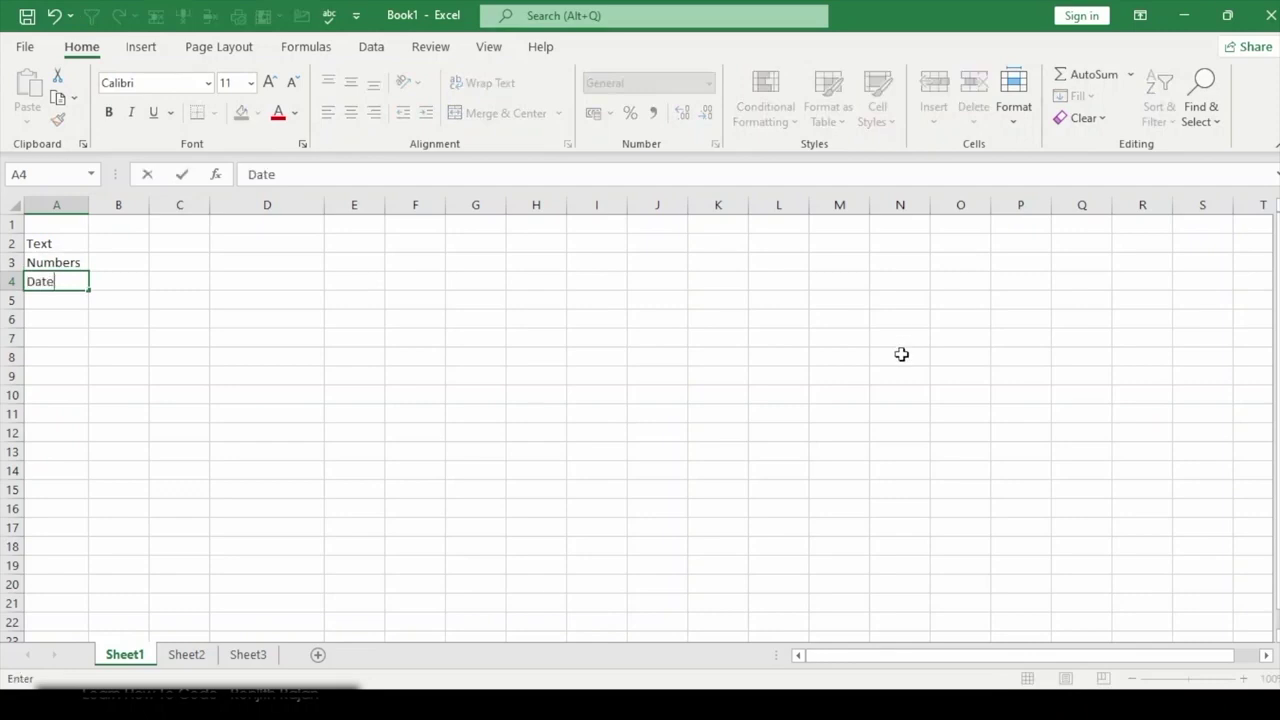
pyautogui.press('Return')
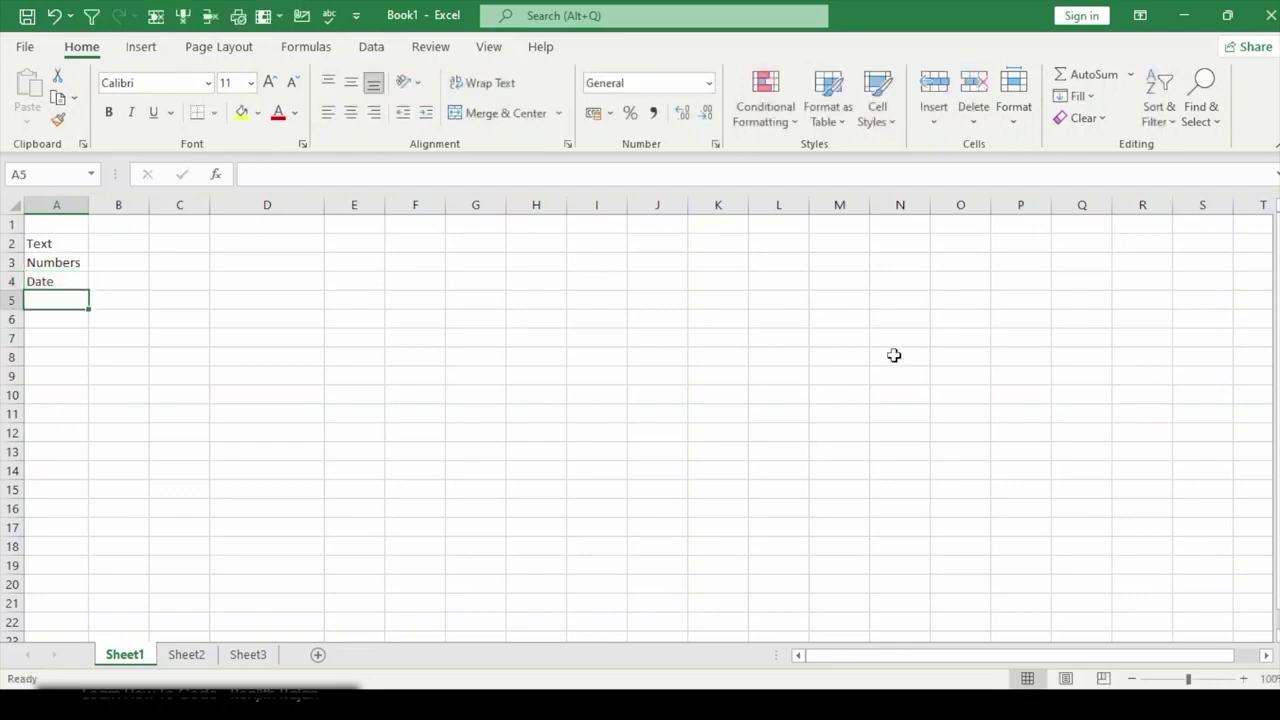
pyautogui.moveTo(45, 246); pyautogui.dragTo(46, 298)
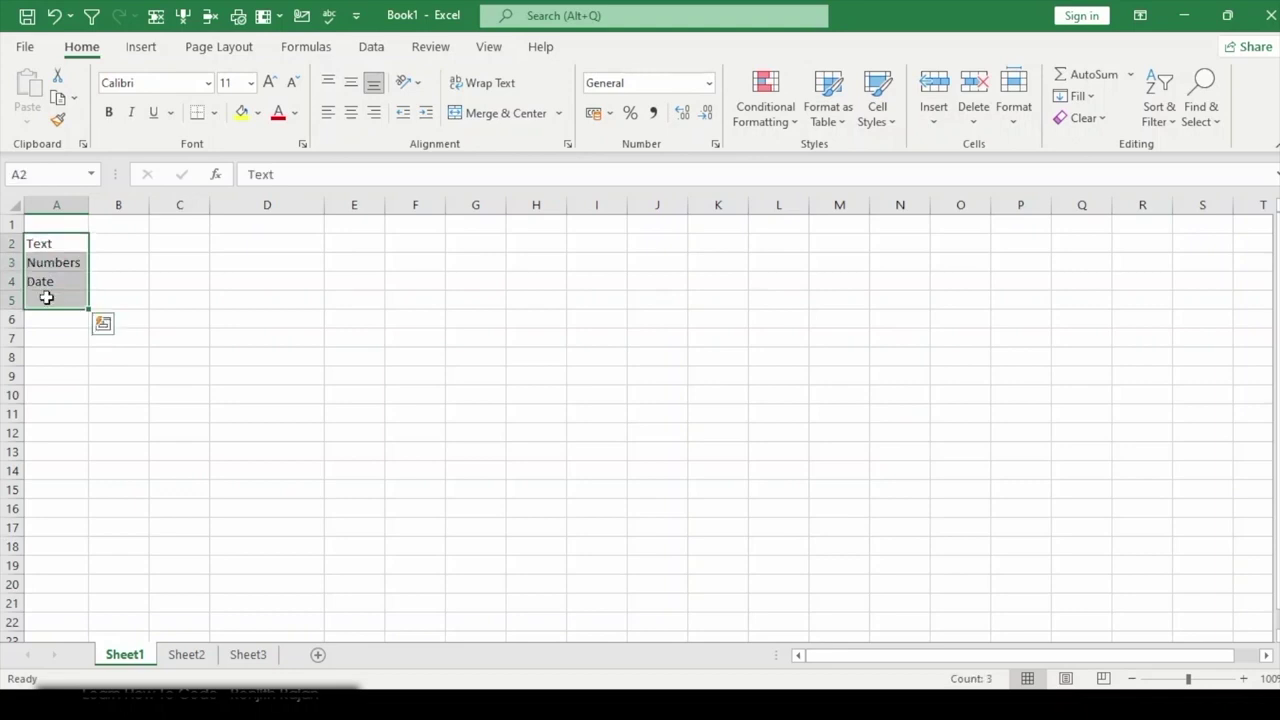
pyautogui.press('Delete')
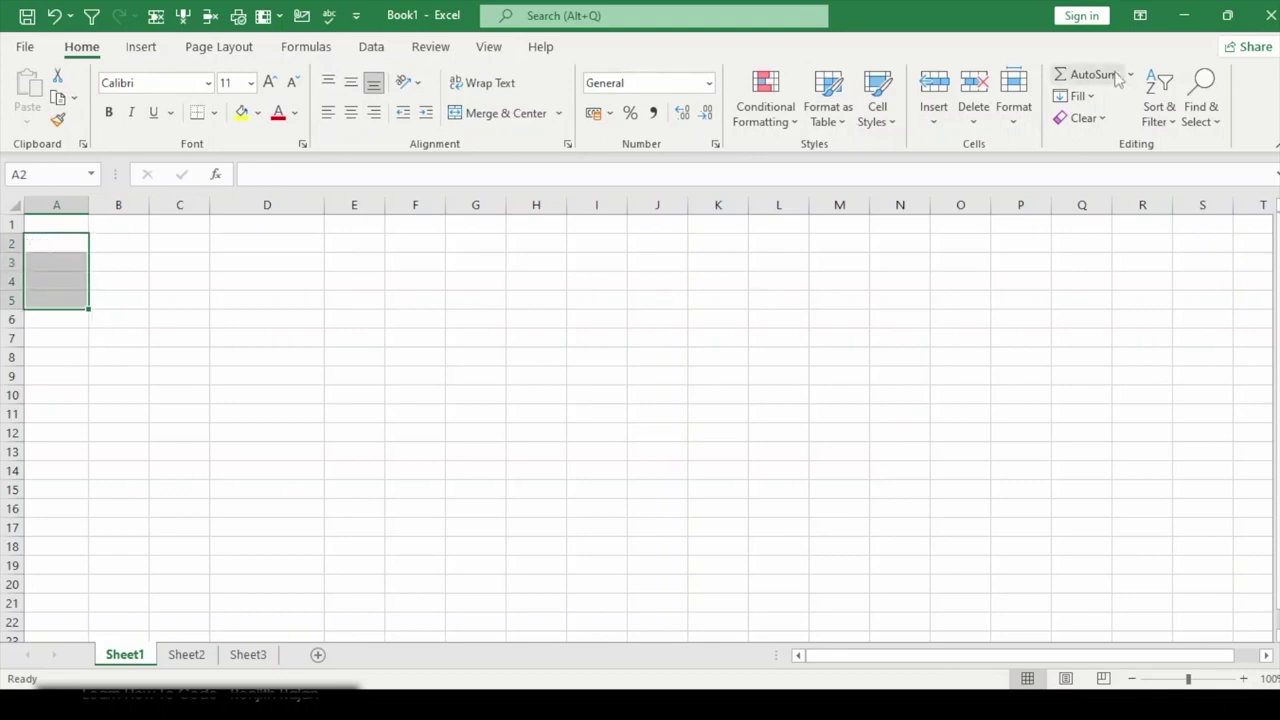
pyautogui.click(161, 281)
pyautogui.click(113, 245)
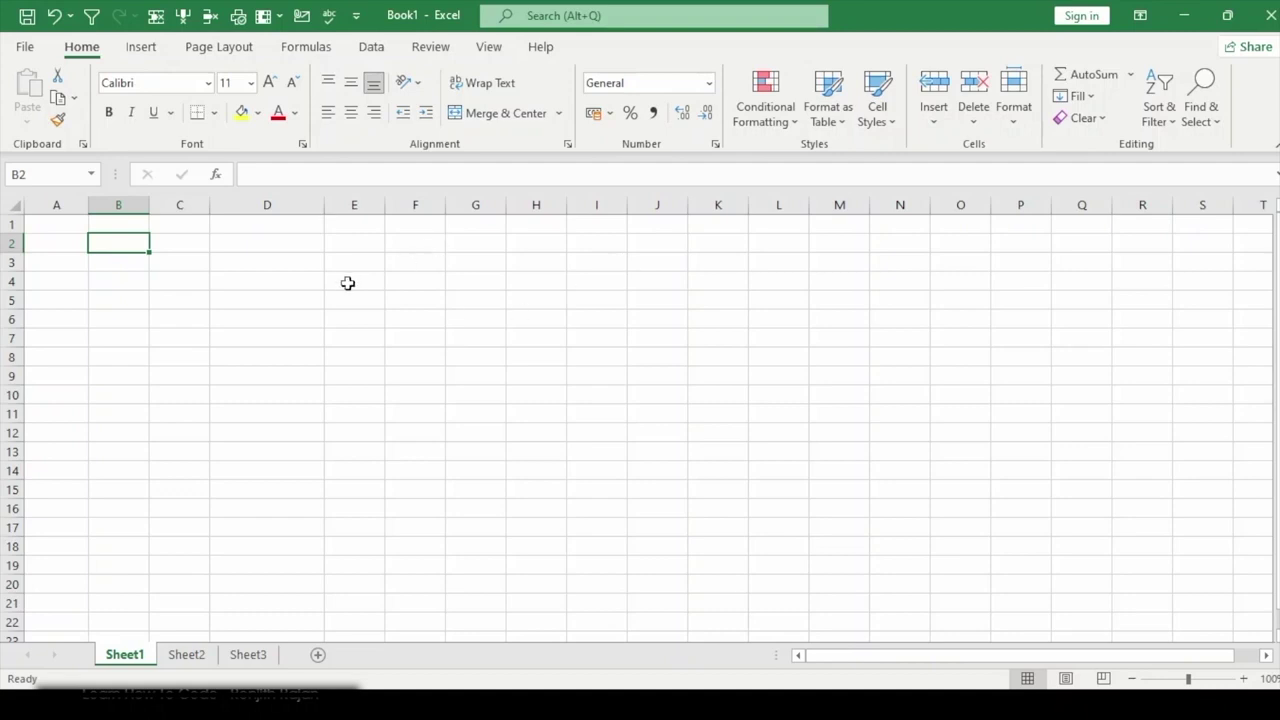
# Step: Enter a sample name in A2 and the number 0 in B2
pyautogui.press('Down')
pyautogui.press('Up')
pyautogui.press('Left')
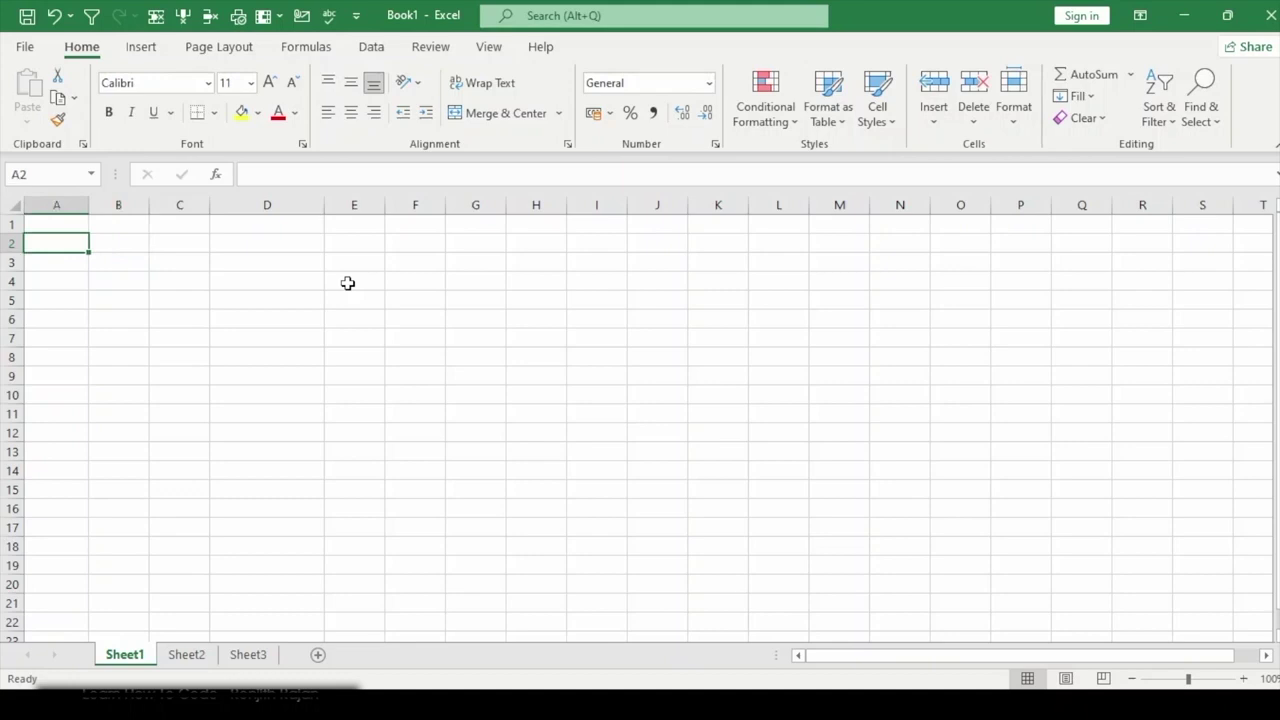
pyautogui.write('Renjith')
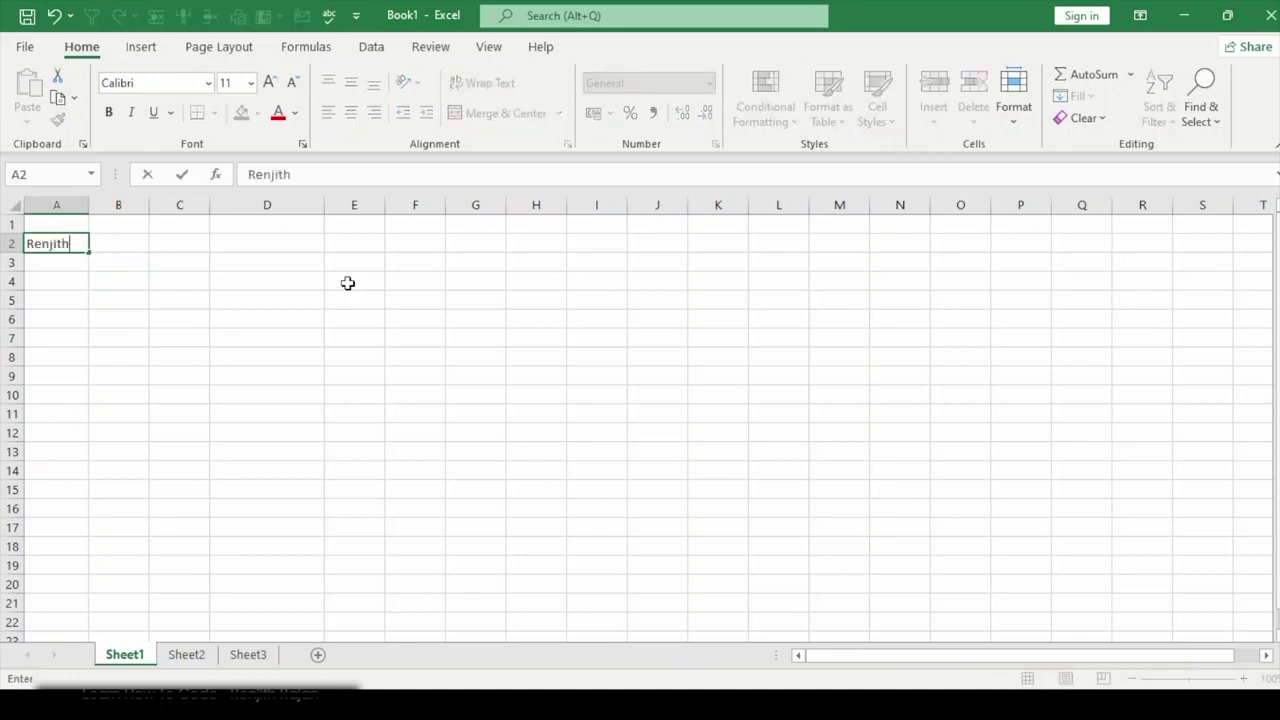
pyautogui.press('Return')
pyautogui.press('Up')
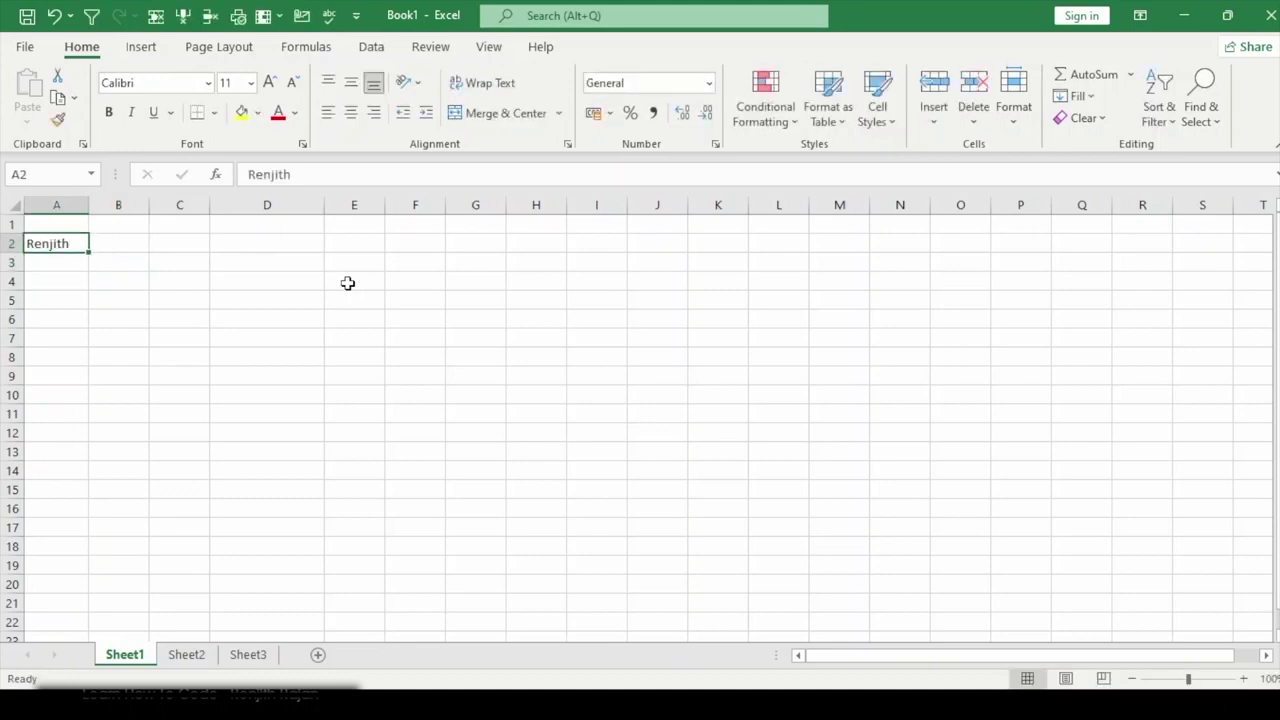
pyautogui.press('Right')
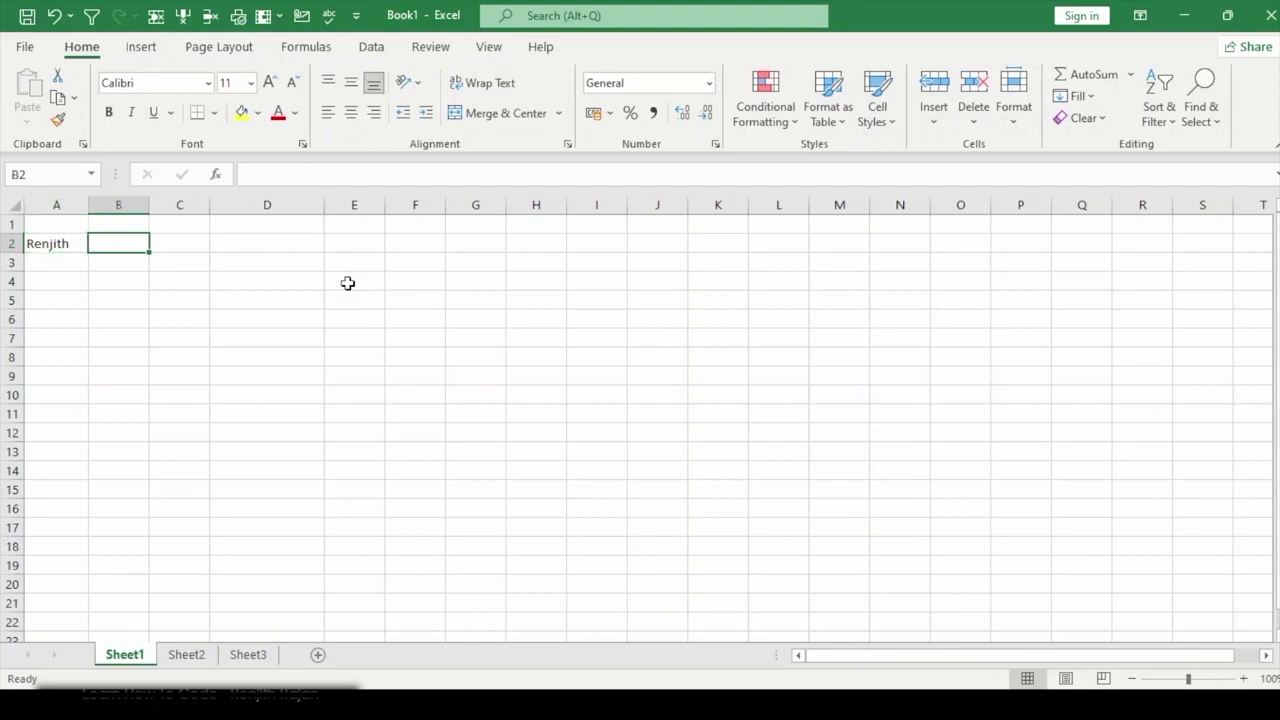
pyautogui.write('0')
pyautogui.press('Right')
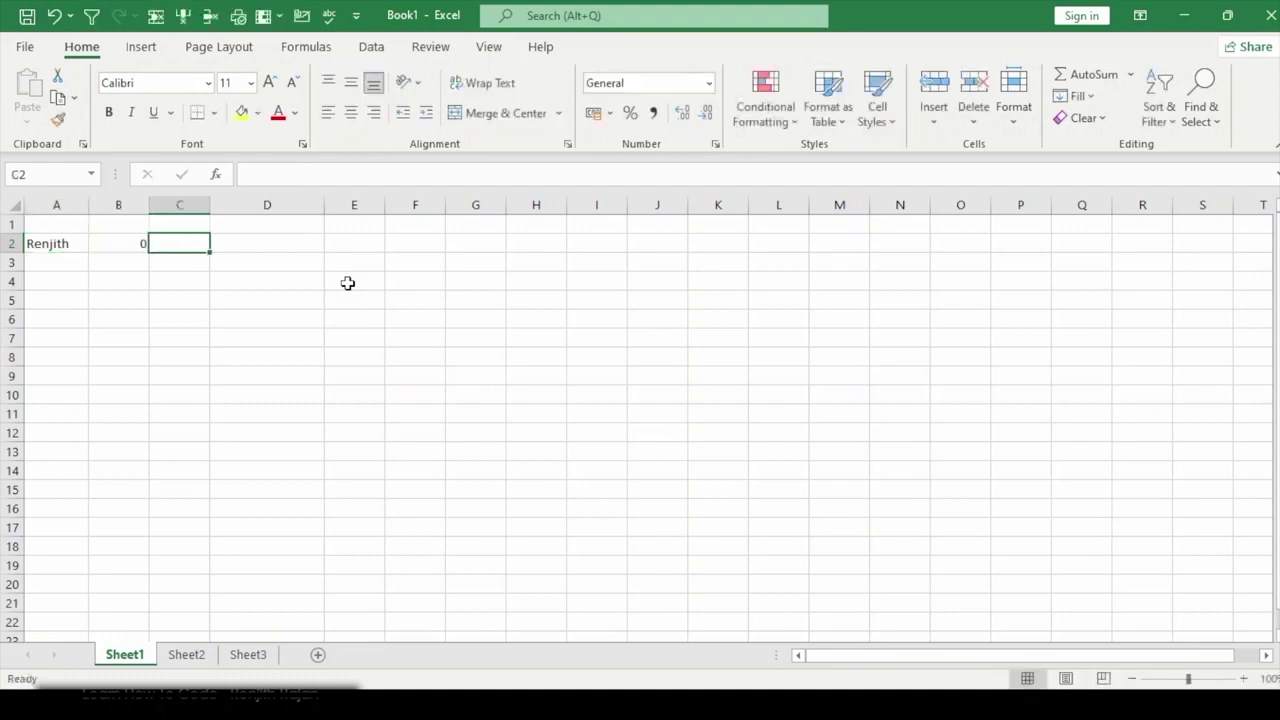
pyautogui.press('Left')
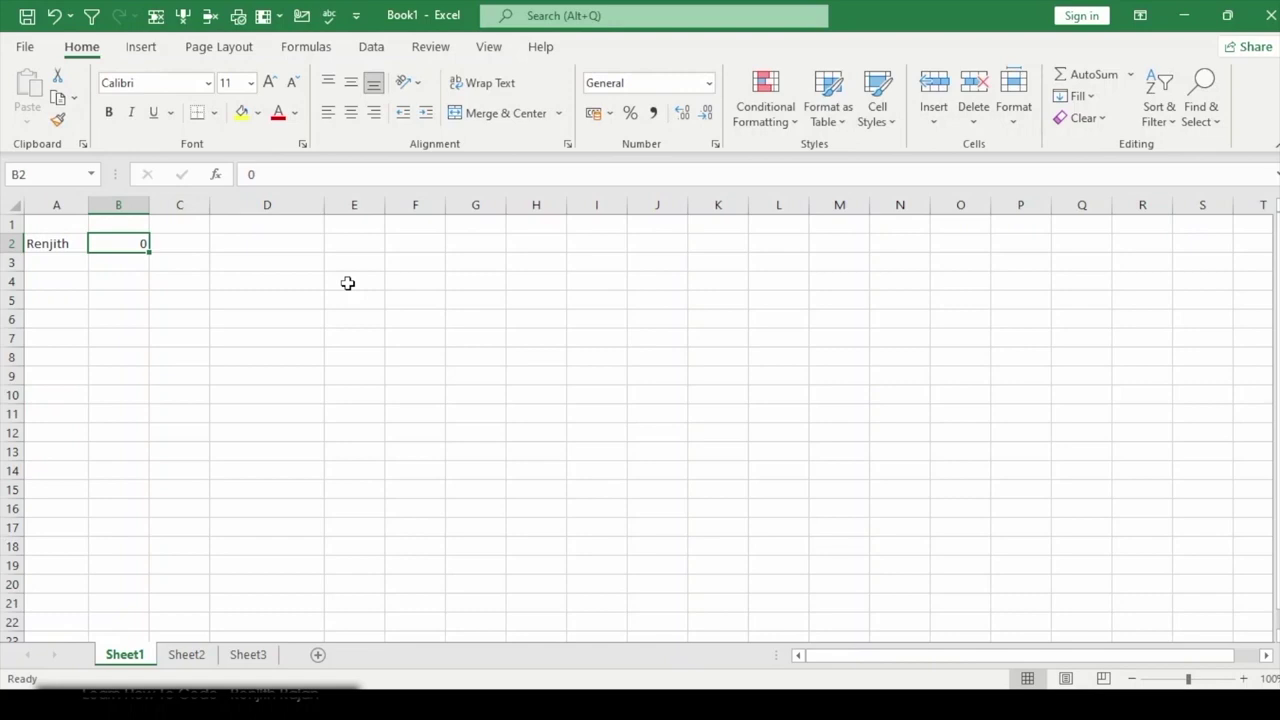
# Step: Insert today's date, 17/04/2022, into D2 with Ctrl+;
pyautogui.press('Left')
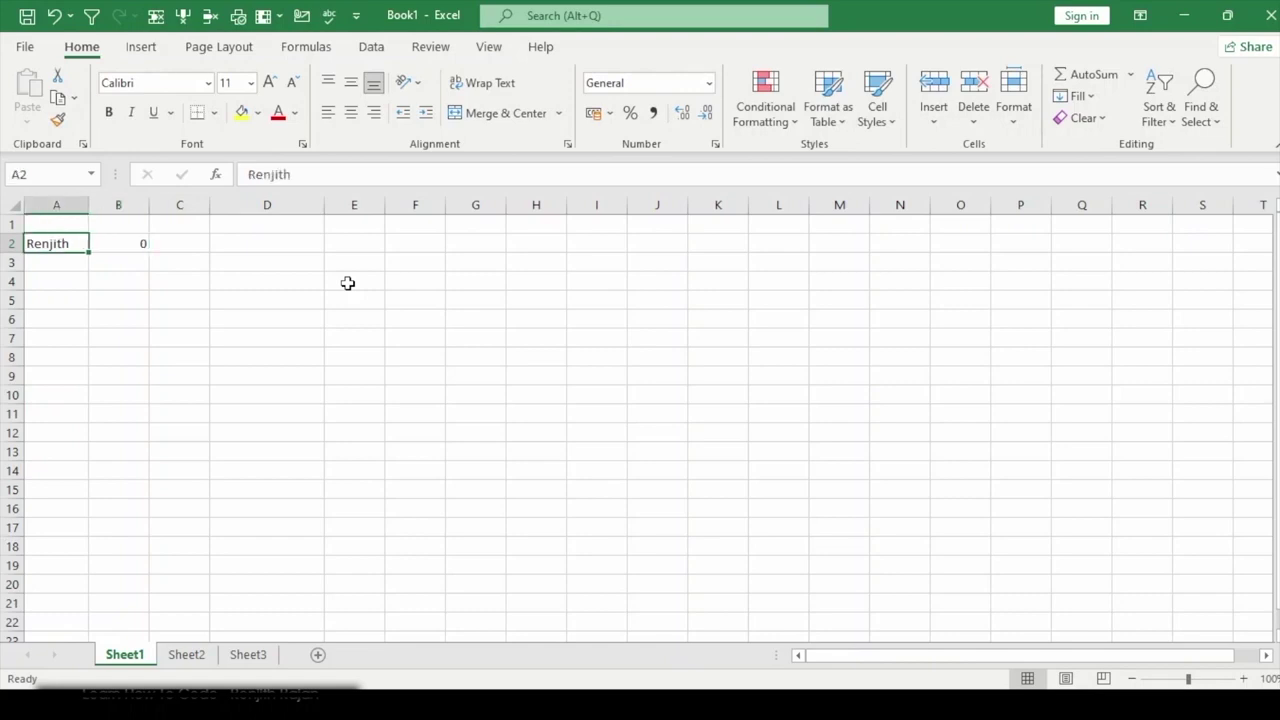
pyautogui.press('Right')
pyautogui.press('Right')
pyautogui.press('Right')
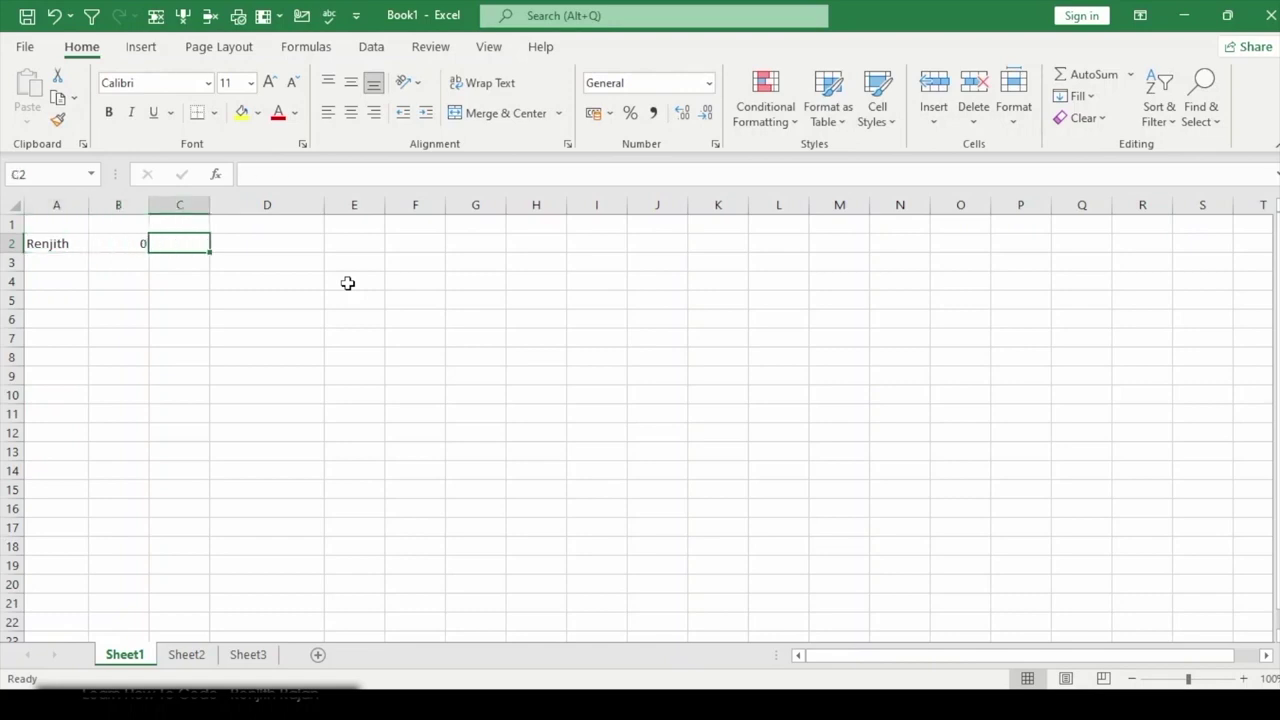
pyautogui.hotkey('ctrl', 't')
pyautogui.press('Escape')
pyautogui.hotkey('ctrl', ';')
pyautogui.press('Return')
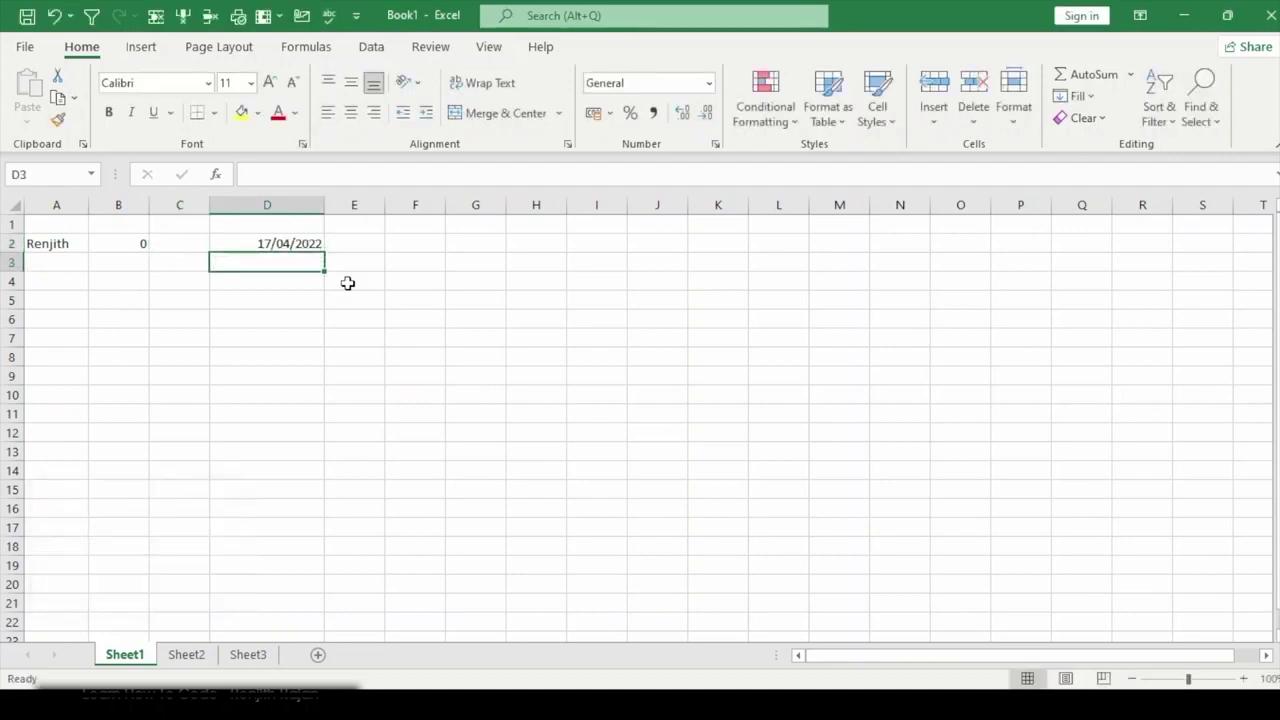
pyautogui.press('Up')
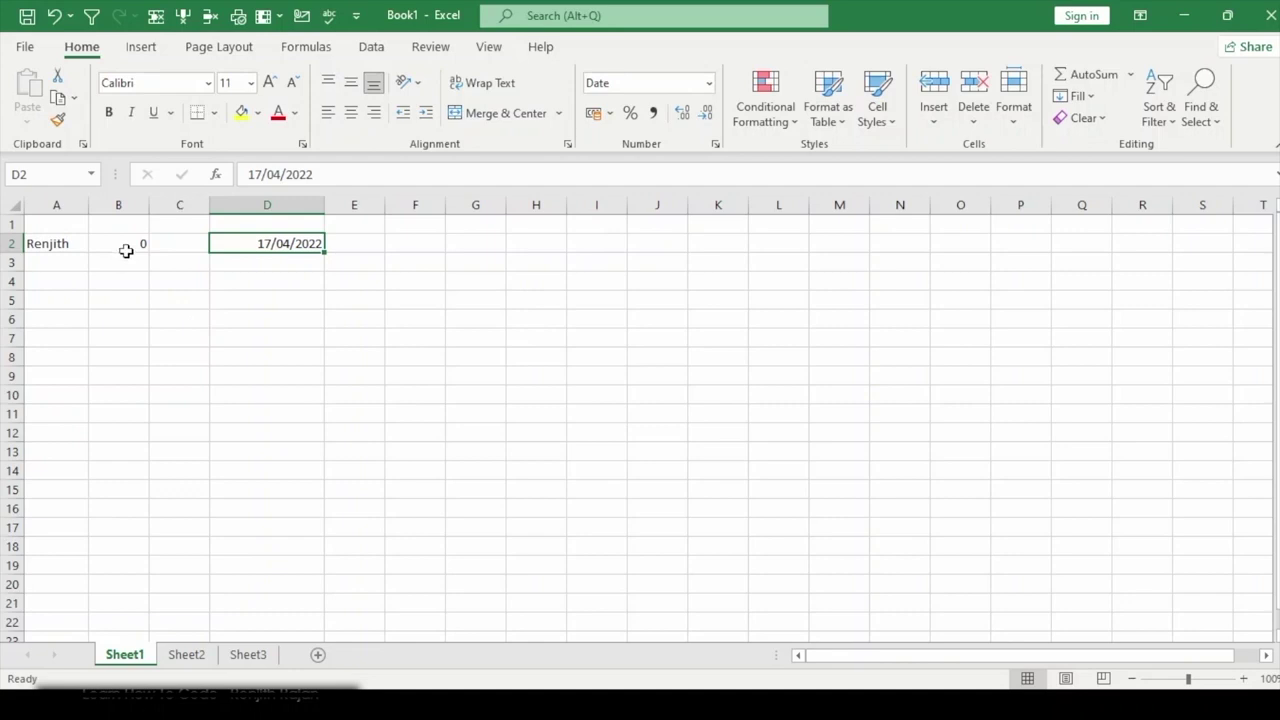
pyautogui.click(42, 258)
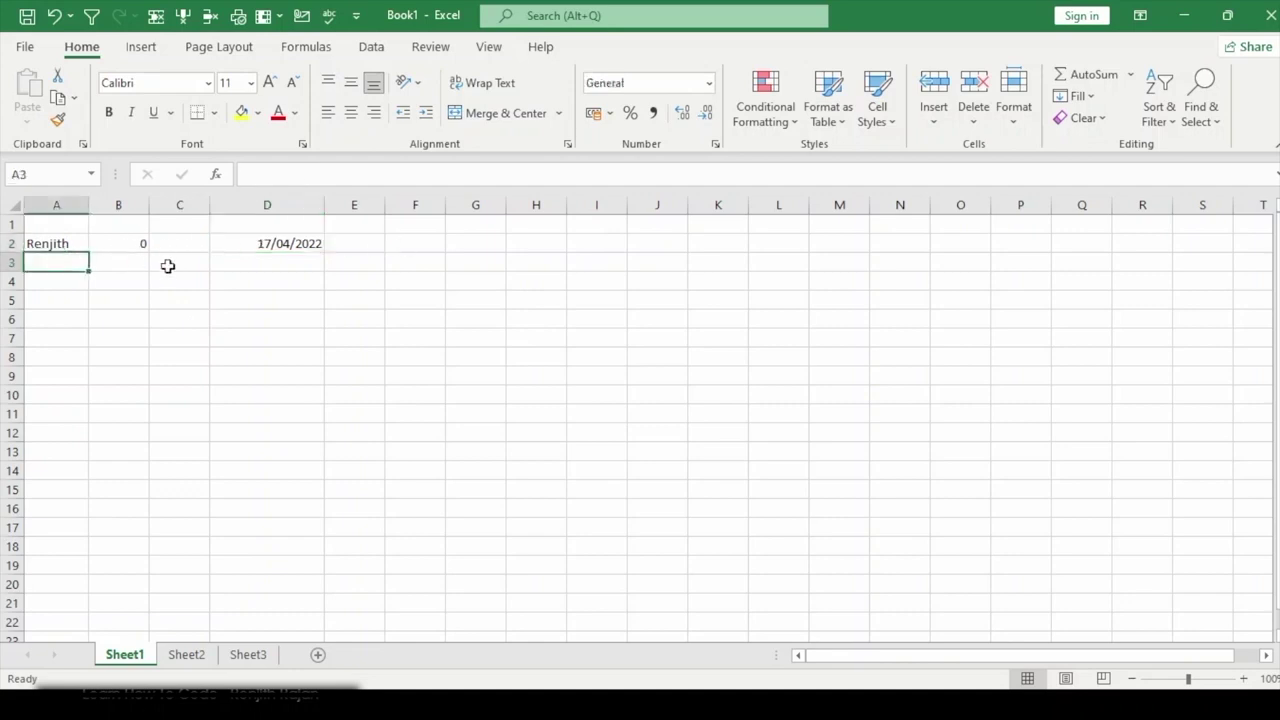
pyautogui.click(70, 244)
pyautogui.click(134, 244)
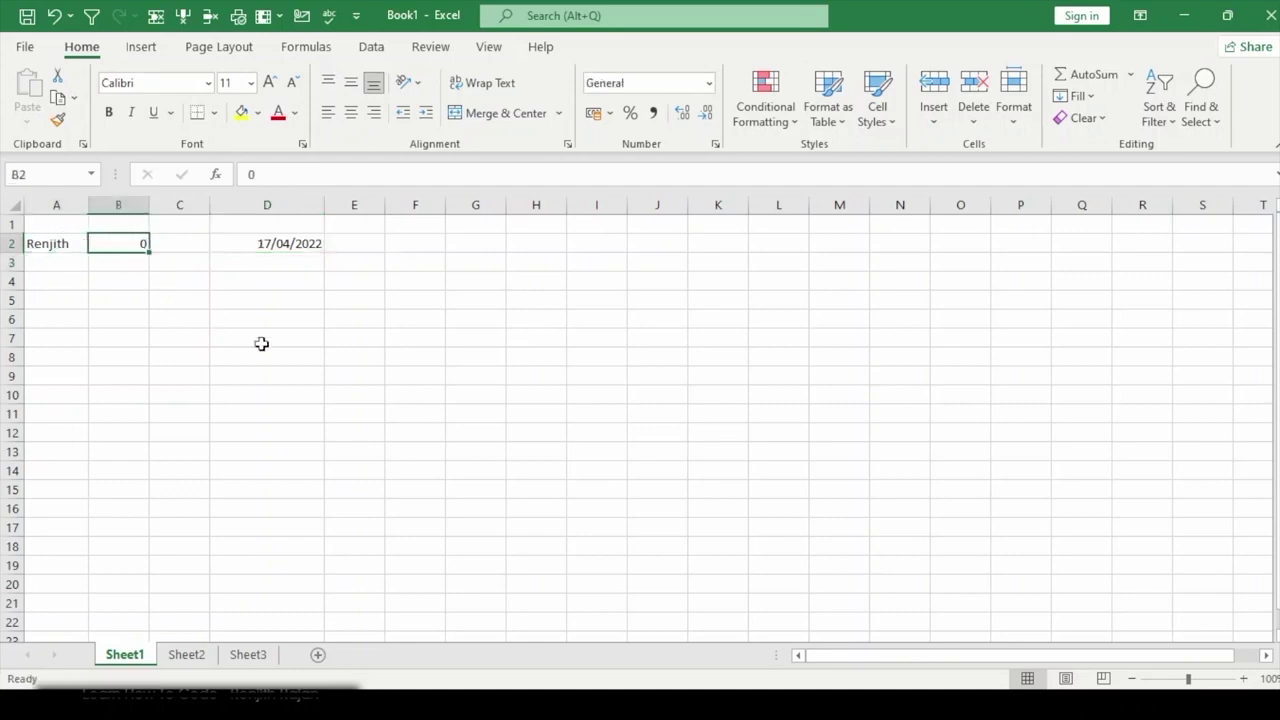
pyautogui.click(709, 83)
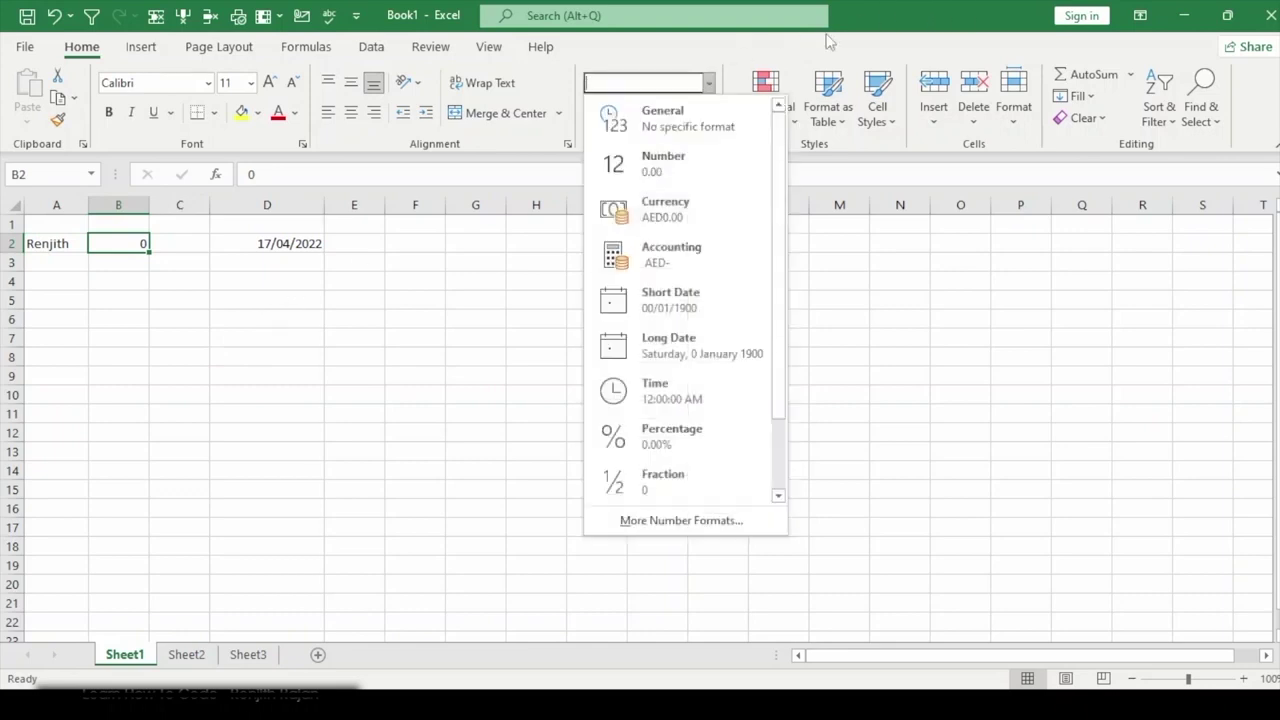
pyautogui.click(886, 15)
pyautogui.click(184, 244)
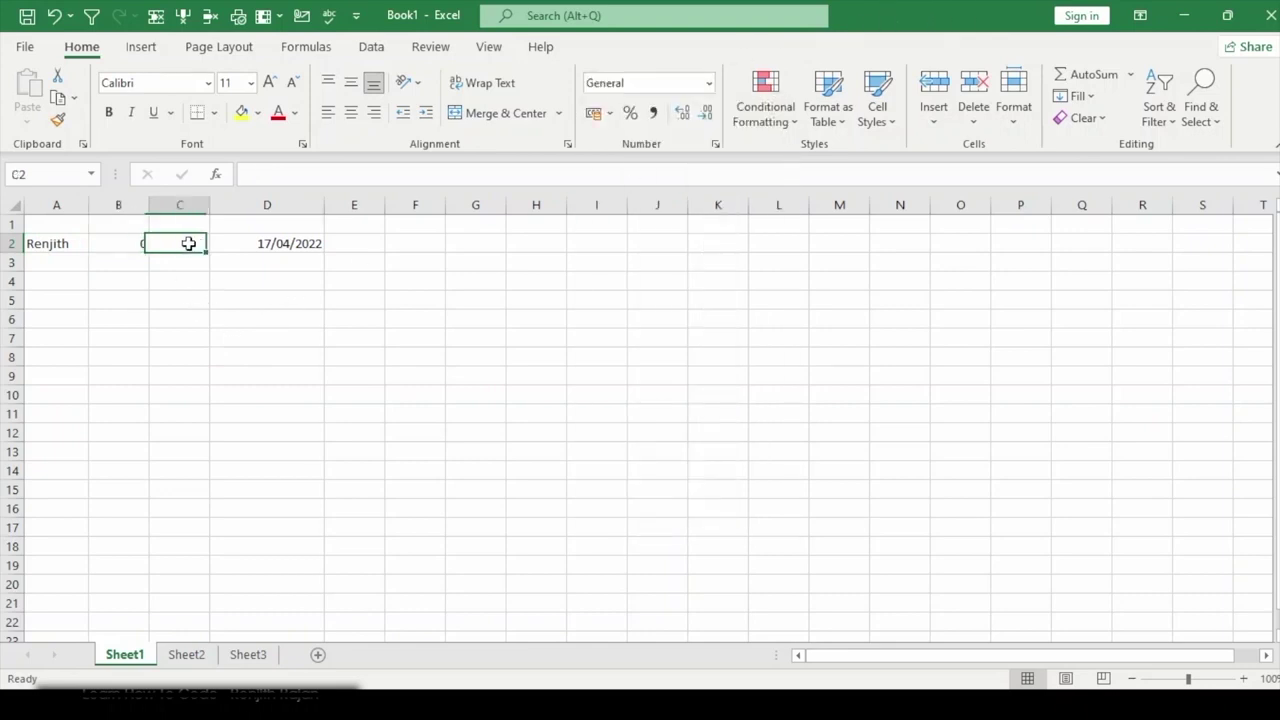
pyautogui.click(214, 246)
pyautogui.moveTo(207, 256); pyautogui.dragTo(124, 243)
pyautogui.click(63, 241)
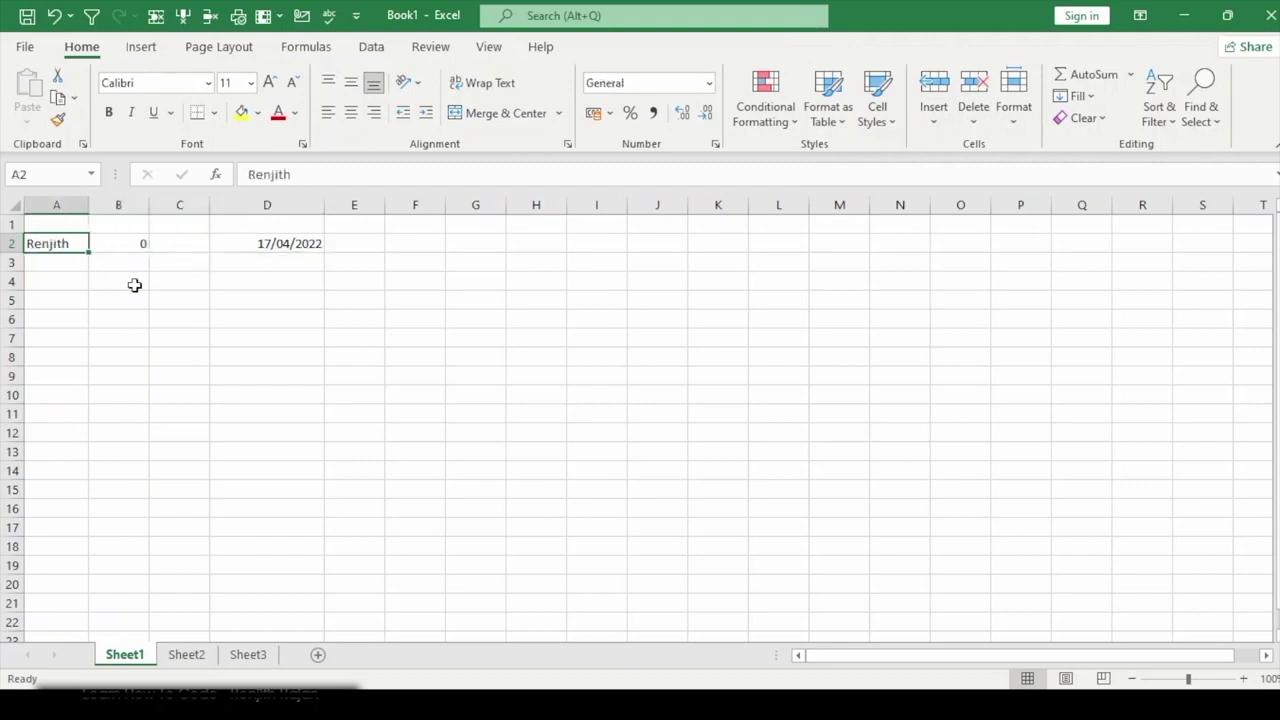
pyautogui.click(120, 249)
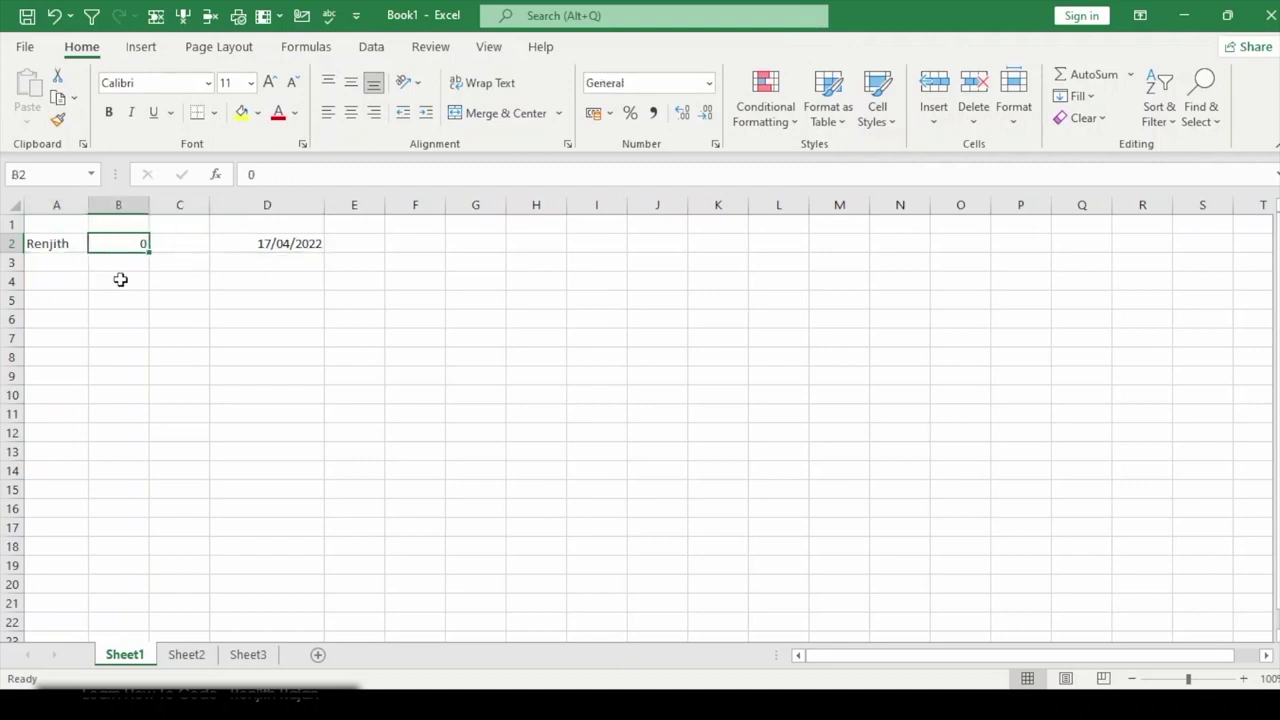
pyautogui.click(55, 245)
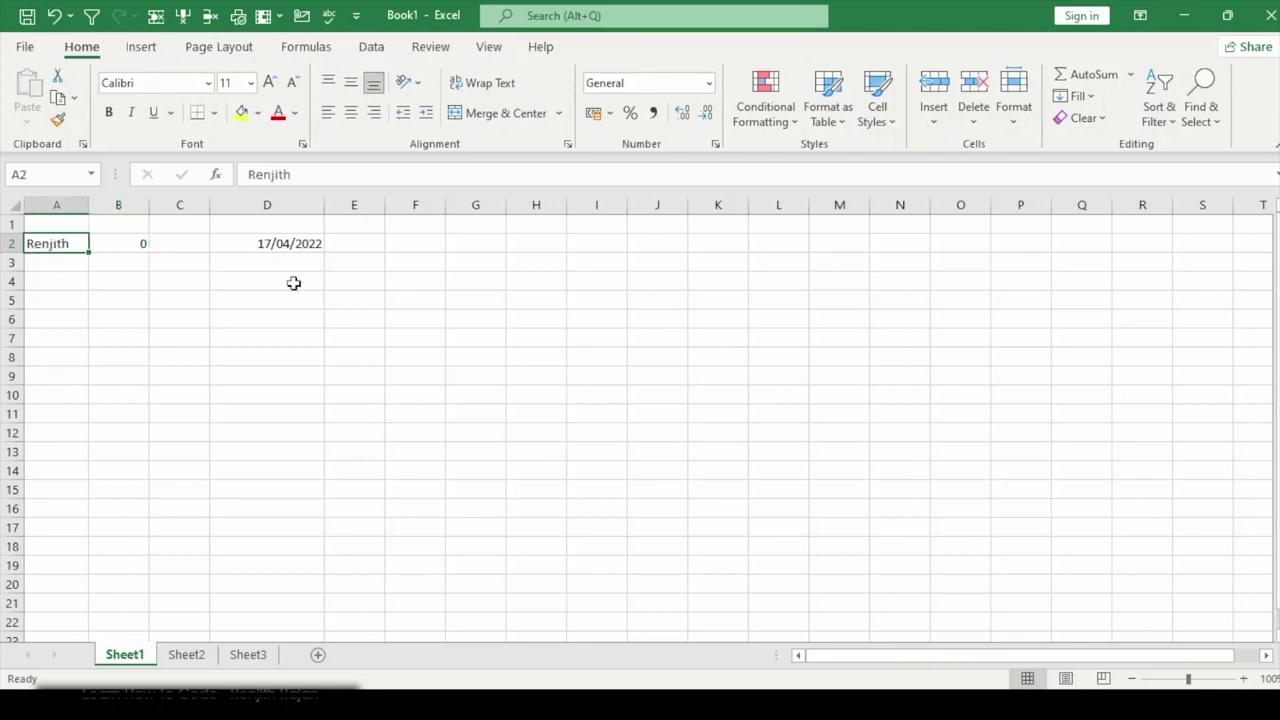
pyautogui.click(127, 246)
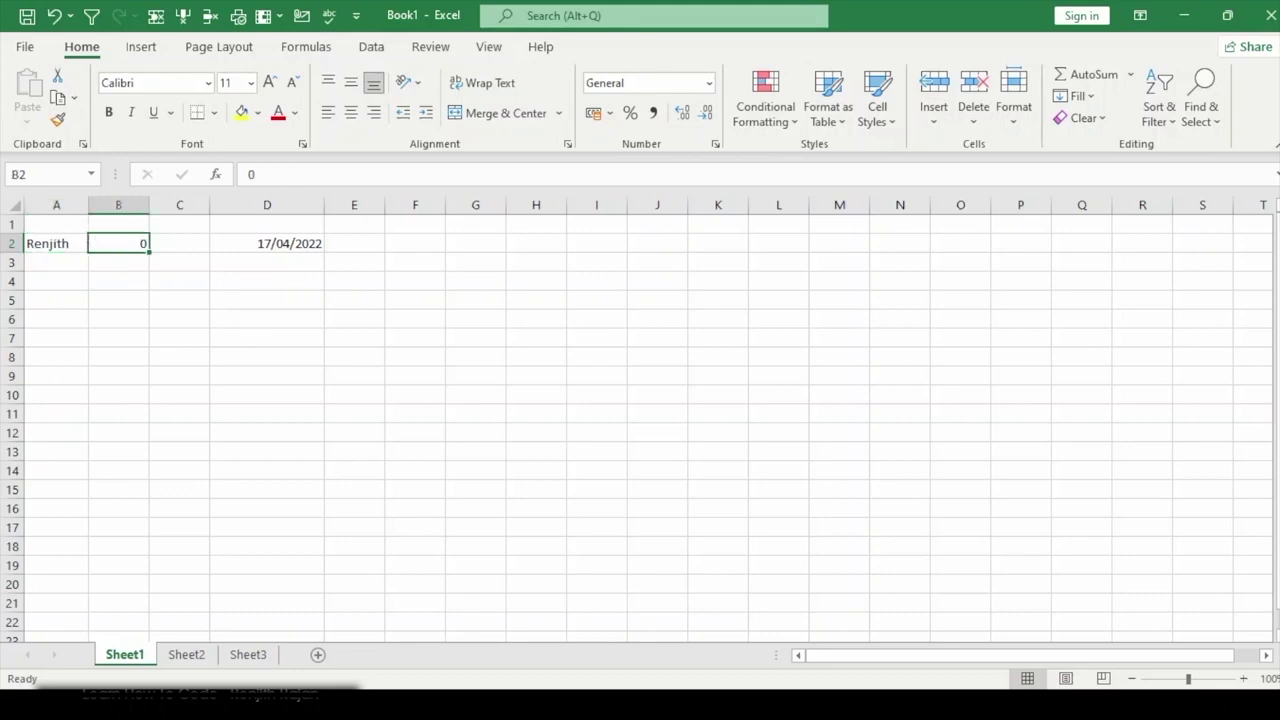
pyautogui.click(222, 296)
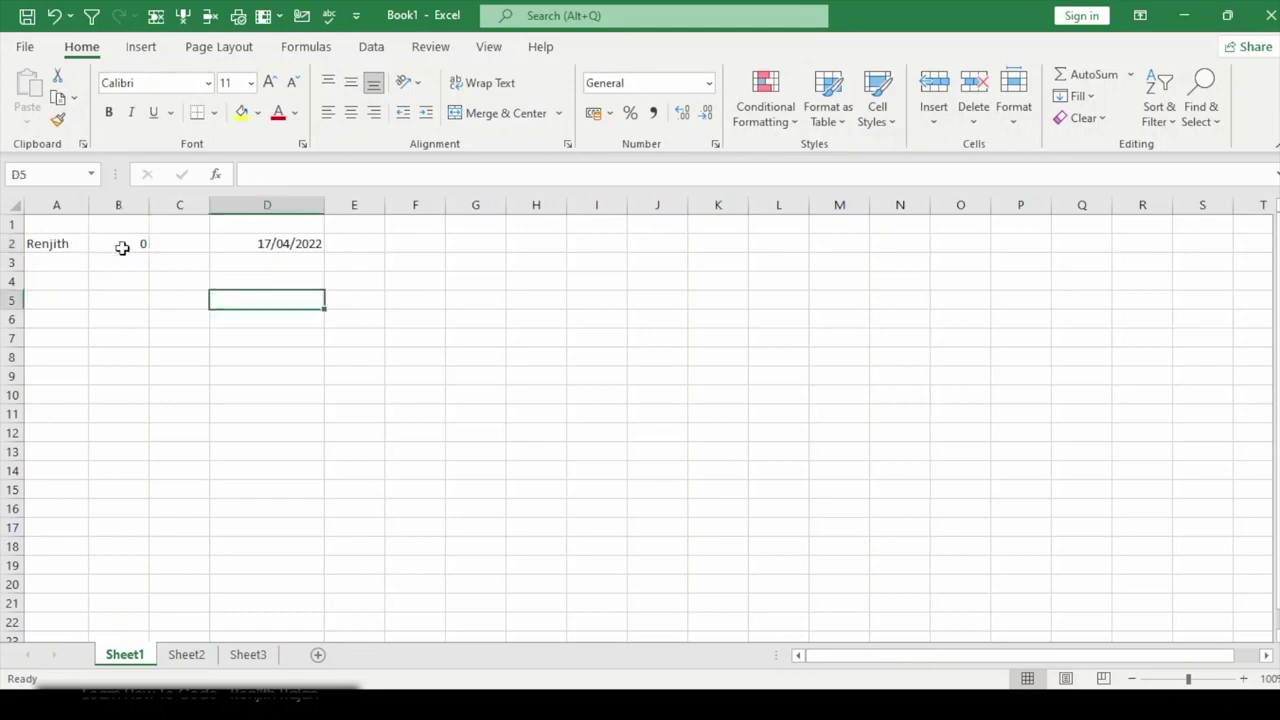
# Step: Fill B2:B11 with the number series 0 to 9
pyautogui.click(122, 247)
pyautogui.click(126, 260)
pyautogui.write('1')
pyautogui.press('Return')
pyautogui.moveTo(128, 247); pyautogui.dragTo(118, 428)
pyautogui.click(234, 362)
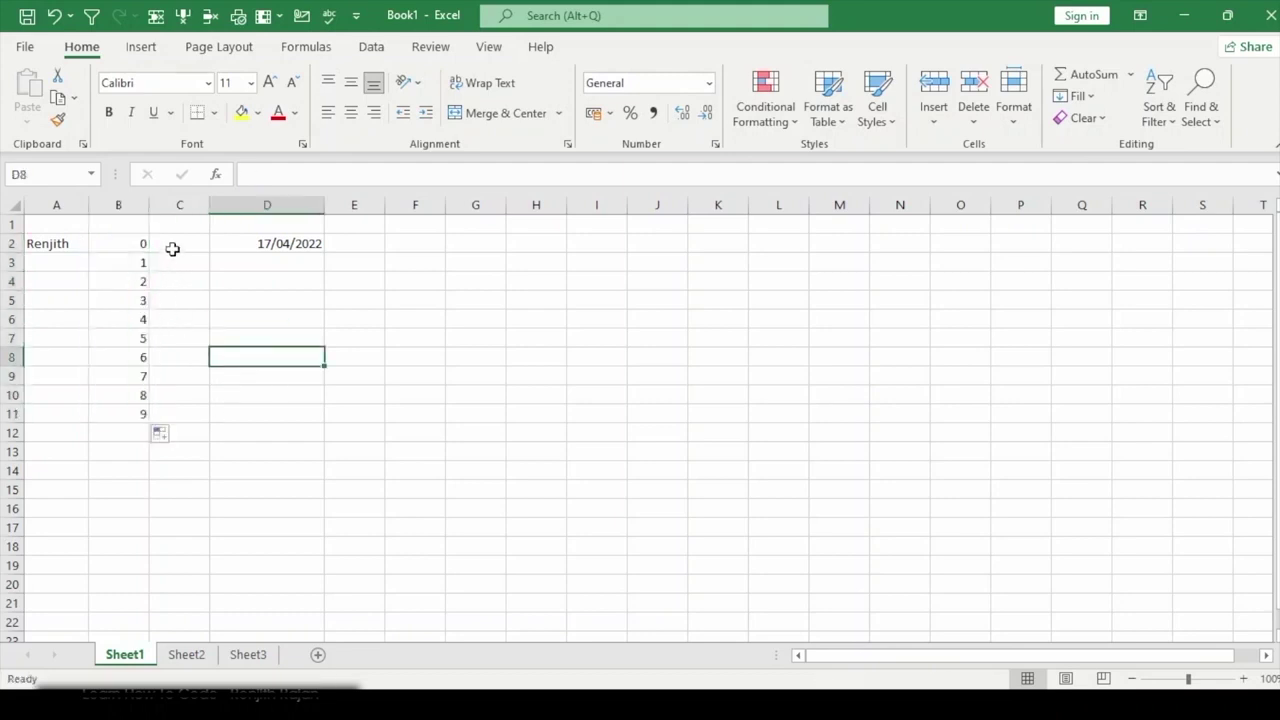
# Step: List the symbols , . + - () % E e down C2:C9
pyautogui.click(175, 242)
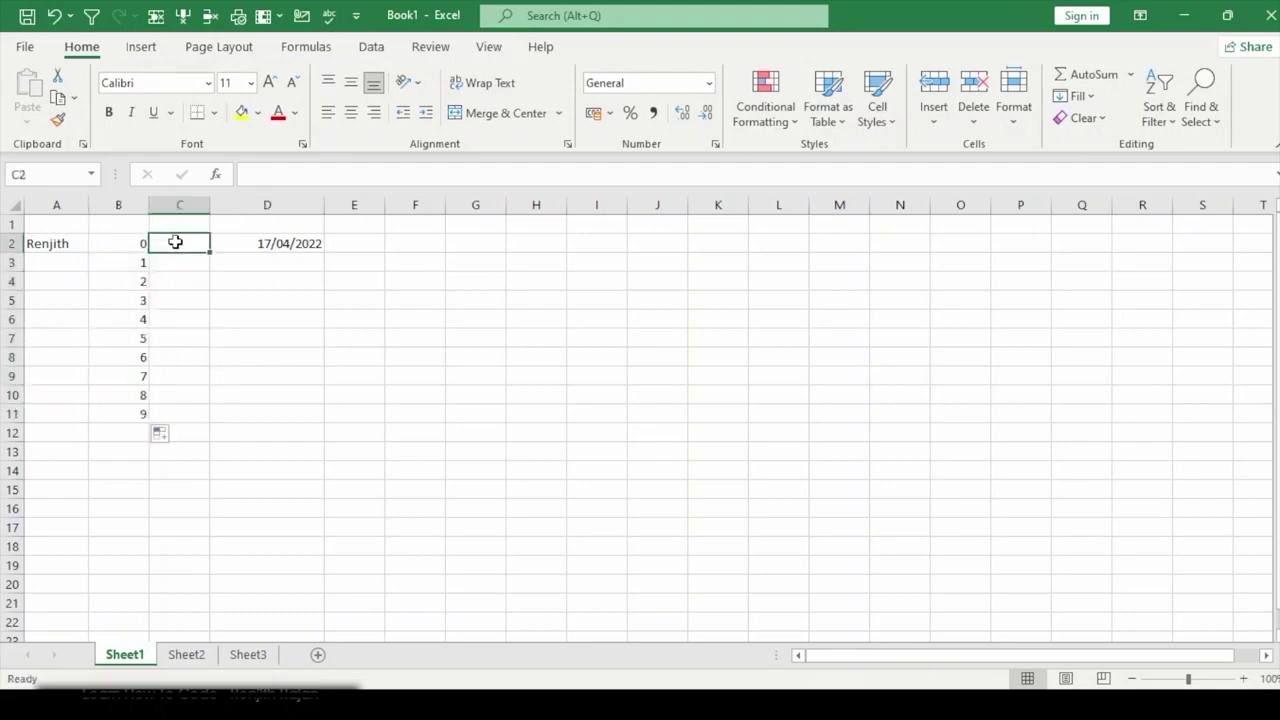
pyautogui.write(',')
pyautogui.press('Return')
pyautogui.write('.')
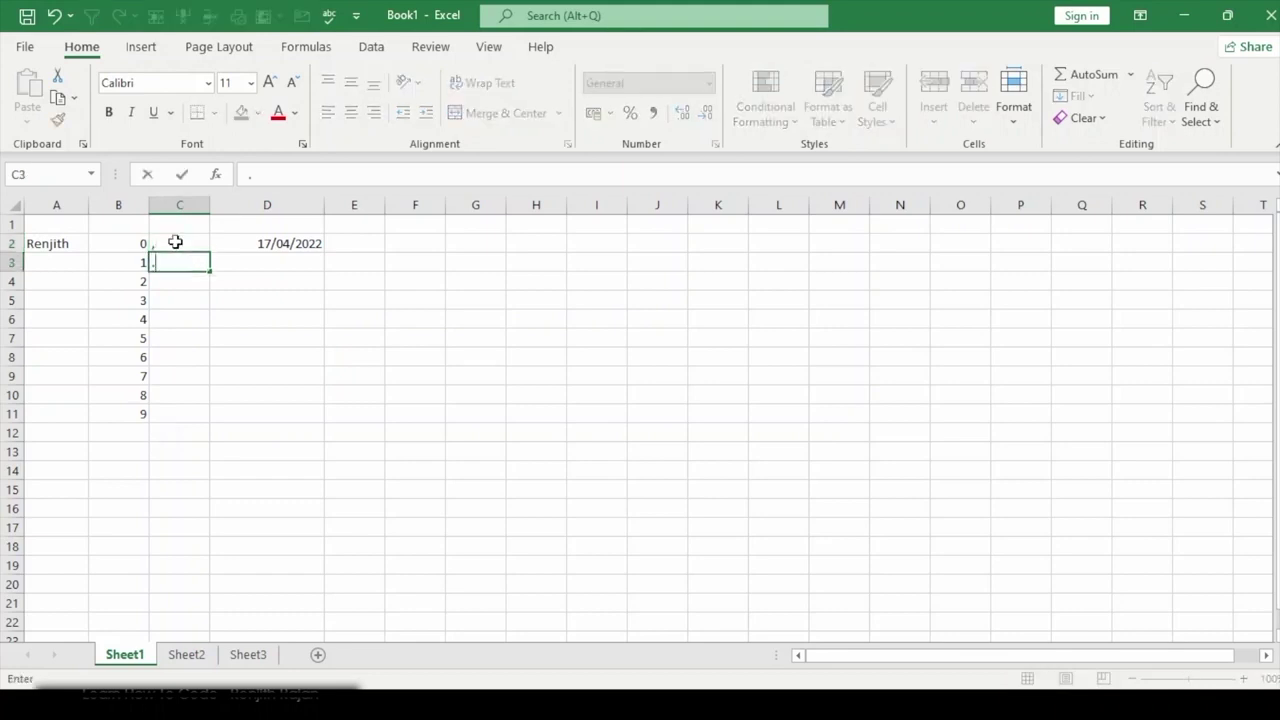
pyautogui.press('Return')
pyautogui.write('+')
pyautogui.press('Return')
pyautogui.write('-')
pyautogui.press('Return')
pyautogui.write('()')
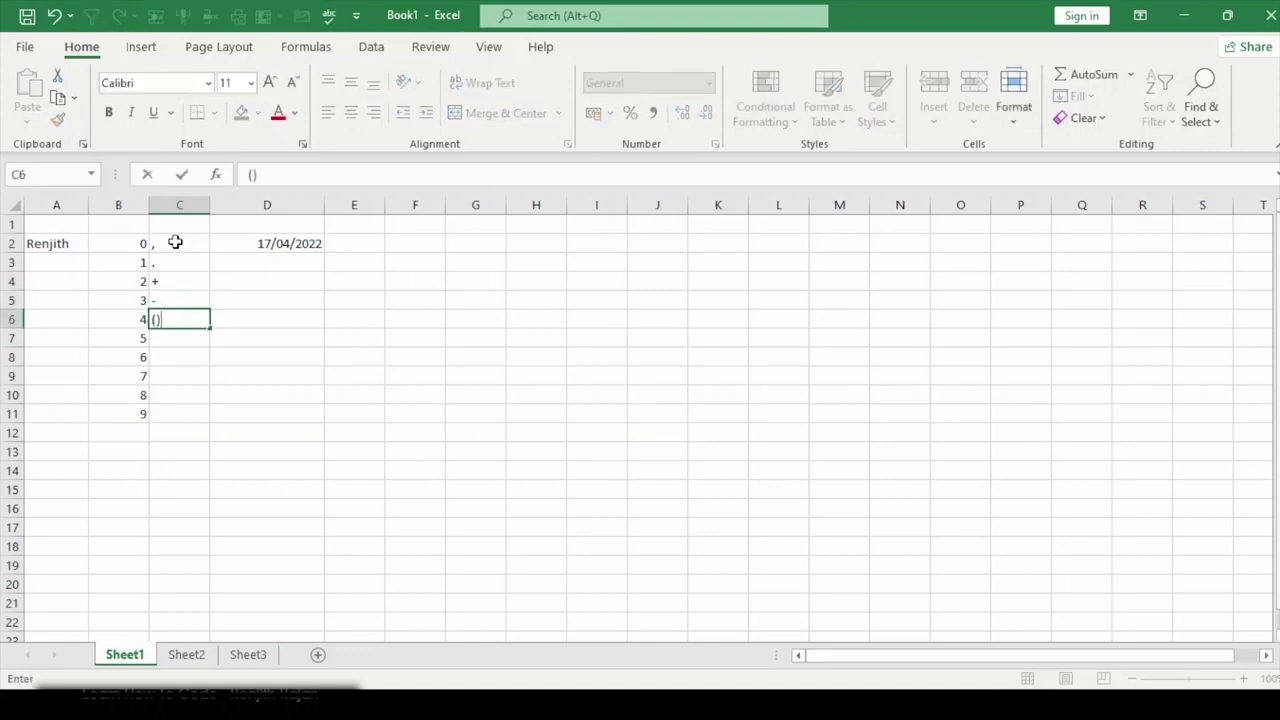
pyautogui.press('Return')
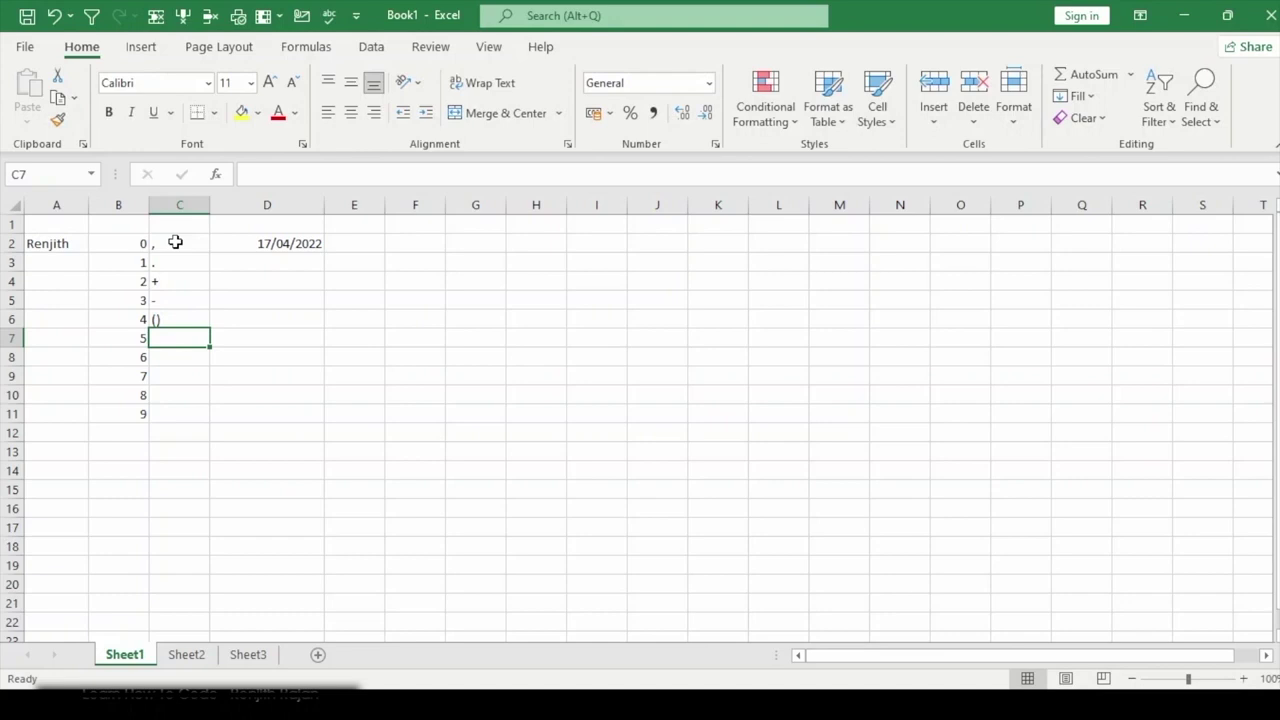
pyautogui.write('%')
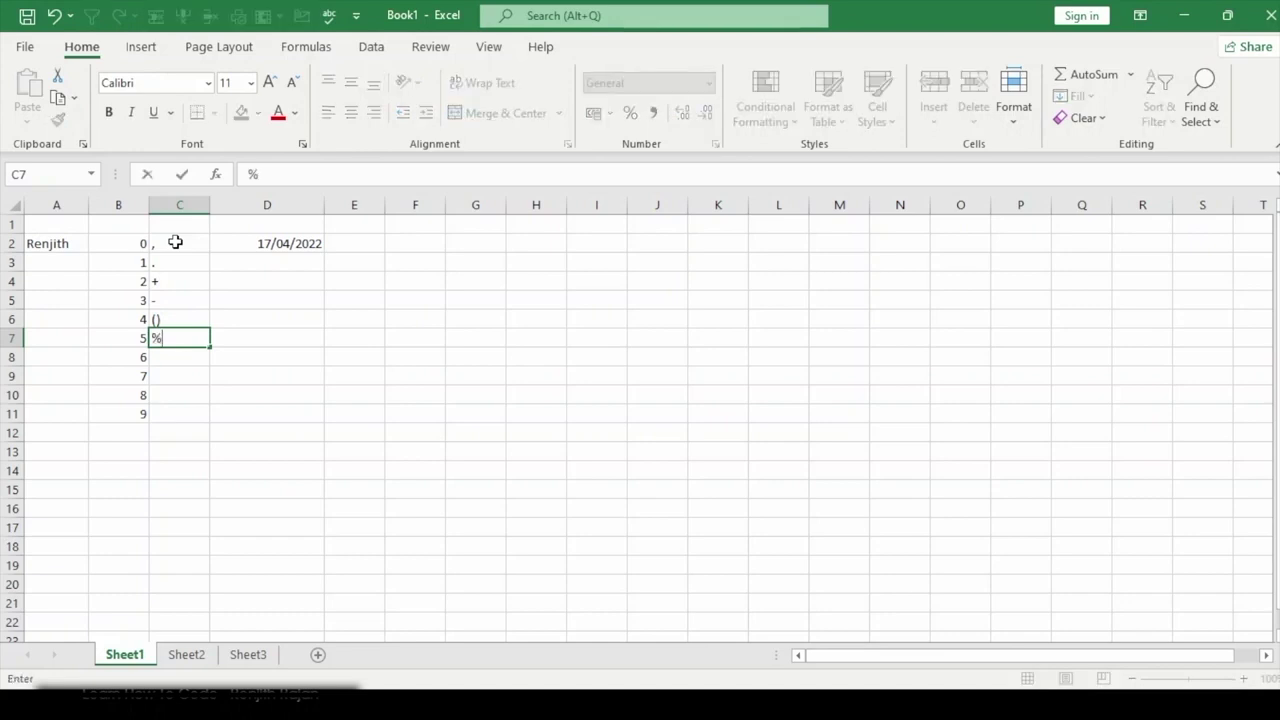
pyautogui.press('Return')
pyautogui.write('E')
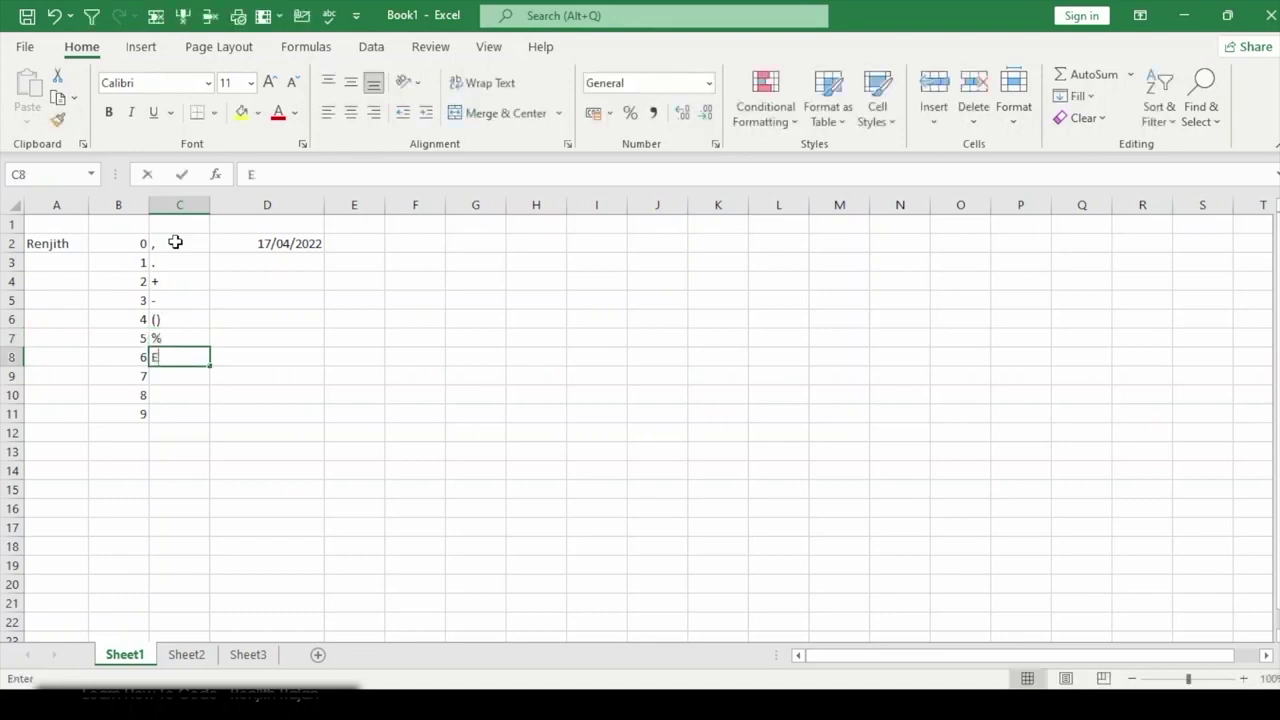
pyautogui.press('Return')
pyautogui.write('e')
pyautogui.press('Return')
pyautogui.moveTo(175, 242); pyautogui.dragTo(164, 392)
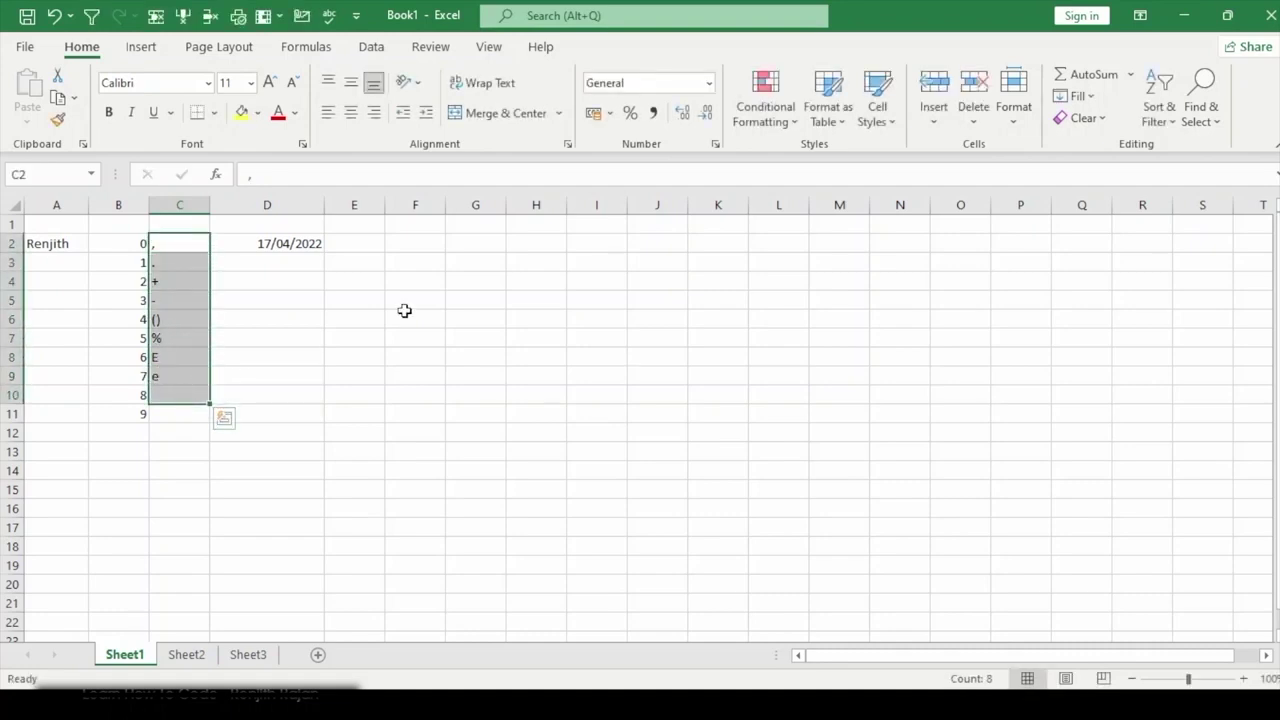
pyautogui.click(303, 331)
pyautogui.moveTo(157, 243); pyautogui.dragTo(172, 371)
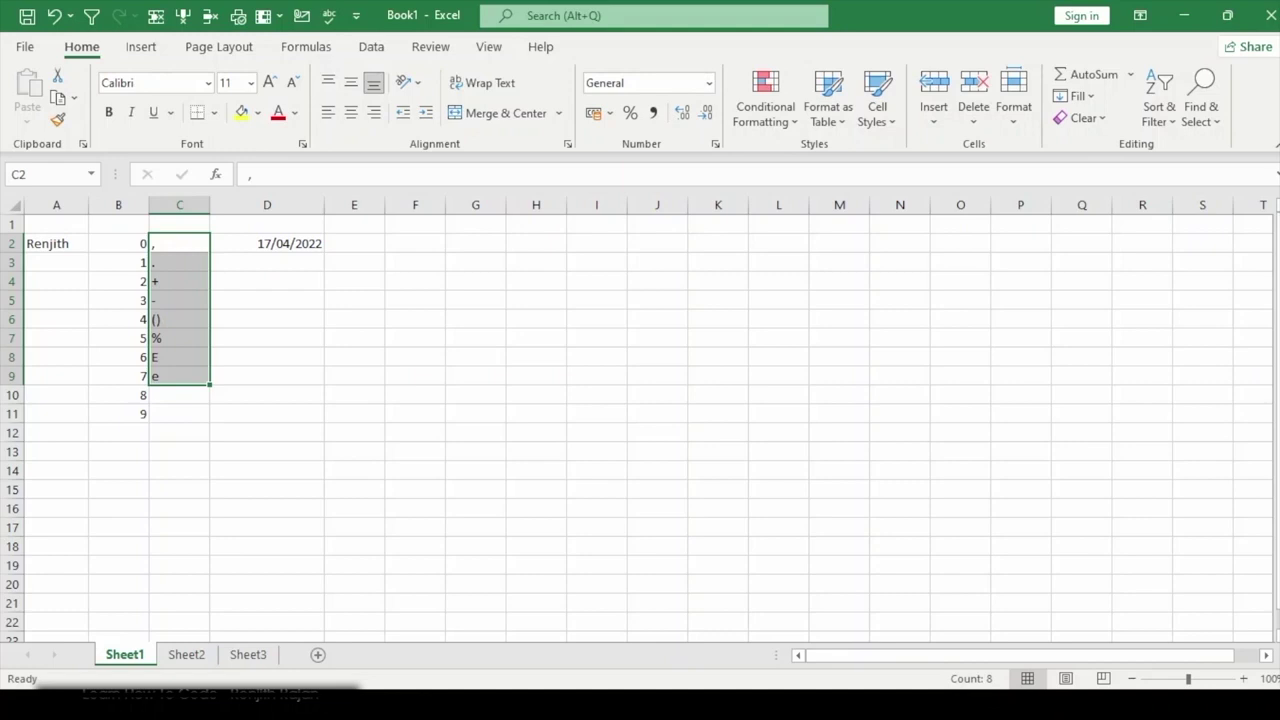
pyautogui.hotkey('alt', 'Tab')
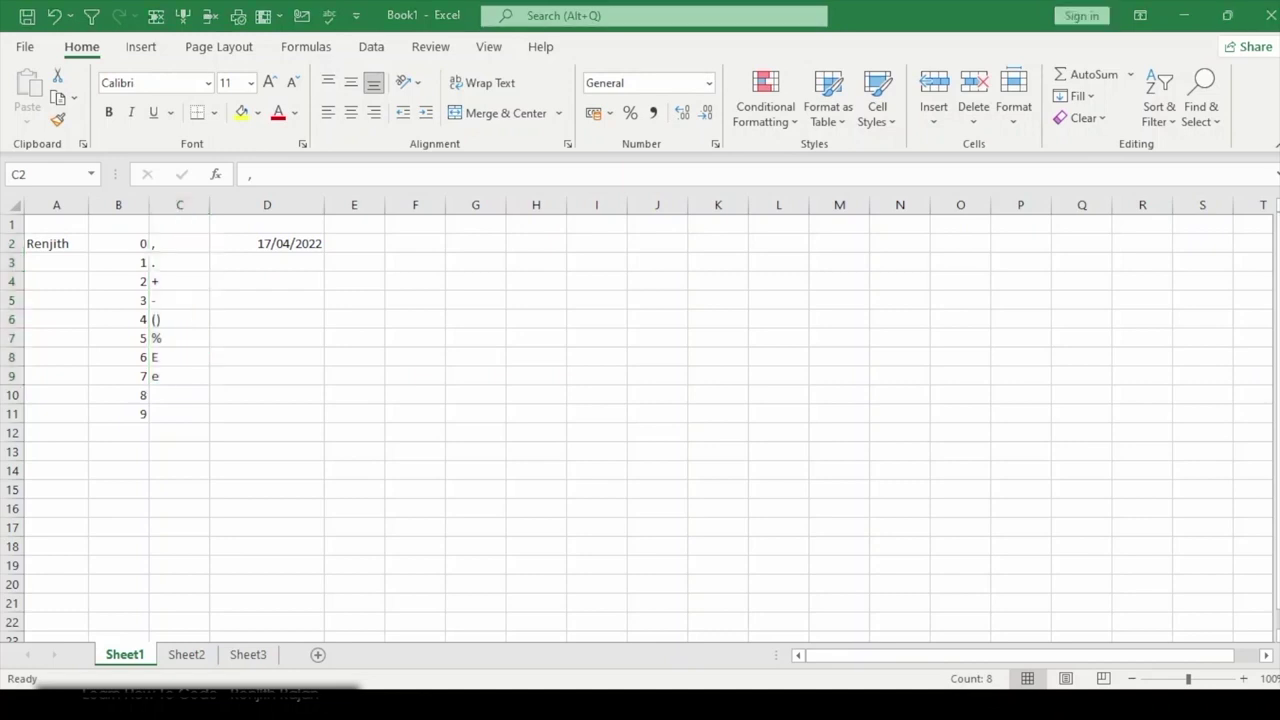
pyautogui.hotkey('alt', 'Tab')
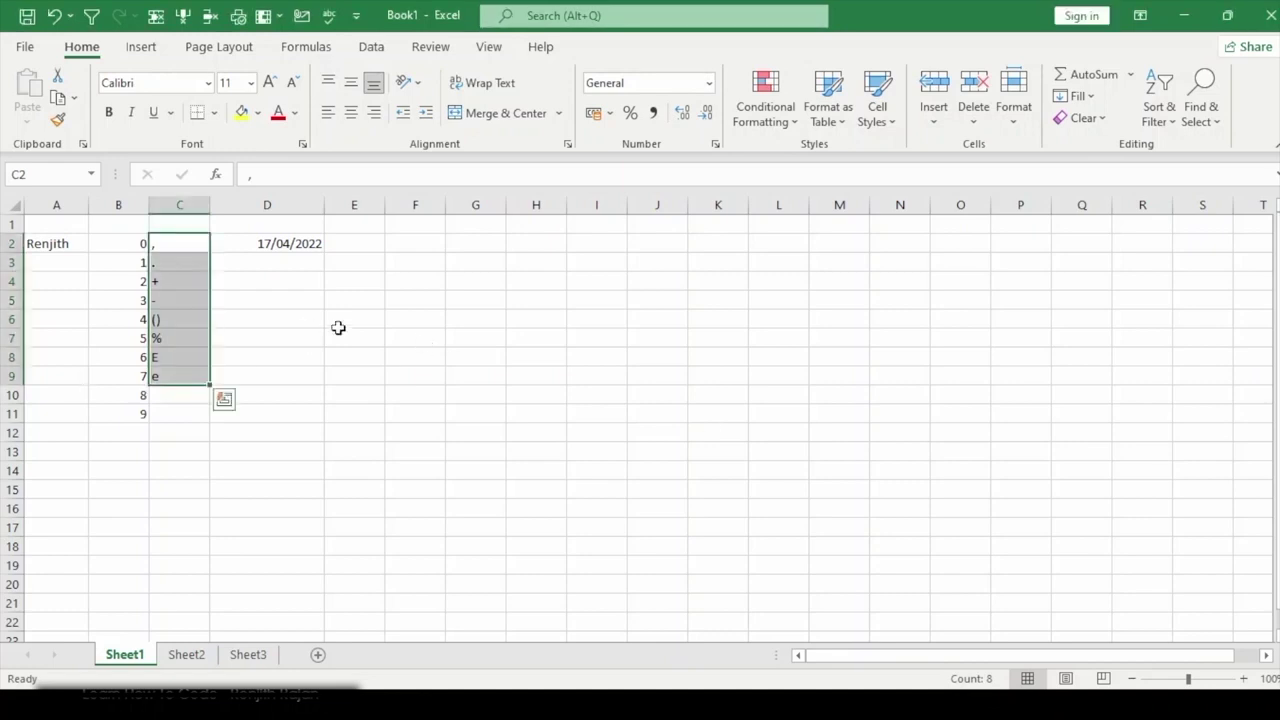
pyautogui.click(278, 243)
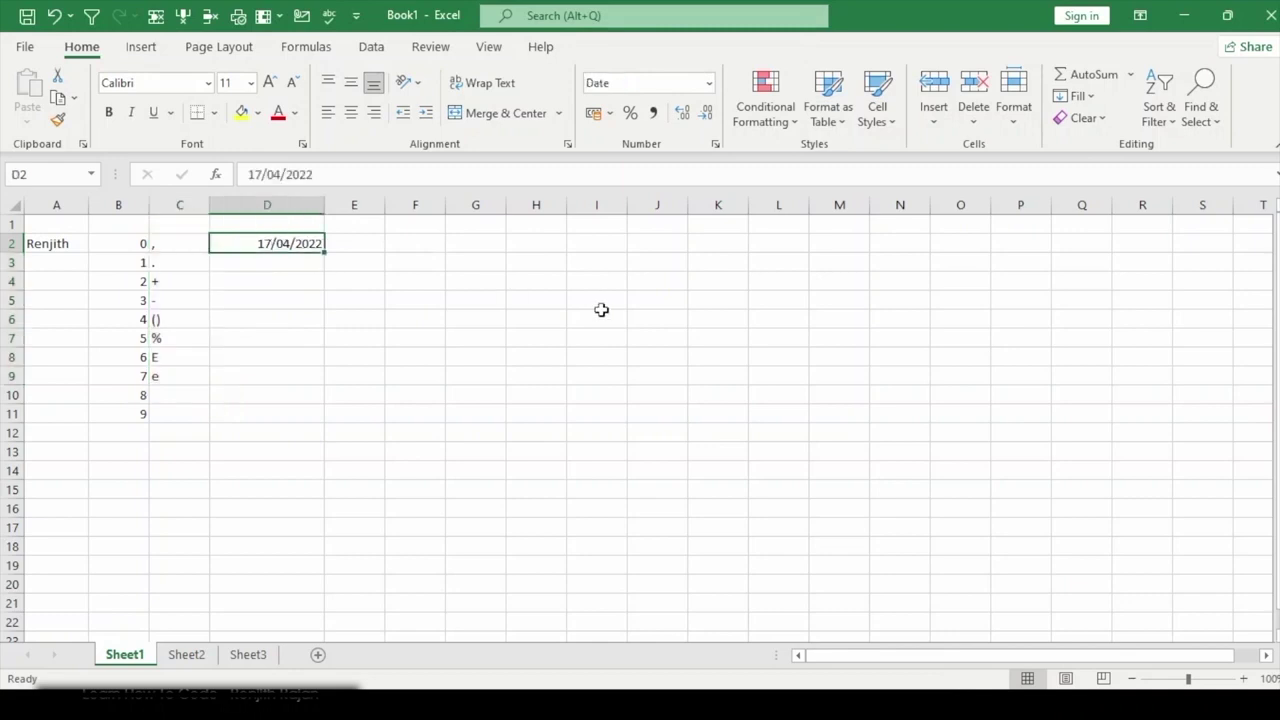
pyautogui.press('Down')
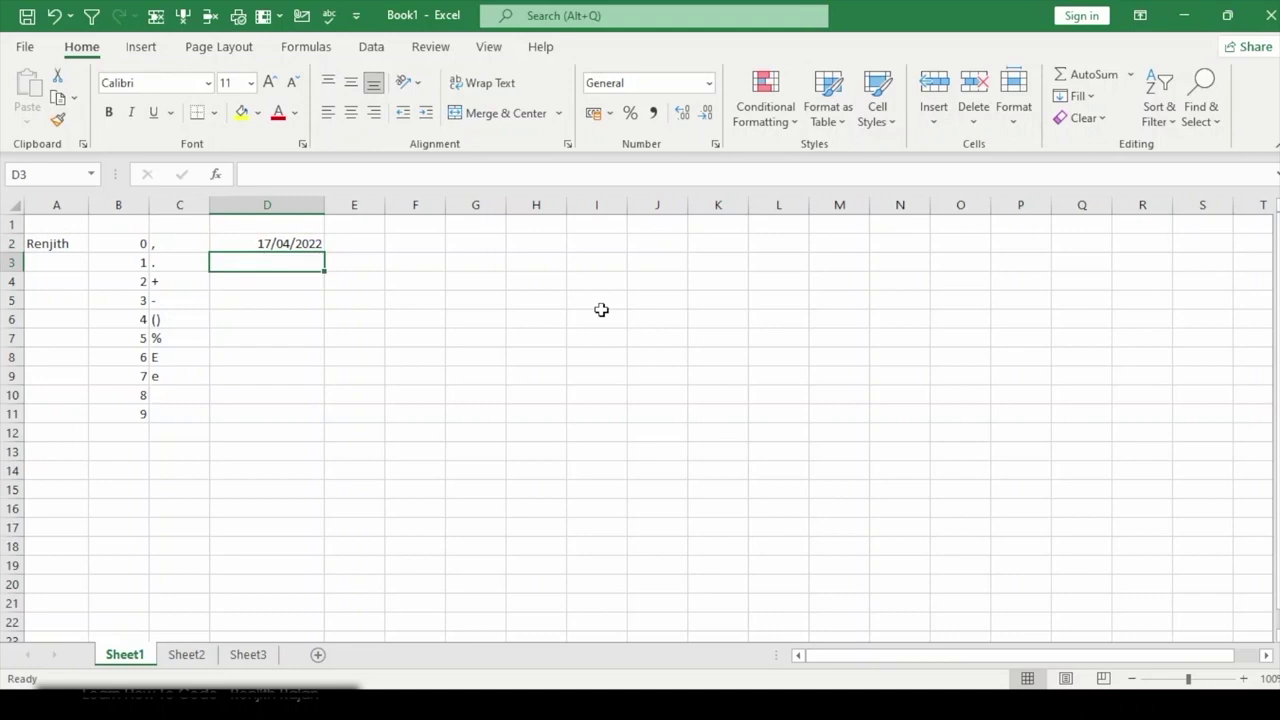
# Step: Copy the date into D3 with time 5:55 AM, then autofit column D
pyautogui.hotkey('ctrl', 'd')
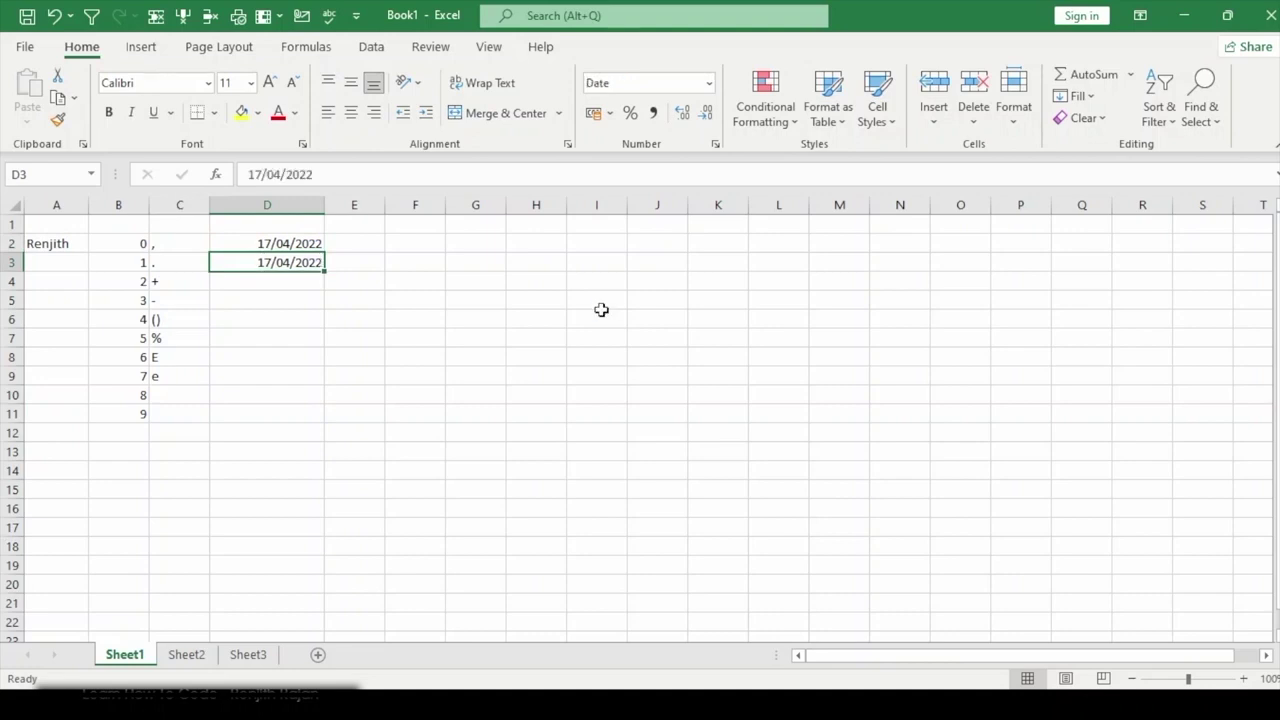
pyautogui.click(342, 172)
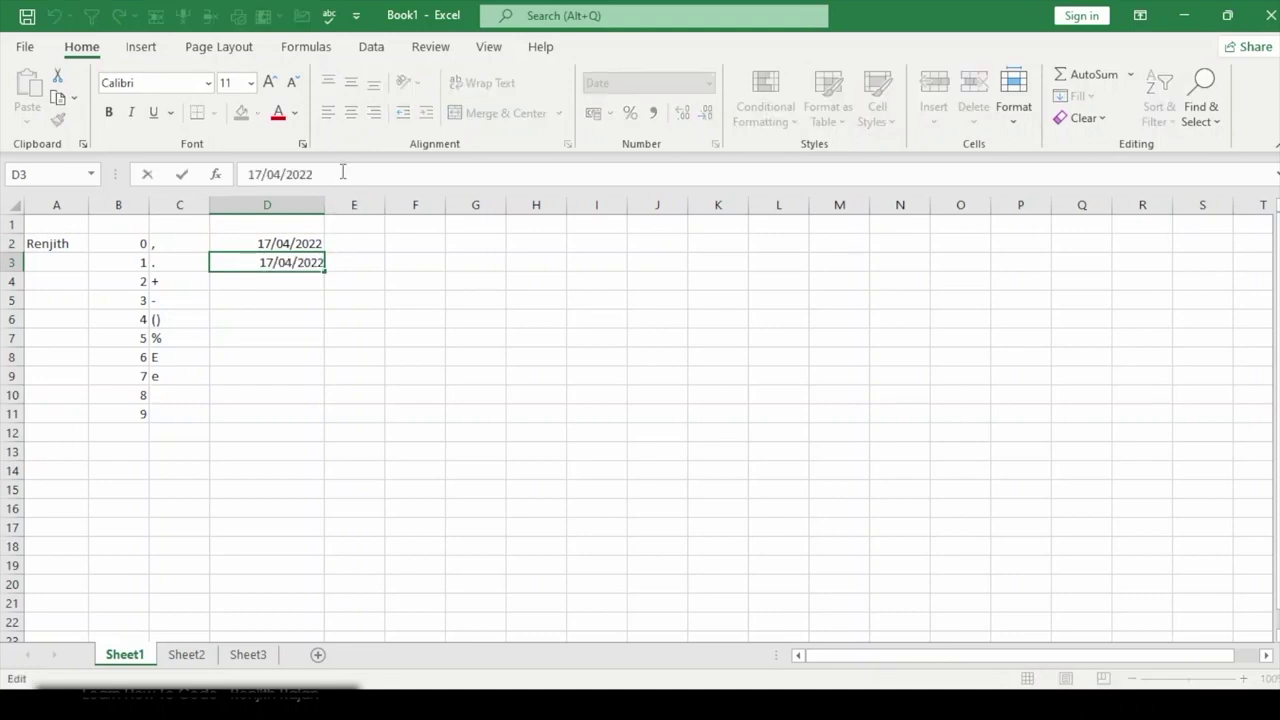
pyautogui.write('5:')
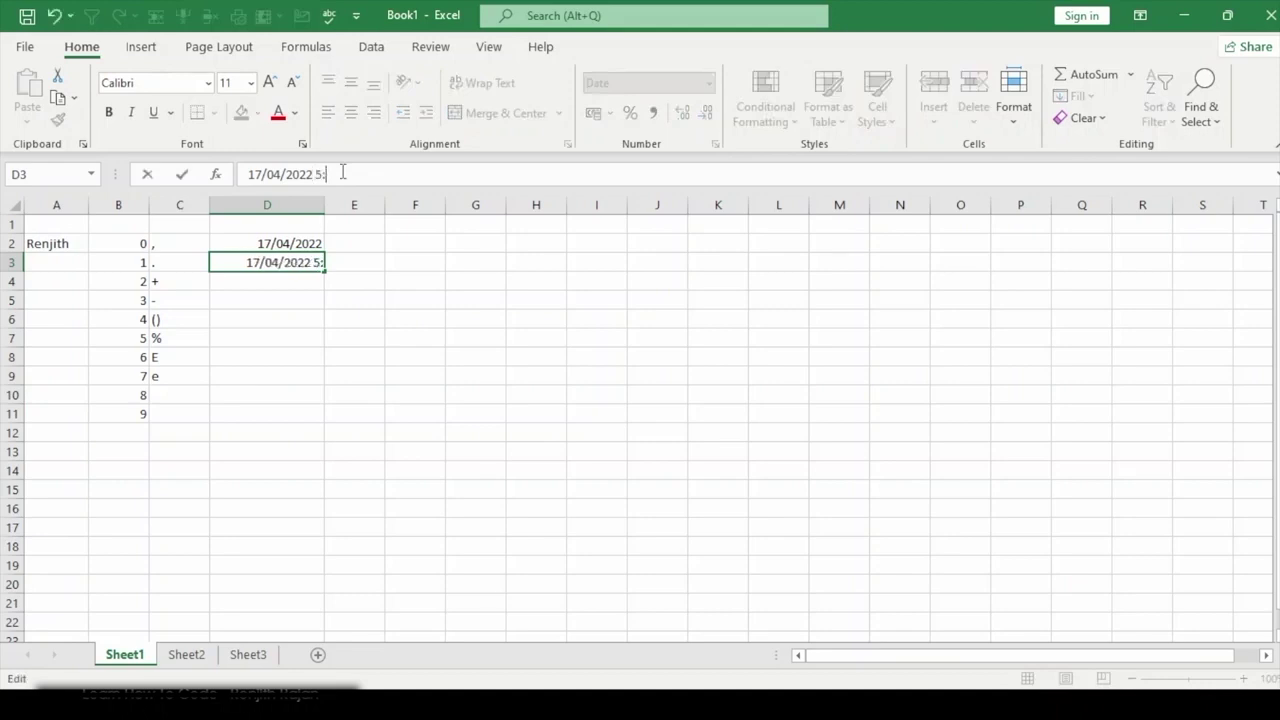
pyautogui.write('55 AM')
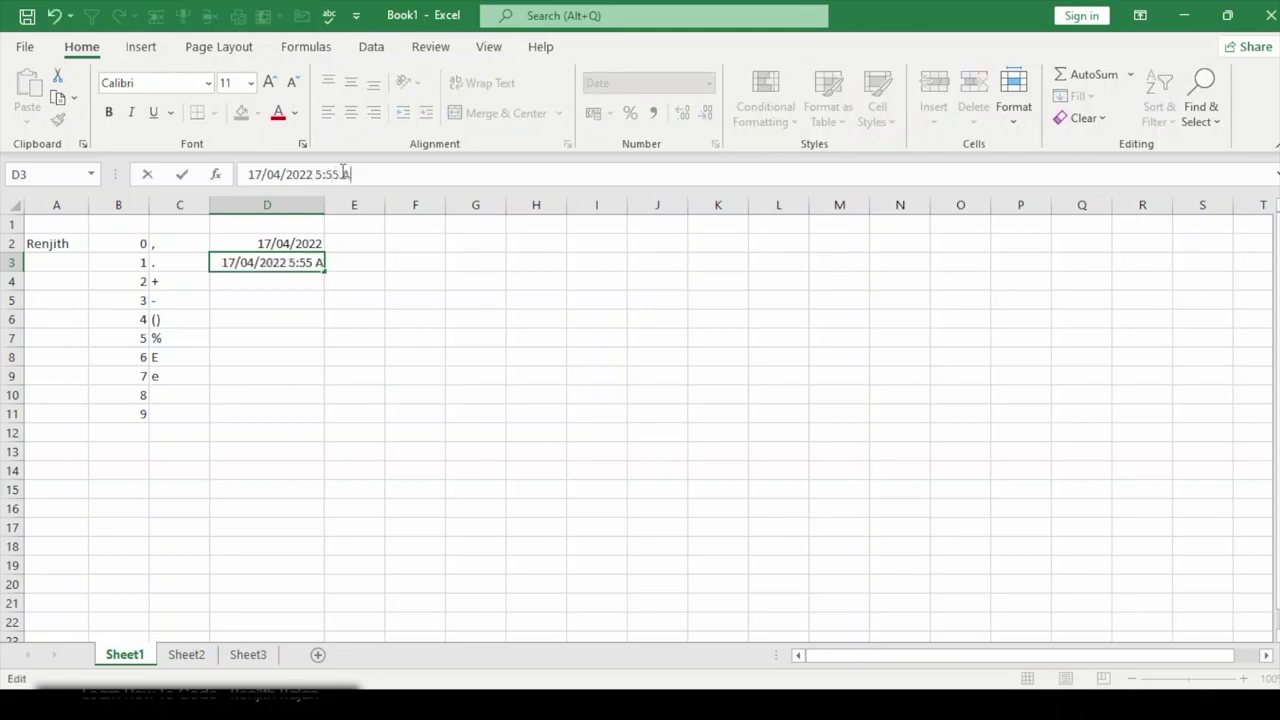
pyautogui.press('Return')
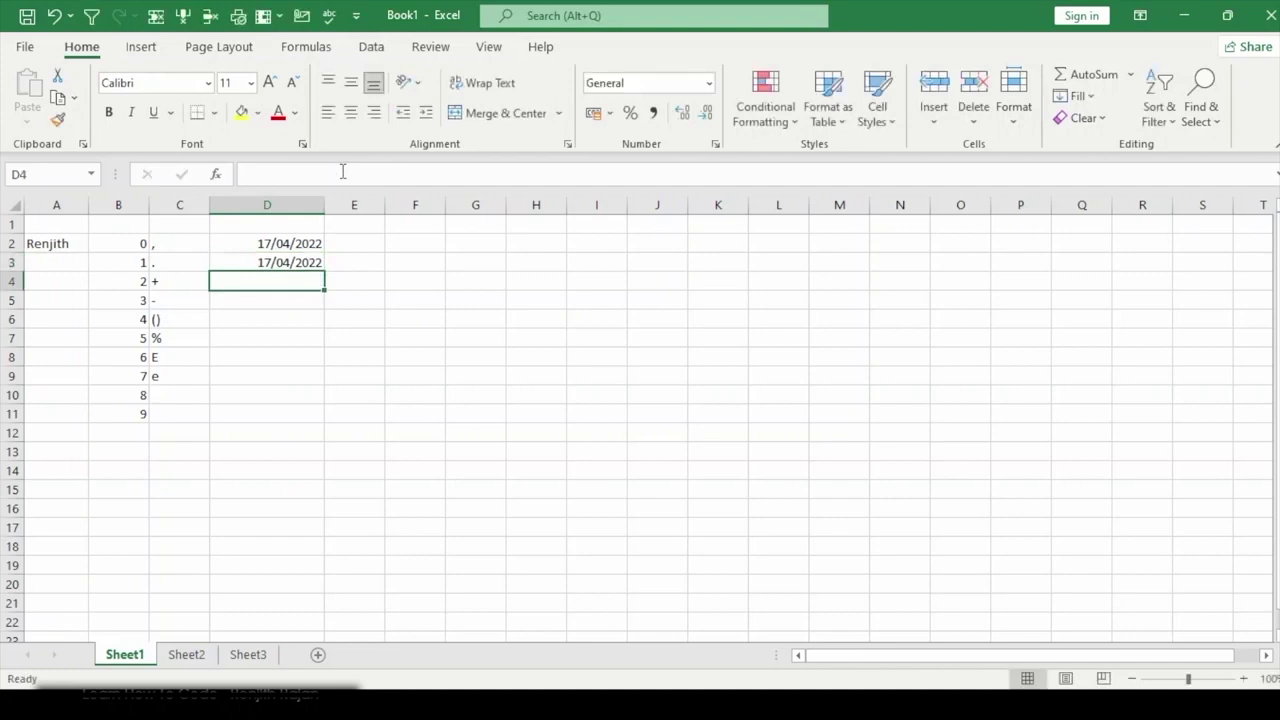
pyautogui.press('Up')
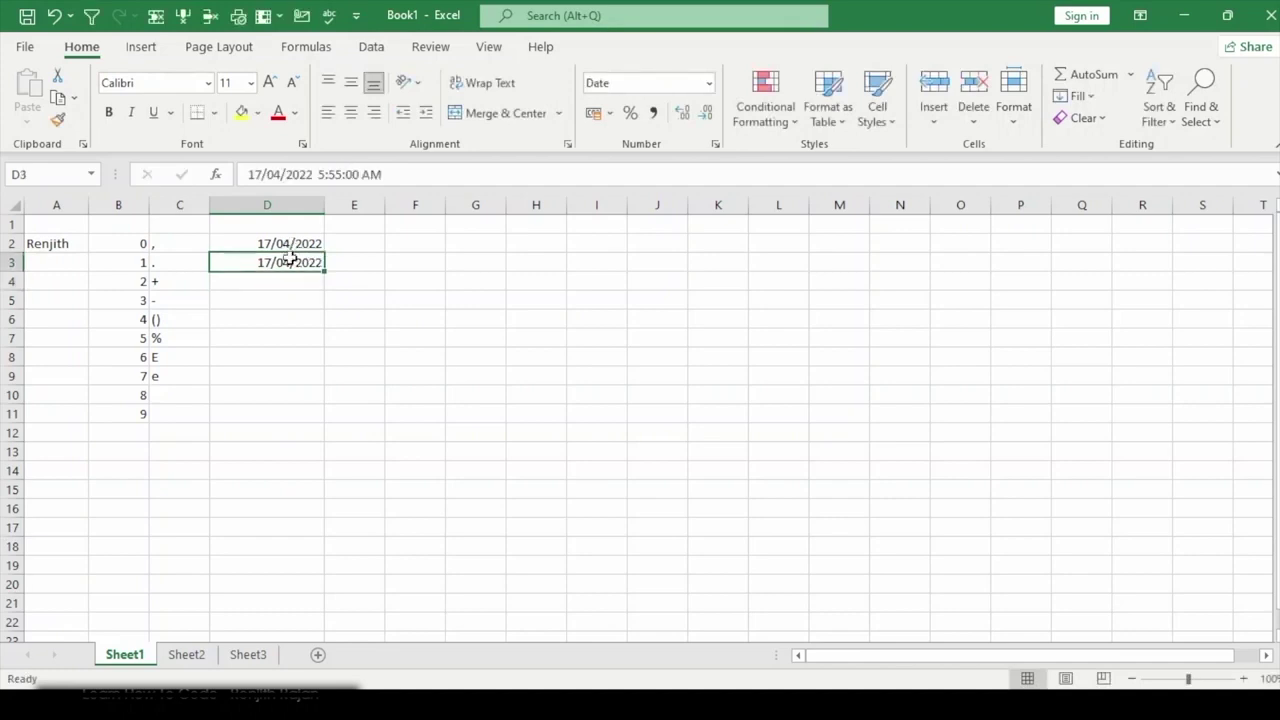
pyautogui.doubleClick(324, 205)
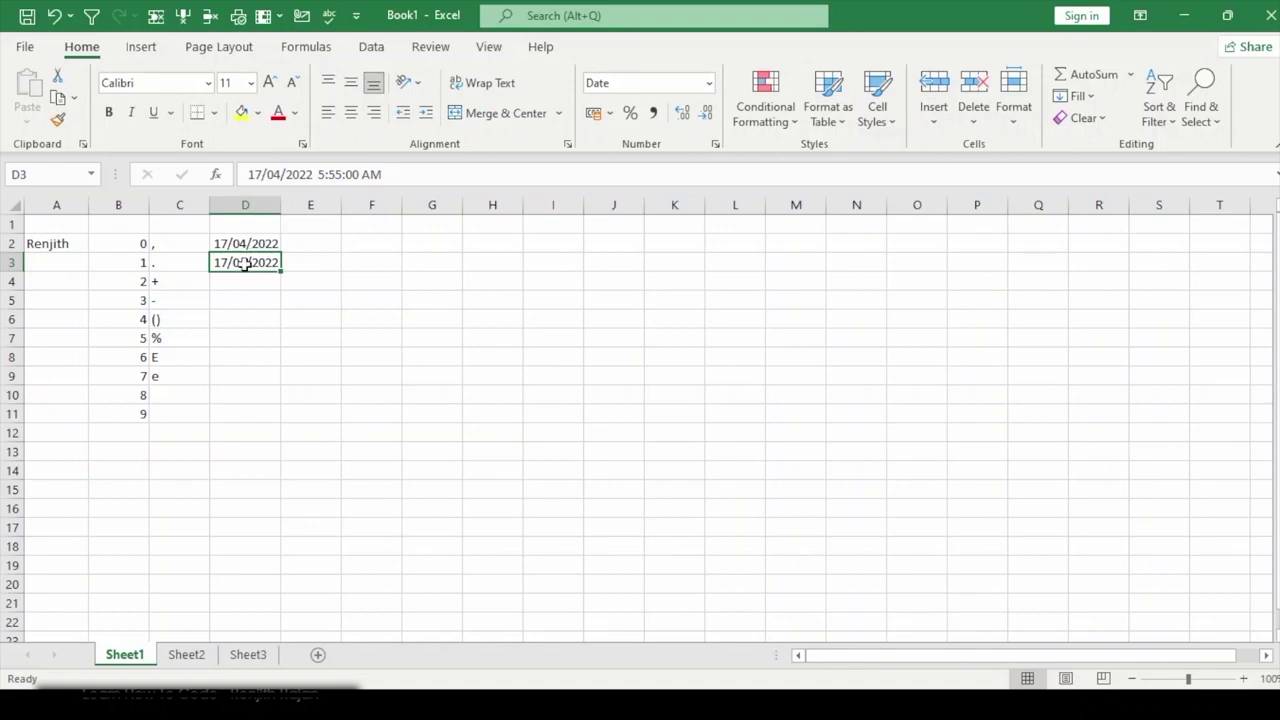
pyautogui.rightClick(245, 264)
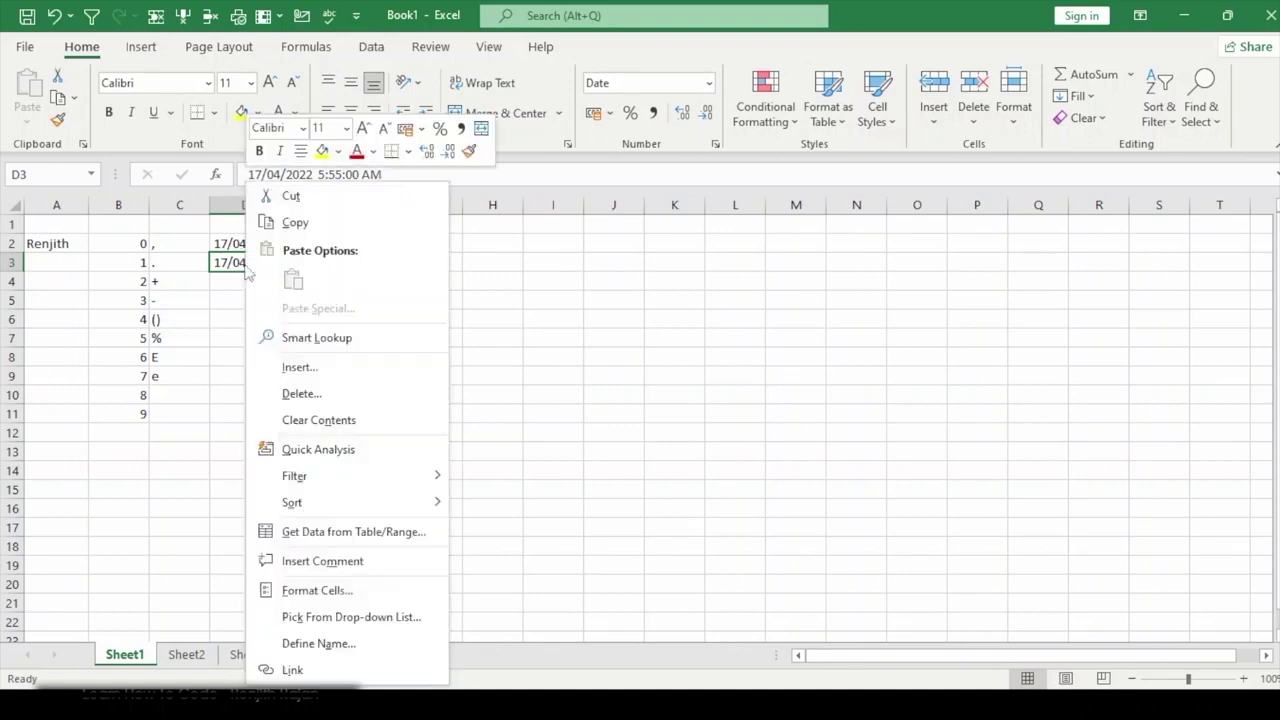
# Step: Open Format Cells for D3 and browse the Custom, Time and Date formats
pyautogui.click(338, 592)
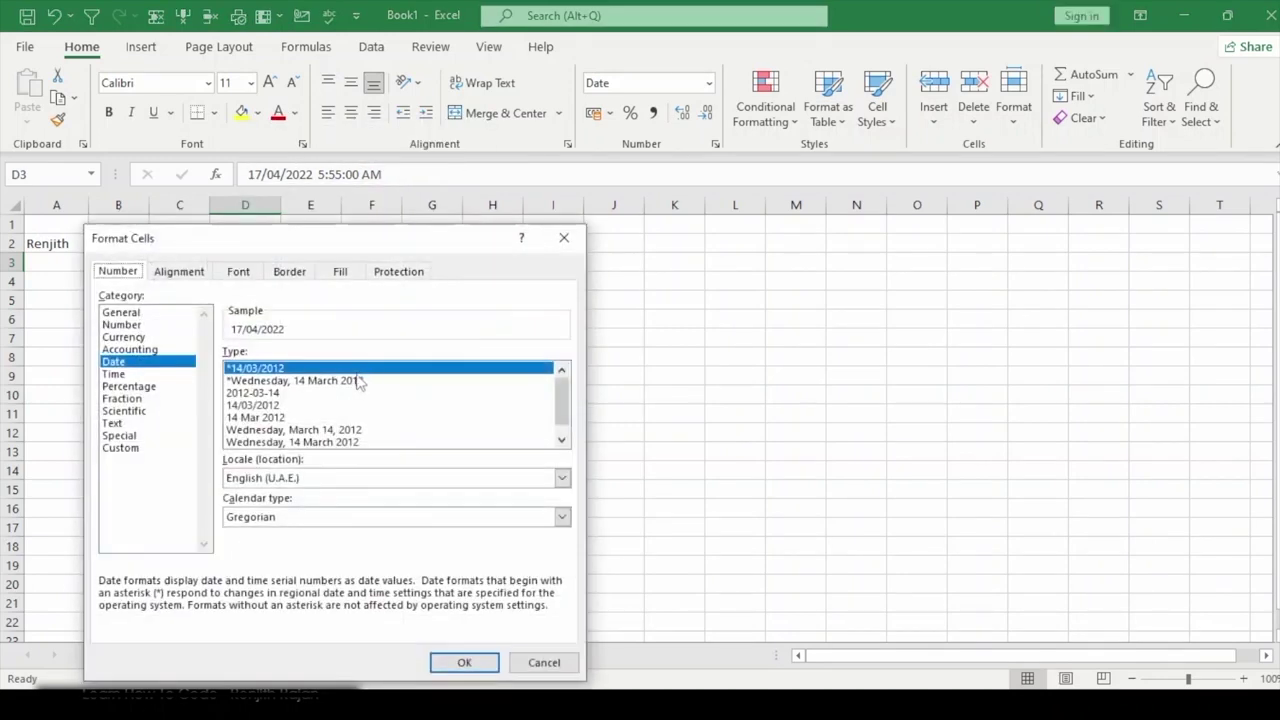
pyautogui.click(120, 448)
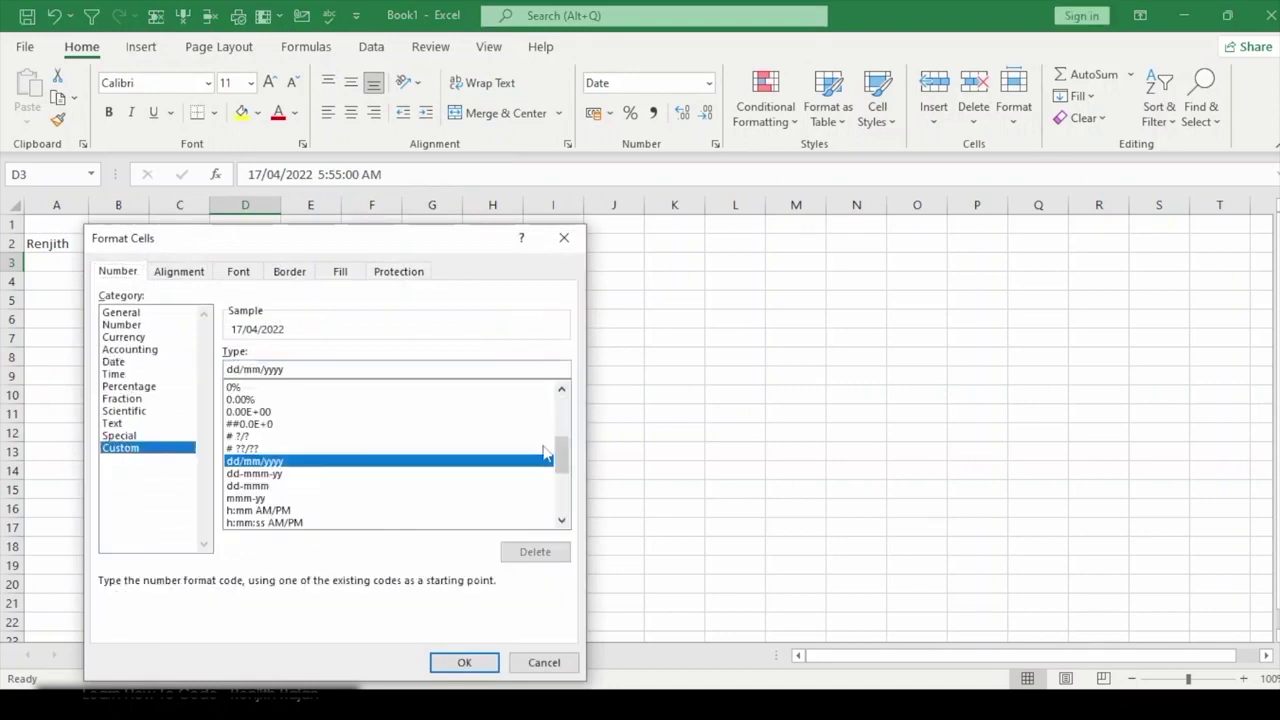
pyautogui.click(284, 510)
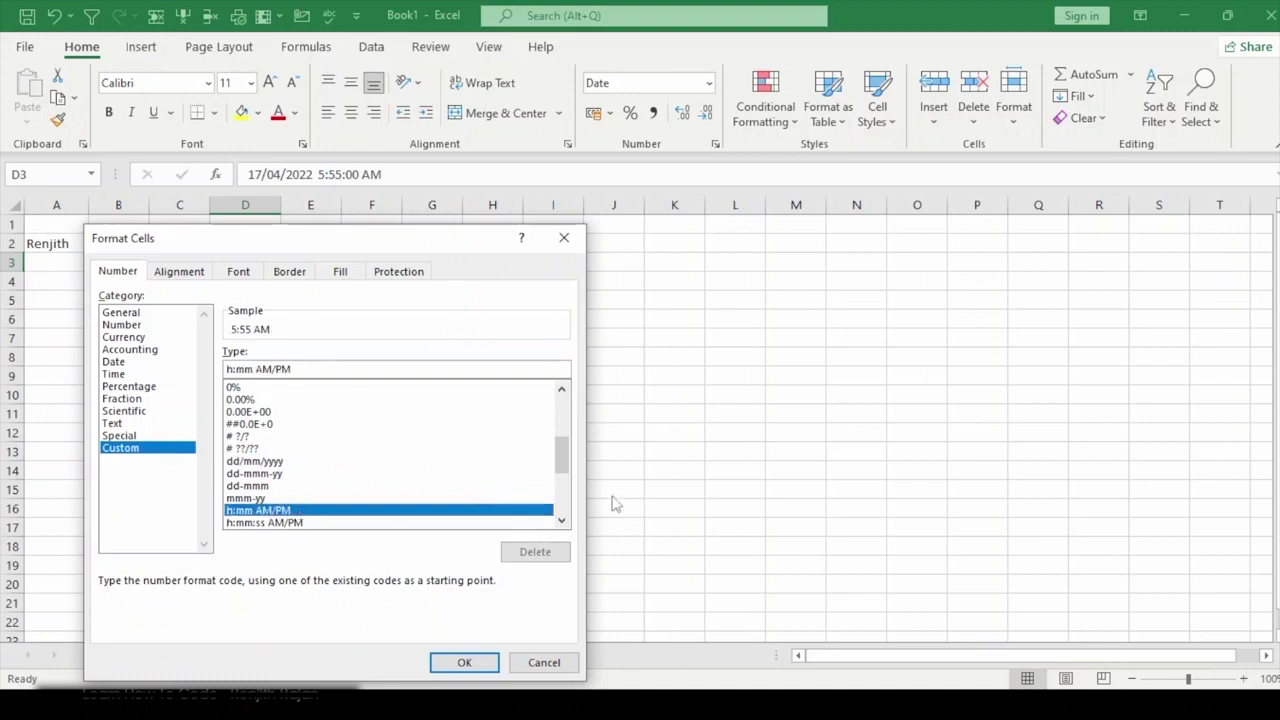
pyautogui.moveTo(562, 462)
pyautogui.mouseDown()
pyautogui.moveTo(564, 492)
pyautogui.moveTo(570, 432)
pyautogui.moveTo(574, 478)
pyautogui.mouseUp()
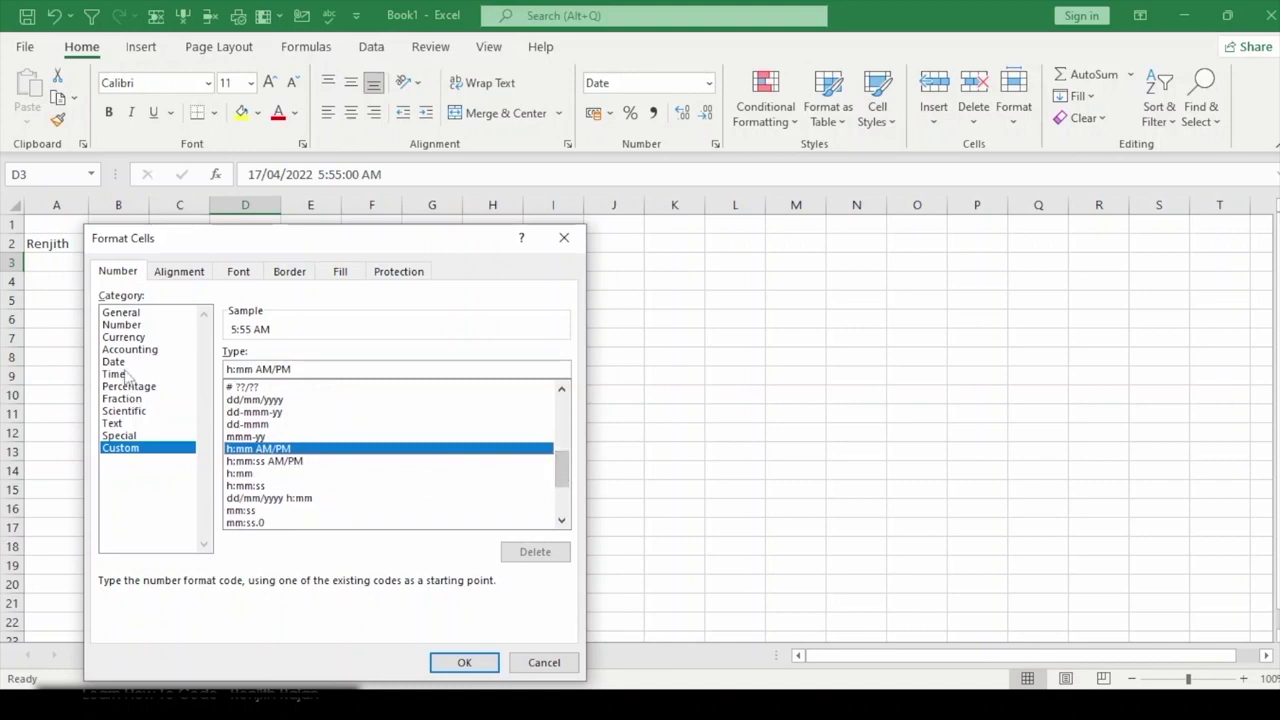
pyautogui.click(125, 374)
pyautogui.click(116, 362)
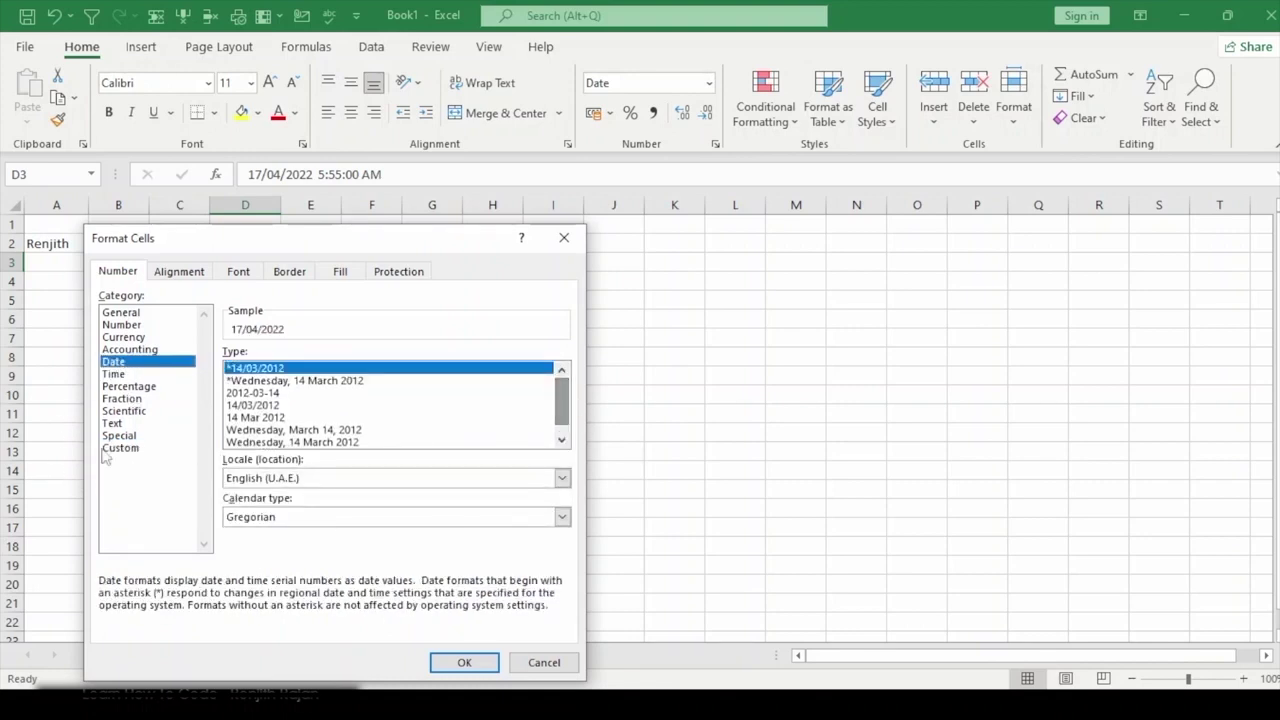
pyautogui.click(125, 449)
# Step: Set D3's custom number format to dd/mm/yyyy hh:mm AM/PM
pyautogui.click(417, 369)
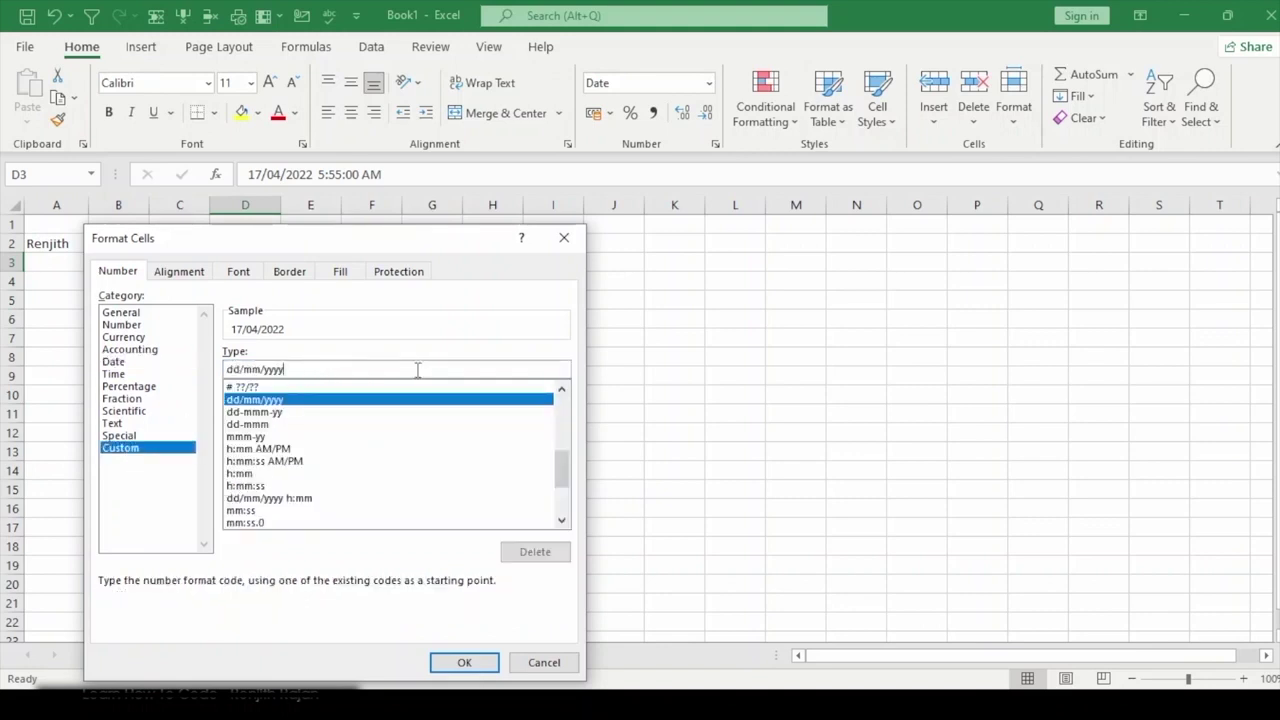
pyautogui.write('h')
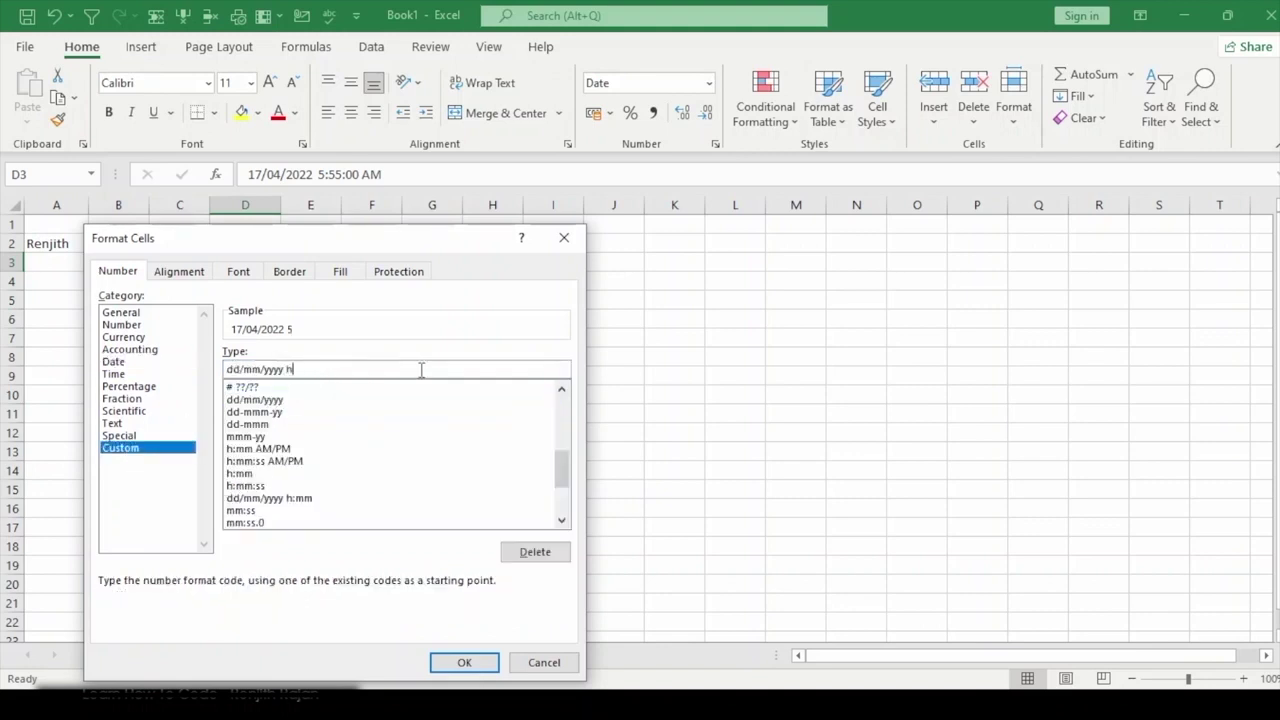
pyautogui.write('h:mm')
pyautogui.write(' A/')
pyautogui.press('BackSpace')
pyautogui.write('/')
pyautogui.press('BackSpace')
pyautogui.write('/')
pyautogui.press('BackSpace')
pyautogui.write('M/PM')
pyautogui.press('Return')
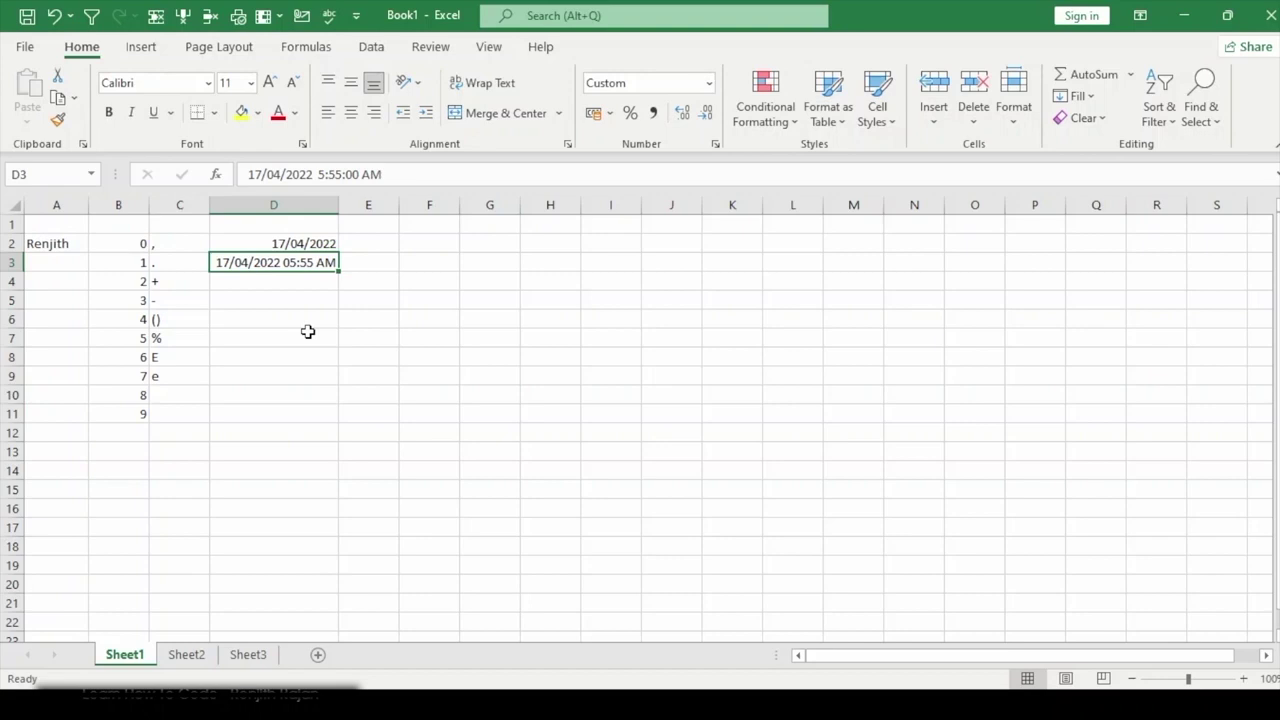
pyautogui.click(360, 174)
pyautogui.press('Right')
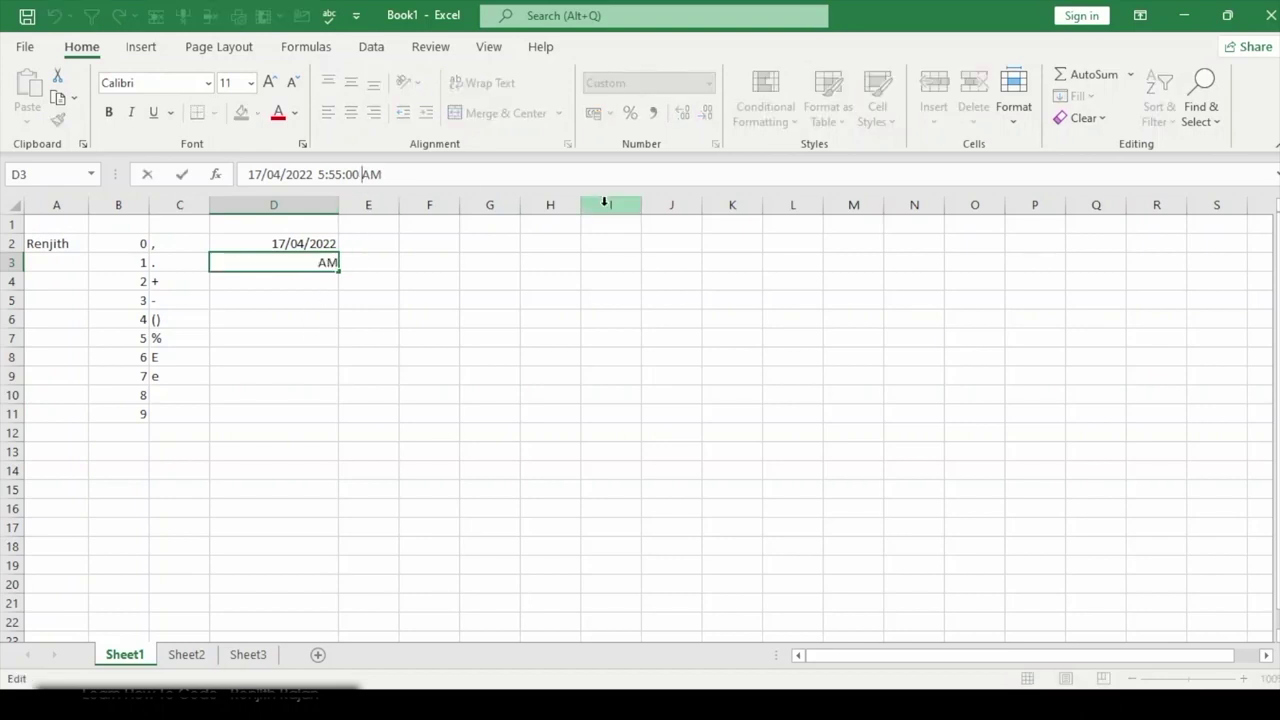
pyautogui.hotkey('shift', 'End')
pyautogui.press('Left')
pyautogui.press('BackSpace')
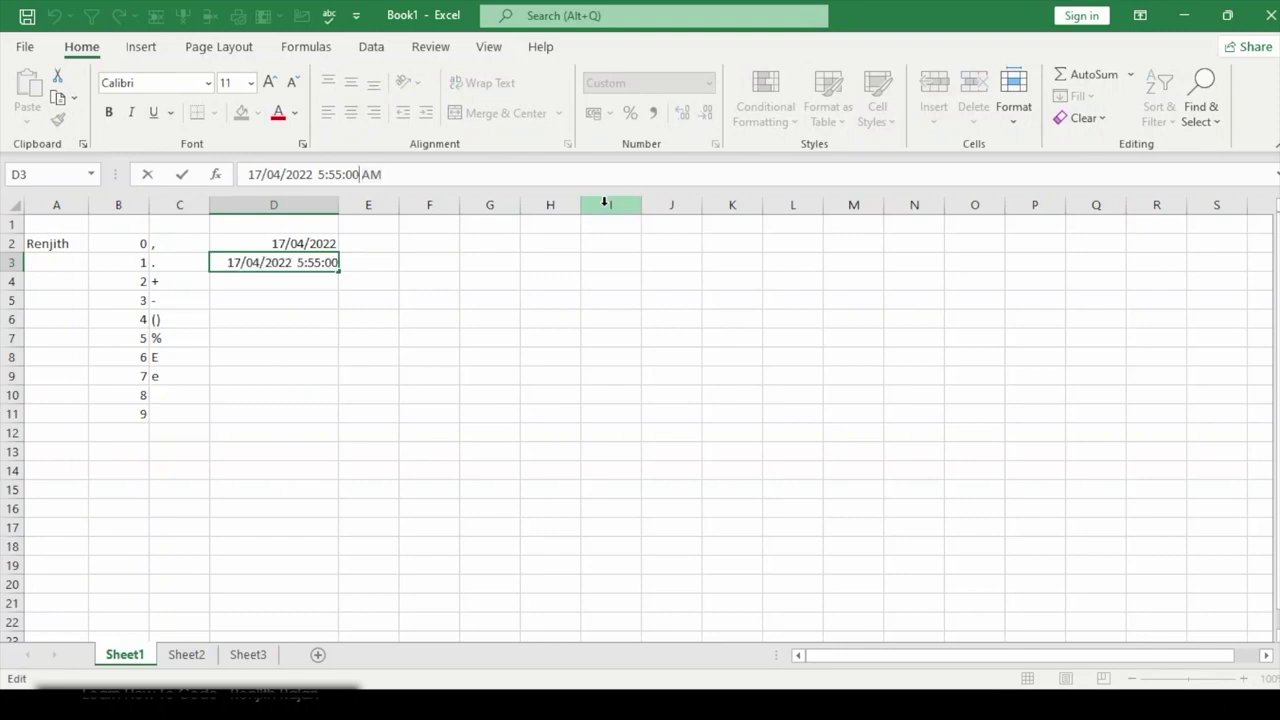
pyautogui.press('Return')
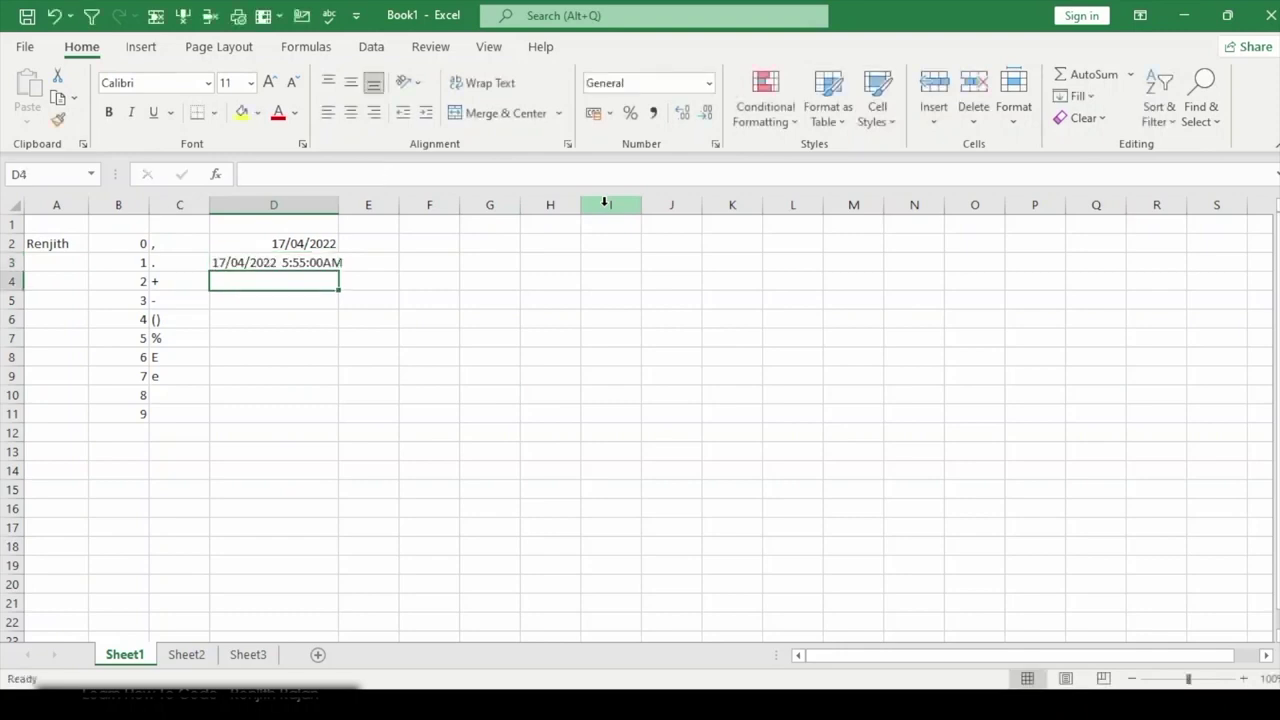
pyautogui.press('Up')
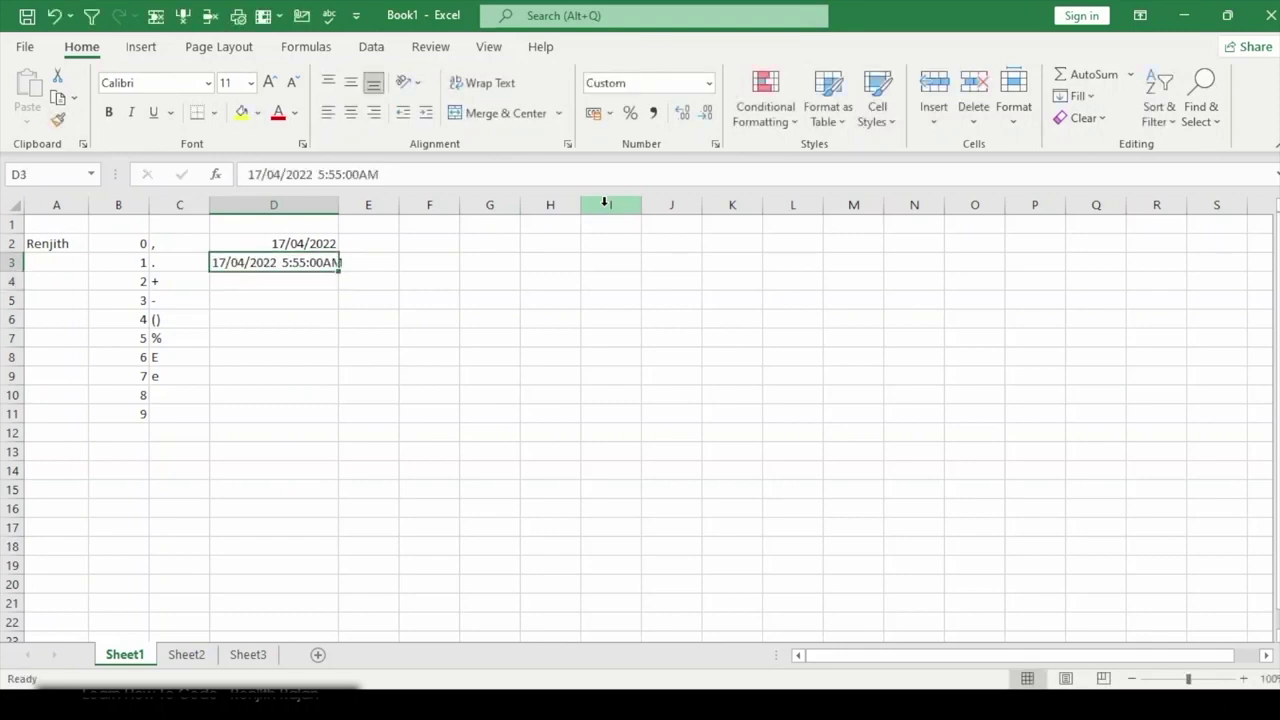
pyautogui.click(366, 175)
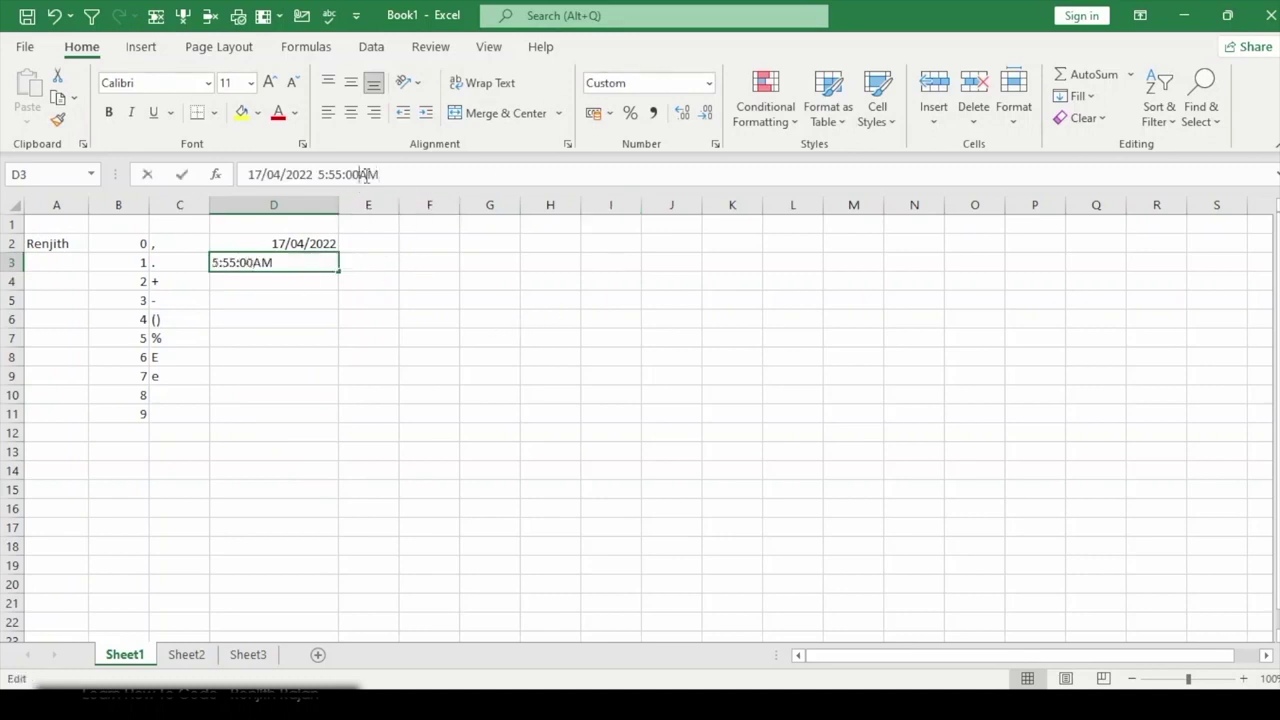
pyautogui.press('Return')
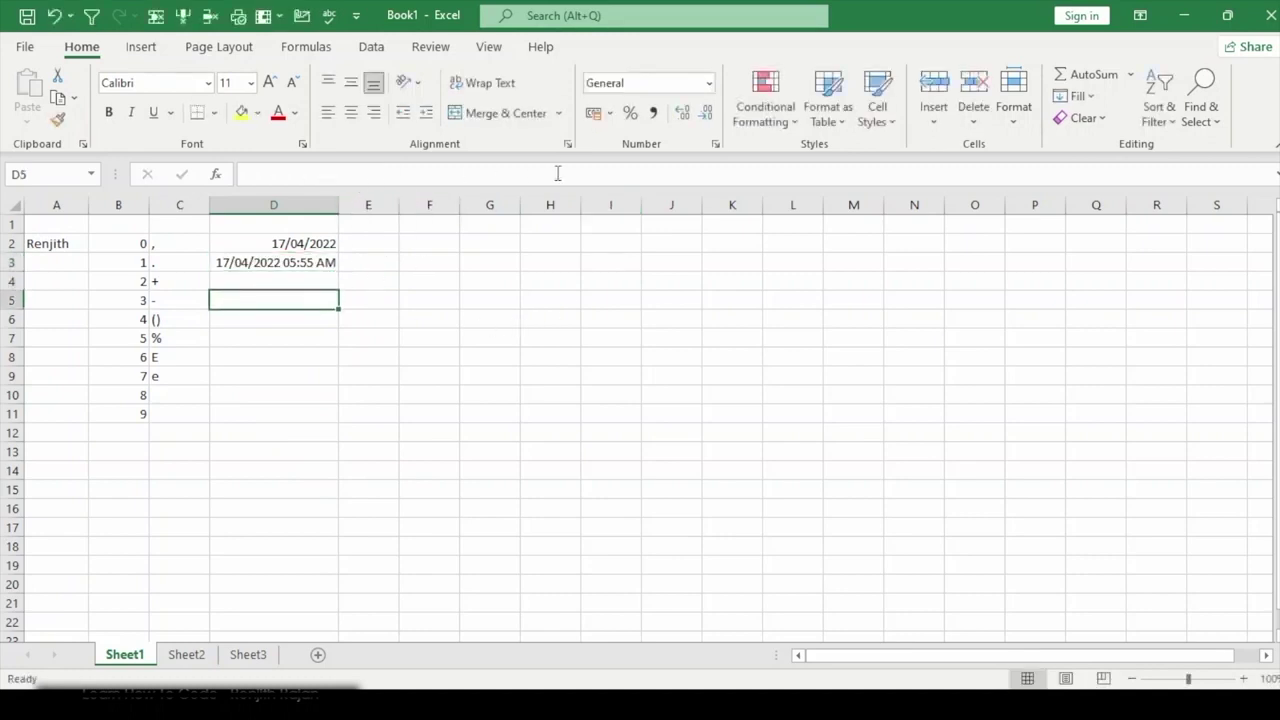
pyautogui.press('Up')
pyautogui.press('Up')
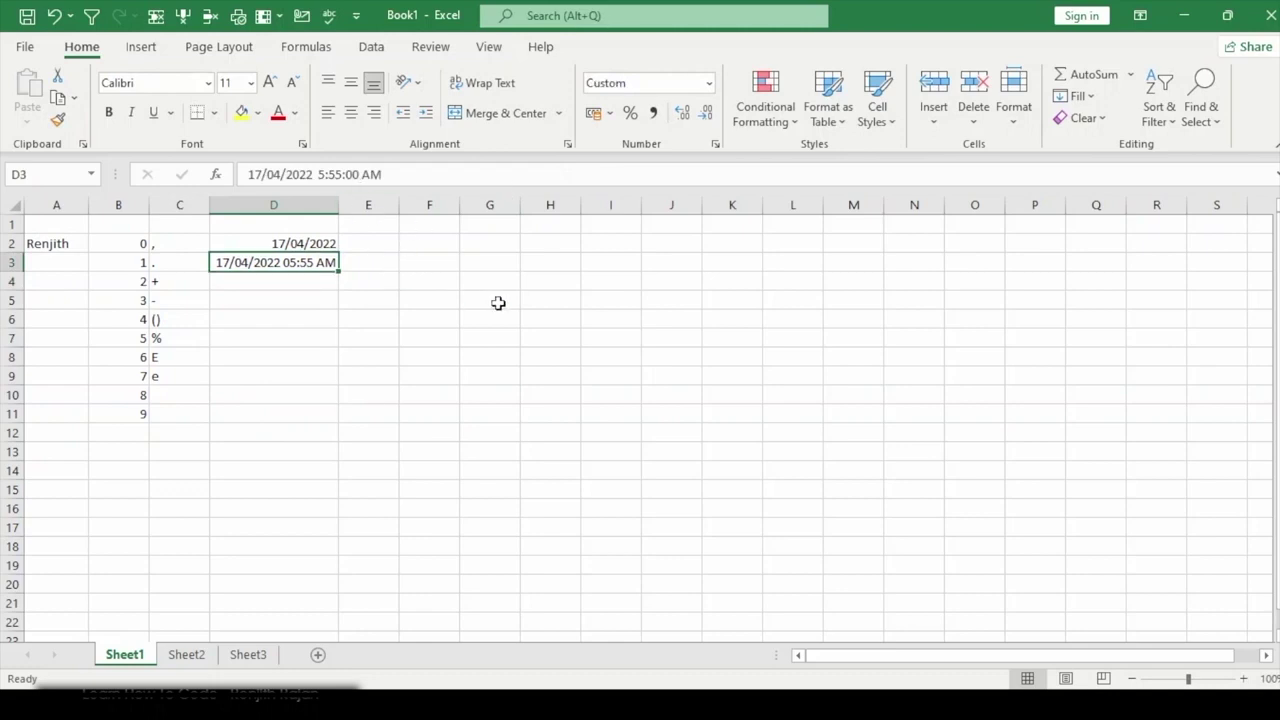
pyautogui.hotkey('alt', 'Tab')
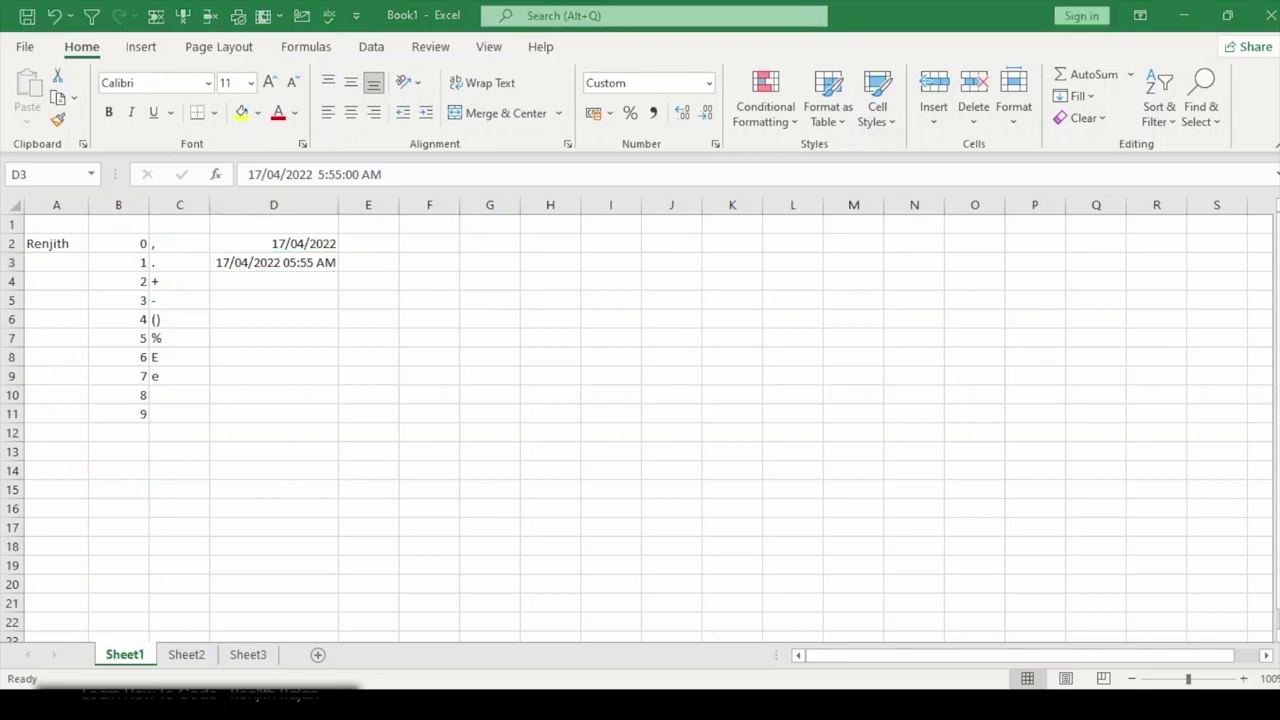
pyautogui.hotkey('alt', 'Tab')
pyautogui.click(351, 354)
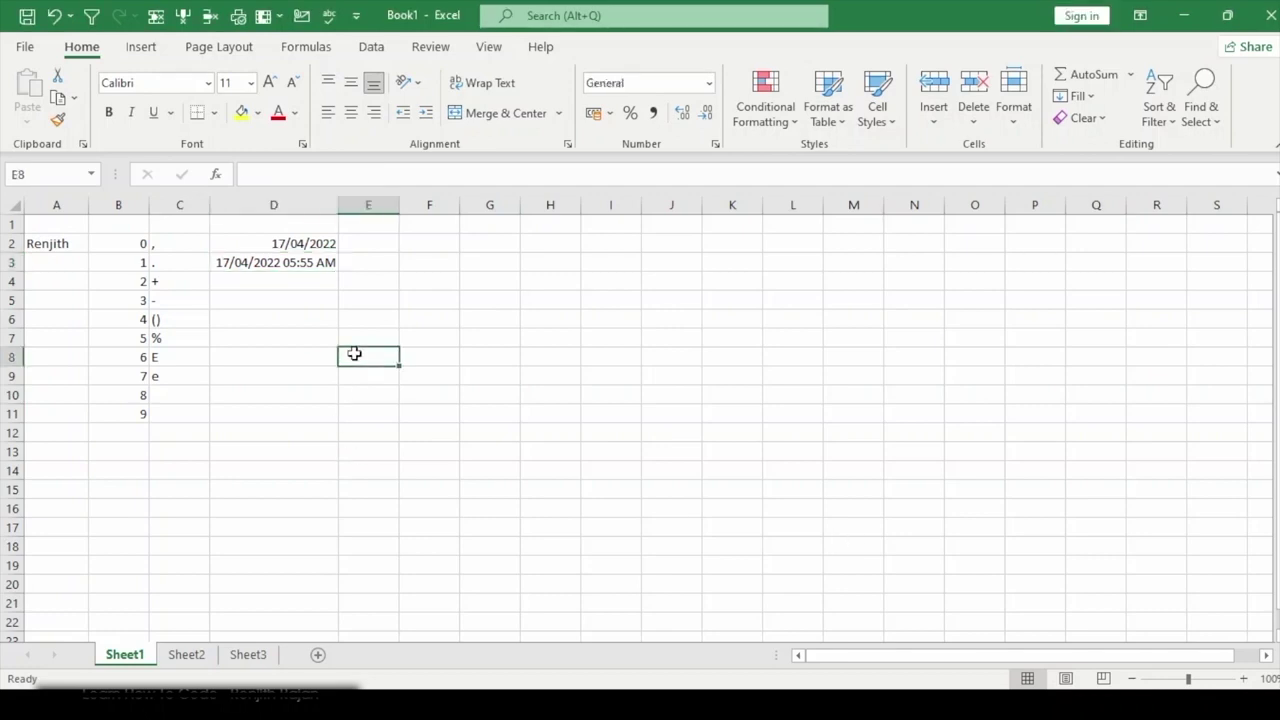
pyautogui.click(358, 241)
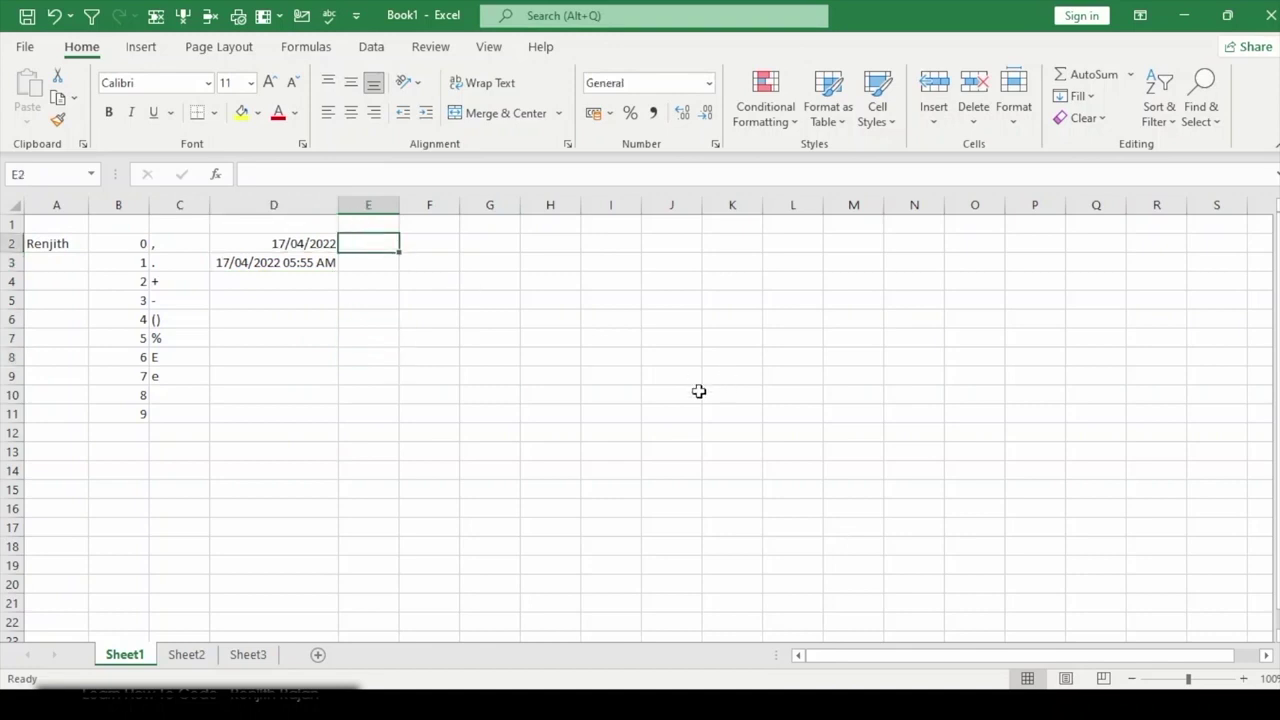
pyautogui.click(139, 50)
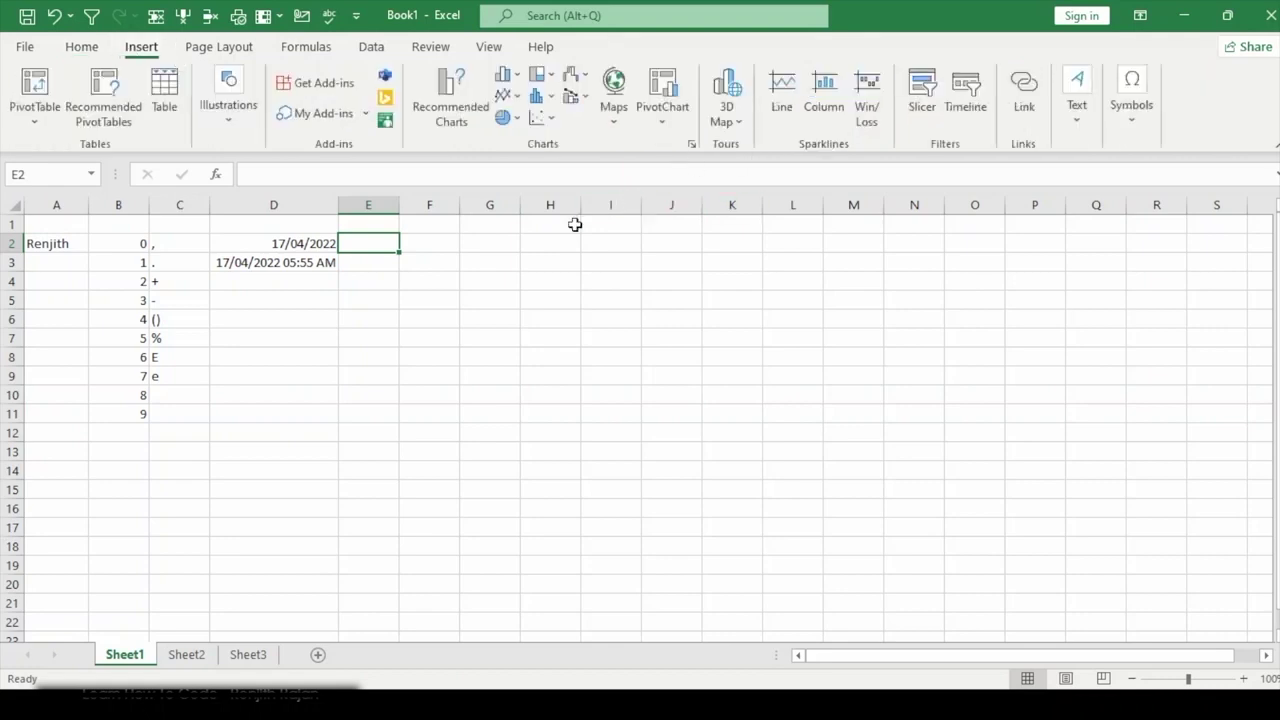
pyautogui.click(1131, 100)
pyautogui.click(1138, 217)
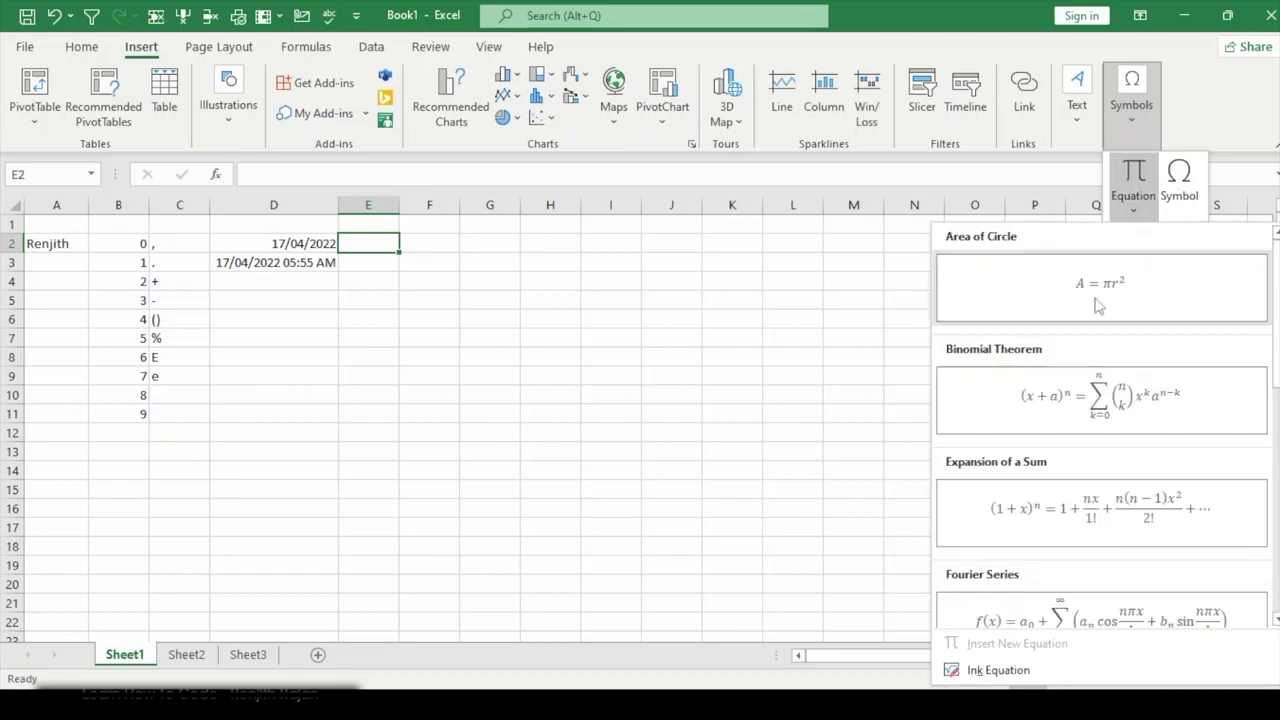
pyautogui.press('Escape')
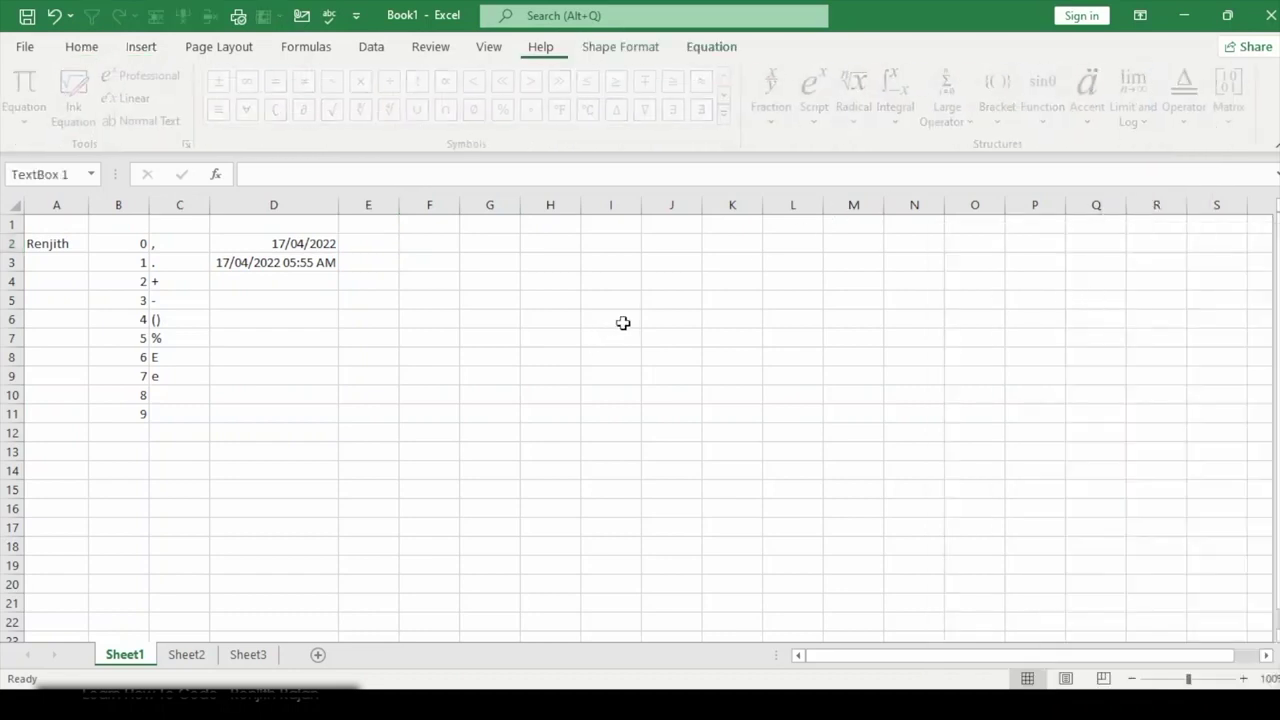
pyautogui.moveTo(634, 421); pyautogui.dragTo(373, 279)
pyautogui.press('Delete')
pyautogui.click(787, 331)
pyautogui.click(546, 317)
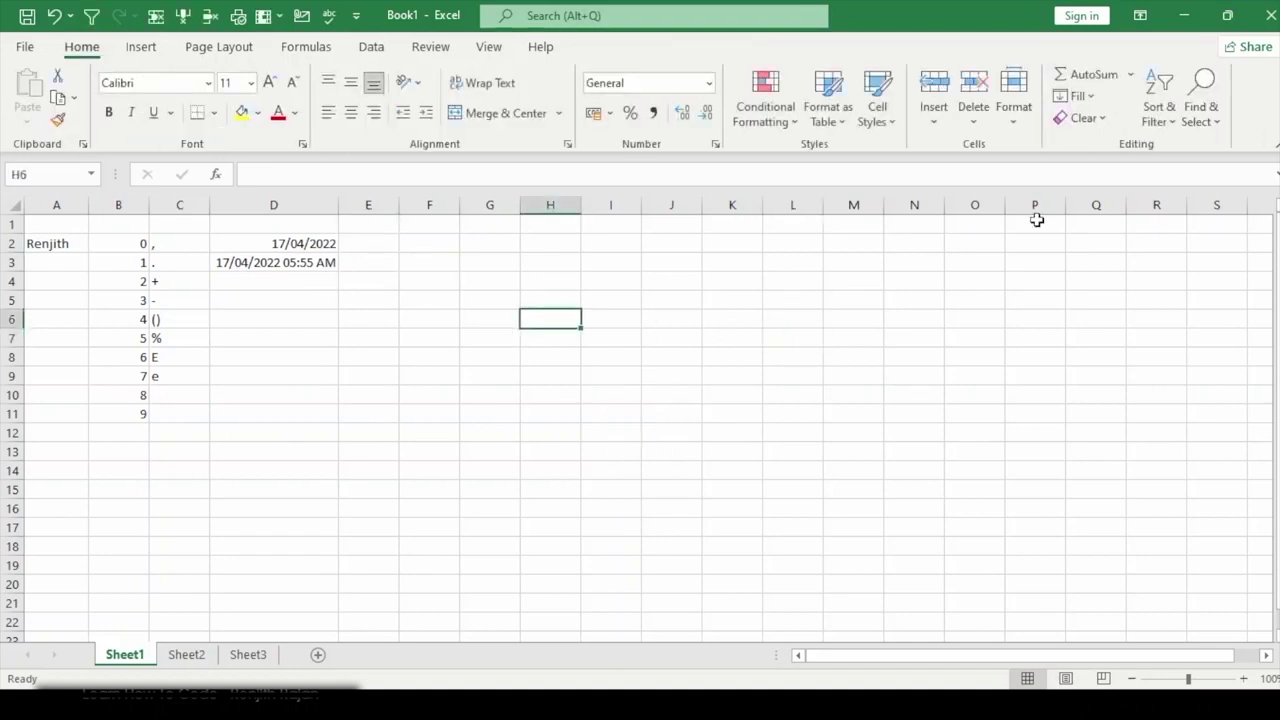
# Step: Insert the ™ trademark sign into H6 from the Symbol dialog
pyautogui.click(141, 47)
pyautogui.click(1140, 123)
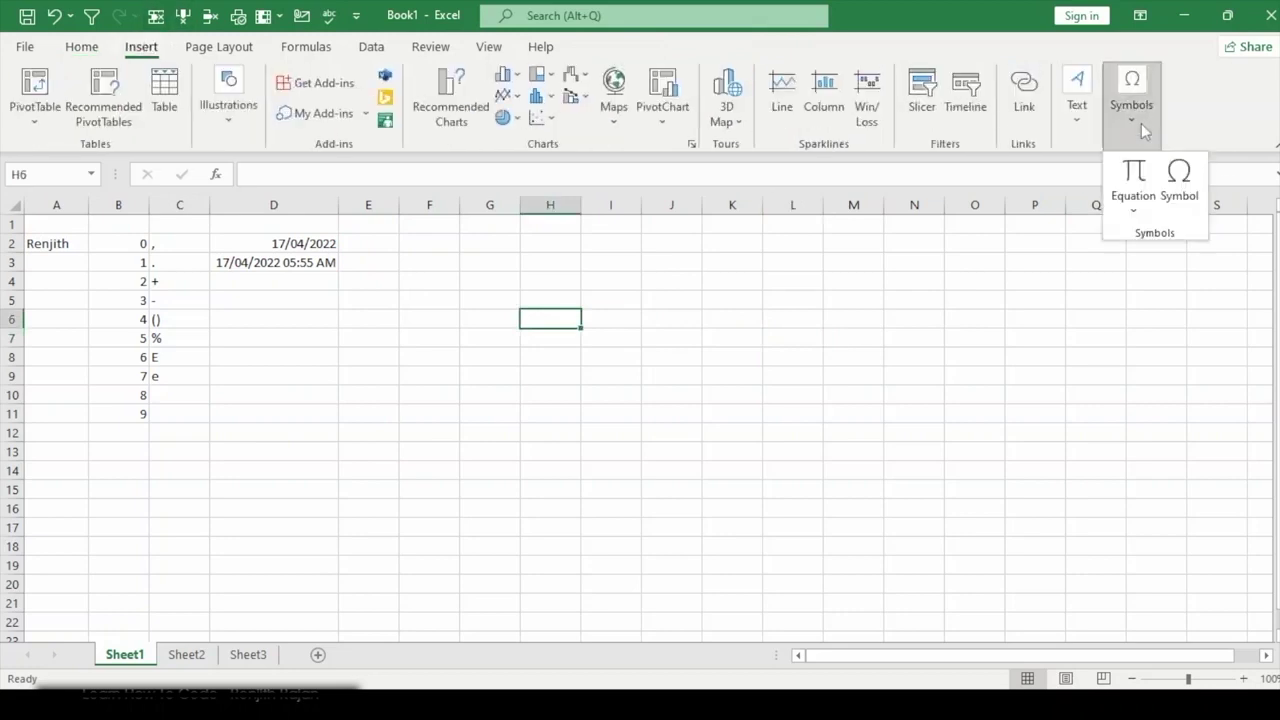
pyautogui.click(1178, 184)
pyautogui.moveTo(207, 345); pyautogui.dragTo(764, 221)
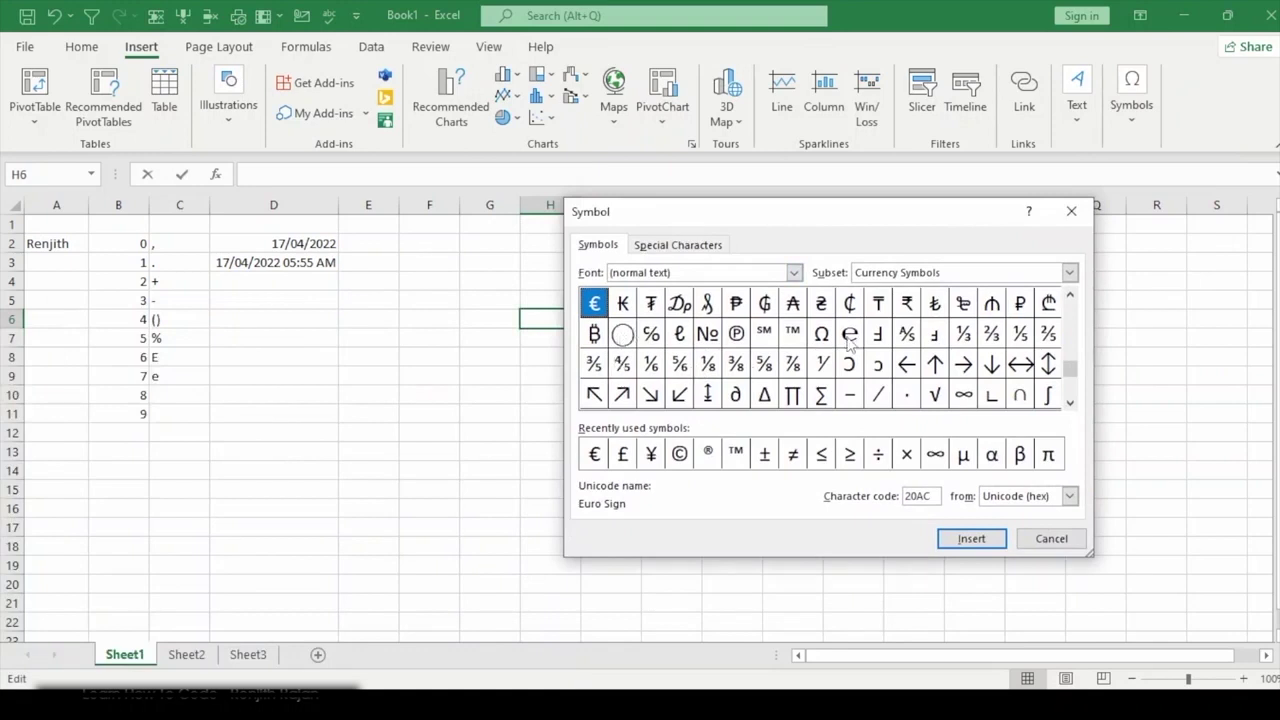
pyautogui.doubleClick(793, 336)
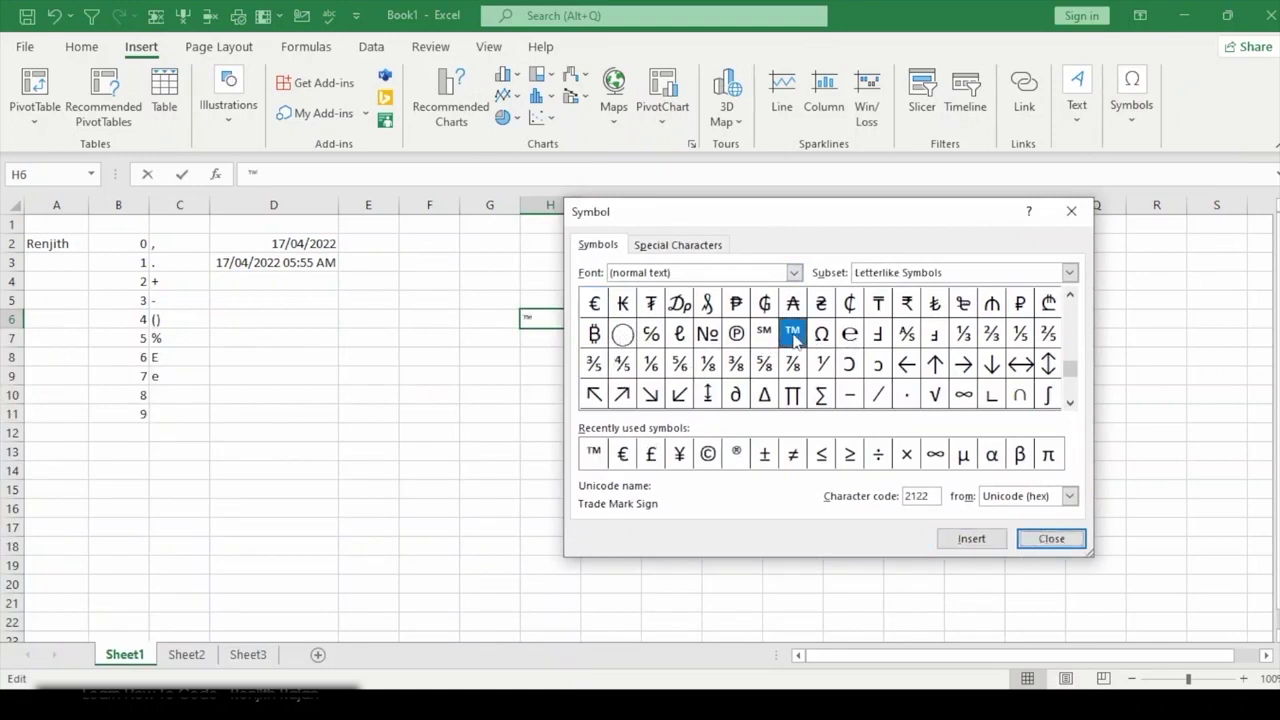
pyautogui.click(1042, 540)
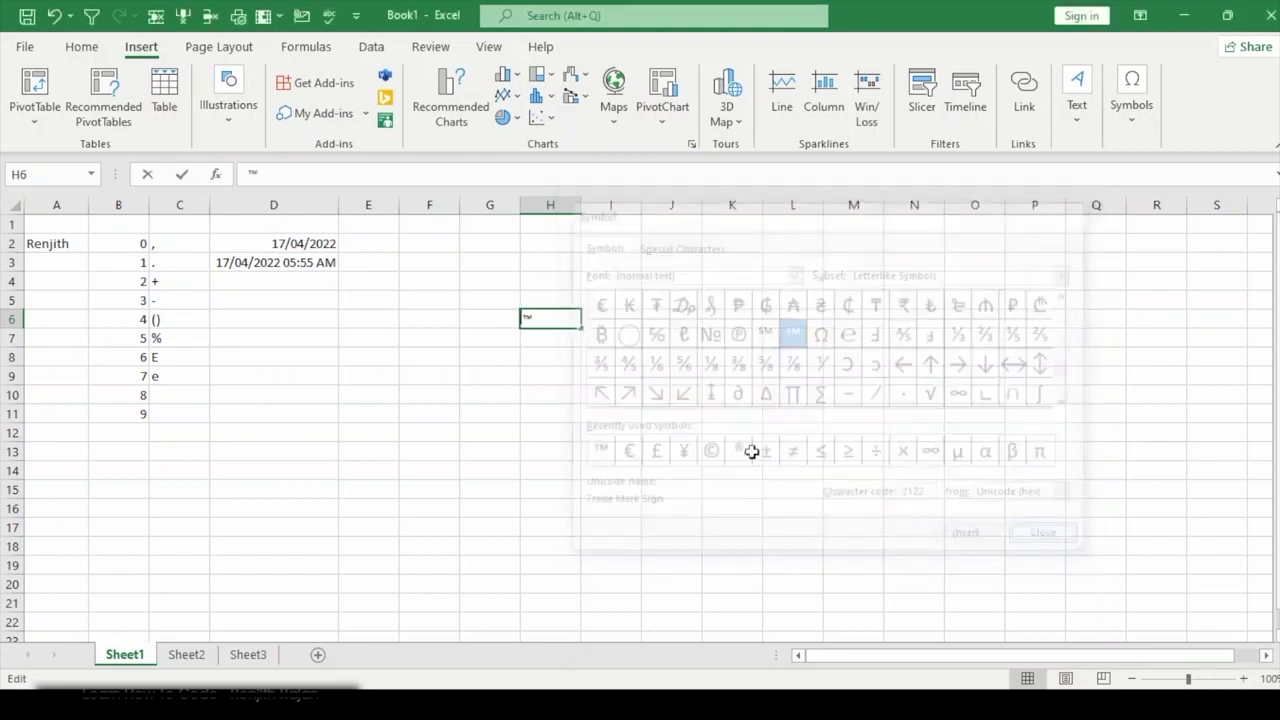
pyautogui.click(563, 390)
# Step: Check the contents of H6 and select cell J11
pyautogui.click(497, 320)
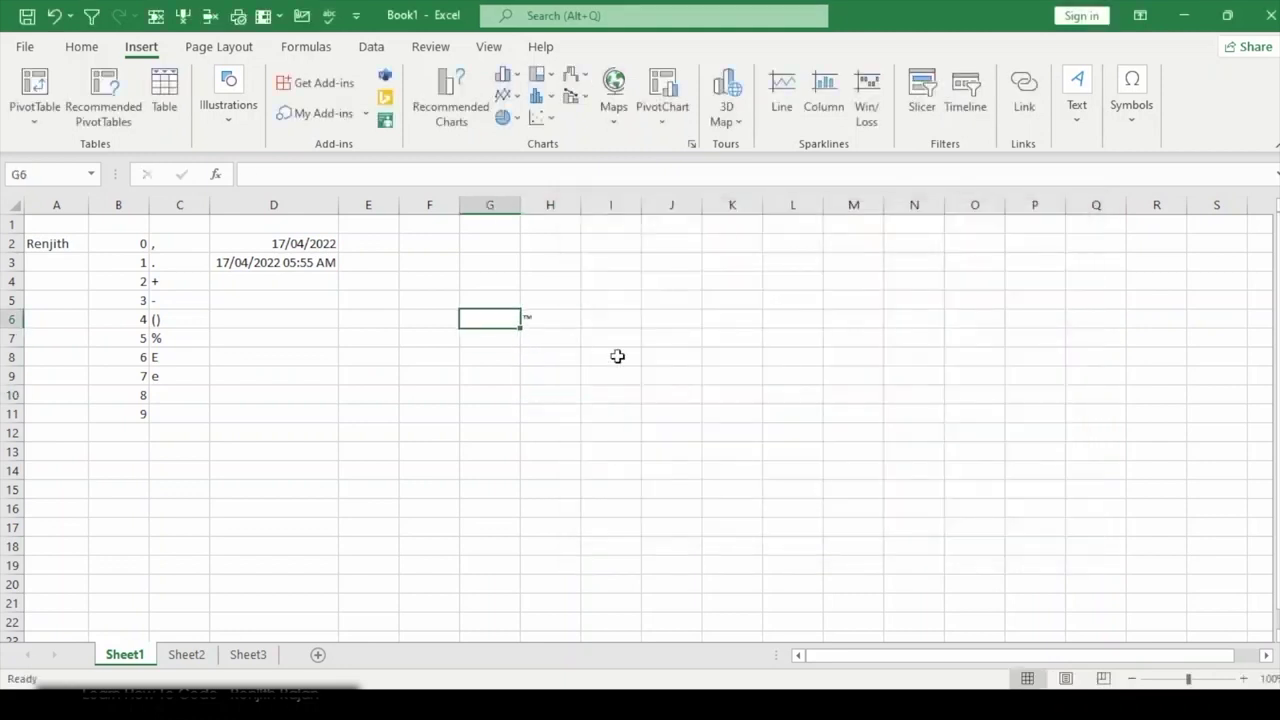
pyautogui.click(530, 320)
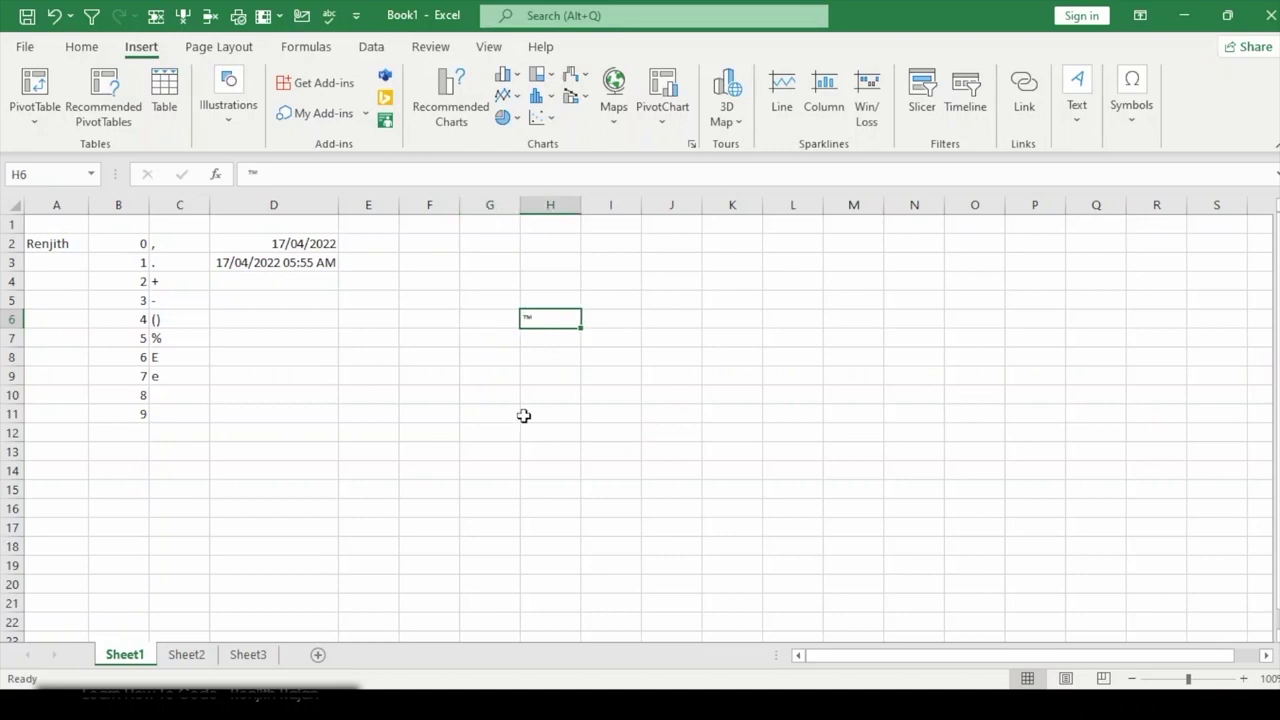
pyautogui.click(660, 413)
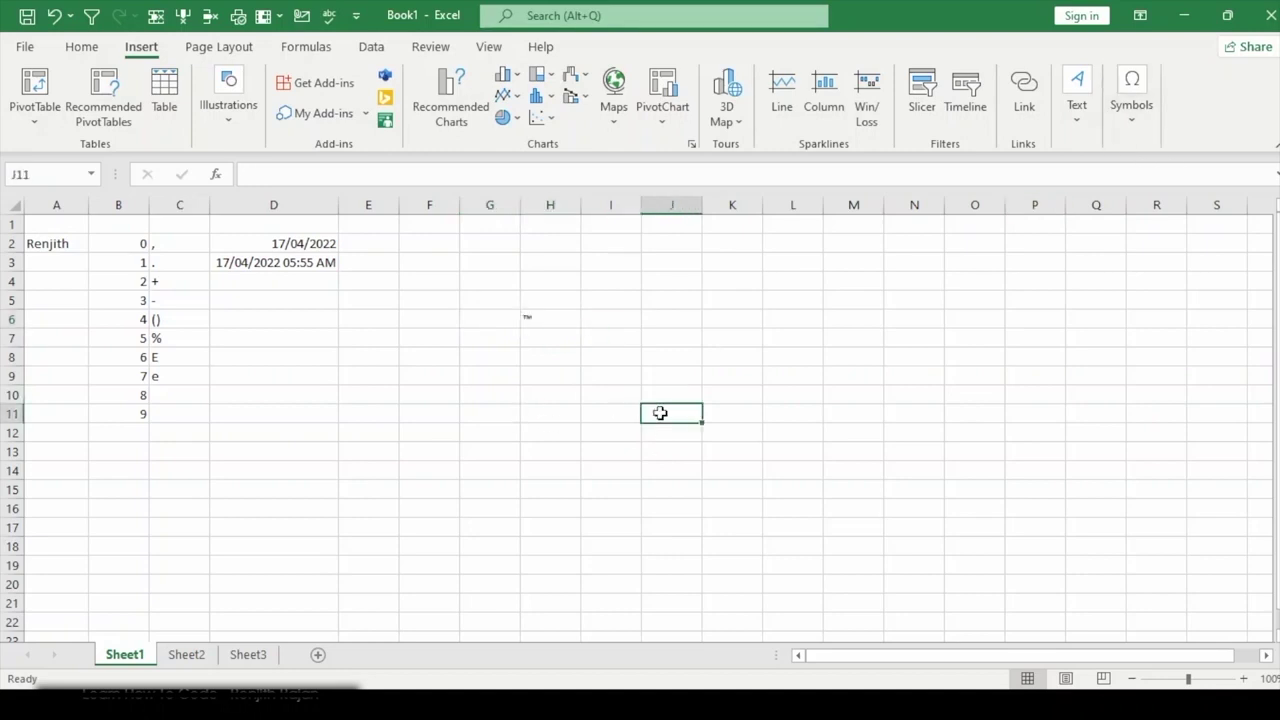
# Step: Insert the ® Registered sign into J11 from the Special Characters list
pyautogui.click(1136, 117)
pyautogui.click(1184, 181)
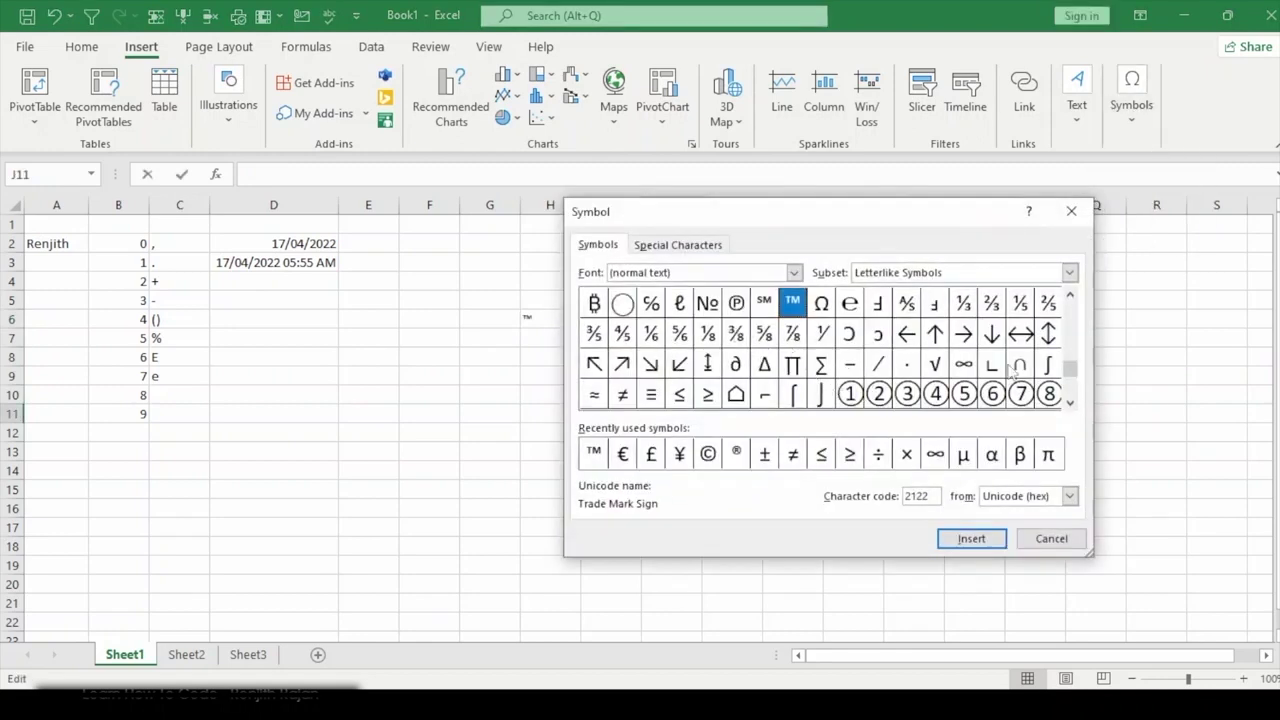
pyautogui.moveTo(1070, 374); pyautogui.dragTo(1070, 388)
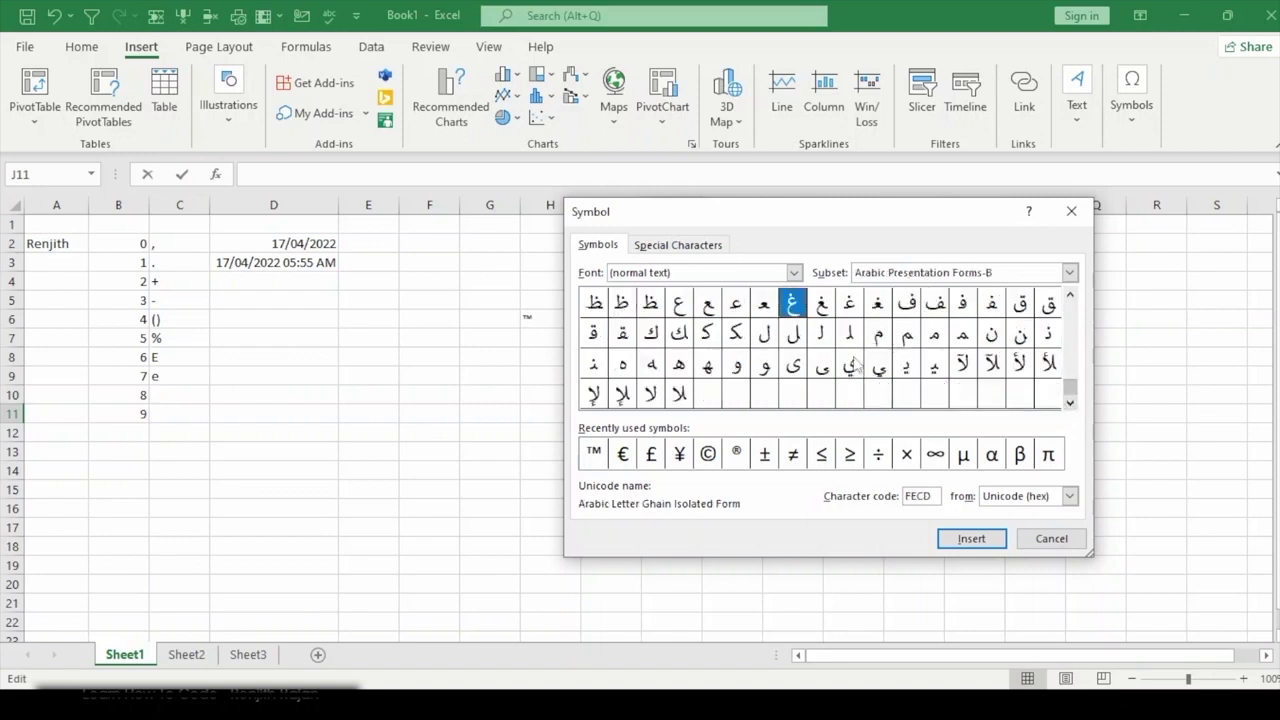
pyautogui.click(1069, 295)
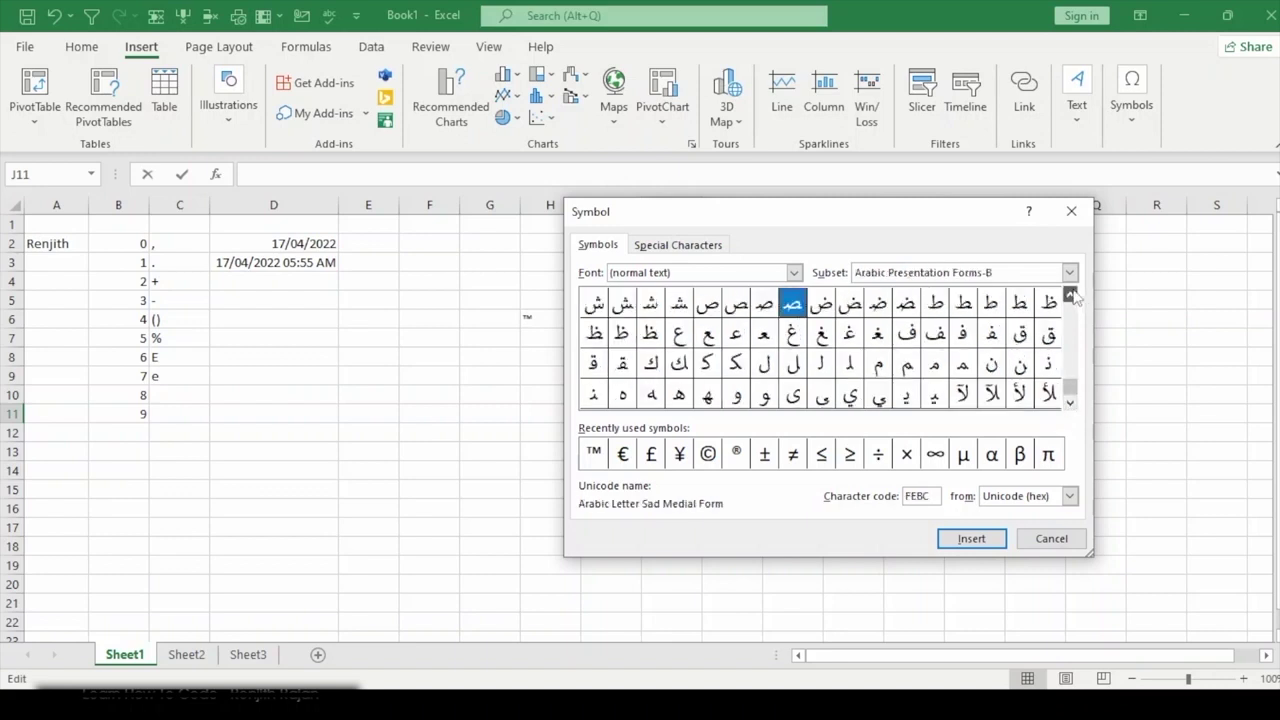
pyautogui.moveTo(1069, 325); pyautogui.dragTo(1069, 292)
pyautogui.click(1069, 272)
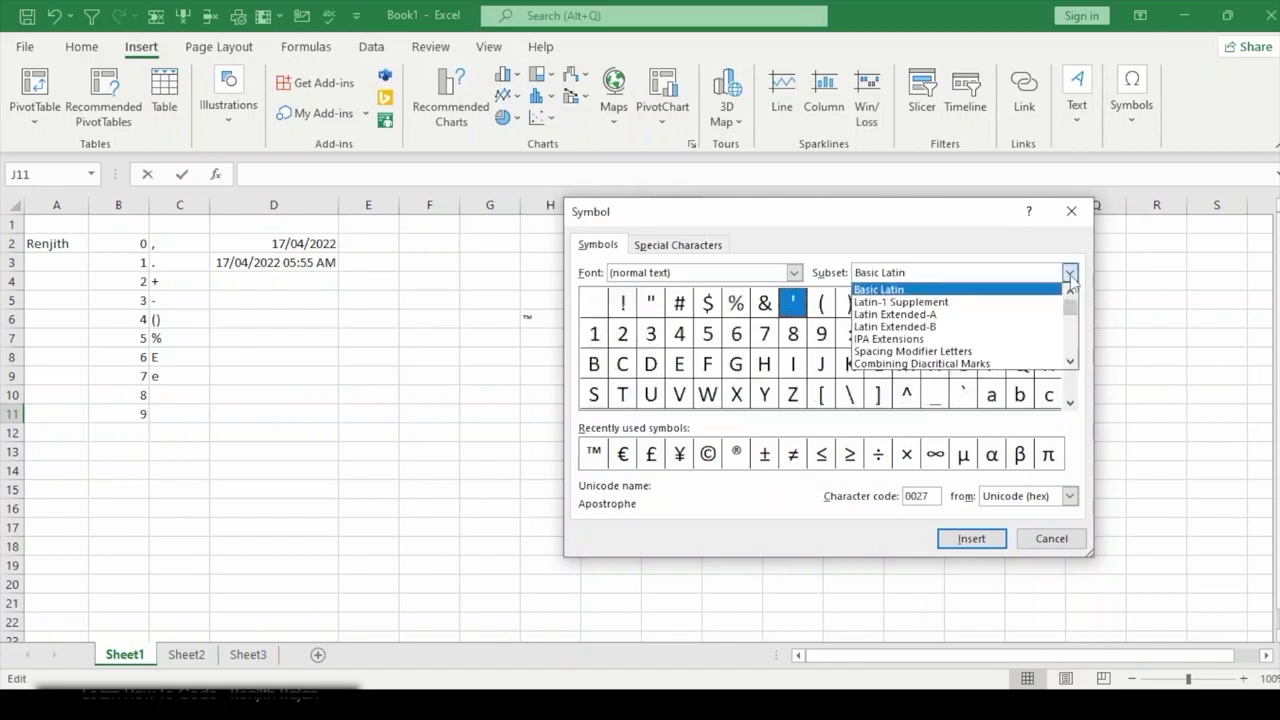
pyautogui.click(1071, 285)
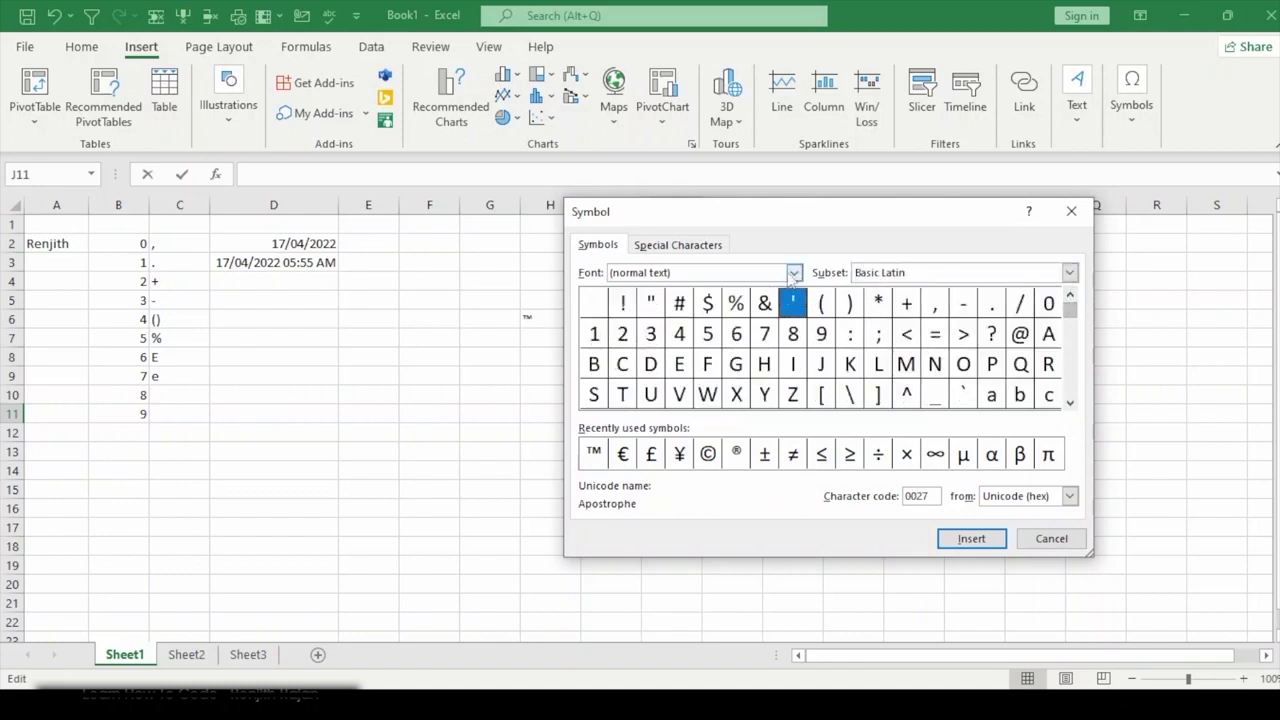
pyautogui.click(668, 246)
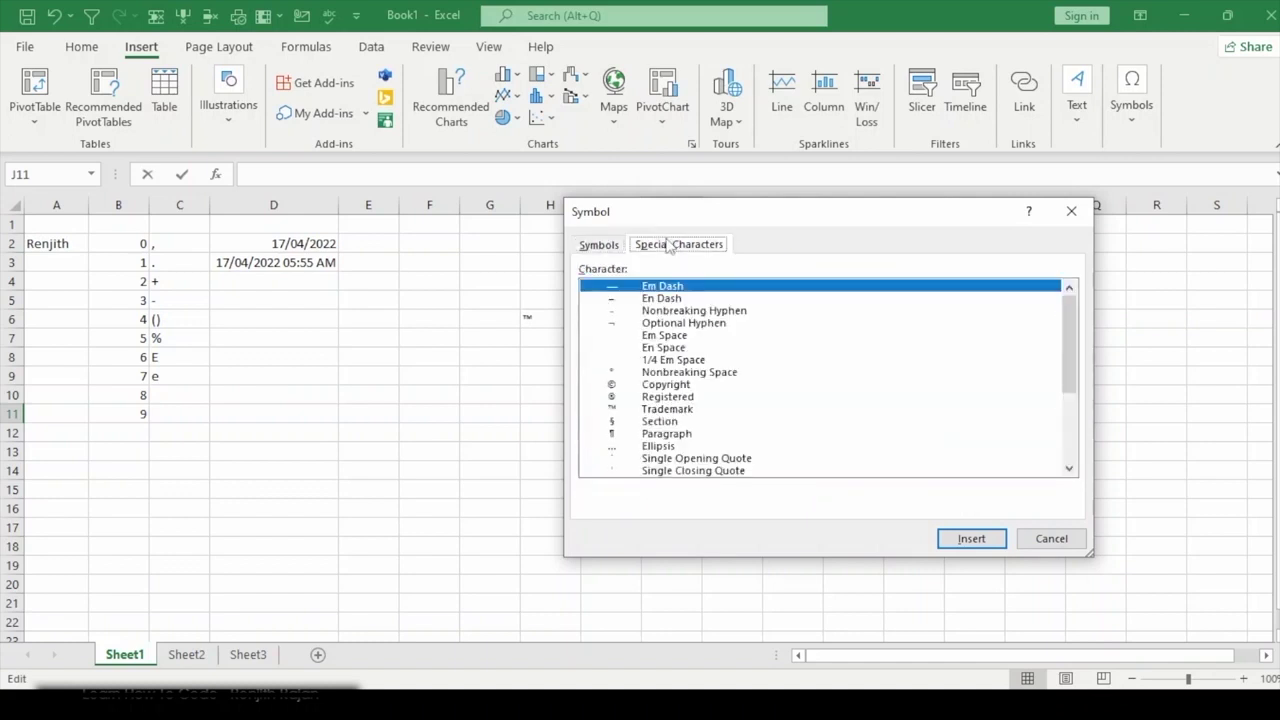
pyautogui.doubleClick(630, 397)
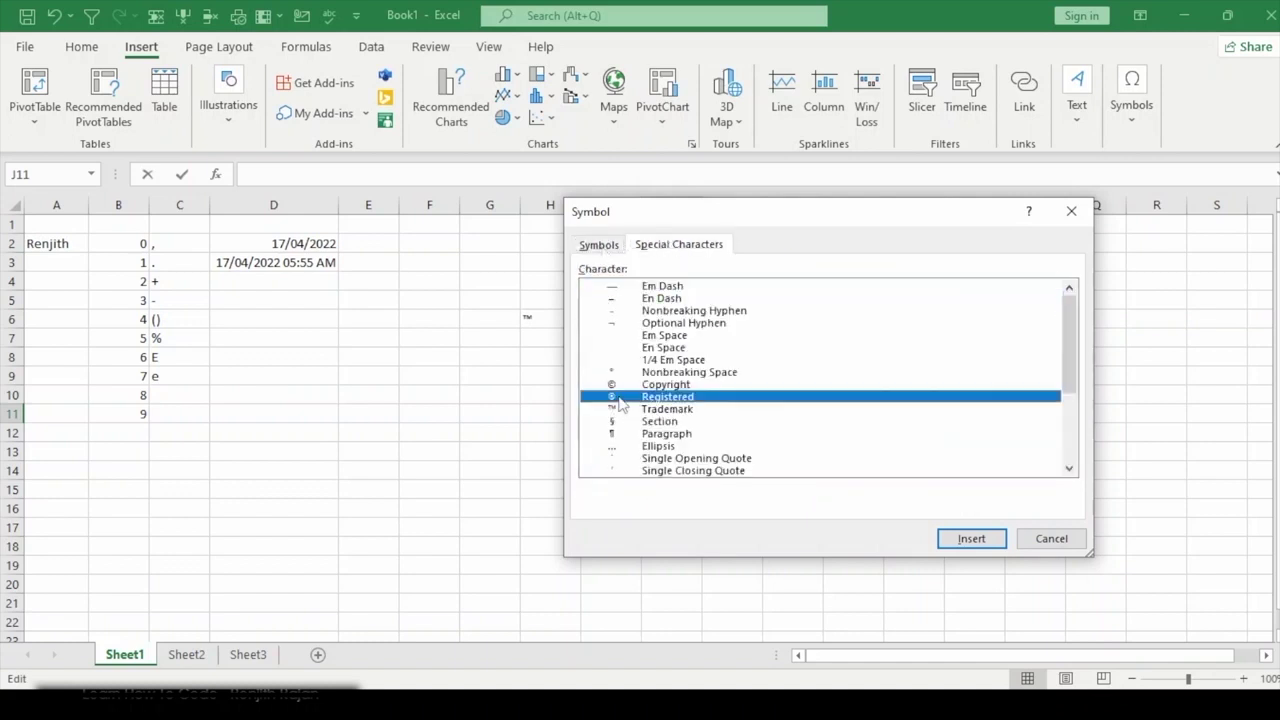
pyautogui.click(1052, 538)
pyautogui.click(757, 463)
pyautogui.click(663, 417)
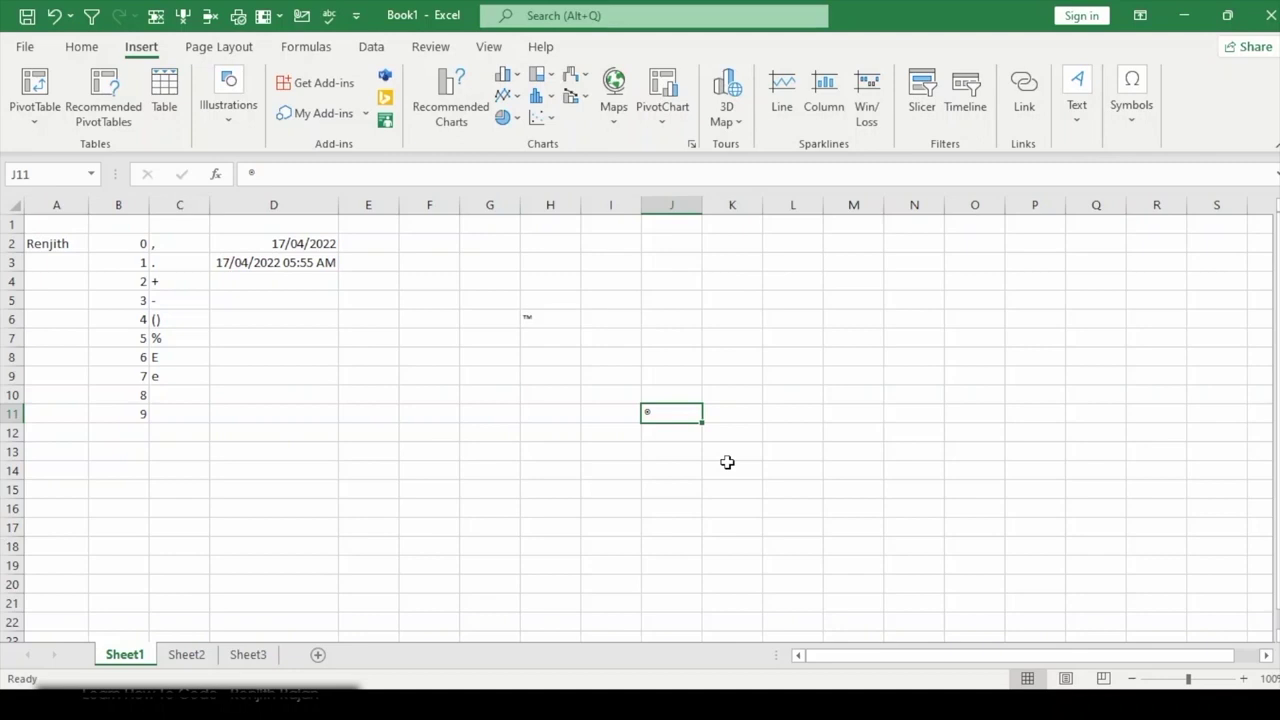
# Step: Dismiss the symbol options and select the used area of the sheet
pyautogui.click(1128, 127)
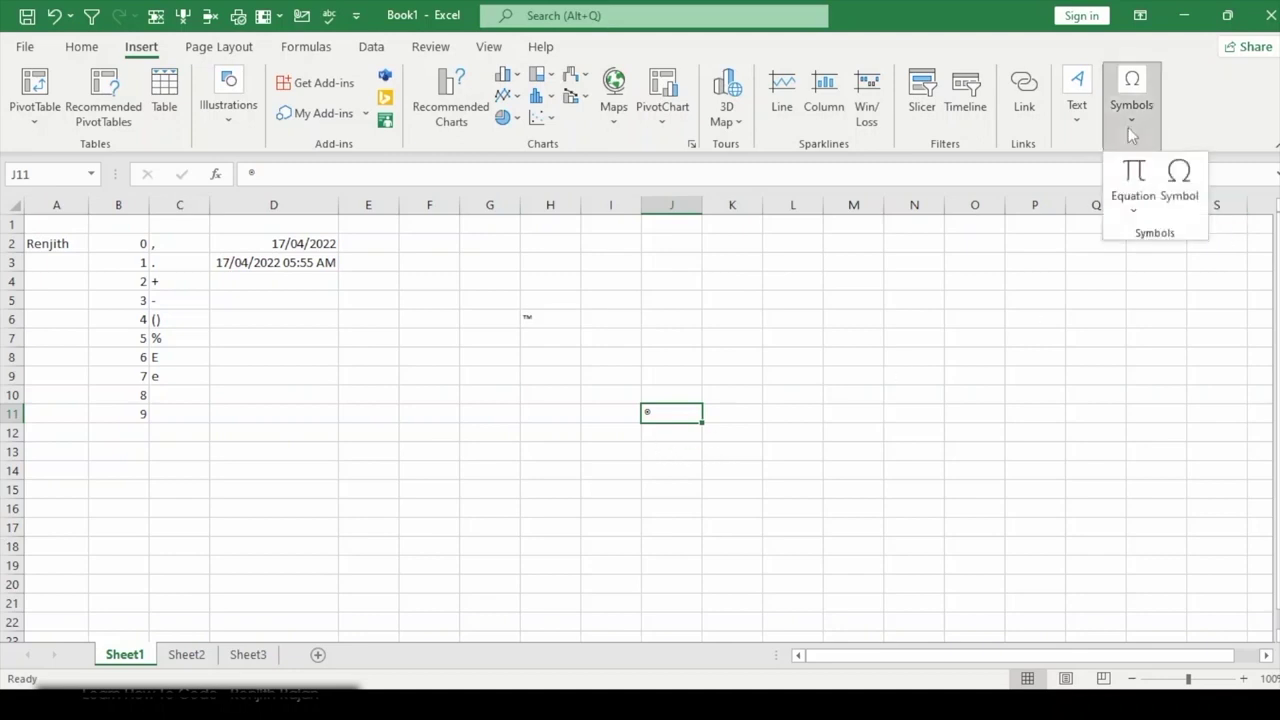
pyautogui.click(1178, 198)
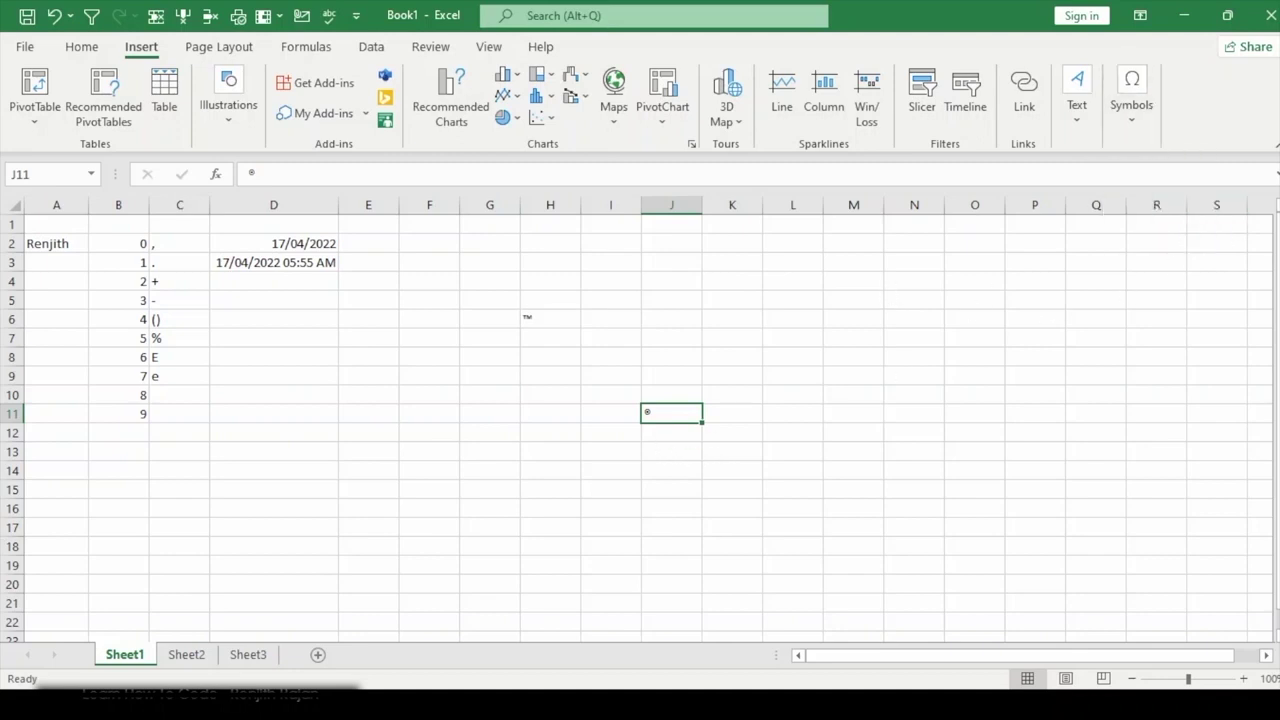
pyautogui.moveTo(51, 222); pyautogui.dragTo(760, 462)
# Step: Delete the selected old contents and enter three sample names in A2, A3 and A4
pyautogui.press('Delete')
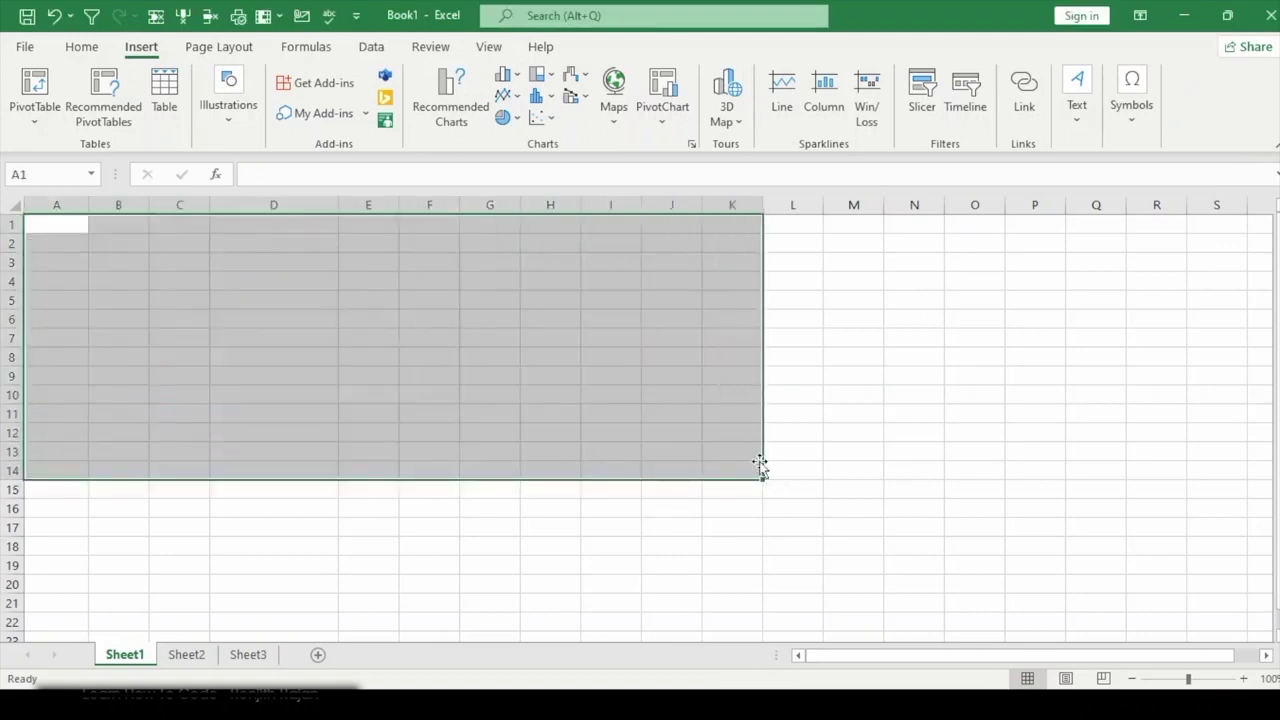
pyautogui.click(805, 437)
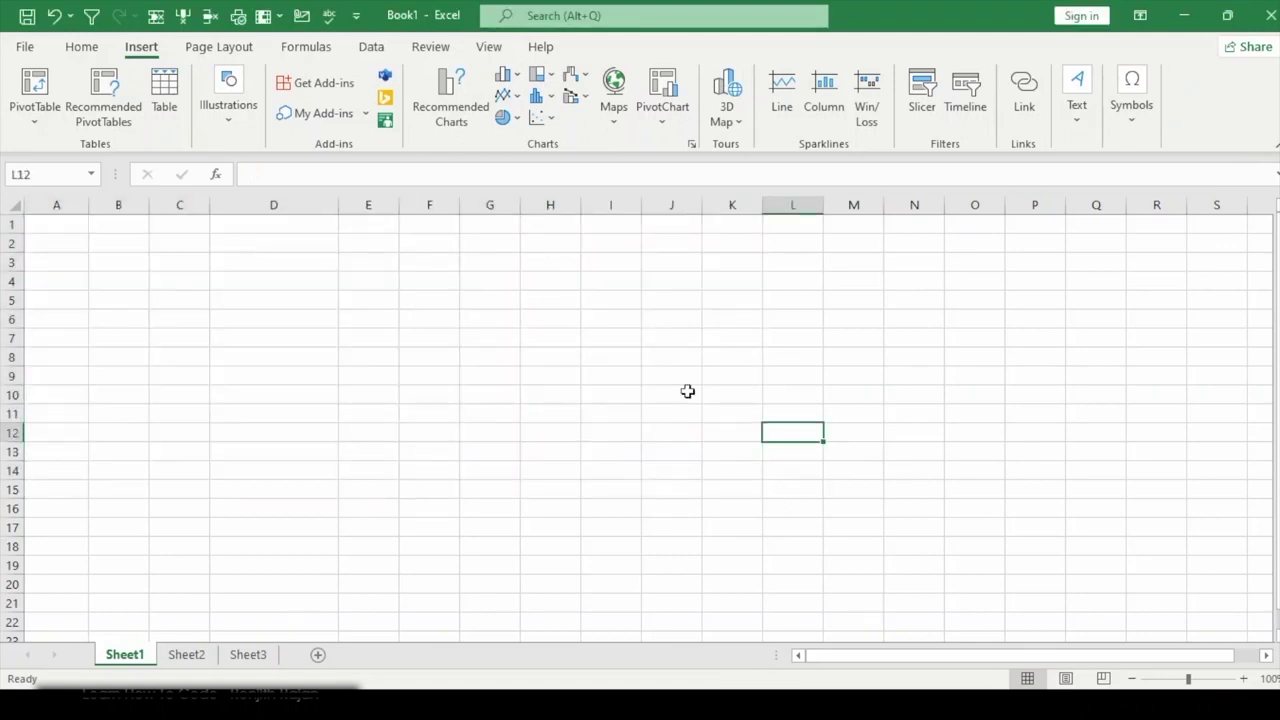
pyautogui.click(37, 243)
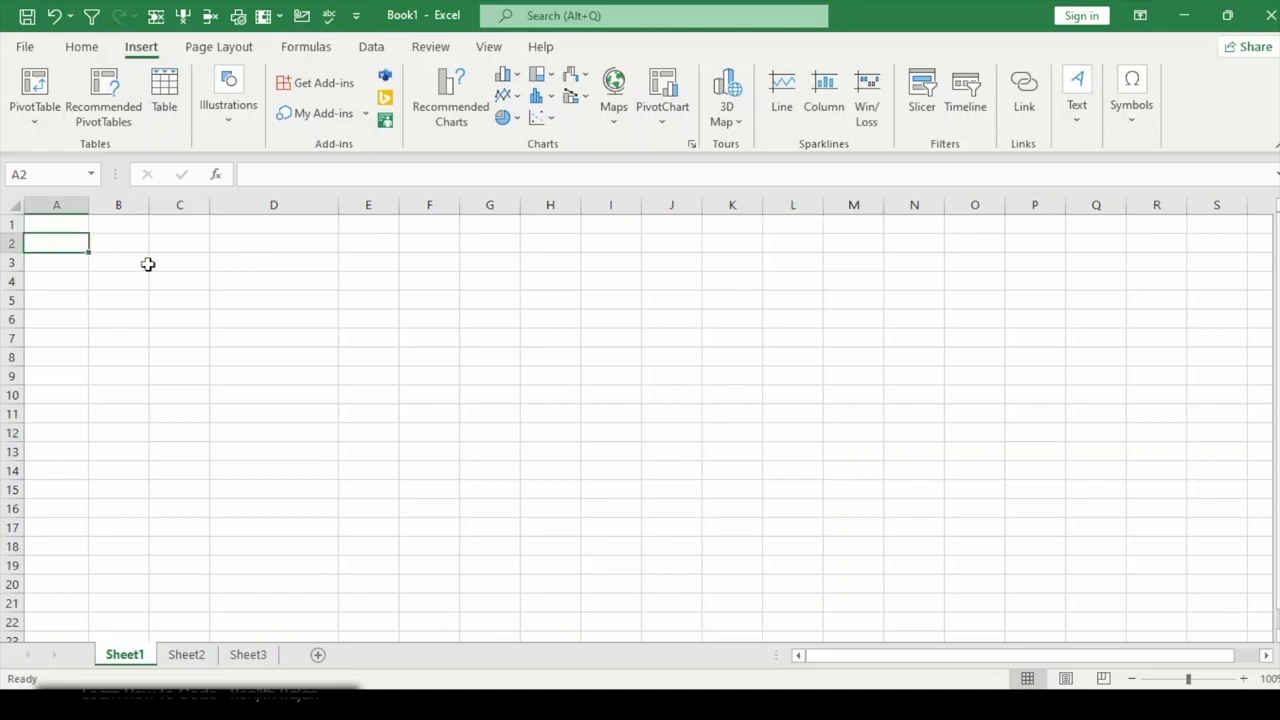
pyautogui.write('Renjith')
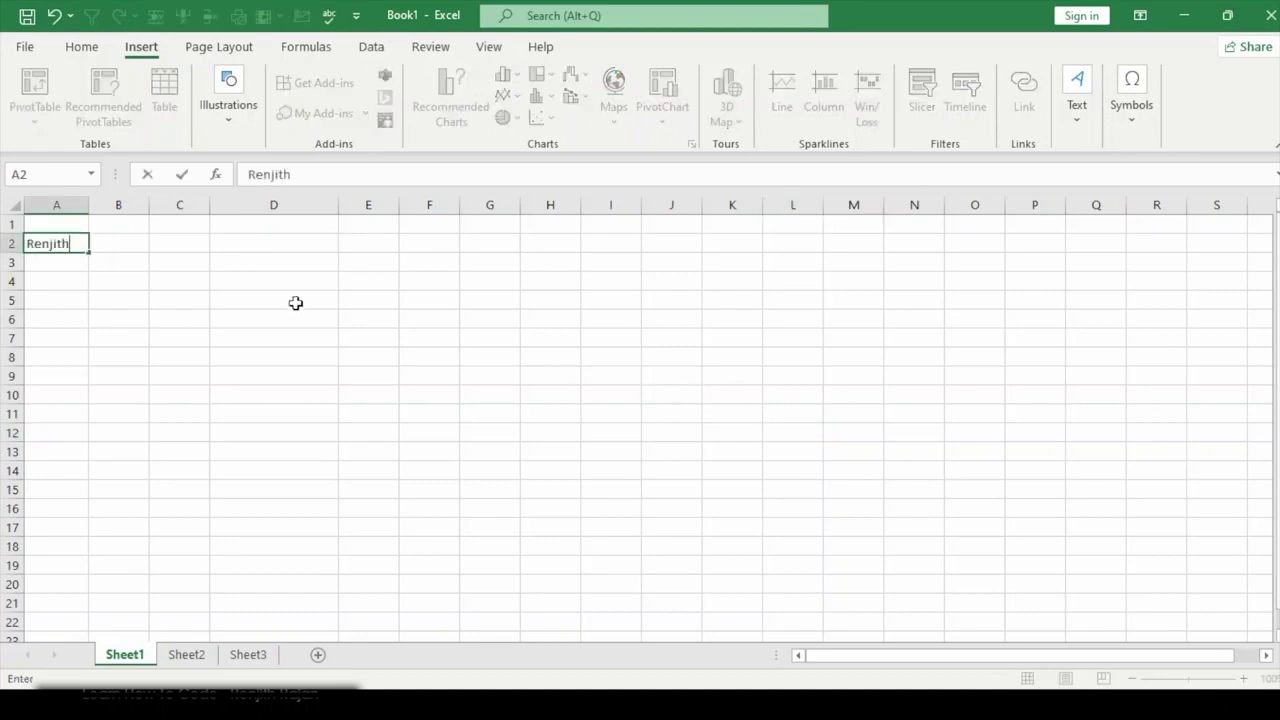
pyautogui.press('Return')
pyautogui.write('Renjith Rajan')
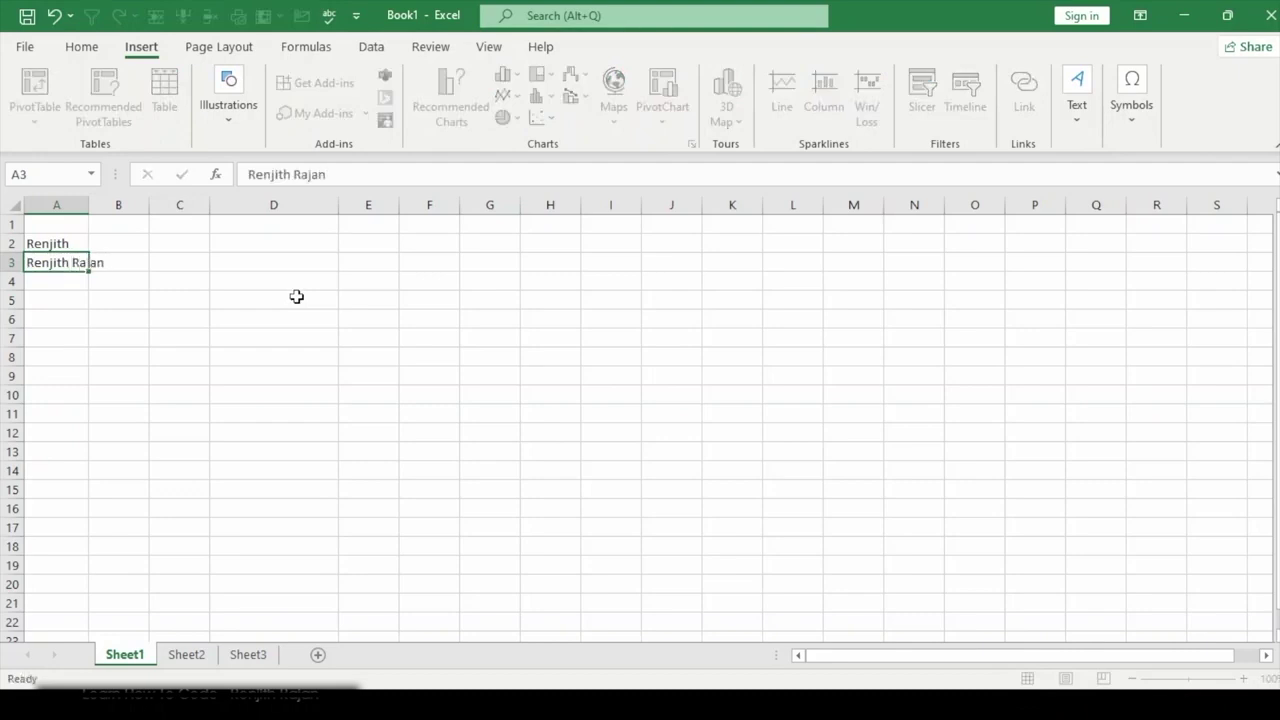
pyautogui.press('Return')
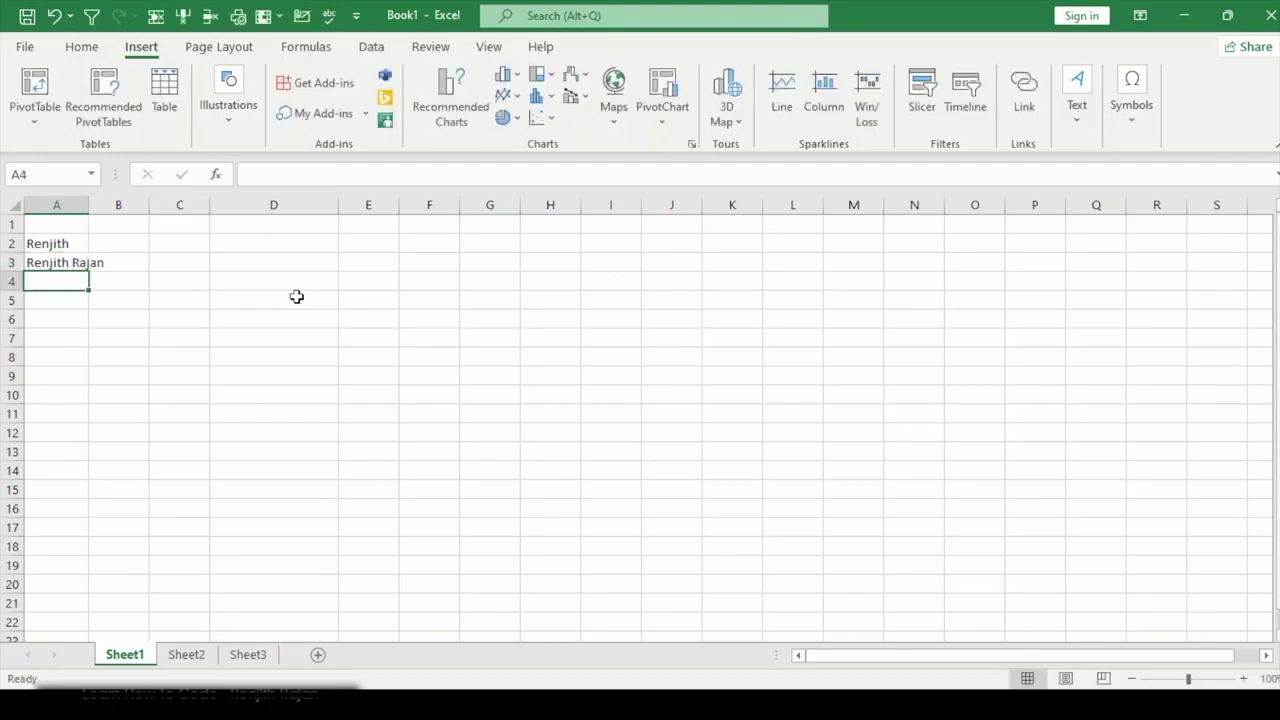
pyautogui.write('Renjith R Rajan')
pyautogui.press('Return')
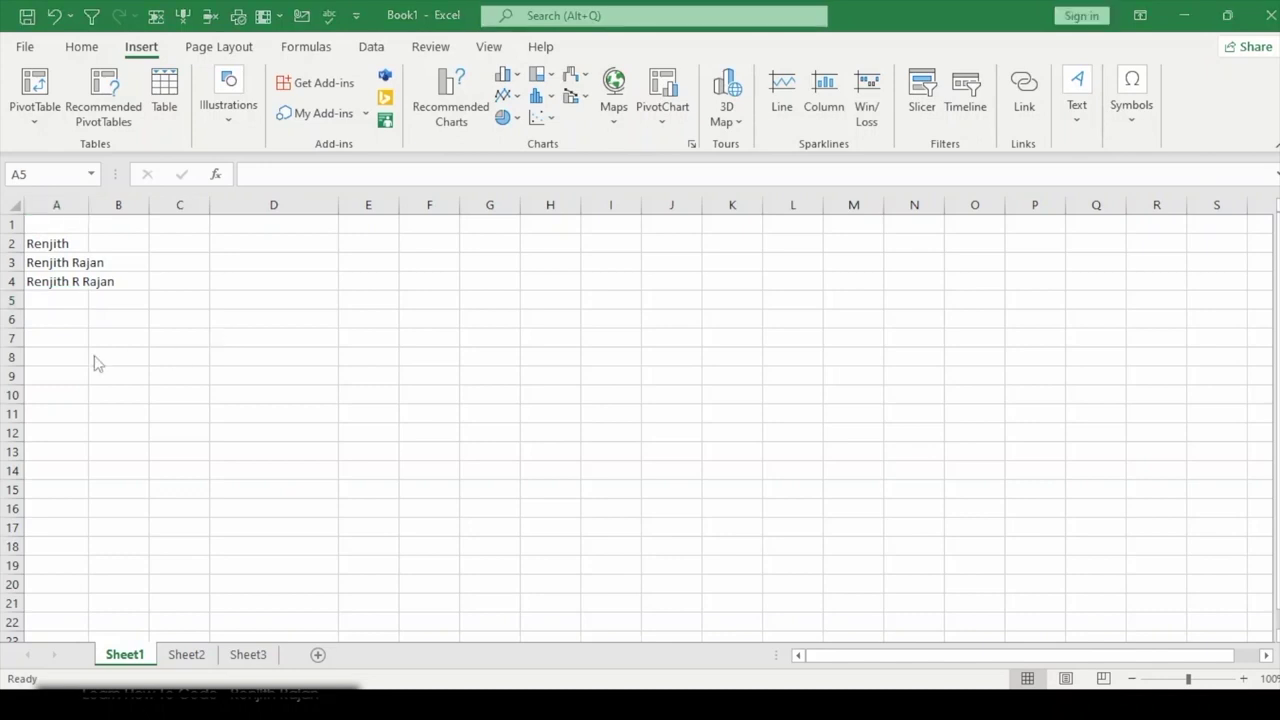
# Step: Review the three entered names in A2:A4, then go to cell B1
pyautogui.moveTo(58, 243); pyautogui.dragTo(60, 282)
pyautogui.click(118, 318)
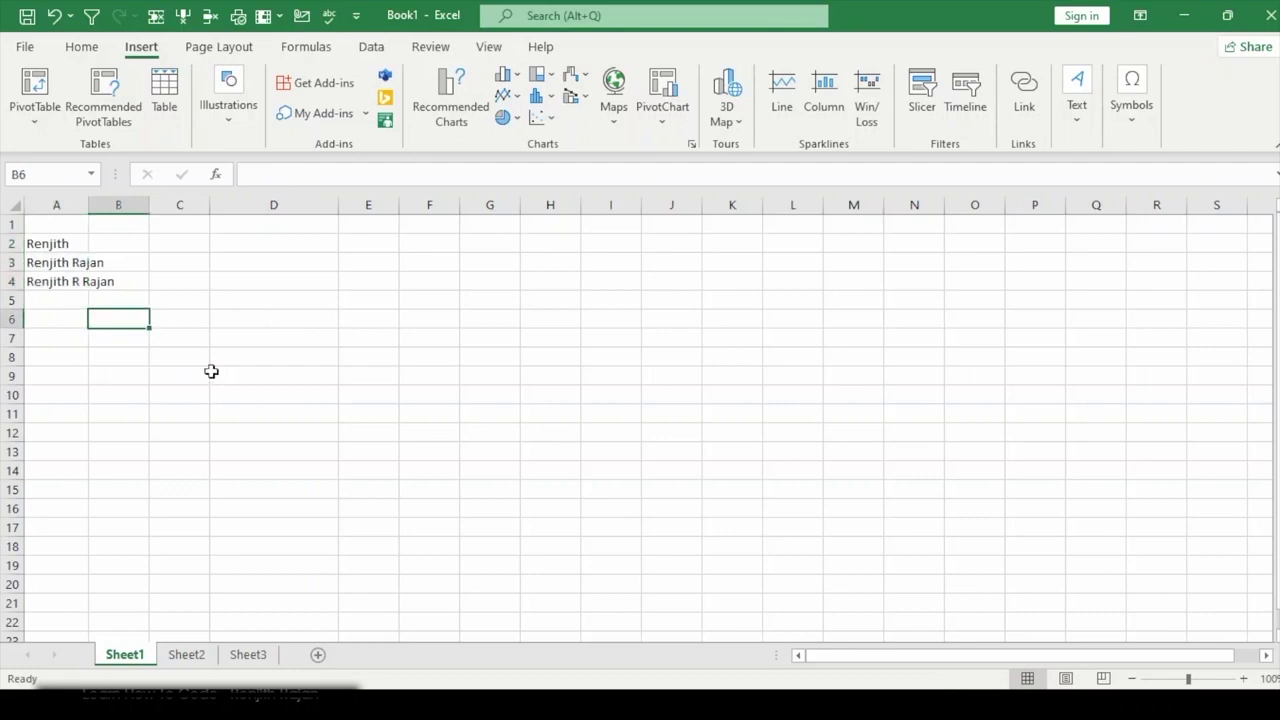
pyautogui.moveTo(53, 243); pyautogui.dragTo(53, 281)
pyautogui.click(206, 381)
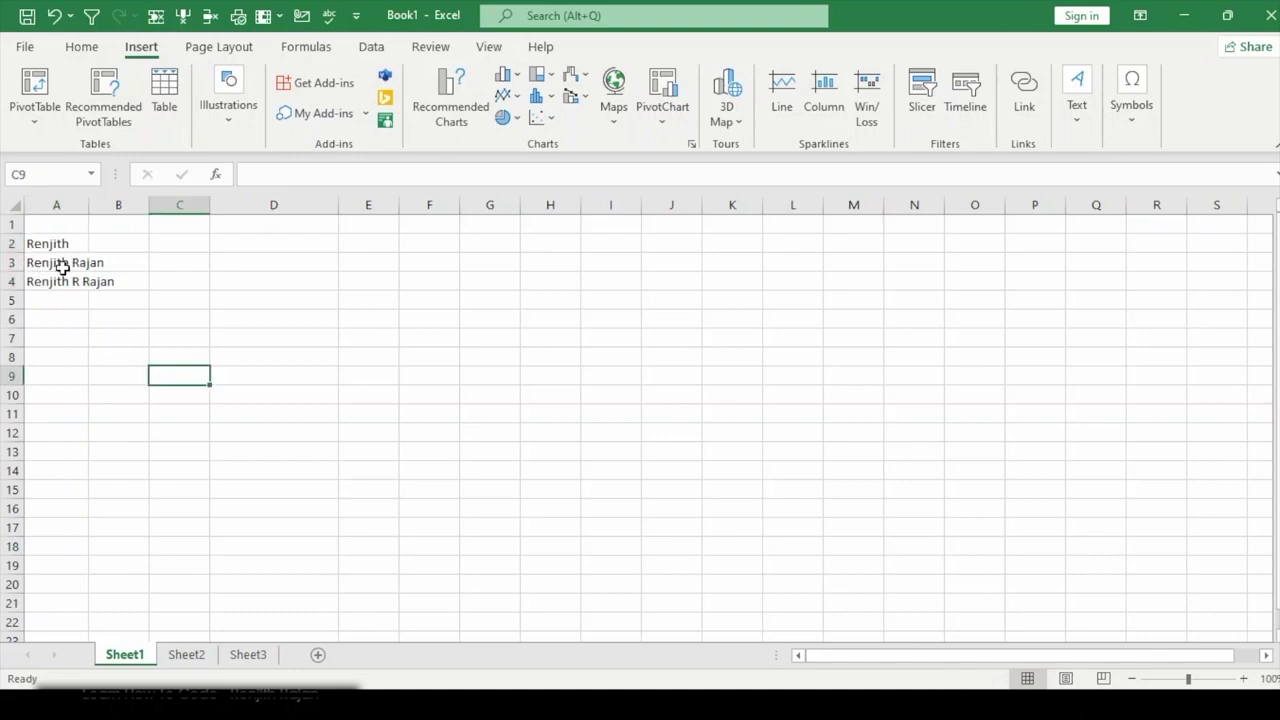
pyautogui.click(105, 266)
pyautogui.click(57, 283)
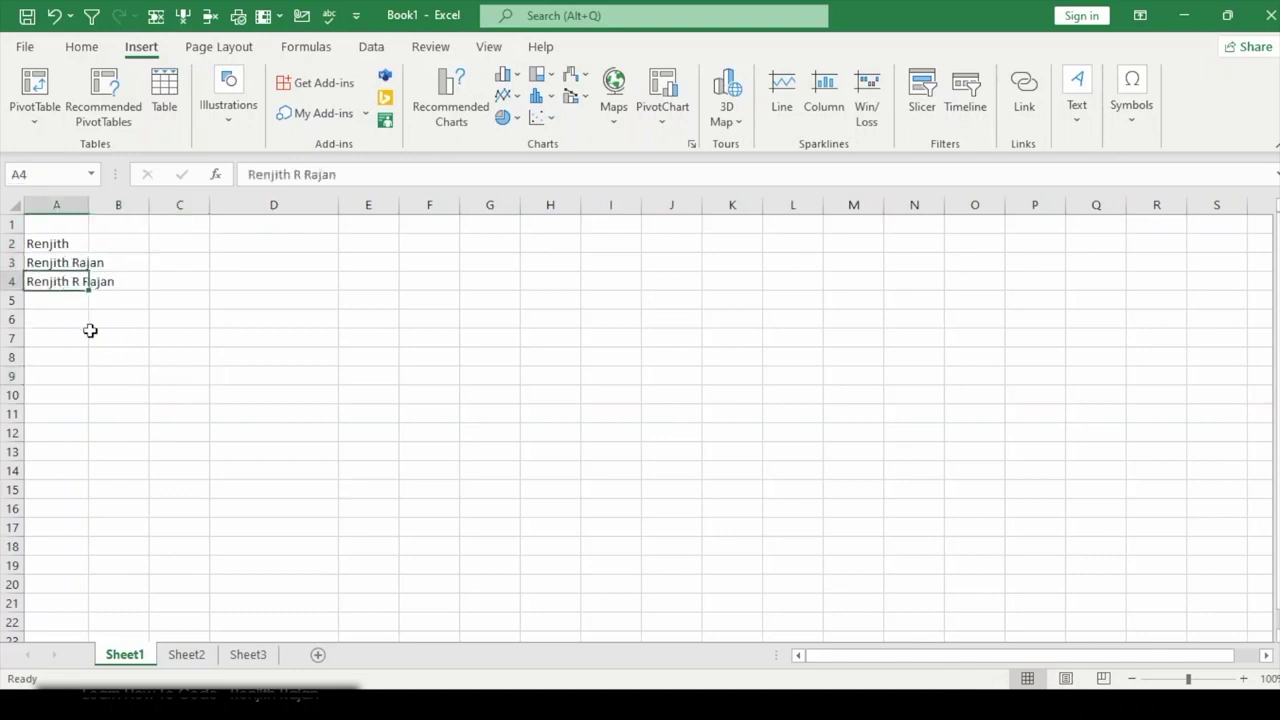
pyautogui.click(74, 335)
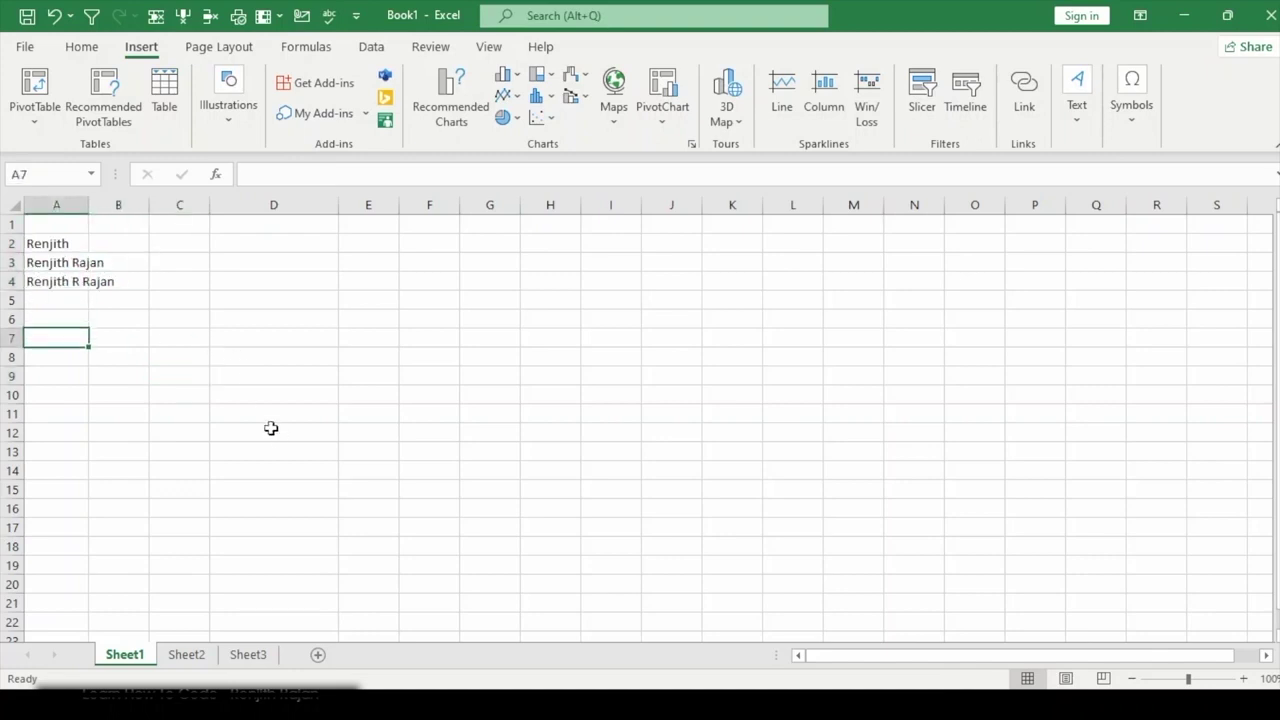
pyautogui.click(96, 262)
pyautogui.click(100, 227)
pyautogui.click(30, 223)
pyautogui.write('Namer')
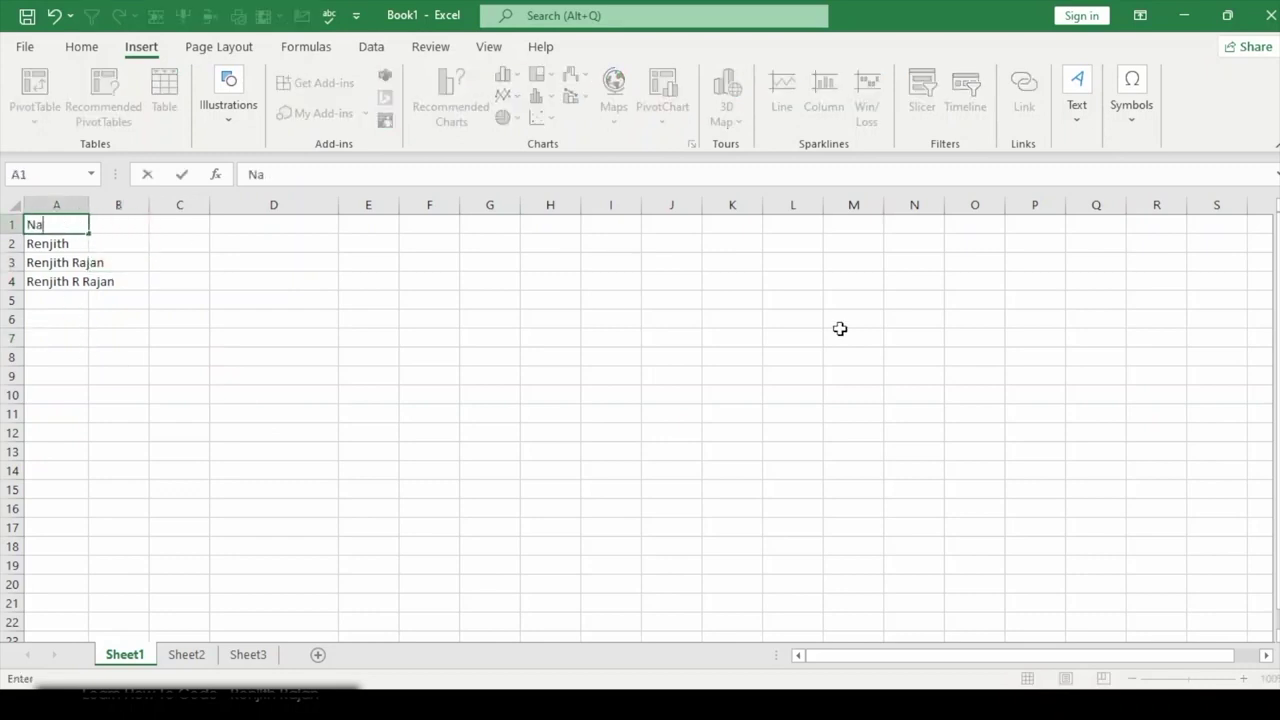
pyautogui.press('Tab')
pyautogui.write('Addr')
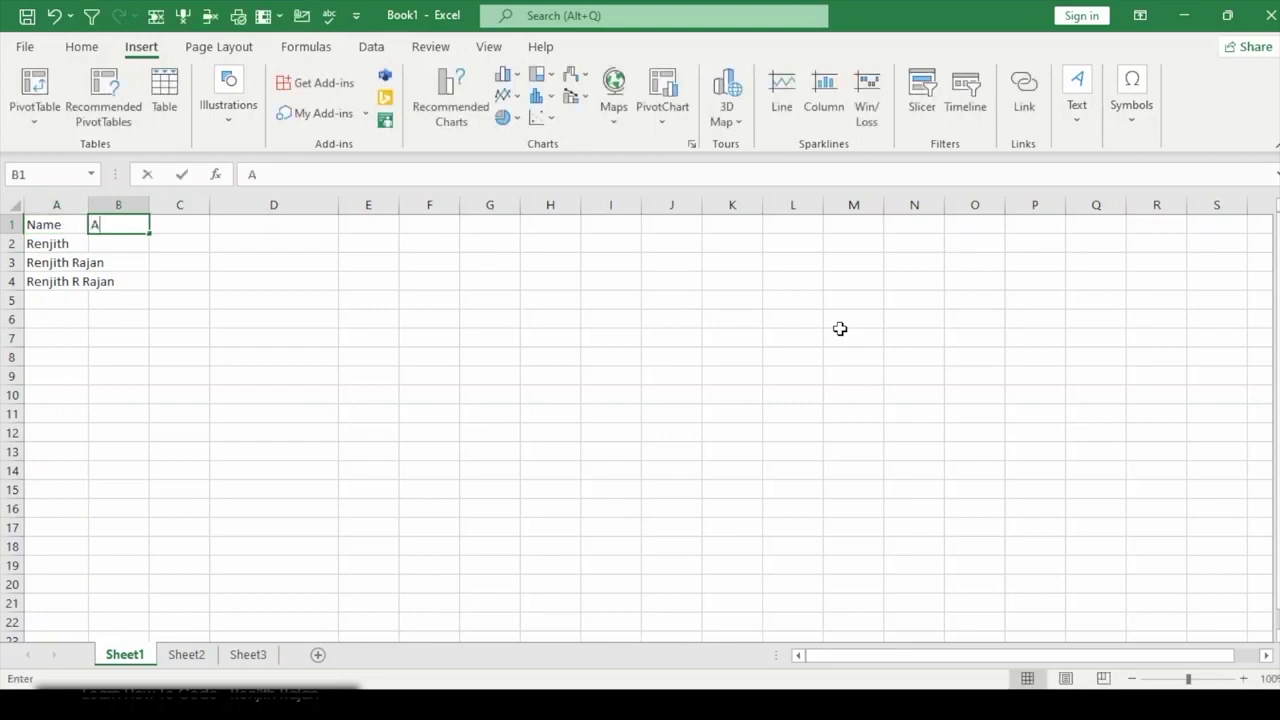
pyautogui.press('Return')
pyautogui.press('Tab')
pyautogui.press('Return')
pyautogui.press('Tab')
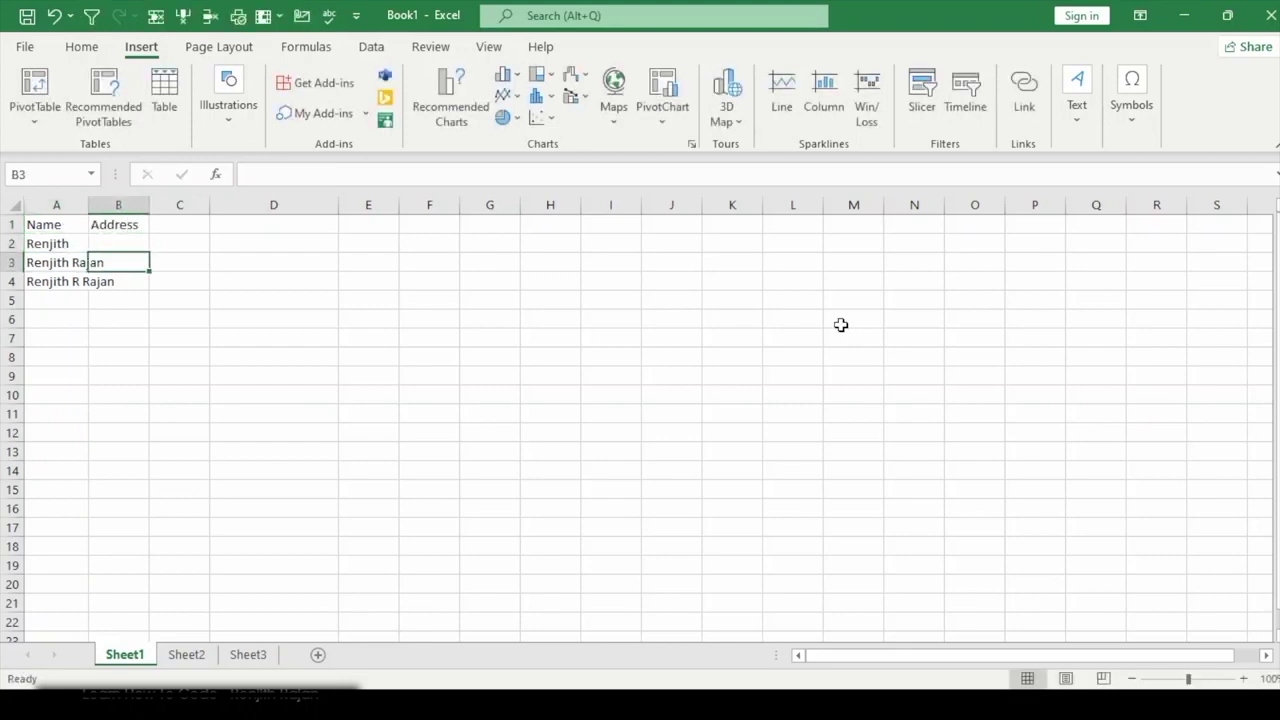
pyautogui.write('Dubai')
pyautogui.press('Return')
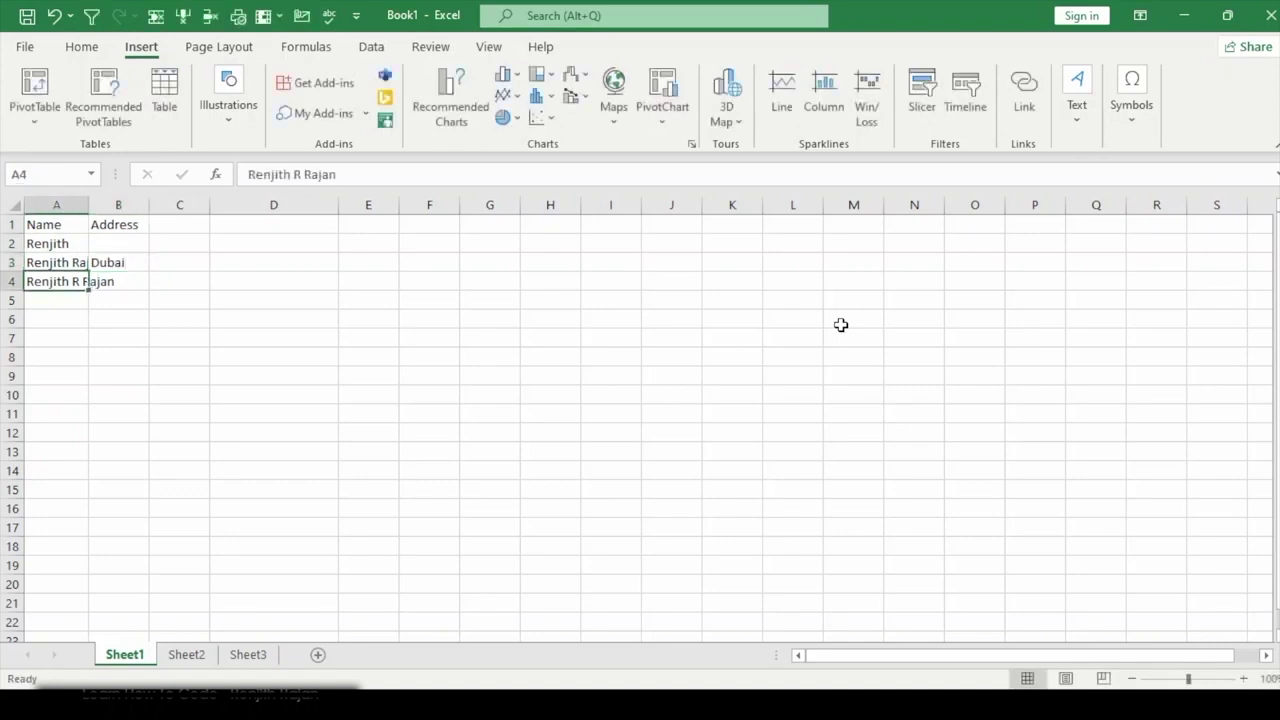
pyautogui.press('Tab')
pyautogui.write('Ubai')
pyautogui.press('BackSpace')
pyautogui.press('BackSpace')
pyautogui.press('BackSpace')
pyautogui.write('Dubai, UAE')
pyautogui.press('Return')
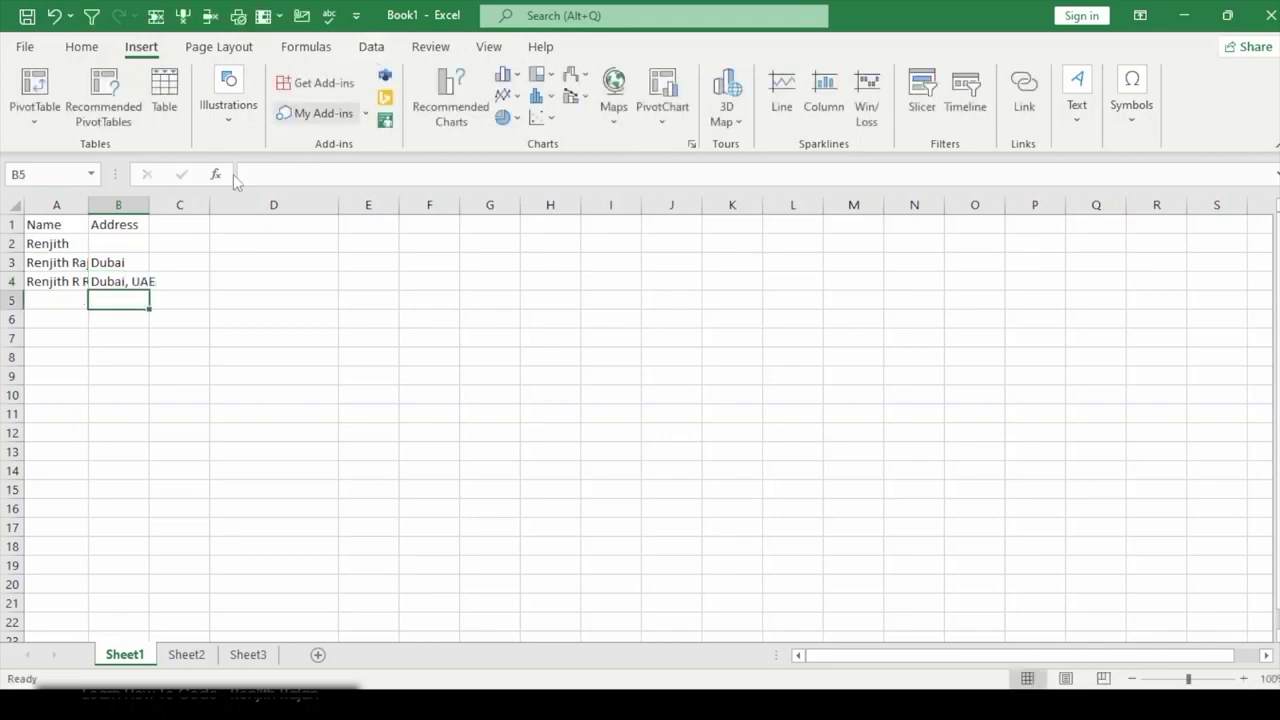
pyautogui.click(78, 263)
pyautogui.click(62, 281)
pyautogui.click(58, 261)
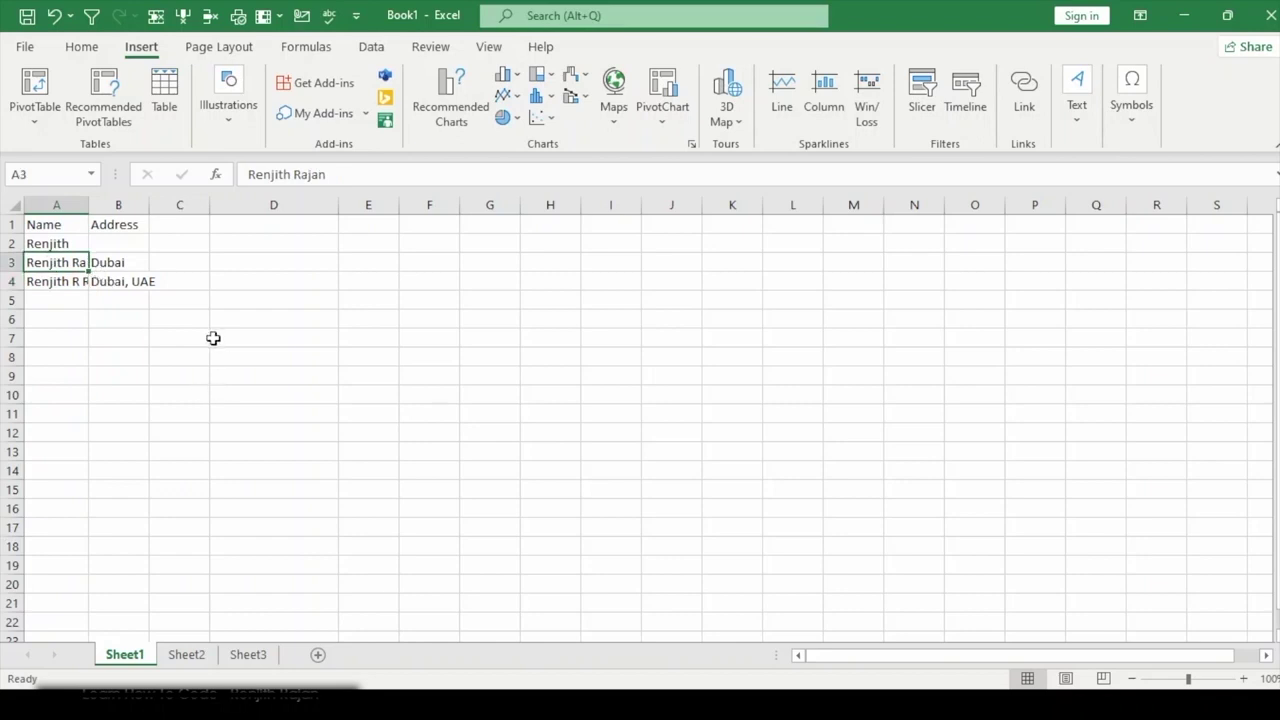
pyautogui.click(106, 264)
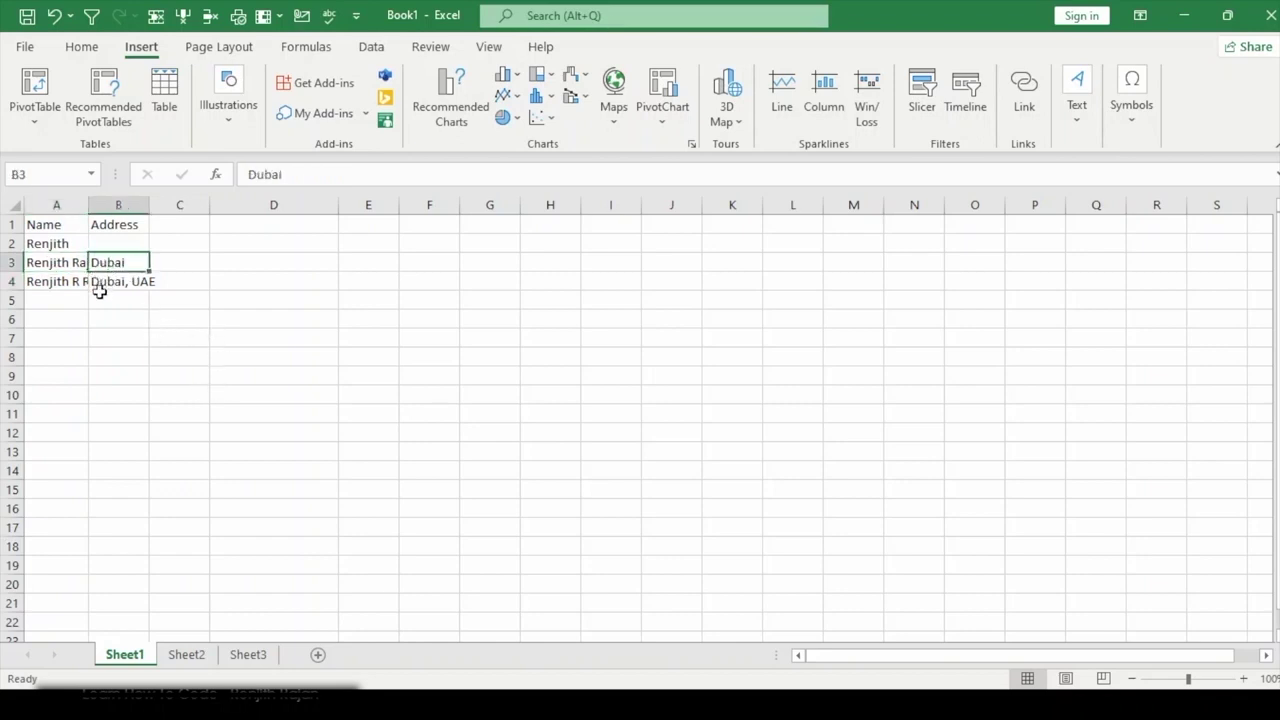
pyautogui.click(108, 283)
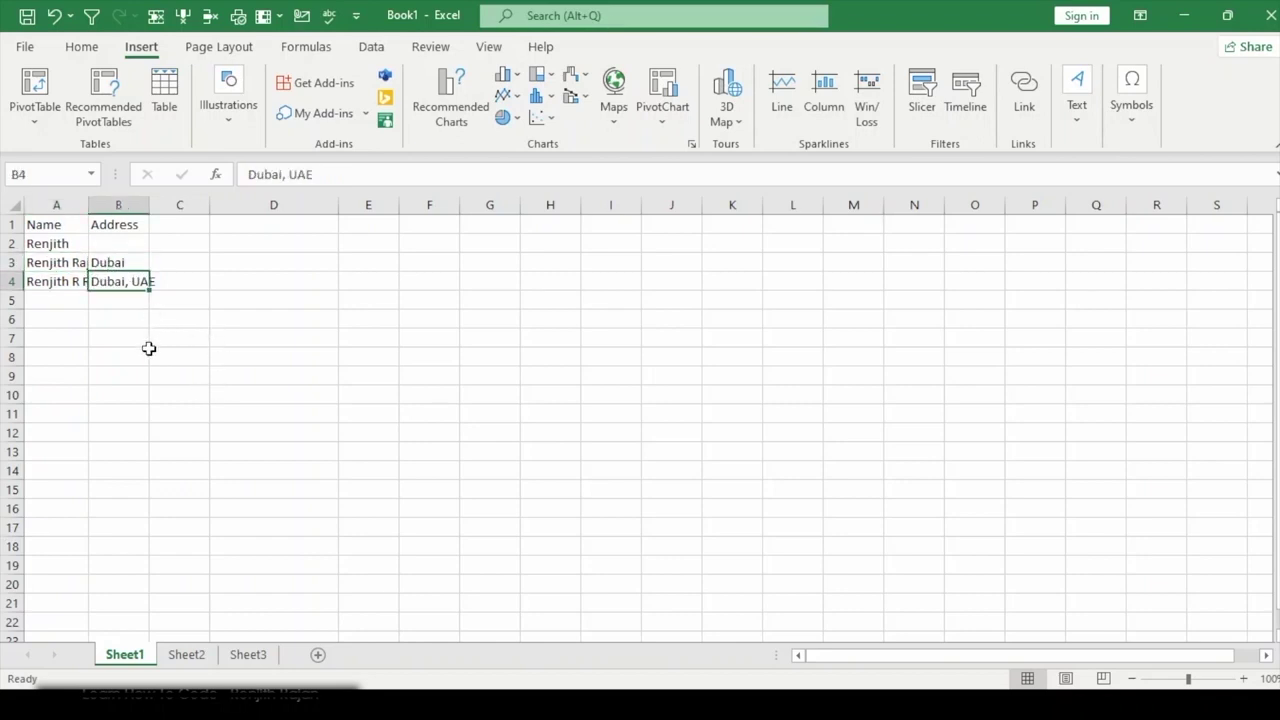
pyautogui.click(53, 313)
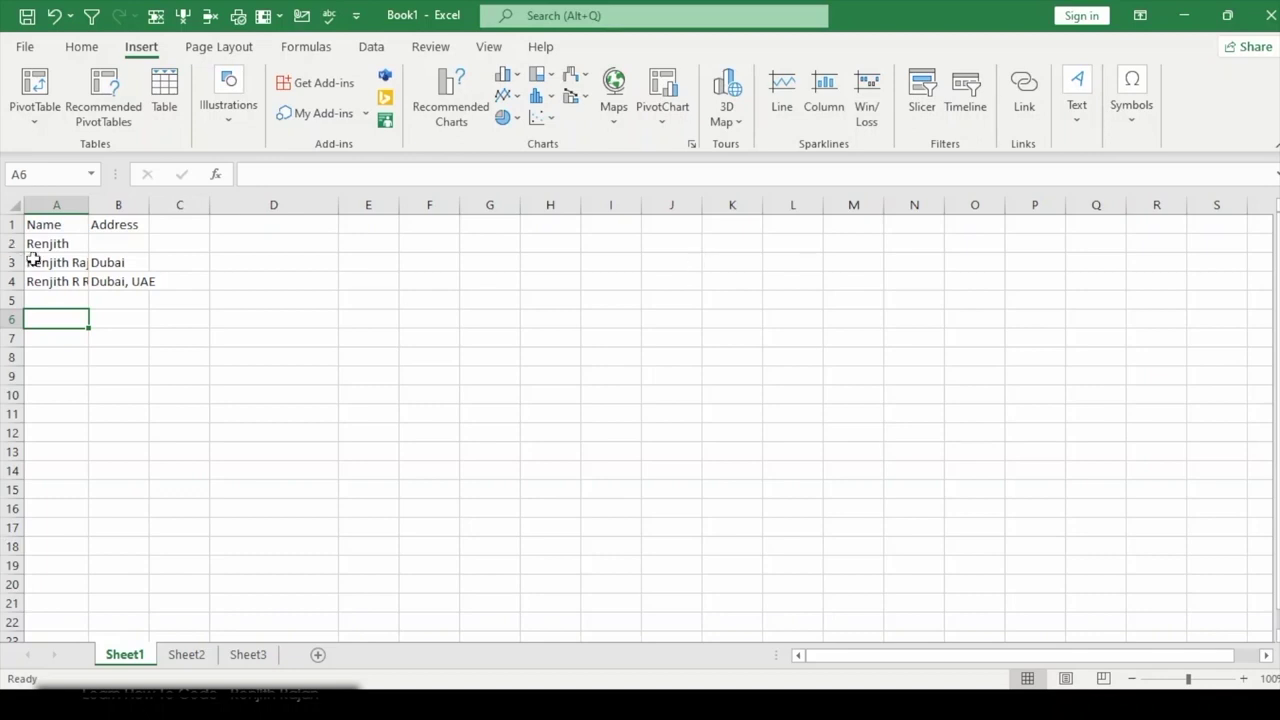
# Step: Try auto-fitting column A to the longest name, check it, then undo the change
pyautogui.doubleClick(89, 204)
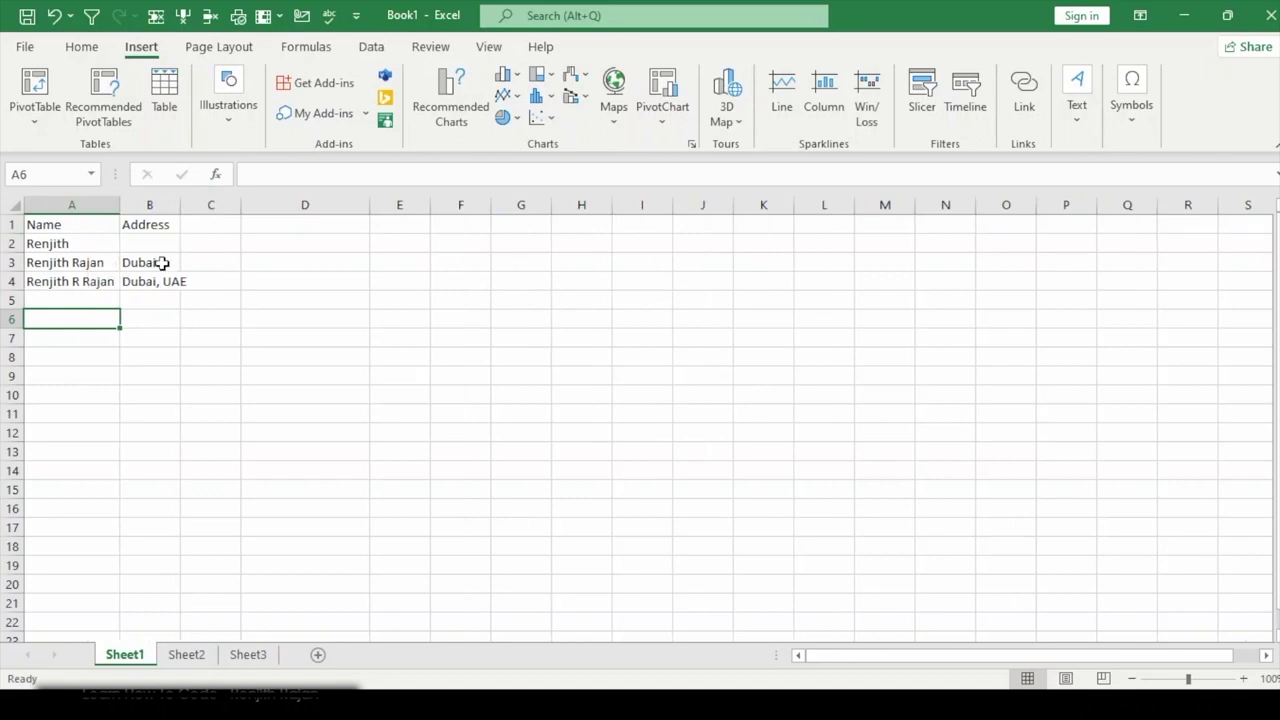
pyautogui.click(91, 280)
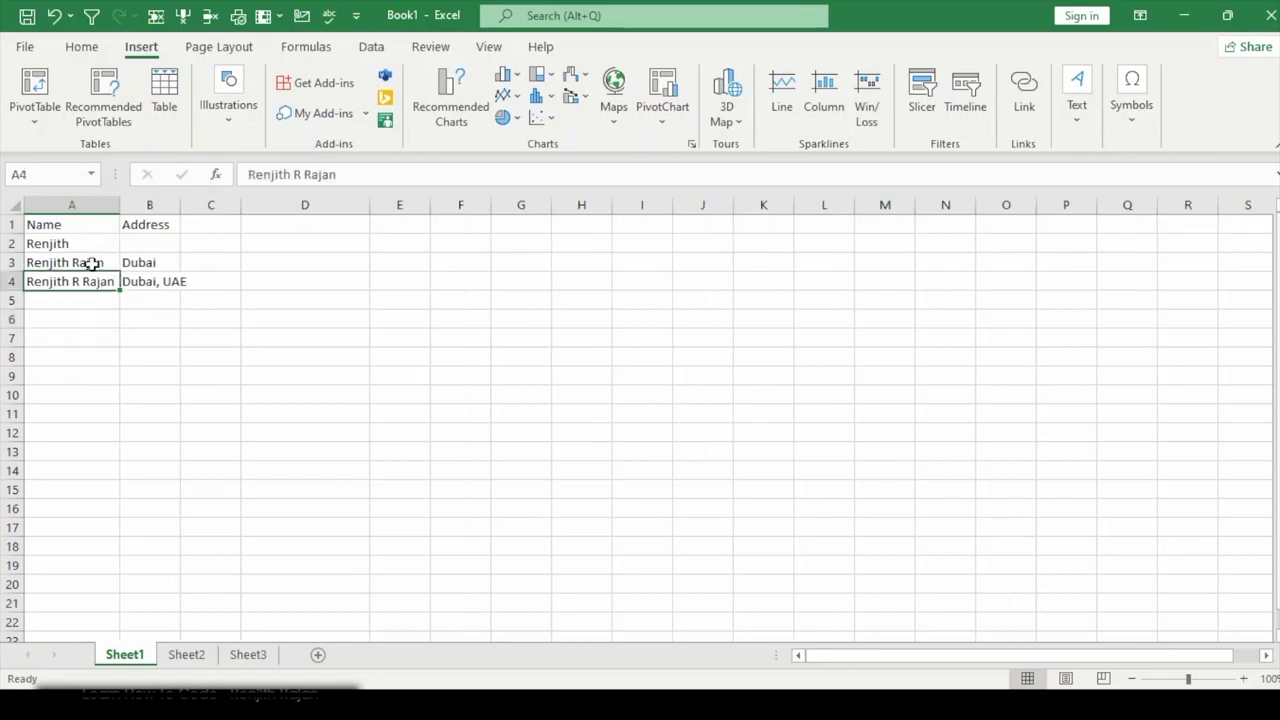
pyautogui.click(91, 263)
pyautogui.click(75, 283)
pyautogui.click(64, 334)
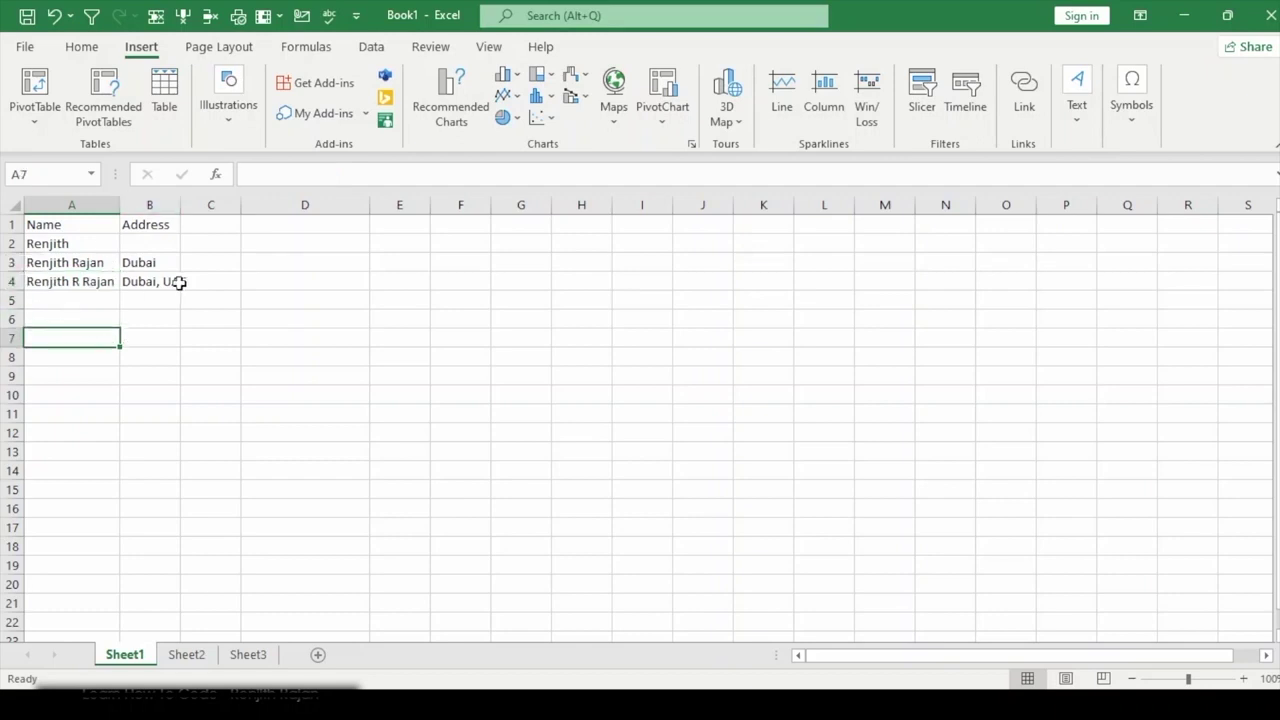
pyautogui.hotkey('ctrl', 'z')
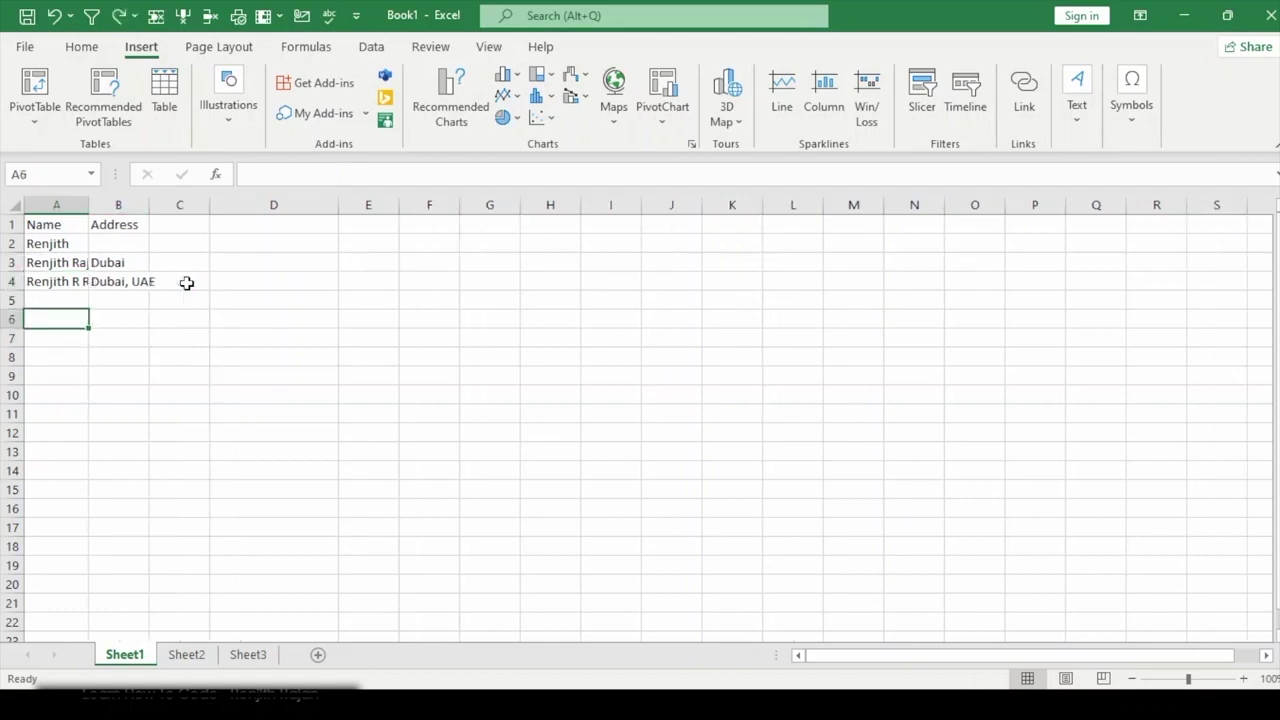
# Step: Set column A's width to 25, then auto-fit it to the longest name
pyautogui.click(45, 200)
pyautogui.rightClick(45, 202)
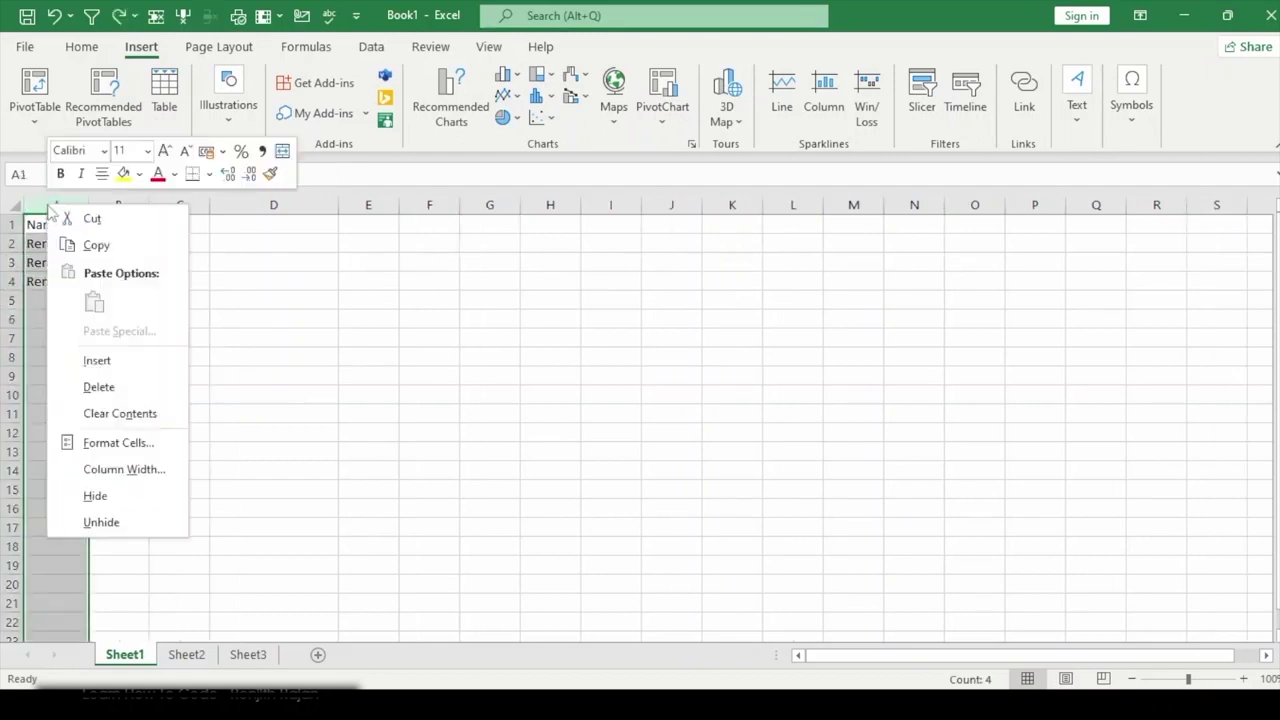
pyautogui.click(125, 482)
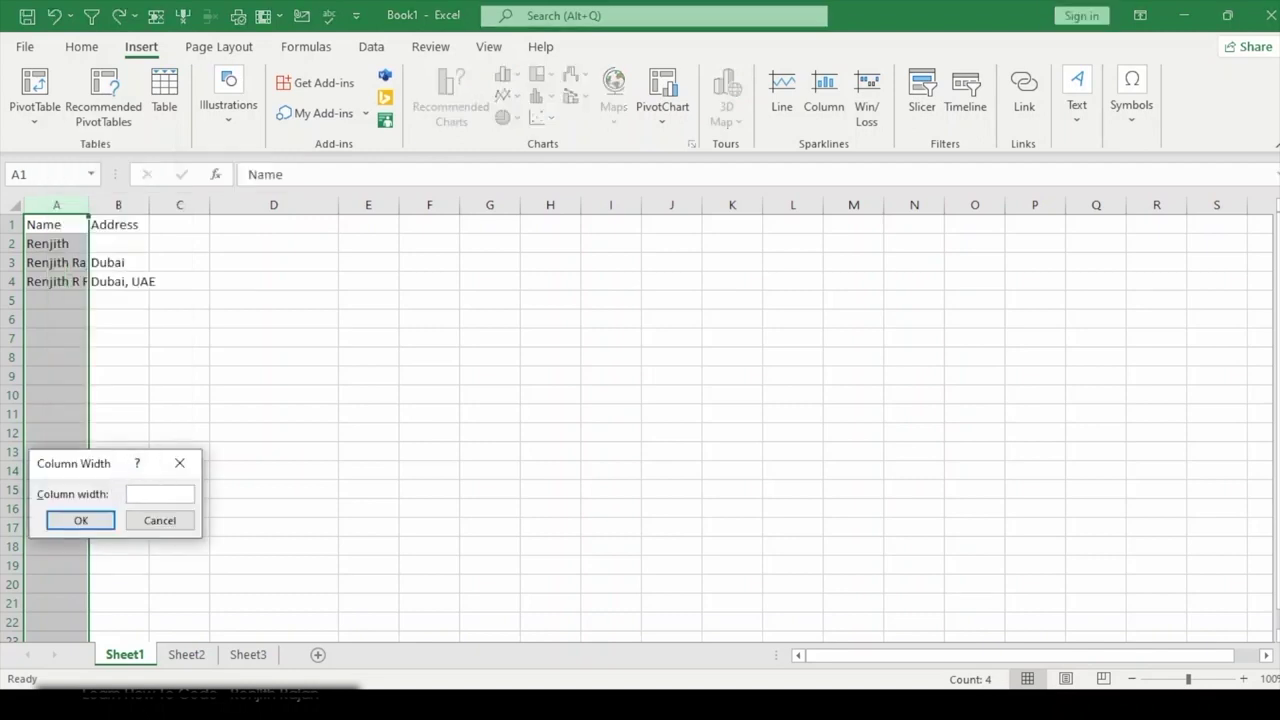
pyautogui.write('25')
pyautogui.press('Return')
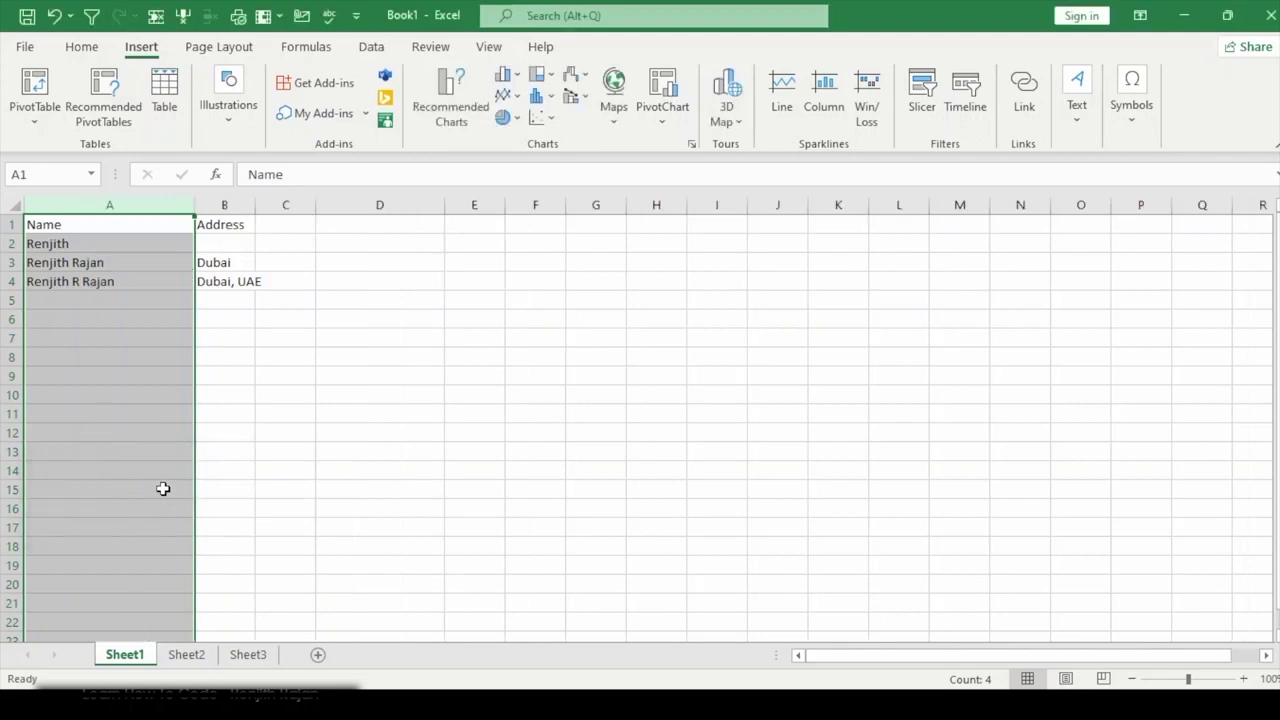
pyautogui.click(120, 282)
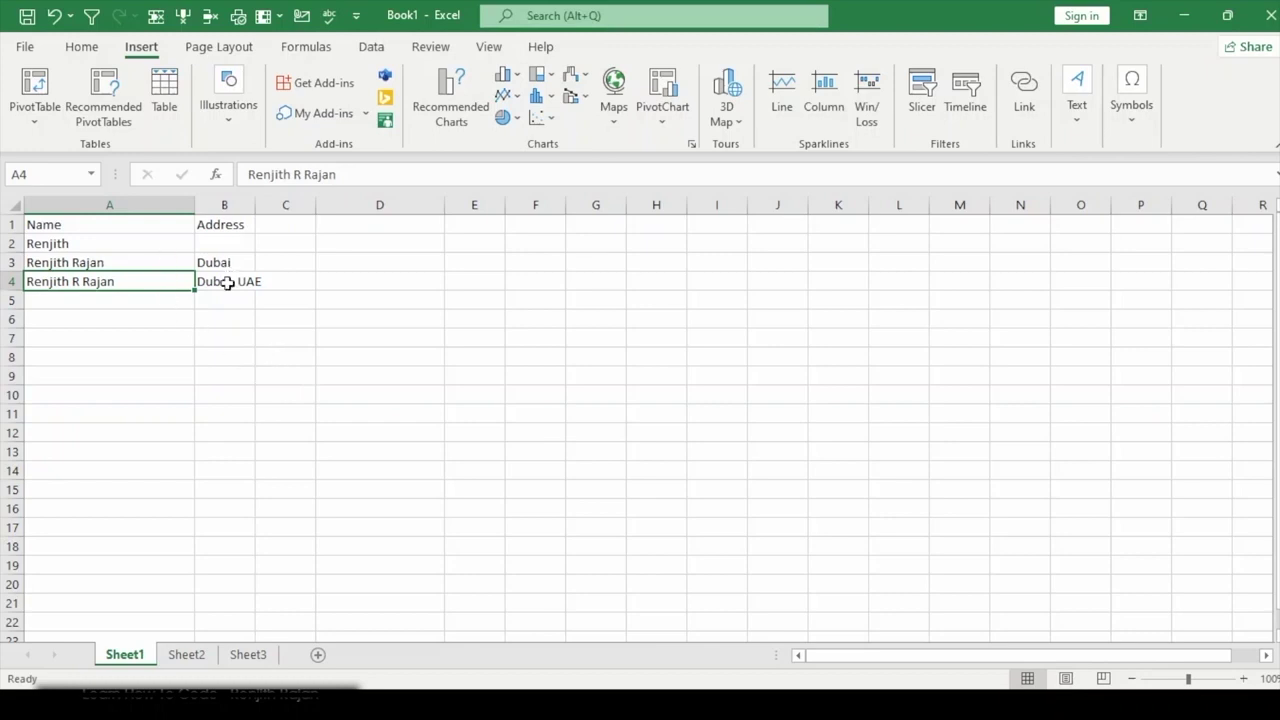
pyautogui.doubleClick(193, 199)
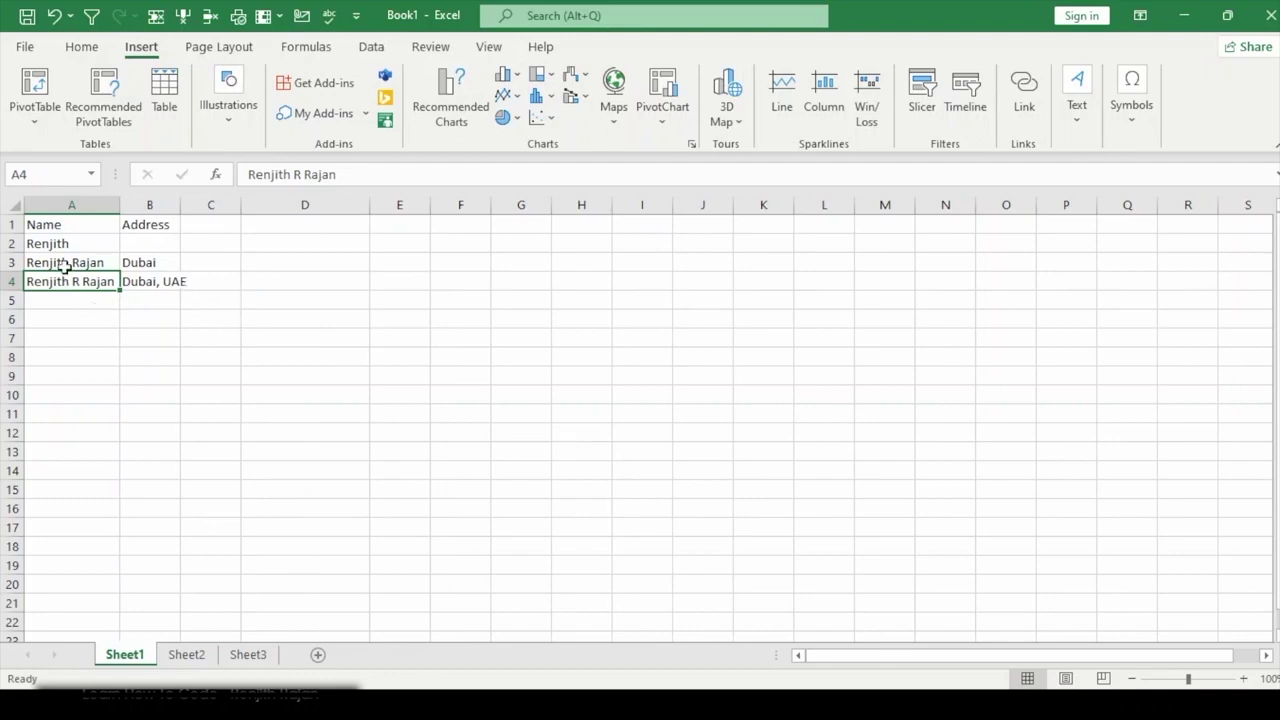
# Step: Check the names in A1:A4 and whether the full address in B4 is visible
pyautogui.moveTo(96, 233); pyautogui.dragTo(100, 290)
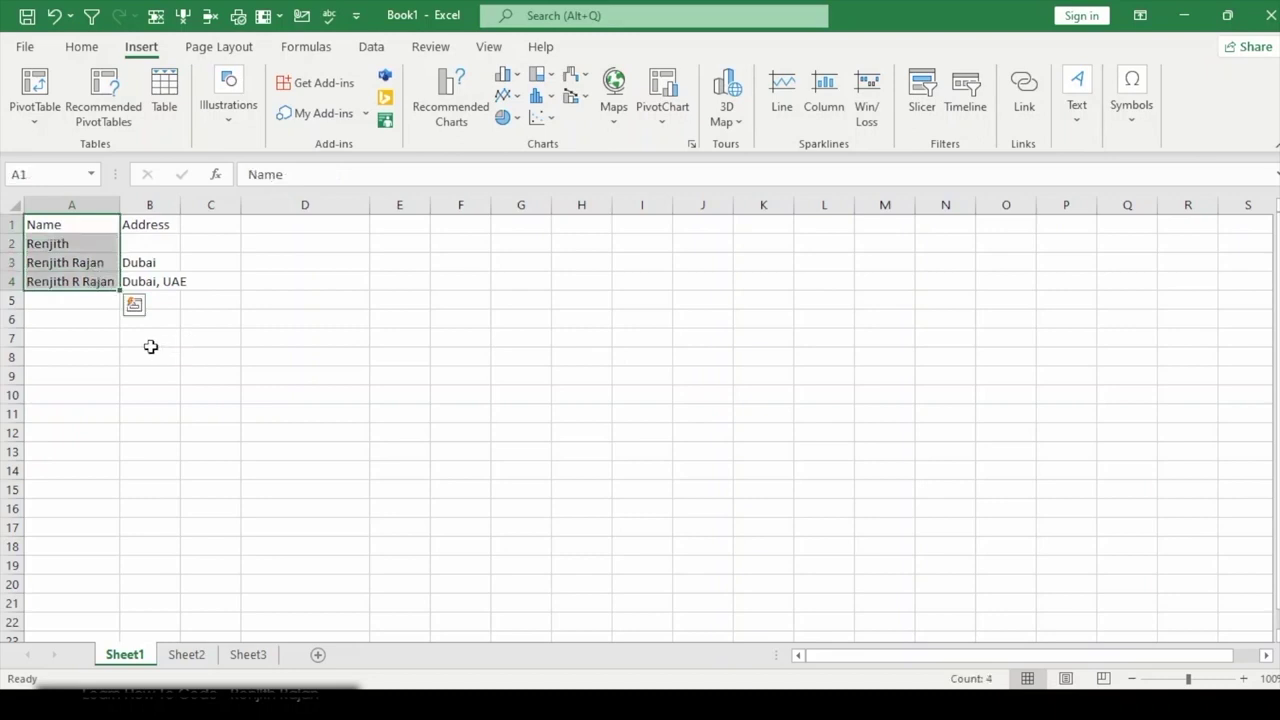
pyautogui.click(74, 373)
pyautogui.moveTo(100, 224); pyautogui.dragTo(98, 285)
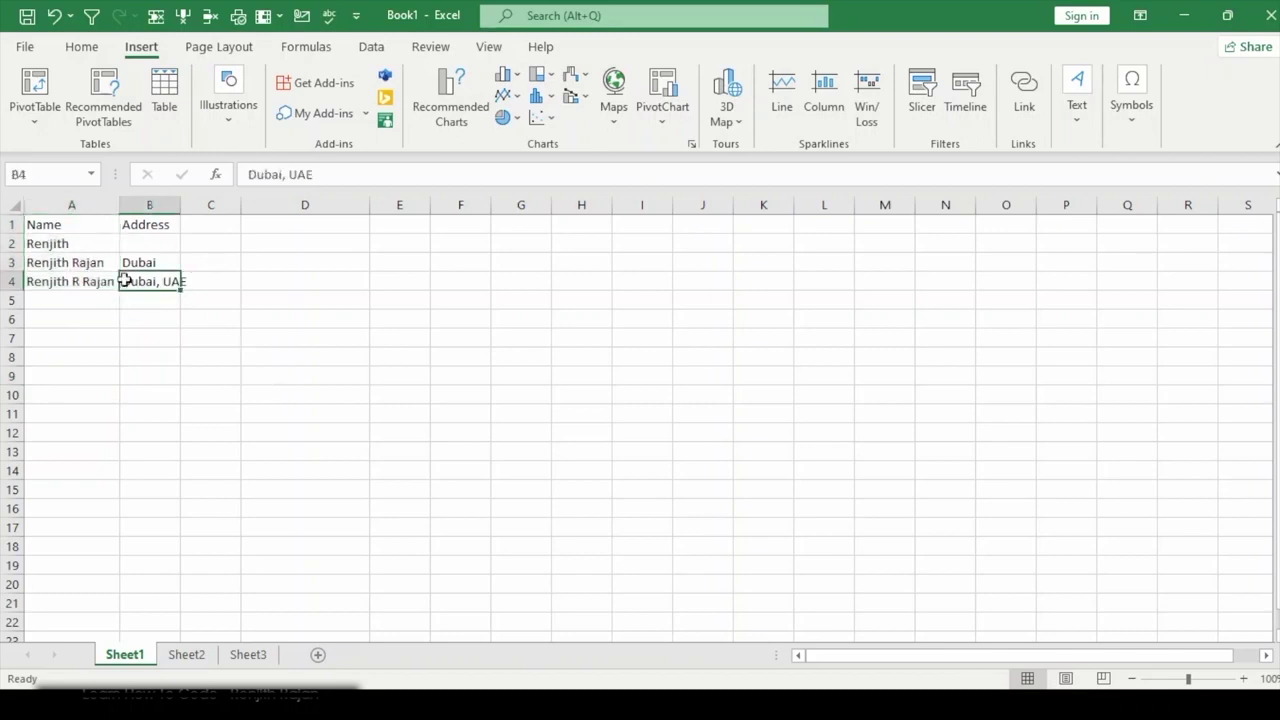
pyautogui.click(142, 245)
pyautogui.click(152, 286)
pyautogui.click(186, 287)
pyautogui.click(147, 283)
pyautogui.click(194, 284)
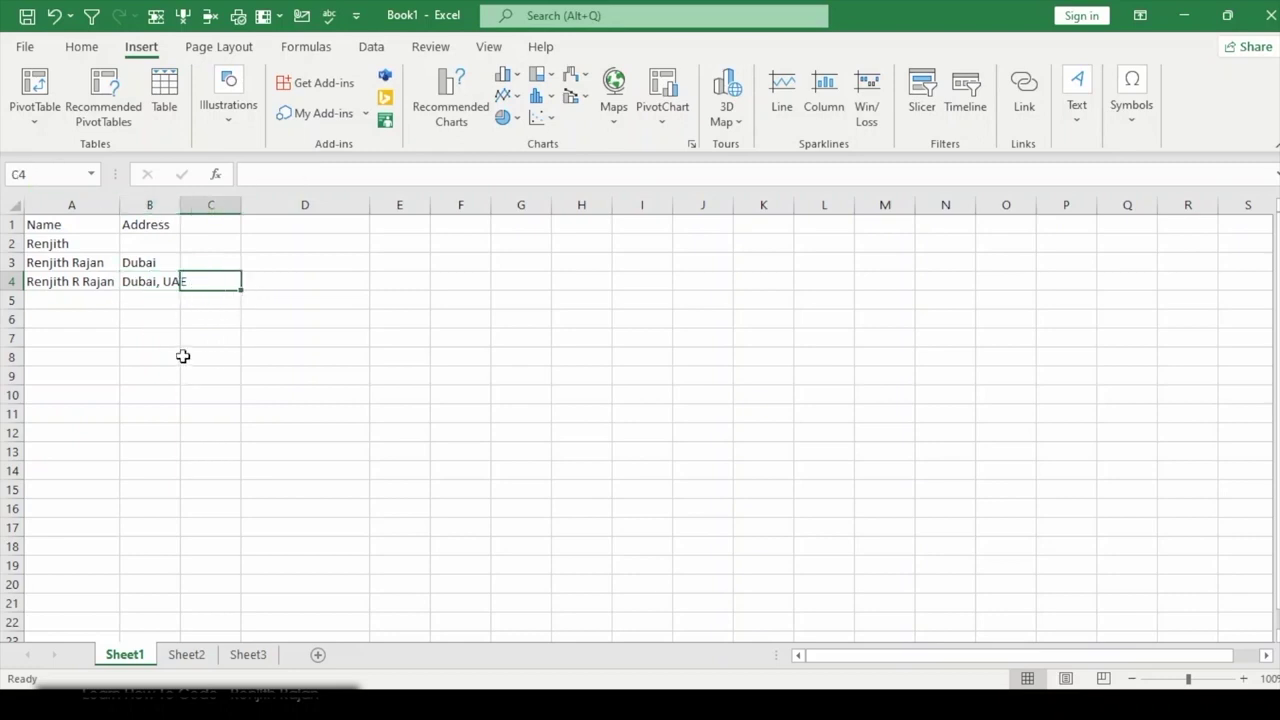
pyautogui.click(148, 282)
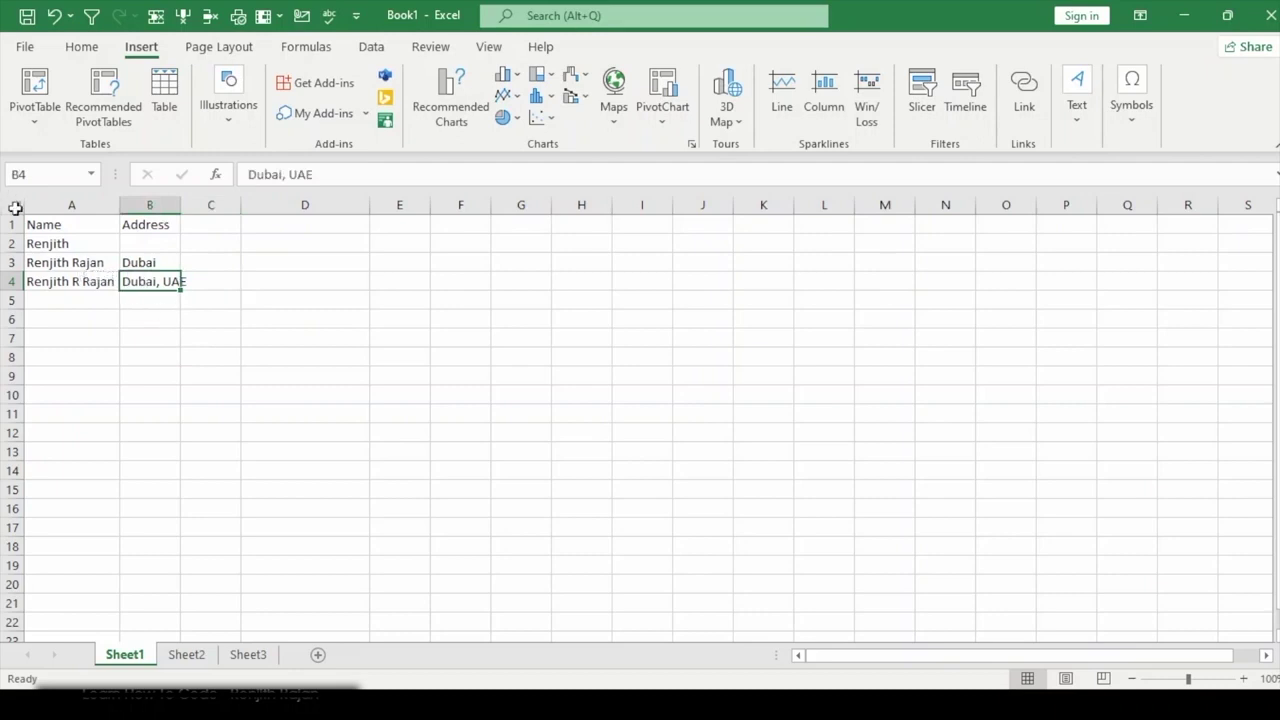
# Step: Auto-fit all columns of the sheet so 'Dubai, UAE' in column B shows completely
pyautogui.click(15, 208)
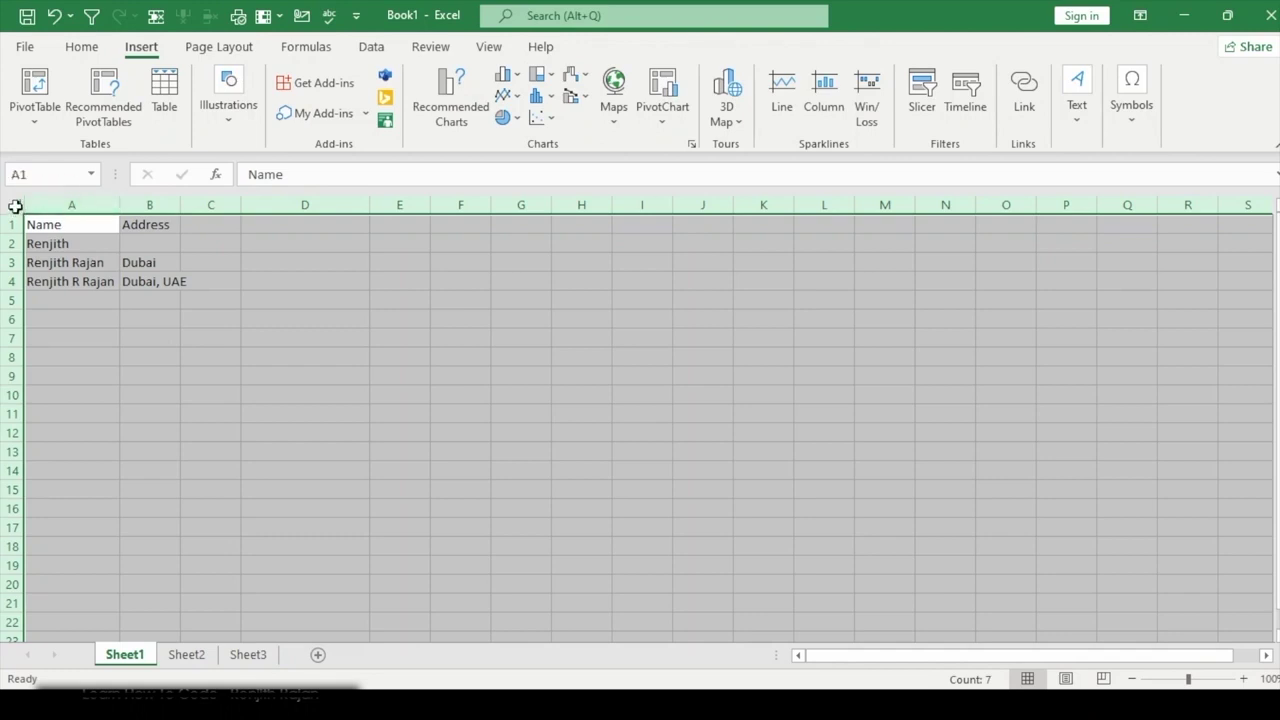
pyautogui.doubleClick(118, 205)
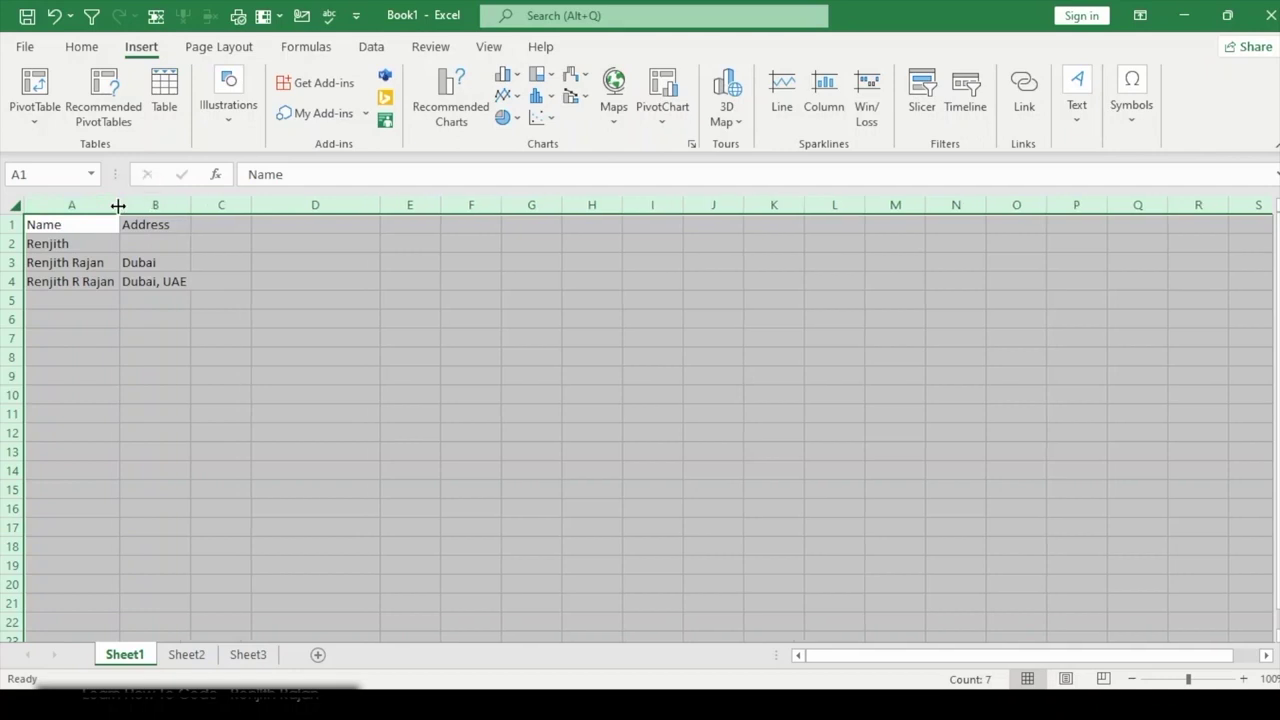
pyautogui.click(150, 287)
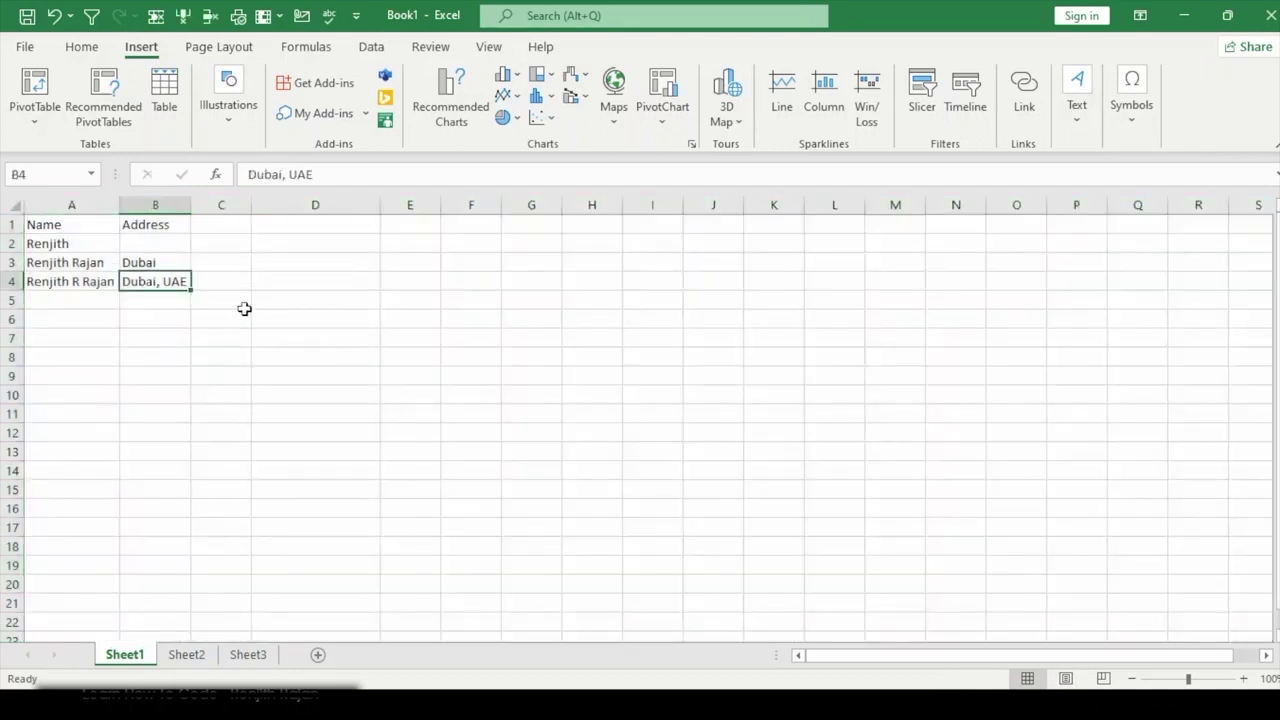
pyautogui.click(134, 301)
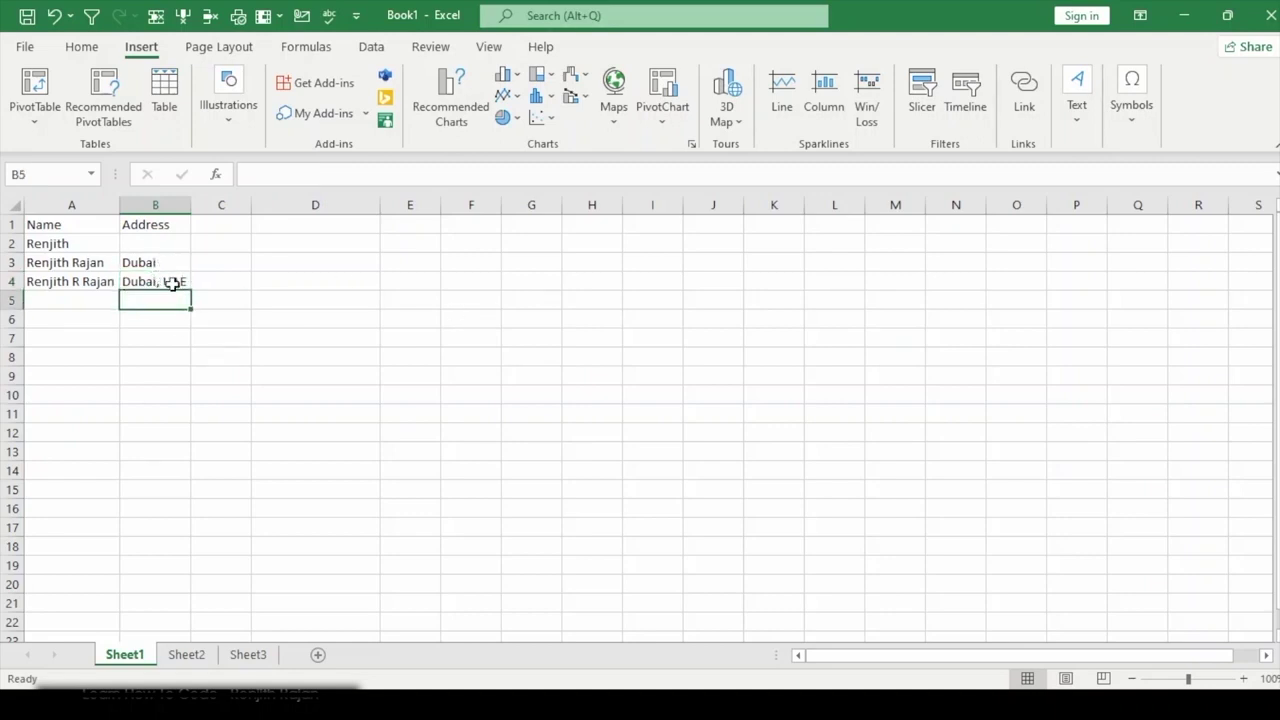
pyautogui.click(226, 284)
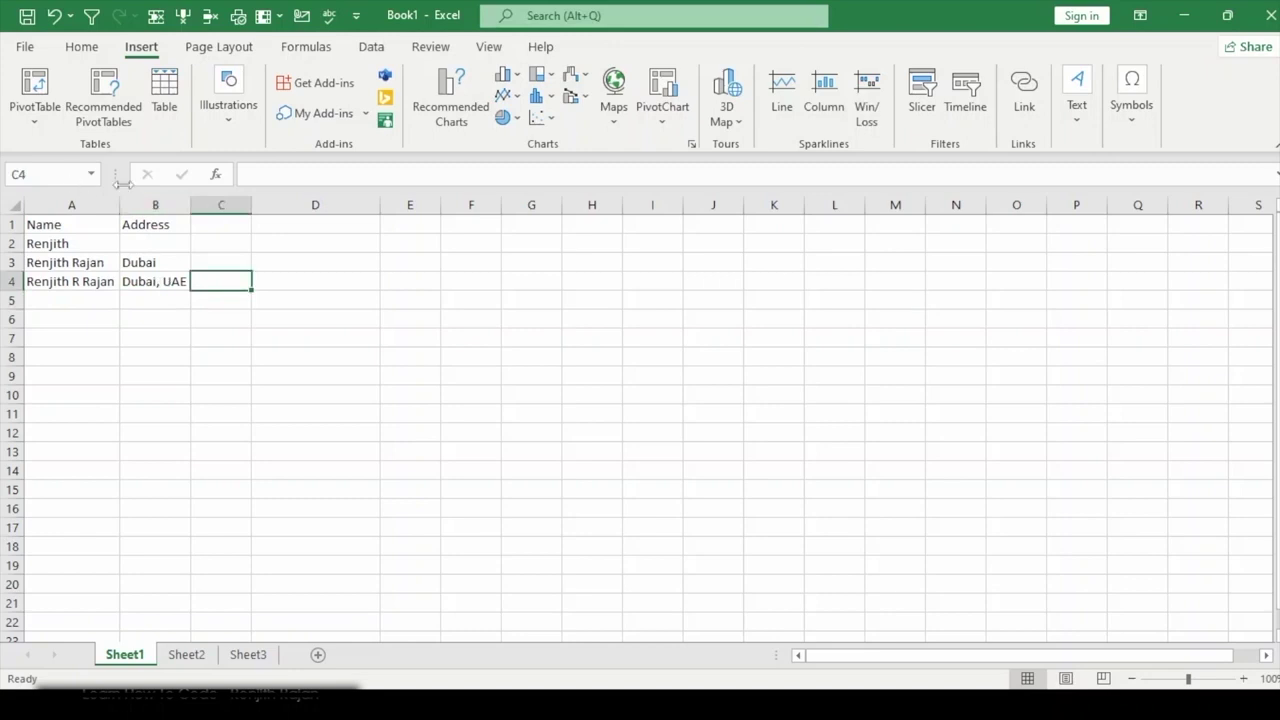
pyautogui.click(216, 222)
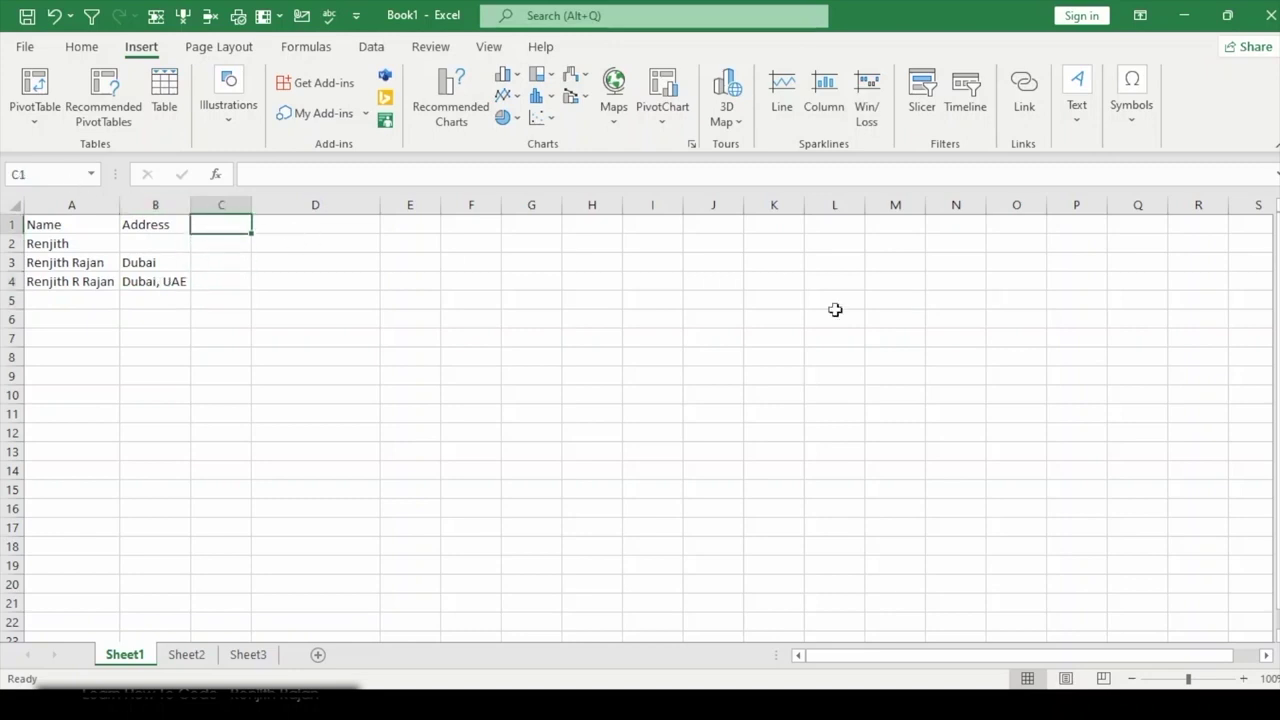
# Step: Enter the header Phone in C1 and a +971 UAE number in C4, shown in scientific notation
pyautogui.write('Phone')
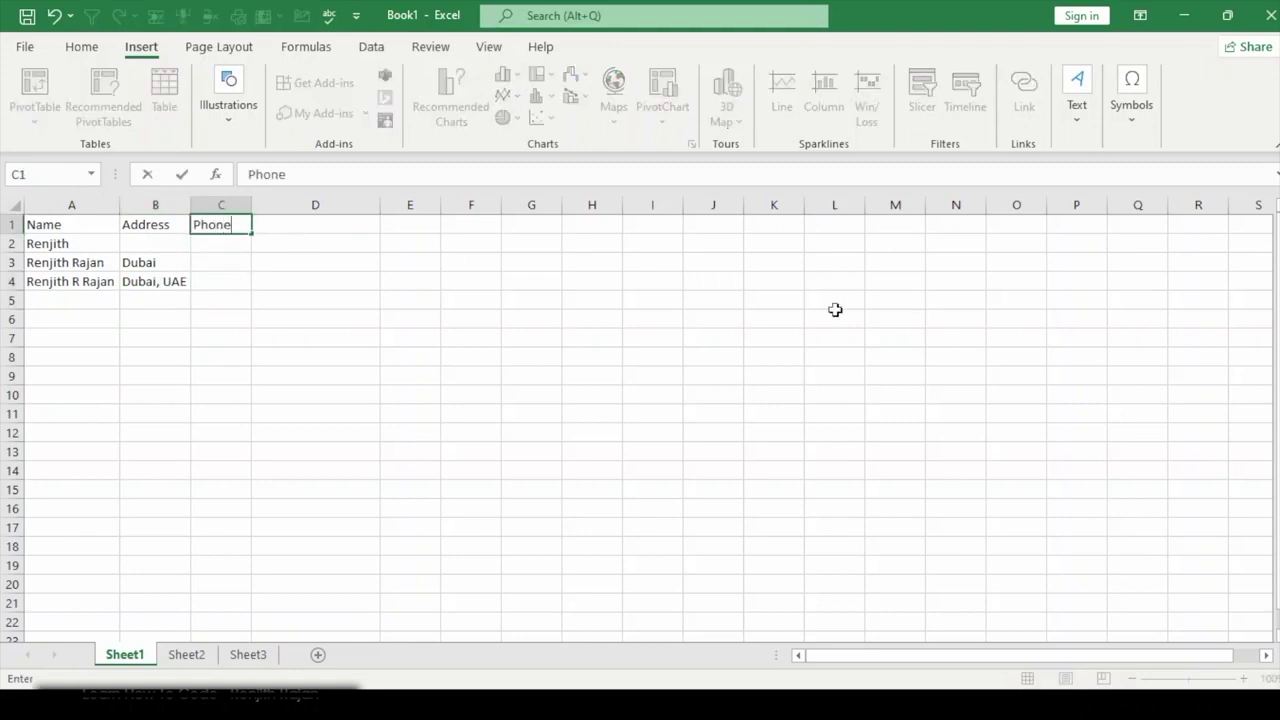
pyautogui.press('Return')
pyautogui.press('Return')
pyautogui.press('Return')
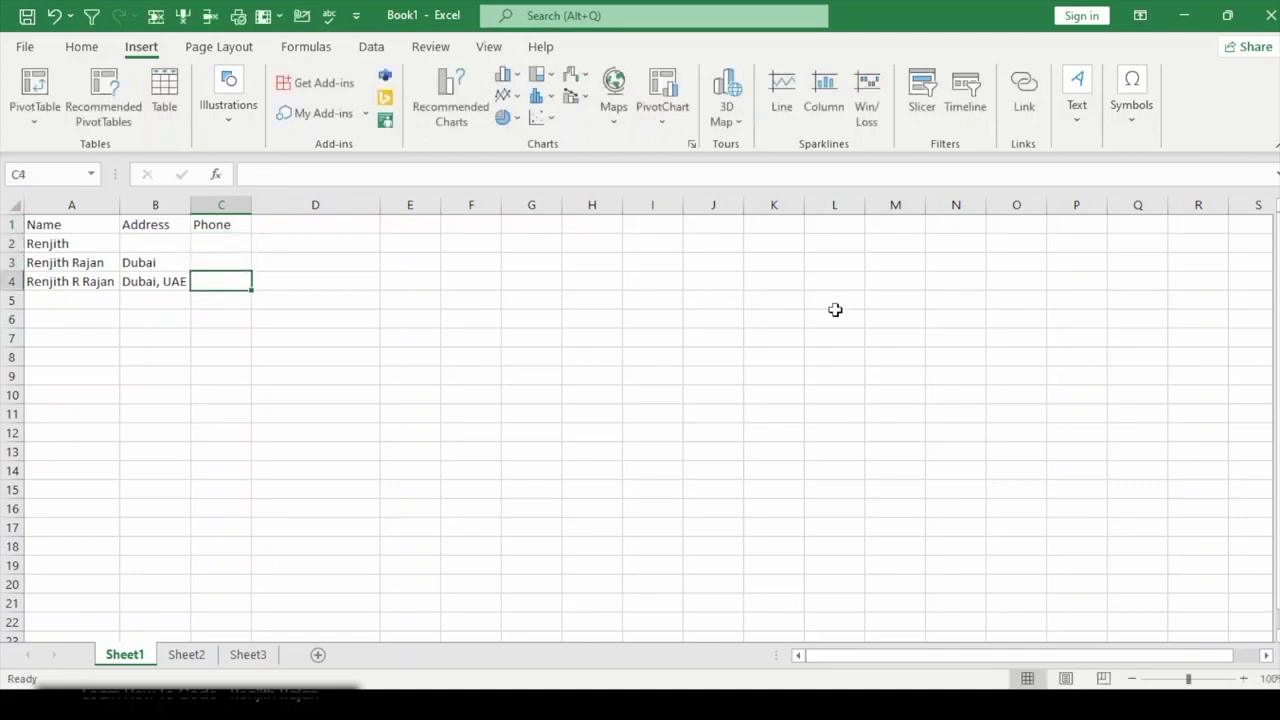
pyautogui.write('+9710000000')
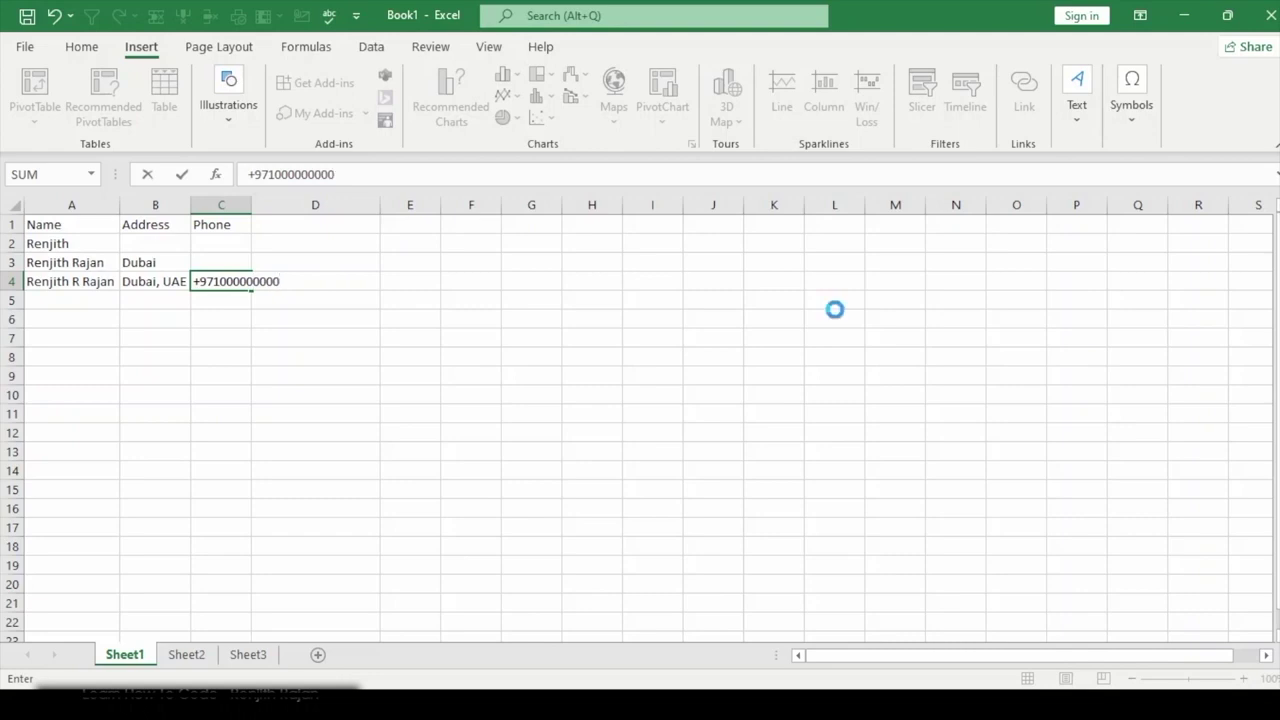
pyautogui.write('00')
pyautogui.press('Return')
pyautogui.click(222, 282)
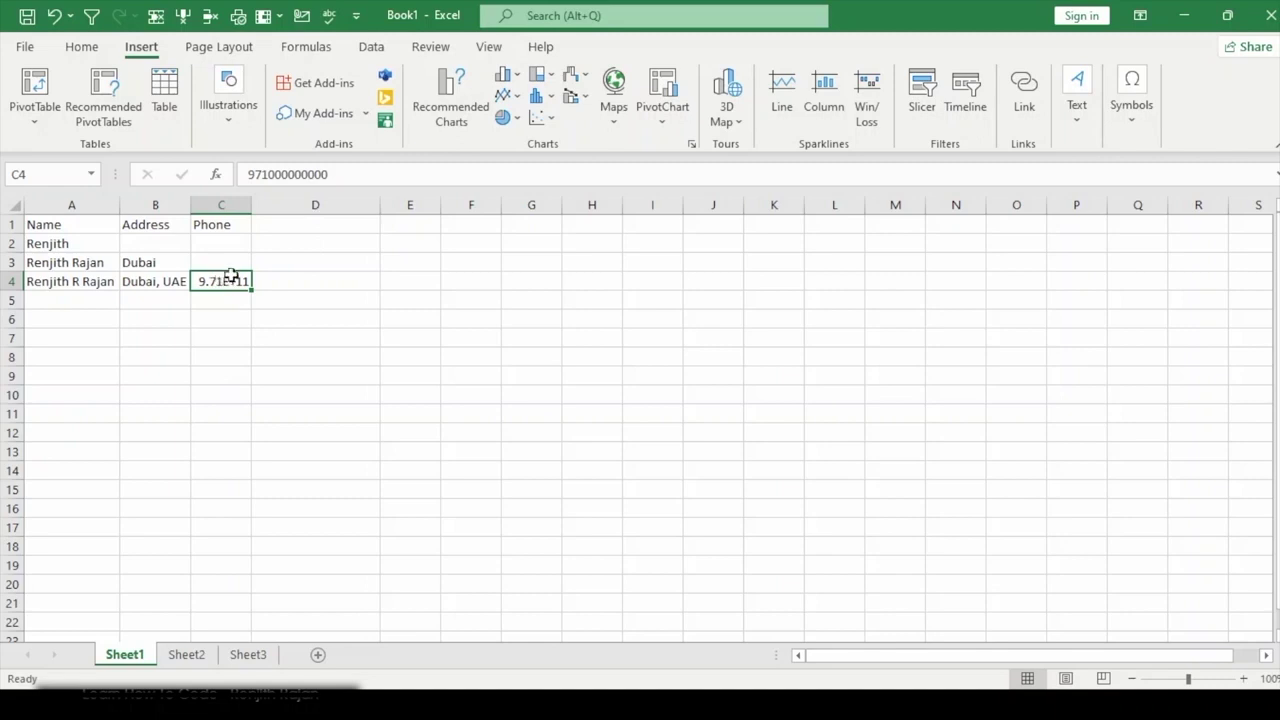
# Step: Format C4 as Number with zero decimal places so the full phone number shows
pyautogui.click(81, 47)
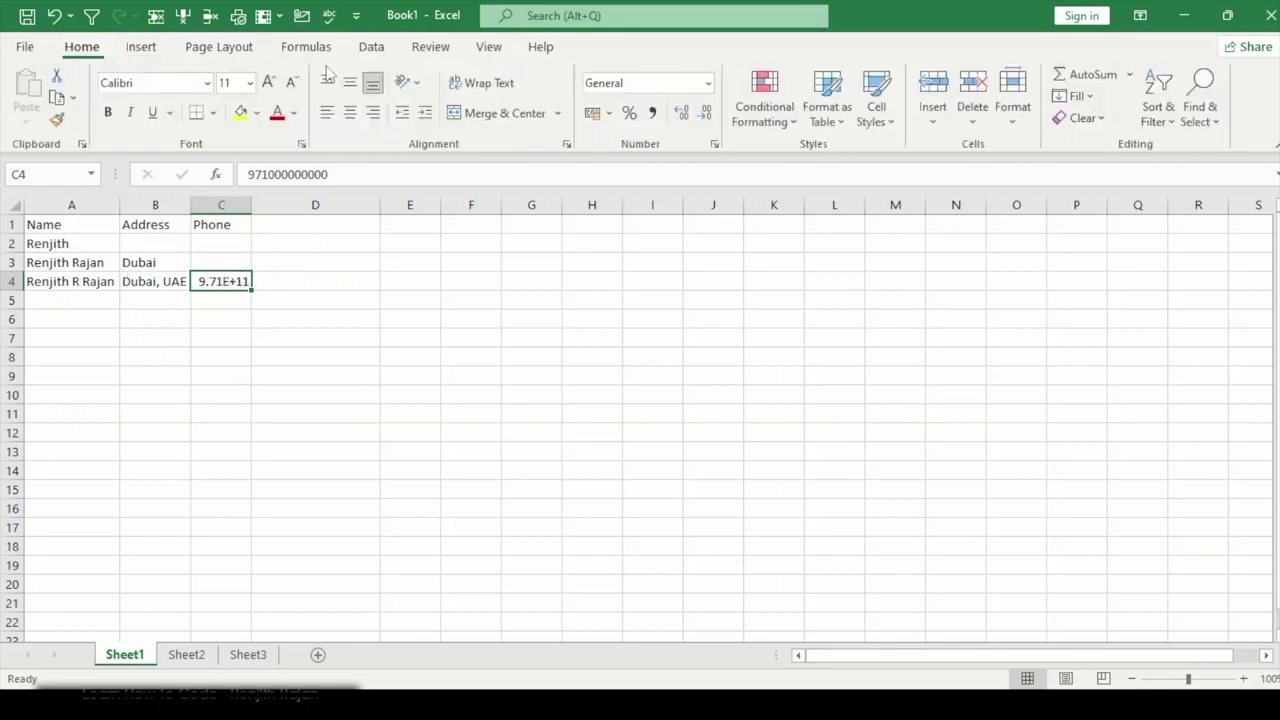
pyautogui.click(709, 83)
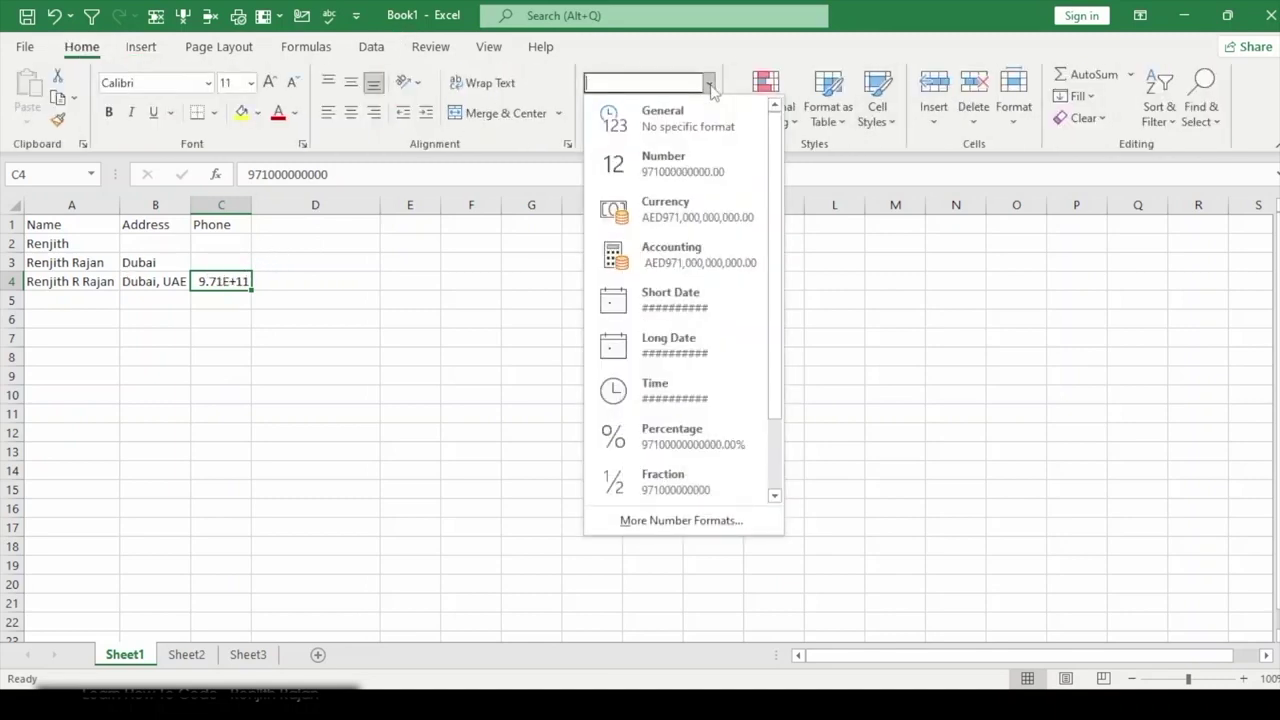
pyautogui.click(686, 175)
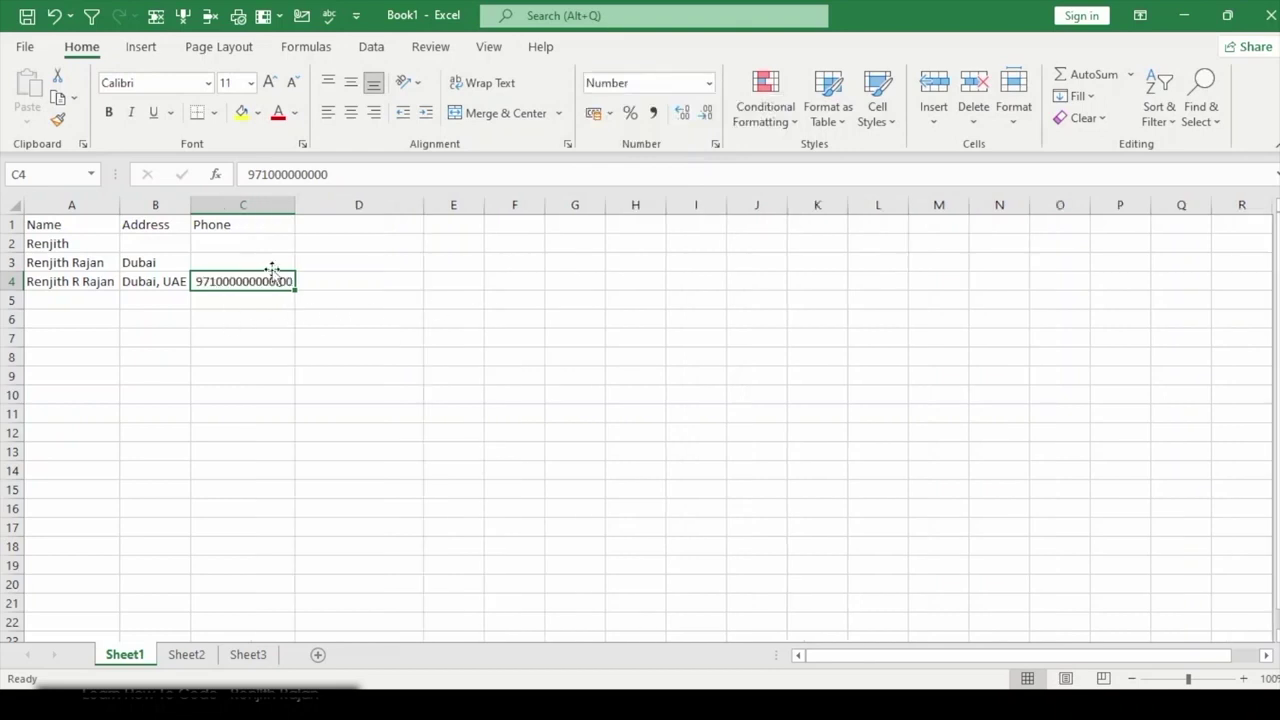
pyautogui.click(705, 113)
pyautogui.click(706, 114)
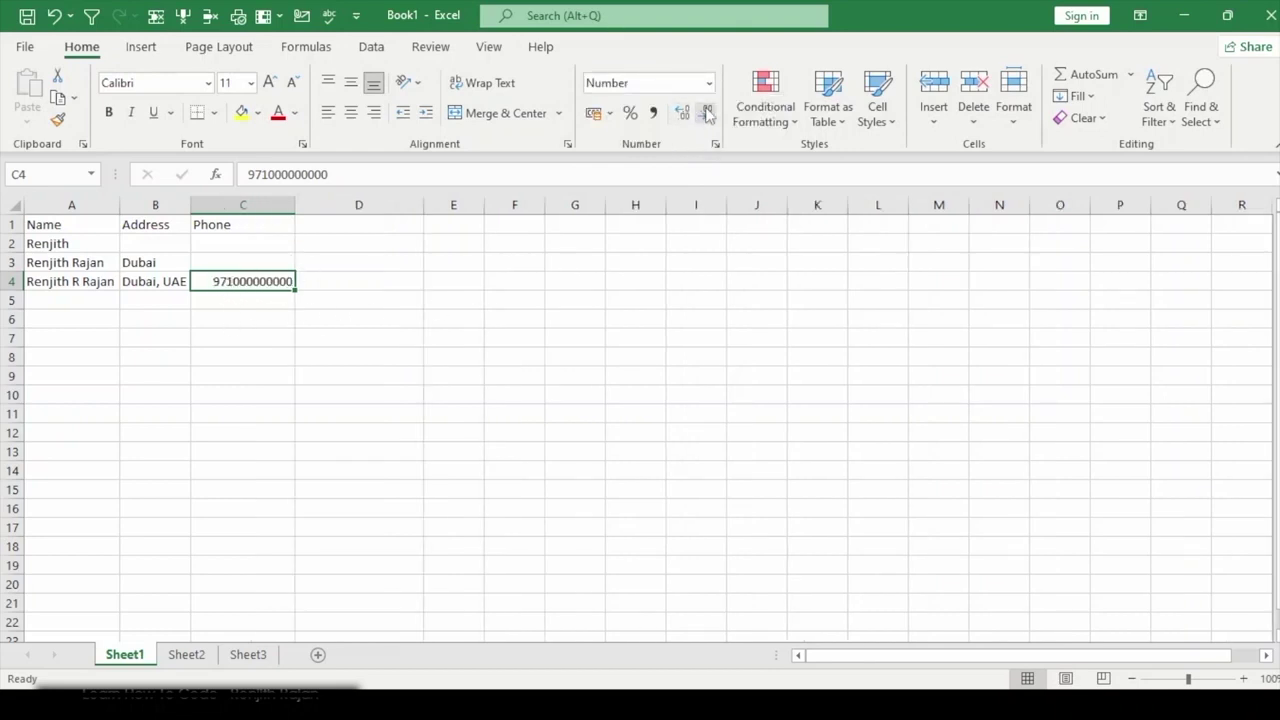
pyautogui.click(428, 280)
pyautogui.click(237, 280)
# Step: Prefix C4's phone number with '+ so it is stored as text with a leading plus
pyautogui.doubleClick(206, 281)
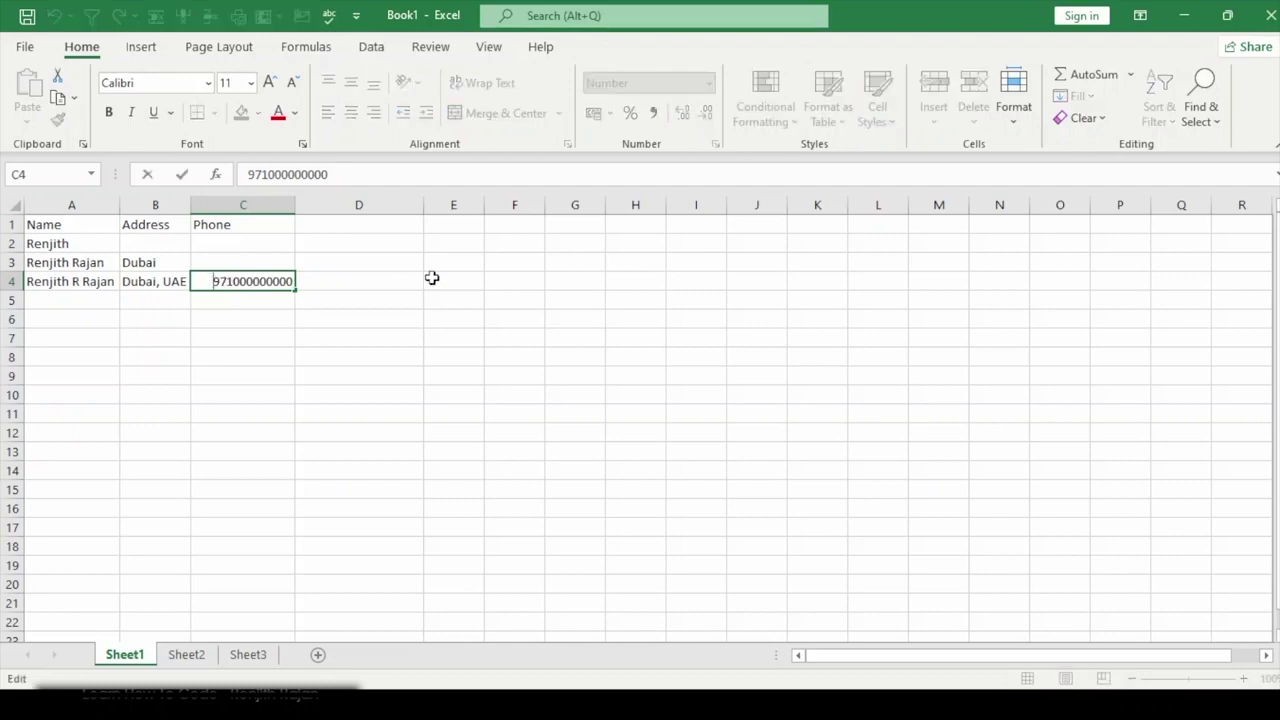
pyautogui.write("'+")
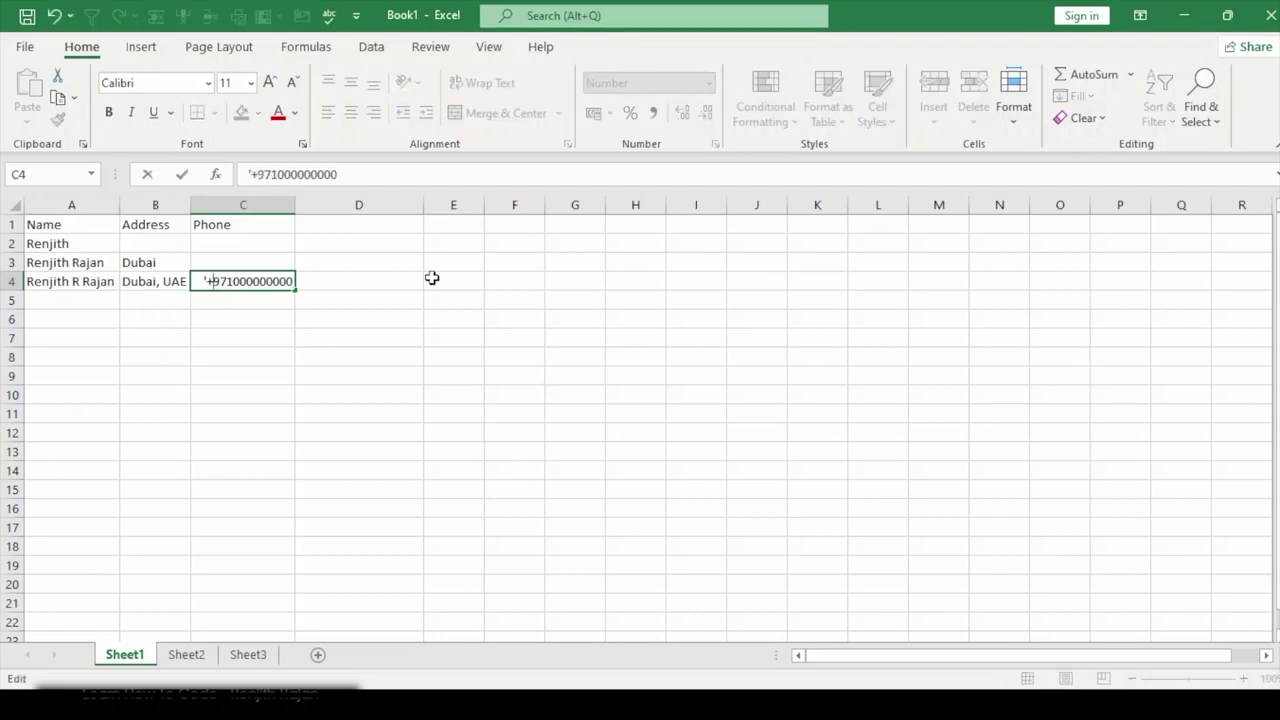
pyautogui.press('Return')
pyautogui.press('Up')
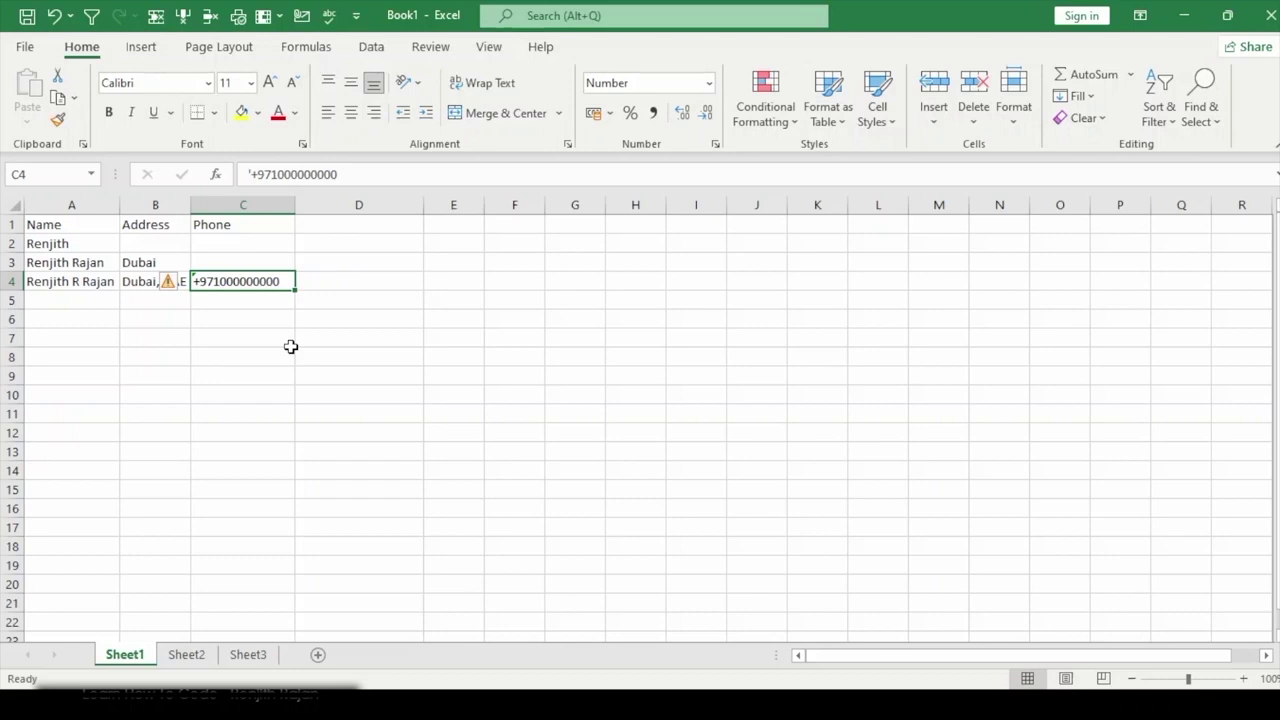
# Step: Enter 002 in D4 so it is kept as text
pyautogui.click(343, 283)
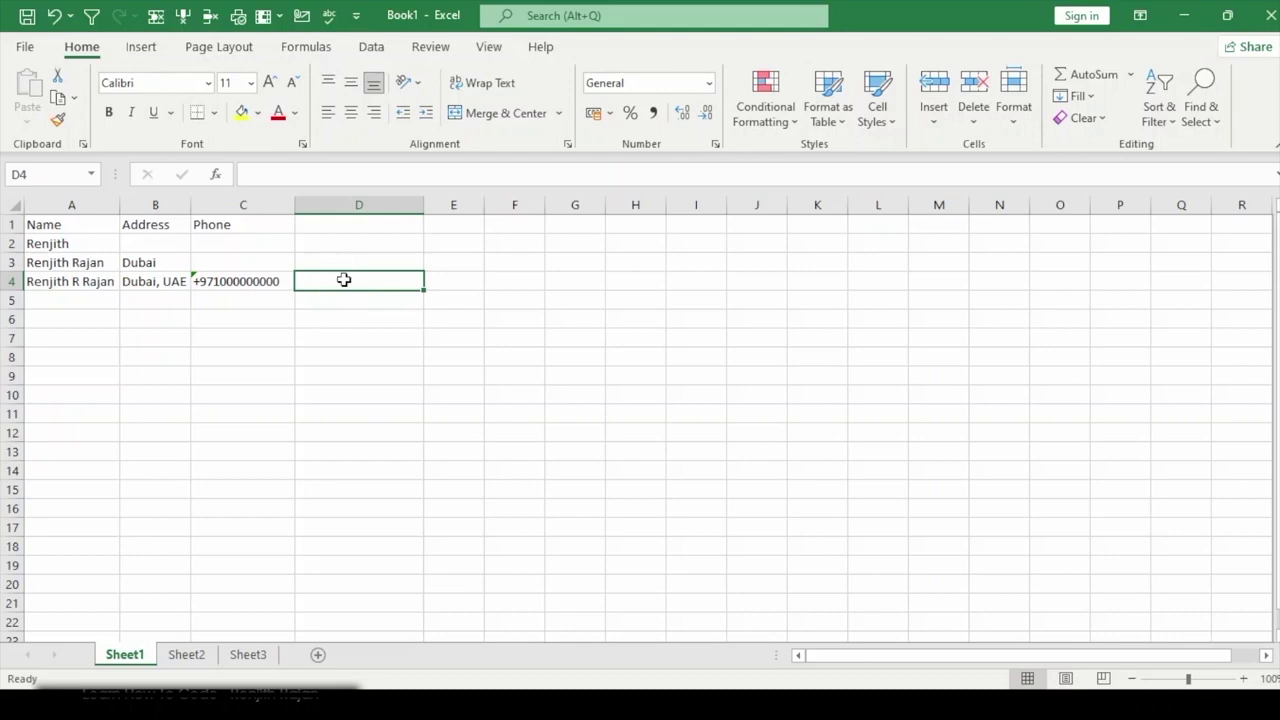
pyautogui.write('458')
pyautogui.press('Escape')
pyautogui.write('002')
pyautogui.press('Return')
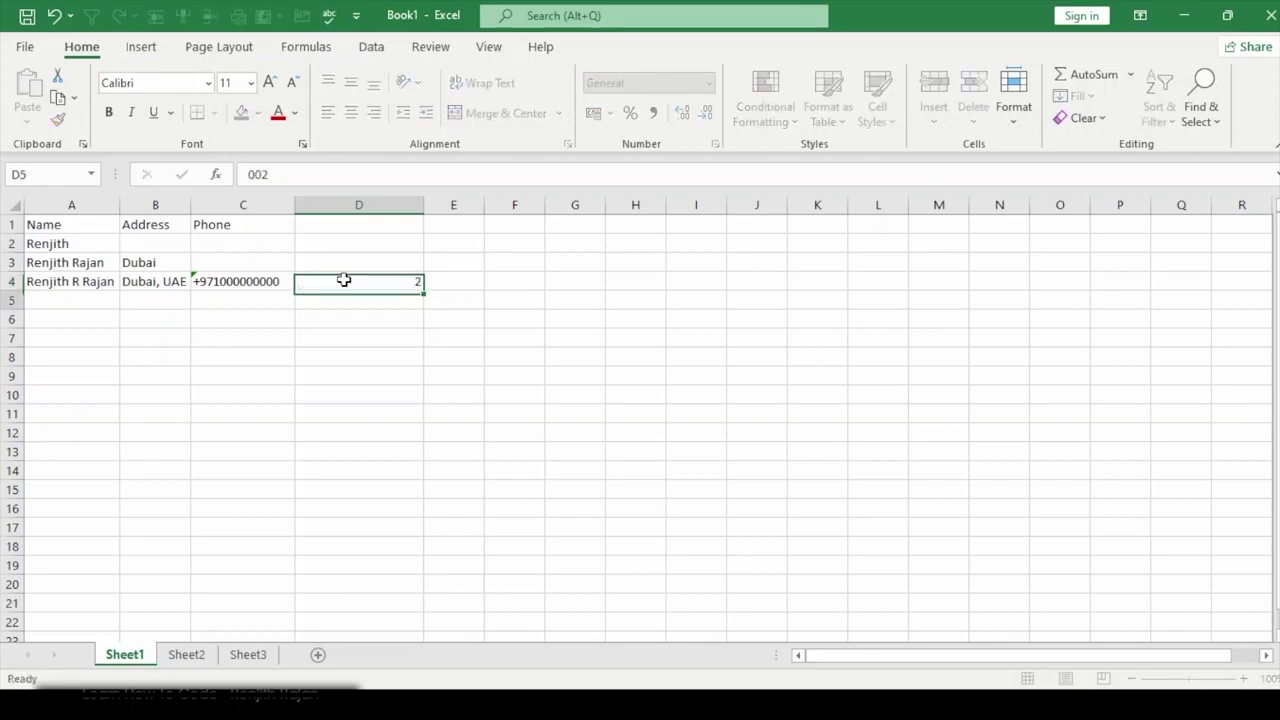
pyautogui.click(343, 280)
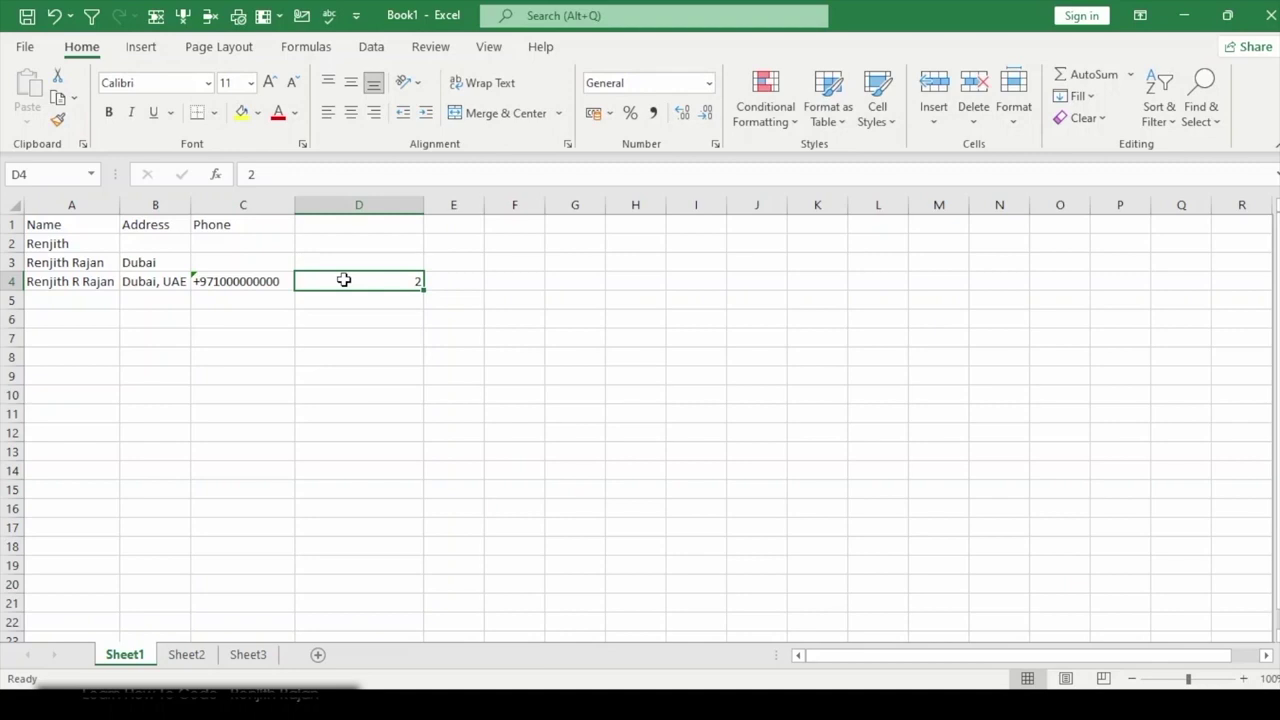
pyautogui.doubleClick(345, 280)
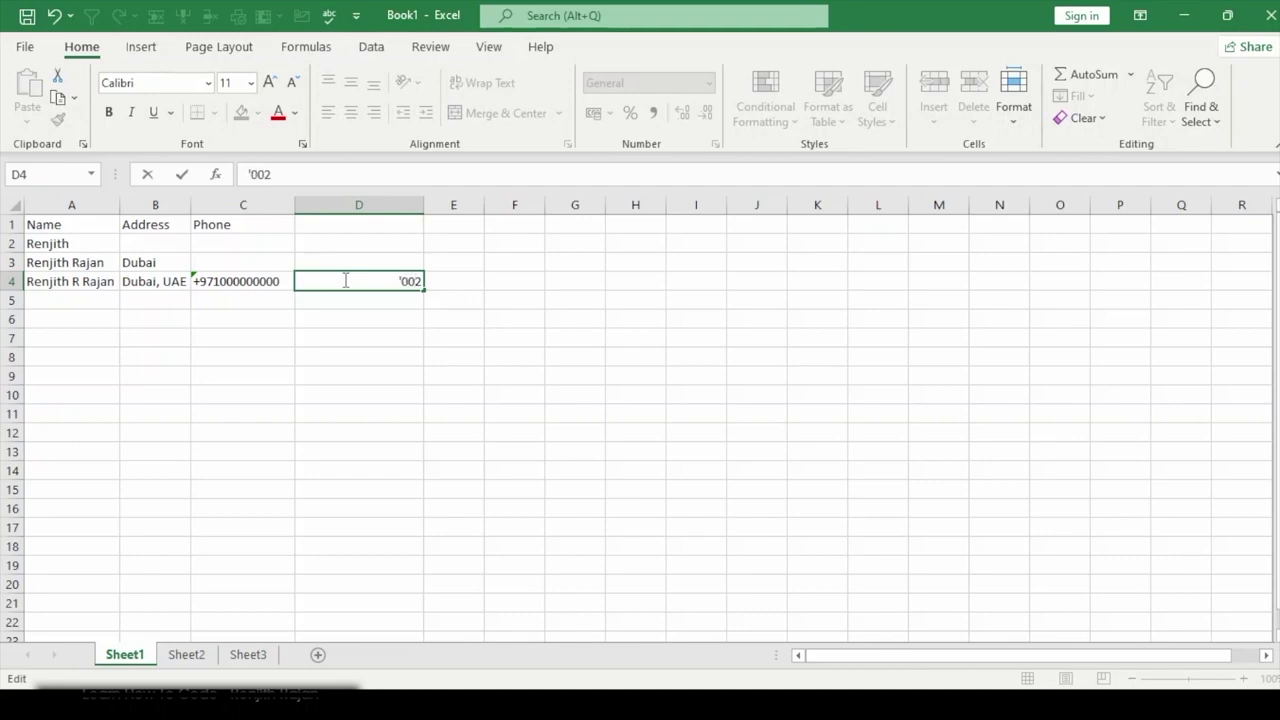
pyautogui.press('Return')
pyautogui.click(343, 280)
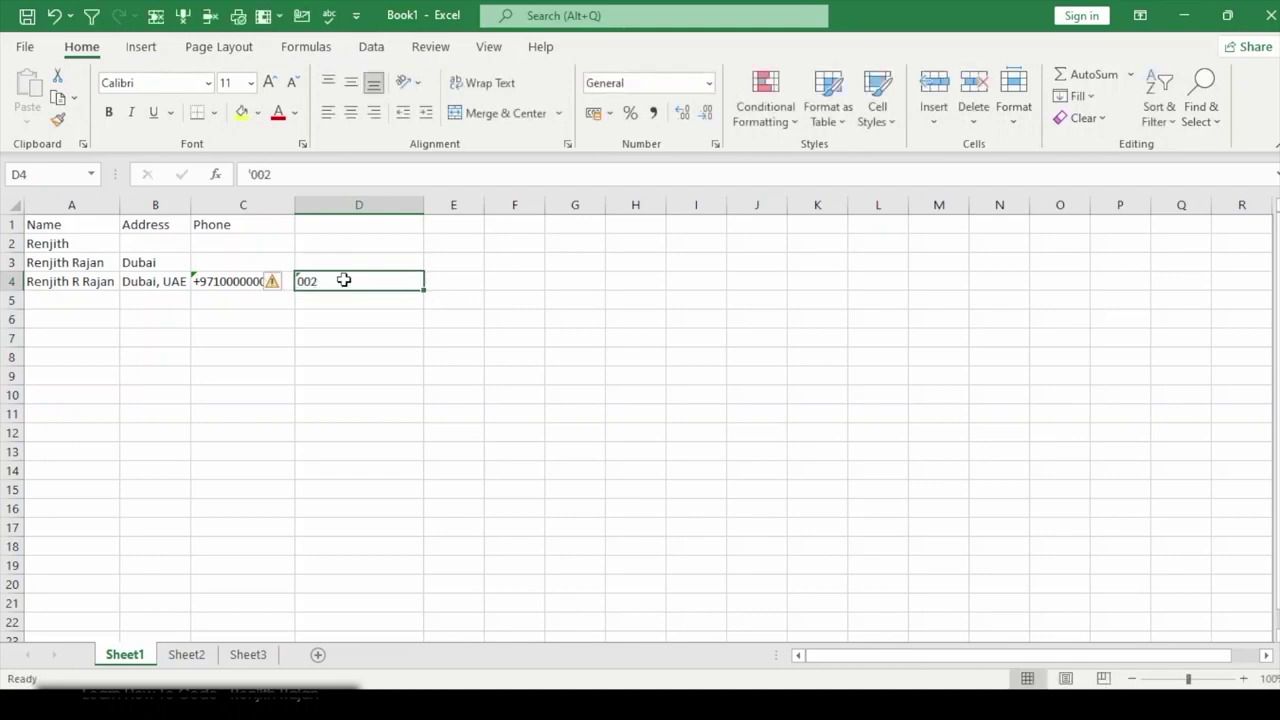
# Step: Convert D4's text 002 to the number 2 with Convert to Number, undoing once and converting again
pyautogui.click(302, 414)
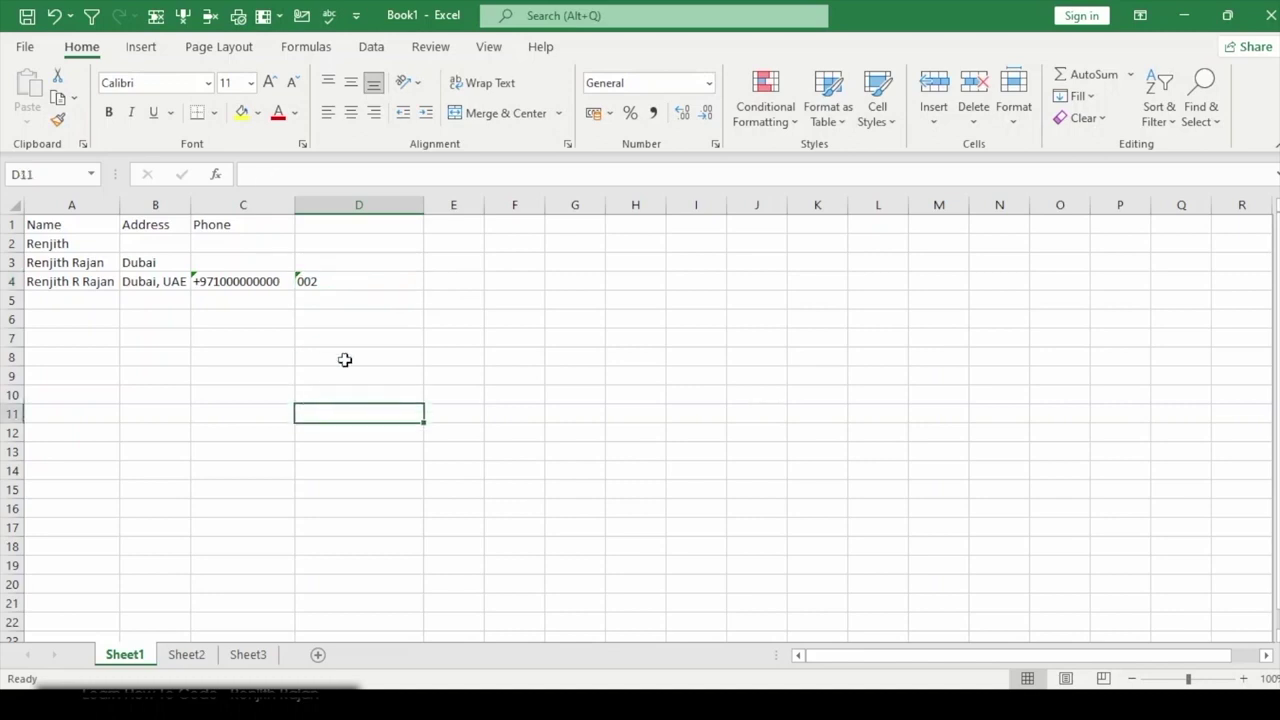
pyautogui.click(340, 280)
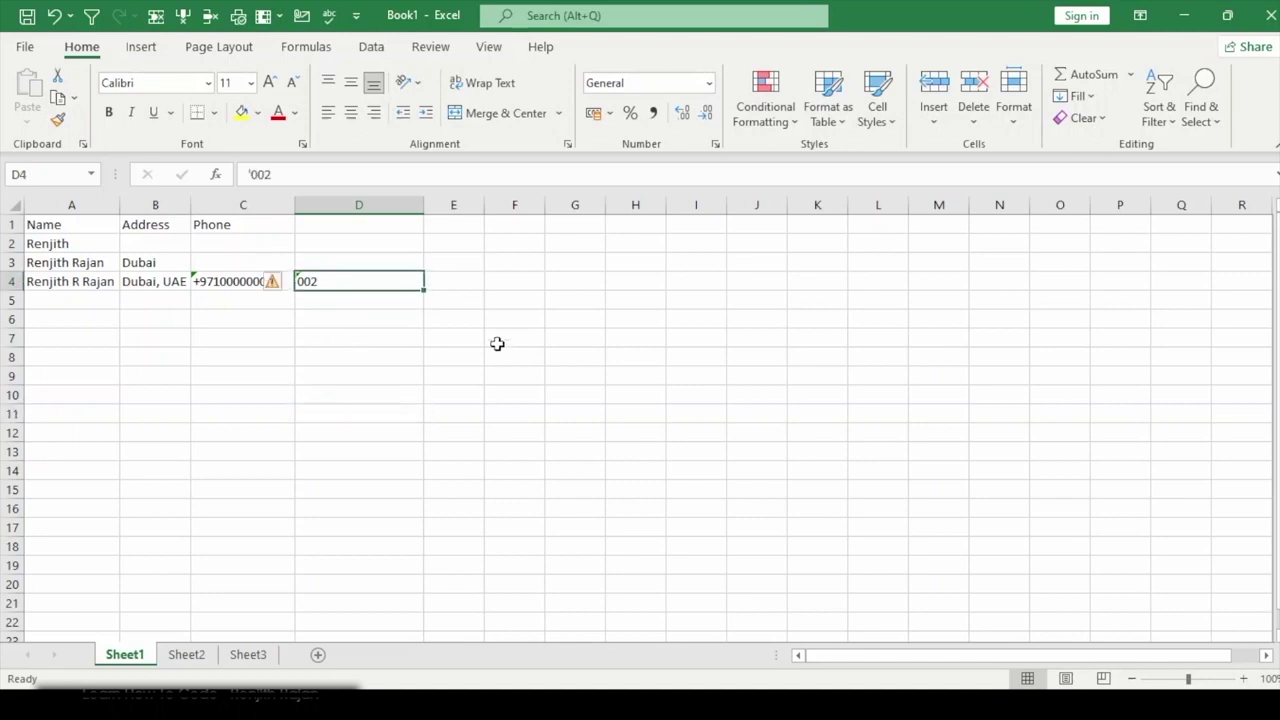
pyautogui.click(517, 288)
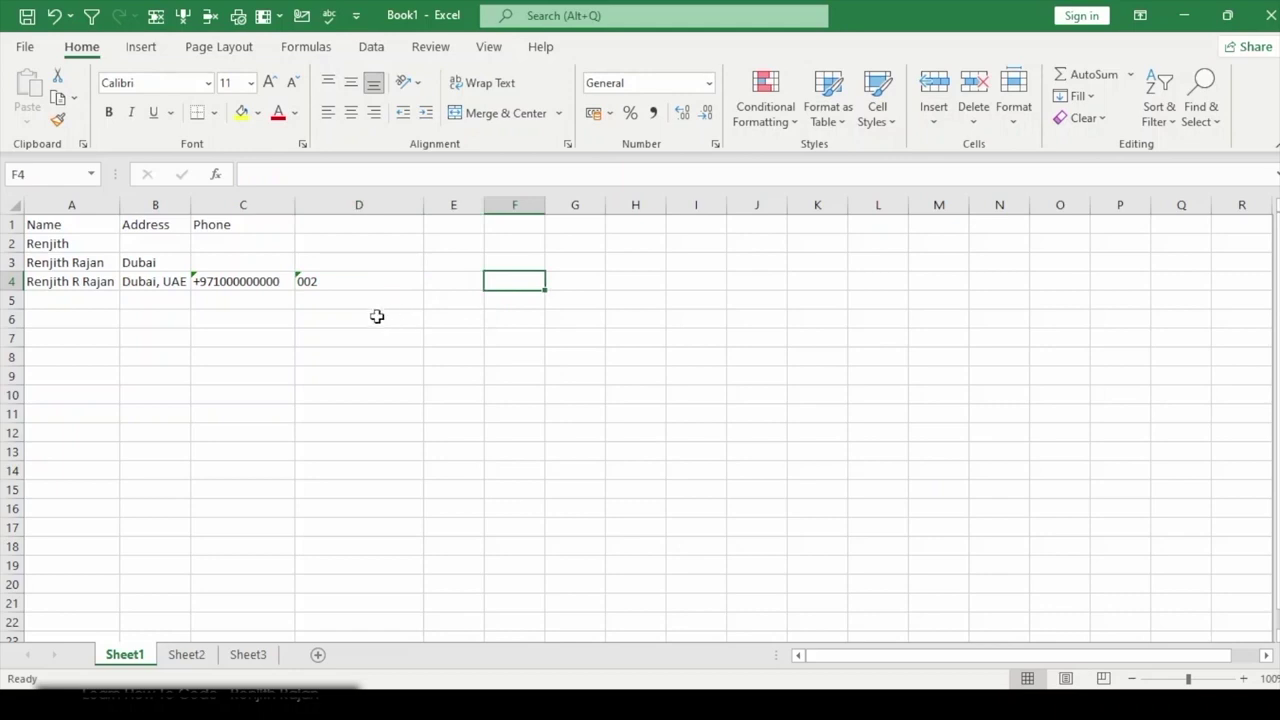
pyautogui.click(350, 284)
pyautogui.click(175, 355)
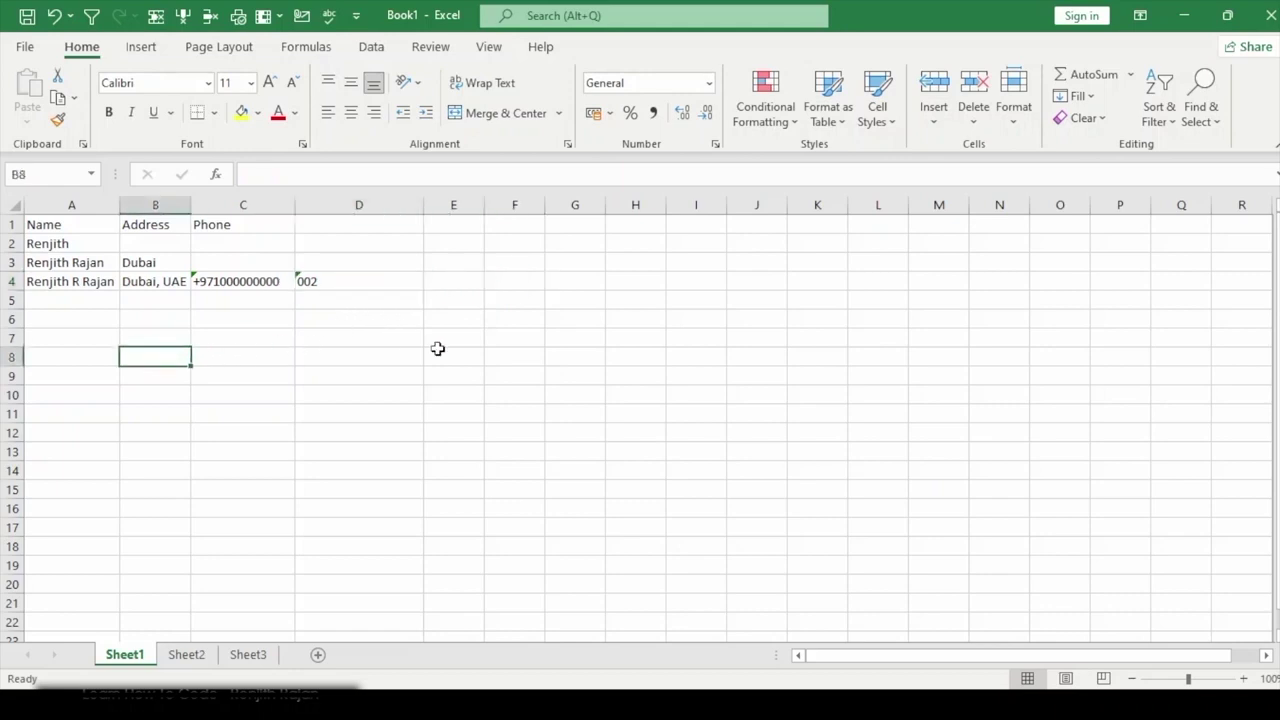
pyautogui.click(346, 280)
pyautogui.click(272, 283)
pyautogui.click(281, 332)
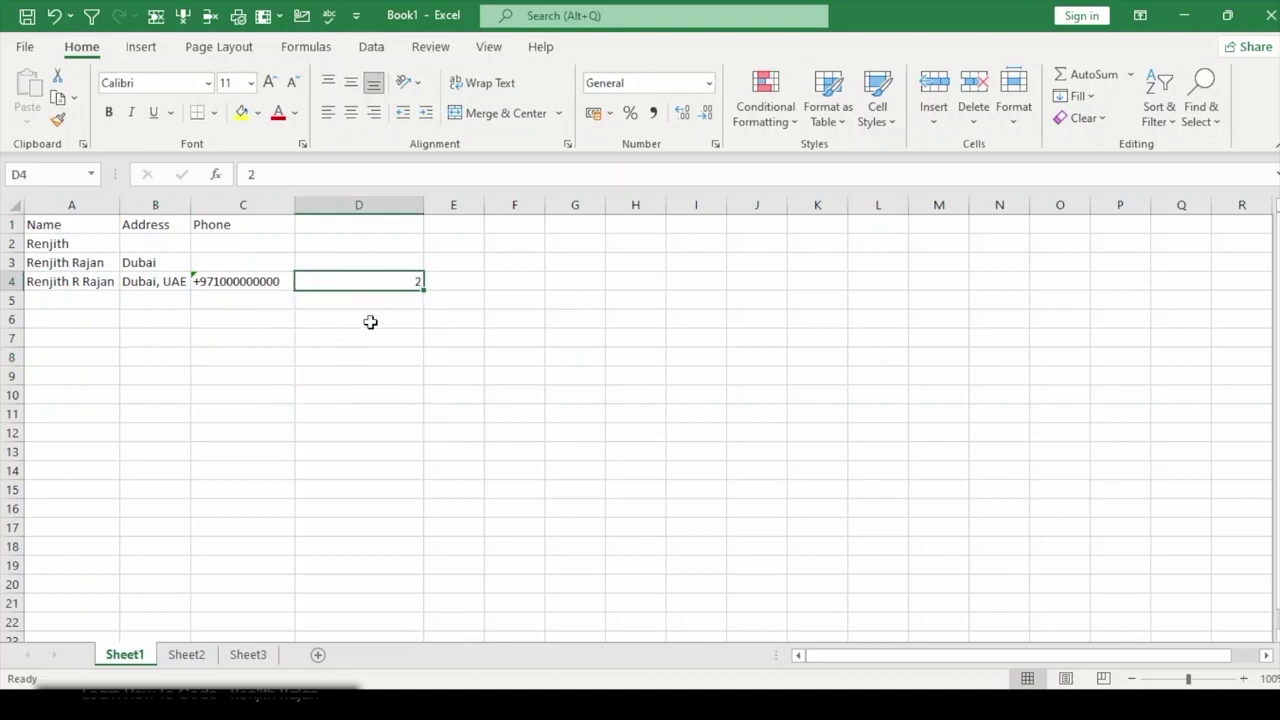
pyautogui.hotkey('ctrl', 'z')
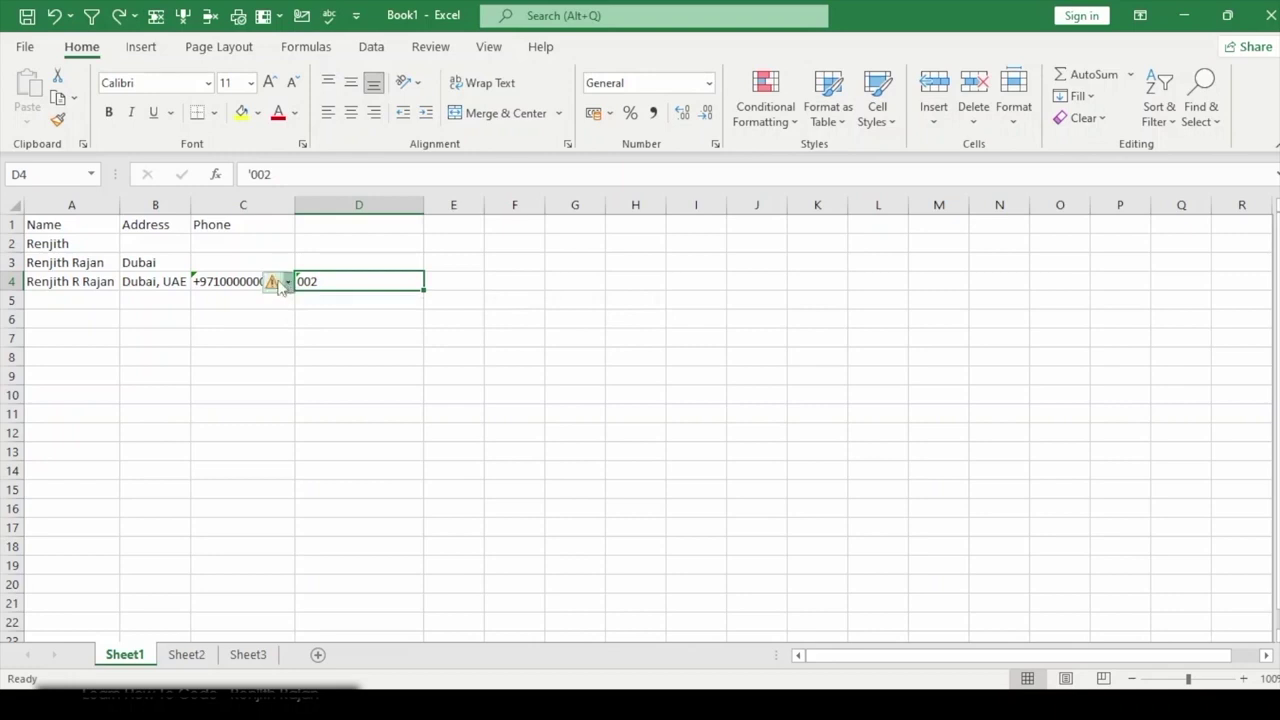
pyautogui.click(279, 288)
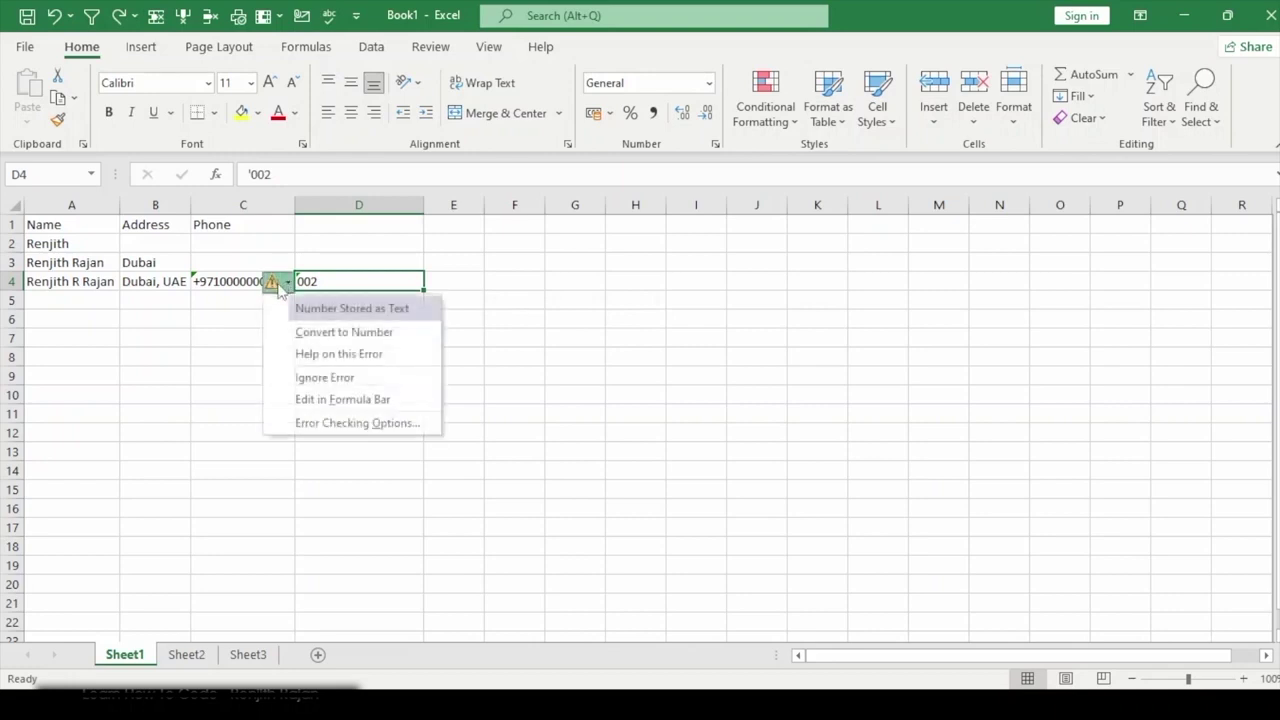
pyautogui.click(331, 338)
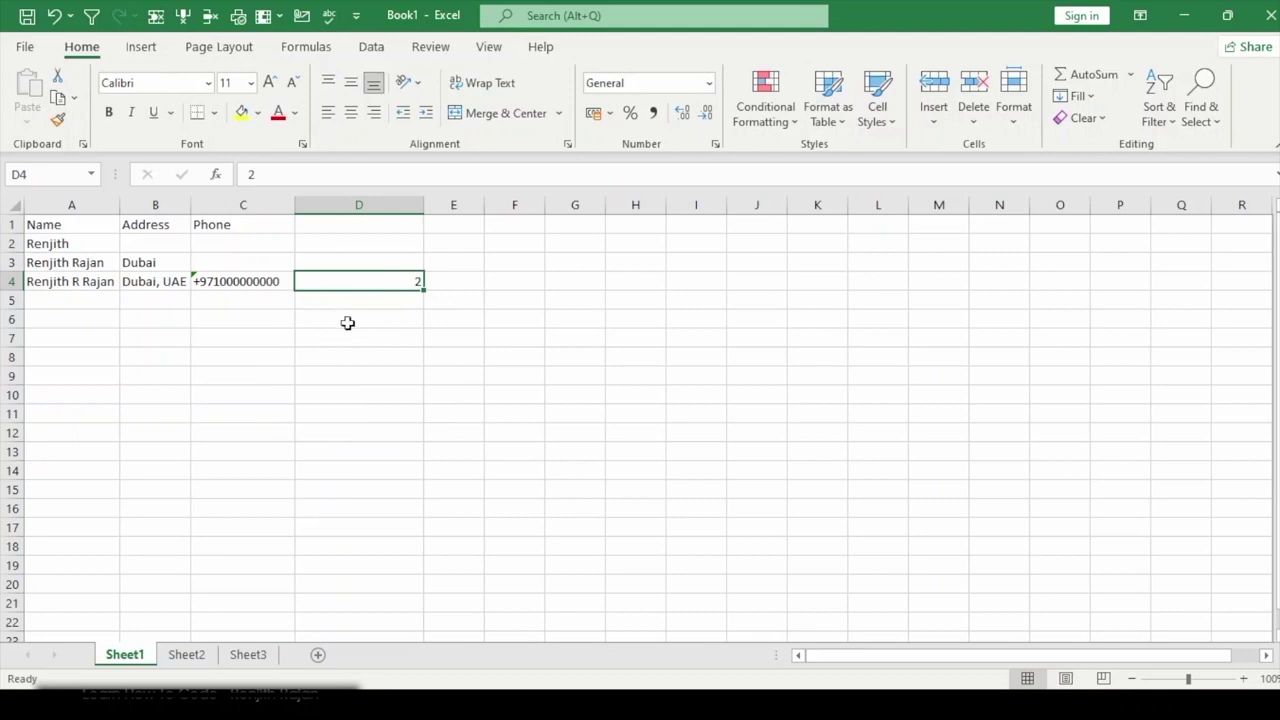
pyautogui.click(349, 352)
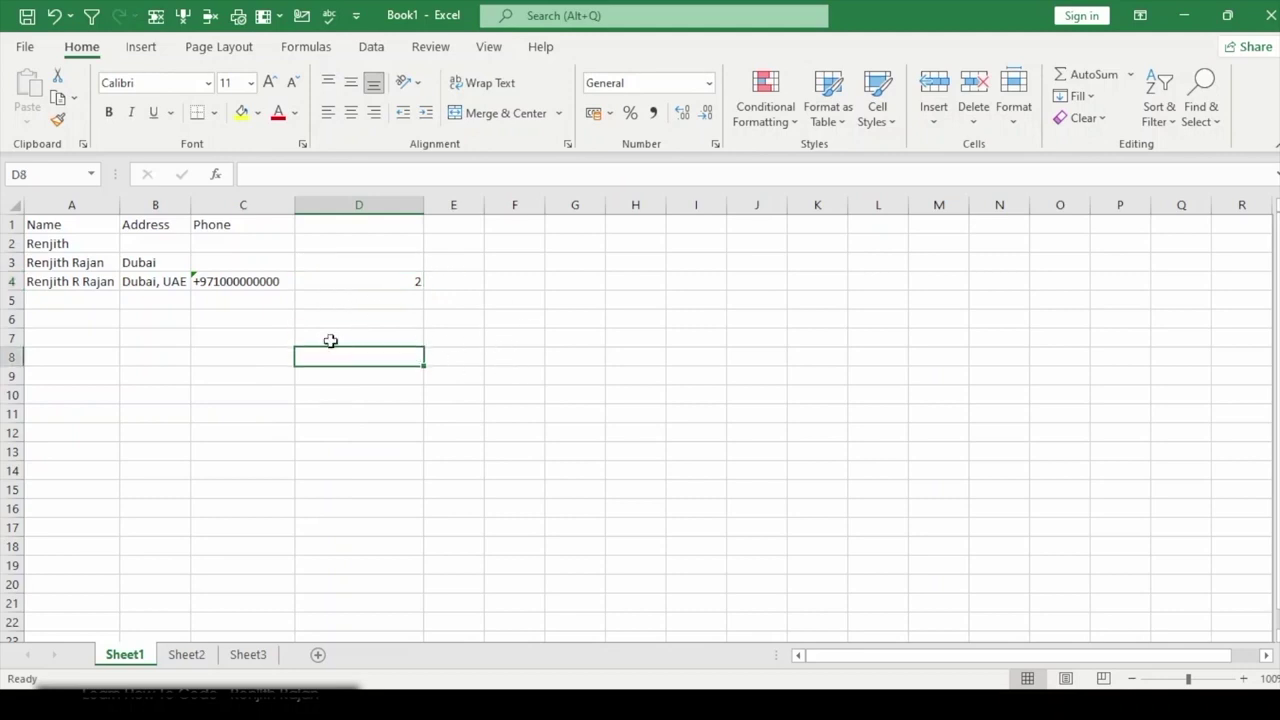
pyautogui.click(216, 300)
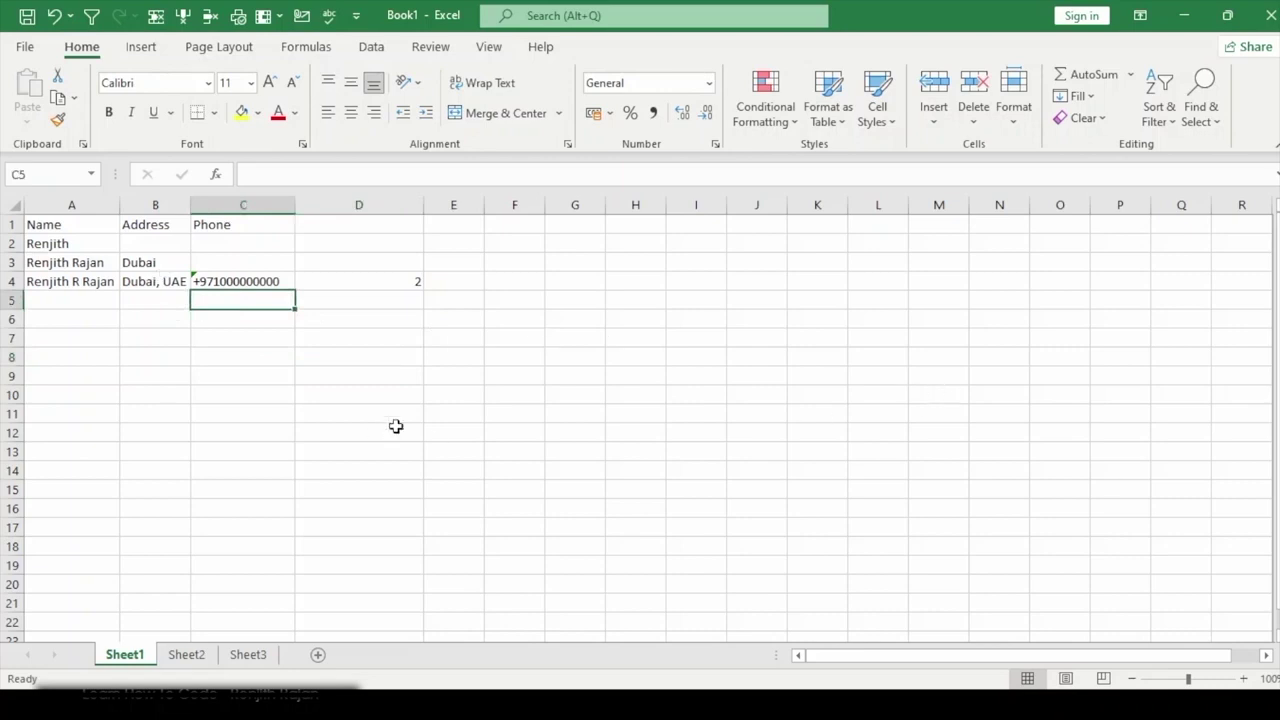
pyautogui.click(248, 280)
# Step: Remove C4's leading apostrophe so the phone number is stored as a number again
pyautogui.click(253, 174)
pyautogui.write("'")
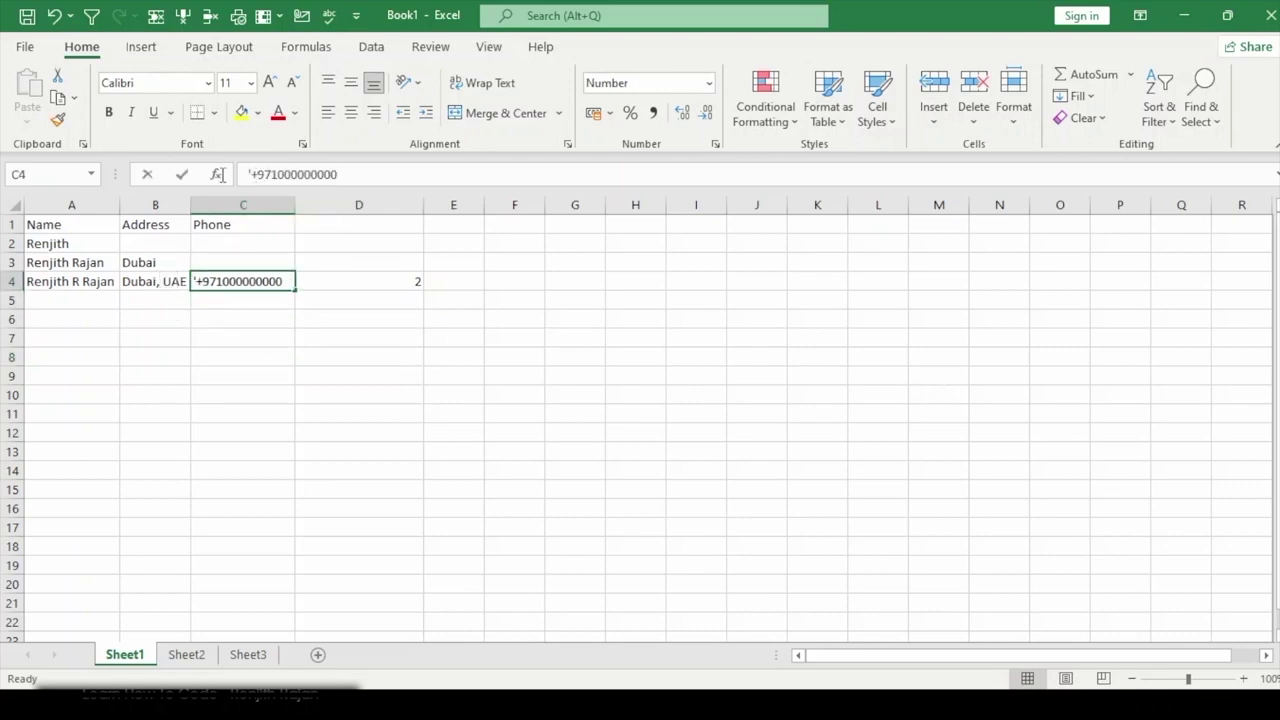
pyautogui.press('BackSpace')
pyautogui.press('Return')
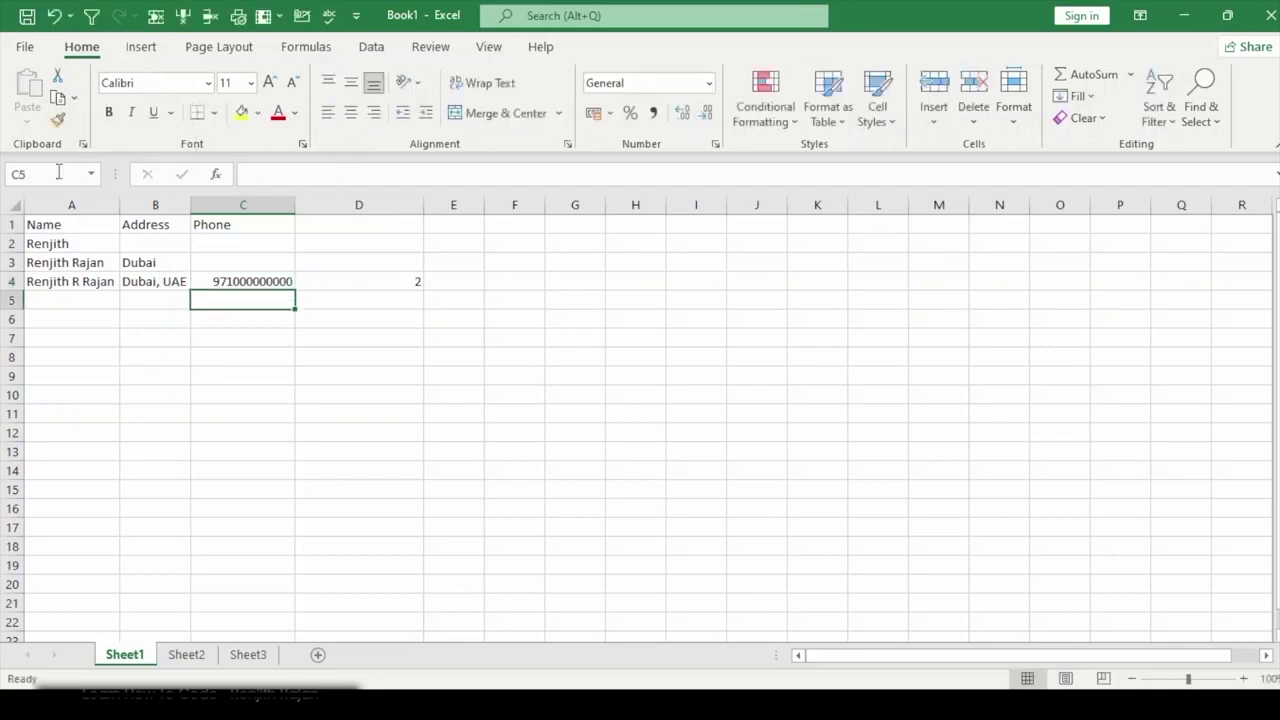
pyautogui.click(290, 277)
pyautogui.click(393, 172)
pyautogui.write('1111111111111111111111')
pyautogui.press('Return')
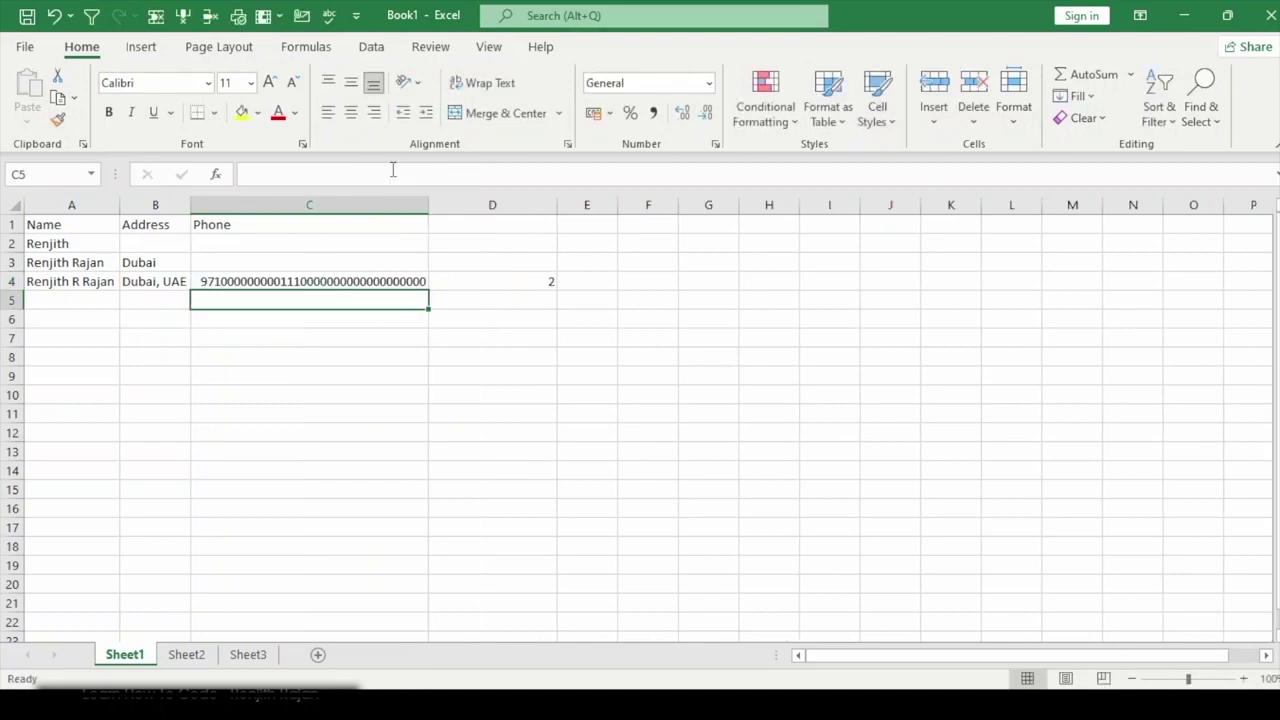
pyautogui.moveTo(428, 204); pyautogui.dragTo(270, 204)
pyautogui.click(222, 281)
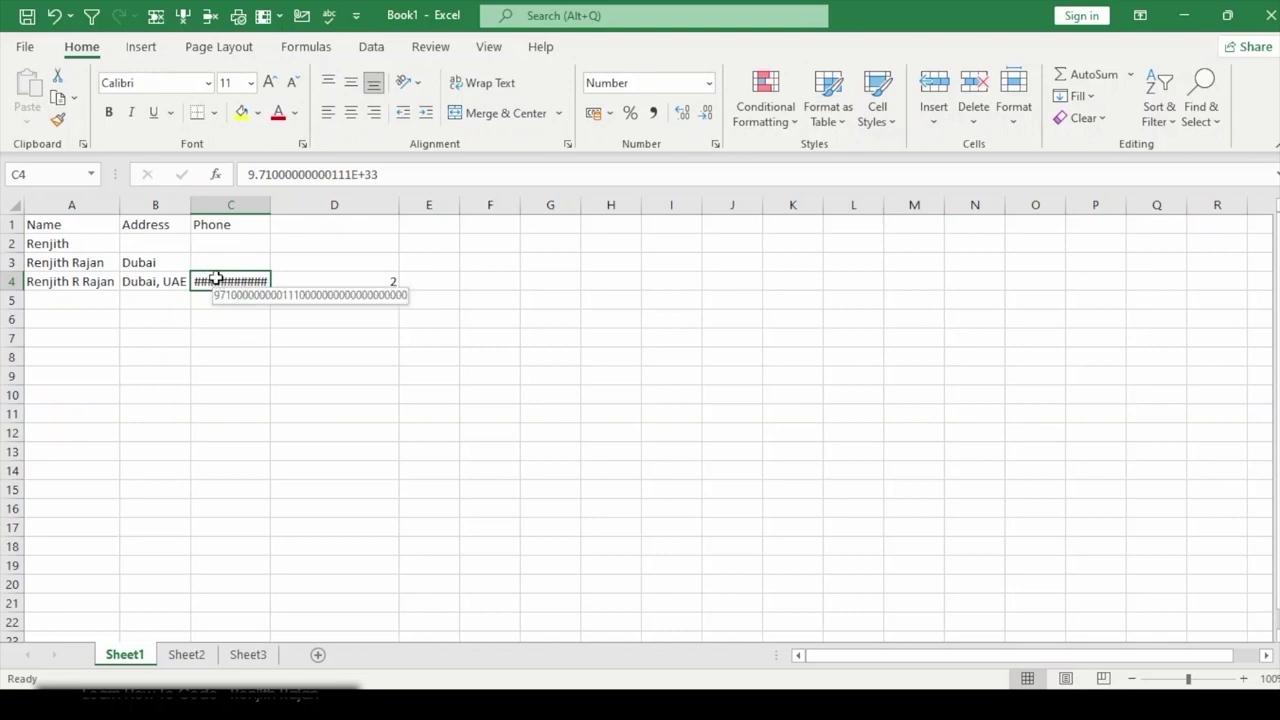
pyautogui.doubleClick(274, 204)
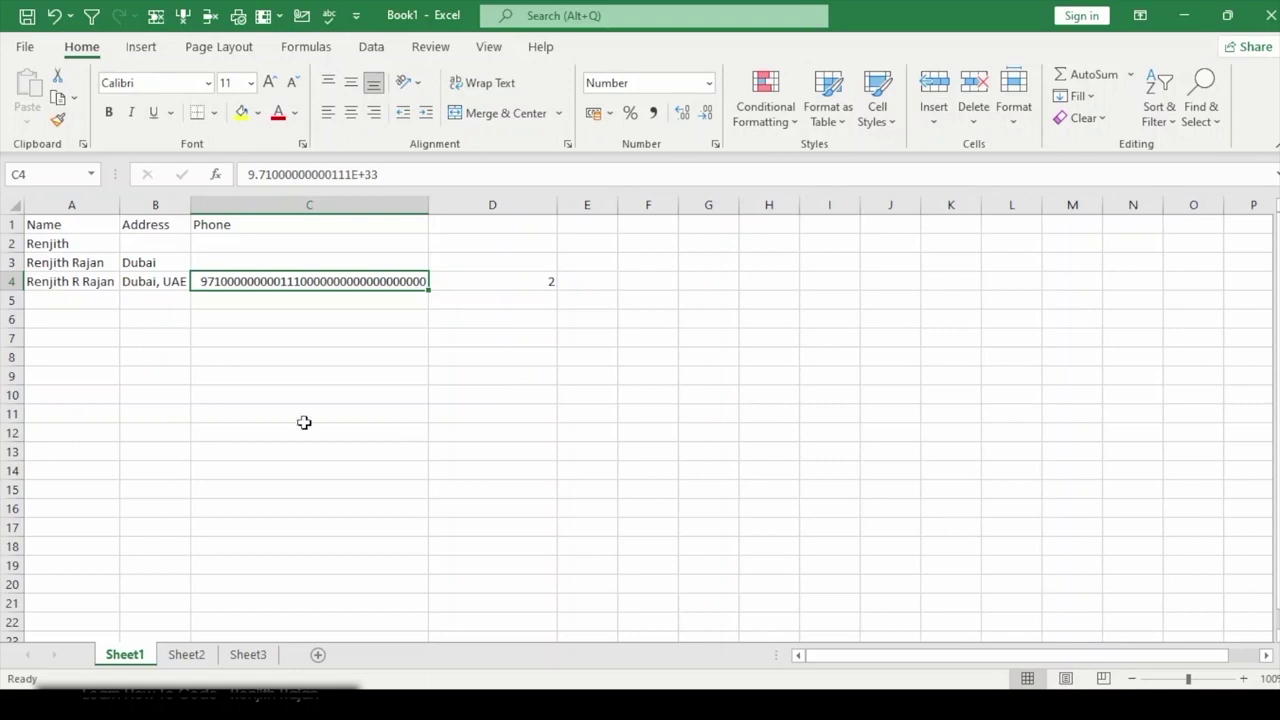
pyautogui.click(137, 411)
pyautogui.click(58, 283)
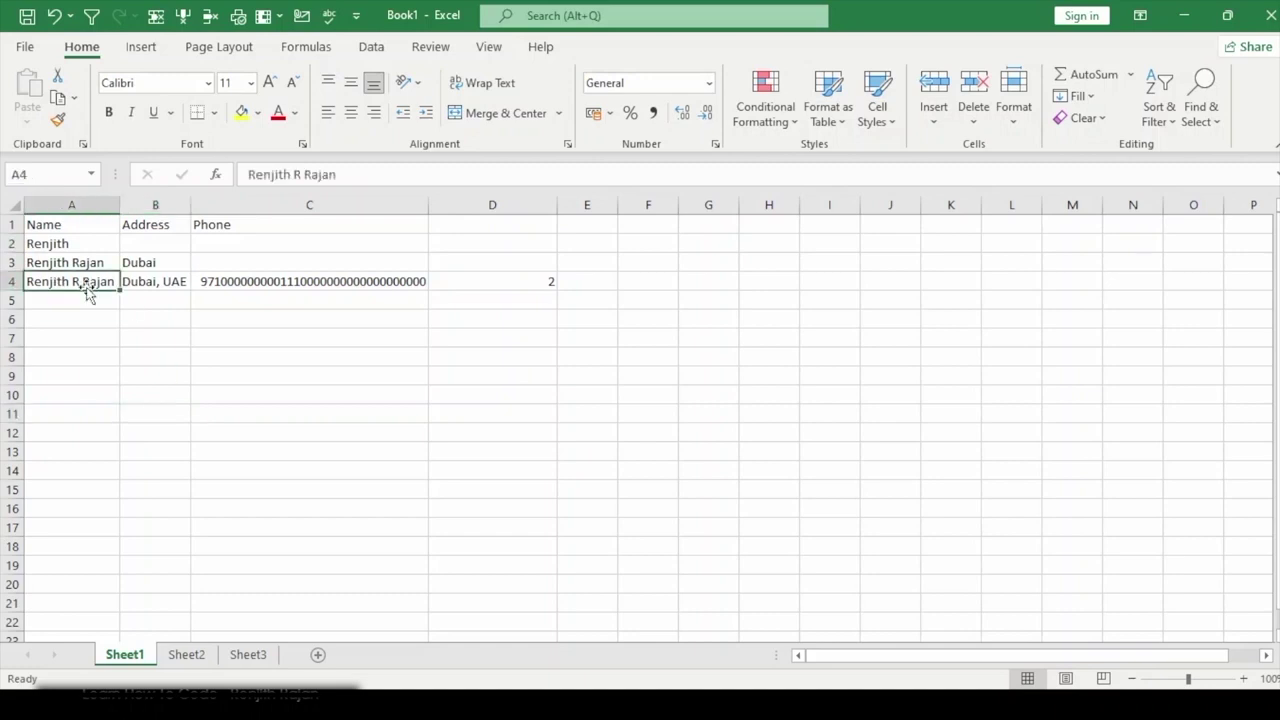
# Step: Set A4's name to size 20 in the Old English Text MT font
pyautogui.click(251, 82)
pyautogui.click(236, 280)
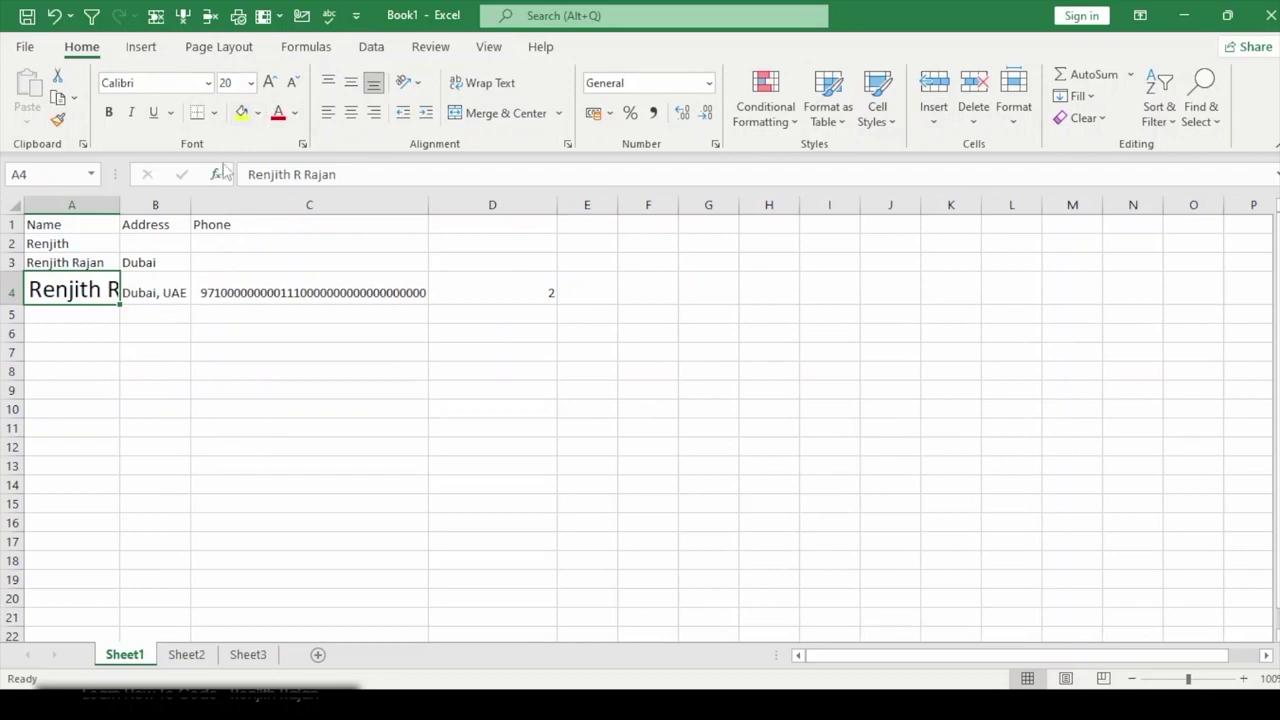
pyautogui.click(207, 83)
pyautogui.scroll(-5, 248, 404)
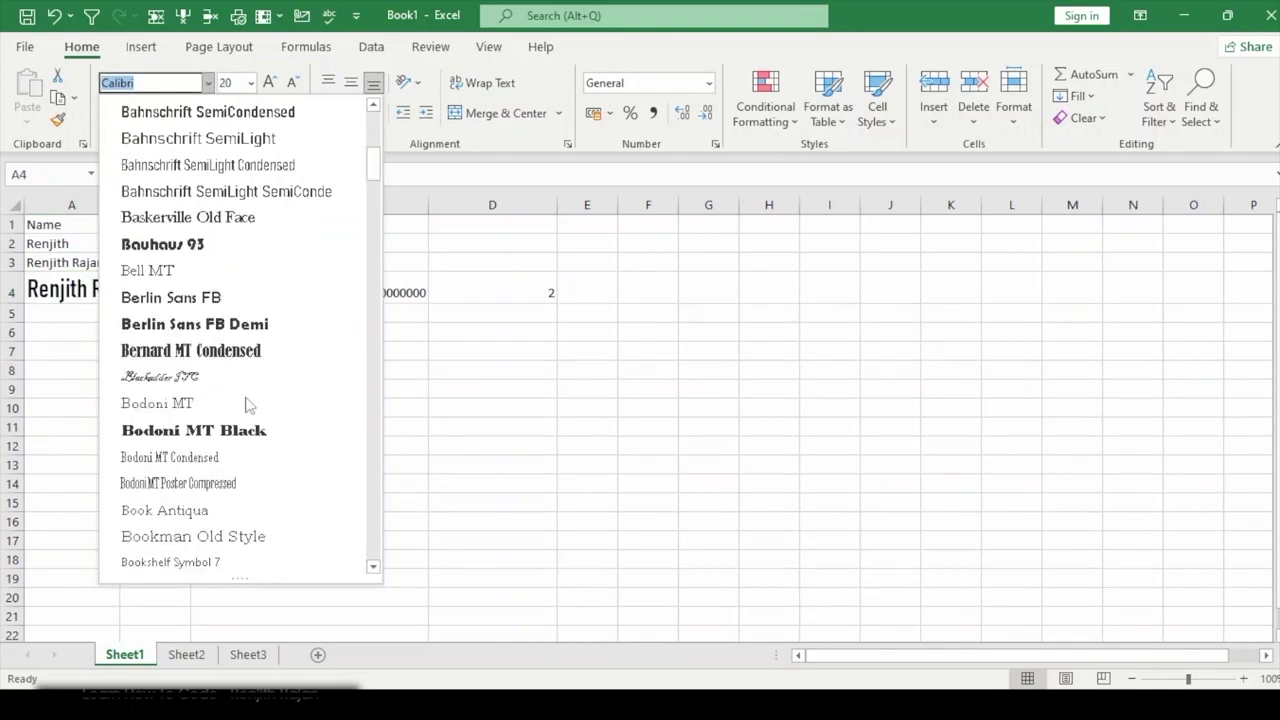
pyautogui.scroll(-4, 248, 404)
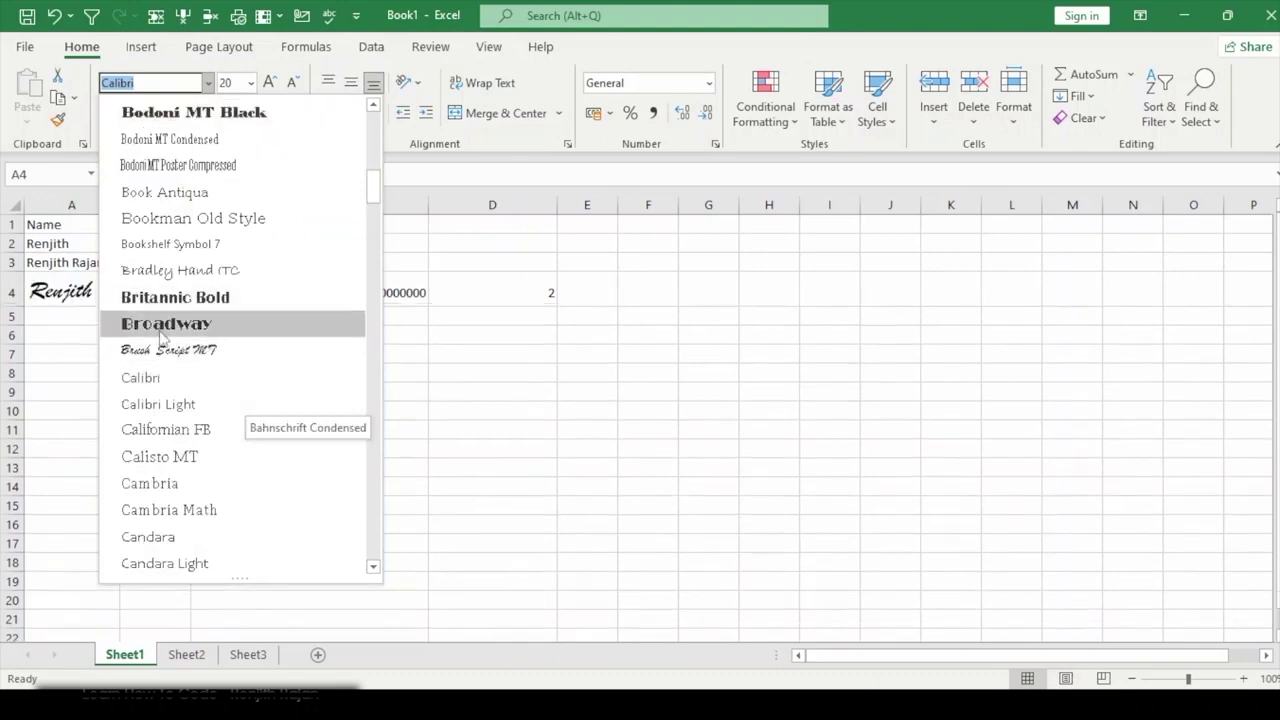
pyautogui.scroll(-10, 193, 350)
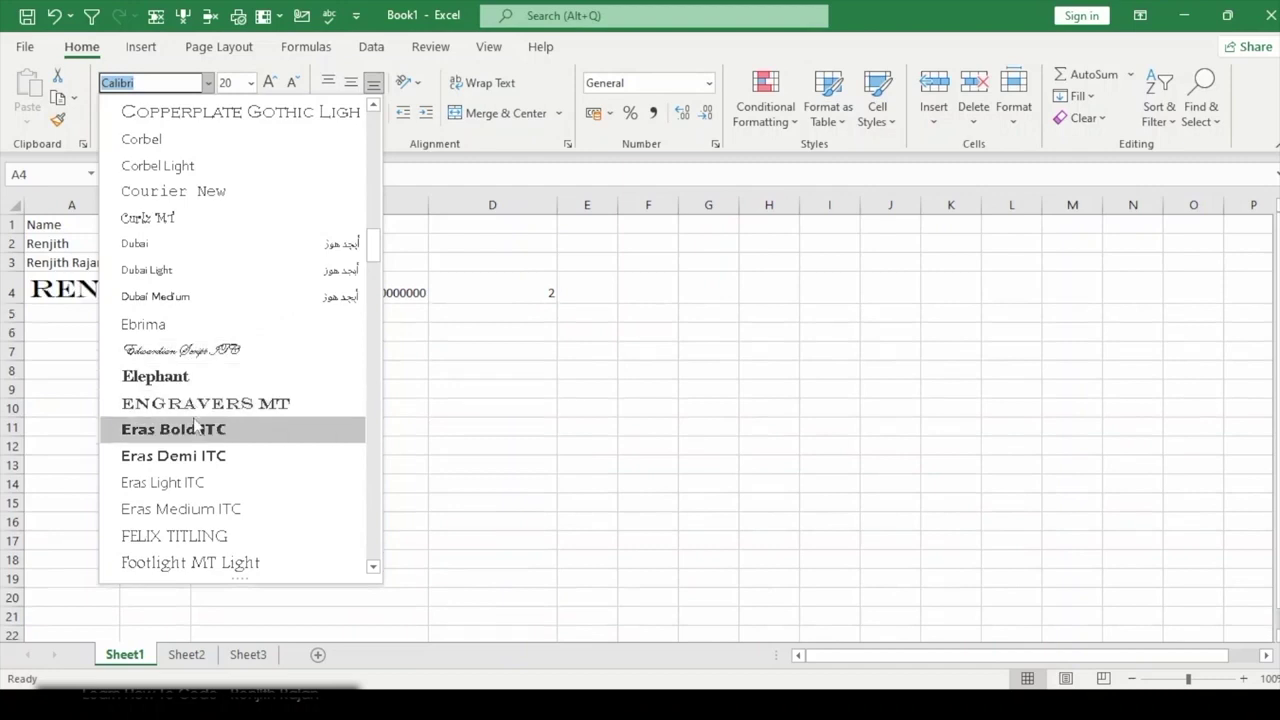
pyautogui.scroll(-6, 199, 455)
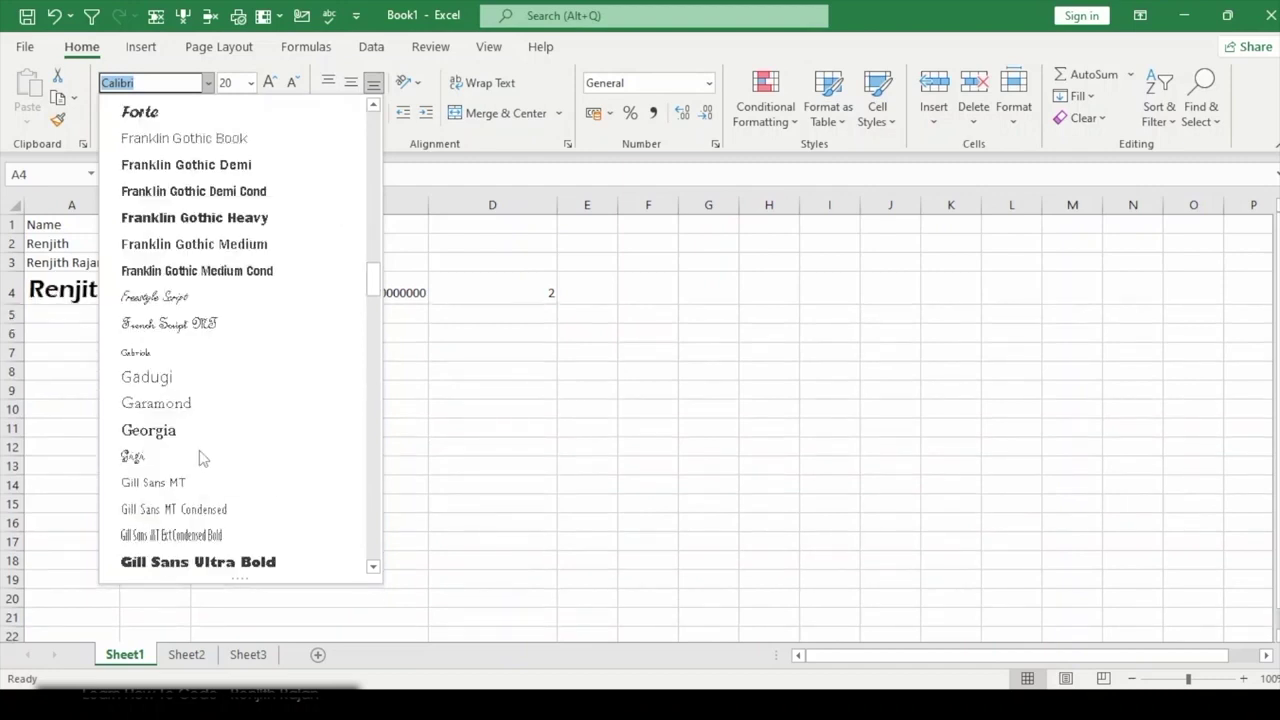
pyautogui.scroll(-4, 199, 455)
pyautogui.scroll(-20, 199, 455)
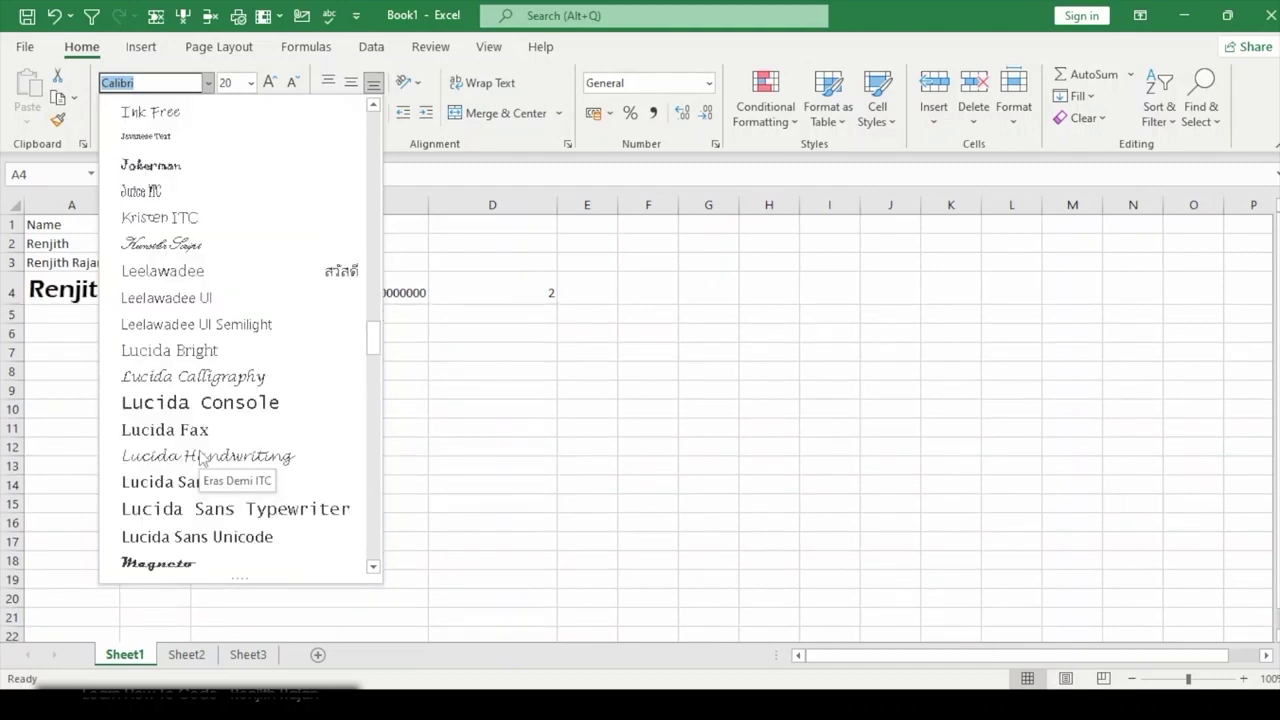
pyautogui.scroll(-4, 200, 456)
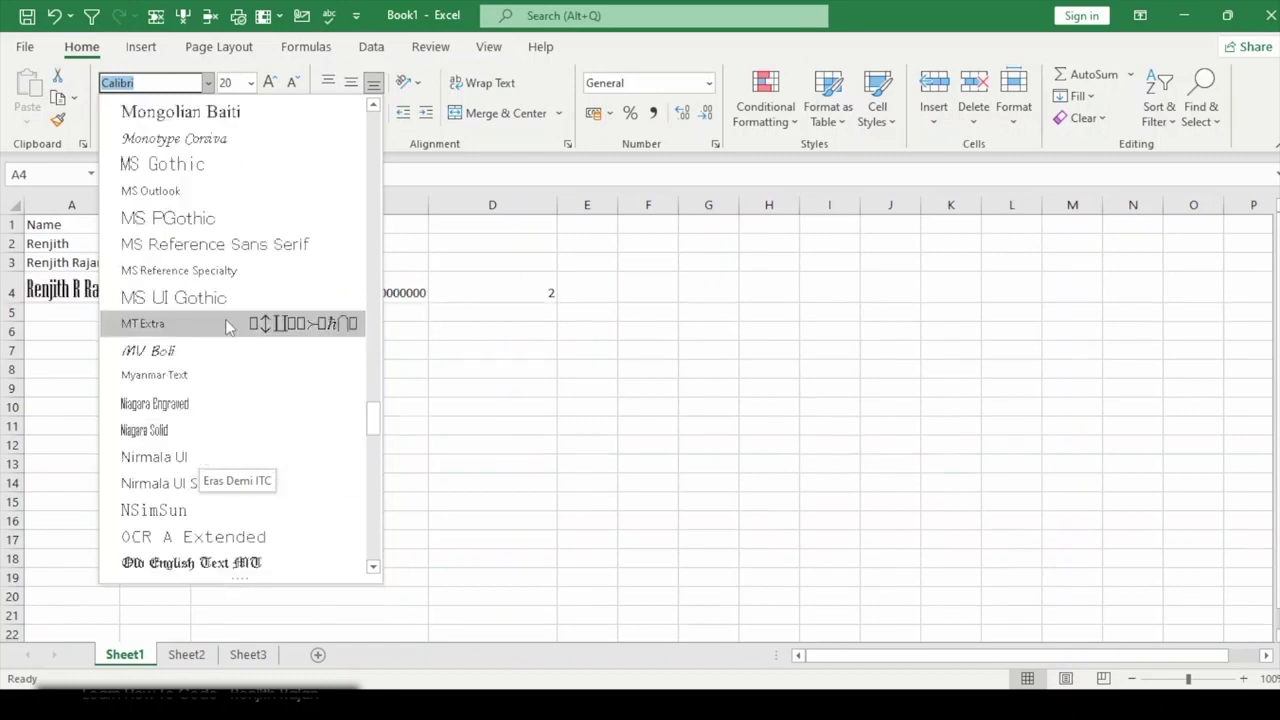
pyautogui.click(214, 566)
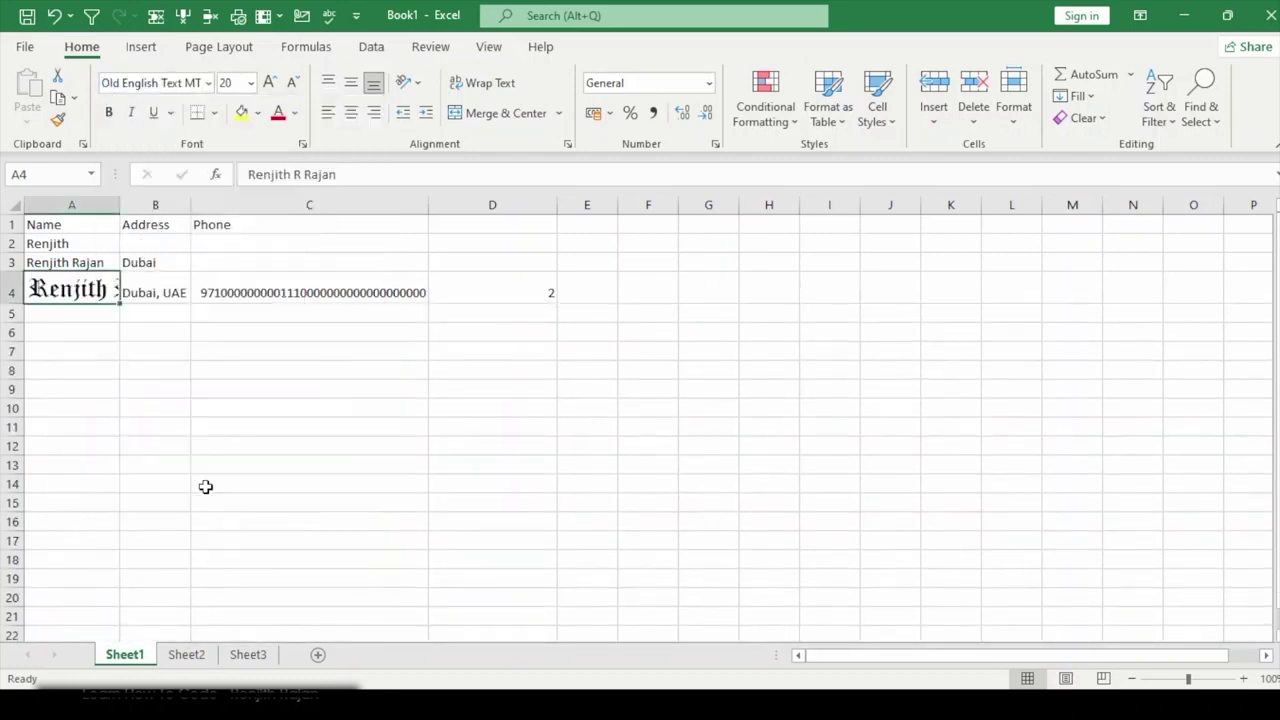
# Step: Auto-fit column A to the name and set row 4's height to 30
pyautogui.doubleClick(114, 203)
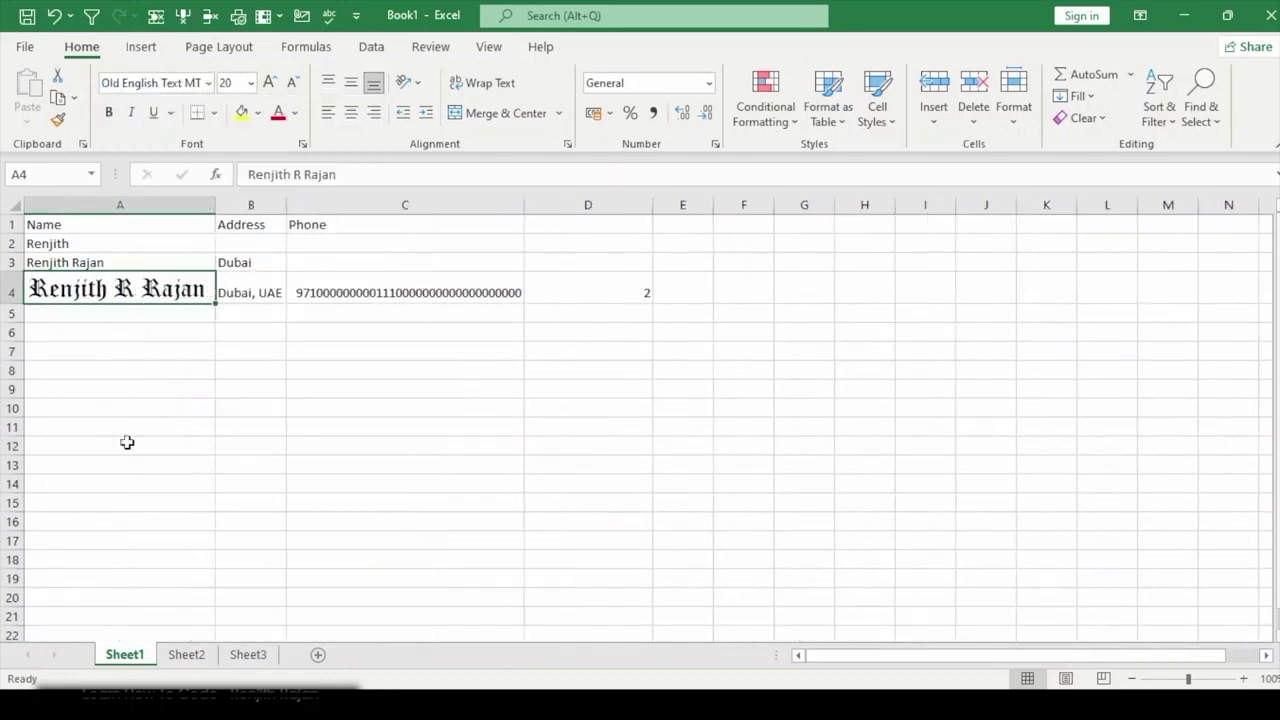
pyautogui.rightClick(16, 293)
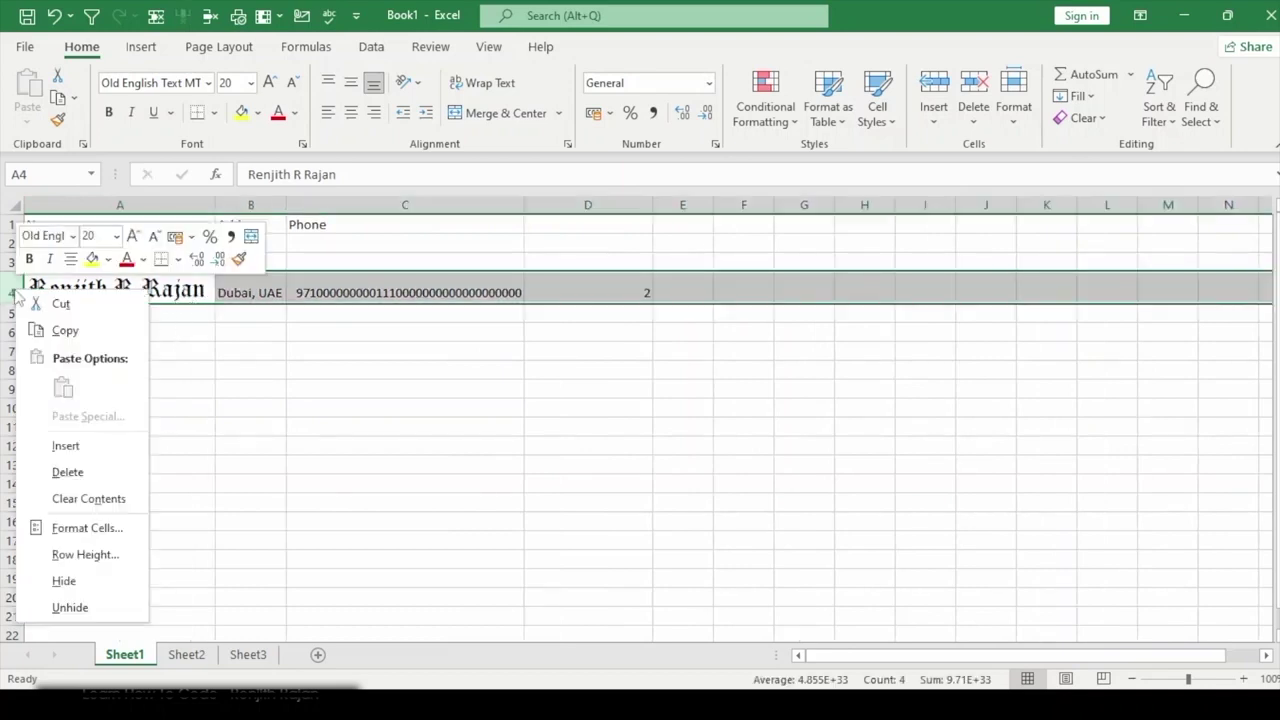
pyautogui.click(85, 554)
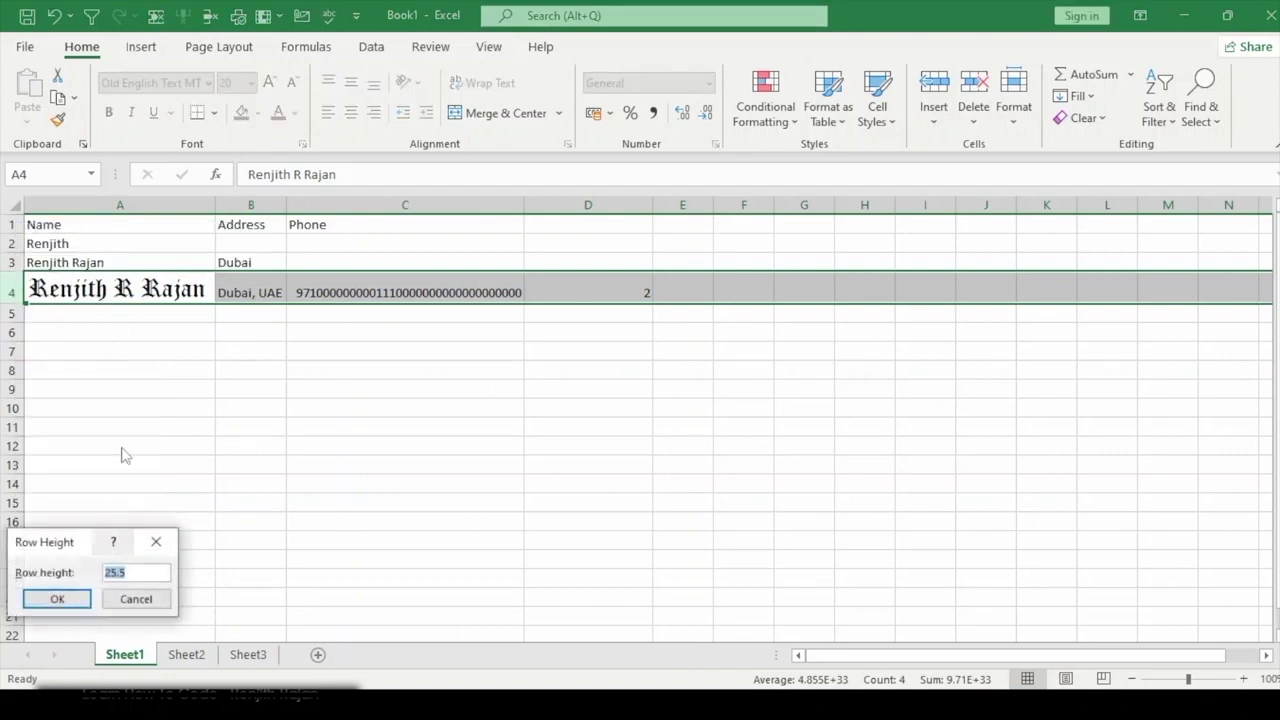
pyautogui.moveTo(136, 573); pyautogui.dragTo(64, 570)
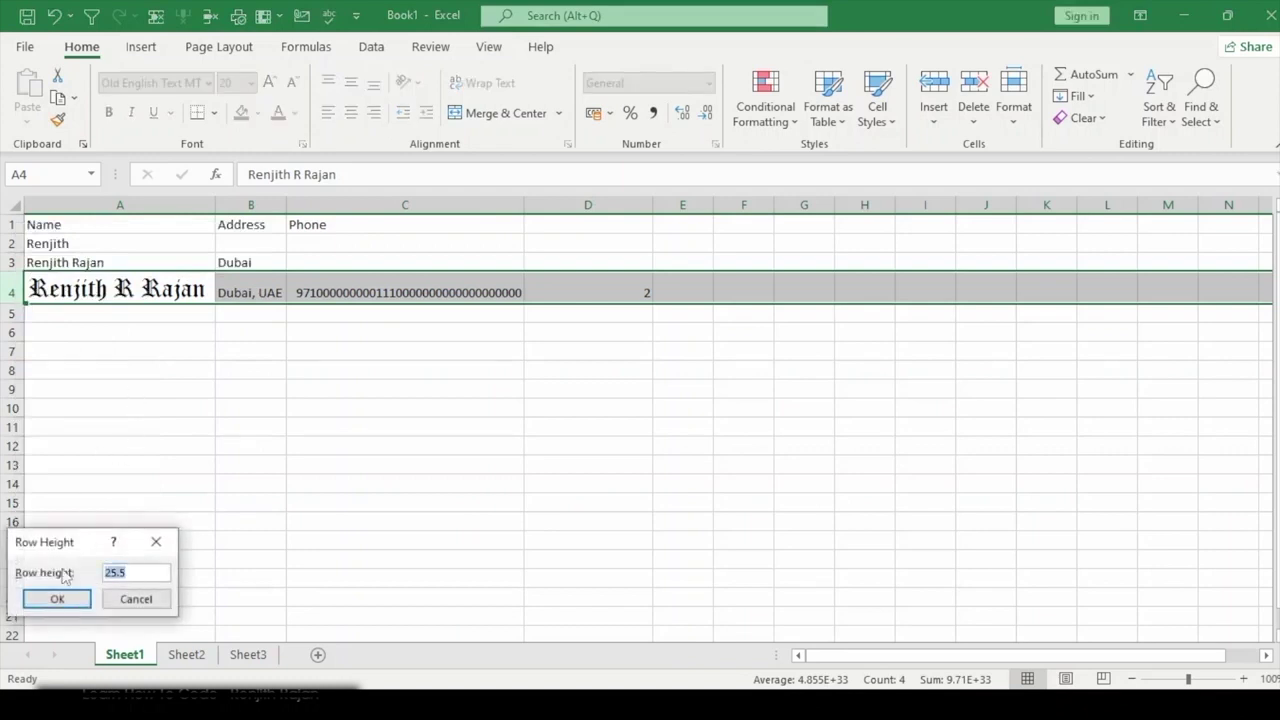
pyautogui.write('30')
pyautogui.press('Return')
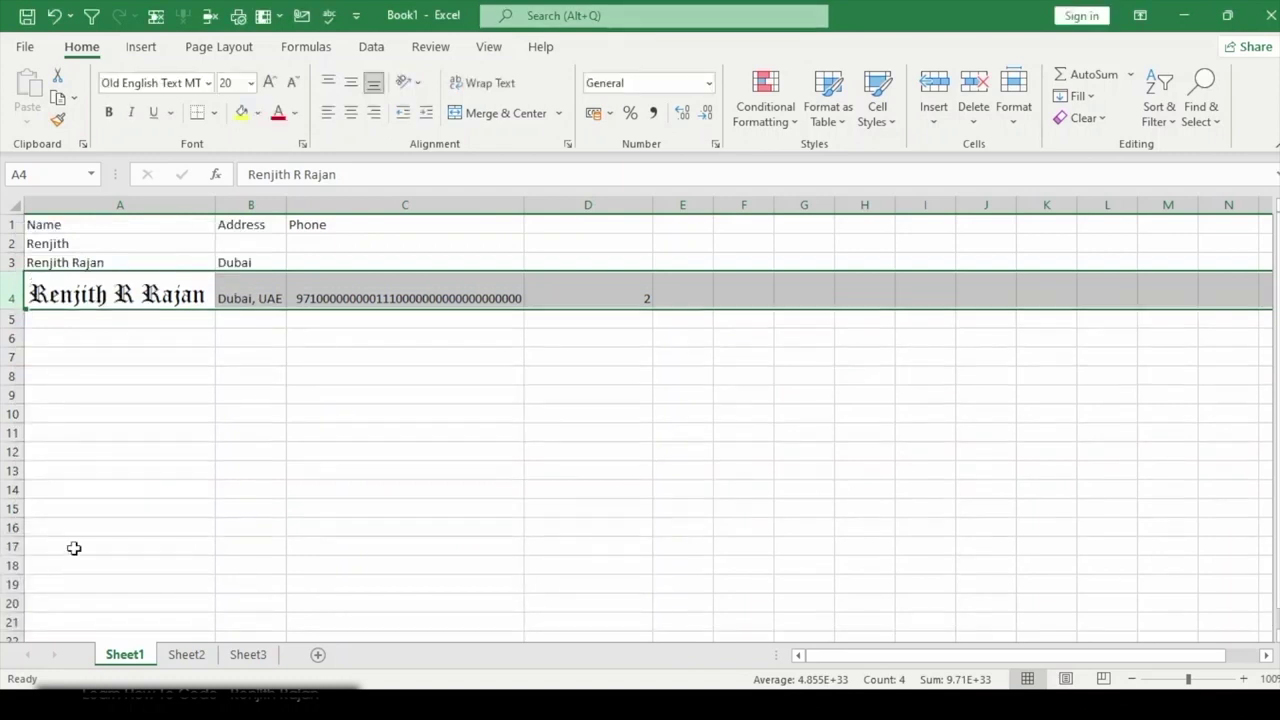
# Step: Centre A4's text both vertically and horizontally
pyautogui.click(152, 417)
pyautogui.click(102, 290)
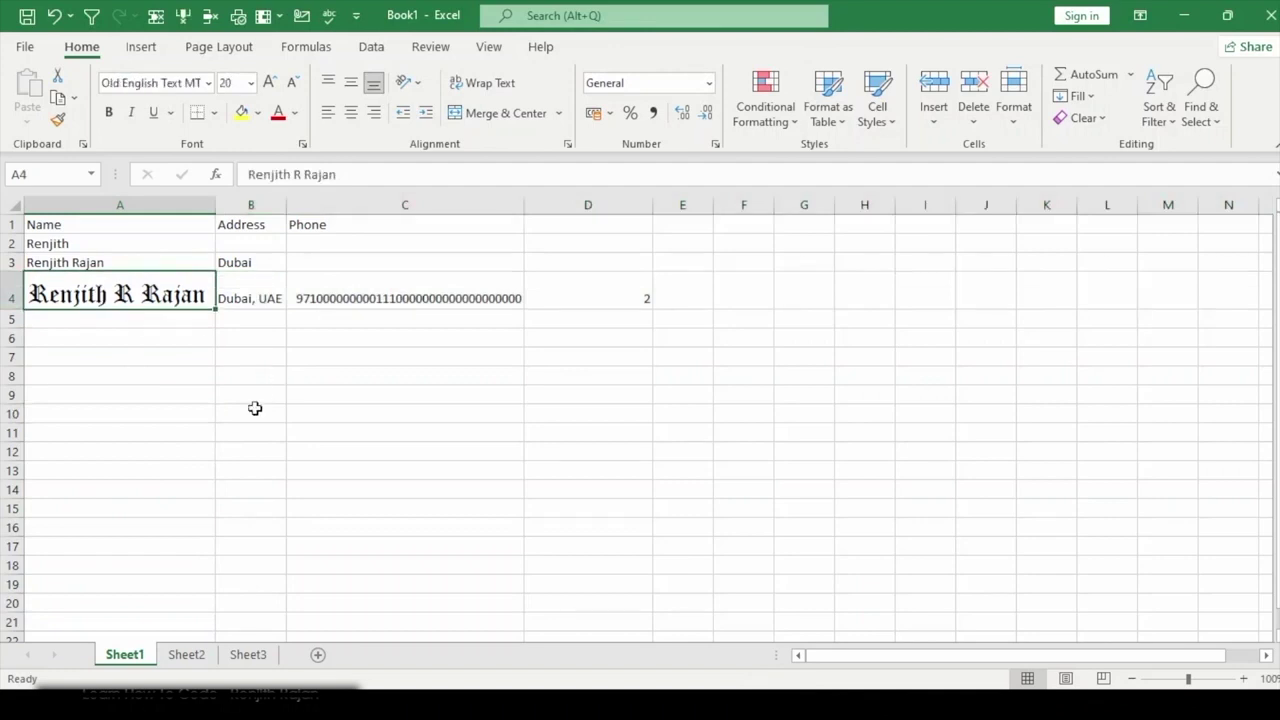
pyautogui.click(351, 88)
pyautogui.click(351, 112)
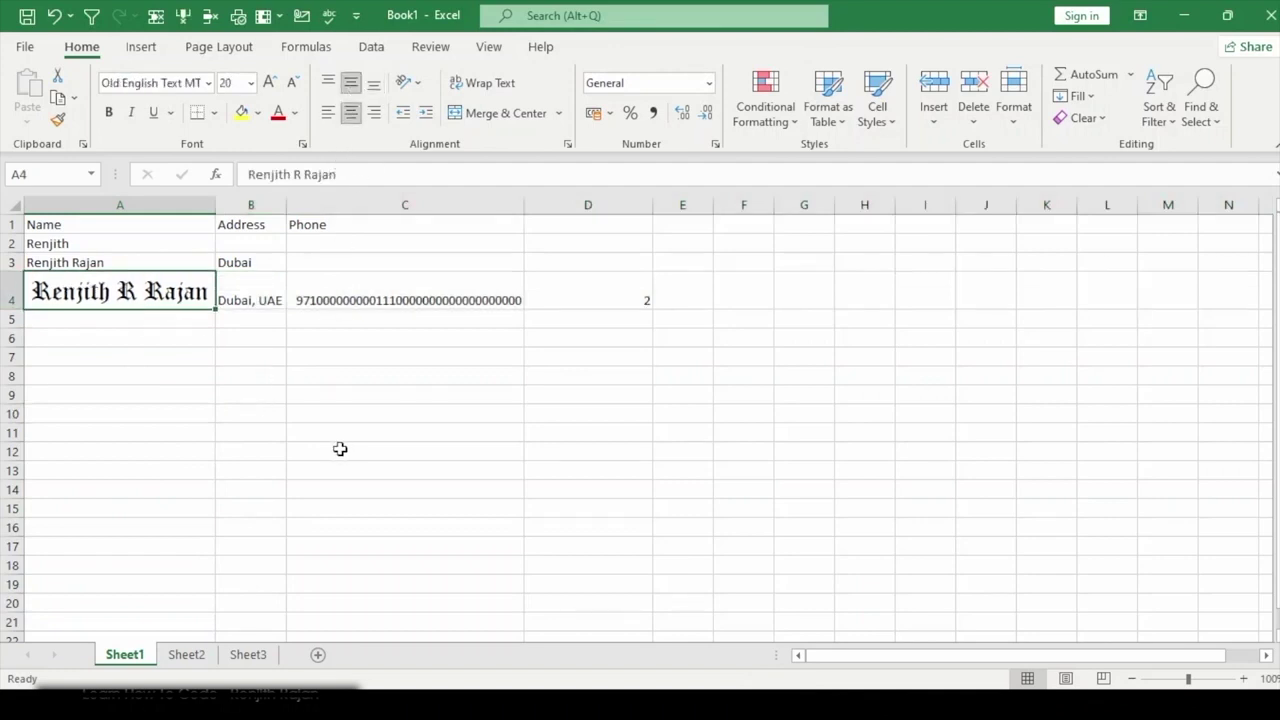
pyautogui.click(131, 381)
pyautogui.click(112, 292)
# Step: Try a taller row height on rows 1–3, then undo it
pyautogui.moveTo(13, 224); pyautogui.dragTo(12, 261)
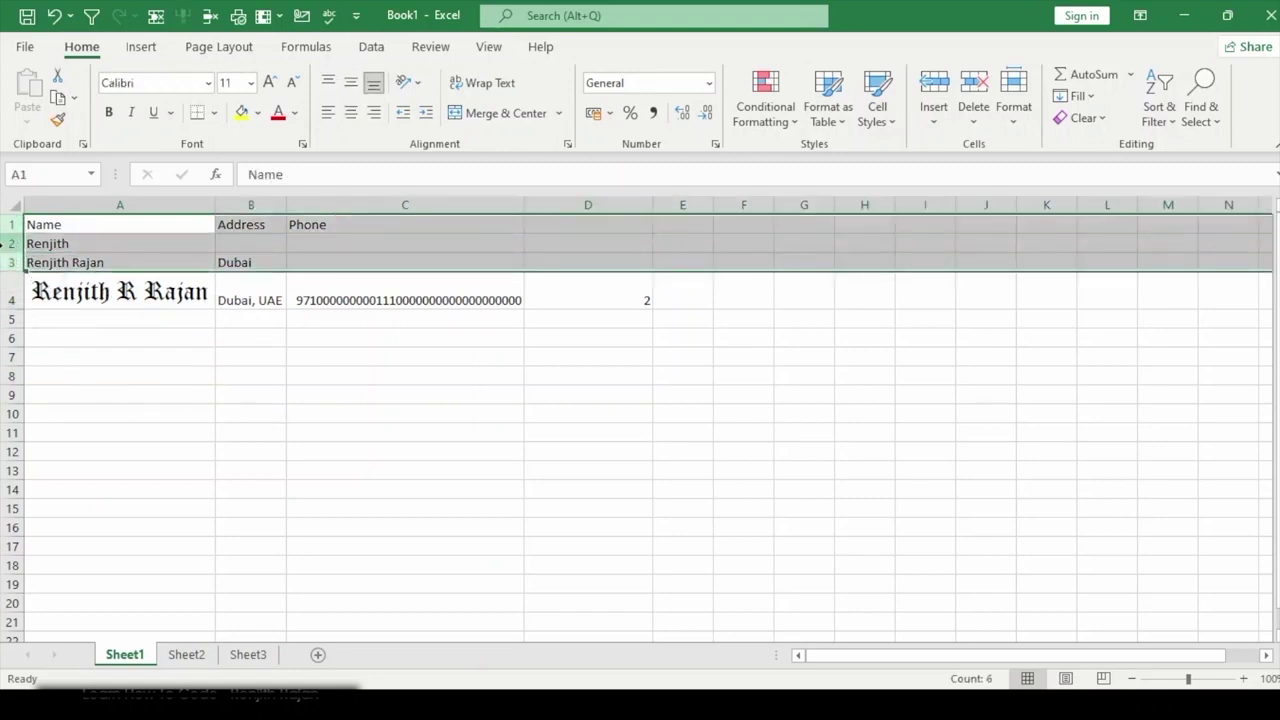
pyautogui.rightClick(5, 245)
pyautogui.click(77, 513)
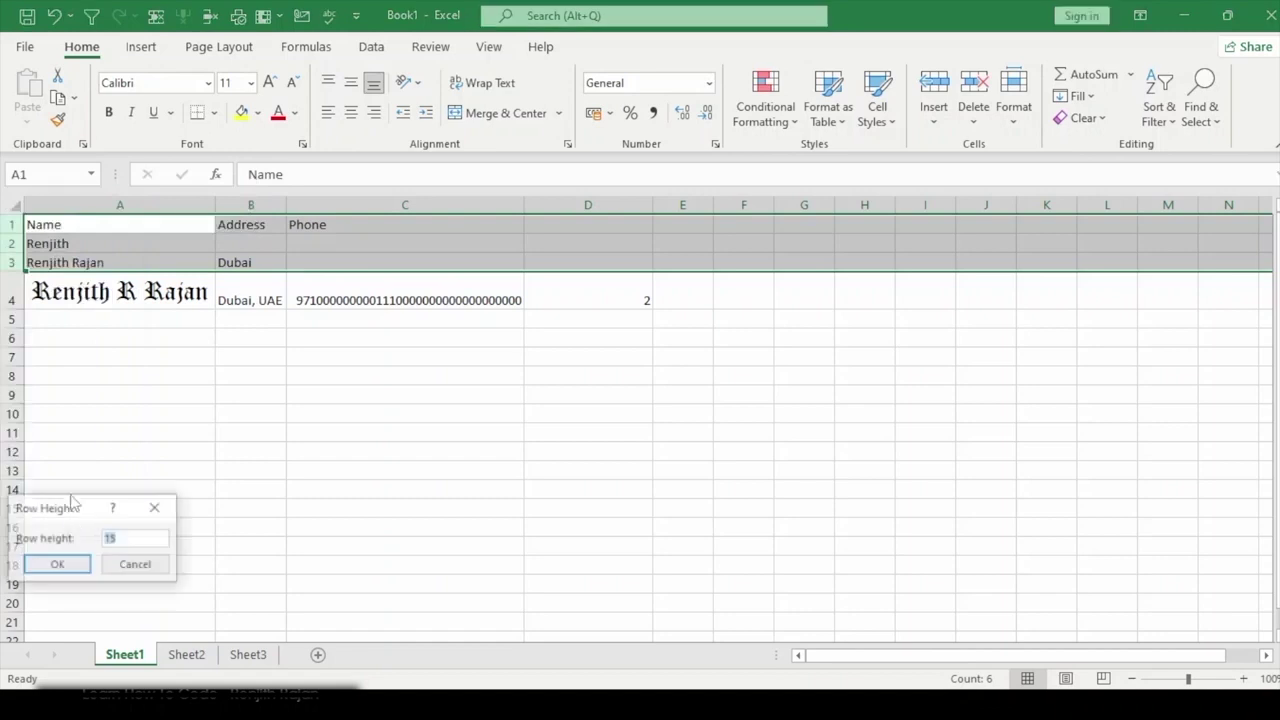
pyautogui.click(57, 565)
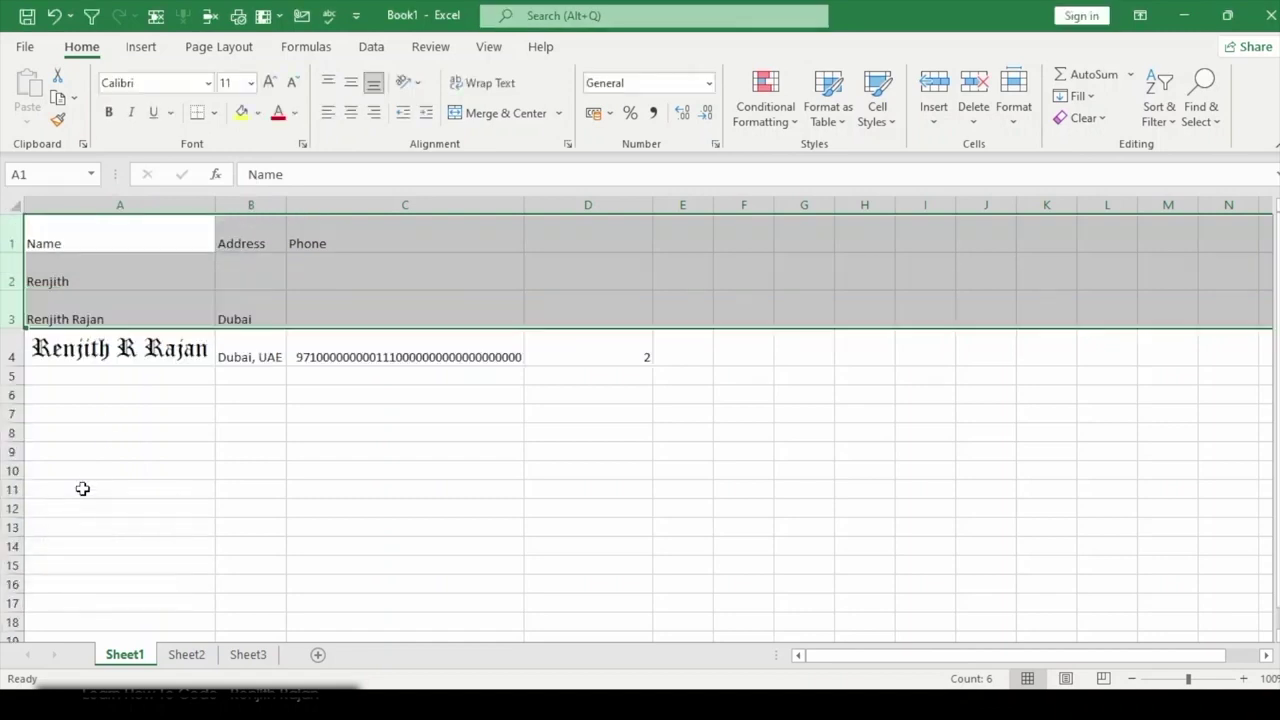
pyautogui.click(122, 418)
pyautogui.moveTo(6, 235); pyautogui.dragTo(12, 320)
pyautogui.click(145, 410)
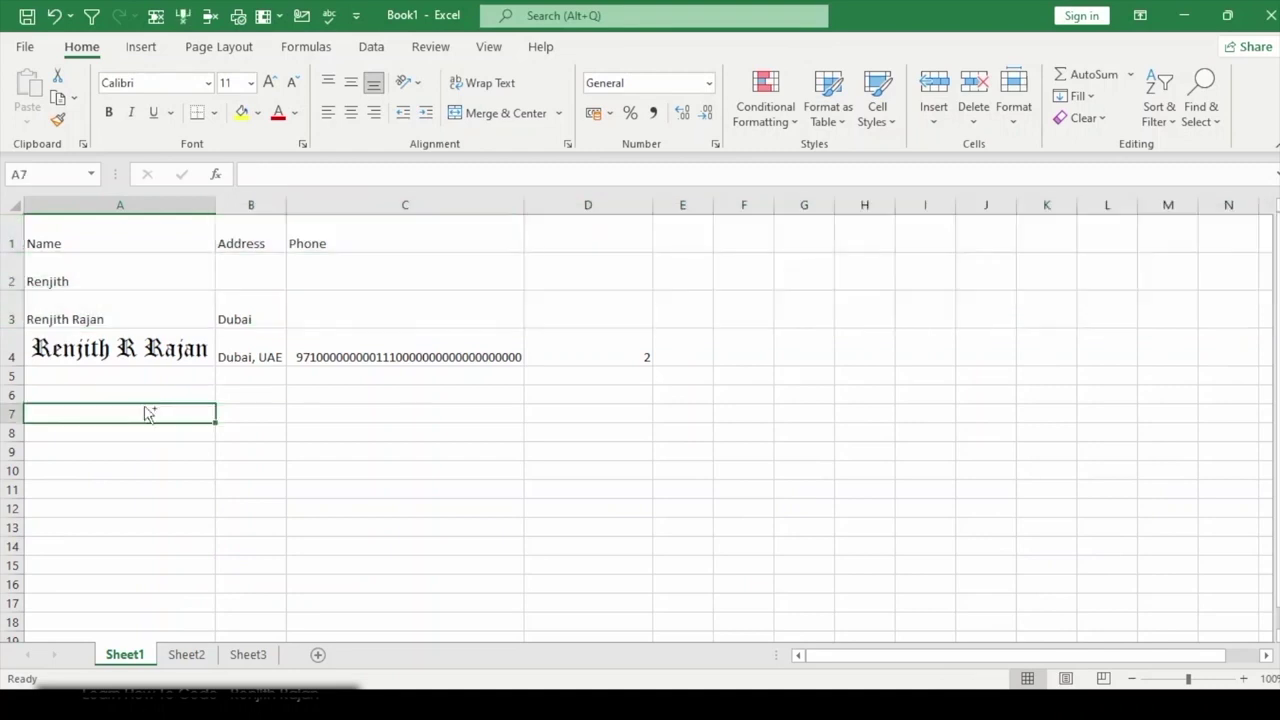
pyautogui.hotkey('ctrl', 'z')
# Step: Select the whole sheet and auto-fit all row heights to their content
pyautogui.click(94, 357)
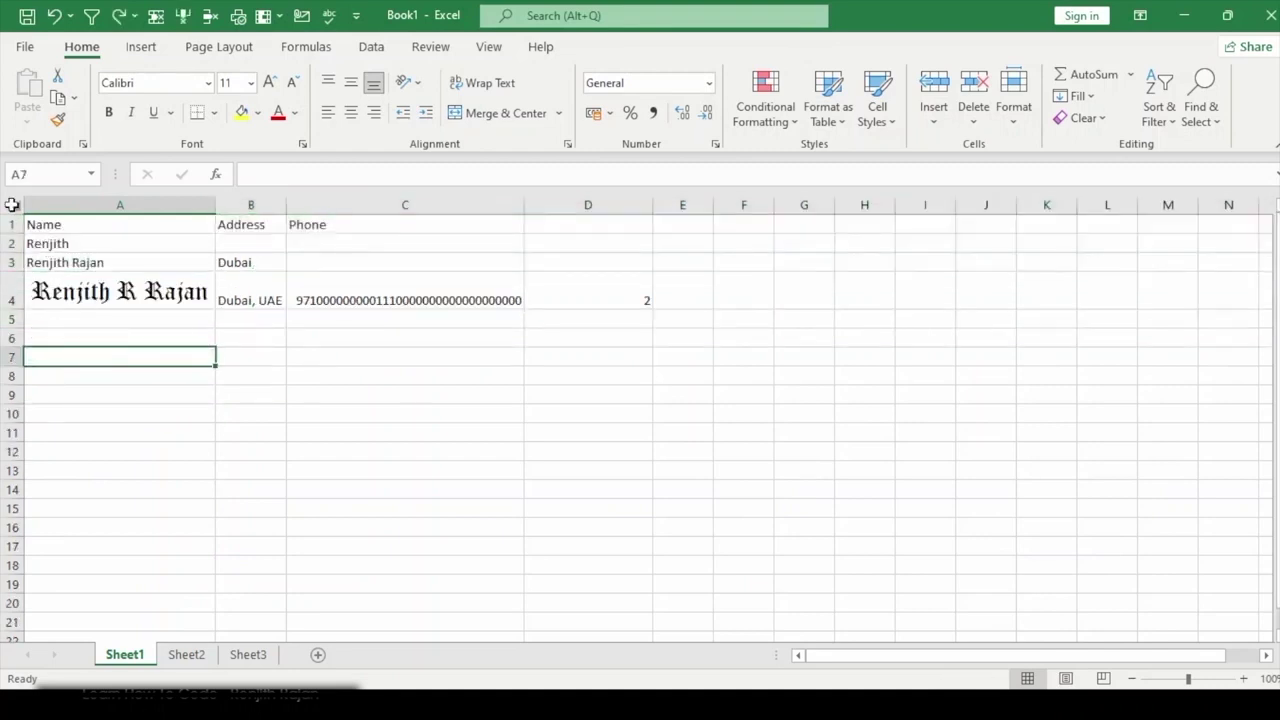
pyautogui.click(45, 262)
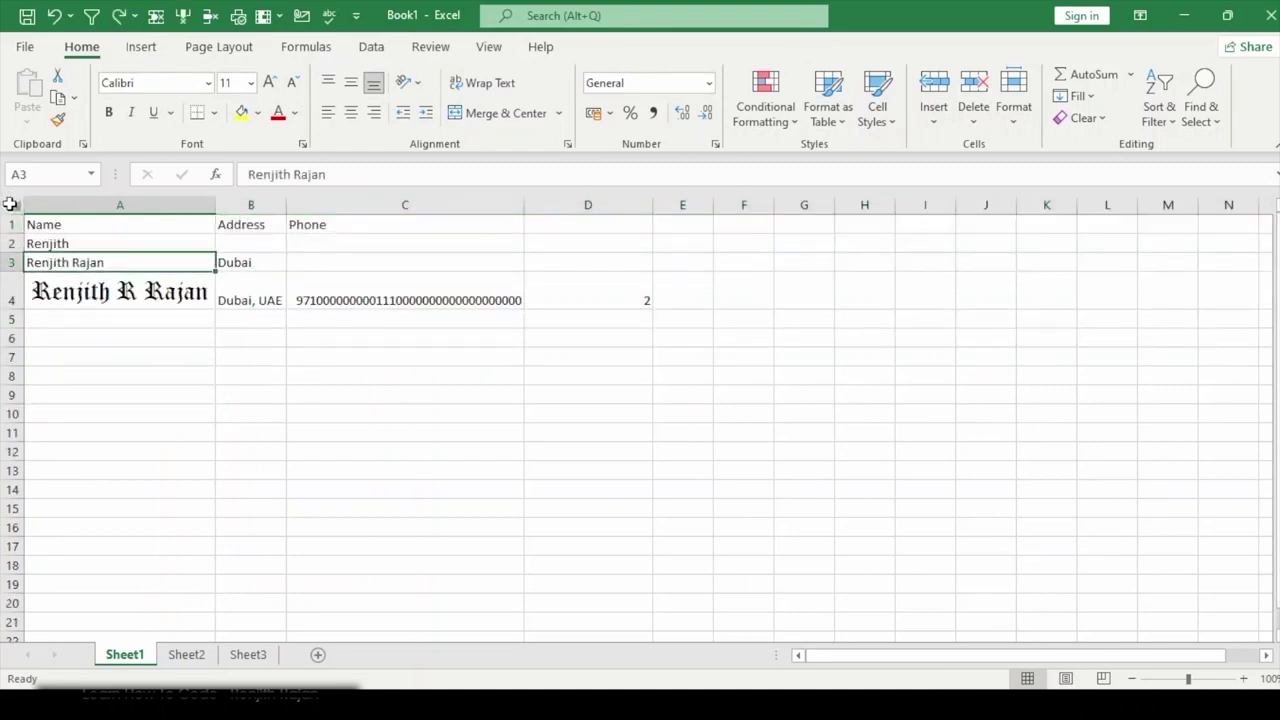
pyautogui.click(10, 204)
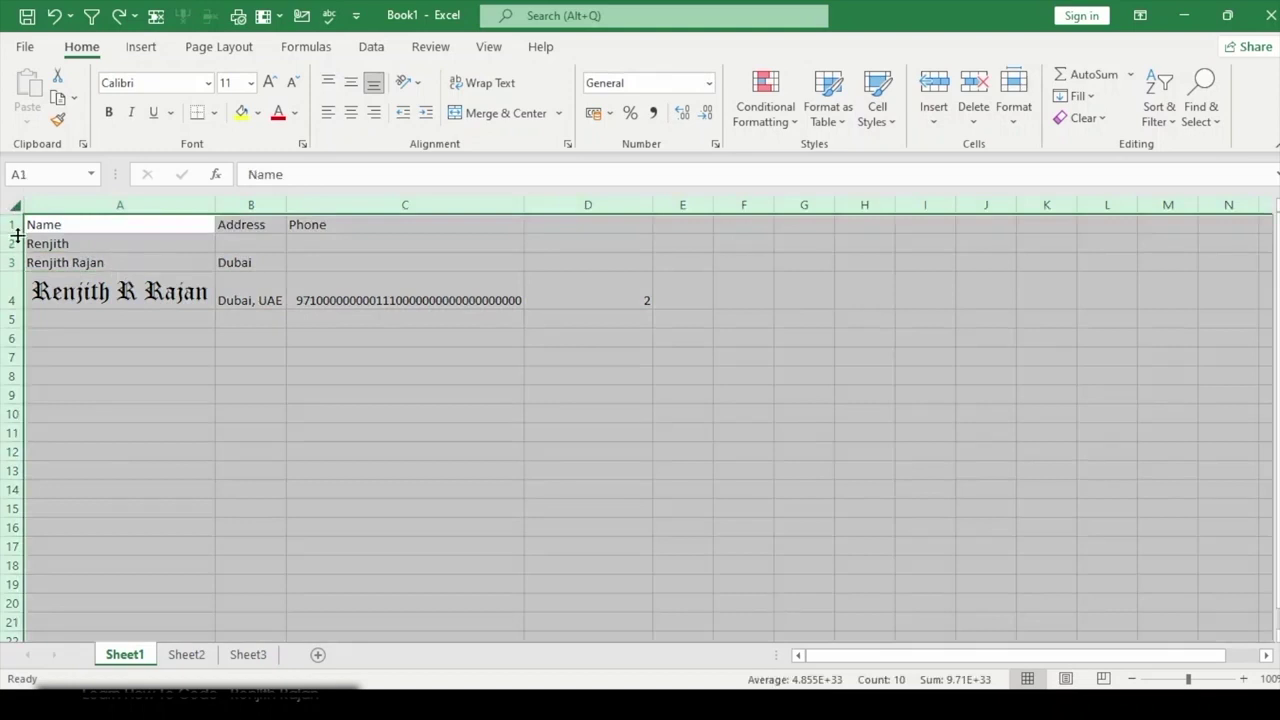
pyautogui.doubleClick(17, 234)
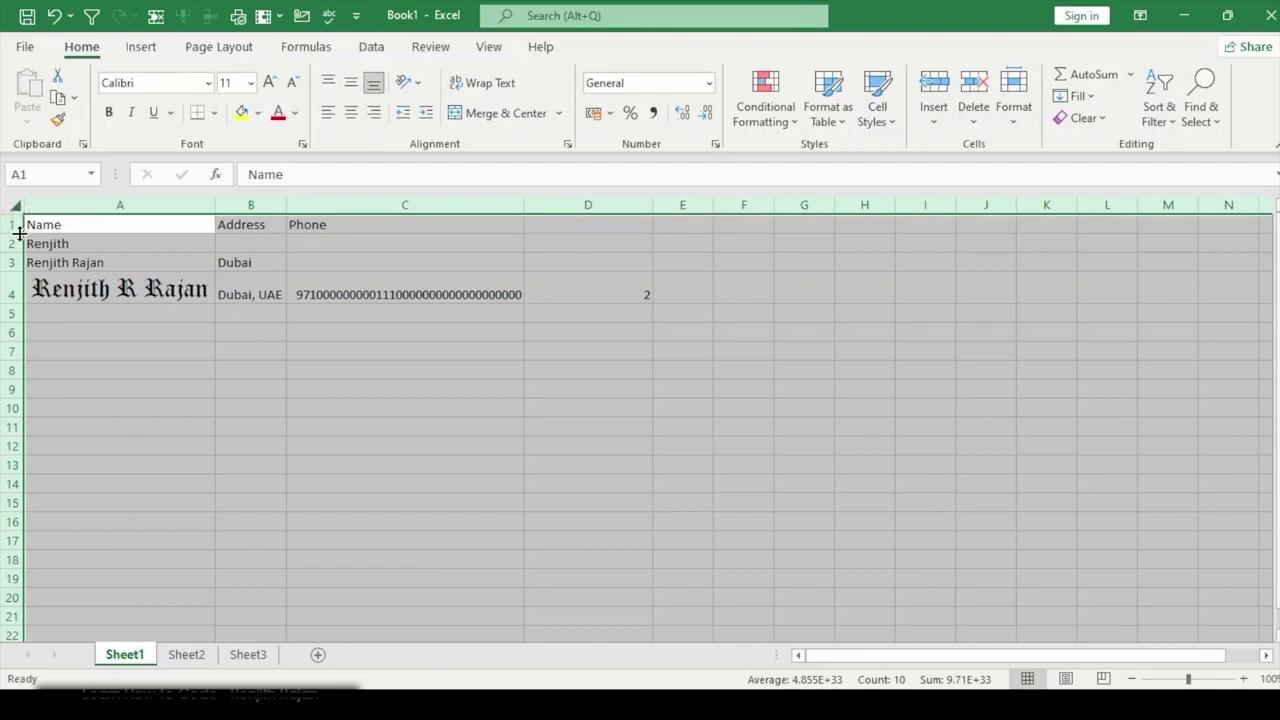
pyautogui.click(141, 364)
pyautogui.click(54, 292)
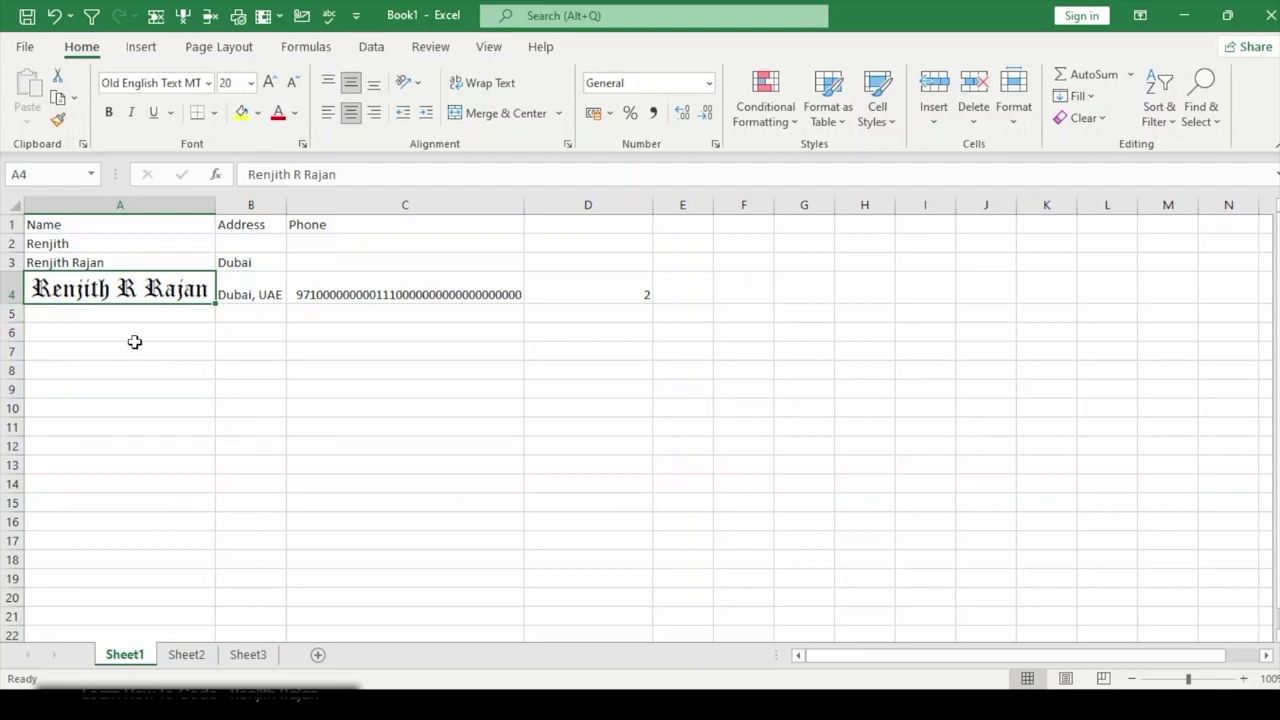
pyautogui.click(10, 332)
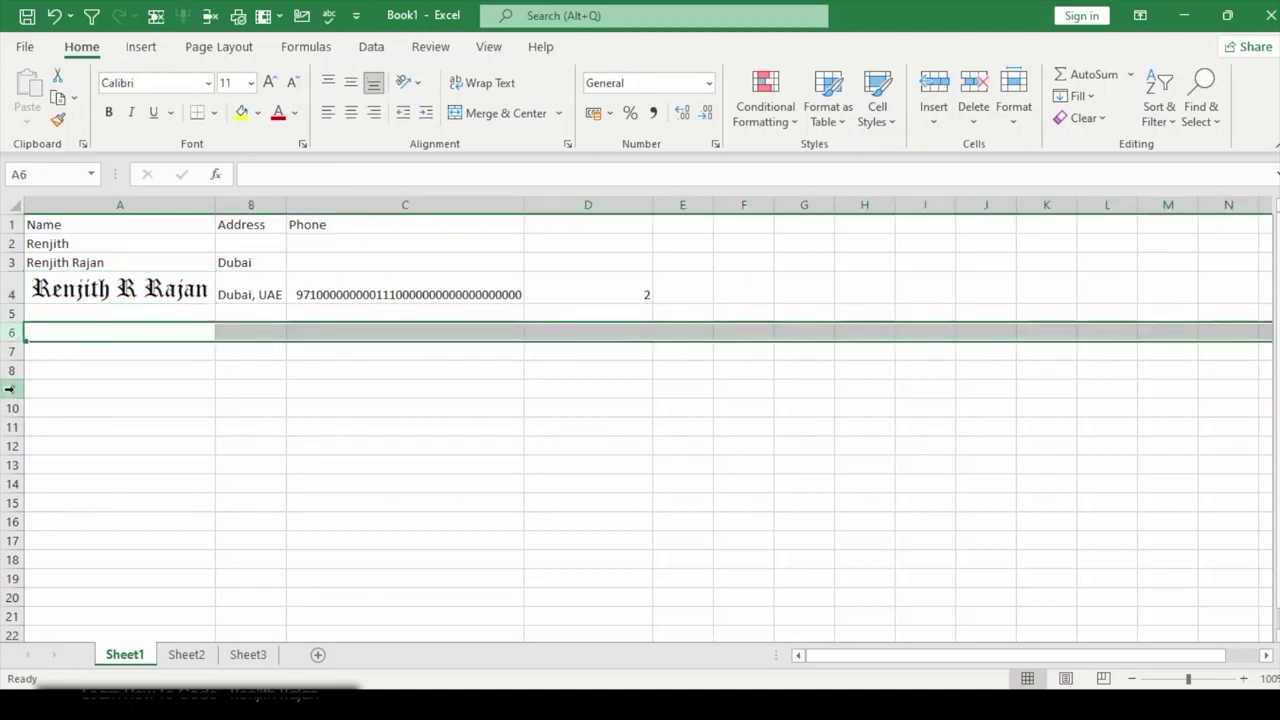
# Step: Set rows 6, 8 and 10 together to a row height of 50
pyautogui.keyDown('ctrl'); pyautogui.click(14, 371); pyautogui.keyUp('ctrl')
pyautogui.keyDown('ctrl'); pyautogui.click(12, 408); pyautogui.keyUp('ctrl')
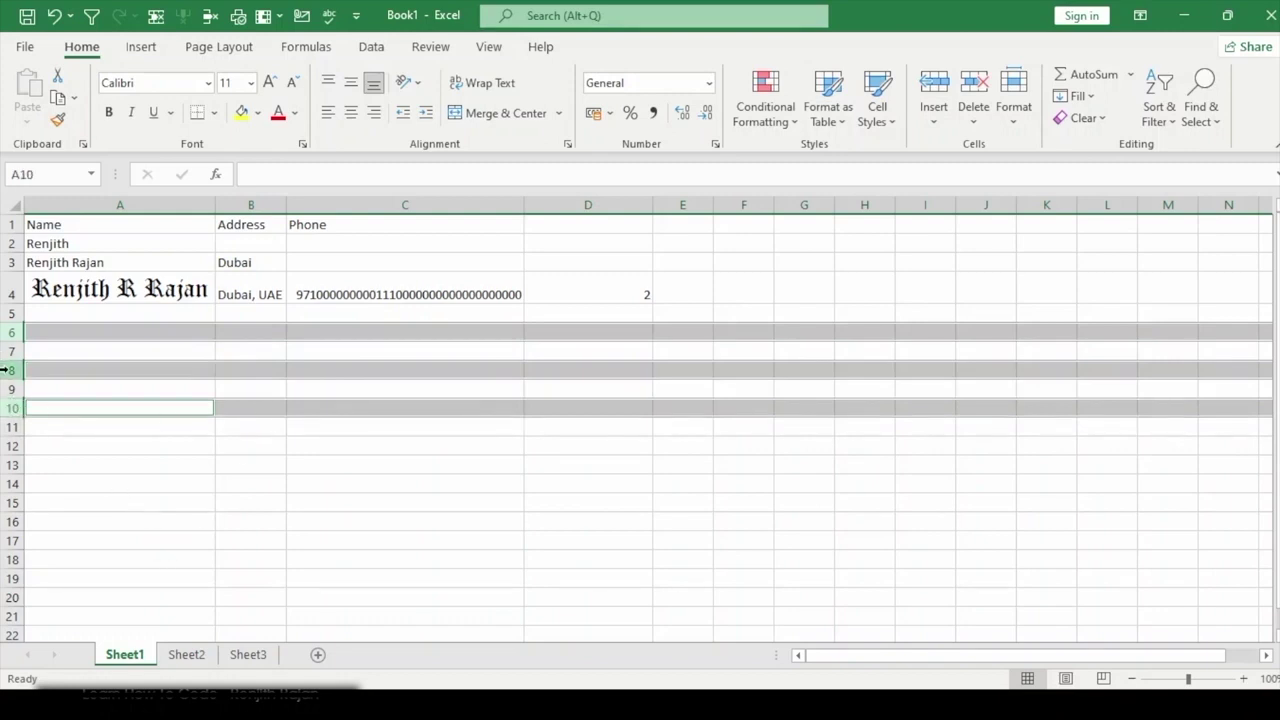
pyautogui.click(12, 331)
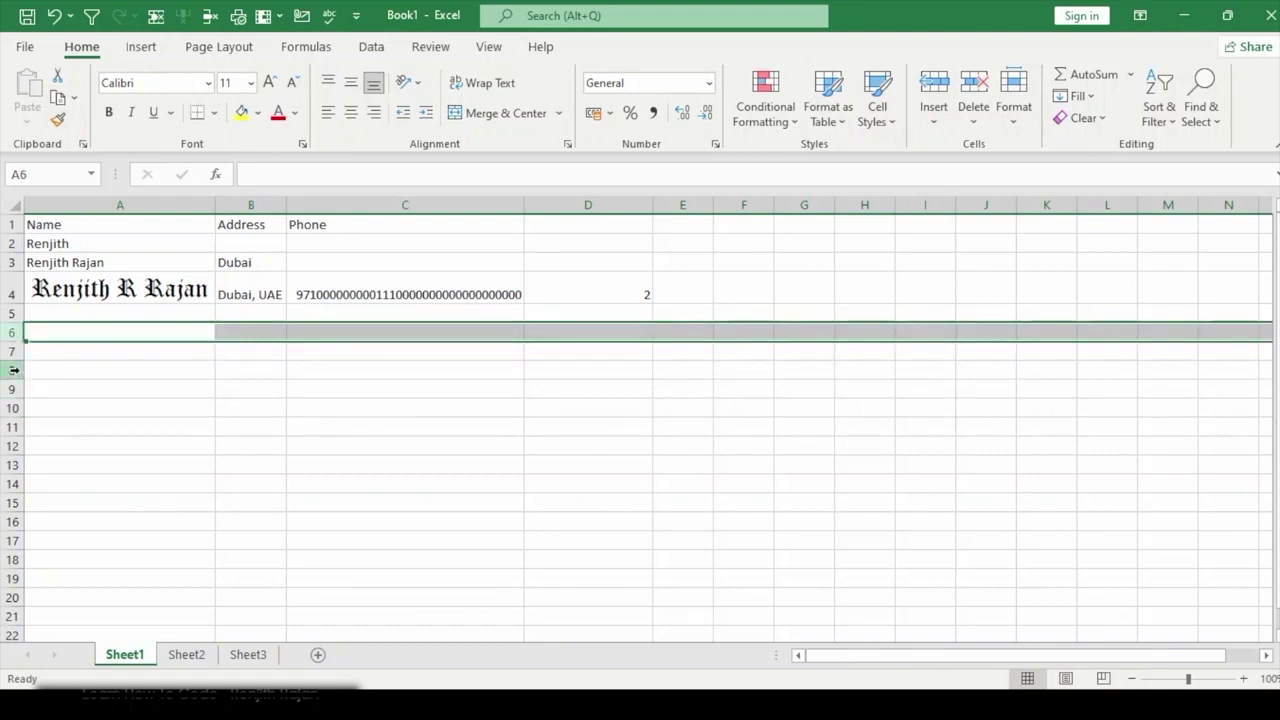
pyautogui.keyDown('ctrl'); pyautogui.click(13, 370); pyautogui.keyUp('ctrl')
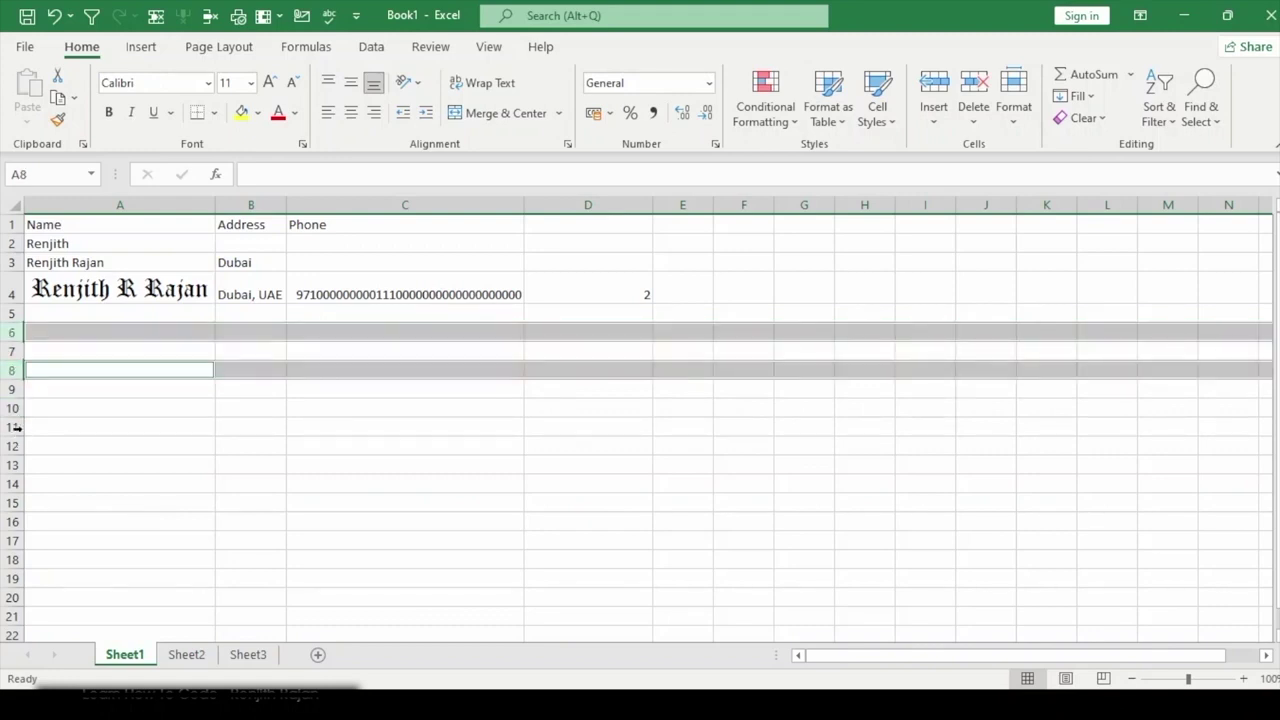
pyautogui.keyDown('ctrl'); pyautogui.click(12, 407); pyautogui.keyUp('ctrl')
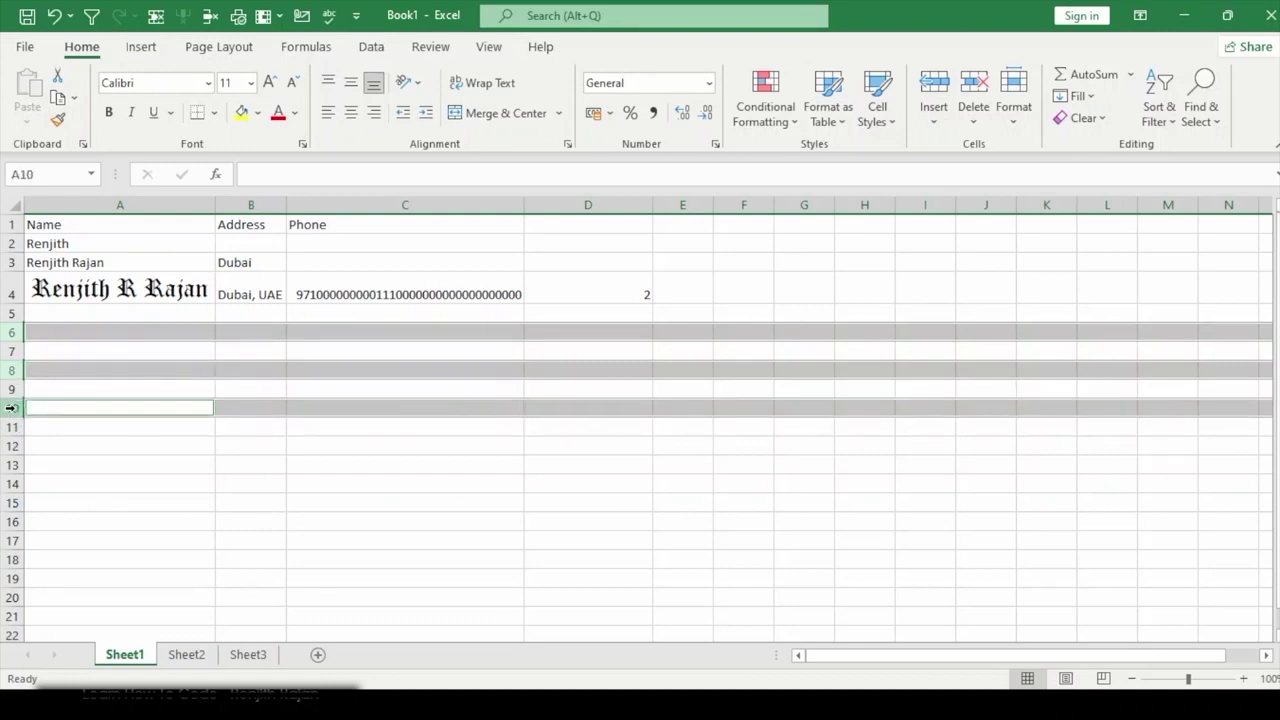
pyautogui.rightClick(12, 370)
pyautogui.click(68, 303)
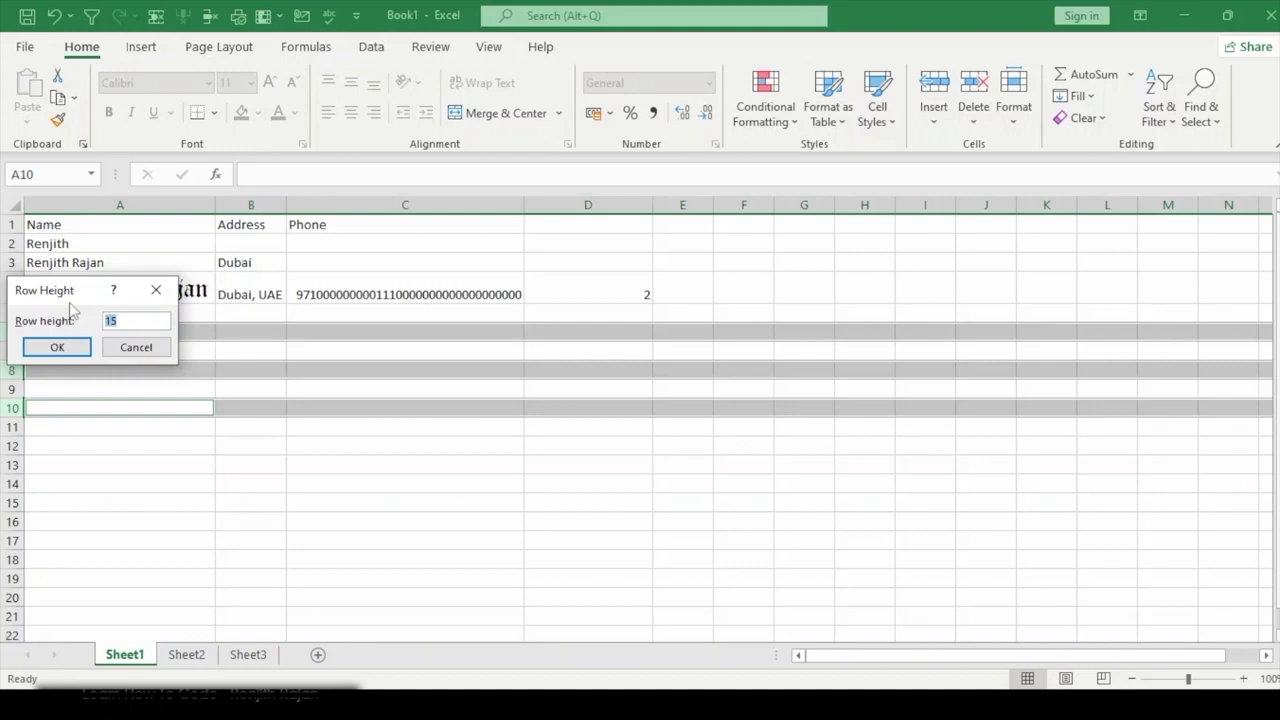
pyautogui.write('50')
pyautogui.press('Return')
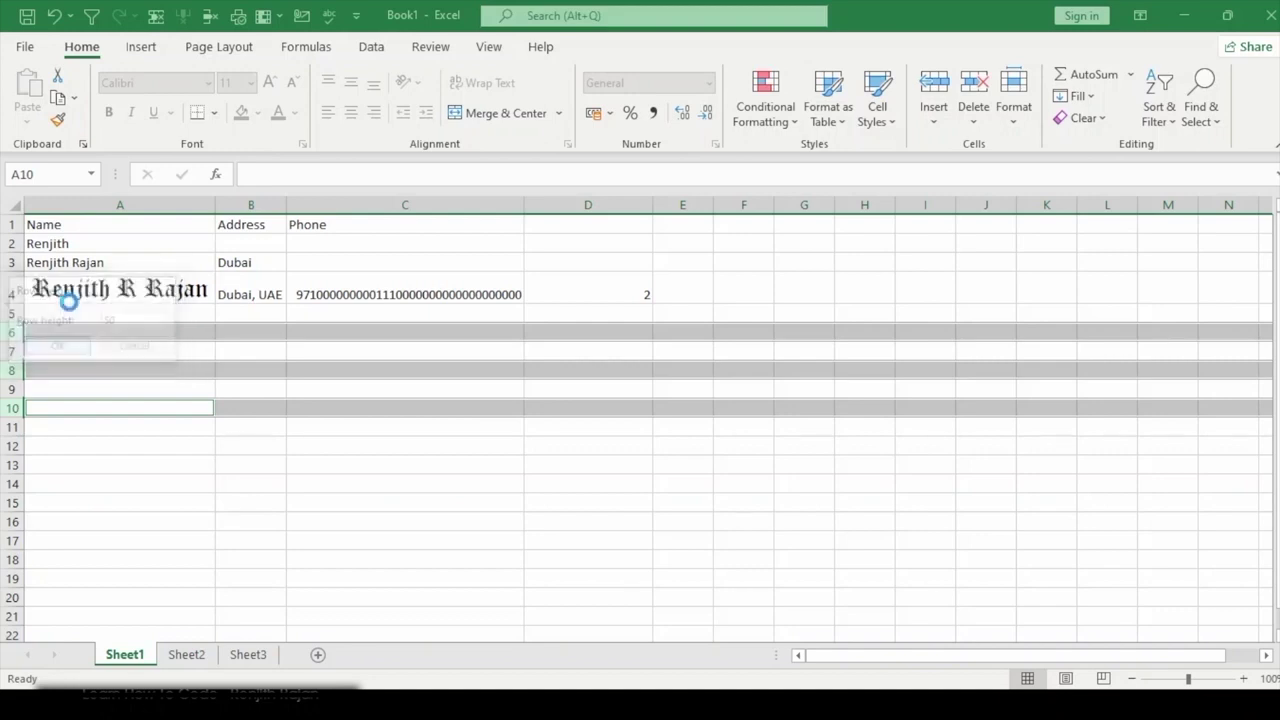
pyautogui.click(207, 459)
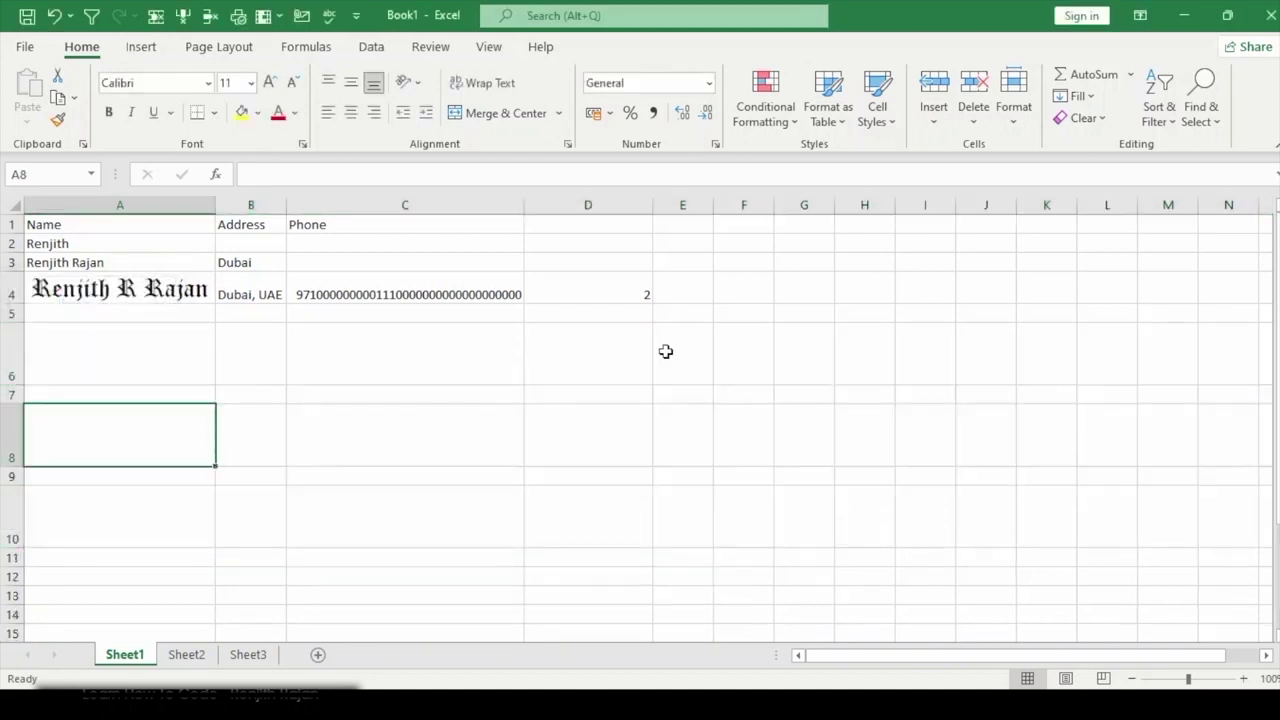
pyautogui.click(143, 358)
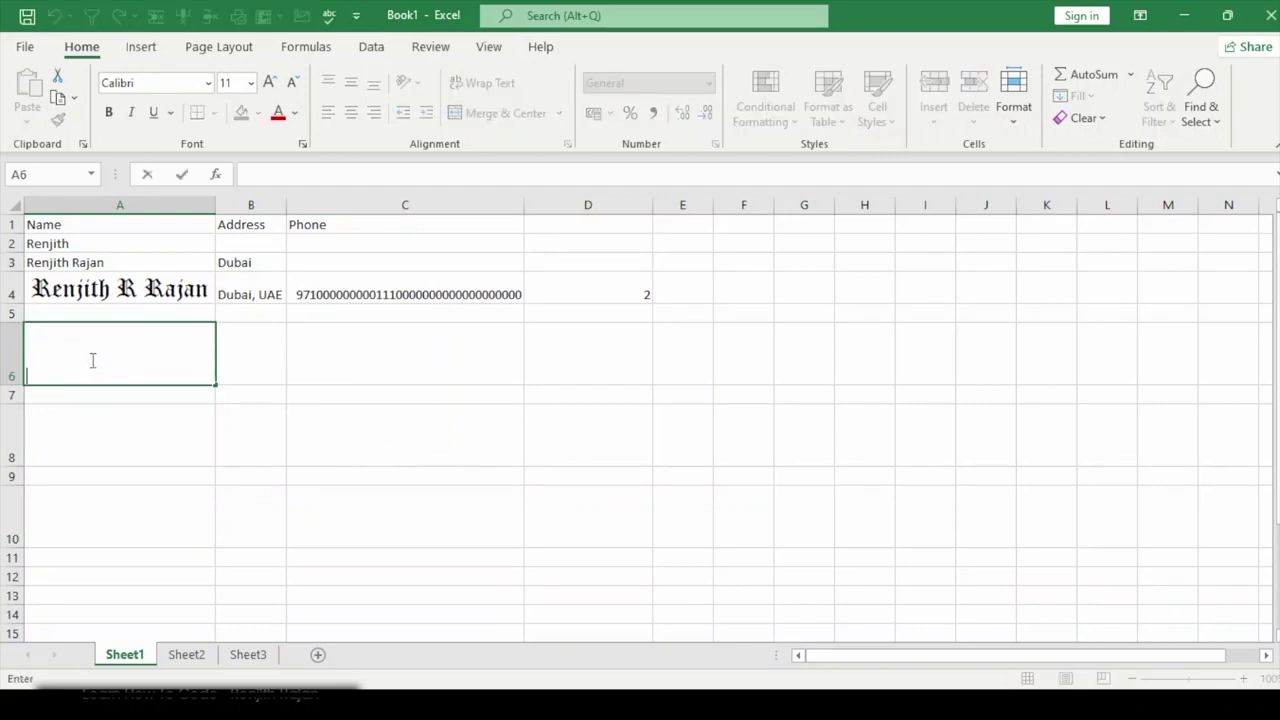
# Step: Enter in A6 a sentence introducing the presenter and the YouTube channel 'Learn How to Code'
pyautogui.write('Hi My Name is r')
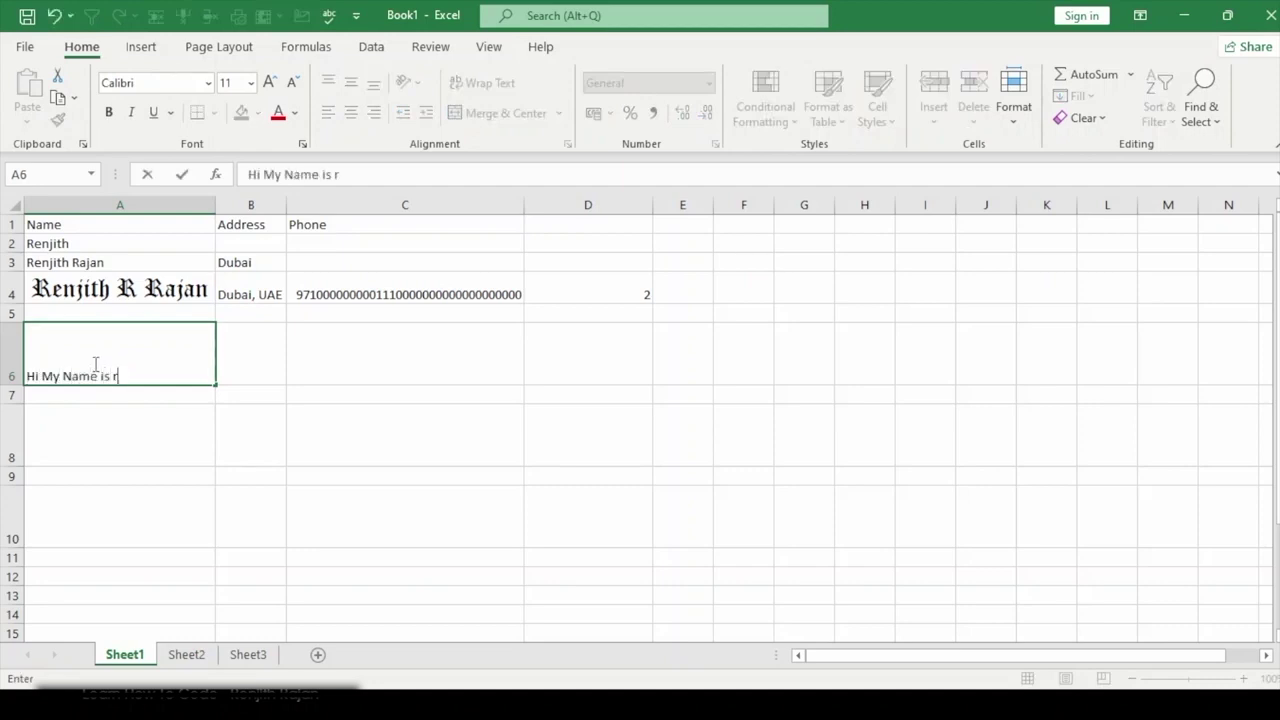
pyautogui.write('enjith and this is m')
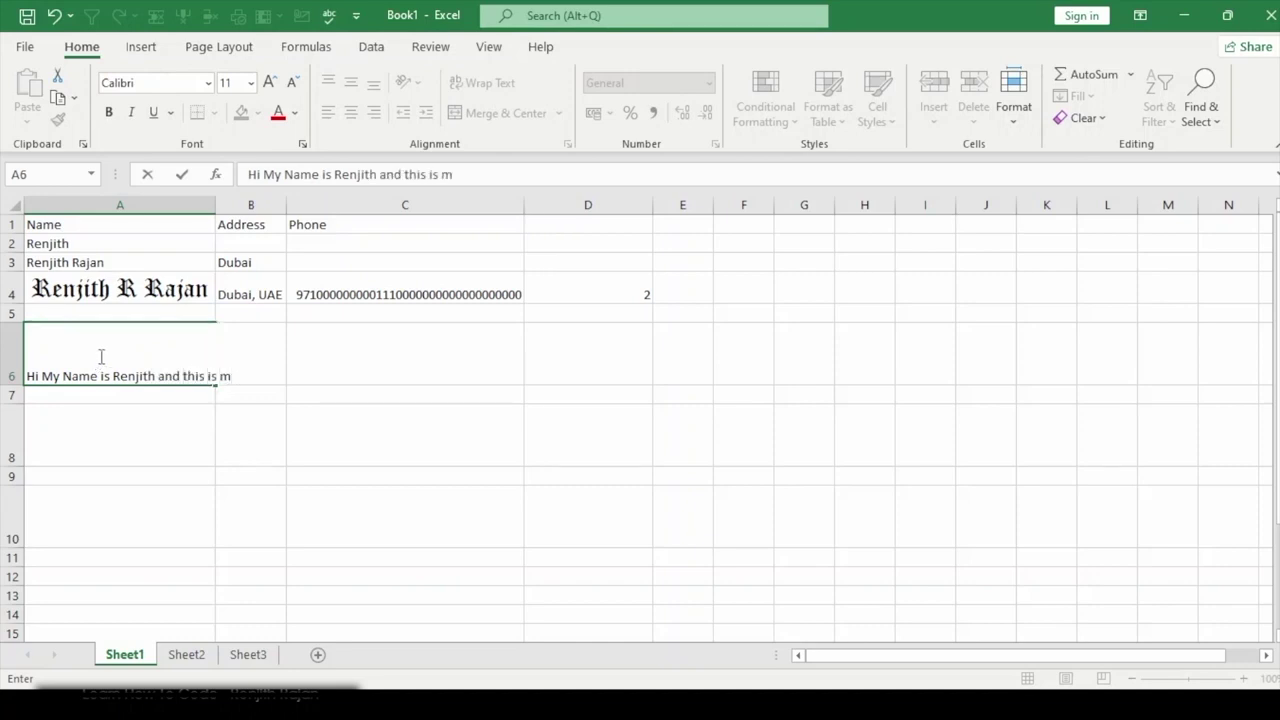
pyautogui.write('y channel on ')
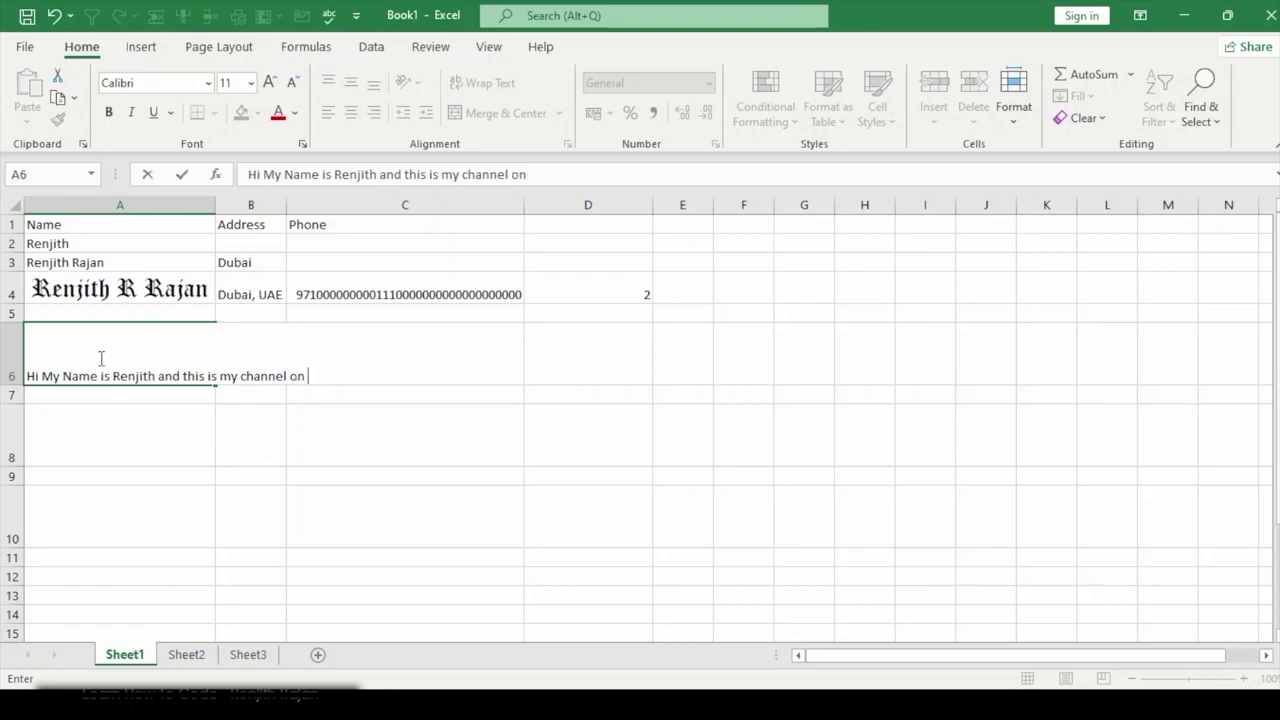
pyautogui.write('youtube wh')
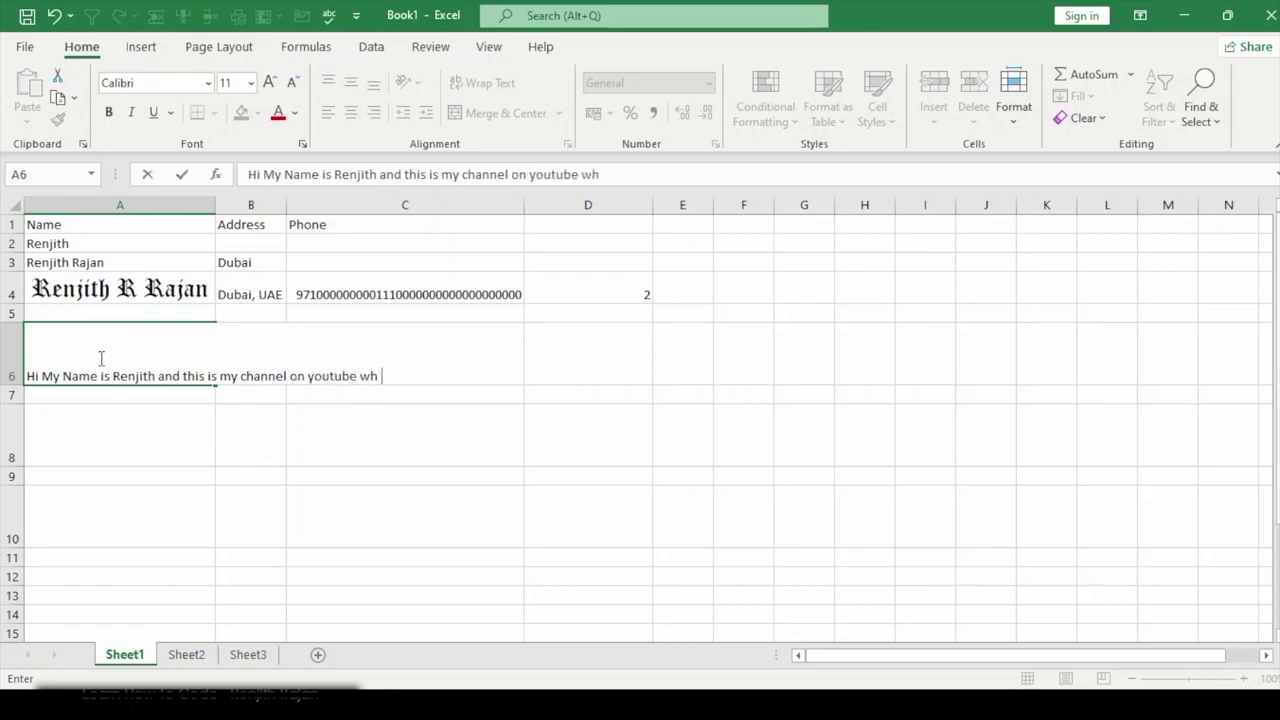
pyautogui.press('BackSpace')
pyautogui.press('BackSpace')
pyautogui.press('BackSpace')
pyautogui.write(', named - Learn How to Code')
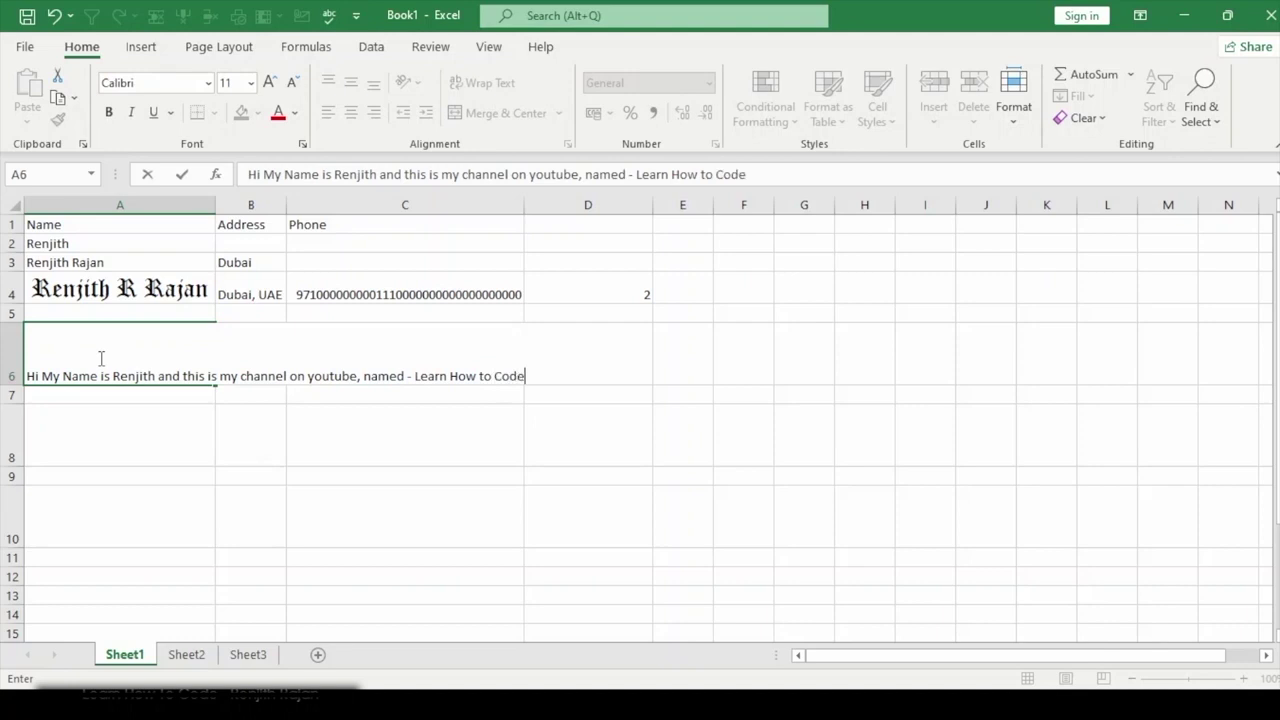
pyautogui.press('Return')
pyautogui.click(100, 357)
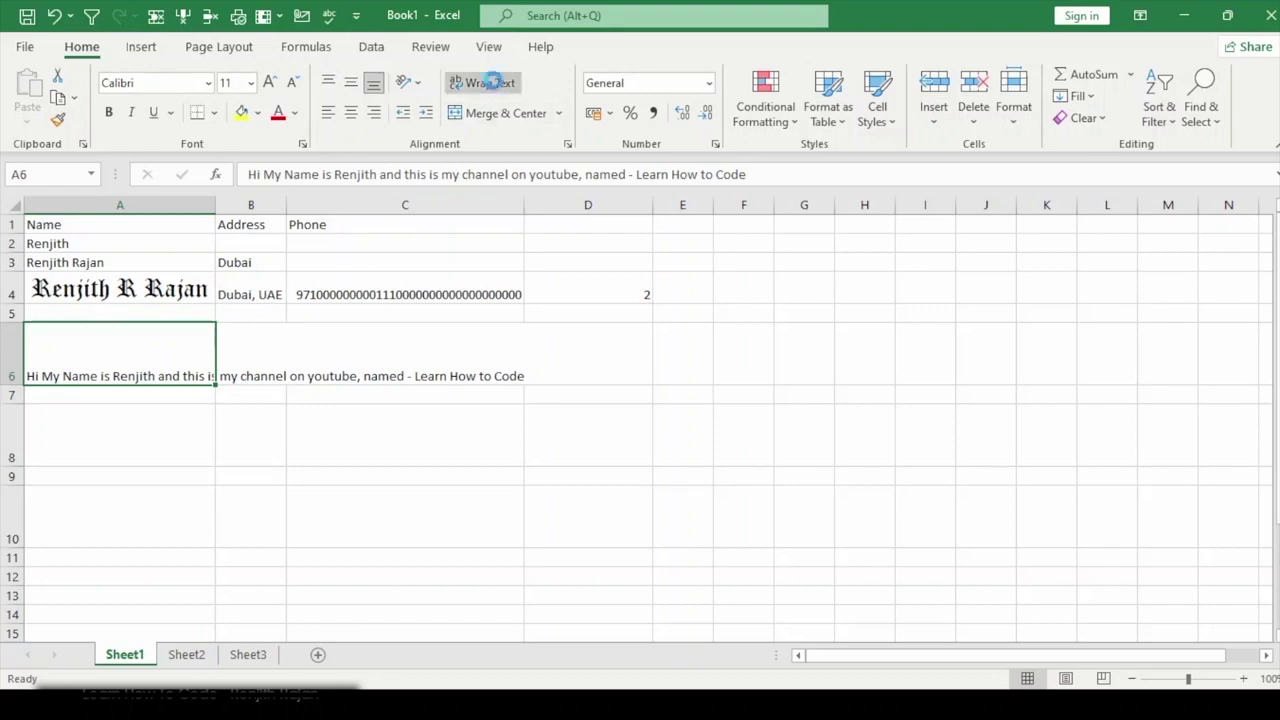
# Step: Wrap and vertically centre A6's text, and add a comma after 'Hi'
pyautogui.click(497, 88)
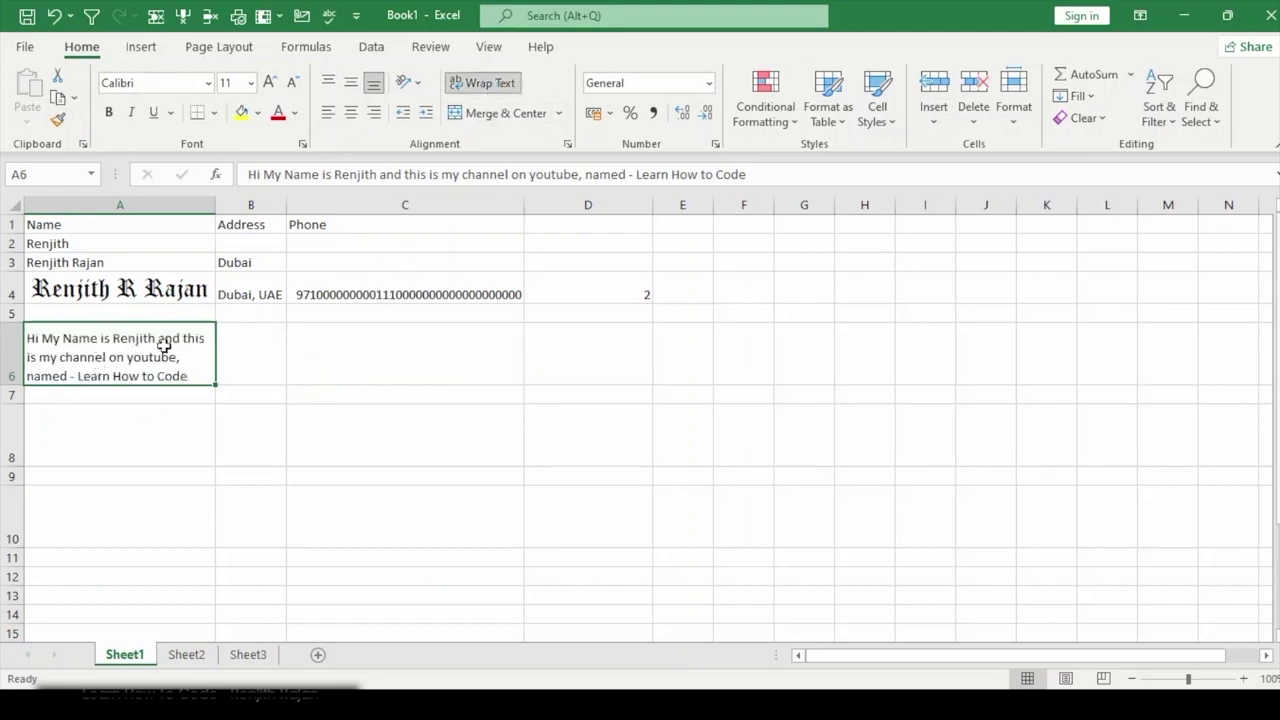
pyautogui.click(350, 82)
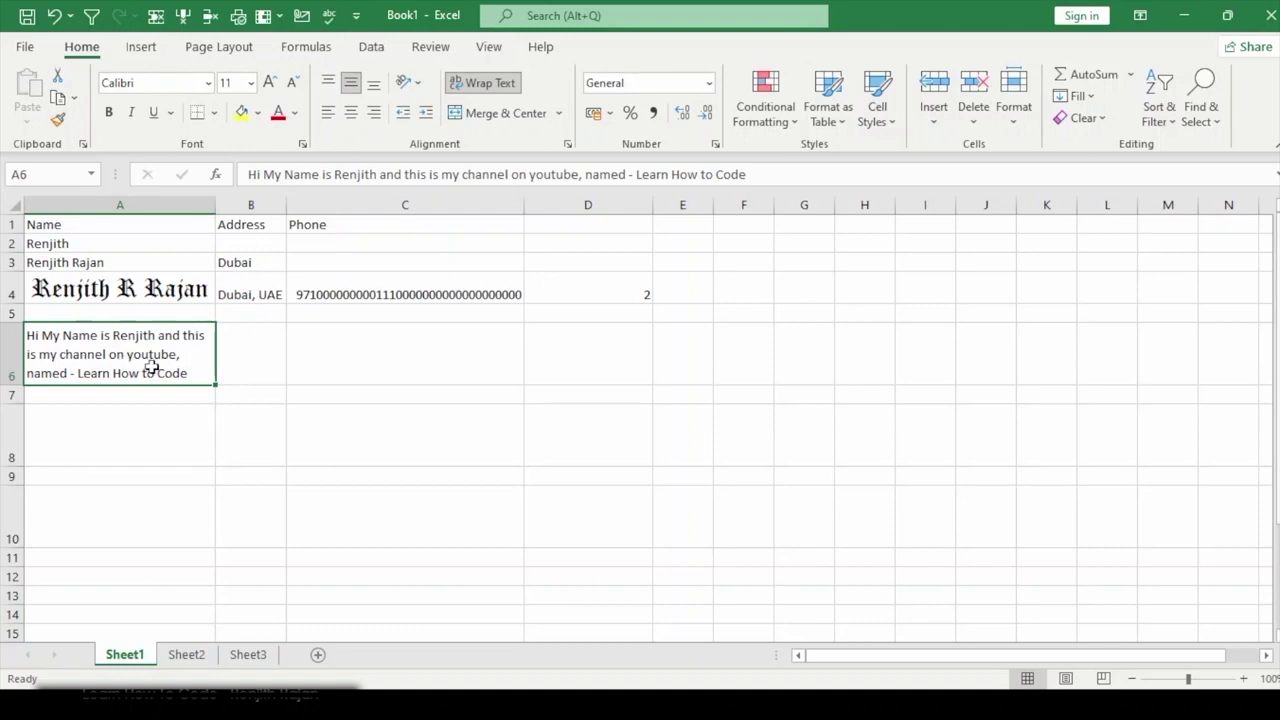
pyautogui.doubleClick(38, 337)
pyautogui.write(',')
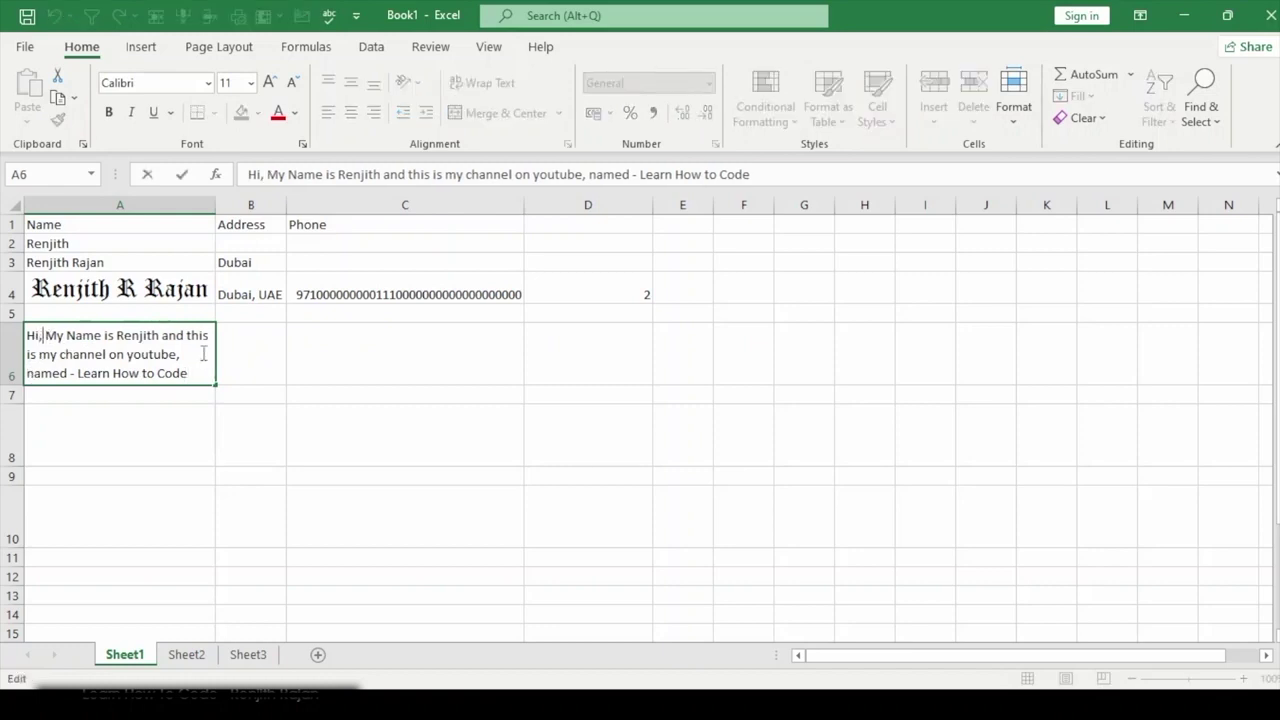
pyautogui.press('Return')
pyautogui.click(135, 356)
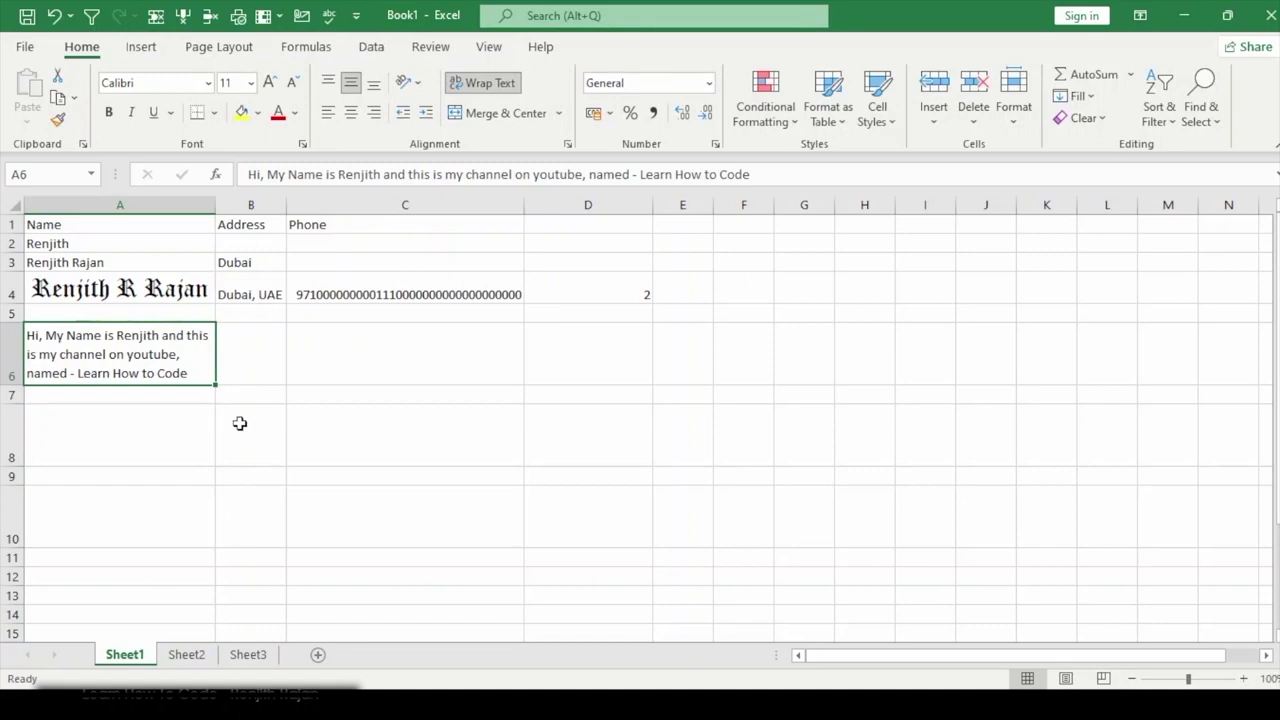
# Step: Append 'With' followed by the presenter's name to the end of the A6 sentence
pyautogui.doubleClick(197, 374)
pyautogui.write('Wit')
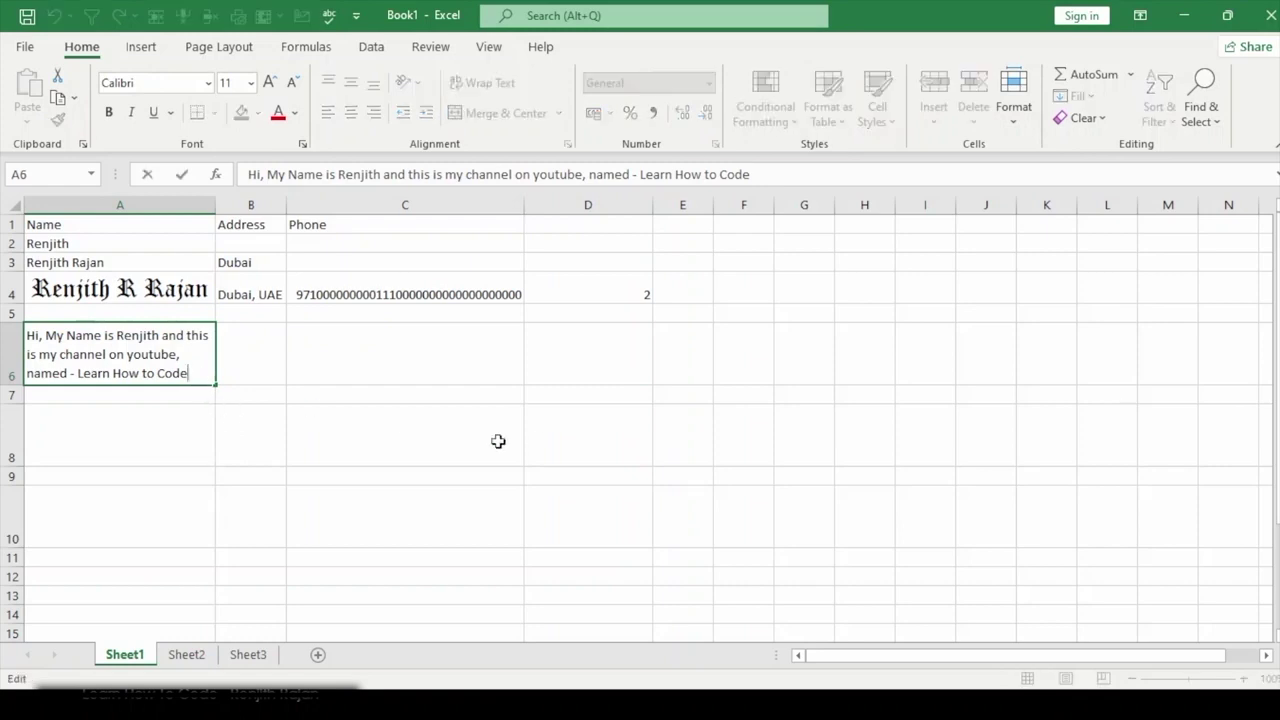
pyautogui.write('h Renjith Rajan')
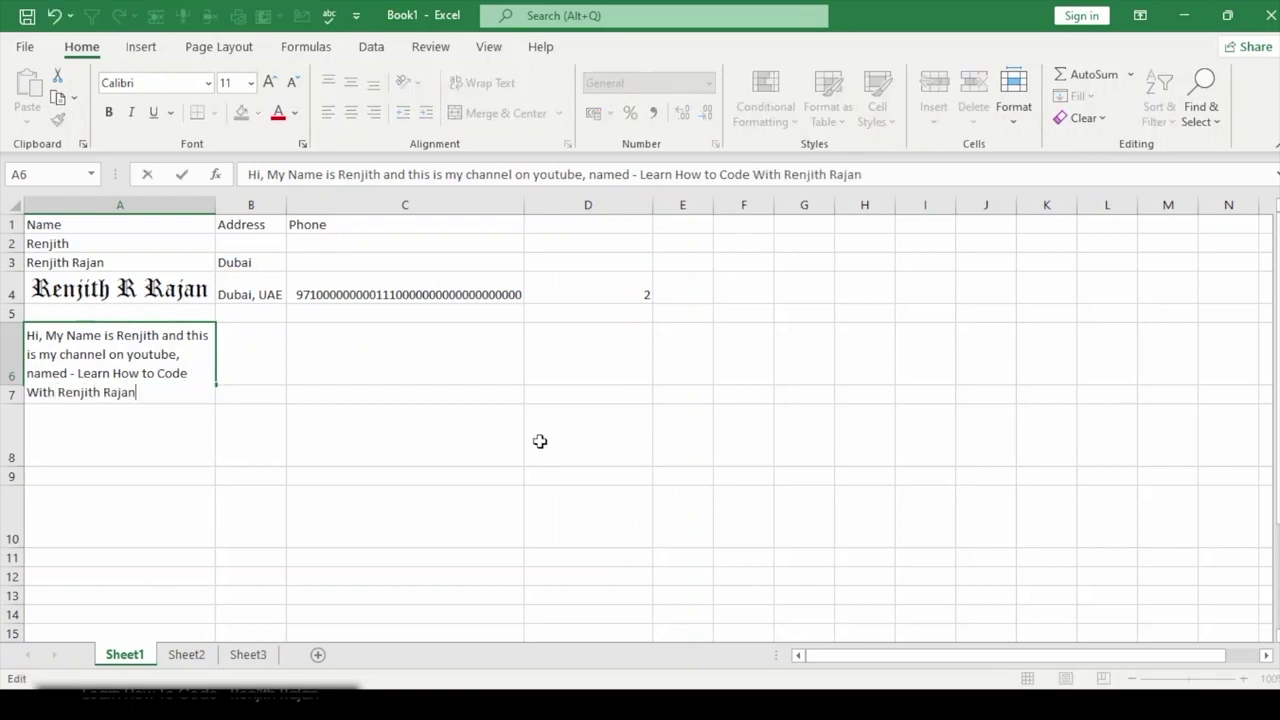
pyautogui.press('Return')
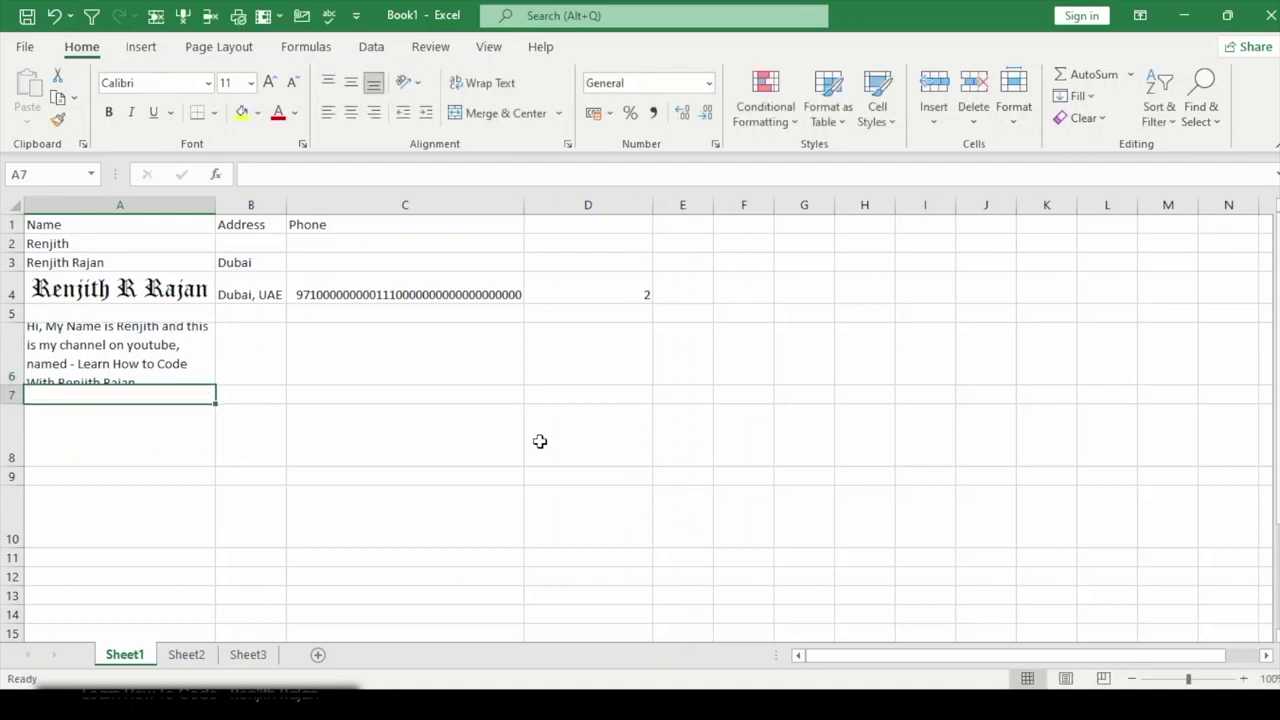
pyautogui.click(199, 343)
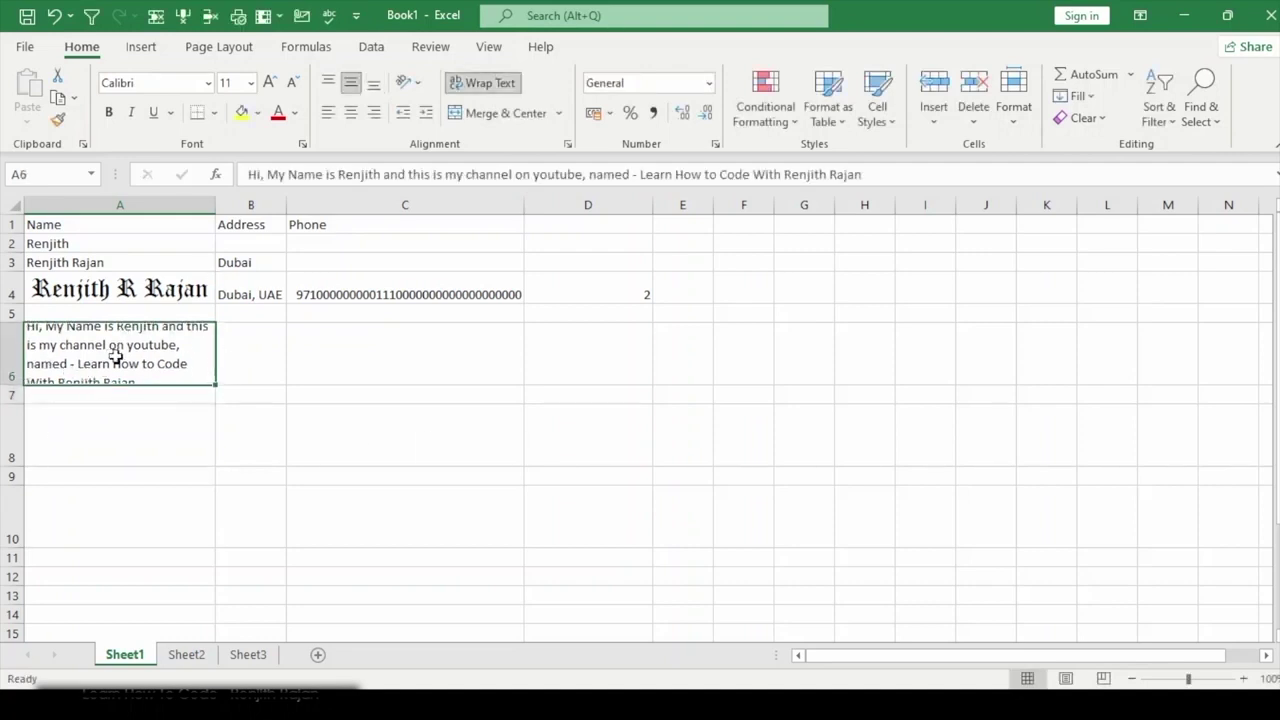
pyautogui.click(12, 360)
pyautogui.rightClick(12, 360)
# Step: Set row 6's height to 55
pyautogui.click(42, 291)
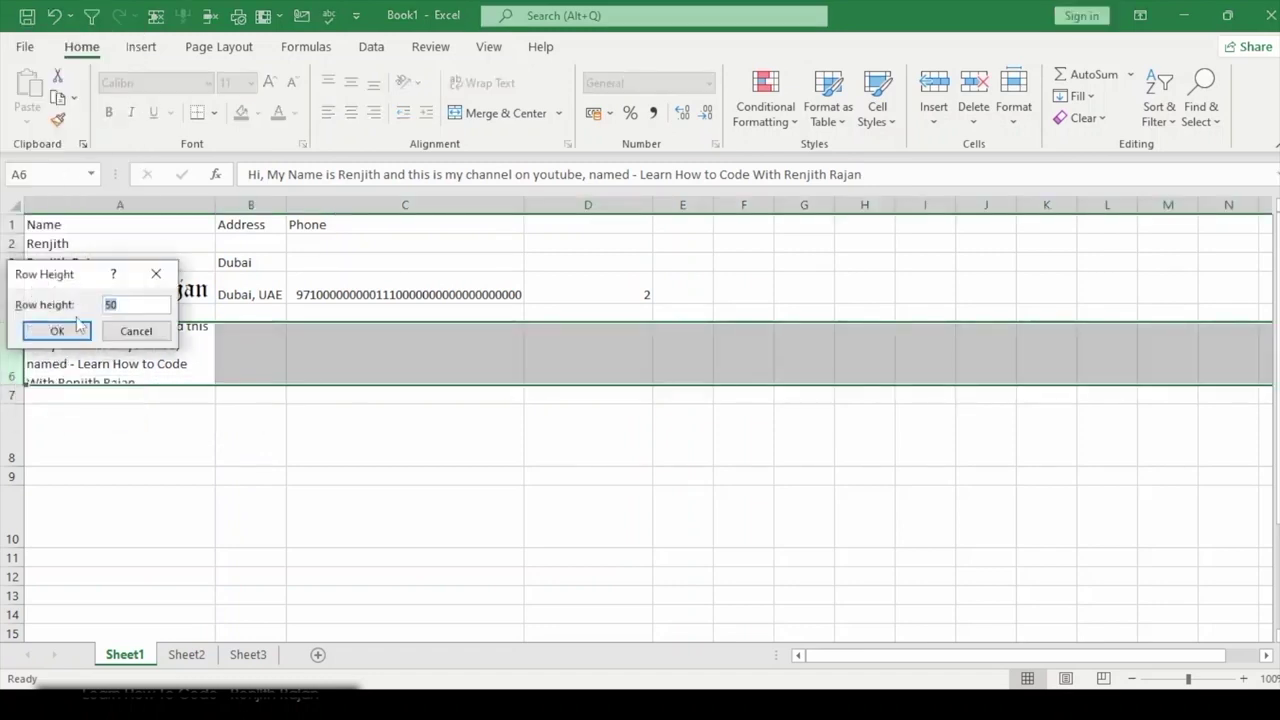
pyautogui.write('55')
pyautogui.press('Return')
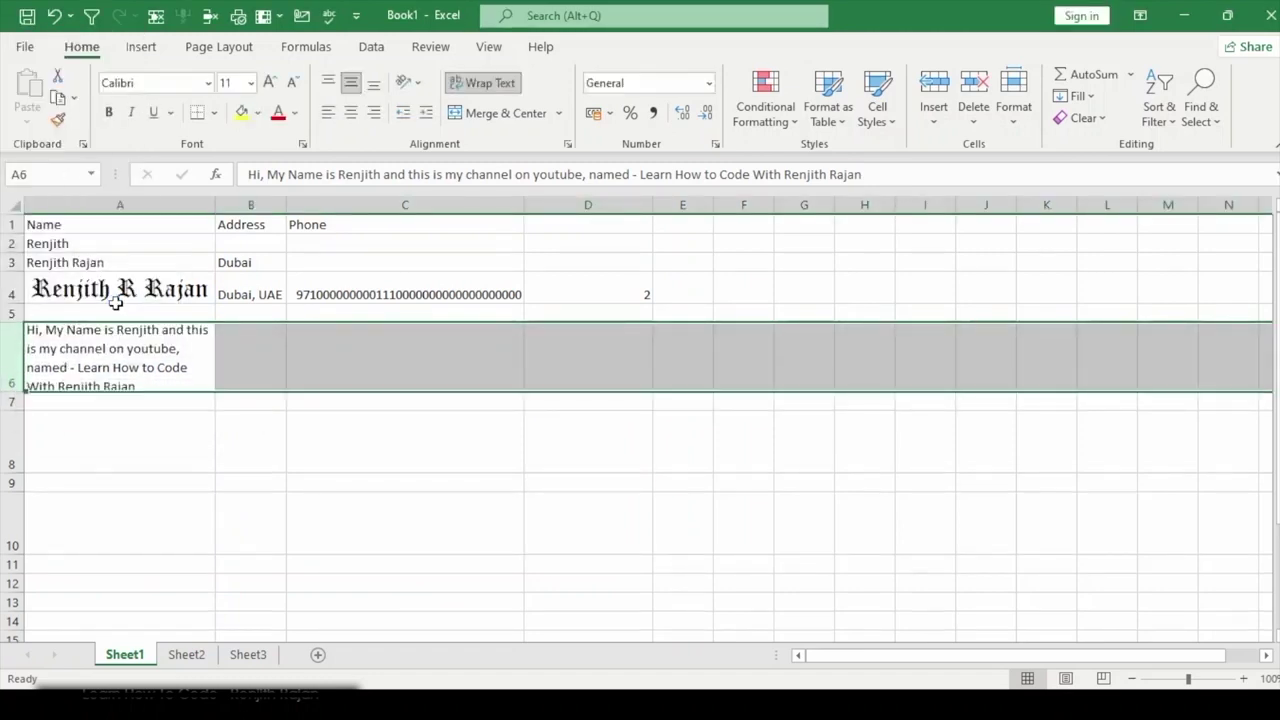
pyautogui.rightClick(3, 352)
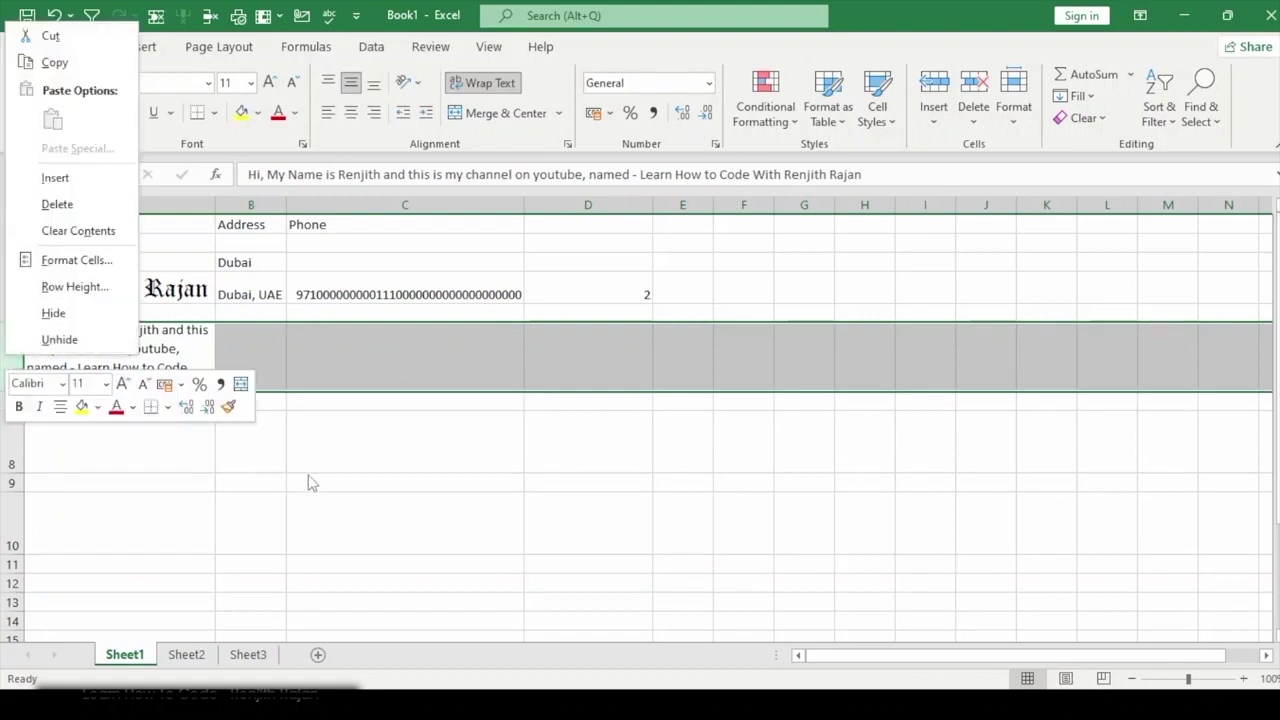
pyautogui.press('Escape')
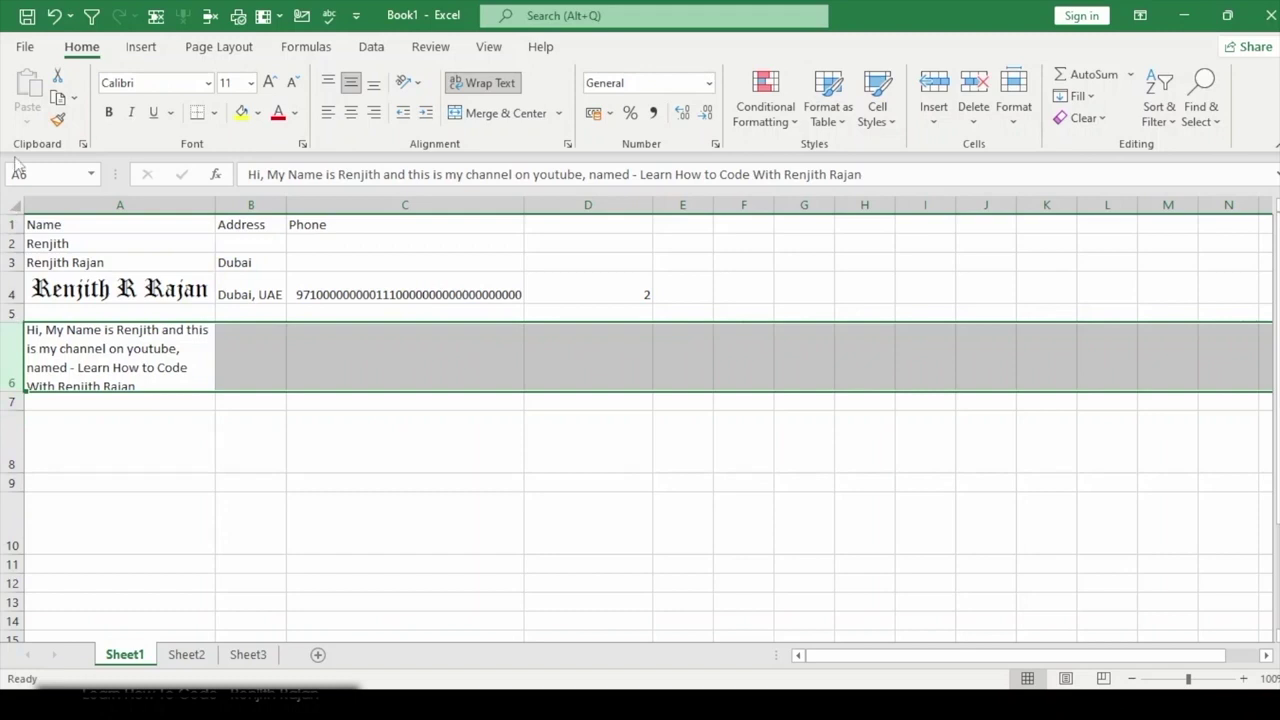
# Step: Auto-fit all rows, then drag row 6's border so the wrapped sentence fits with spare room
pyautogui.click(24, 201)
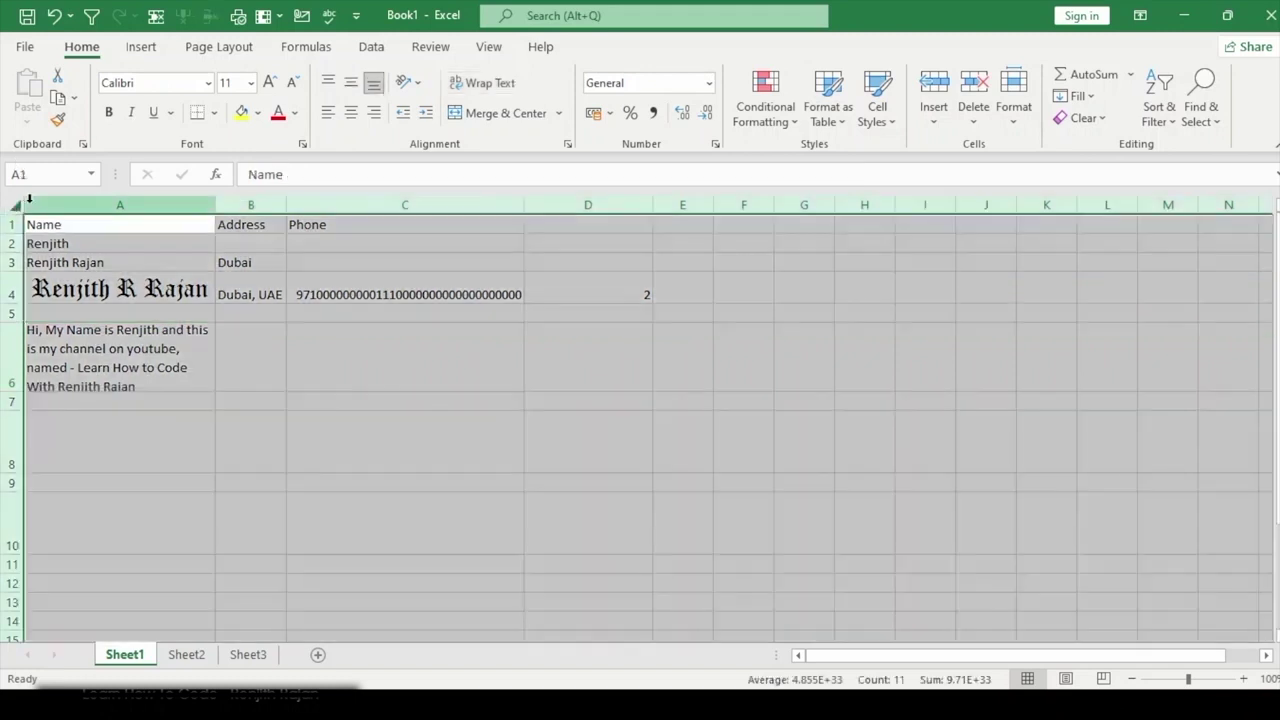
pyautogui.doubleClick(13, 320)
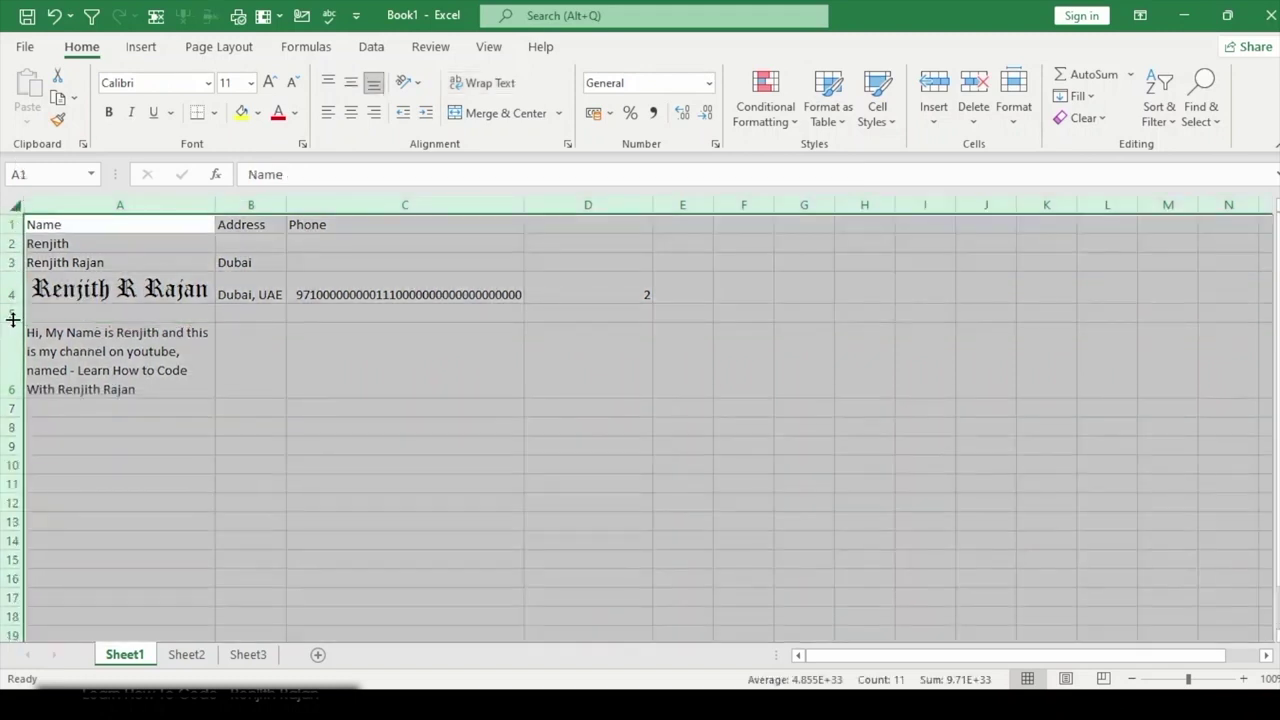
pyautogui.click(146, 496)
pyautogui.click(86, 371)
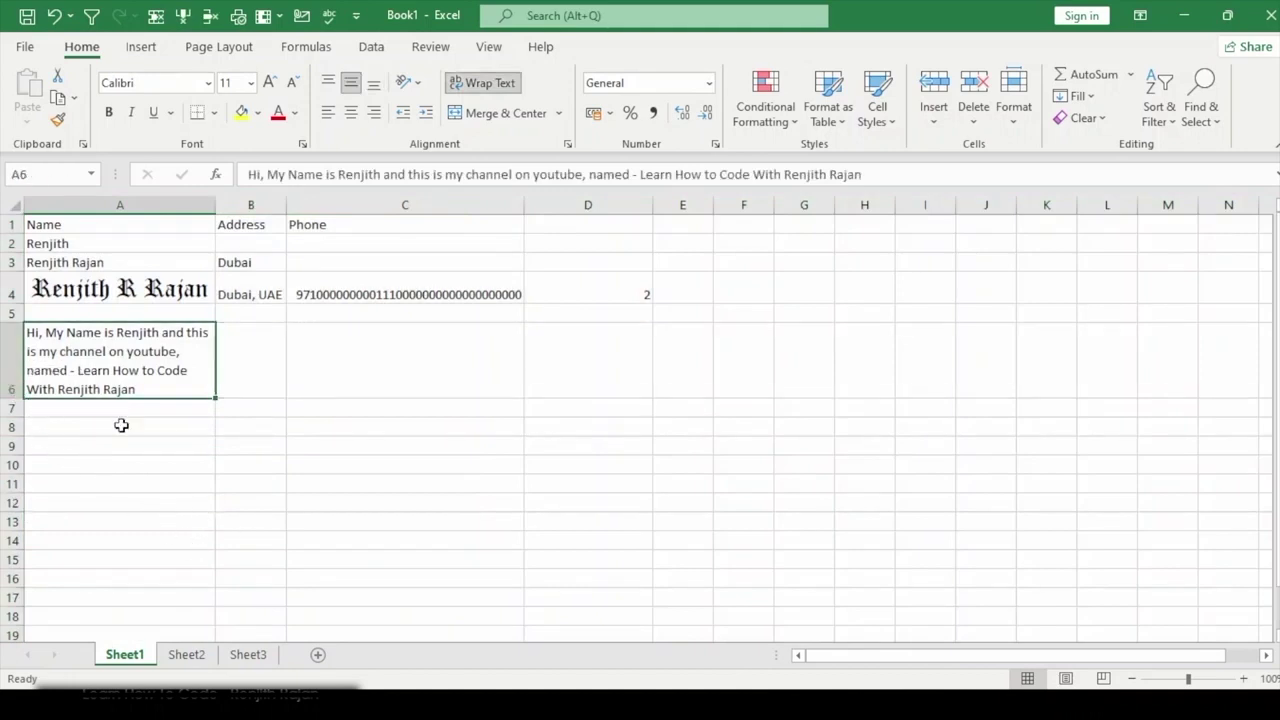
pyautogui.click(50, 428)
pyautogui.click(44, 367)
pyautogui.moveTo(11, 395); pyautogui.dragTo(9, 450)
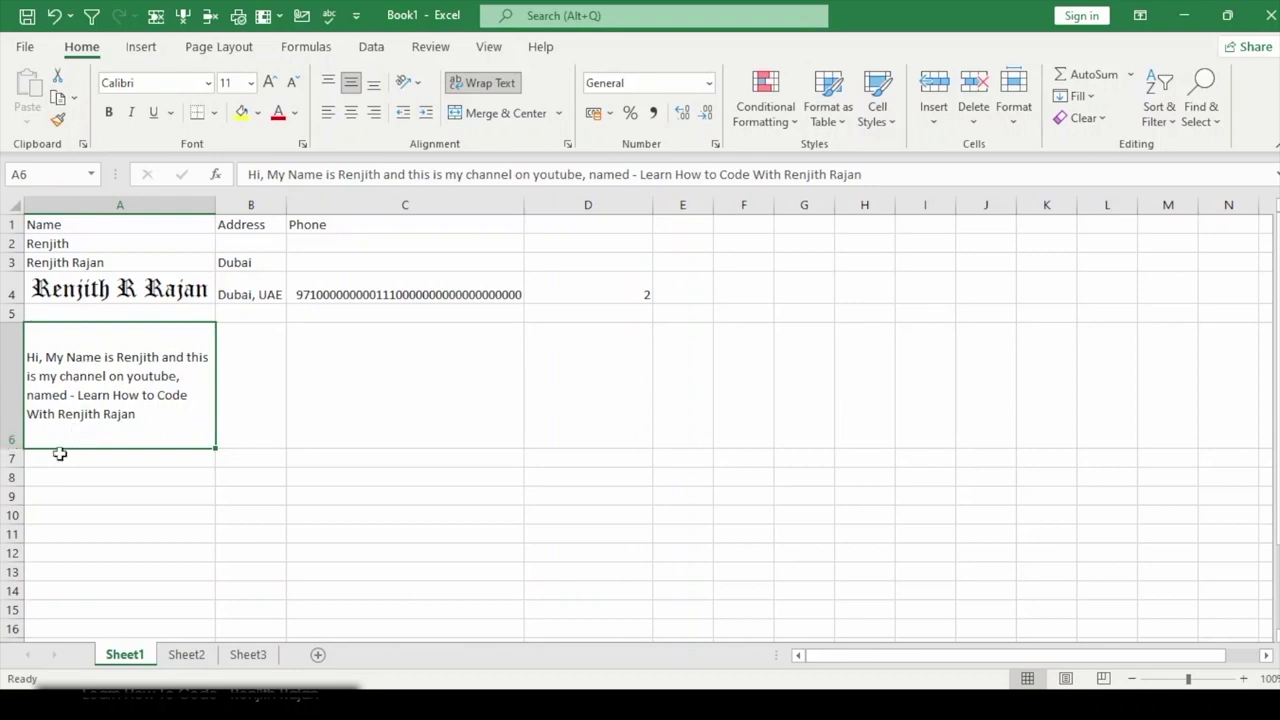
pyautogui.moveTo(11, 447); pyautogui.dragTo(15, 413)
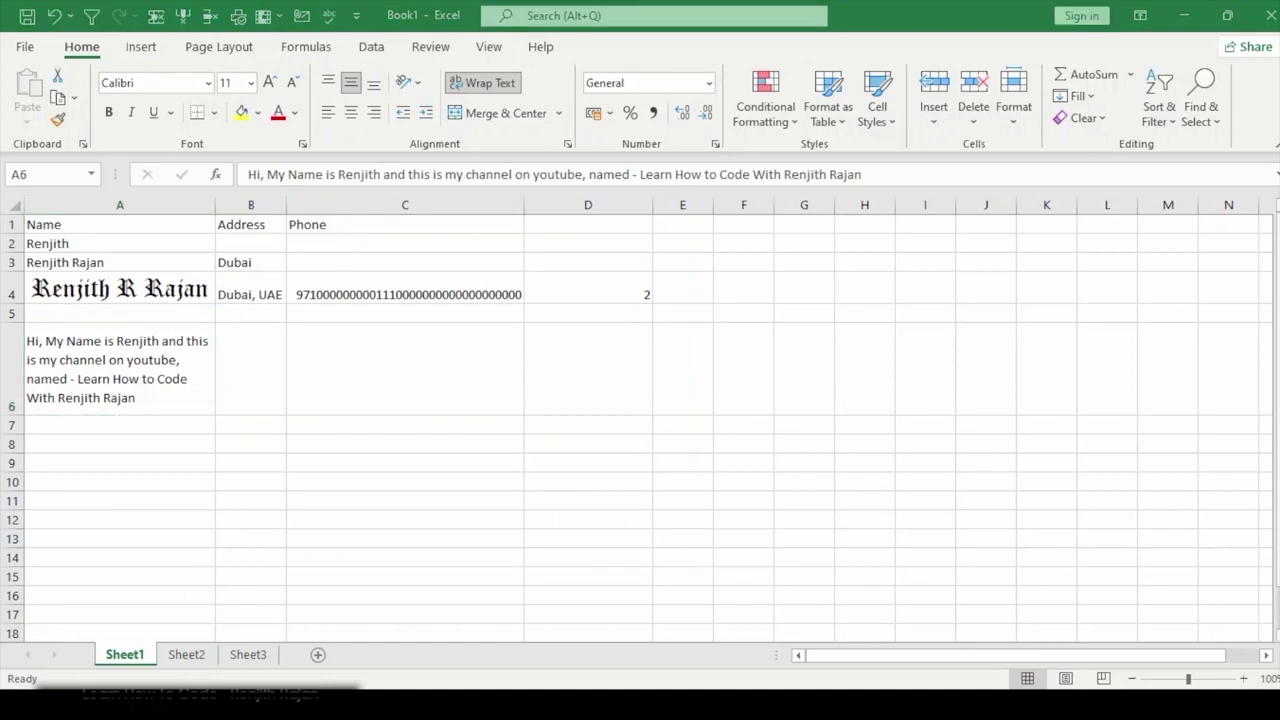
# Step: Delete row 4 and the blank row after it with Ctrl+-, moving the sentence up
pyautogui.press('Right')
pyautogui.click(70, 222)
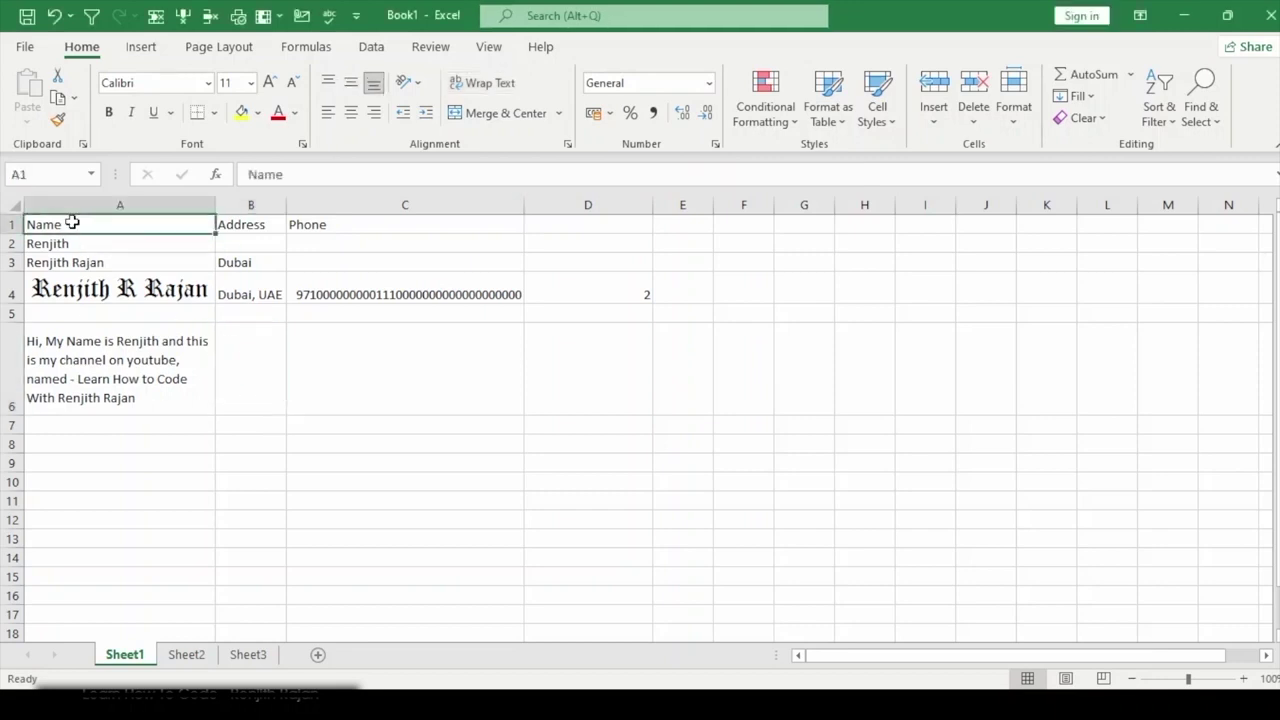
pyautogui.click(12, 288)
pyautogui.hotkey('ctrl', '-')
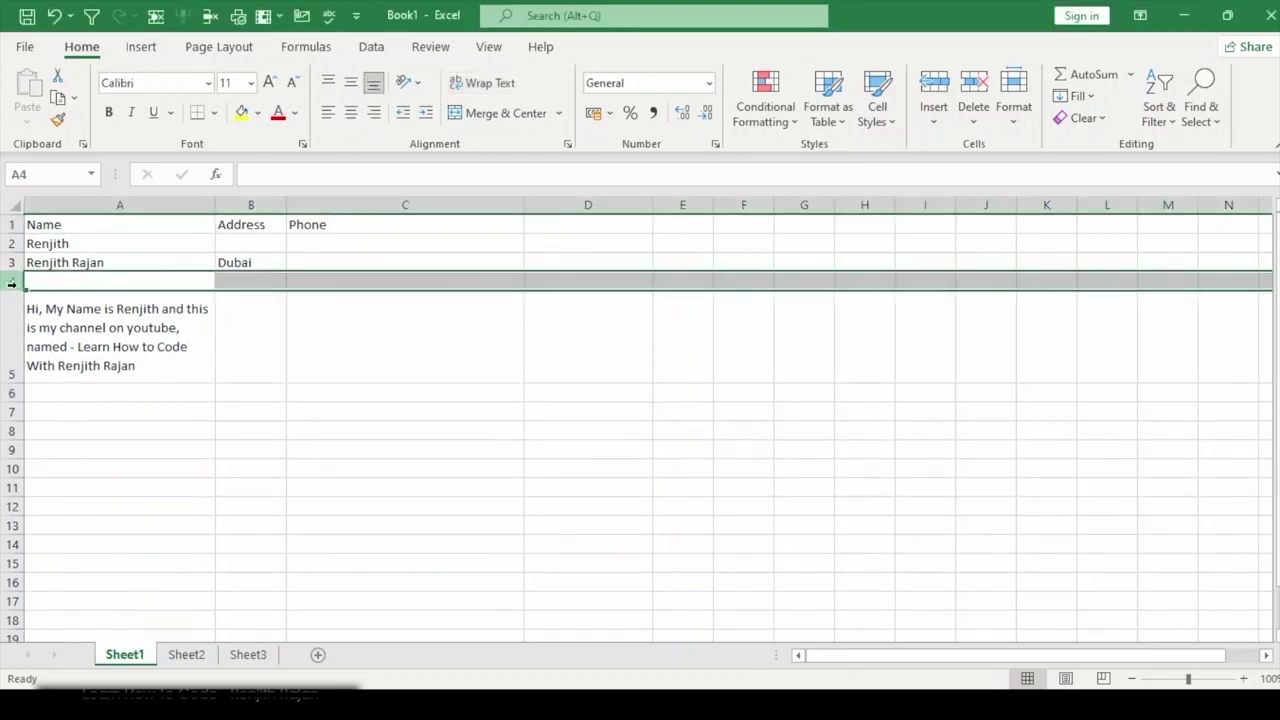
pyautogui.hotkey('ctrl', '-')
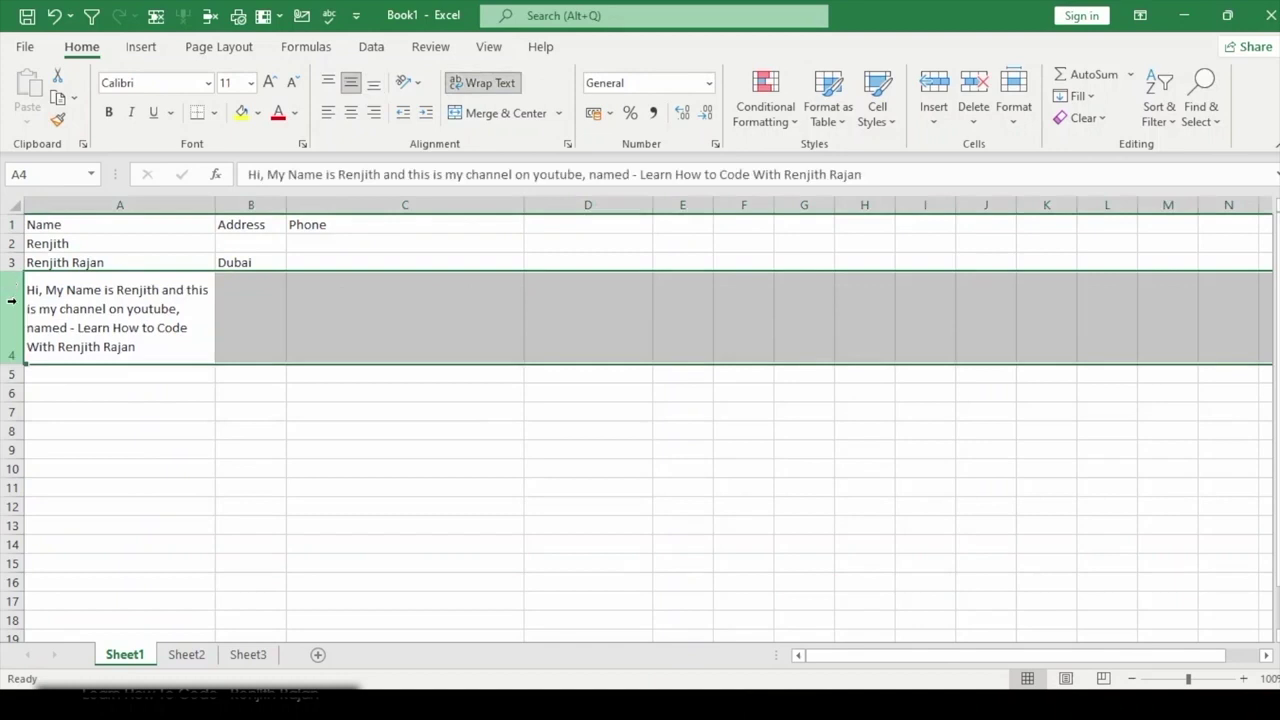
pyautogui.click(126, 432)
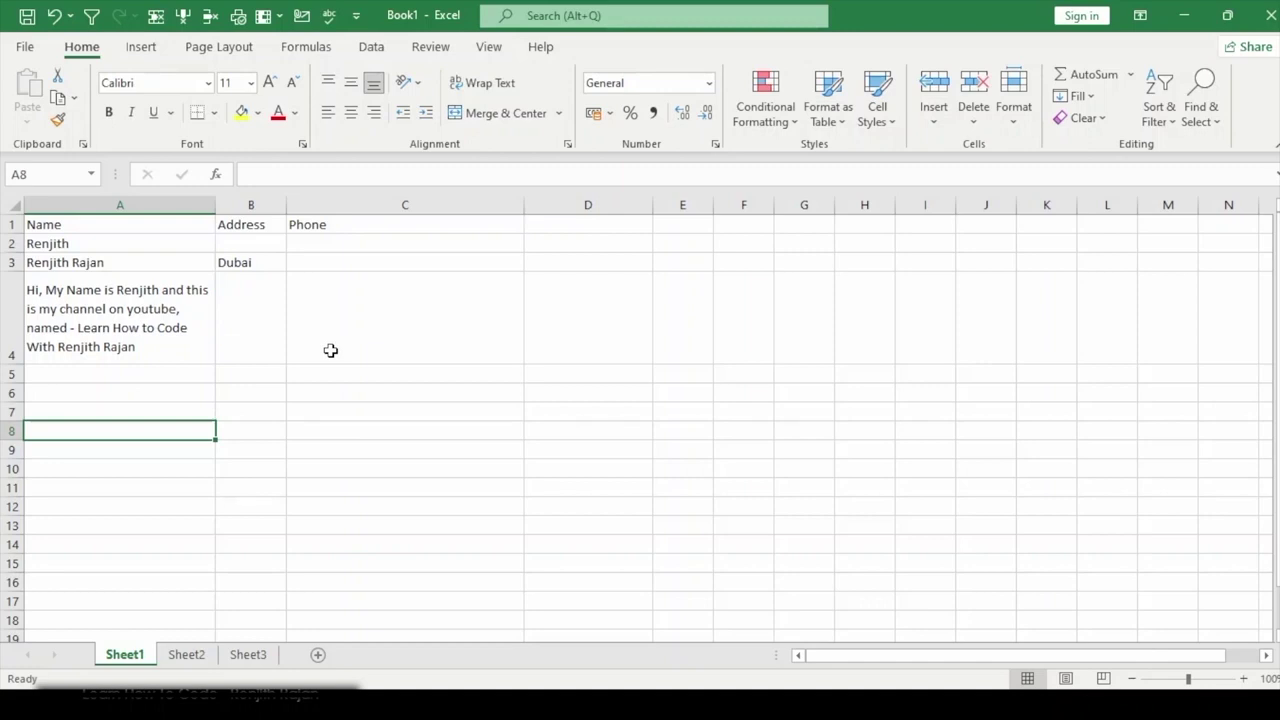
pyautogui.click(52, 224)
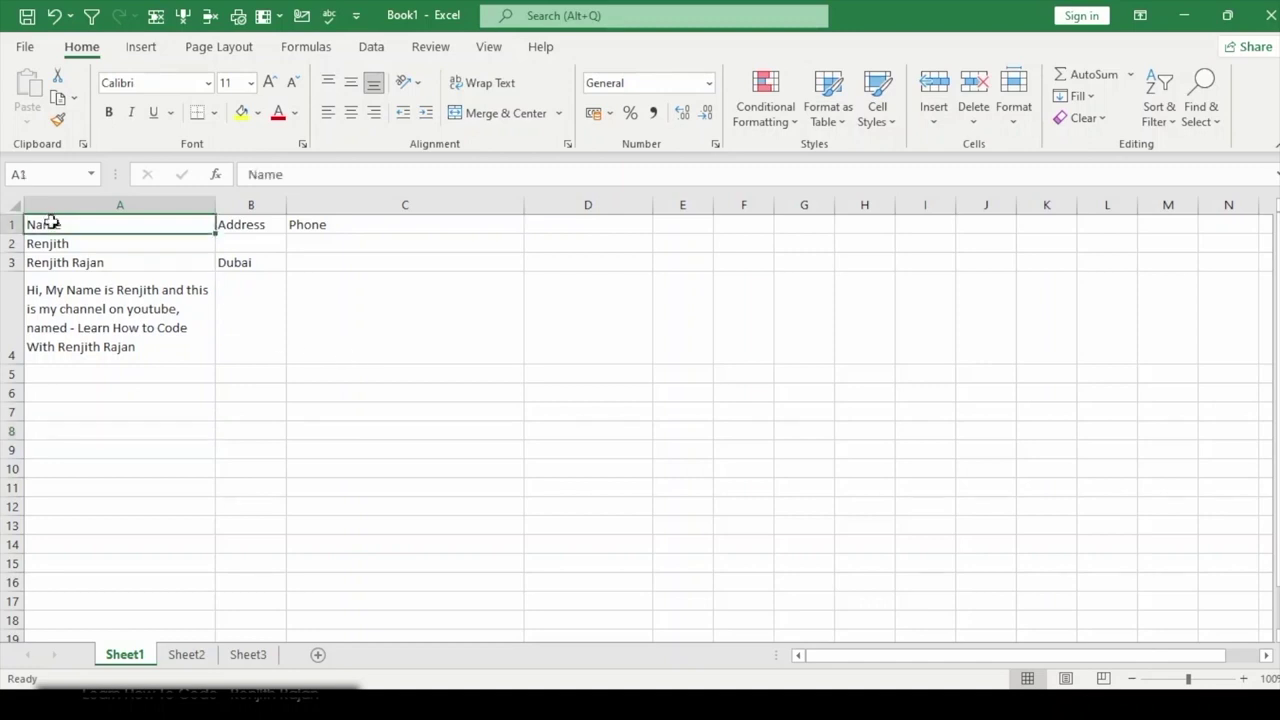
# Step: Clear the contents of A1:C5 and reset every row to standard height
pyautogui.moveTo(45, 225); pyautogui.dragTo(329, 365)
pyautogui.press('Delete')
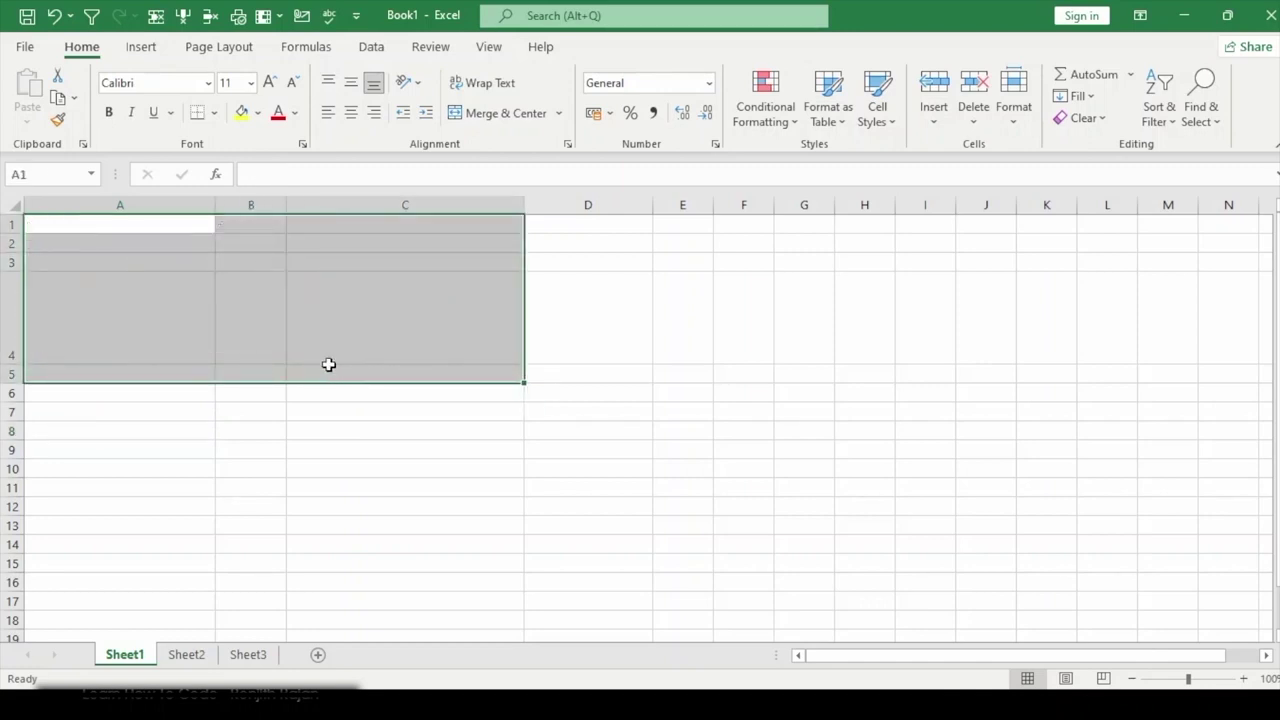
pyautogui.click(308, 490)
pyautogui.click(11, 204)
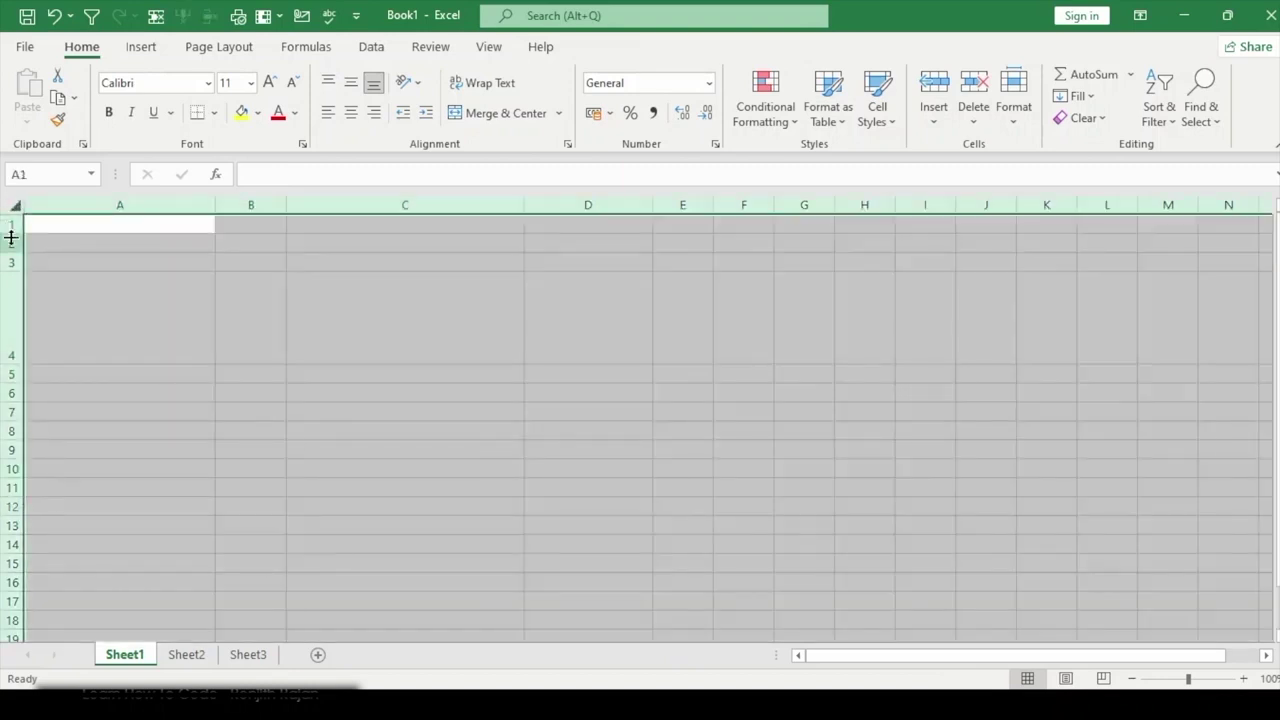
pyautogui.doubleClick(8, 234)
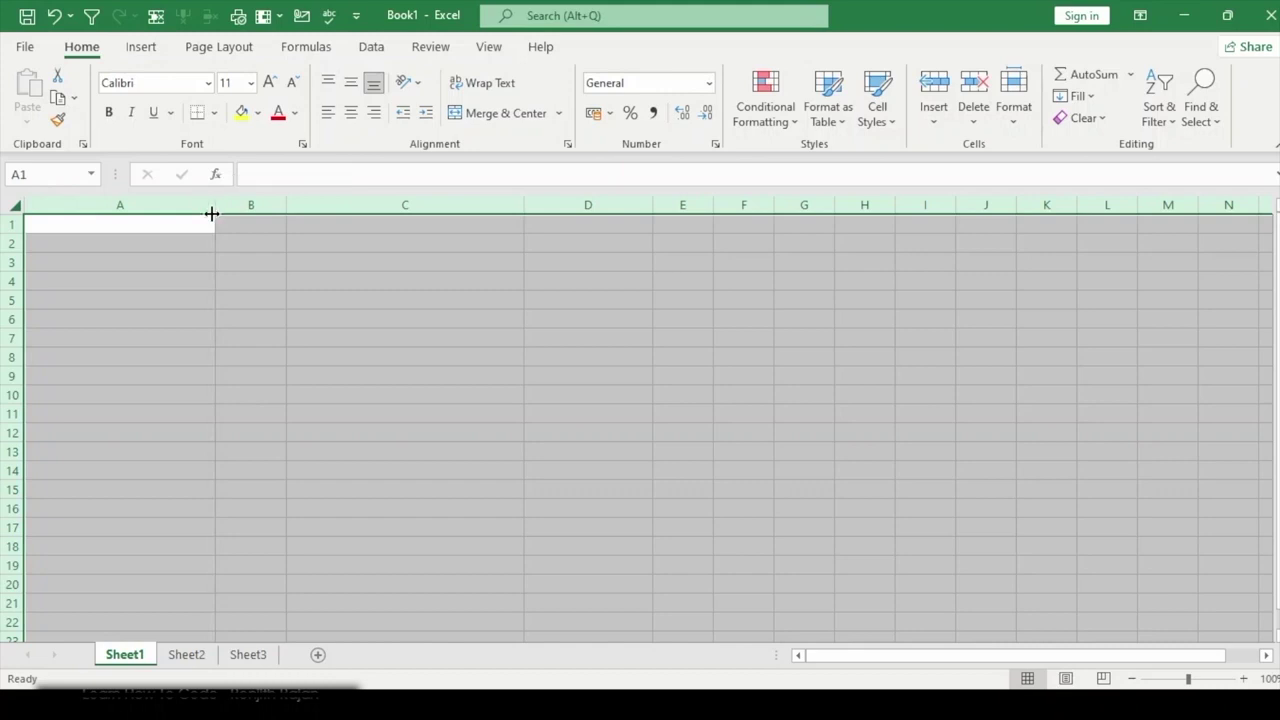
pyautogui.click(200, 320)
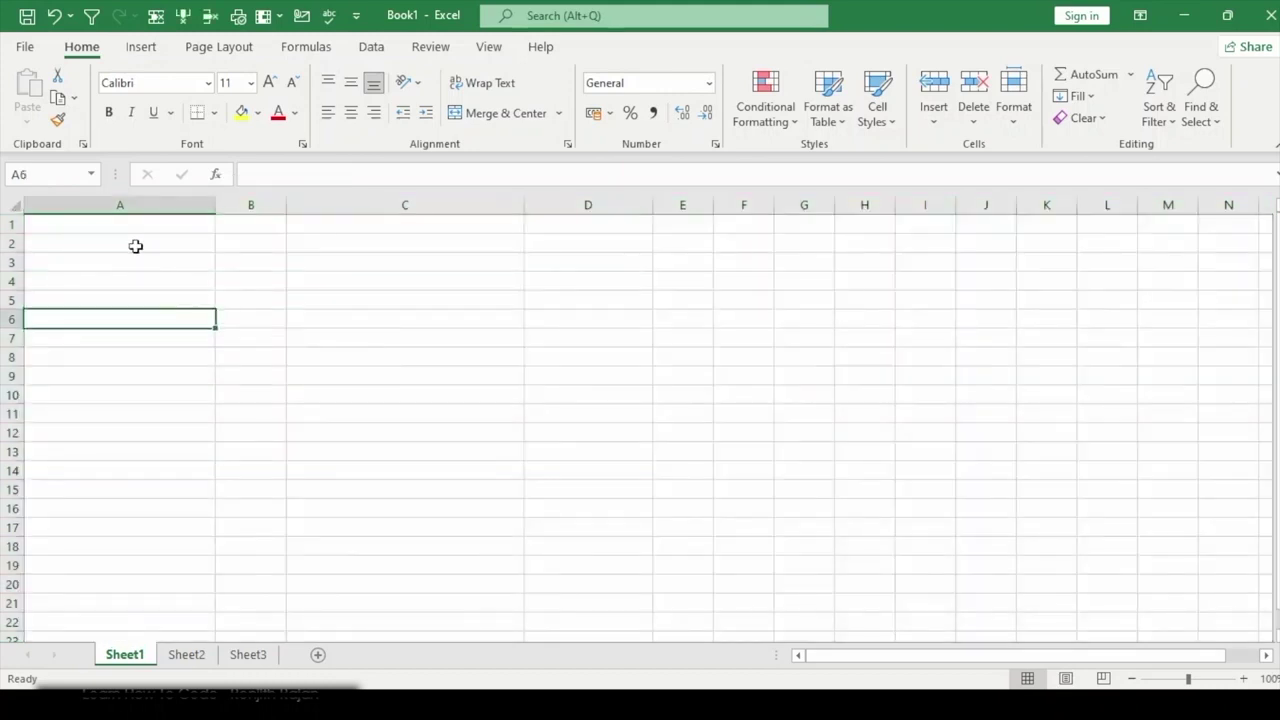
# Step: Open the Column Width setting for column F and close it unchanged
pyautogui.click(746, 205)
pyautogui.rightClick(746, 207)
pyautogui.click(815, 469)
pyautogui.press('Escape')
# Step: Set columns A to D to a width of 8.43, then select cell A1
pyautogui.click(583, 391)
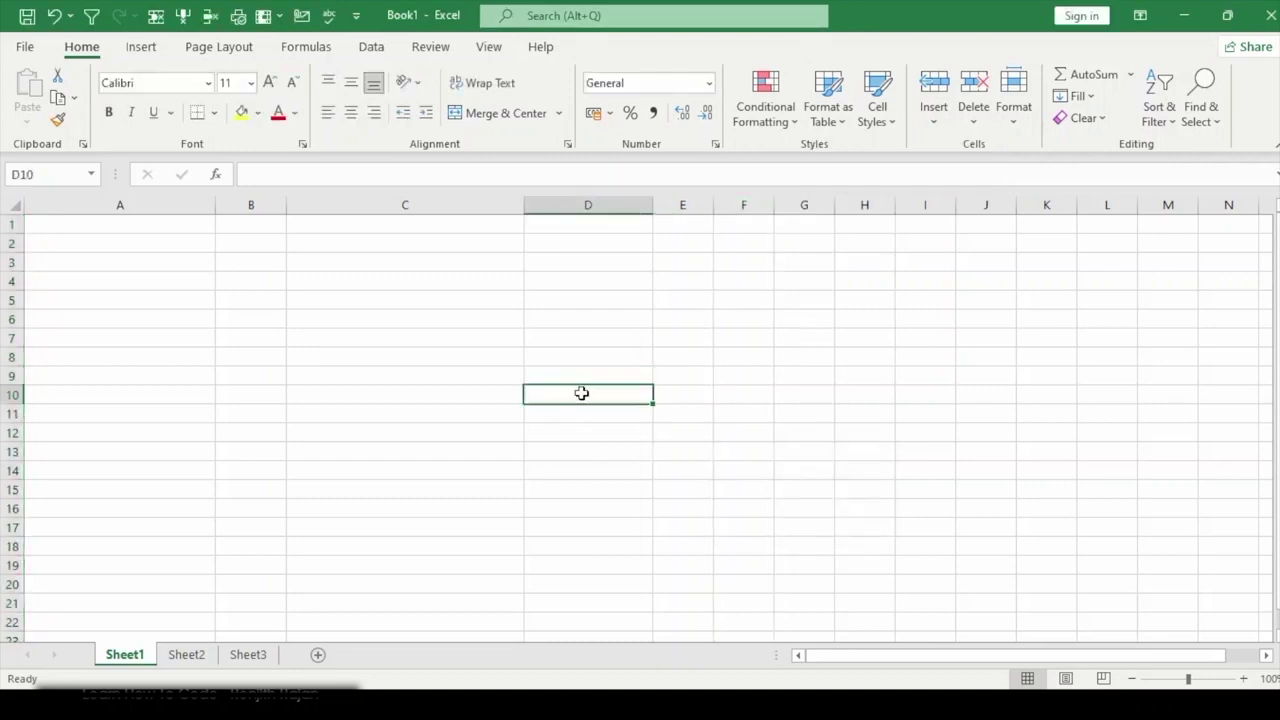
pyautogui.moveTo(591, 206); pyautogui.dragTo(100, 206)
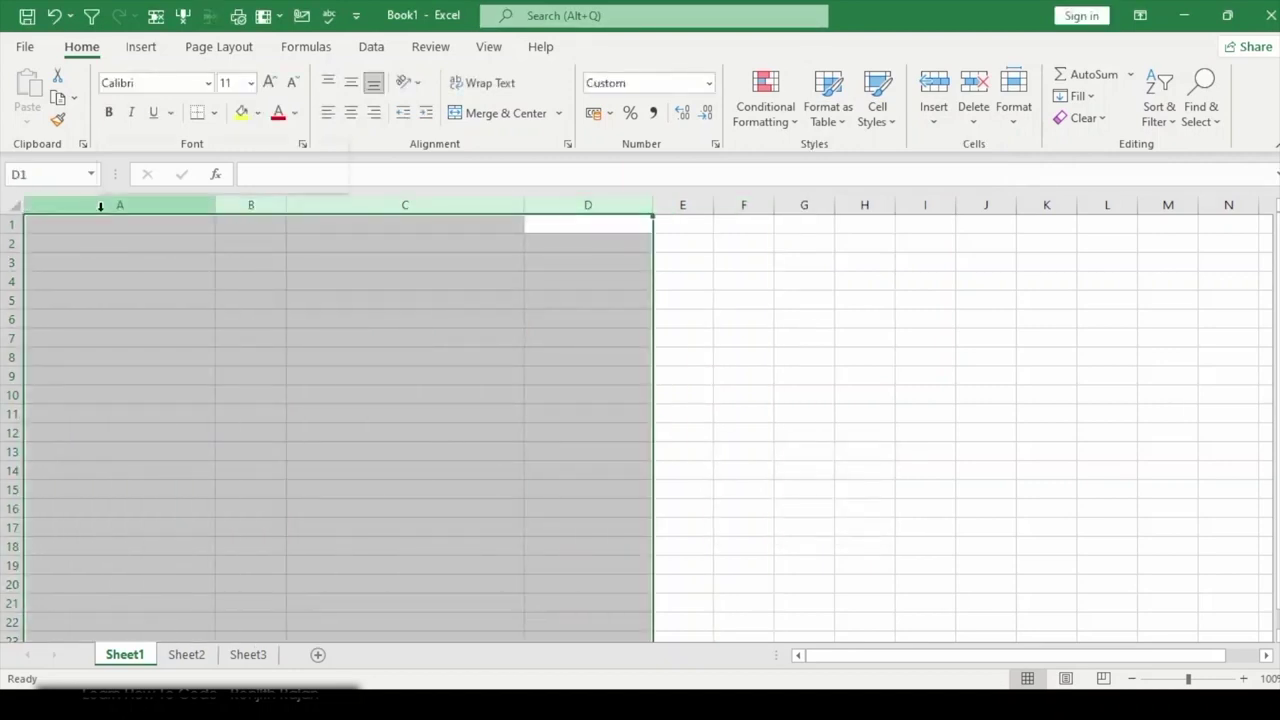
pyautogui.rightClick(100, 206)
pyautogui.click(170, 475)
pyautogui.write('8.43')
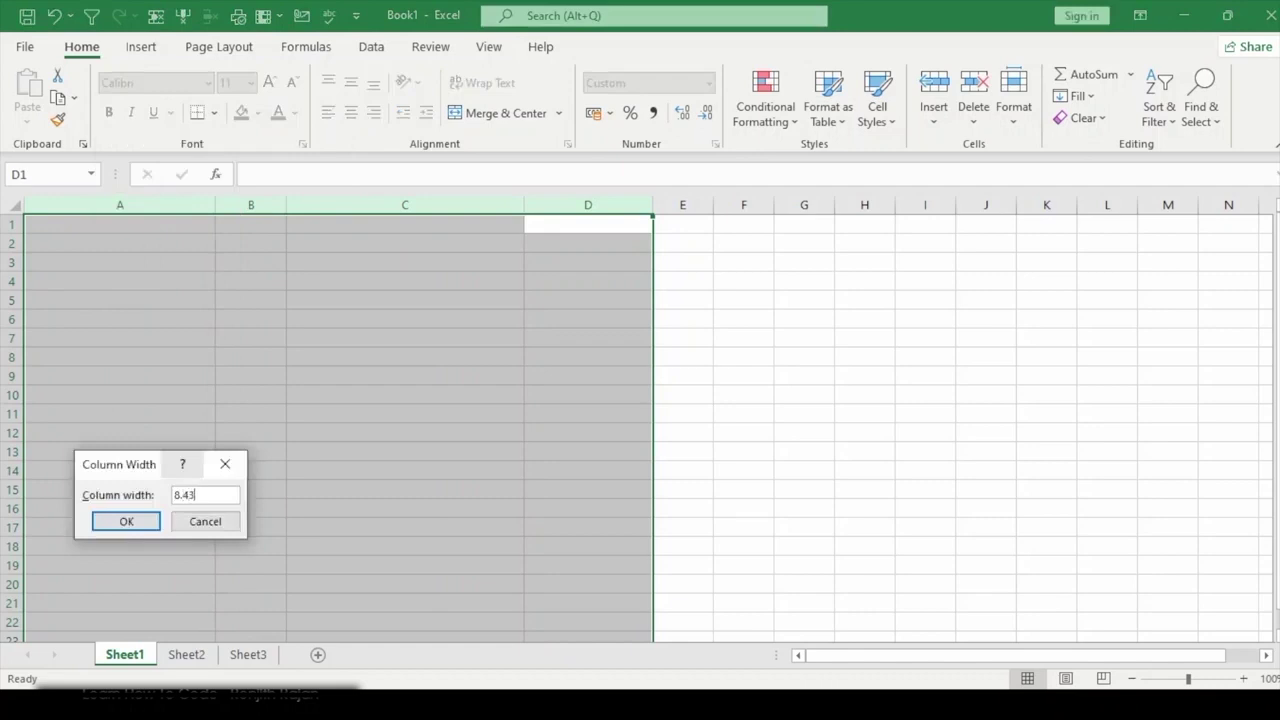
pyautogui.press('Return')
pyautogui.click(168, 476)
pyautogui.click(149, 337)
pyautogui.click(374, 323)
pyautogui.click(34, 223)
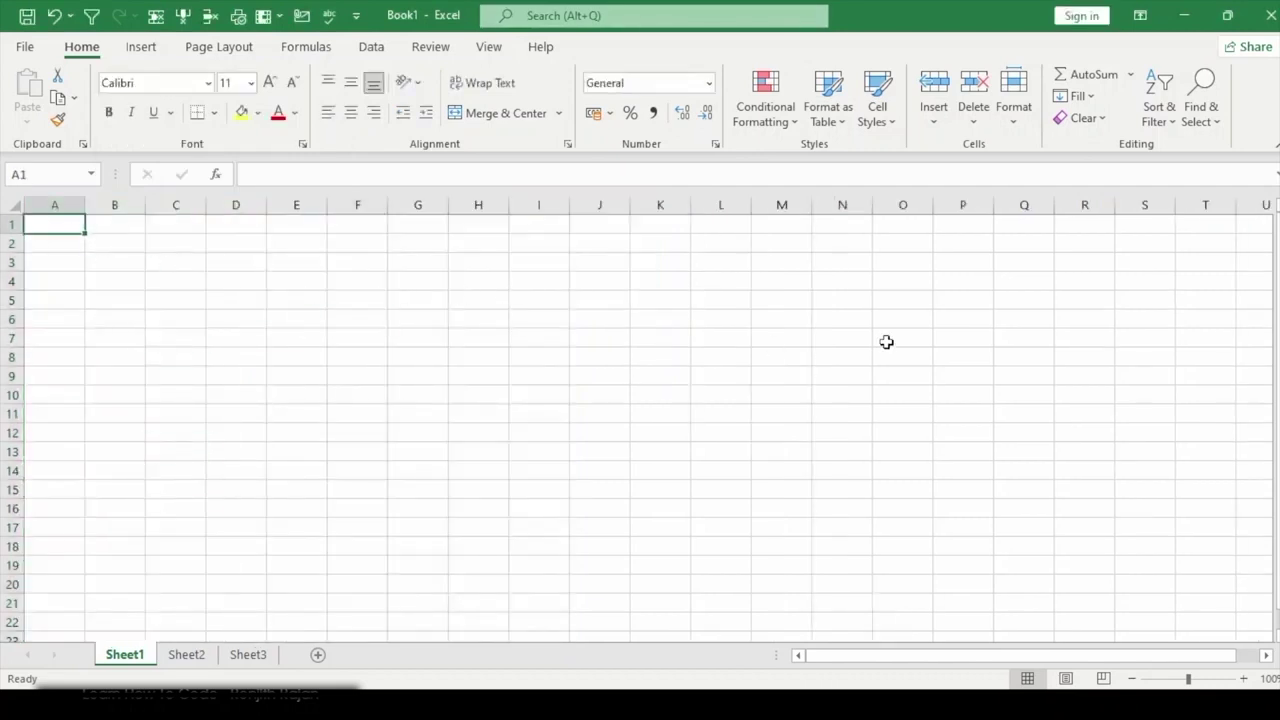
# Step: Type the person's first name in A1, fix its misspelled ending, and commit it
pyautogui.write('Re')
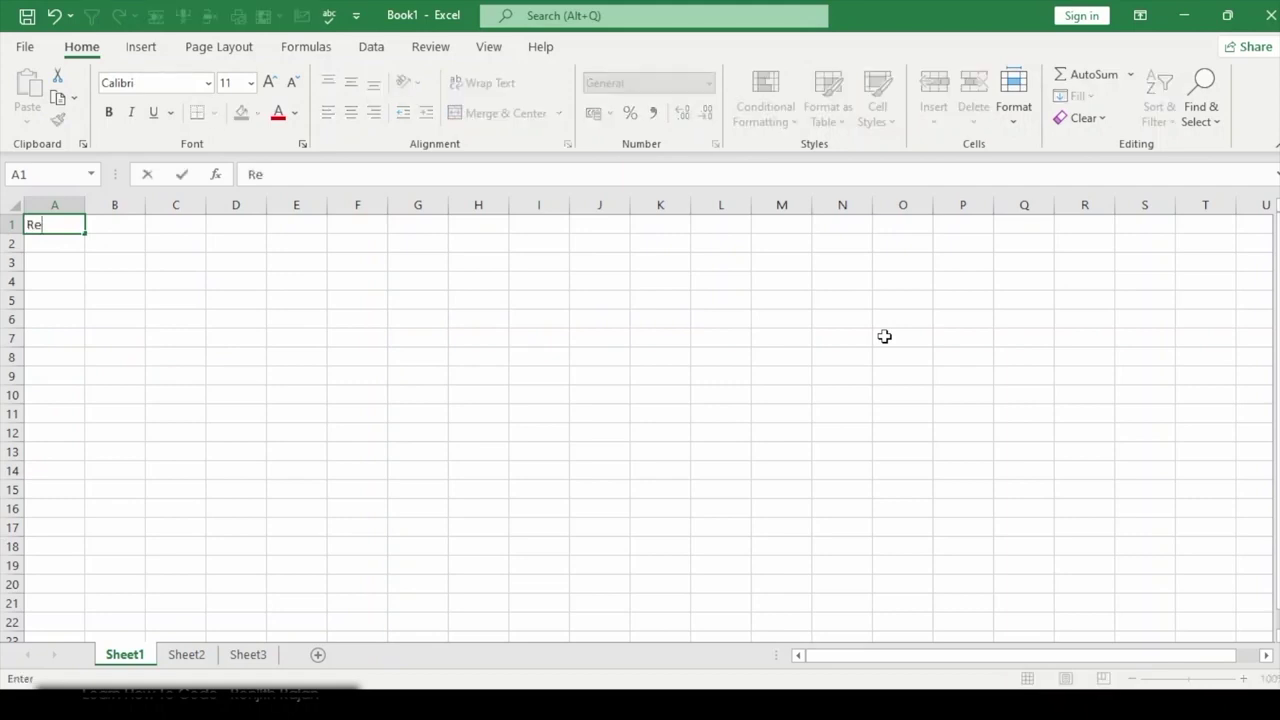
pyautogui.write('nj')
pyautogui.write('th')
pyautogui.press('BackSpace')
pyautogui.press('BackSpace')
pyautogui.write('ith')
pyautogui.press('BackSpace')
pyautogui.press('BackSpace')
pyautogui.press('BackSpace')
pyautogui.write('th')
pyautogui.click(55, 226)
pyautogui.write('i')
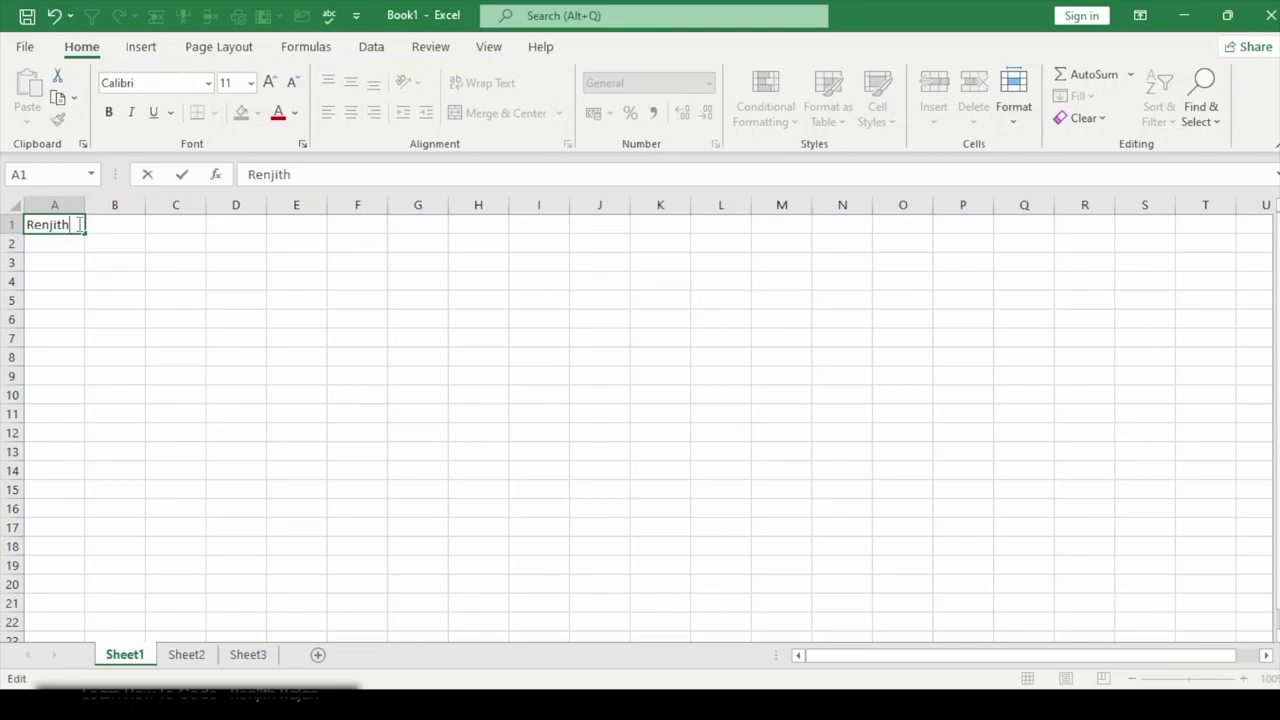
pyautogui.press('Return')
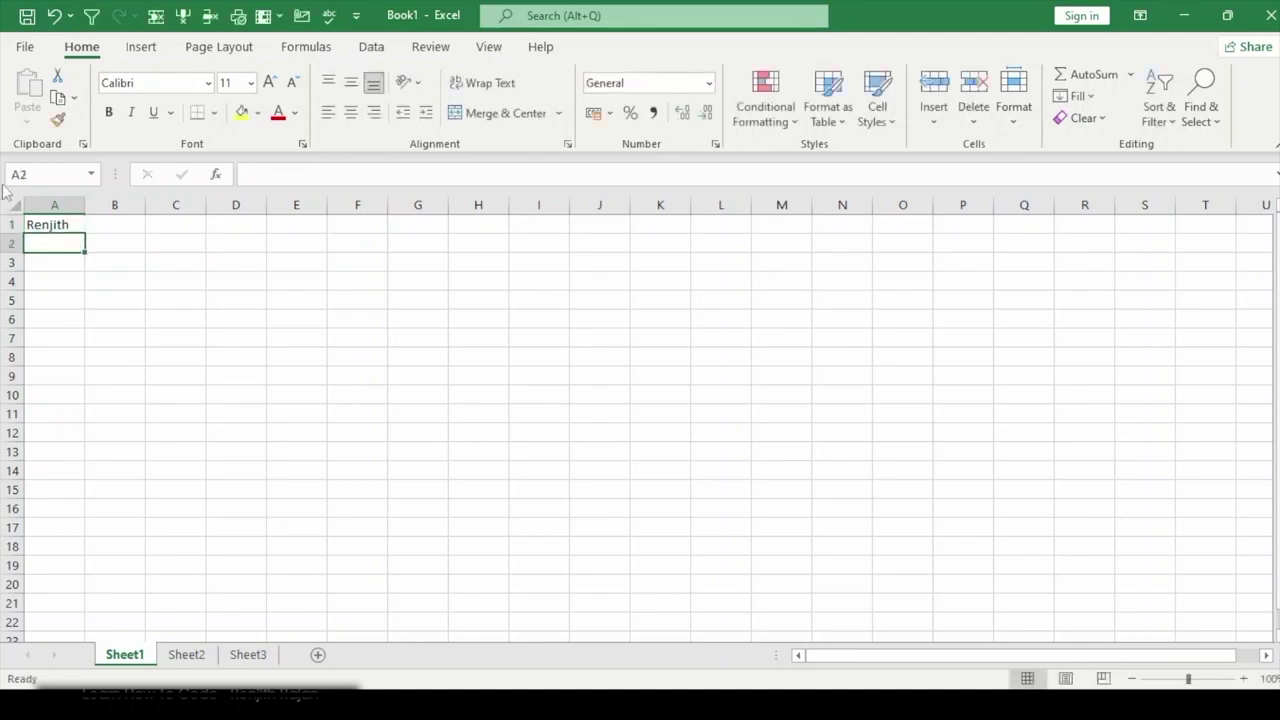
# Step: Retype the first name in A1, discarding an accidental surname entry
pyautogui.click(63, 223)
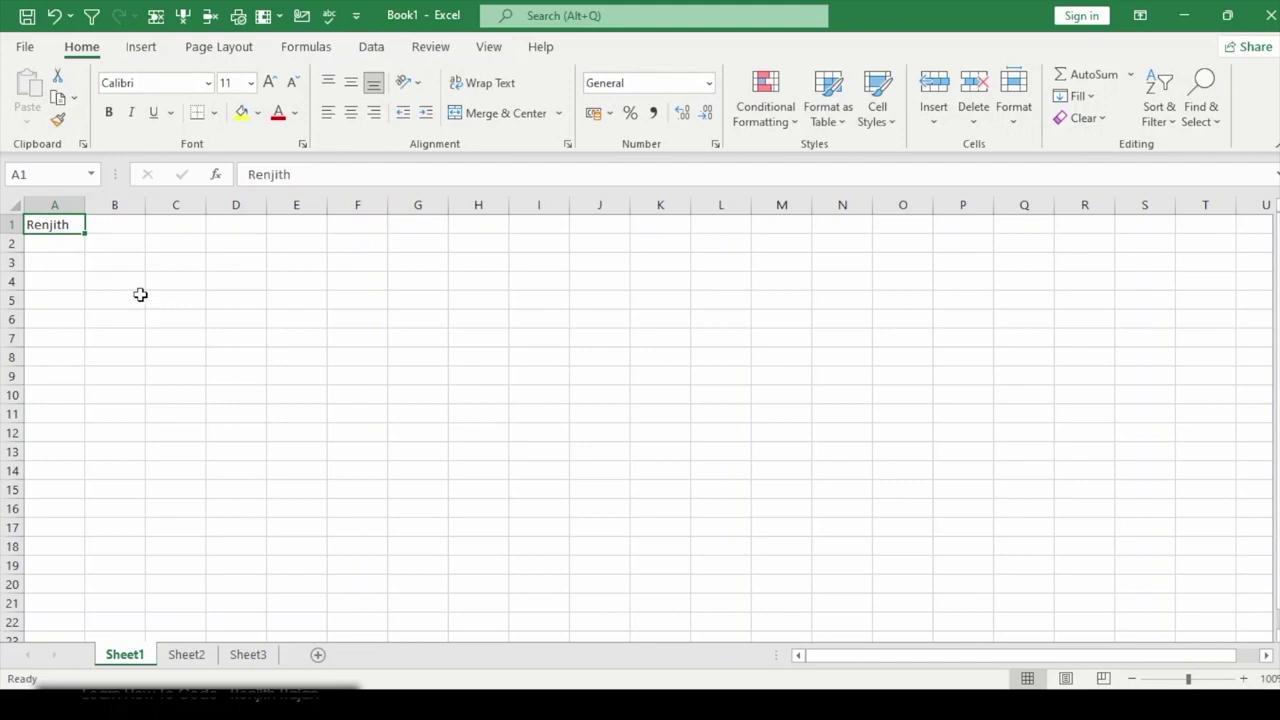
pyautogui.write('Renjith')
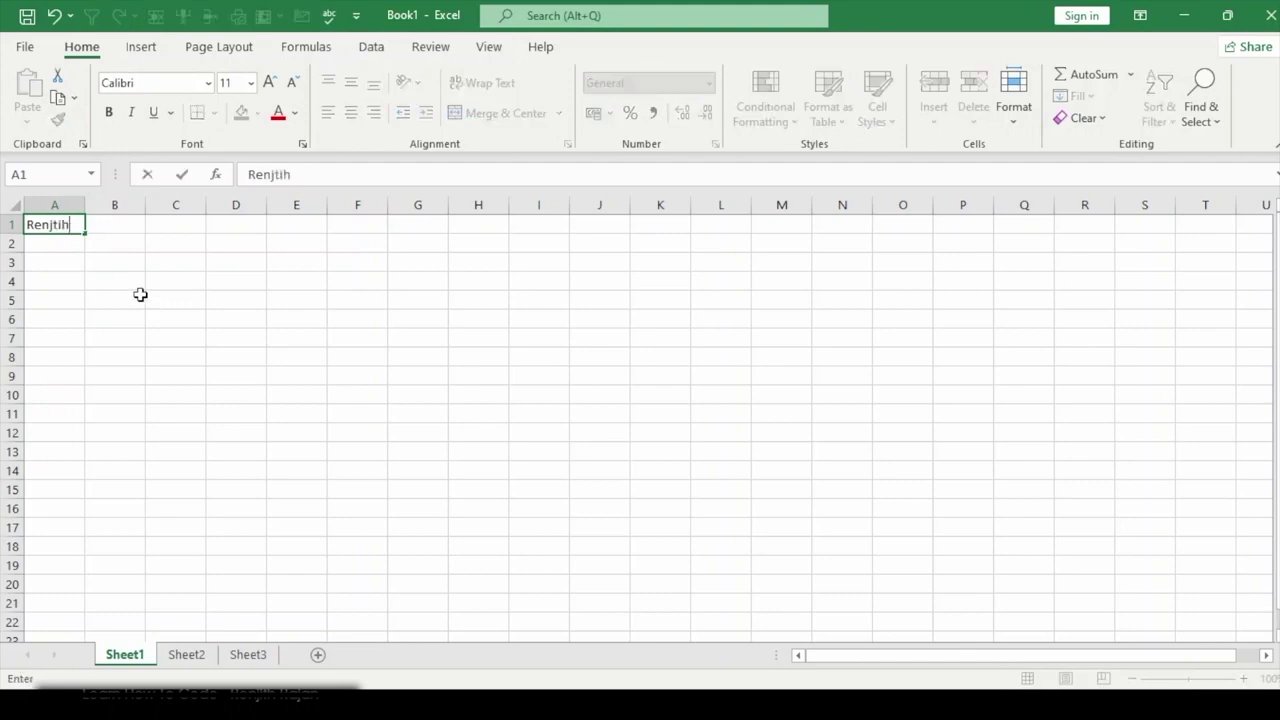
pyautogui.hotkey('ctrl', 'Return')
pyautogui.write('Renjith')
pyautogui.hotkey('ctrl', 'Return')
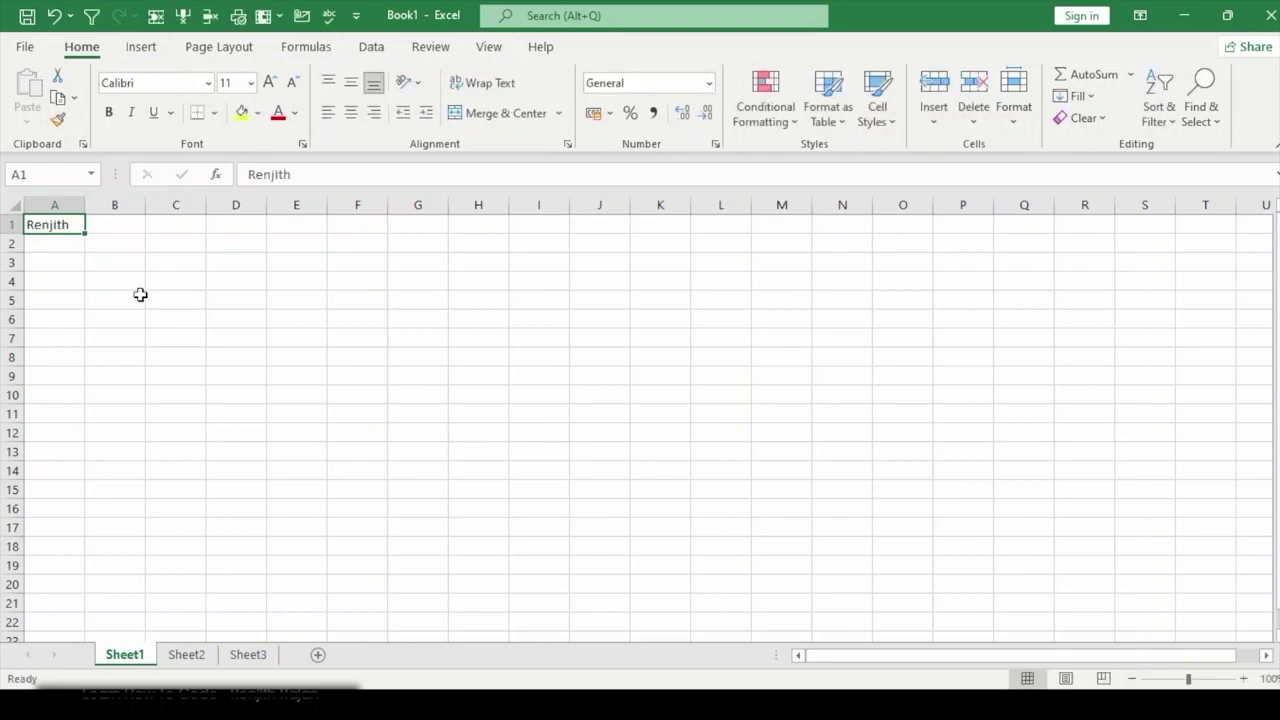
pyautogui.write('Rajan')
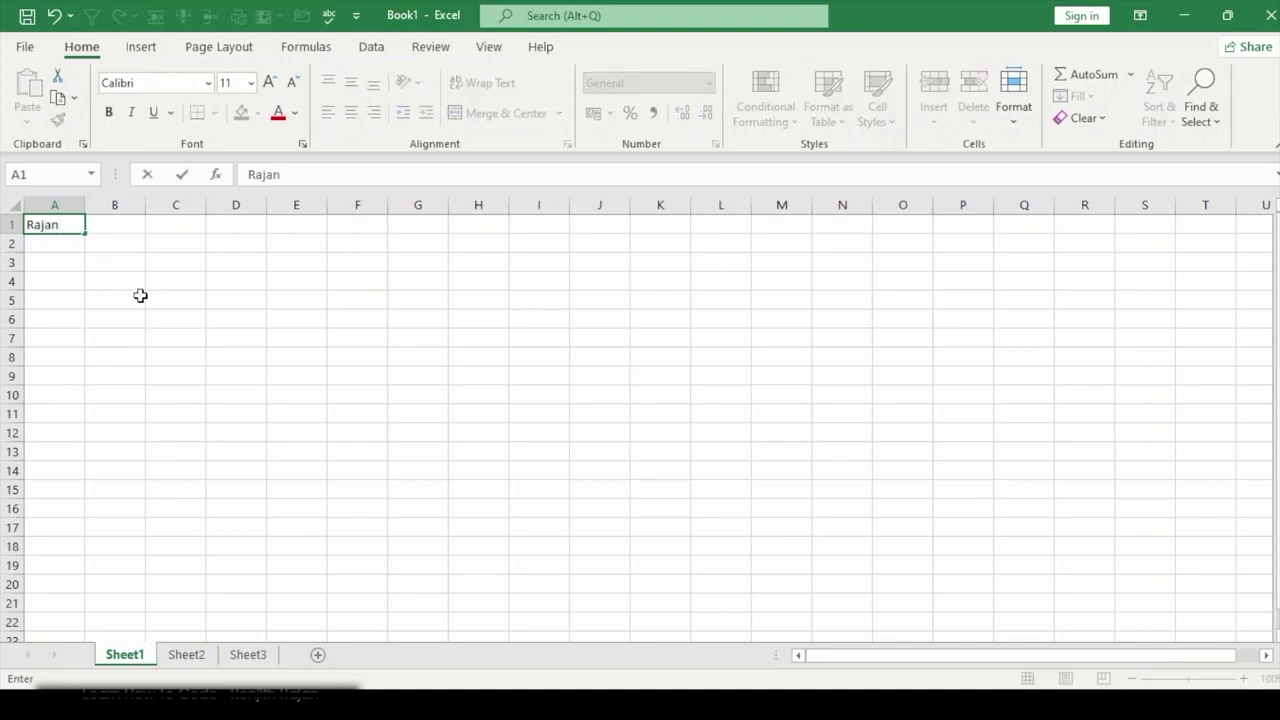
pyautogui.press('Escape')
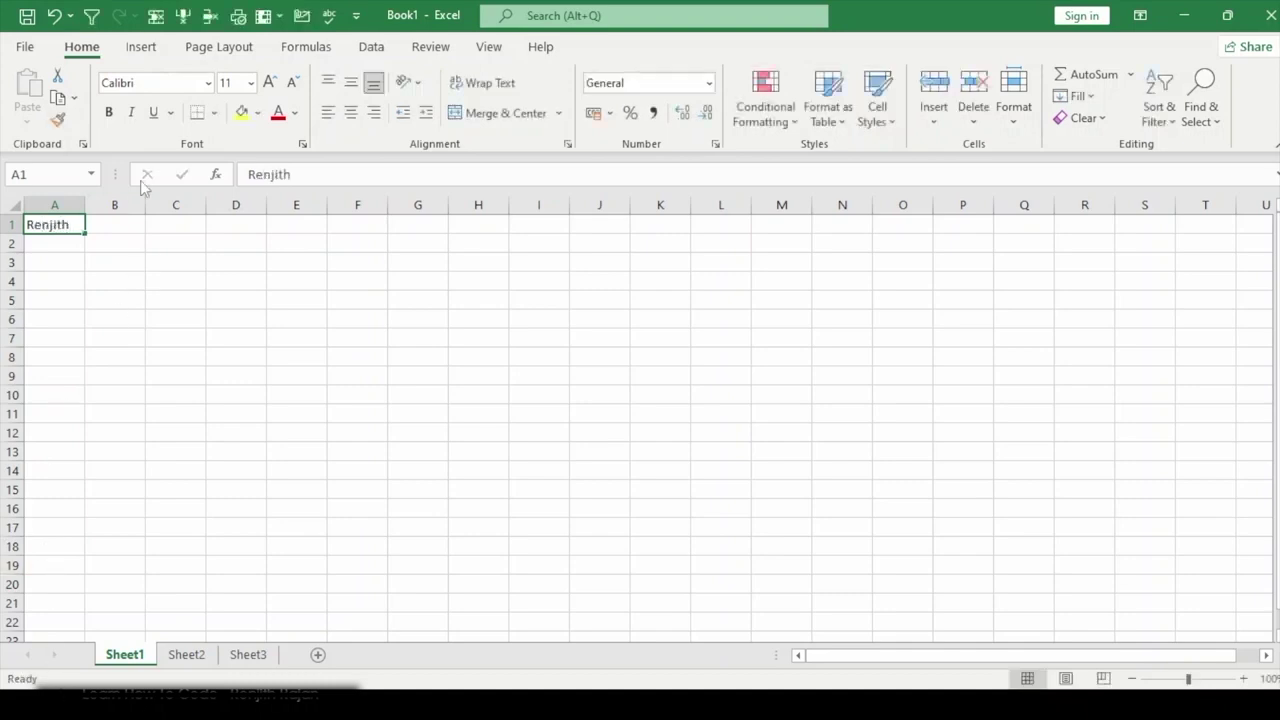
pyautogui.doubleClick(72, 224)
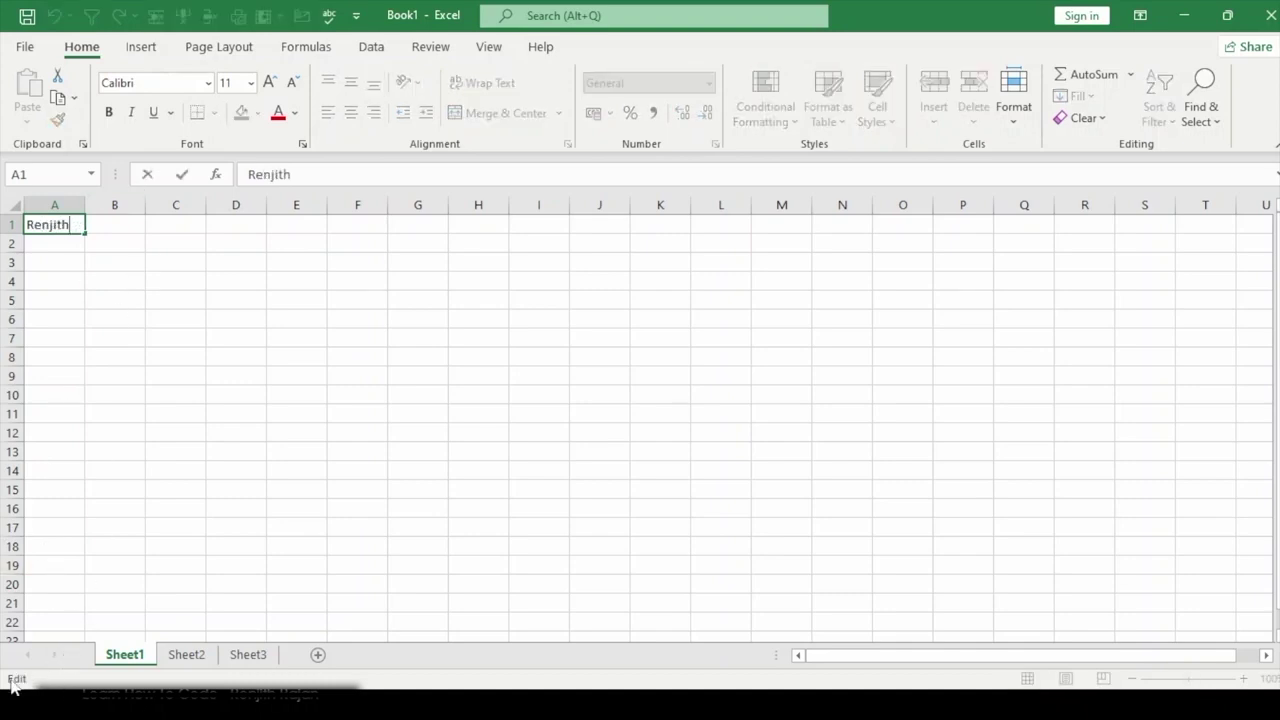
pyautogui.press('Return')
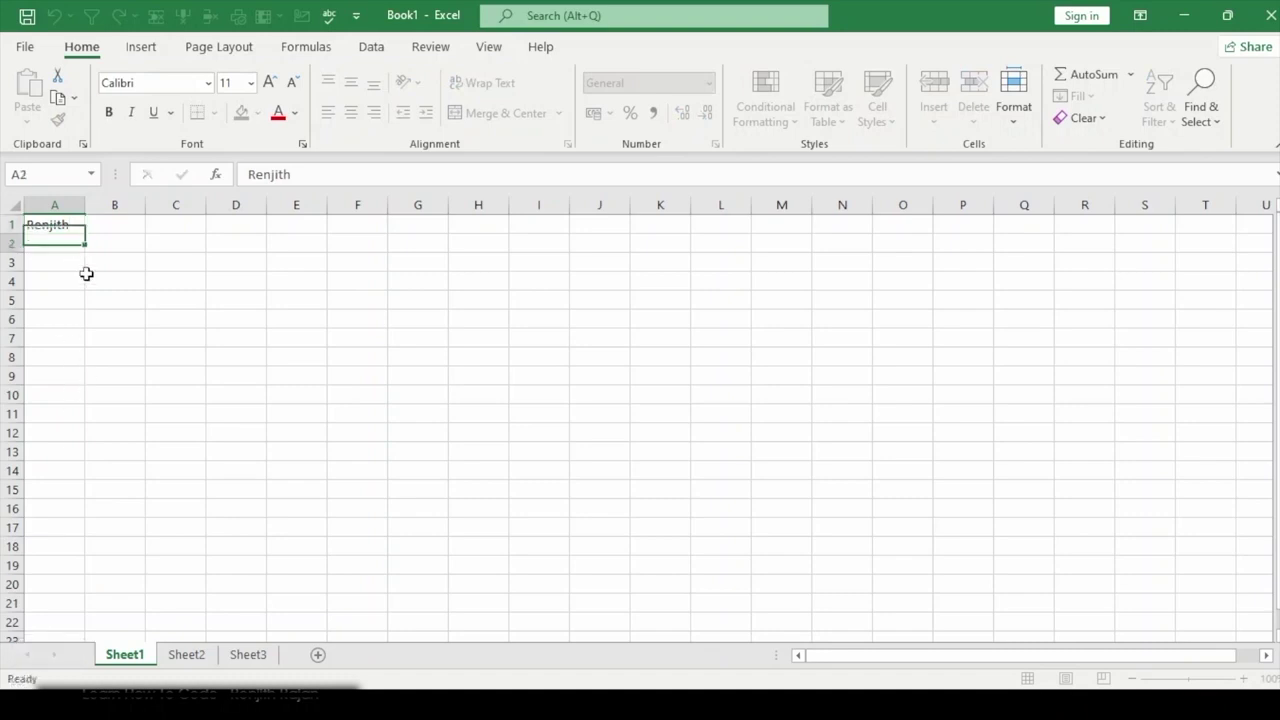
# Step: Append the surname to the first name in A1 and autofit column A to it
pyautogui.click(50, 222)
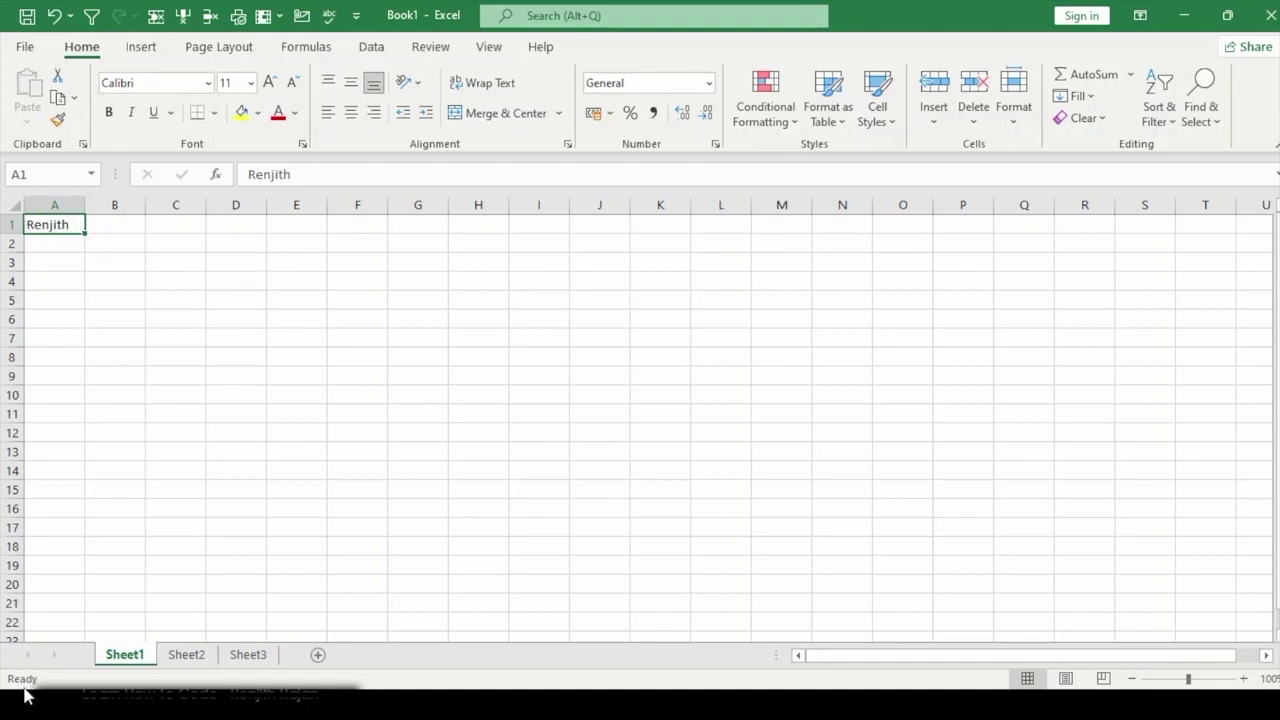
pyautogui.doubleClick(72, 221)
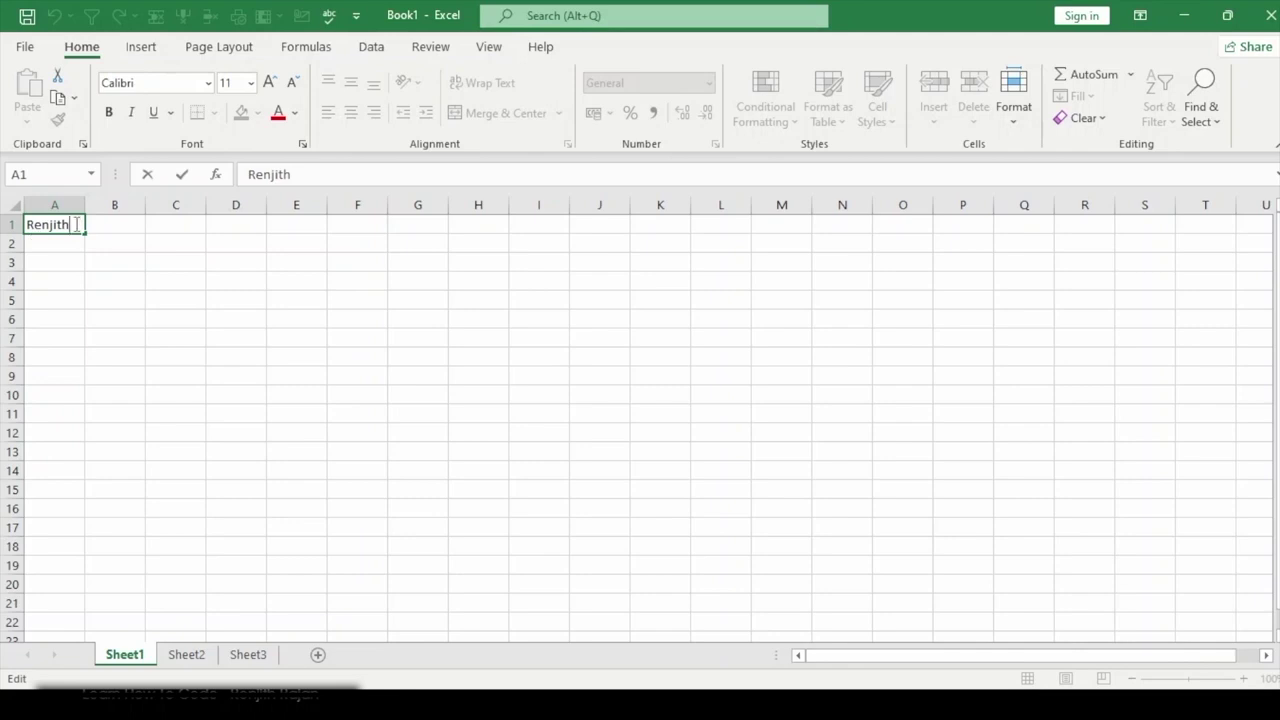
pyautogui.click(118, 281)
pyautogui.doubleClick(44, 224)
pyautogui.click(60, 288)
pyautogui.doubleClick(57, 224)
pyautogui.write('o')
pyautogui.press('BackSpace')
pyautogui.write('Rajan')
pyautogui.press('Return')
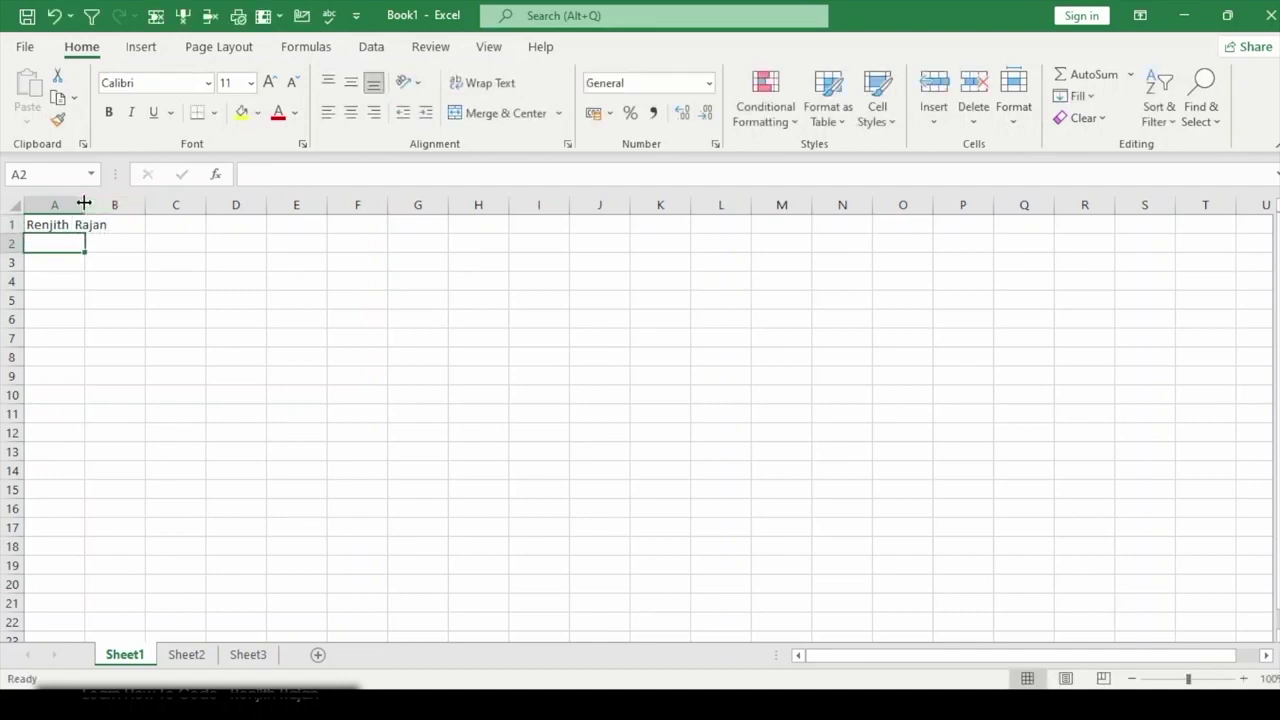
pyautogui.doubleClick(85, 204)
pyautogui.click(58, 223)
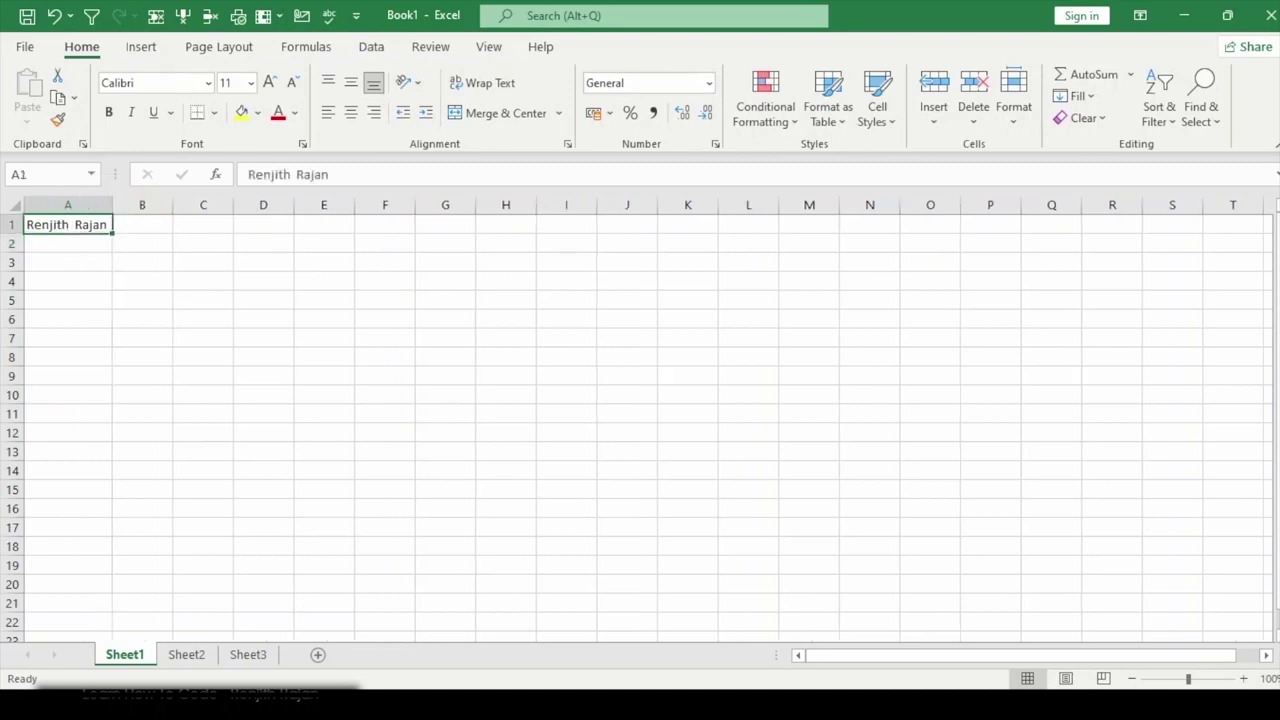
# Step: Enter the full name in A1, then overwrite A1 with just the surname
pyautogui.hotkey('alt', 'F11')
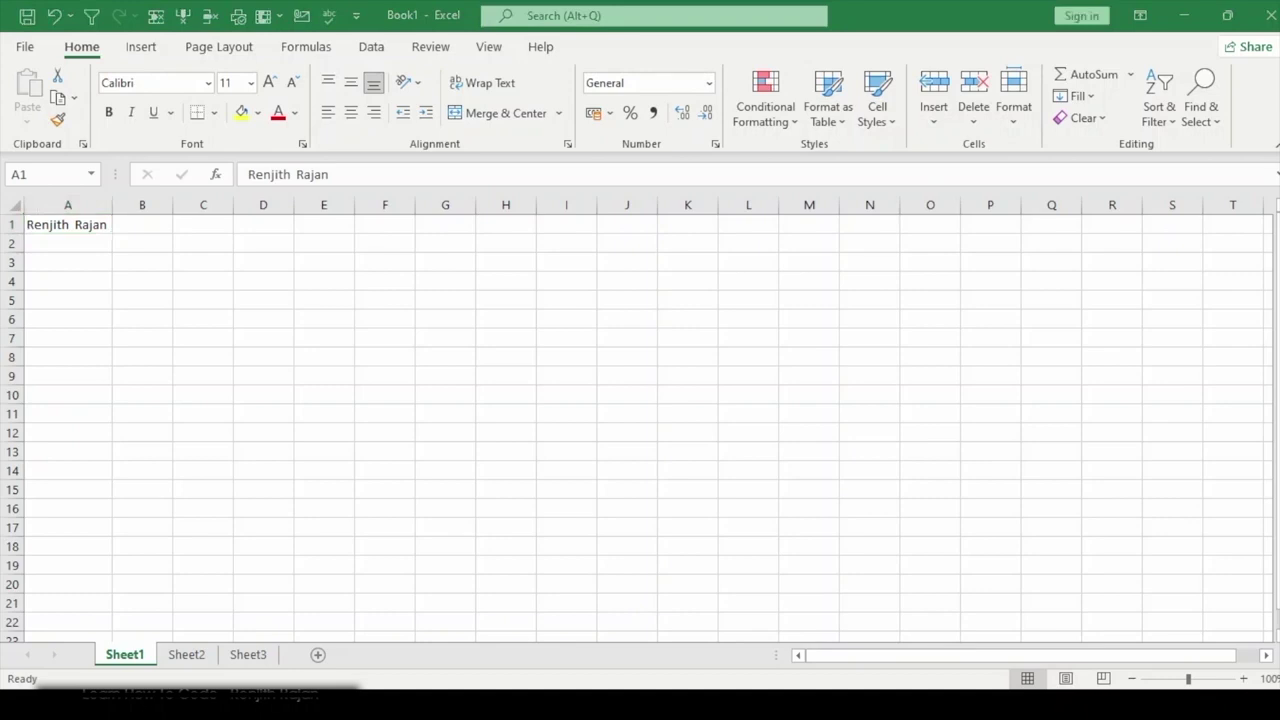
pyautogui.click(98, 232)
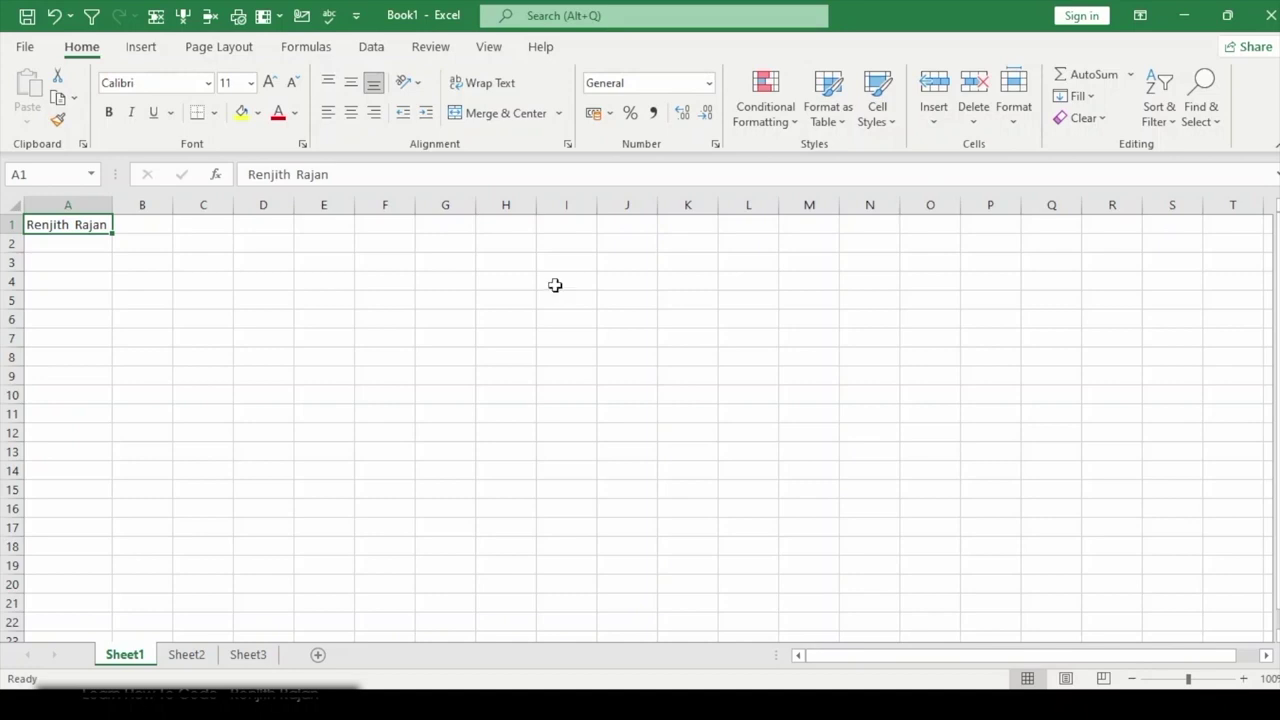
pyautogui.write('Renjith')
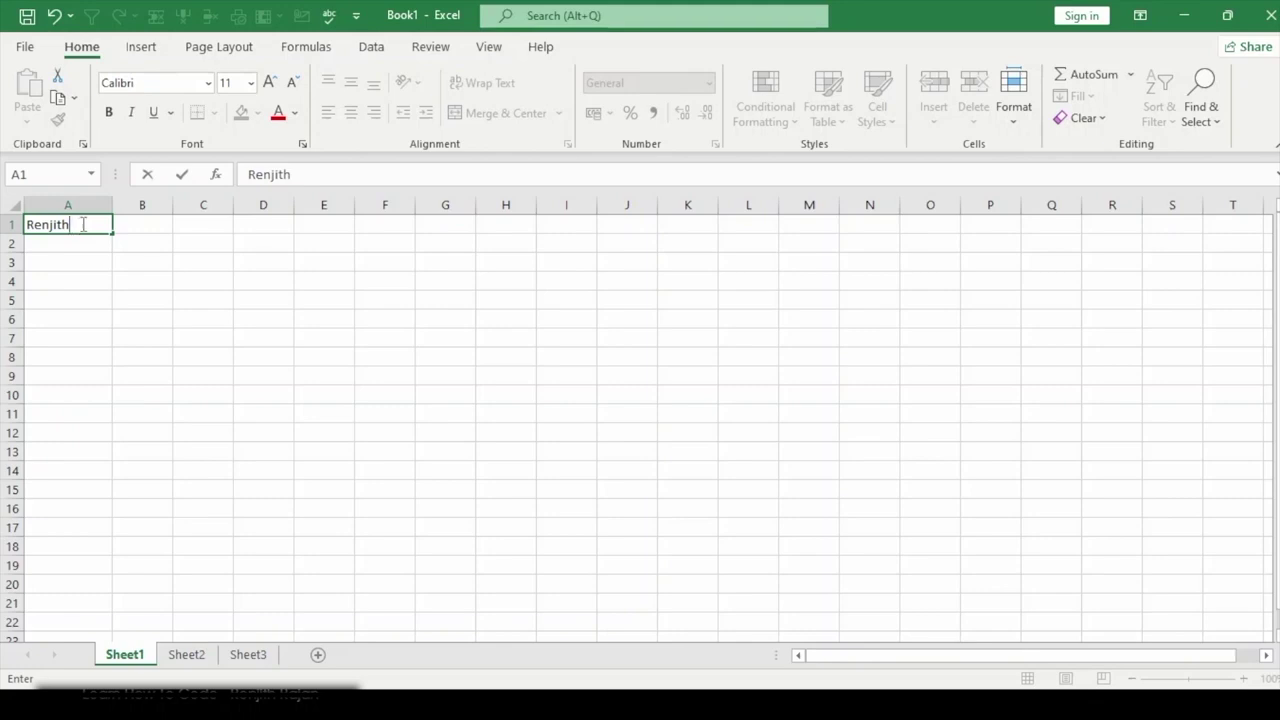
pyautogui.write('Rajan')
pyautogui.hotkey('ctrl', 'Return')
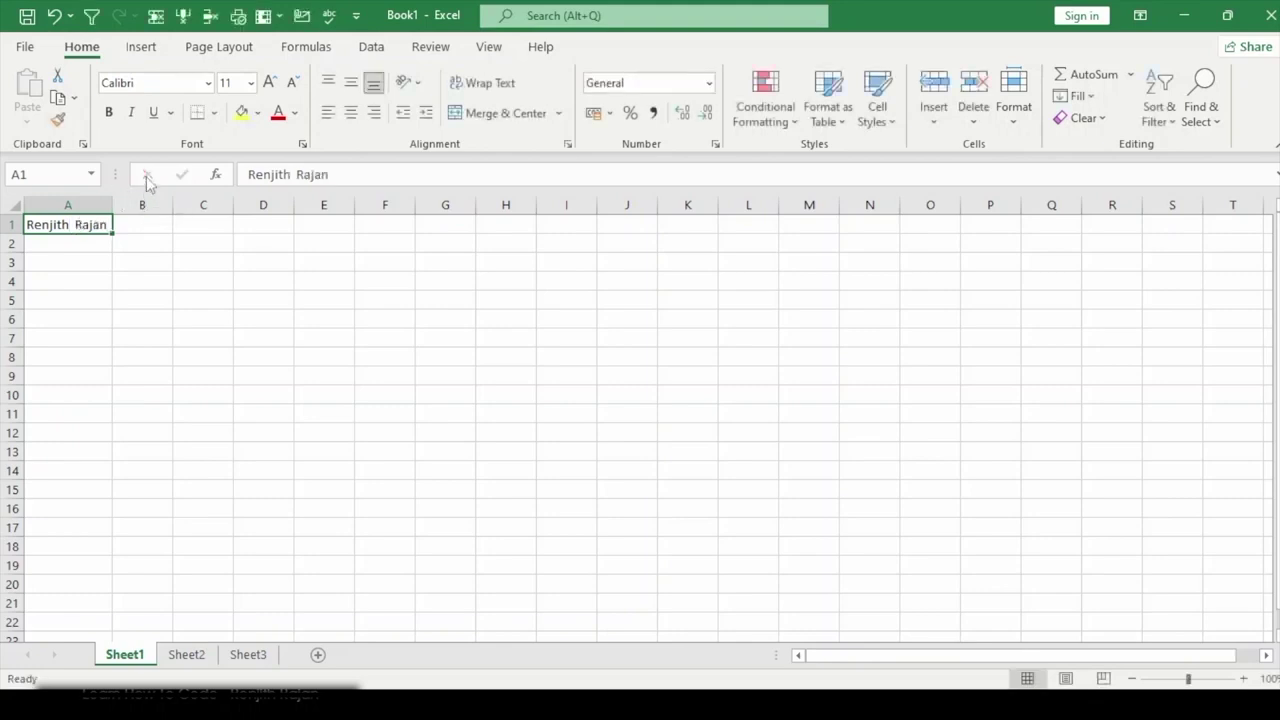
pyautogui.doubleClick(94, 224)
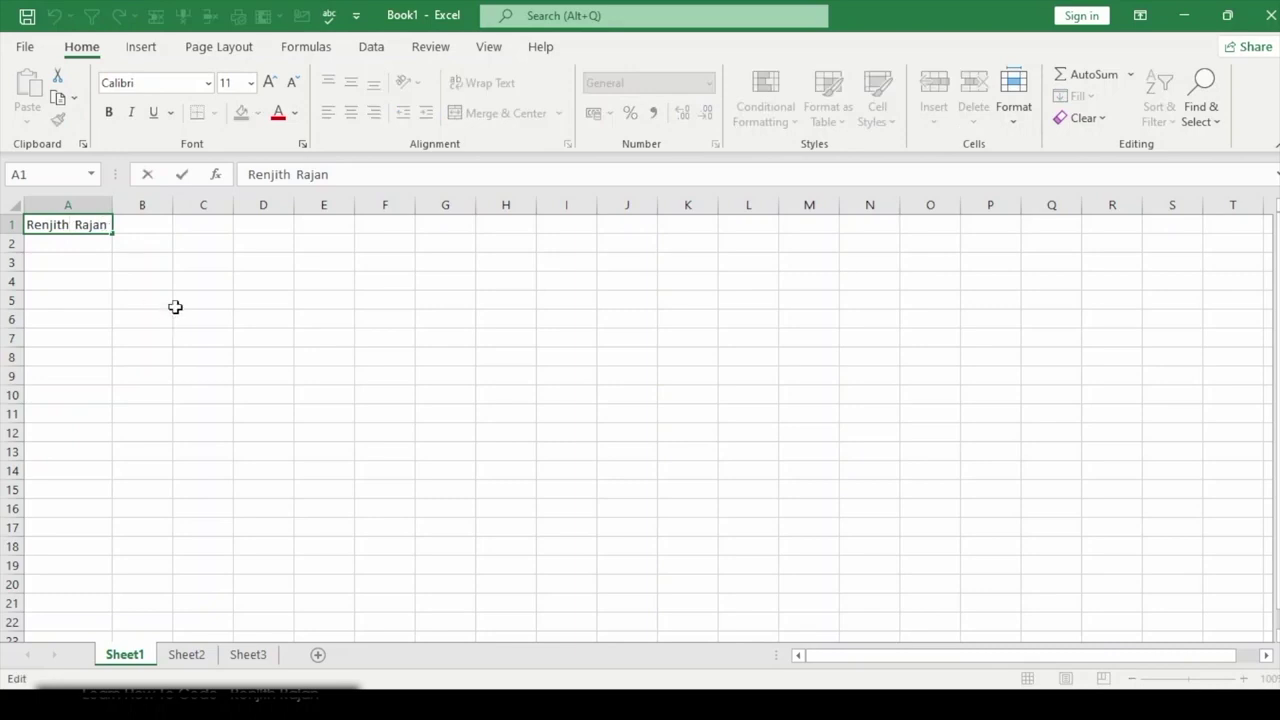
pyautogui.press('Escape')
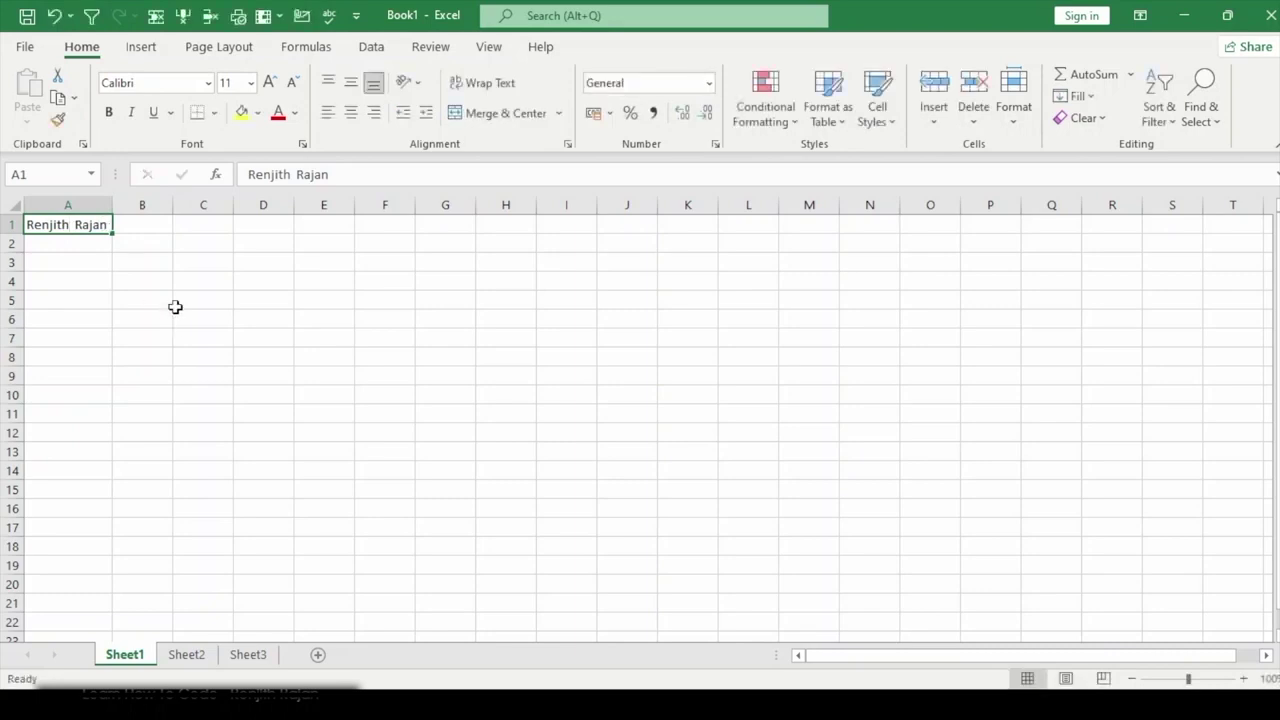
pyautogui.doubleClick(78, 226)
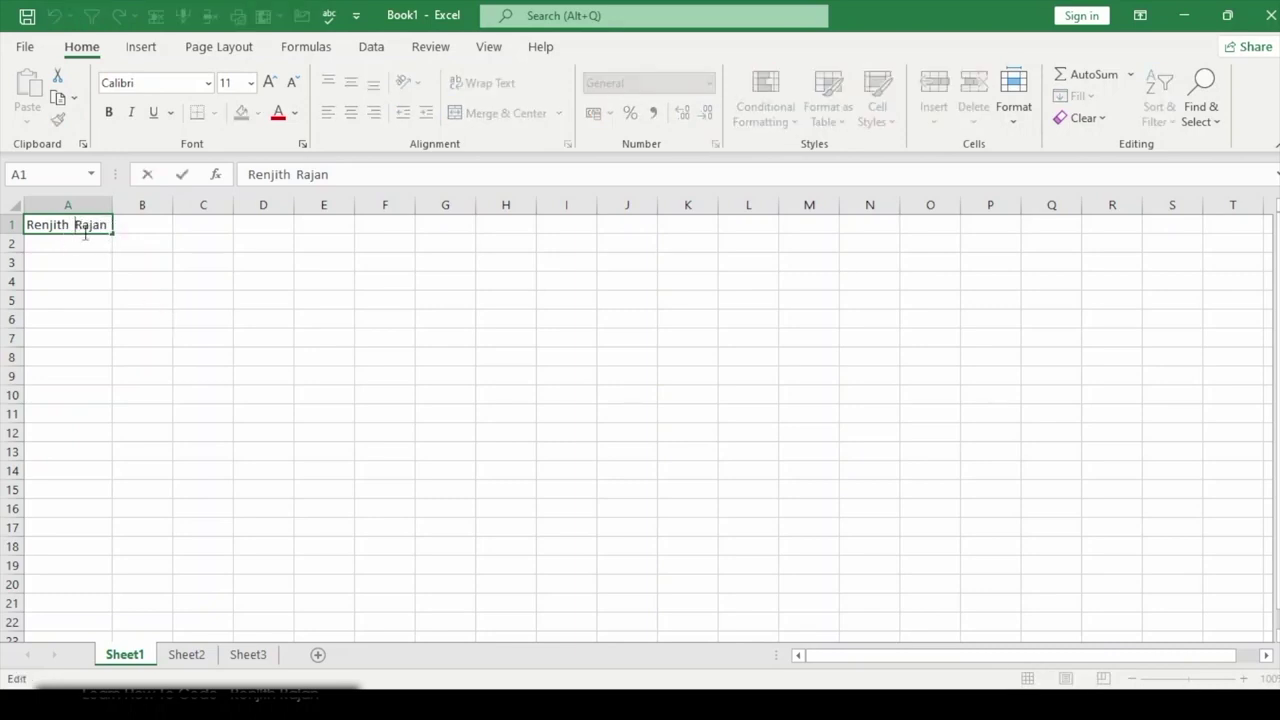
pyautogui.press('Escape')
pyautogui.click(84, 224)
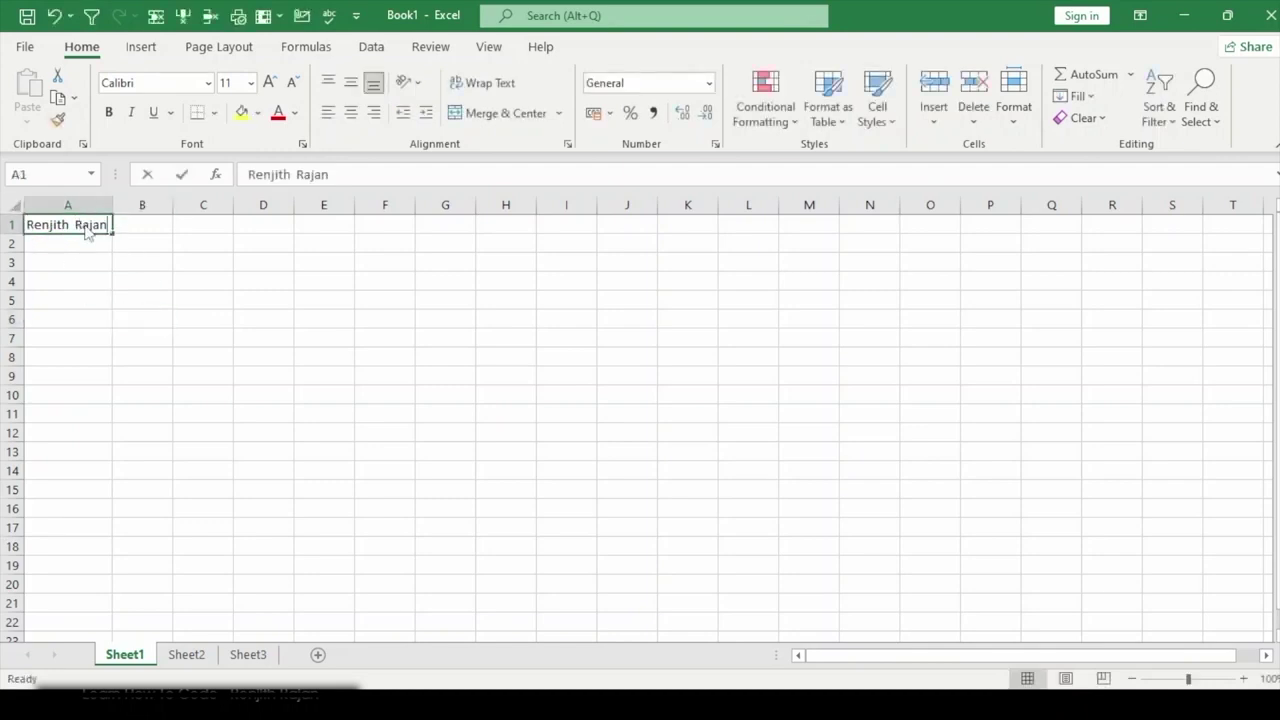
pyautogui.write('Rajan')
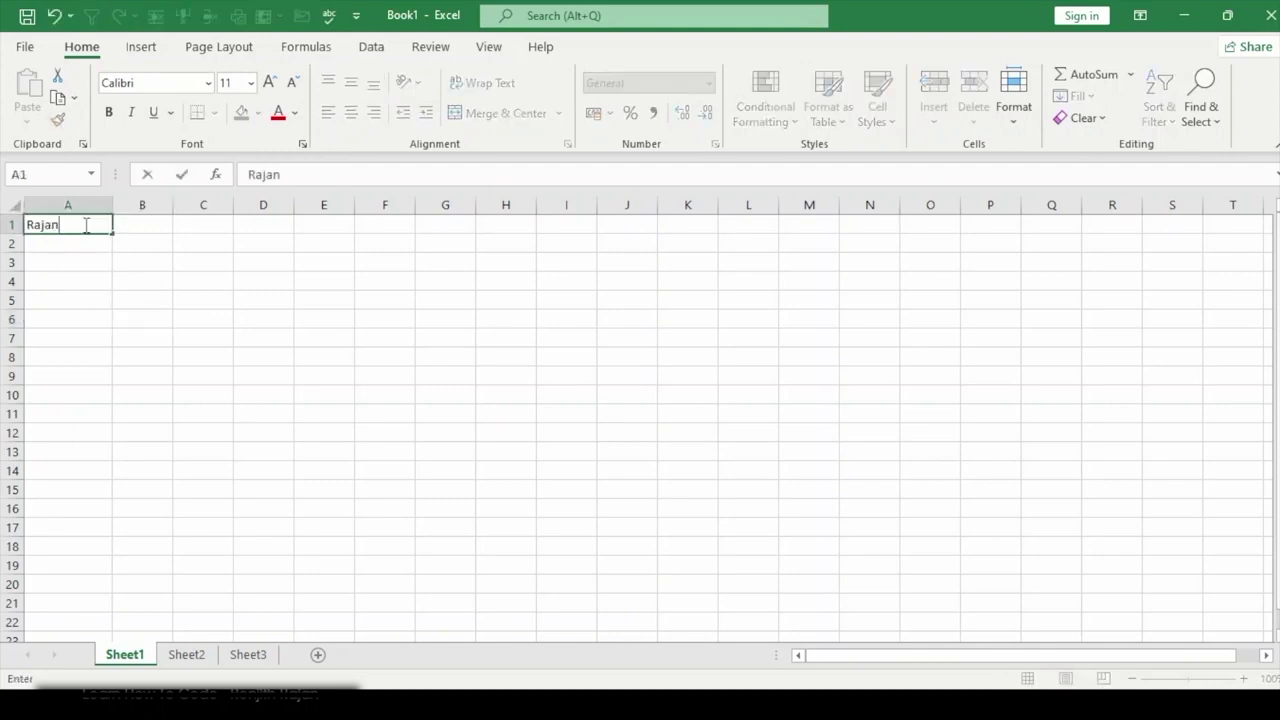
pyautogui.click(184, 178)
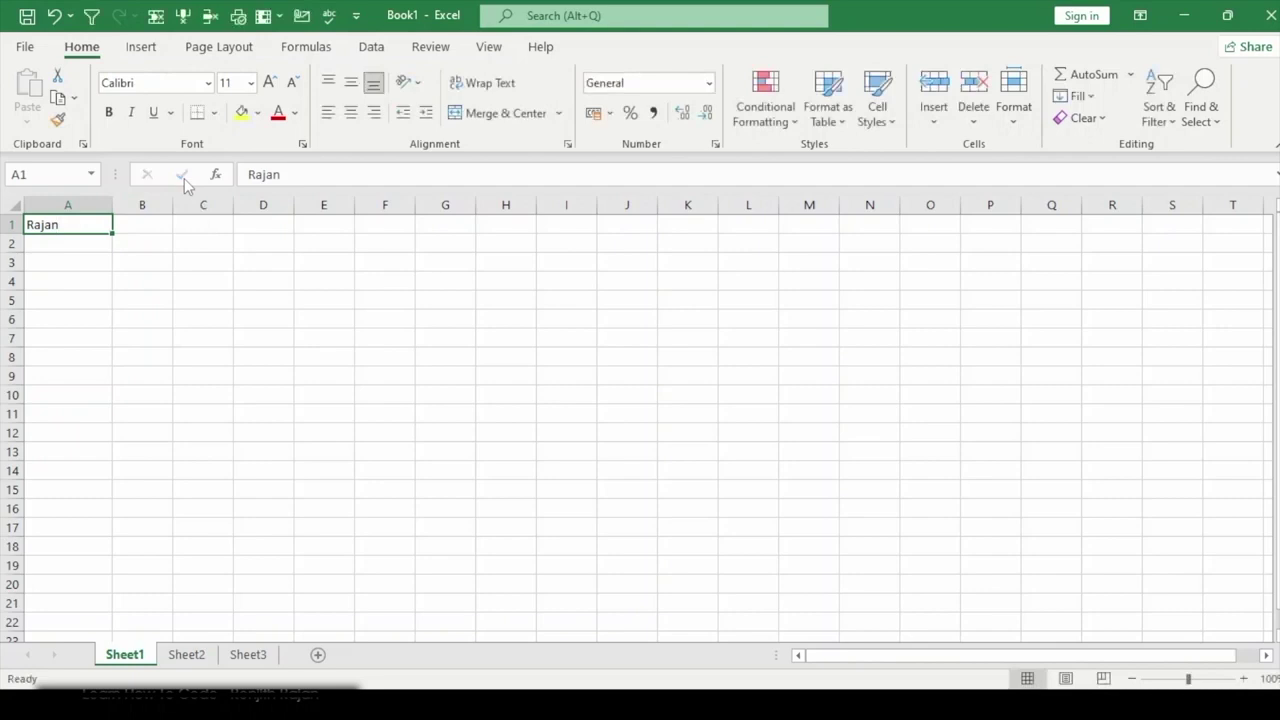
# Step: Restore the full name in A1 with undo and enter the surname in A3
pyautogui.click(47, 243)
pyautogui.click(57, 223)
pyautogui.hotkey('ctrl', 'z')
pyautogui.doubleClick(76, 222)
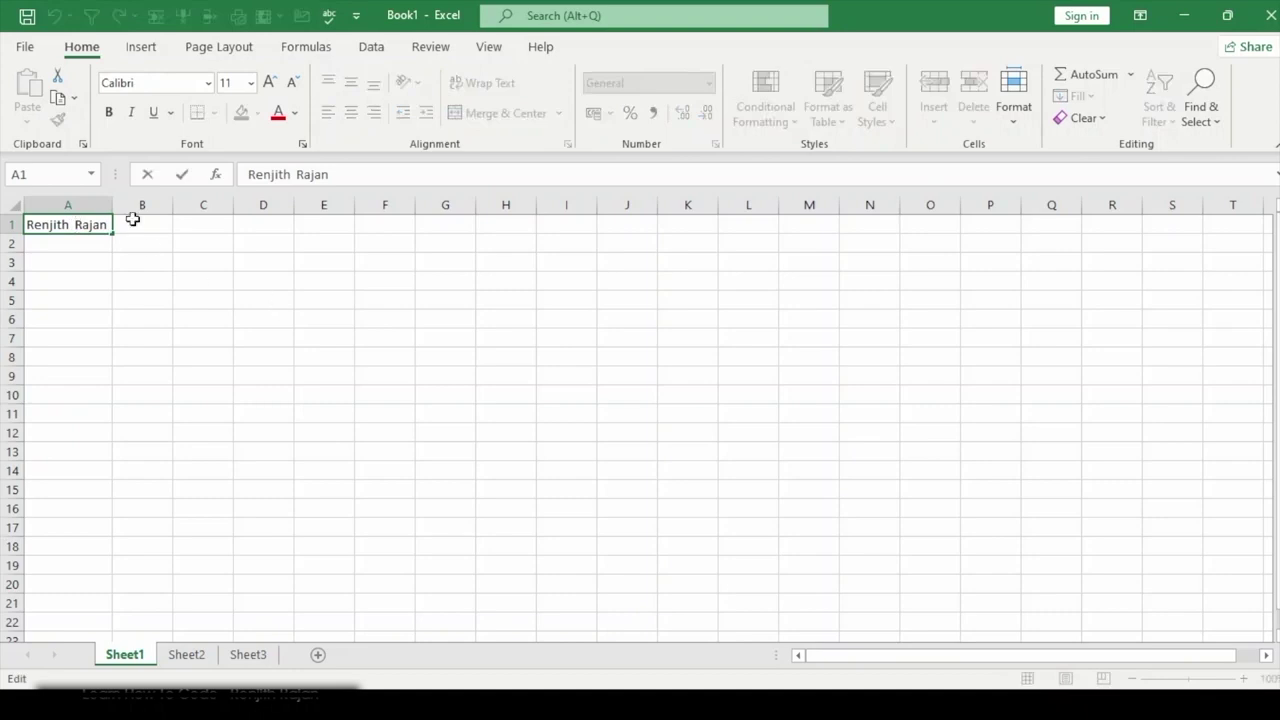
pyautogui.click(94, 254)
pyautogui.click(72, 227)
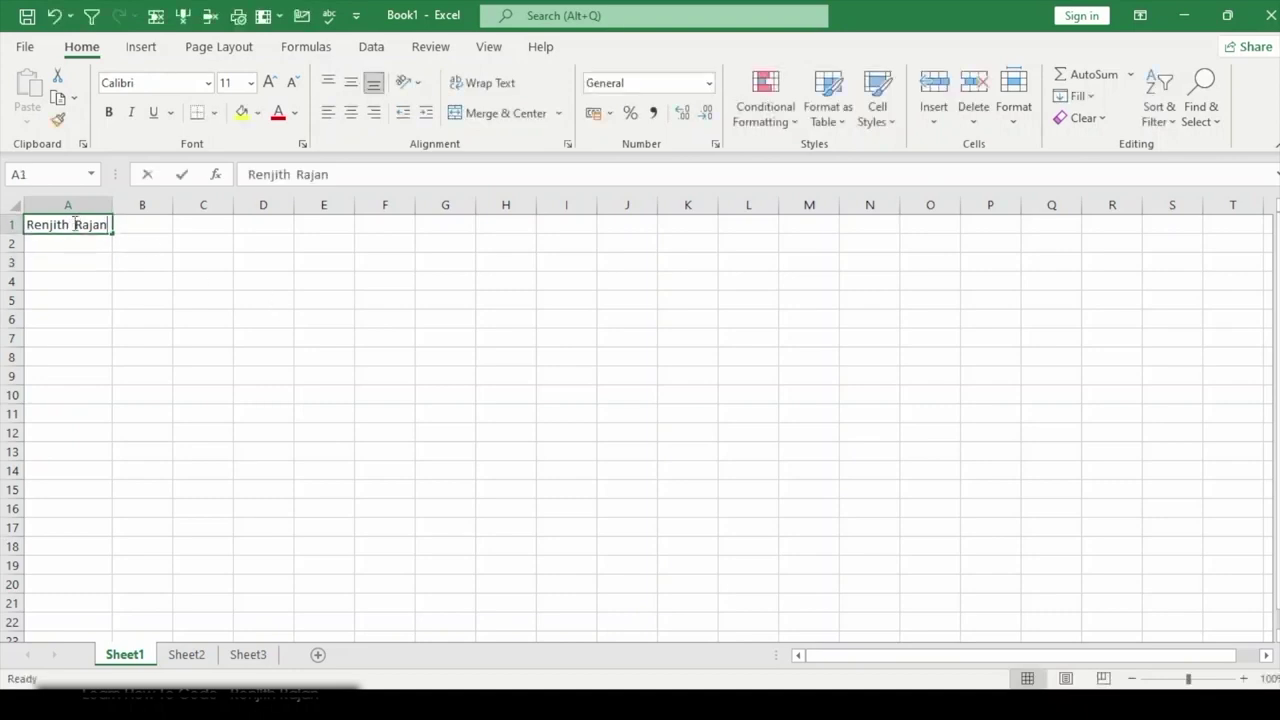
pyautogui.write('Rajan')
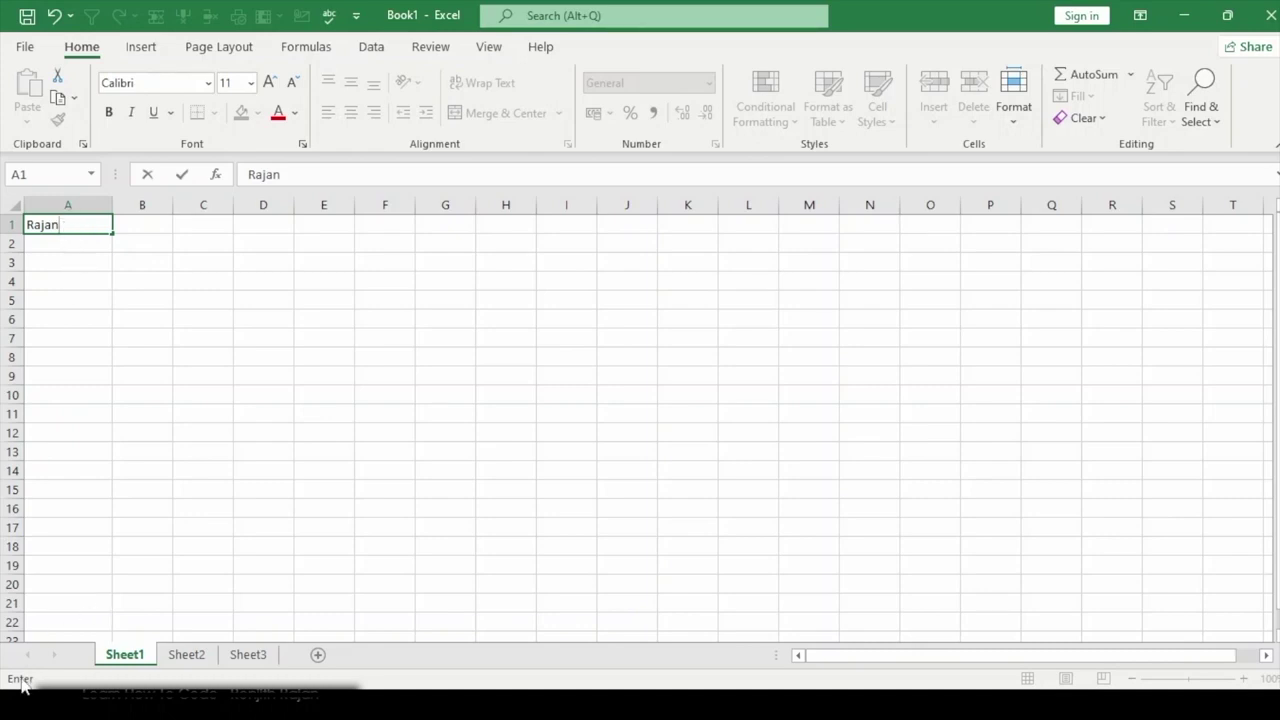
pyautogui.click(82, 263)
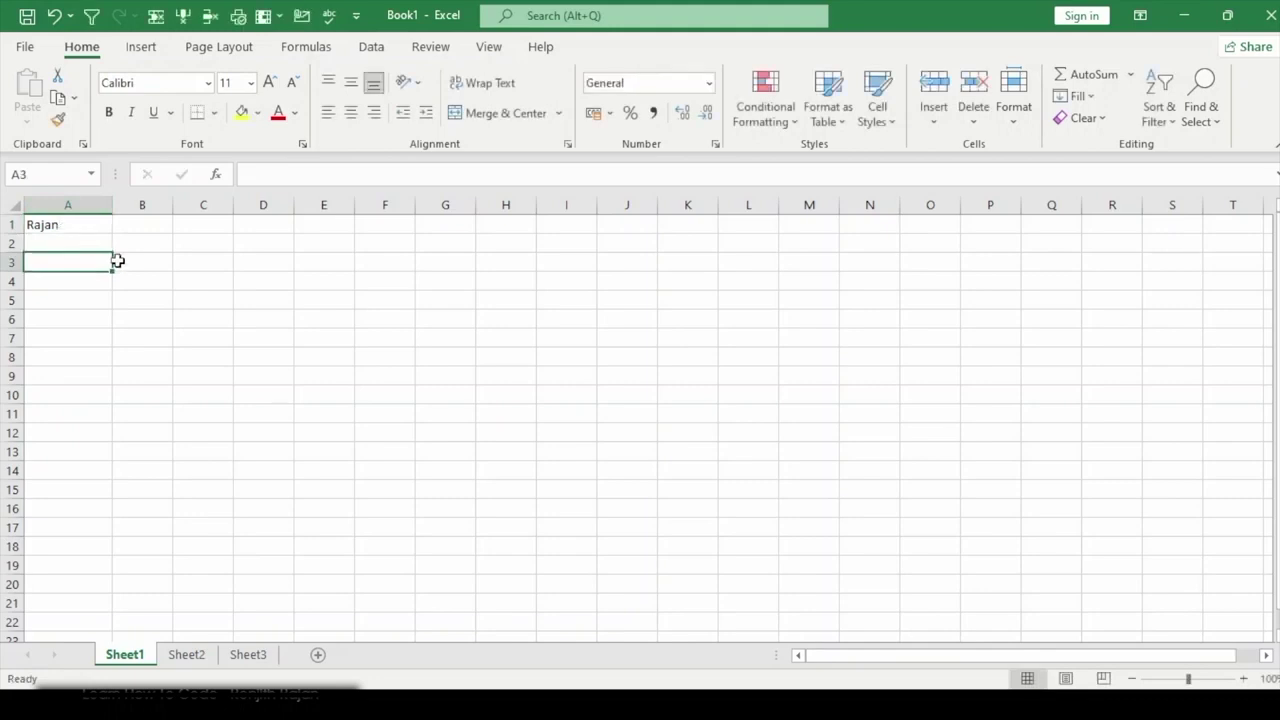
pyautogui.press('Up')
pyautogui.press('Up')
pyautogui.click(53, 256)
pyautogui.write('Rajan')
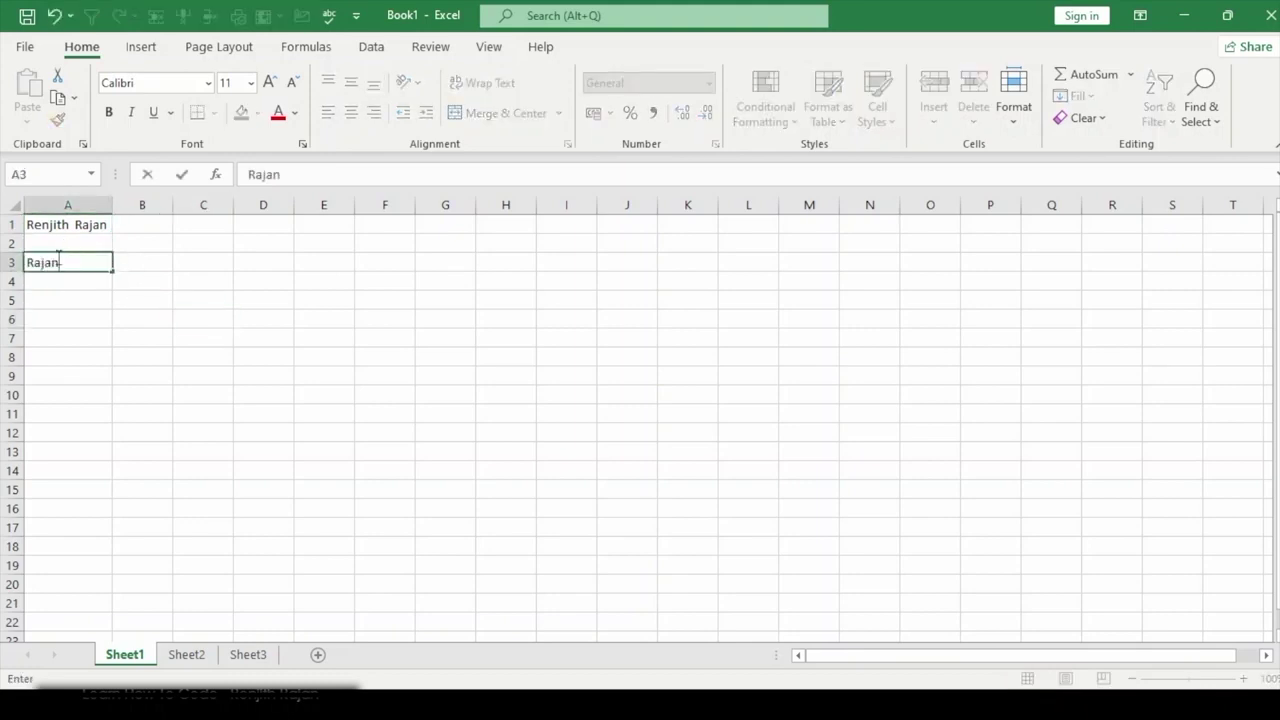
pyautogui.click(66, 355)
# Step: Cancel a partial retype in A3, leaving the surname there, and reselect A3
pyautogui.click(66, 304)
pyautogui.click(66, 282)
pyautogui.click(69, 265)
pyautogui.click(209, 380)
pyautogui.click(71, 262)
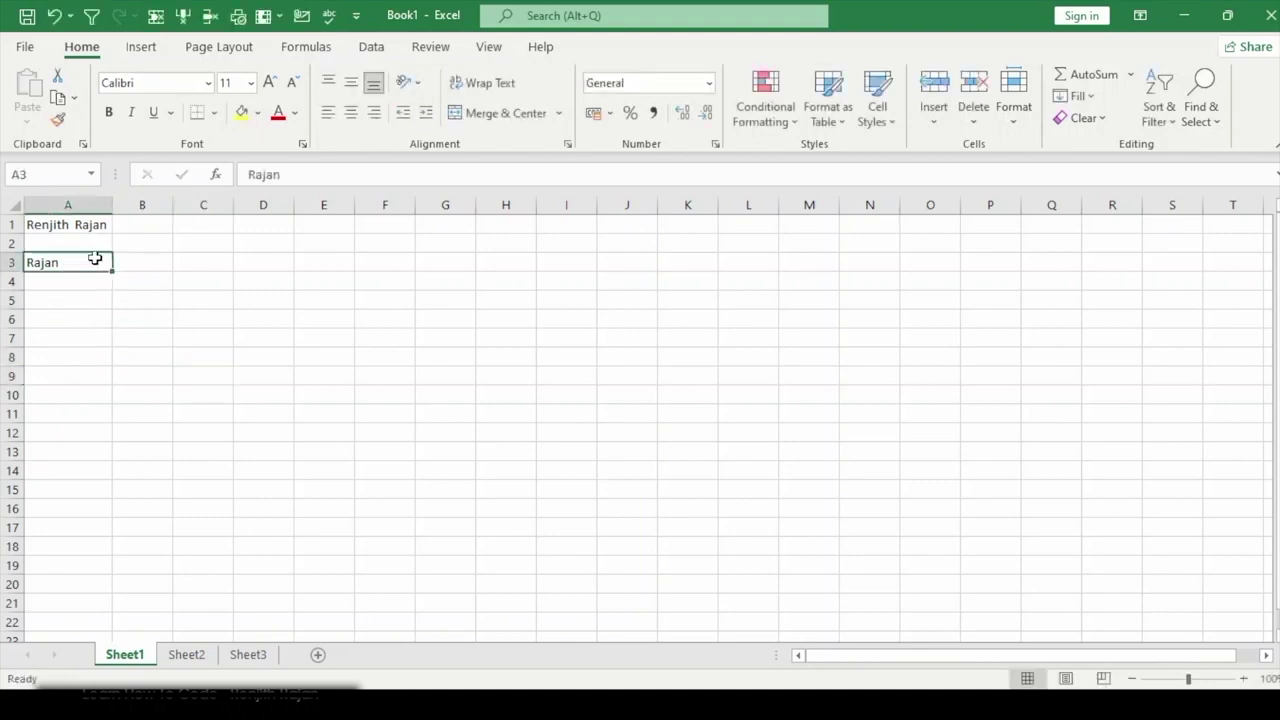
pyautogui.write('Renjith')
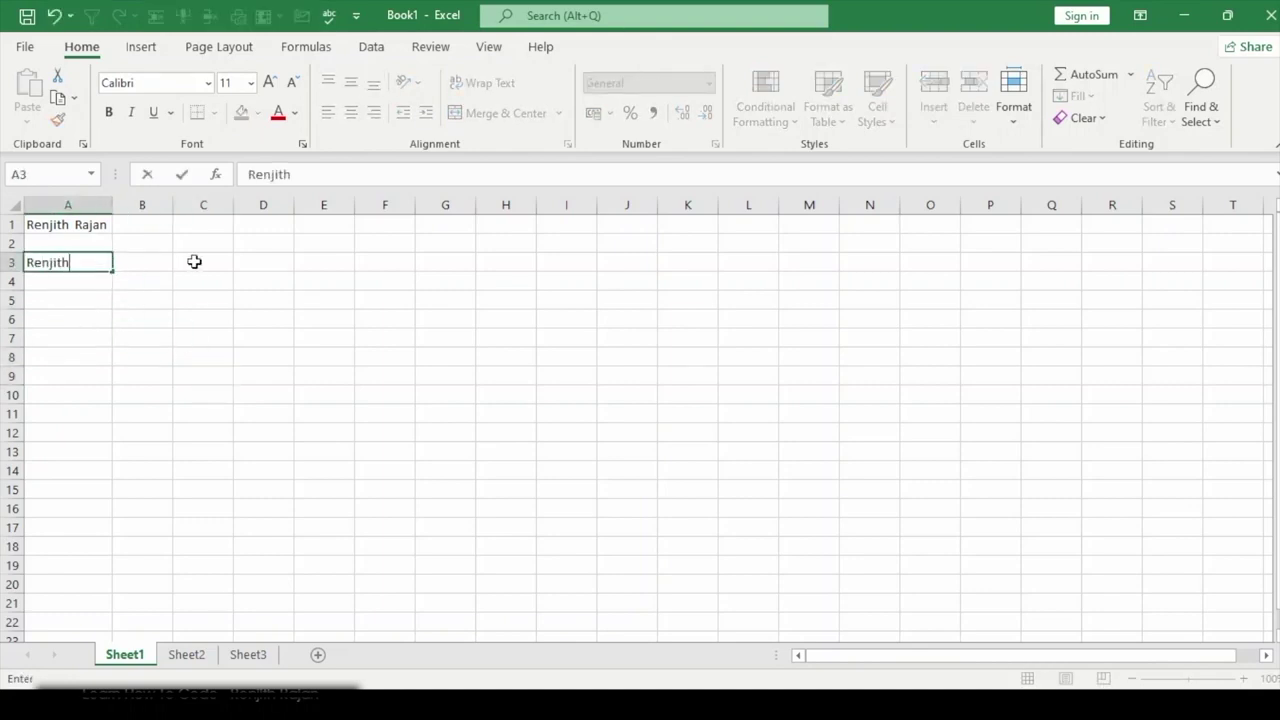
pyautogui.press('Escape')
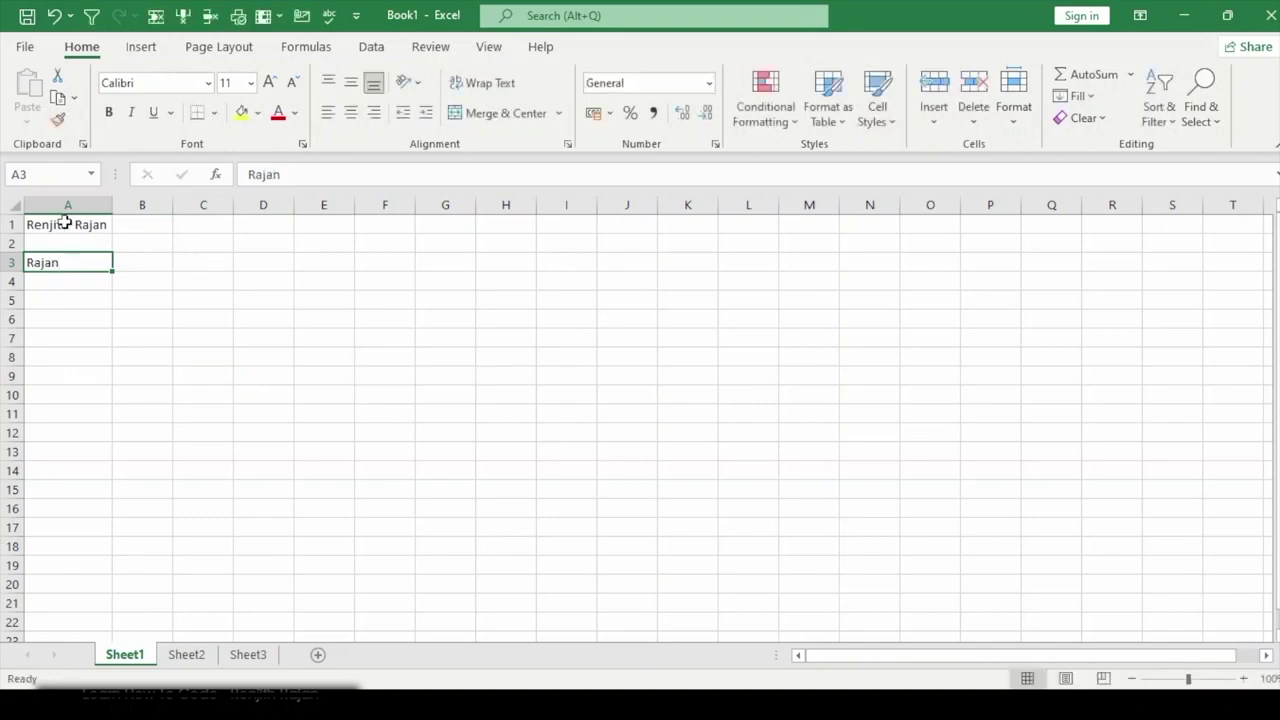
pyautogui.click(64, 224)
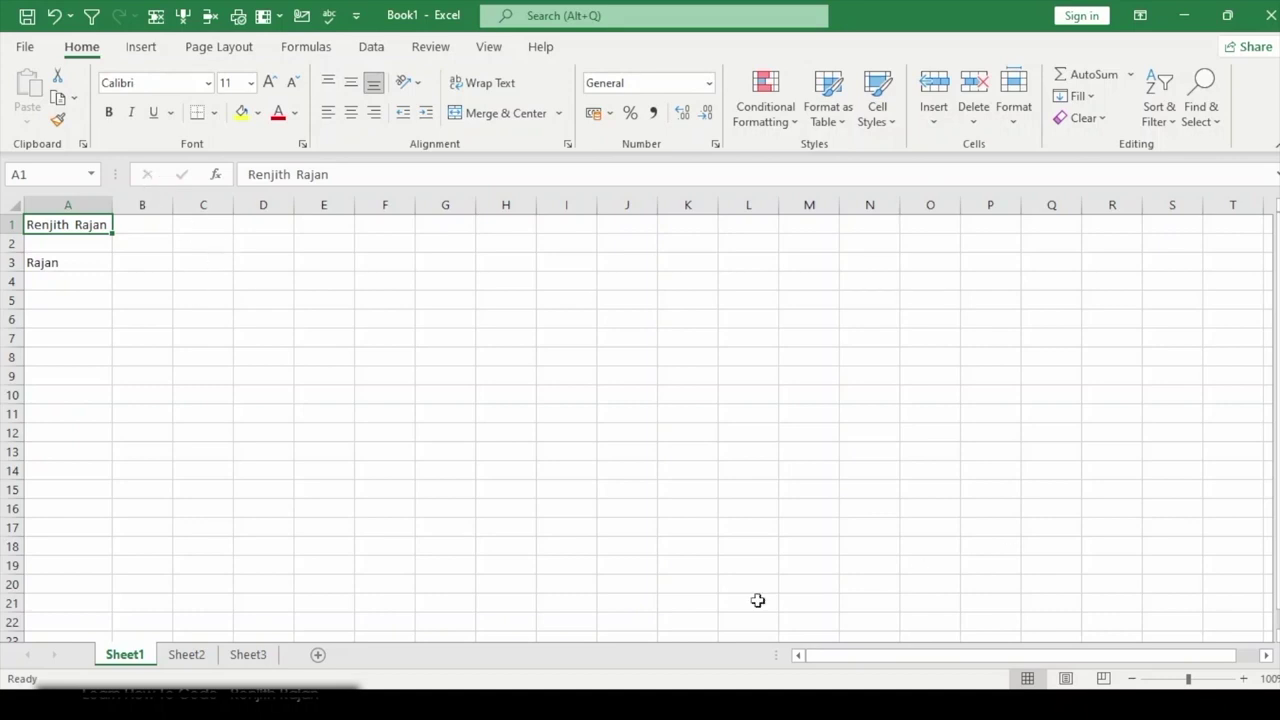
pyautogui.click(216, 393)
pyautogui.click(68, 220)
pyautogui.click(57, 263)
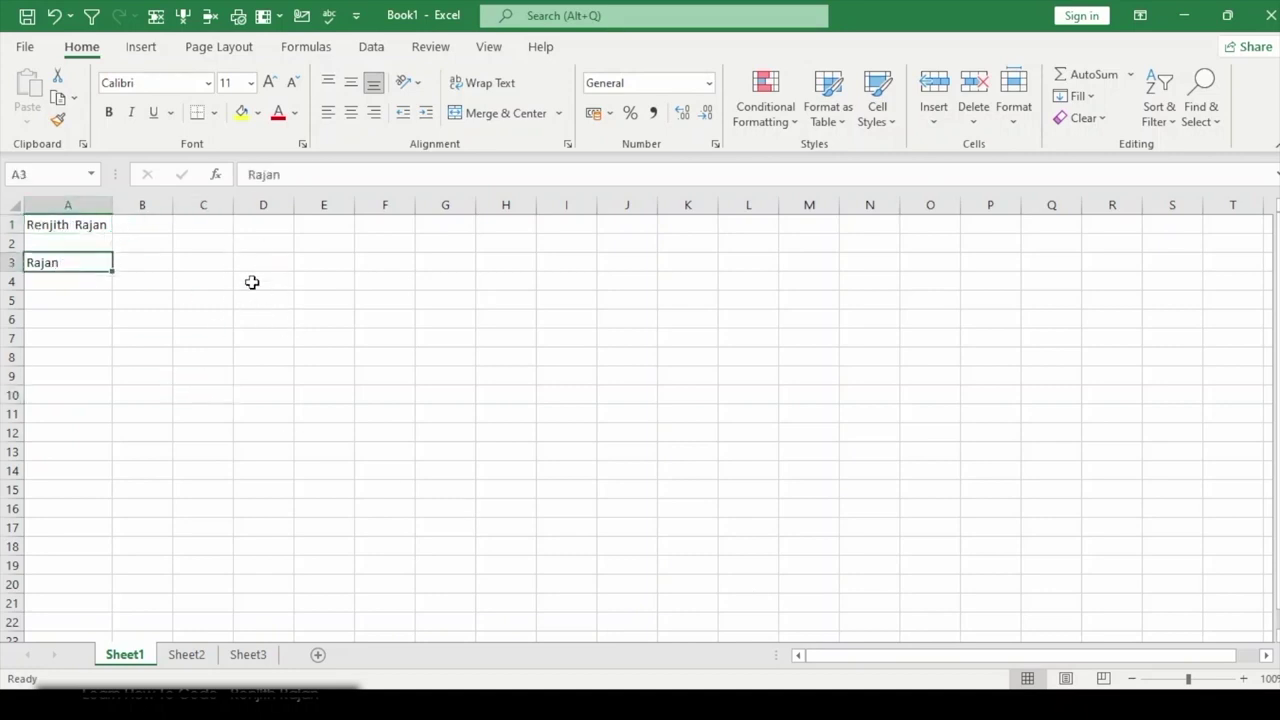
# Step: Undo the surname entries and column A widening via the undo history, then switch to Sheet2
pyautogui.click(54, 17)
pyautogui.click(54, 17)
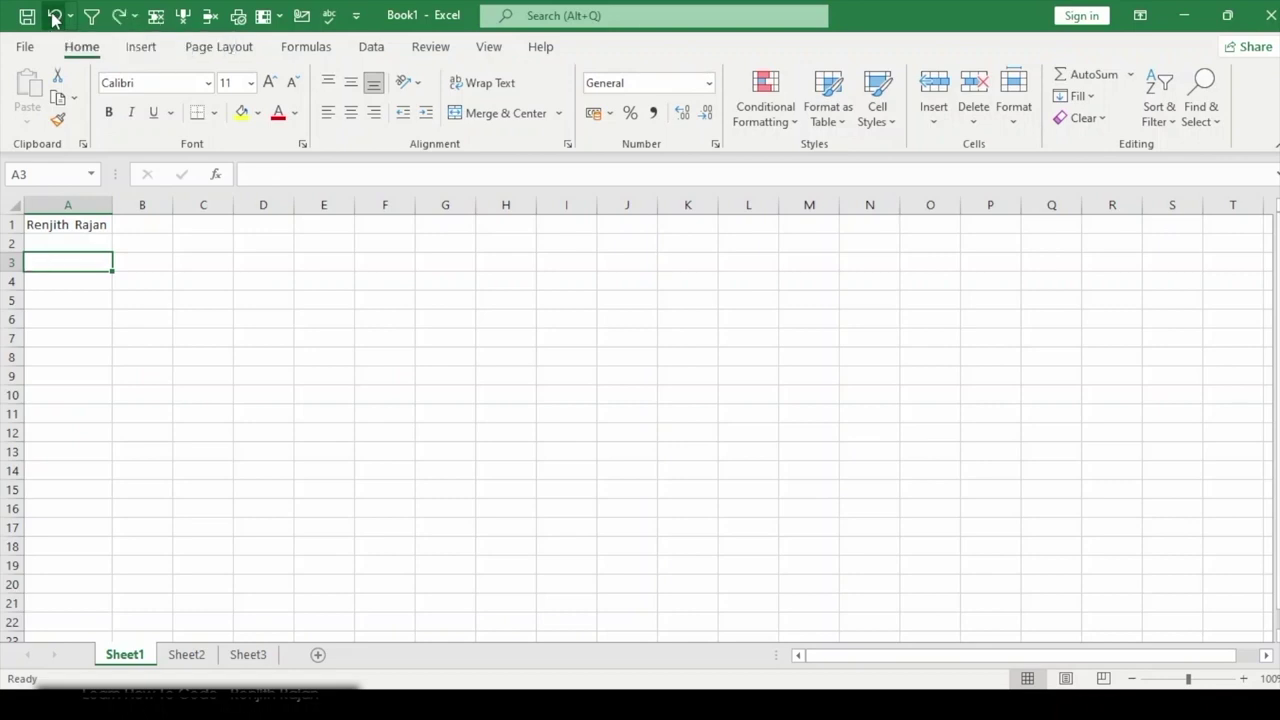
pyautogui.click(72, 17)
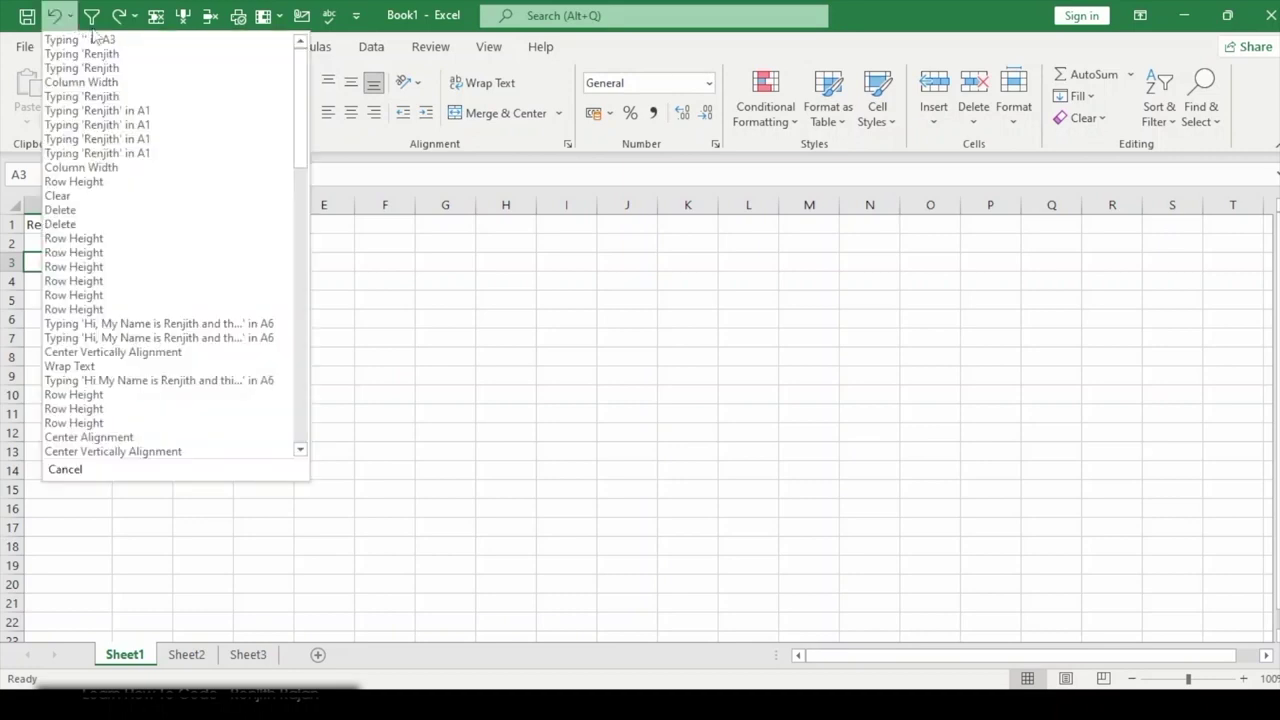
pyautogui.moveTo(300, 107); pyautogui.dragTo(285, 42)
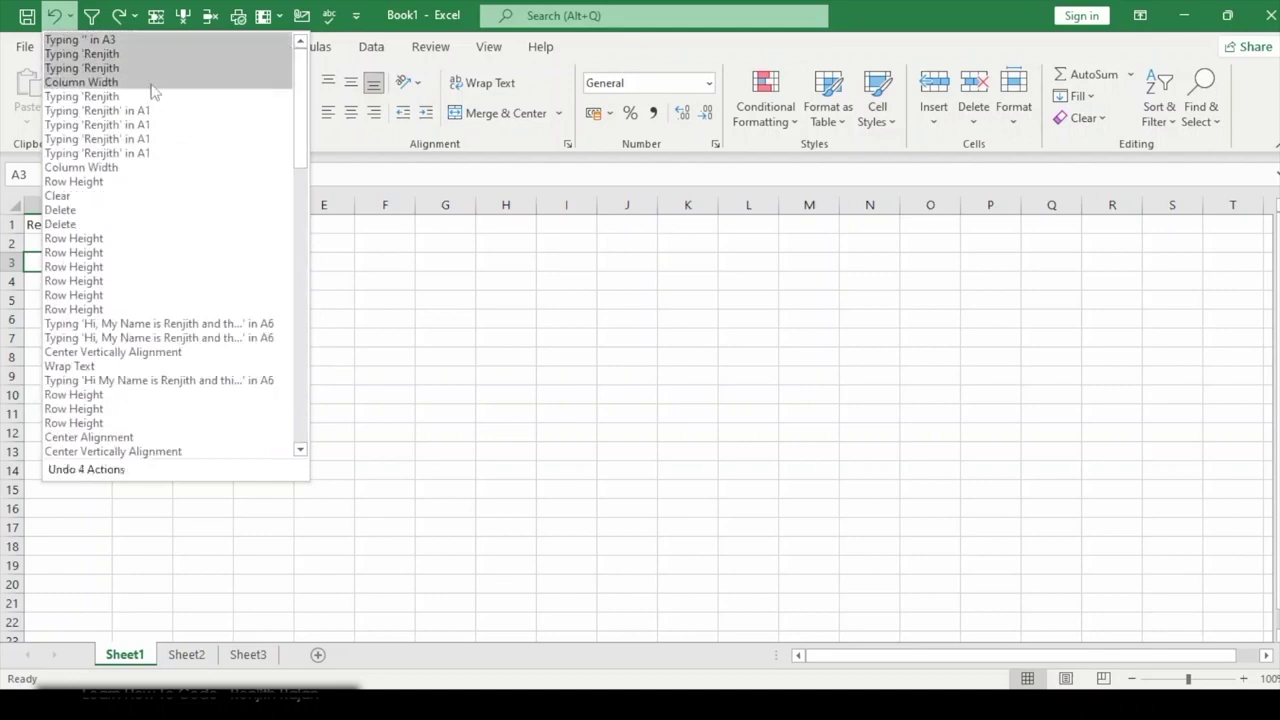
pyautogui.click(334, 311)
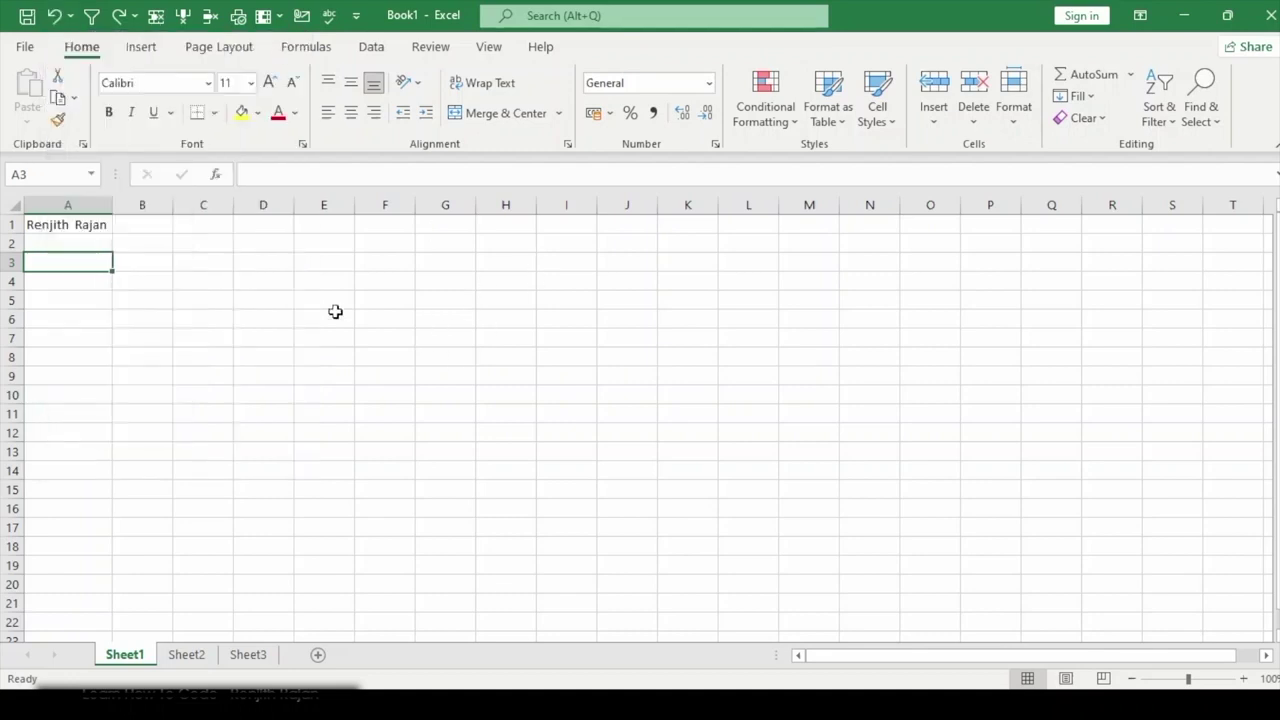
pyautogui.click(80, 226)
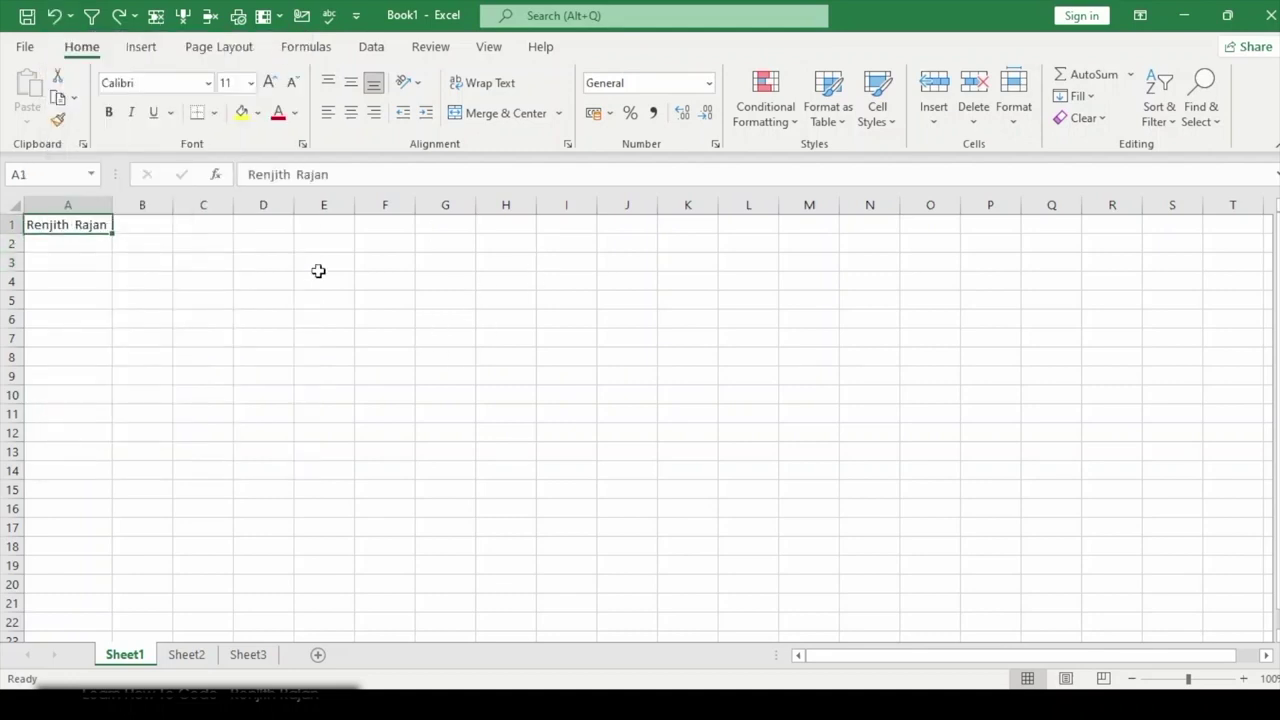
pyautogui.hotkey('ctrl', 'z')
pyautogui.hotkey('ctrl', 'z')
pyautogui.hotkey('ctrl', 'z')
pyautogui.hotkey('ctrl', 'z')
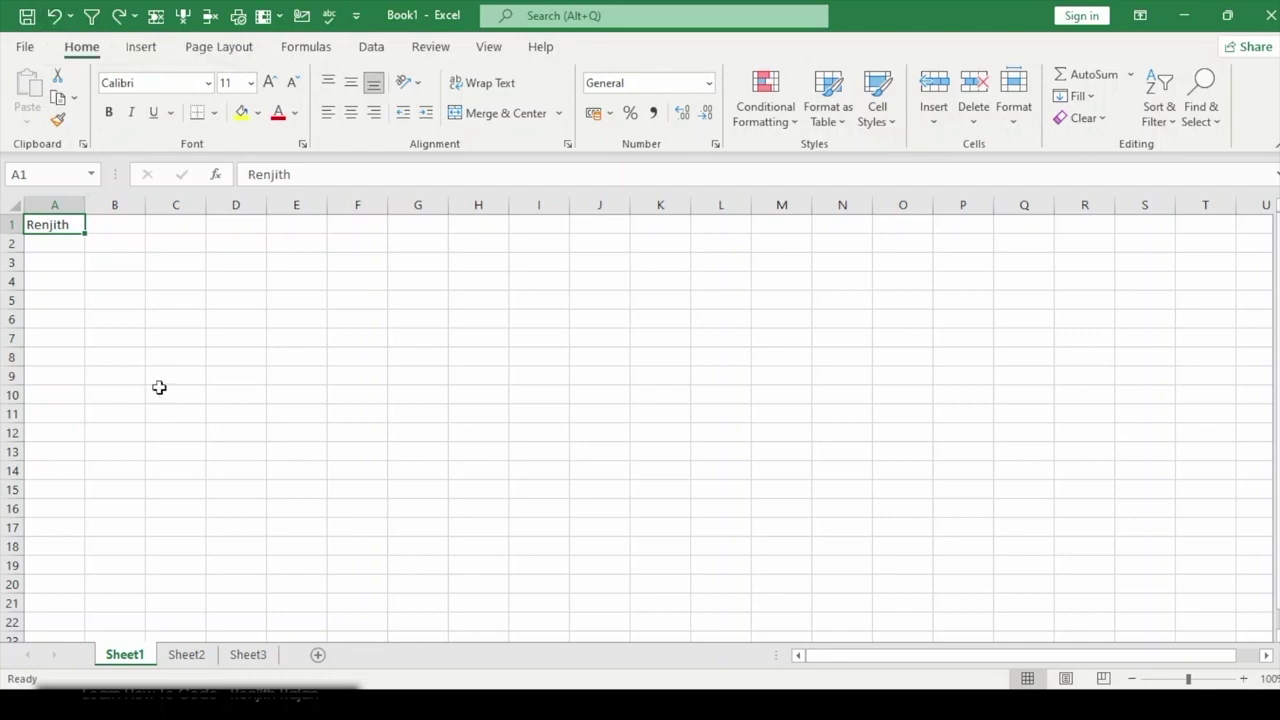
pyautogui.click(561, 299)
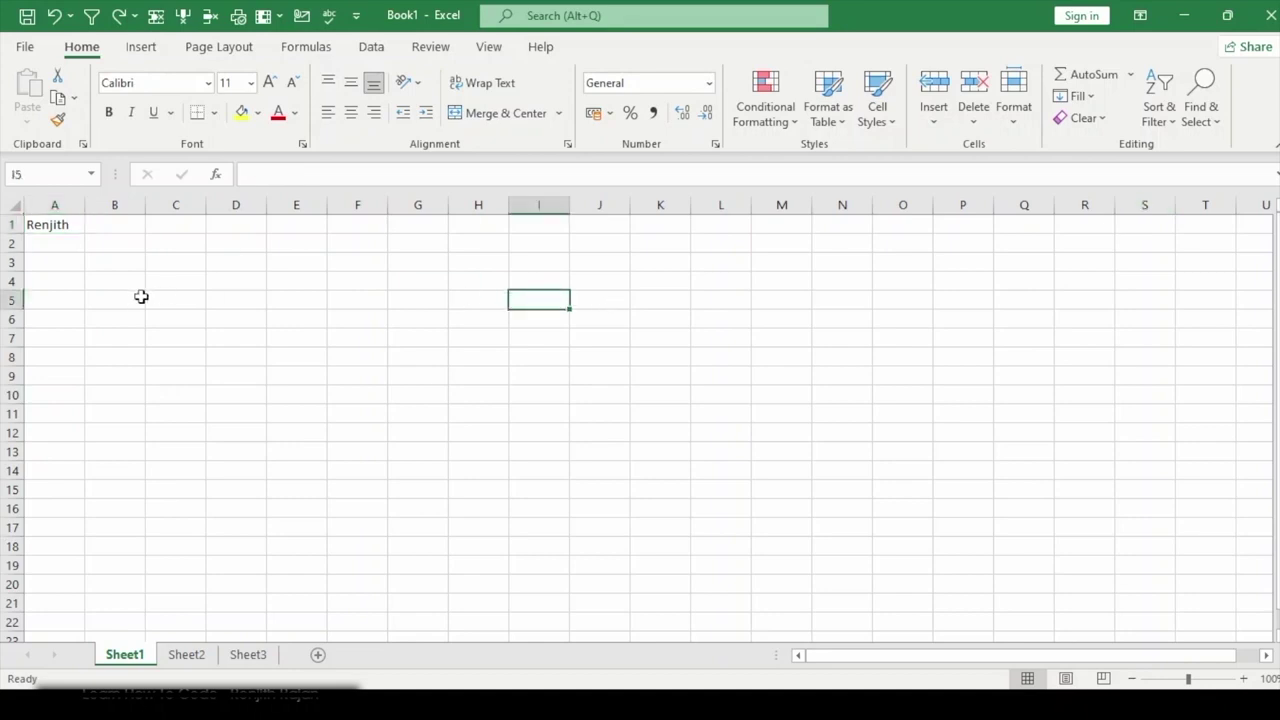
pyautogui.click(45, 227)
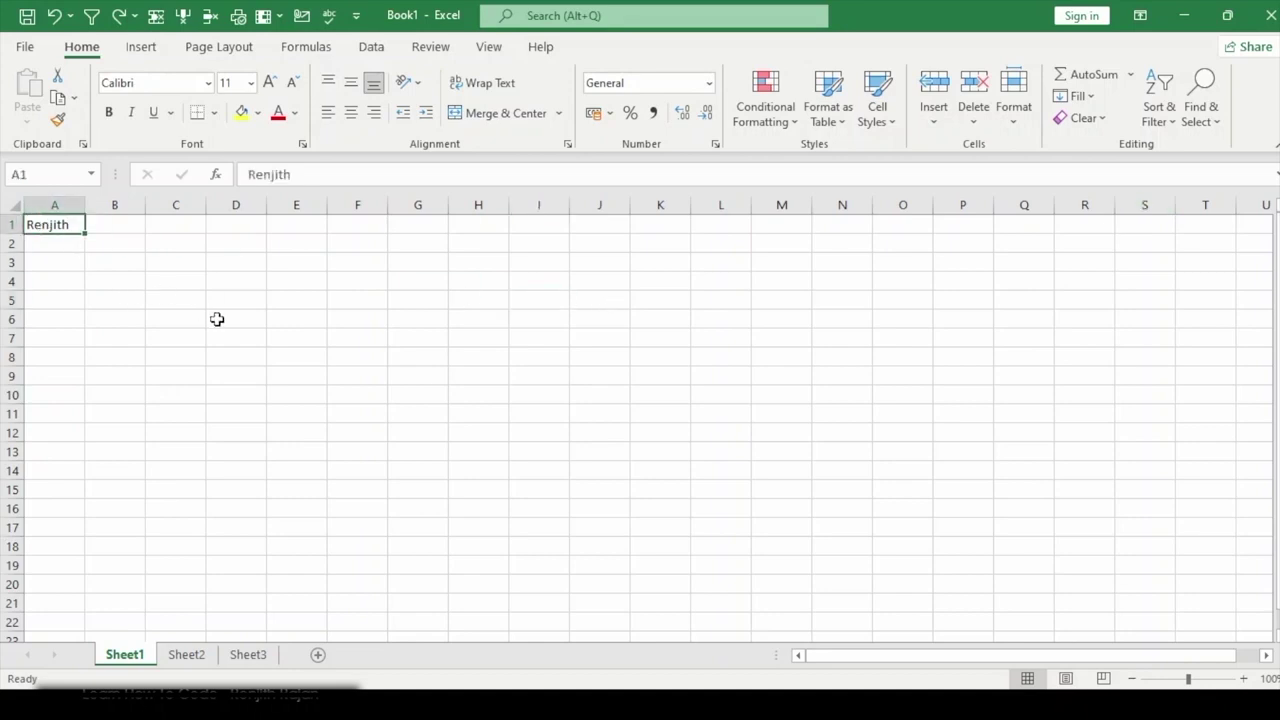
pyautogui.click(108, 244)
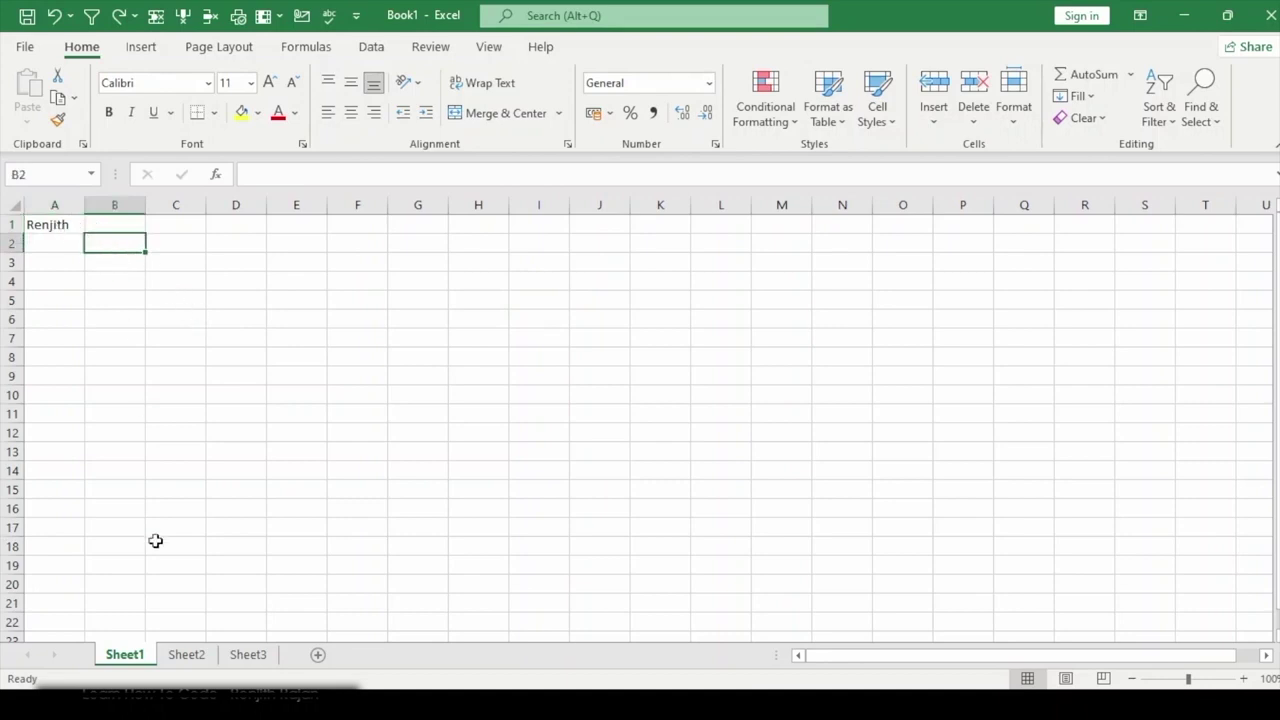
pyautogui.click(186, 655)
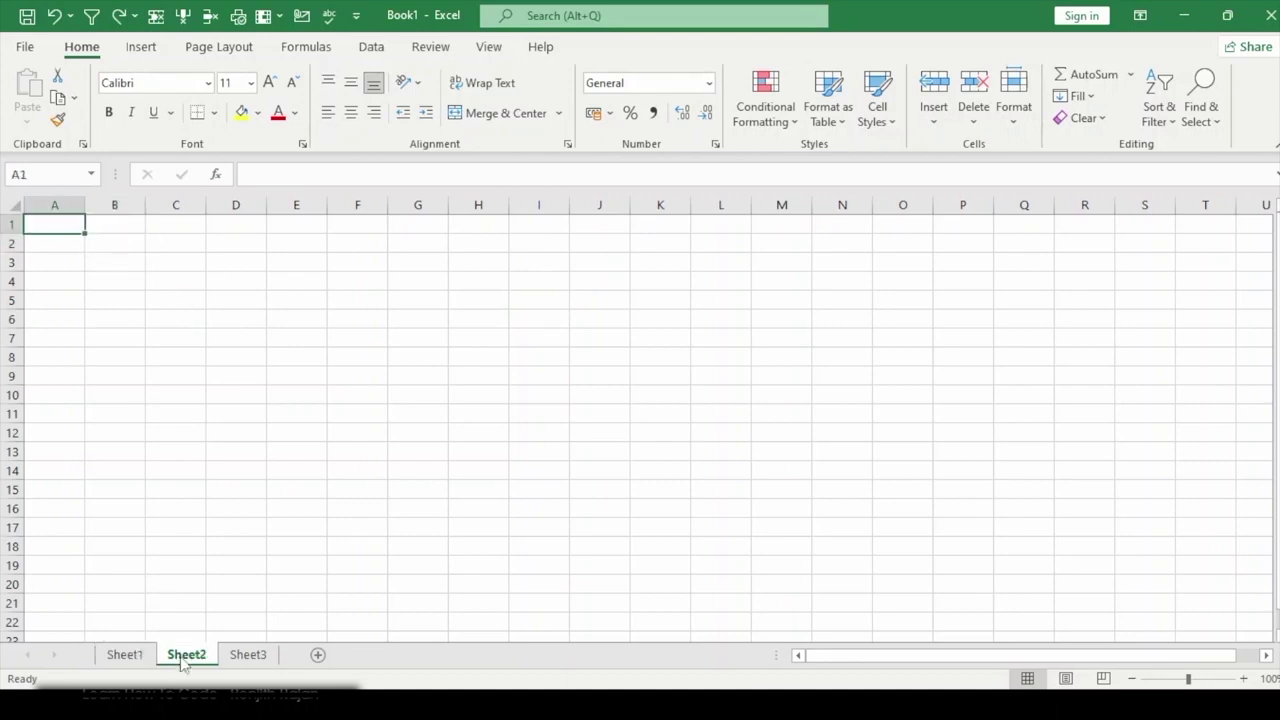
# Step: Autofit all column widths on Sheet1 to the Car Sales table's contents
pyautogui.click(125, 655)
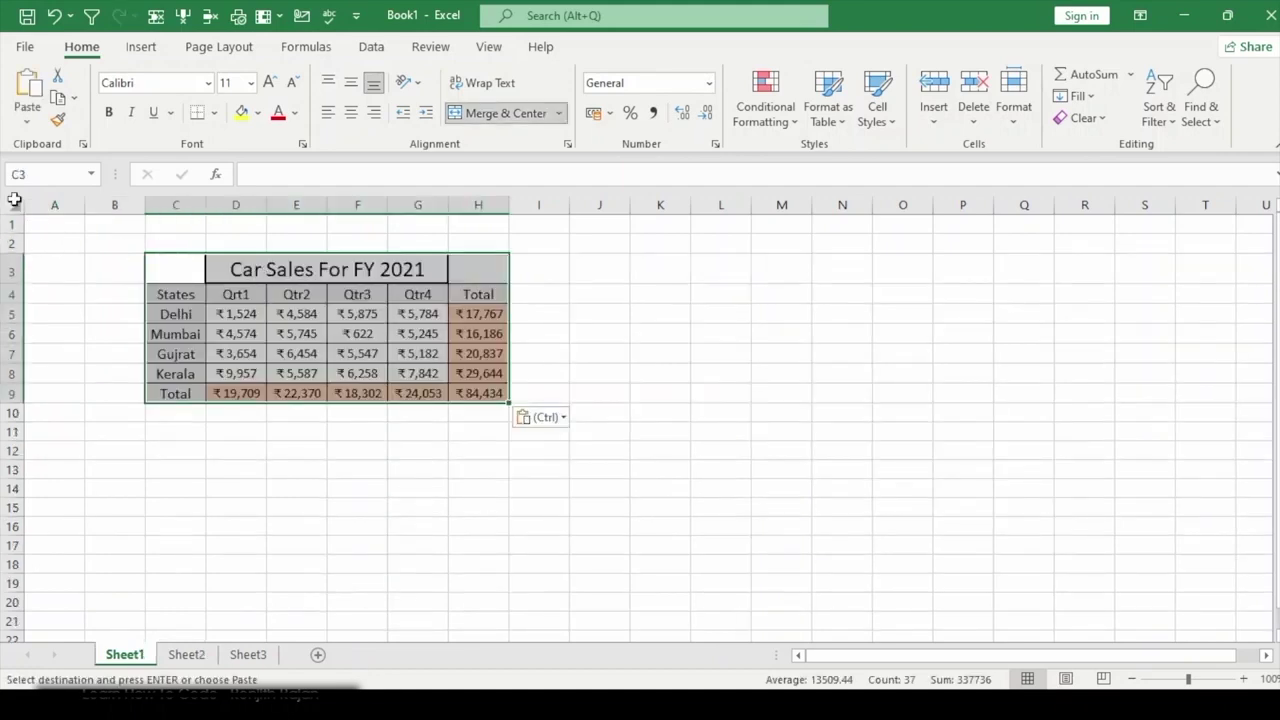
pyautogui.click(12, 206)
pyautogui.doubleClick(141, 205)
pyautogui.click(600, 334)
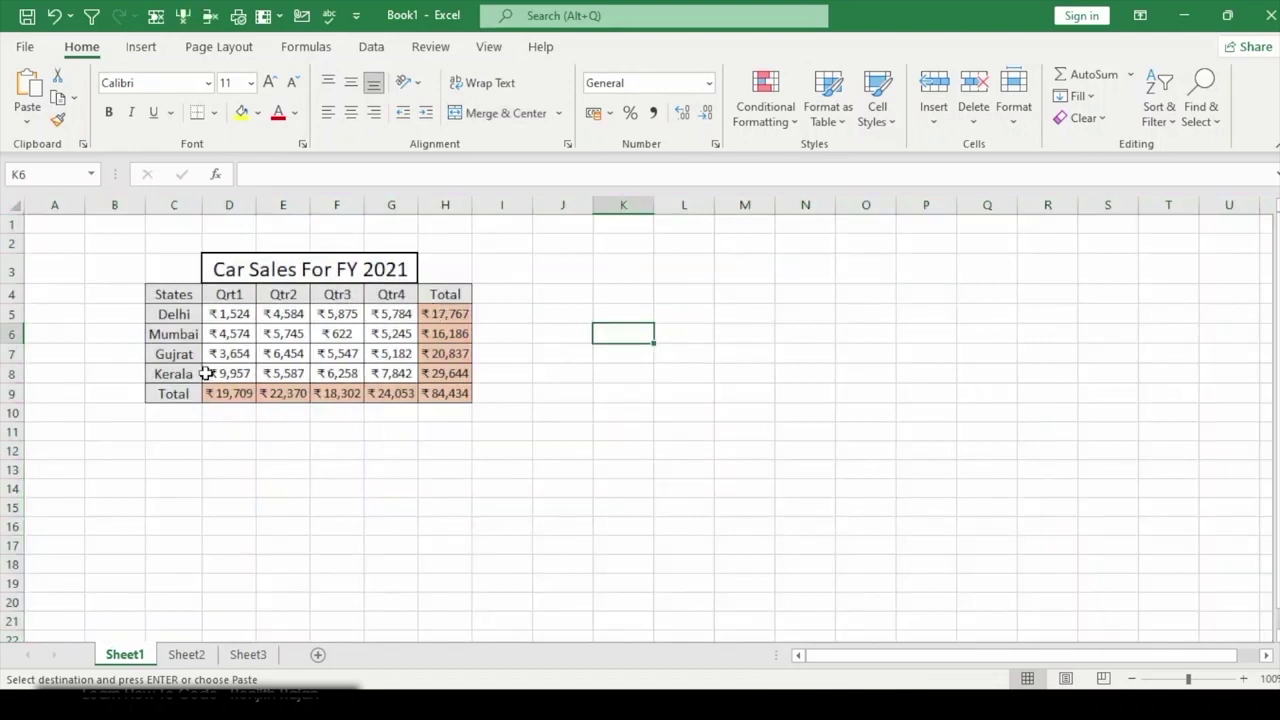
# Step: Select the table's header cells and bring up the Clear options
pyautogui.moveTo(176, 294); pyautogui.dragTo(445, 340)
pyautogui.click(608, 393)
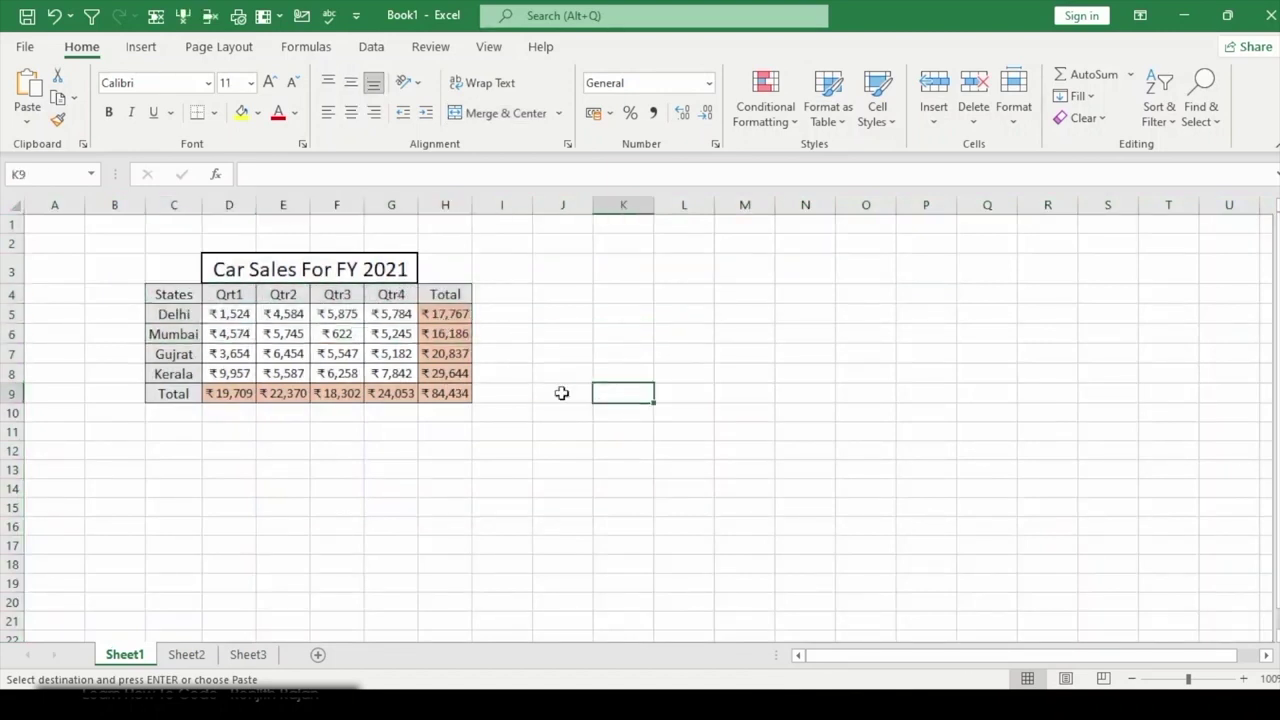
pyautogui.click(168, 292)
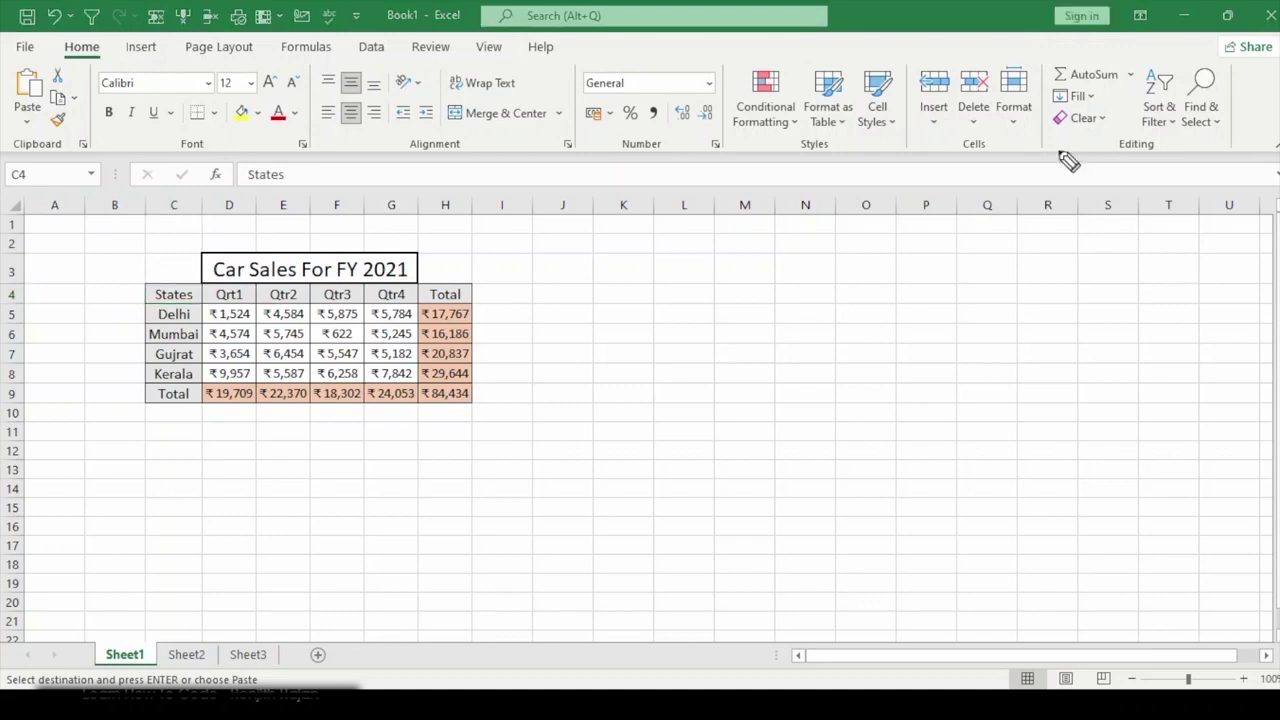
pyautogui.moveTo(1041, 43)
pyautogui.mouseDown()
pyautogui.moveTo(1048, 150)
pyautogui.moveTo(1240, 158)
pyautogui.moveTo(1238, 66)
pyautogui.moveTo(1048, 50)
pyautogui.mouseUp()
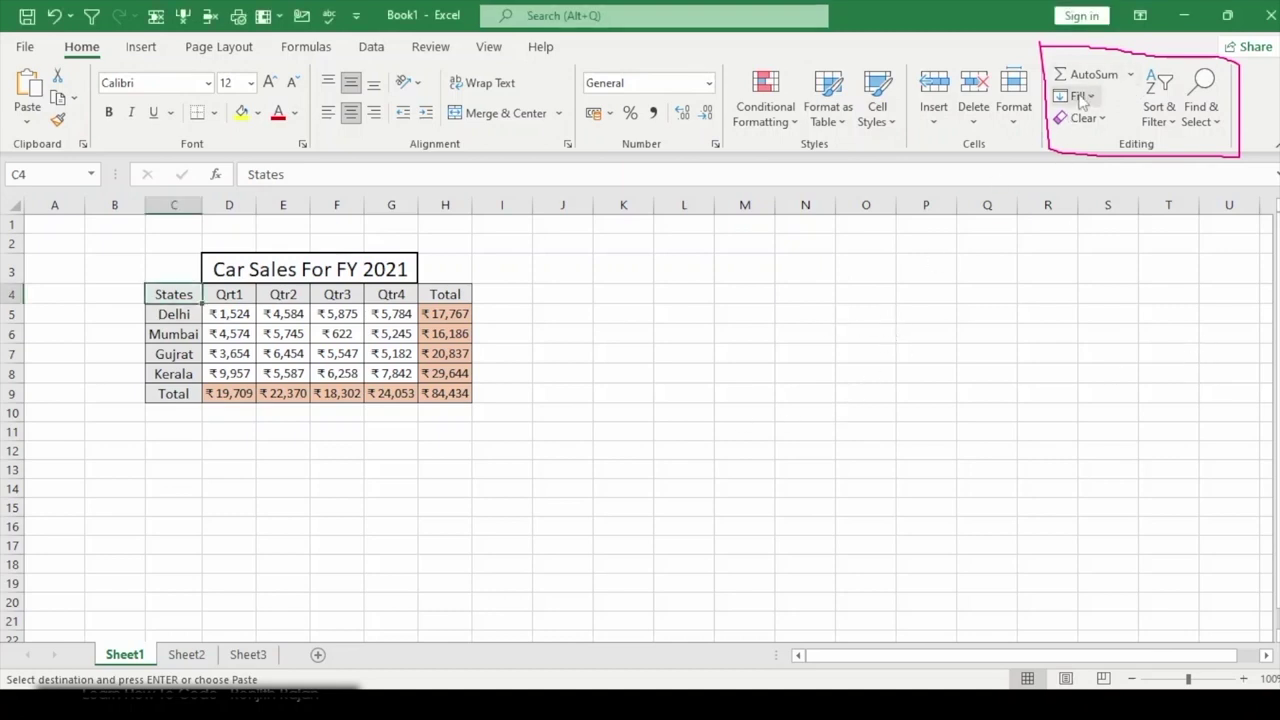
pyautogui.click(404, 330)
pyautogui.click(185, 298)
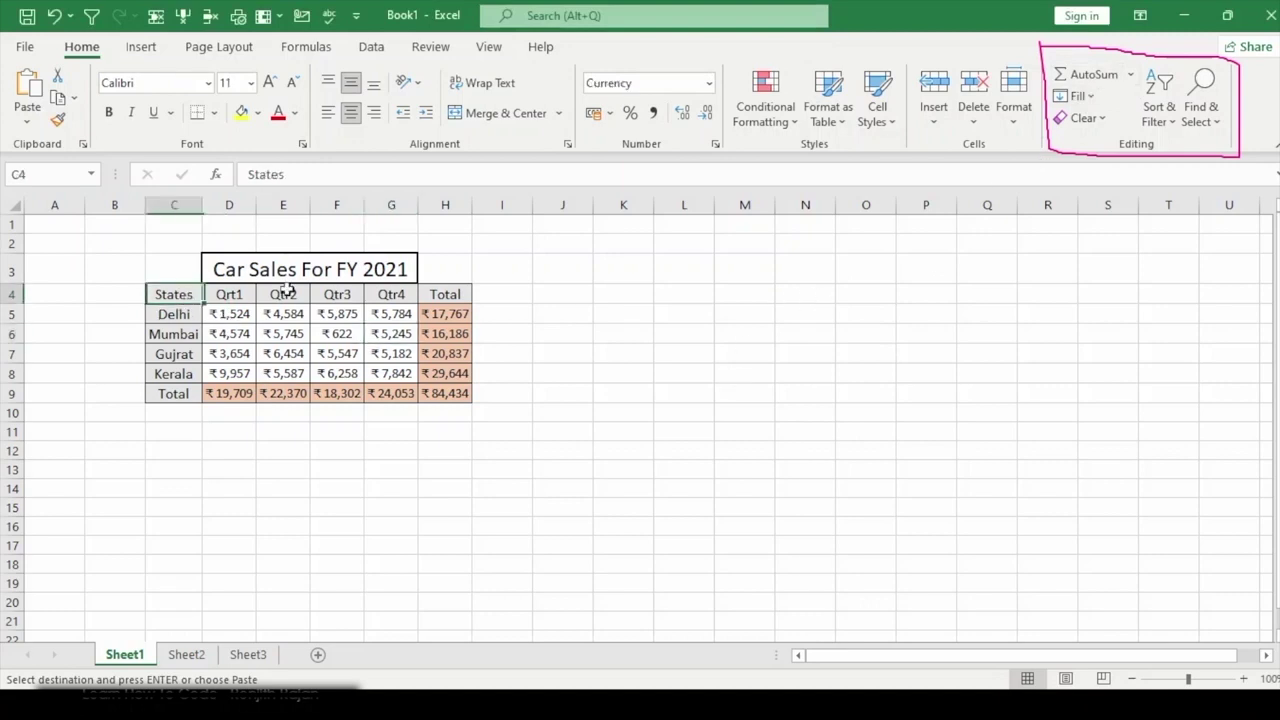
pyautogui.click(1102, 119)
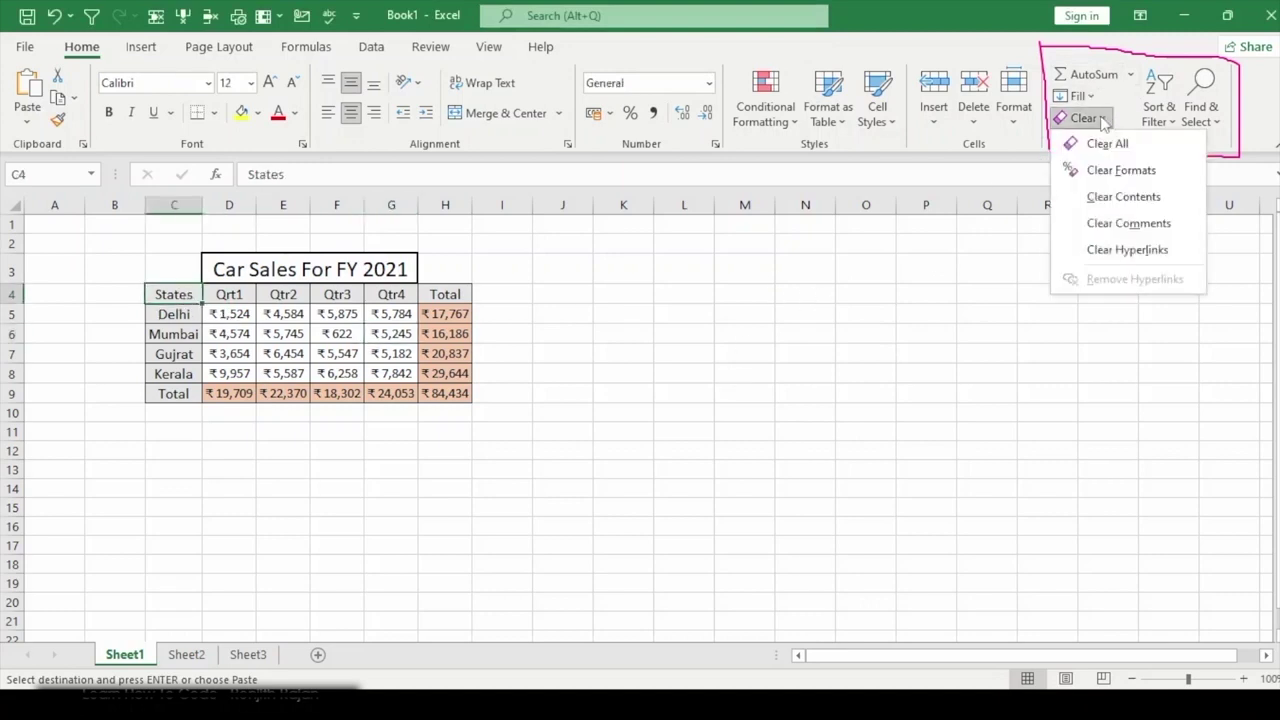
pyautogui.click(232, 314)
pyautogui.moveTo(174, 268); pyautogui.dragTo(466, 396)
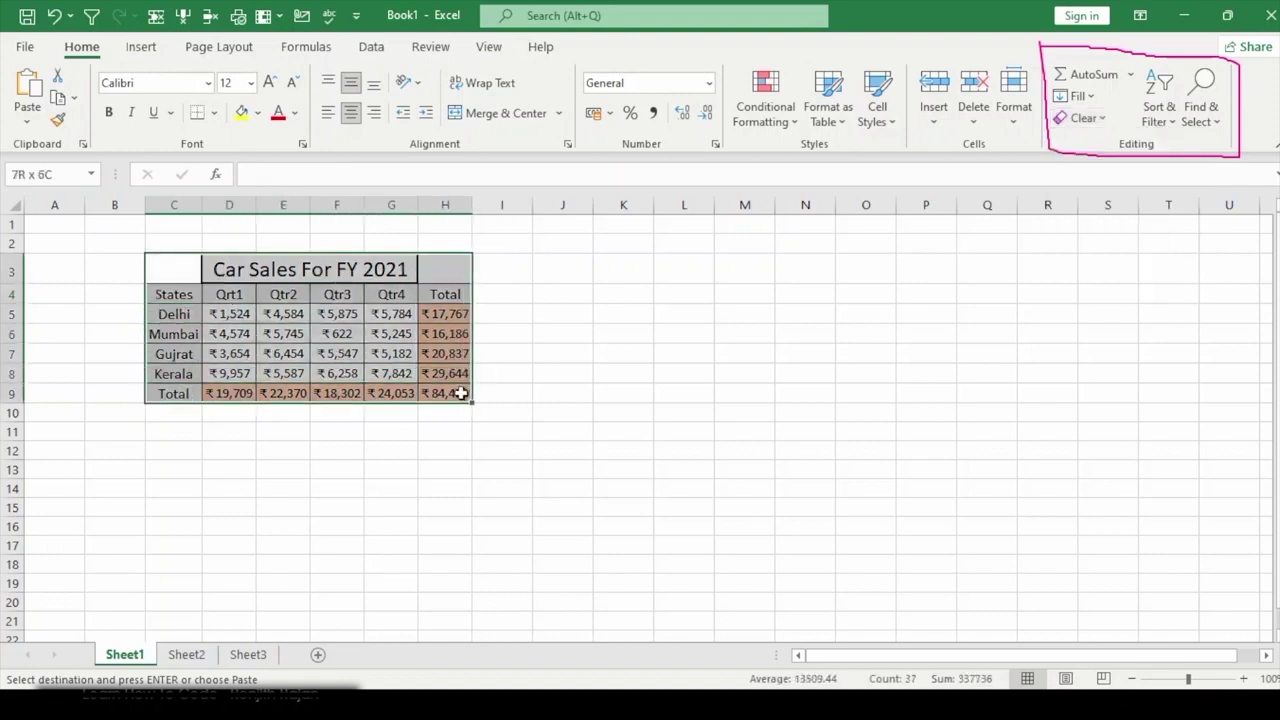
pyautogui.click(1080, 118)
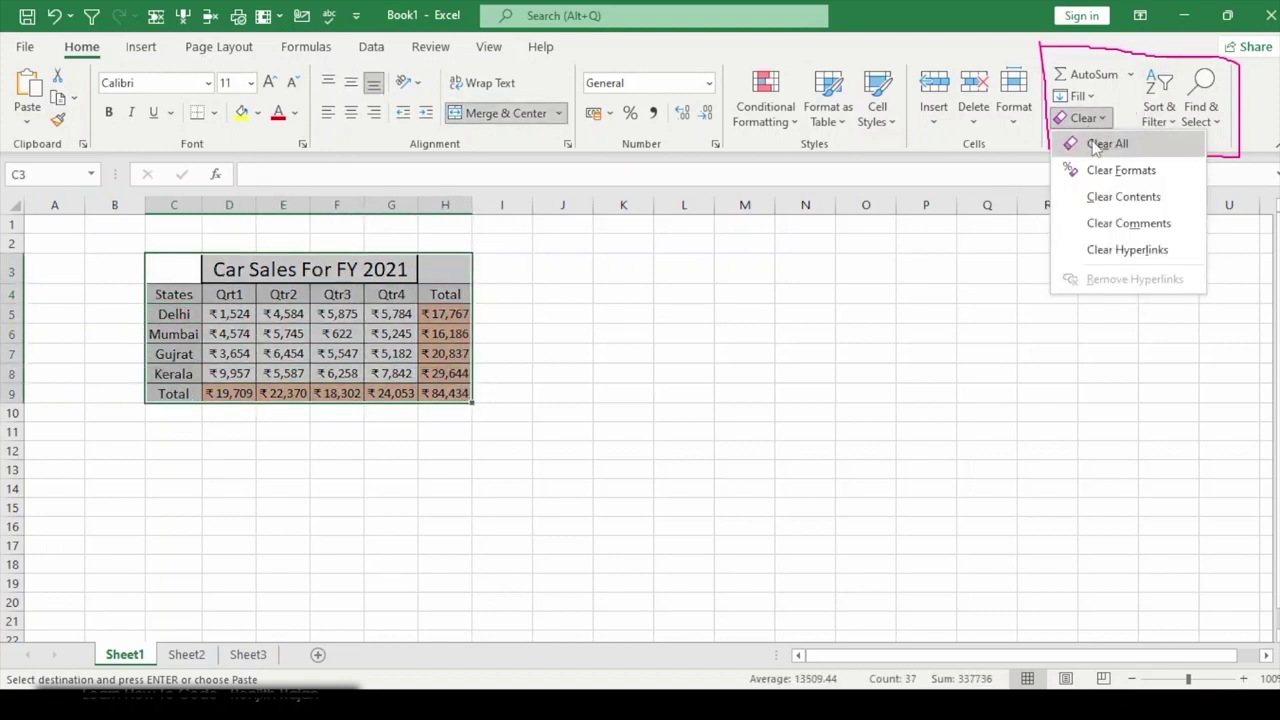
pyautogui.click(1085, 140)
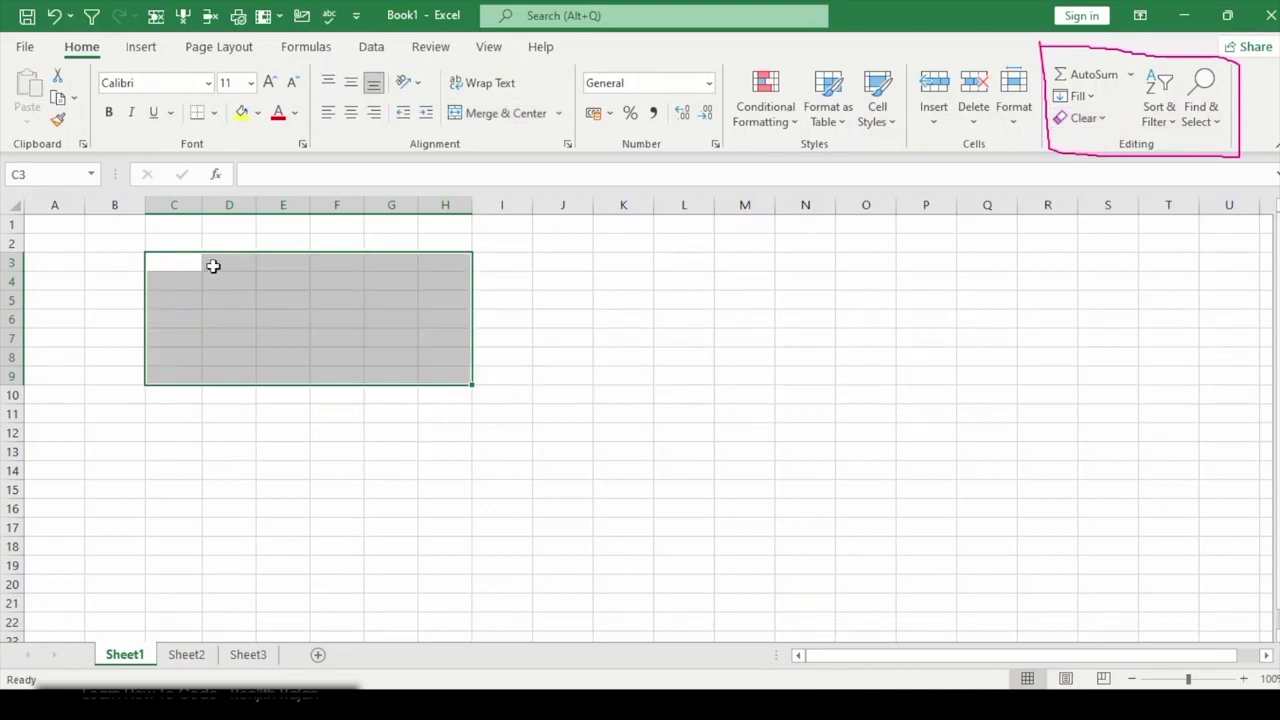
pyautogui.click(1097, 119)
pyautogui.click(615, 397)
pyautogui.hotkey('ctrl', 'z')
pyautogui.click(1095, 119)
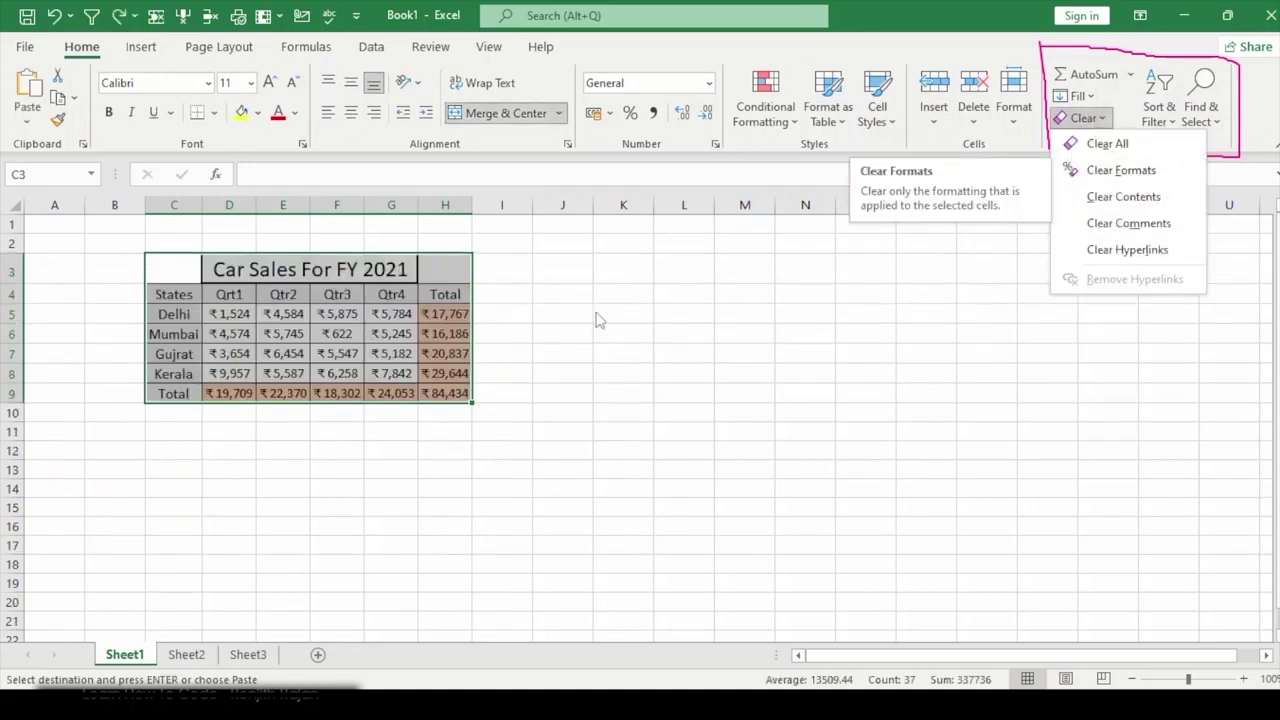
pyautogui.click(1122, 171)
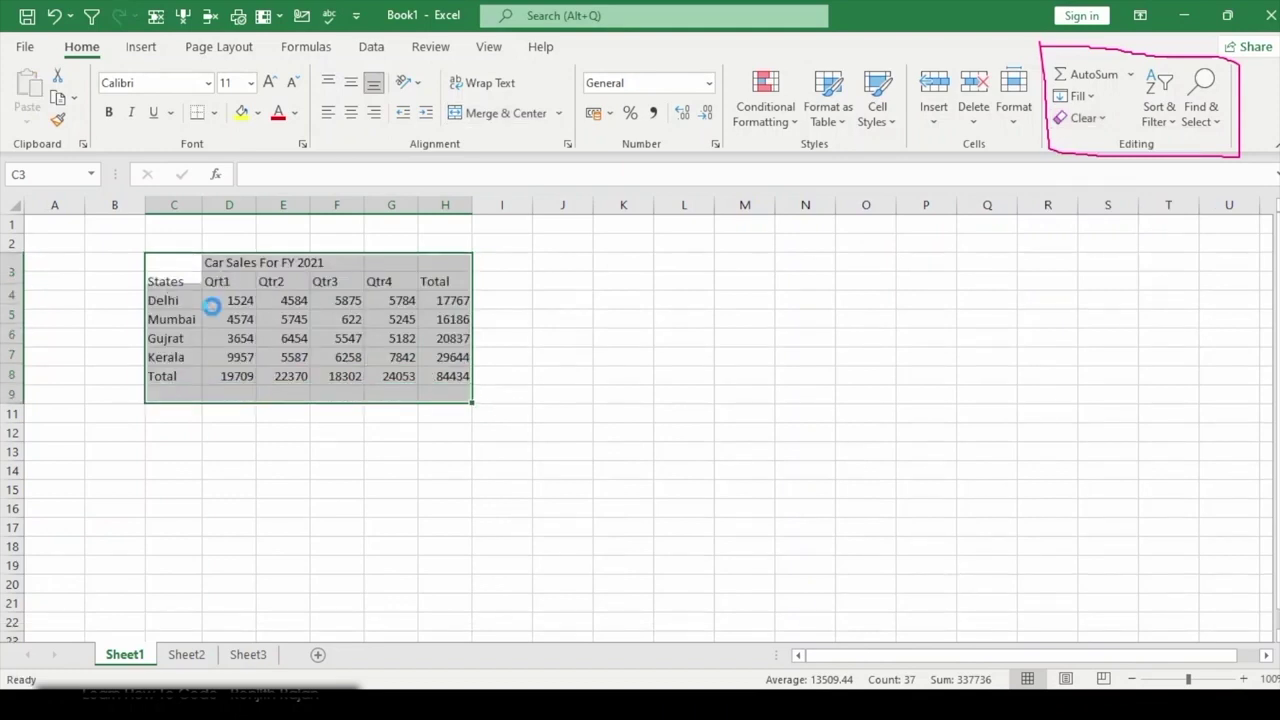
pyautogui.hotkey('ctrl', 'z')
pyautogui.click(1090, 118)
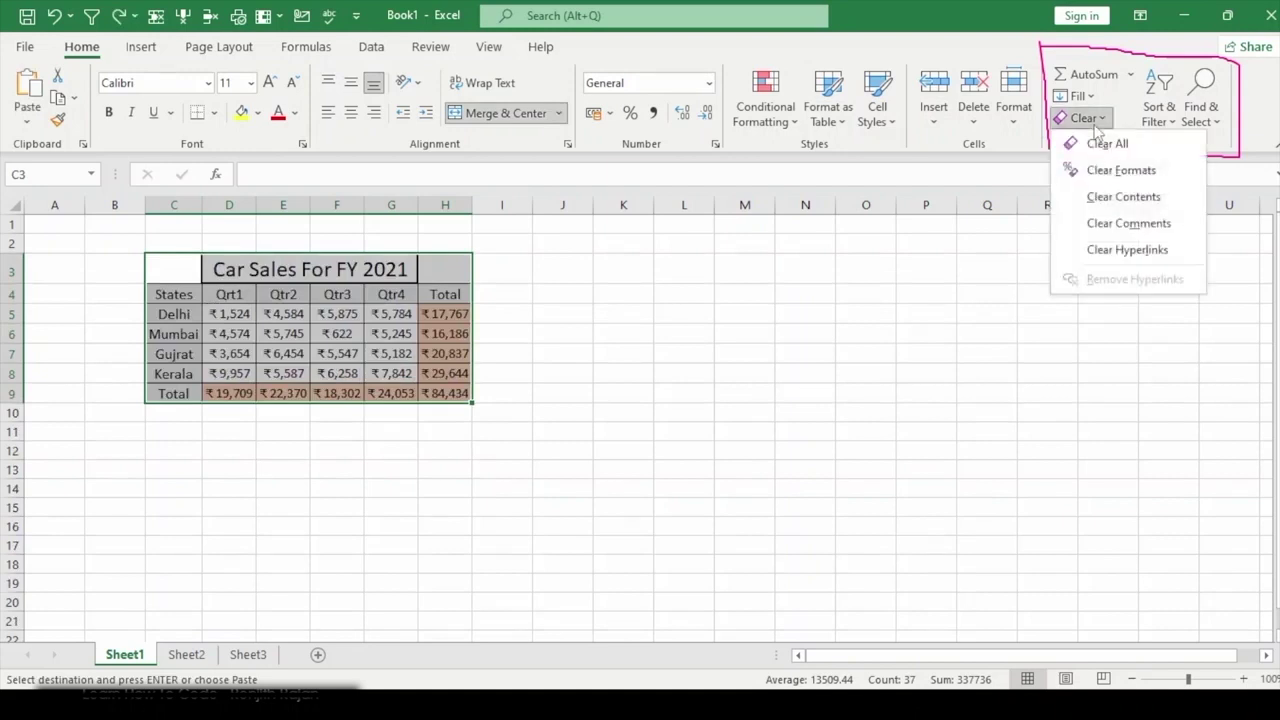
pyautogui.click(1100, 194)
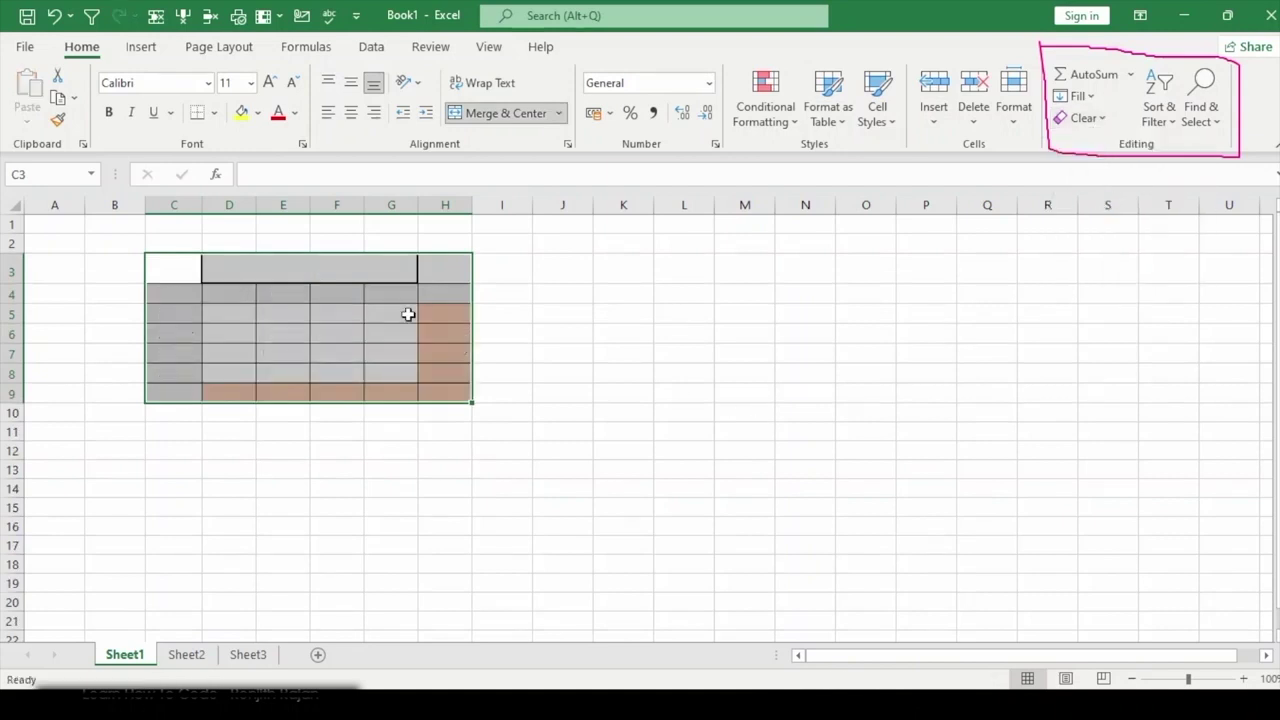
pyautogui.click(292, 266)
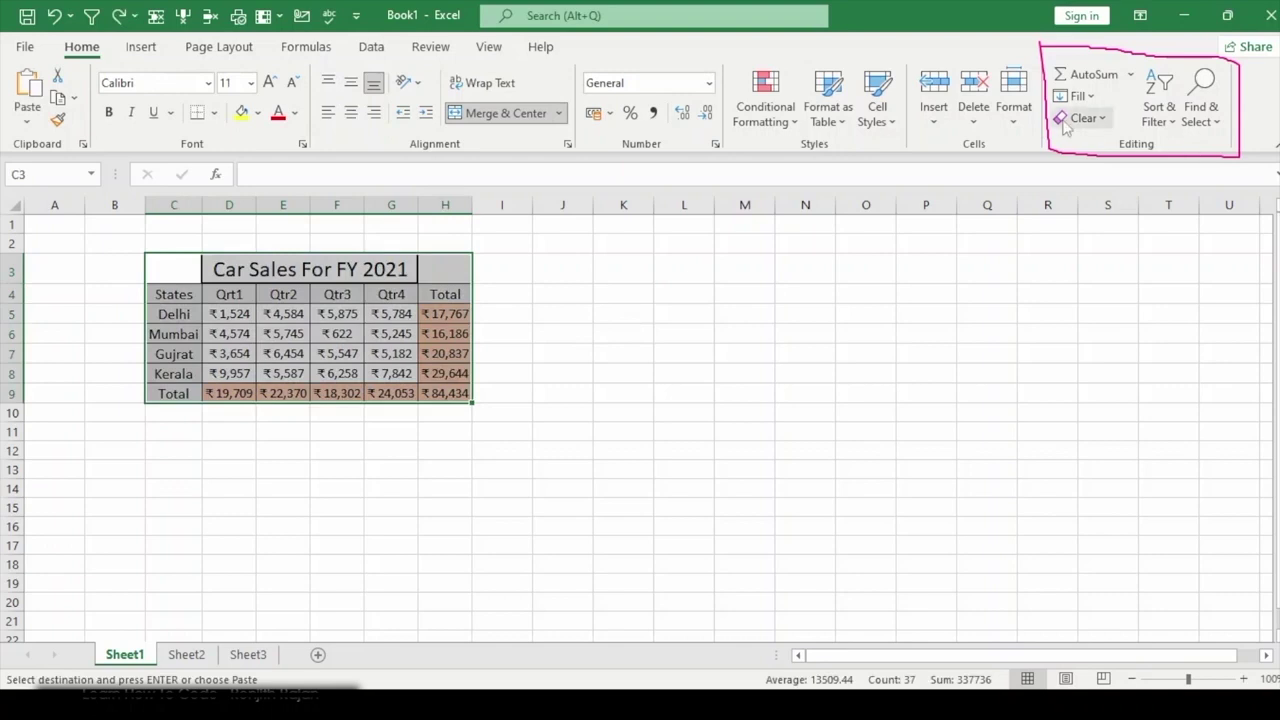
pyautogui.click(1082, 118)
pyautogui.click(1121, 217)
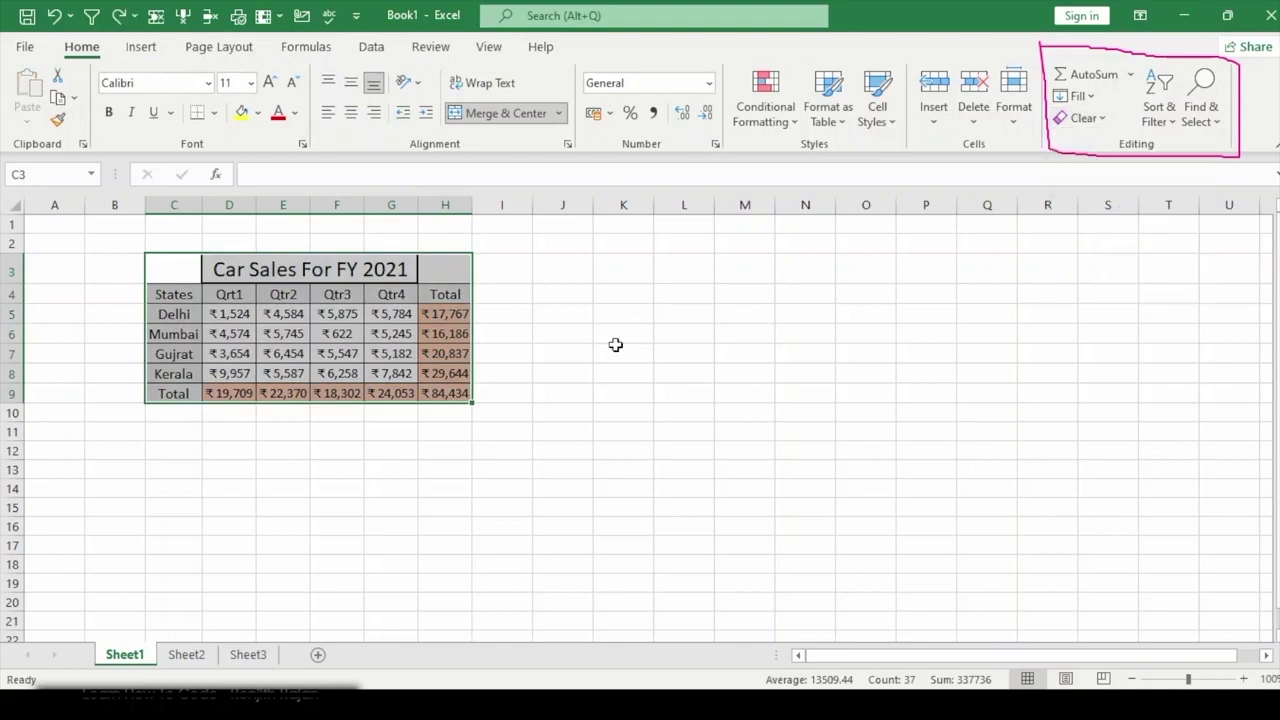
pyautogui.click(290, 352)
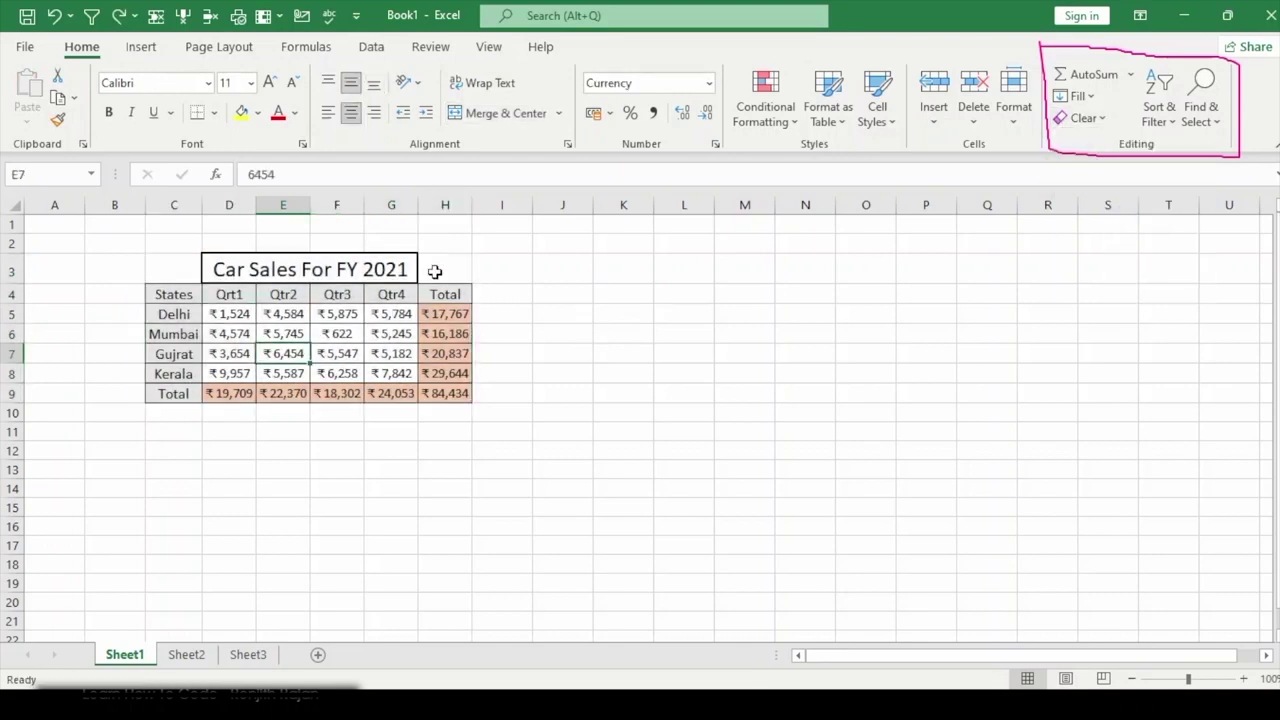
pyautogui.click(372, 268)
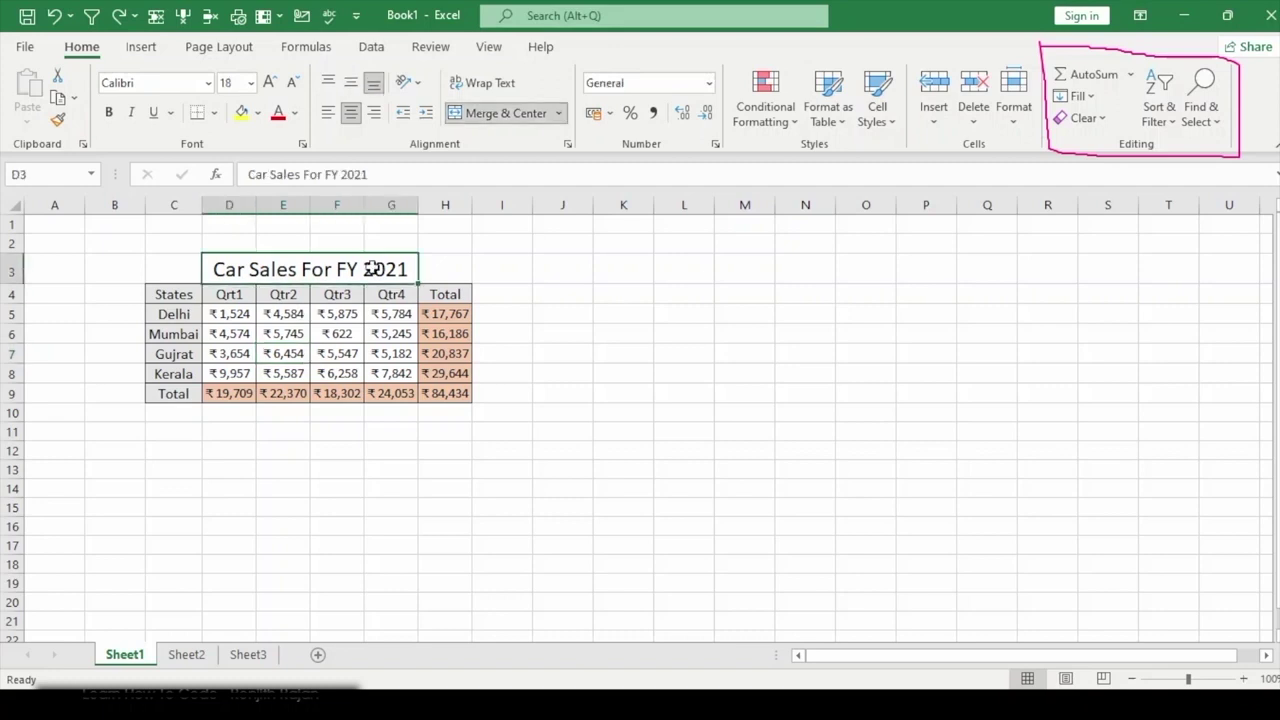
pyautogui.rightClick(372, 268)
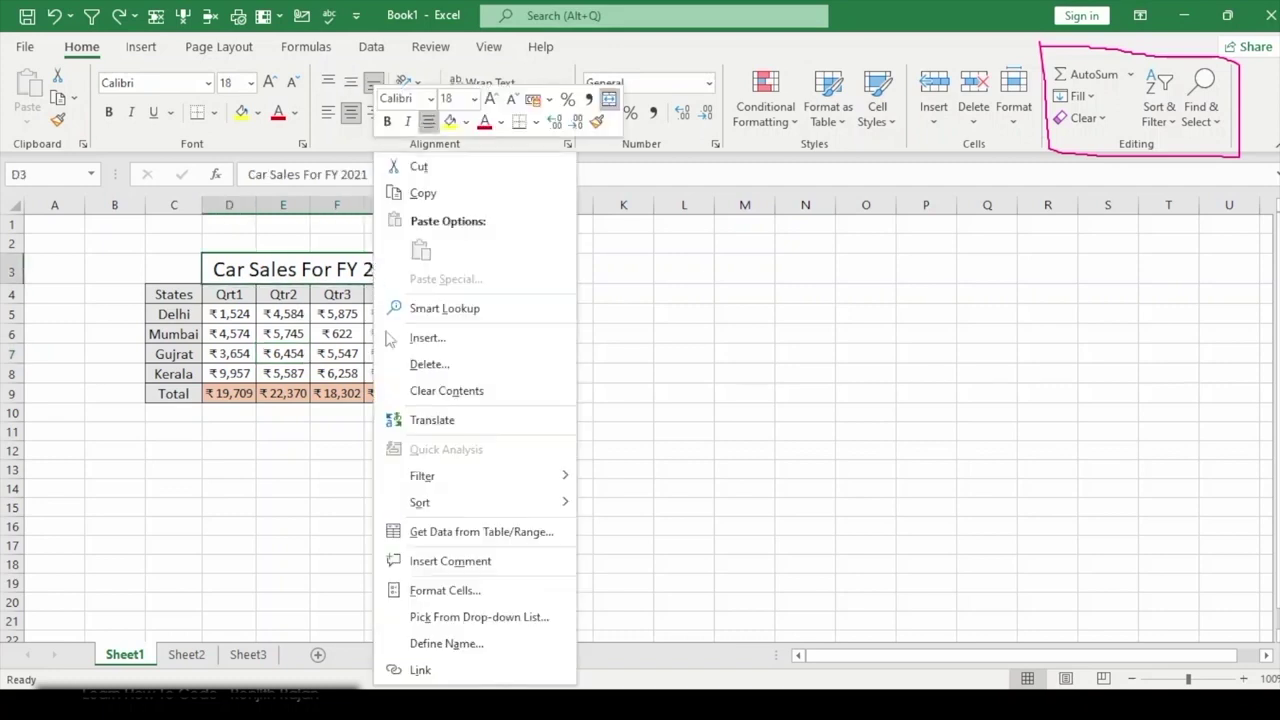
pyautogui.click(459, 567)
pyautogui.write('Thi')
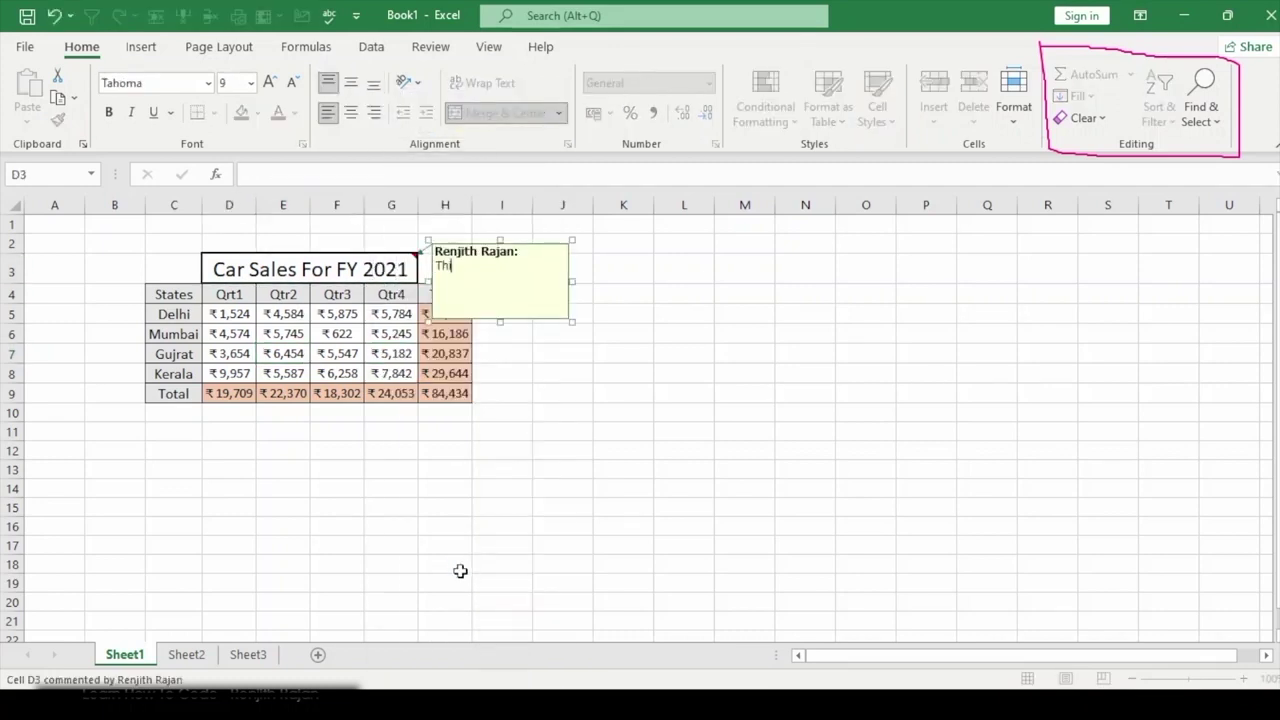
pyautogui.write('s is Sales Data')
pyautogui.click(410, 498)
pyautogui.moveTo(162, 280); pyautogui.dragTo(445, 390)
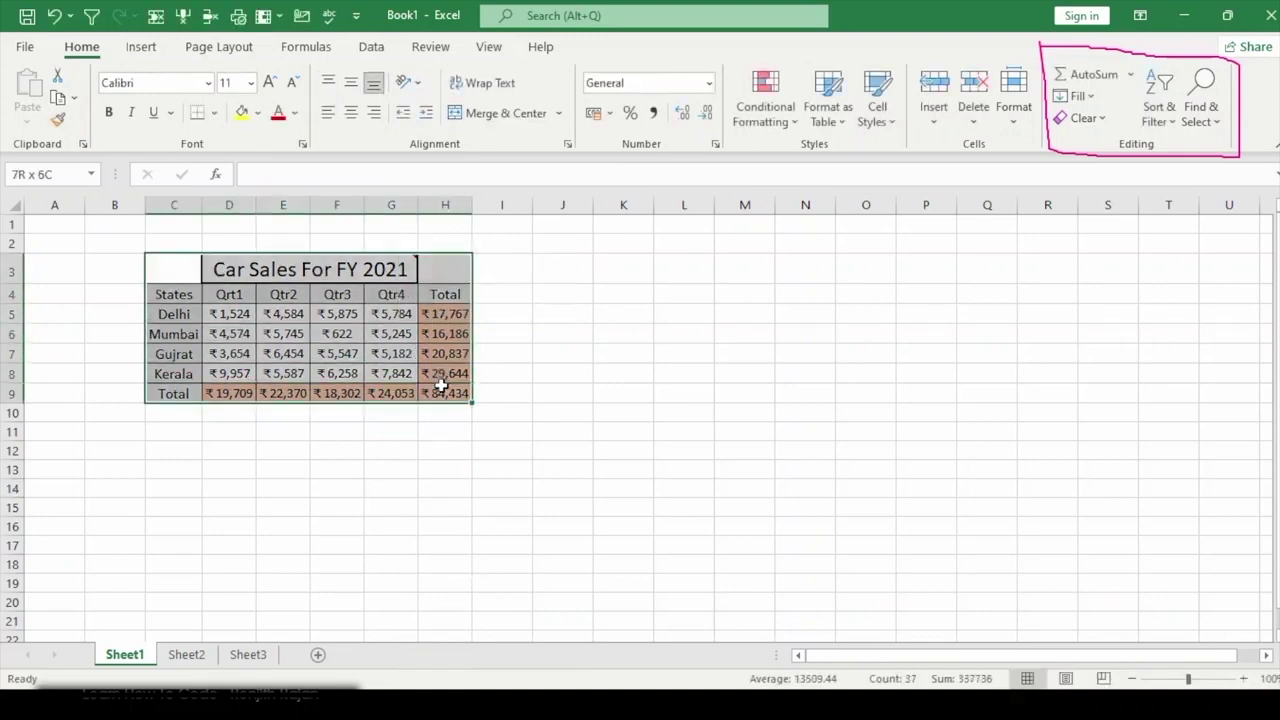
pyautogui.click(1083, 118)
pyautogui.click(1125, 222)
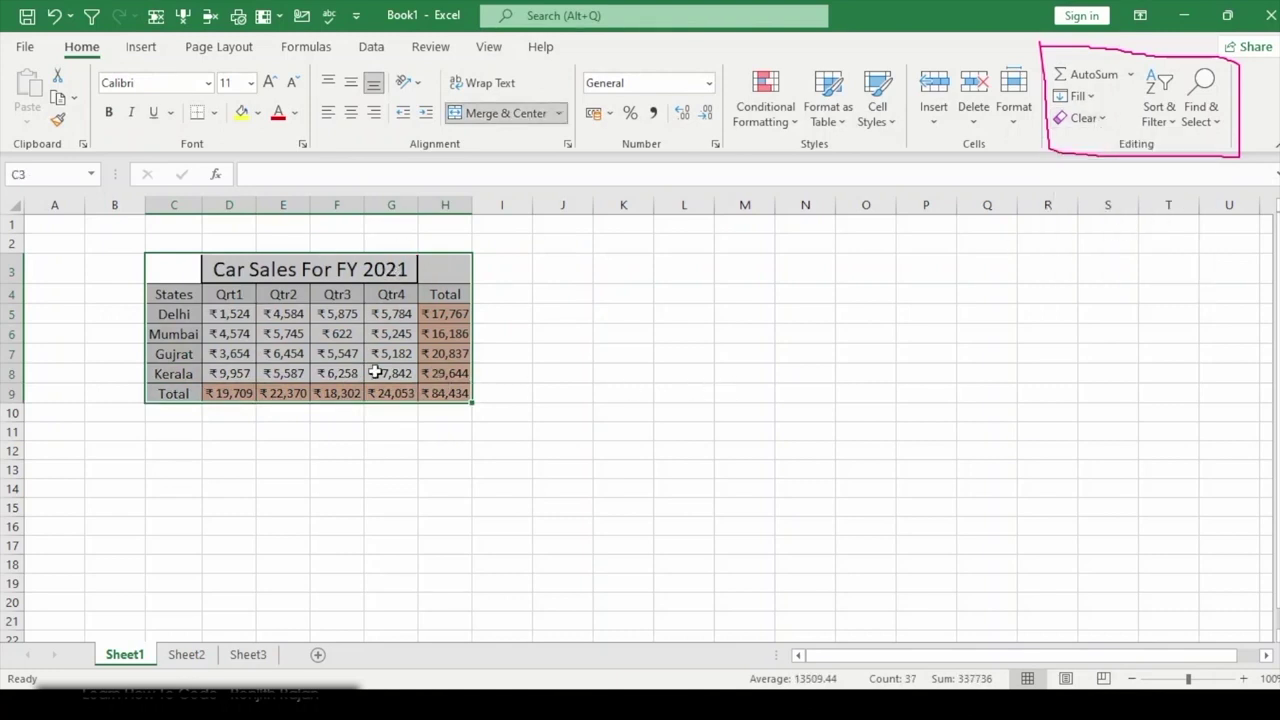
pyautogui.click(1083, 118)
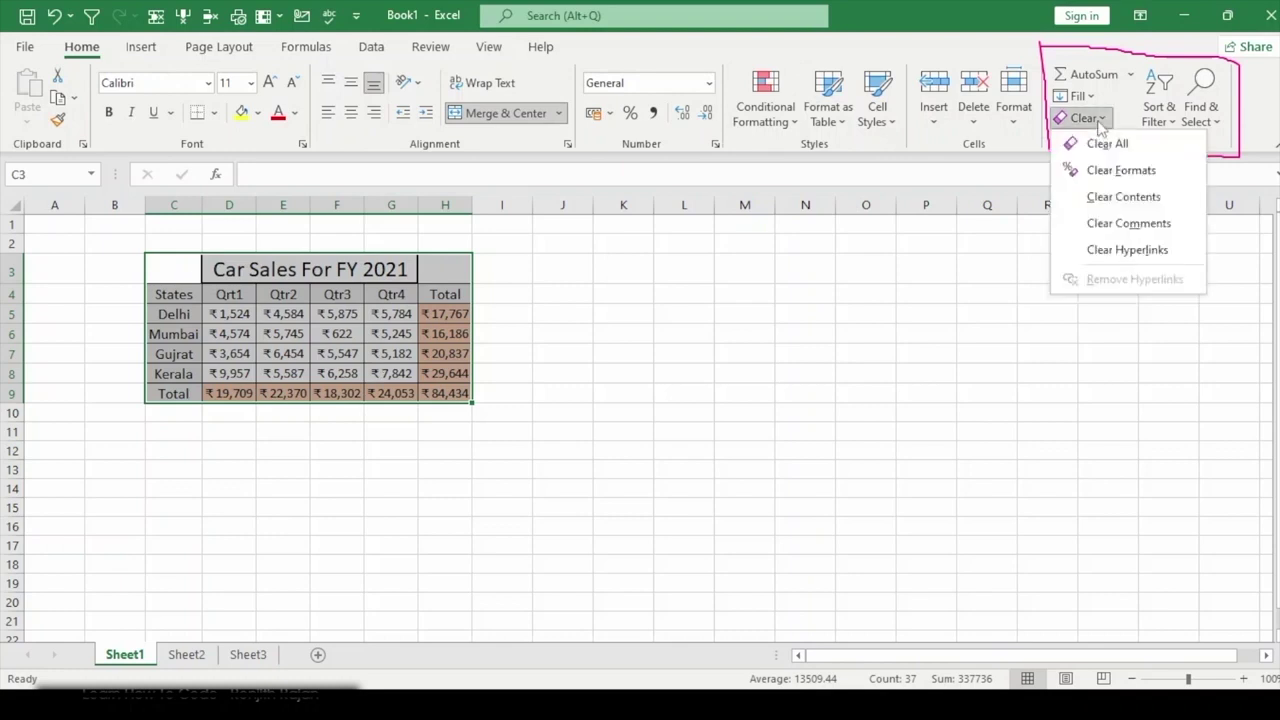
pyautogui.click(797, 293)
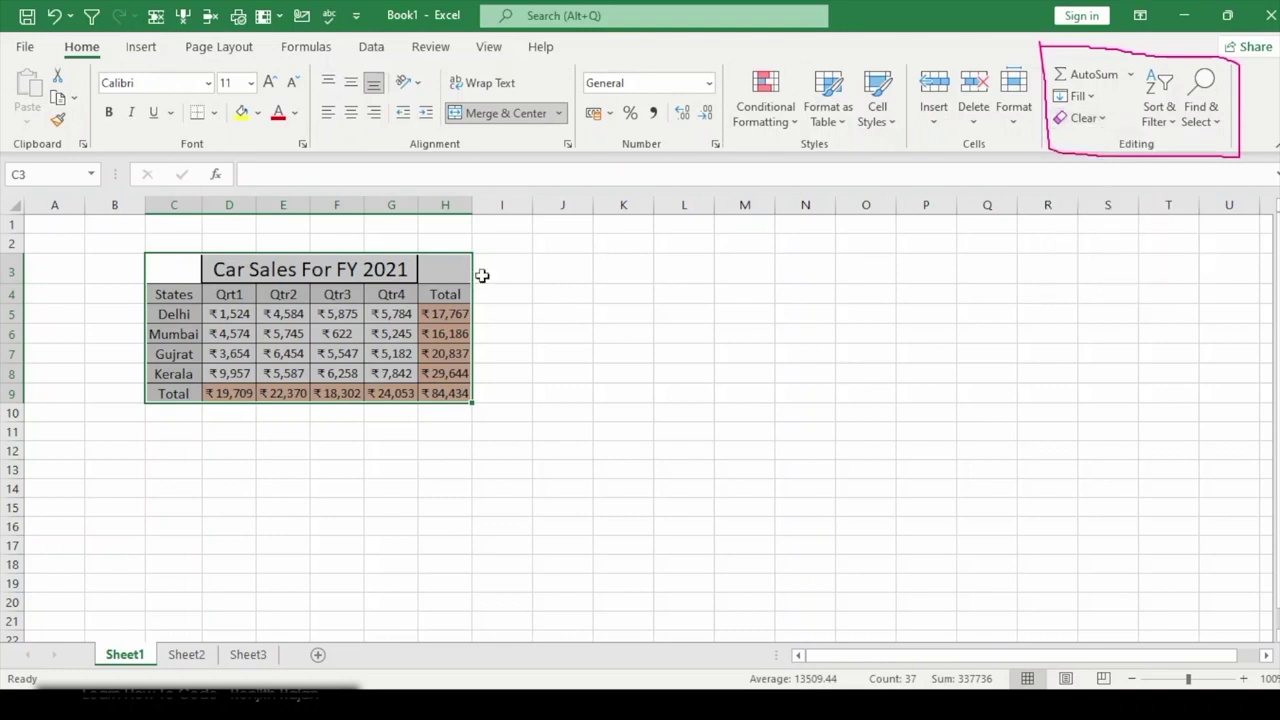
pyautogui.click(438, 273)
# Step: Insert a hyperlink with address Google.com into cell H3
pyautogui.rightClick(441, 279)
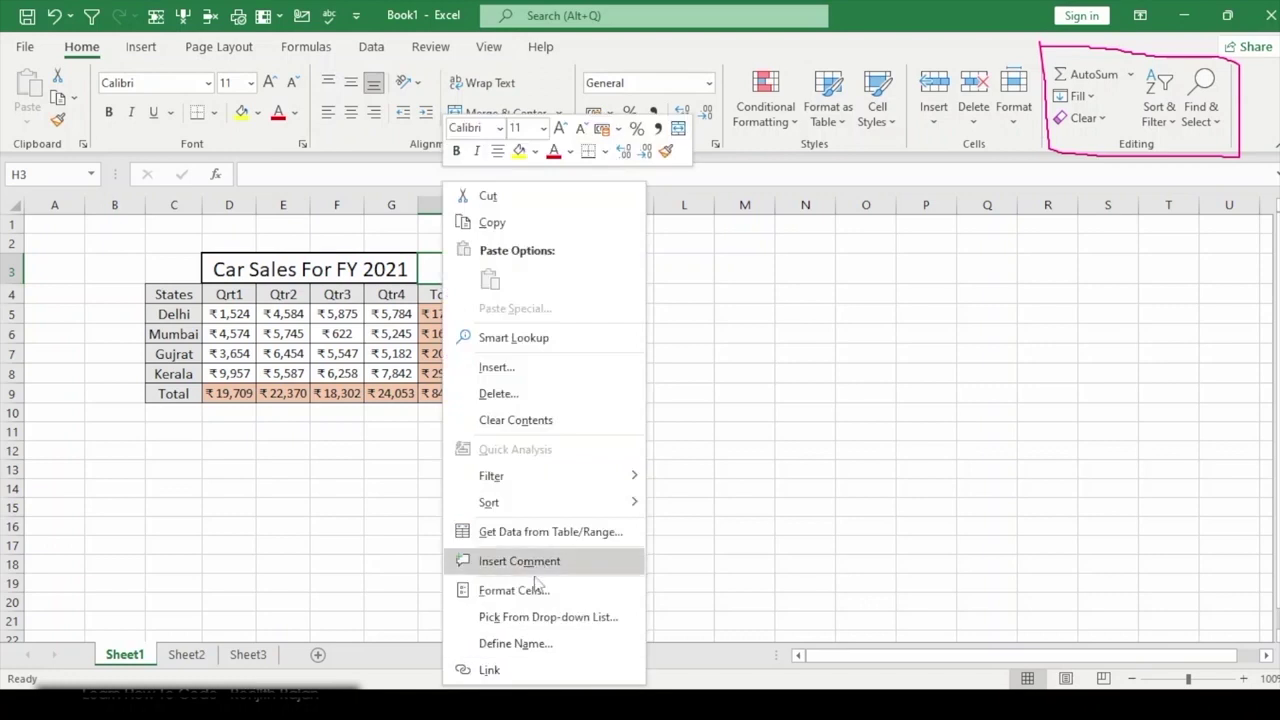
pyautogui.click(495, 670)
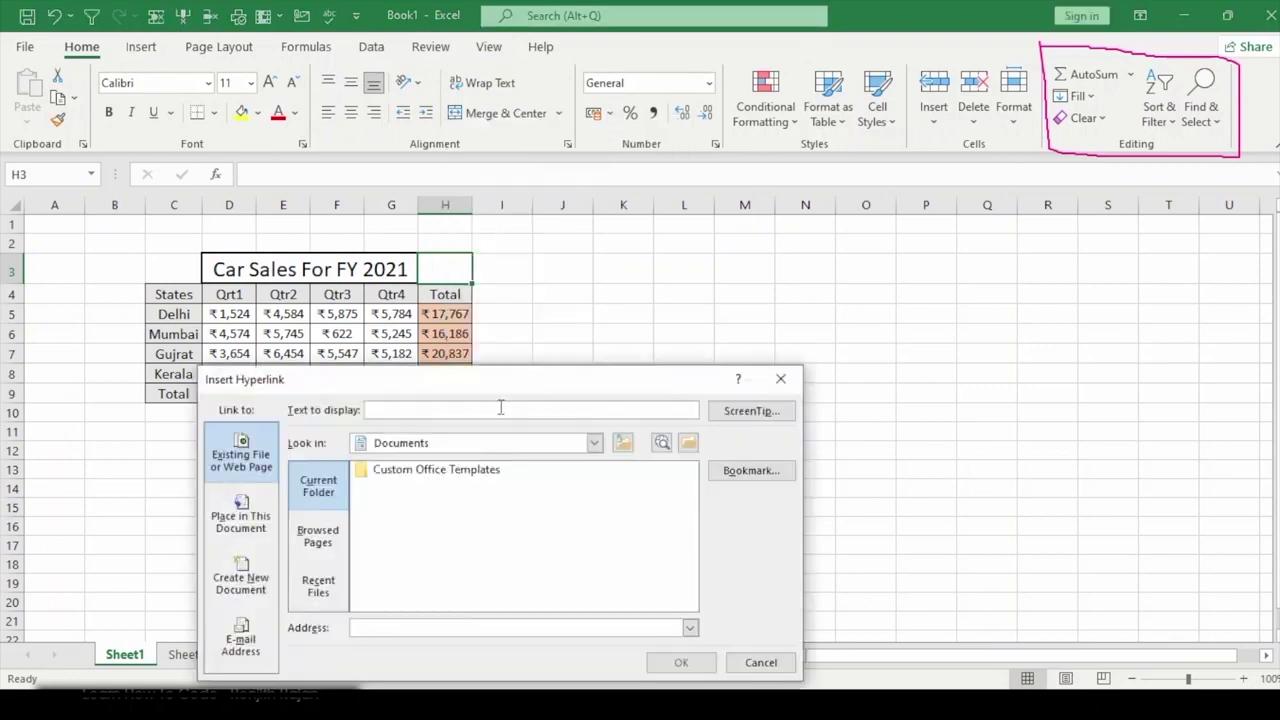
pyautogui.write('Googl')
pyautogui.write('e.com')
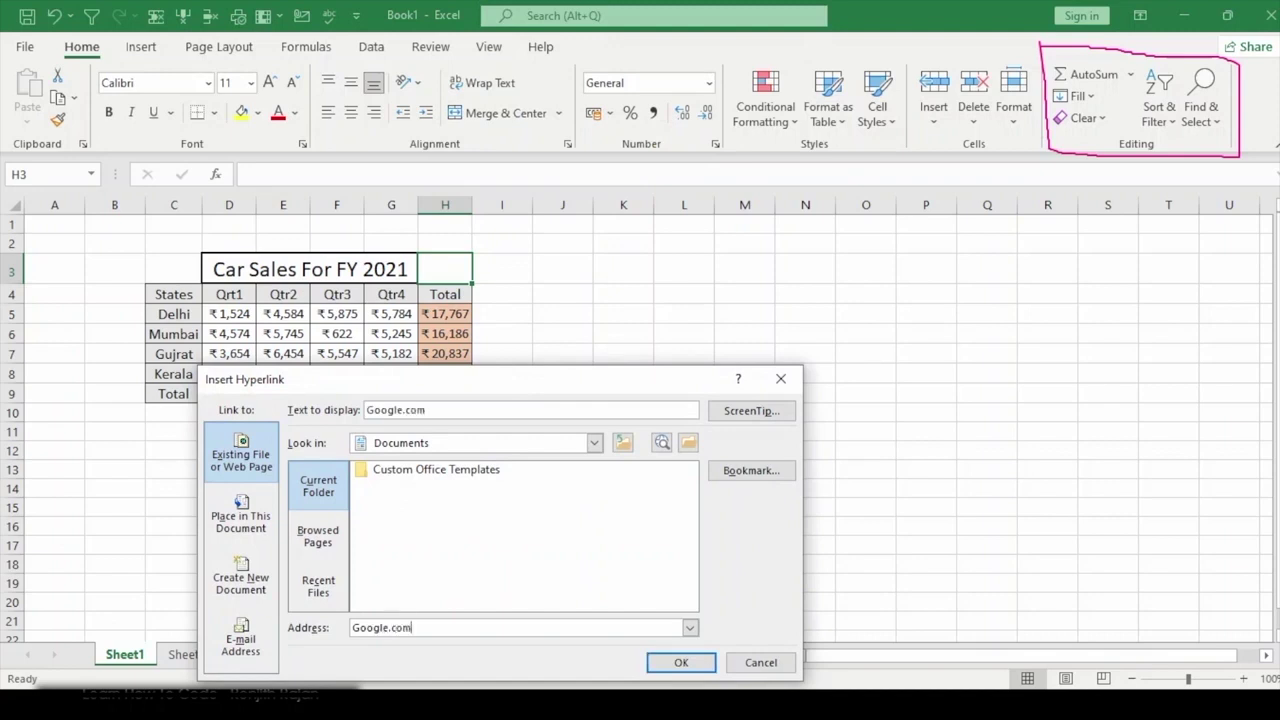
pyautogui.press('Return')
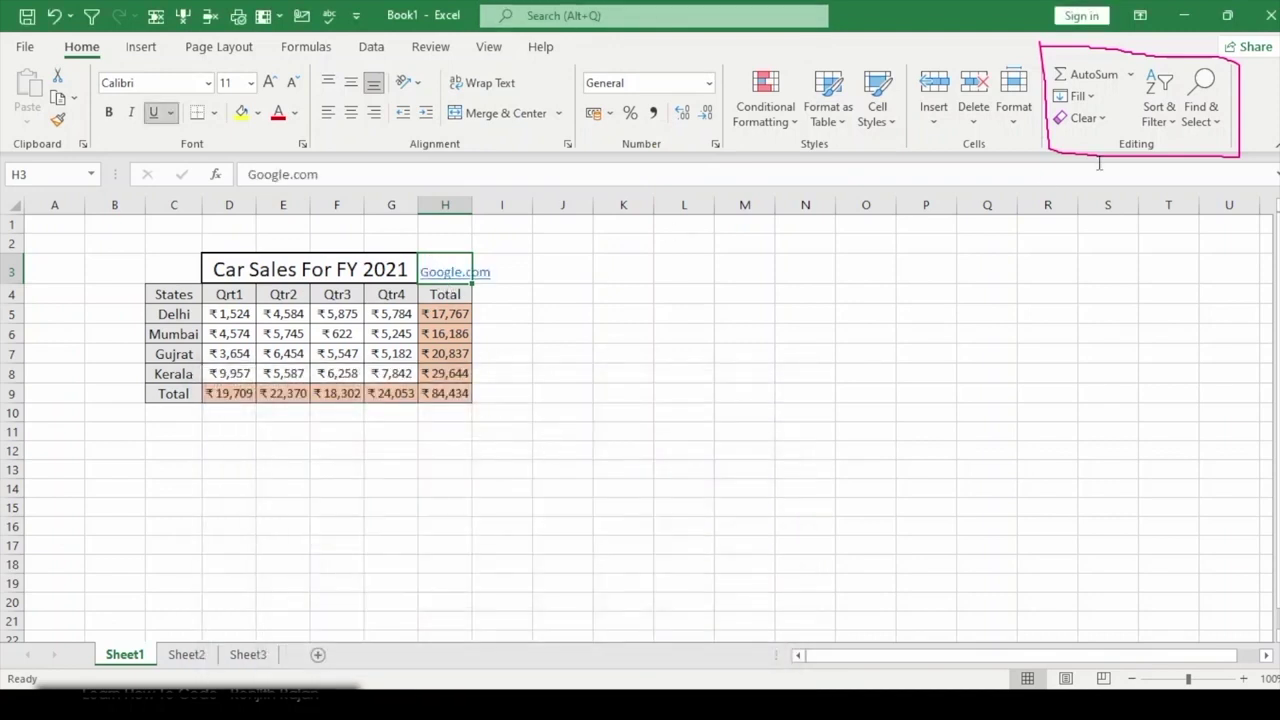
pyautogui.click(1082, 118)
# Step: Clear hyperlinks from the table range C3:I9, then check the Google.com cell
pyautogui.press('Escape')
pyautogui.click(442, 320)
pyautogui.moveTo(151, 260); pyautogui.dragTo(506, 391)
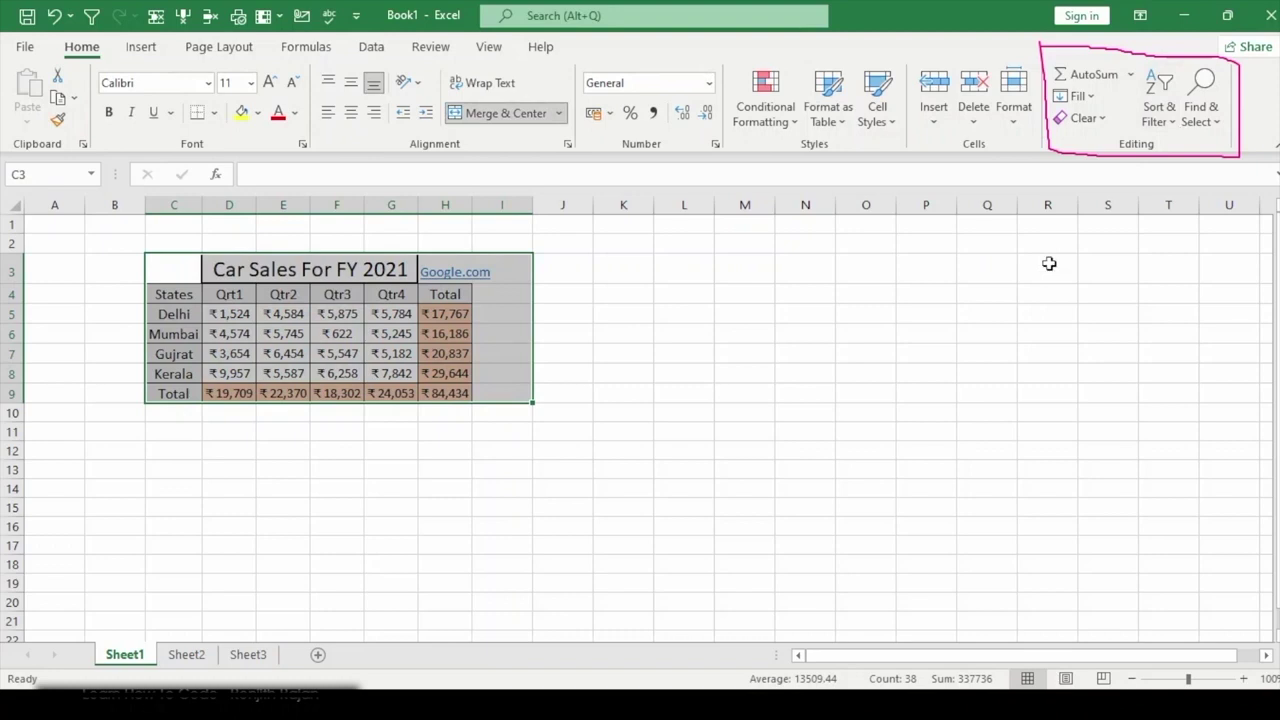
pyautogui.click(1085, 118)
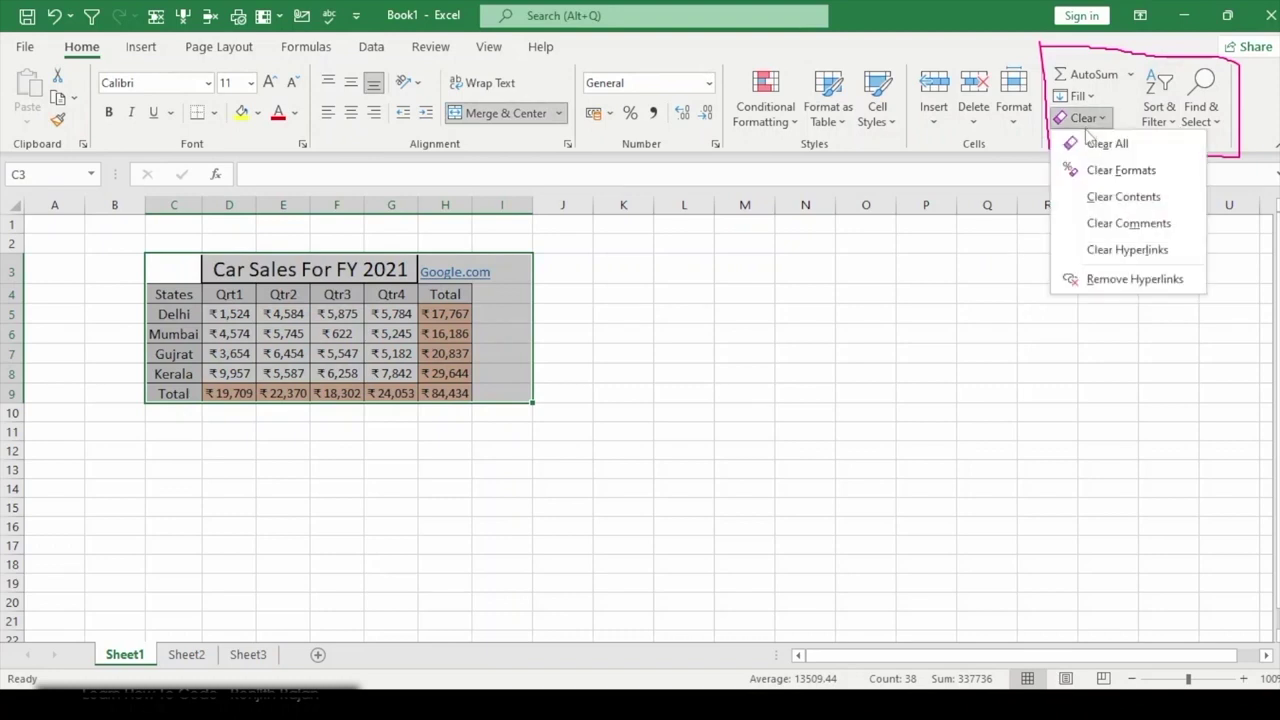
pyautogui.click(1172, 256)
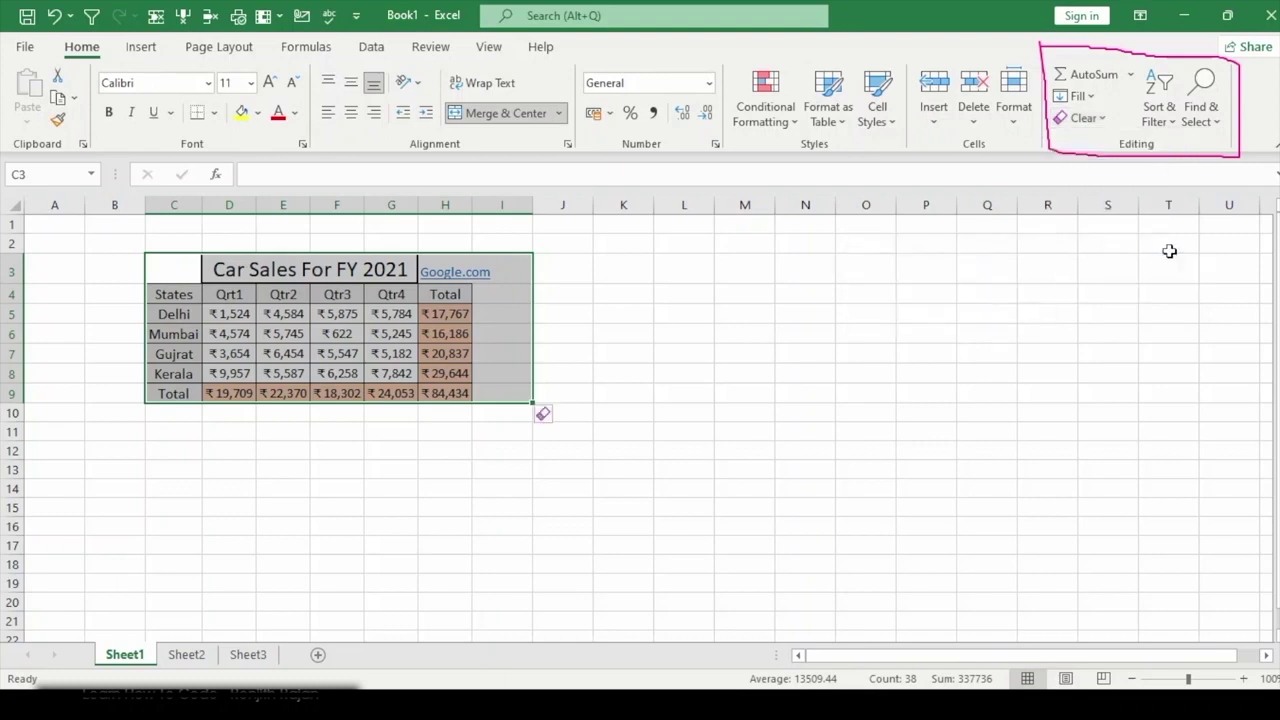
pyautogui.click(502, 314)
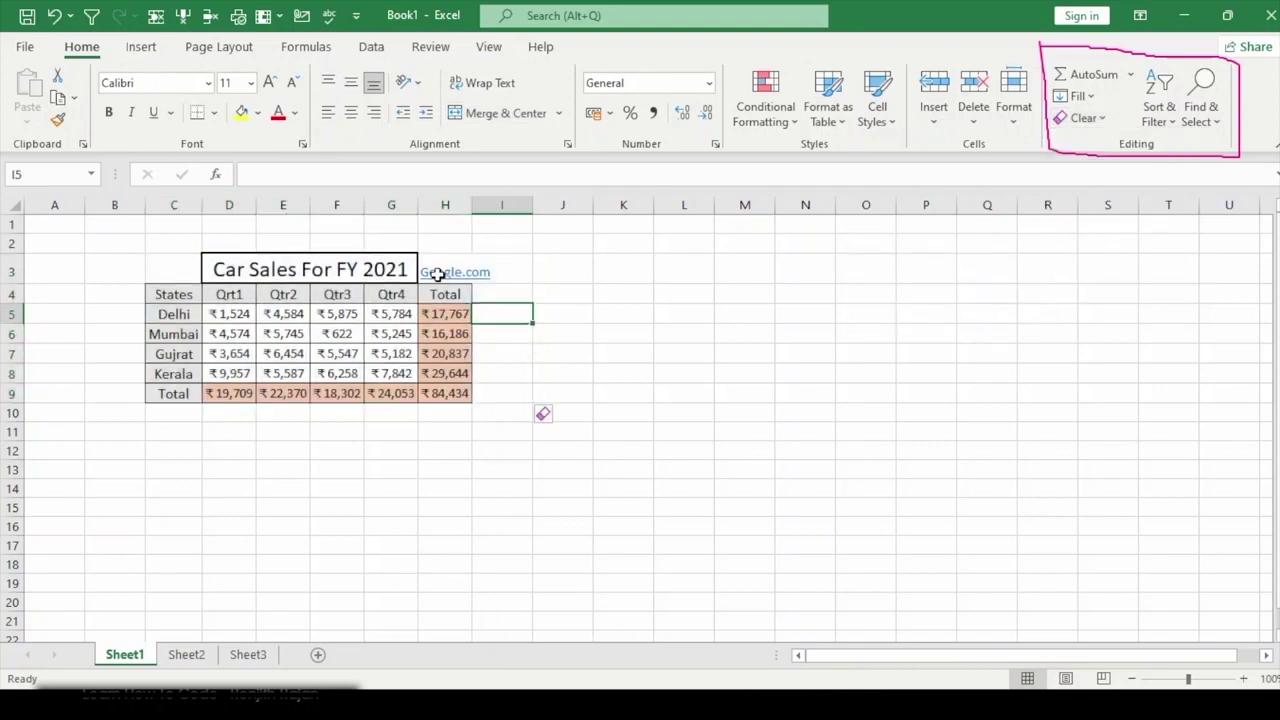
pyautogui.click(437, 275)
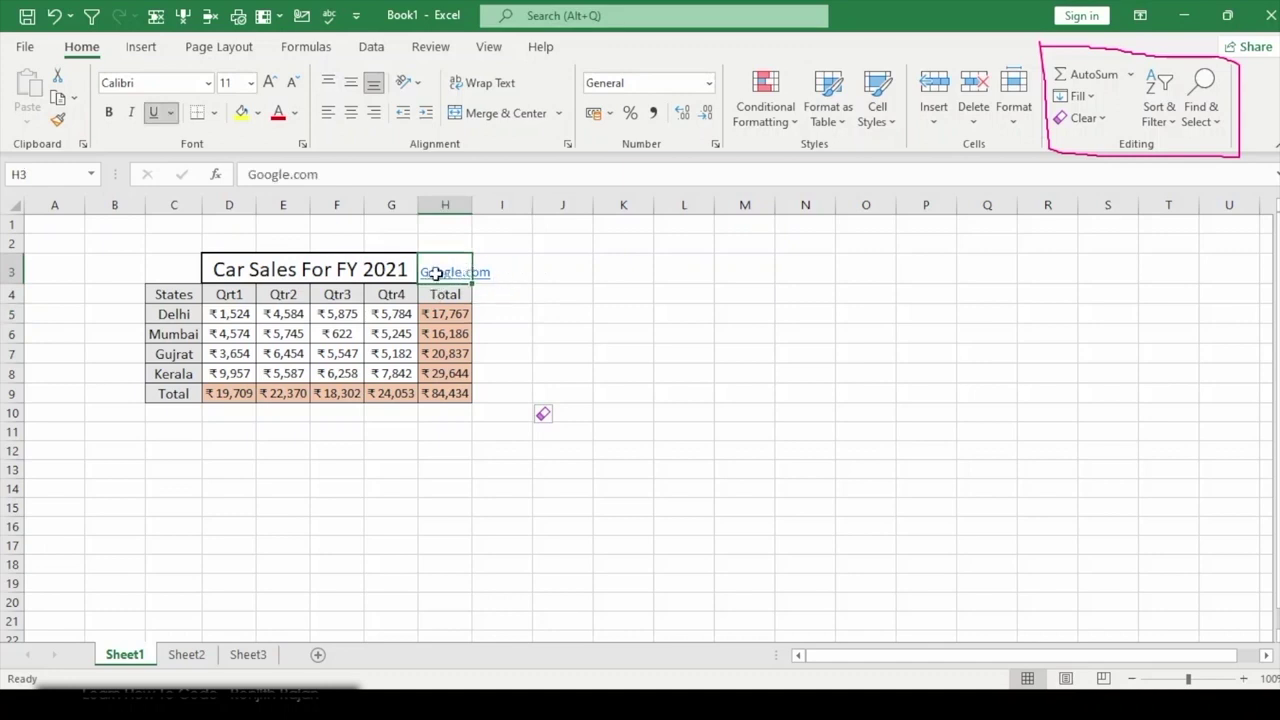
pyautogui.click(336, 309)
# Step: Remove Google.com's hyperlink and formatting, then select the whole table C3:H9
pyautogui.moveTo(182, 264); pyautogui.dragTo(466, 393)
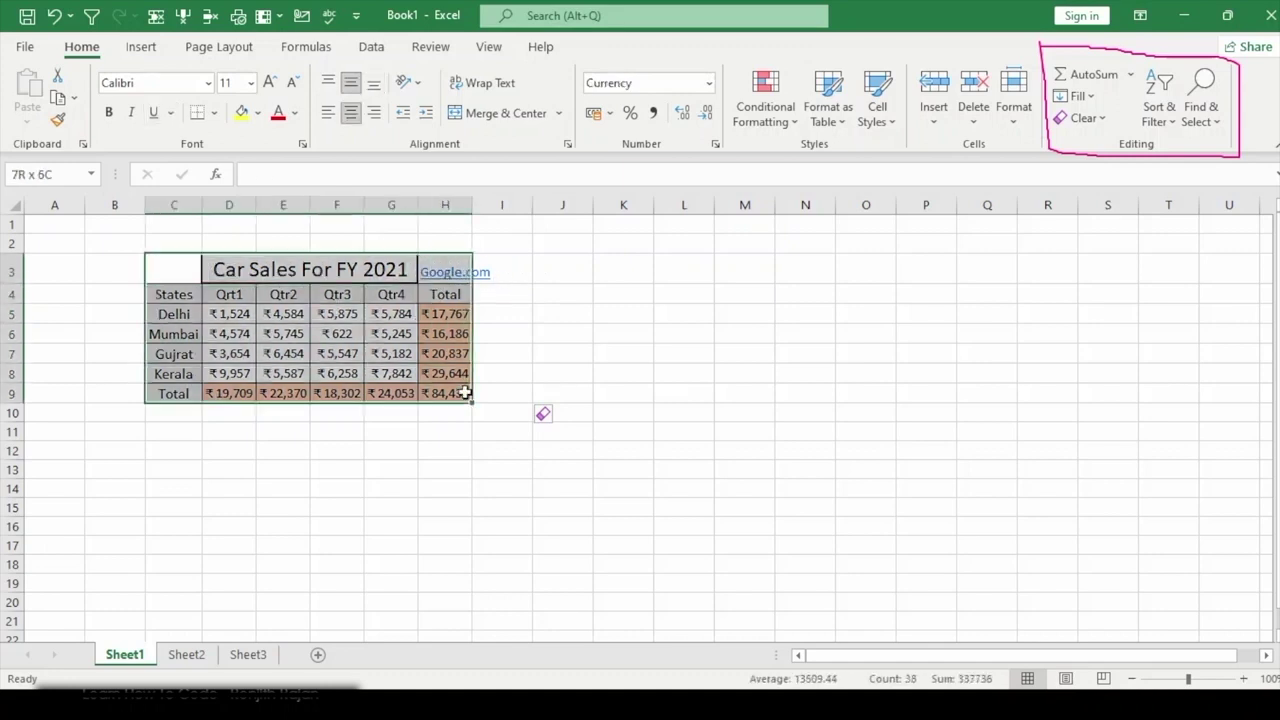
pyautogui.click(1083, 118)
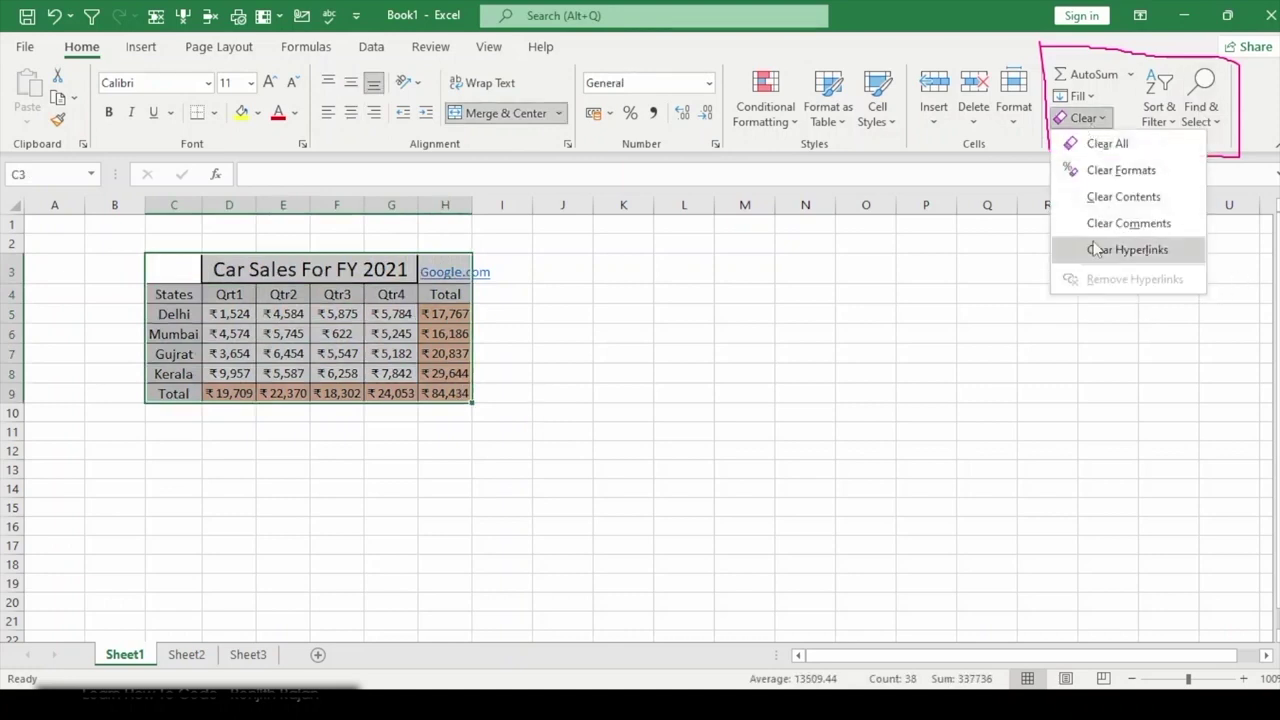
pyautogui.click(1127, 249)
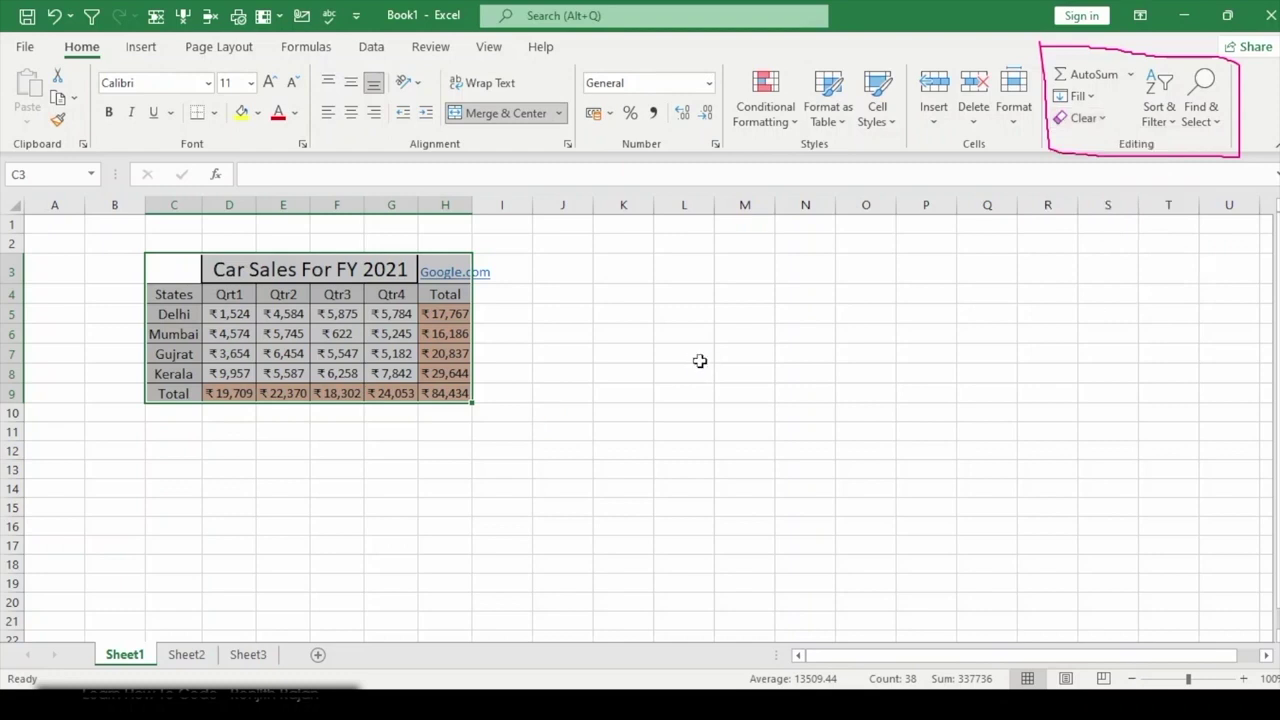
pyautogui.hotkey('shift', 'Right')
pyautogui.click(1095, 119)
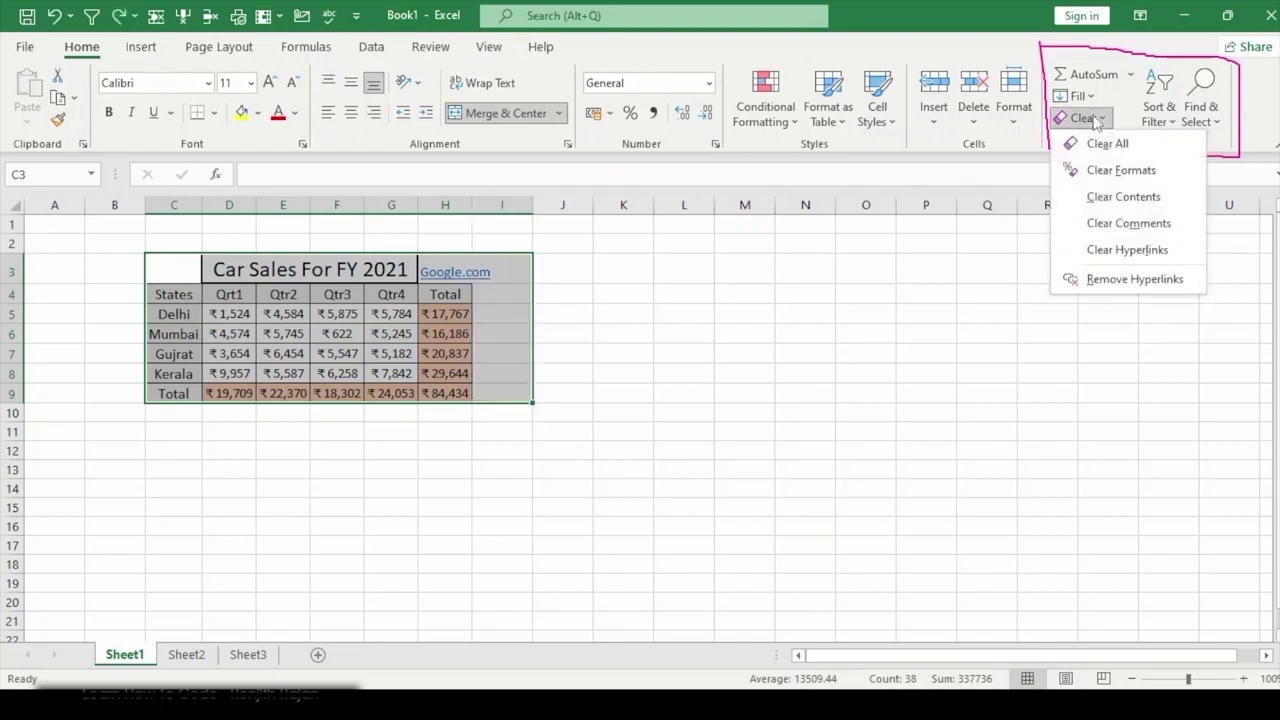
pyautogui.click(1132, 279)
pyautogui.click(580, 288)
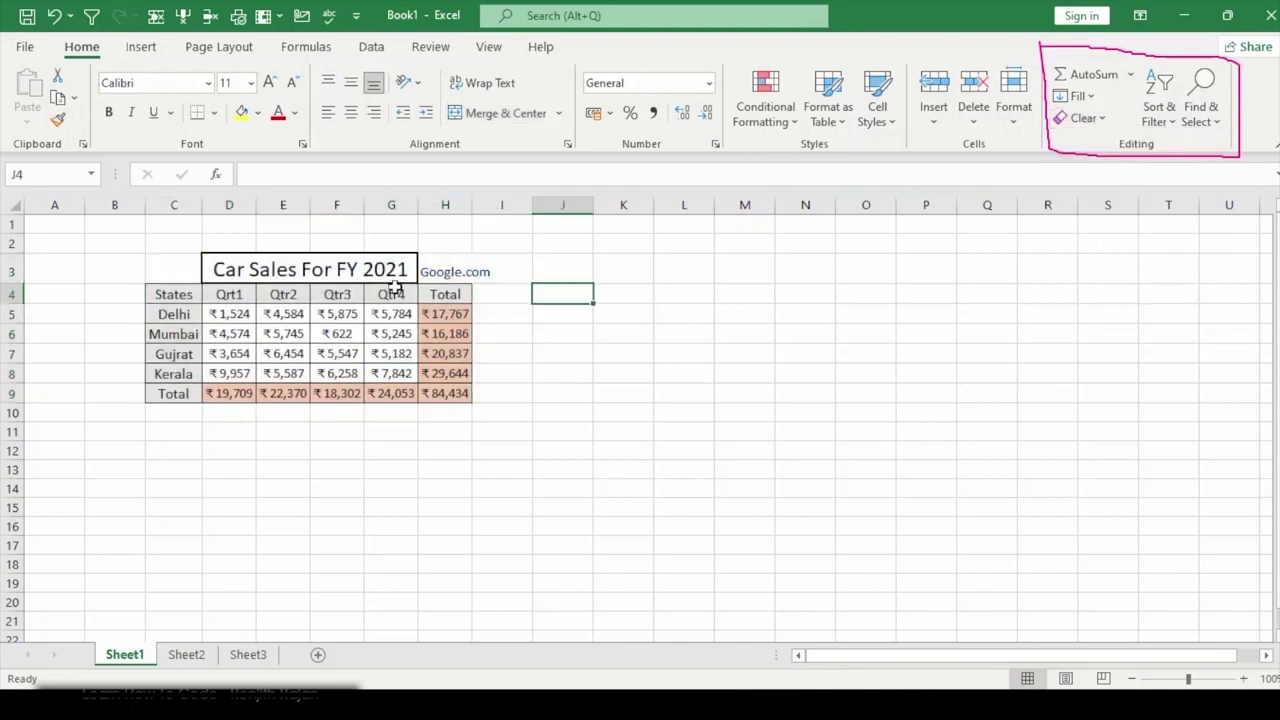
pyautogui.click(452, 270)
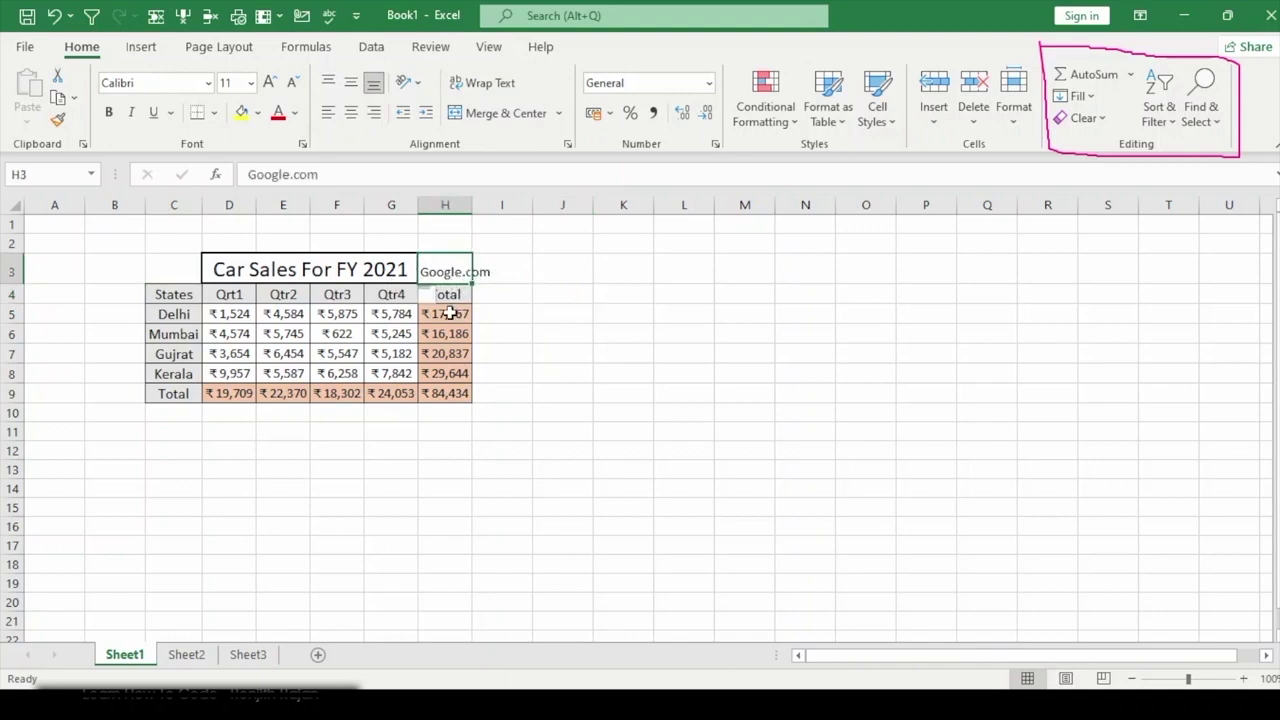
pyautogui.moveTo(154, 264); pyautogui.dragTo(453, 395)
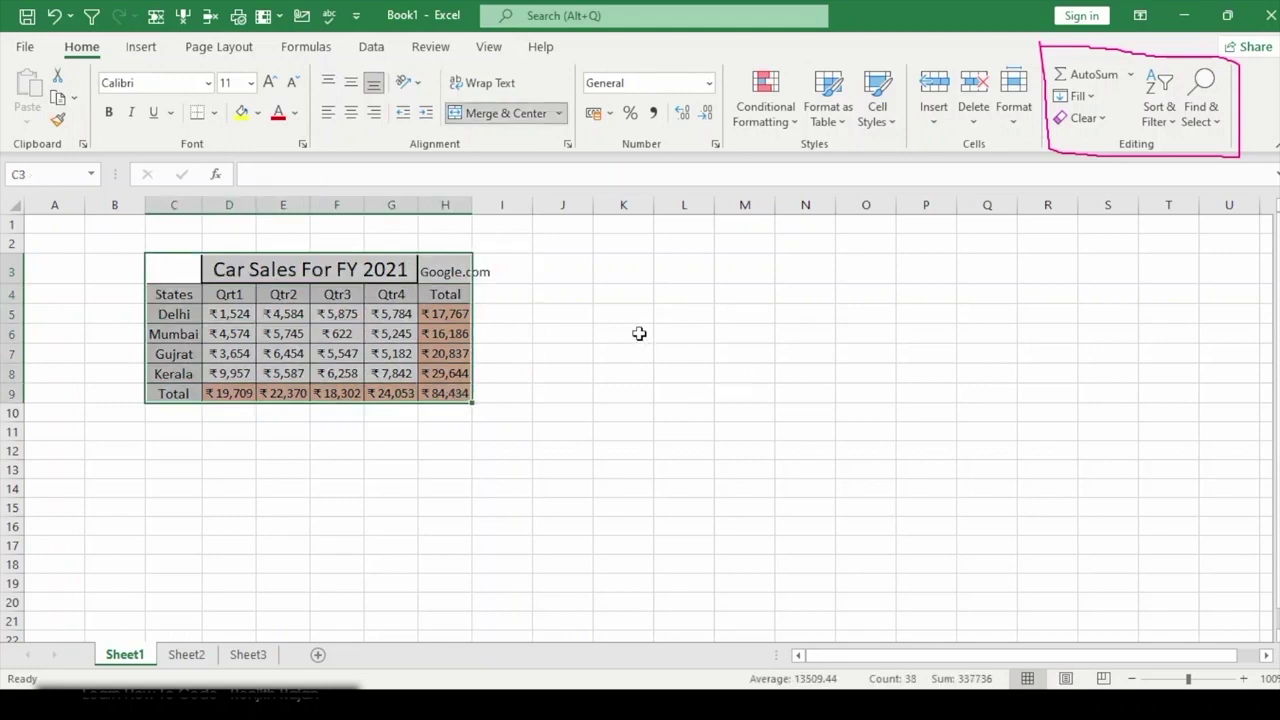
pyautogui.click(1180, 118)
pyautogui.click(1178, 118)
pyautogui.click(1163, 112)
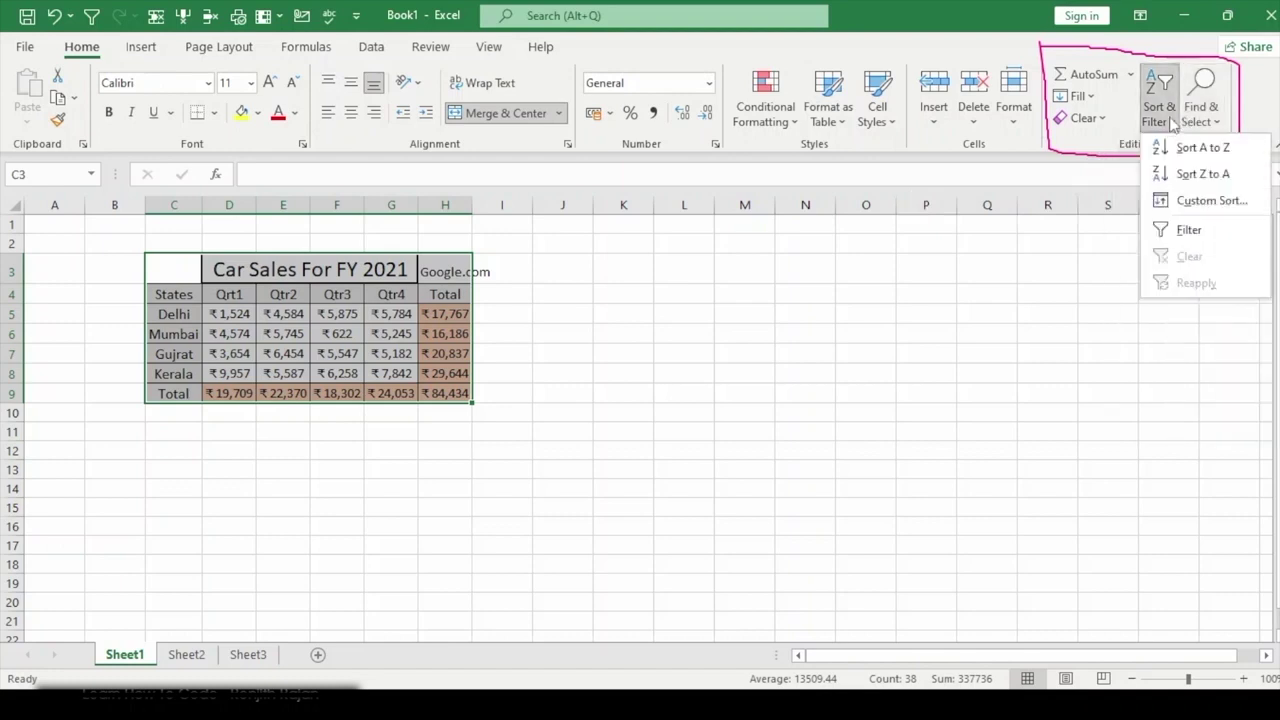
pyautogui.click(1218, 238)
pyautogui.click(384, 358)
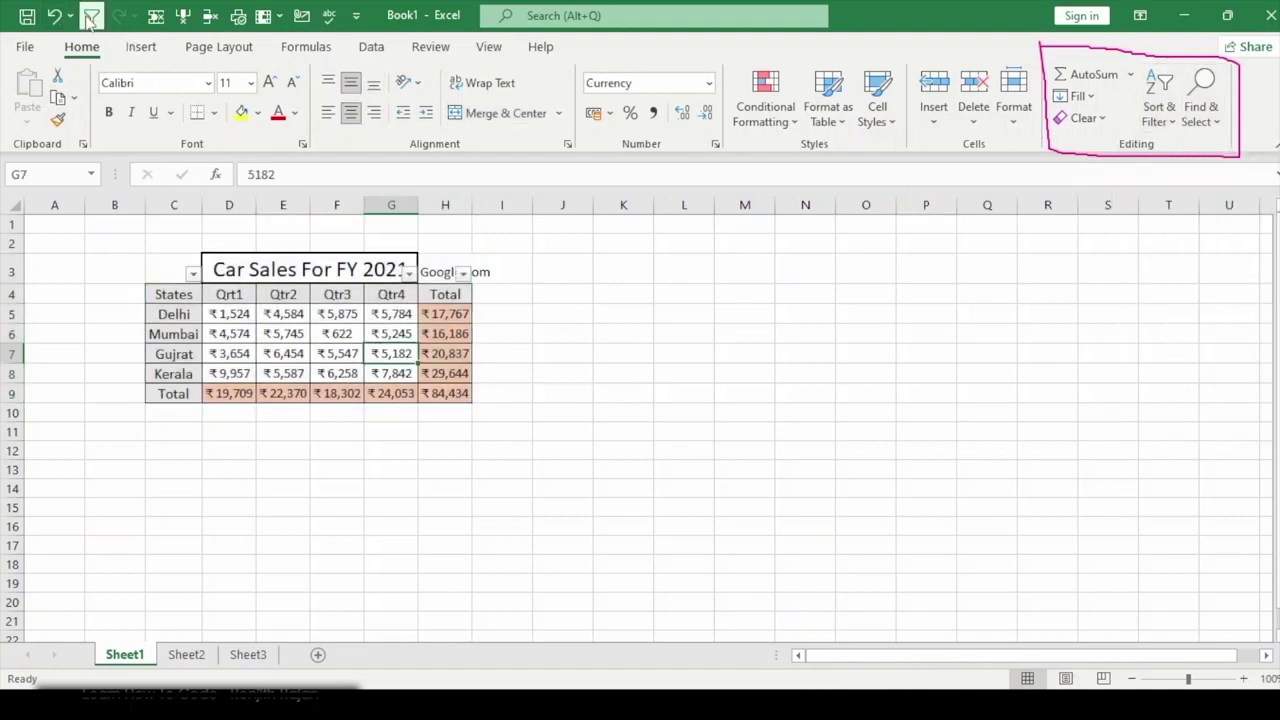
pyautogui.click(371, 50)
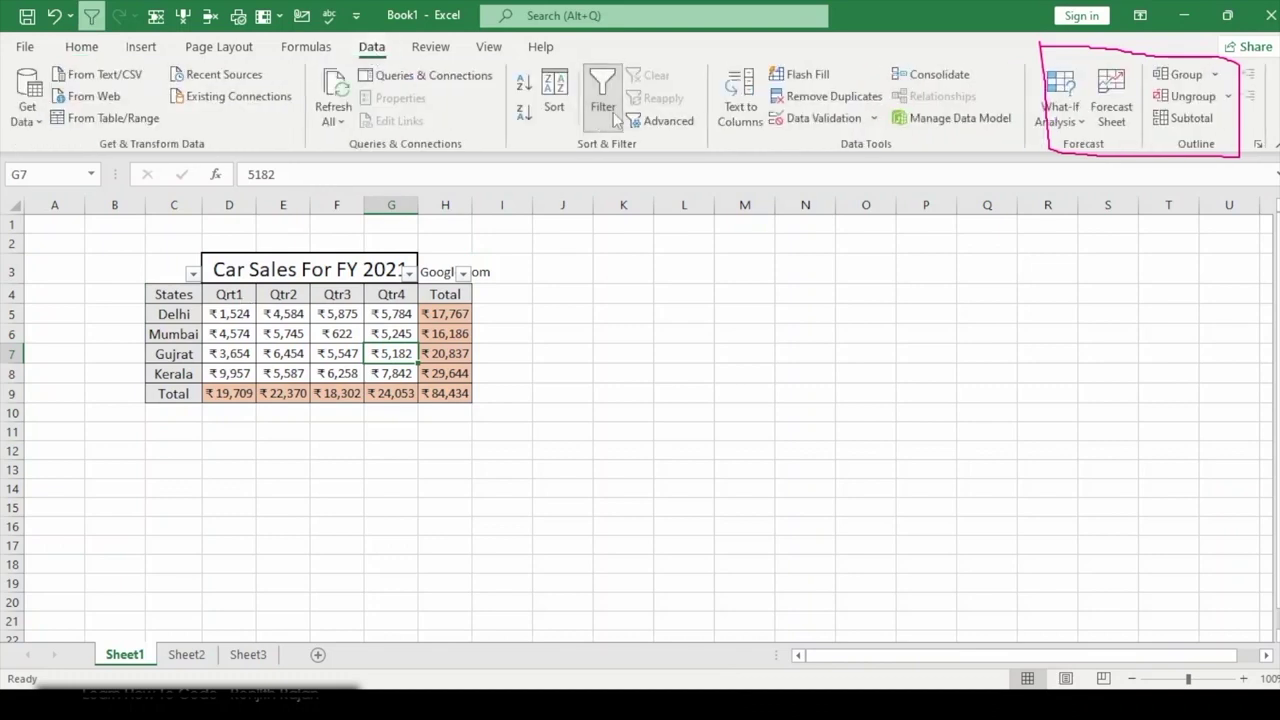
pyautogui.click(81, 47)
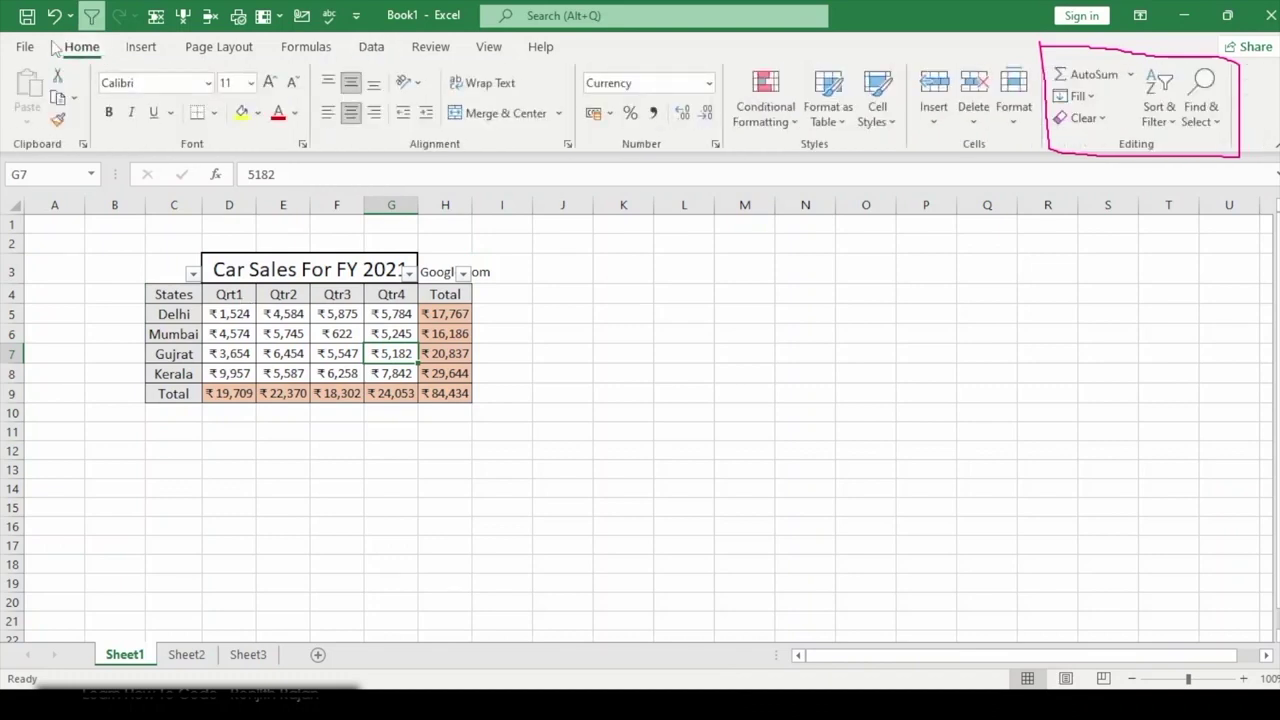
pyautogui.moveTo(171, 278); pyautogui.dragTo(466, 396)
pyautogui.click(1157, 112)
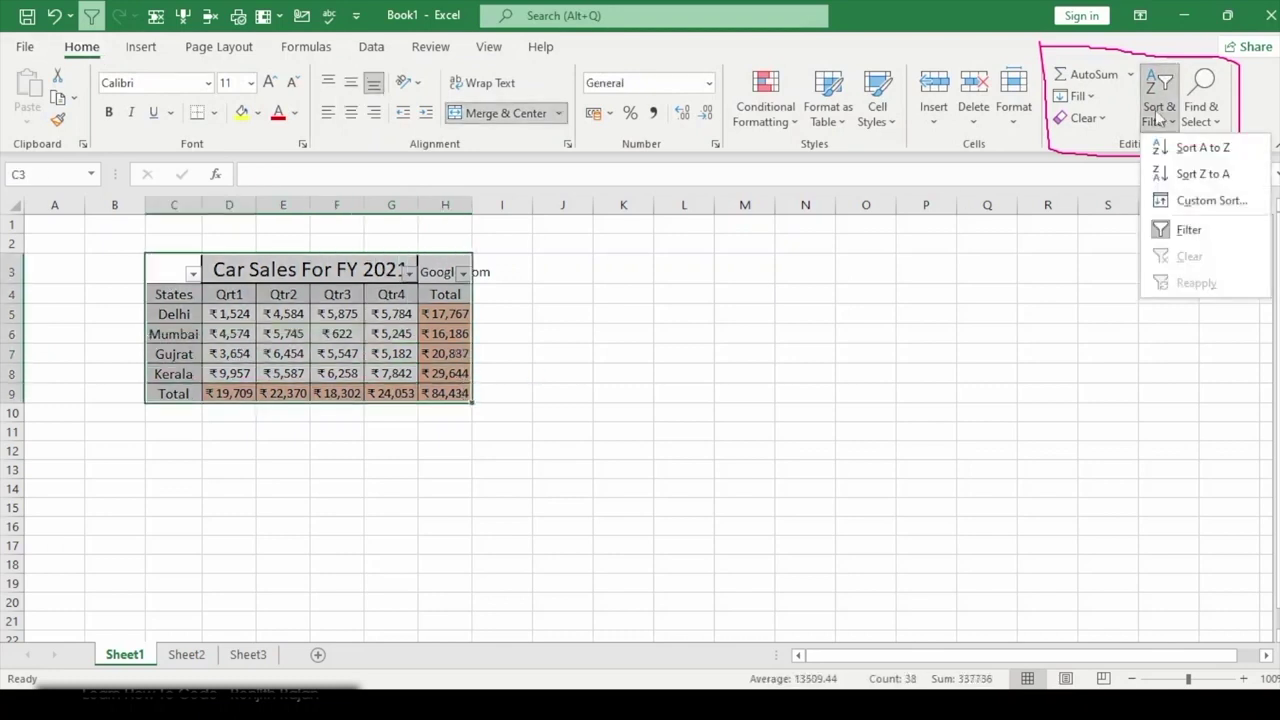
pyautogui.click(655, 270)
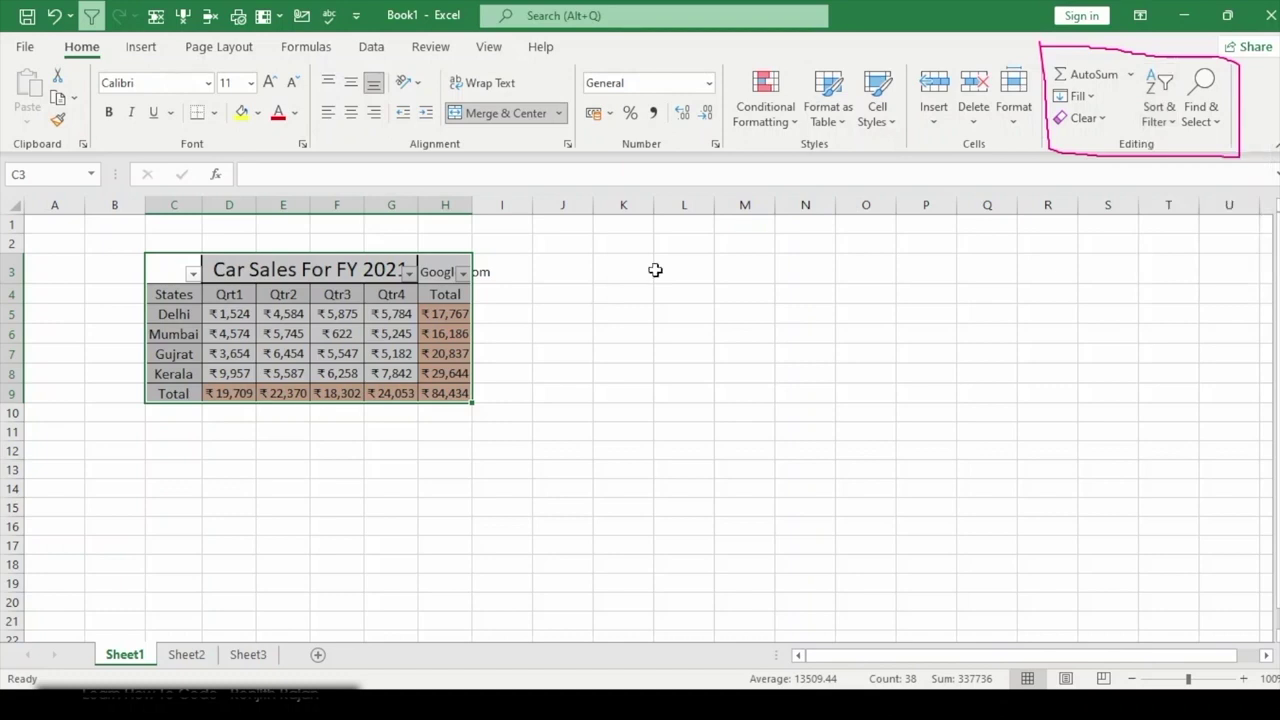
pyautogui.hotkey('ctrl', 'shift', 'l')
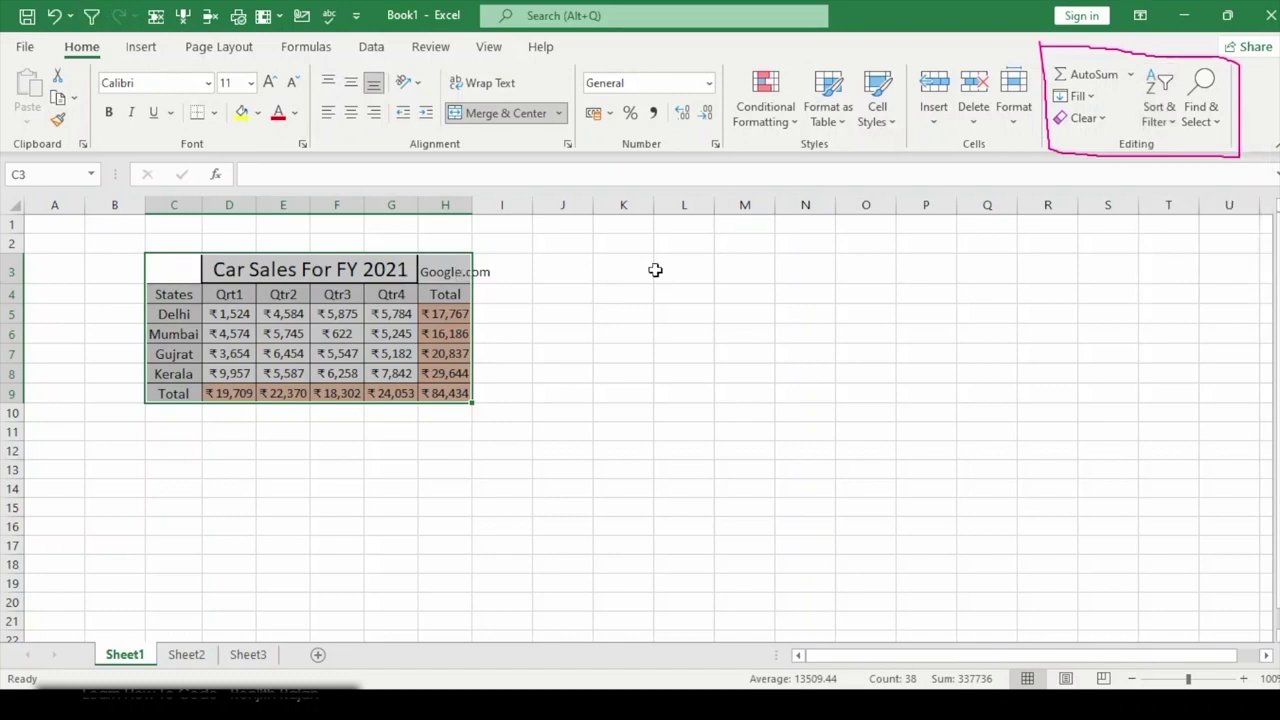
pyautogui.hotkey('ctrl', 'shift', 'l')
pyautogui.hotkey('ctrl', 'shift', 'l')
pyautogui.hotkey('ctrl', 'shift', 'l')
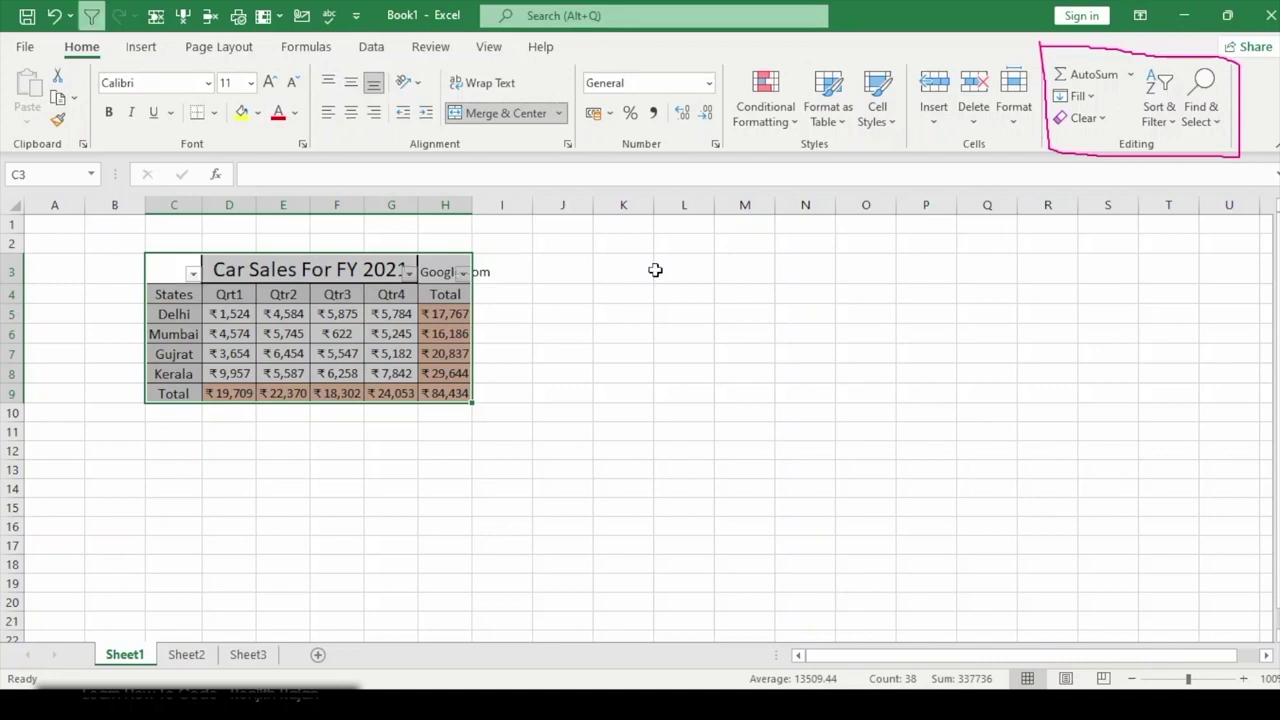
pyautogui.hotkey('ctrl', 'shift', 'l')
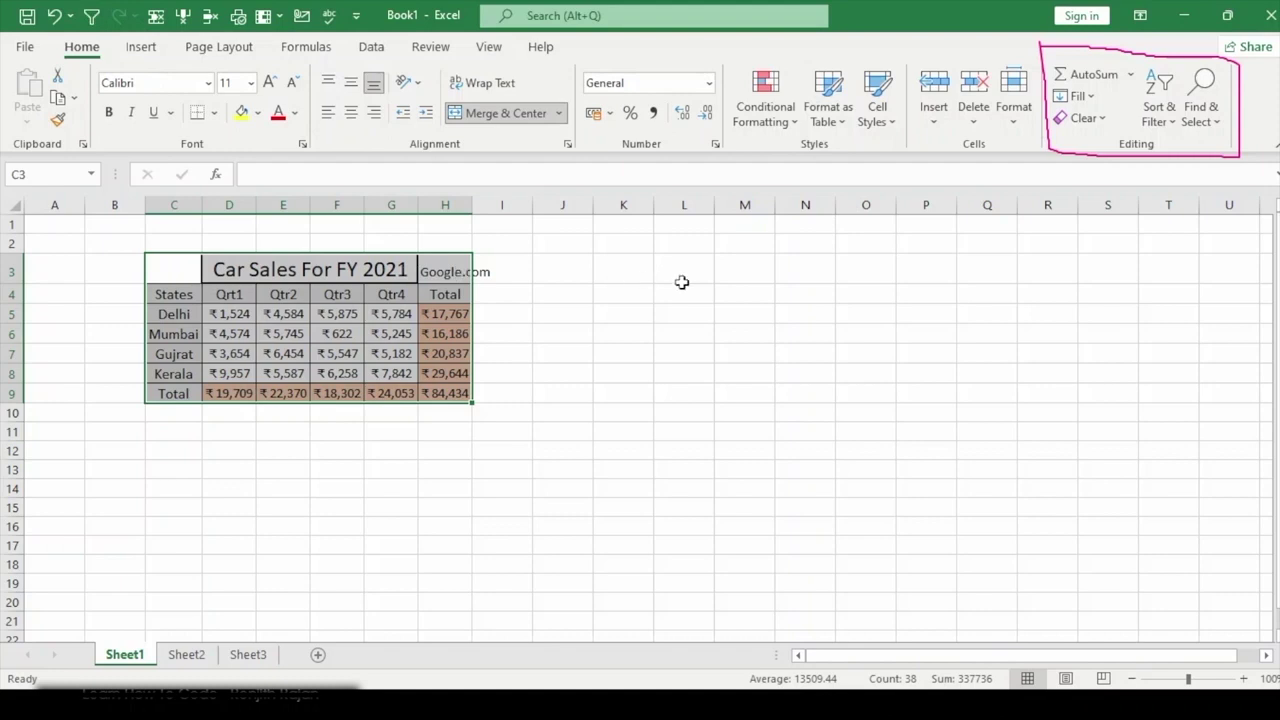
pyautogui.click(1159, 118)
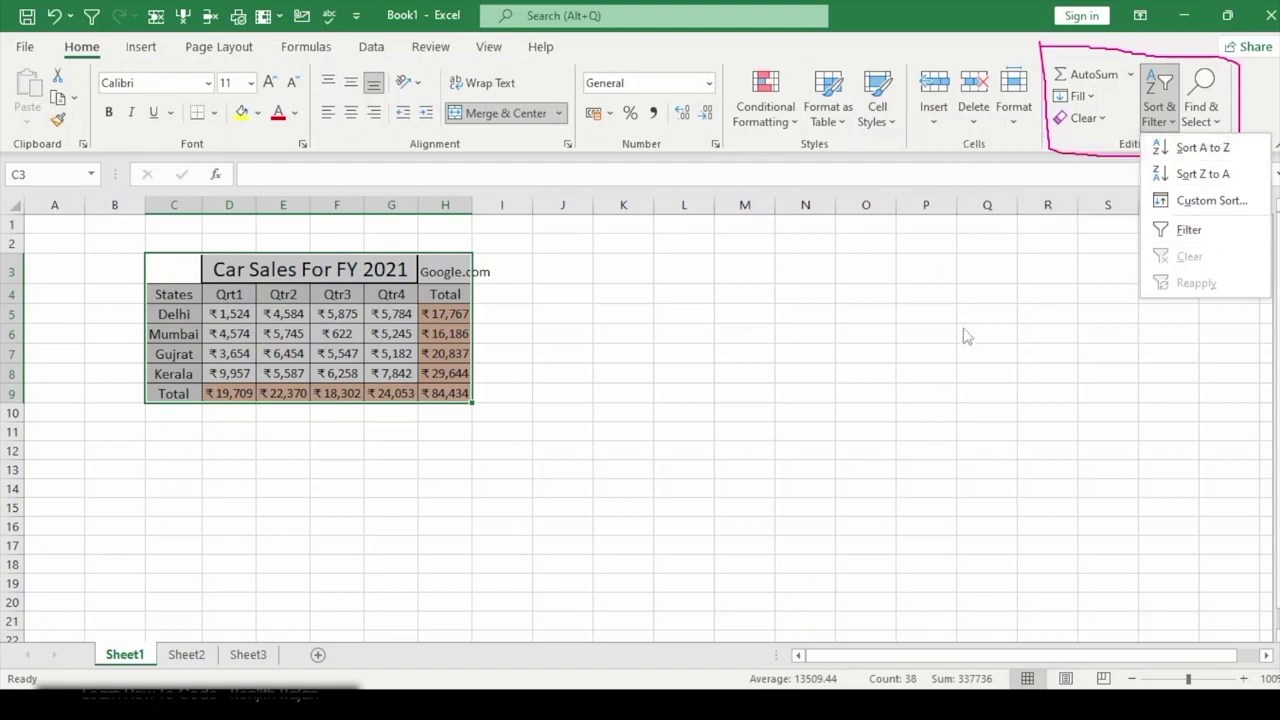
pyautogui.click(750, 325)
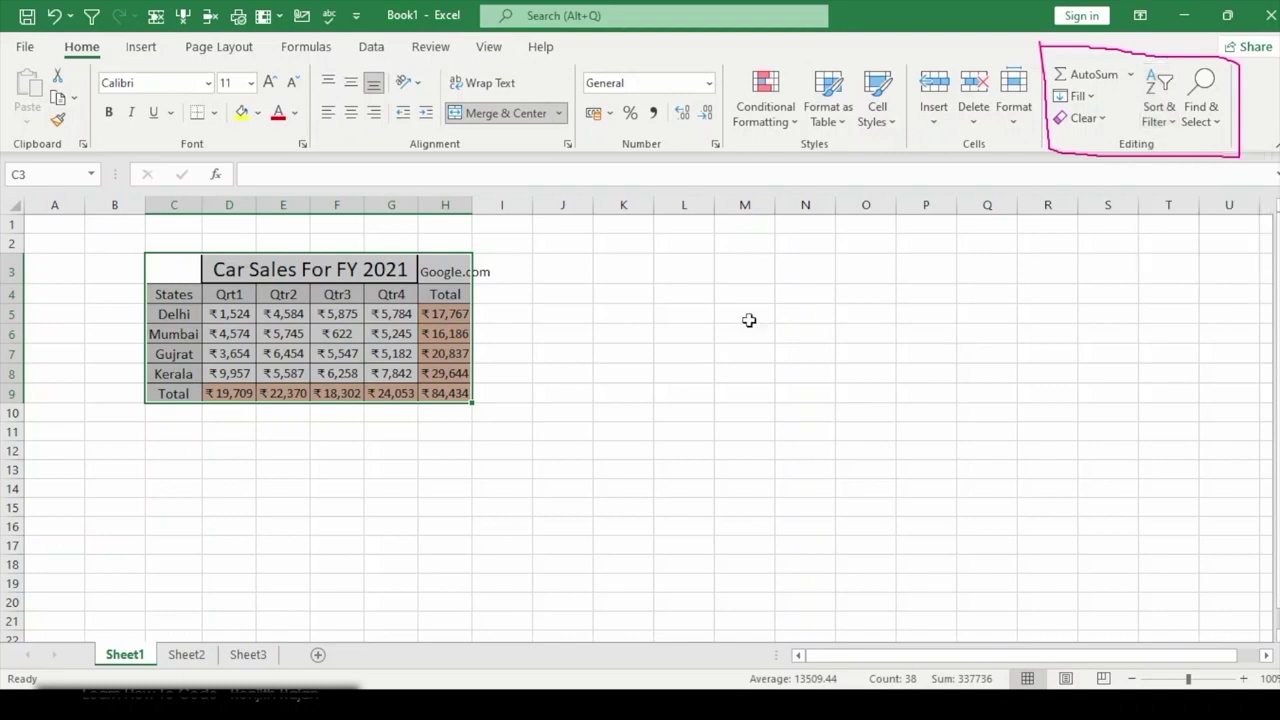
# Step: Autofit column H to the width of the Google.com text
pyautogui.doubleClick(472, 205)
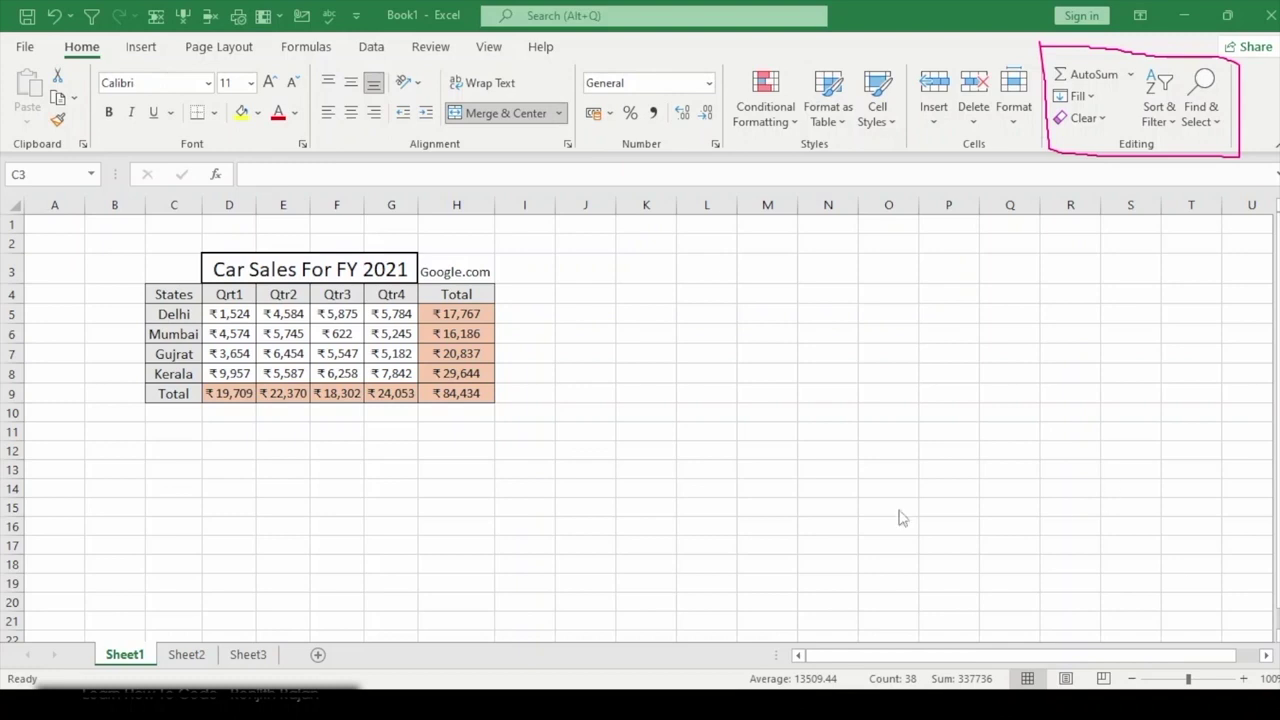
# Step: Enter the heading 'Achieved' in cell K4, redoing the misspelled first attempt
pyautogui.click(628, 297)
pyautogui.write('Achined')
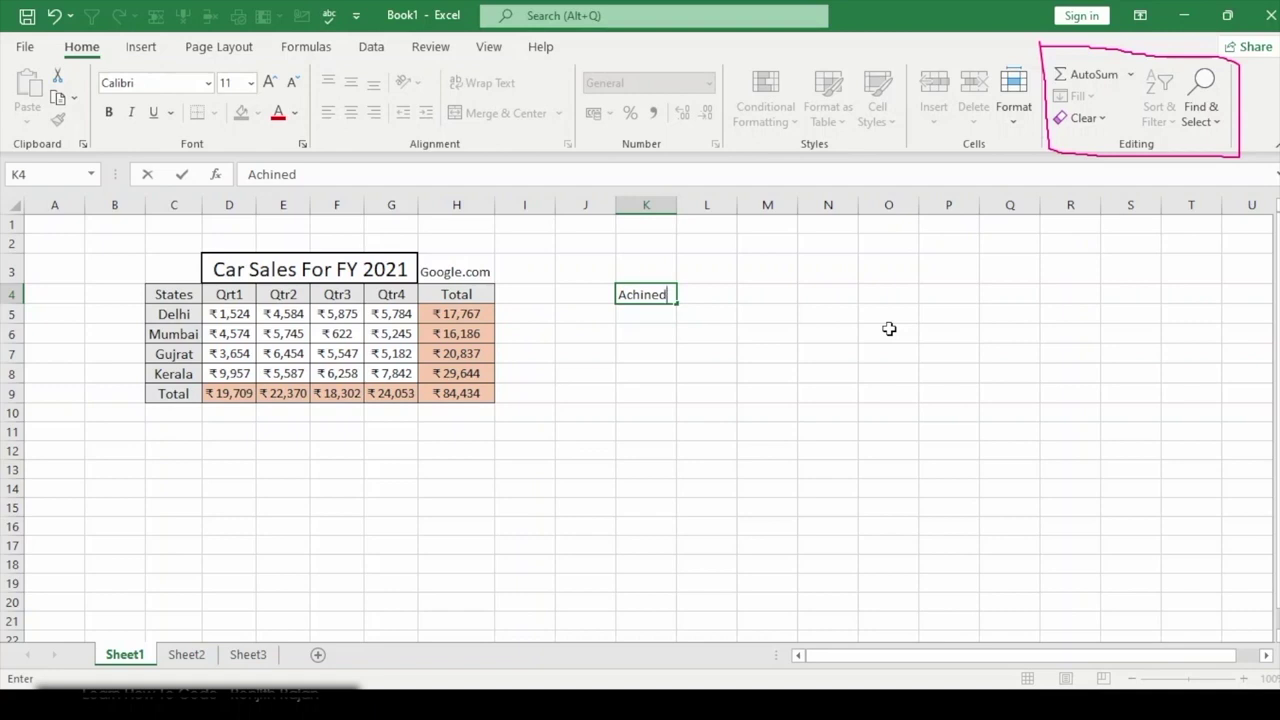
pyautogui.press('BackSpace')
pyautogui.press('BackSpace')
pyautogui.press('BackSpace')
pyautogui.press('BackSpace')
pyautogui.press('Escape')
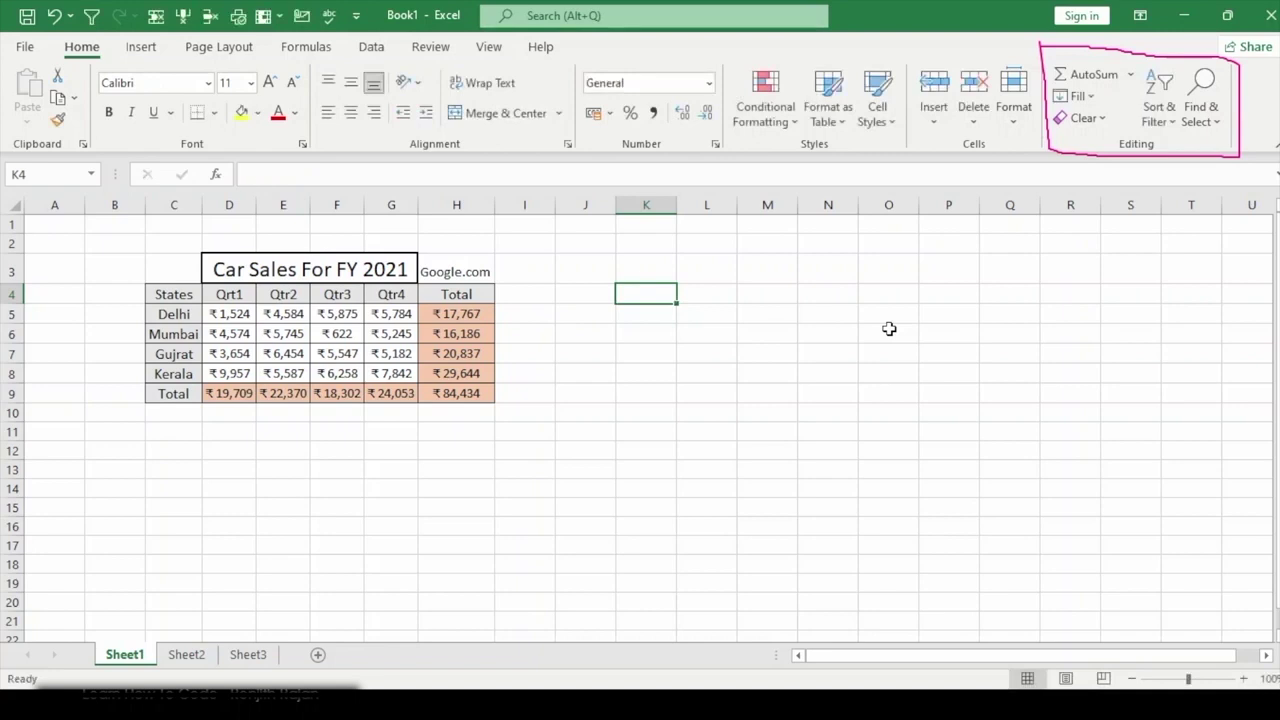
pyautogui.write('Ach')
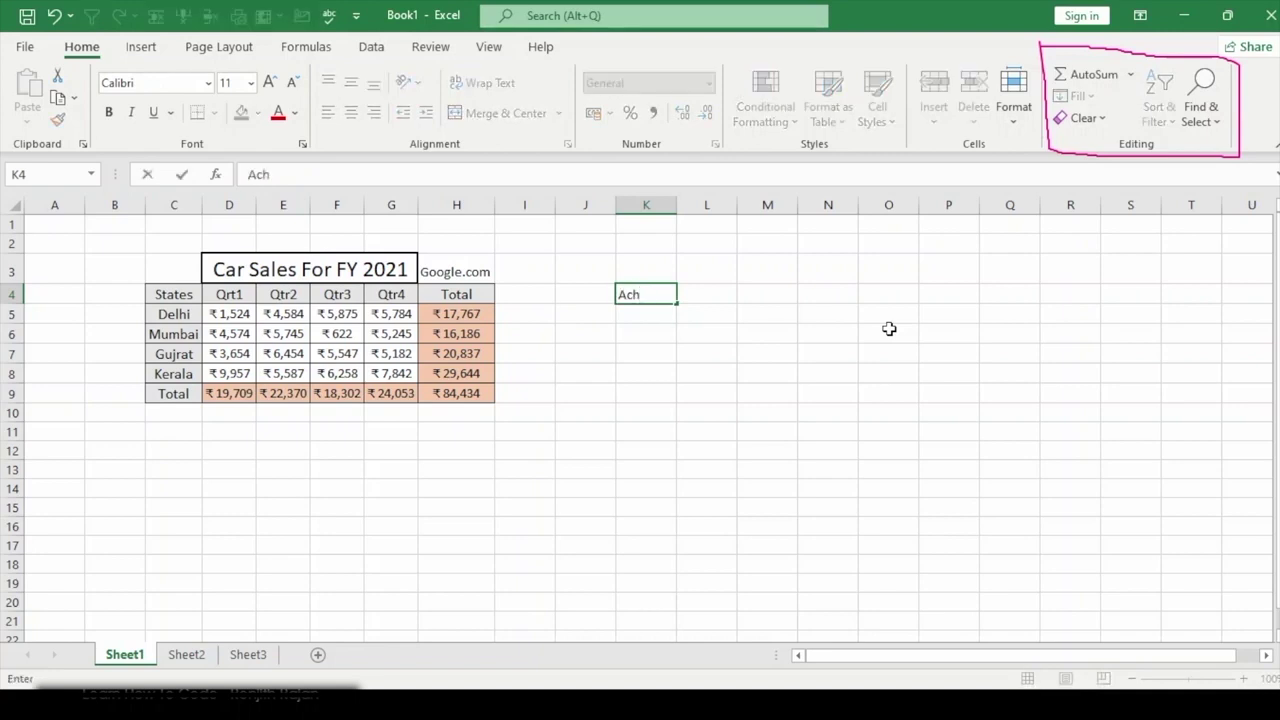
pyautogui.write('eived')
pyautogui.press('Return')
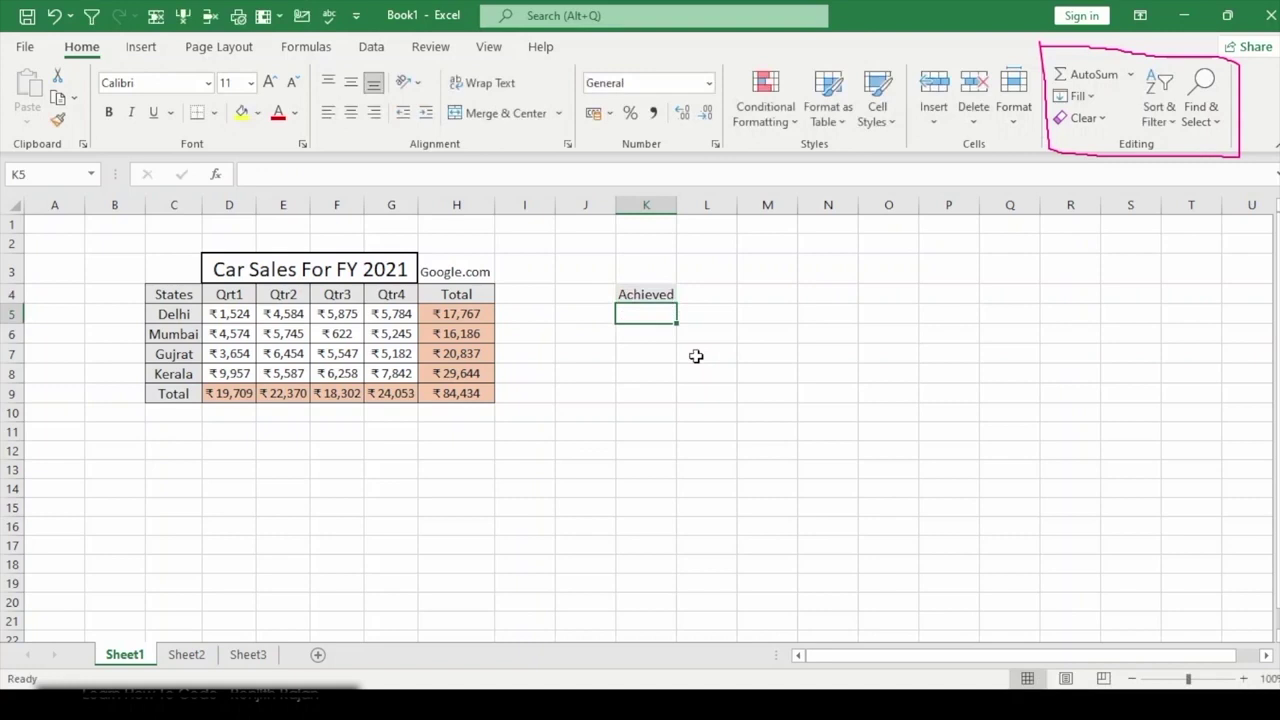
pyautogui.click(648, 296)
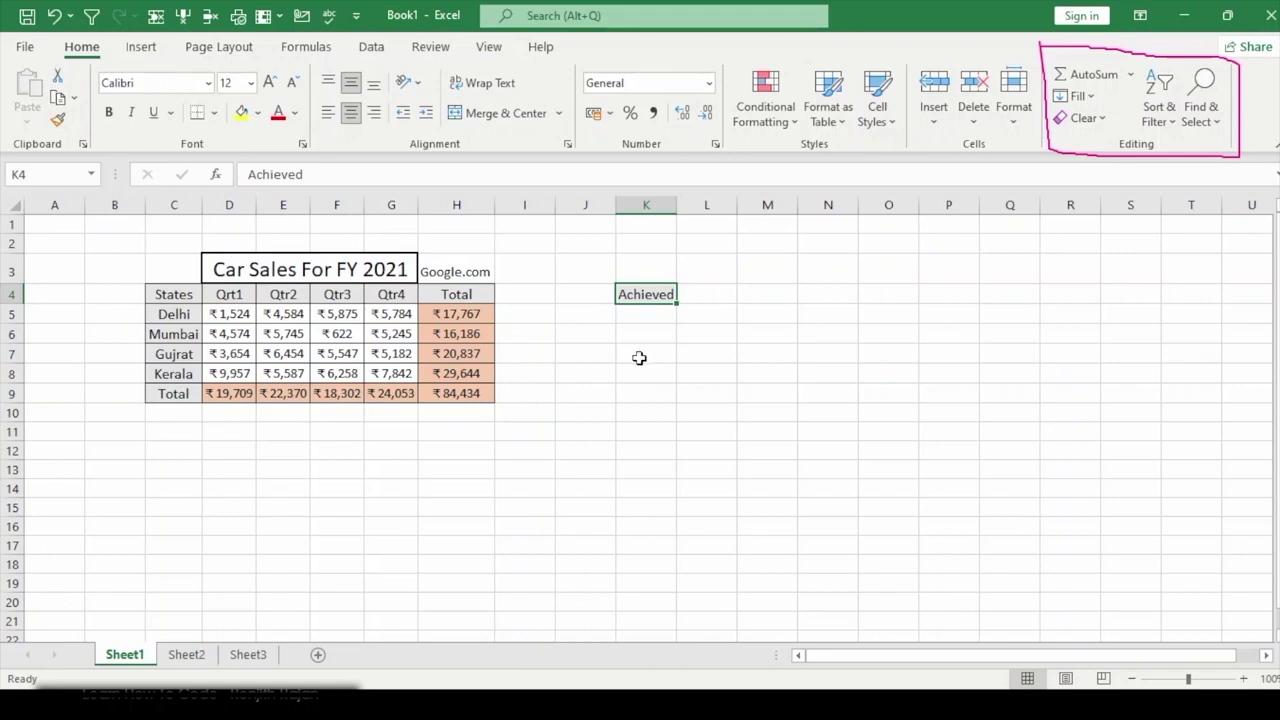
# Step: Enter 'tm' in cell K7, then delete it again
pyautogui.click(640, 356)
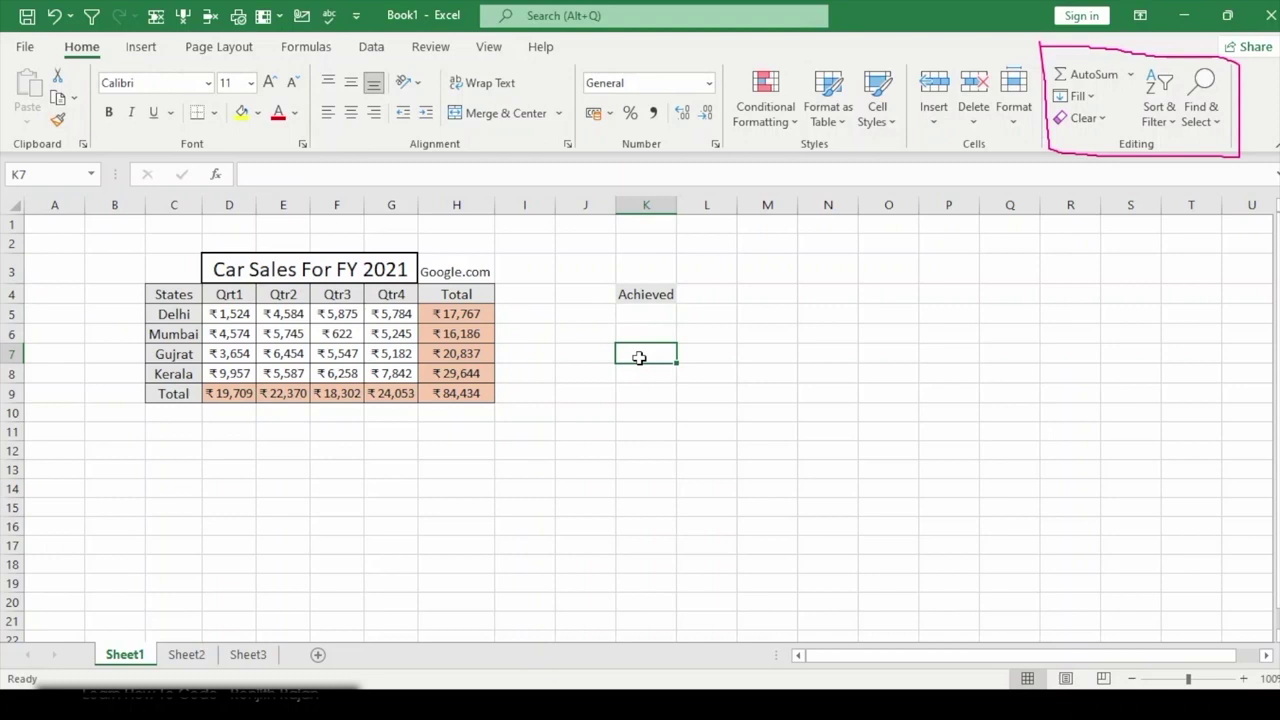
pyautogui.write('tm')
pyautogui.press('Return')
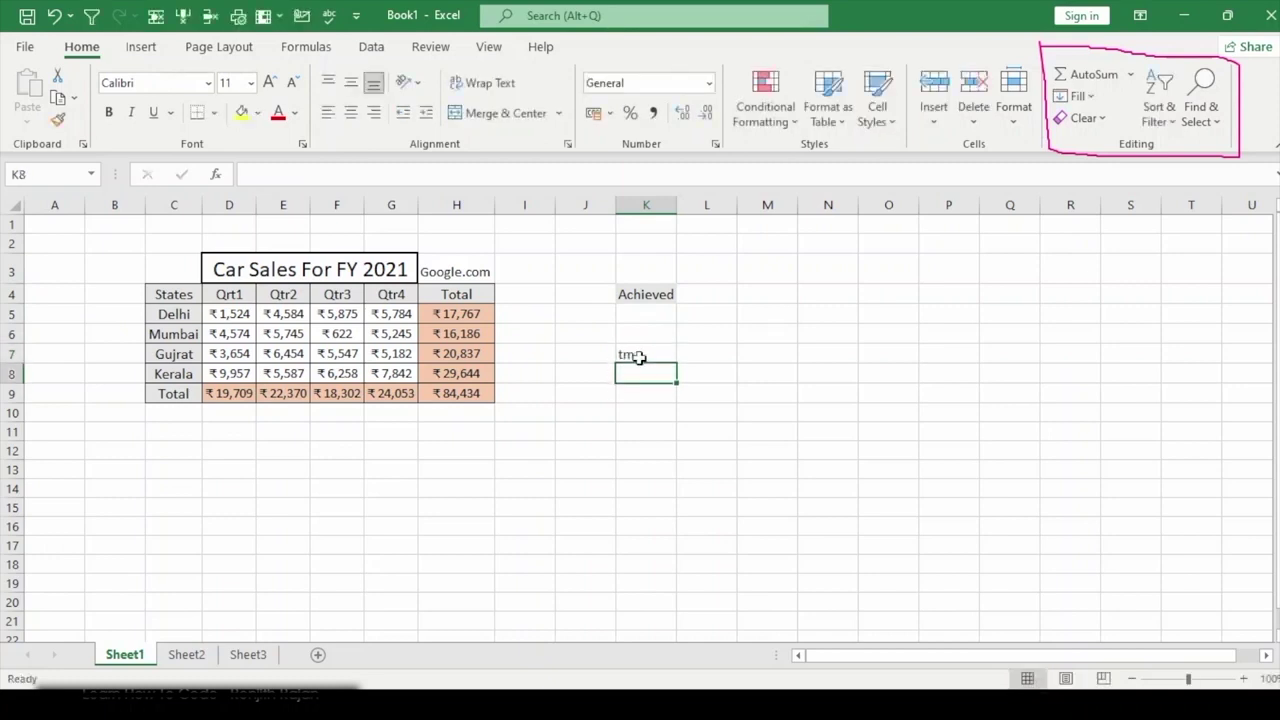
pyautogui.click(640, 357)
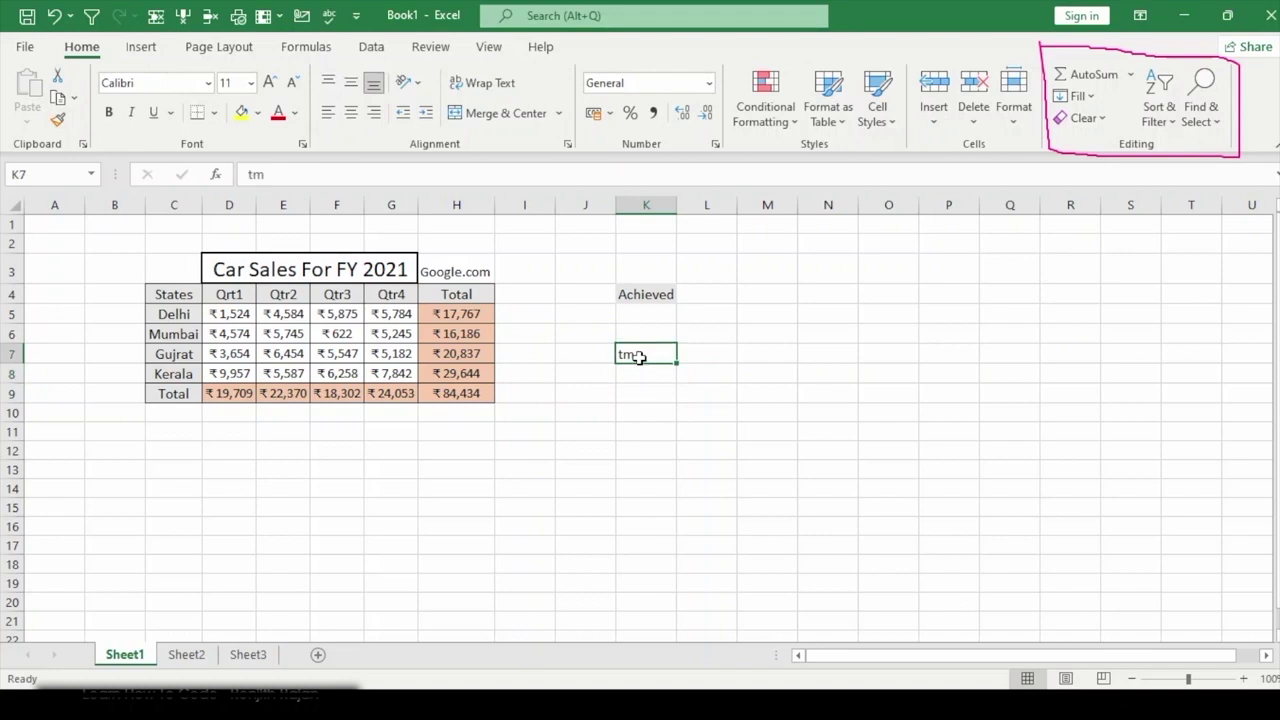
pyautogui.press('Delete')
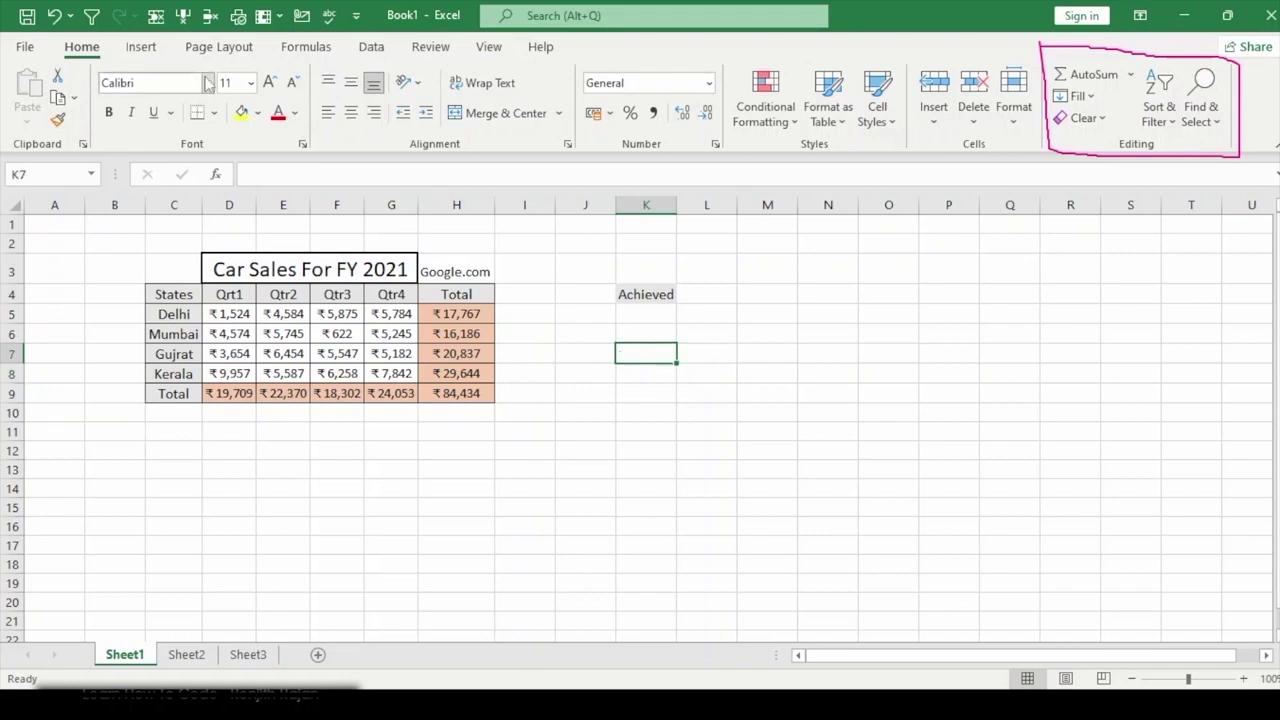
# Step: Insert the ™ trademark symbol into cell K7 from the Symbol dialog
pyautogui.click(141, 47)
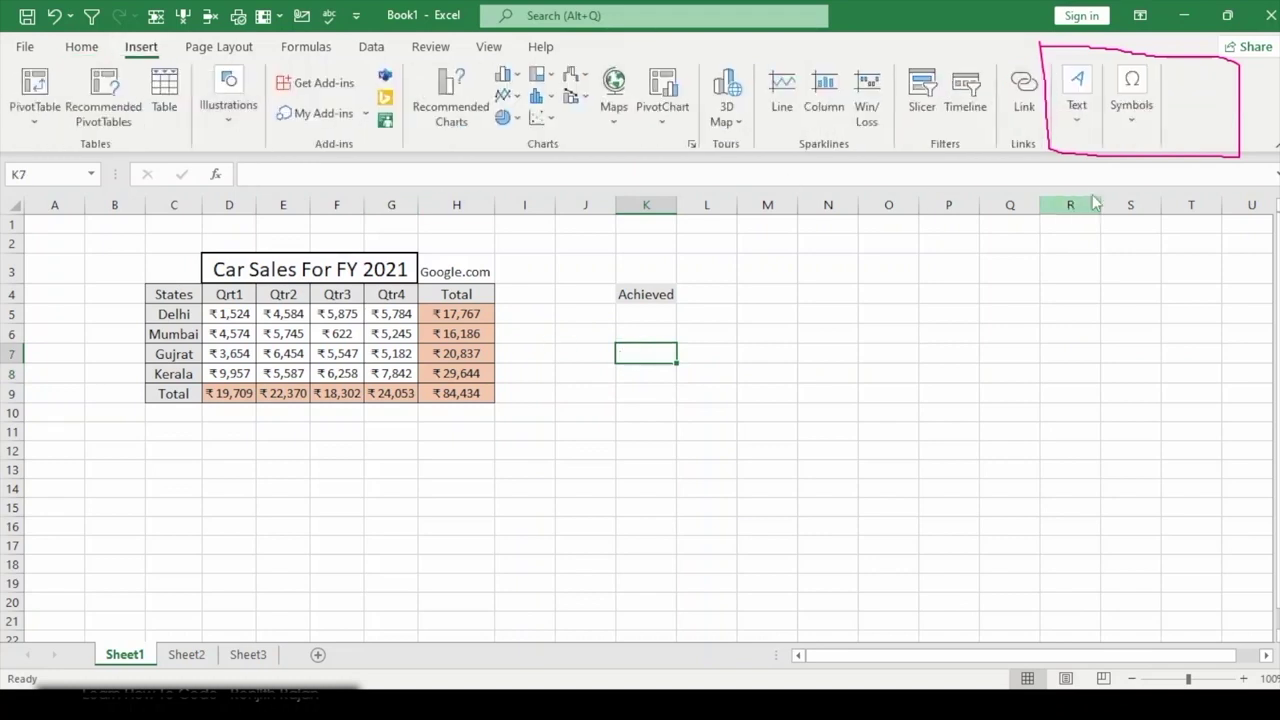
pyautogui.click(1131, 95)
pyautogui.click(1179, 182)
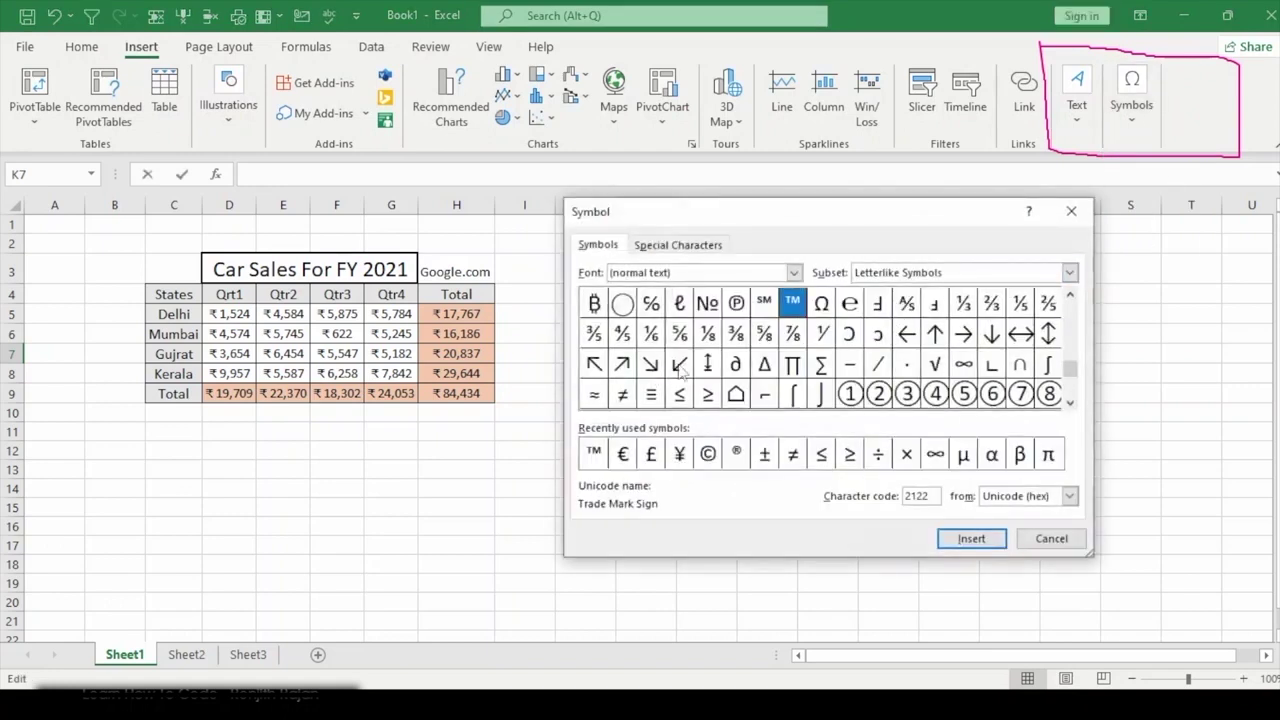
pyautogui.moveTo(1070, 370); pyautogui.dragTo(1070, 312)
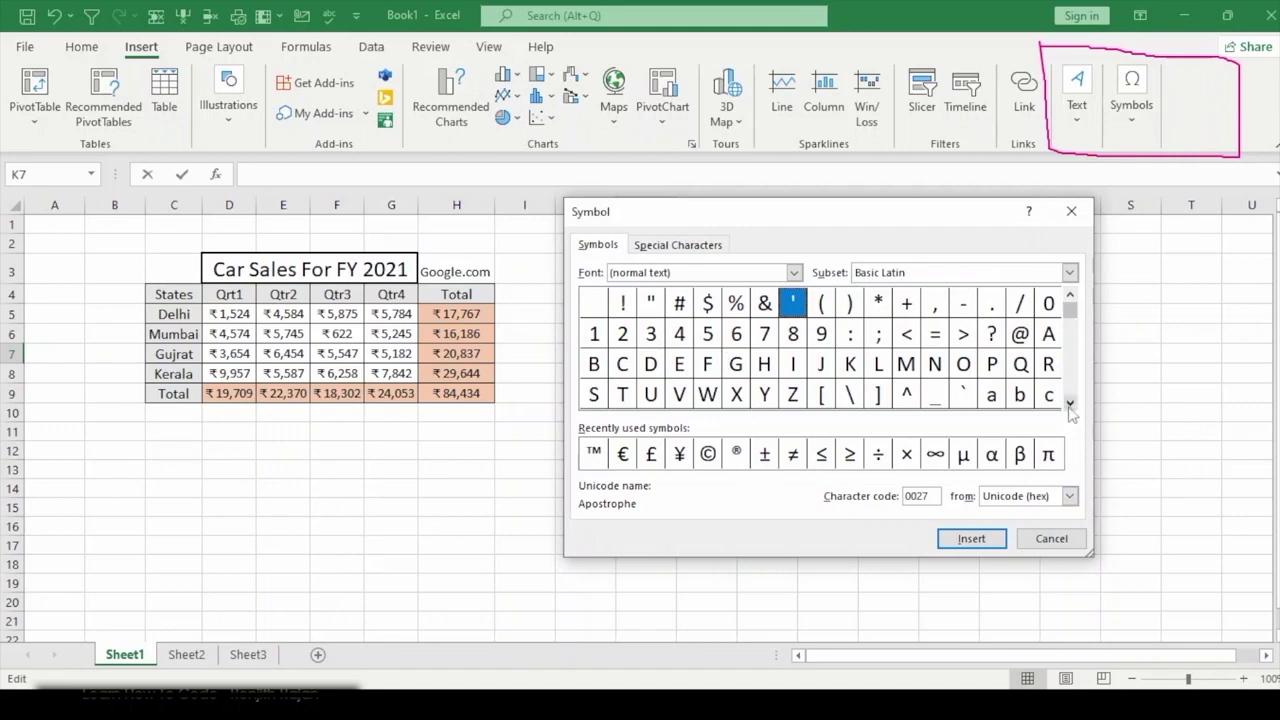
pyautogui.doubleClick(593, 454)
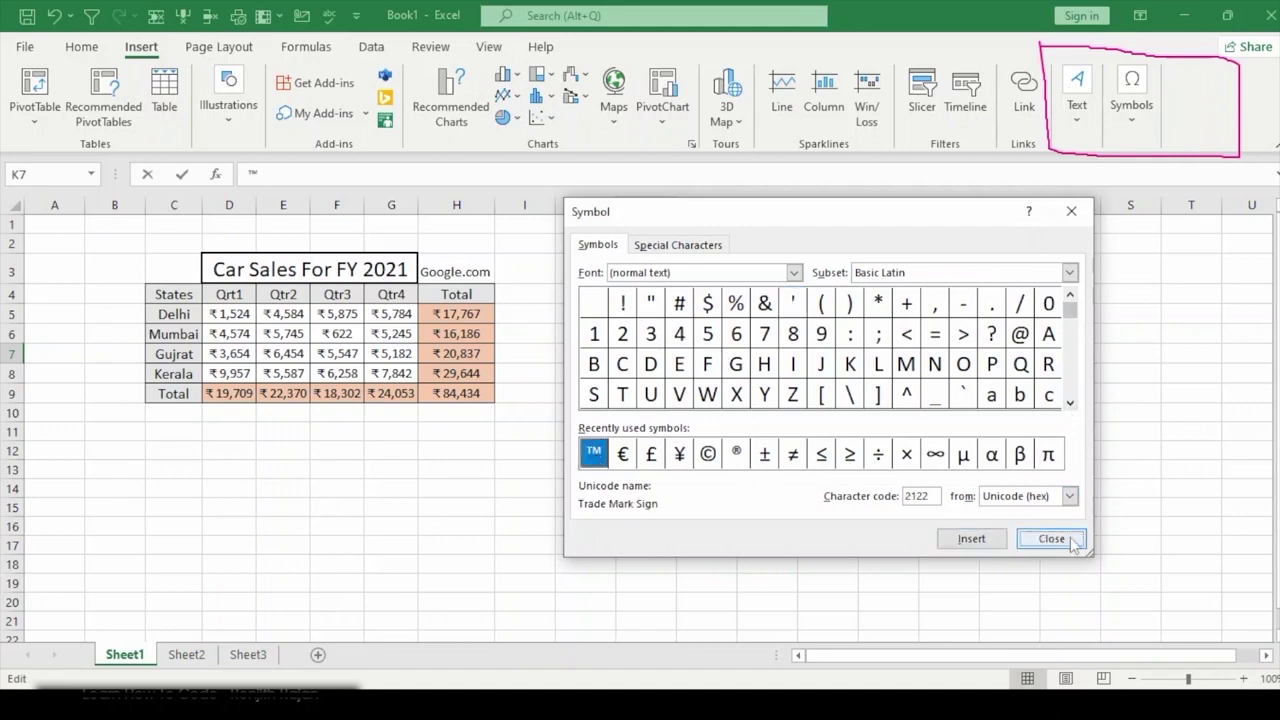
pyautogui.click(1072, 541)
pyautogui.click(666, 438)
# Step: Type (tm) in cell K8 so it autocorrects to ™
pyautogui.click(627, 373)
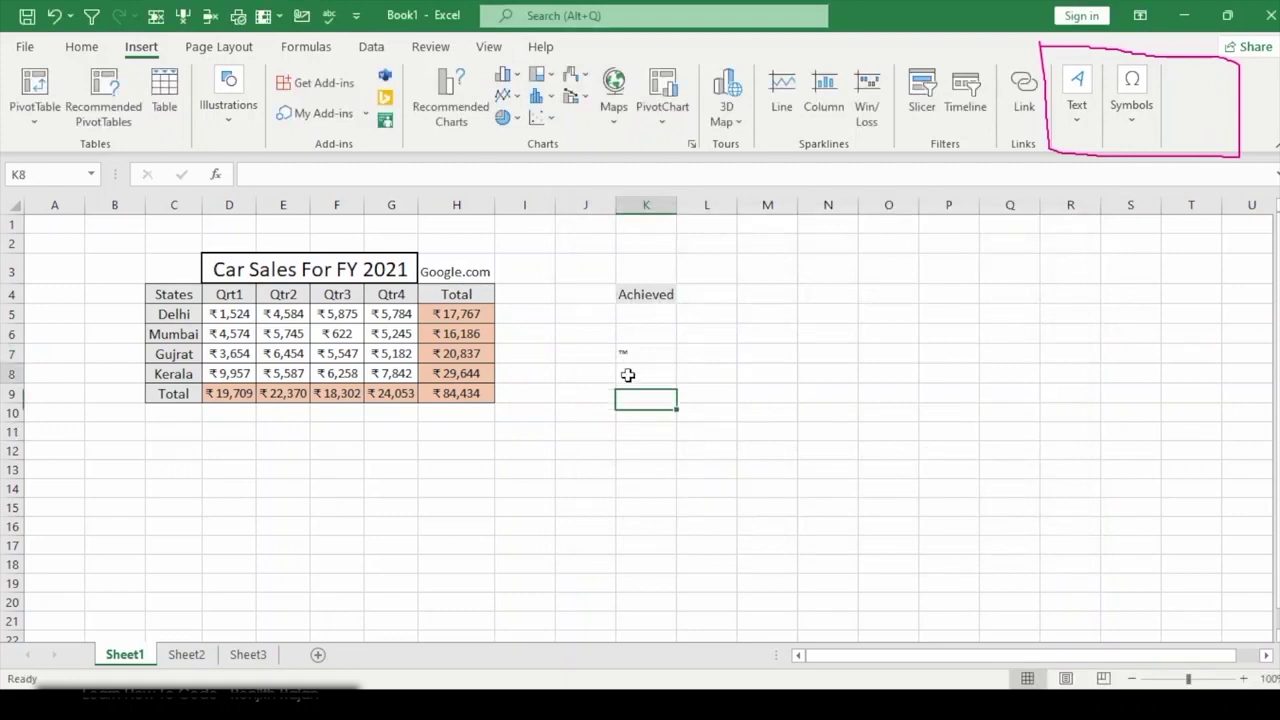
pyautogui.write('(tm)')
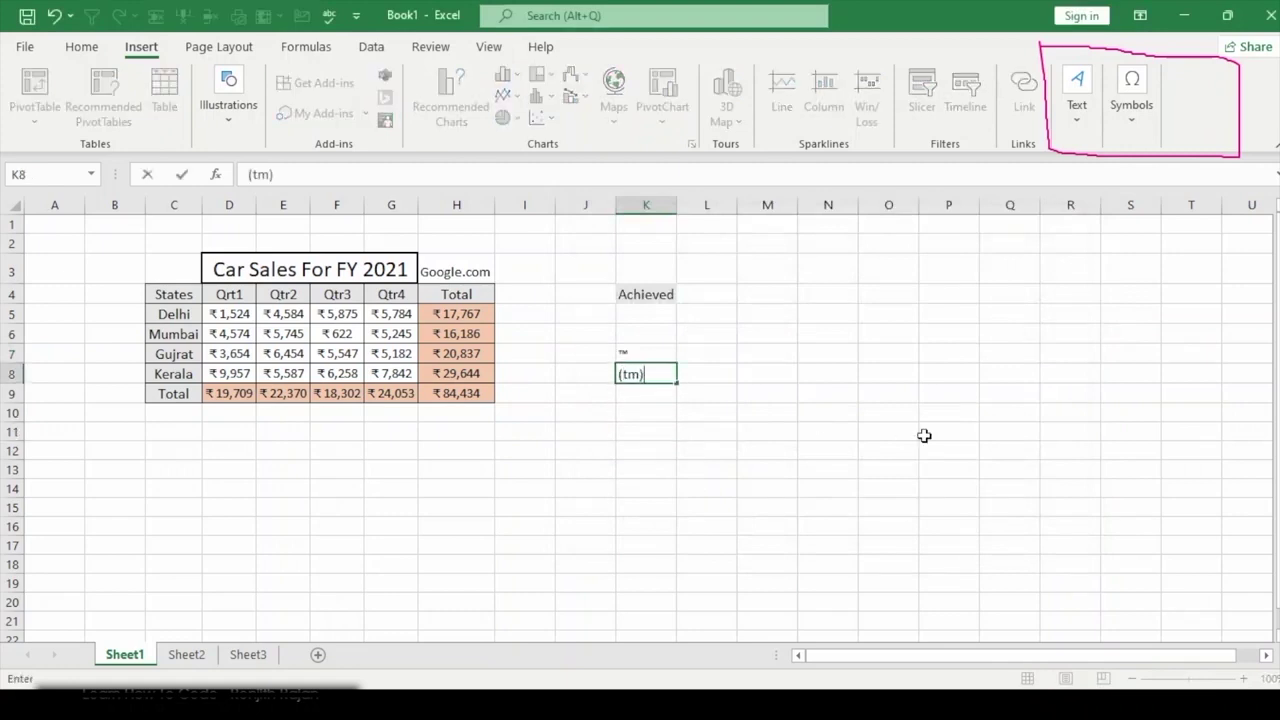
pyautogui.press('Return')
pyautogui.press('Up')
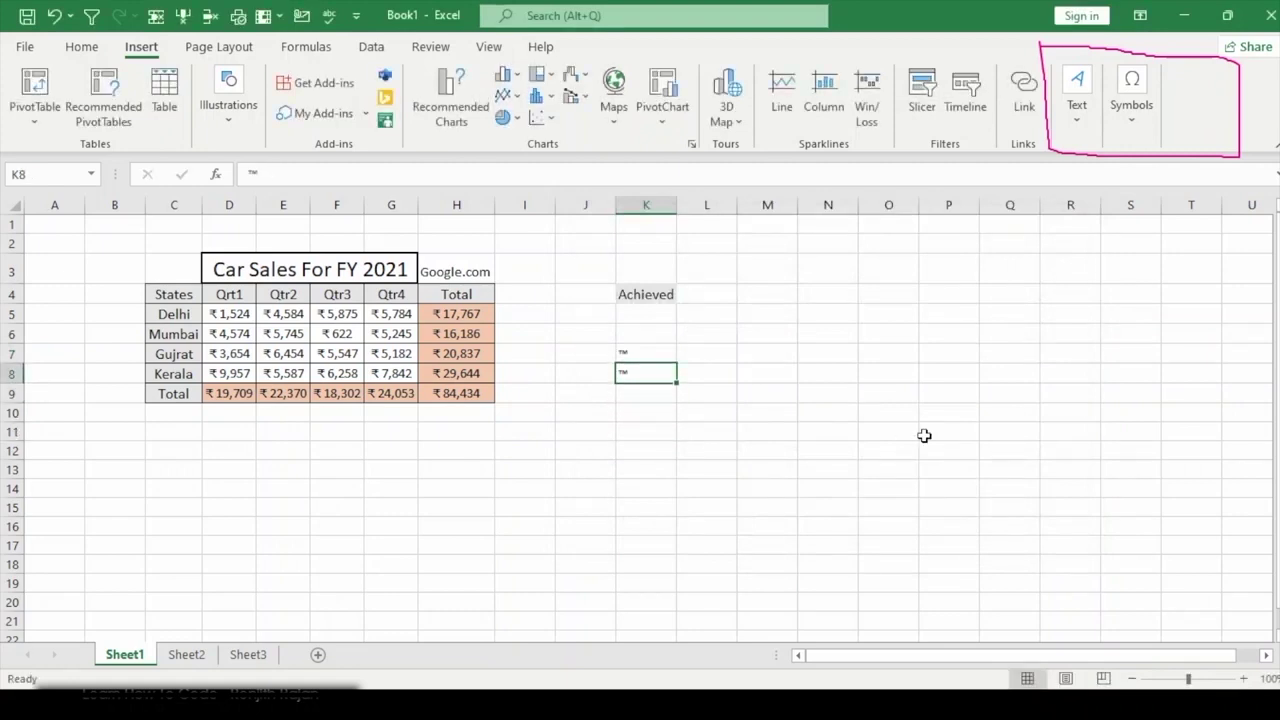
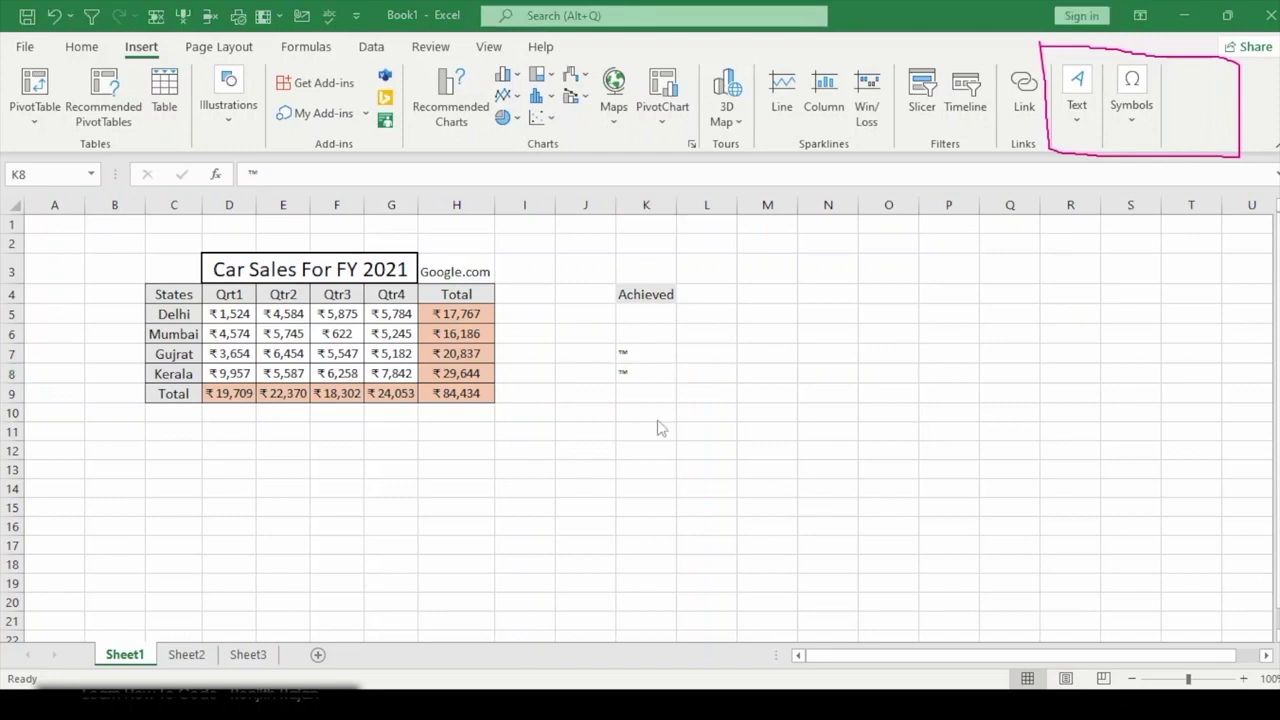
# Step: Finish cell K8, then enter the person's name in cell M4
pyautogui.press('F2')
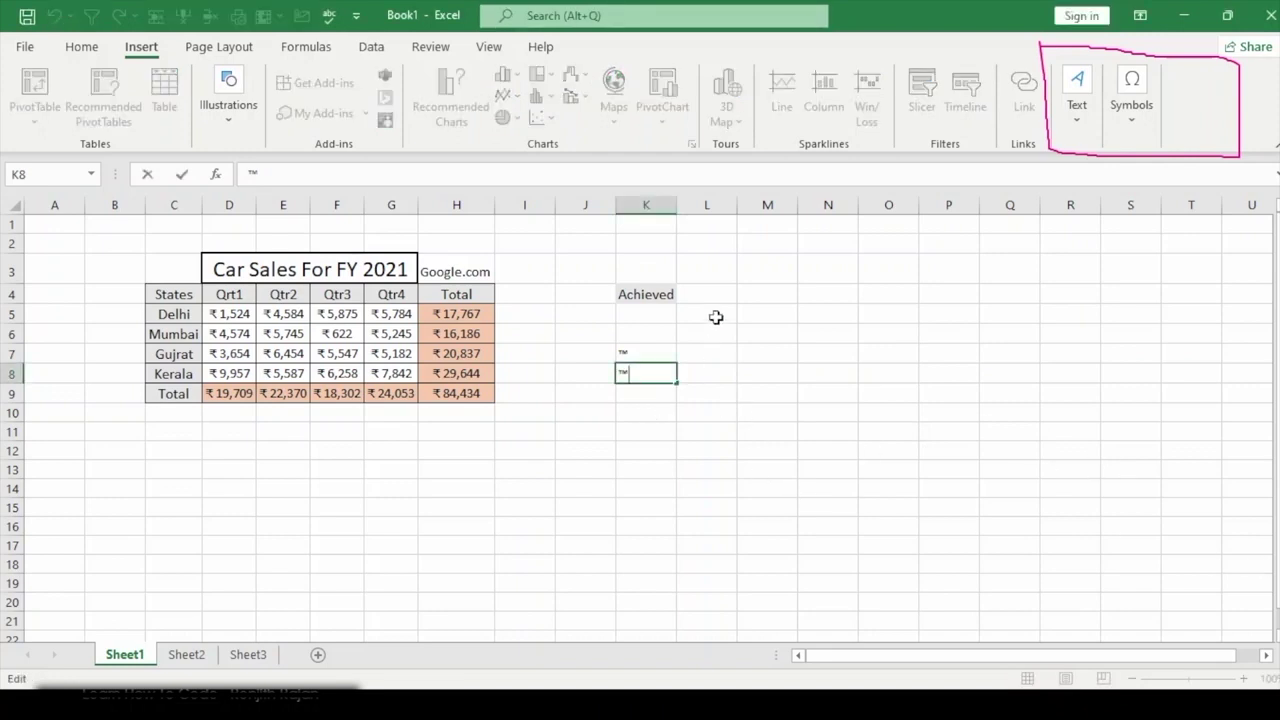
pyautogui.click(754, 292)
pyautogui.press('F2')
pyautogui.write('Renjith')
pyautogui.press('Return')
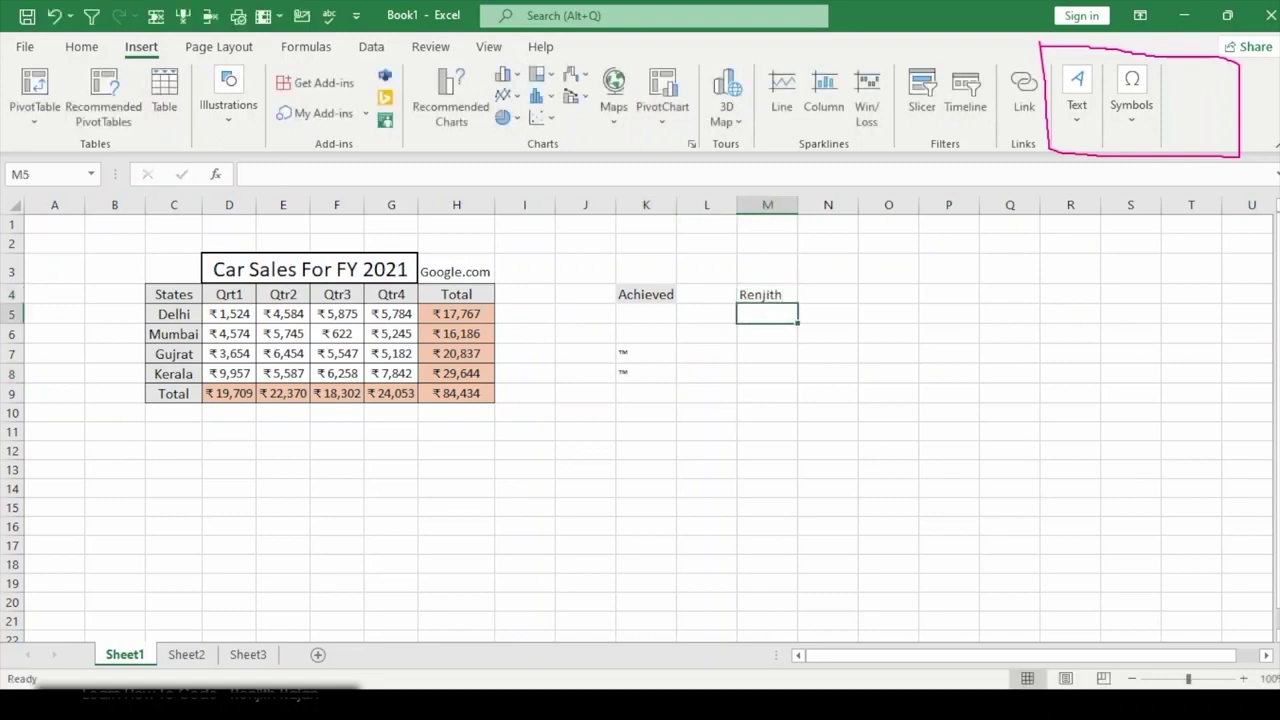
# Step: Enter the person's name in M5, finally accepting the AutoComplete suggestion
pyautogui.hotkey('alt', 'Tab')
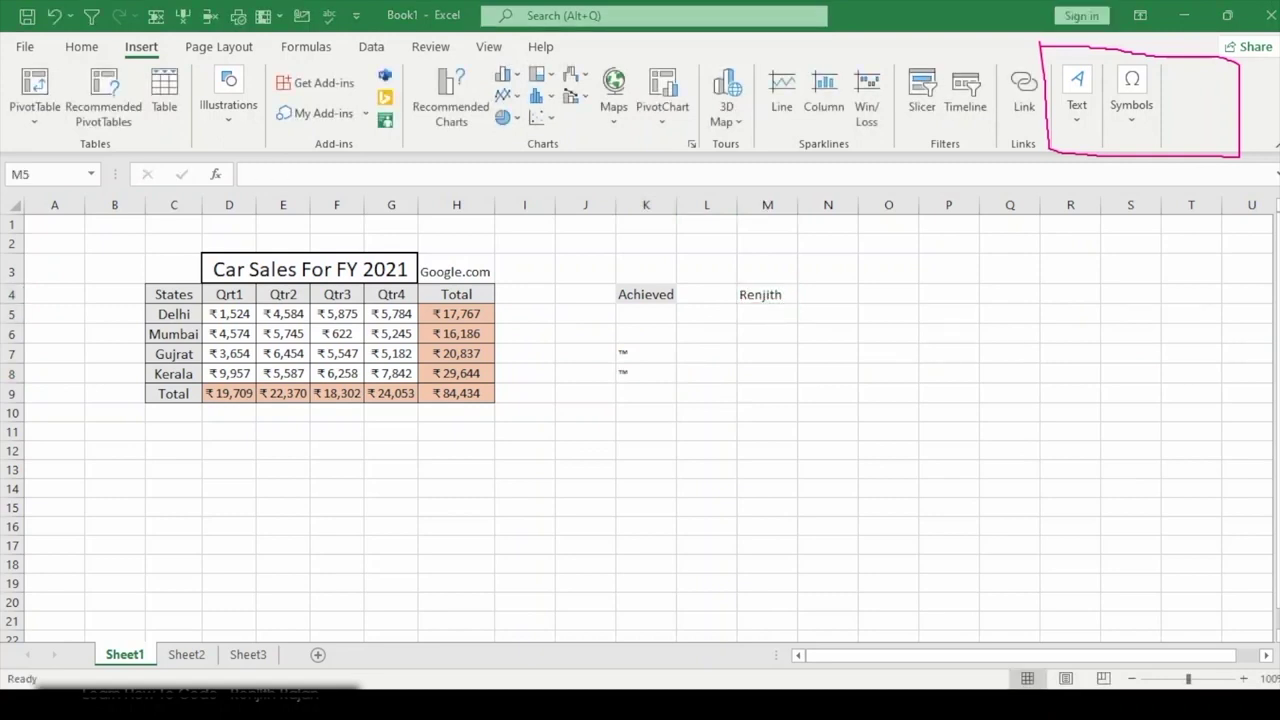
pyautogui.hotkey('alt', 'Tab')
pyautogui.write('R')
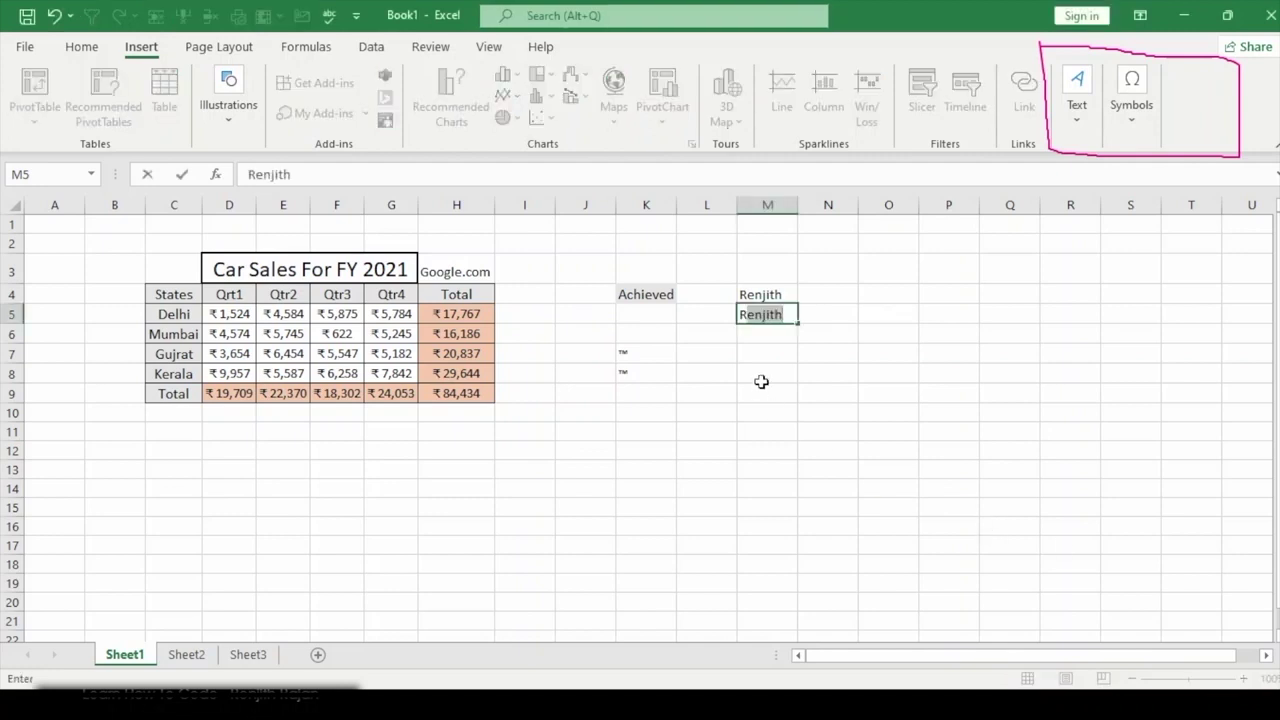
pyautogui.press('BackSpace')
pyautogui.write('an')
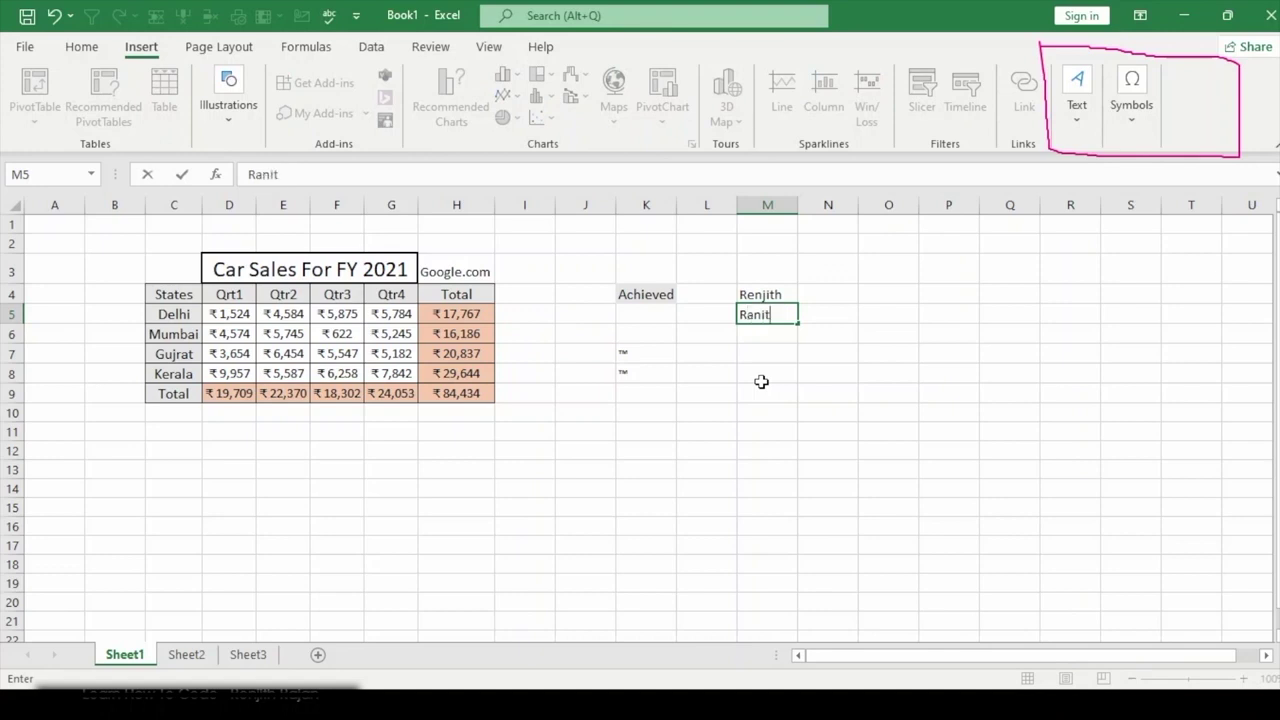
pyautogui.write('jith')
pyautogui.press('Return')
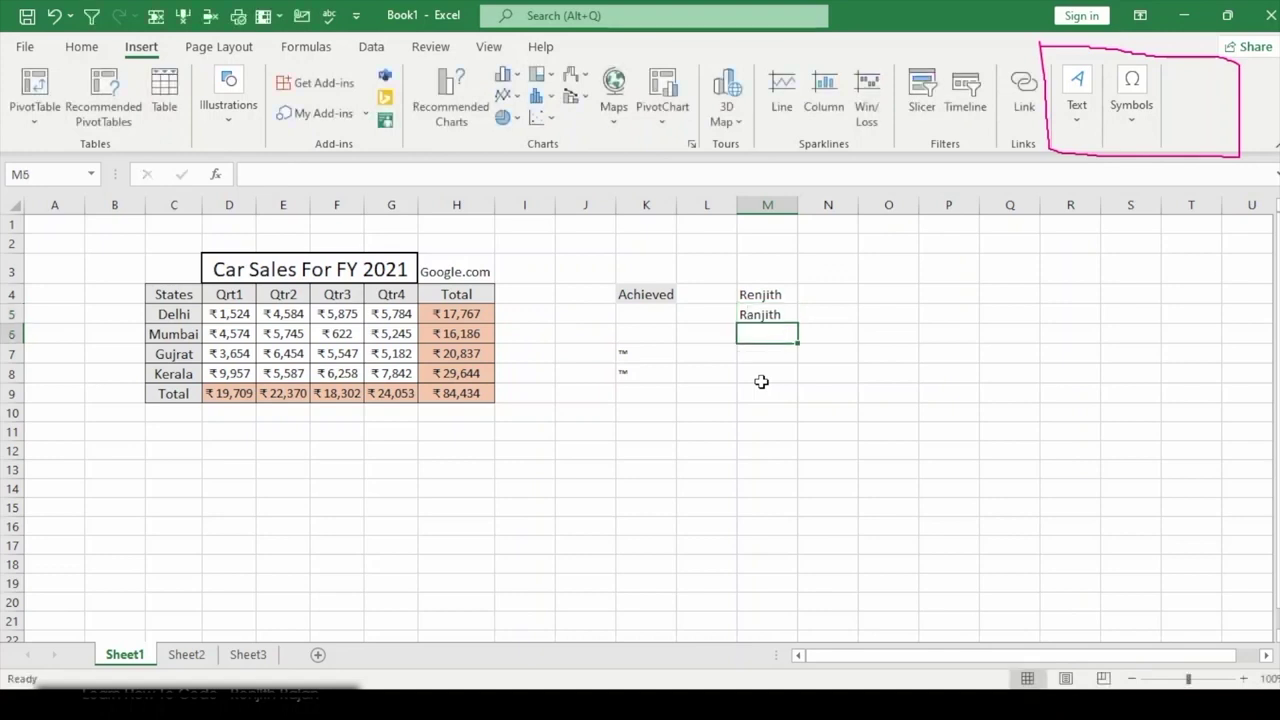
pyautogui.press('Up')
pyautogui.write('R')
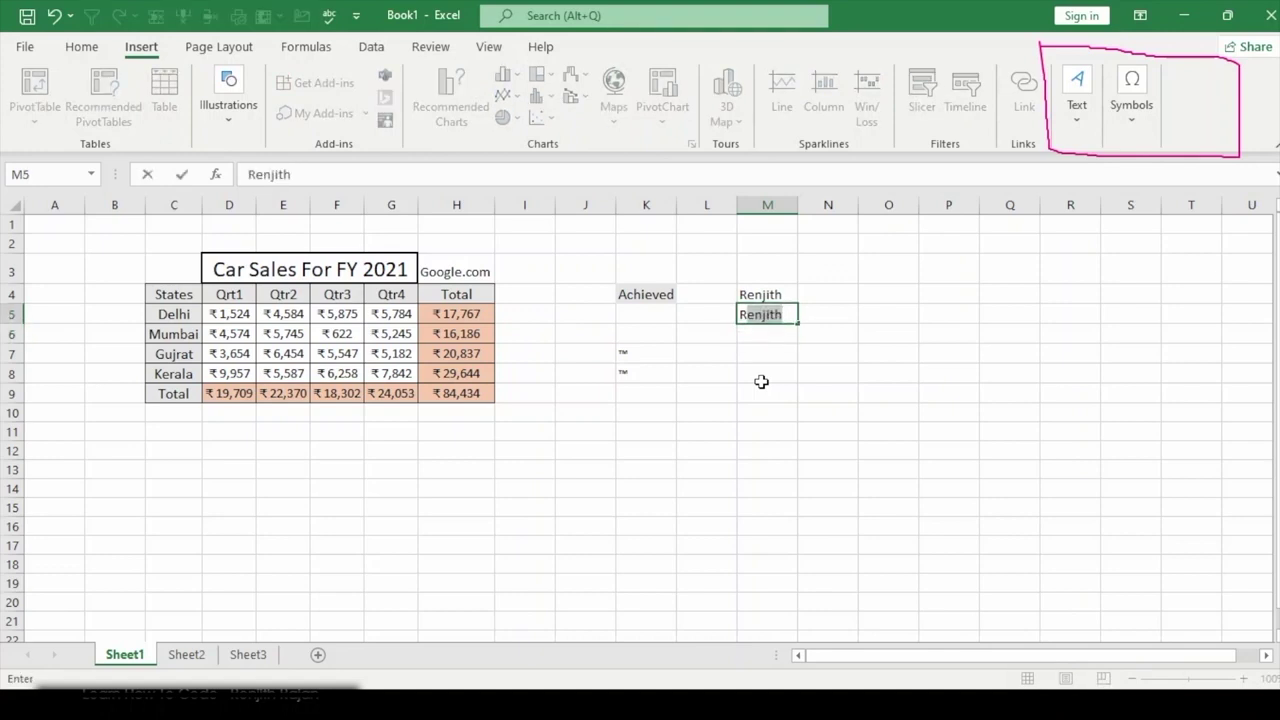
pyautogui.write('enjith')
pyautogui.press('Return')
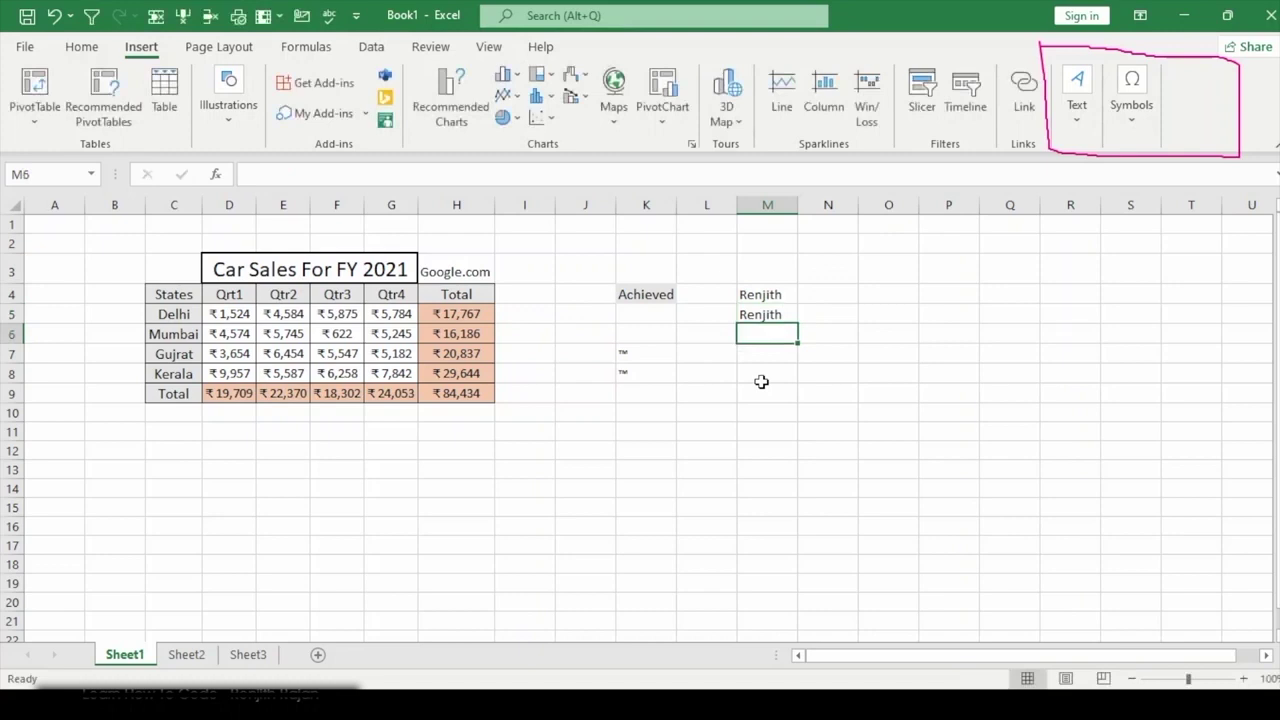
# Step: Type monday in M7 so it becomes the capitalized Monday
pyautogui.press('Down')
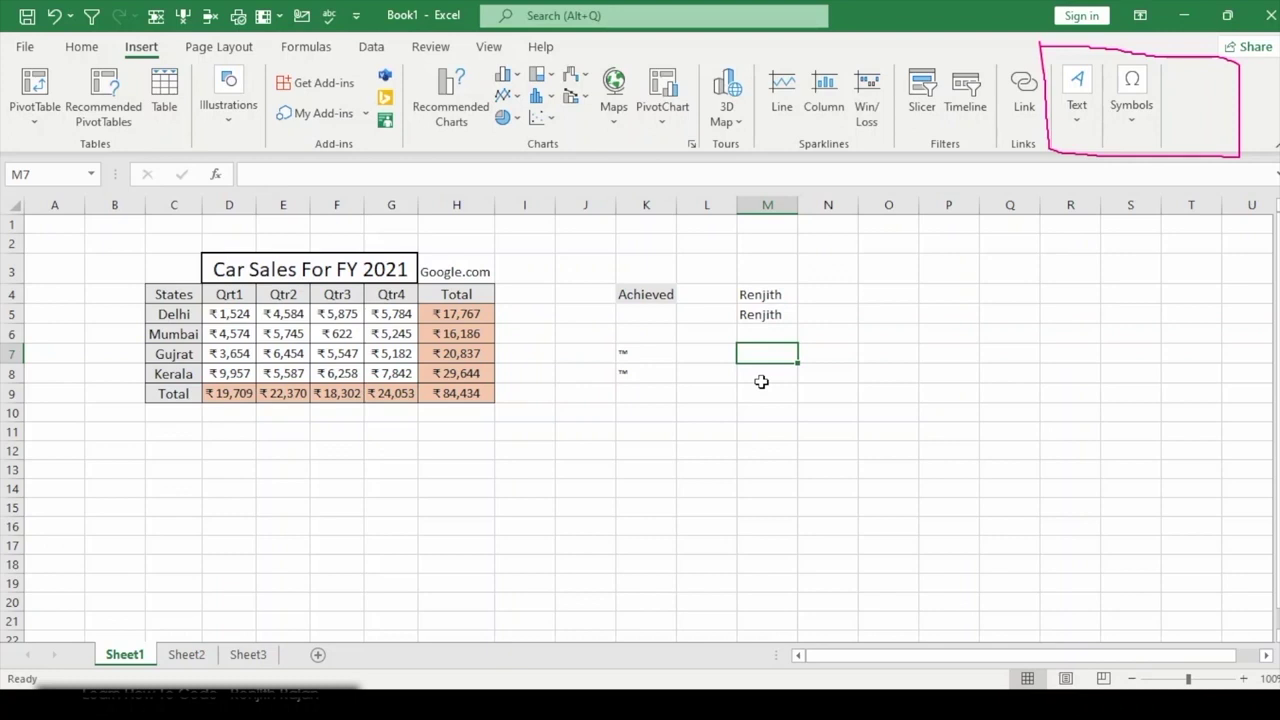
pyautogui.write('monday')
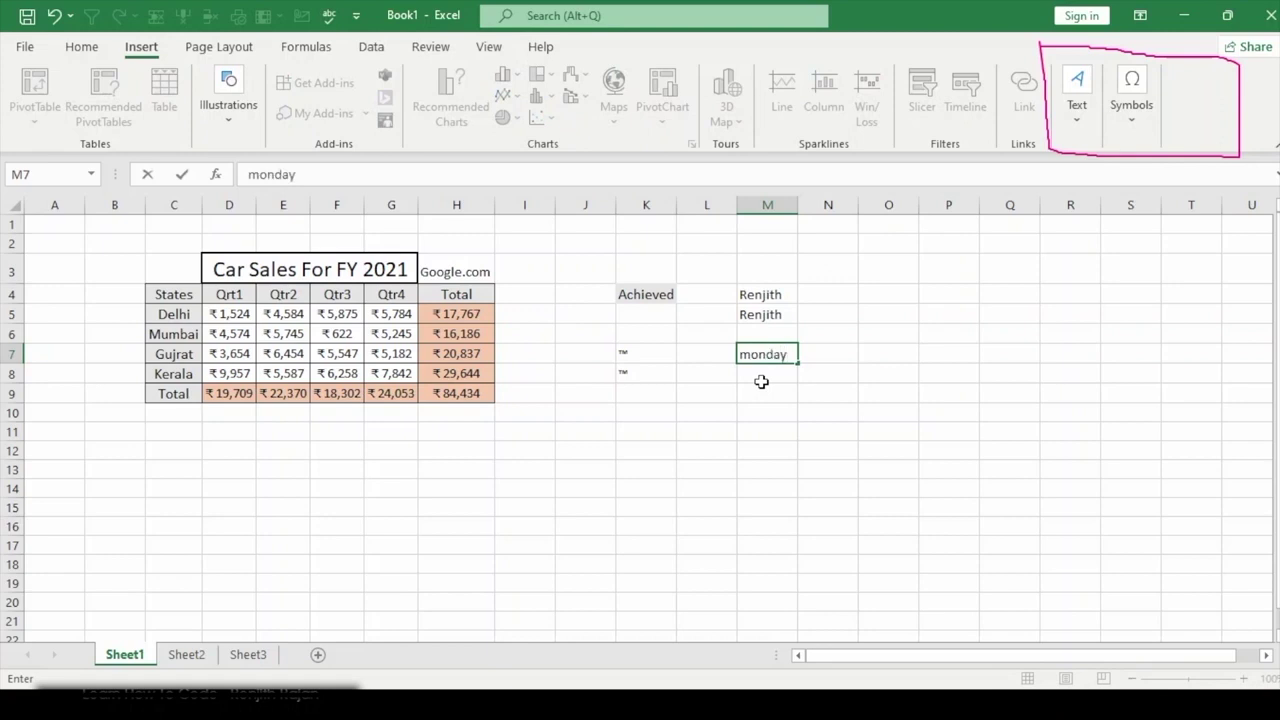
pyautogui.press('Return')
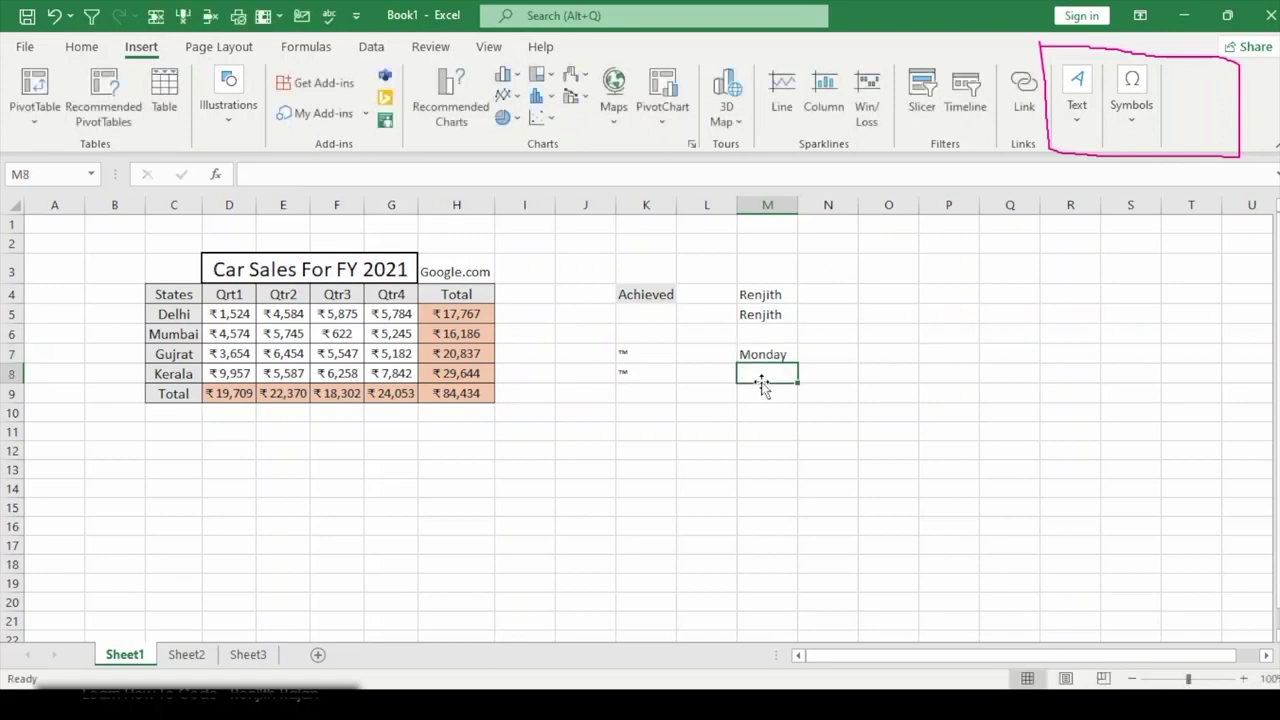
pyautogui.press('Up')
pyautogui.press('Down')
pyautogui.press('Down')
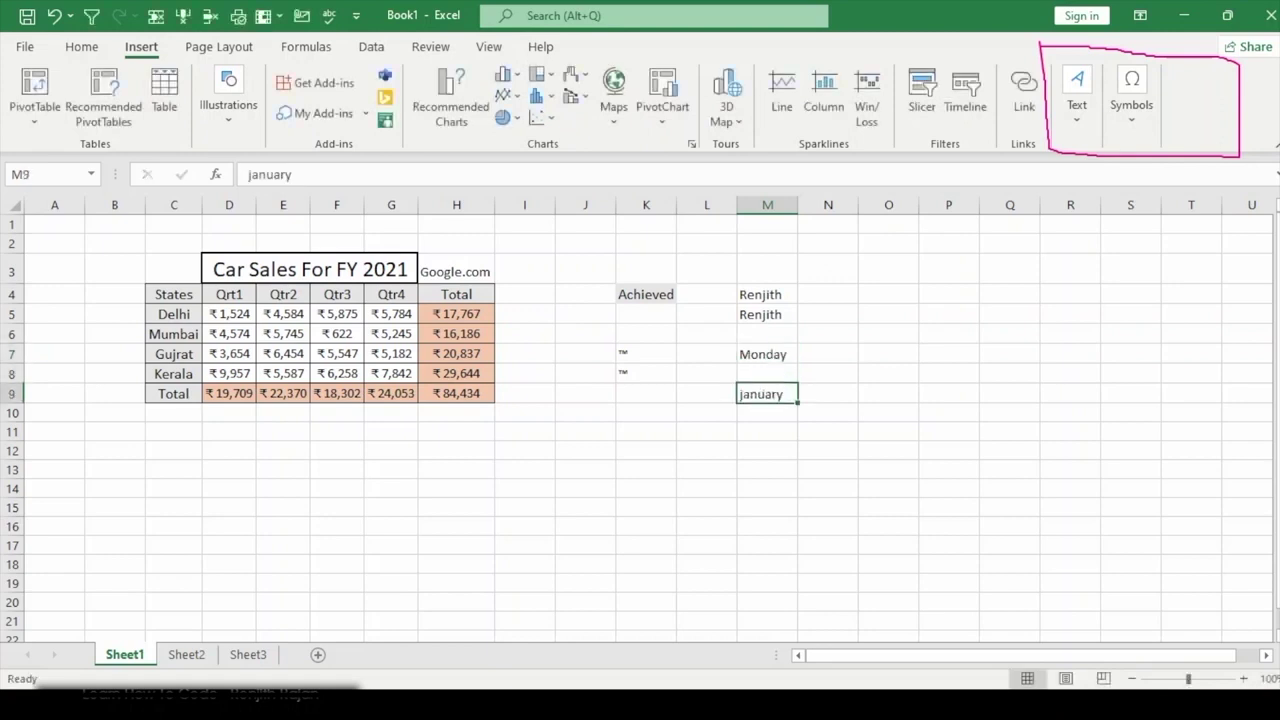
# Step: Type tuesday in M9 and check that it was capitalized to Tuesday
pyautogui.write('tuesday')
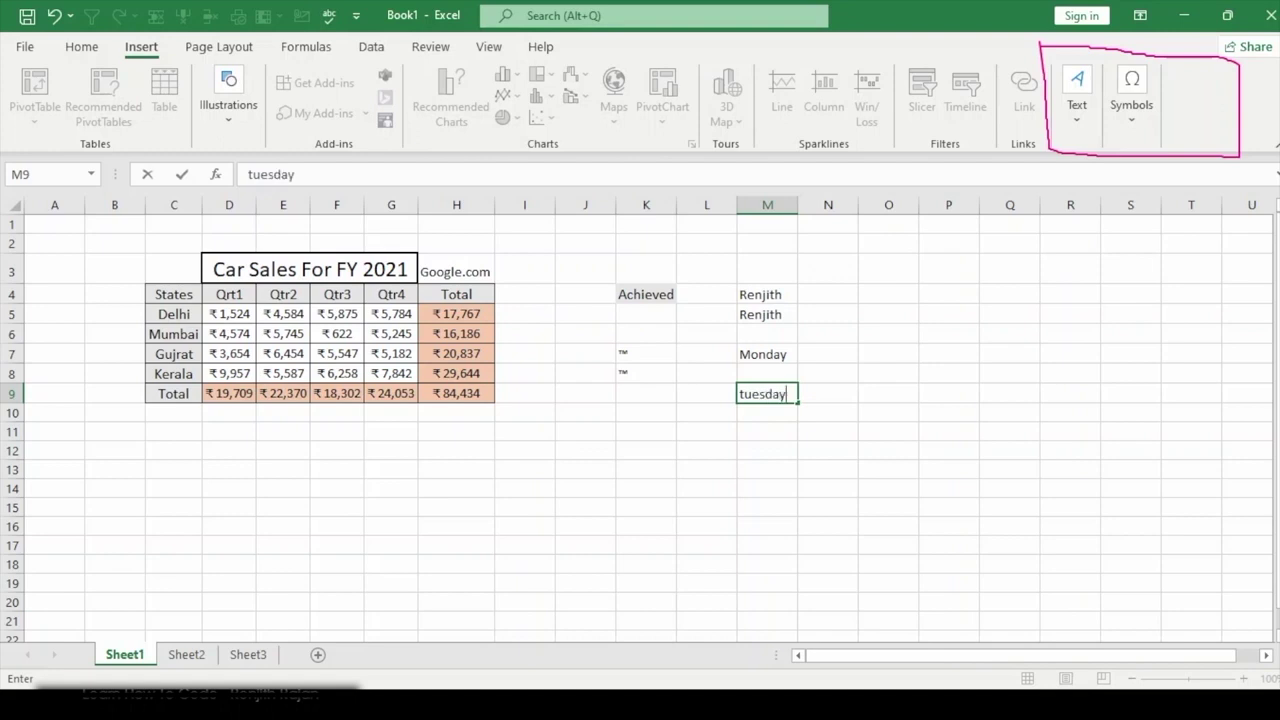
pyautogui.press('Return')
pyautogui.press('Up')
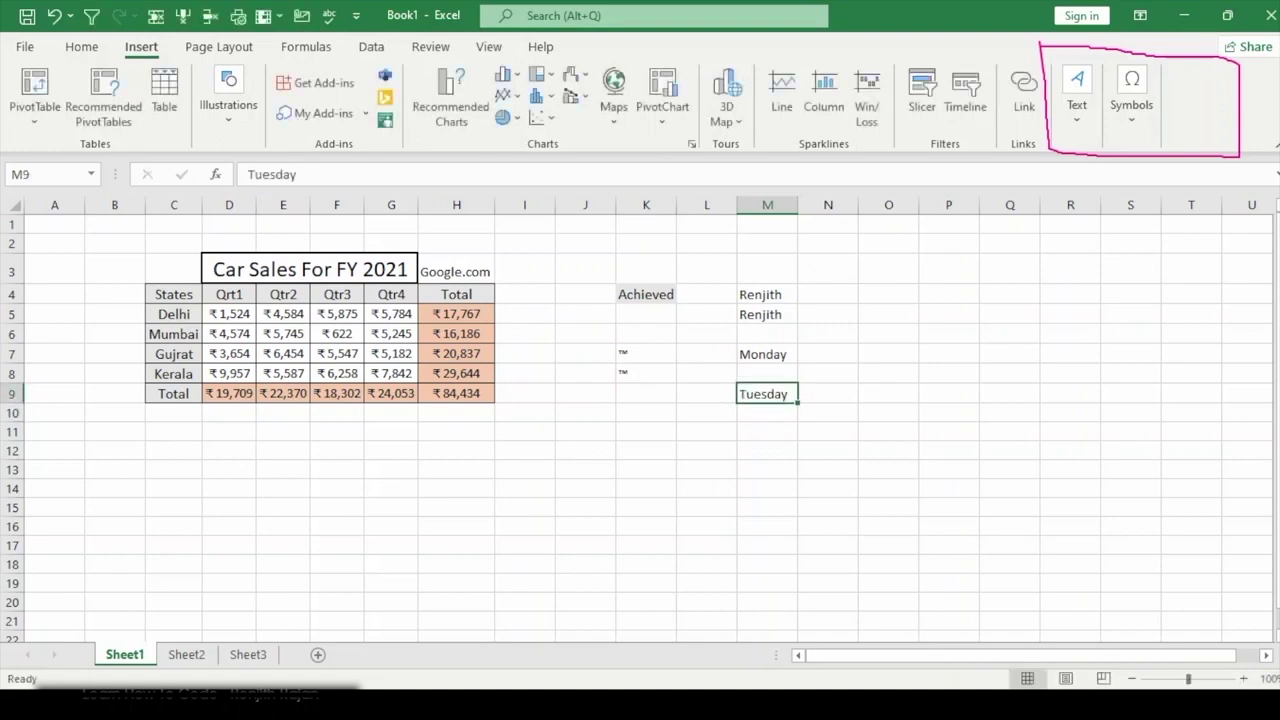
pyautogui.press('Down')
pyautogui.press('Down')
pyautogui.press('Down')
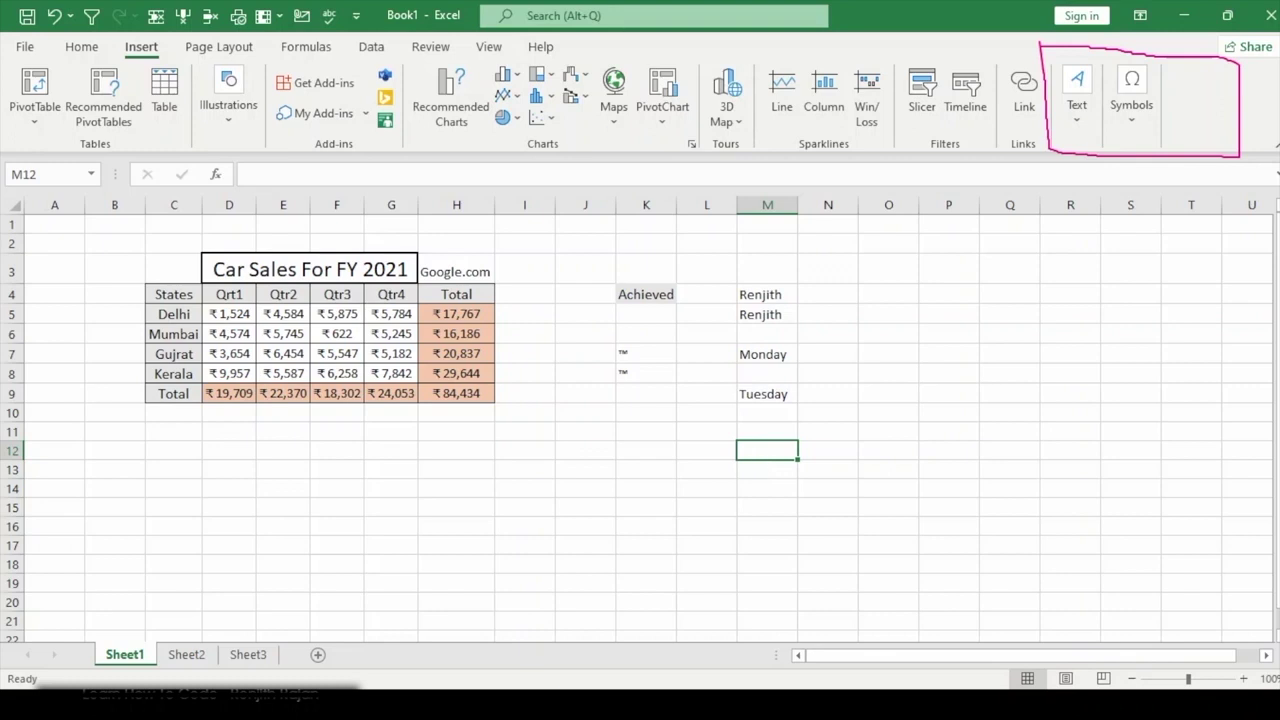
pyautogui.click(534, 375)
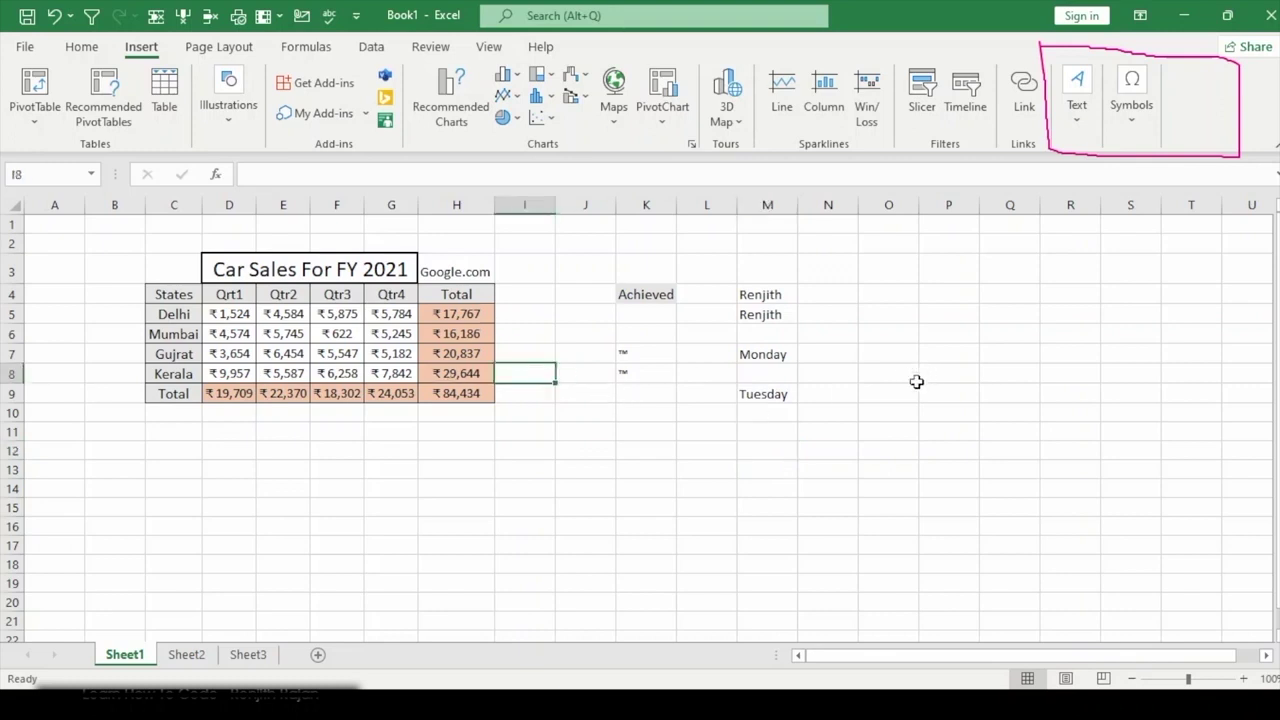
pyautogui.click(777, 425)
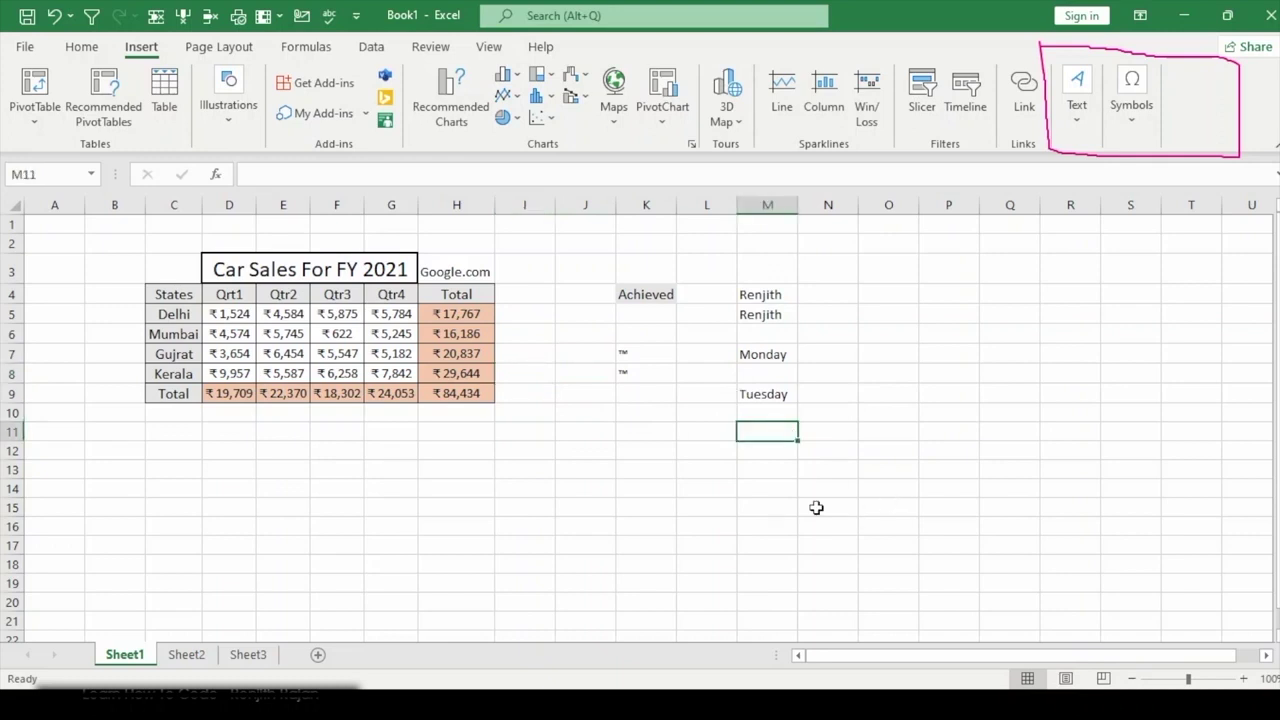
# Step: Open the AutoCorrect Options dialog from Excel Options' Proofing settings
pyautogui.click(22, 40)
pyautogui.click(60, 621)
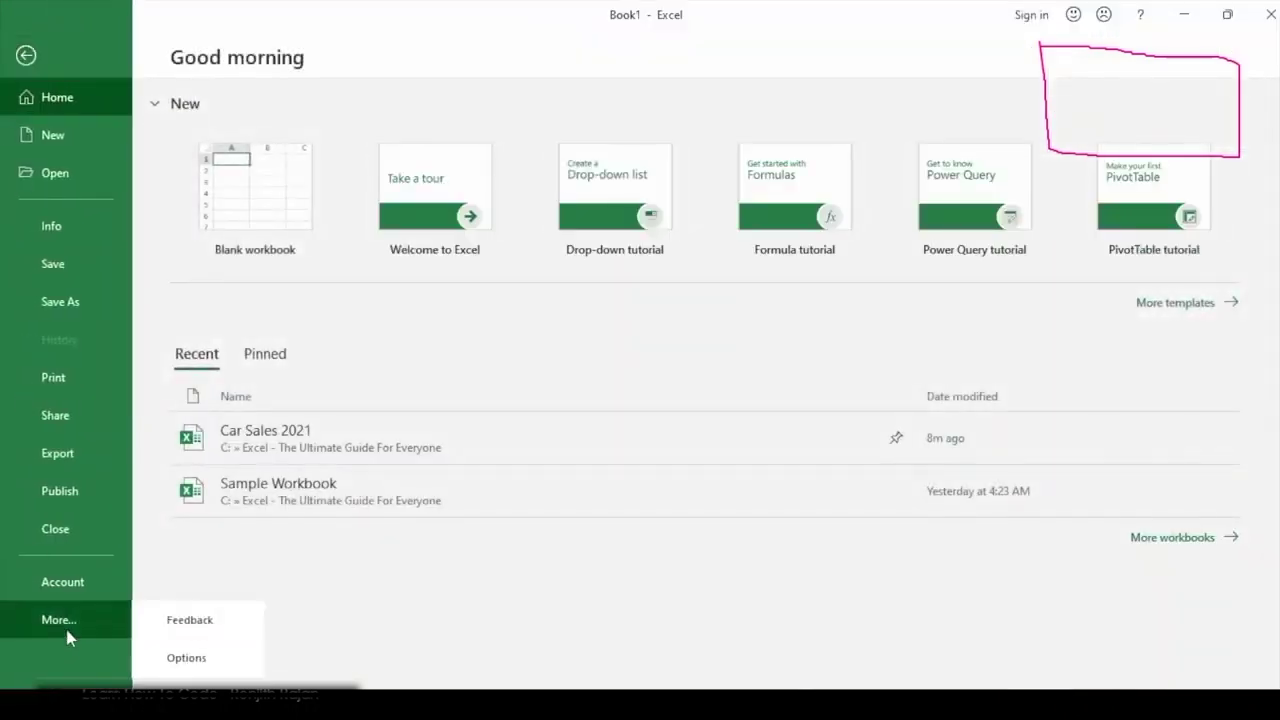
pyautogui.click(179, 655)
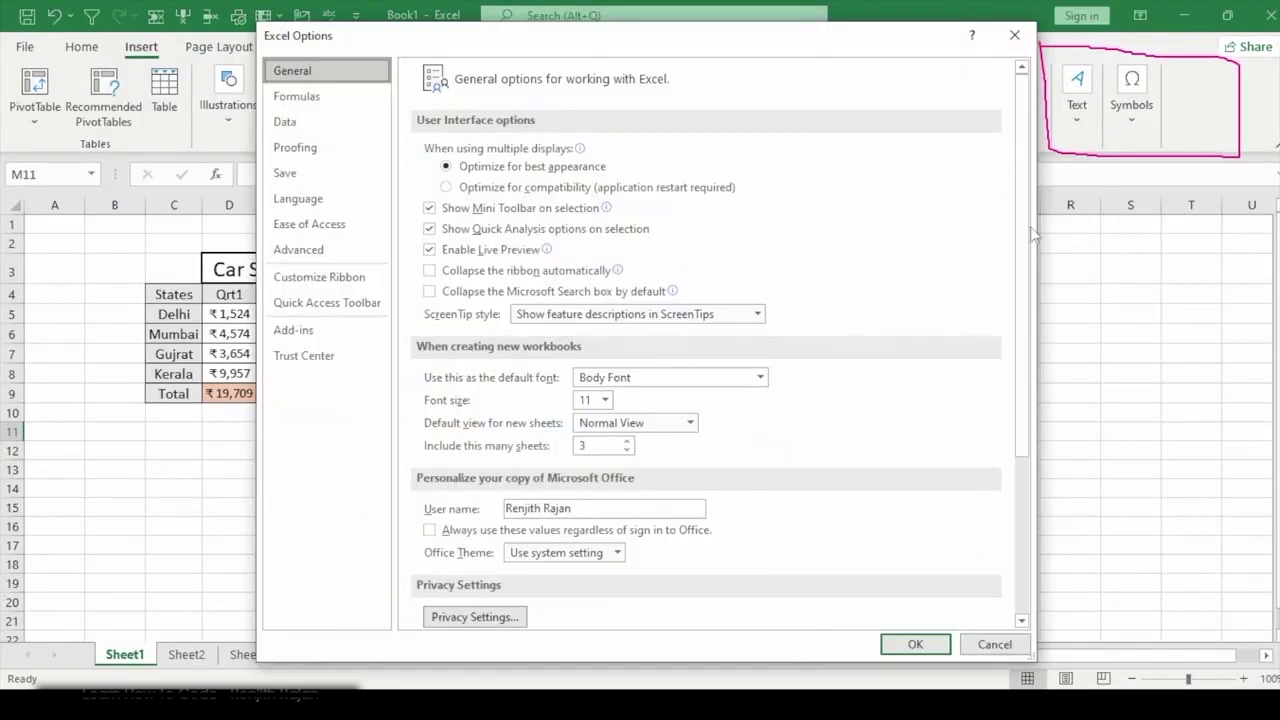
pyautogui.click(290, 147)
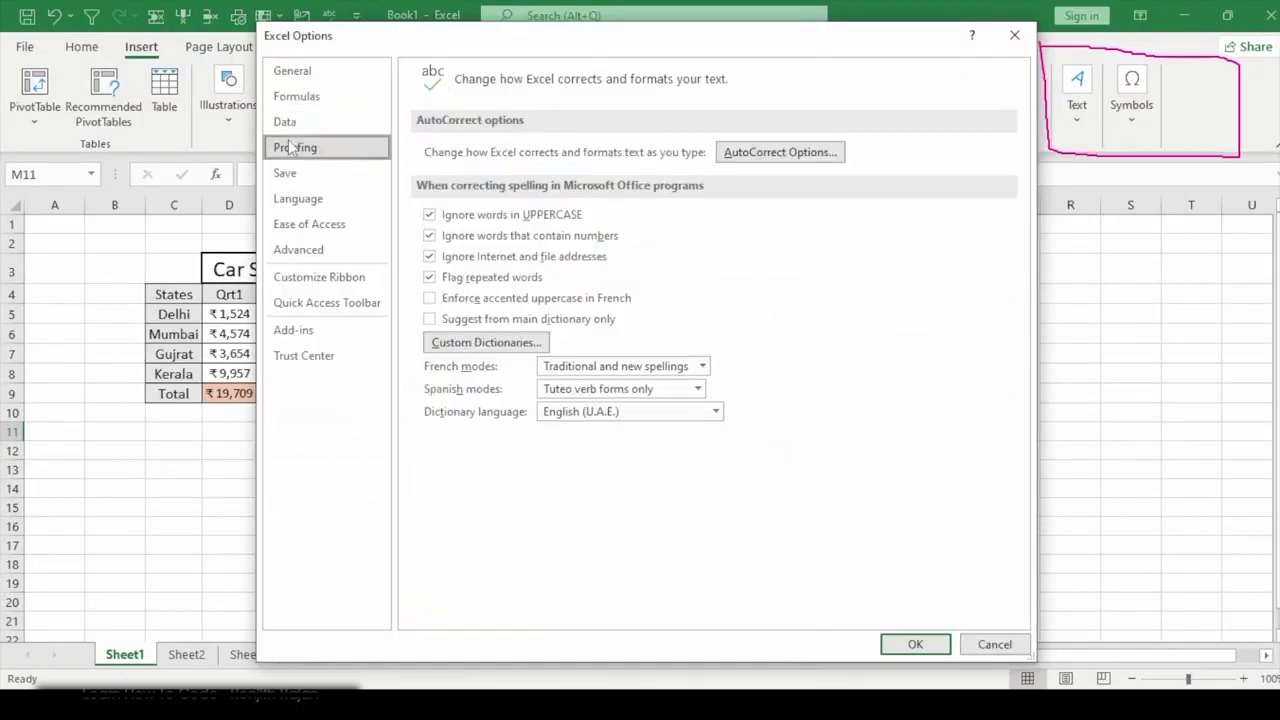
pyautogui.click(793, 154)
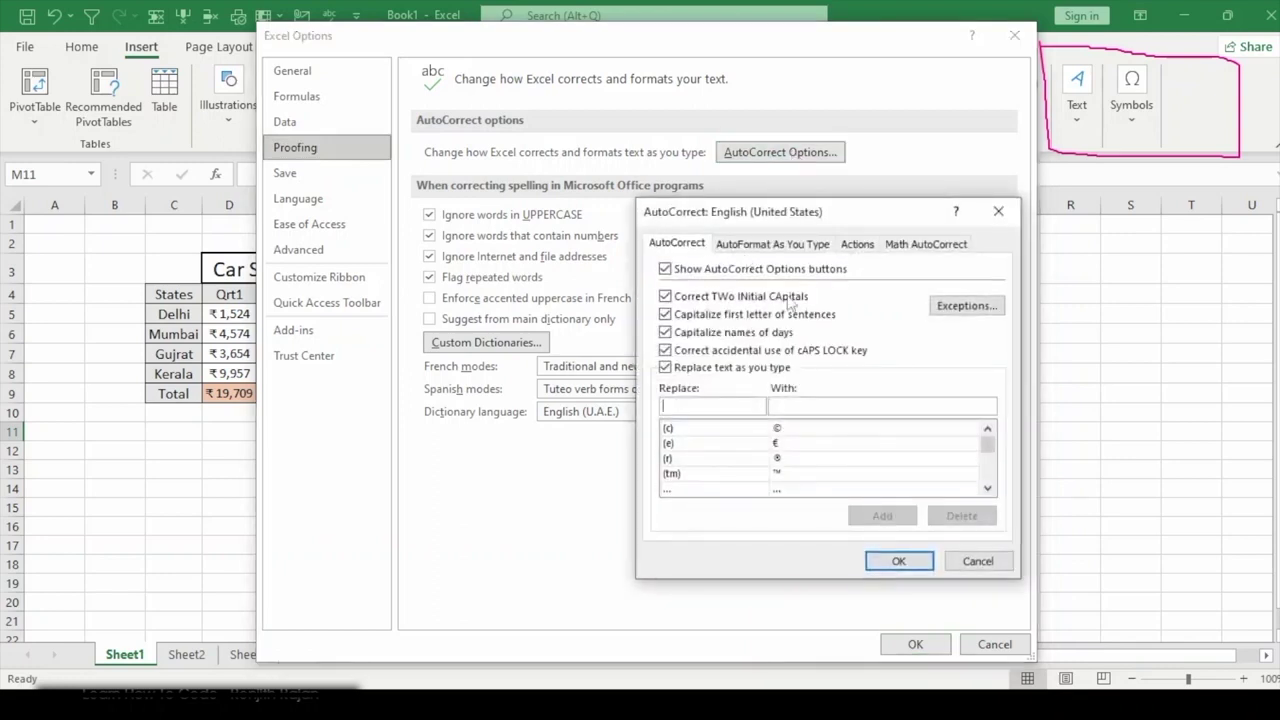
# Step: Add an AutoCorrect entry replacing the name's misspelling with its correct spelling, then close both dialogs
pyautogui.click(677, 405)
pyautogui.click(813, 407)
pyautogui.write('Rajith')
pyautogui.press('BackSpace')
pyautogui.press('BackSpace')
pyautogui.press('BackSpace')
pyautogui.press('BackSpace')
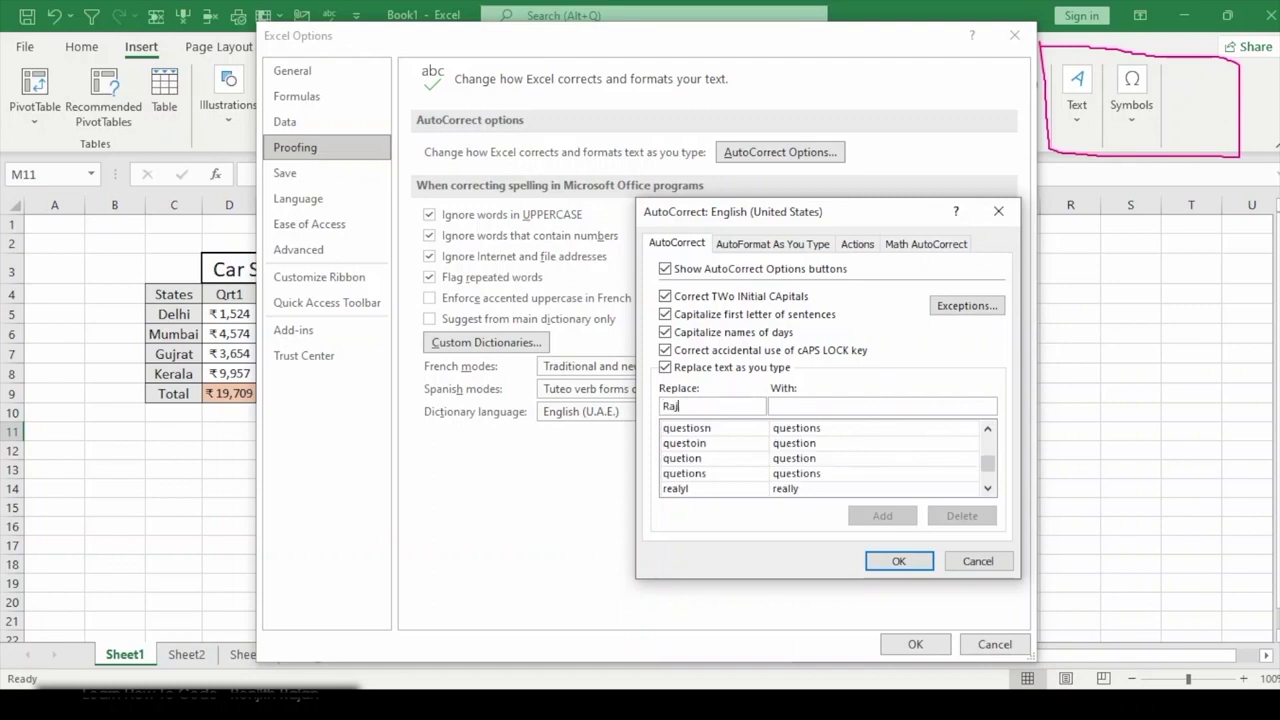
pyautogui.write('njith')
pyautogui.click(772, 406)
pyautogui.write('Renjith')
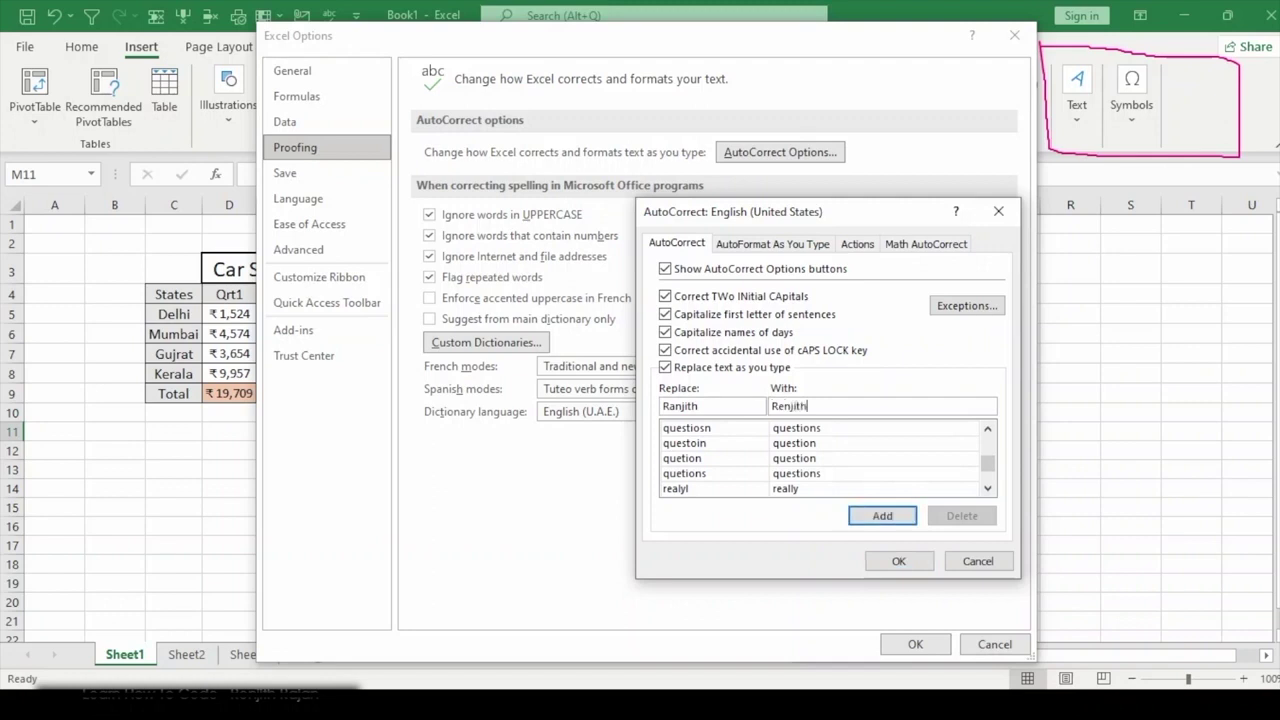
pyautogui.click(893, 517)
pyautogui.click(899, 561)
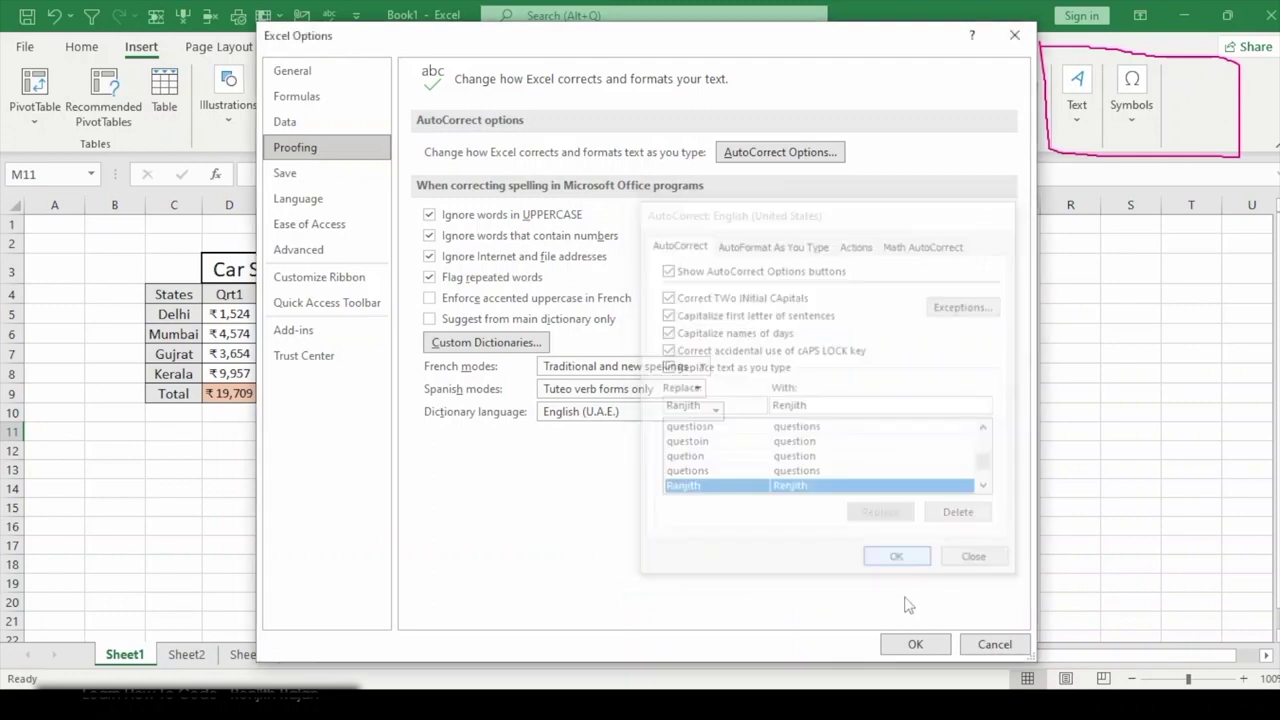
pyautogui.click(915, 644)
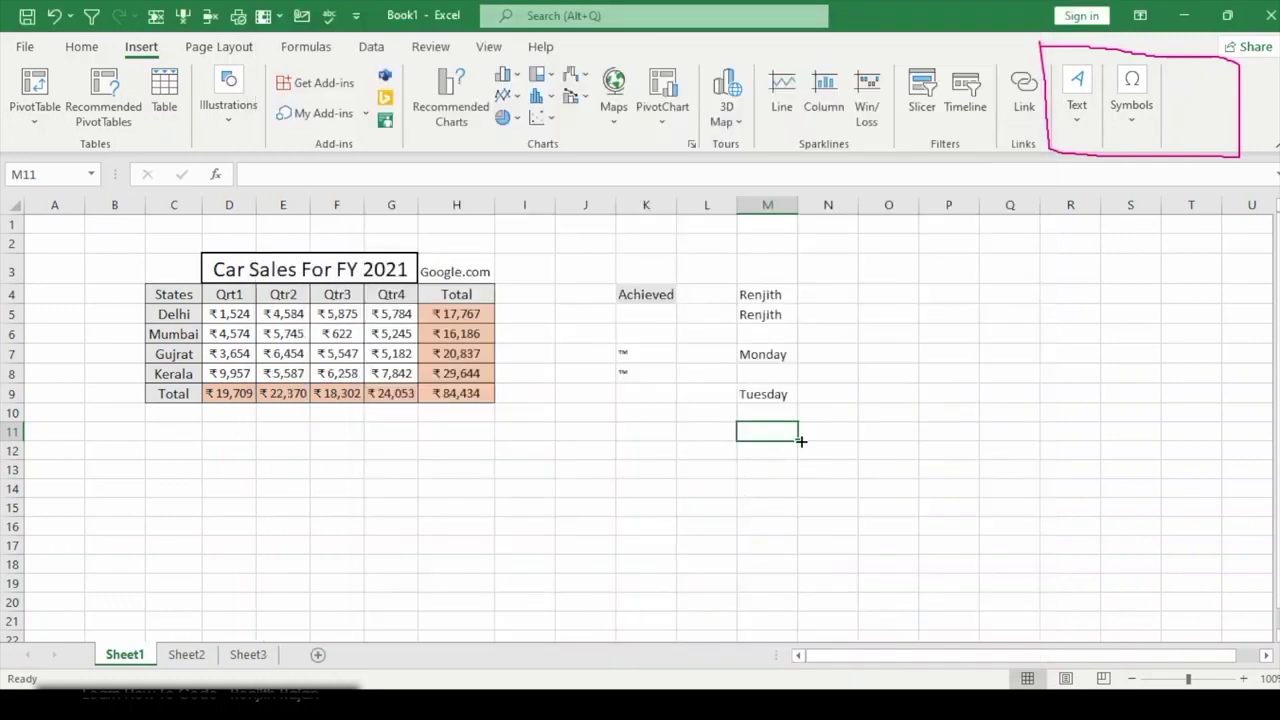
# Step: Type the misspelled name in M11 and verify AutoCorrect fixed its spelling
pyautogui.write('Raj')
pyautogui.press('BackSpace')
pyautogui.write('njith')
pyautogui.press('Return')
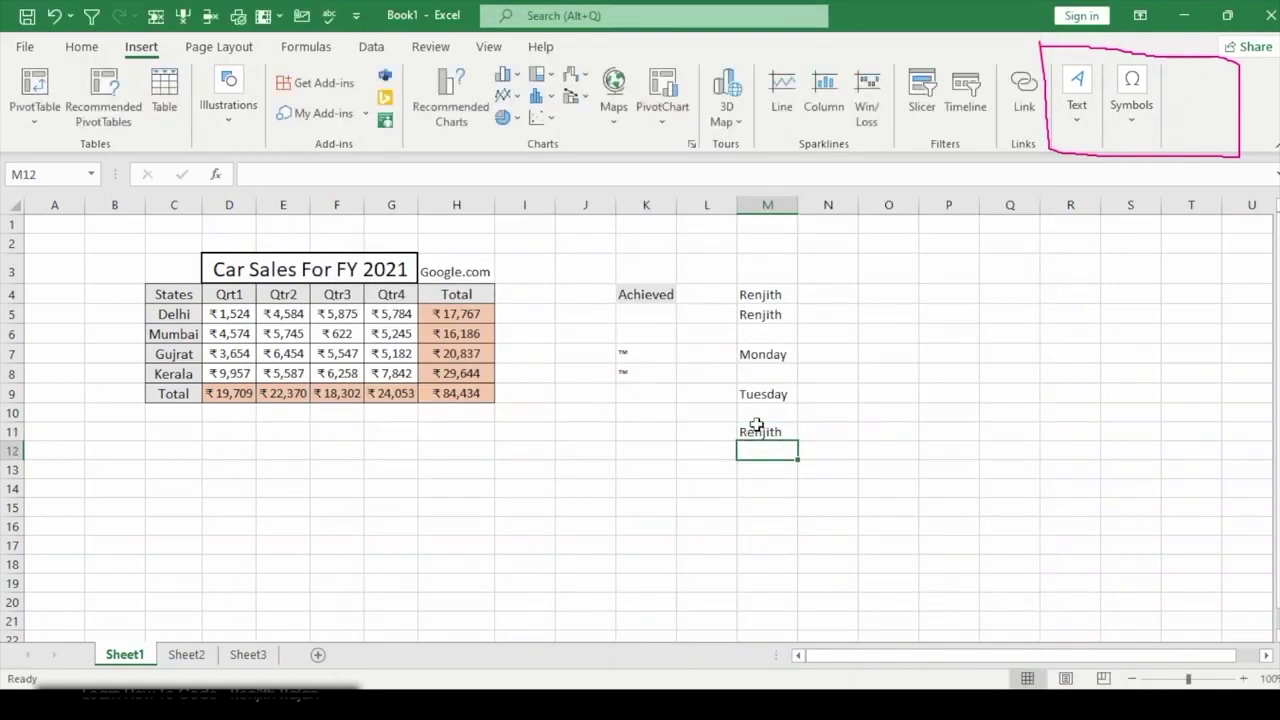
pyautogui.click(757, 425)
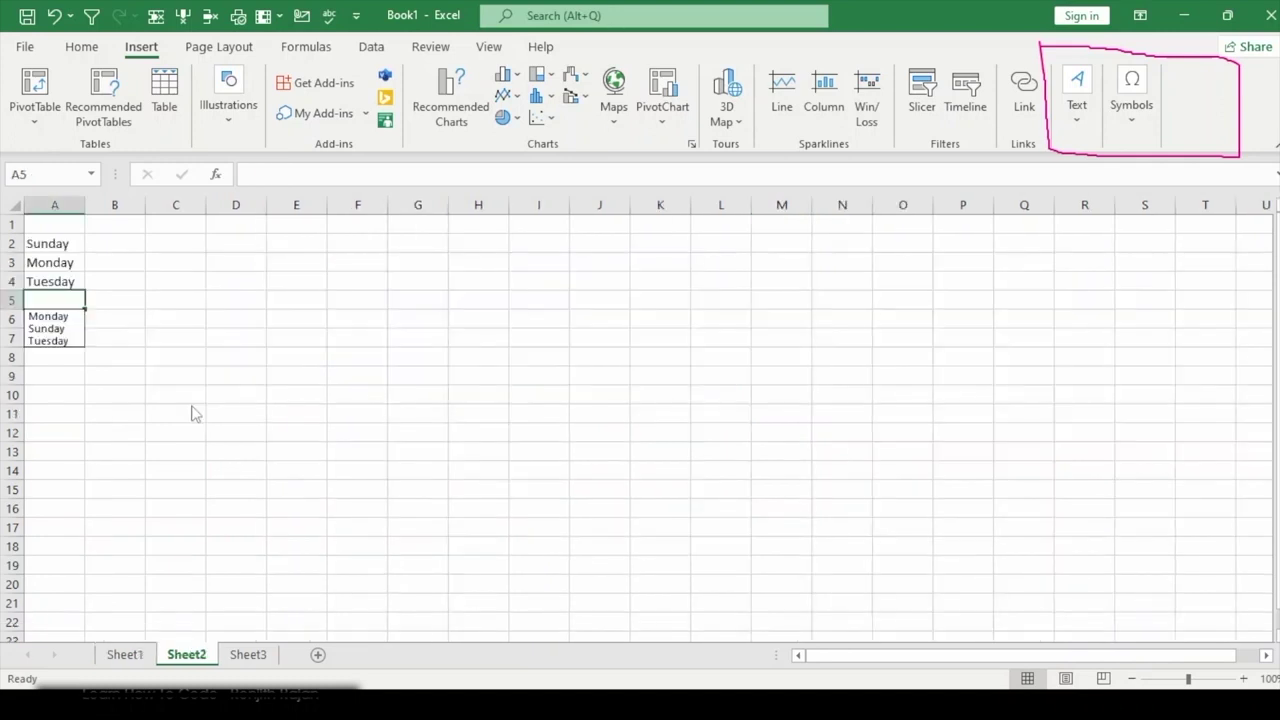
pyautogui.press('Escape')
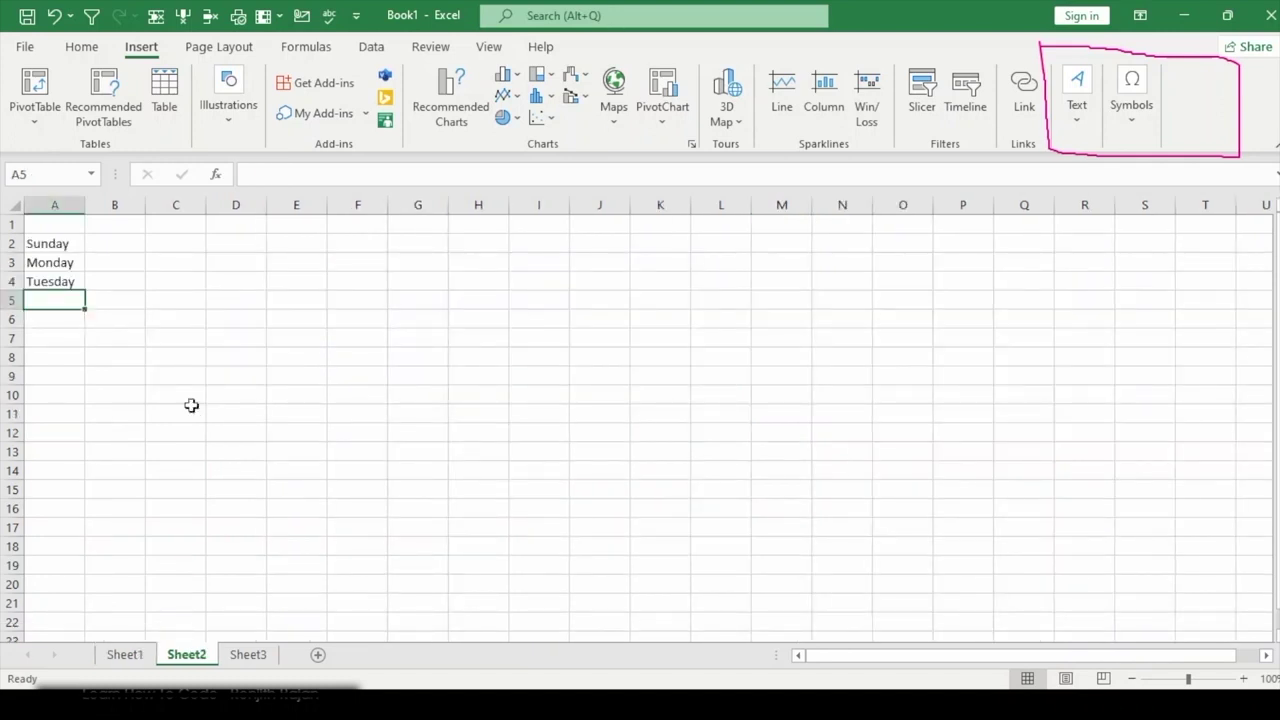
pyautogui.click(191, 407)
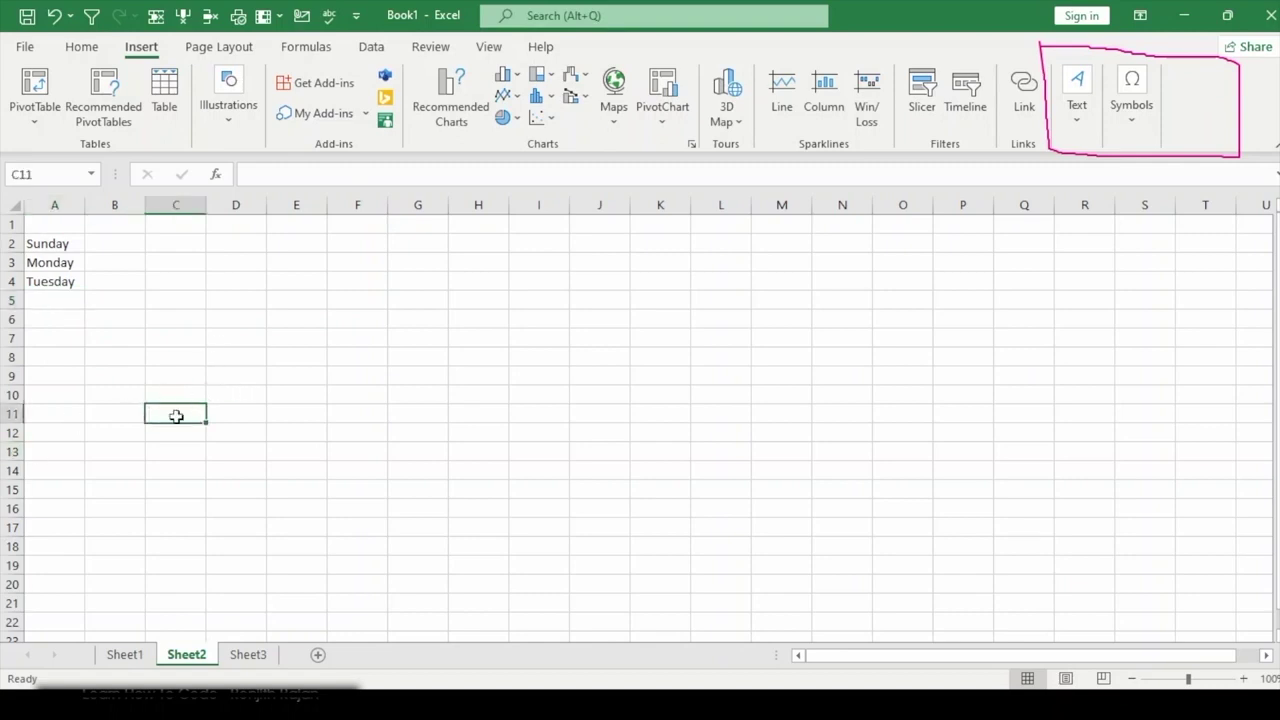
pyautogui.moveTo(55, 243); pyautogui.dragTo(57, 285)
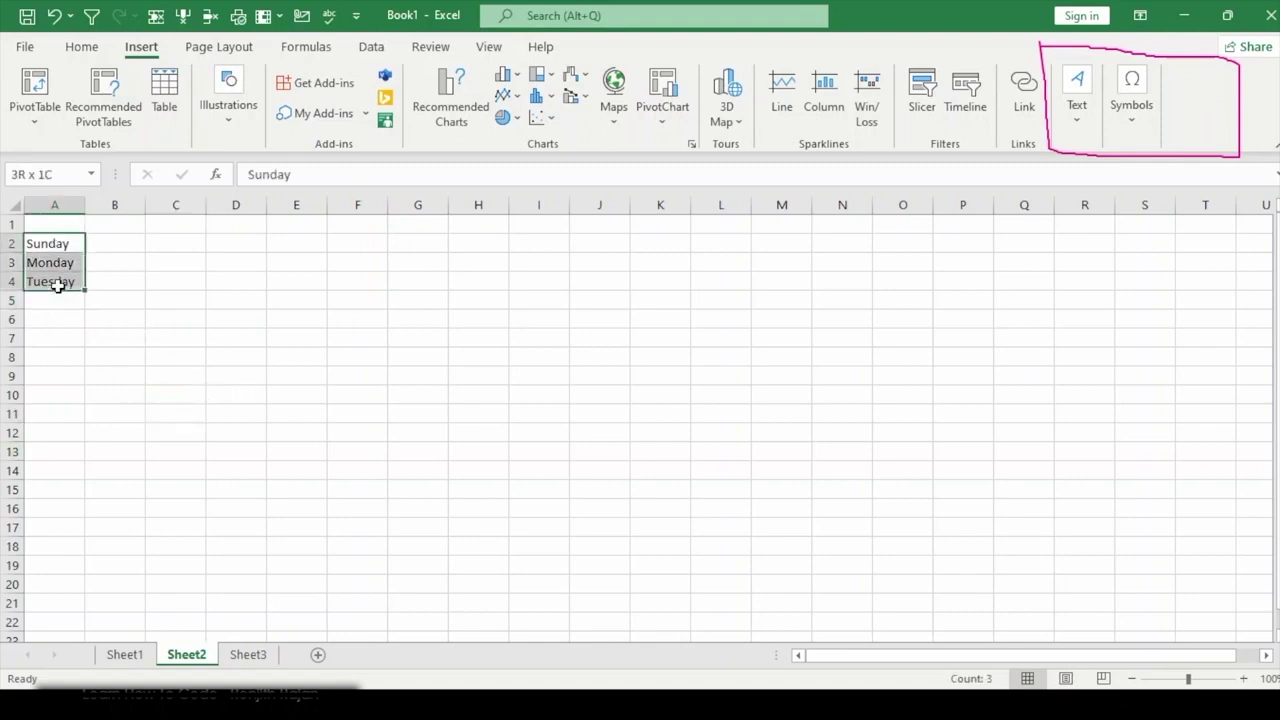
pyautogui.click(169, 260)
pyautogui.click(73, 296)
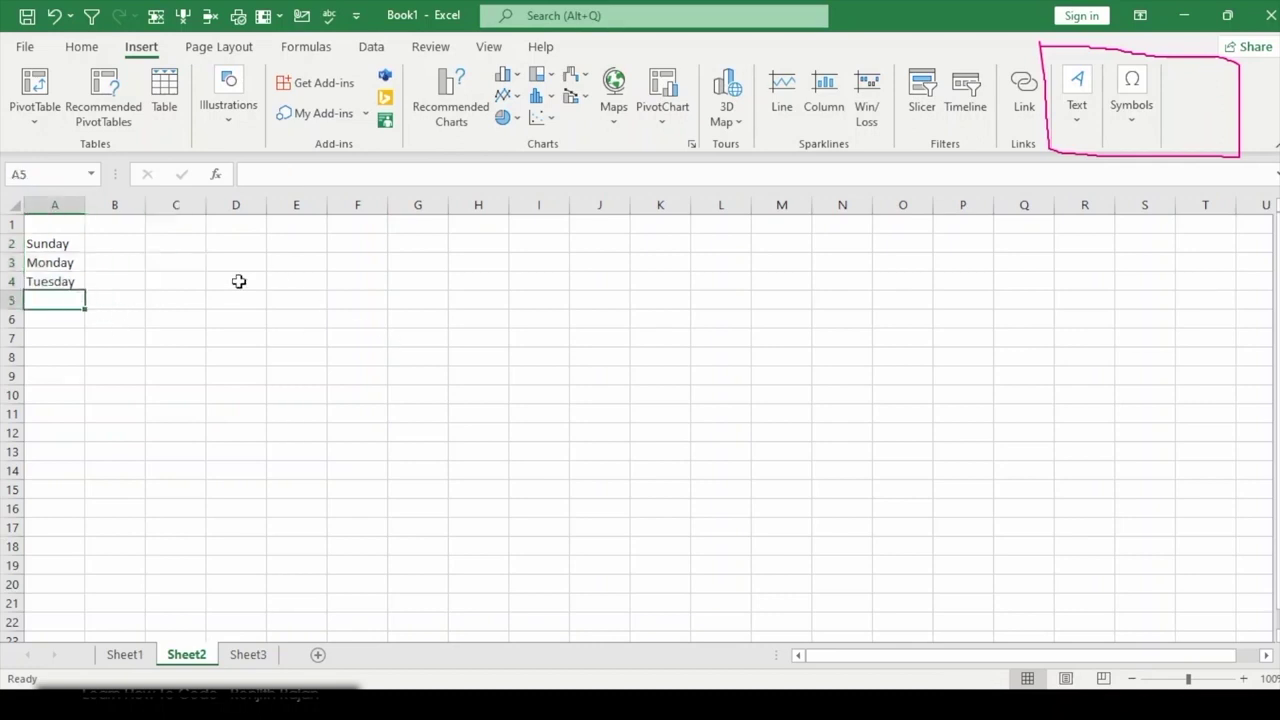
pyautogui.moveTo(51, 245); pyautogui.dragTo(60, 310)
pyautogui.click(236, 318)
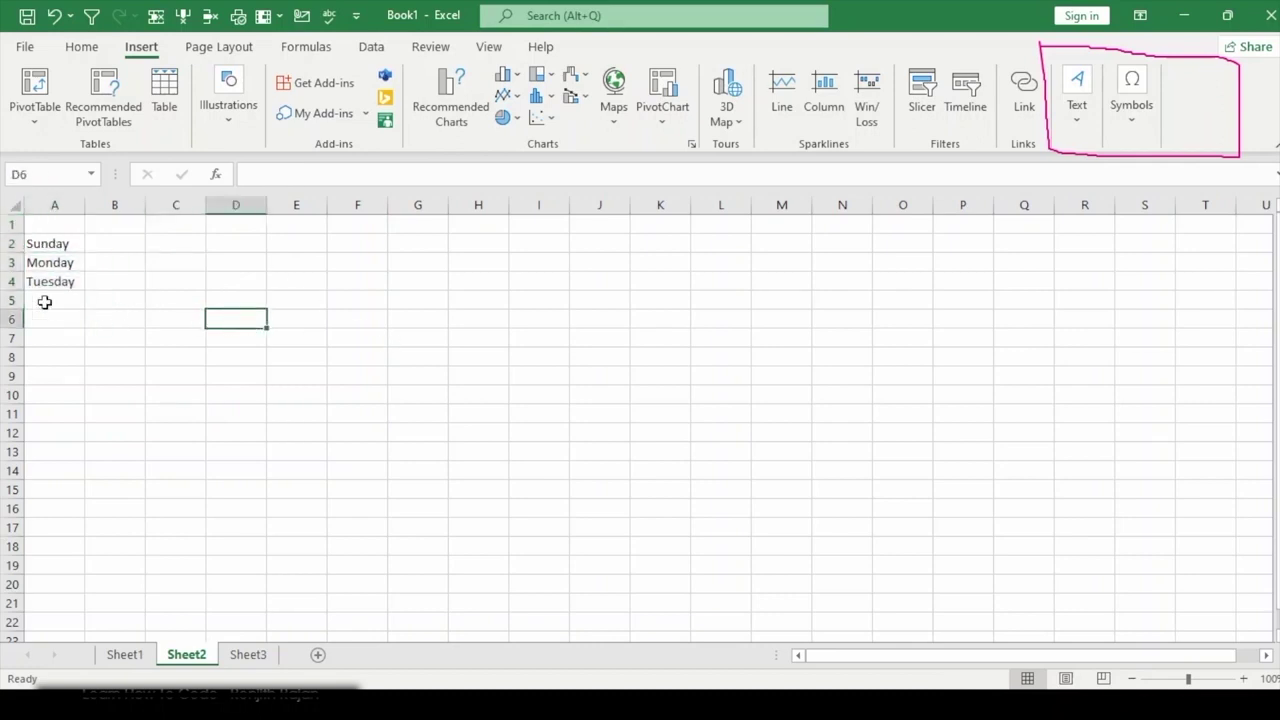
pyautogui.click(69, 293)
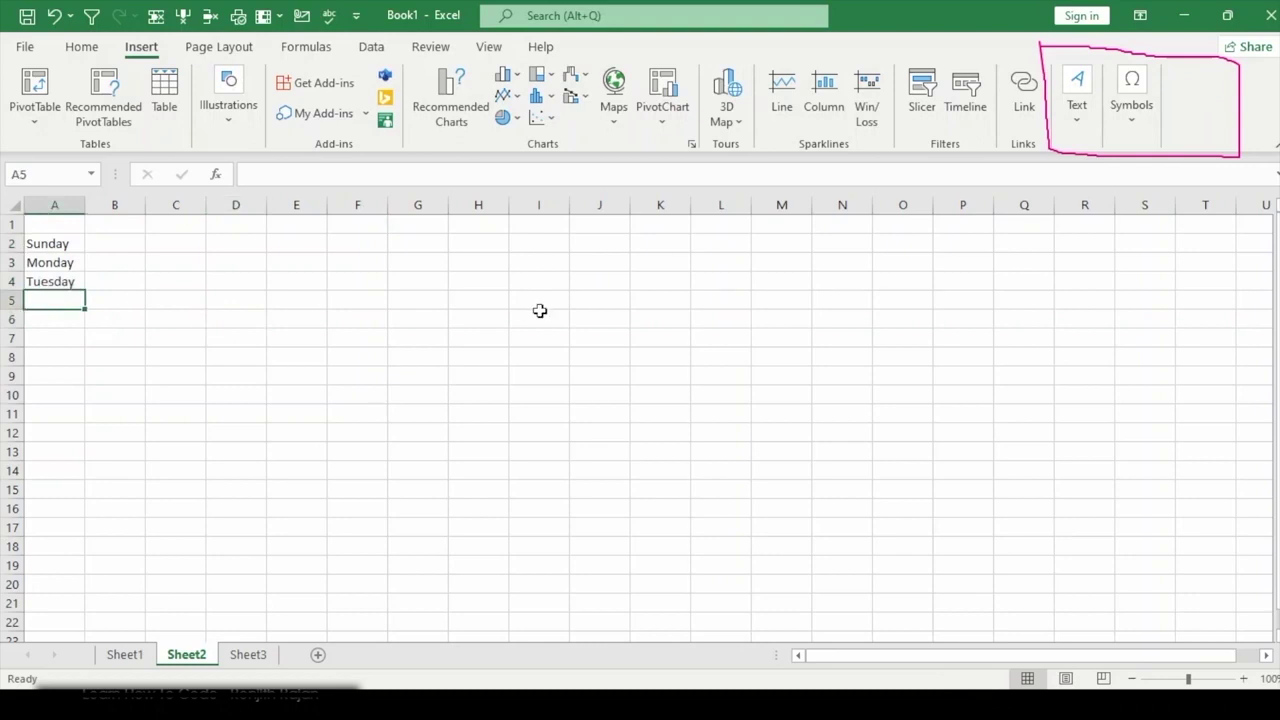
pyautogui.press('alt')
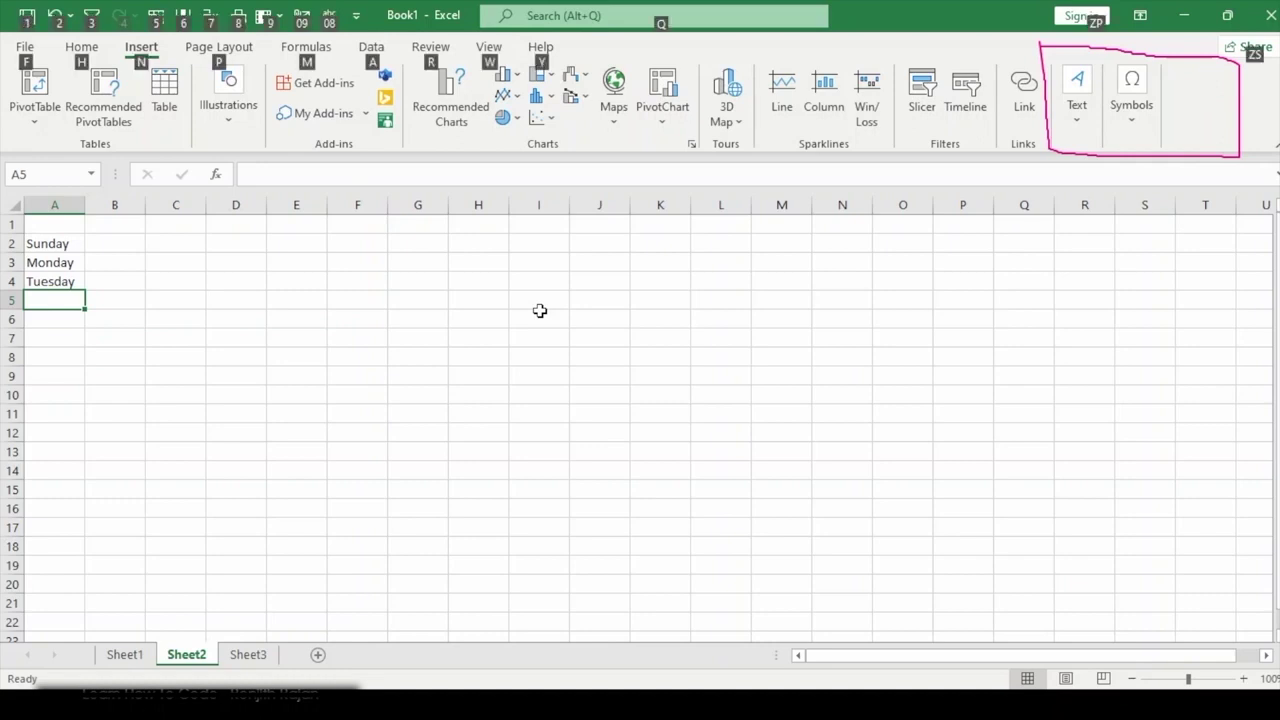
pyautogui.hotkey('alt', 'Down')
pyautogui.press('Down')
pyautogui.press('Down')
pyautogui.press('Down')
pyautogui.press('Up')
pyautogui.press('Down')
pyautogui.press('Up')
pyautogui.press('Up')
pyautogui.press('Down')
pyautogui.press('Up')
pyautogui.press('Down')
pyautogui.press('Down')
pyautogui.press('Up')
pyautogui.press('Down')
pyautogui.press('Up')
pyautogui.press('Up')
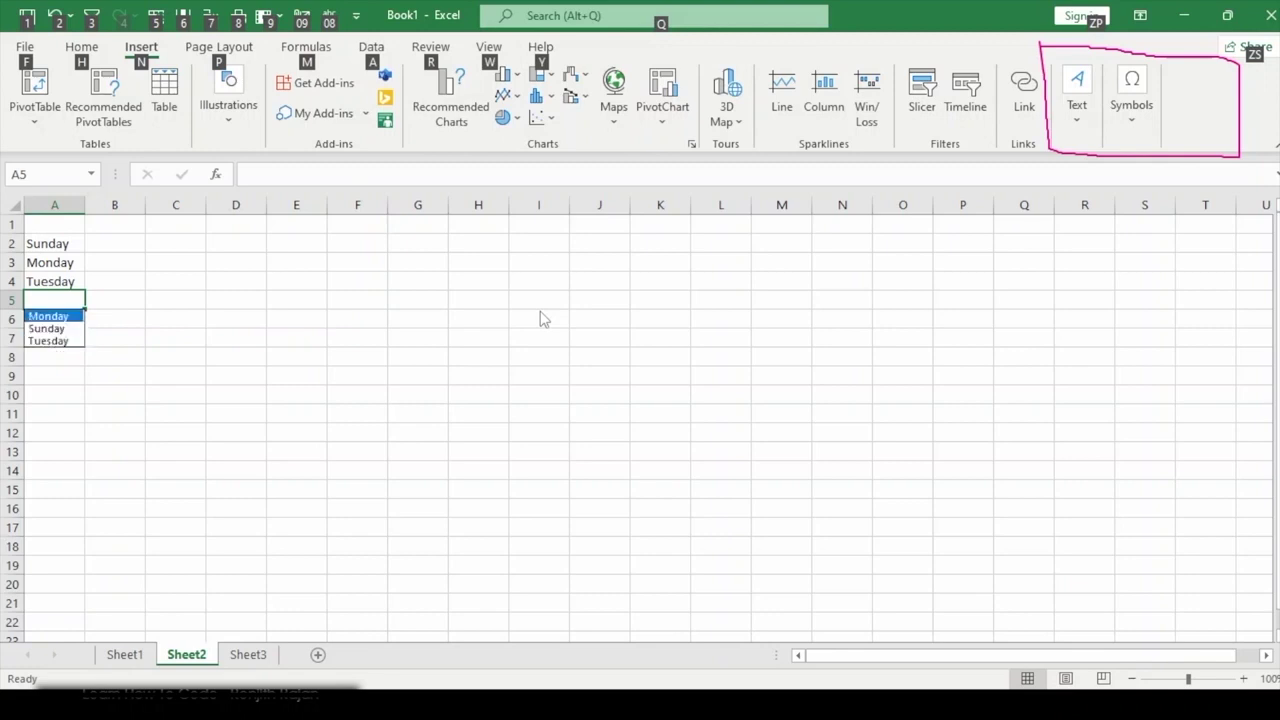
pyautogui.press('Return')
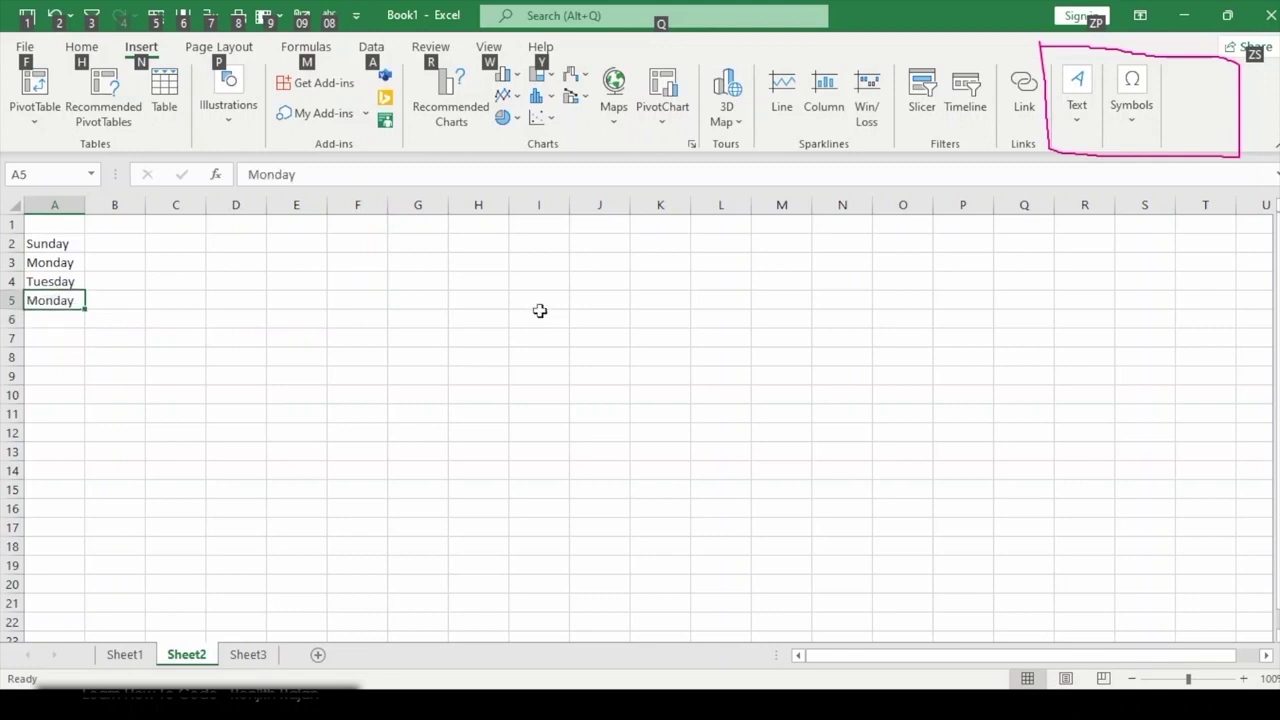
pyautogui.press('Delete')
pyautogui.click(51, 223)
# Step: Enter the 'Weeks' heading in A1 and look at the day names' quick analysis options
pyautogui.write('Weeks')
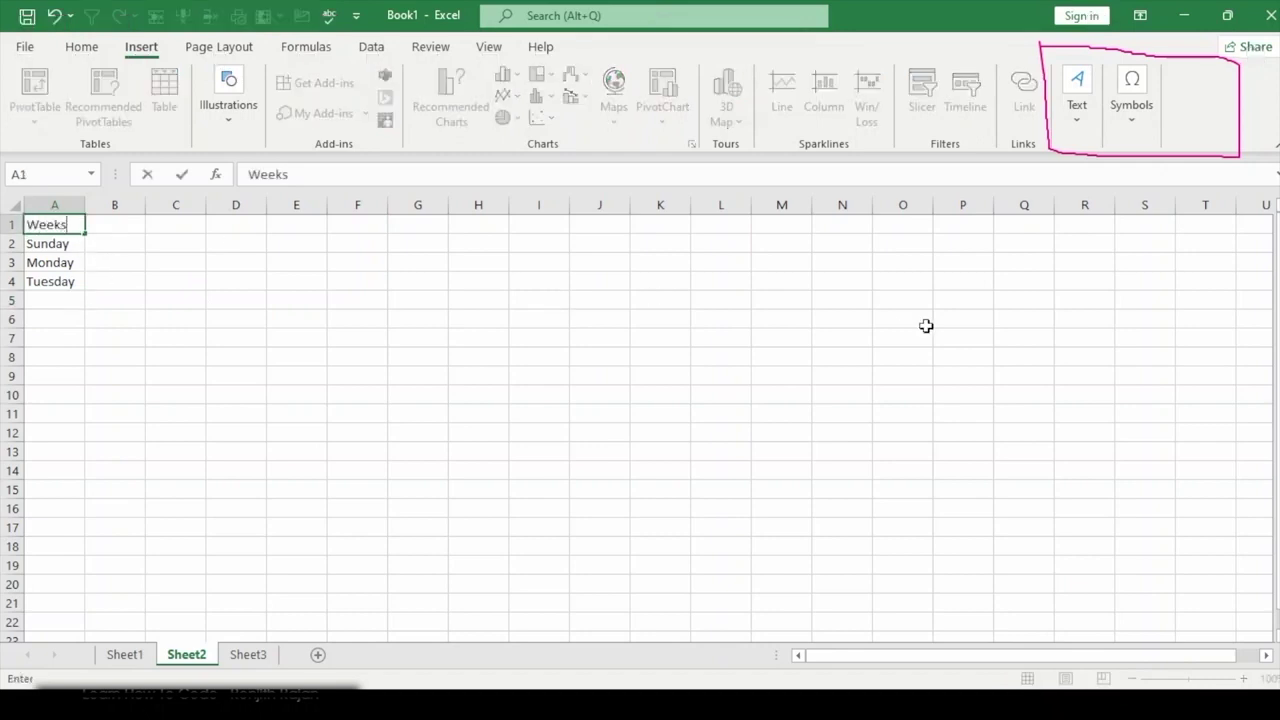
pyautogui.press('Return')
pyautogui.moveTo(57, 243); pyautogui.dragTo(62, 286)
pyautogui.click(171, 257)
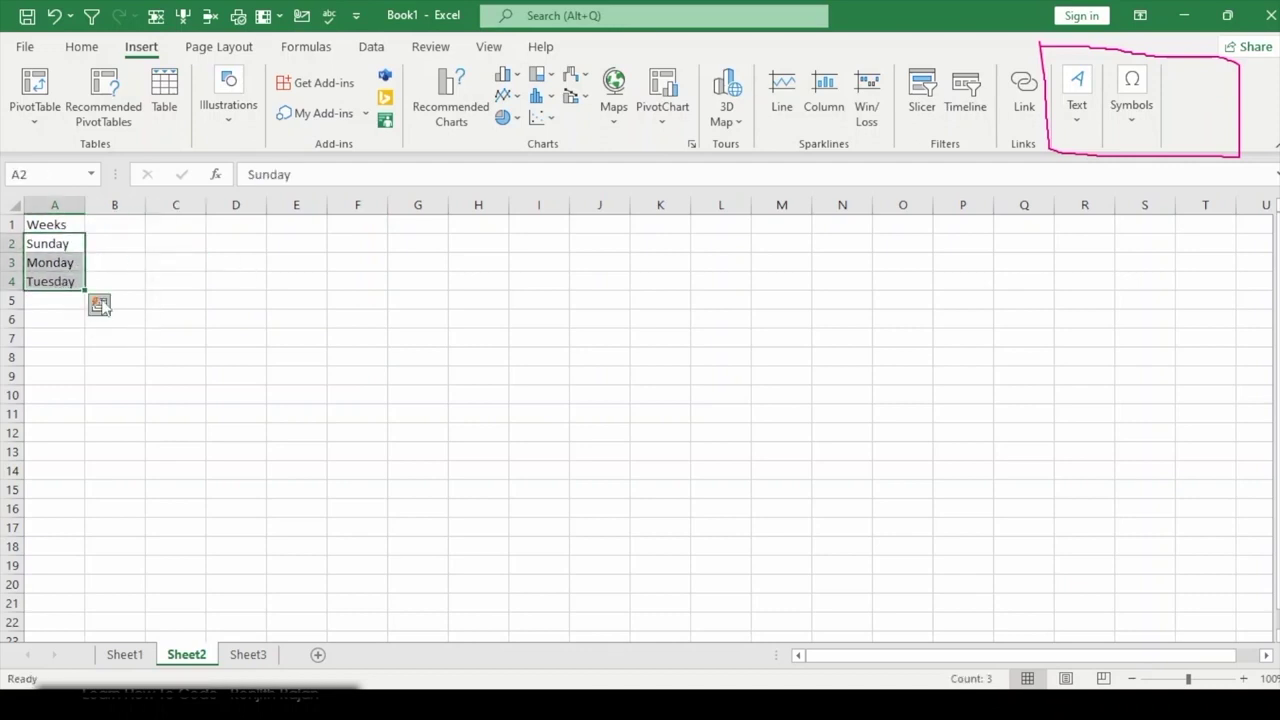
pyautogui.click(100, 305)
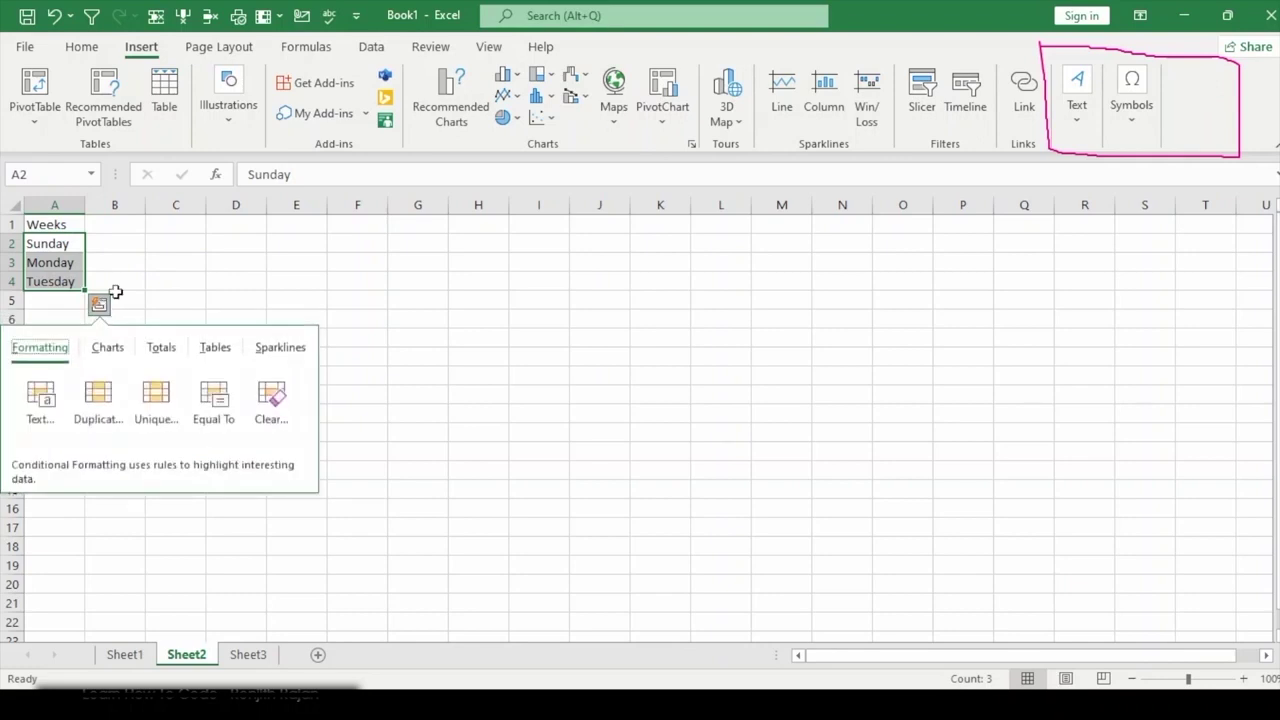
pyautogui.click(165, 281)
# Step: Extend Sunday–Tuesday down column A to Saturday and autofit column A's width
pyautogui.moveTo(62, 243); pyautogui.dragTo(62, 284)
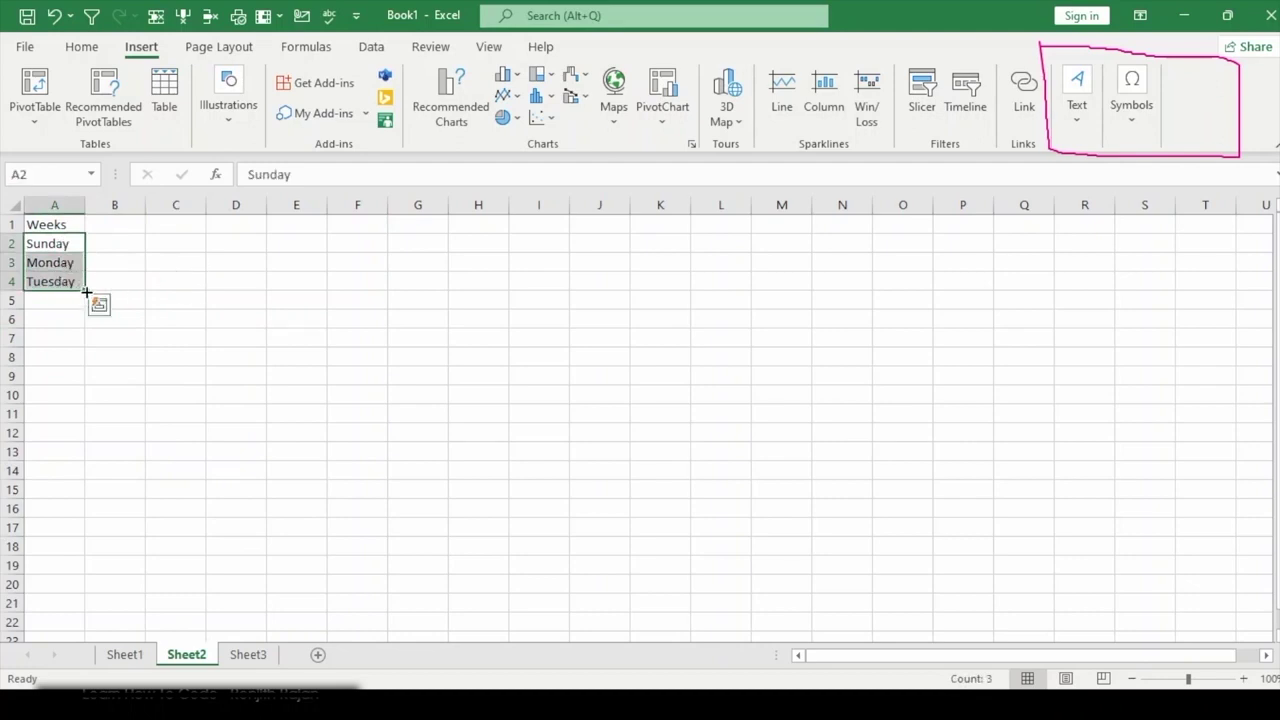
pyautogui.moveTo(86, 290)
pyautogui.mouseDown()
pyautogui.moveTo(78, 350)
pyautogui.moveTo(86, 288)
pyautogui.mouseUp()
pyautogui.moveTo(86, 290); pyautogui.dragTo(74, 370)
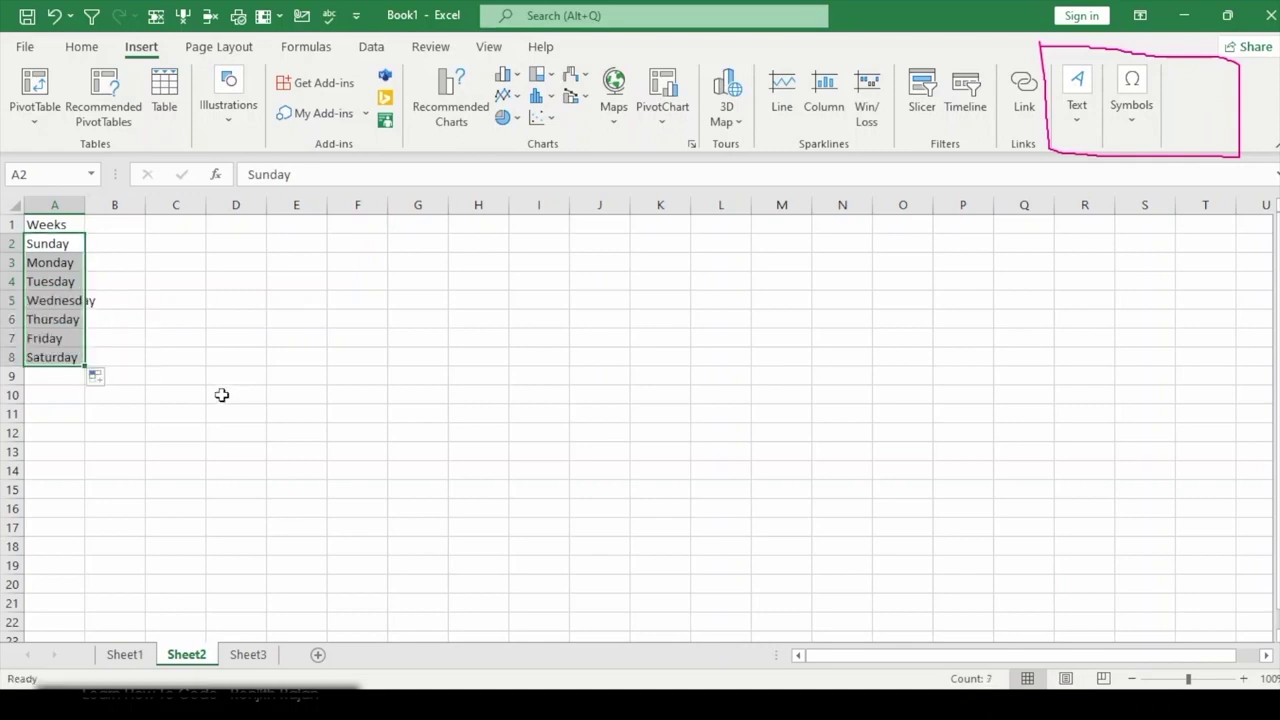
pyautogui.click(185, 378)
pyautogui.doubleClick(85, 205)
pyautogui.moveTo(63, 246); pyautogui.dragTo(57, 368)
pyautogui.click(187, 277)
pyautogui.moveTo(192, 246); pyautogui.dragTo(197, 231)
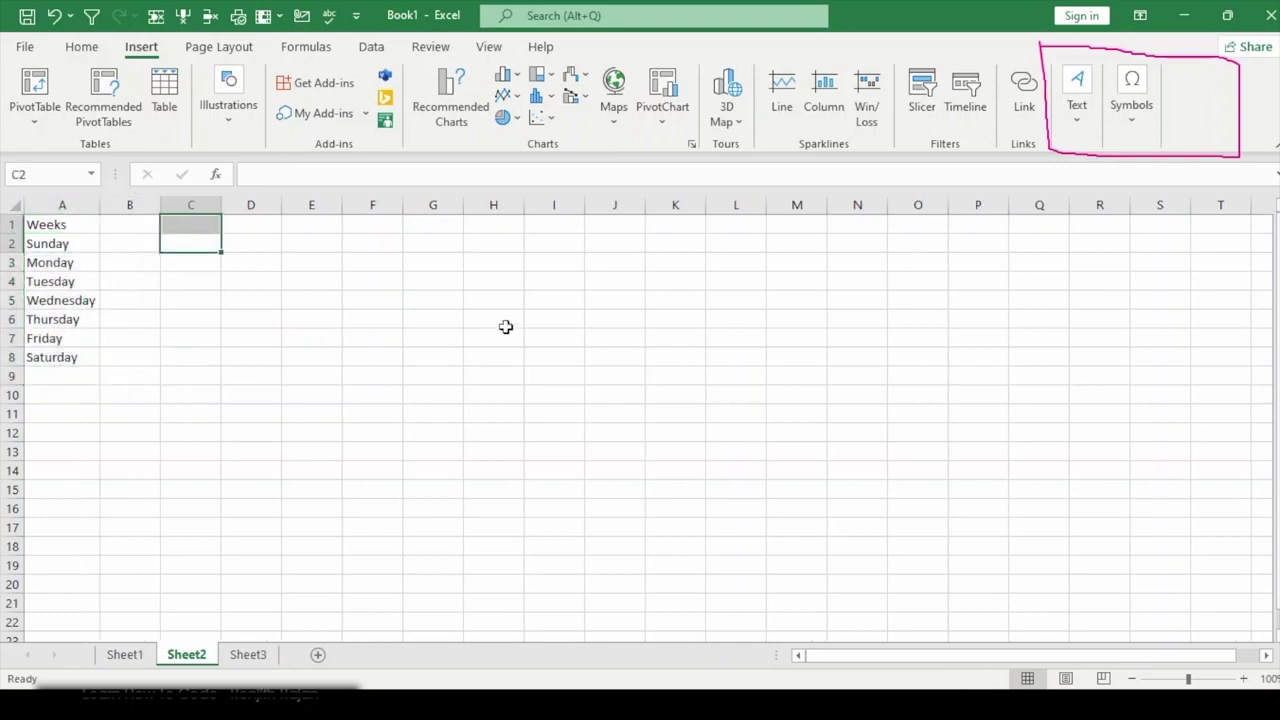
# Step: Enter January in C2 and February in D2
pyautogui.click(197, 240)
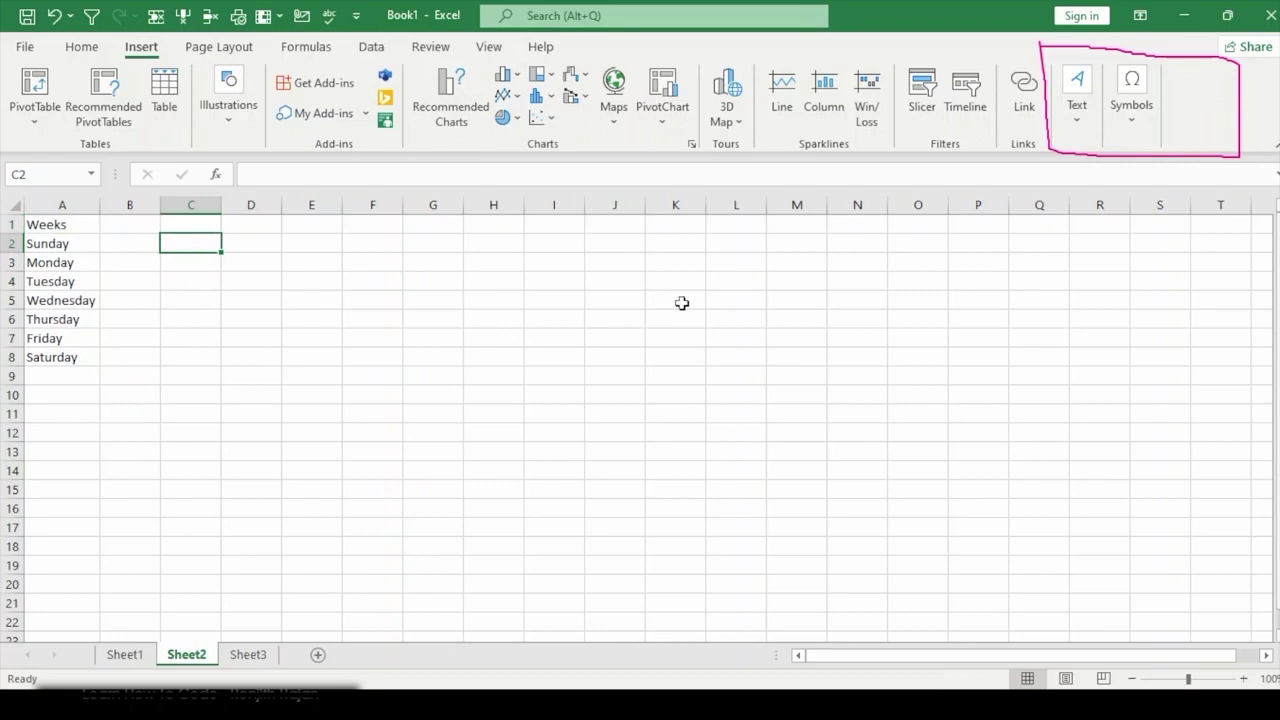
pyautogui.write('Januray')
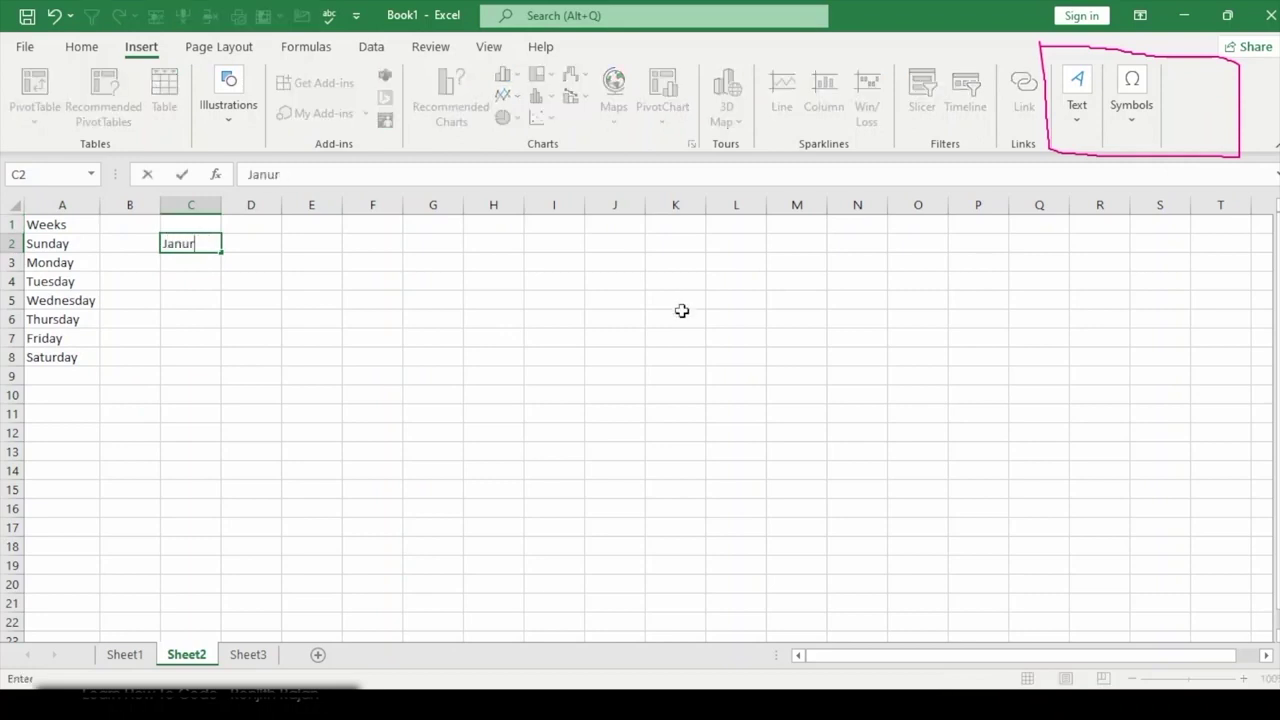
pyautogui.press('BackSpace')
pyautogui.write('ary')
pyautogui.press('Tab')
pyautogui.write('F')
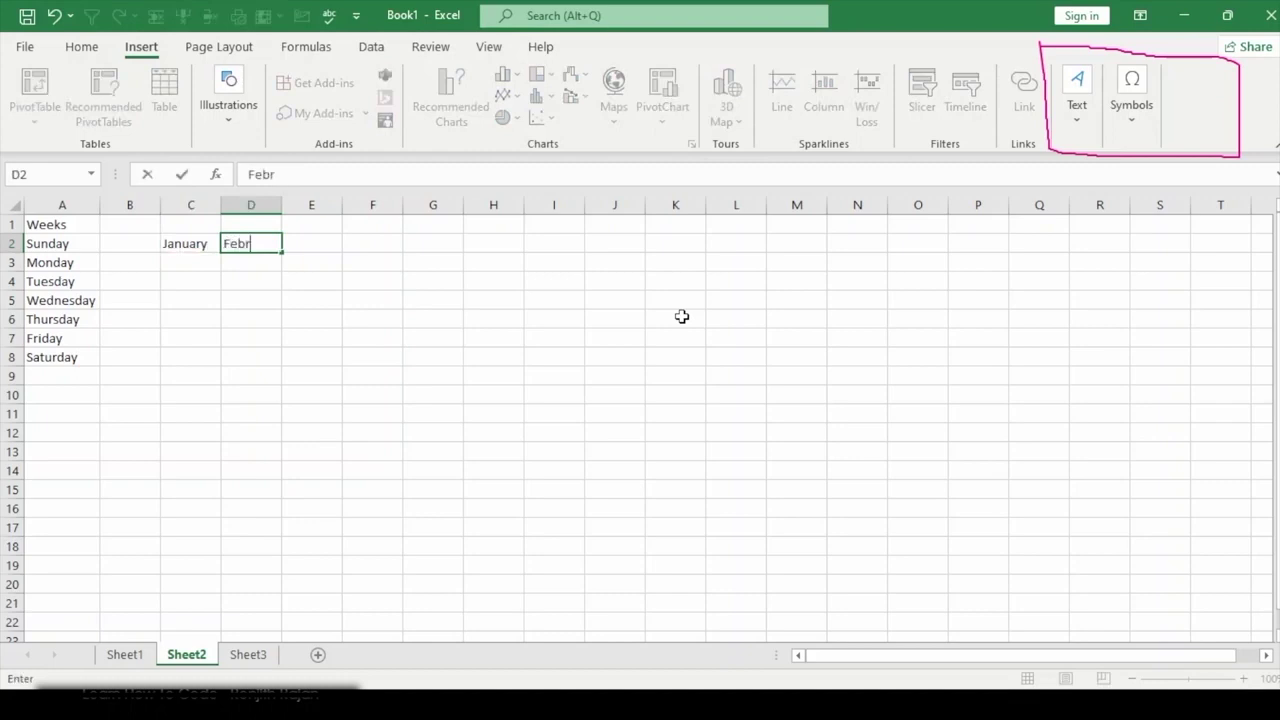
pyautogui.write('ebruary')
pyautogui.press('Tab')
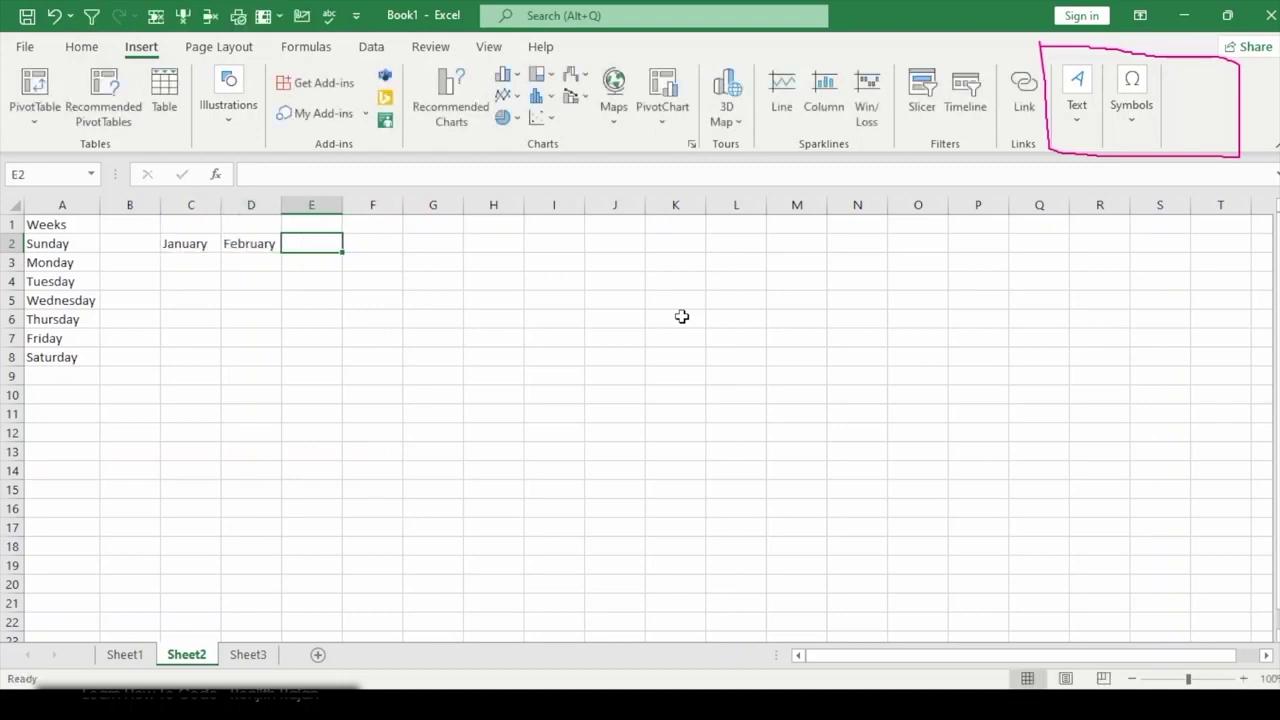
# Step: Extend January–February across row 2 into the full month series through December
pyautogui.moveTo(166, 240); pyautogui.dragTo(900, 252)
pyautogui.click(495, 303)
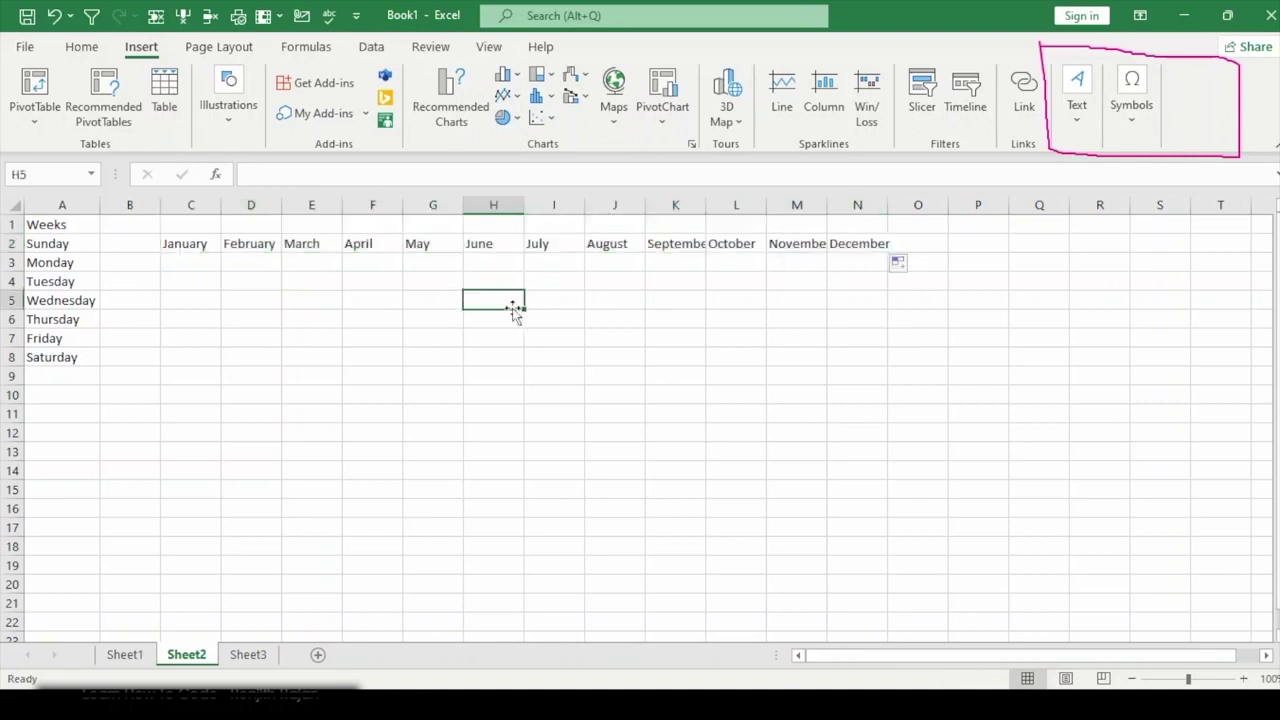
pyautogui.moveTo(185, 250); pyautogui.dragTo(851, 251)
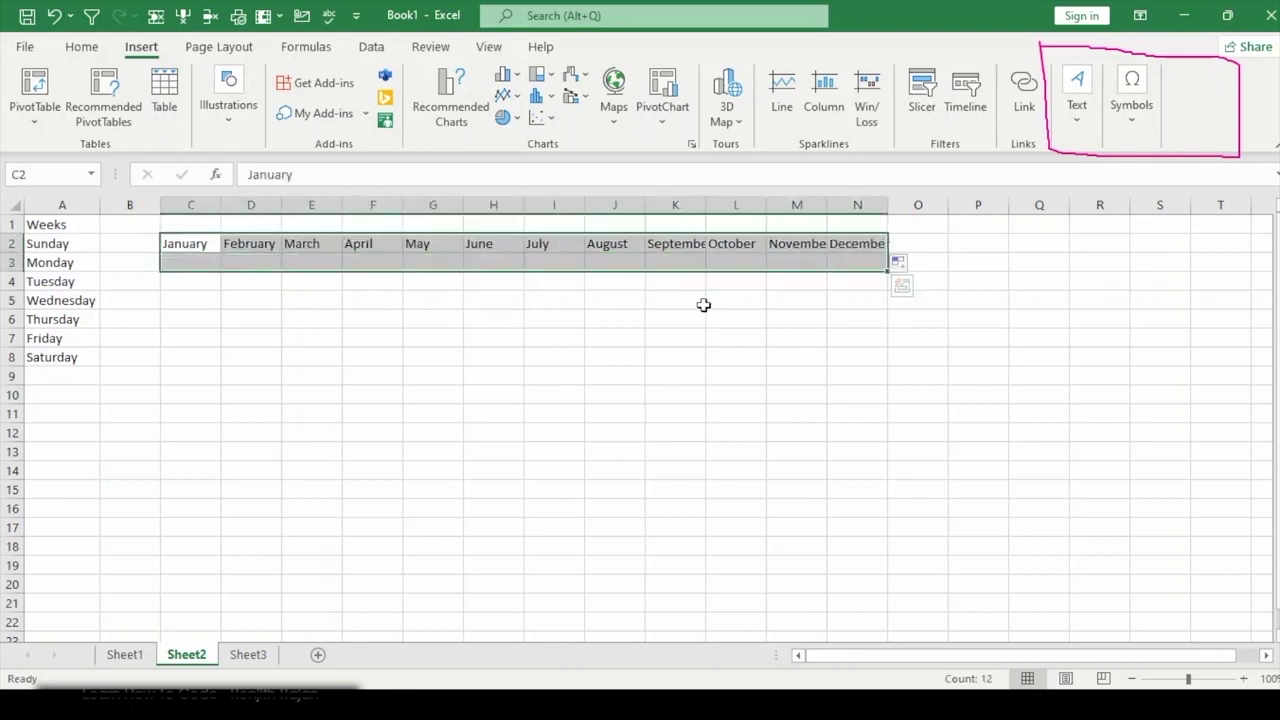
pyautogui.click(703, 303)
pyautogui.moveTo(171, 240); pyautogui.dragTo(920, 244)
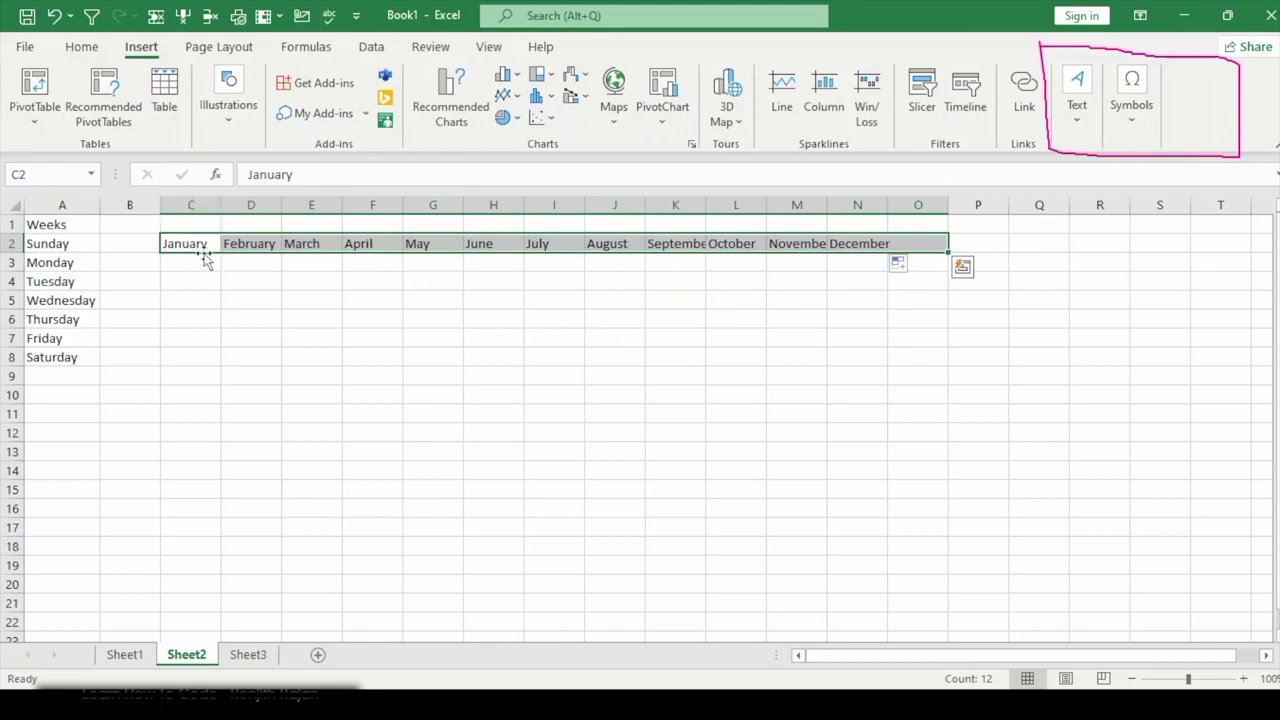
pyautogui.moveTo(173, 244); pyautogui.dragTo(870, 262)
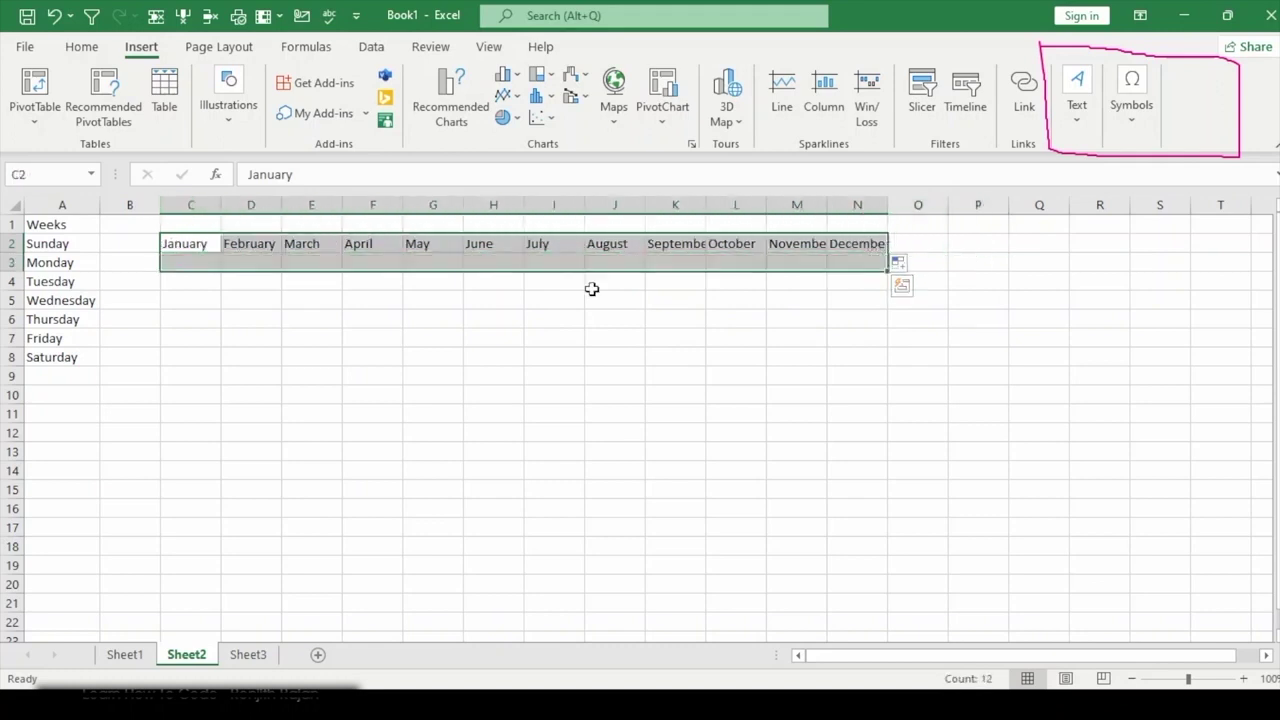
pyautogui.click(141, 340)
# Step: Enter 1 and 2 in C5:C6 and fill the series down to C20 (1–16)
pyautogui.click(180, 298)
pyautogui.write('1')
pyautogui.press('Return')
pyautogui.write('2')
pyautogui.press('Return')
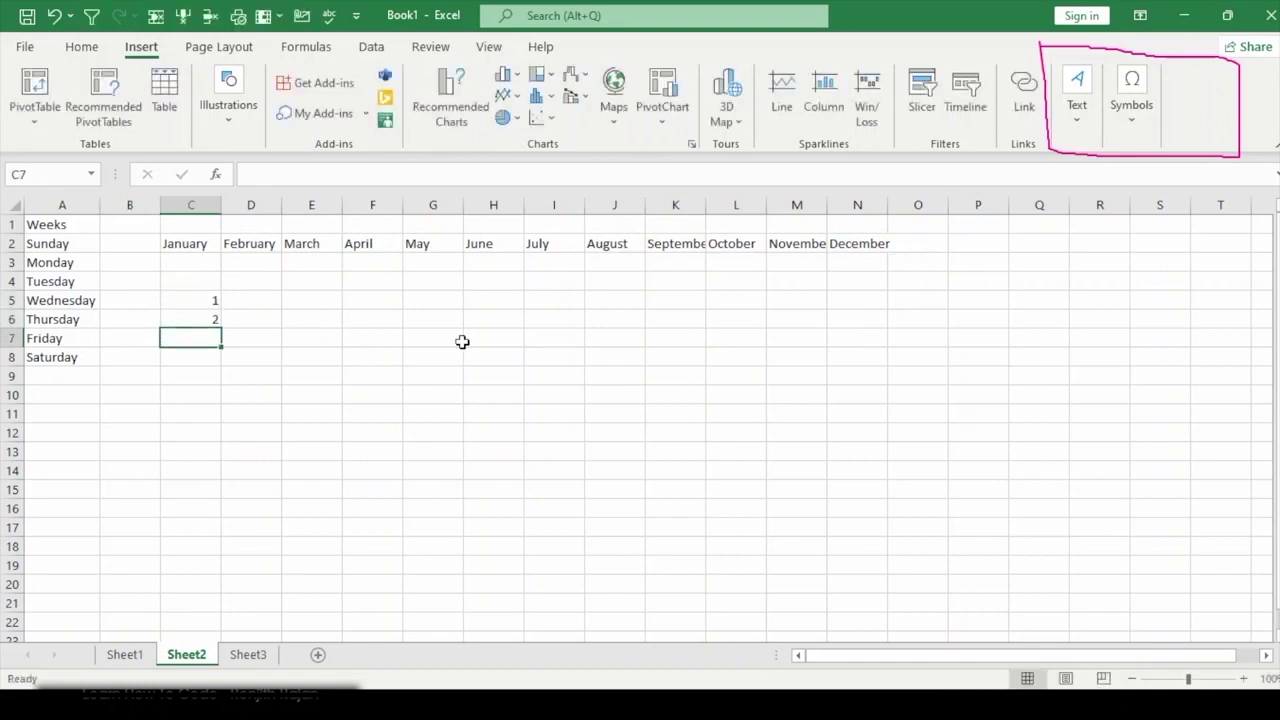
pyautogui.moveTo(207, 302); pyautogui.dragTo(185, 587)
# Step: Put 1 in D5, try a formula referencing D5 in D6, then clear it
pyautogui.click(254, 306)
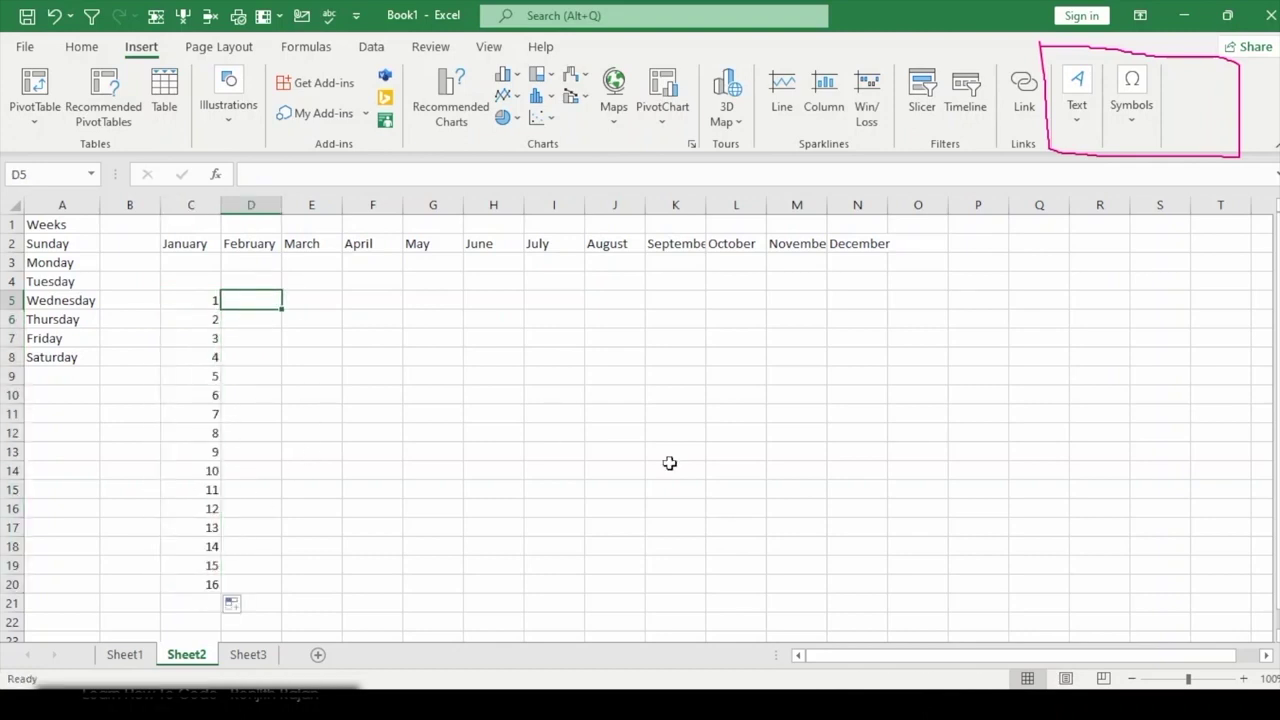
pyautogui.write('1')
pyautogui.press('Return')
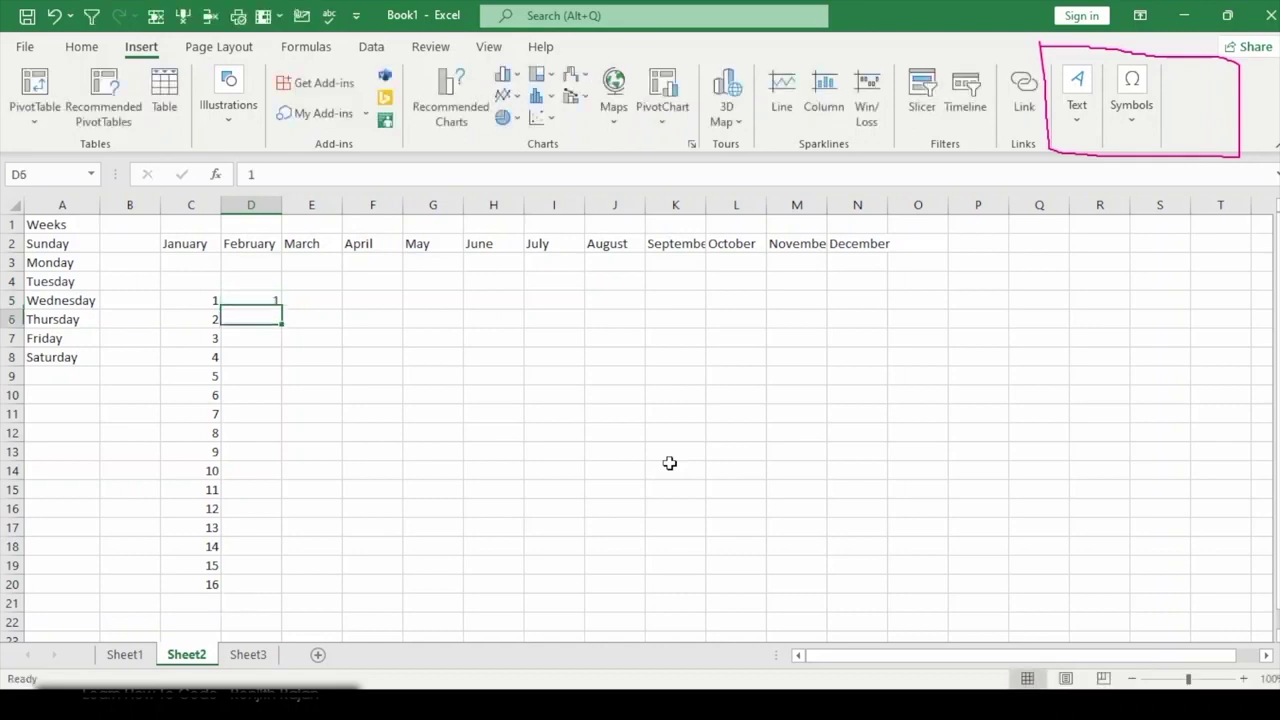
pyautogui.write('+')
pyautogui.press('Up')
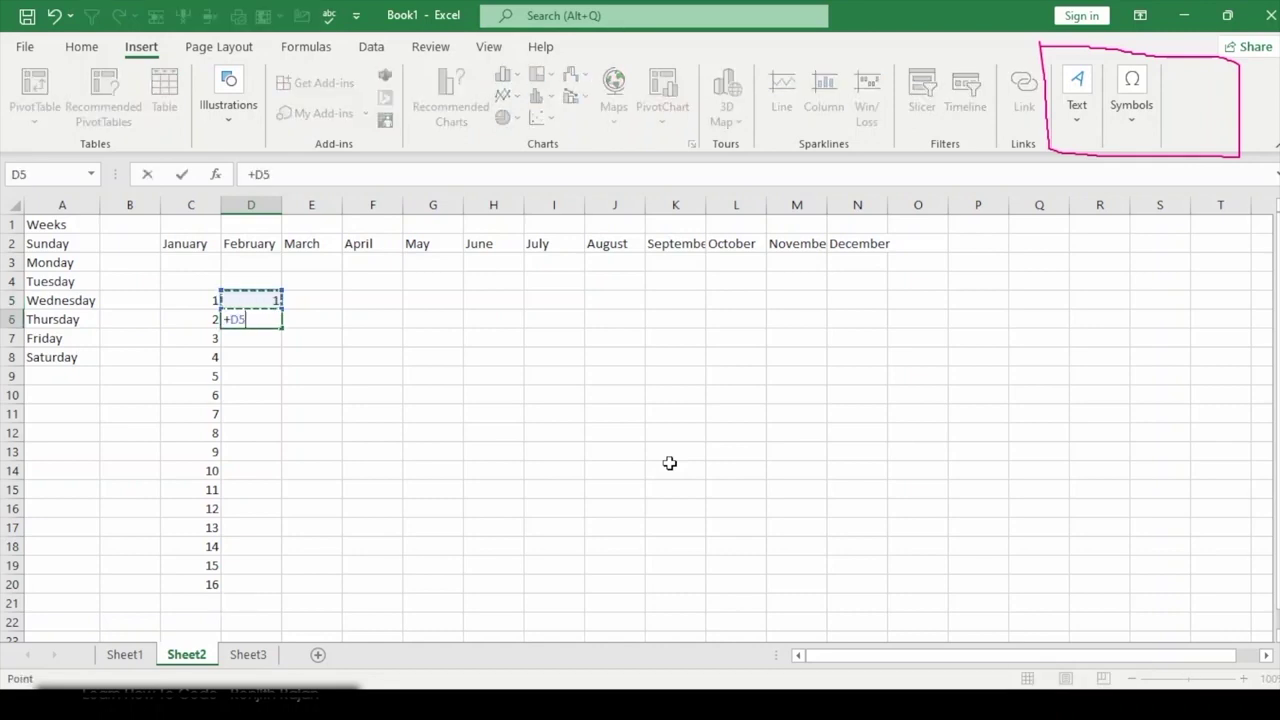
pyautogui.press('Return')
pyautogui.press('Up')
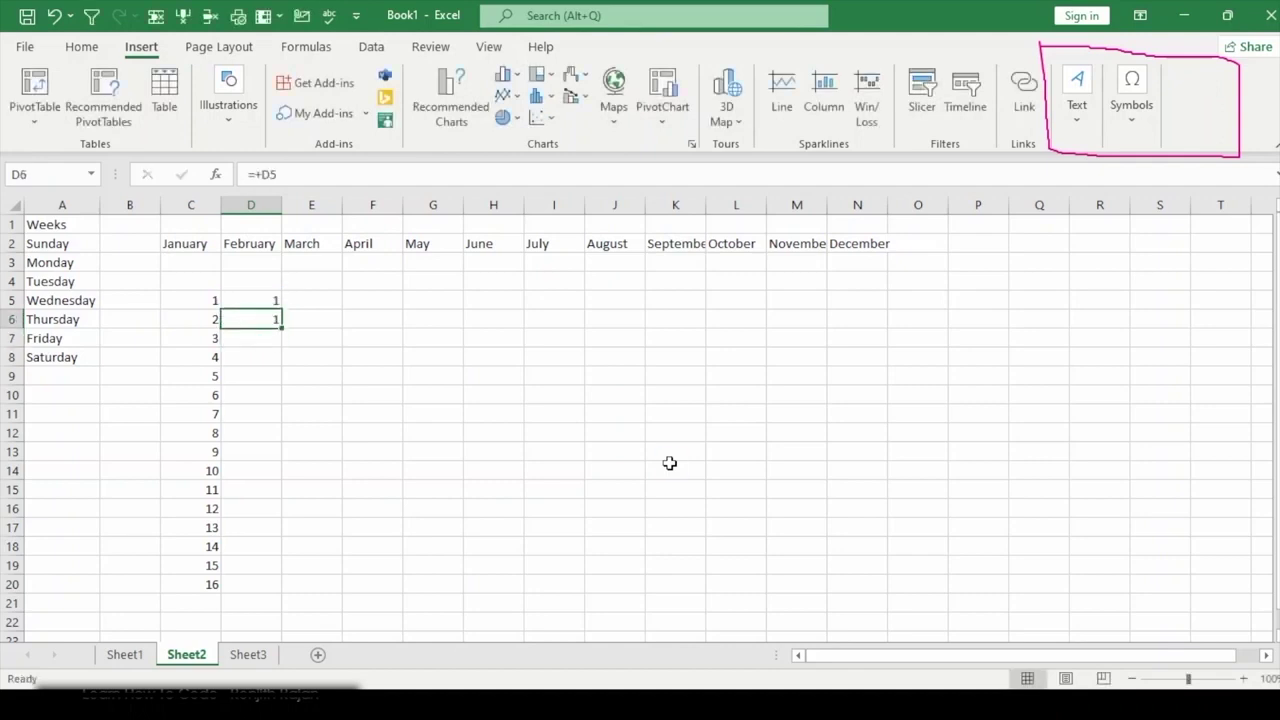
pyautogui.press('Delete')
# Step: Set D6 to 5 and fill the 1, 5 series down to D20, ending at 61
pyautogui.write('25')
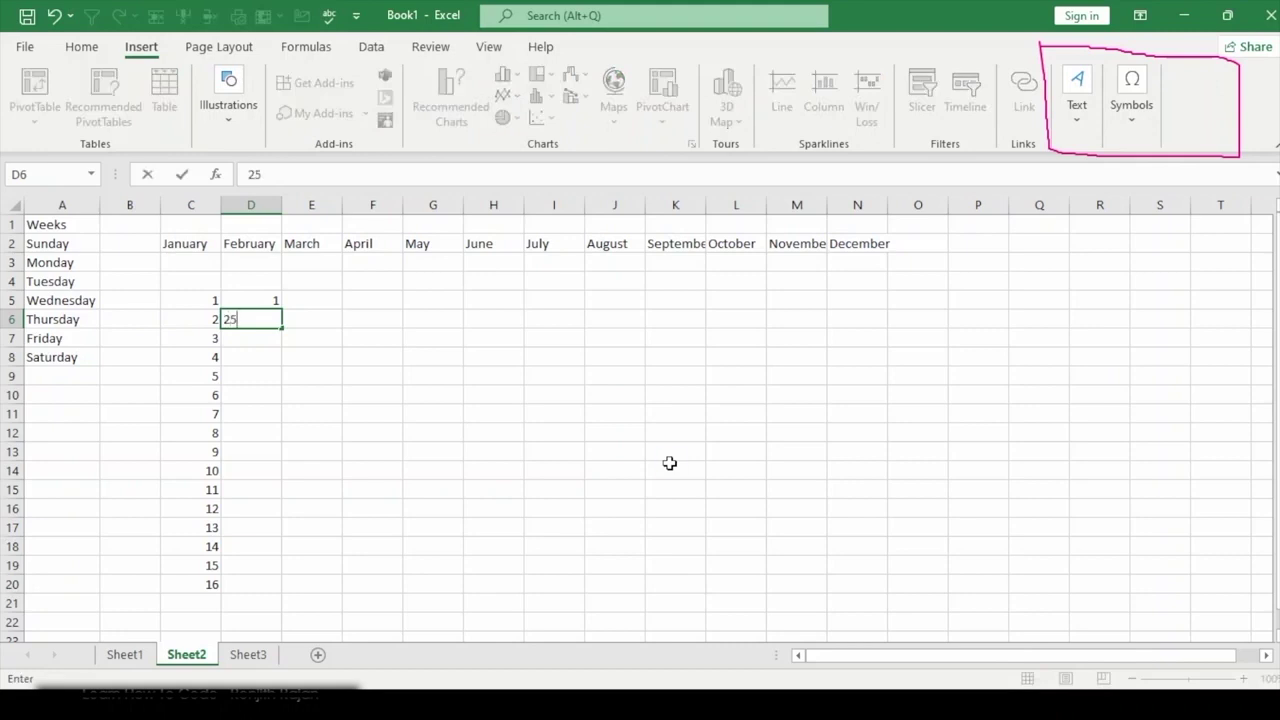
pyautogui.press('Return')
pyautogui.press('Up')
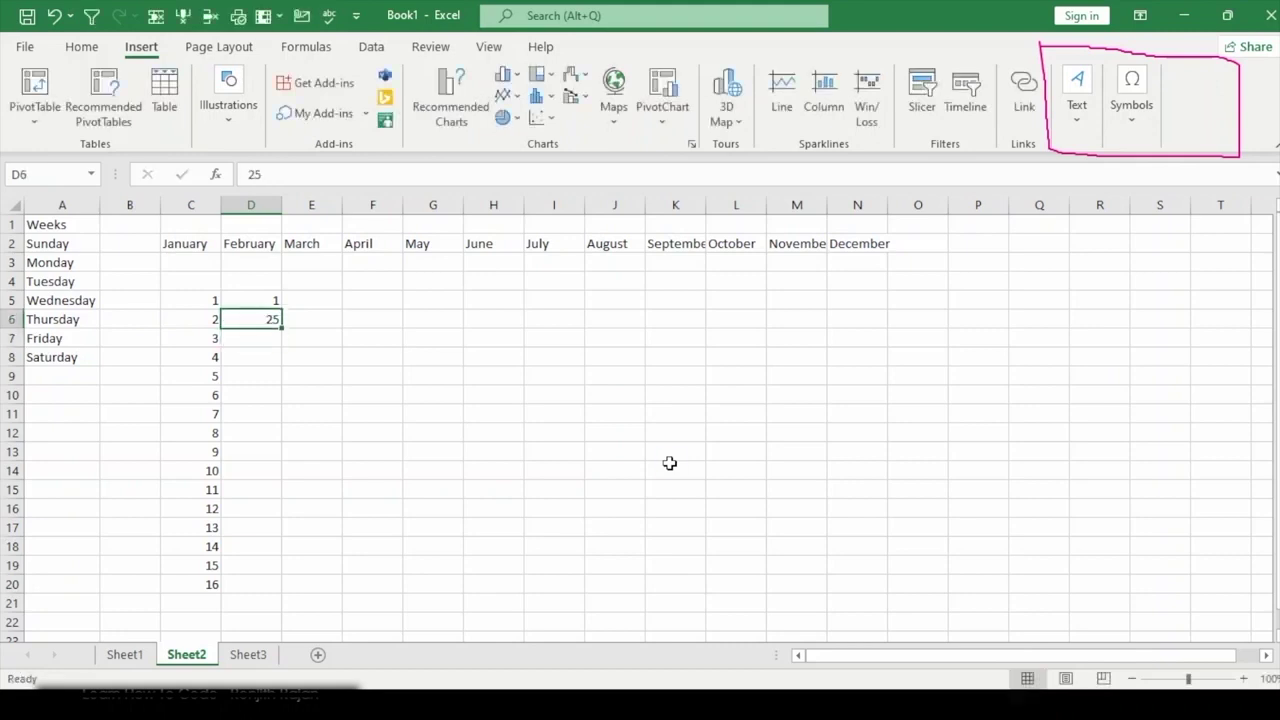
pyautogui.write('5')
pyautogui.press('Return')
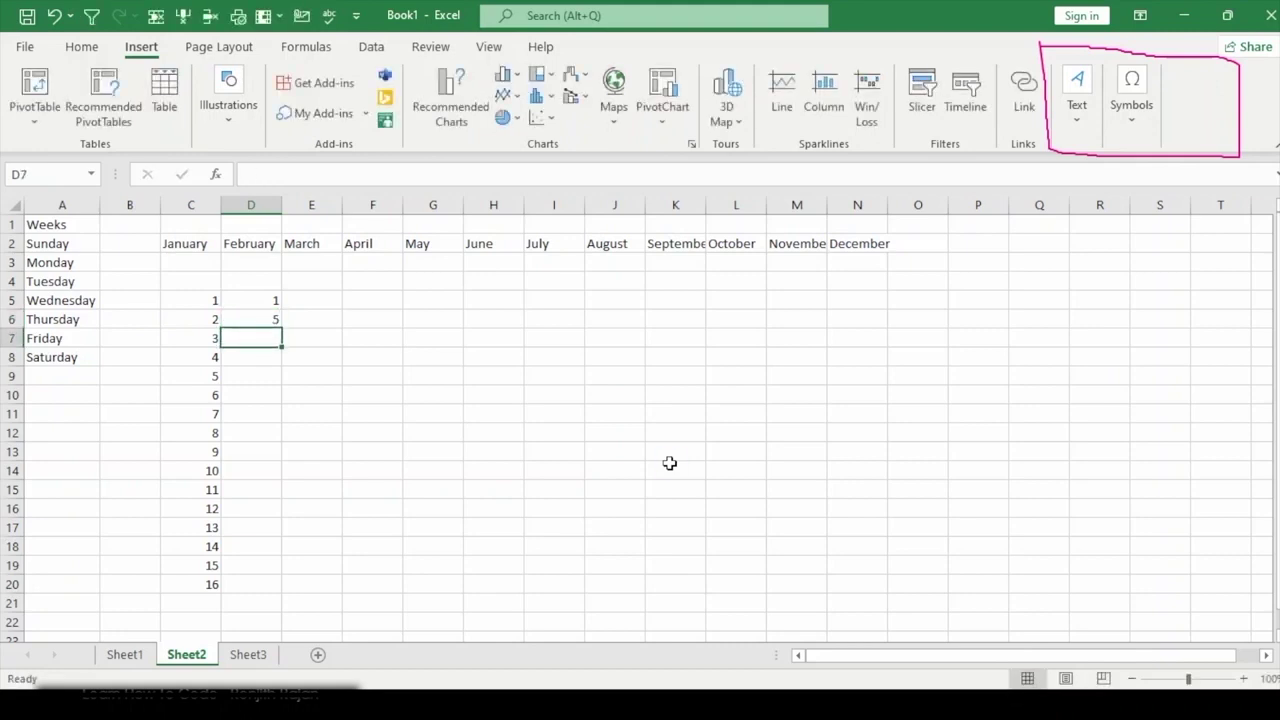
pyautogui.moveTo(247, 301); pyautogui.dragTo(272, 588)
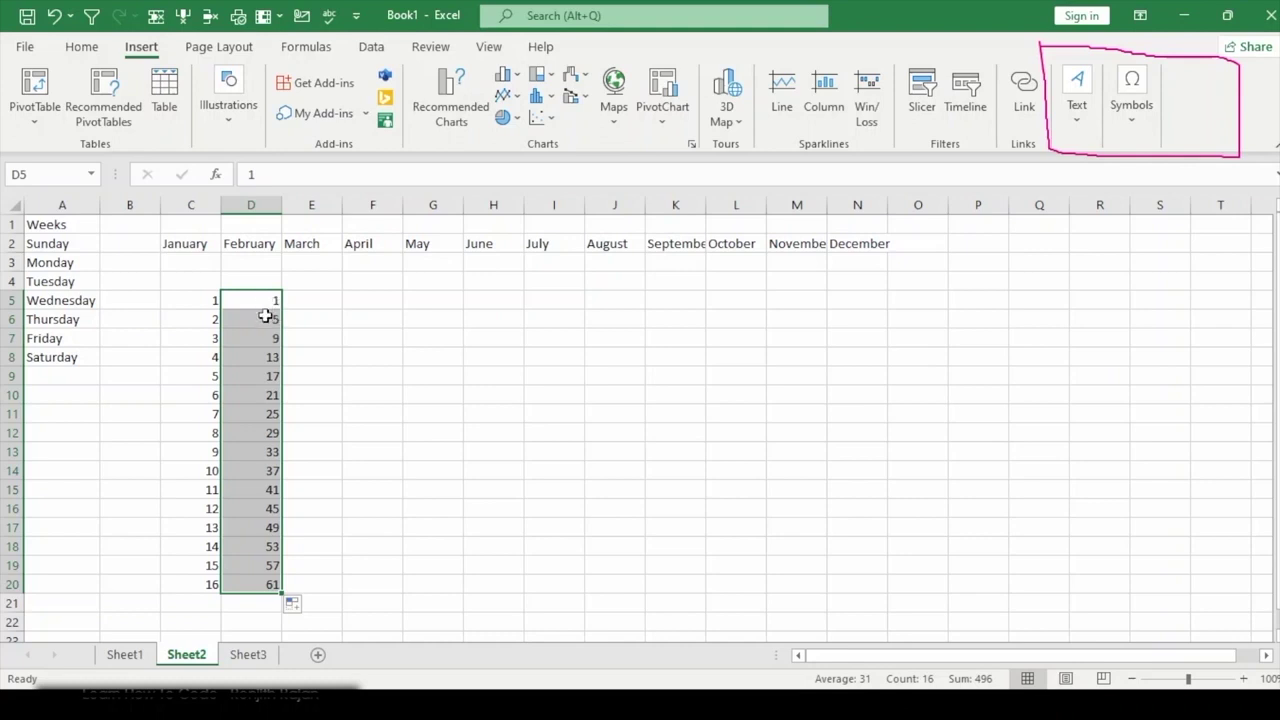
pyautogui.click(257, 336)
# Step: Review the filled February values by selecting various blocks of the D column
pyautogui.press('Down')
pyautogui.press('Down')
pyautogui.press('Down')
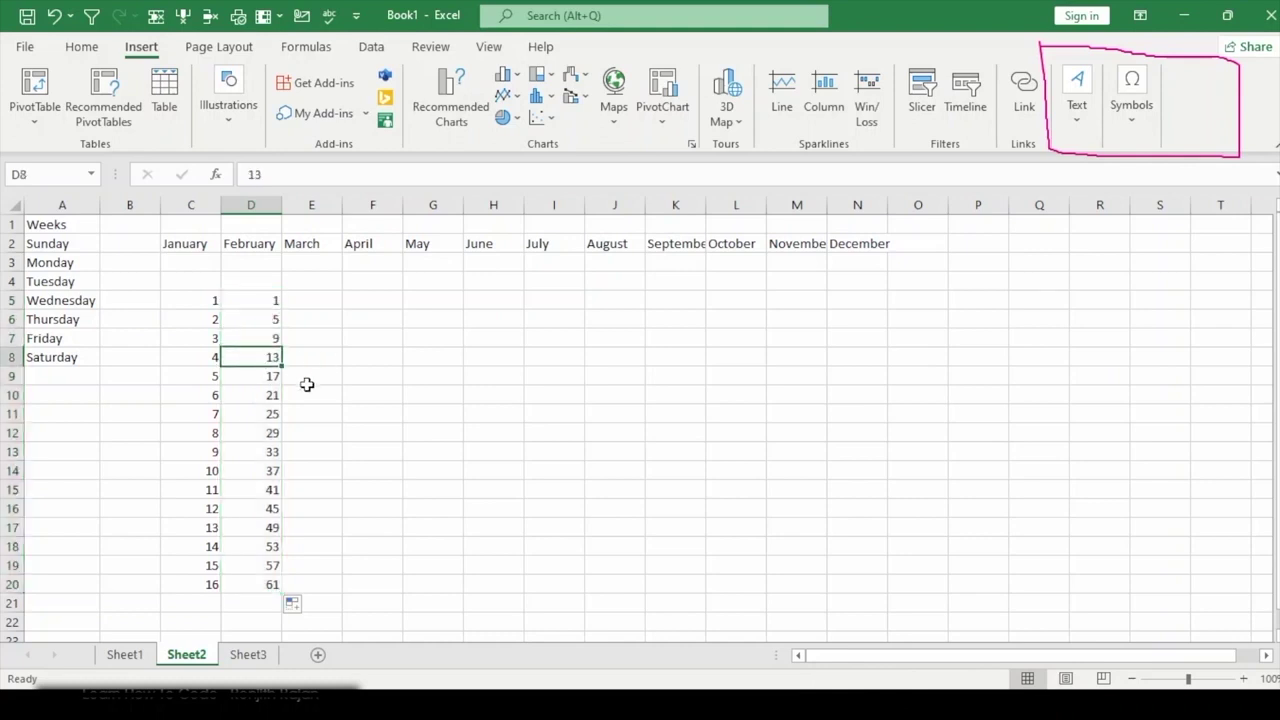
pyautogui.click(306, 301)
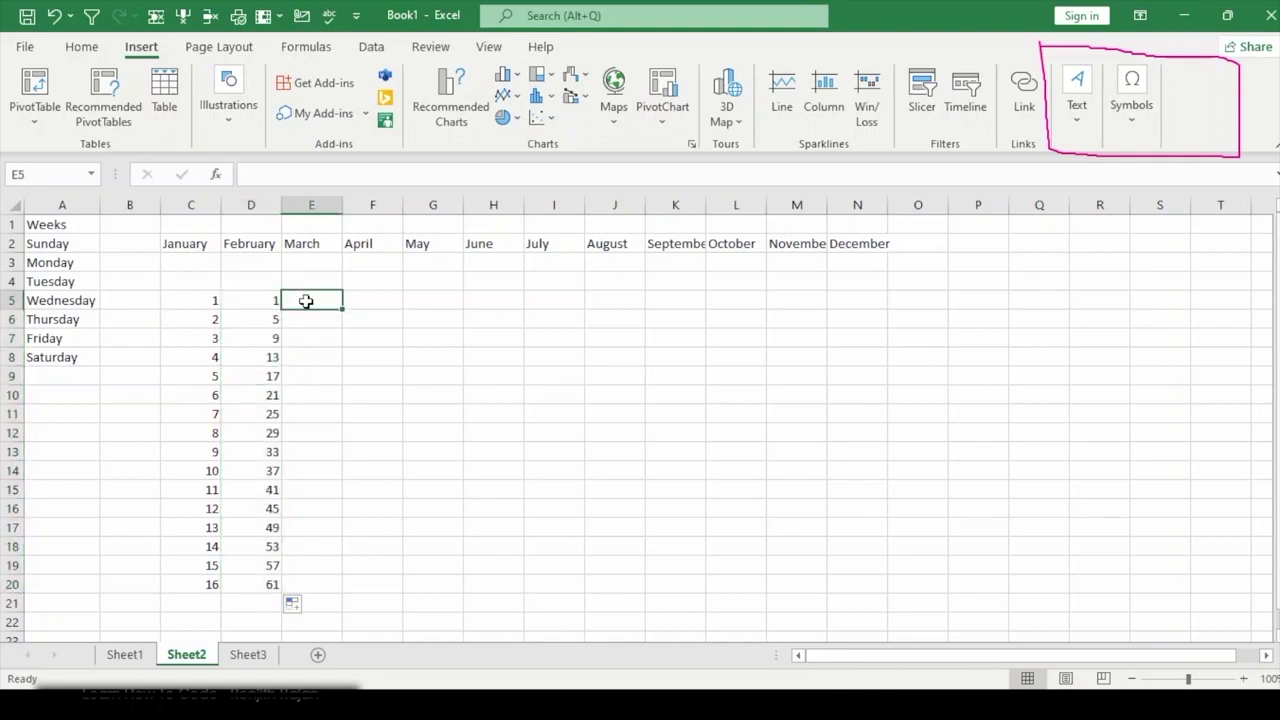
pyautogui.moveTo(258, 321); pyautogui.dragTo(257, 294)
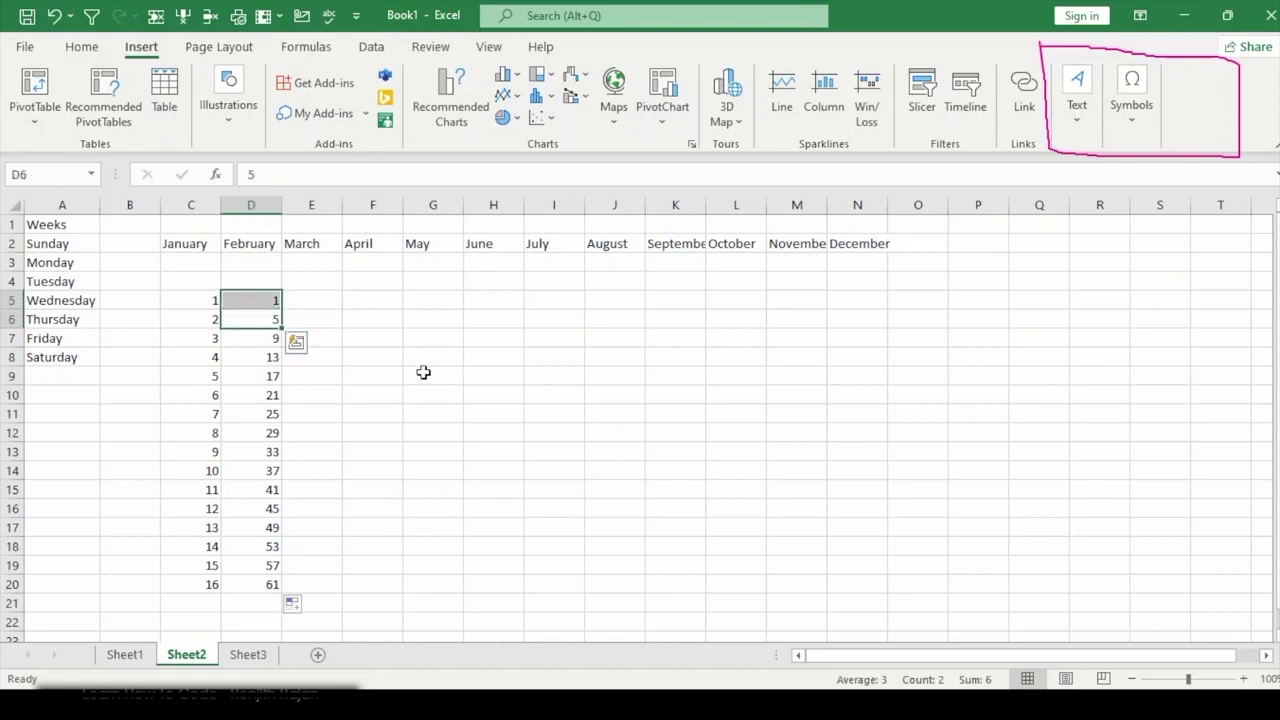
pyautogui.click(261, 332)
pyautogui.moveTo(261, 335); pyautogui.dragTo(247, 377)
pyautogui.moveTo(254, 508); pyautogui.dragTo(252, 413)
pyautogui.moveTo(260, 547); pyautogui.dragTo(260, 433)
pyautogui.click(357, 433)
pyautogui.moveTo(271, 302); pyautogui.dragTo(268, 357)
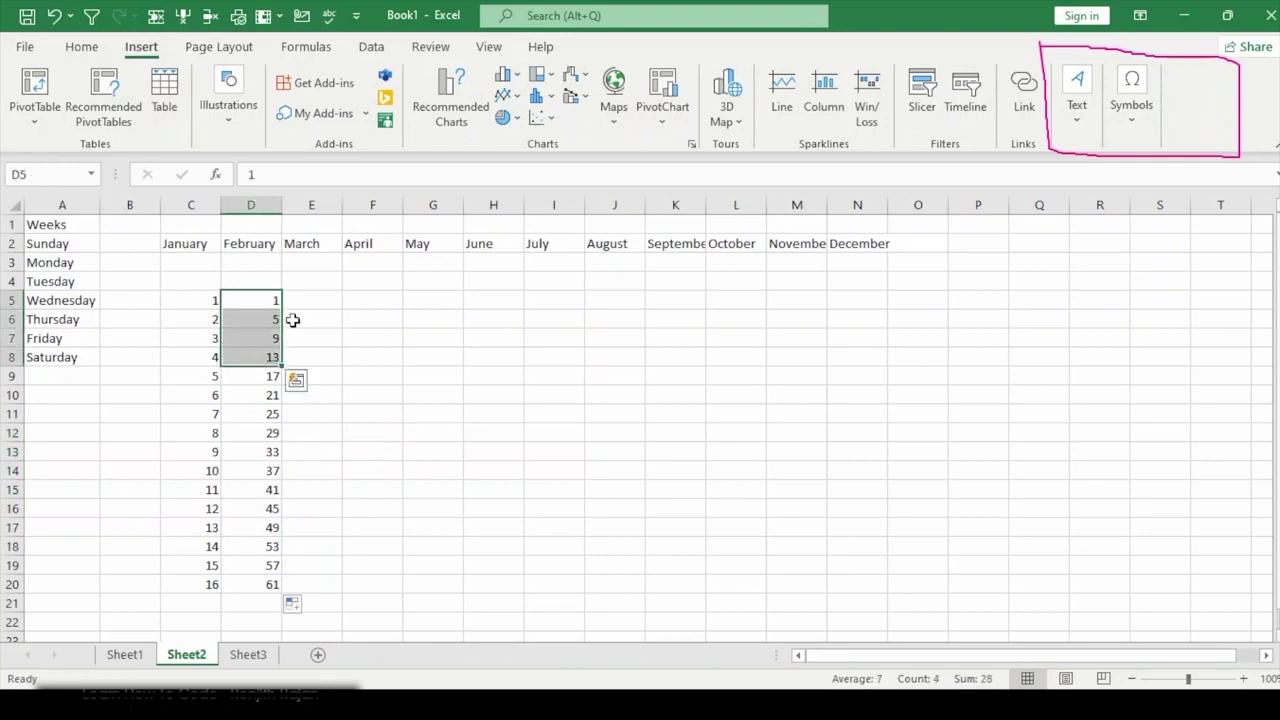
# Step: Enter 100 and 200 in E5:E6 and fill down to E20, reaching 1600
pyautogui.click(305, 296)
pyautogui.write('100')
pyautogui.press('Return')
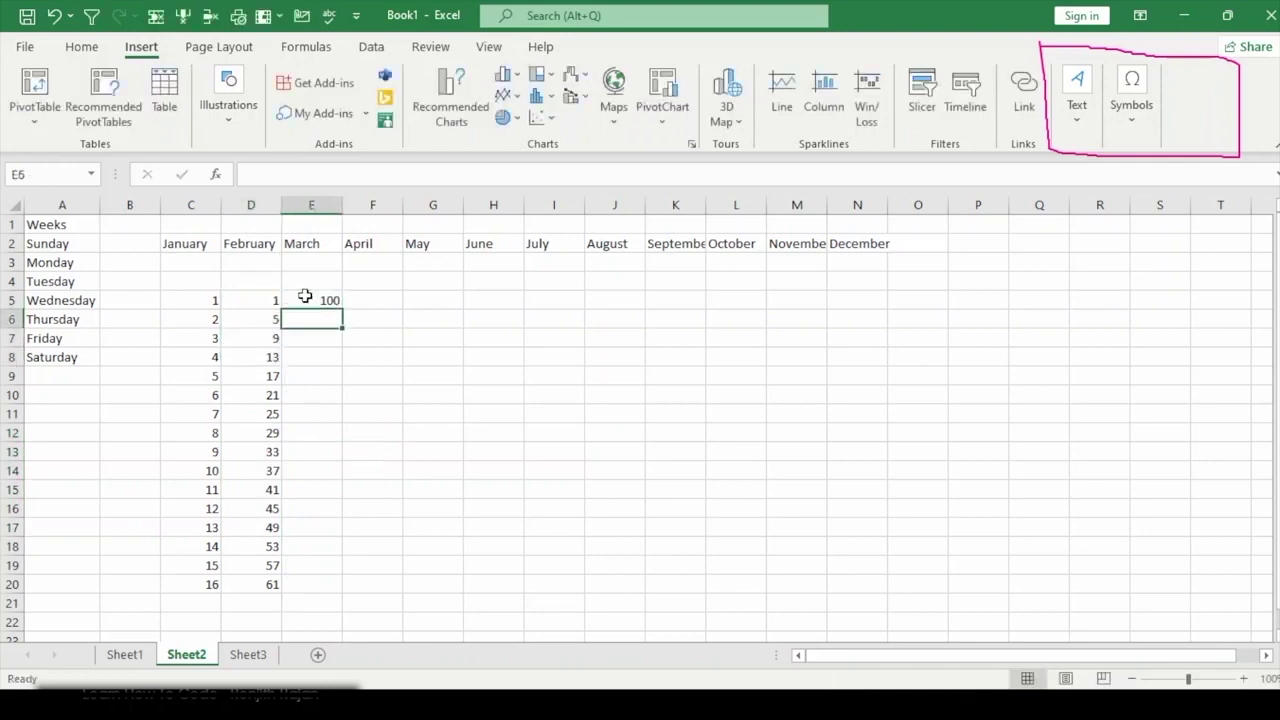
pyautogui.write('200')
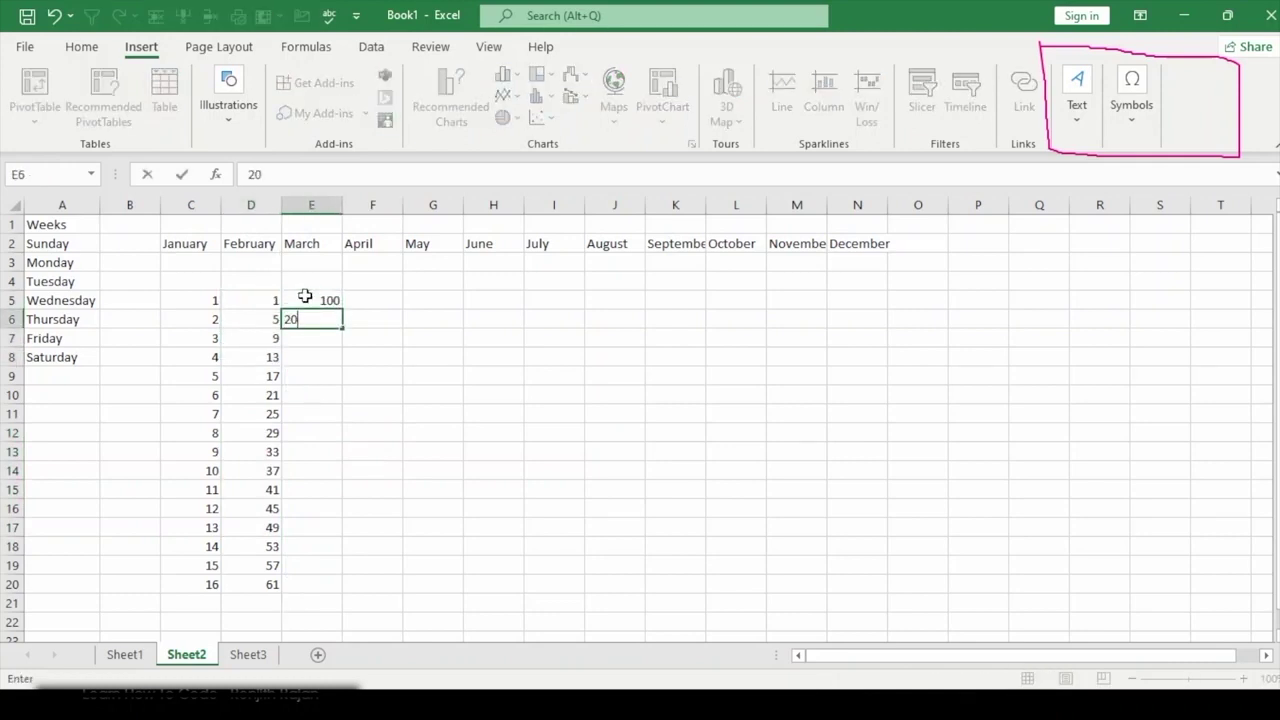
pyautogui.press('Return')
pyautogui.click(305, 306)
pyautogui.moveTo(305, 308); pyautogui.dragTo(334, 584)
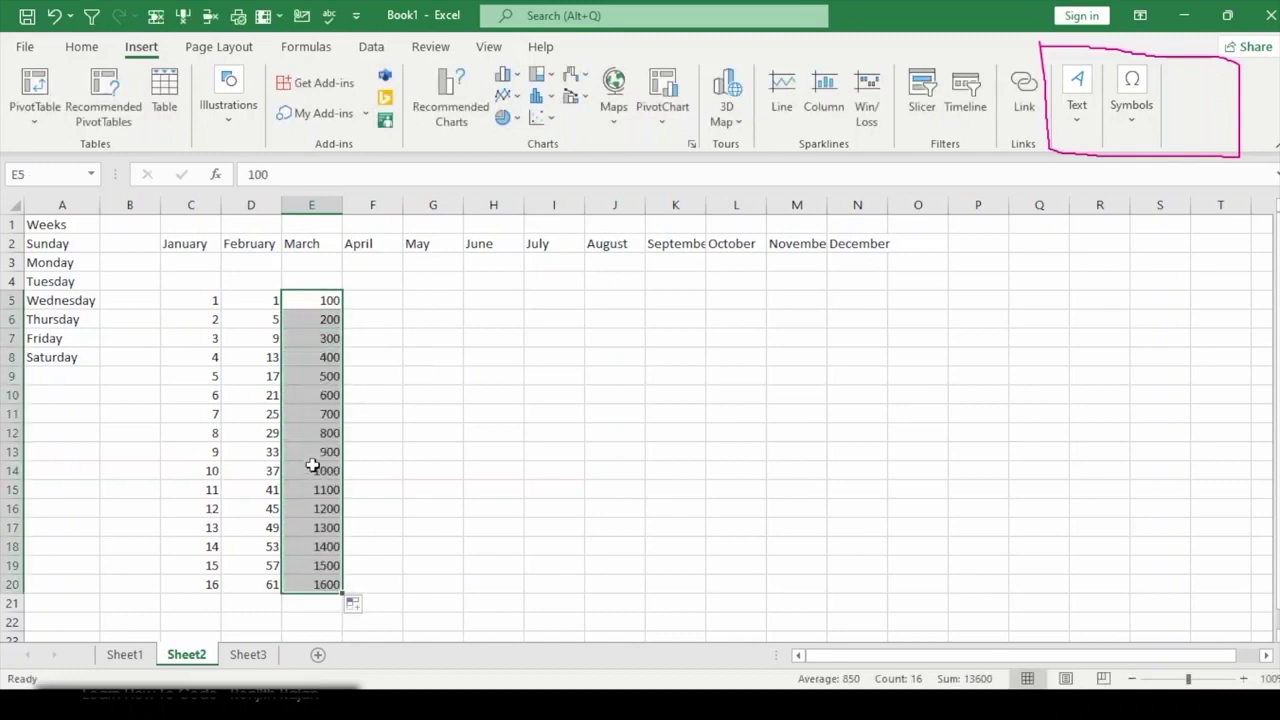
pyautogui.click(510, 411)
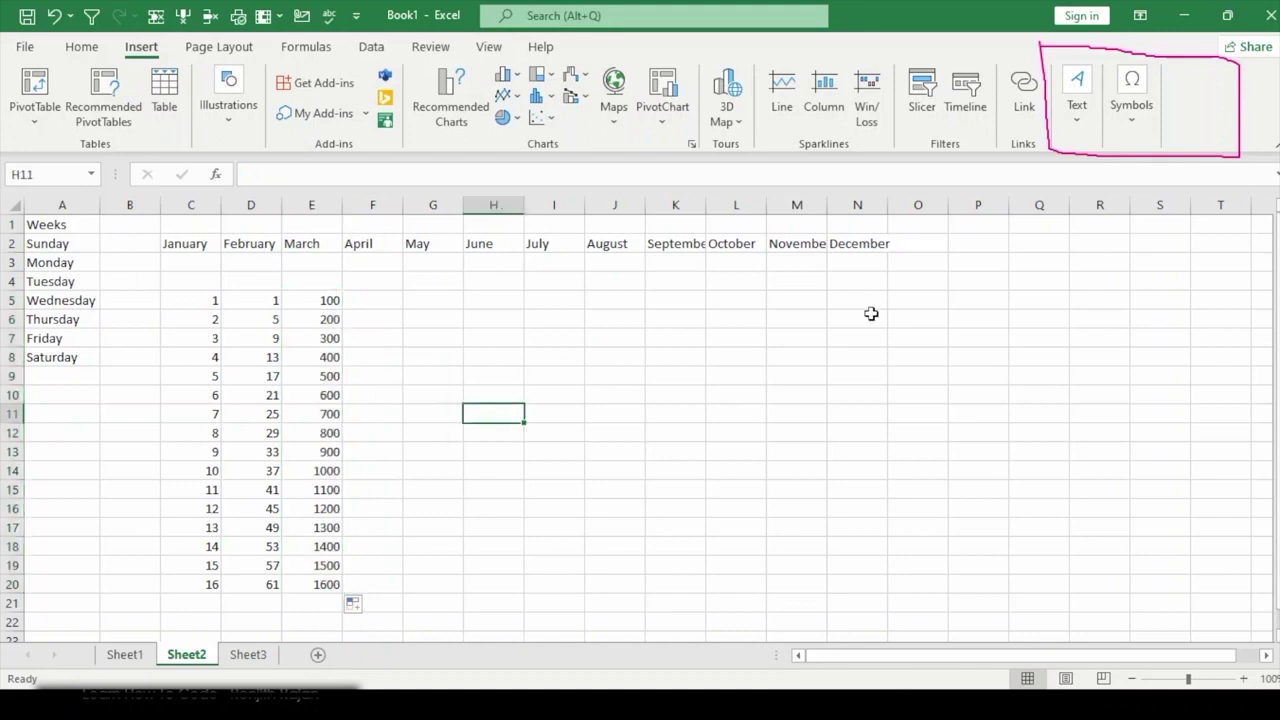
pyautogui.click(411, 302)
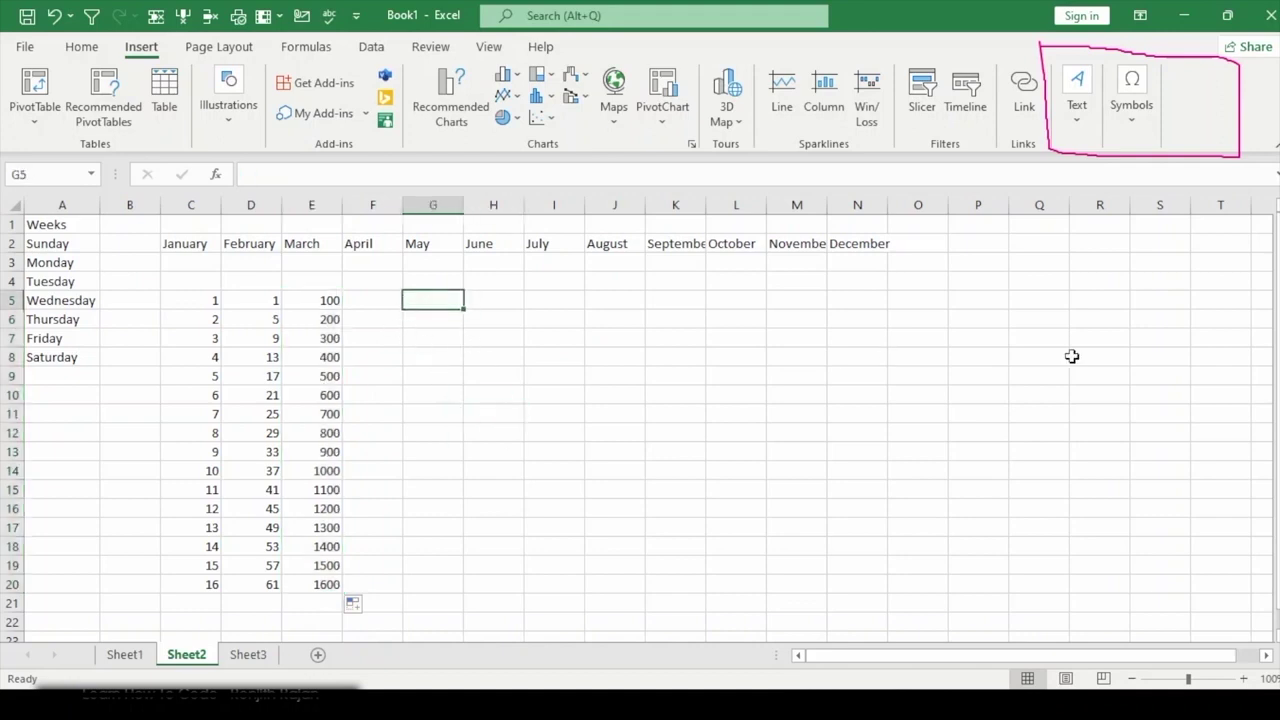
# Step: Enter the person's name in G5 and copy it down through G20 with Ctrl+D
pyautogui.moveTo(318, 300); pyautogui.dragTo(288, 566)
pyautogui.click(434, 300)
pyautogui.write('Renjith')
pyautogui.press('Return')
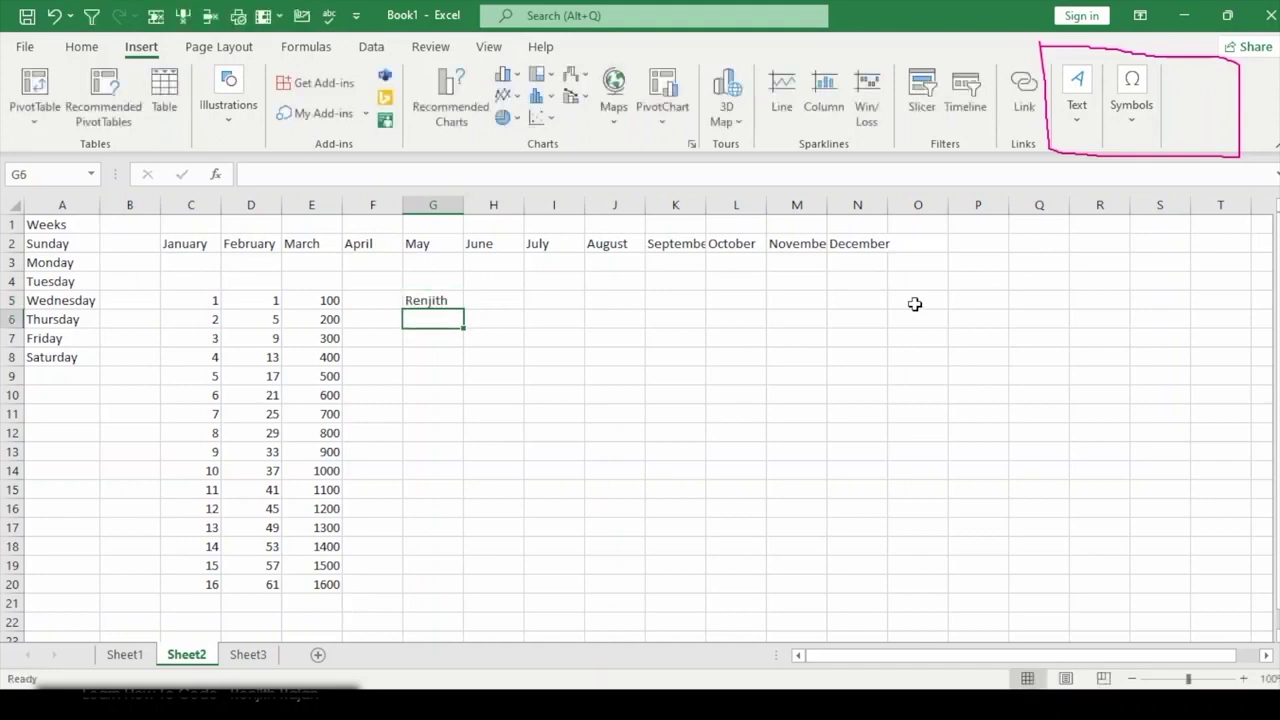
pyautogui.press('Left')
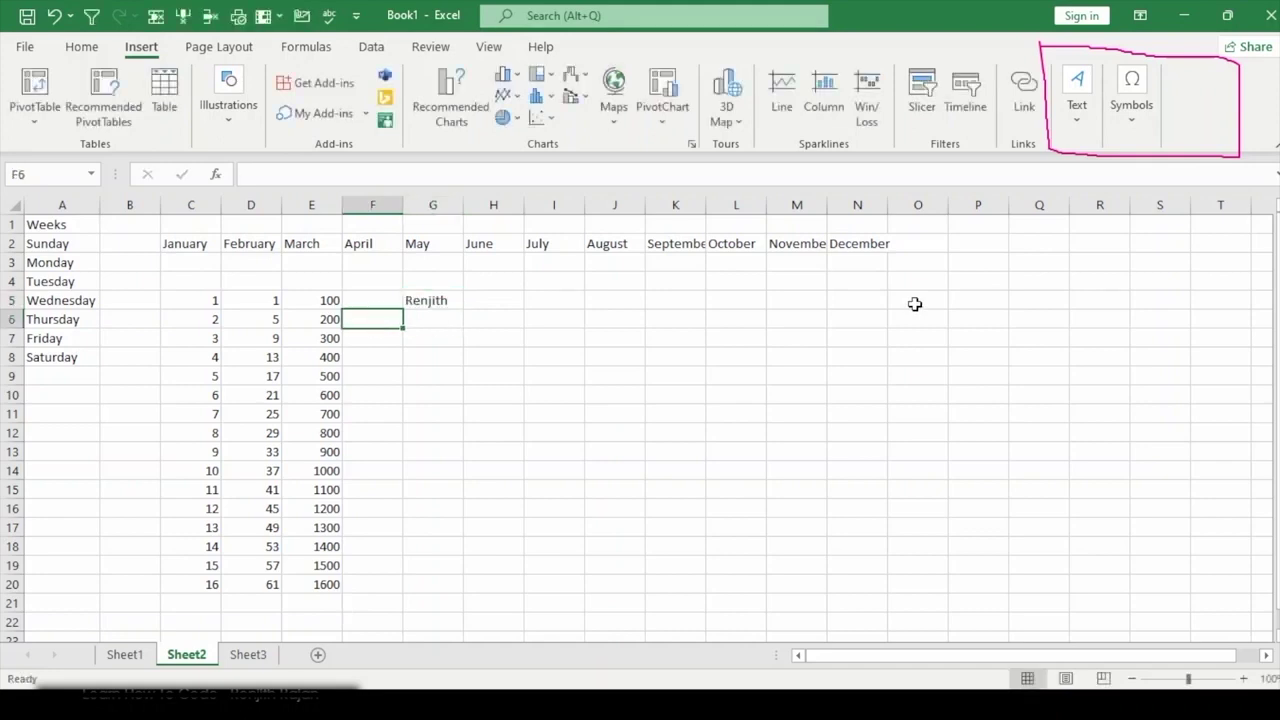
pyautogui.press('Left')
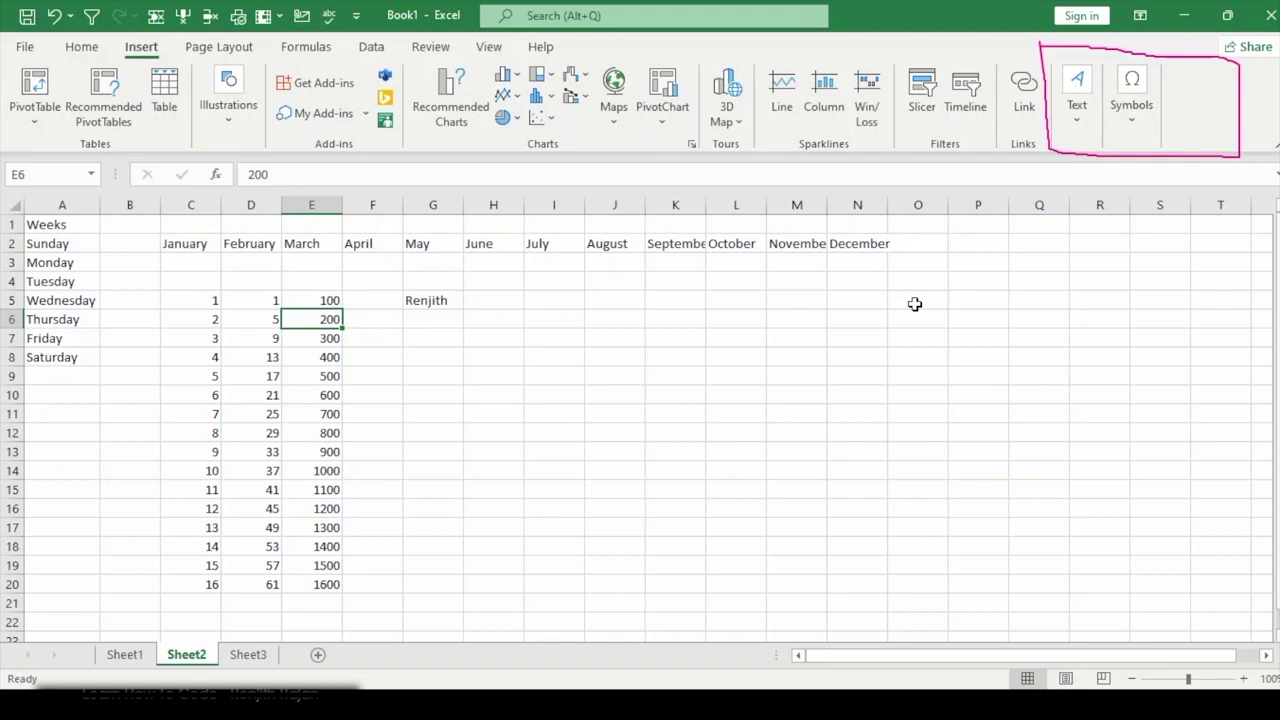
pyautogui.hotkey('ctrl', 'Down')
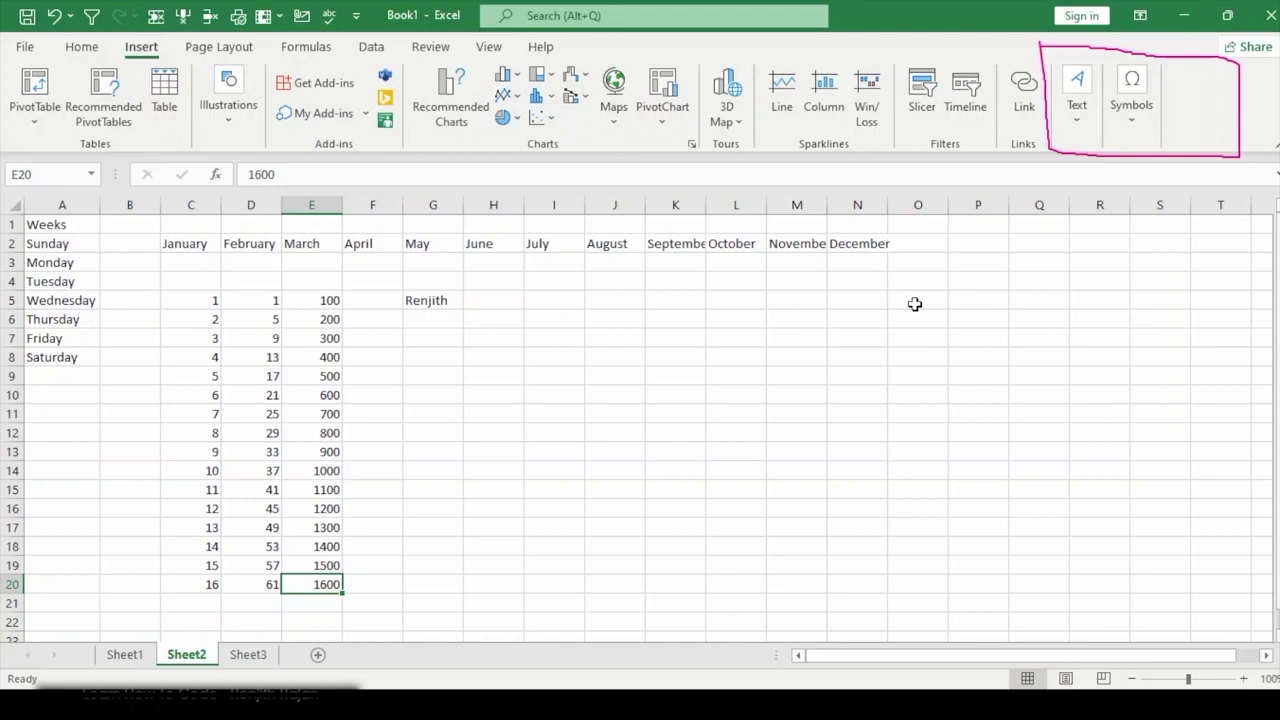
pyautogui.press('Right')
pyautogui.press('Right')
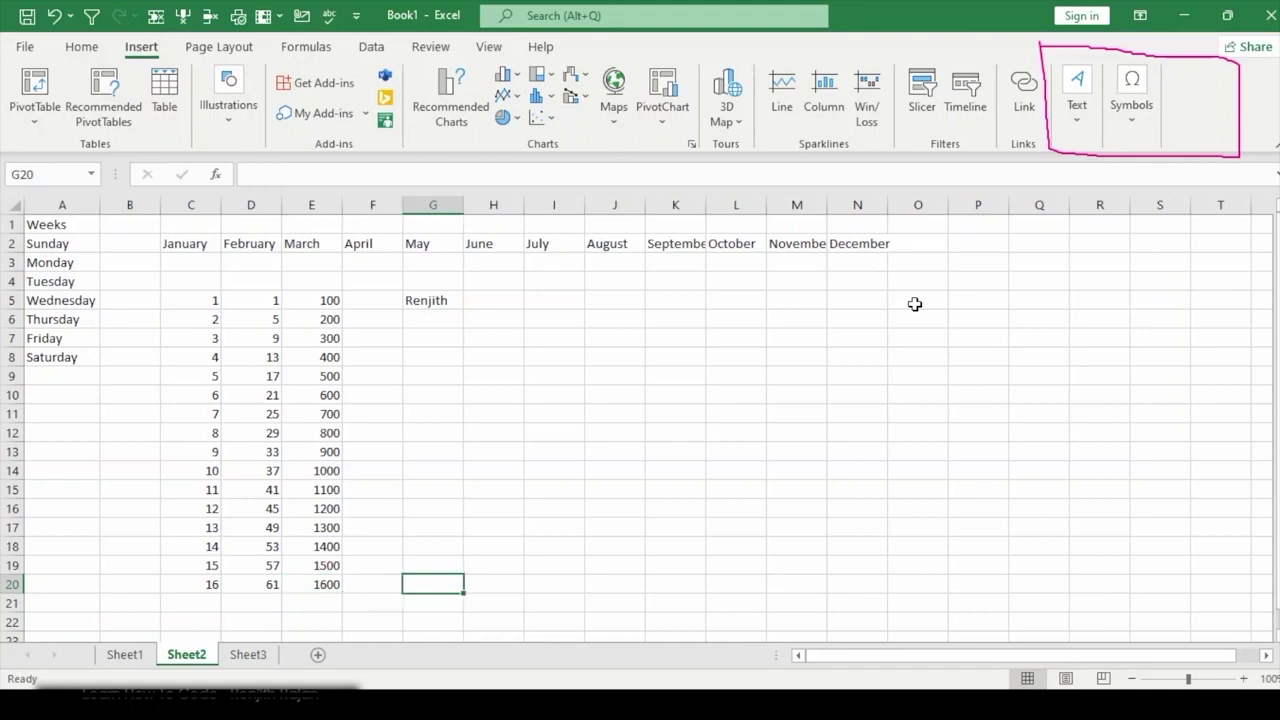
pyautogui.hotkey('shift', 'Up')
pyautogui.hotkey('shift', 'Up')
pyautogui.hotkey('shift', 'Up')
pyautogui.hotkey('shift', 'Up')
pyautogui.hotkey('shift', 'Up')
pyautogui.hotkey('shift', 'Up')
pyautogui.hotkey('shift', 'Up')
pyautogui.hotkey('shift', 'Up')
pyautogui.hotkey('shift', 'Up')
pyautogui.hotkey('shift', 'Up')
pyautogui.hotkey('shift', 'Up')
pyautogui.hotkey('shift', 'Up')
pyautogui.hotkey('shift', 'Up')
pyautogui.hotkey('shift', 'Up')
pyautogui.hotkey('shift', 'Up')
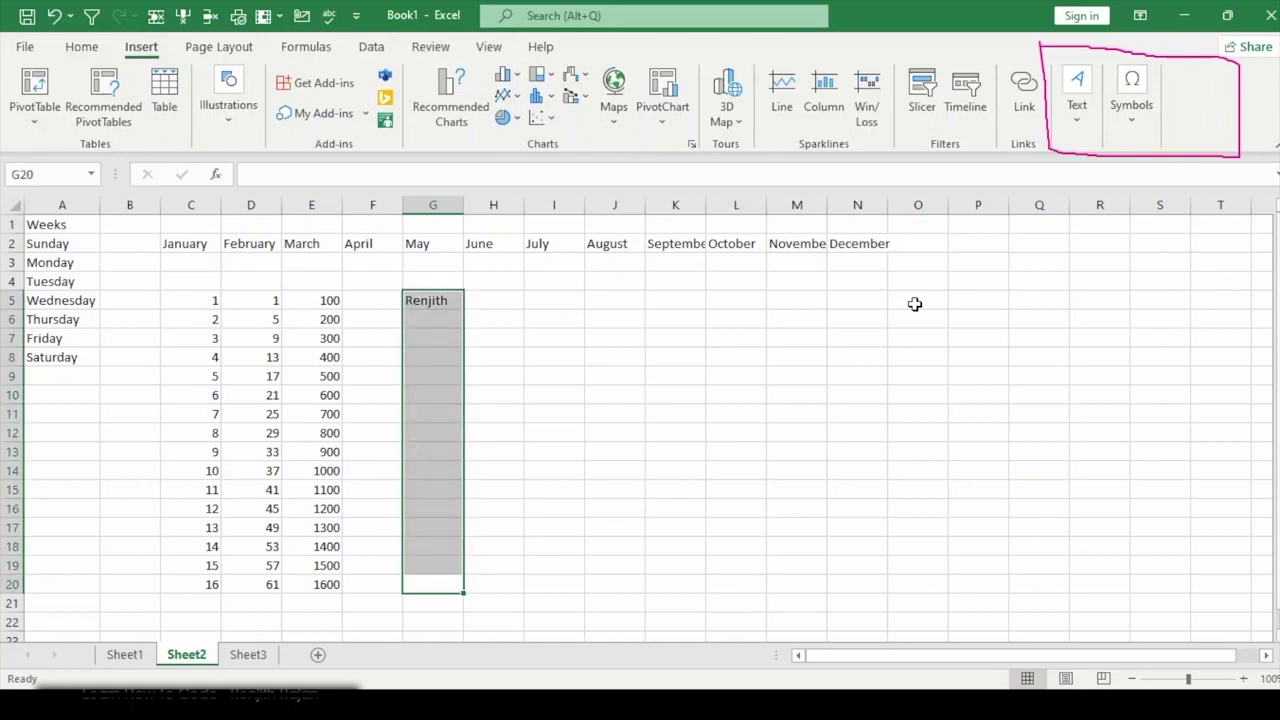
pyautogui.hotkey('ctrl', 'd')
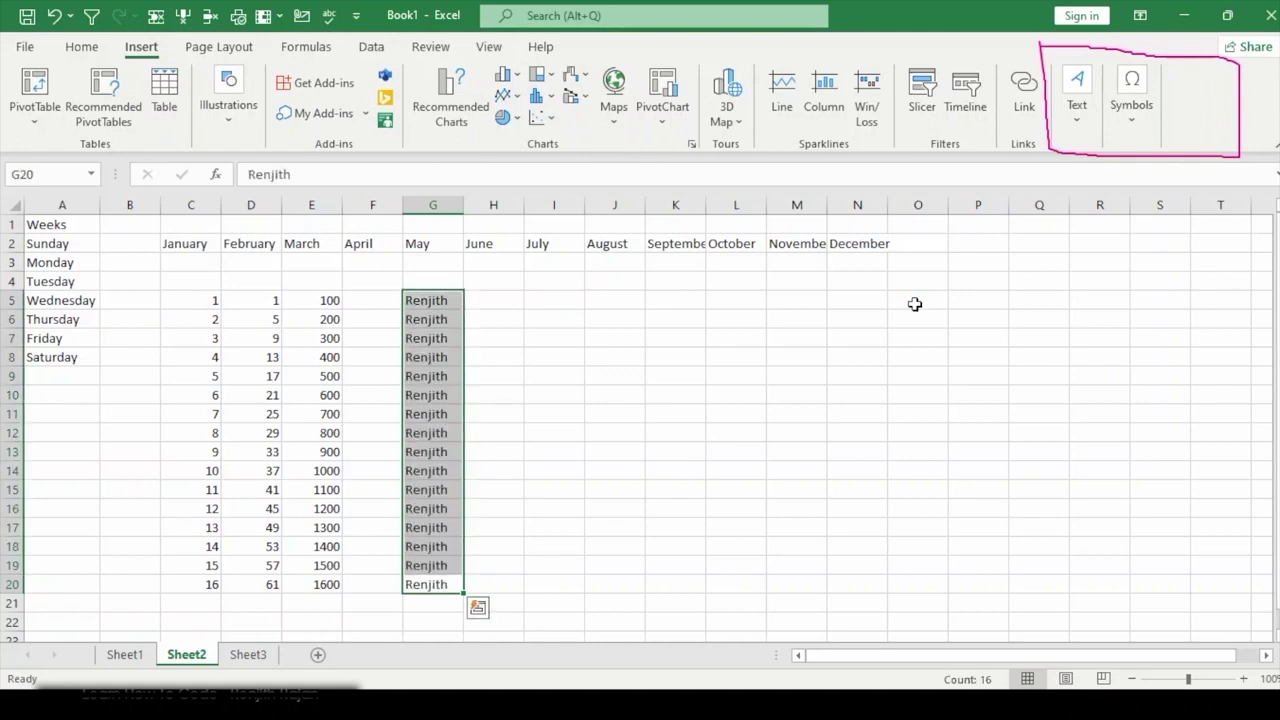
# Step: Enter the name in H5, drag it down through H20, then review the May entries
pyautogui.click(506, 304)
pyautogui.write('Ren')
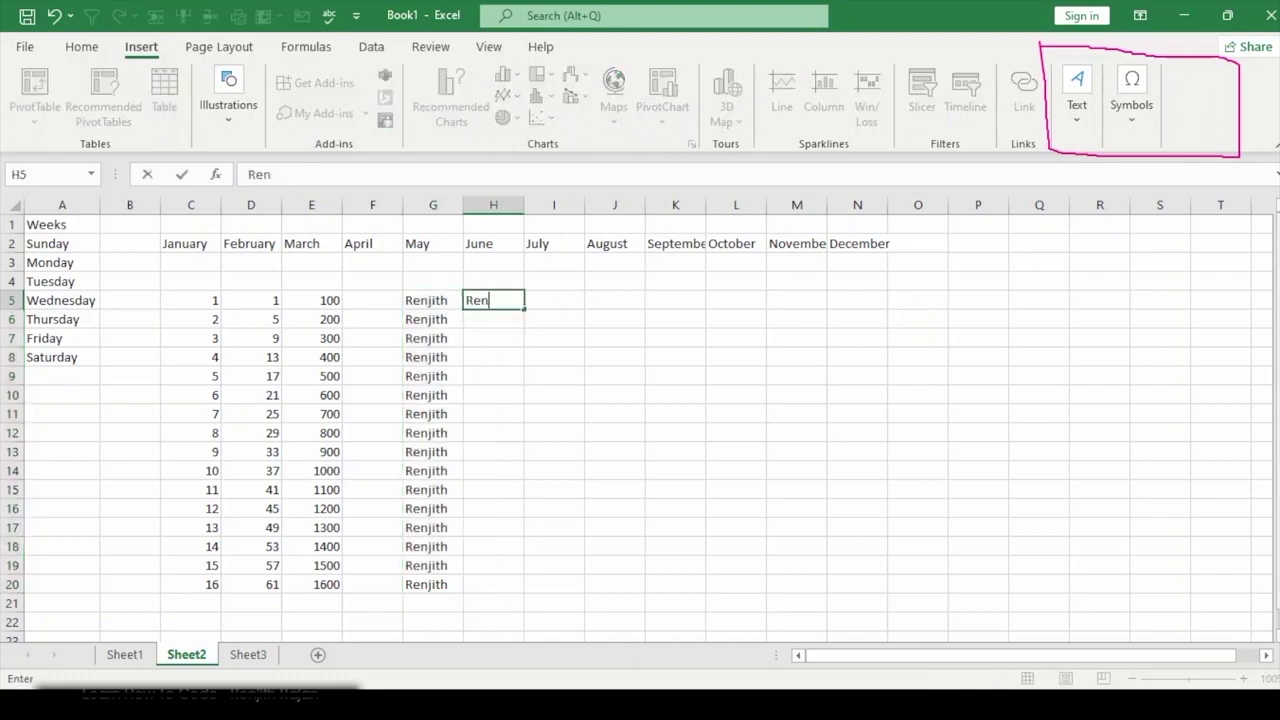
pyautogui.write('jith')
pyautogui.press('Return')
pyautogui.click(500, 299)
pyautogui.moveTo(522, 309); pyautogui.dragTo(501, 433)
pyautogui.scroll(3, 646, 449)
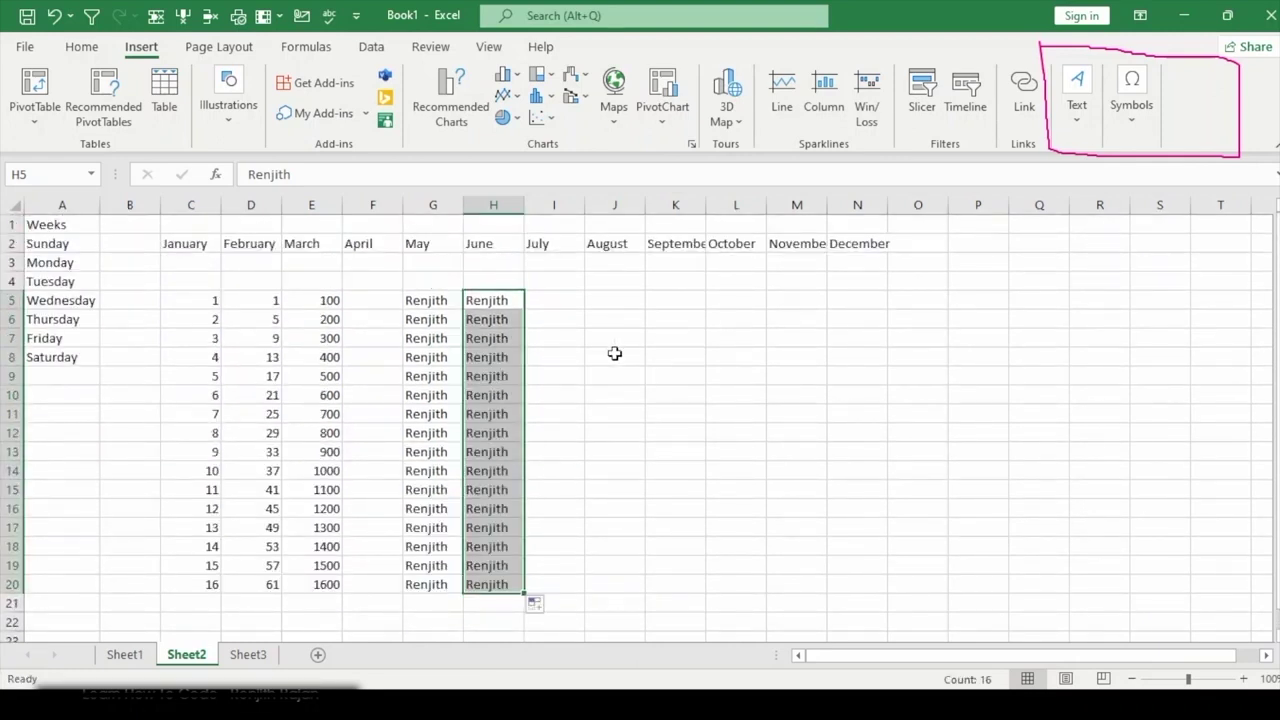
pyautogui.click(428, 301)
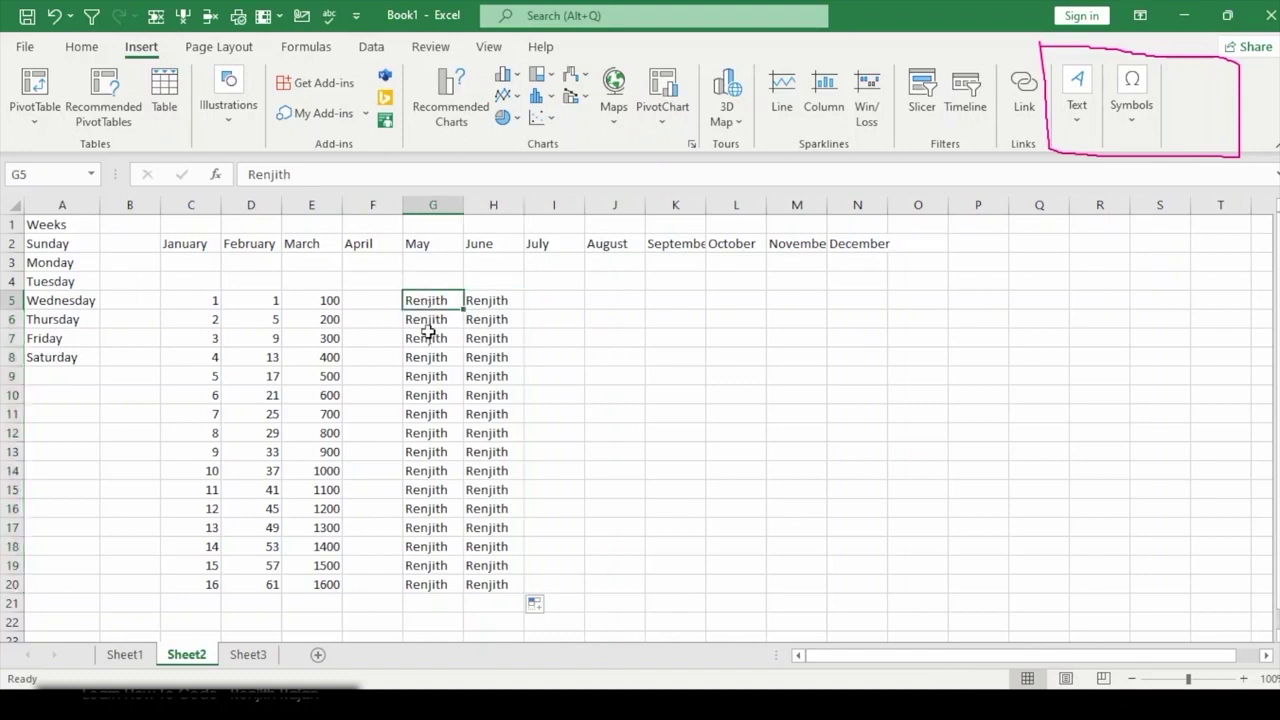
pyautogui.click(431, 413)
pyautogui.moveTo(423, 585)
pyautogui.mouseDown()
pyautogui.moveTo(423, 305)
pyautogui.moveTo(452, 310)
pyautogui.moveTo(445, 584)
pyautogui.mouseUp()
pyautogui.click(452, 312)
pyautogui.click(563, 339)
pyautogui.click(484, 320)
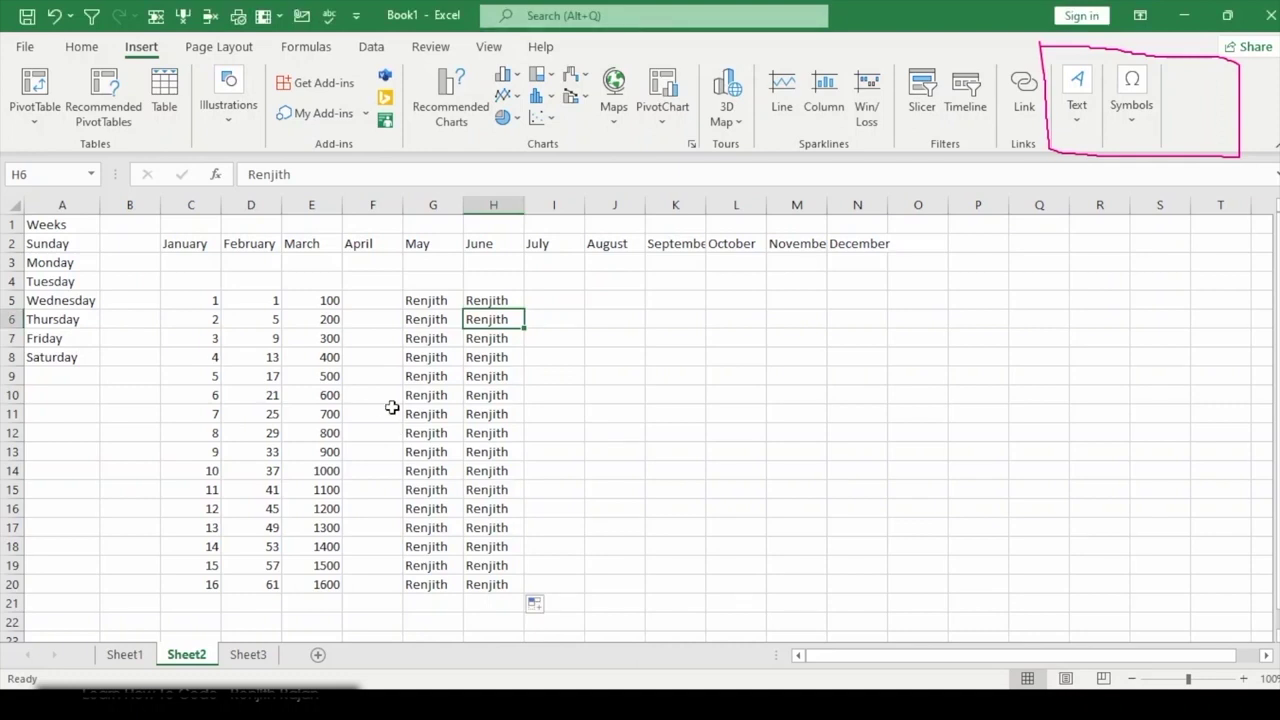
# Step: Switch to the blank Sheet3 and open Excel Options from the File page
pyautogui.click(250, 654)
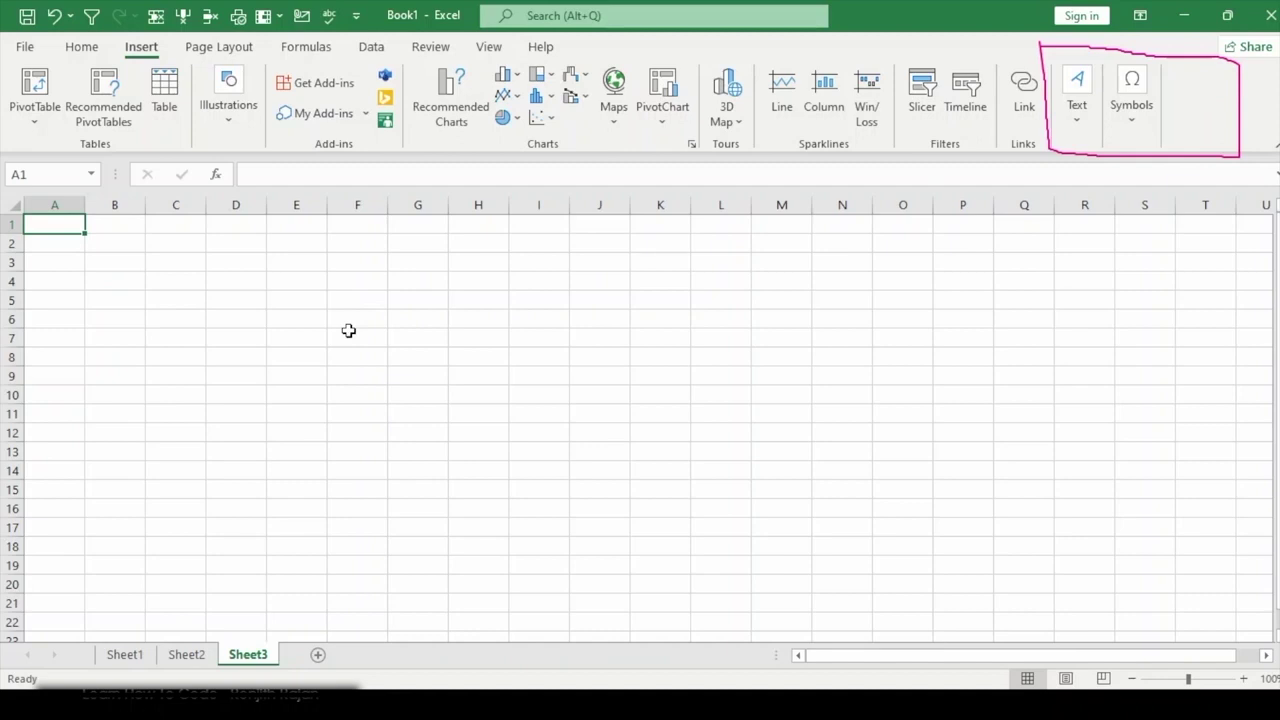
pyautogui.click(25, 47)
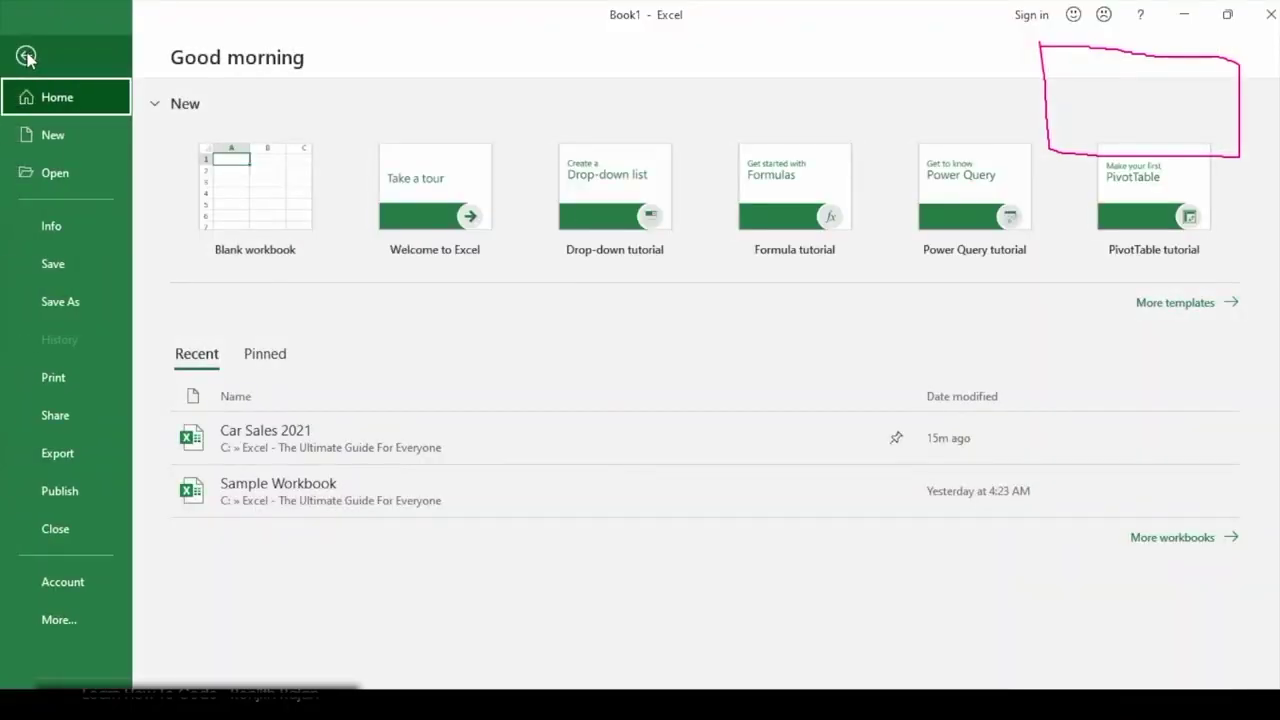
pyautogui.click(76, 626)
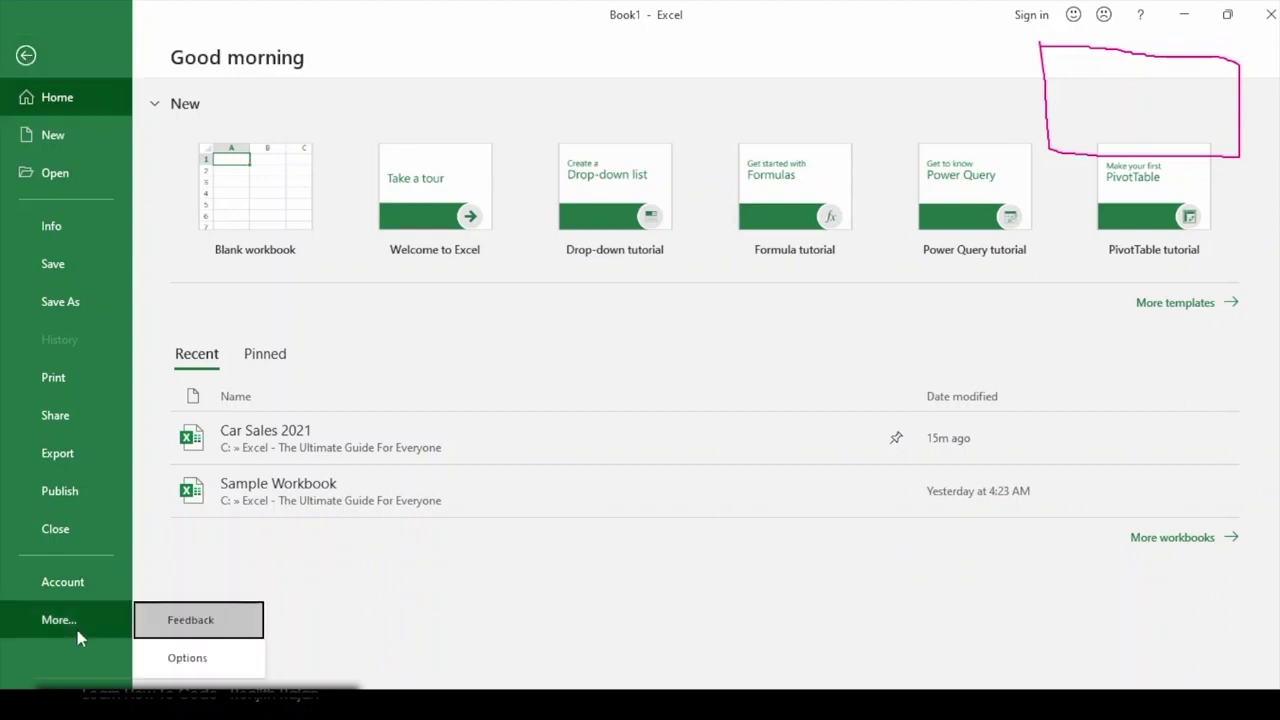
pyautogui.click(187, 657)
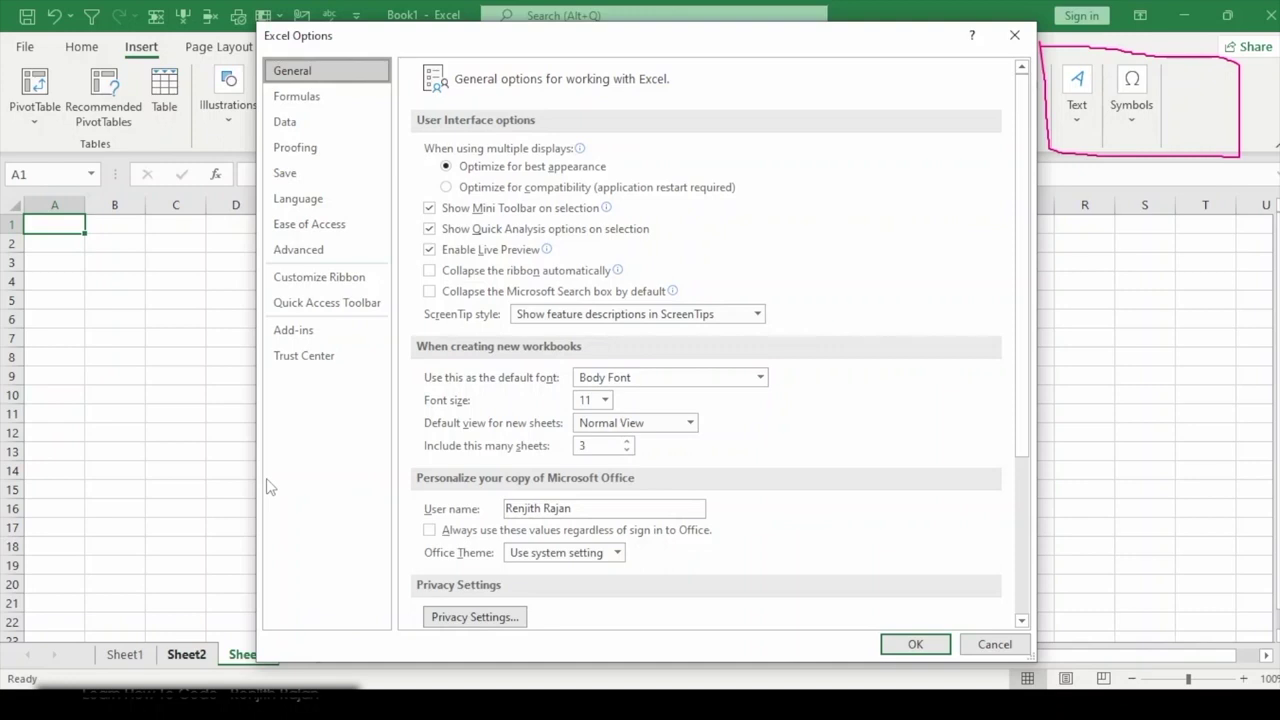
# Step: Show the Advanced settings scrolled down to the General section's Edit Custom Lists
pyautogui.click(300, 249)
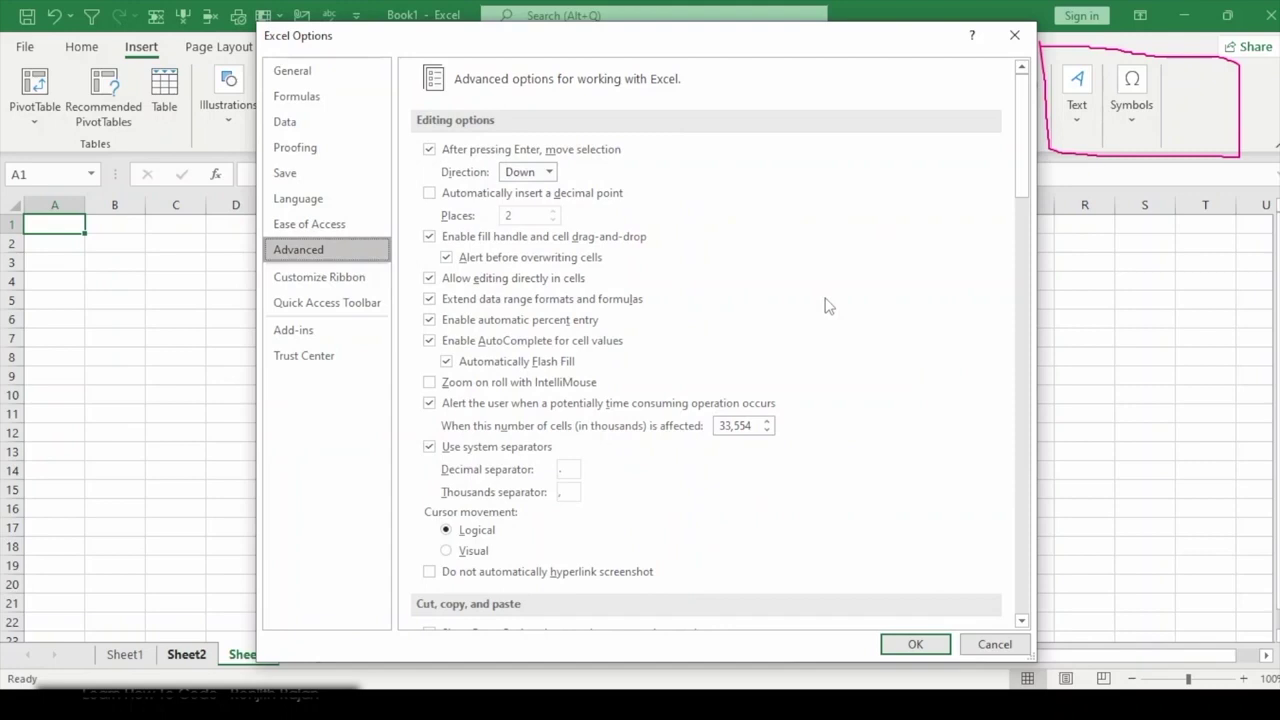
pyautogui.scroll(-5, 828, 305)
pyautogui.scroll(-3, 828, 305)
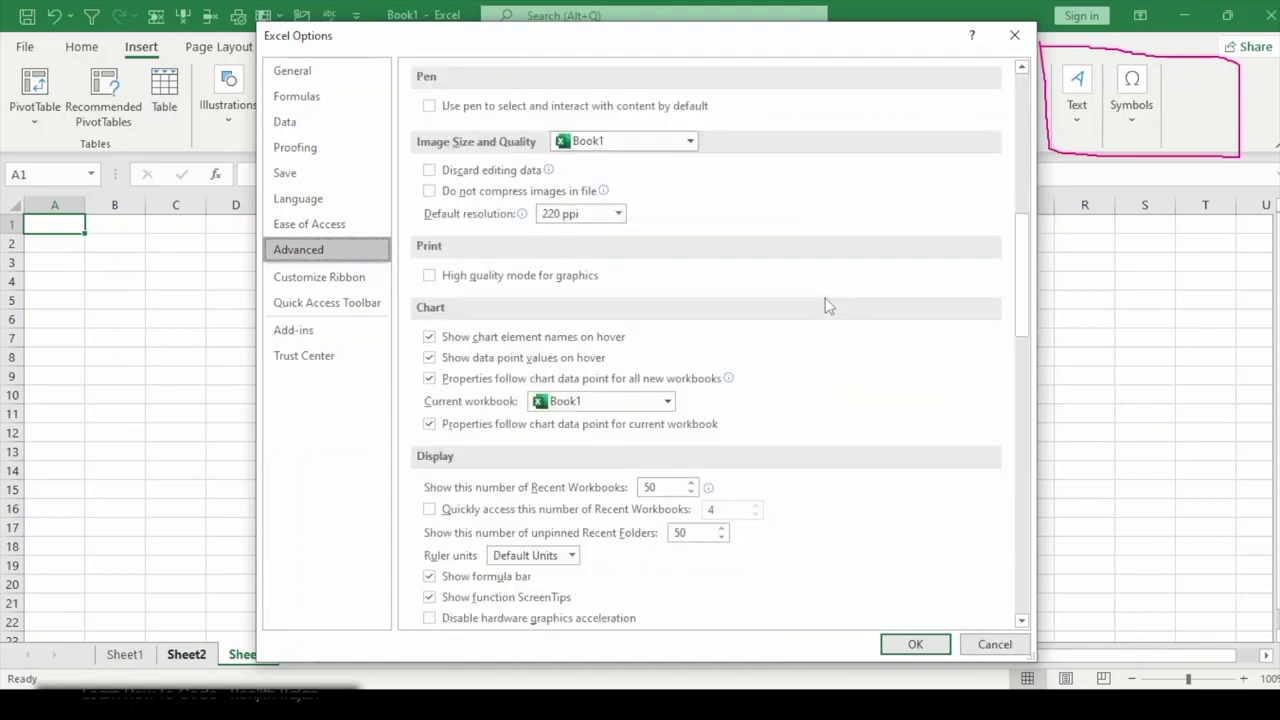
pyautogui.scroll(-12, 828, 305)
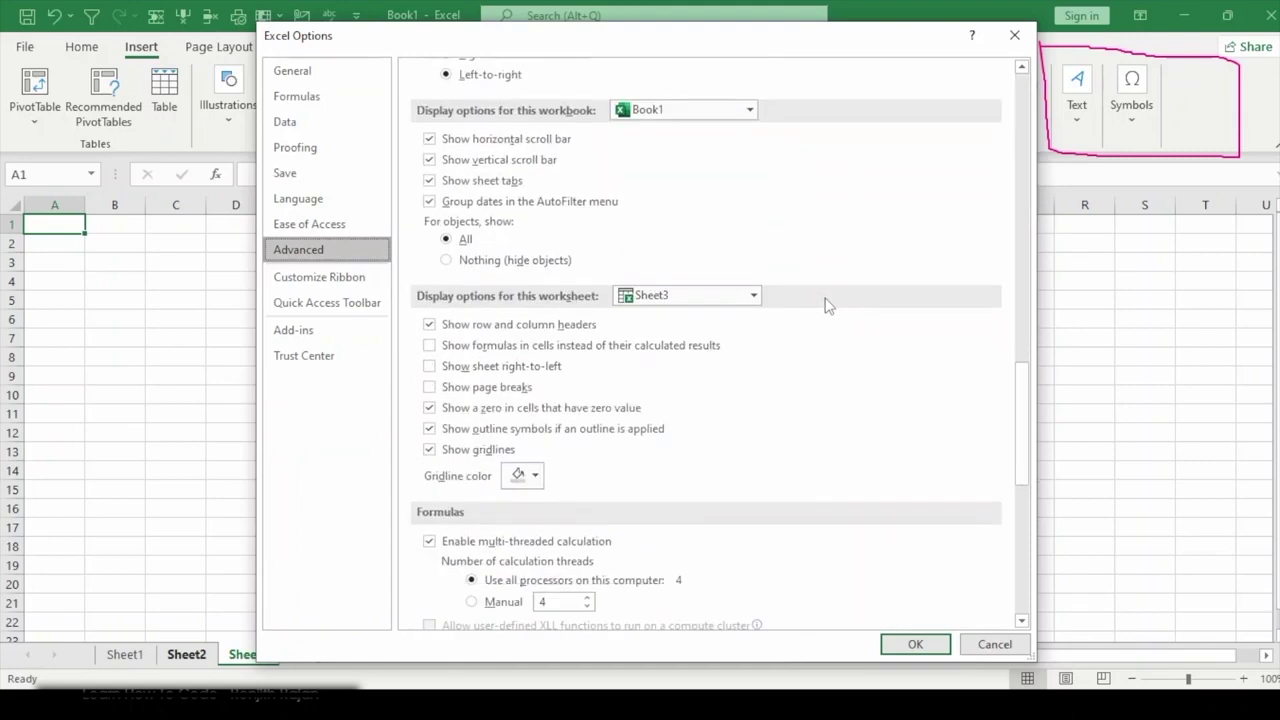
pyautogui.scroll(-4, 828, 305)
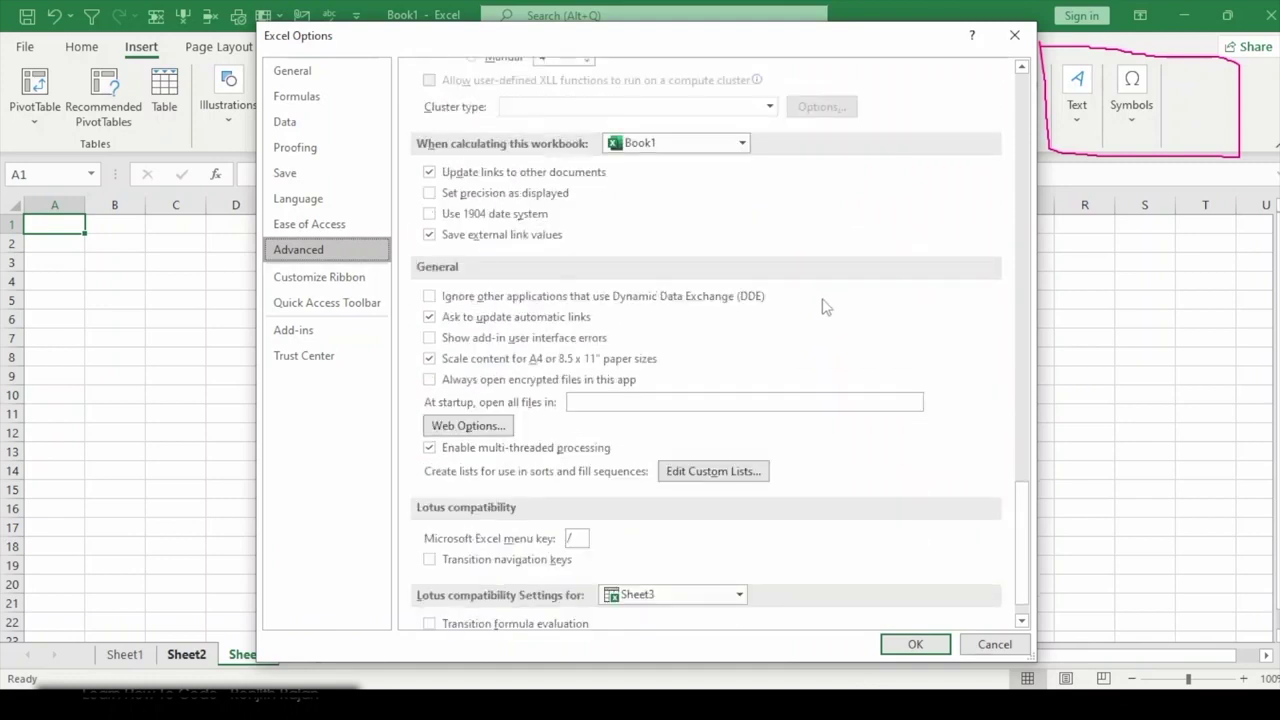
# Step: Open the Custom Lists editor and browse the built-in day and month lists
pyautogui.click(704, 478)
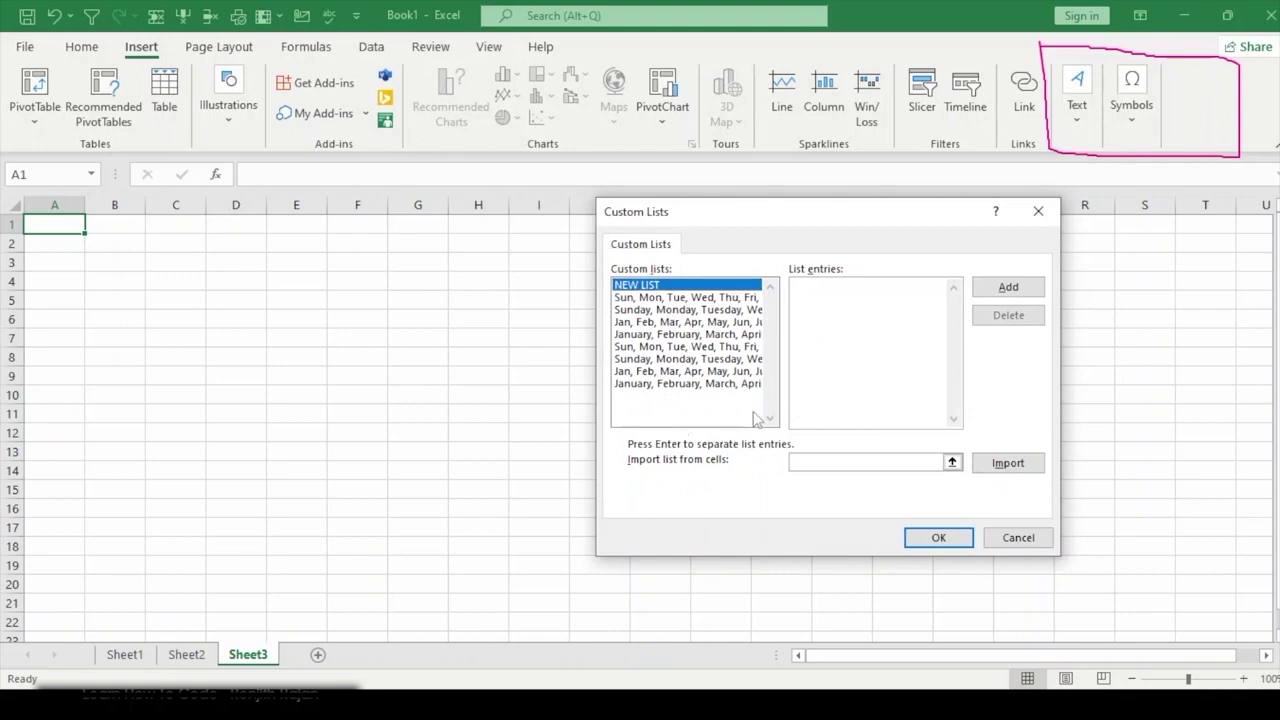
pyautogui.click(685, 371)
pyautogui.click(662, 334)
pyautogui.click(670, 299)
pyautogui.click(652, 348)
pyautogui.click(646, 370)
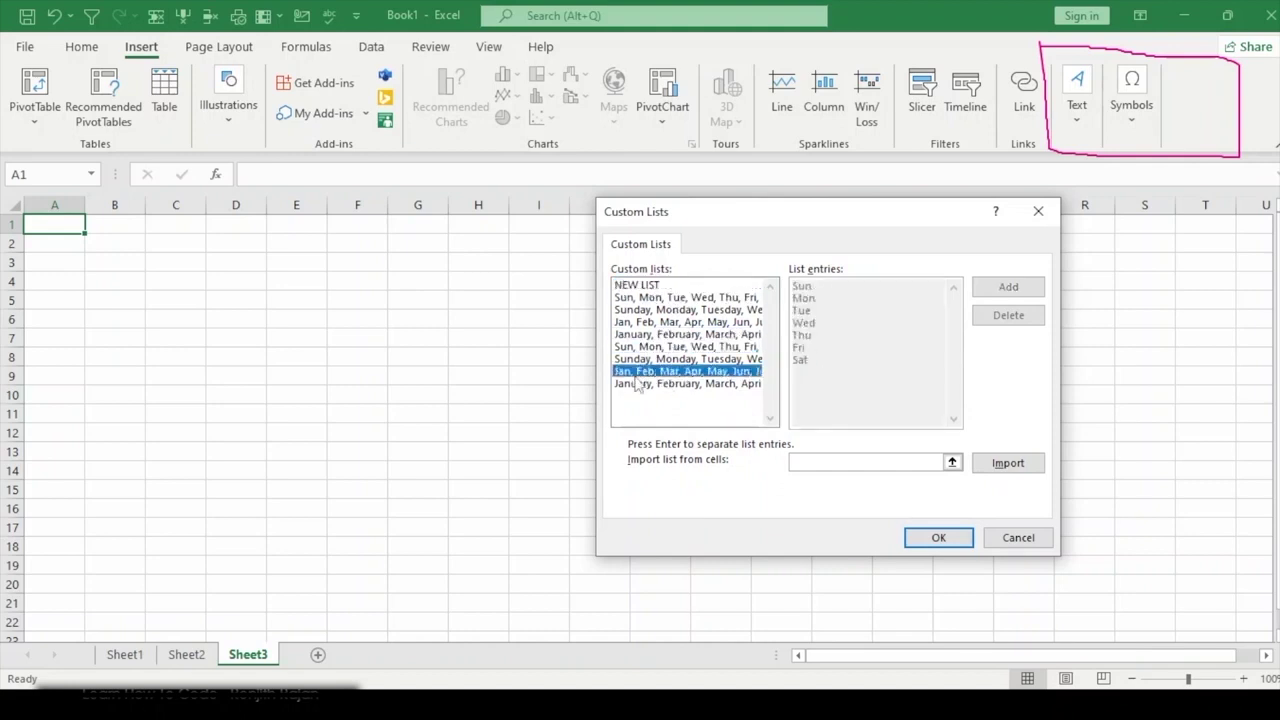
pyautogui.click(634, 384)
pyautogui.click(645, 358)
pyautogui.click(652, 334)
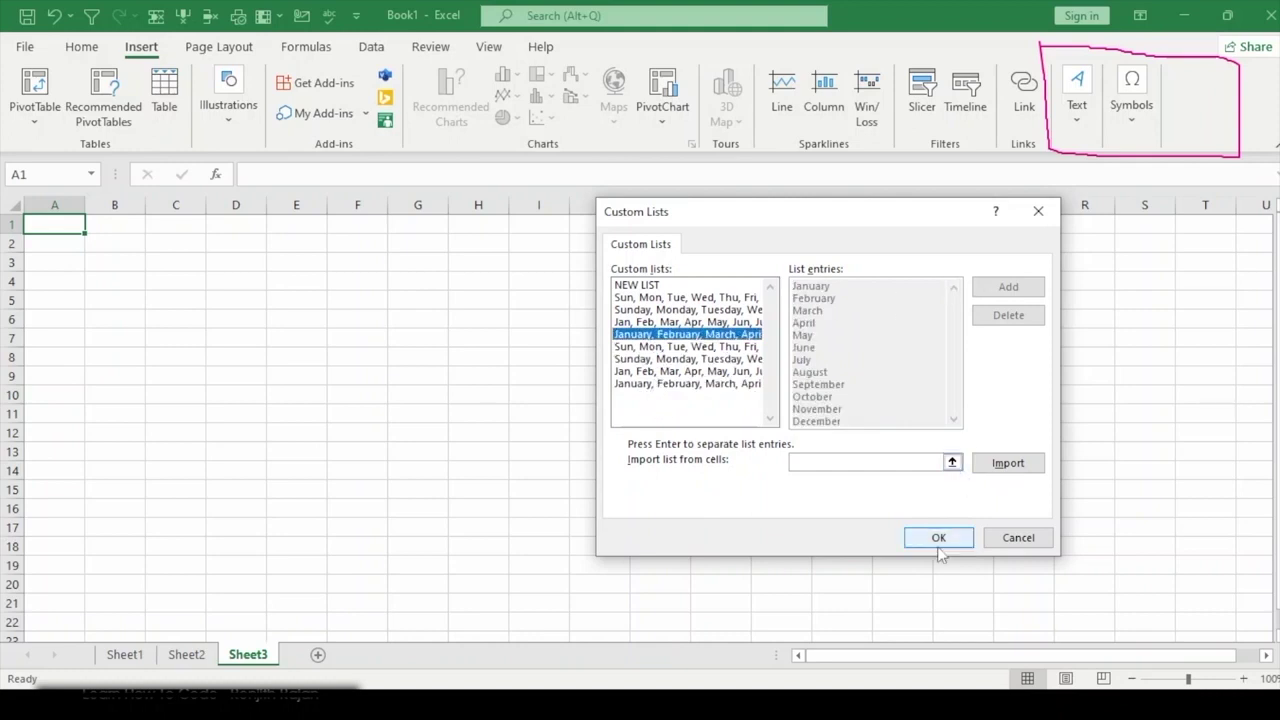
# Step: Add a new custom list of a person's name, Name 1, Name 2 and Name 3, closing both dialogs
pyautogui.click(632, 286)
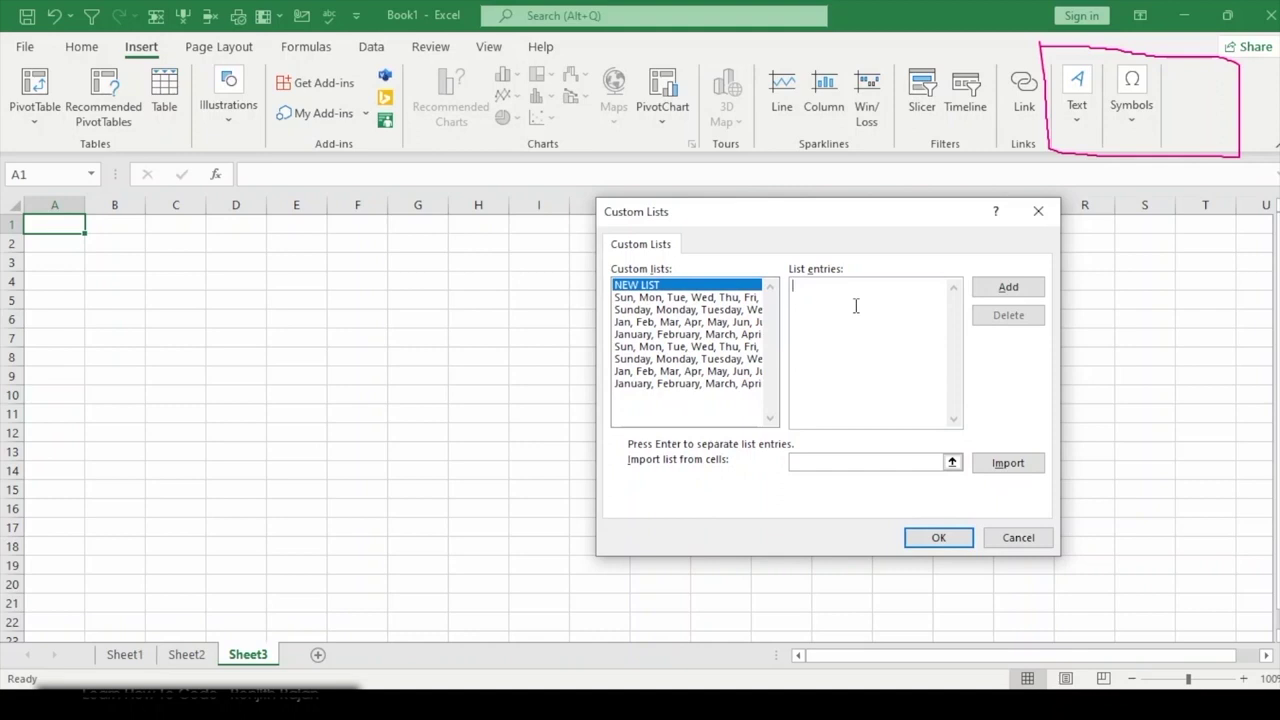
pyautogui.write('Renjith')
pyautogui.press('Return')
pyautogui.write('Name 1')
pyautogui.press('Return')
pyautogui.write('Name 3Name 3')
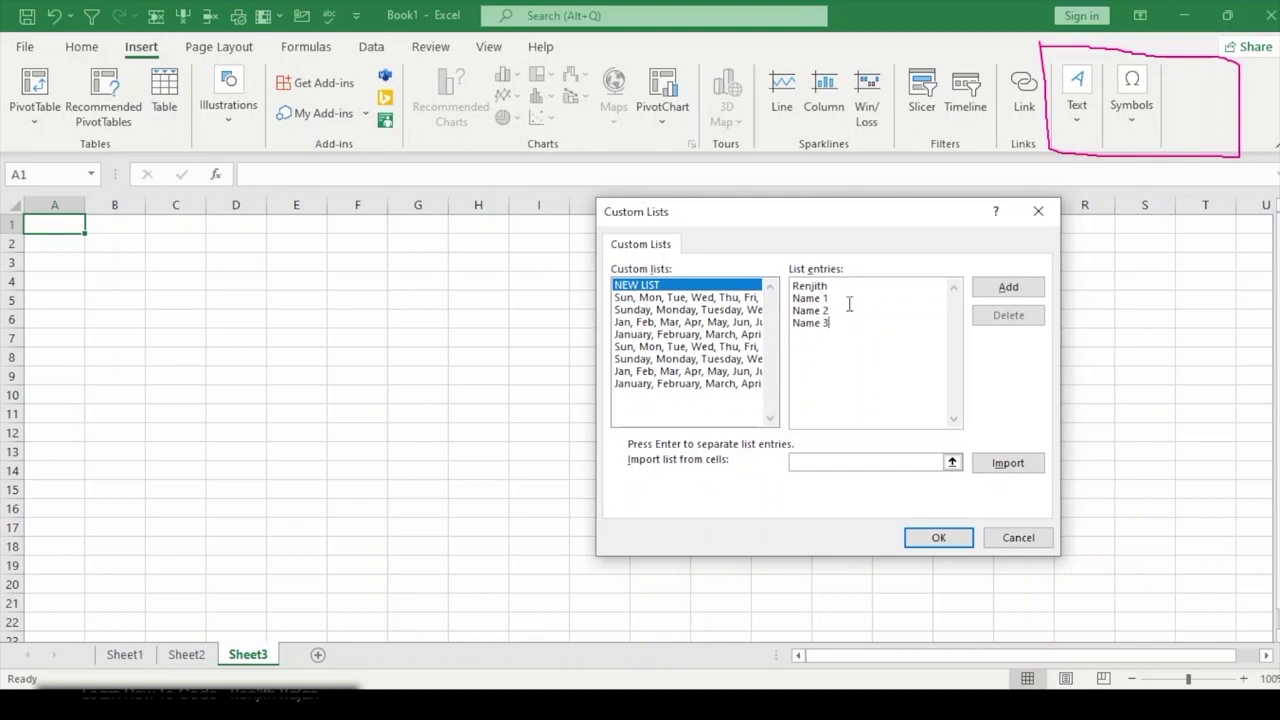
pyautogui.click(1008, 288)
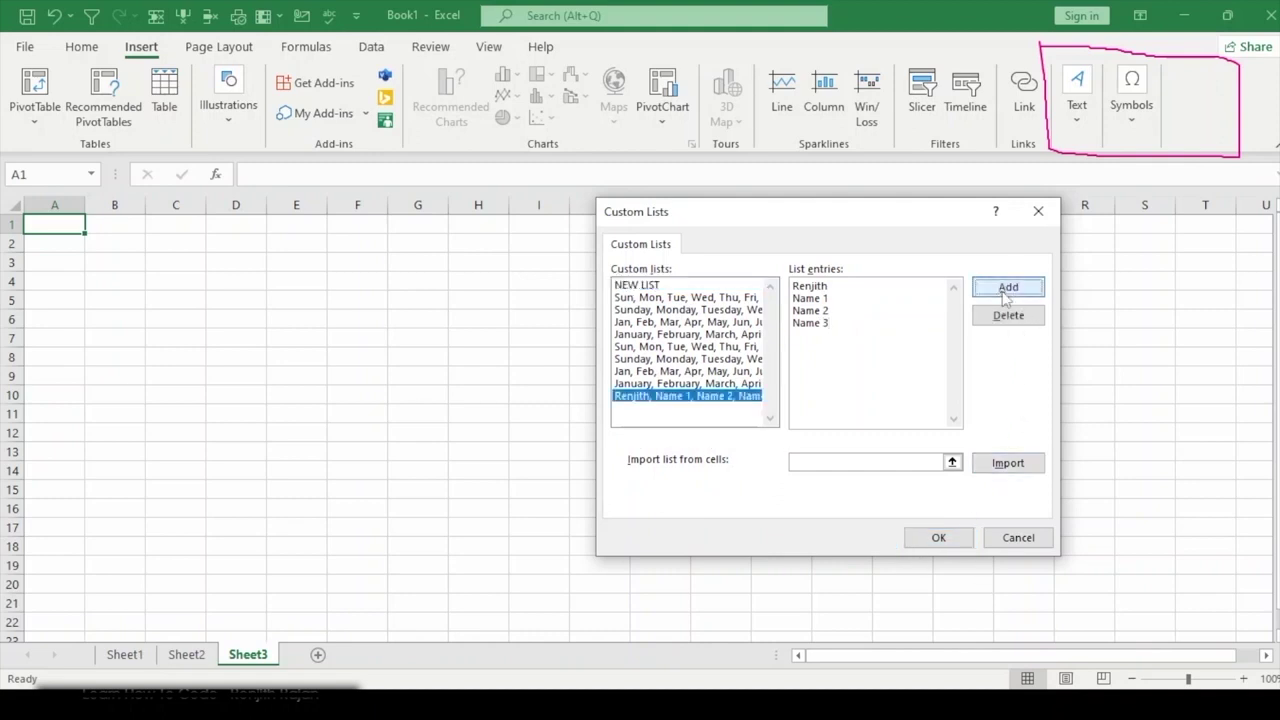
pyautogui.click(921, 538)
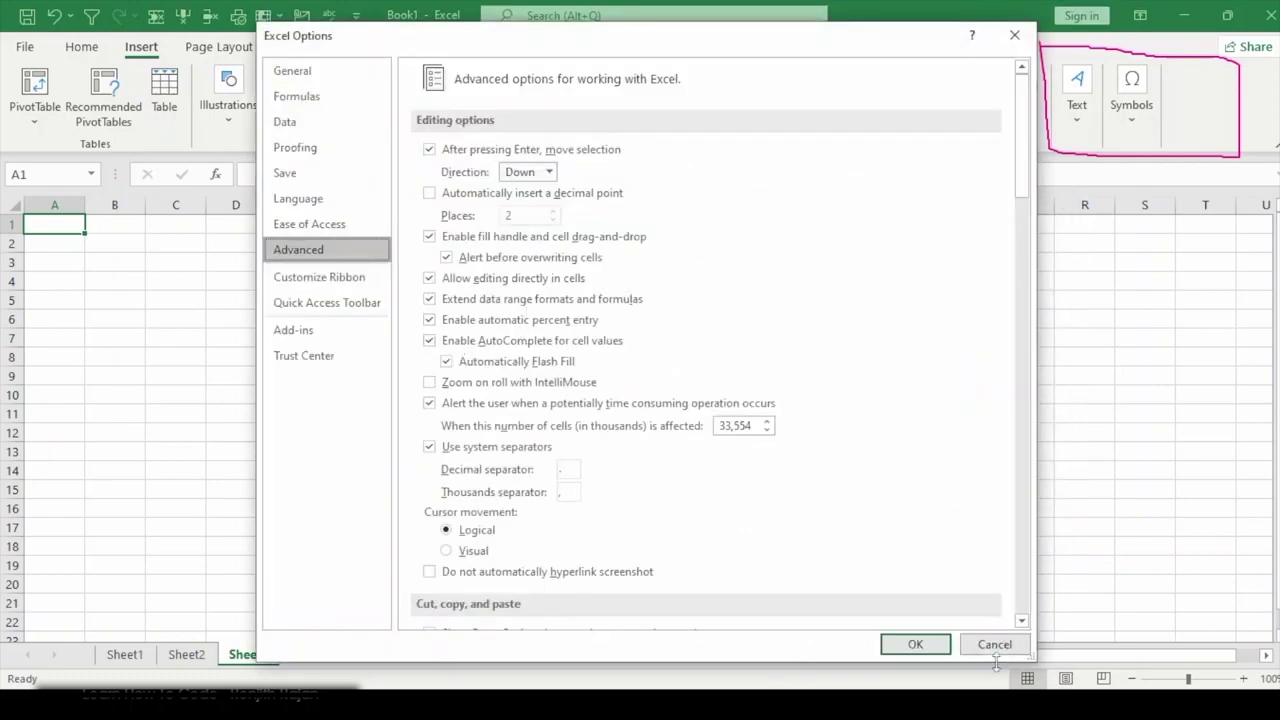
pyautogui.click(908, 645)
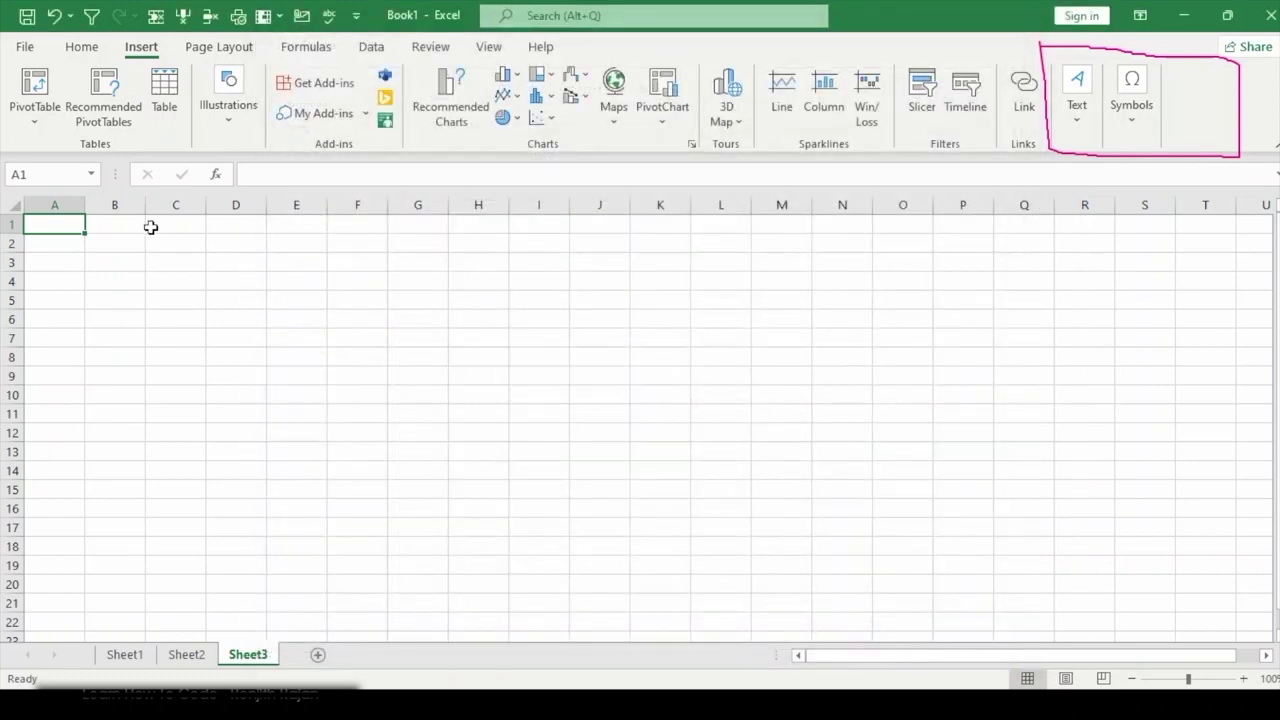
# Step: Enter the person's name in A1 and drag its fill handle to A4 to add Name 1–Name 3
pyautogui.write('Renjith')
pyautogui.press('Return')
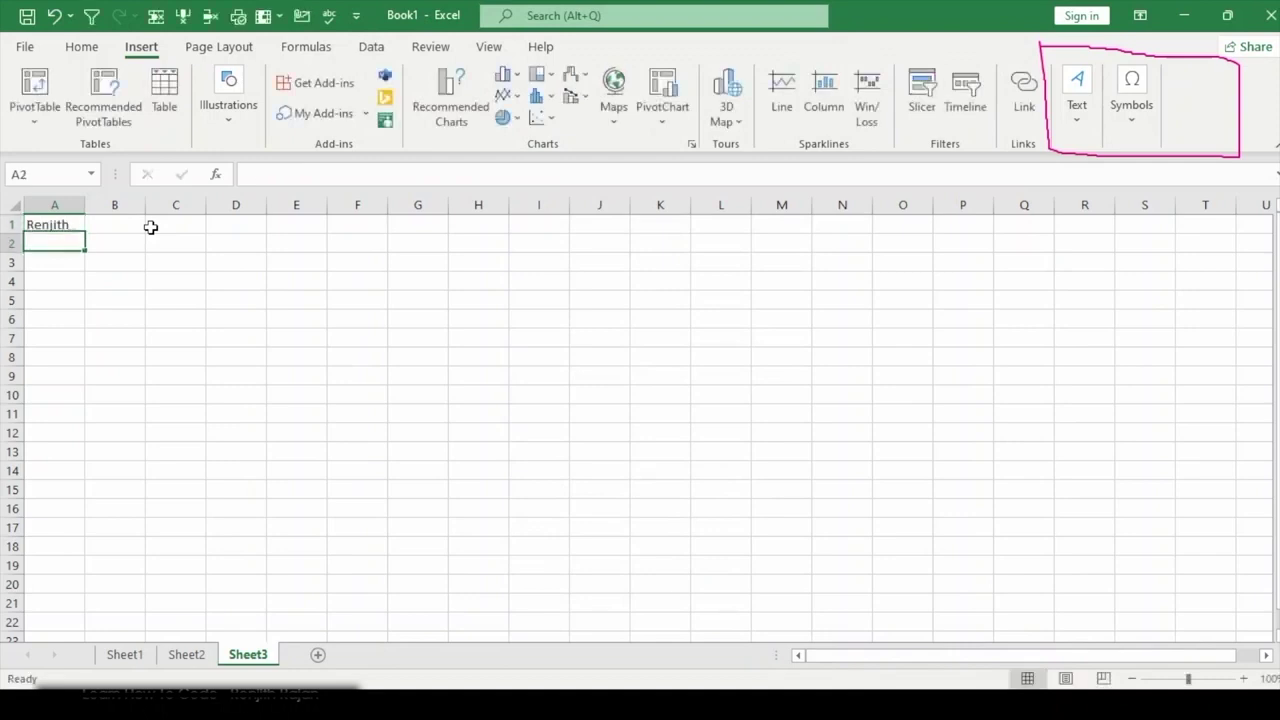
pyautogui.click(67, 226)
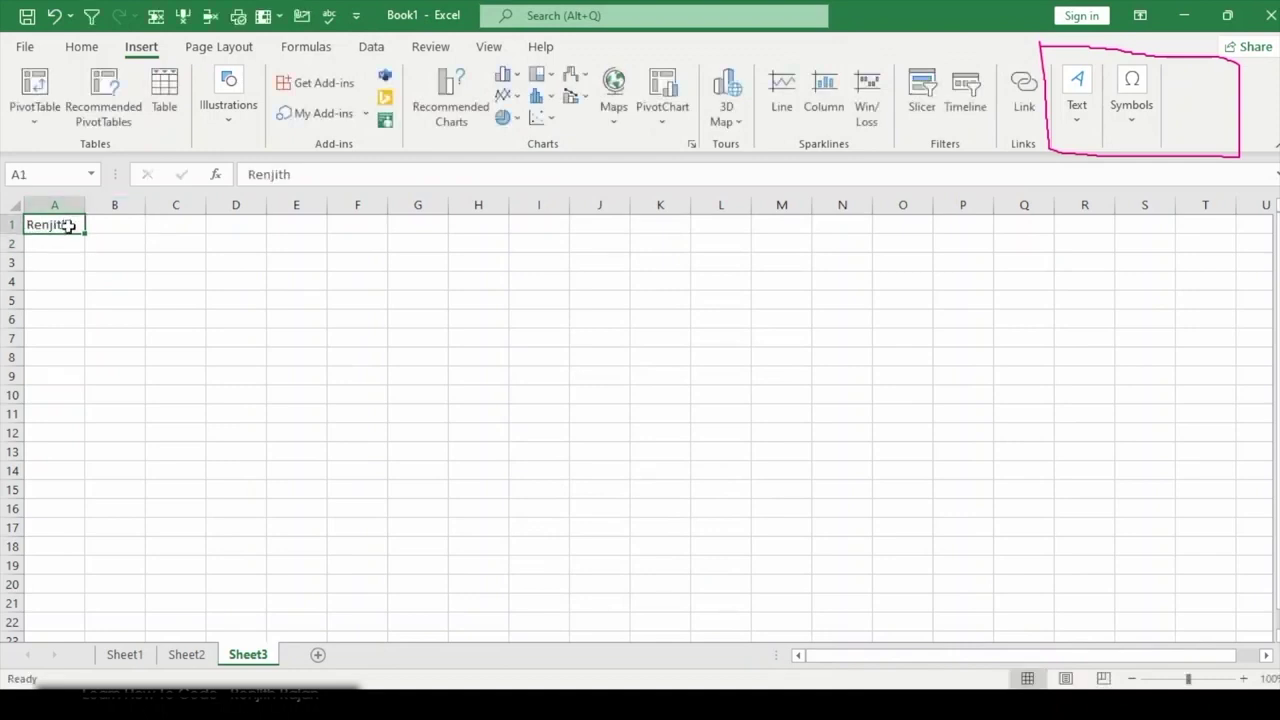
pyautogui.moveTo(86, 232); pyautogui.dragTo(86, 290)
pyautogui.click(355, 316)
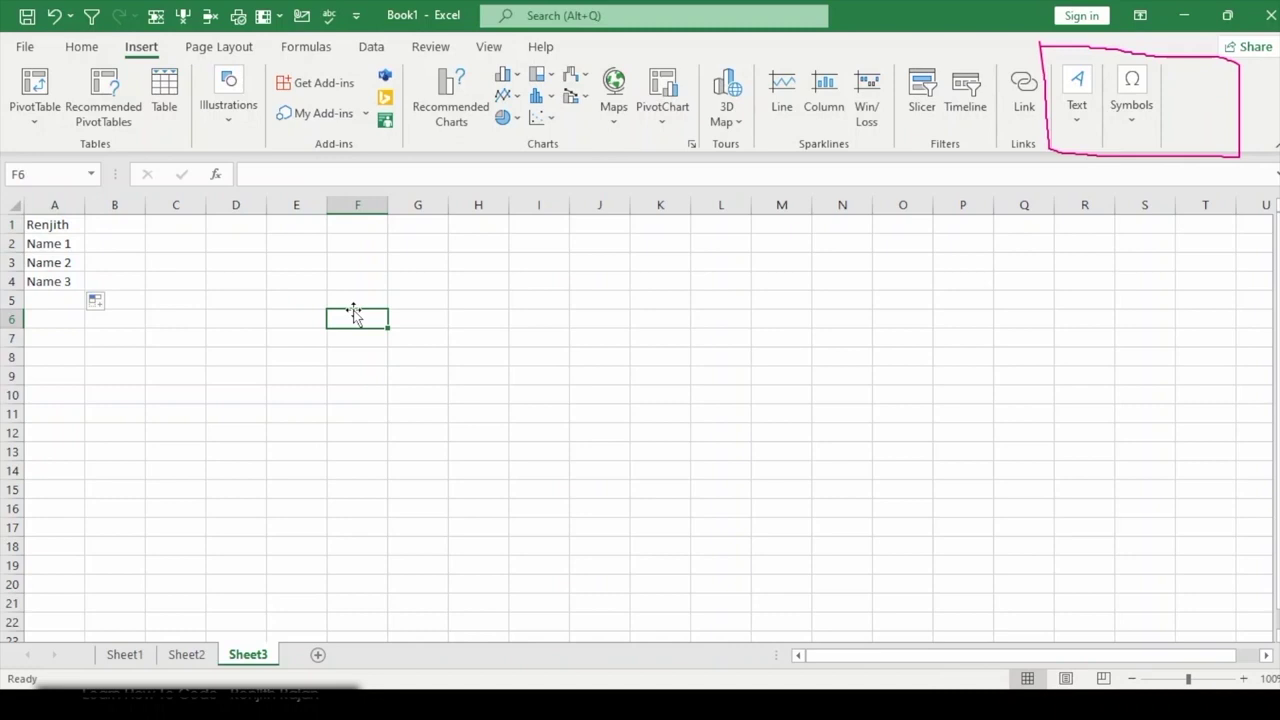
pyautogui.moveTo(44, 226); pyautogui.dragTo(50, 283)
pyautogui.click(231, 277)
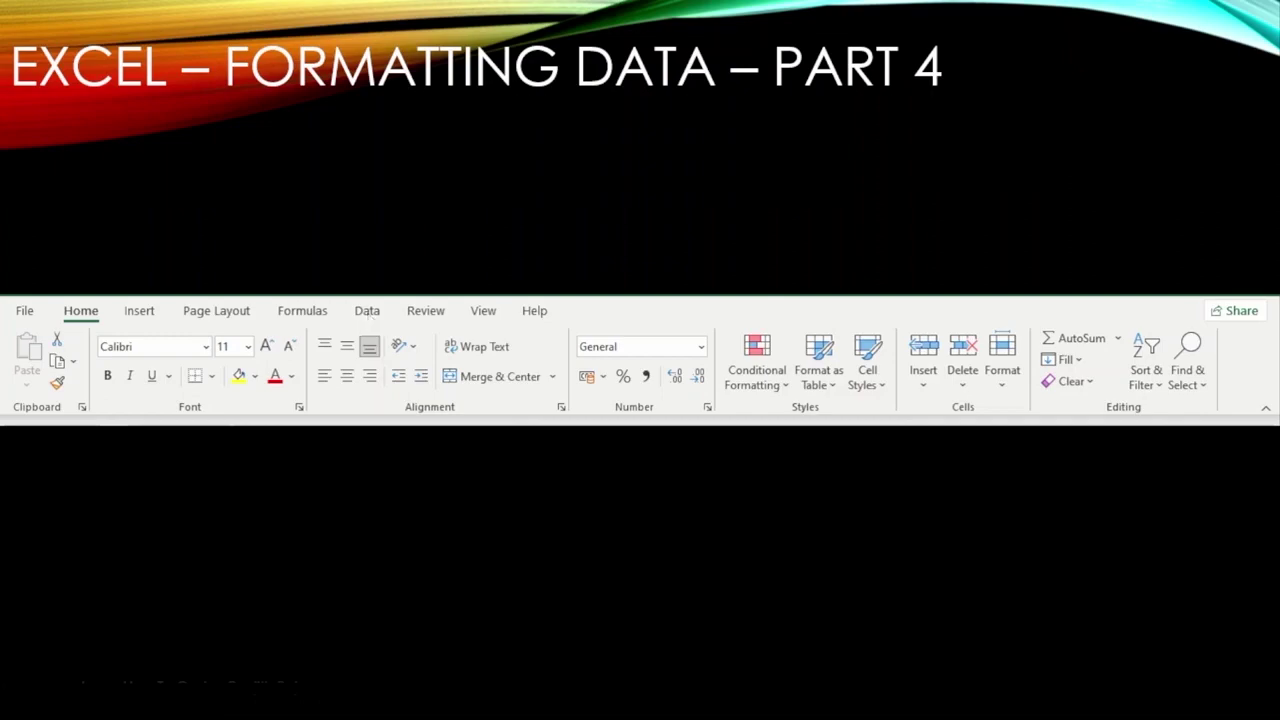
# Step: Switch from the slideshow to the Car Sales 2021 workbook's Sales - Data sheet
pyautogui.hotkey('alt', 'Tab')
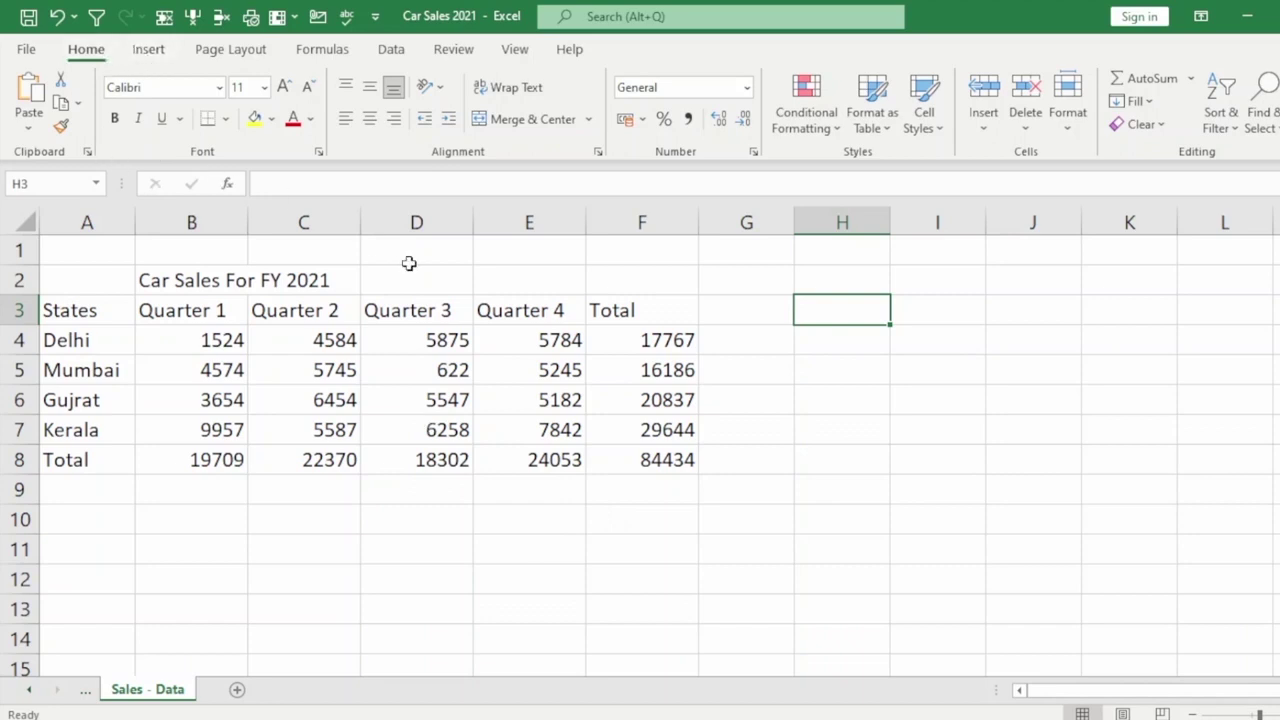
pyautogui.click(190, 338)
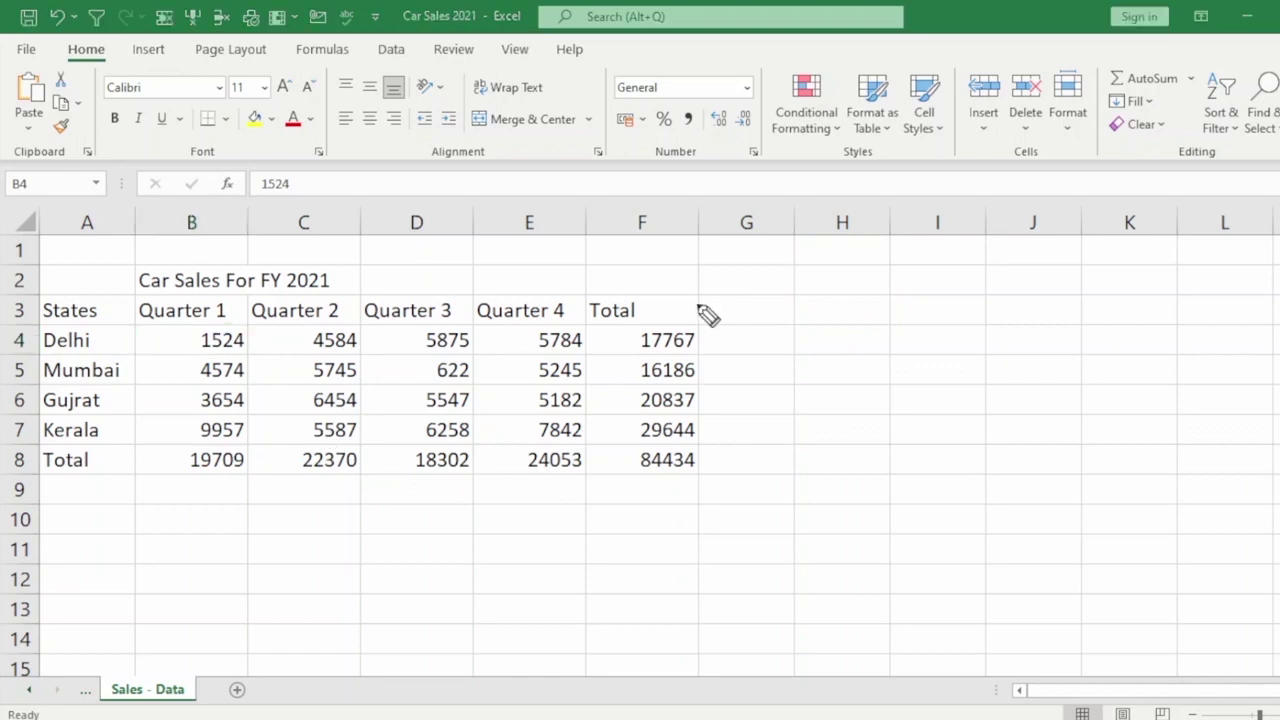
pyautogui.moveTo(100, 62)
pyautogui.mouseDown()
pyautogui.moveTo(104, 145)
pyautogui.moveTo(162, 168)
pyautogui.moveTo(323, 166)
pyautogui.moveTo(338, 145)
pyautogui.moveTo(330, 62)
pyautogui.moveTo(98, 66)
pyautogui.mouseUp()
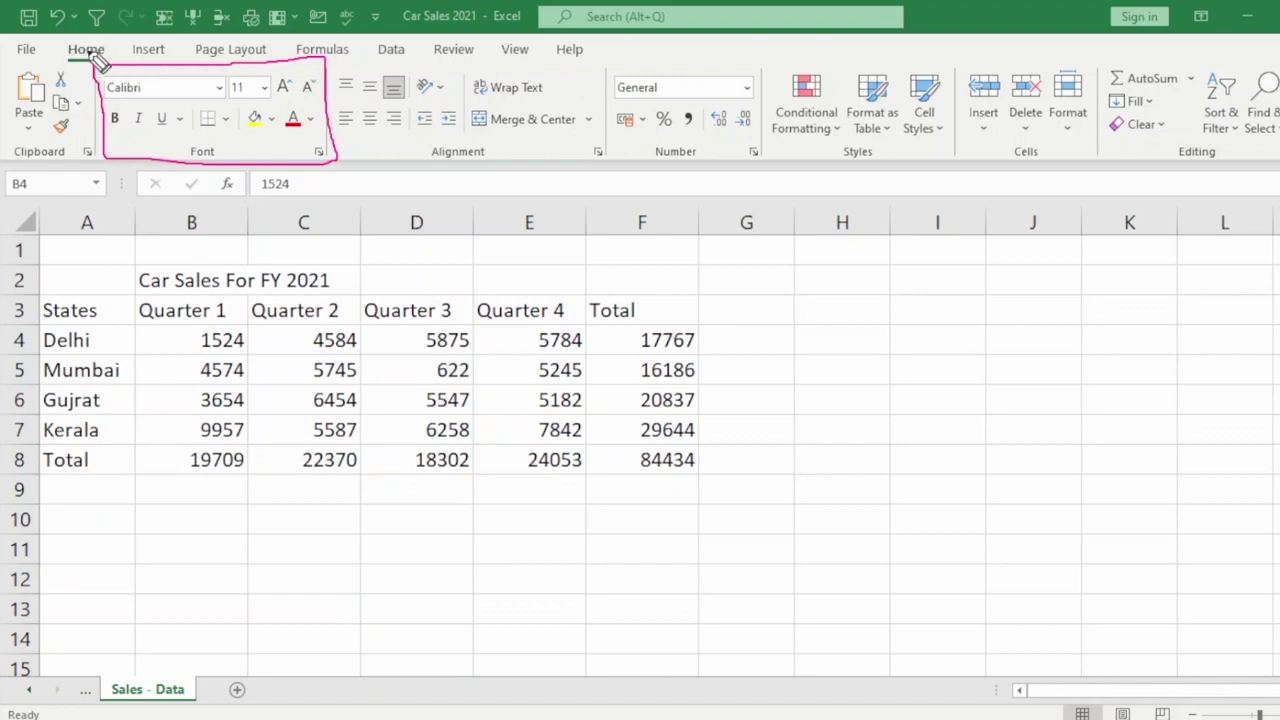
pyautogui.moveTo(1268, 38)
pyautogui.mouseDown()
pyautogui.moveTo(8, 40)
pyautogui.moveTo(6, 156)
pyautogui.moveTo(1278, 152)
pyautogui.mouseUp()
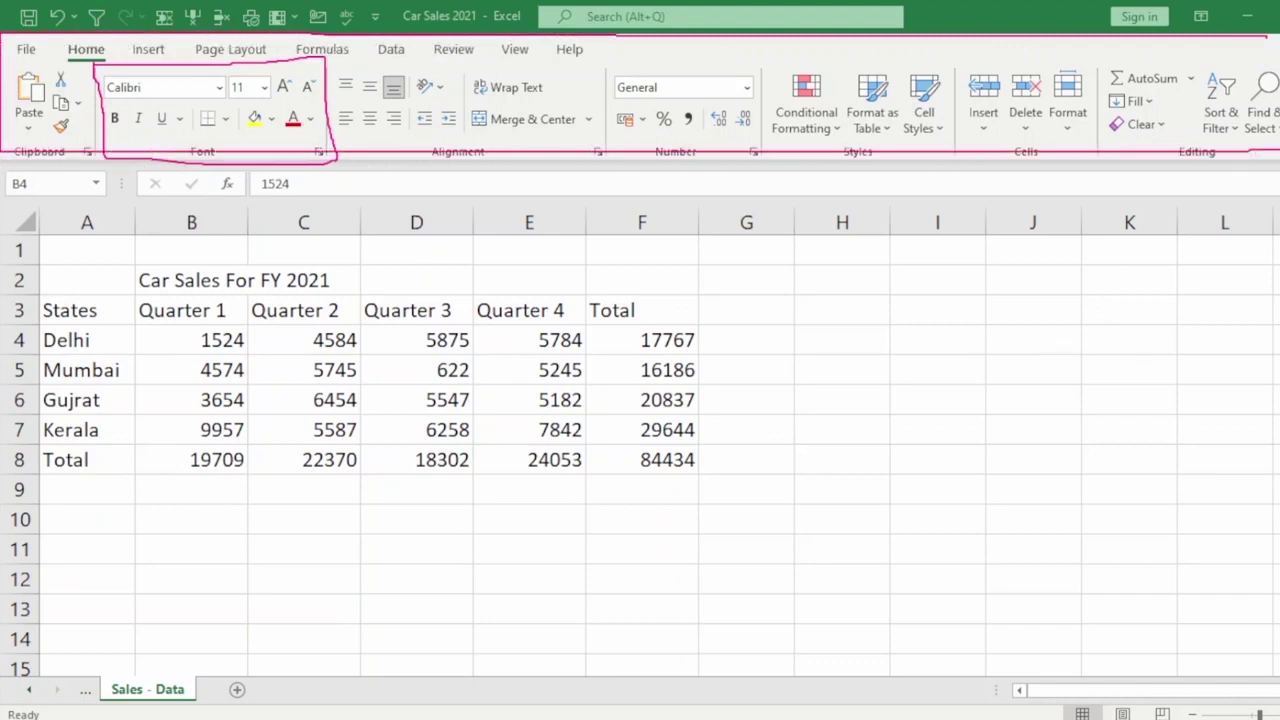
pyautogui.press('Escape')
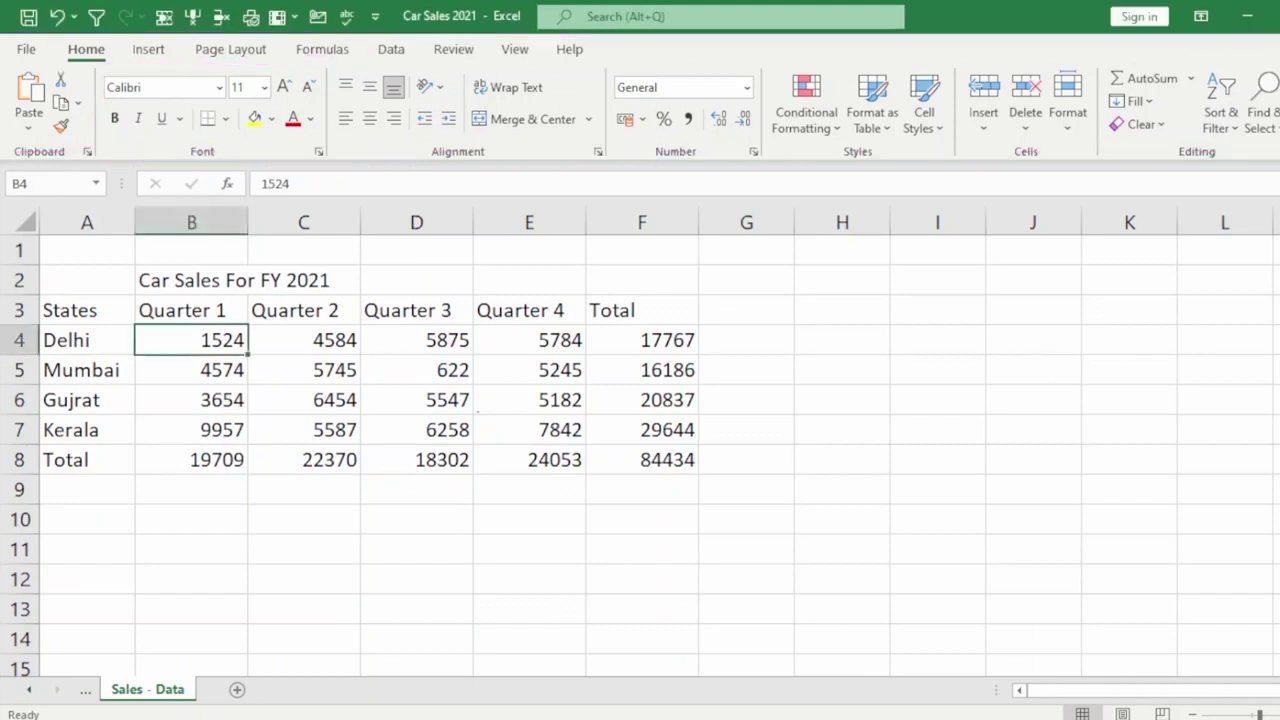
pyautogui.hotkey('ctrl', '2')
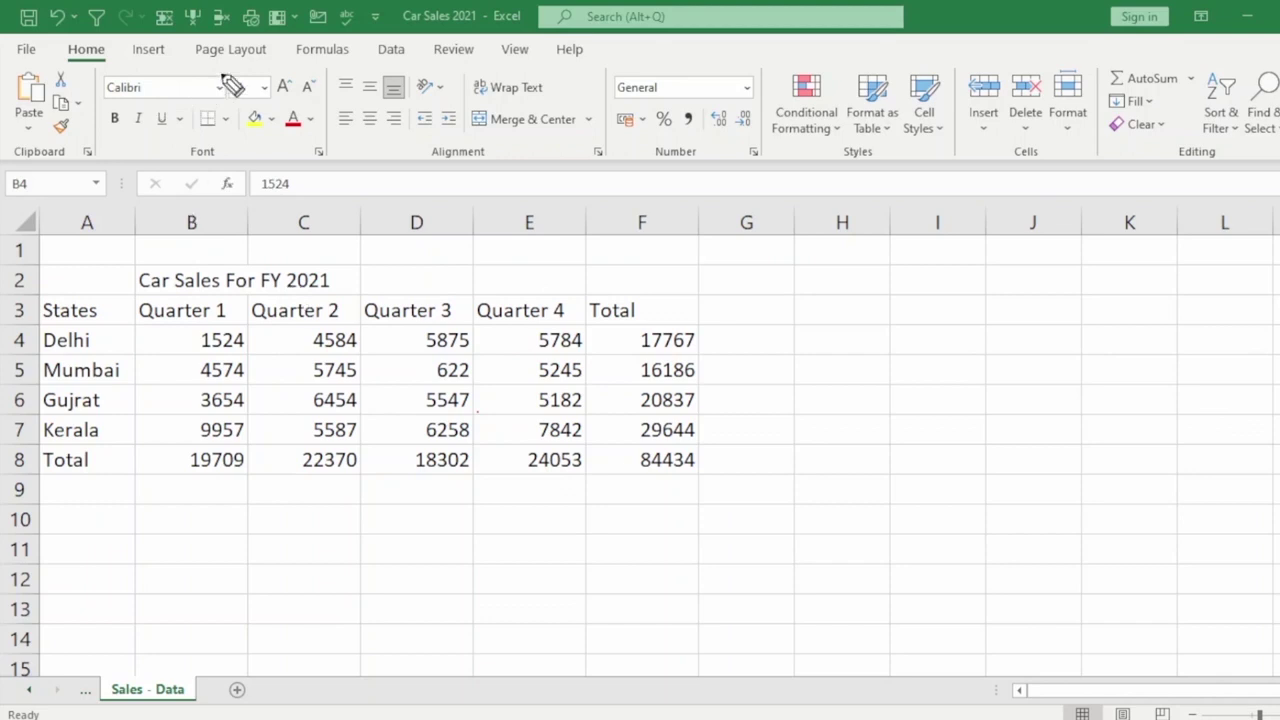
pyautogui.moveTo(226, 73)
pyautogui.mouseDown()
pyautogui.moveTo(99, 79)
pyautogui.moveTo(104, 98)
pyautogui.moveTo(205, 99)
pyautogui.moveTo(221, 77)
pyautogui.mouseUp()
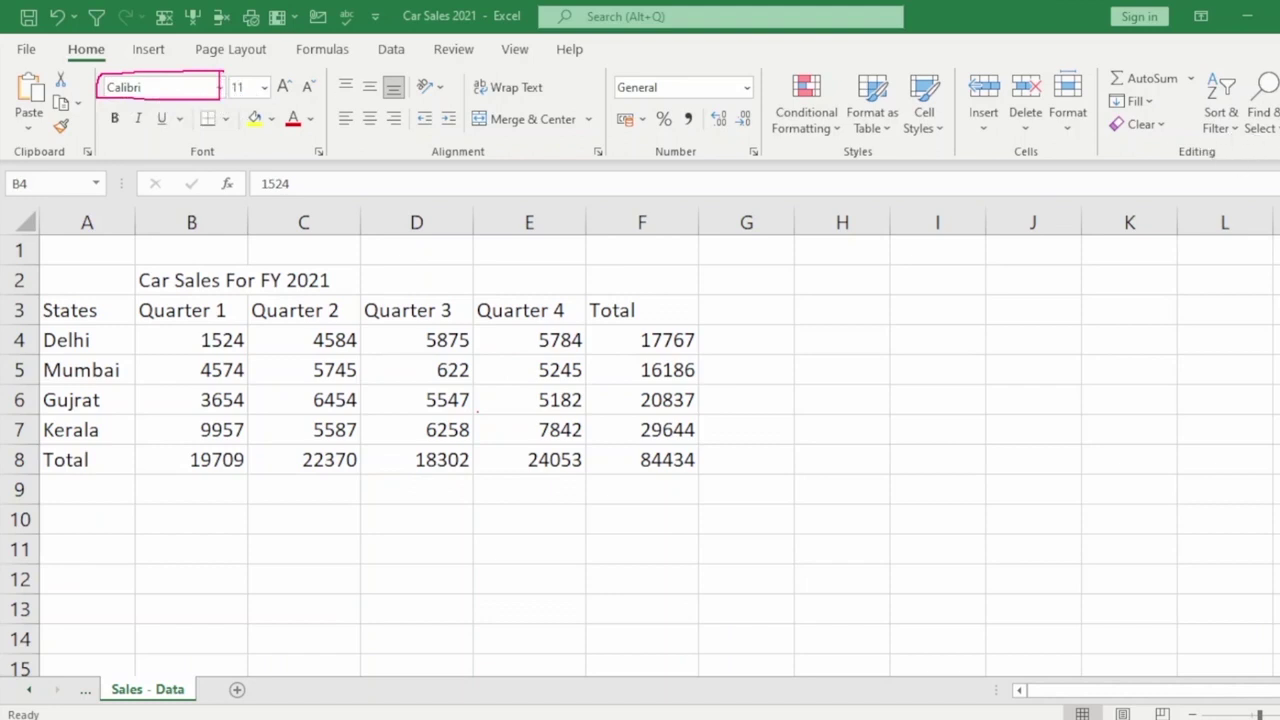
pyautogui.click(219, 89)
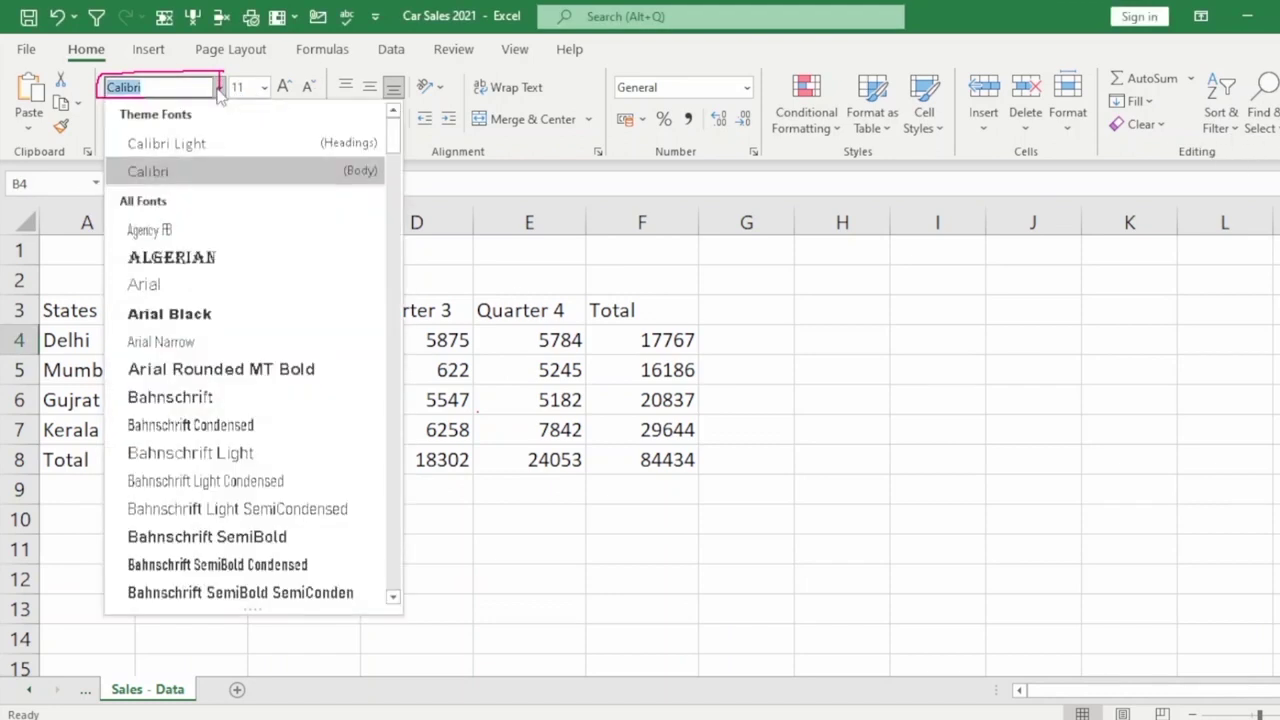
pyautogui.scroll(-2, 253, 290)
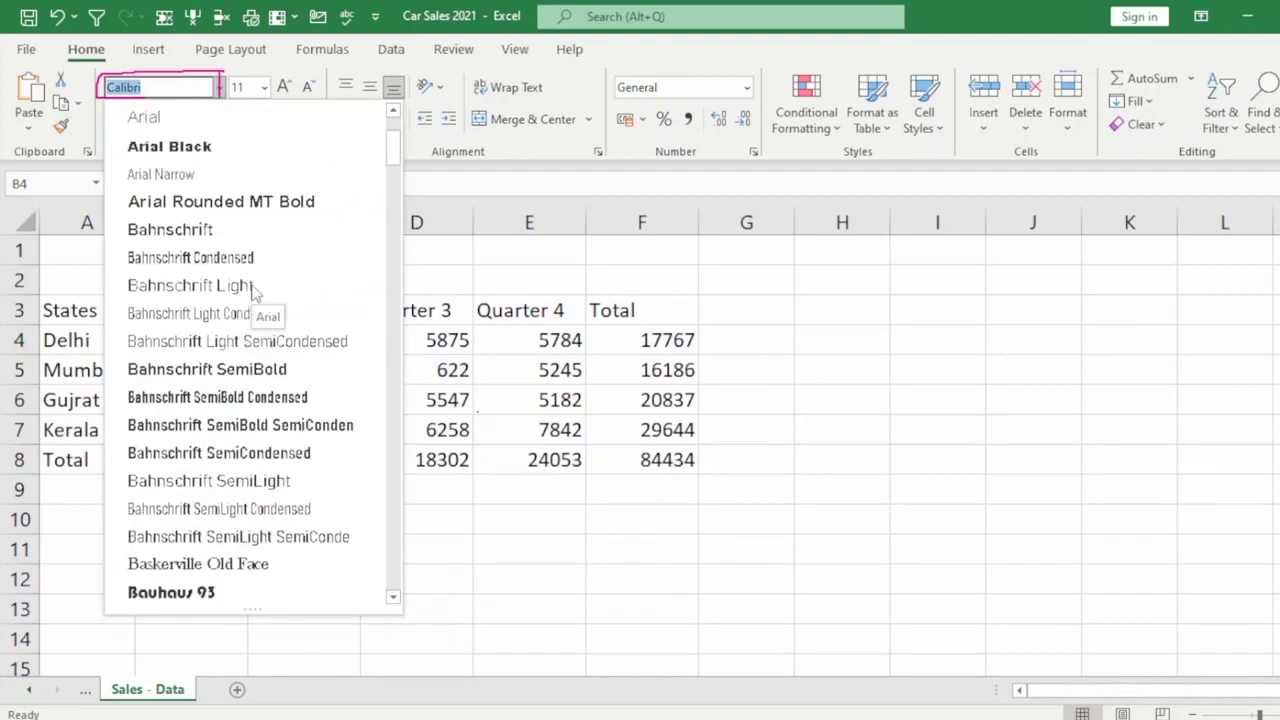
pyautogui.scroll(-4, 253, 290)
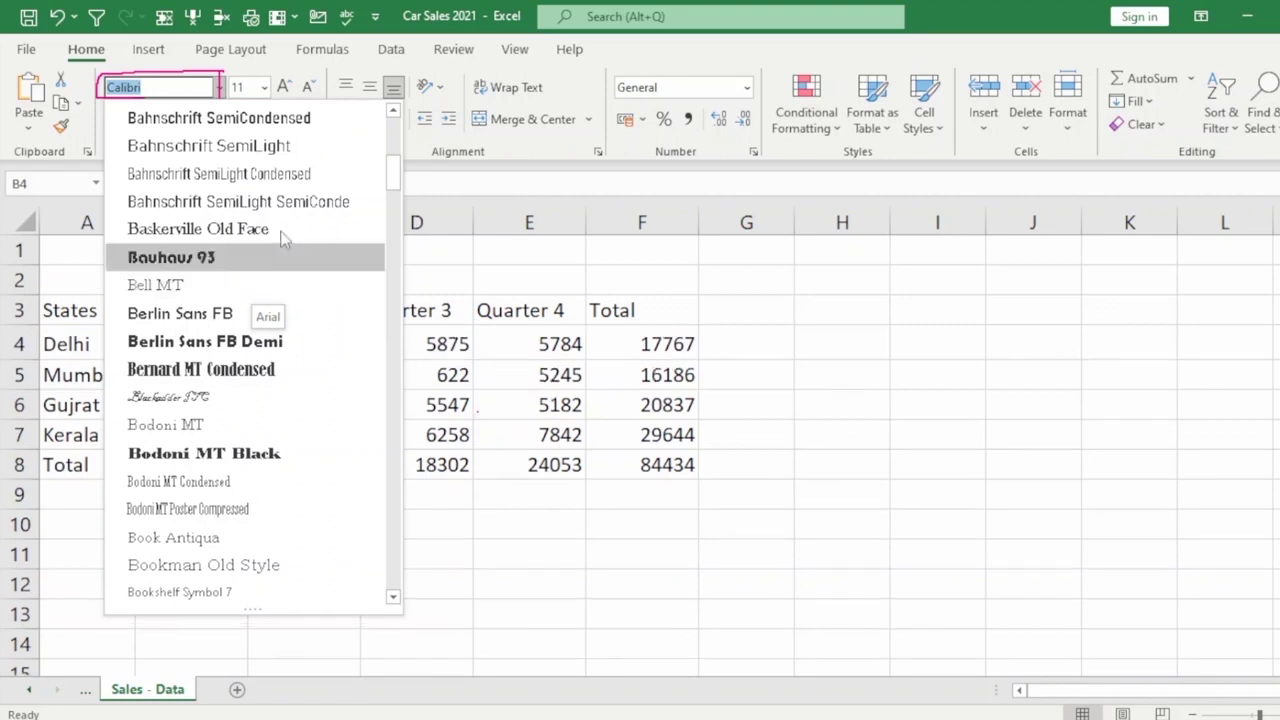
pyautogui.click(390, 285)
pyautogui.click(390, 285)
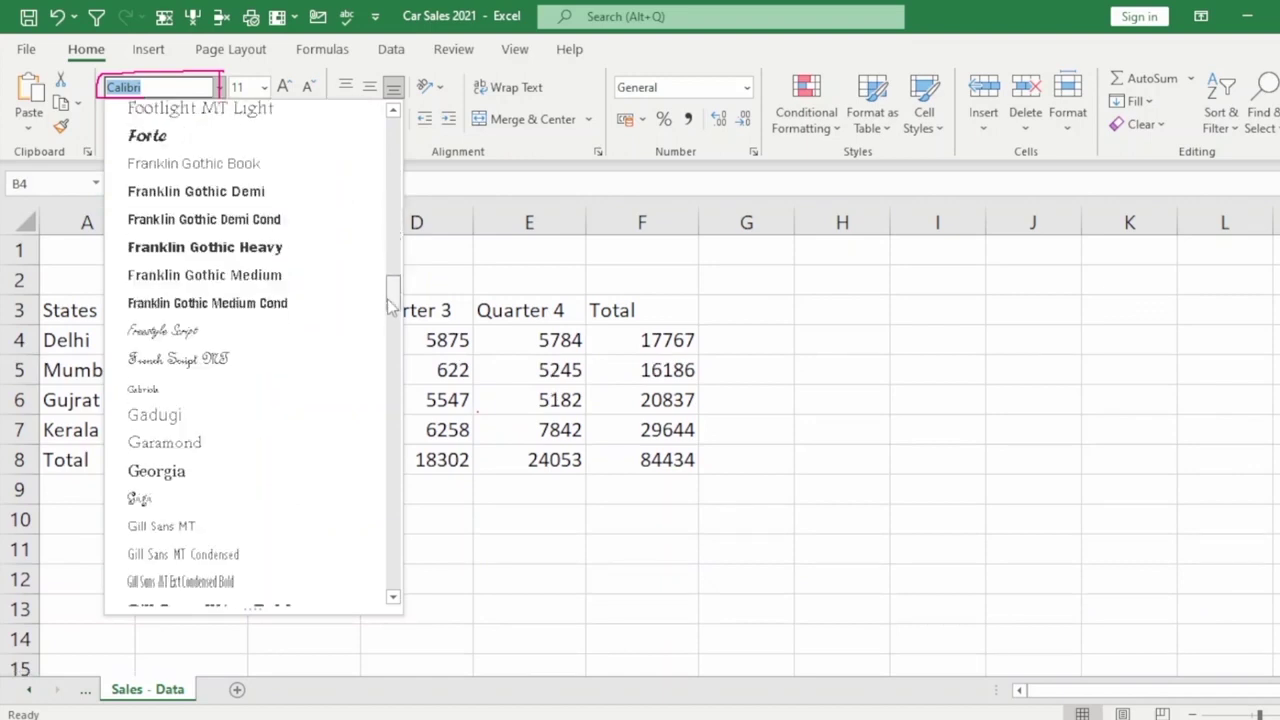
pyautogui.moveTo(390, 320); pyautogui.dragTo(396, 578)
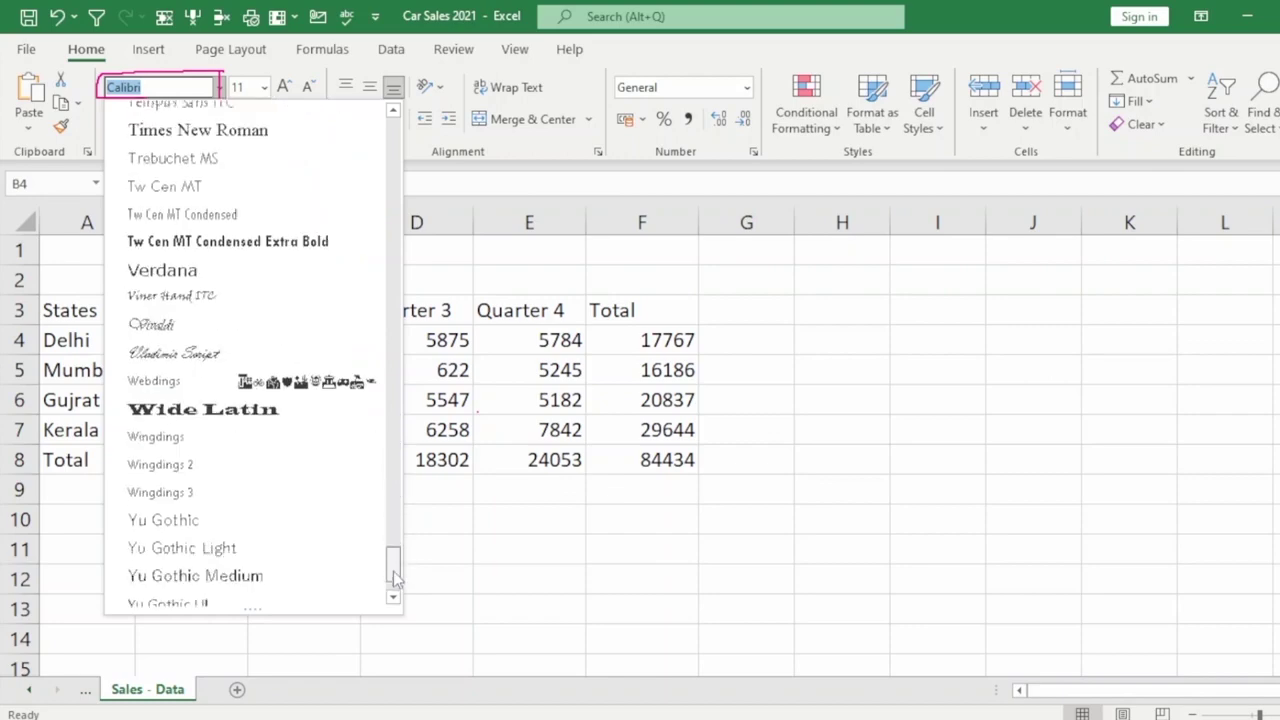
pyautogui.moveTo(396, 578); pyautogui.dragTo(404, 140)
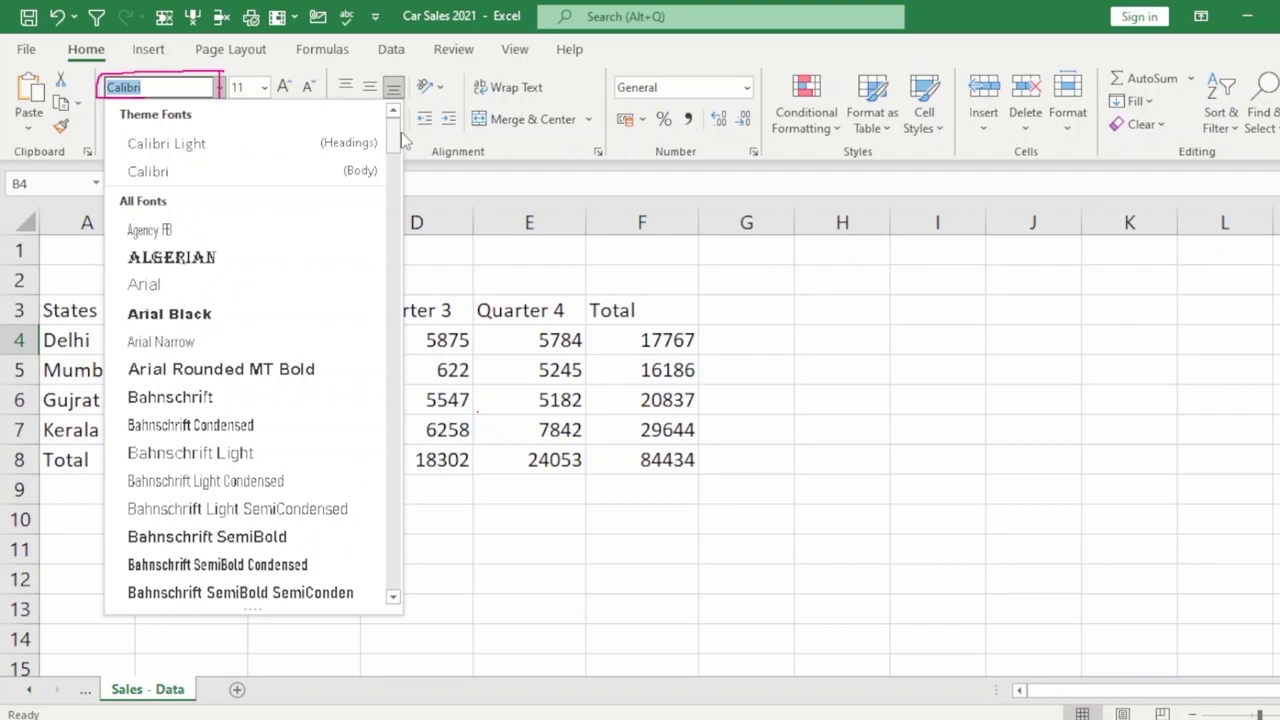
pyautogui.click(468, 243)
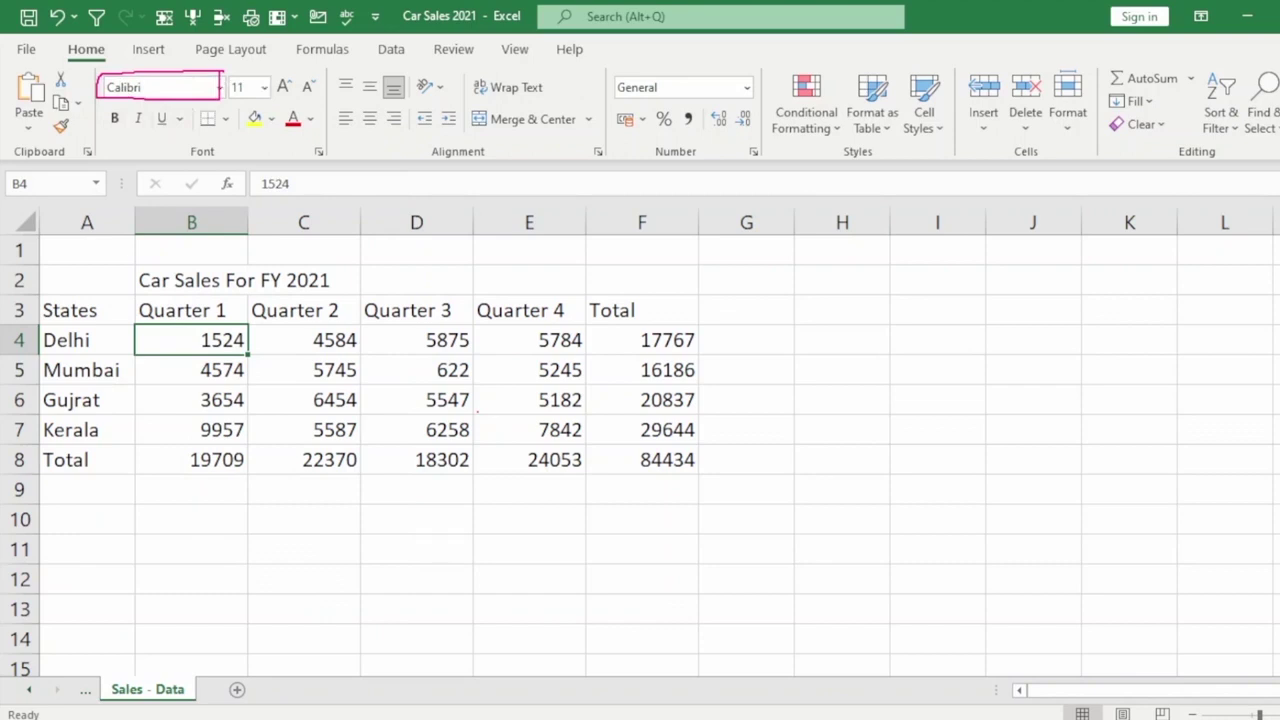
pyautogui.moveTo(264, 67)
pyautogui.mouseDown()
pyautogui.moveTo(224, 88)
pyautogui.moveTo(270, 98)
pyautogui.moveTo(262, 68)
pyautogui.mouseUp()
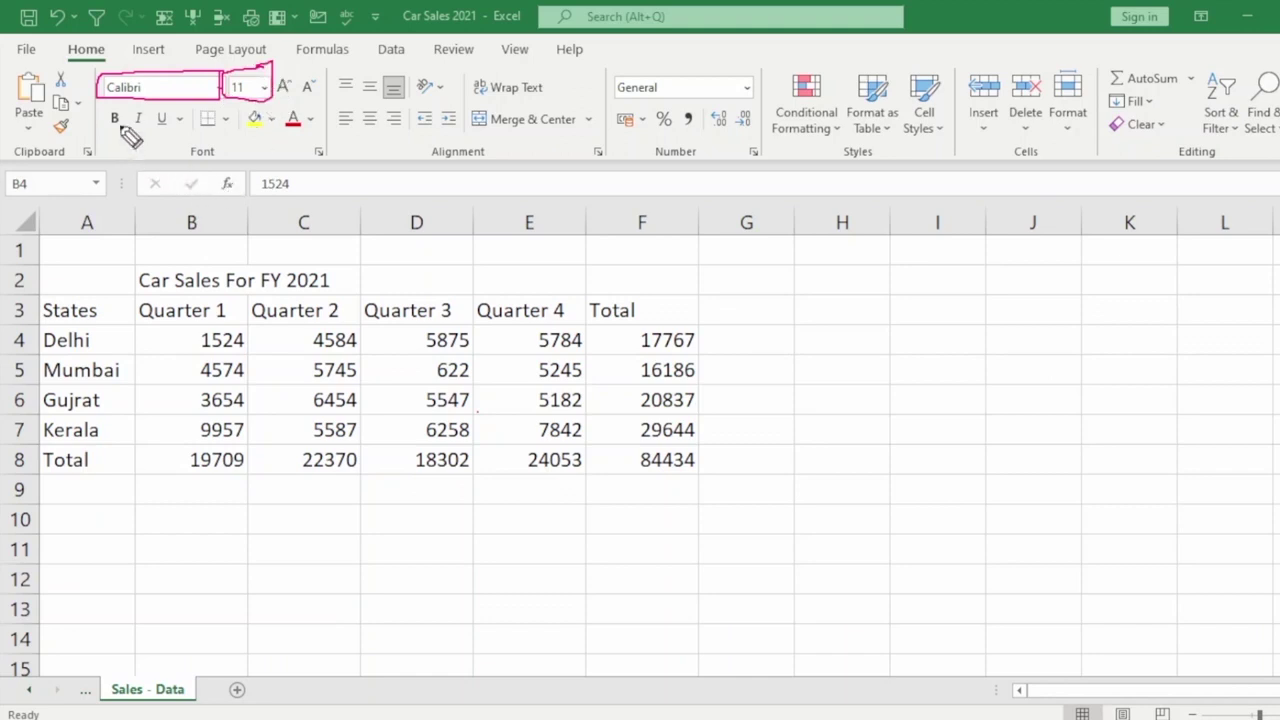
pyautogui.moveTo(120, 109)
pyautogui.mouseDown()
pyautogui.moveTo(105, 117)
pyautogui.moveTo(115, 128)
pyautogui.moveTo(118, 113)
pyautogui.mouseUp()
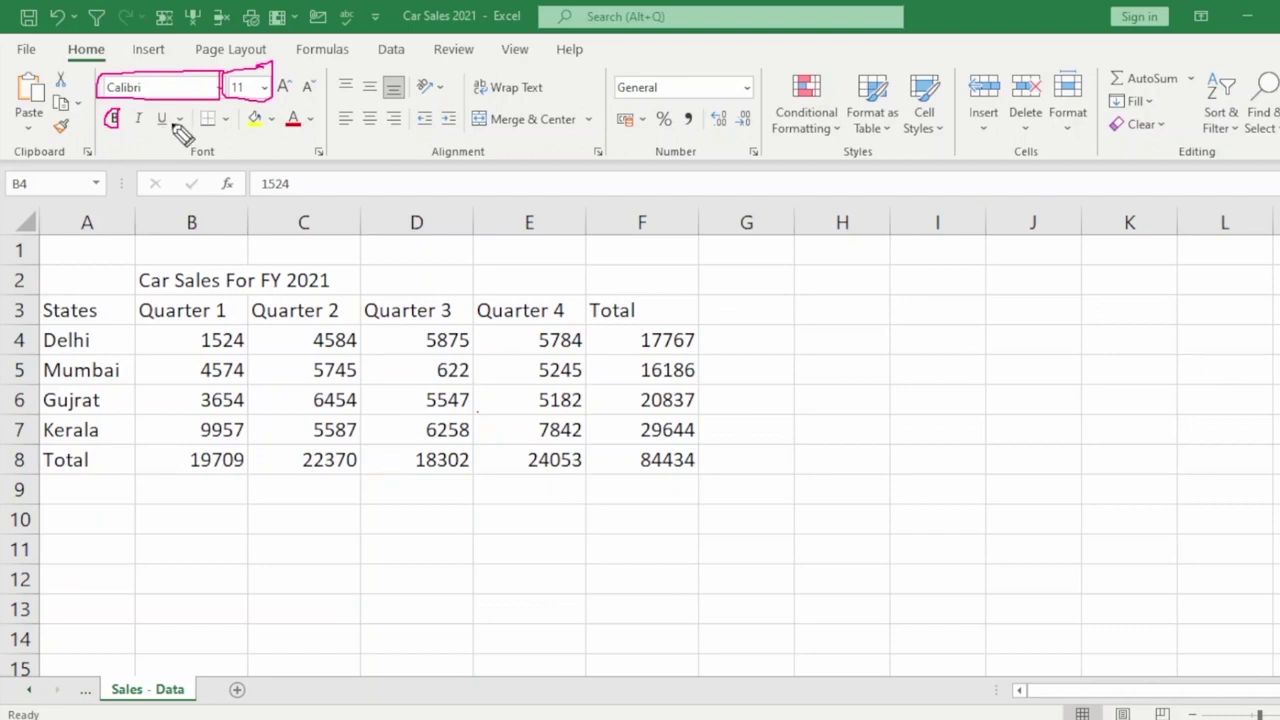
pyautogui.moveTo(140, 112)
pyautogui.mouseDown()
pyautogui.moveTo(130, 125)
pyautogui.moveTo(150, 140)
pyautogui.moveTo(158, 118)
pyautogui.moveTo(136, 114)
pyautogui.mouseUp()
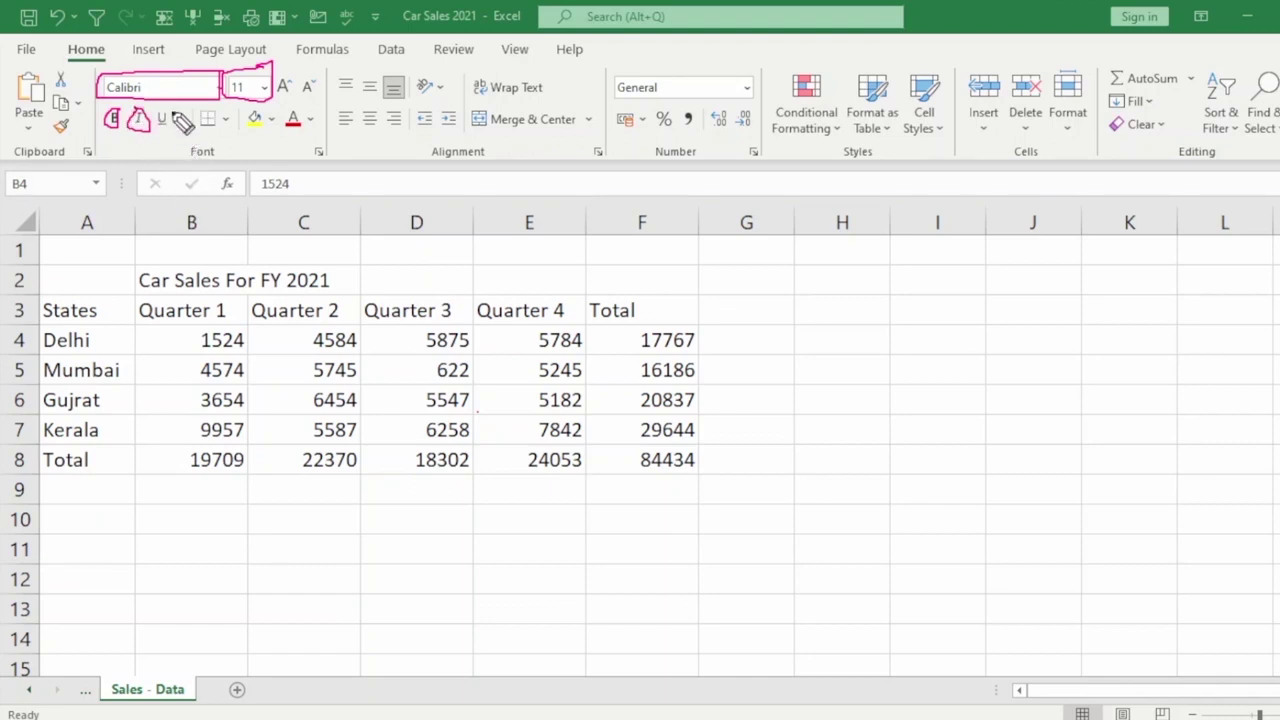
pyautogui.moveTo(180, 120)
pyautogui.mouseDown()
pyautogui.moveTo(157, 126)
pyautogui.moveTo(176, 130)
pyautogui.mouseUp()
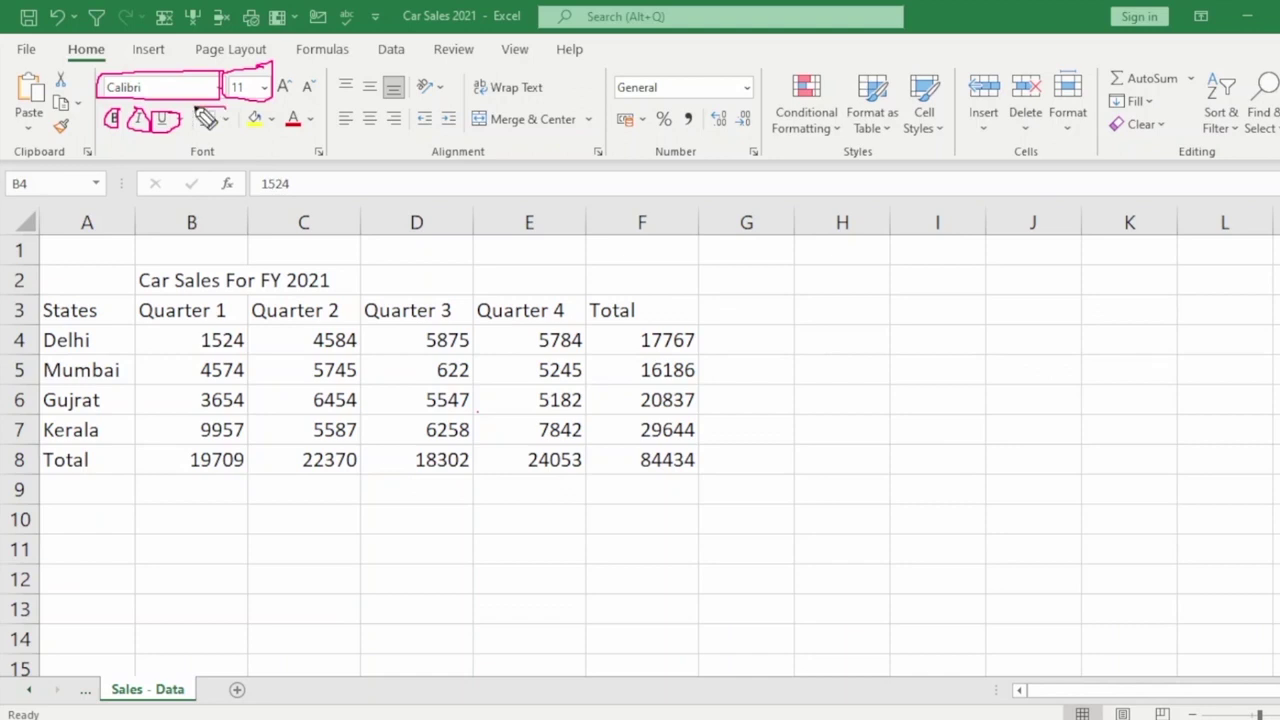
pyautogui.moveTo(200, 138)
pyautogui.mouseDown()
pyautogui.moveTo(234, 122)
pyautogui.moveTo(222, 106)
pyautogui.moveTo(228, 130)
pyautogui.mouseUp()
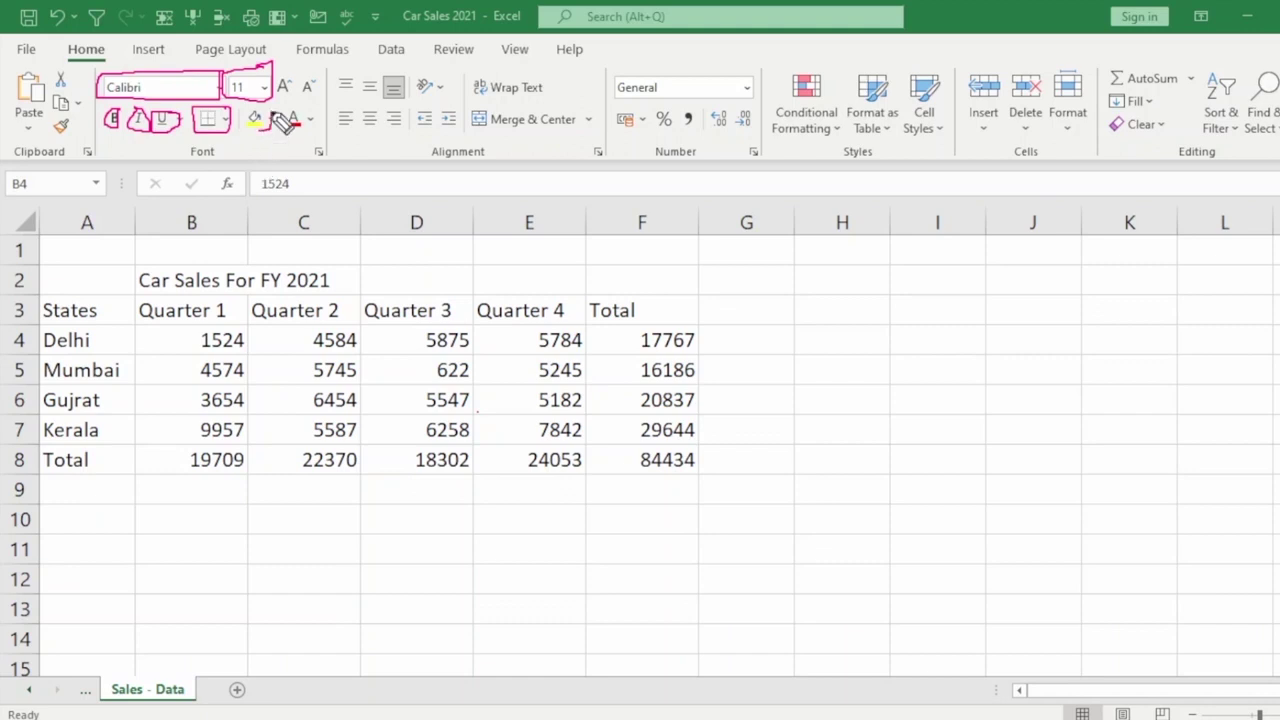
pyautogui.moveTo(262, 114)
pyautogui.mouseDown()
pyautogui.moveTo(246, 110)
pyautogui.moveTo(262, 134)
pyautogui.mouseUp()
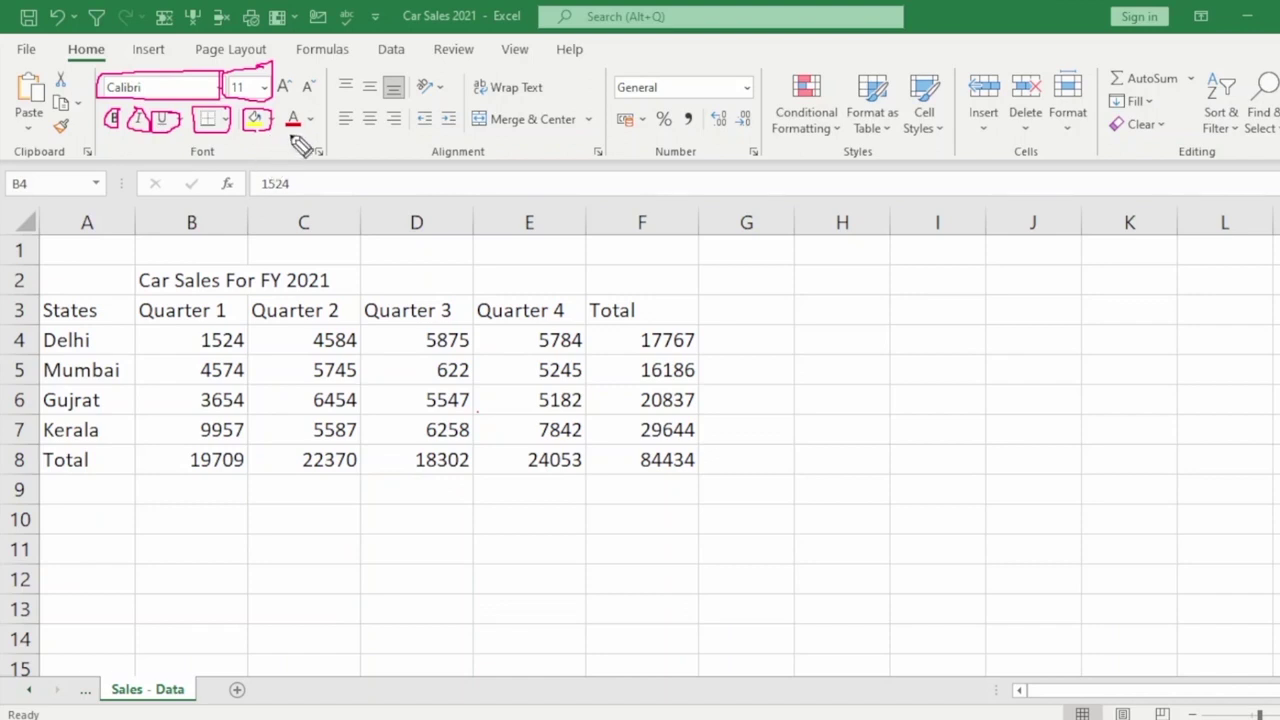
pyautogui.moveTo(320, 130)
pyautogui.mouseDown()
pyautogui.moveTo(318, 112)
pyautogui.moveTo(292, 110)
pyautogui.moveTo(284, 133)
pyautogui.mouseUp()
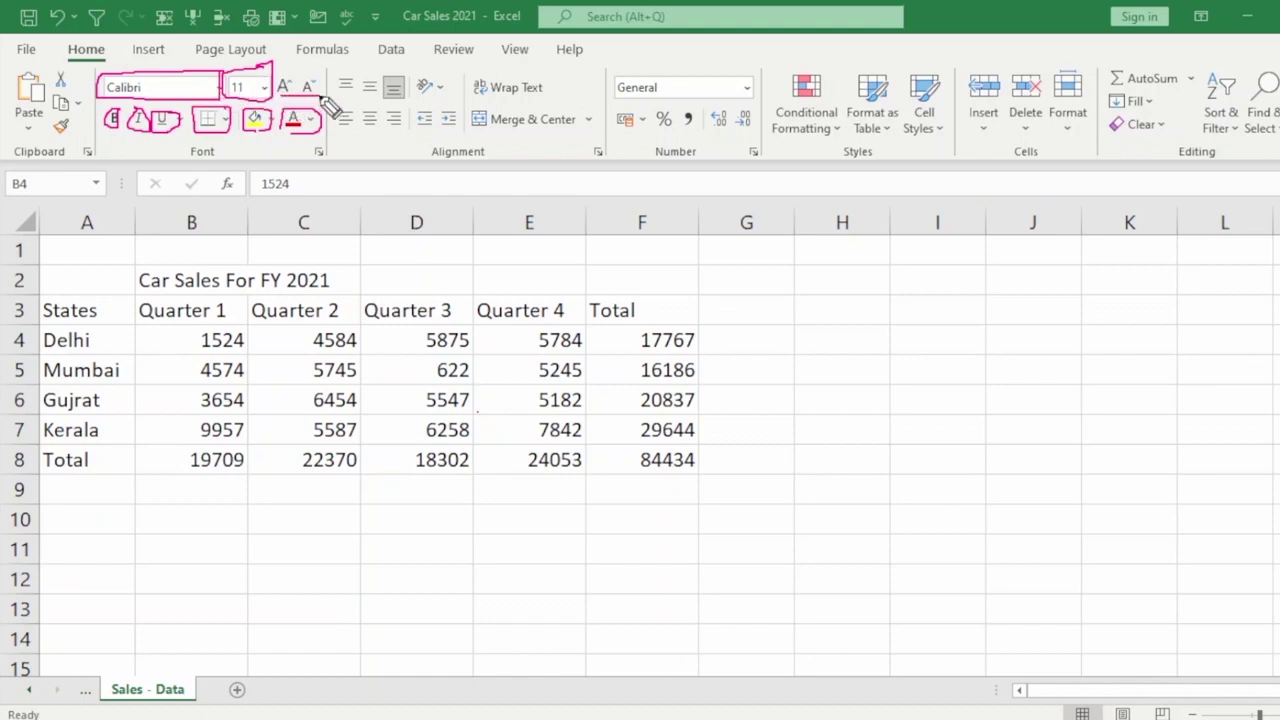
pyautogui.moveTo(337, 86); pyautogui.dragTo(289, 91)
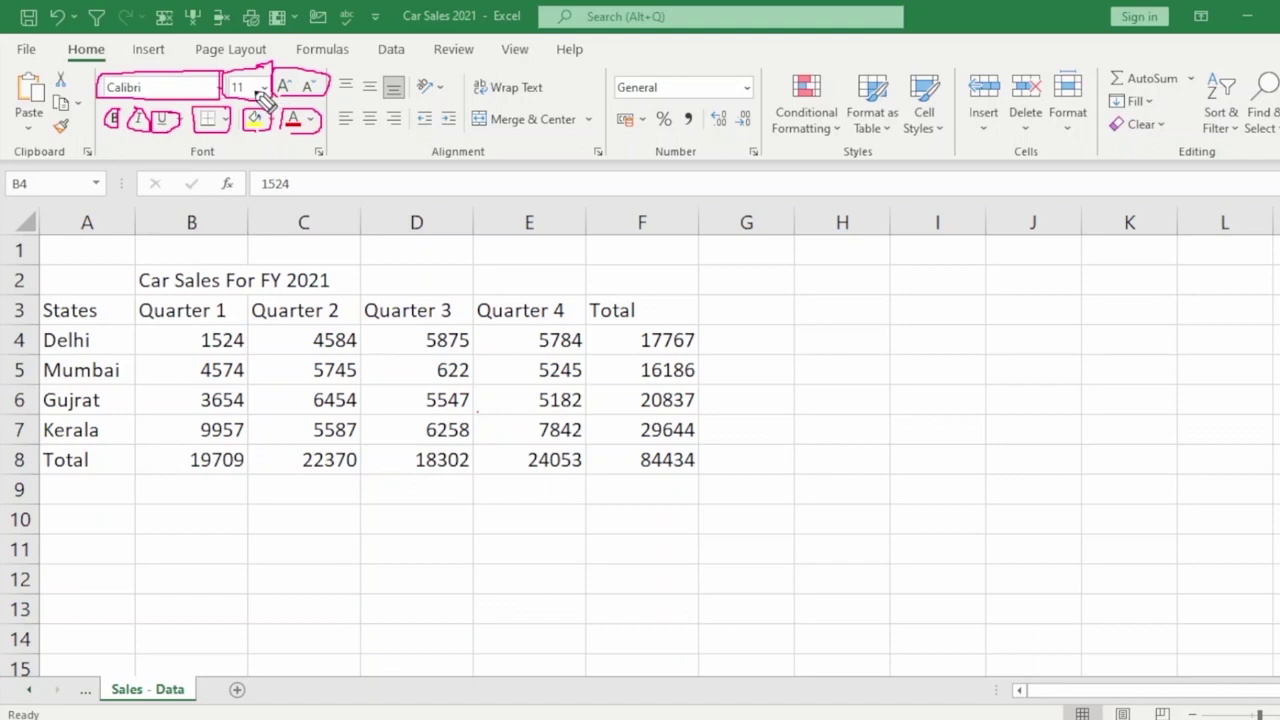
pyautogui.press('Escape')
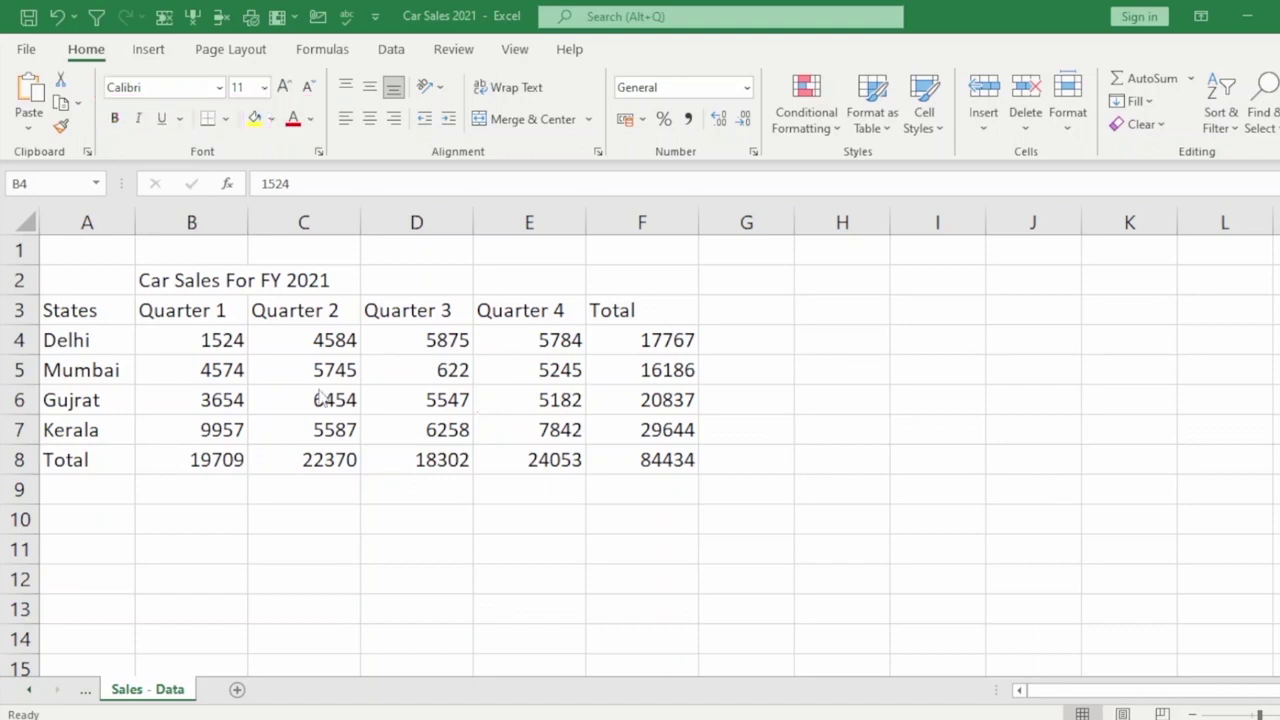
# Step: Select the table A3:F8 and change its font to Arial
pyautogui.moveTo(97, 310); pyautogui.dragTo(185, 312)
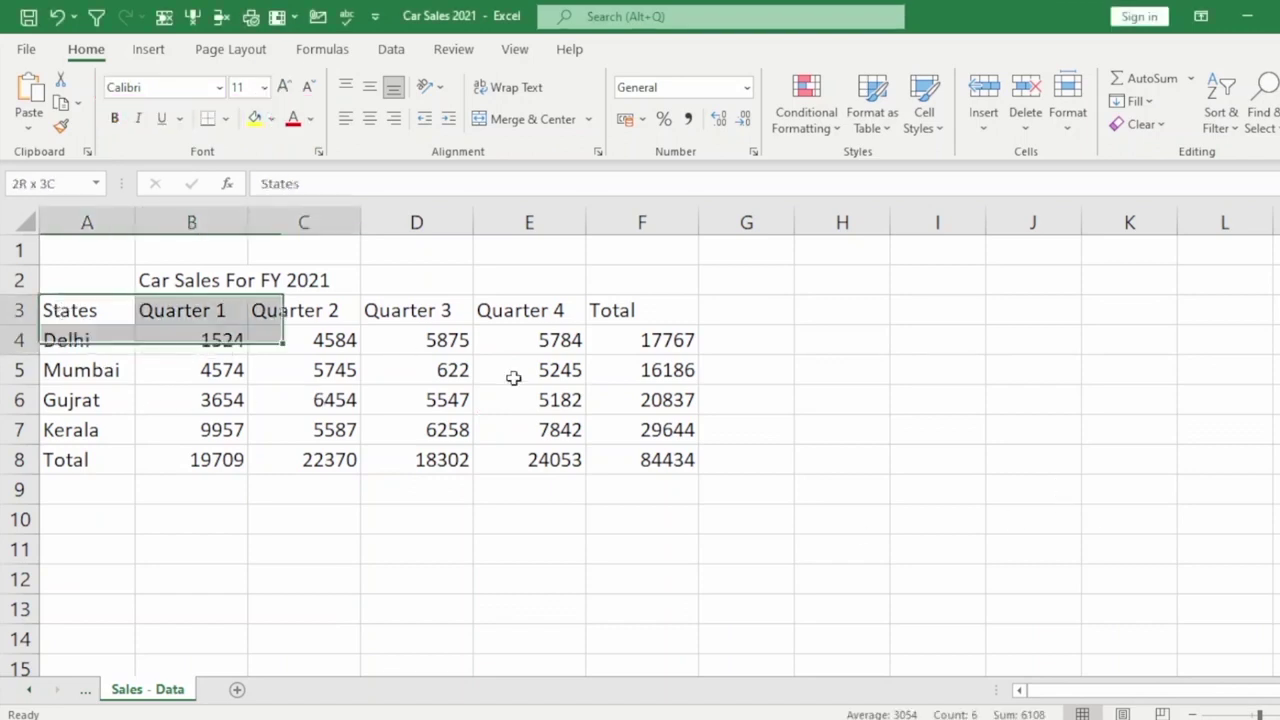
pyautogui.moveTo(406, 350); pyautogui.dragTo(663, 457)
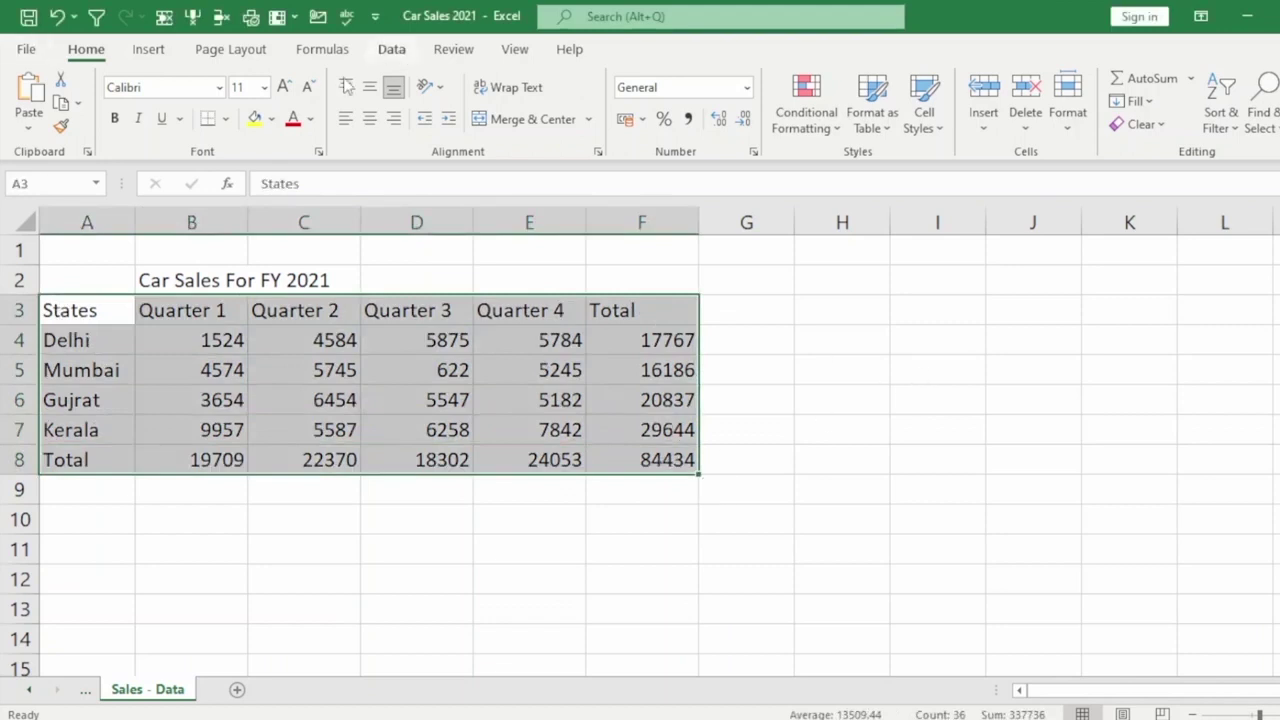
pyautogui.click(219, 87)
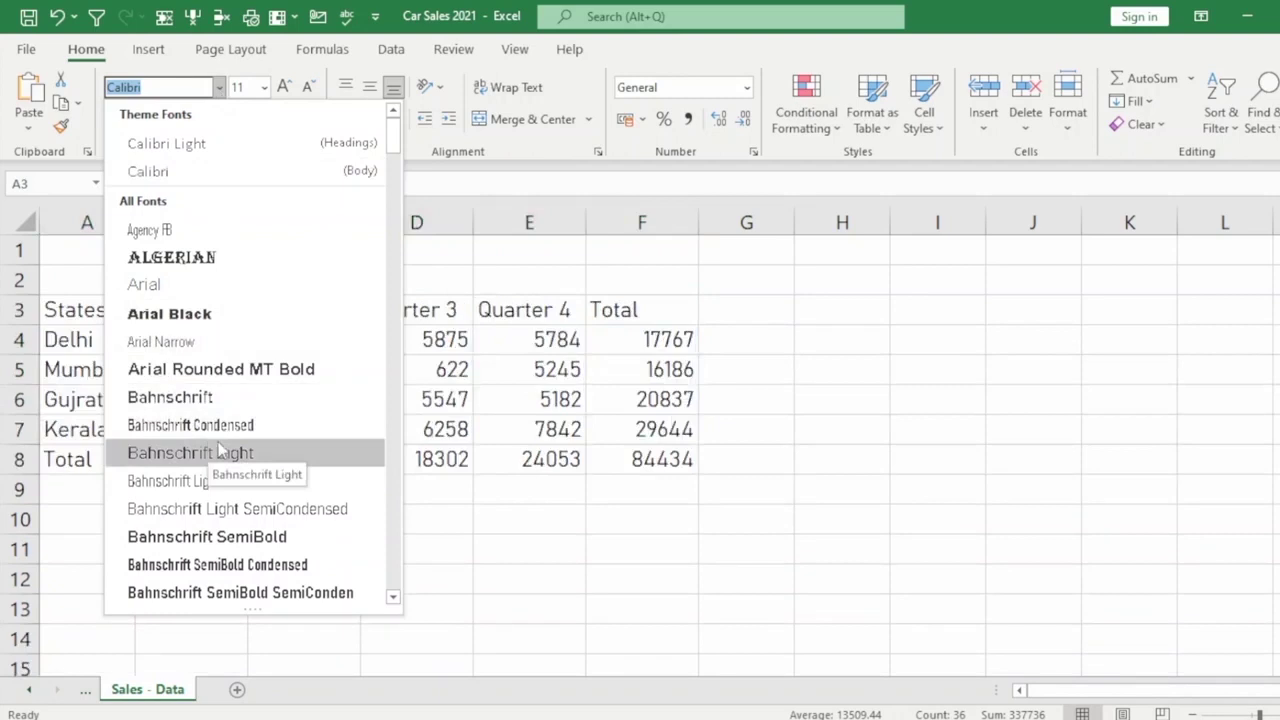
pyautogui.scroll(-6, 220, 450)
pyautogui.scroll(6, 224, 448)
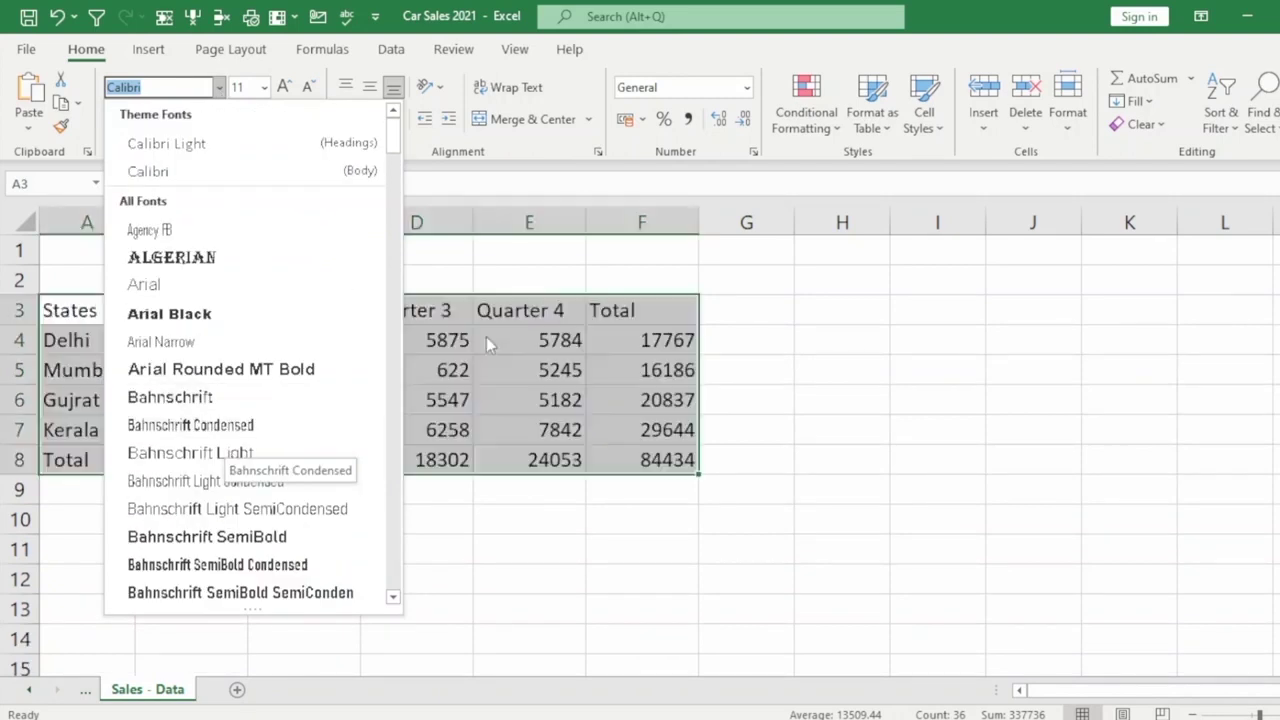
pyautogui.press('Escape')
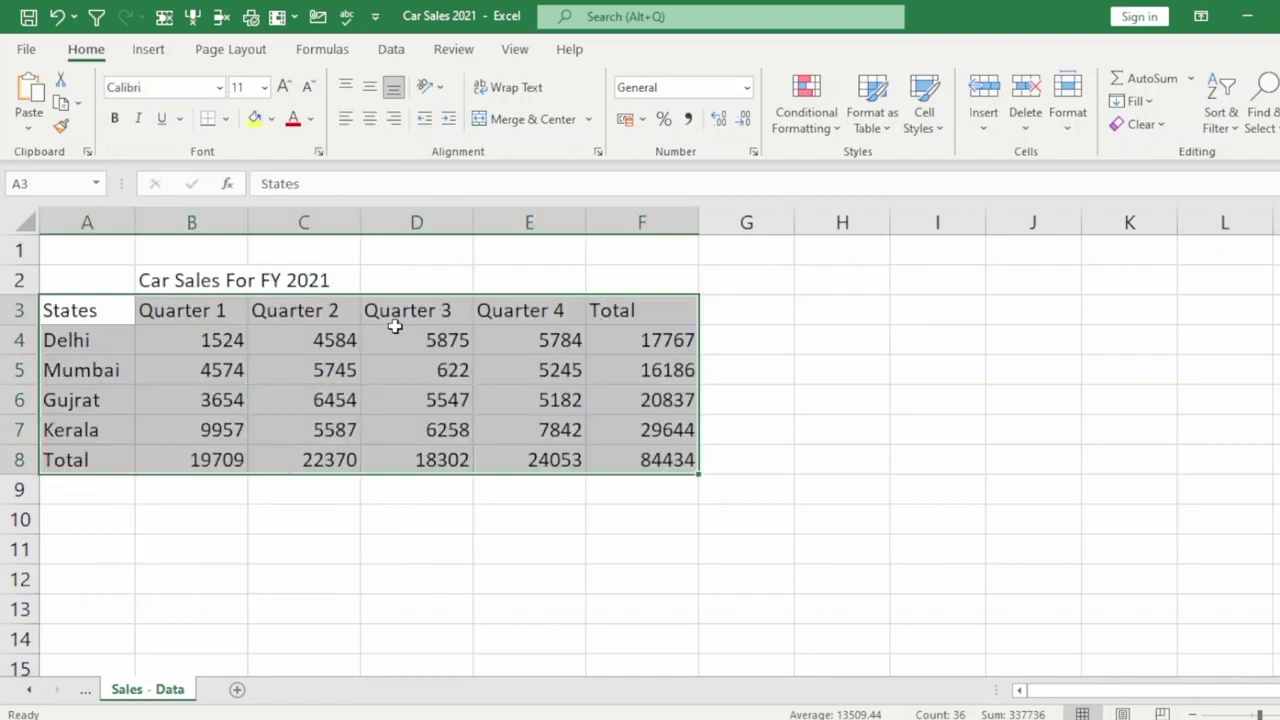
pyautogui.click(220, 90)
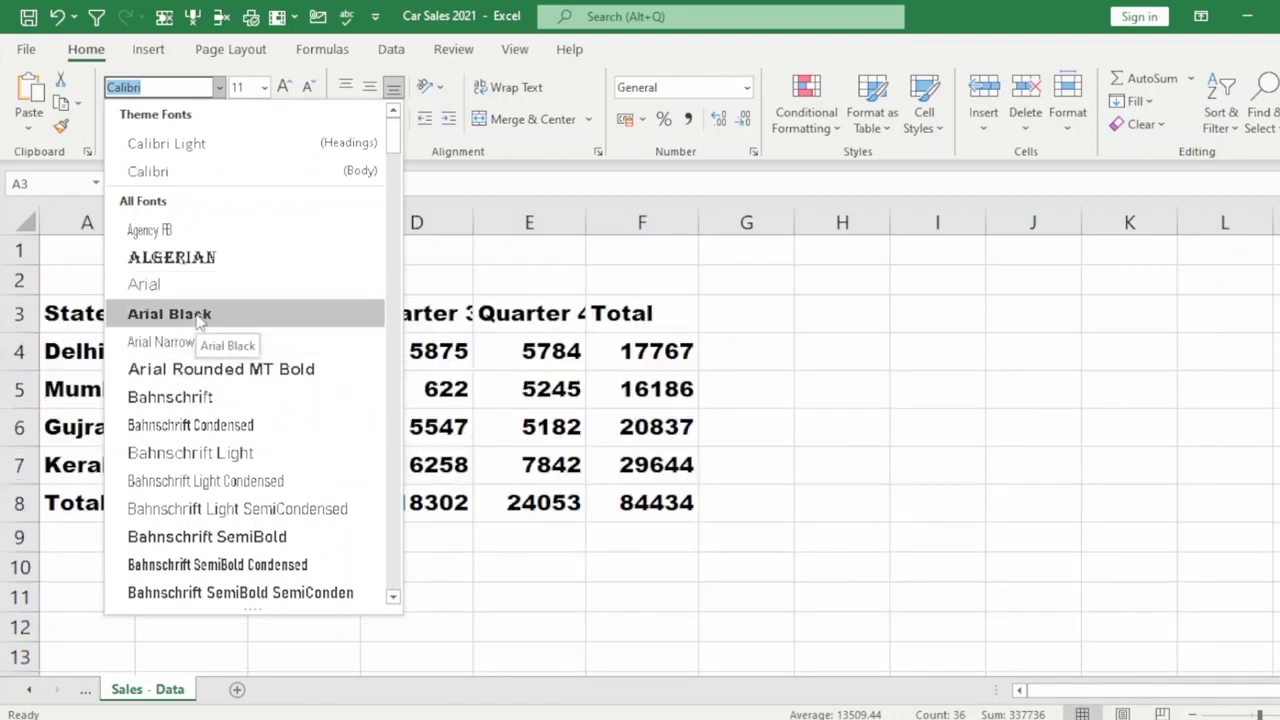
pyautogui.click(200, 286)
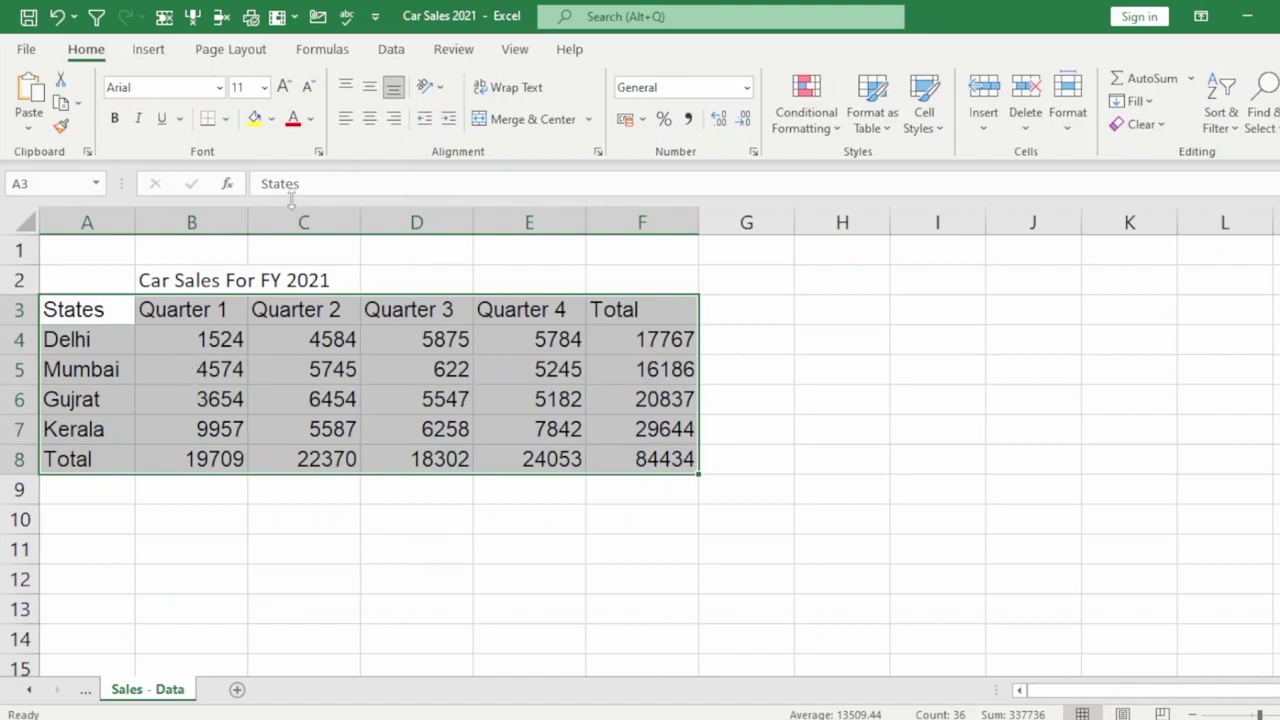
pyautogui.click(167, 284)
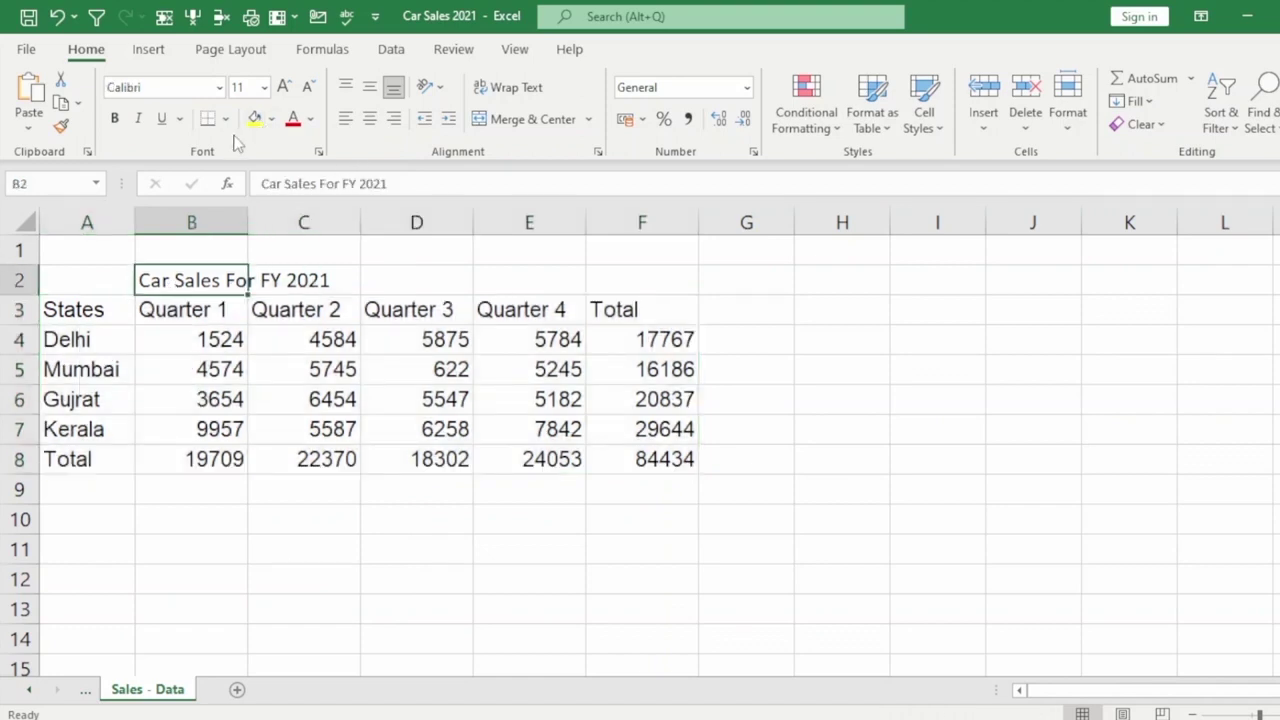
# Step: Set the title and range A2:F8 to Arial, briefly trying Arial Rounded MT Bold
pyautogui.click(219, 87)
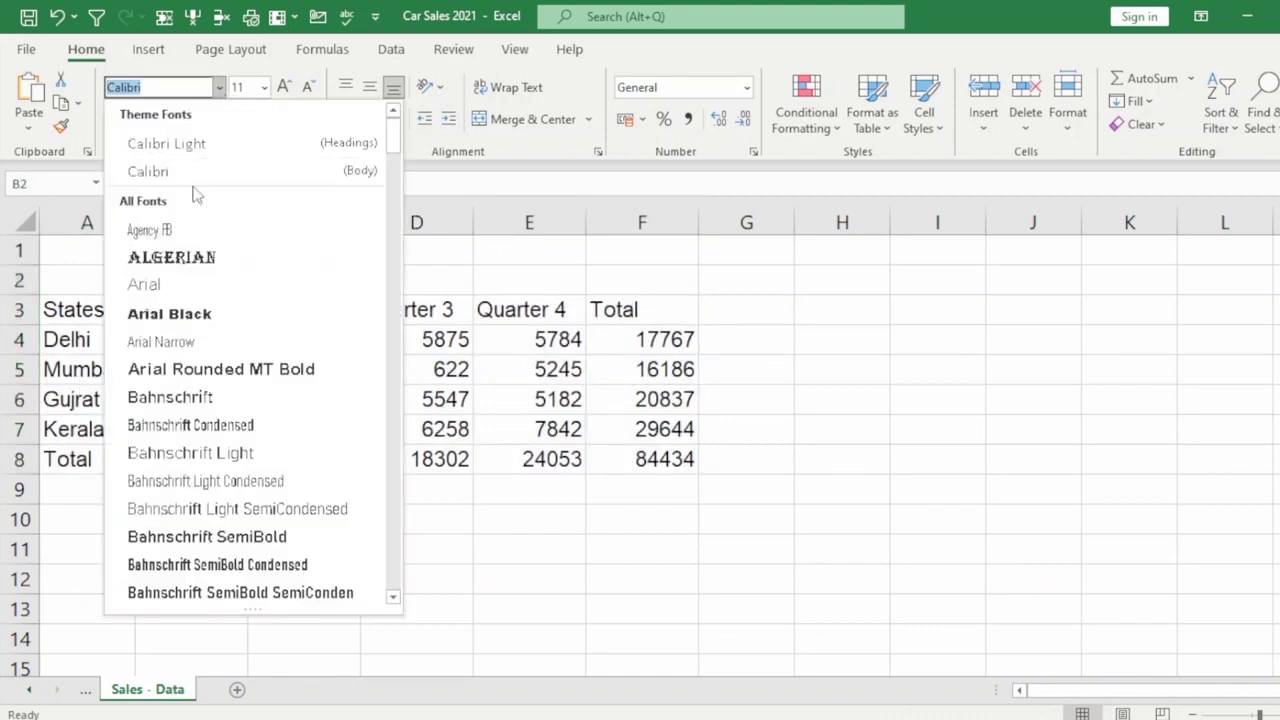
pyautogui.click(165, 284)
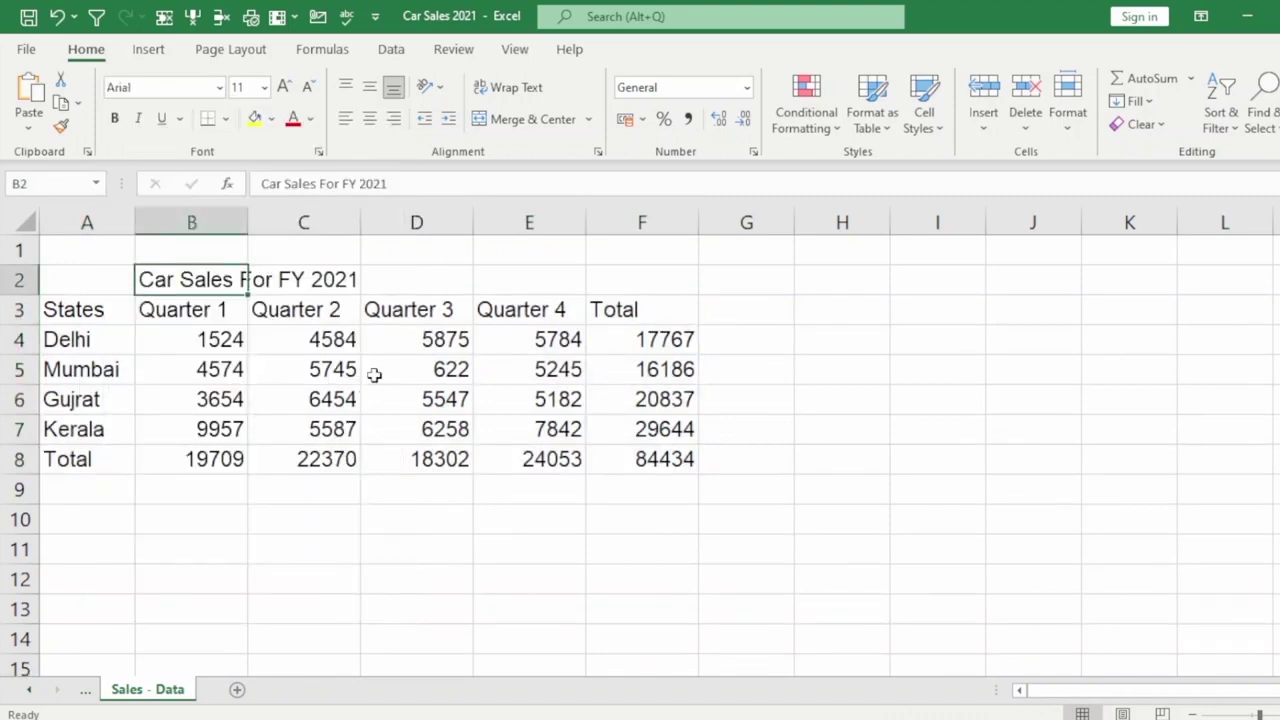
pyautogui.moveTo(91, 286); pyautogui.dragTo(646, 458)
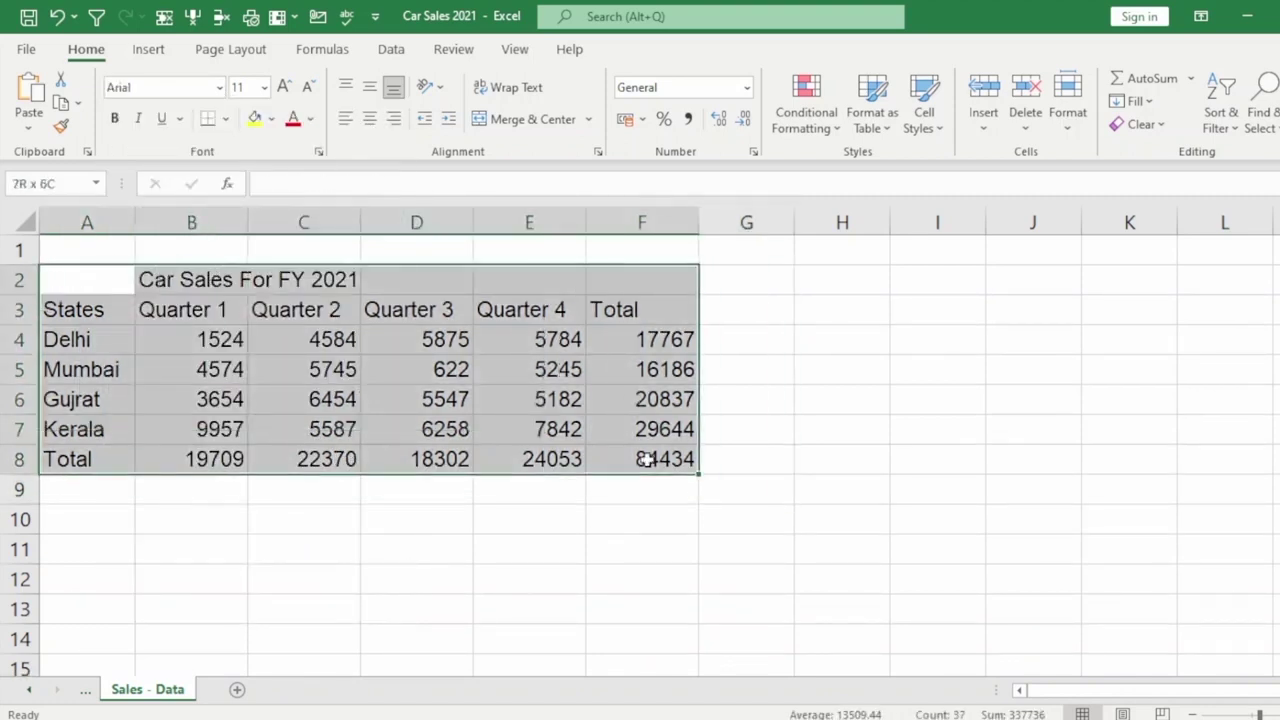
pyautogui.click(219, 87)
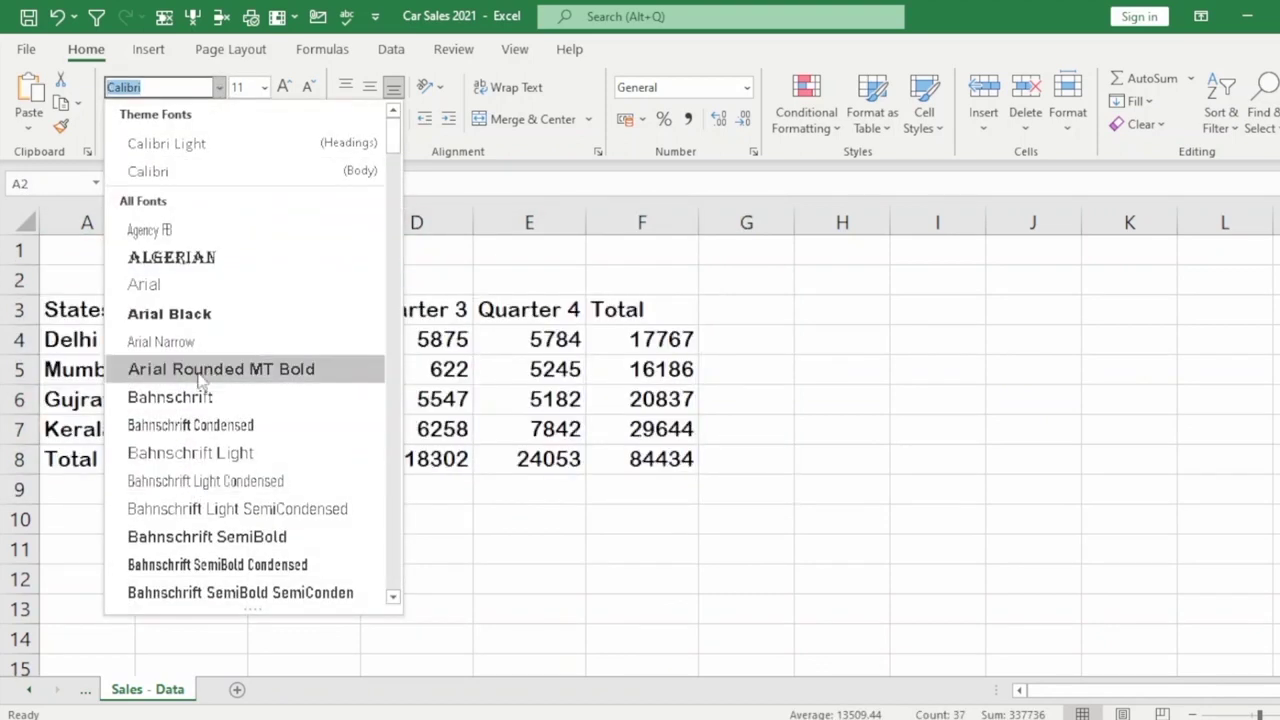
pyautogui.click(199, 372)
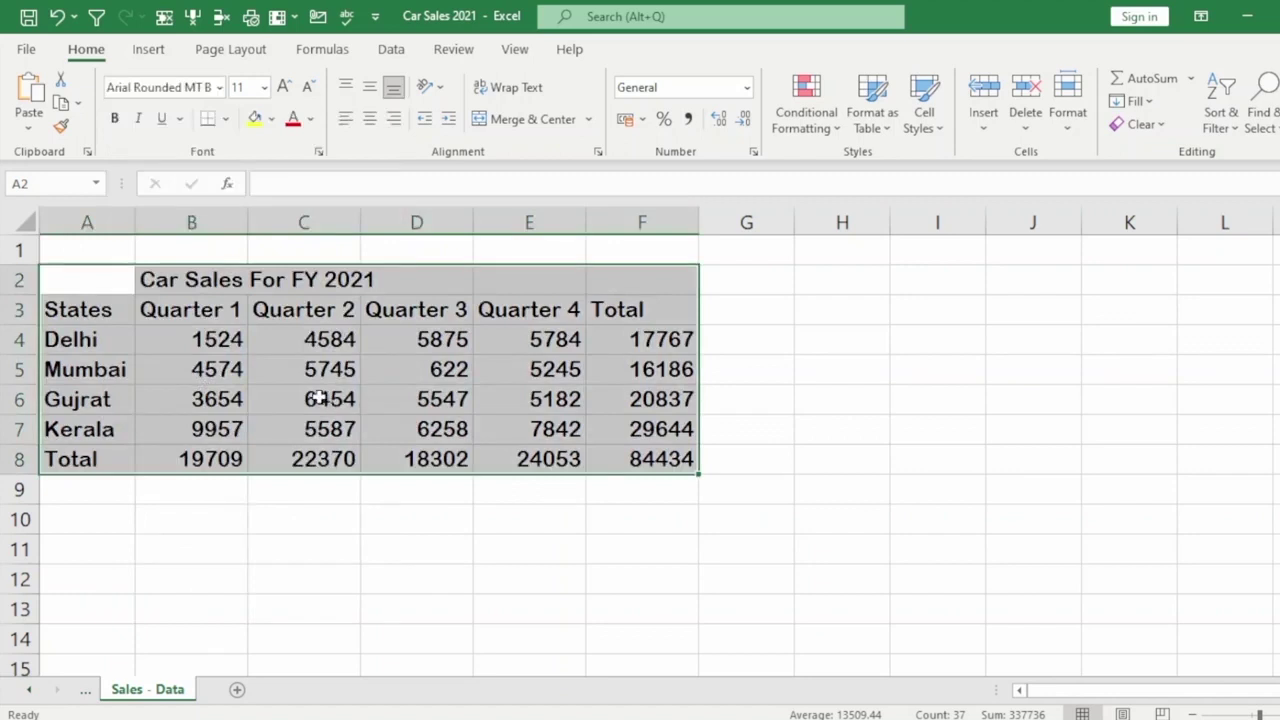
pyautogui.click(219, 87)
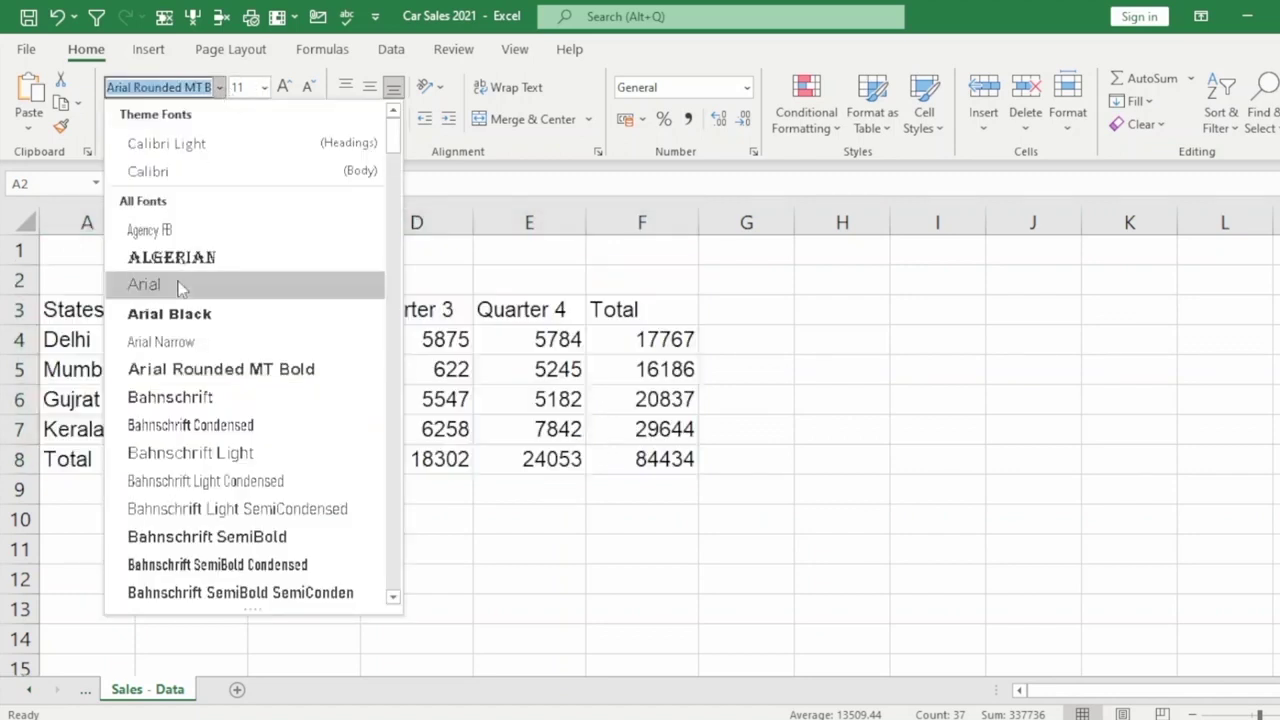
pyautogui.click(180, 288)
# Step: Try font size 72 on A2:F8, zooming out and back in to view it
pyautogui.click(264, 87)
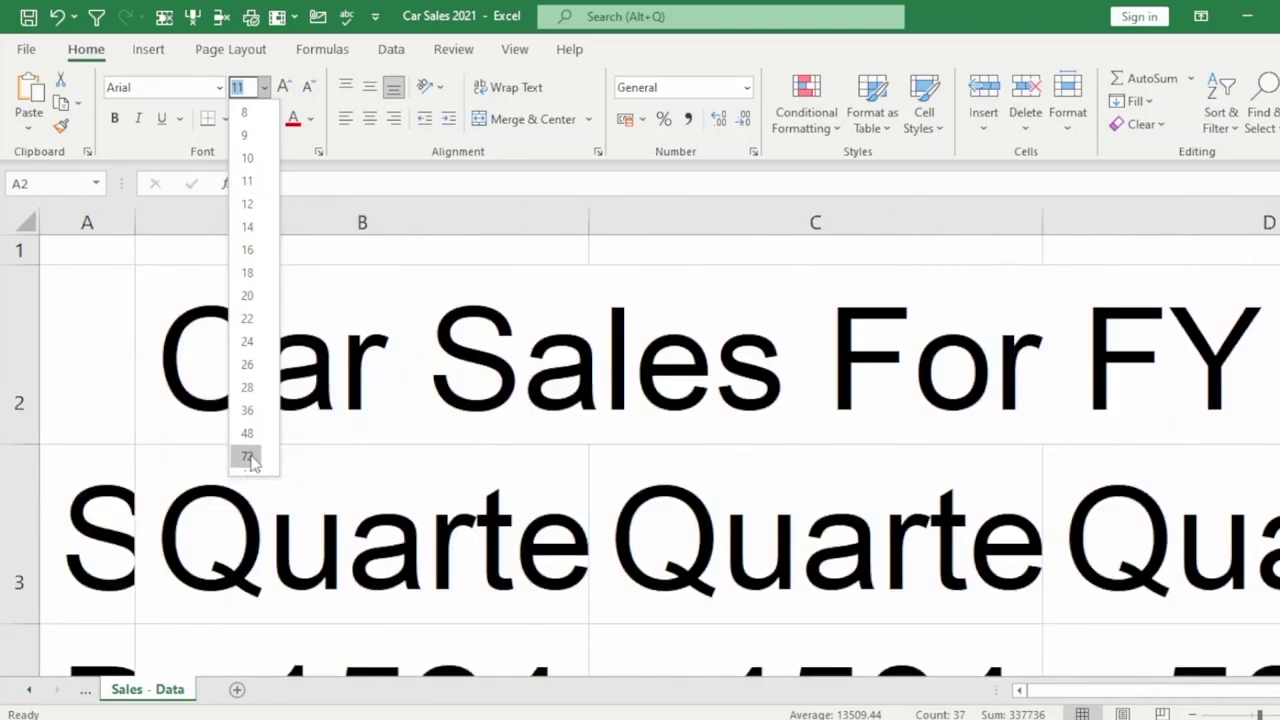
pyautogui.click(247, 457)
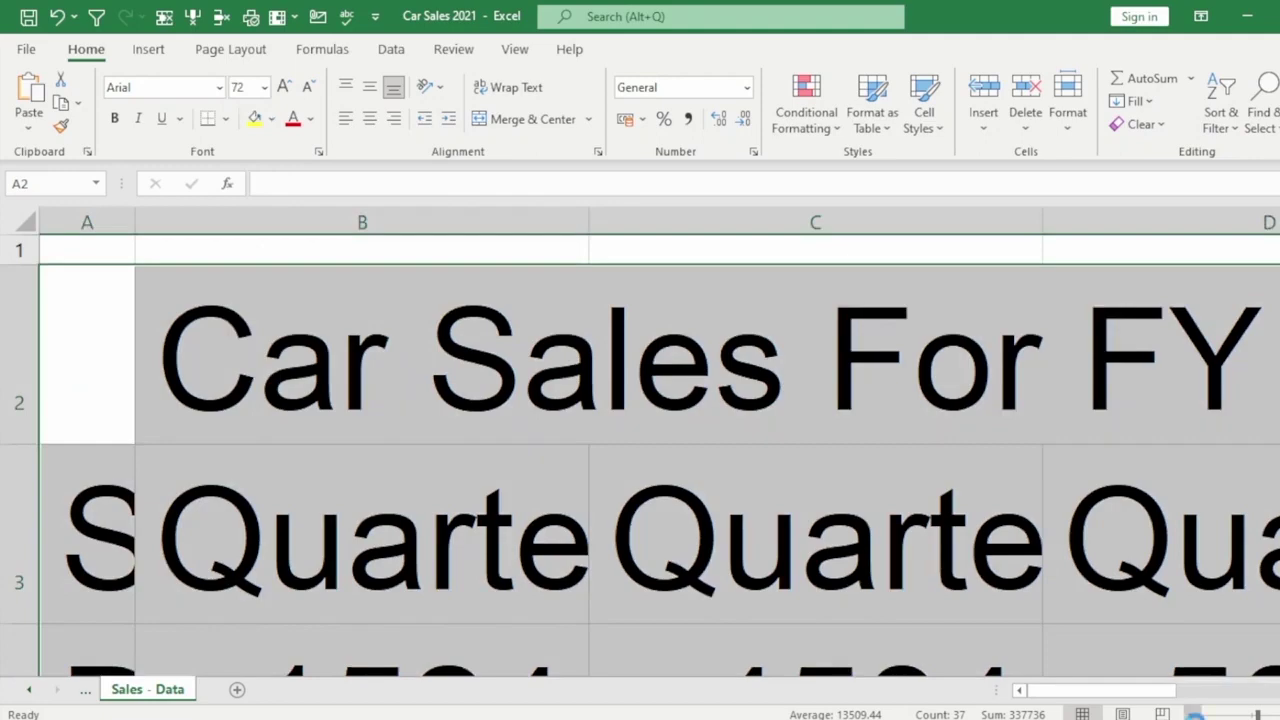
pyautogui.click(1194, 716)
pyautogui.click(1194, 716)
pyautogui.click(1194, 716)
pyautogui.click(1194, 716)
pyautogui.click(1194, 716)
pyautogui.click(1194, 716)
pyautogui.click(1194, 716)
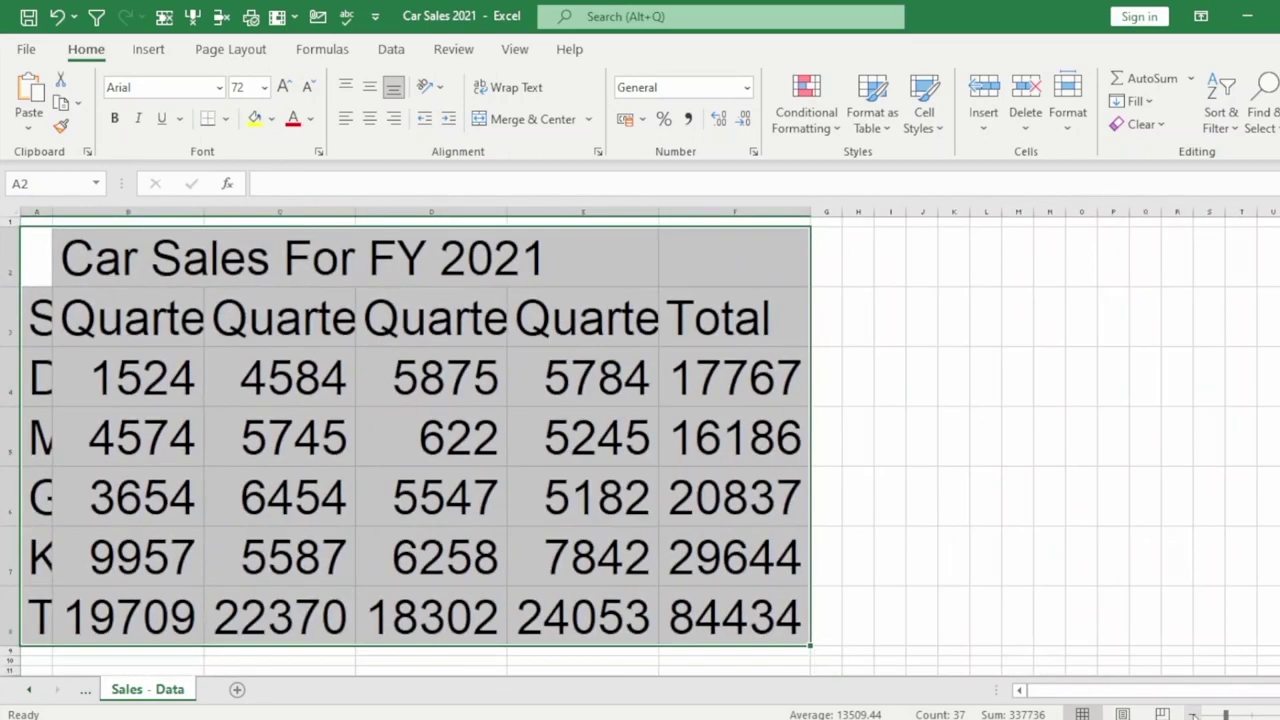
pyautogui.moveTo(1230, 716); pyautogui.dragTo(1251, 716)
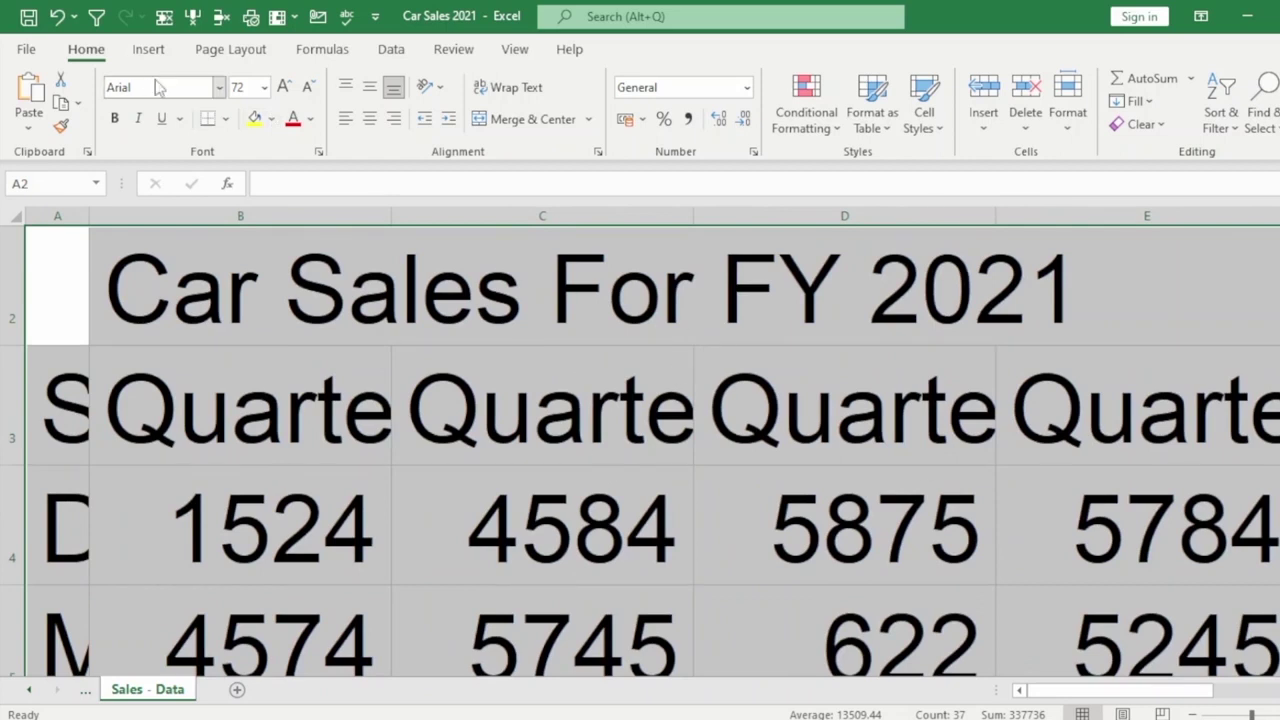
# Step: Set the range to font size 10 and autofit all the sheet's columns
pyautogui.click(264, 87)
pyautogui.click(264, 87)
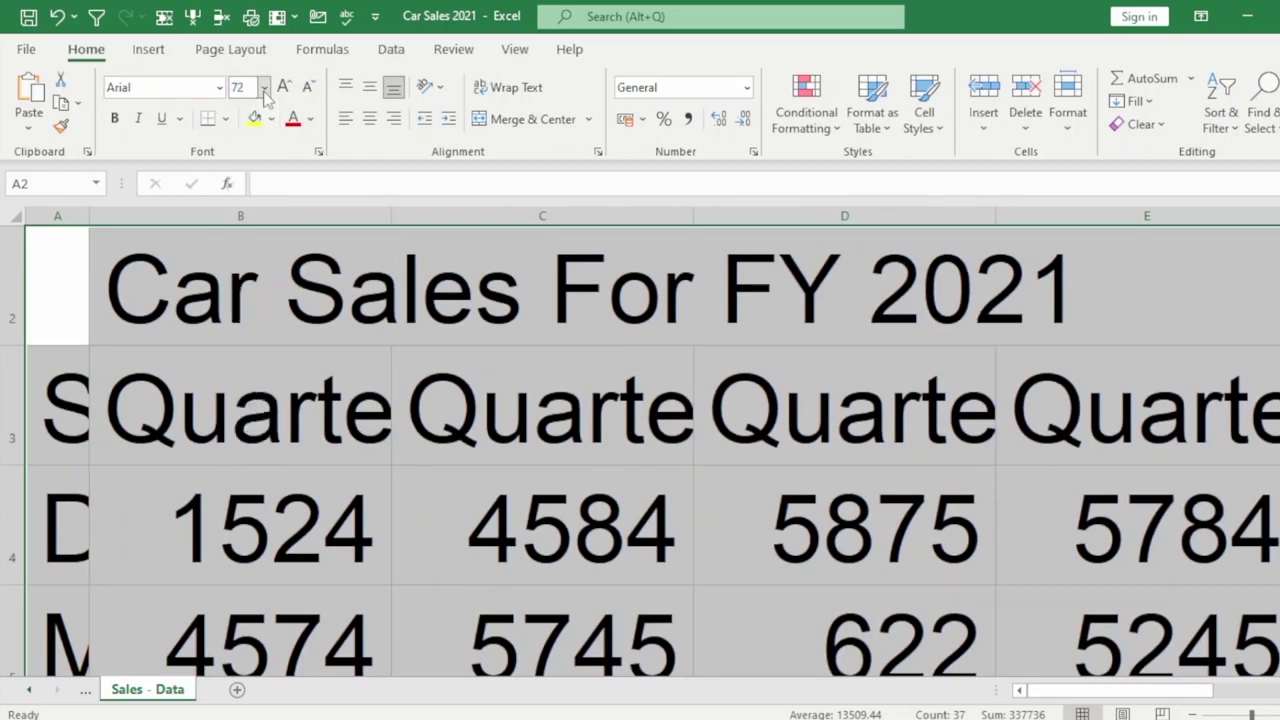
pyautogui.click(264, 87)
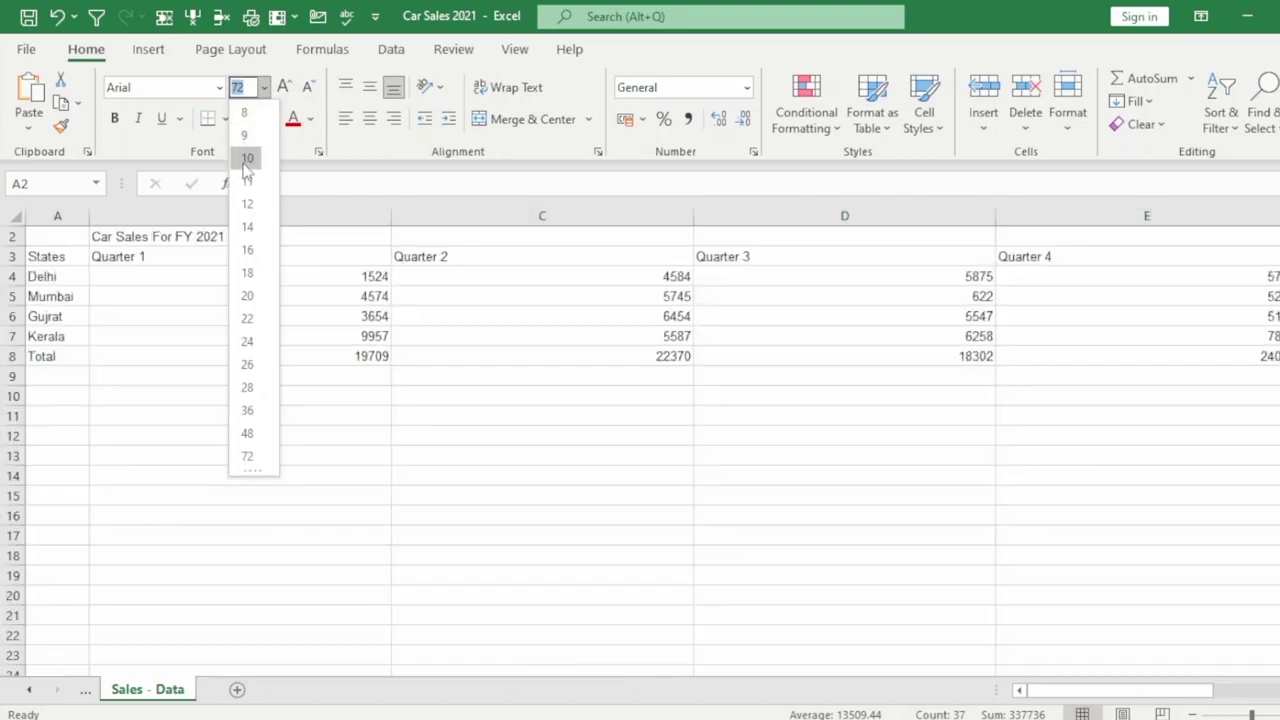
pyautogui.click(247, 160)
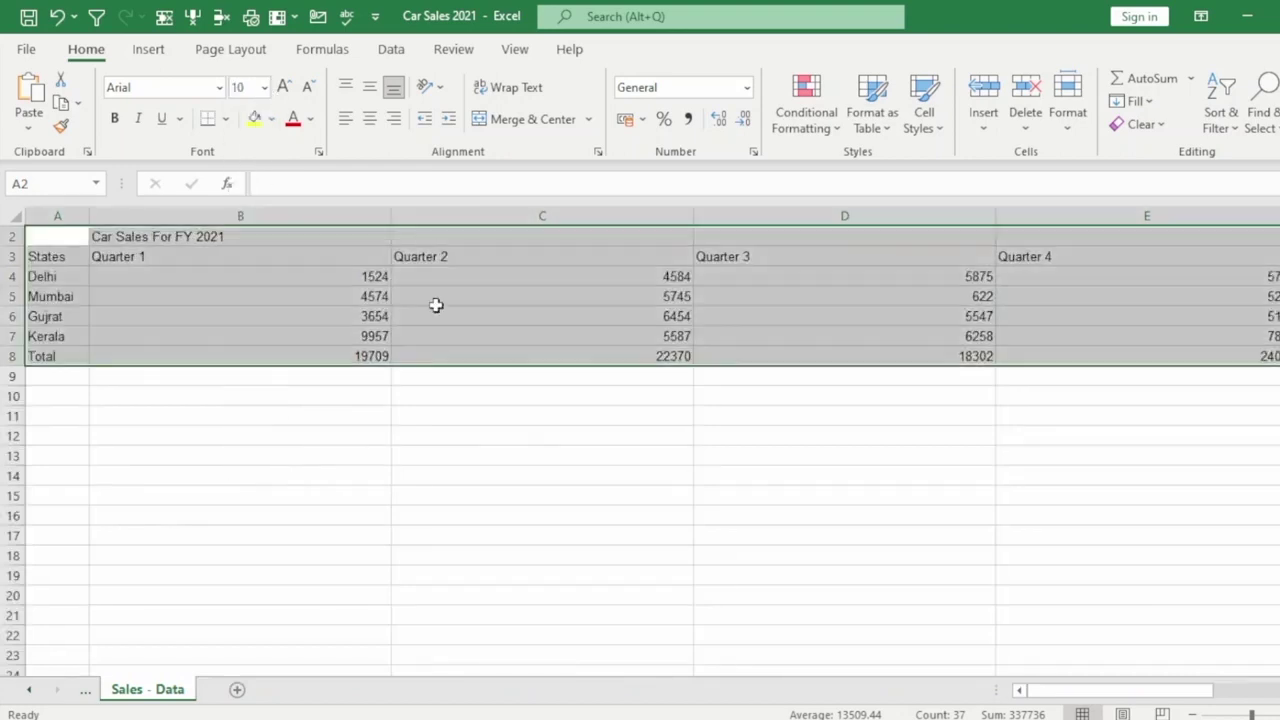
pyautogui.click(12, 212)
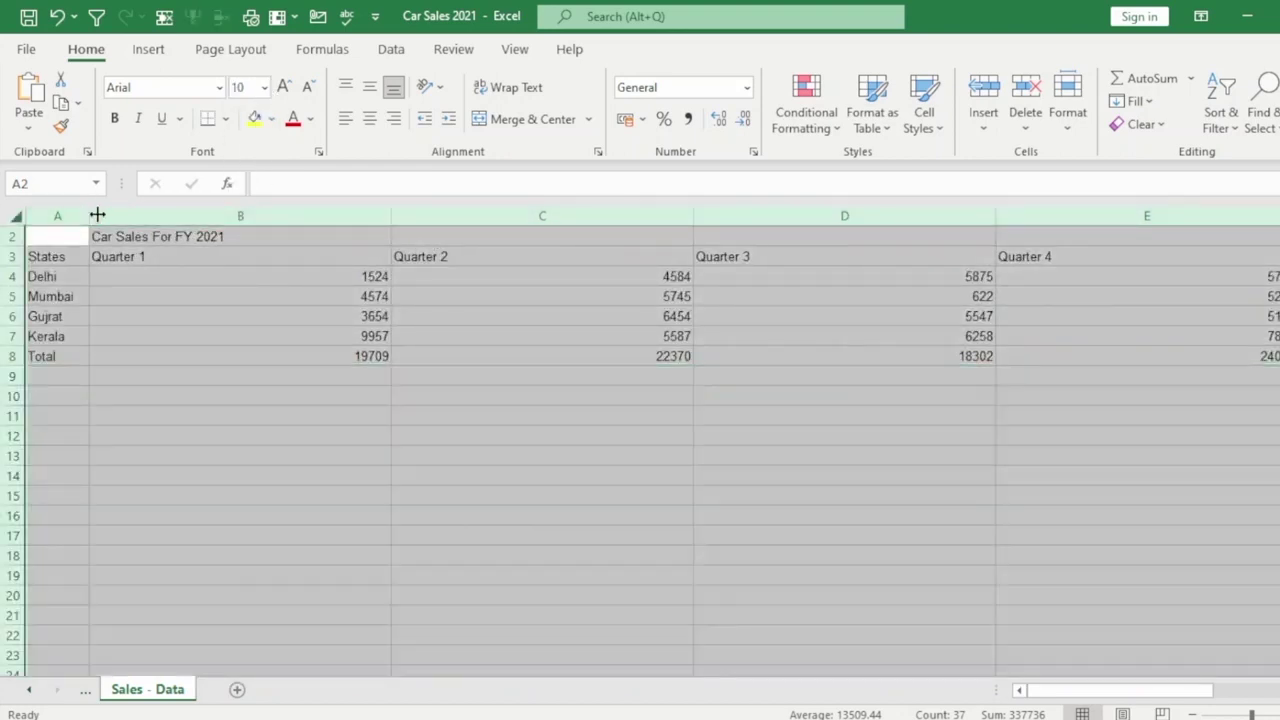
pyautogui.doubleClick(91, 213)
# Step: Try font size 100 on 9957 in B7, then undo it back to normal size
pyautogui.click(167, 338)
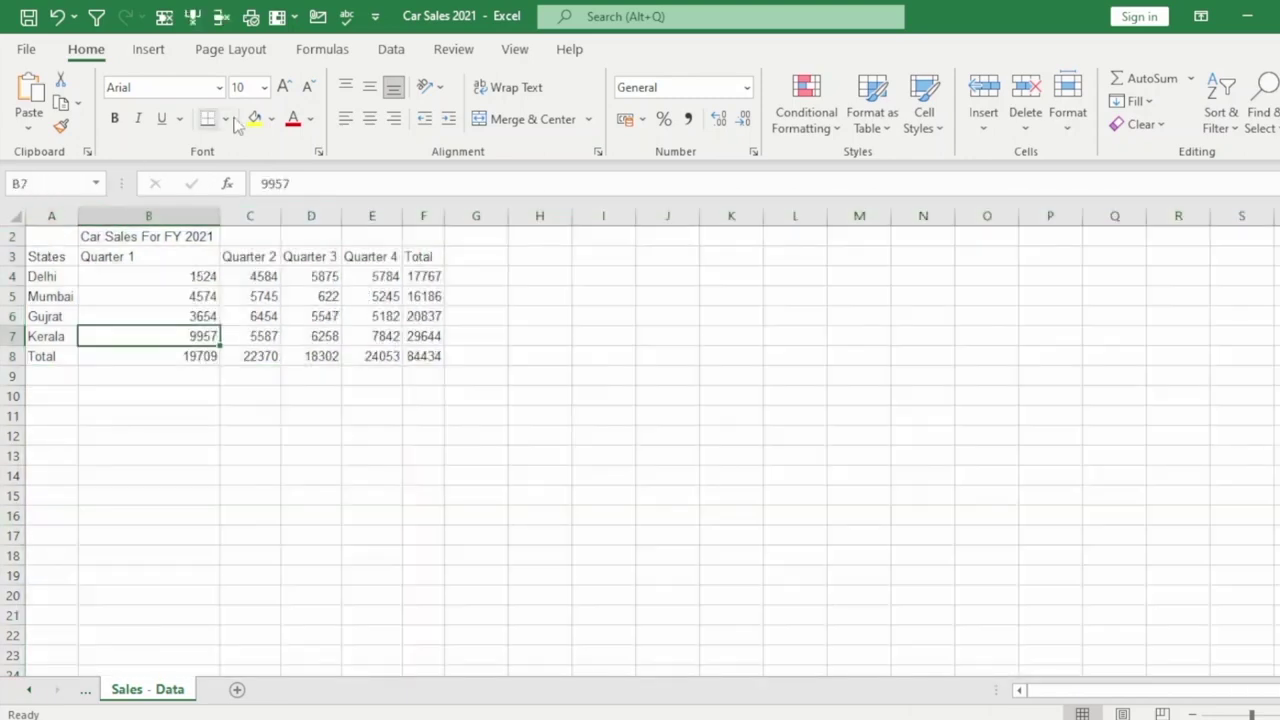
pyautogui.click(264, 88)
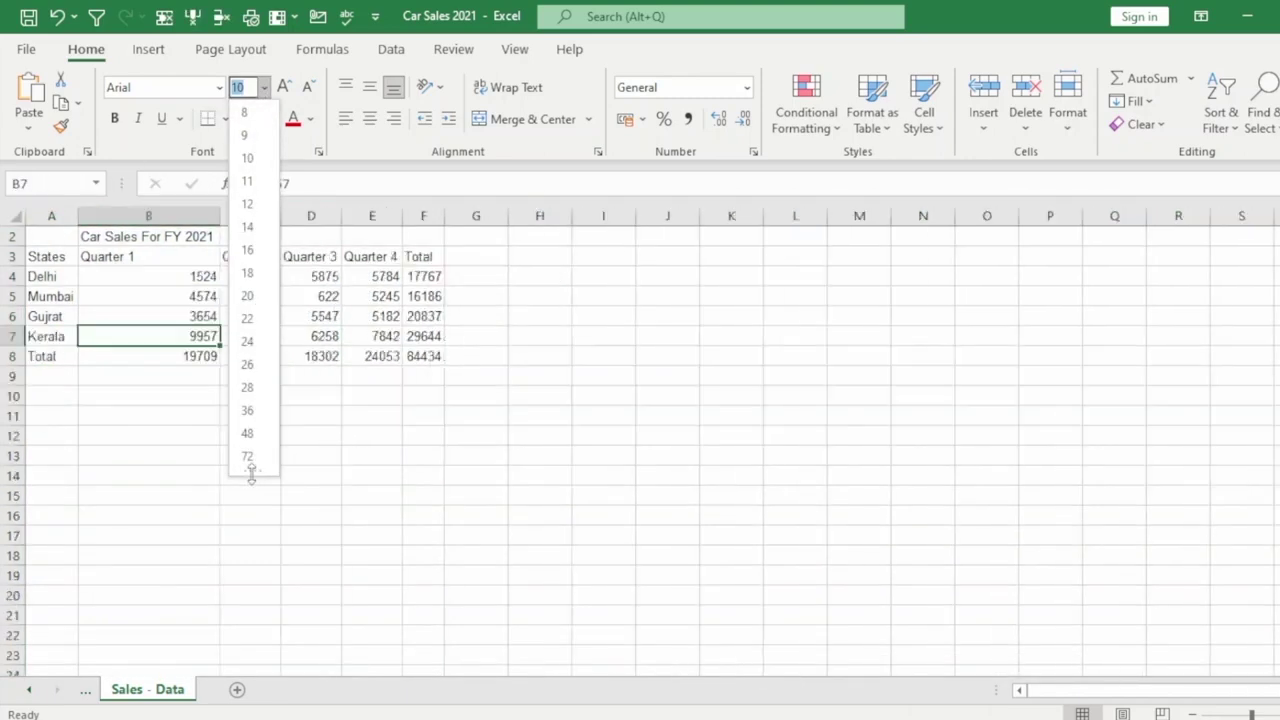
pyautogui.moveTo(252, 476)
pyautogui.mouseDown()
pyautogui.moveTo(251, 591)
pyautogui.moveTo(260, 432)
pyautogui.moveTo(256, 476)
pyautogui.mouseUp()
pyautogui.click(248, 88)
pyautogui.press('Return')
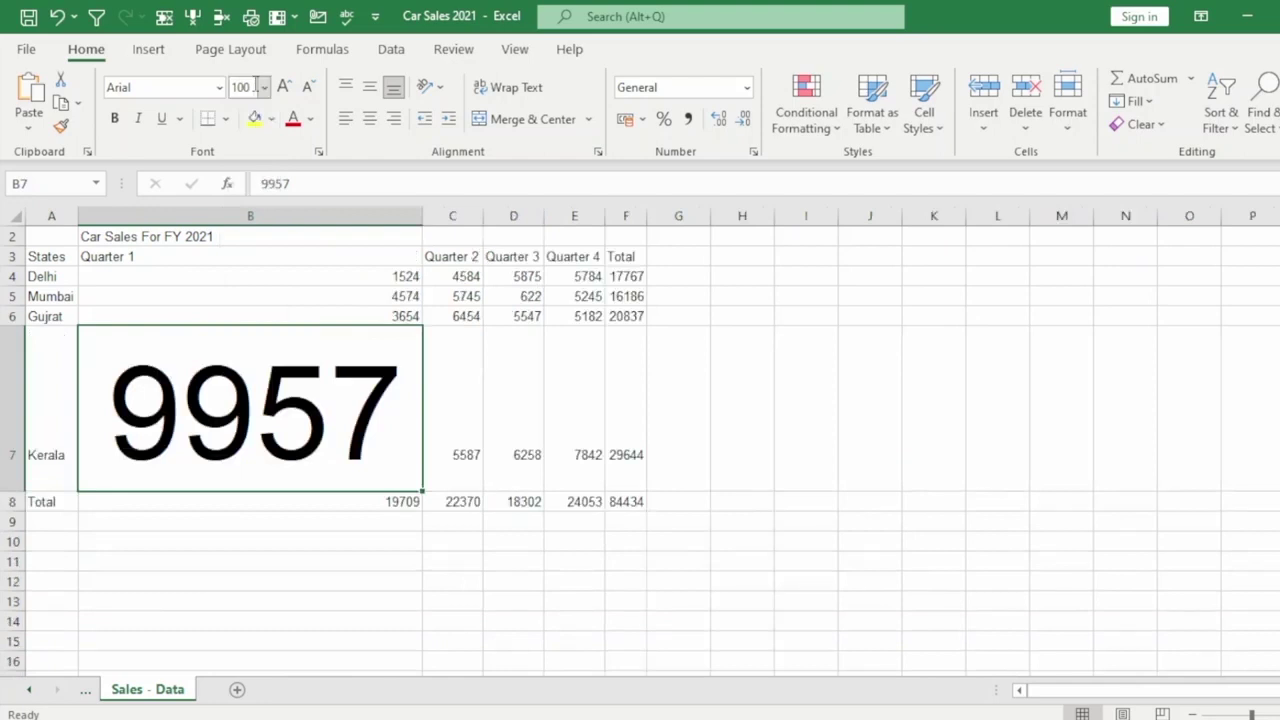
pyautogui.click(525, 316)
pyautogui.click(45, 134)
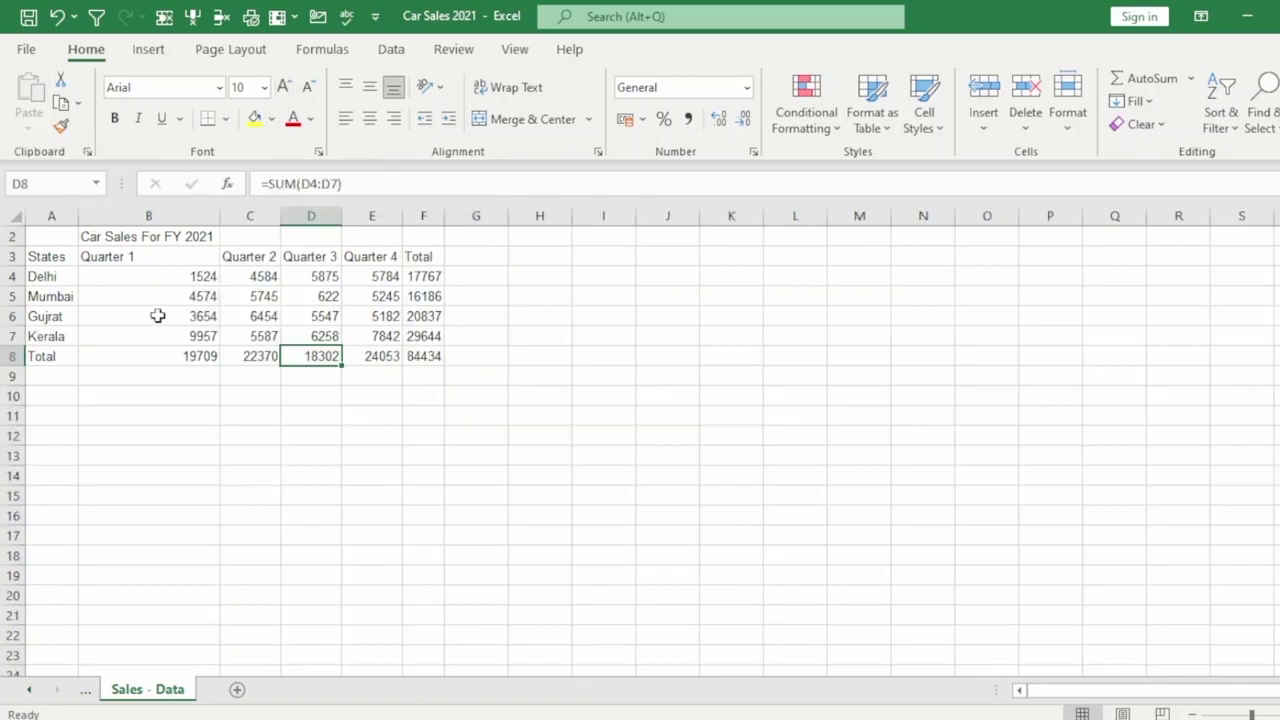
# Step: Enlarge the A2:F8 table text four steps and autofit all columns so headings show fully
pyautogui.moveTo(60, 236); pyautogui.dragTo(428, 357)
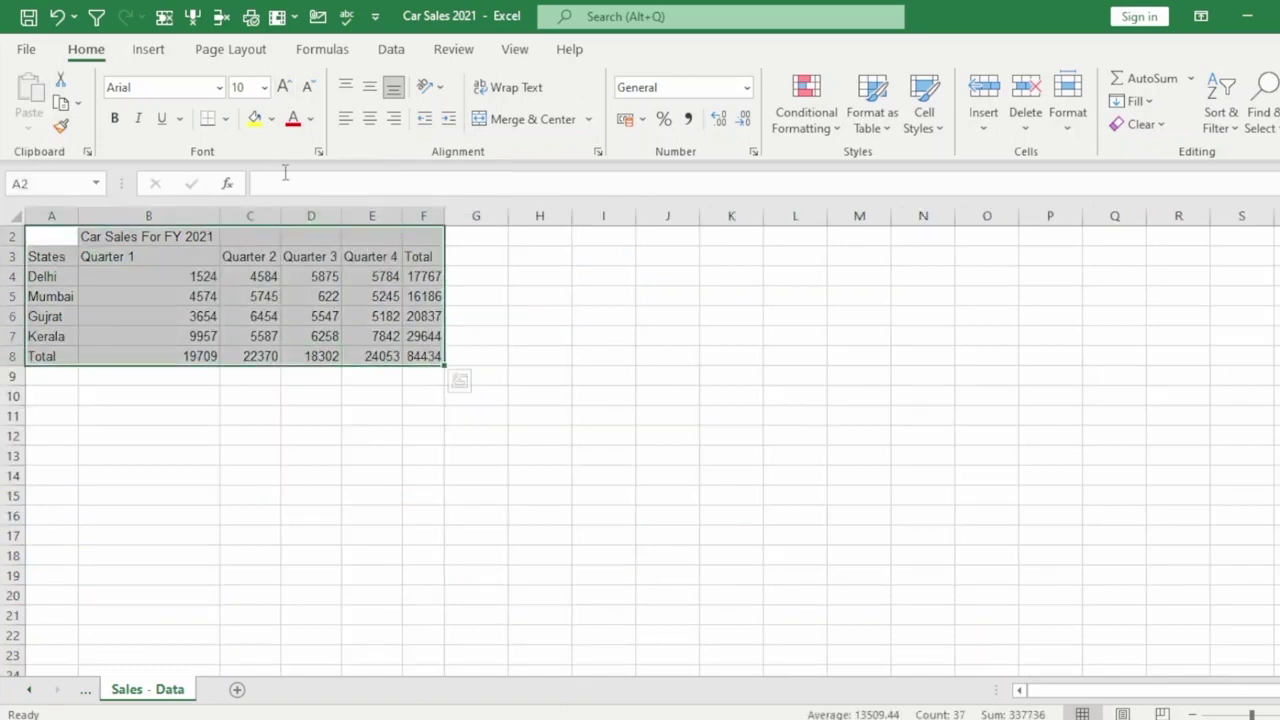
pyautogui.click(265, 87)
pyautogui.click(265, 87)
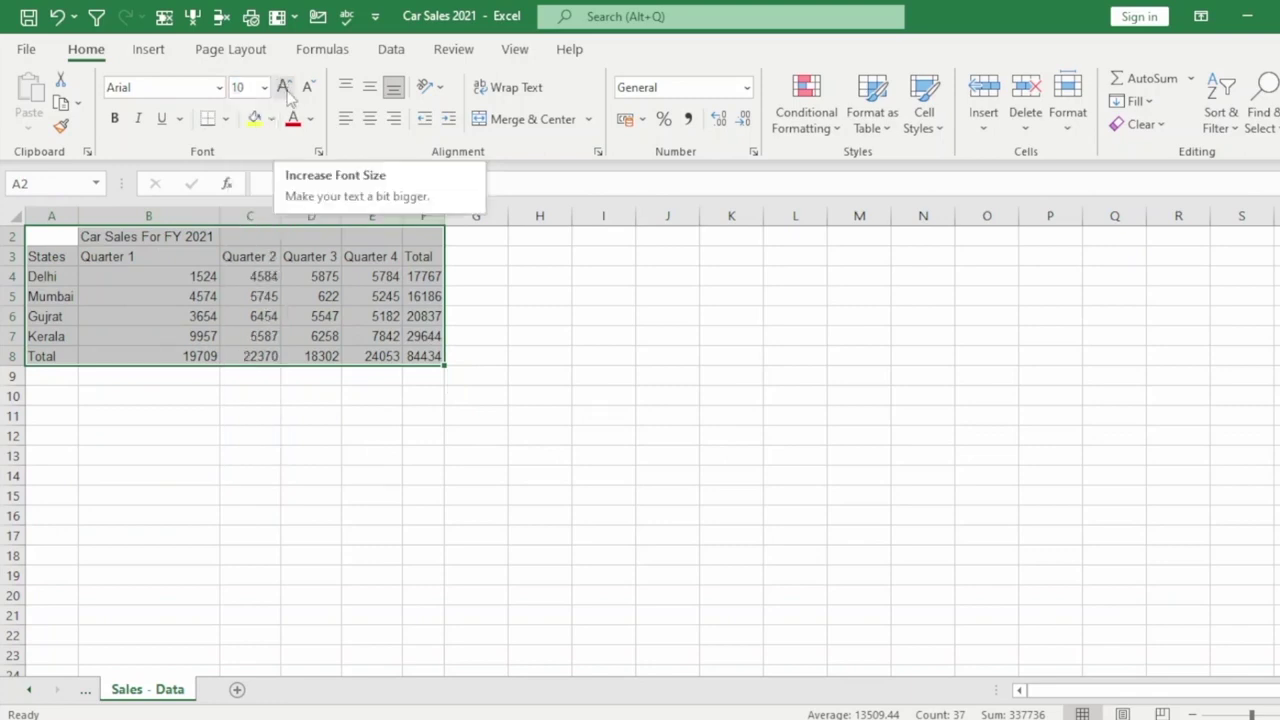
pyautogui.click(285, 88)
pyautogui.click(285, 88)
pyautogui.click(285, 88)
pyautogui.click(285, 88)
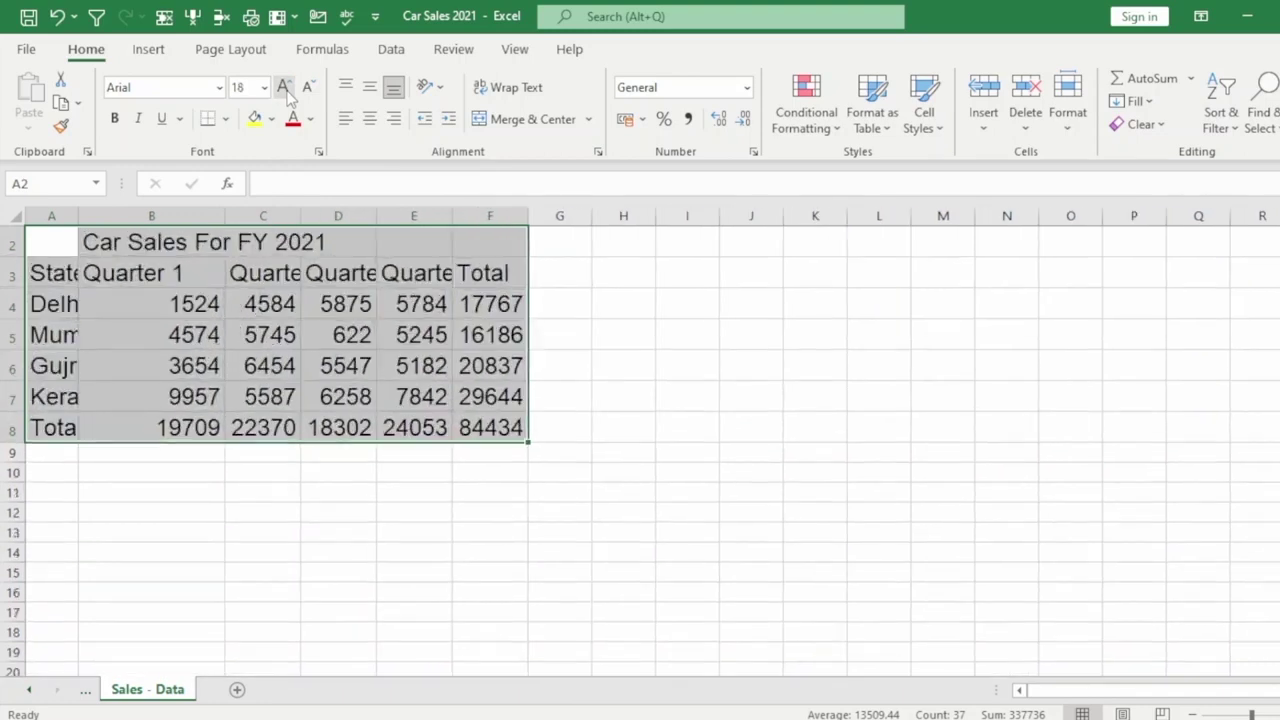
pyautogui.doubleClick(78, 216)
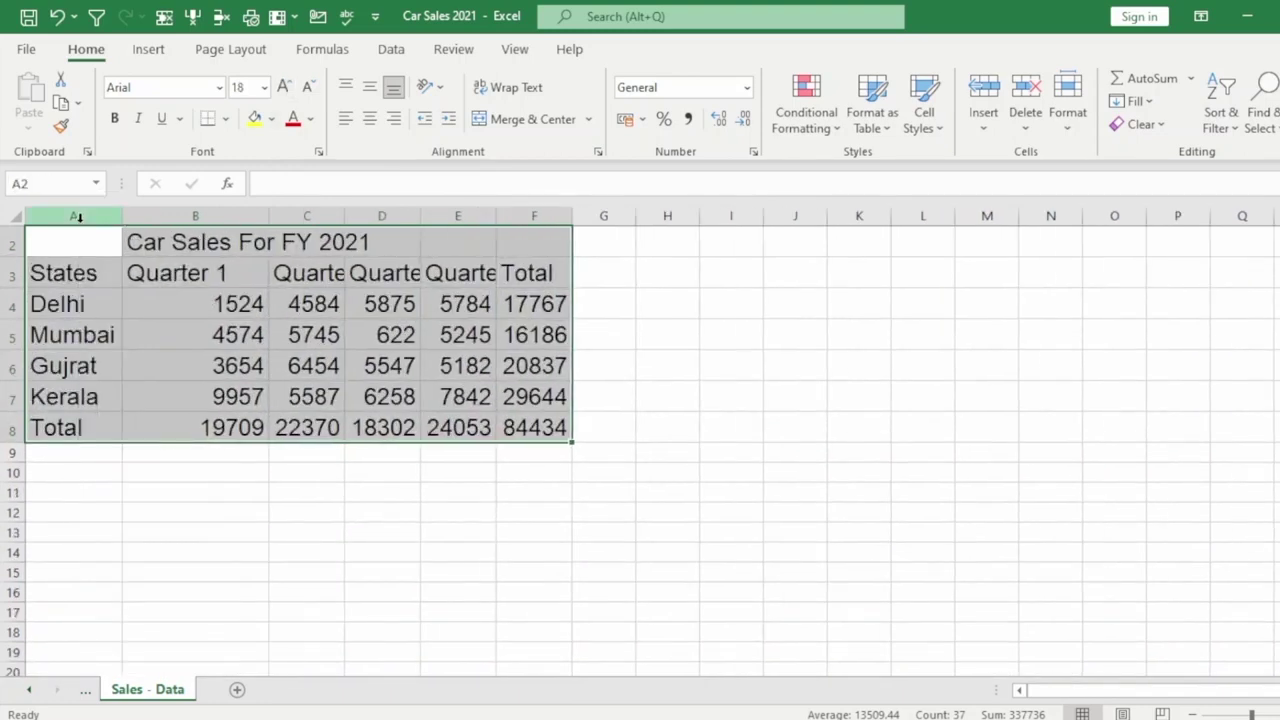
pyautogui.click(18, 213)
pyautogui.doubleClick(120, 215)
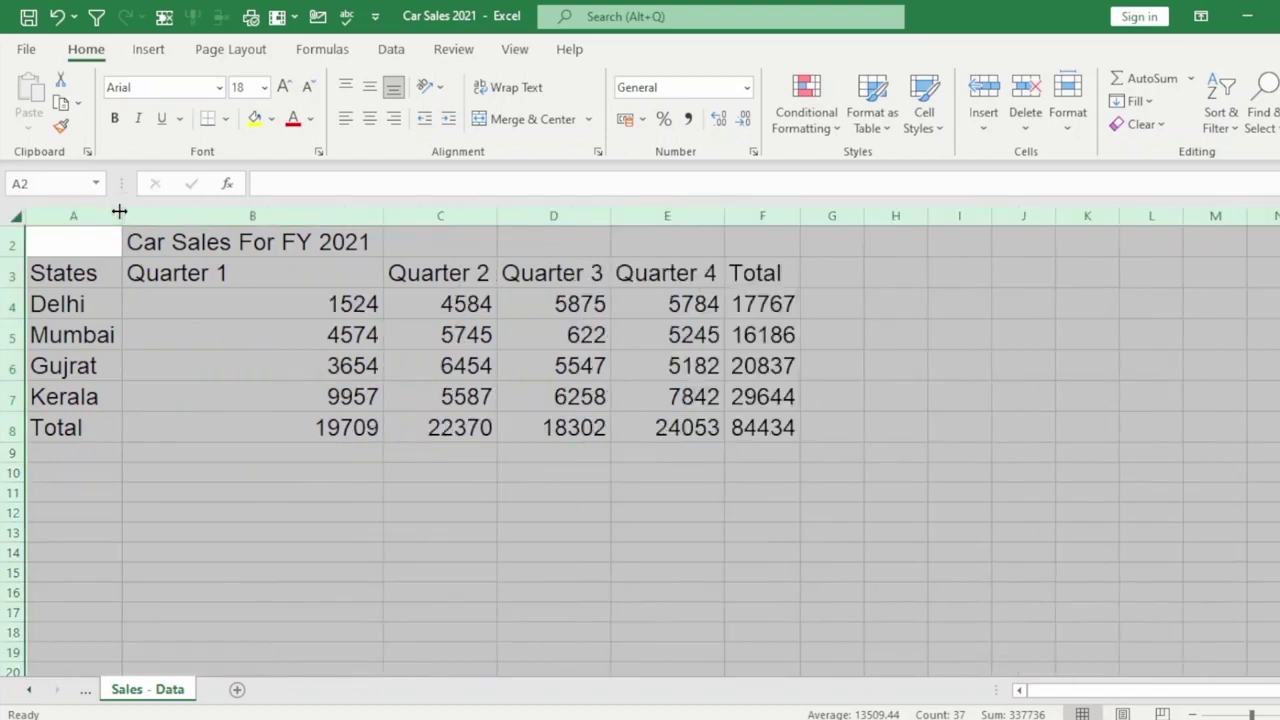
pyautogui.click(415, 420)
# Step: Reselect A2:F8 and step the font size down and back up to 14
pyautogui.moveTo(89, 262); pyautogui.dragTo(686, 434)
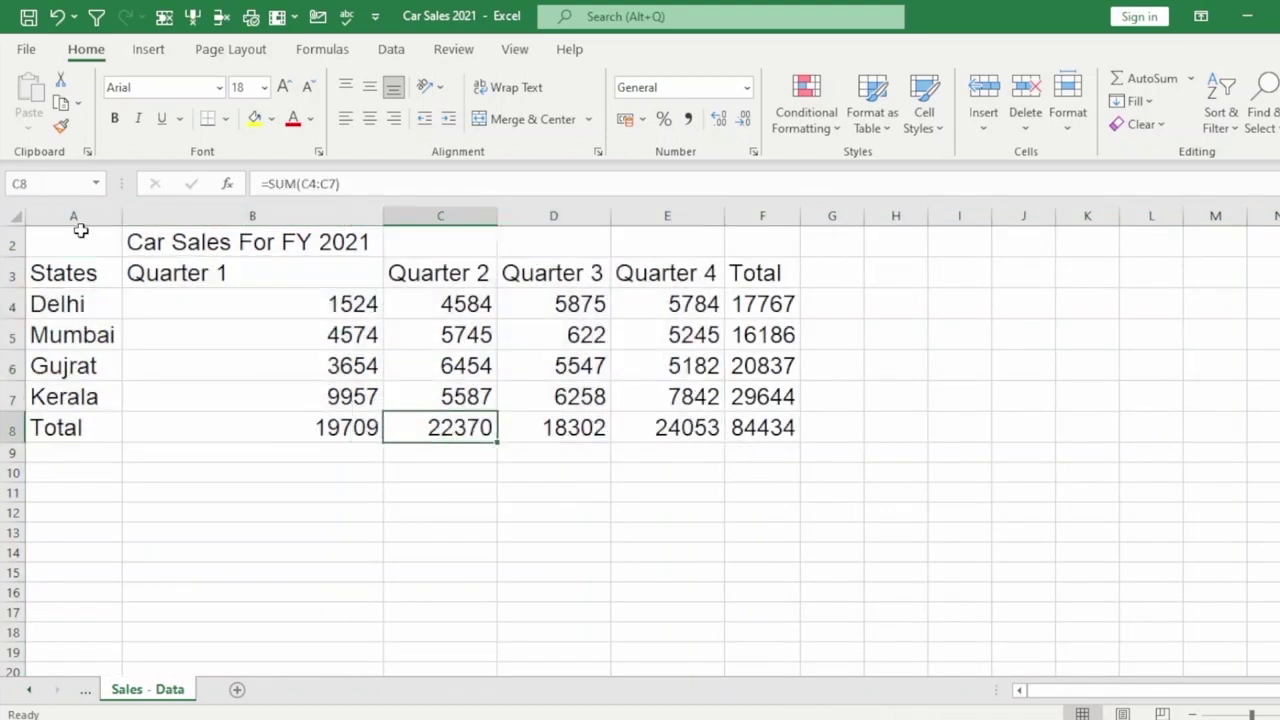
pyautogui.moveTo(80, 230); pyautogui.dragTo(786, 429)
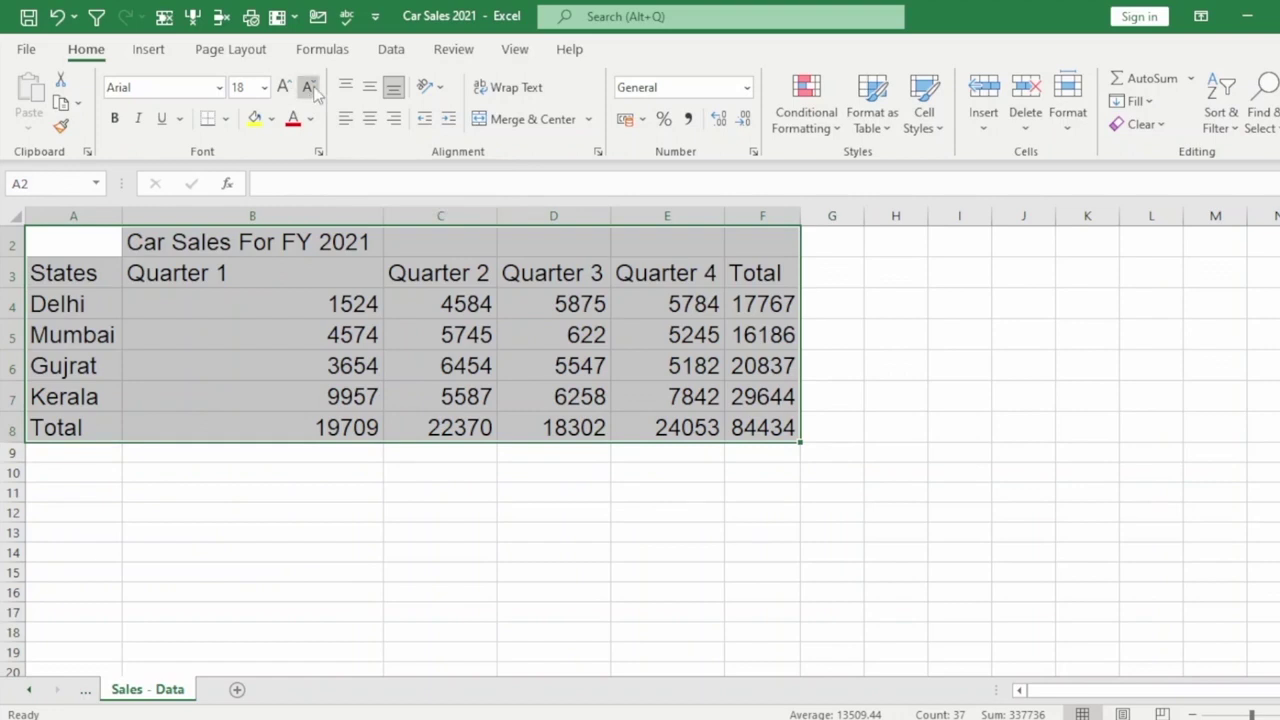
pyautogui.click(310, 89)
pyautogui.click(311, 88)
pyautogui.click(311, 88)
pyautogui.click(311, 88)
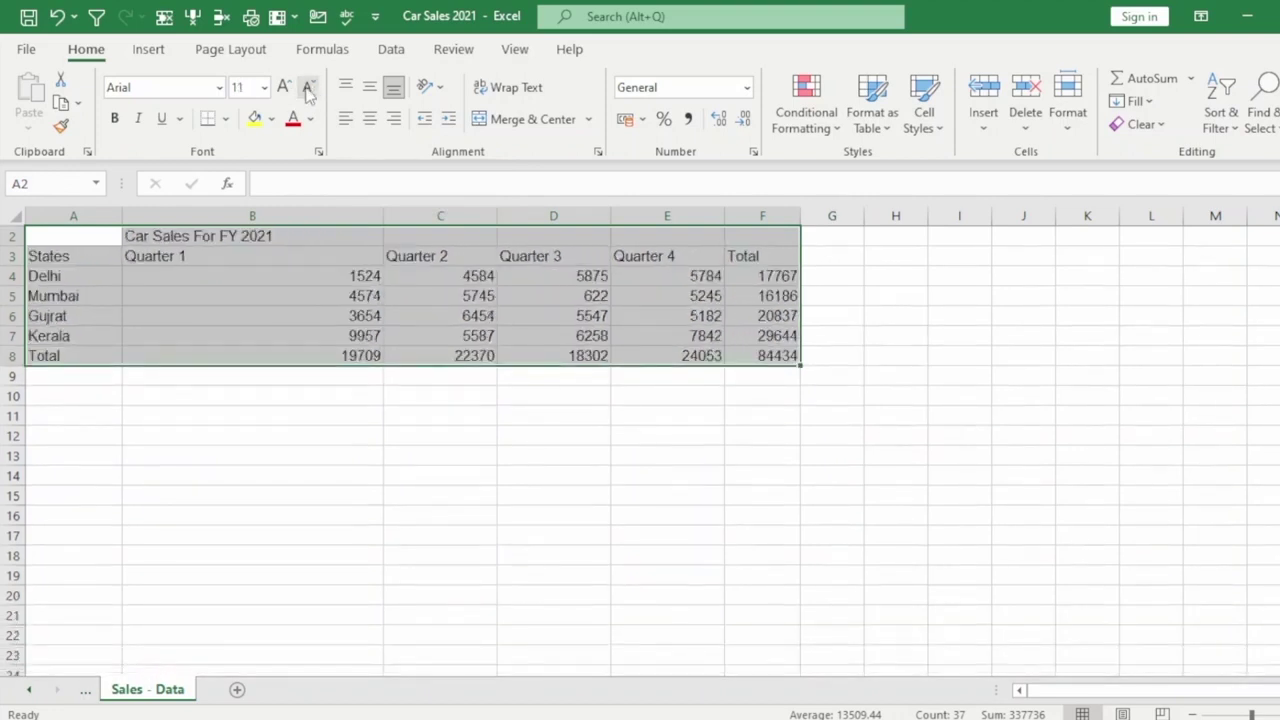
pyautogui.click(286, 90)
pyautogui.click(286, 90)
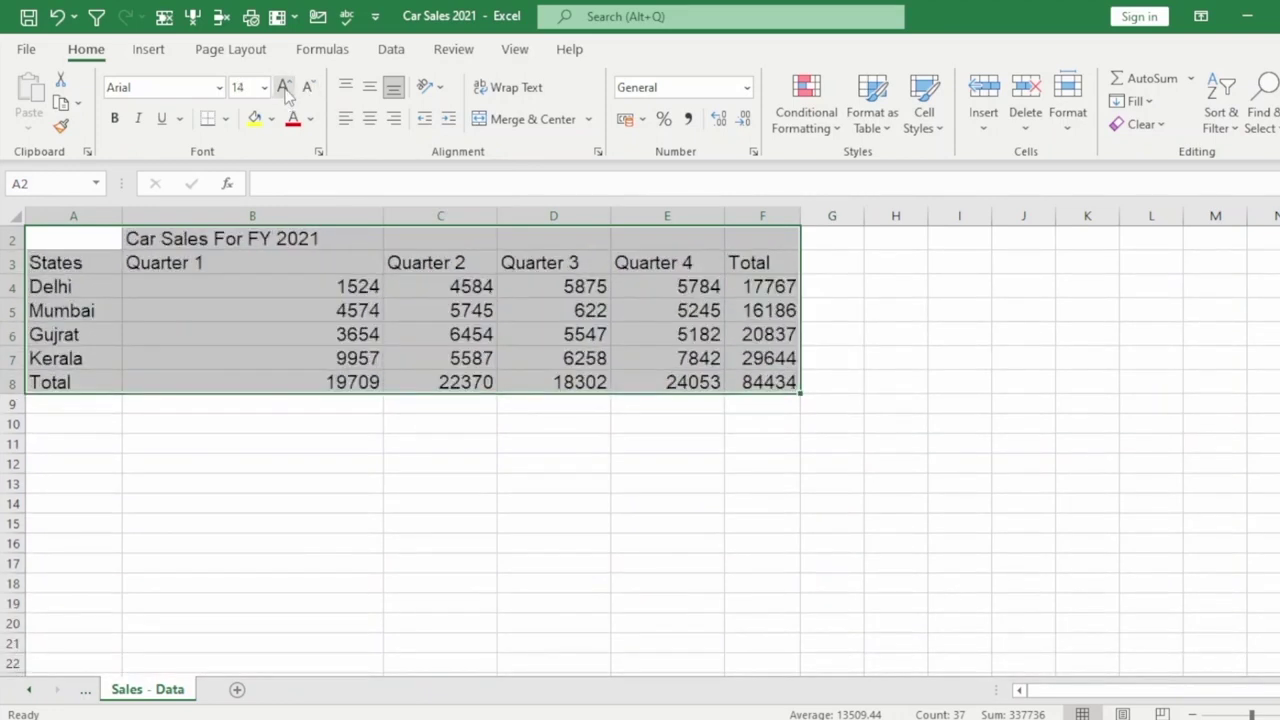
pyautogui.click(264, 87)
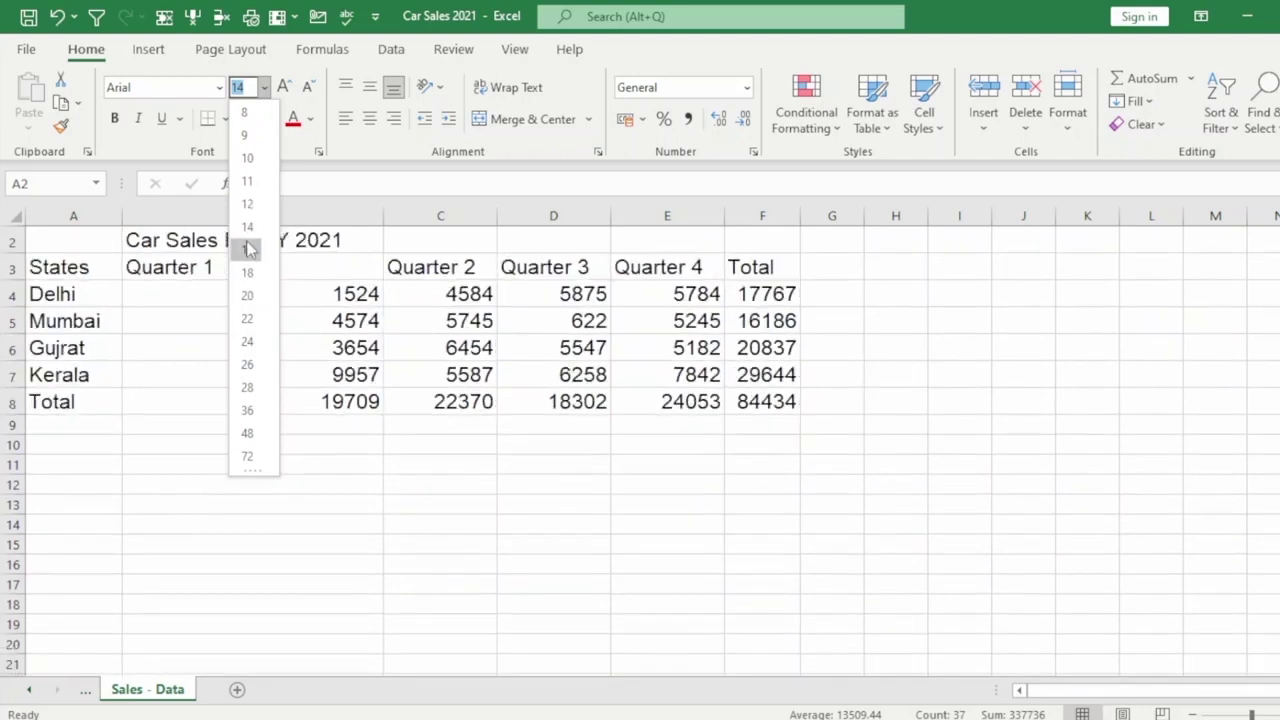
# Step: Select the Mumbai row A5:F5 and shrink its text size
pyautogui.click(628, 313)
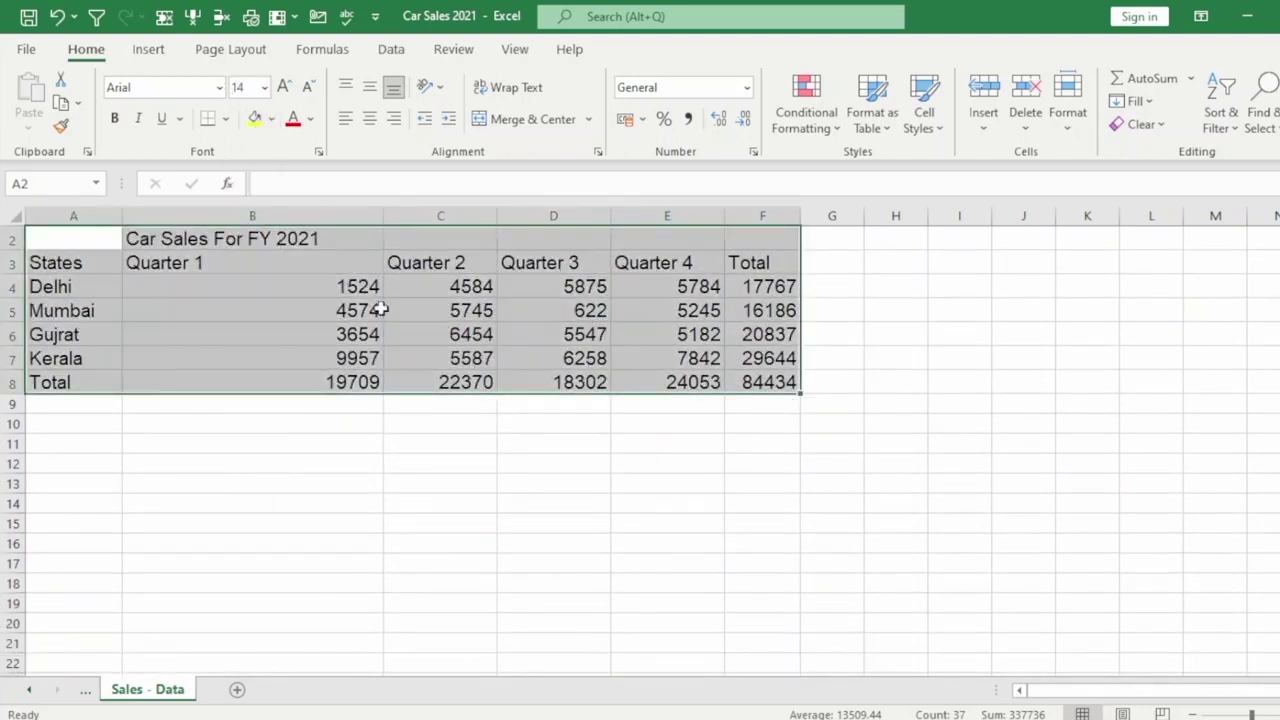
pyautogui.click(379, 310)
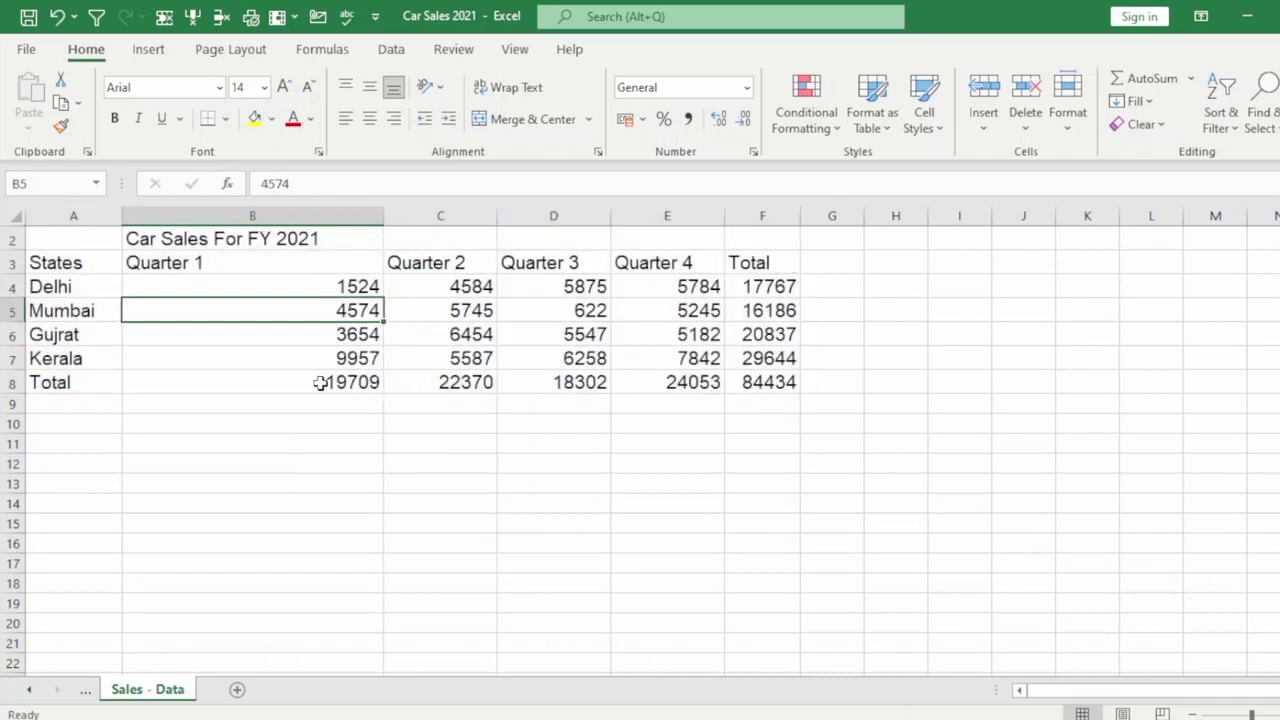
pyautogui.moveTo(70, 311); pyautogui.dragTo(776, 310)
pyautogui.click(307, 90)
pyautogui.click(307, 90)
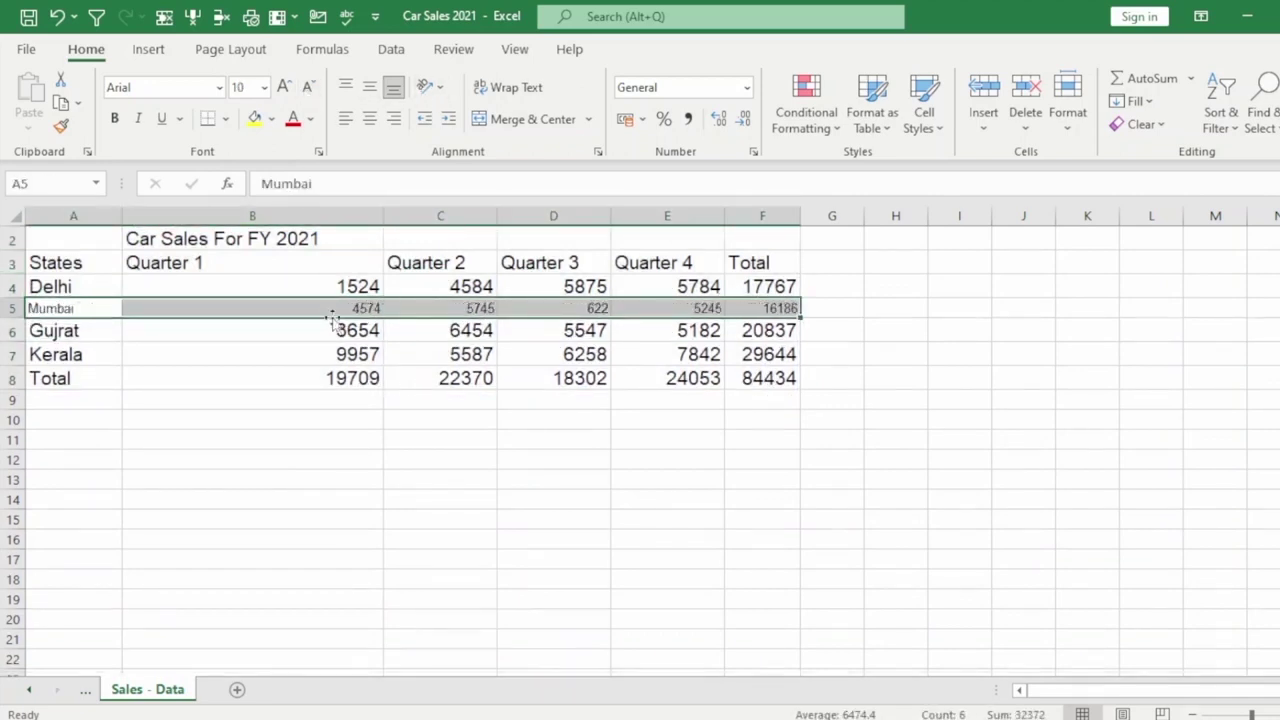
pyautogui.click(340, 382)
# Step: Select A2:F8 and set the whole table to font size 12
pyautogui.moveTo(70, 287); pyautogui.dragTo(692, 280)
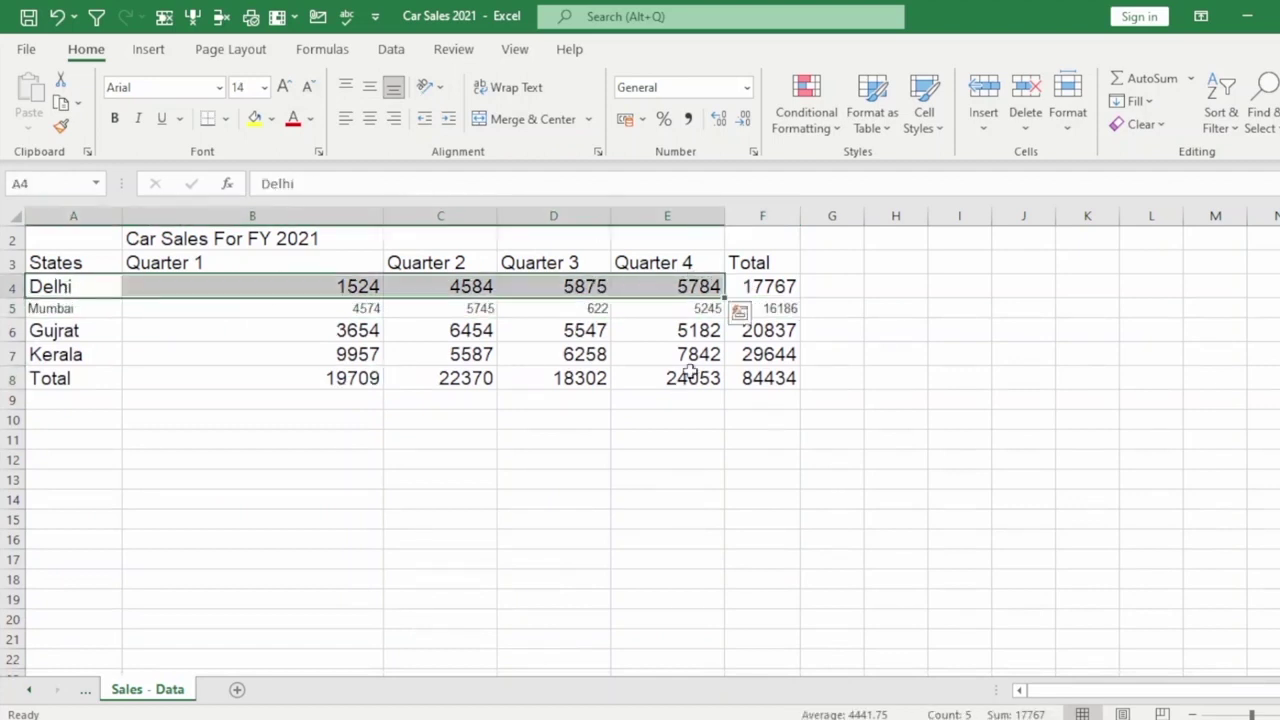
pyautogui.click(690, 376)
pyautogui.moveTo(765, 381); pyautogui.dragTo(3, 178)
pyautogui.moveTo(4, 240); pyautogui.dragTo(5, 267)
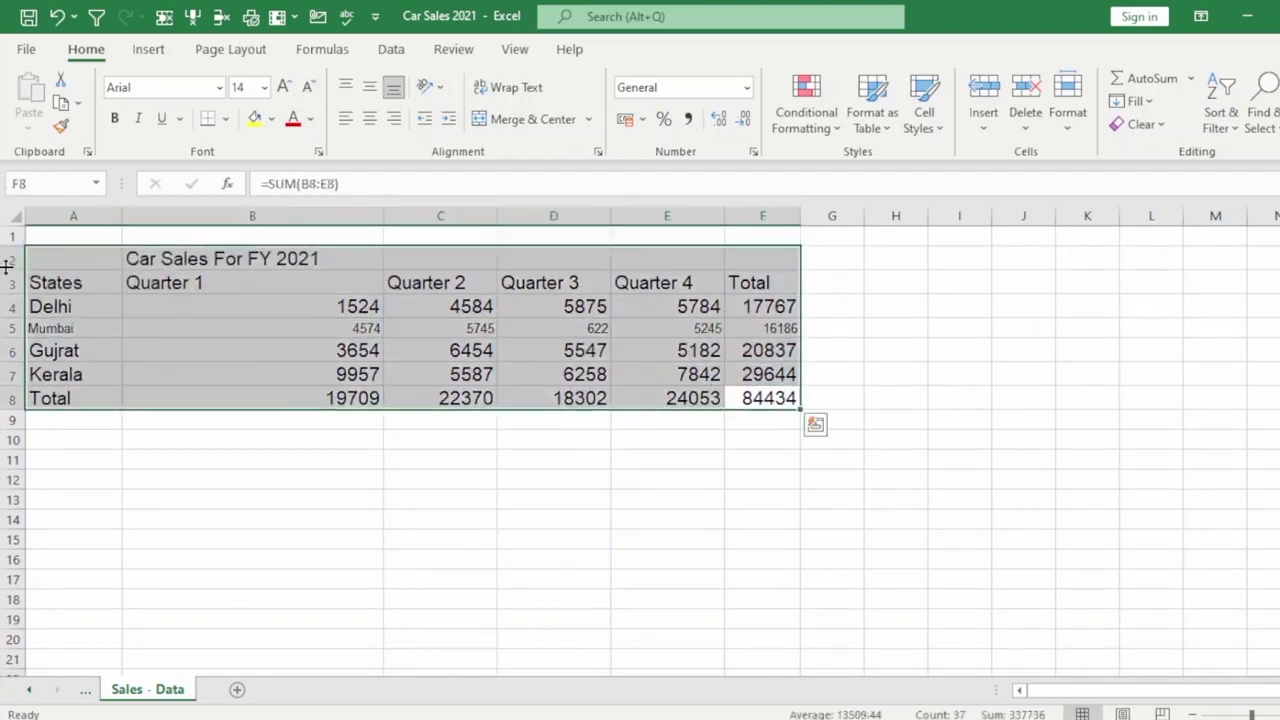
pyautogui.click(264, 87)
pyautogui.click(247, 204)
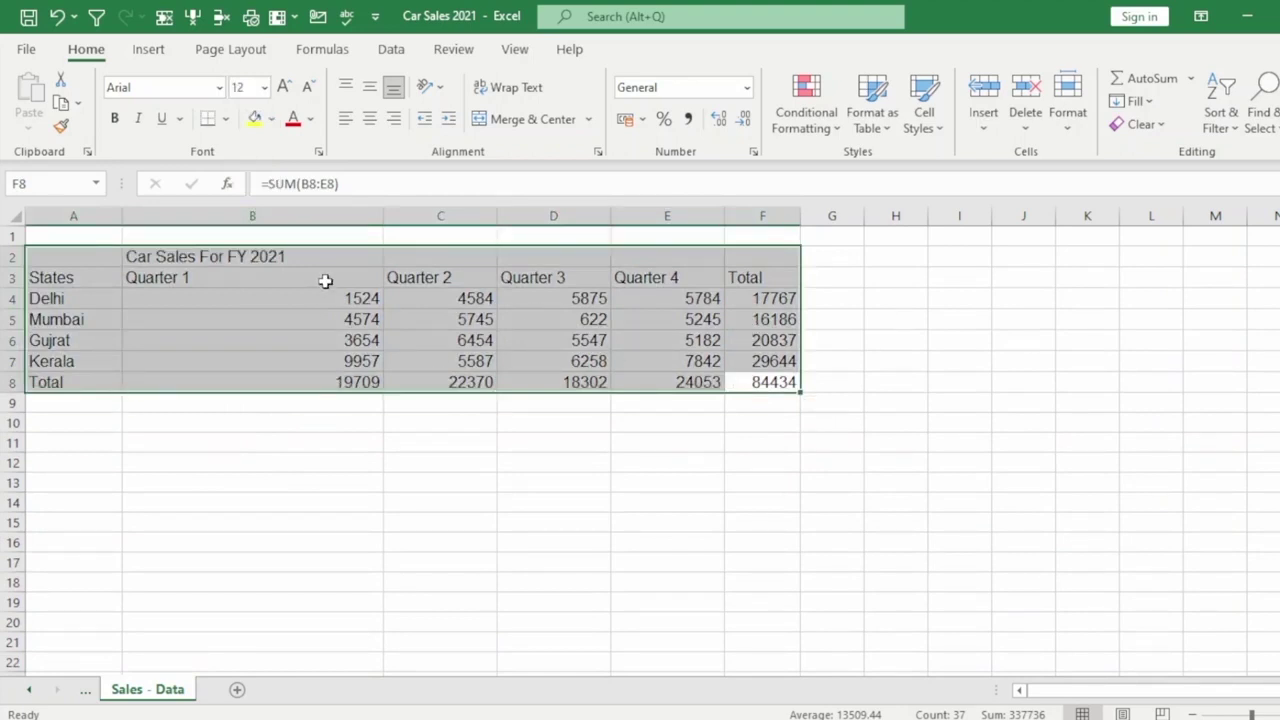
pyautogui.click(325, 281)
pyautogui.click(188, 258)
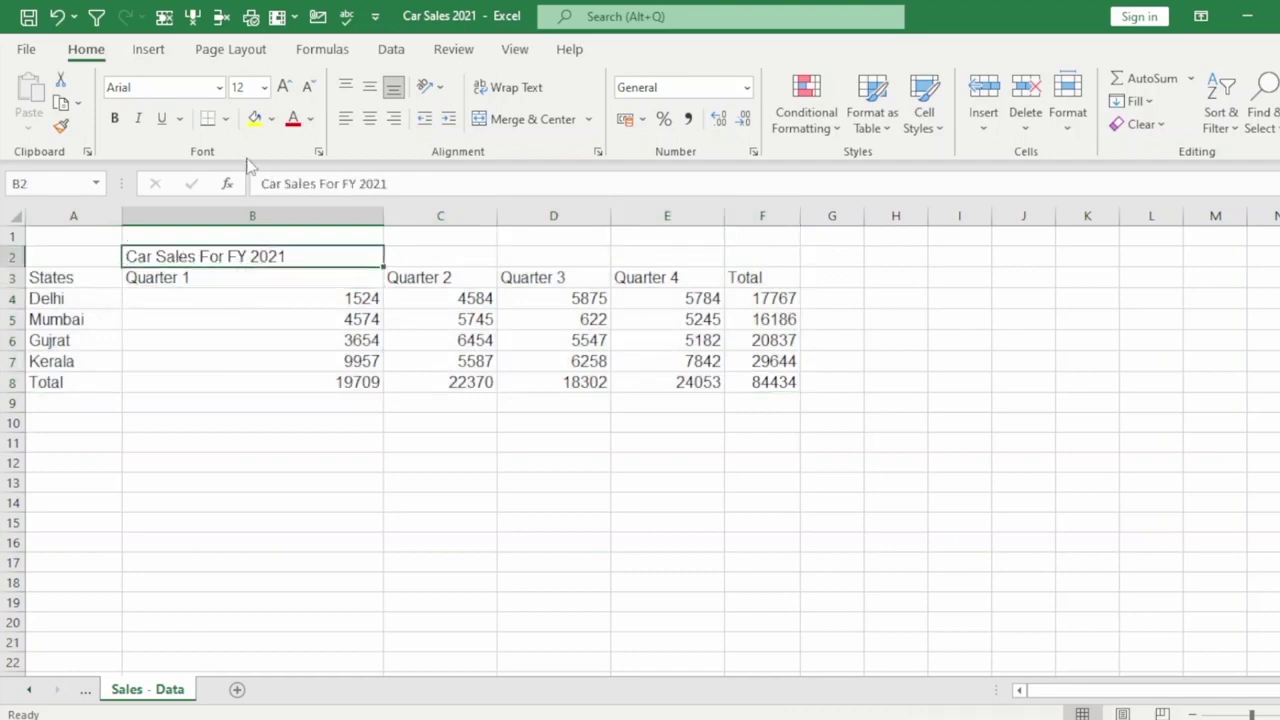
# Step: Set the title in B2 to font size 22 and autofit column B to it
pyautogui.click(264, 88)
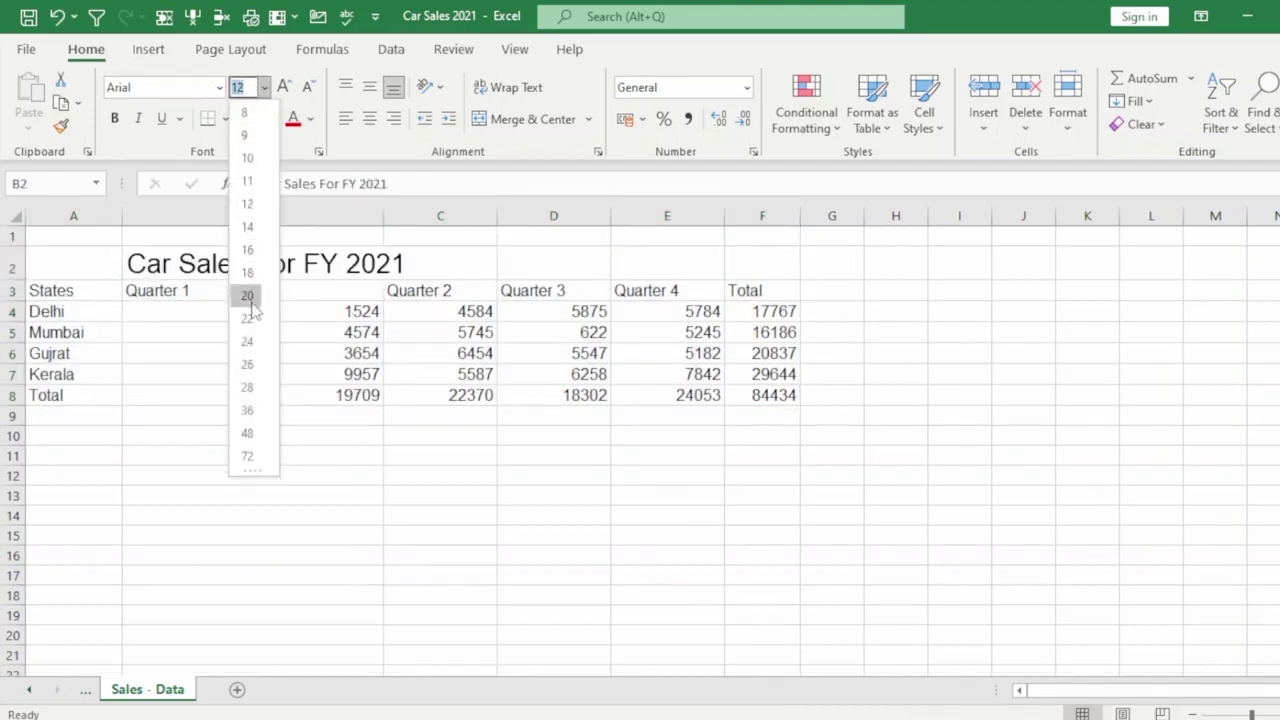
pyautogui.click(248, 318)
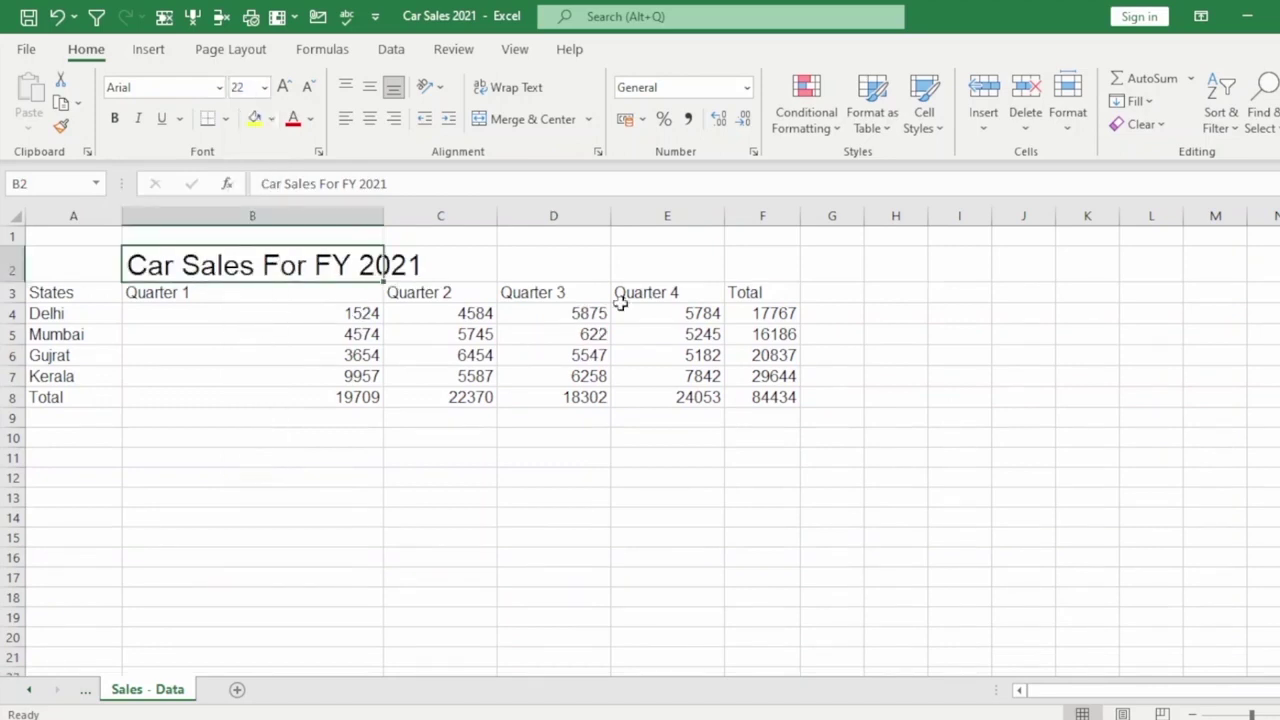
pyautogui.doubleClick(383, 216)
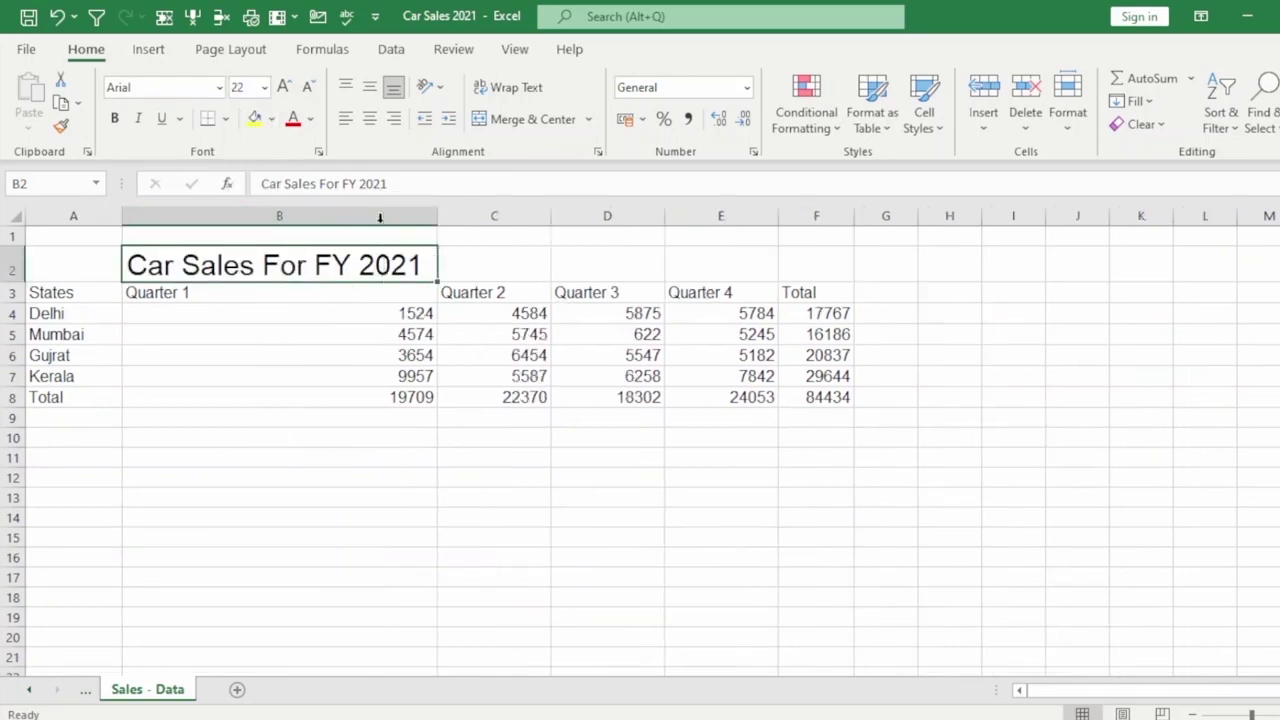
# Step: Set the header row A3:F3, States to Total, to font size 14
pyautogui.moveTo(58, 292); pyautogui.dragTo(810, 291)
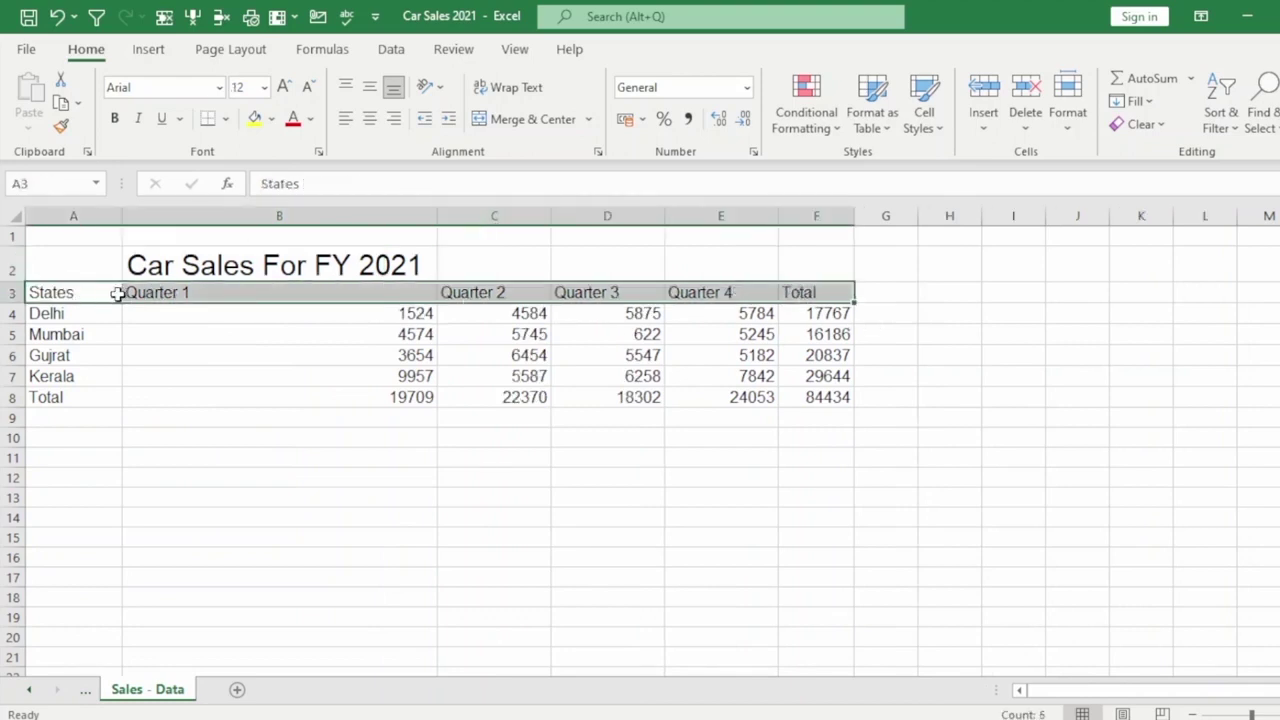
pyautogui.click(264, 88)
pyautogui.click(250, 227)
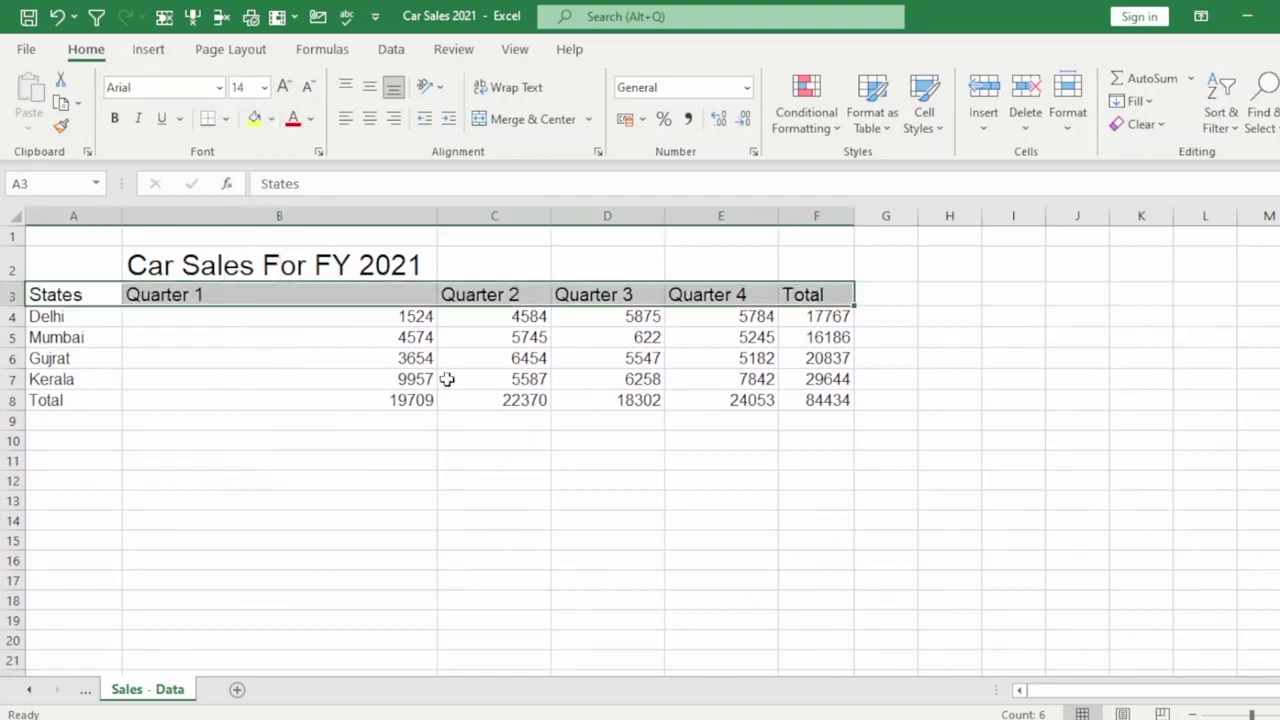
pyautogui.click(456, 376)
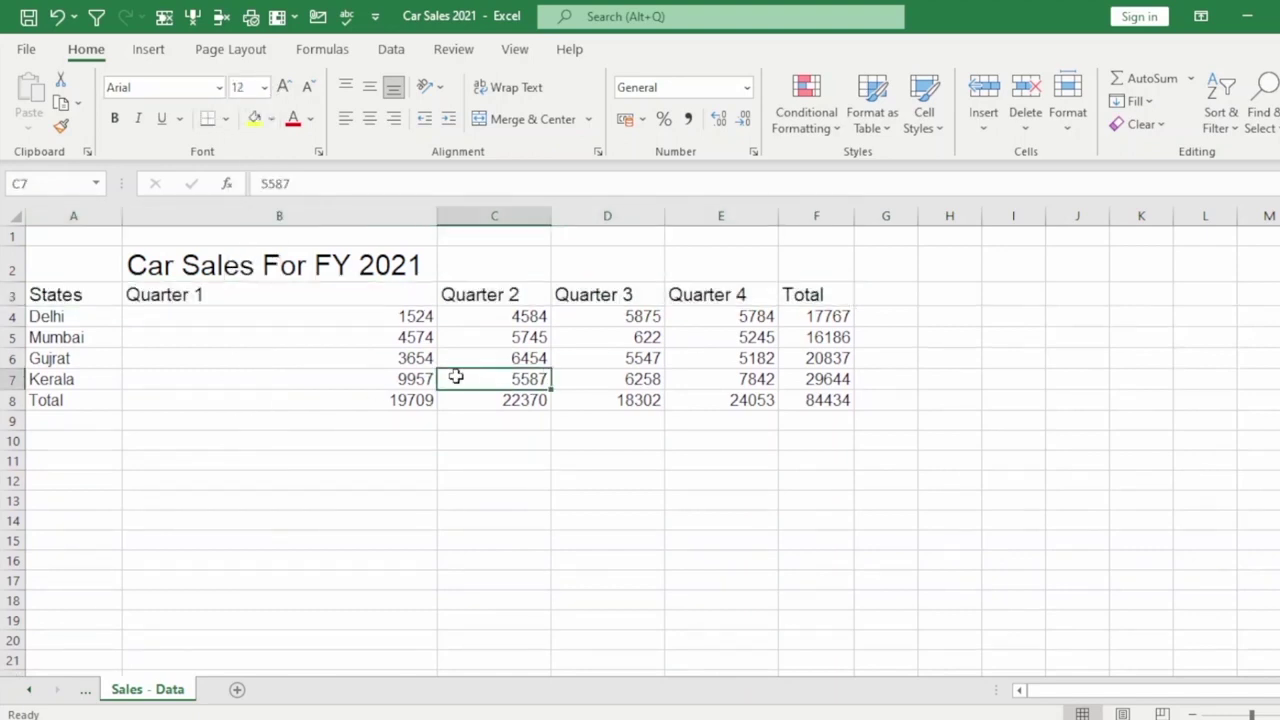
pyautogui.click(190, 258)
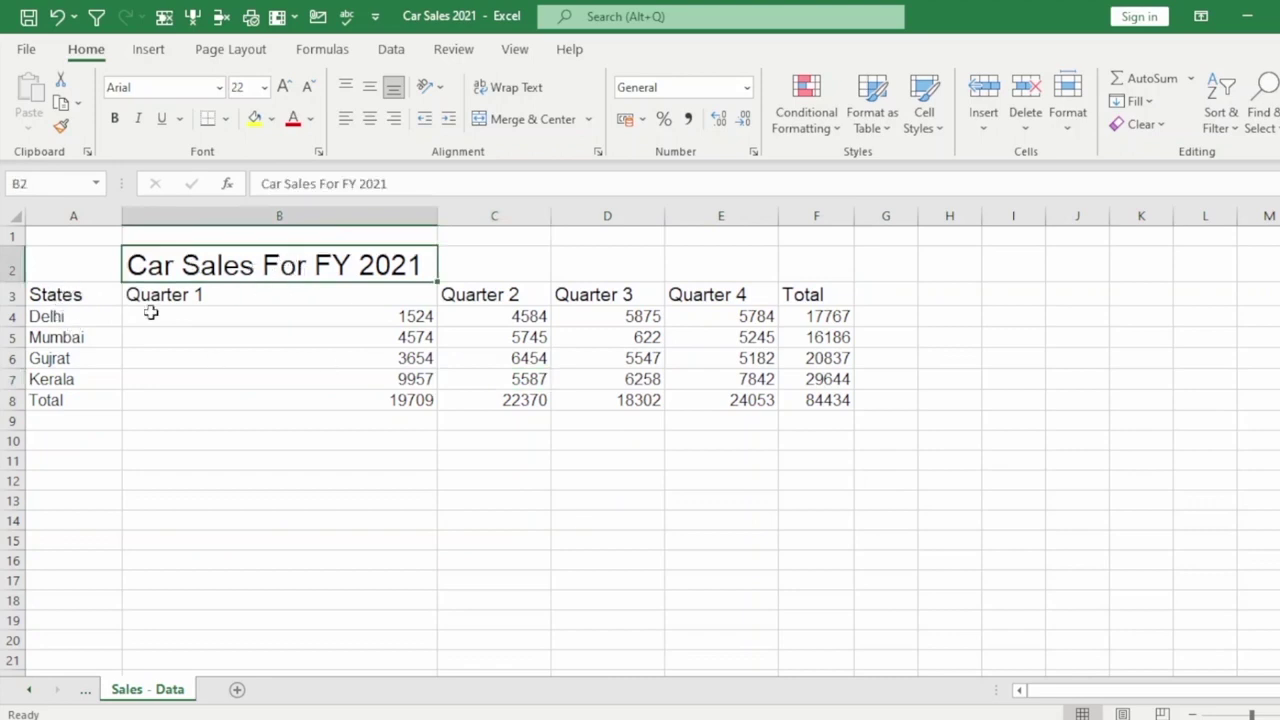
pyautogui.moveTo(57, 298); pyautogui.dragTo(818, 296)
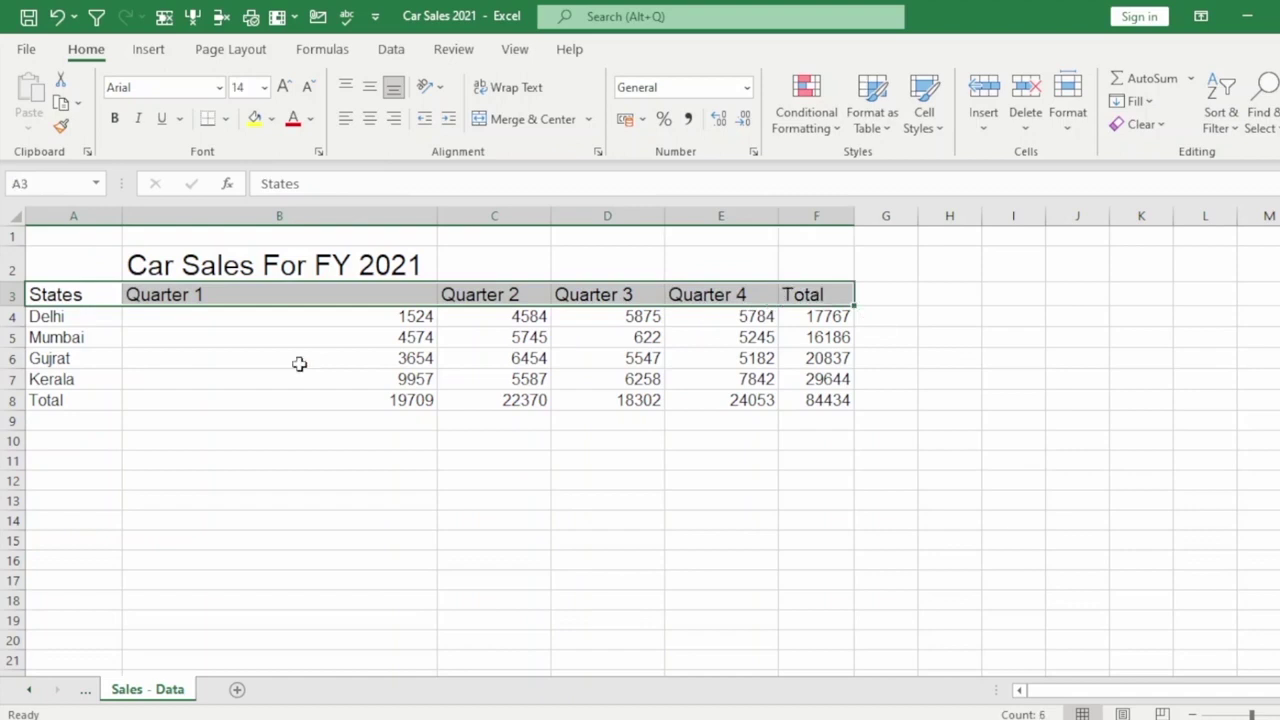
pyautogui.click(240, 262)
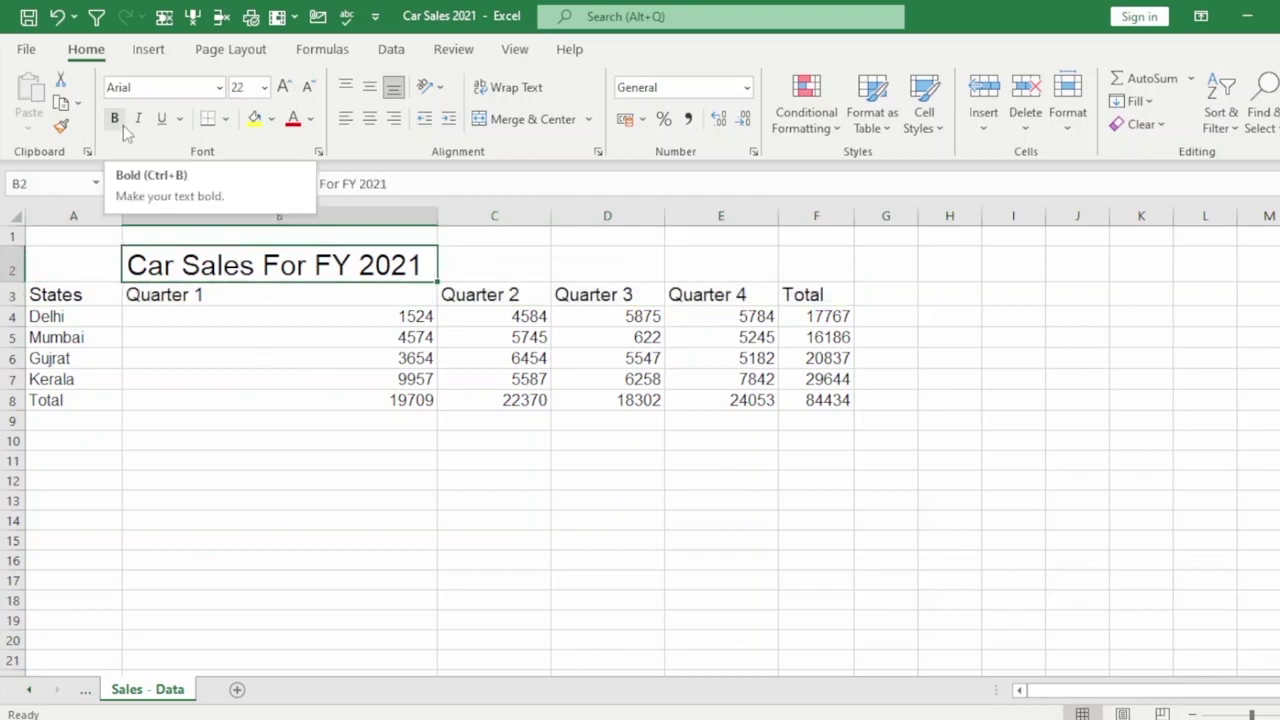
# Step: Keep the title bold, bold the header row A3:F3, then select data rows A4:F8
pyautogui.click(121, 123)
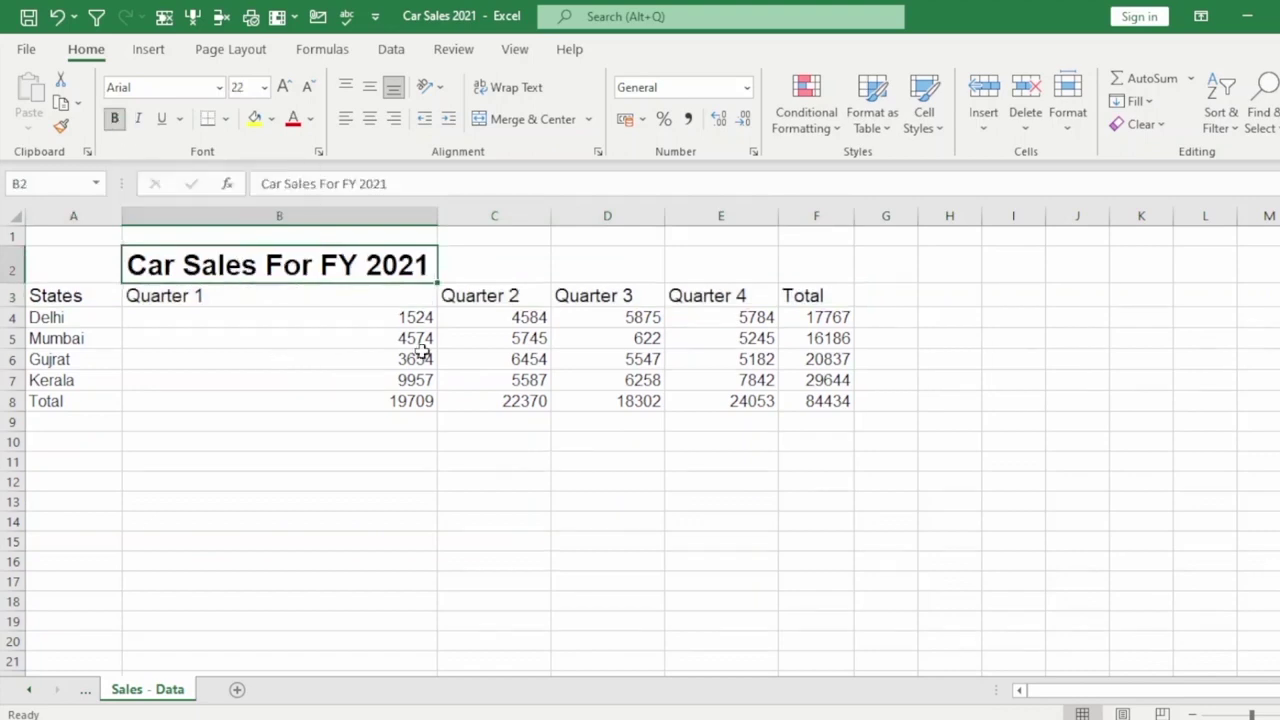
pyautogui.click(115, 120)
pyautogui.click(115, 120)
pyautogui.click(55, 292)
pyautogui.moveTo(68, 293); pyautogui.dragTo(810, 289)
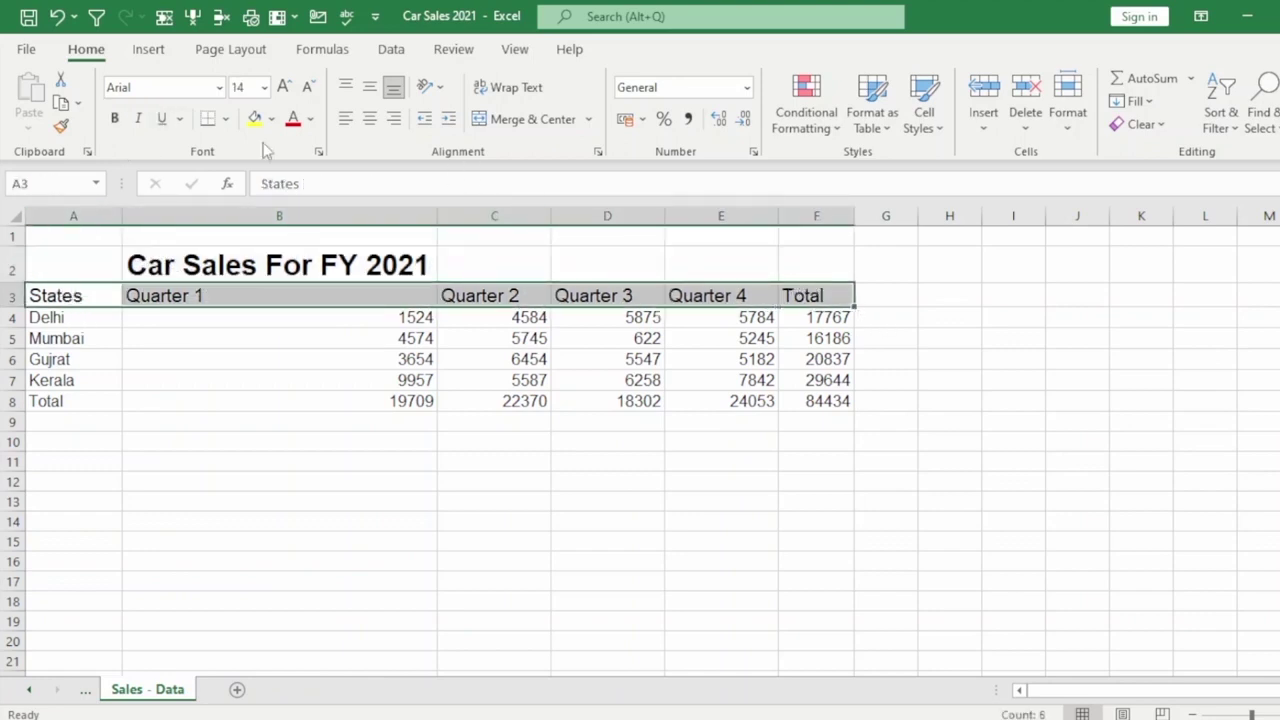
pyautogui.click(113, 117)
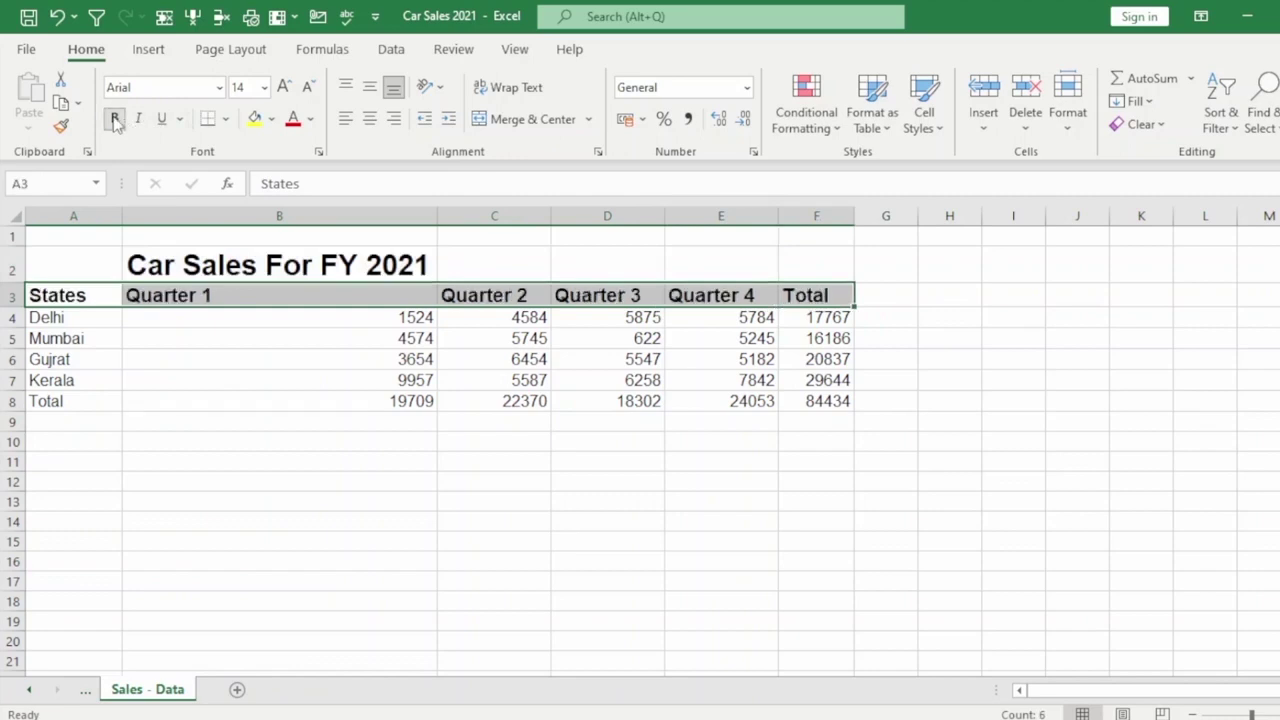
pyautogui.click(191, 346)
pyautogui.moveTo(63, 316); pyautogui.dragTo(830, 404)
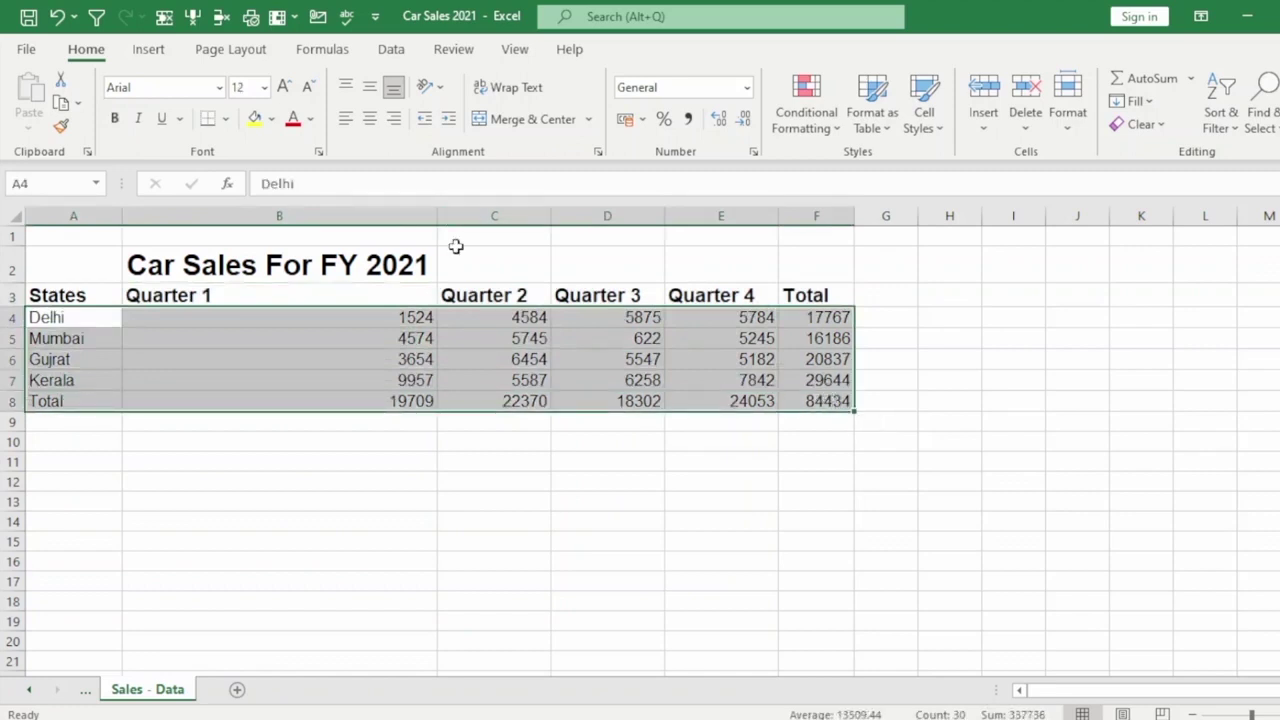
# Step: Italicise the data rows Delhi through Total and underline the Total label in A8
pyautogui.click(138, 120)
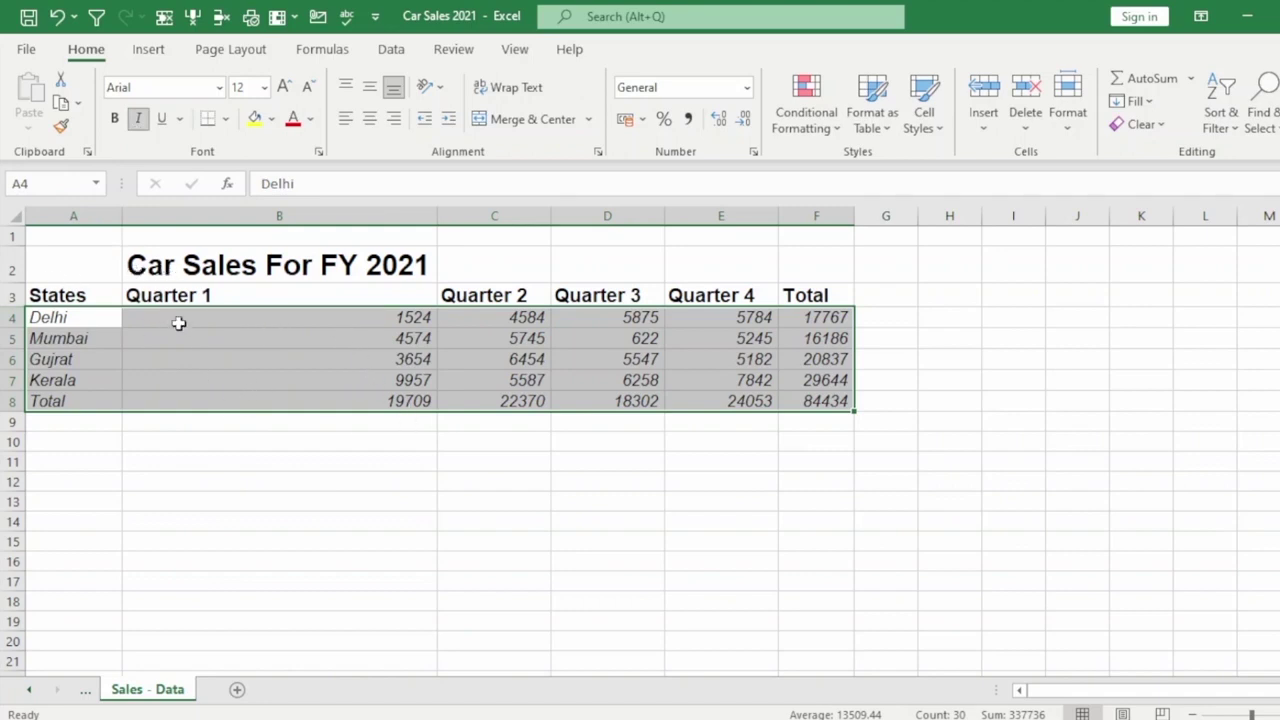
pyautogui.click(178, 359)
pyautogui.click(86, 403)
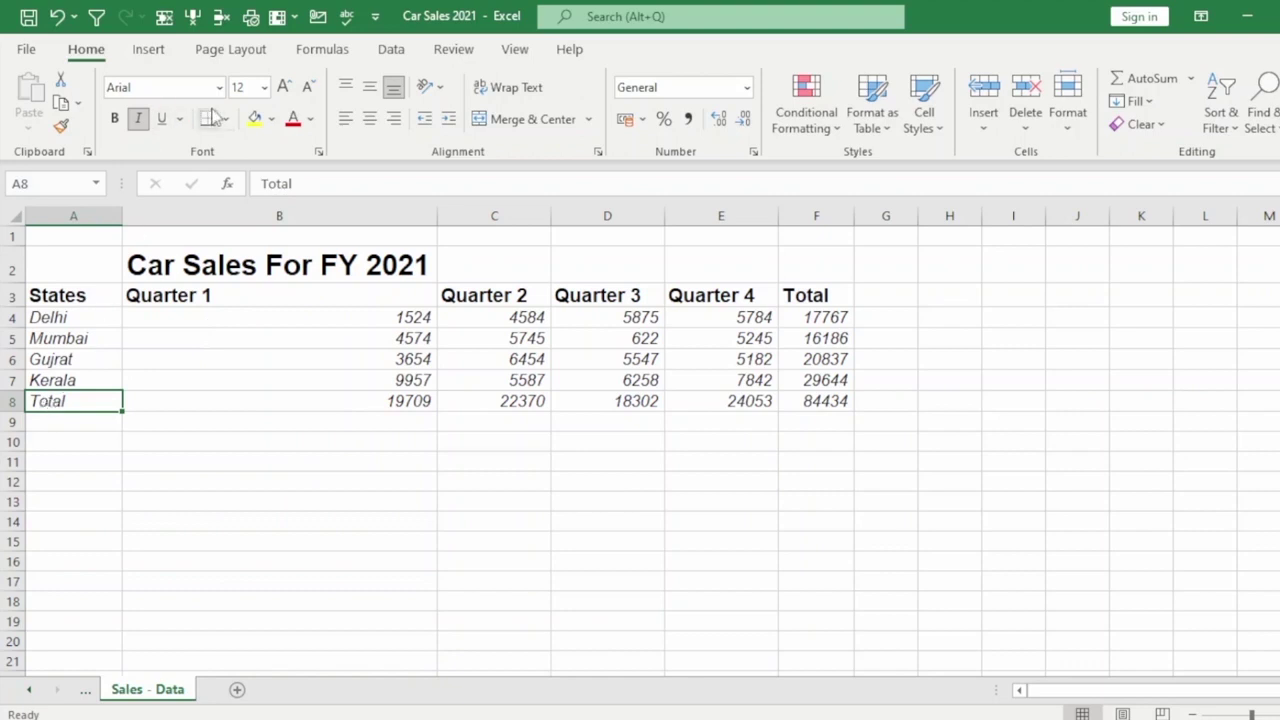
pyautogui.click(163, 120)
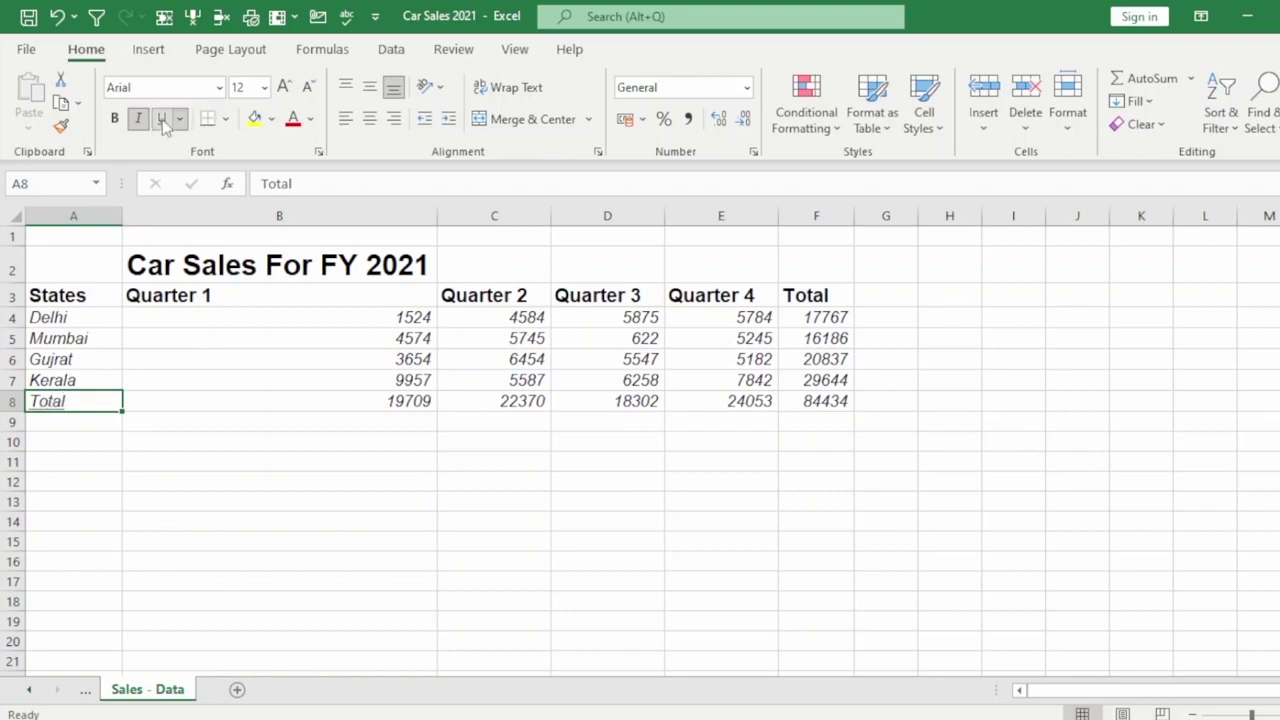
# Step: Underline the Total header in F3
pyautogui.click(810, 293)
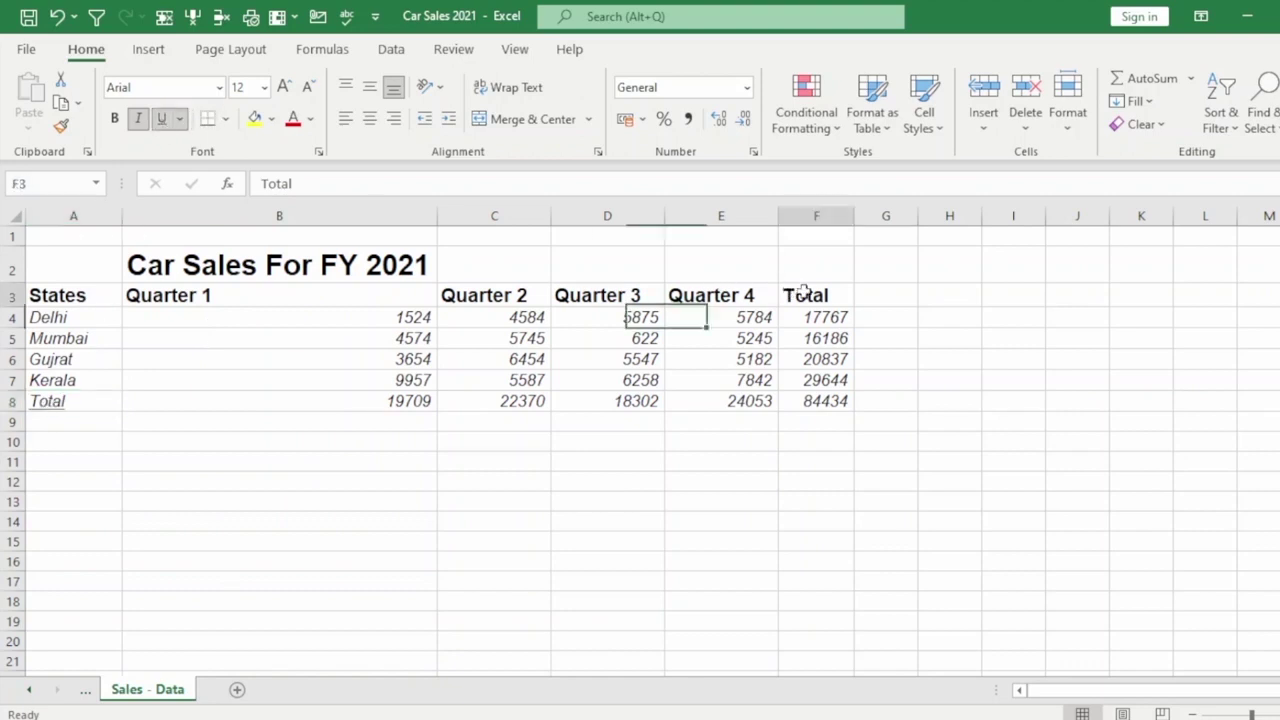
pyautogui.click(163, 120)
pyautogui.click(272, 461)
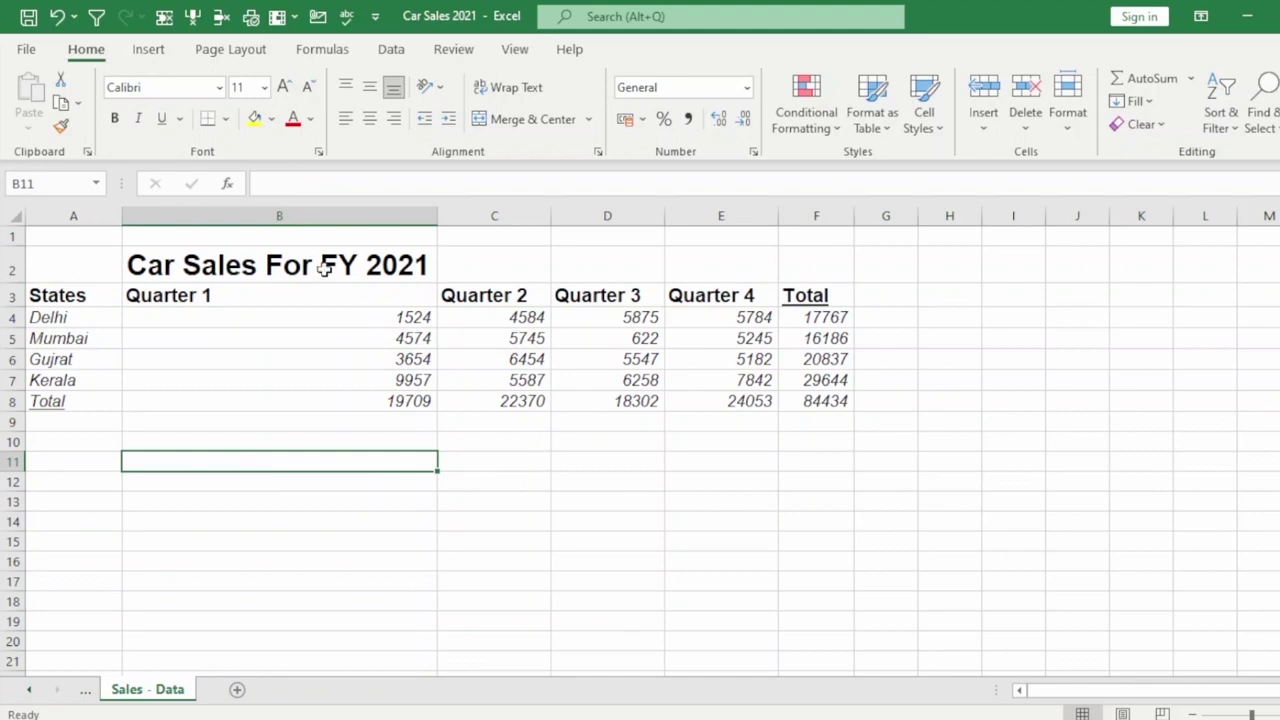
# Step: Check the Quarter 1 header's formatting and reselect parts of the table
pyautogui.click(280, 295)
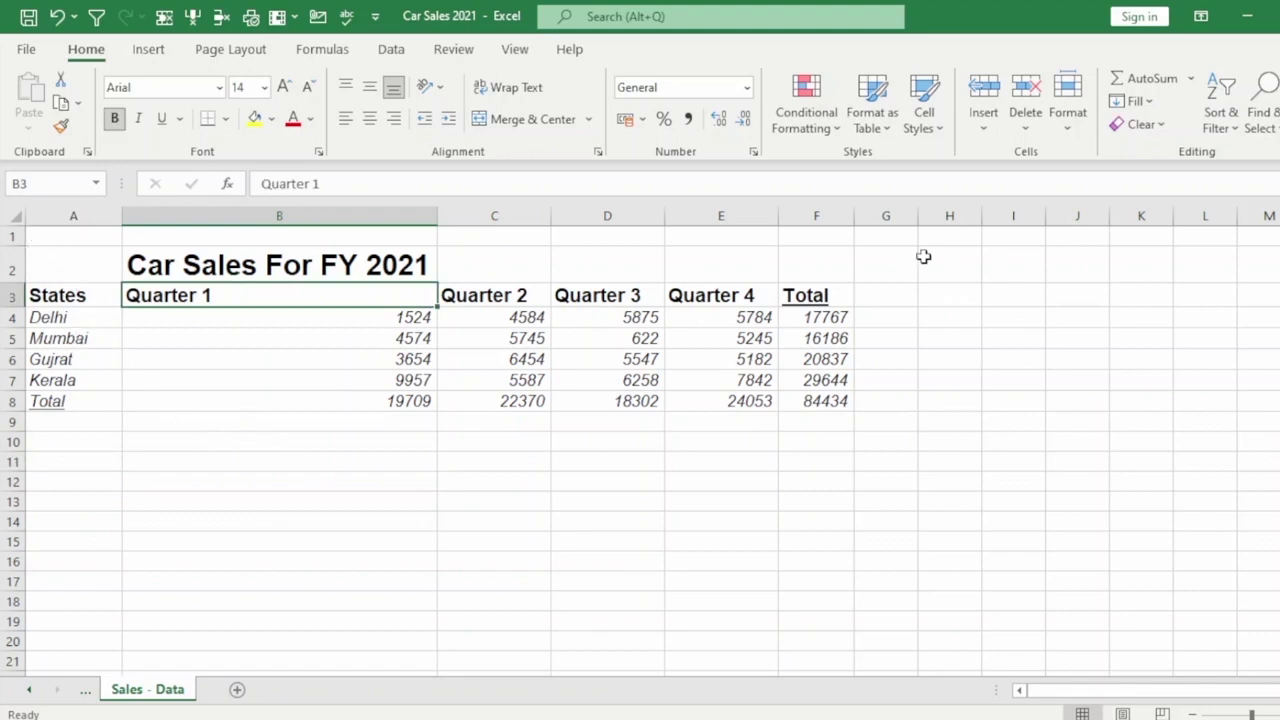
pyautogui.moveTo(924, 258); pyautogui.dragTo(942, 544)
pyautogui.click(607, 545)
pyautogui.click(179, 521)
pyautogui.moveTo(80, 468); pyautogui.dragTo(876, 515)
# Step: Turn off the worksheet gridlines in the View tab's Show group
pyautogui.moveTo(1000, 481); pyautogui.dragTo(60, 461)
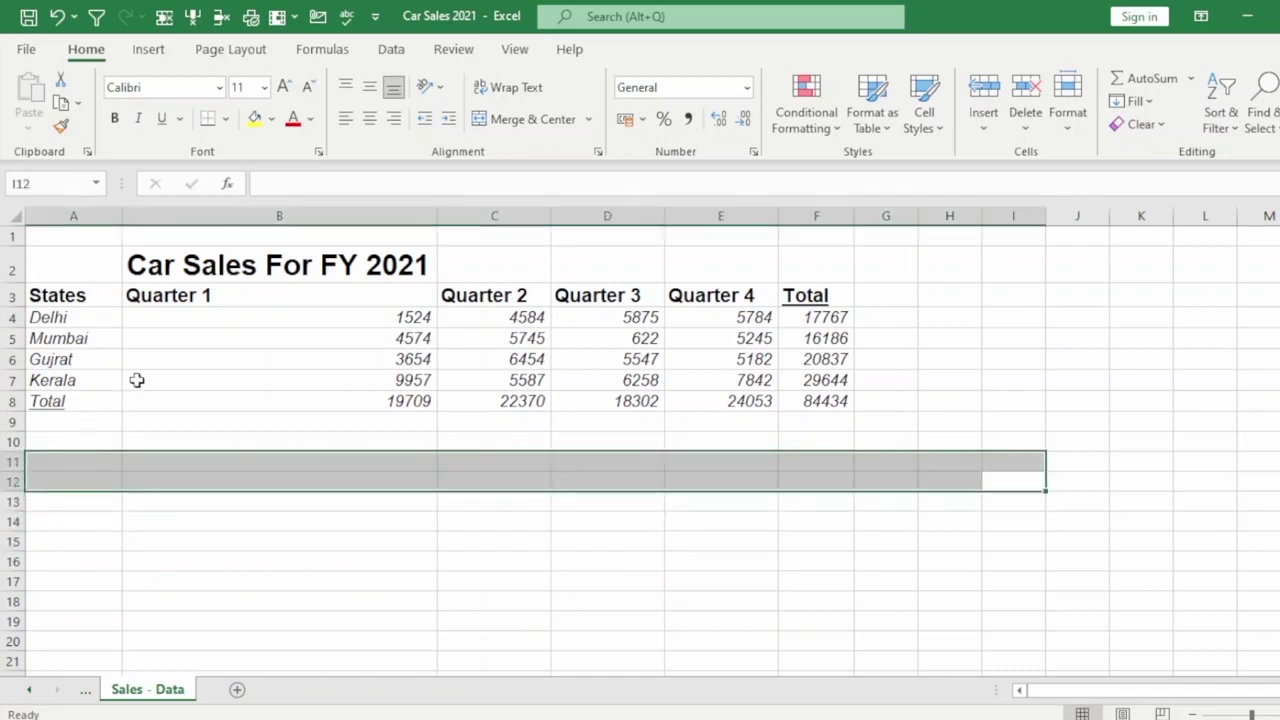
pyautogui.click(515, 50)
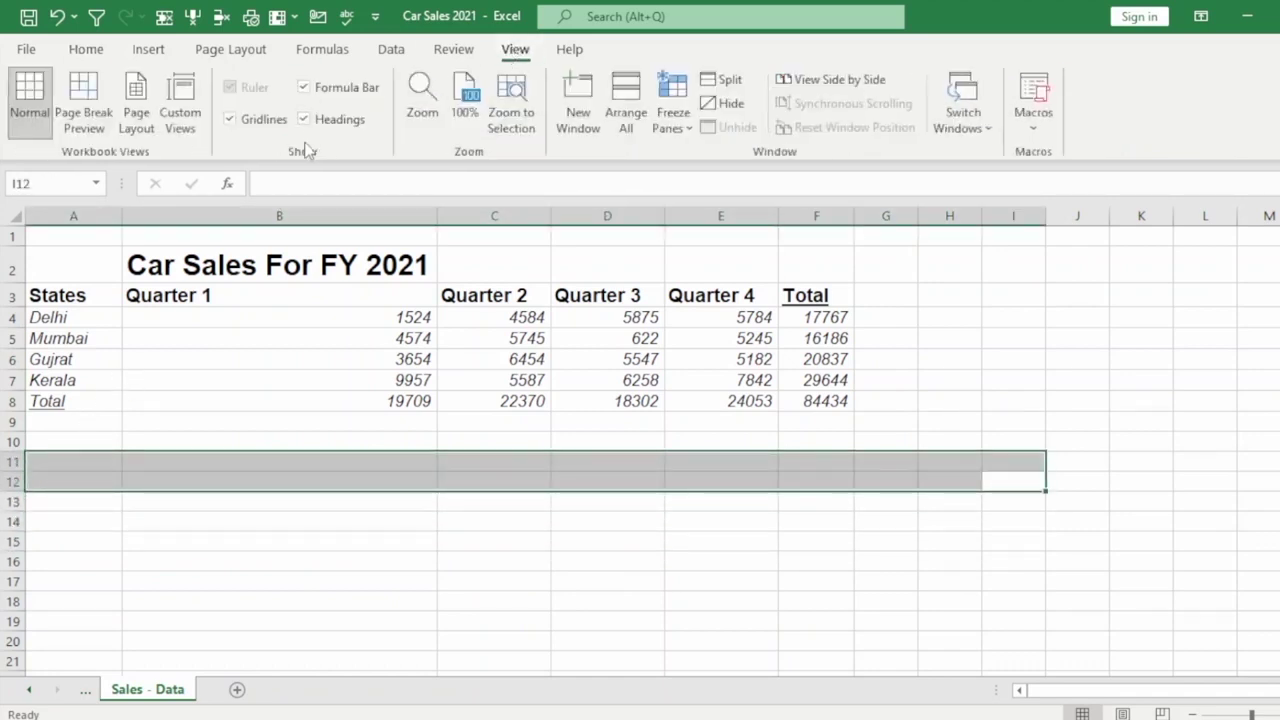
pyautogui.click(247, 127)
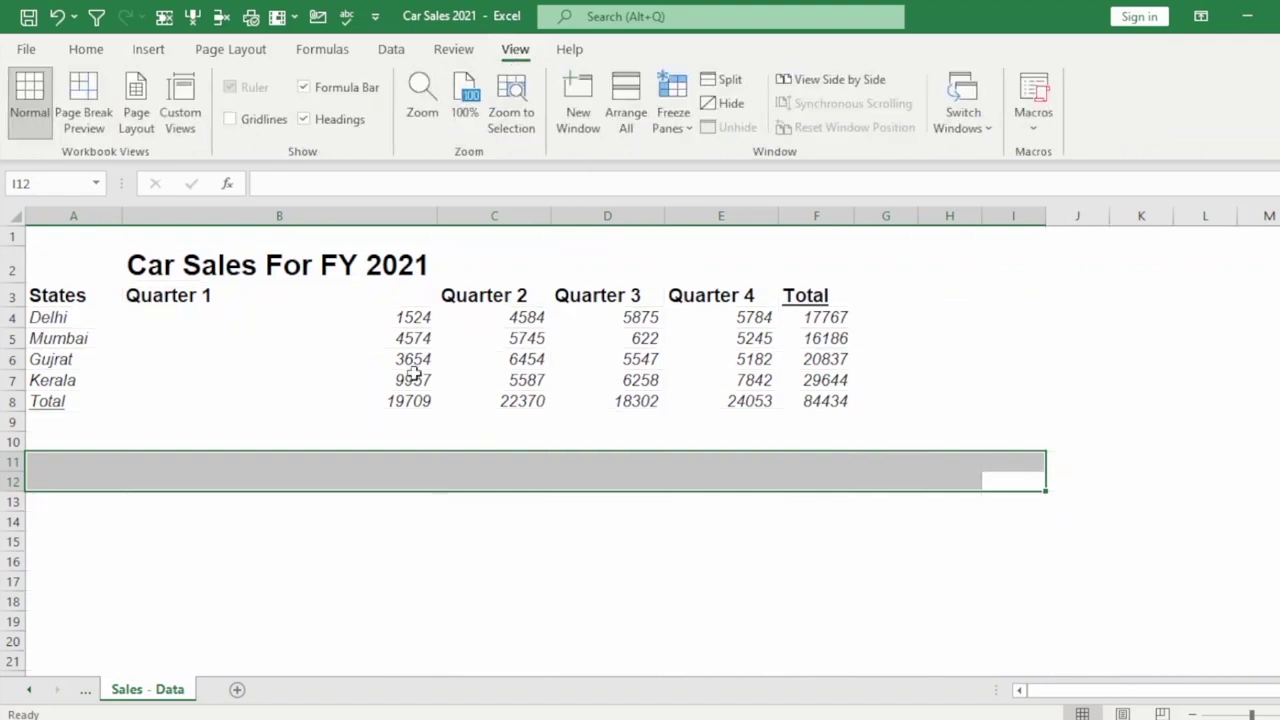
pyautogui.click(262, 363)
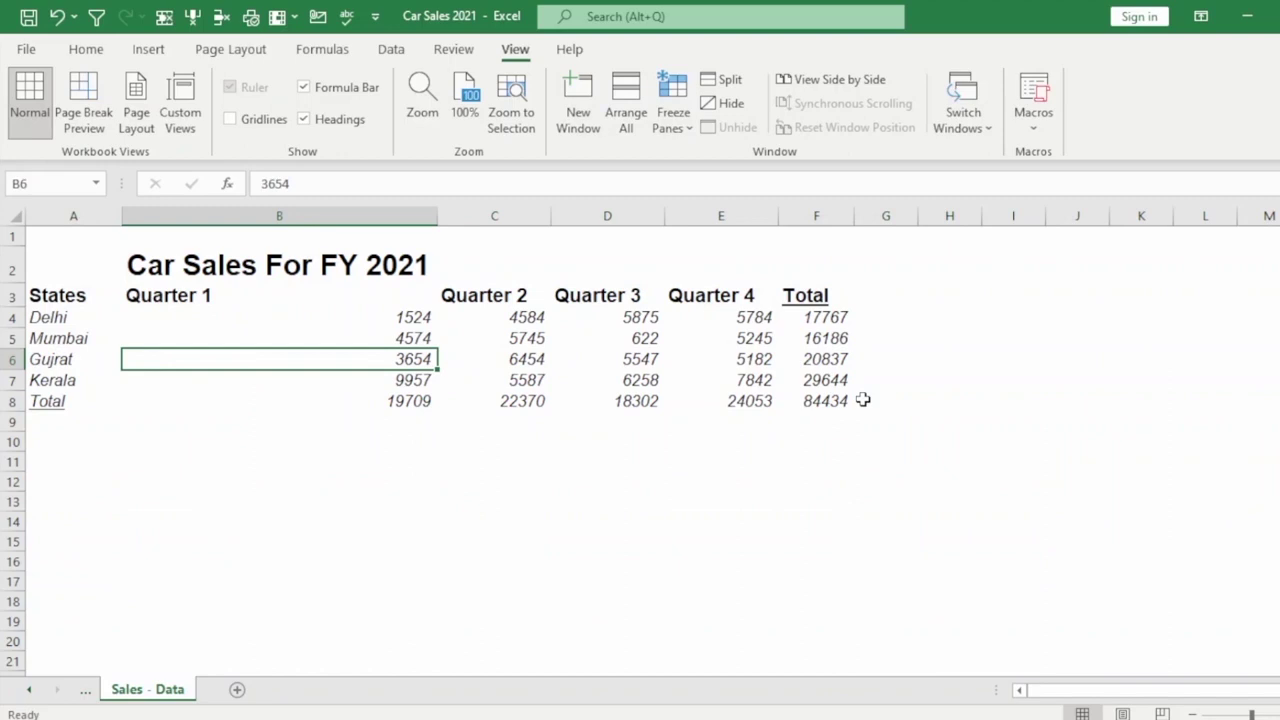
# Step: Select the totals row, cells B8 to F8
pyautogui.moveTo(1050, 541); pyautogui.dragTo(443, 546)
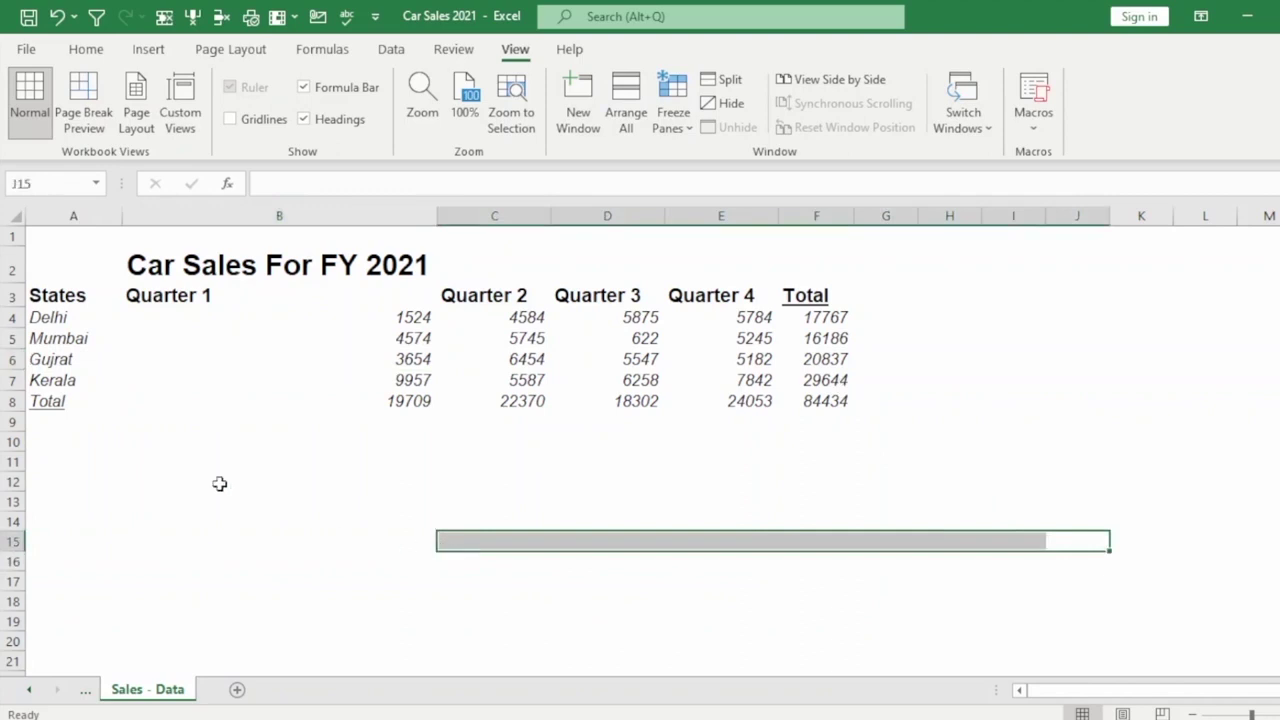
pyautogui.click(220, 483)
pyautogui.click(72, 478)
pyautogui.moveTo(124, 513); pyautogui.dragTo(630, 566)
pyautogui.click(425, 442)
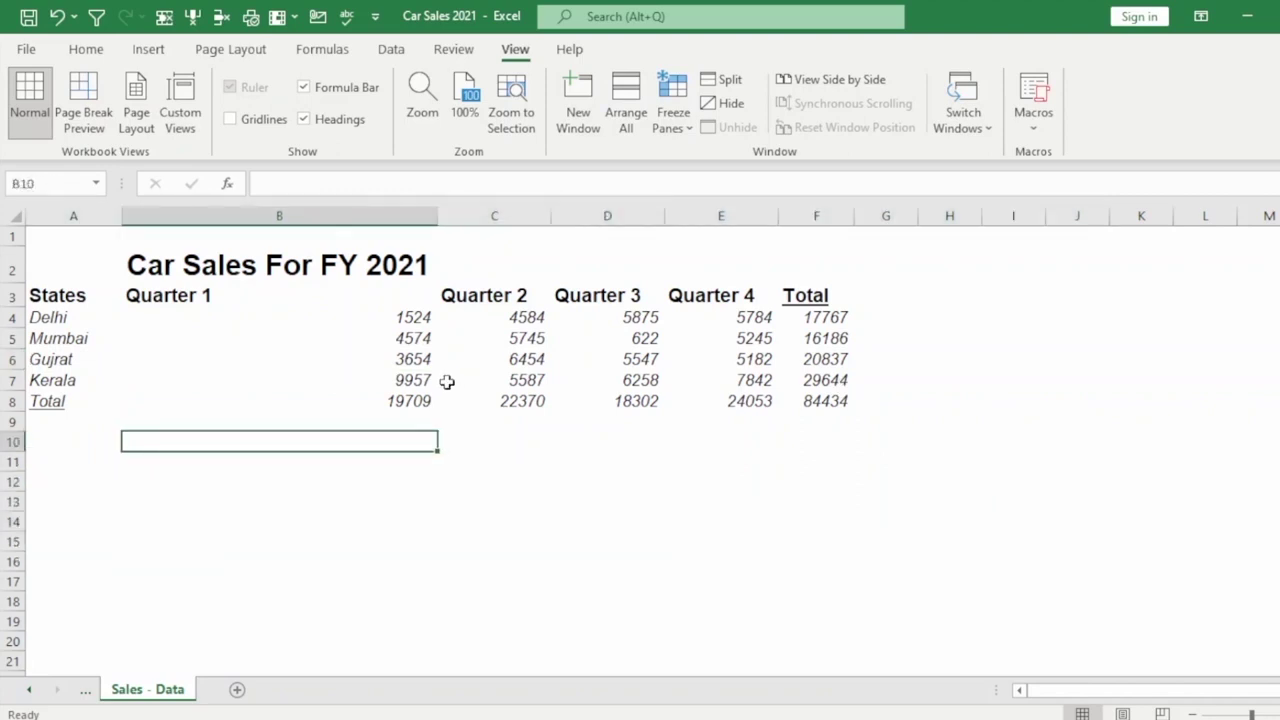
pyautogui.moveTo(406, 397); pyautogui.dragTo(810, 400)
# Step: Apply borders to every cell of the totals row B8:F8
pyautogui.click(88, 52)
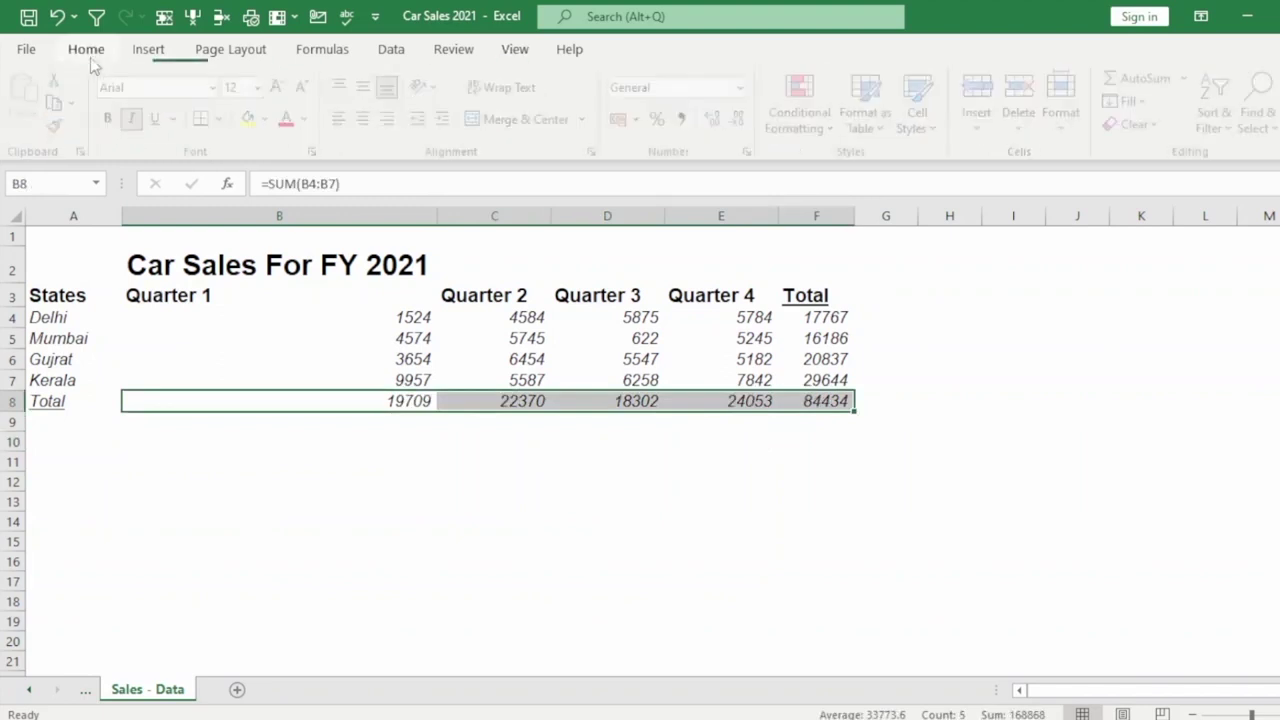
pyautogui.click(225, 119)
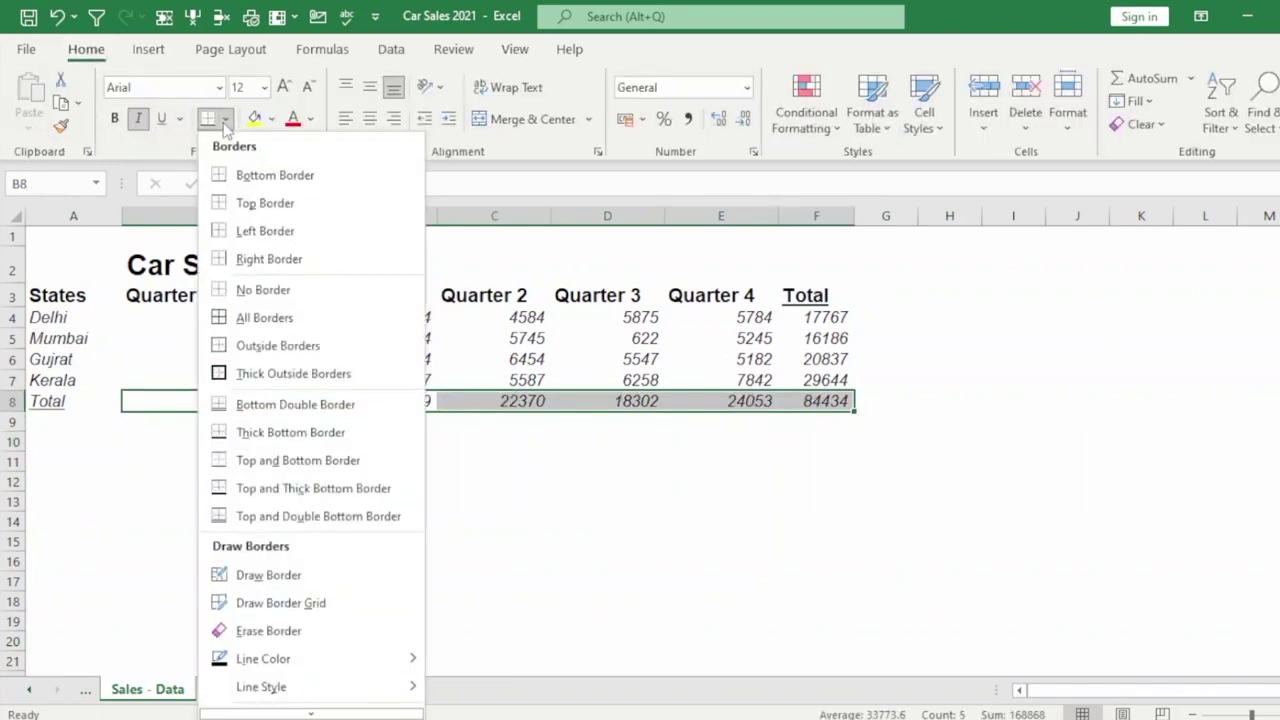
pyautogui.click(264, 317)
pyautogui.click(517, 505)
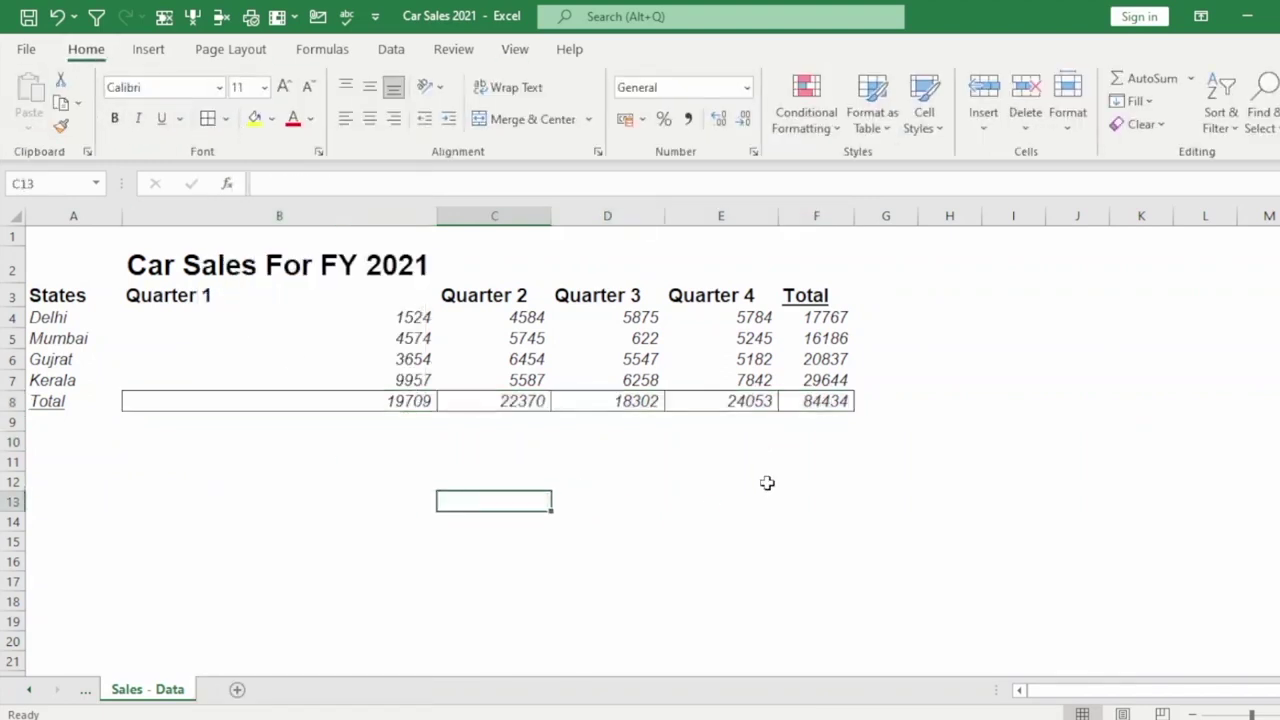
pyautogui.moveTo(834, 400); pyautogui.dragTo(182, 410)
pyautogui.click(355, 486)
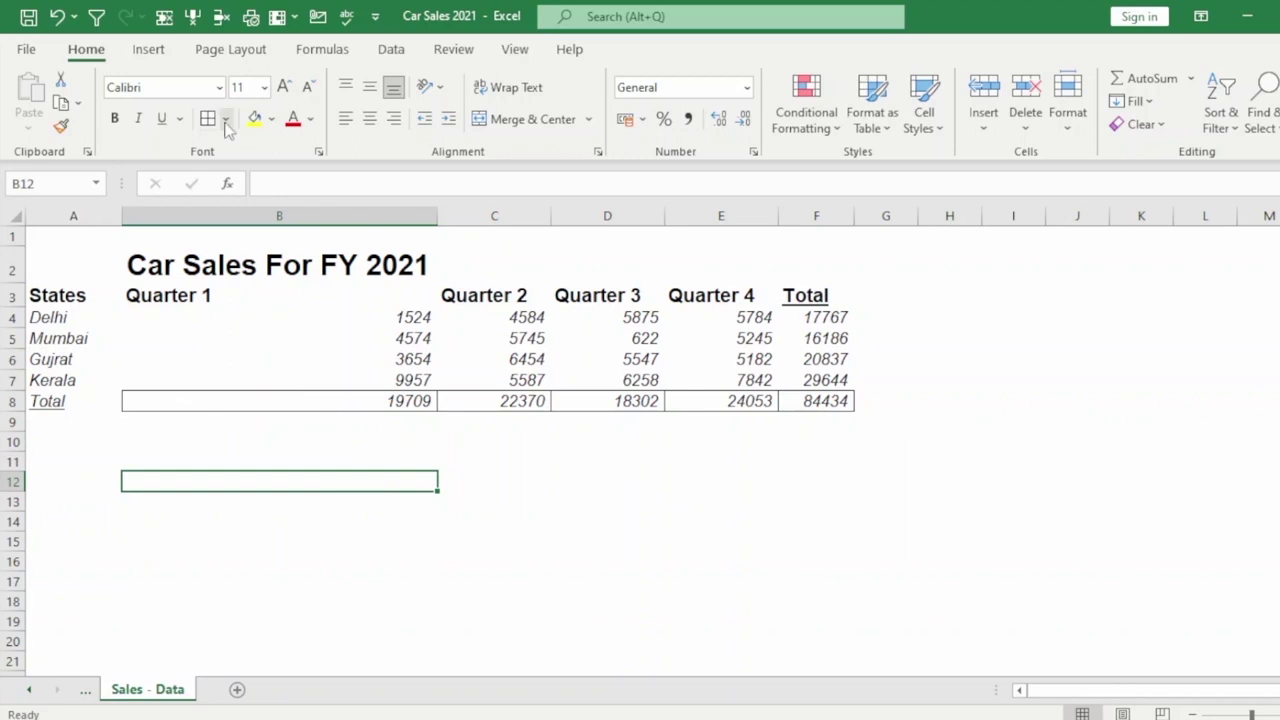
# Step: Browse the border options and reselect the totals row B8:F8
pyautogui.click(226, 122)
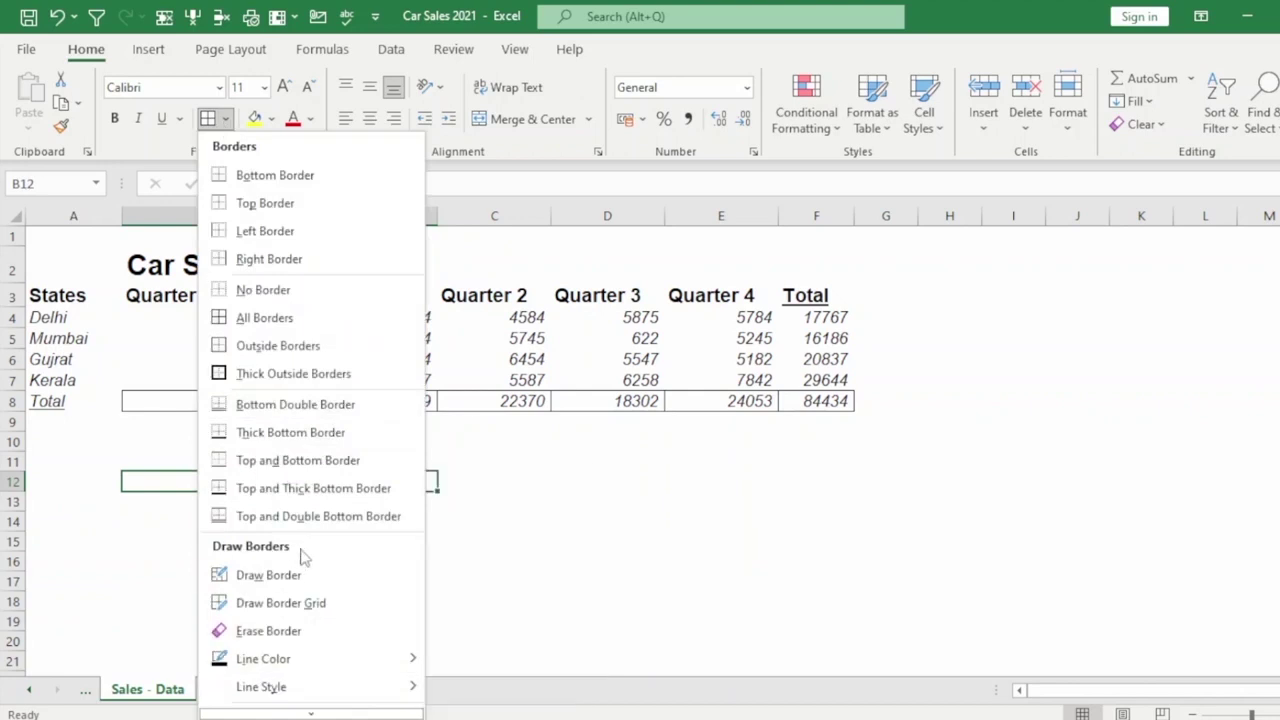
pyautogui.moveTo(281, 690)
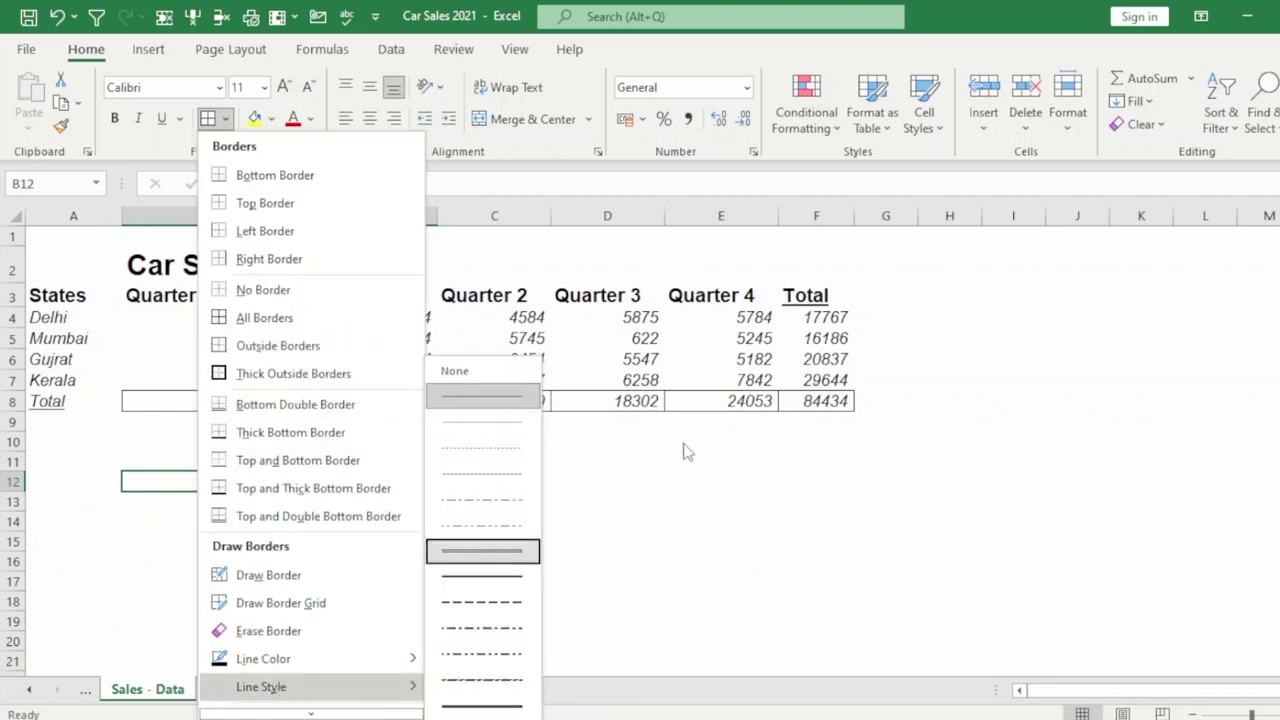
pyautogui.click(662, 505)
pyautogui.moveTo(230, 403); pyautogui.dragTo(838, 402)
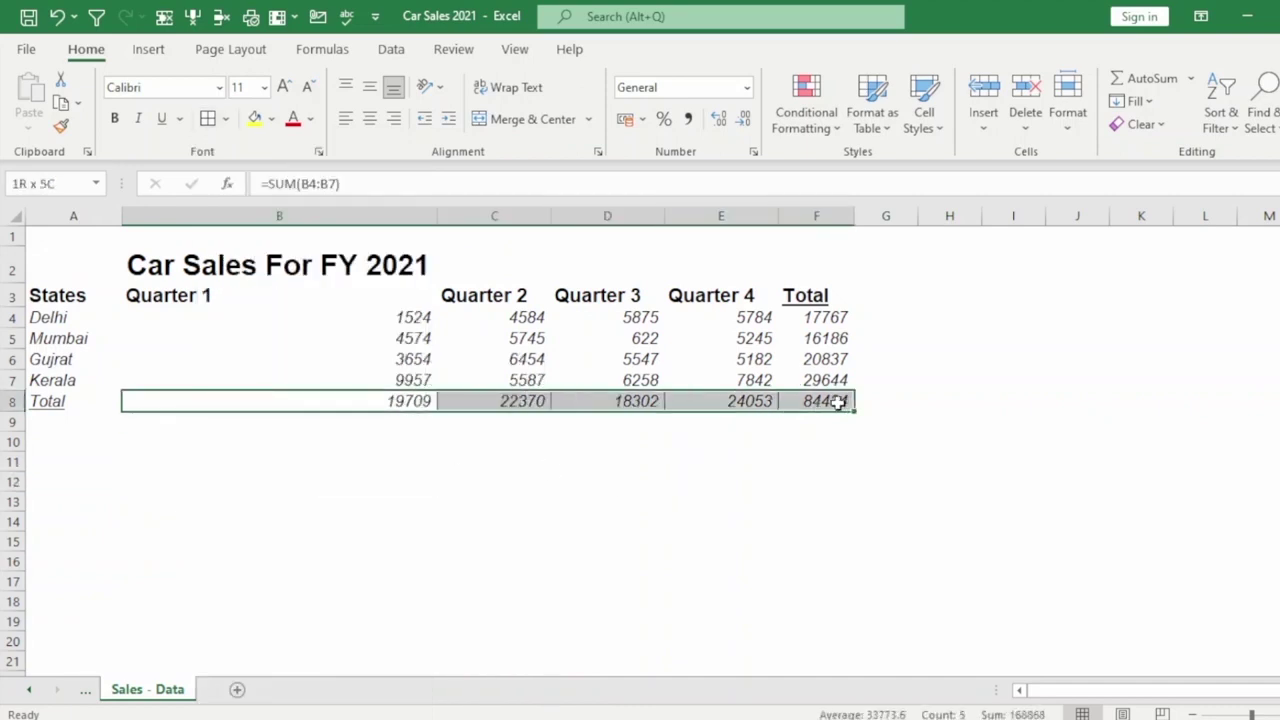
pyautogui.click(408, 454)
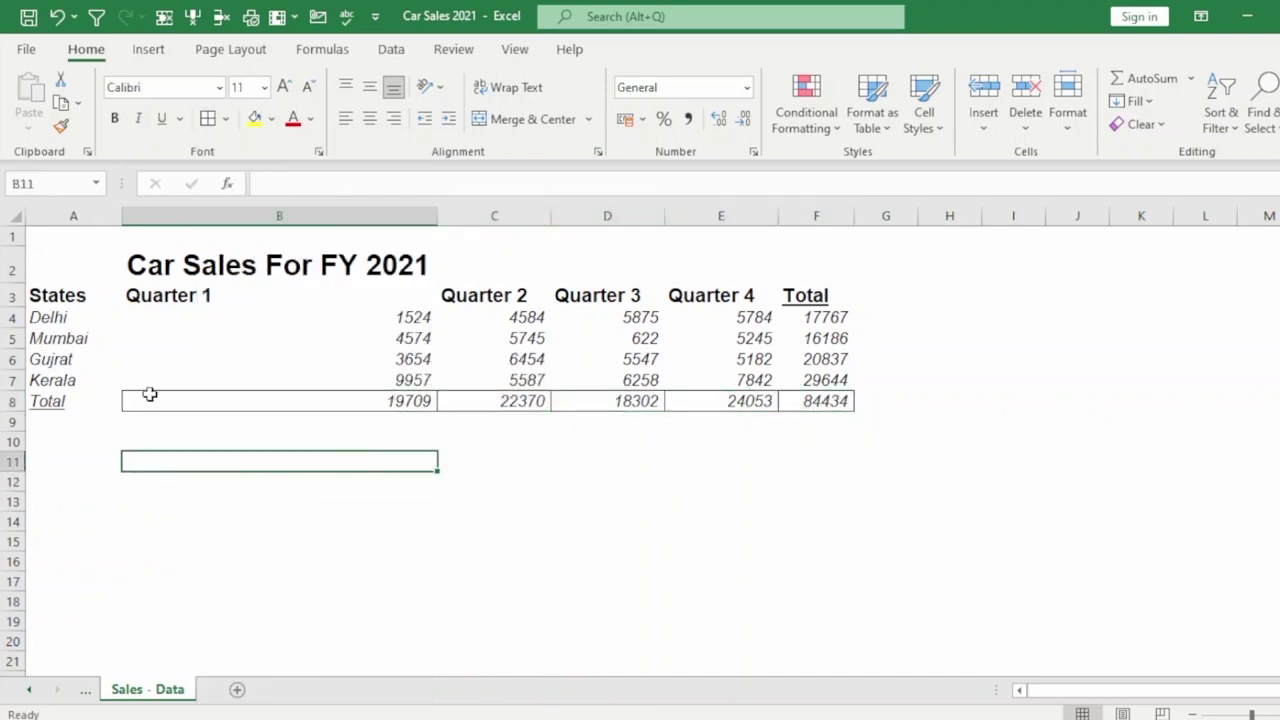
pyautogui.moveTo(145, 402); pyautogui.dragTo(838, 402)
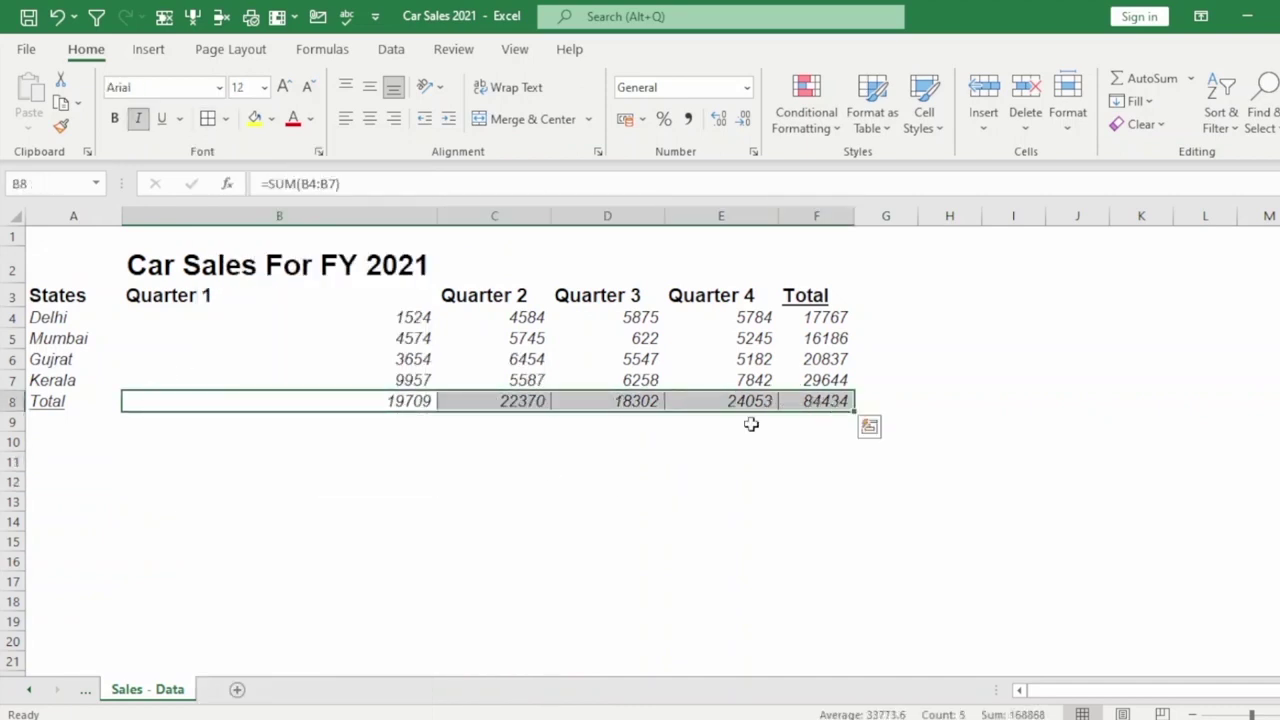
# Step: Draw a thick border around the totals row with the thick line style
pyautogui.click(228, 120)
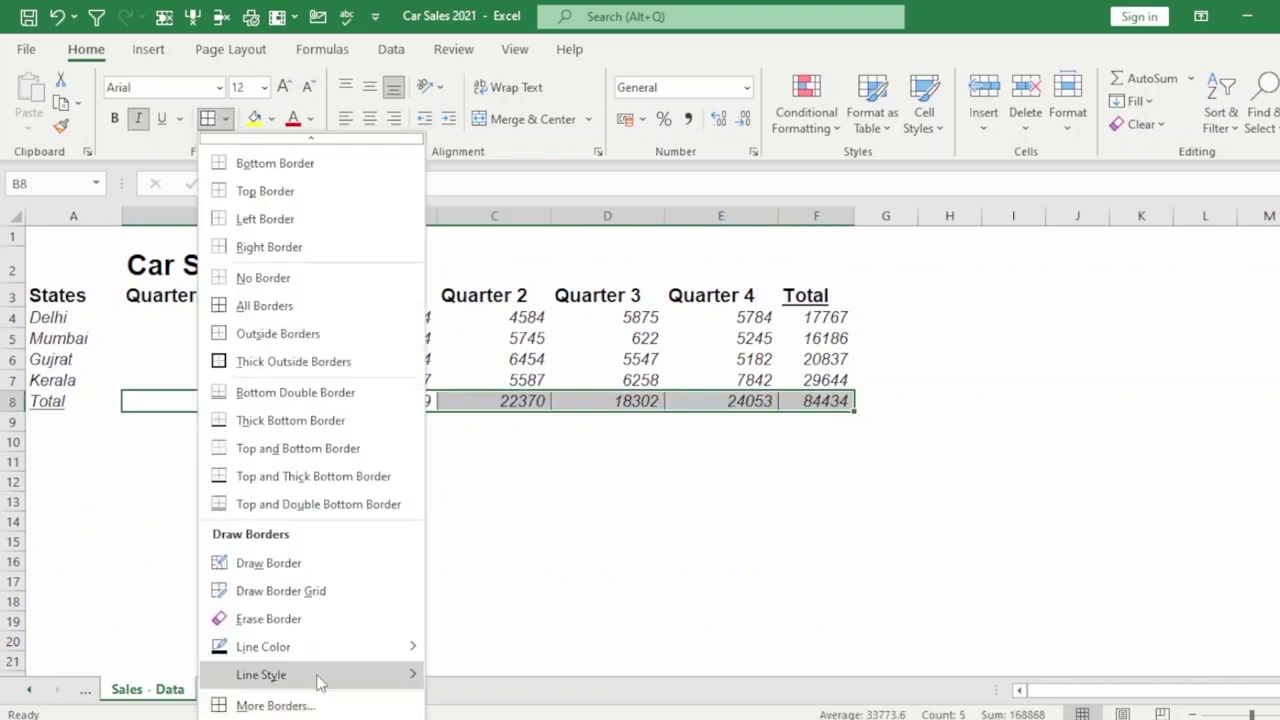
pyautogui.moveTo(319, 677)
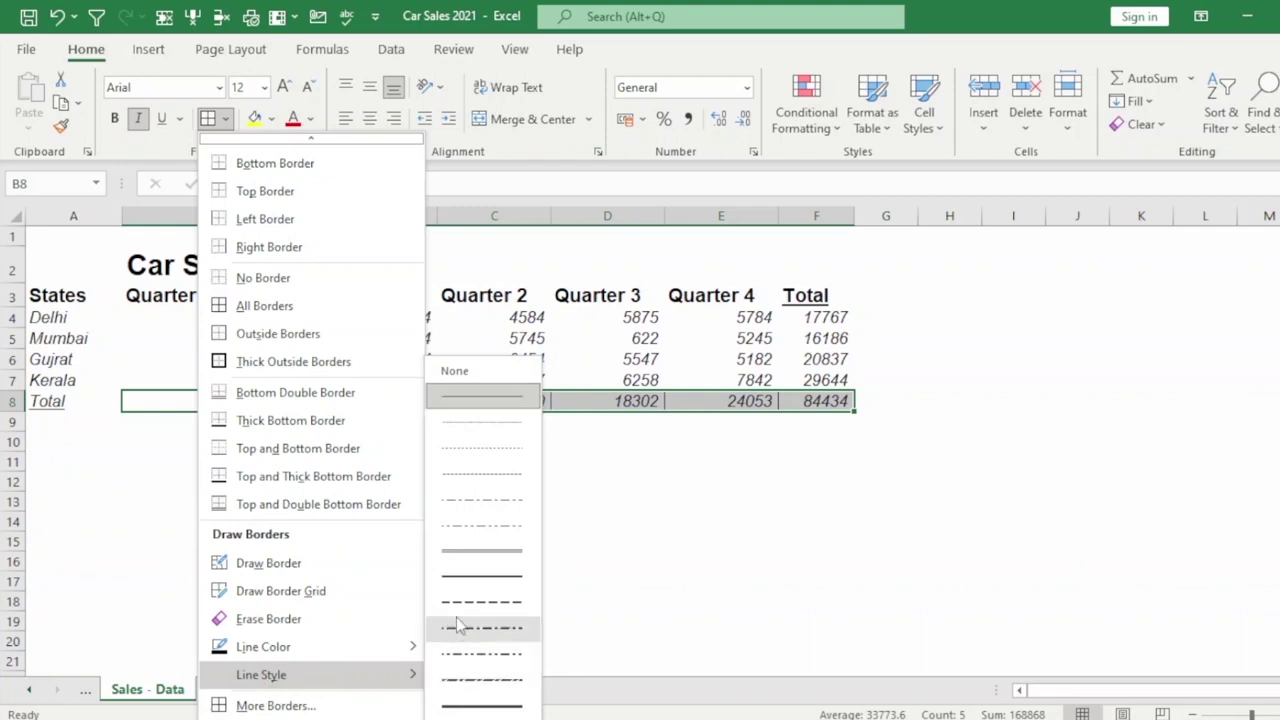
pyautogui.click(475, 552)
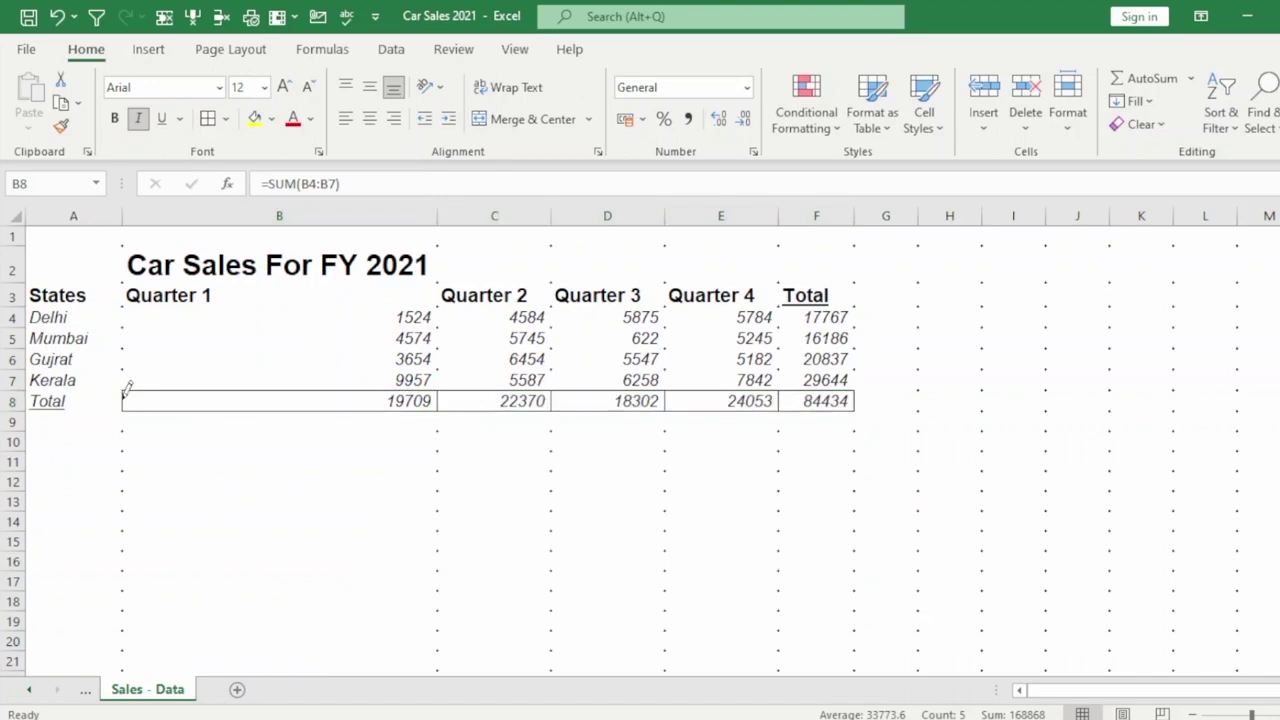
pyautogui.moveTo(127, 397); pyautogui.dragTo(849, 401)
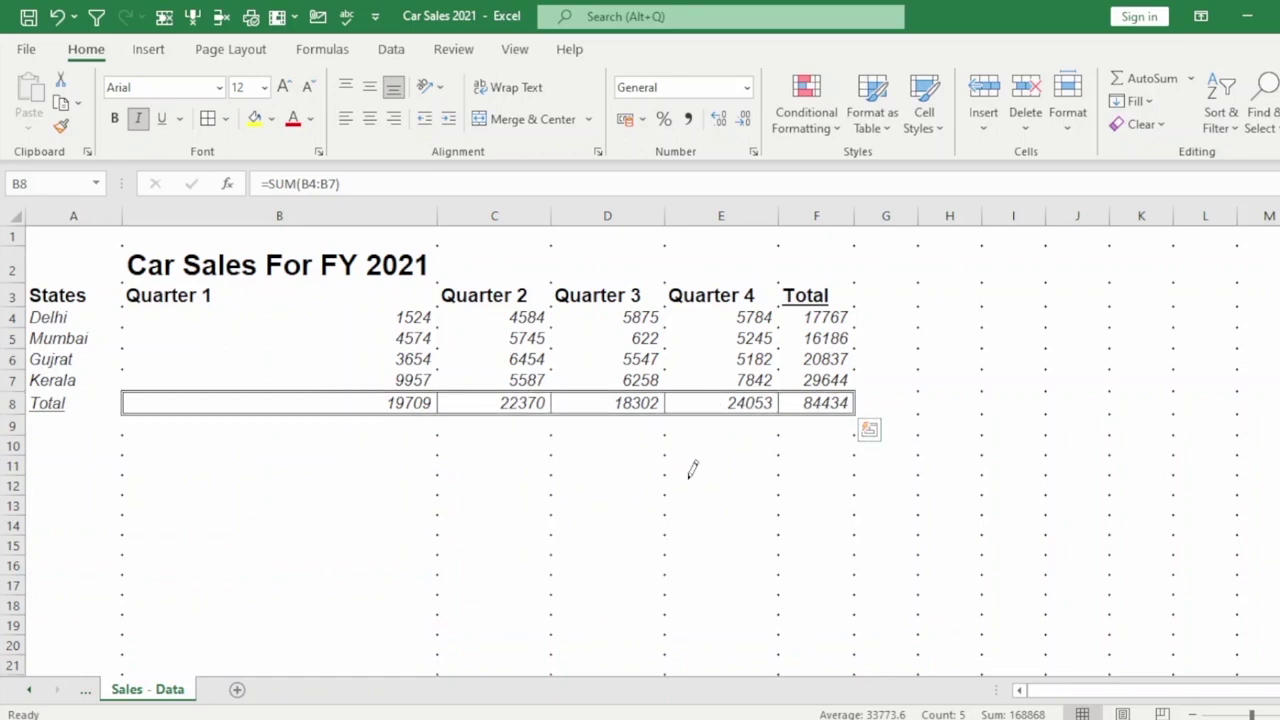
pyautogui.press('Escape')
# Step: Reselect B8:F8, then select cells B7 through G9
pyautogui.moveTo(132, 400); pyautogui.dragTo(848, 403)
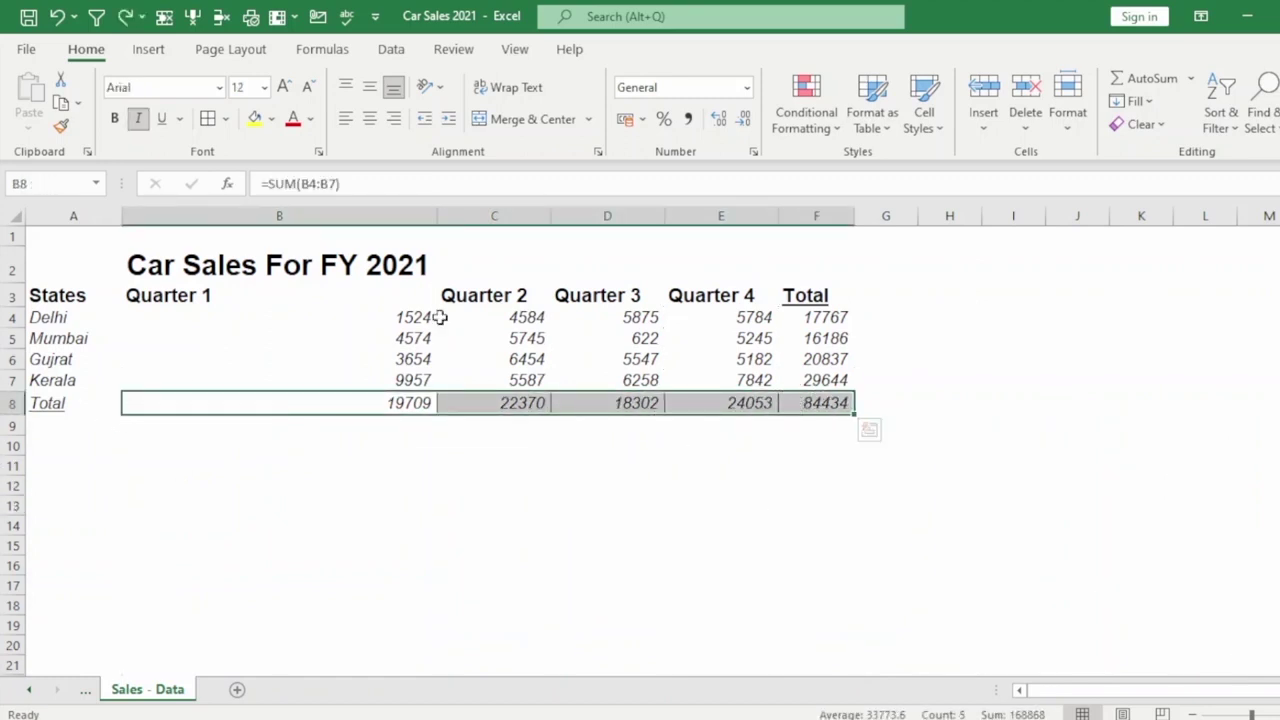
pyautogui.click(226, 119)
pyautogui.click(757, 517)
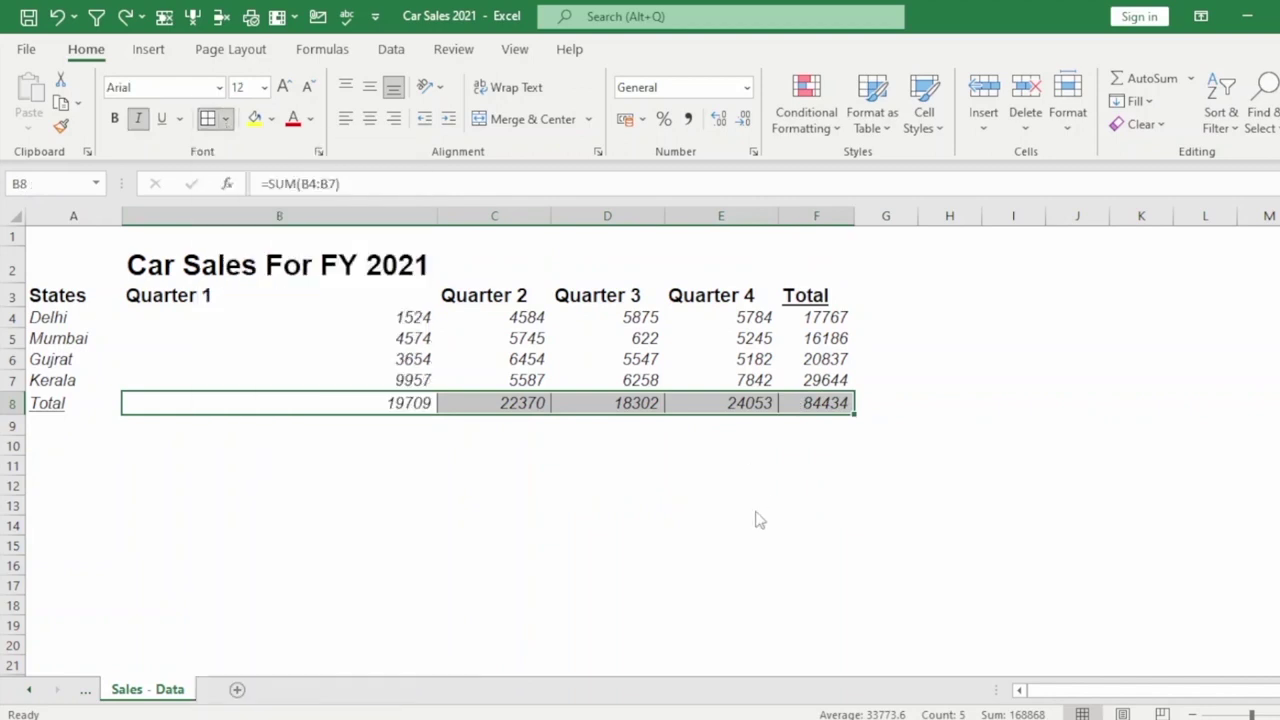
pyautogui.moveTo(146, 385); pyautogui.dragTo(870, 417)
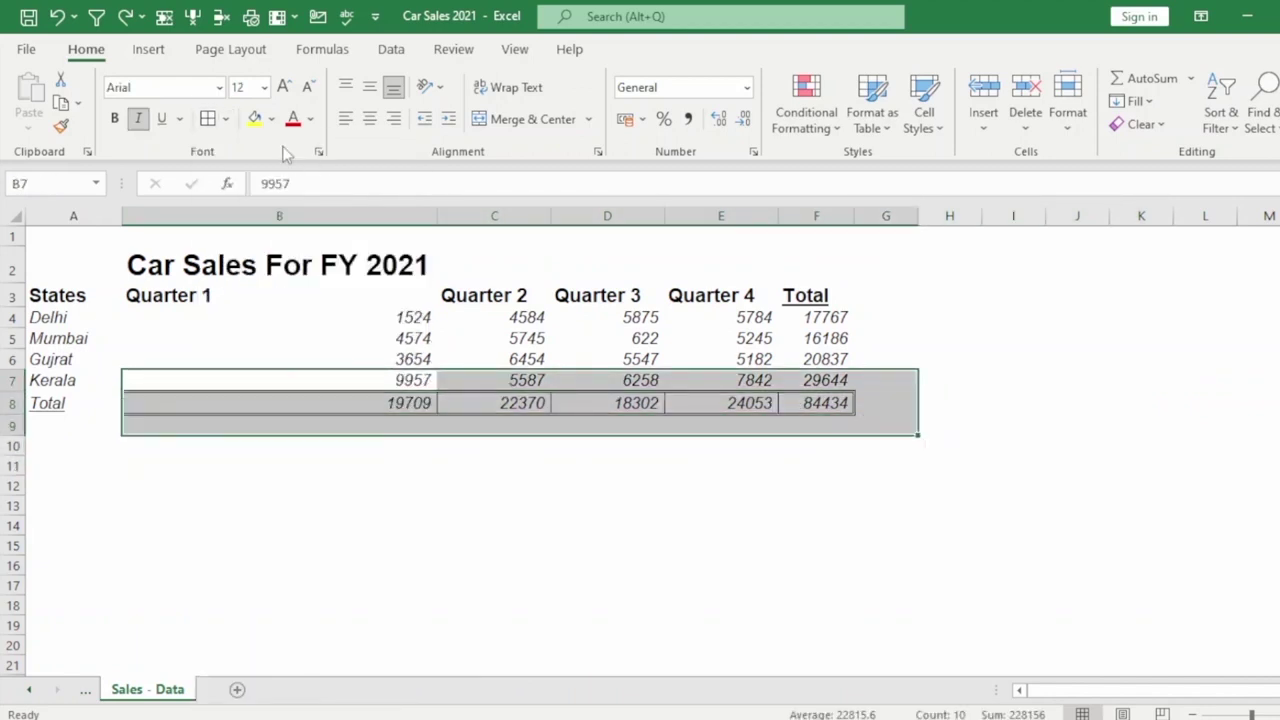
# Step: Try No Border on the totals row, then undo the change
pyautogui.click(226, 119)
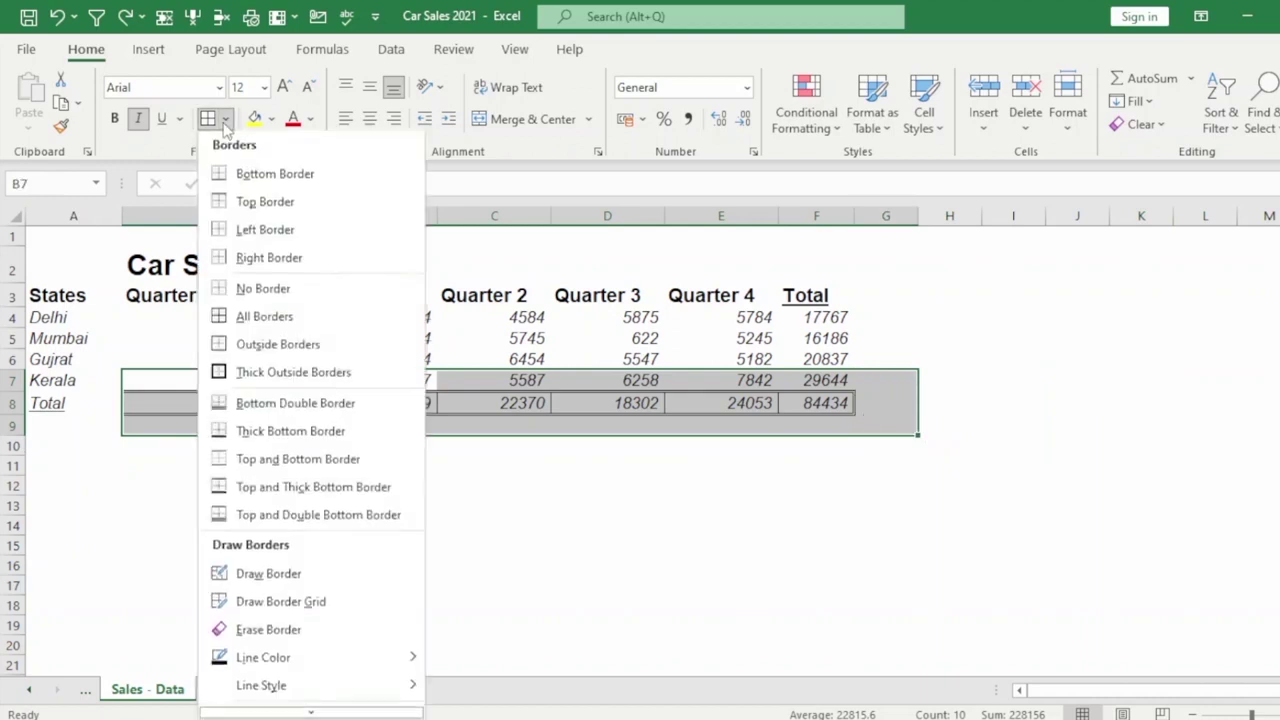
pyautogui.click(262, 290)
pyautogui.click(654, 500)
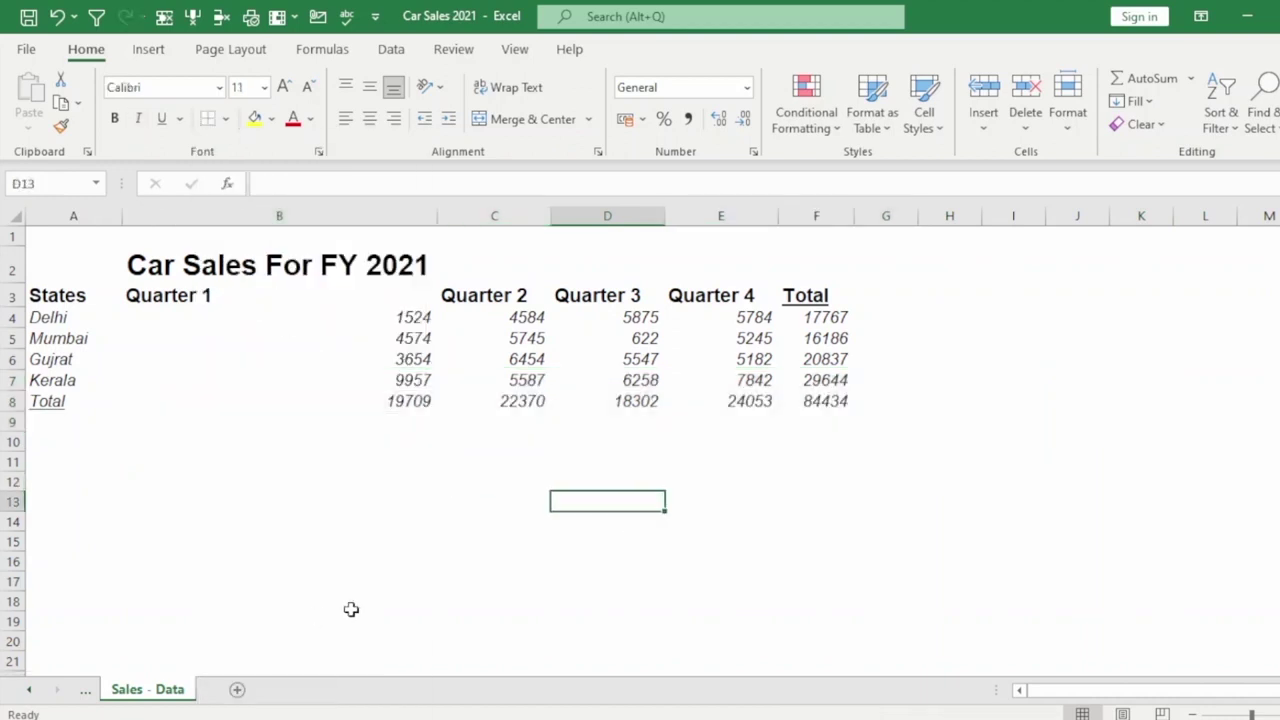
pyautogui.click(229, 402)
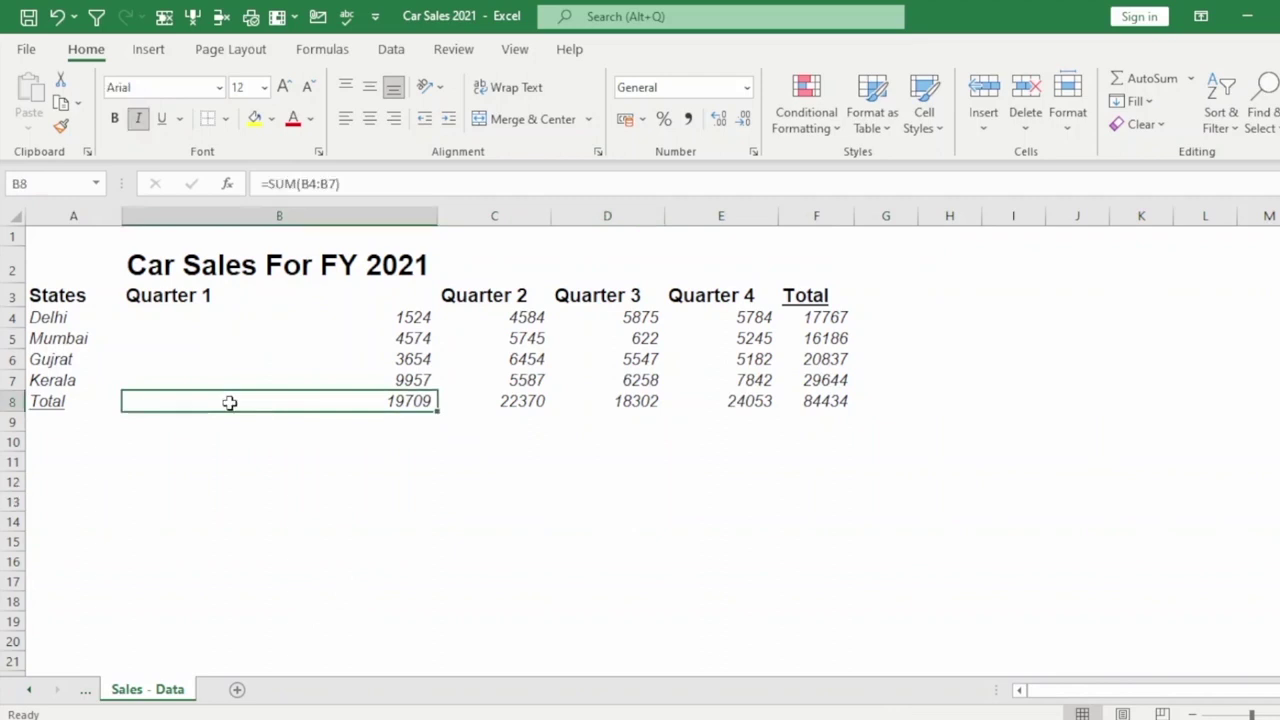
pyautogui.hotkey('ctrl', 'z')
# Step: Select B8:F8 and switch the Borders tool to Erase Border
pyautogui.click(347, 524)
pyautogui.click(200, 403)
pyautogui.moveTo(200, 402); pyautogui.dragTo(845, 402)
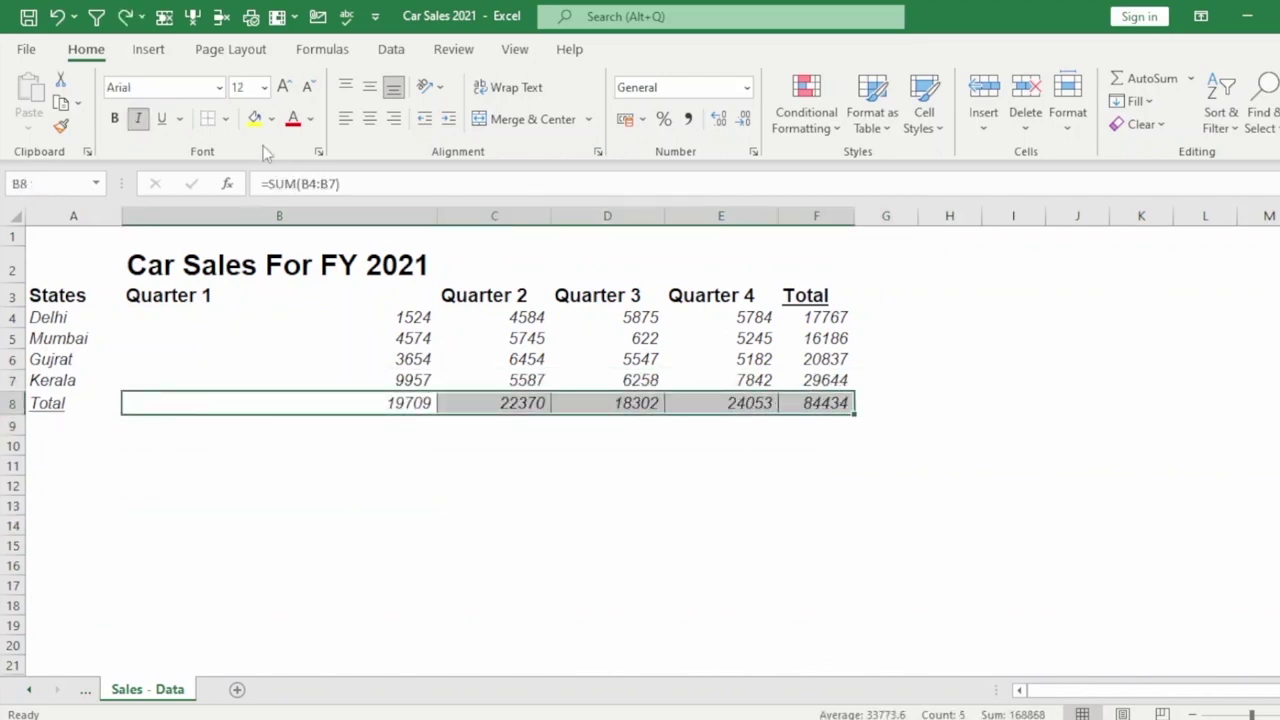
pyautogui.click(227, 119)
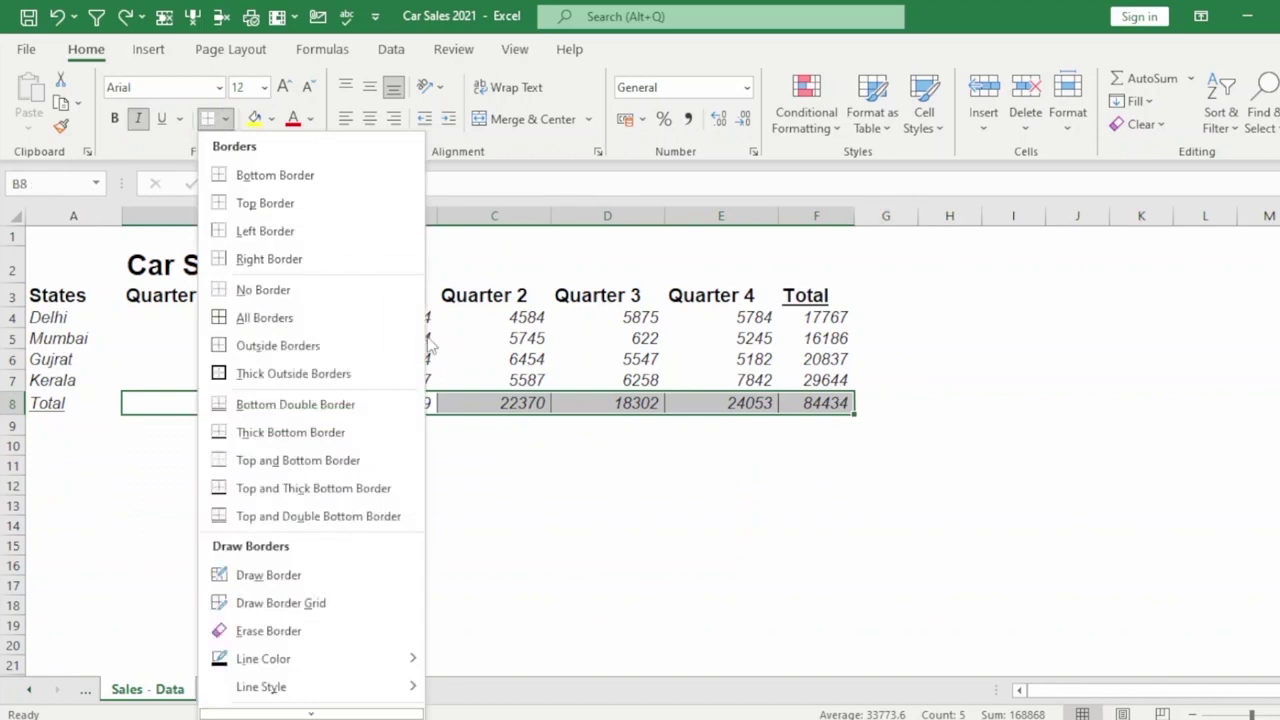
pyautogui.click(268, 631)
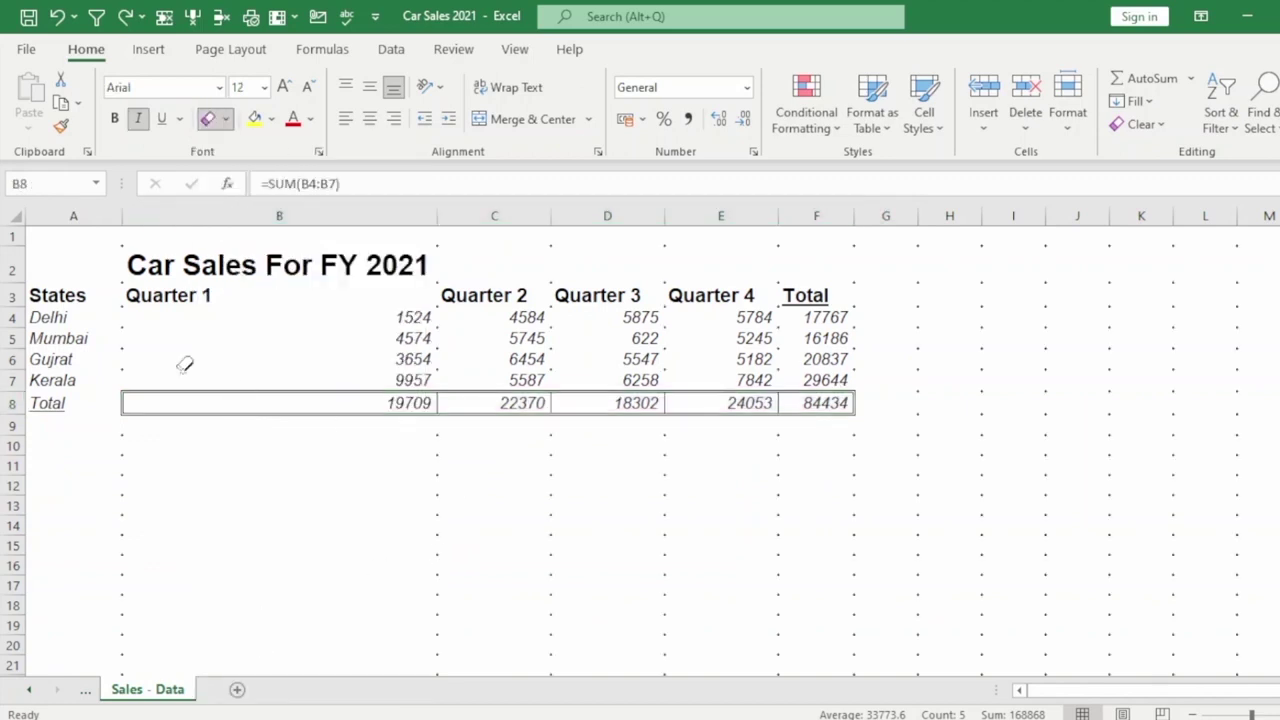
# Step: Erase the top borders of B8 through F8 and the bottom borders of B8 and F8
pyautogui.click(134, 392)
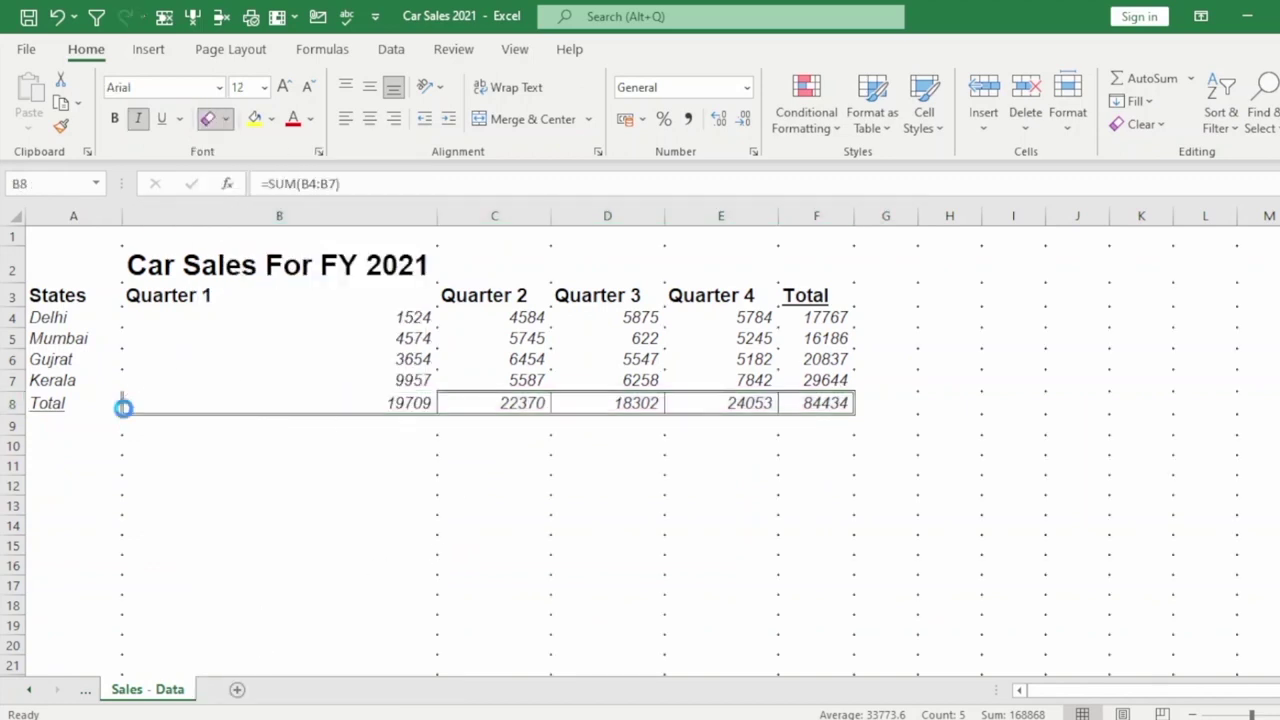
pyautogui.click(147, 410)
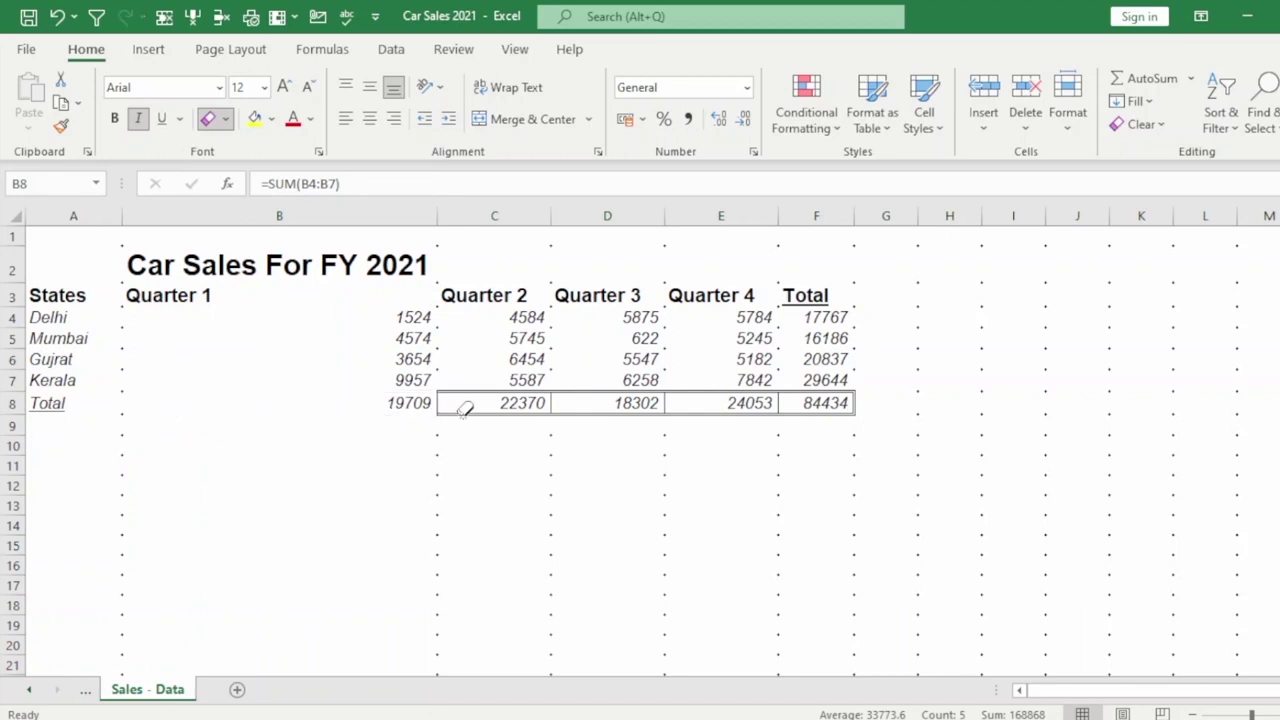
pyautogui.click(545, 392)
pyautogui.click(605, 390)
pyautogui.click(725, 391)
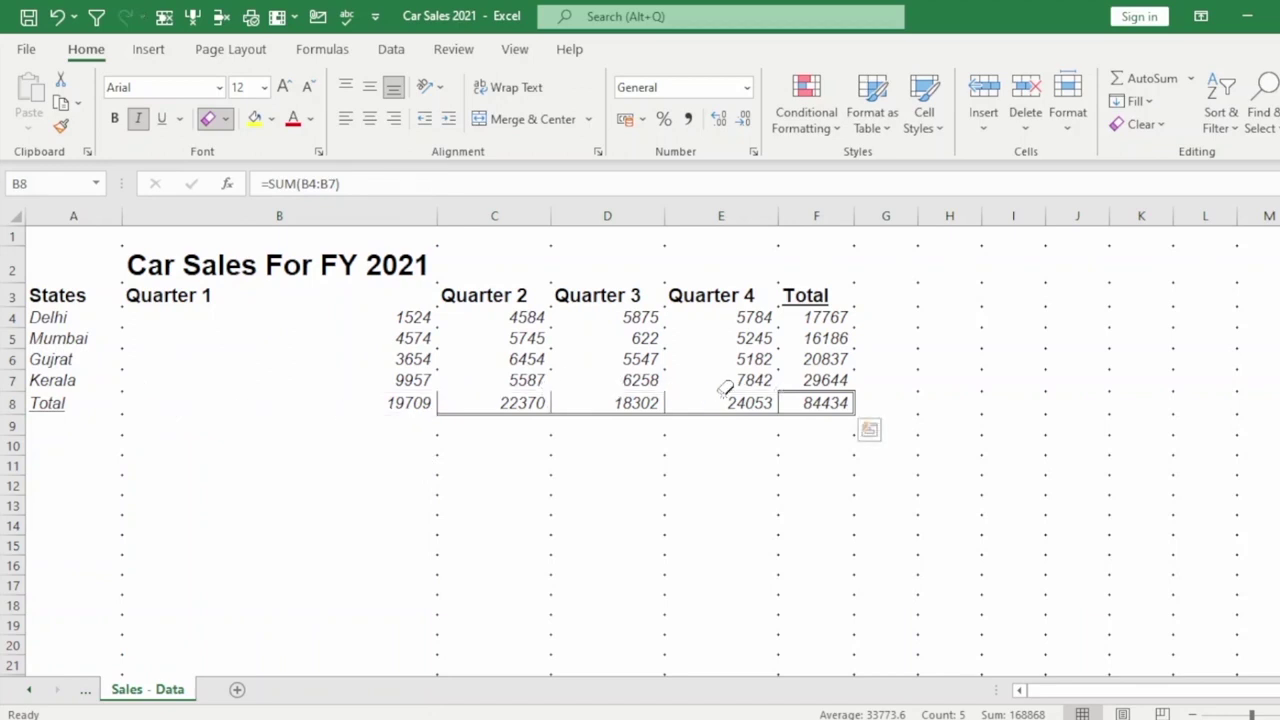
pyautogui.click(835, 392)
pyautogui.click(835, 410)
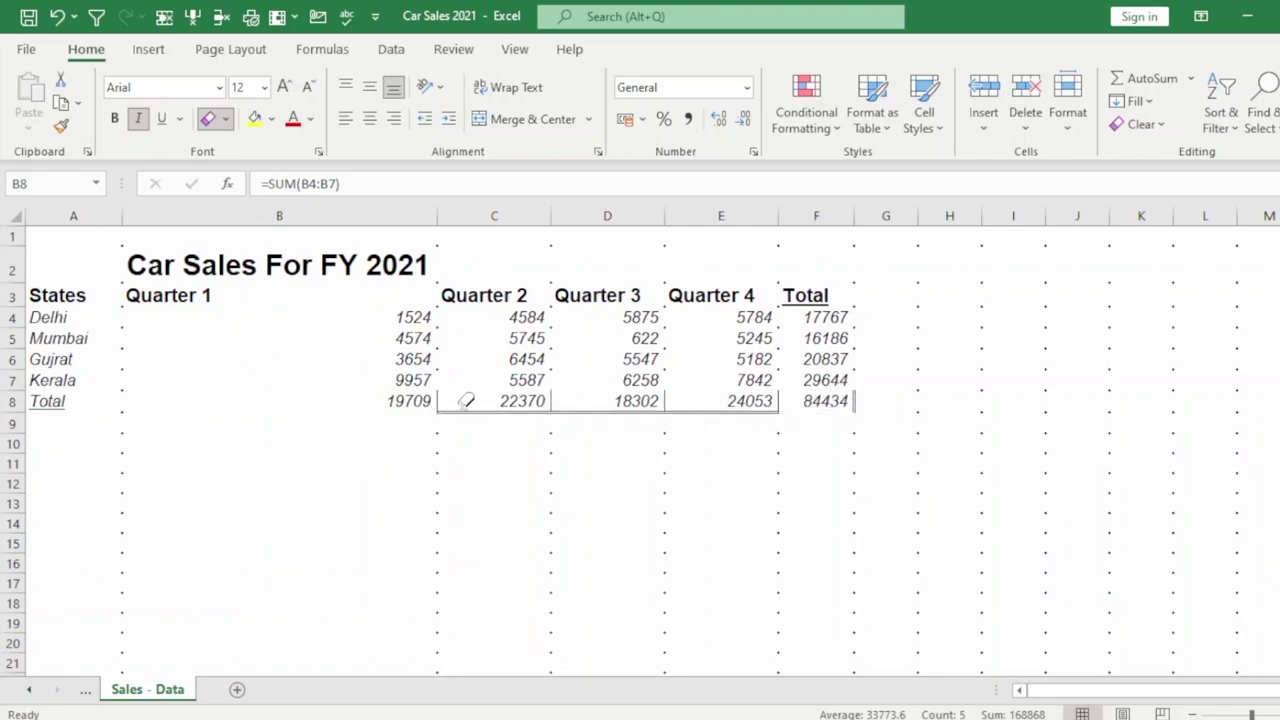
# Step: Erase the remaining bottom borders of C8 to E8 and the dividing lines between cells
pyautogui.click(460, 409)
pyautogui.click(437, 398)
pyautogui.click(580, 409)
pyautogui.click(551, 402)
pyautogui.click(694, 408)
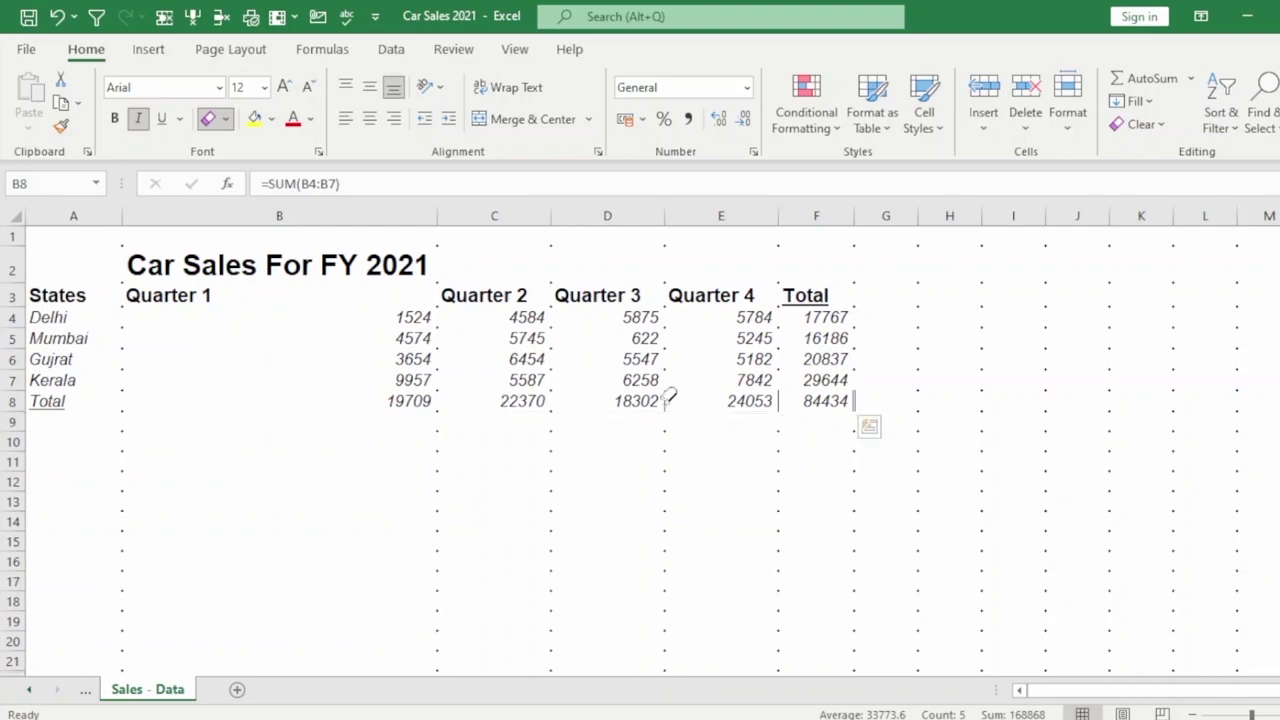
pyautogui.click(665, 400)
pyautogui.click(780, 402)
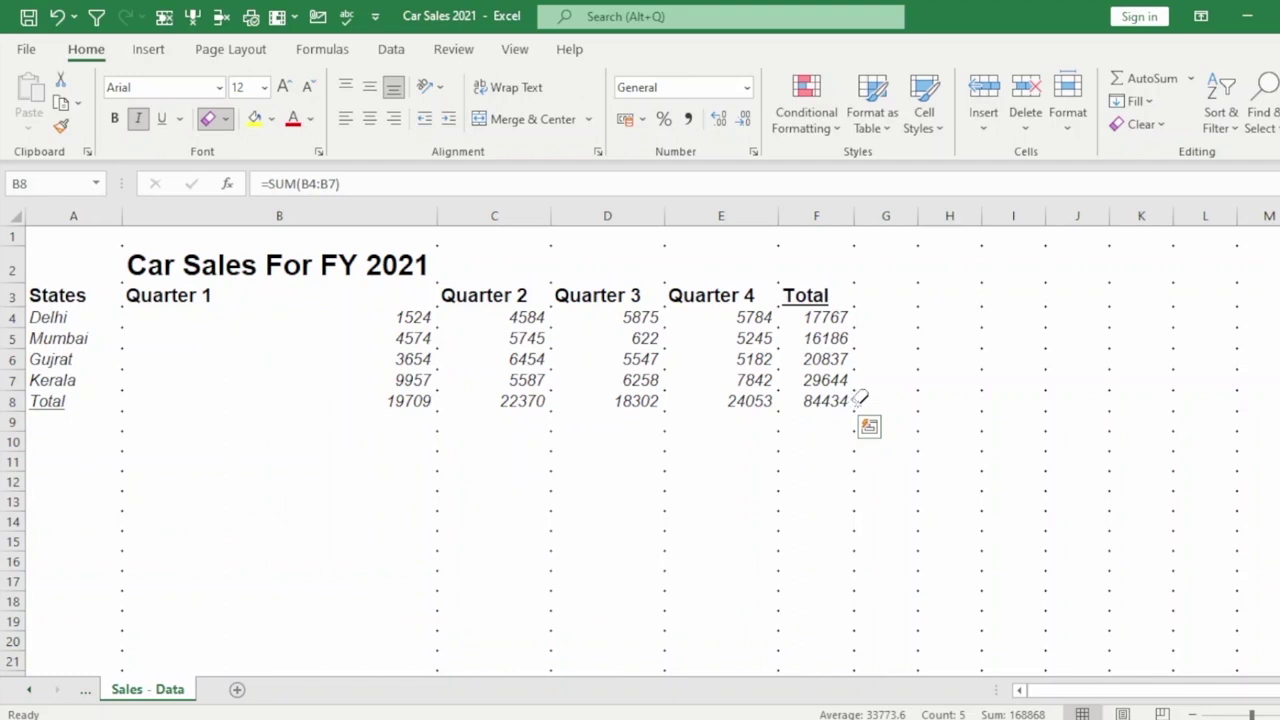
# Step: Clear all borders from the table including the title row, A2:F8
pyautogui.press('Escape')
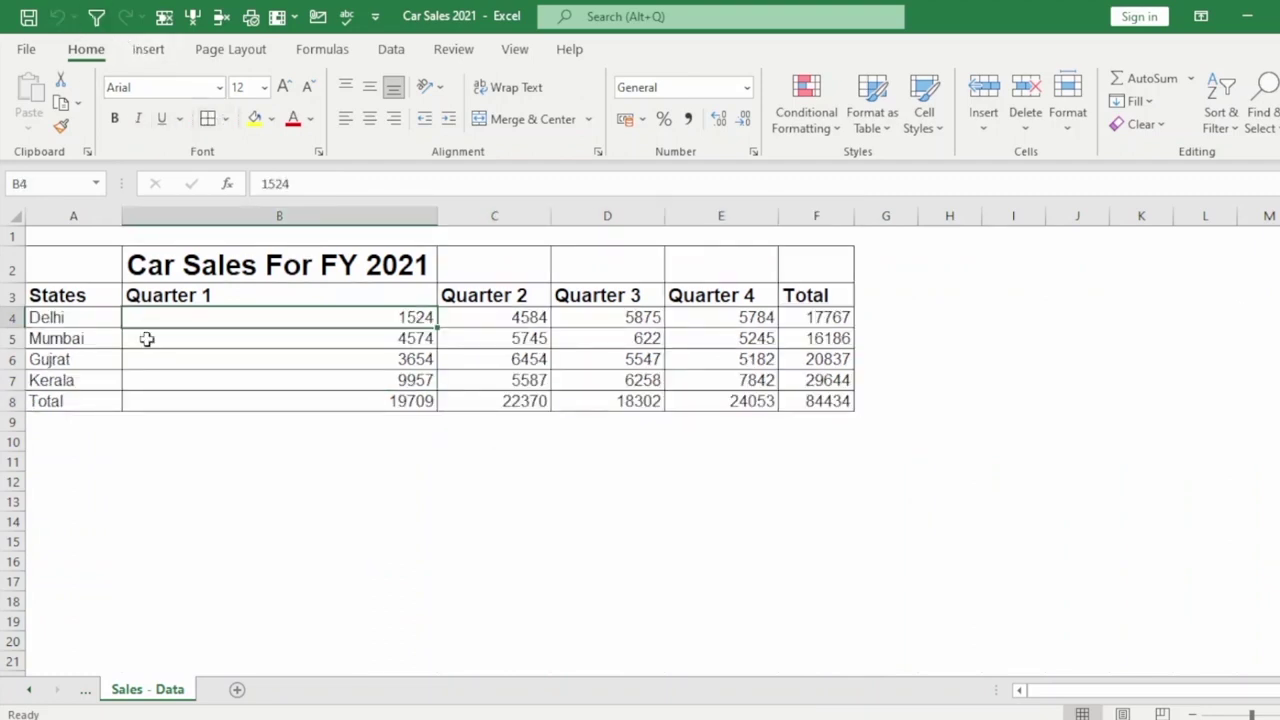
pyautogui.click(66, 294)
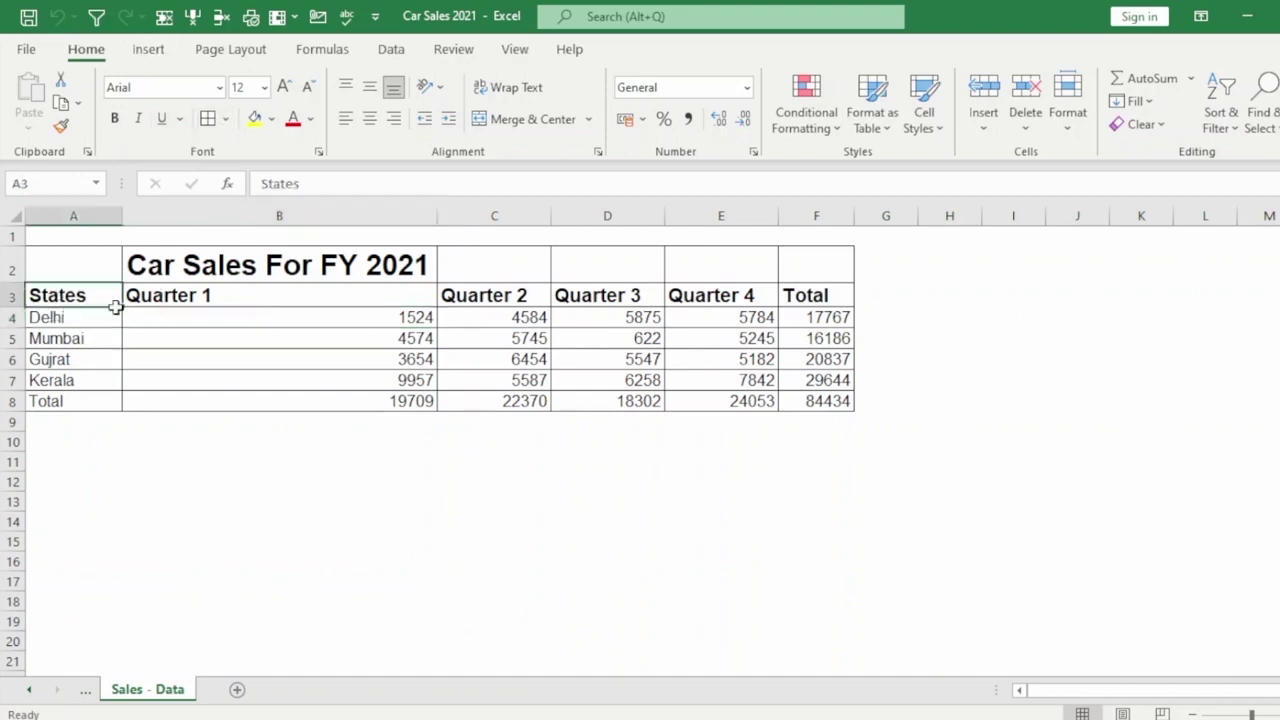
pyautogui.moveTo(66, 294); pyautogui.dragTo(886, 409)
pyautogui.moveTo(63, 266); pyautogui.dragTo(817, 400)
pyautogui.click(226, 118)
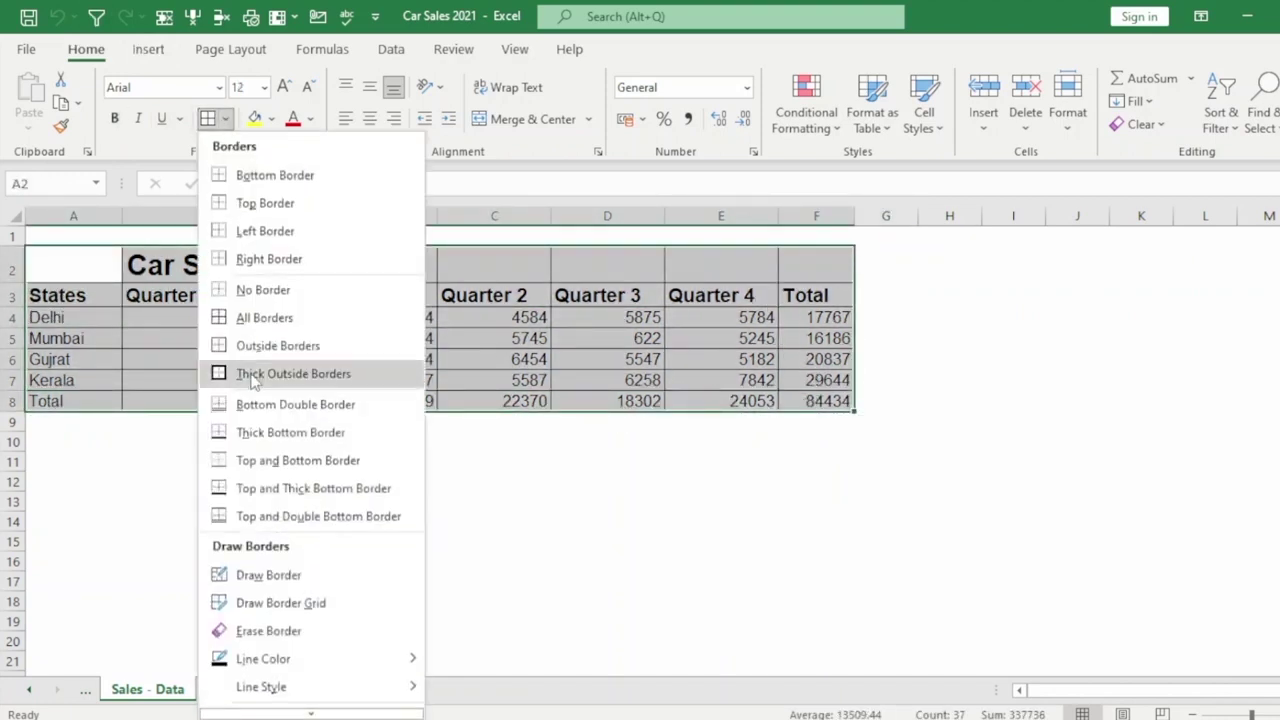
pyautogui.click(286, 289)
pyautogui.click(360, 446)
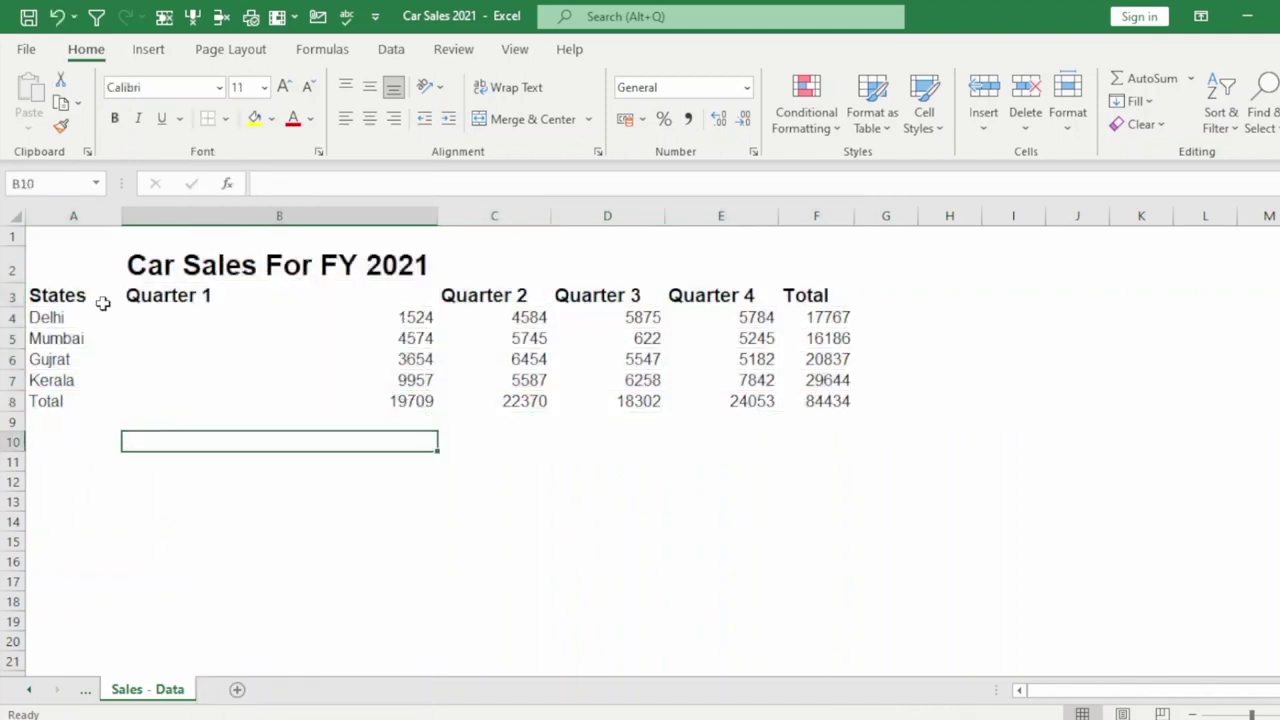
# Step: Apply All Borders to cells A3 through F8
pyautogui.click(46, 300)
pyautogui.moveTo(46, 300); pyautogui.dragTo(837, 400)
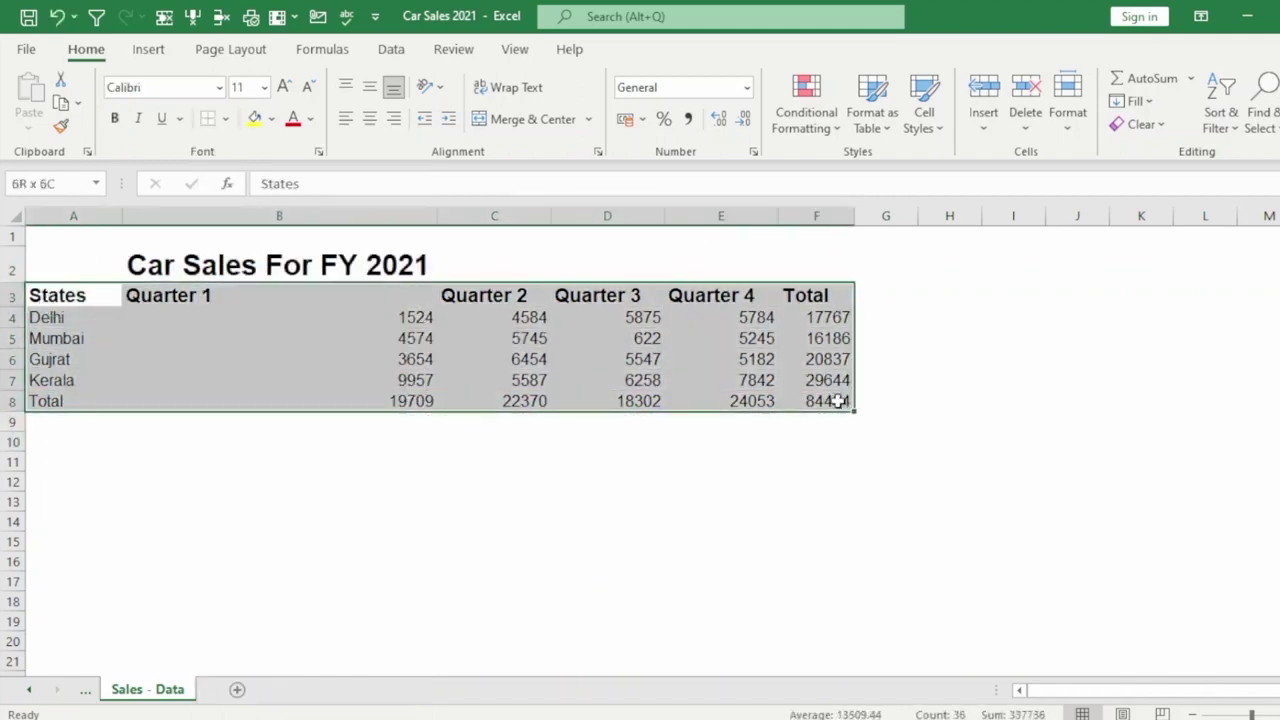
pyautogui.click(226, 119)
pyautogui.click(238, 314)
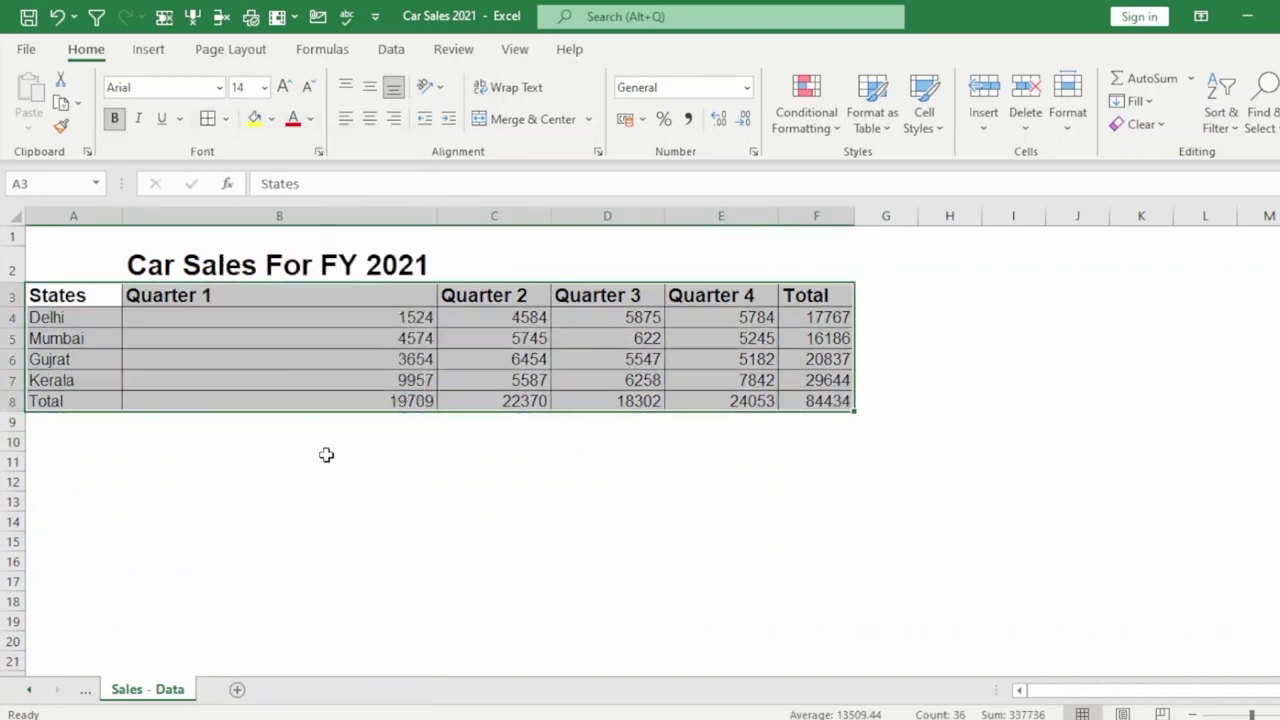
pyautogui.click(273, 456)
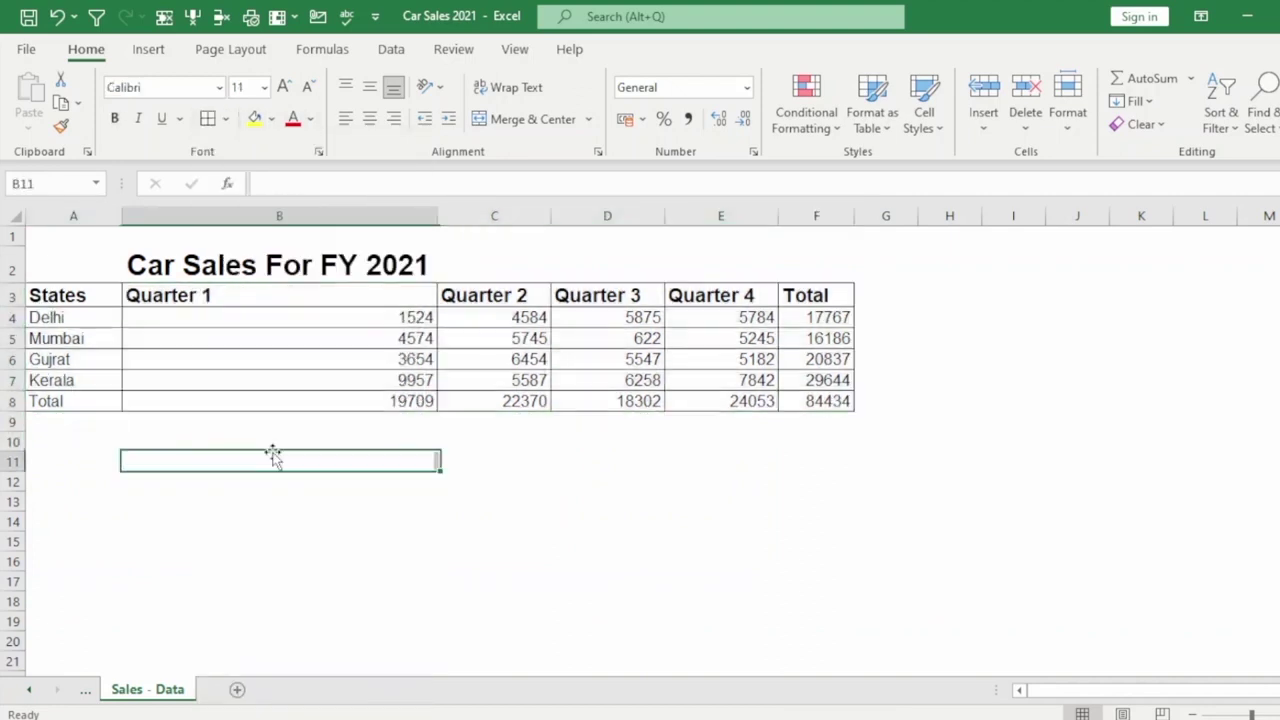
pyautogui.click(63, 294)
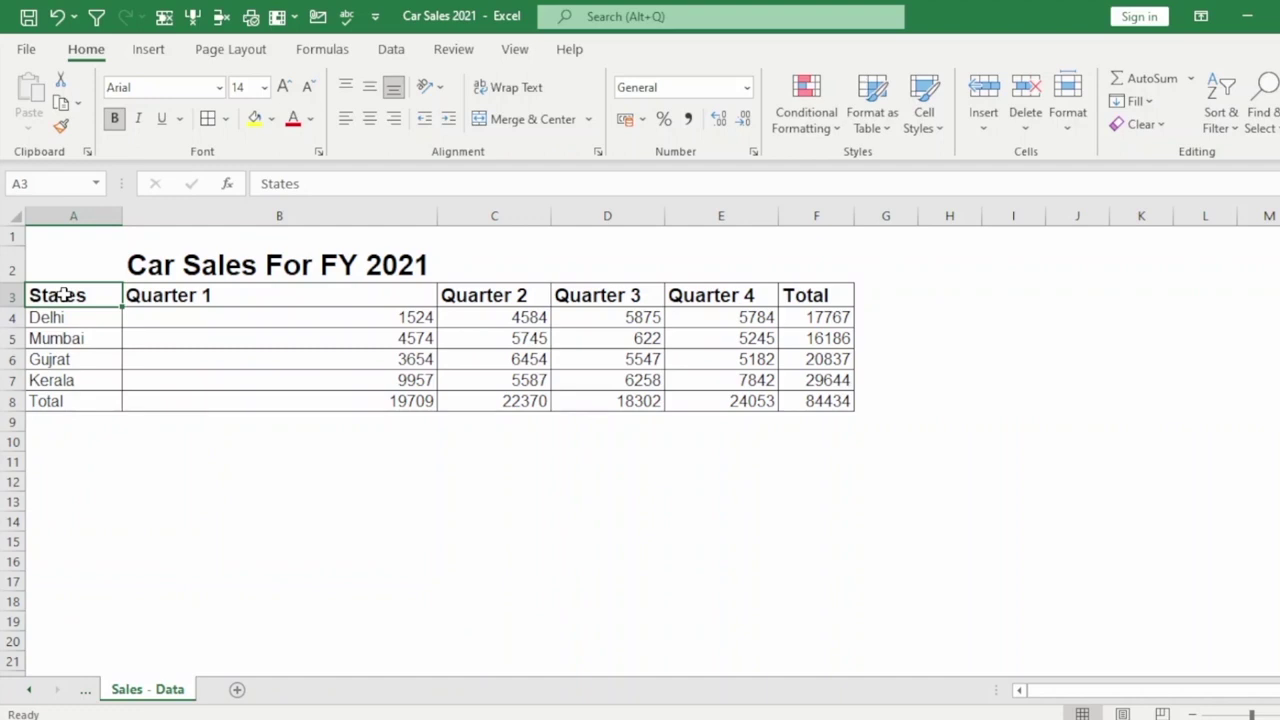
# Step: Shade header row A3:F3 with Blue-Gray, Text 2, Lighter 80% fill
pyautogui.moveTo(77, 289); pyautogui.dragTo(826, 295)
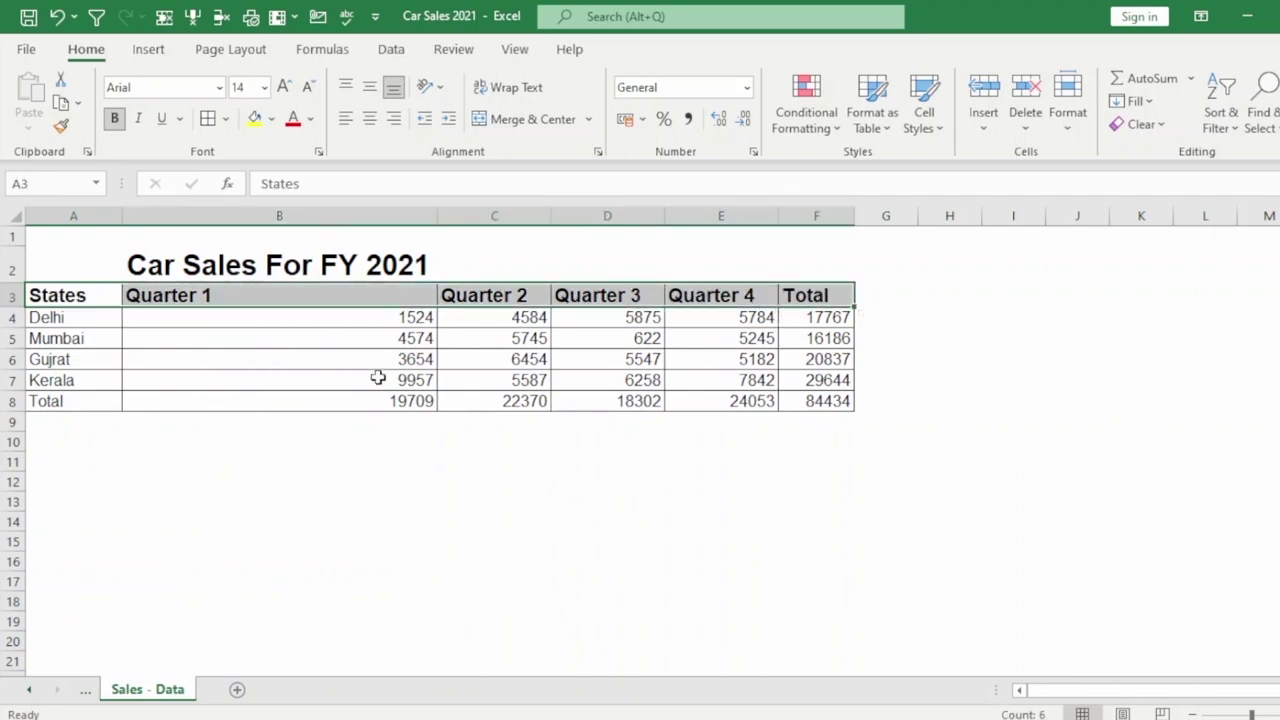
pyautogui.click(269, 119)
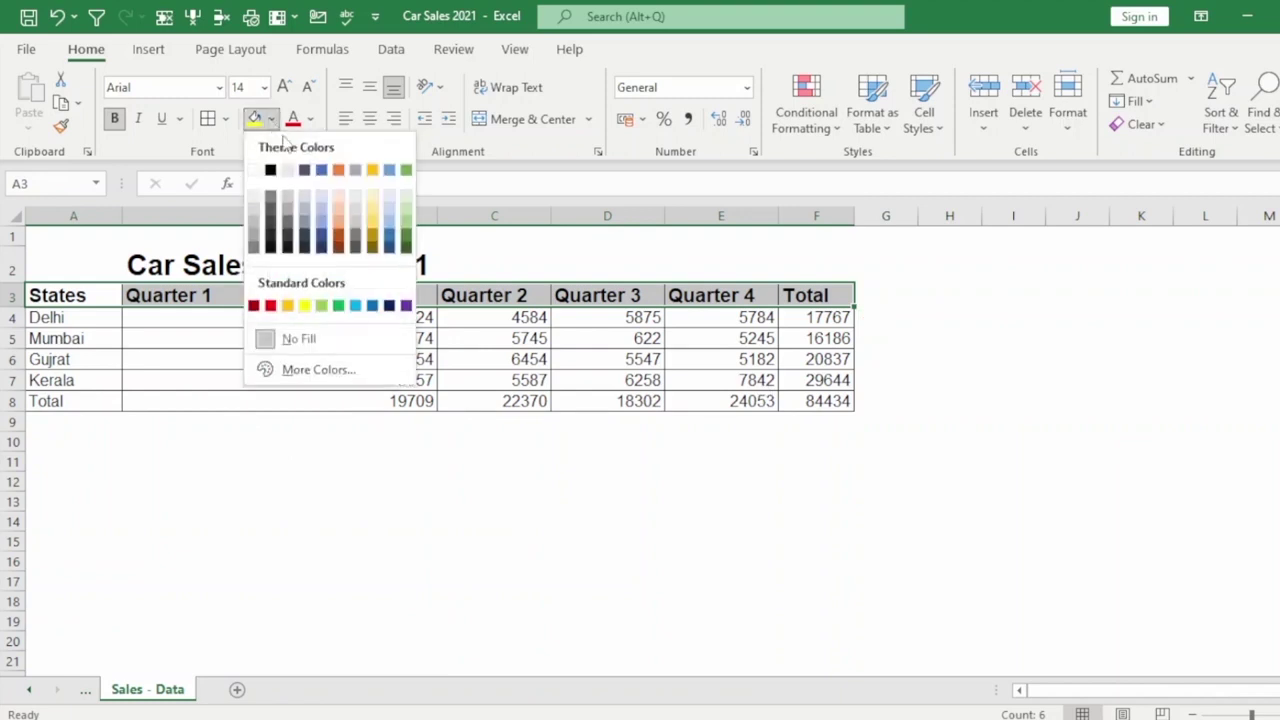
pyautogui.click(306, 199)
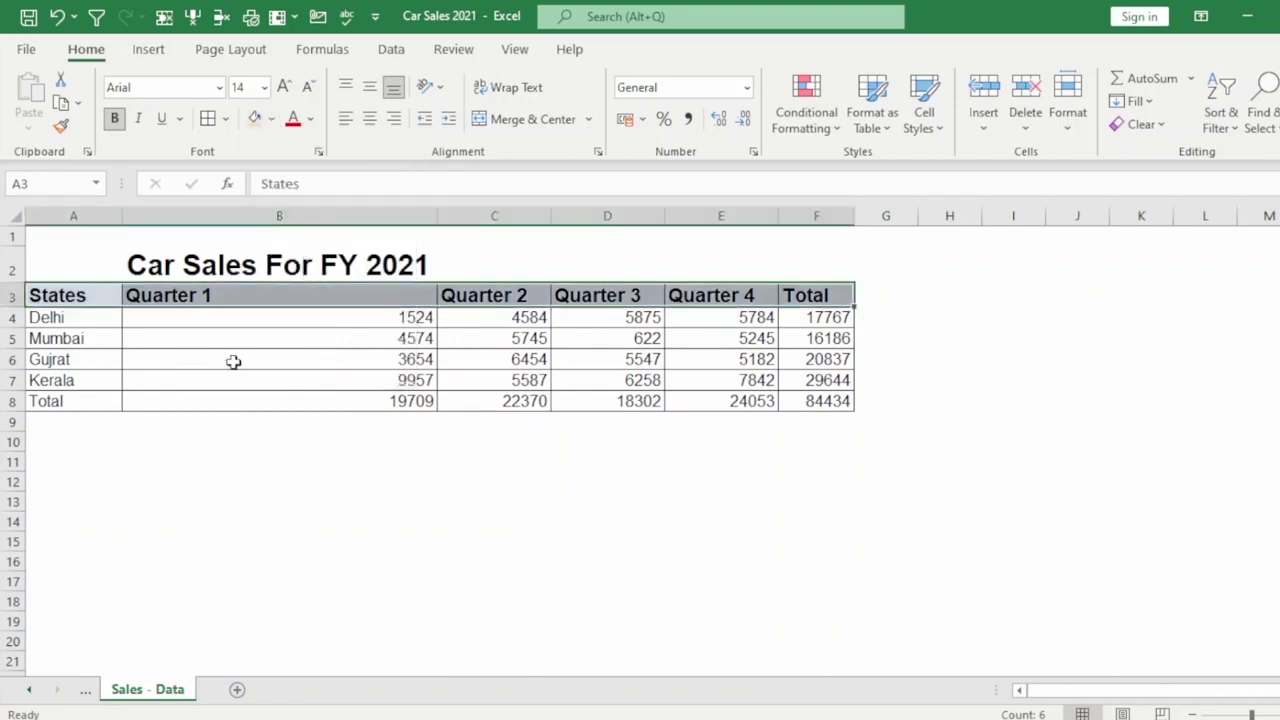
pyautogui.click(380, 380)
pyautogui.moveTo(97, 295); pyautogui.dragTo(810, 296)
# Step: Make the Total row A8:F8 text red, then select the whole table A3:F8
pyautogui.moveTo(55, 318); pyautogui.dragTo(843, 374)
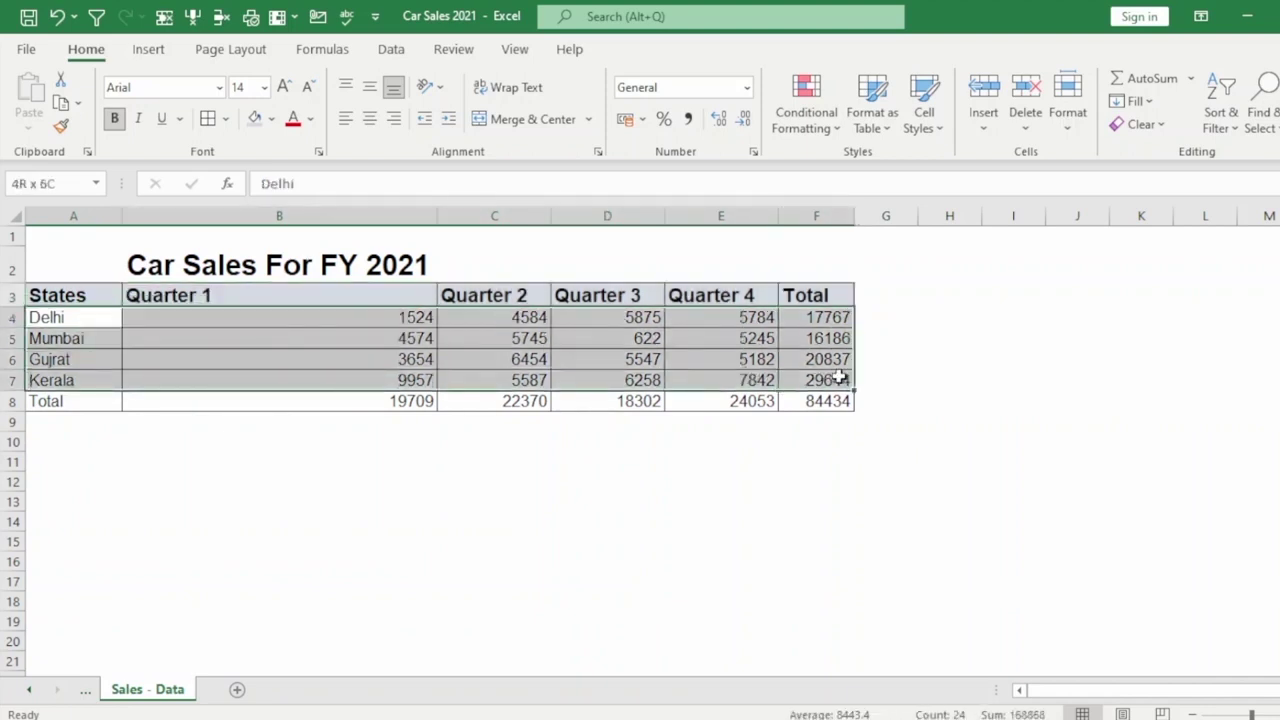
pyautogui.click(494, 421)
pyautogui.moveTo(58, 402); pyautogui.dragTo(810, 400)
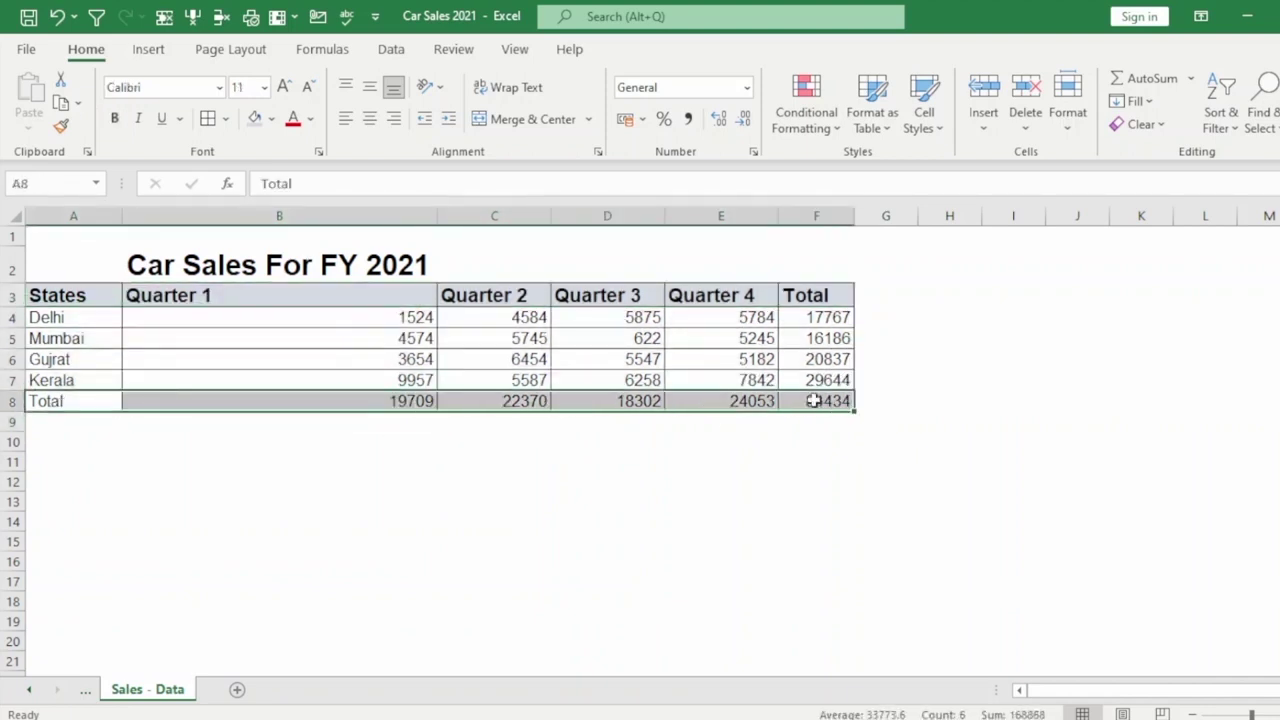
pyautogui.click(311, 118)
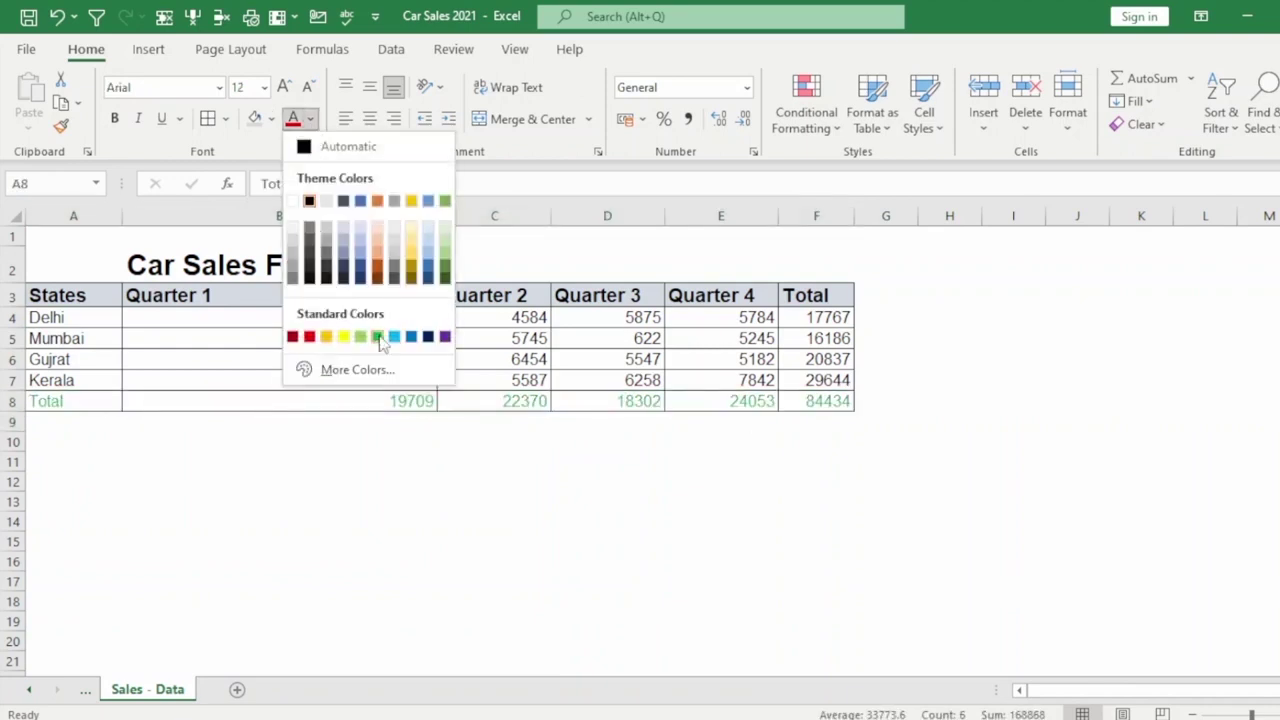
pyautogui.click(309, 338)
pyautogui.click(597, 518)
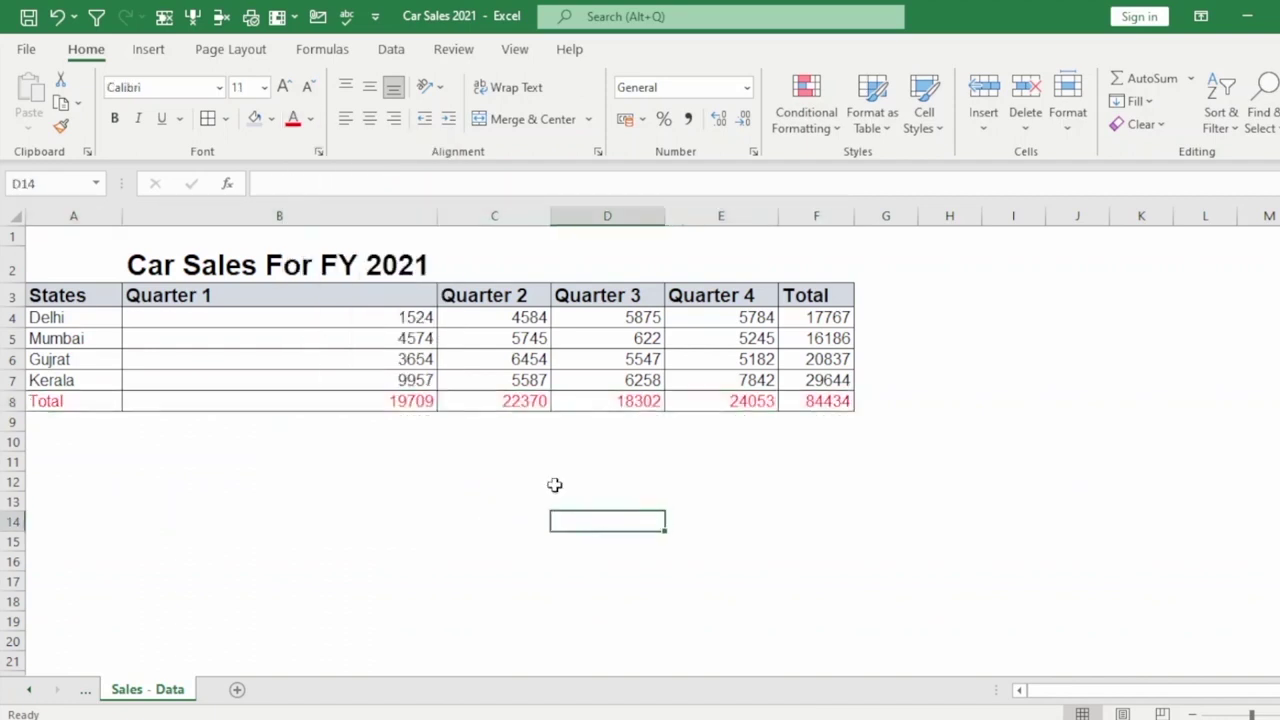
pyautogui.moveTo(99, 401); pyautogui.dragTo(823, 400)
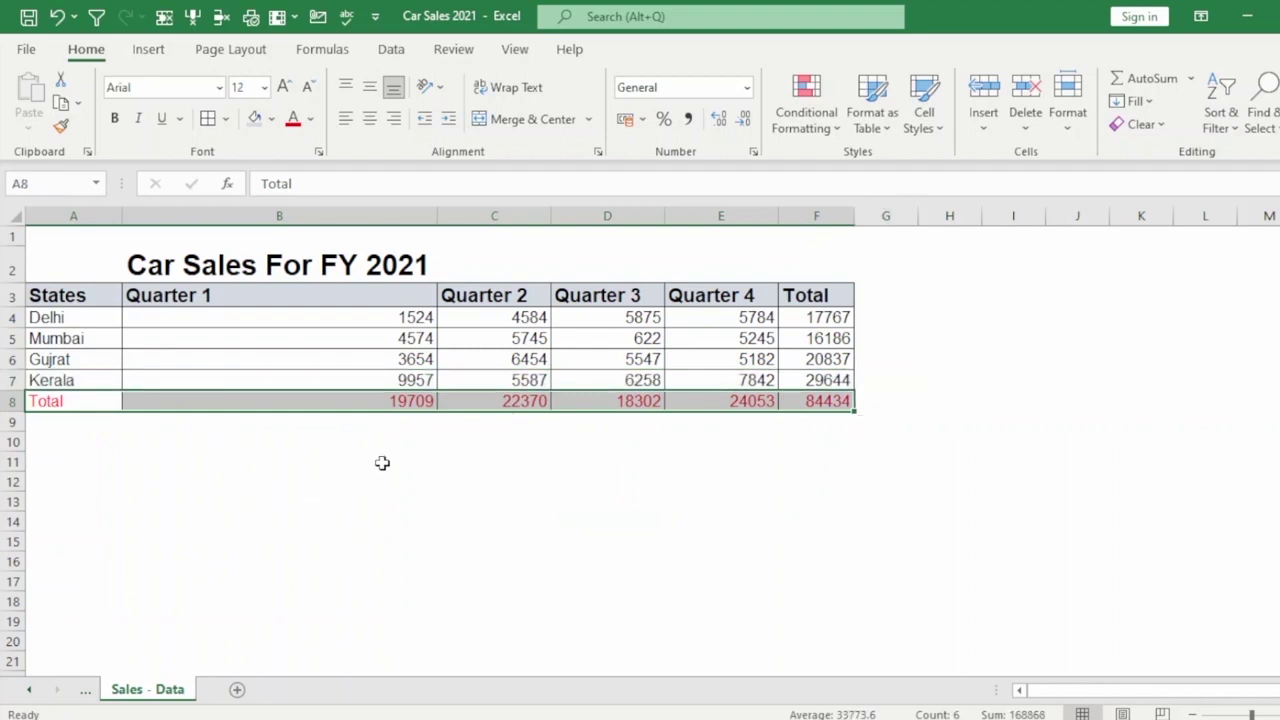
pyautogui.moveTo(57, 295); pyautogui.dragTo(830, 401)
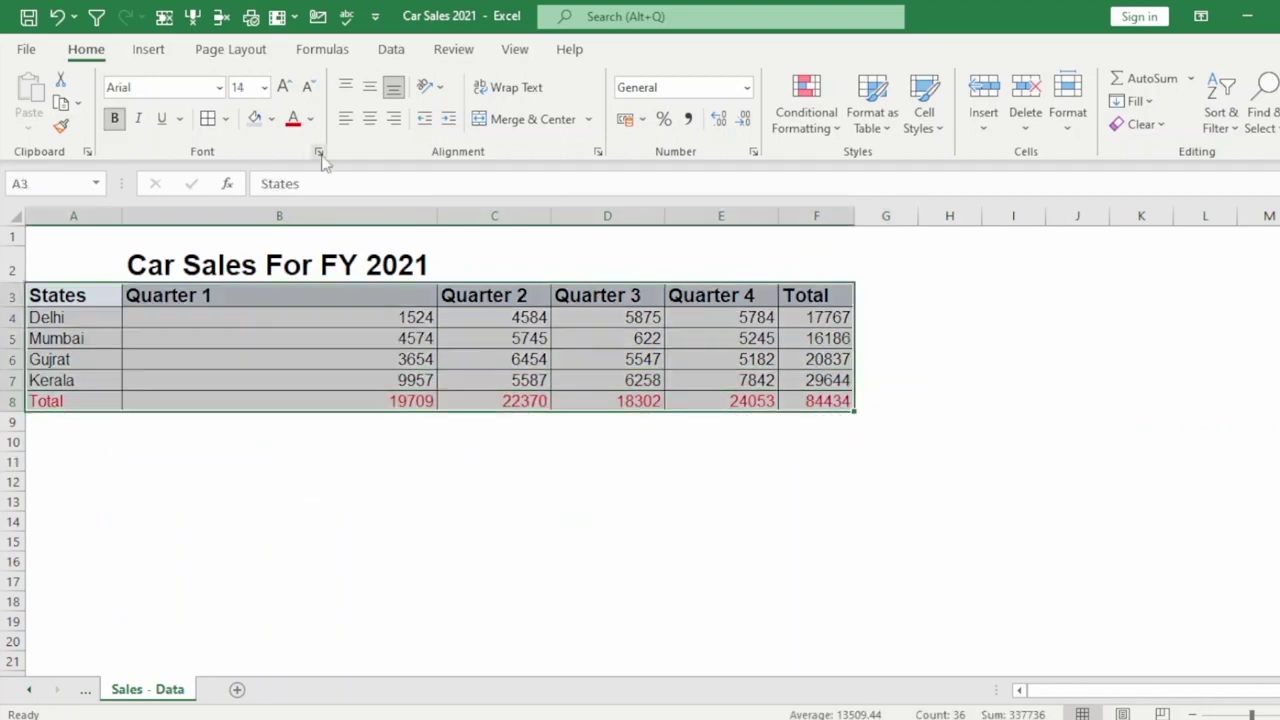
# Step: In the Font settings, choose Arial Black, Italic, size 12
pyautogui.click(318, 153)
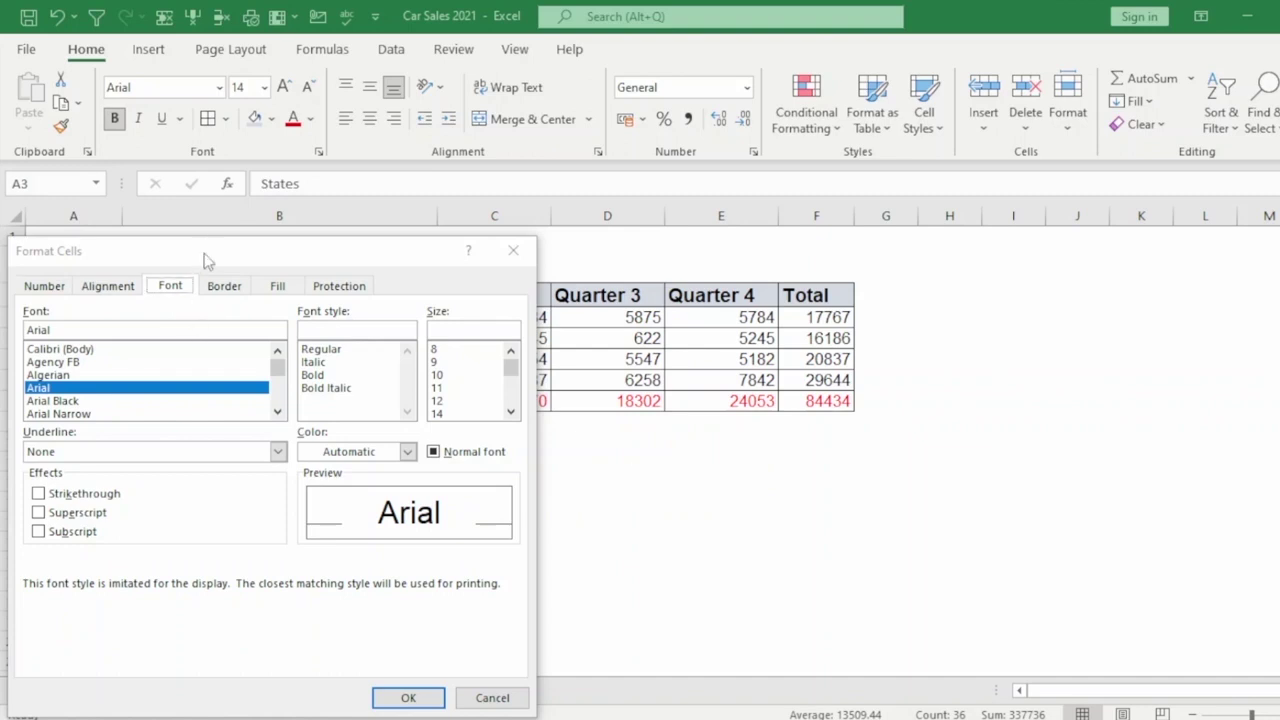
pyautogui.moveTo(204, 253); pyautogui.dragTo(808, 256)
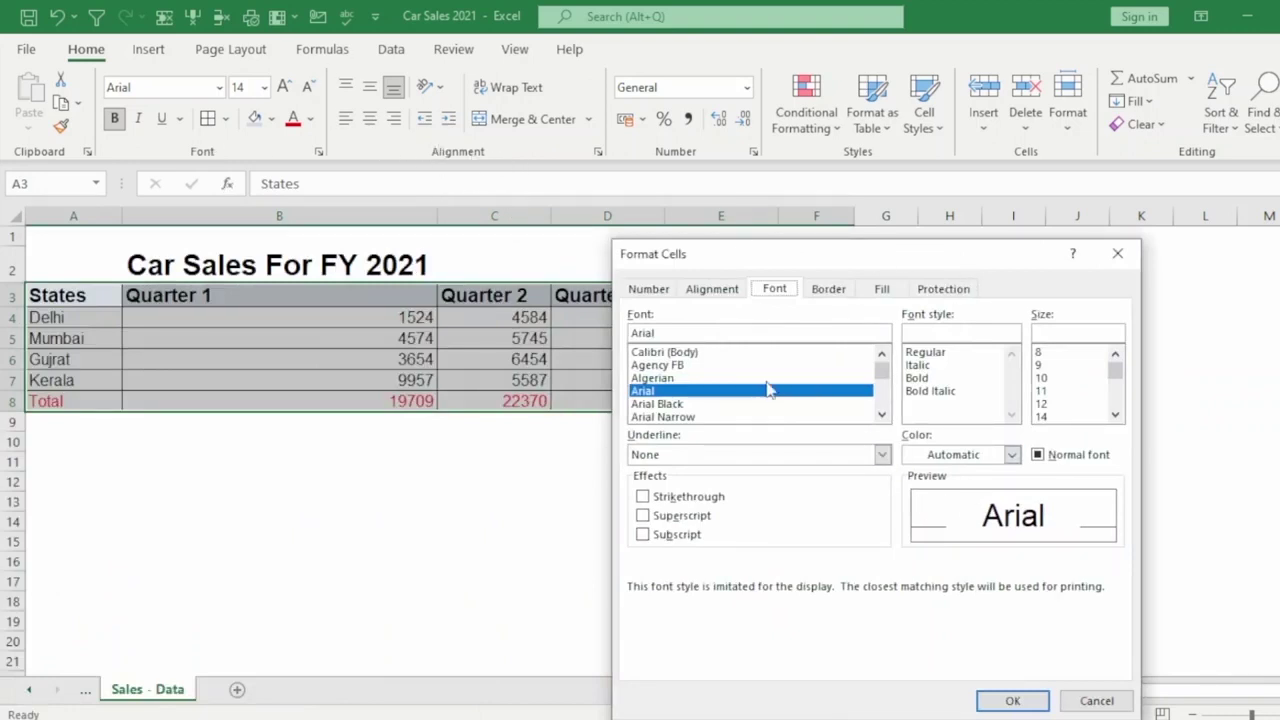
pyautogui.click(678, 366)
pyautogui.click(680, 378)
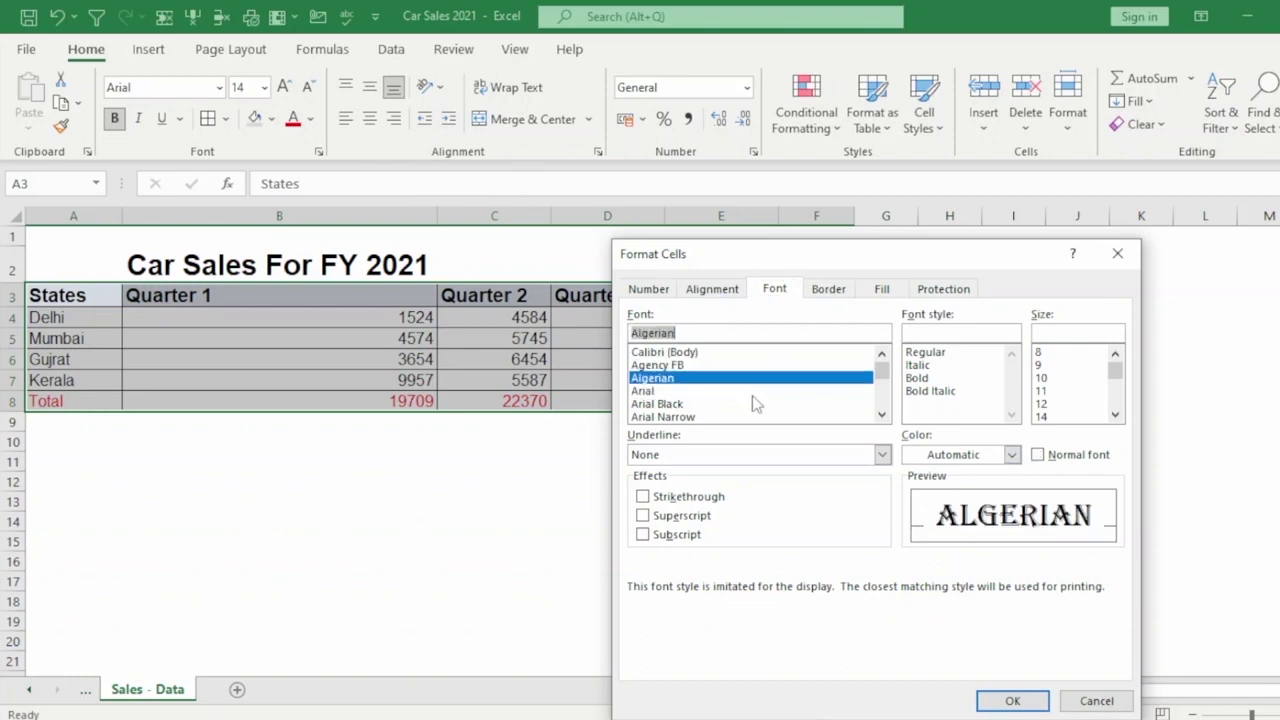
pyautogui.click(690, 404)
pyautogui.click(944, 364)
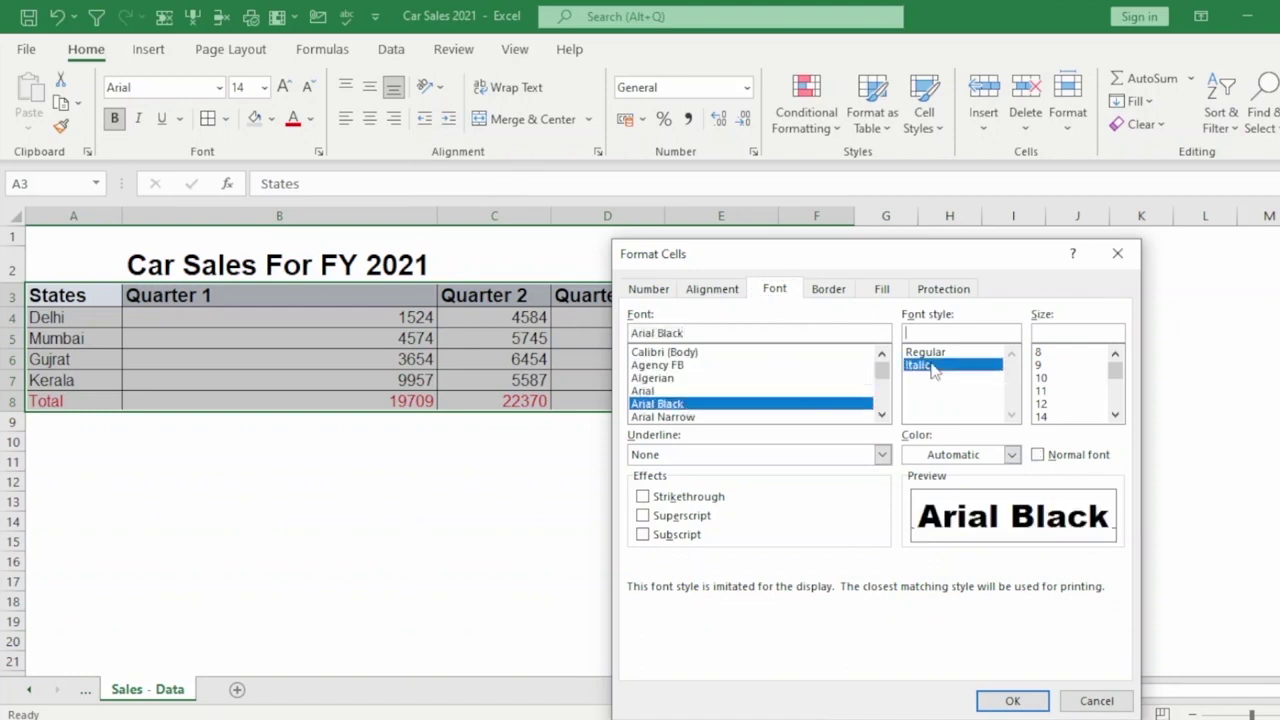
pyautogui.click(938, 352)
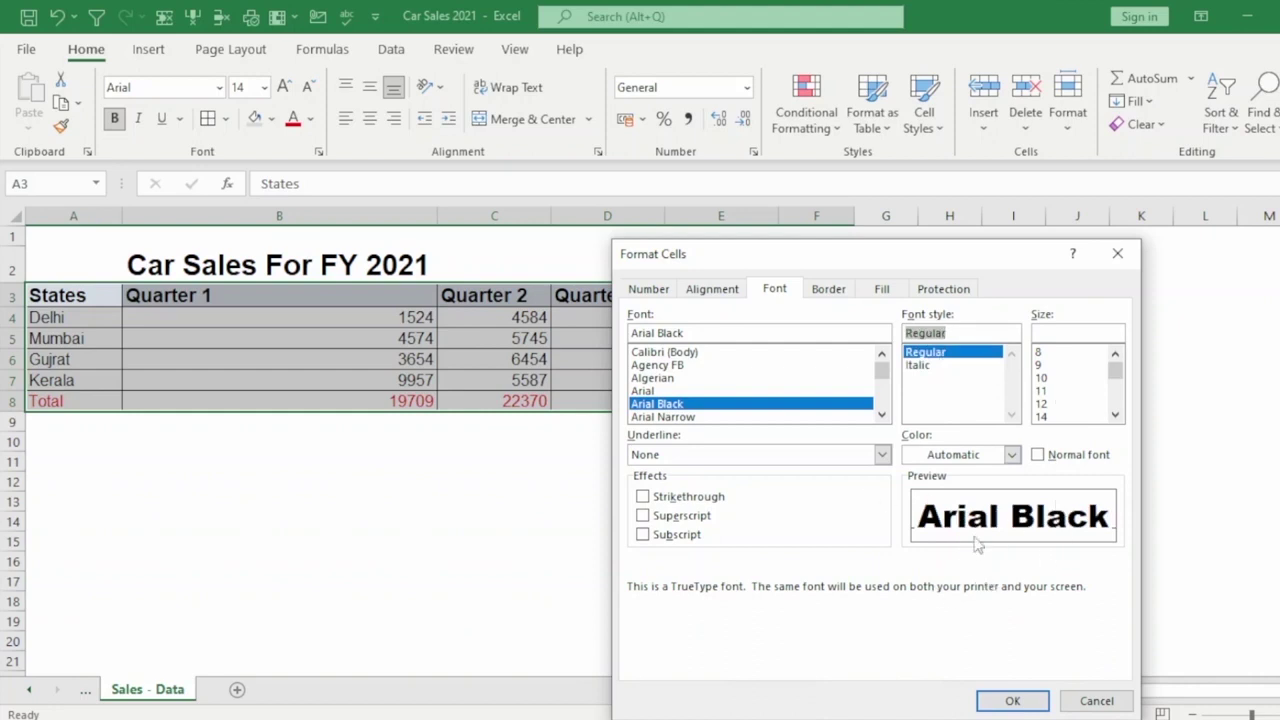
pyautogui.click(1042, 403)
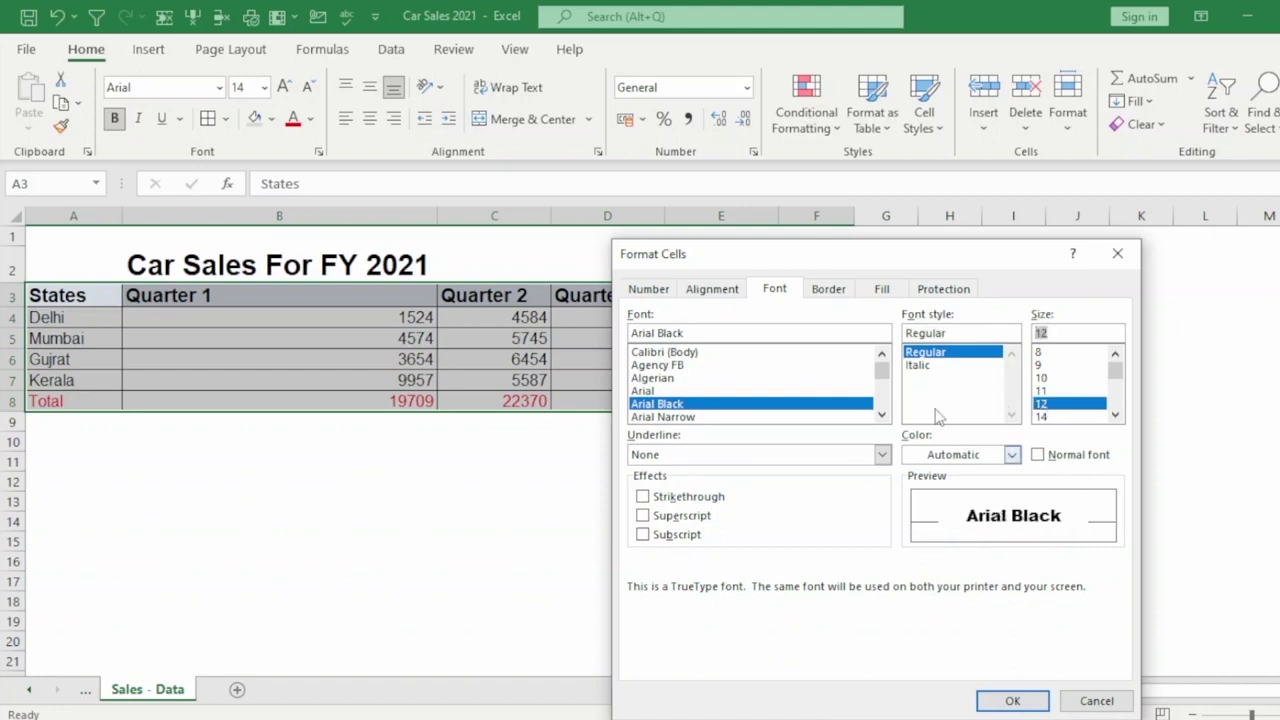
pyautogui.click(929, 366)
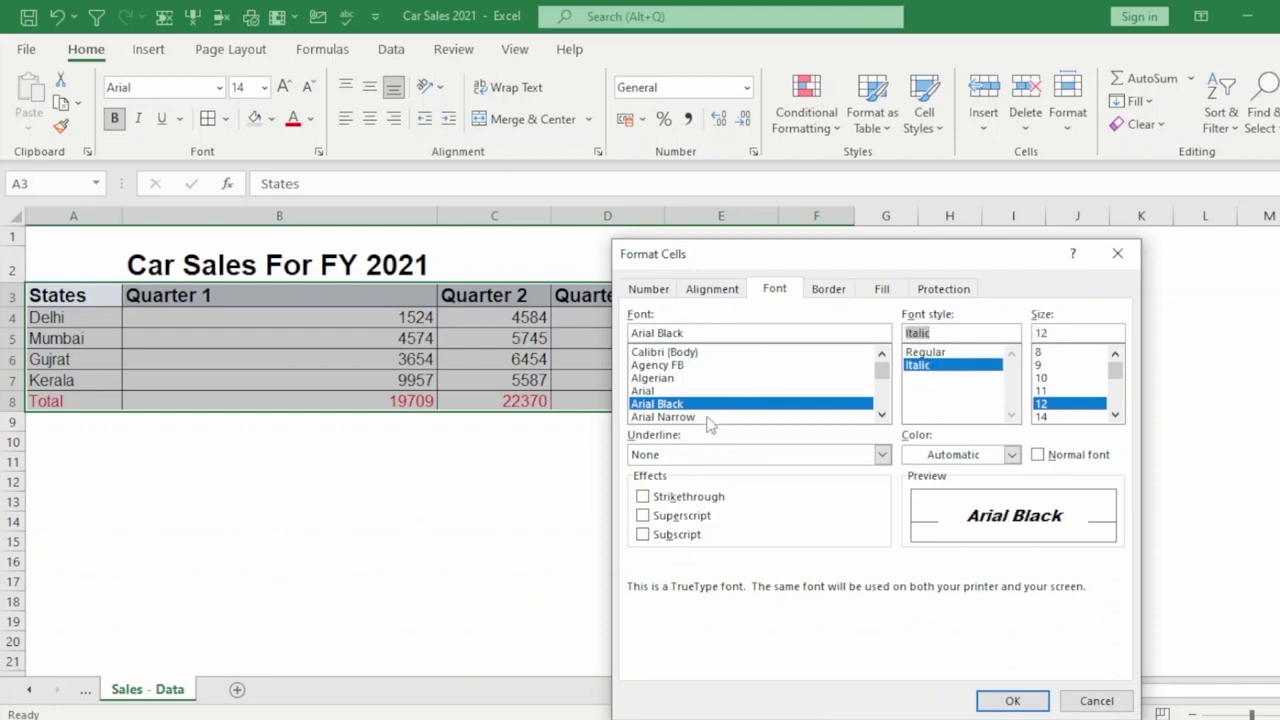
# Step: Try strikethrough, superscript and subscript effects, leaving them all turned off
pyautogui.click(703, 505)
pyautogui.click(700, 497)
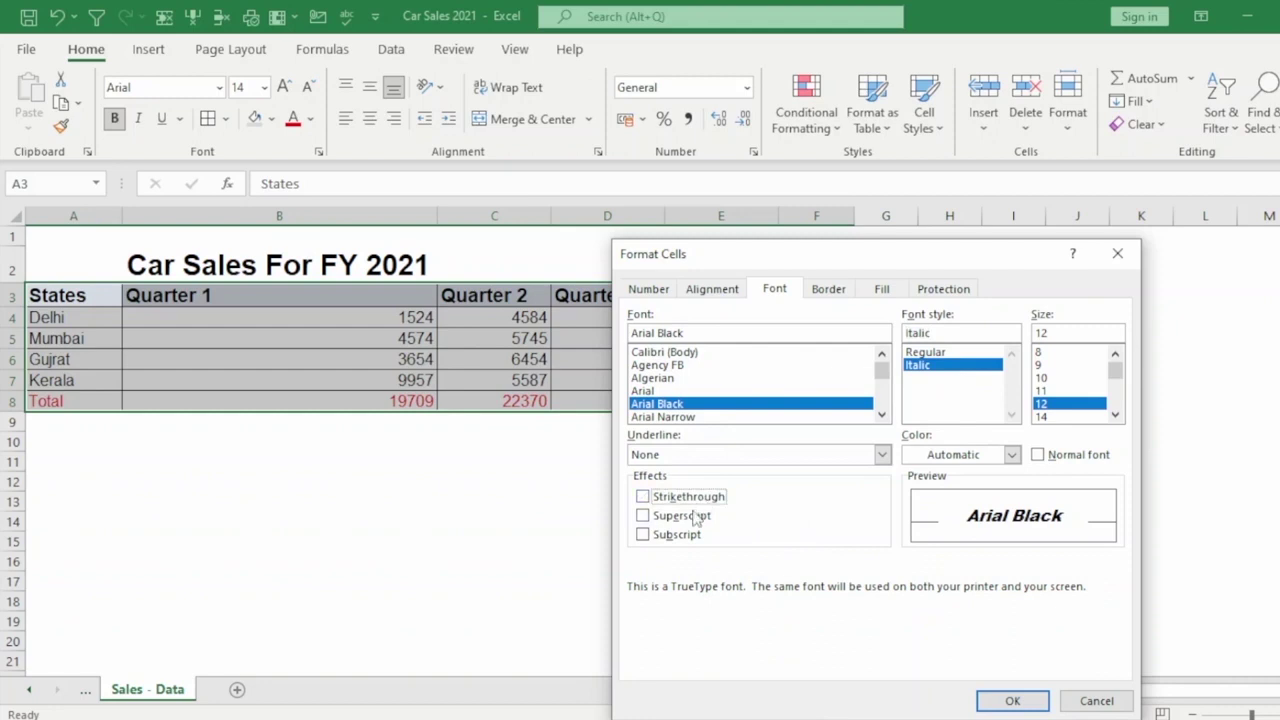
pyautogui.click(693, 518)
pyautogui.click(693, 518)
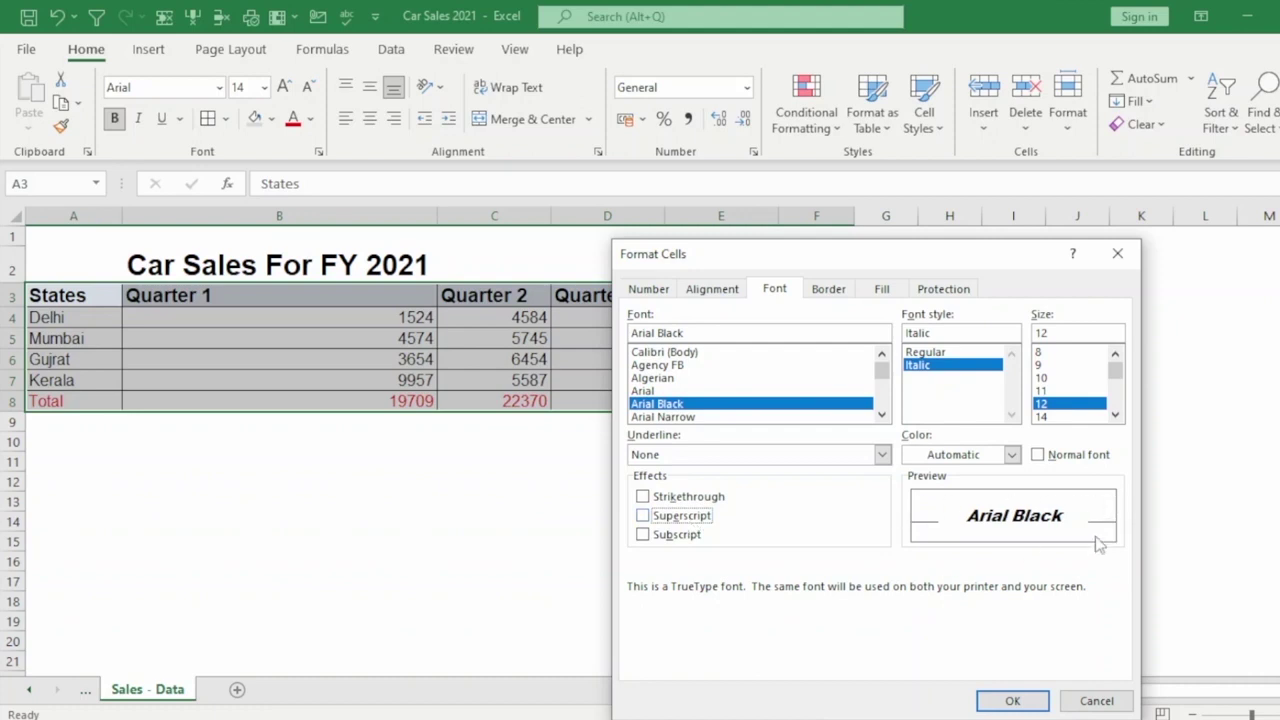
pyautogui.click(705, 521)
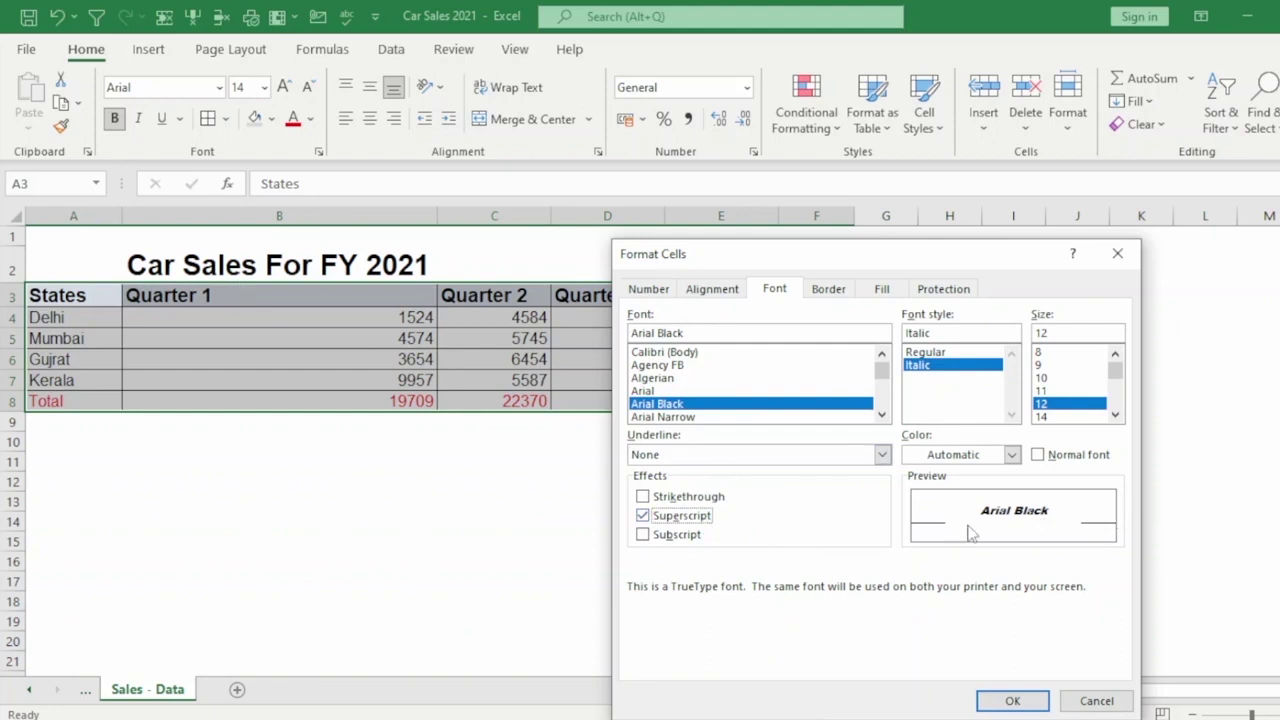
pyautogui.click(684, 517)
pyautogui.click(675, 535)
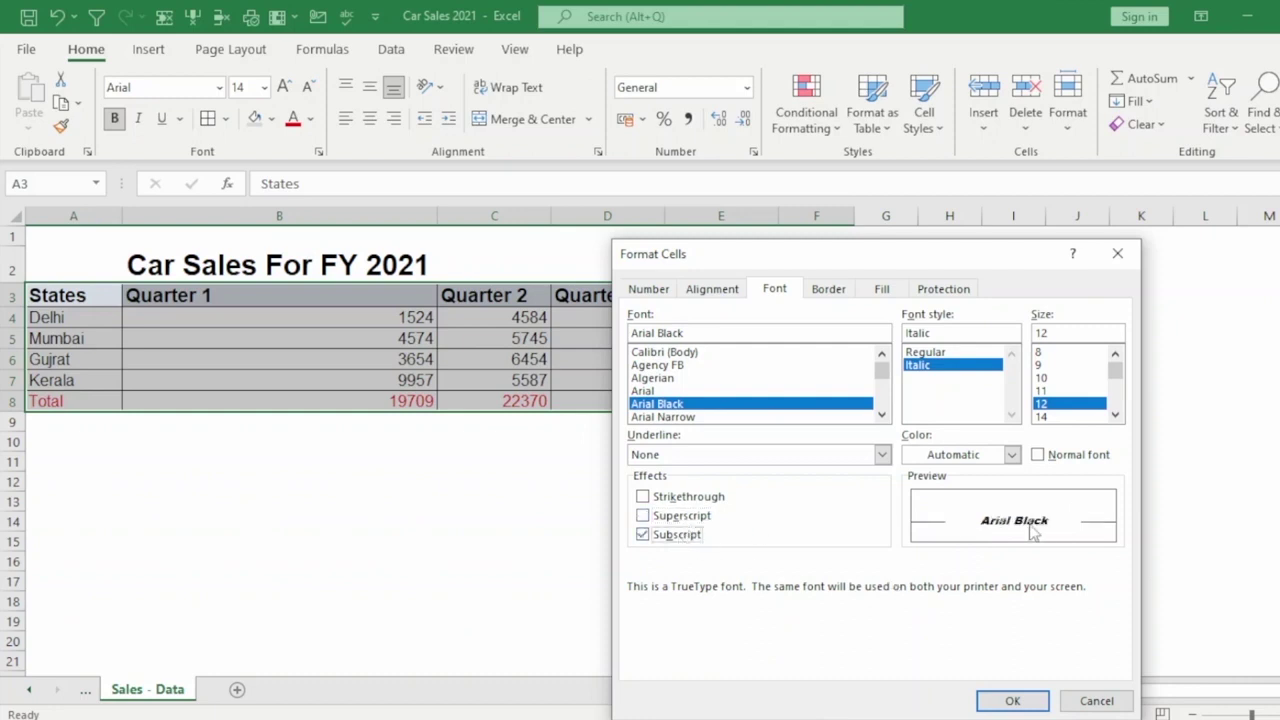
pyautogui.click(694, 538)
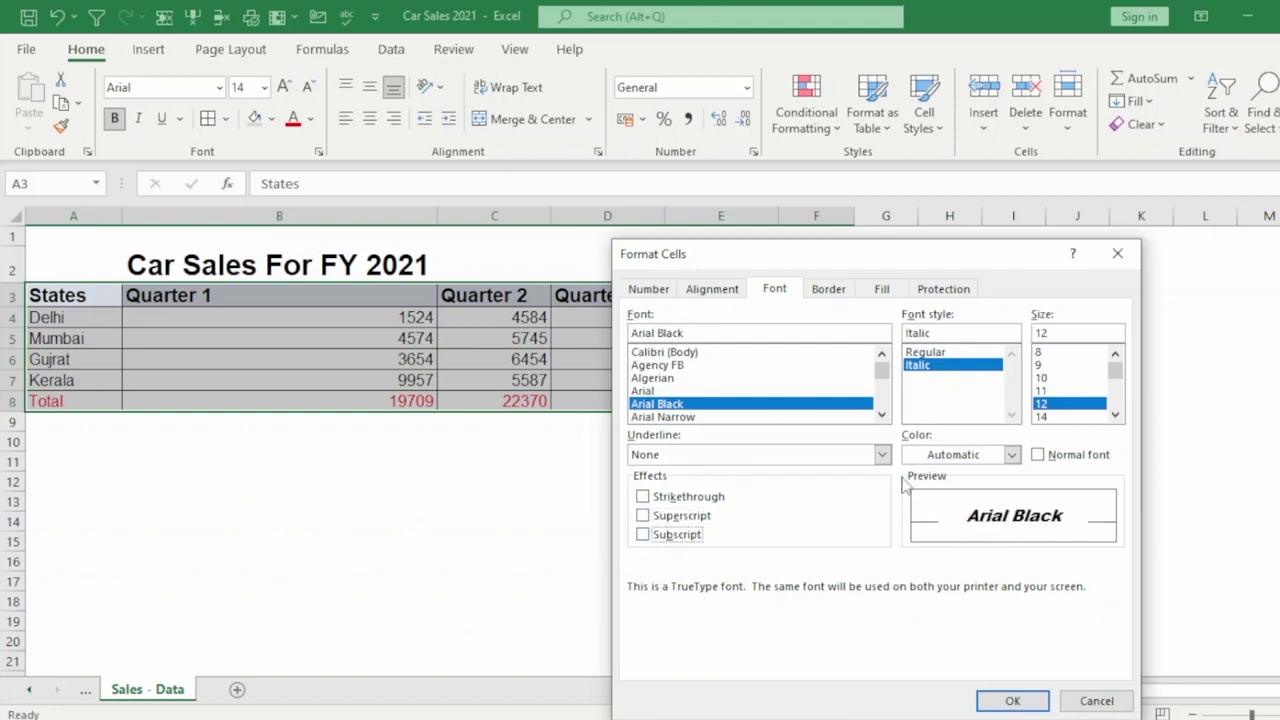
pyautogui.click(828, 289)
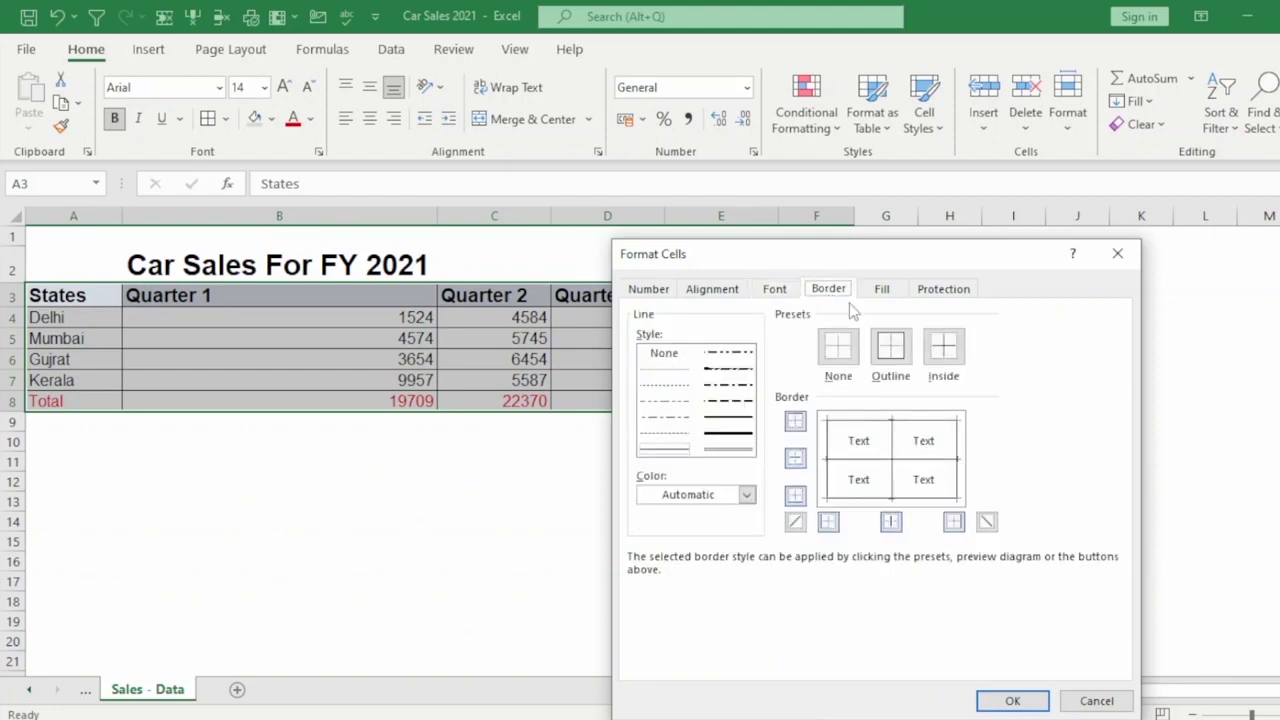
# Step: Try several dotted, dashed and medium border line styles, ending on a dashed style
pyautogui.click(680, 369)
pyautogui.click(670, 385)
pyautogui.click(728, 417)
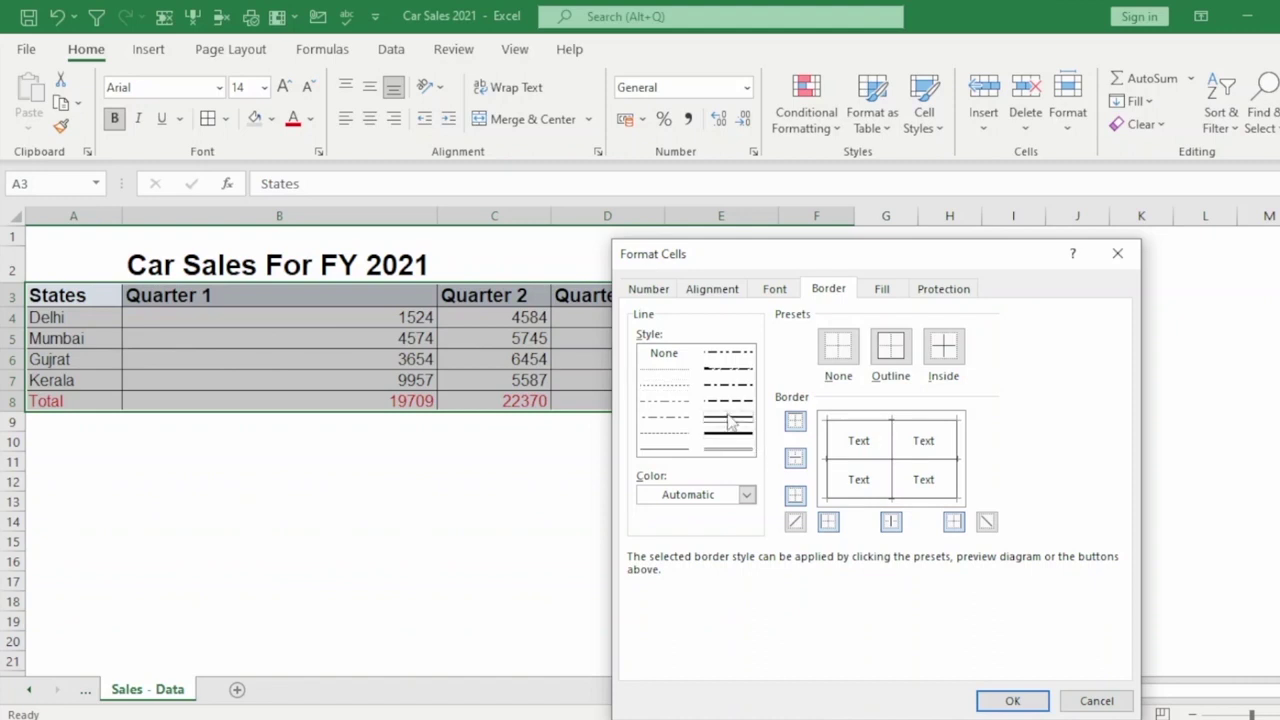
pyautogui.click(665, 388)
pyautogui.click(666, 400)
pyautogui.click(671, 368)
pyautogui.click(663, 388)
pyautogui.click(661, 420)
pyautogui.click(677, 436)
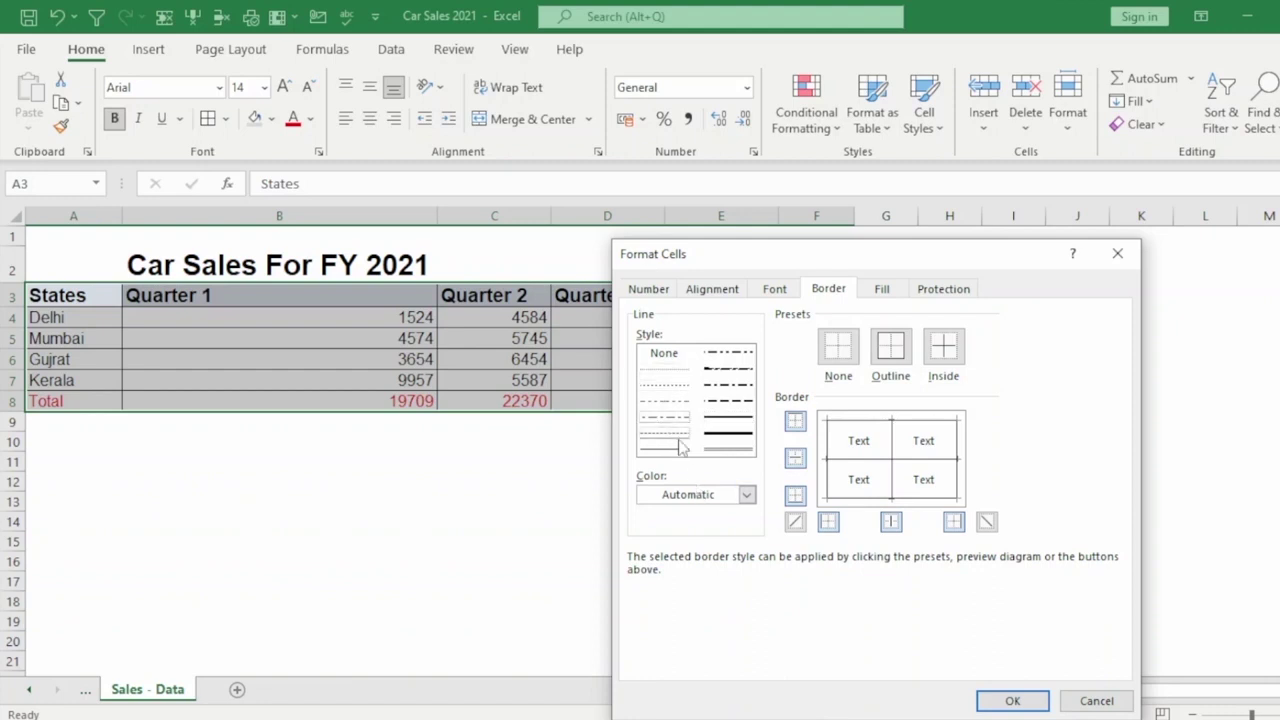
# Step: Set the background fill colour to light blue-grey
pyautogui.click(884, 292)
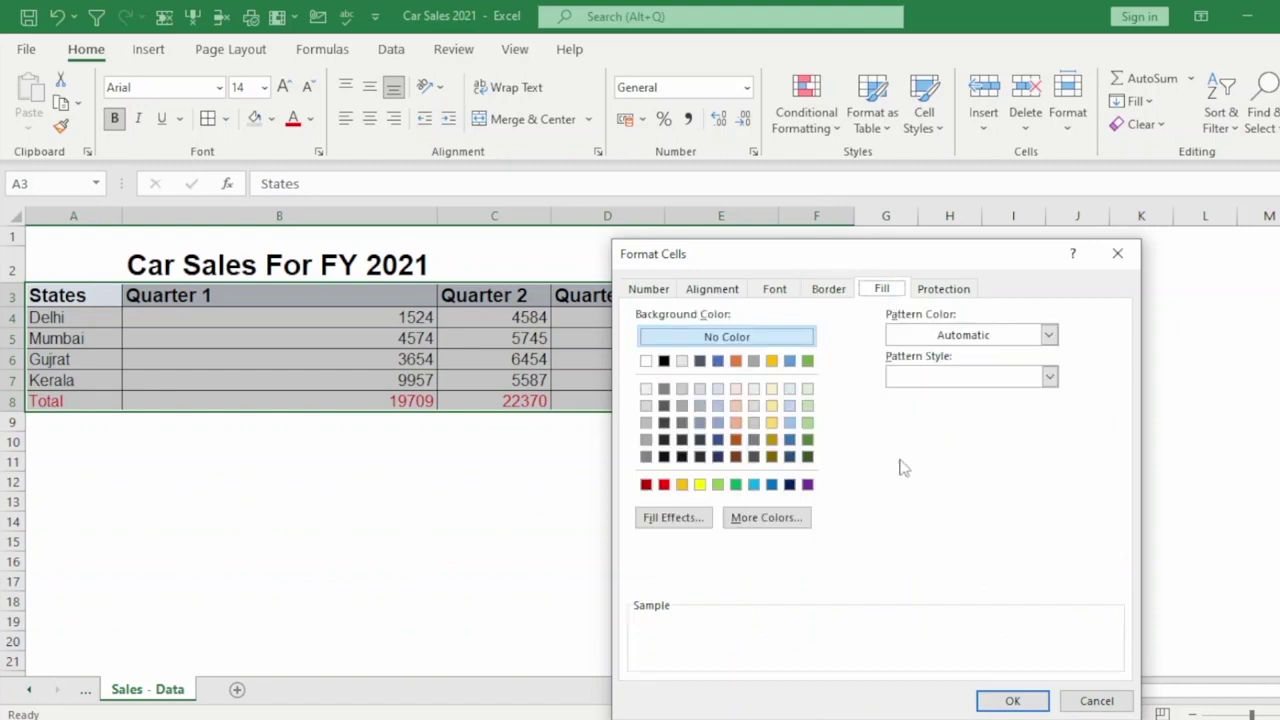
pyautogui.click(1049, 376)
pyautogui.click(1006, 535)
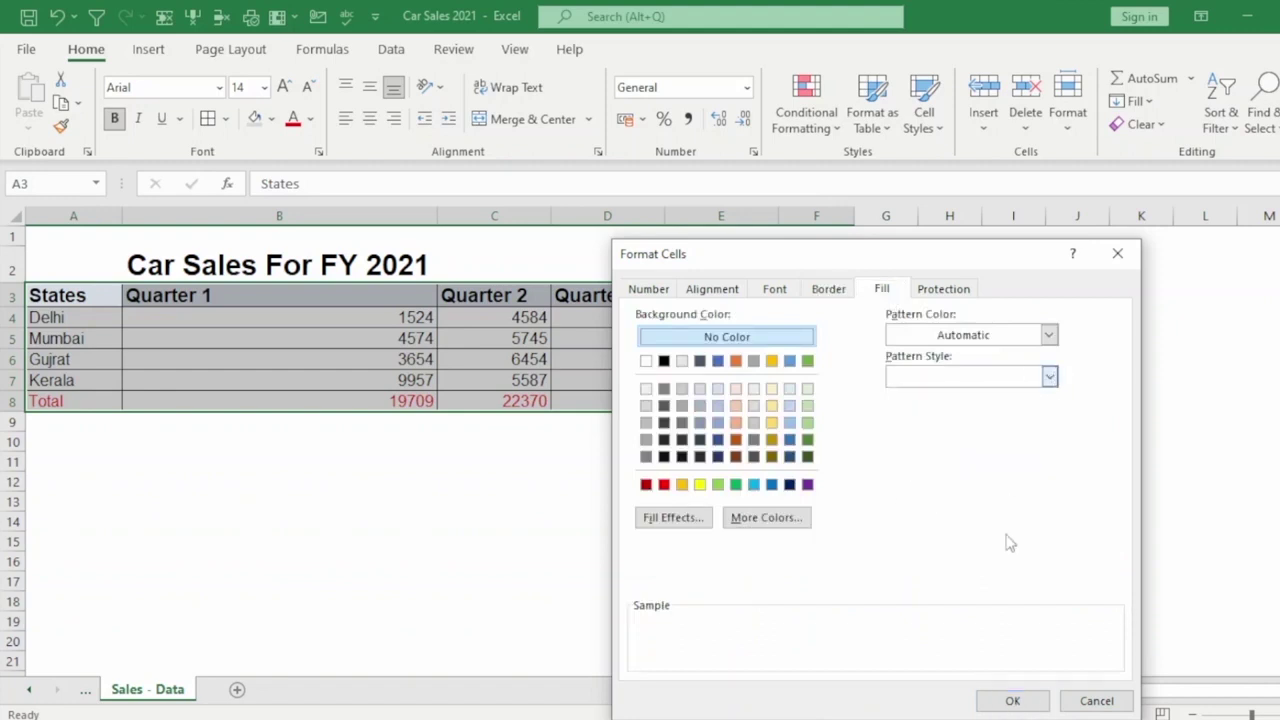
pyautogui.click(736, 362)
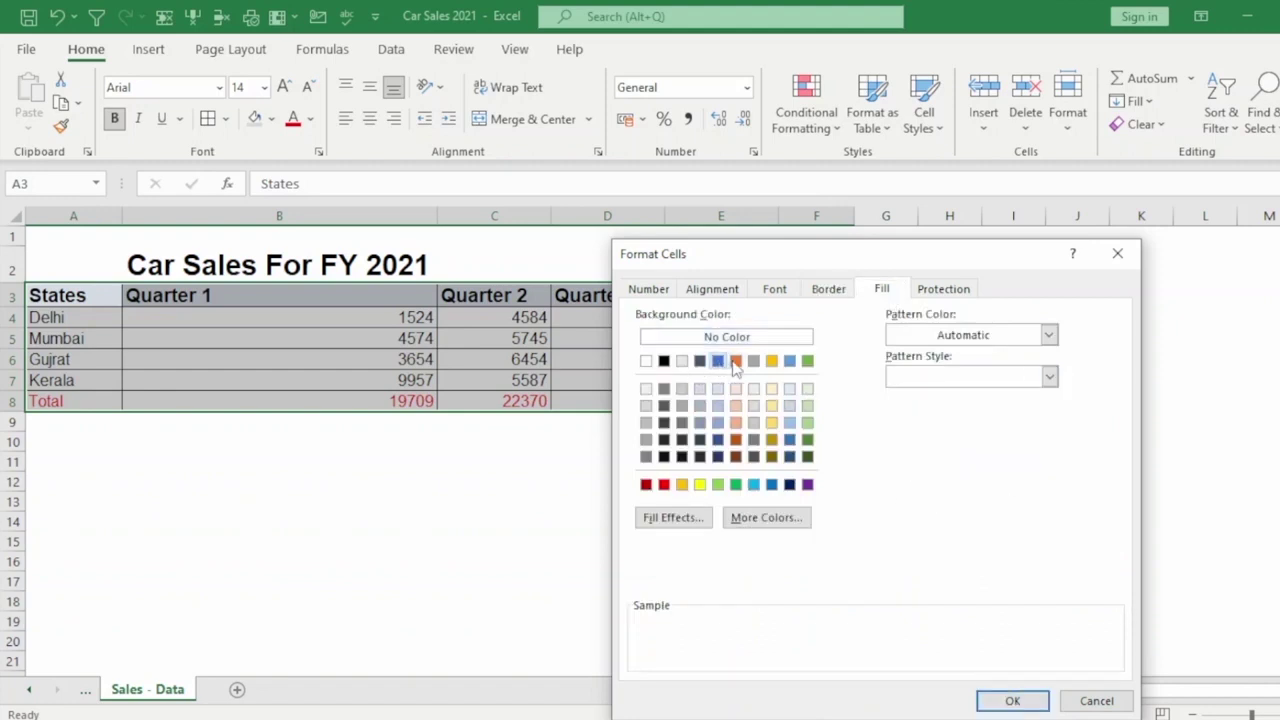
pyautogui.click(718, 422)
# Step: Apply the formatting, then select B7 and try a thin diagonal stripe pattern on teal
pyautogui.press('Return')
pyautogui.click(420, 438)
pyautogui.click(250, 376)
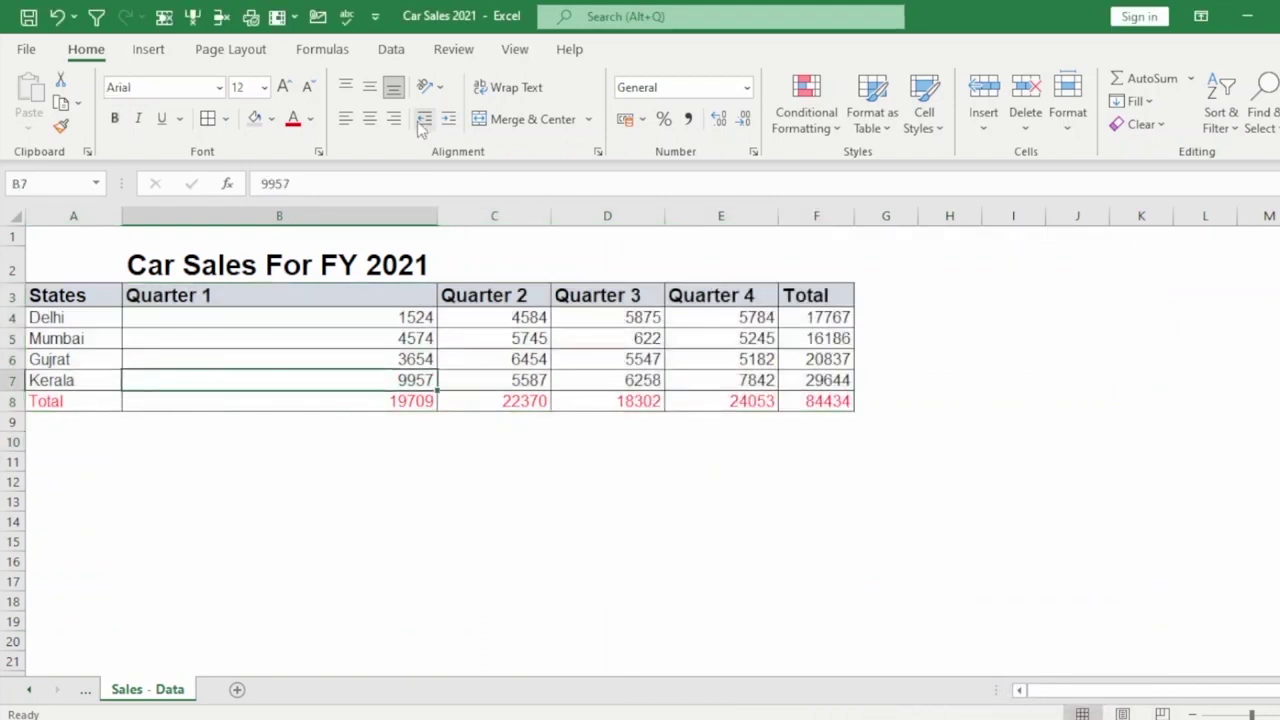
pyautogui.click(318, 152)
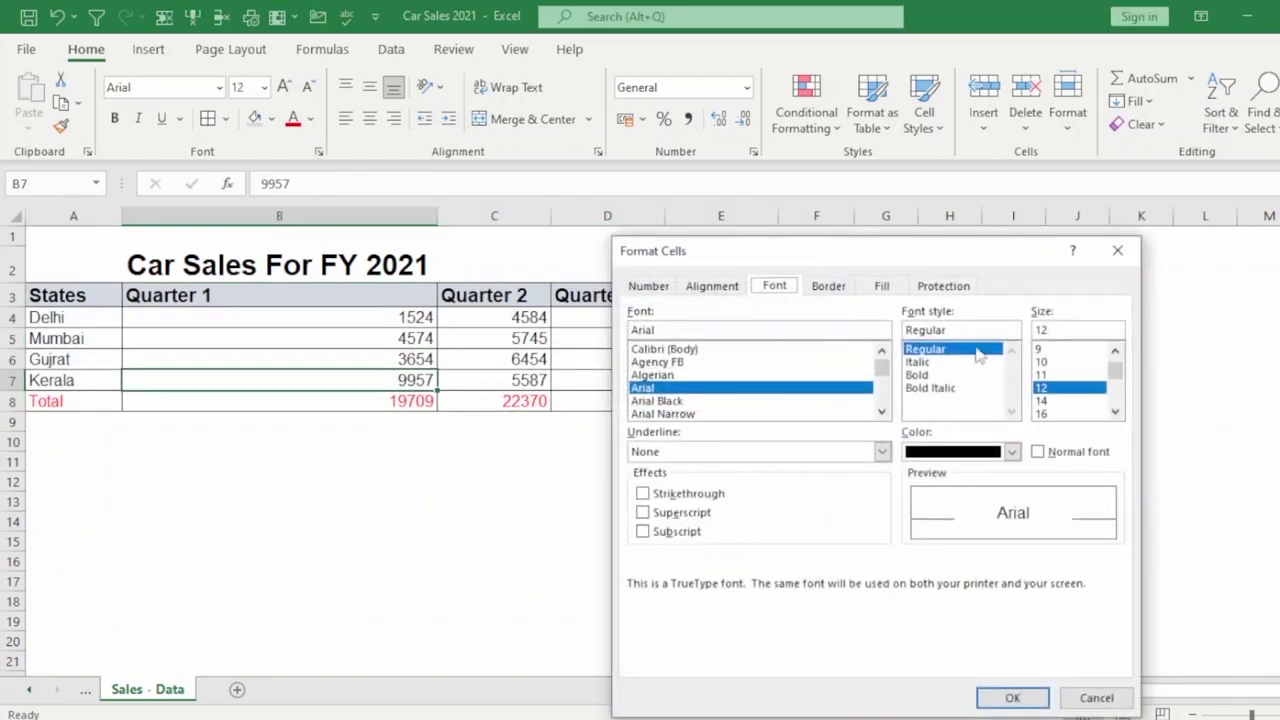
pyautogui.click(872, 290)
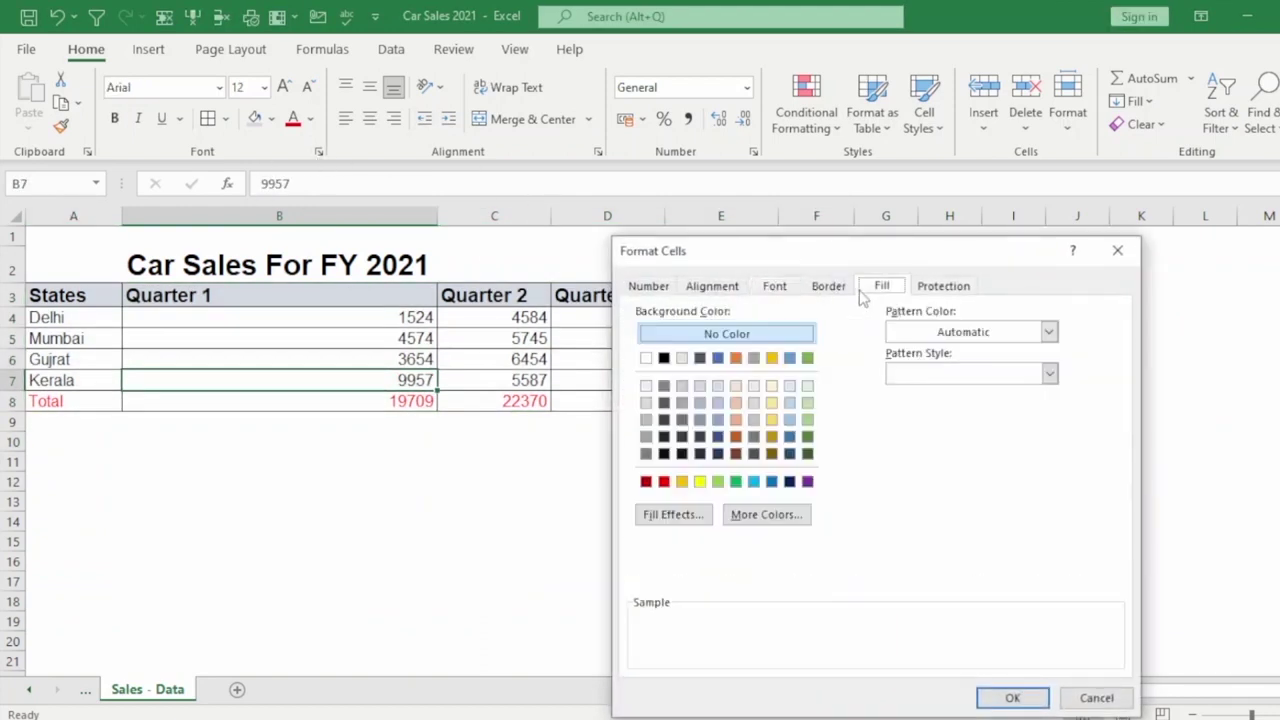
pyautogui.click(1049, 373)
pyautogui.click(971, 450)
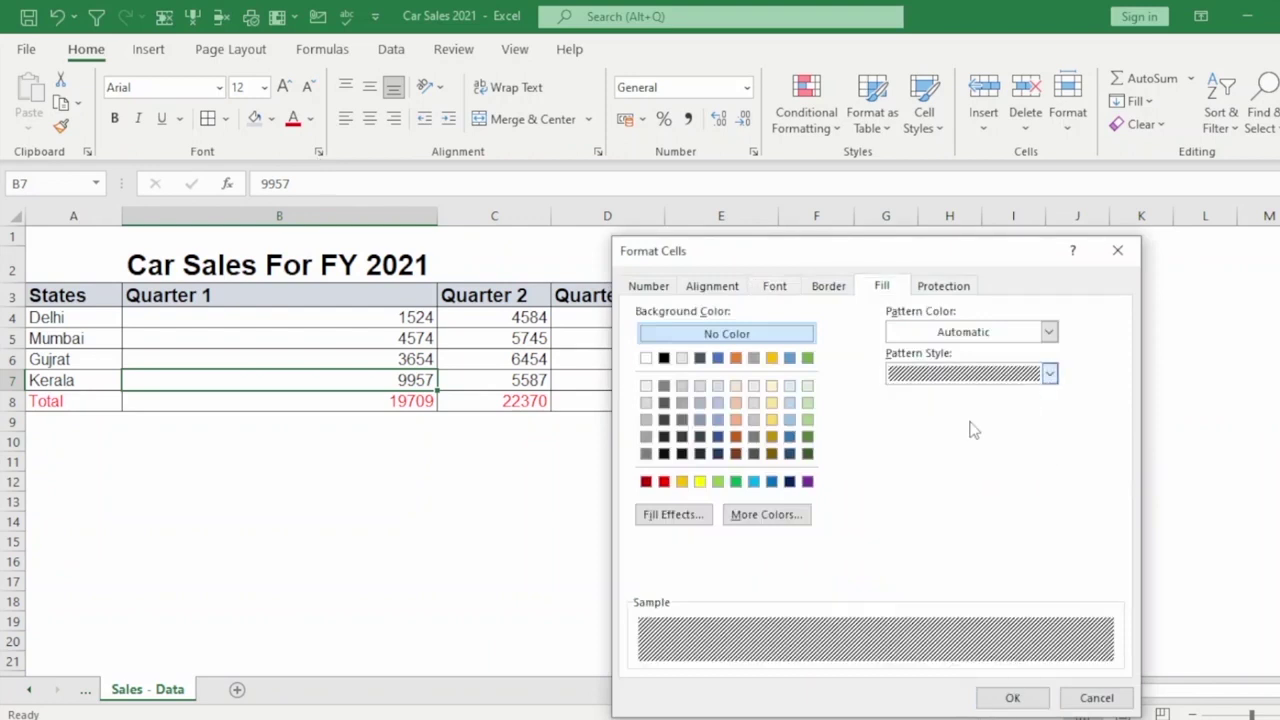
pyautogui.click(753, 482)
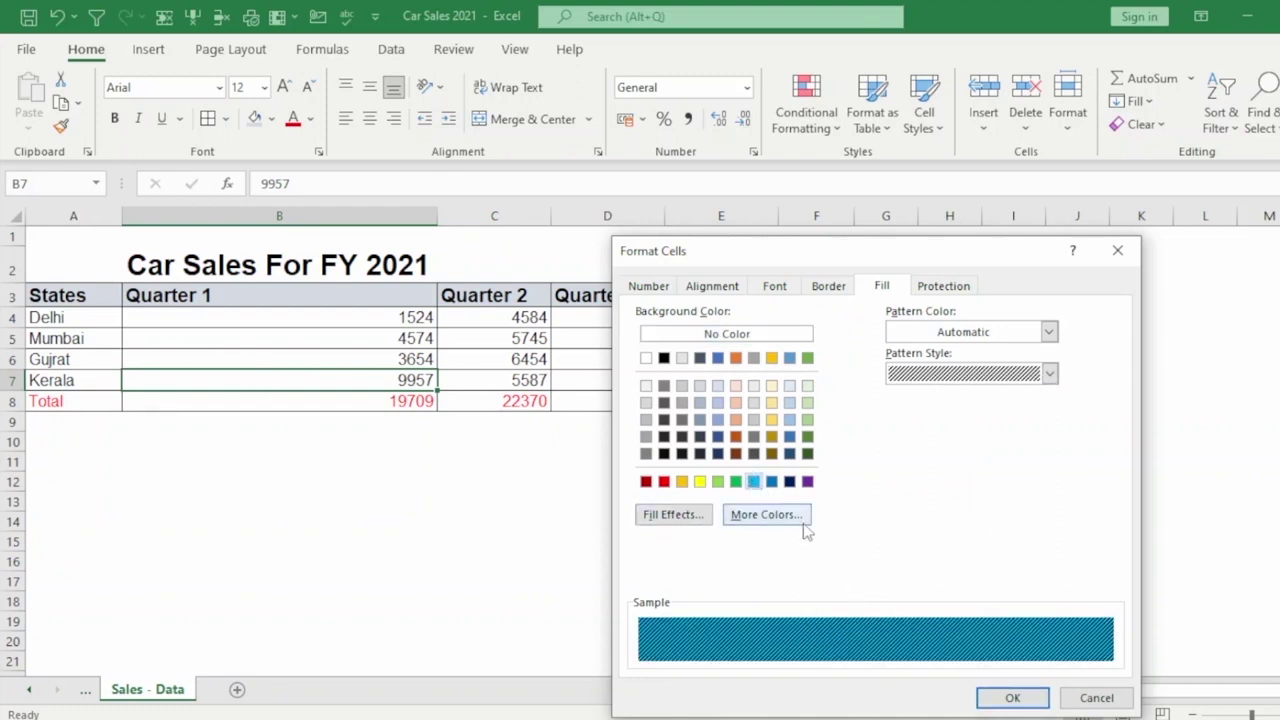
# Step: Give B7 a horizontal orange-to-blue gradient fill through Fill Effects
pyautogui.click(676, 516)
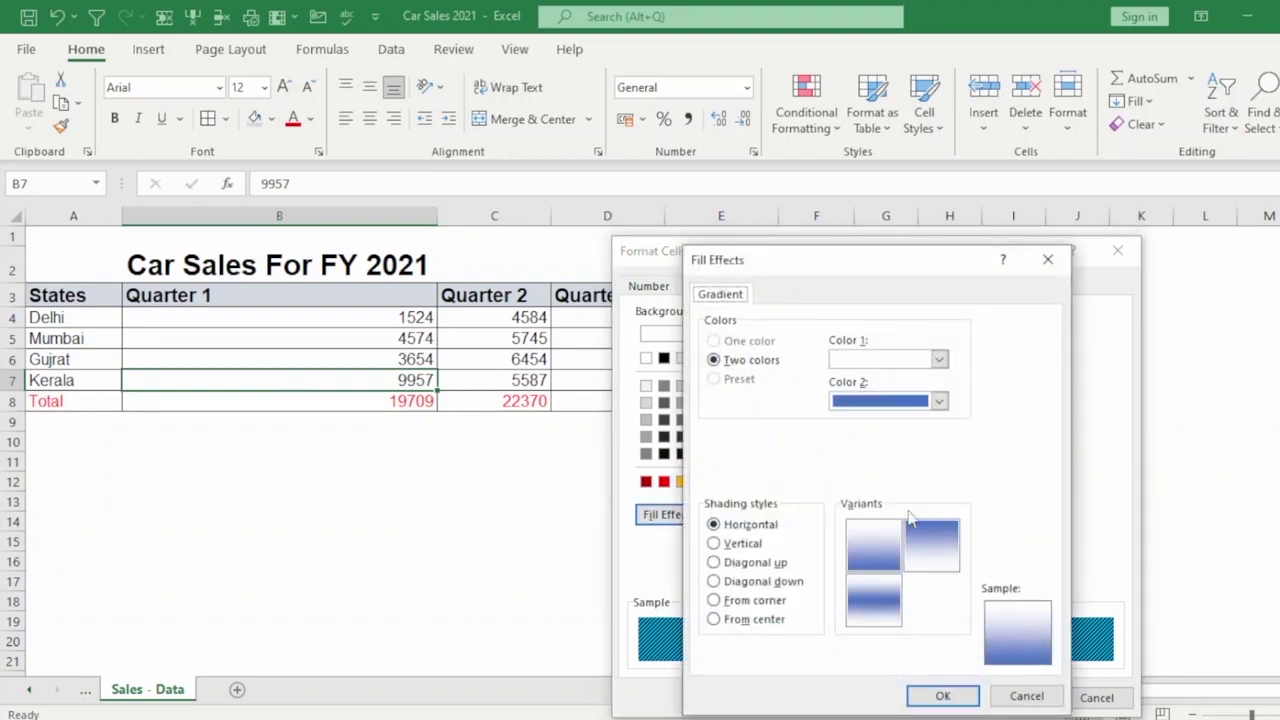
pyautogui.doubleClick(873, 546)
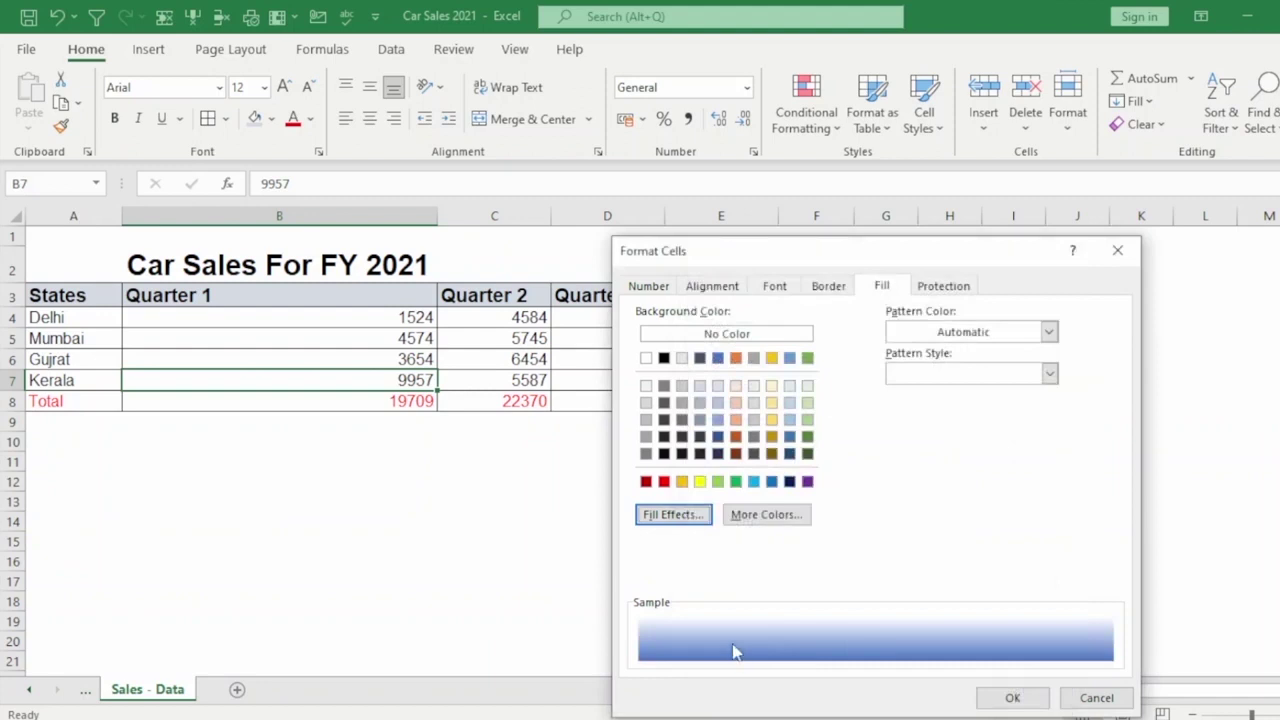
pyautogui.click(673, 514)
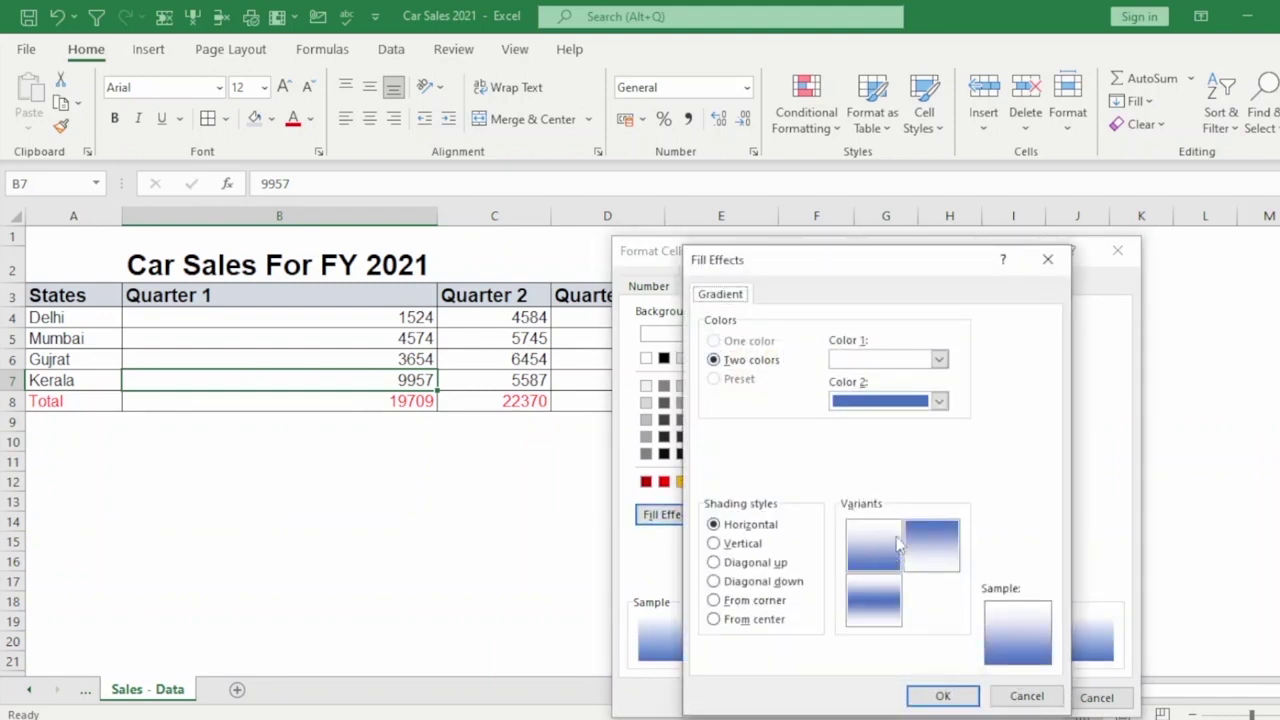
pyautogui.click(945, 358)
pyautogui.click(940, 360)
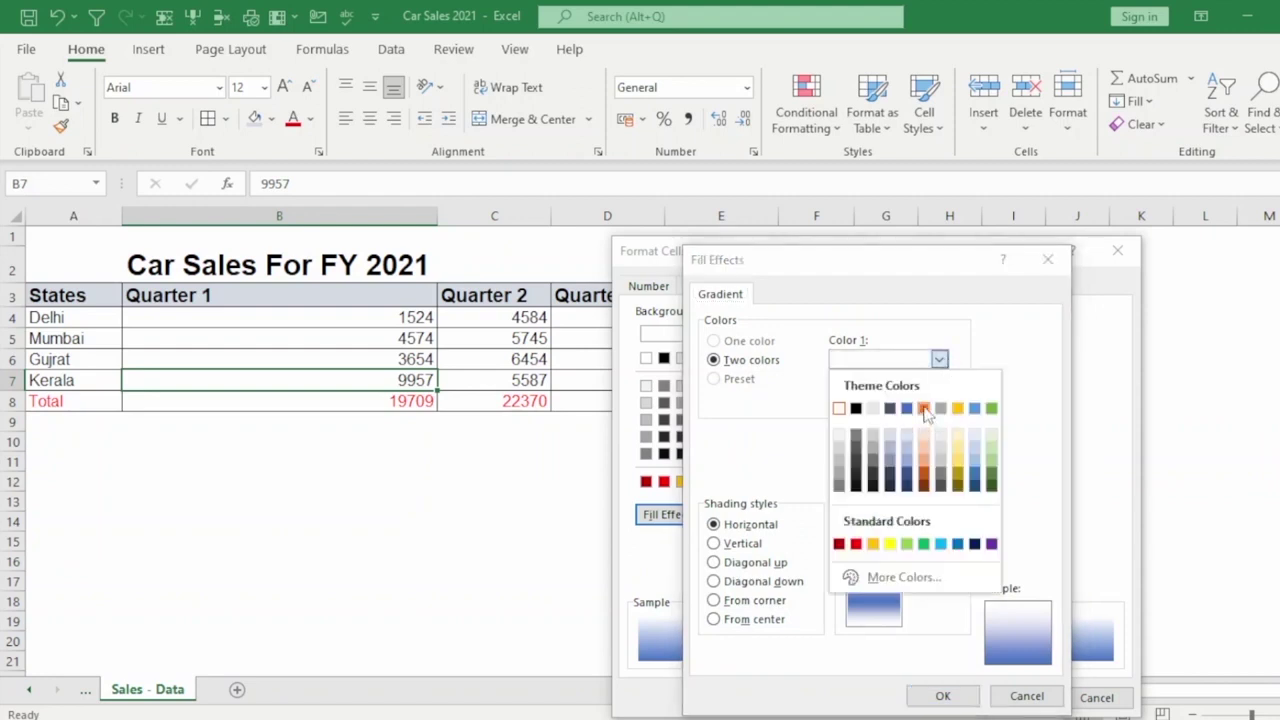
pyautogui.click(924, 408)
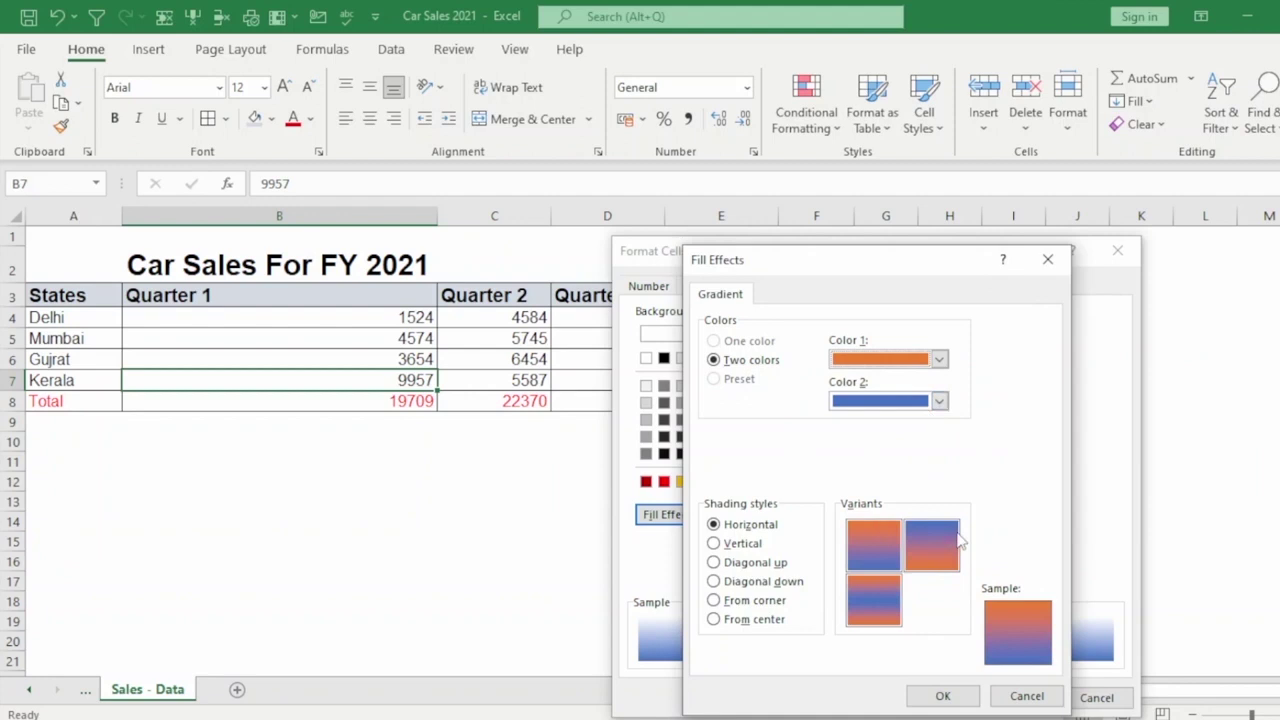
pyautogui.click(943, 696)
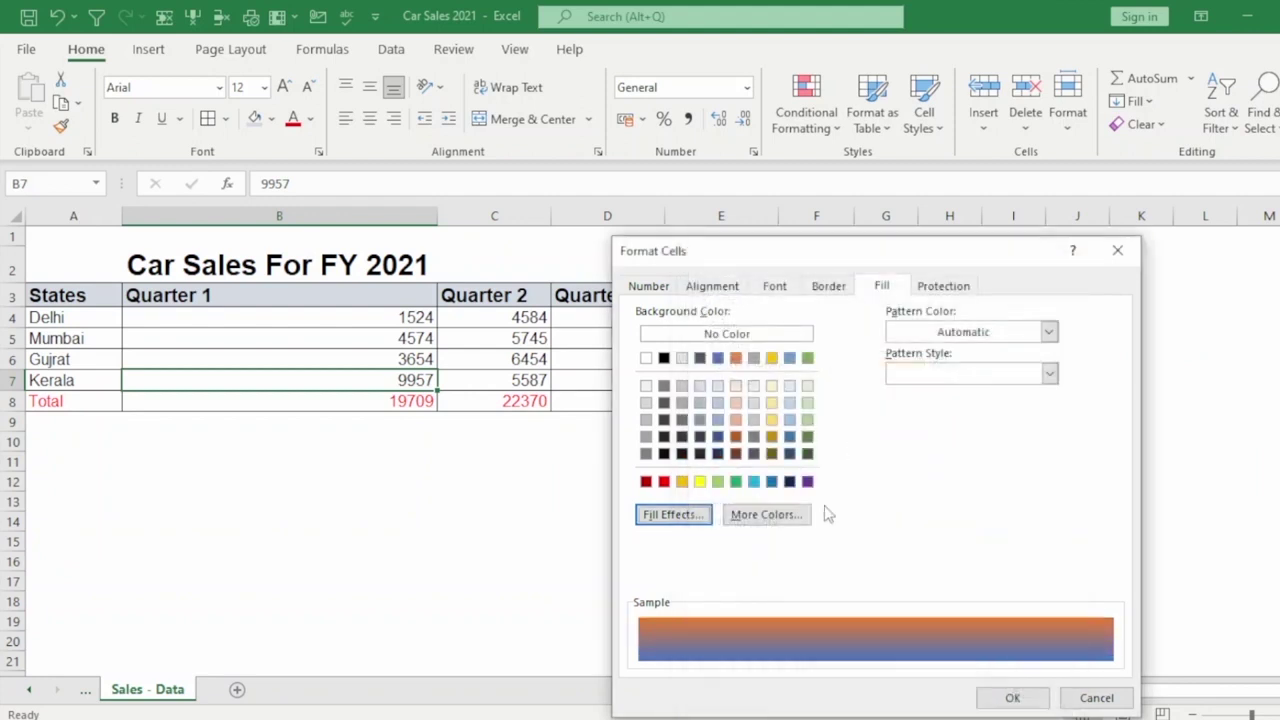
pyautogui.click(1008, 697)
pyautogui.click(279, 450)
pyautogui.click(190, 380)
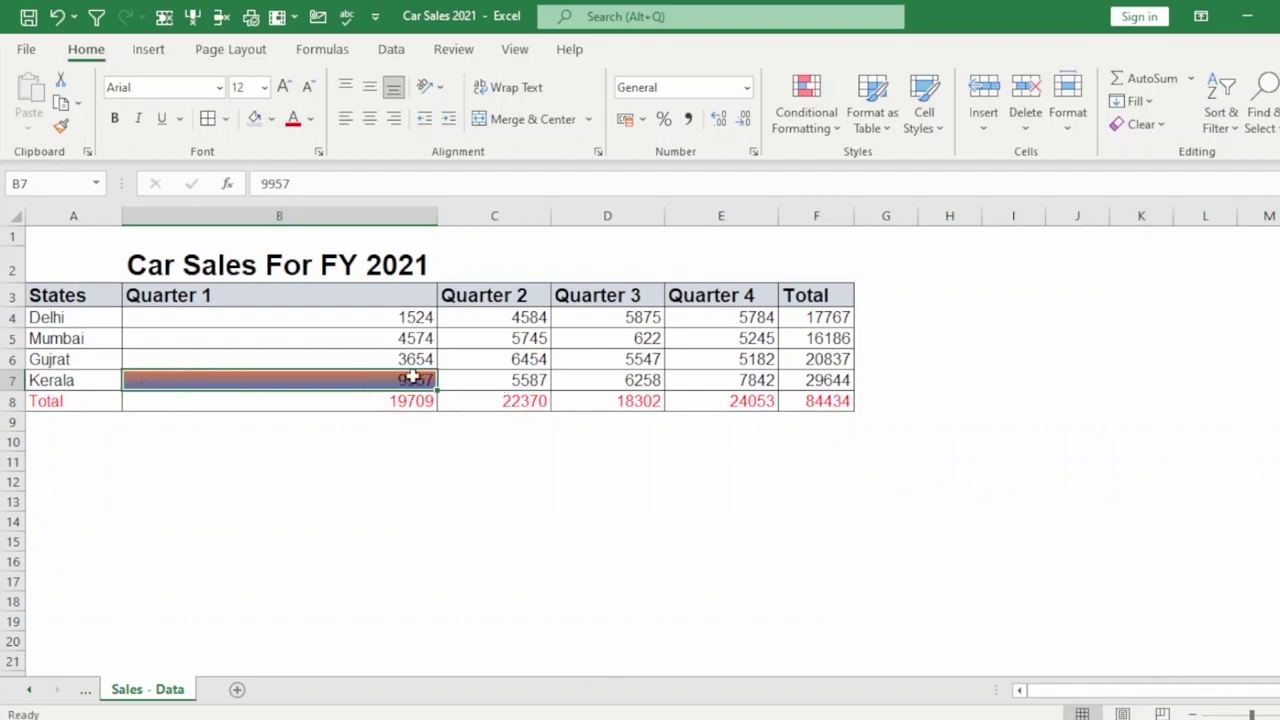
# Step: Select Mumbai's Quarter 1 cell B5 and bring up its Fill settings in Format Cells
pyautogui.click(282, 342)
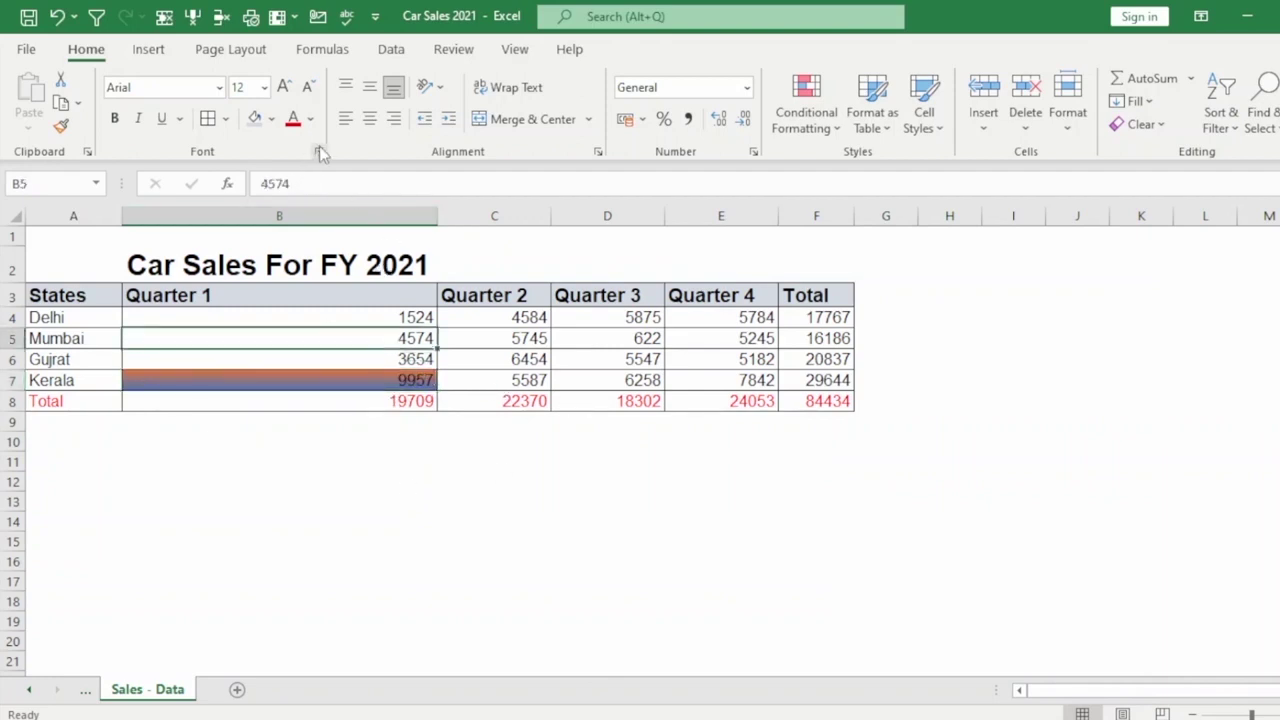
pyautogui.click(319, 150)
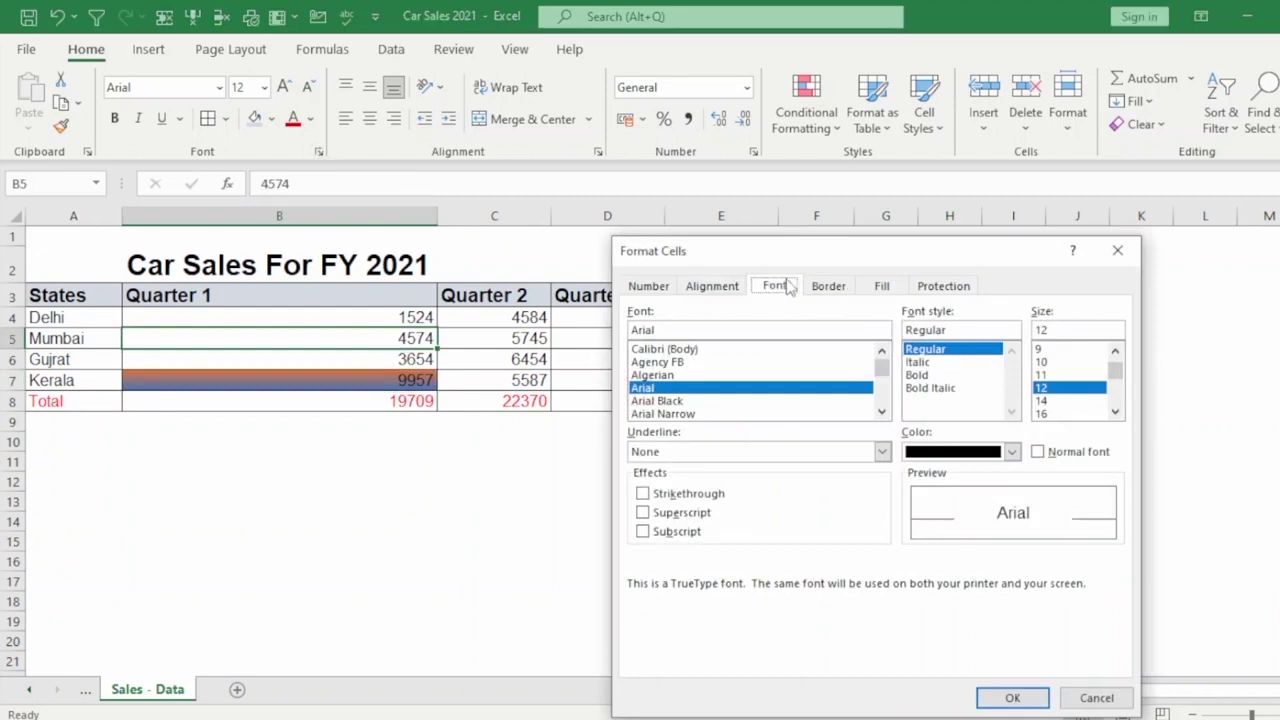
pyautogui.click(829, 289)
pyautogui.click(884, 289)
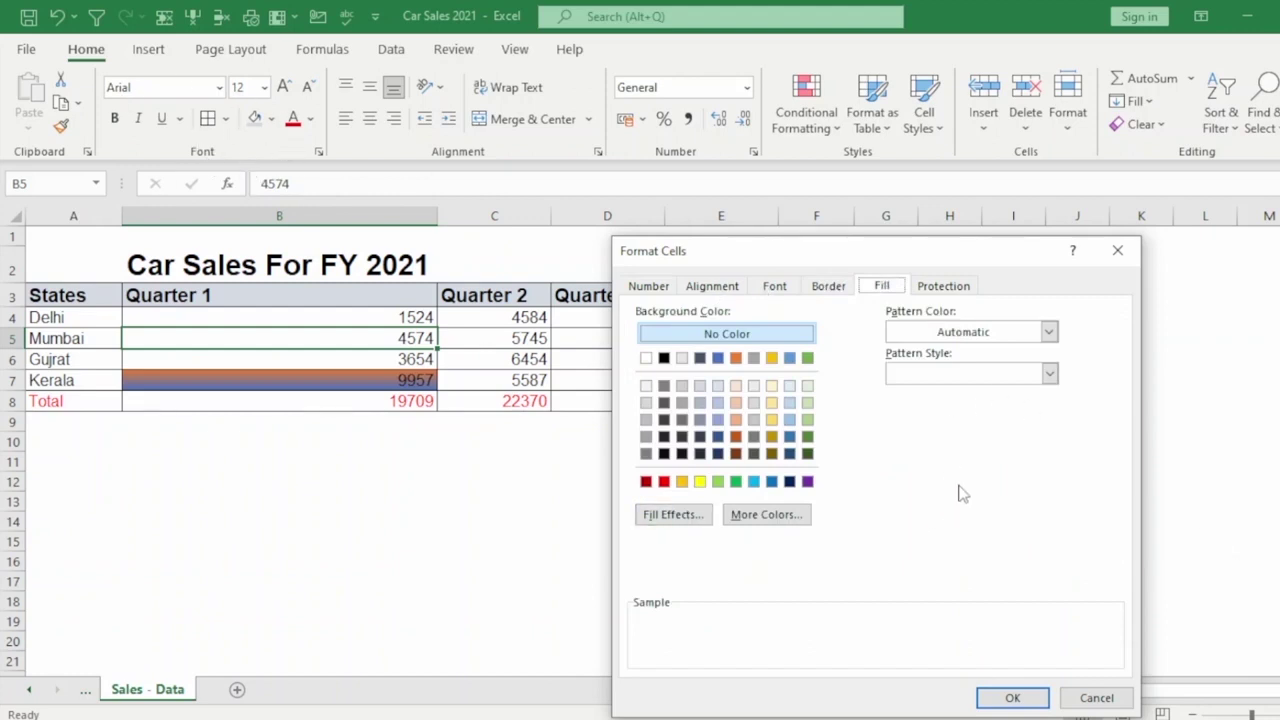
pyautogui.click(1049, 374)
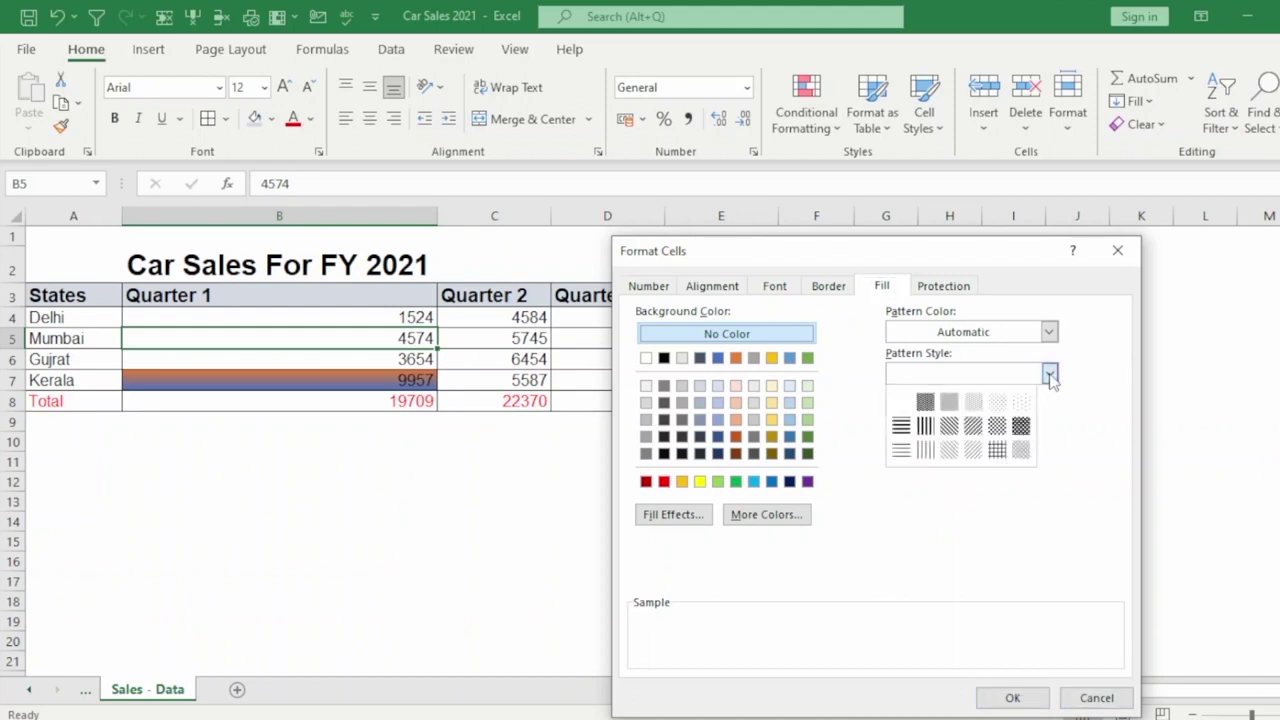
pyautogui.click(968, 509)
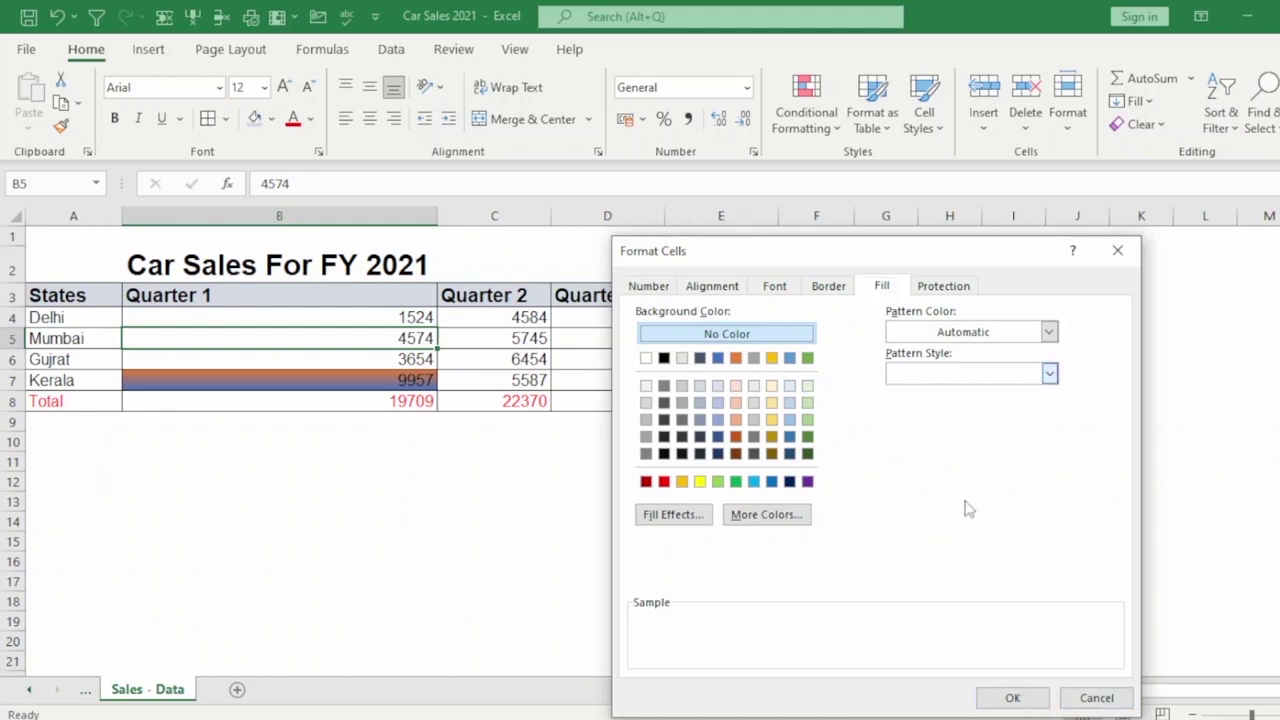
pyautogui.click(750, 515)
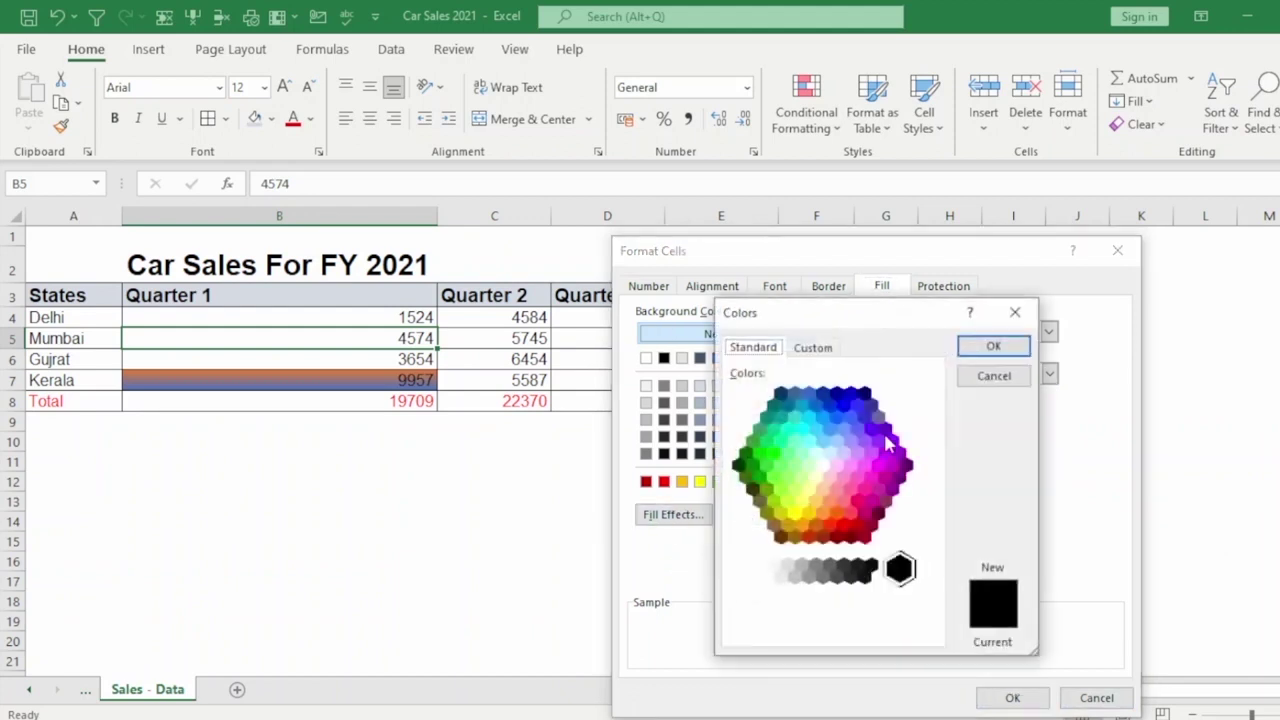
pyautogui.click(966, 380)
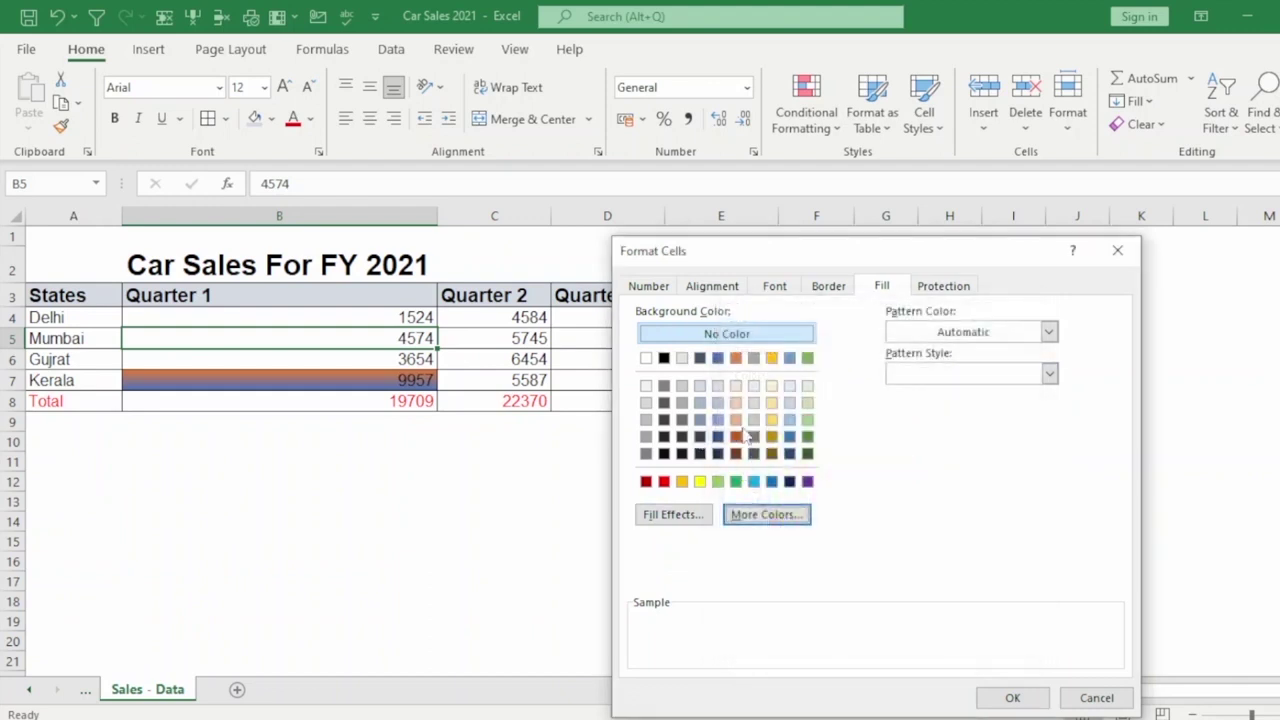
# Step: Pick a light cyan custom colour from More Colors and apply it to B5
pyautogui.click(742, 520)
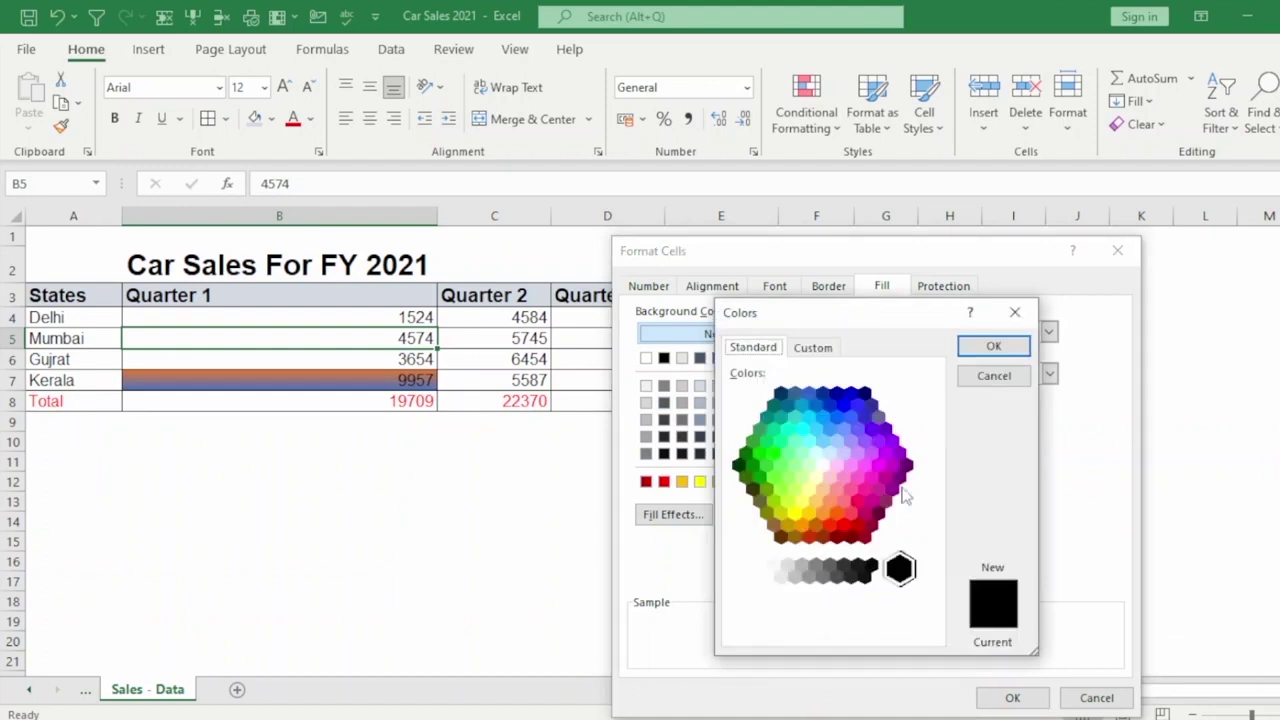
pyautogui.click(855, 457)
pyautogui.click(855, 443)
pyautogui.click(893, 465)
pyautogui.click(816, 428)
pyautogui.click(855, 418)
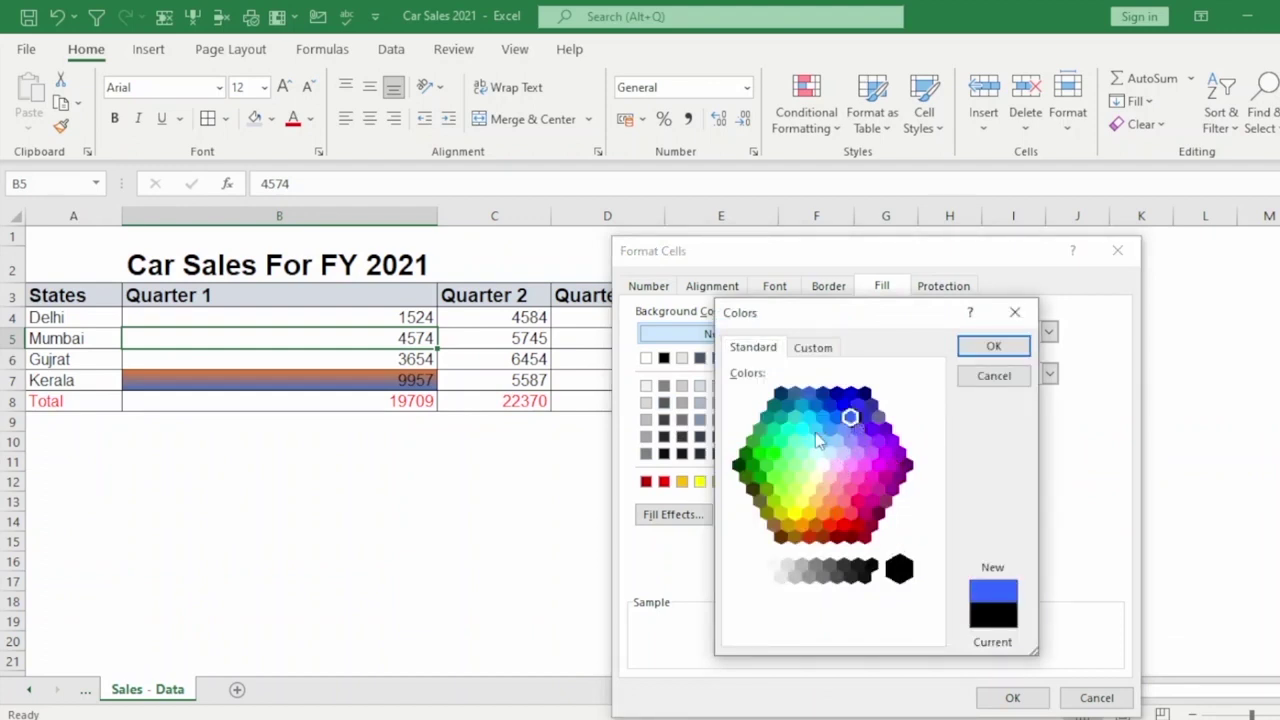
pyautogui.click(816, 430)
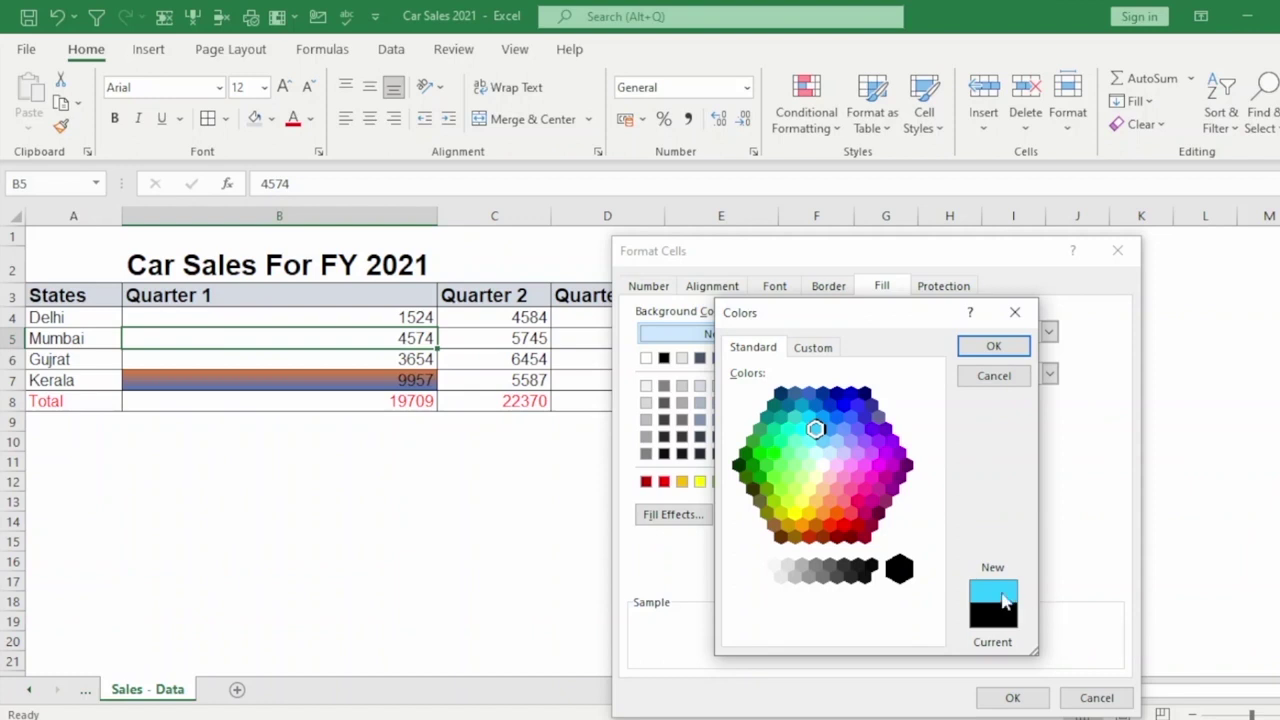
pyautogui.click(990, 346)
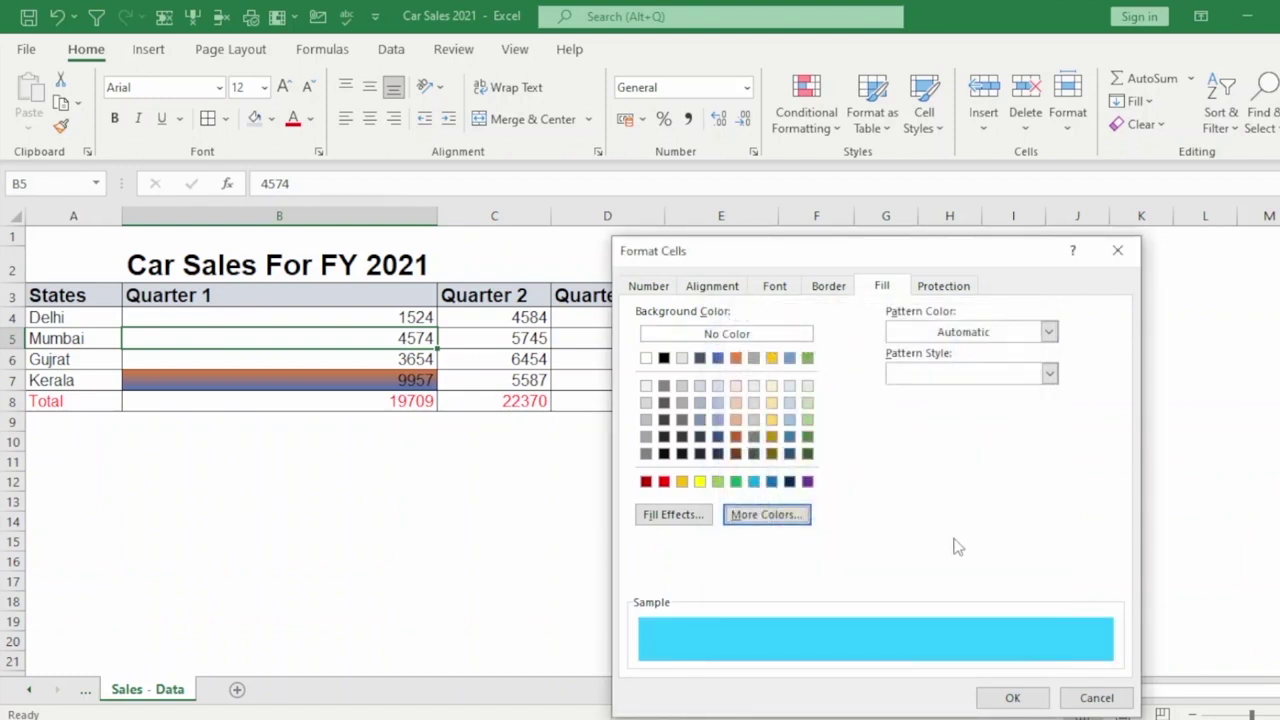
pyautogui.click(1012, 697)
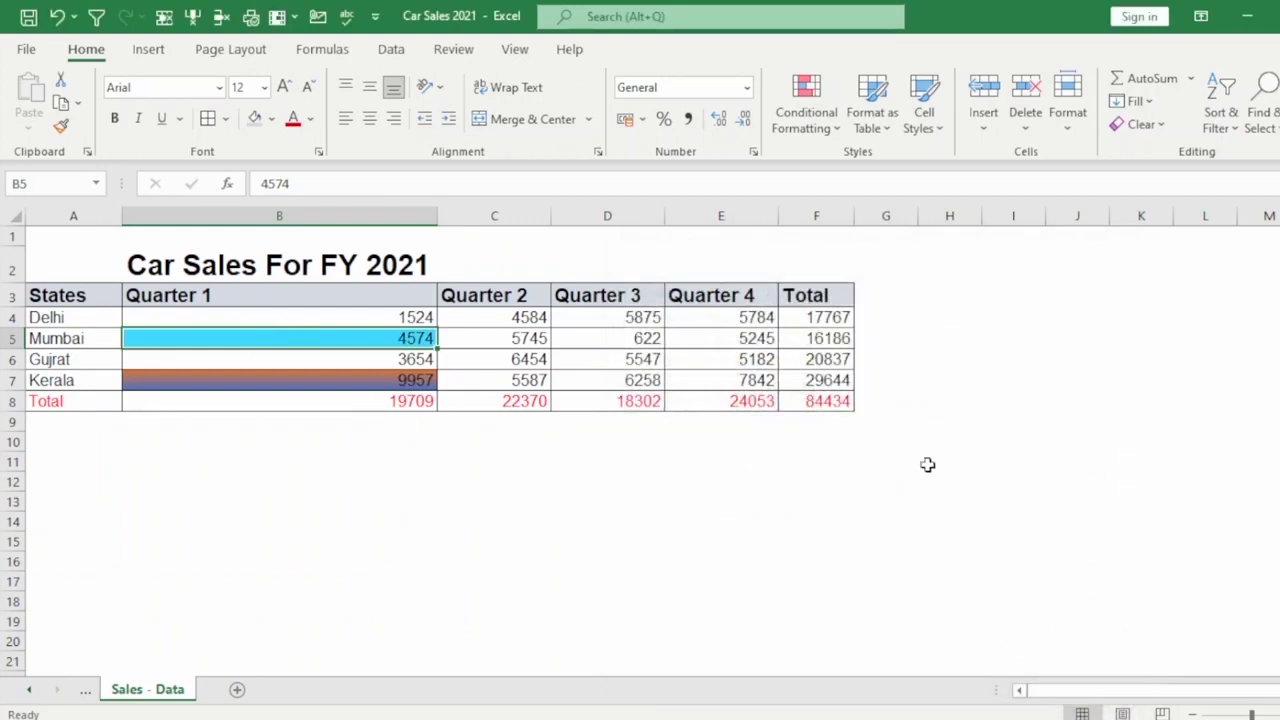
pyautogui.click(613, 461)
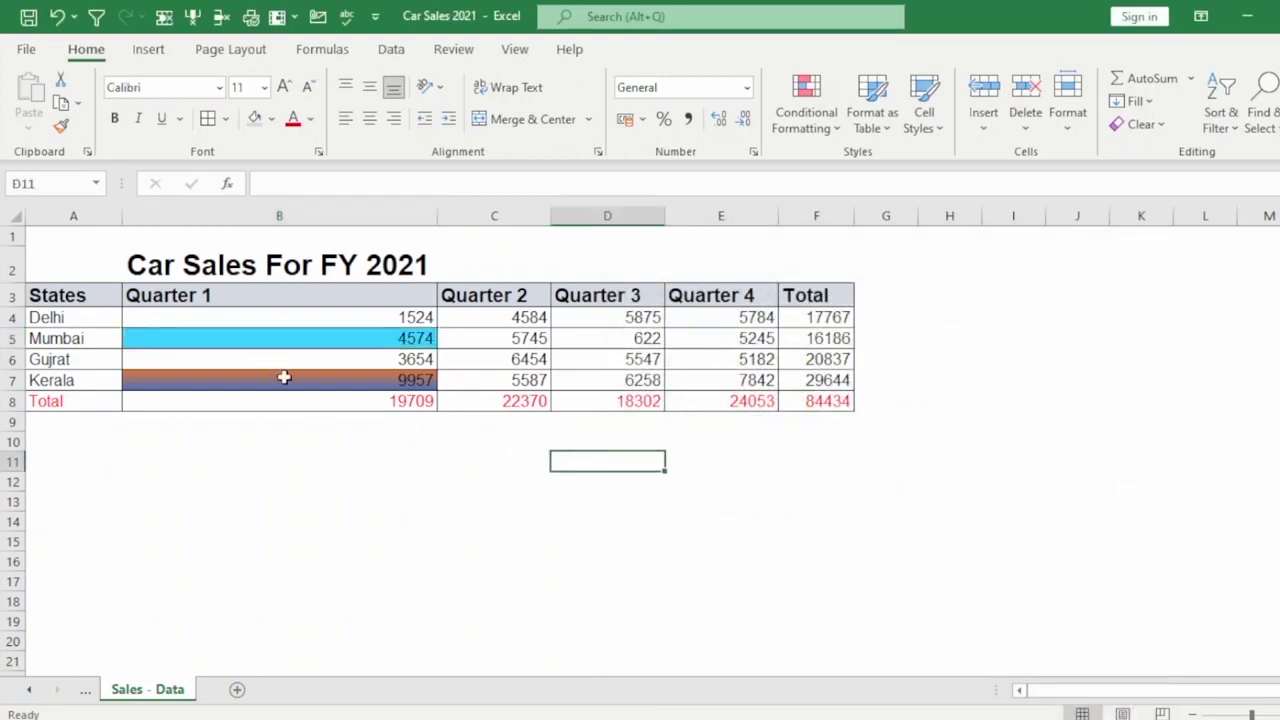
pyautogui.click(490, 338)
pyautogui.click(62, 126)
pyautogui.click(202, 338)
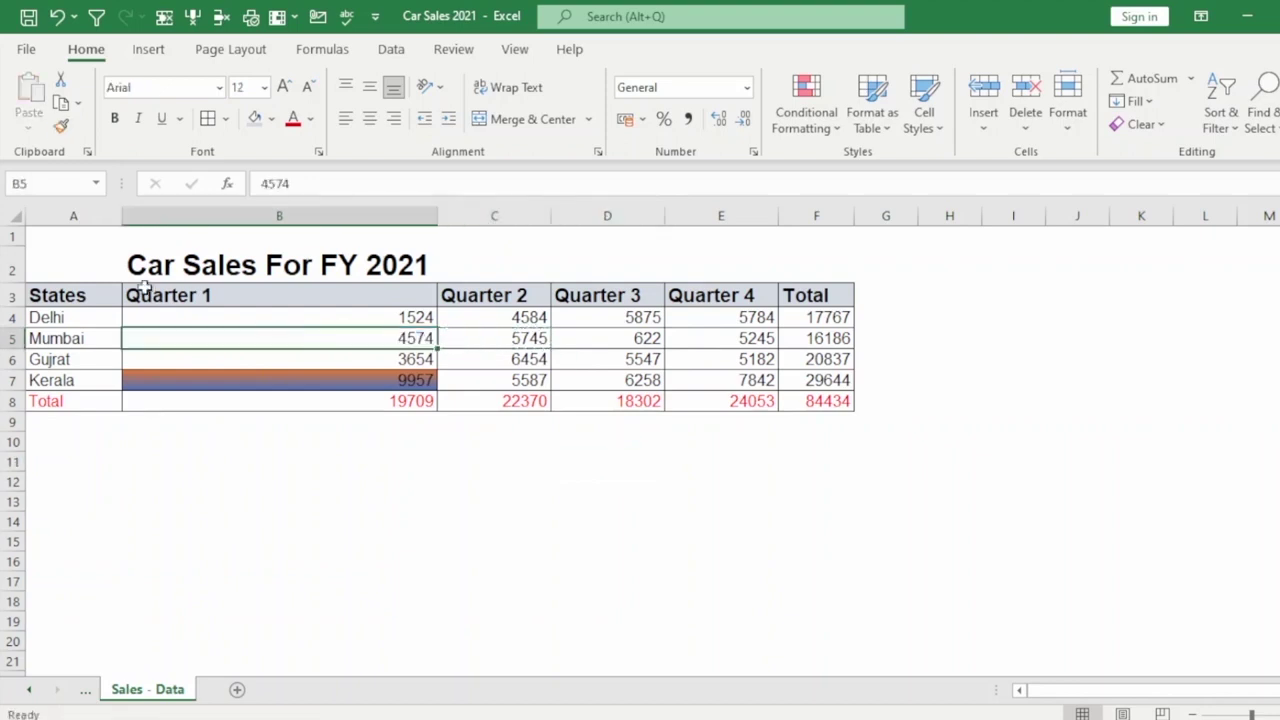
pyautogui.click(62, 126)
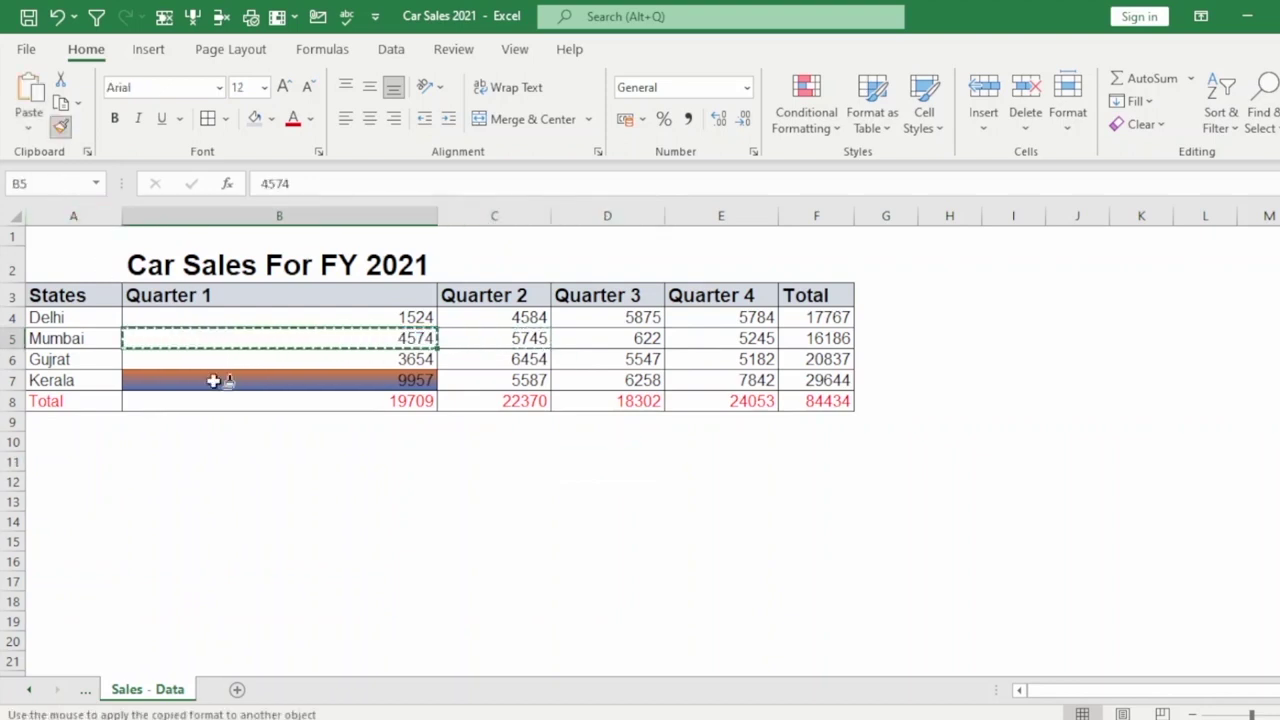
pyautogui.click(217, 377)
pyautogui.click(635, 400)
pyautogui.click(361, 494)
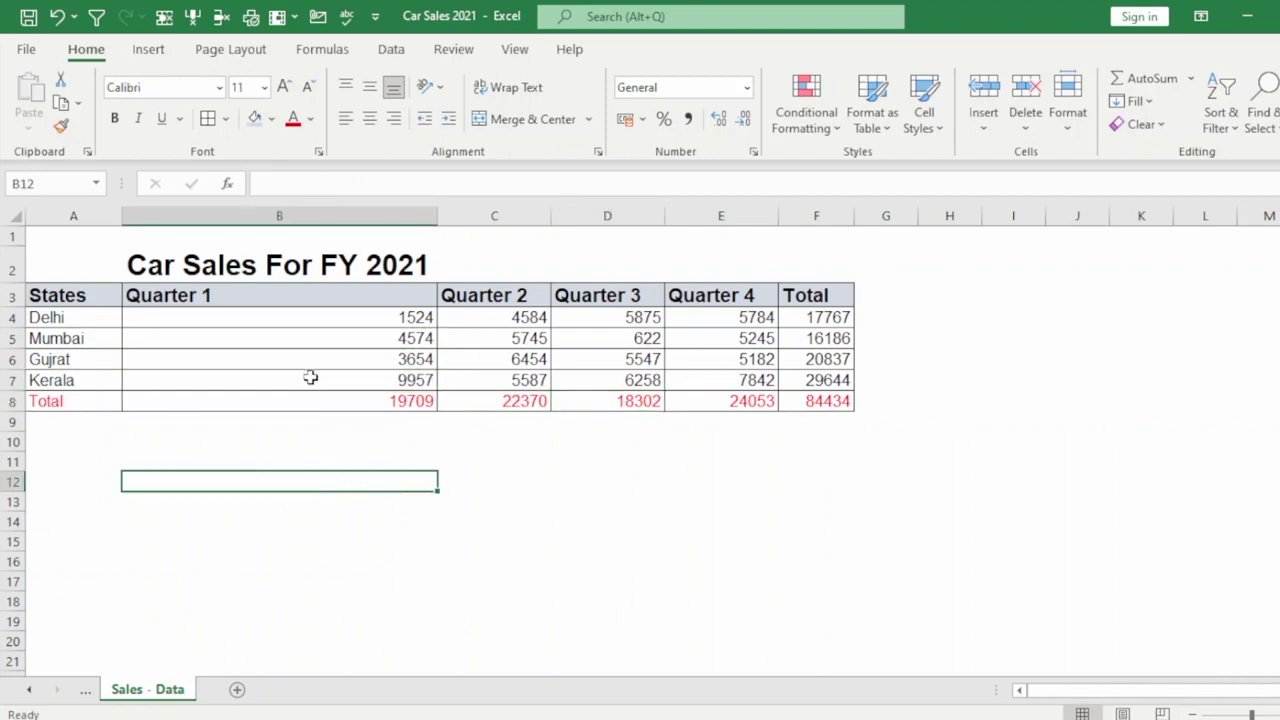
pyautogui.moveTo(157, 317); pyautogui.dragTo(749, 357)
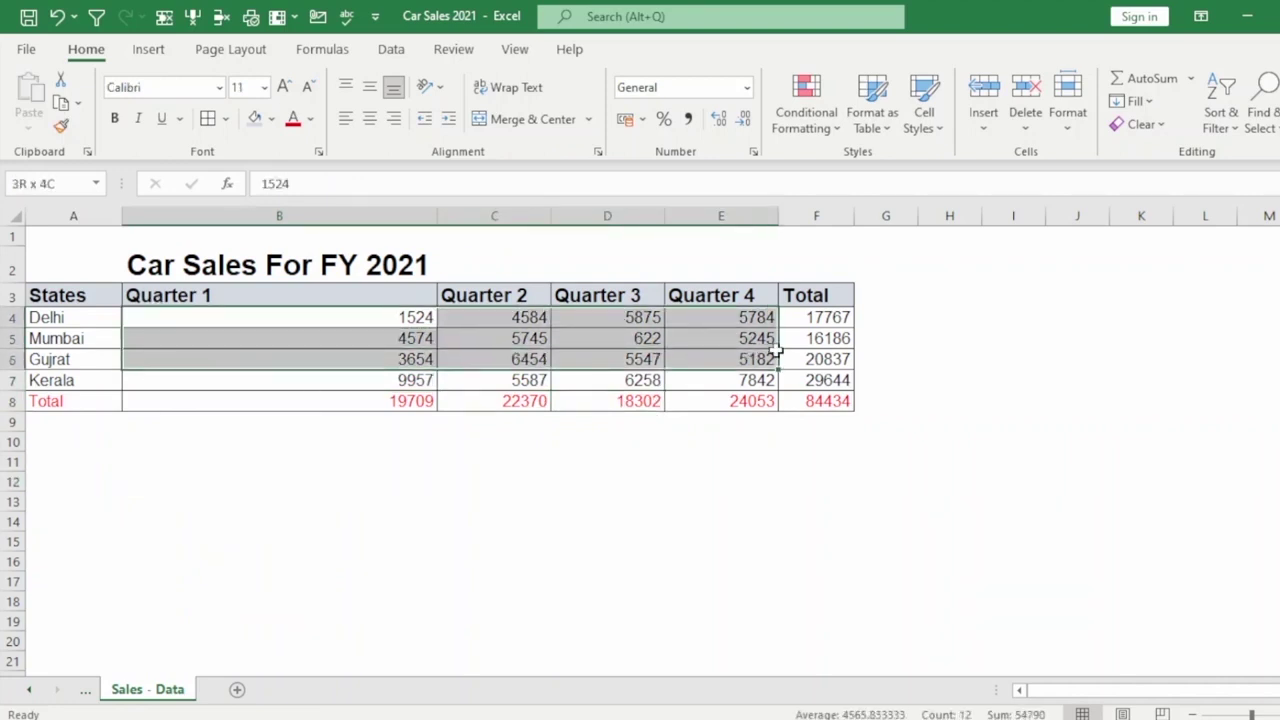
pyautogui.click(543, 446)
pyautogui.click(507, 334)
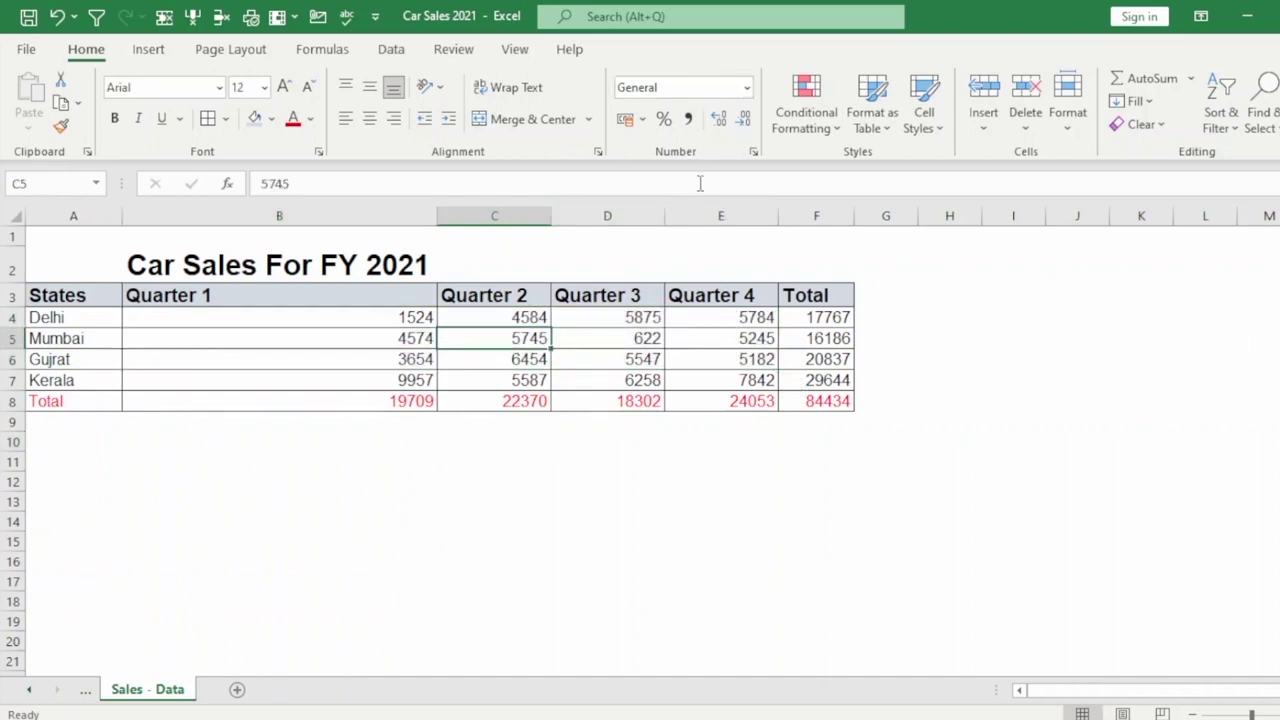
pyautogui.click(514, 376)
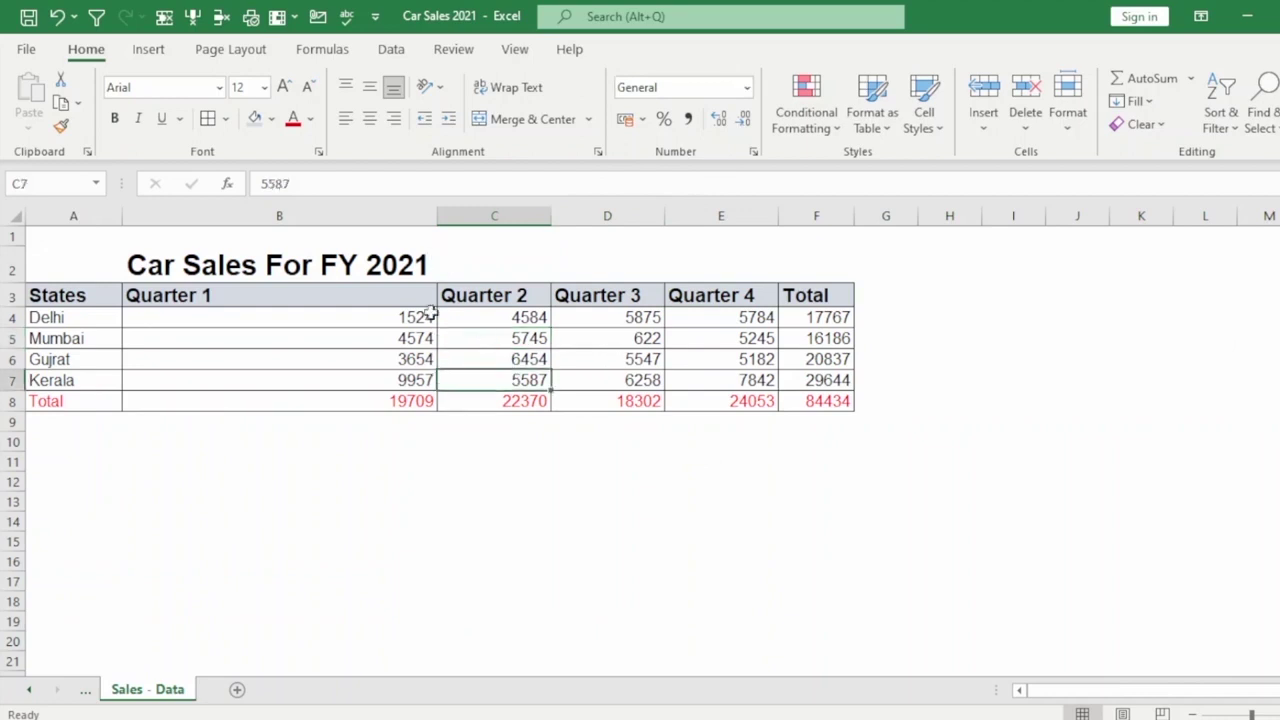
pyautogui.click(68, 297)
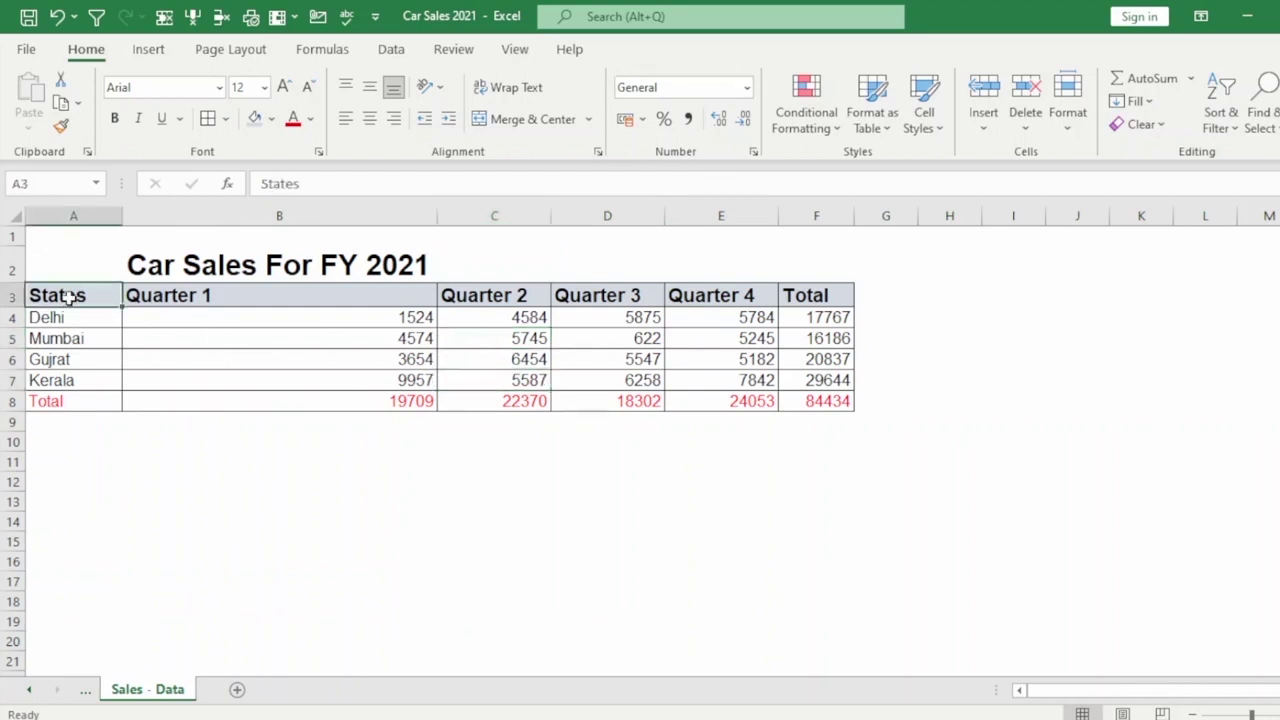
pyautogui.moveTo(68, 297); pyautogui.dragTo(830, 402)
pyautogui.click(950, 421)
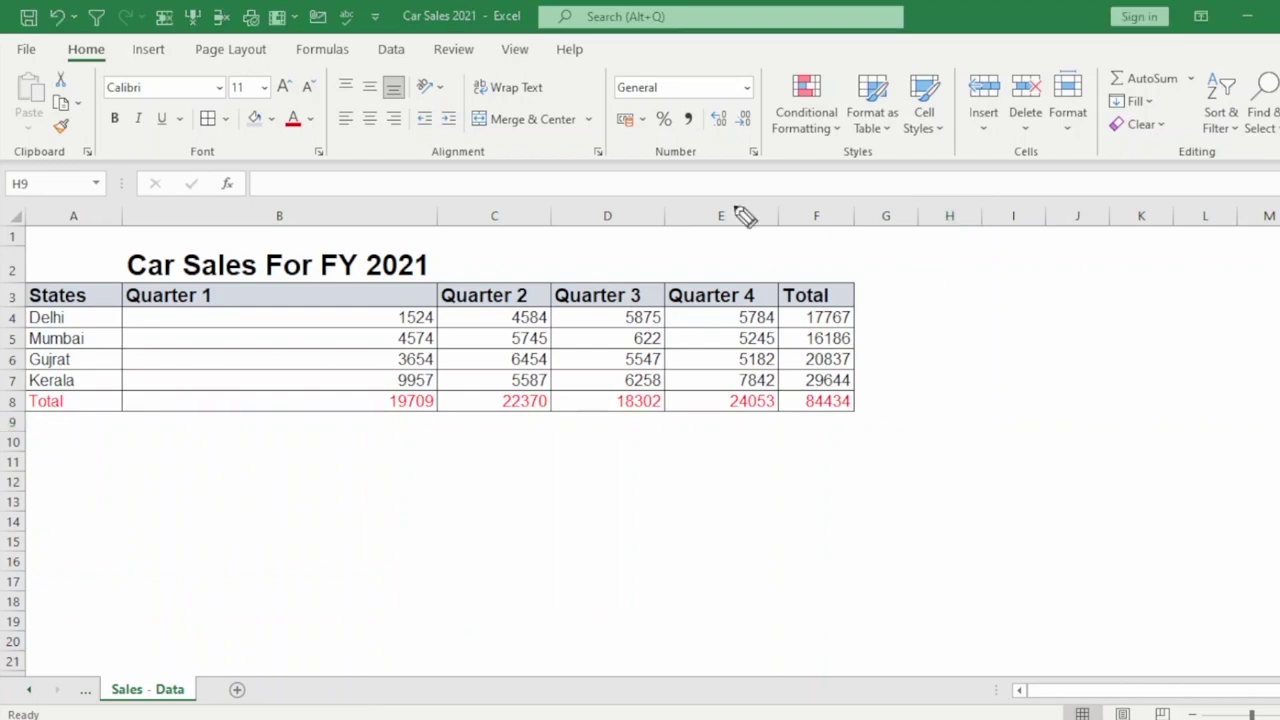
# Step: Select A3:F8 and apply Middle Align to vertically centre the table contents
pyautogui.moveTo(328, 62)
pyautogui.mouseDown()
pyautogui.moveTo(328, 158)
pyautogui.moveTo(612, 172)
pyautogui.moveTo(600, 66)
pyautogui.moveTo(330, 70)
pyautogui.mouseUp()
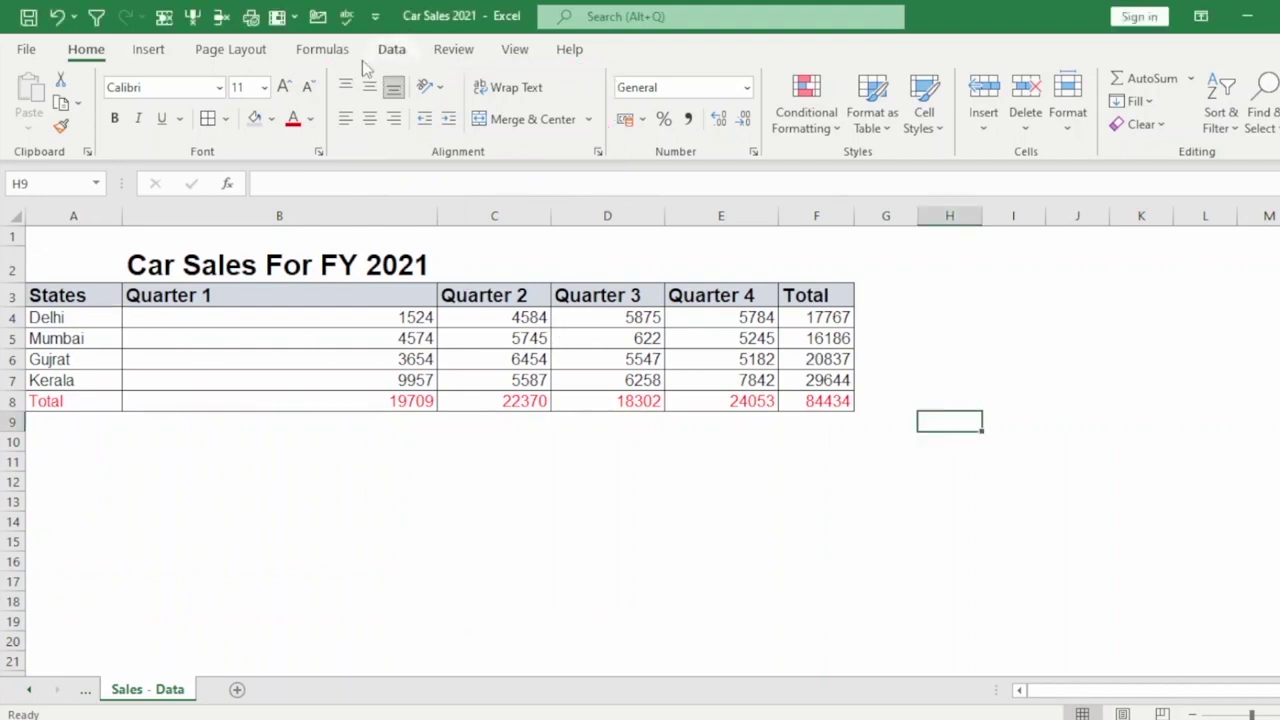
pyautogui.click(140, 336)
pyautogui.click(96, 303)
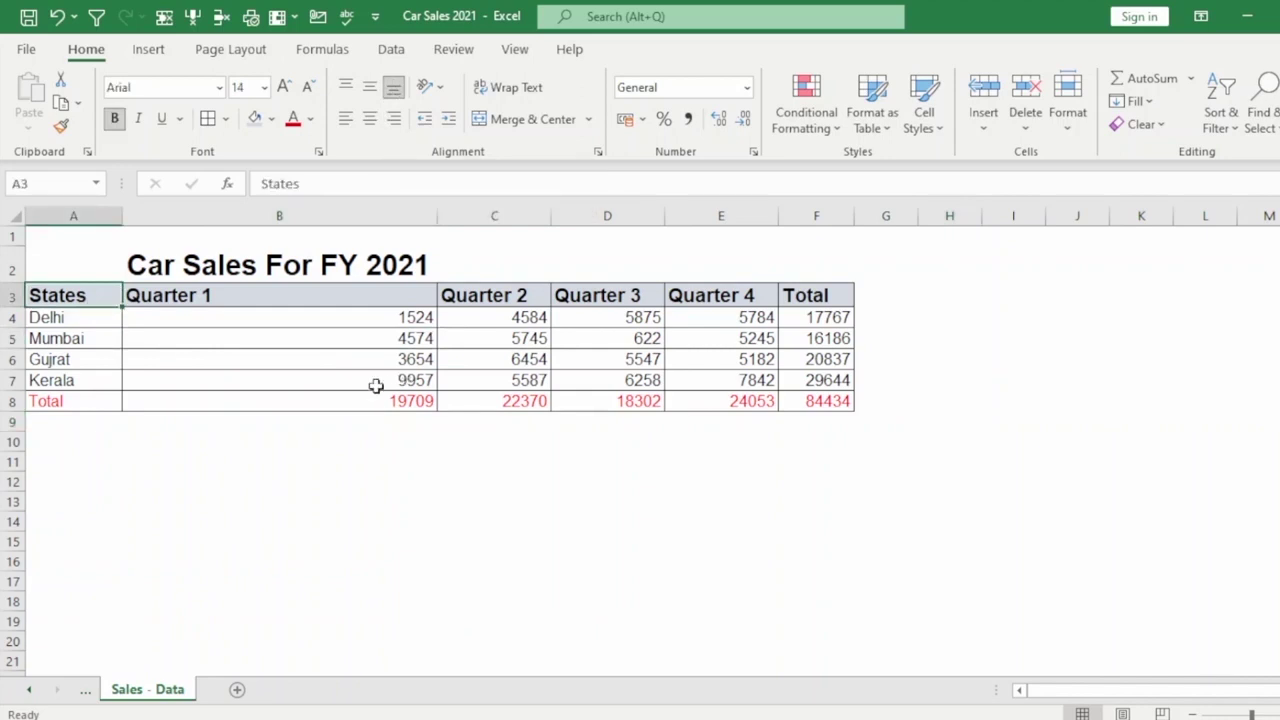
pyautogui.moveTo(77, 294); pyautogui.dragTo(850, 403)
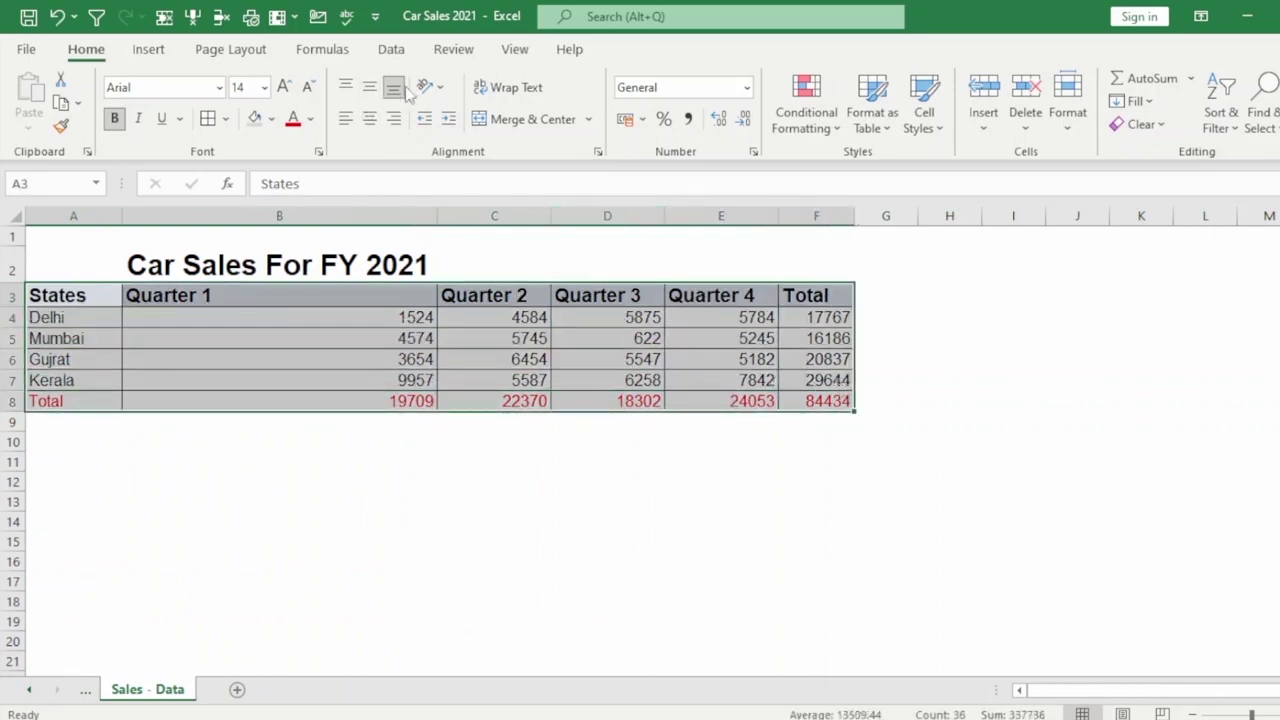
pyautogui.click(371, 90)
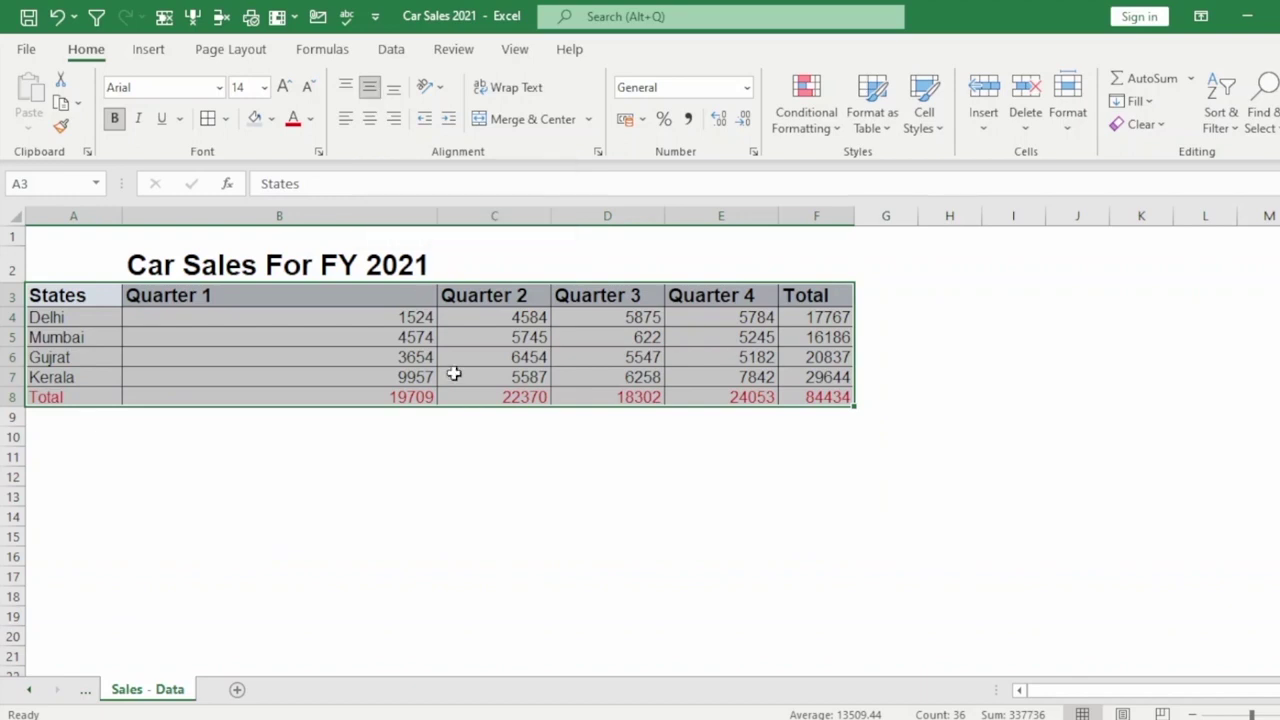
pyautogui.click(413, 314)
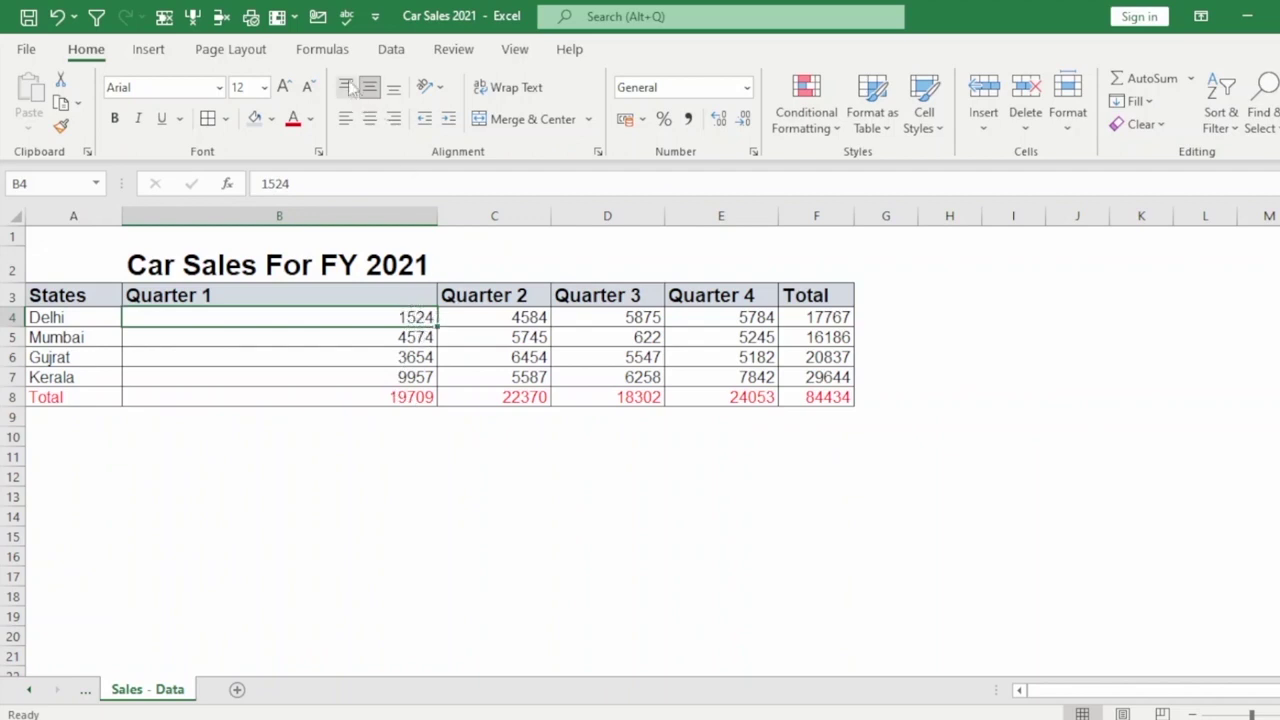
# Step: Apply top vertical alignment to the state rows 4 to 7
pyautogui.moveTo(57, 317); pyautogui.dragTo(845, 380)
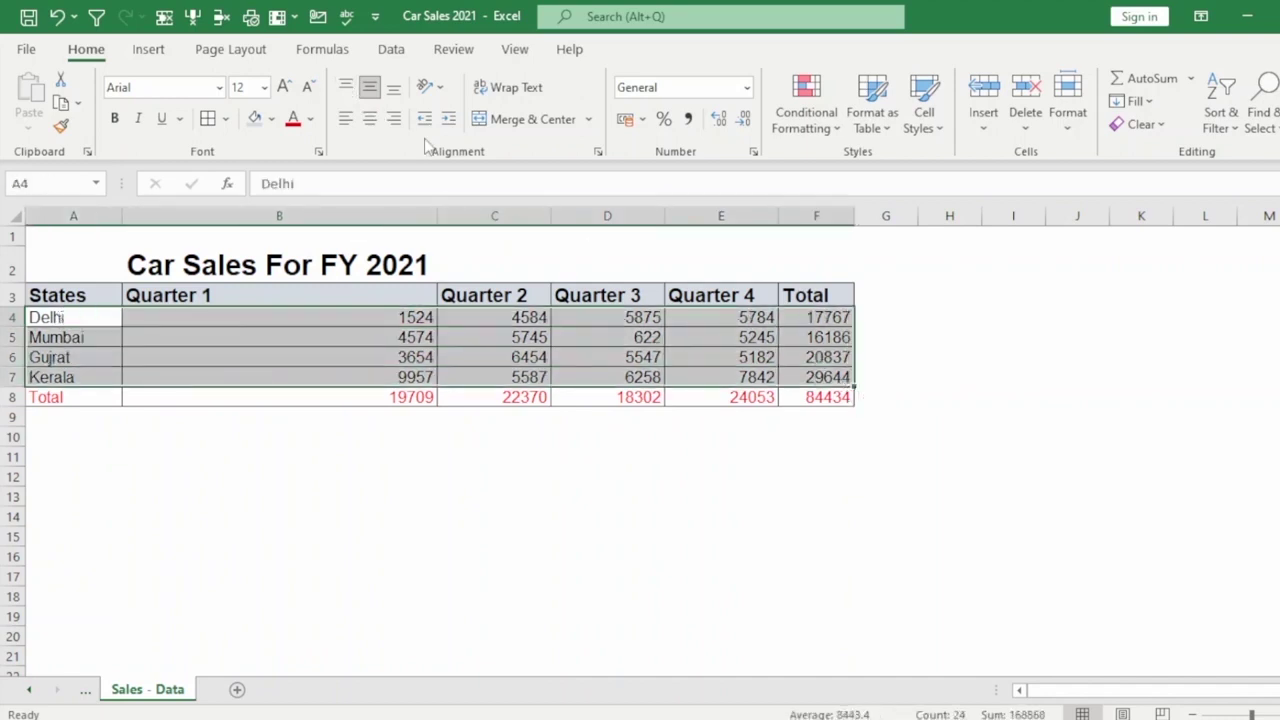
pyautogui.click(346, 88)
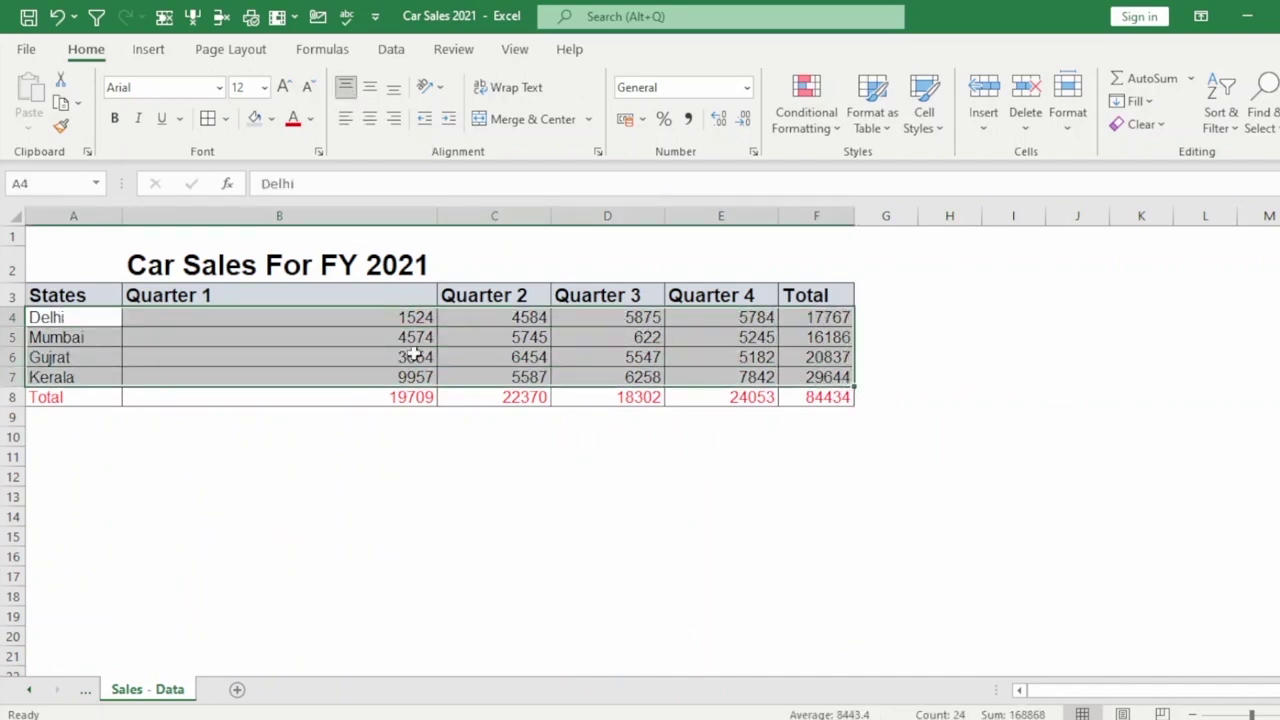
pyautogui.click(347, 89)
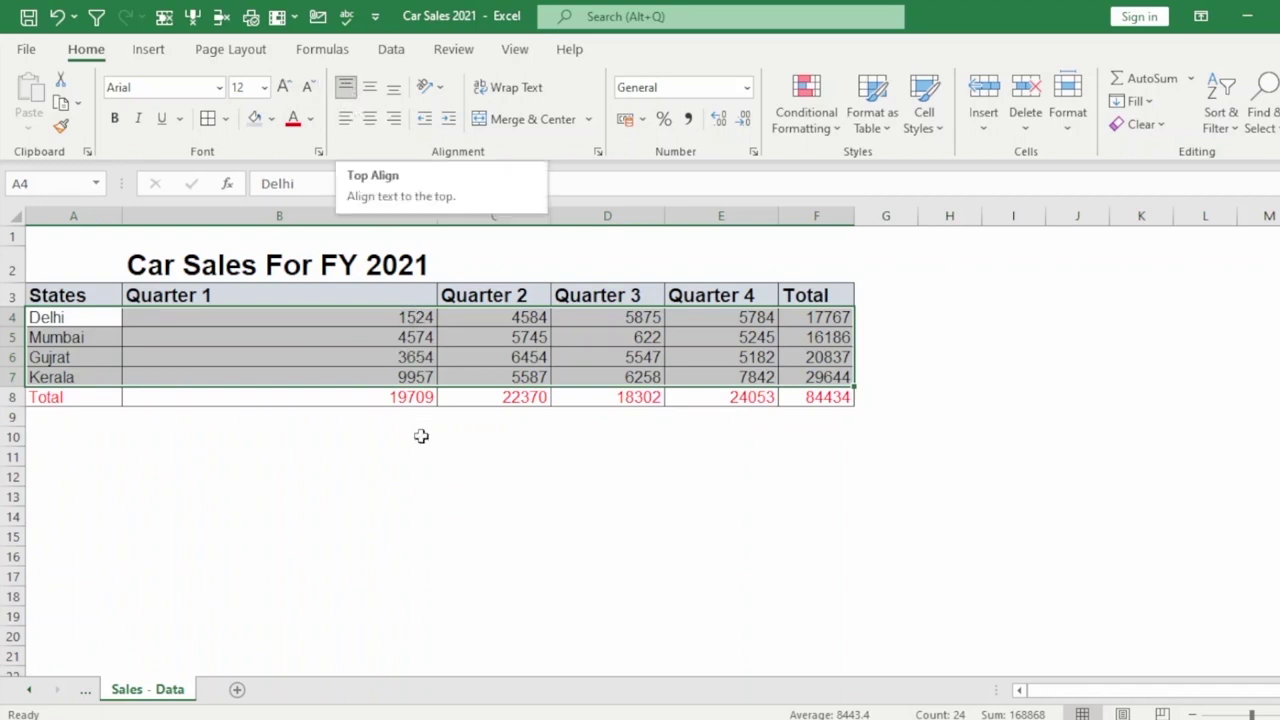
pyautogui.click(427, 376)
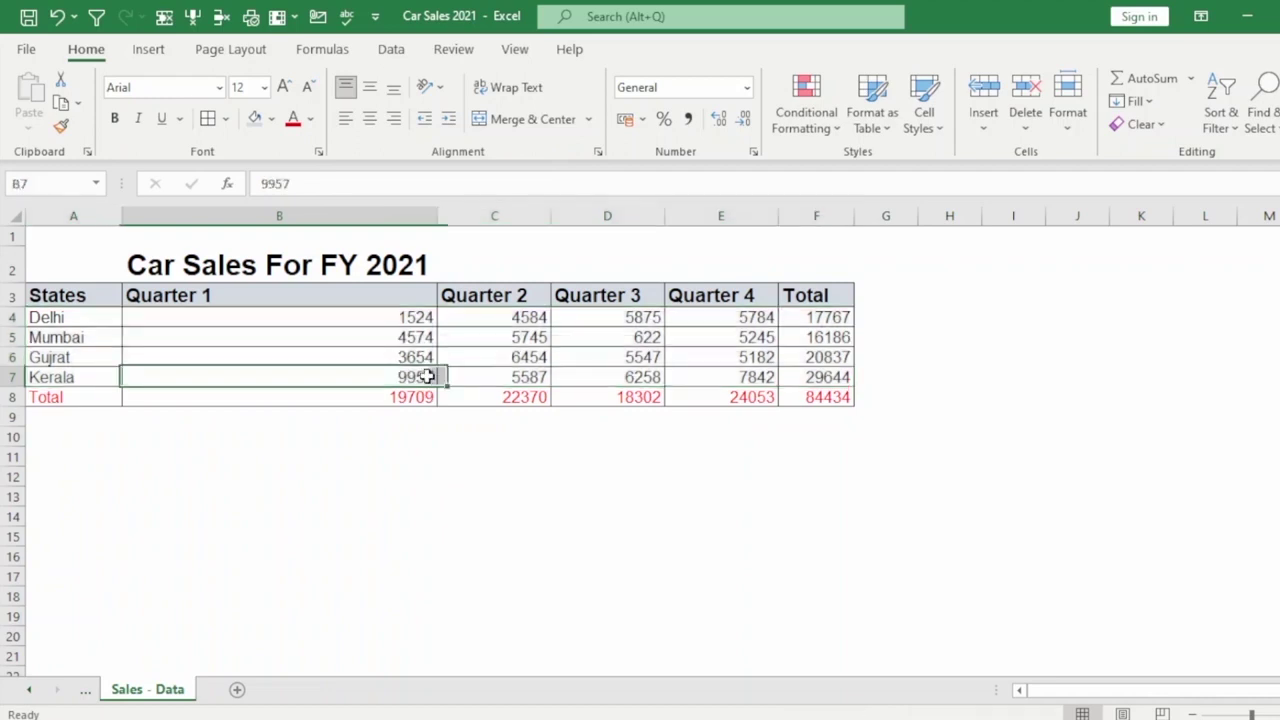
pyautogui.click(540, 356)
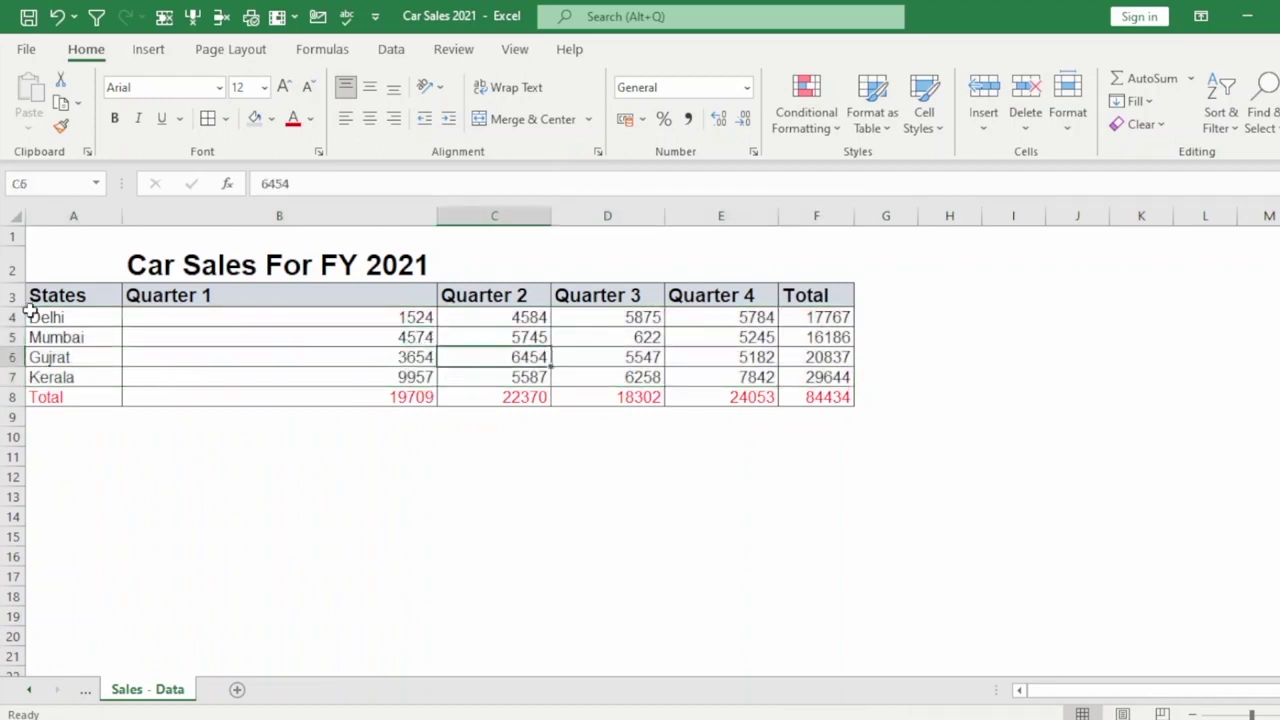
# Step: Try left, right and centre horizontal alignment on the headers and state rows
pyautogui.moveTo(46, 293); pyautogui.dragTo(820, 381)
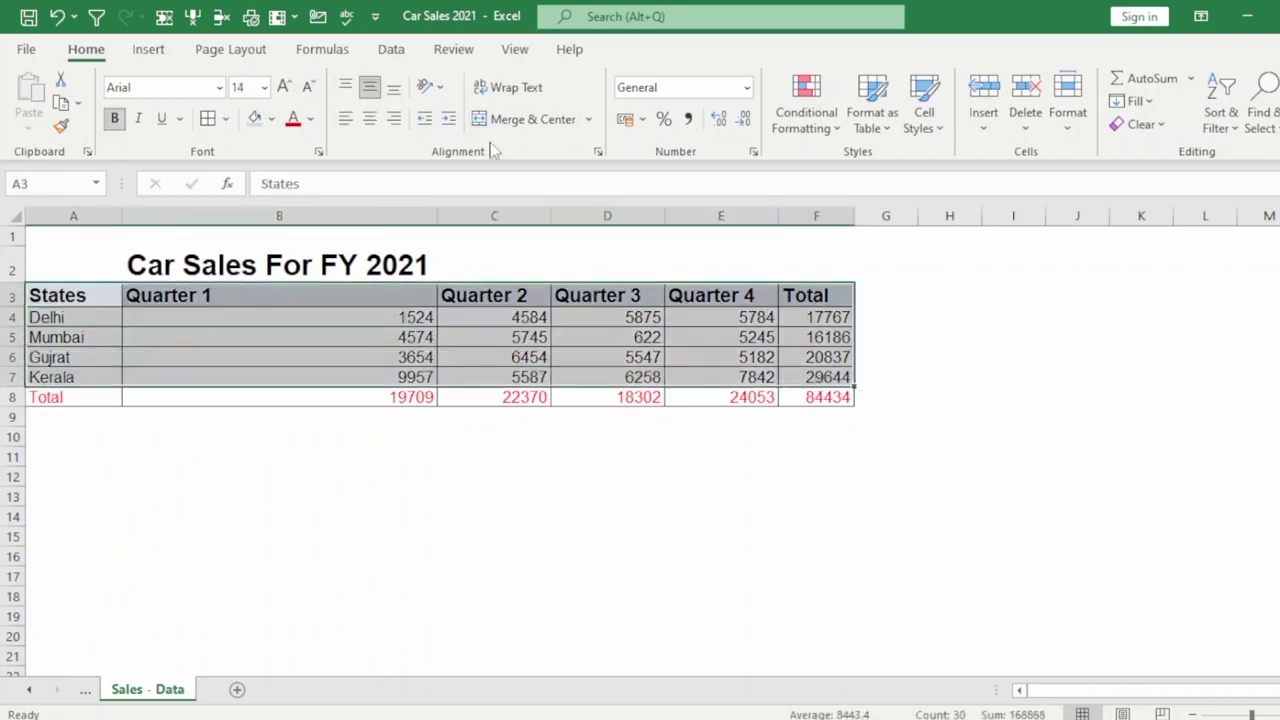
pyautogui.click(345, 120)
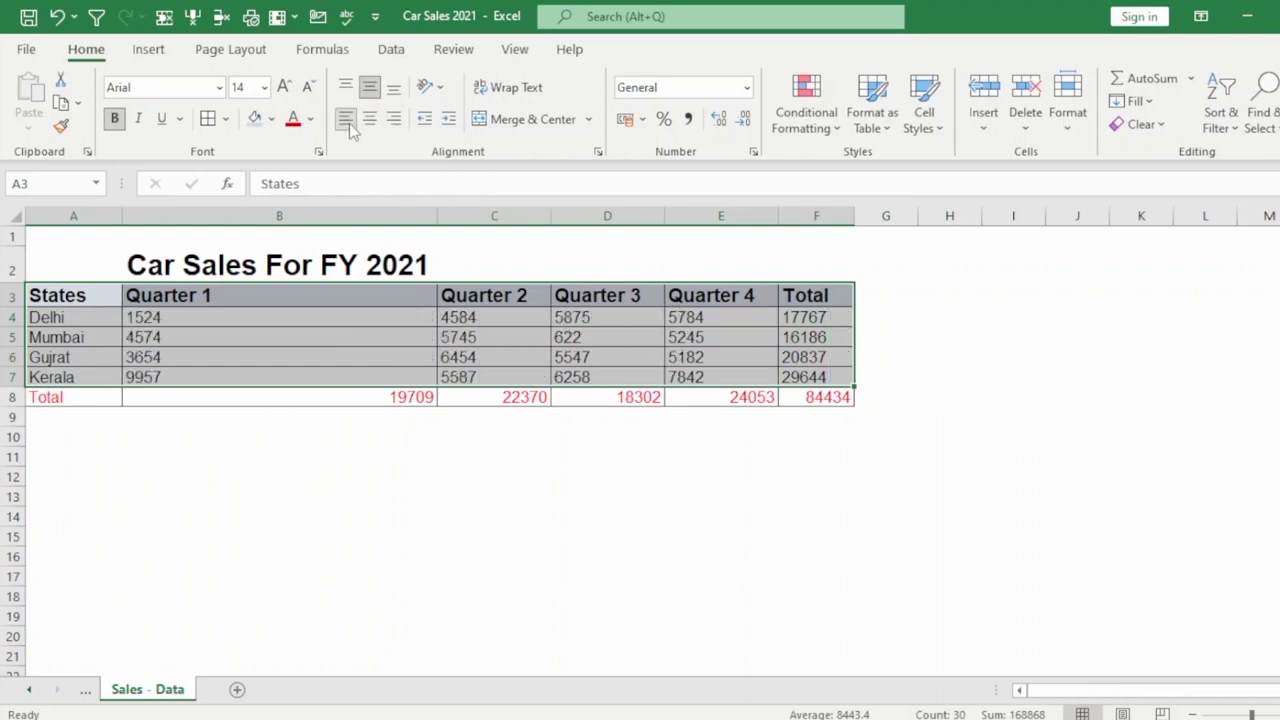
pyautogui.click(396, 119)
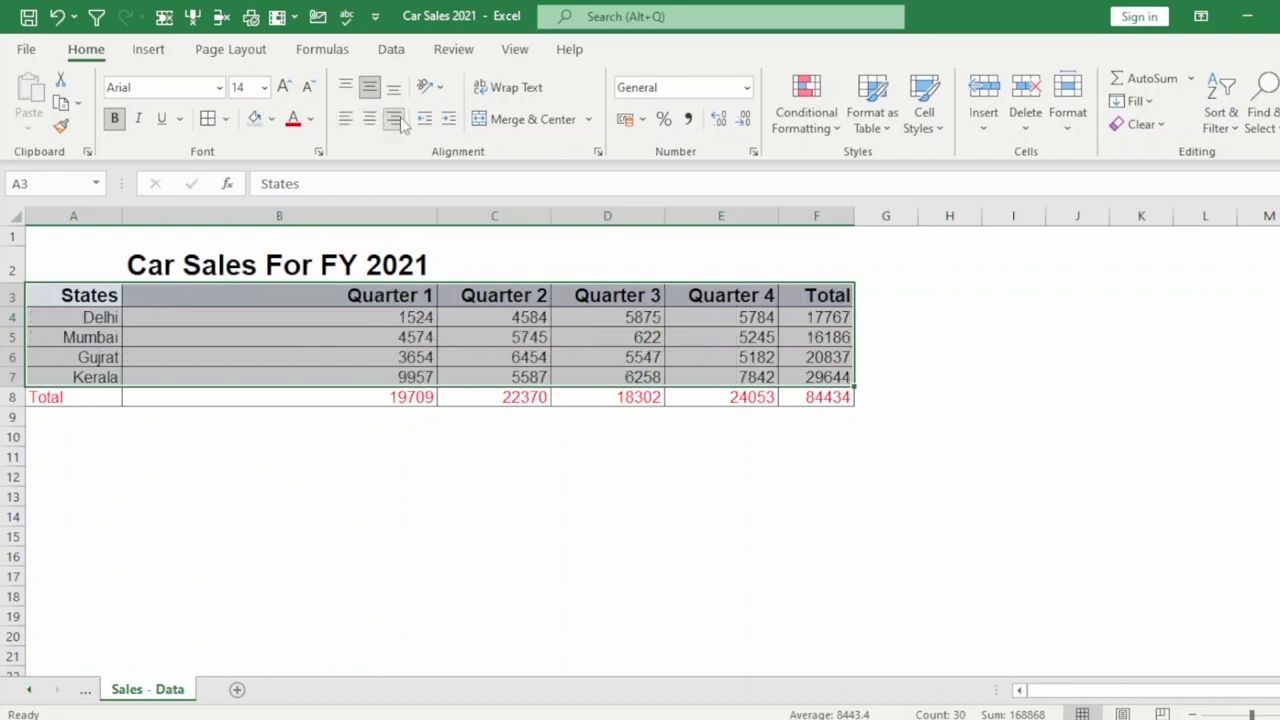
pyautogui.click(369, 119)
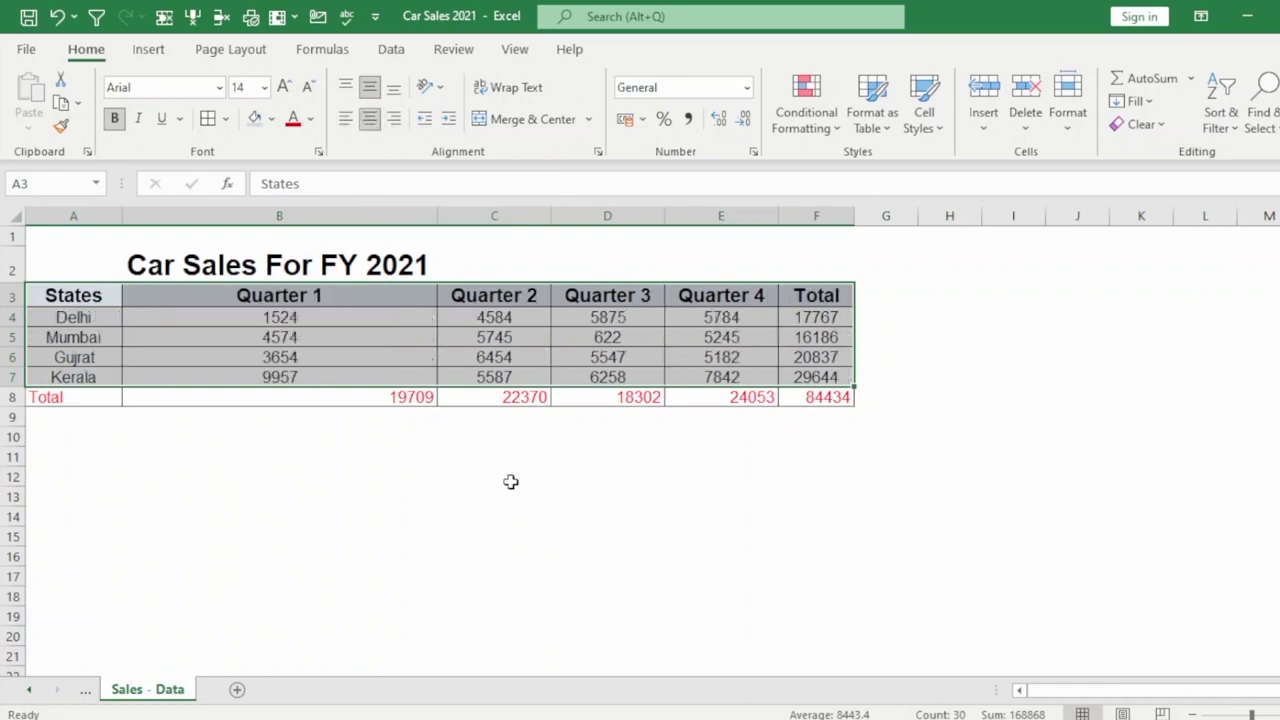
# Step: Extend to the Total row and try centre, right, left alignment and indents on A3:F8
pyautogui.moveTo(50, 293); pyautogui.dragTo(826, 397)
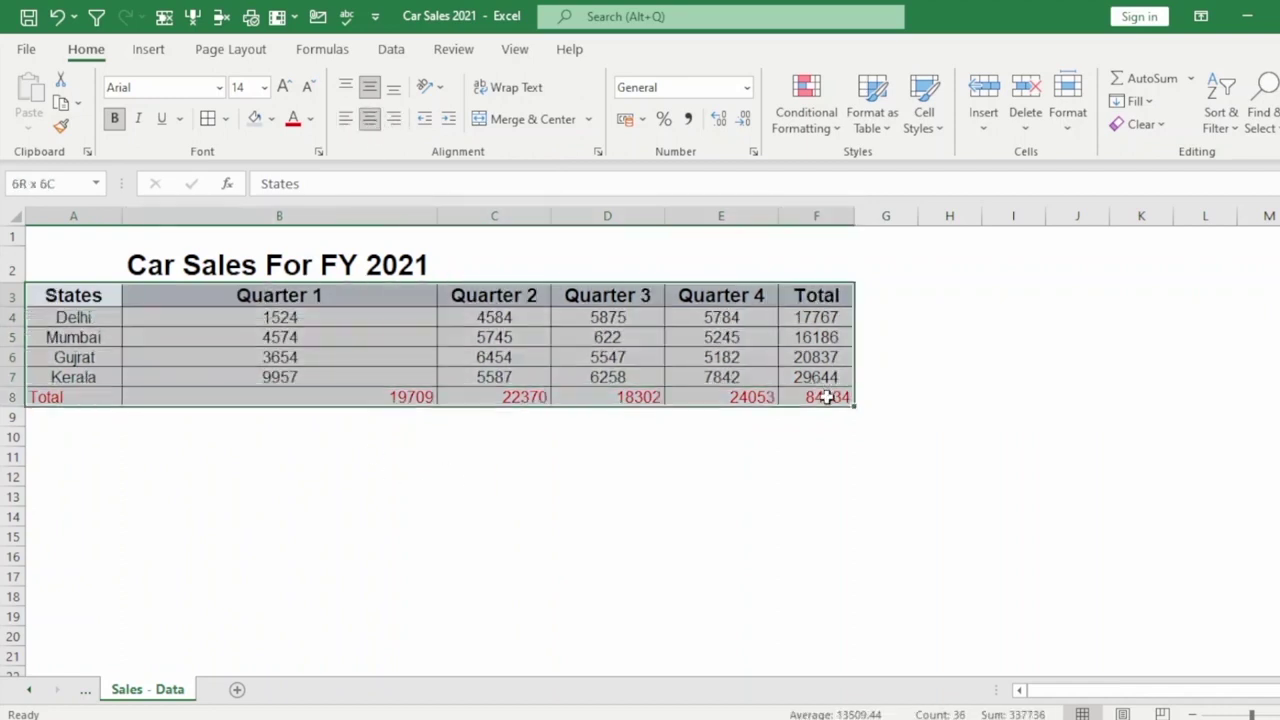
pyautogui.click(370, 120)
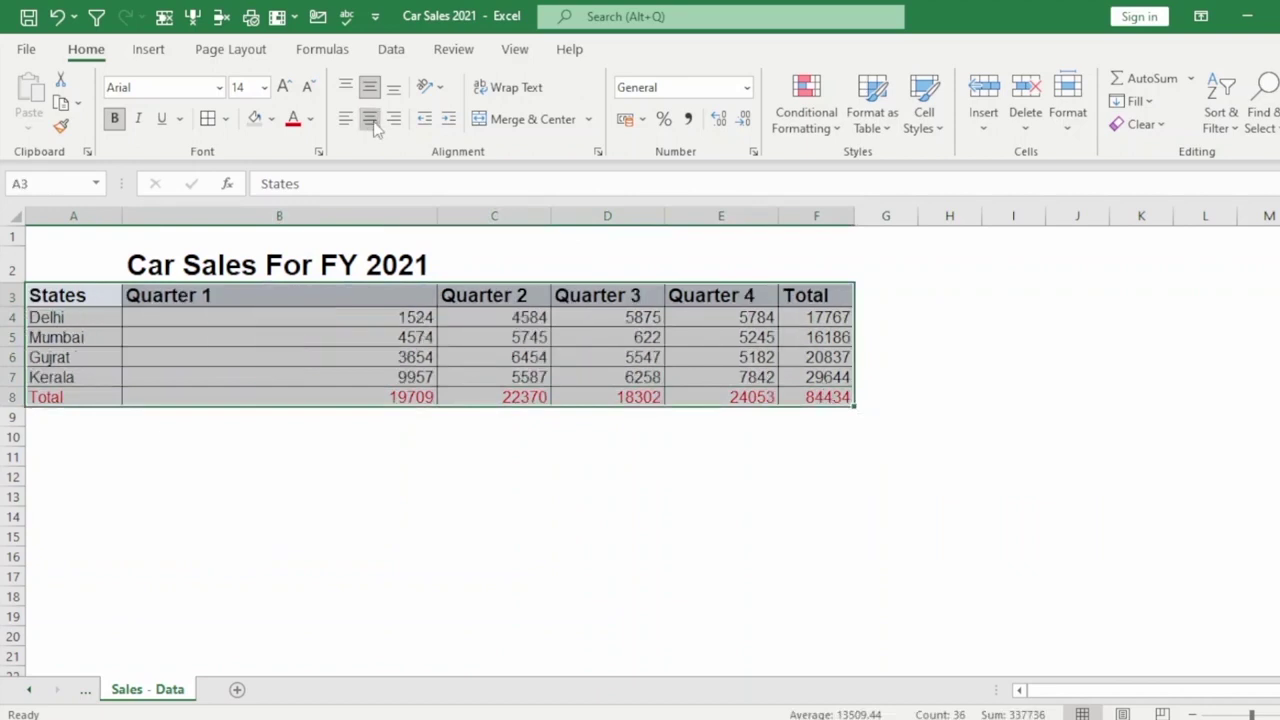
pyautogui.click(372, 122)
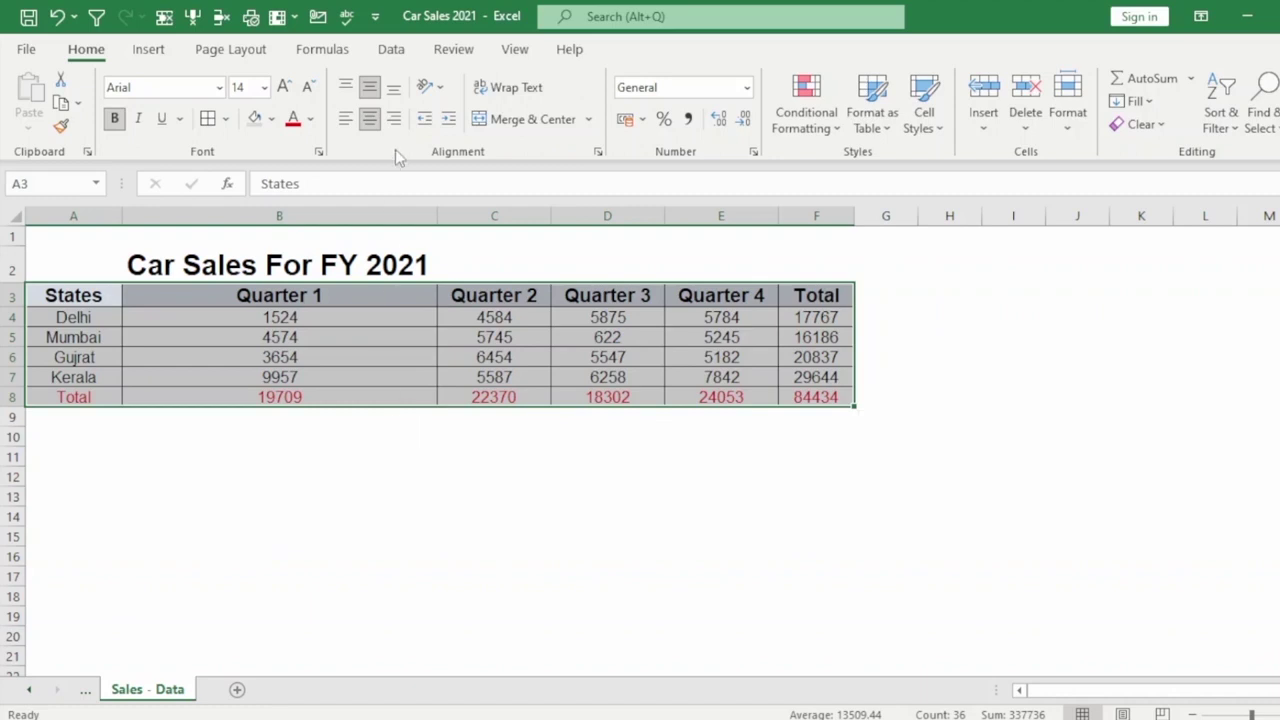
pyautogui.click(394, 119)
pyautogui.click(369, 119)
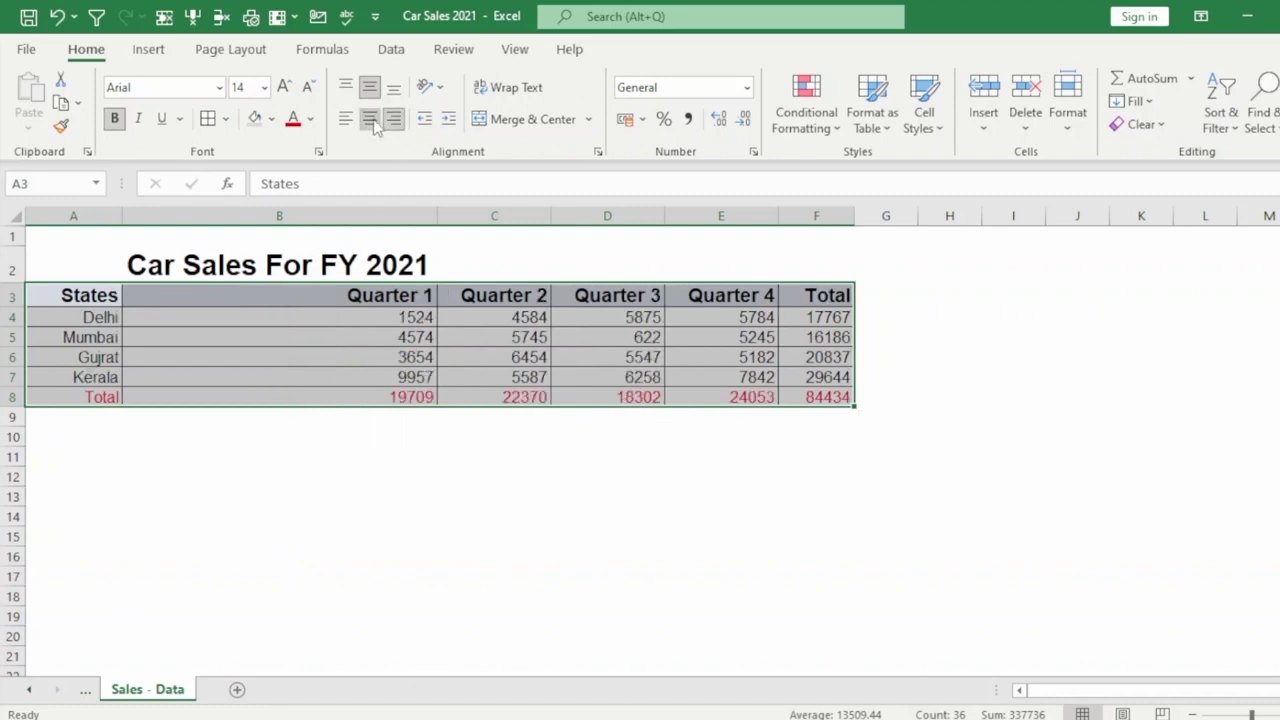
pyautogui.click(425, 119)
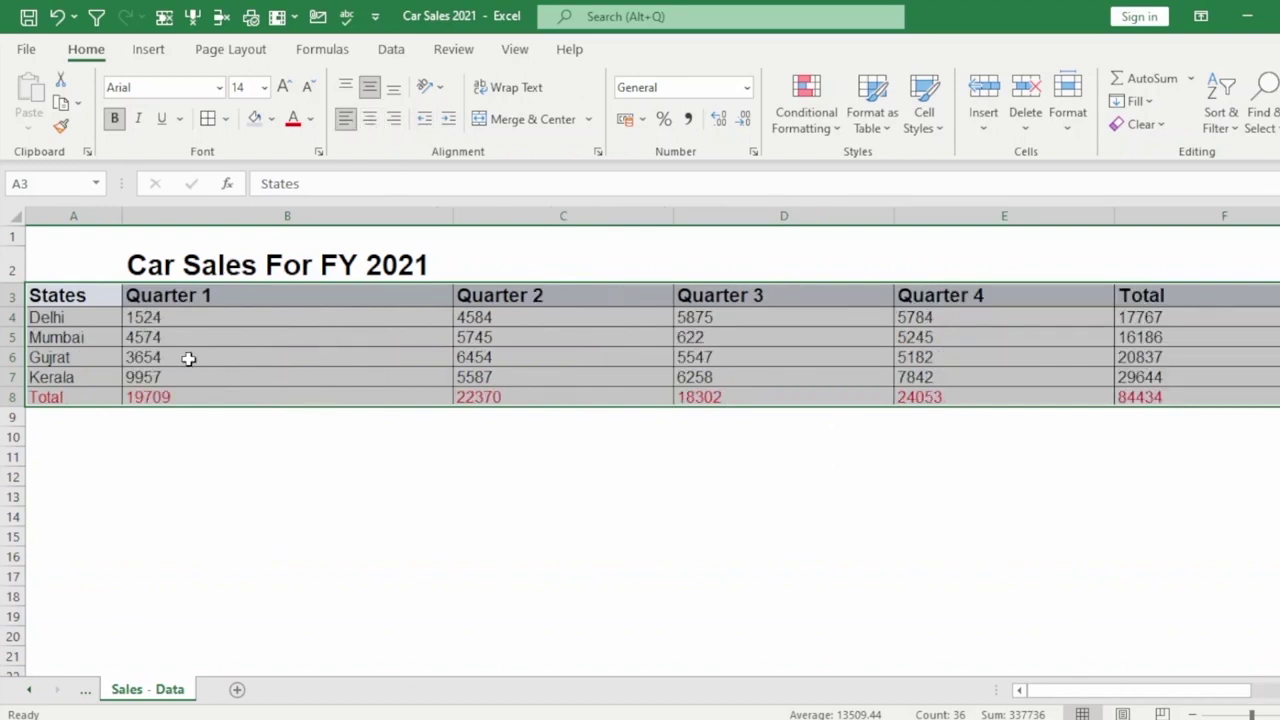
pyautogui.click(447, 117)
pyautogui.click(447, 117)
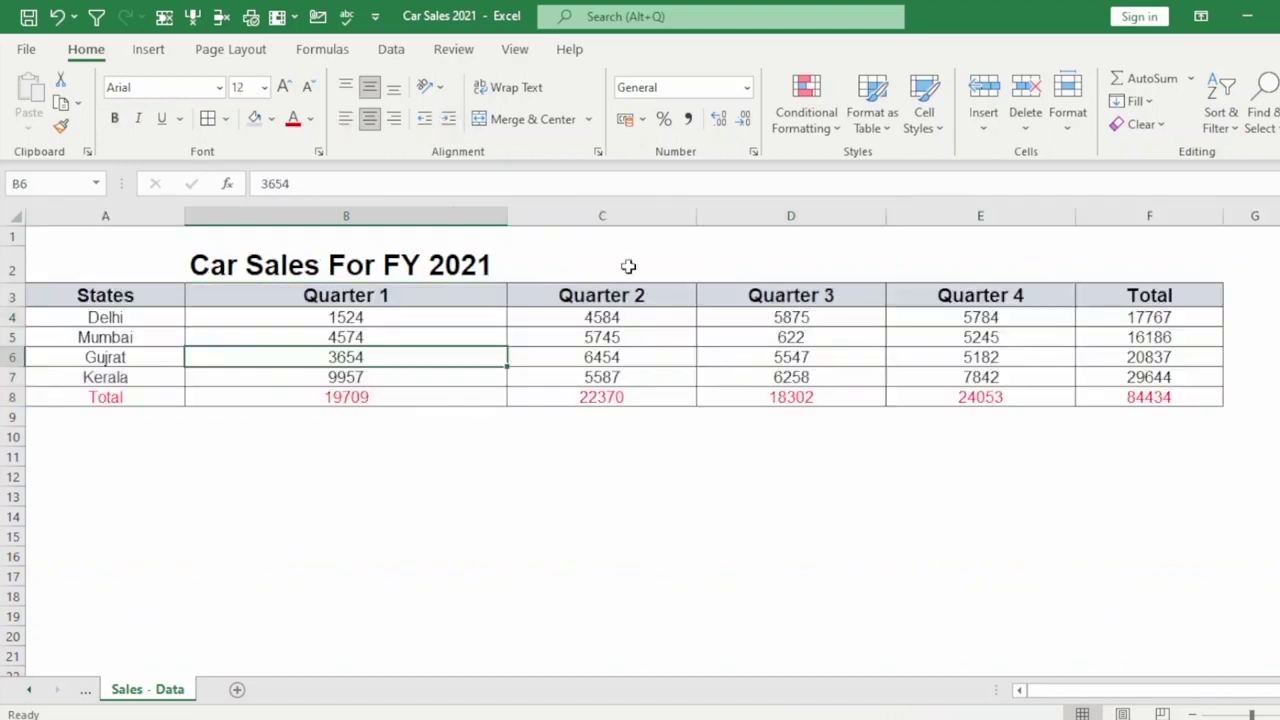
pyautogui.click(434, 88)
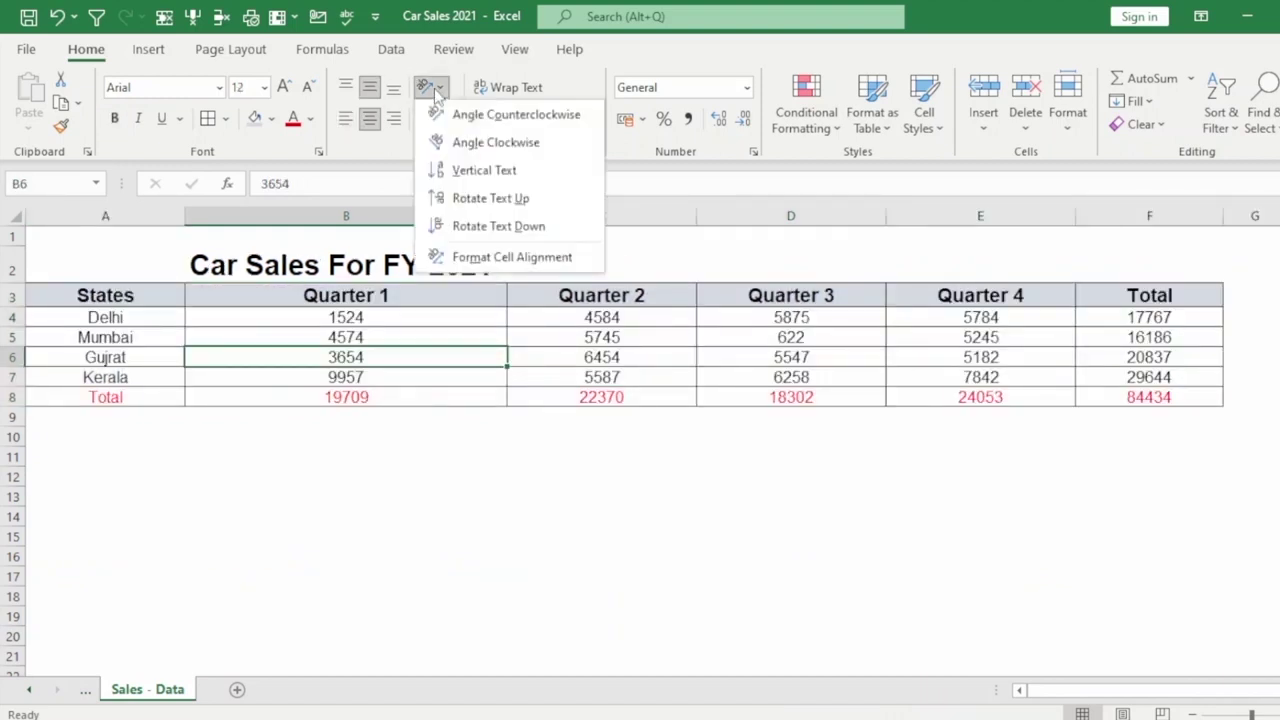
# Step: Select A4:A8 and try the counterclockwise, clockwise, vertical, up and down orientation presets
pyautogui.click(357, 401)
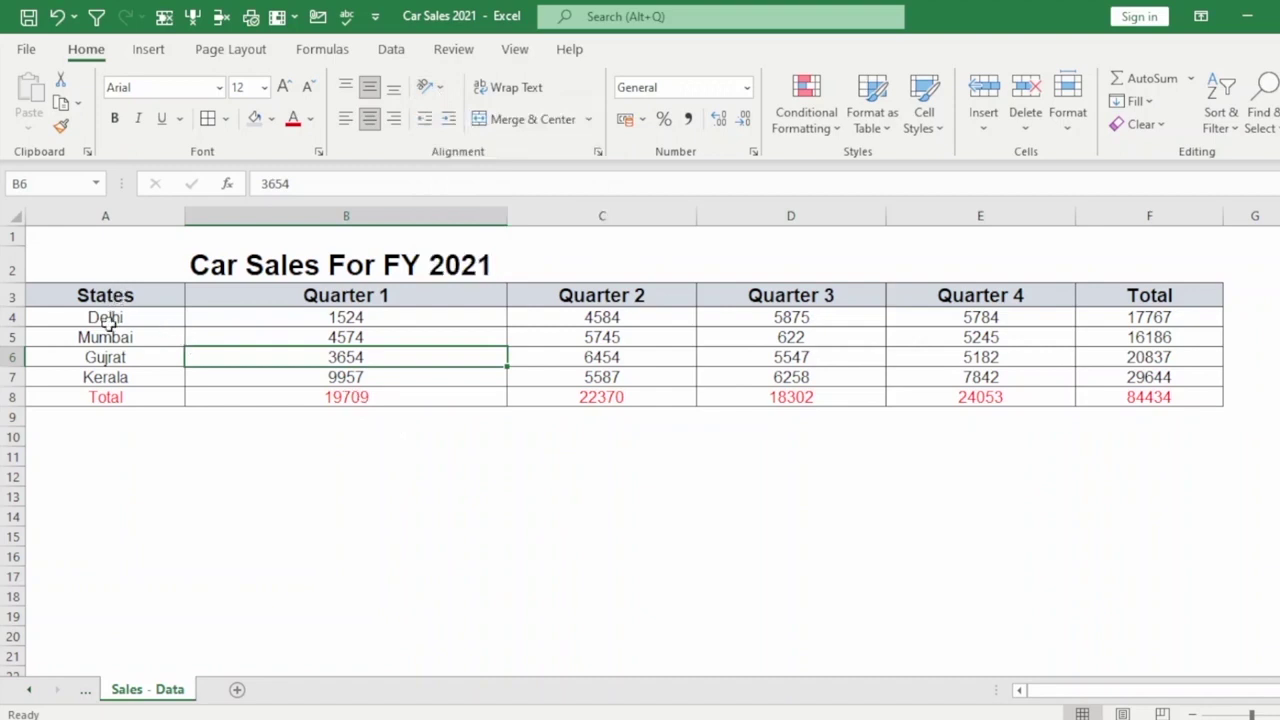
pyautogui.moveTo(108, 317); pyautogui.dragTo(108, 377)
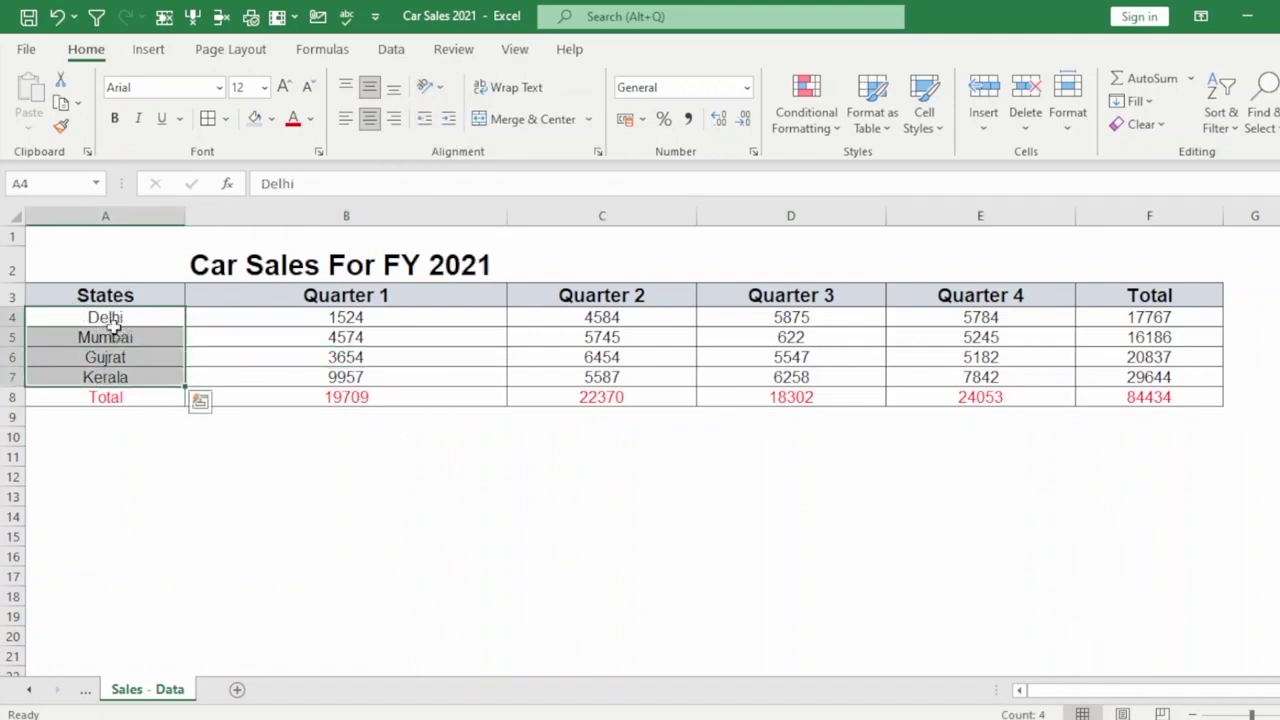
pyautogui.moveTo(118, 317); pyautogui.dragTo(118, 397)
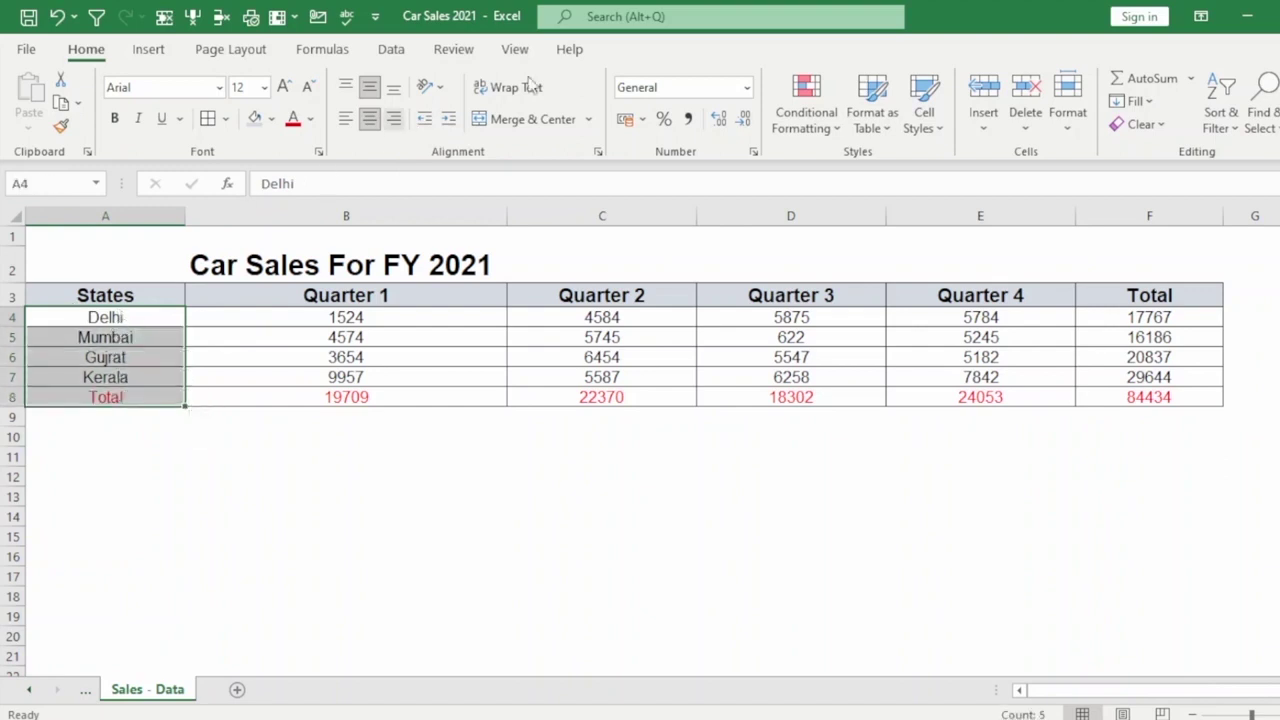
pyautogui.click(426, 87)
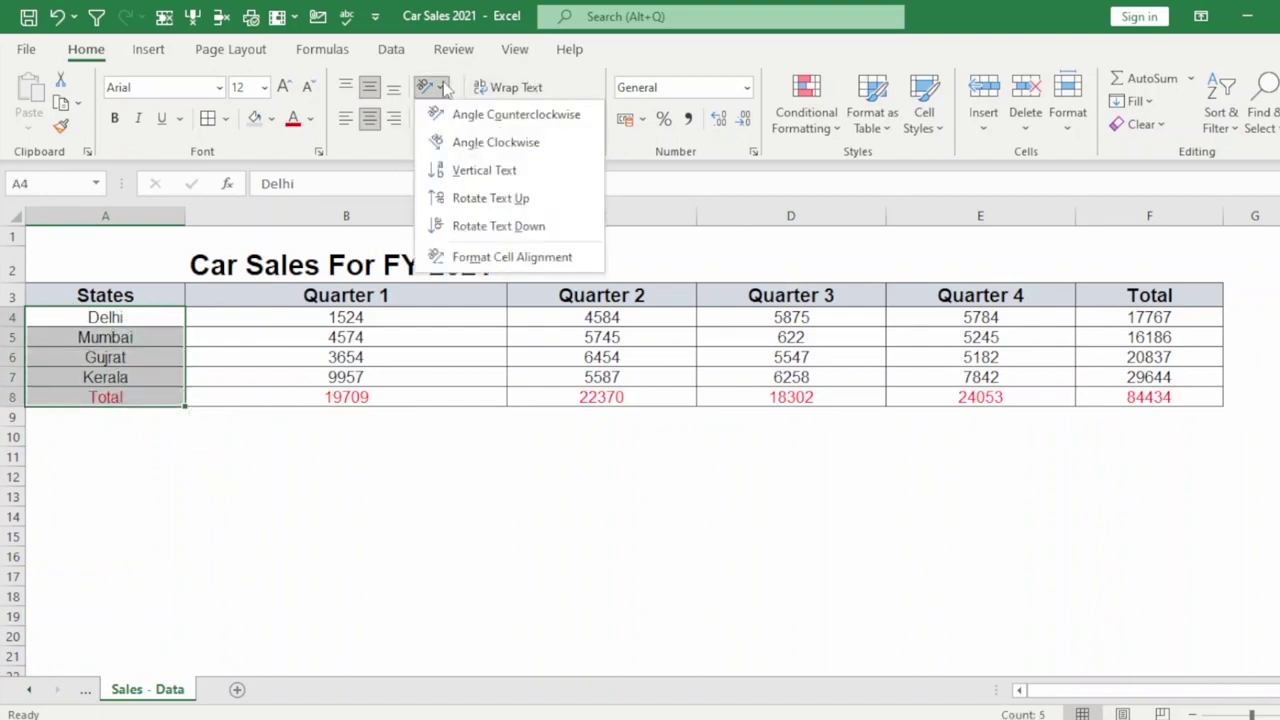
pyautogui.click(518, 126)
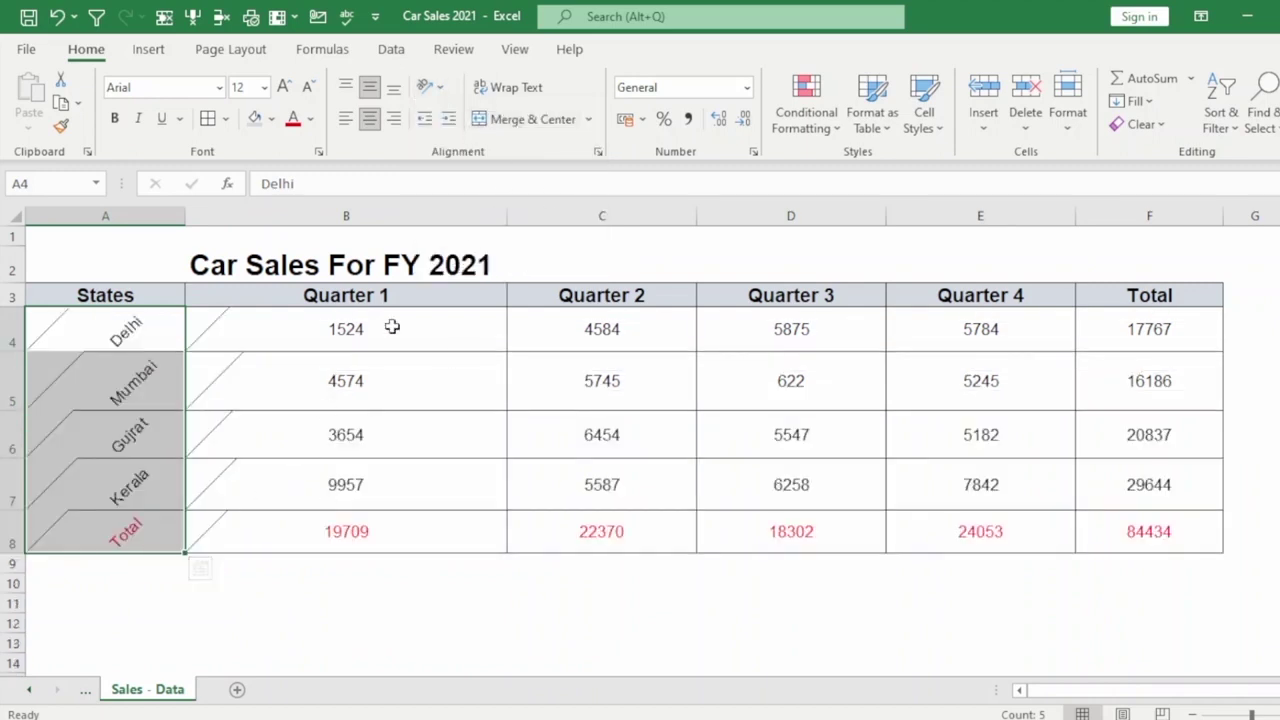
pyautogui.click(446, 90)
pyautogui.click(478, 143)
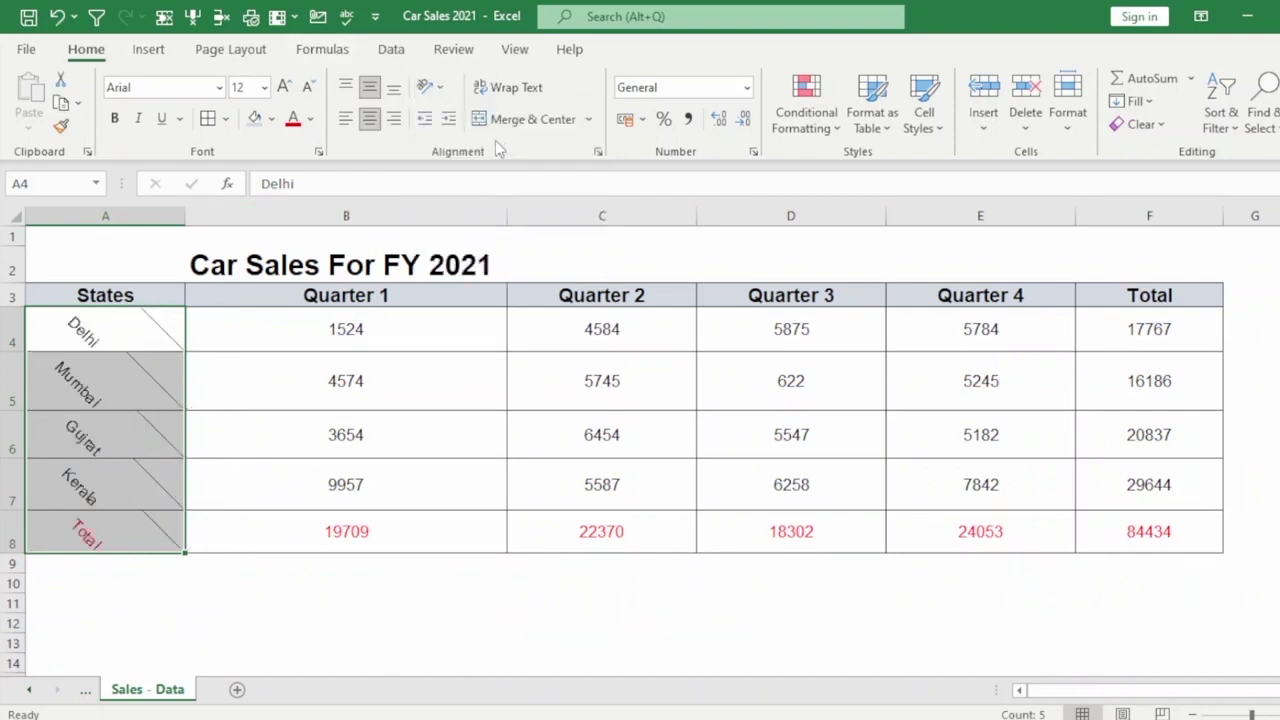
pyautogui.click(432, 87)
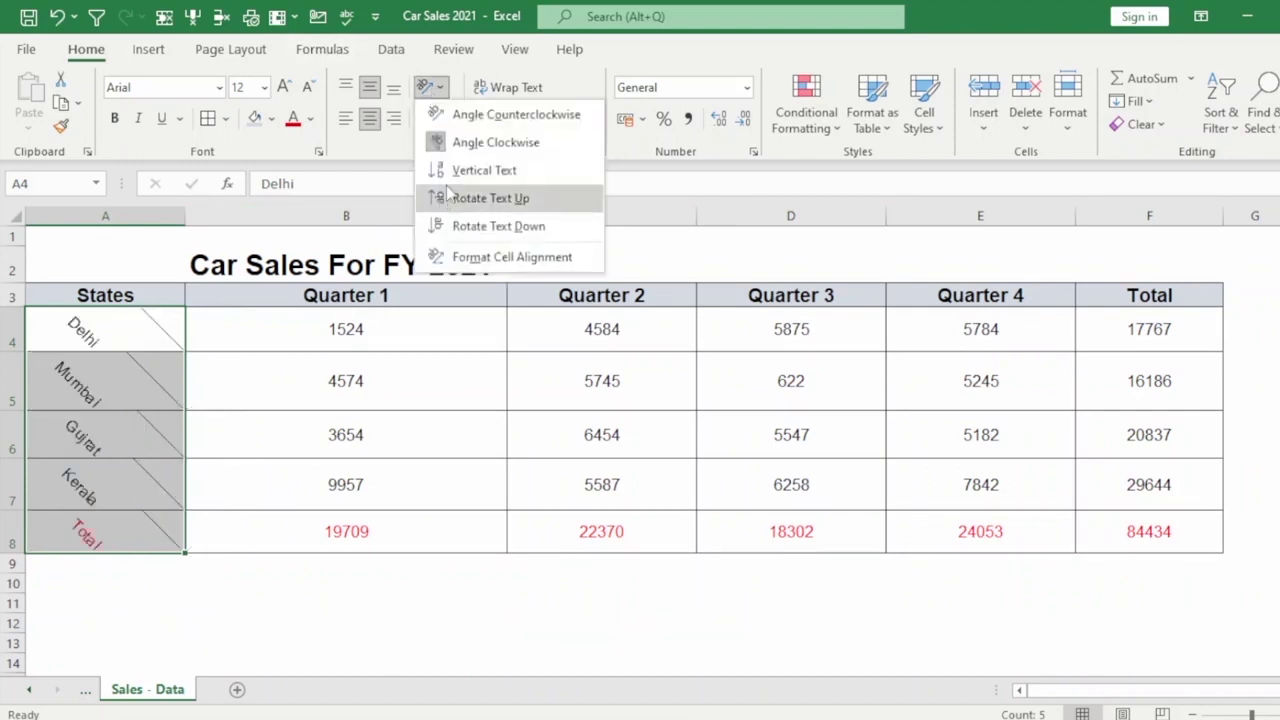
pyautogui.click(484, 171)
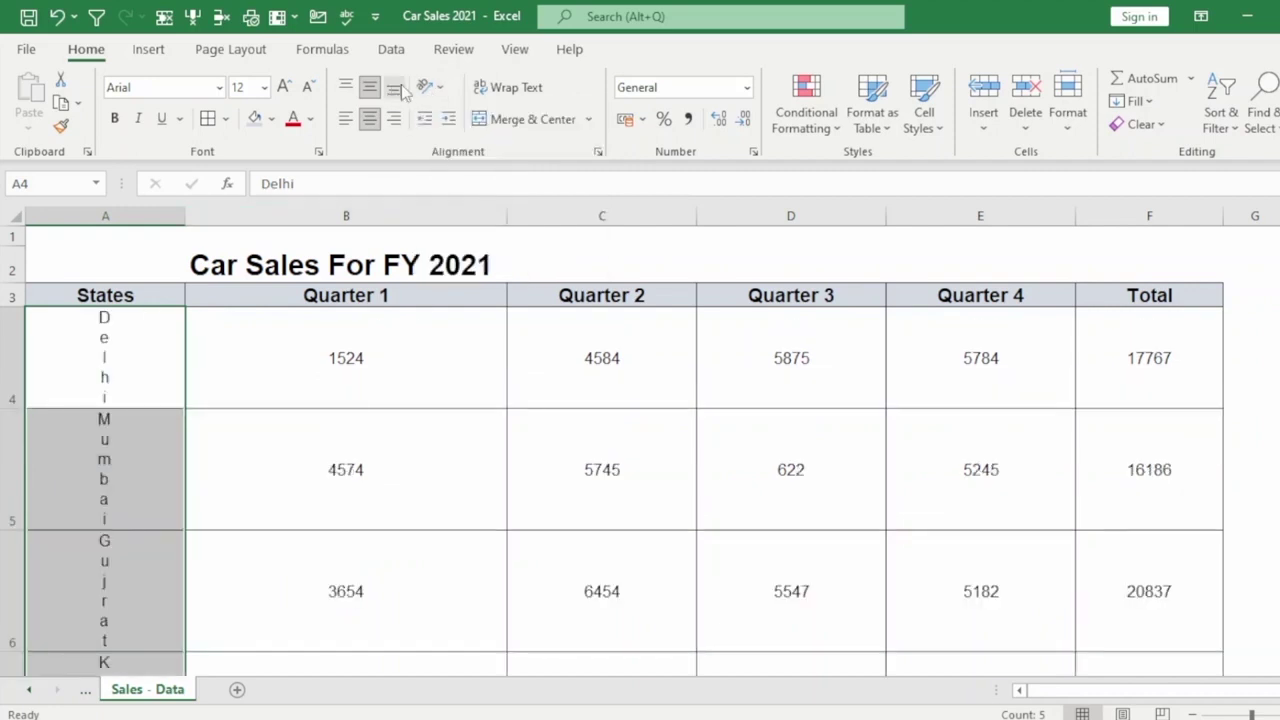
pyautogui.click(433, 88)
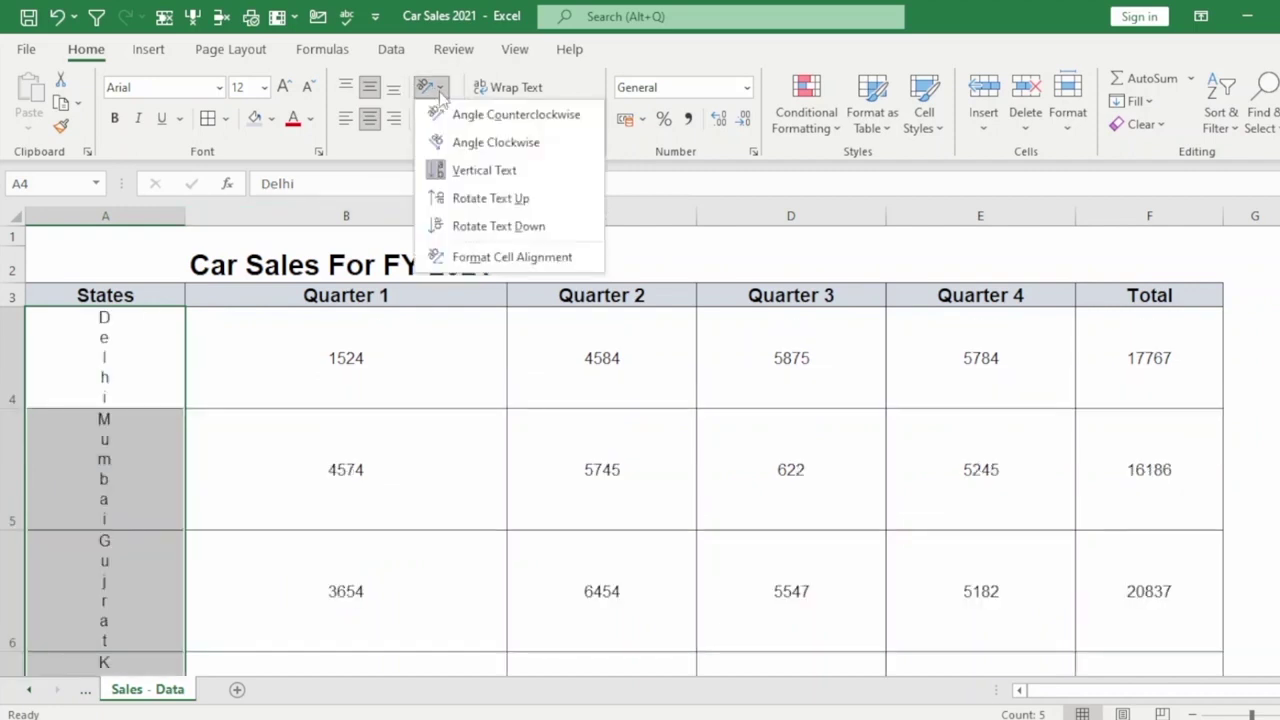
pyautogui.click(490, 199)
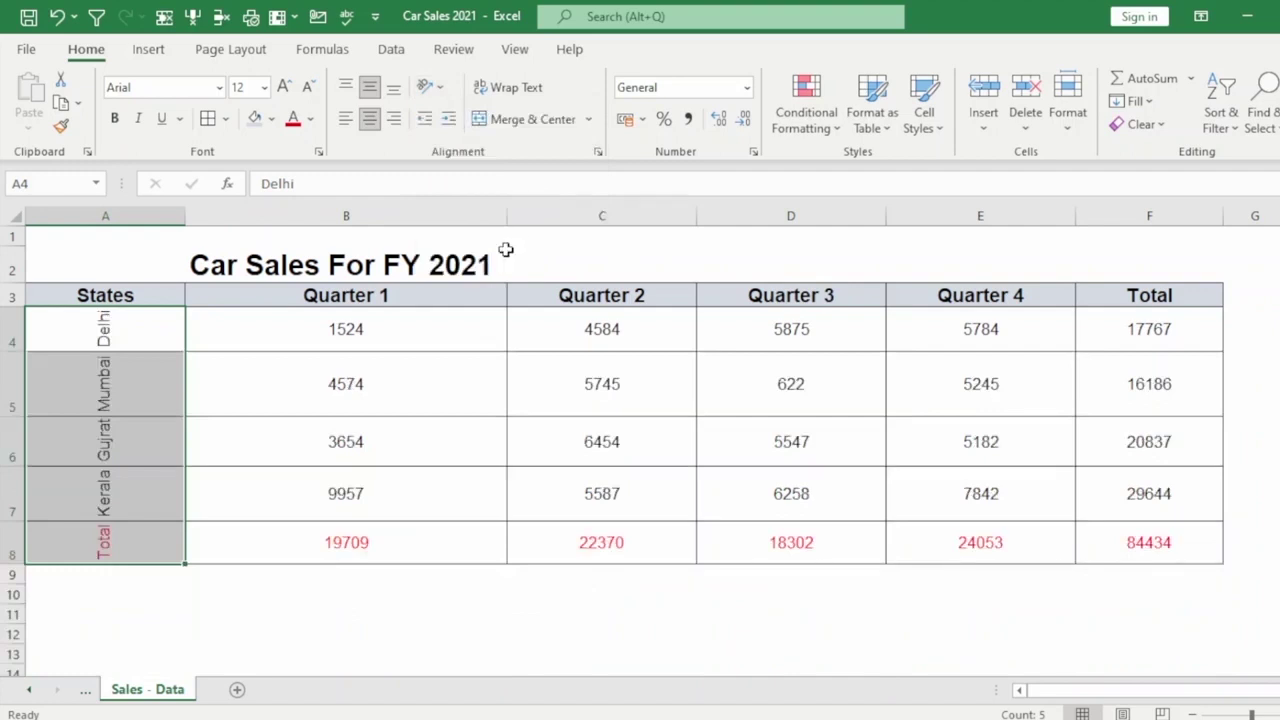
pyautogui.click(433, 88)
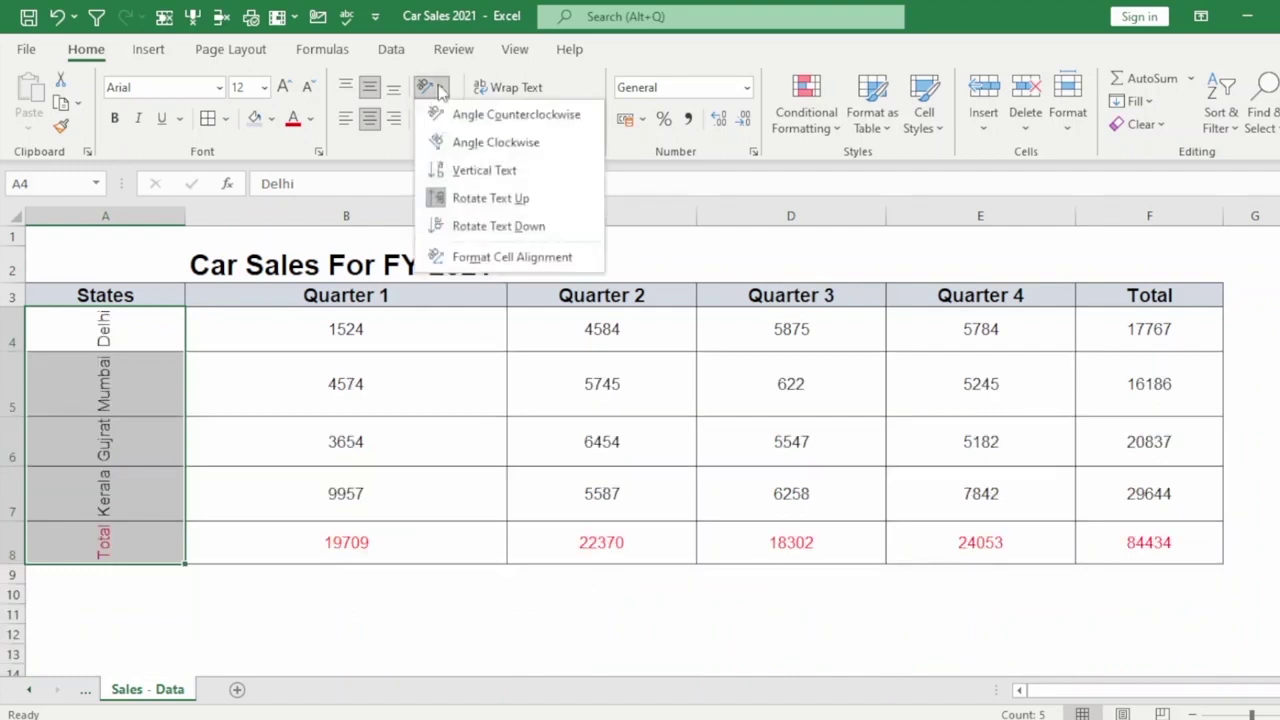
pyautogui.click(473, 219)
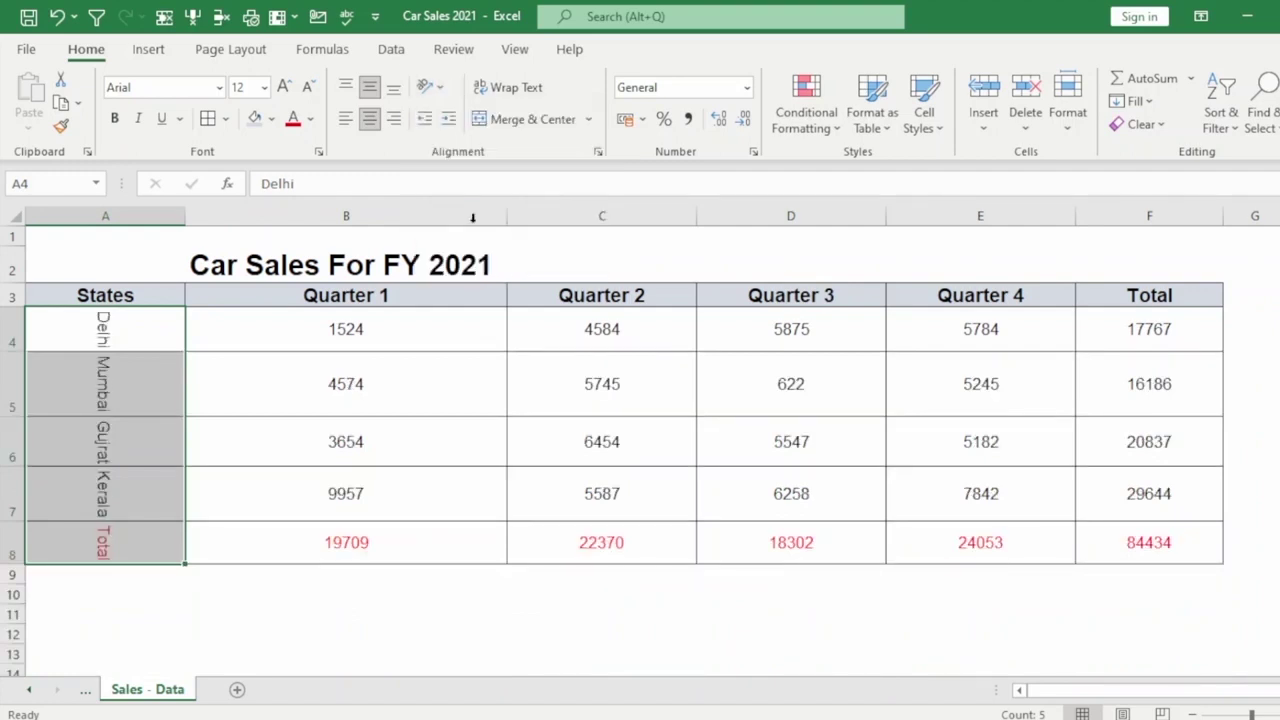
pyautogui.click(433, 88)
# Step: Set the column A labels' text orientation to 43 degrees in Format Cell Alignment
pyautogui.click(512, 257)
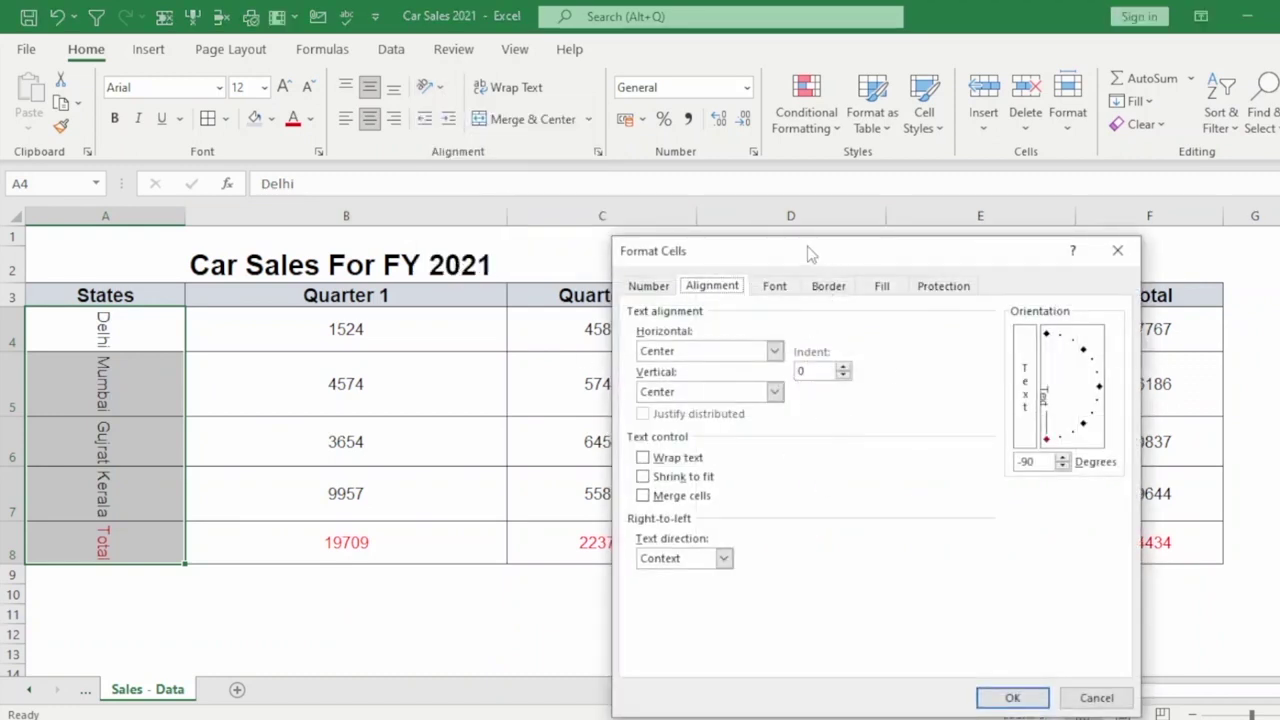
pyautogui.moveTo(810, 254); pyautogui.dragTo(756, 188)
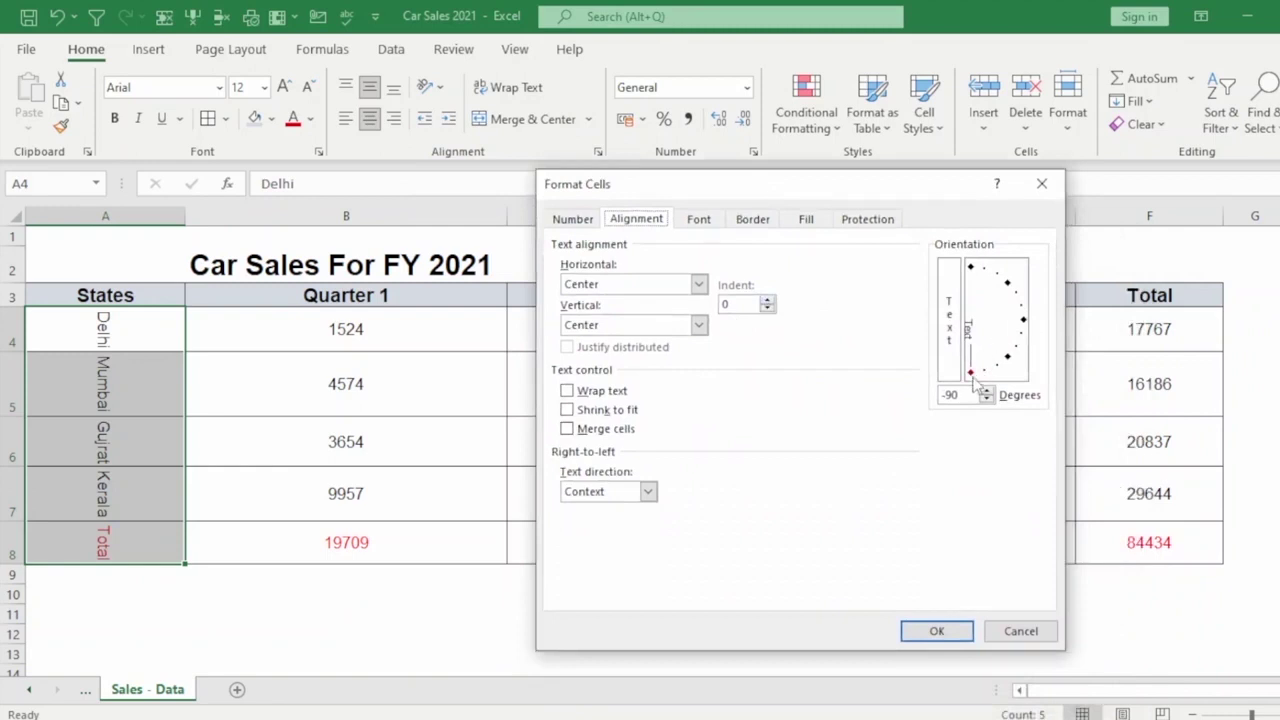
pyautogui.moveTo(972, 377); pyautogui.dragTo(1041, 262)
pyautogui.click(968, 630)
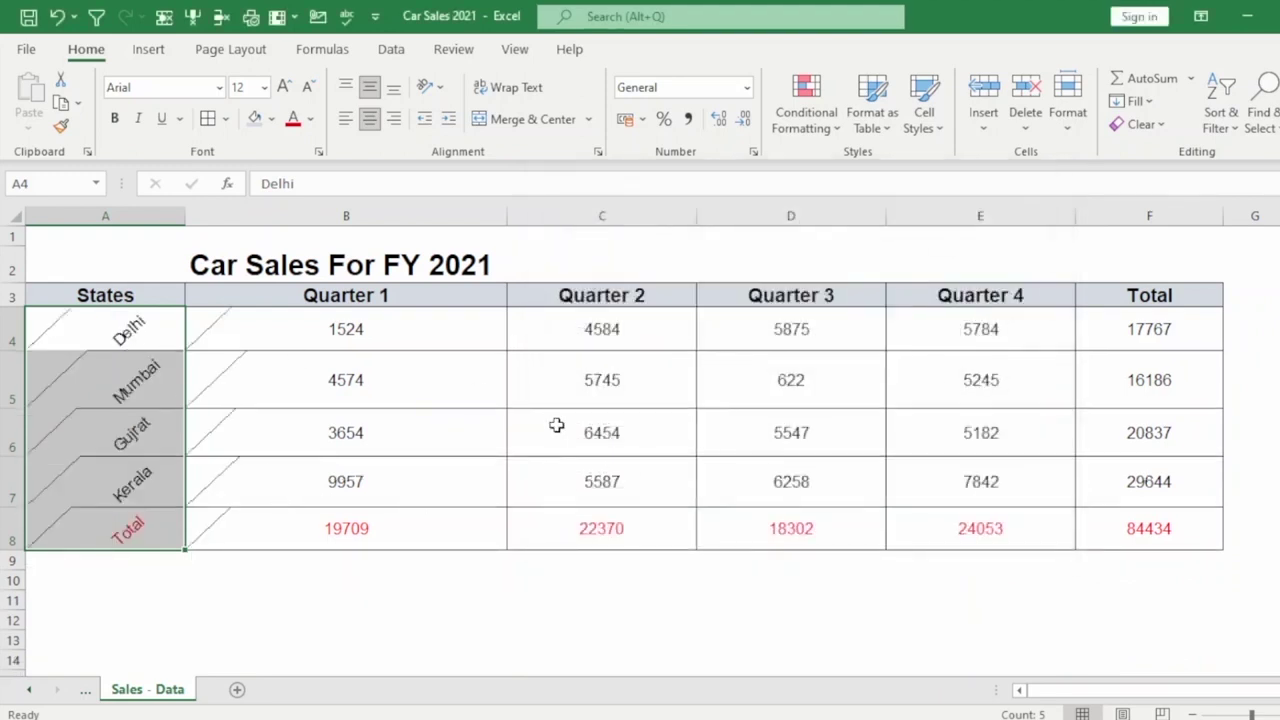
pyautogui.click(430, 87)
pyautogui.click(450, 258)
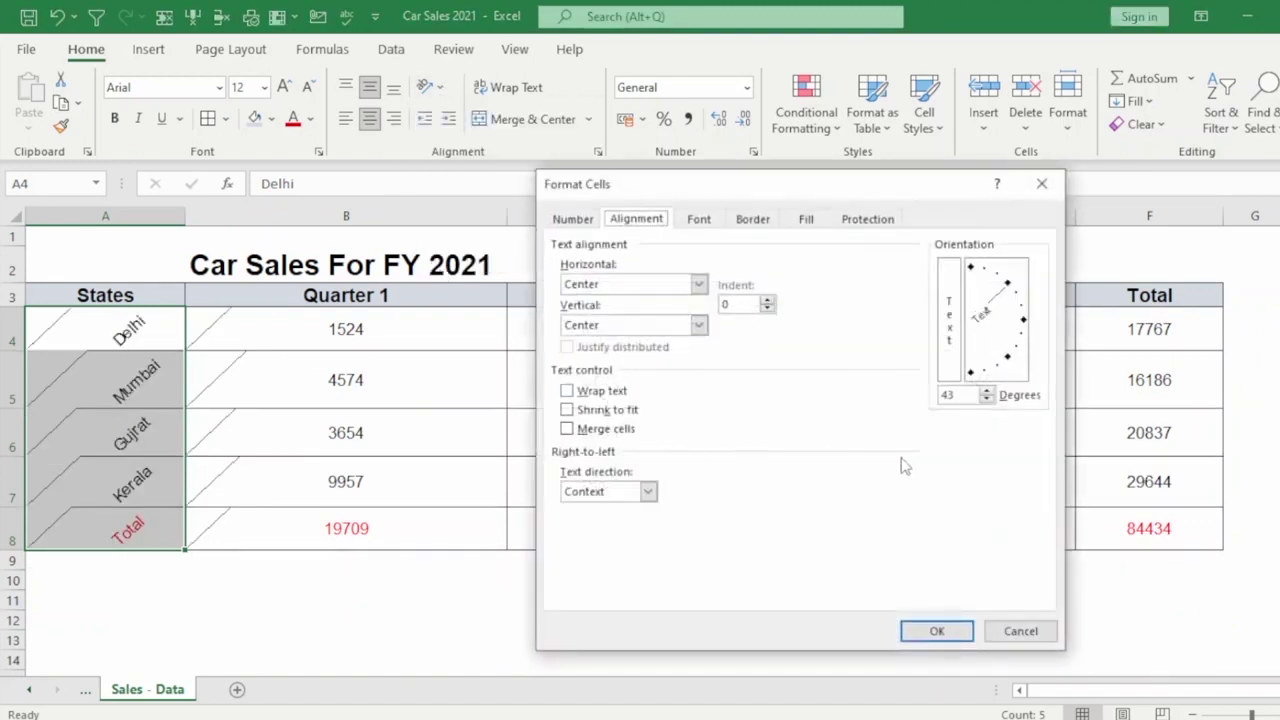
pyautogui.click(1021, 631)
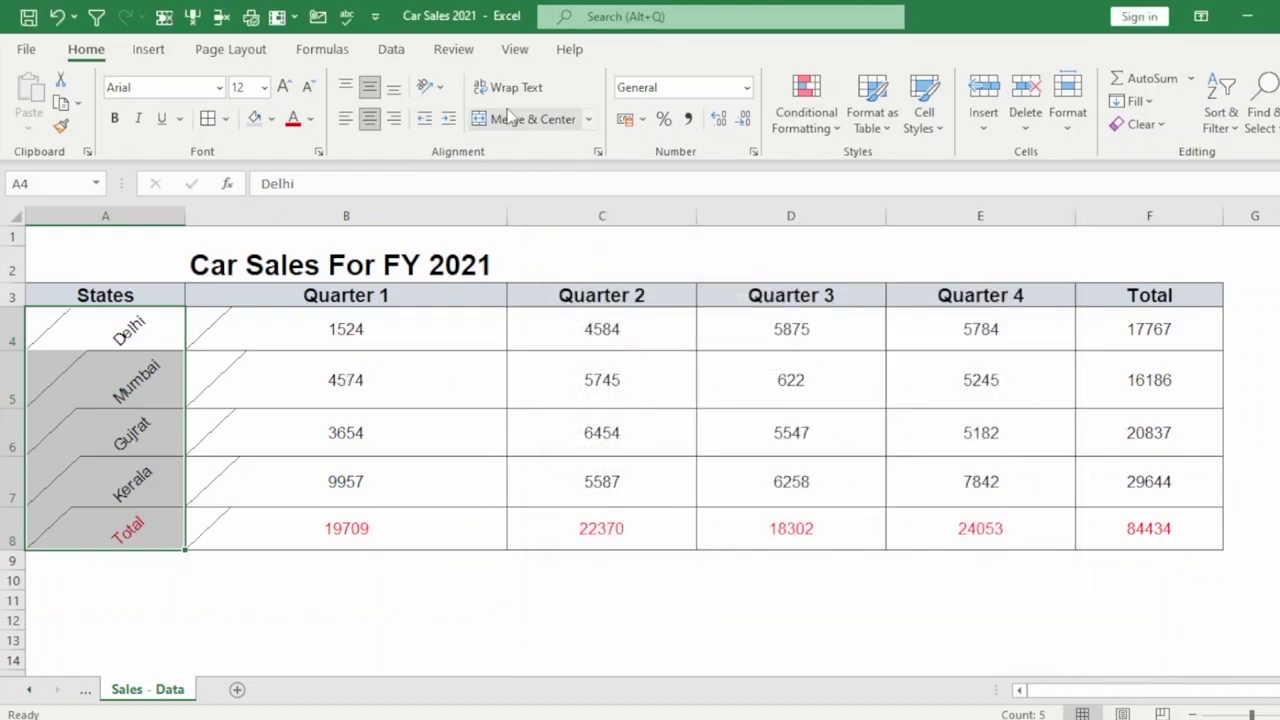
# Step: Select the Delhi cell and toggle Wrap Text on and back off
pyautogui.click(443, 347)
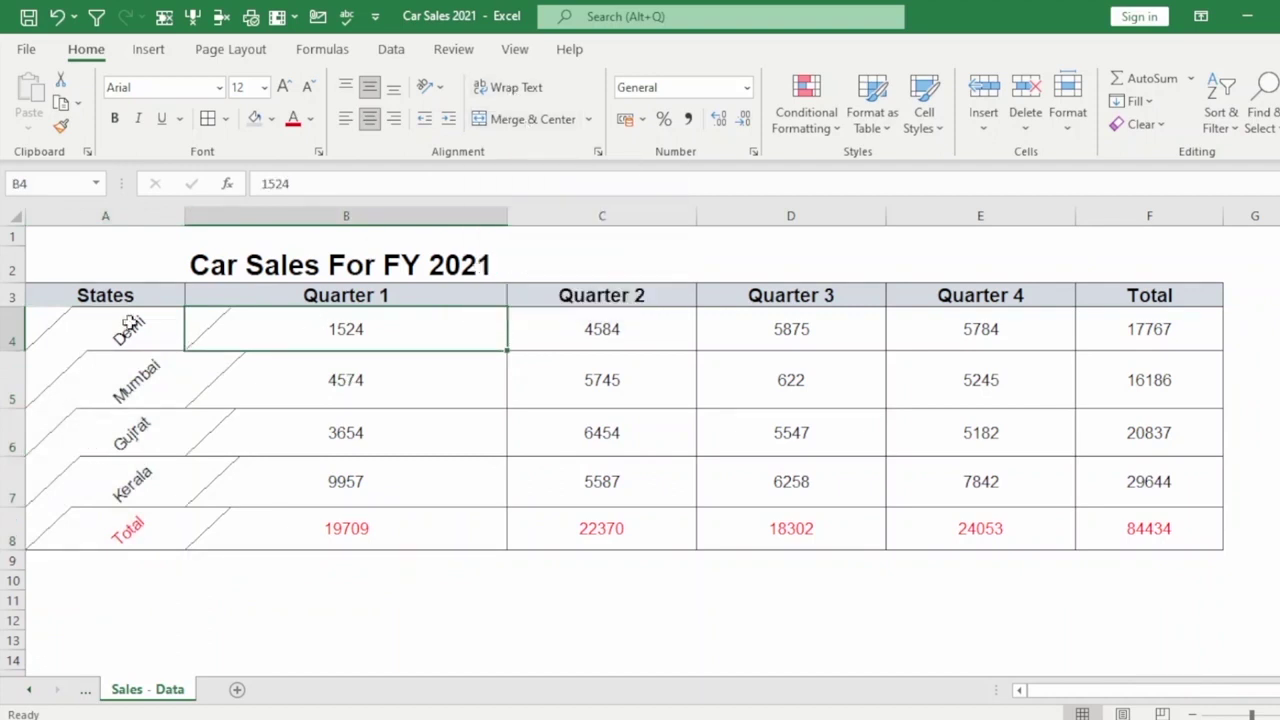
pyautogui.press('Left')
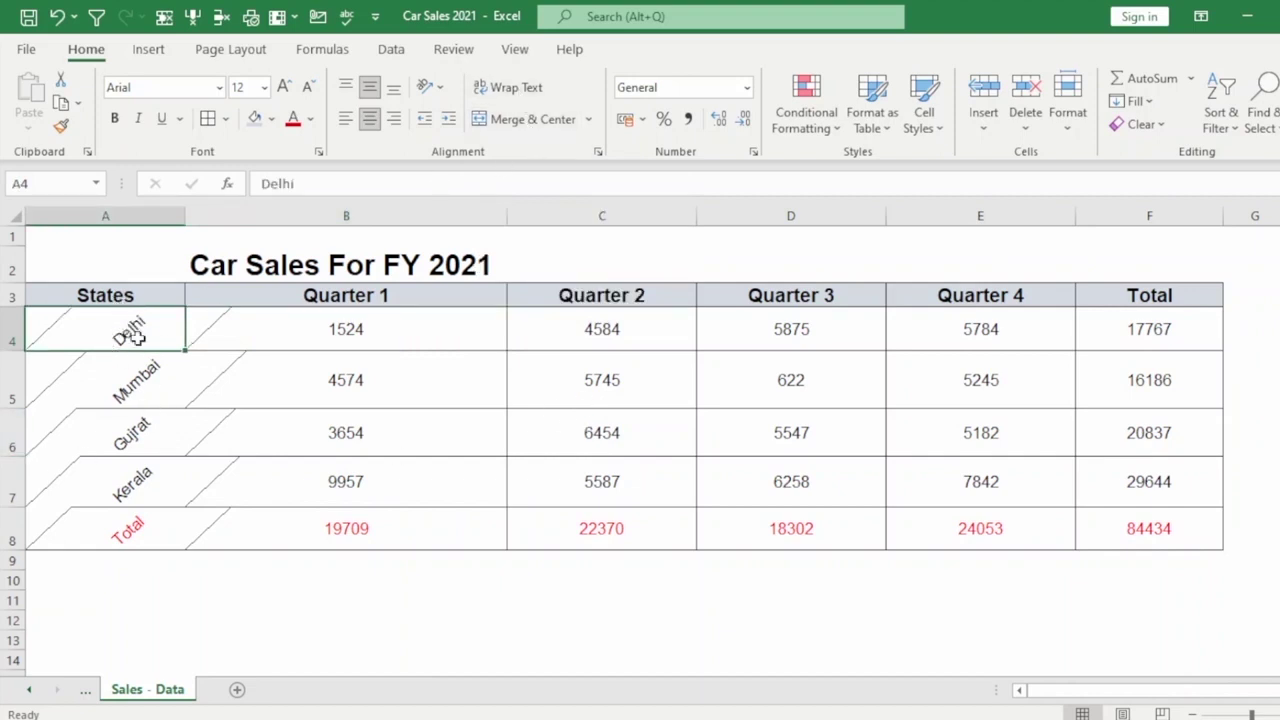
pyautogui.moveTo(133, 337); pyautogui.dragTo(140, 491)
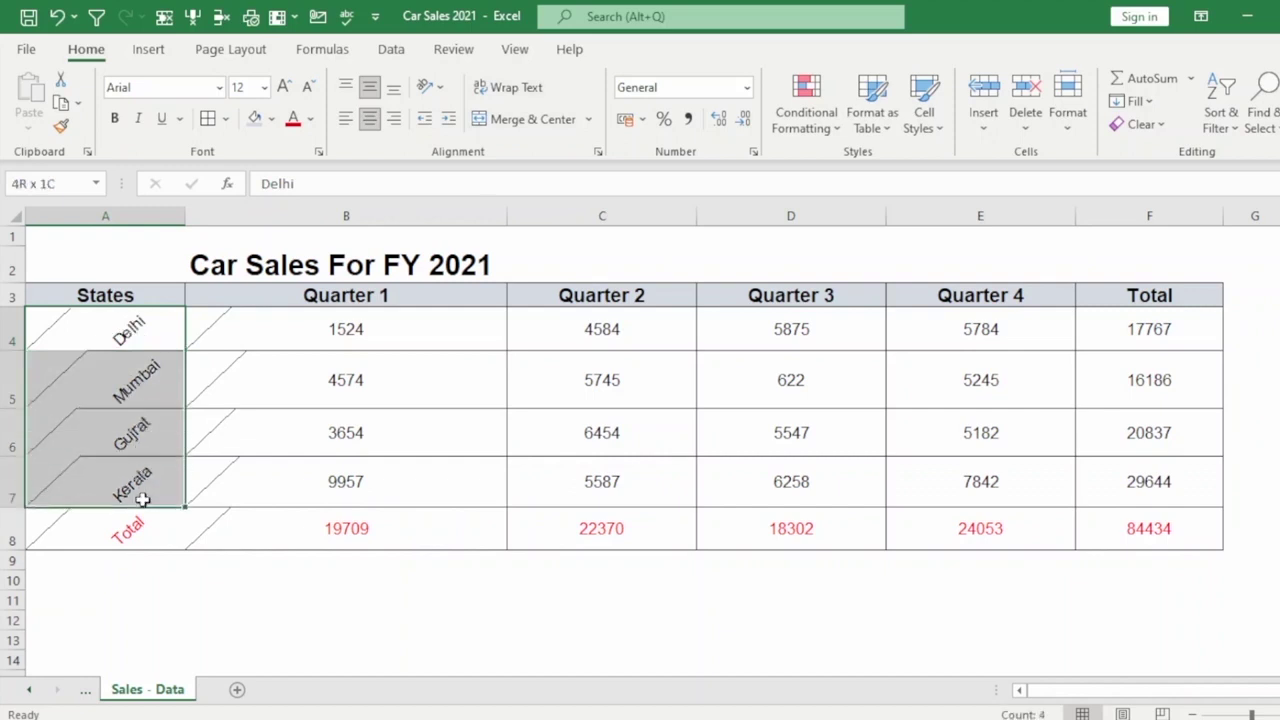
pyautogui.click(130, 328)
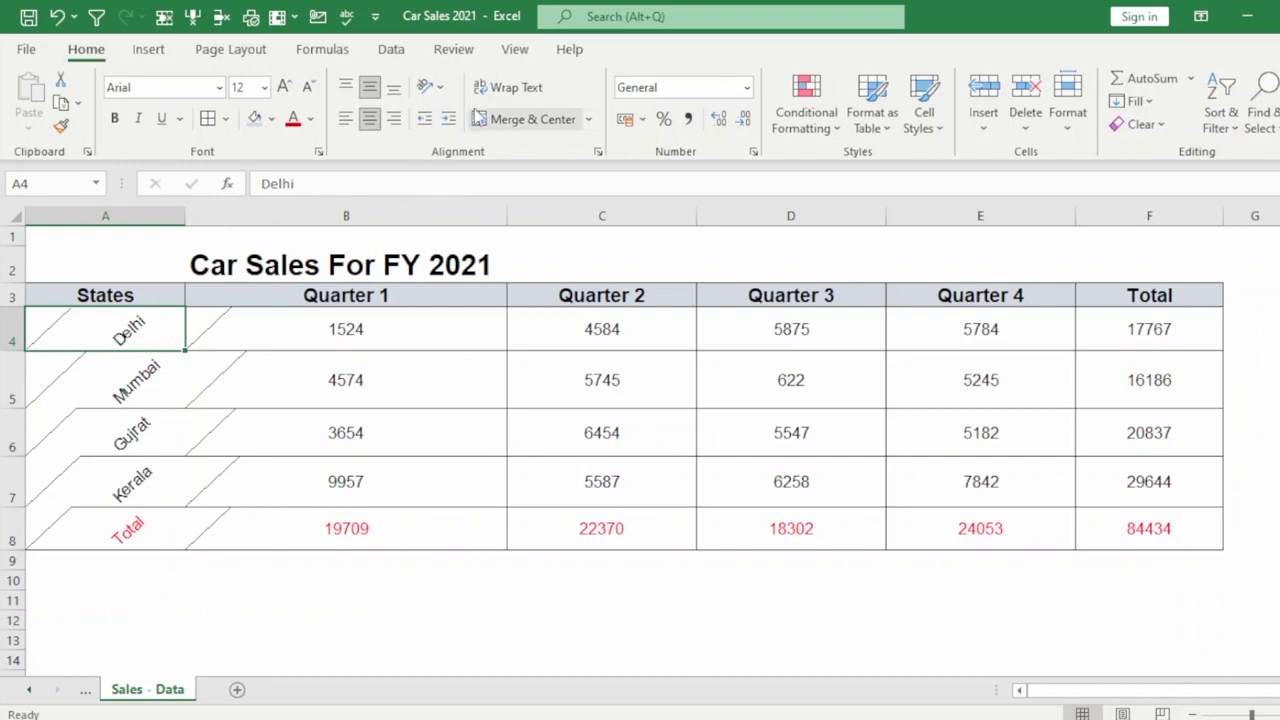
pyautogui.click(507, 88)
pyautogui.click(507, 88)
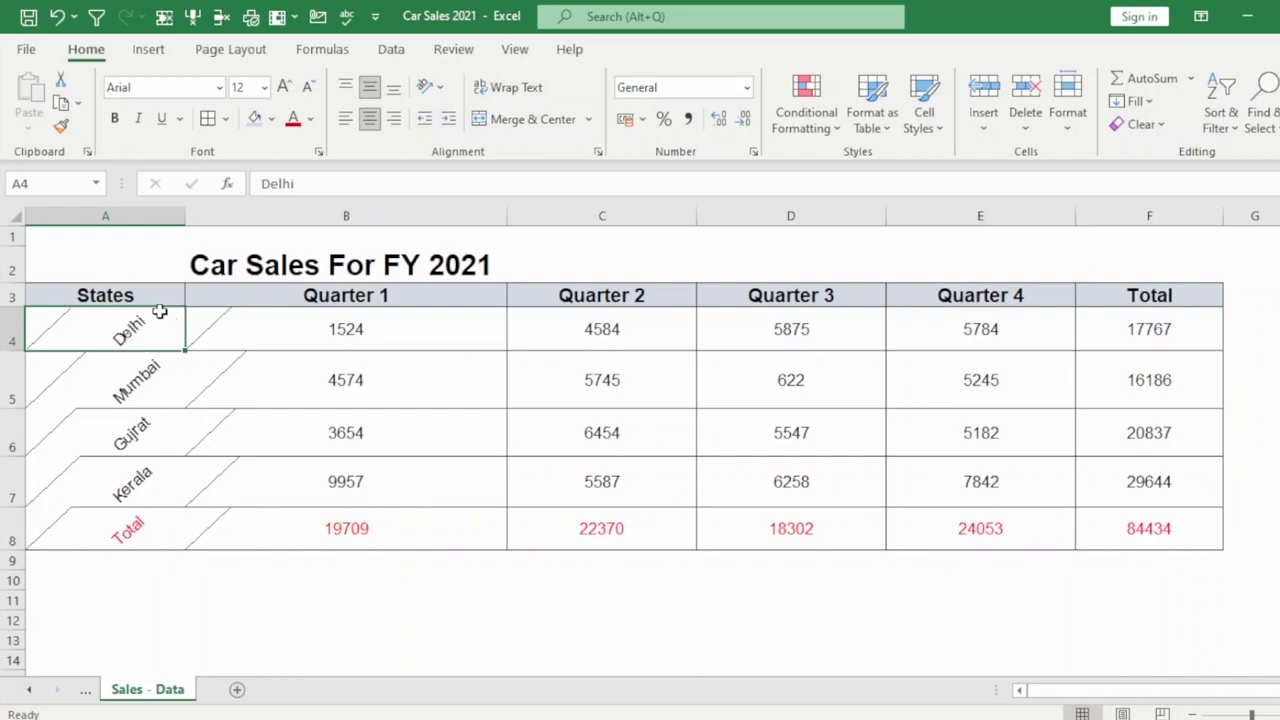
# Step: Select B2:E2 and merge and centre the 'Car Sales For FY 2021' title
pyautogui.click(219, 265)
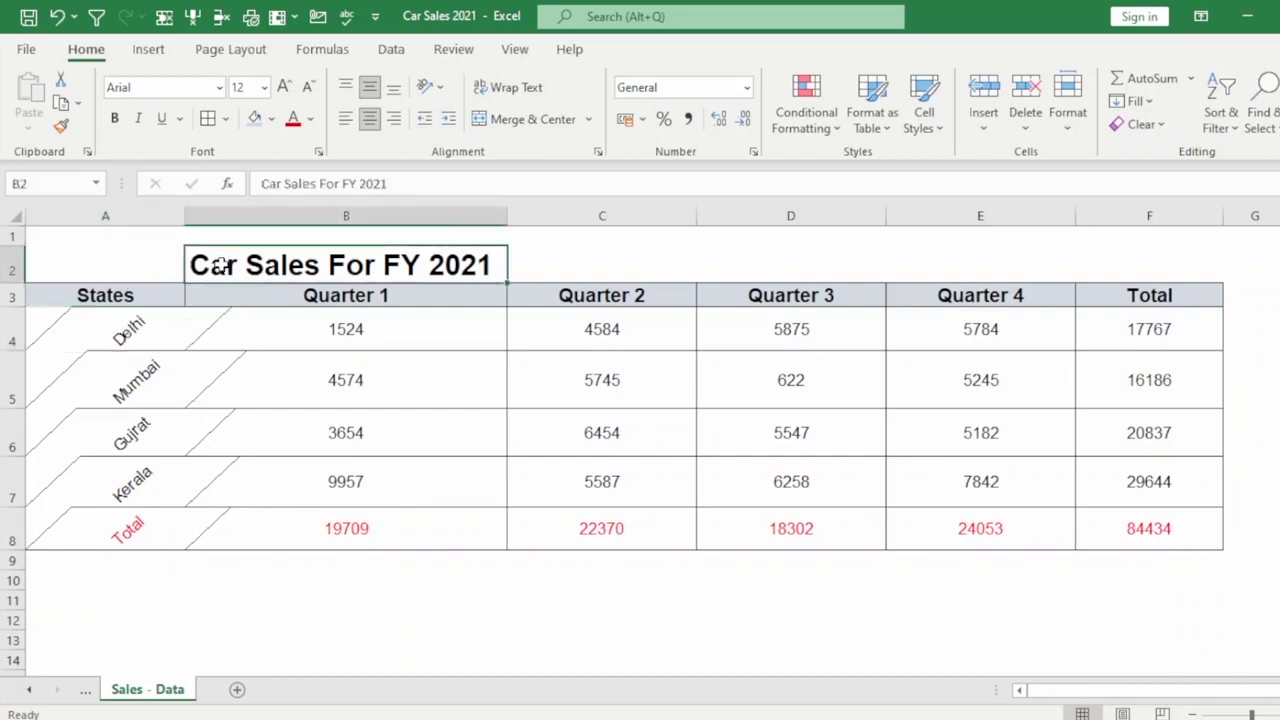
pyautogui.moveTo(440, 258); pyautogui.dragTo(897, 254)
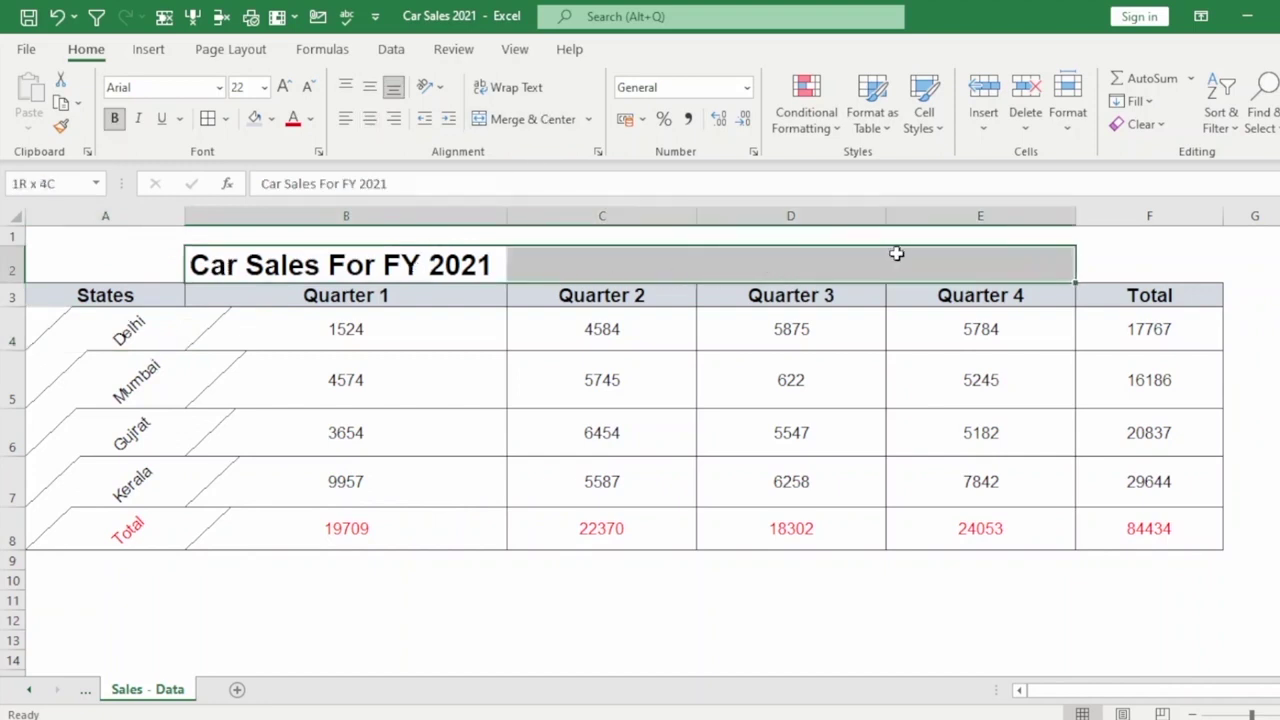
pyautogui.click(370, 264)
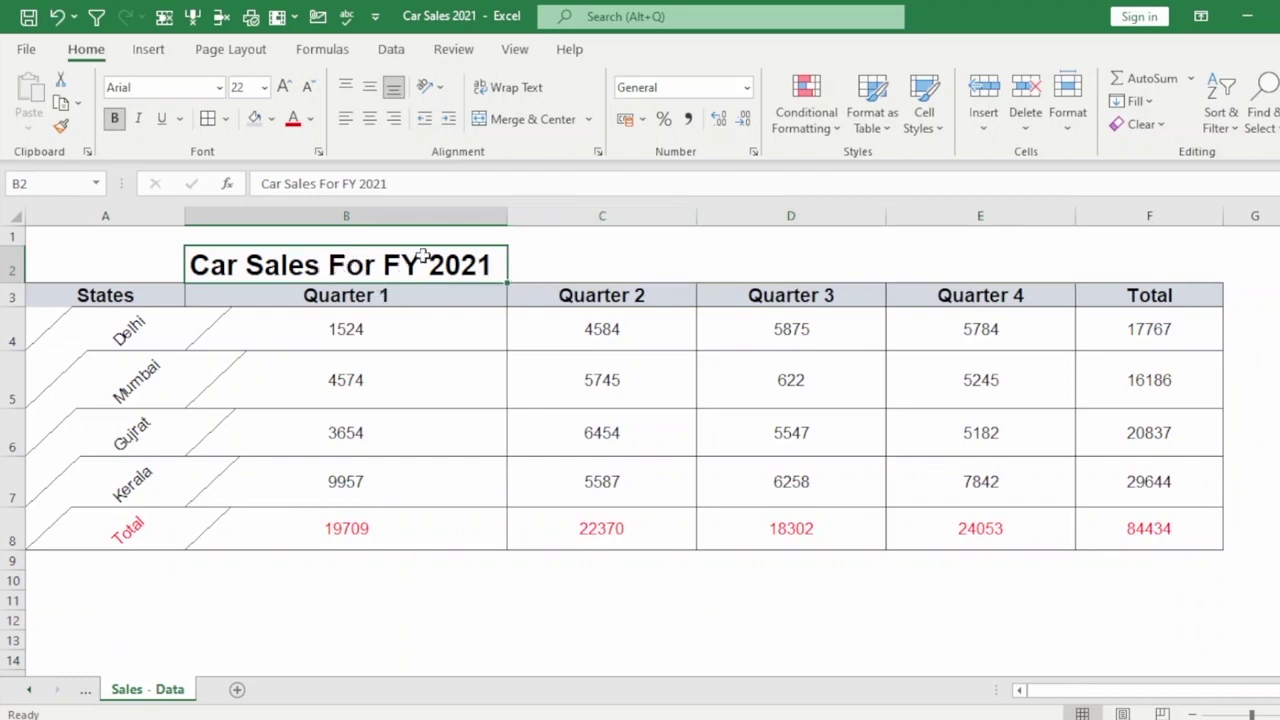
pyautogui.moveTo(990, 272); pyautogui.dragTo(345, 264)
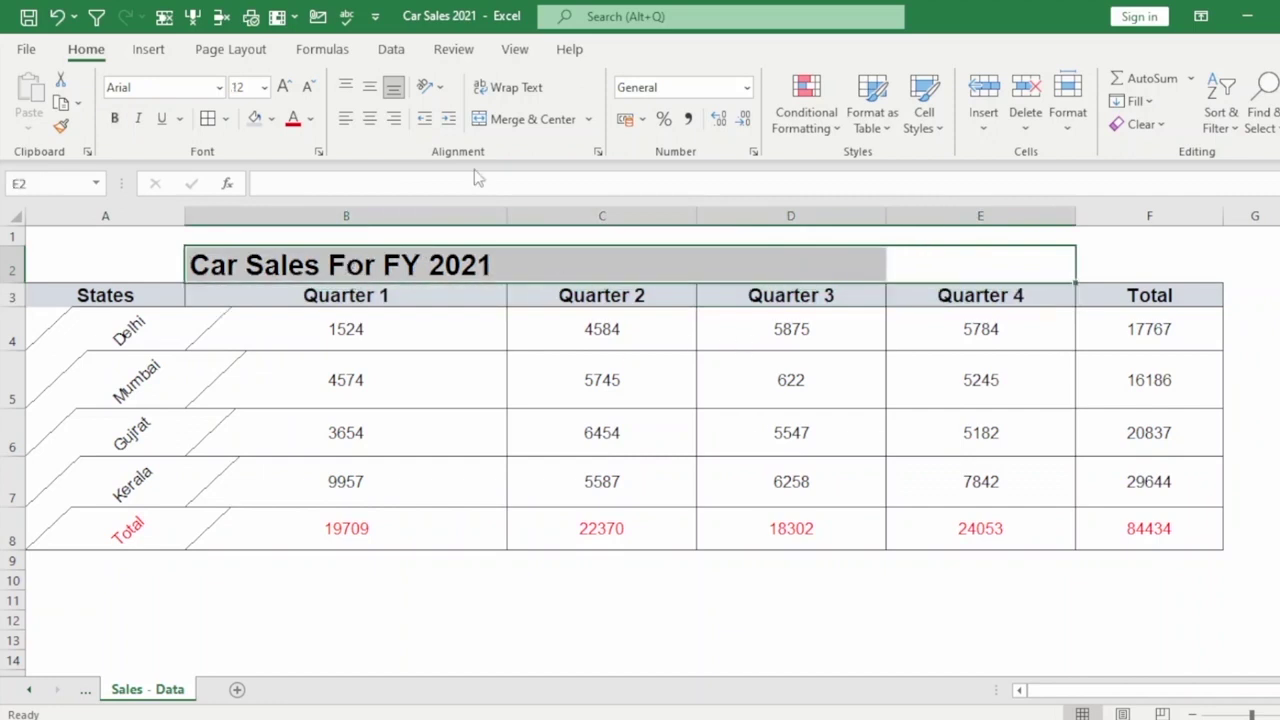
pyautogui.click(525, 119)
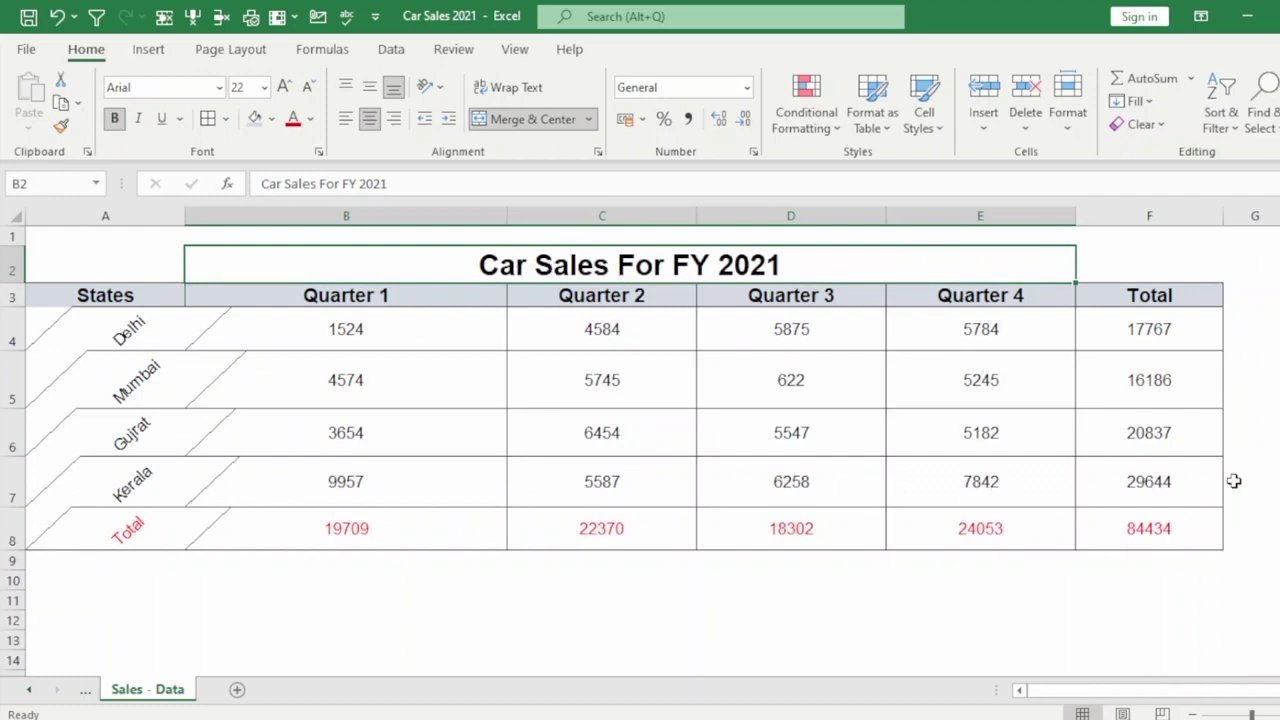
# Step: Try unmerging and the merge options, ending with the title merged and centred again
pyautogui.click(559, 124)
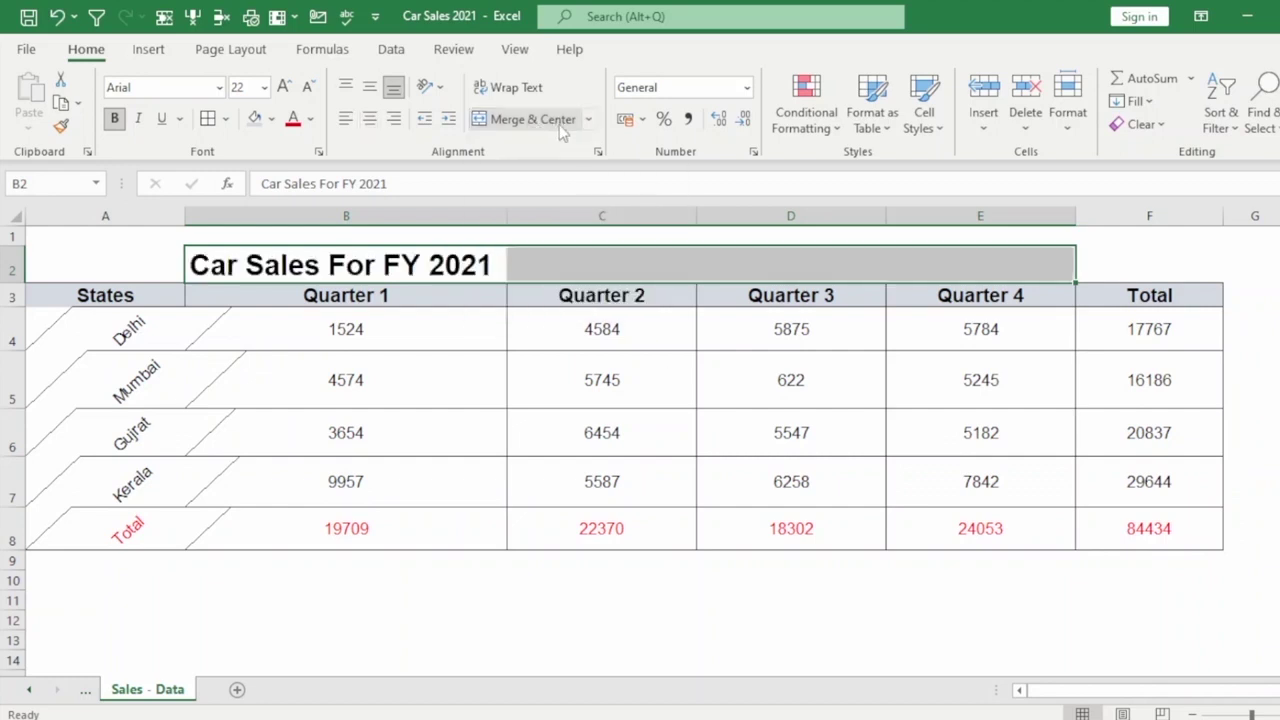
pyautogui.click(559, 124)
pyautogui.click(589, 120)
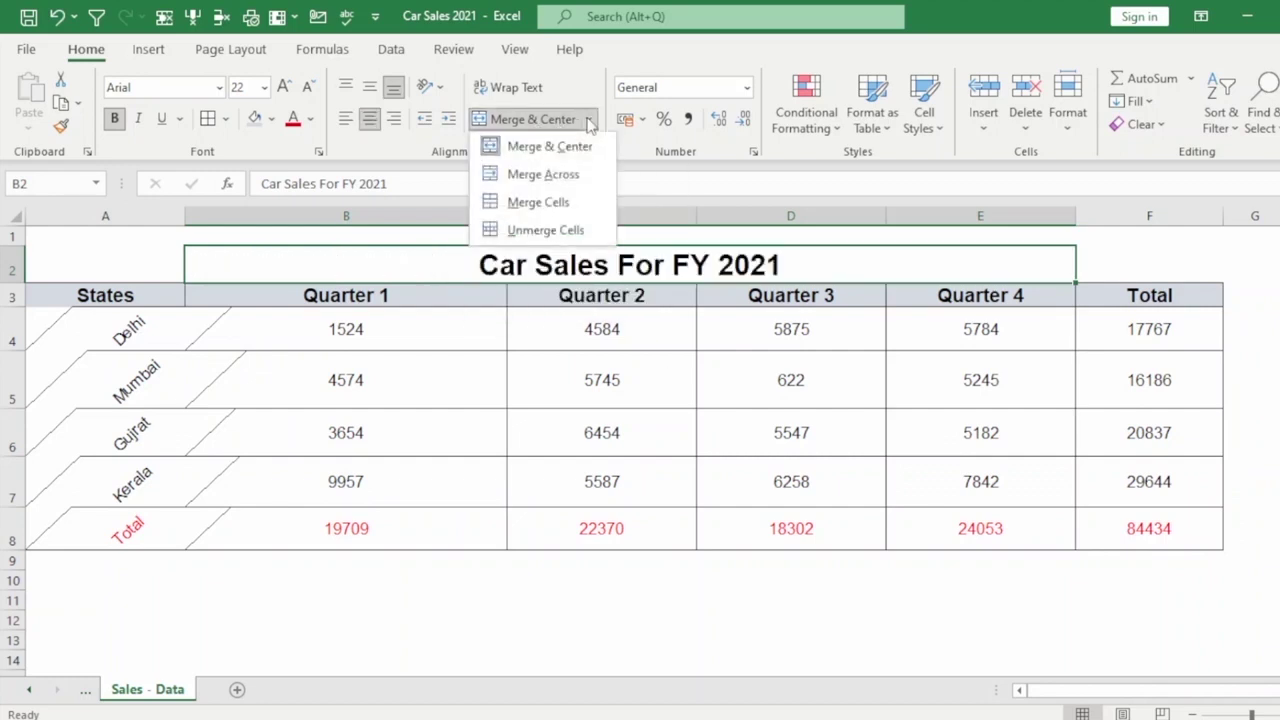
pyautogui.click(527, 173)
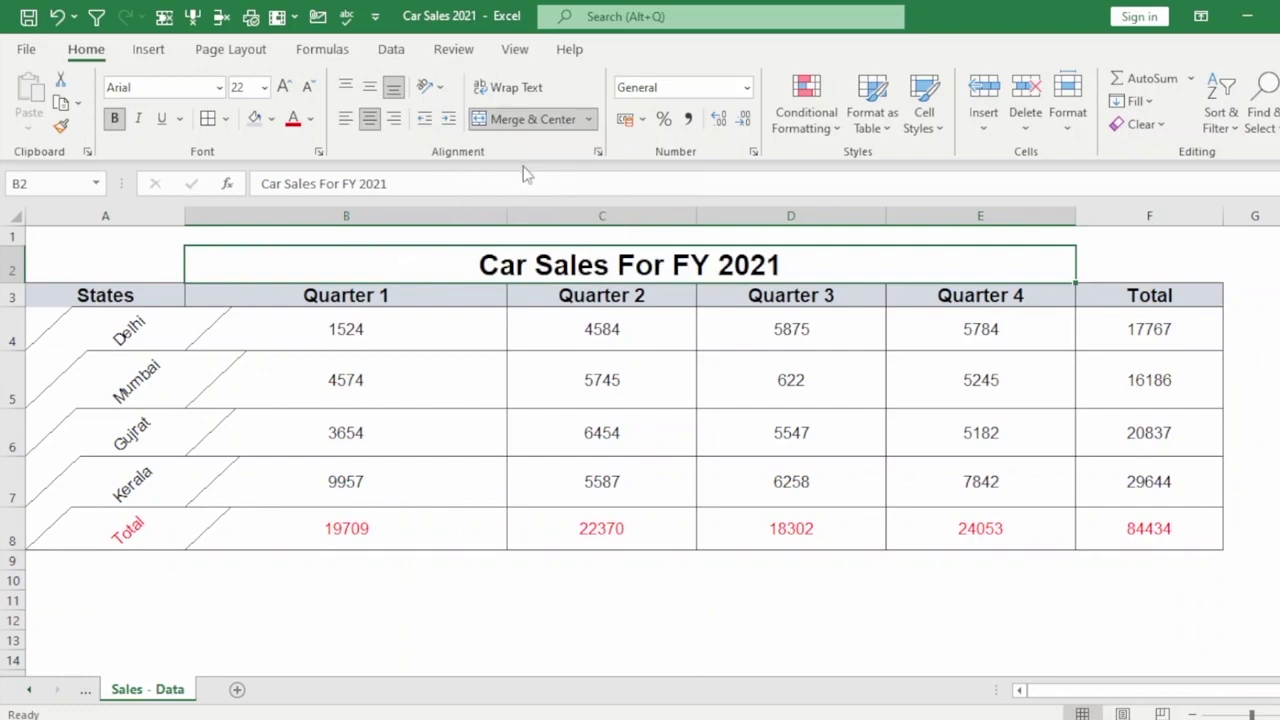
pyautogui.click(590, 120)
pyautogui.click(530, 200)
pyautogui.click(589, 120)
pyautogui.click(550, 235)
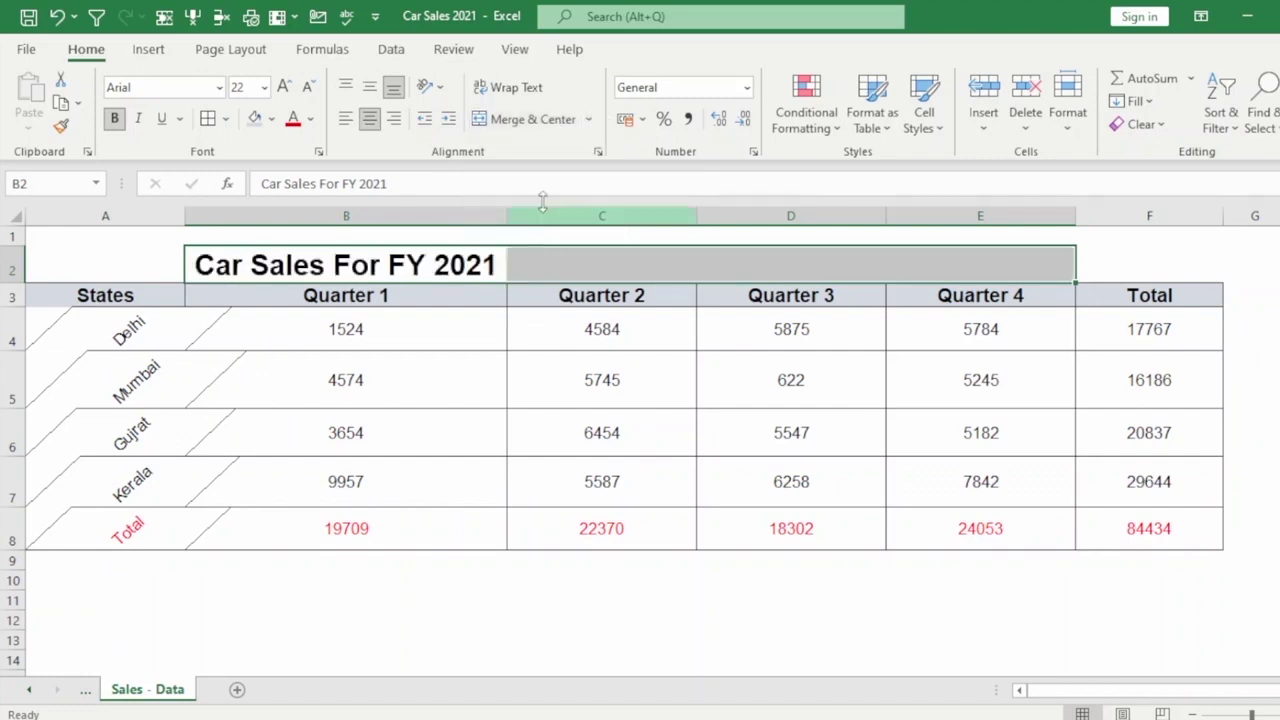
pyautogui.click(540, 119)
pyautogui.click(542, 497)
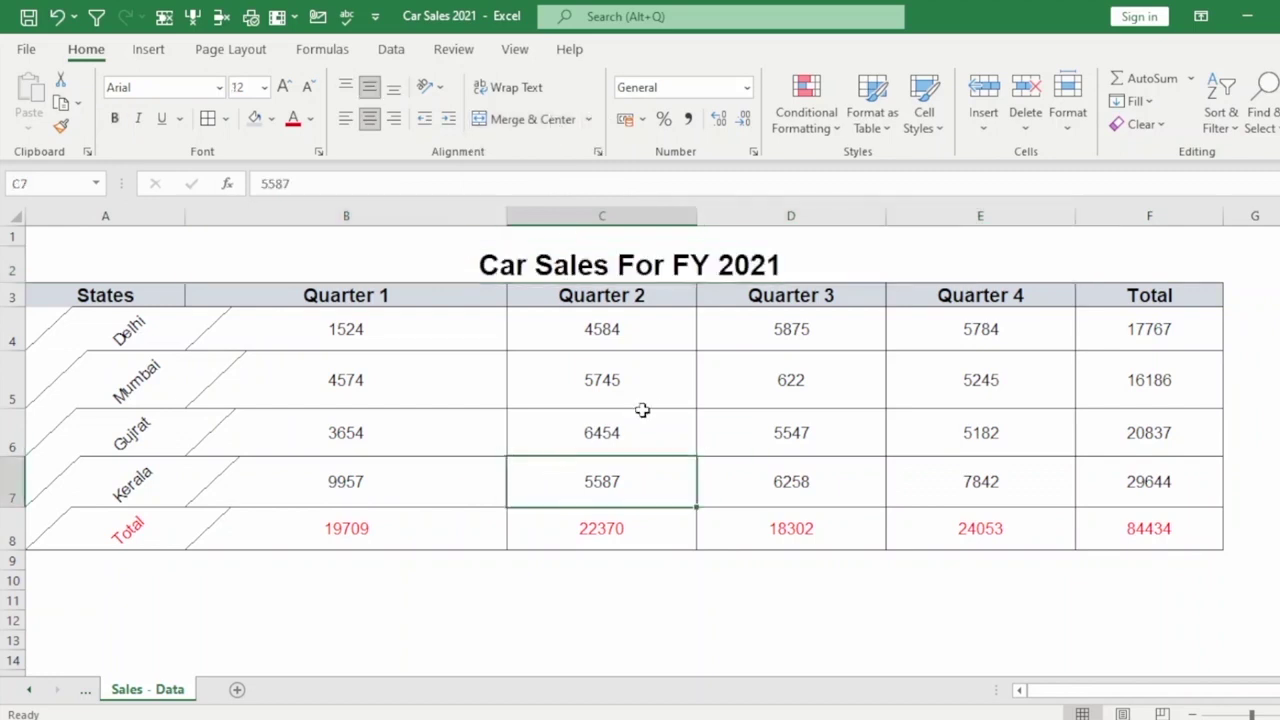
pyautogui.moveTo(89, 273); pyautogui.dragTo(1098, 249)
pyautogui.click(226, 118)
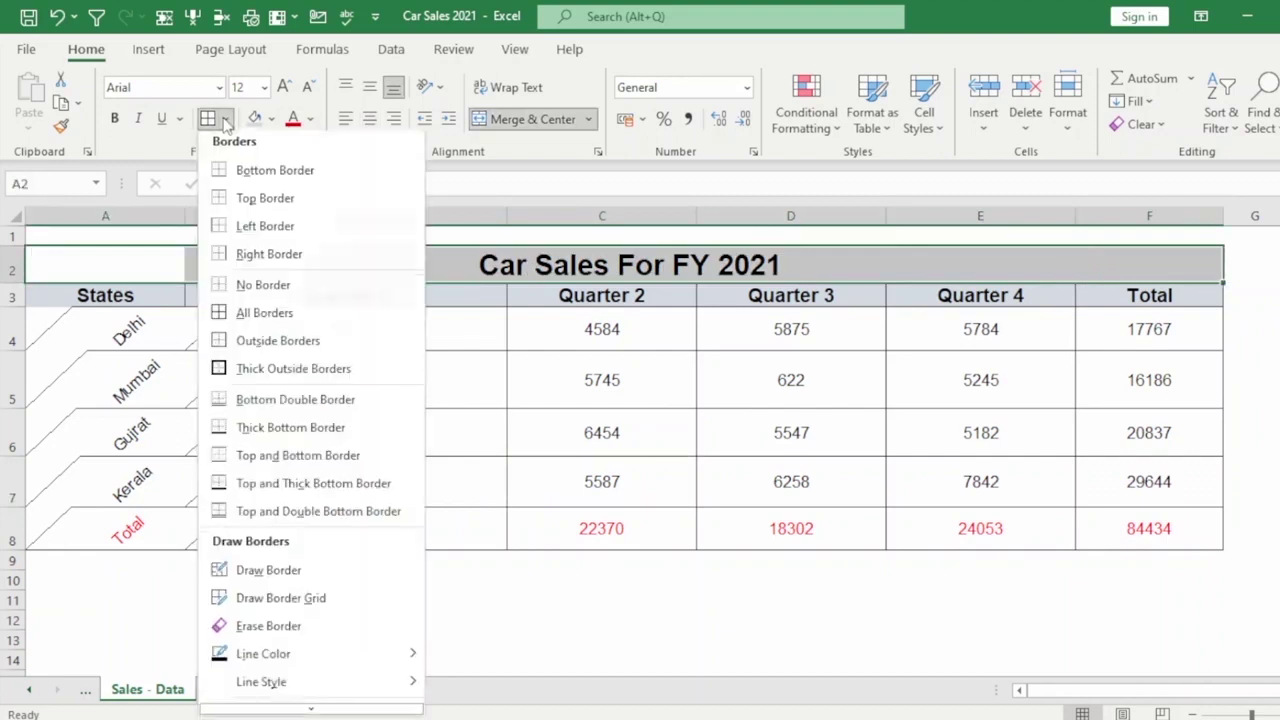
pyautogui.click(346, 372)
pyautogui.click(765, 393)
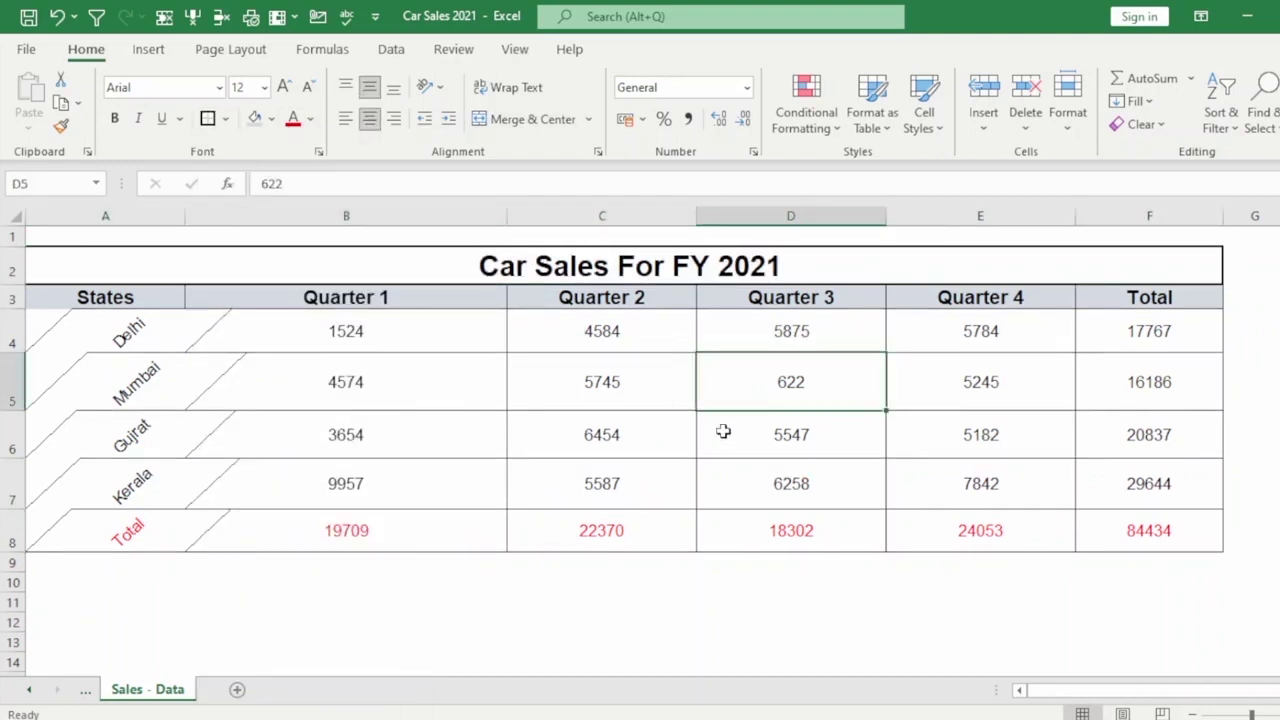
pyautogui.click(279, 270)
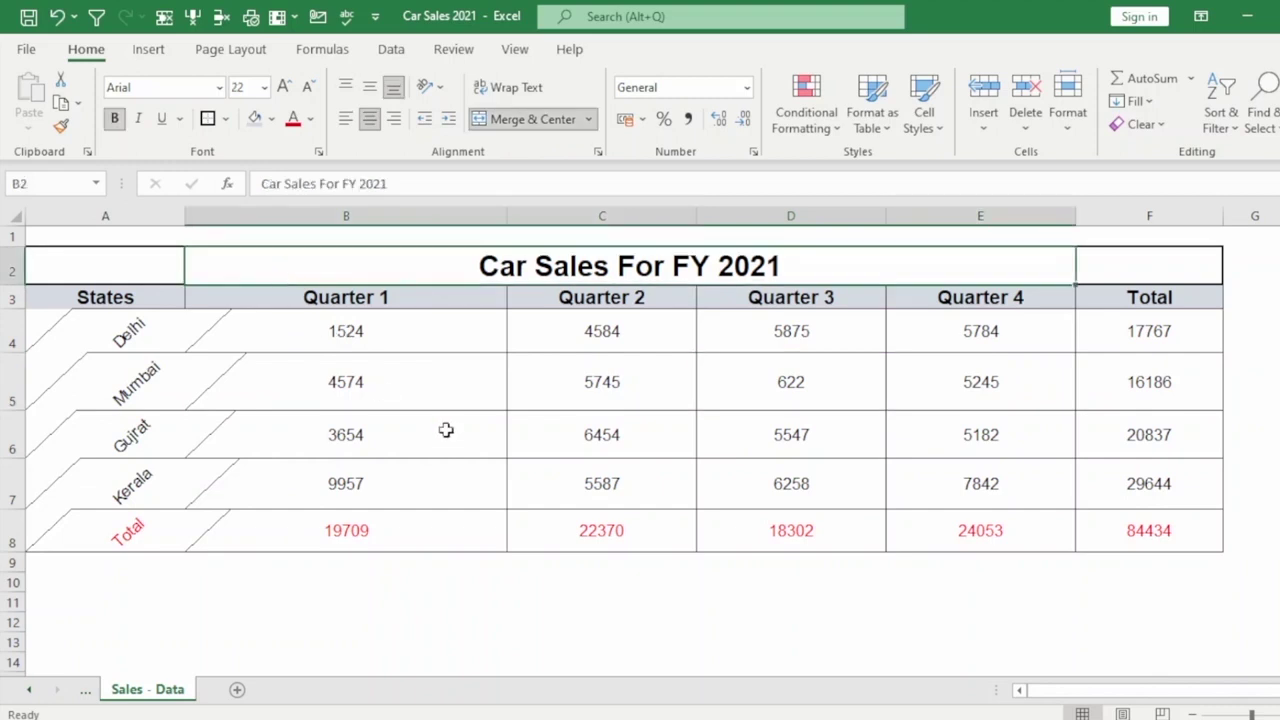
pyautogui.click(512, 450)
pyautogui.press('Up')
pyautogui.press('Up')
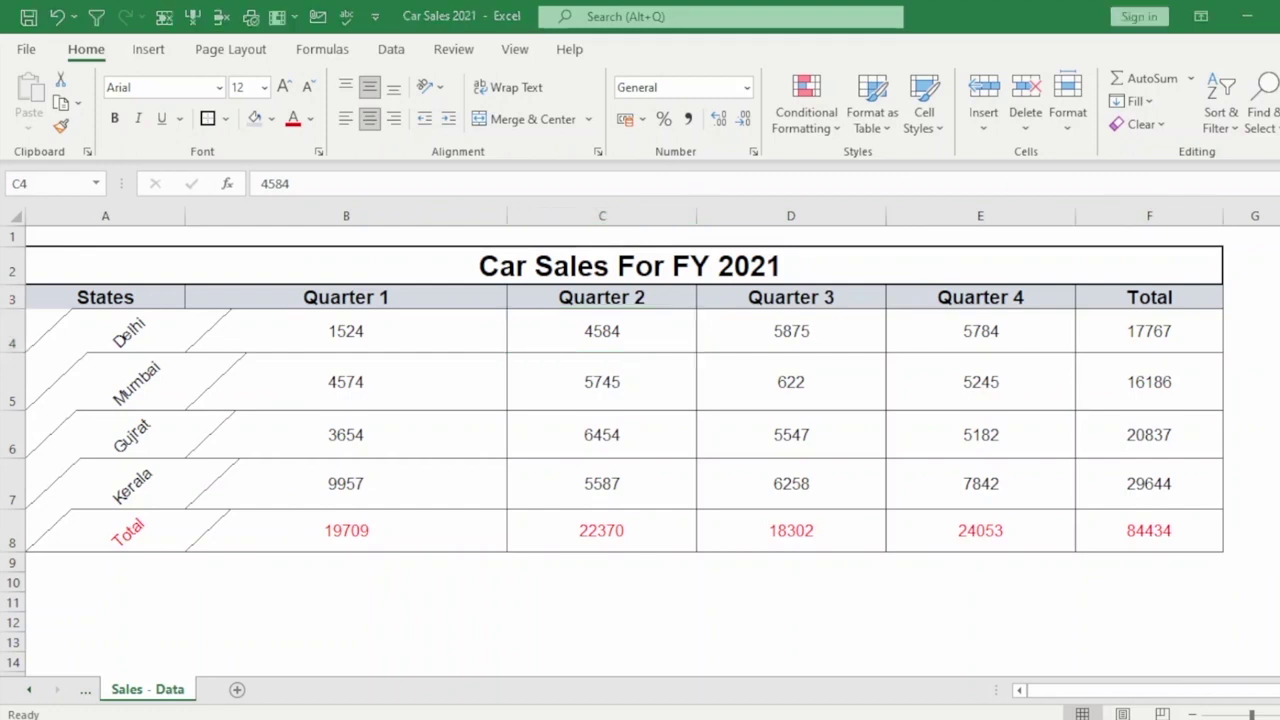
# Step: Select cell B4 and format it as Number with two decimals
pyautogui.moveTo(606, 55)
pyautogui.mouseDown()
pyautogui.moveTo(603, 152)
pyautogui.moveTo(758, 157)
pyautogui.moveTo(765, 108)
pyautogui.moveTo(695, 57)
pyautogui.moveTo(606, 60)
pyautogui.mouseUp()
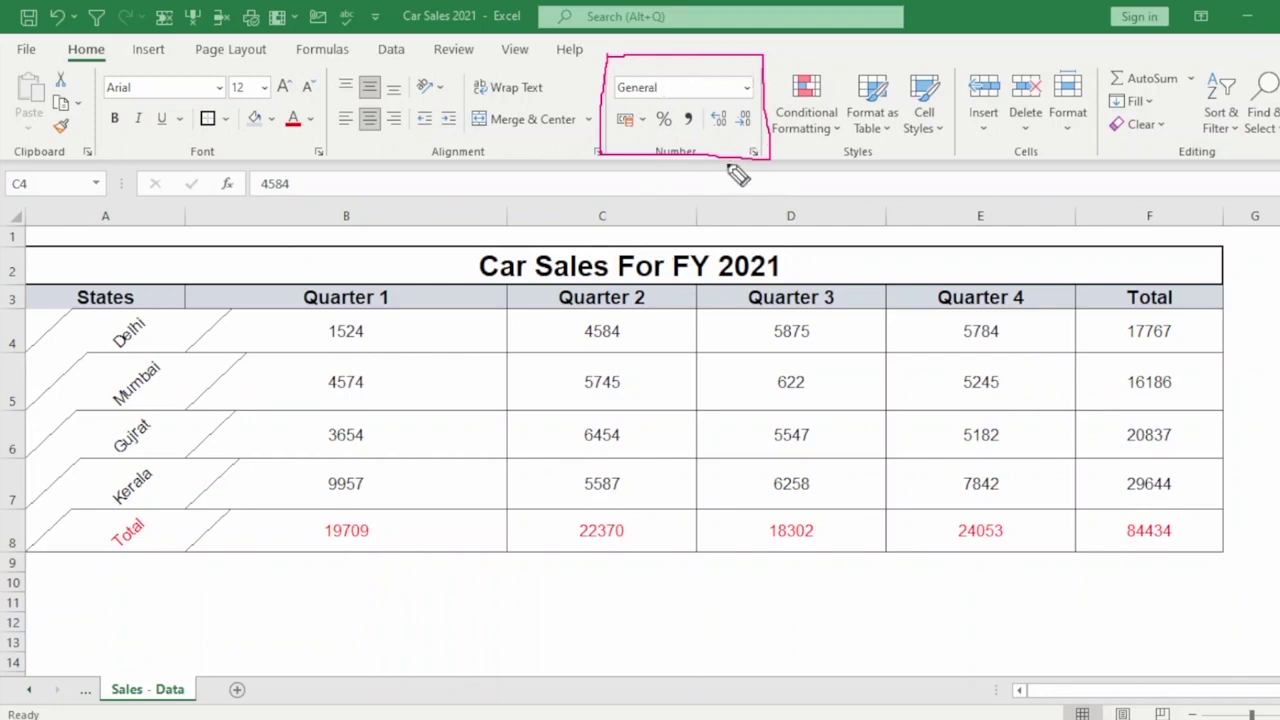
pyautogui.moveTo(283, 343); pyautogui.dragTo(603, 334)
pyautogui.click(747, 89)
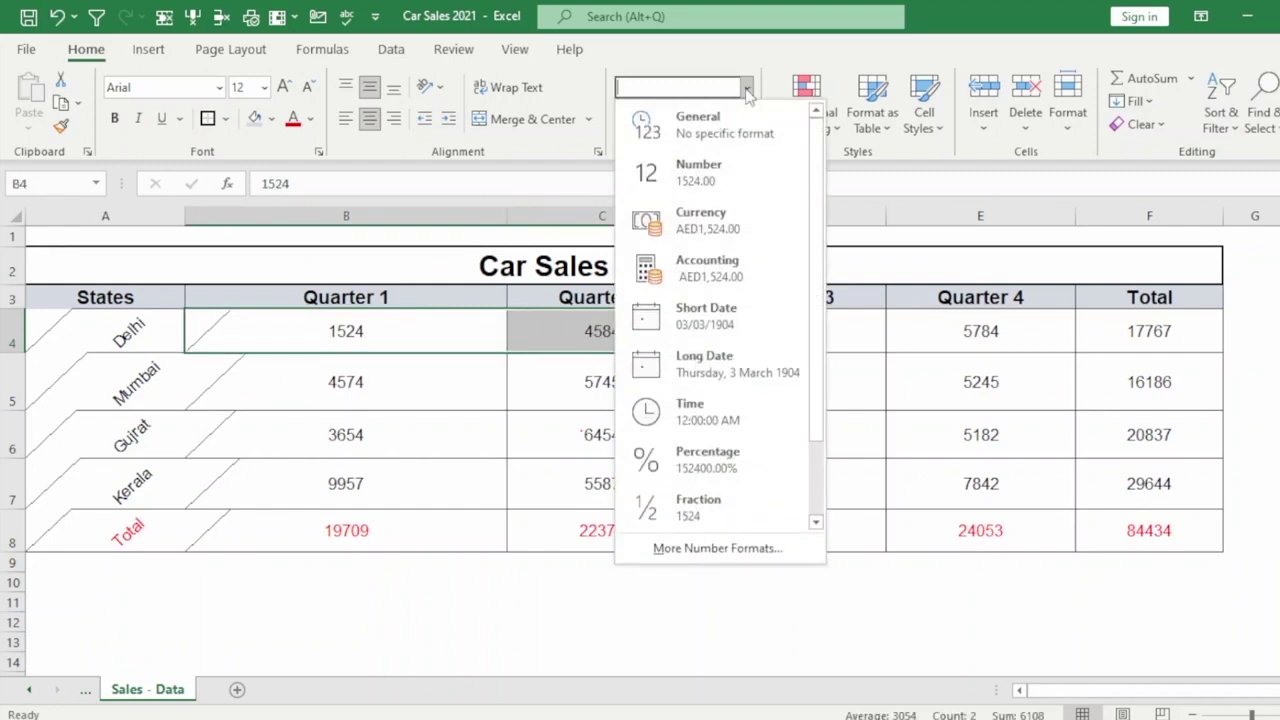
pyautogui.click(290, 484)
pyautogui.click(340, 318)
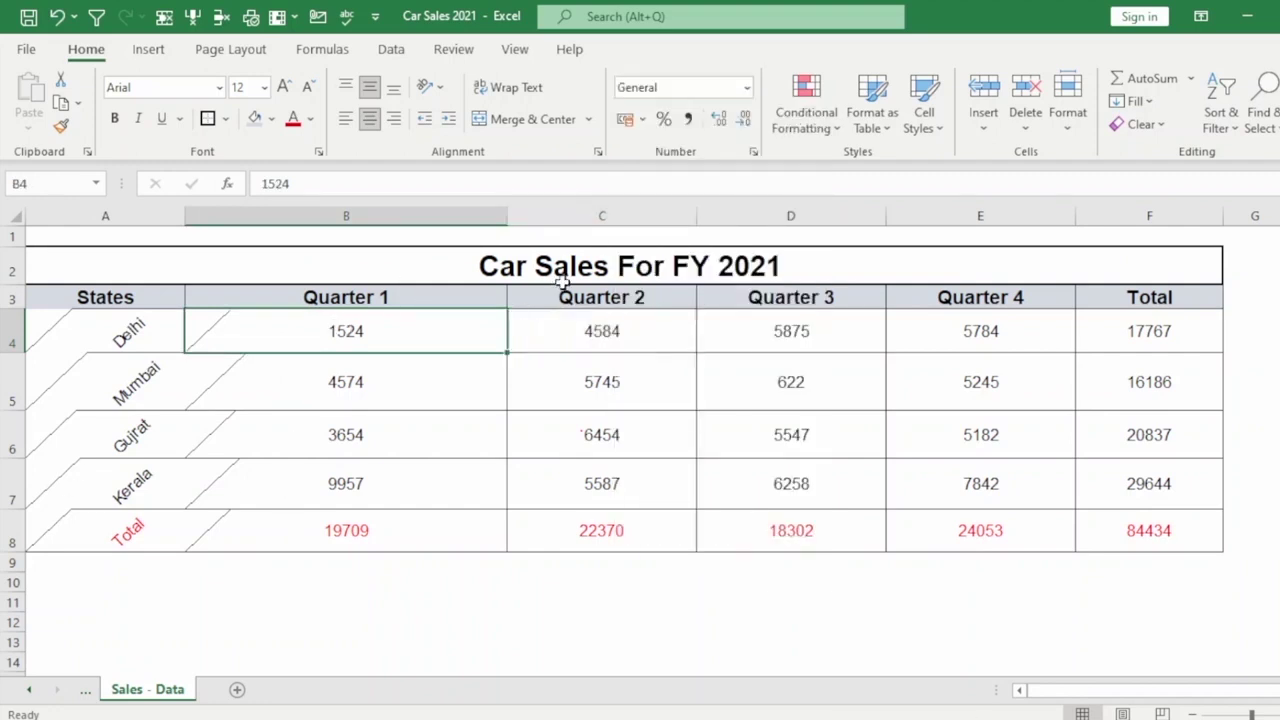
pyautogui.click(747, 94)
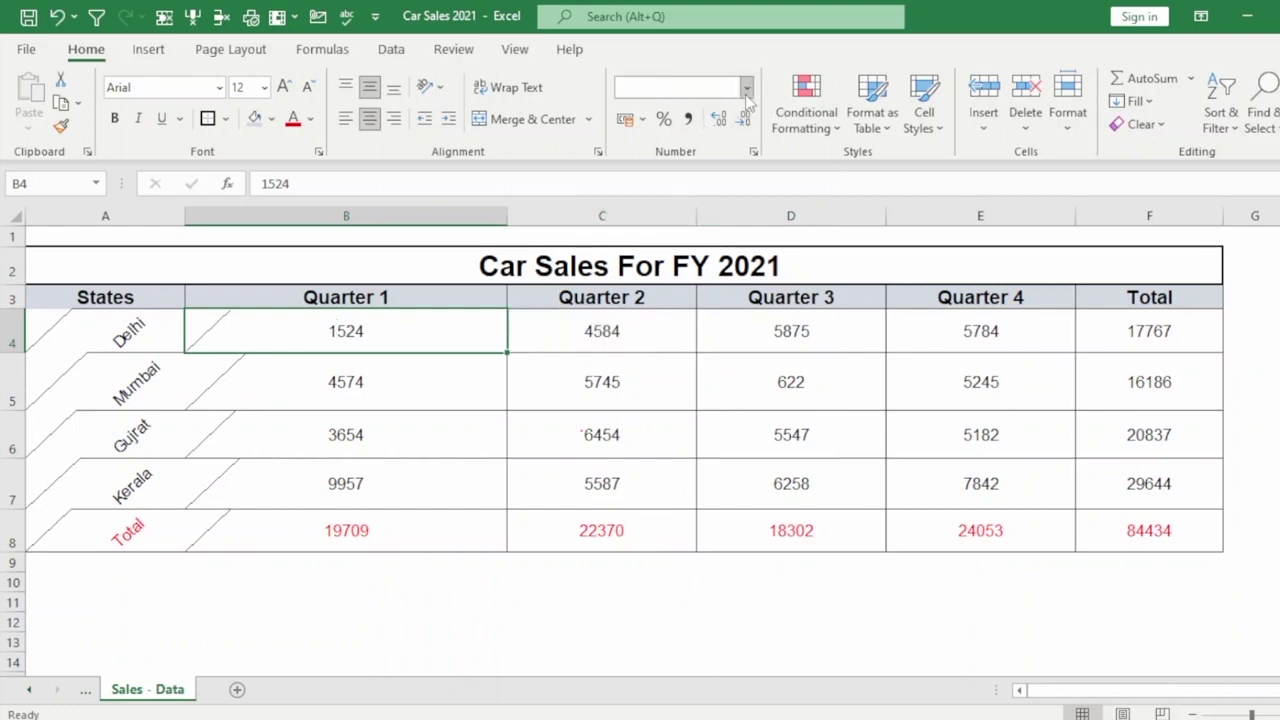
pyautogui.click(675, 164)
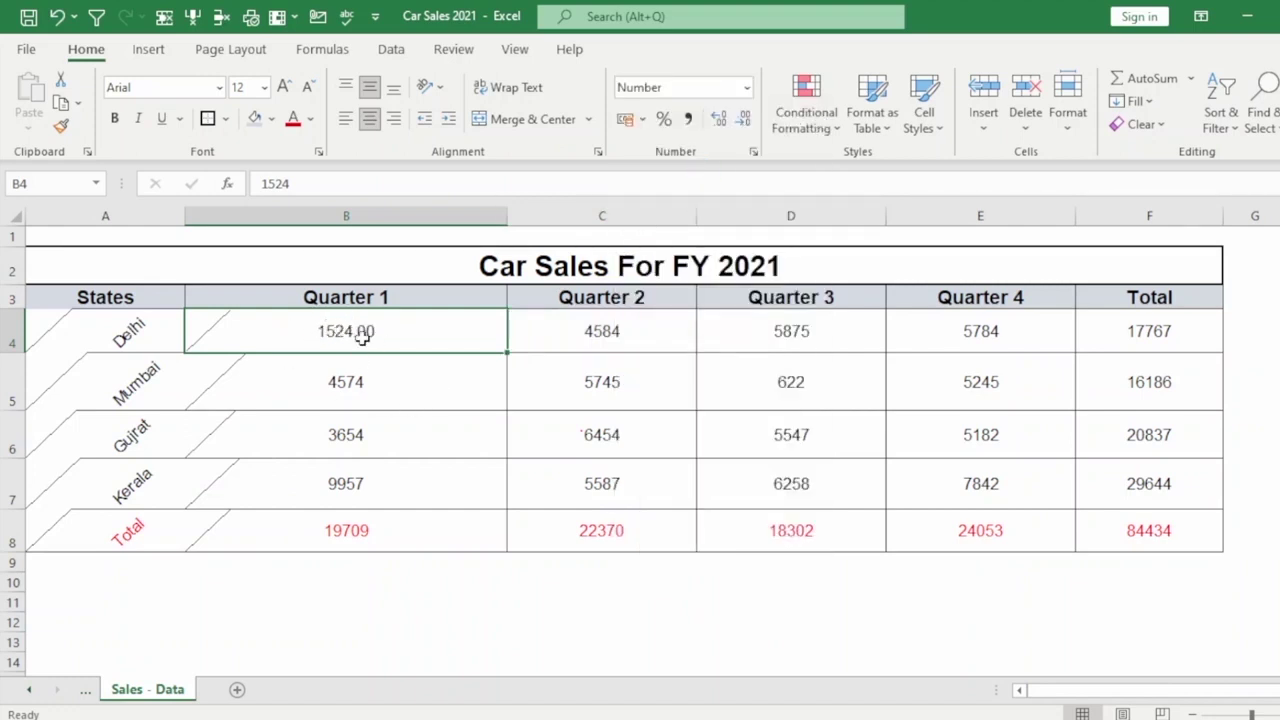
# Step: Switch B4 to AED Currency format, then to AED Accounting format
pyautogui.click(746, 88)
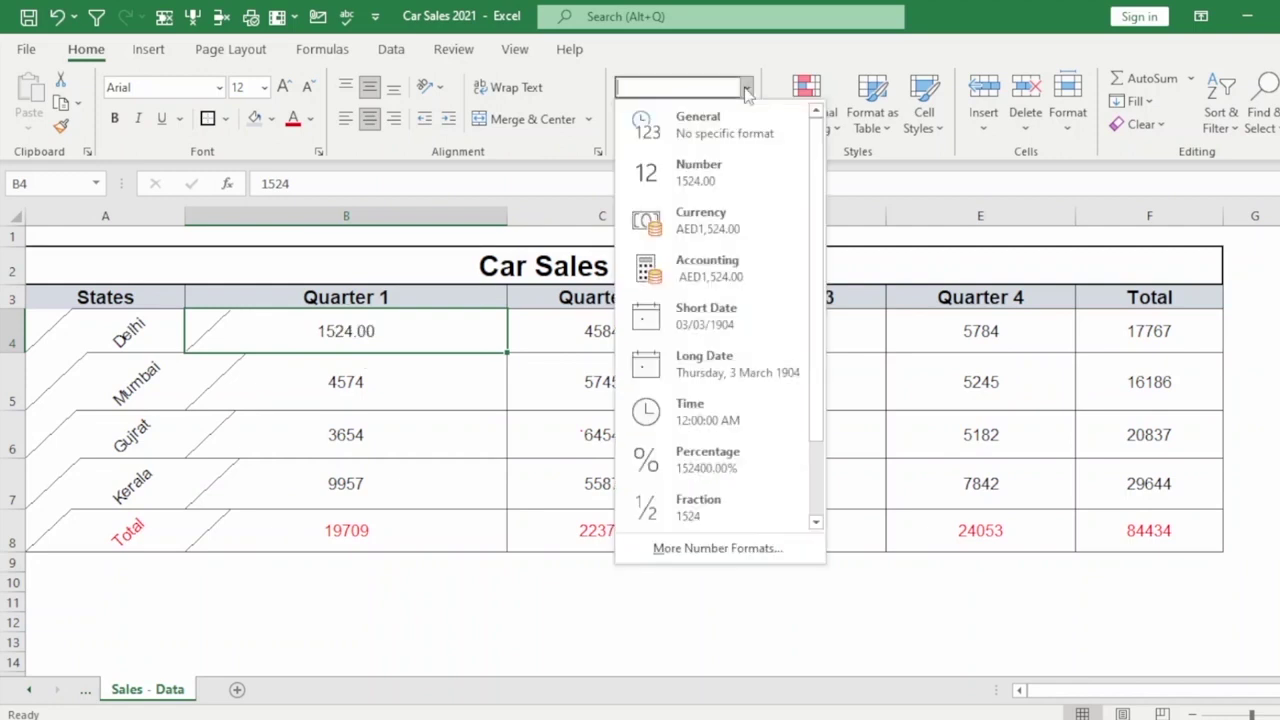
pyautogui.click(703, 220)
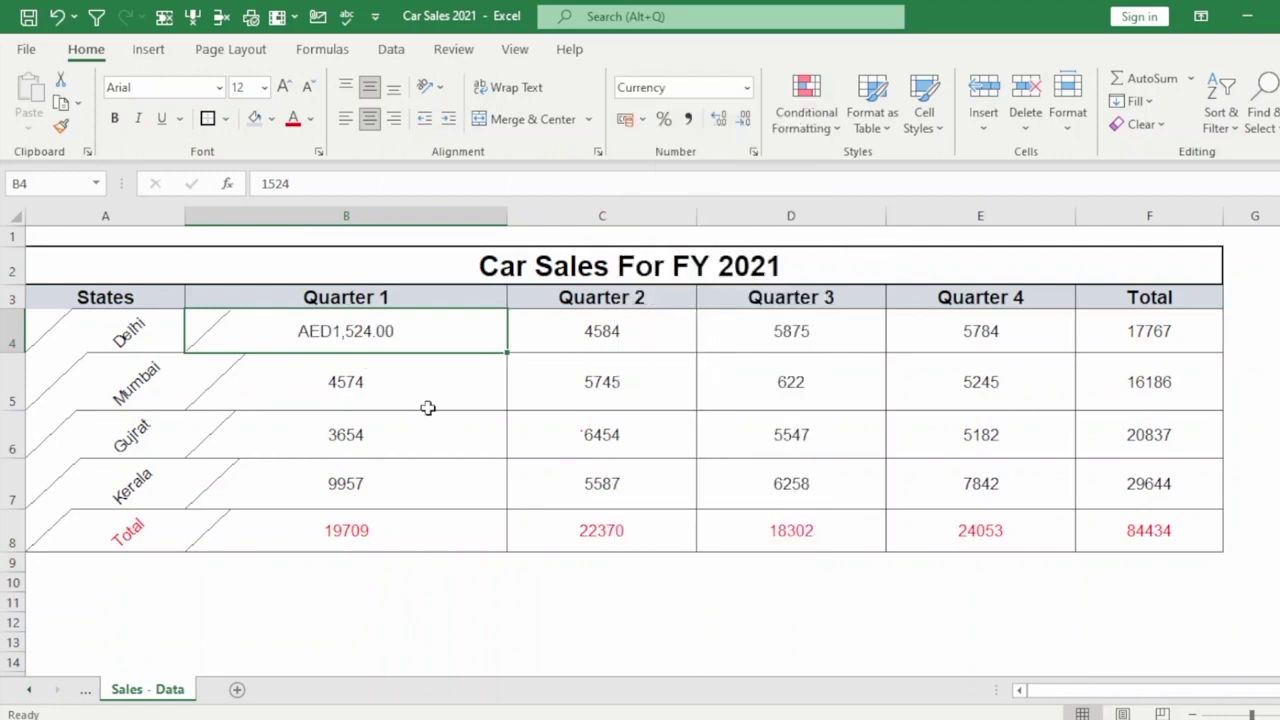
pyautogui.click(746, 88)
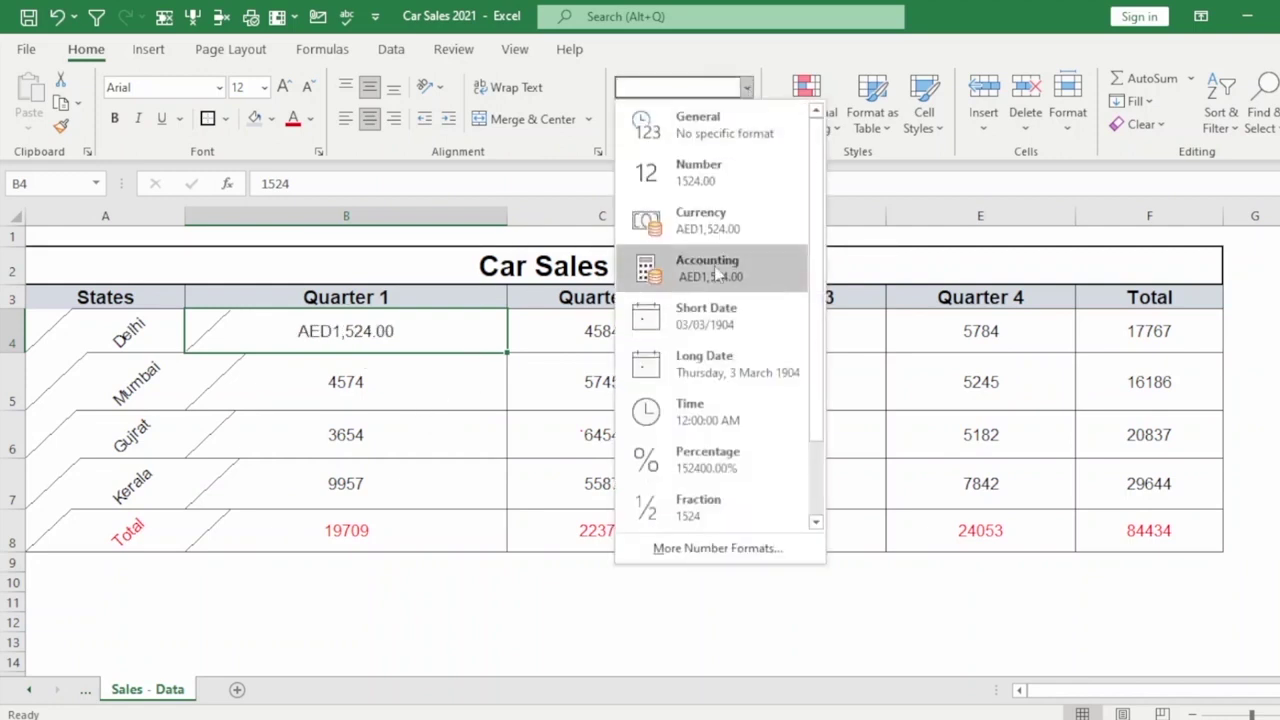
pyautogui.click(716, 277)
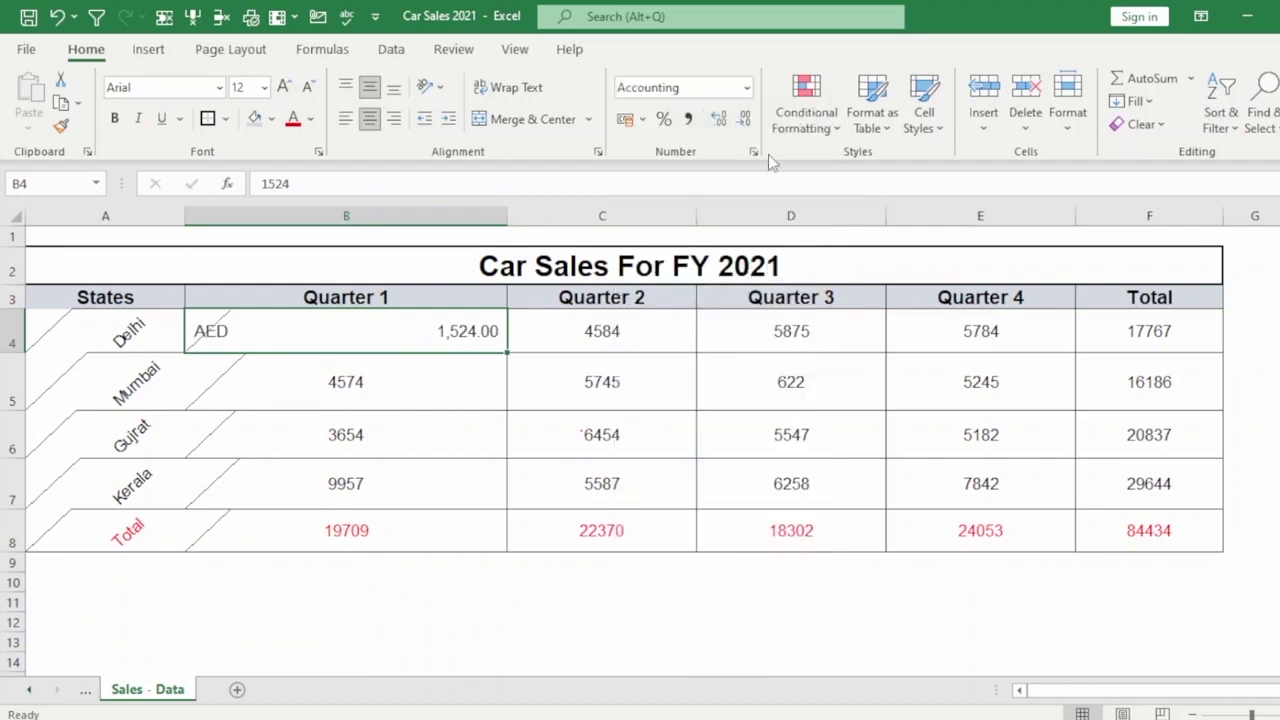
# Step: Show B4 as a Short Date, then as a Long Date reading Thursday, 3 March 1904
pyautogui.click(747, 88)
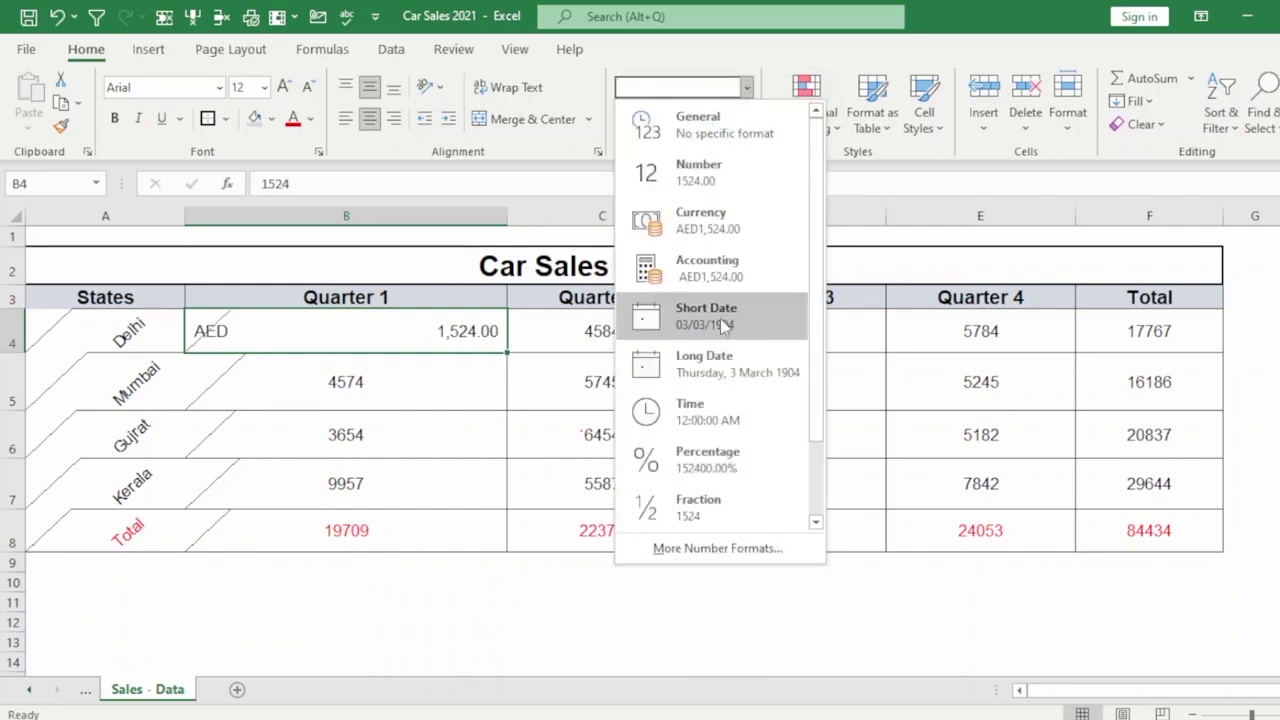
pyautogui.click(722, 320)
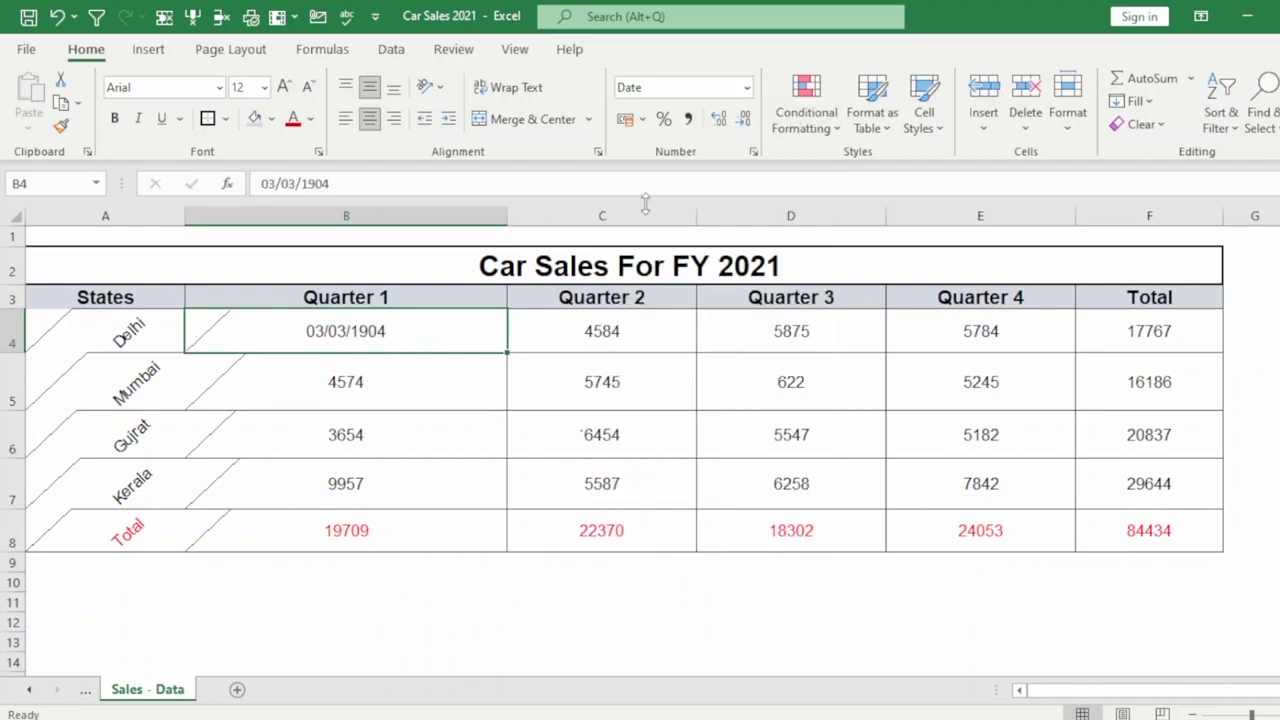
pyautogui.click(747, 89)
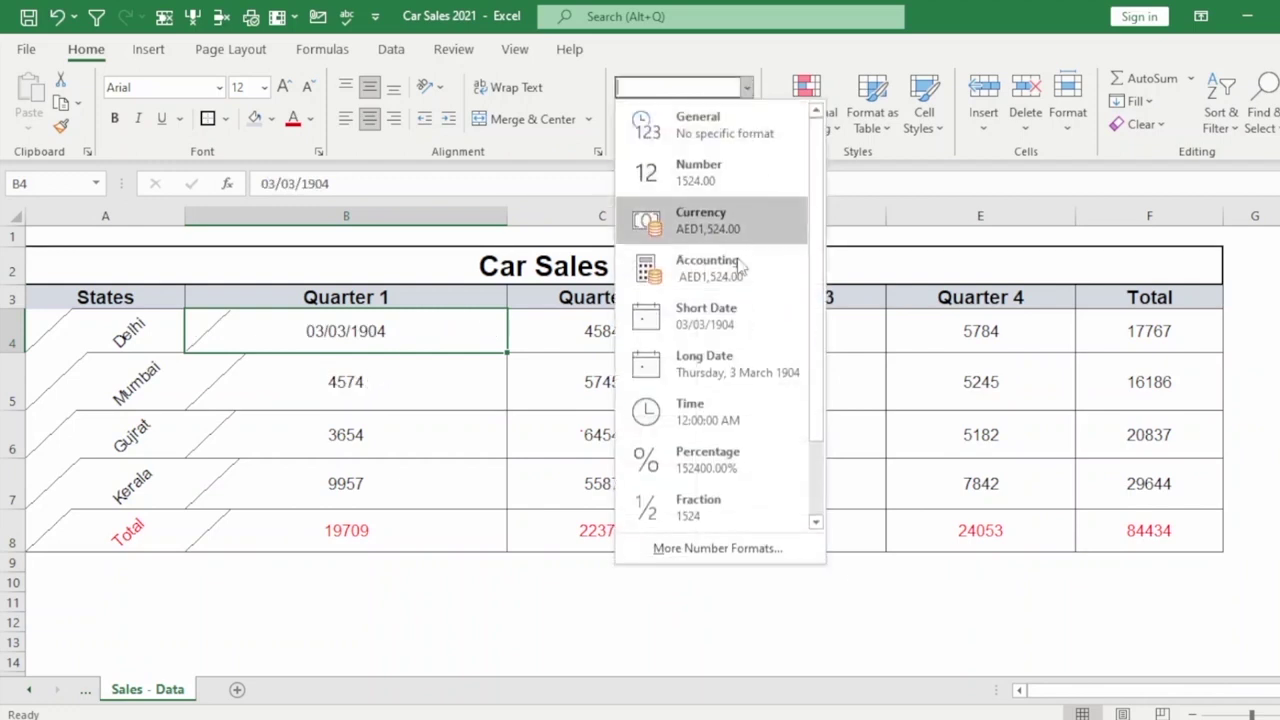
pyautogui.click(720, 364)
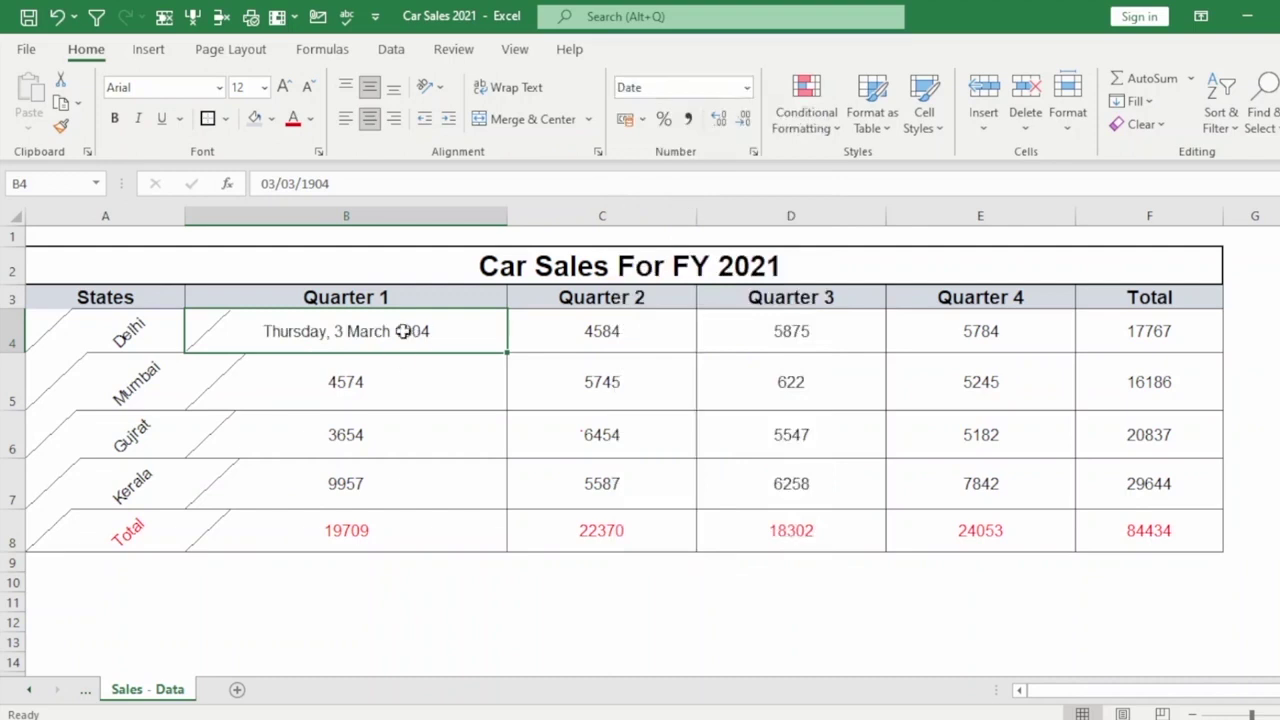
pyautogui.click(352, 396)
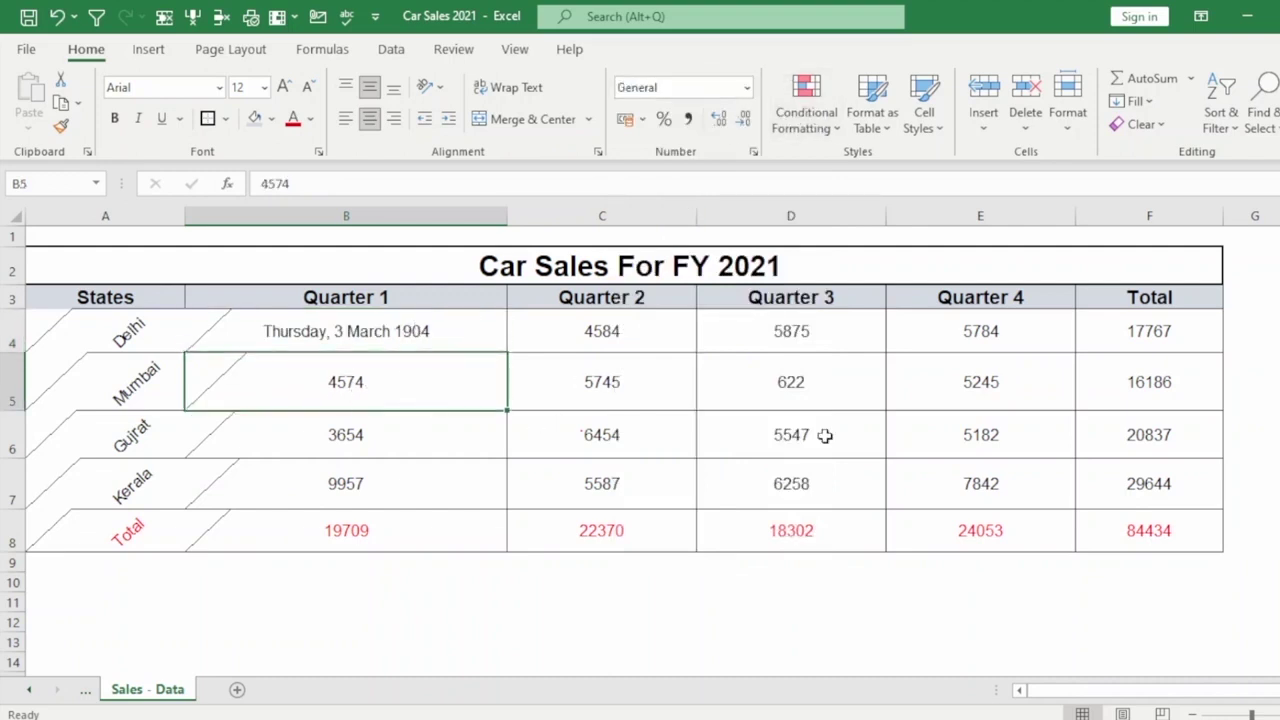
pyautogui.click(418, 330)
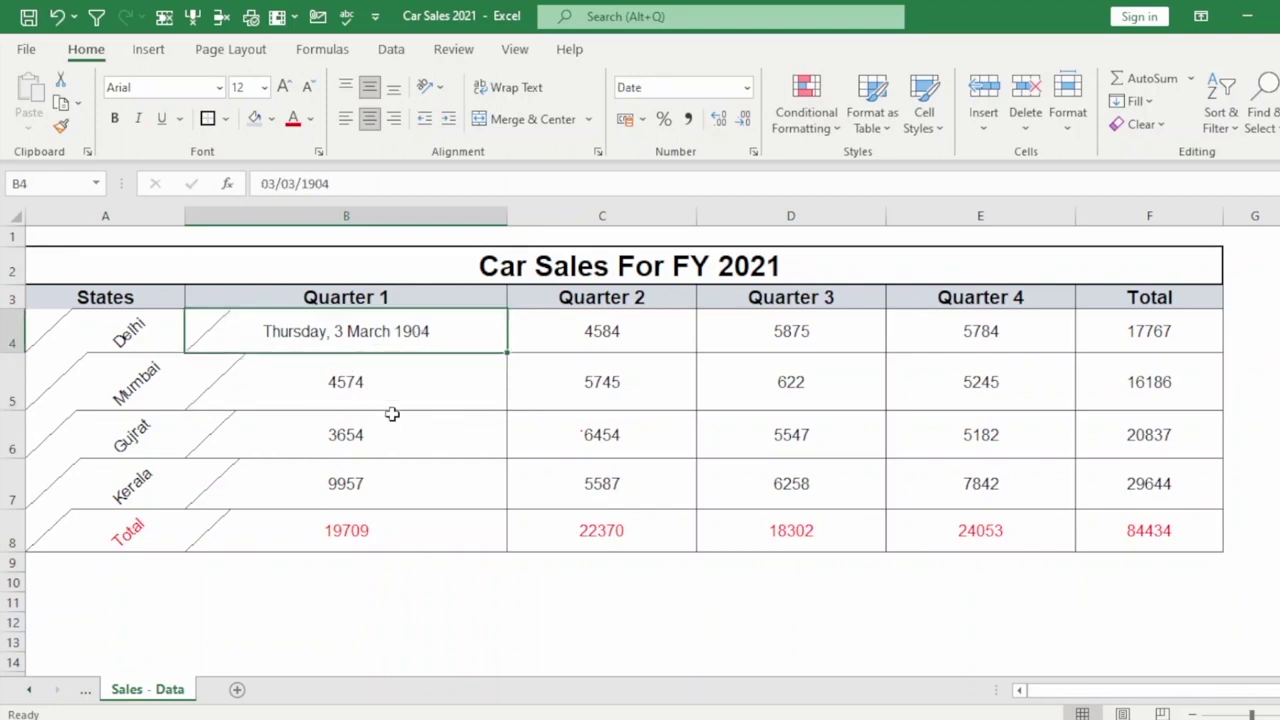
# Step: Step through cells B5, F5 and B6 to review the row values
pyautogui.click(345, 386)
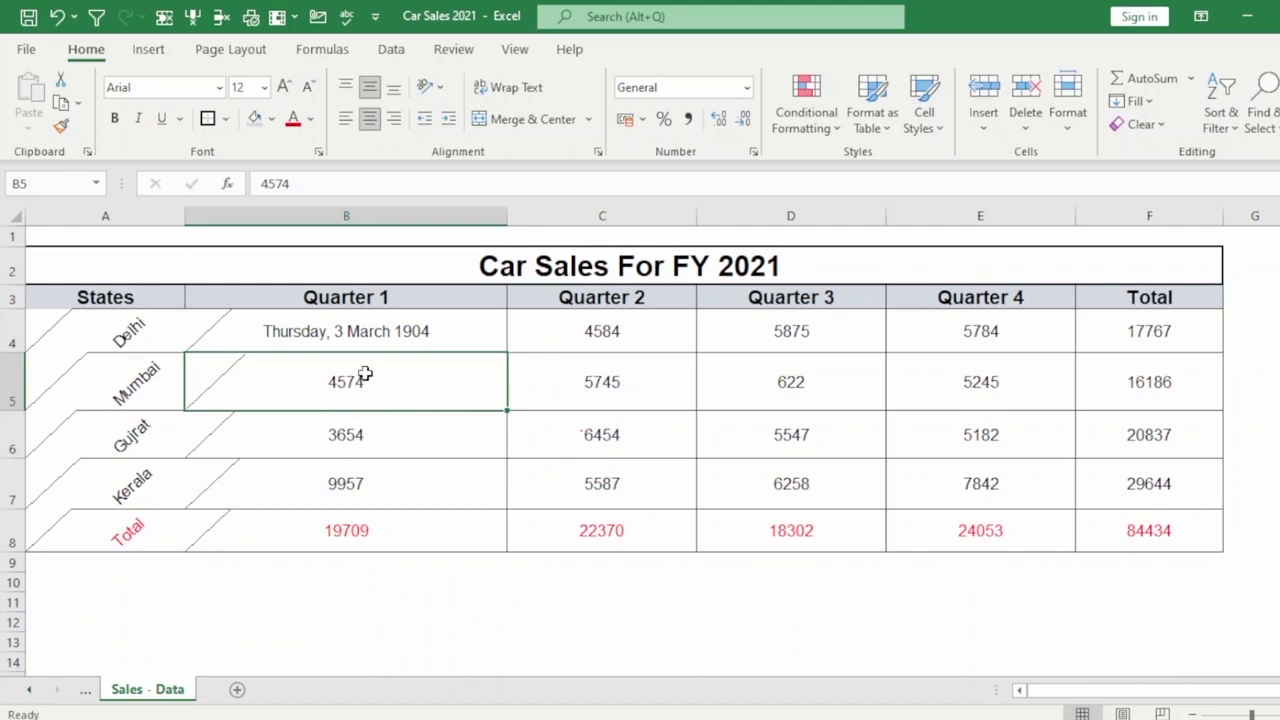
pyautogui.press('Right')
pyautogui.press('Right')
pyautogui.press('Right')
pyautogui.press('Right')
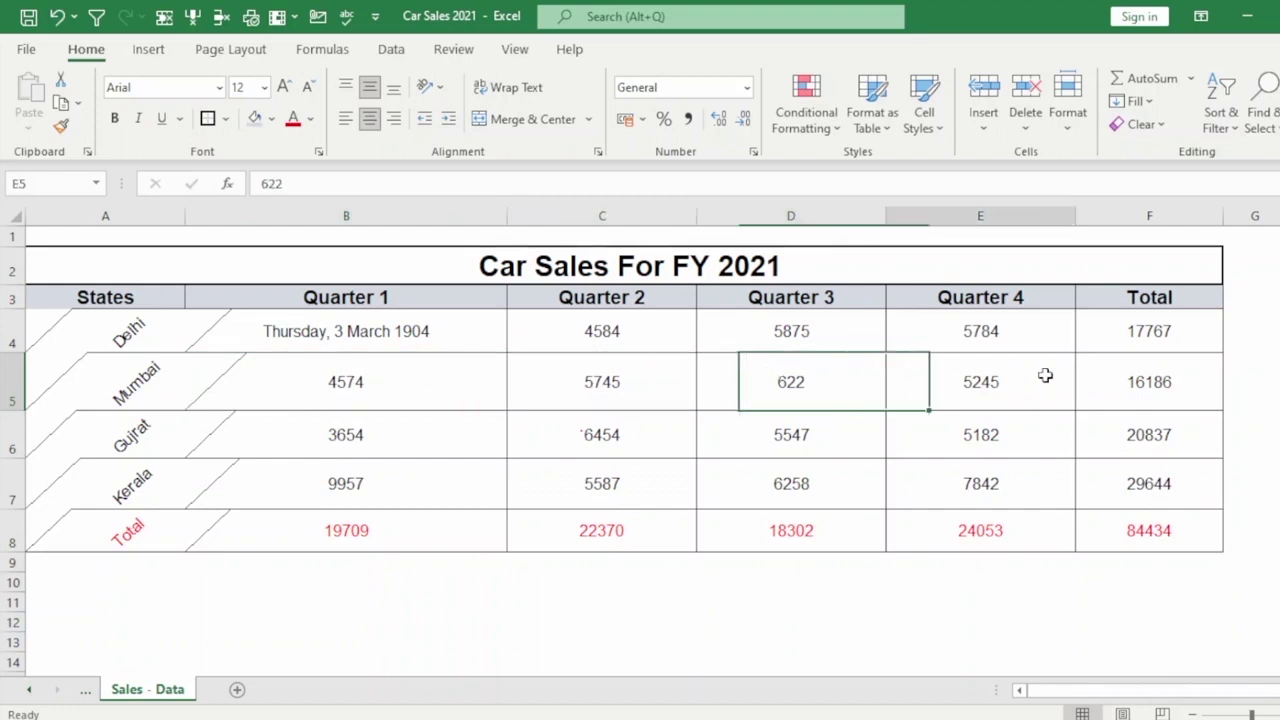
pyautogui.click(274, 377)
pyautogui.click(424, 437)
pyautogui.click(391, 391)
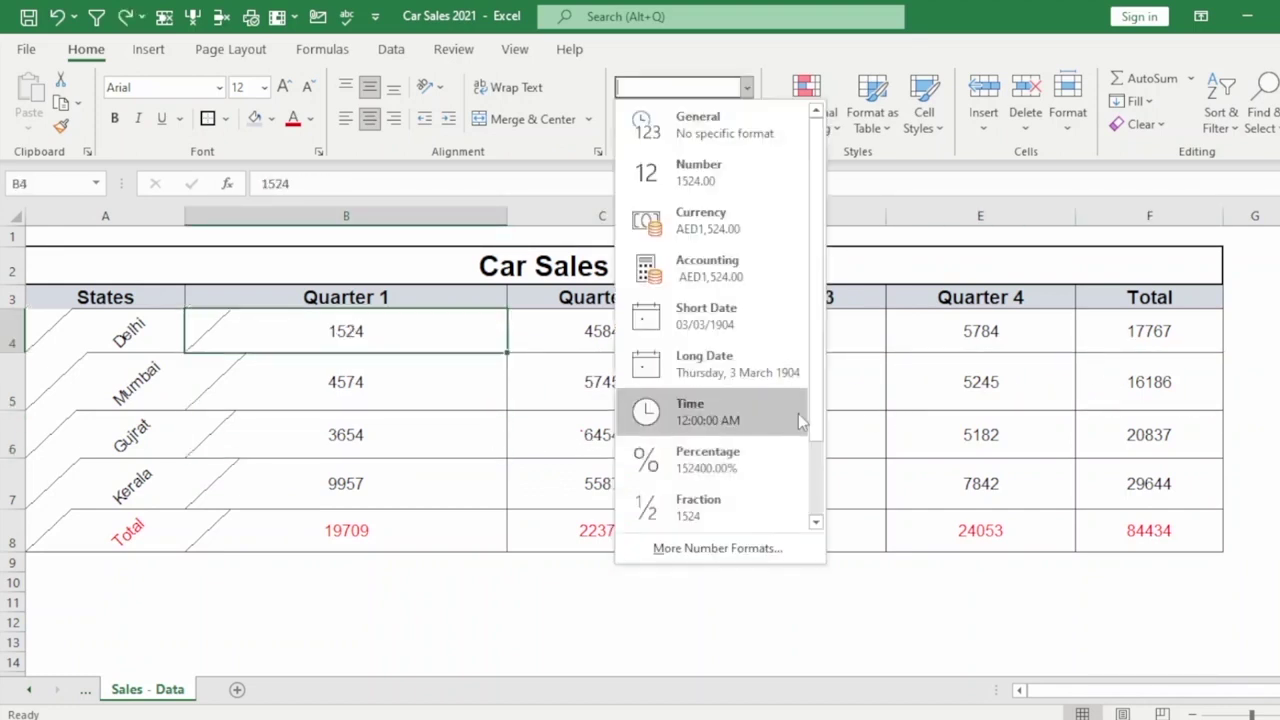
pyautogui.scroll(-2, 820, 386)
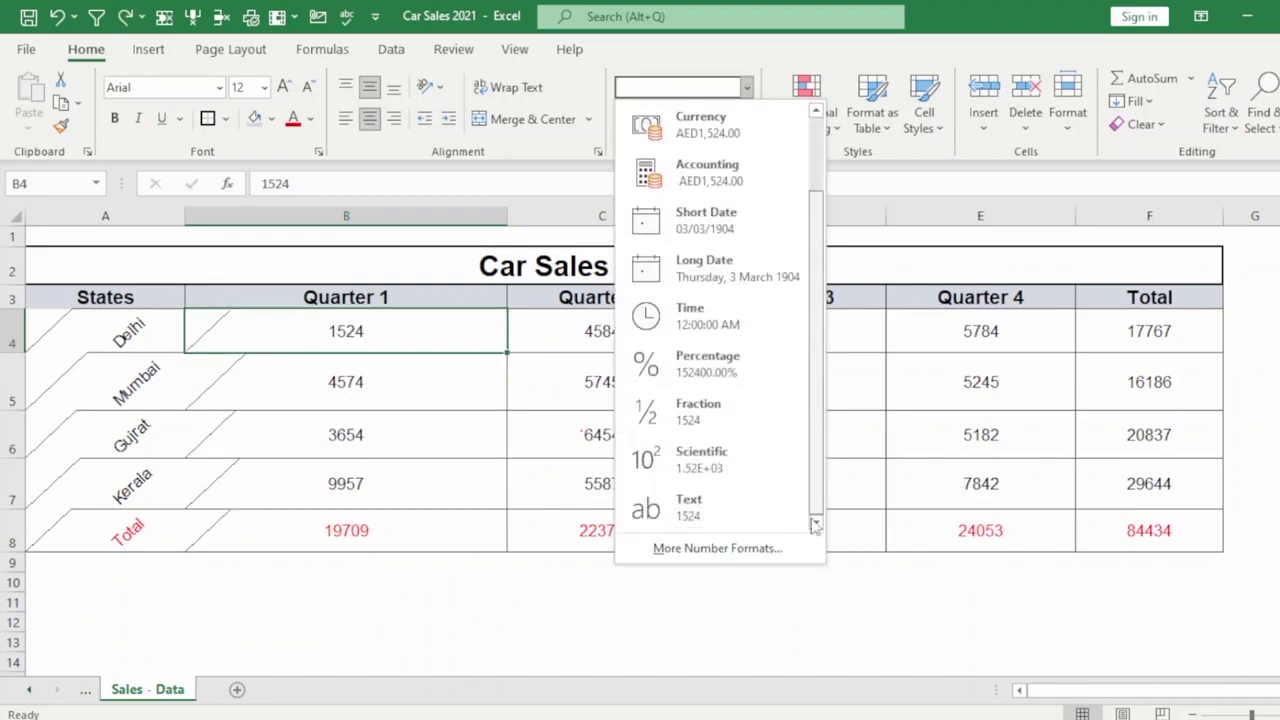
pyautogui.click(390, 388)
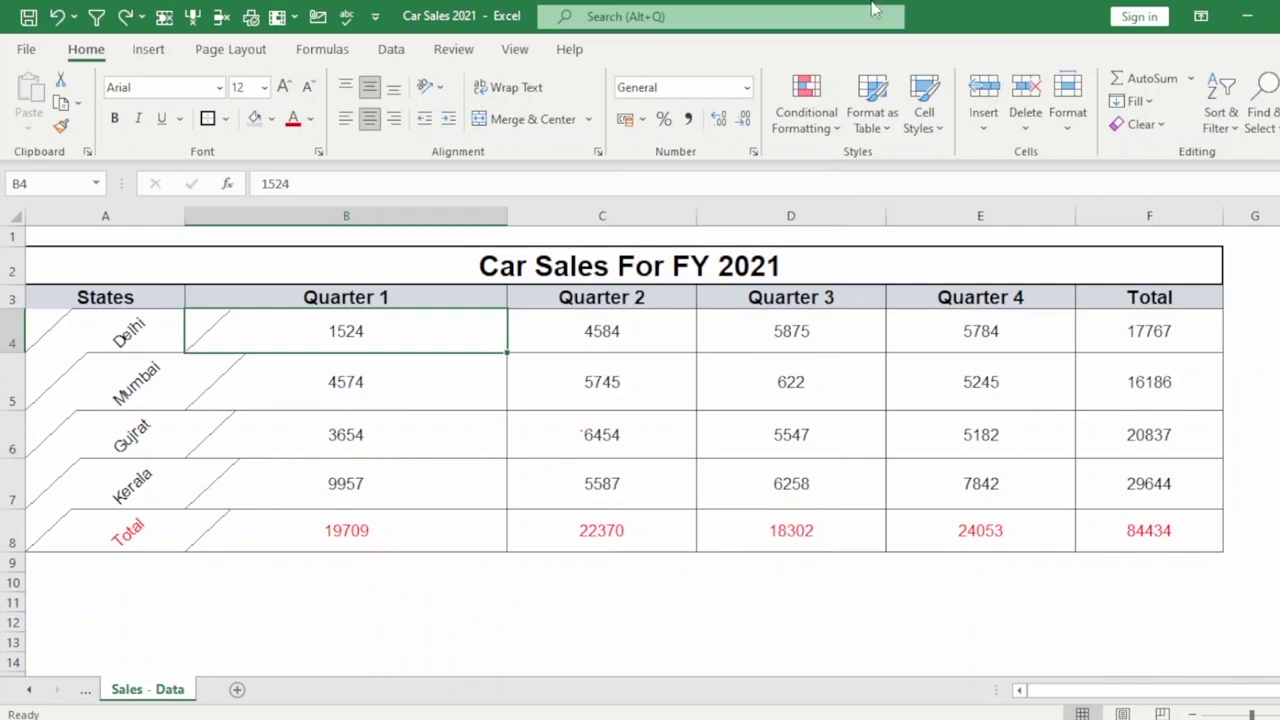
# Step: Try and undo AED Accounting on B4, then apply Comma Style so it reads 1,524.00
pyautogui.click(624, 121)
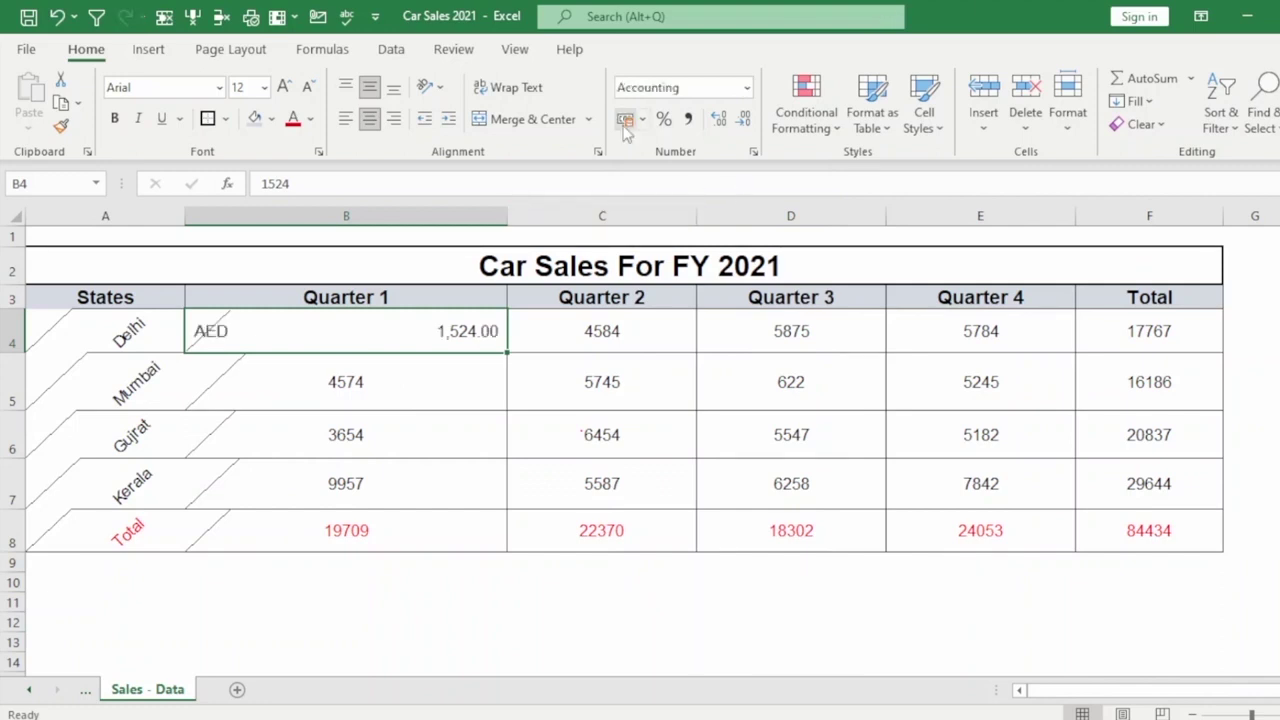
pyautogui.click(57, 17)
pyautogui.click(643, 120)
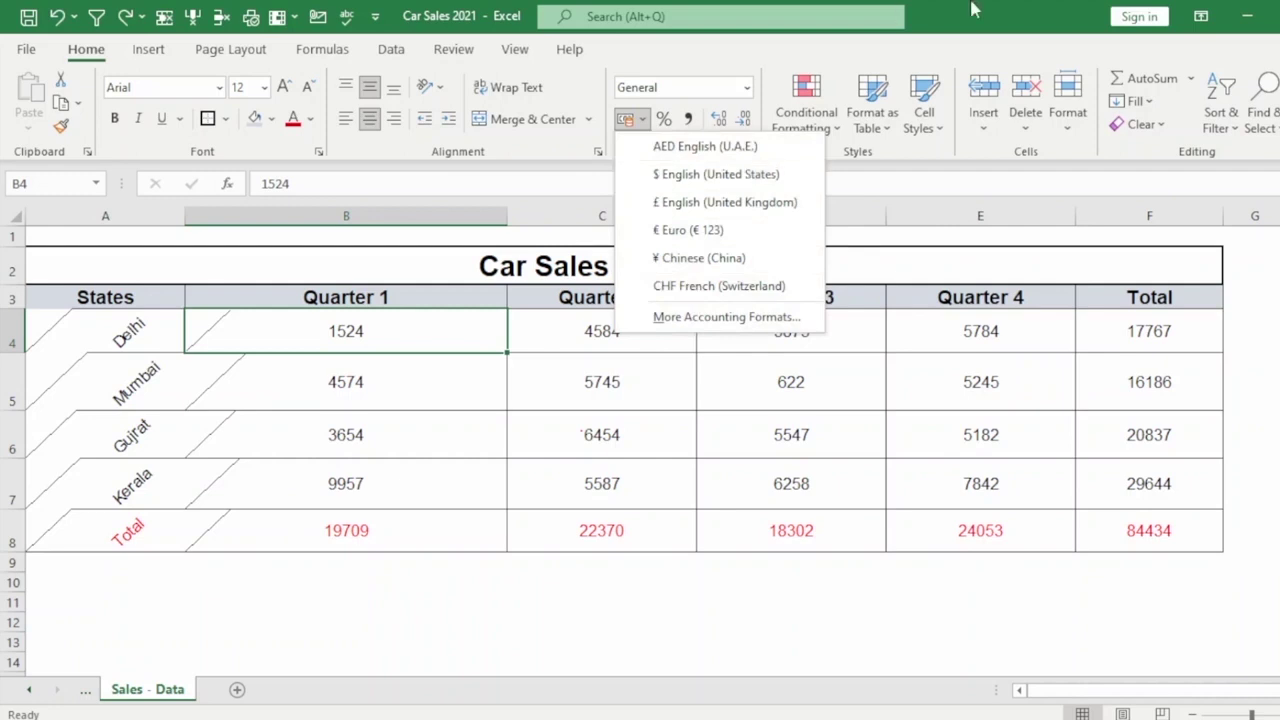
pyautogui.press('Escape')
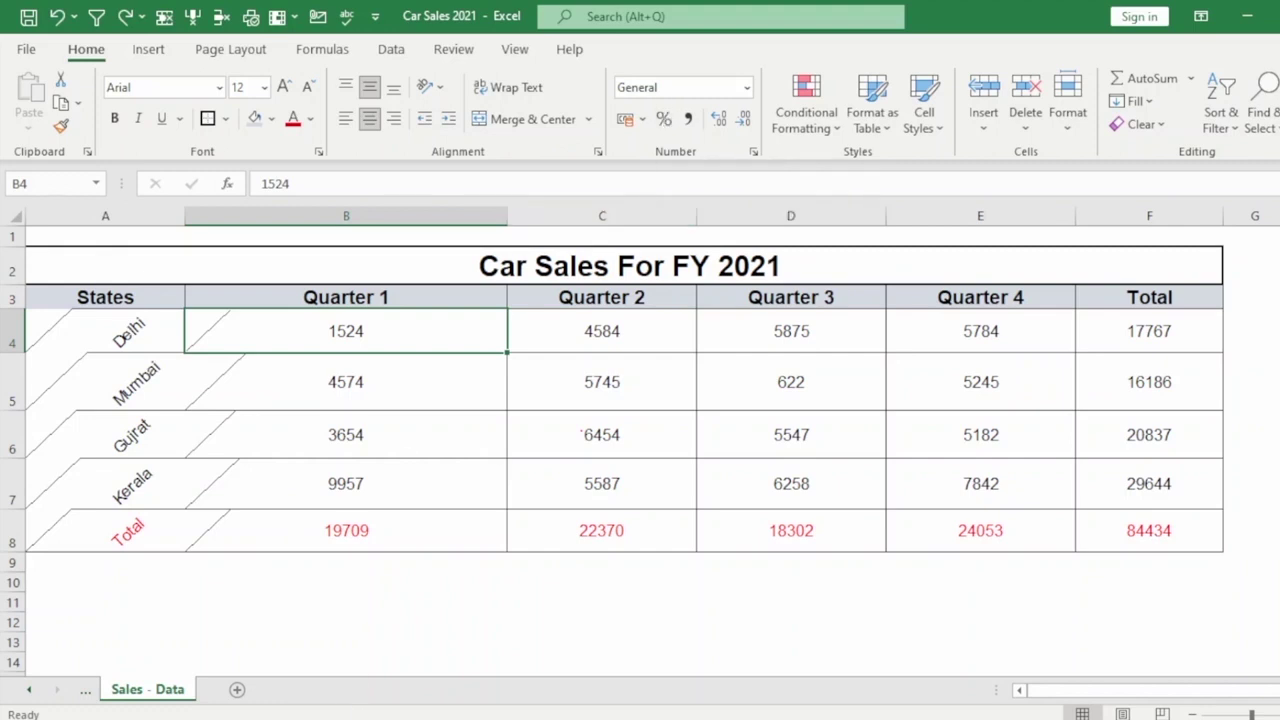
pyautogui.click(350, 718)
pyautogui.click(401, 320)
pyautogui.click(687, 120)
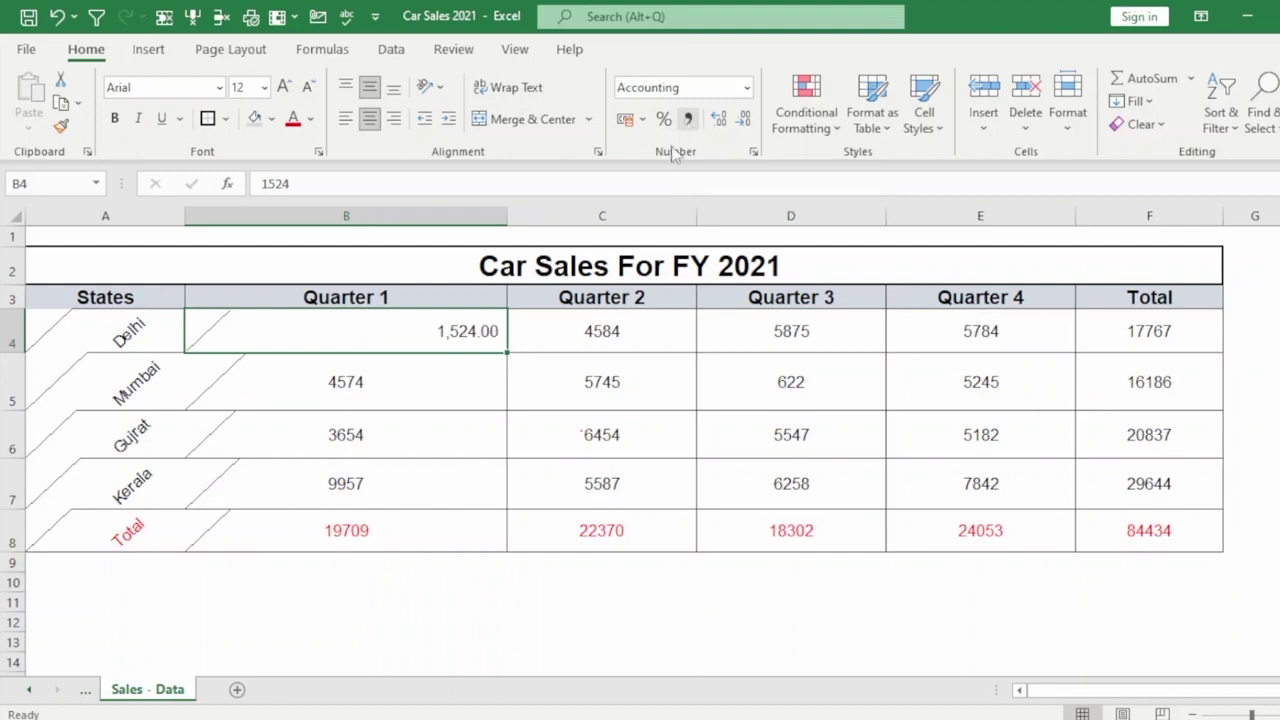
# Step: Apply Comma Style to the sales figures, adding then removing decimals down to whole numbers
pyautogui.moveTo(394, 329); pyautogui.dragTo(1160, 528)
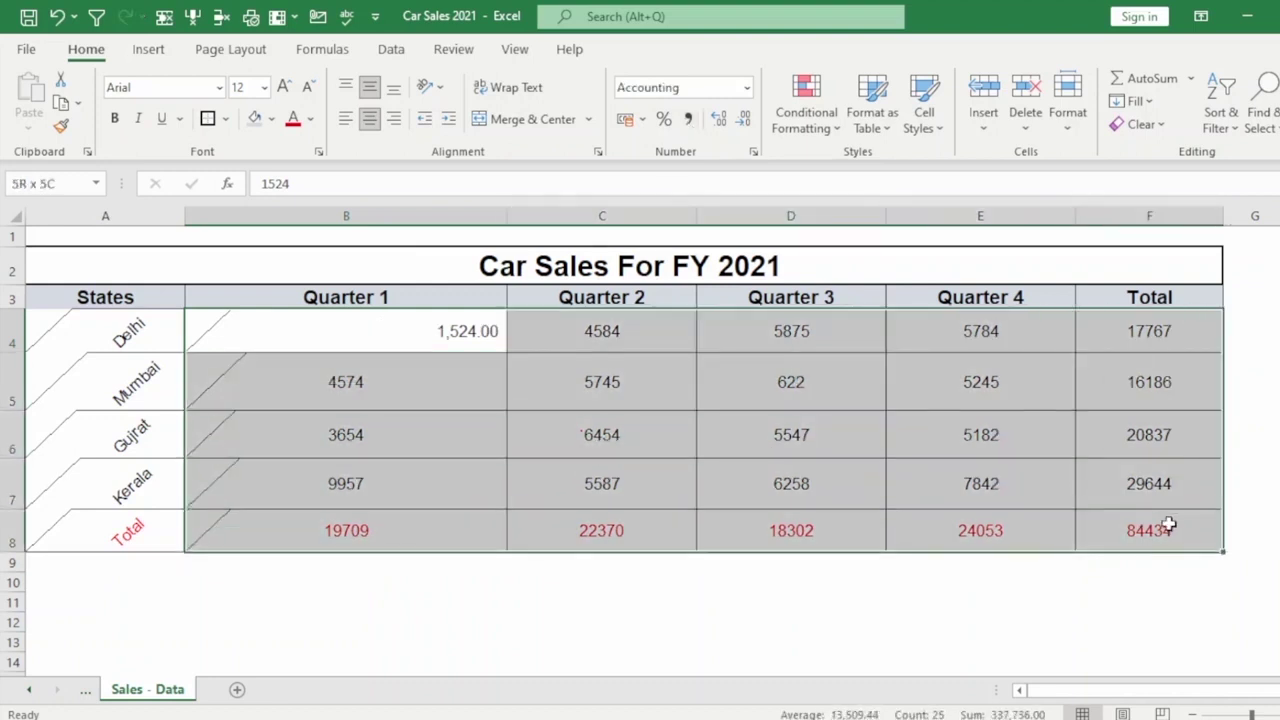
pyautogui.click(687, 120)
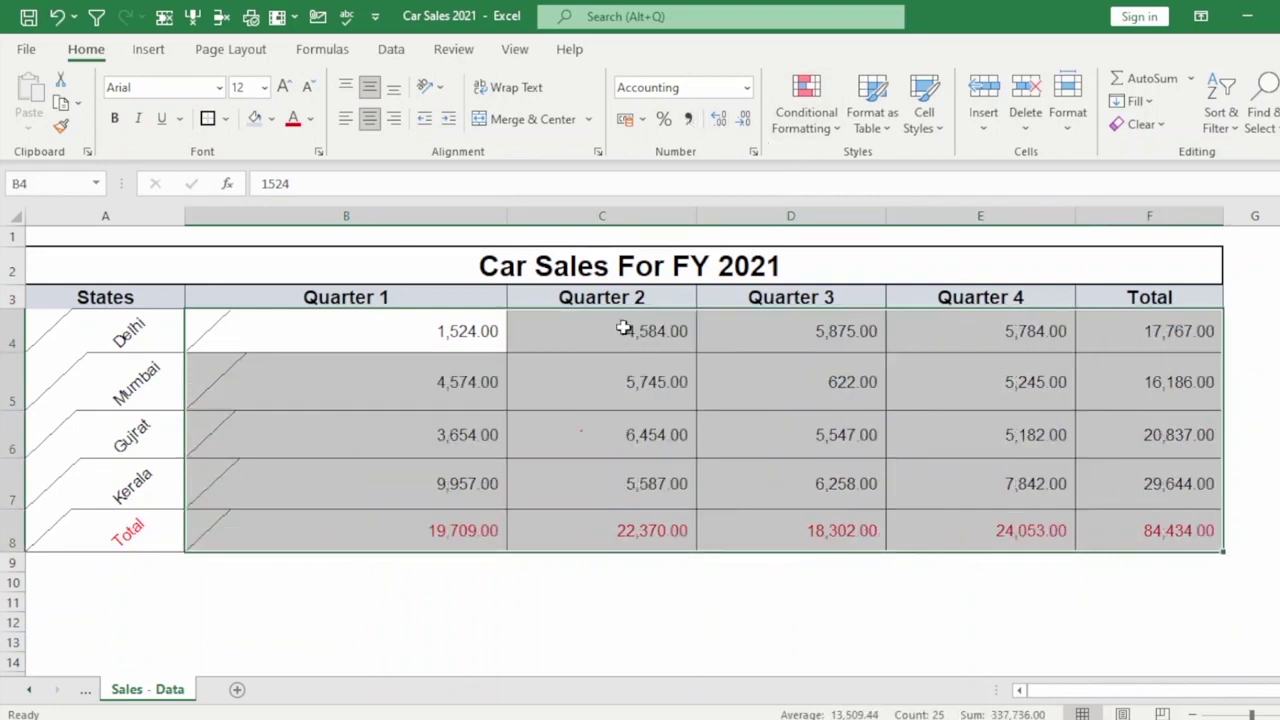
pyautogui.click(716, 121)
pyautogui.click(716, 121)
pyautogui.click(716, 121)
pyautogui.click(716, 121)
pyautogui.click(716, 121)
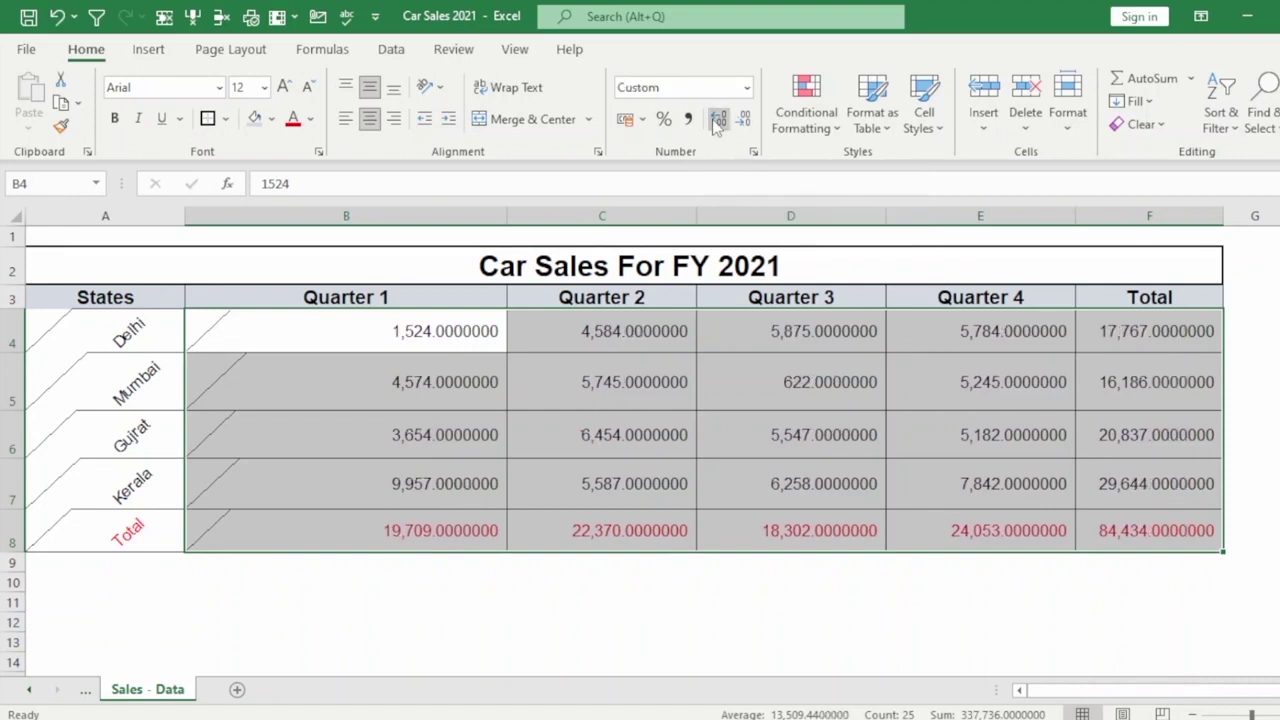
pyautogui.click(716, 121)
pyautogui.click(716, 121)
pyautogui.click(716, 121)
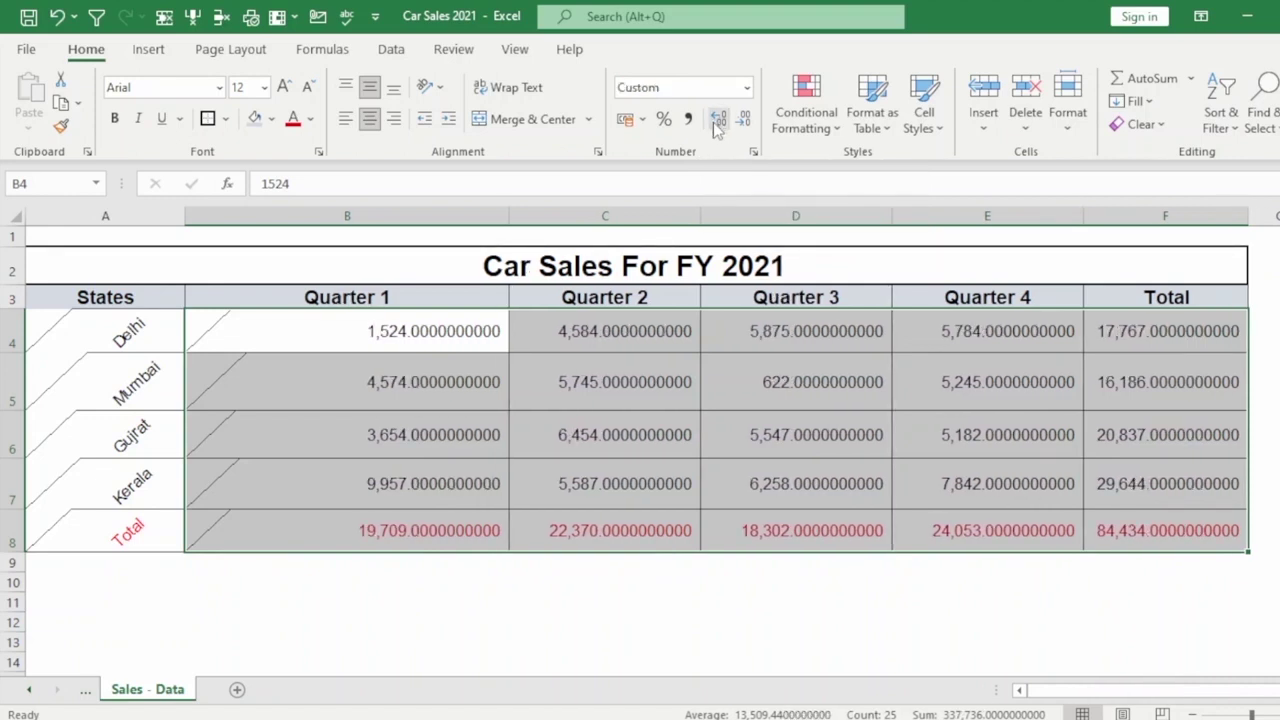
pyautogui.click(744, 121)
pyautogui.click(744, 121)
pyautogui.click(744, 121)
pyautogui.click(744, 121)
pyautogui.click(744, 121)
pyautogui.click(744, 121)
pyautogui.click(744, 121)
pyautogui.click(744, 121)
pyautogui.click(744, 121)
pyautogui.click(744, 121)
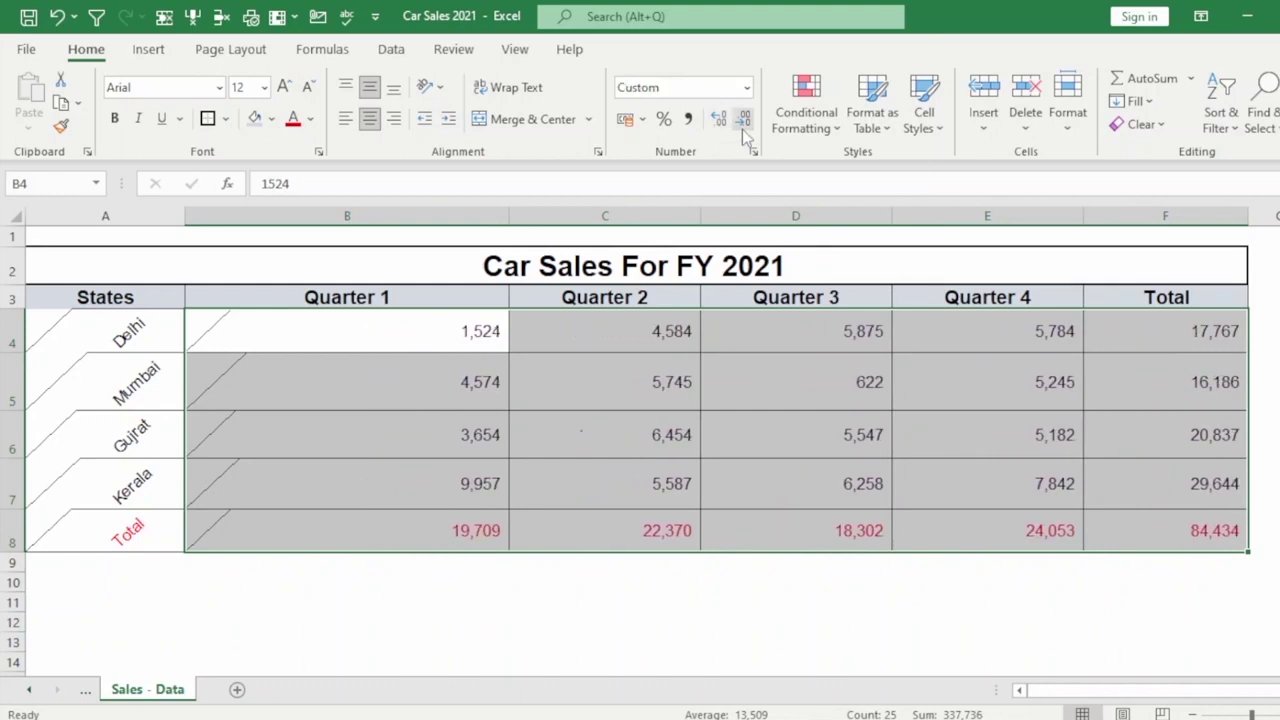
# Step: Reselect the full block of sales figures B4 to F8
pyautogui.click(586, 371)
pyautogui.moveTo(334, 329); pyautogui.dragTo(1152, 550)
pyautogui.click(600, 370)
pyautogui.moveTo(487, 331); pyautogui.dragTo(1243, 534)
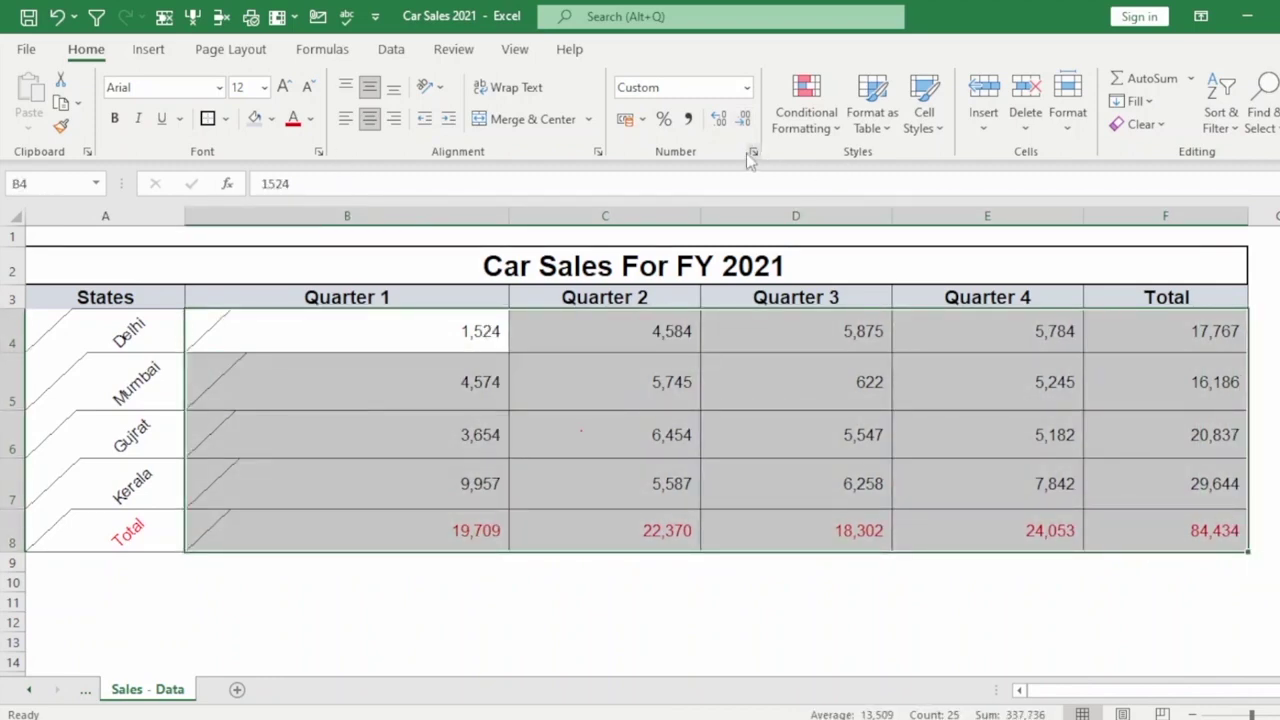
# Step: Open Format Cells and preview General, then Number with red negative numbers
pyautogui.click(750, 155)
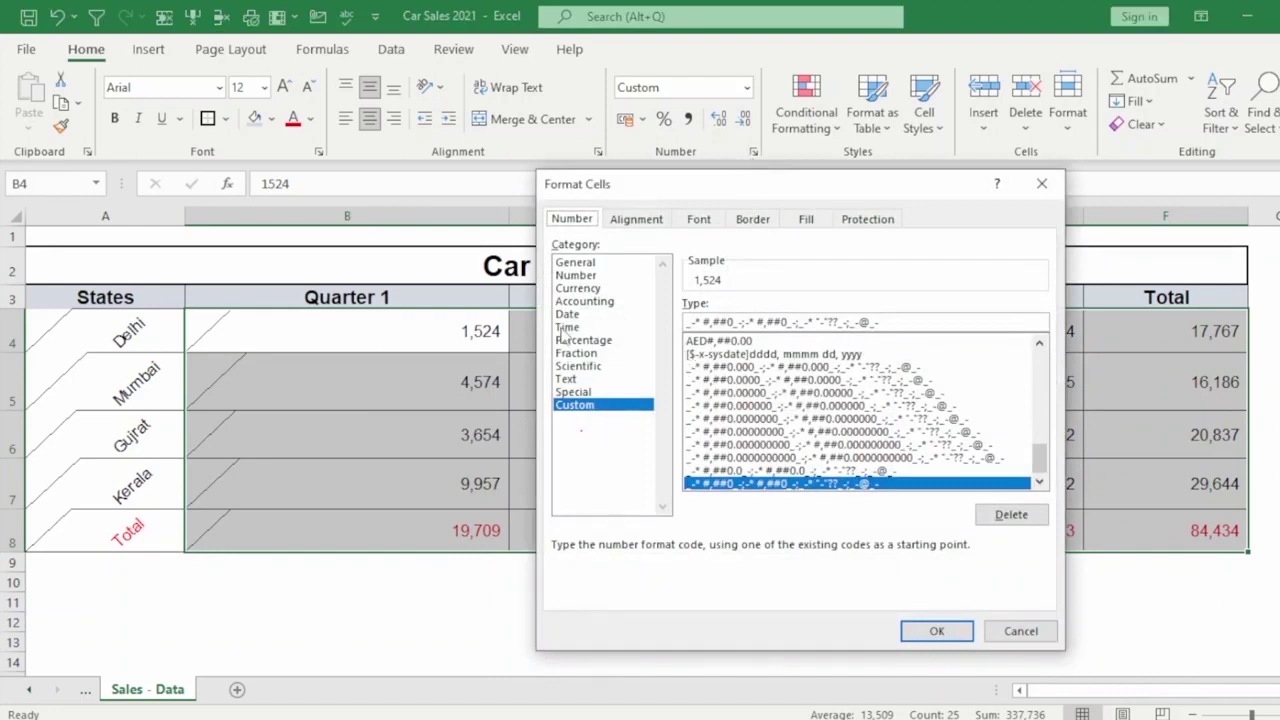
pyautogui.click(584, 264)
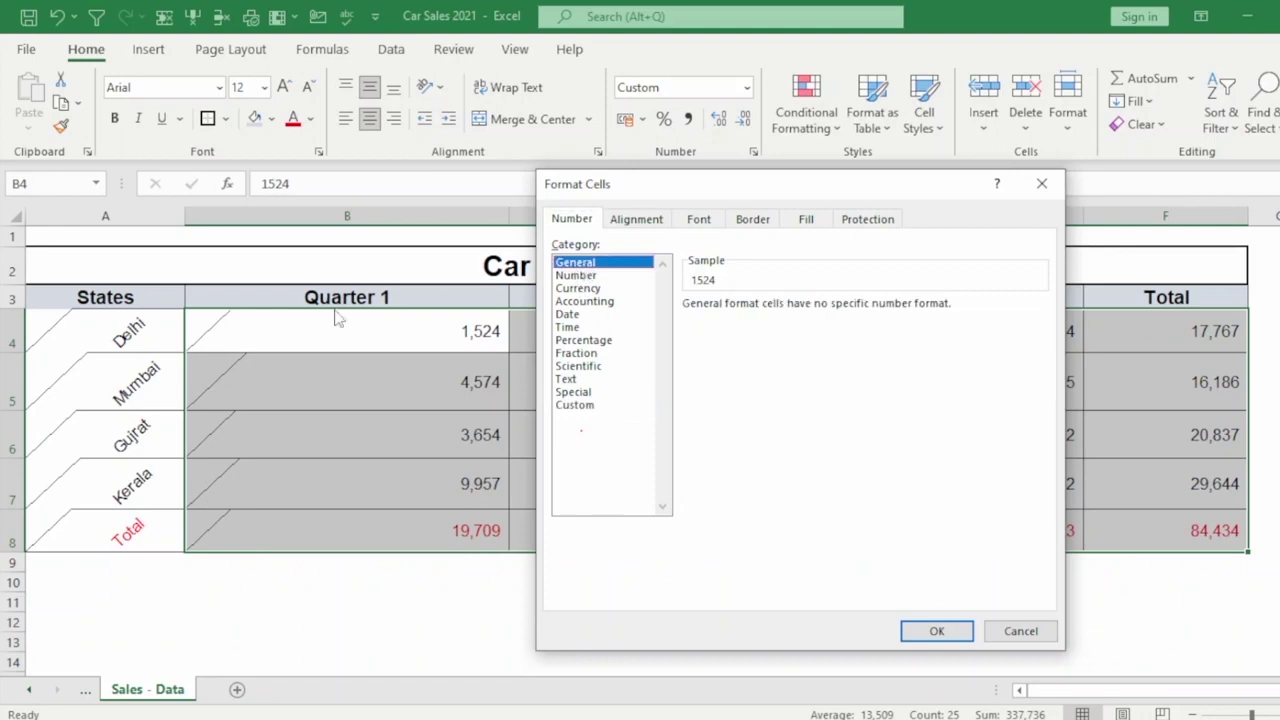
pyautogui.click(580, 277)
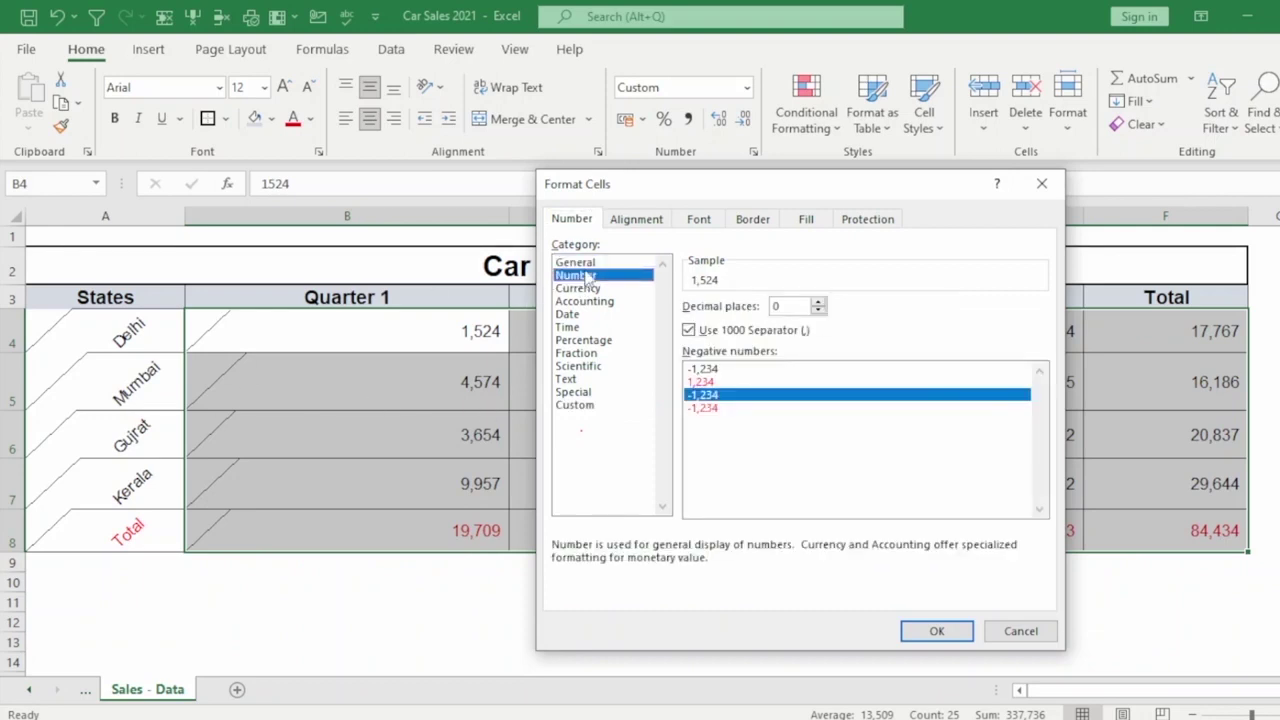
pyautogui.click(586, 263)
pyautogui.click(582, 276)
pyautogui.click(701, 382)
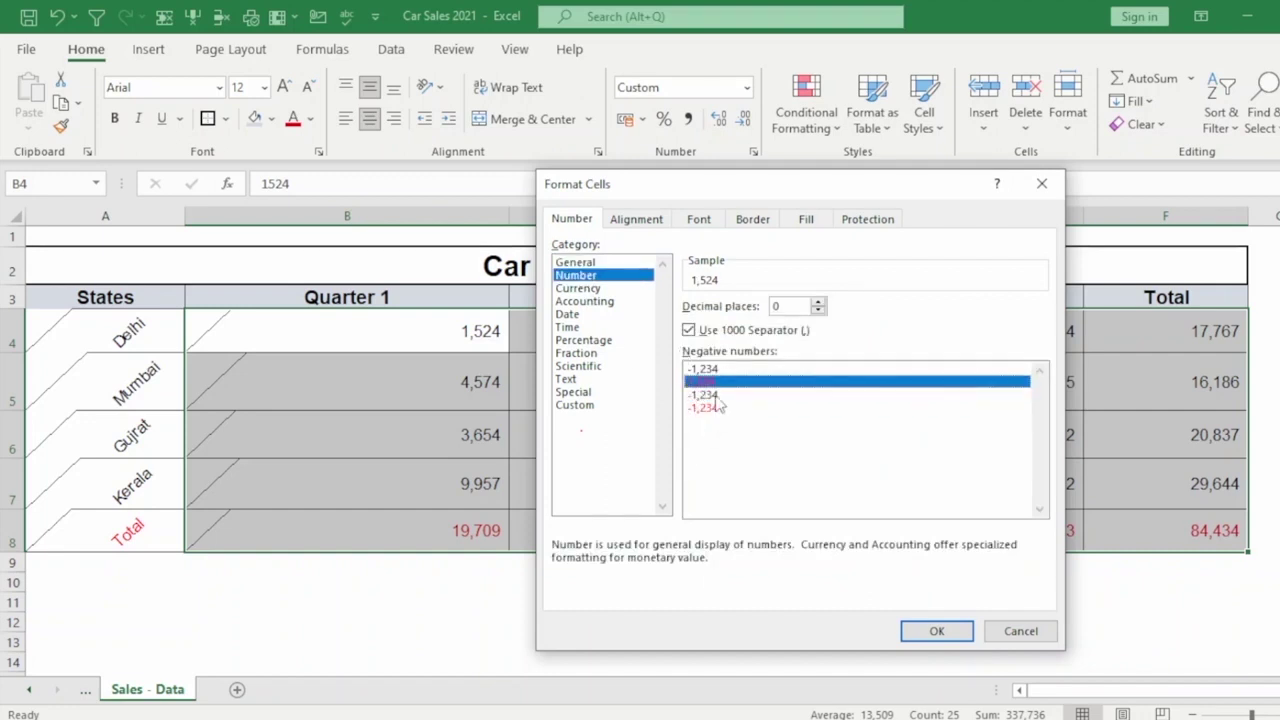
# Step: Keep the 1000 separator on with 0 decimal places, then switch to Currency
pyautogui.click(689, 330)
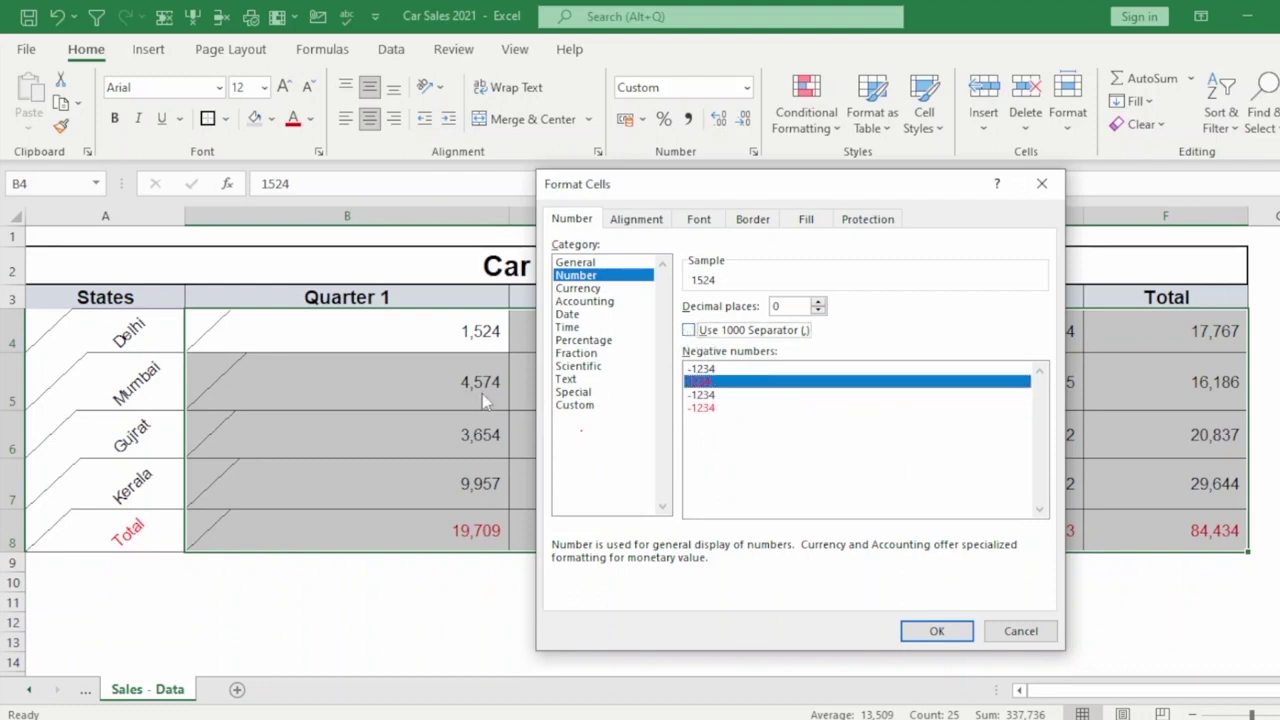
pyautogui.click(689, 332)
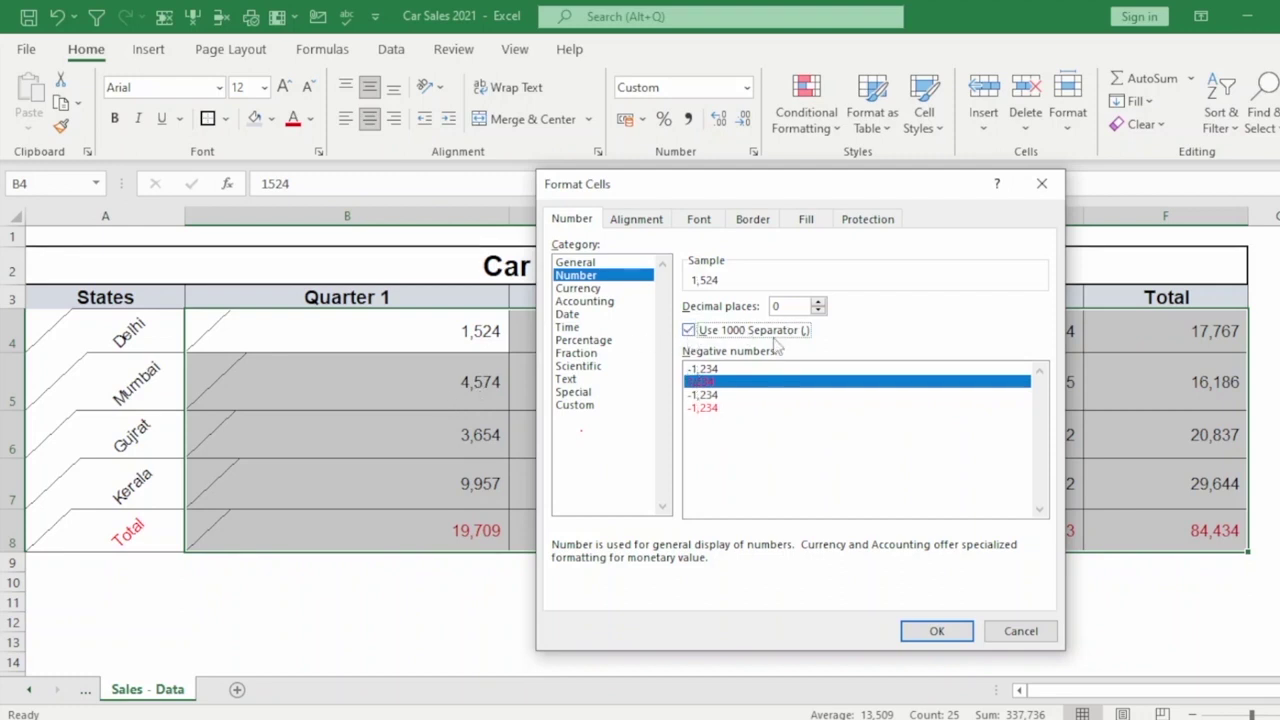
pyautogui.click(818, 302)
pyautogui.click(818, 302)
pyautogui.click(818, 302)
pyautogui.click(818, 302)
pyautogui.click(818, 303)
pyautogui.click(818, 303)
pyautogui.click(818, 303)
pyautogui.click(818, 310)
pyautogui.click(818, 310)
pyautogui.click(818, 310)
pyautogui.click(818, 310)
pyautogui.click(818, 310)
pyautogui.click(818, 310)
pyautogui.click(818, 310)
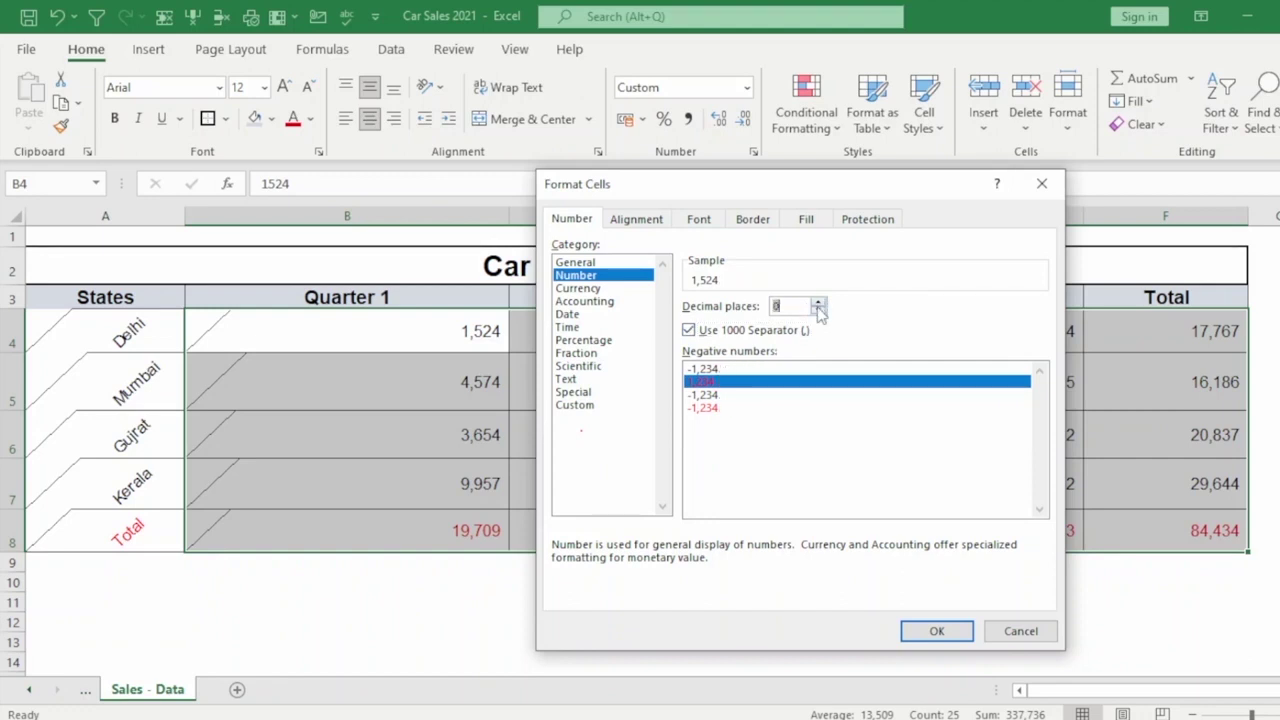
pyautogui.click(575, 289)
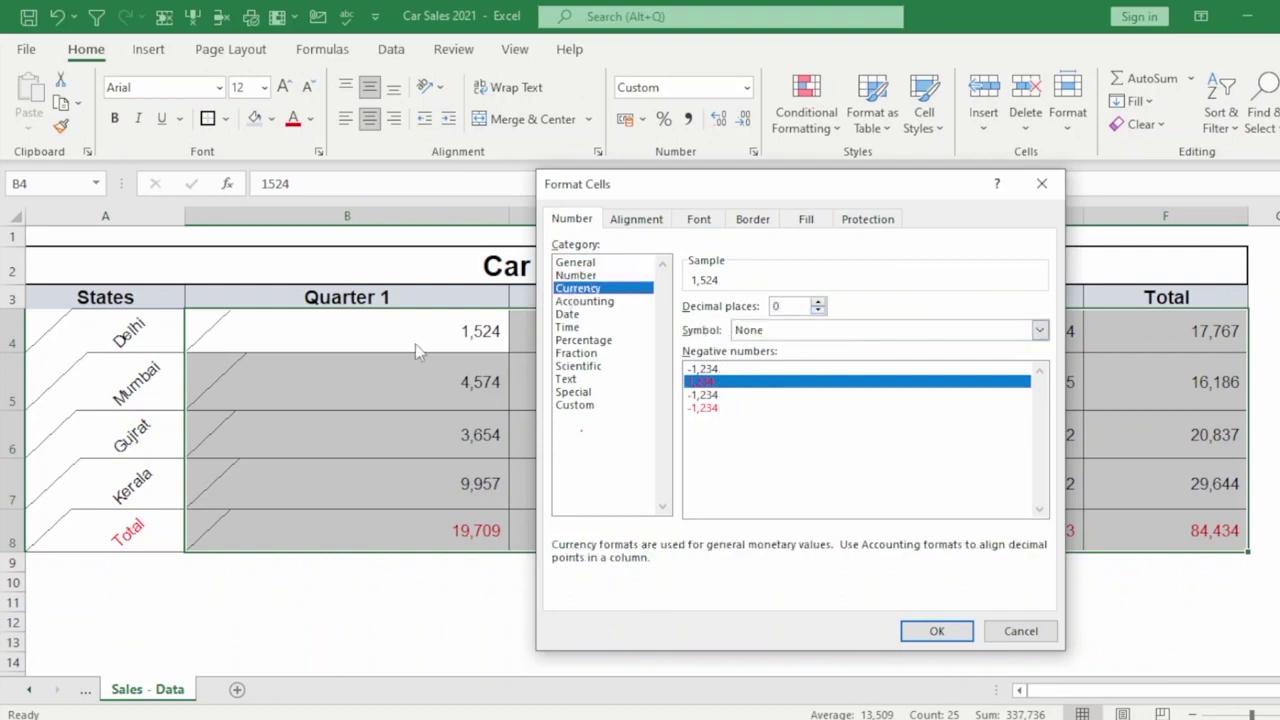
# Step: Set the currency symbol to AED with 0 decimal places
pyautogui.click(764, 330)
pyautogui.click(745, 361)
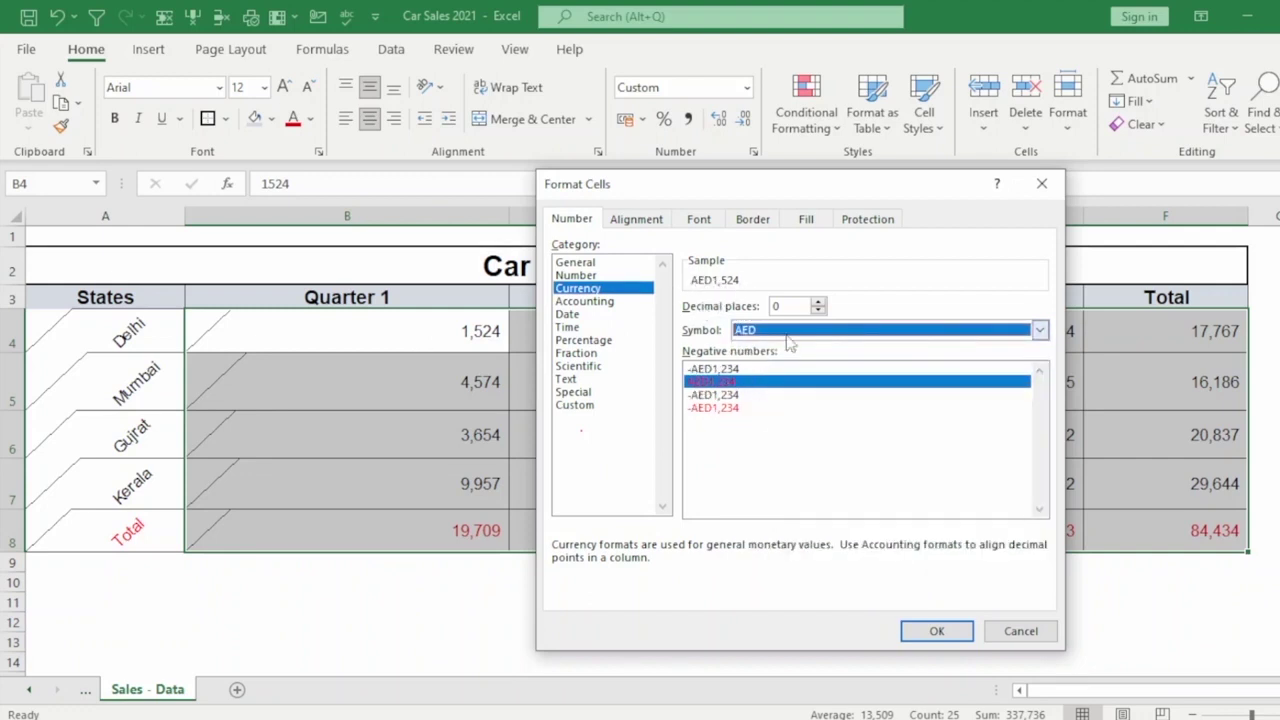
pyautogui.click(818, 302)
pyautogui.click(818, 302)
pyautogui.click(818, 302)
pyautogui.click(818, 302)
pyautogui.click(818, 310)
pyautogui.click(818, 310)
pyautogui.click(818, 310)
pyautogui.click(818, 310)
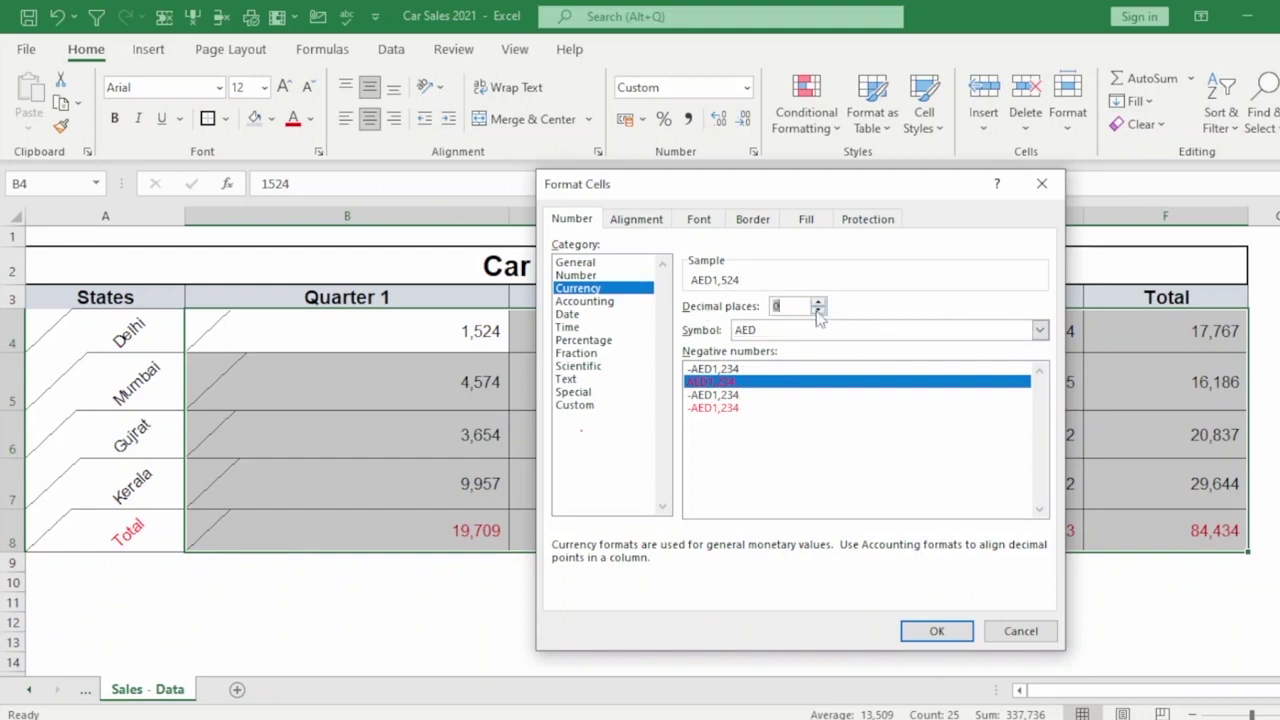
# Step: Preview the Accounting, Date, Time, Percentage, Fraction and Custom format categories
pyautogui.click(614, 302)
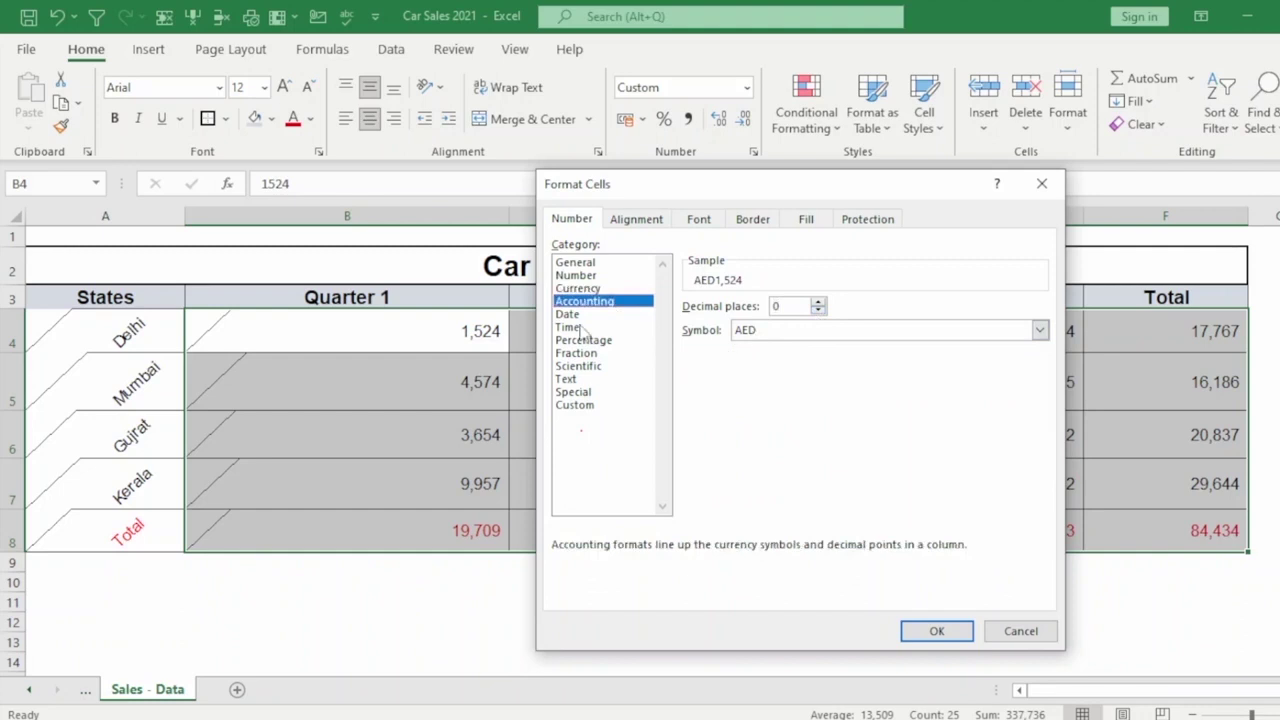
pyautogui.click(572, 314)
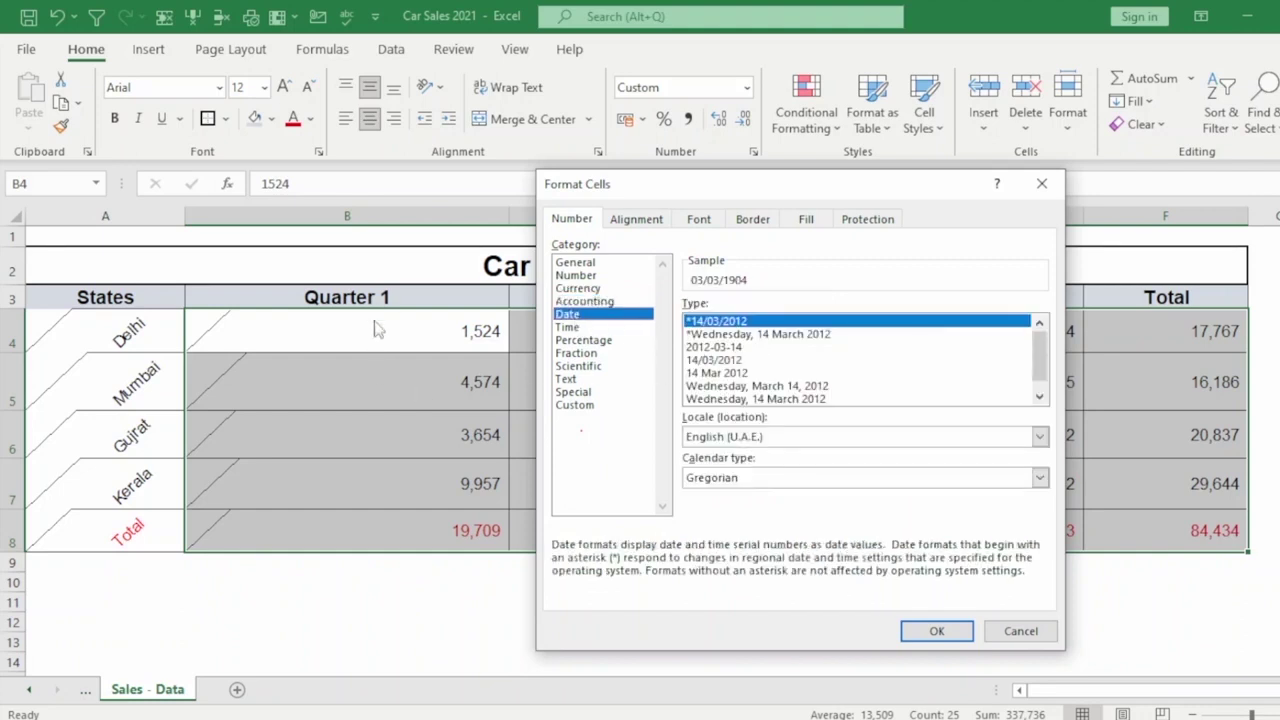
pyautogui.click(584, 330)
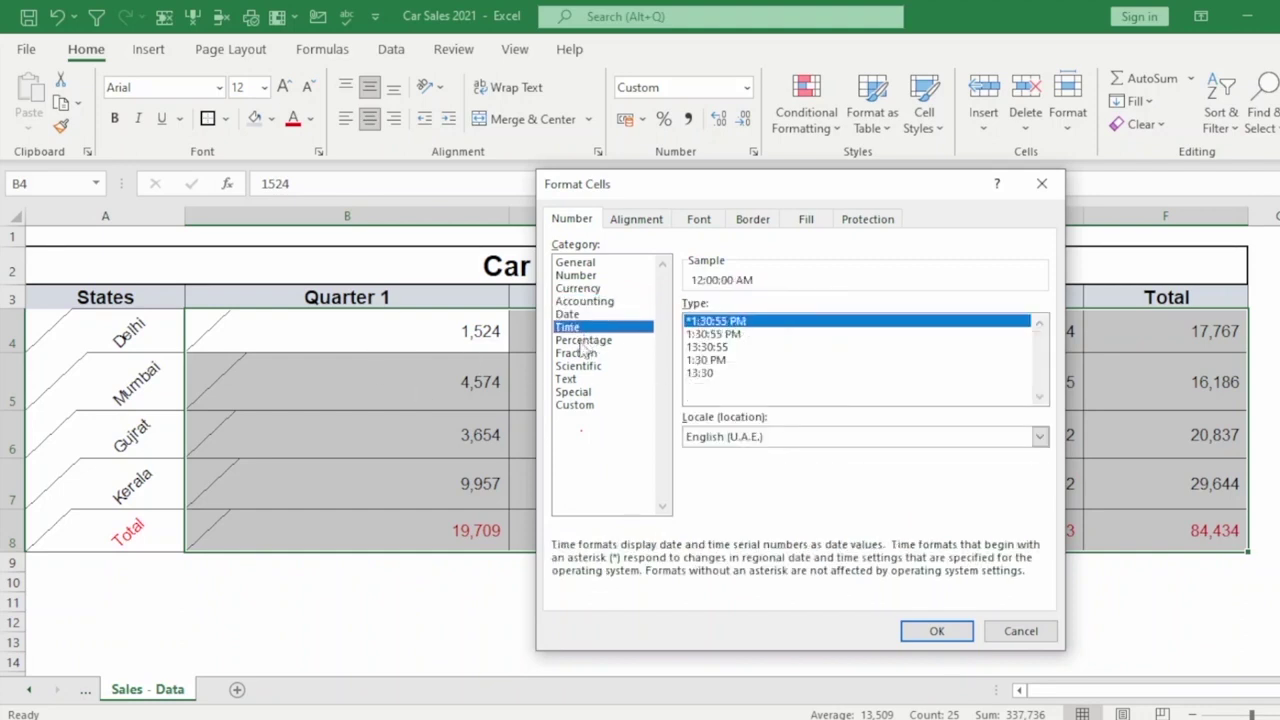
pyautogui.click(582, 343)
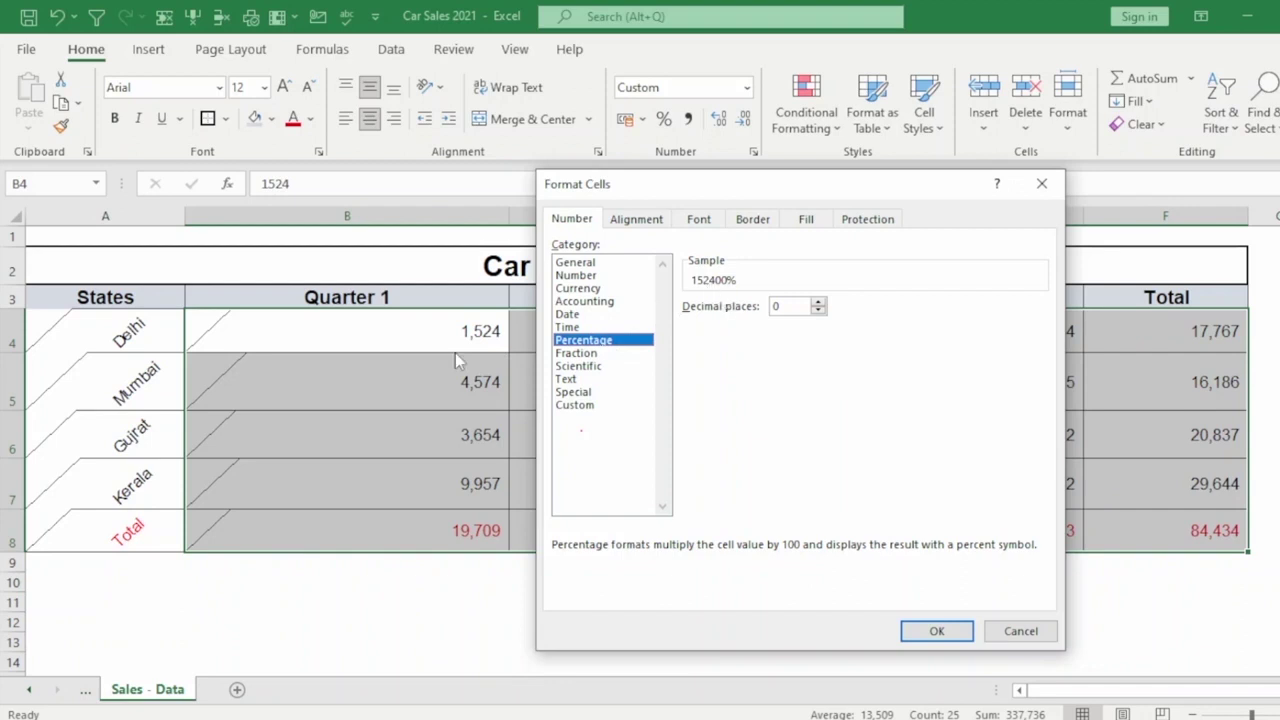
pyautogui.click(580, 355)
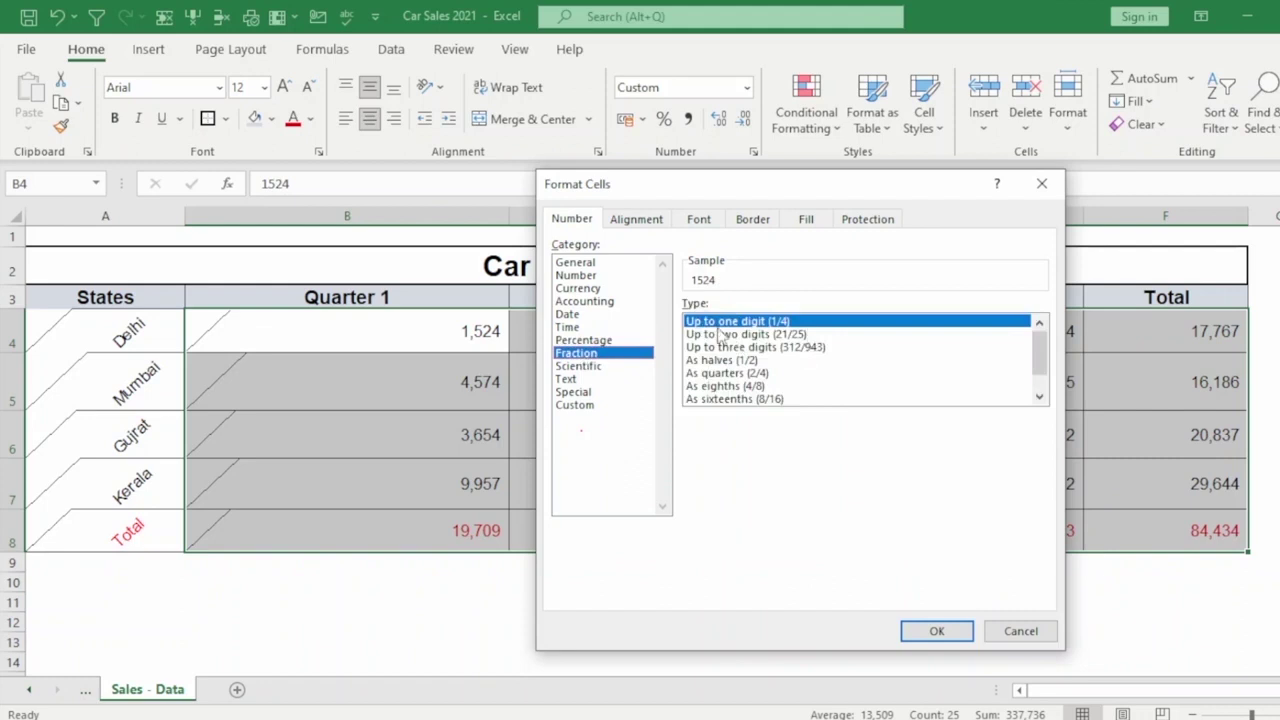
pyautogui.click(574, 405)
pyautogui.scroll(-1, 1045, 450)
pyautogui.scroll(-2, 1043, 450)
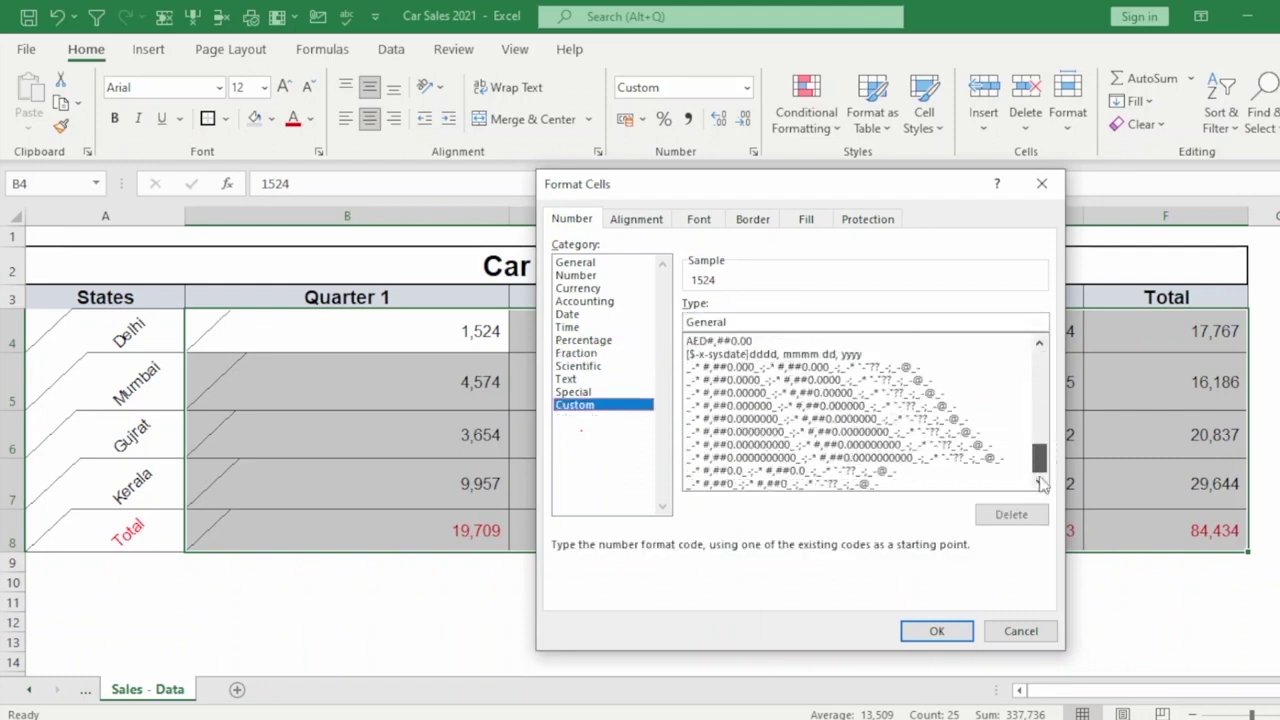
# Step: Browse the custom codes mmm-yy, h:mm:ss AM/PM, h:mm:ss, #,##0.00 and #,##0.00;-#,##0.00
pyautogui.moveTo(1040, 460); pyautogui.dragTo(1038, 409)
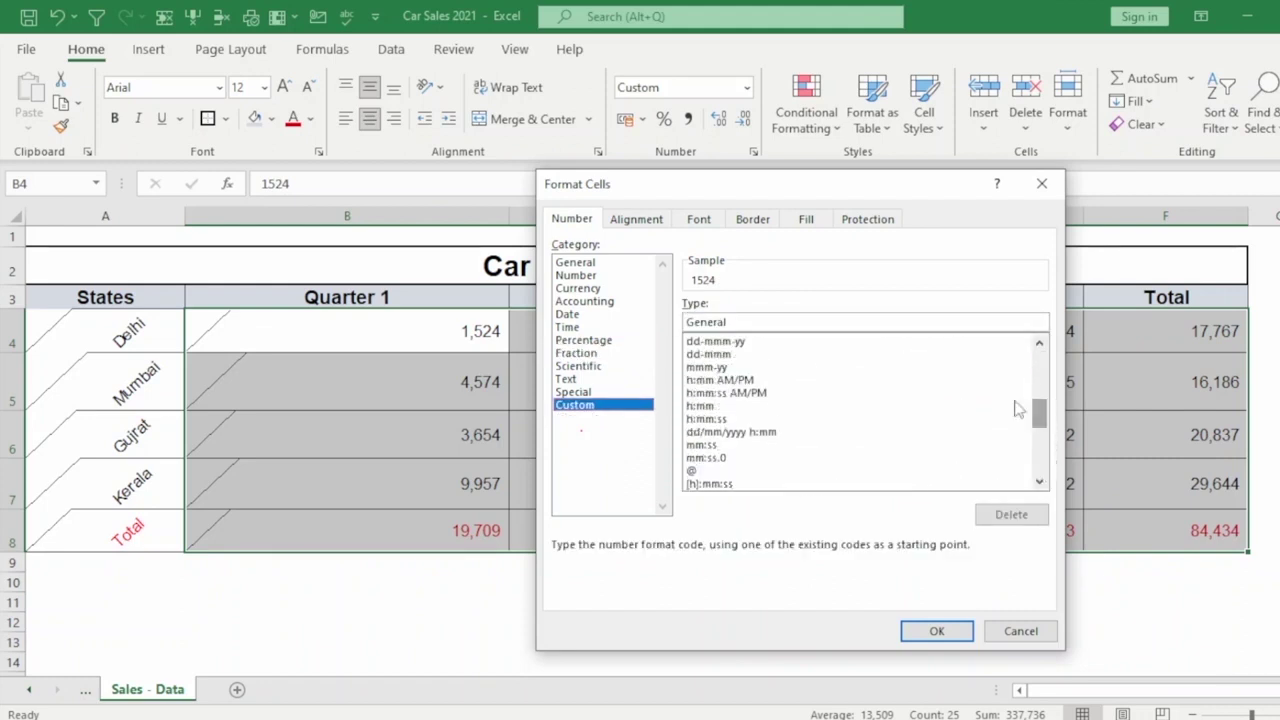
pyautogui.click(727, 369)
pyautogui.click(727, 394)
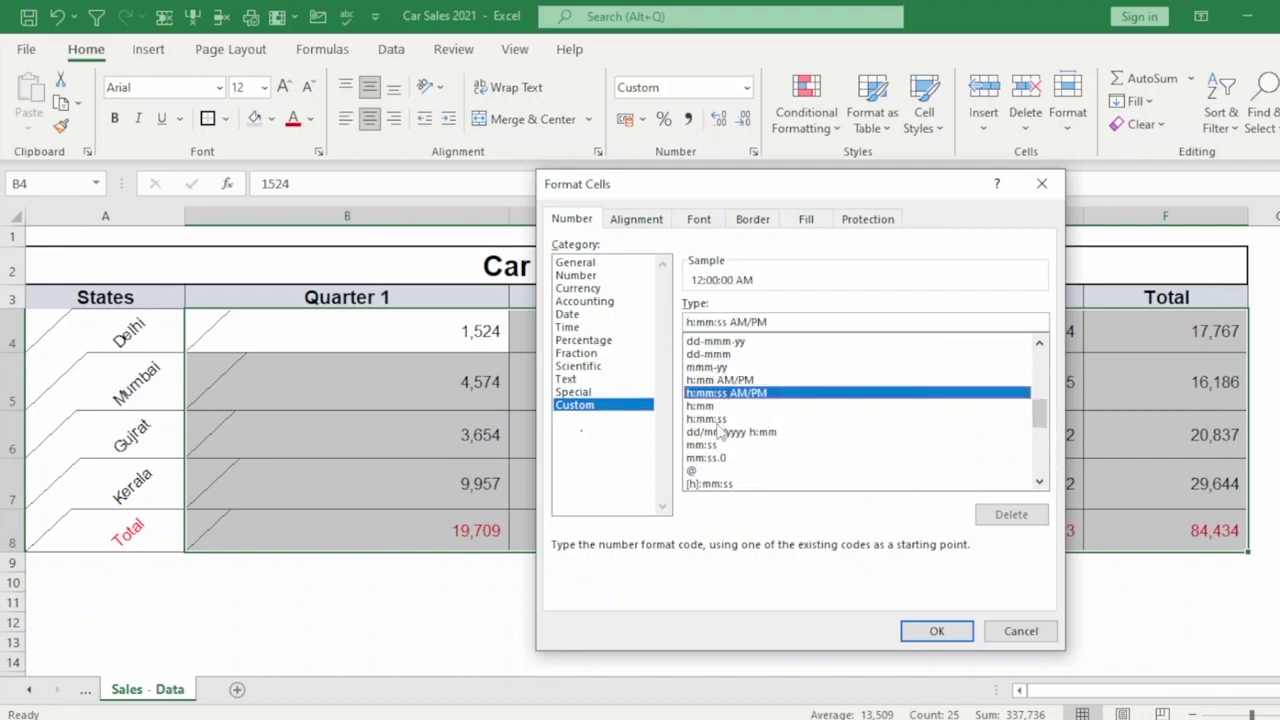
pyautogui.click(722, 419)
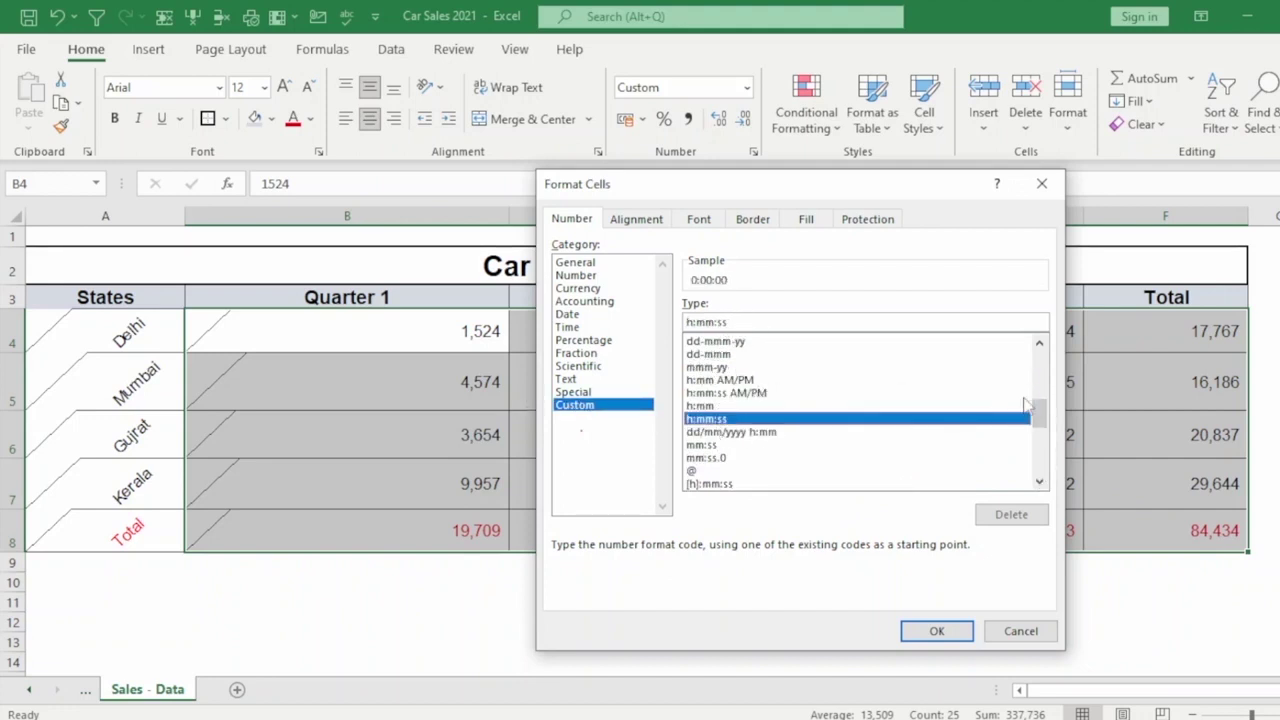
pyautogui.hotkey('shift', 'Tab')
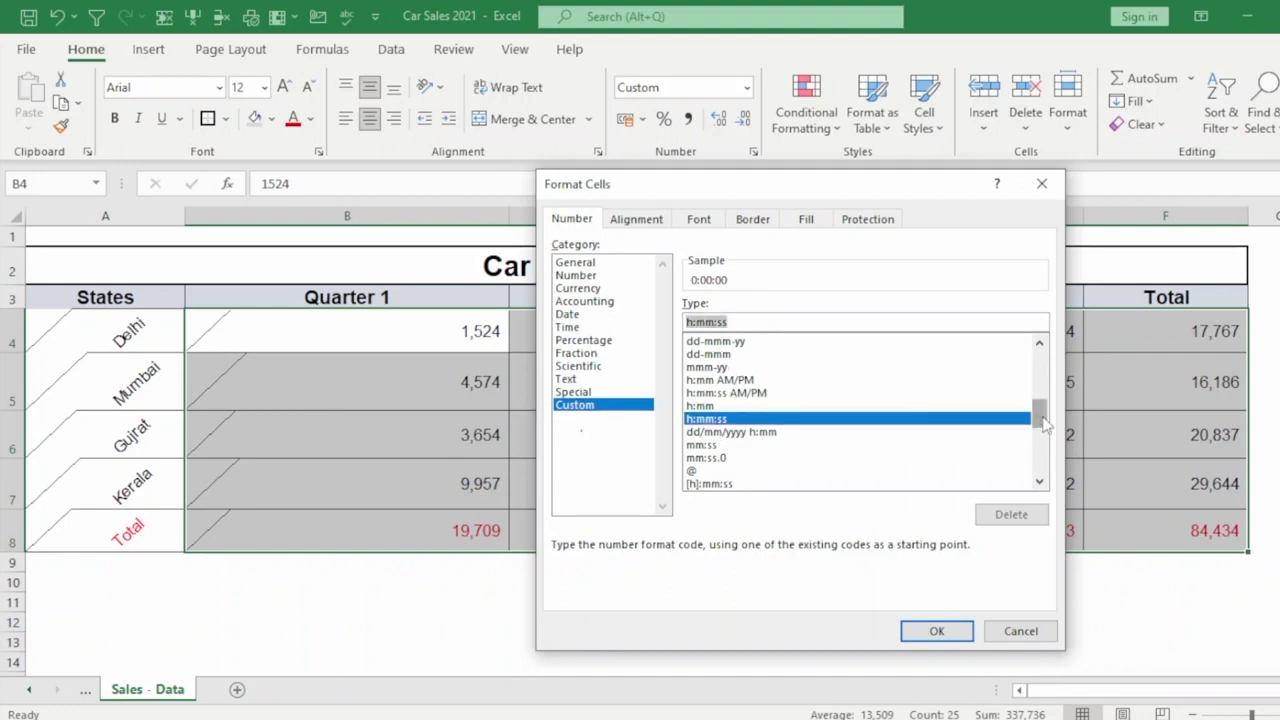
pyautogui.moveTo(1043, 425); pyautogui.dragTo(1043, 447)
pyautogui.moveTo(1039, 475); pyautogui.dragTo(1039, 362)
pyautogui.click(744, 398)
pyautogui.click(747, 436)
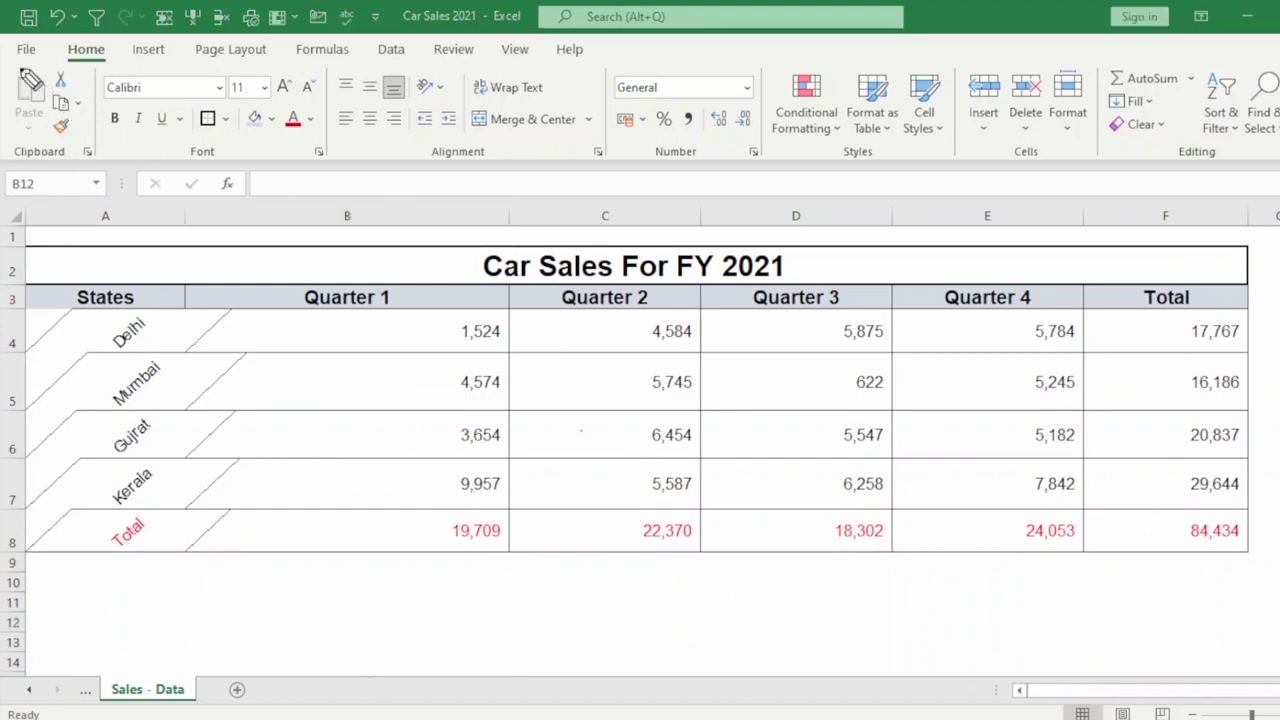
# Step: Apply Percent Style to B5, then to all Quarter 1 figures B4:B8
pyautogui.moveTo(8, 60)
pyautogui.mouseDown()
pyautogui.moveTo(10, 170)
pyautogui.moveTo(88, 174)
pyautogui.moveTo(100, 78)
pyautogui.moveTo(6, 60)
pyautogui.mouseUp()
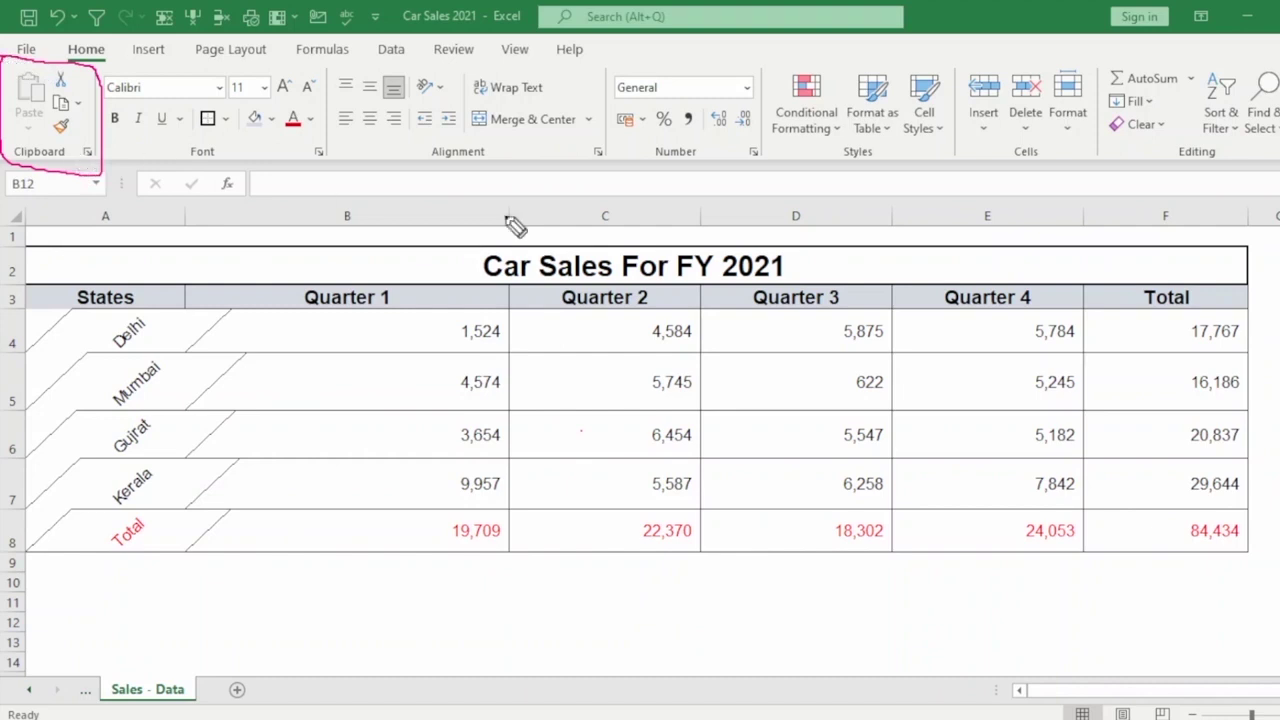
pyautogui.press('Escape')
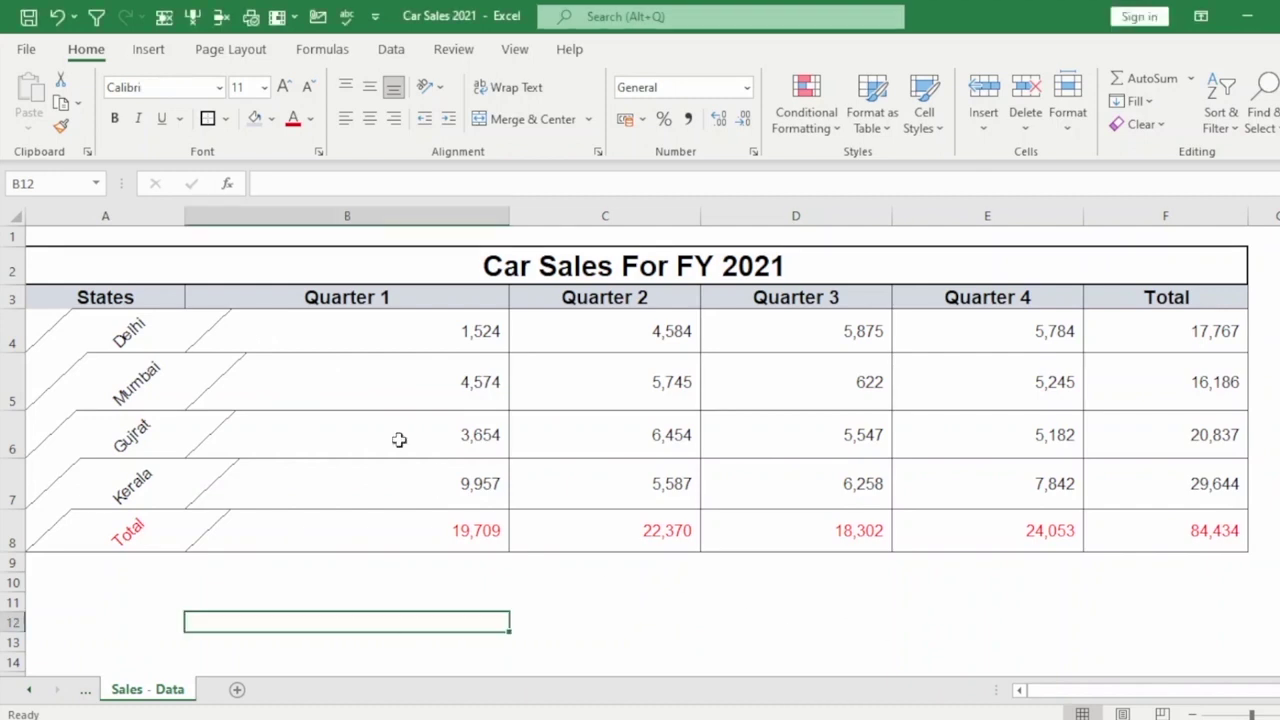
pyautogui.click(380, 397)
pyautogui.click(663, 119)
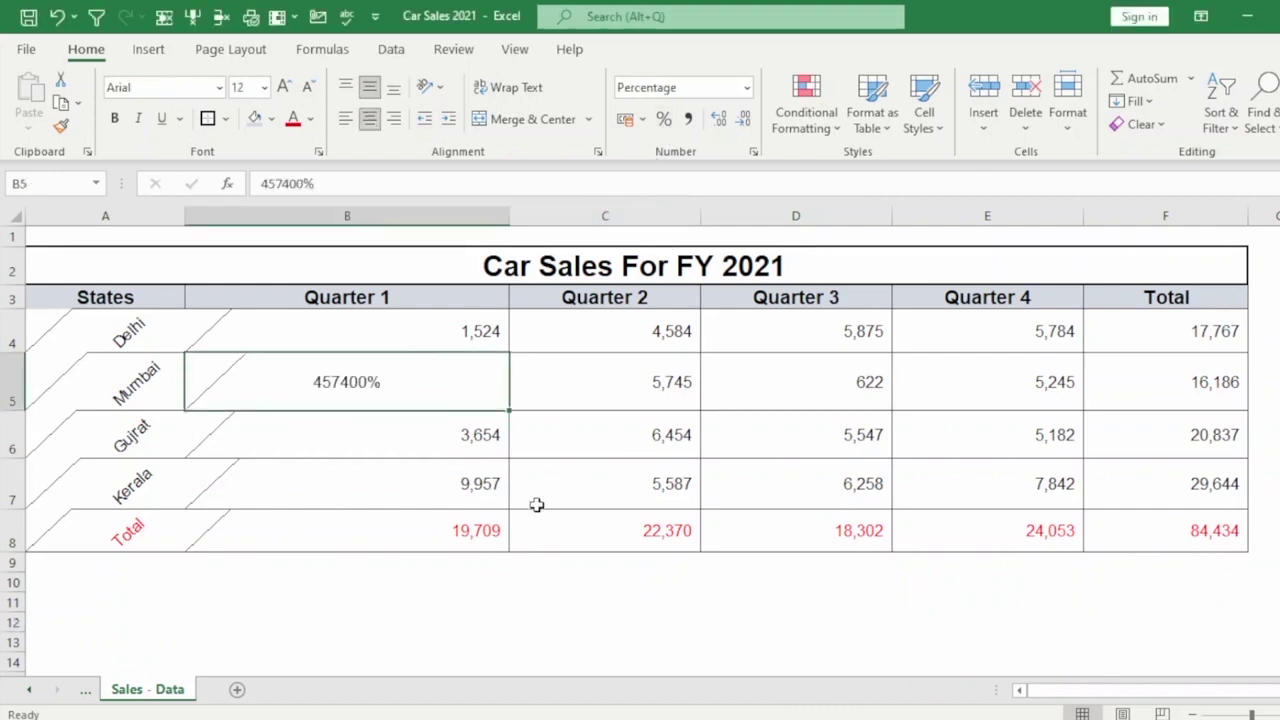
pyautogui.moveTo(323, 330); pyautogui.dragTo(320, 520)
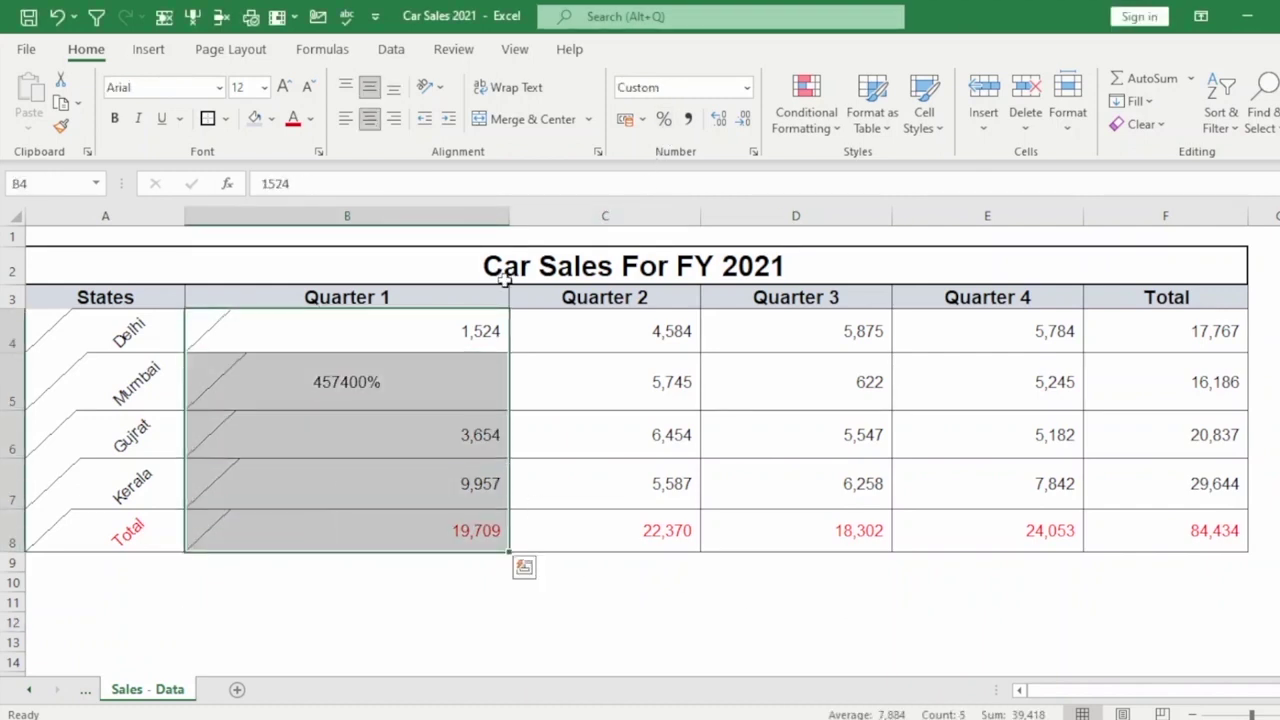
pyautogui.click(665, 119)
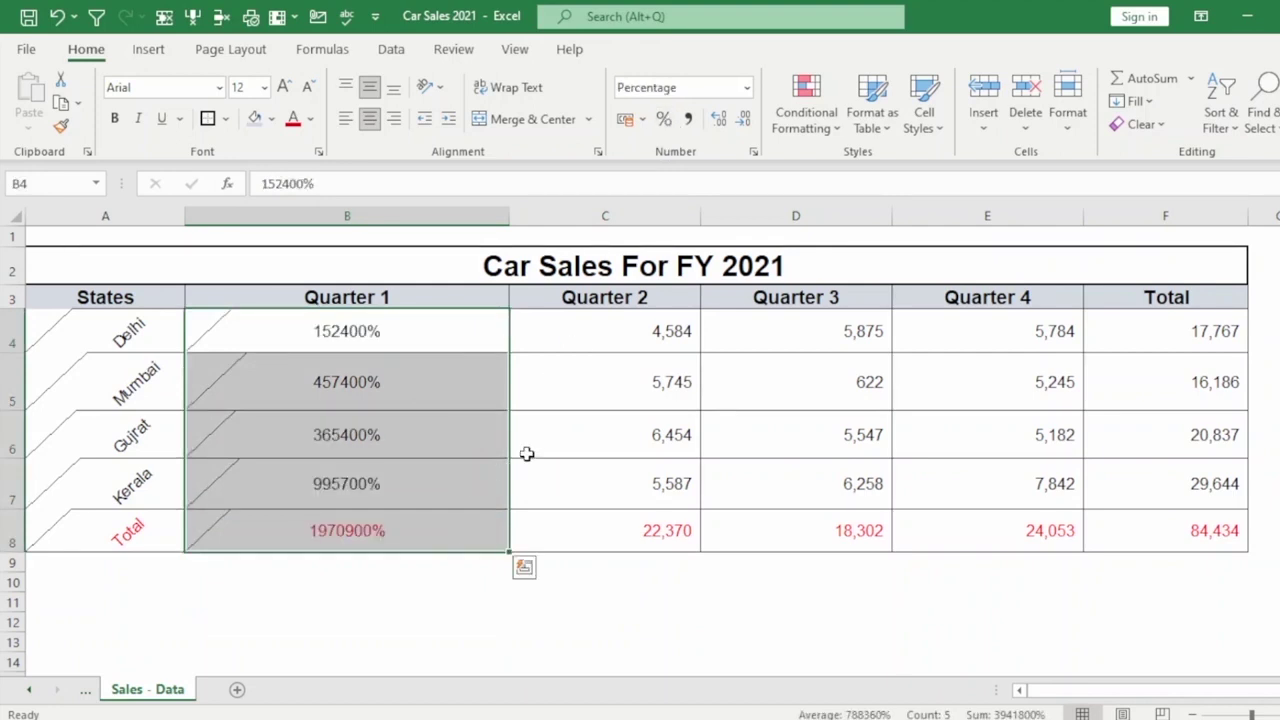
pyautogui.click(465, 316)
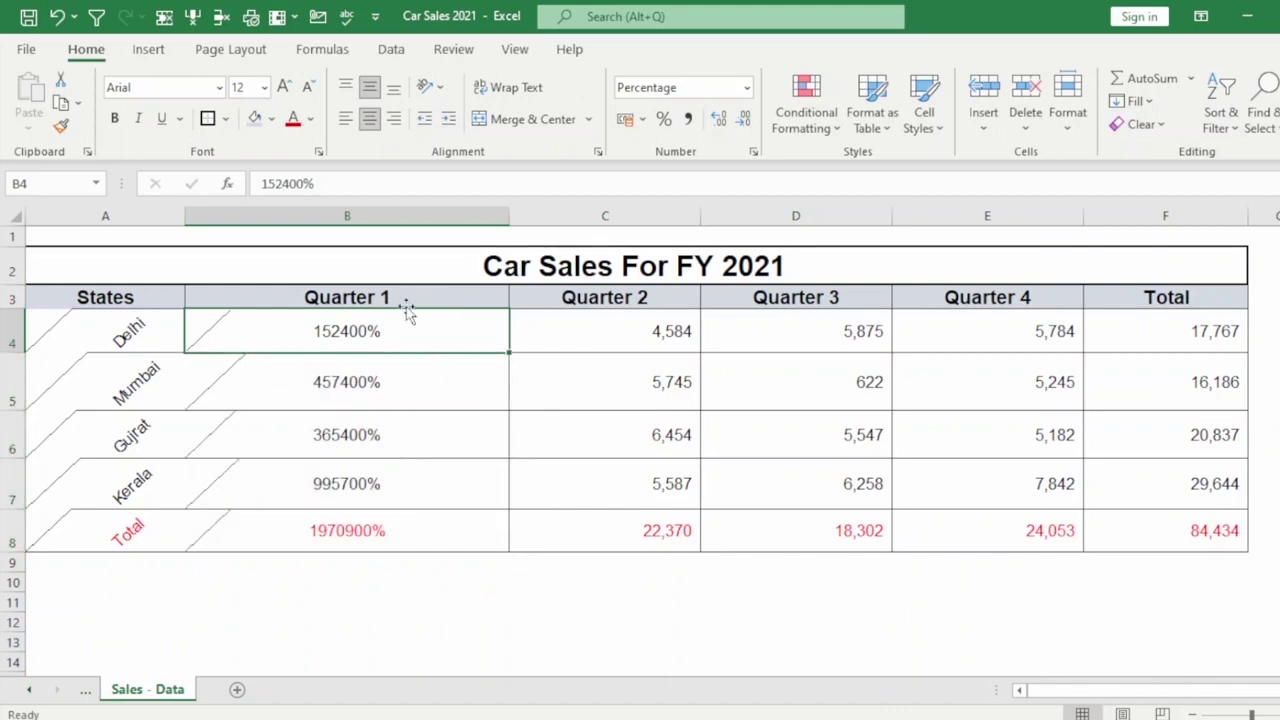
pyautogui.click(746, 90)
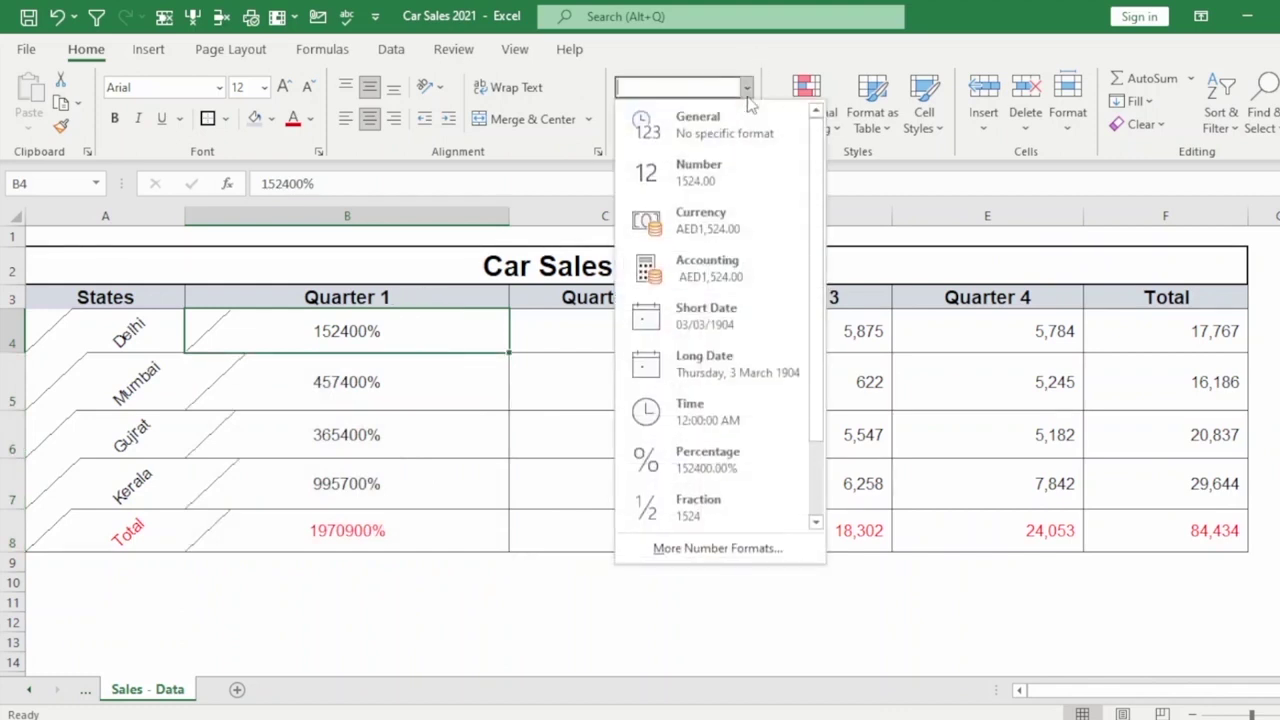
pyautogui.click(697, 123)
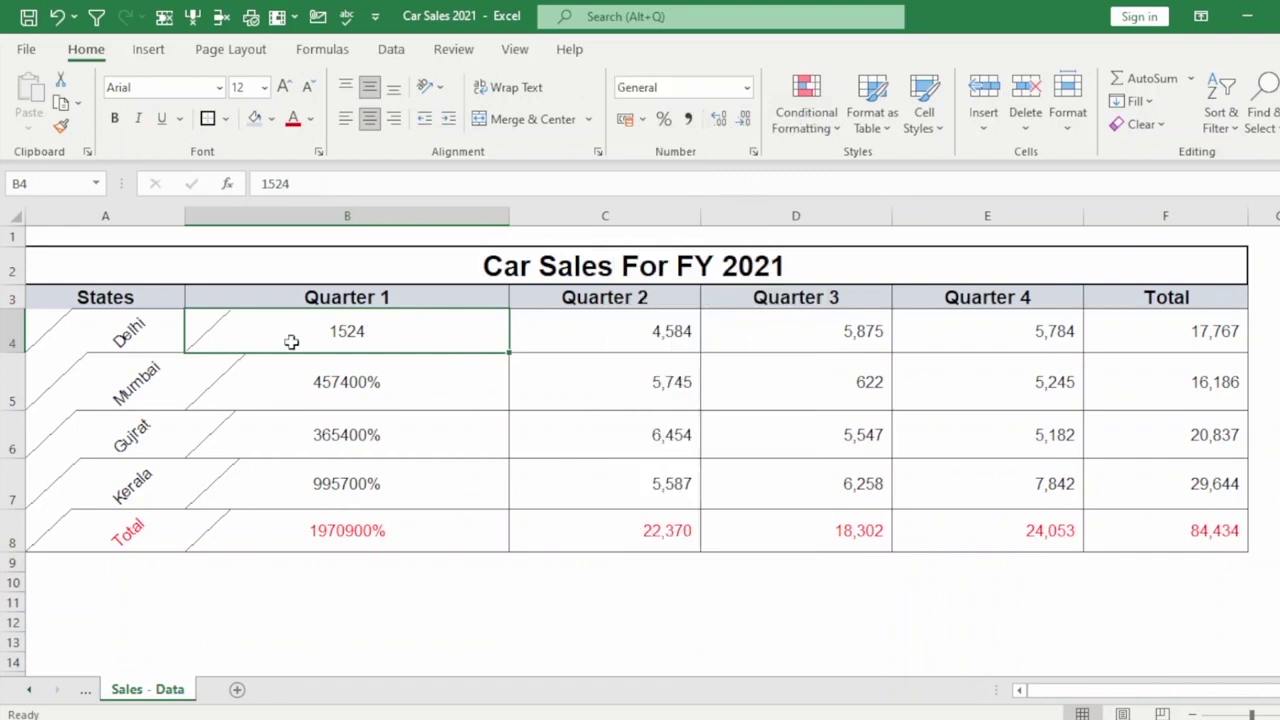
pyautogui.click(397, 375)
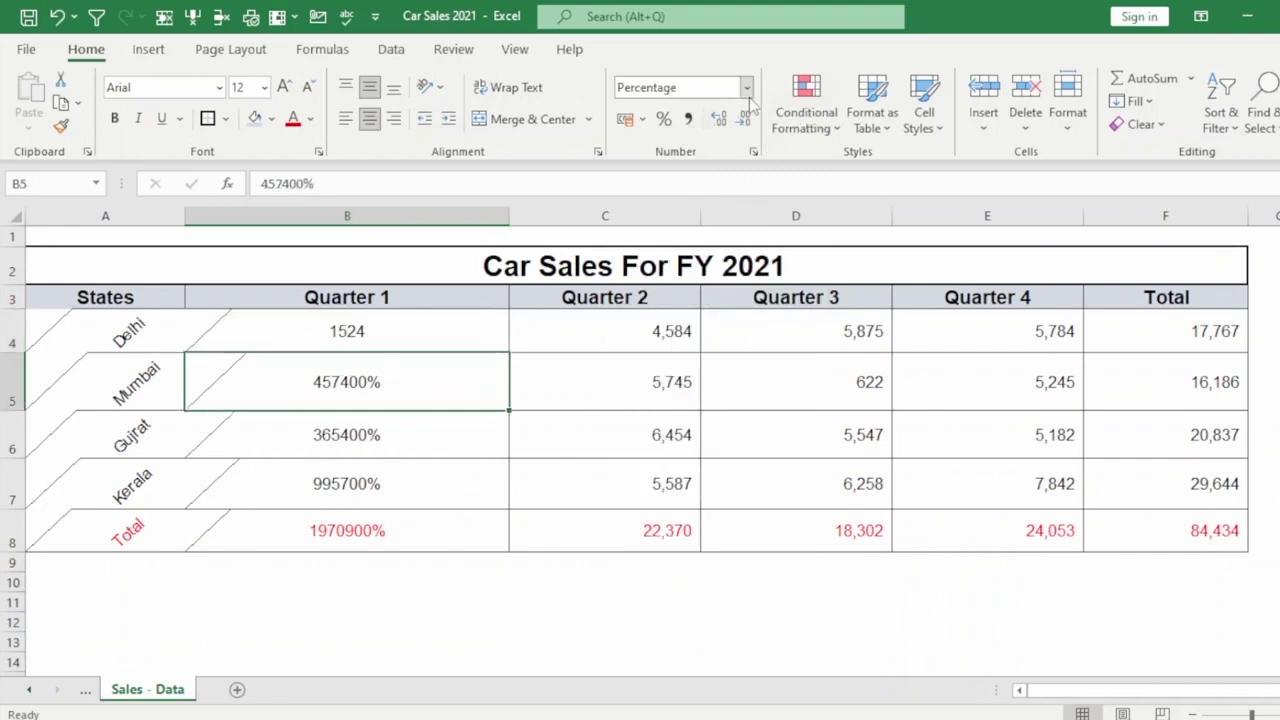
pyautogui.click(434, 336)
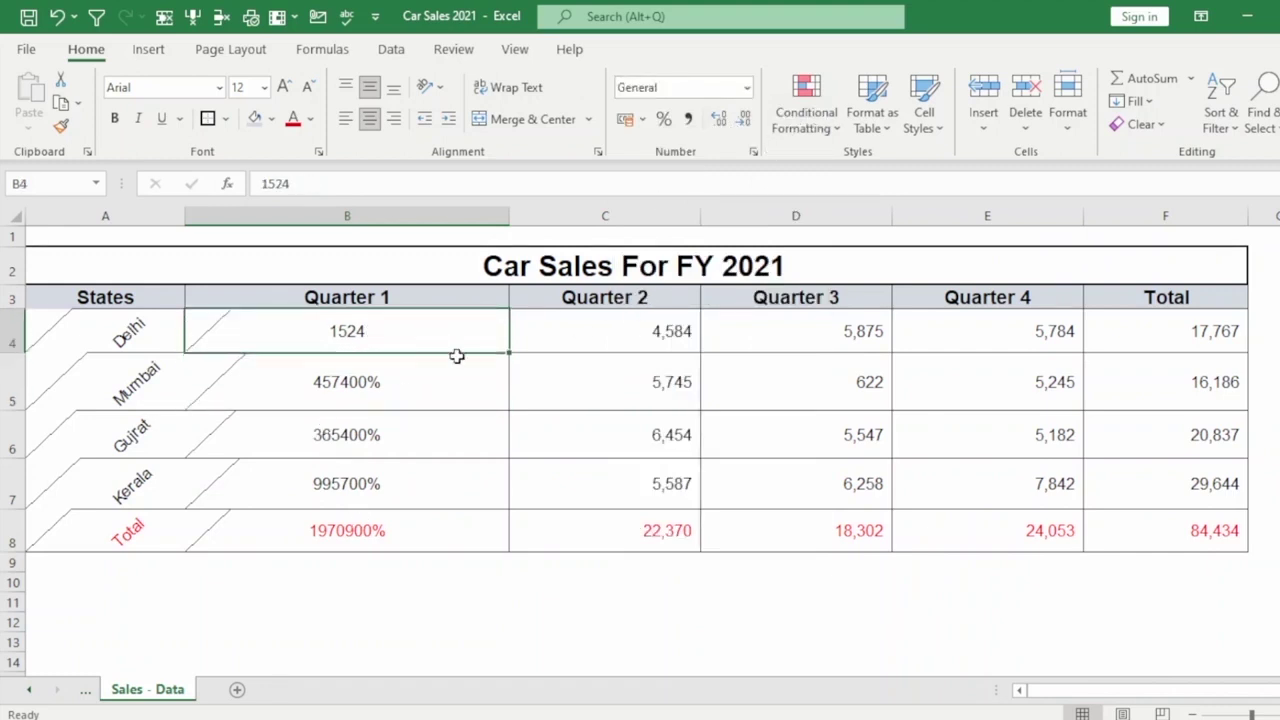
pyautogui.click(57, 16)
pyautogui.click(406, 438)
pyautogui.moveTo(651, 331); pyautogui.dragTo(1051, 483)
pyautogui.click(718, 412)
pyautogui.moveTo(640, 334); pyautogui.dragTo(639, 414)
pyautogui.click(783, 418)
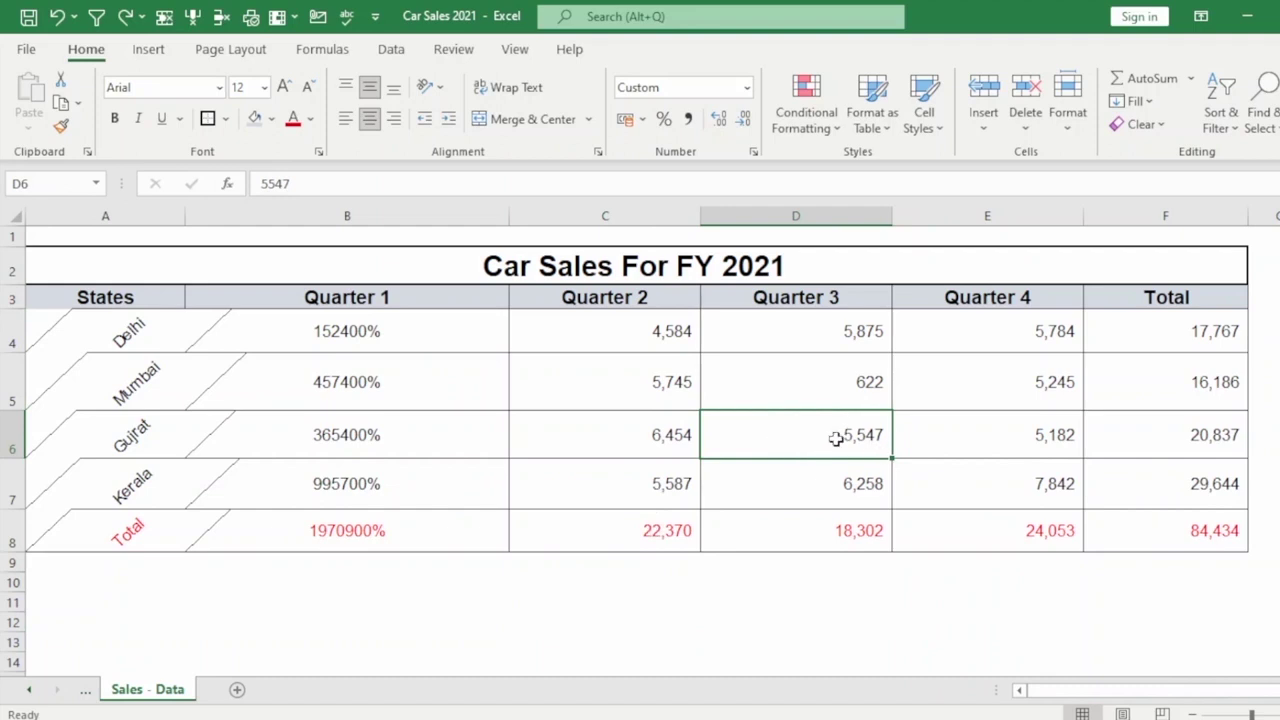
pyautogui.moveTo(443, 331); pyautogui.dragTo(460, 530)
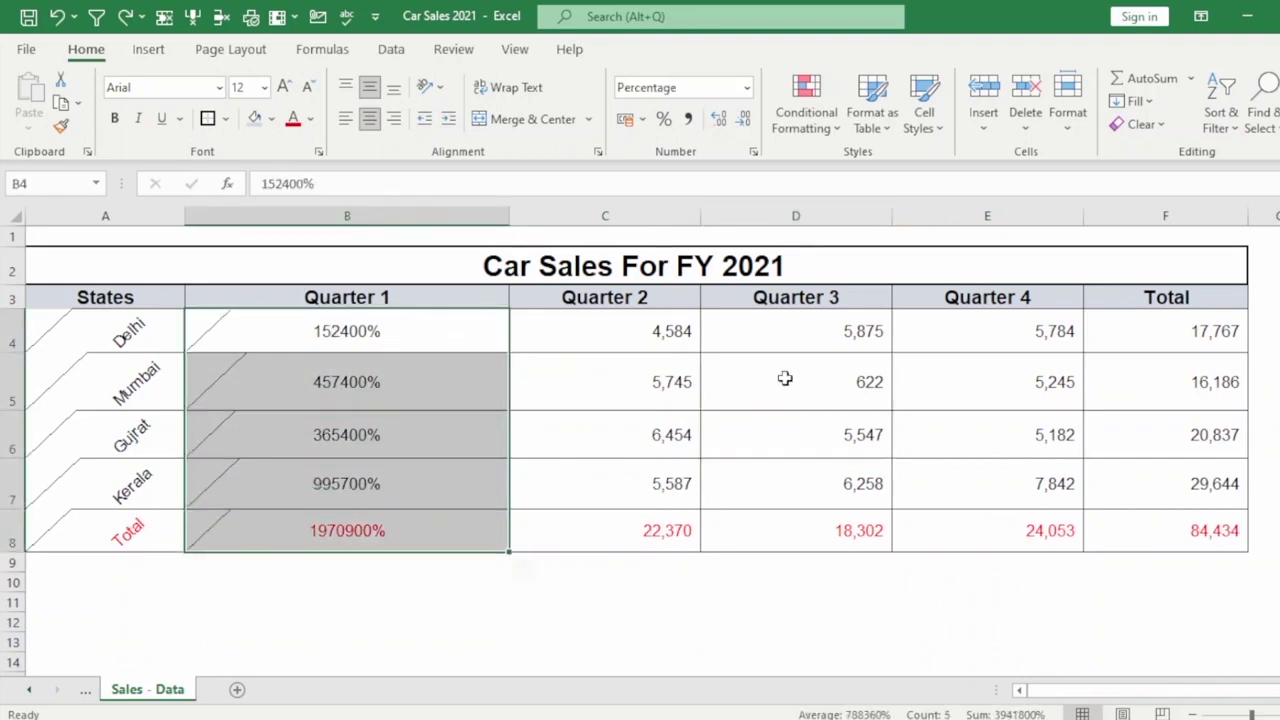
pyautogui.click(780, 382)
pyautogui.moveTo(643, 348); pyautogui.dragTo(800, 445)
pyautogui.moveTo(873, 460); pyautogui.dragTo(741, 497)
pyautogui.click(597, 374)
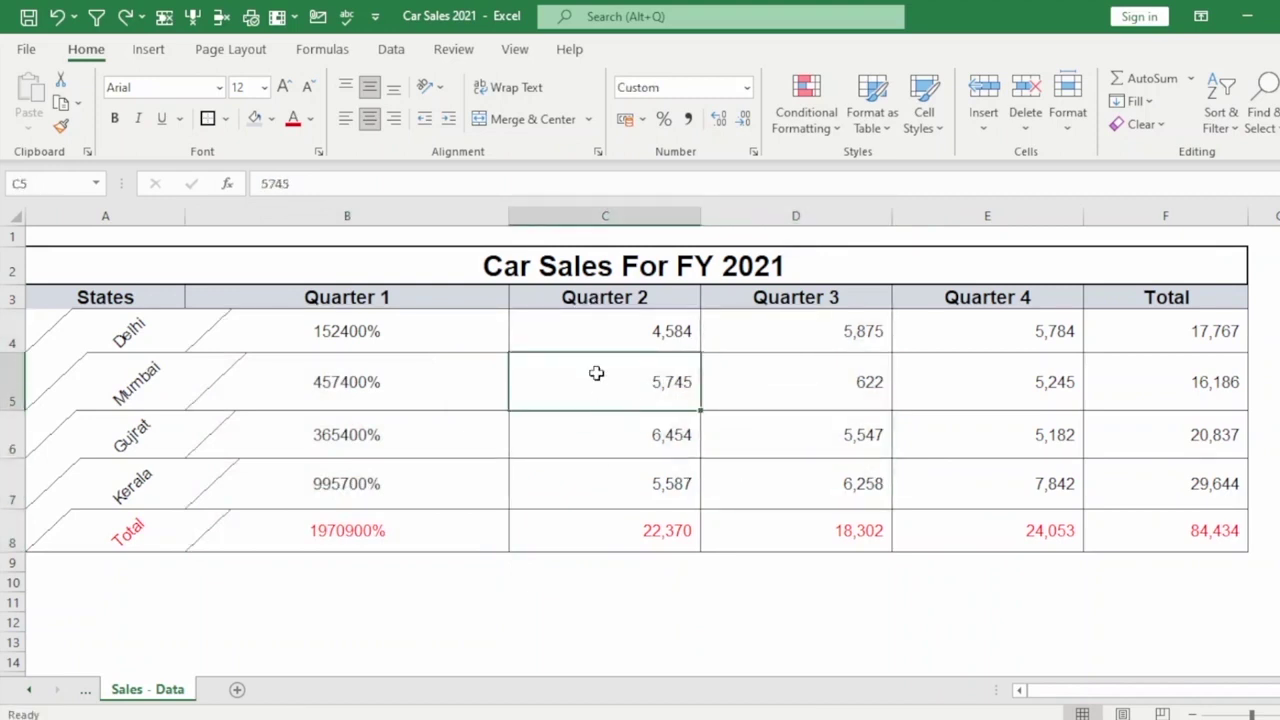
# Step: Format-paint C5's number format onto B4:B8, then undo it
pyautogui.click(61, 127)
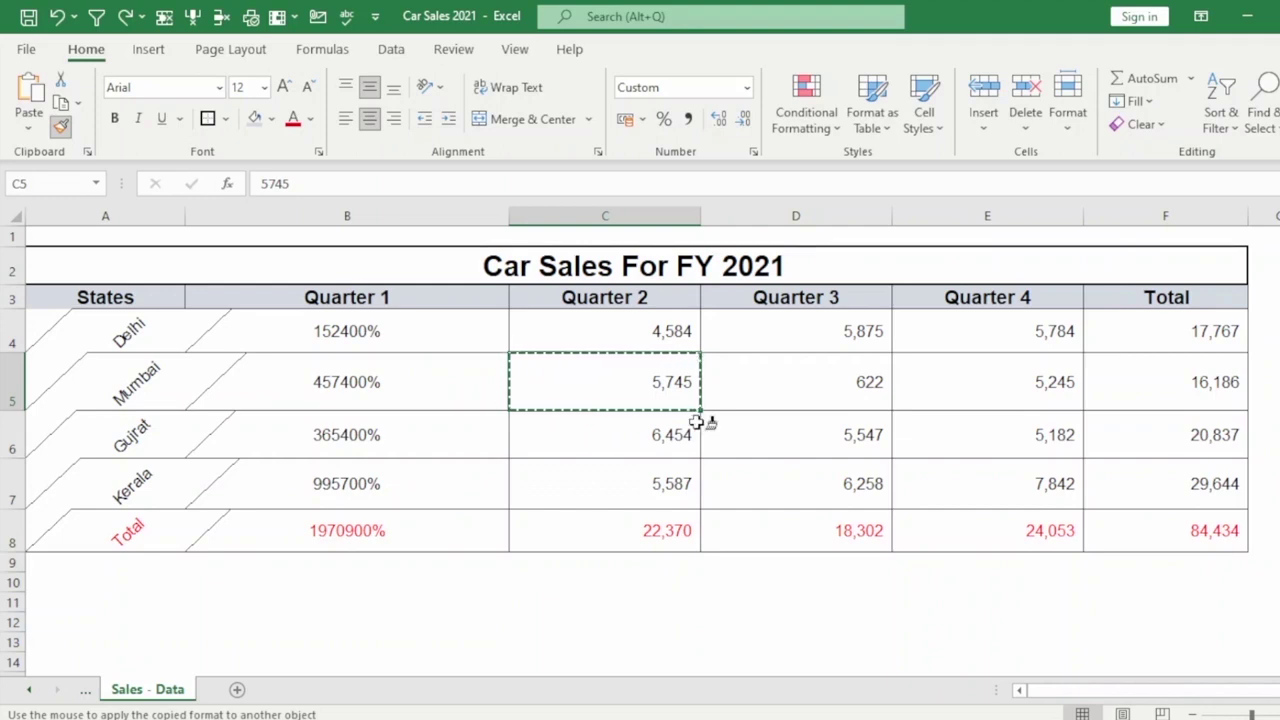
pyautogui.moveTo(376, 322); pyautogui.dragTo(373, 556)
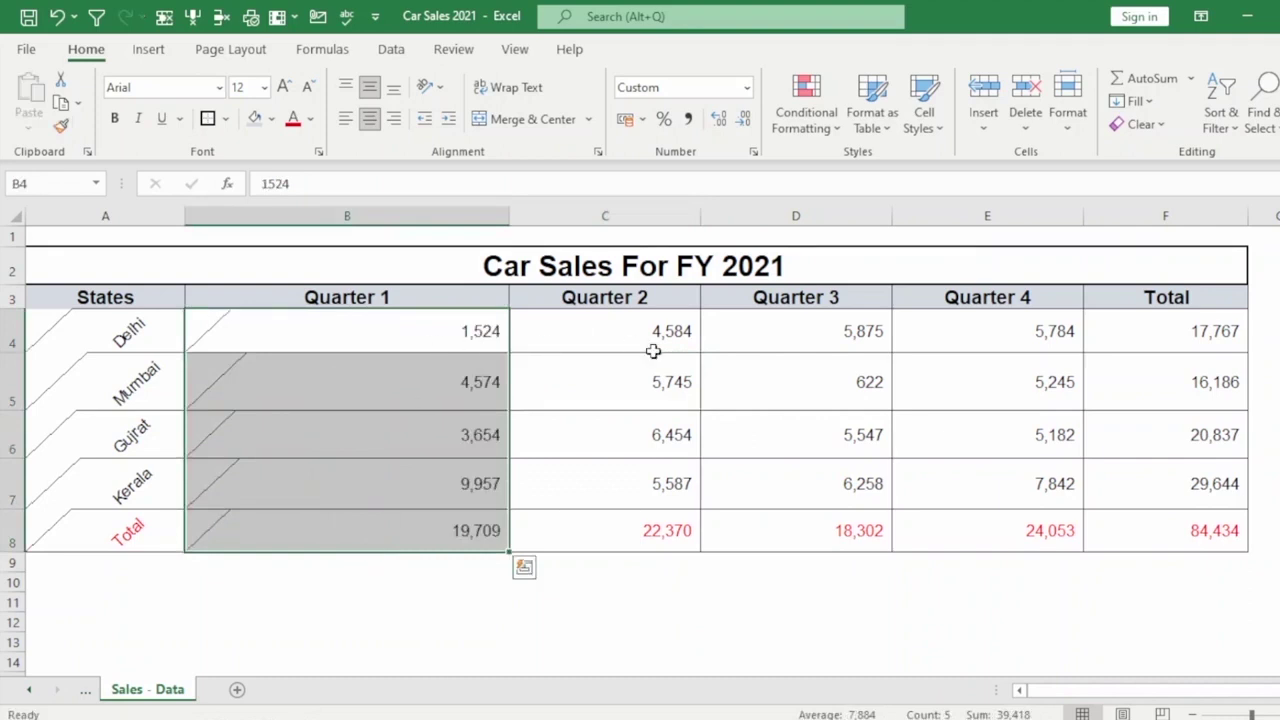
pyautogui.click(602, 386)
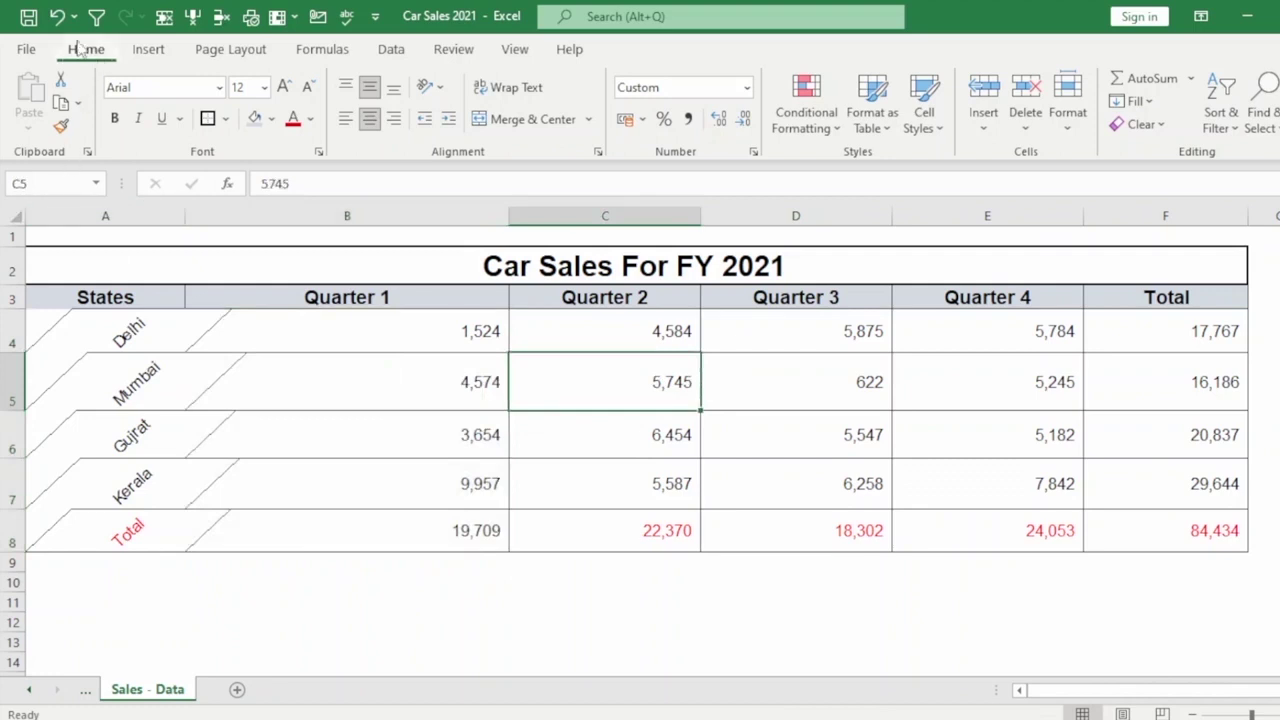
pyautogui.click(57, 17)
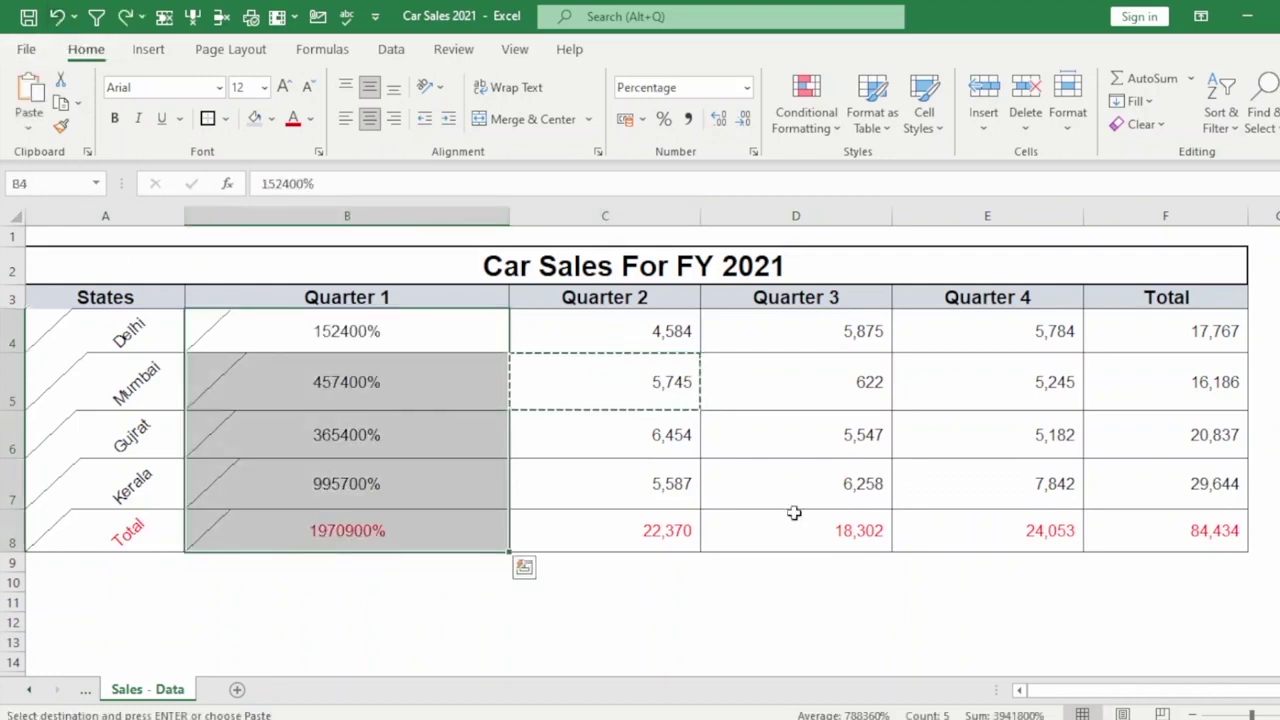
pyautogui.press('Escape')
pyautogui.click(612, 448)
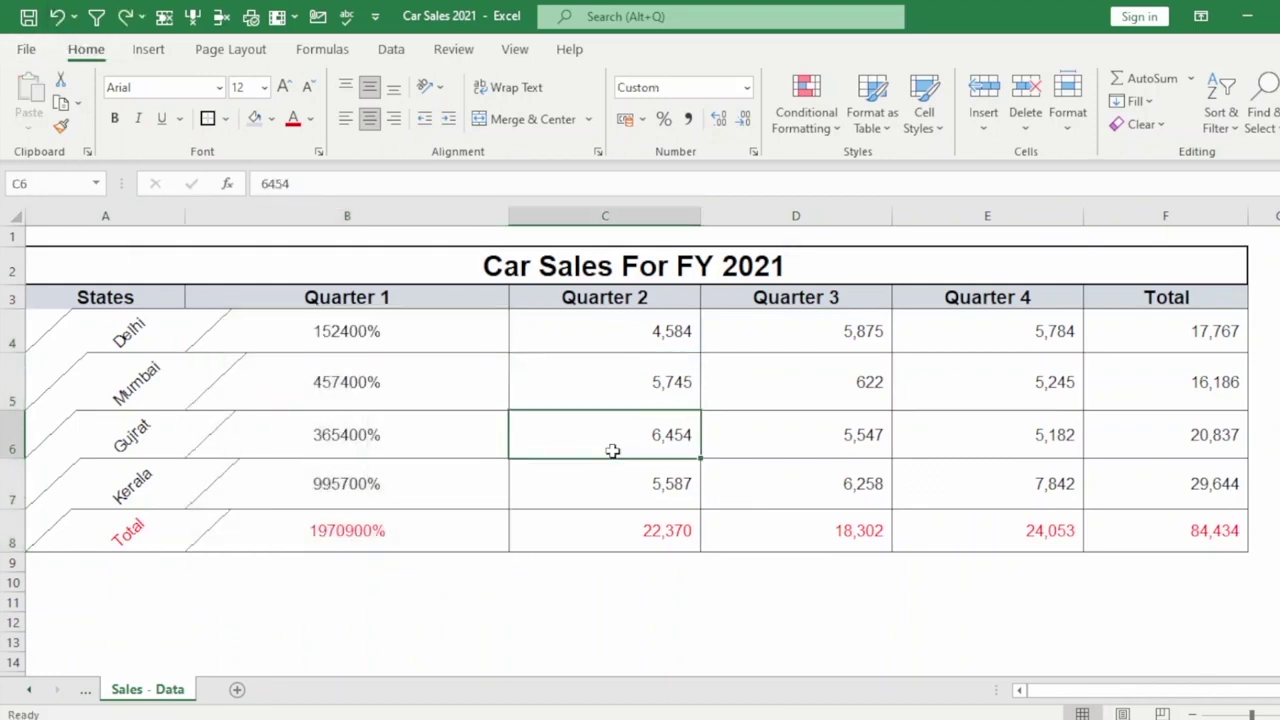
pyautogui.moveTo(380, 328); pyautogui.dragTo(380, 462)
pyautogui.click(408, 338)
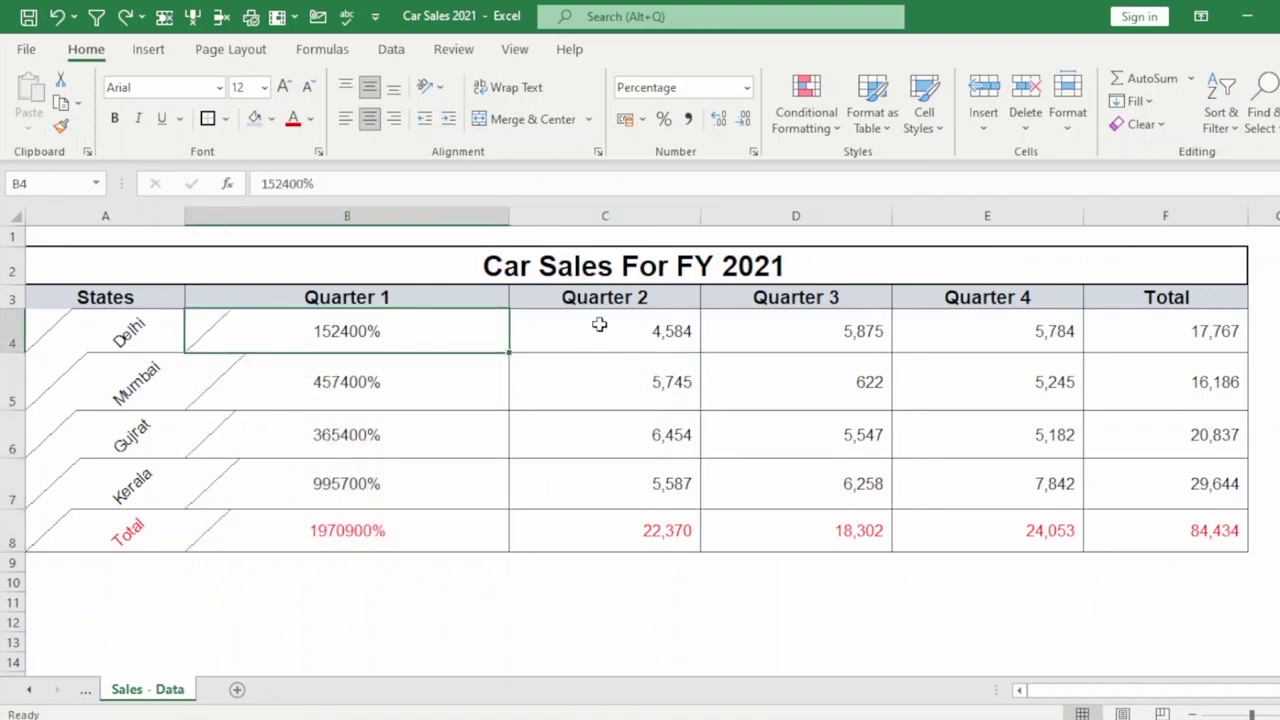
# Step: Paint B4's format over C4:F8, then undo until Quarter 1 reads 1,524 to 19,709
pyautogui.moveTo(571, 339); pyautogui.dragTo(1211, 523)
pyautogui.click(349, 337)
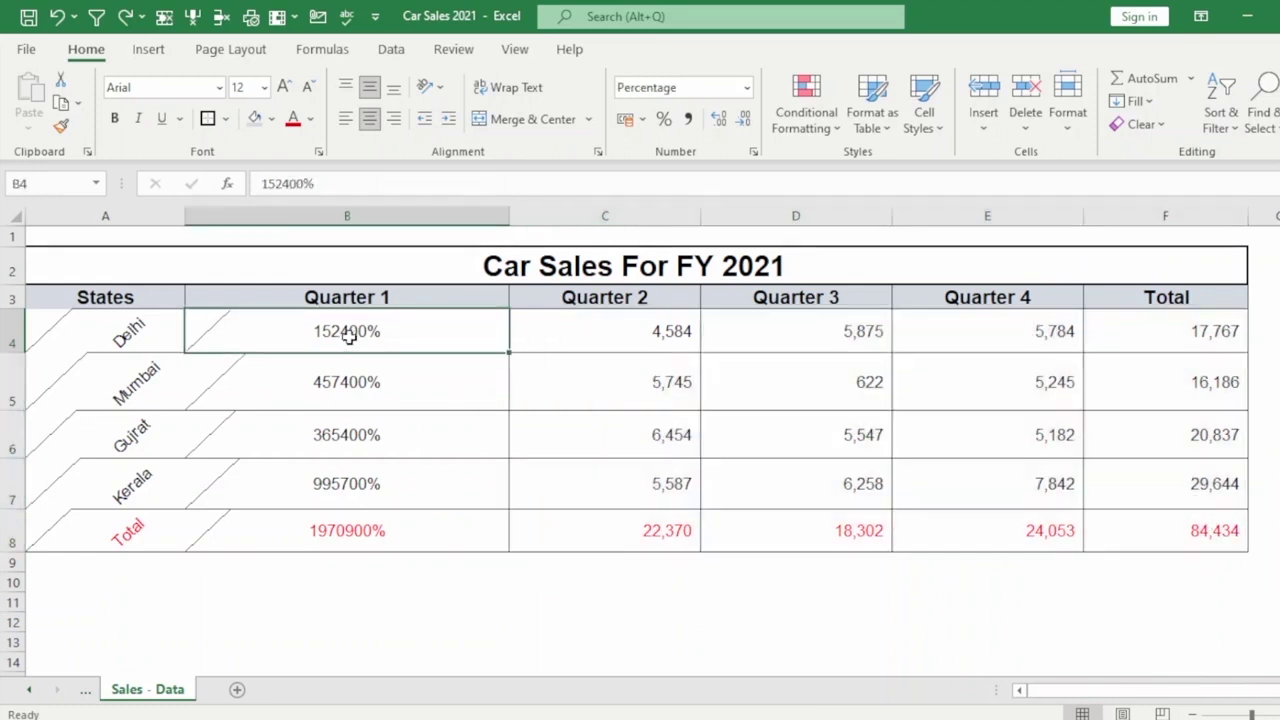
pyautogui.click(61, 126)
pyautogui.moveTo(677, 351)
pyautogui.mouseDown()
pyautogui.moveTo(1180, 566)
pyautogui.moveTo(1230, 545)
pyautogui.mouseUp()
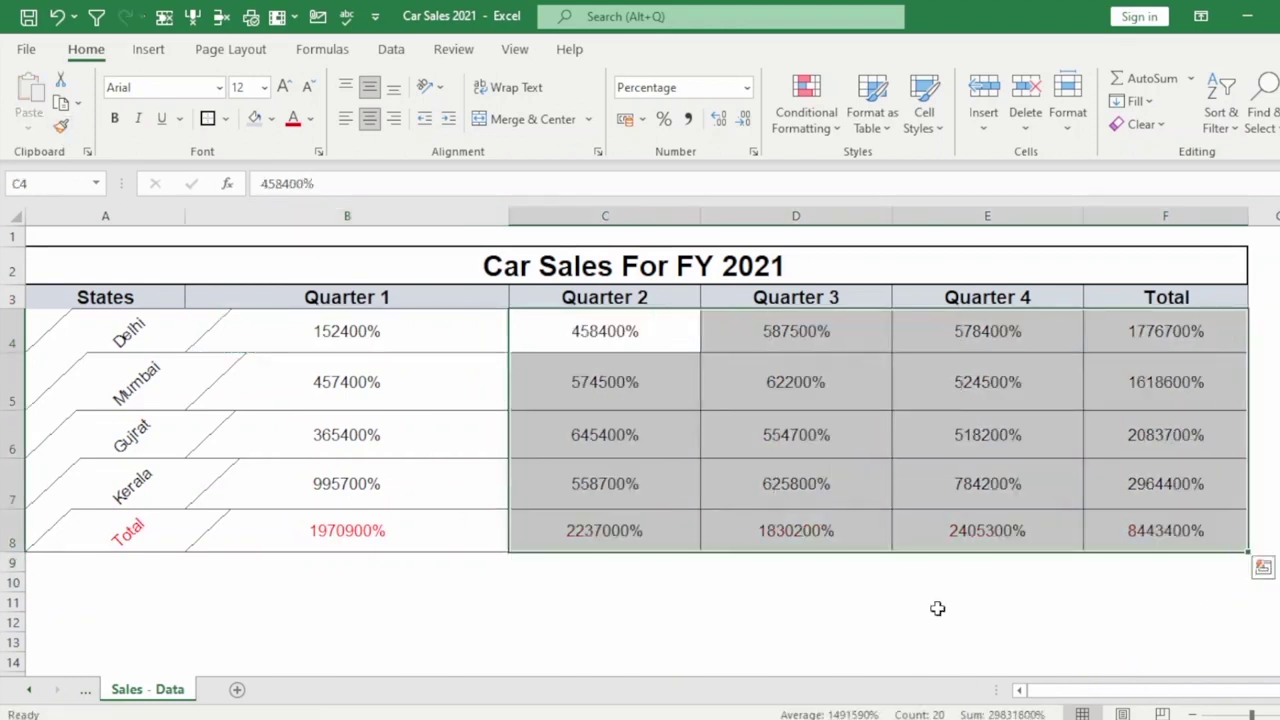
pyautogui.click(57, 17)
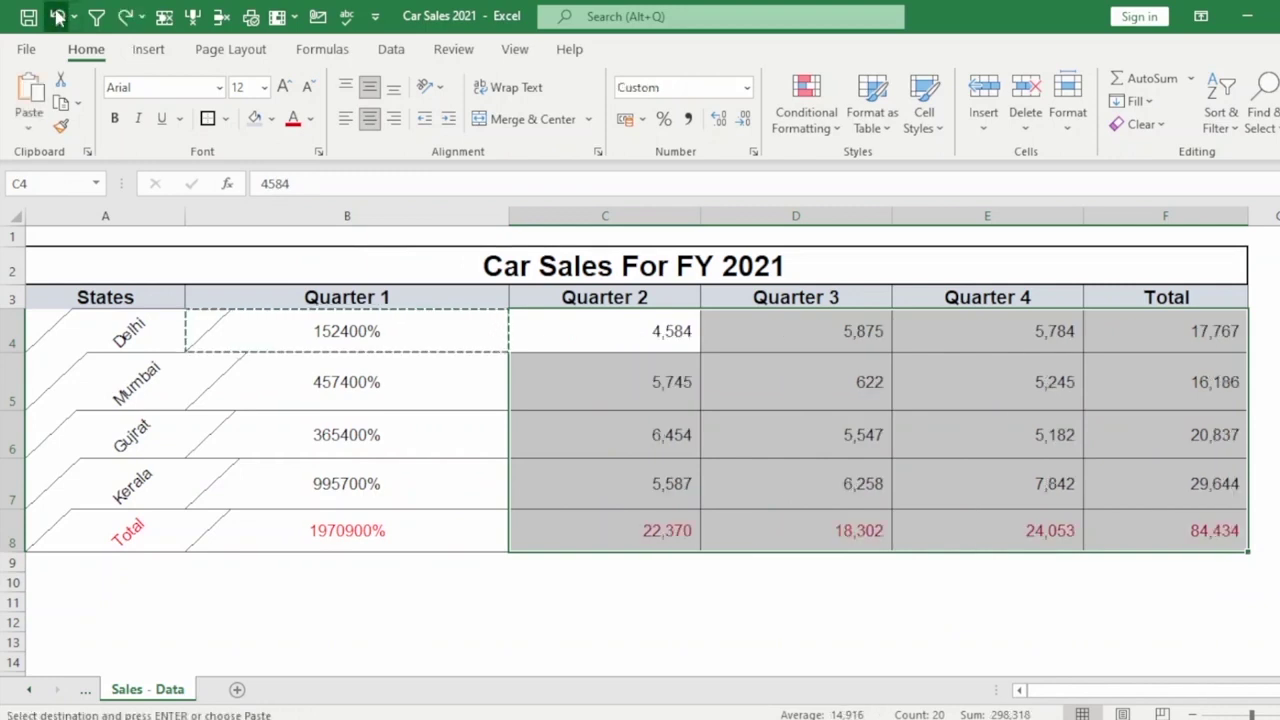
pyautogui.click(57, 17)
pyautogui.press('Escape')
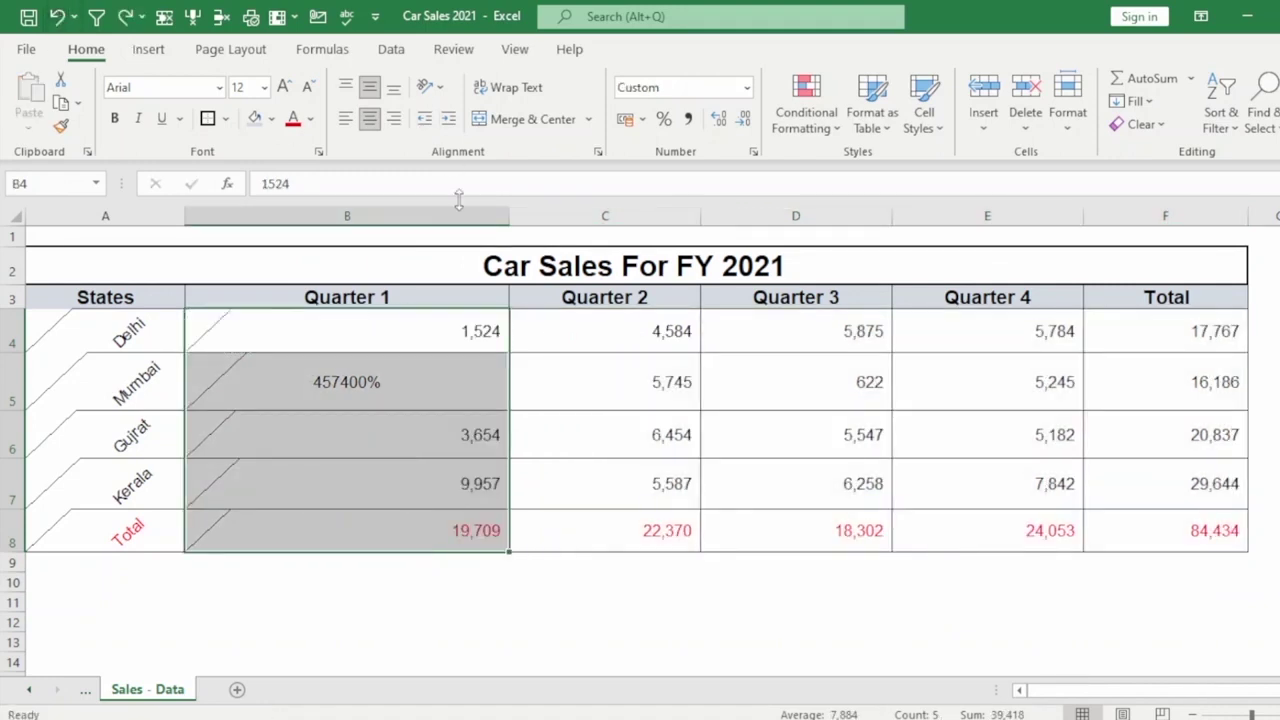
pyautogui.click(57, 17)
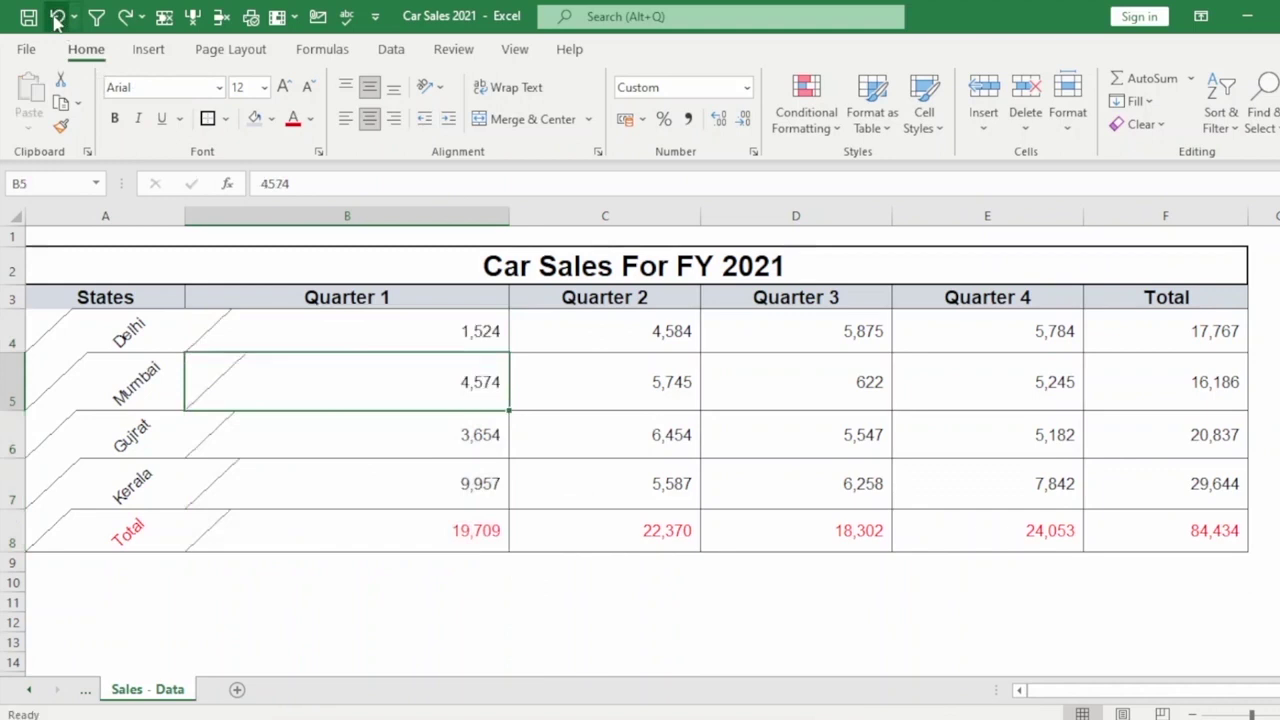
pyautogui.click(473, 335)
pyautogui.moveTo(476, 330); pyautogui.dragTo(1220, 340)
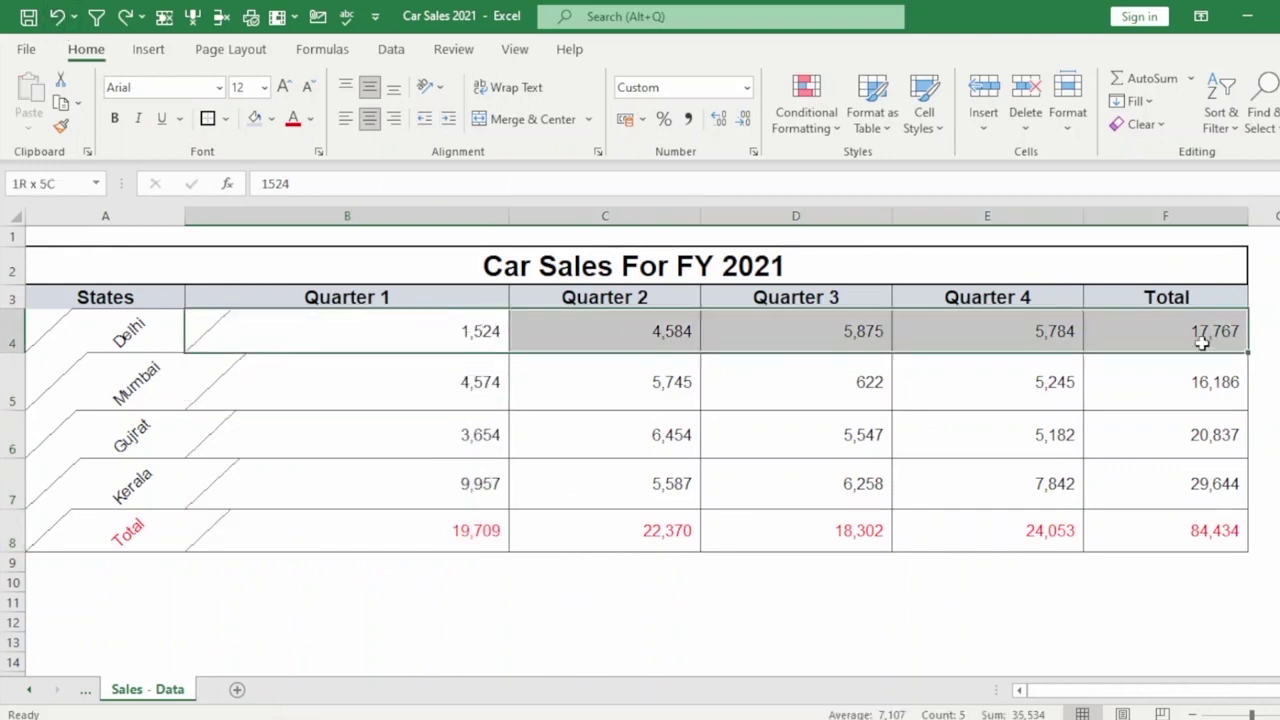
pyautogui.click(642, 119)
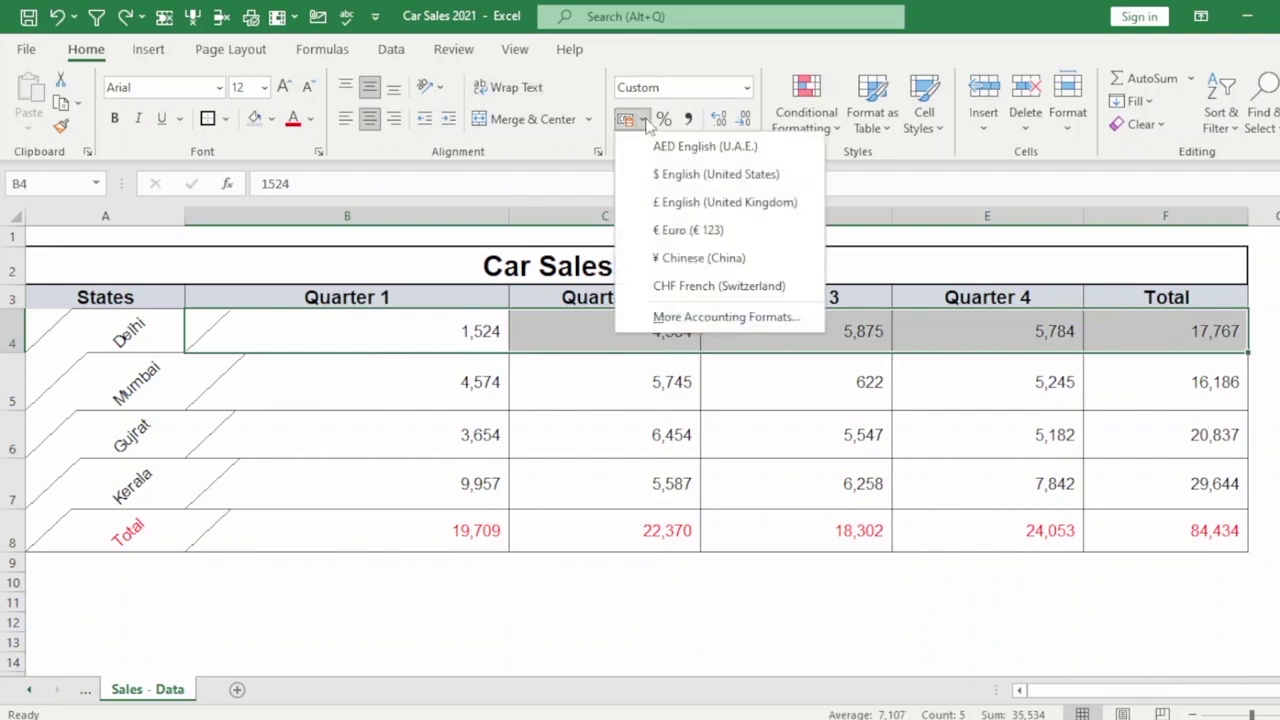
pyautogui.click(700, 143)
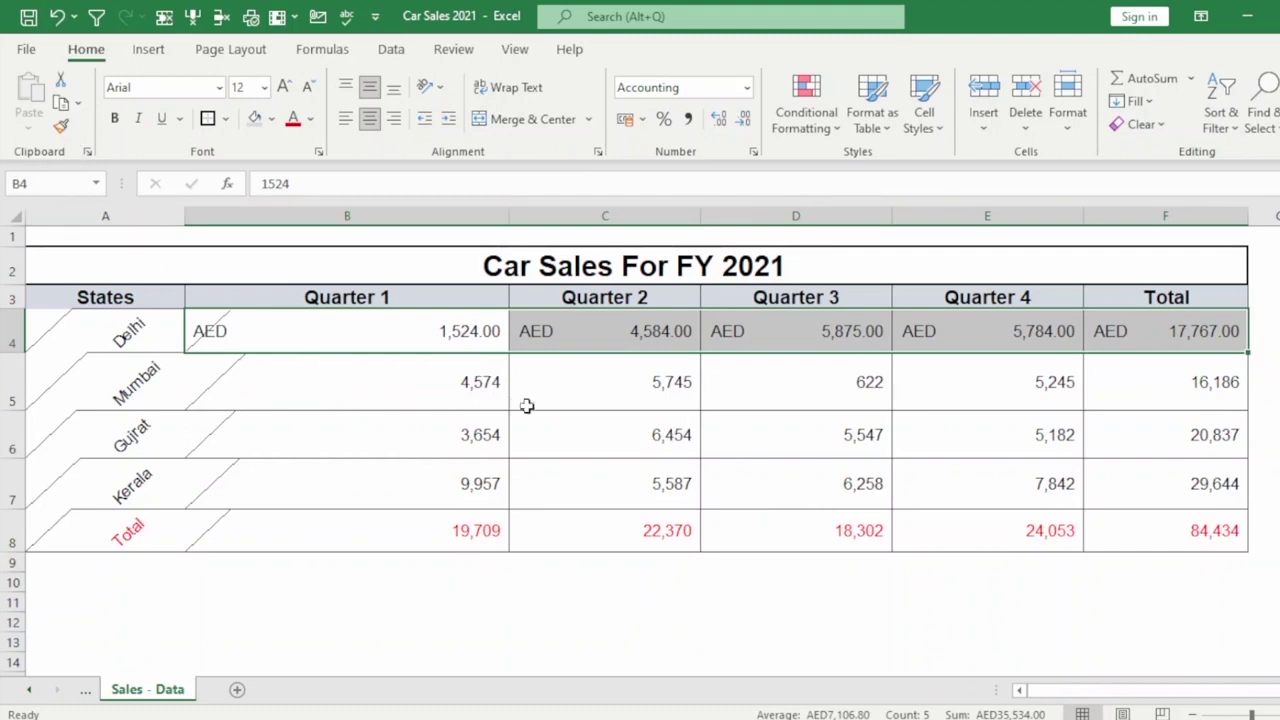
pyautogui.click(62, 128)
pyautogui.moveTo(394, 343); pyautogui.dragTo(1182, 335)
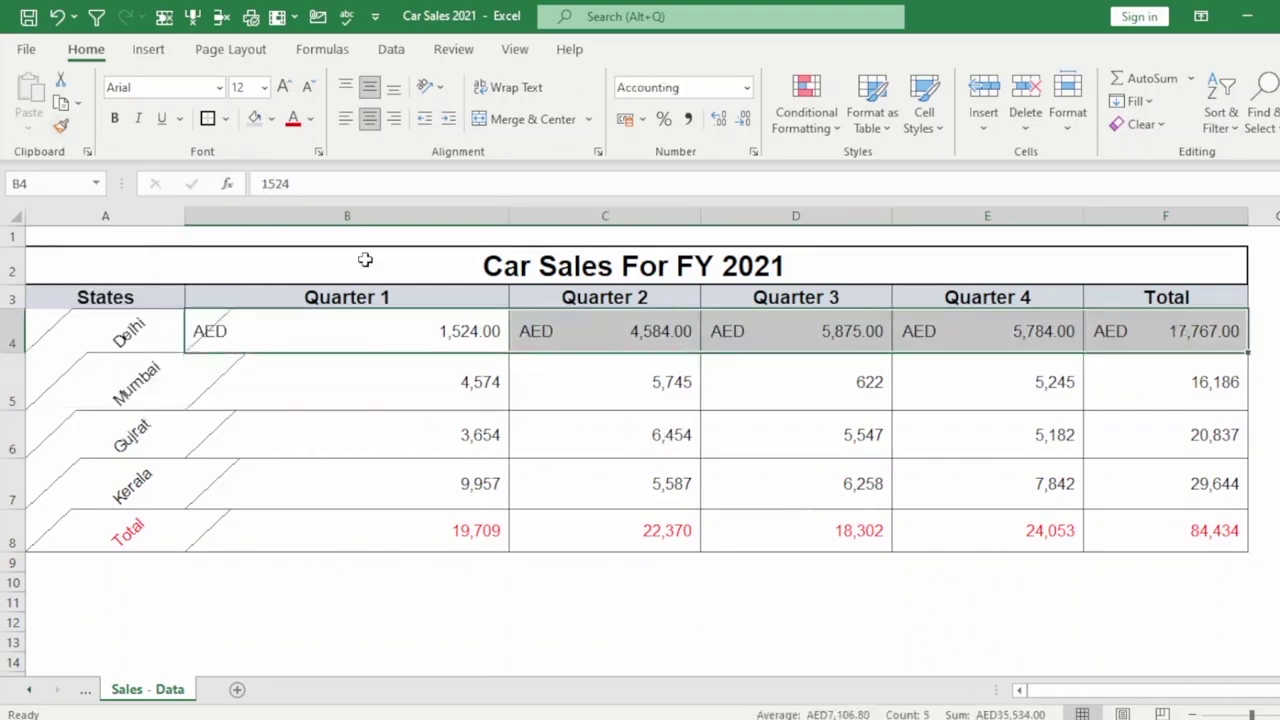
pyautogui.click(62, 128)
pyautogui.moveTo(330, 390); pyautogui.dragTo(1223, 540)
pyautogui.click(778, 561)
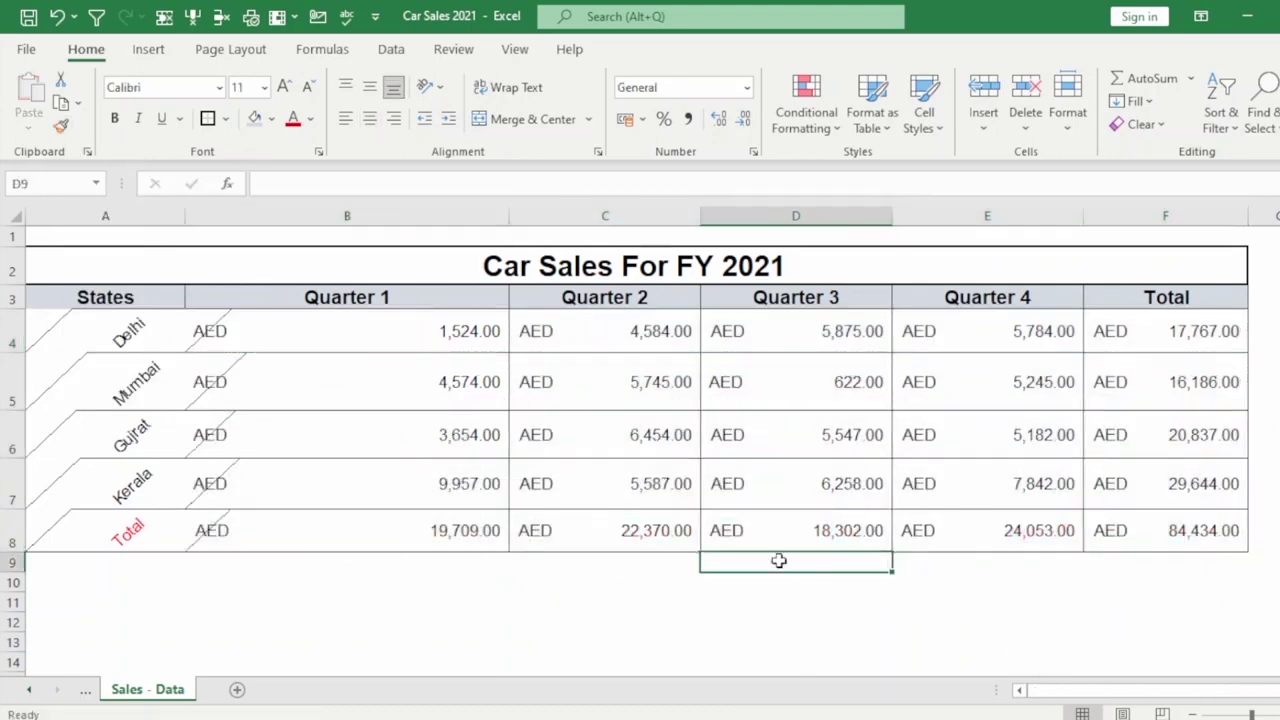
pyautogui.doubleClick(309, 362)
pyautogui.click(386, 534)
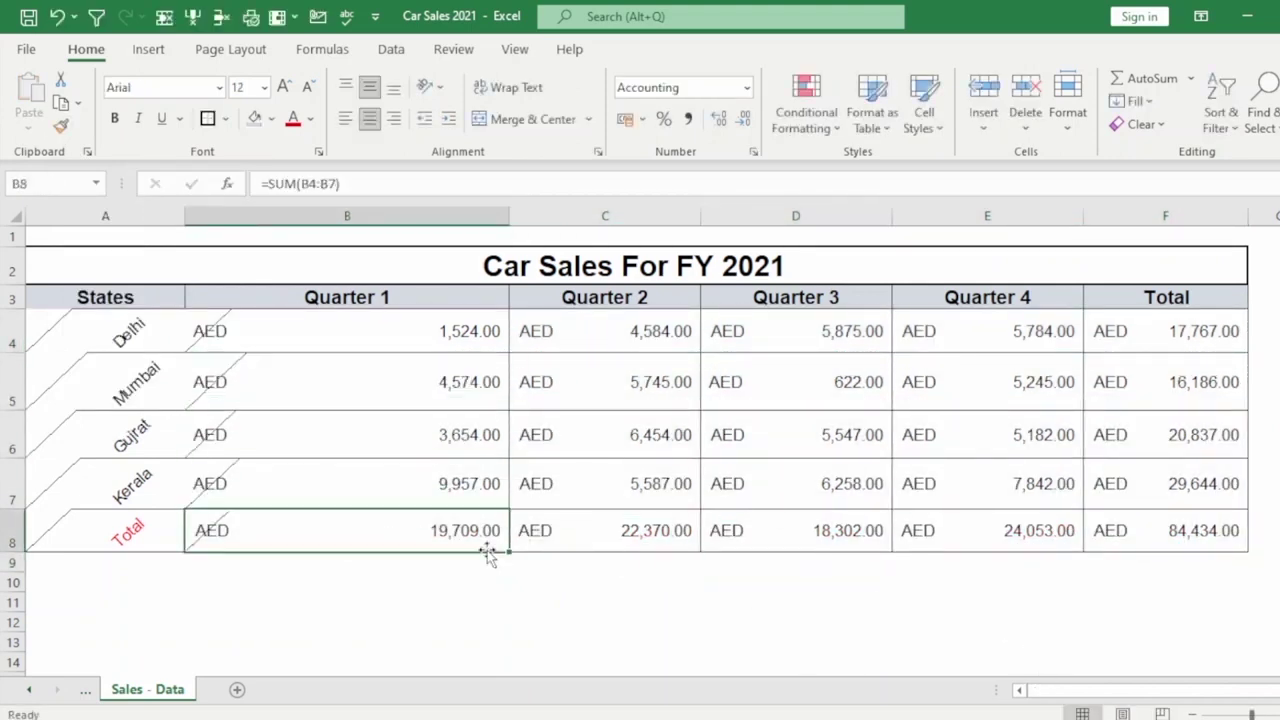
pyautogui.doubleClick(306, 369)
pyautogui.click(428, 488)
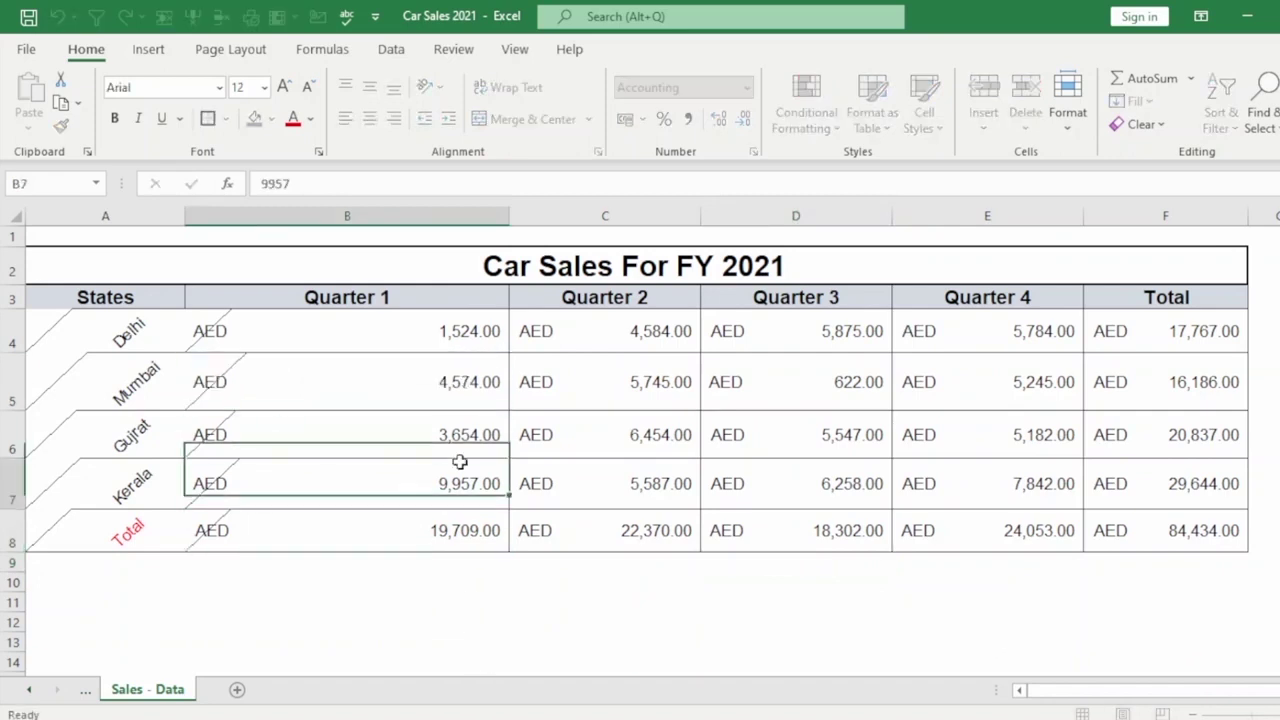
pyautogui.click(322, 338)
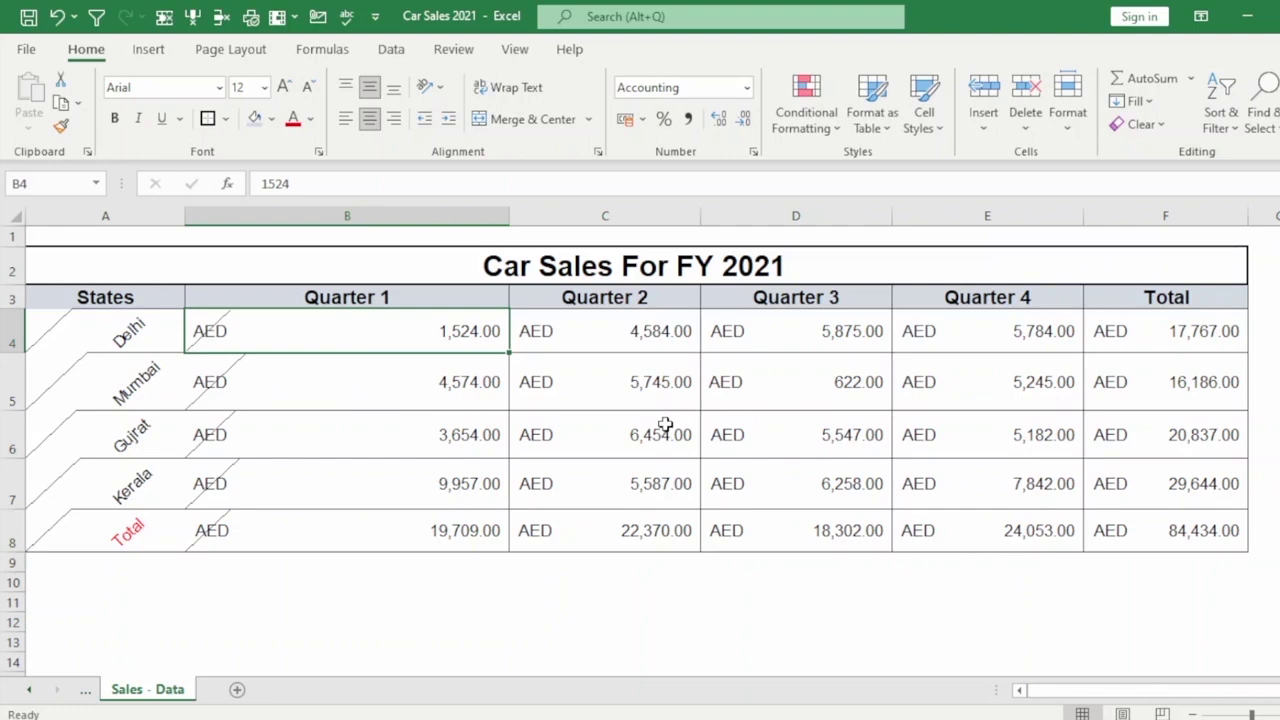
pyautogui.click(414, 395)
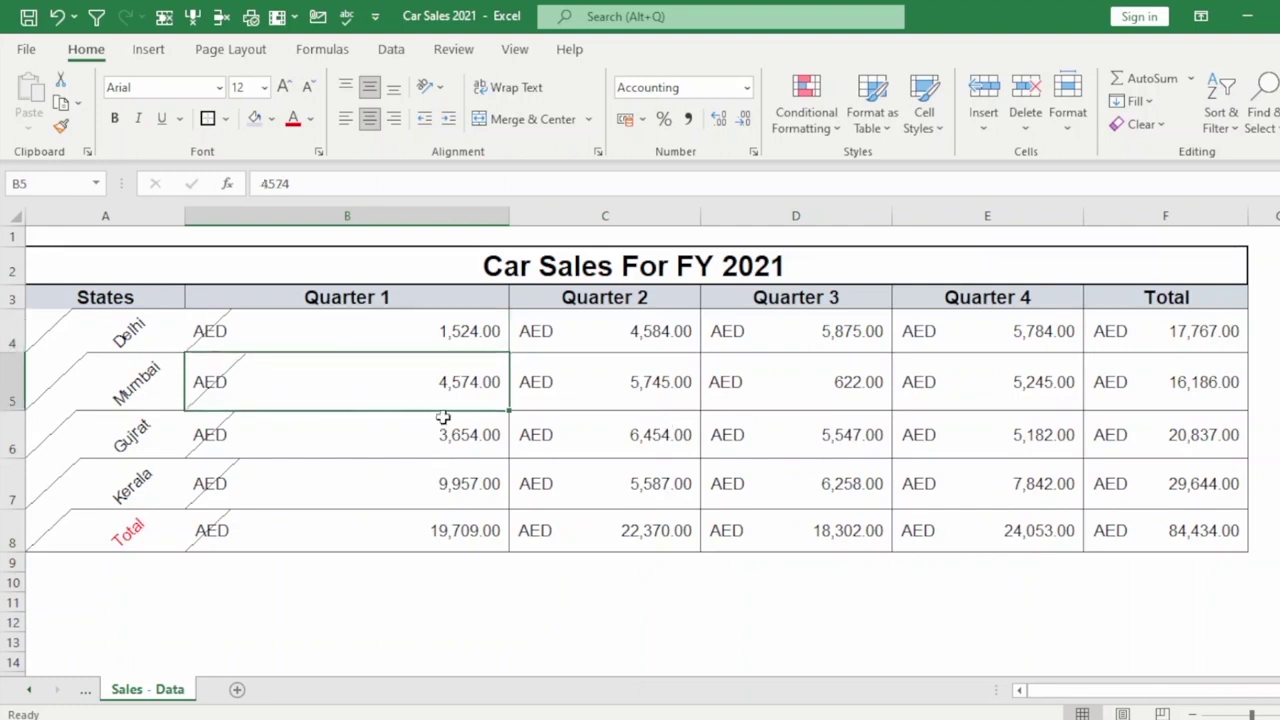
pyautogui.click(444, 440)
pyautogui.click(455, 466)
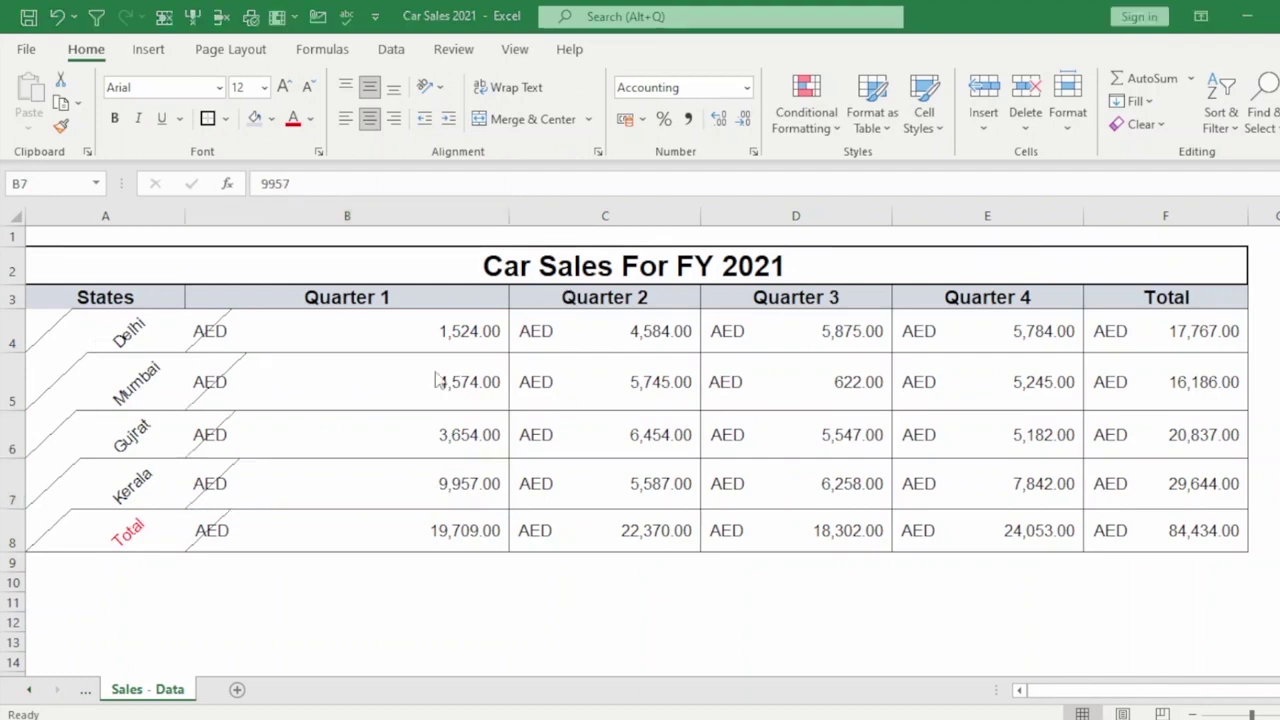
pyautogui.click(324, 326)
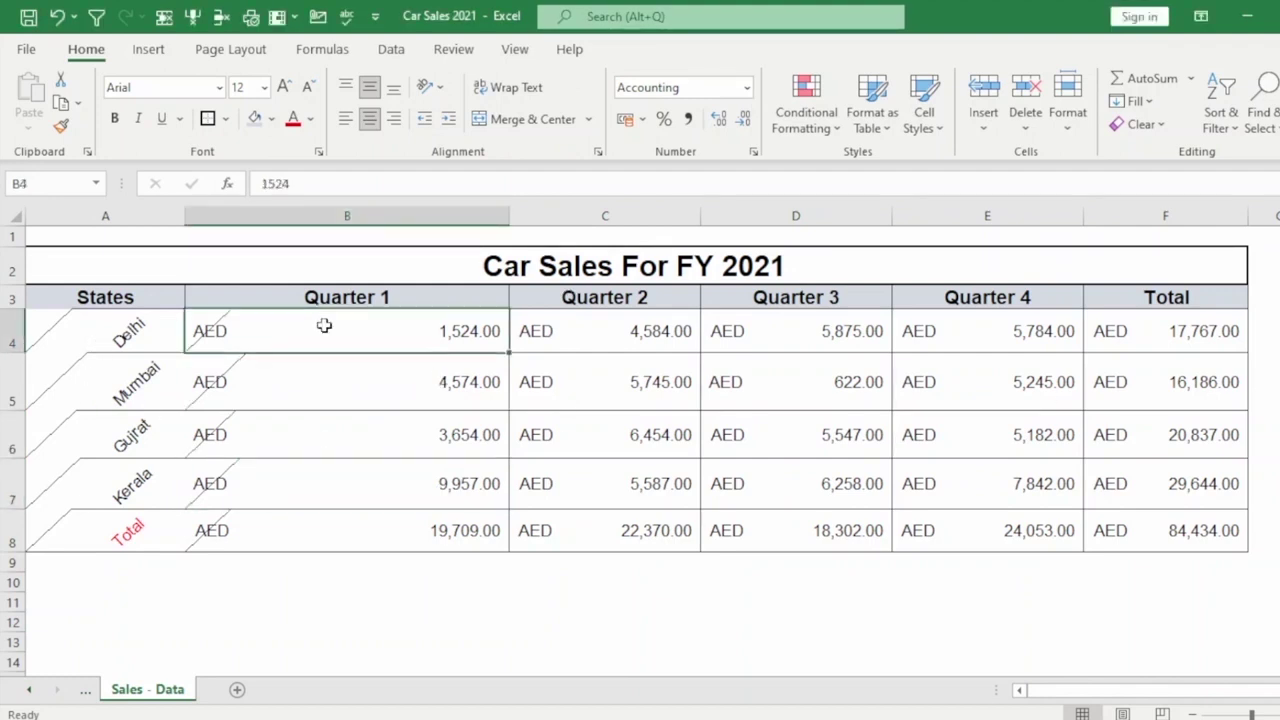
pyautogui.rightClick(354, 335)
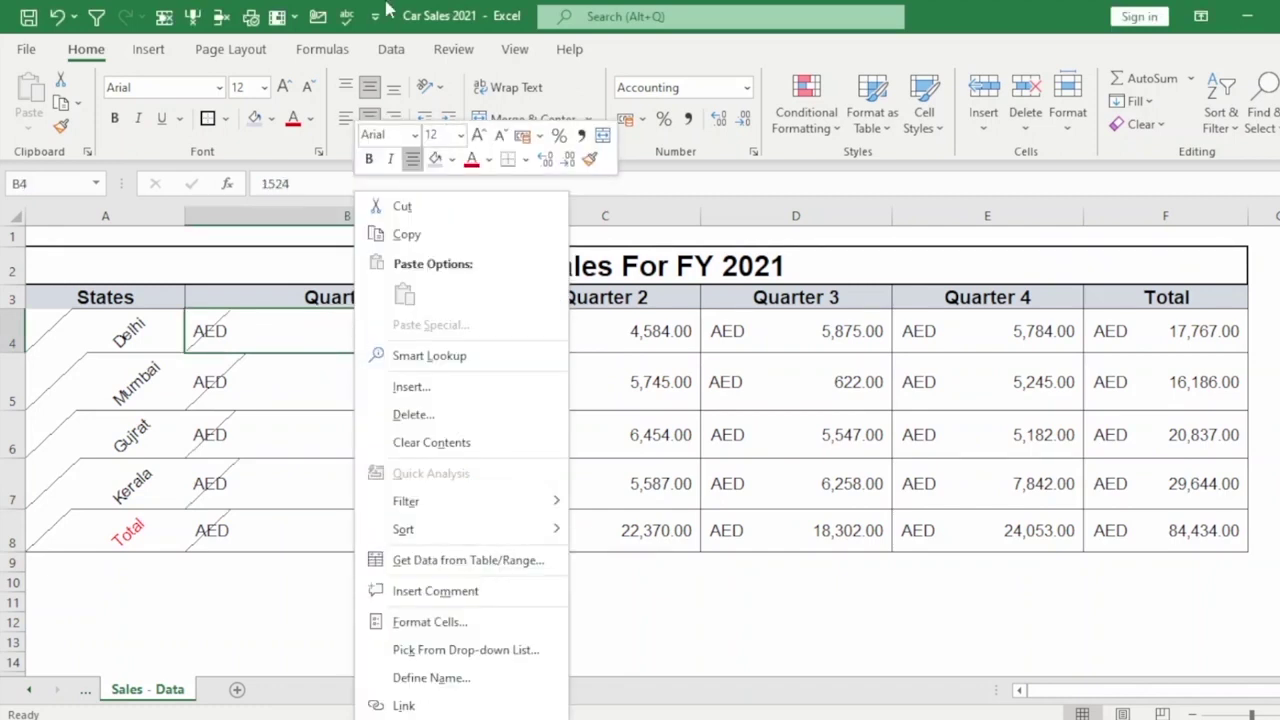
pyautogui.click(995, 35)
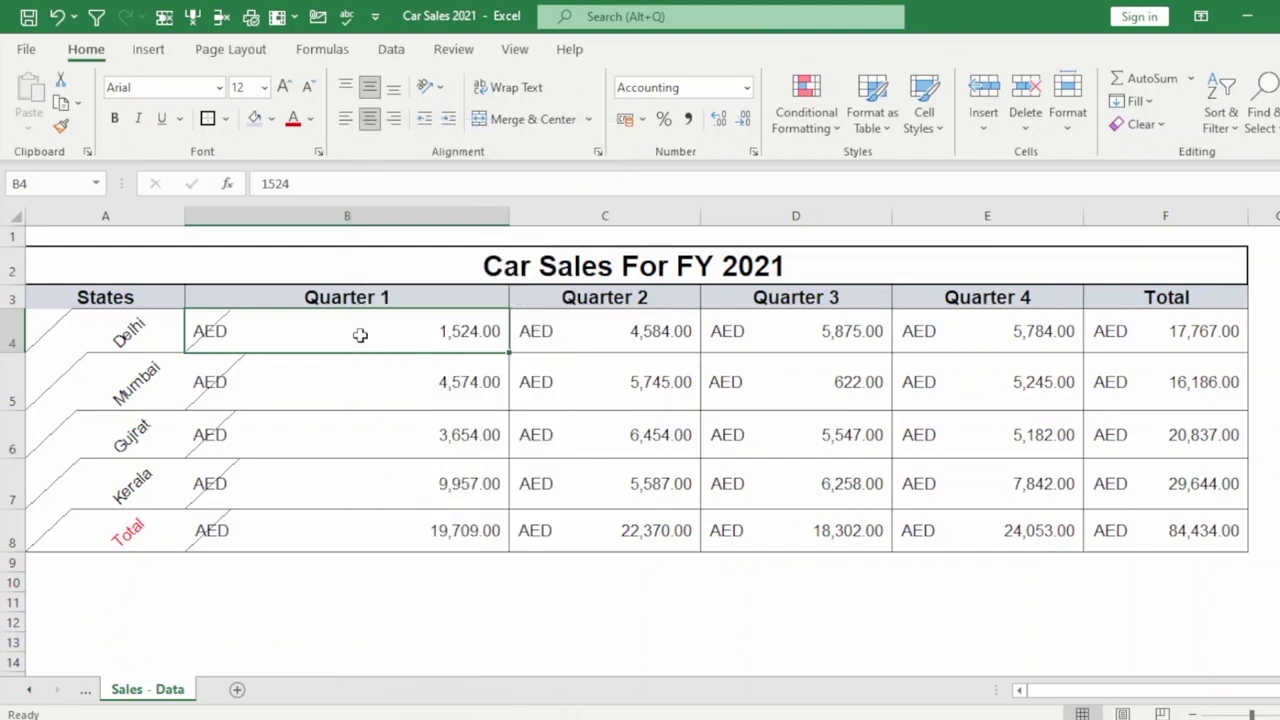
pyautogui.rightClick(360, 336)
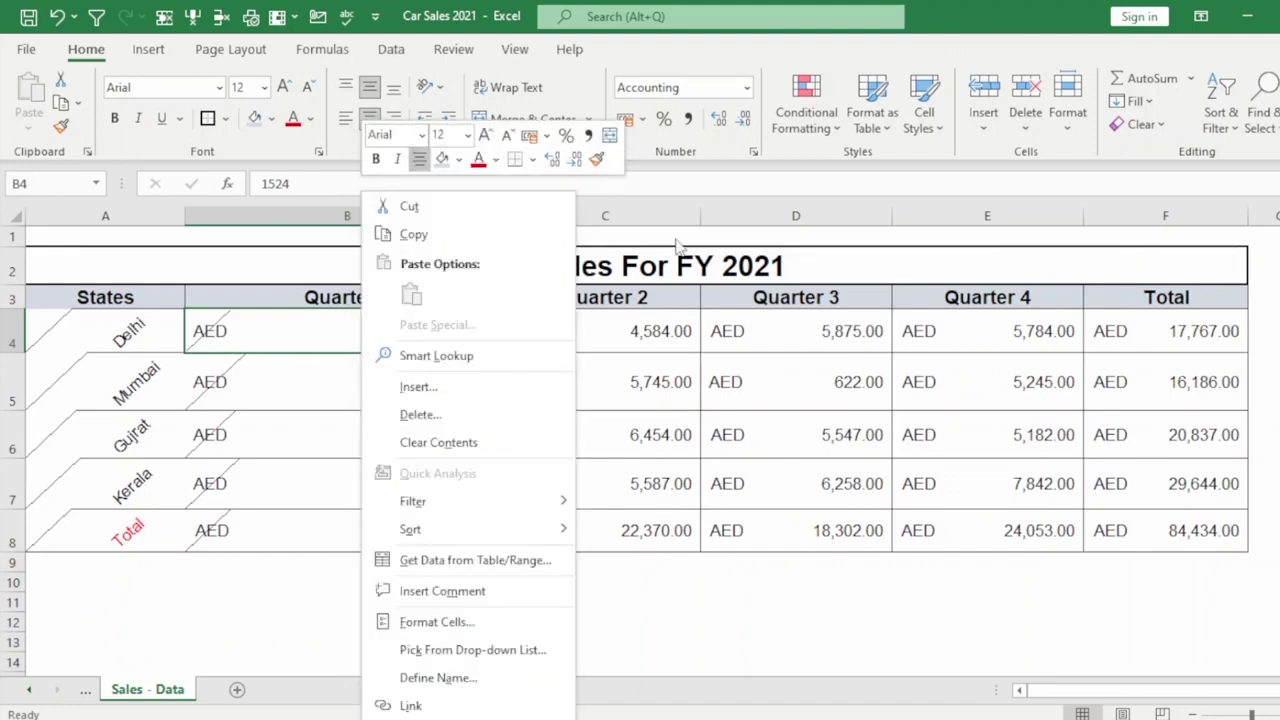
pyautogui.click(259, 348)
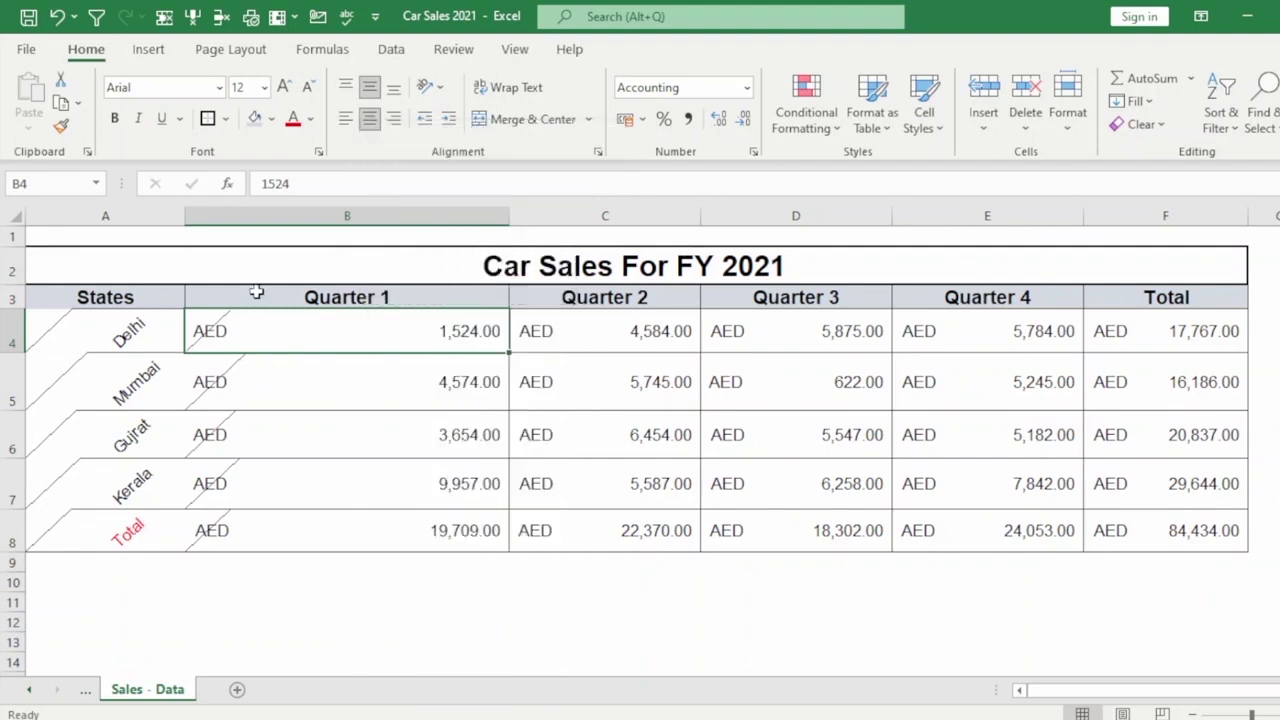
pyautogui.moveTo(337, 330); pyautogui.dragTo(339, 444)
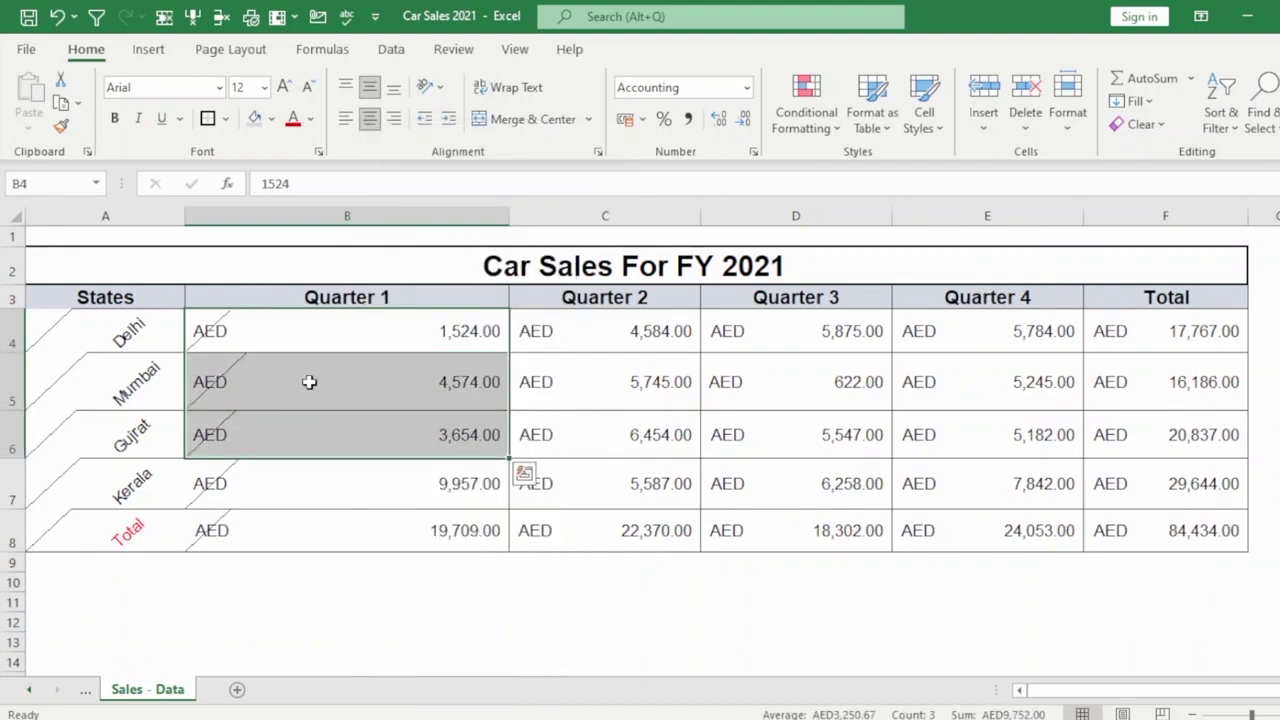
# Step: Fill the Quarter 1 cells B4:B6 with blue
pyautogui.click(524, 473)
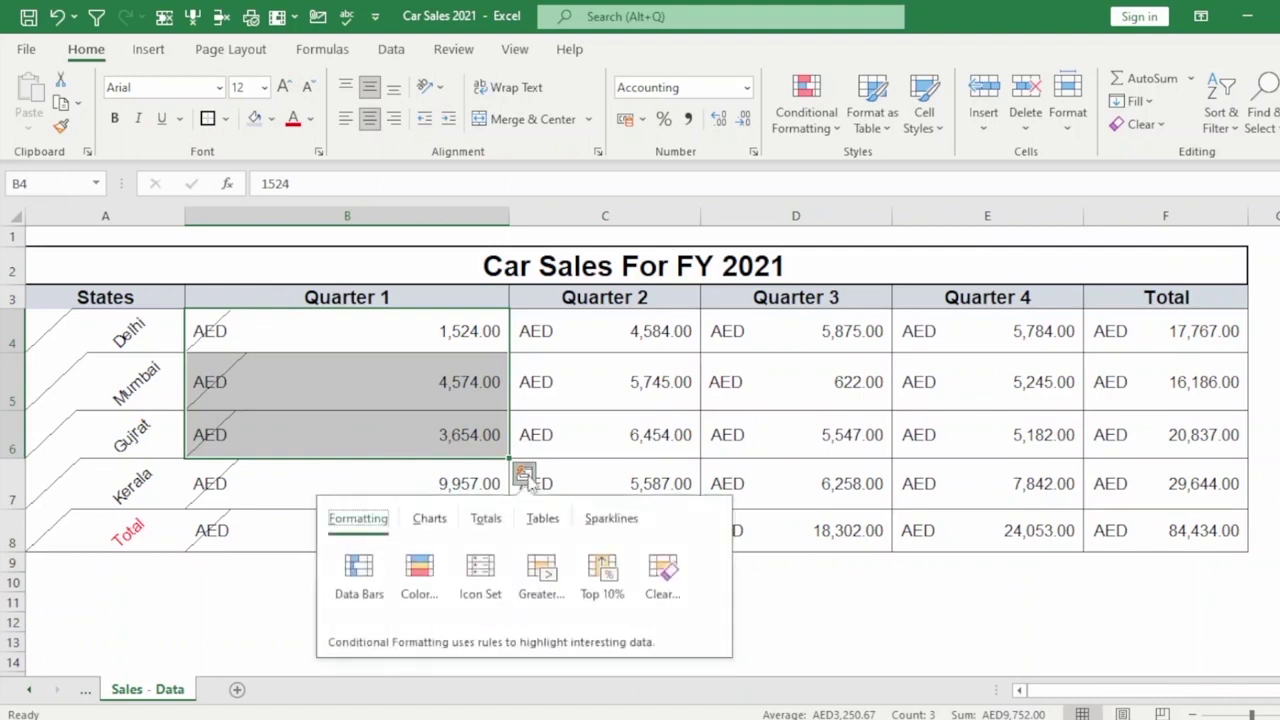
pyautogui.click(524, 473)
pyautogui.rightClick(325, 385)
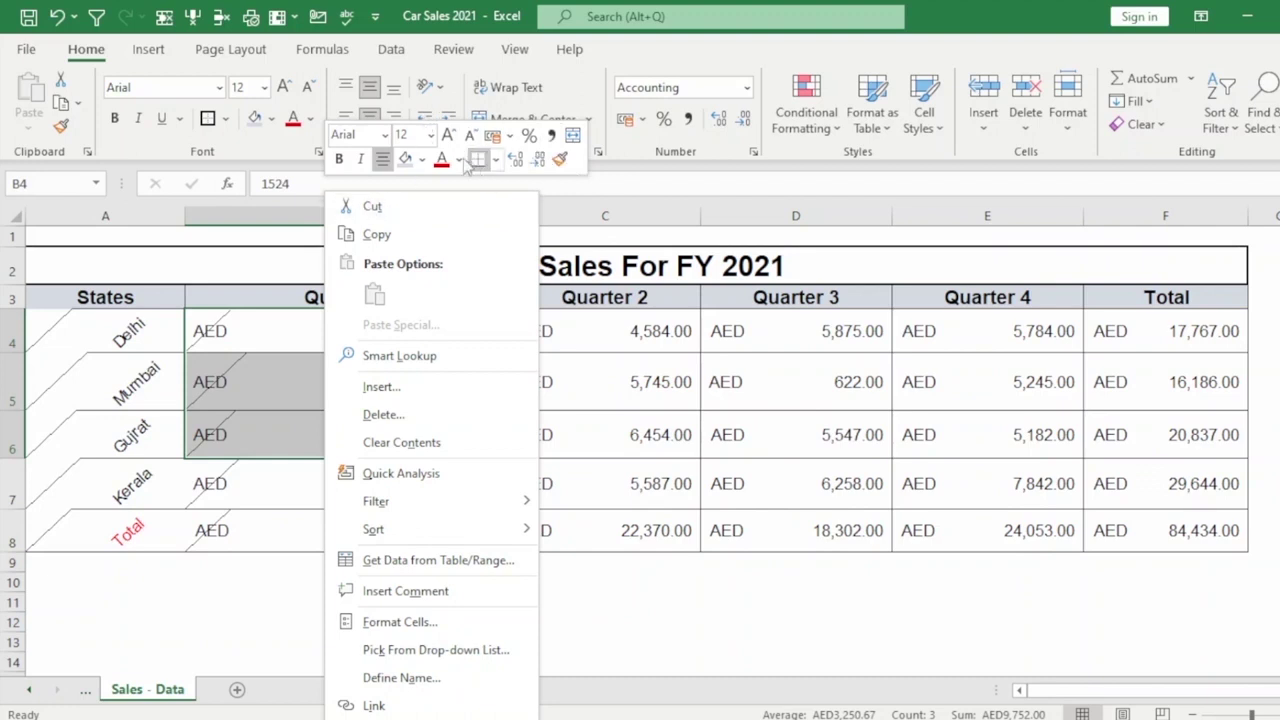
pyautogui.click(441, 160)
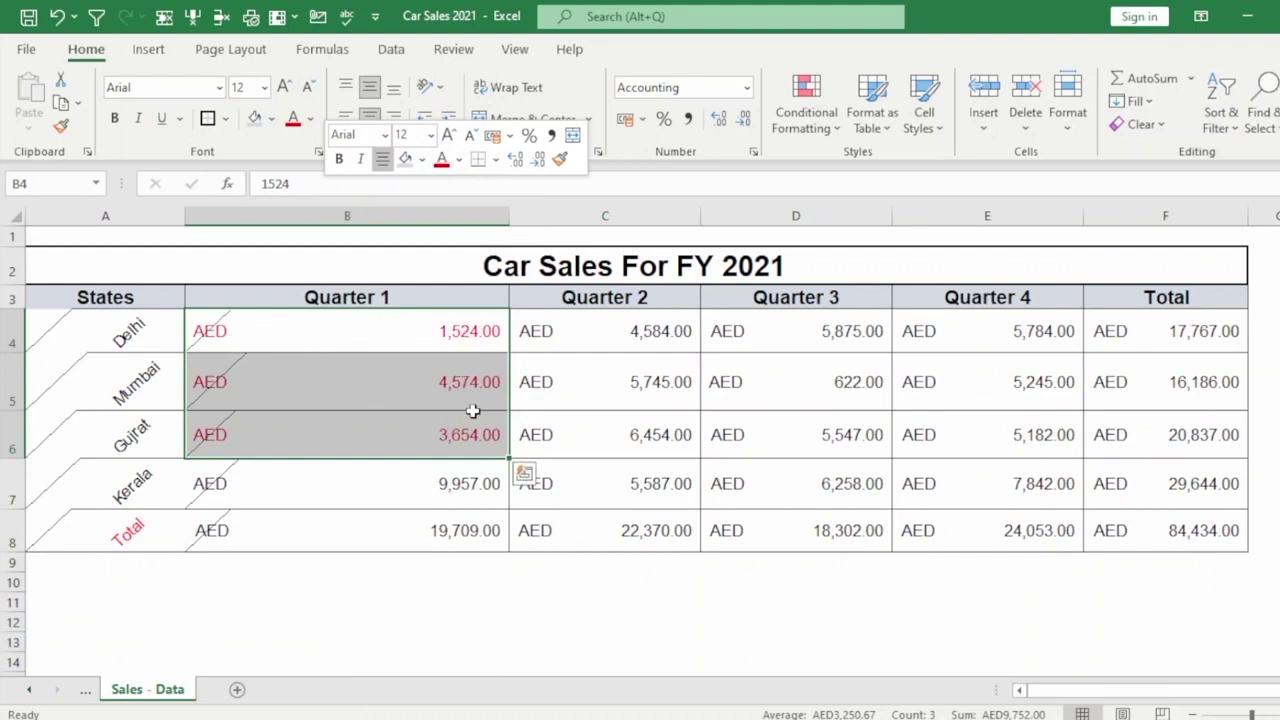
pyautogui.click(422, 160)
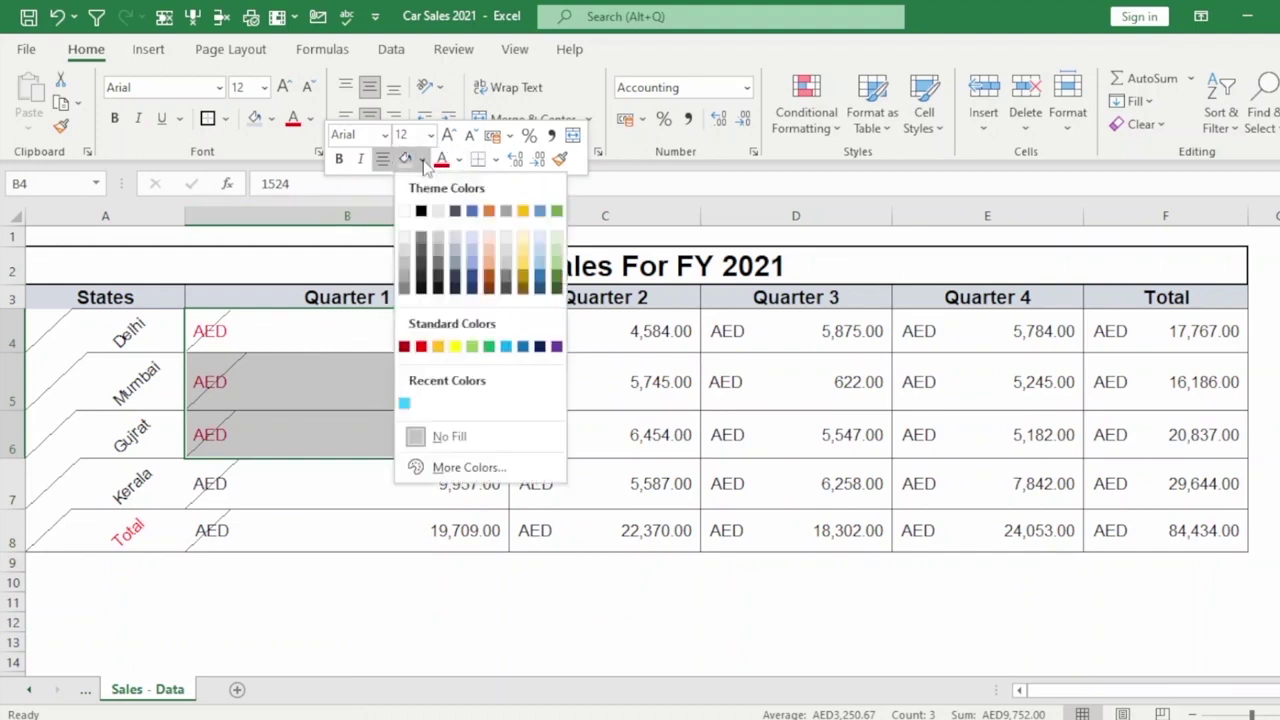
pyautogui.click(471, 213)
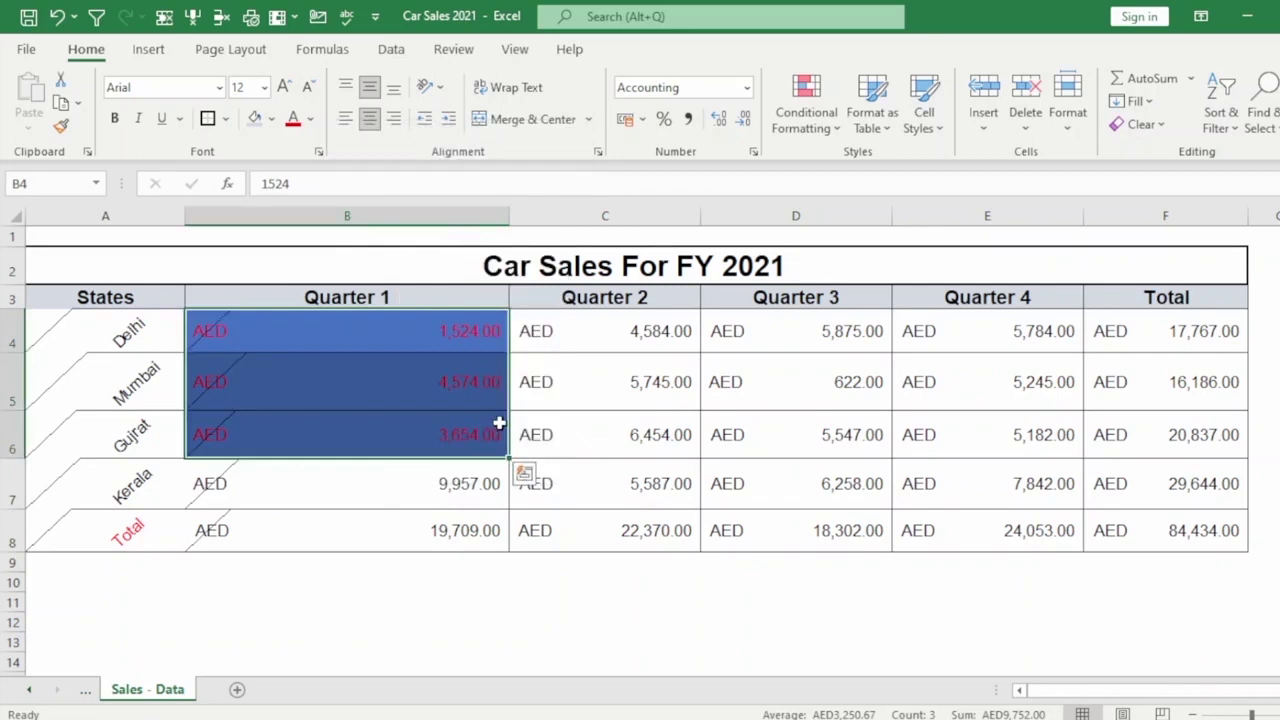
# Step: Apply Comma Style to B4:B6, dropping the AED label and keeping the cells unmerged
pyautogui.rightClick(380, 329)
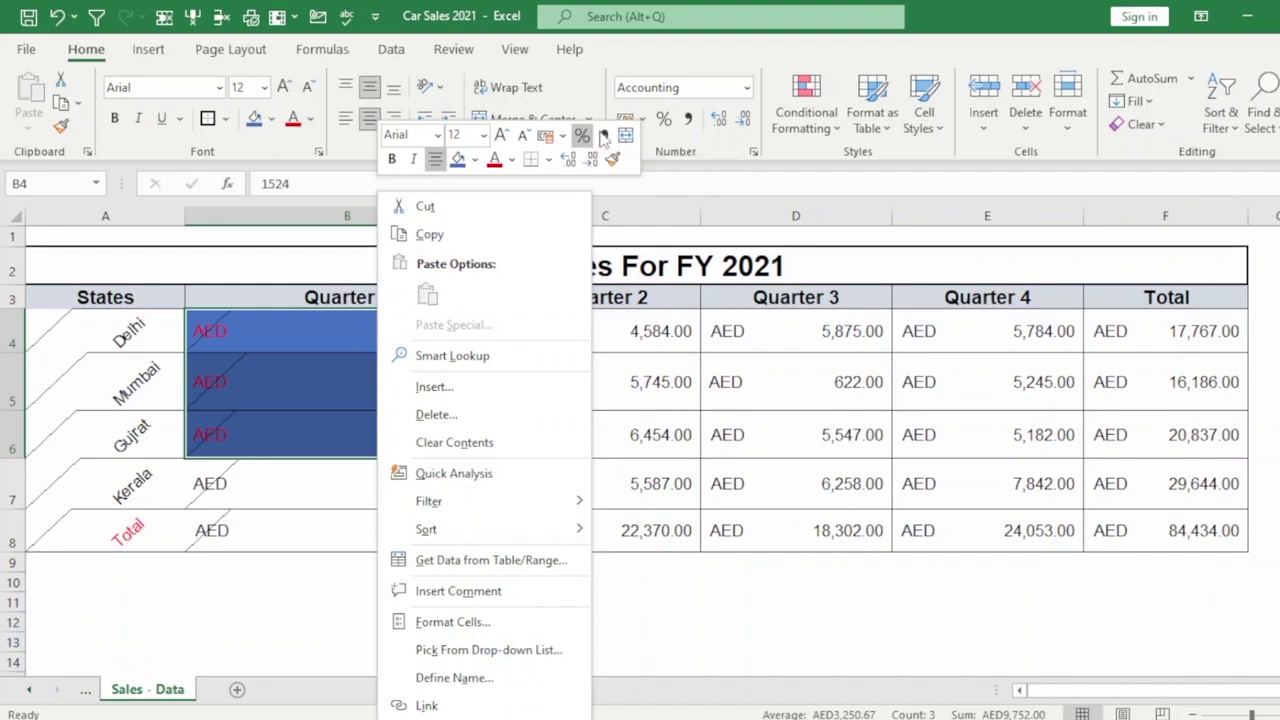
pyautogui.click(604, 137)
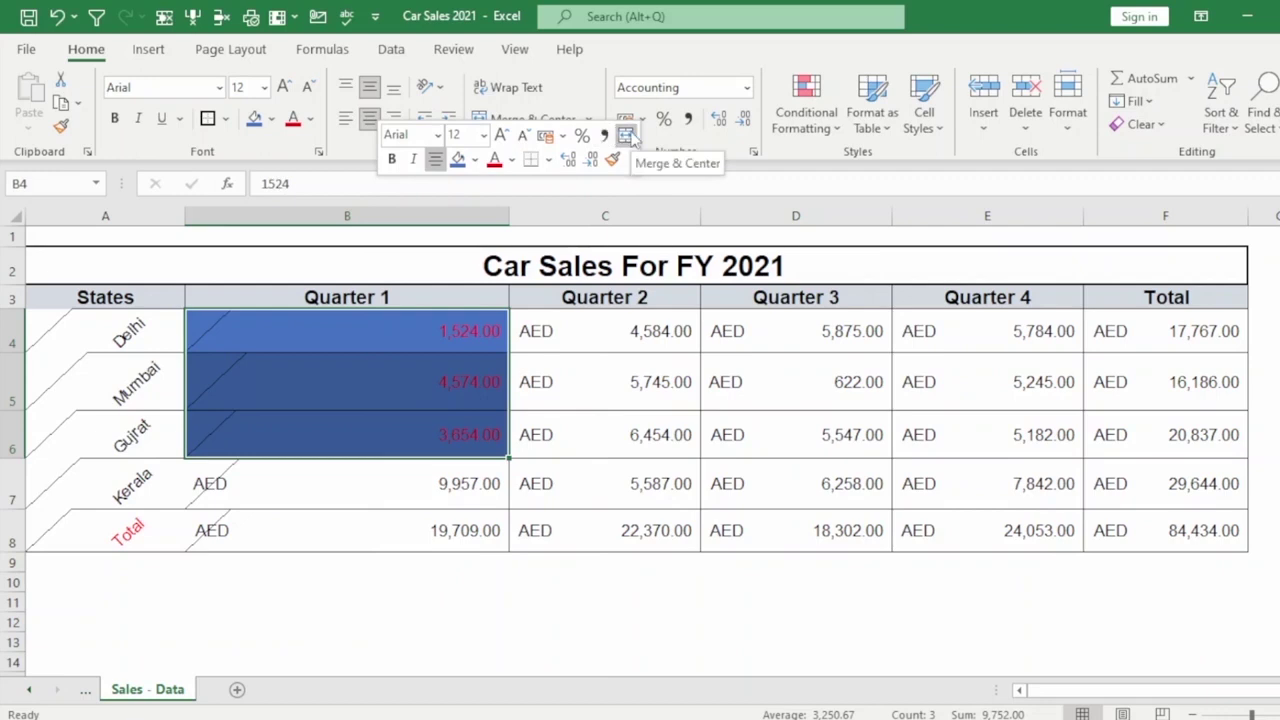
pyautogui.click(627, 135)
pyautogui.click(740, 428)
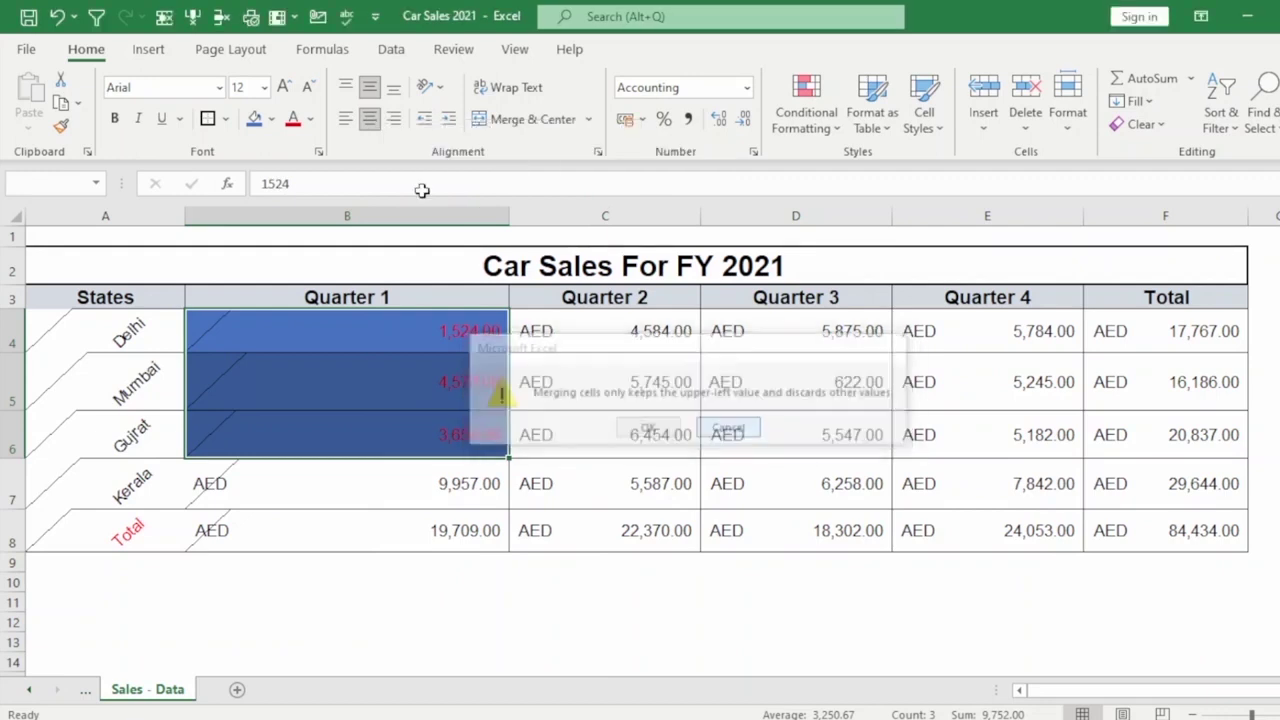
# Step: Show the Quarter 1 values as white whole numbers: 1,524, 4,574 and 3,654
pyautogui.rightClick(399, 320)
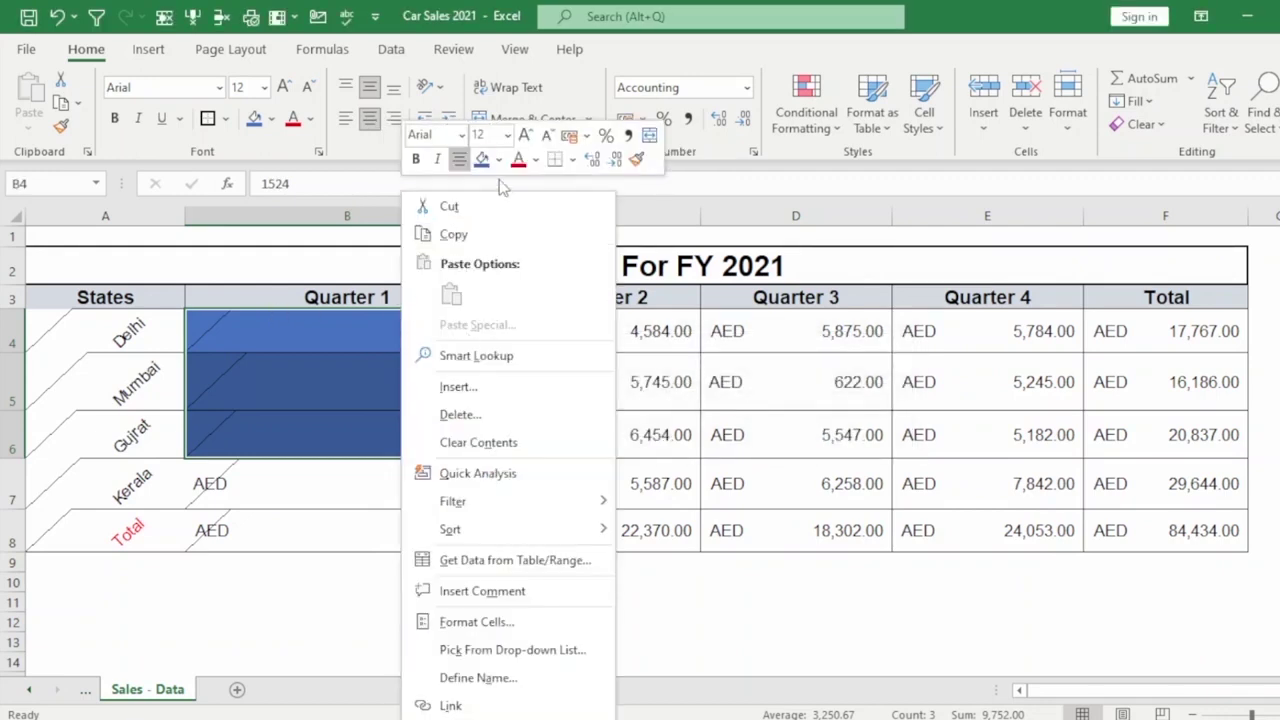
pyautogui.click(592, 161)
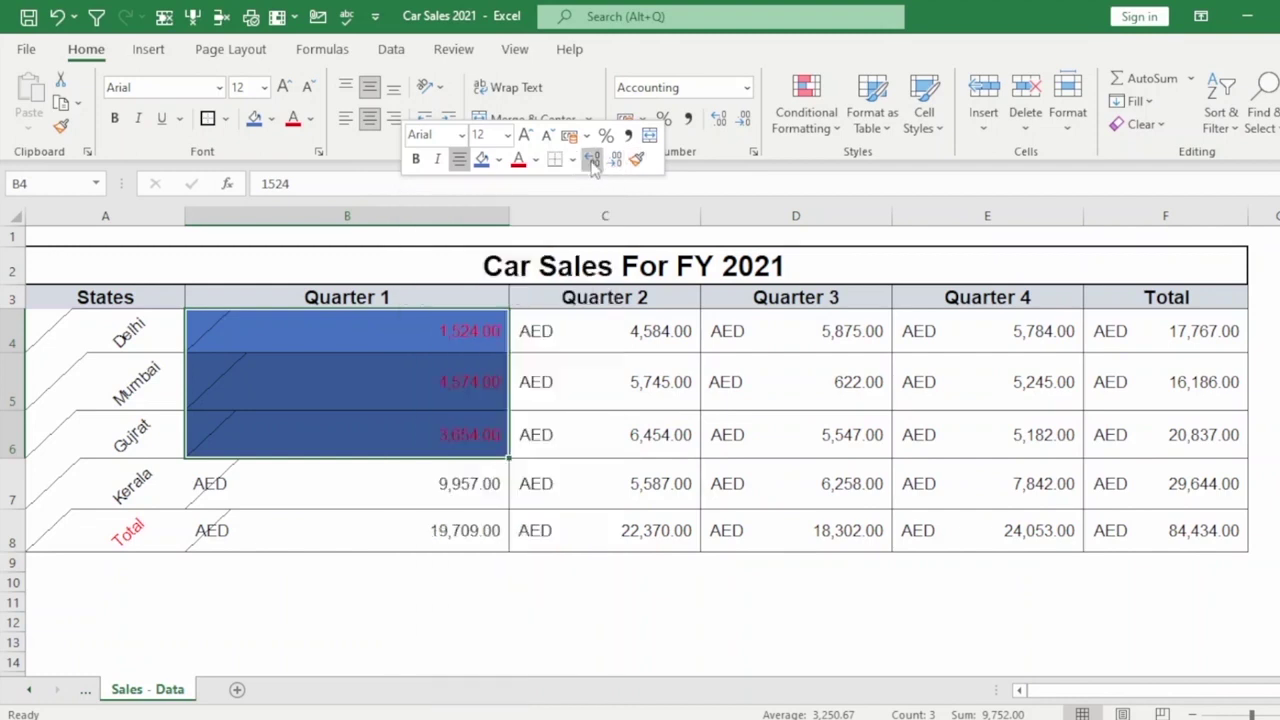
pyautogui.click(617, 161)
pyautogui.click(617, 161)
pyautogui.click(617, 161)
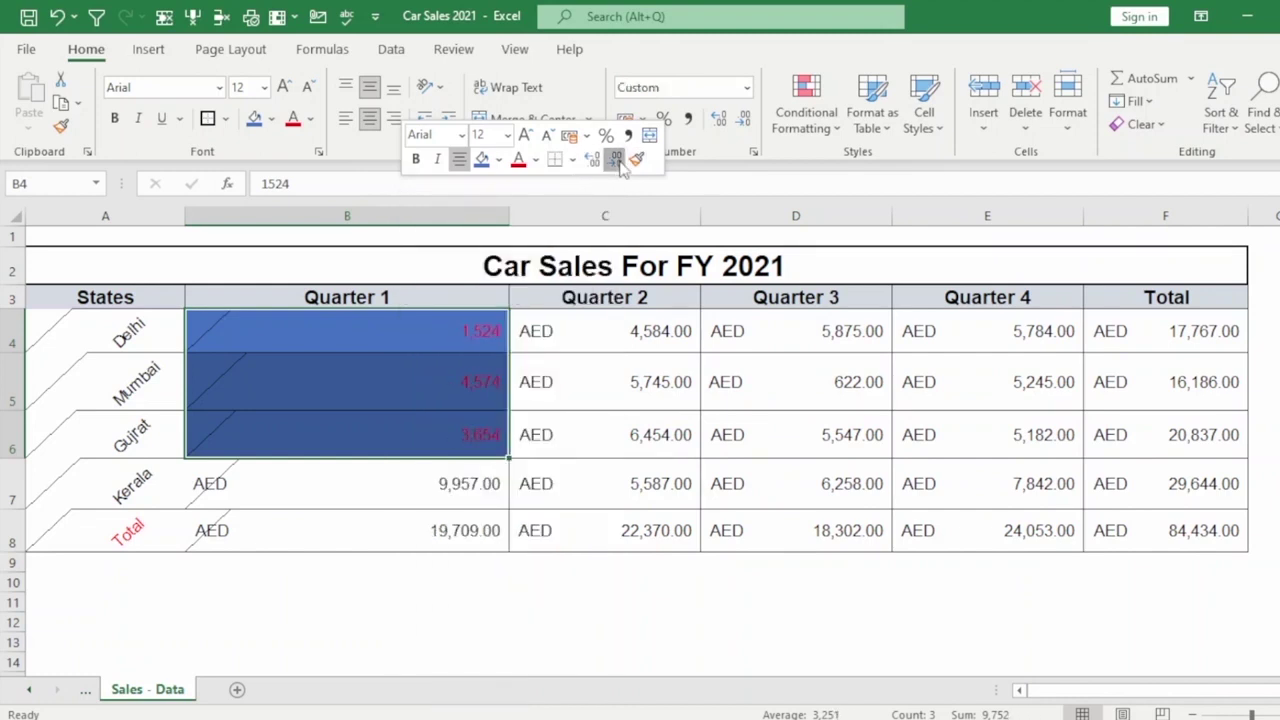
pyautogui.click(535, 160)
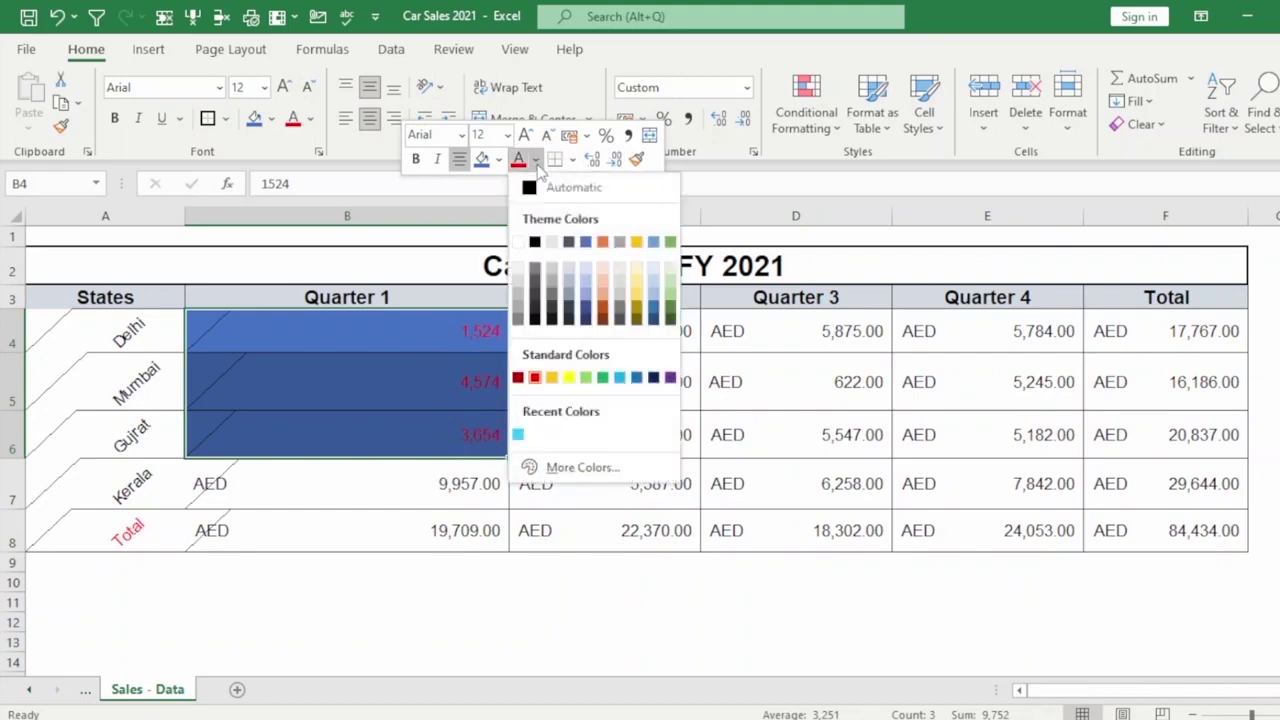
pyautogui.click(518, 242)
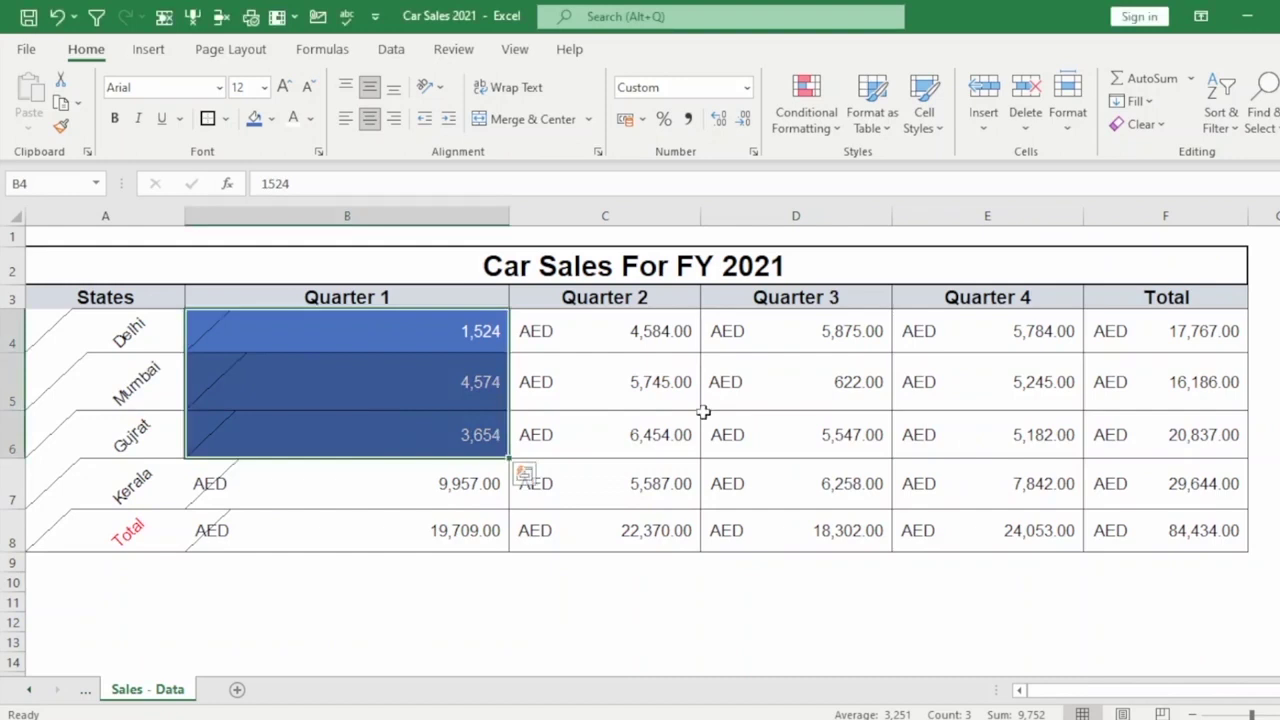
pyautogui.click(617, 394)
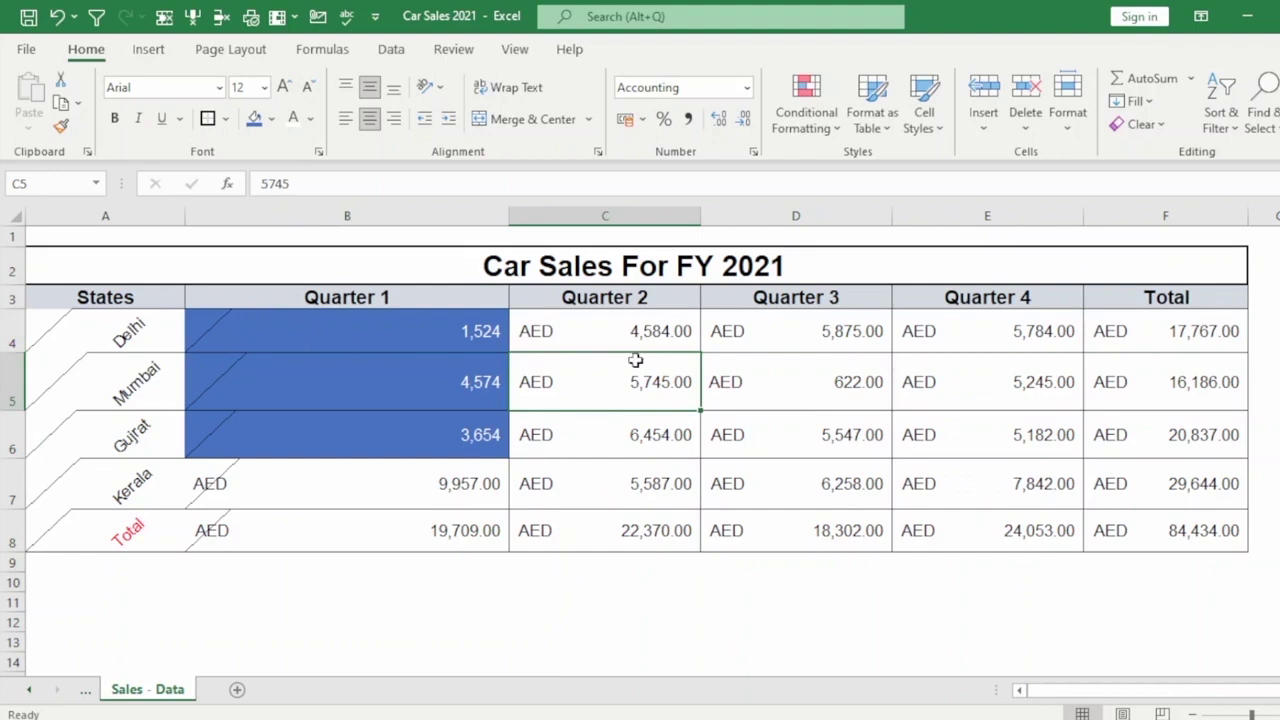
# Step: Copy D5's AED accounting format onto the Quarter 1 cells B4:B6 with Format Painter
pyautogui.click(833, 369)
pyautogui.click(66, 126)
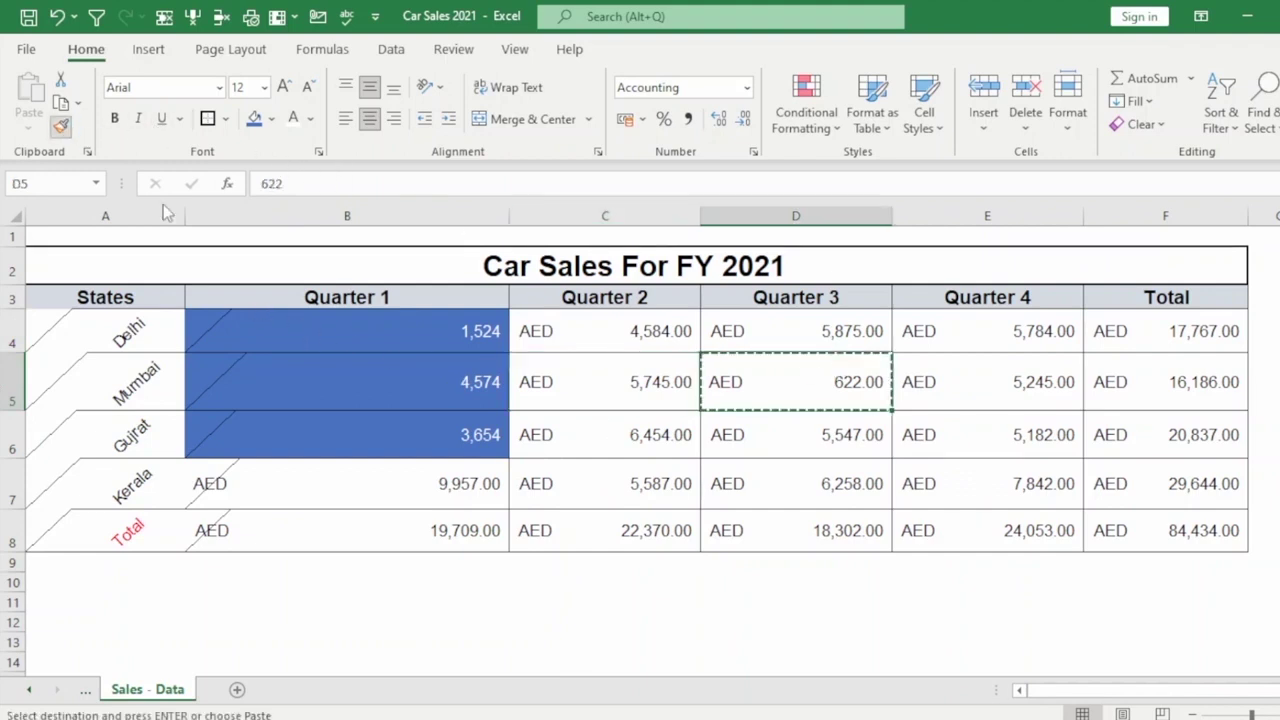
pyautogui.moveTo(266, 331)
pyautogui.mouseDown()
pyautogui.moveTo(486, 474)
pyautogui.moveTo(485, 434)
pyautogui.mouseUp()
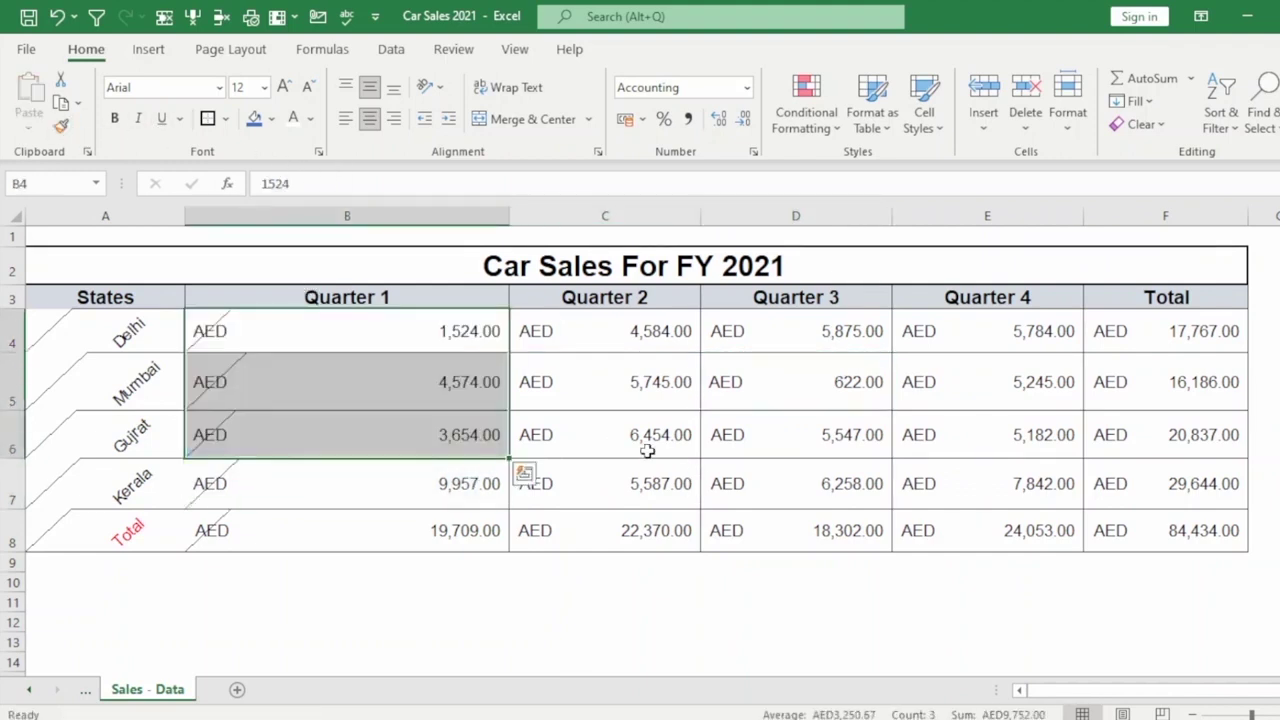
pyautogui.click(646, 449)
pyautogui.click(823, 425)
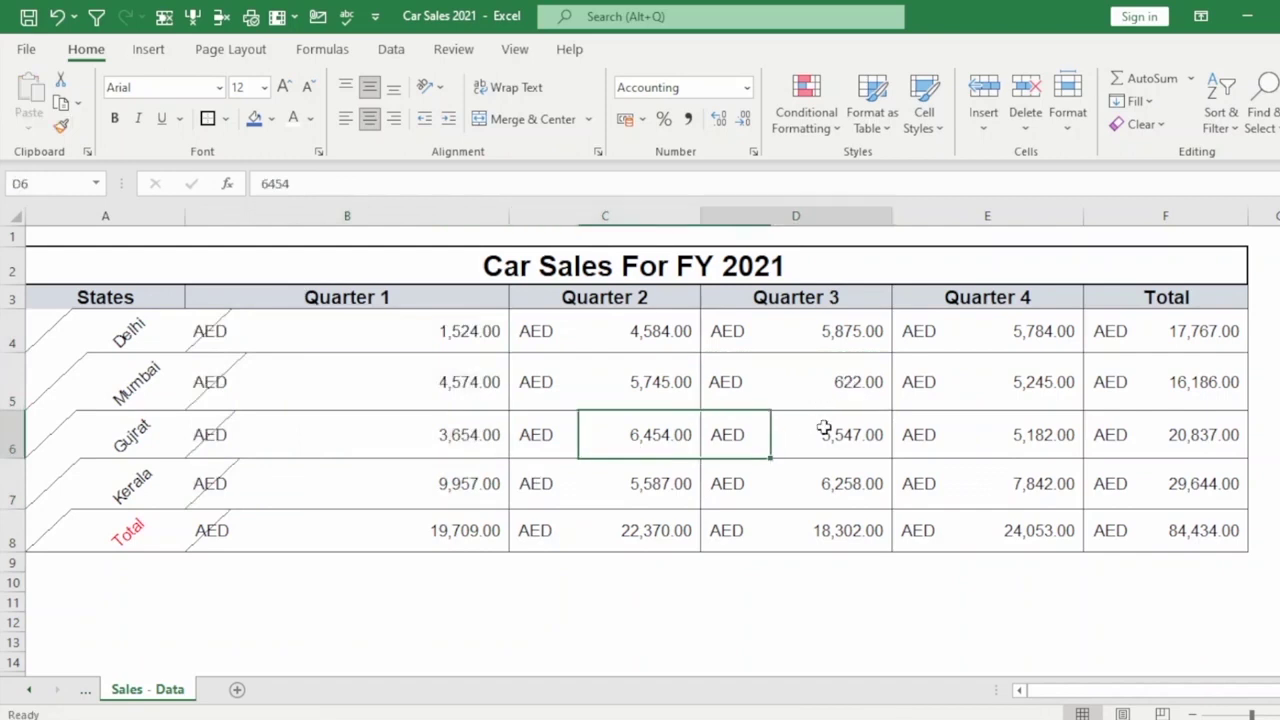
# Step: Hide column D, the Quarter 3 column
pyautogui.click(776, 210)
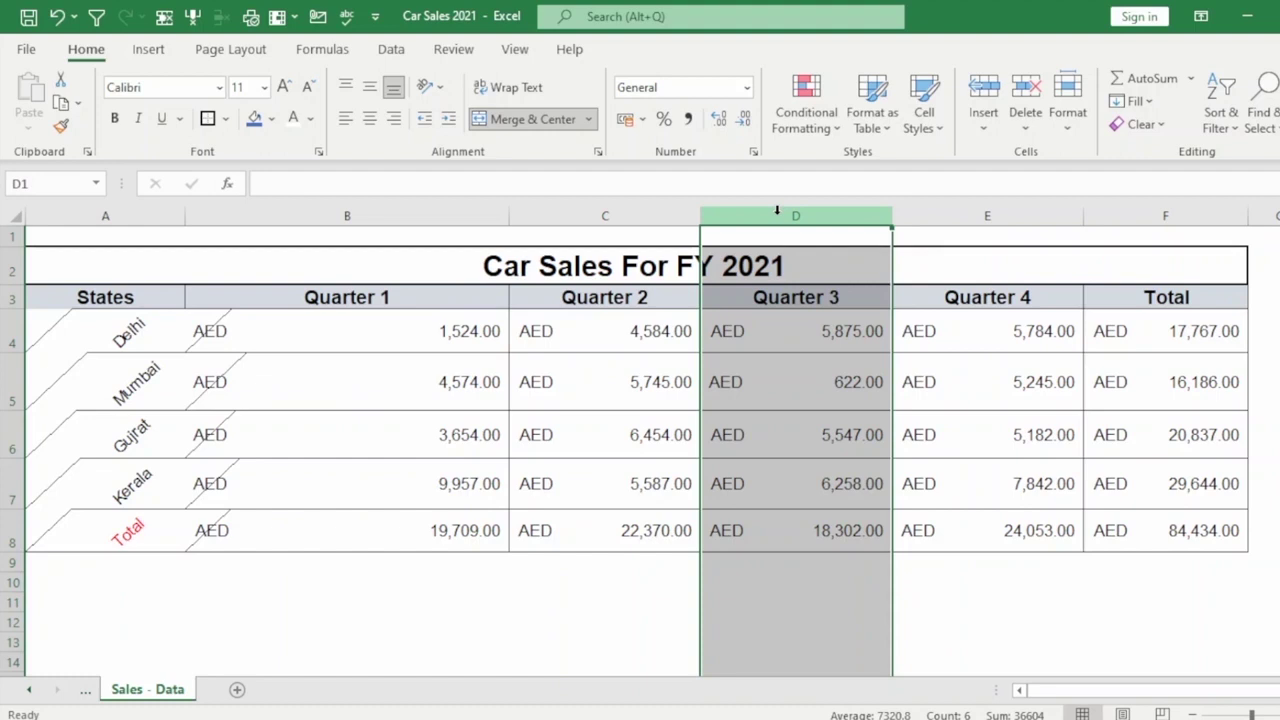
pyautogui.rightClick(777, 212)
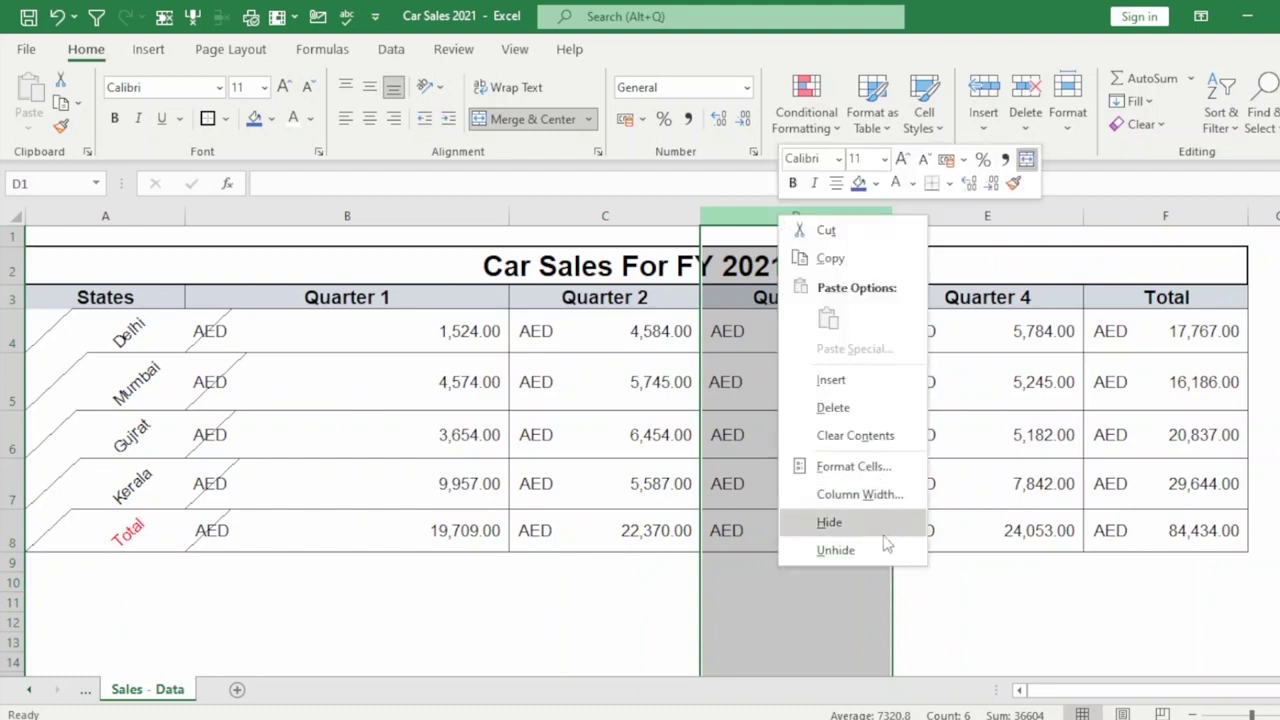
pyautogui.click(829, 521)
pyautogui.click(800, 347)
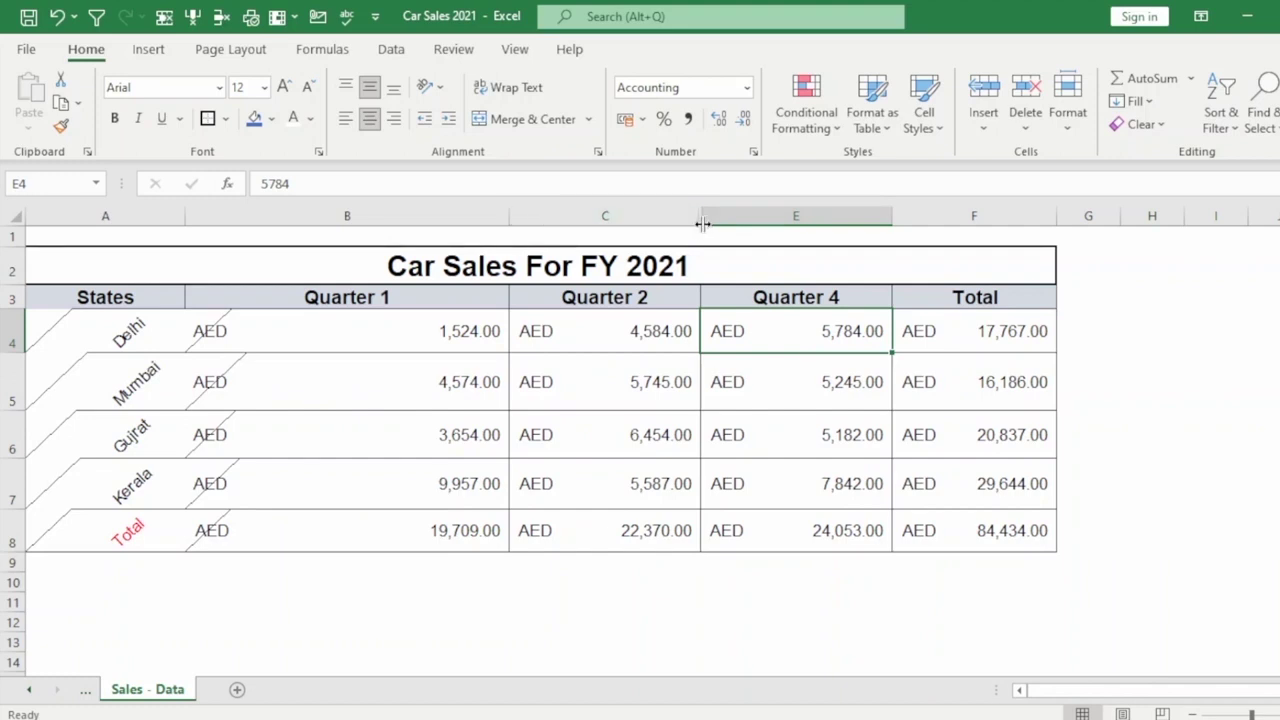
# Step: Unhide column D so Quarter 3 (5,875, 622, 5,547, 6,258; total 18,302) reappears
pyautogui.doubleClick(701, 223)
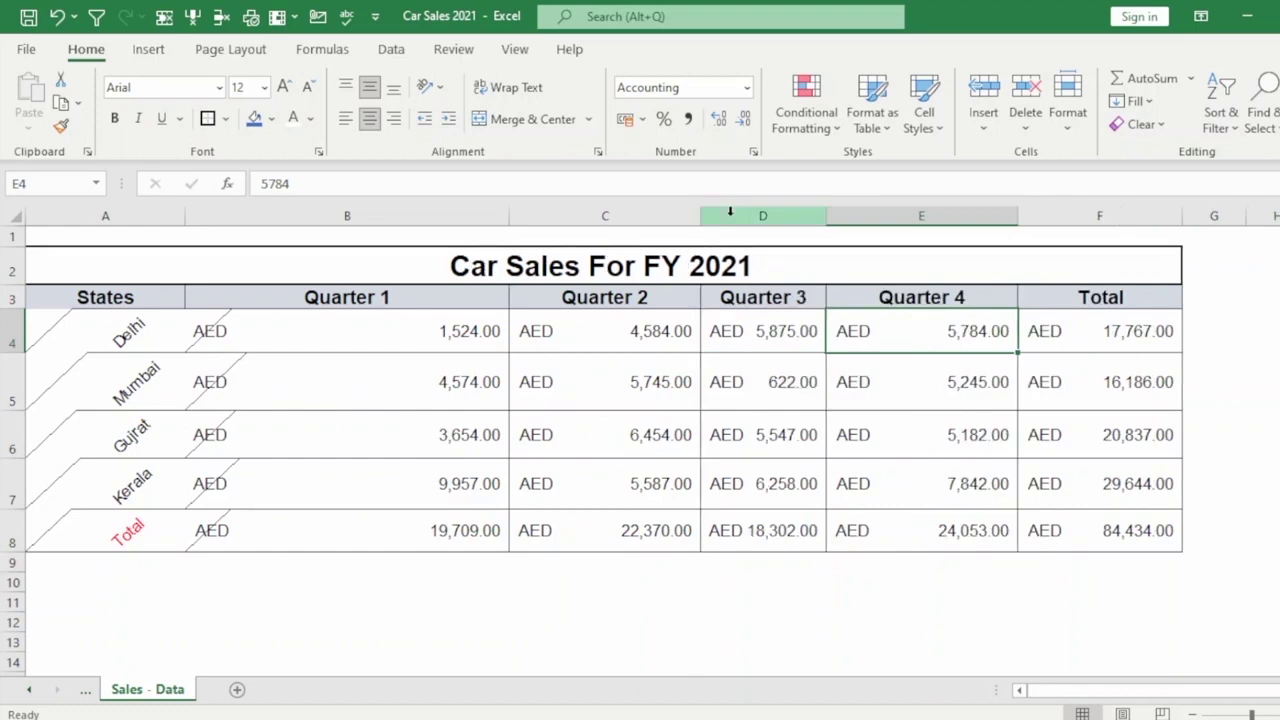
pyautogui.rightClick(730, 211)
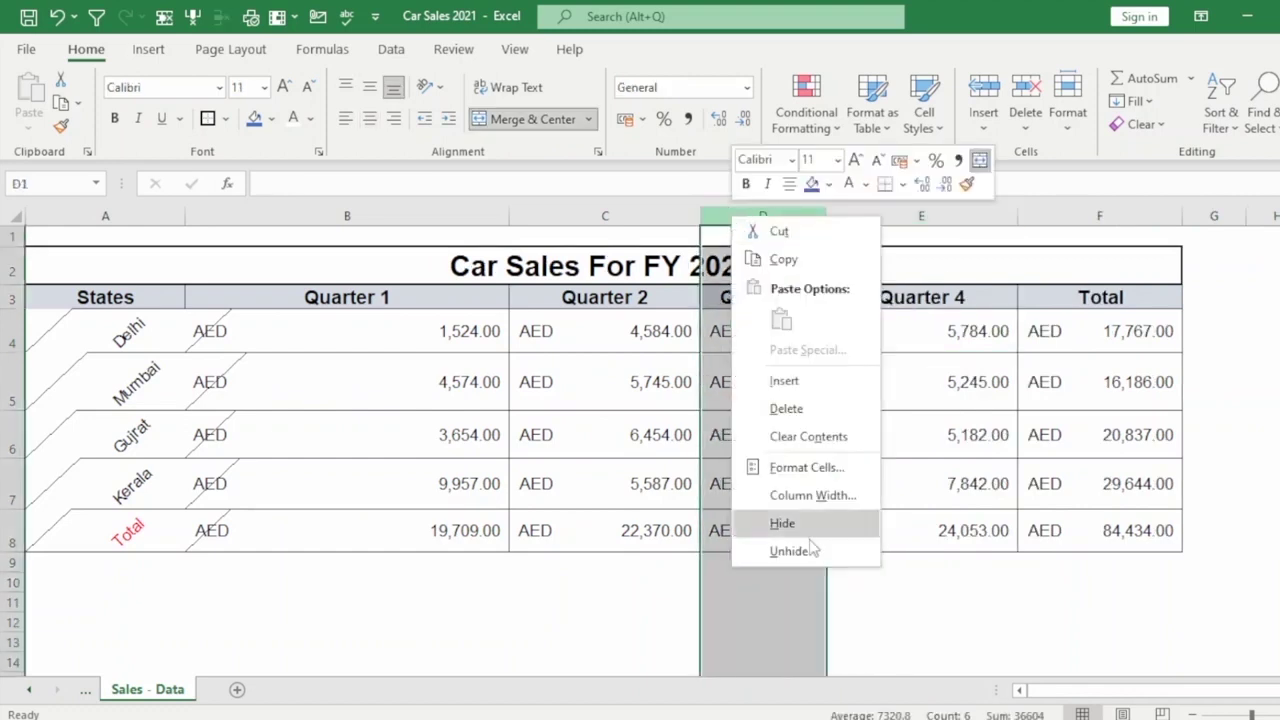
pyautogui.click(811, 550)
pyautogui.rightClick(749, 208)
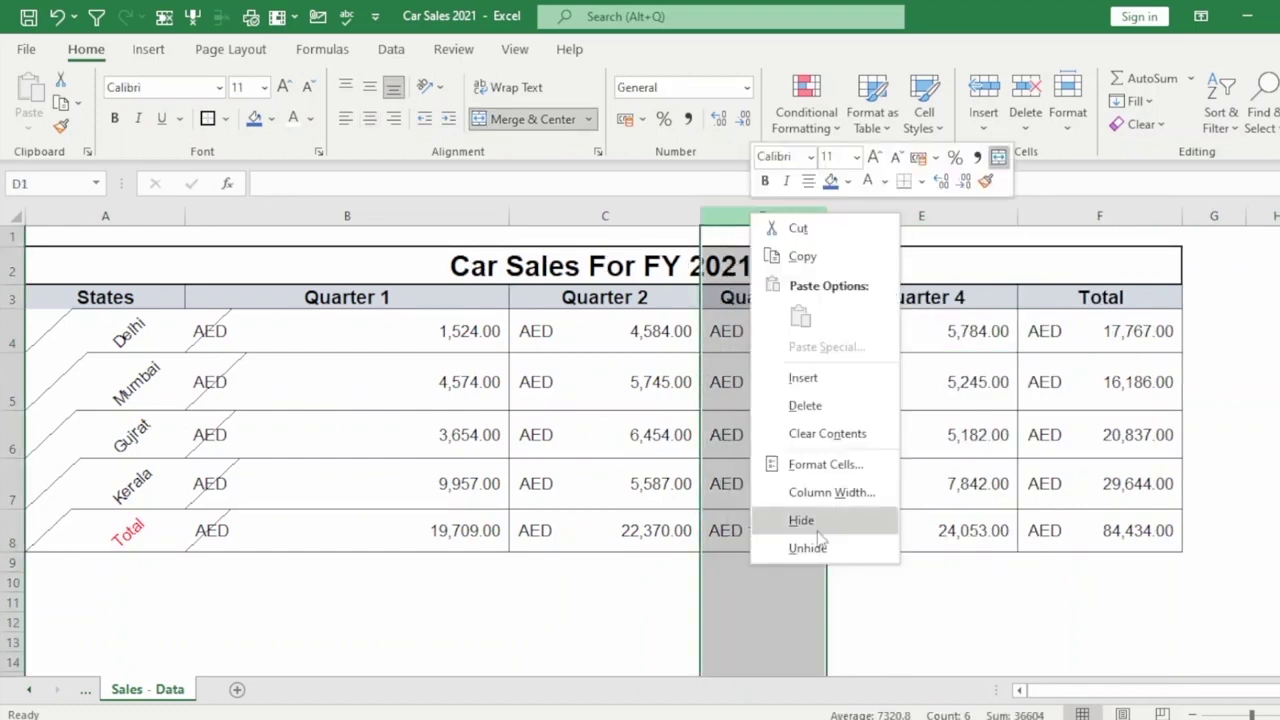
pyautogui.click(785, 518)
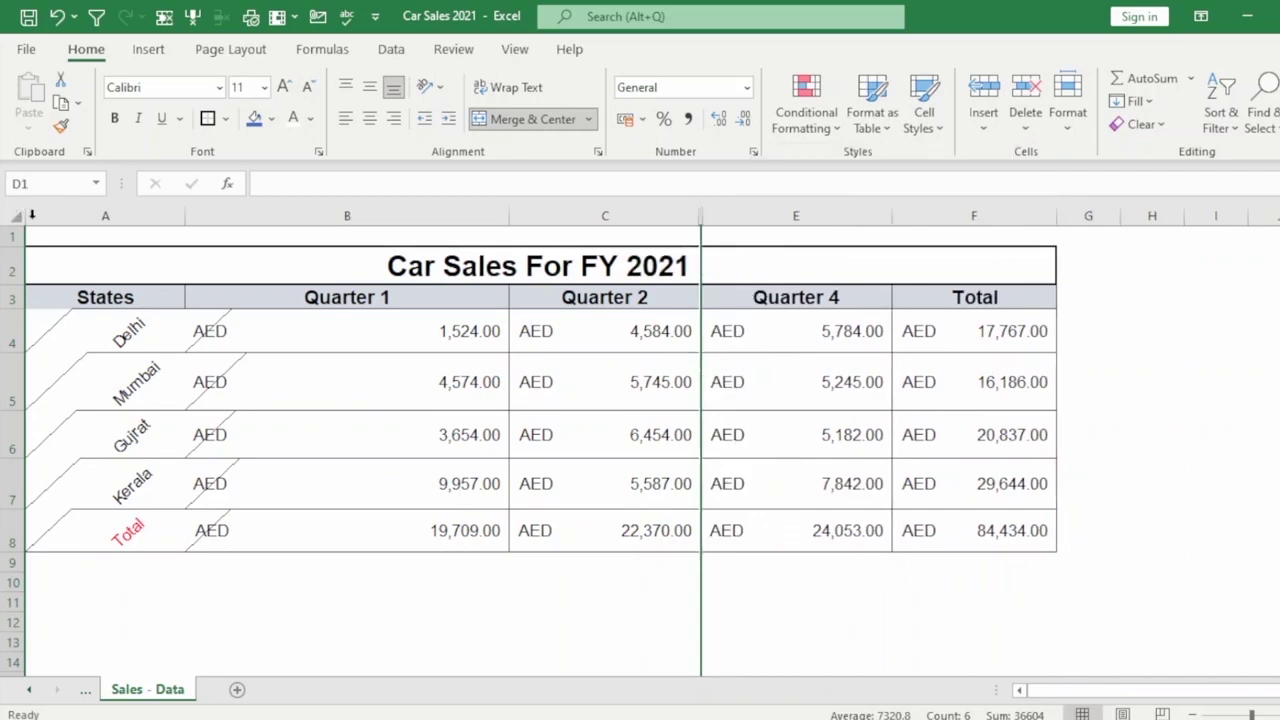
pyautogui.moveTo(674, 205); pyautogui.dragTo(766, 210)
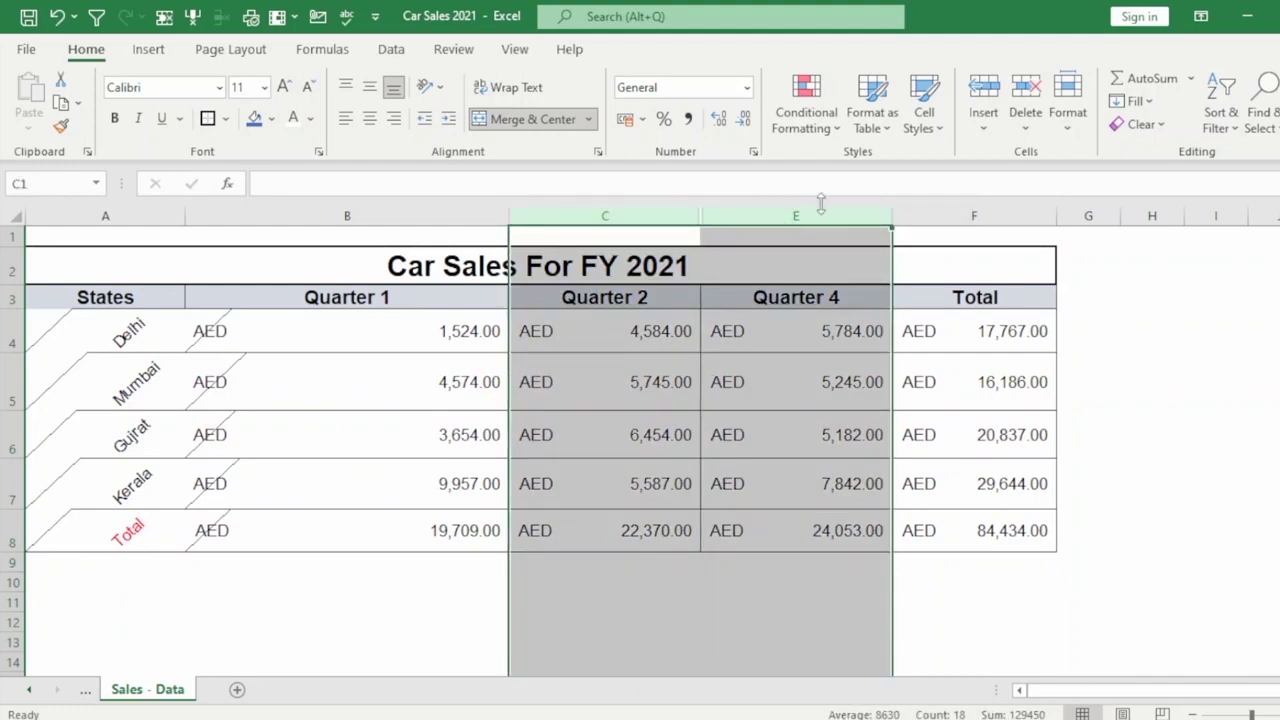
pyautogui.rightClick(720, 208)
pyautogui.click(781, 546)
pyautogui.click(795, 338)
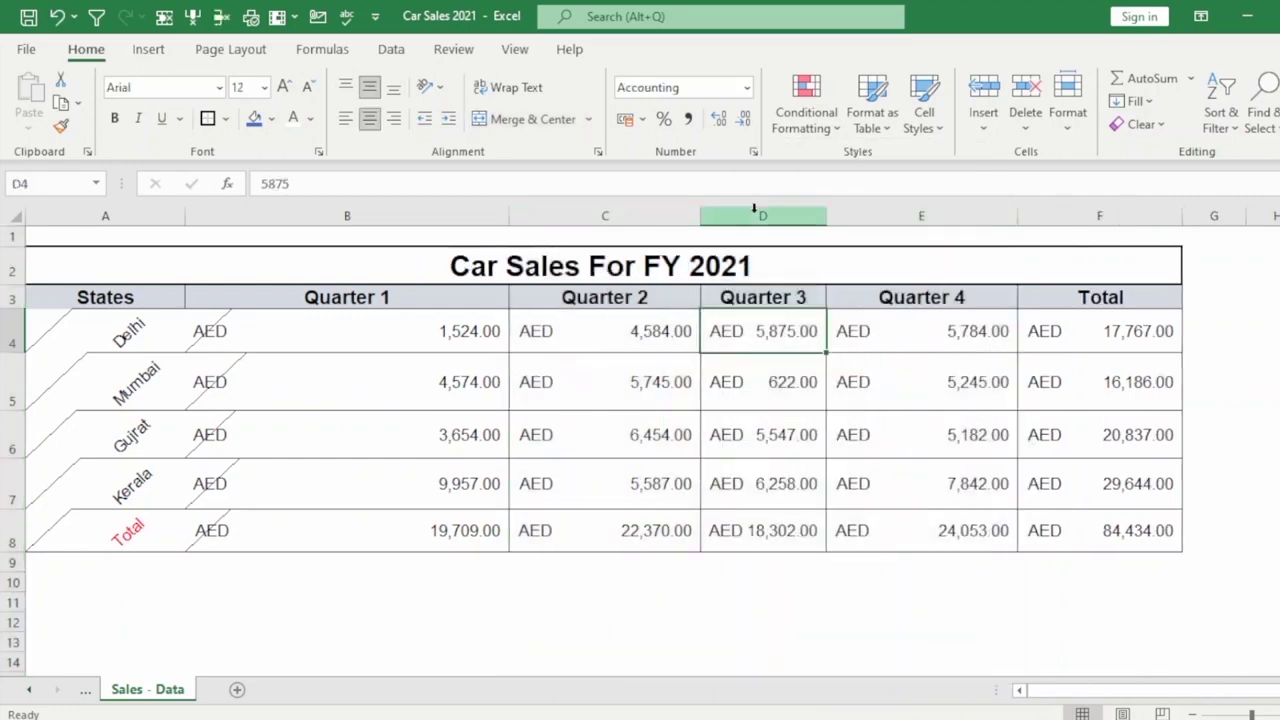
pyautogui.click(760, 215)
pyautogui.click(410, 384)
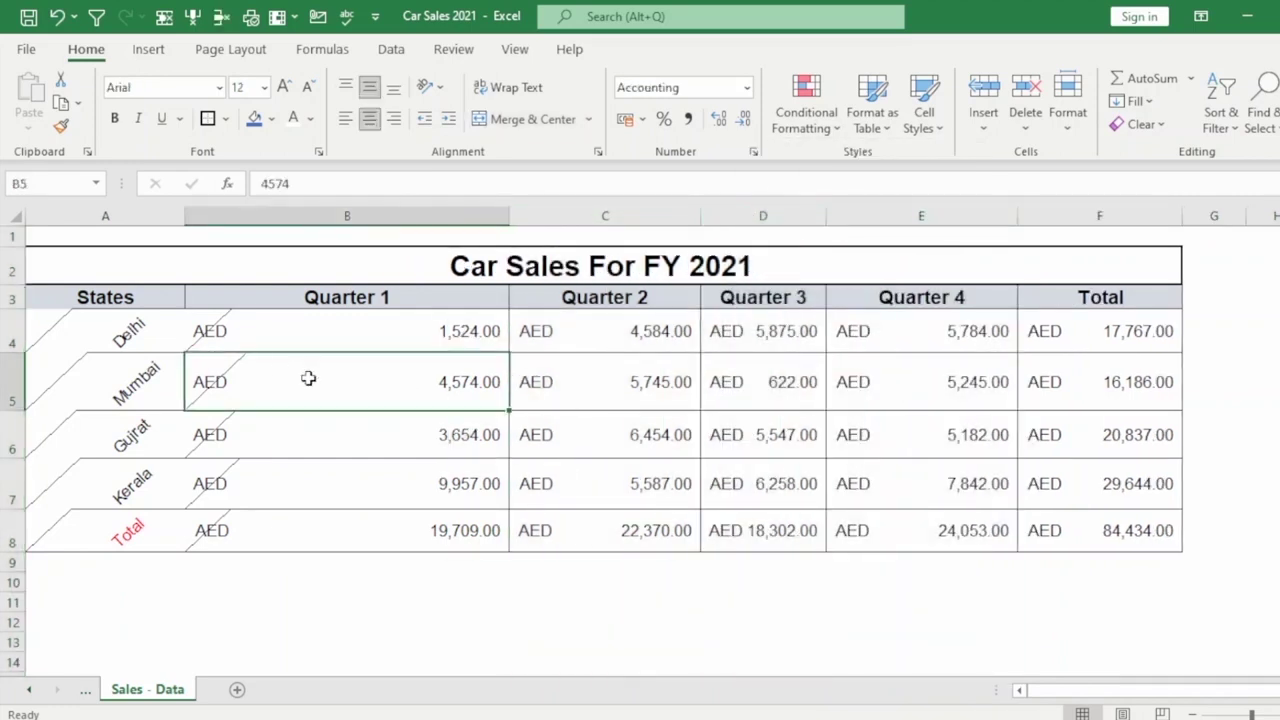
# Step: Hide the Mumbai row, then unhide it again
pyautogui.click(16, 370)
pyautogui.rightClick(16, 372)
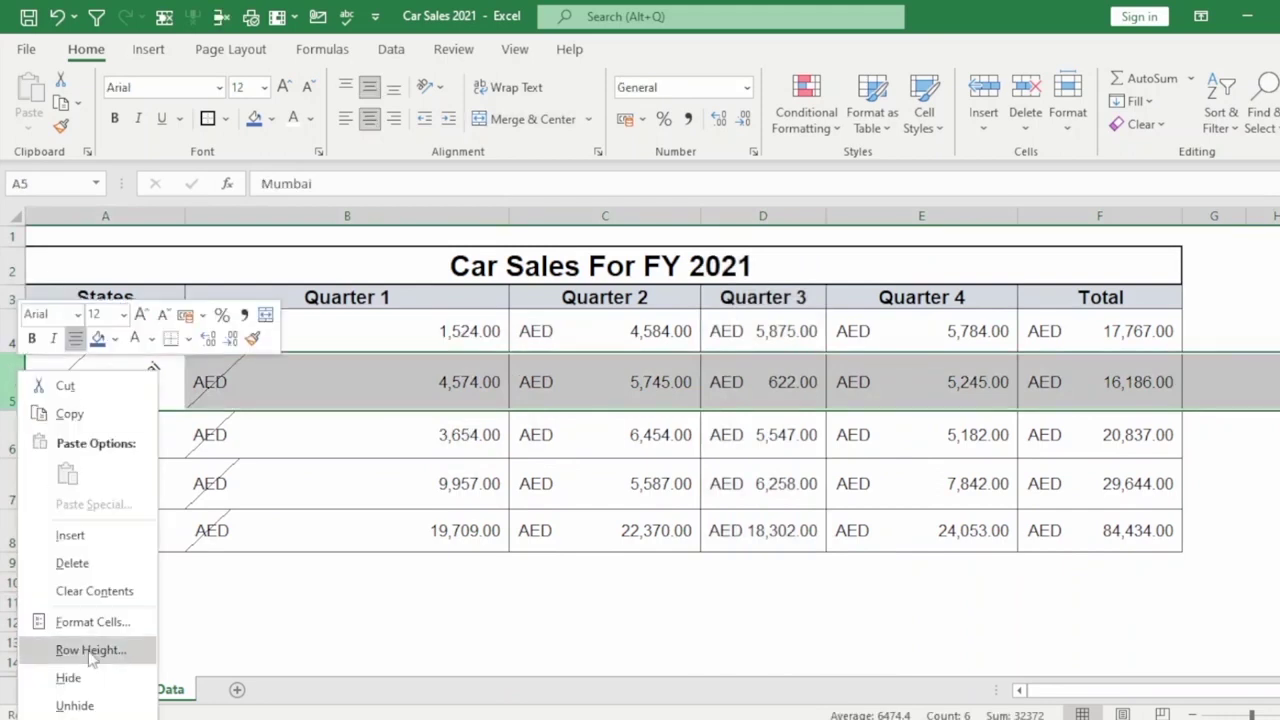
pyautogui.click(63, 682)
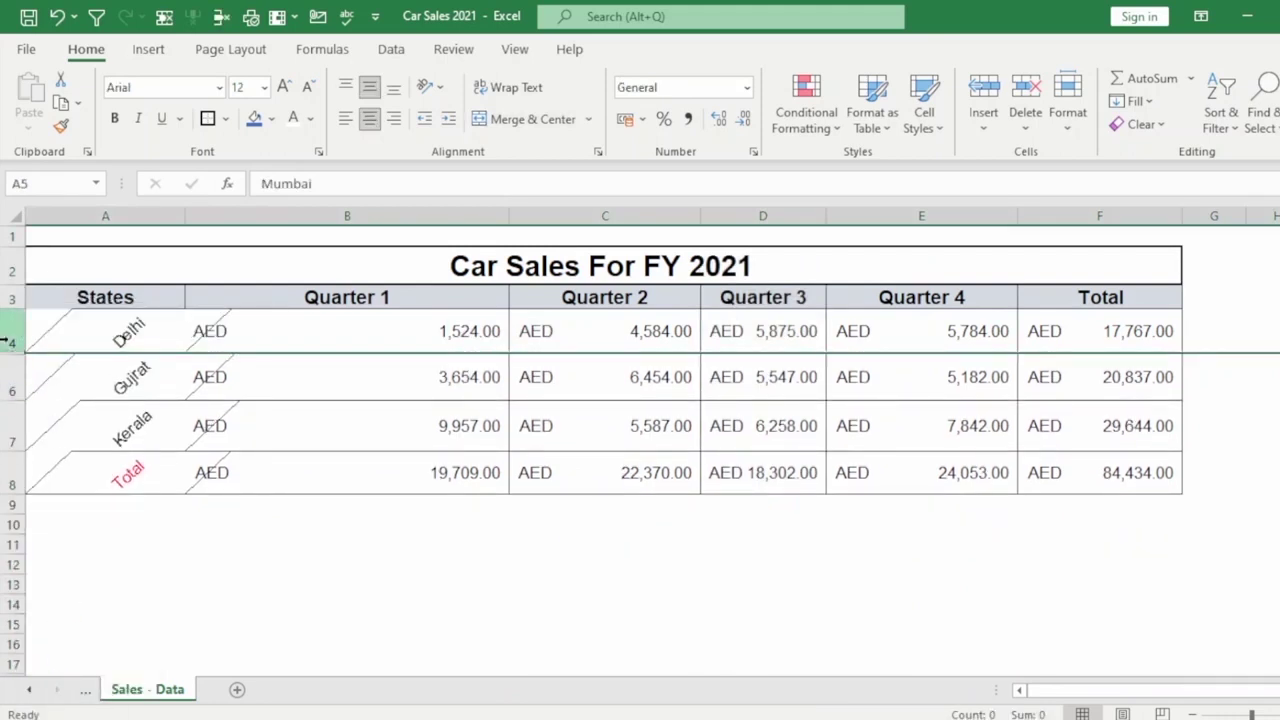
pyautogui.moveTo(8, 330); pyautogui.dragTo(9, 386)
pyautogui.rightClick(10, 380)
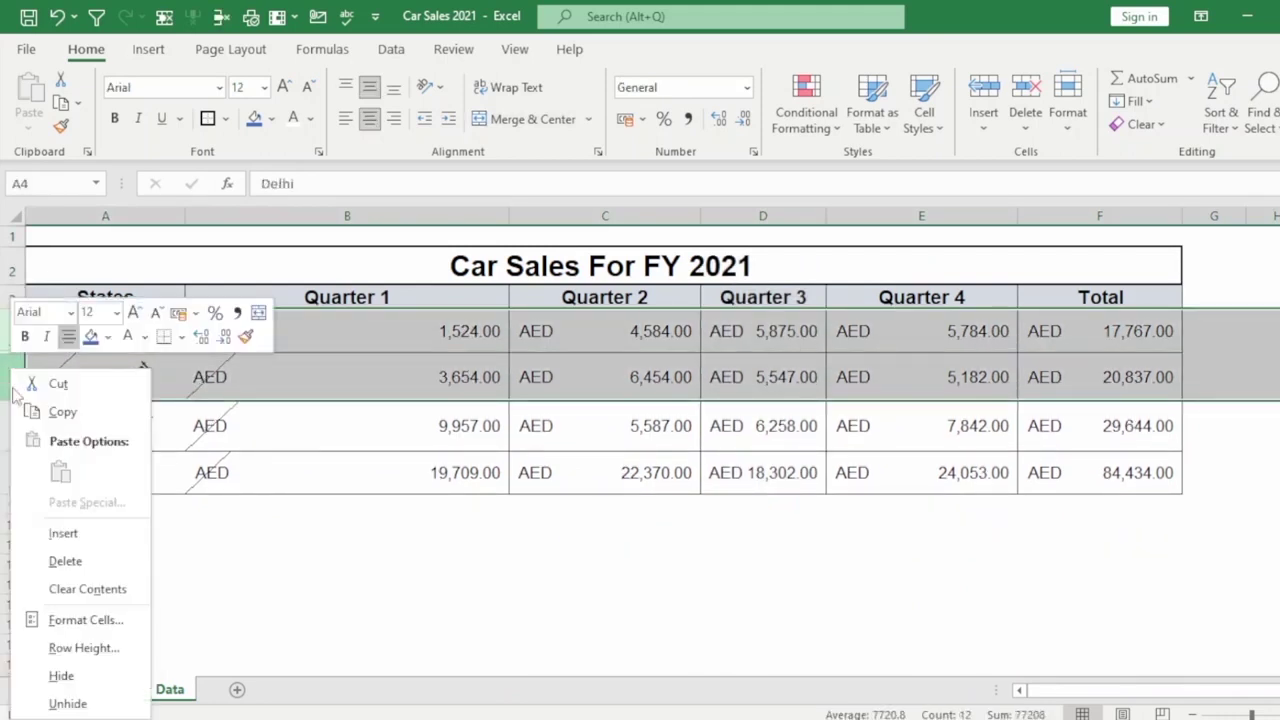
pyautogui.click(63, 697)
# Step: Hide the Total row (row 8) beneath the states
pyautogui.click(248, 522)
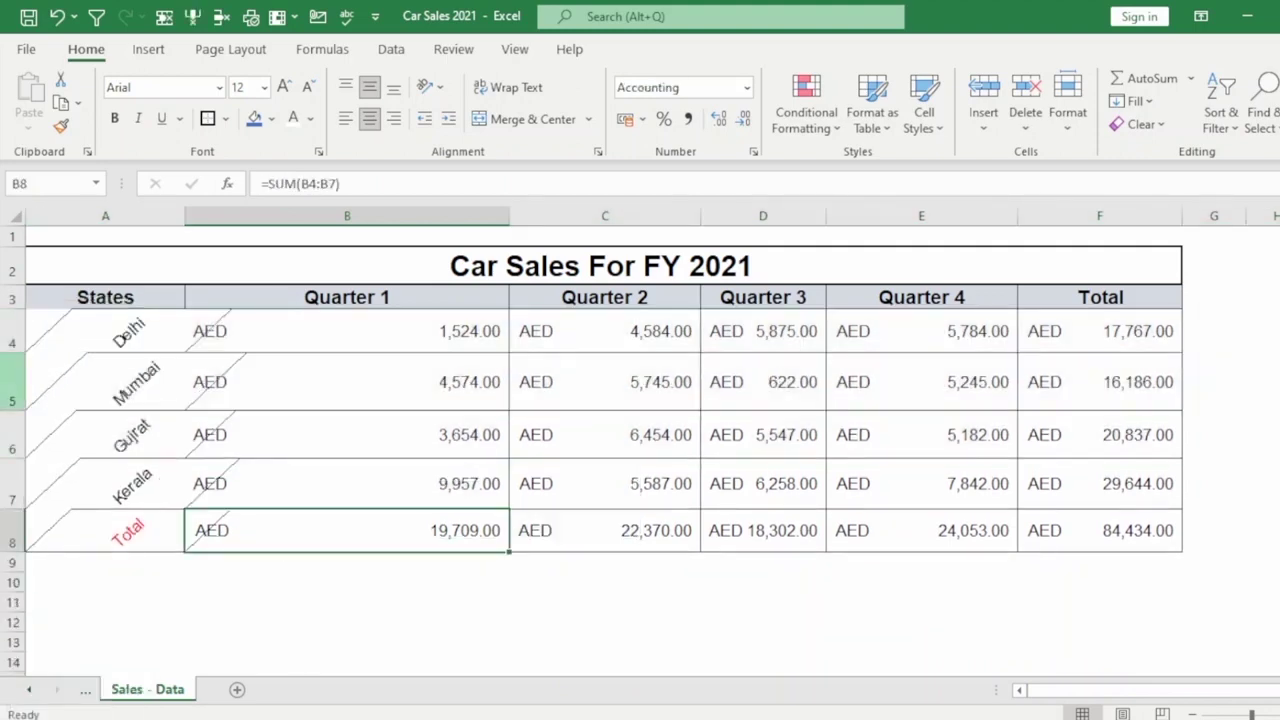
pyautogui.click(15, 215)
pyautogui.rightClick(15, 215)
pyautogui.click(195, 434)
pyautogui.moveTo(3, 432); pyautogui.dragTo(4, 506)
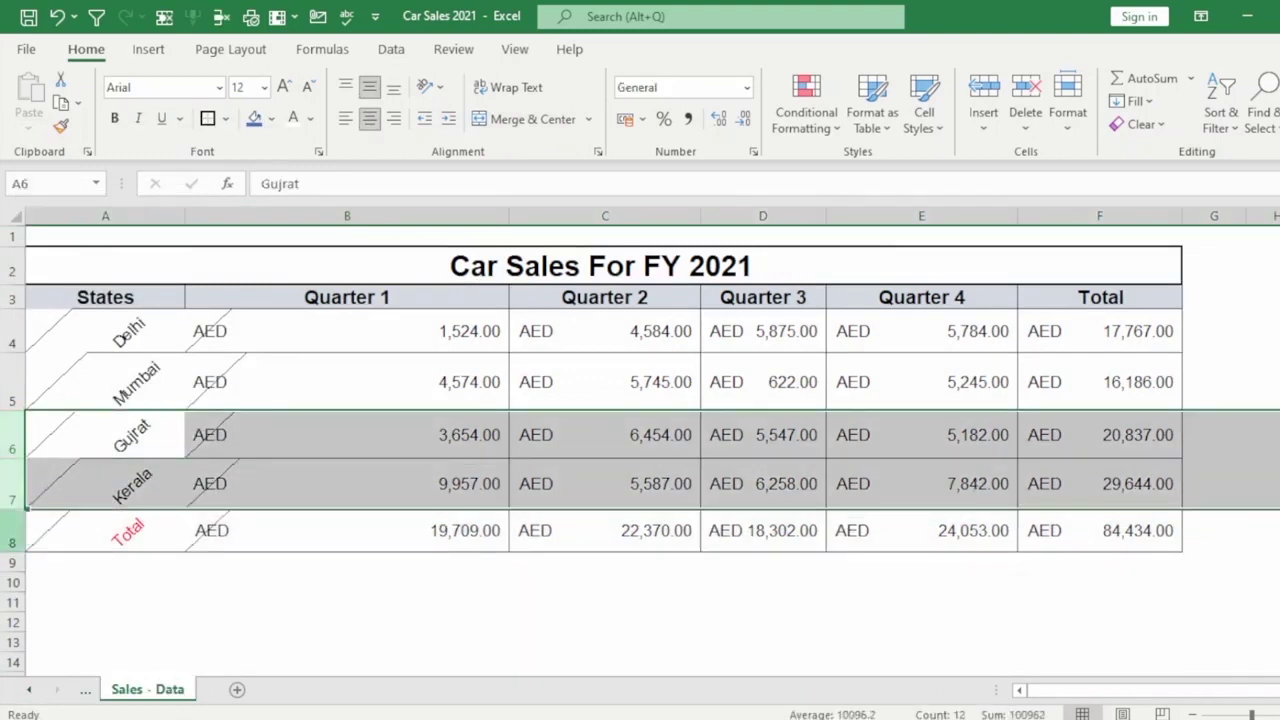
pyautogui.click(8, 530)
pyautogui.rightClick(10, 530)
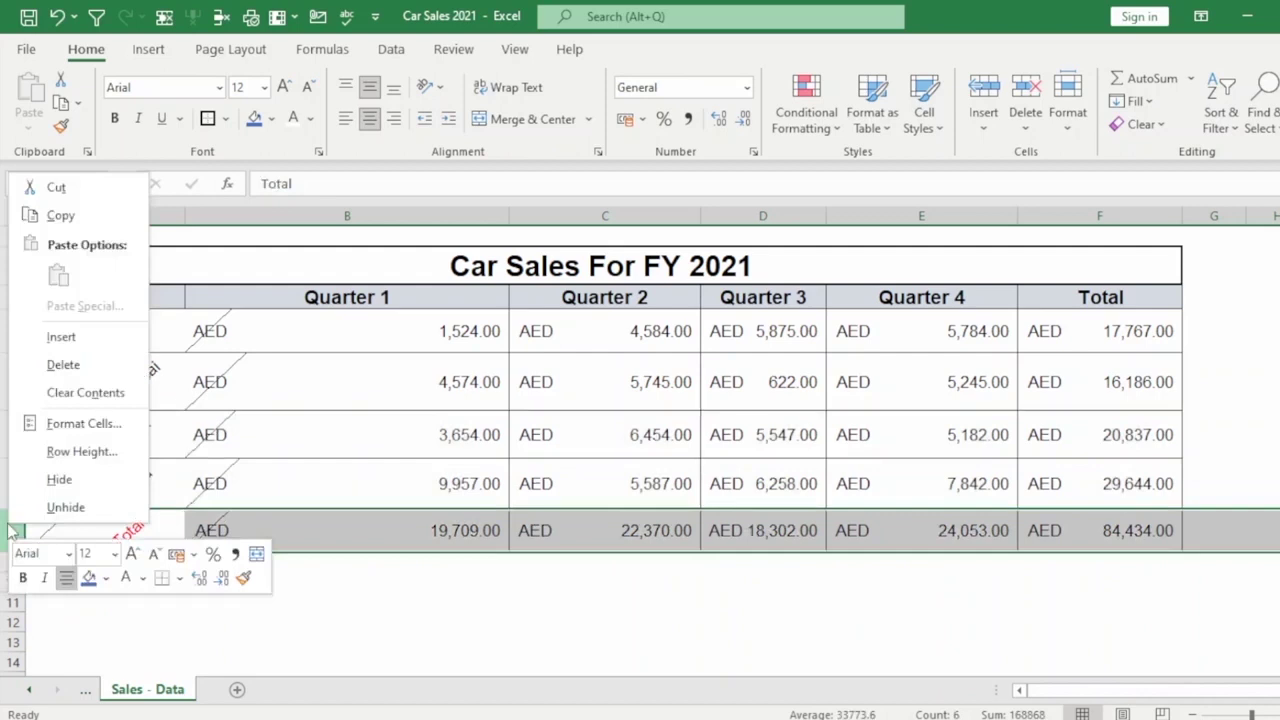
pyautogui.click(60, 481)
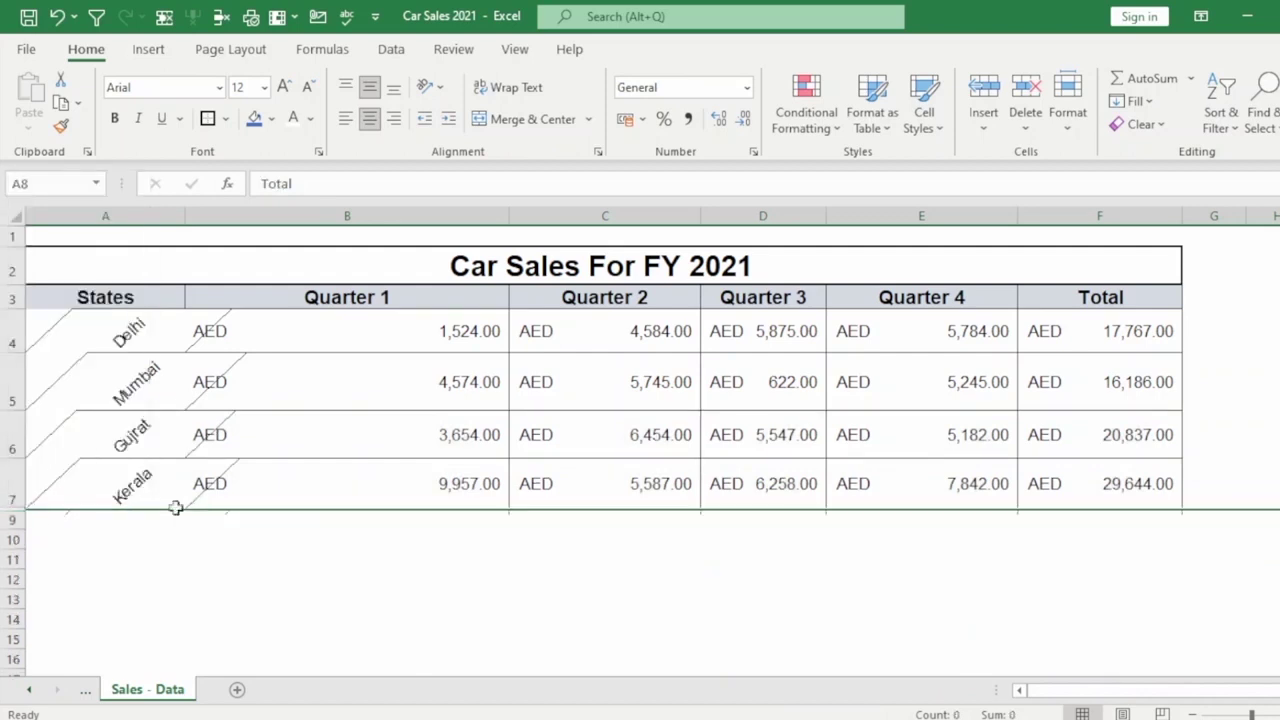
# Step: Hide the Total column F
pyautogui.click(1099, 210)
pyautogui.rightClick(1099, 210)
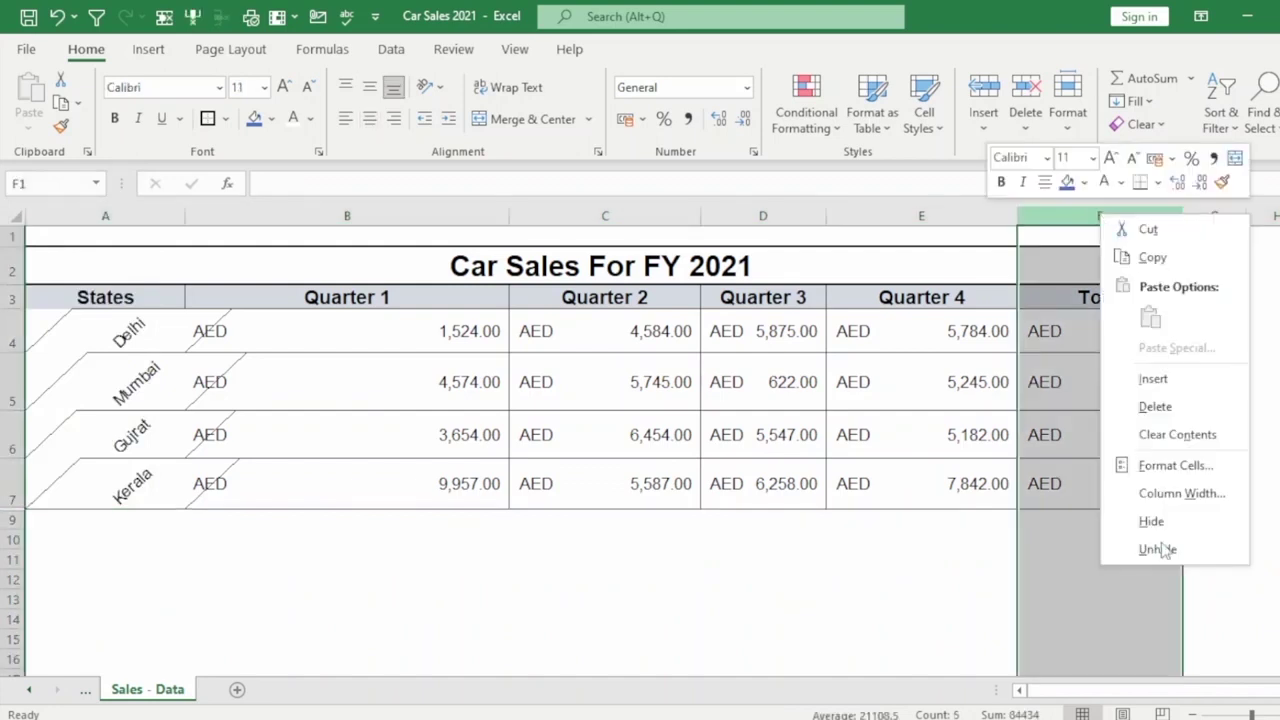
pyautogui.click(1158, 517)
pyautogui.click(755, 554)
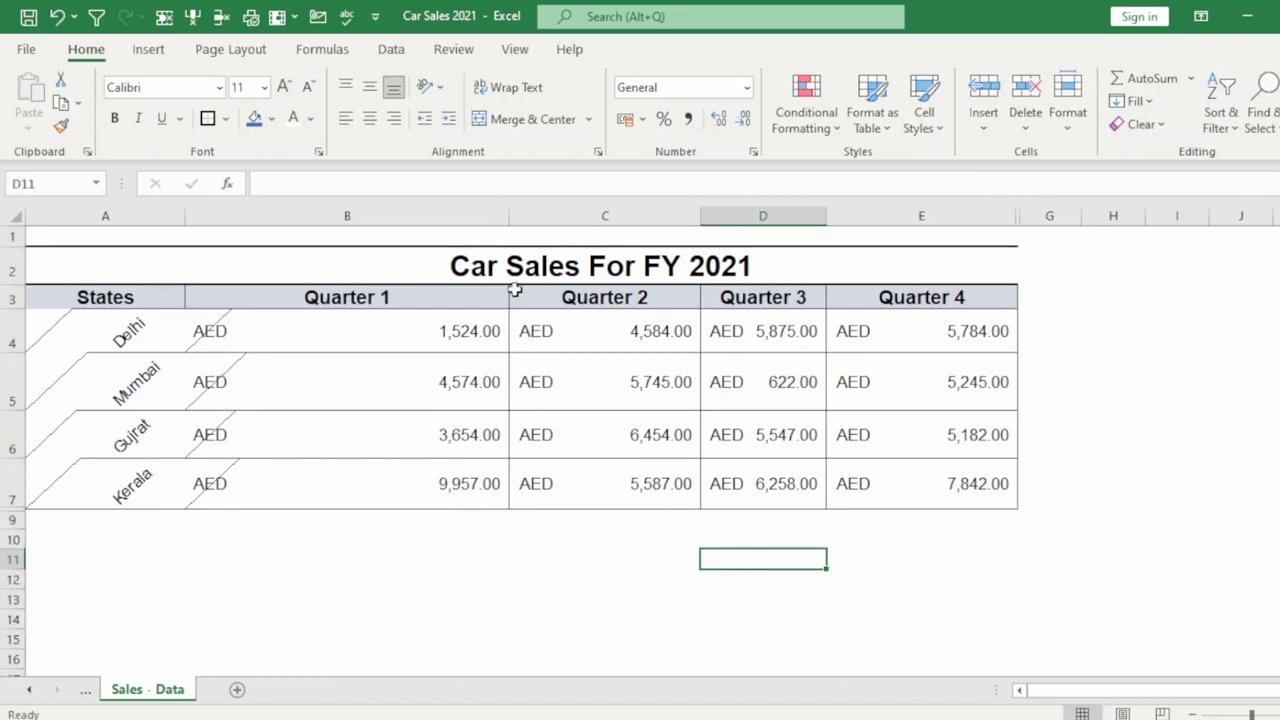
# Step: AutoFit the Quarter 1 column and merge and centre the title across A2:E2
pyautogui.doubleClick(511, 216)
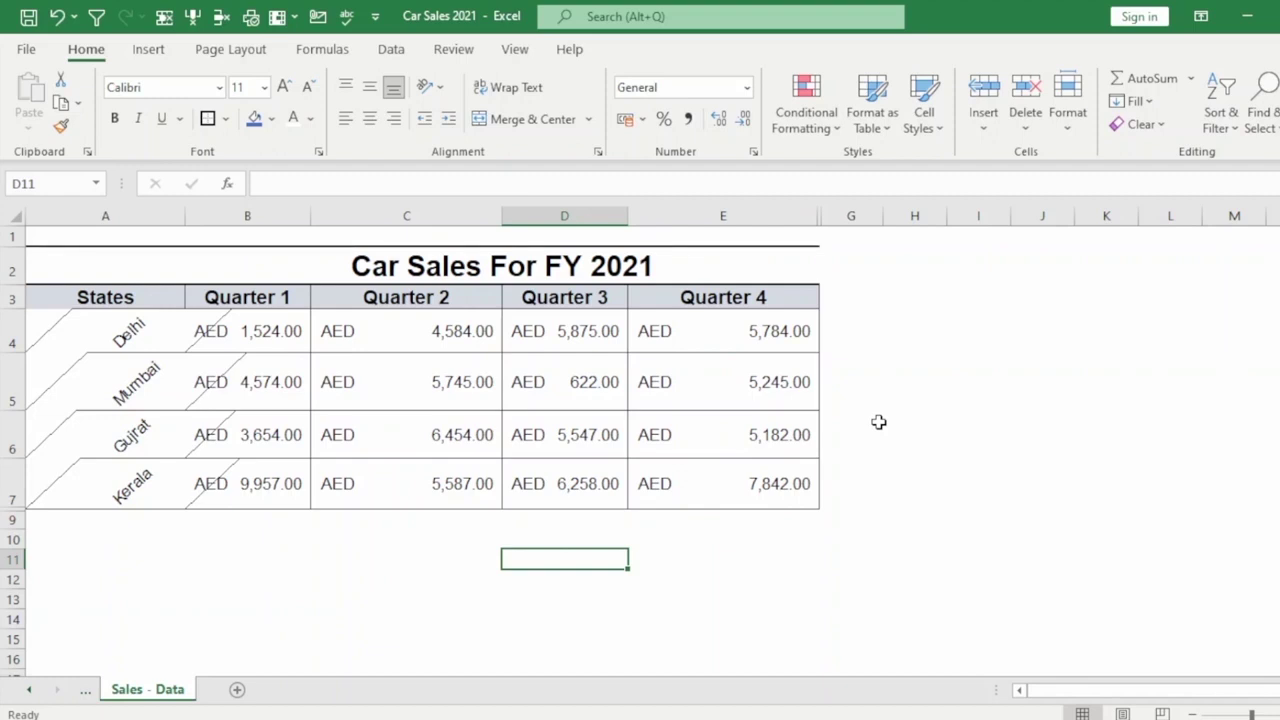
pyautogui.doubleClick(288, 266)
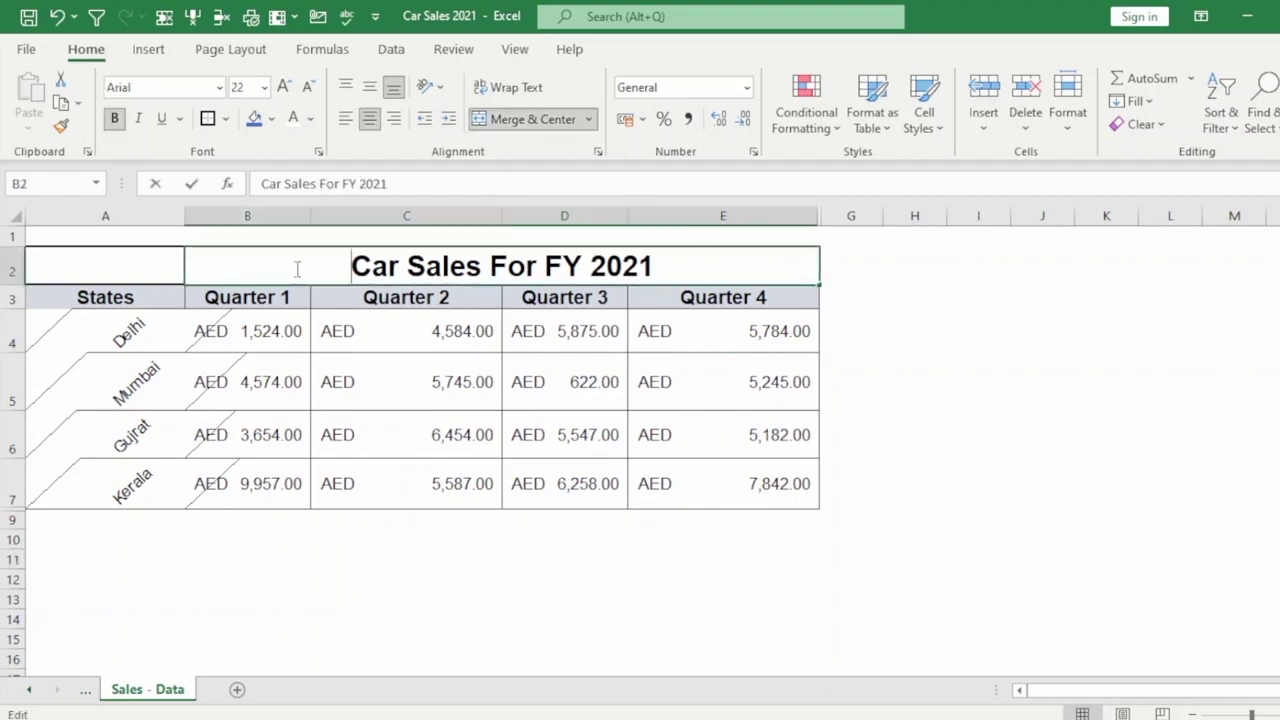
pyautogui.click(823, 369)
pyautogui.moveTo(760, 272); pyautogui.dragTo(103, 277)
pyautogui.click(523, 120)
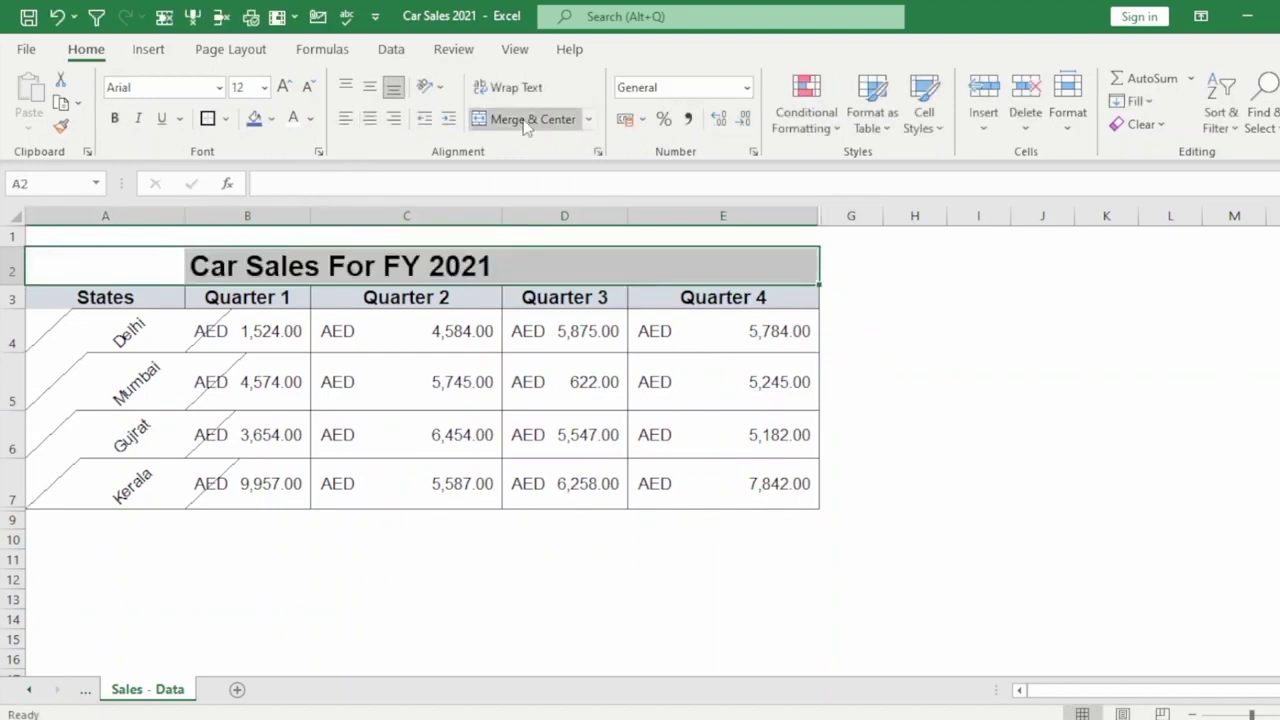
pyautogui.click(525, 120)
pyautogui.click(545, 338)
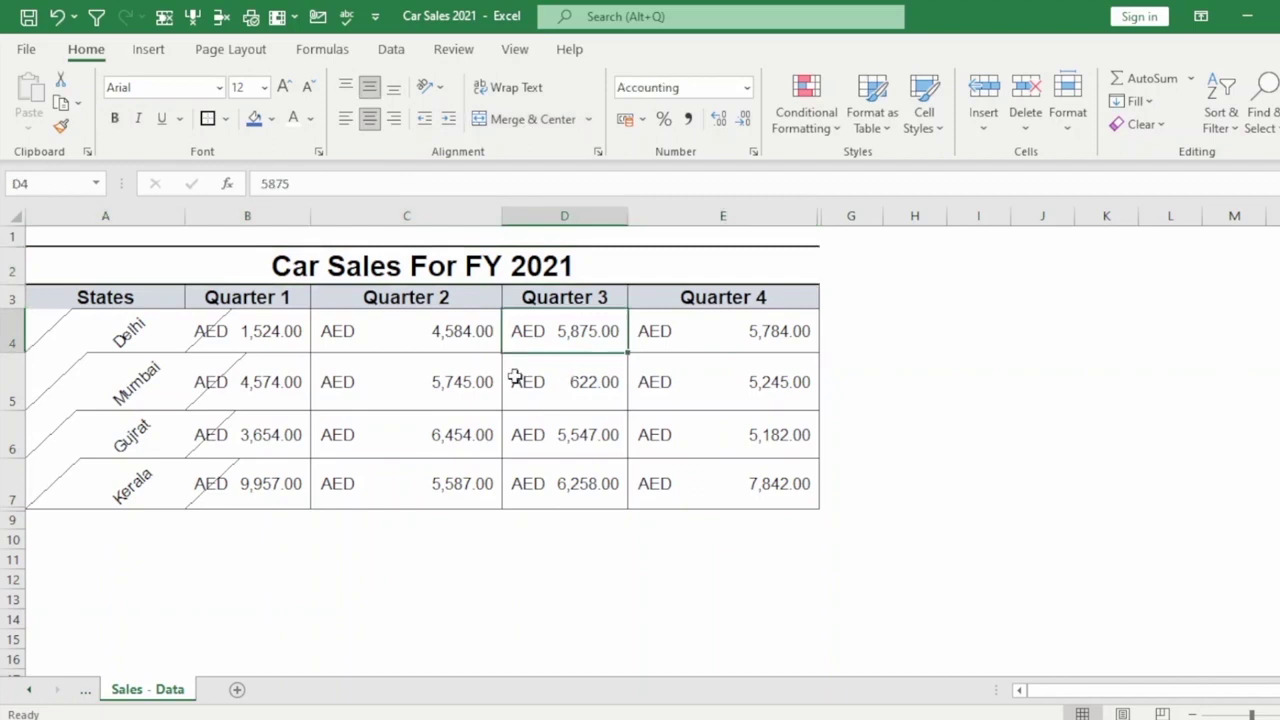
# Step: Fill the merged 'Car Sales For FY 2021' title blue
pyautogui.click(112, 268)
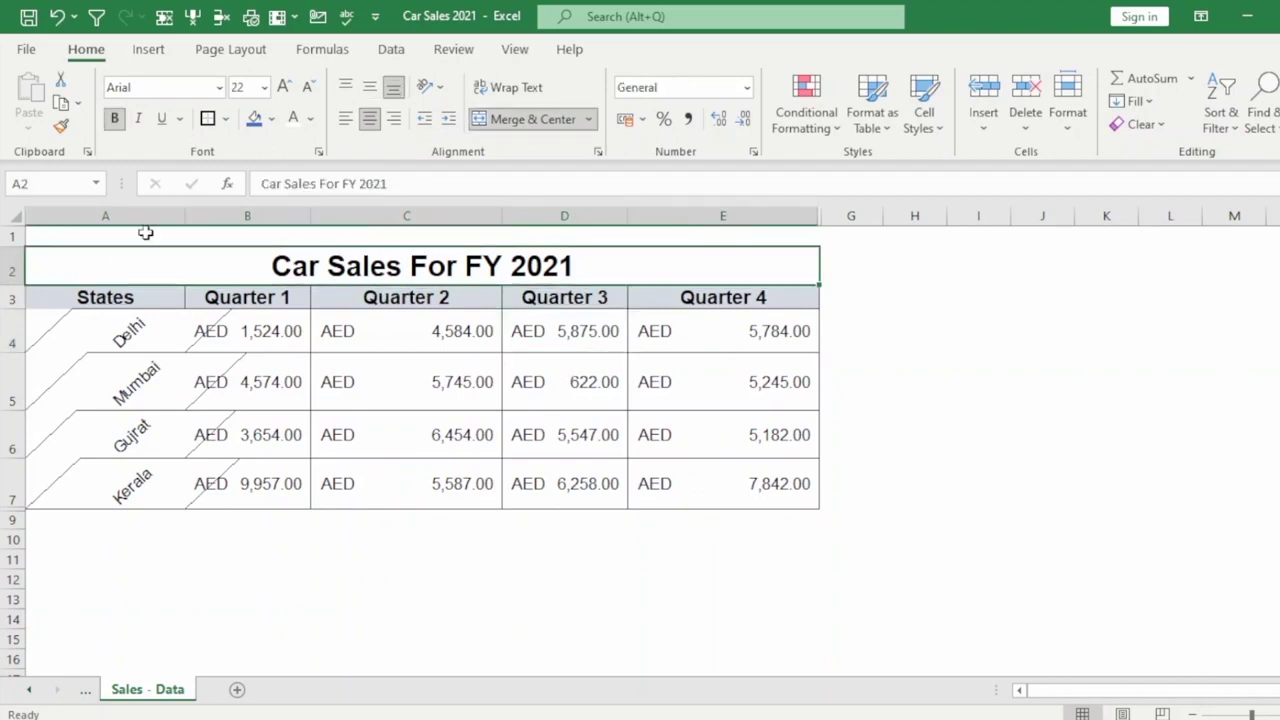
pyautogui.click(269, 119)
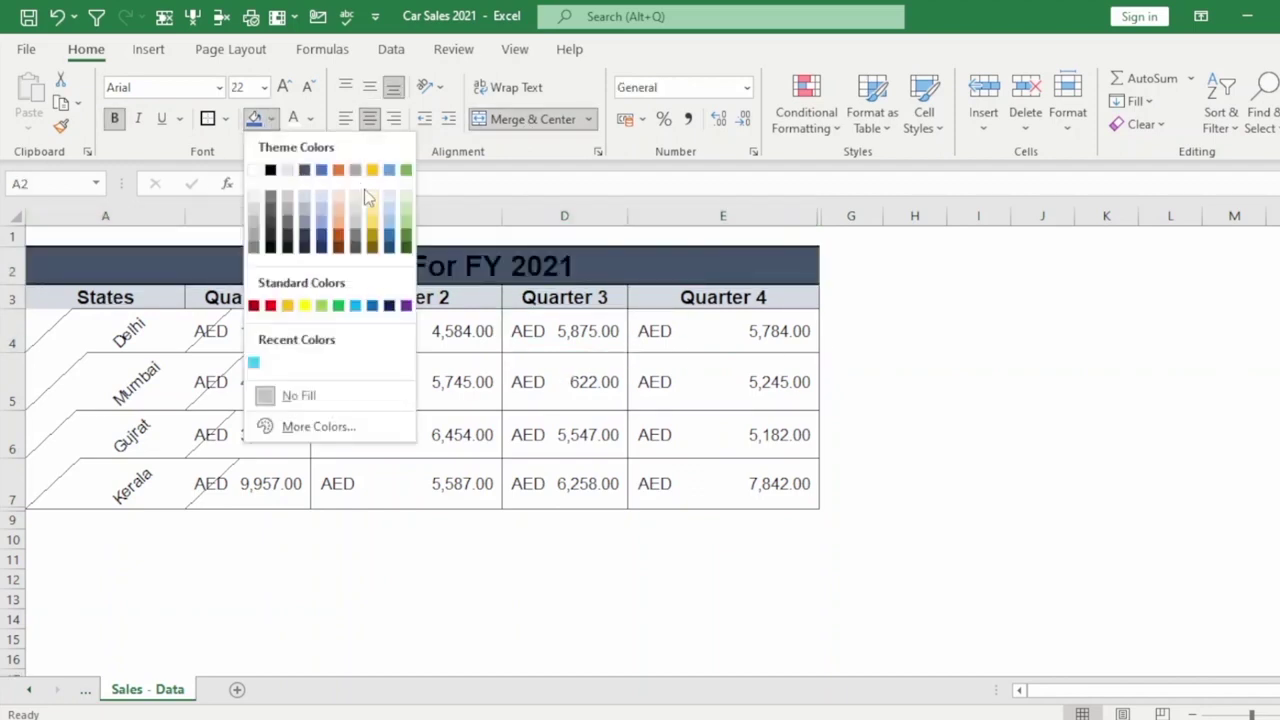
pyautogui.click(394, 237)
pyautogui.click(443, 414)
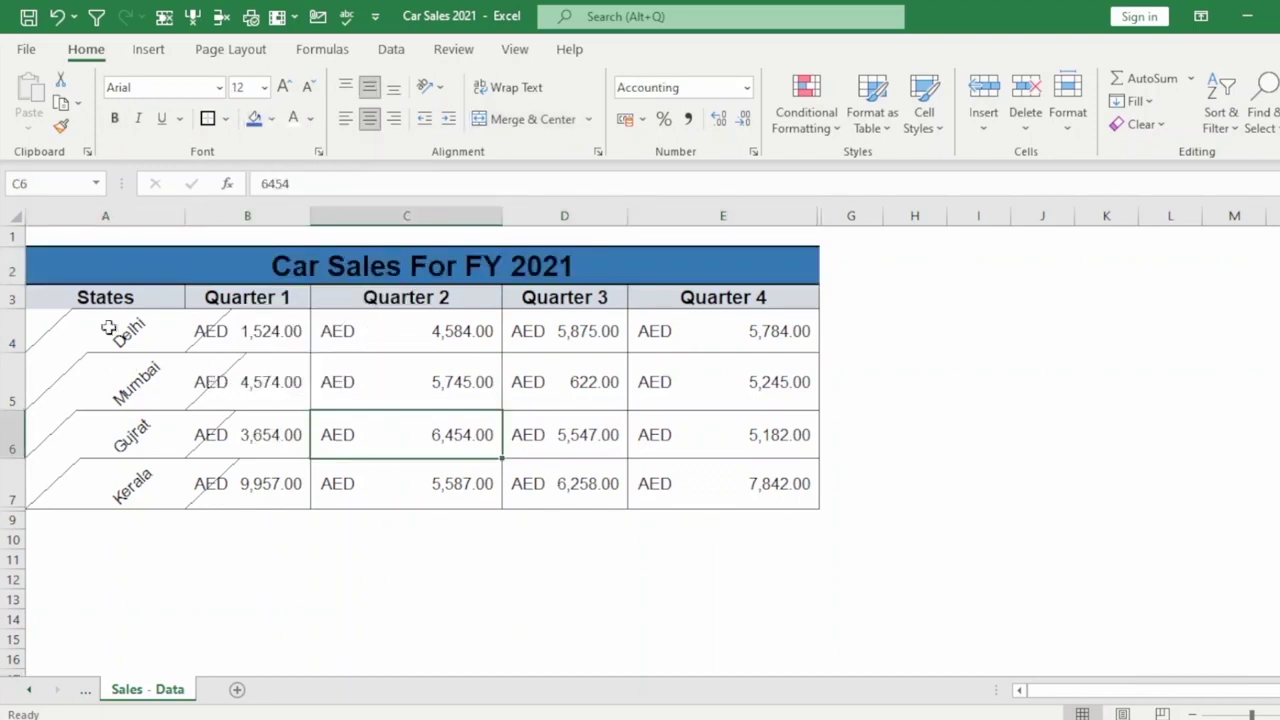
pyautogui.click(110, 297)
# Step: Make the state names Delhi to Kerala red
pyautogui.moveTo(110, 331); pyautogui.dragTo(107, 477)
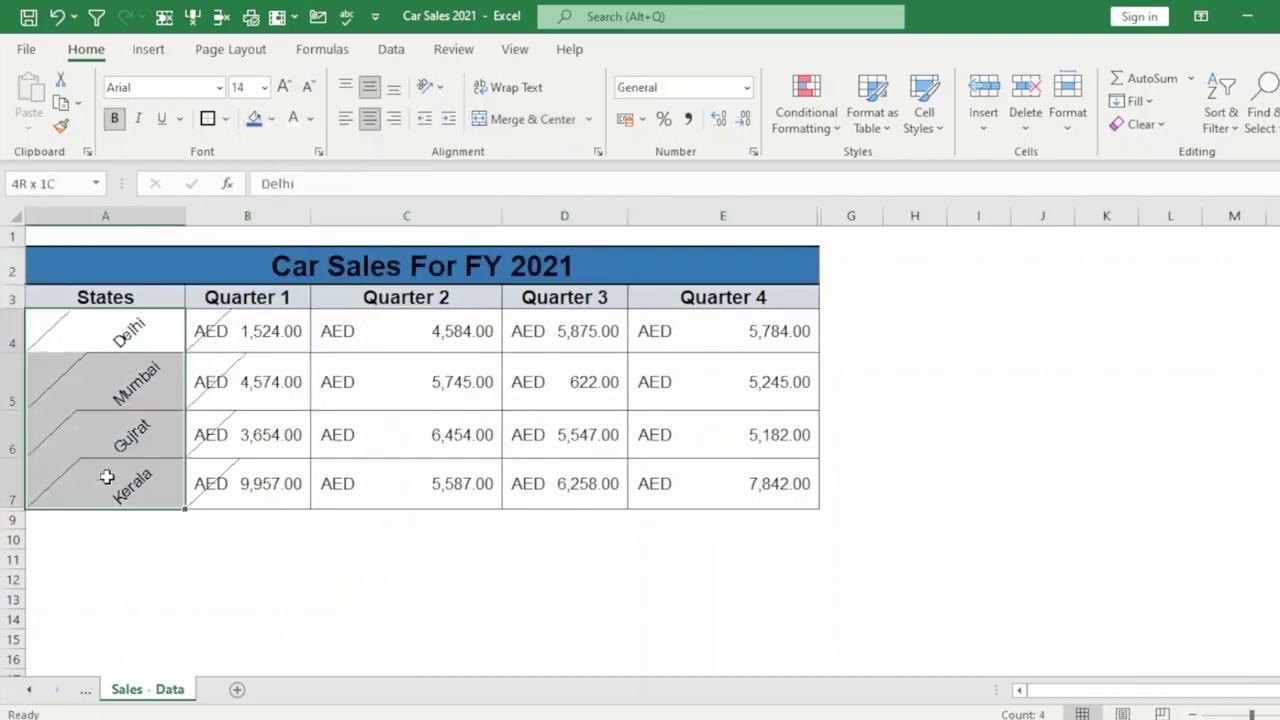
pyautogui.click(311, 118)
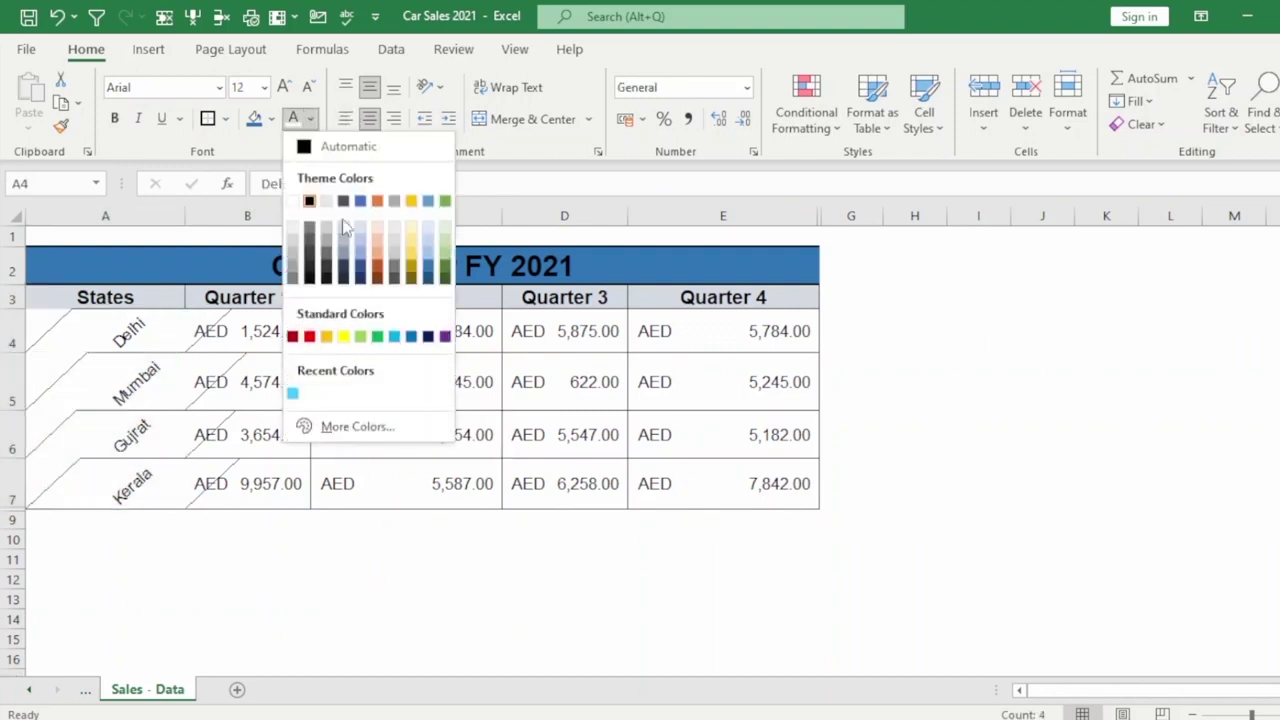
pyautogui.click(309, 338)
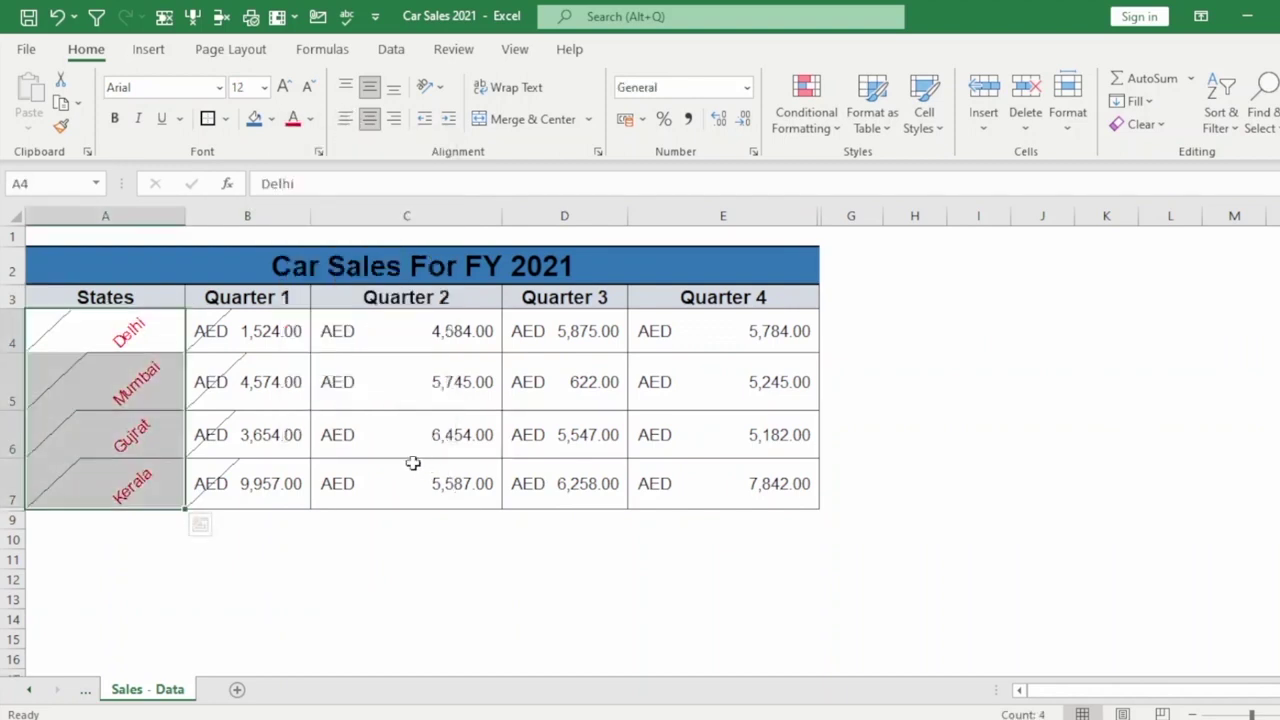
pyautogui.click(413, 467)
# Step: Bring the hidden Total row back beneath Kerala and select it
pyautogui.moveTo(13, 492); pyautogui.dragTo(13, 520)
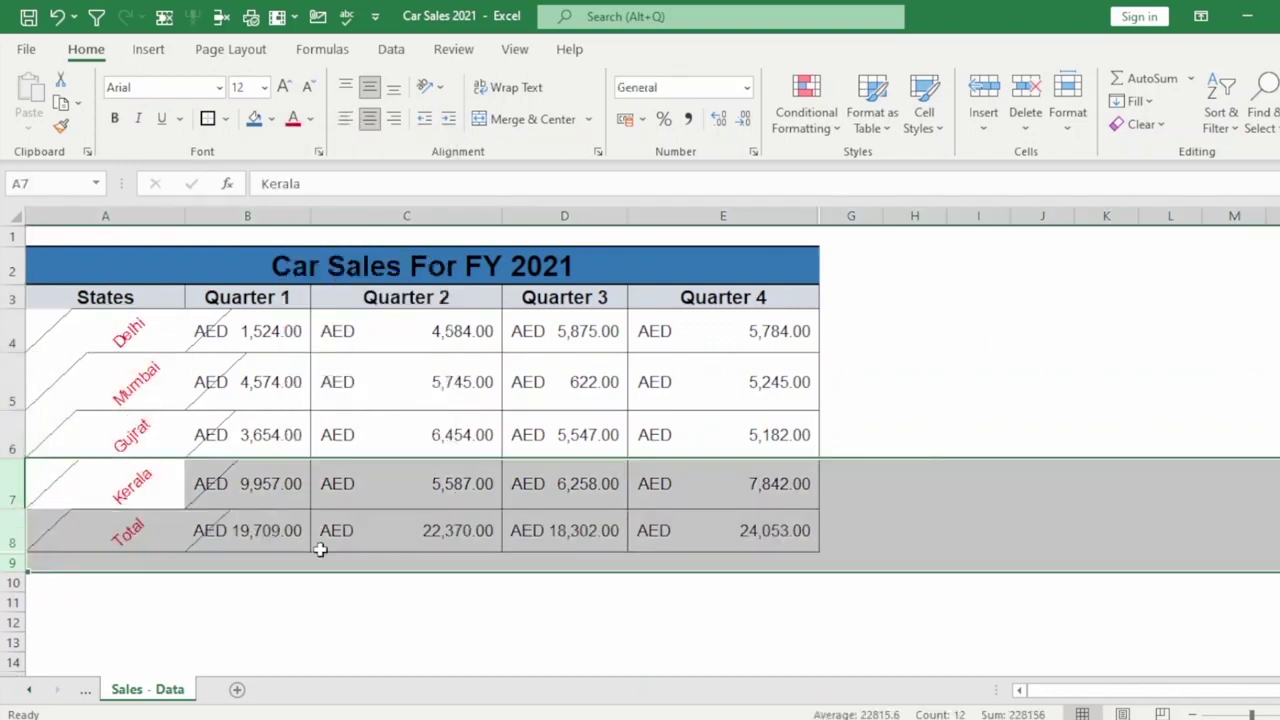
pyautogui.click(193, 584)
pyautogui.click(148, 495)
pyautogui.click(137, 528)
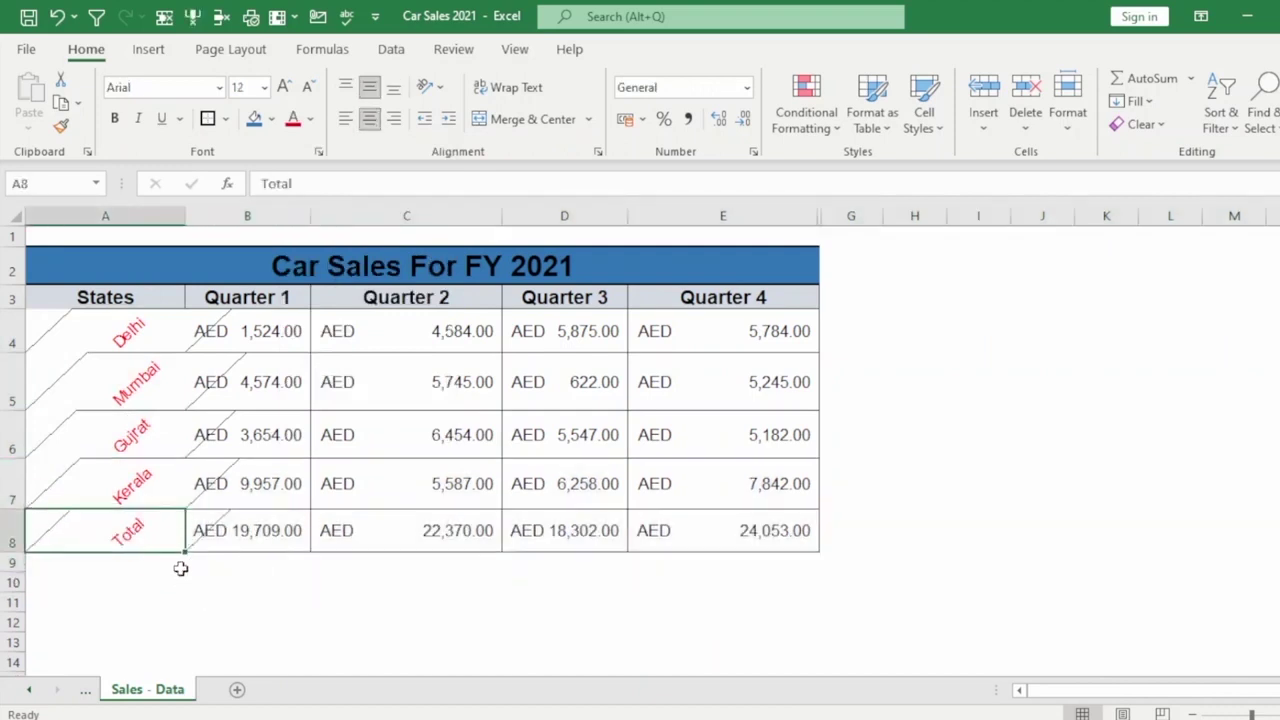
pyautogui.click(13, 525)
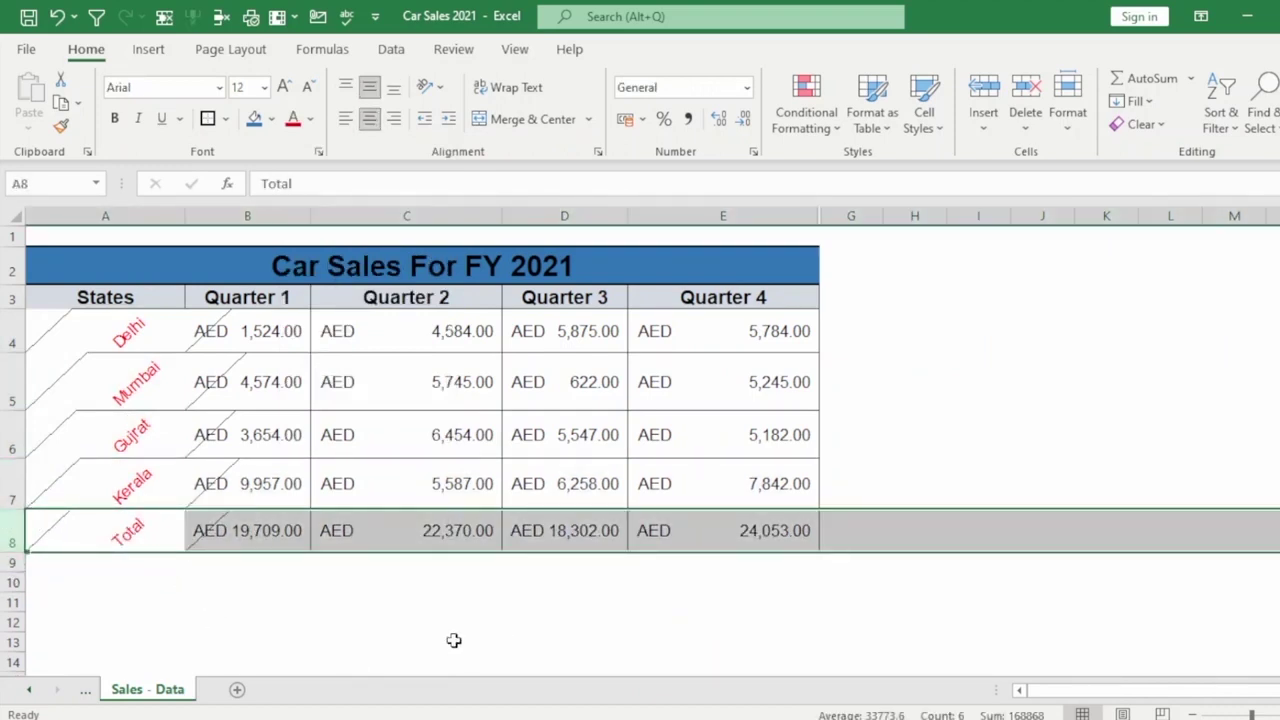
# Step: Insert a blank row 8 above the Total row
pyautogui.rightClick(10, 540)
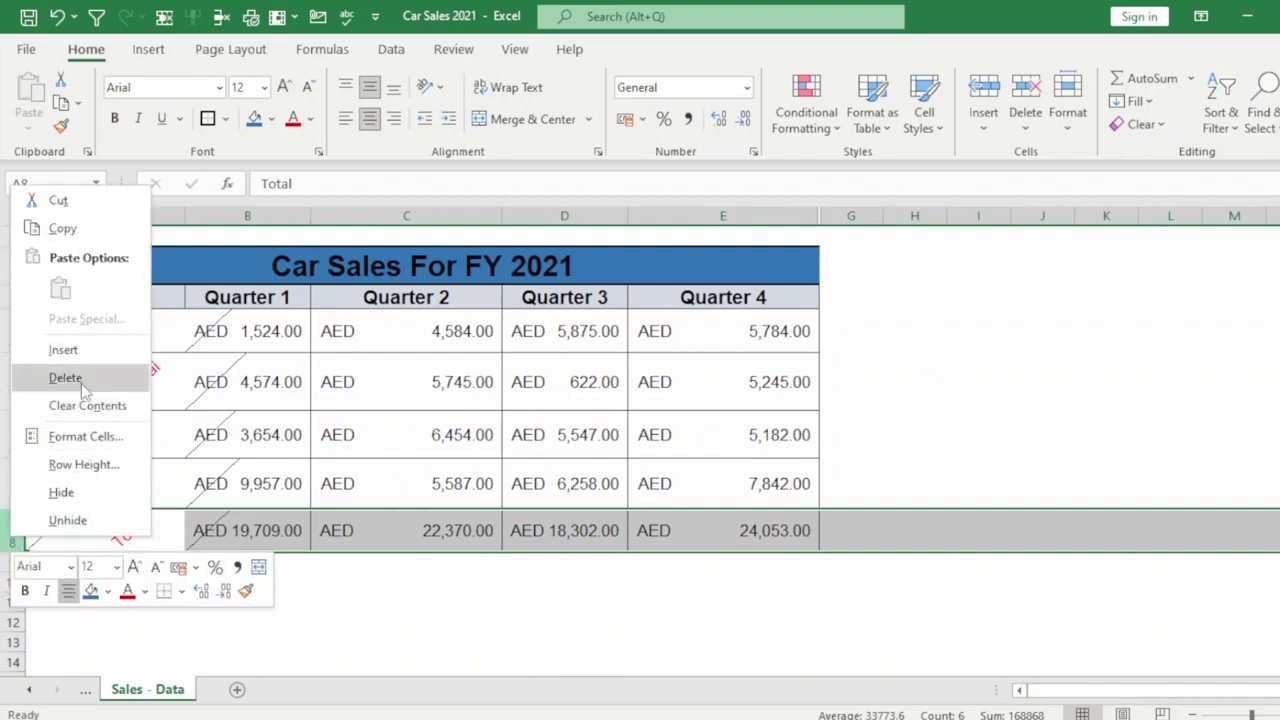
pyautogui.click(88, 350)
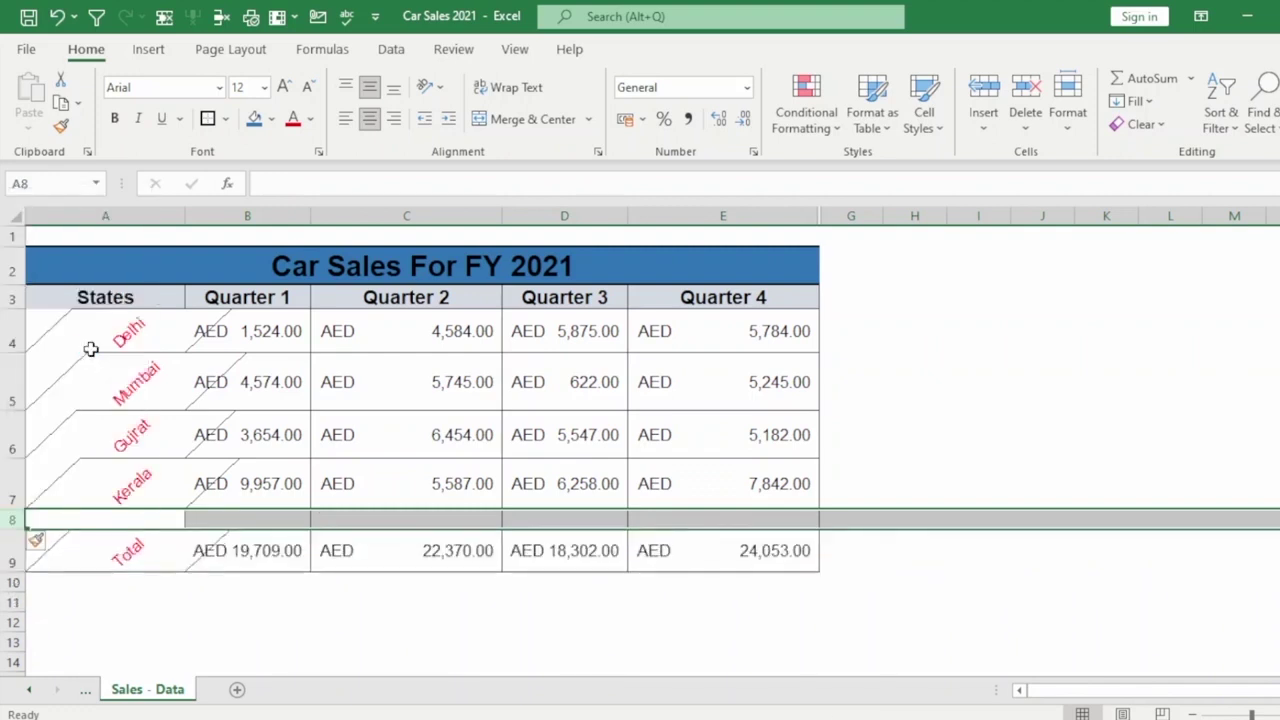
pyautogui.click(264, 598)
pyautogui.moveTo(111, 517); pyautogui.dragTo(737, 515)
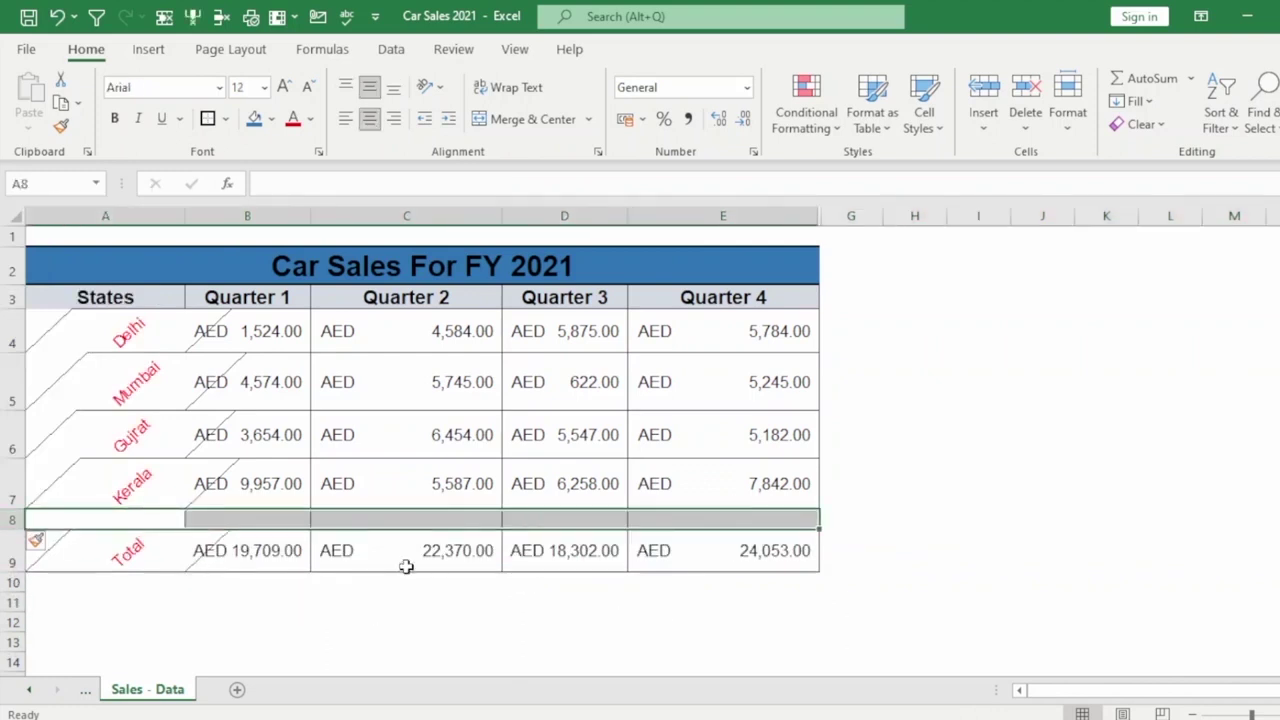
pyautogui.click(252, 580)
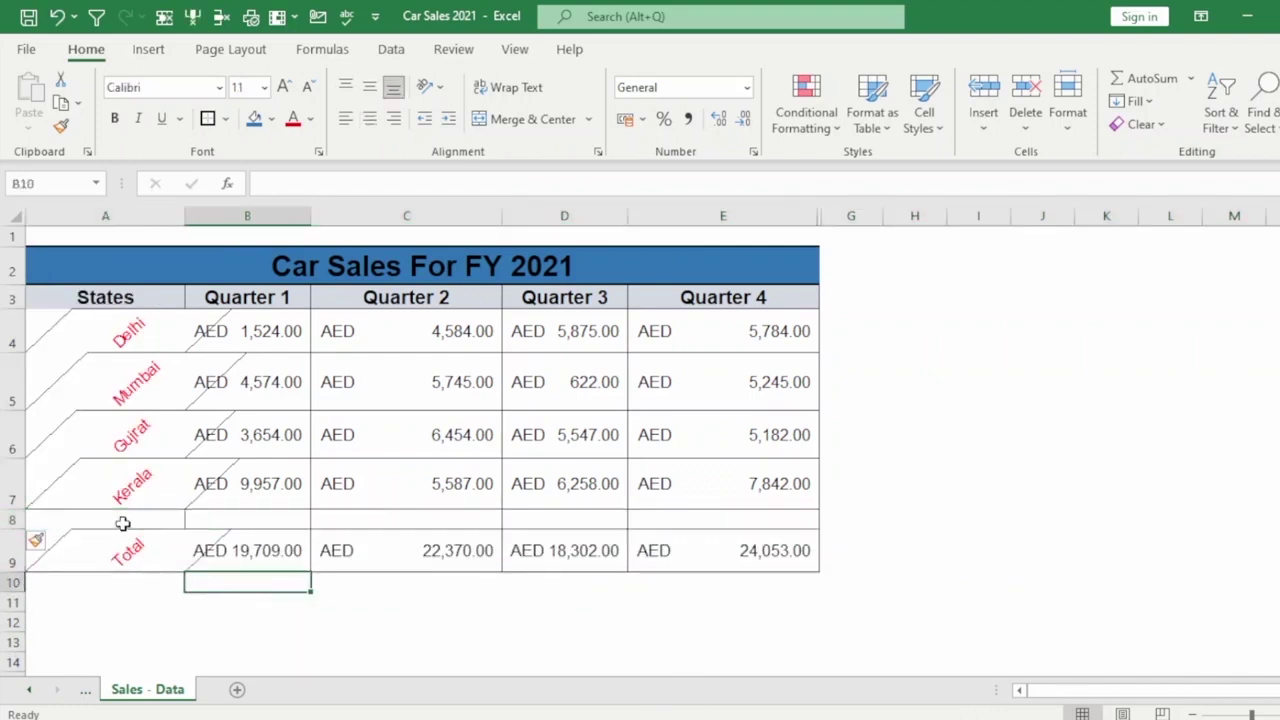
pyautogui.moveTo(108, 520); pyautogui.dragTo(808, 517)
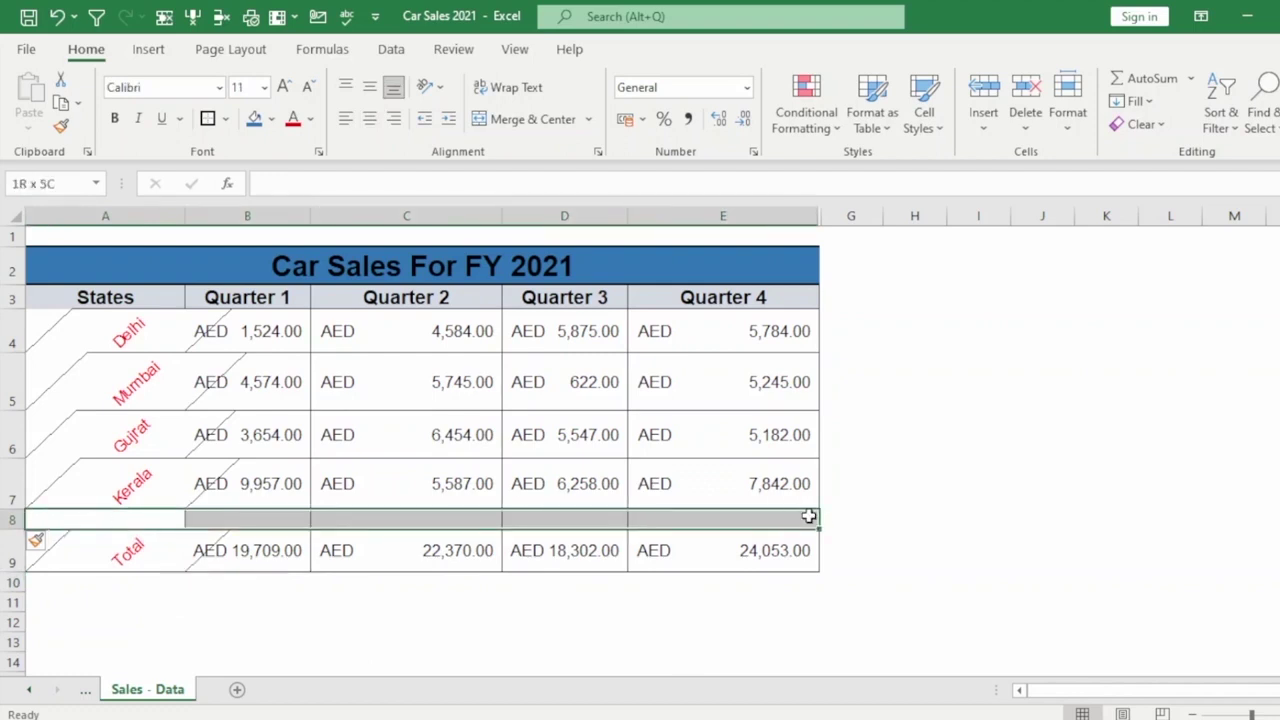
# Step: Enter Goa in A8 and 5474 as its Quarter 1 value
pyautogui.click(128, 522)
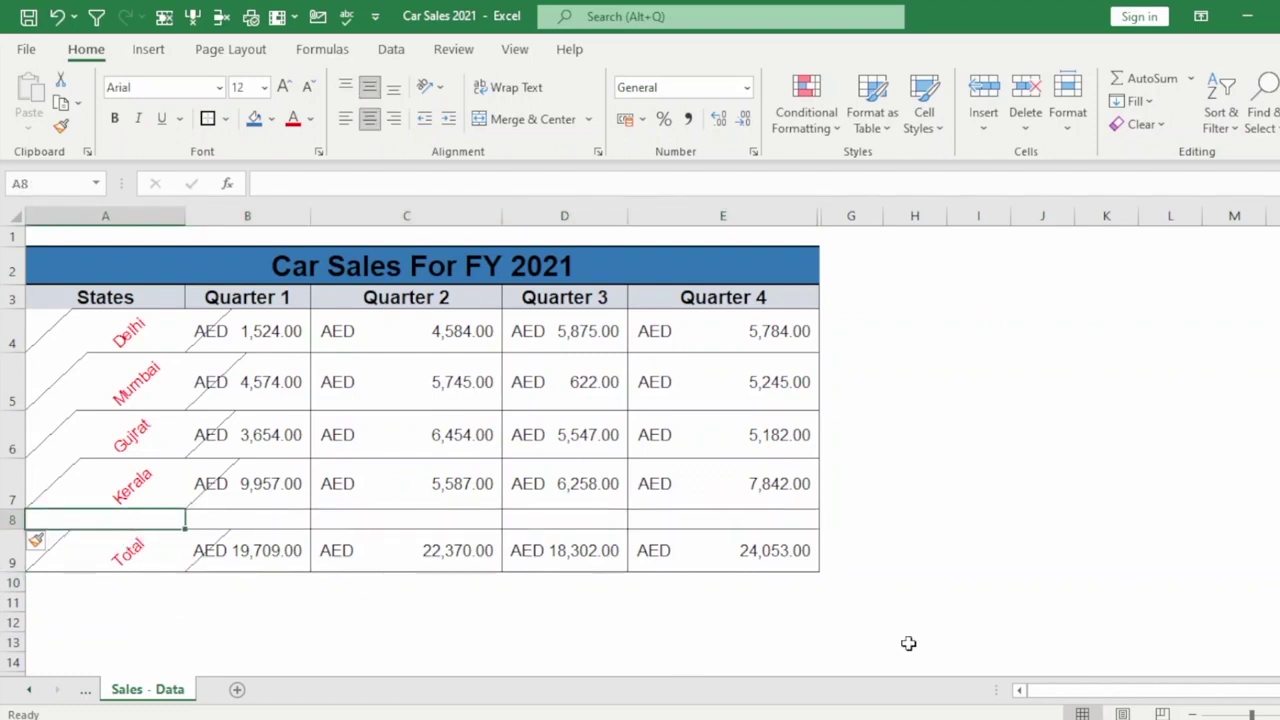
pyautogui.write('Goa')
pyautogui.press('Return')
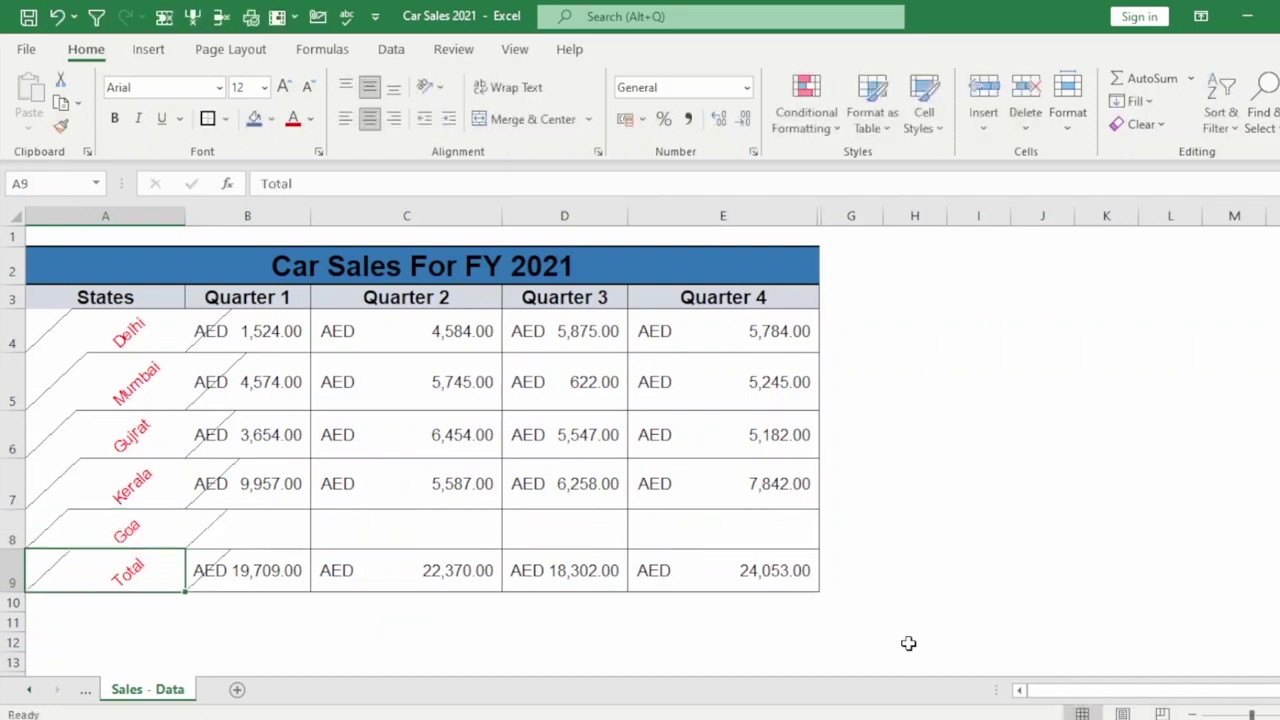
pyautogui.moveTo(110, 538); pyautogui.dragTo(730, 539)
pyautogui.moveTo(178, 538); pyautogui.dragTo(705, 537)
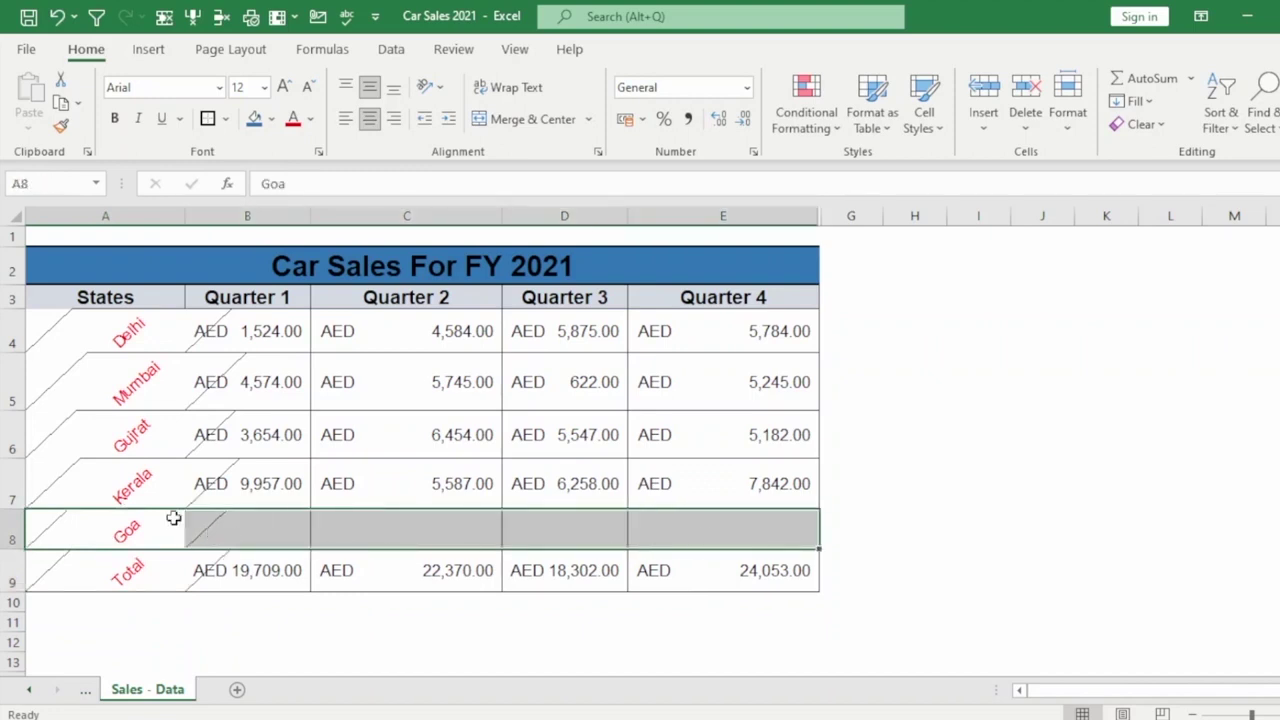
pyautogui.click(237, 517)
pyautogui.write('5474')
pyautogui.press('Return')
# Step: Discard the stray entry in the Quarter 1 total, leaving it at 25,183
pyautogui.write('\\')
pyautogui.press('Escape')
pyautogui.hotkey('alt', '=')
pyautogui.hotkey('ctrl', 'Return')
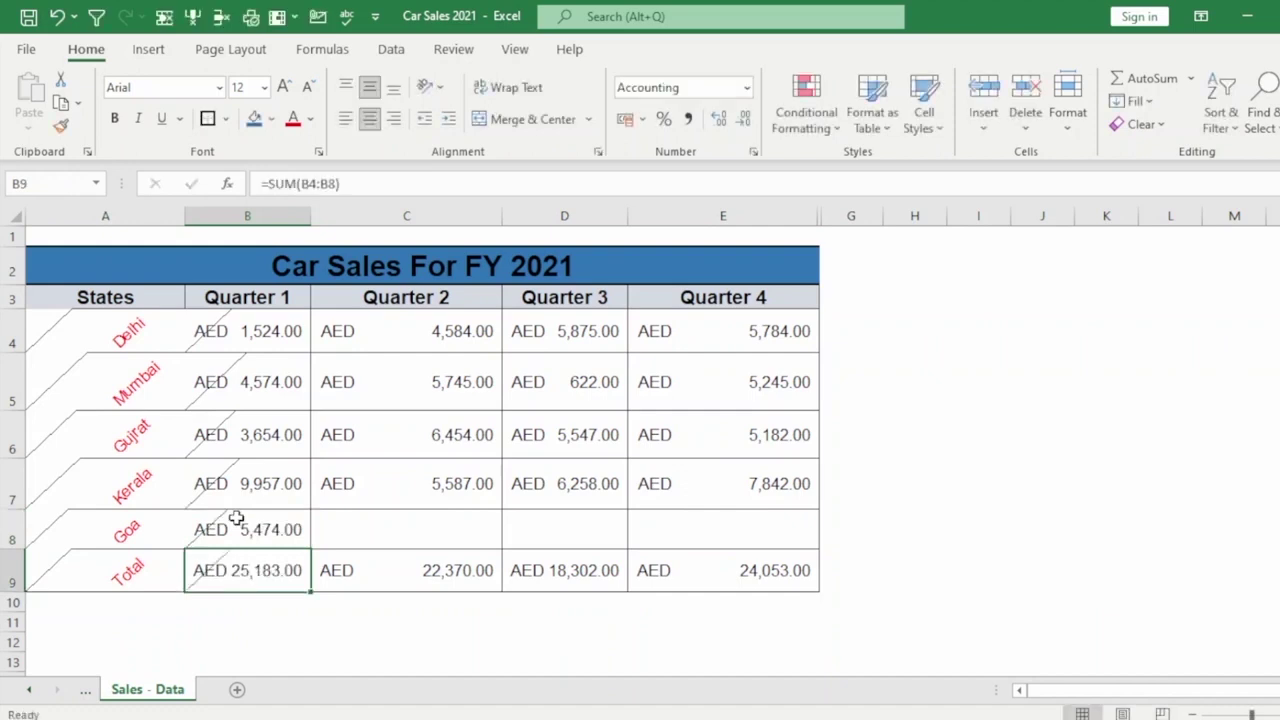
pyautogui.click(236, 517)
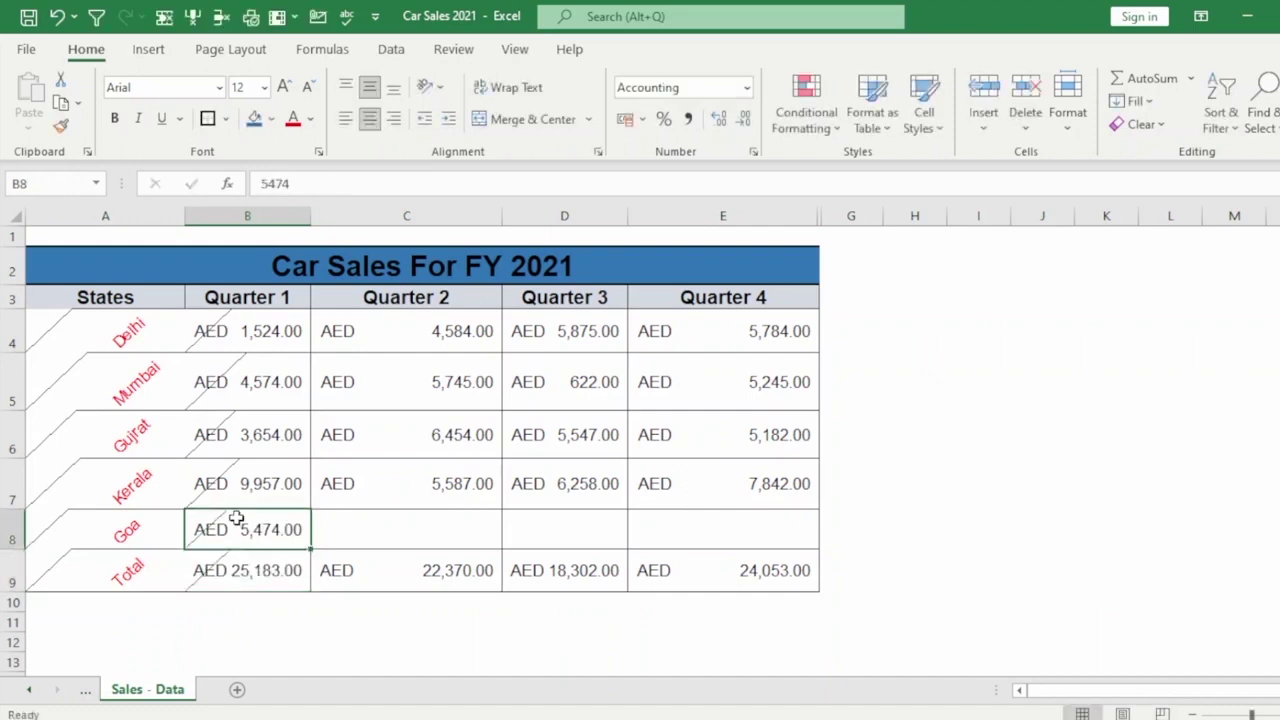
pyautogui.click(11, 580)
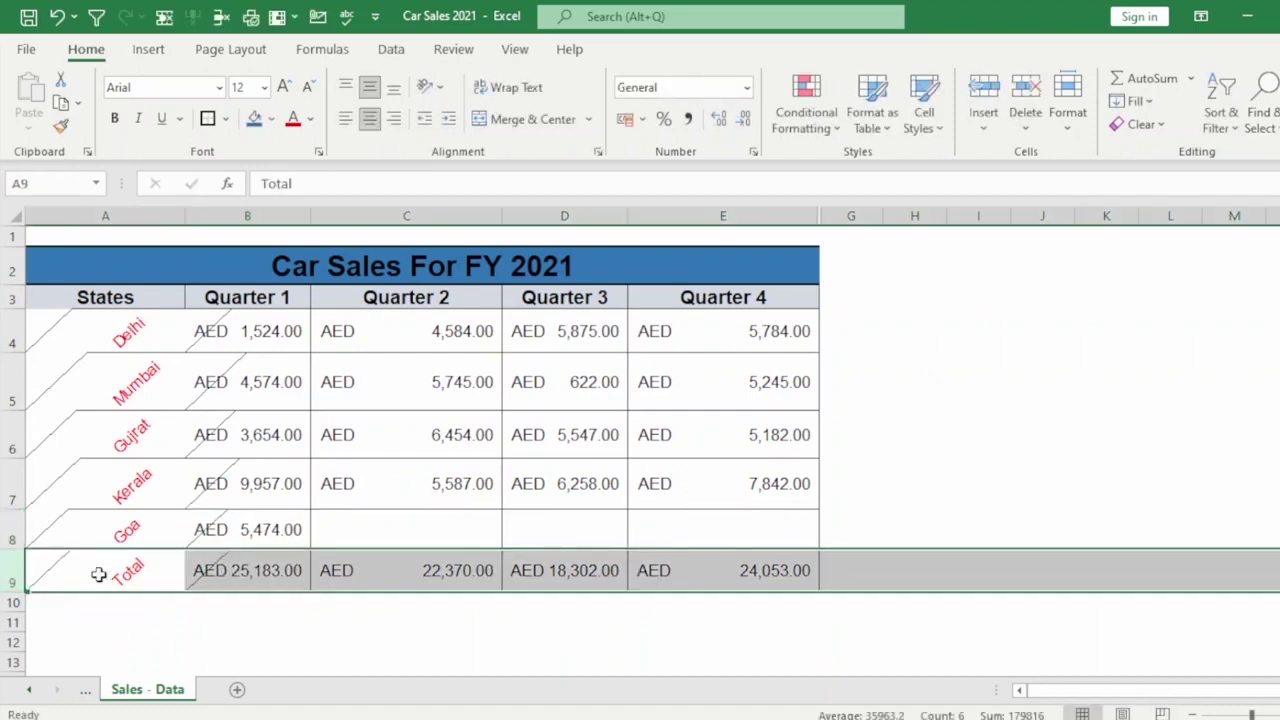
# Step: Copy the Total row's formatting onto row 8 with Format Painter
pyautogui.click(154, 571)
pyautogui.moveTo(109, 571); pyautogui.dragTo(802, 571)
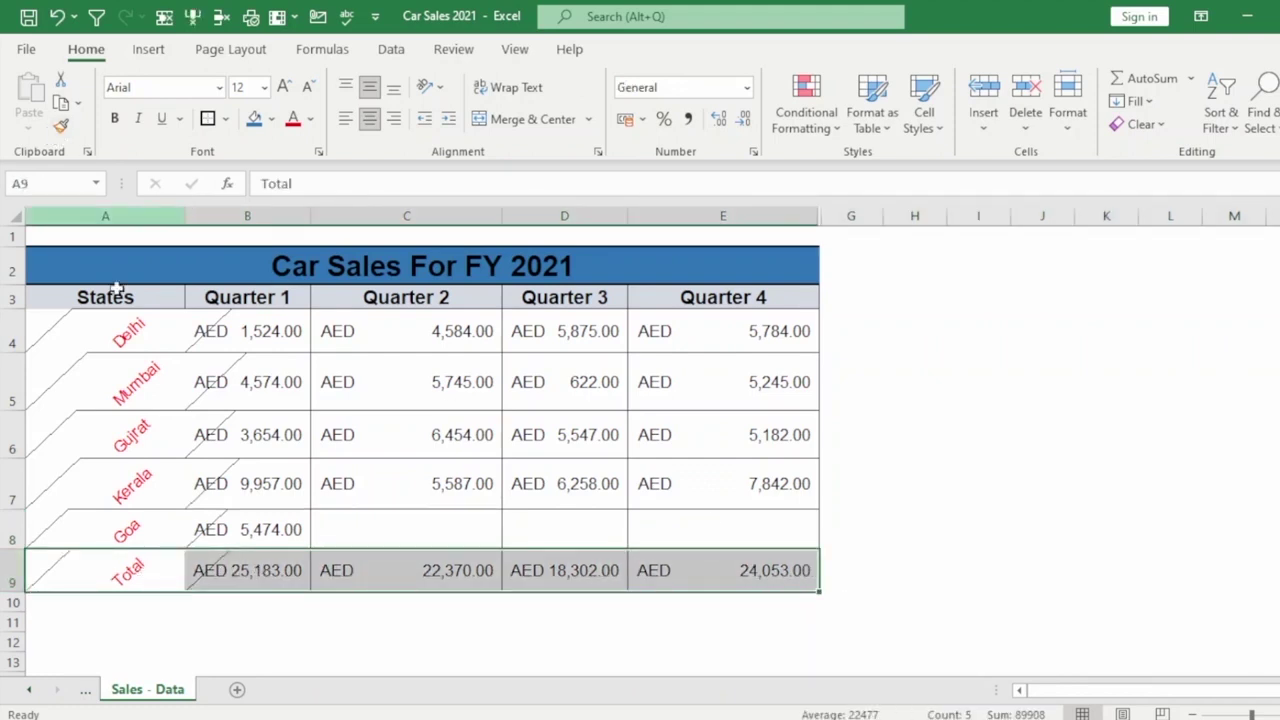
pyautogui.click(62, 130)
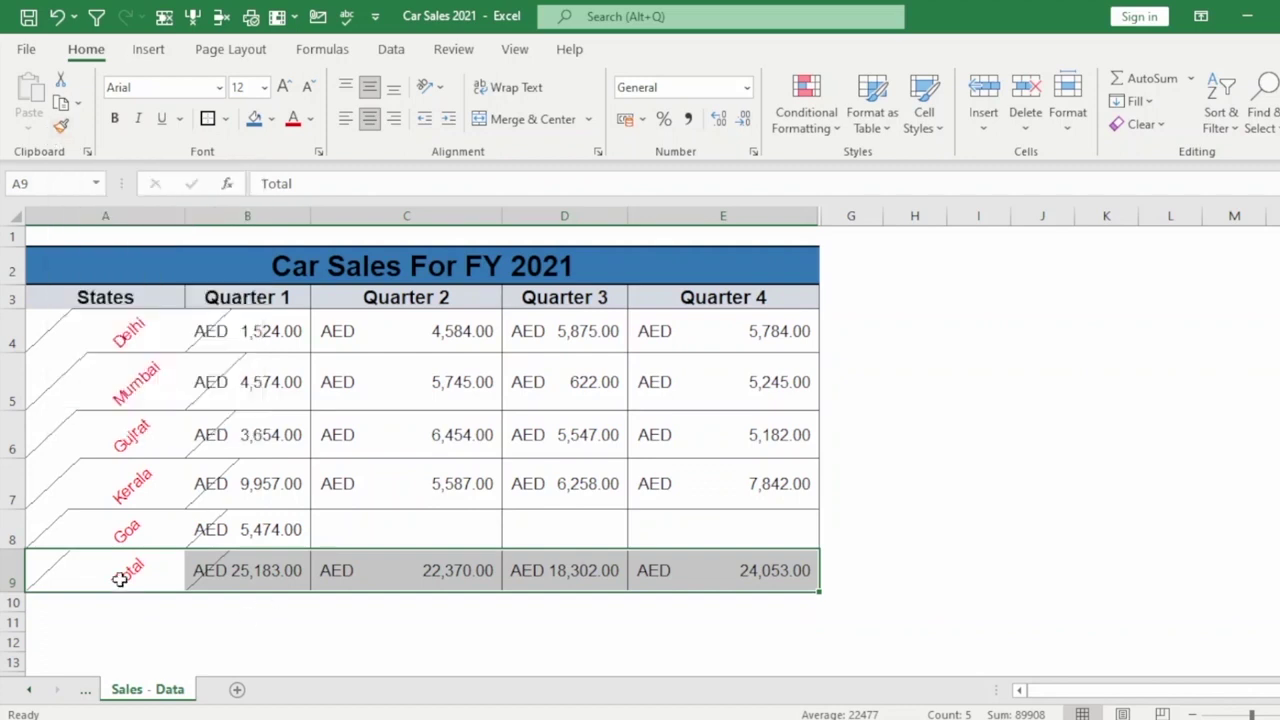
pyautogui.click(618, 512)
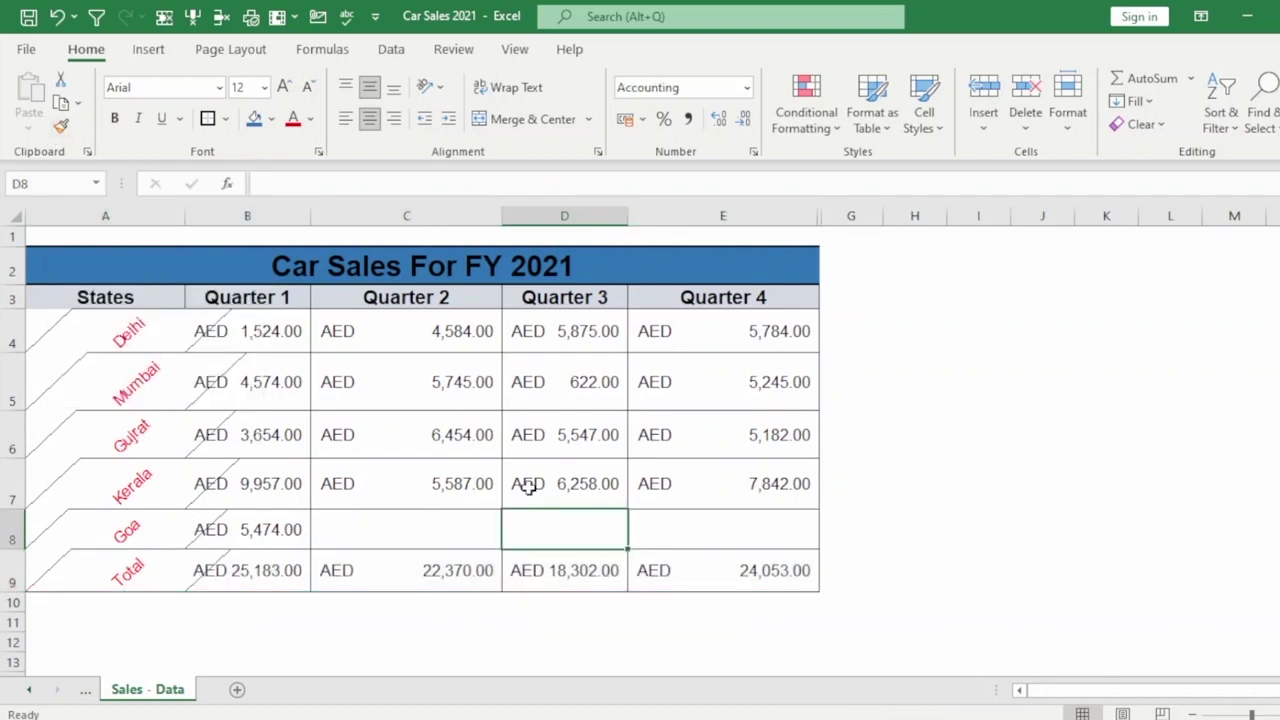
# Step: Unhide the Total column beside Quarter 4, showing a grand total of 89,908
pyautogui.moveTo(812, 214); pyautogui.dragTo(885, 213)
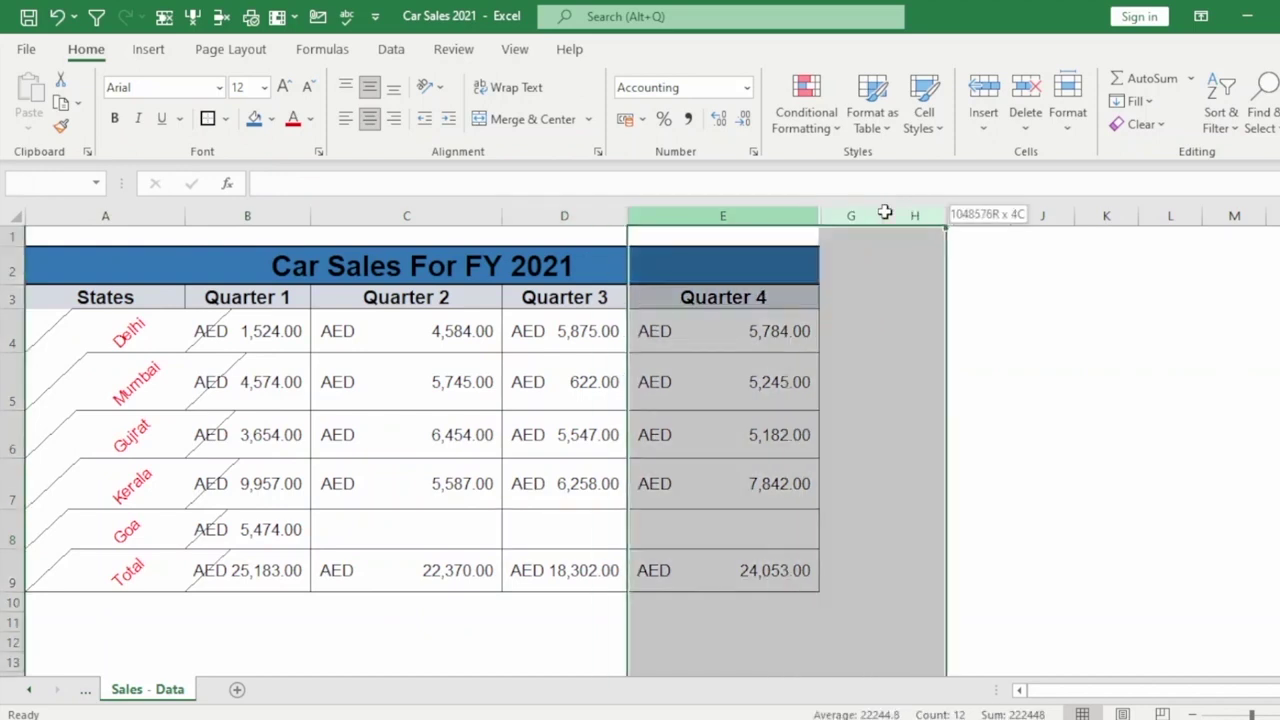
pyautogui.rightClick(818, 212)
pyautogui.click(876, 547)
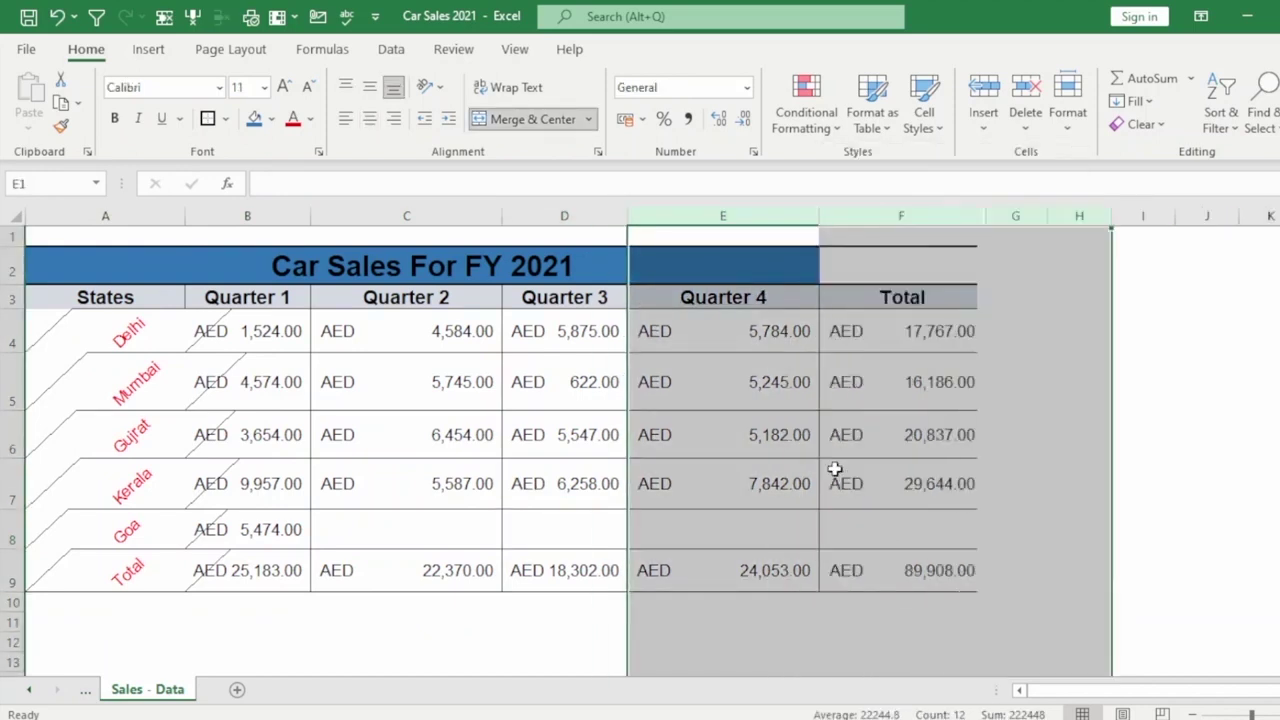
pyautogui.click(843, 376)
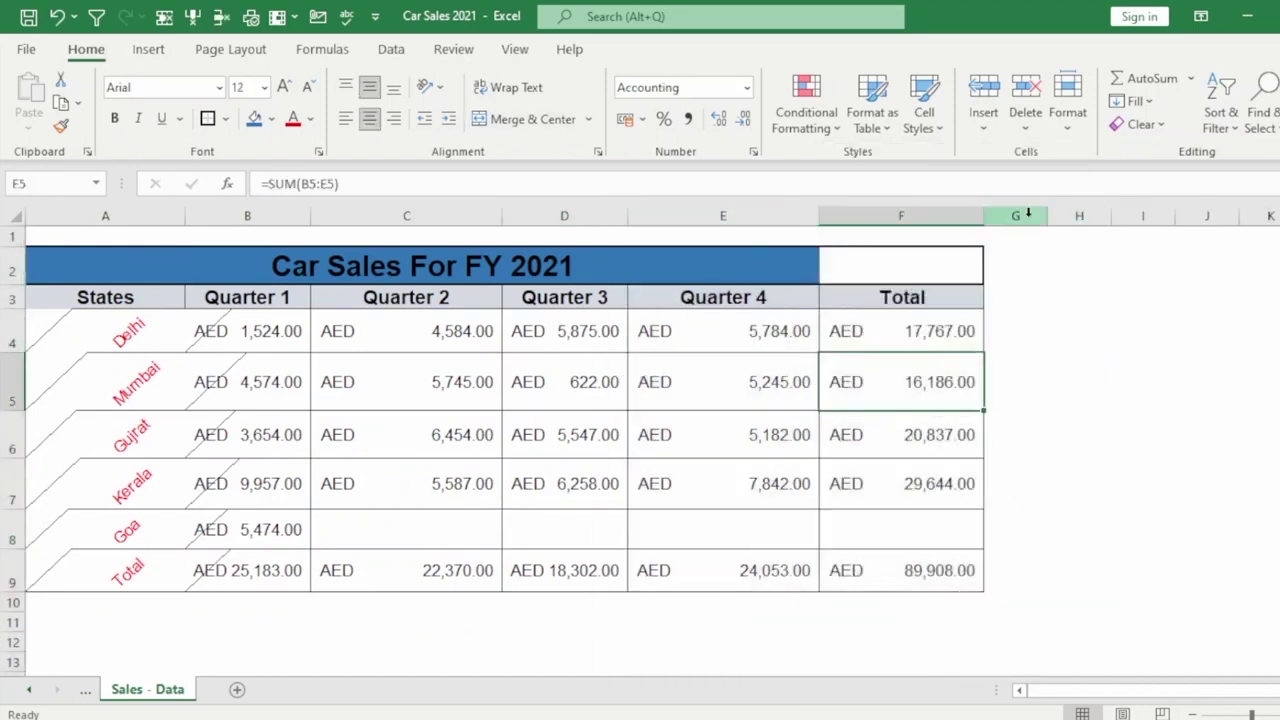
pyautogui.click(870, 217)
pyautogui.rightClick(868, 220)
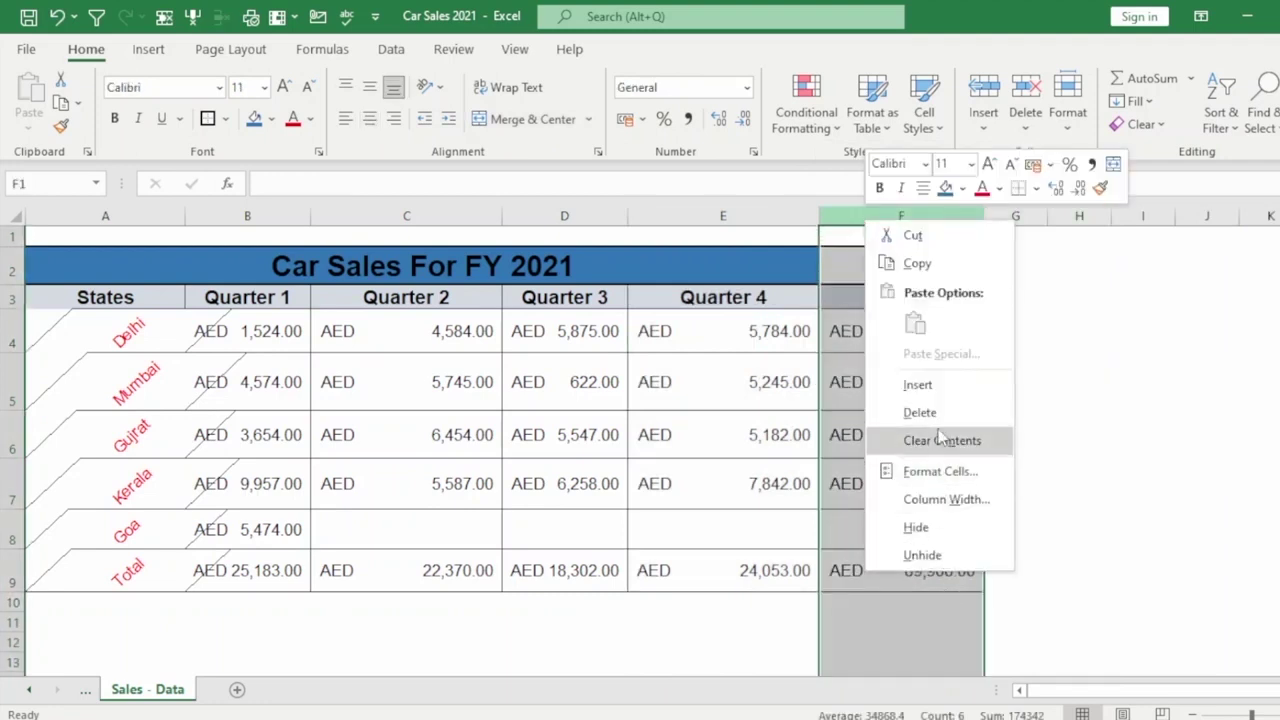
# Step: Insert an empty column before the Total column
pyautogui.click(918, 385)
pyautogui.click(826, 297)
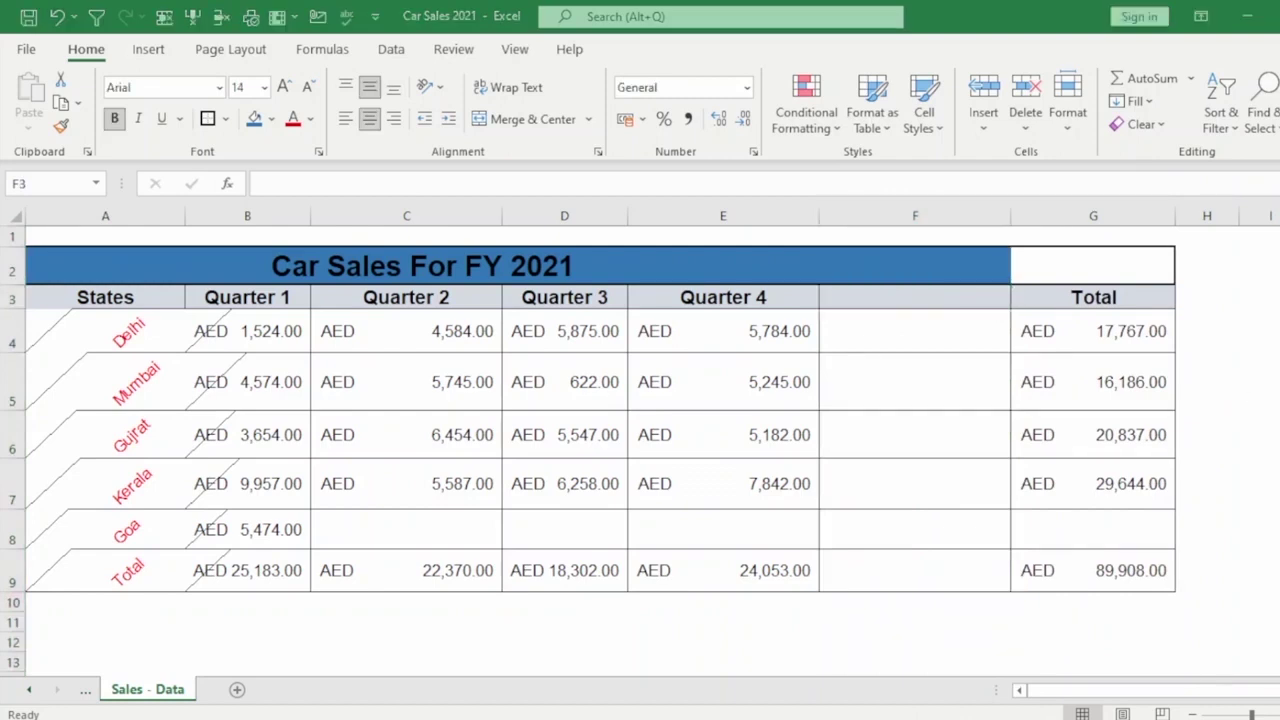
pyautogui.click(451, 486)
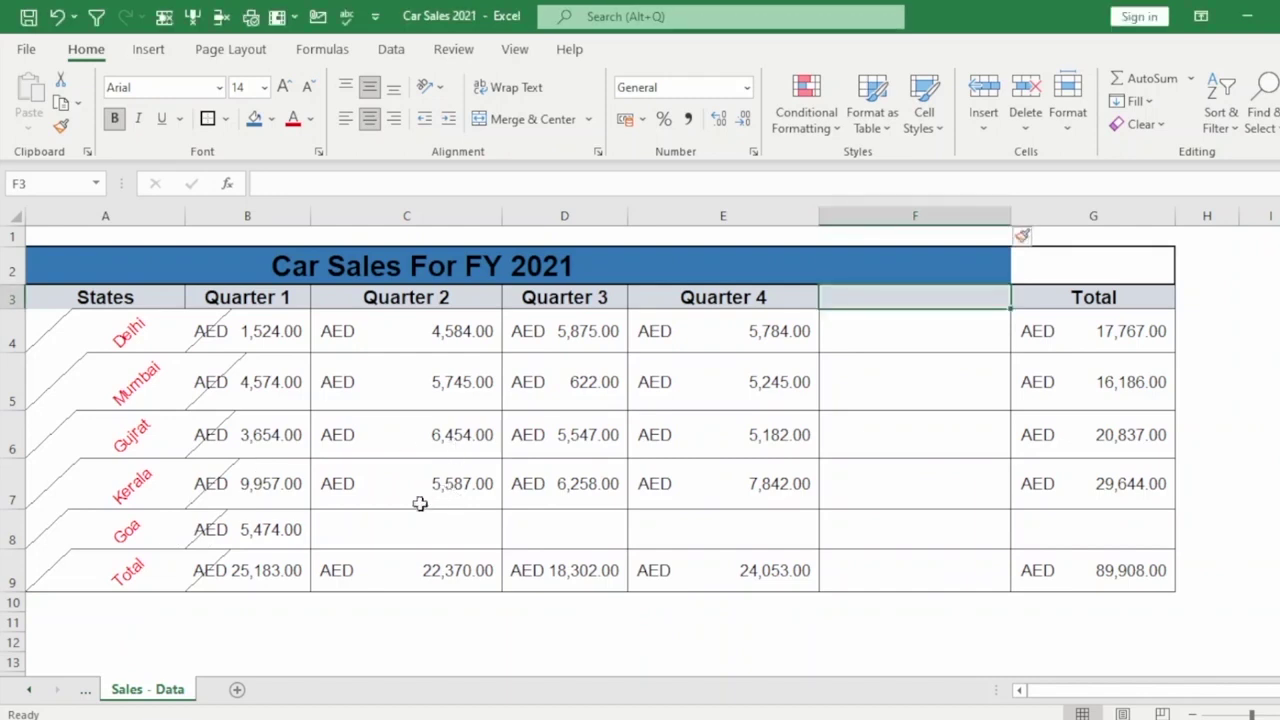
# Step: Delete Goa's empty Quarter 2 cell C8, shifting cells left
pyautogui.click(370, 530)
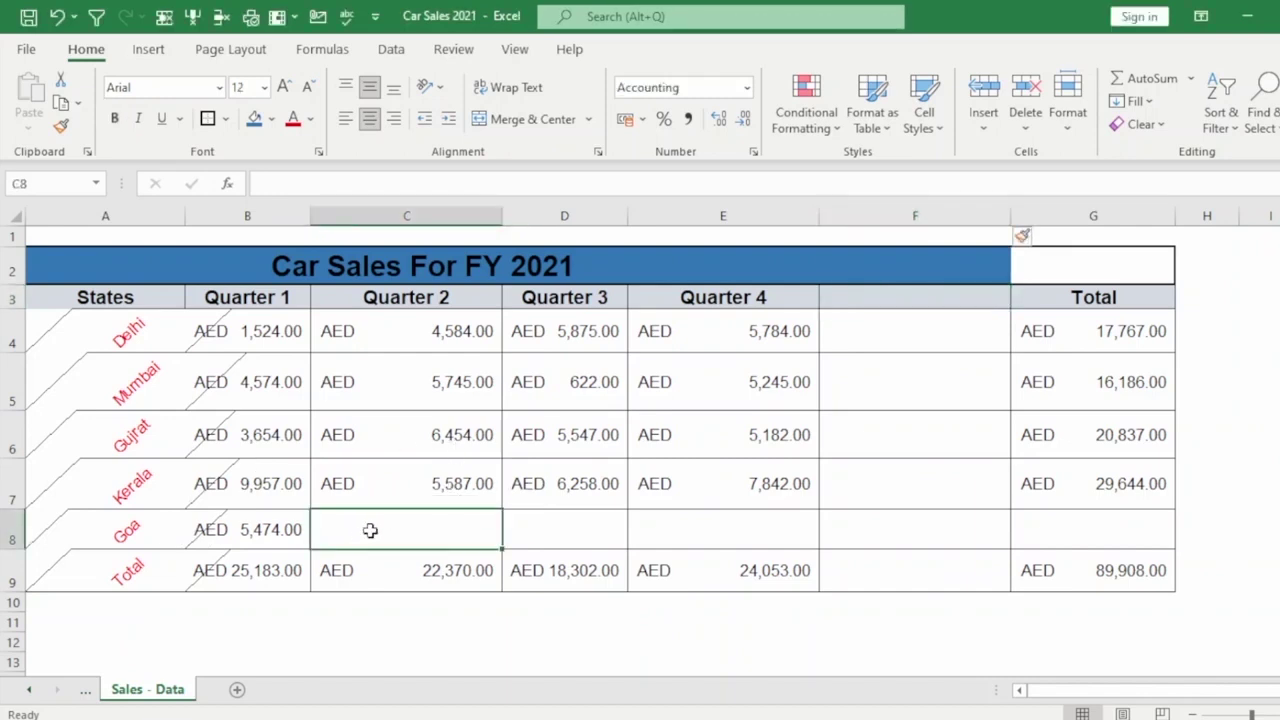
pyautogui.rightClick(370, 530)
pyautogui.click(472, 208)
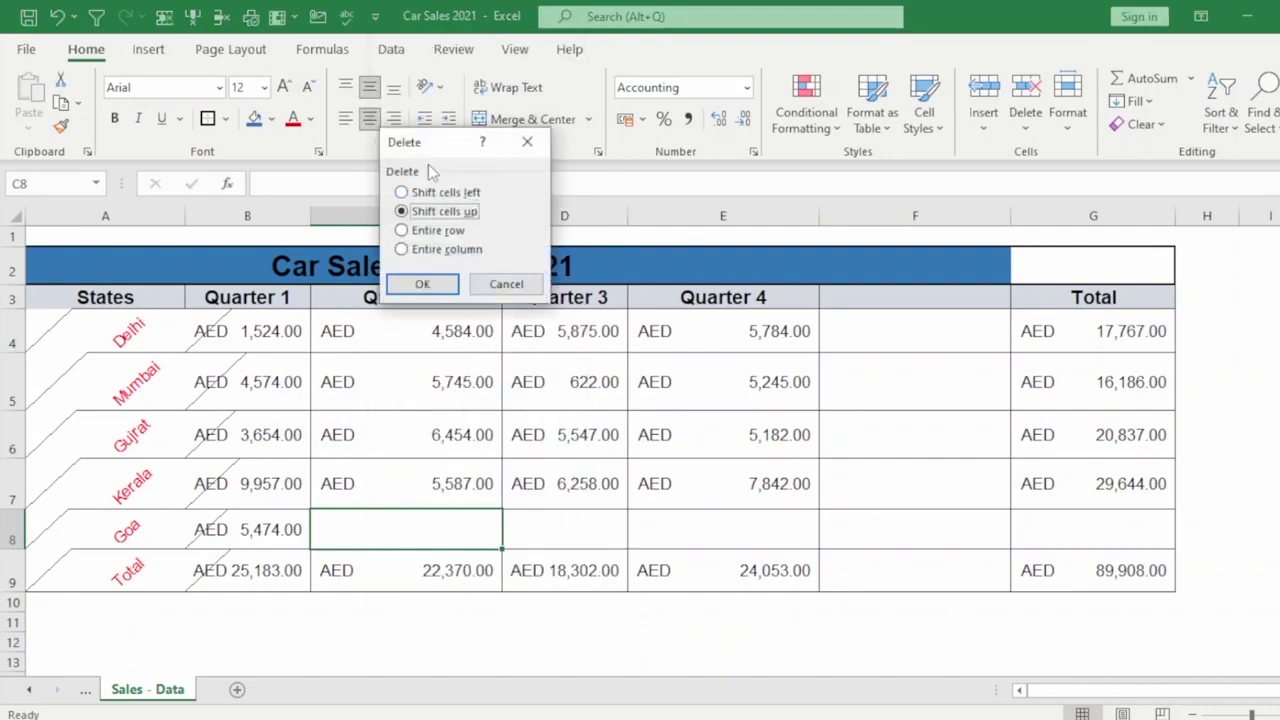
pyautogui.moveTo(424, 150); pyautogui.dragTo(543, 293)
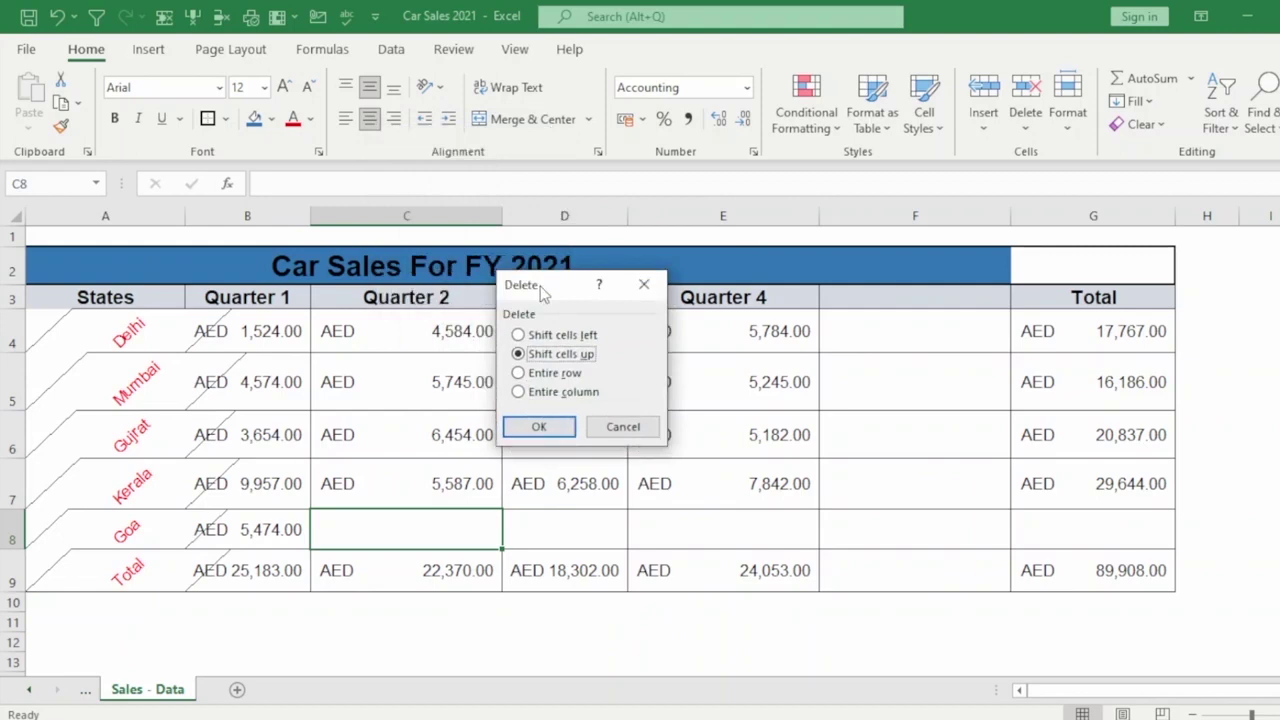
pyautogui.click(541, 337)
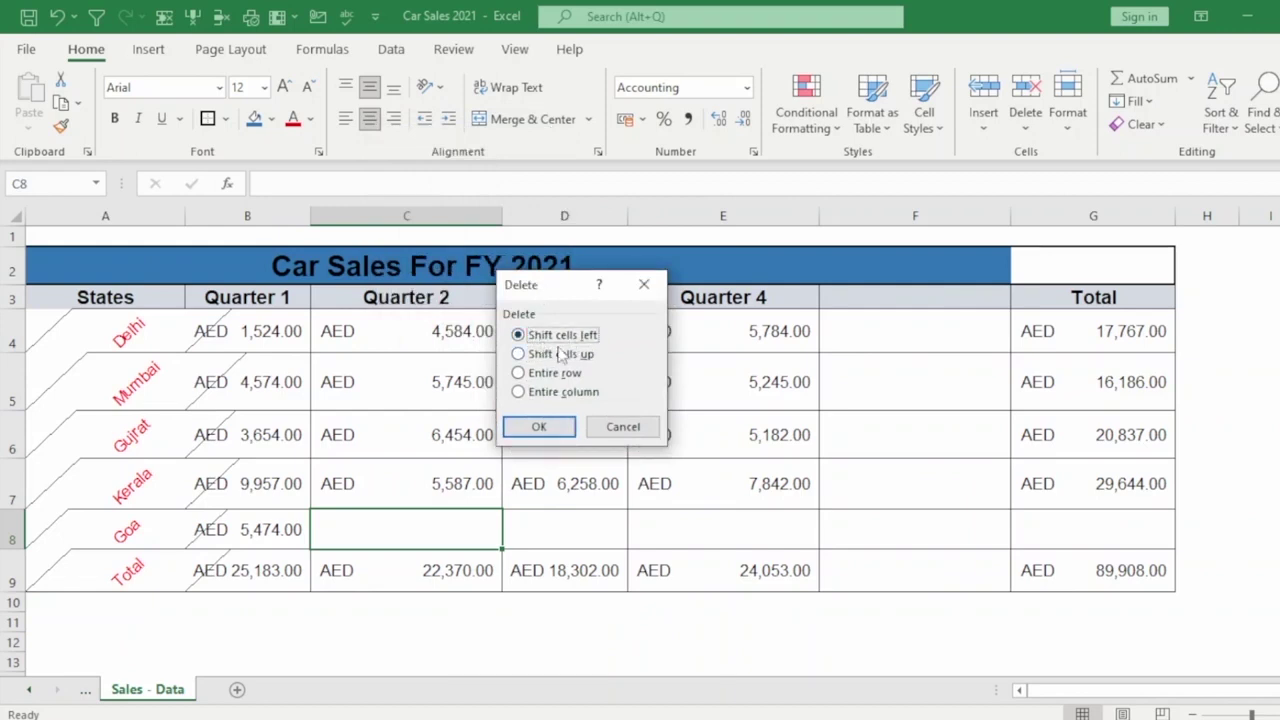
pyautogui.click(540, 427)
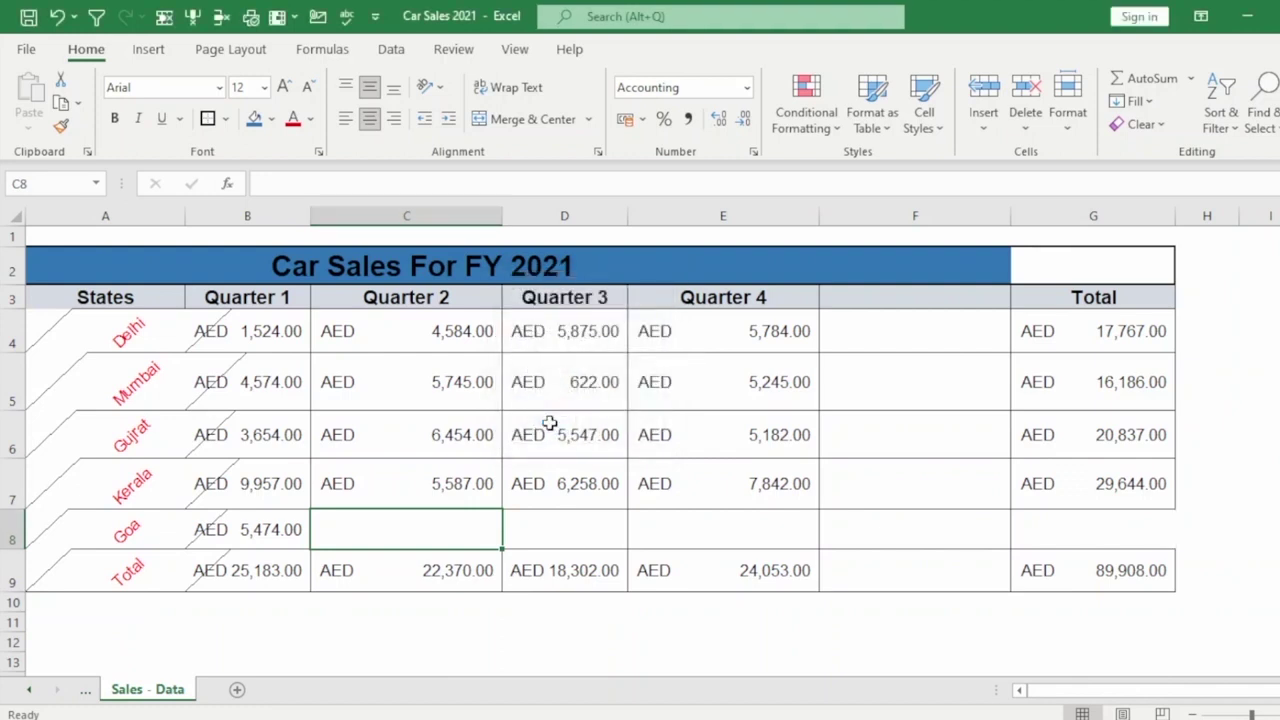
# Step: Enter 9999 in Goa's Total cell and give it Kerala total's currency format
pyautogui.click(1064, 518)
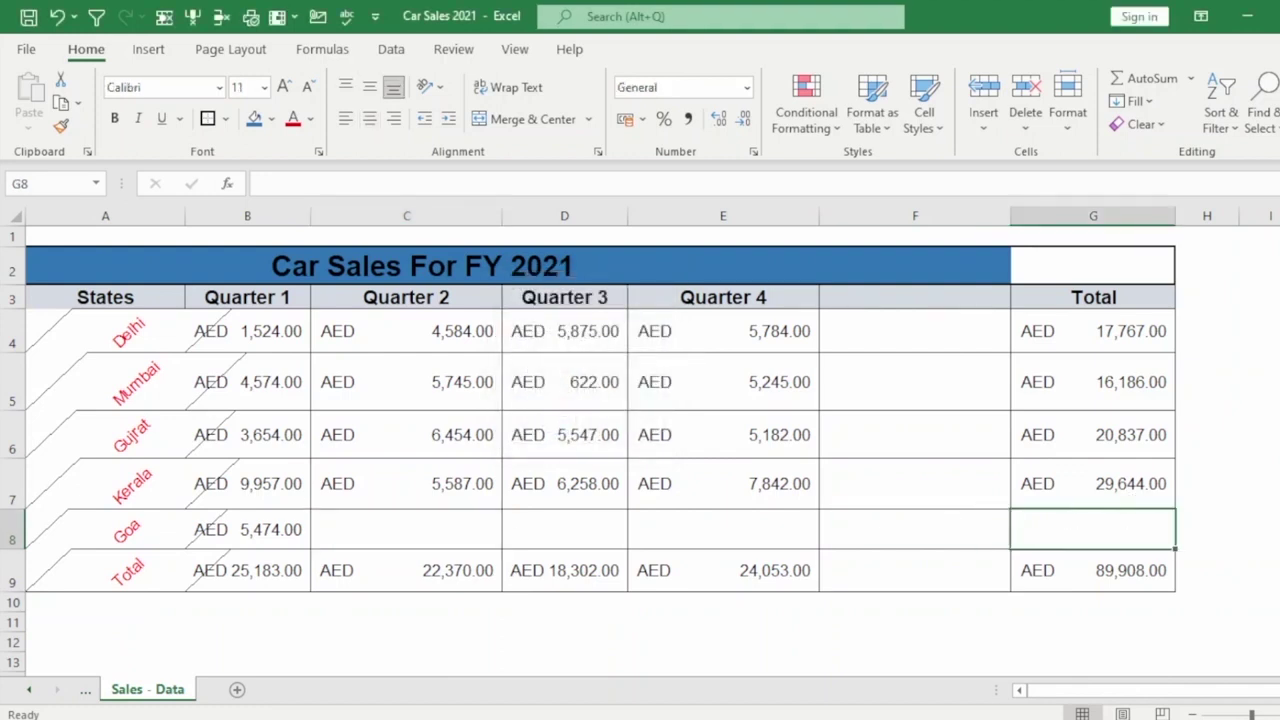
pyautogui.write('9999')
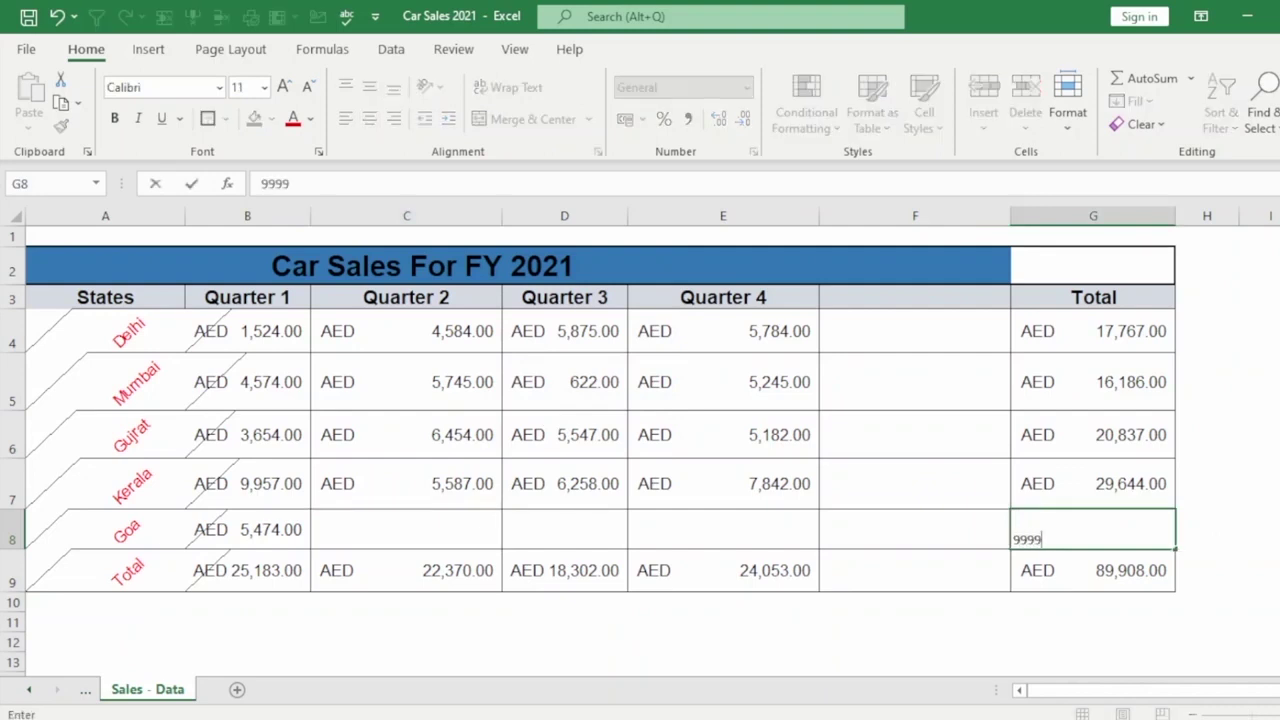
pyautogui.press('Return')
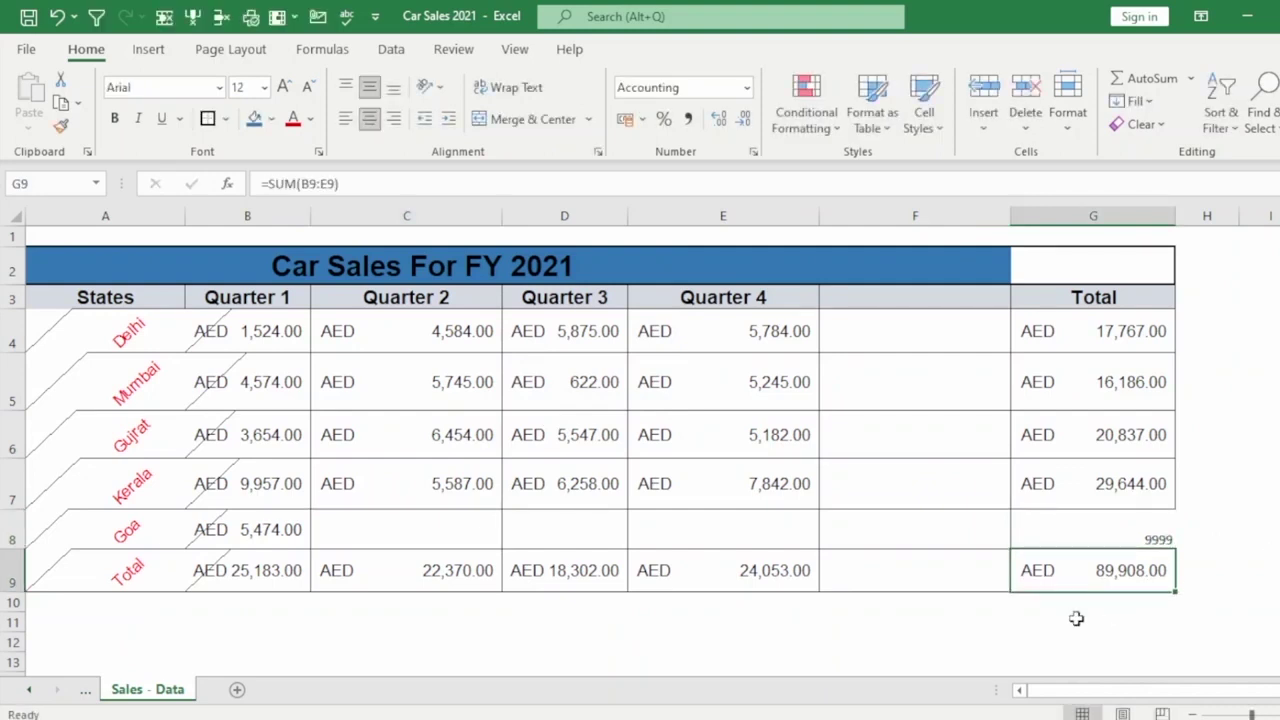
pyautogui.click(1103, 528)
pyautogui.click(1108, 482)
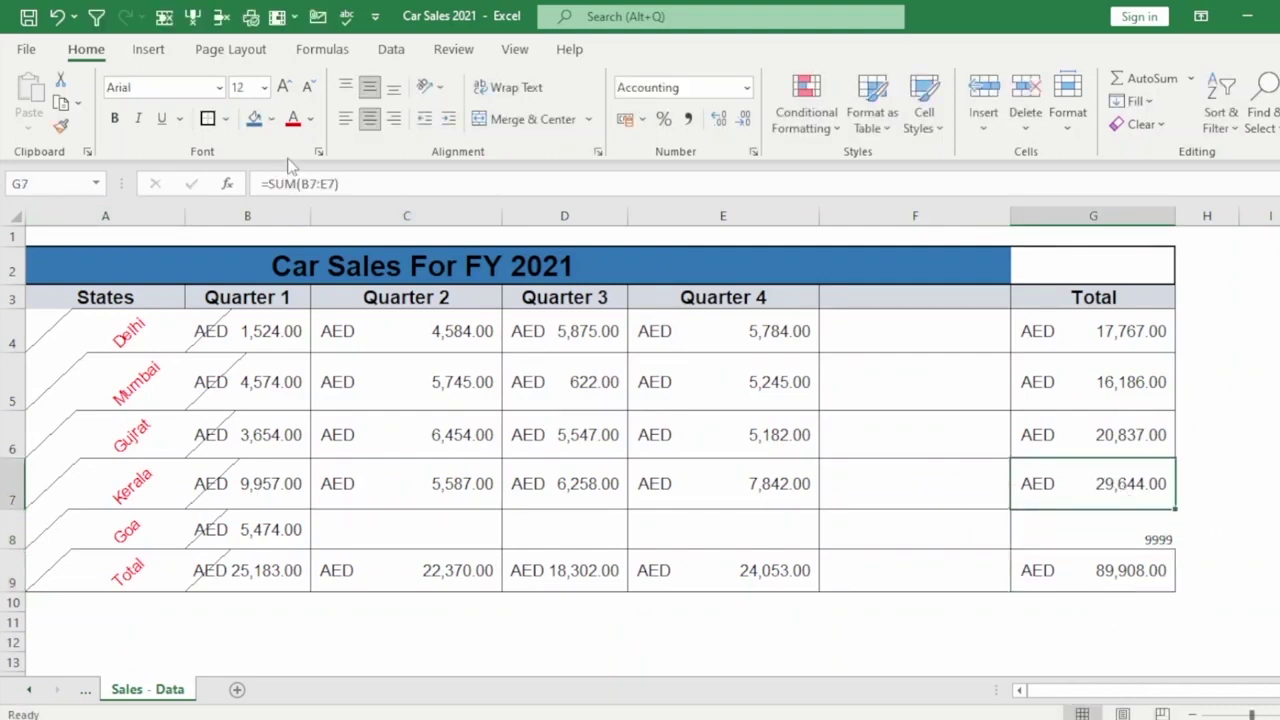
pyautogui.click(61, 125)
pyautogui.click(1065, 532)
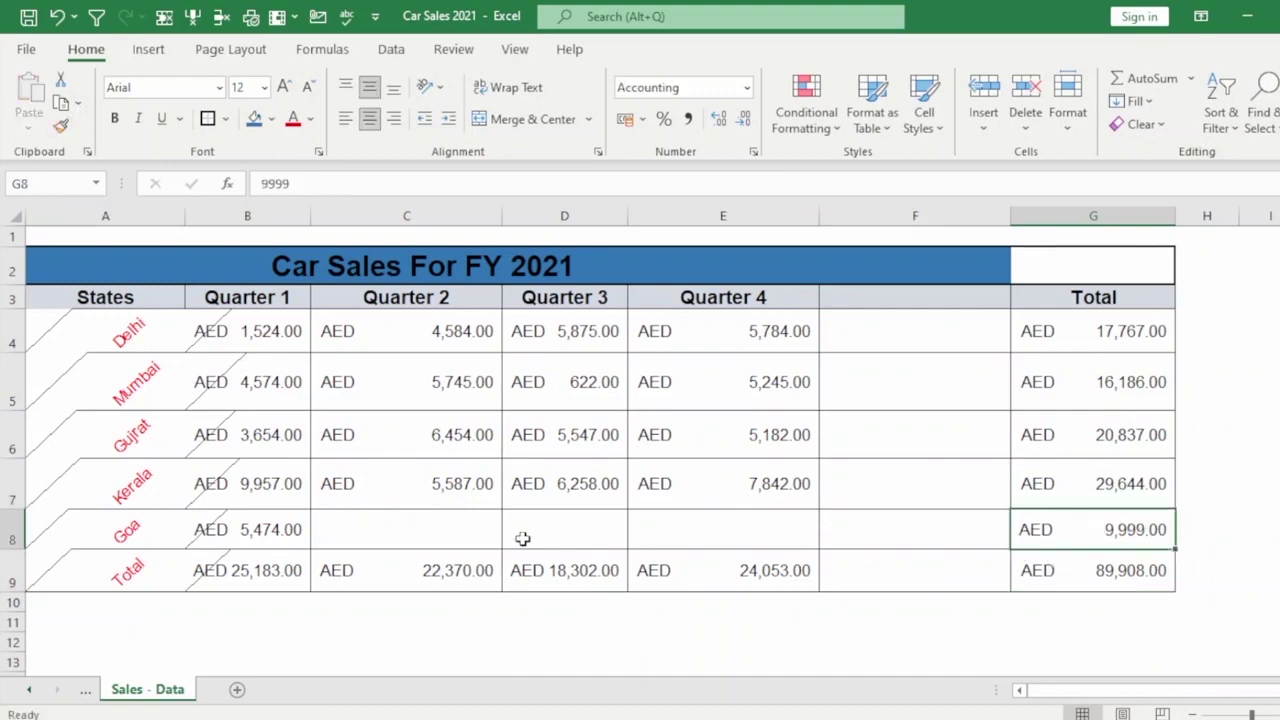
# Step: Delete C8 with a left shift, then undo the deletion
pyautogui.click(406, 532)
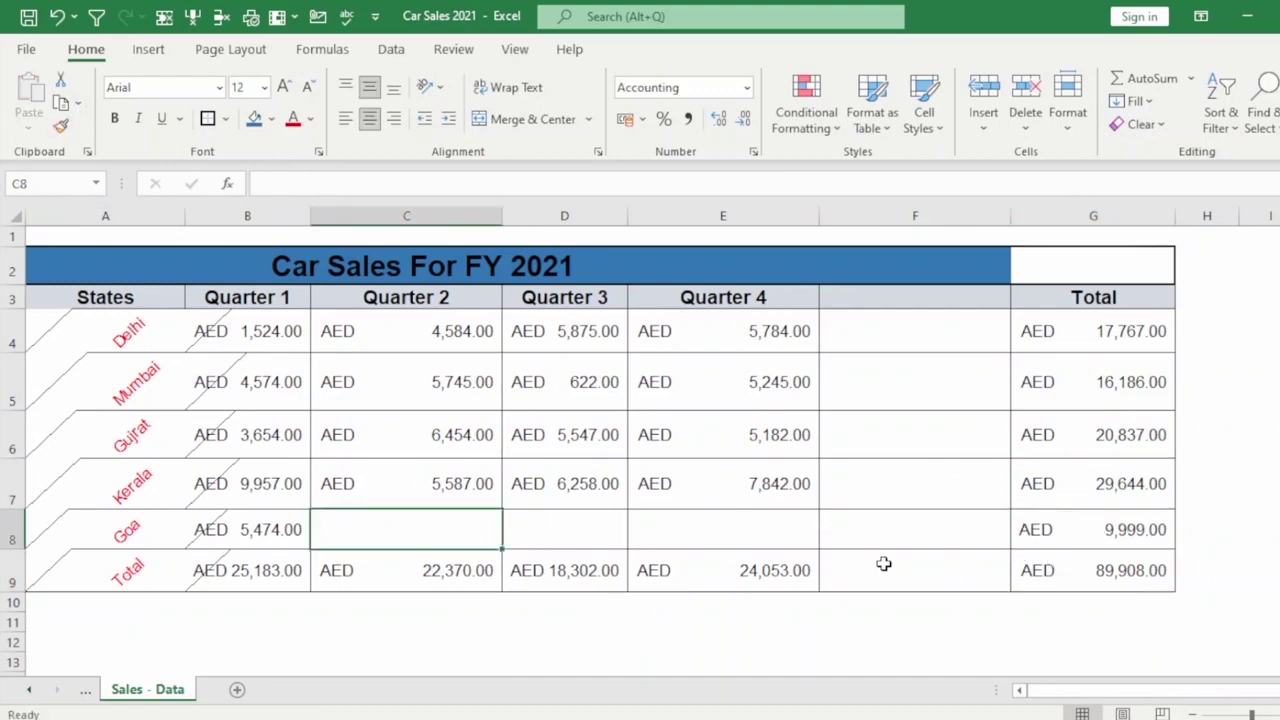
pyautogui.rightClick(384, 538)
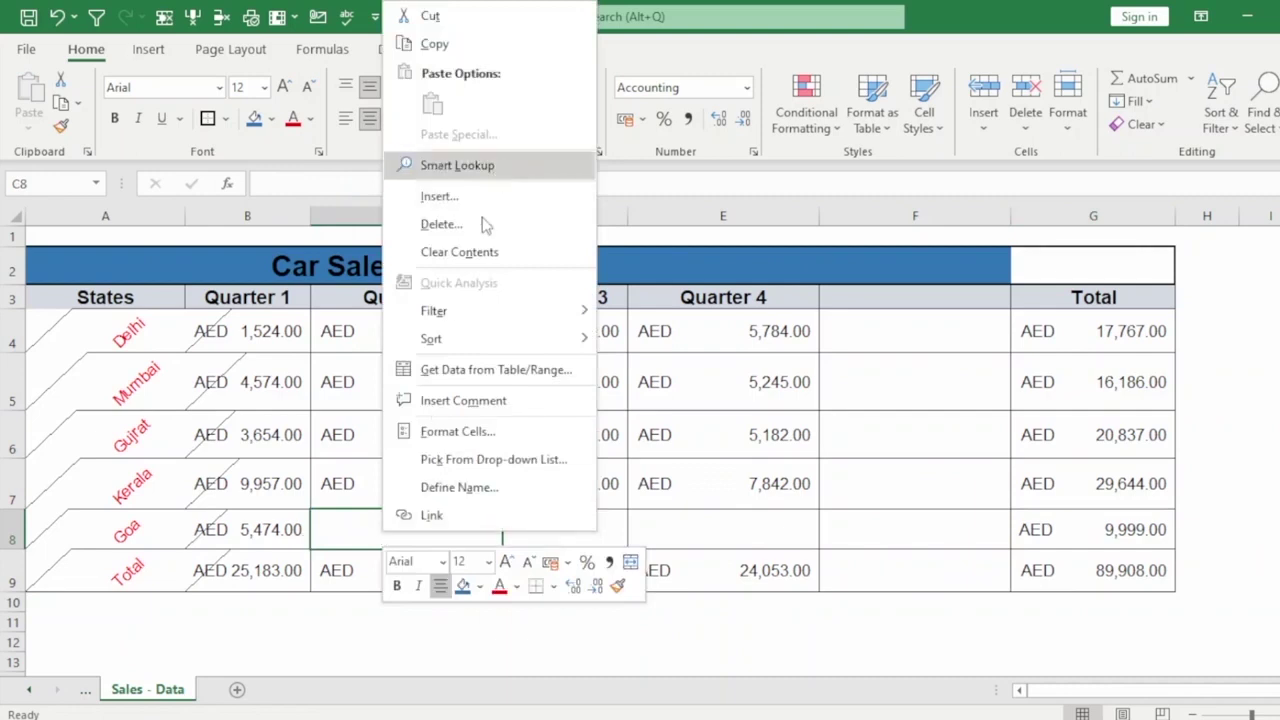
pyautogui.click(441, 224)
pyautogui.click(455, 190)
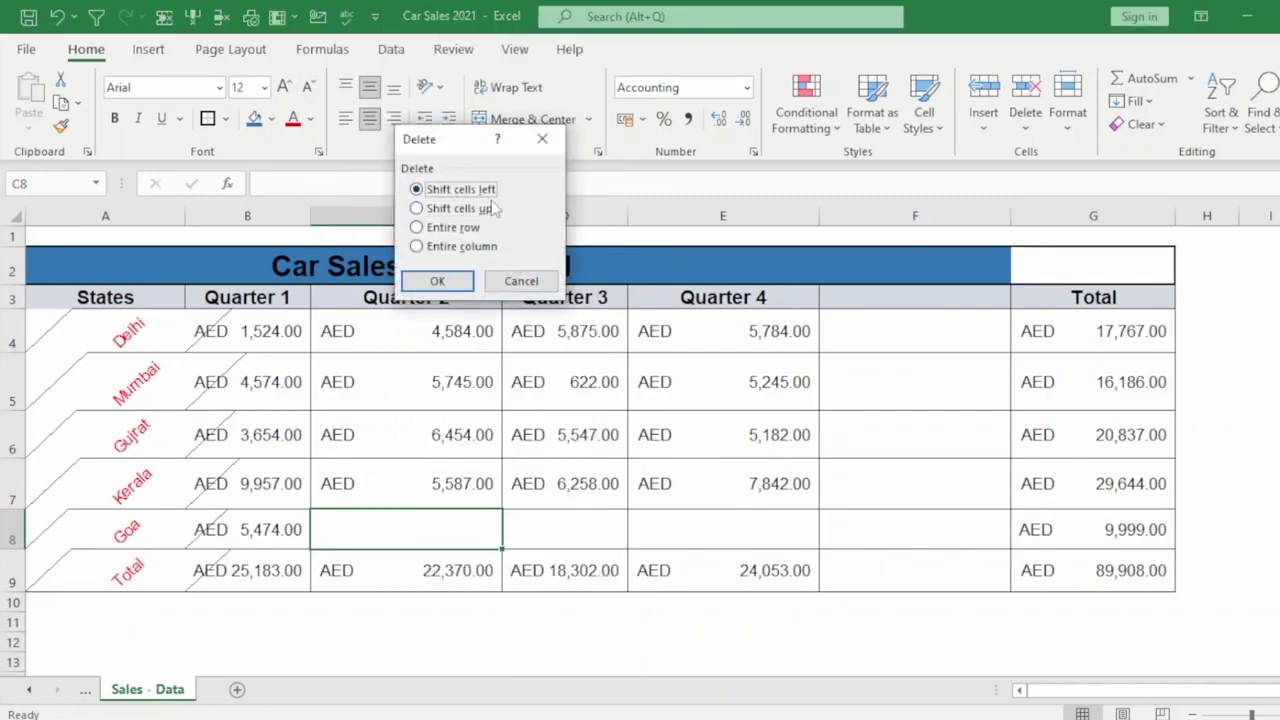
pyautogui.click(446, 281)
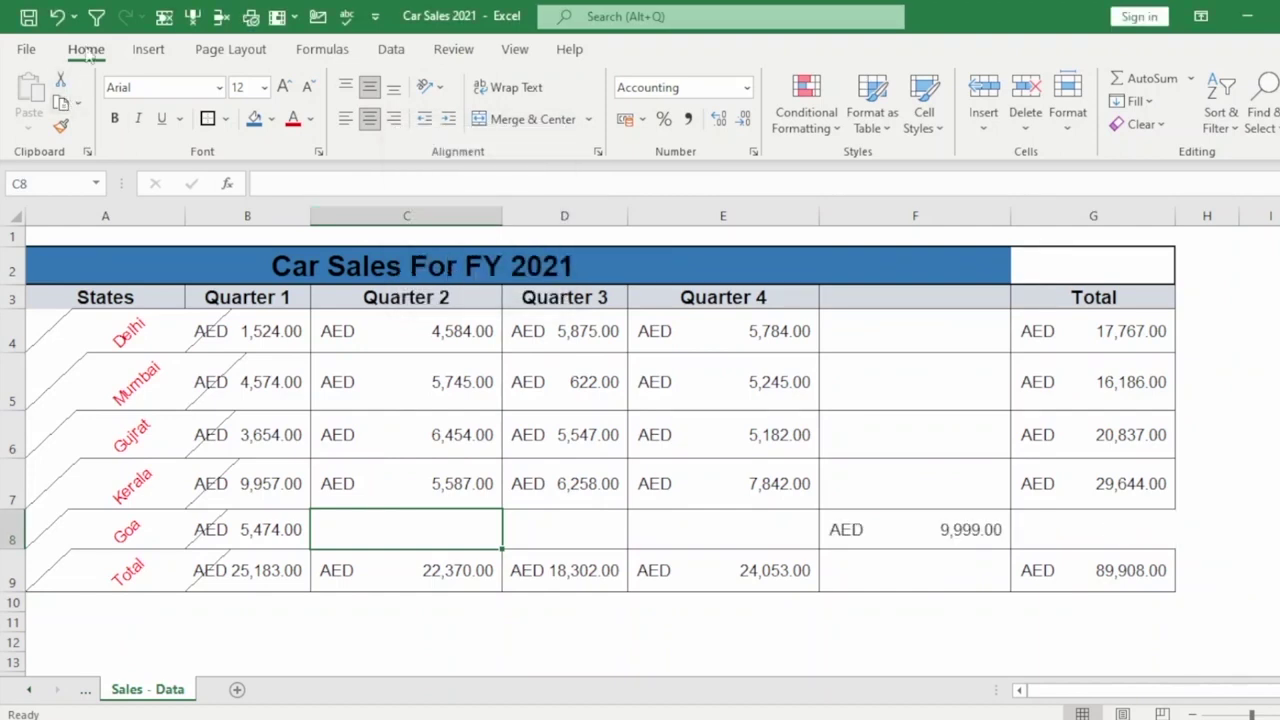
pyautogui.click(57, 14)
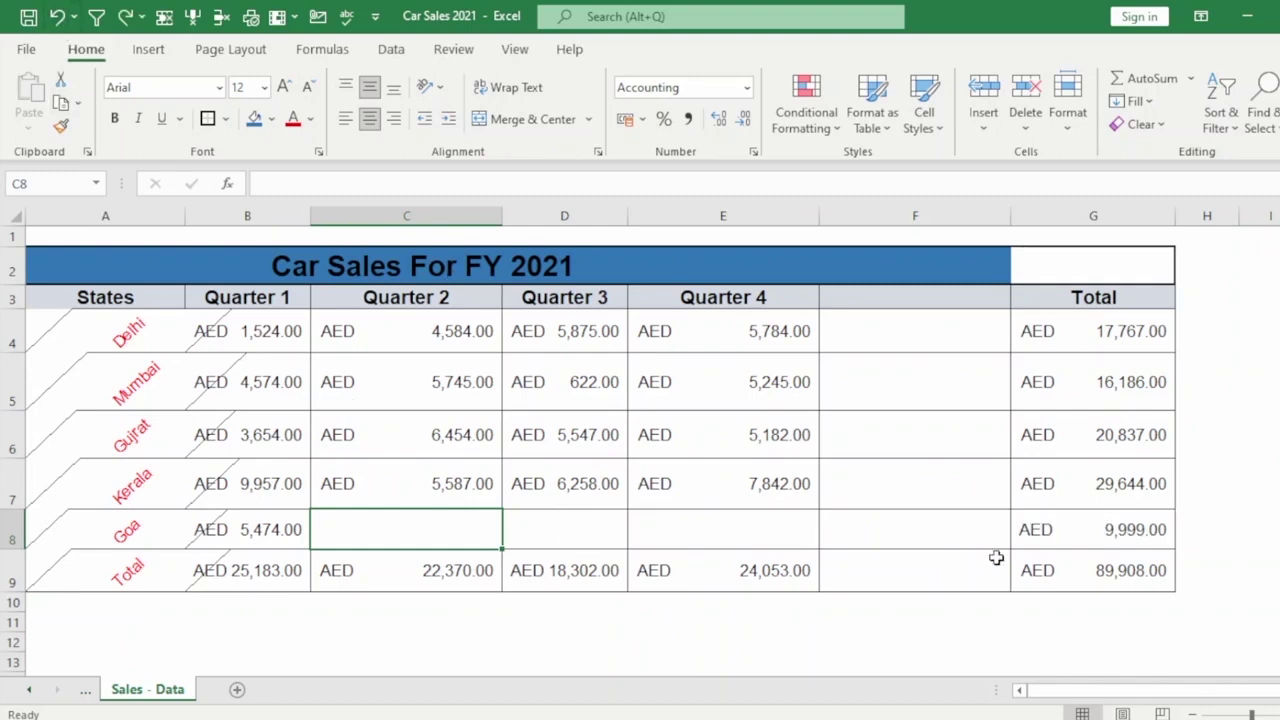
pyautogui.click(1052, 529)
# Step: Delete C8 shifting left again, moving Goa's 9,999.00 into blank column F
pyautogui.moveTo(986, 529); pyautogui.dragTo(423, 532)
pyautogui.click(421, 531)
pyautogui.rightClick(419, 533)
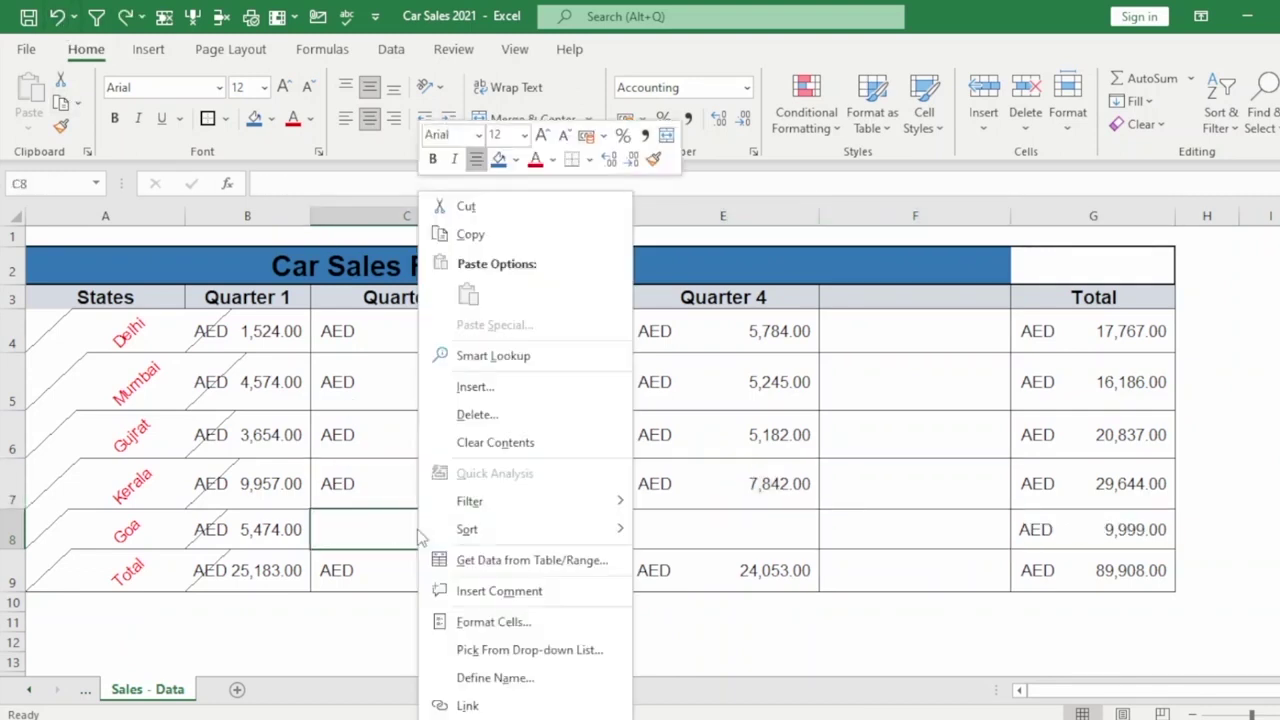
pyautogui.click(457, 414)
pyautogui.click(405, 375)
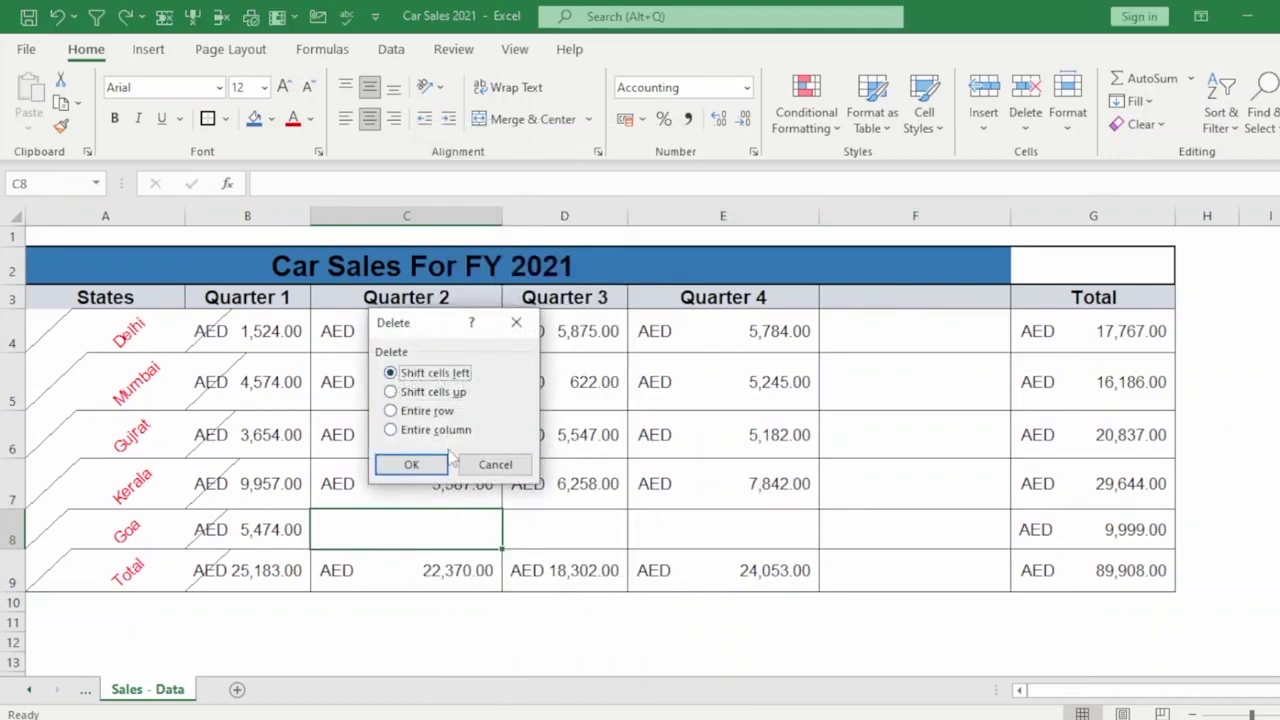
pyautogui.click(418, 466)
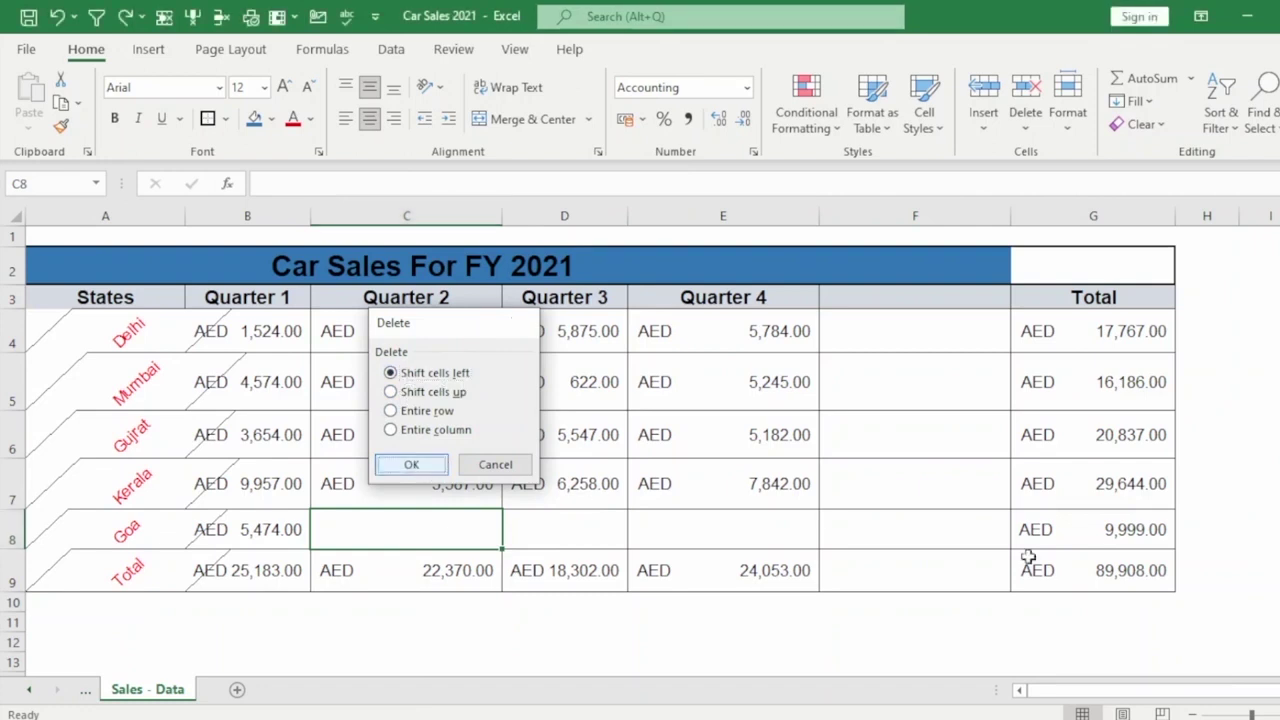
pyautogui.moveTo(1275, 530); pyautogui.dragTo(586, 532)
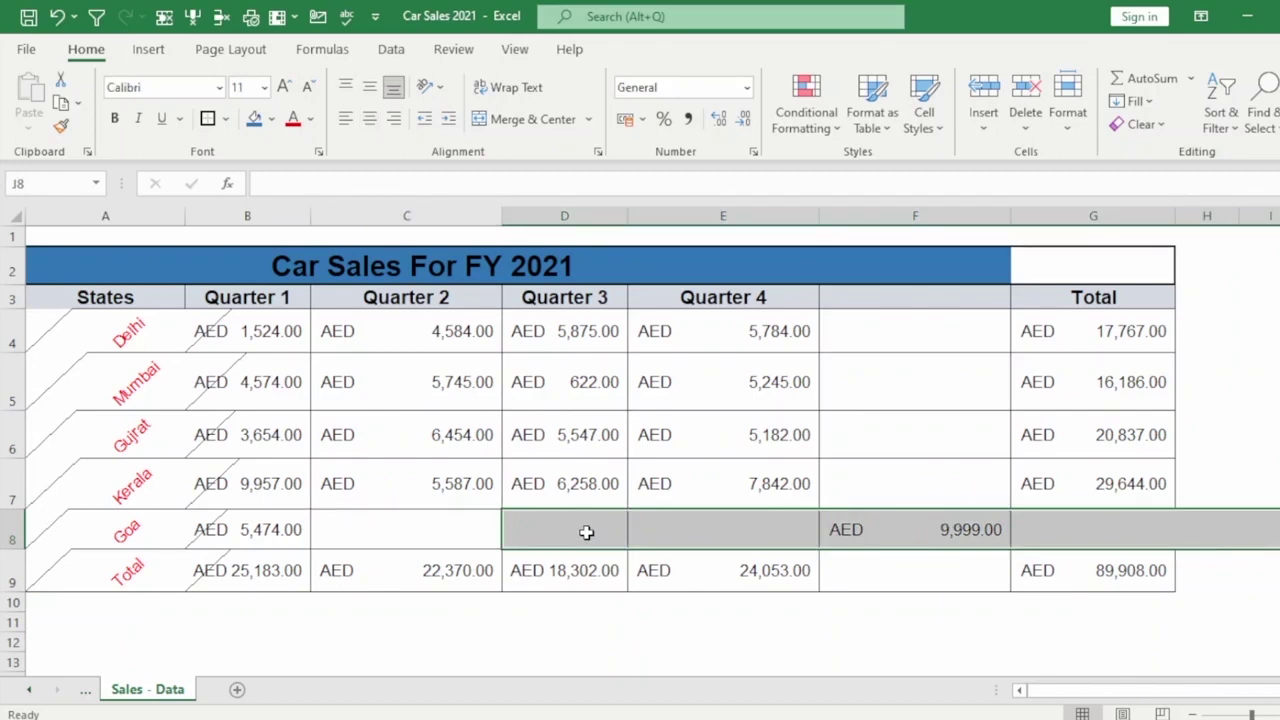
pyautogui.click(586, 532)
pyautogui.click(395, 538)
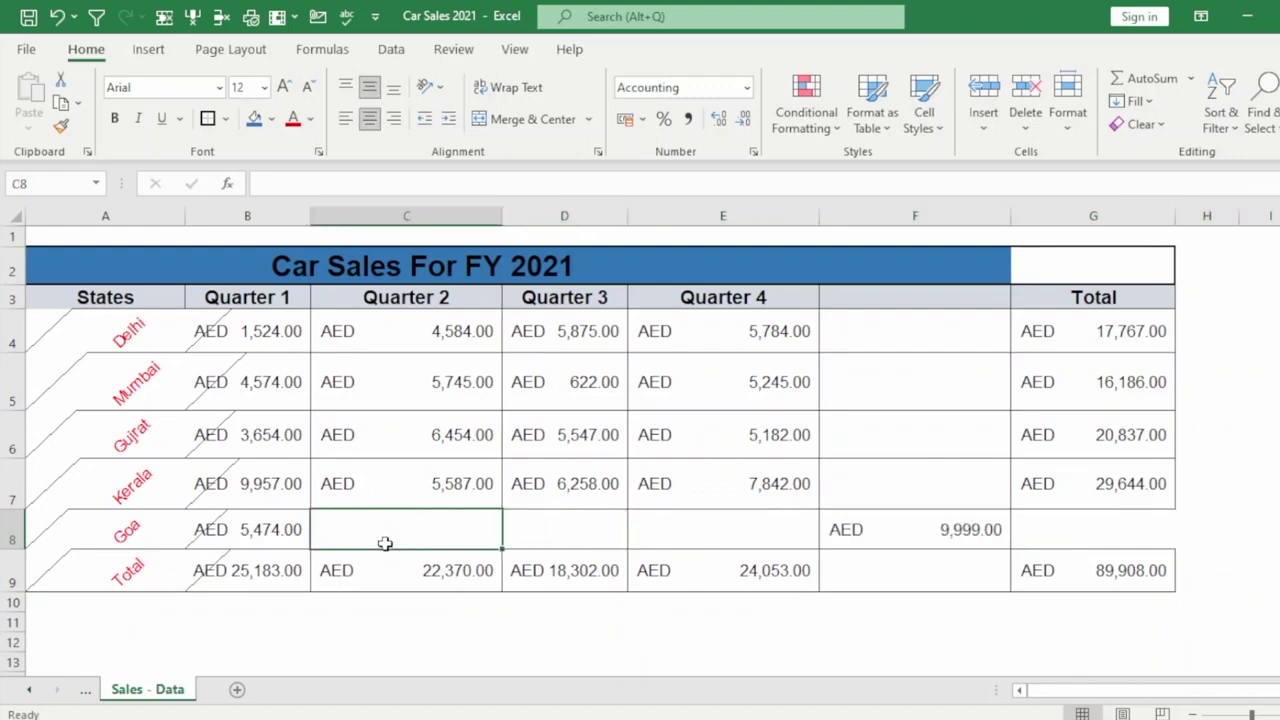
pyautogui.rightClick(407, 529)
pyautogui.click(460, 411)
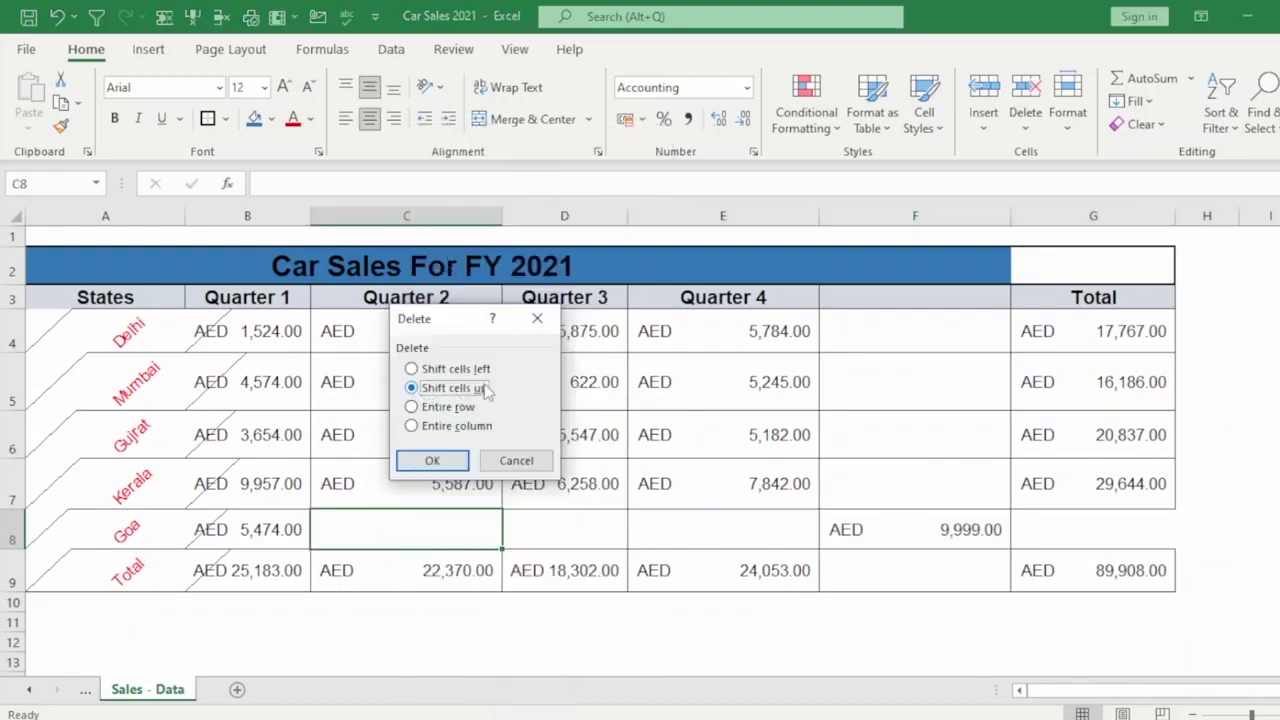
pyautogui.click(430, 460)
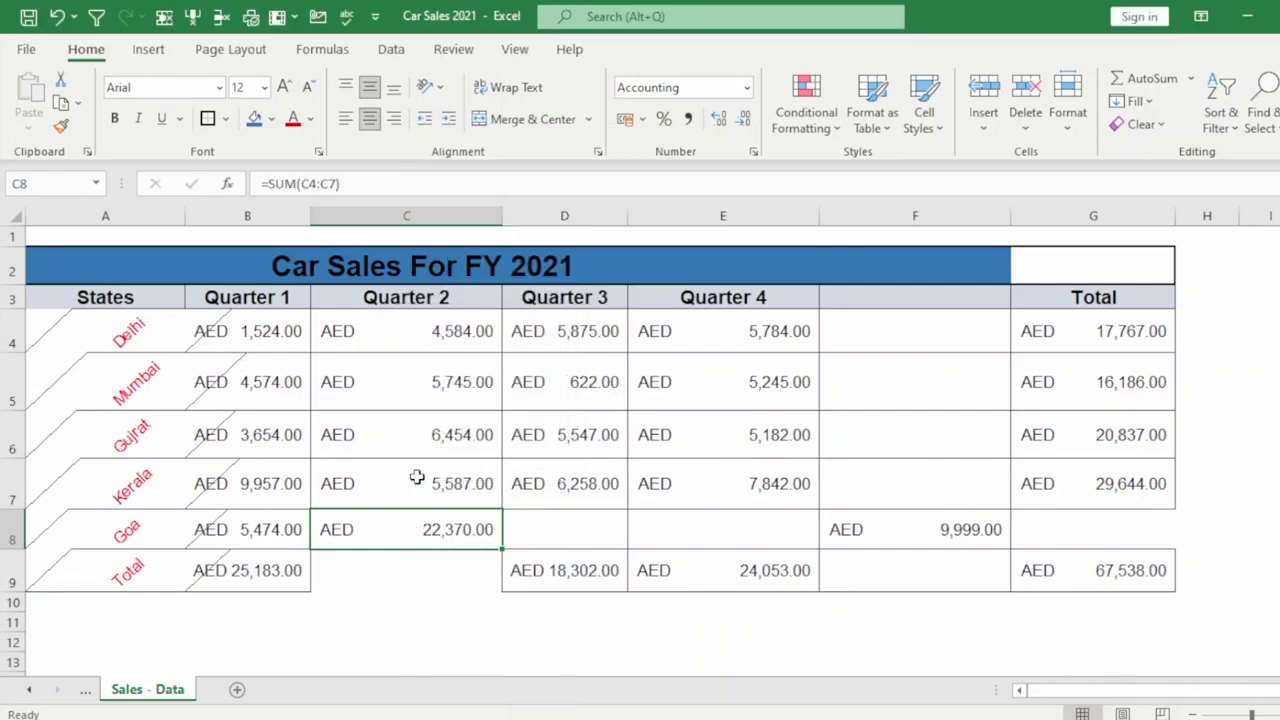
pyautogui.rightClick(423, 530)
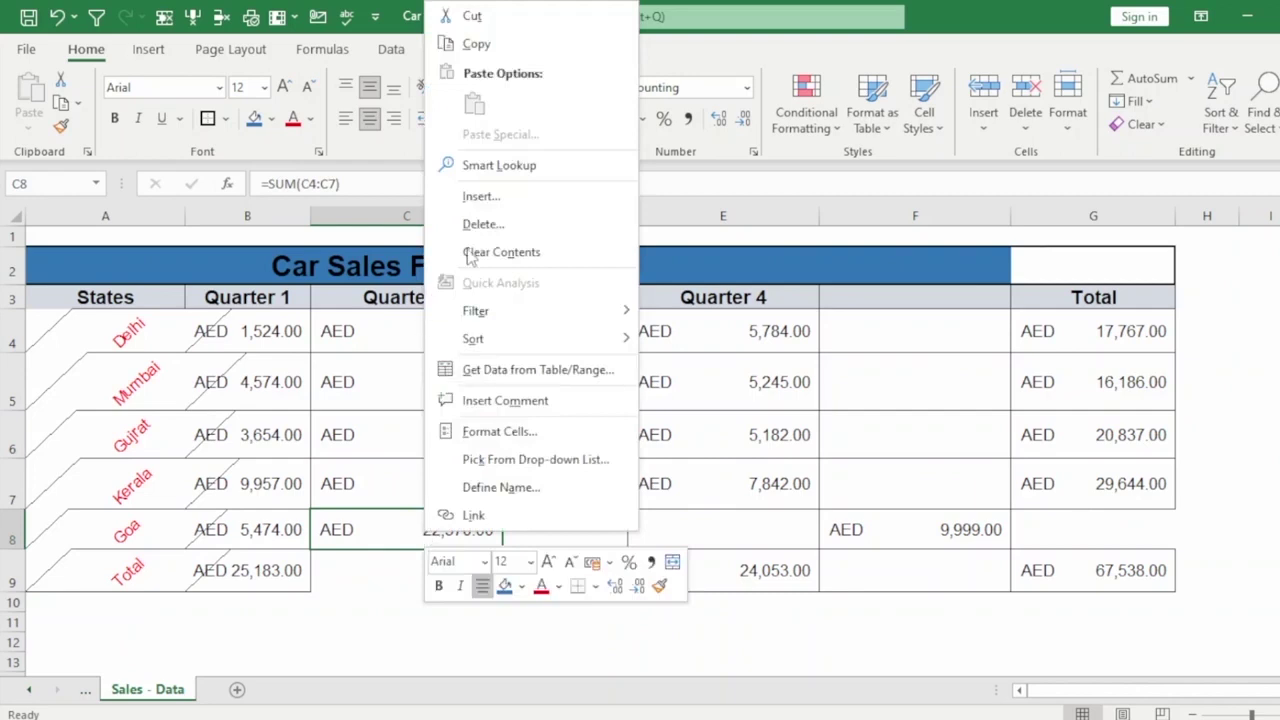
pyautogui.click(472, 224)
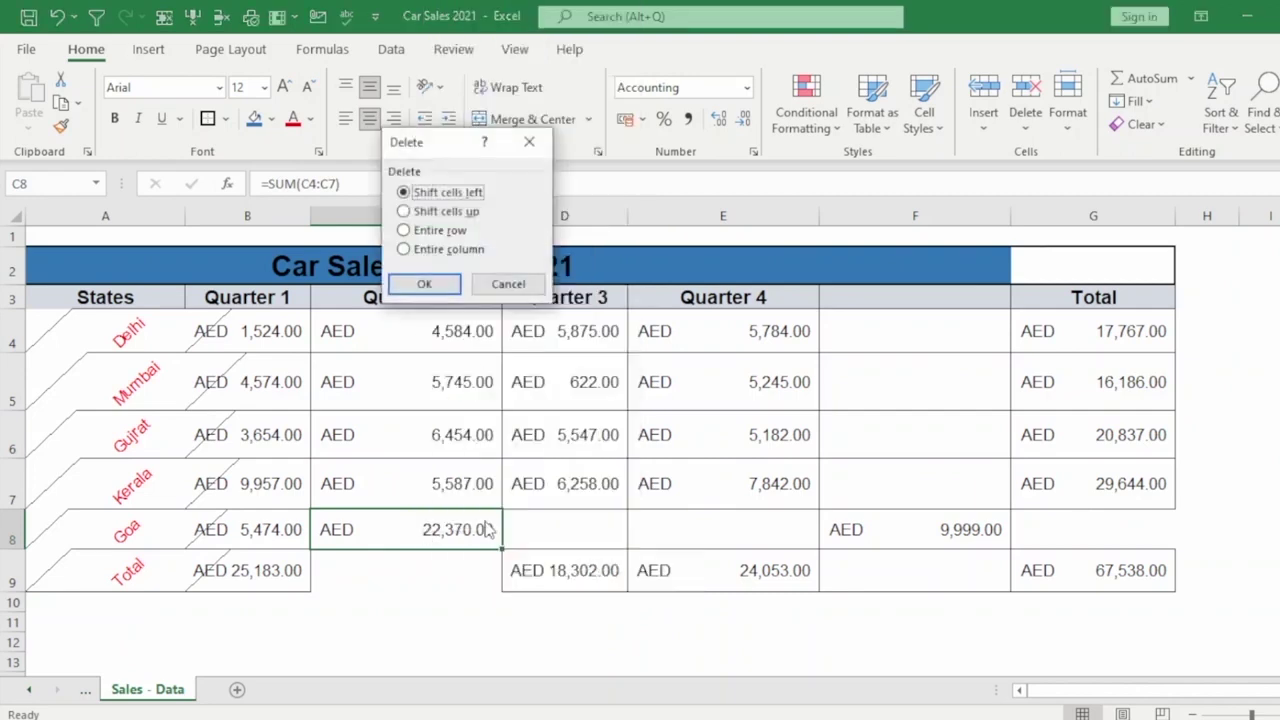
pyautogui.click(437, 231)
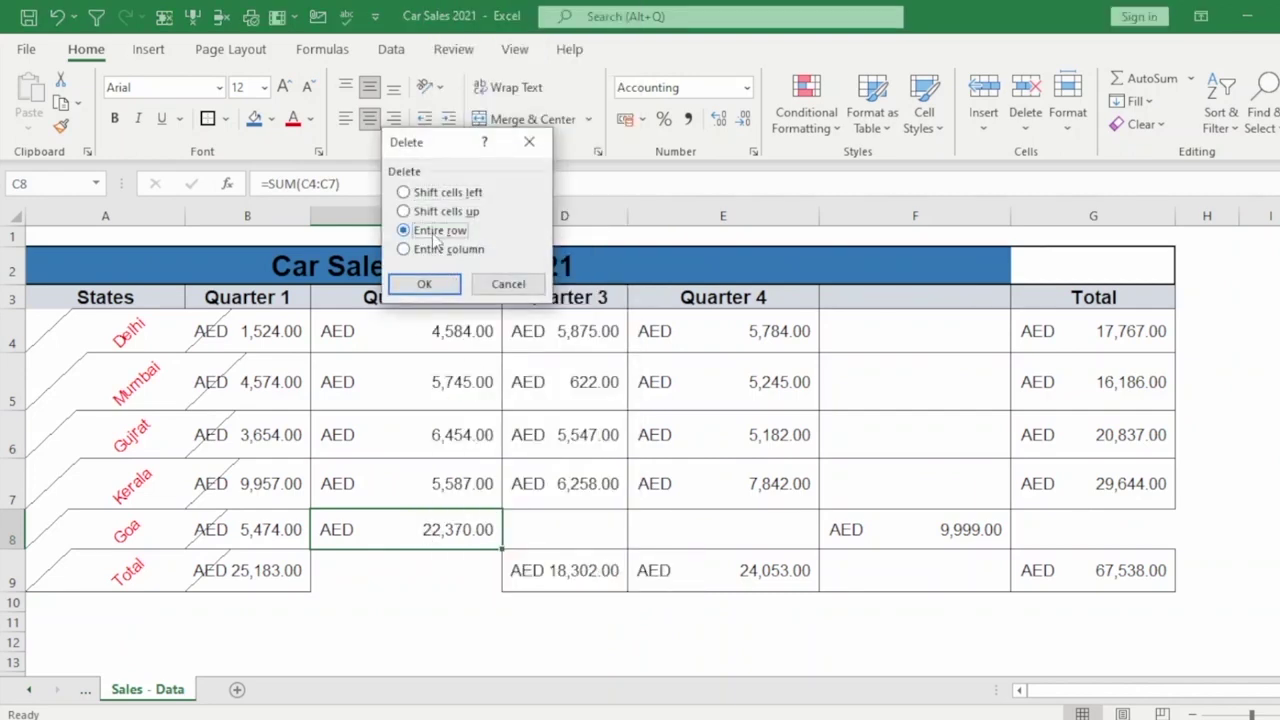
pyautogui.click(424, 284)
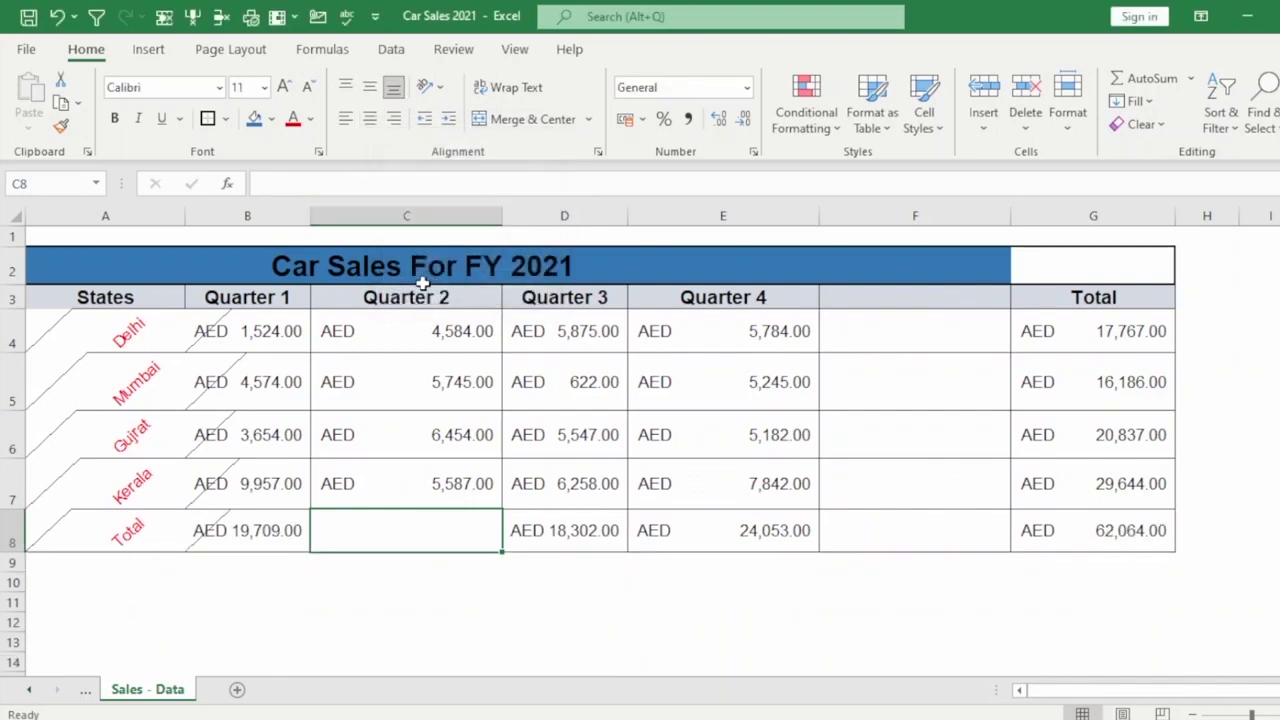
pyautogui.hotkey('ctrl', 'z')
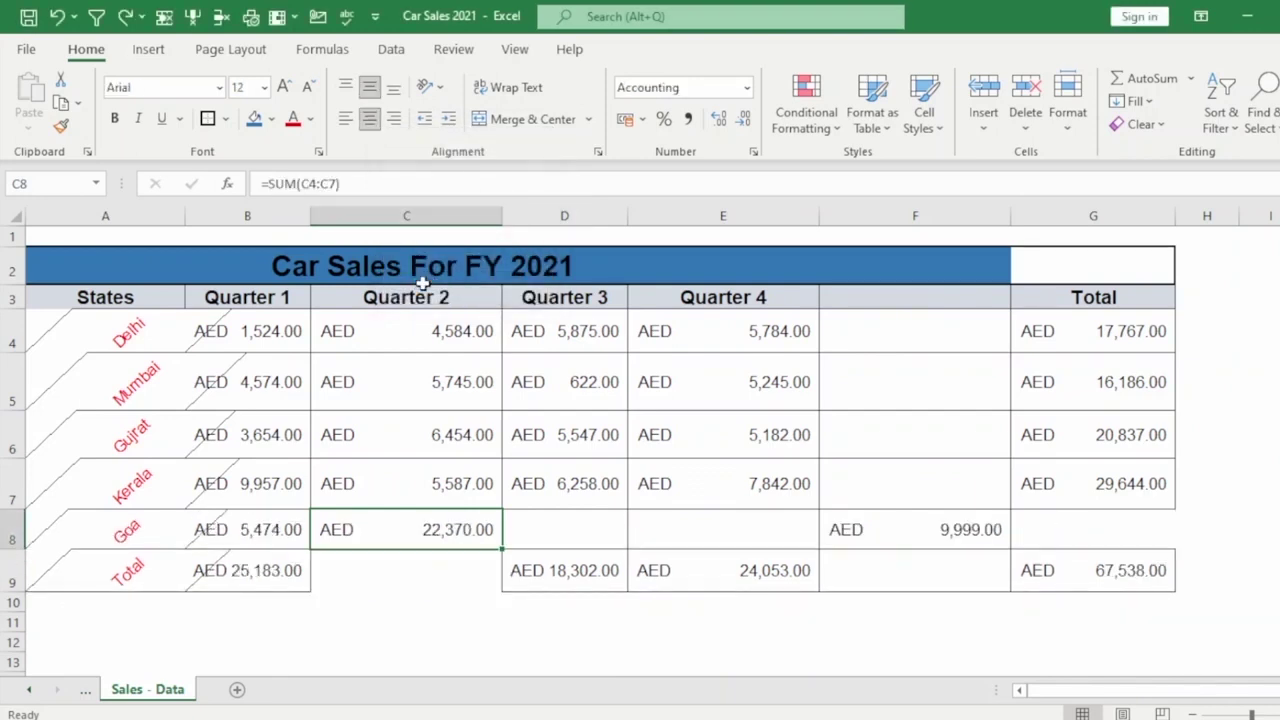
pyautogui.rightClick(390, 532)
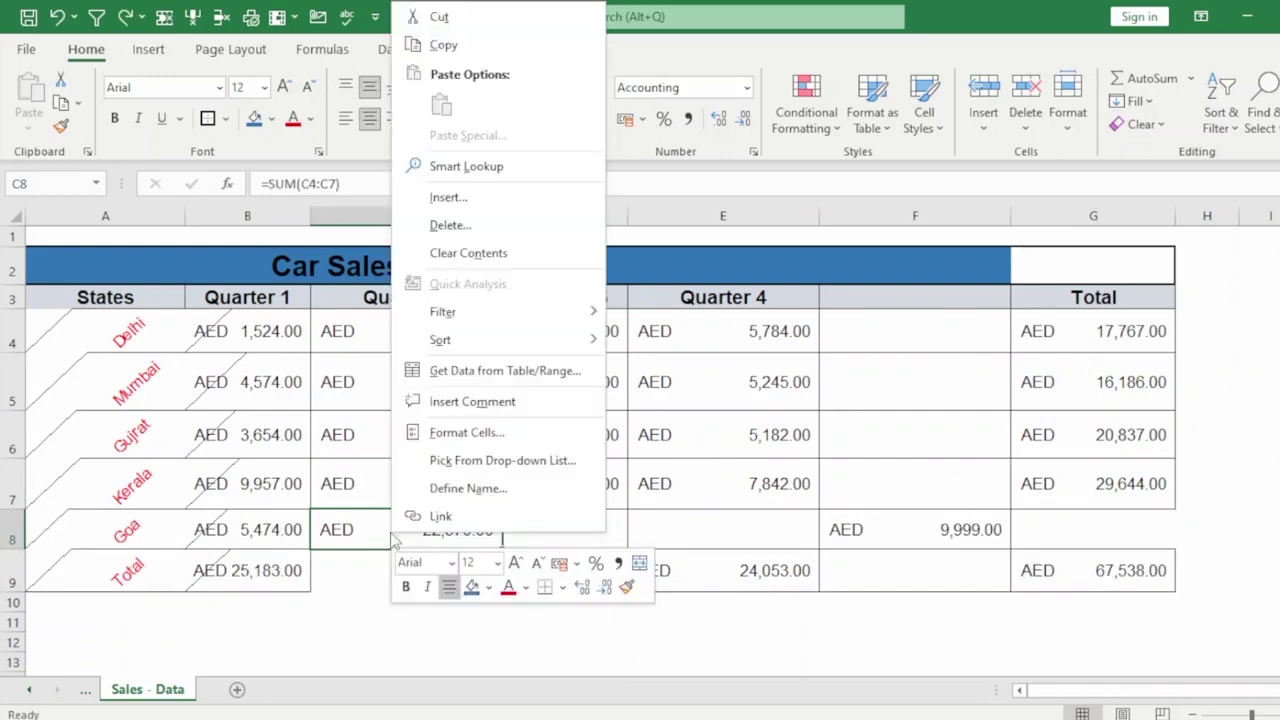
pyautogui.click(456, 222)
pyautogui.click(422, 220)
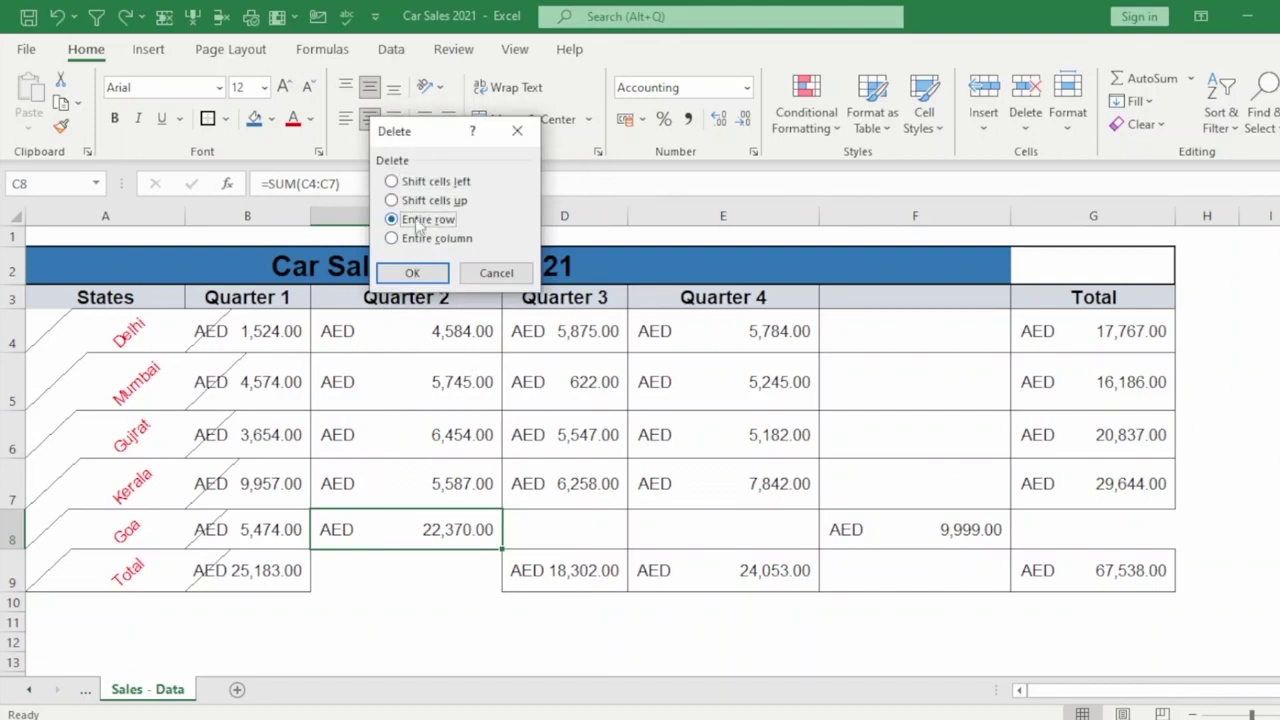
pyautogui.click(424, 281)
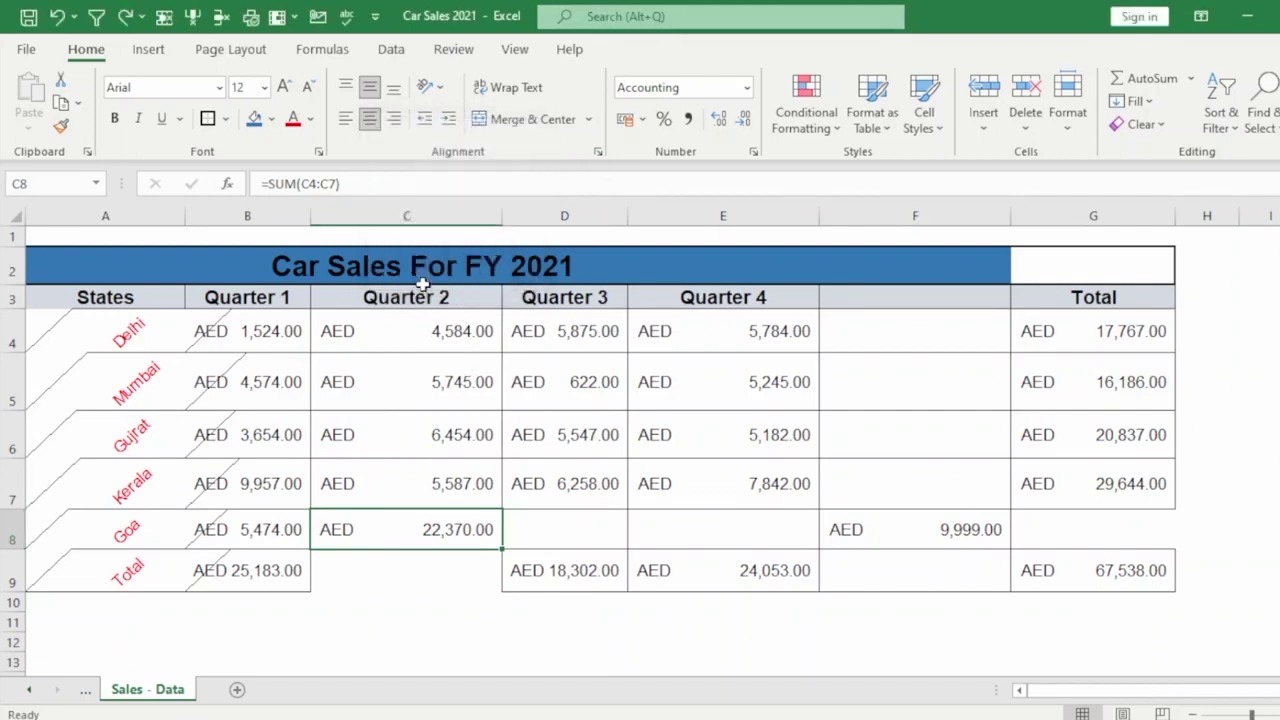
pyautogui.click(845, 328)
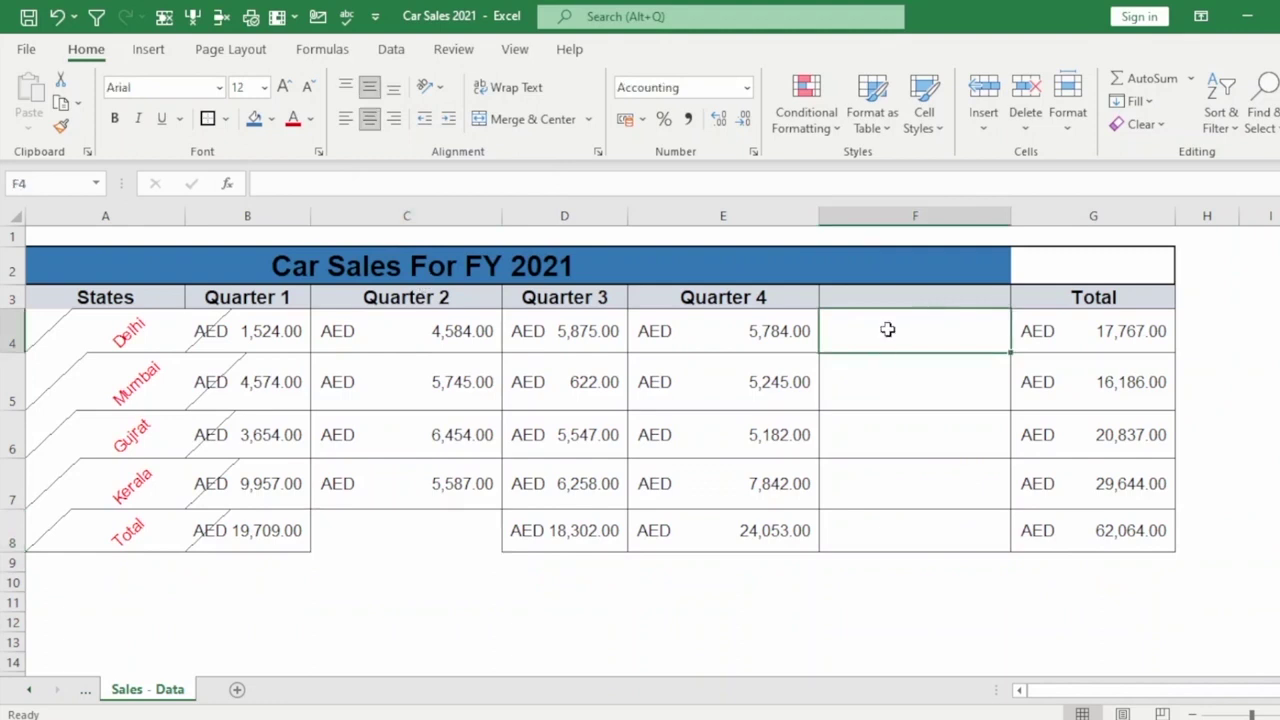
pyautogui.rightClick(887, 329)
pyautogui.click(961, 424)
pyautogui.click(889, 440)
pyautogui.click(915, 473)
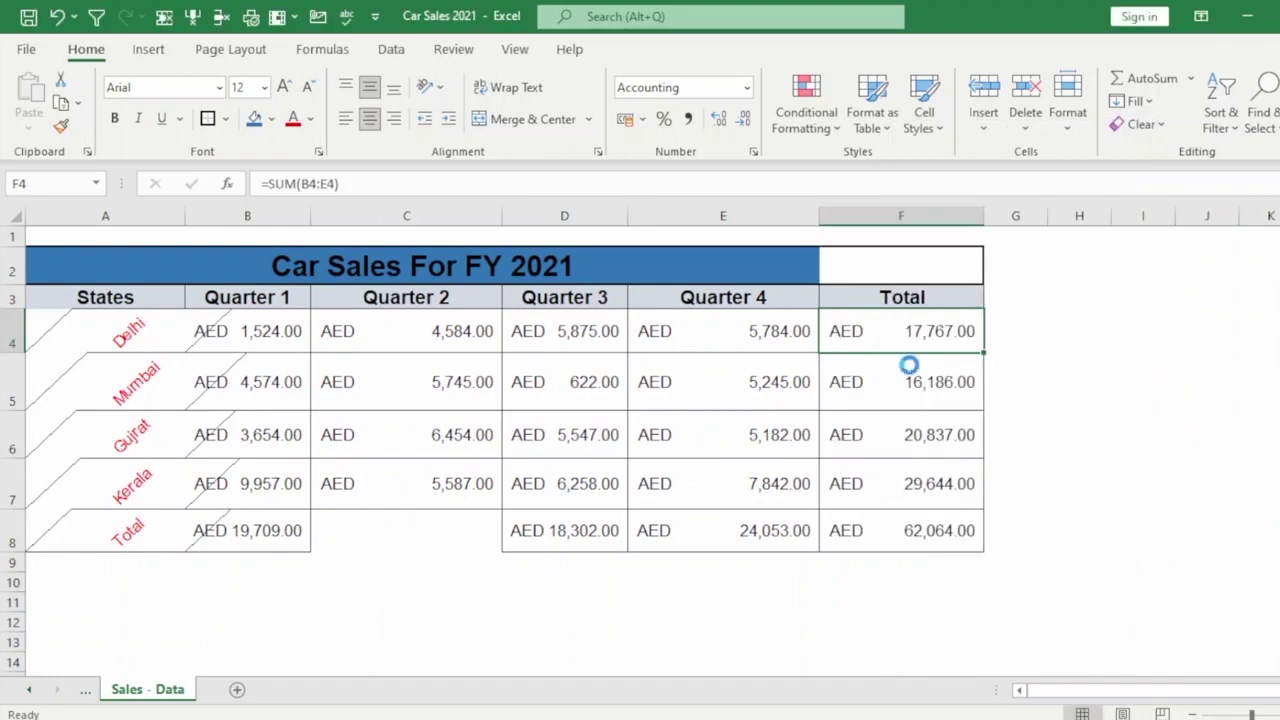
pyautogui.hotkey('ctrl', 'z')
pyautogui.hotkey('ctrl', 'z')
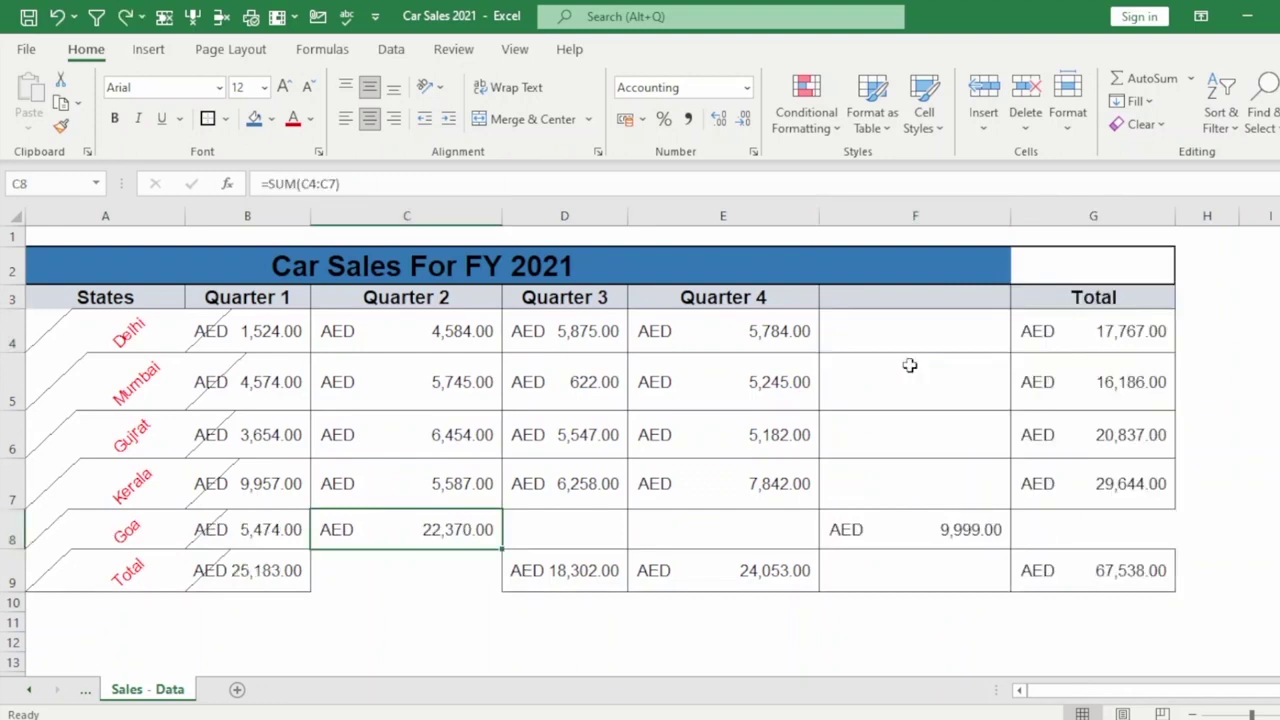
pyautogui.hotkey('ctrl', 'z')
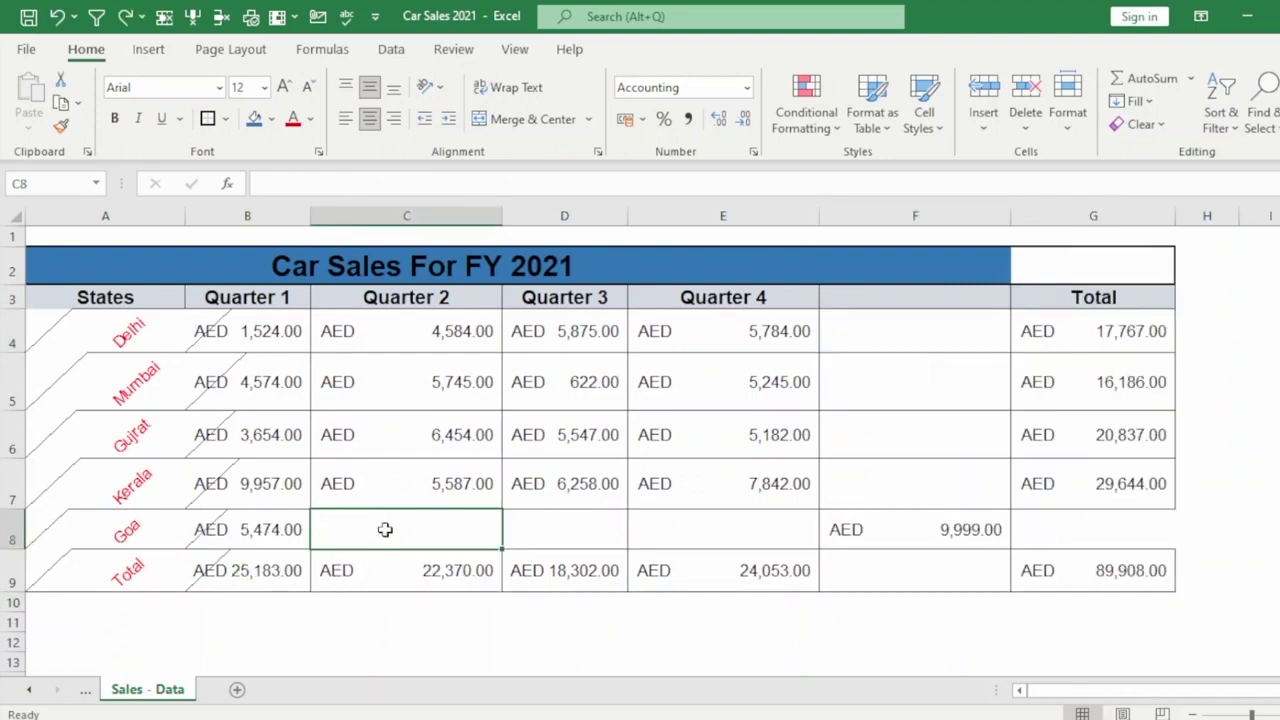
# Step: Delete the Goa row from the table
pyautogui.click(4, 537)
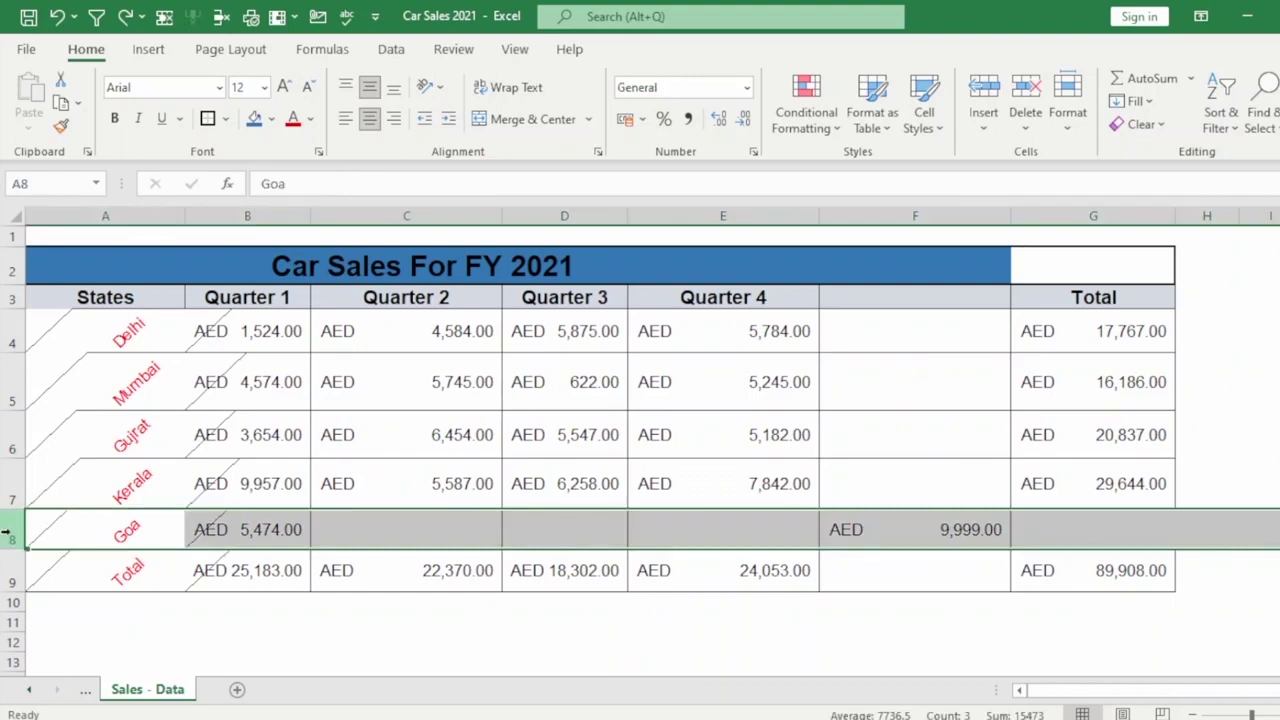
pyautogui.rightClick(5, 535)
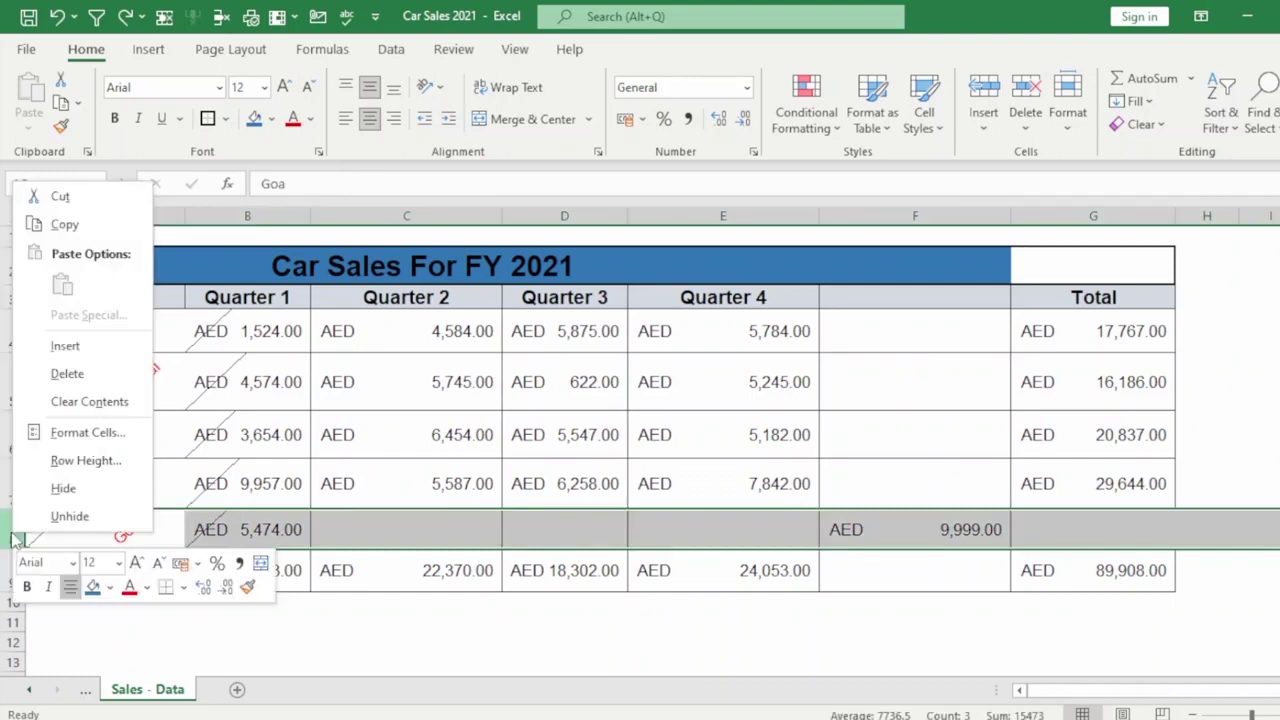
pyautogui.click(66, 373)
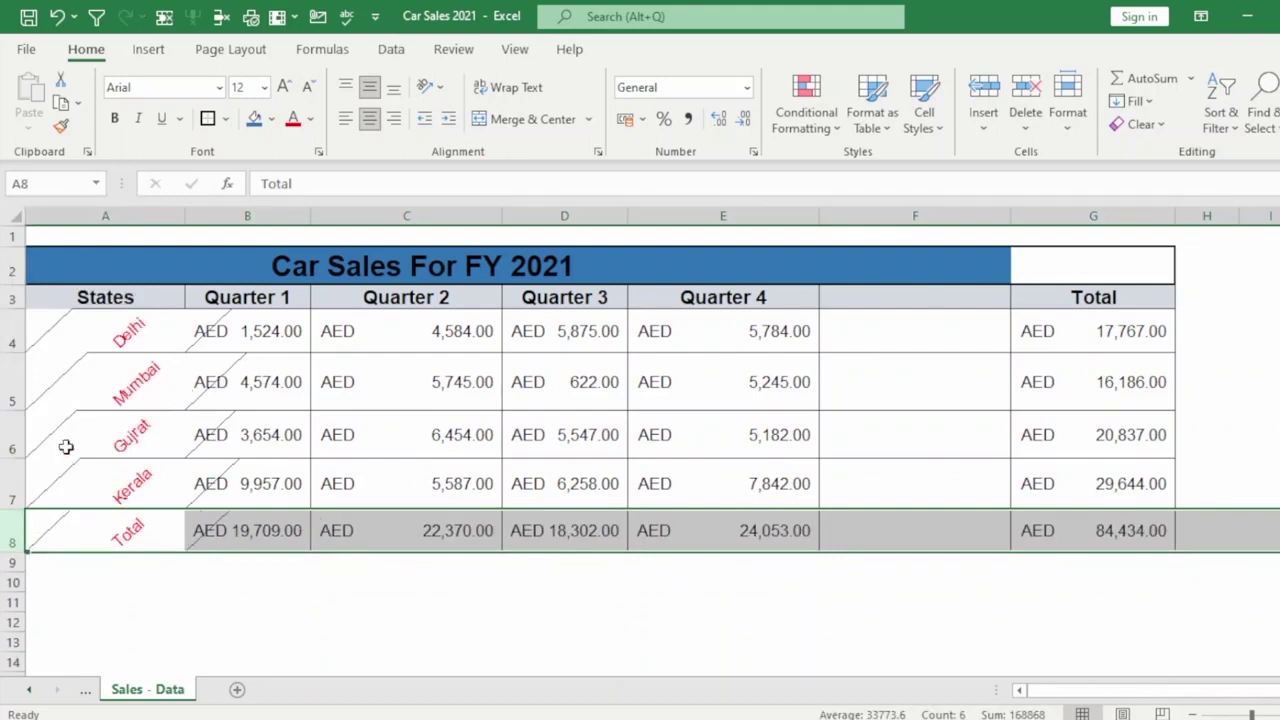
# Step: Delete empty column F so Total sits beside Quarter 4 at 84,434.00
pyautogui.click(888, 216)
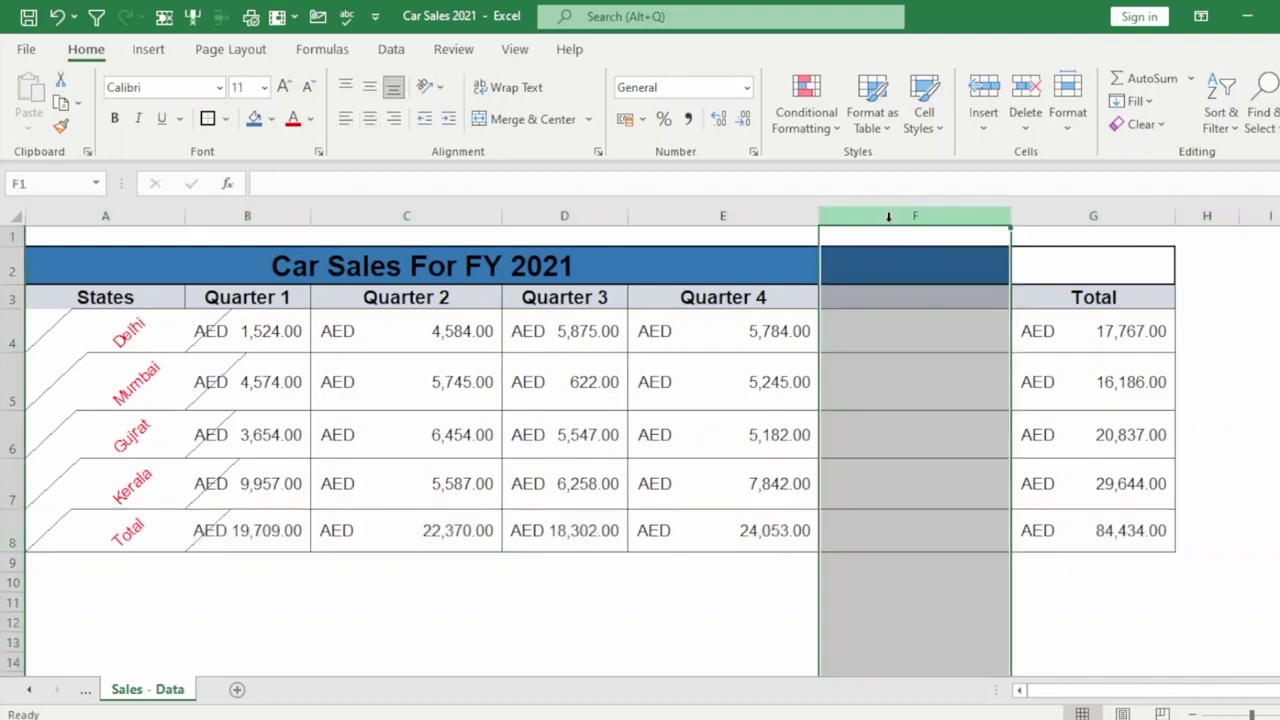
pyautogui.rightClick(893, 216)
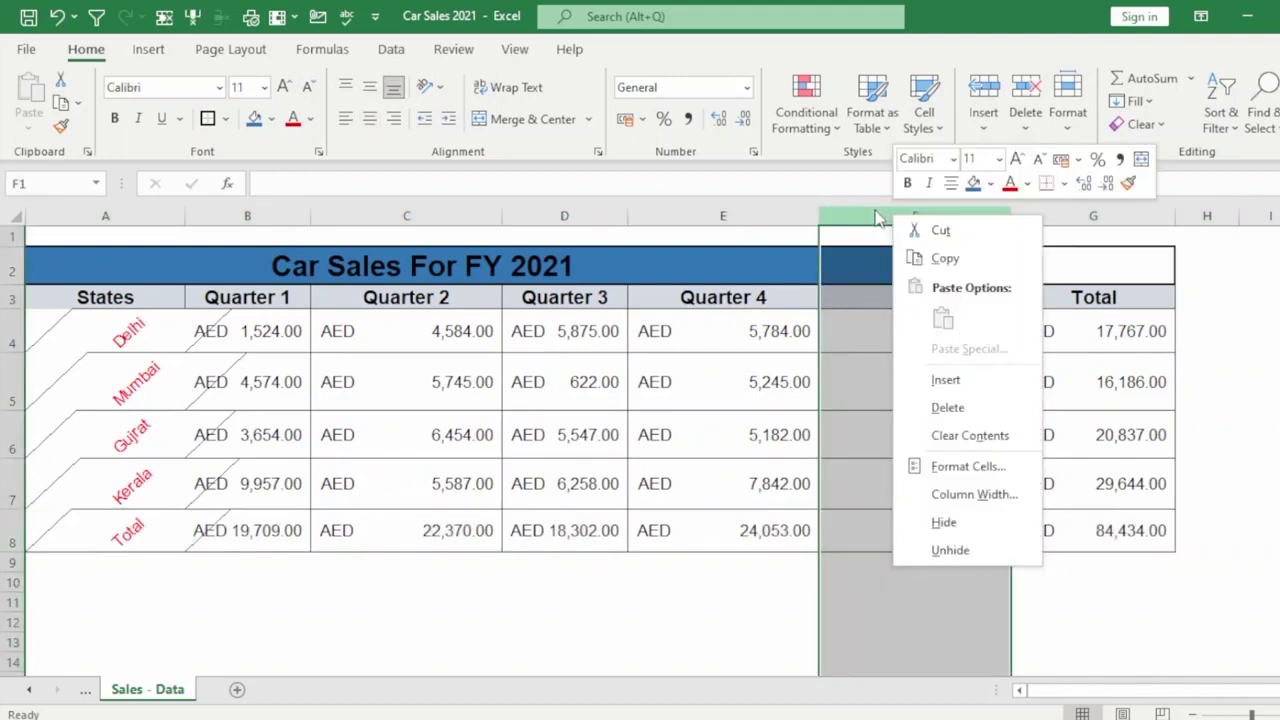
pyautogui.click(943, 407)
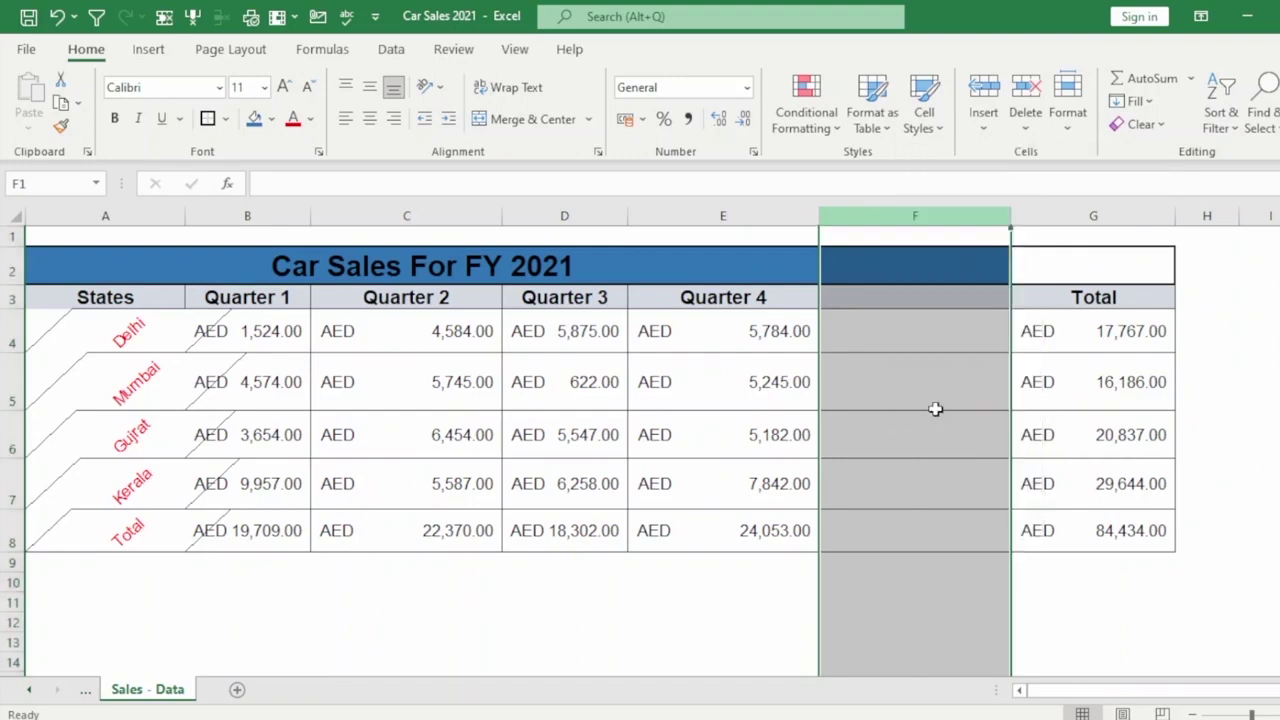
pyautogui.click(963, 424)
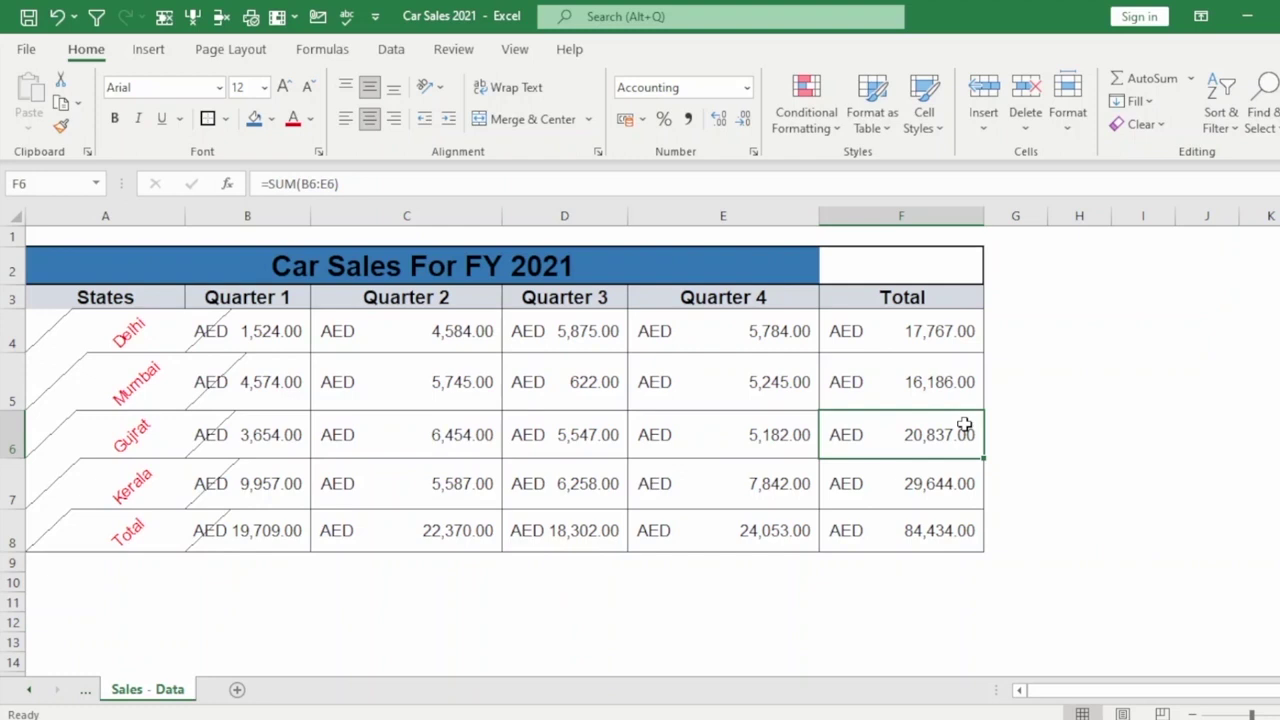
pyautogui.rightClick(906, 426)
pyautogui.click(885, 432)
pyautogui.click(901, 216)
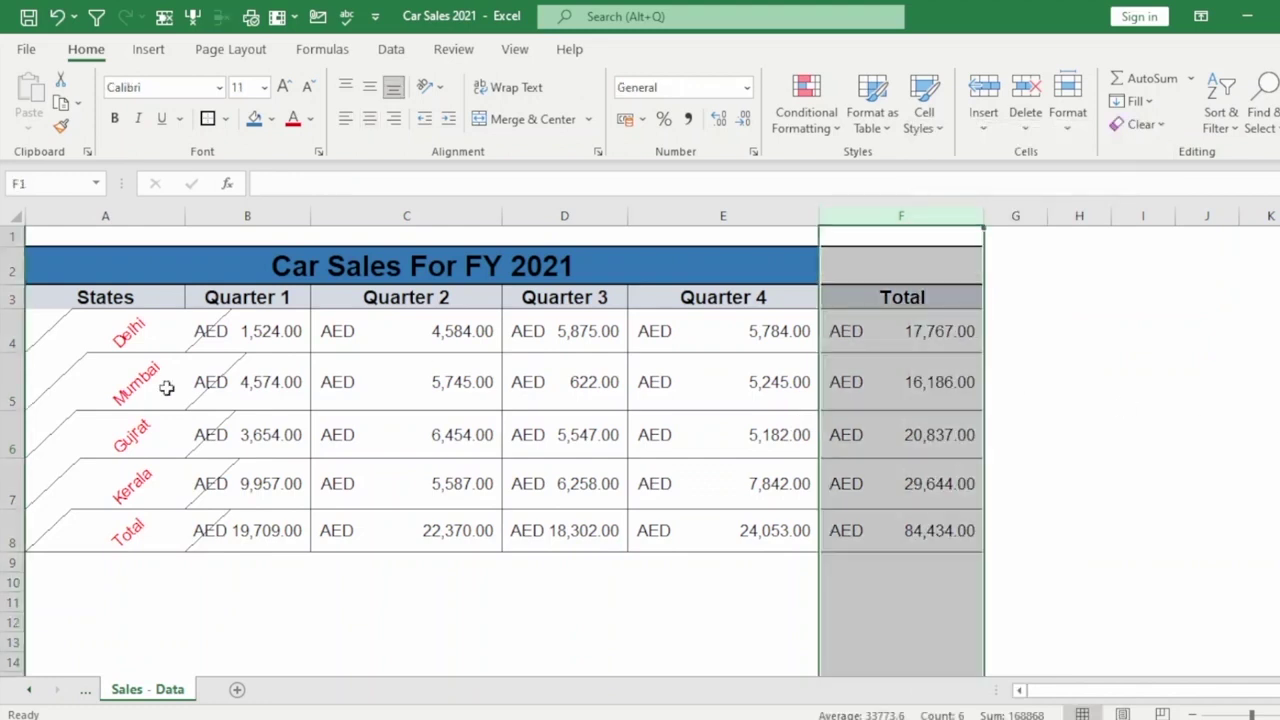
pyautogui.click(12, 437)
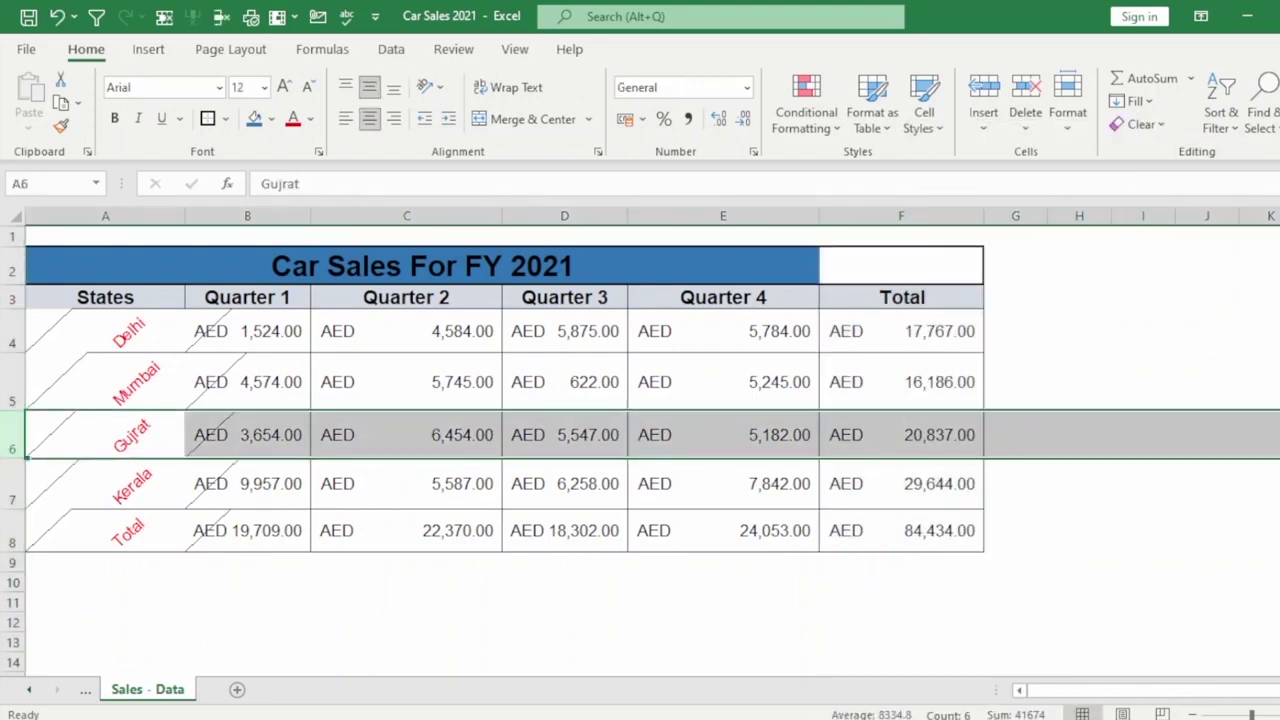
pyautogui.click(720, 333)
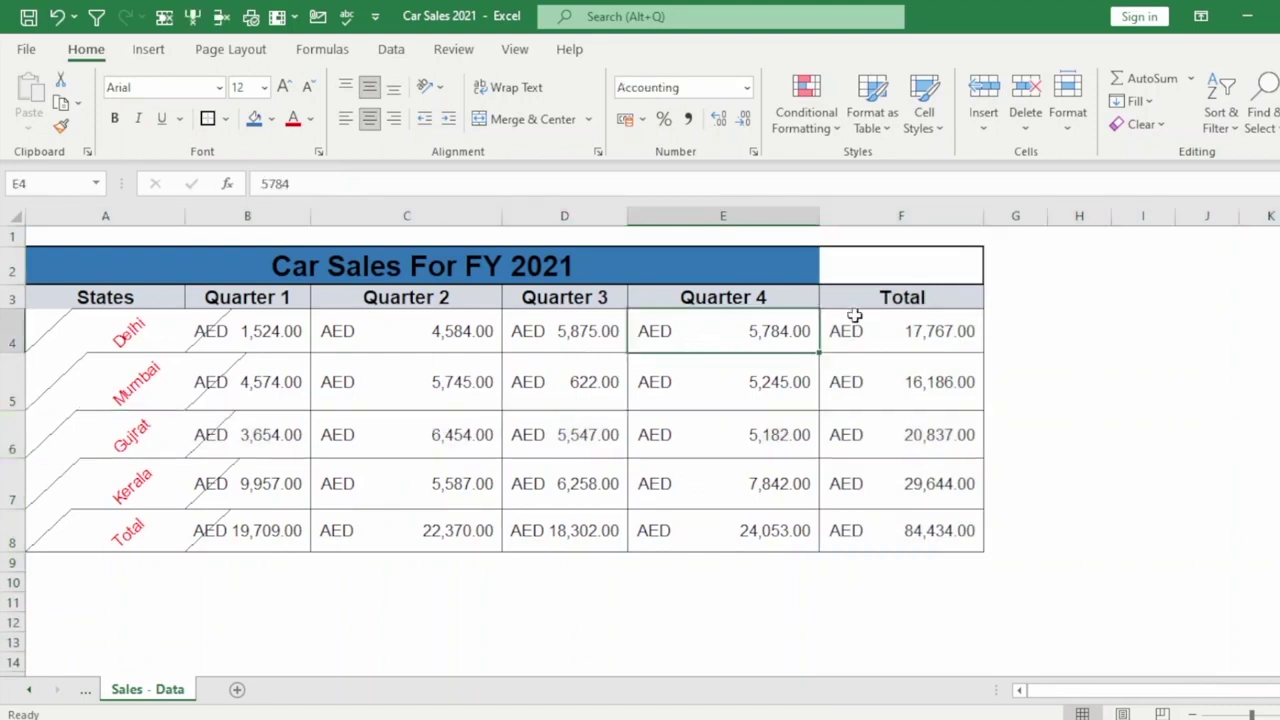